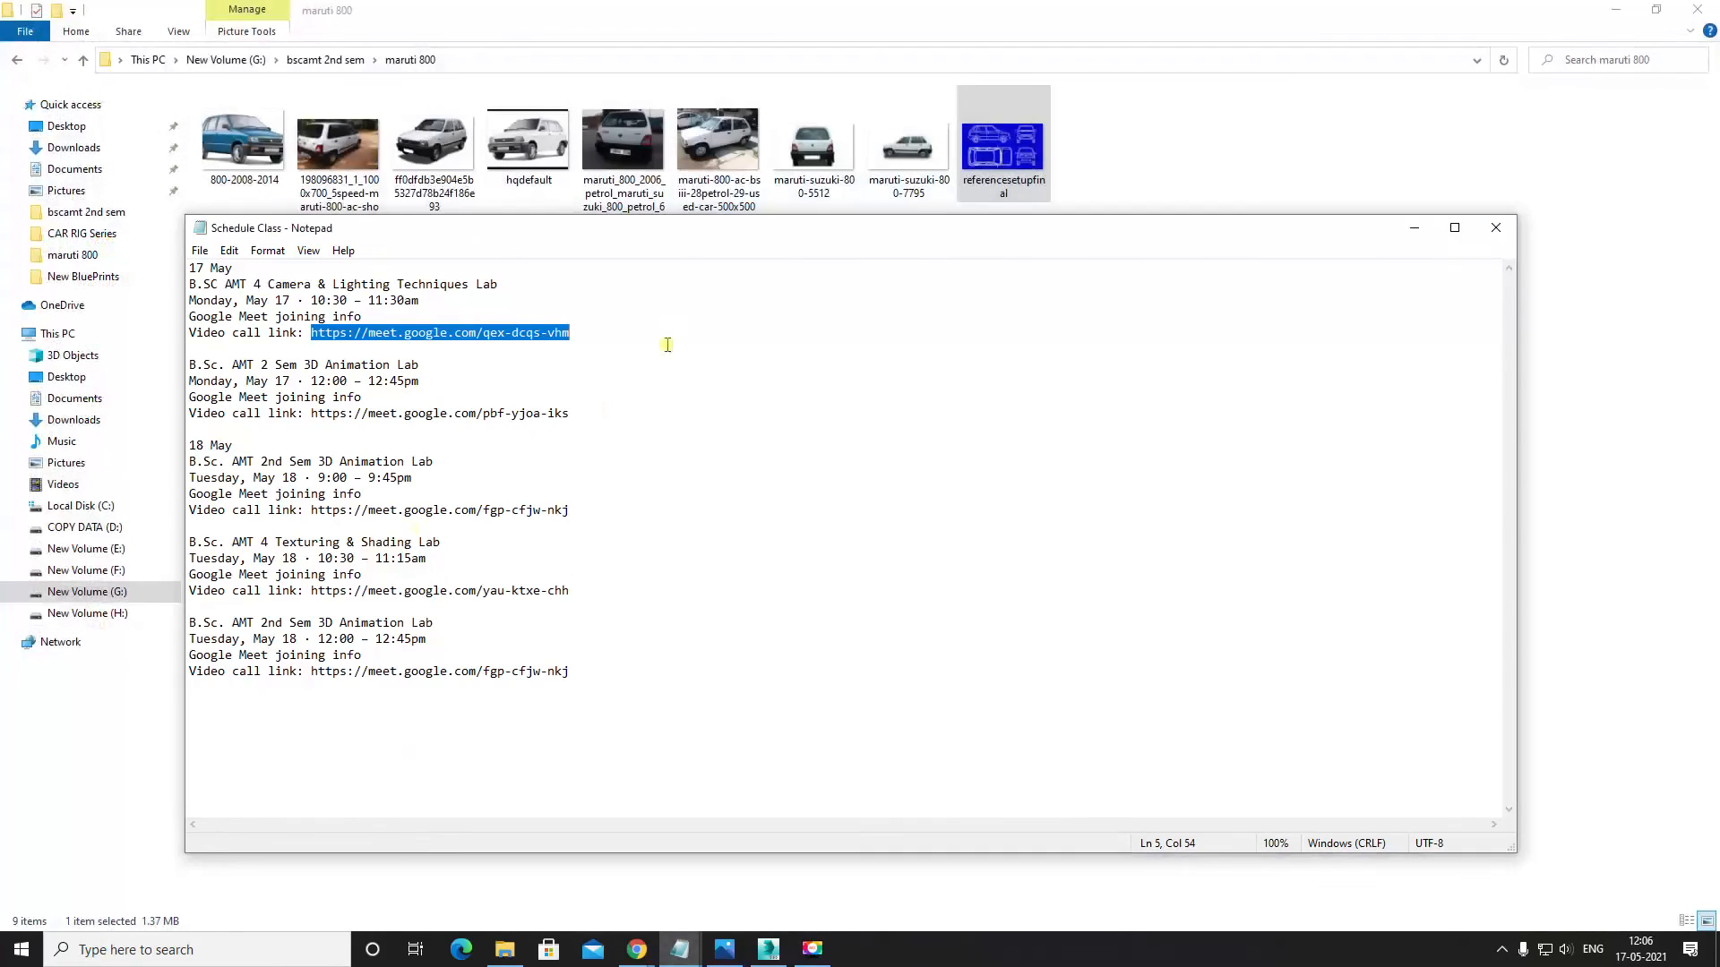
Step: Minimize the Schedule Class note and bring the 17may note to the front
{"action": "left_click", "coordinate": [1413, 228]}
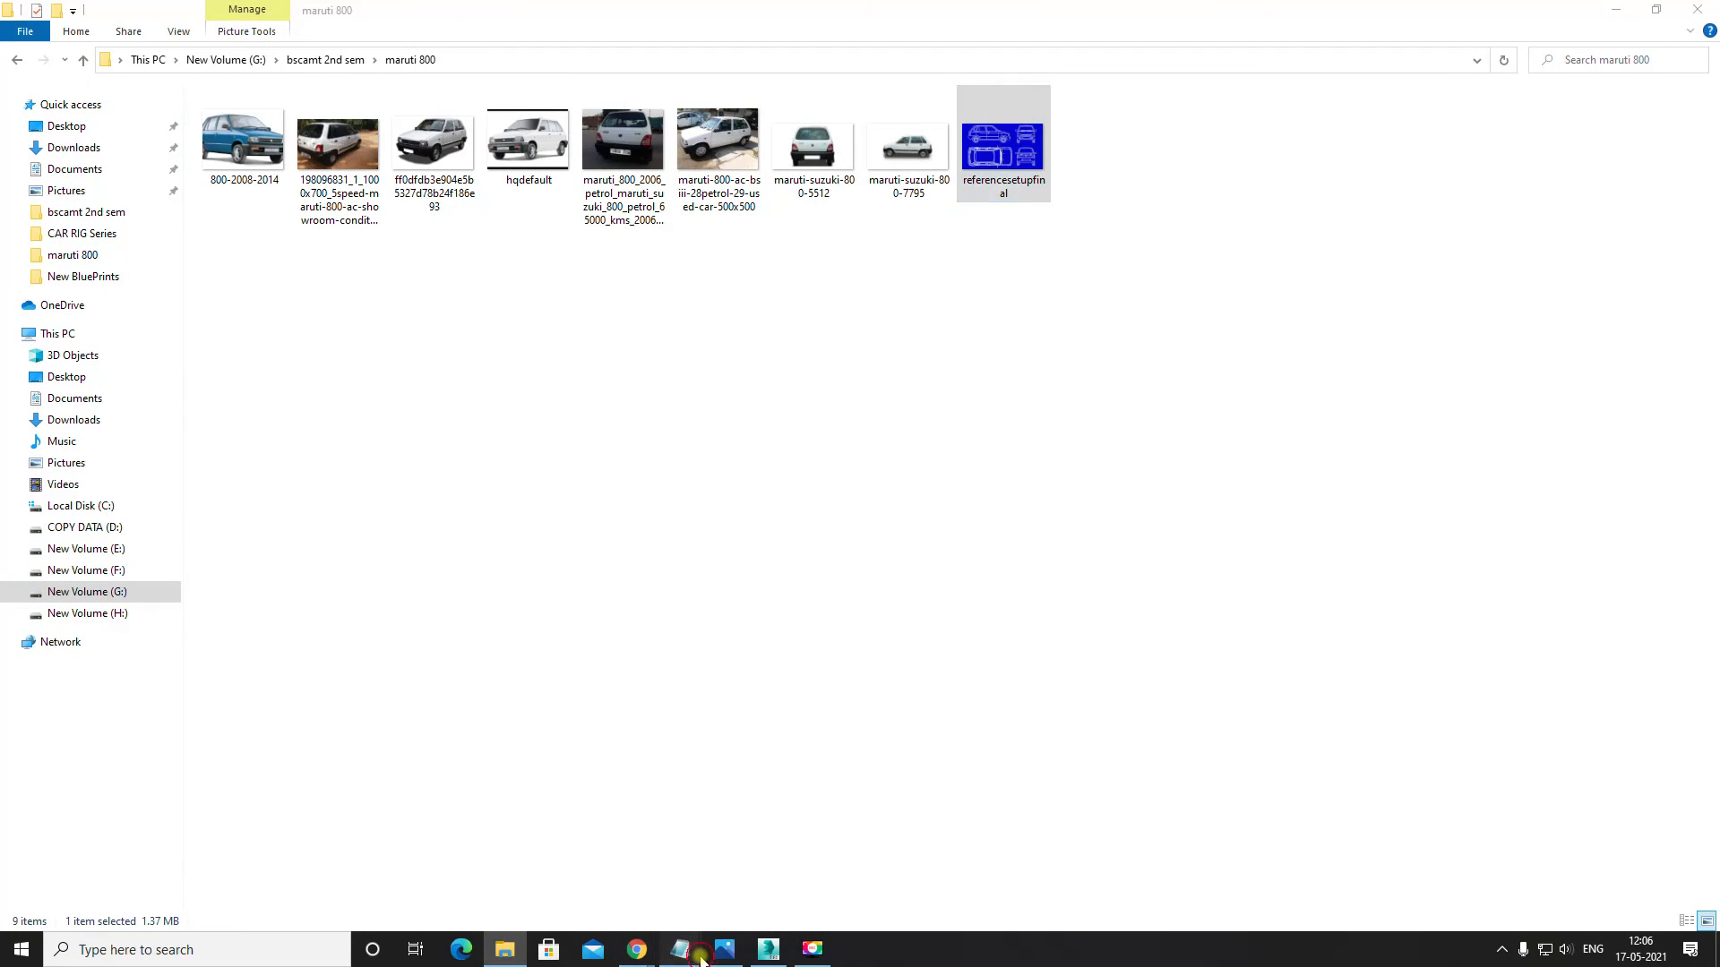
{"action": "mouse_move", "coordinate": [680, 949]}
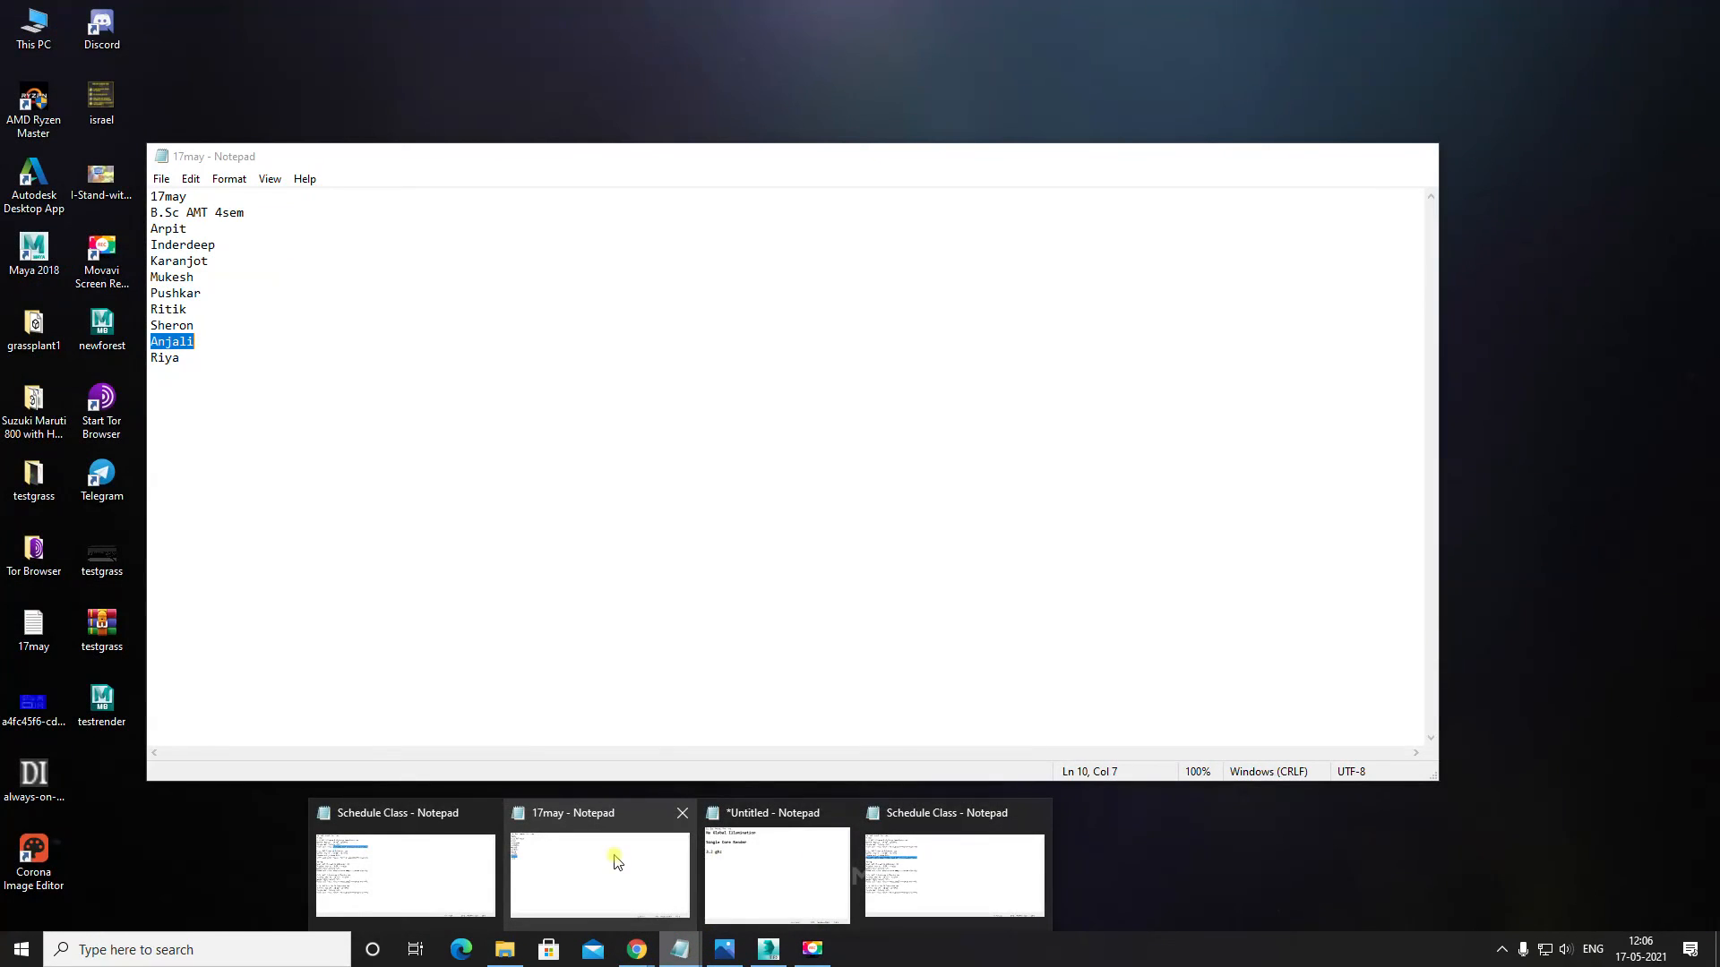
{"action": "left_click", "coordinate": [618, 856]}
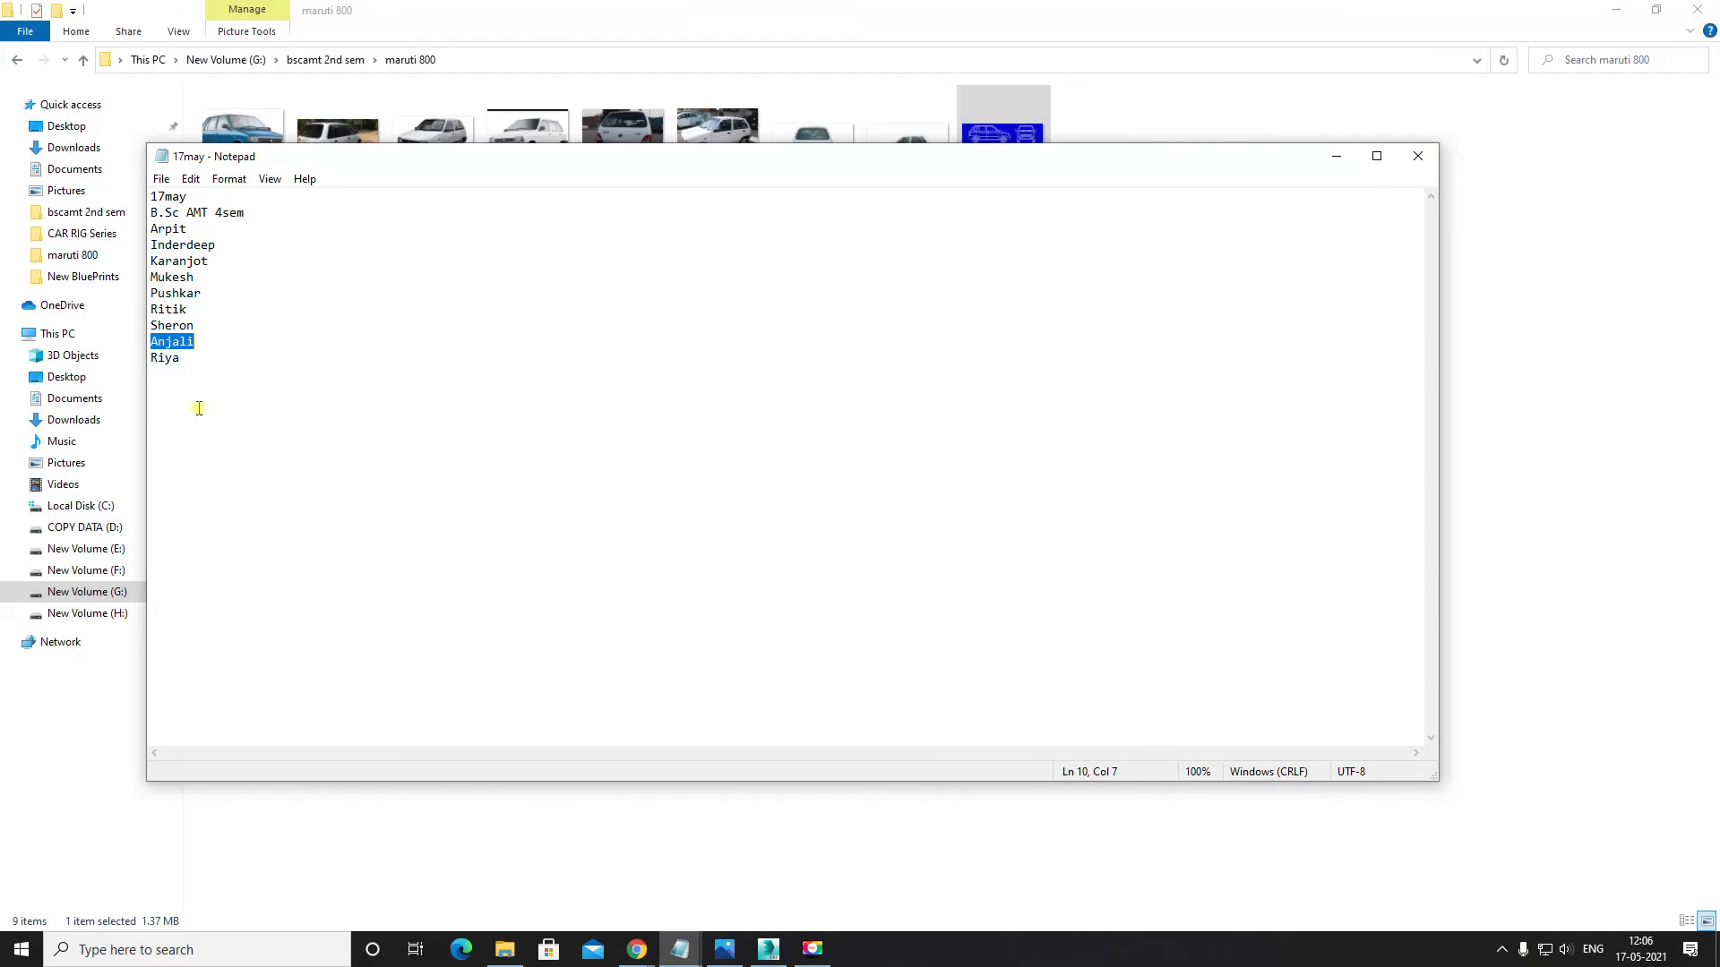
Step: Switch to Chrome and show the Google Meet call with its participant list
{"action": "left_click", "coordinate": [640, 950]}
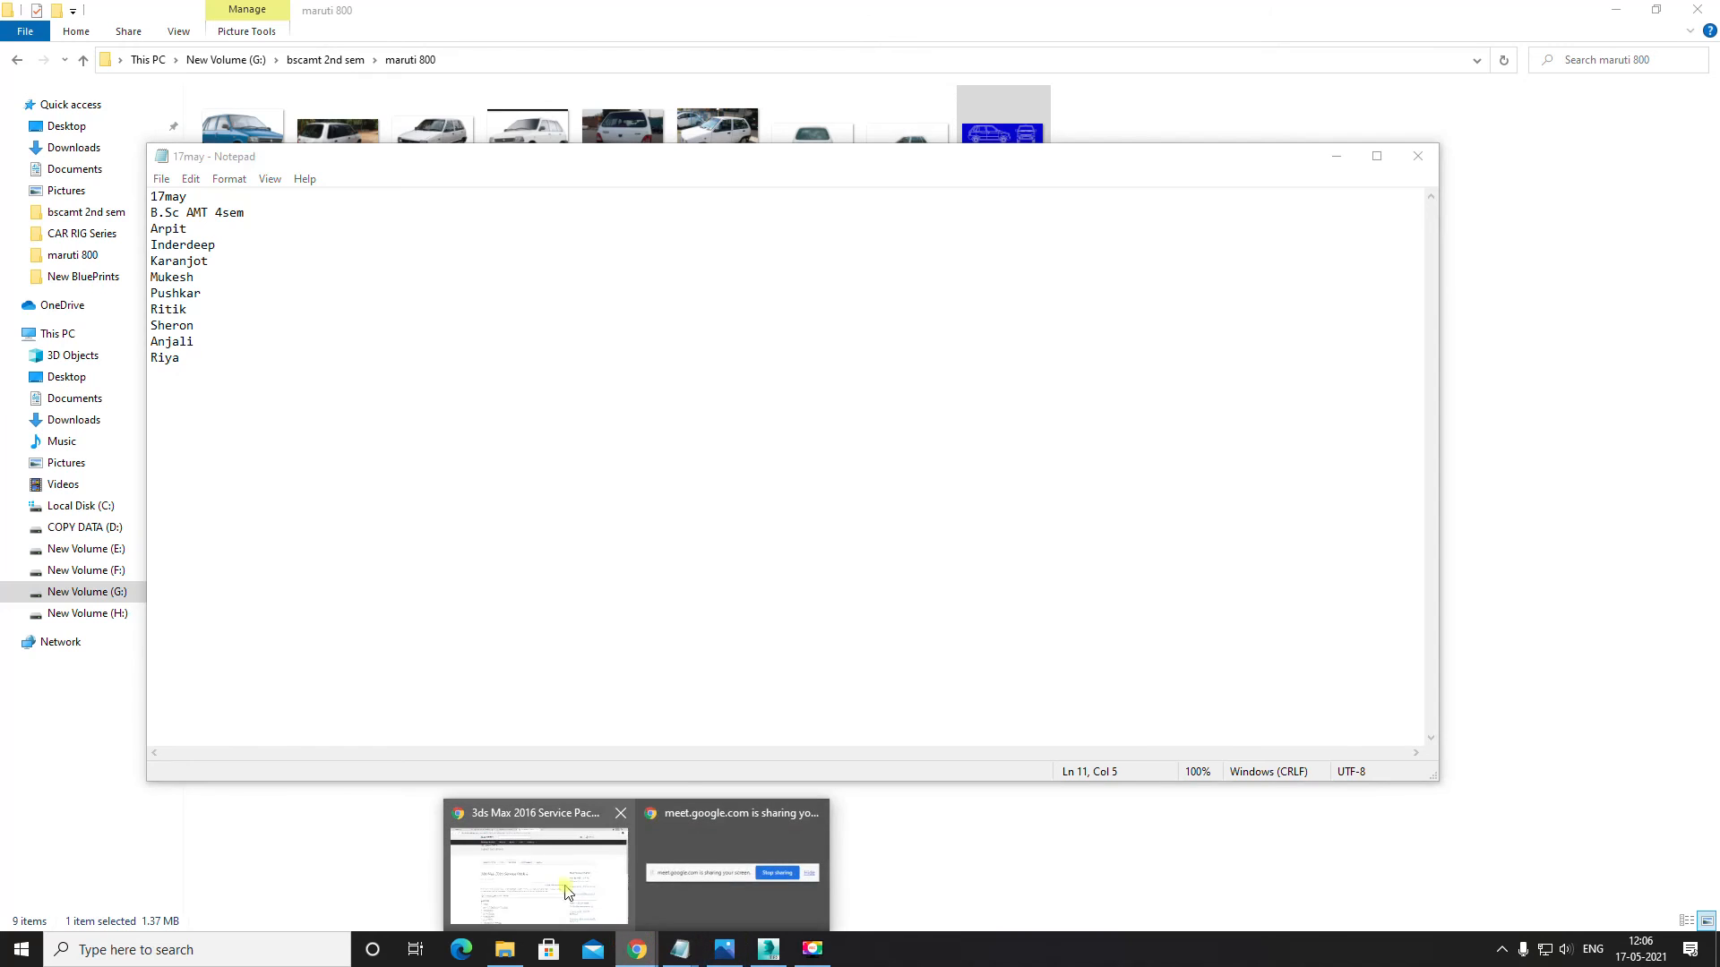
{"action": "left_click", "coordinate": [571, 887]}
{"action": "left_click", "coordinate": [530, 10]}
{"action": "left_click", "coordinate": [351, 12]}
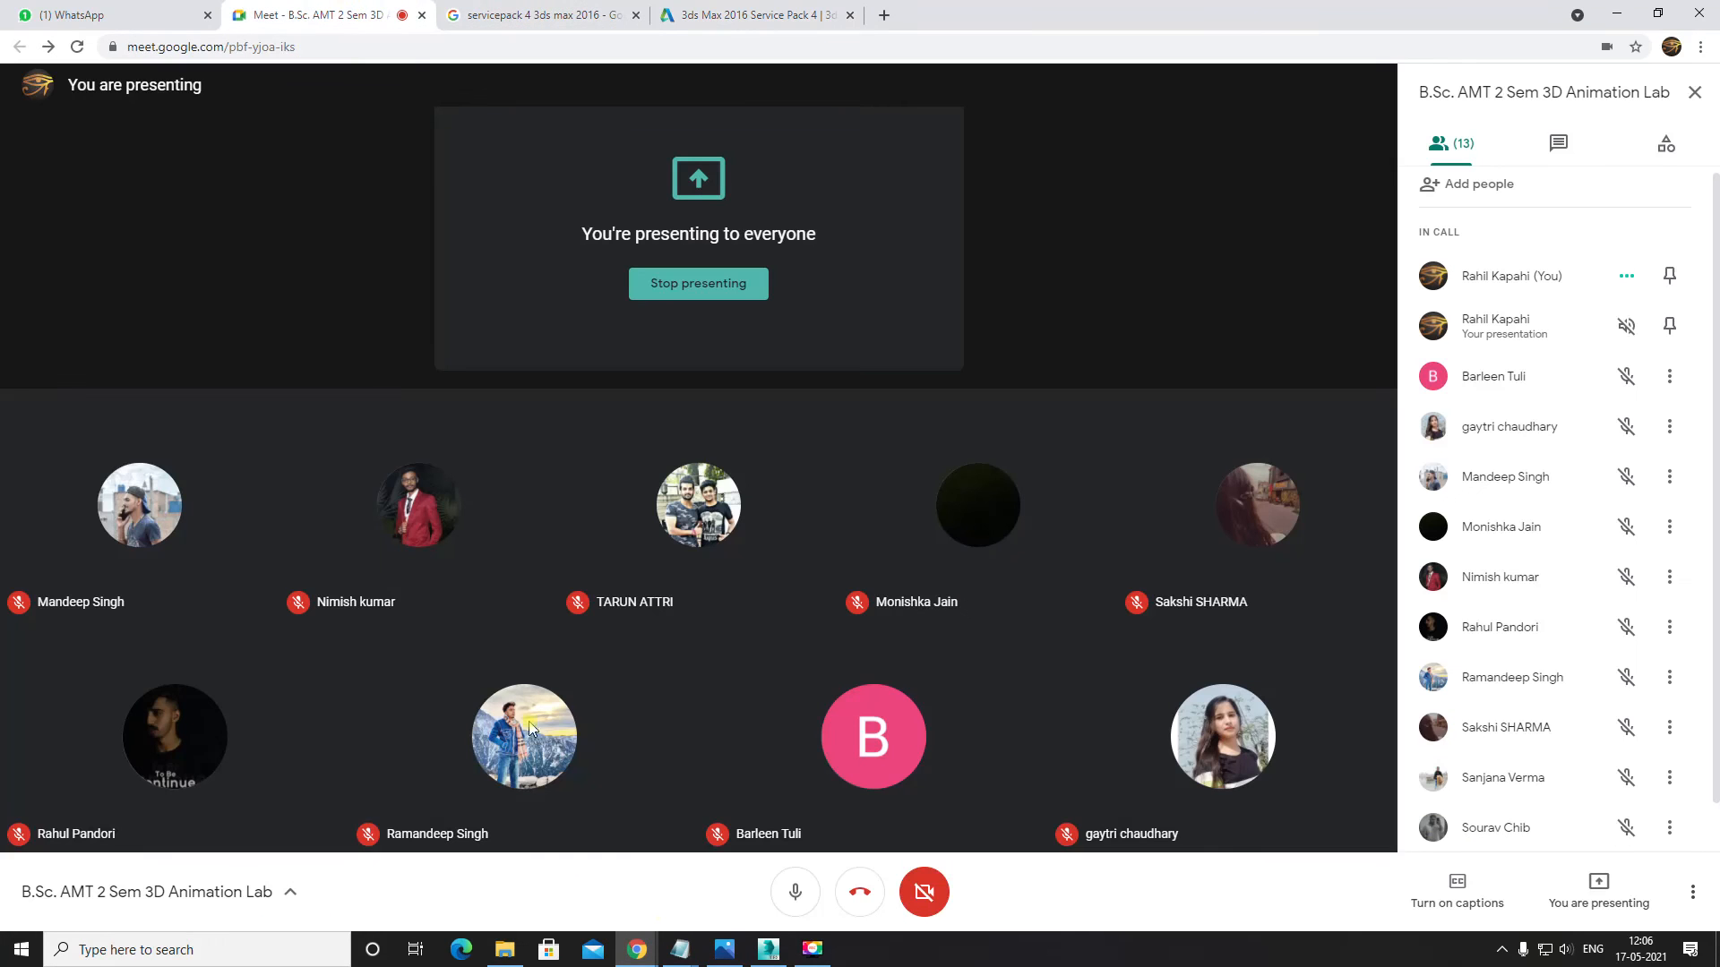
Step: Return to the 17may note in Notepad and add the heading "B.Sc AMT 2nd Sem" below the existing list, after a blank line
{"action": "left_click", "coordinate": [679, 949]}
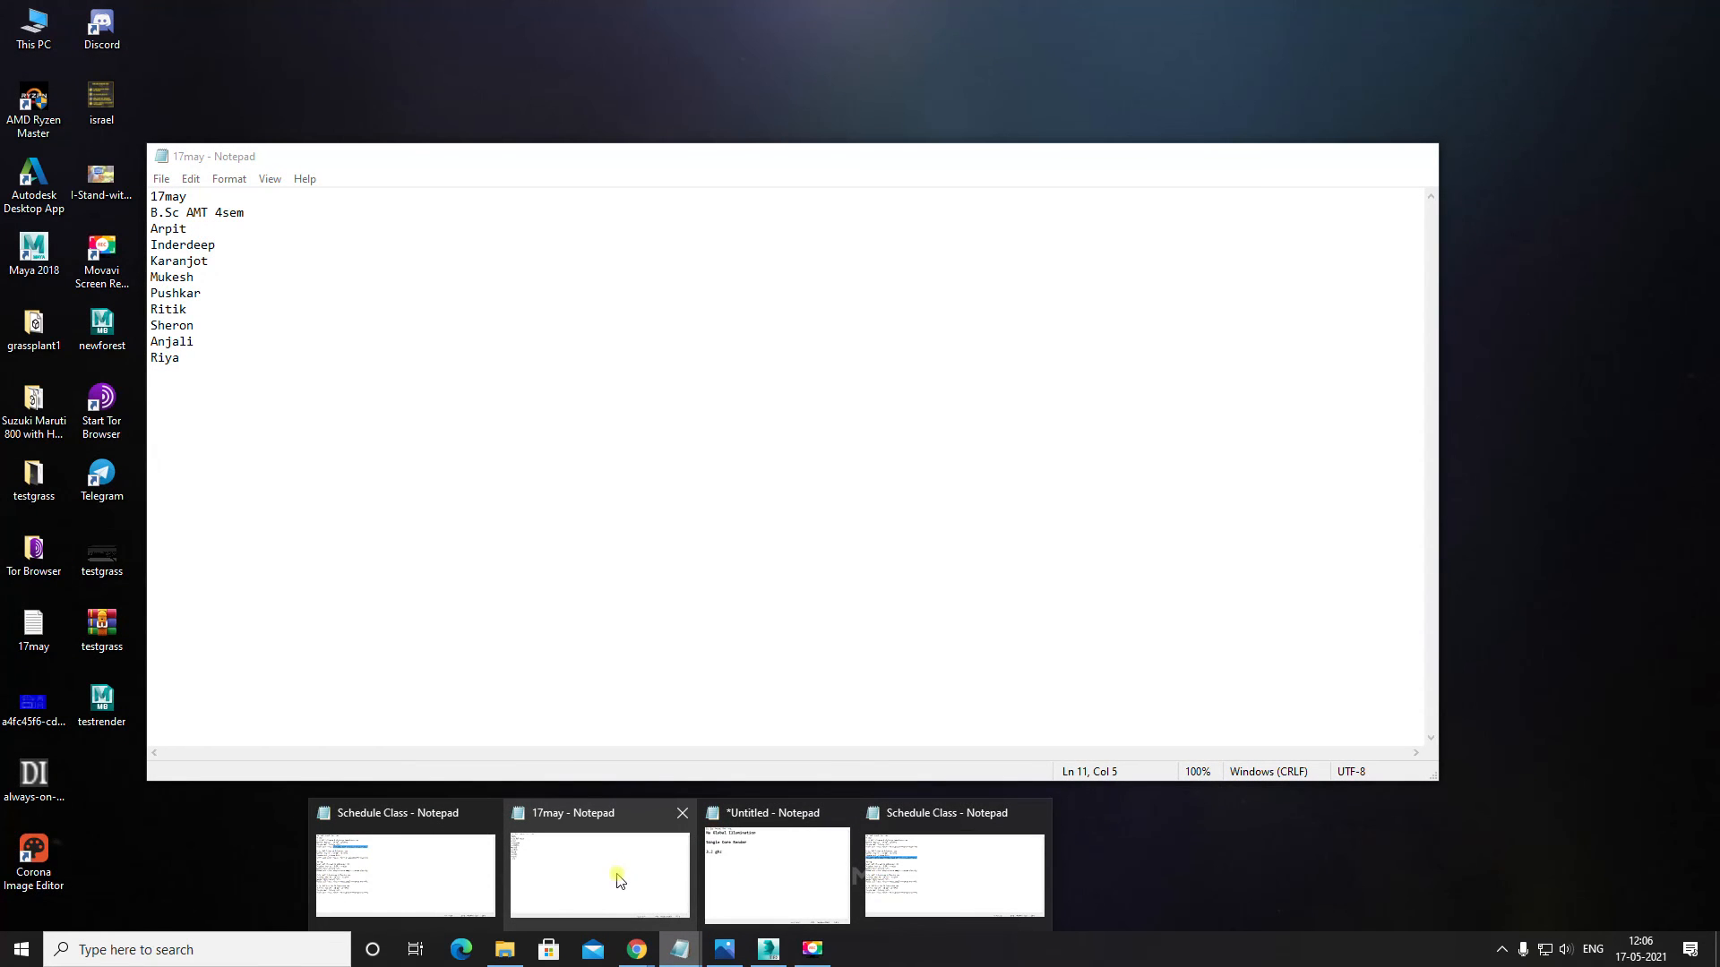
{"action": "left_click", "coordinate": [620, 881]}
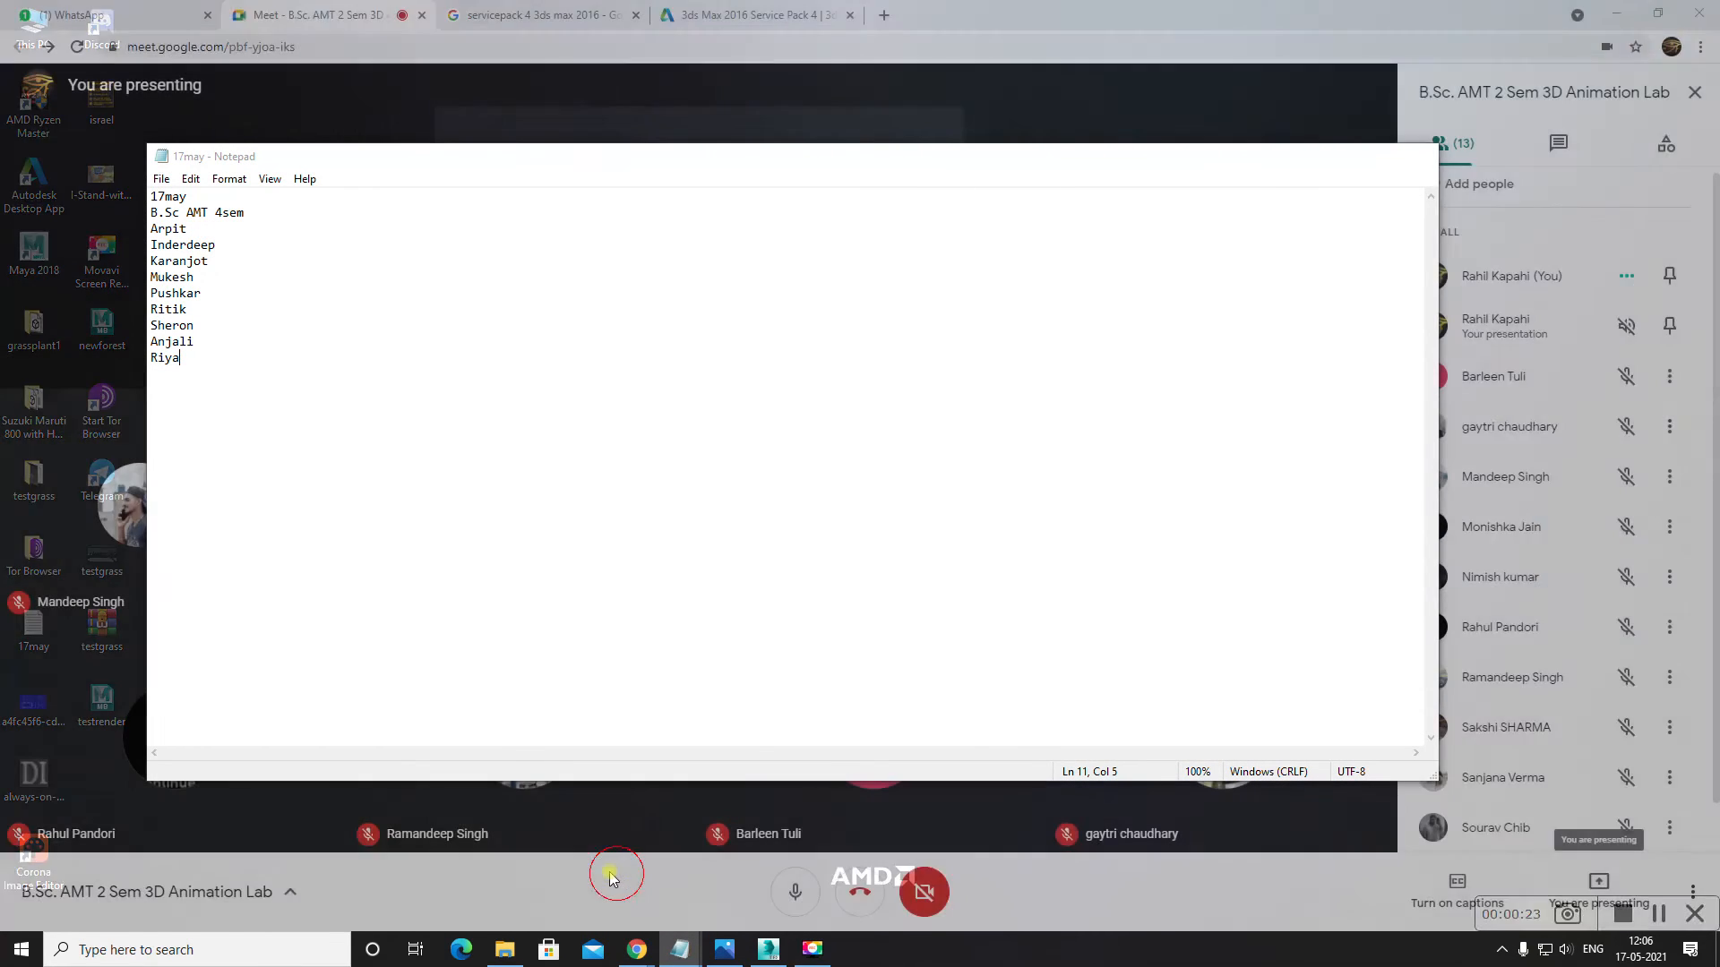
{"action": "key", "text": "Return"}
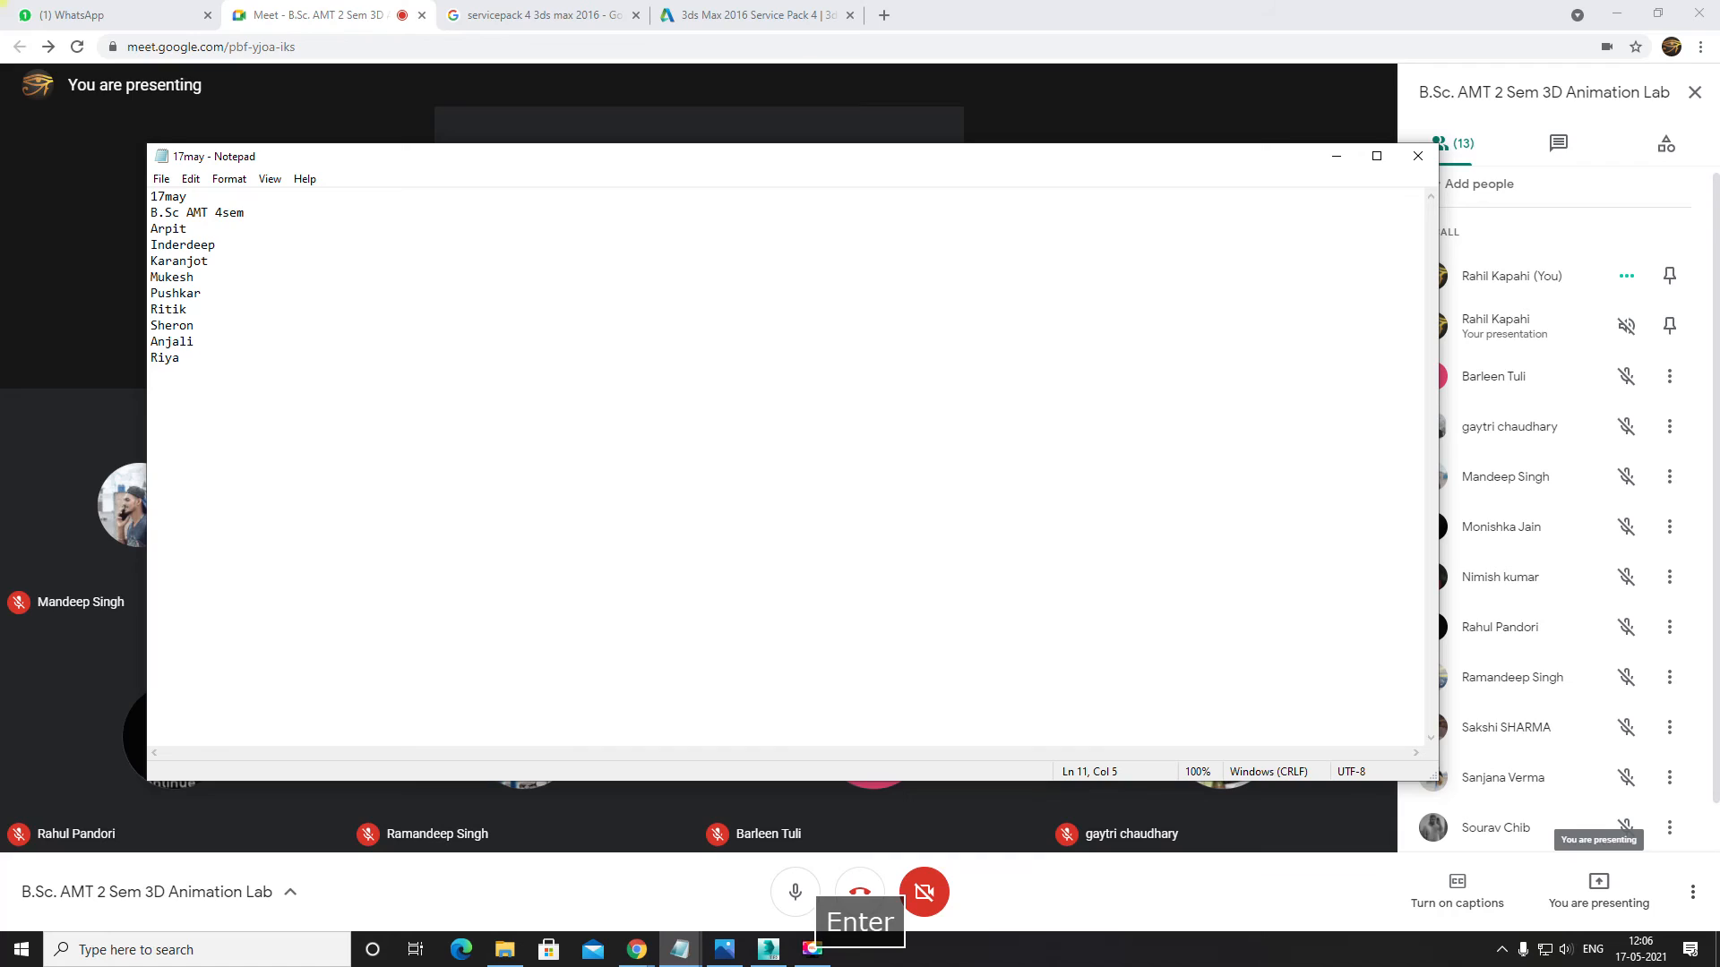
{"action": "type", "text": "B"}
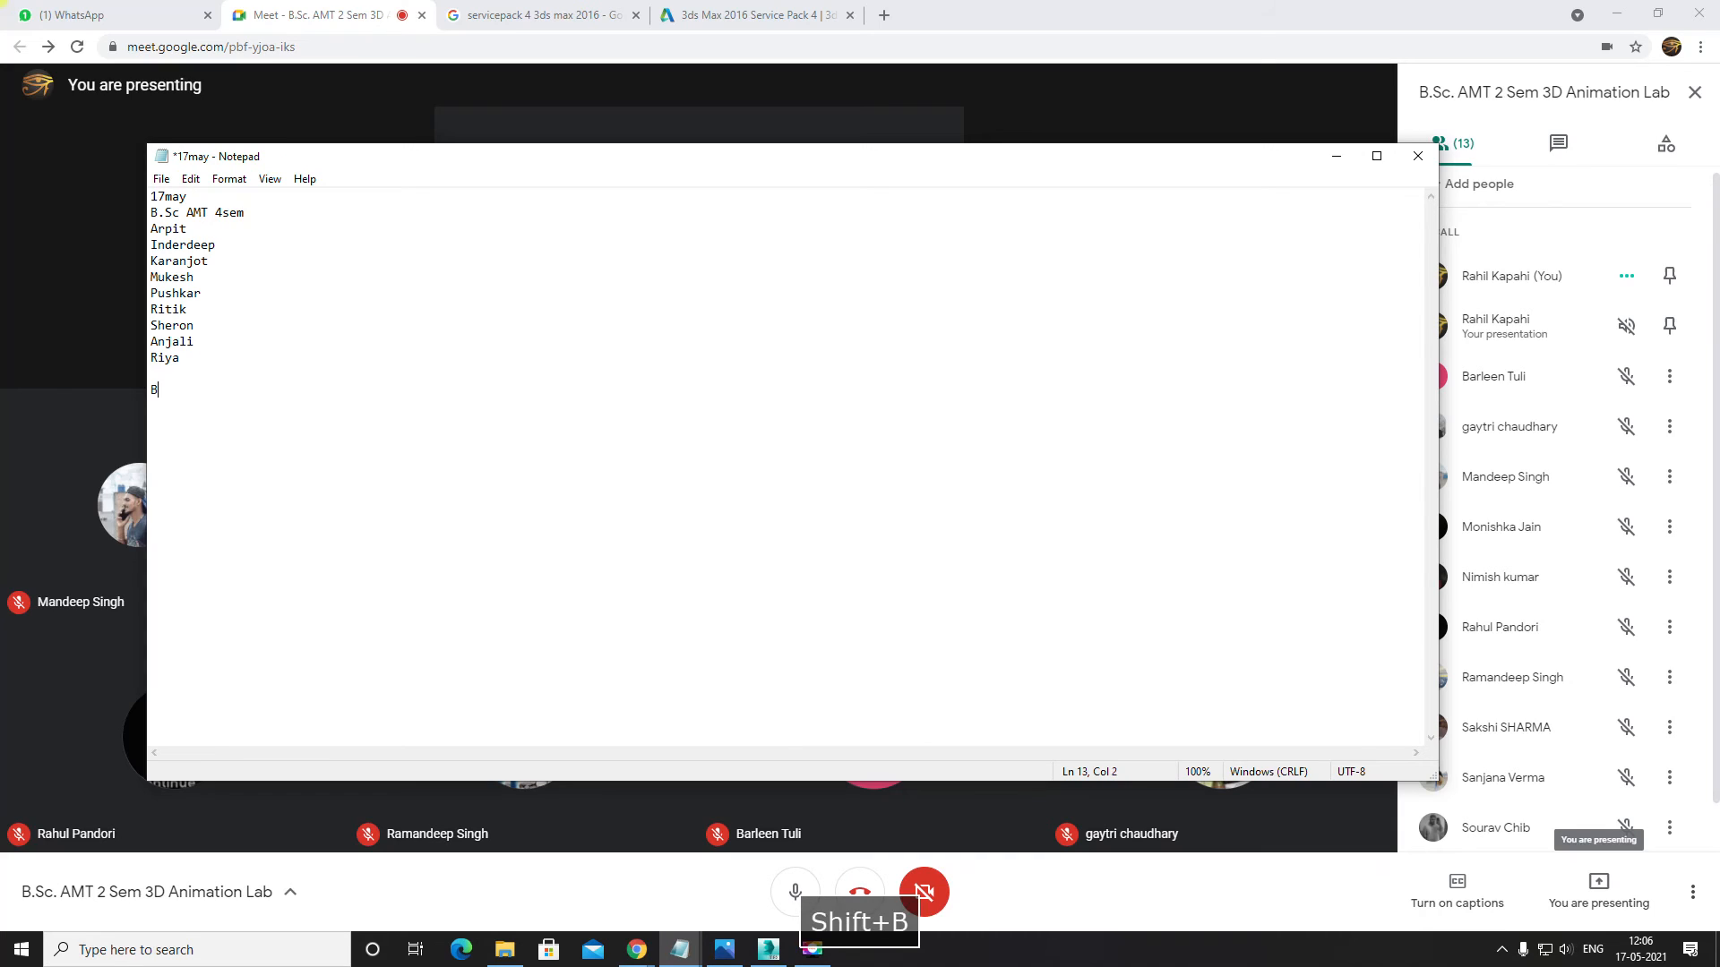
{"action": "type", "text": ".Sc"}
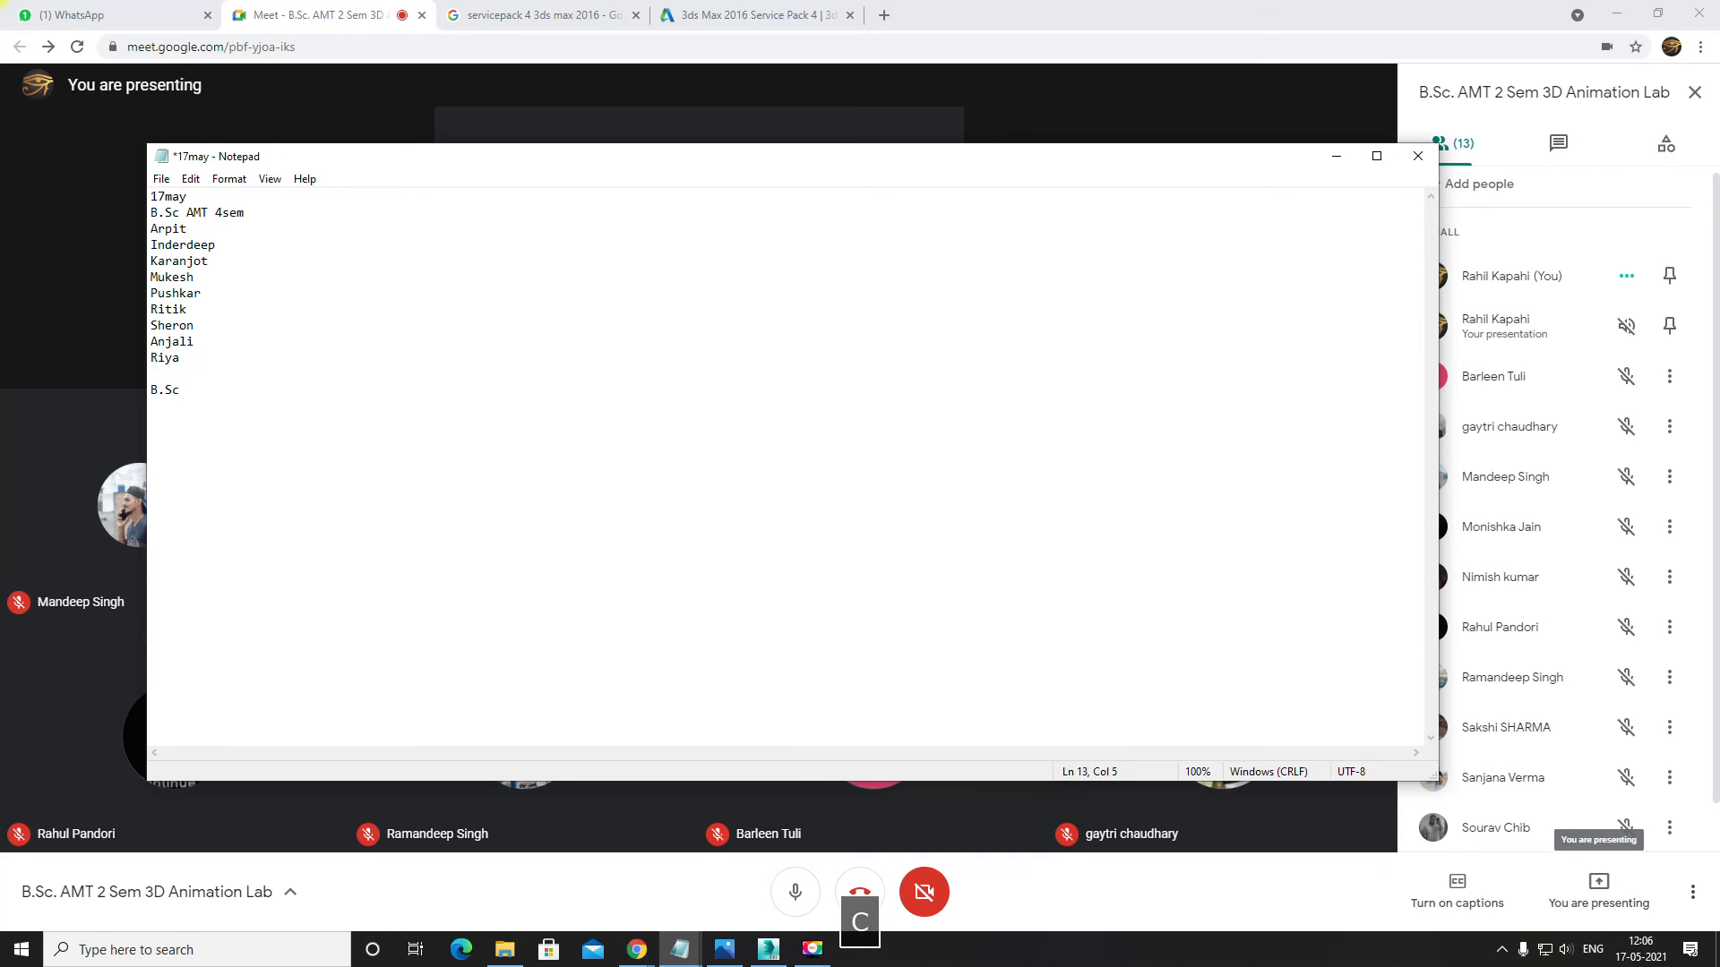
{"action": "type", "text": " AMT "}
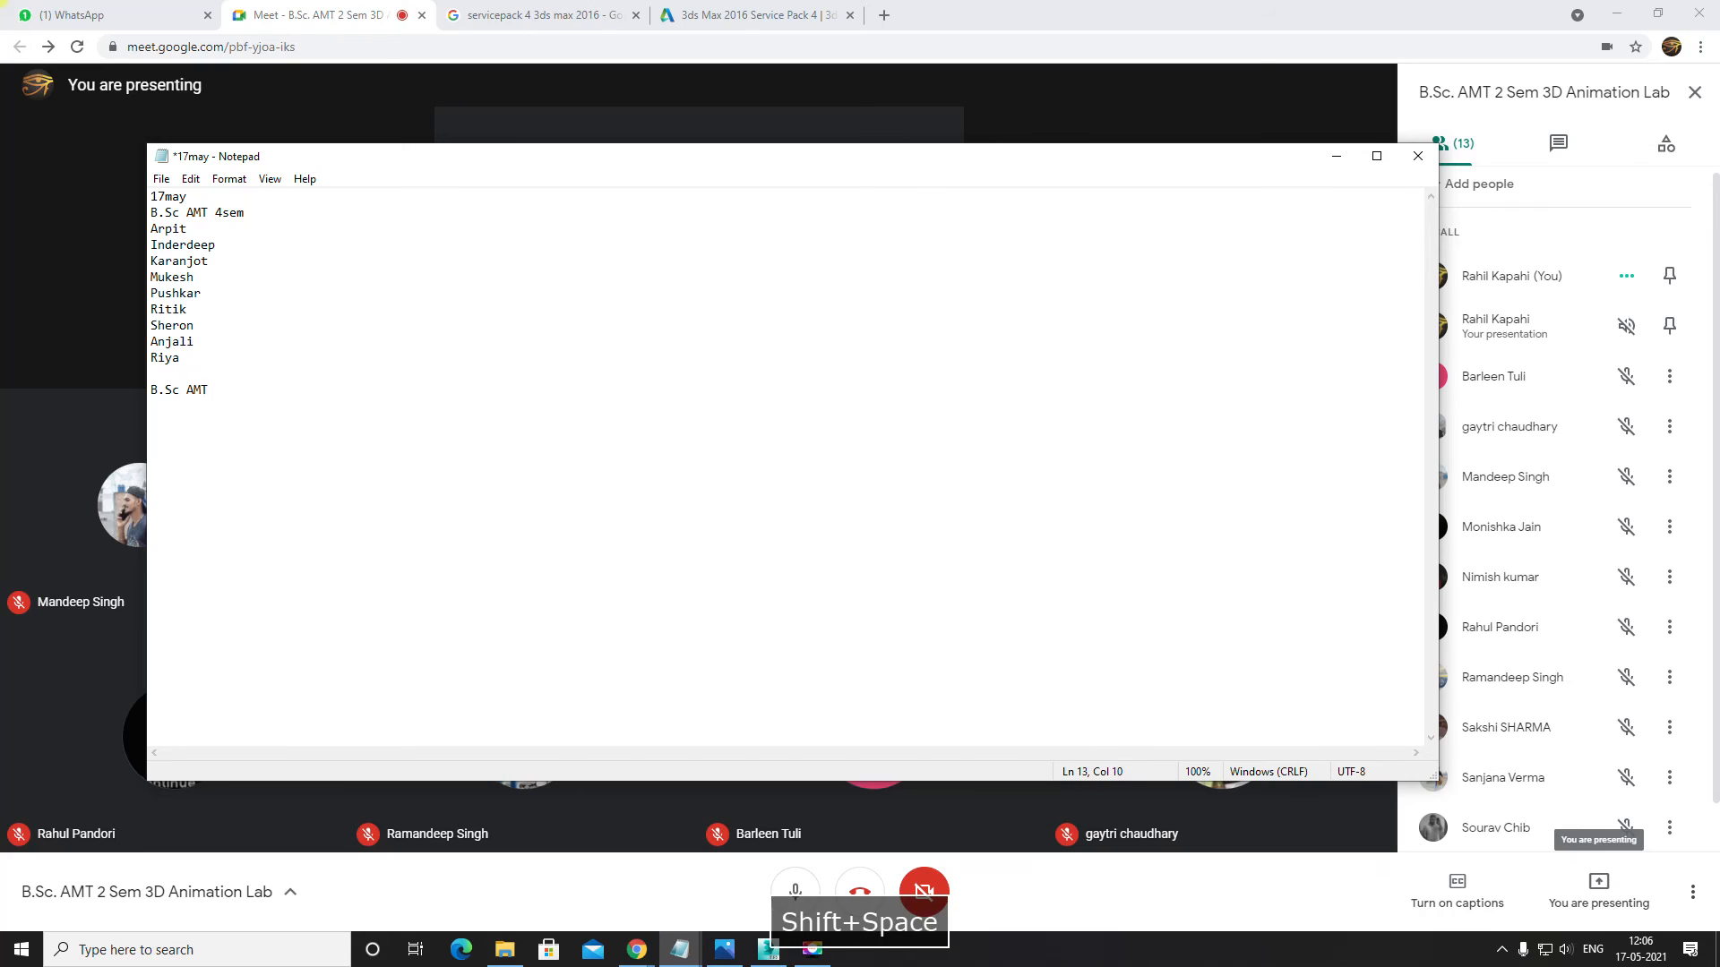
{"action": "type", "text": "2nd Sem"}
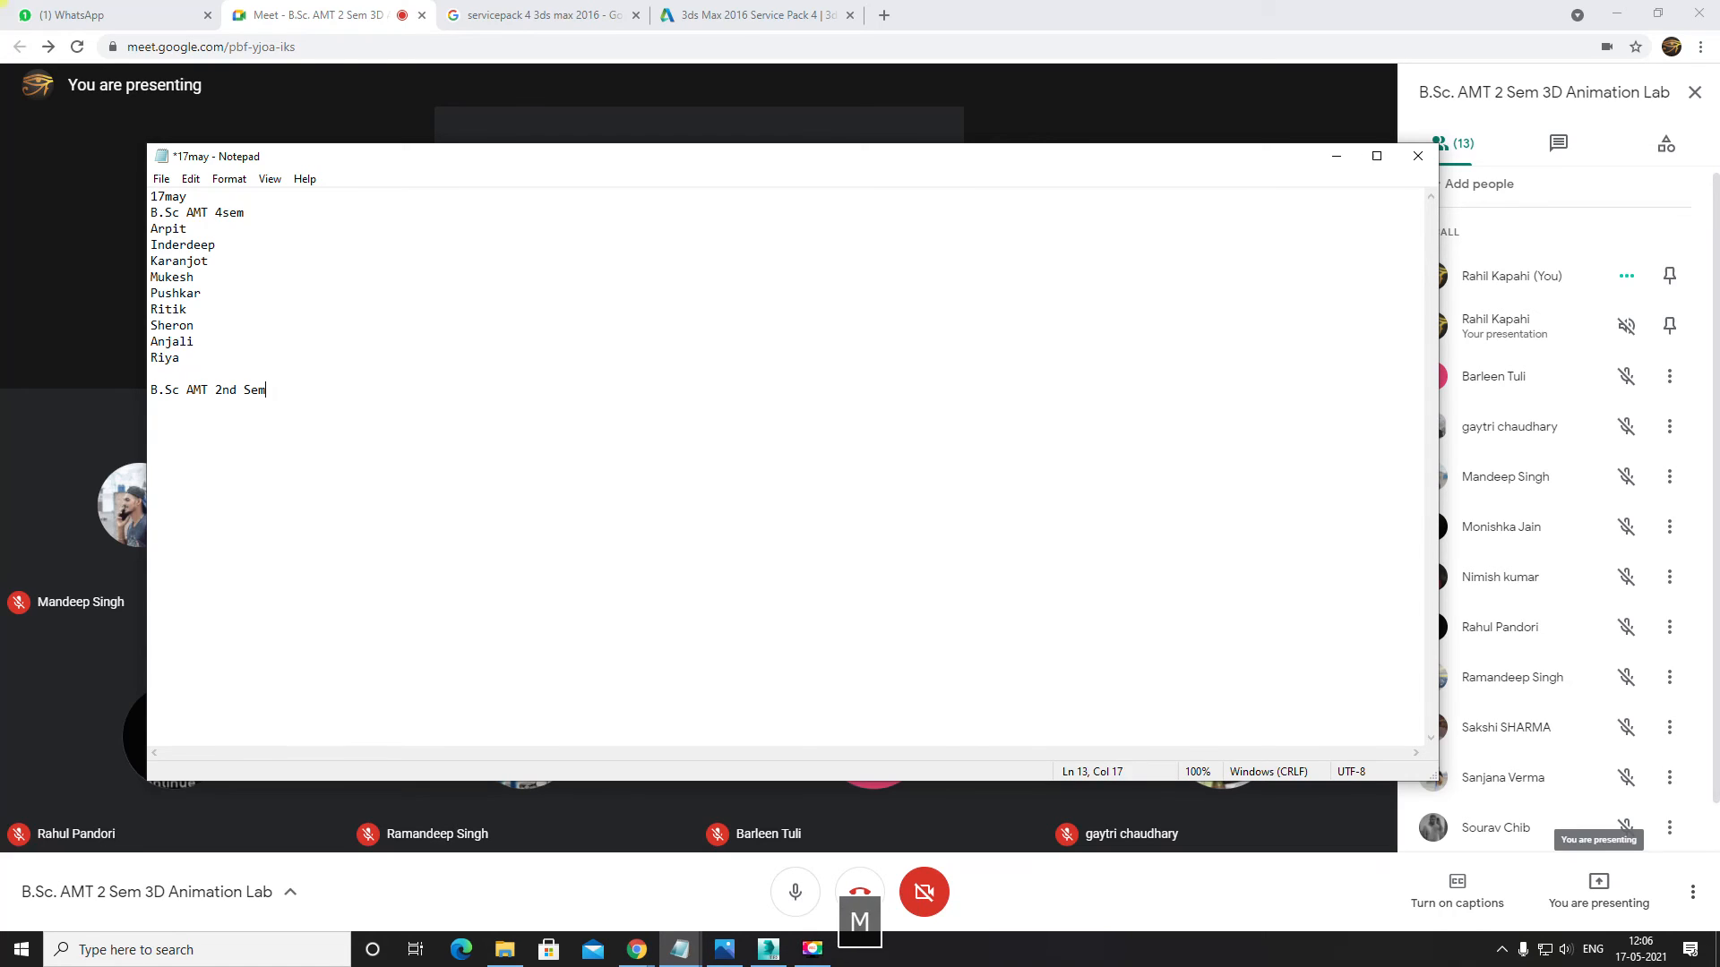
{"action": "key", "text": "Return"}
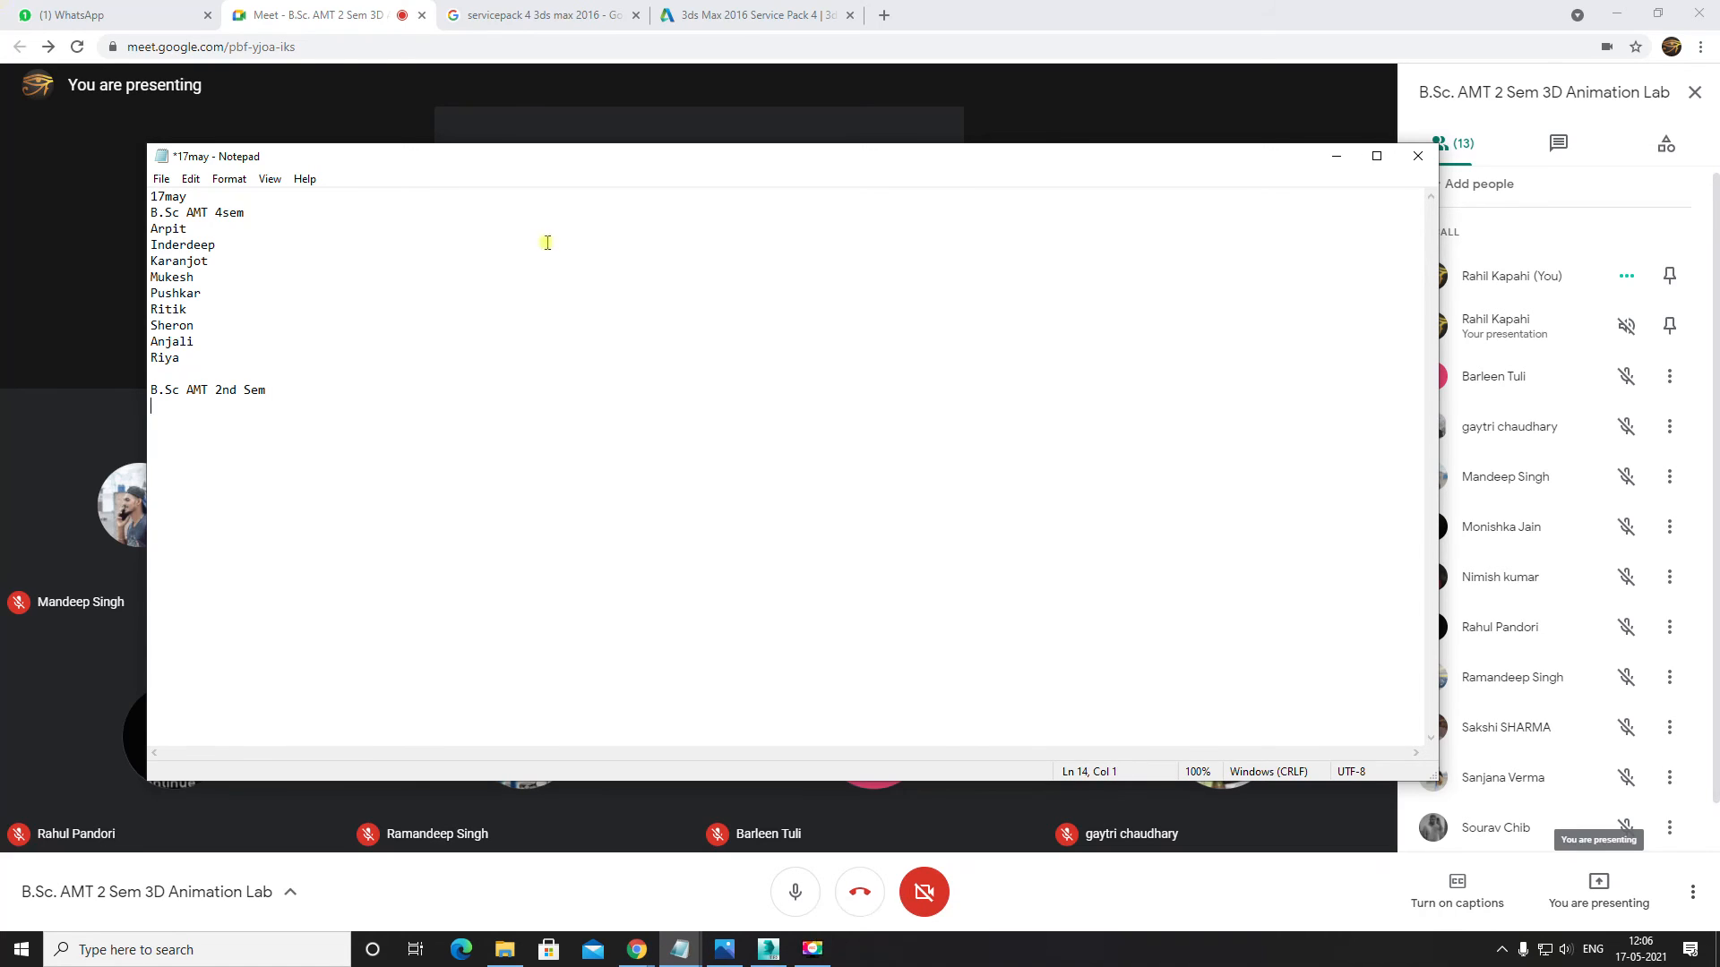
Step: Move the note clear of the call's participant list and enter the first two students' first names under the new heading, one per line
{"action": "left_click_drag", "start_coordinate": [1174, 150], "coordinate": [1086, 123]}
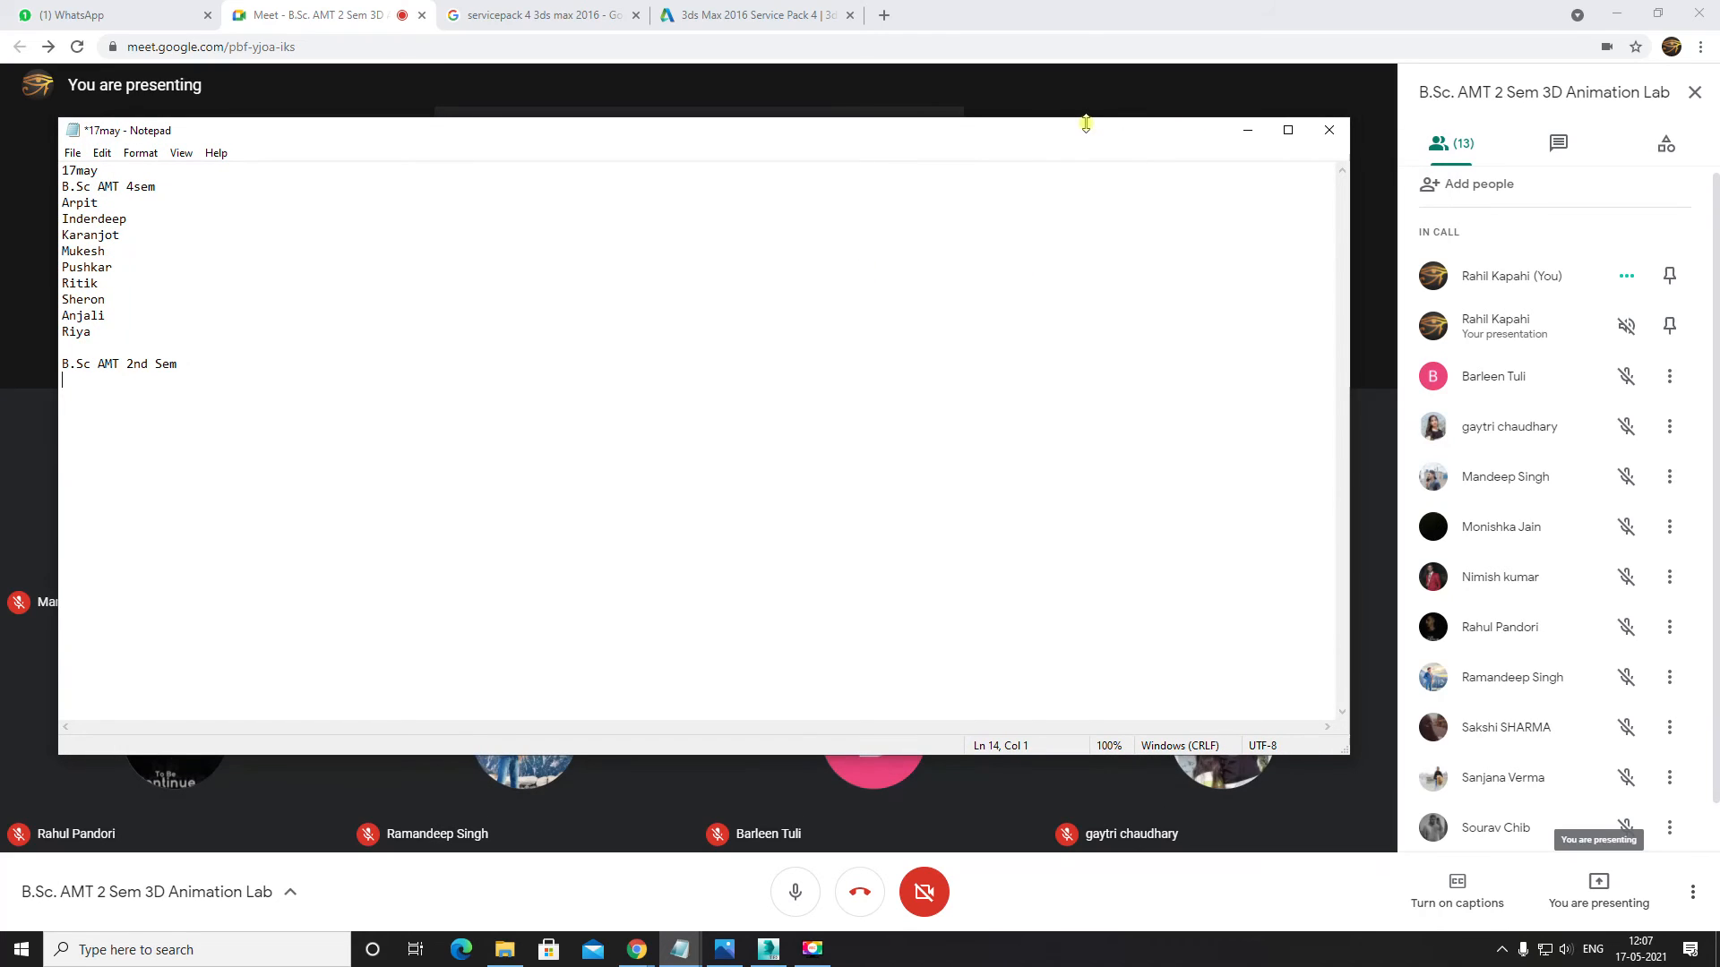
{"action": "type", "text": "B"}
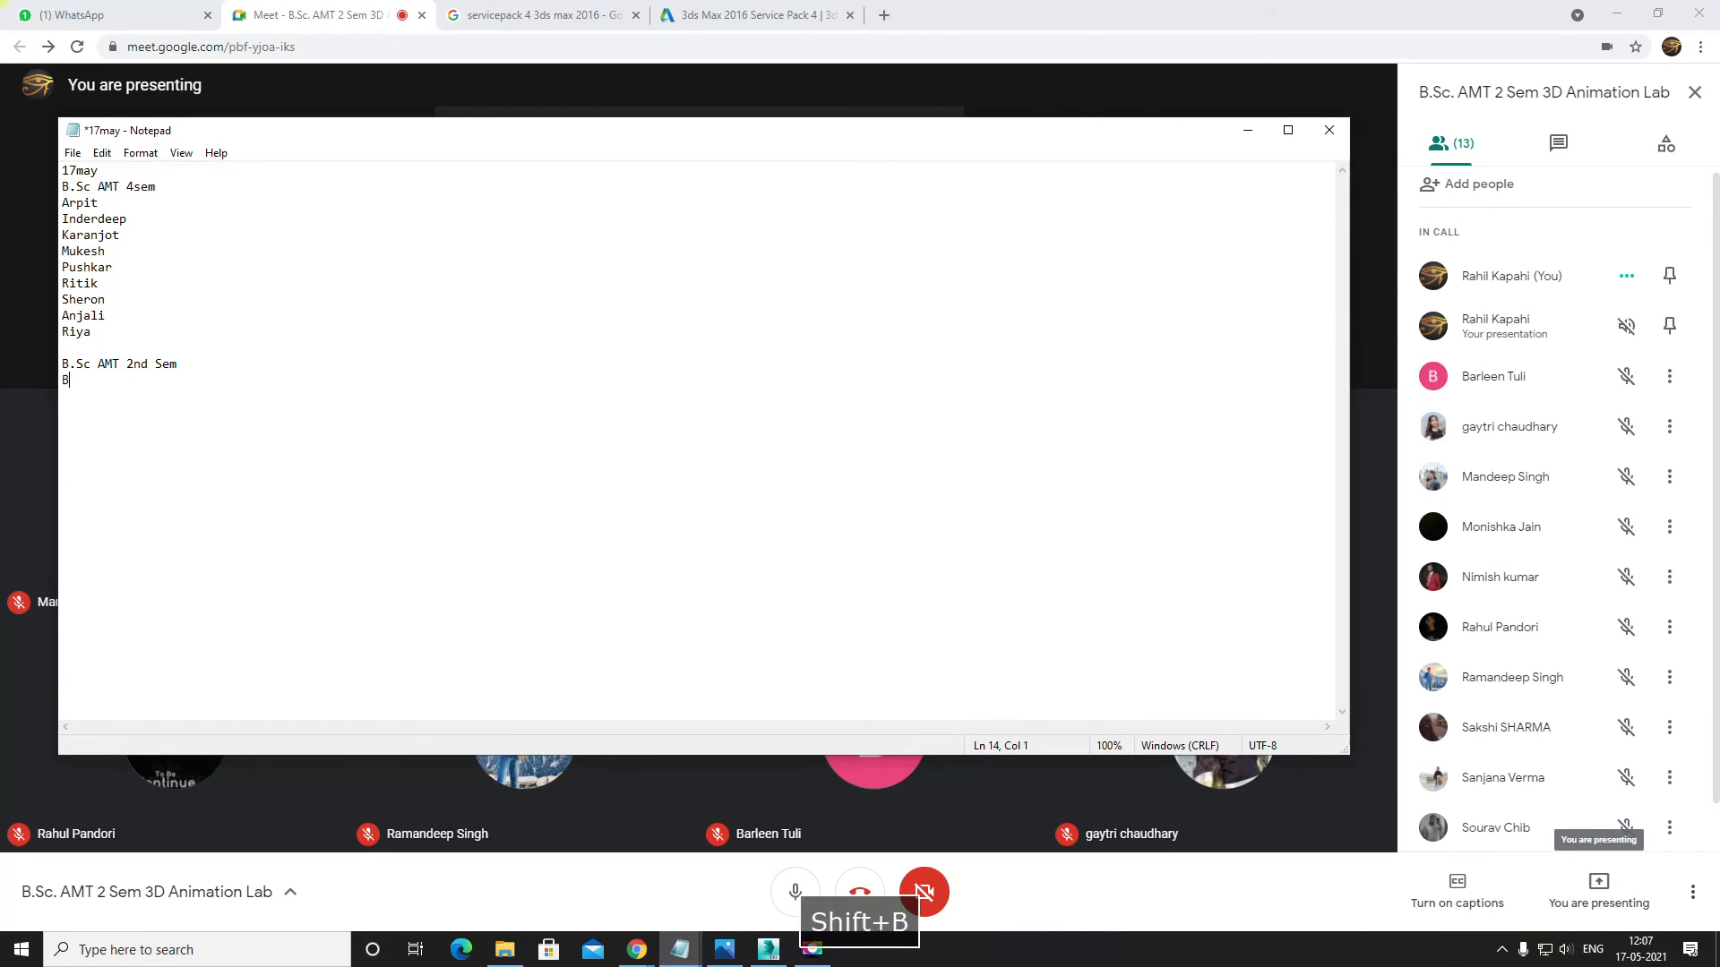
{"action": "type", "text": "arleen"}
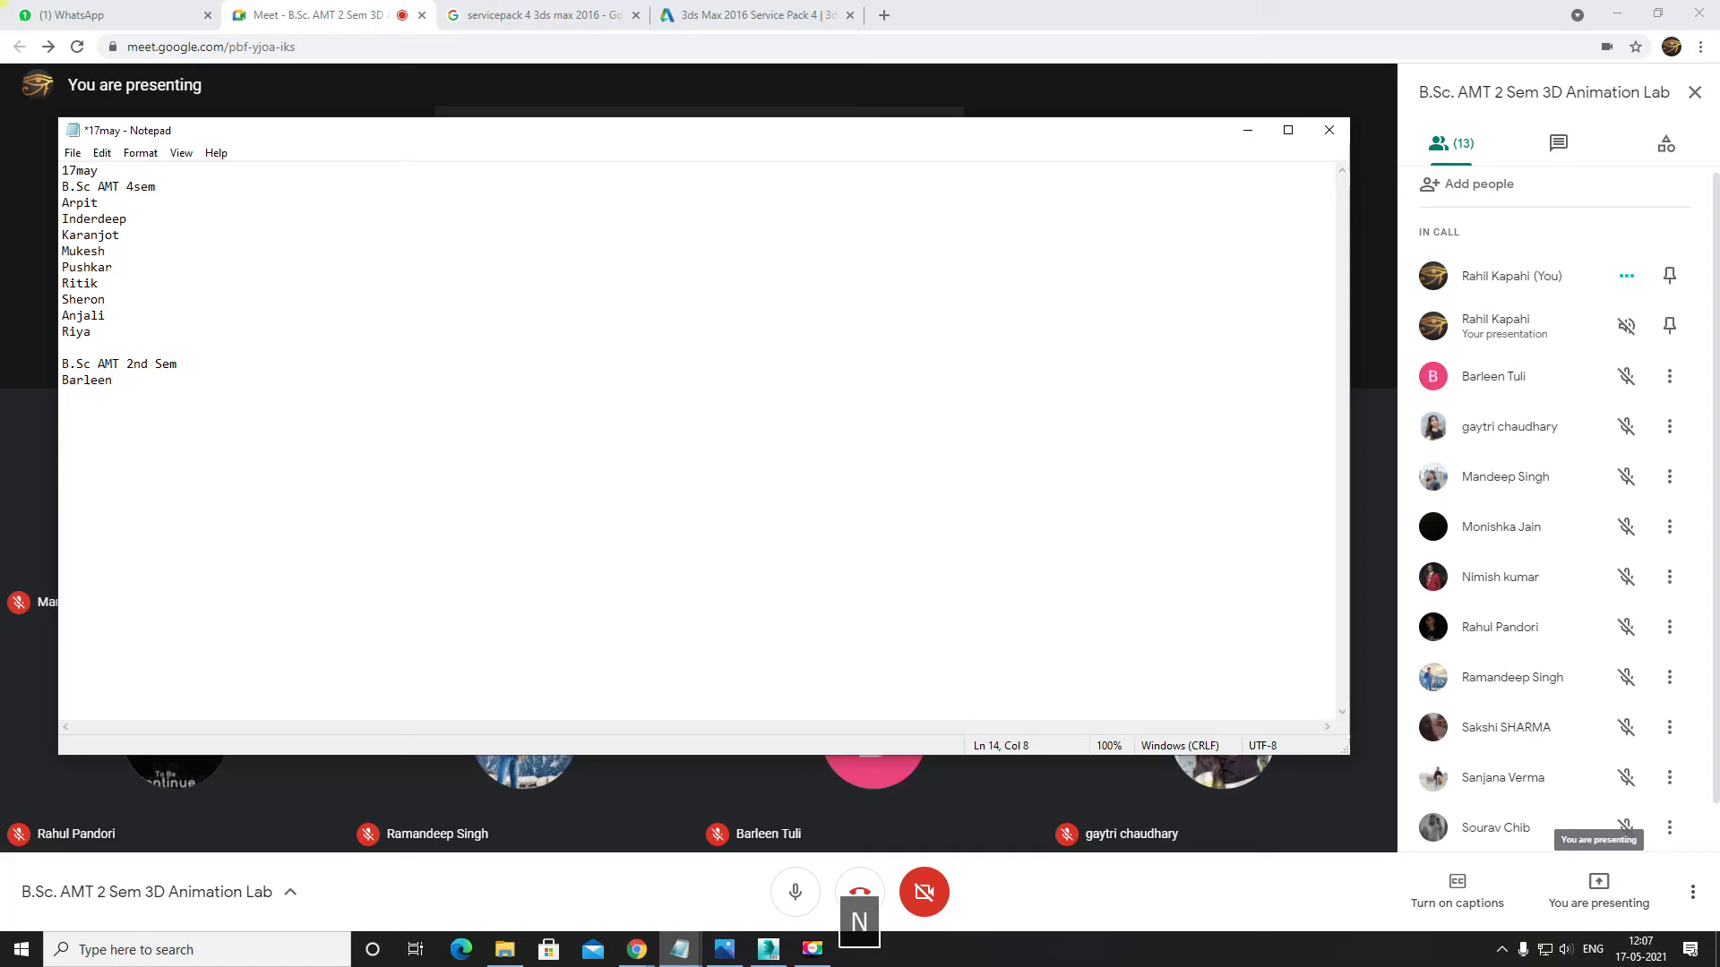
{"action": "key", "text": "Return"}
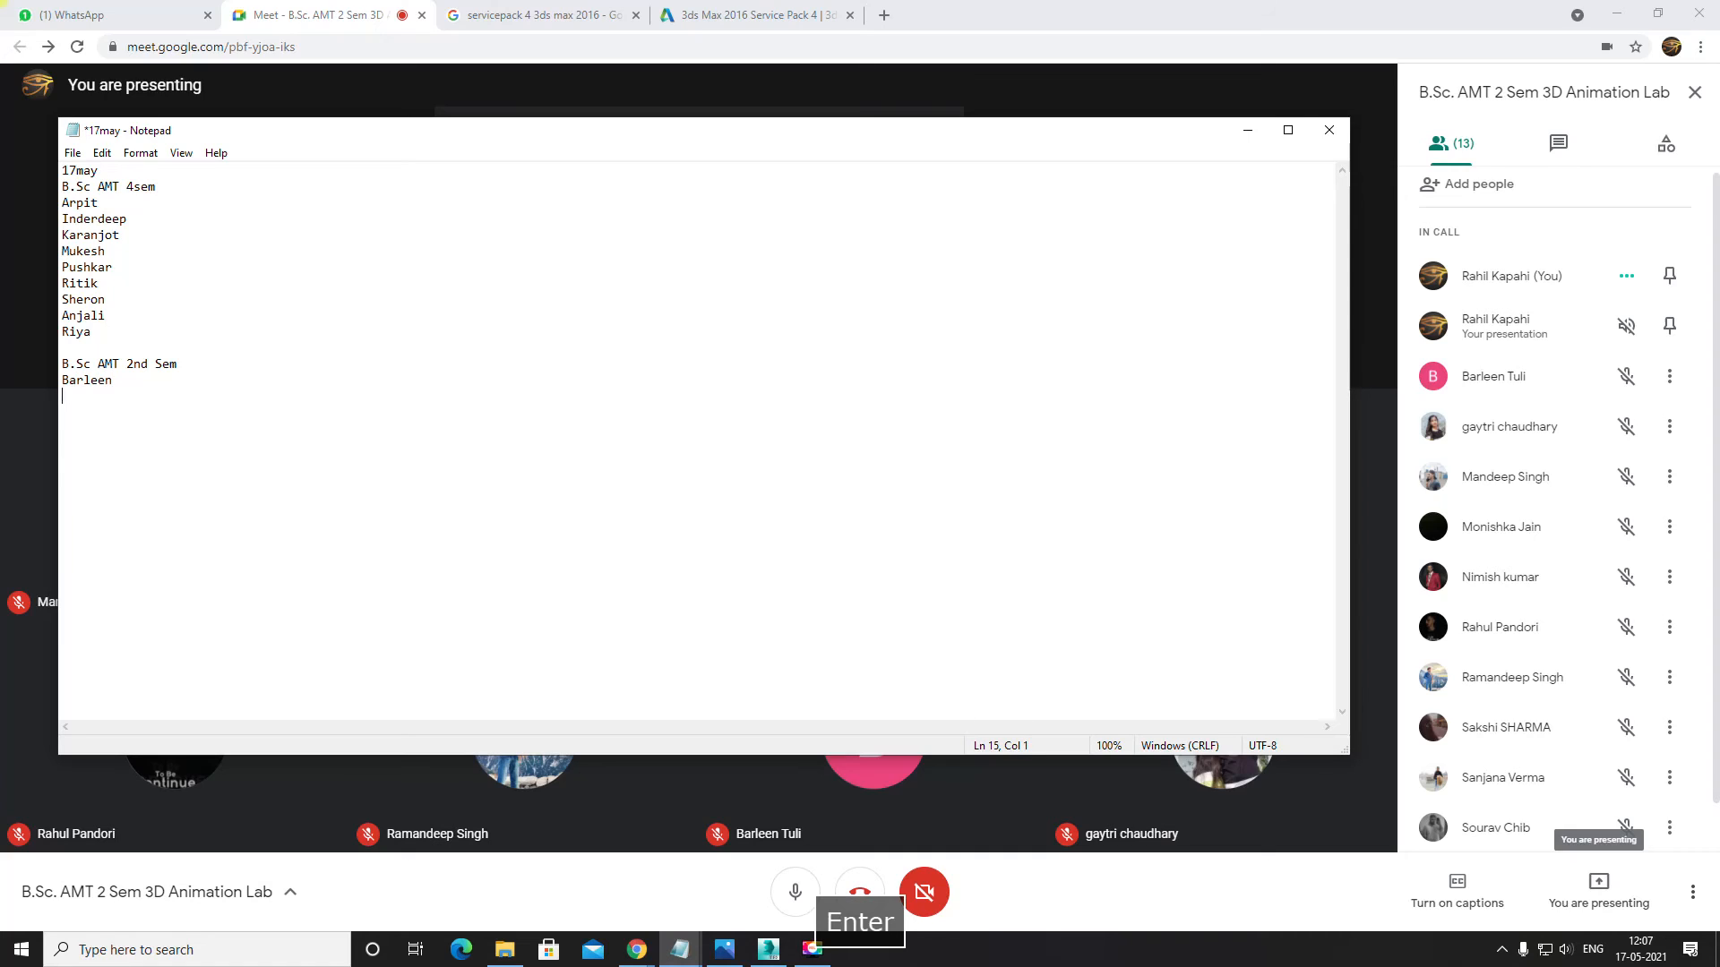
{"action": "type", "text": "Gaytr"}
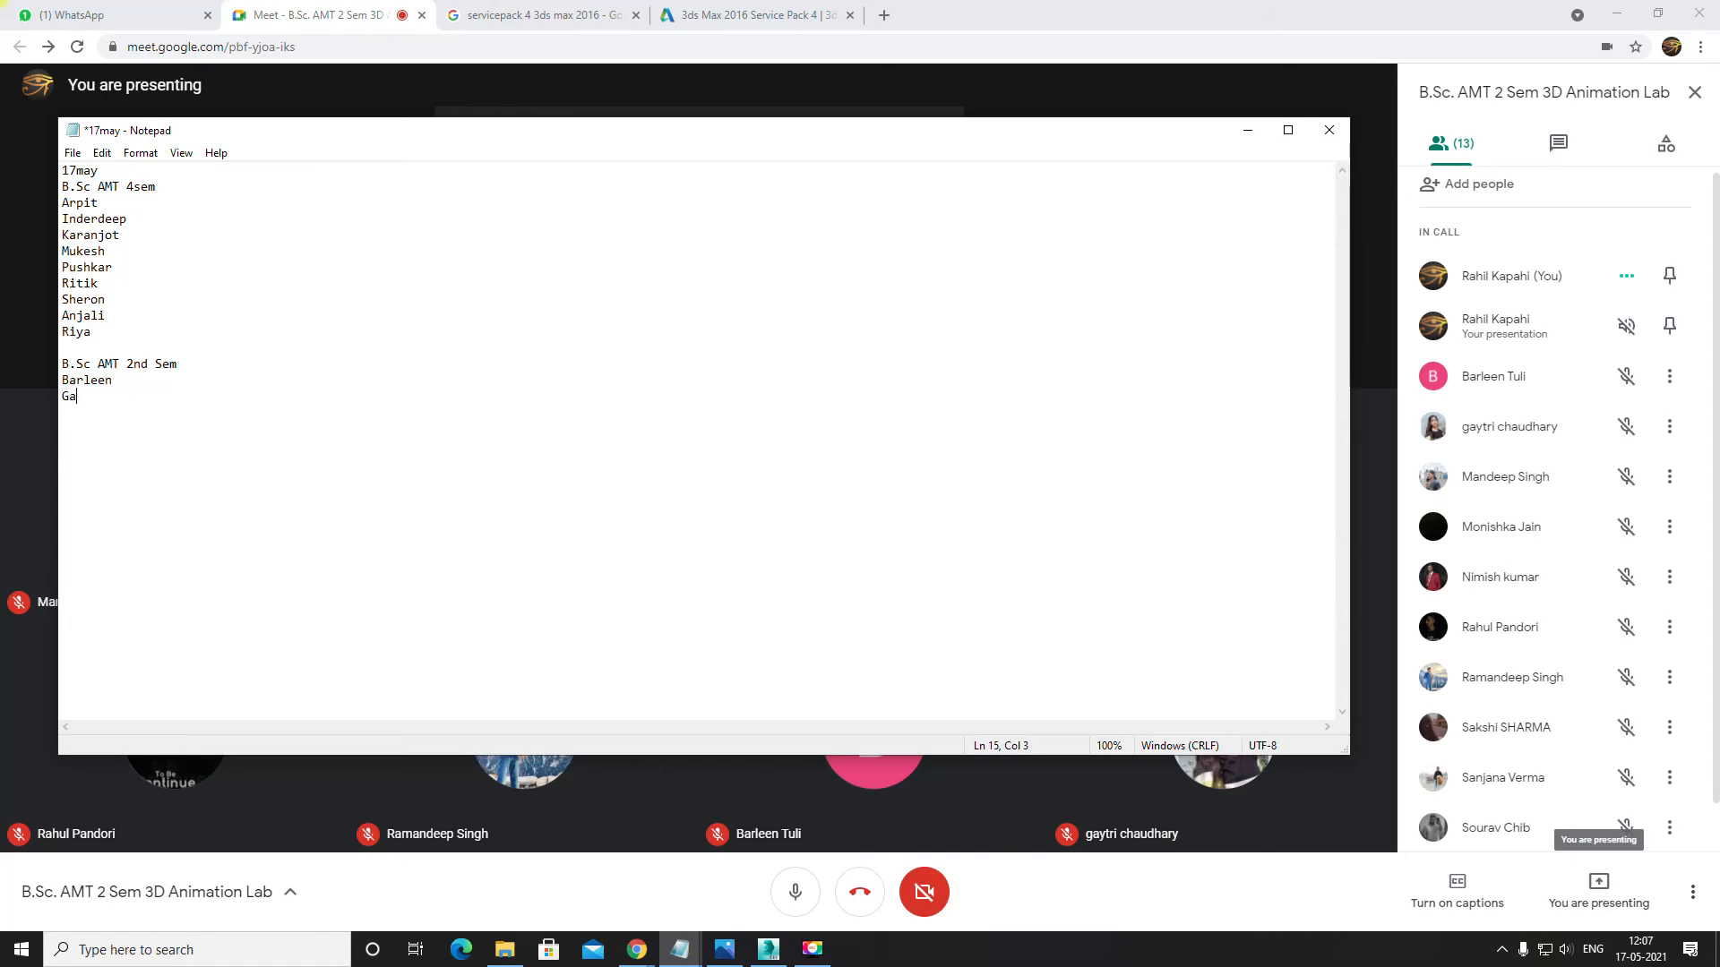
{"action": "type", "text": "i"}
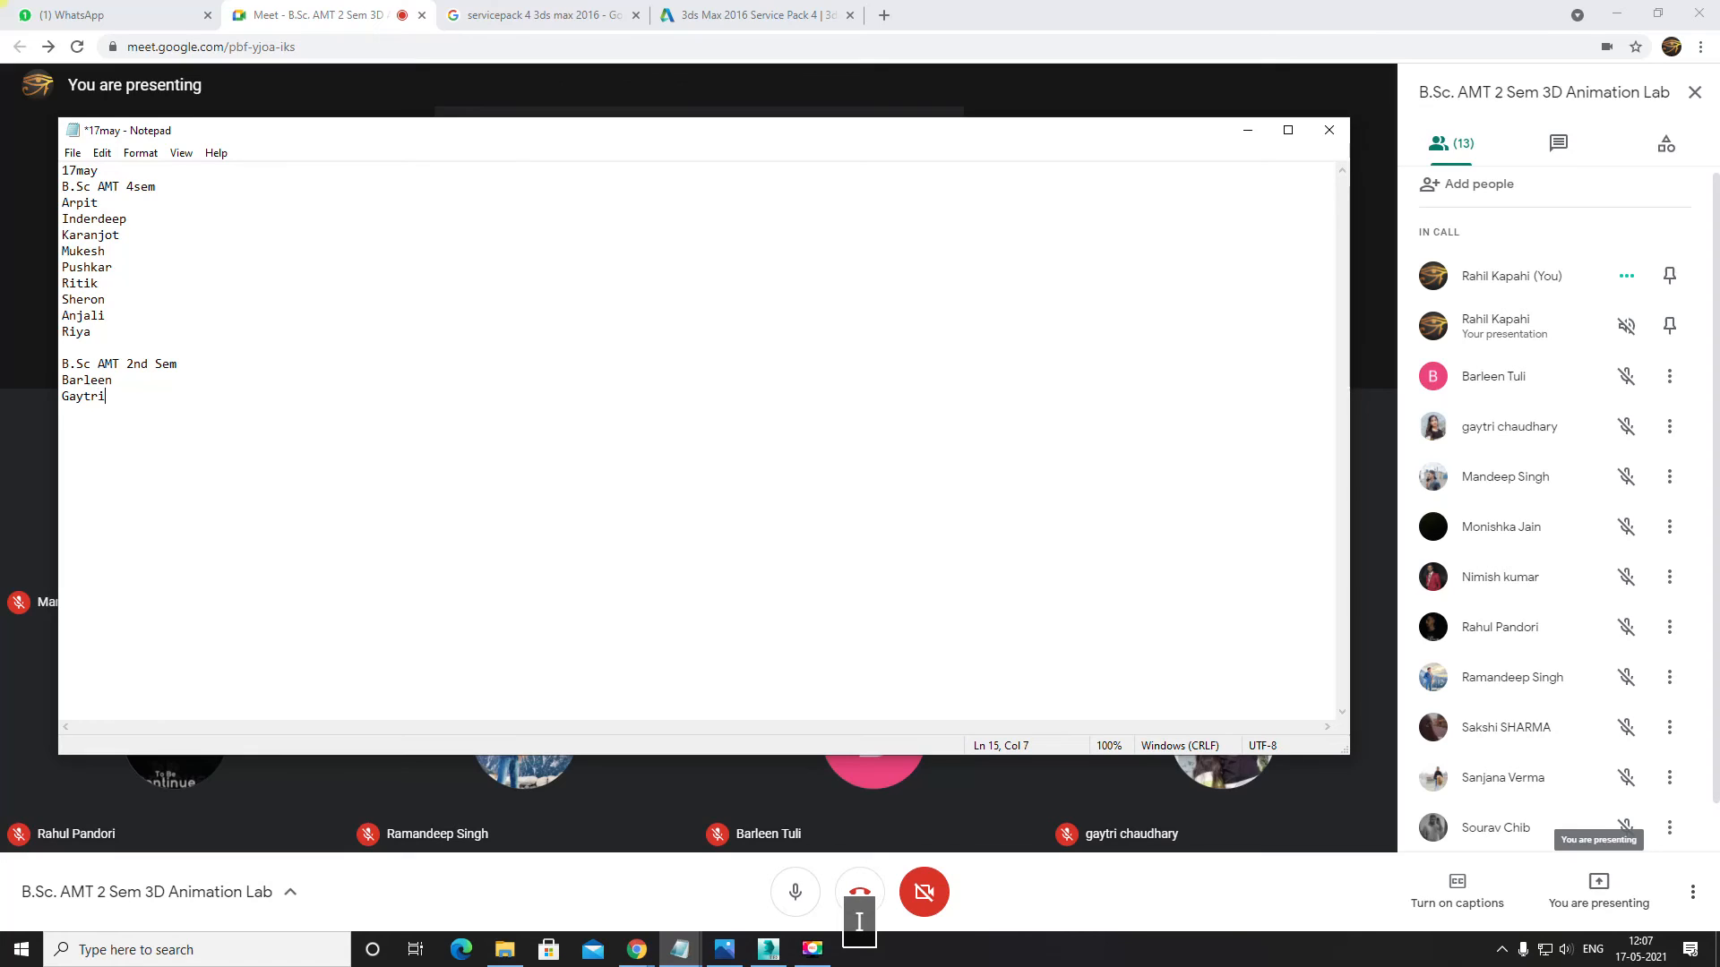
{"action": "key", "text": "Return"}
Step: Add the first names of the third and fourth students in the call to the 2nd Sem list, one per line
{"action": "type", "text": "M"}
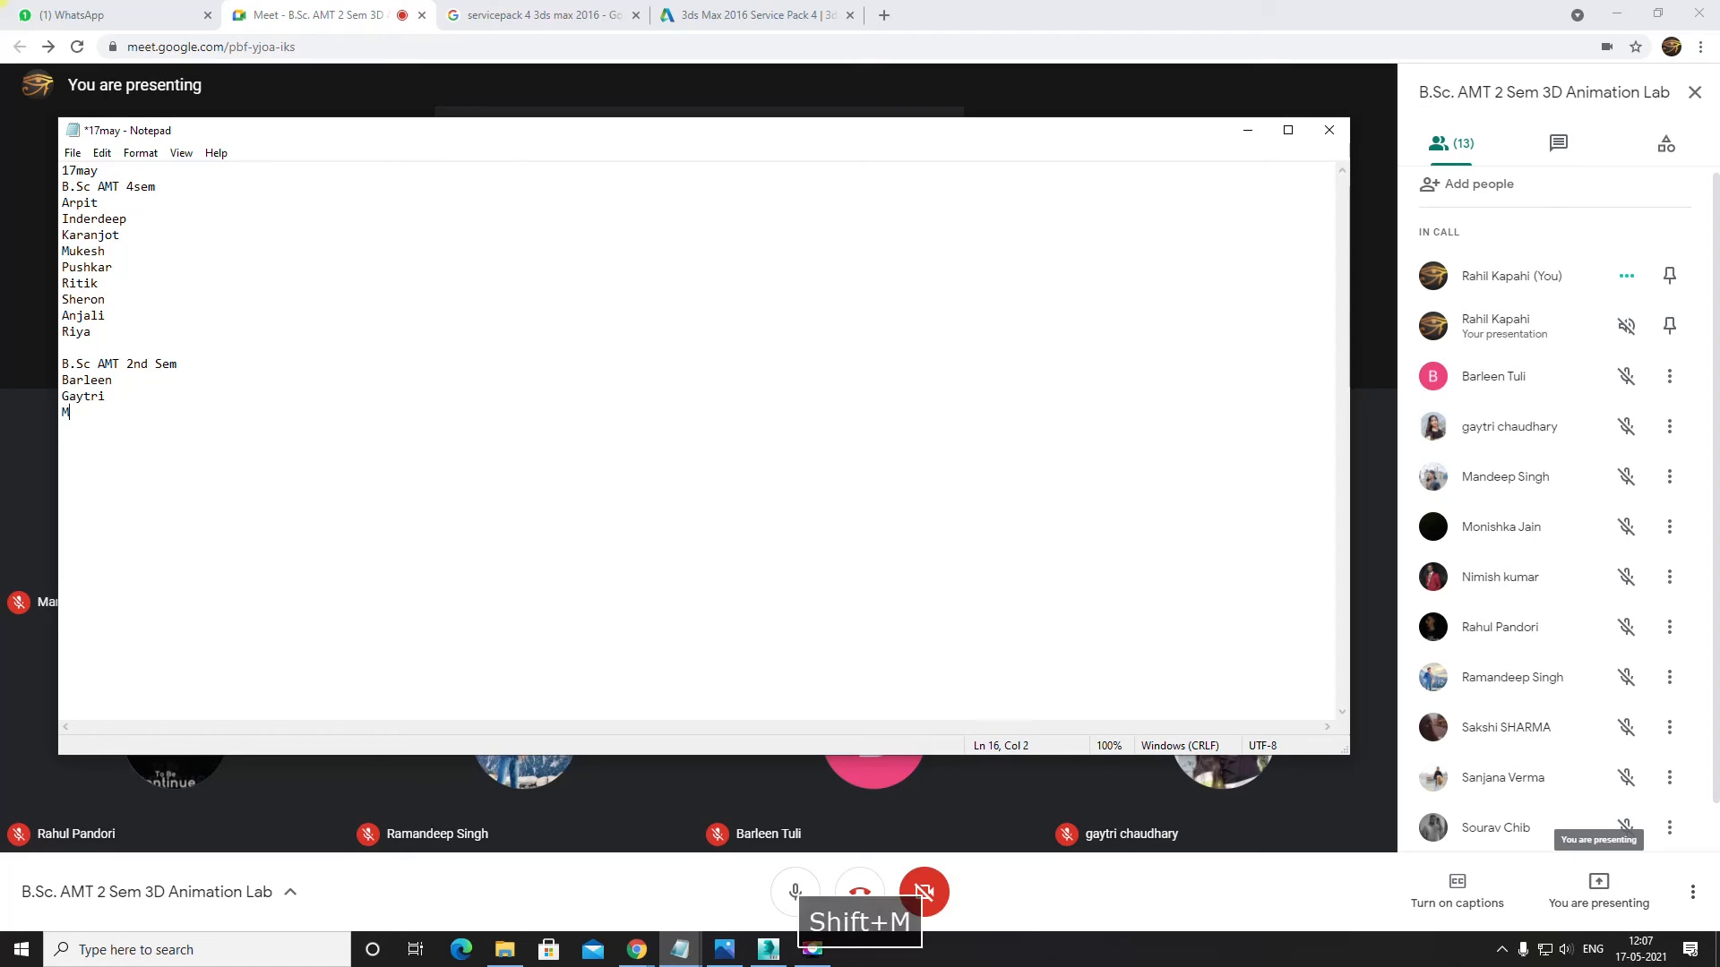
{"action": "type", "text": "andee"}
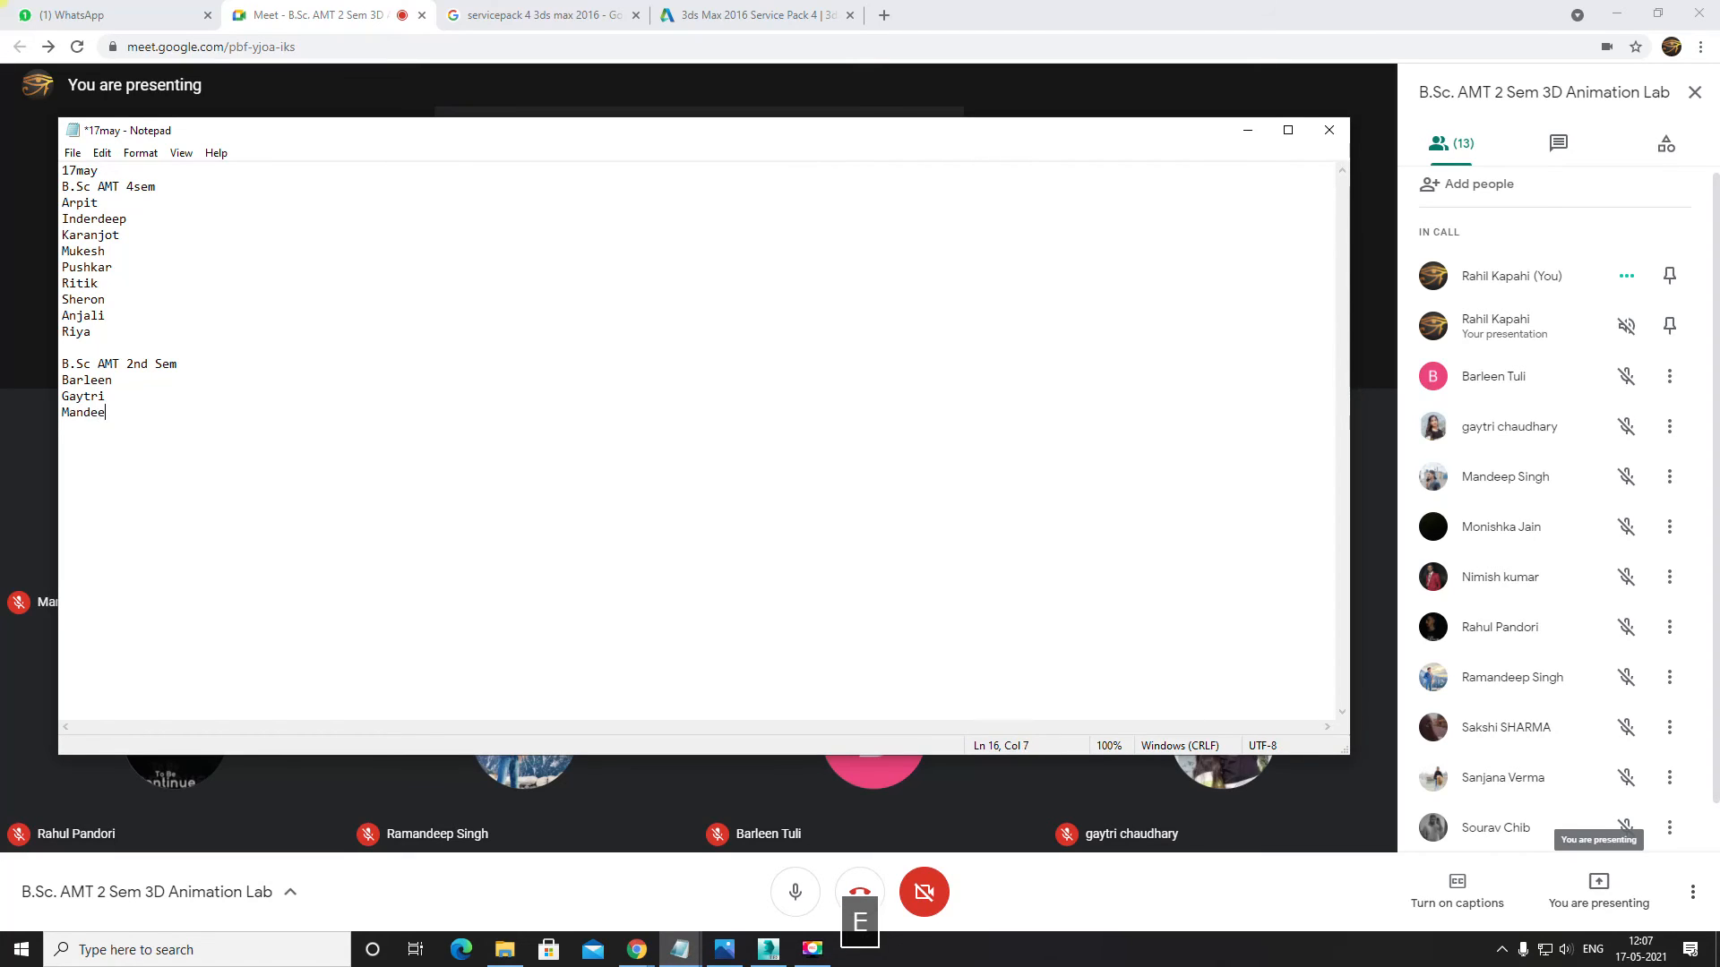
{"action": "type", "text": "p"}
{"action": "key", "text": "Return"}
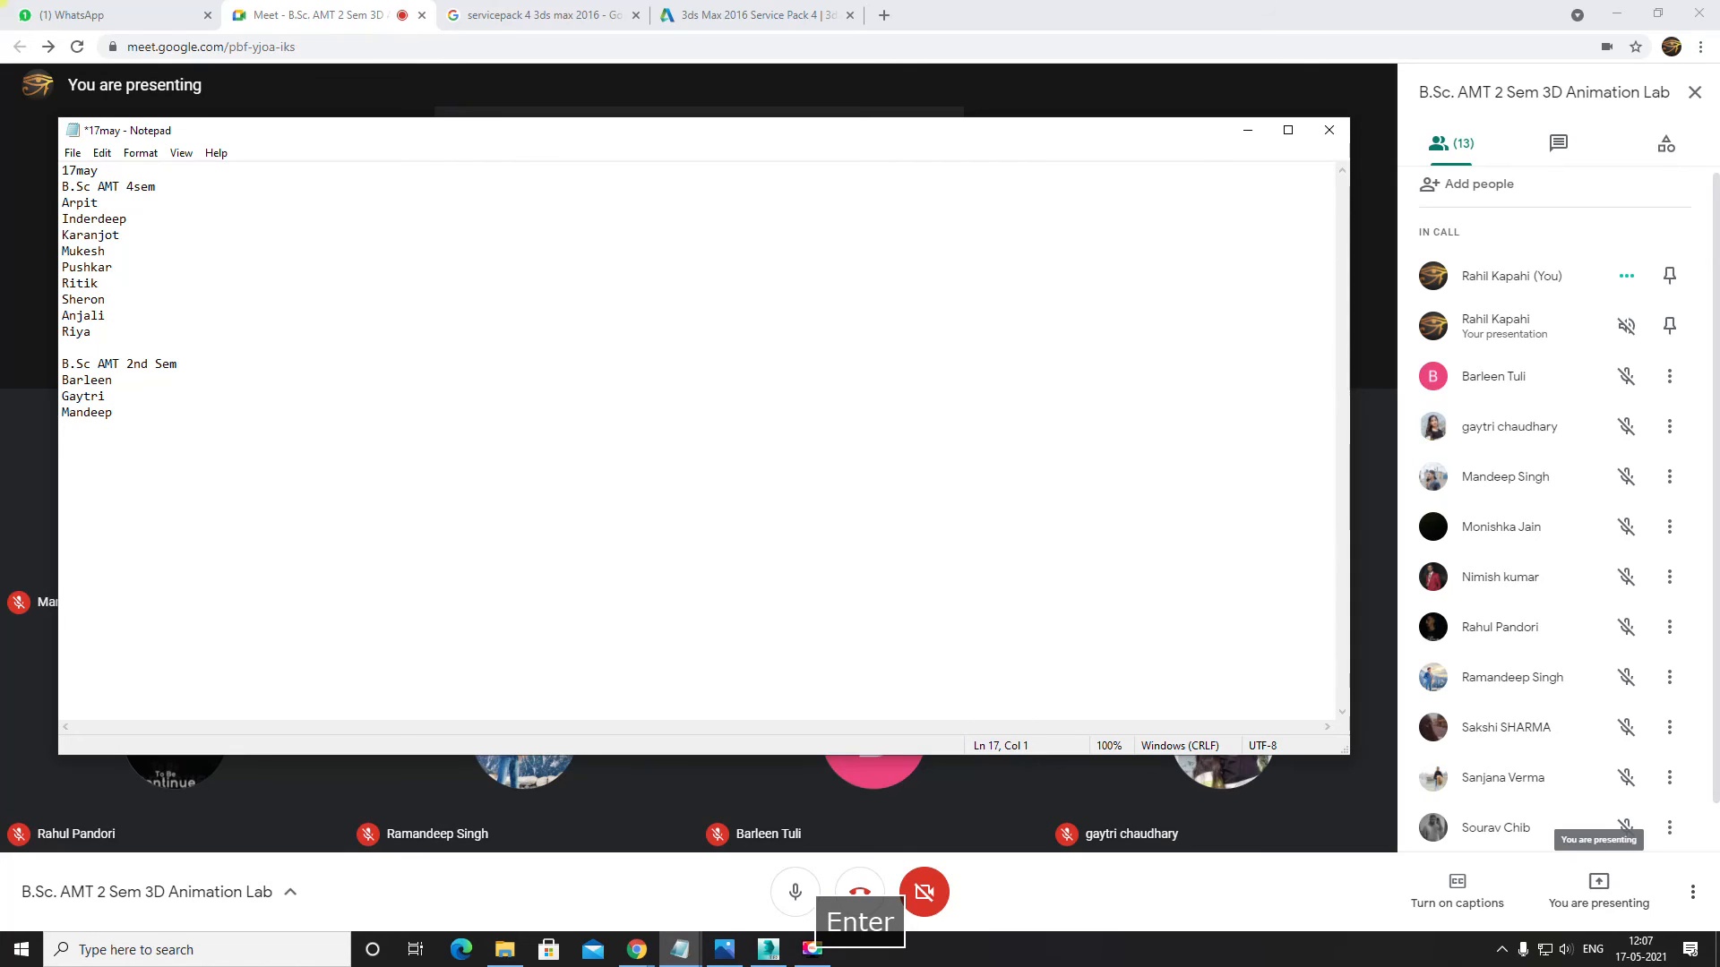
{"action": "type", "text": "Mon"}
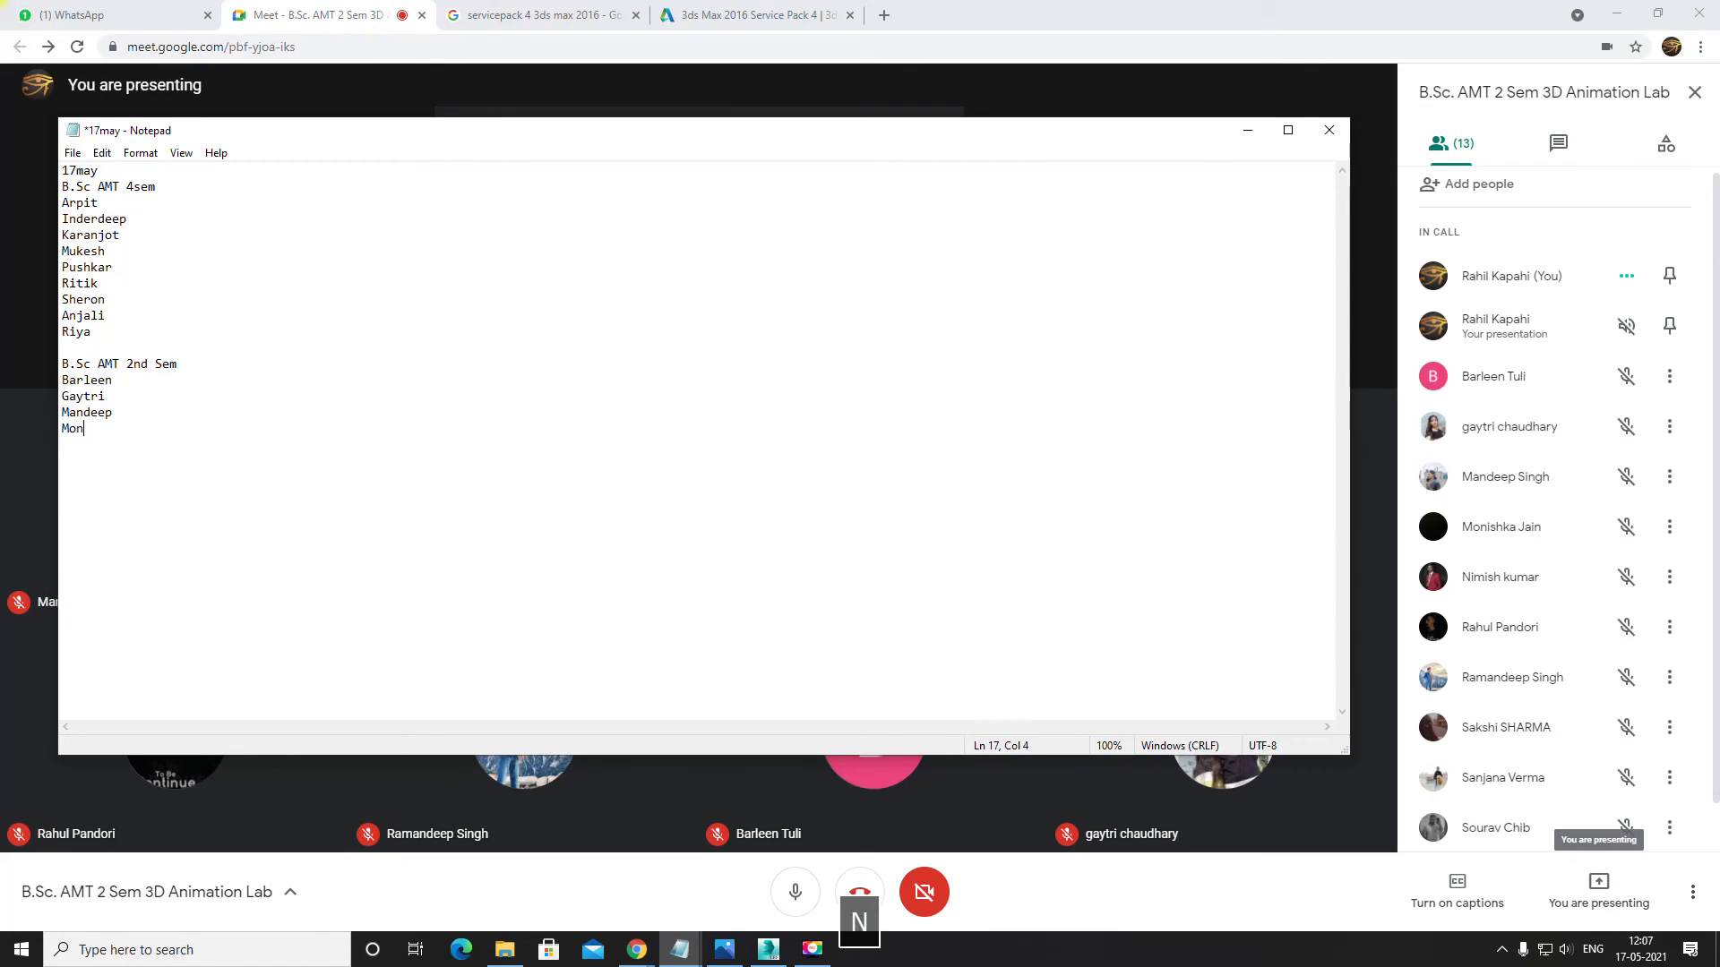
{"action": "type", "text": "iksha"}
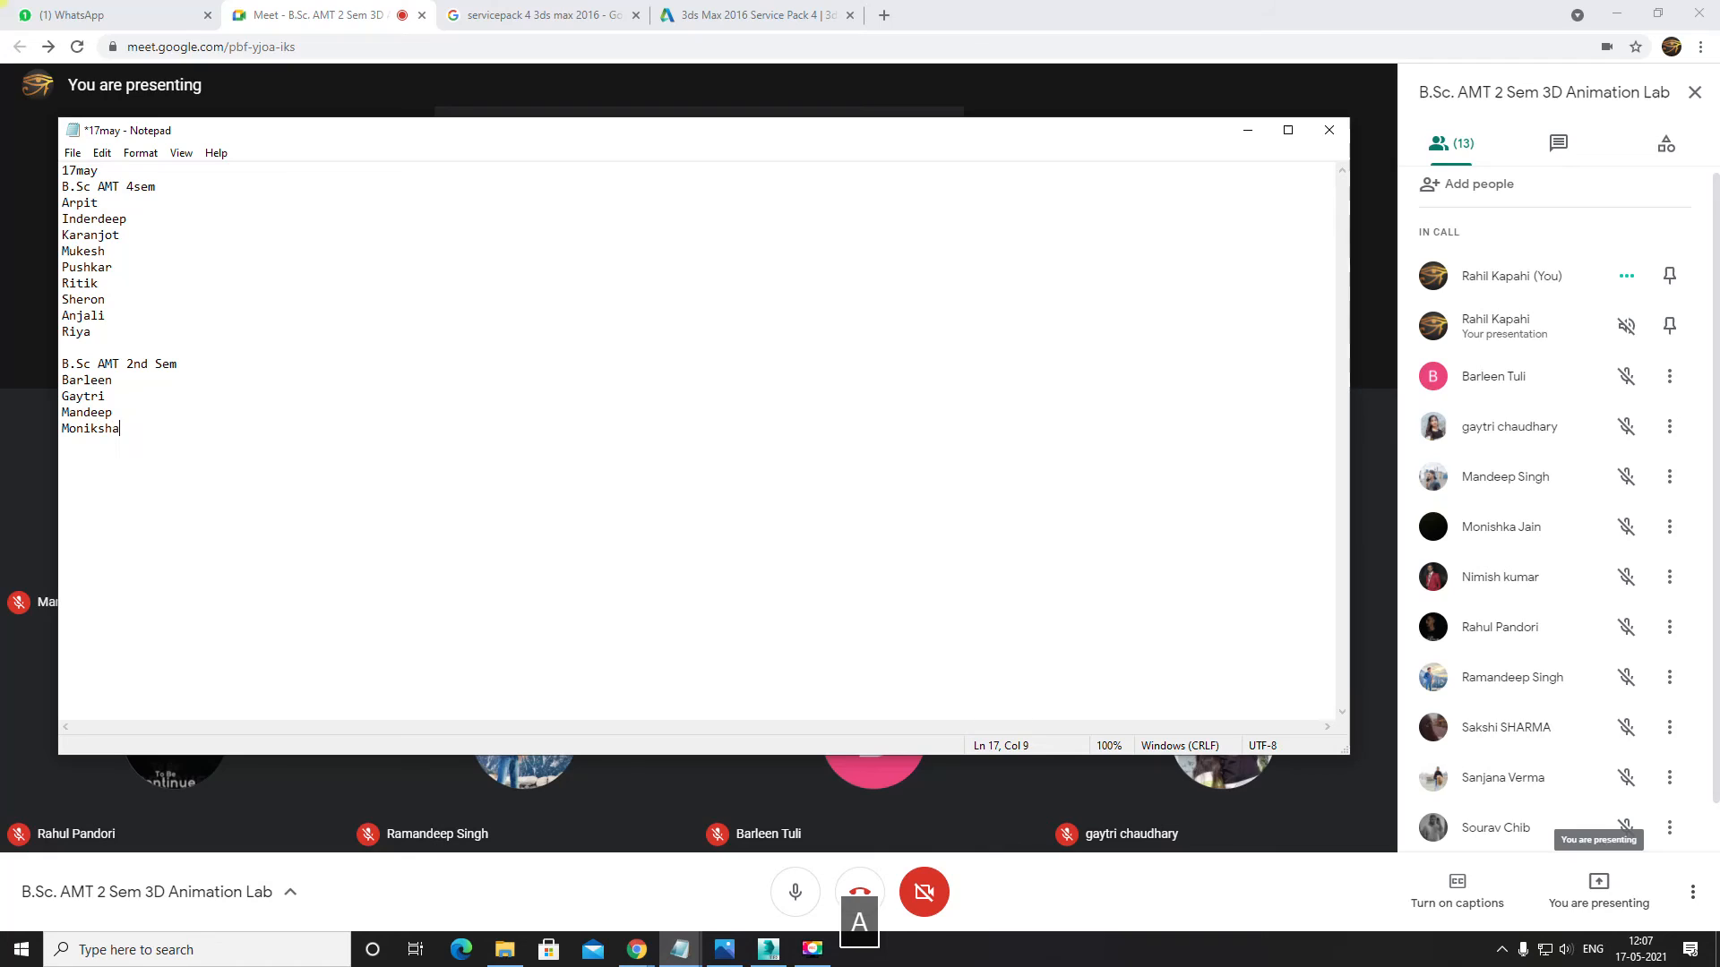
{"action": "key", "text": "Return"}
Step: Add the first names of the fifth, sixth and seventh students in the call to the 2nd Sem list, one per line
{"action": "type", "text": "N"}
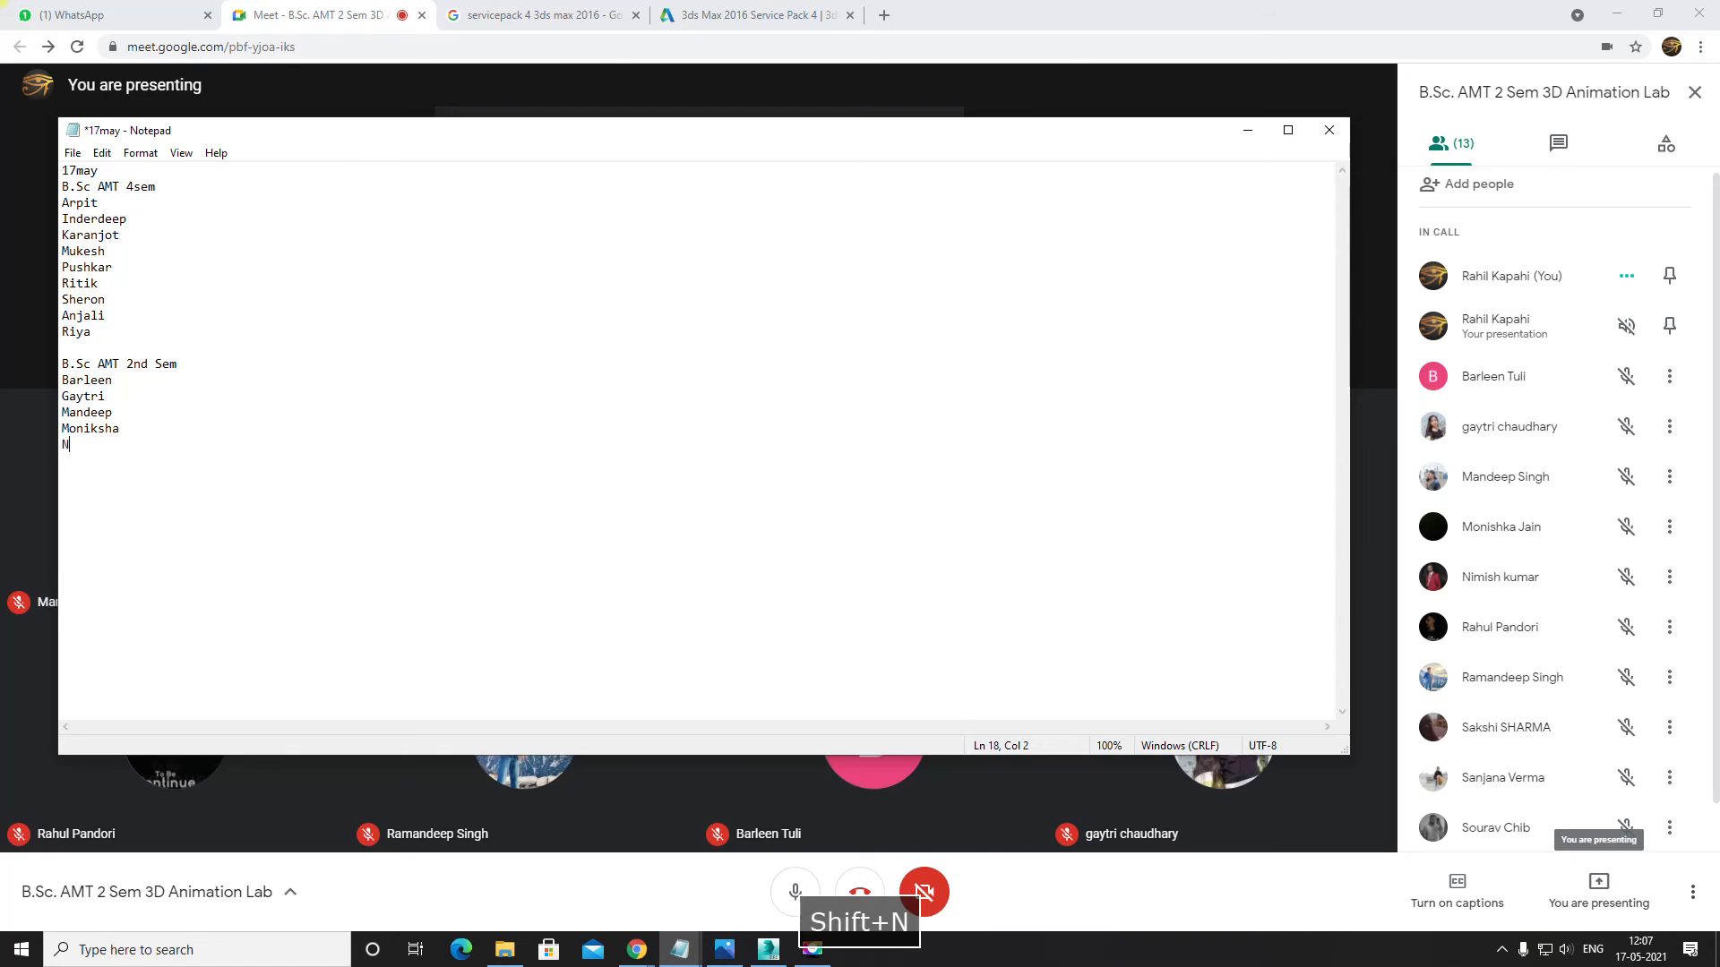
{"action": "type", "text": "imish"}
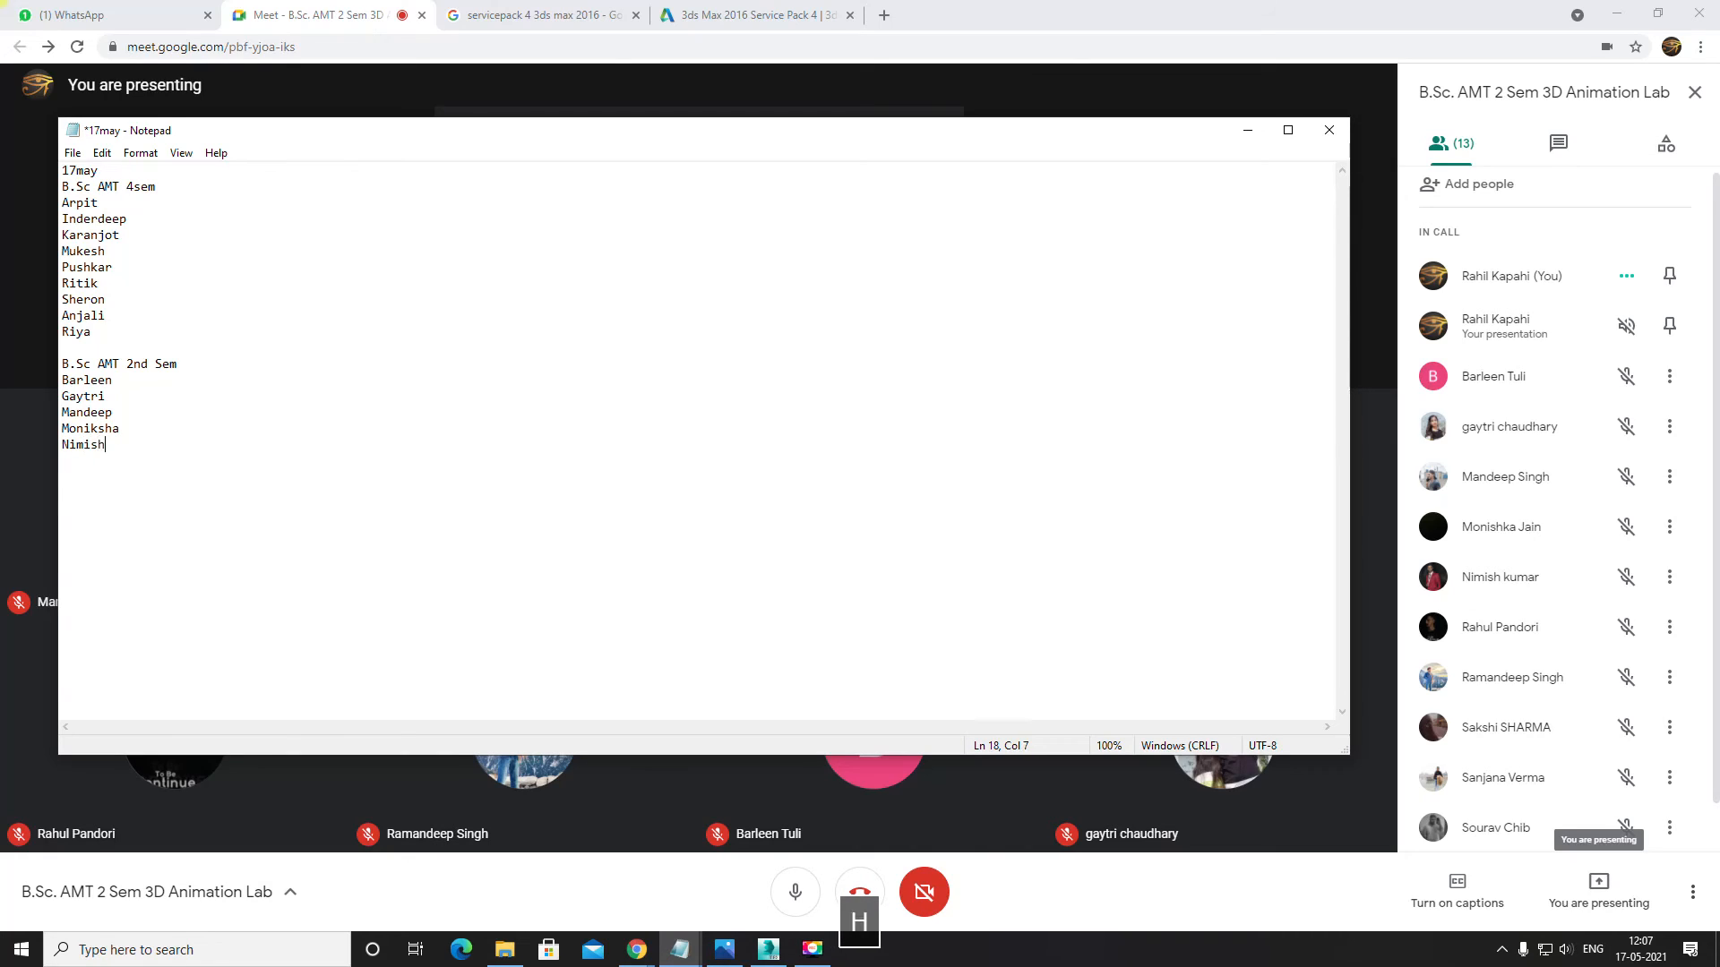
{"action": "key", "text": "Return"}
{"action": "type", "text": "Rahul"}
{"action": "key", "text": "Return"}
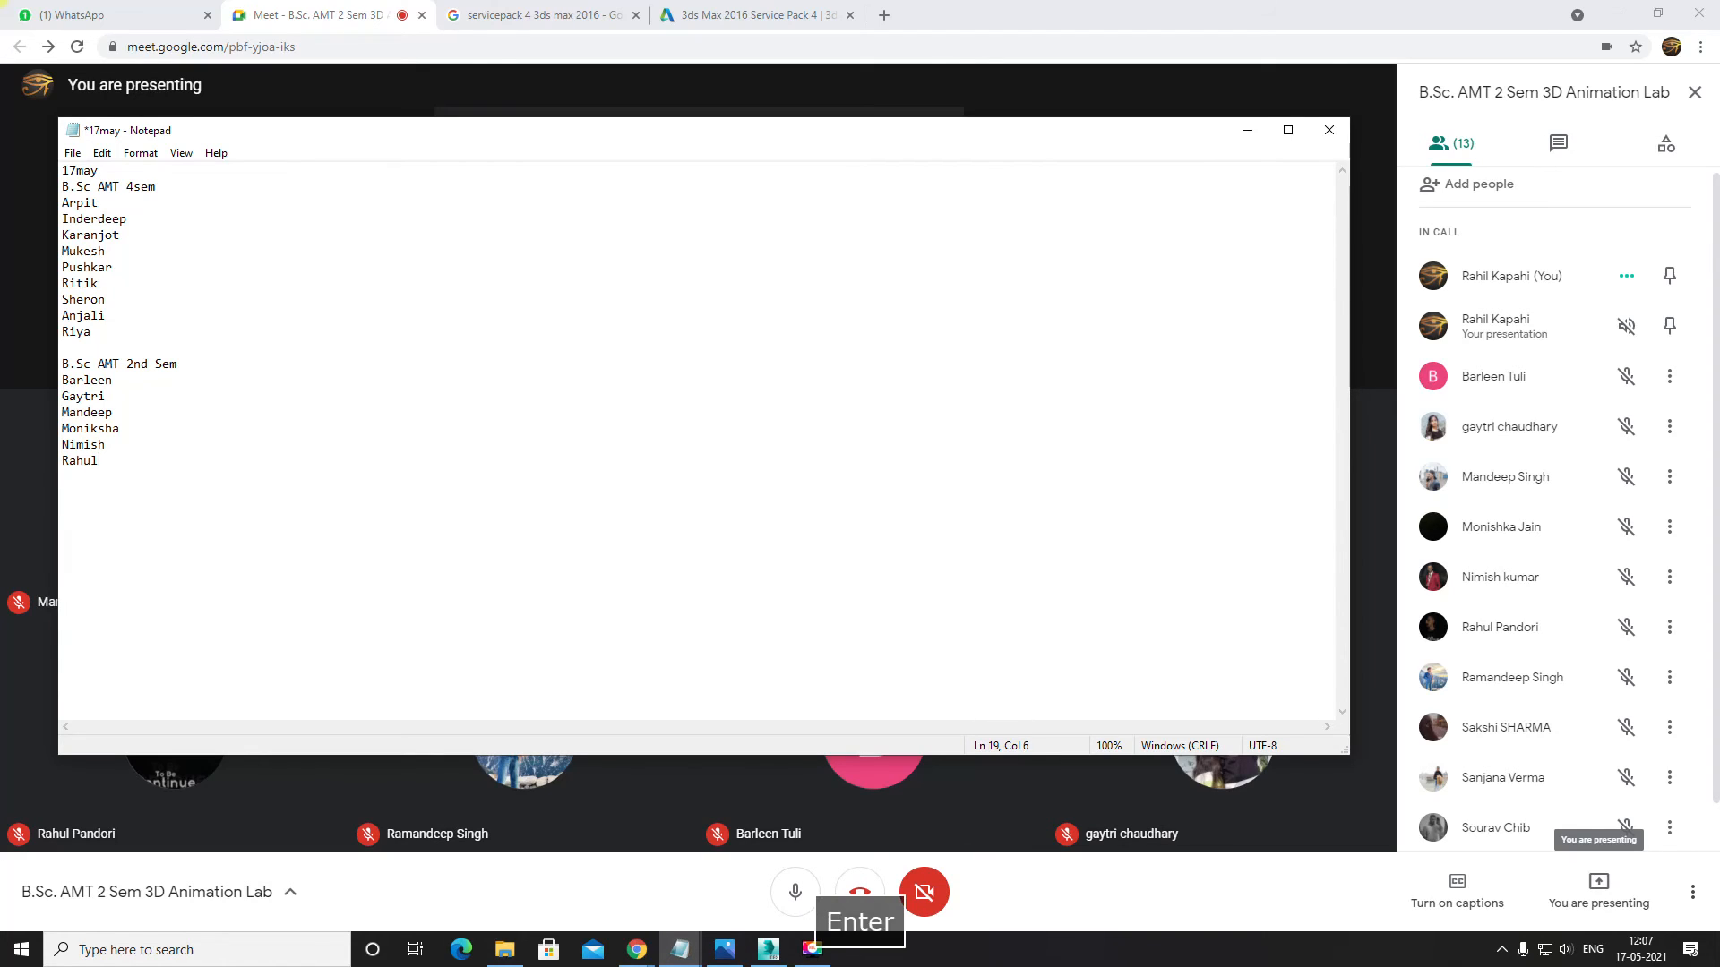
{"action": "type", "text": "Ra;"}
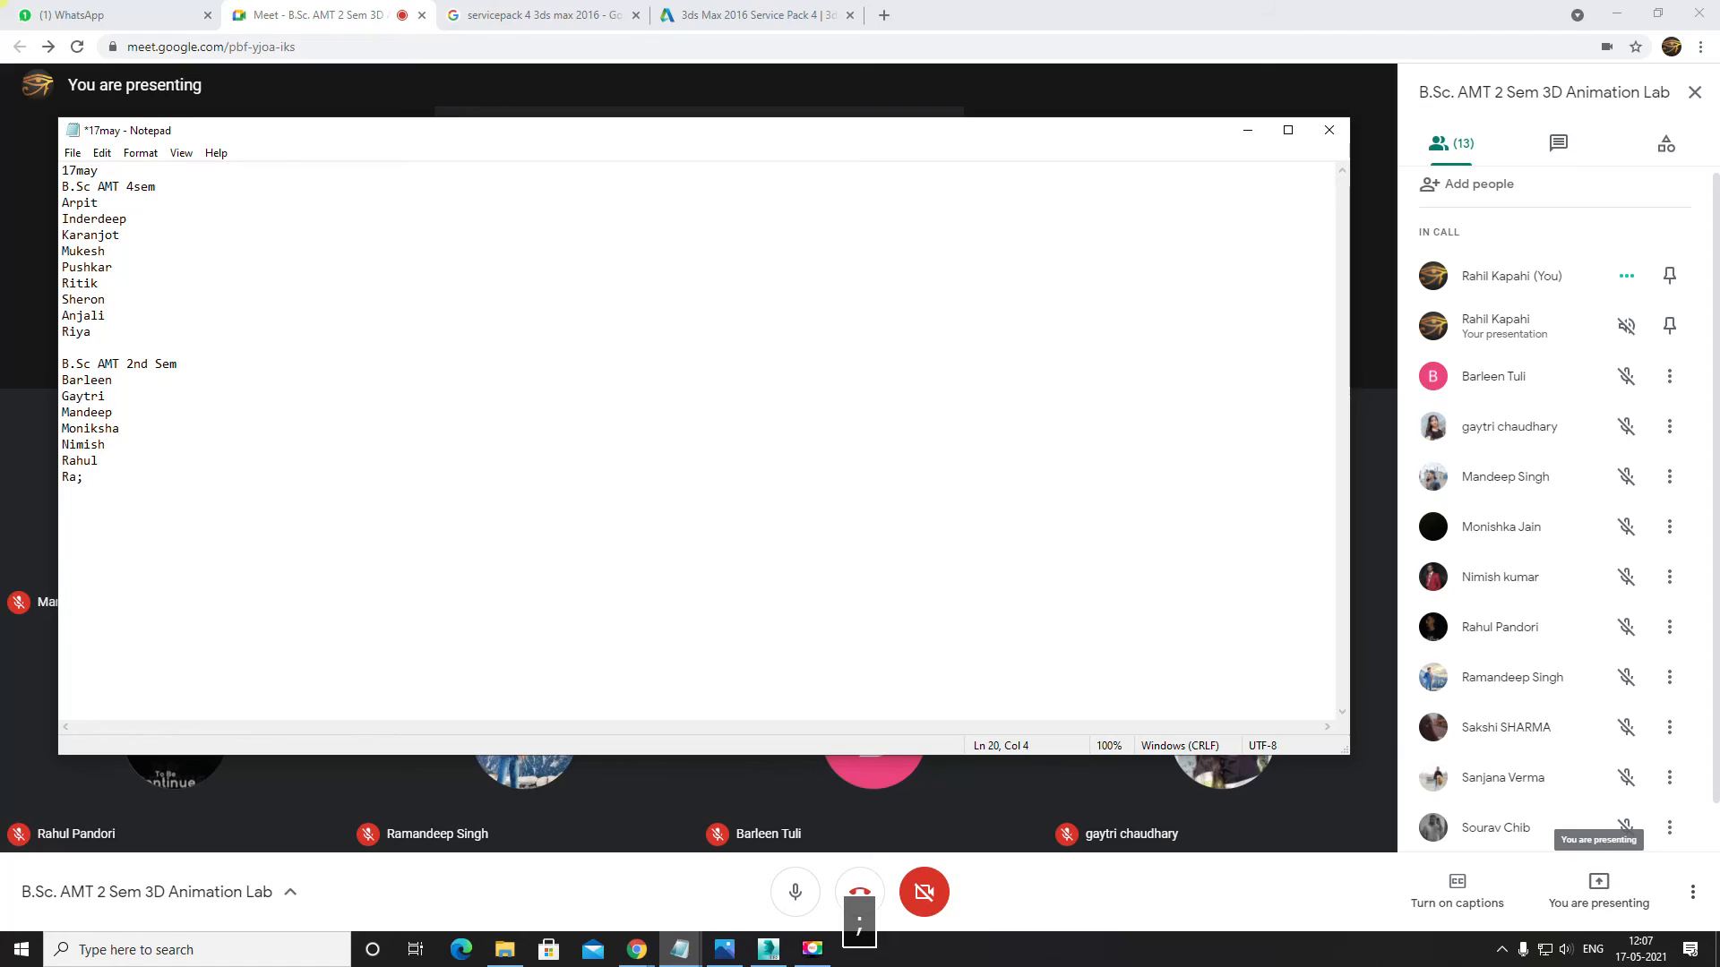
{"action": "key", "text": "BackSpace"}
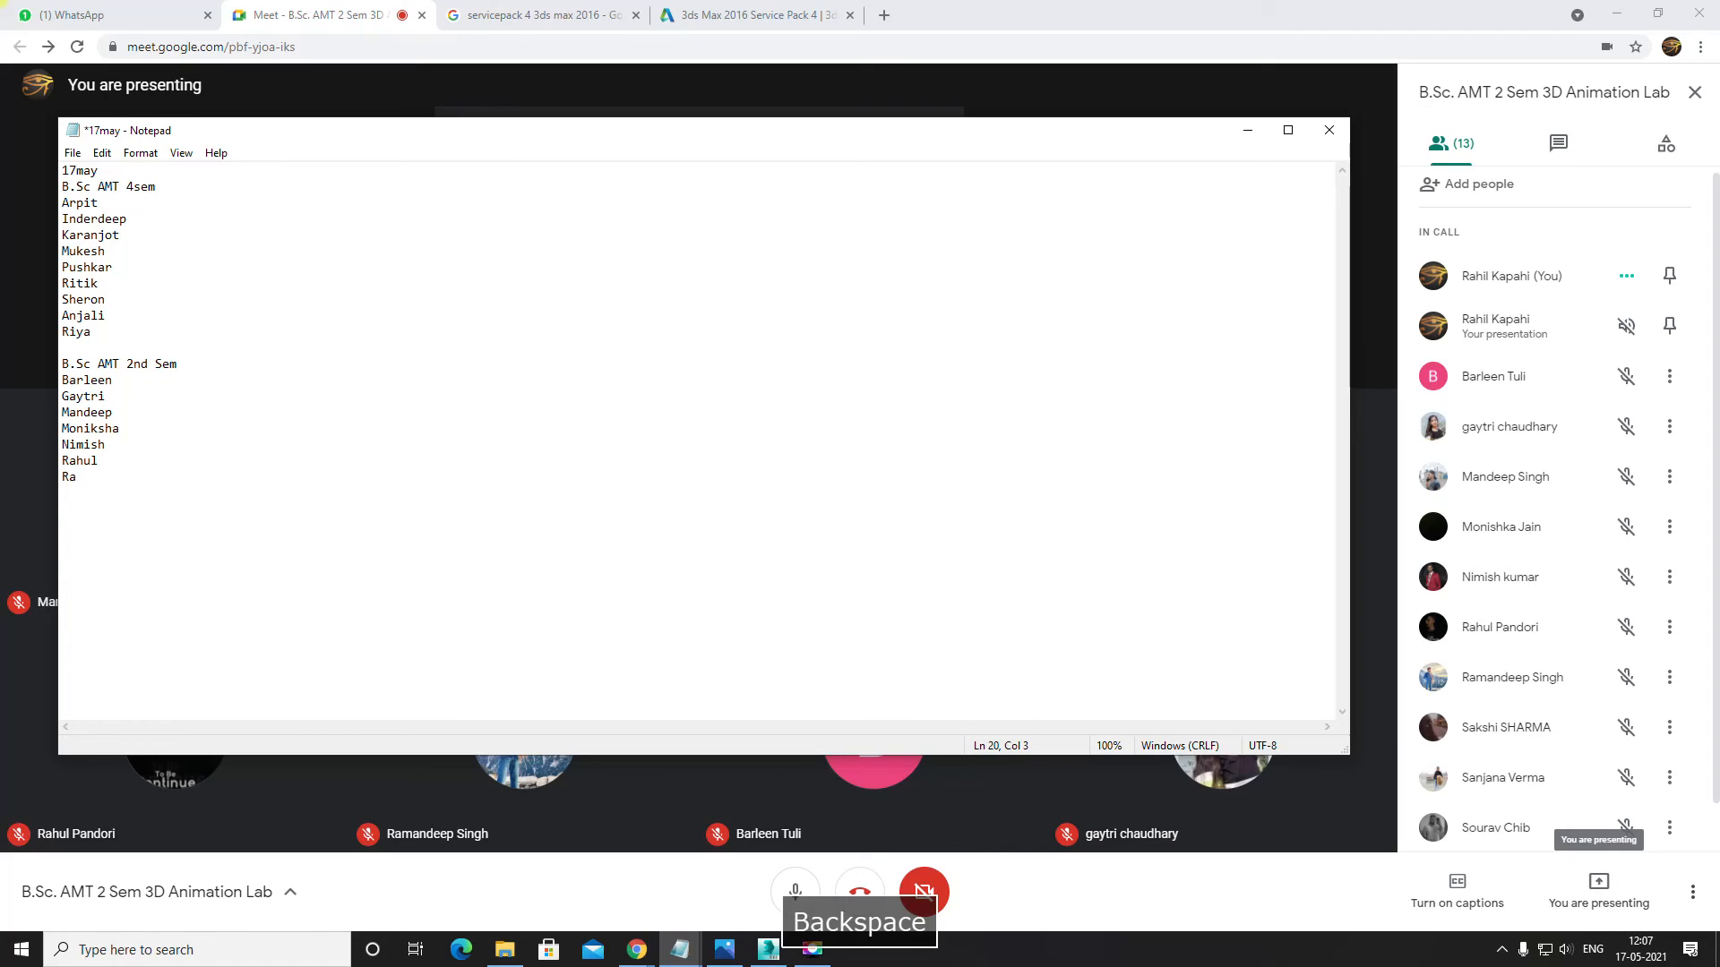
{"action": "type", "text": "mande"}
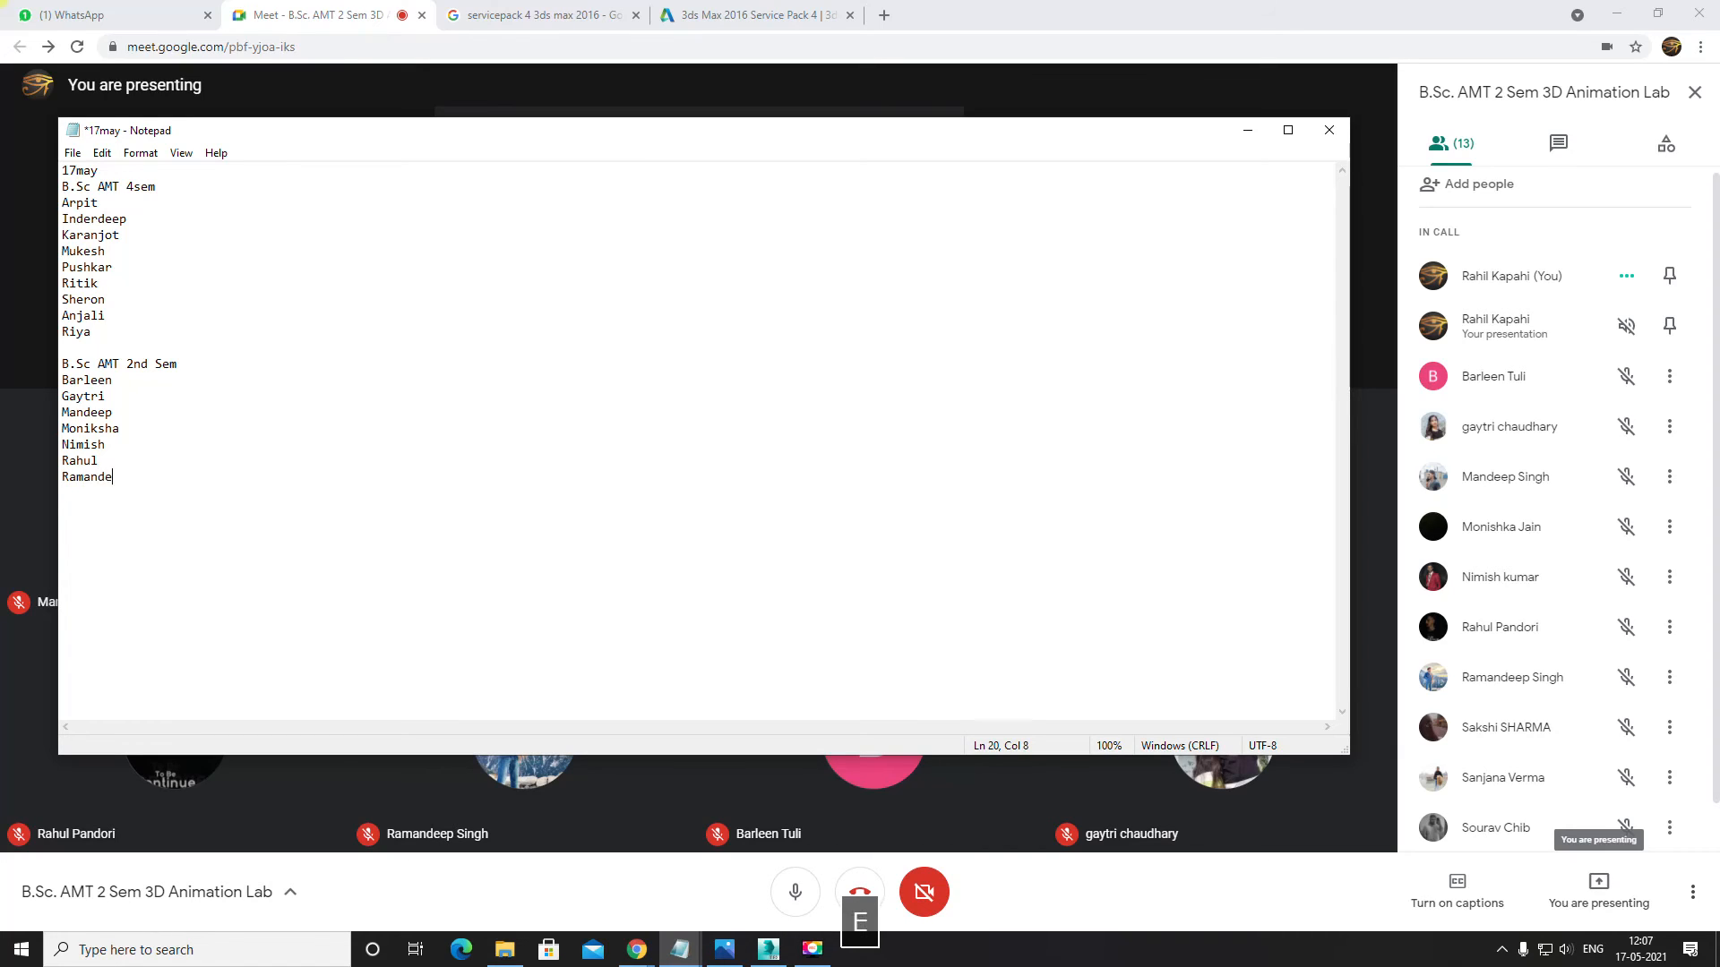
{"action": "type", "text": "ep"}
{"action": "key", "text": "Return"}
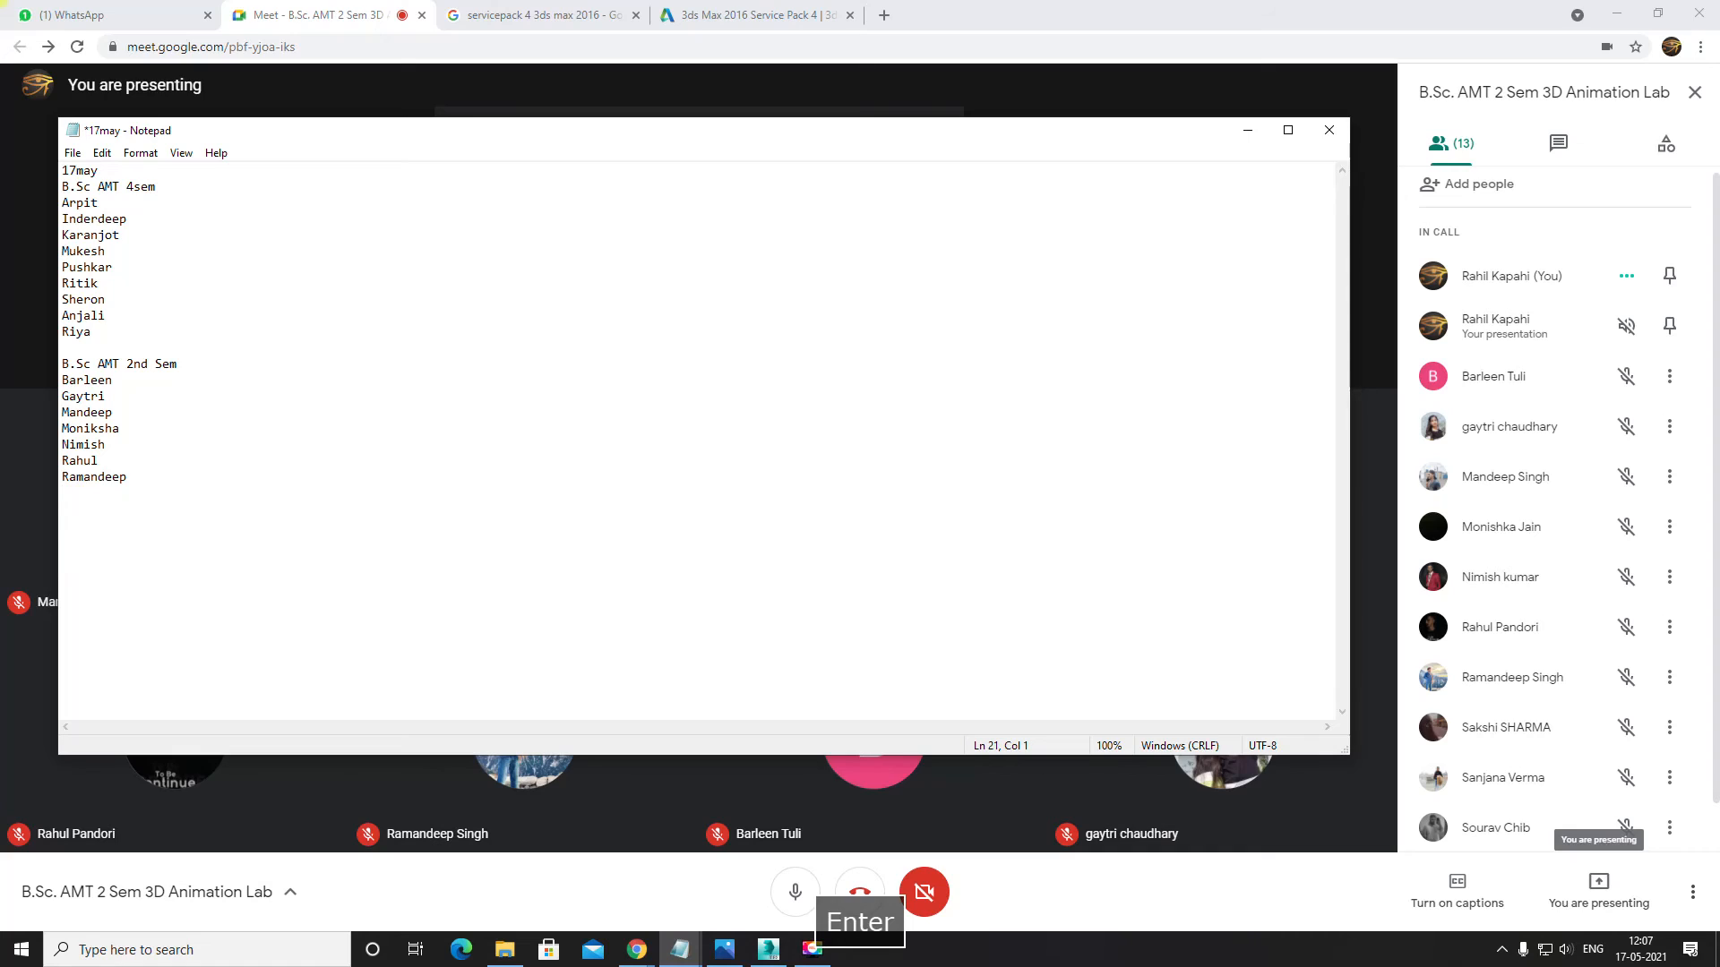
Step: Add the first names of the eighth and ninth students in the call to the 2nd Sem list, one per line
{"action": "type", "text": "Sa"}
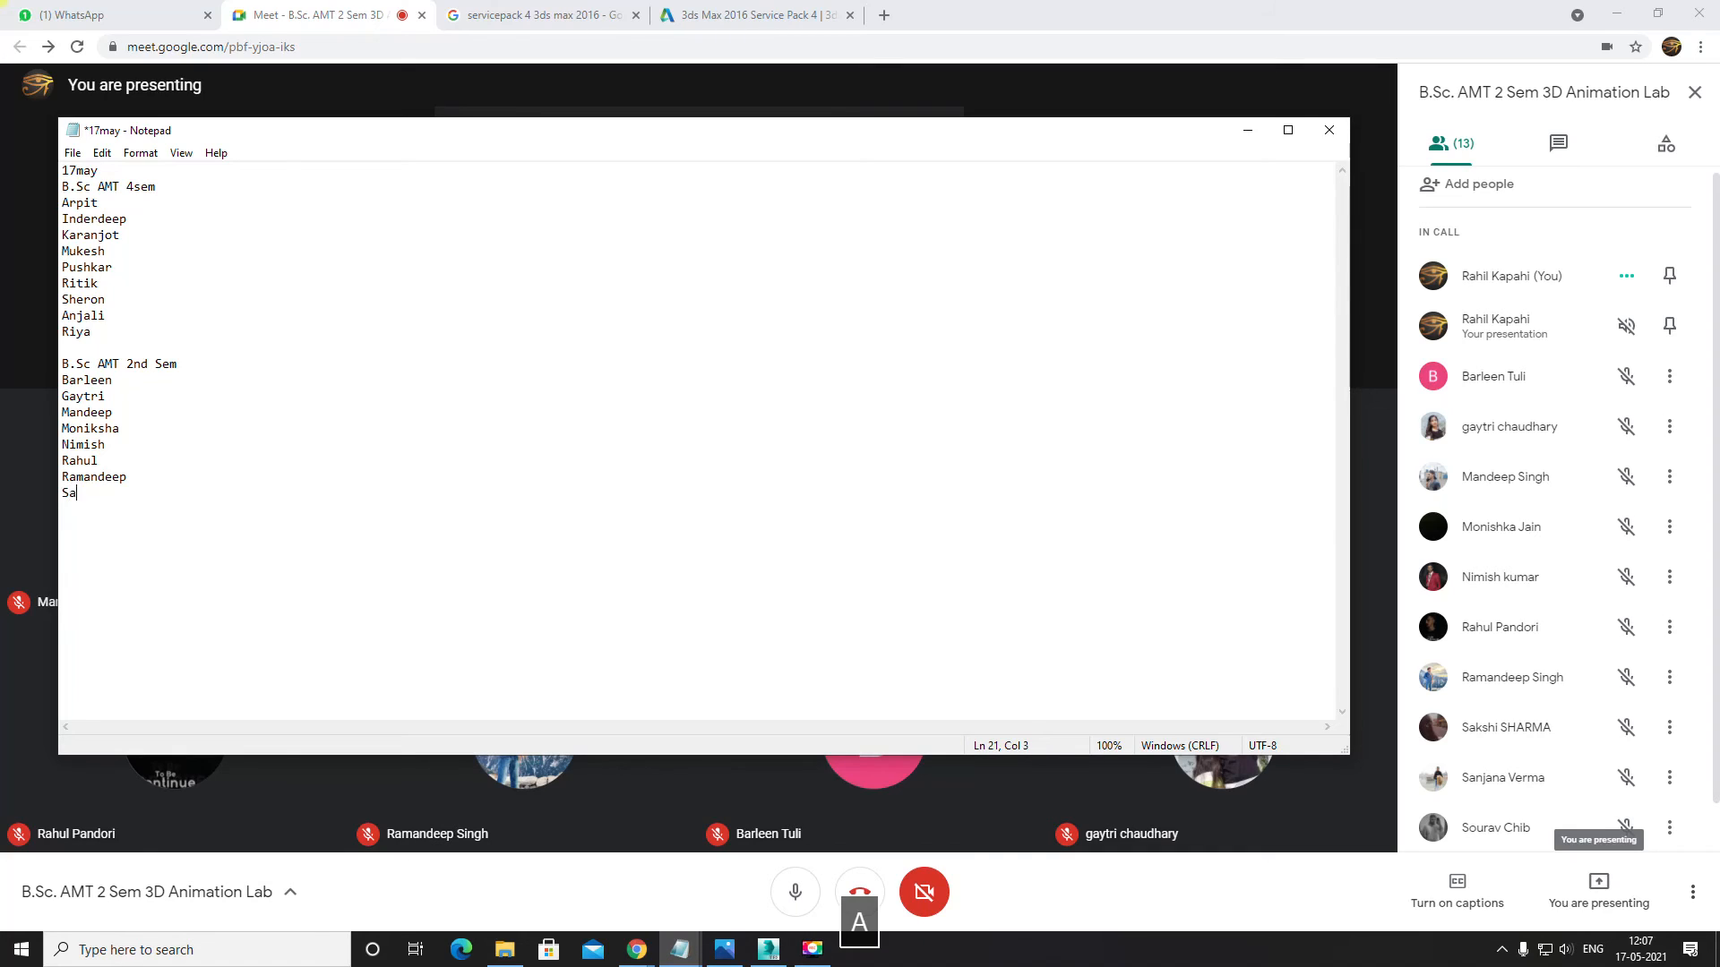
{"action": "type", "text": "kshi"}
{"action": "key", "text": "Return"}
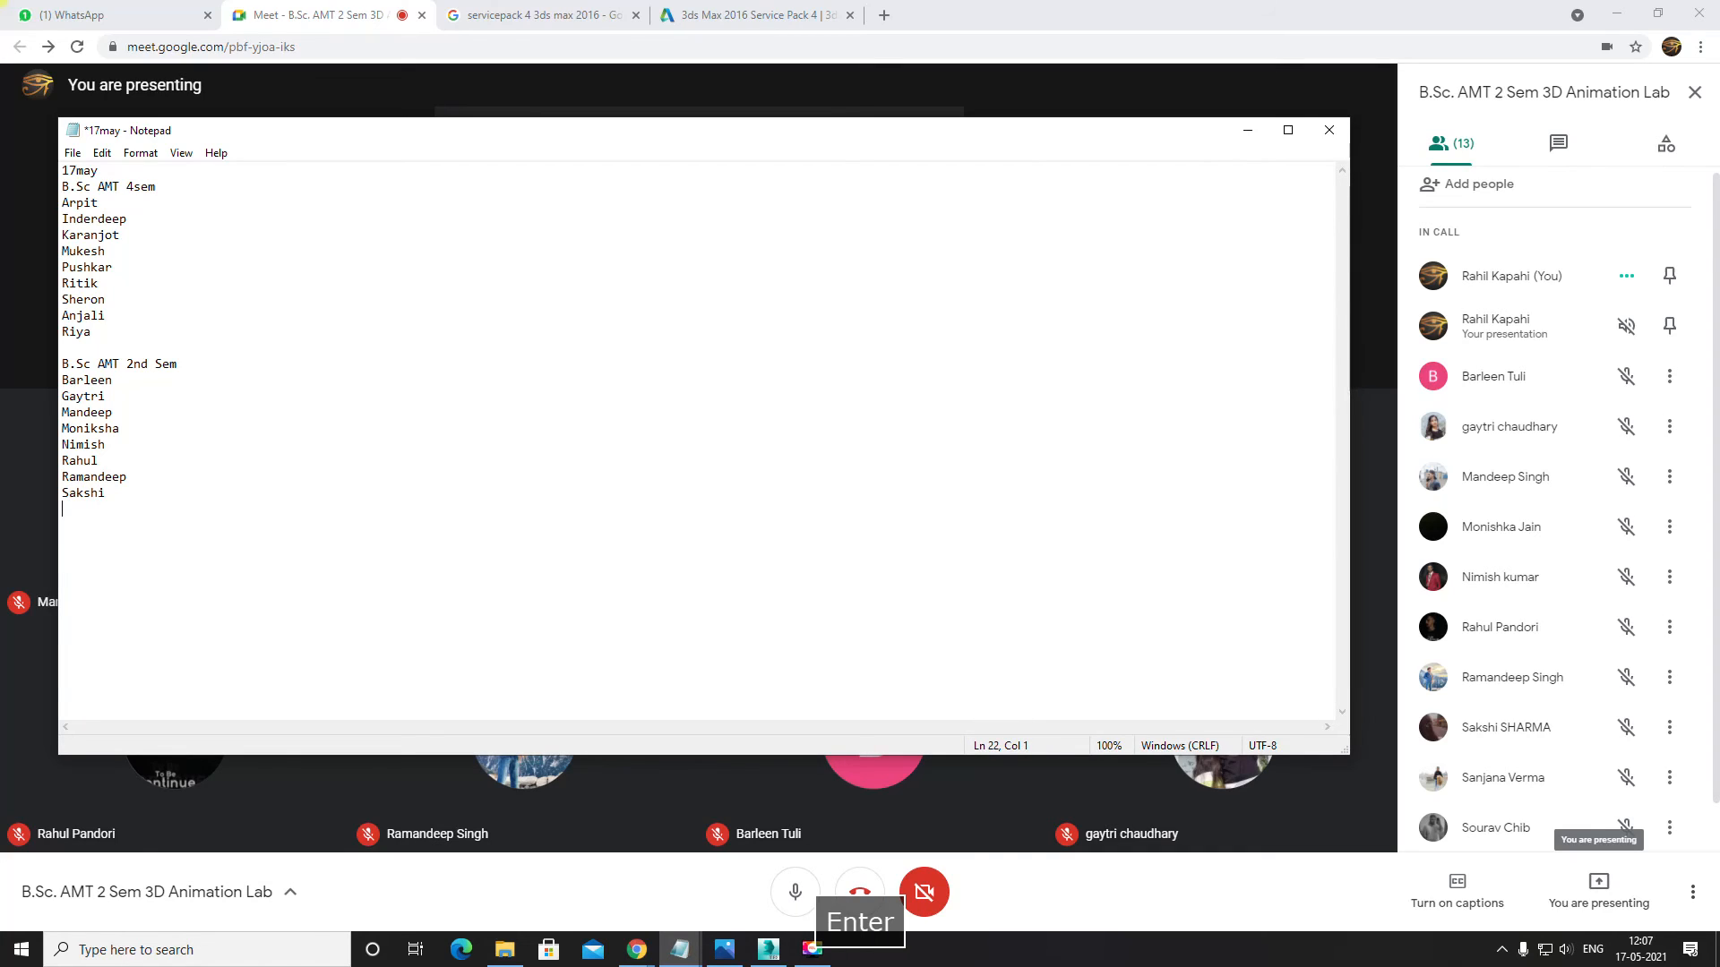
{"action": "type", "text": "Sanjan"}
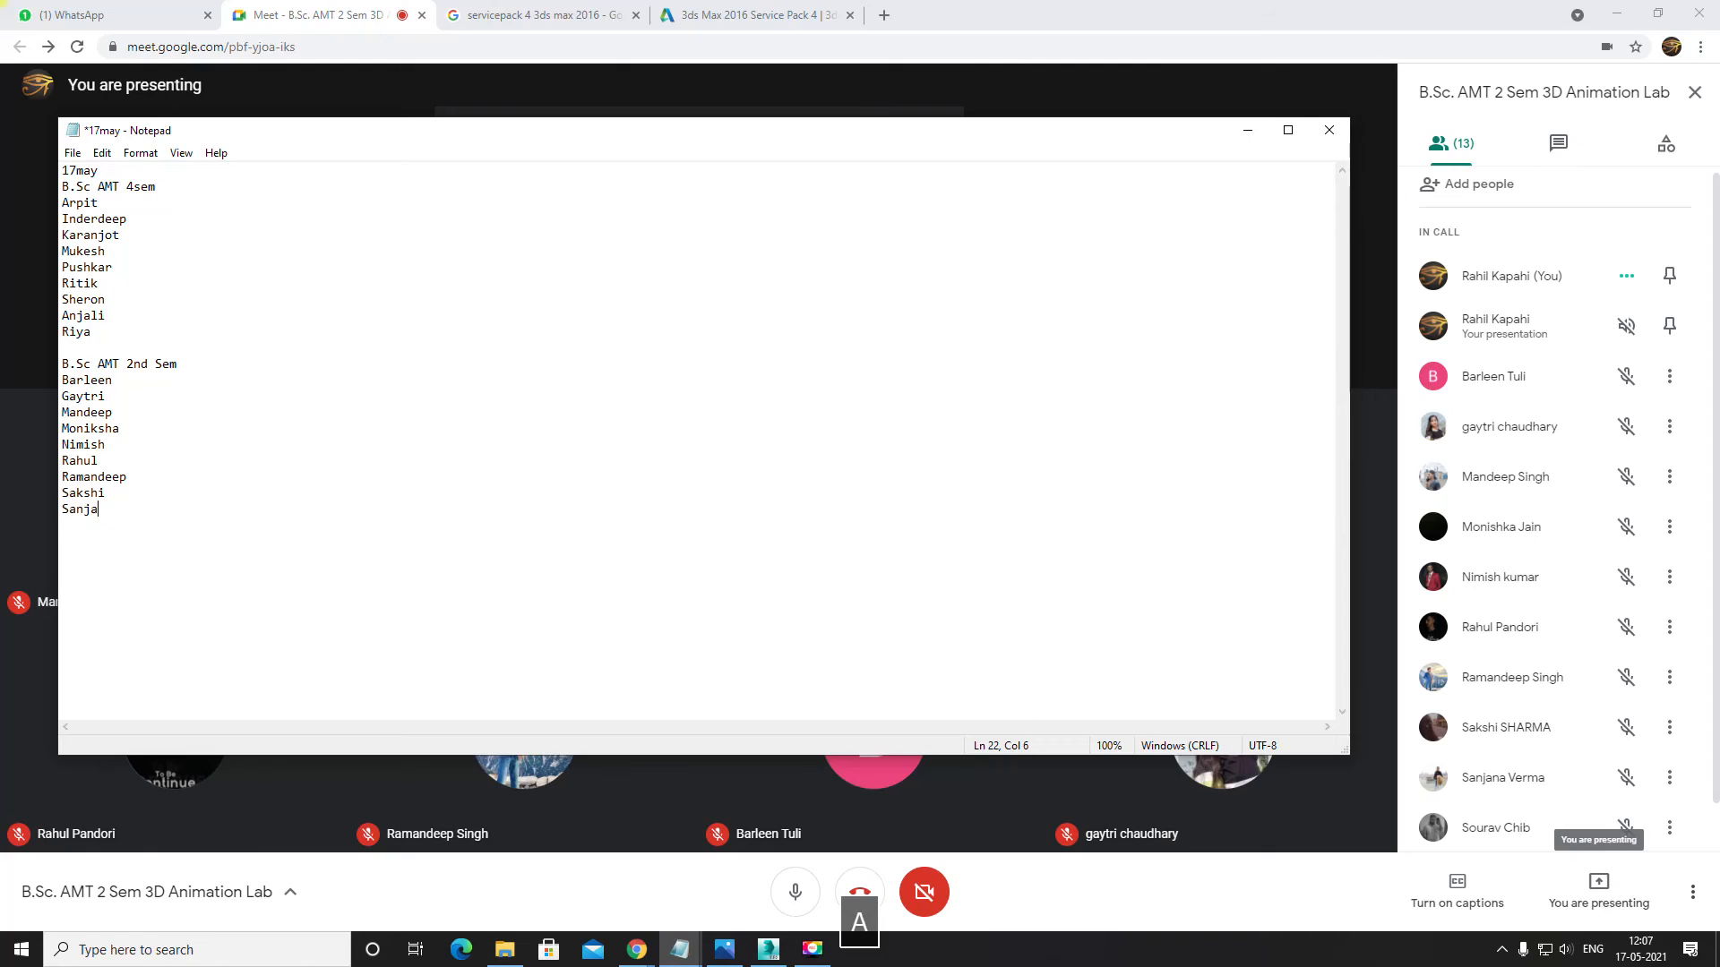
{"action": "key", "text": "Return"}
{"action": "key", "text": "BackSpace"}
{"action": "type", "text": "a"}
{"action": "key", "text": "Return"}
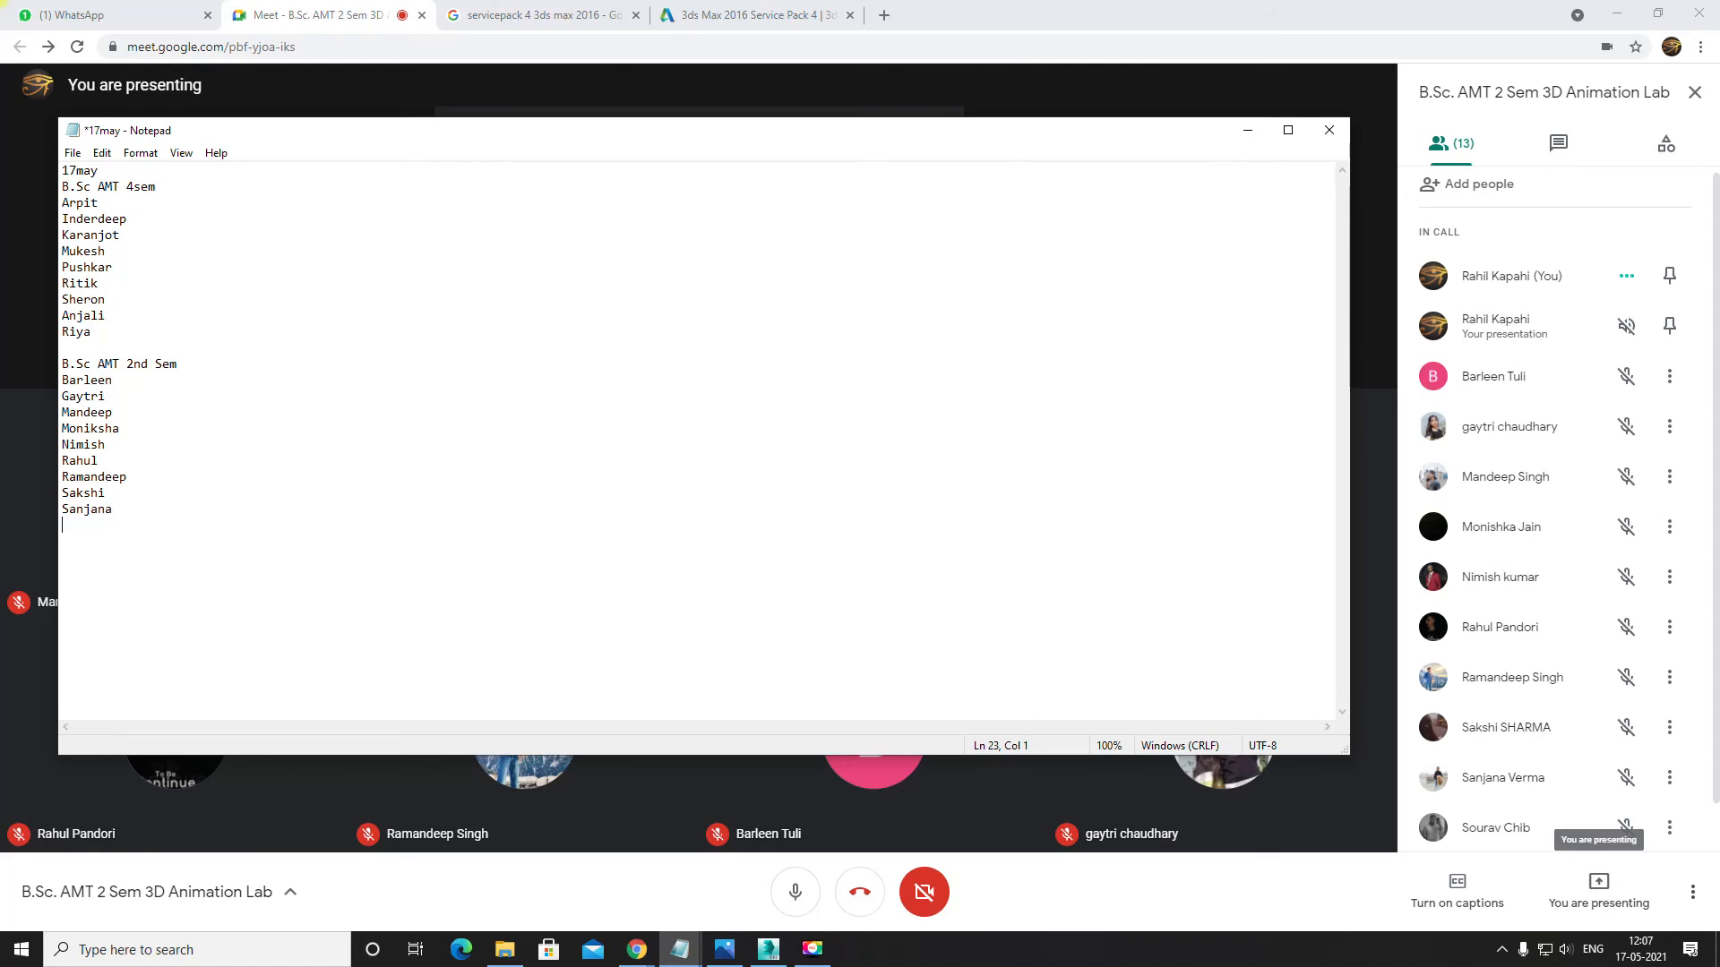
Step: Add the first names of the tenth and eleventh students in the call to the 2nd Sem list and save the note
{"action": "type", "text": "Soura"}
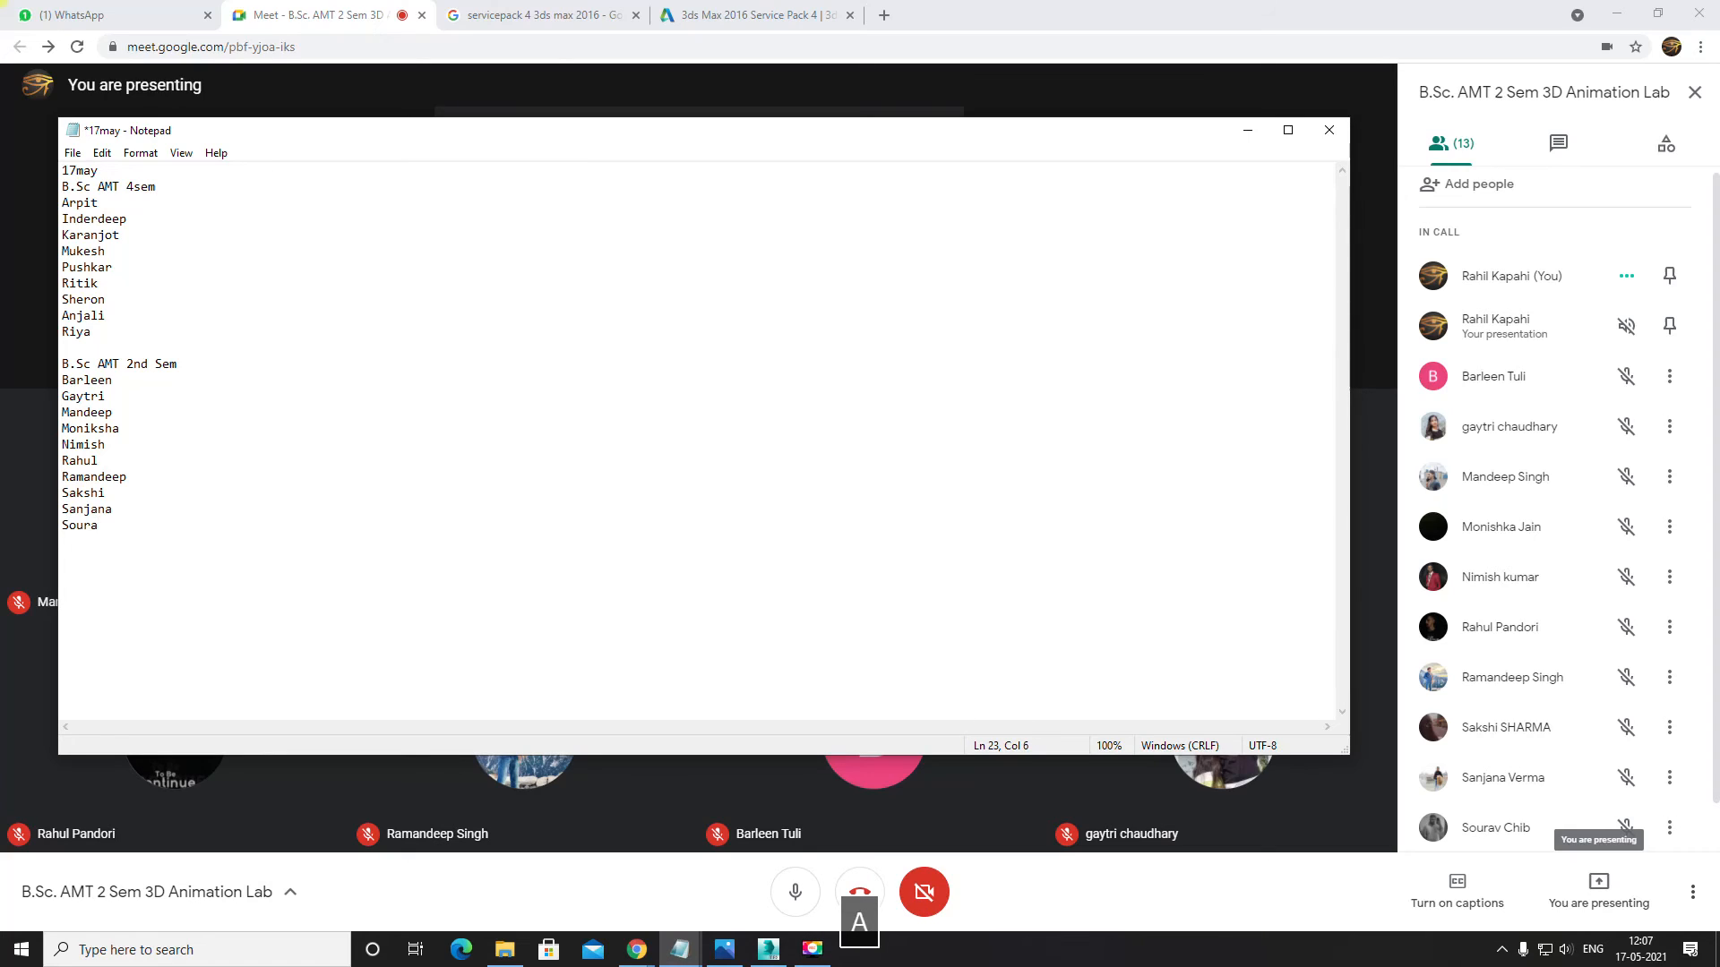
{"action": "type", "text": "v"}
{"action": "key", "text": "Return"}
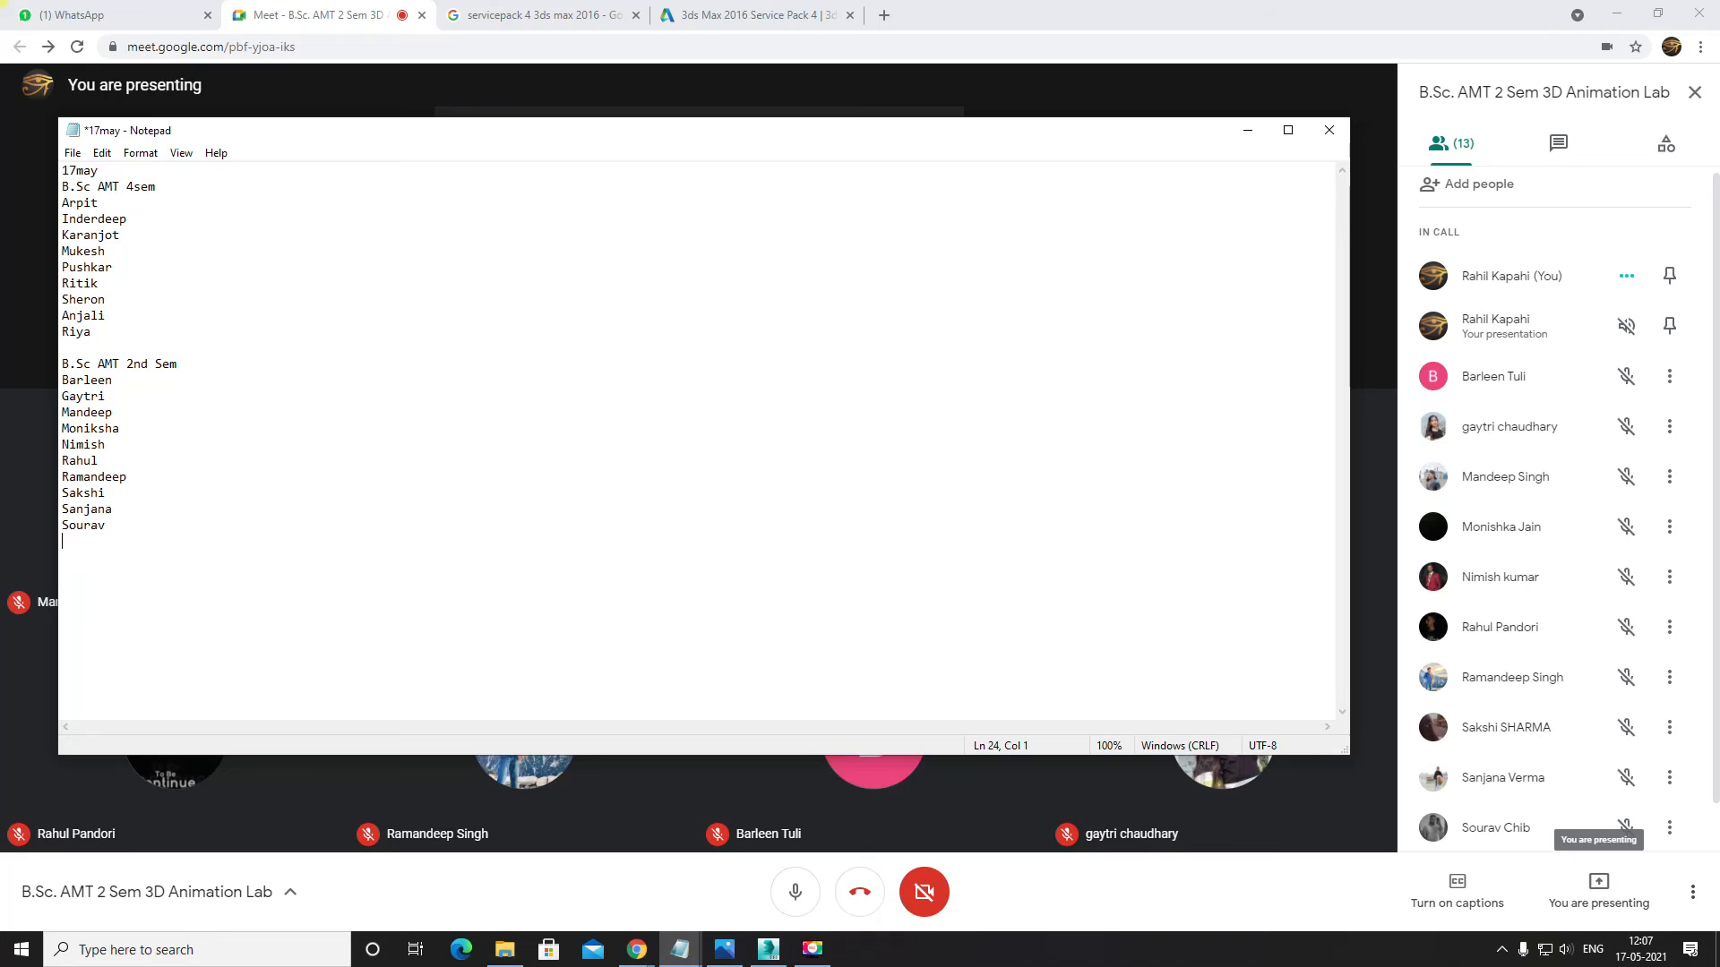
{"action": "scroll", "coordinate": [1477, 573], "scroll_direction": "down", "scroll_amount": 1}
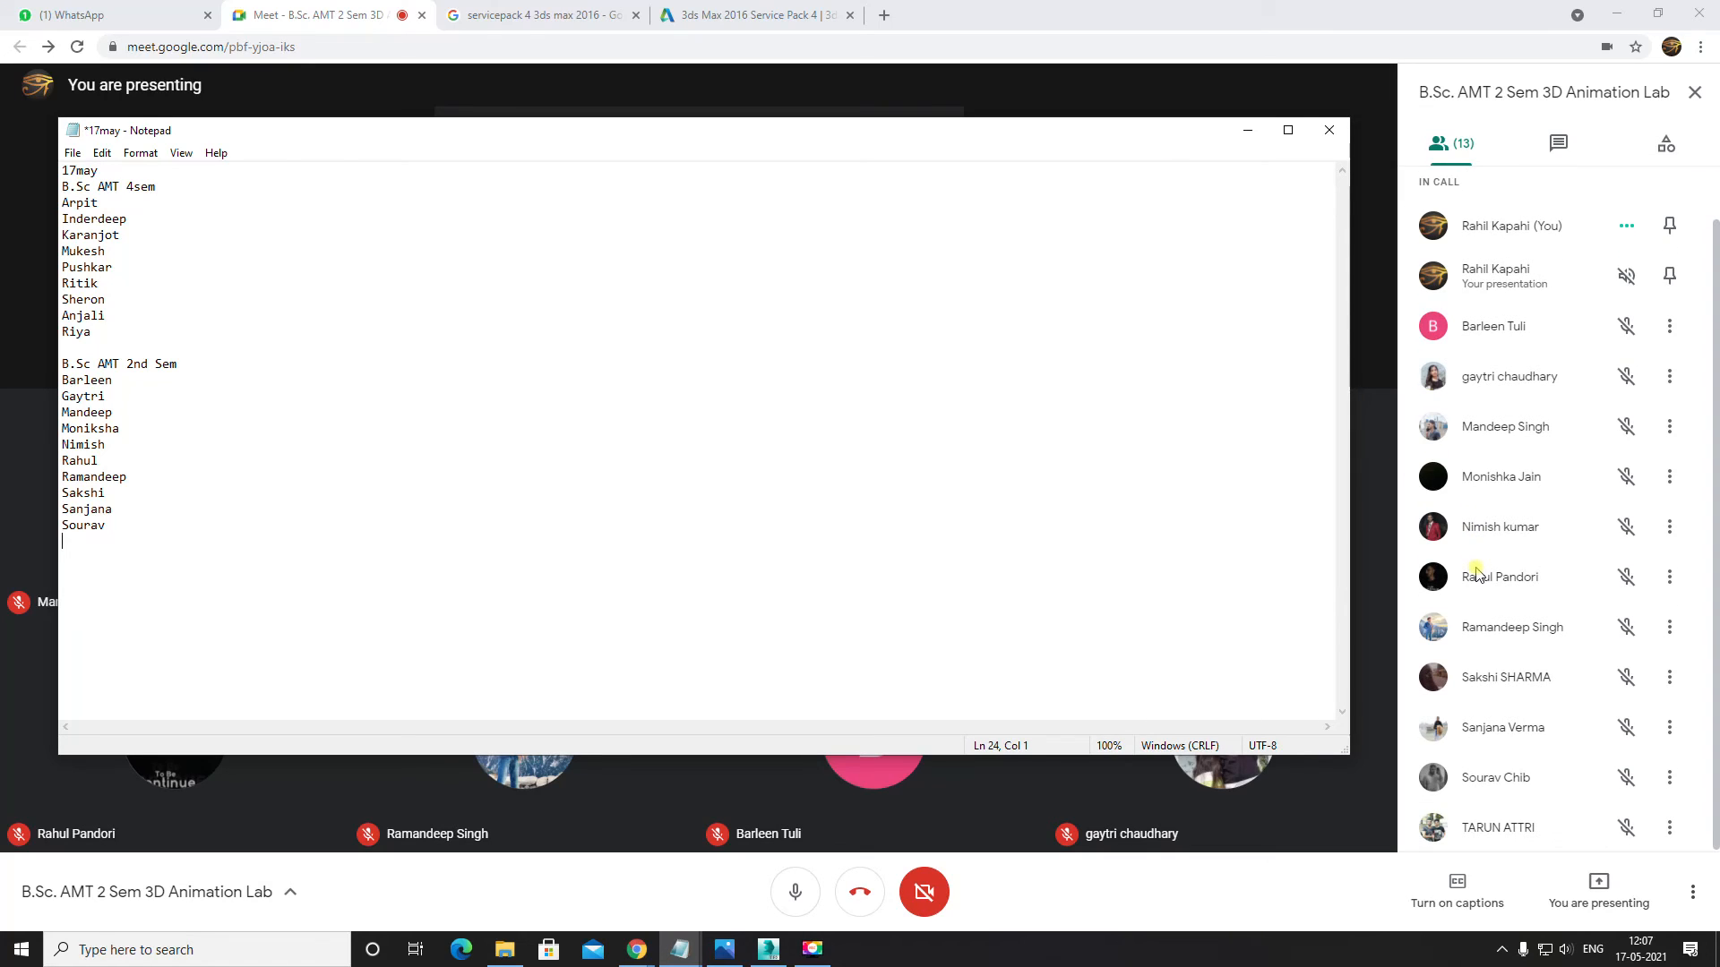
{"action": "type", "text": "Tarun"}
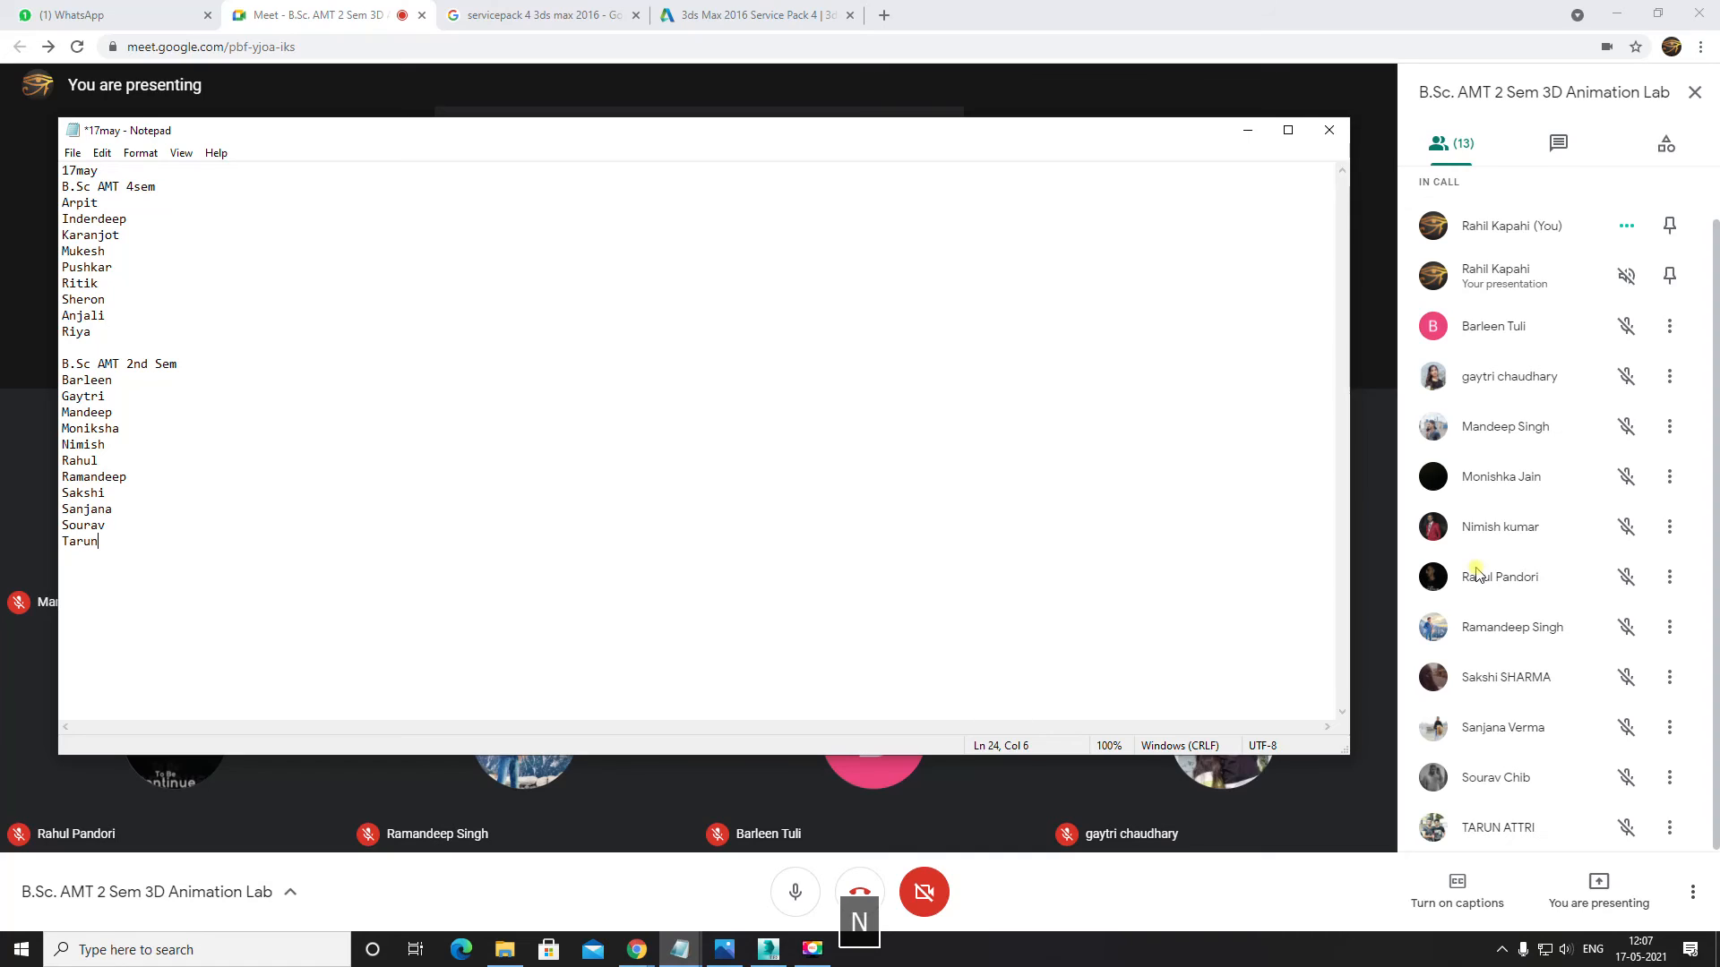
{"action": "key", "text": "ctrl+s"}
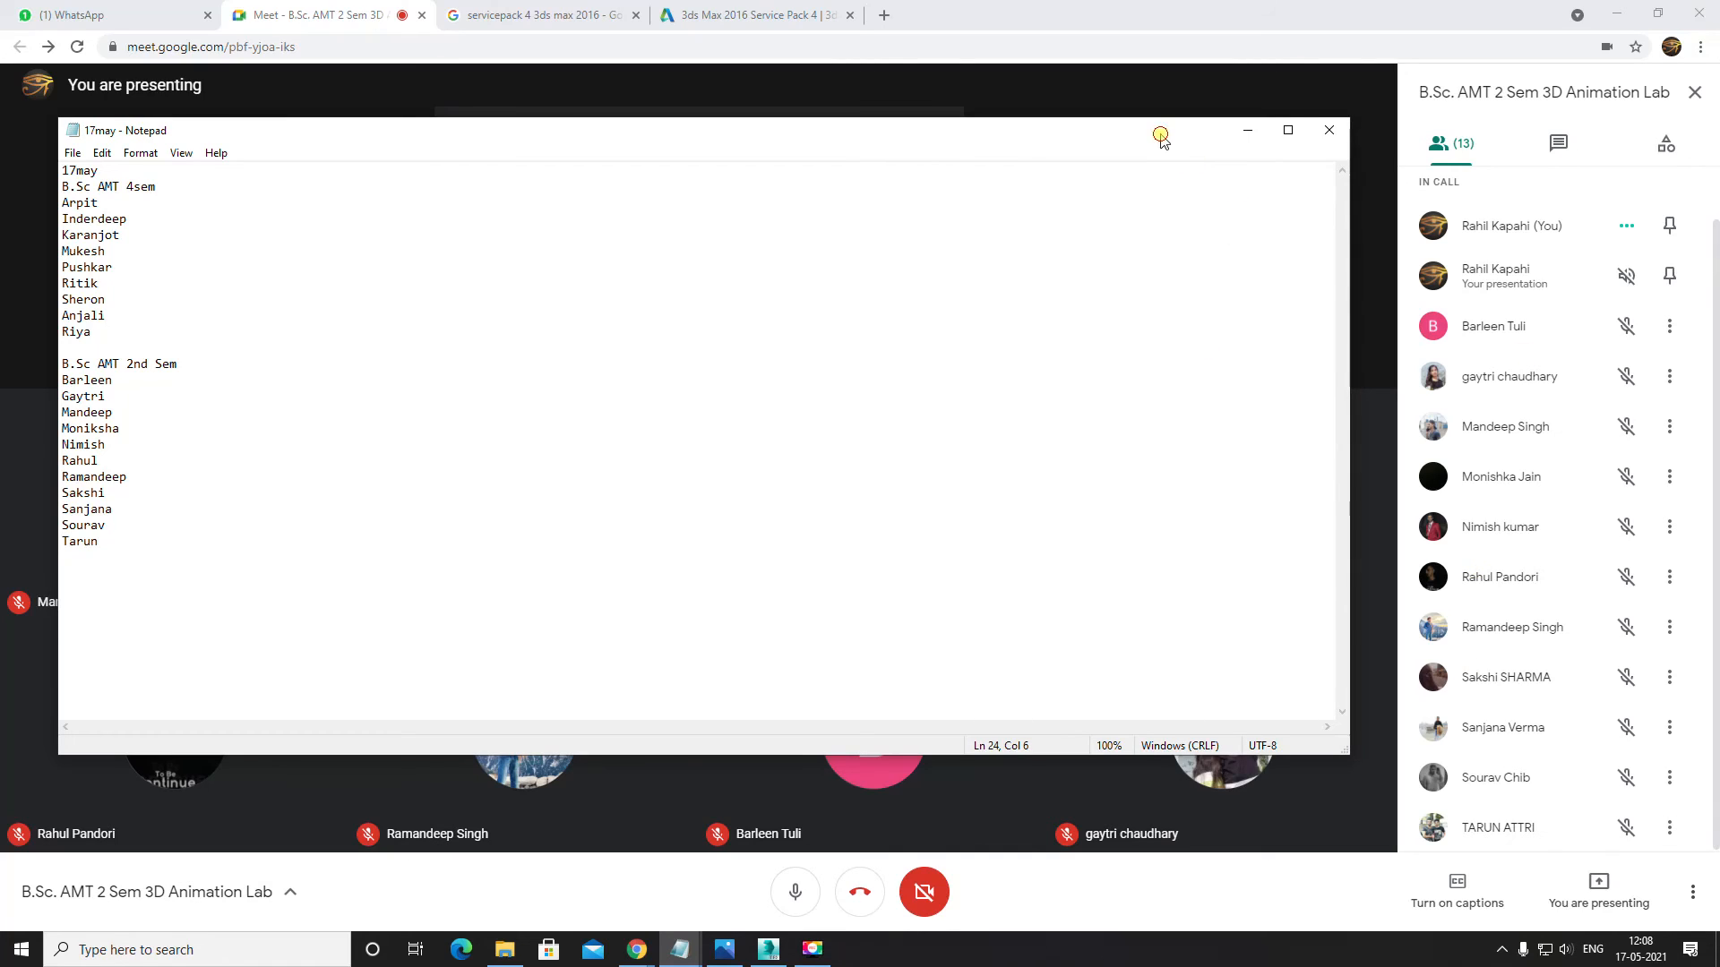
Step: Minimize the note and close the 3ds Max 2016 Service Pack 4 download page and its Google search results
{"action": "left_click", "coordinate": [1249, 131]}
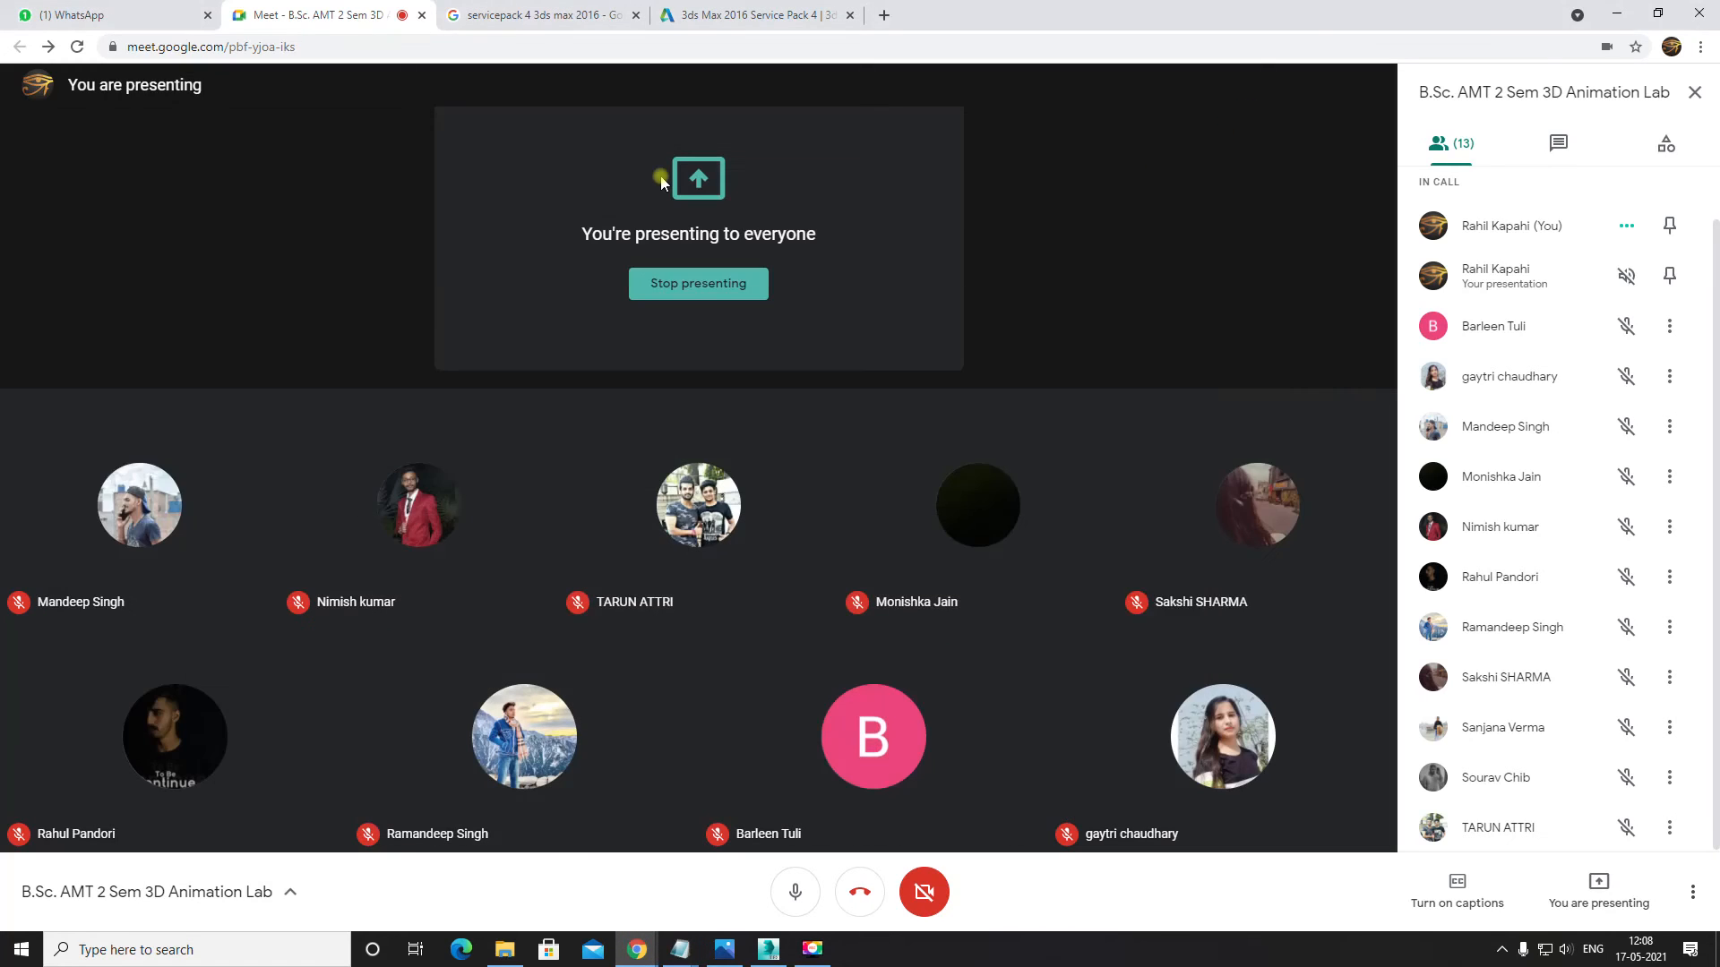
{"action": "left_click", "coordinate": [840, 19]}
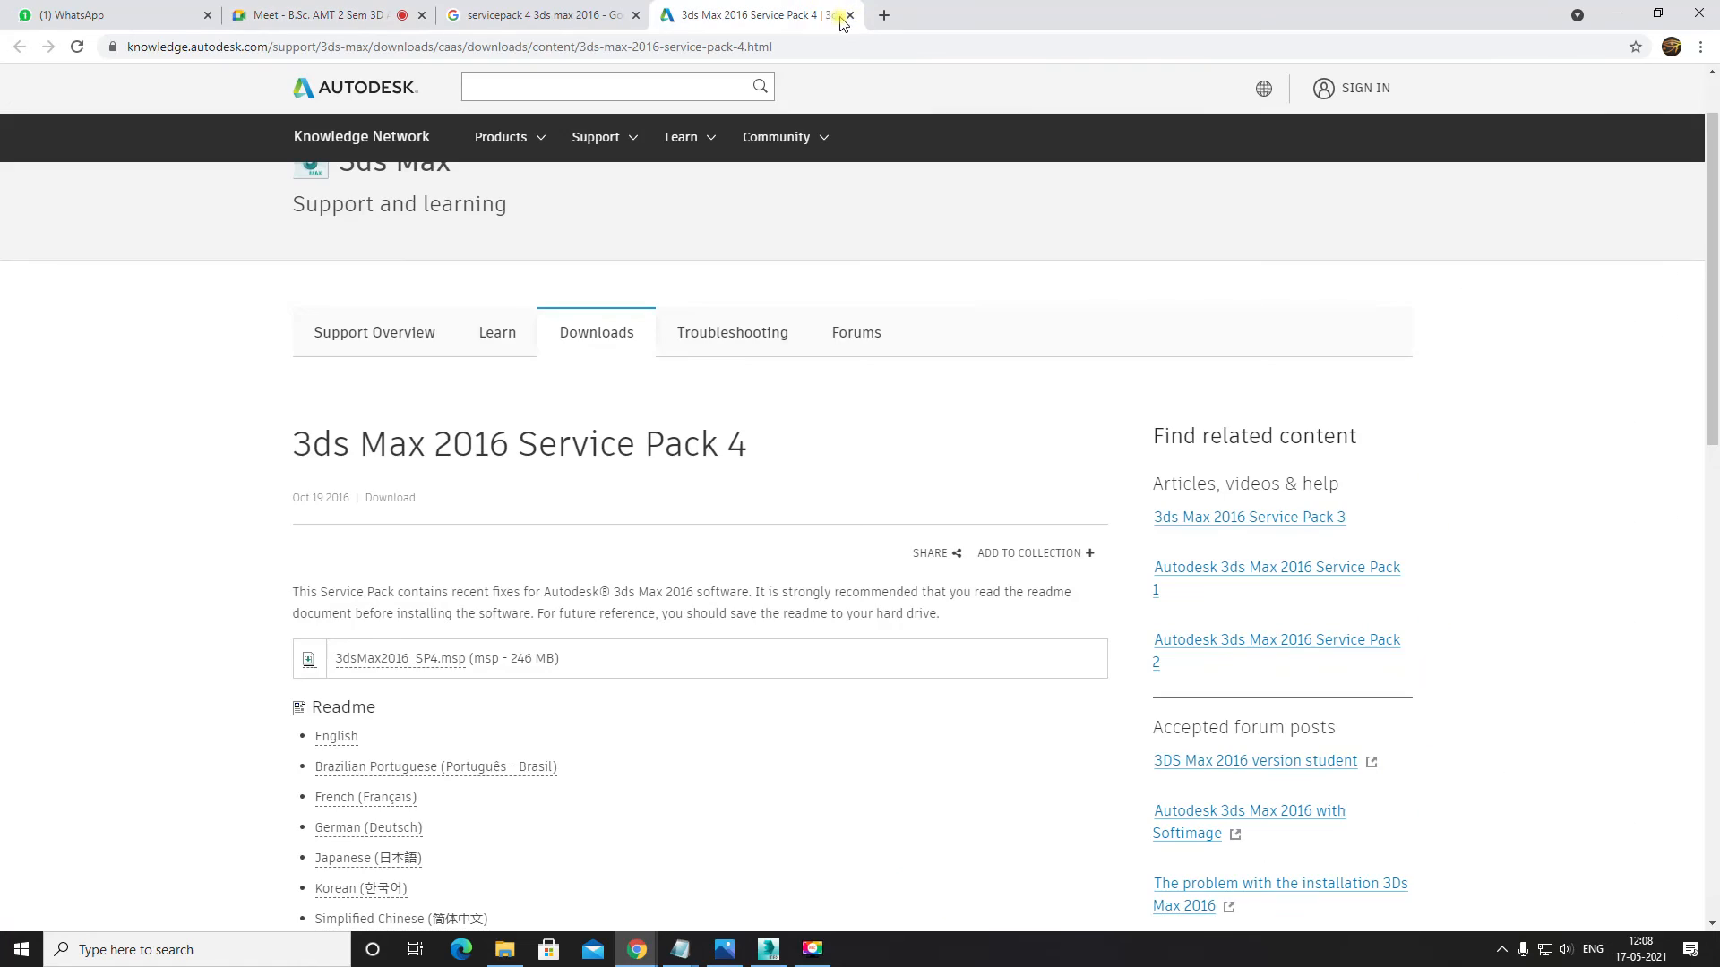
{"action": "left_click", "coordinate": [849, 16]}
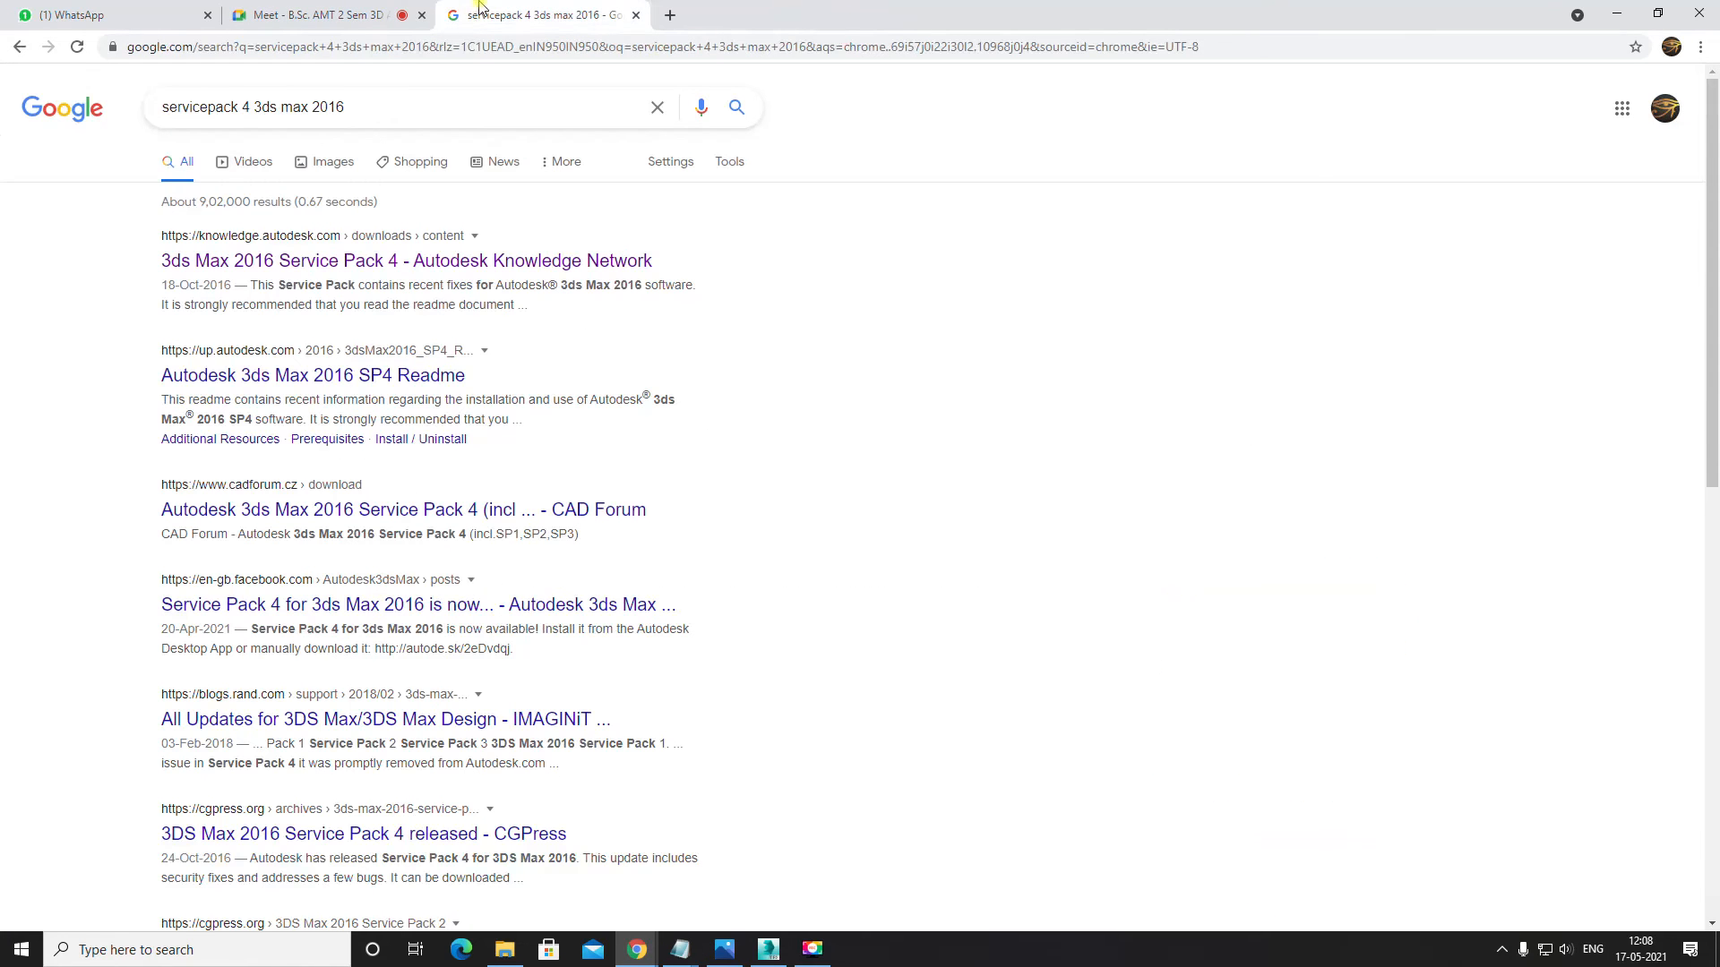
{"action": "left_click", "coordinate": [636, 16]}
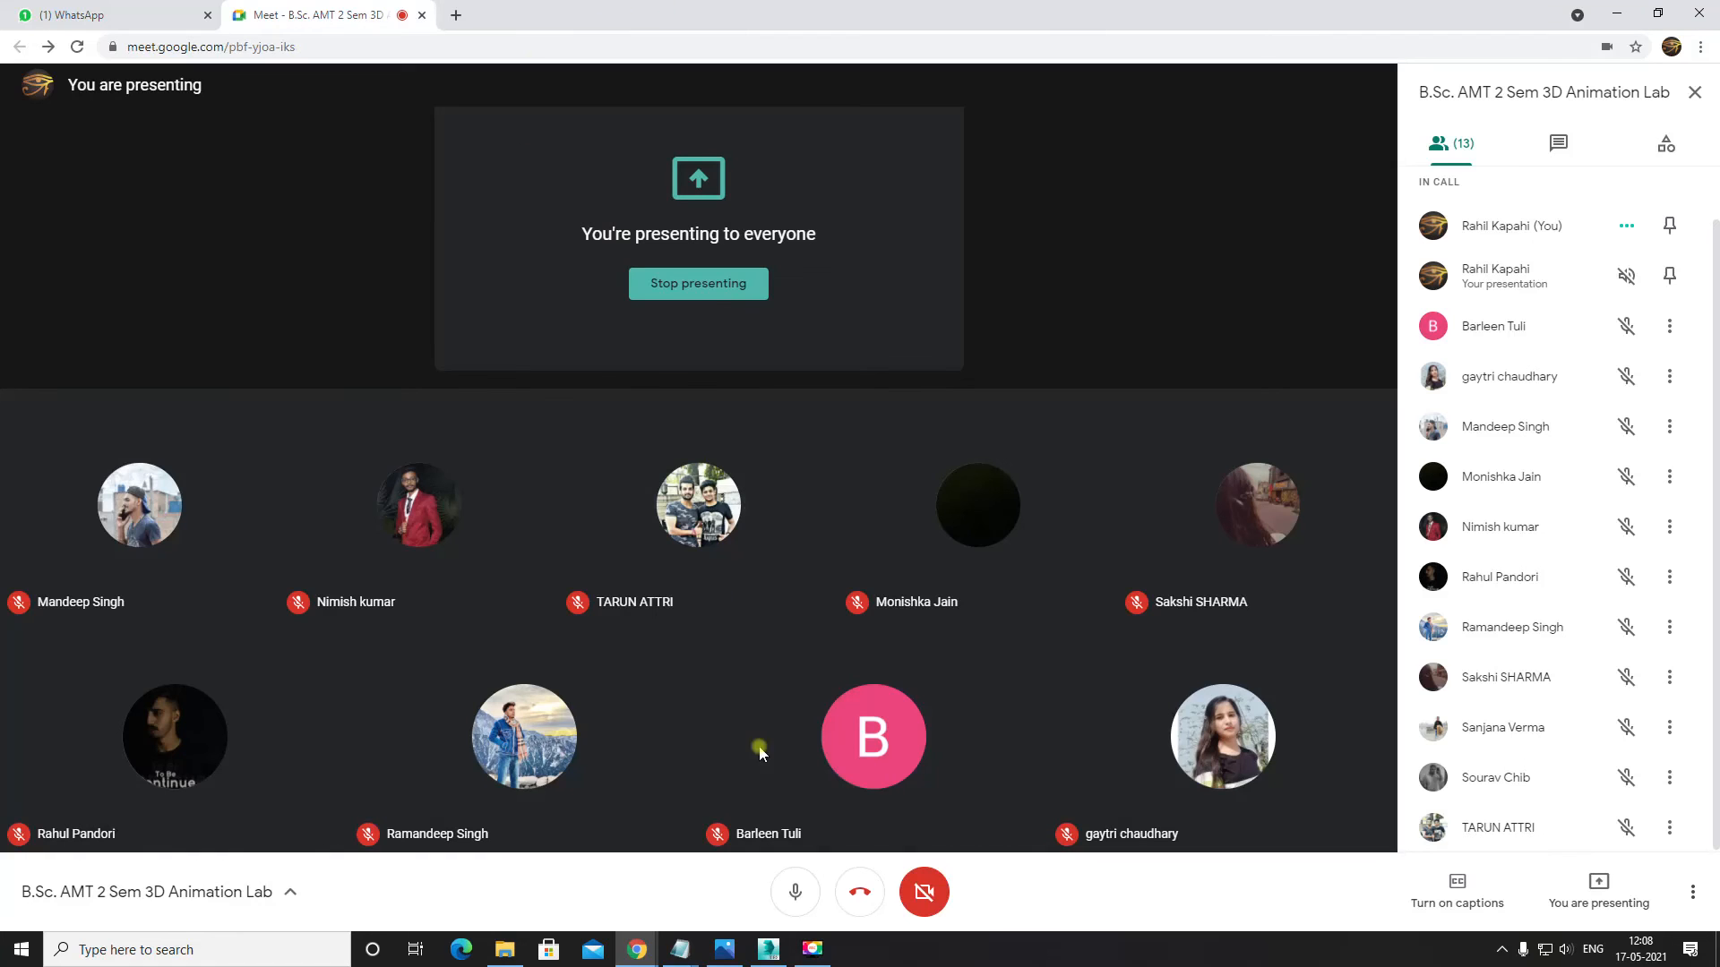
Step: Search the computer for Photoshop and launch Adobe Photoshop CC 2017
{"action": "mouse_move", "coordinate": [728, 956]}
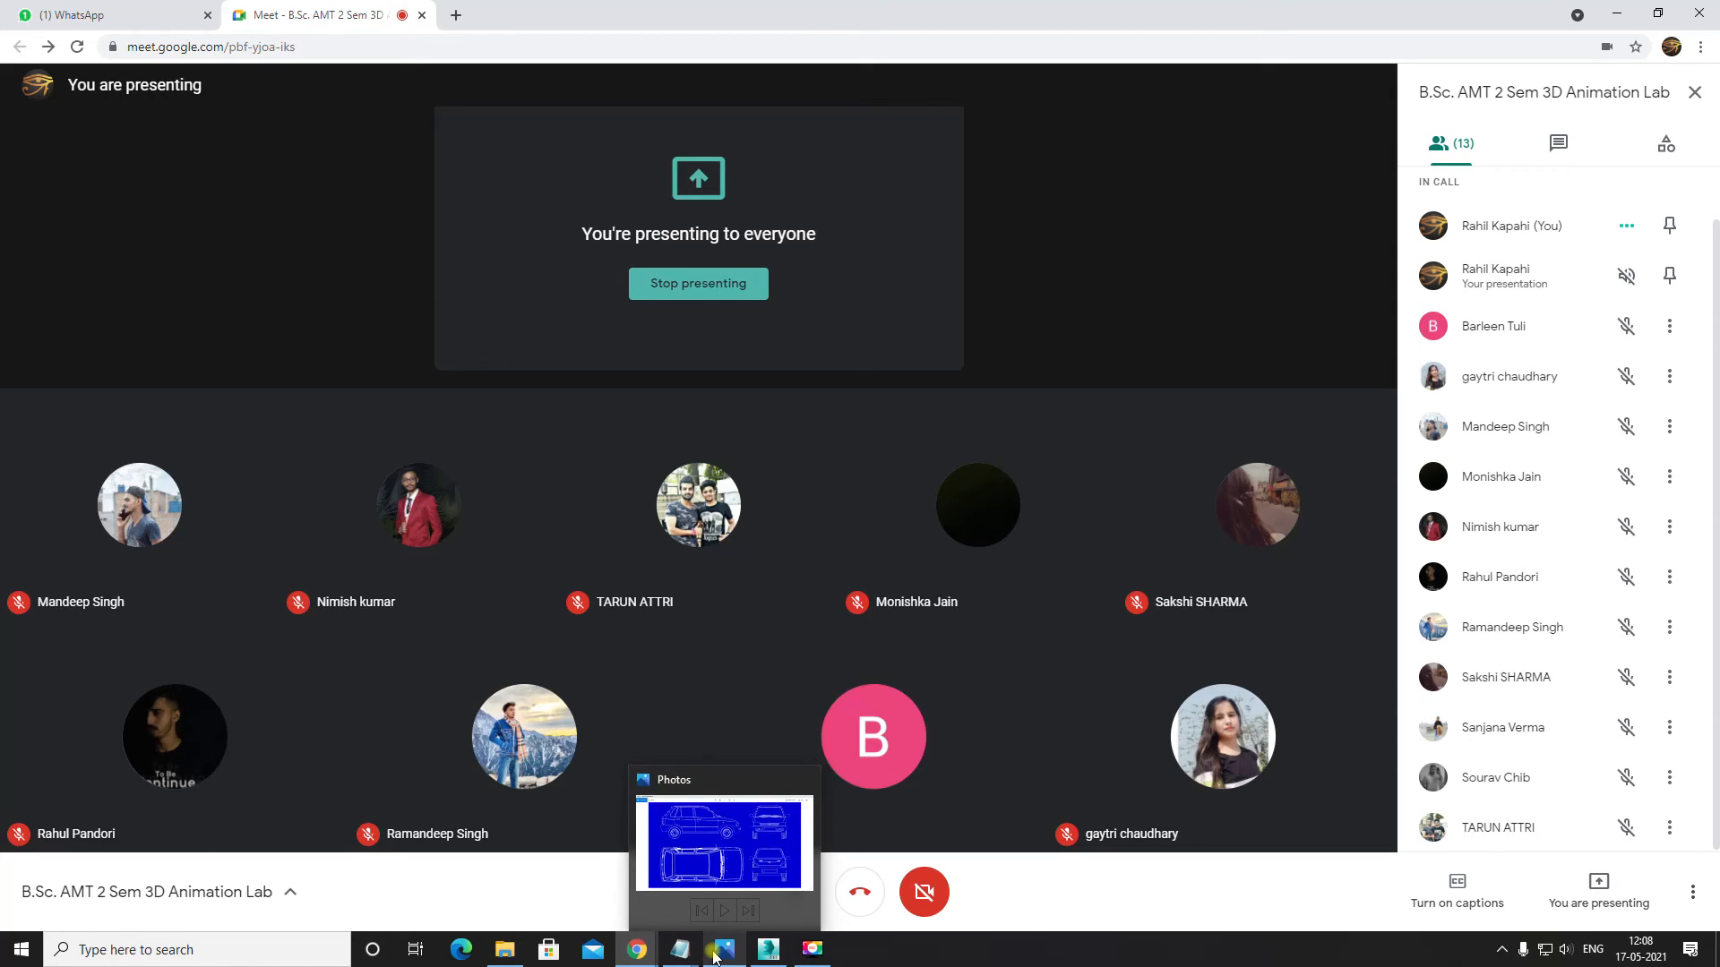
{"action": "left_click", "coordinate": [273, 951]}
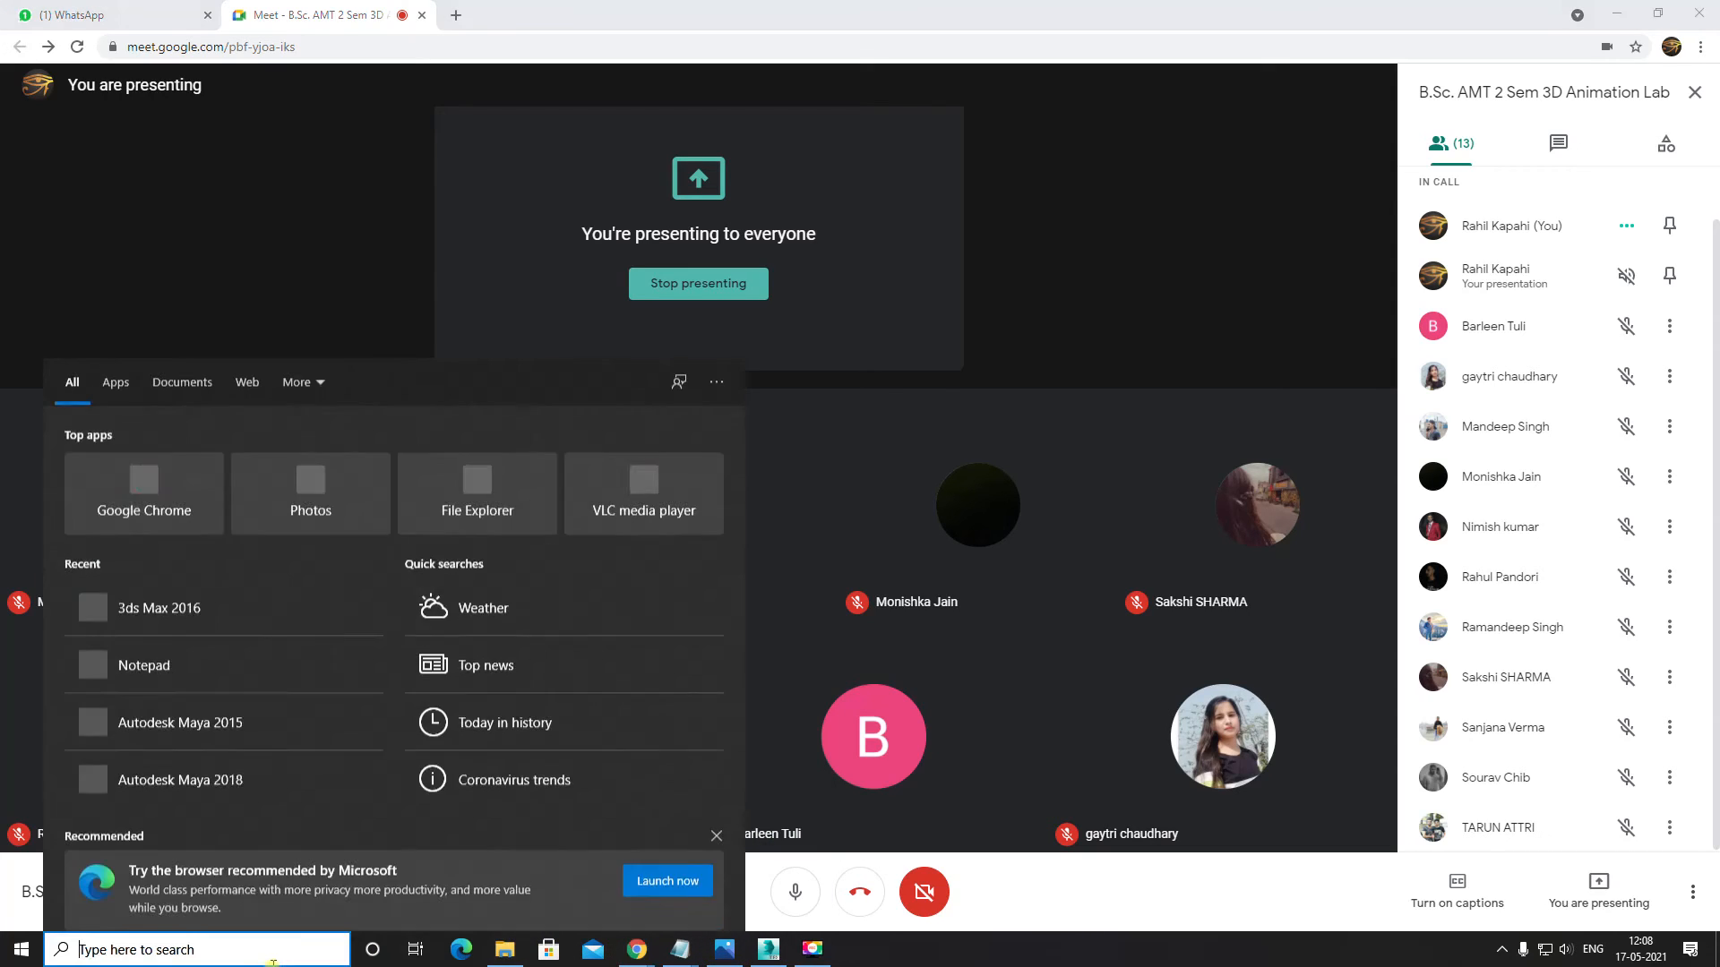
{"action": "type", "text": "phot"}
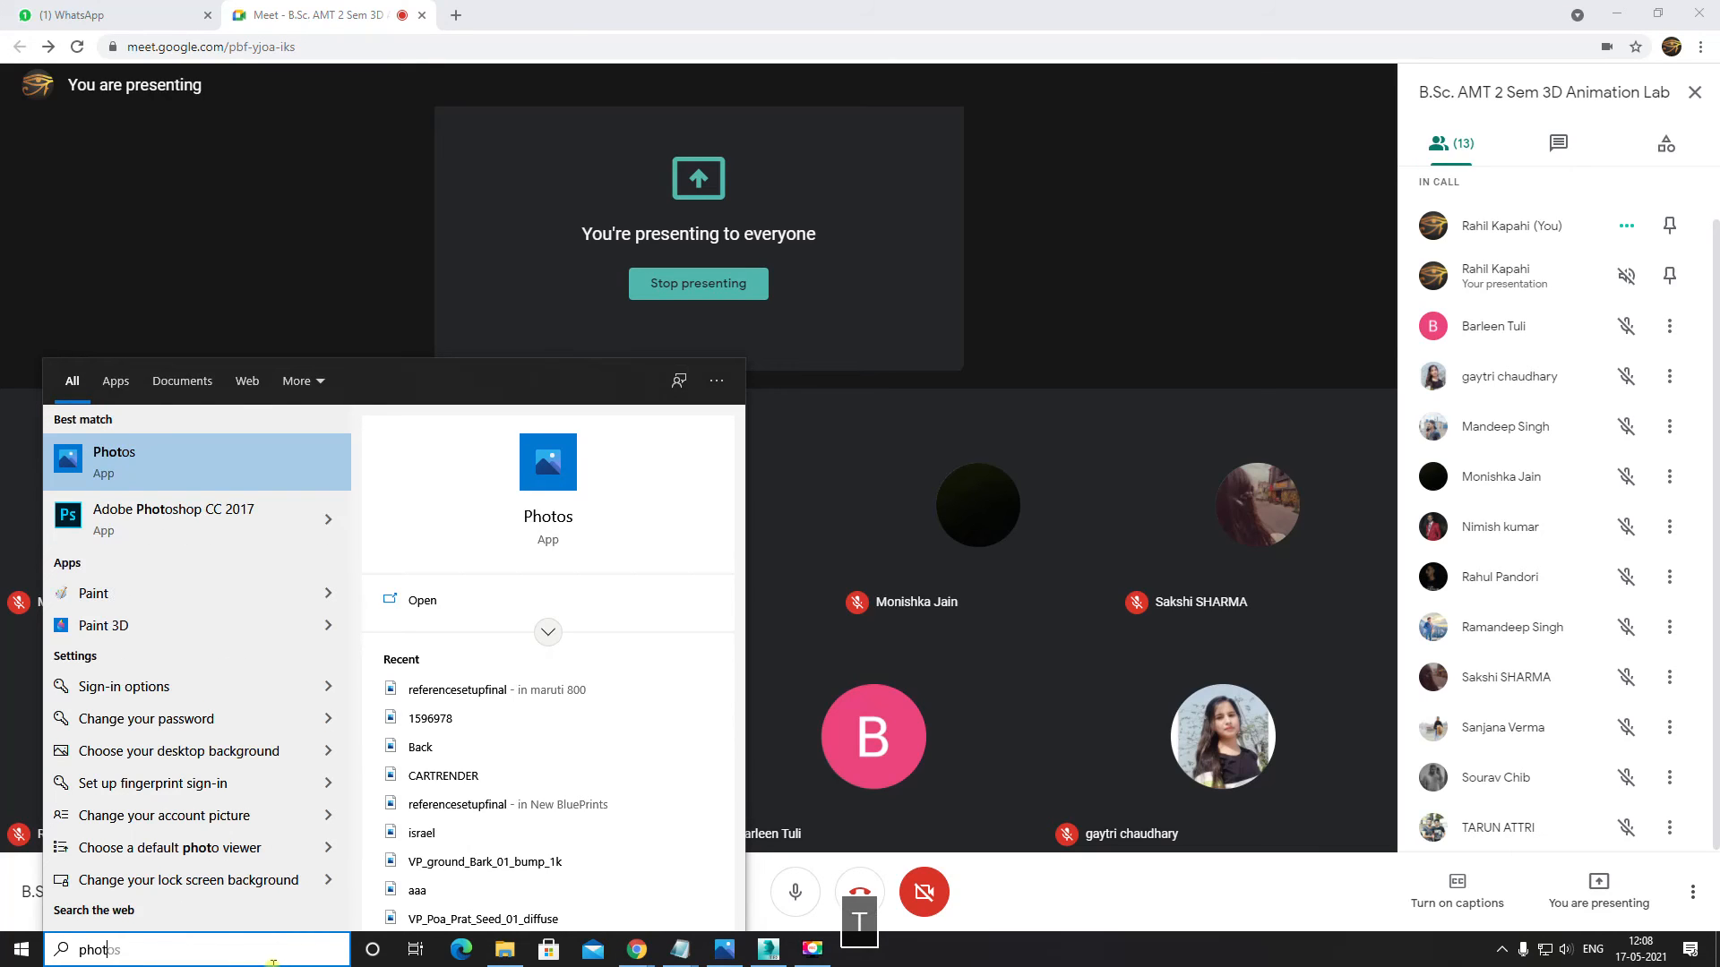
{"action": "key", "text": "Down"}
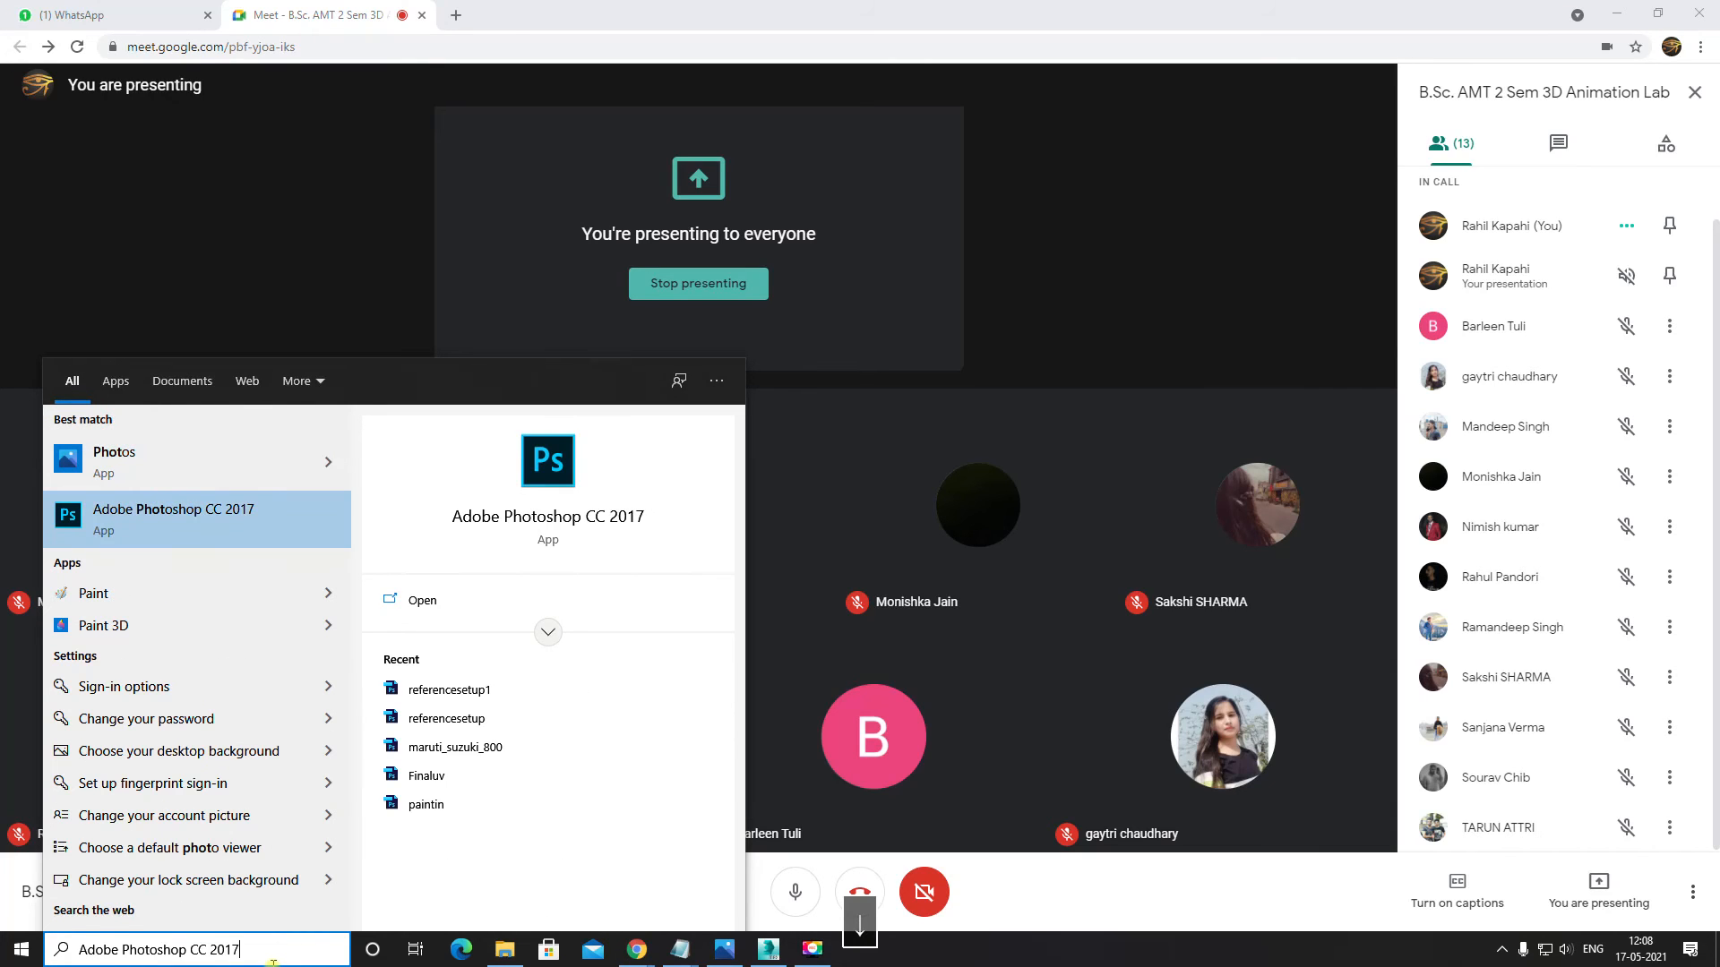
{"action": "key", "text": "Return"}
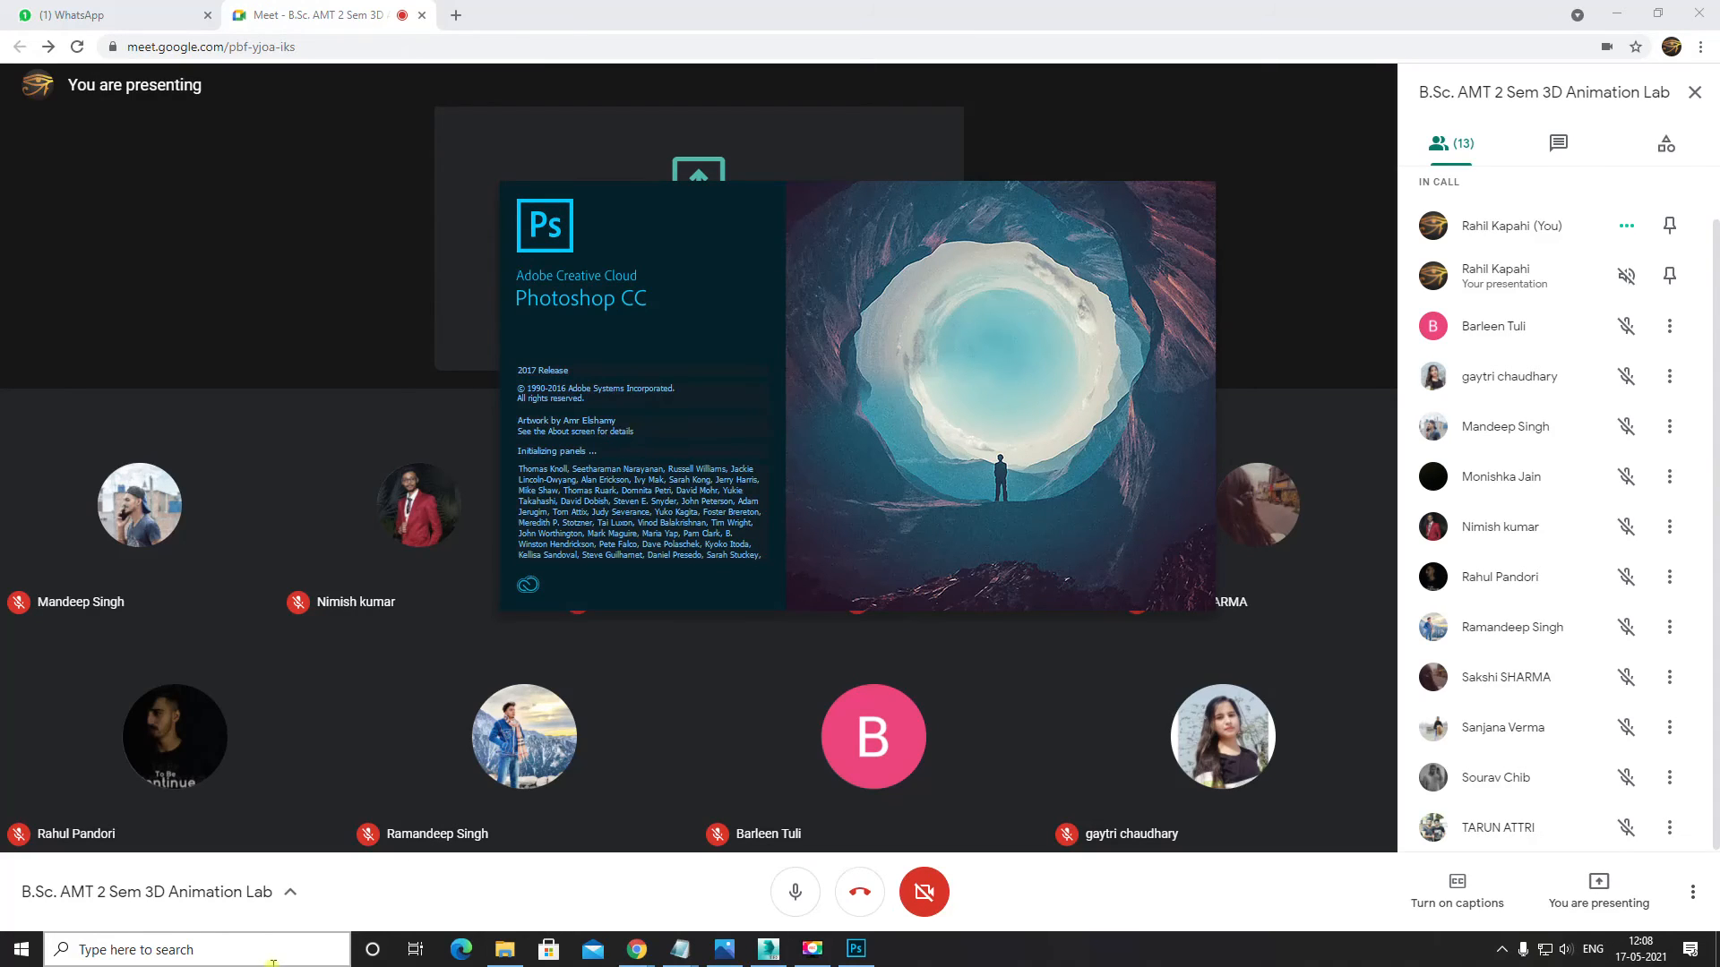
{"action": "key", "text": "space"}
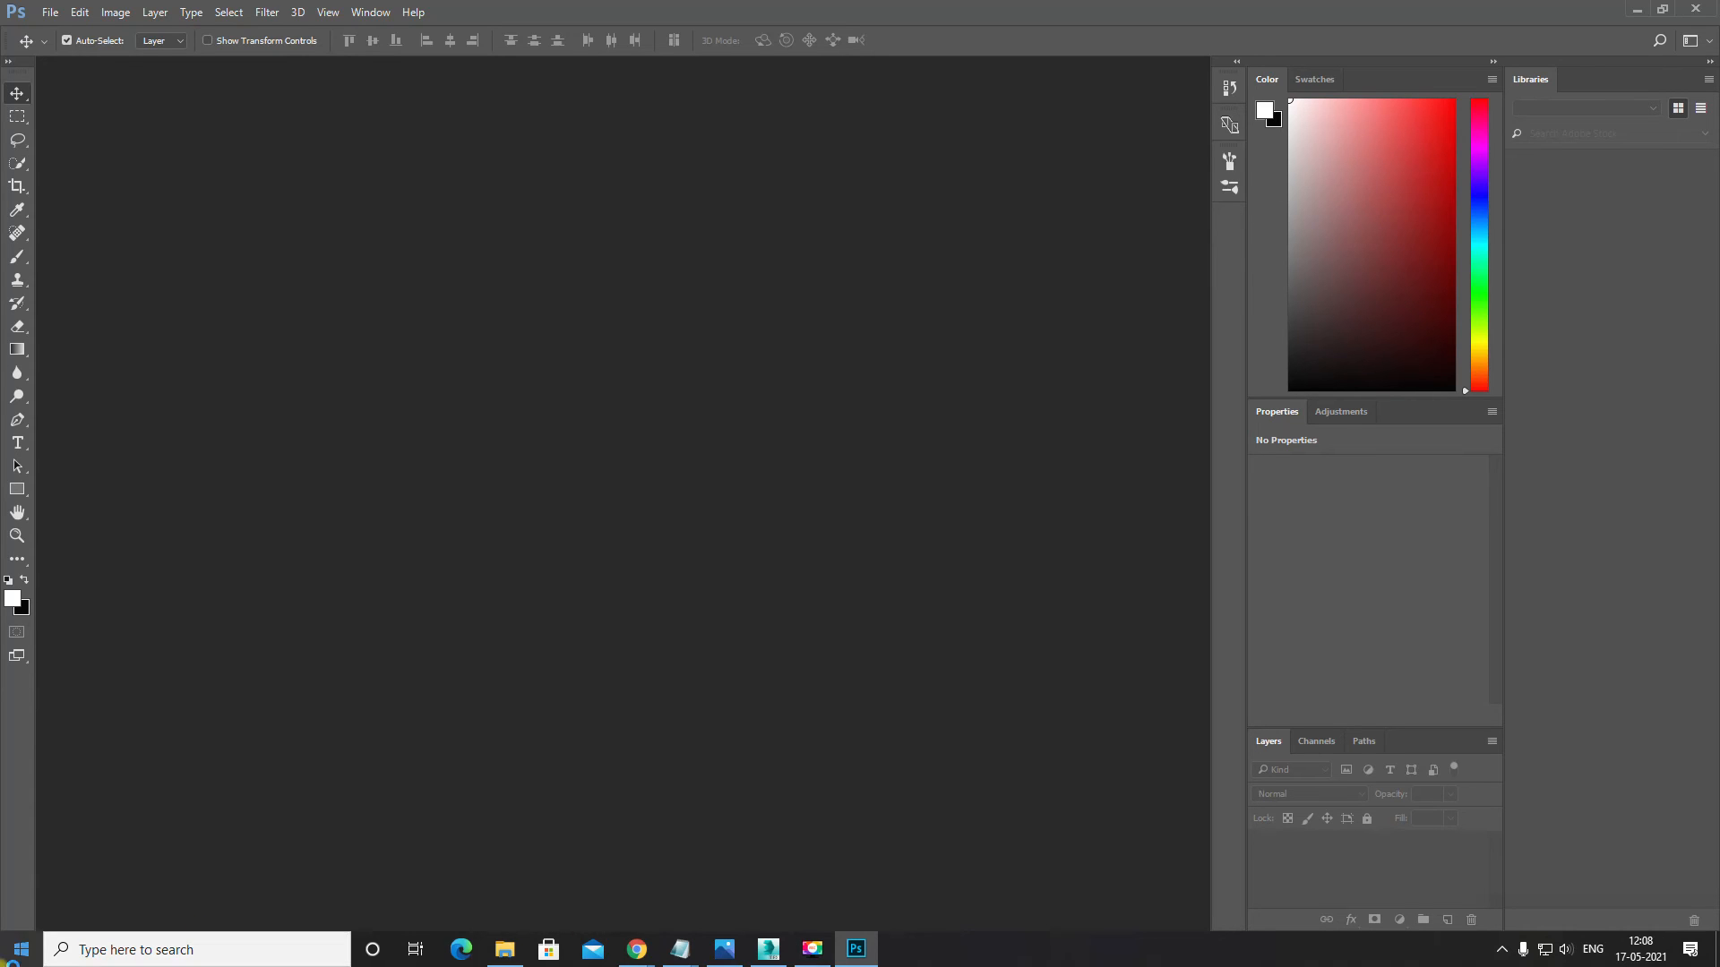
Step: Open the referencesetupfinal image from the maruti 800 folder in Photoshop
{"action": "left_click", "coordinate": [506, 948]}
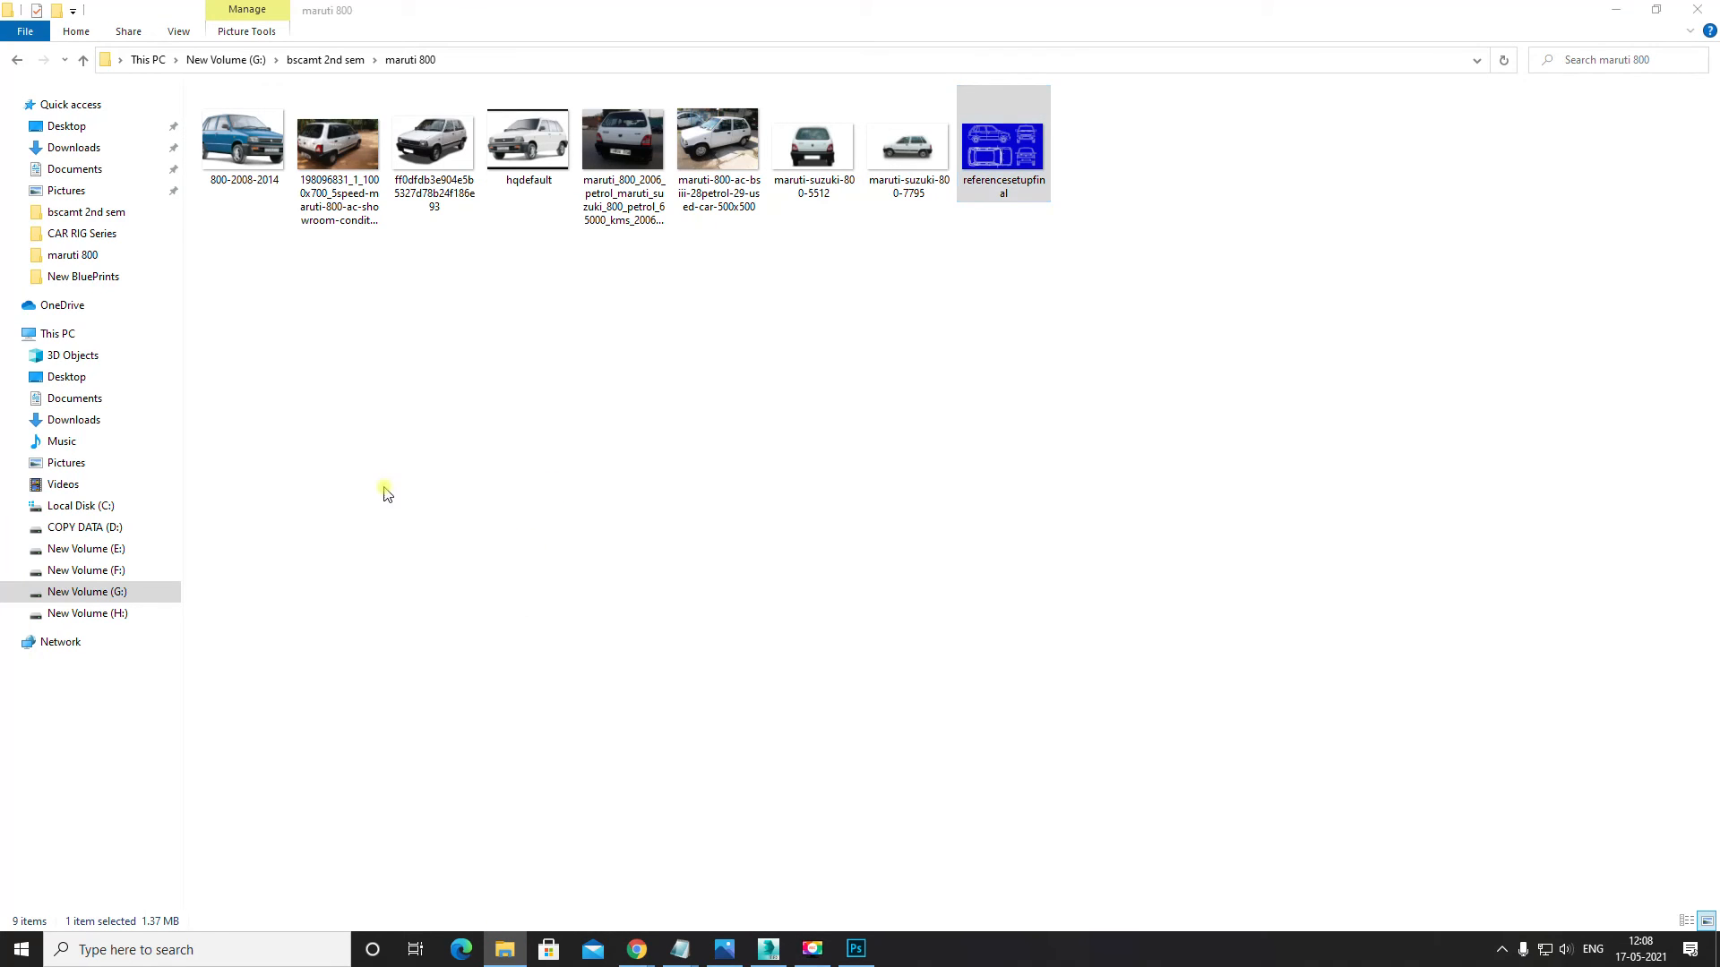
{"action": "right_click", "coordinate": [323, 329]}
{"action": "key", "text": "Escape"}
{"action": "left_click", "coordinate": [1007, 161]}
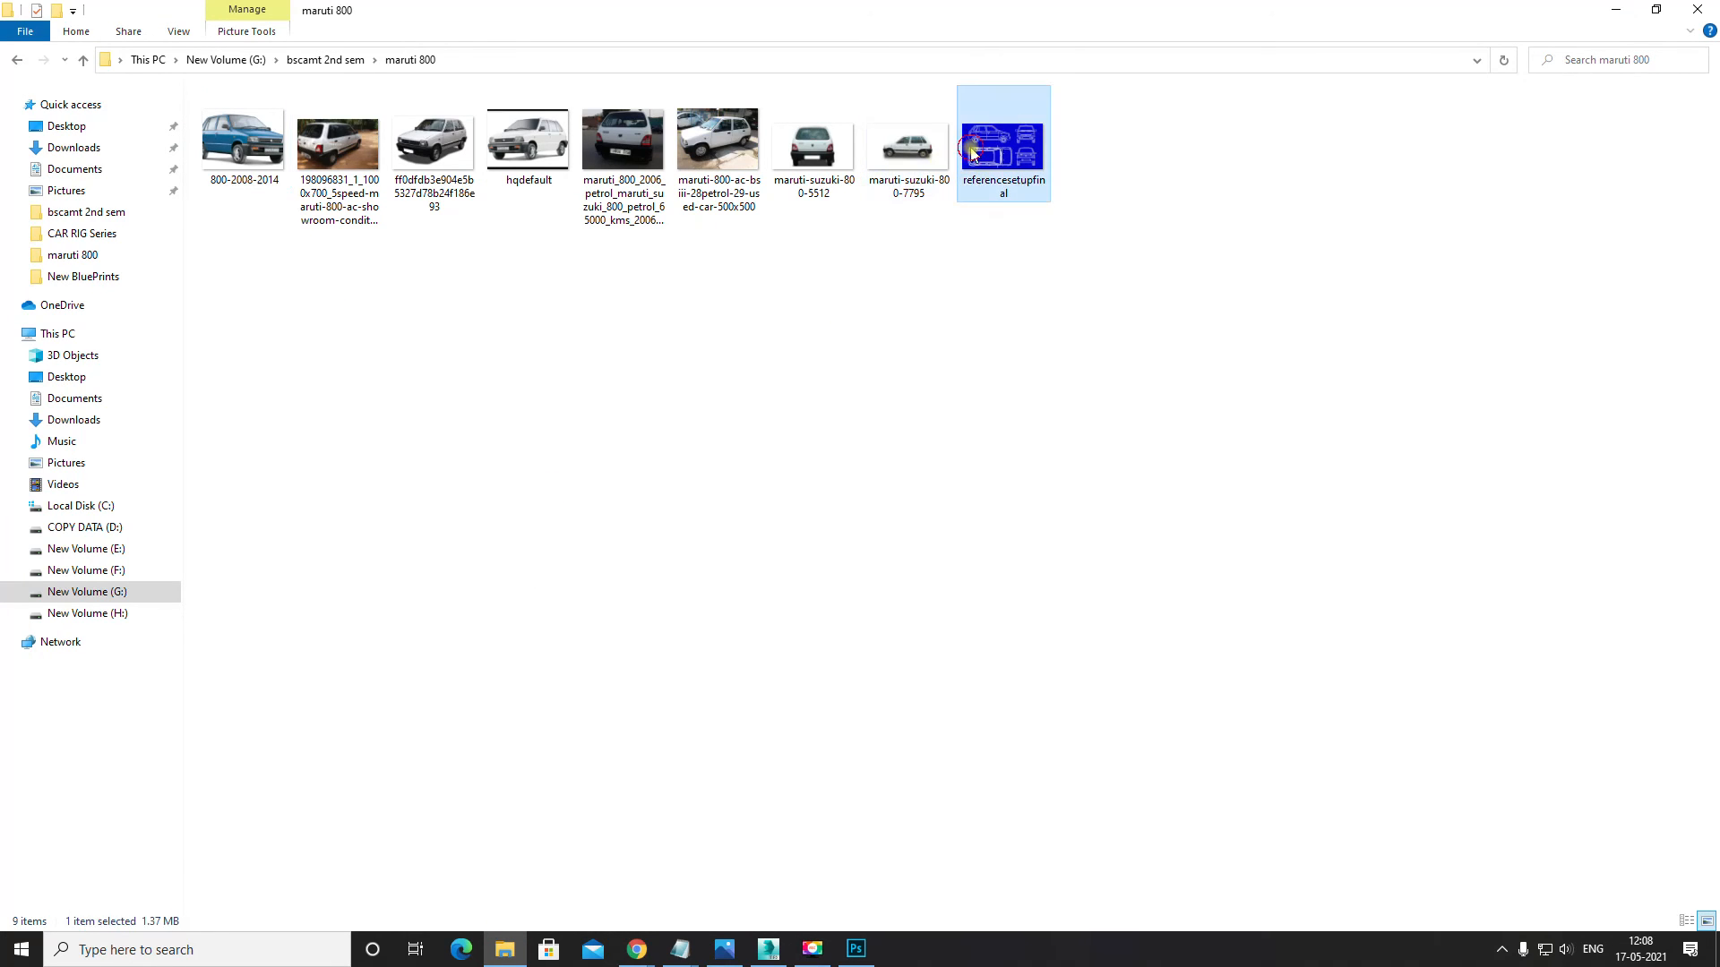
{"action": "left_click_drag", "start_coordinate": [1017, 166], "coordinate": [598, 403]}
{"action": "key", "text": "space"}
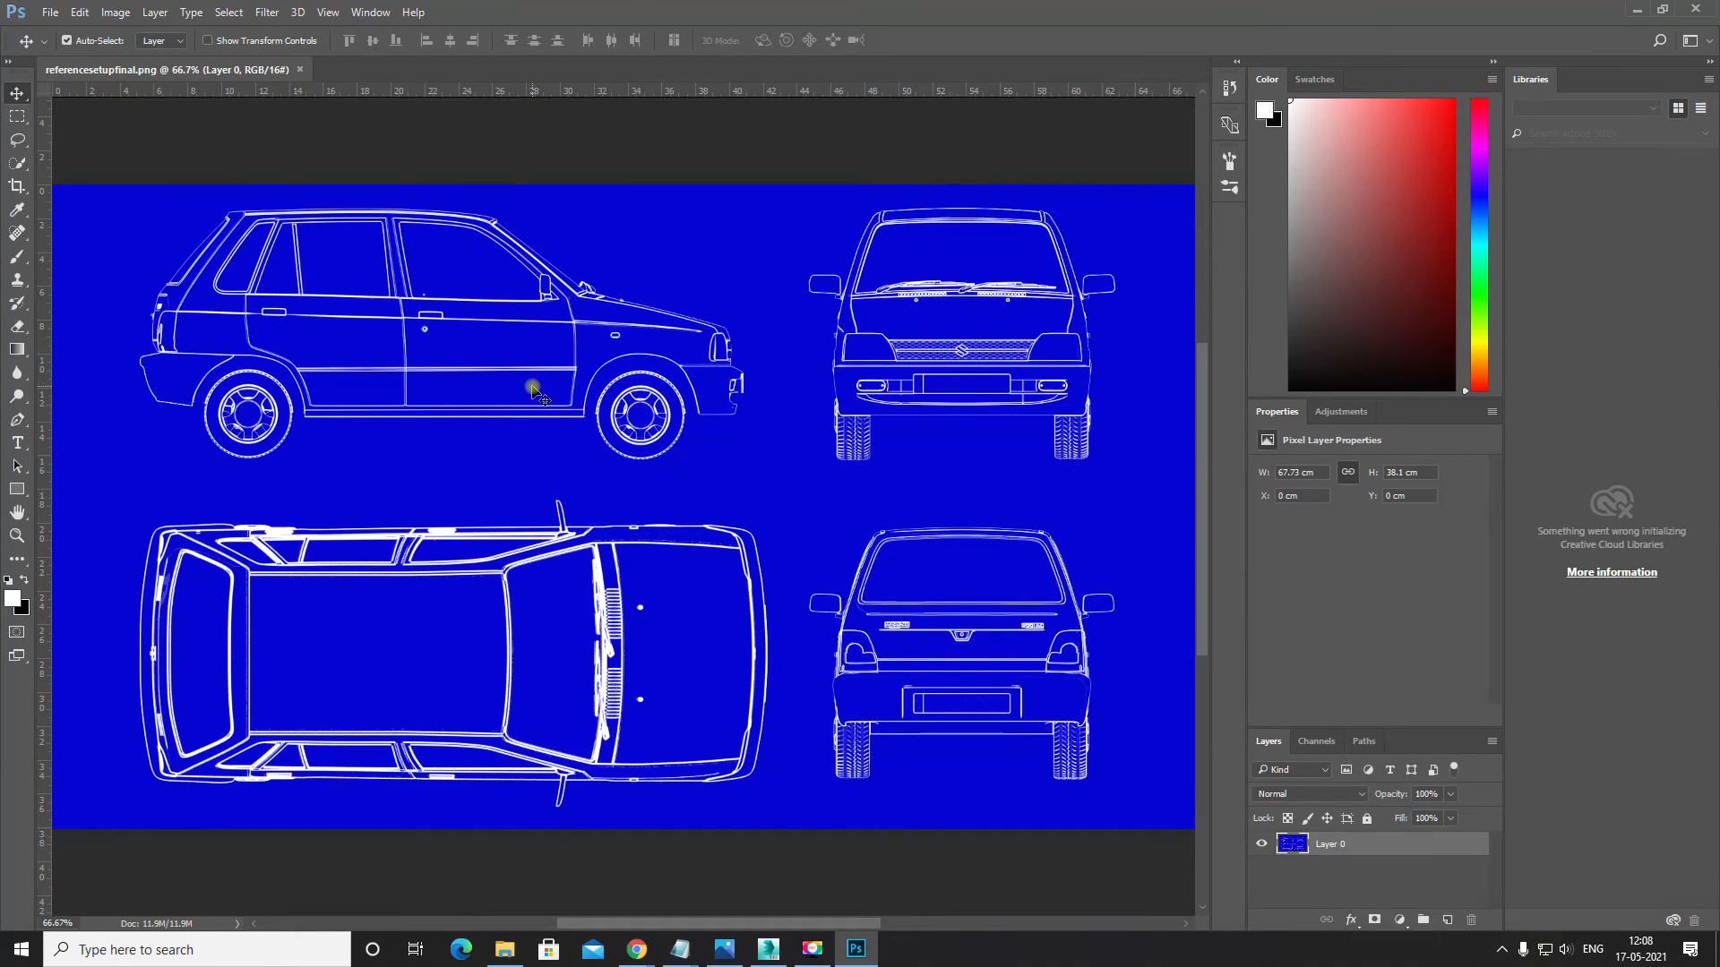
{"action": "key", "text": "ctrl+equal"}
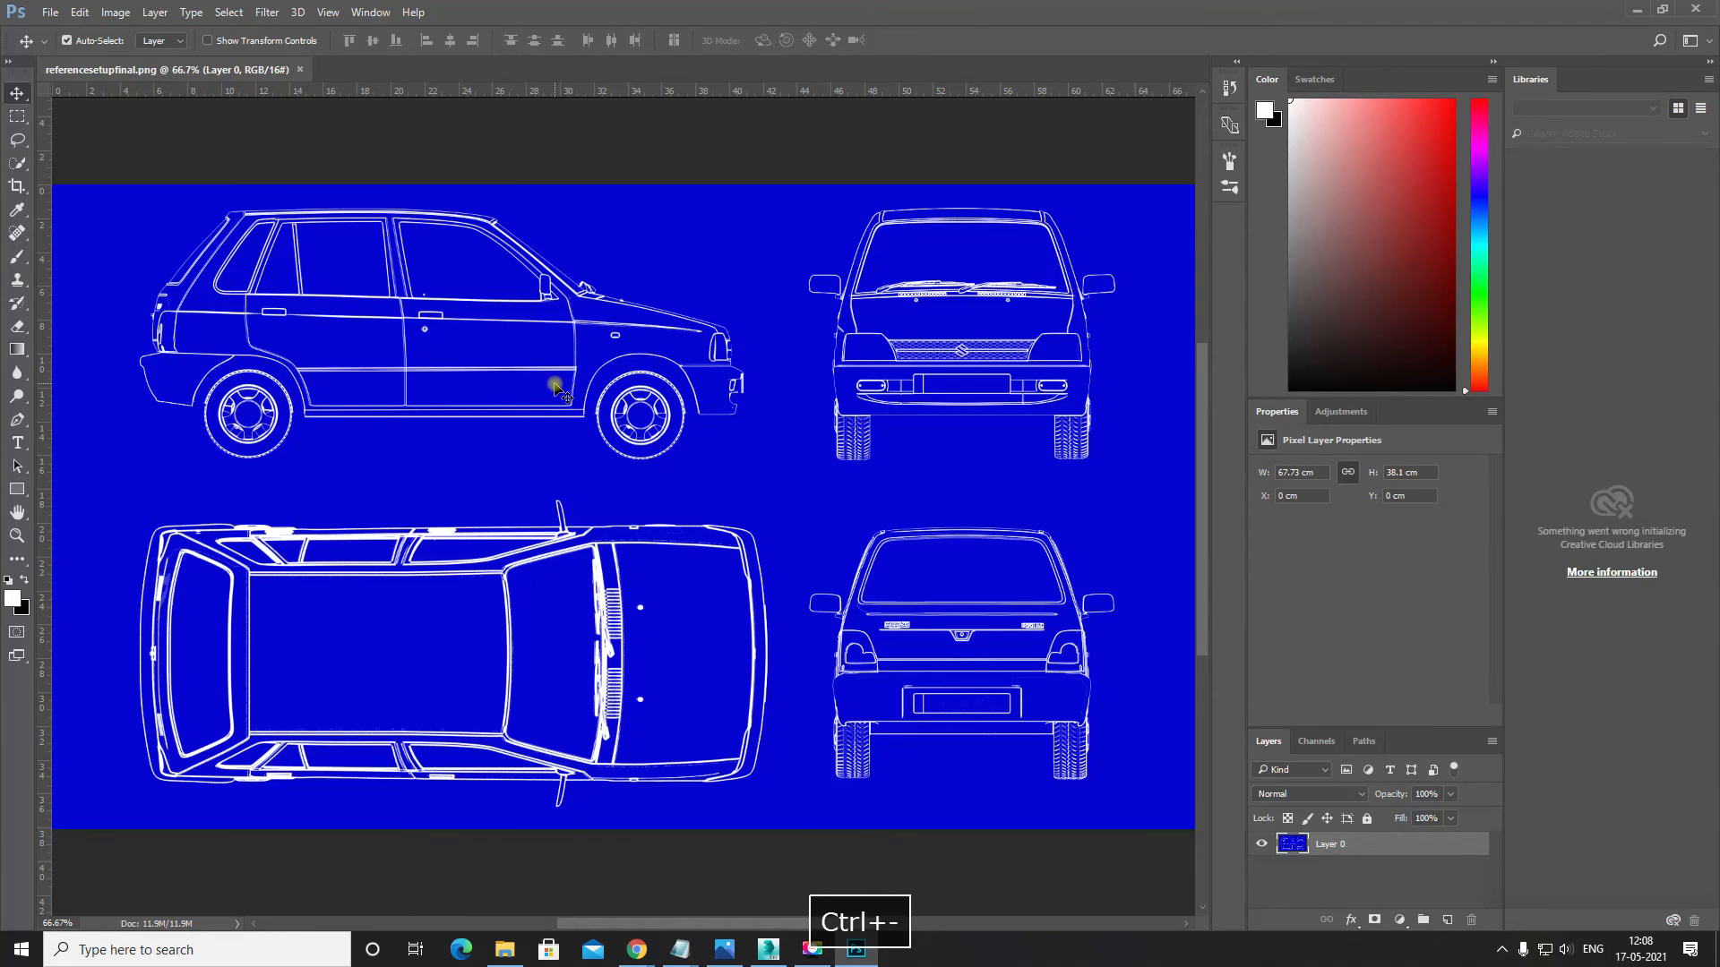
{"action": "key", "text": "ctrl+minus"}
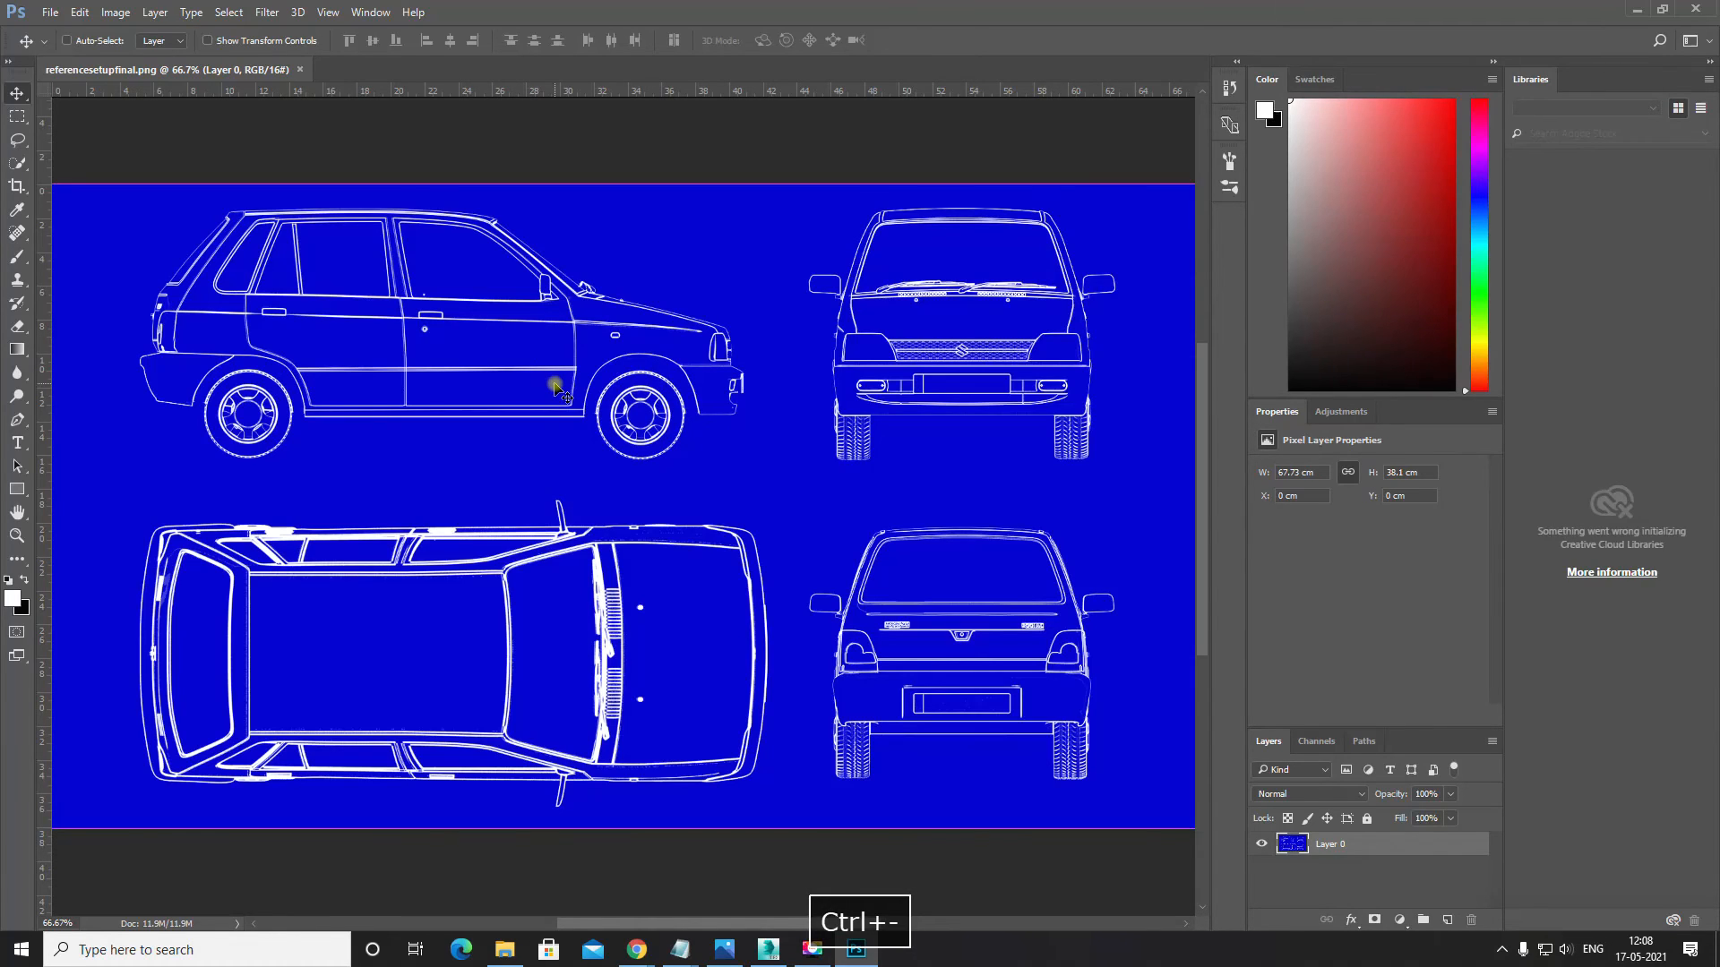
{"action": "key", "text": "ctrl+equal"}
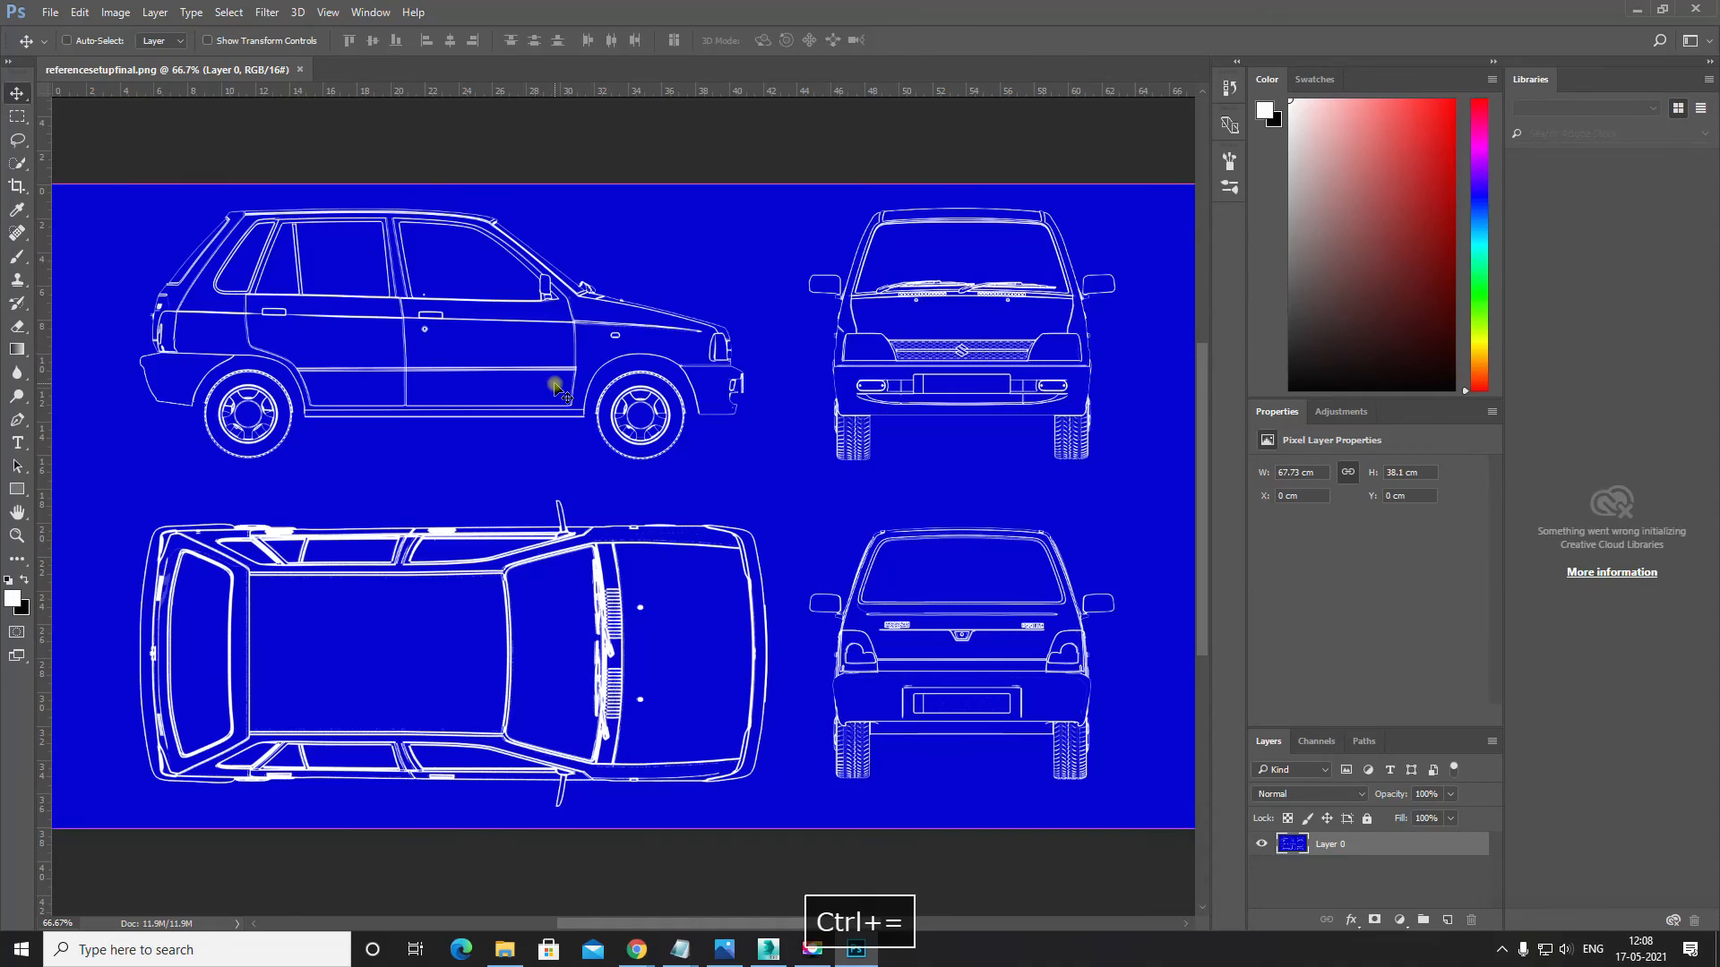
{"action": "left_click", "coordinate": [617, 153]}
{"action": "key", "text": "ctrl+equal"}
{"action": "key", "text": "ctrl+equal"}
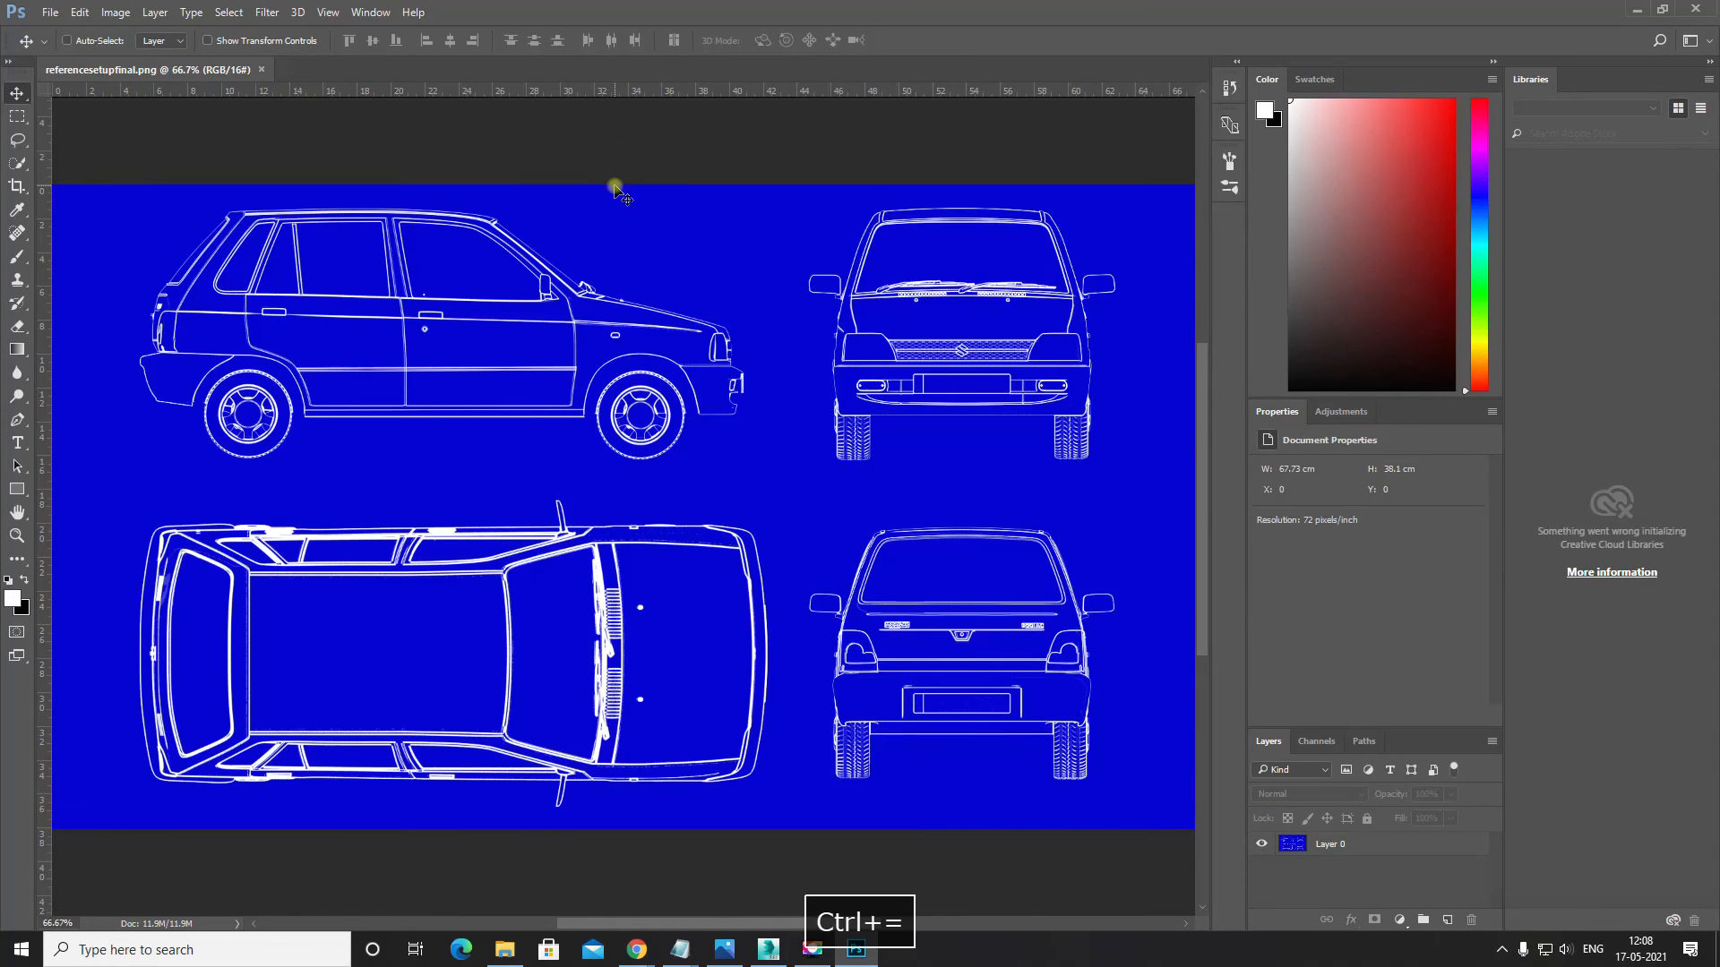
{"action": "key", "text": "ctrl+minus"}
{"action": "key", "text": "ctrl+minus"}
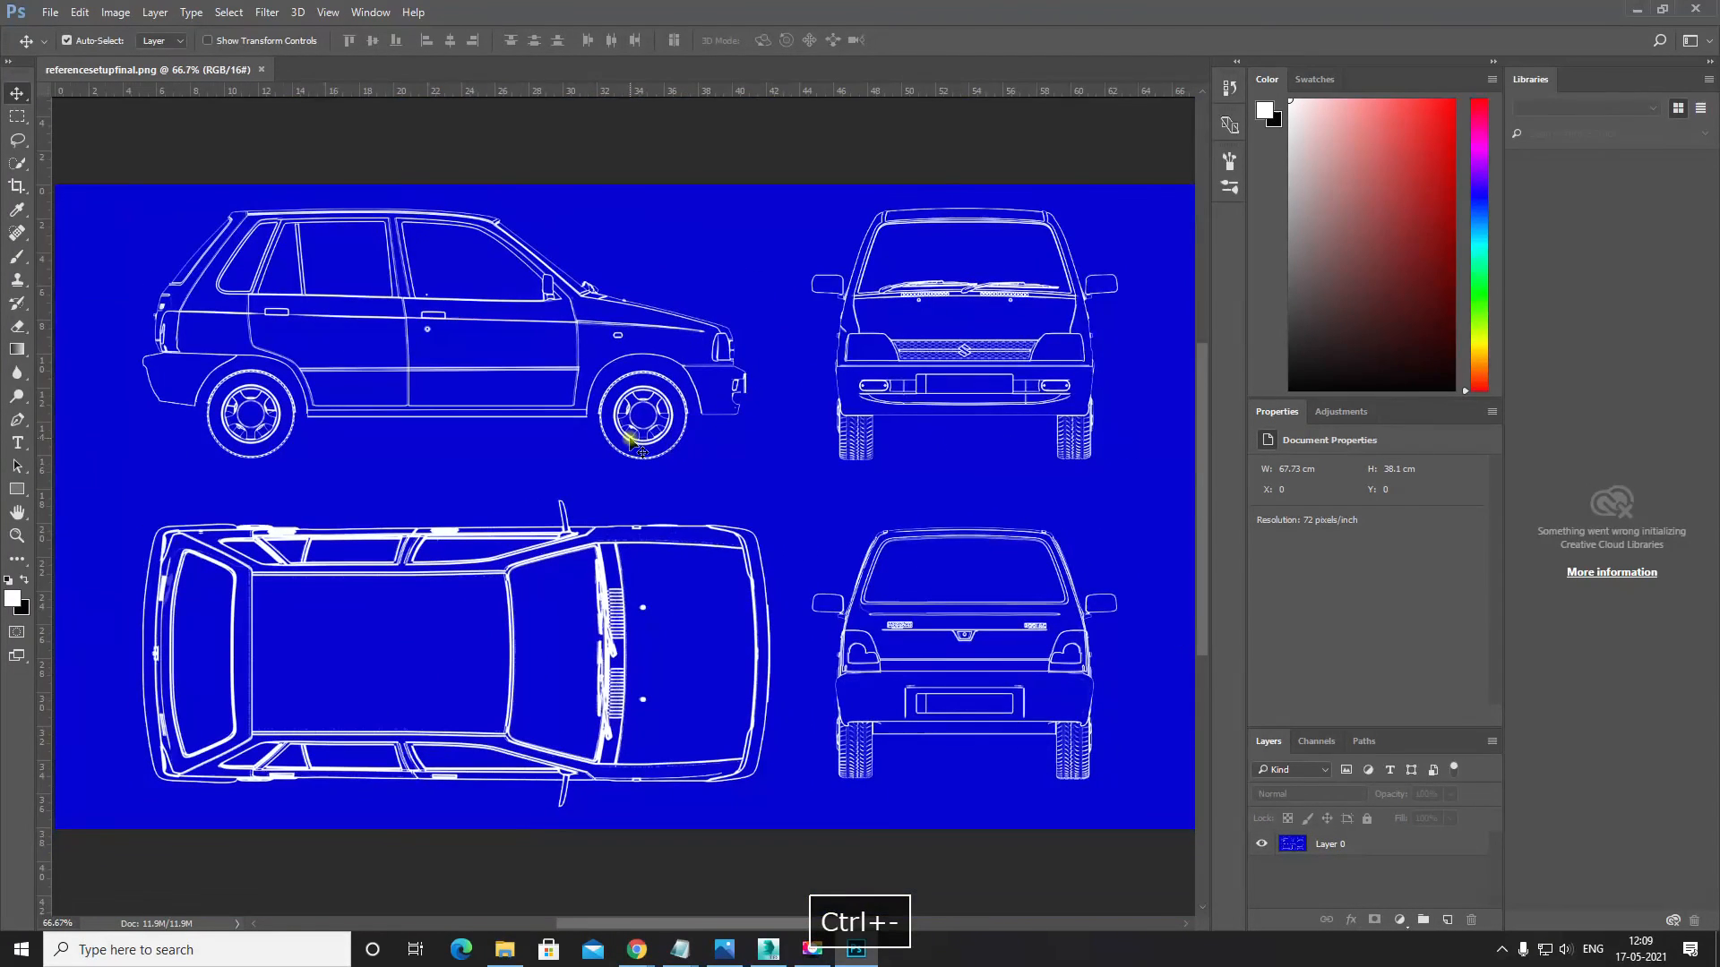
Step: Marquee-select the car's side view, about 39 by 18 cm, and copy it from Layer 0 onto a new layer
{"action": "key", "text": "m"}
{"action": "key", "text": "space"}
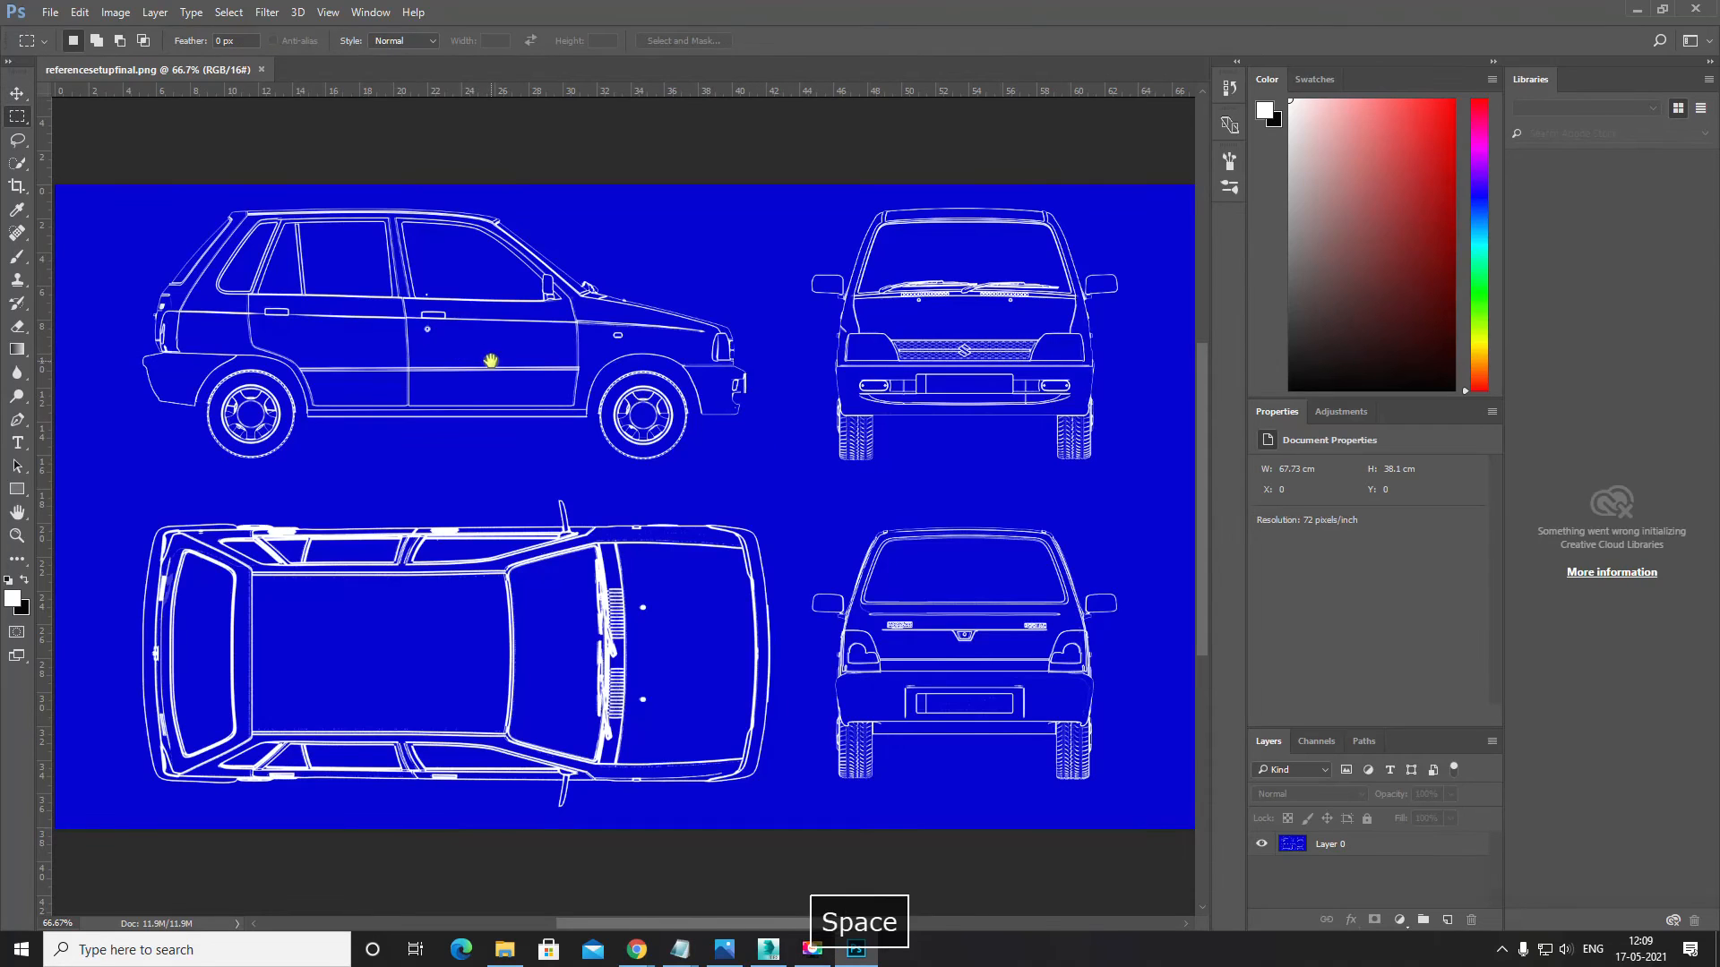
{"action": "left_click_drag", "start_coordinate": [491, 362], "coordinate": [588, 378]}
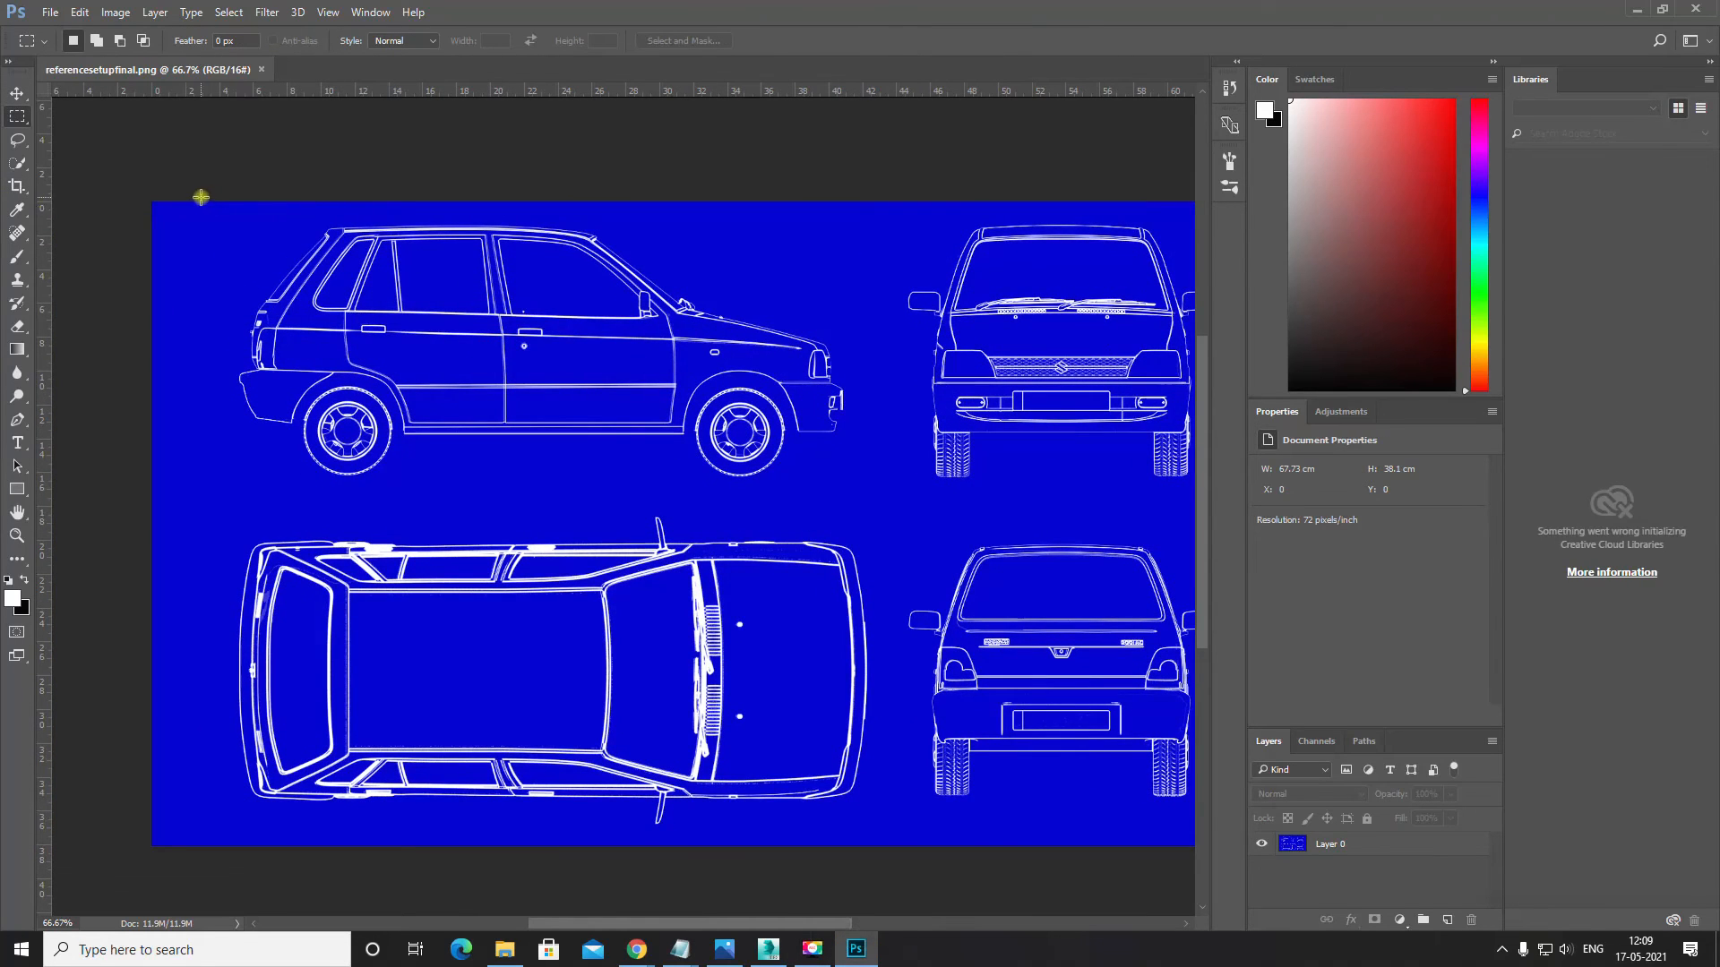
{"action": "left_click_drag", "start_coordinate": [208, 198], "coordinate": [873, 498]}
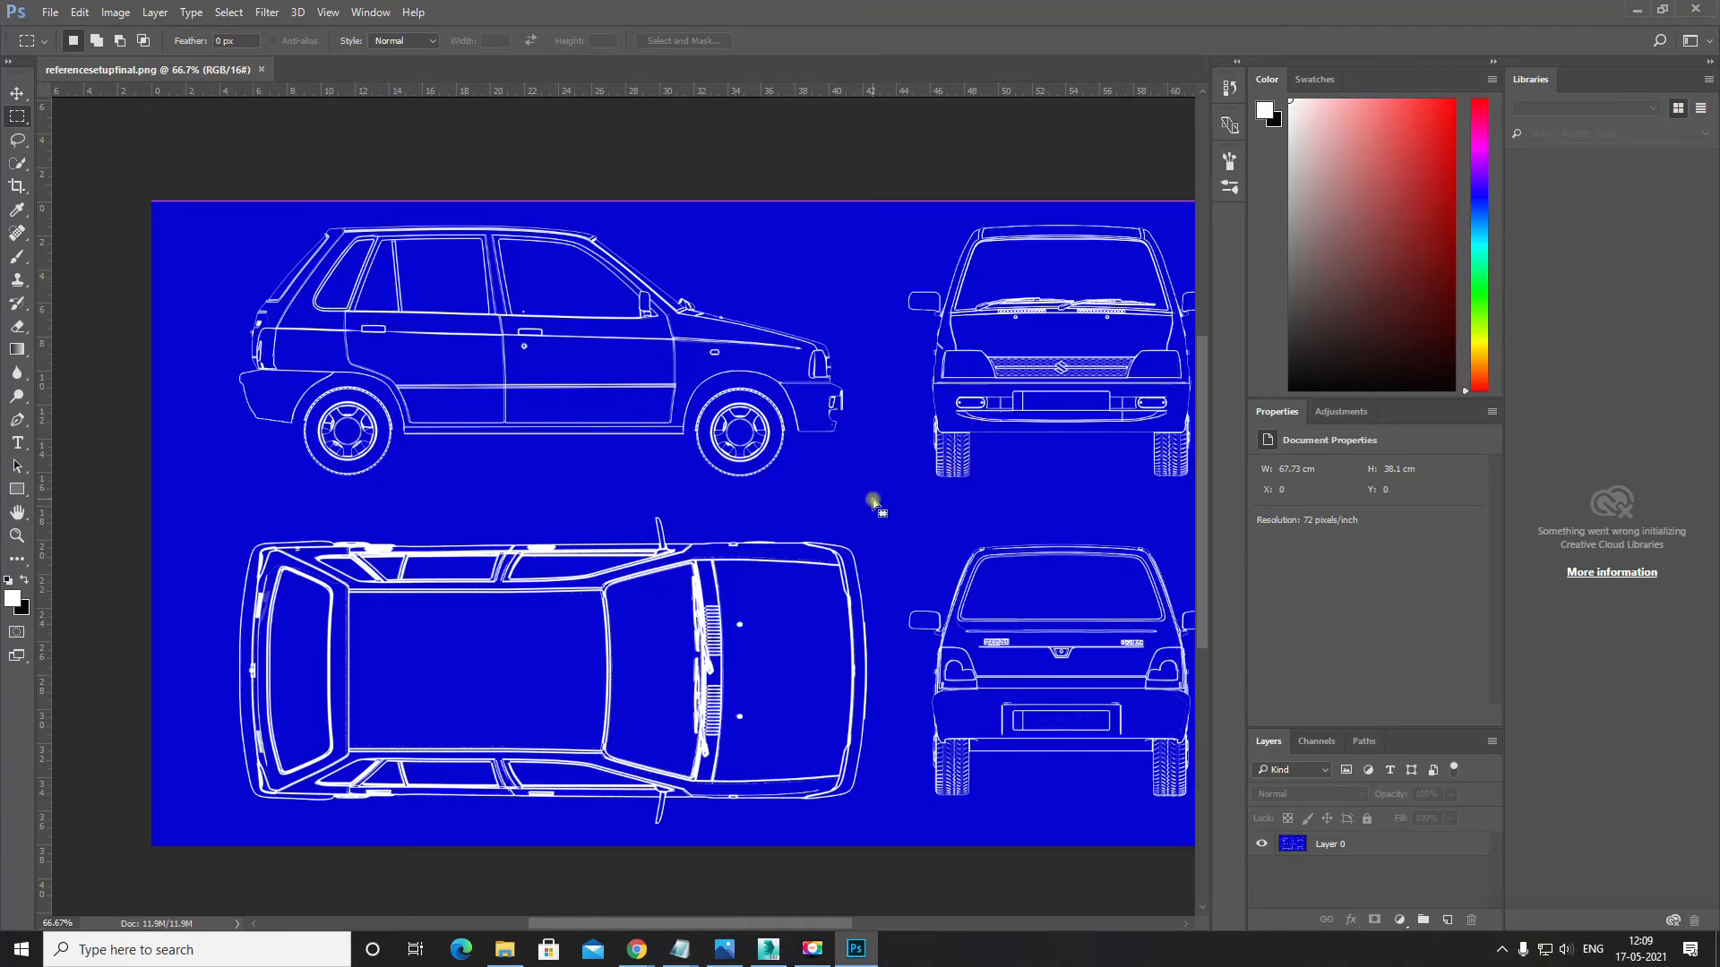
{"action": "key", "text": "ctrl+c"}
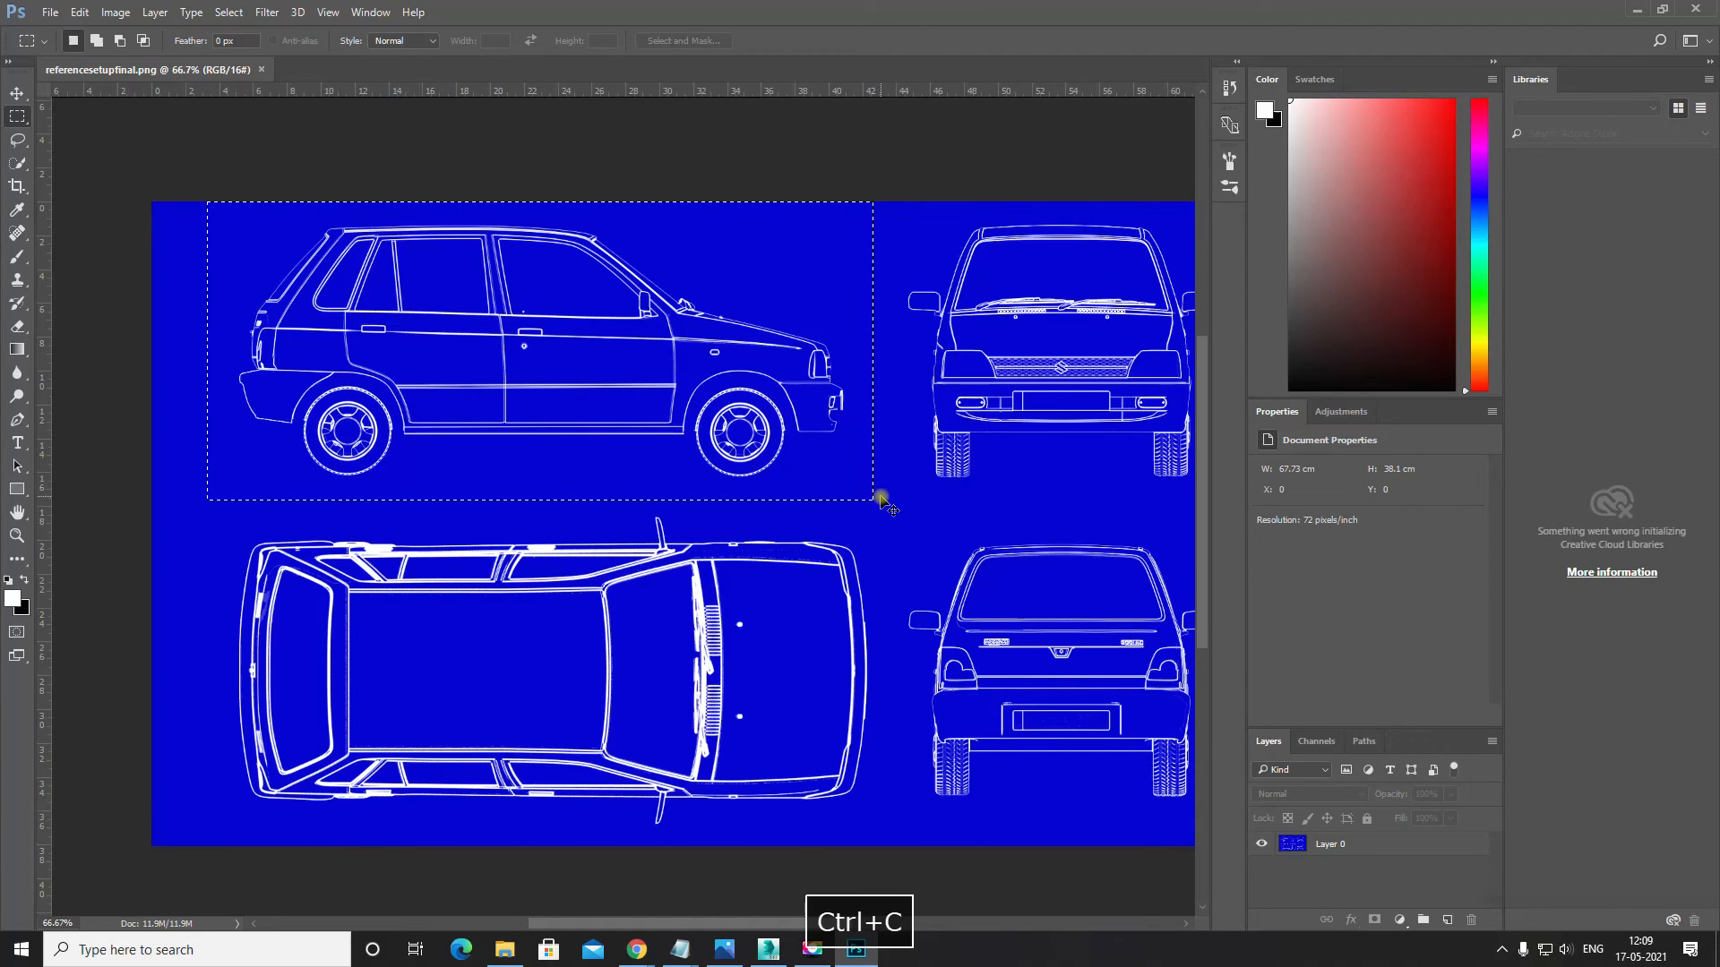
{"action": "key", "text": "ctrl+v"}
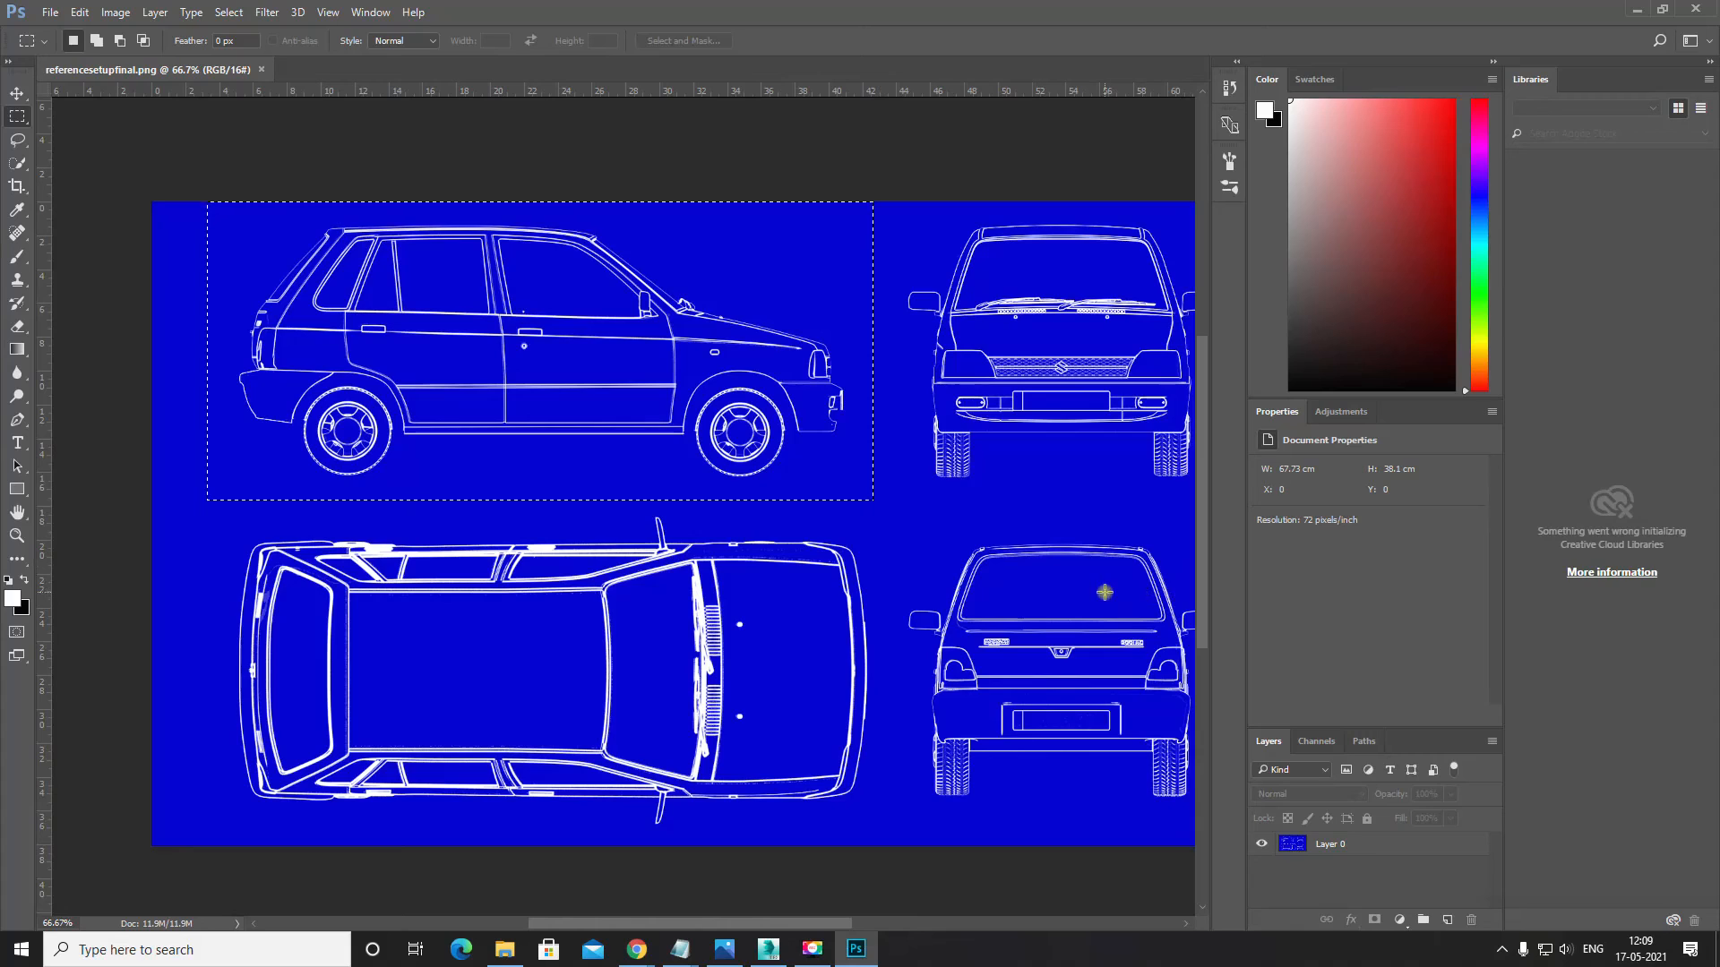
{"action": "left_click", "coordinate": [1350, 844]}
{"action": "key", "text": "ctrl+c"}
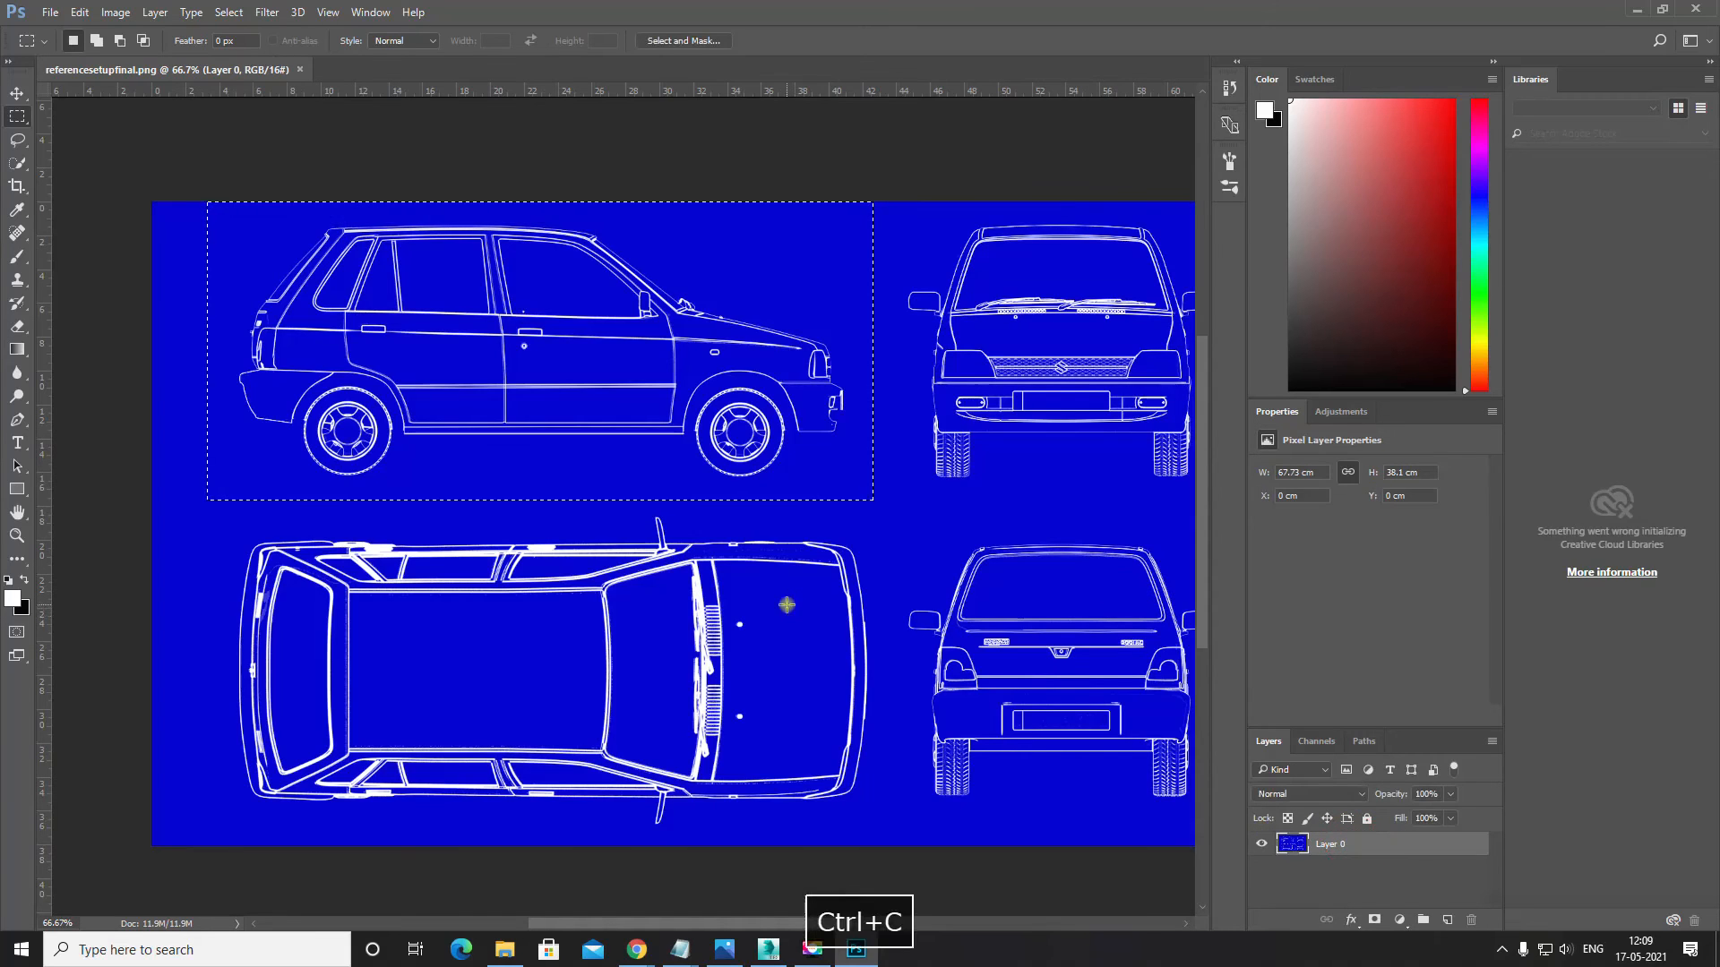
{"action": "key", "text": "ctrl+v"}
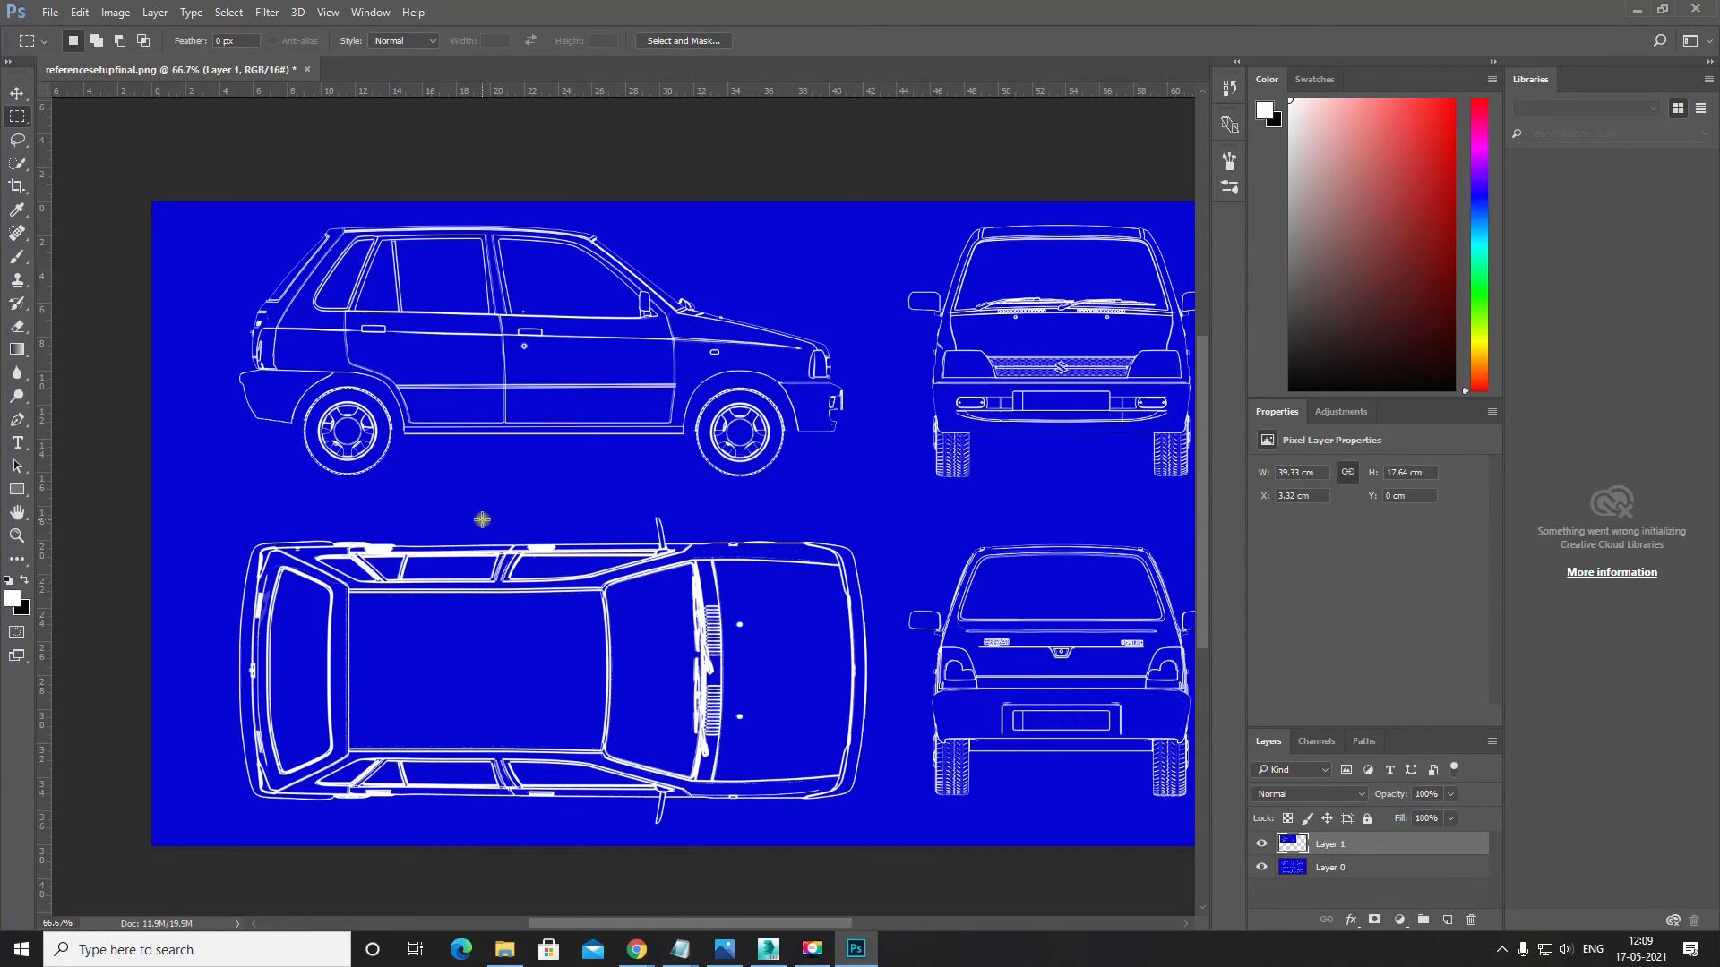
Step: Rename the pasted side-view layer as Side, hide it and make Layer 0 the active layer
{"action": "key", "text": "v"}
{"action": "double_click", "coordinate": [1334, 844]}
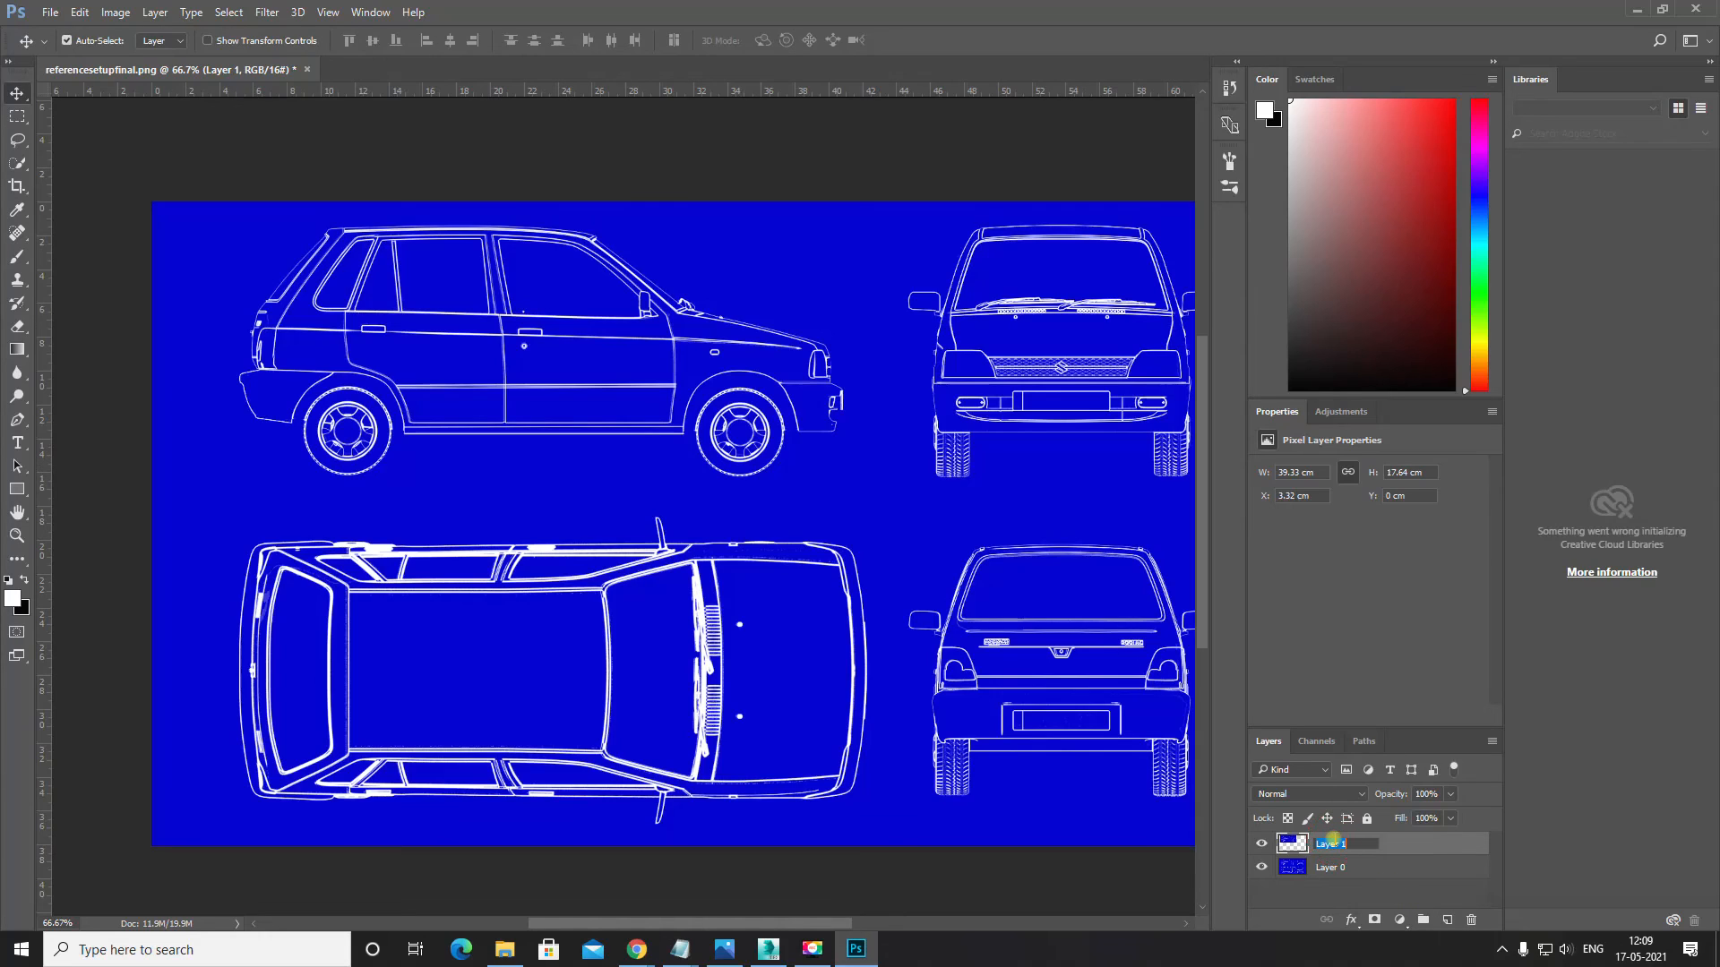
{"action": "key", "text": "BackSpace"}
{"action": "type", "text": "SideV"}
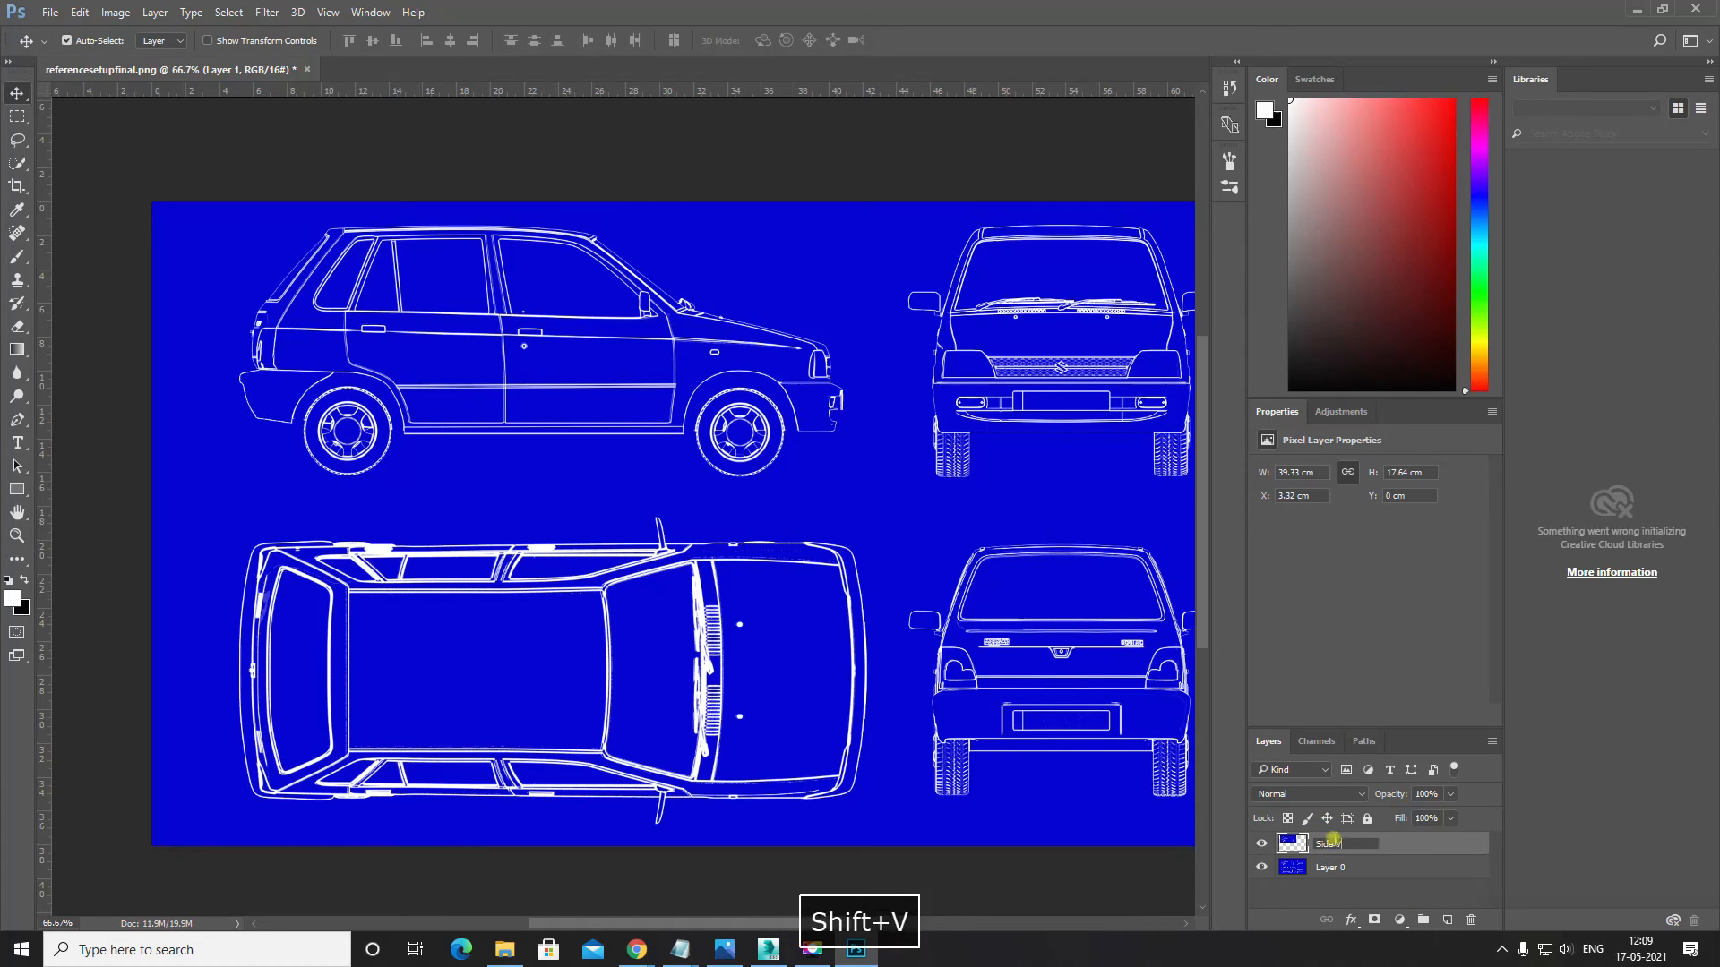
{"action": "type", "text": "iew"}
{"action": "key", "text": "BackSpace"}
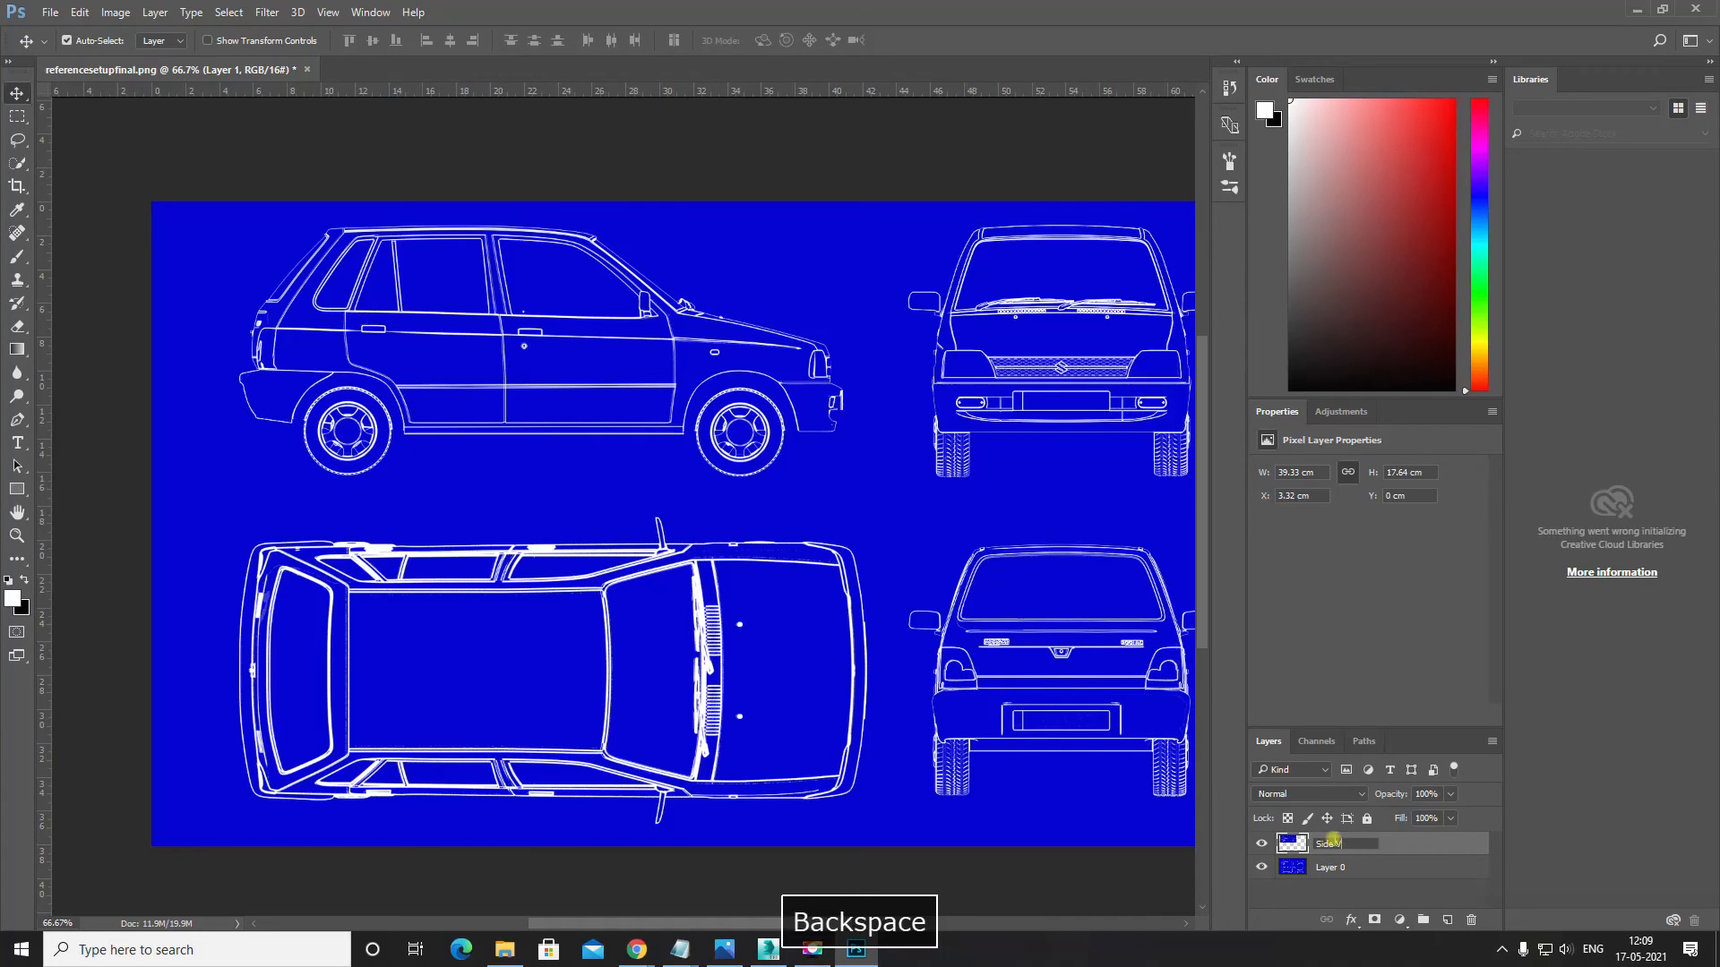
{"action": "key", "text": "Return"}
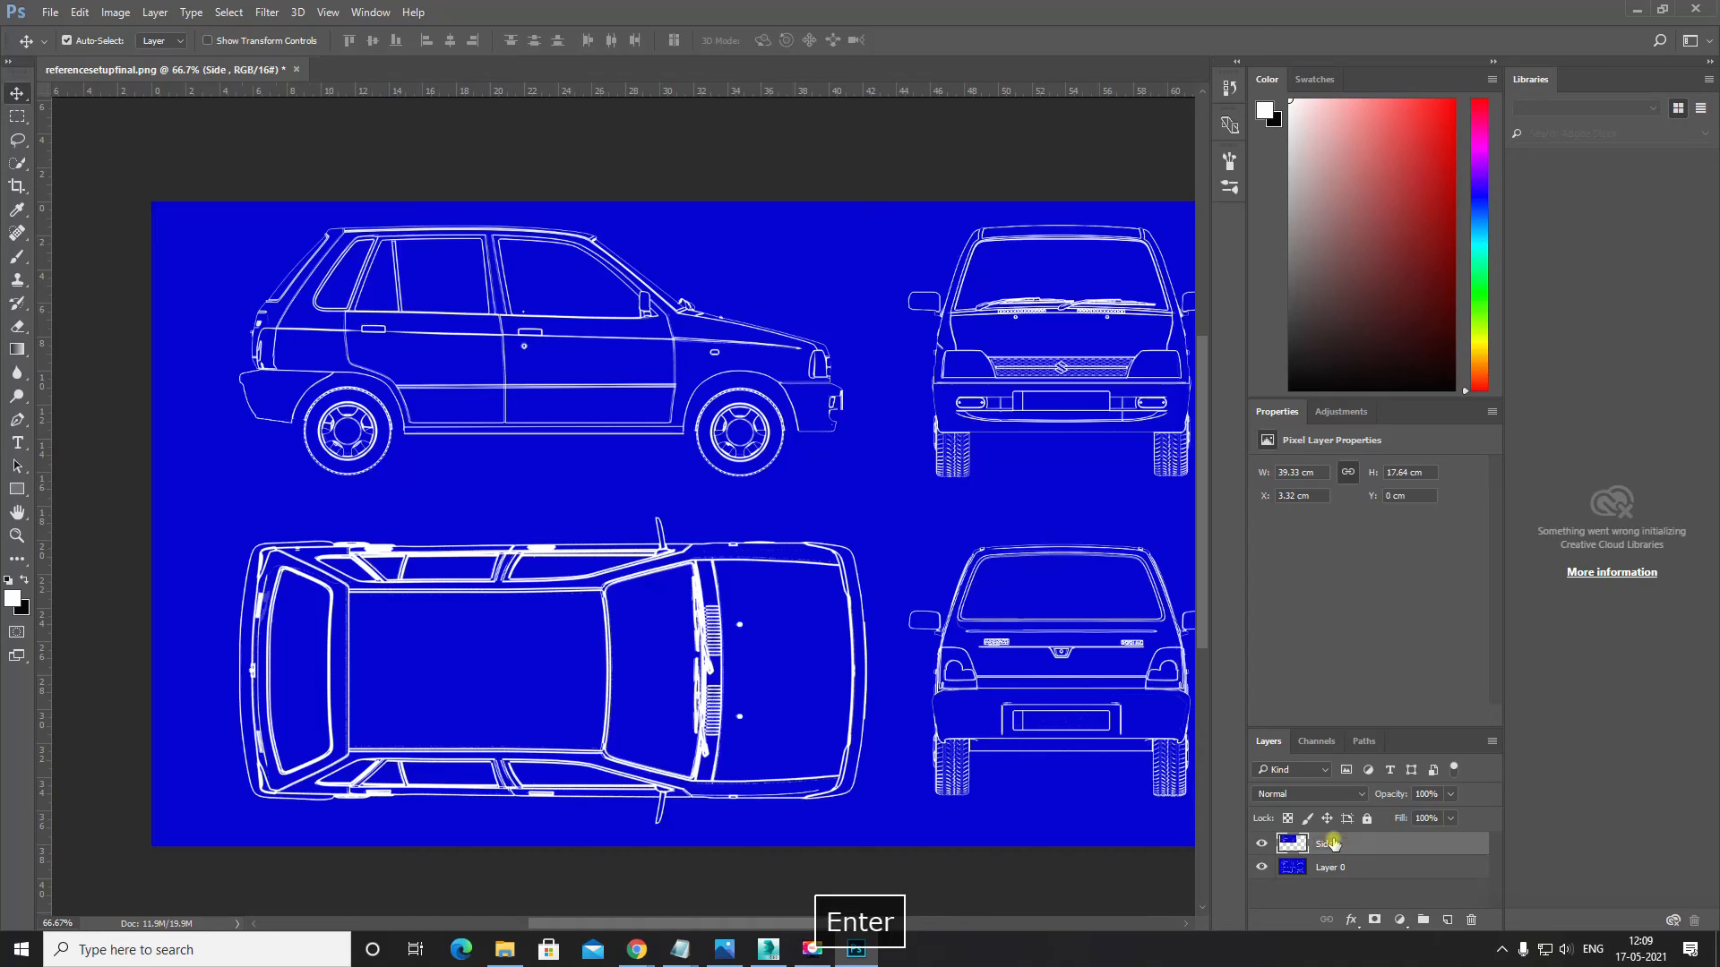
{"action": "left_click", "coordinate": [1262, 845]}
{"action": "left_click", "coordinate": [1304, 867]}
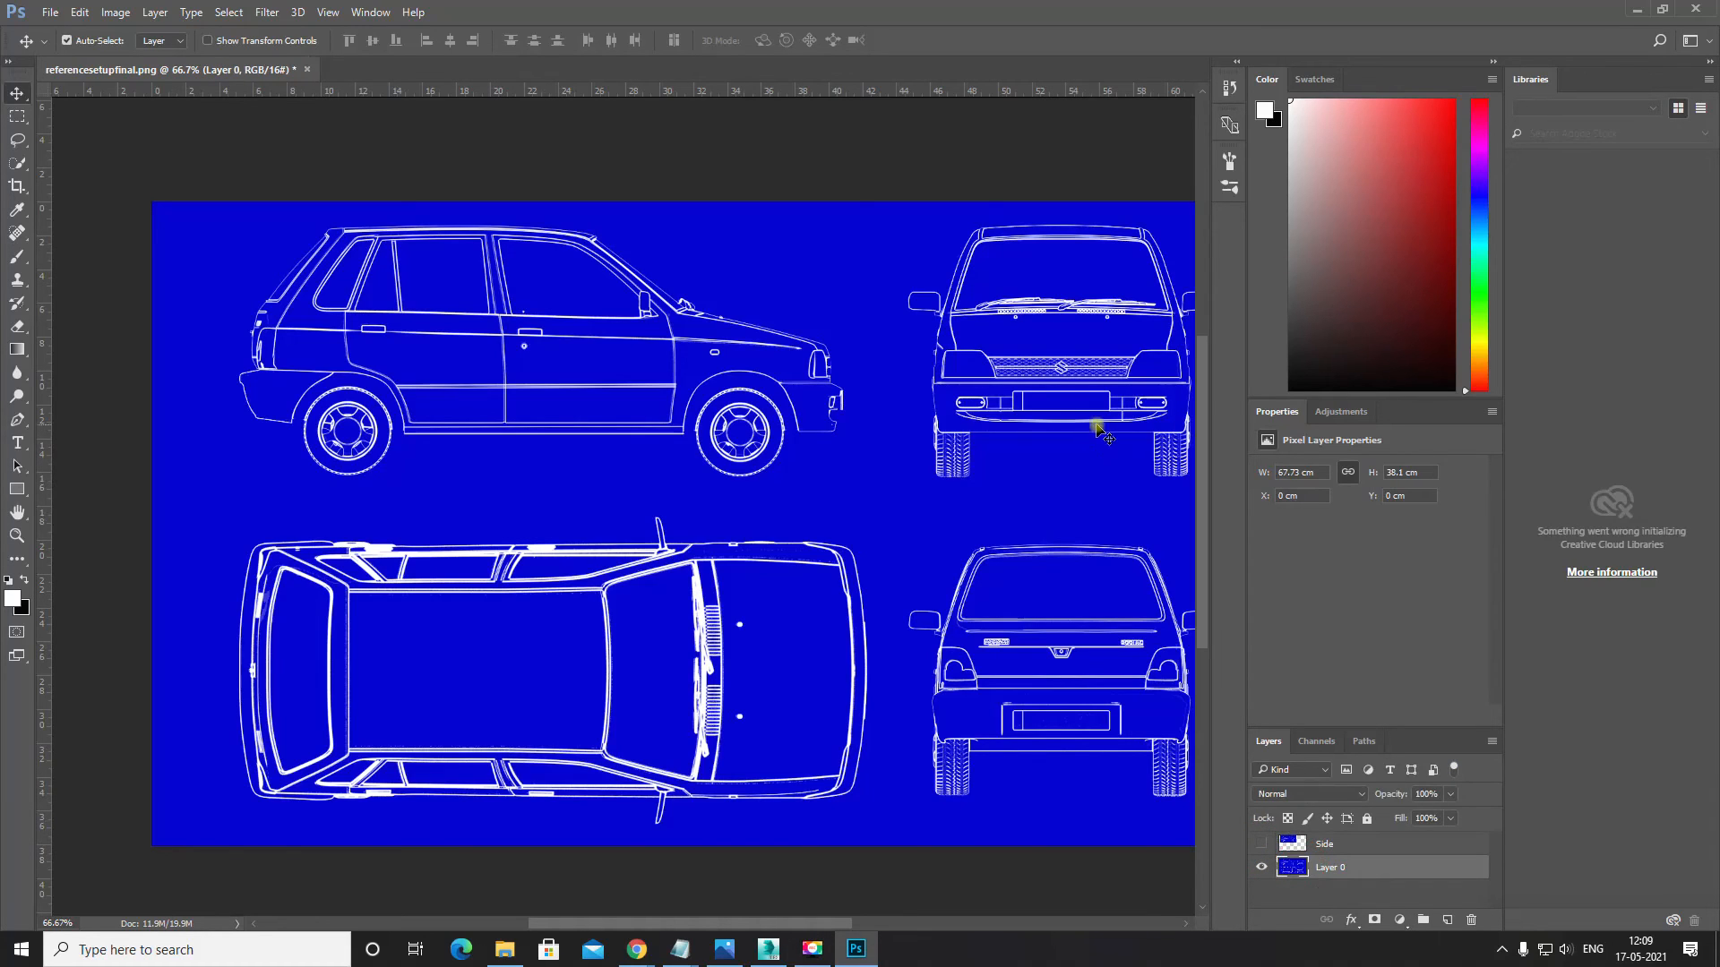
Step: Marquee-select the car's front view, about 21 by 18 cm, and copy it from Layer 0 onto a new layer
{"action": "left_click_drag", "start_coordinate": [923, 446], "coordinate": [675, 407]}
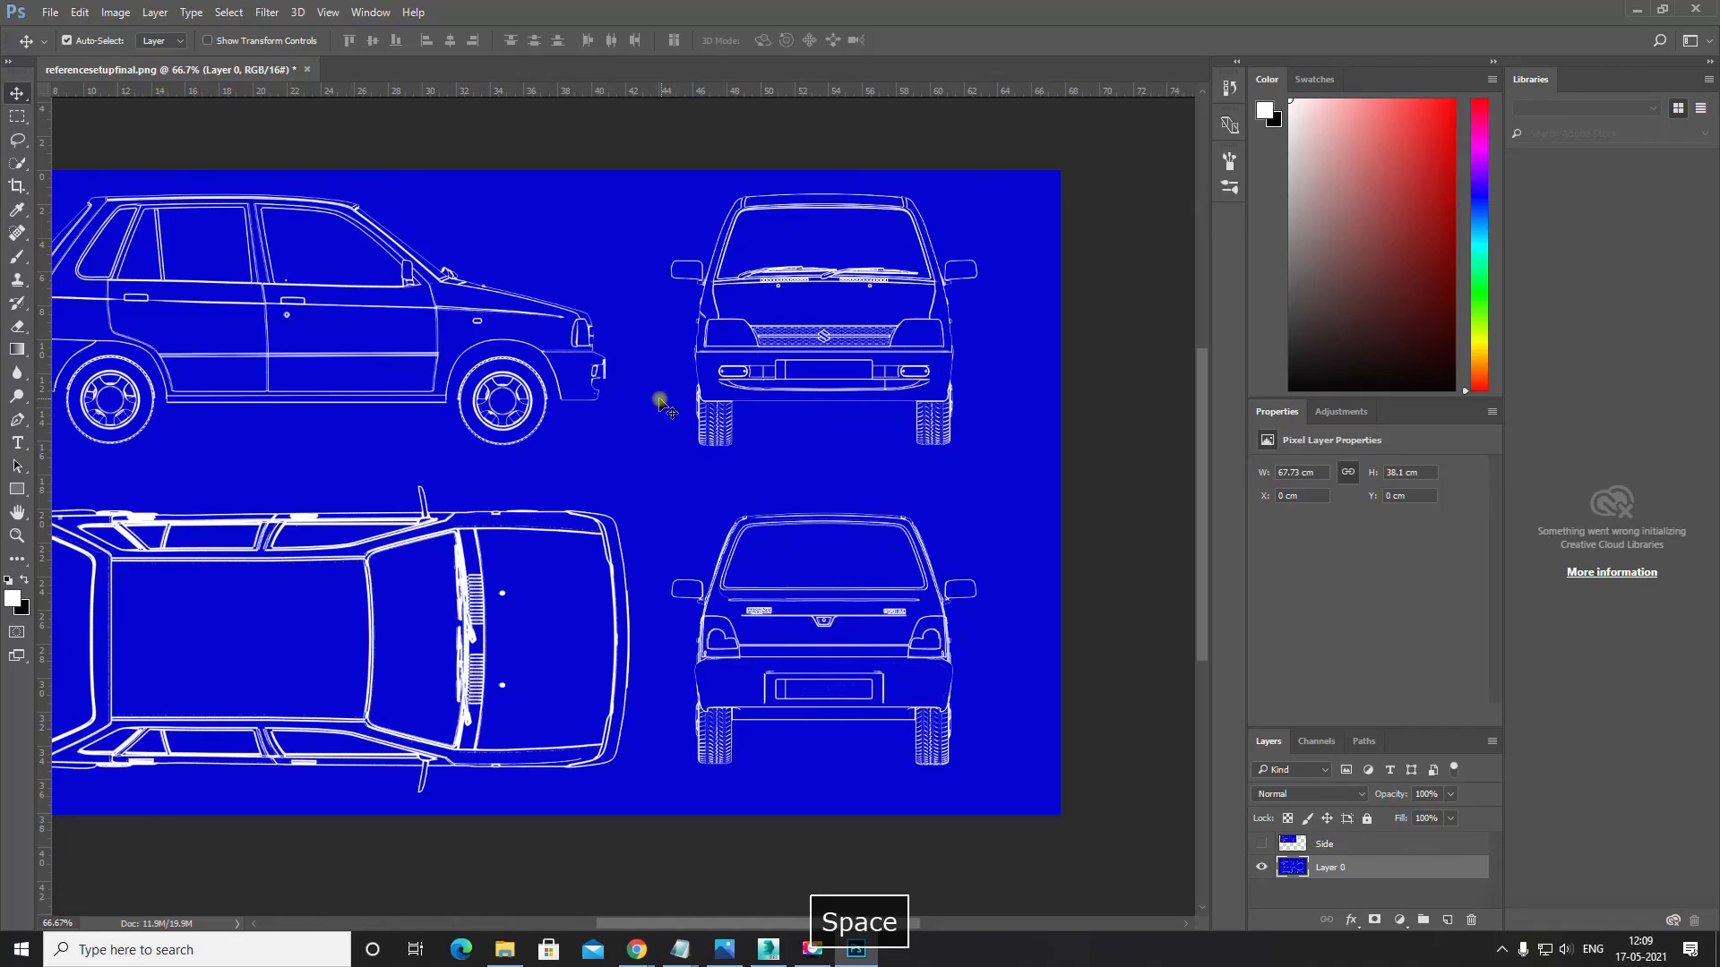
{"action": "key", "text": "m"}
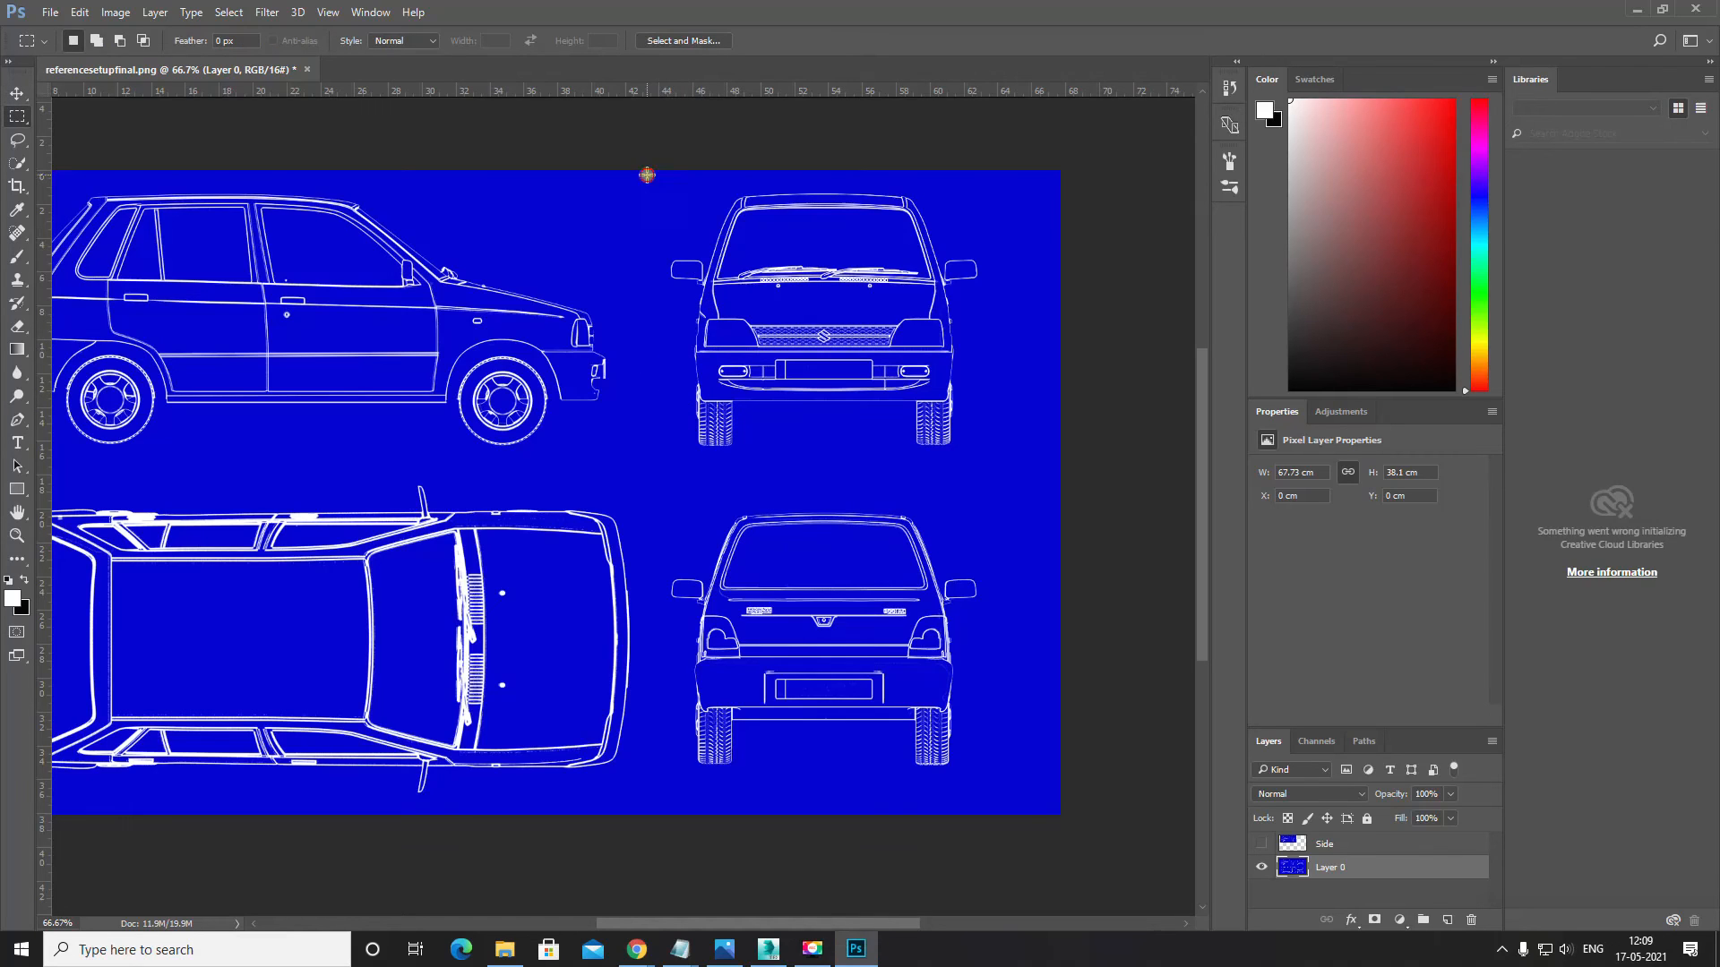
{"action": "left_click_drag", "start_coordinate": [646, 176], "coordinate": [1002, 474]}
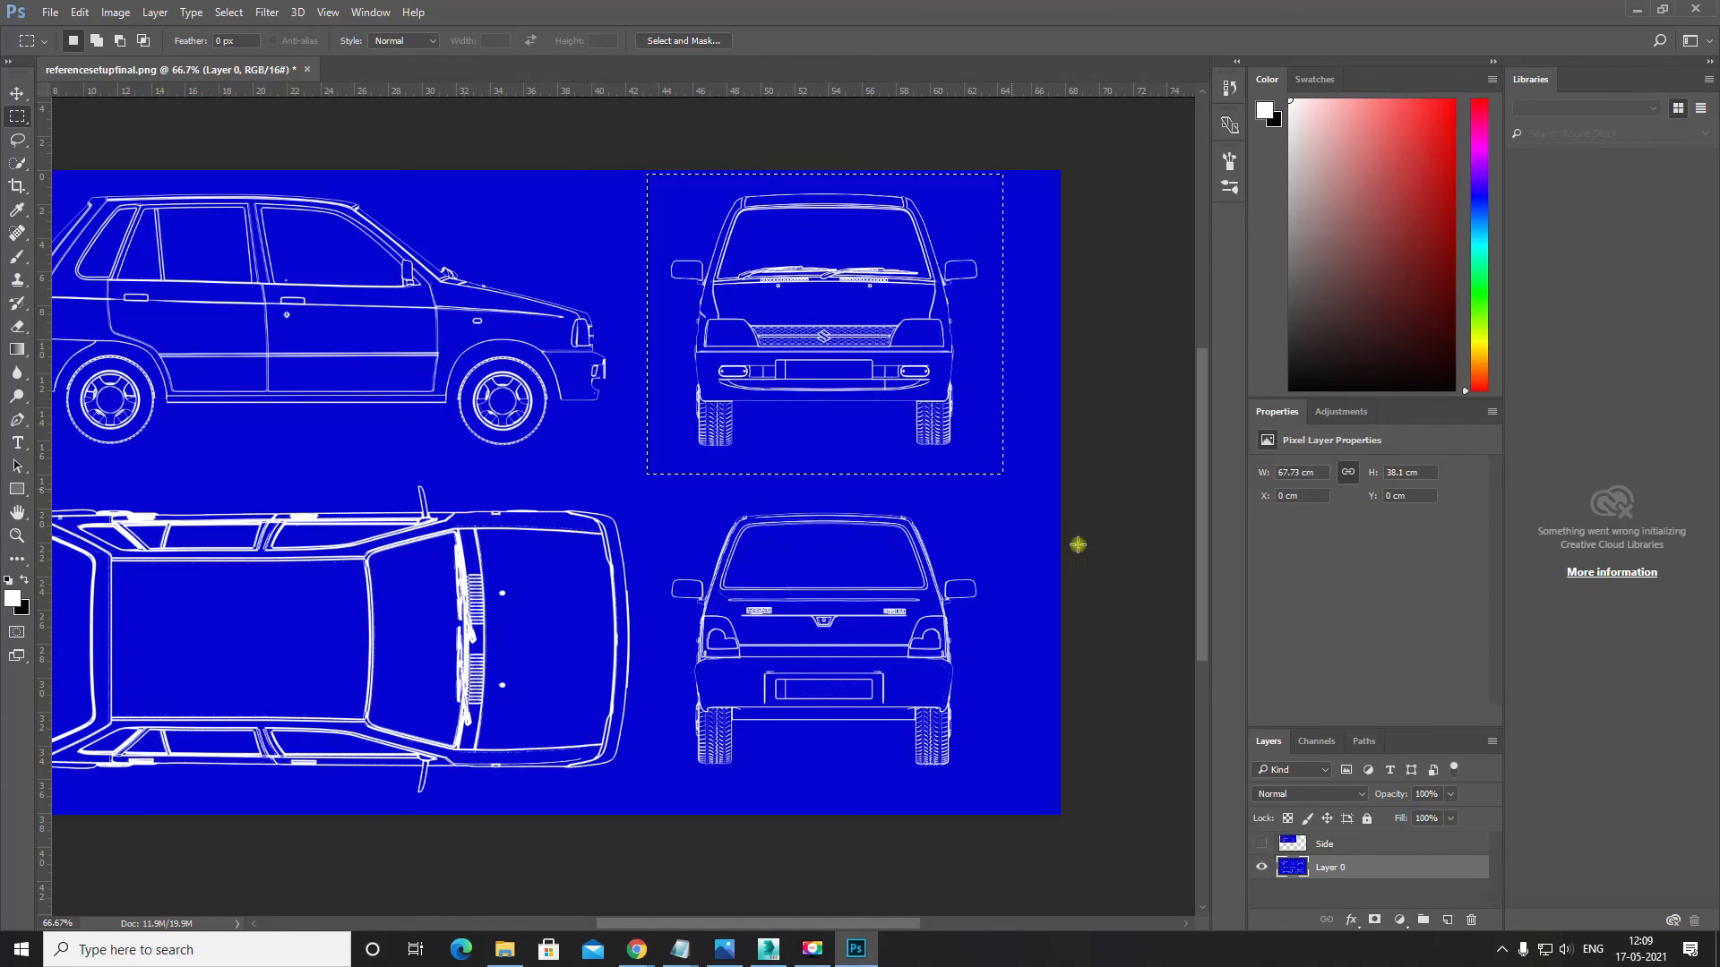
{"action": "key", "text": "ctrl+c"}
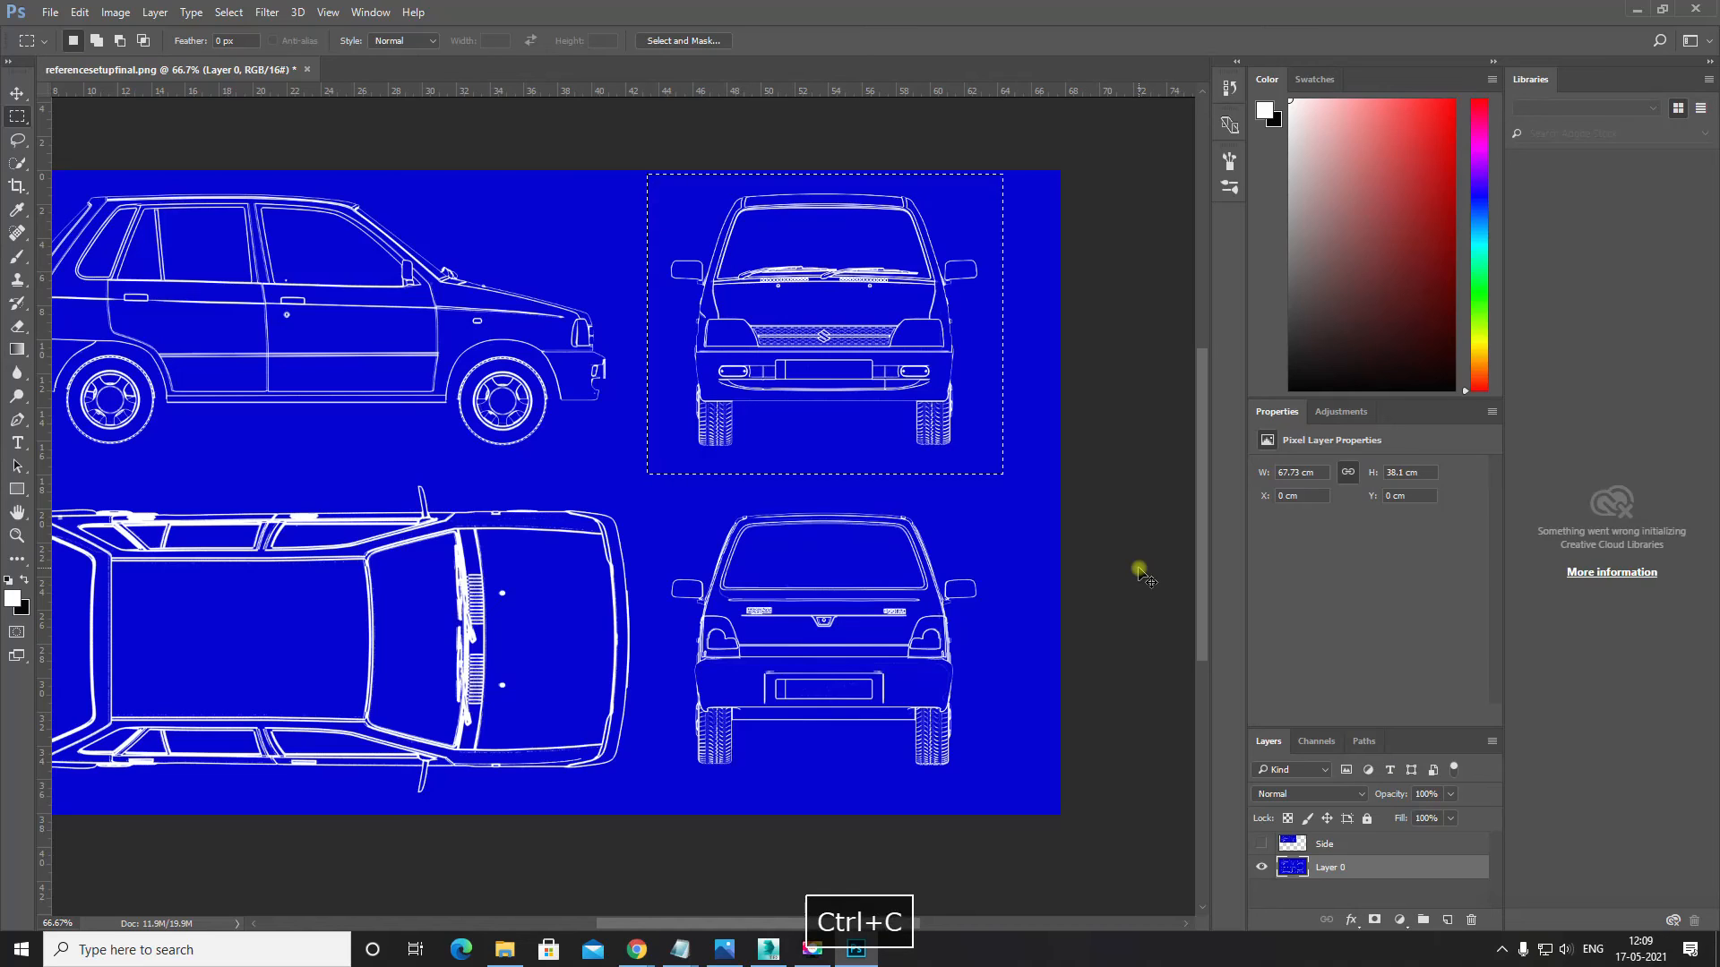
{"action": "key", "text": "ctrl+v"}
Step: Rename the pasted front-view layer as Front, hide it and make Layer 0 the active layer
{"action": "double_click", "coordinate": [1329, 869]}
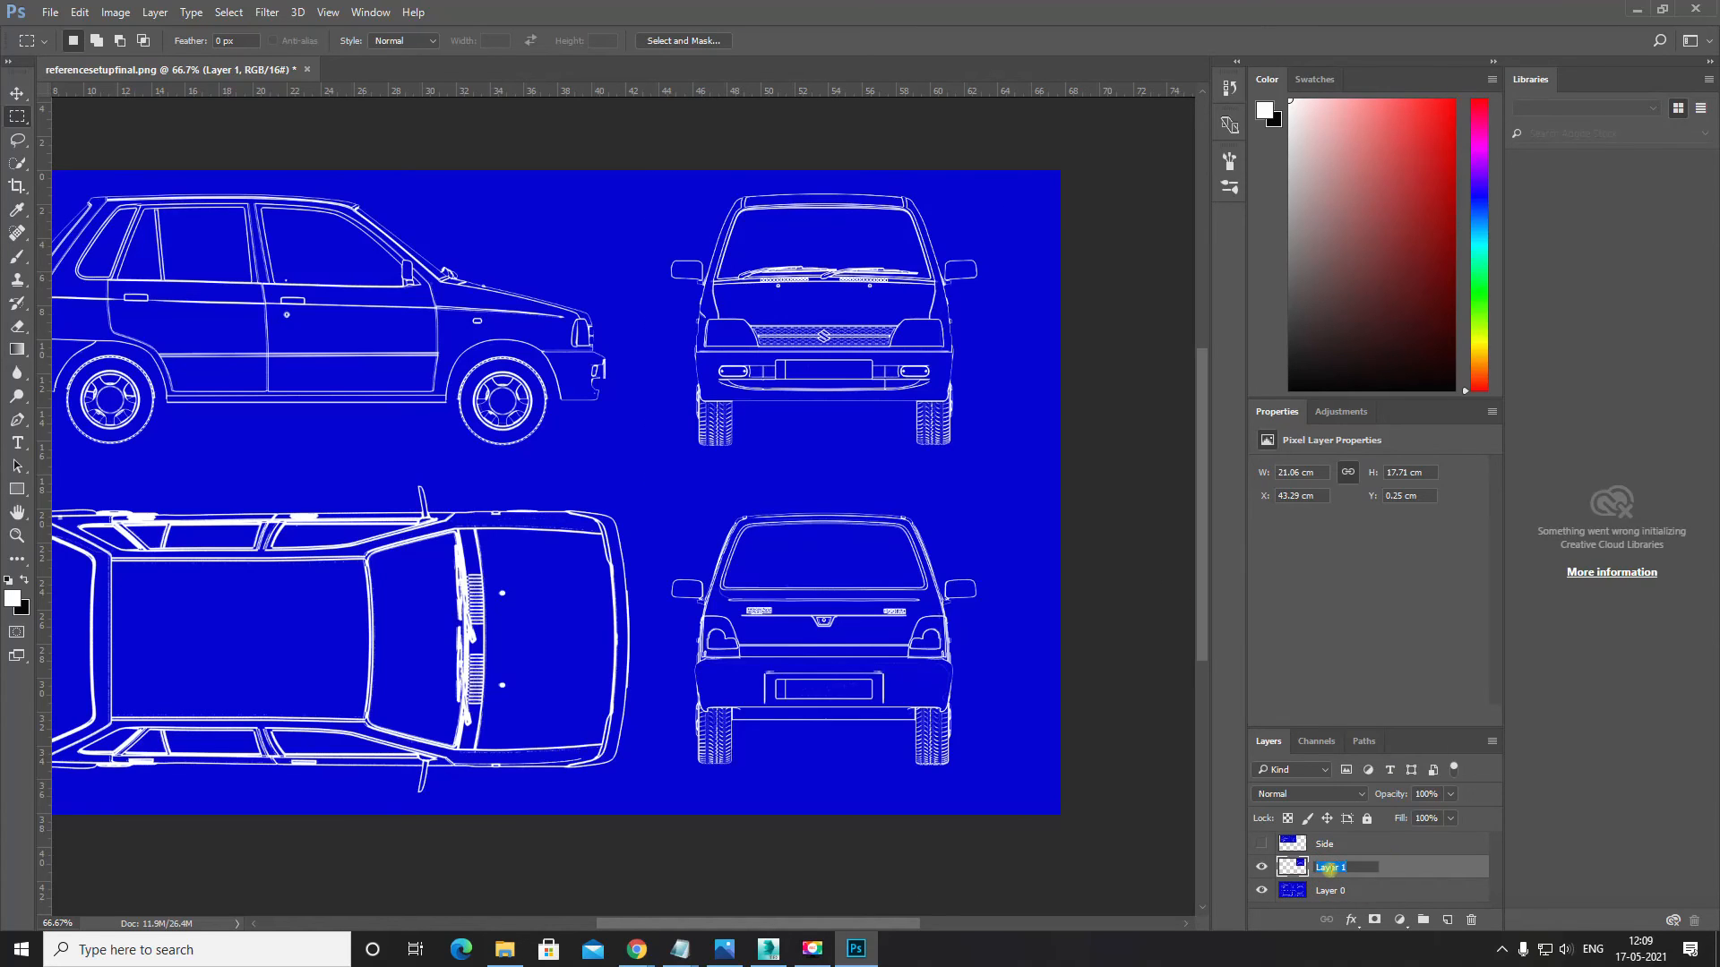
{"action": "key", "text": "BackSpace"}
{"action": "type", "text": "Front "}
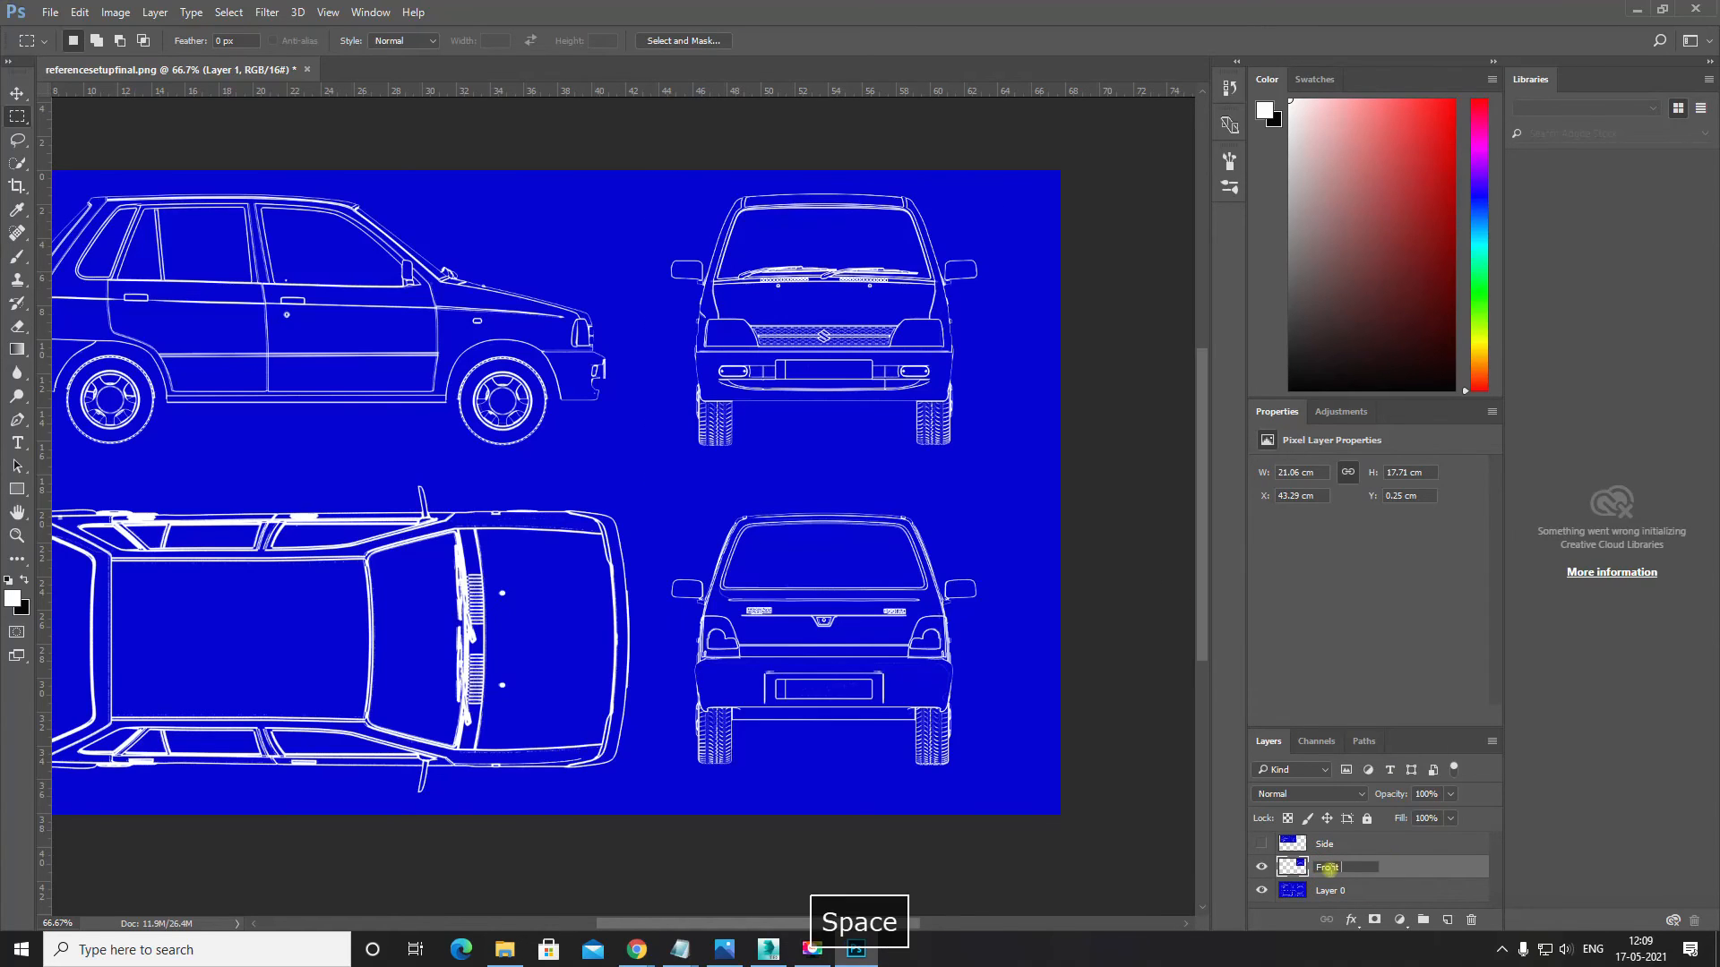
{"action": "type", "text": "View"}
{"action": "key", "text": "BackSpace"}
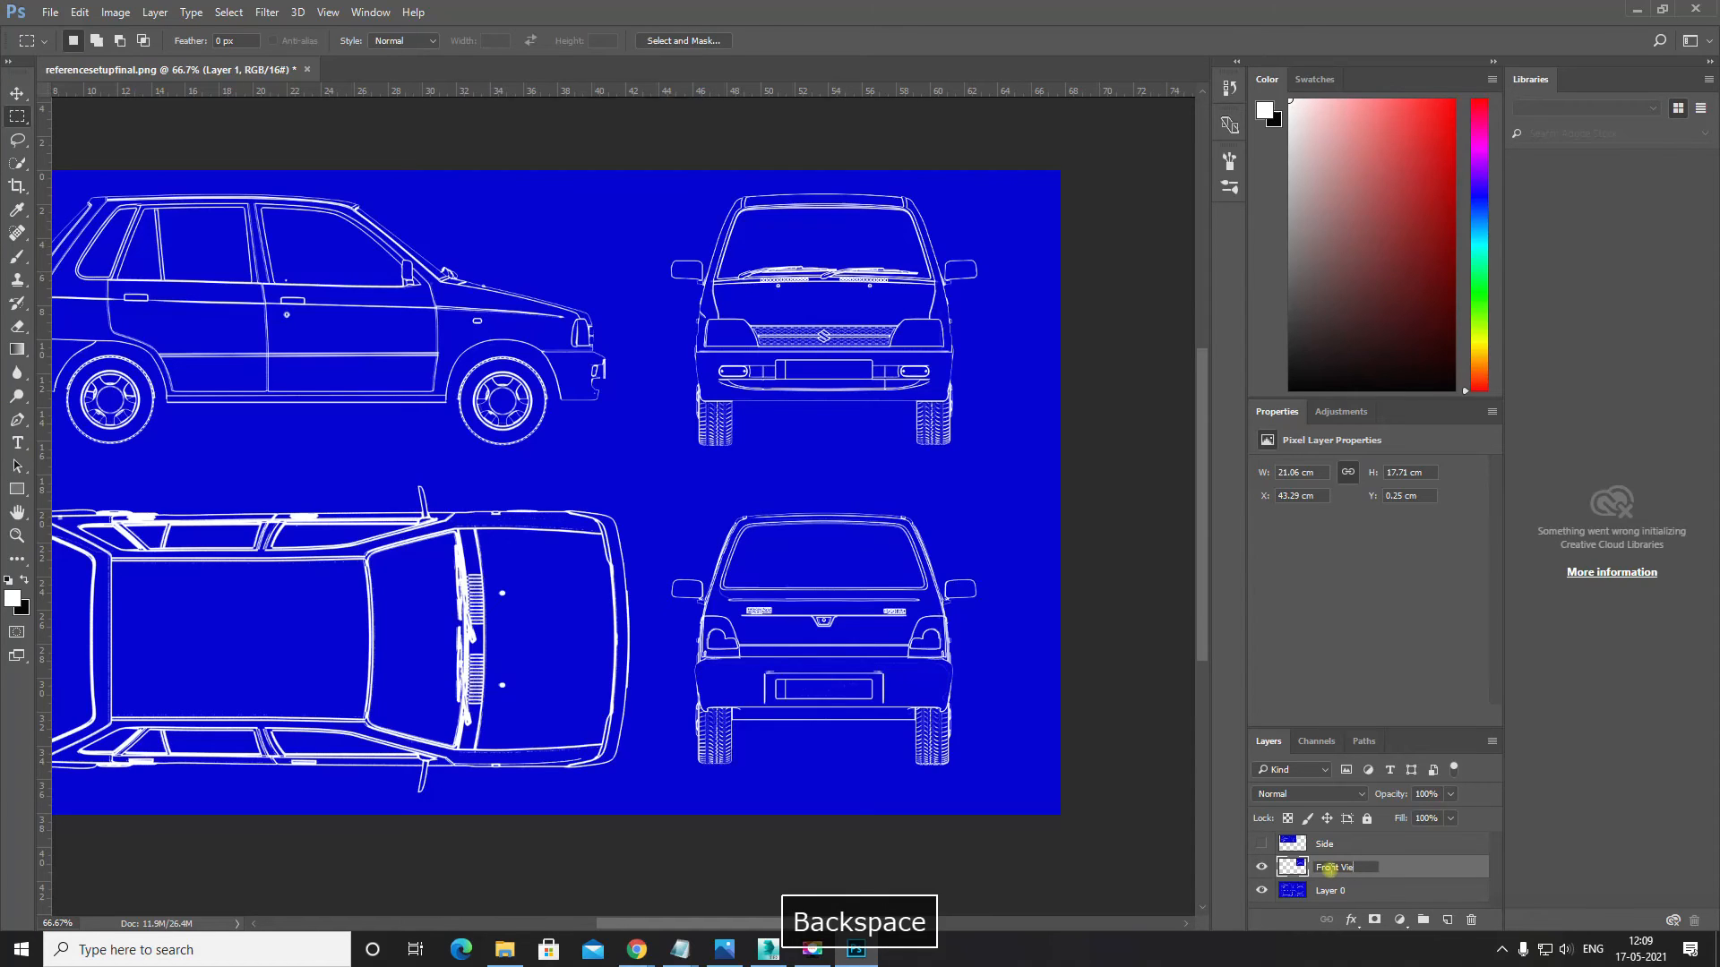
{"action": "key", "text": "Return"}
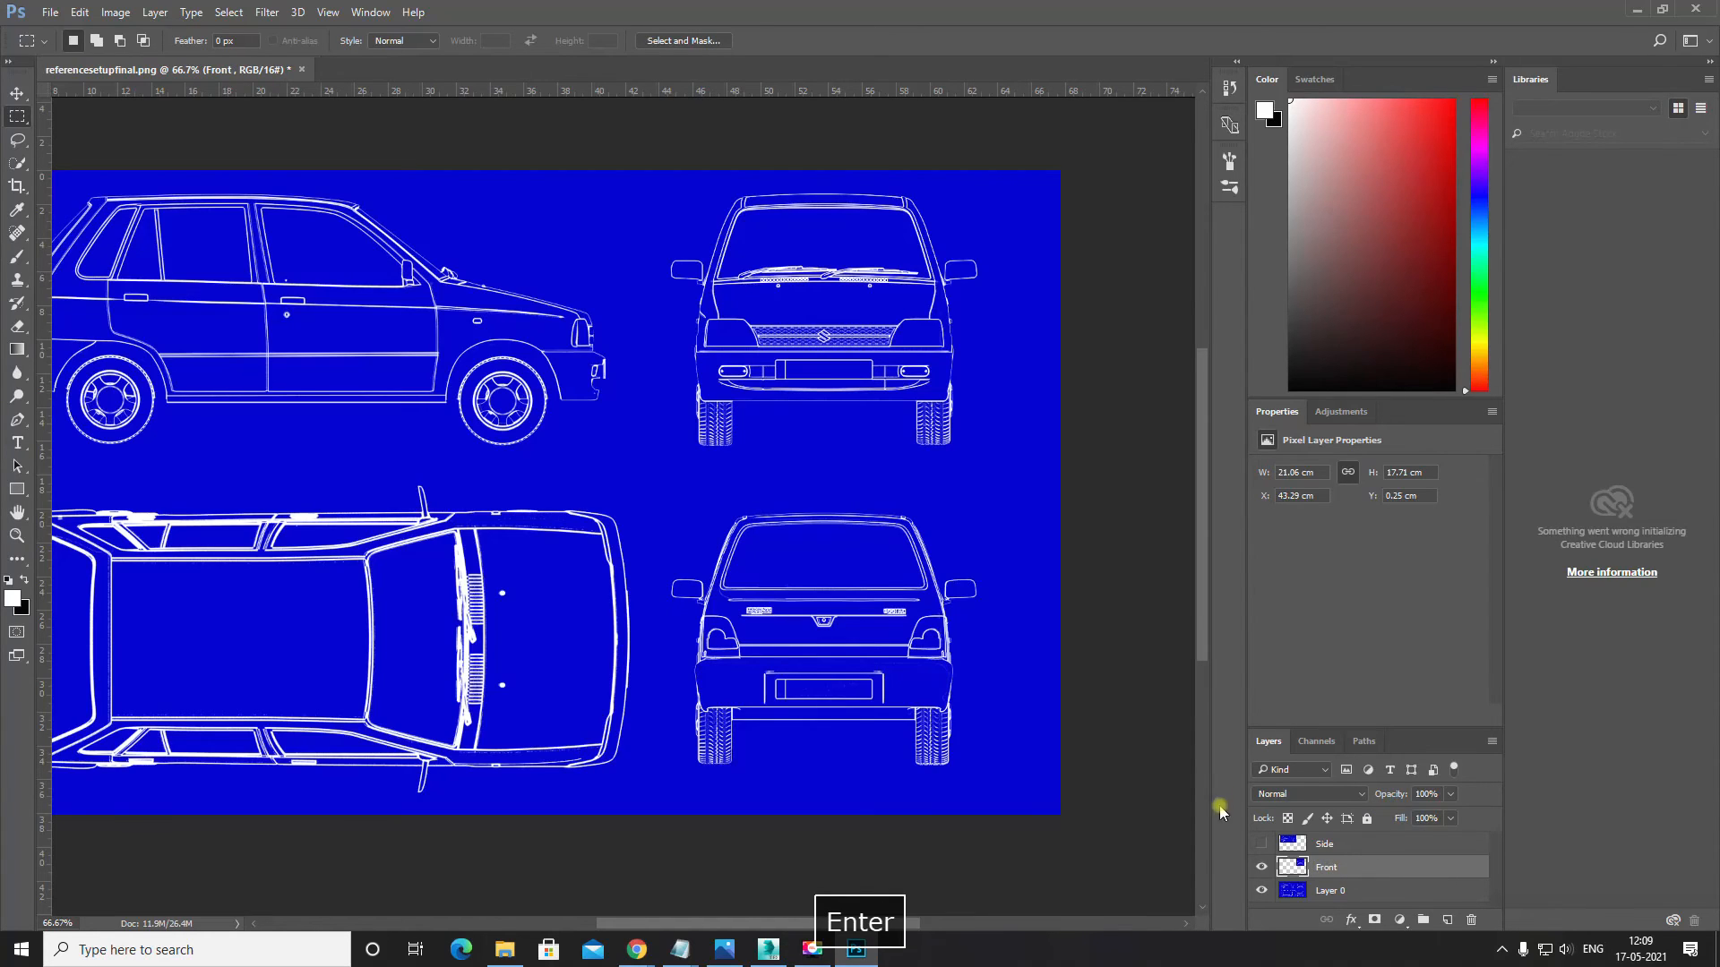
{"action": "left_click", "coordinate": [1297, 901]}
{"action": "left_click", "coordinate": [1261, 867]}
Step: Marquee-select the car's rear view, about 21 by 18 cm, and copy it from Layer 0 onto a new layer
{"action": "scroll", "coordinate": [719, 361], "scroll_direction": "down", "scroll_amount": 1}
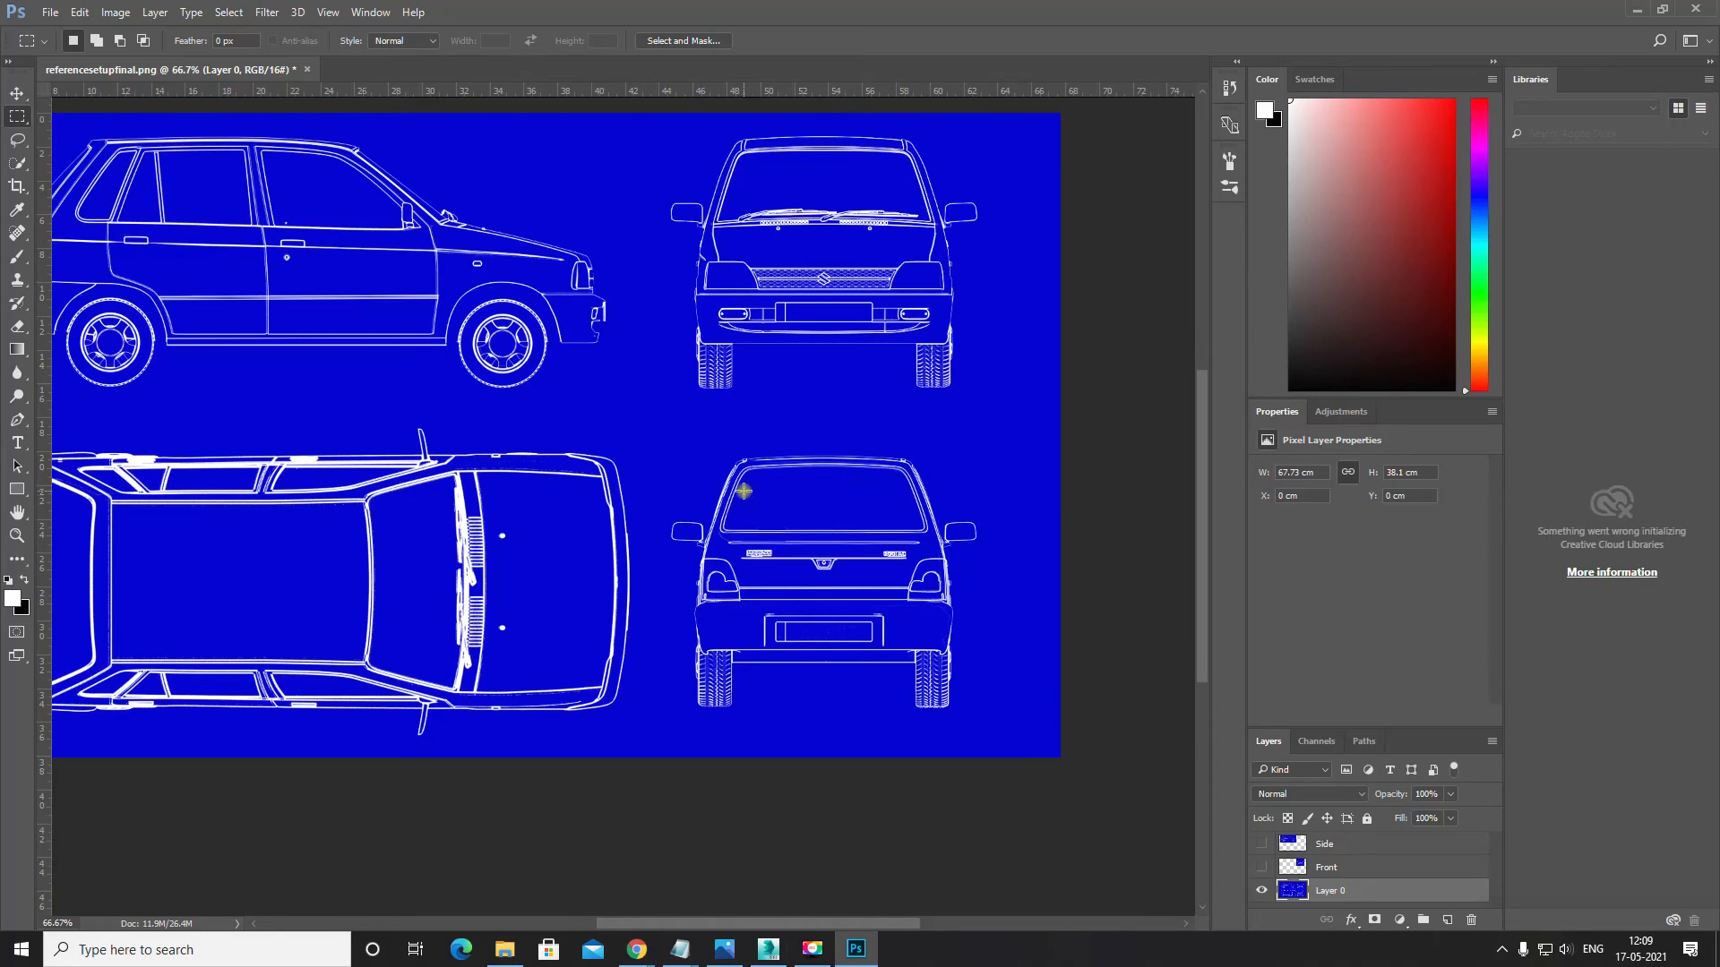
{"action": "key", "text": "m"}
{"action": "left_click_drag", "start_coordinate": [644, 435], "coordinate": [1006, 736]}
{"action": "key", "text": "ctrl+c"}
{"action": "key", "text": "ctrl+v"}
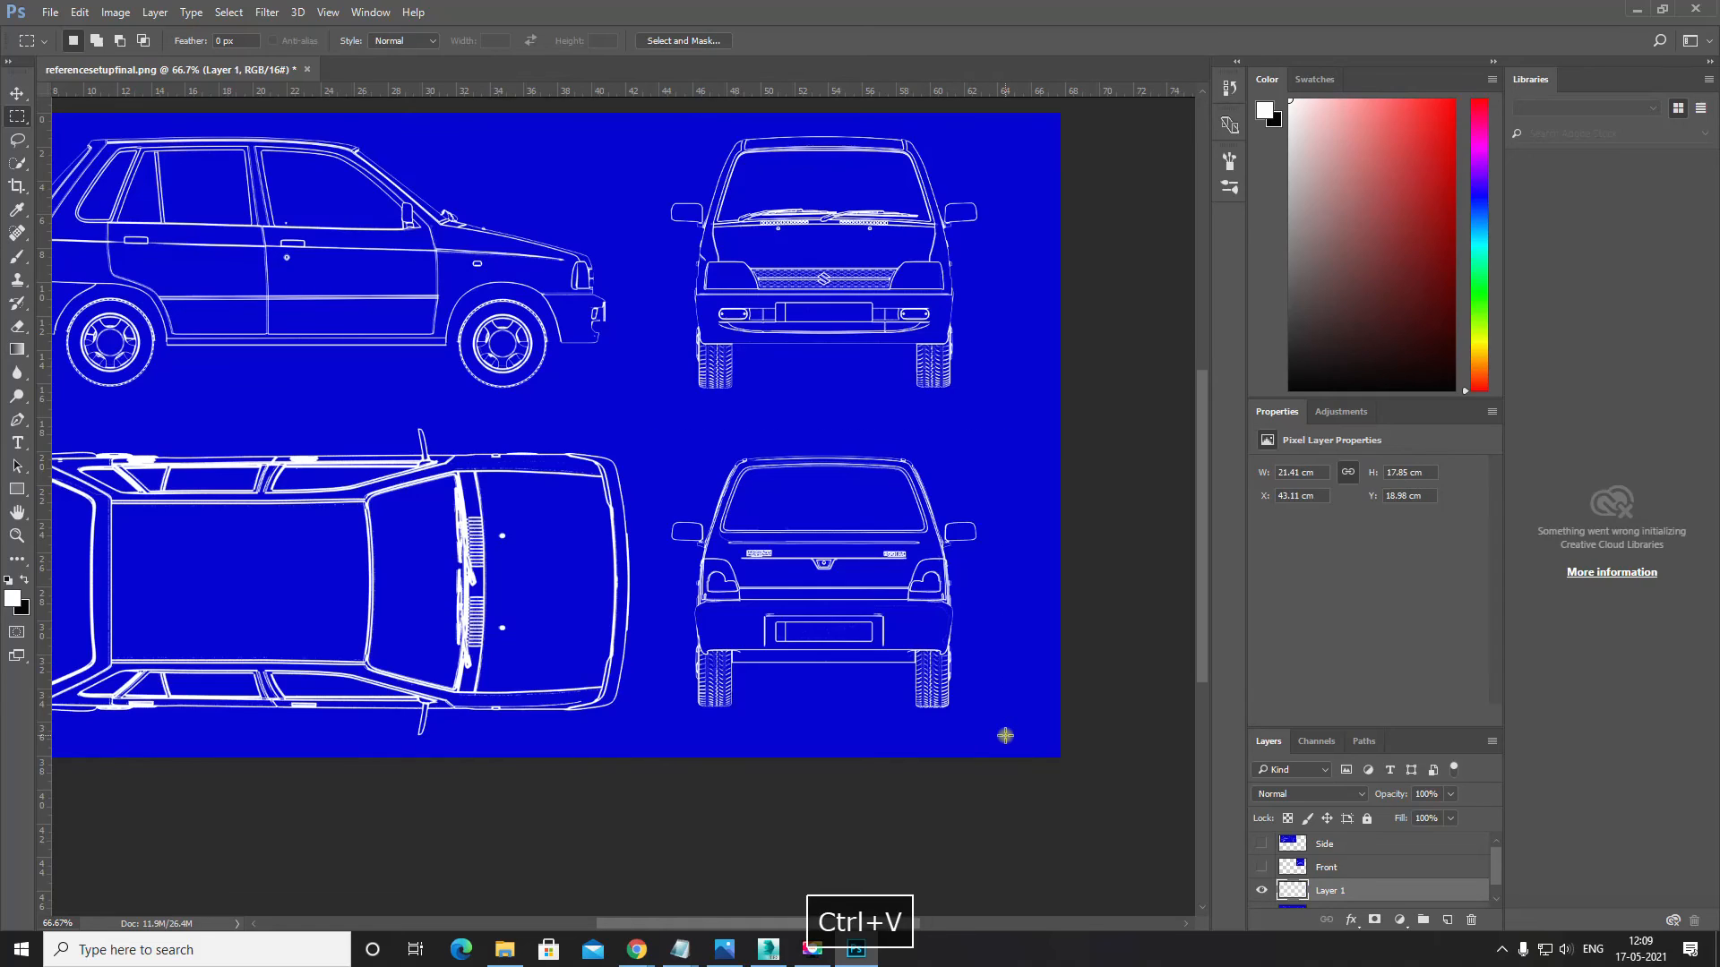
Step: Rename the pasted rear-view layer as Back, hide it and make Layer 0 the active layer
{"action": "double_click", "coordinate": [1328, 874]}
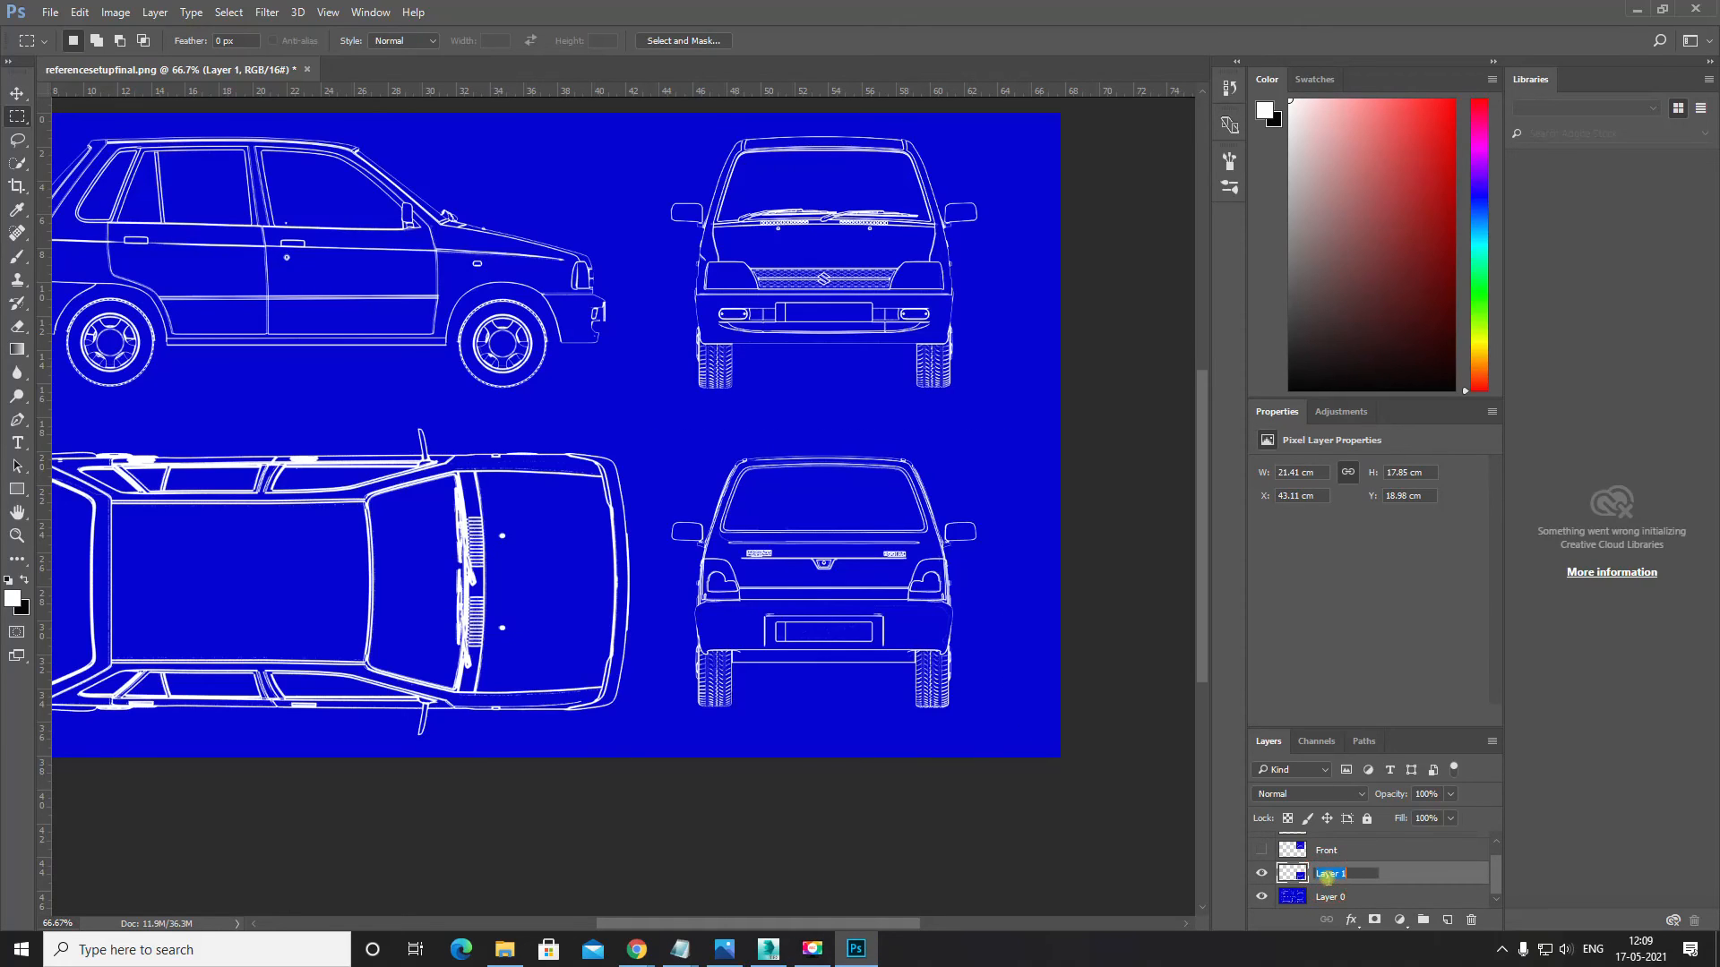
{"action": "key", "text": "BackSpace"}
{"action": "type", "text": "Back"}
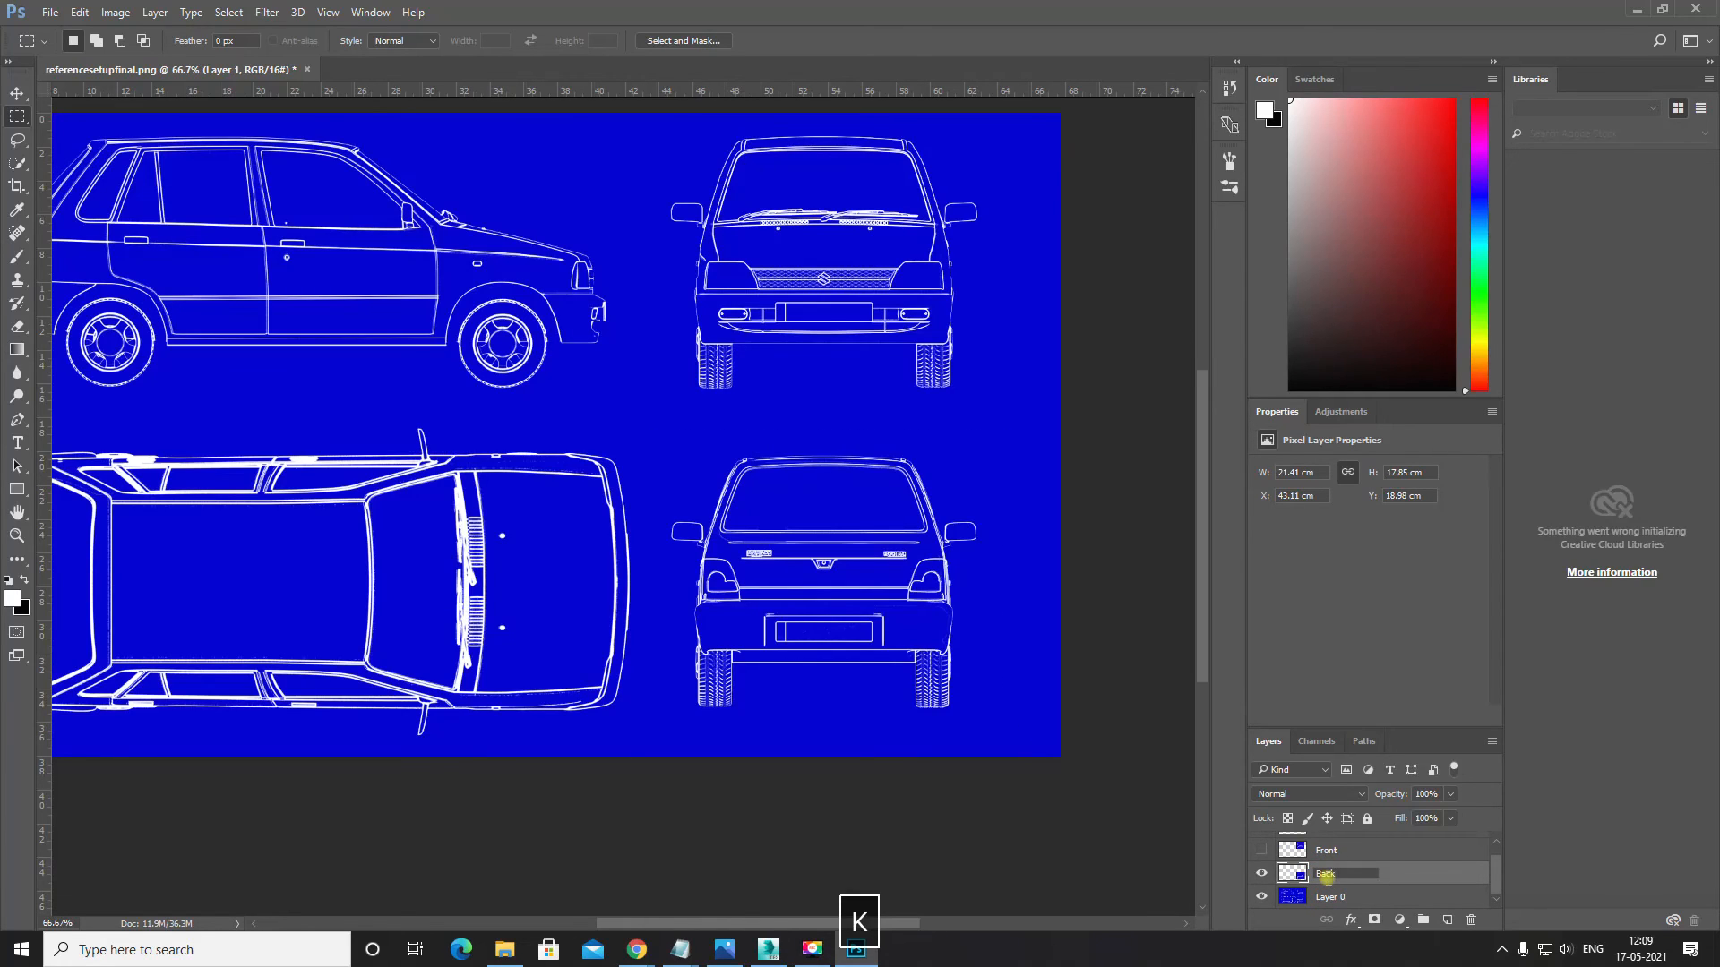
{"action": "key", "text": "Return"}
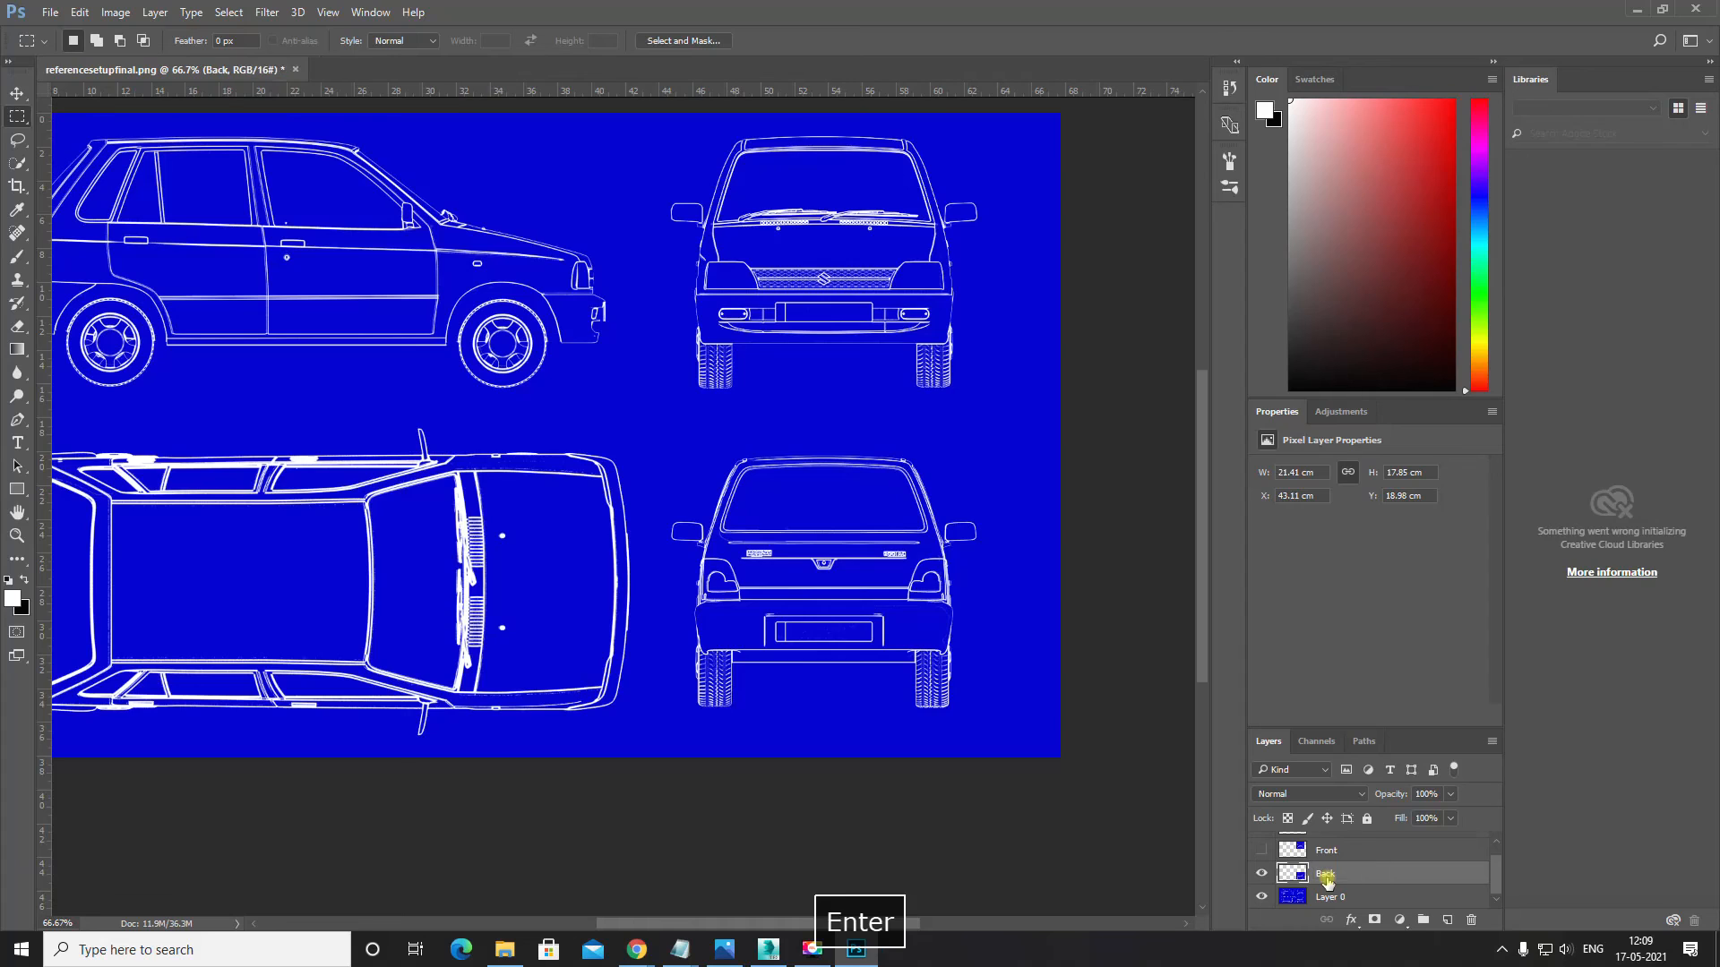
{"action": "left_click", "coordinate": [1260, 874]}
{"action": "left_click", "coordinate": [1326, 897]}
Step: Marquee-select the car's top view, about 39 by 20 cm, and copy it from Layer 0 onto a new layer
{"action": "left_click_drag", "start_coordinate": [528, 460], "coordinate": [740, 426]}
{"action": "left_click_drag", "start_coordinate": [372, 457], "coordinate": [424, 442]}
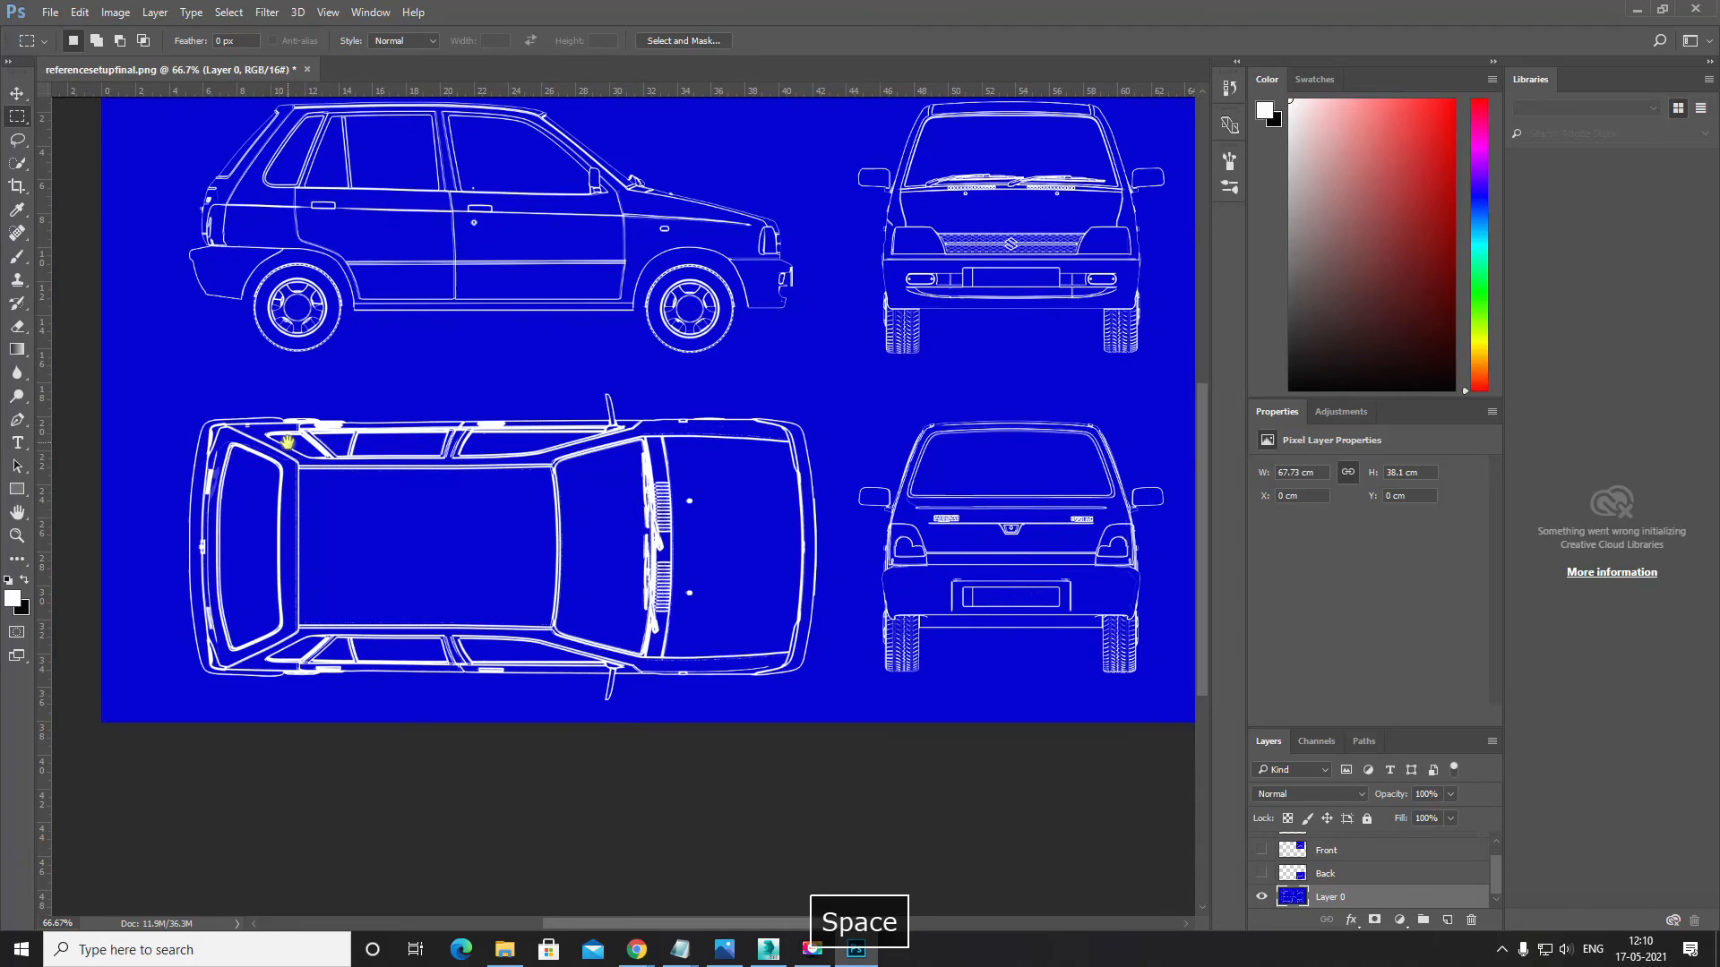
{"action": "left_click_drag", "start_coordinate": [303, 434], "coordinate": [307, 435]}
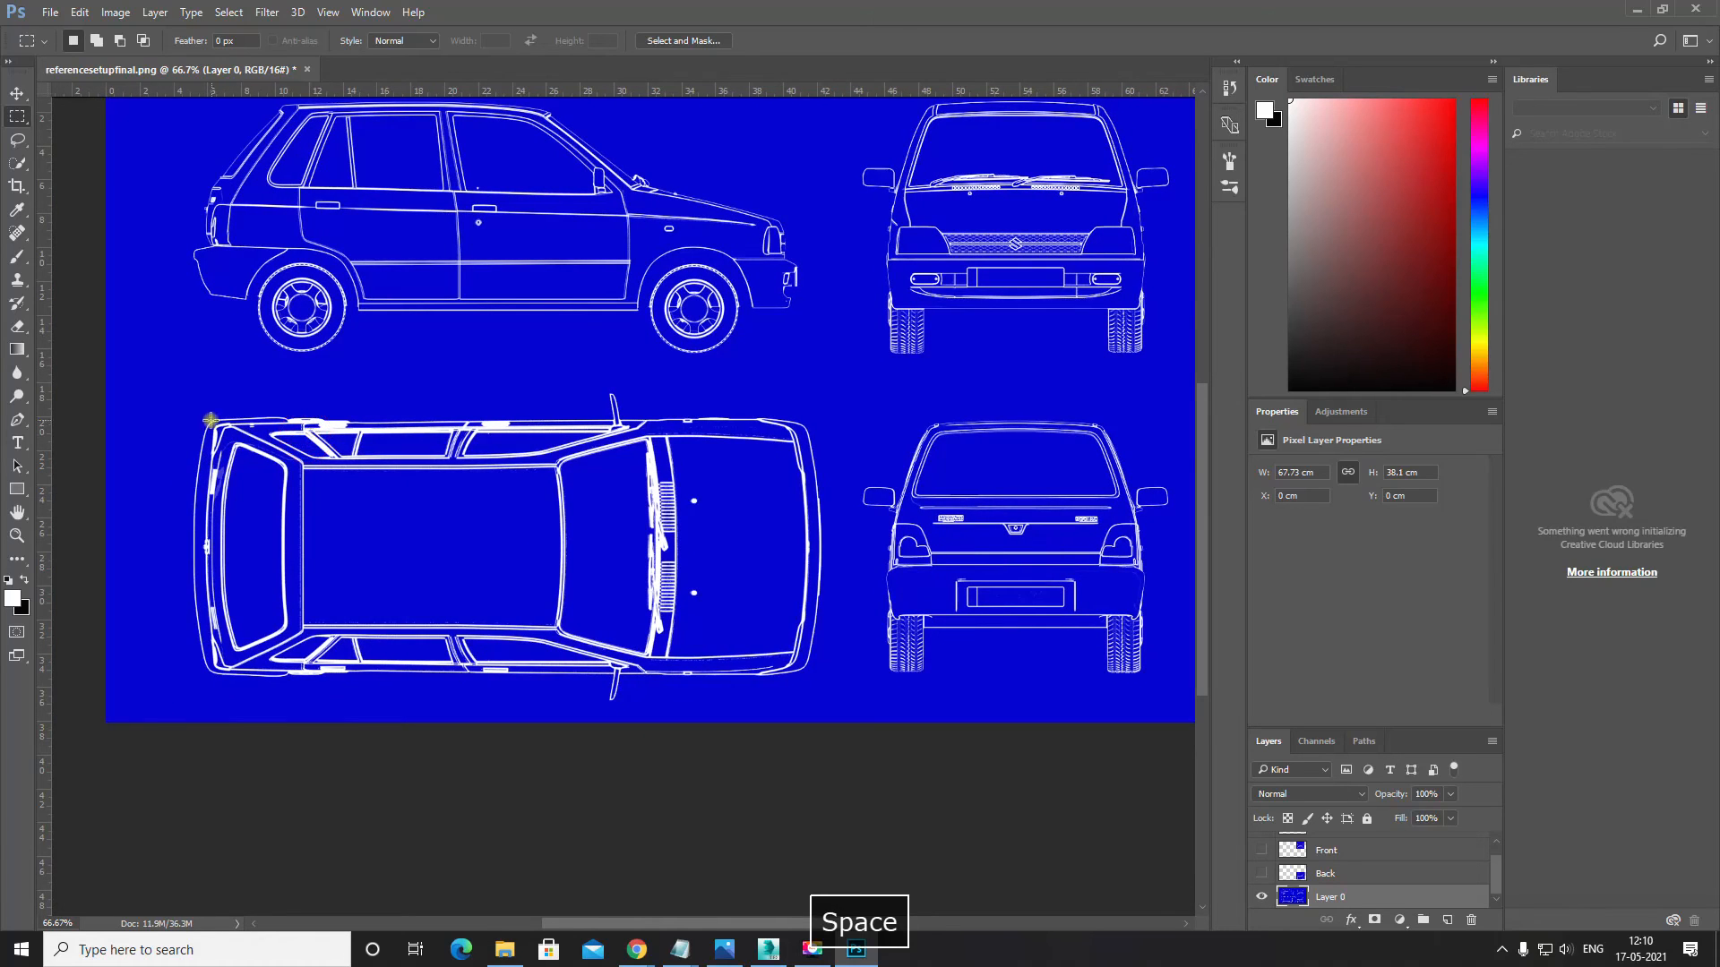
{"action": "left_click", "coordinate": [179, 374]}
{"action": "left_click_drag", "start_coordinate": [669, 679], "coordinate": [836, 717]}
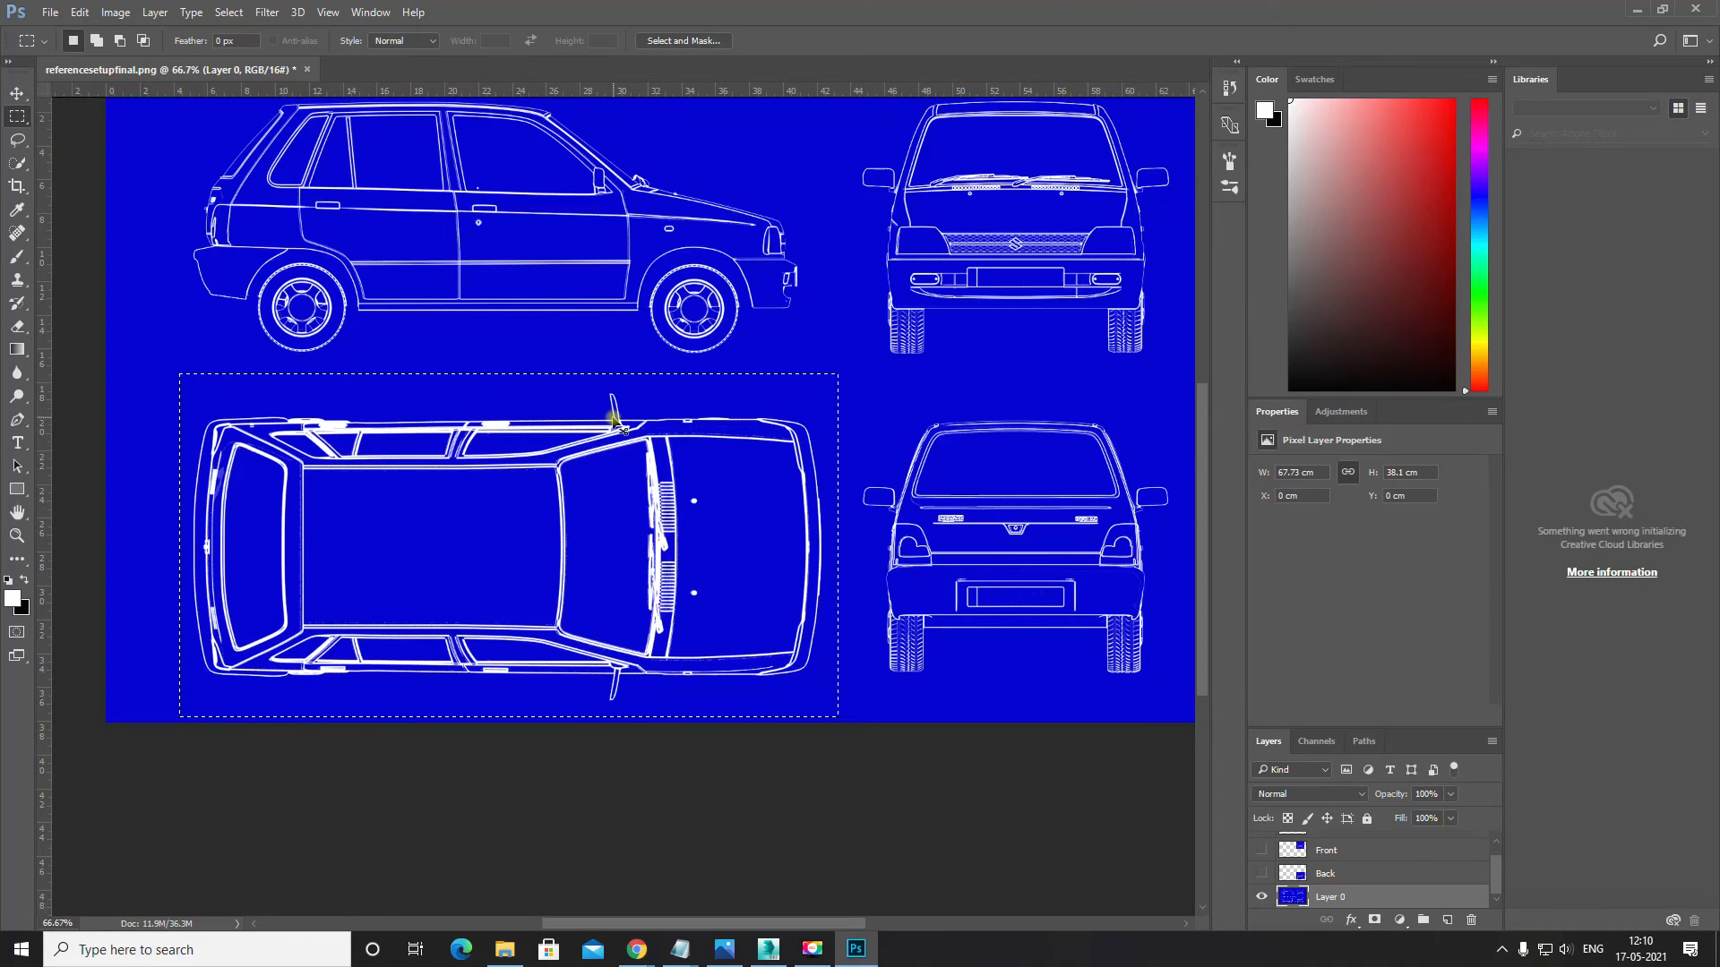
{"action": "key", "text": "ctrl+c"}
{"action": "scroll", "coordinate": [734, 615], "scroll_direction": "down", "scroll_amount": 2}
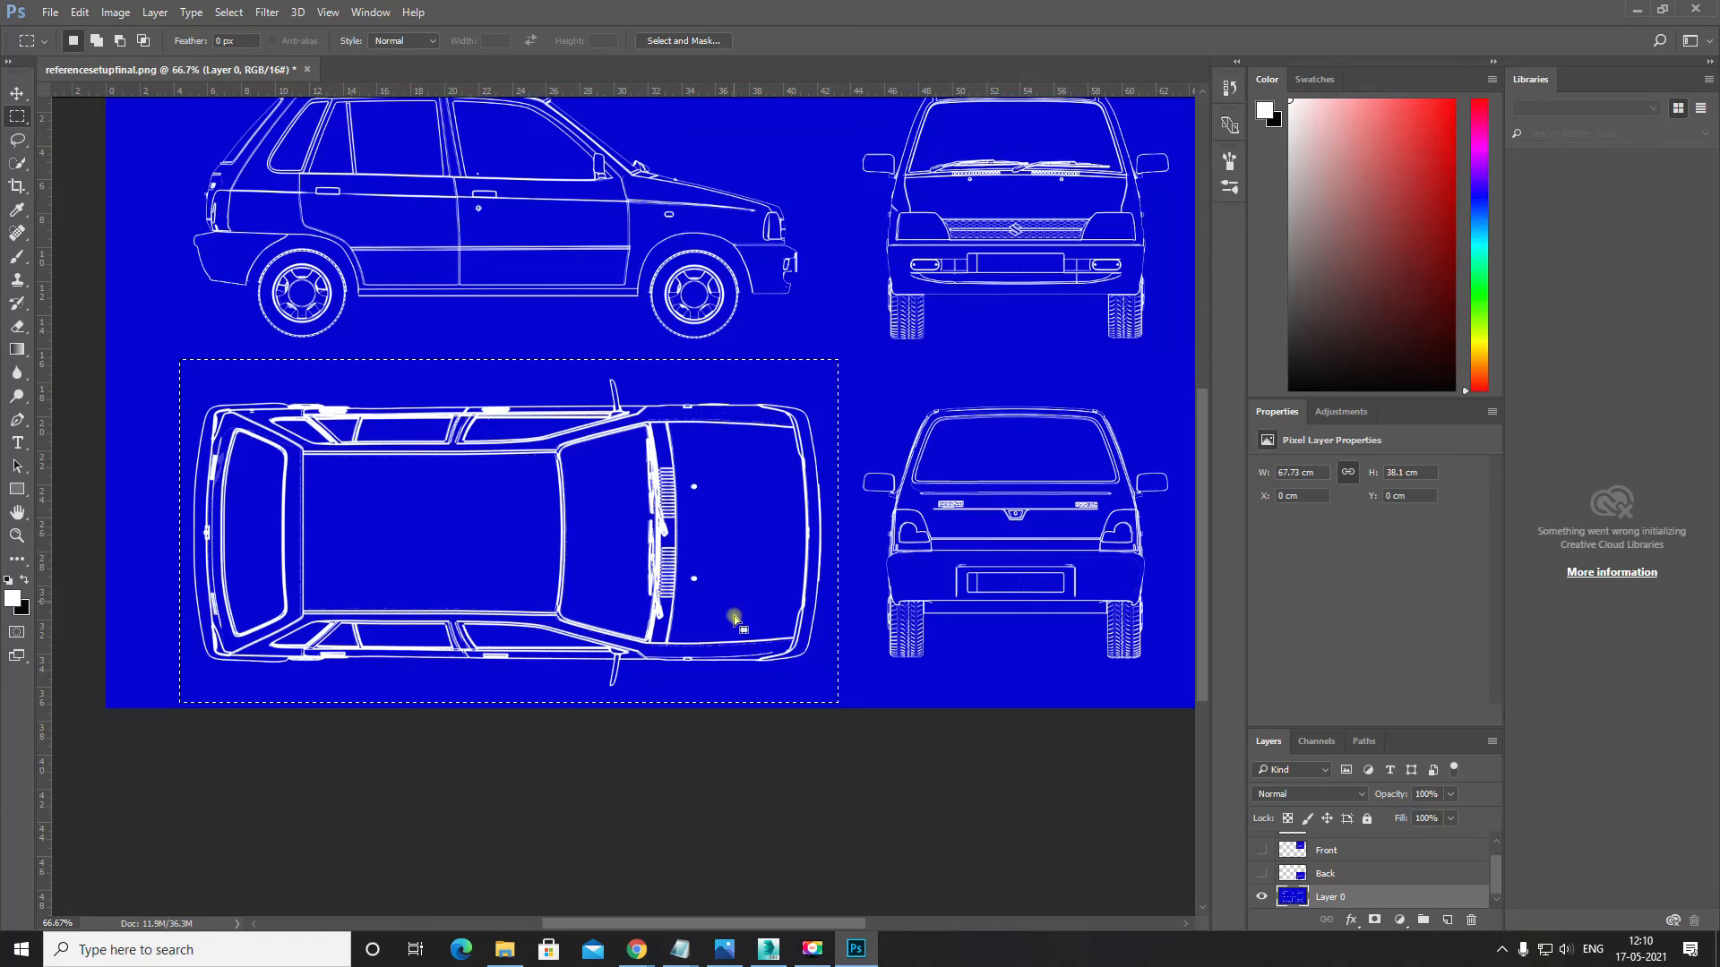
{"action": "left_click_drag", "start_coordinate": [985, 591], "coordinate": [871, 591]}
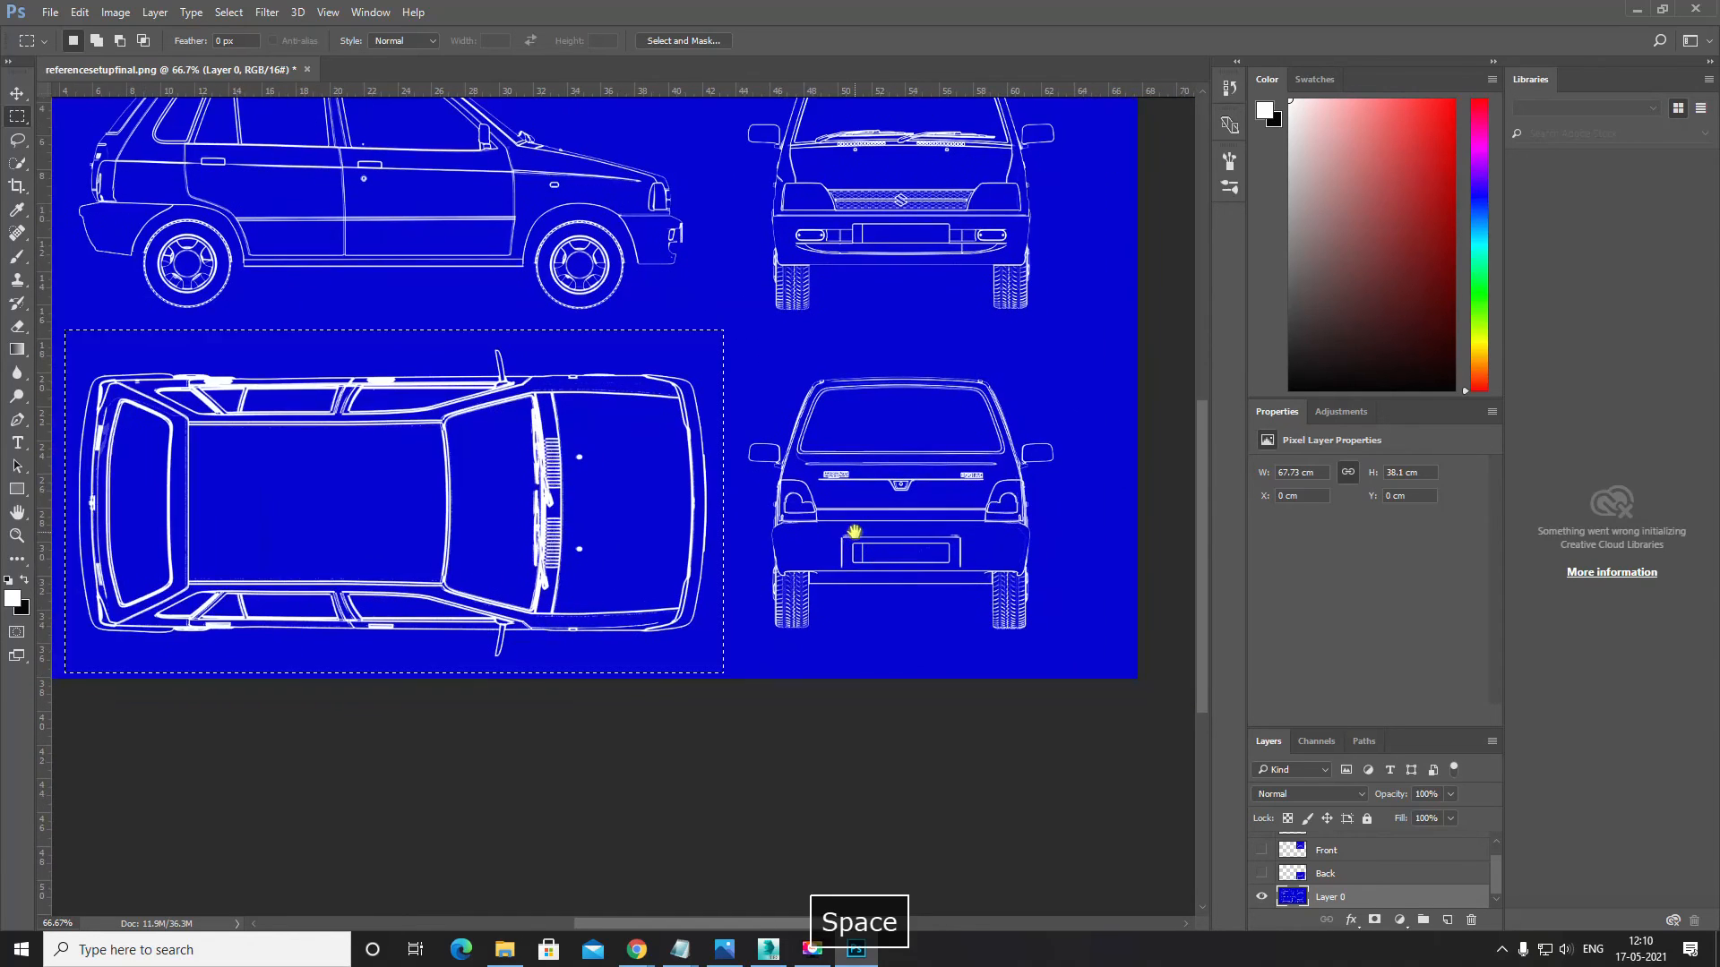
{"action": "key", "text": "ctrl+minus"}
{"action": "key", "text": "ctrl+equal"}
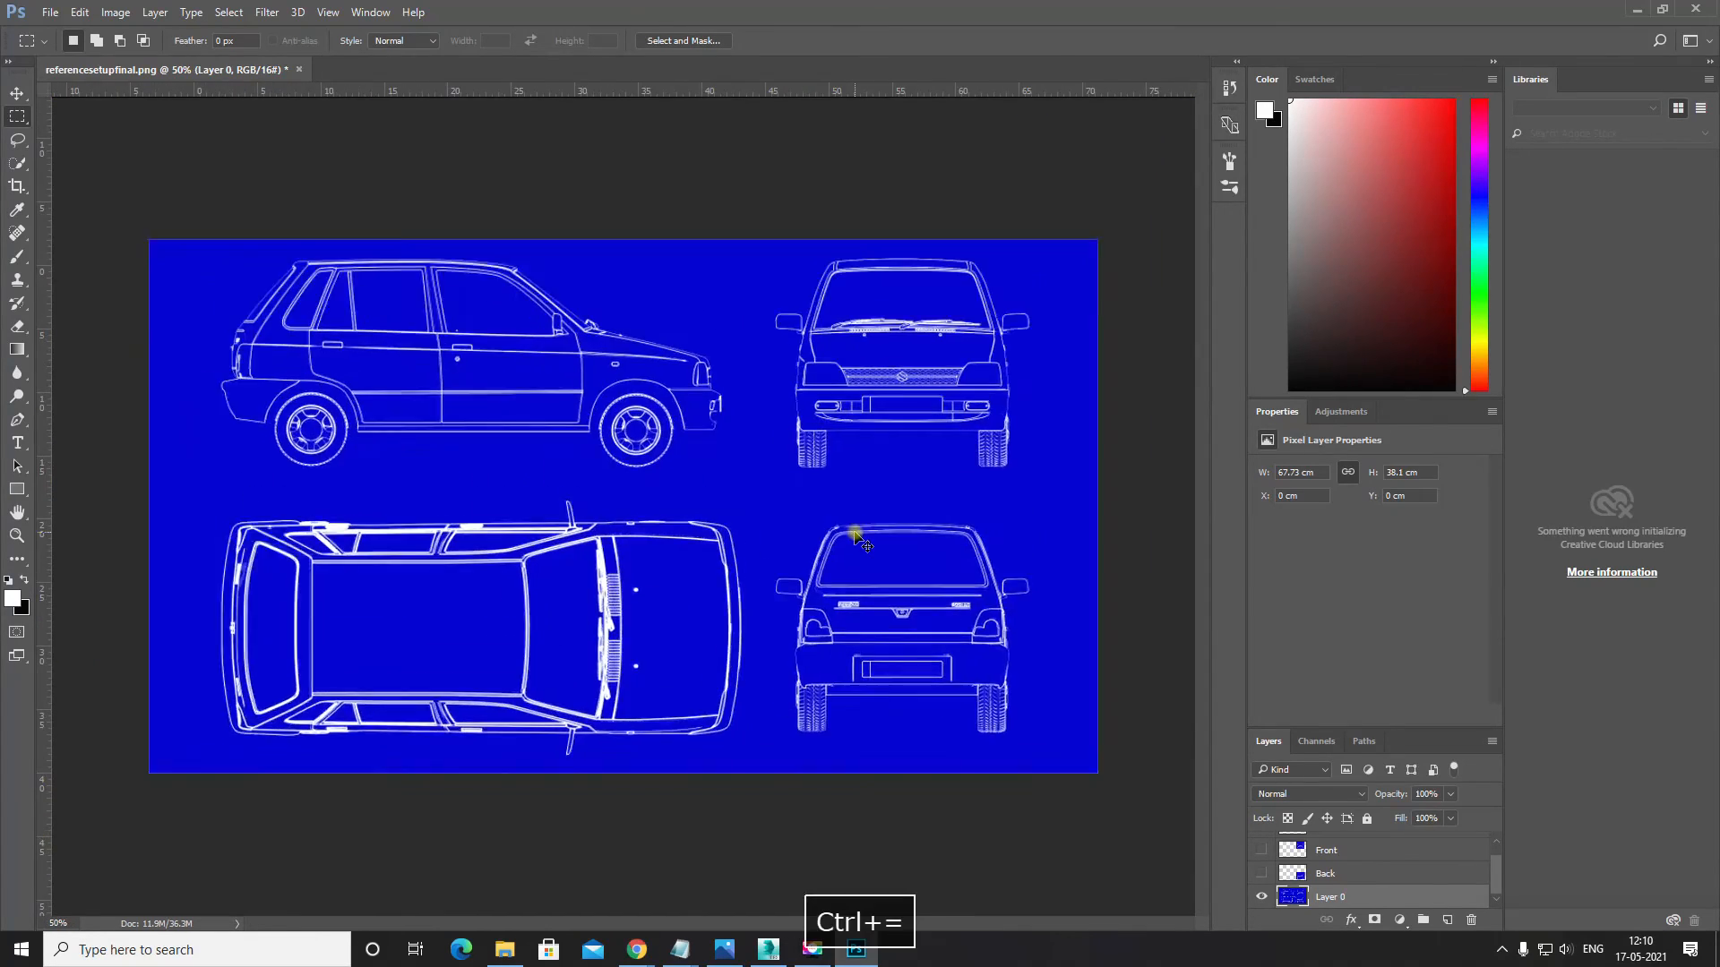
{"action": "left_click_drag", "start_coordinate": [755, 553], "coordinate": [697, 449]}
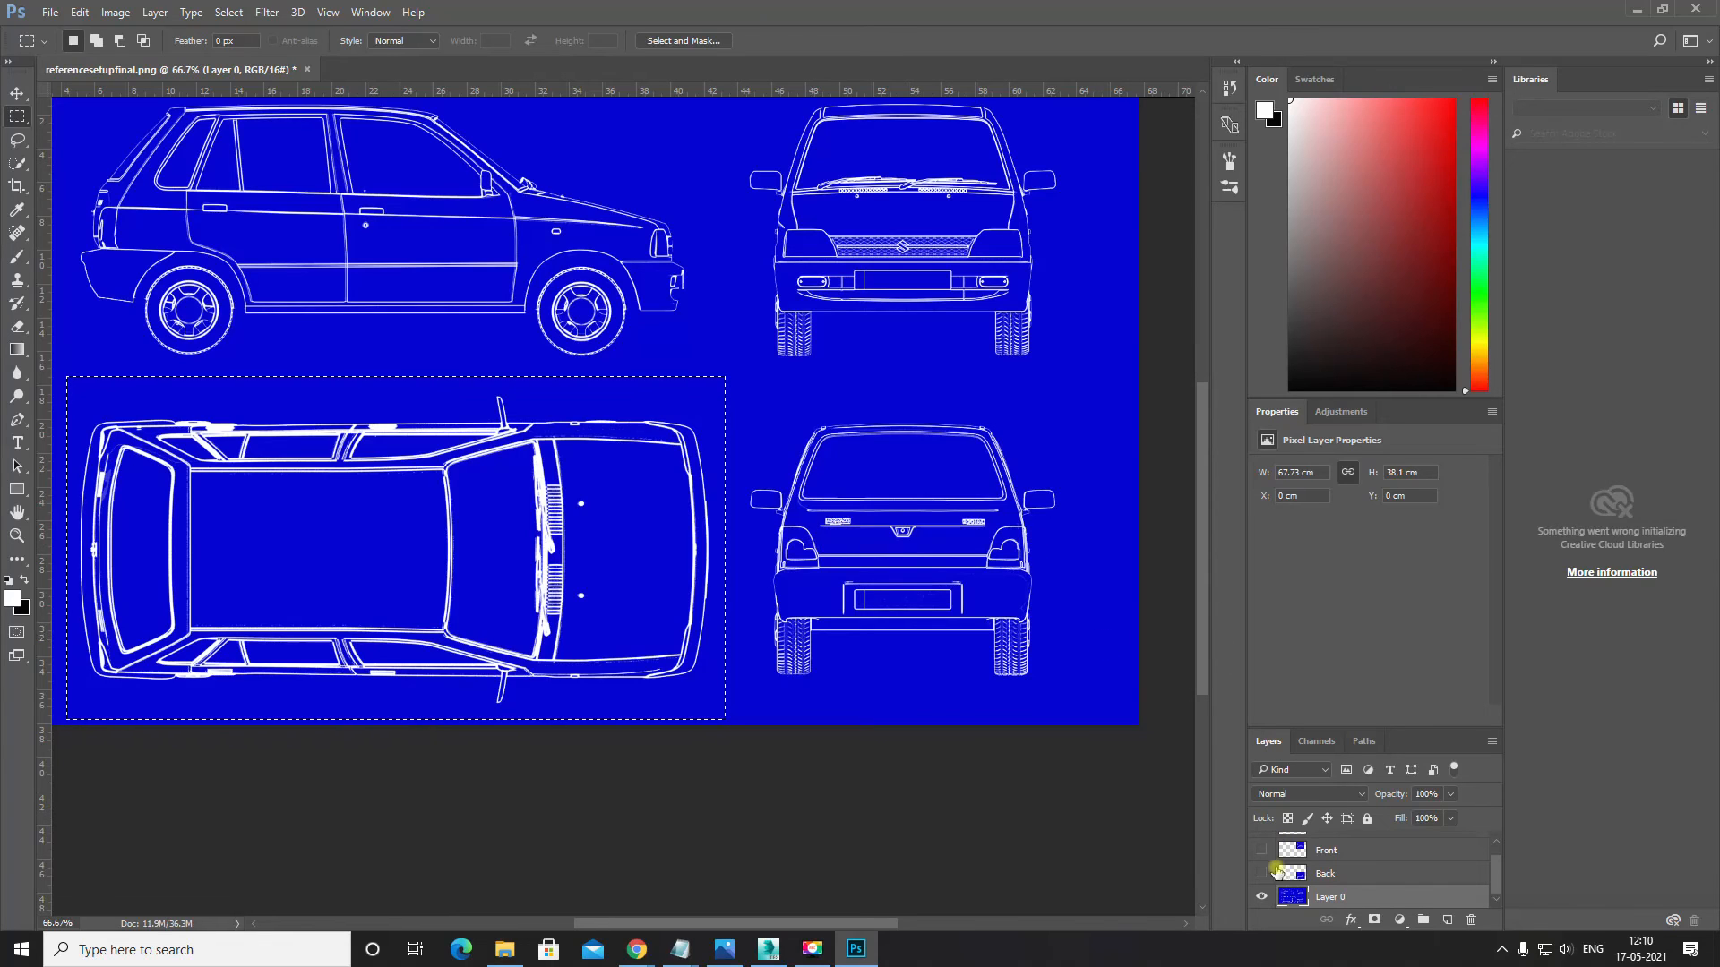
{"action": "key", "text": "ctrl+v"}
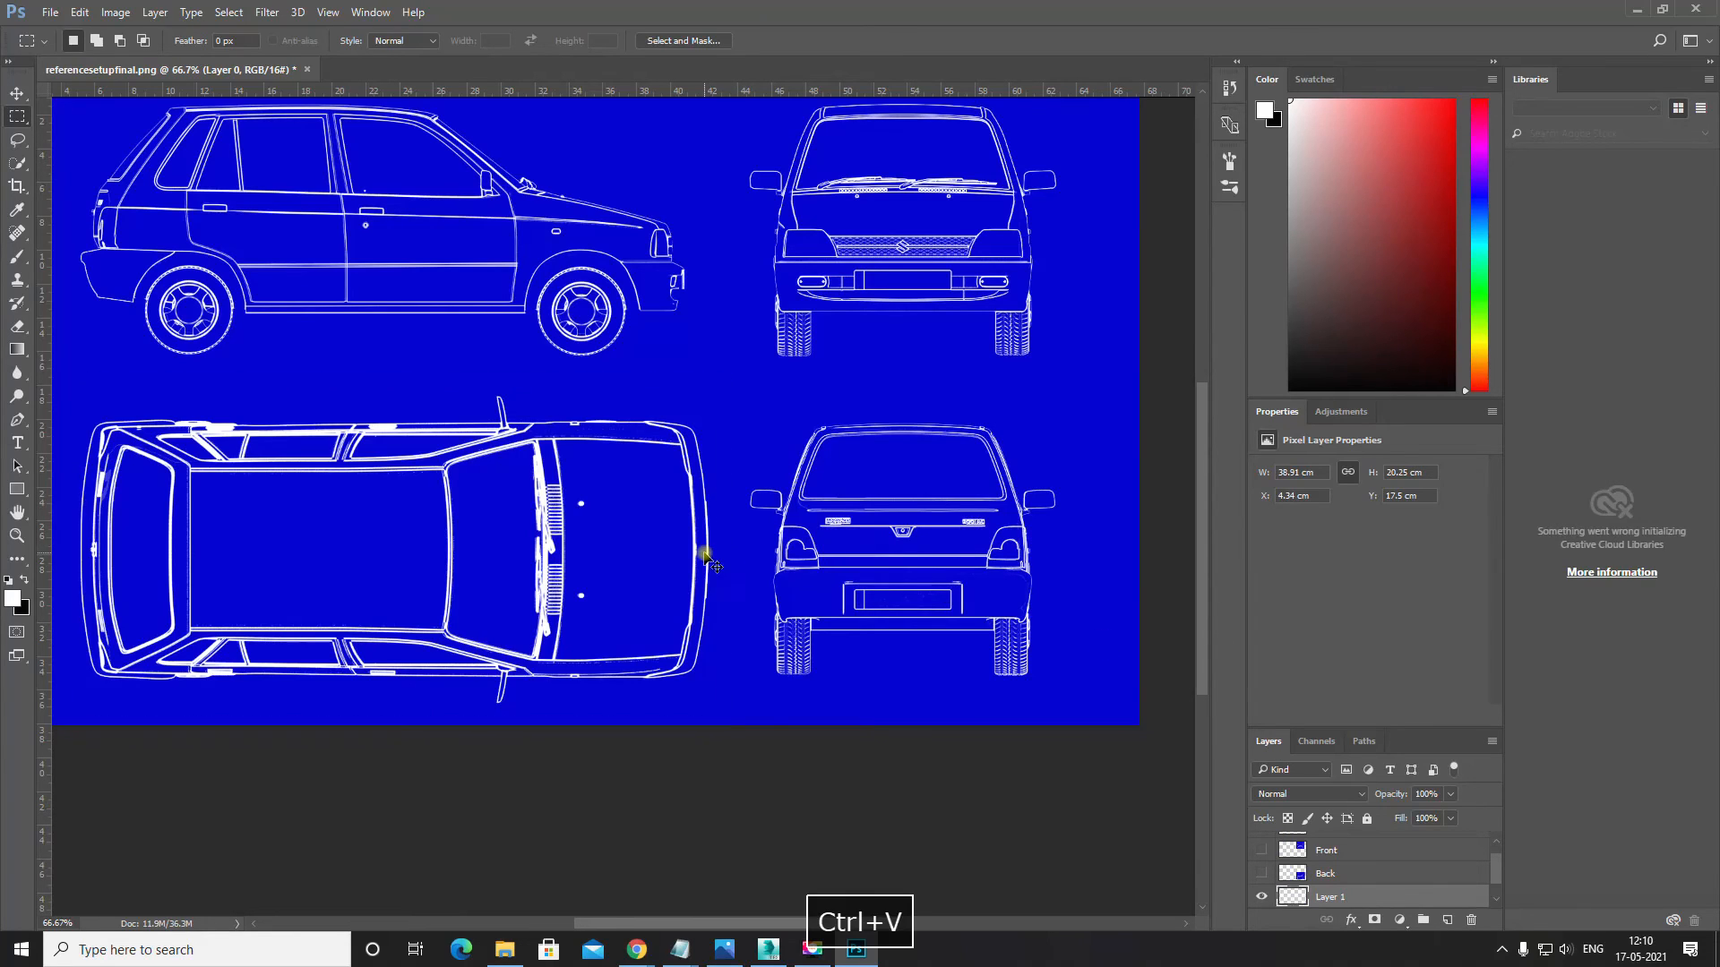
Step: Hide Layer 0 and move the pasted top view near the canvas centre, to about X 12.8 cm and Y 8.9 cm
{"action": "scroll", "coordinate": [1283, 867], "scroll_direction": "down", "scroll_amount": 1}
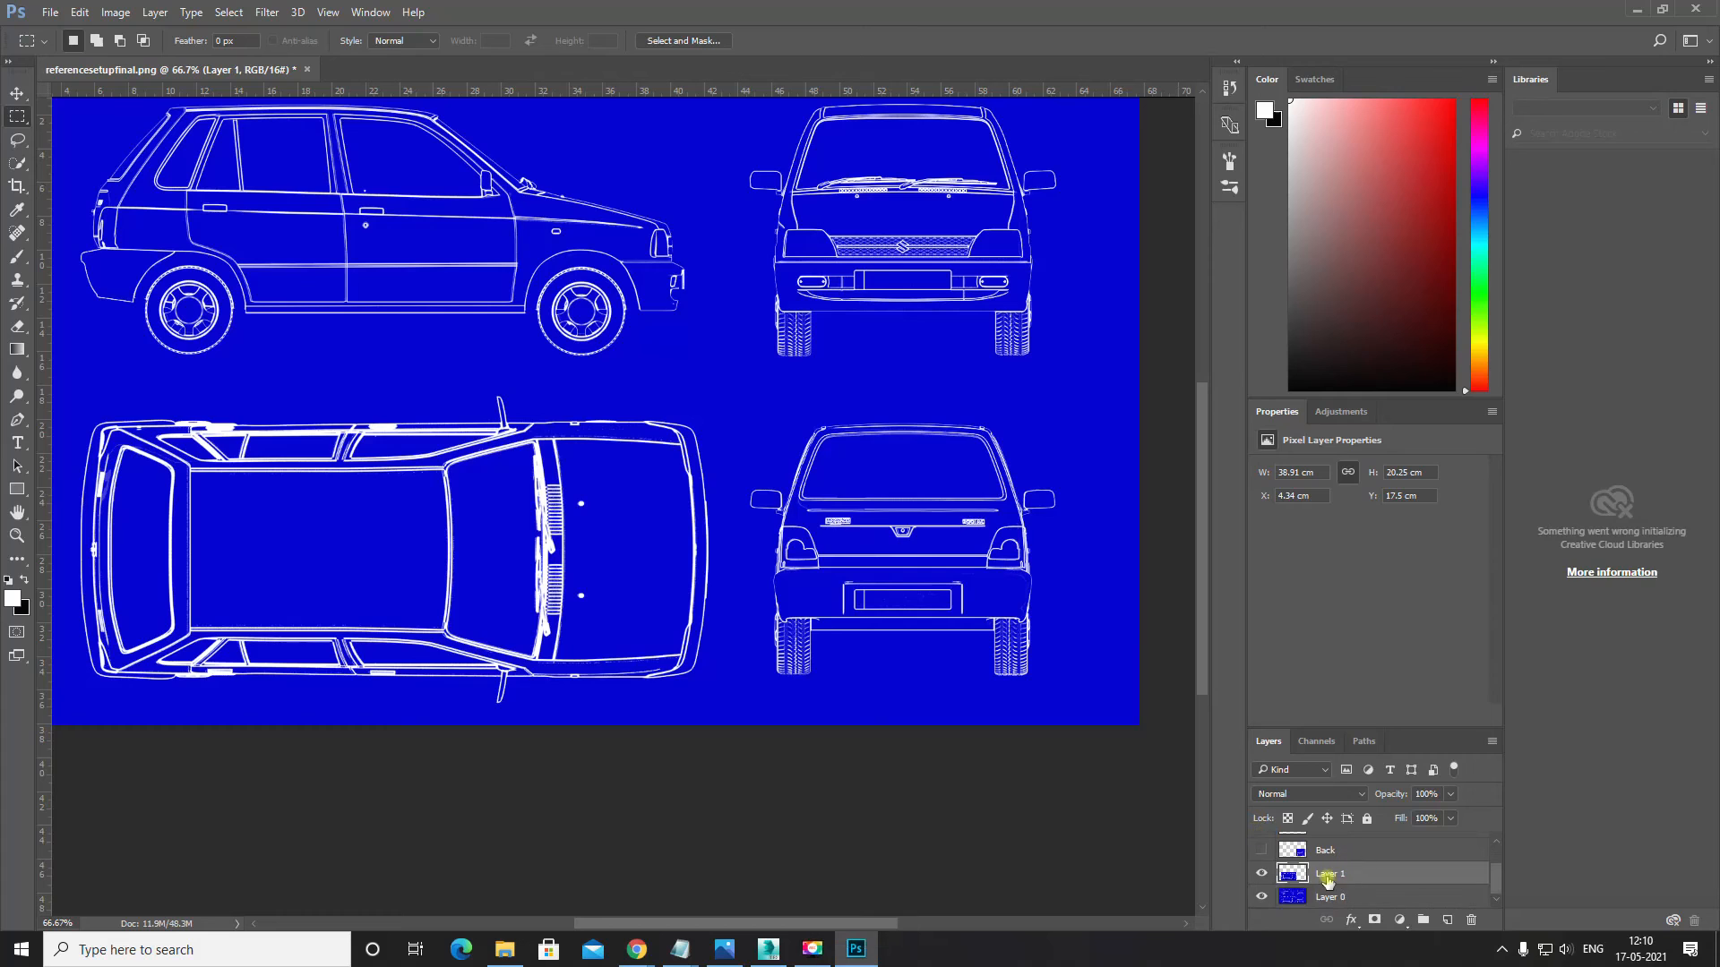
{"action": "left_click", "coordinate": [1261, 897]}
{"action": "key", "text": "space"}
{"action": "left_click_drag", "start_coordinate": [707, 445], "coordinate": [760, 475]}
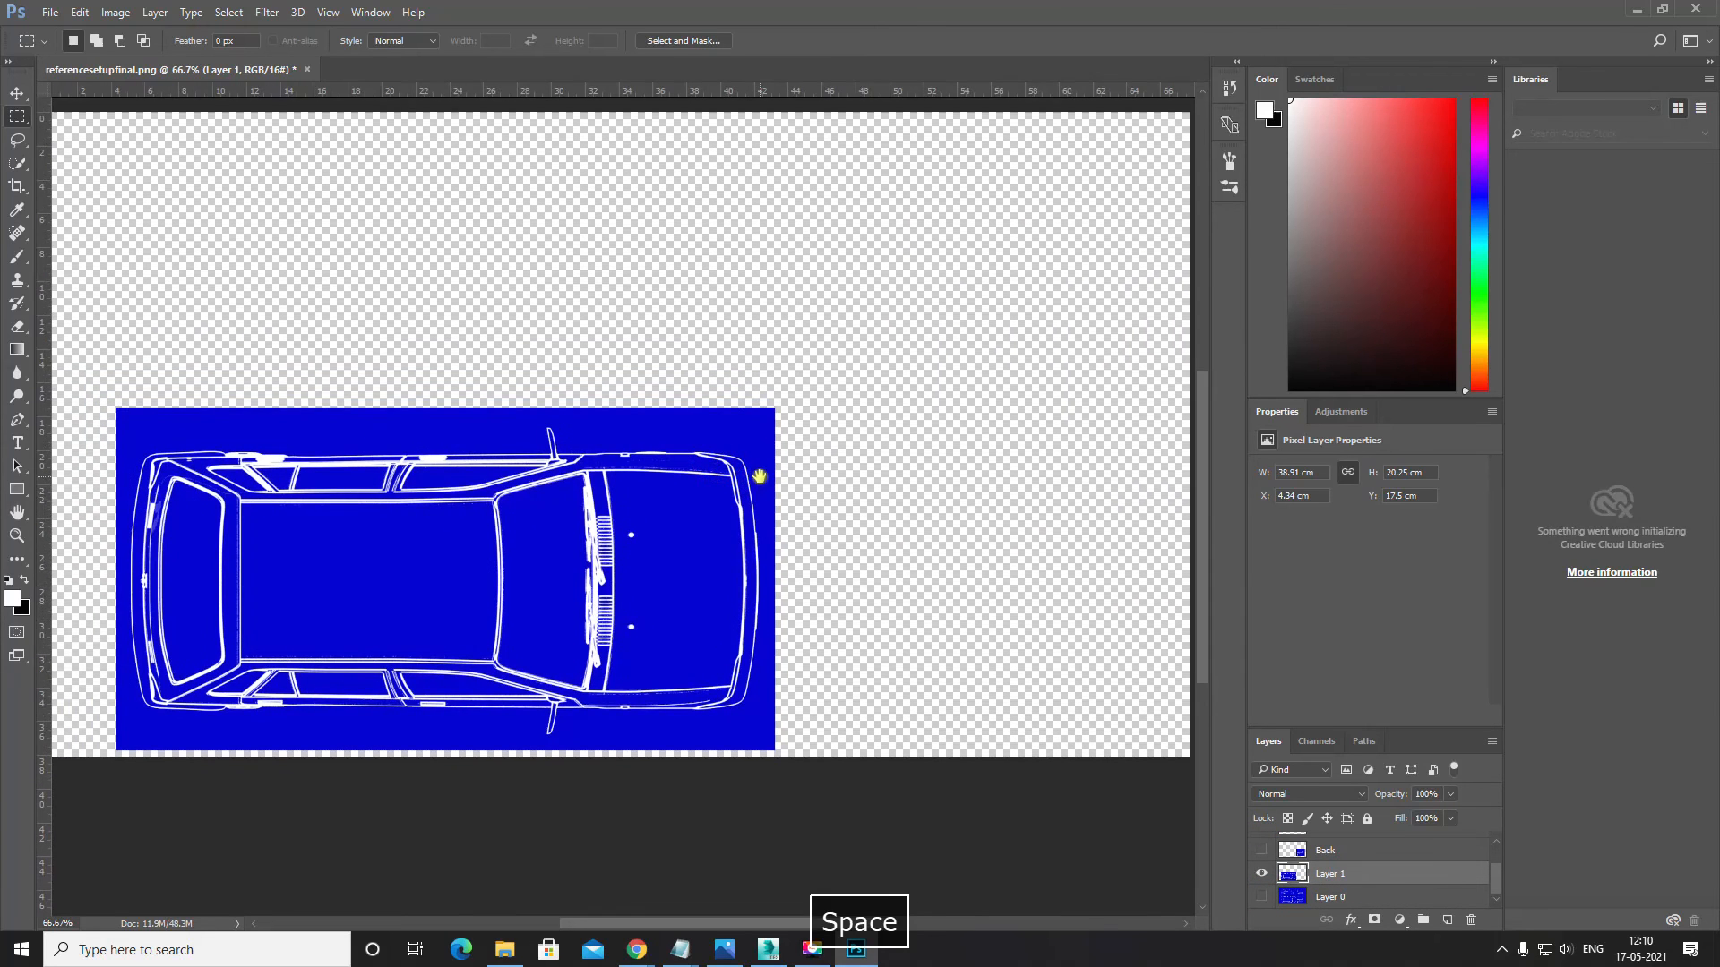
{"action": "key", "text": "ctrl+minus"}
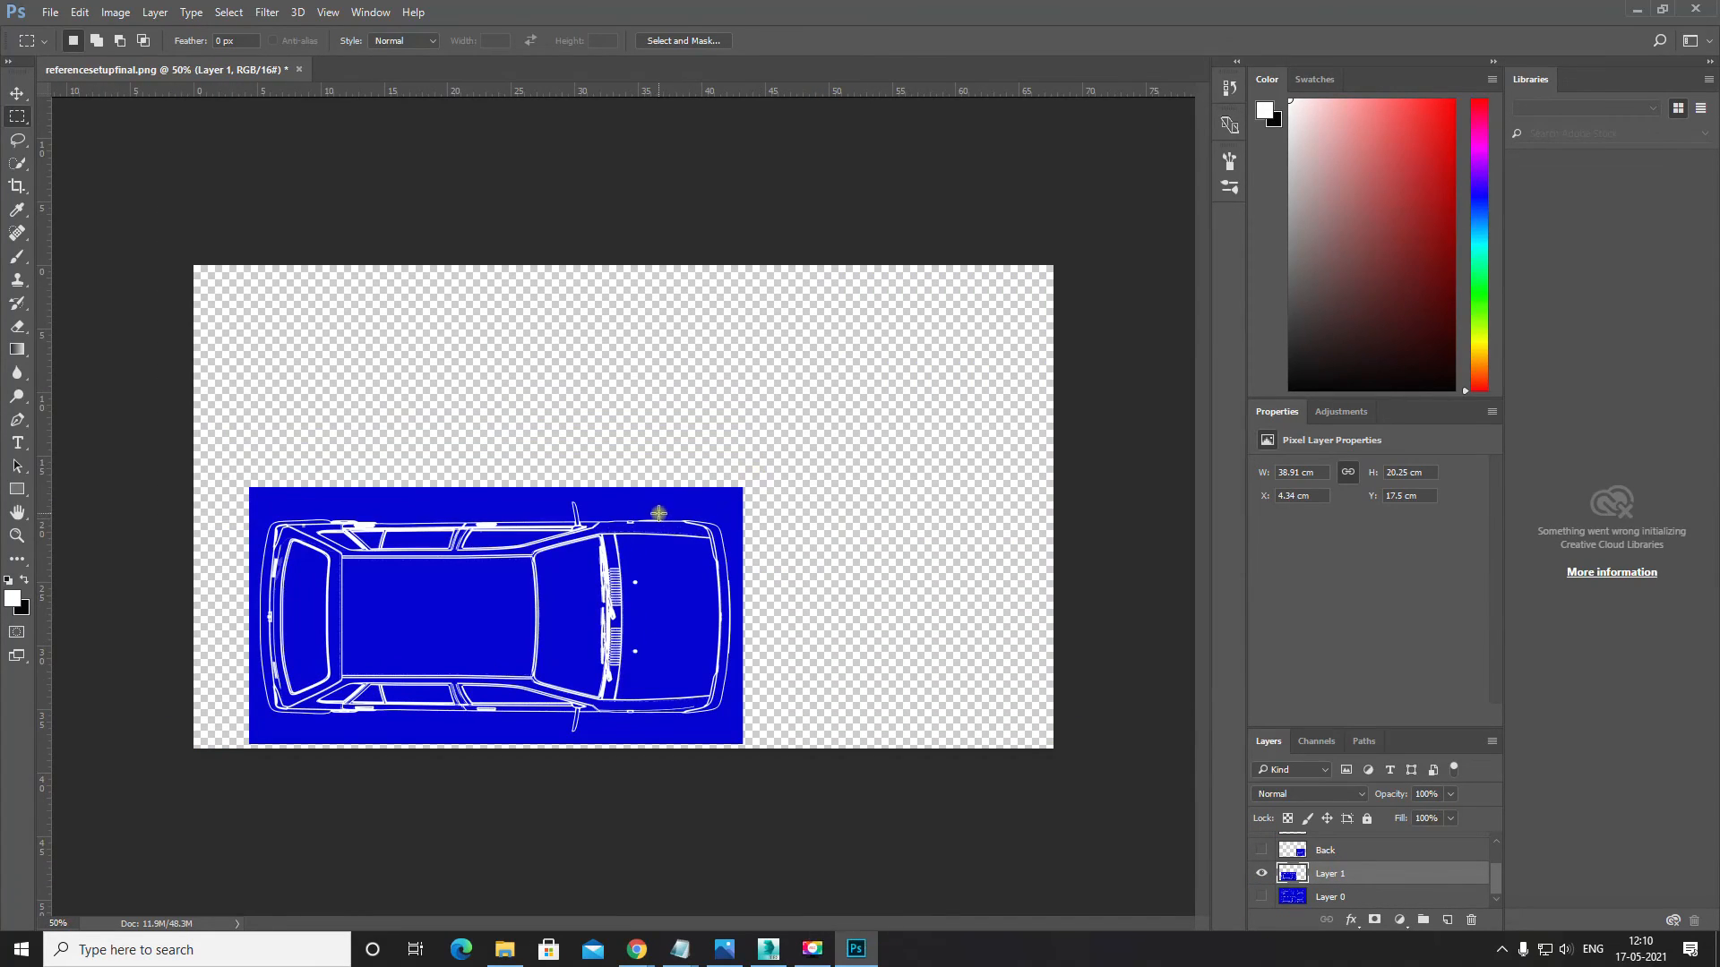
{"action": "key", "text": "v"}
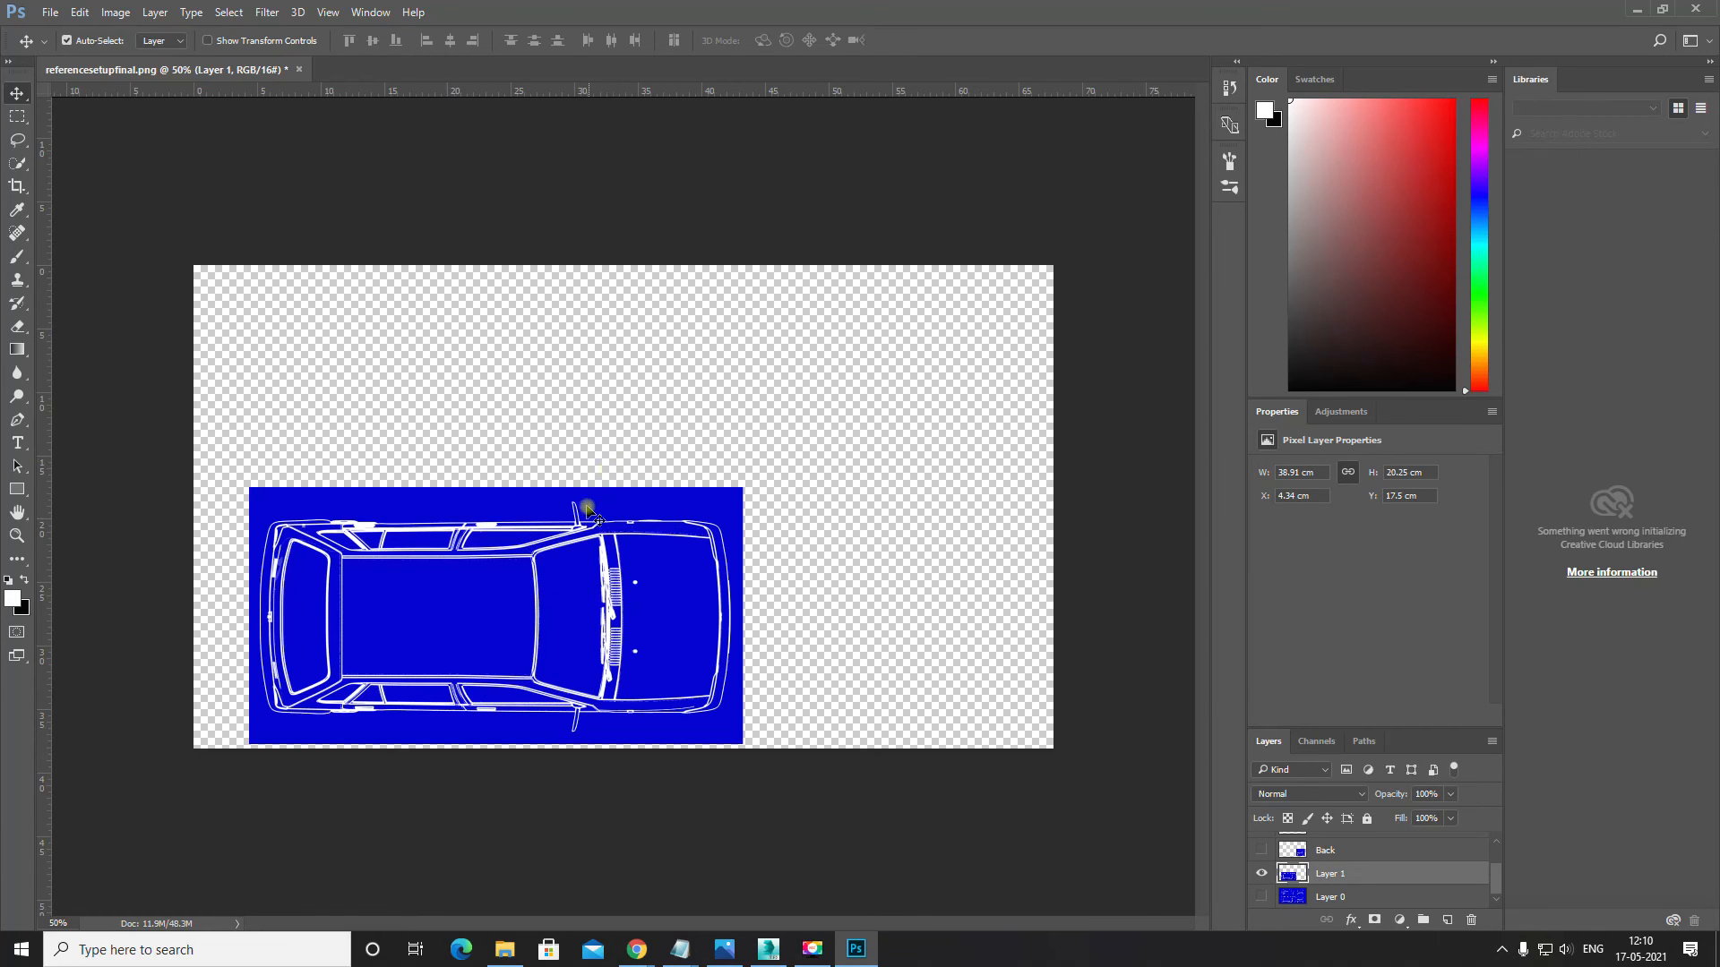
{"action": "key", "text": "ctrl+equal"}
{"action": "left_click_drag", "start_coordinate": [499, 561], "coordinate": [616, 416]}
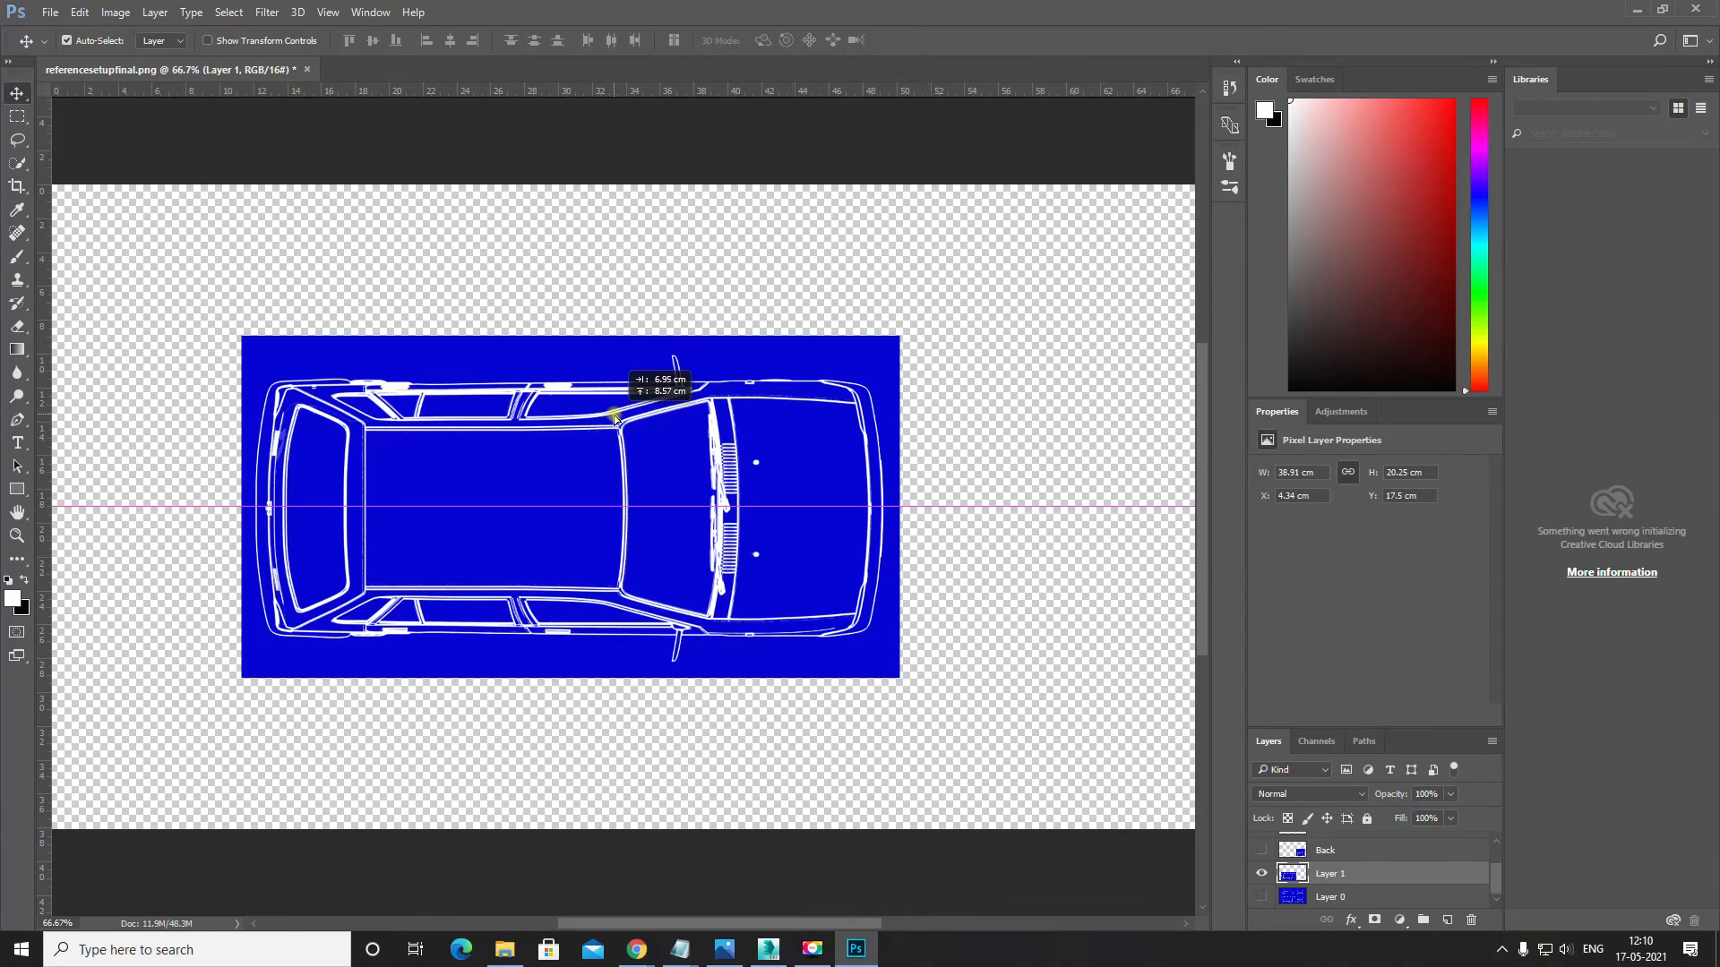
{"action": "key", "text": "ctrl+minus"}
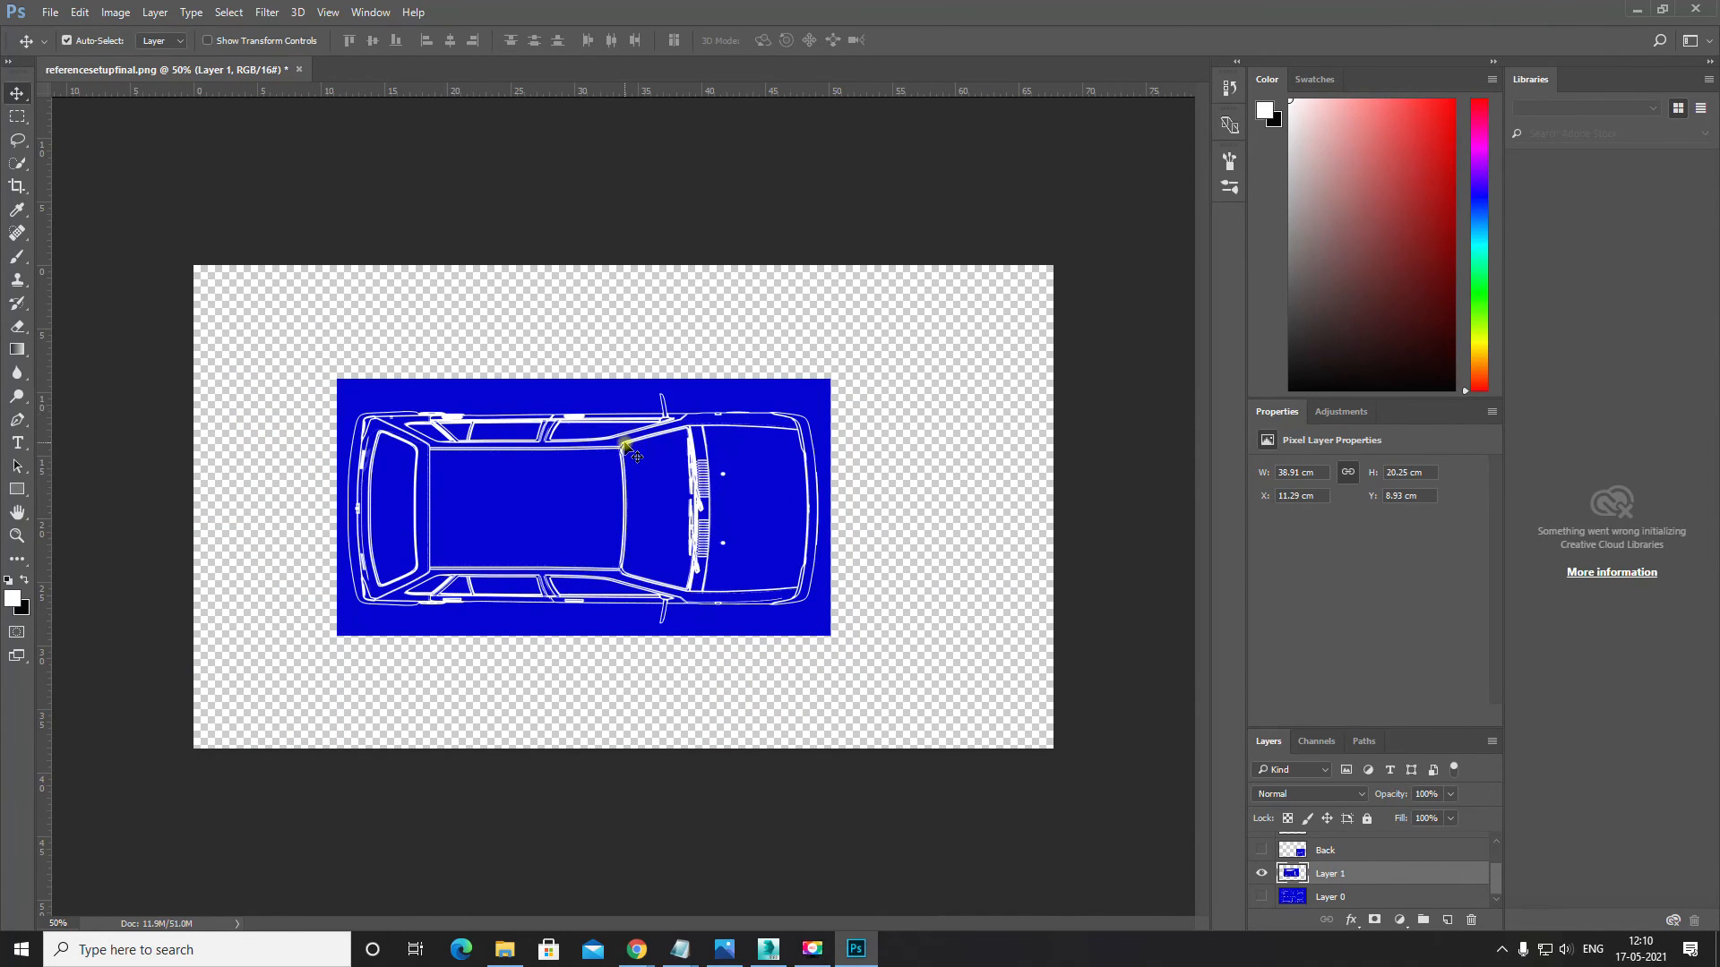
{"action": "left_click_drag", "start_coordinate": [624, 444], "coordinate": [644, 443]}
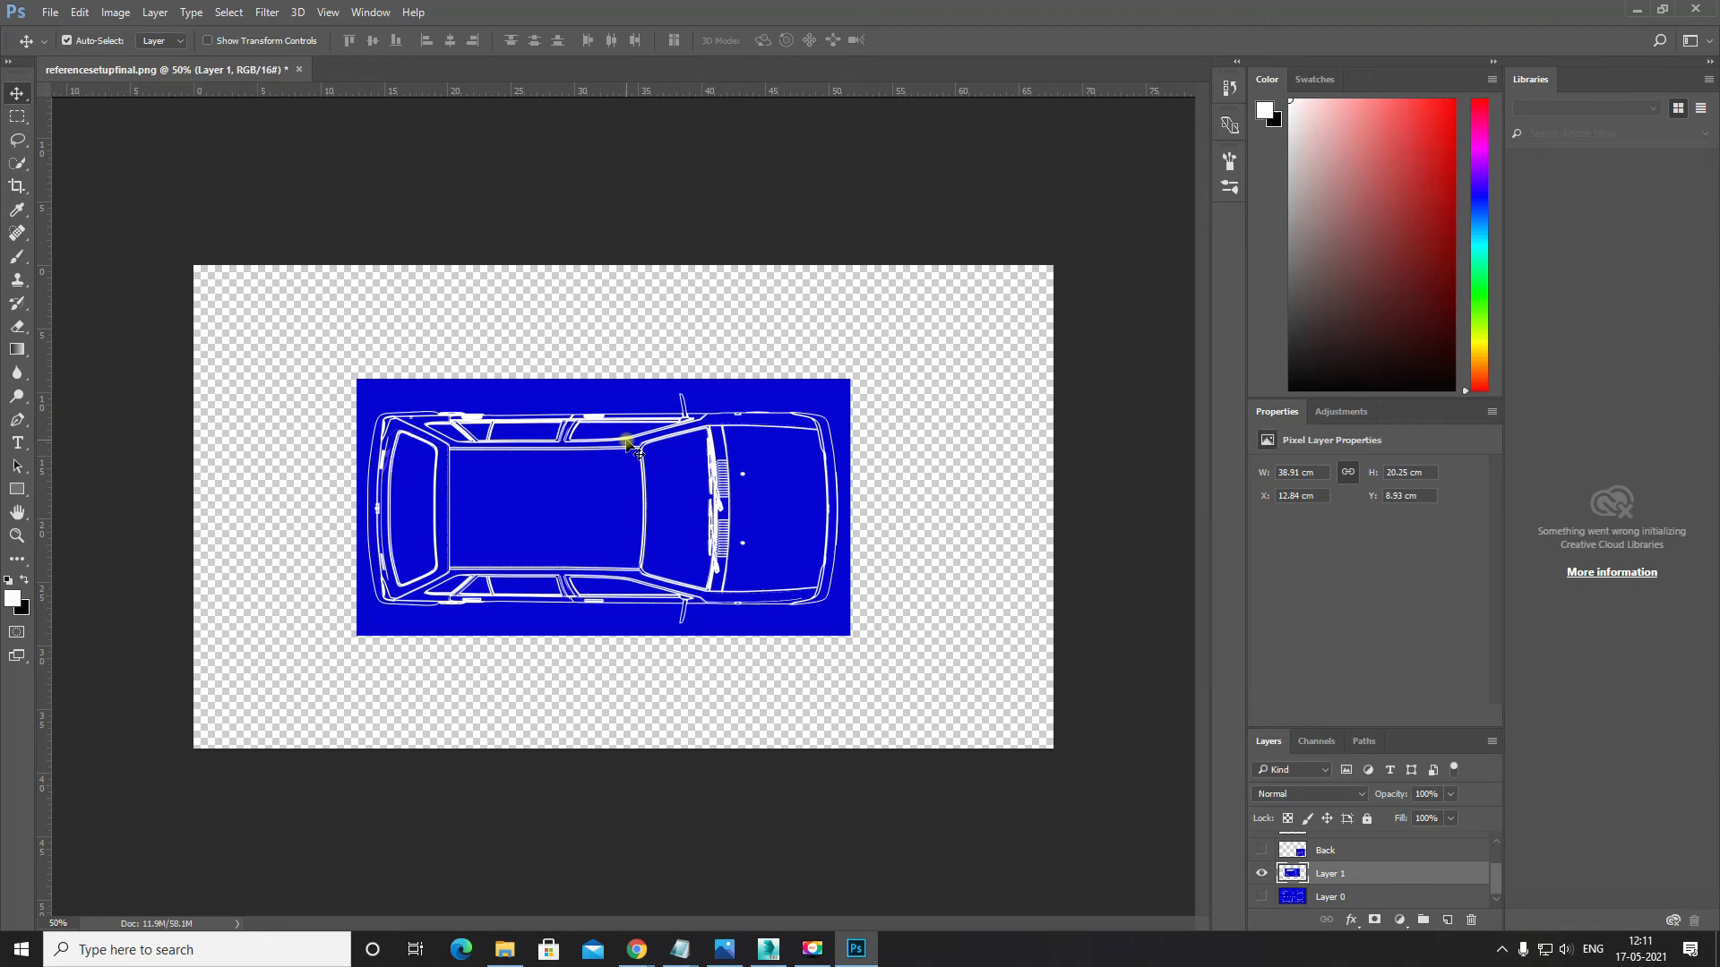
{"action": "key", "text": "ctrl+equal"}
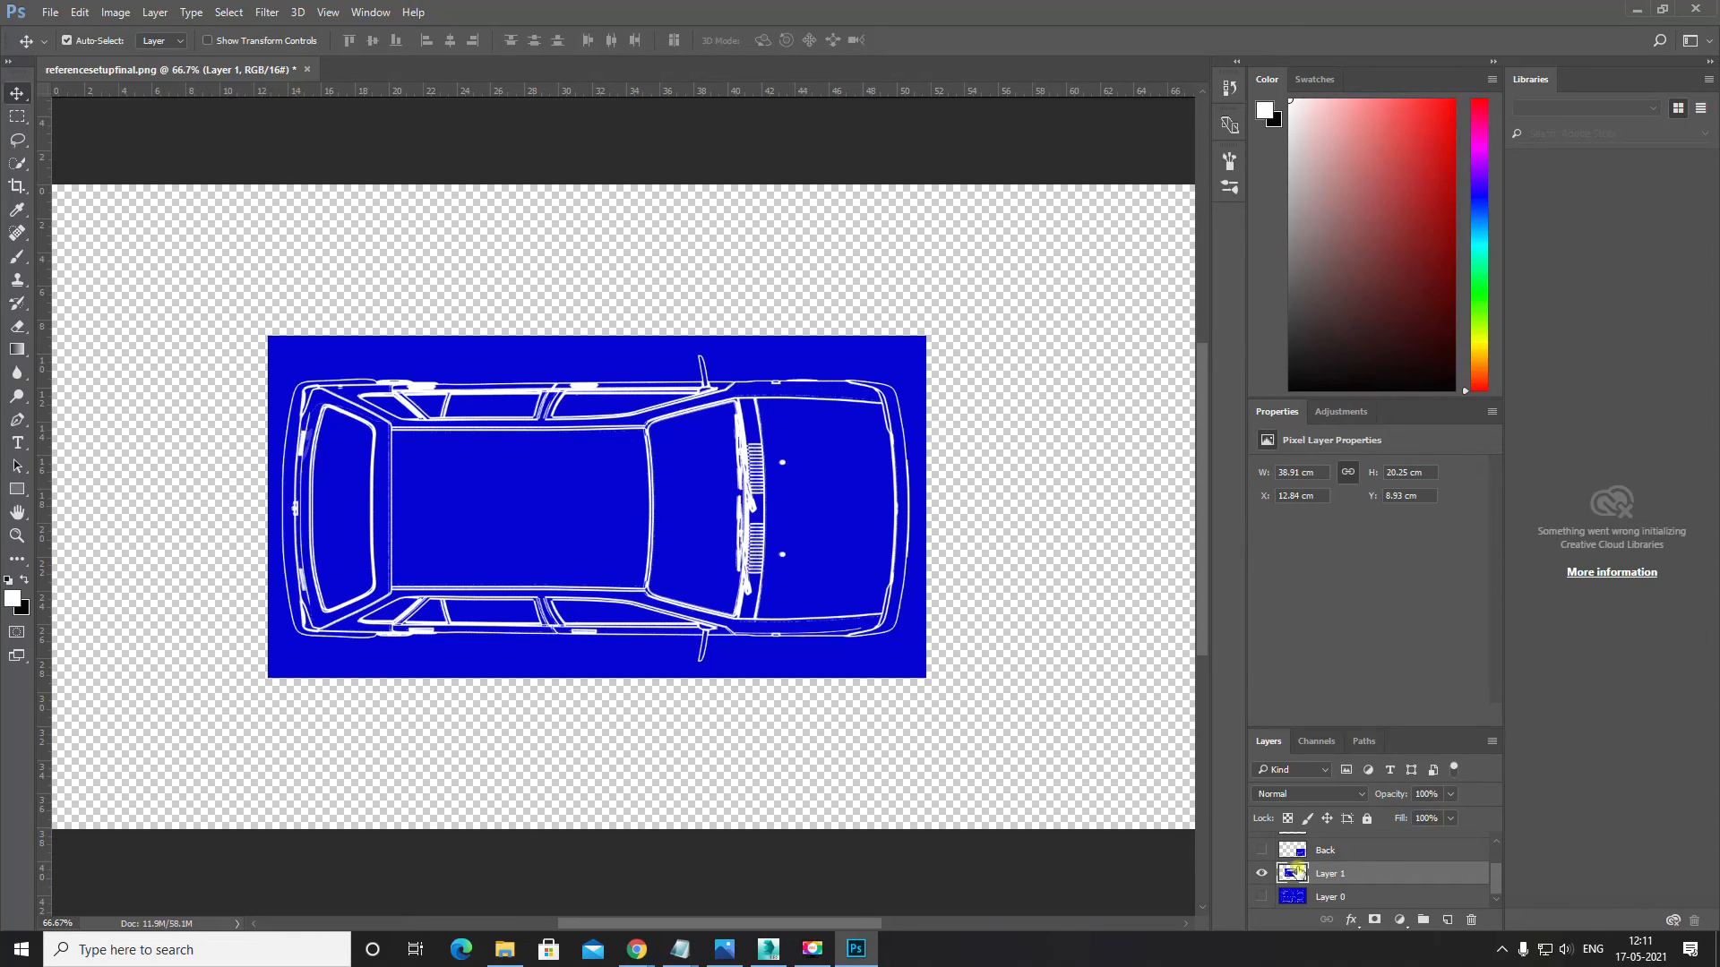
Step: Rename the pasted top-view layer as Top
{"action": "scroll", "coordinate": [1294, 868], "scroll_direction": "up", "scroll_amount": 1}
{"action": "scroll", "coordinate": [1287, 870], "scroll_direction": "down", "scroll_amount": 1}
{"action": "left_click", "coordinate": [1261, 874]}
{"action": "left_click", "coordinate": [1261, 873]}
{"action": "double_click", "coordinate": [1326, 876]}
{"action": "key", "text": "BackSpace"}
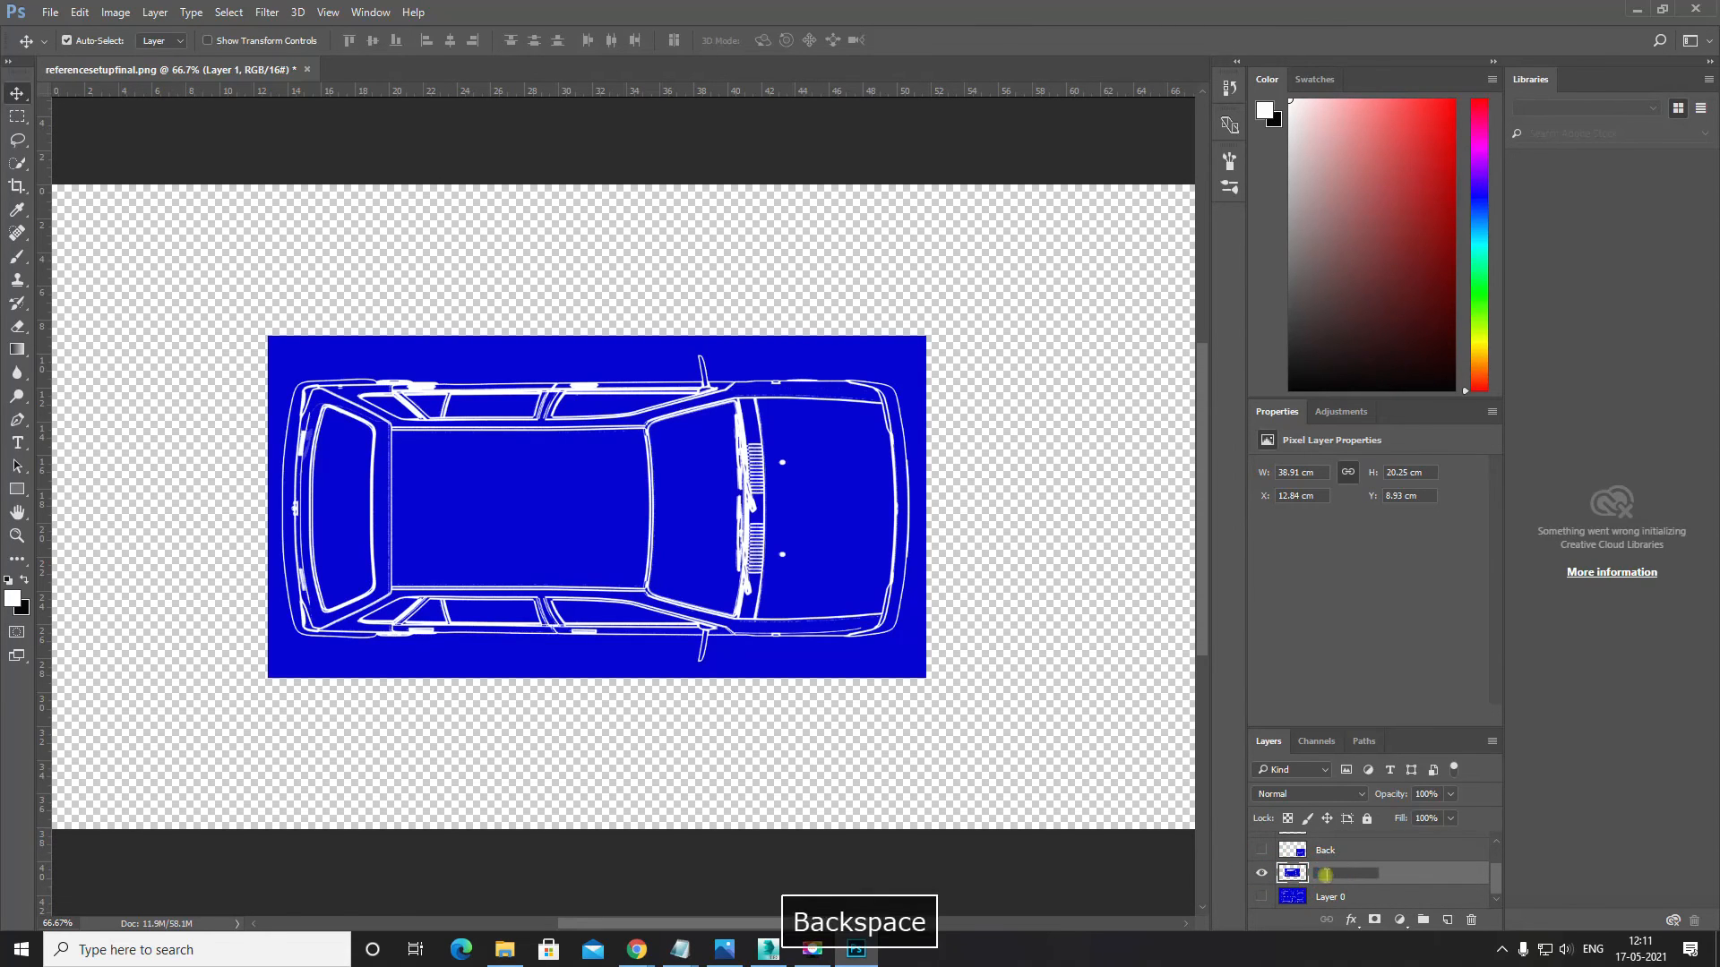
{"action": "type", "text": "Top"}
{"action": "key", "text": "Return"}
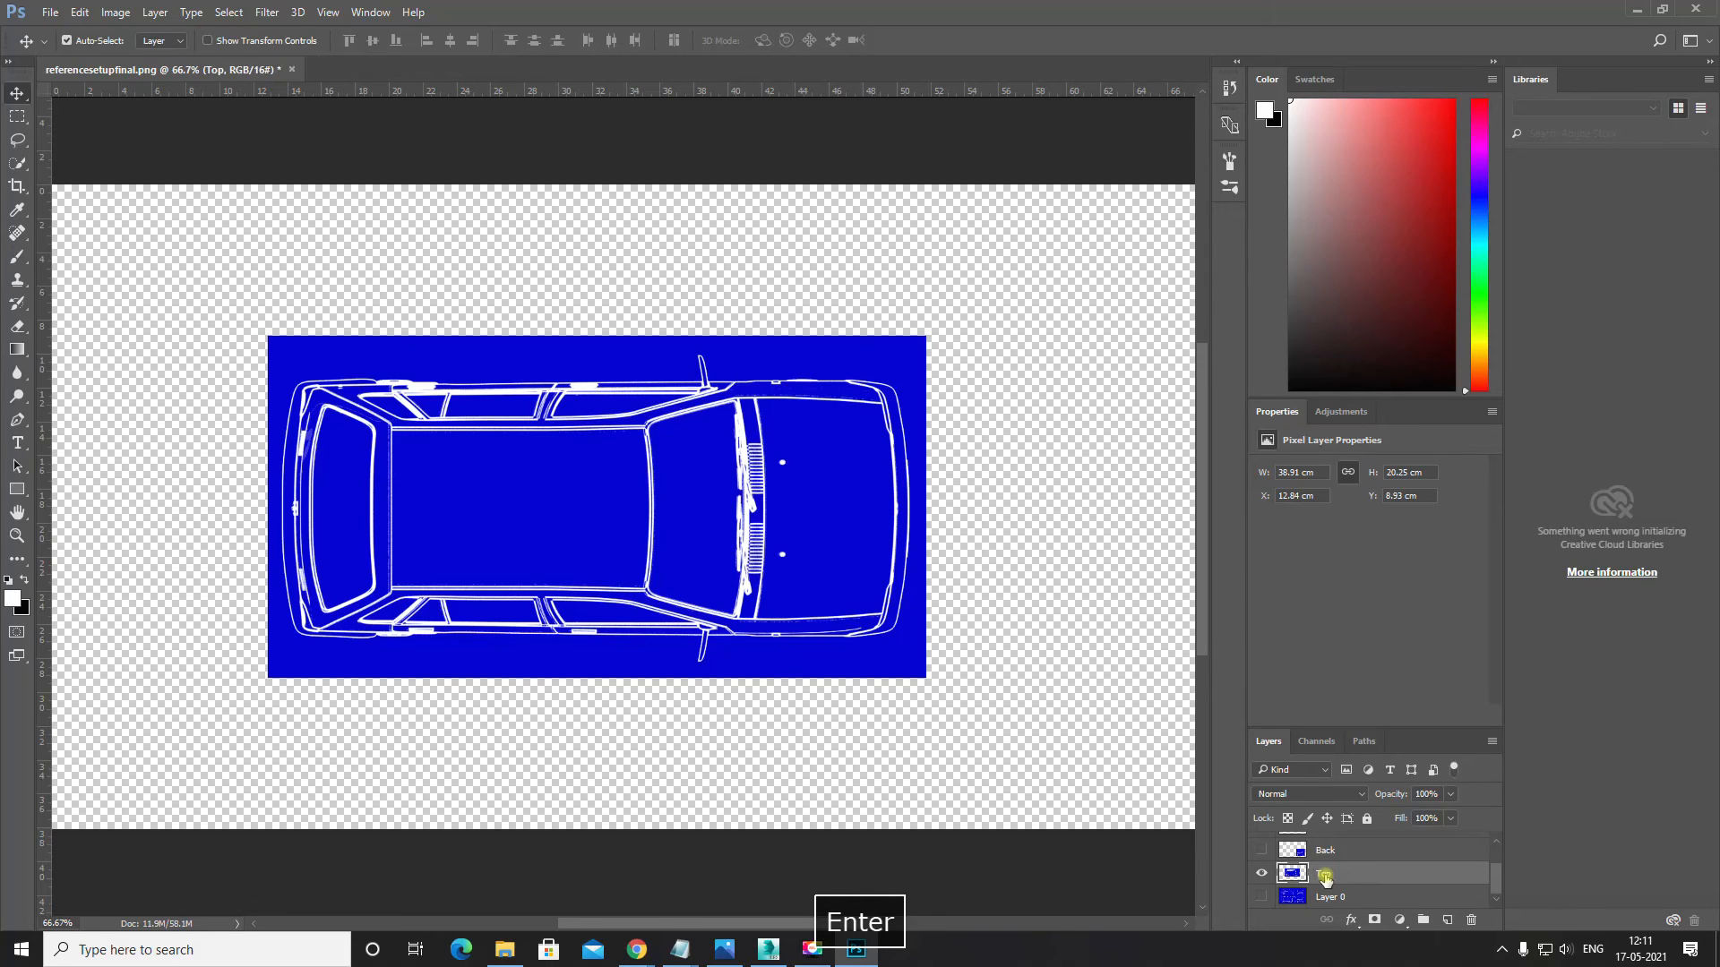
Step: Hide the Top layer so that no layer is shown on the canvas
{"action": "key", "text": "ctrl+minus"}
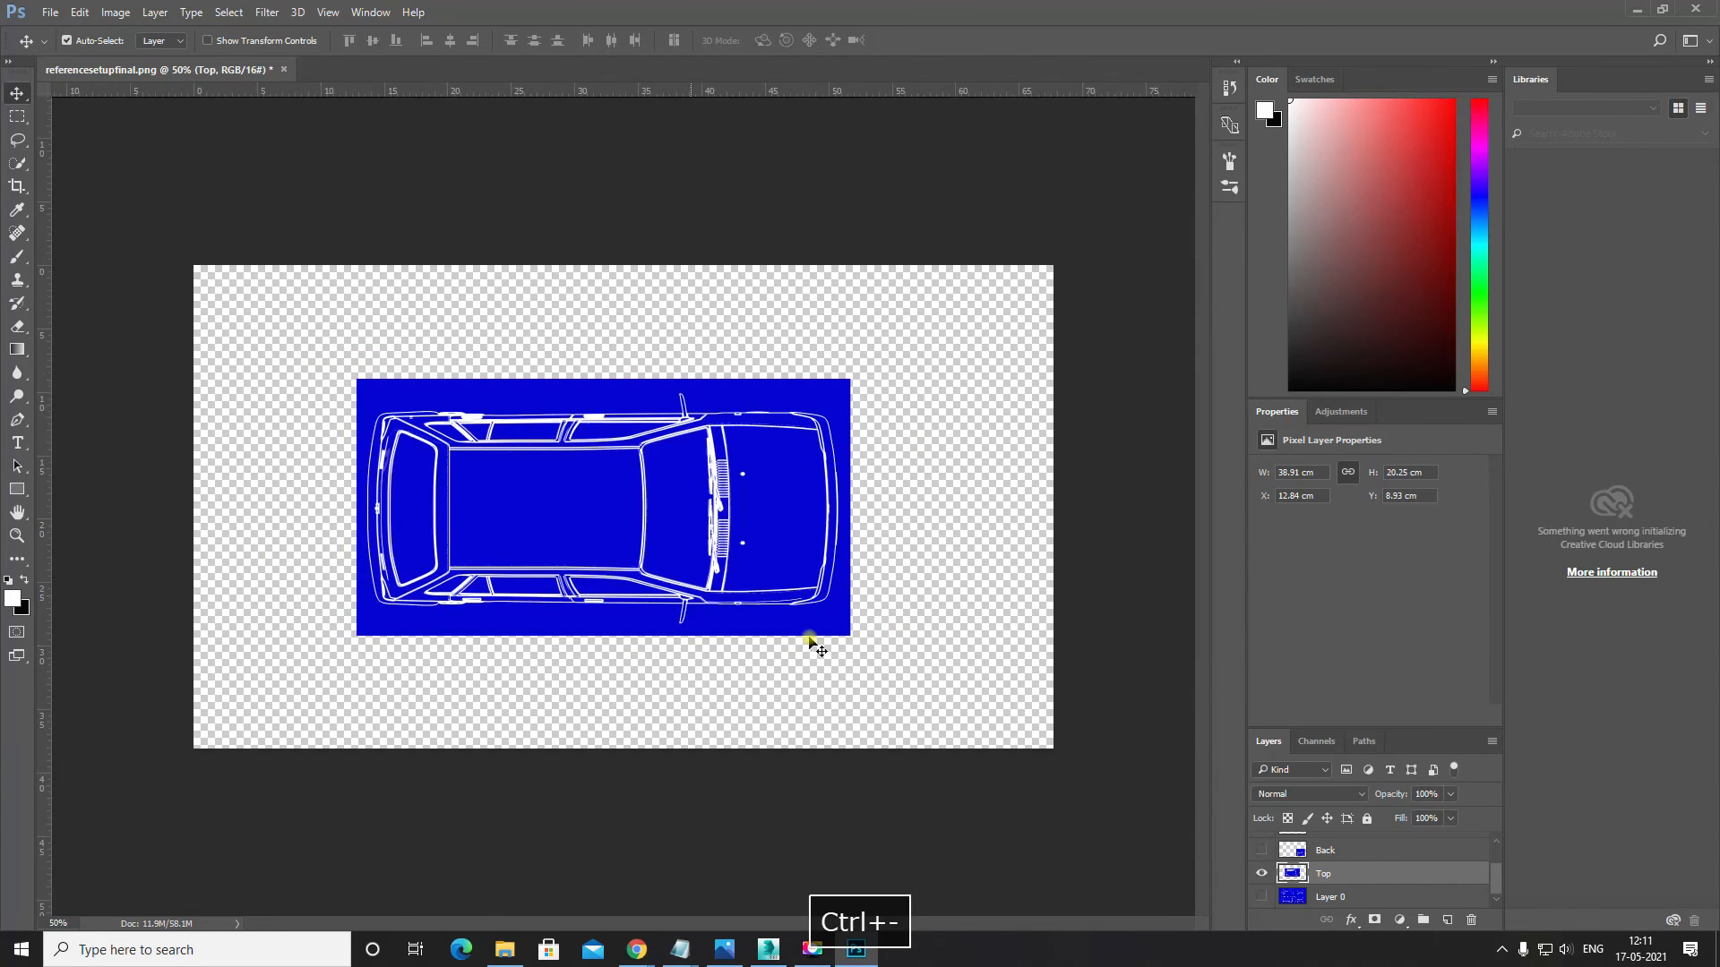
{"action": "left_click", "coordinate": [1260, 874]}
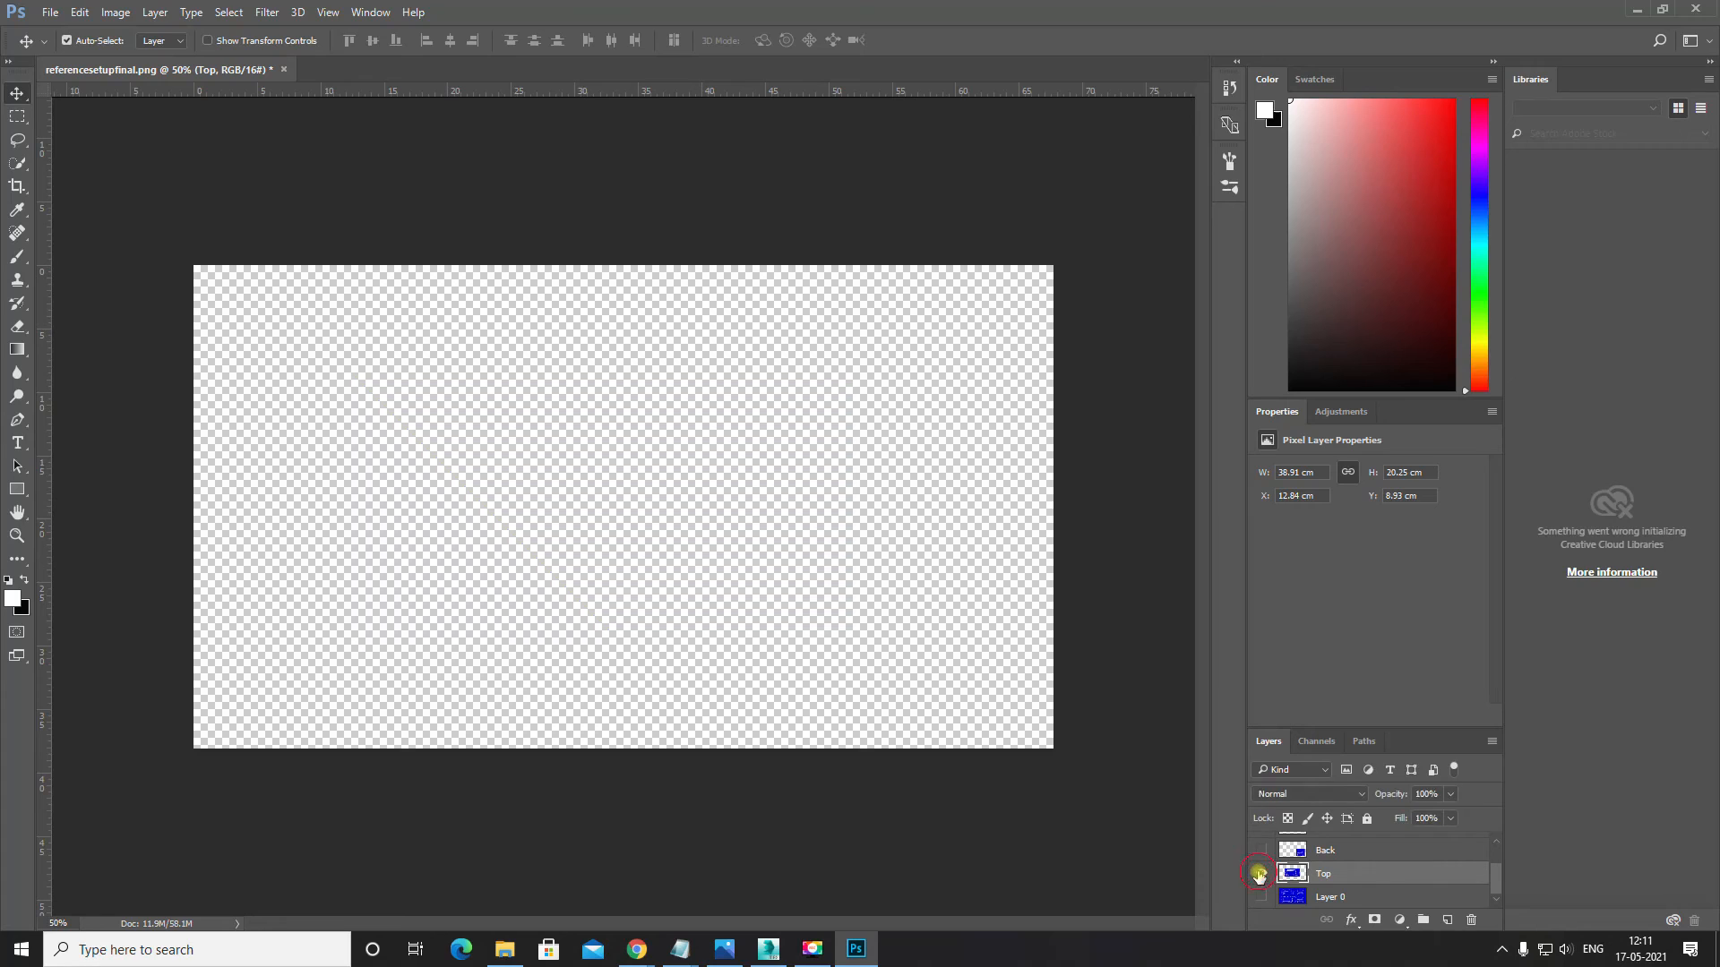
{"action": "left_click", "coordinate": [1258, 874]}
{"action": "left_click", "coordinate": [1258, 875]}
{"action": "scroll", "coordinate": [1267, 873], "scroll_direction": "up", "scroll_amount": 1}
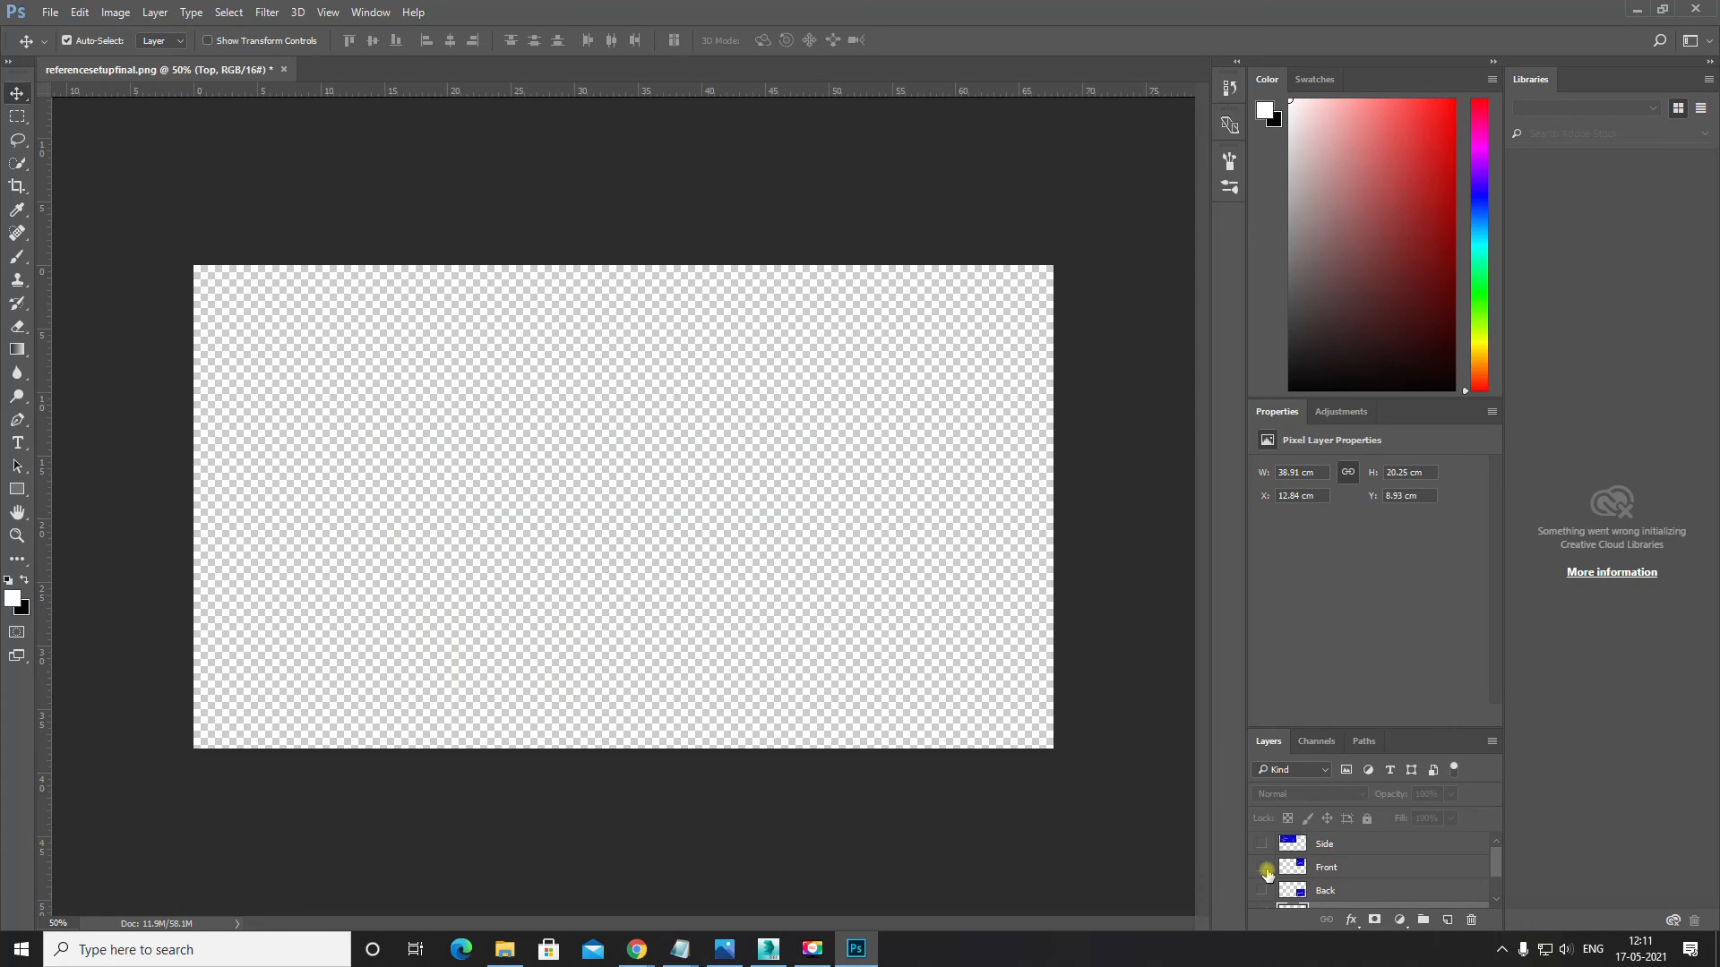
{"action": "scroll", "coordinate": [1266, 873], "scroll_direction": "down", "scroll_amount": 1}
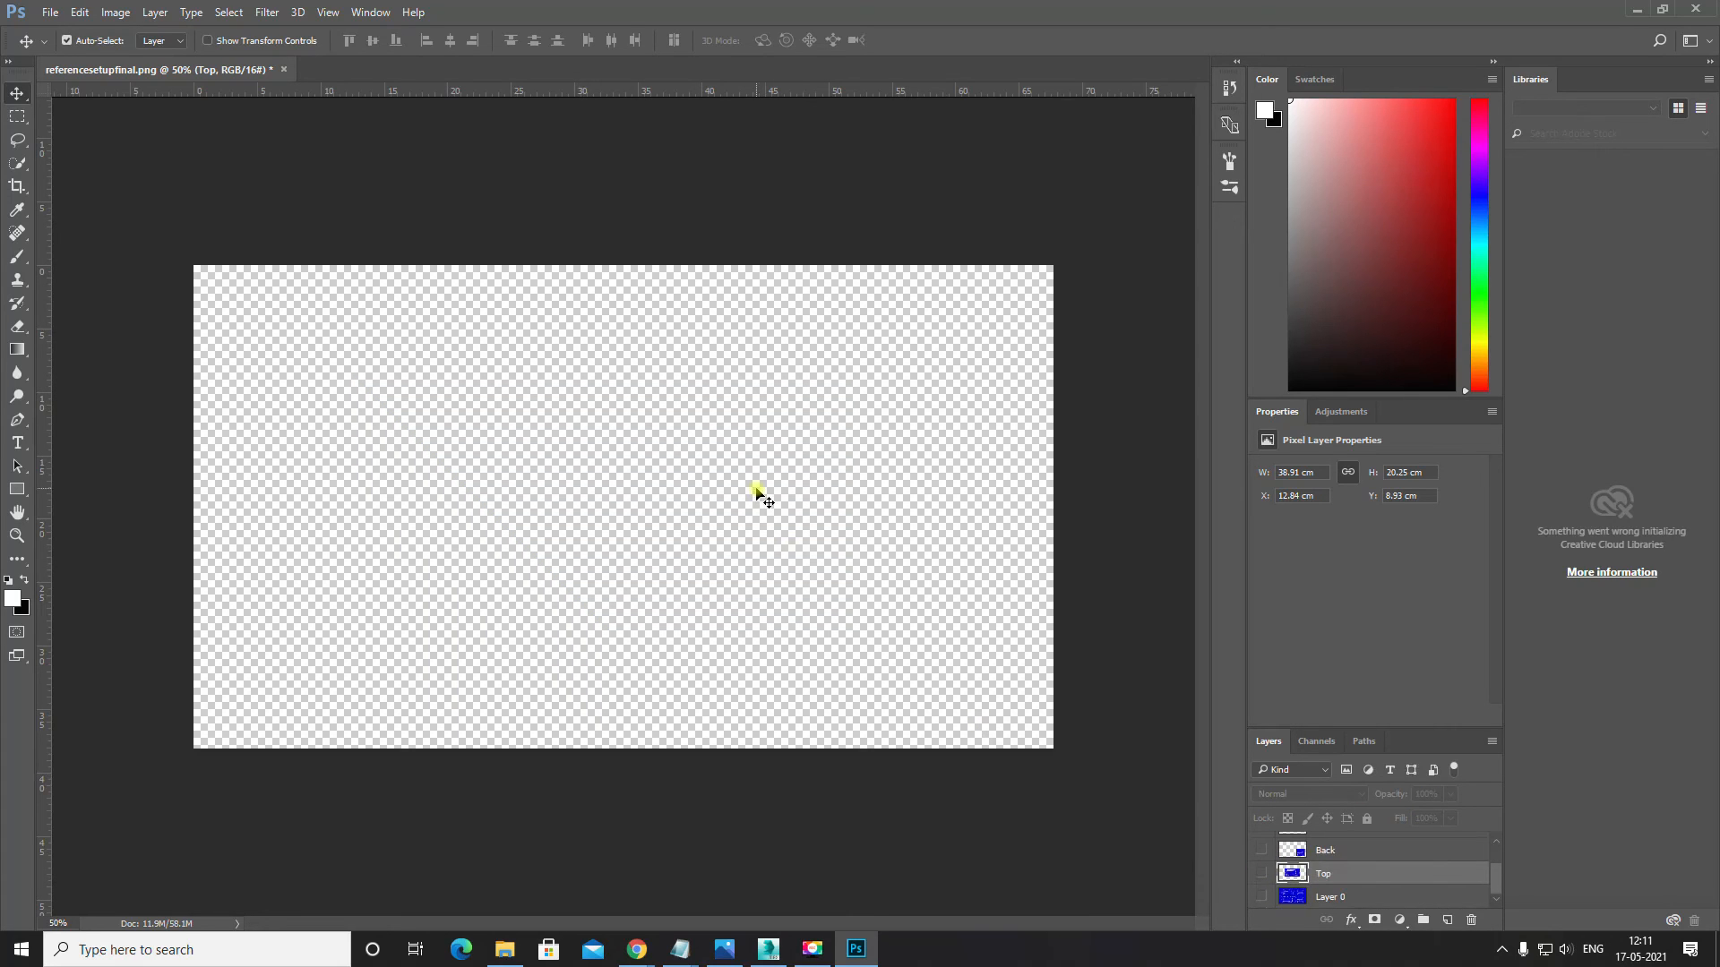
Step: Show the Top layer and shift it horizontally to about X 15.3 cm
{"action": "left_click", "coordinate": [1260, 874]}
{"action": "left_click_drag", "start_coordinate": [602, 442], "coordinate": [637, 440]}
{"action": "scroll", "coordinate": [1334, 867], "scroll_direction": "up", "scroll_amount": 2}
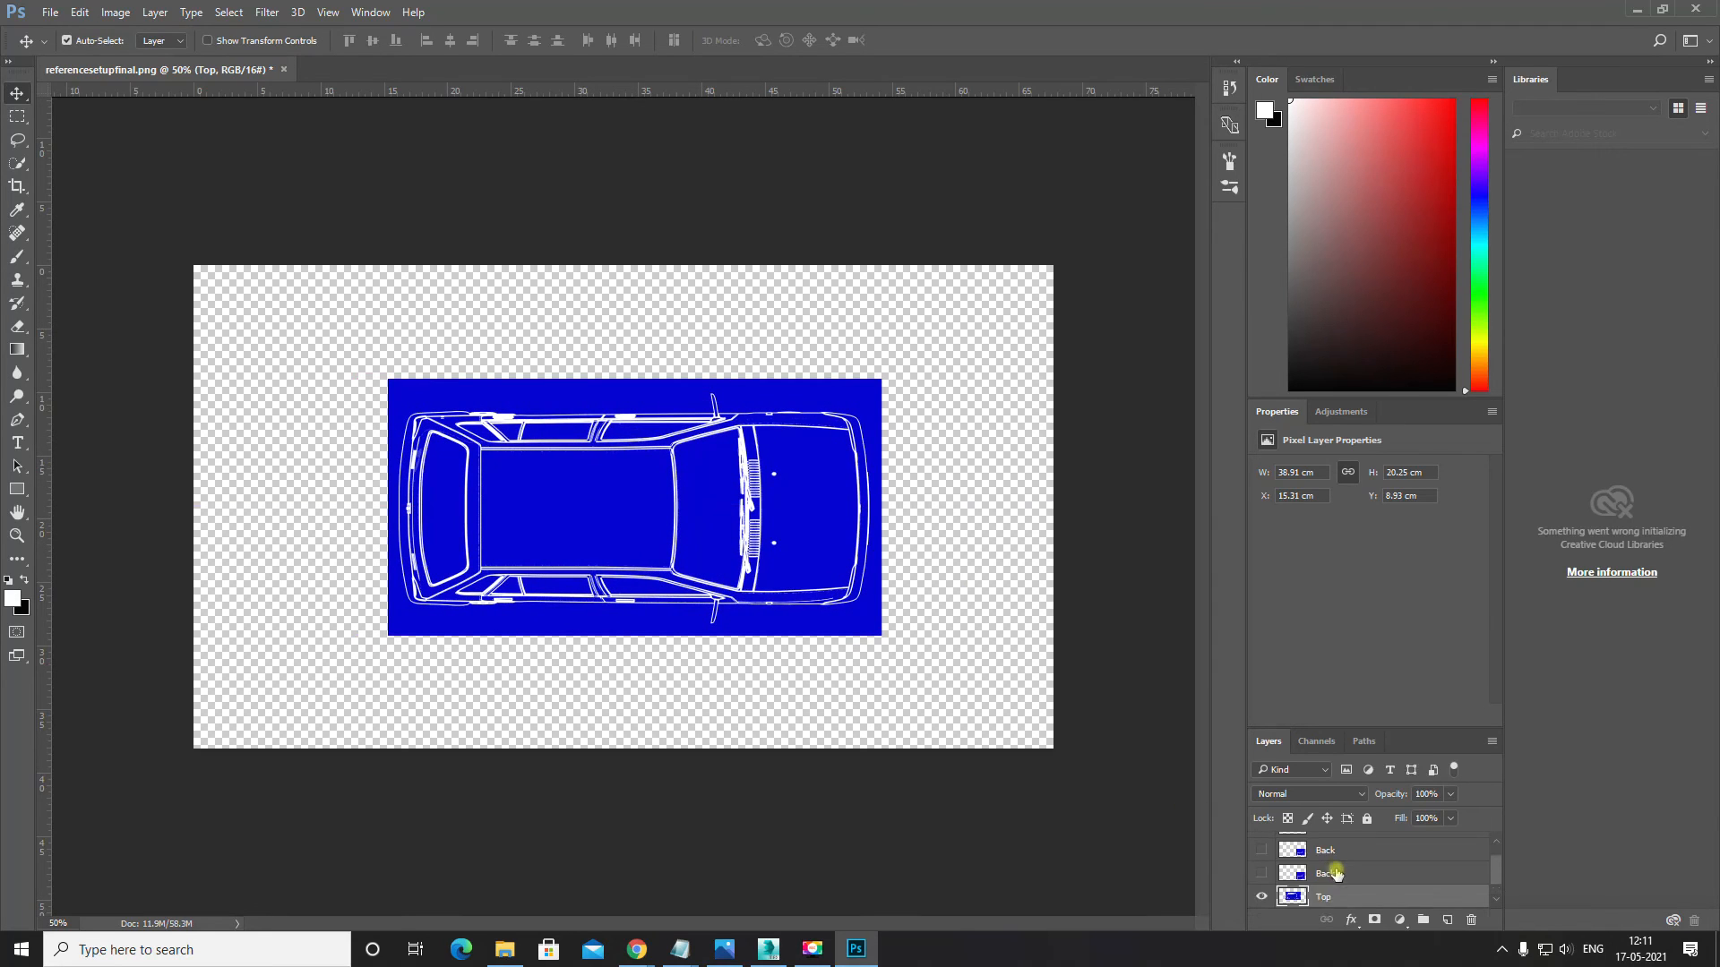
{"action": "scroll", "coordinate": [1335, 869], "scroll_direction": "down", "scroll_amount": 1}
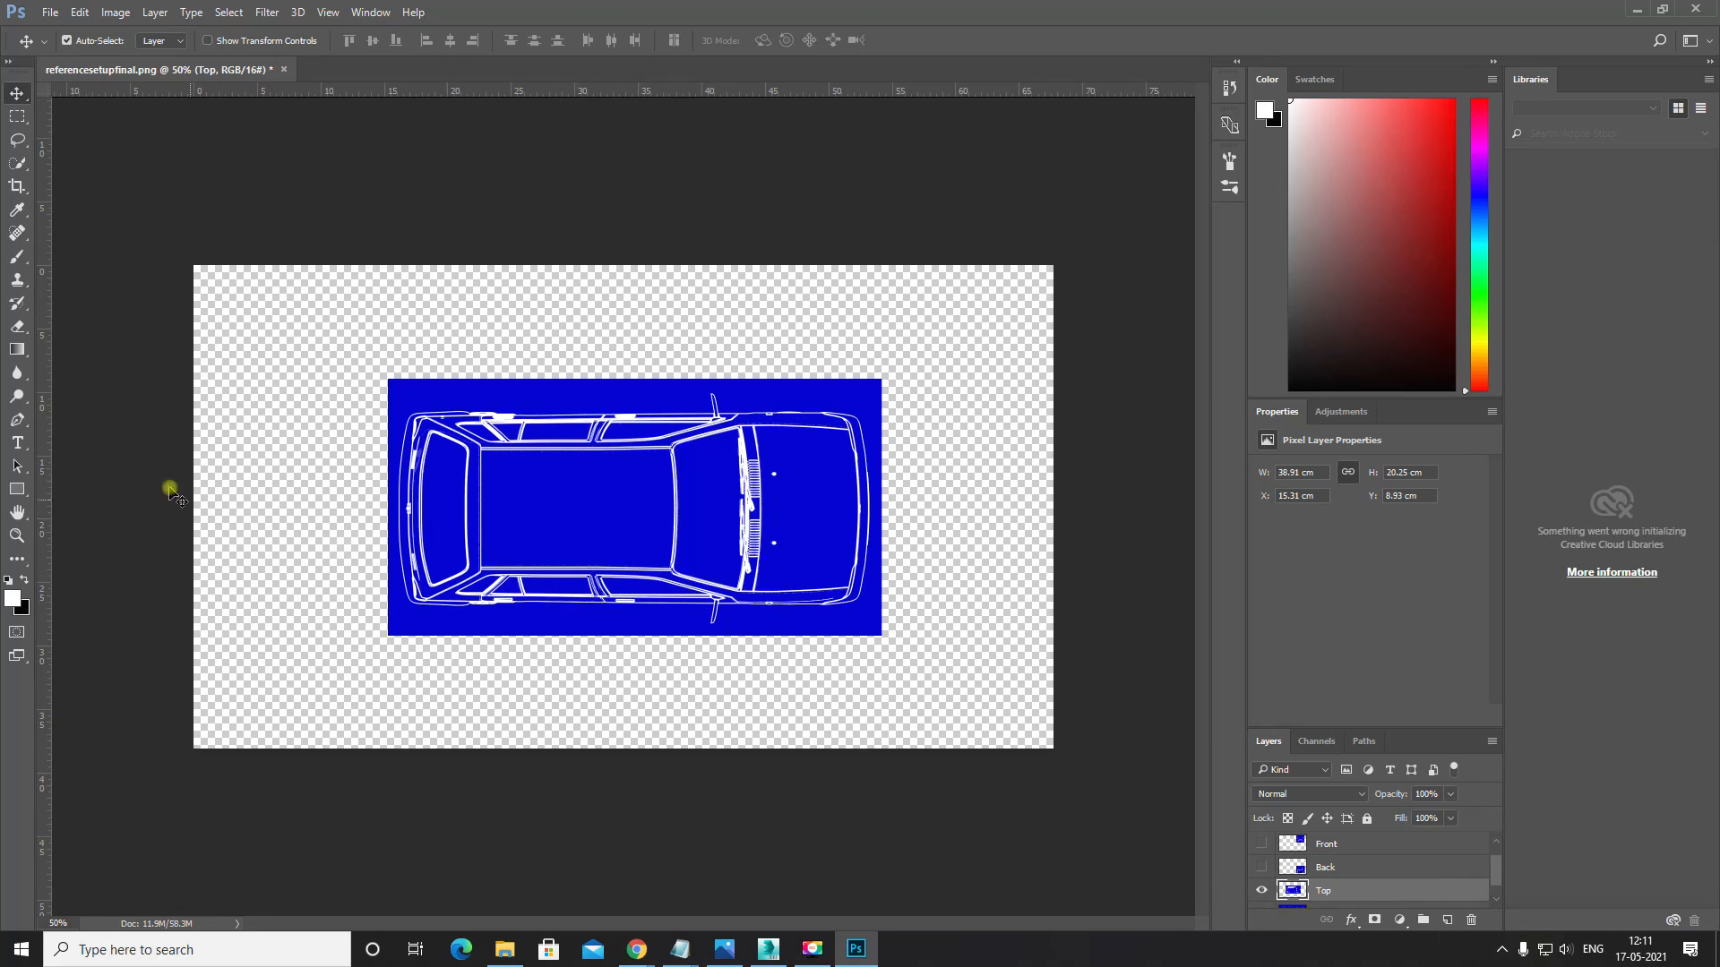
Step: Place a vertical guide at about 16 cm, touching the outermost rear edge of the car in the top view
{"action": "left_click_drag", "start_coordinate": [46, 418], "coordinate": [392, 489]}
{"action": "key", "text": "ctrl+equal"}
{"action": "key", "text": "ctrl+equal"}
{"action": "key", "text": "ctrl+equal"}
{"action": "key", "text": "ctrl+equal"}
{"action": "left_click_drag", "start_coordinate": [241, 519], "coordinate": [595, 541]}
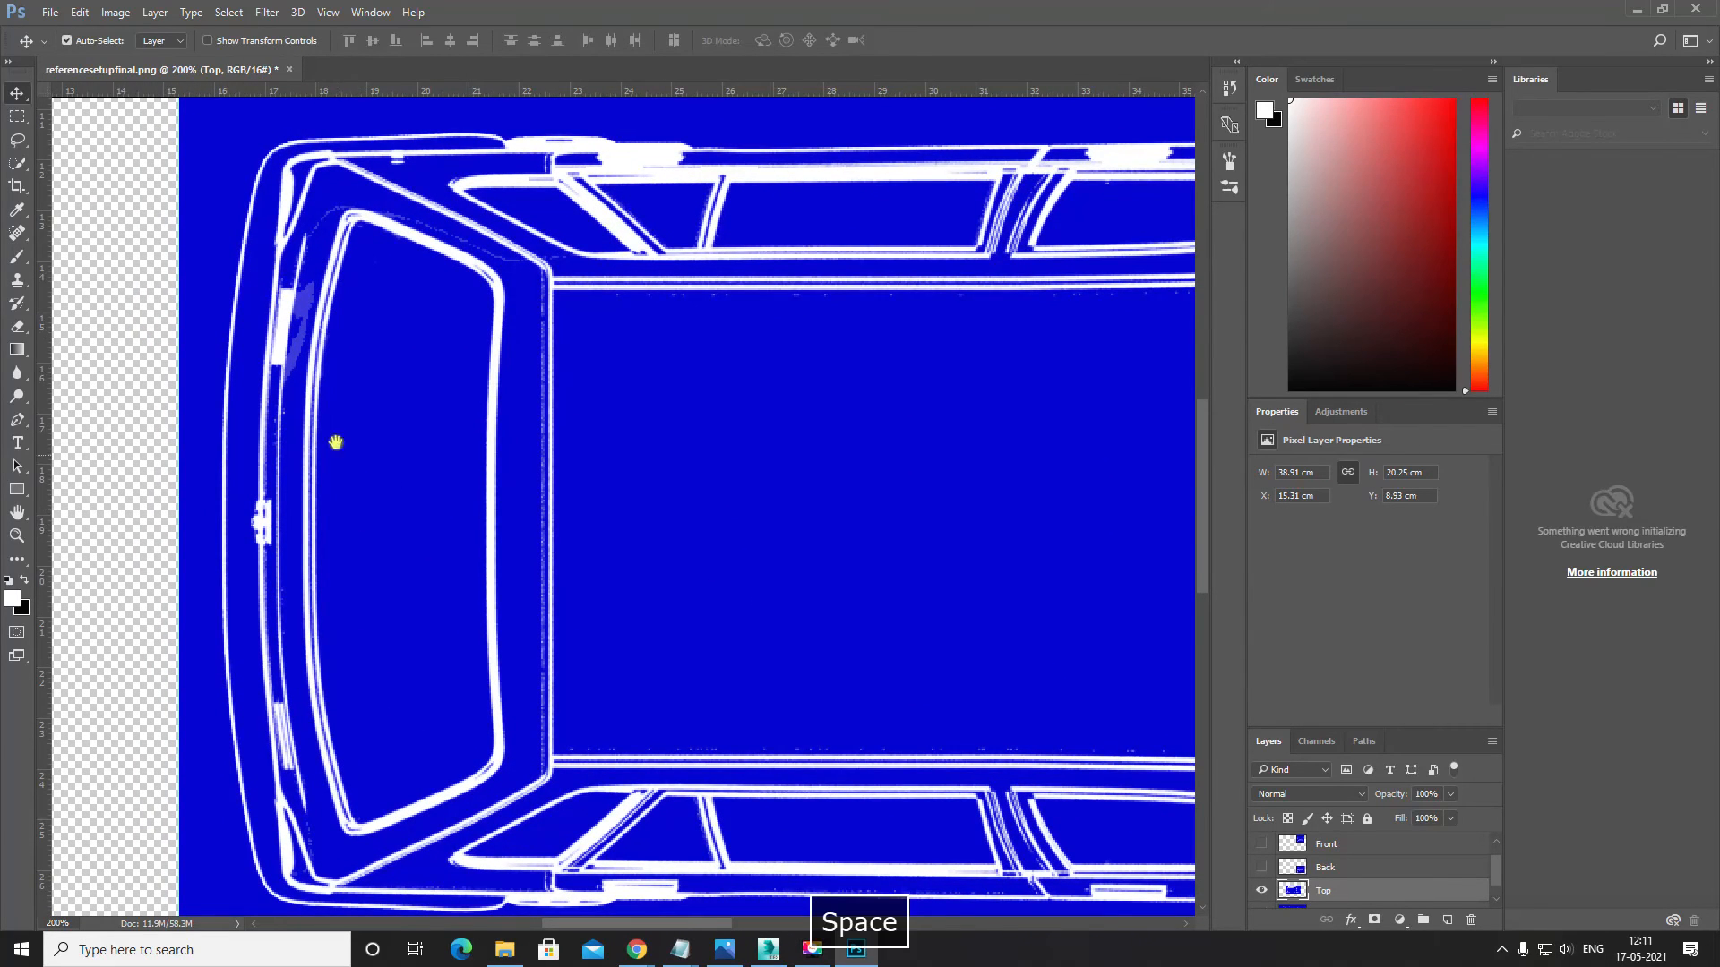
{"action": "left_click_drag", "start_coordinate": [337, 441], "coordinate": [327, 478]}
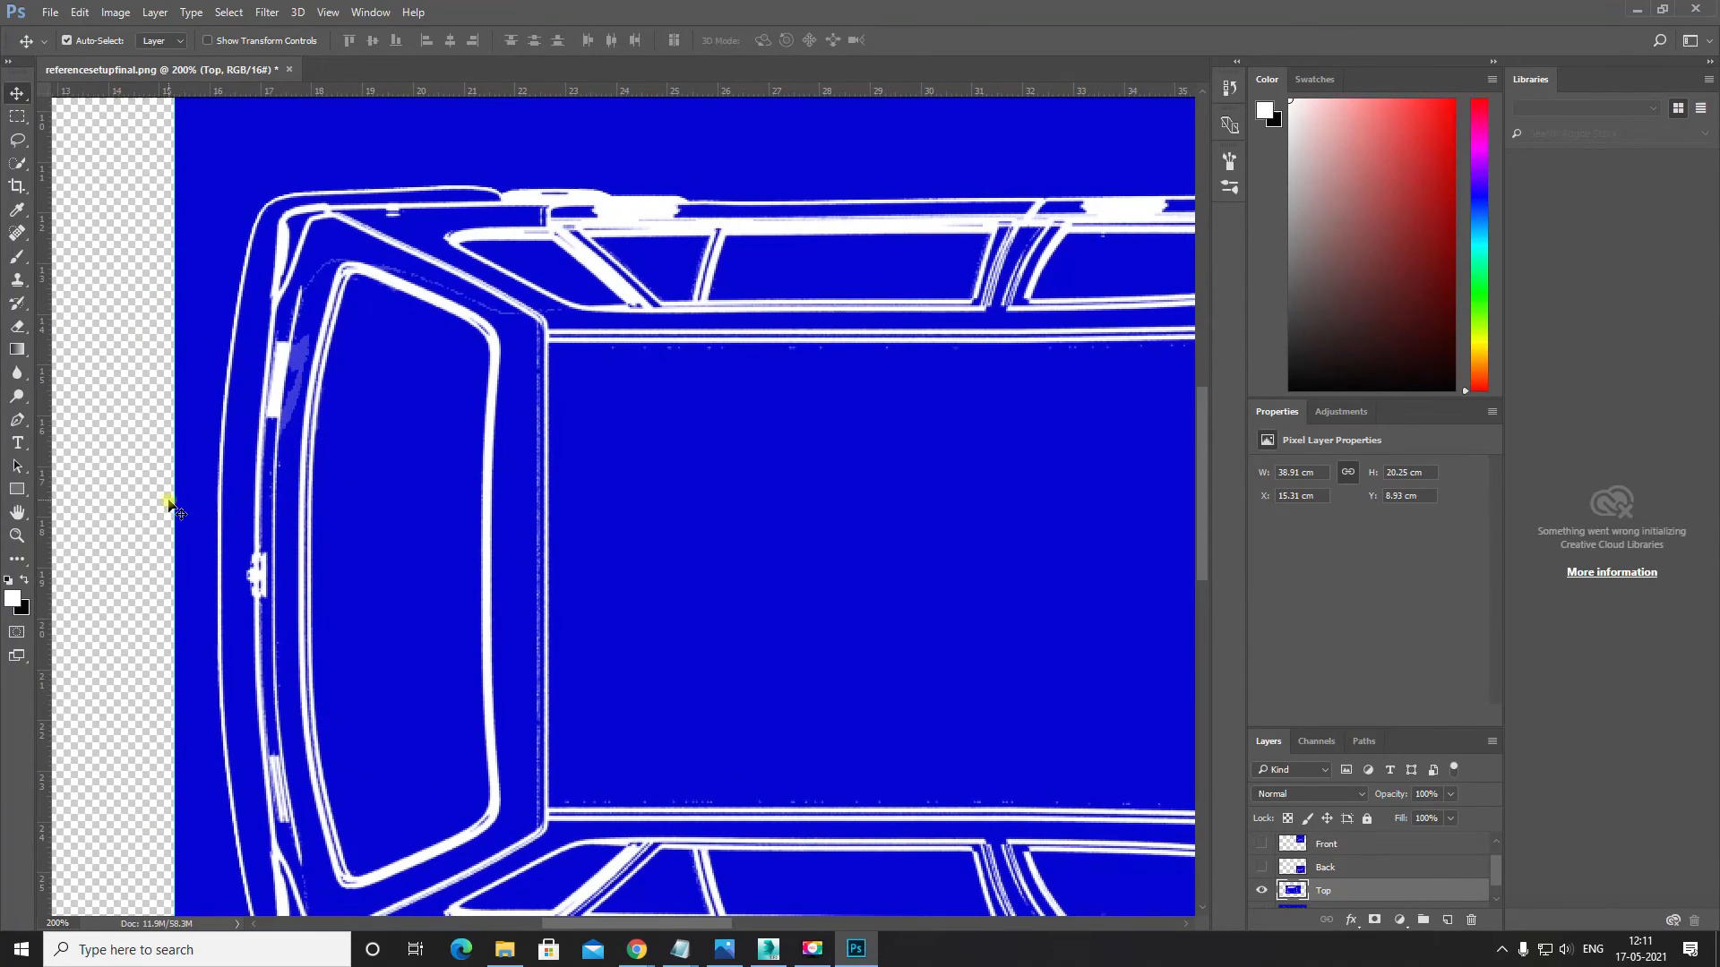
{"action": "left_click_drag", "start_coordinate": [175, 502], "coordinate": [217, 602]}
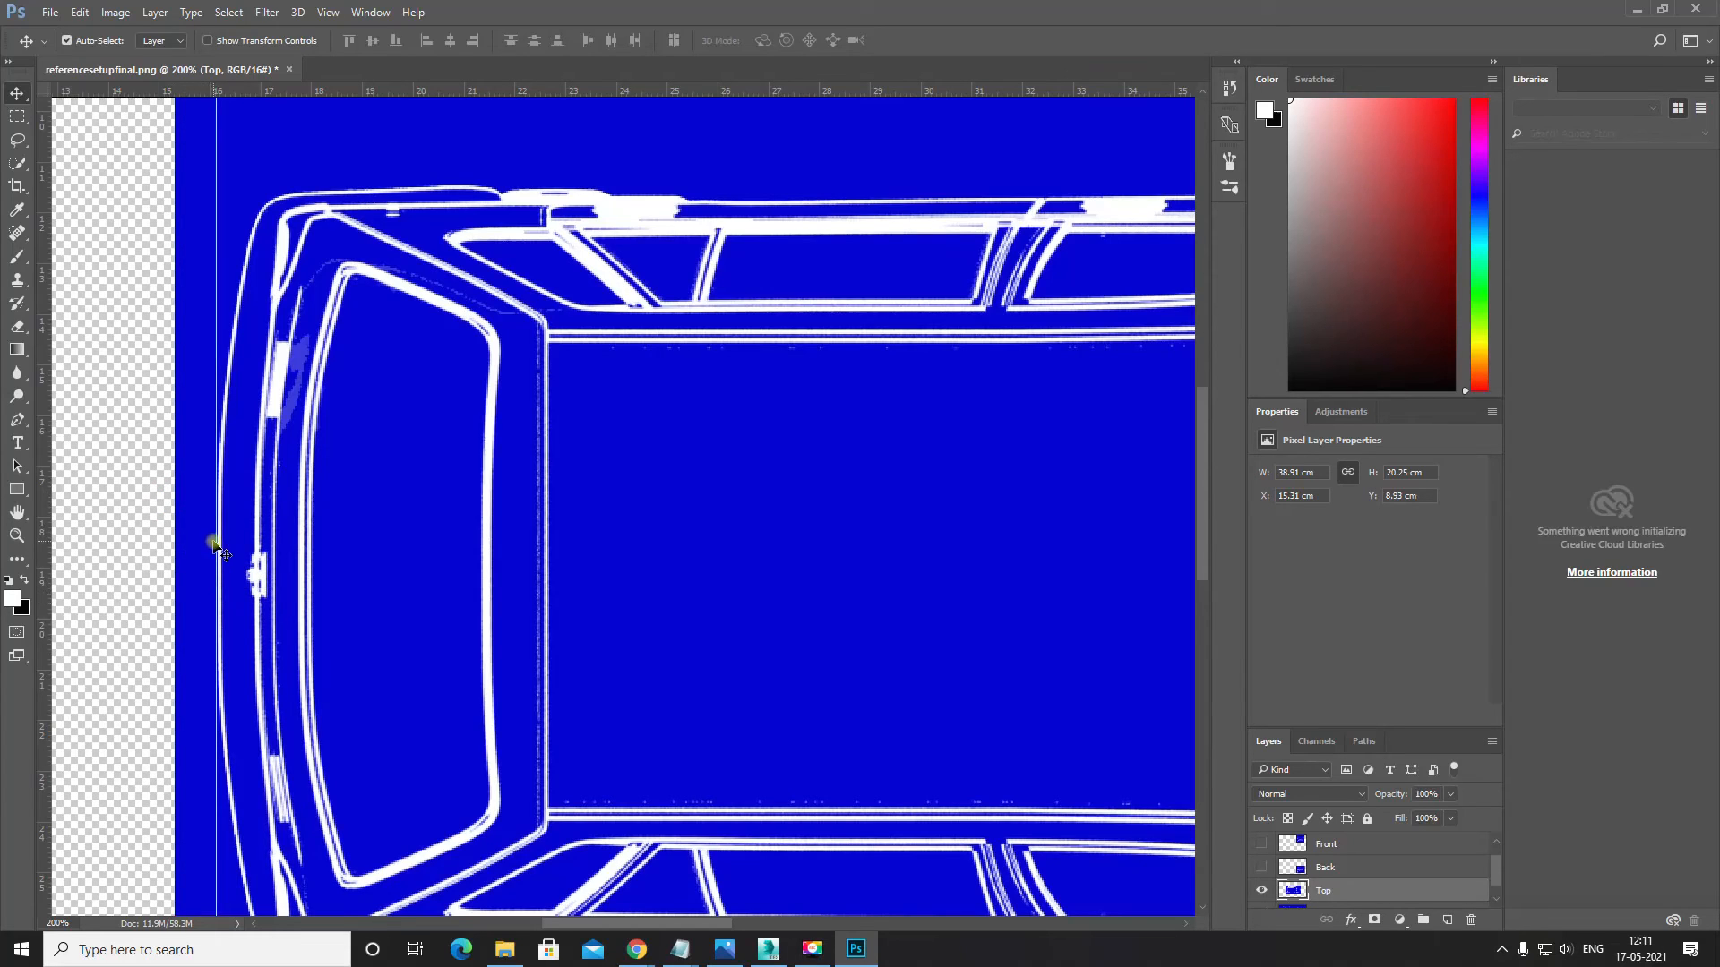
{"action": "left_click", "coordinate": [217, 531]}
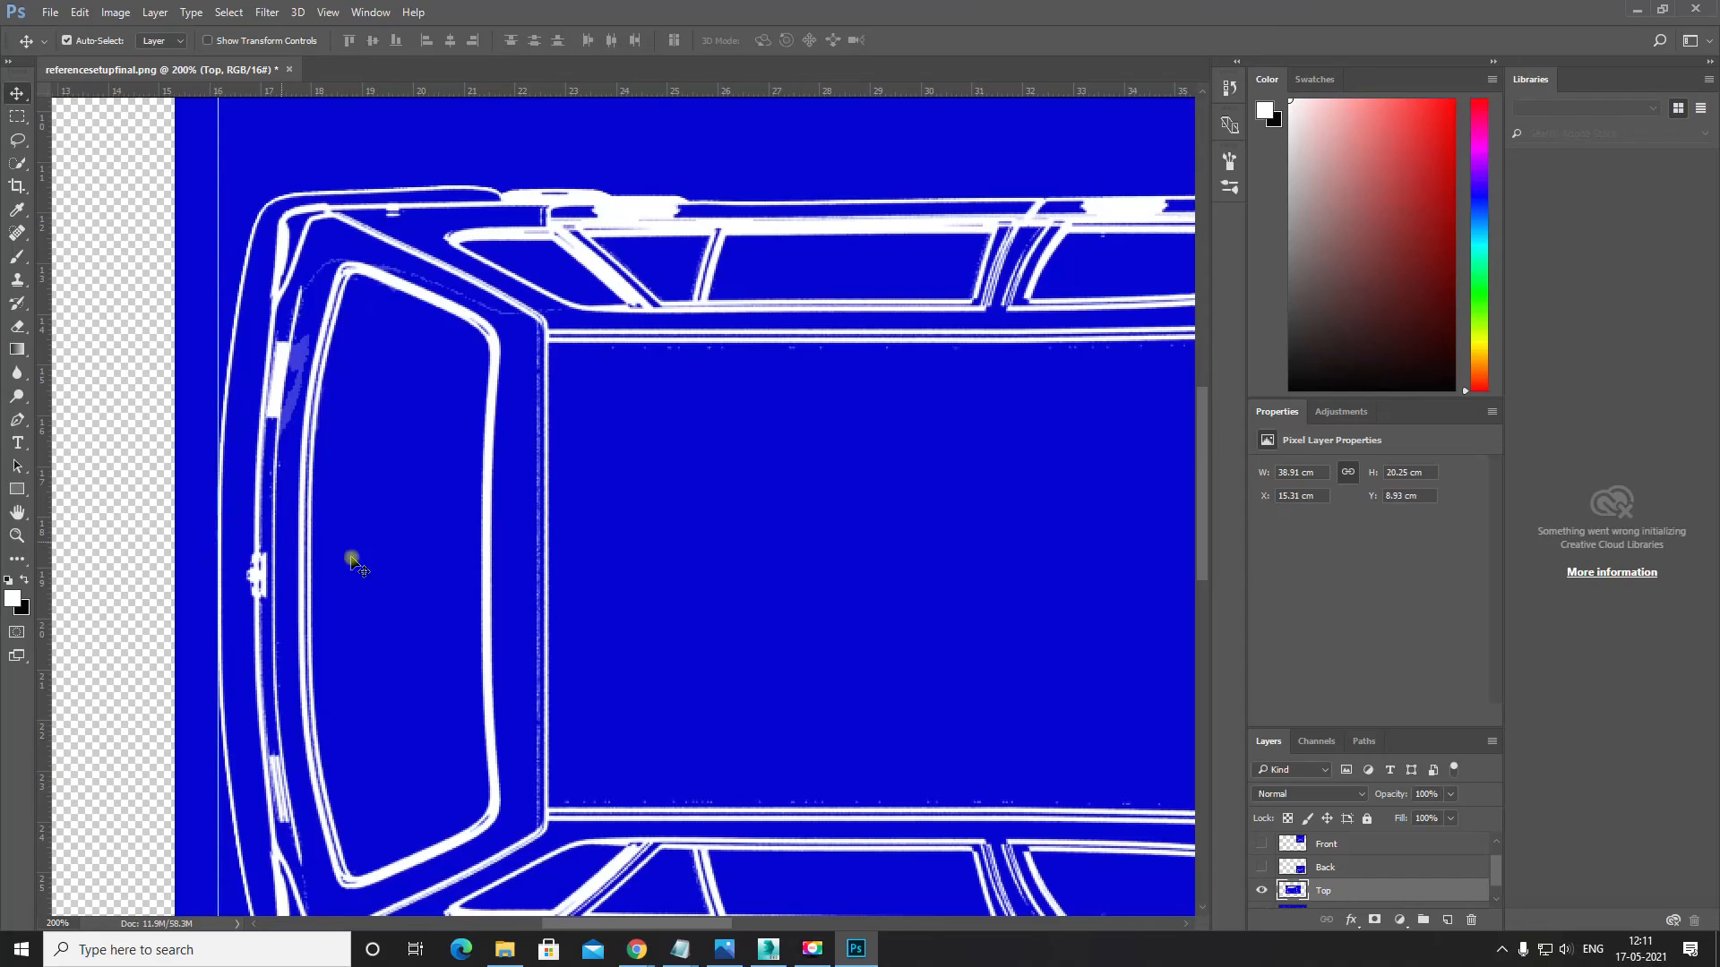
Step: Place a second vertical guide at about 53 cm, touching the front edge of the car in the top view
{"action": "left_click_drag", "start_coordinate": [823, 625], "coordinate": [703, 576]}
{"action": "key", "text": "ctrl+minus"}
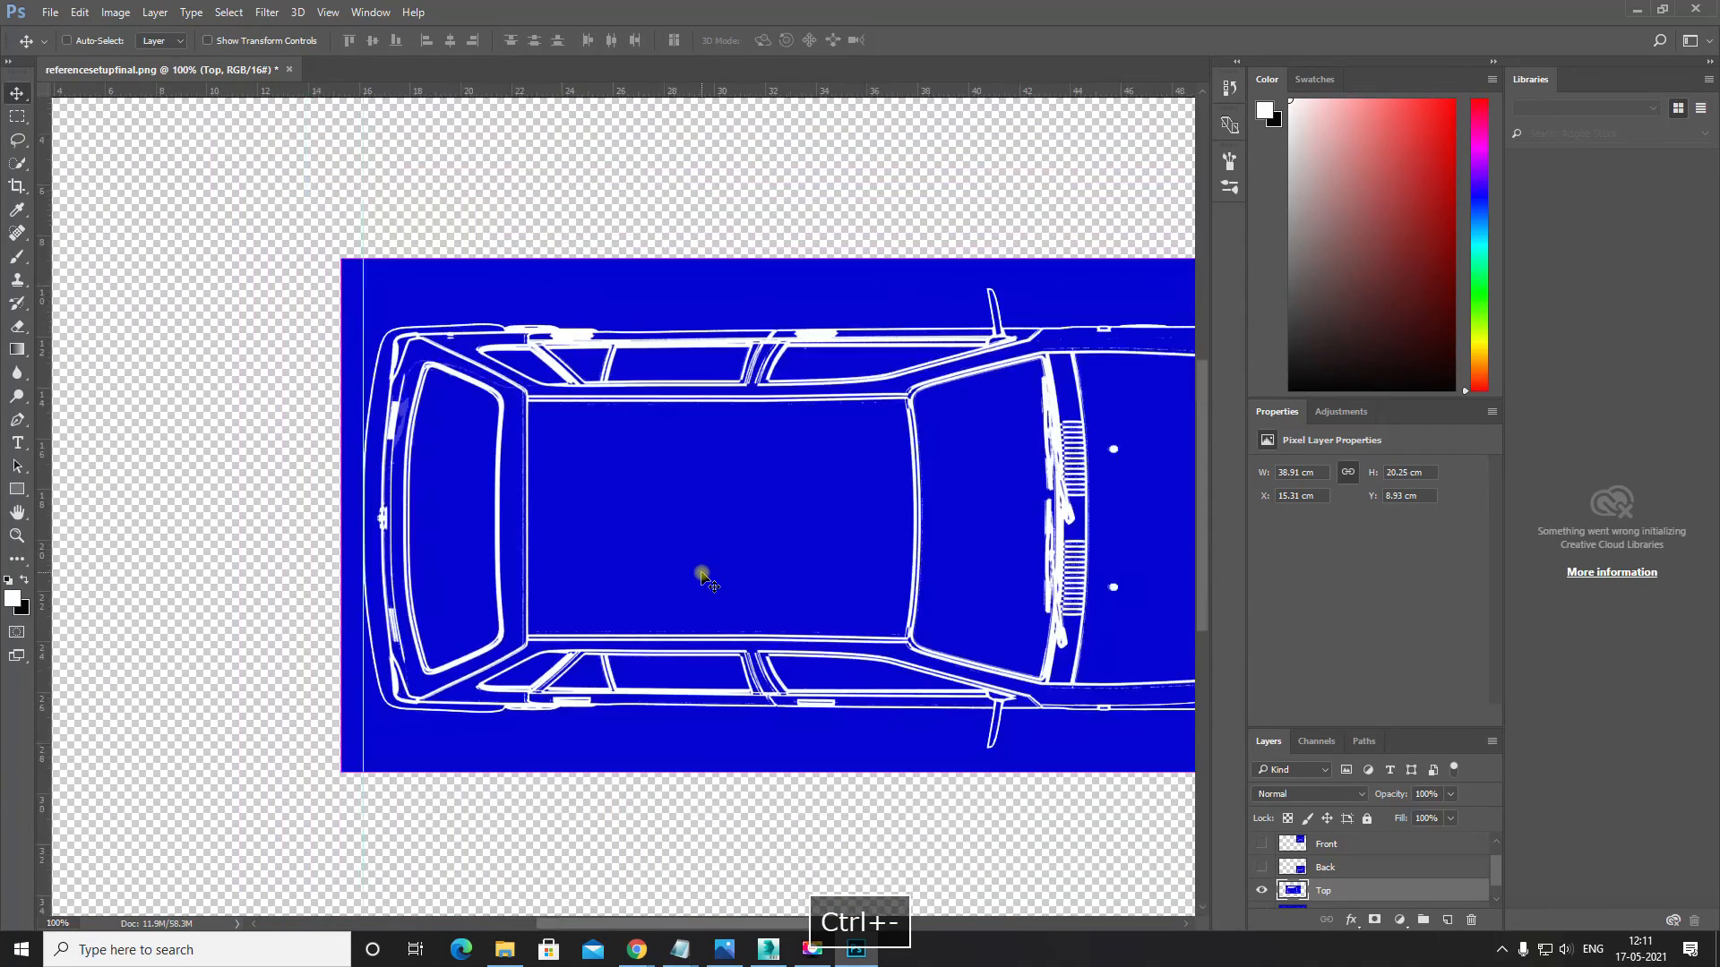
{"action": "left_click_drag", "start_coordinate": [846, 553], "coordinate": [535, 520]}
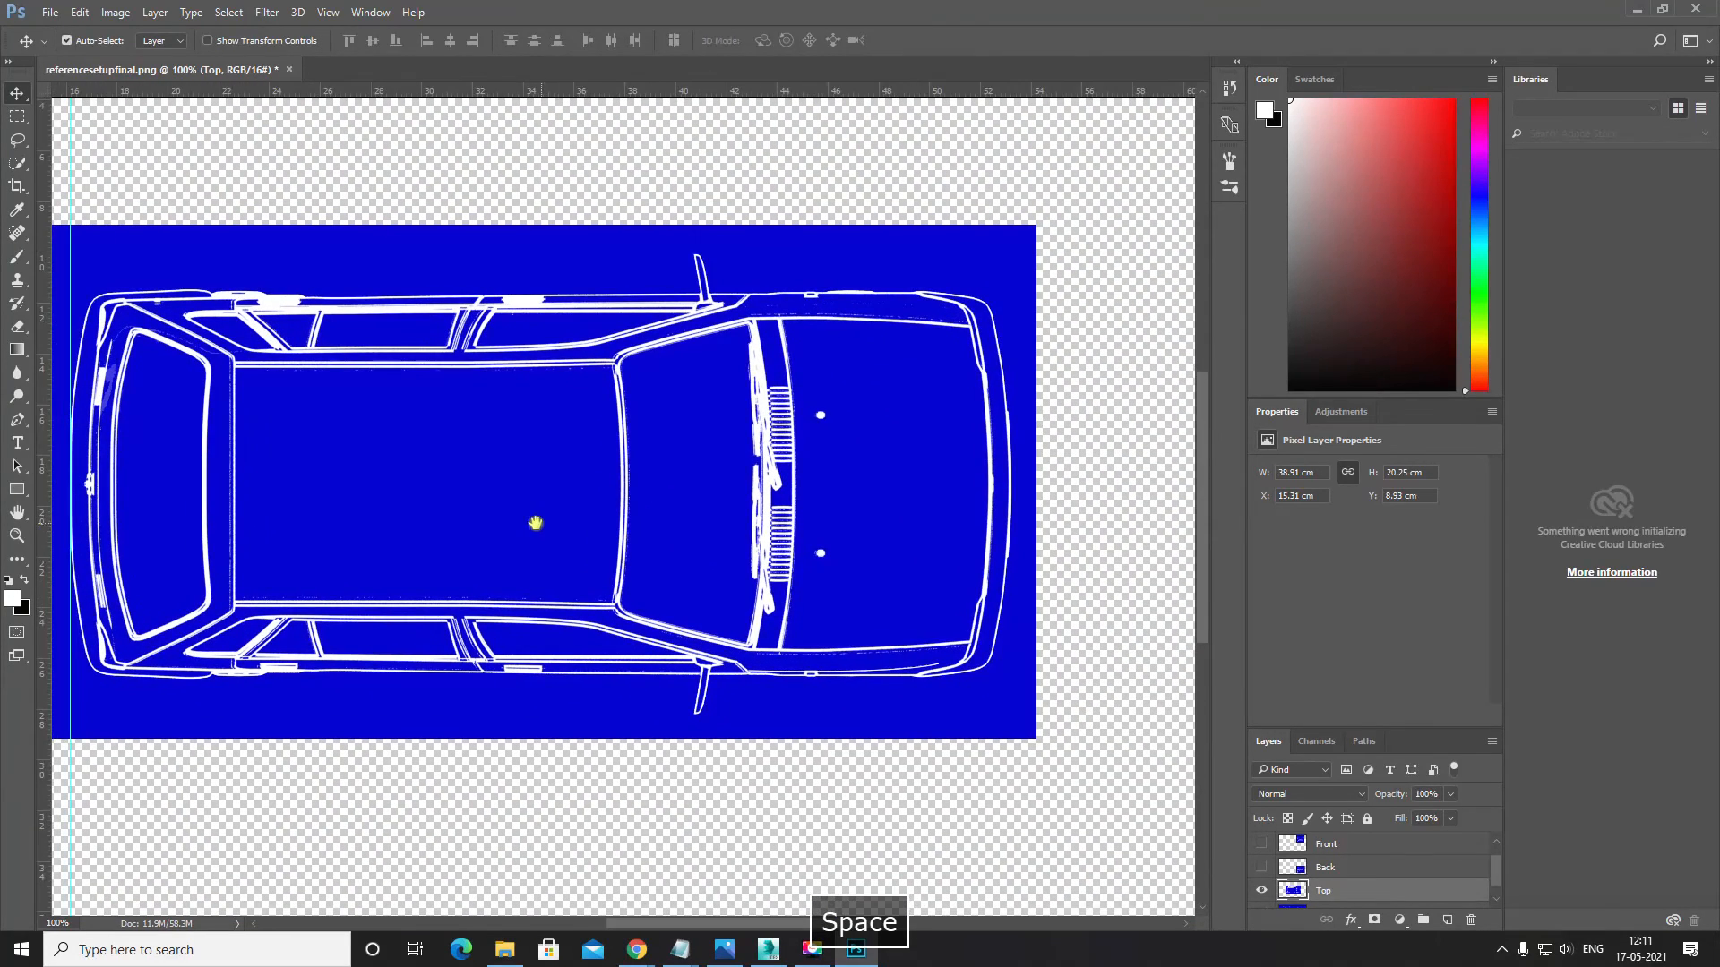
{"action": "left_click_drag", "start_coordinate": [42, 394], "coordinate": [1012, 492]}
{"action": "key", "text": "ctrl+plus"}
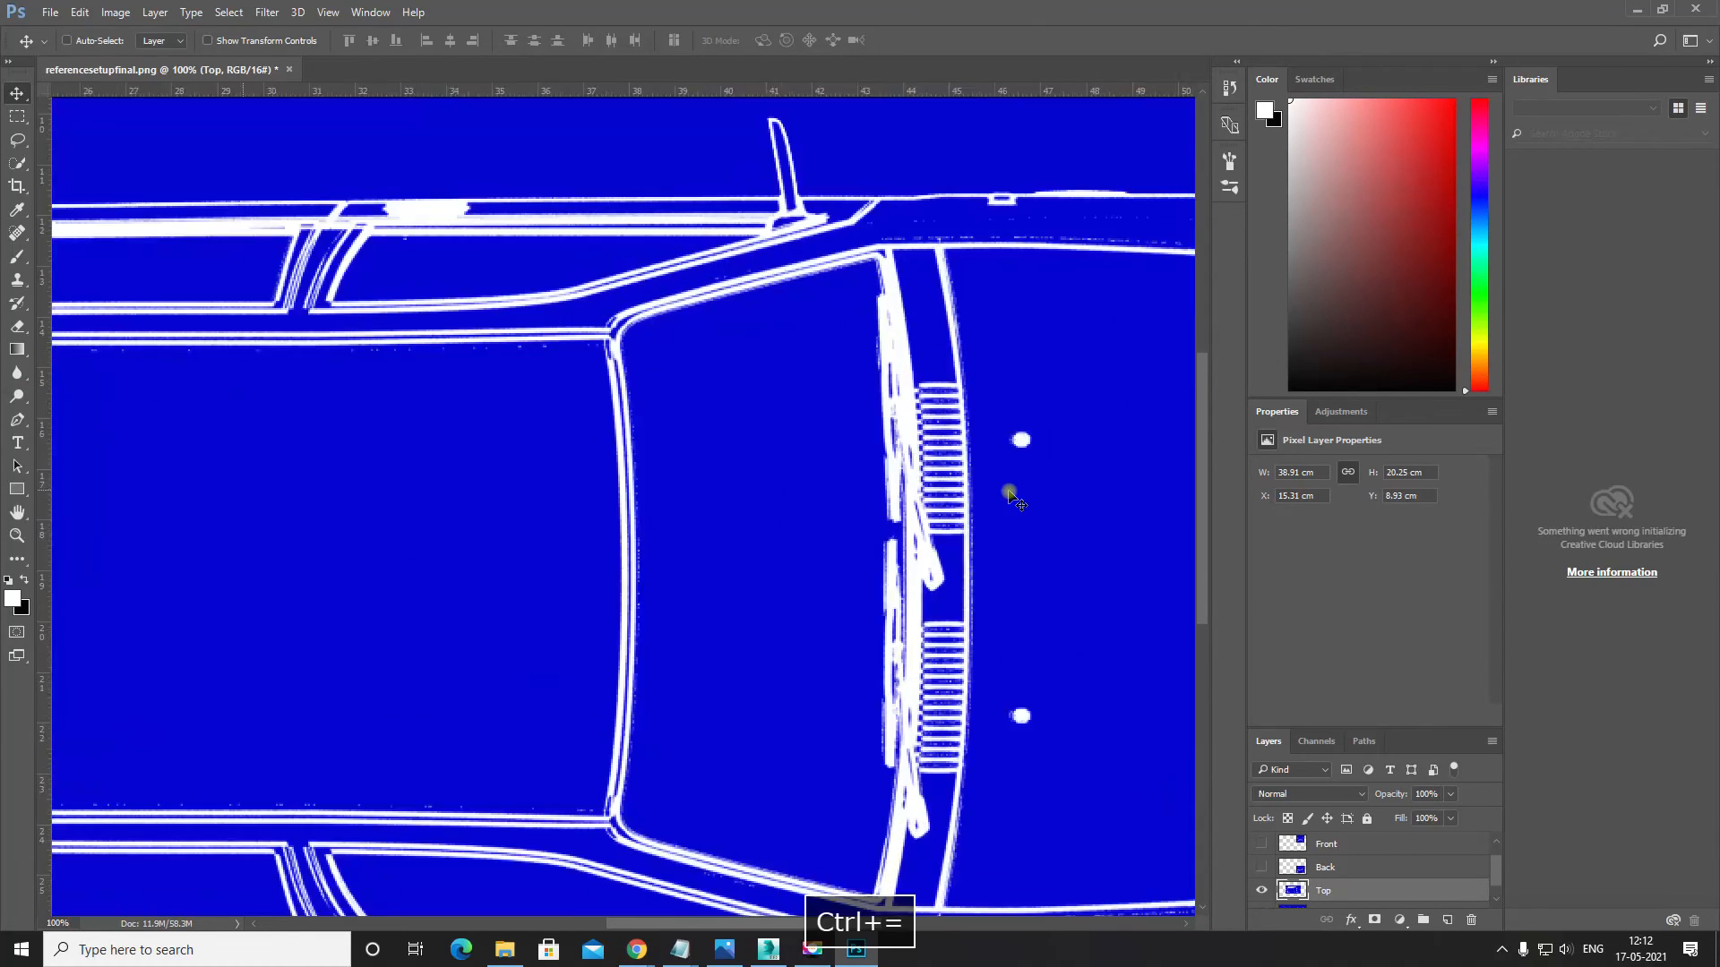
{"action": "left_click_drag", "start_coordinate": [1024, 555], "coordinate": [482, 600]}
{"action": "mouse_move", "coordinate": [663, 761]}
{"action": "left_mouse_down"}
{"action": "mouse_move", "coordinate": [778, 534]}
{"action": "mouse_move", "coordinate": [781, 547]}
{"action": "left_mouse_up"}
{"action": "key", "text": "ctrl+minus"}
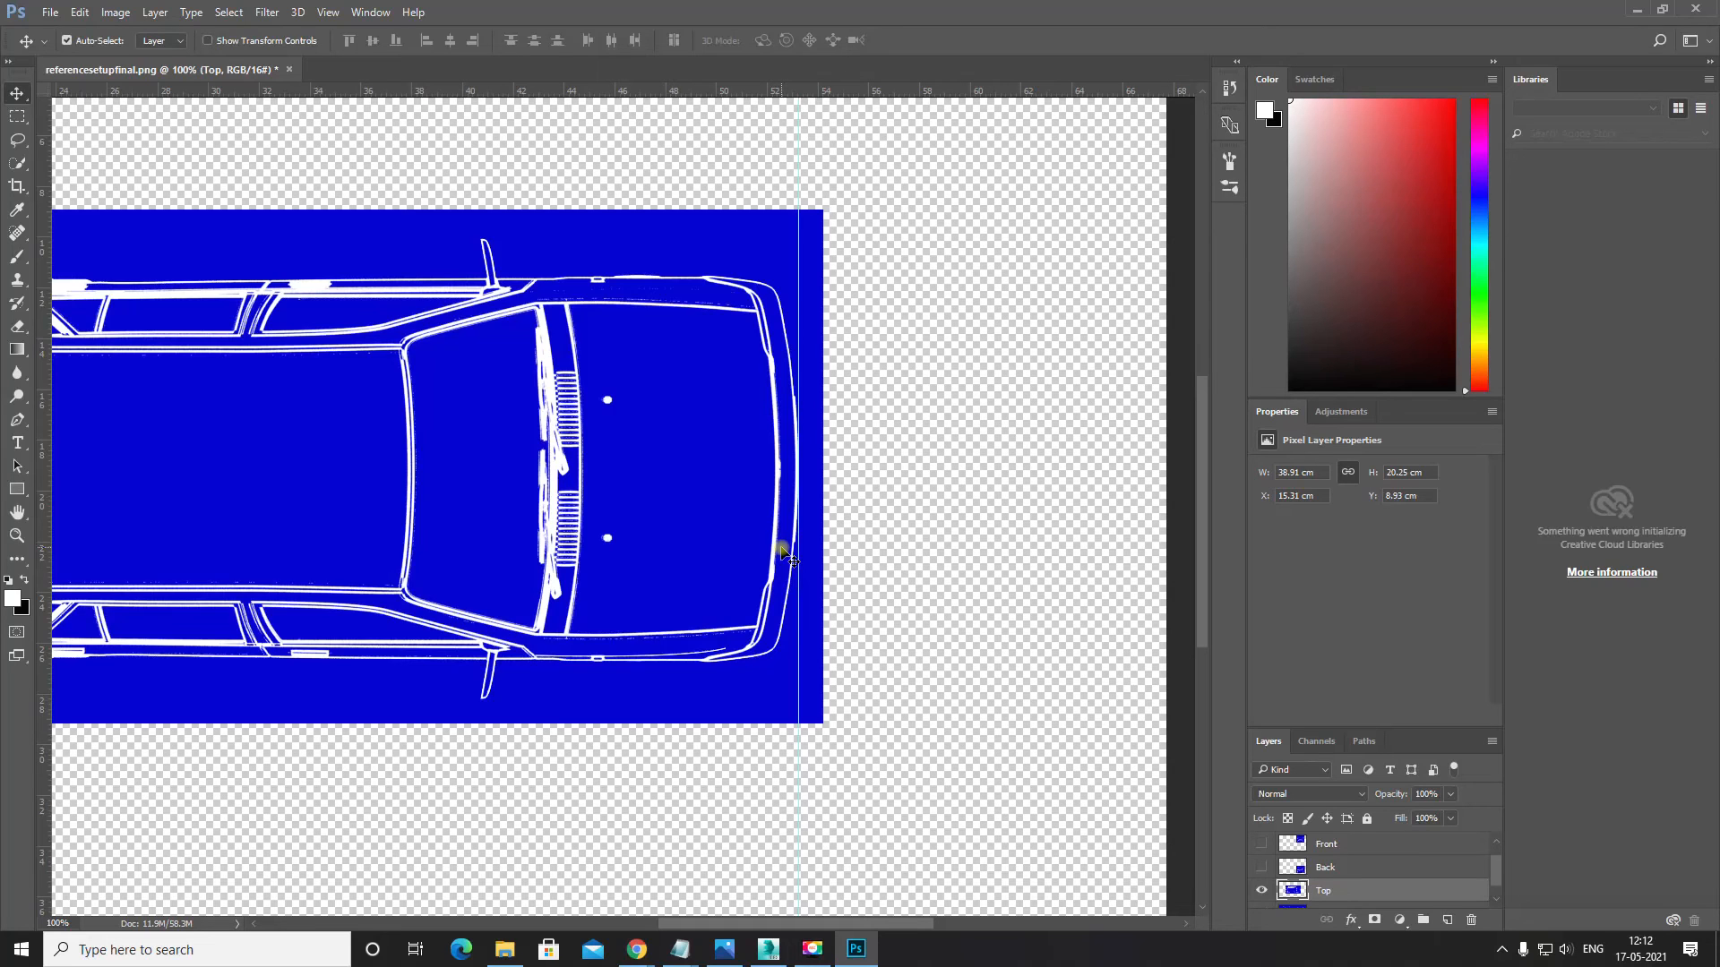
Step: Examine how the two vertical guides line up with the rear and front ends of the car in the top view
{"action": "scroll", "coordinate": [788, 556], "scroll_direction": "up", "scroll_amount": 3}
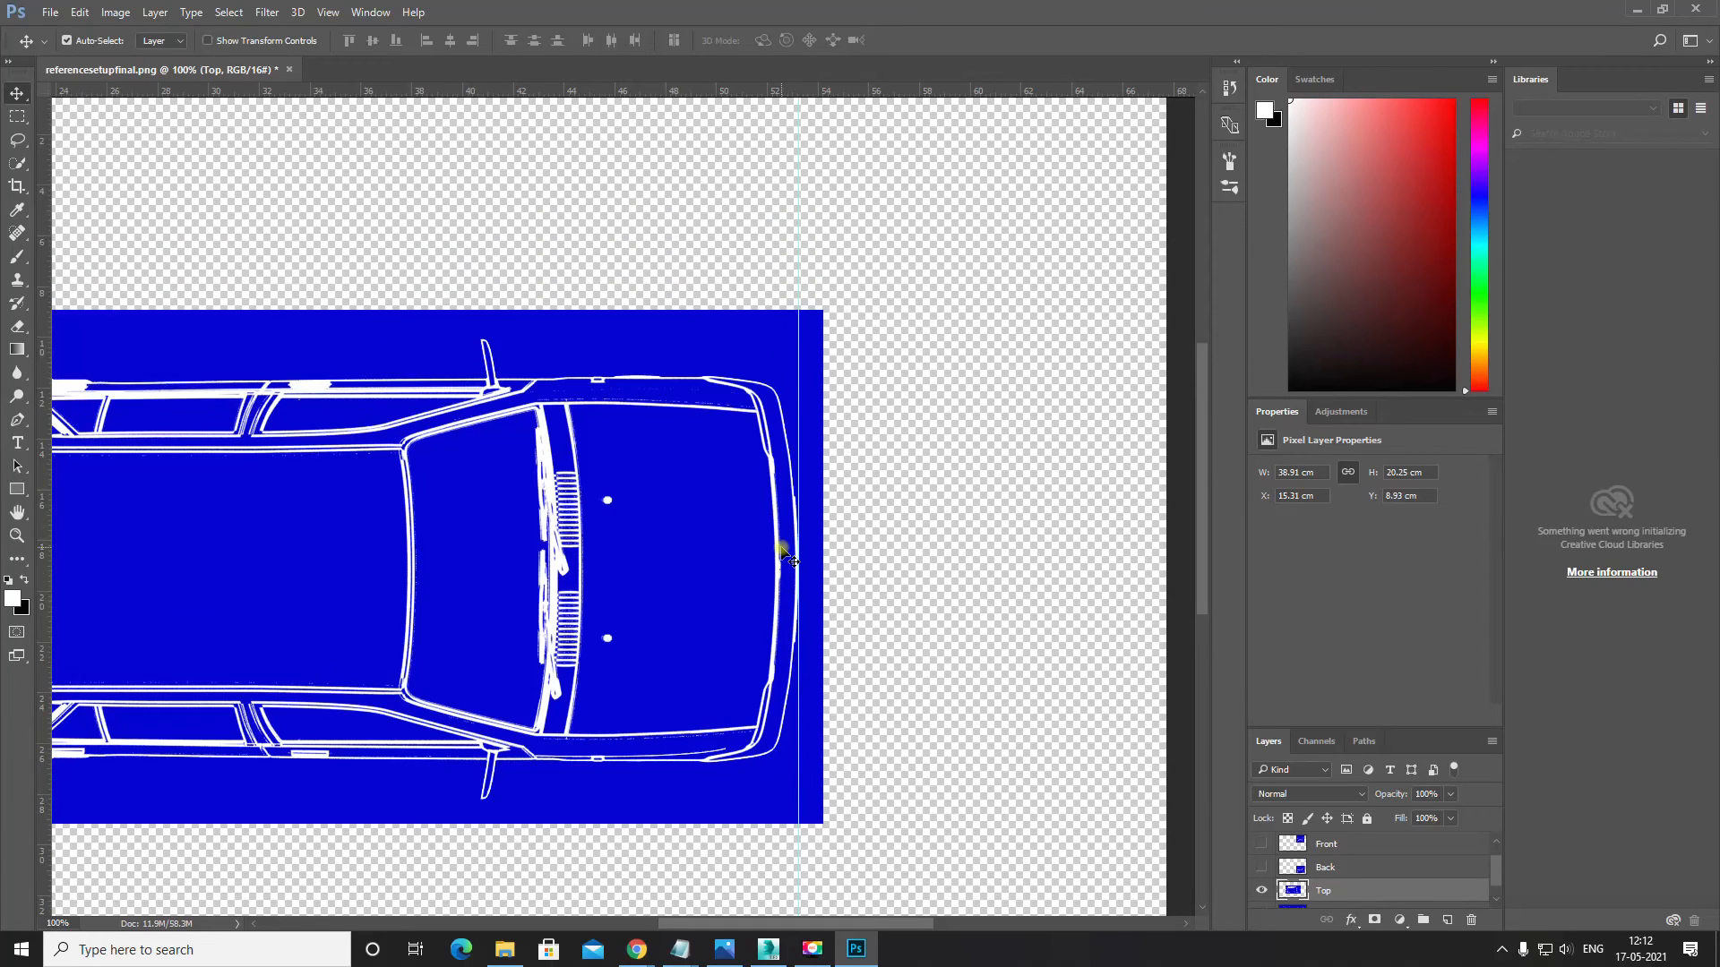
{"action": "key", "text": "ctrl+plus"}
{"action": "key", "text": "ctrl+minus"}
{"action": "key", "text": "ctrl+minus"}
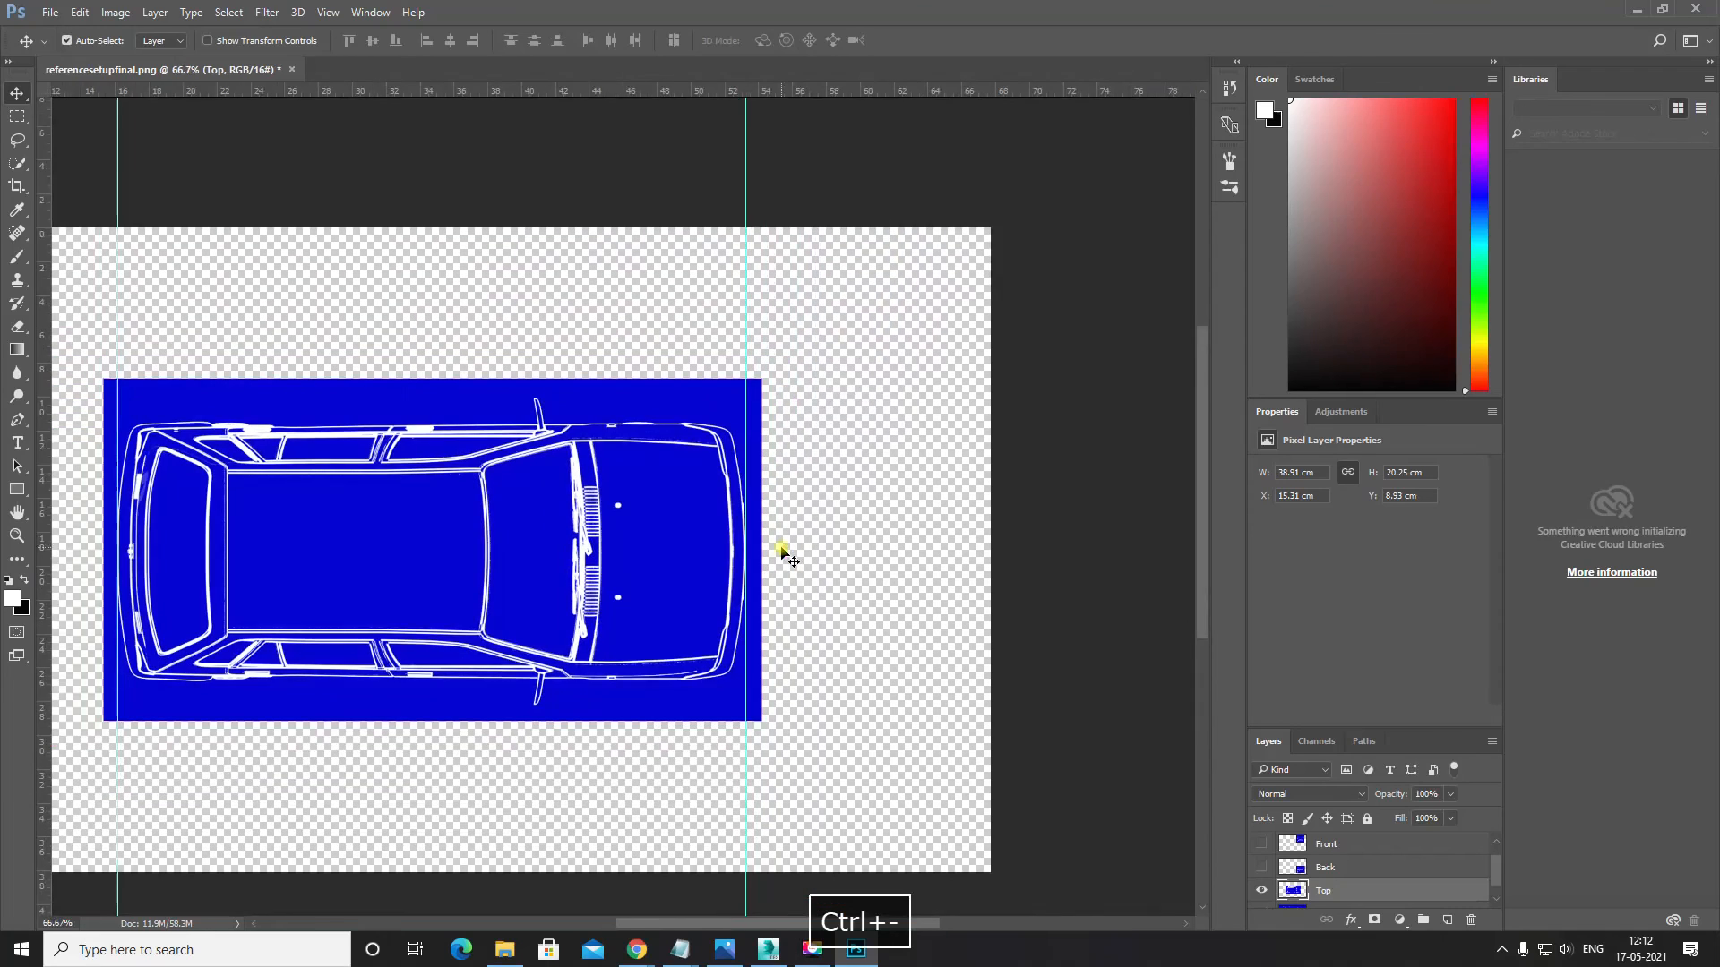
{"action": "left_click_drag", "start_coordinate": [672, 522], "coordinate": [800, 524]}
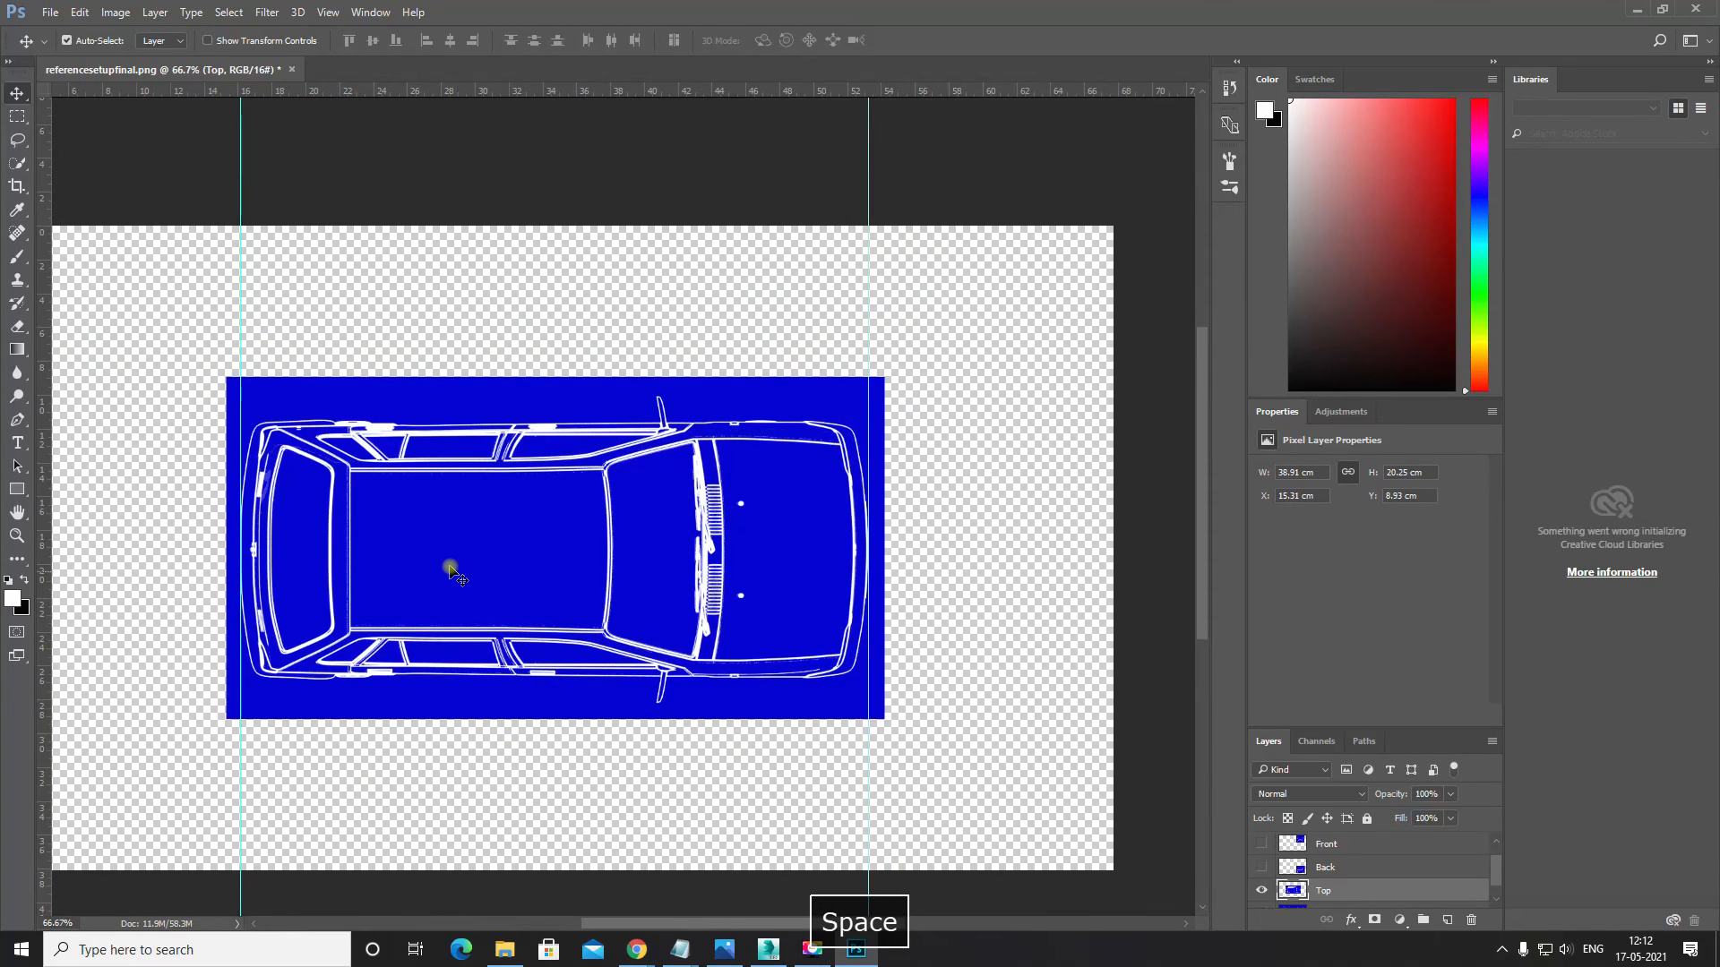
{"action": "key", "text": "ctrl+equal"}
{"action": "left_click_drag", "start_coordinate": [500, 587], "coordinate": [557, 520]}
{"action": "left_click_drag", "start_coordinate": [772, 605], "coordinate": [830, 606]}
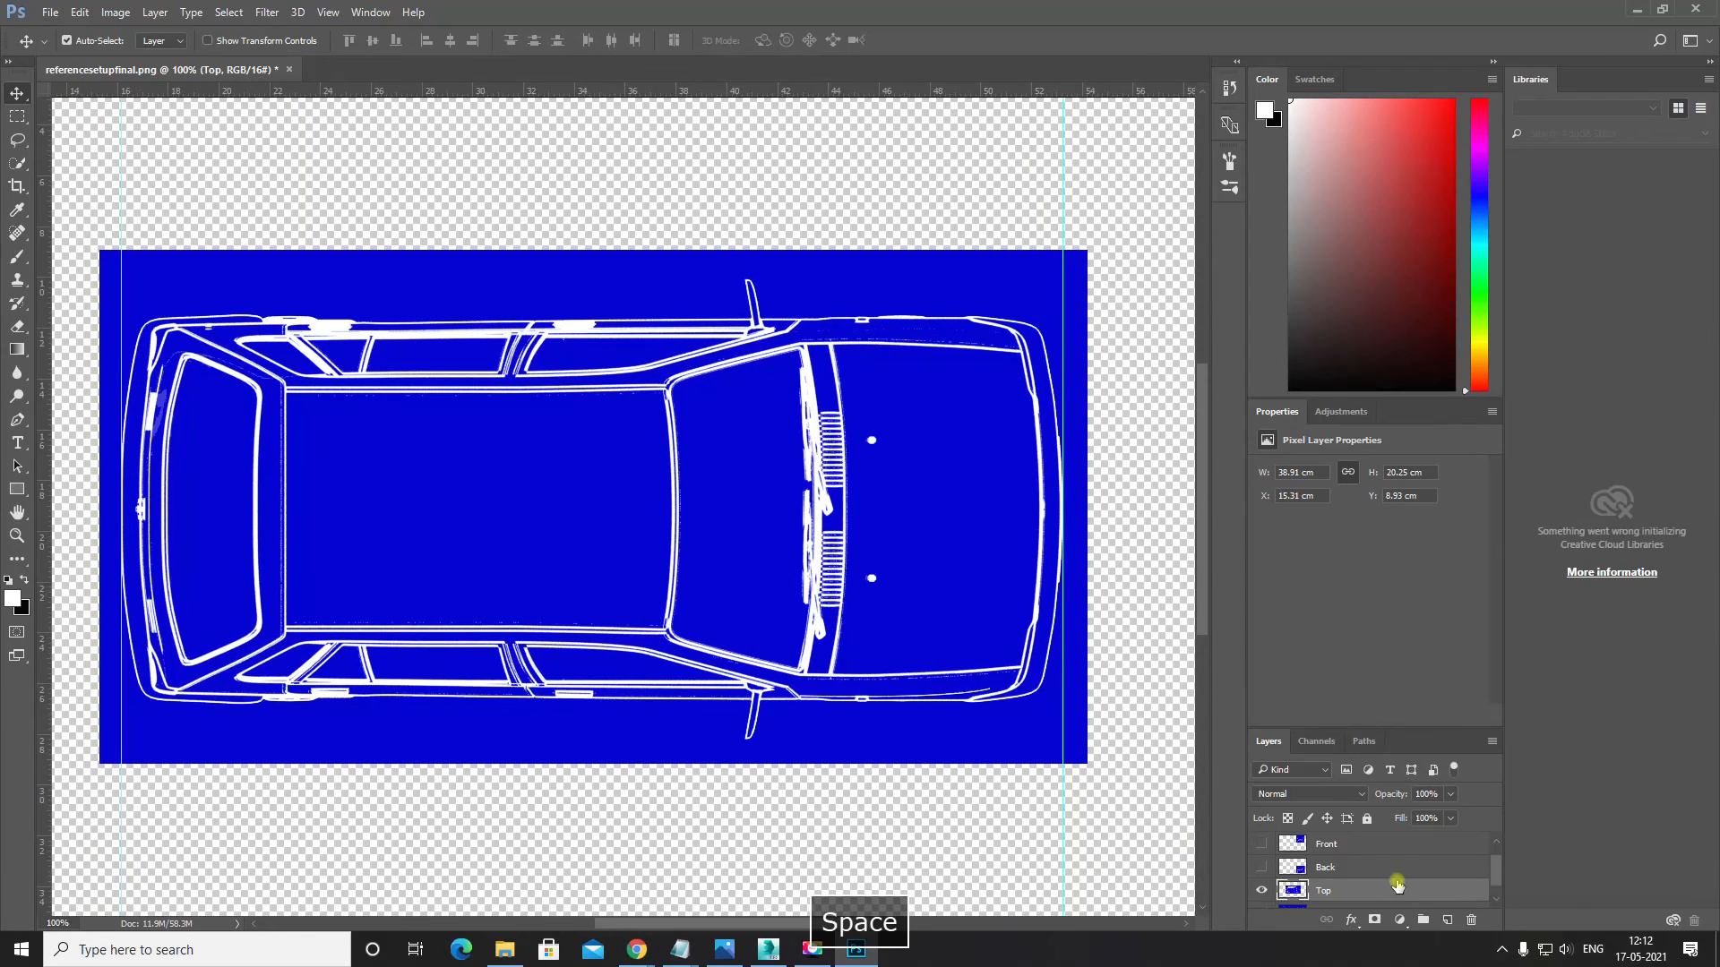
{"action": "scroll", "coordinate": [1394, 878], "scroll_direction": "down", "scroll_amount": 1}
{"action": "left_click", "coordinate": [1259, 876]}
{"action": "left_click", "coordinate": [1261, 876]}
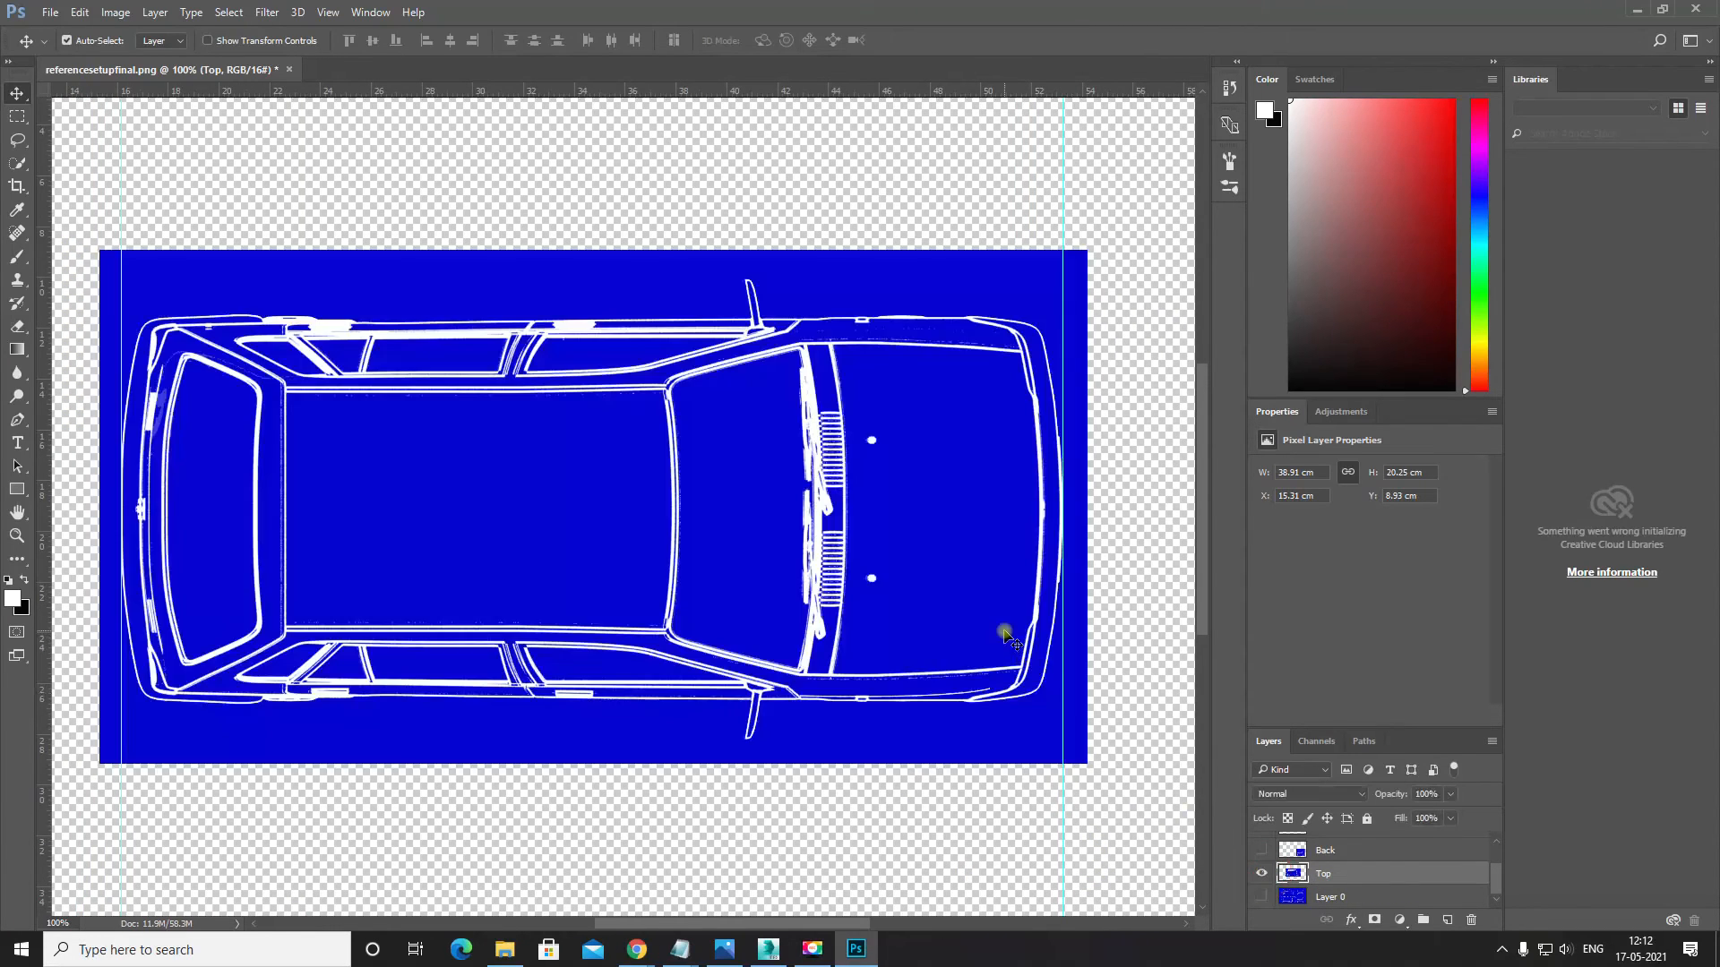
{"action": "scroll", "coordinate": [1005, 633], "scroll_direction": "up", "scroll_amount": 2}
{"action": "scroll", "coordinate": [1003, 632], "scroll_direction": "down", "scroll_amount": 2}
{"action": "key", "text": "space"}
{"action": "left_click_drag", "start_coordinate": [735, 521], "coordinate": [763, 519]}
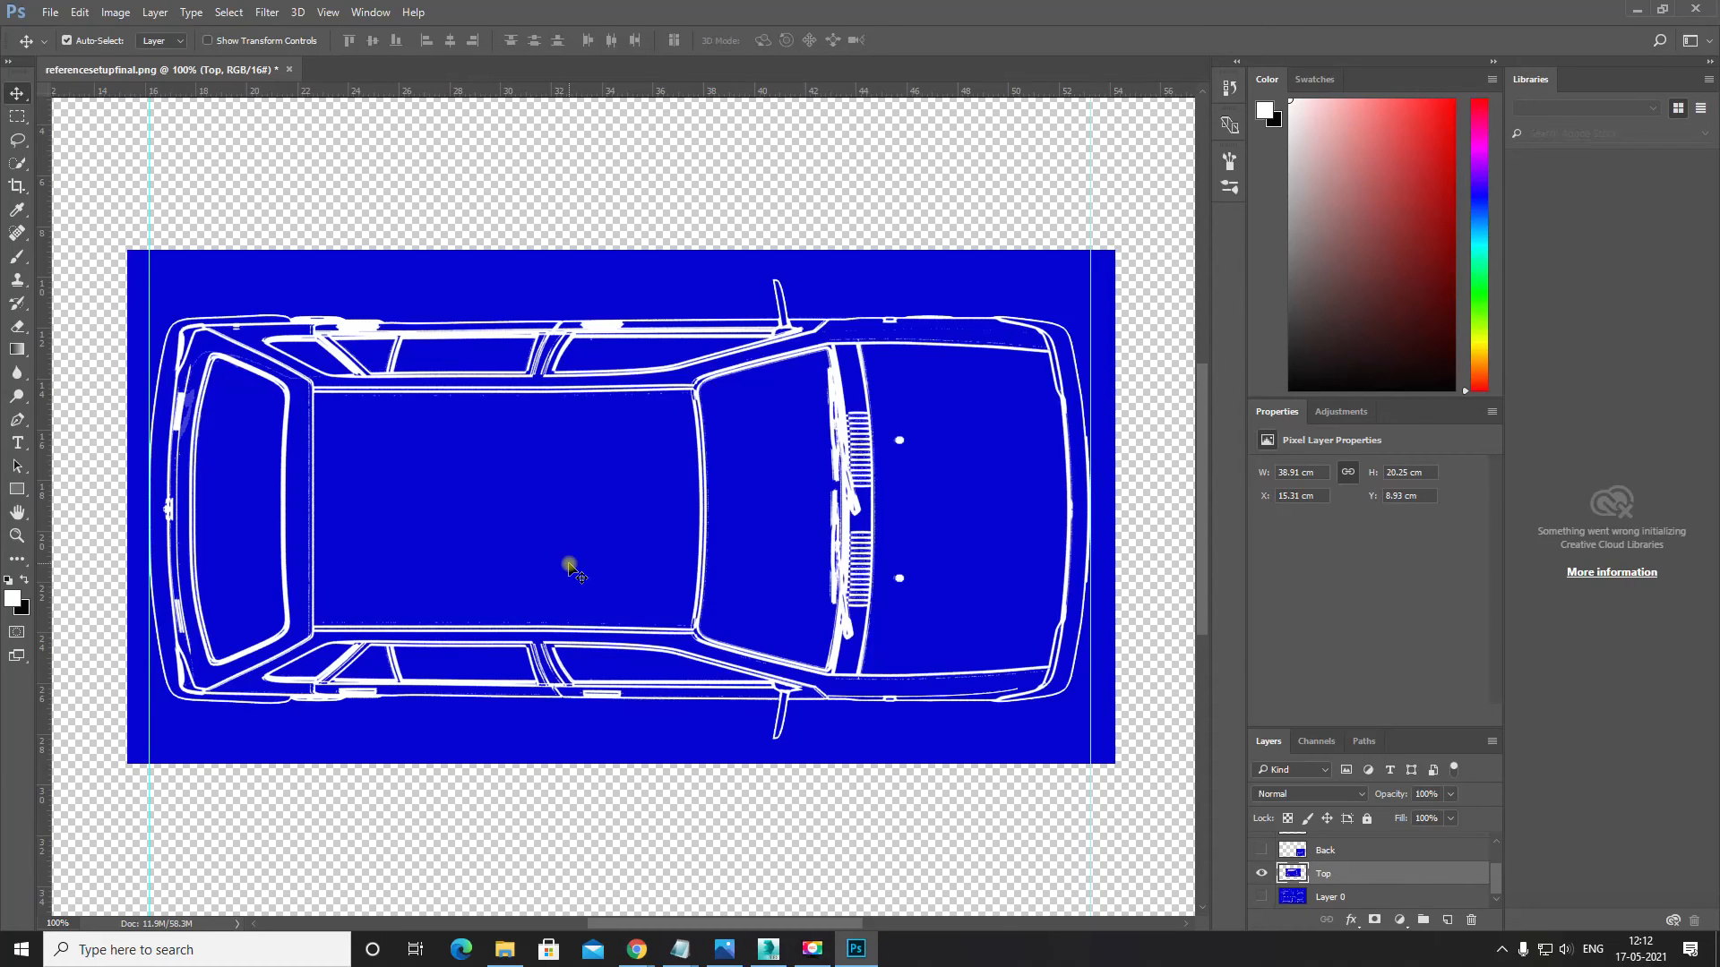
Step: Hide the Top layer, leaving only the guides on the canvas
{"action": "left_click", "coordinate": [1258, 876]}
{"action": "left_click", "coordinate": [1258, 876]}
{"action": "left_click", "coordinate": [1257, 878]}
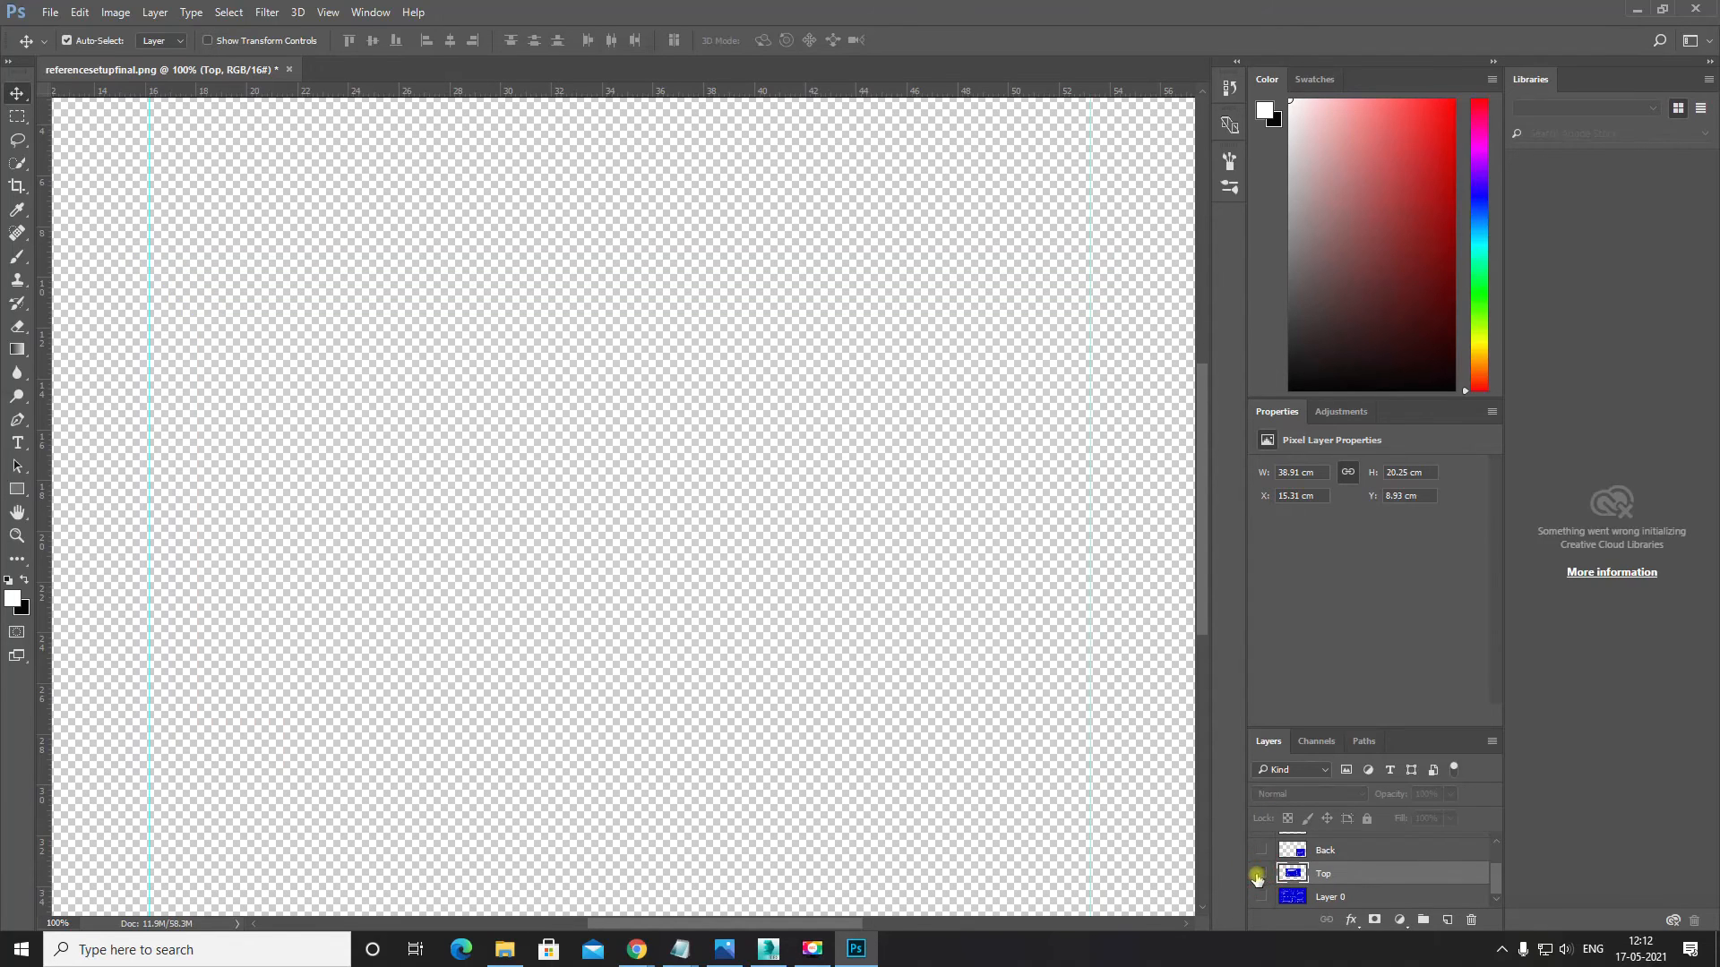
{"action": "left_click", "coordinate": [1260, 878]}
{"action": "left_click", "coordinate": [1260, 878]}
Step: Show the Side layer and move it between the guides, to about X 16.6 cm and Y 12.5 cm
{"action": "scroll", "coordinate": [1303, 877], "scroll_direction": "up", "scroll_amount": 2}
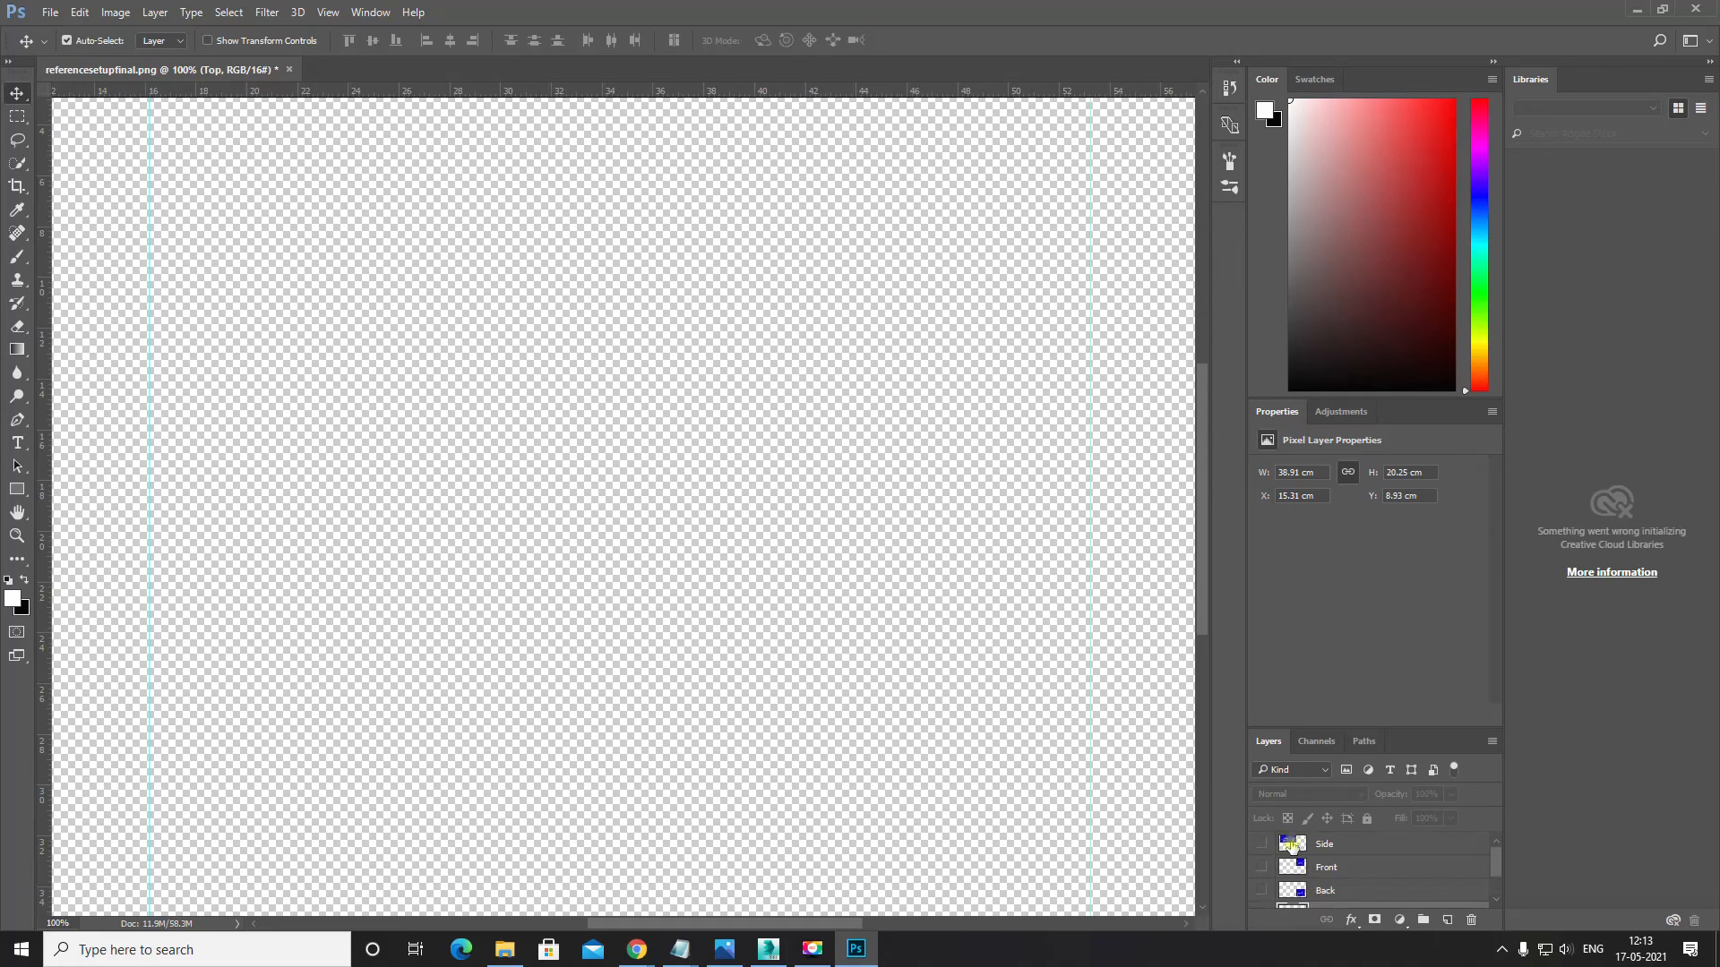
{"action": "left_click", "coordinate": [1260, 844]}
{"action": "scroll", "coordinate": [609, 376], "scroll_direction": "up", "scroll_amount": 4}
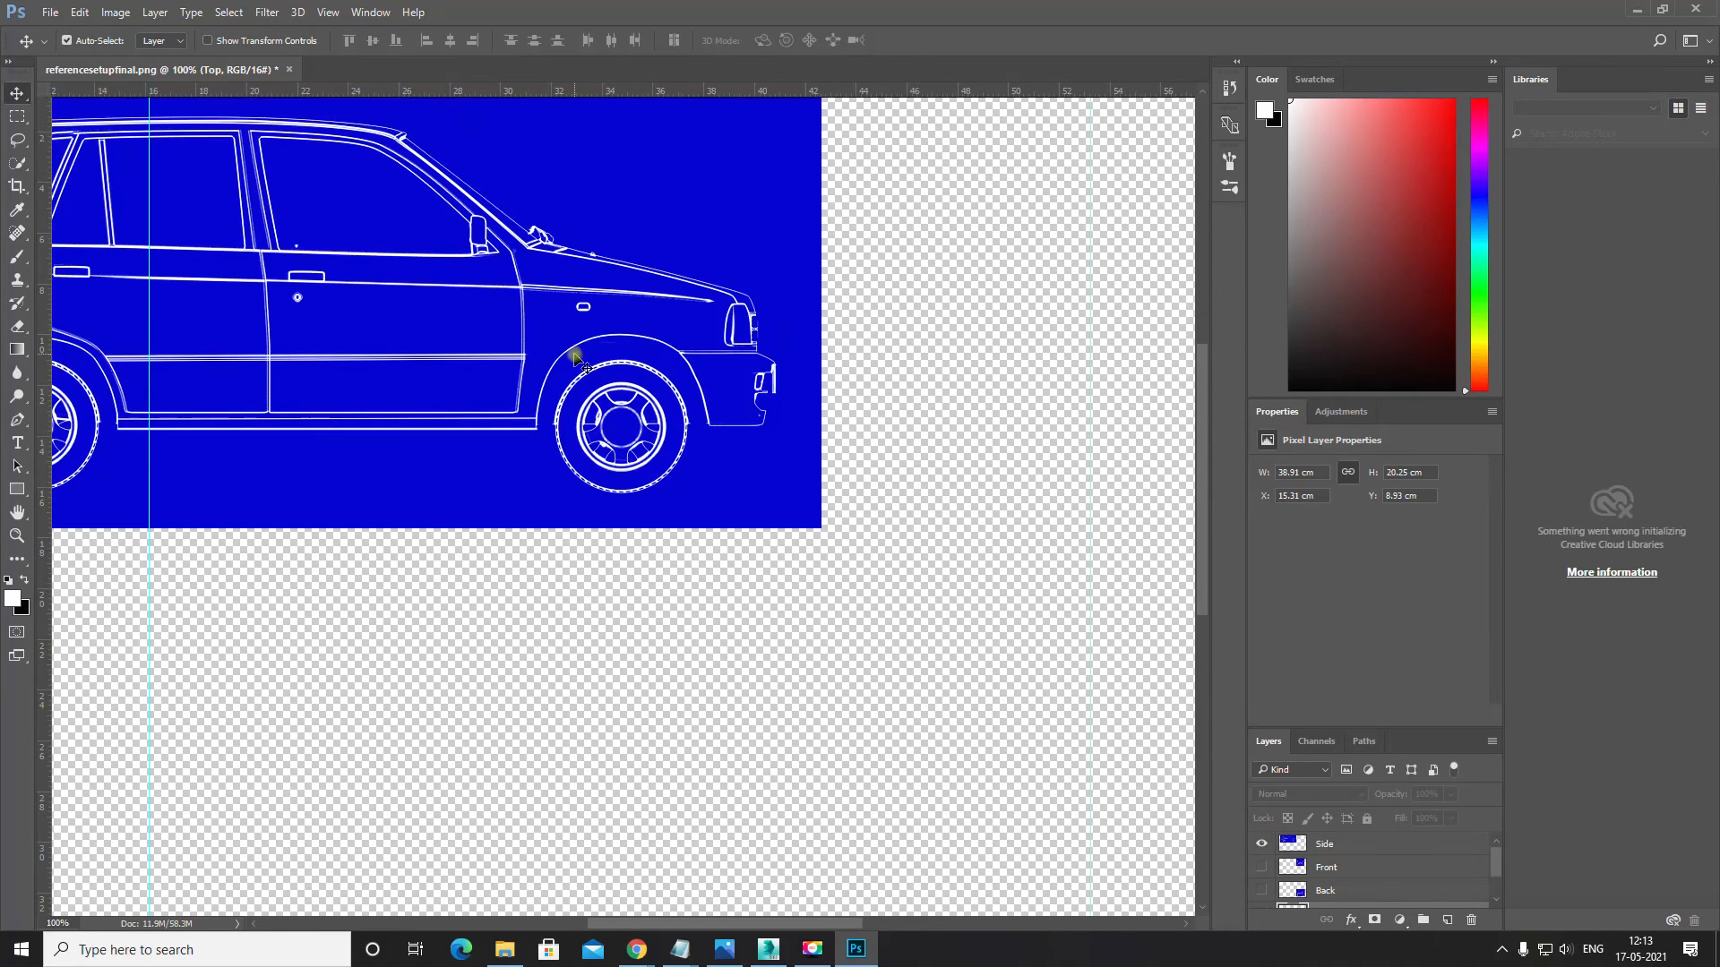
{"action": "scroll", "coordinate": [813, 583], "scroll_direction": "up", "scroll_amount": 1}
{"action": "scroll", "coordinate": [818, 592], "scroll_direction": "down", "scroll_amount": 2}
{"action": "key", "text": "ctrl+minus"}
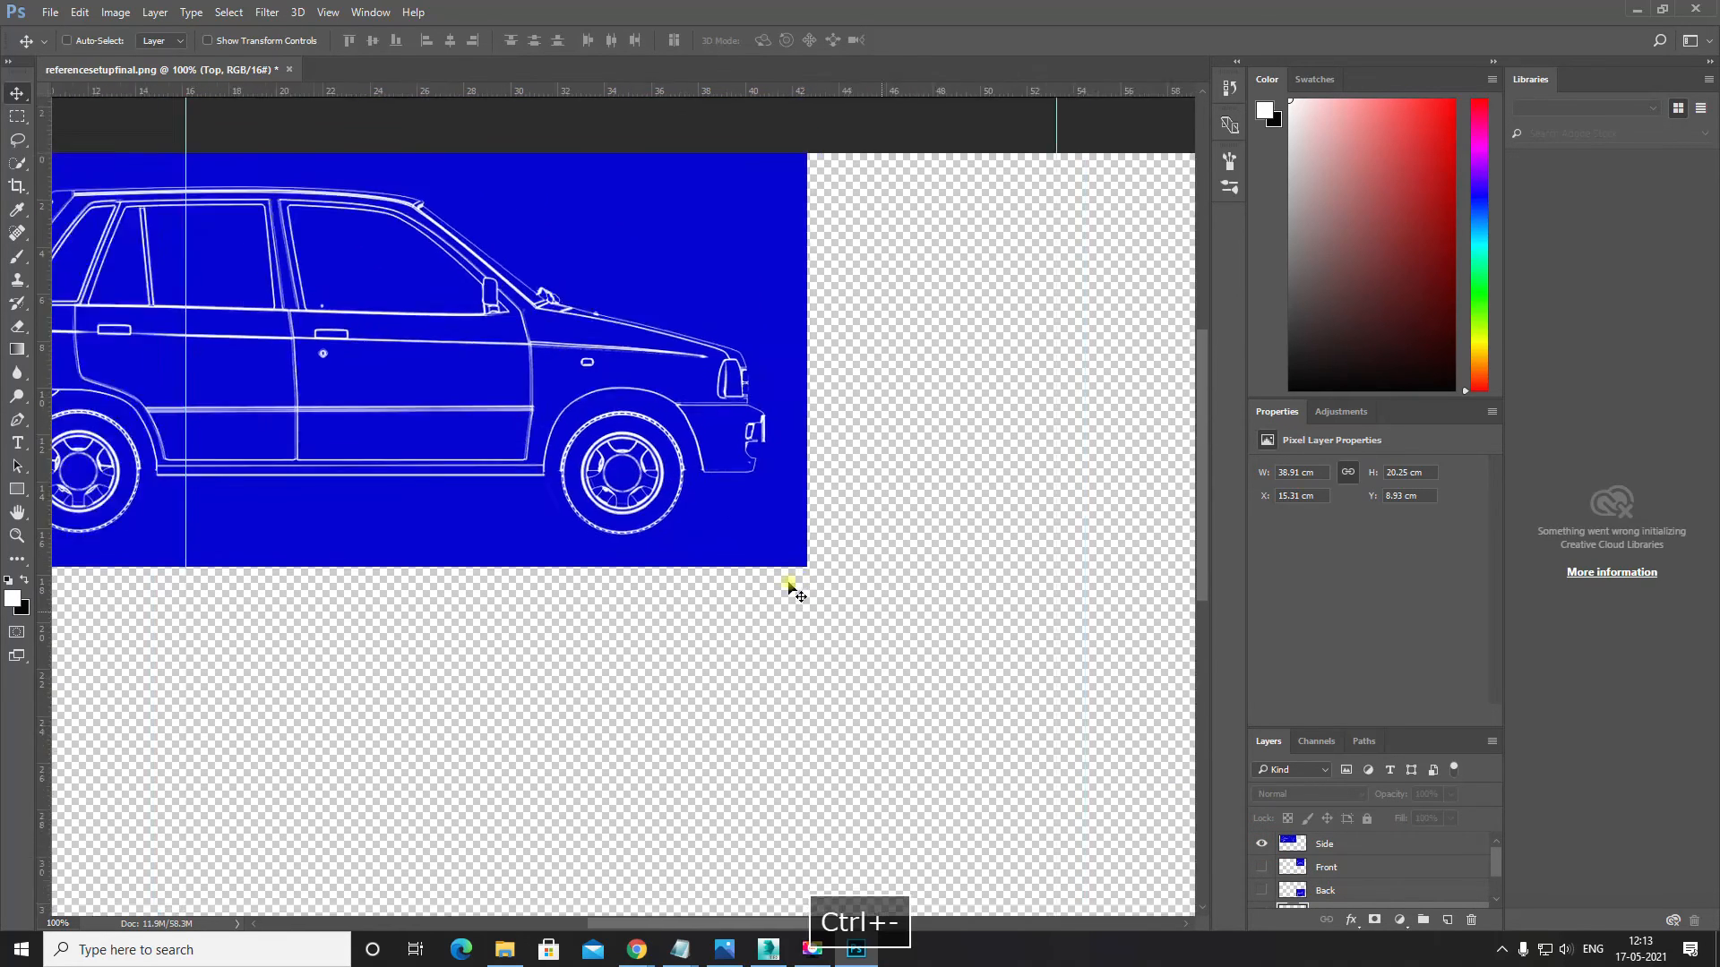
{"action": "left_click_drag", "start_coordinate": [548, 433], "coordinate": [773, 644]}
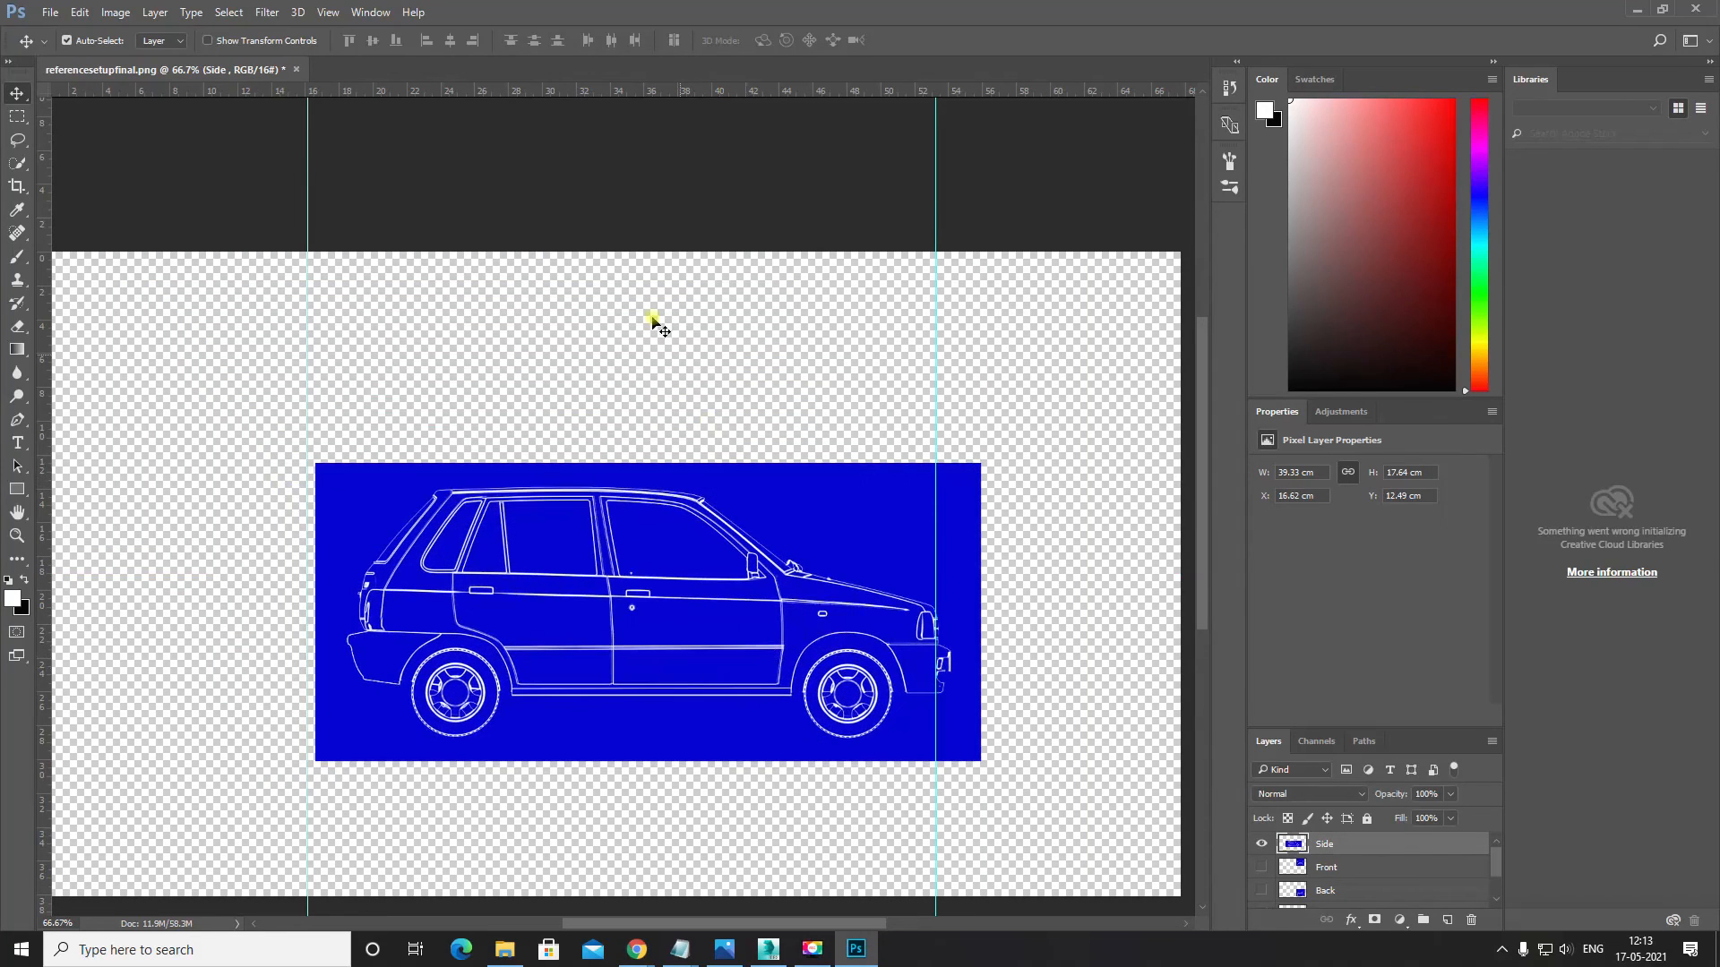
Step: Add a new layer, place it beneath Layer 0 and fill it with white
{"action": "scroll", "coordinate": [1429, 900], "scroll_direction": "down", "scroll_amount": 2}
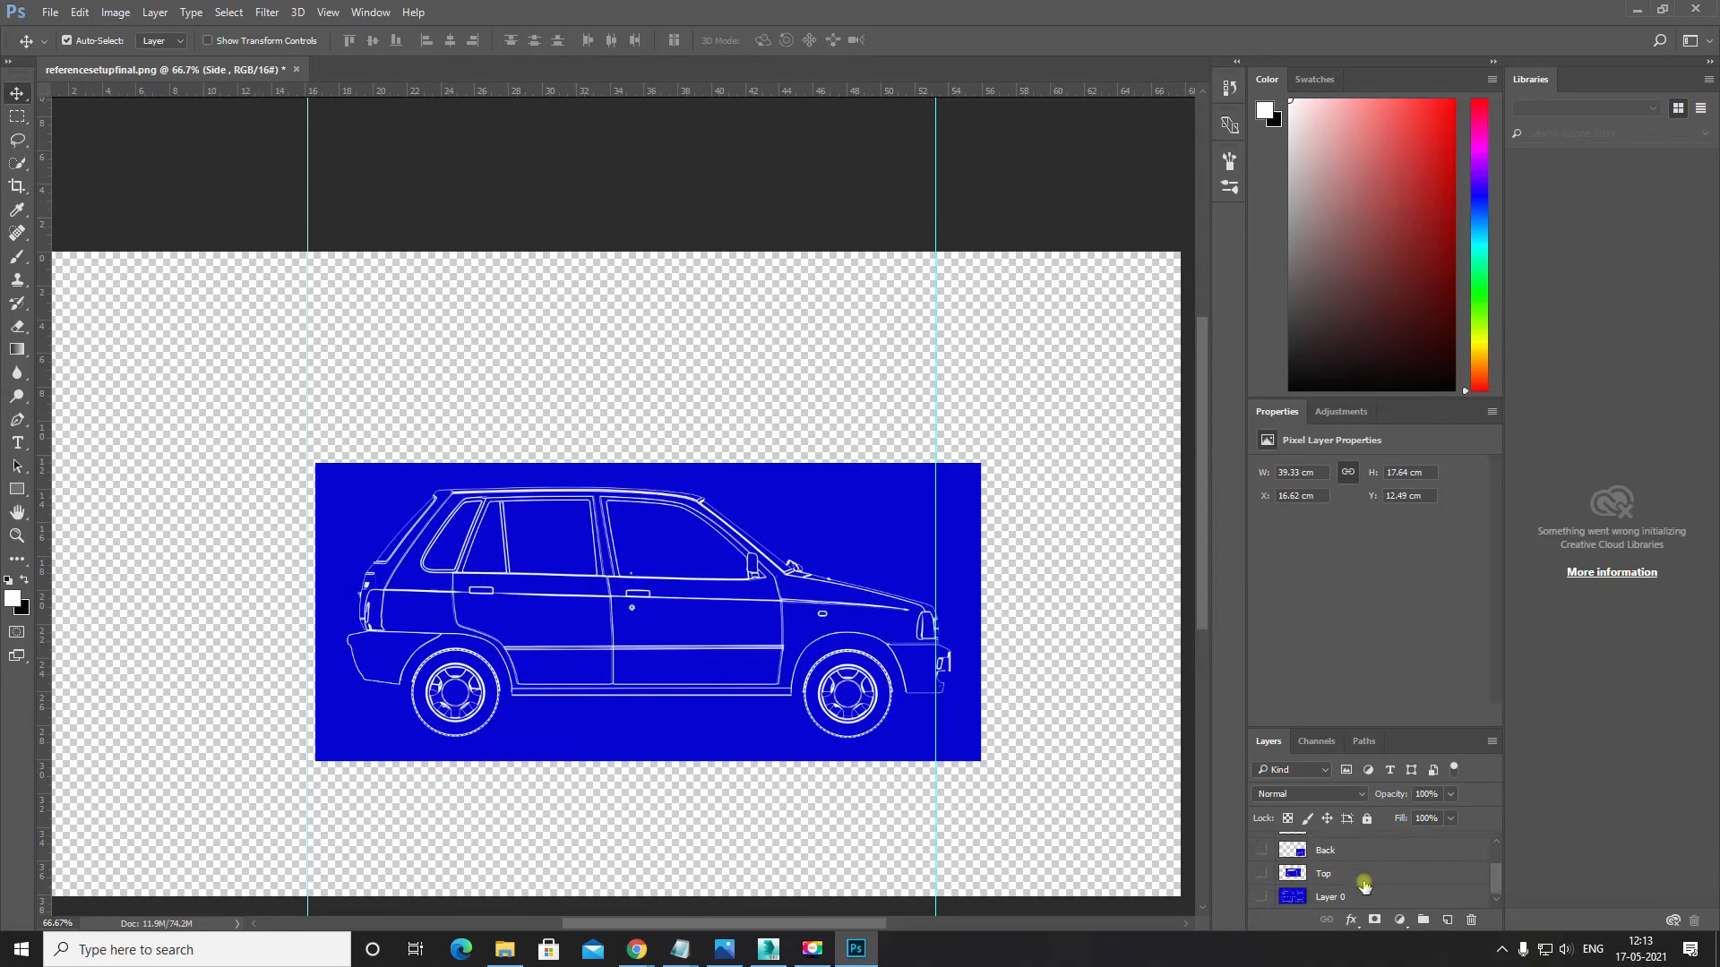
{"action": "left_click", "coordinate": [1363, 898]}
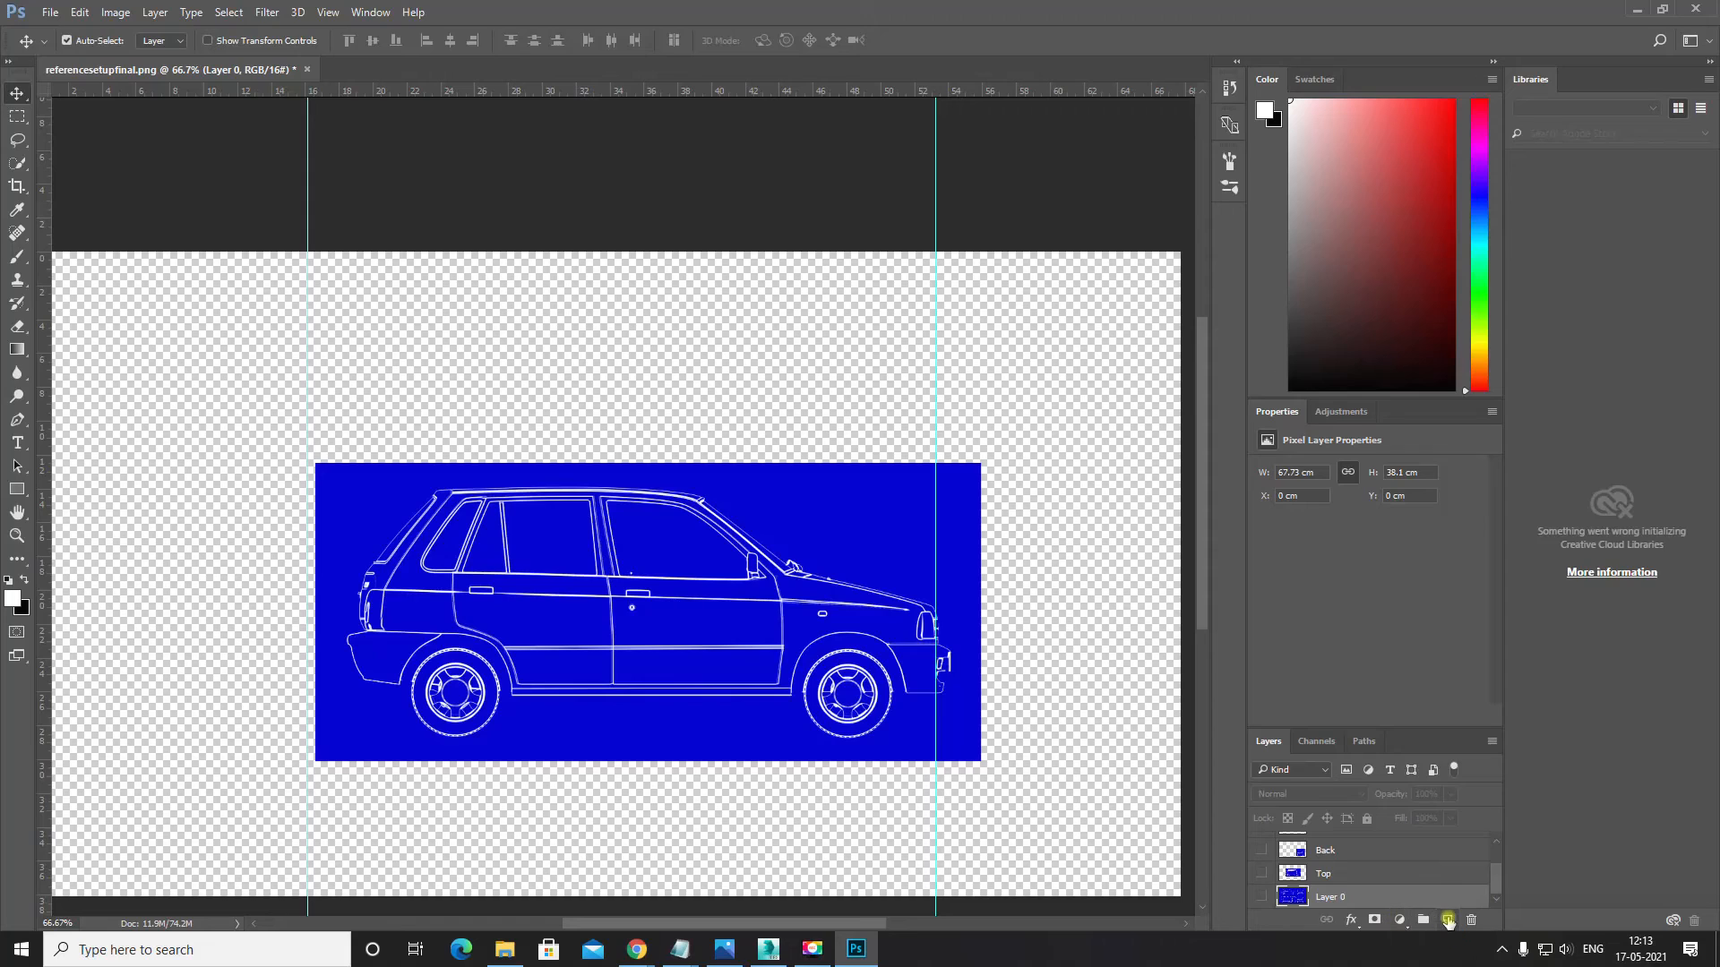
{"action": "left_click", "coordinate": [1446, 920]}
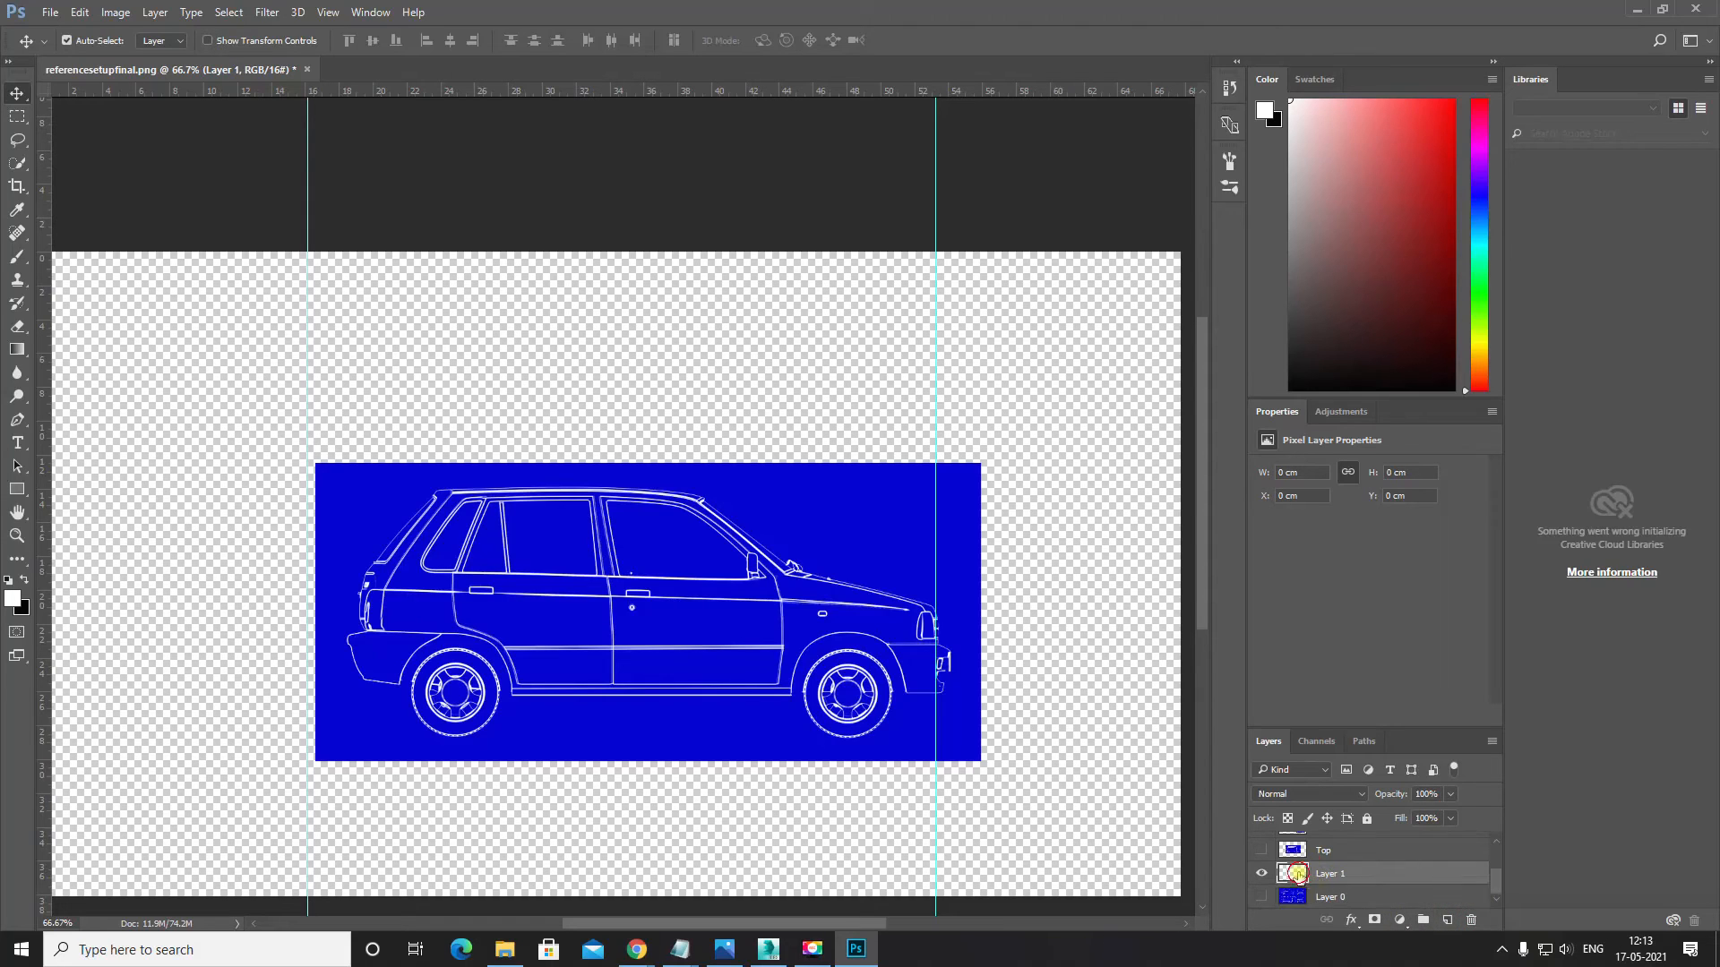
{"action": "left_click_drag", "start_coordinate": [1297, 873], "coordinate": [1294, 910]}
{"action": "key", "text": "alt+Delete"}
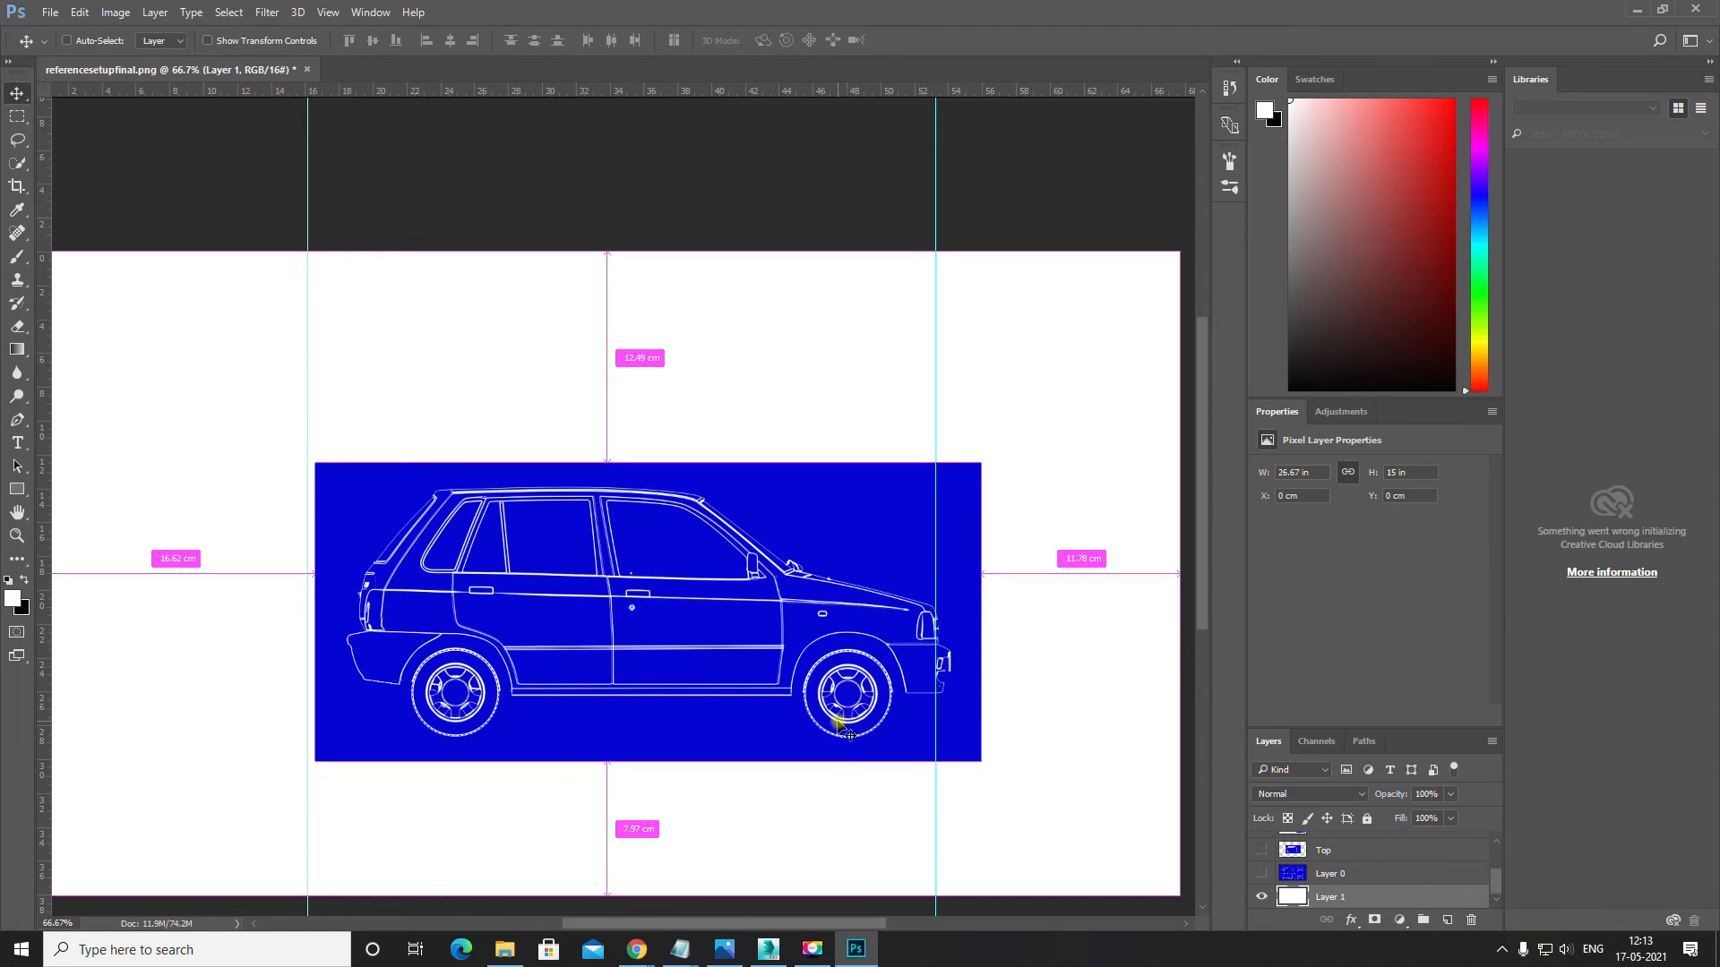
Step: Sample the blueprint's blue background colour and fill Layer 1 with it
{"action": "key", "text": "ctrl+minus"}
{"action": "key", "text": "ctrl+equal"}
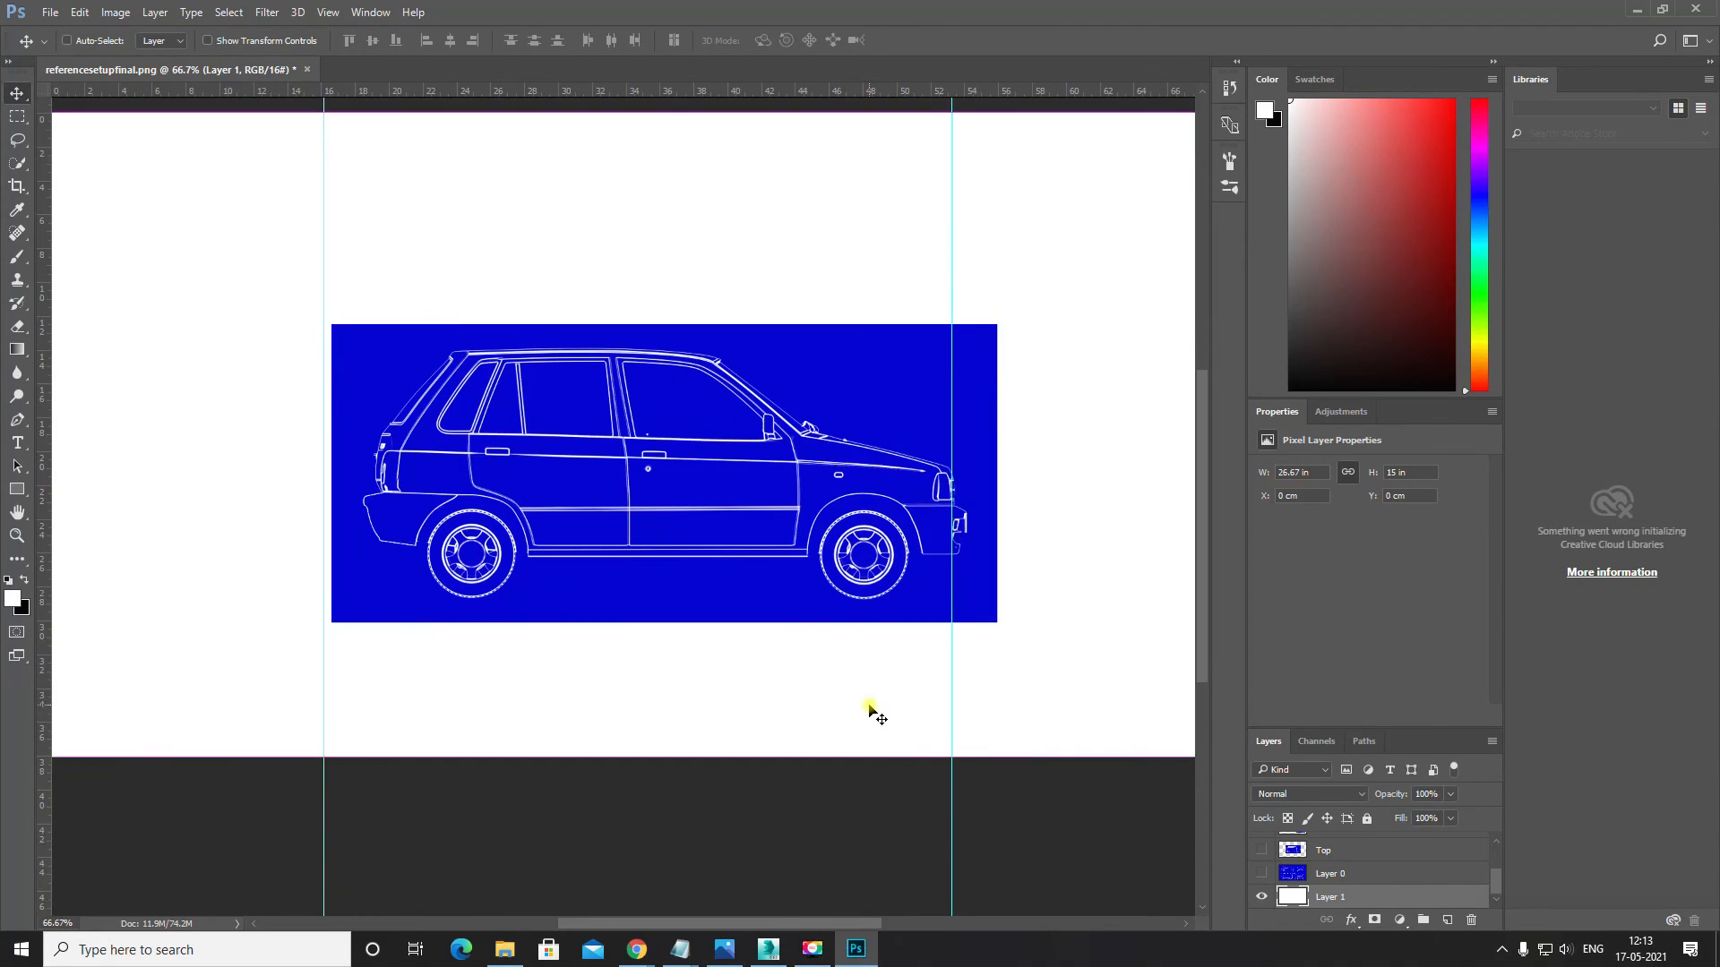
{"action": "key", "text": "ctrl+equal"}
{"action": "key", "text": "ctrl+minus"}
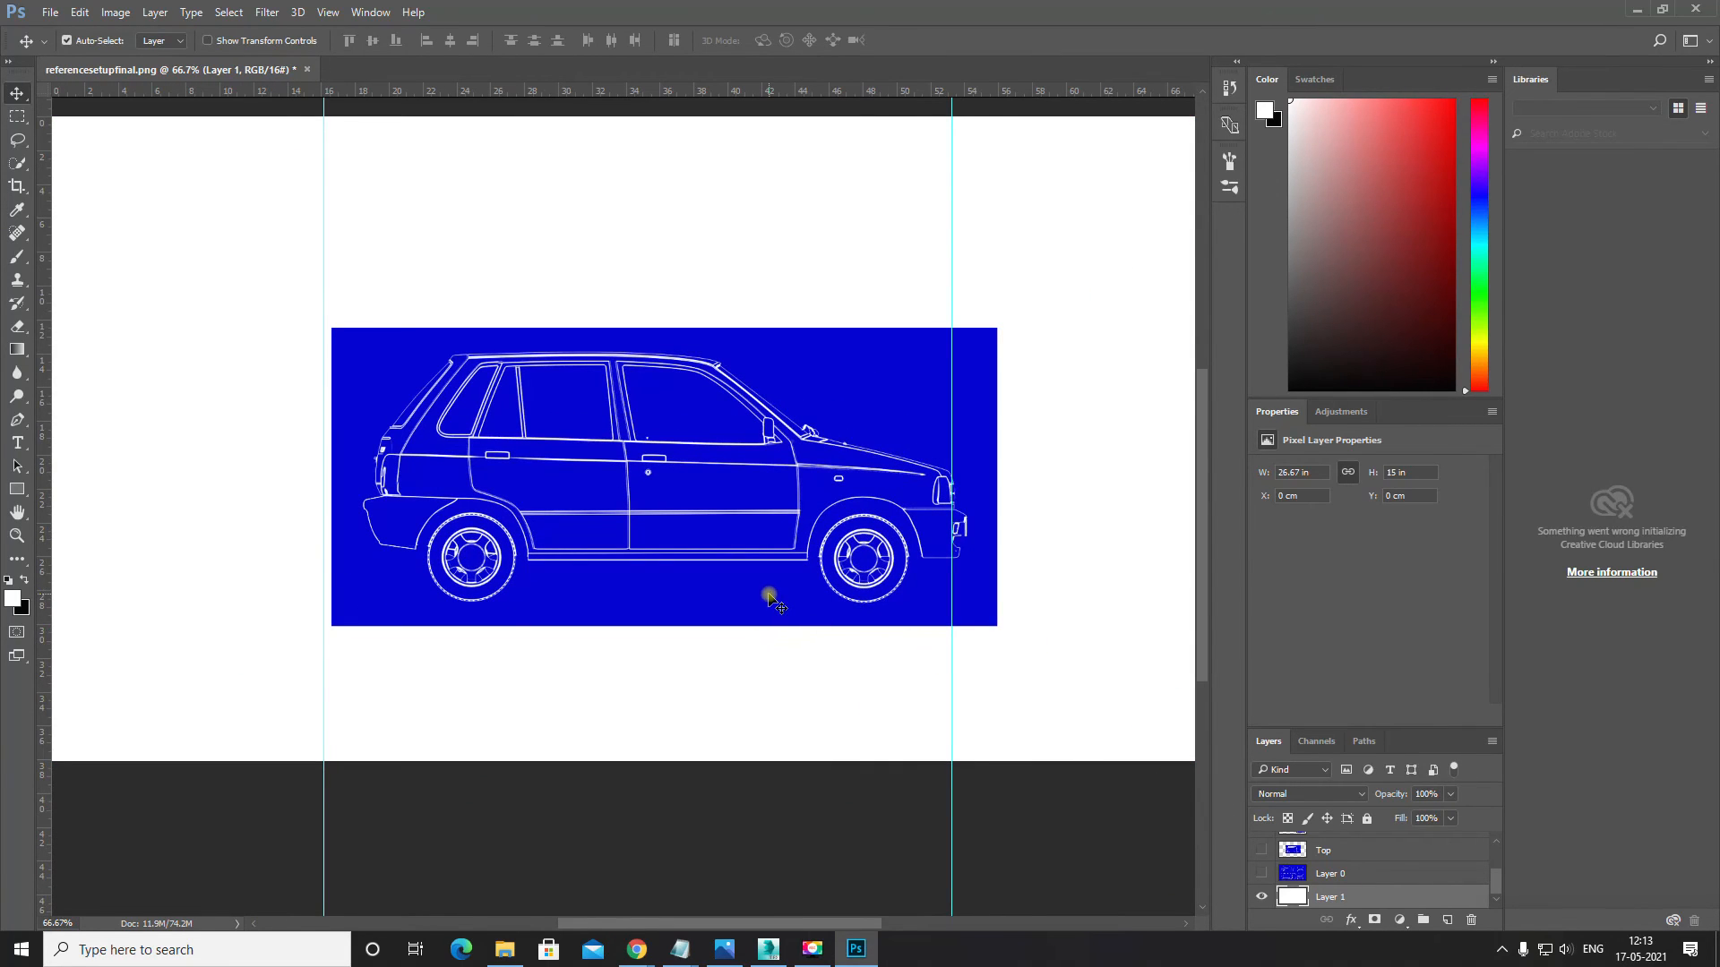
{"action": "key", "text": "i"}
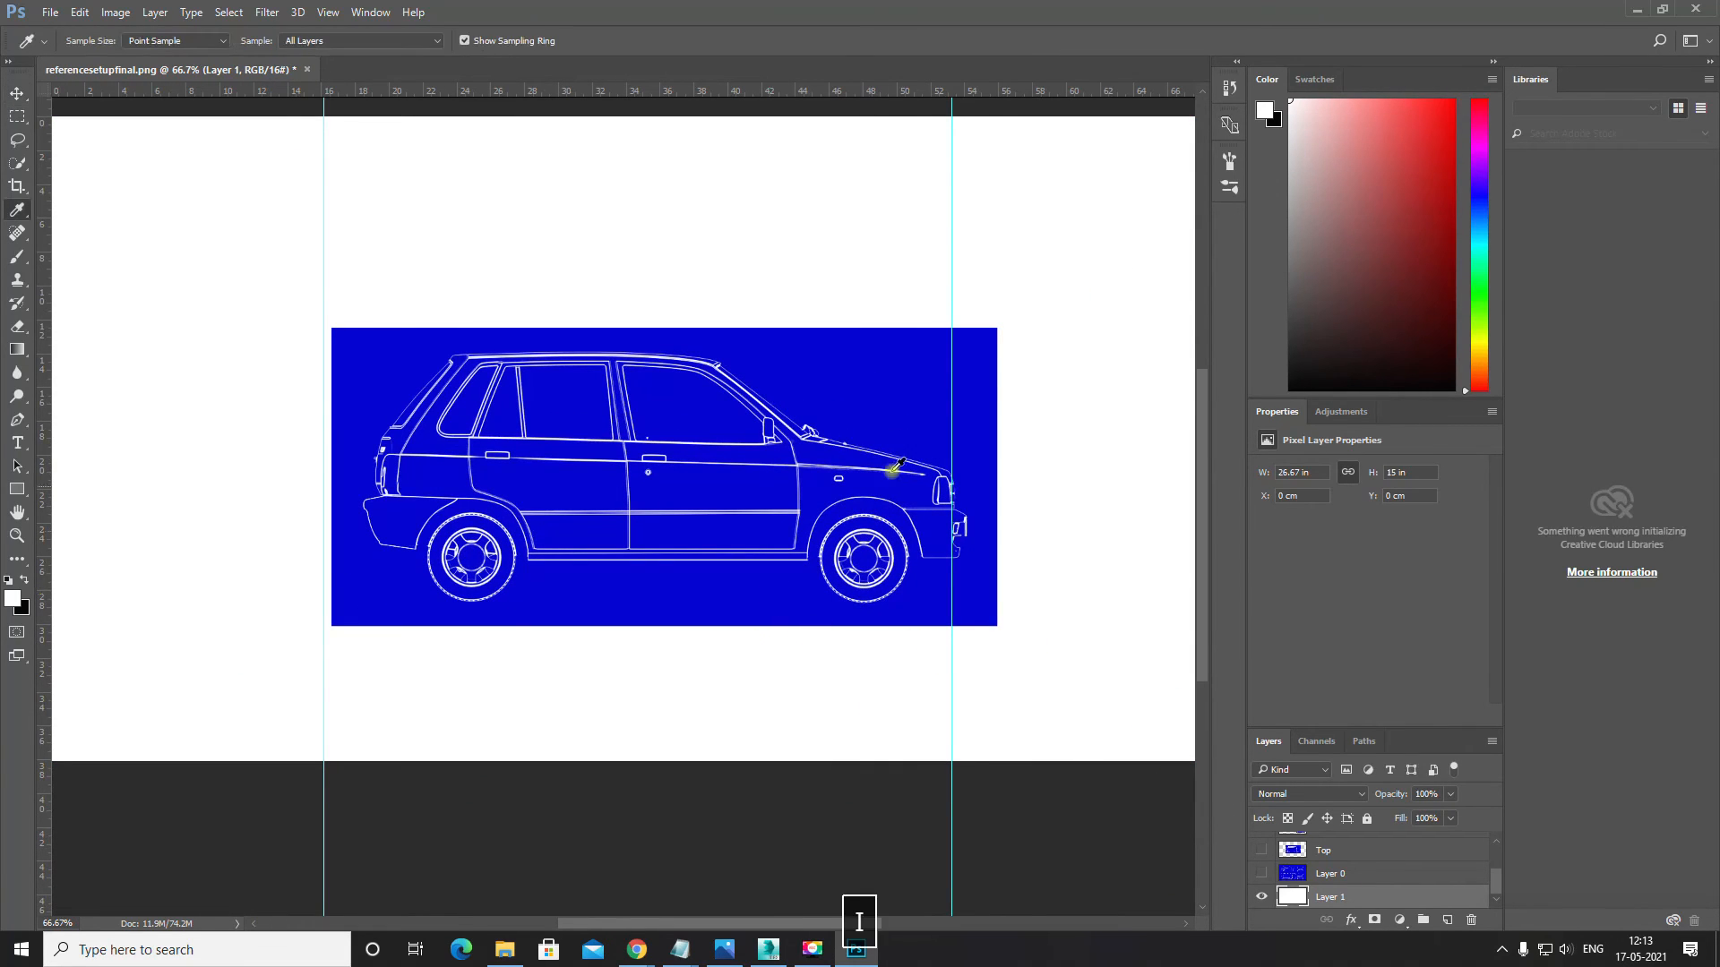
{"action": "left_click", "coordinate": [982, 398]}
{"action": "key", "text": "alt+Delete"}
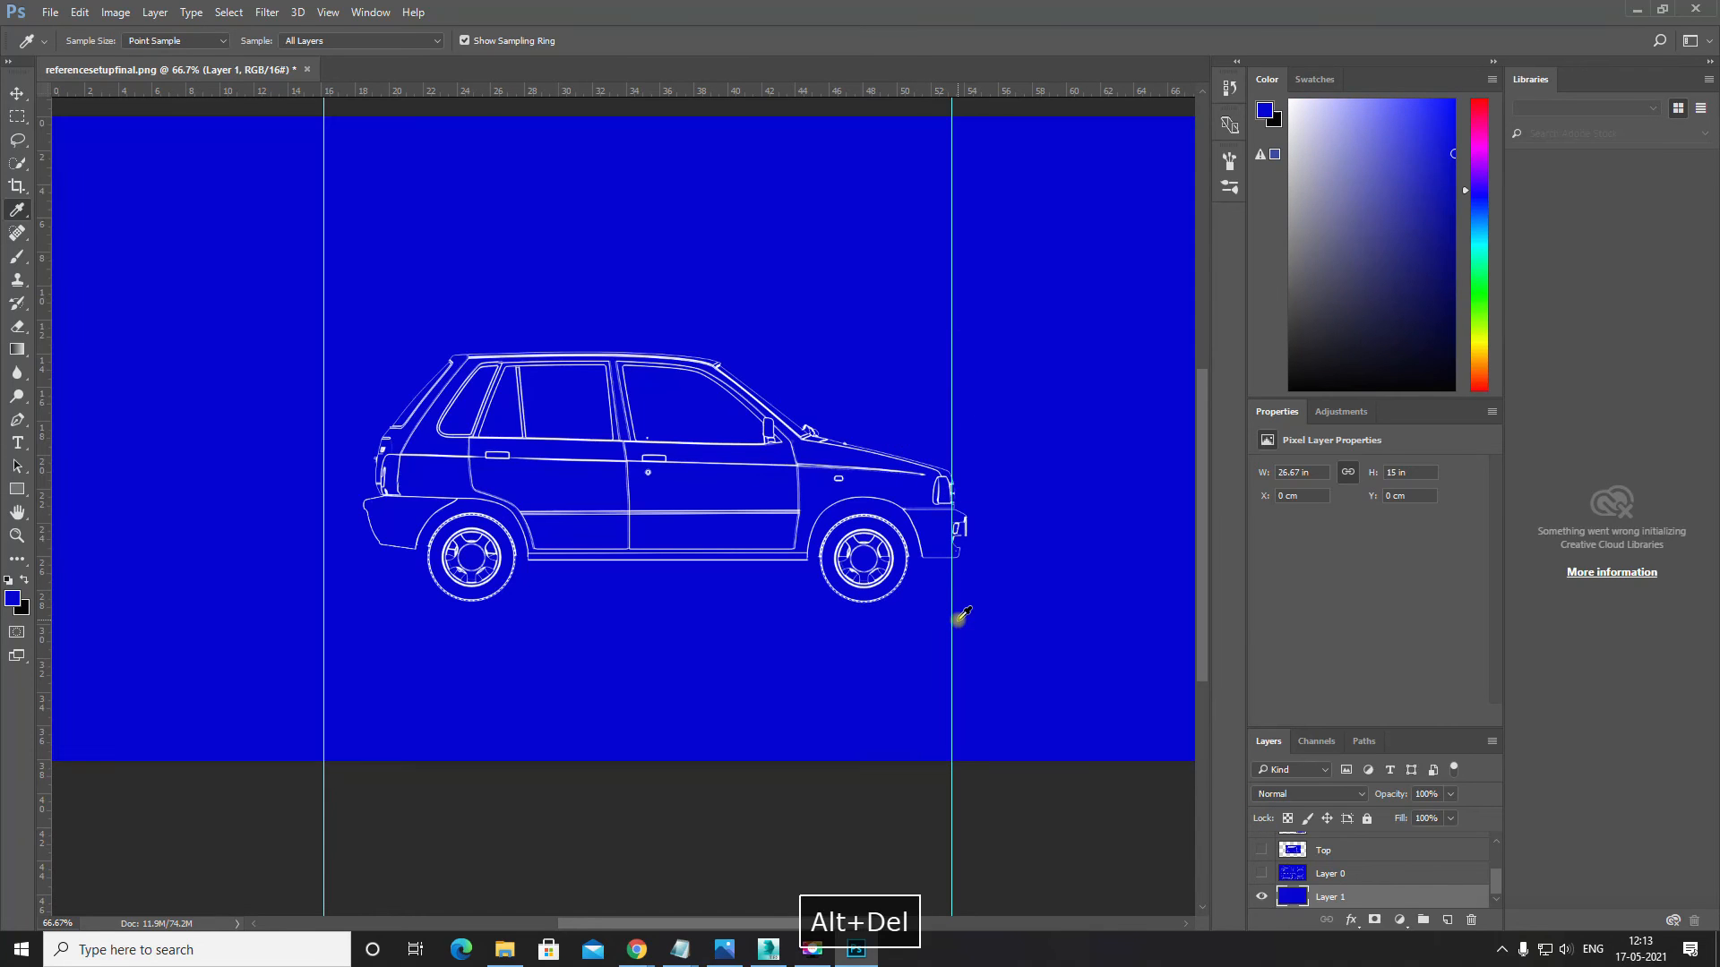
{"action": "key", "text": "v"}
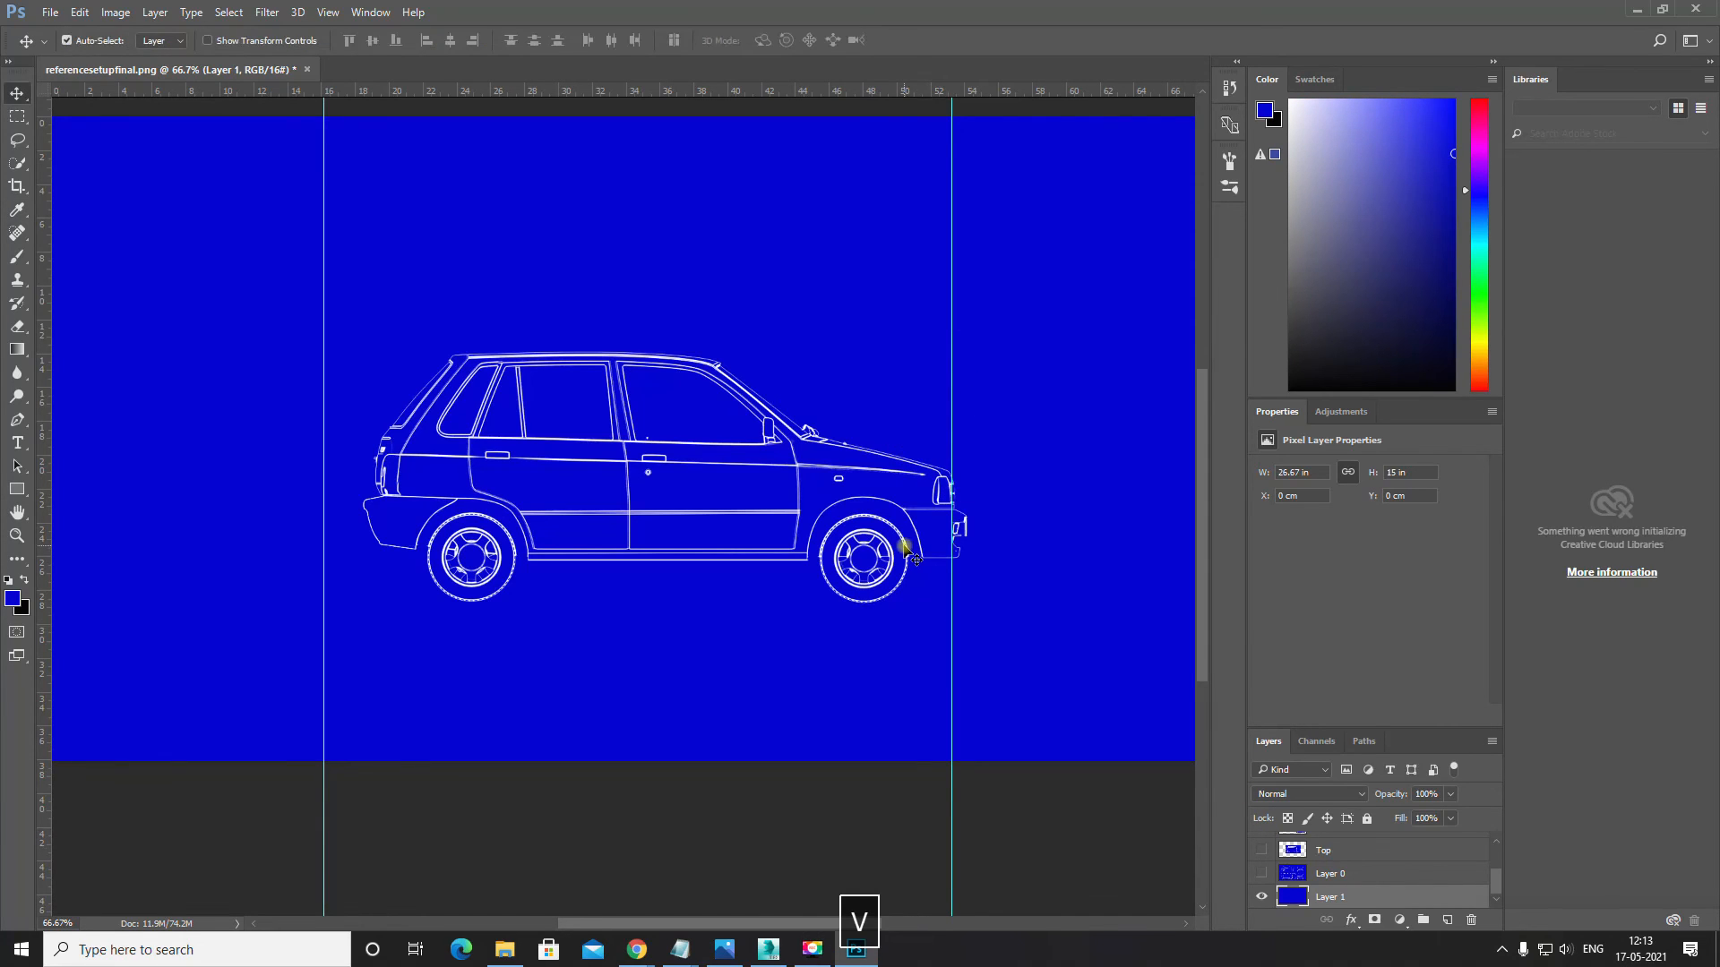
Step: Select the Side layer and hide the blue-filled Layer 1
{"action": "key", "text": "ctrl+equal"}
{"action": "left_click_drag", "start_coordinate": [1077, 537], "coordinate": [1010, 537]}
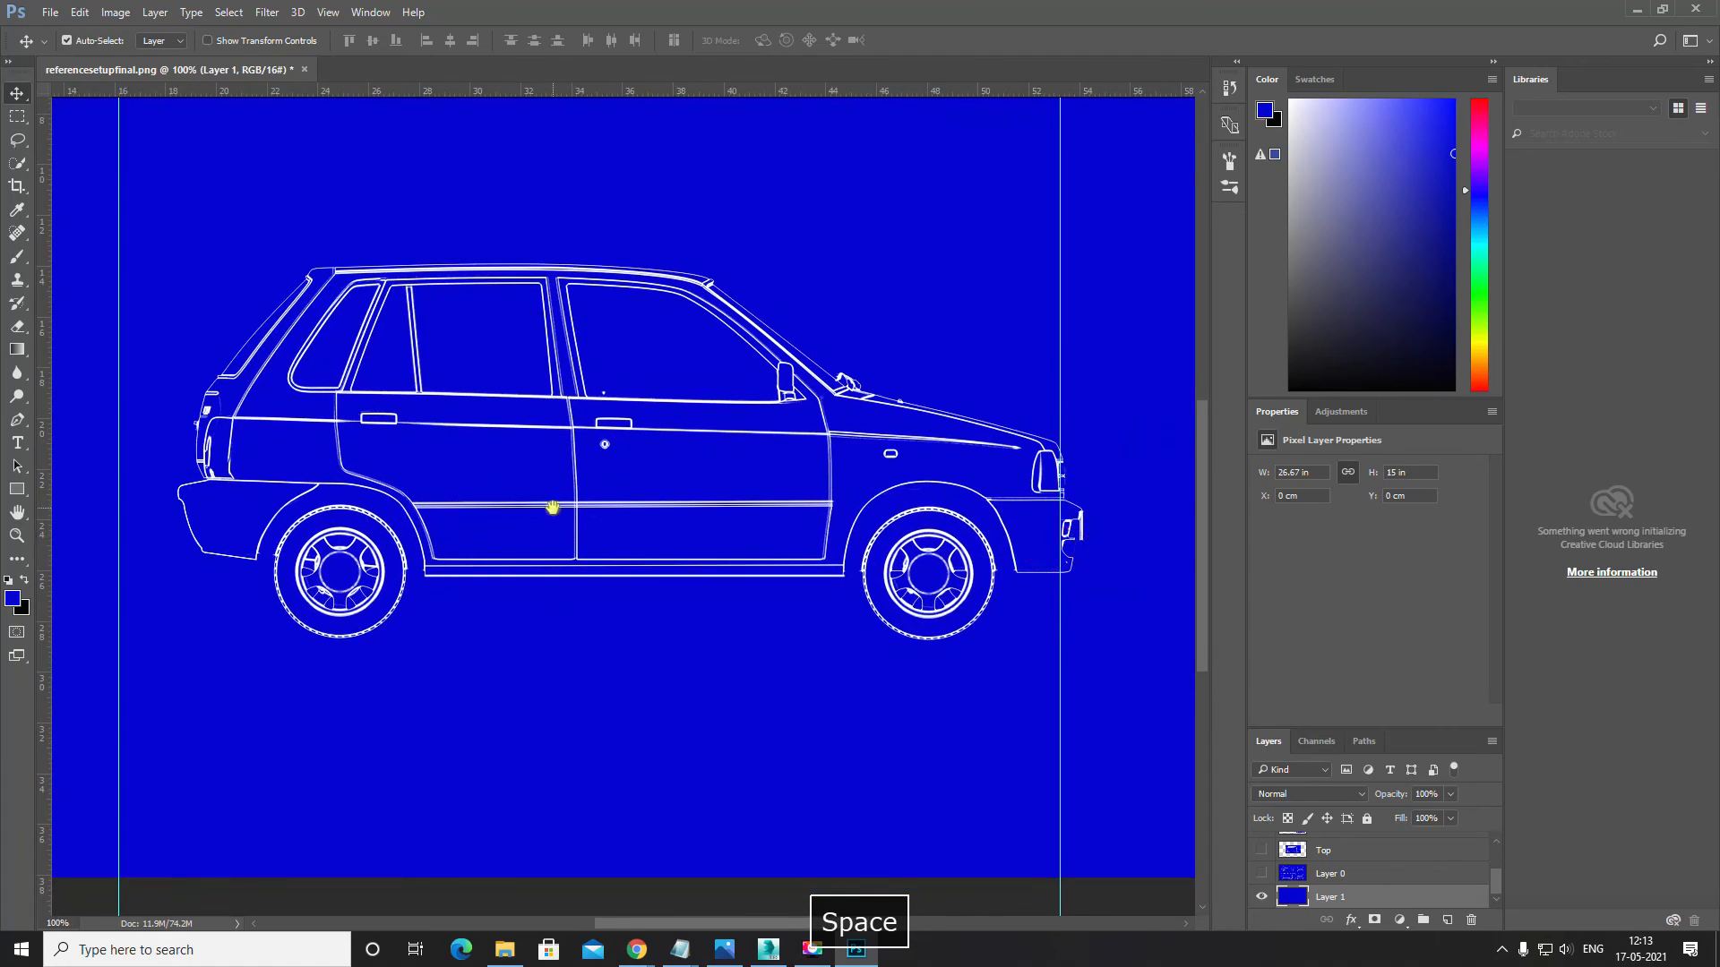
{"action": "left_click_drag", "start_coordinate": [553, 508], "coordinate": [678, 508]}
{"action": "left_click", "coordinate": [1064, 829]}
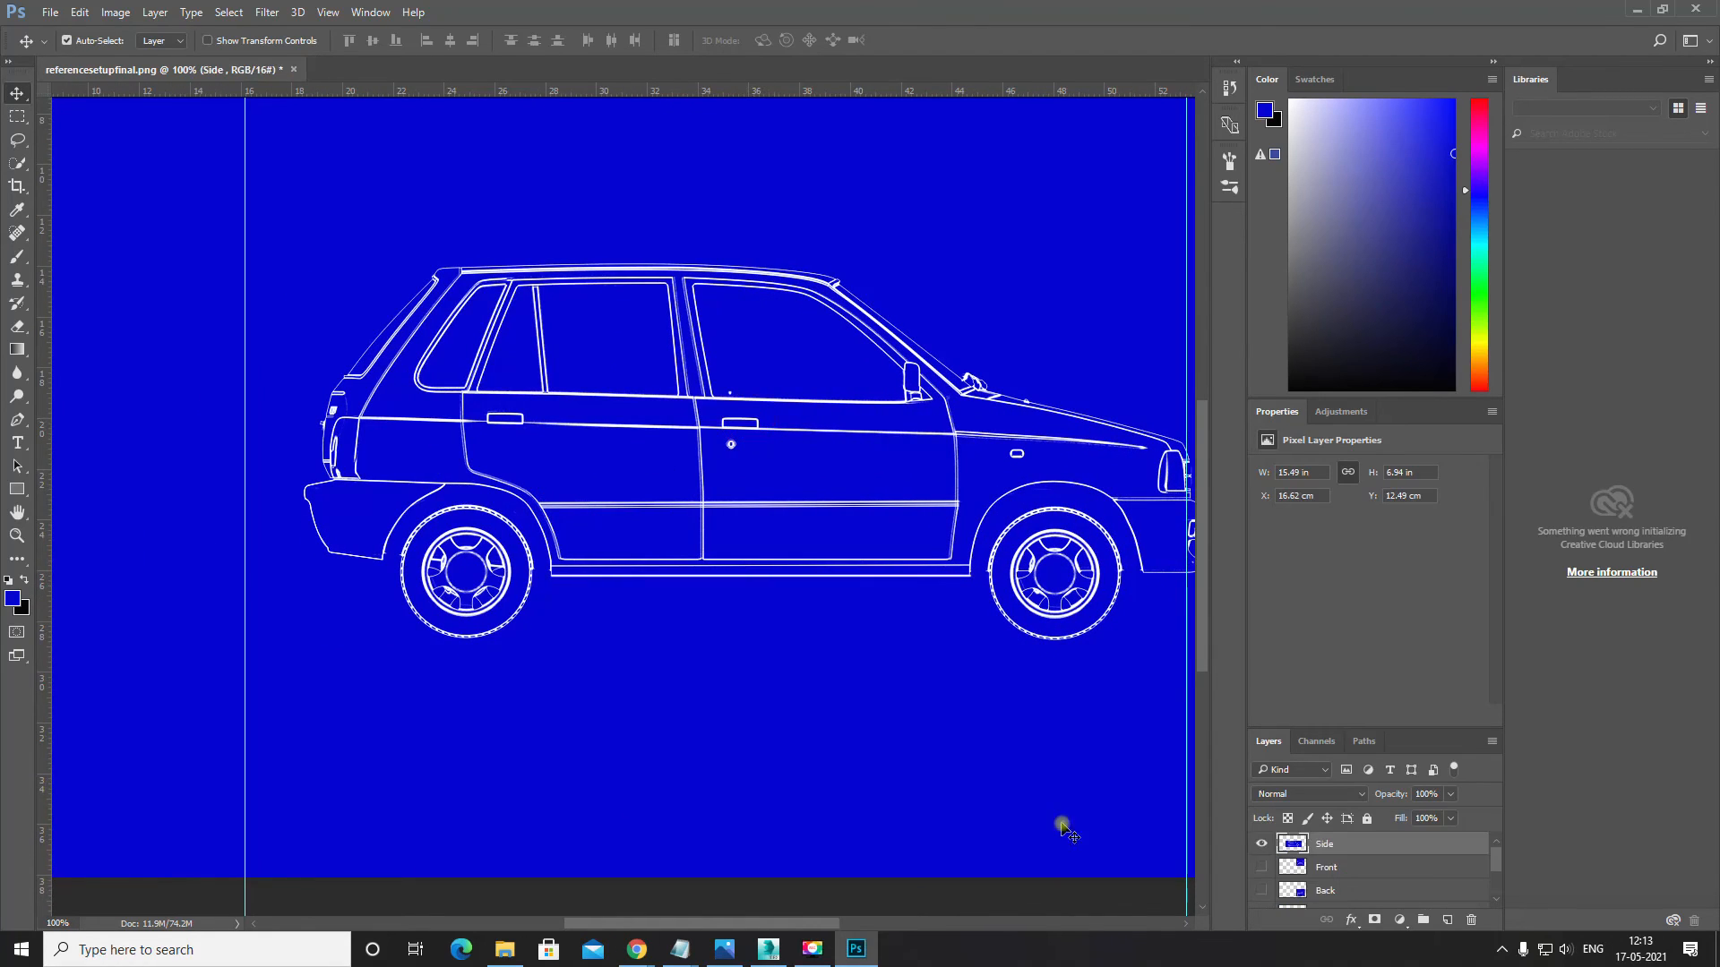
{"action": "scroll", "coordinate": [1252, 885], "scroll_direction": "down", "scroll_amount": 3}
{"action": "left_click", "coordinate": [1262, 896]}
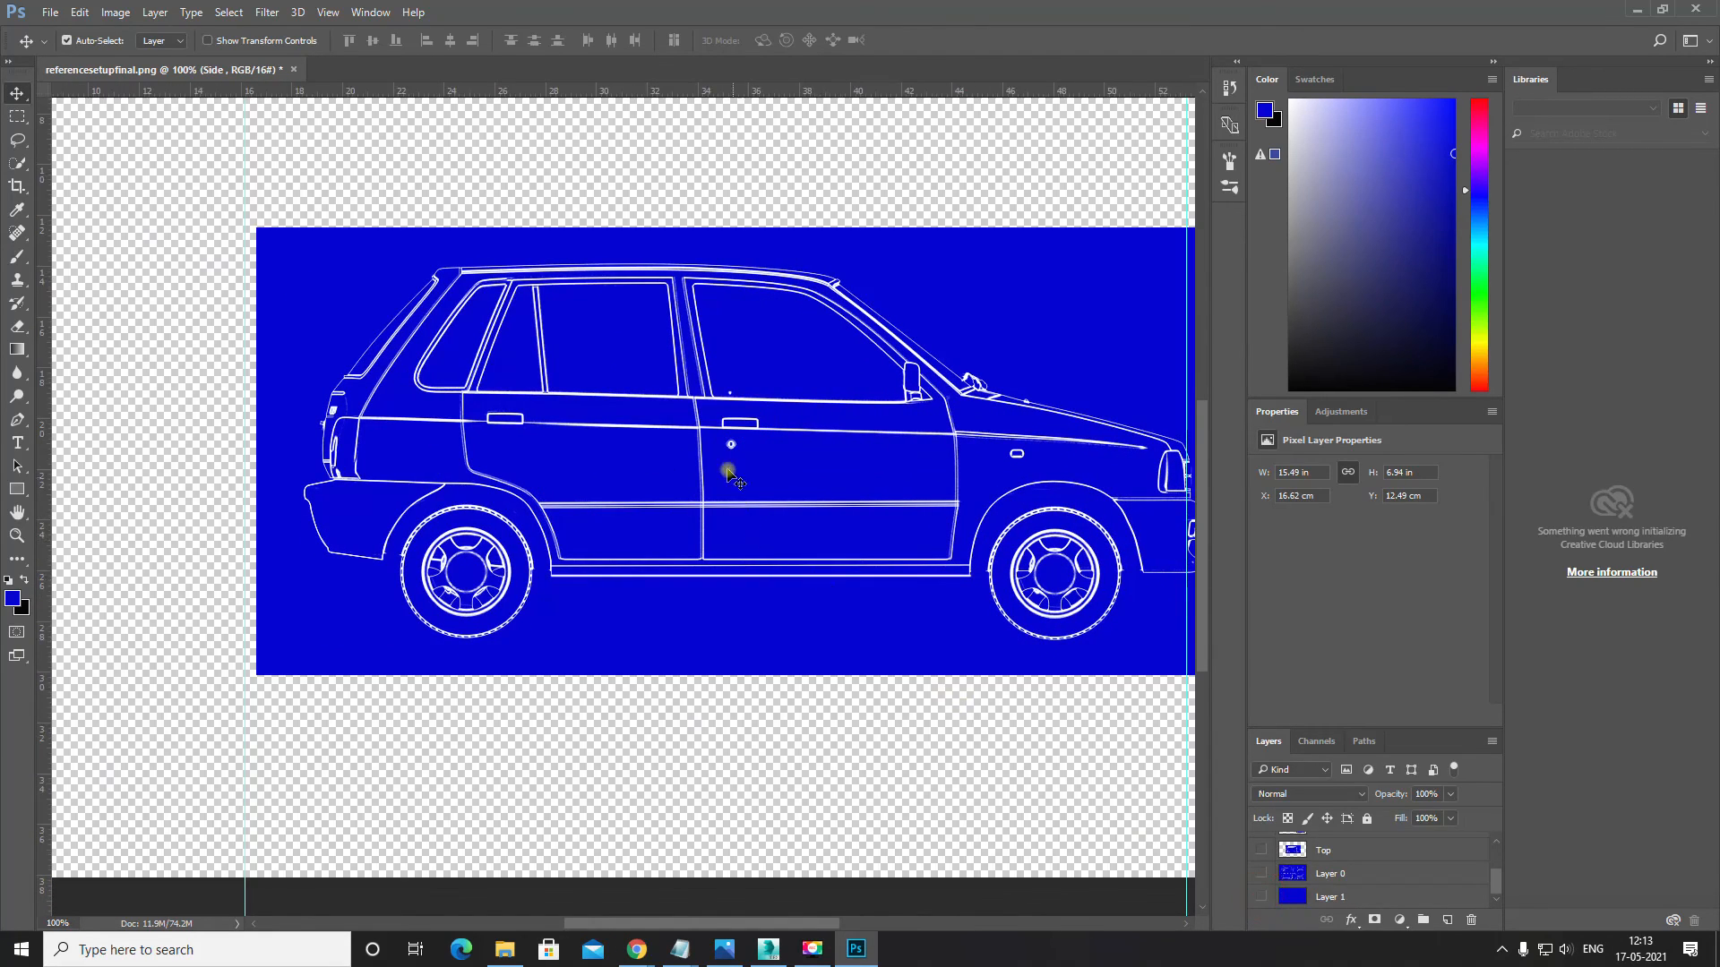
Step: Move the Side layer until its rear bumper touches the rear vertical guide, at X 14.29 cm
{"action": "left_click_drag", "start_coordinate": [691, 430], "coordinate": [625, 433]}
{"action": "key", "text": "ctrl+equal"}
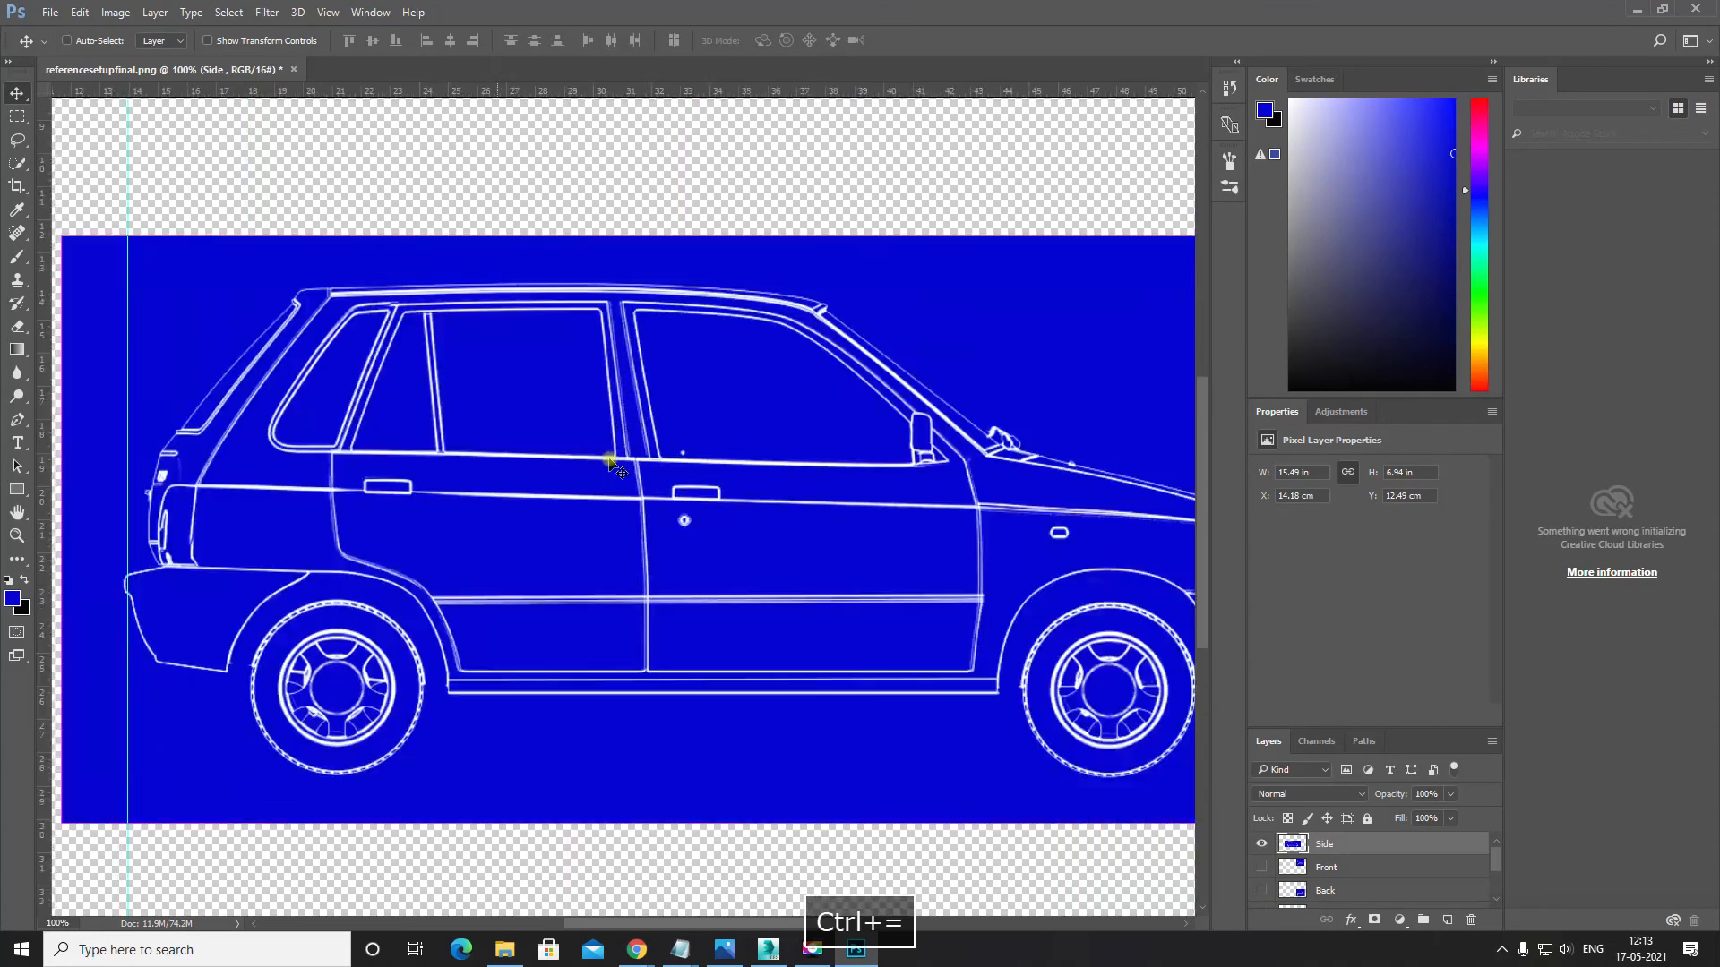
{"action": "key", "text": "space"}
{"action": "left_click_drag", "start_coordinate": [335, 568], "coordinate": [840, 558]}
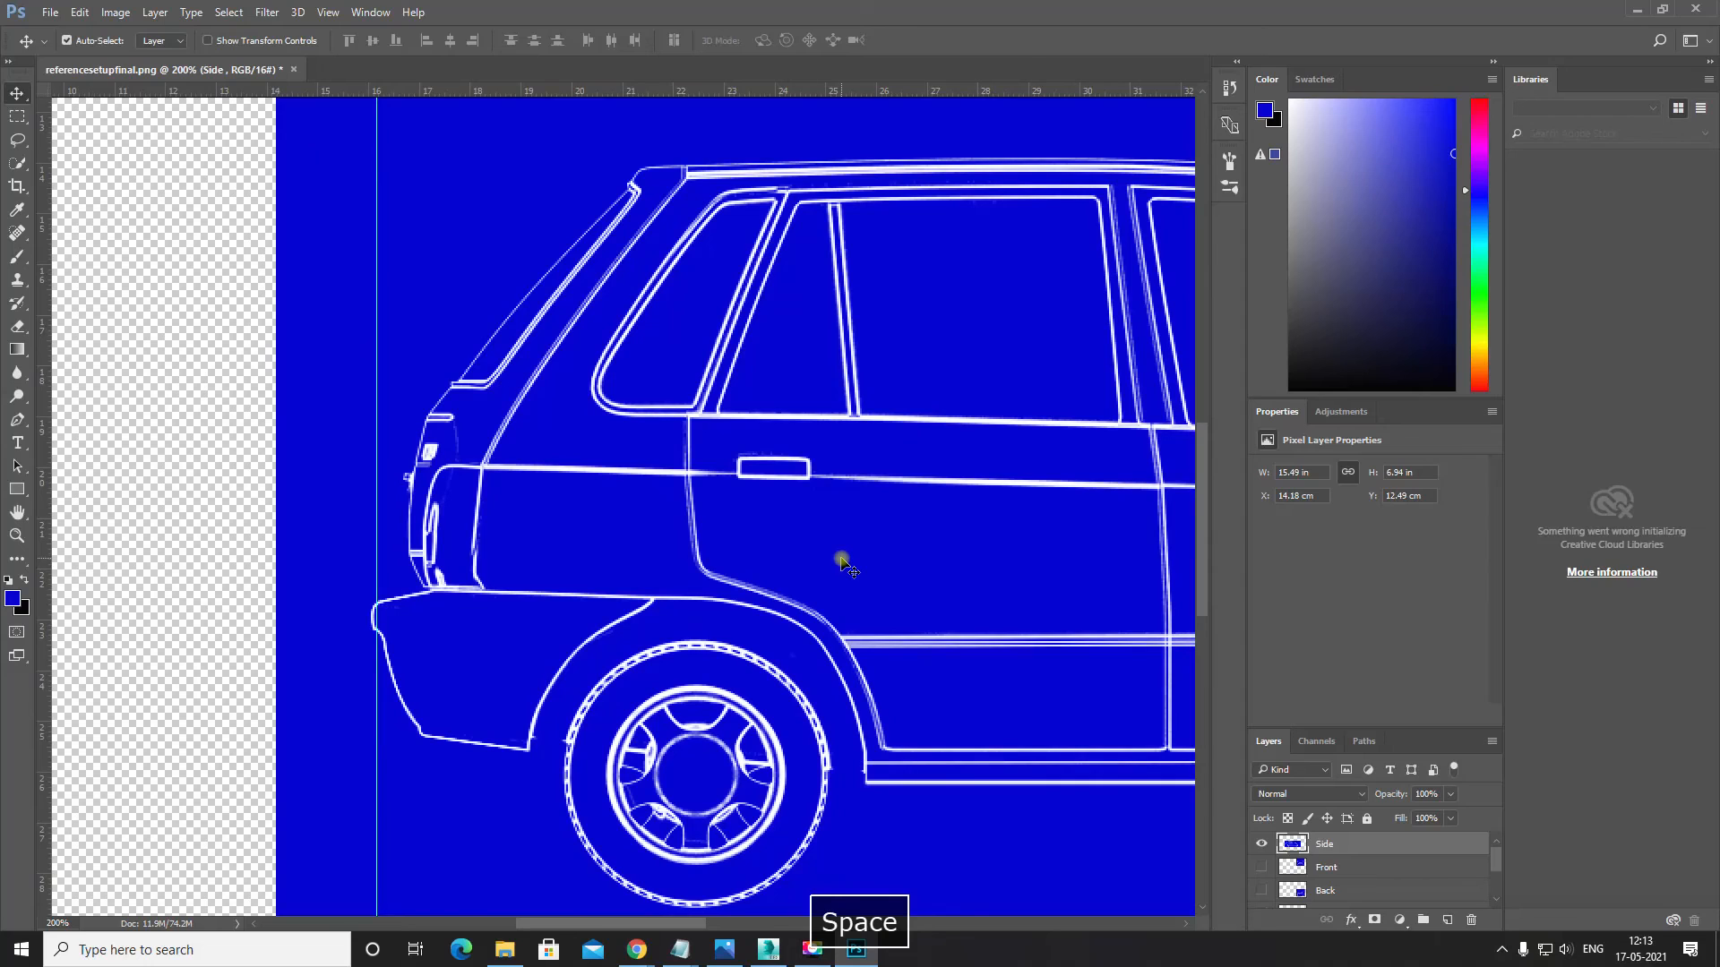
{"action": "key", "text": "Right"}
{"action": "key", "text": "Right"}
{"action": "key", "text": "Right"}
{"action": "scroll", "coordinate": [484, 624], "scroll_direction": "down", "scroll_amount": 2}
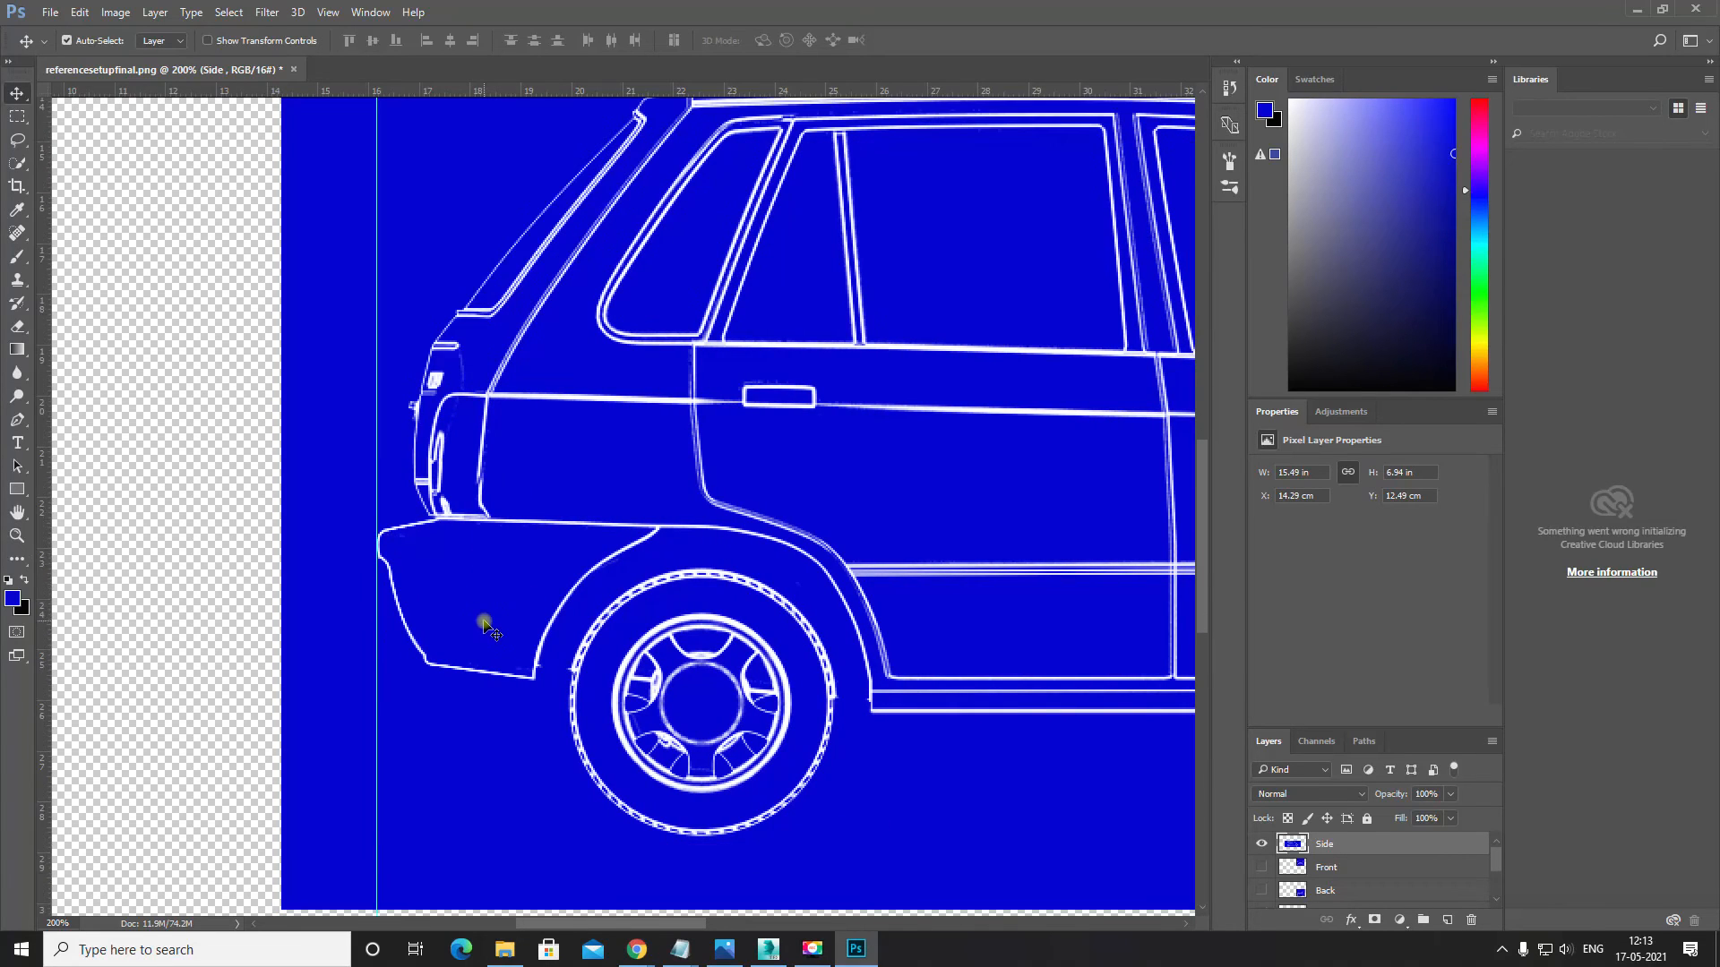
Step: Inspect the Side view from the rear bumper along to the front end
{"action": "scroll", "coordinate": [500, 606], "scroll_direction": "up", "scroll_amount": 4}
{"action": "key", "text": "space"}
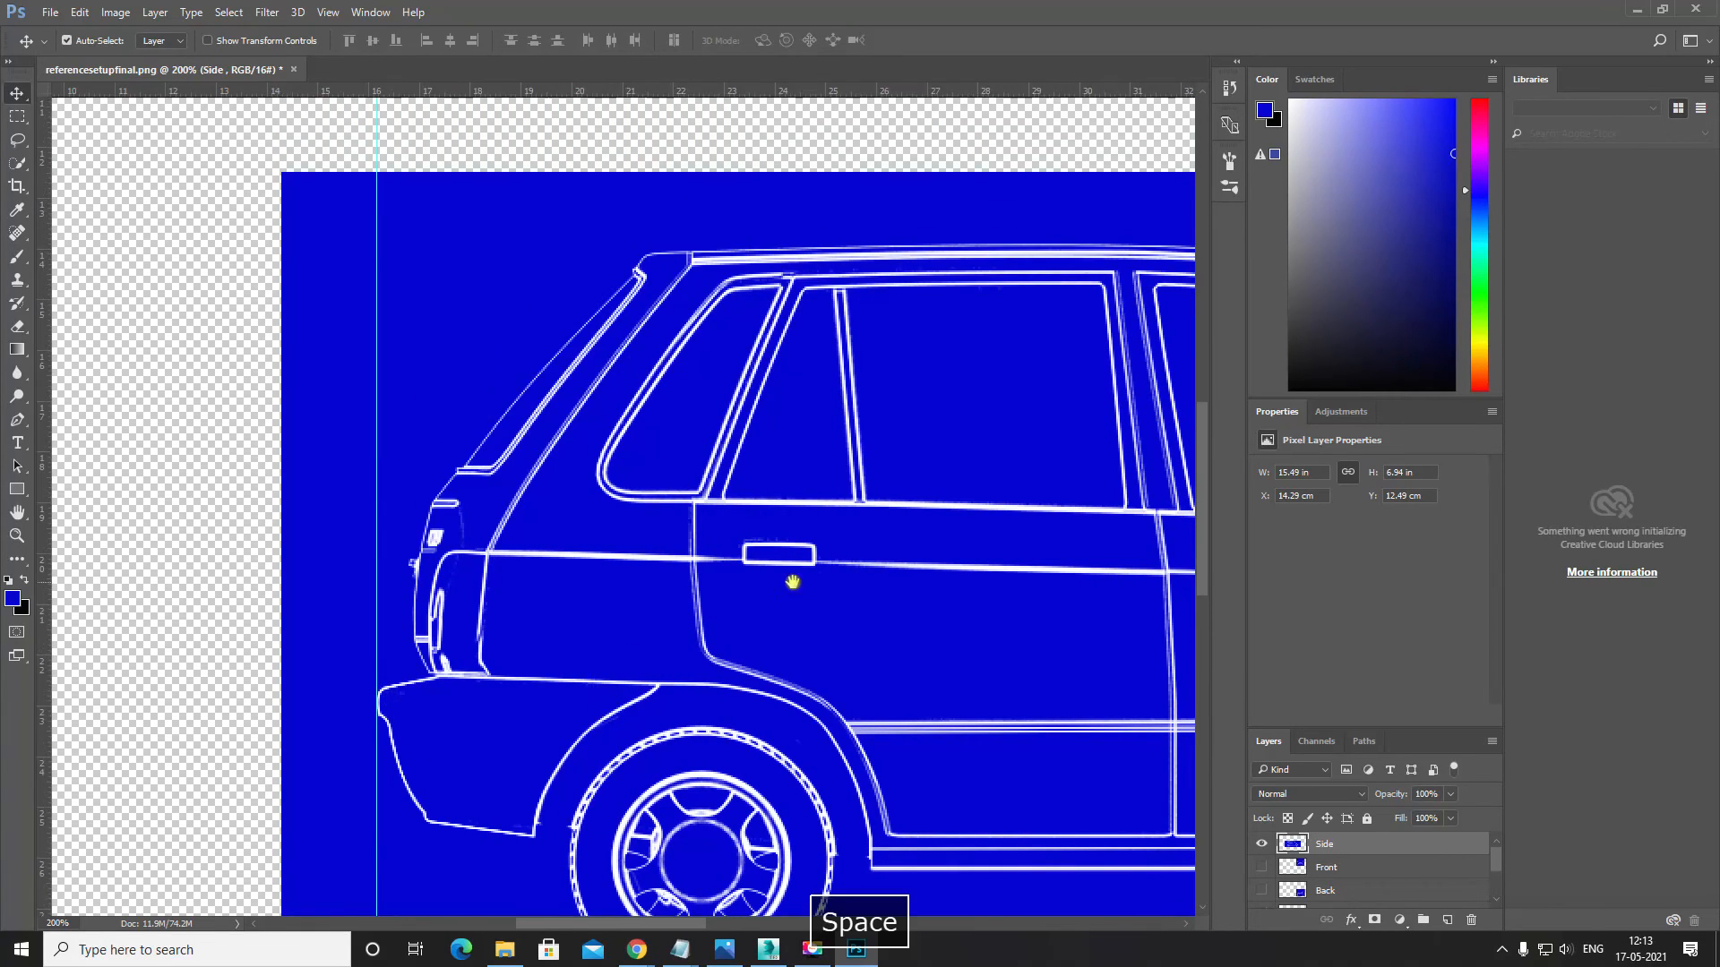
{"action": "left_click_drag", "start_coordinate": [792, 583], "coordinate": [119, 430]}
{"action": "left_click_drag", "start_coordinate": [890, 515], "coordinate": [525, 480]}
{"action": "left_click_drag", "start_coordinate": [782, 476], "coordinate": [887, 508]}
{"action": "scroll", "coordinate": [719, 527], "scroll_direction": "down", "scroll_amount": 3}
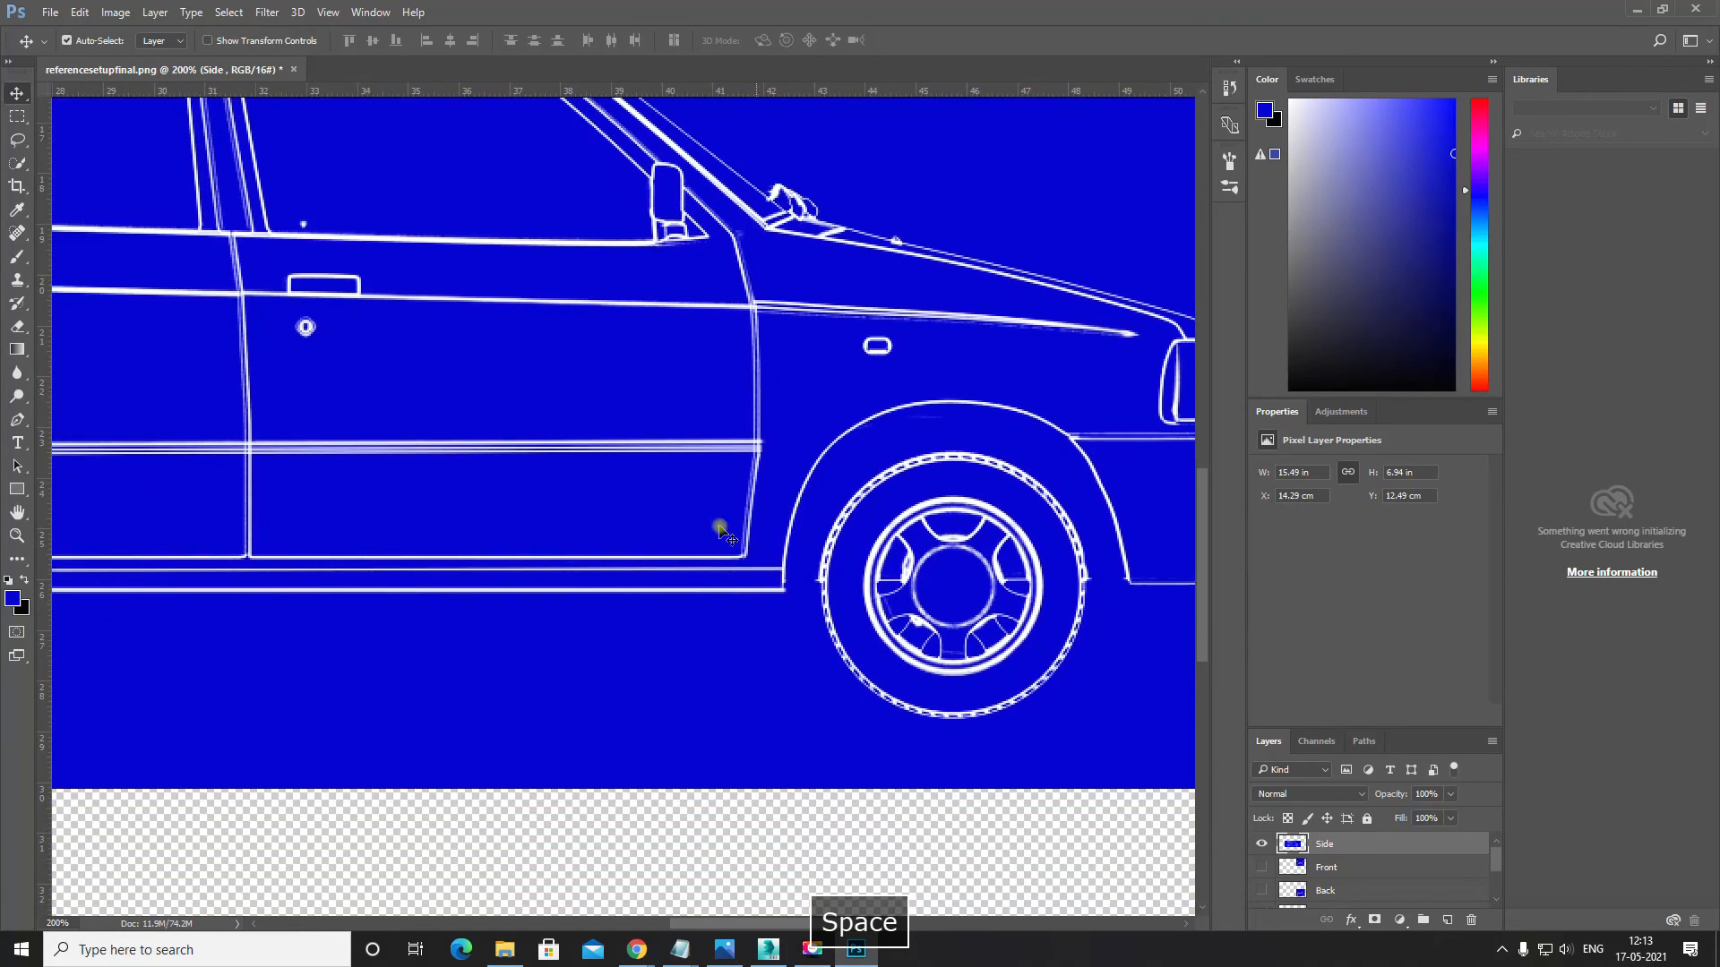
{"action": "left_click_drag", "start_coordinate": [607, 481], "coordinate": [893, 575]}
{"action": "key", "text": "ctrl+minus"}
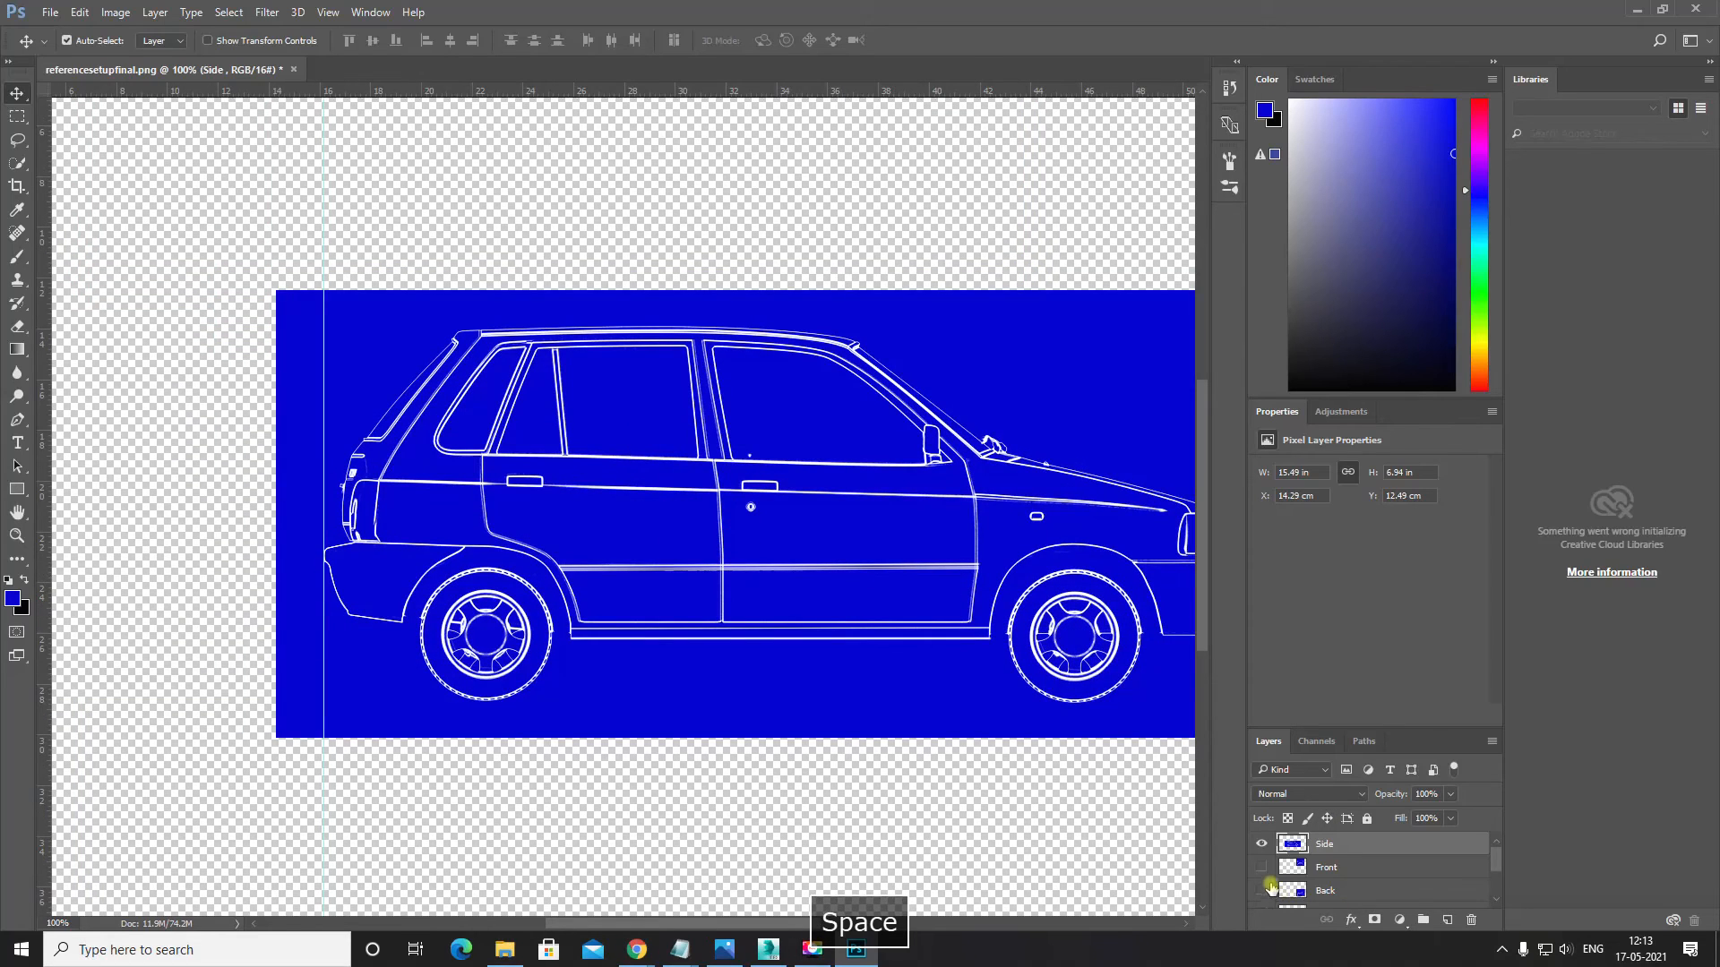
Step: Compare the Top and Side views between the two vertical guides by toggling each layer's visibility
{"action": "scroll", "coordinate": [1271, 887], "scroll_direction": "down", "scroll_amount": 1}
{"action": "left_click", "coordinate": [1262, 891]}
{"action": "left_click_drag", "start_coordinate": [1015, 541], "coordinate": [883, 539]}
{"action": "left_click", "coordinate": [1262, 891]}
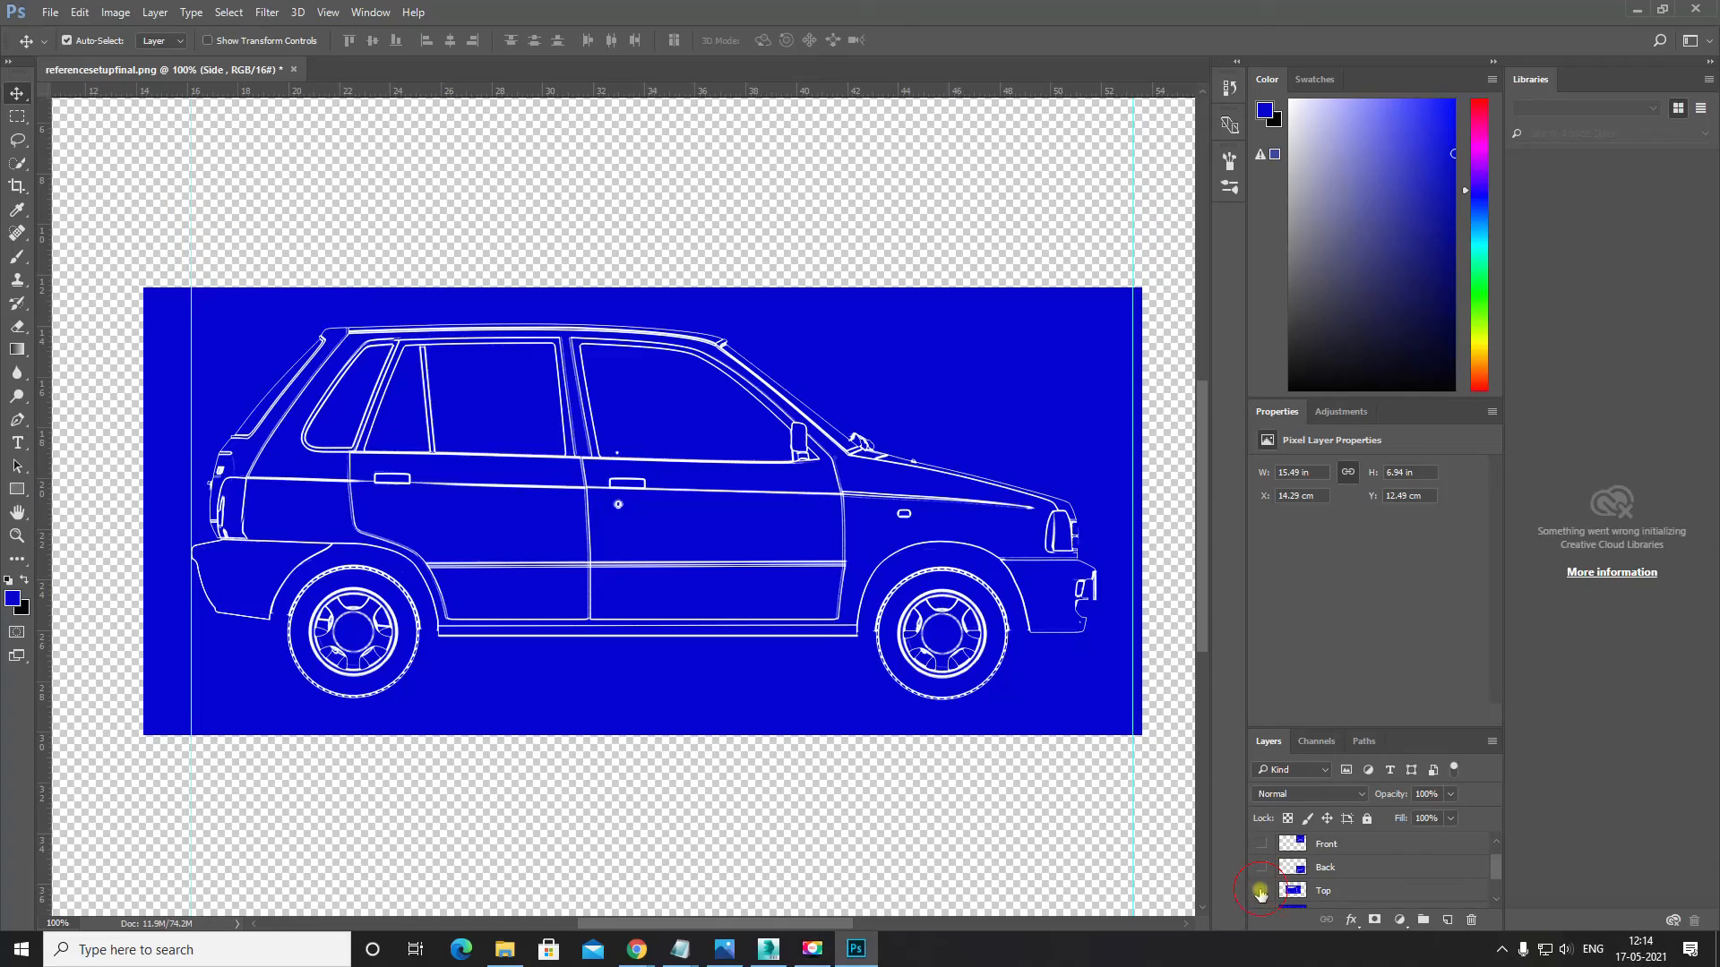
{"action": "left_click", "coordinate": [1261, 892]}
{"action": "scroll", "coordinate": [1267, 879], "scroll_direction": "down", "scroll_amount": 2}
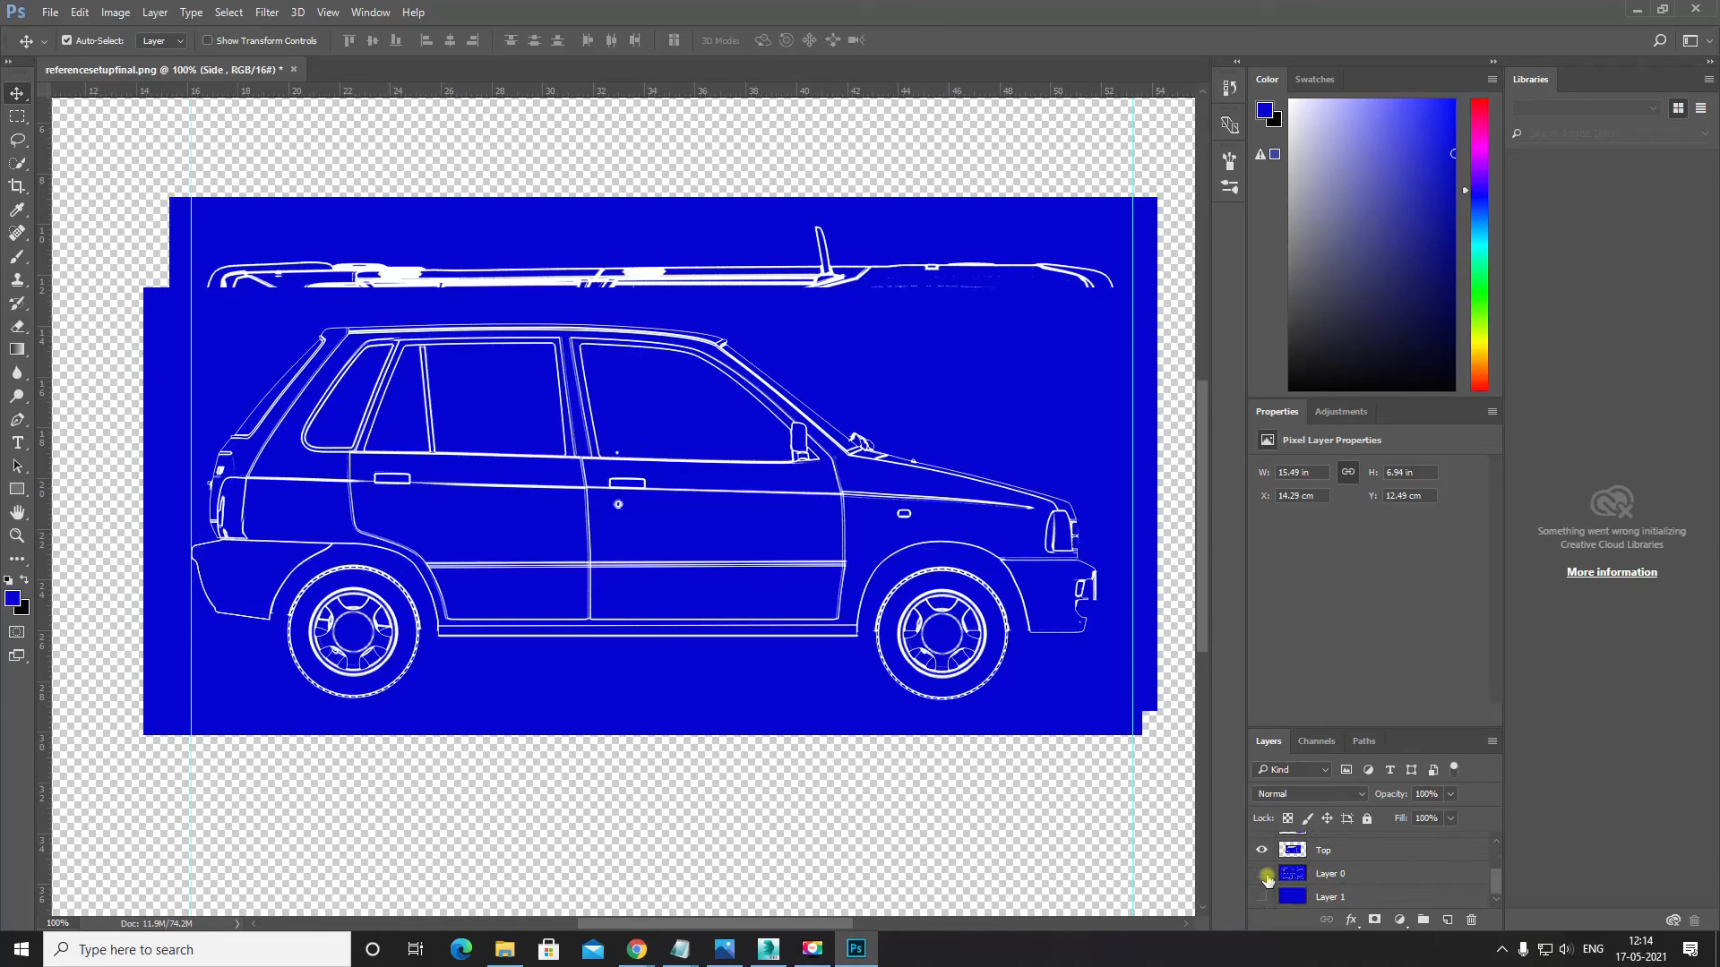
{"action": "left_click", "coordinate": [1263, 855]}
{"action": "scroll", "coordinate": [1263, 855], "scroll_direction": "up", "scroll_amount": 2}
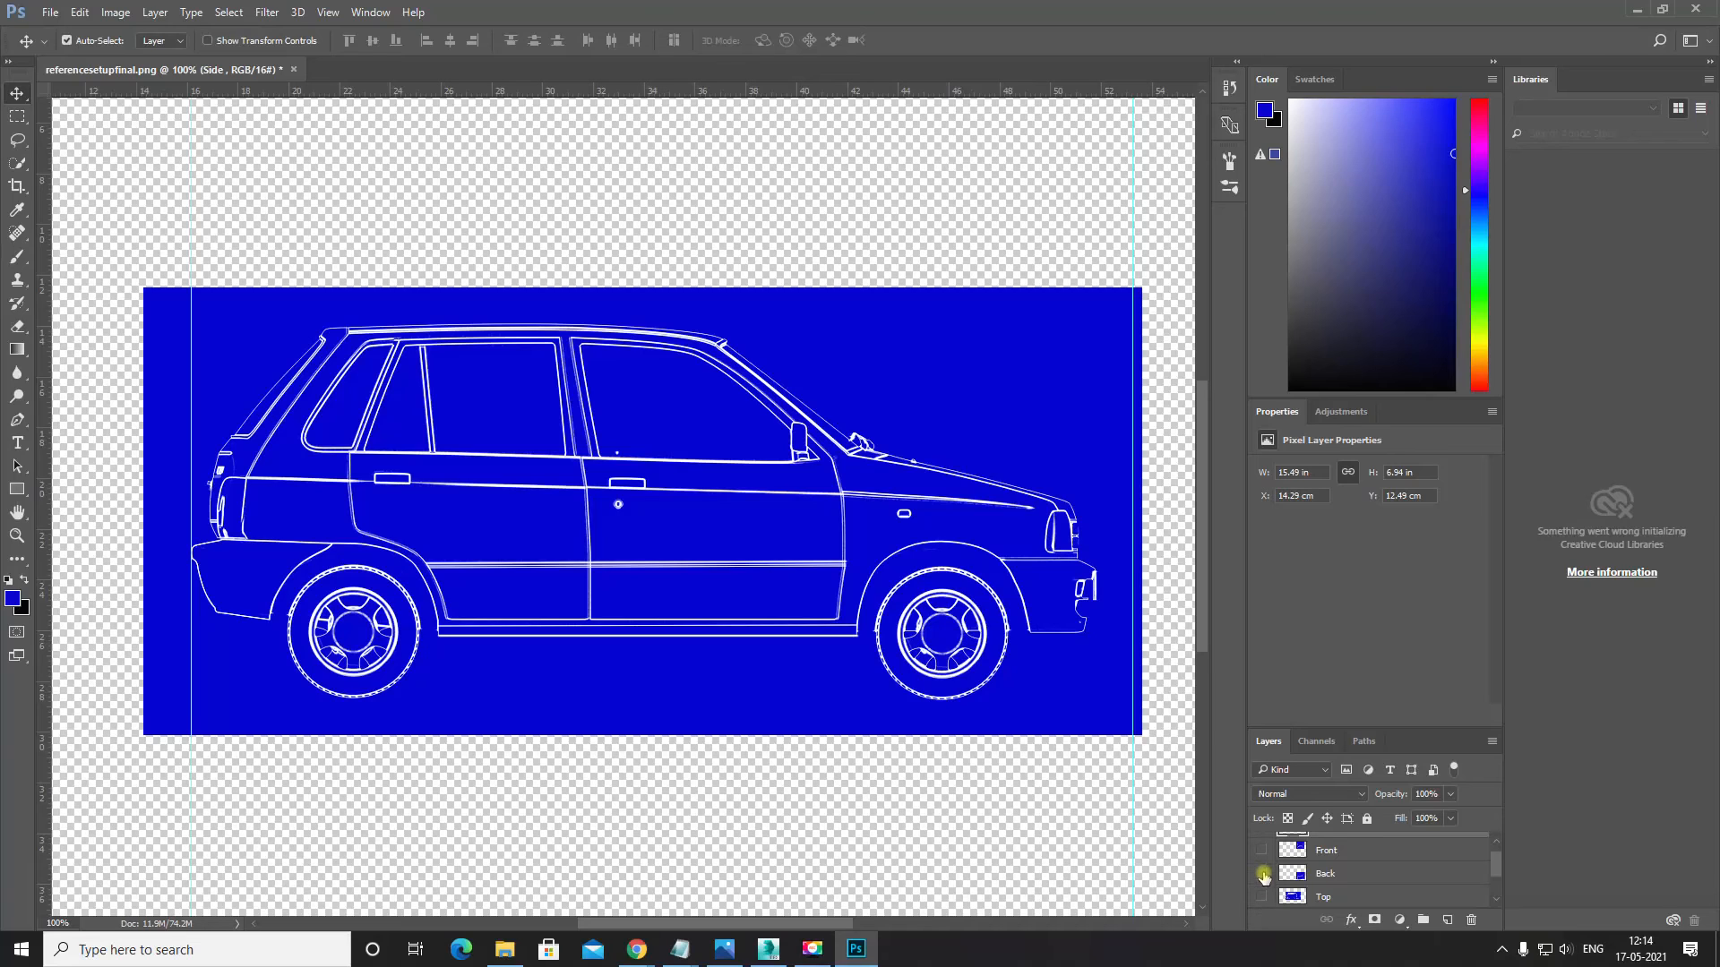
{"action": "scroll", "coordinate": [1264, 875], "scroll_direction": "up", "scroll_amount": 1}
{"action": "left_click", "coordinate": [1258, 845]}
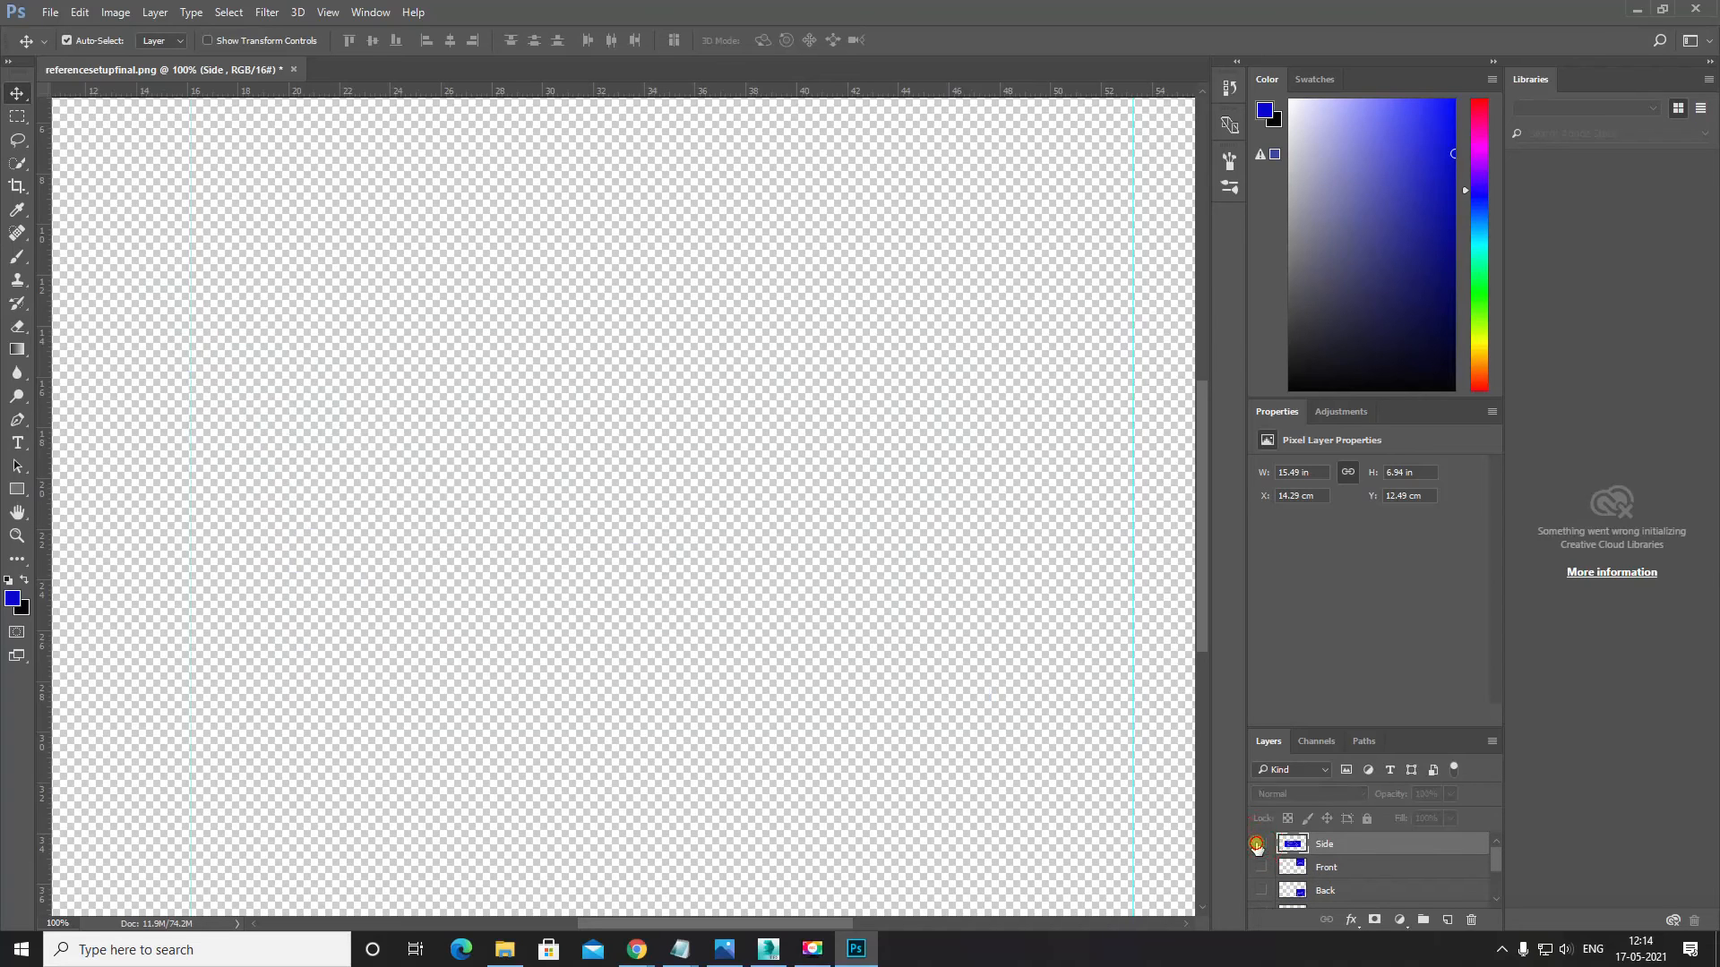
{"action": "left_click", "coordinate": [1258, 845]}
{"action": "scroll", "coordinate": [1257, 847], "scroll_direction": "down", "scroll_amount": 3}
Step: Show the Top layer beneath the Side layer and compare their lengths by toggling the Side layer
{"action": "left_click", "coordinate": [1259, 851]}
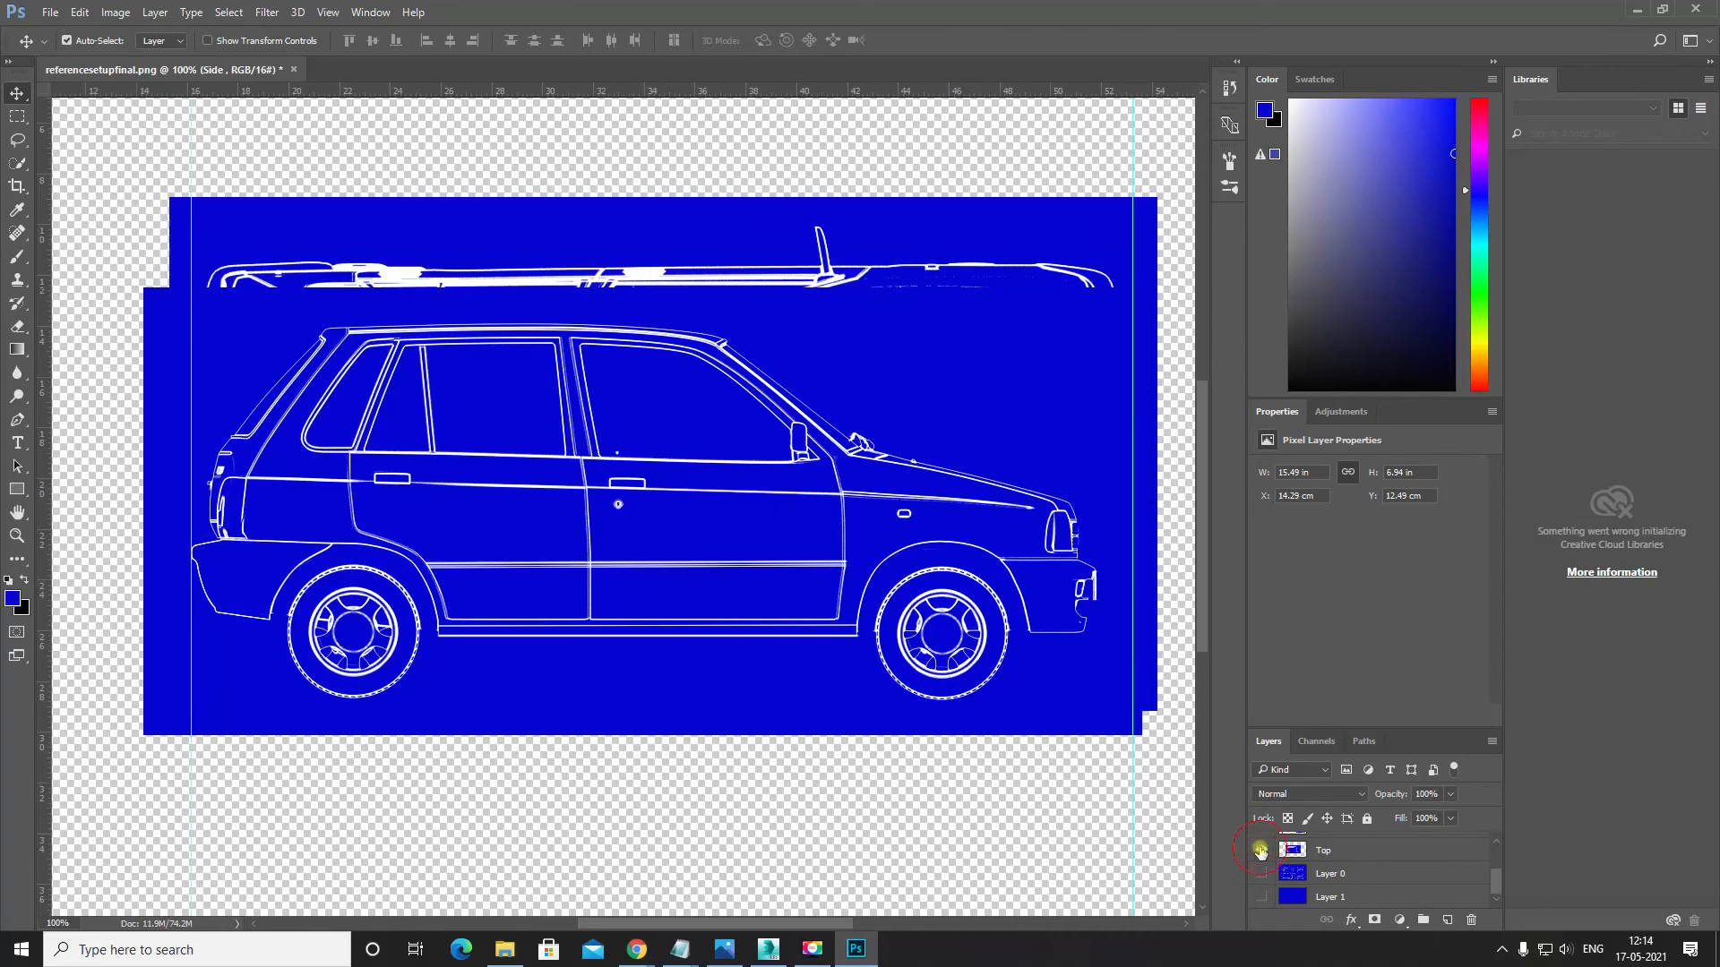
{"action": "left_click_drag", "start_coordinate": [1013, 487], "coordinate": [926, 504]}
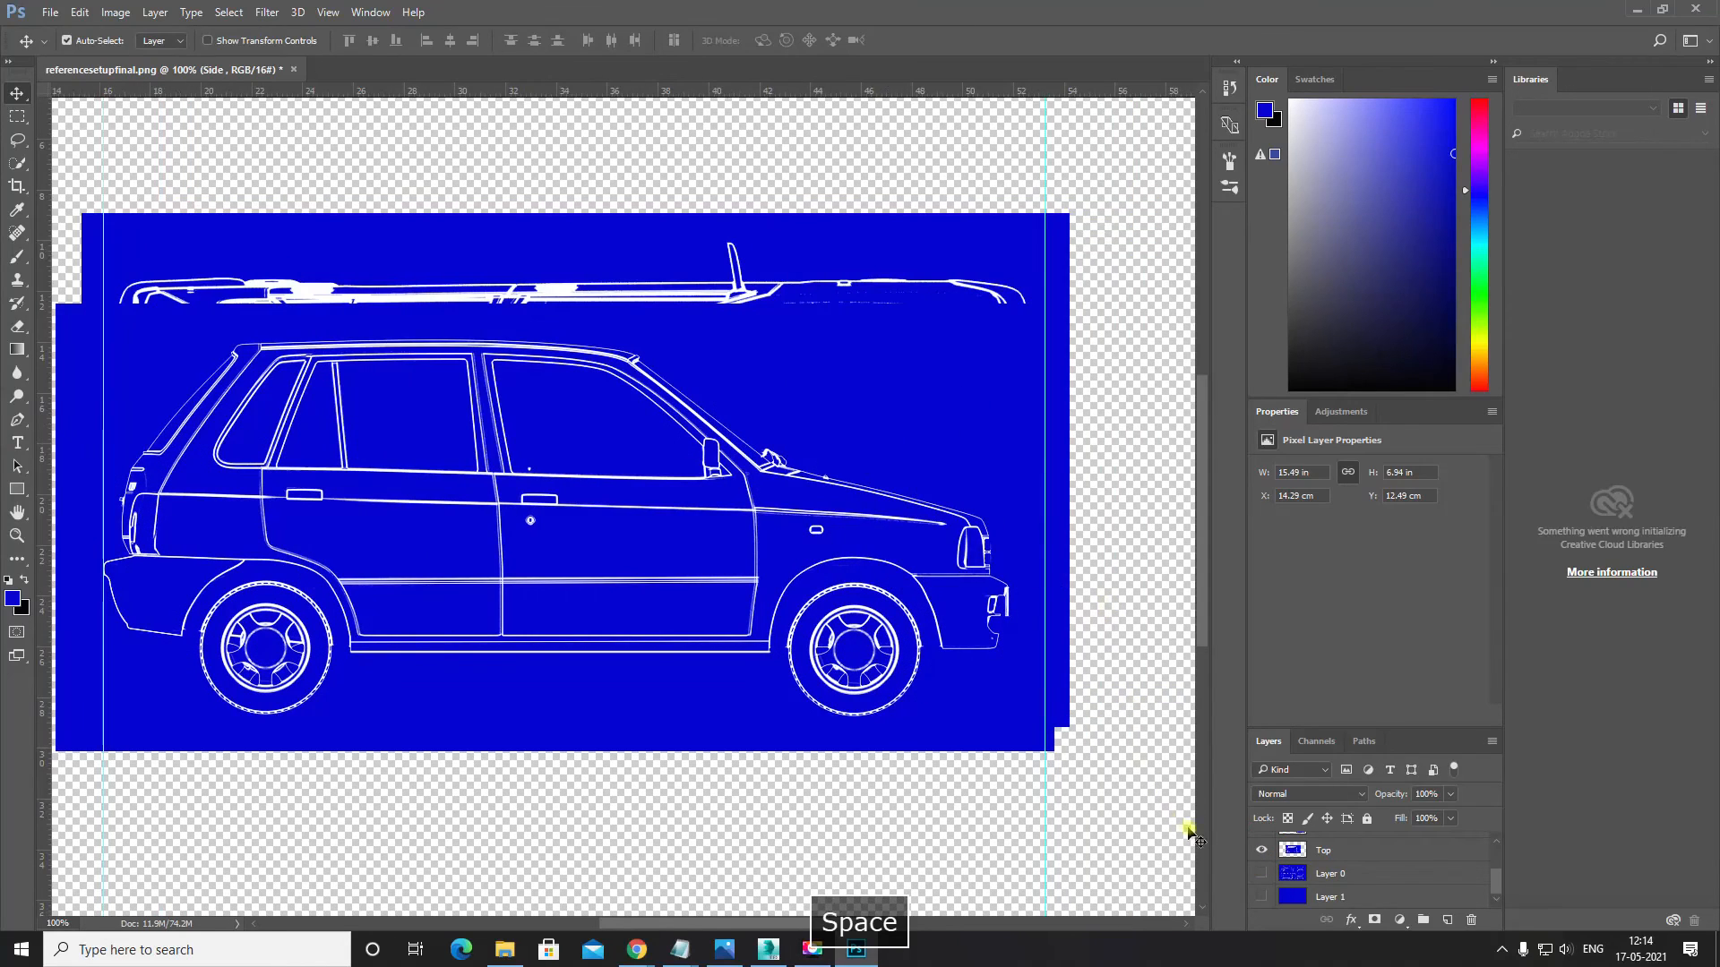
{"action": "scroll", "coordinate": [1266, 874], "scroll_direction": "up", "scroll_amount": 1}
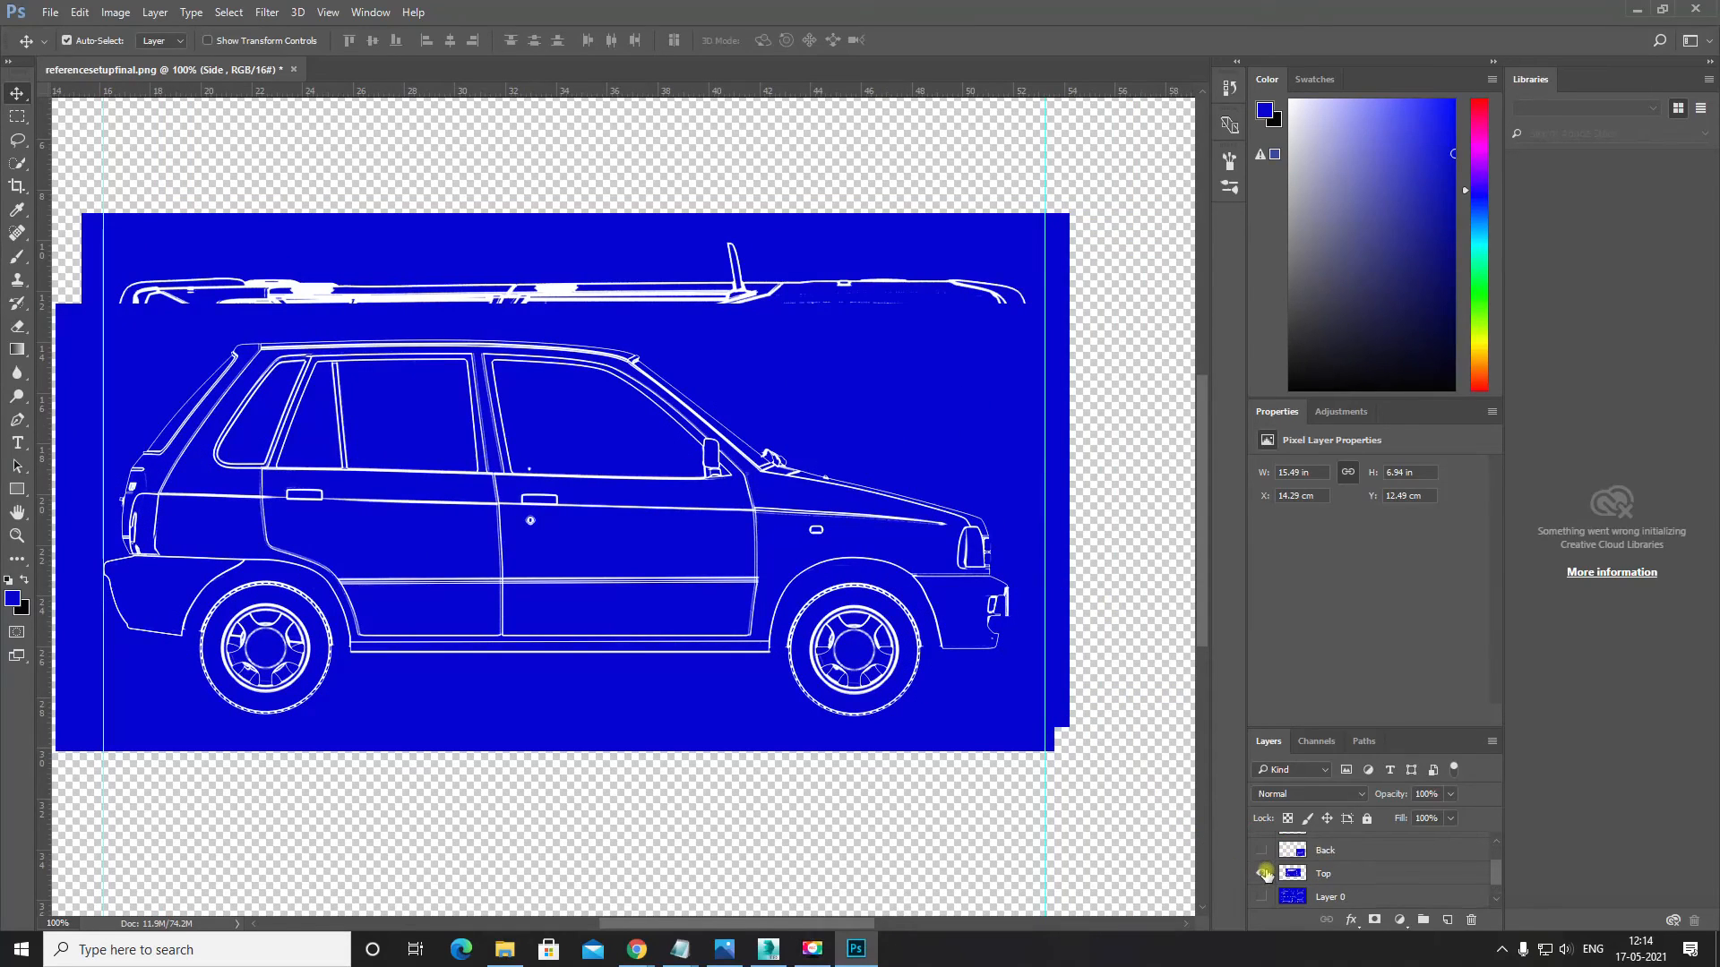
{"action": "scroll", "coordinate": [1261, 878], "scroll_direction": "up", "scroll_amount": 2}
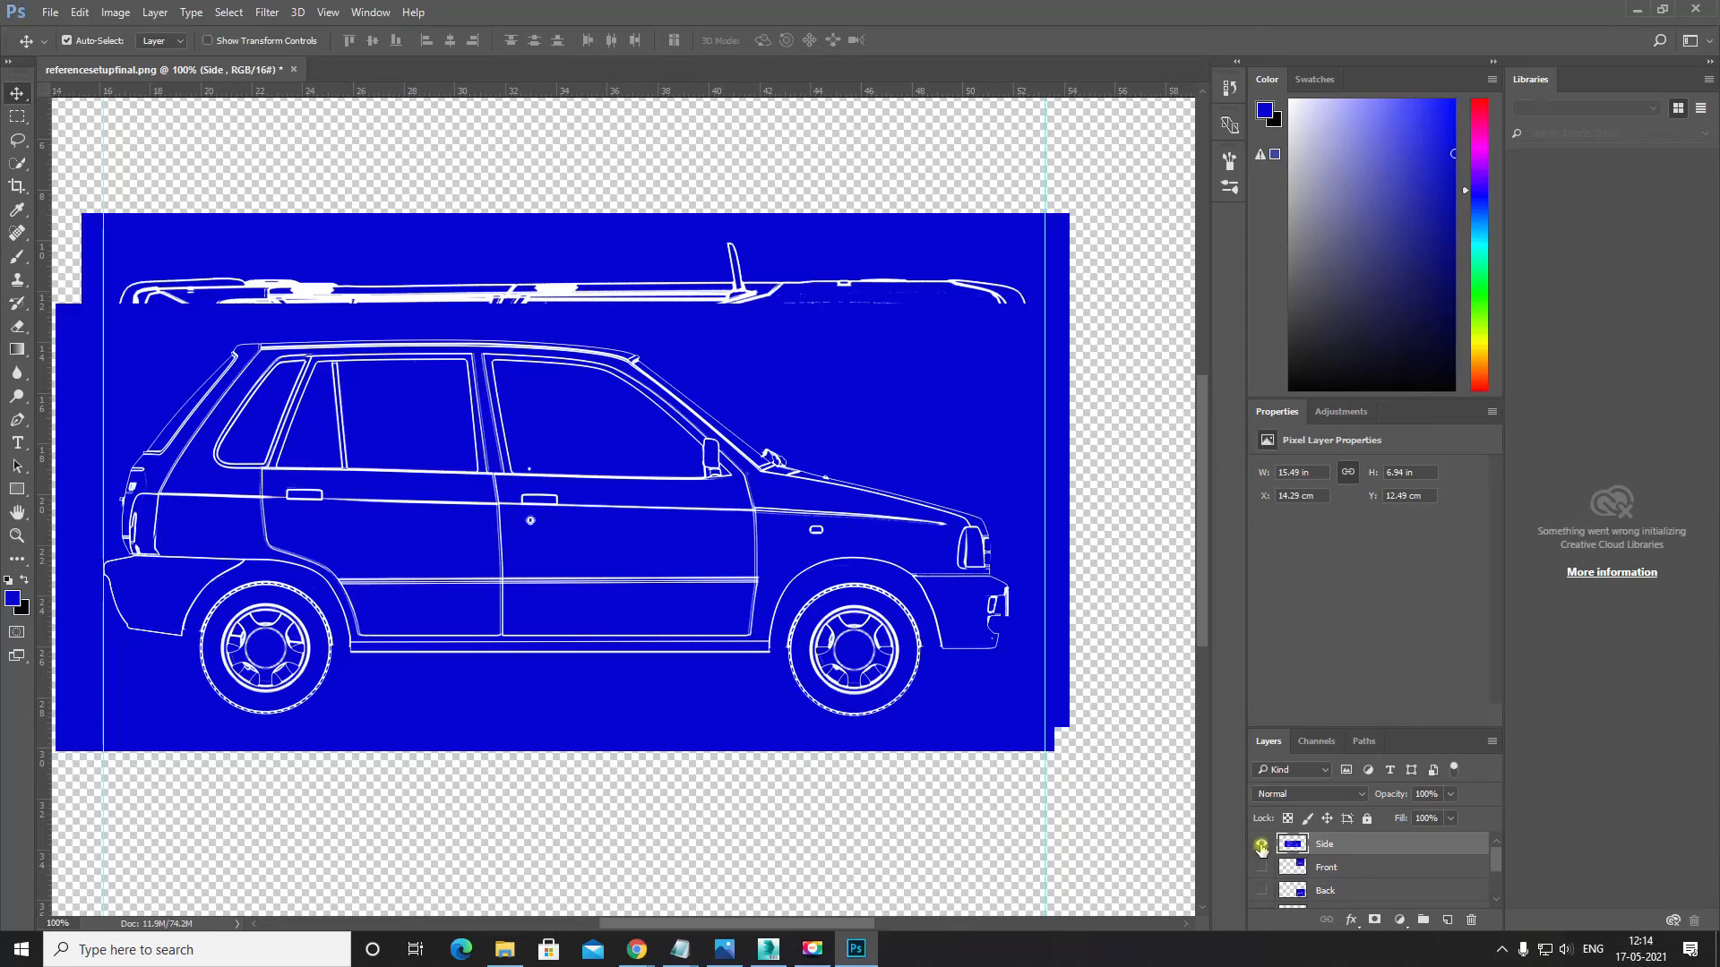
{"action": "left_click", "coordinate": [1259, 845]}
{"action": "left_click", "coordinate": [1260, 845]}
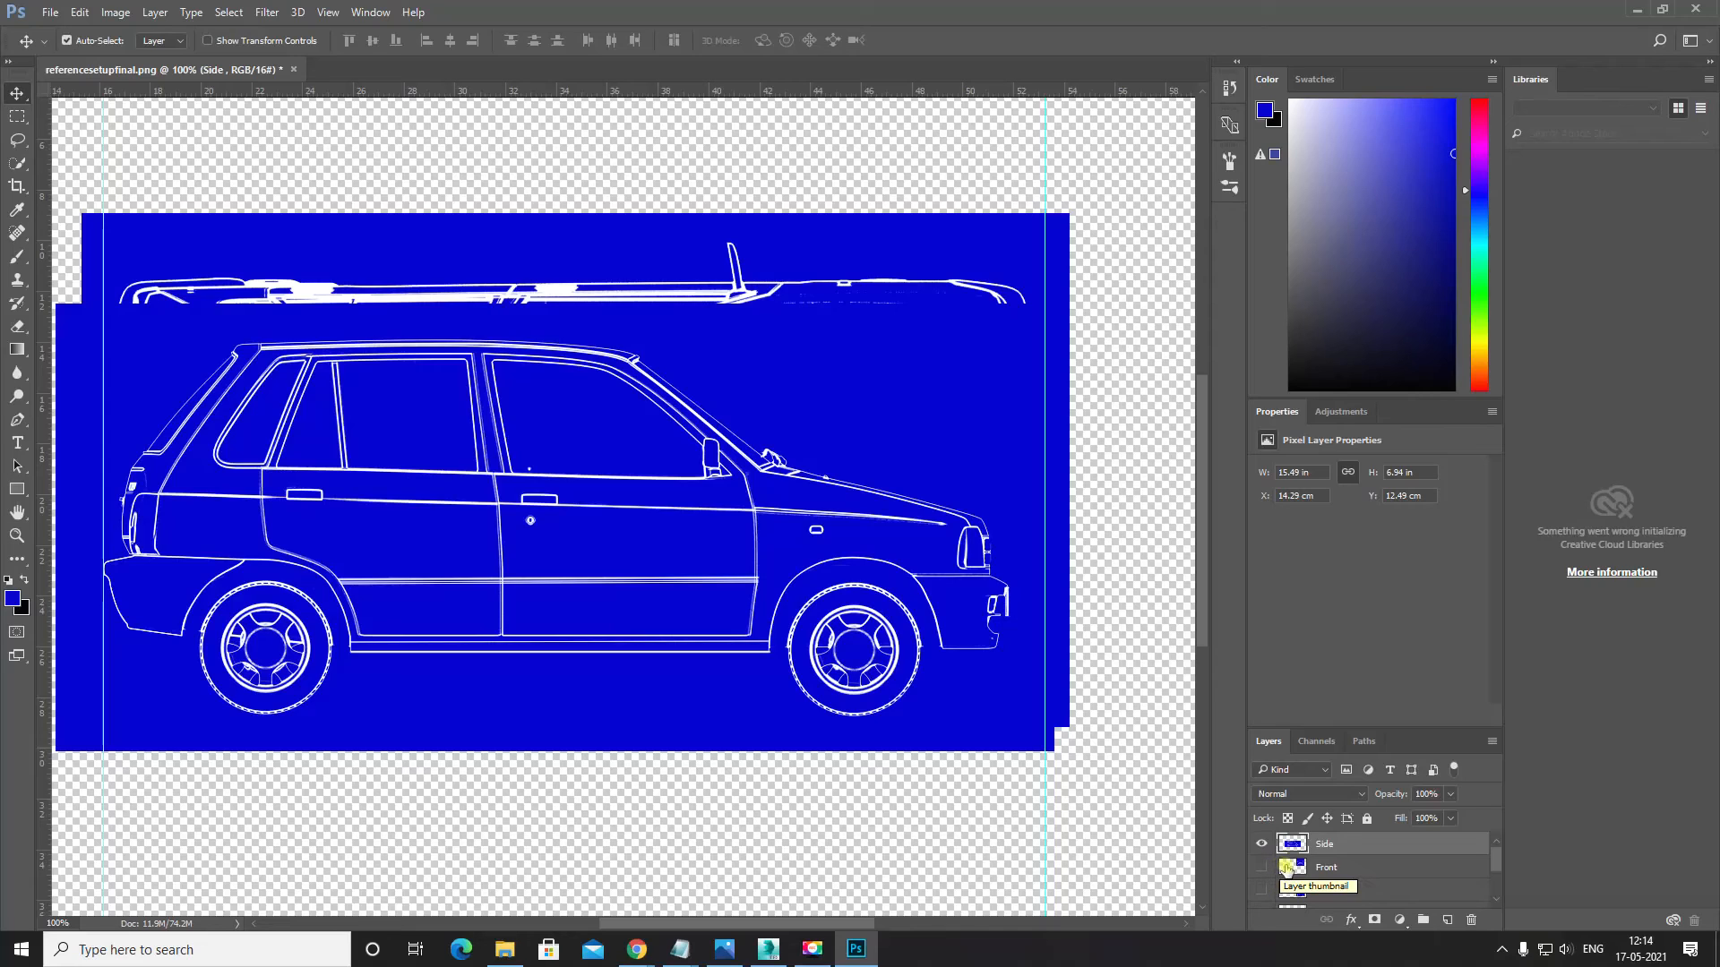
Step: Stretch the Side layer horizontally to 103.77% width so its front bumper reaches the front guide
{"action": "left_click", "coordinate": [934, 530]}
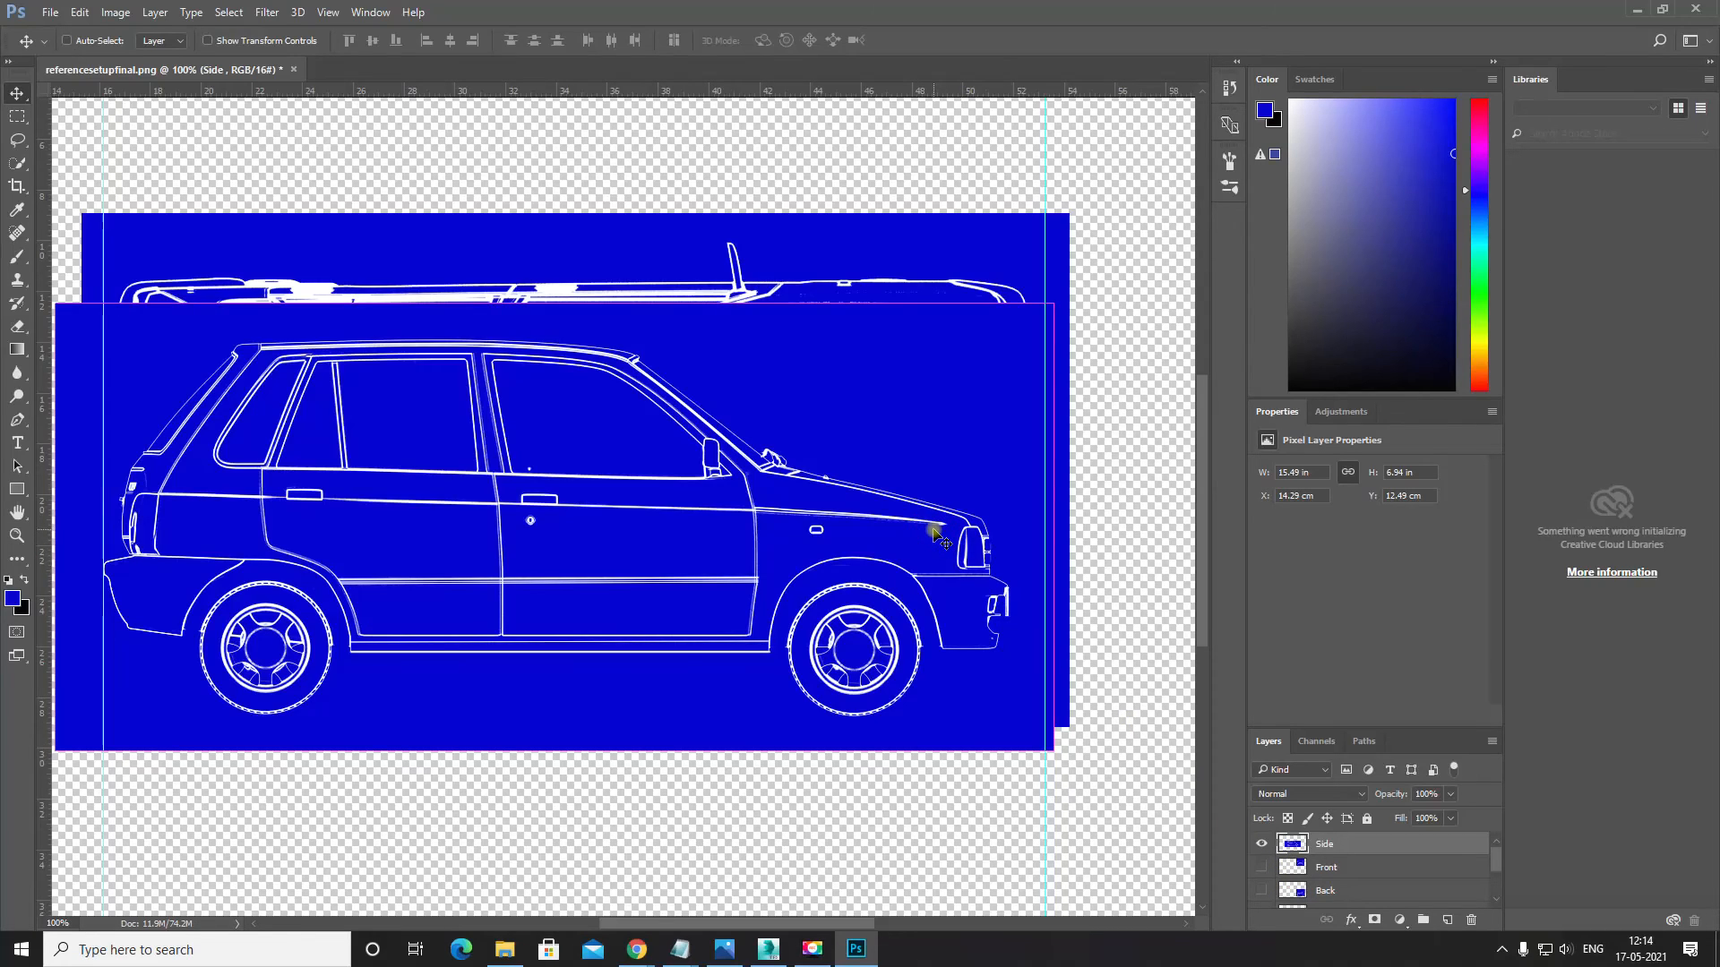
{"action": "key", "text": "ctrl+t"}
{"action": "key", "text": "space"}
{"action": "left_click_drag", "start_coordinate": [1005, 558], "coordinate": [806, 520]}
{"action": "key", "text": "ctrl+plus"}
{"action": "key", "text": "space"}
{"action": "left_click_drag", "start_coordinate": [986, 522], "coordinate": [893, 530]}
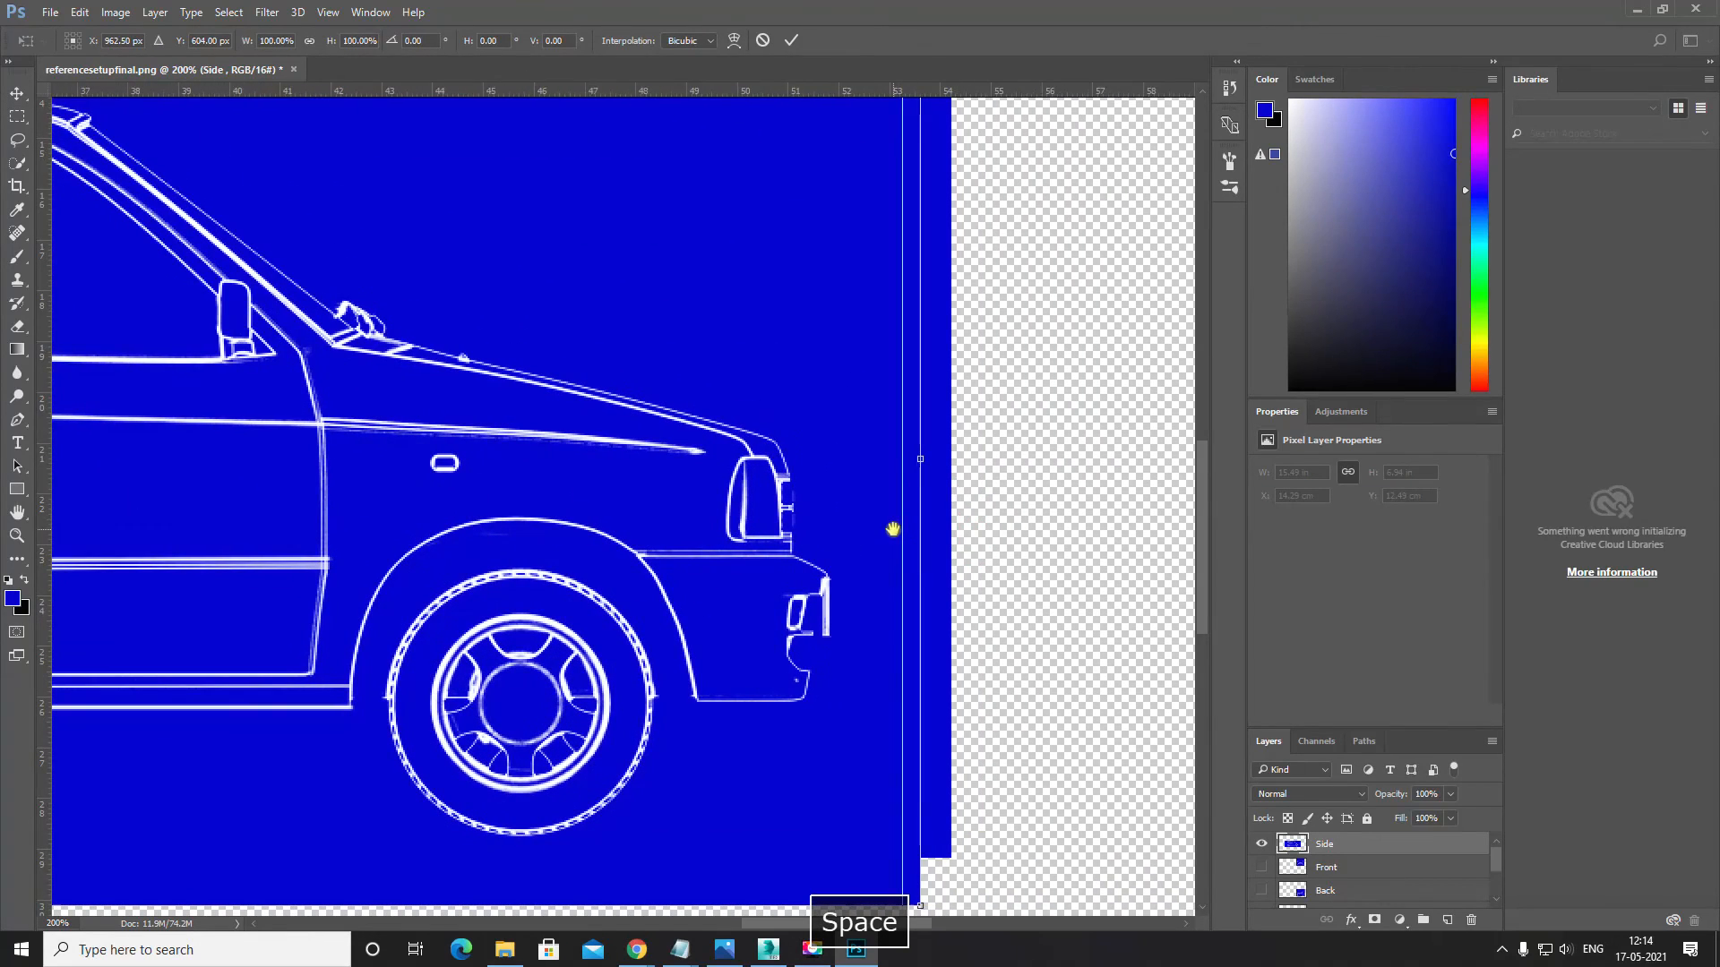
{"action": "left_click_drag", "start_coordinate": [925, 469], "coordinate": [998, 463]}
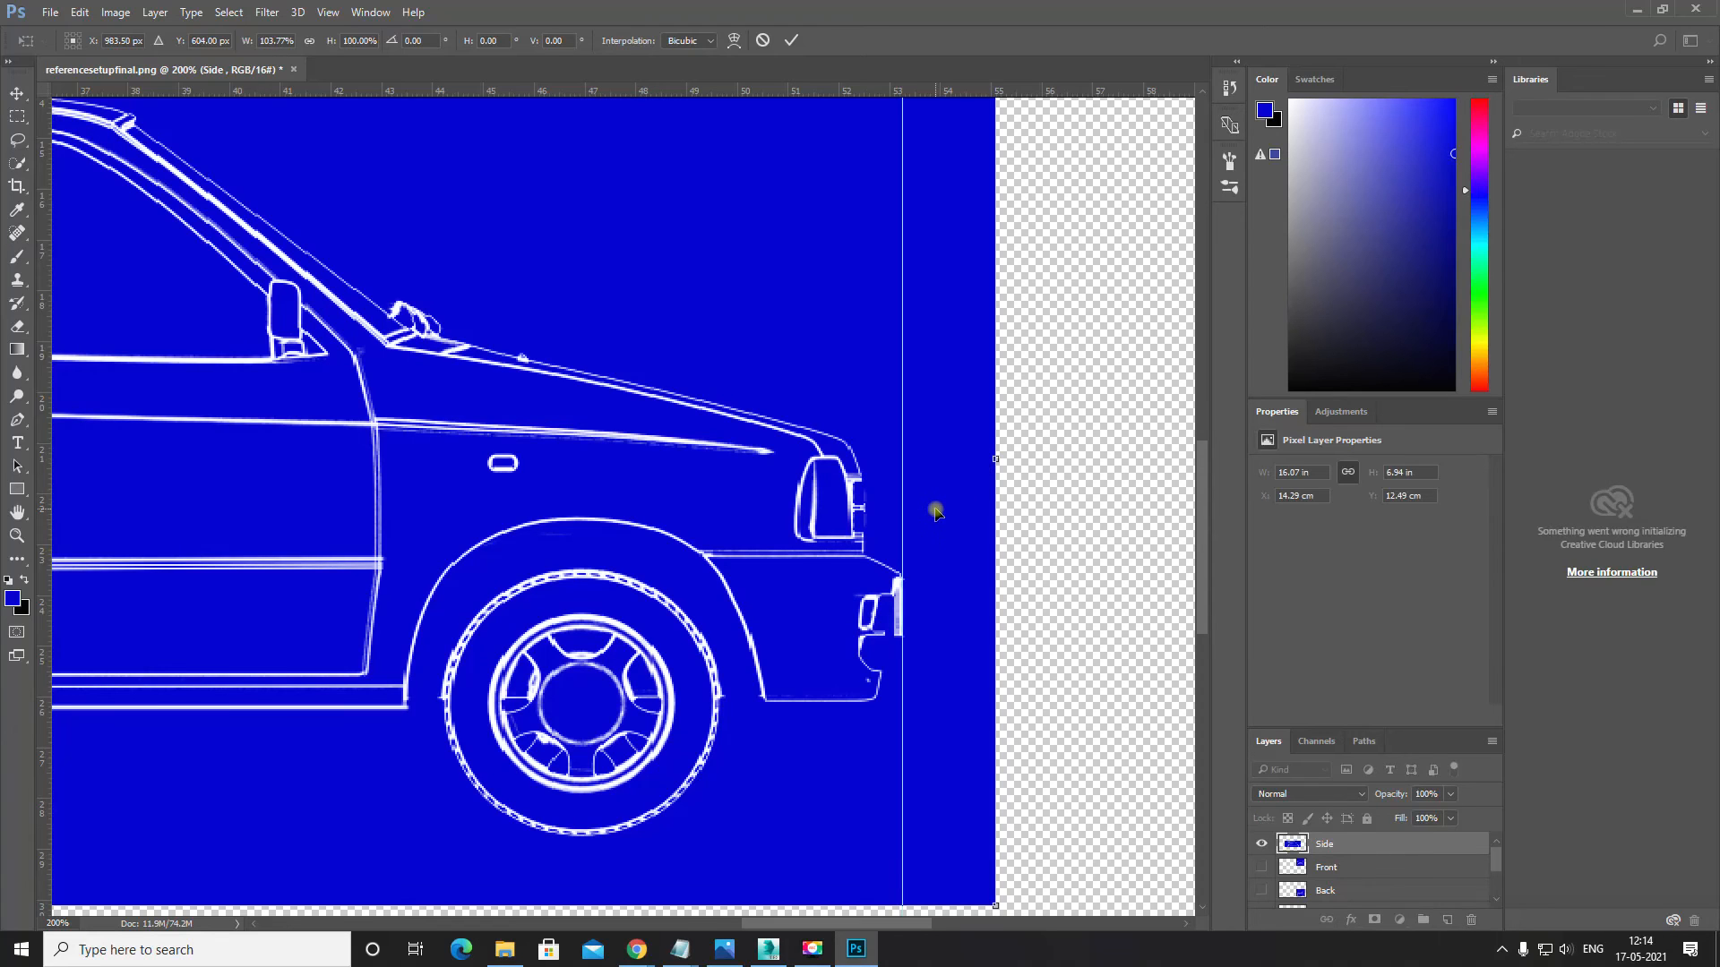
{"action": "key", "text": "Return"}
{"action": "key", "text": "ctrl+minus"}
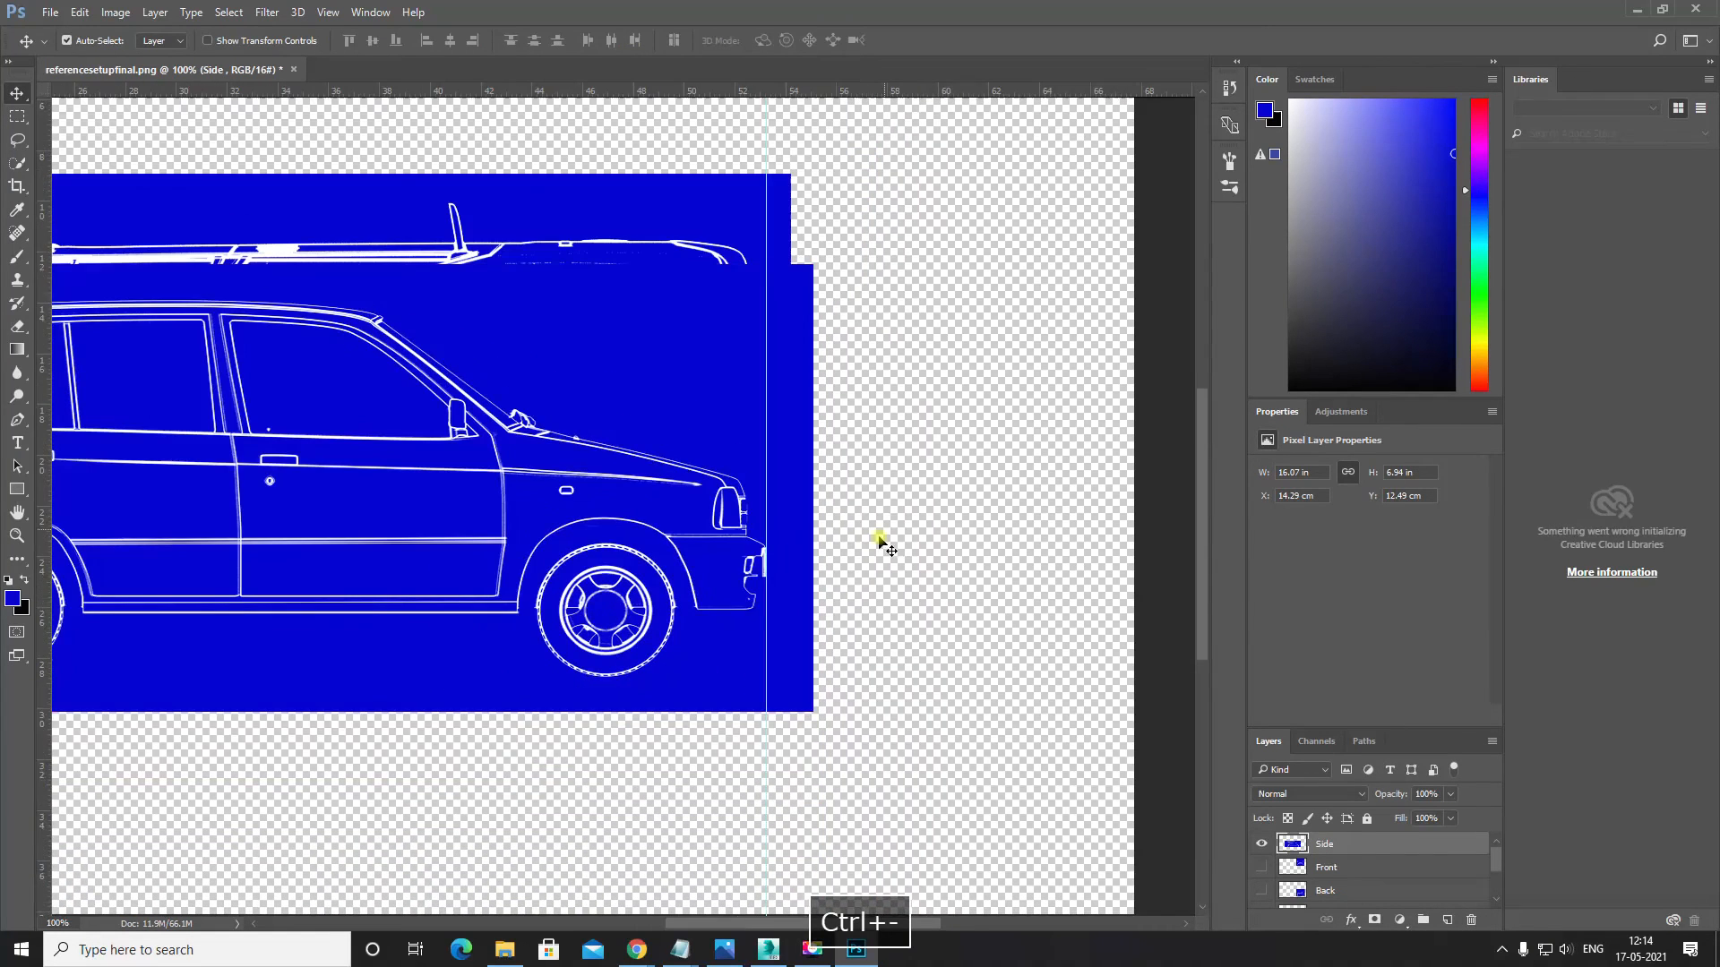
Step: Nudge the Side layer vertically over the Top view to Y 9.63 cm, keeping its horizontal position
{"action": "left_click_drag", "start_coordinate": [762, 548], "coordinate": [694, 410]}
{"action": "key", "text": "Up"}
{"action": "key", "text": "Up"}
{"action": "key", "text": "Up"}
{"action": "key", "text": "Up"}
{"action": "key", "text": "Up"}
{"action": "key", "text": "Up"}
{"action": "key", "text": "Up"}
{"action": "key", "text": "Up"}
{"action": "key", "text": "Up"}
{"action": "key", "text": "Up"}
{"action": "key", "text": "Up"}
{"action": "key", "text": "Up"}
{"action": "key", "text": "Up"}
{"action": "key", "text": "Up"}
{"action": "key", "text": "Up"}
{"action": "key", "text": "Up"}
{"action": "key", "text": "Up"}
{"action": "key", "text": "Up"}
{"action": "key", "text": "Up"}
{"action": "key", "text": "Up"}
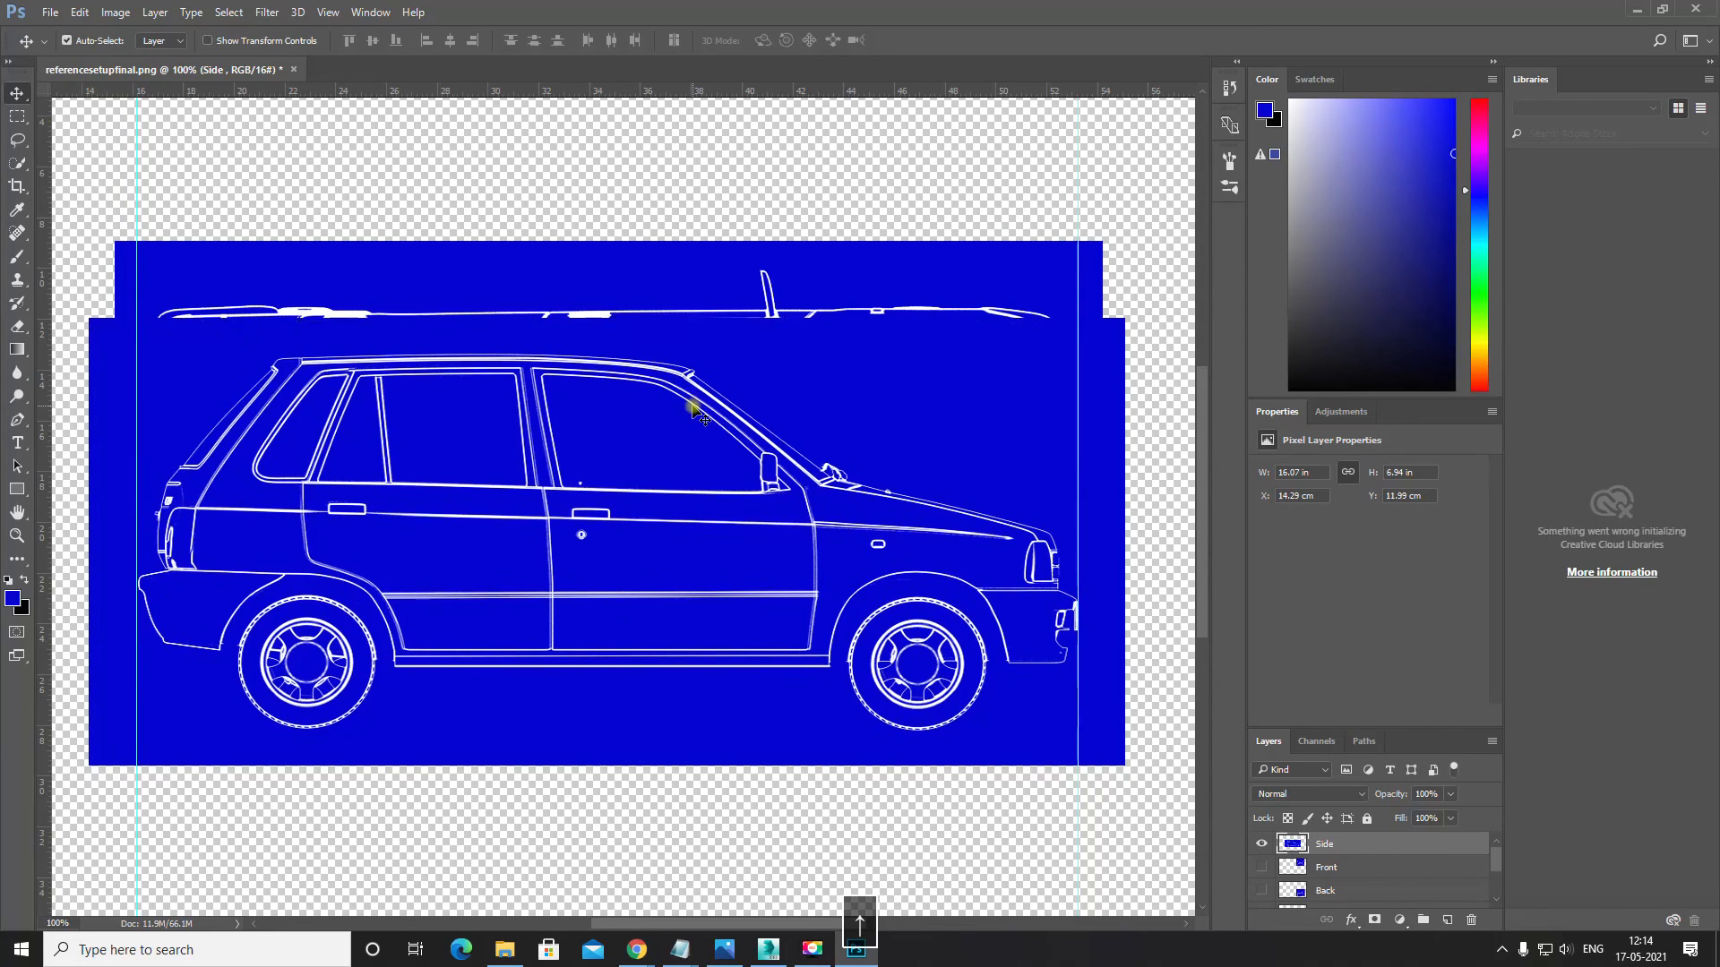
{"action": "key", "text": "Up"}
{"action": "key", "text": "Up"}
{"action": "key", "text": "Up"}
{"action": "key", "text": "Up"}
{"action": "key", "text": "Up"}
{"action": "key", "text": "Up"}
{"action": "key", "text": "Up"}
{"action": "key", "text": "Up"}
{"action": "key", "text": "Up"}
{"action": "key", "text": "Up"}
{"action": "key", "text": "Up"}
{"action": "key", "text": "Up"}
{"action": "key", "text": "Up"}
{"action": "key", "text": "Up"}
{"action": "key", "text": "Up"}
{"action": "key", "text": "Up"}
{"action": "key", "text": "Up"}
{"action": "key", "text": "Up"}
{"action": "key", "text": "Up"}
{"action": "key", "text": "Up"}
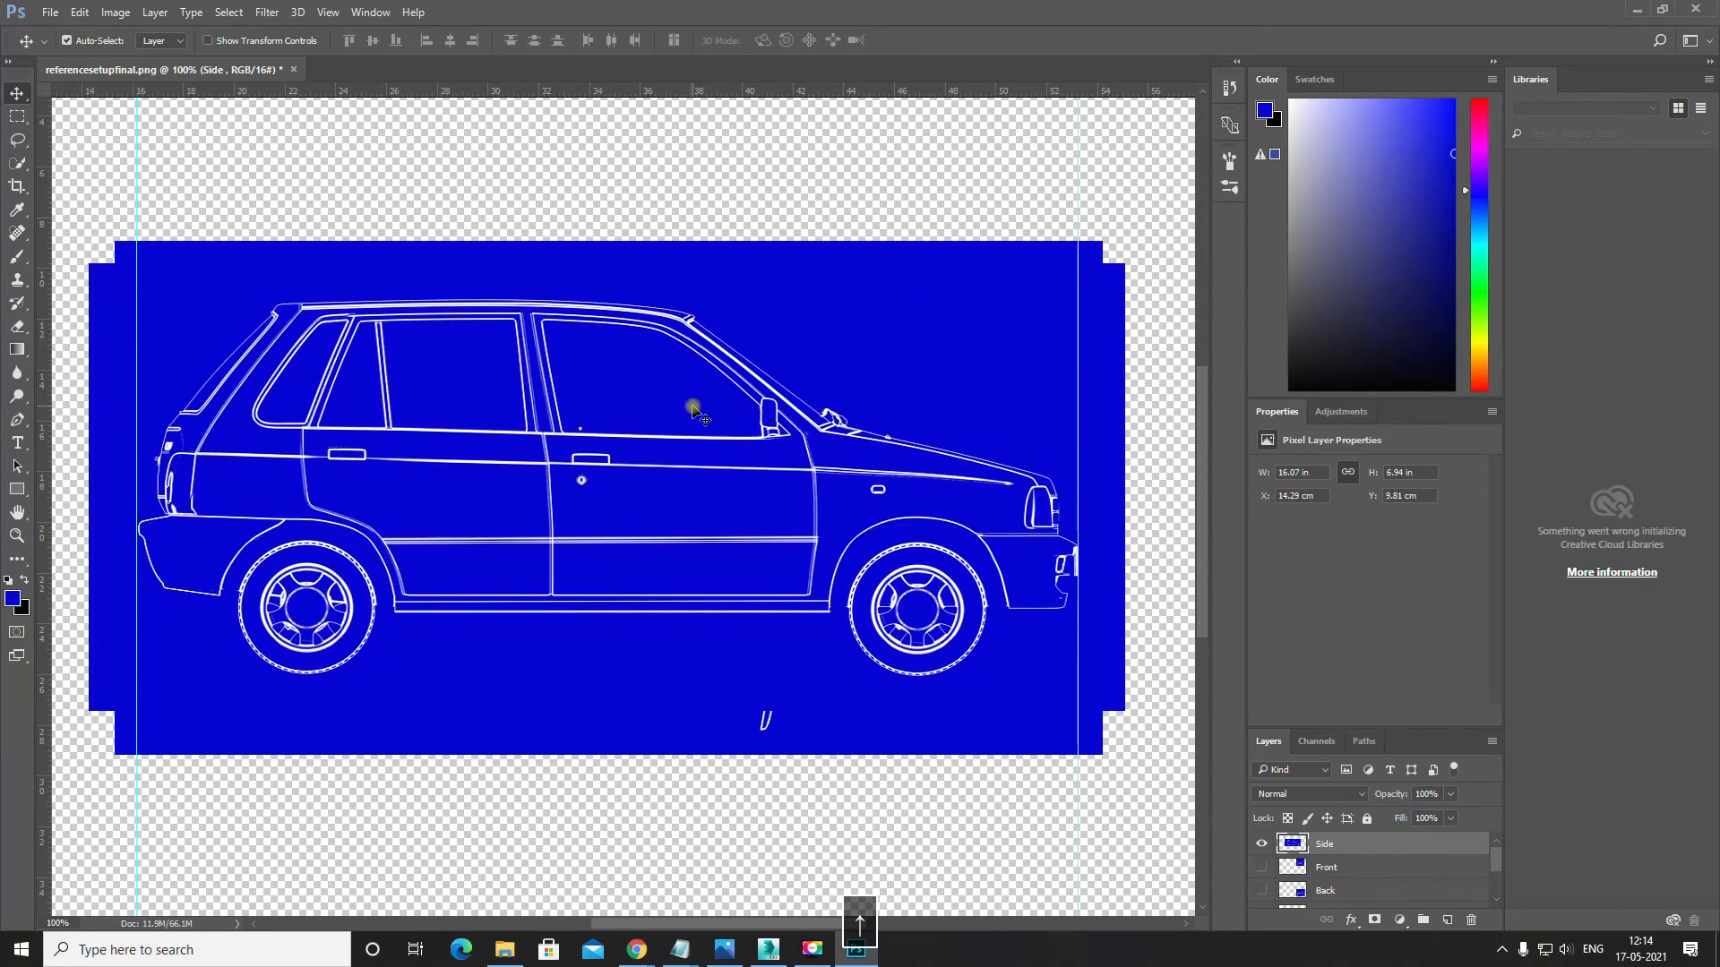
{"action": "key", "text": "Up"}
{"action": "key", "text": "Up"}
{"action": "key", "text": "Up"}
{"action": "key", "text": "Up"}
{"action": "key", "text": "Up"}
{"action": "key", "text": "Up"}
{"action": "key", "text": "Up"}
{"action": "key", "text": "Up"}
{"action": "key", "text": "Up"}
{"action": "key", "text": "Up"}
{"action": "key", "text": "Up"}
{"action": "key", "text": "Up"}
{"action": "key", "text": "Up"}
{"action": "key", "text": "Up"}
{"action": "key", "text": "Up"}
{"action": "key", "text": "Up"}
{"action": "key", "text": "Up"}
{"action": "key", "text": "Up"}
{"action": "key", "text": "Up"}
{"action": "key", "text": "Up"}
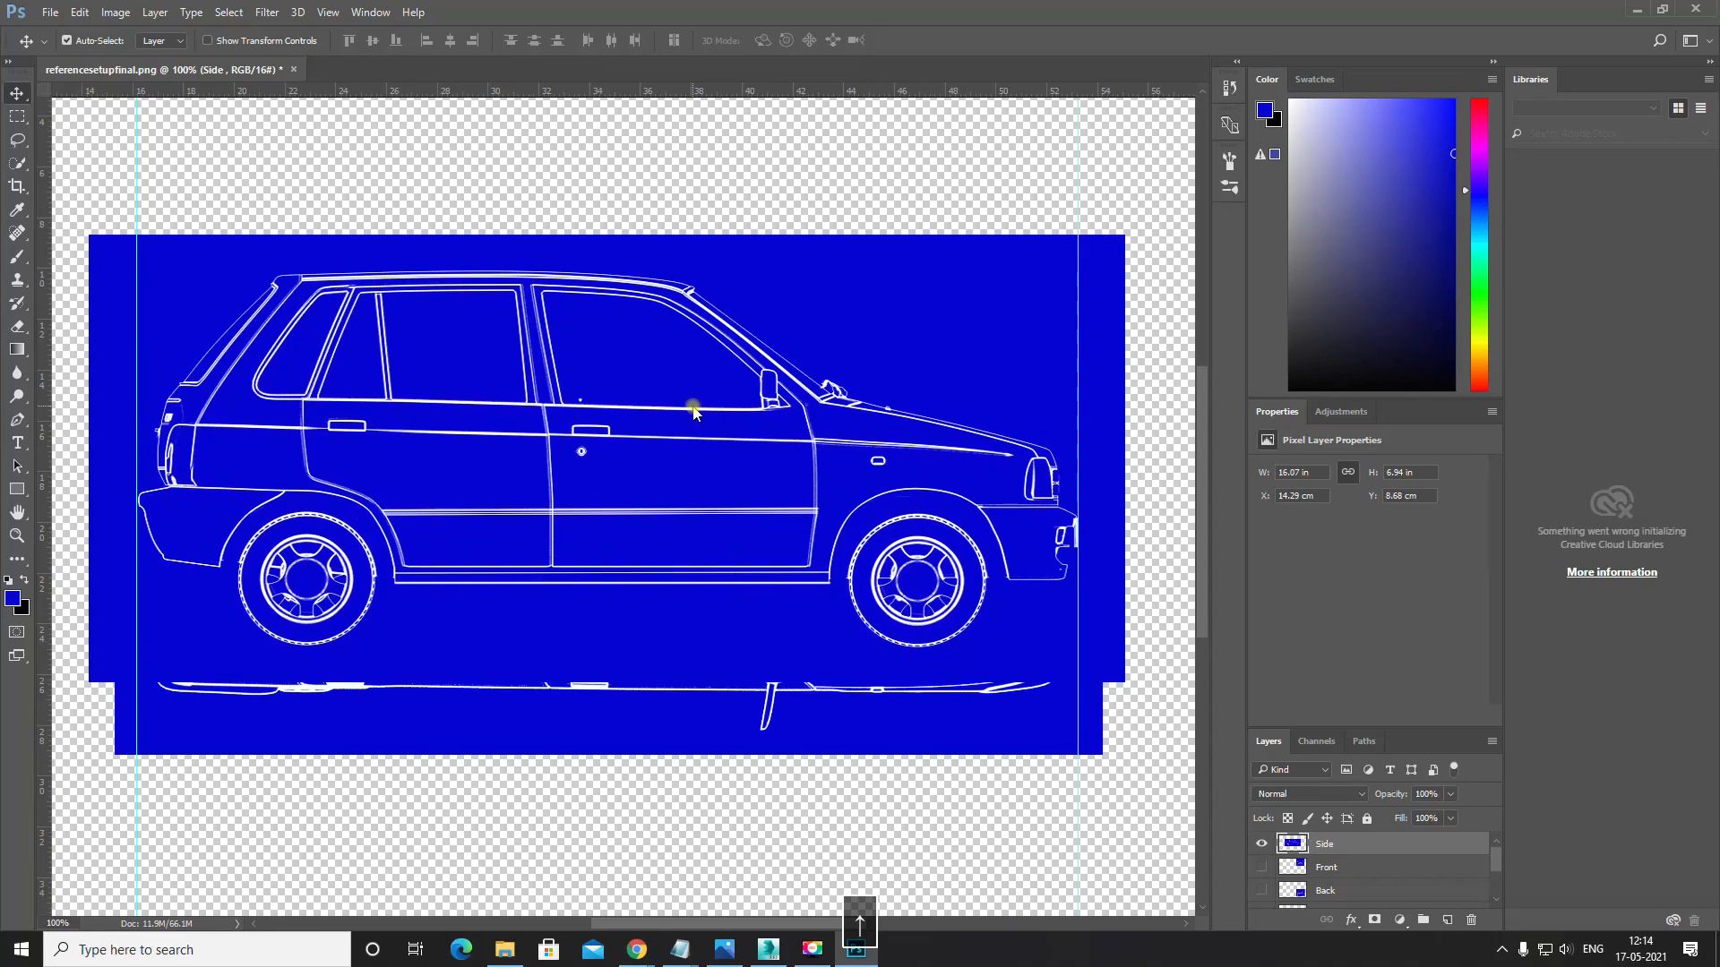
{"action": "key", "text": "Down"}
{"action": "key", "text": "Down"}
{"action": "key", "text": "Down"}
{"action": "key", "text": "Down"}
{"action": "key", "text": "Down"}
{"action": "key", "text": "Down"}
{"action": "key", "text": "Down"}
{"action": "key", "text": "Down"}
{"action": "key", "text": "Down"}
{"action": "key", "text": "Down"}
{"action": "key", "text": "Down"}
{"action": "key", "text": "Down"}
{"action": "key", "text": "Down"}
{"action": "key", "text": "Down"}
{"action": "key", "text": "Down"}
{"action": "key", "text": "Down"}
{"action": "key", "text": "Down"}
{"action": "key", "text": "Down"}
{"action": "key", "text": "Down"}
{"action": "key", "text": "Down"}
{"action": "key", "text": "Down"}
{"action": "key", "text": "Down"}
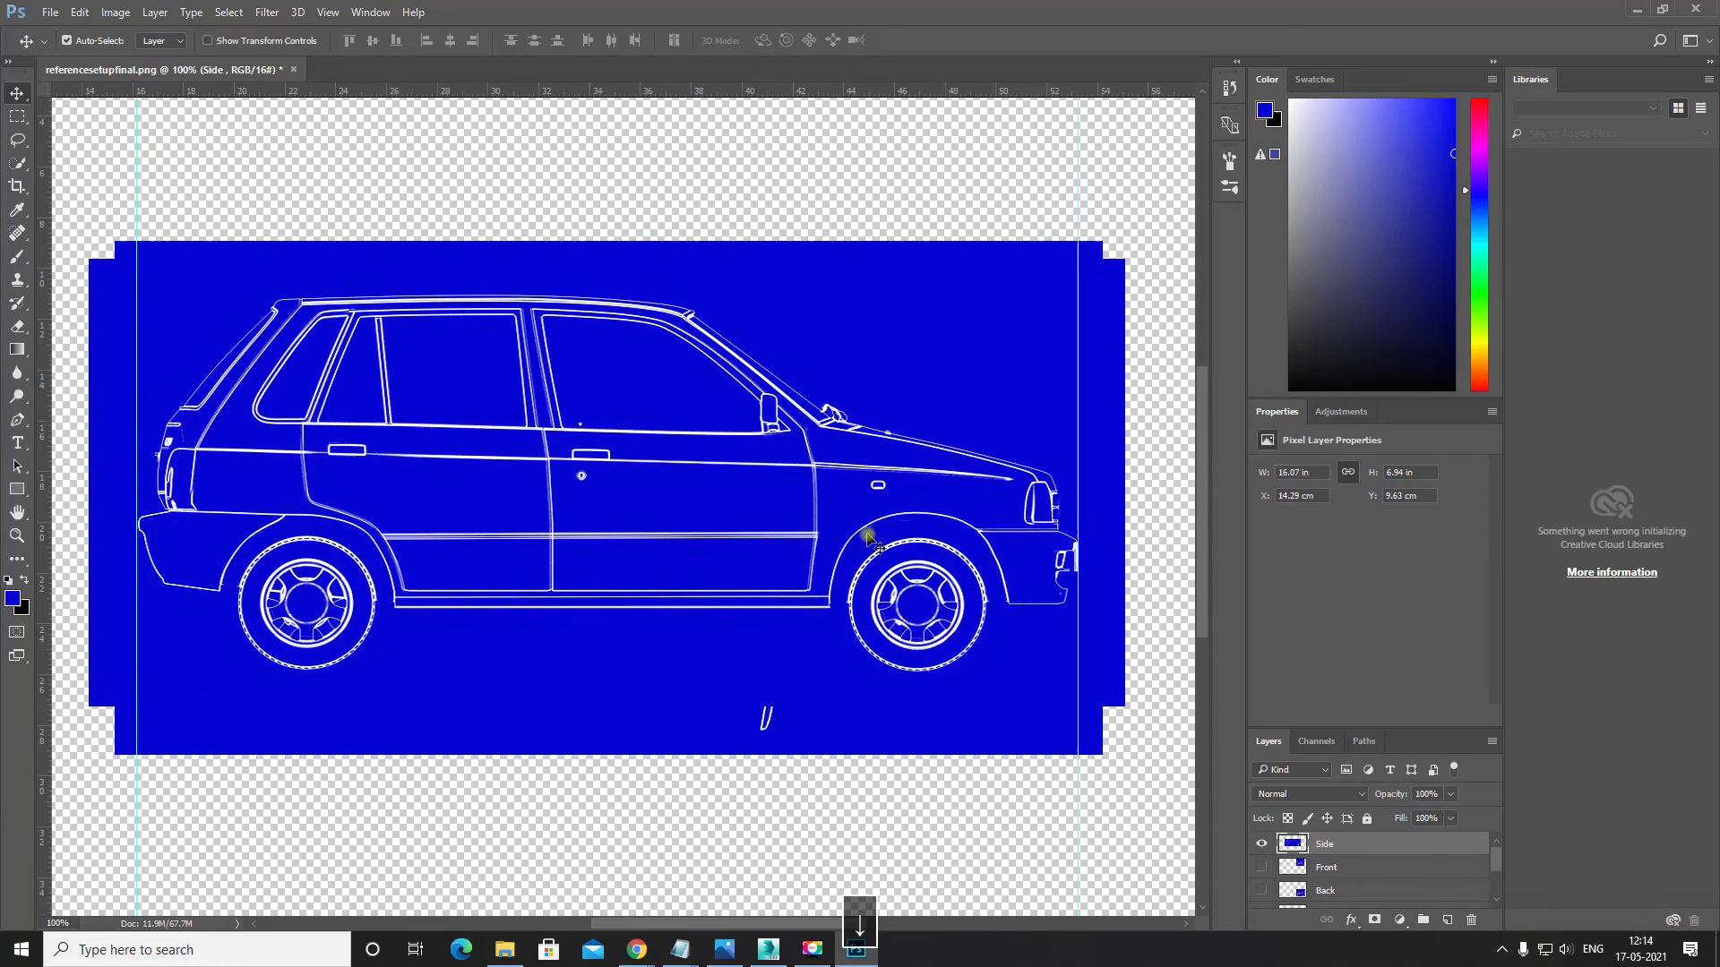
Step: Set the Side layer's opacity to 0% and place a vertical guide at the rear edge of the Top view's wing mirror
{"action": "left_click", "coordinate": [1450, 794]}
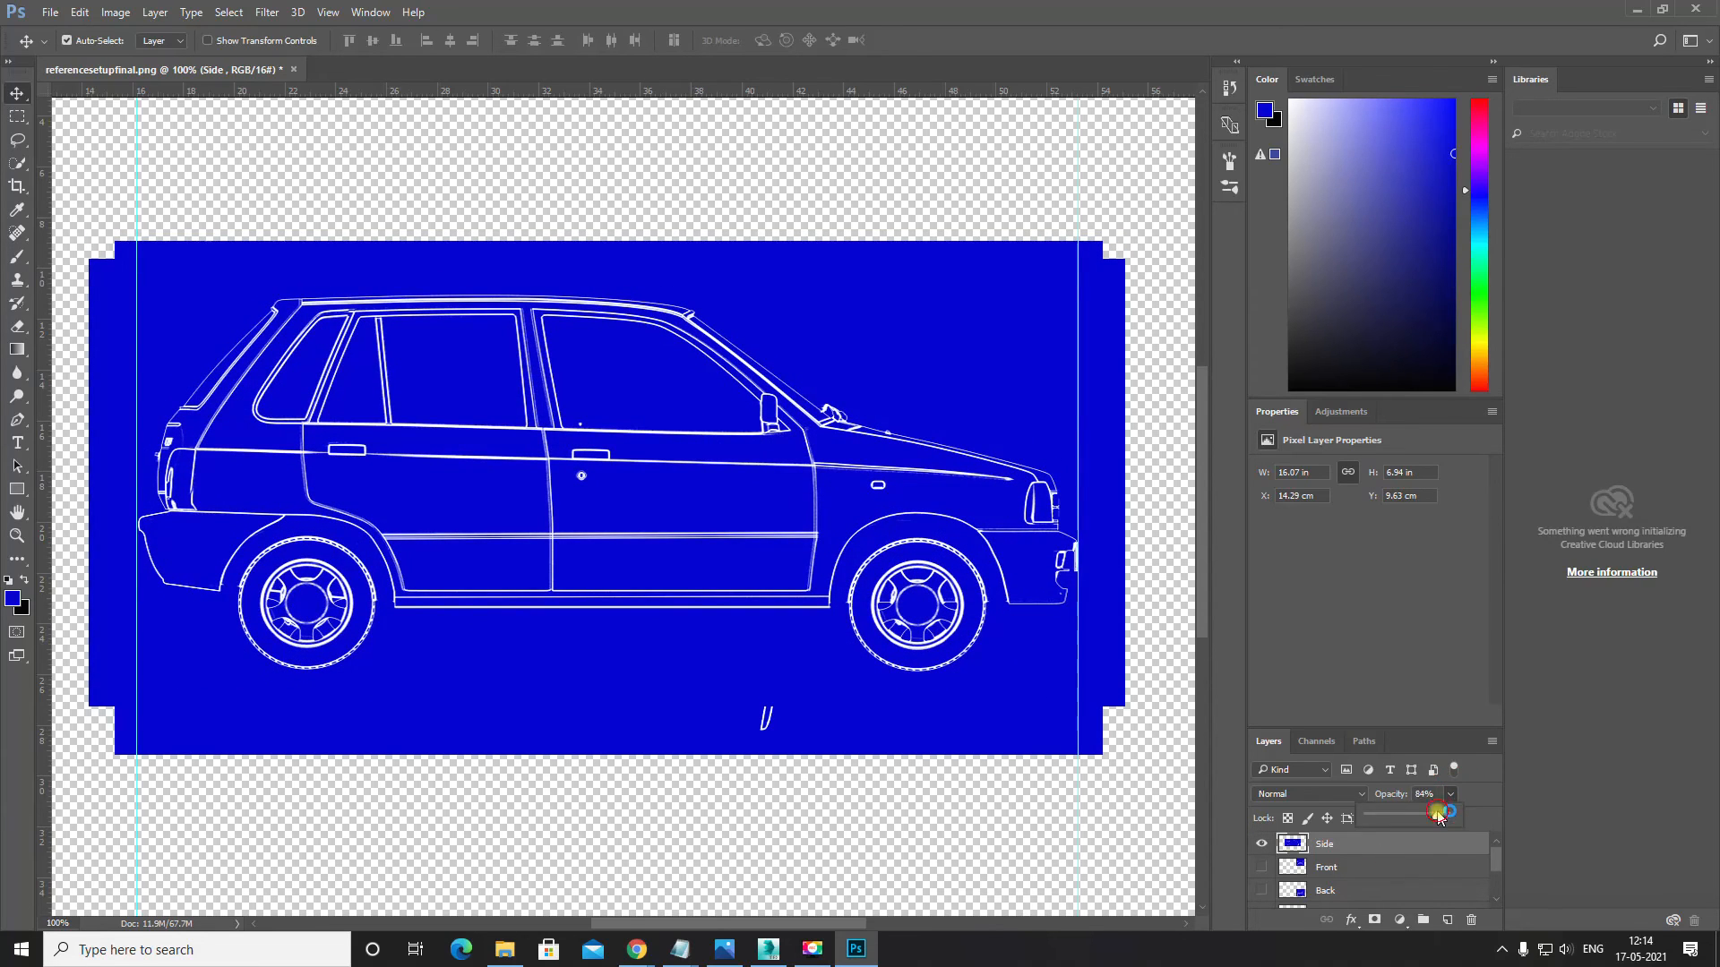
{"action": "left_click_drag", "start_coordinate": [1438, 817], "coordinate": [1353, 819]}
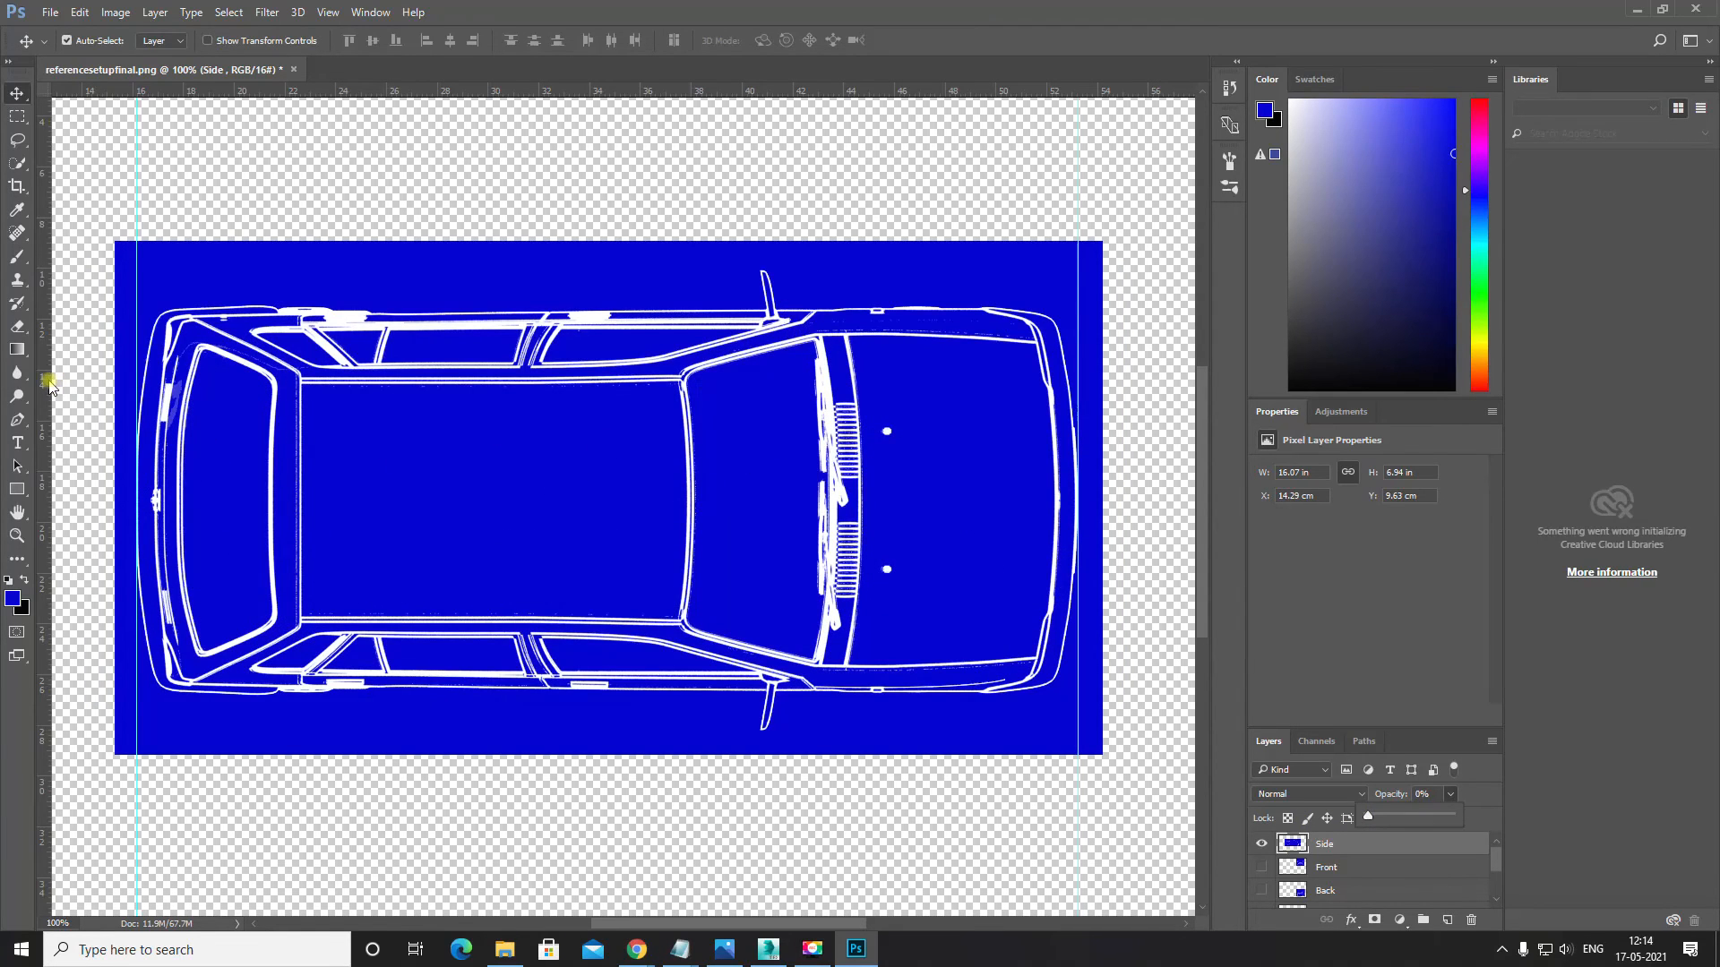
{"action": "left_click_drag", "start_coordinate": [47, 380], "coordinate": [721, 517]}
{"action": "key", "text": "ctrl+equal"}
{"action": "key", "text": "ctrl+equal"}
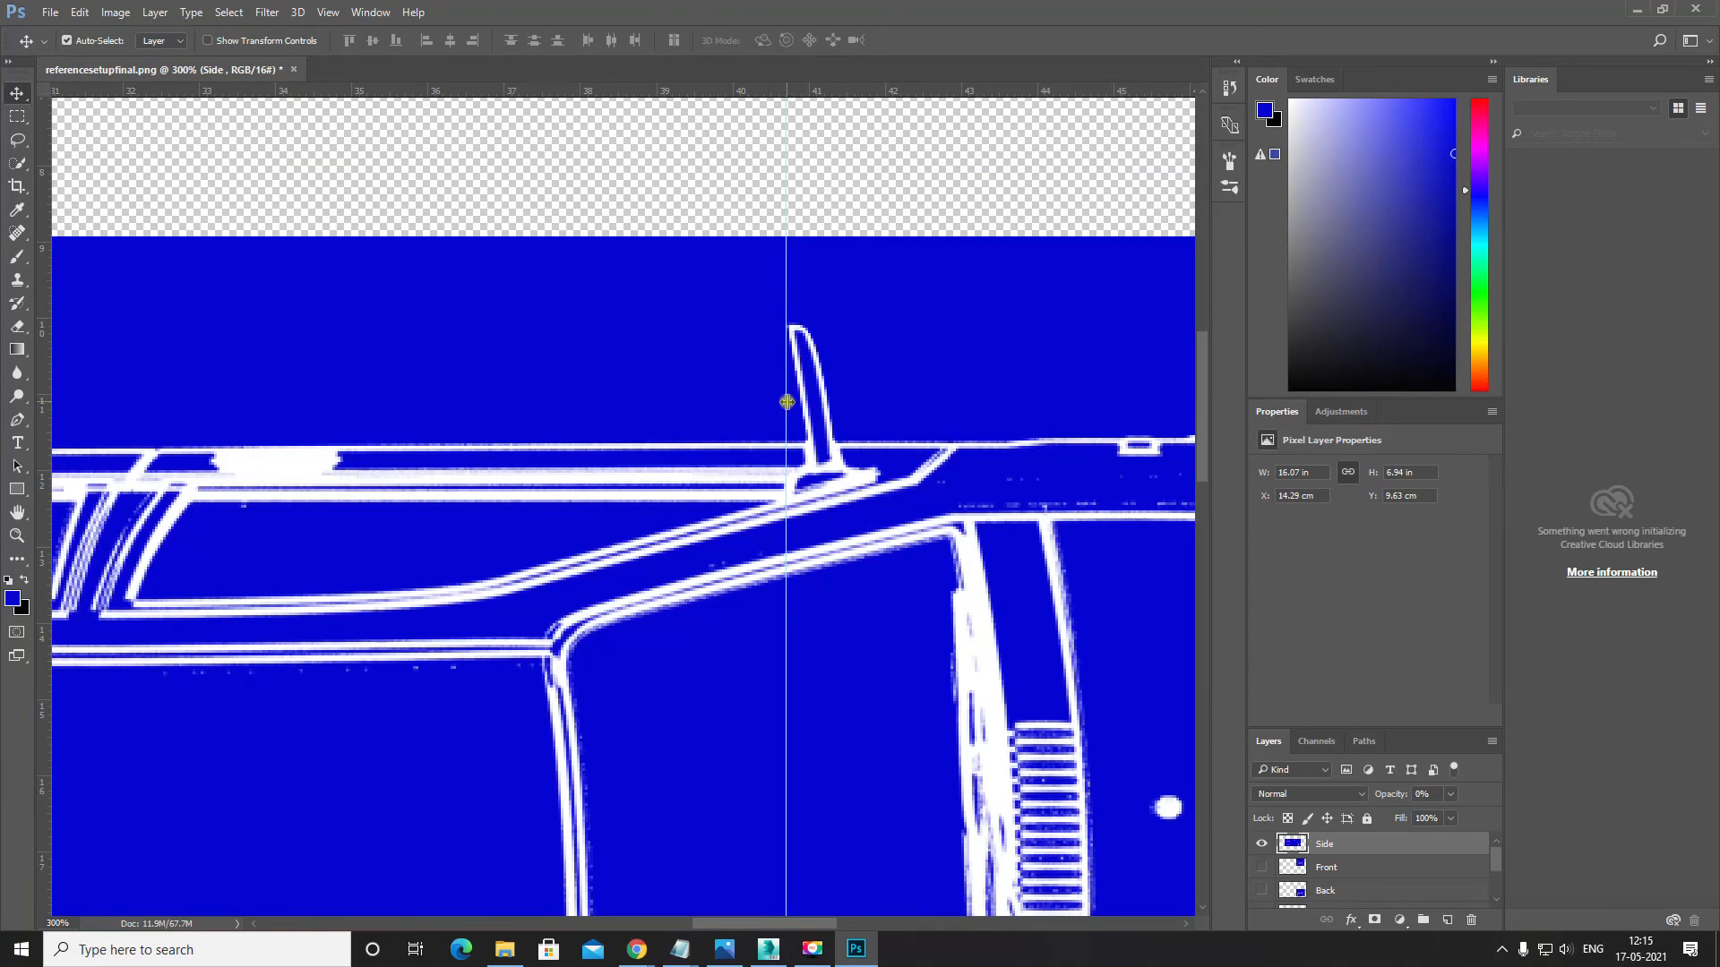
{"action": "left_click_drag", "start_coordinate": [788, 402], "coordinate": [787, 398]}
{"action": "scroll", "coordinate": [780, 442], "scroll_direction": "up", "scroll_amount": 1}
{"action": "scroll", "coordinate": [784, 438], "scroll_direction": "down", "scroll_amount": 3}
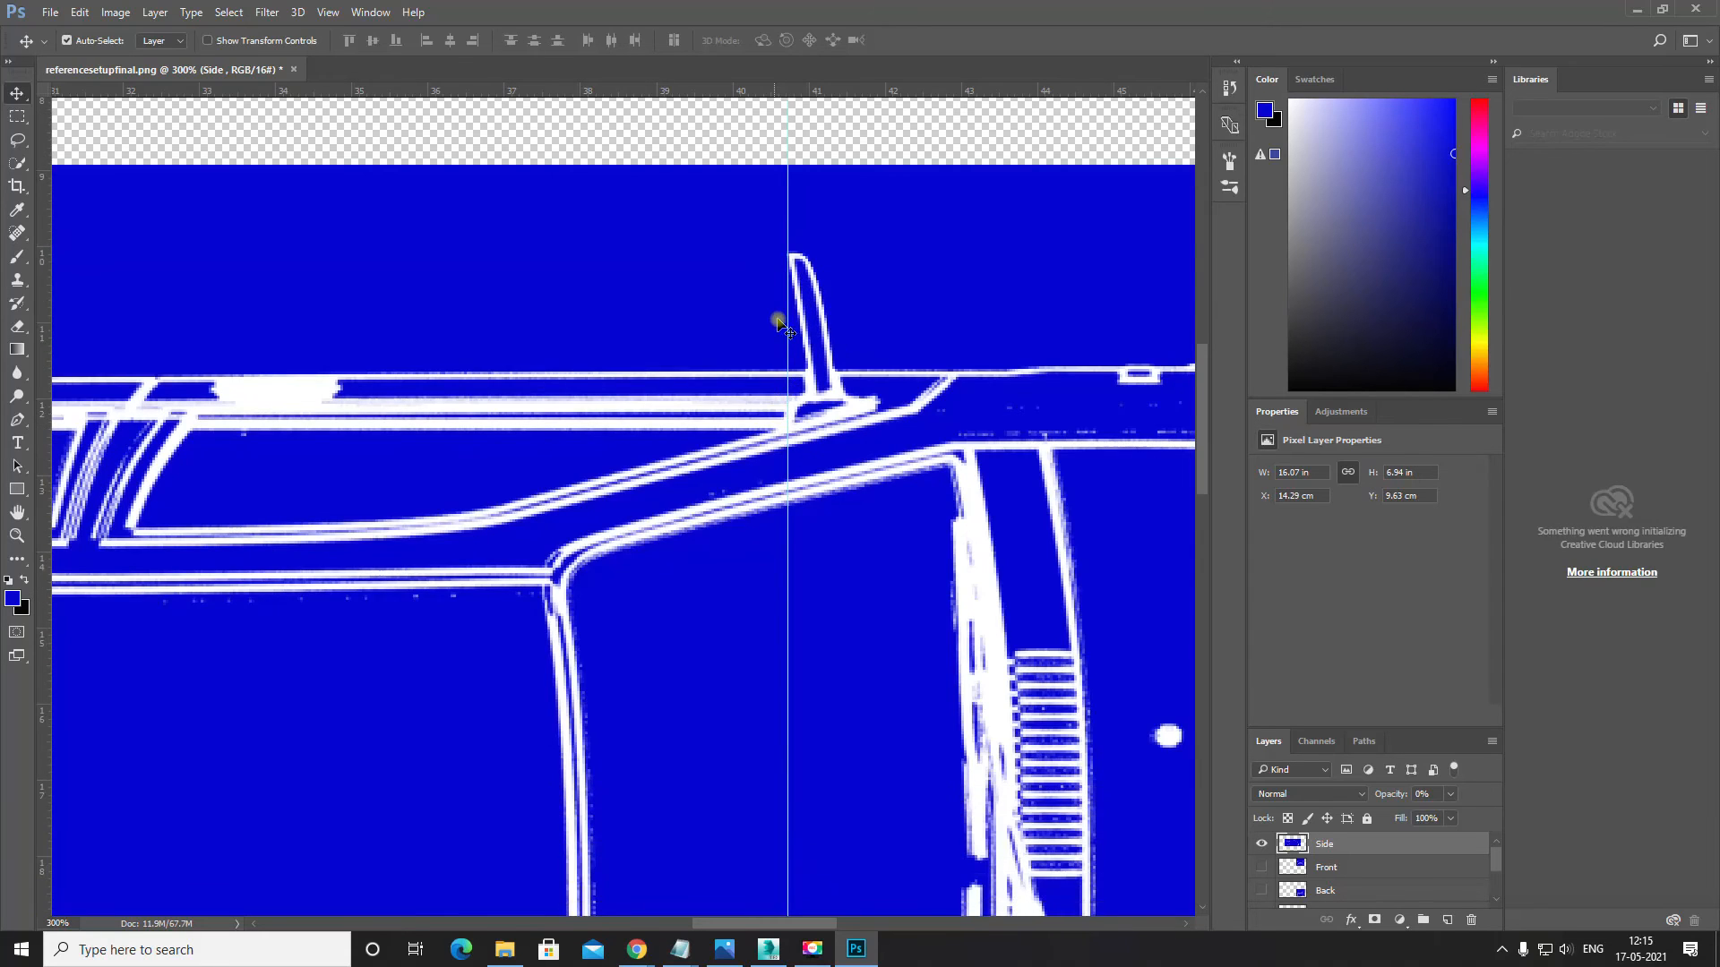
{"action": "left_click_drag", "start_coordinate": [813, 761], "coordinate": [825, 567]}
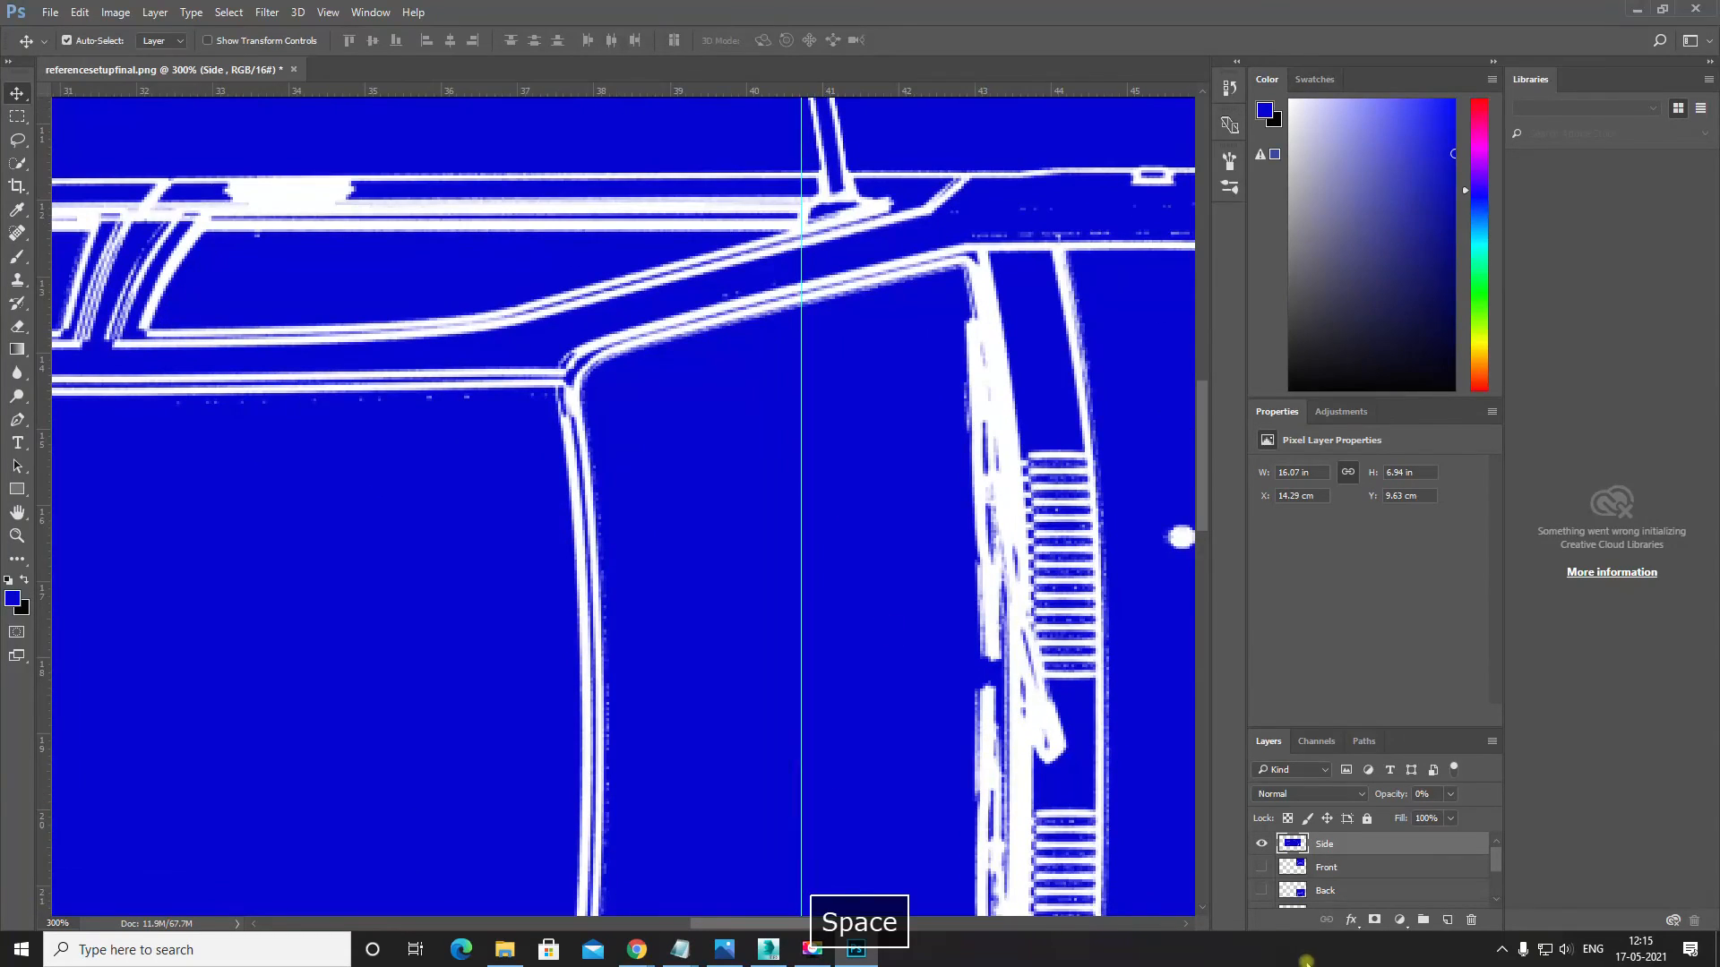
Step: Check the Front and Side layers by toggling their visibility, and hide the Top layer
{"action": "left_click", "coordinate": [1265, 864], "text": "alt"}
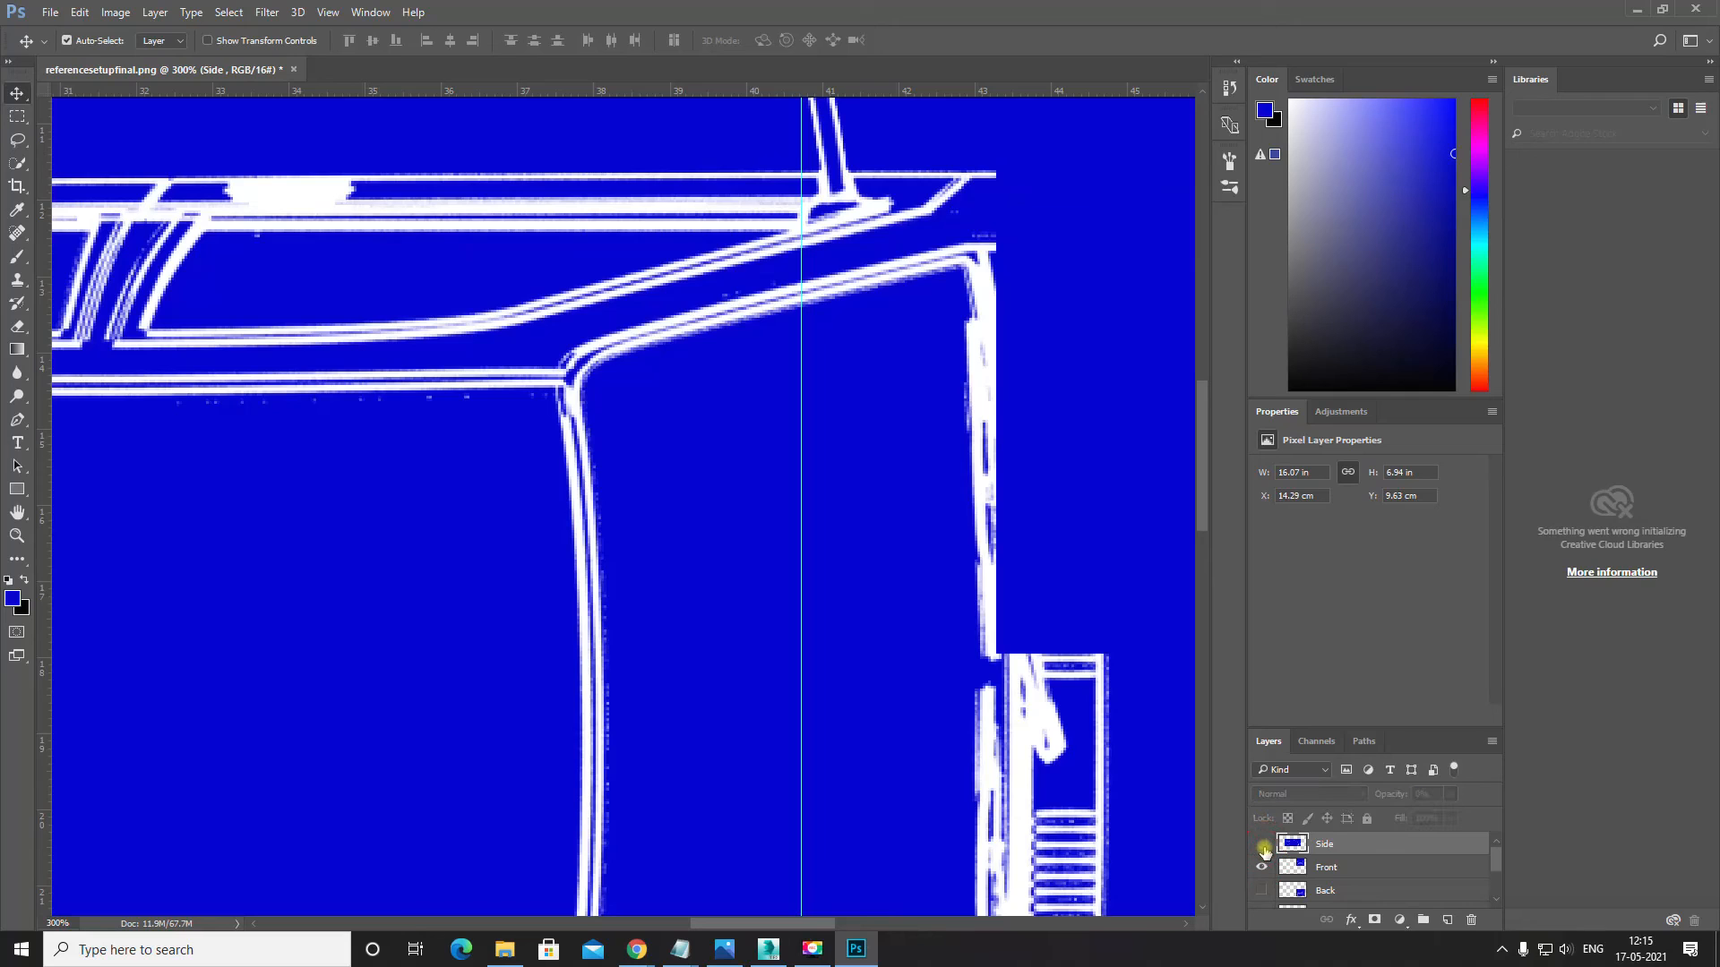
{"action": "left_click", "coordinate": [1260, 869]}
{"action": "left_click", "coordinate": [1260, 846]}
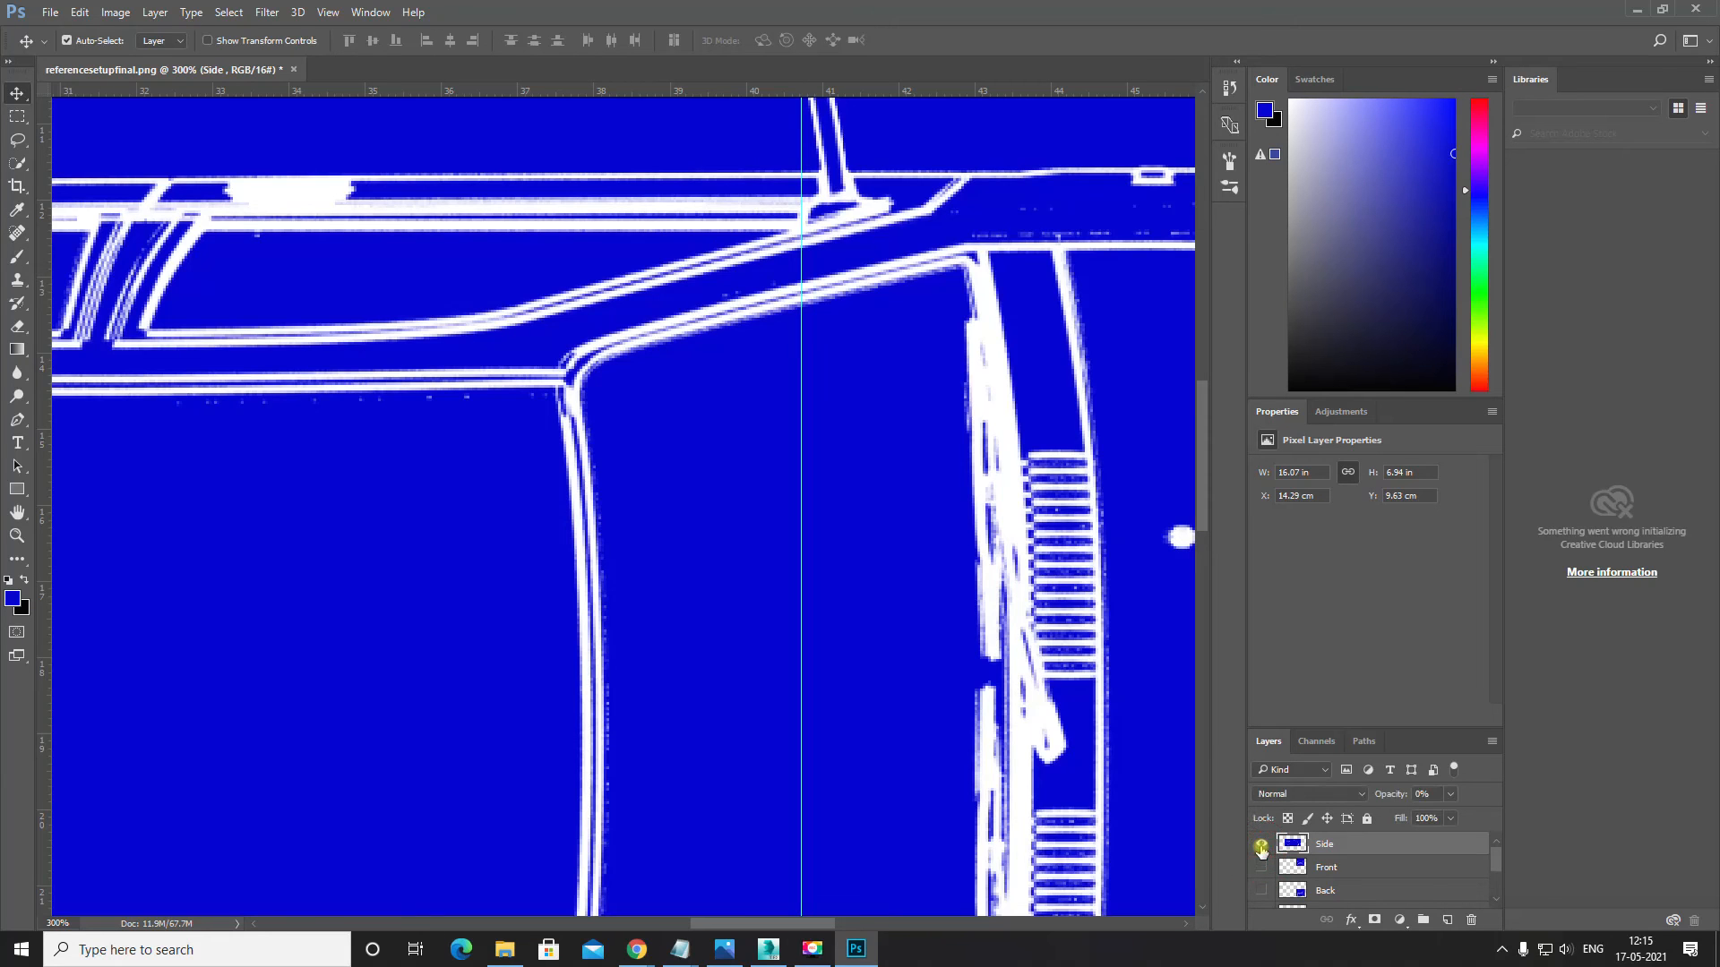
{"action": "scroll", "coordinate": [1263, 865], "scroll_direction": "down", "scroll_amount": 3}
{"action": "left_click", "coordinate": [1262, 855]}
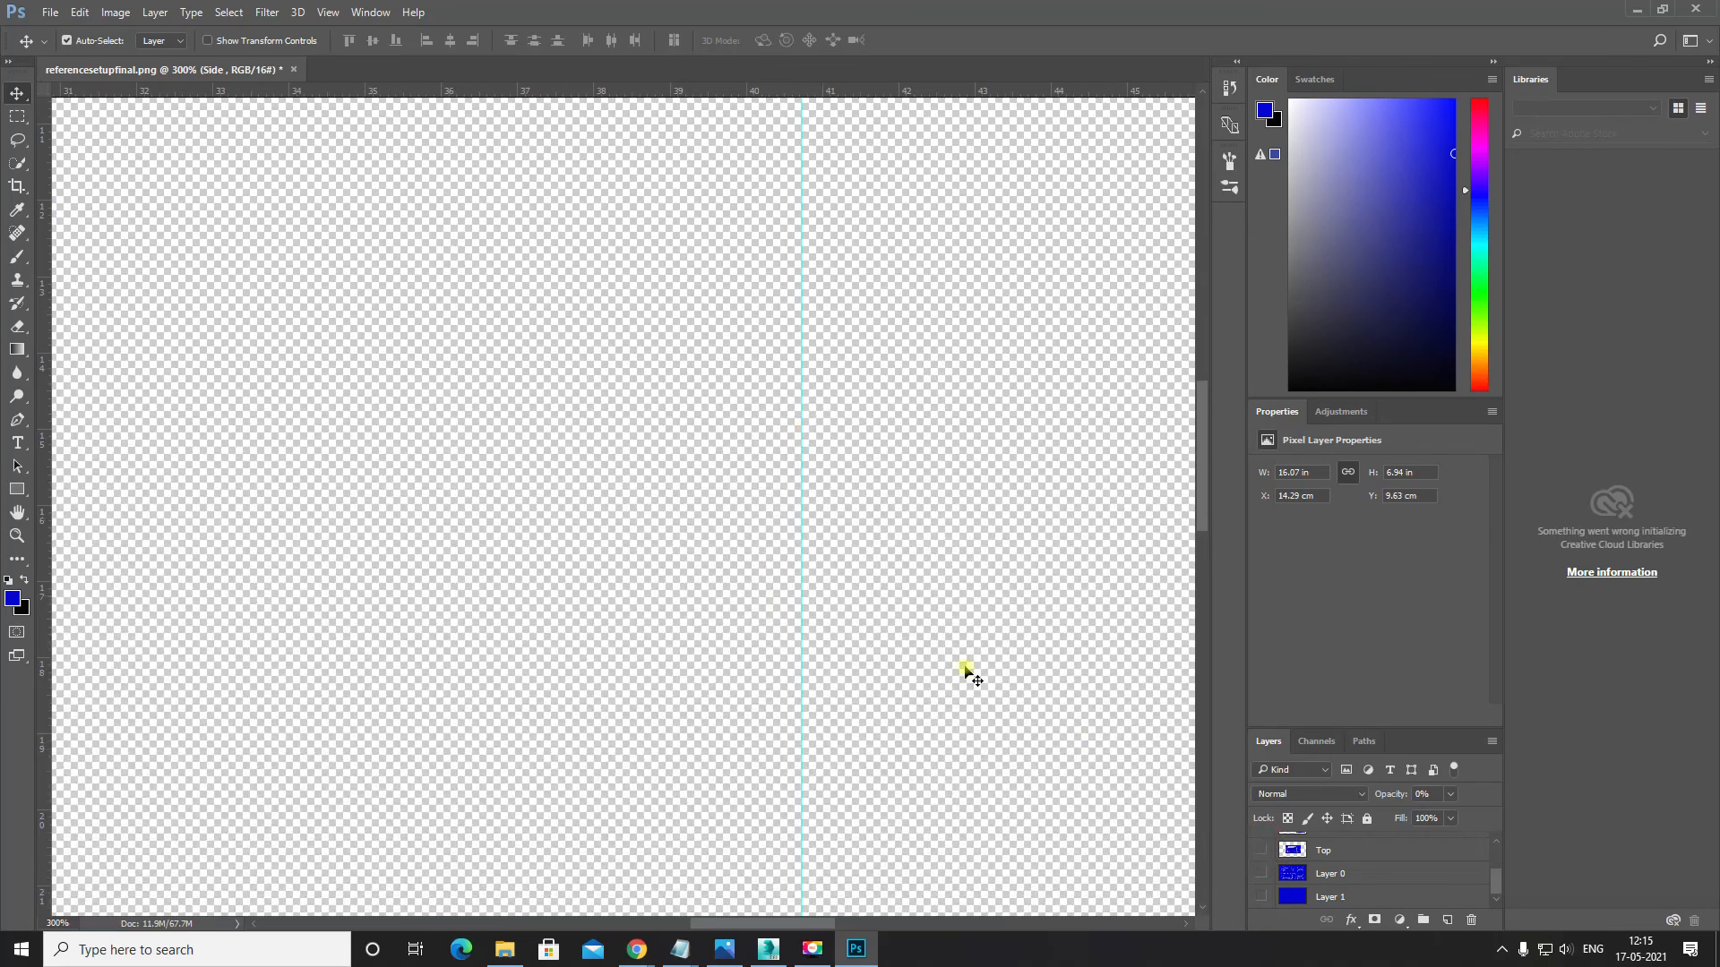
Step: Zoom out to 100%, view the full Layer 0 blueprint against the guides, and hide it again
{"action": "scroll", "coordinate": [1309, 848], "scroll_direction": "up", "scroll_amount": 3}
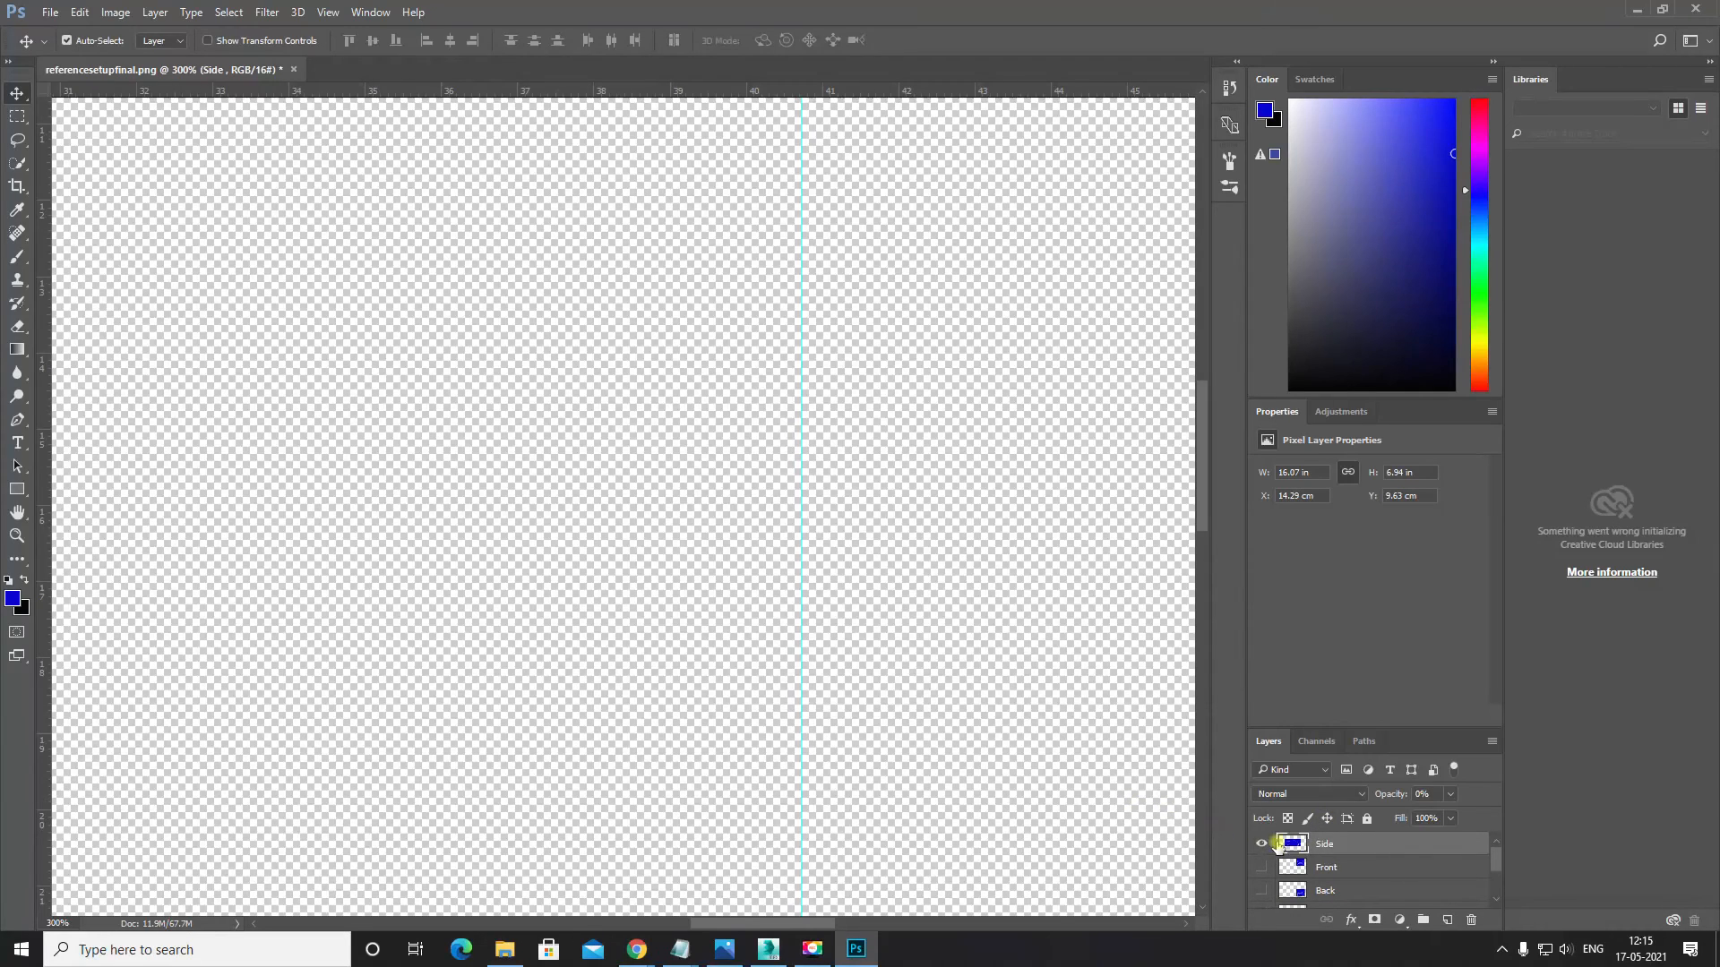
{"action": "scroll", "coordinate": [1021, 725], "scroll_direction": "down", "scroll_amount": 3}
{"action": "key", "text": "ctrl+minus"}
{"action": "key", "text": "ctrl+minus"}
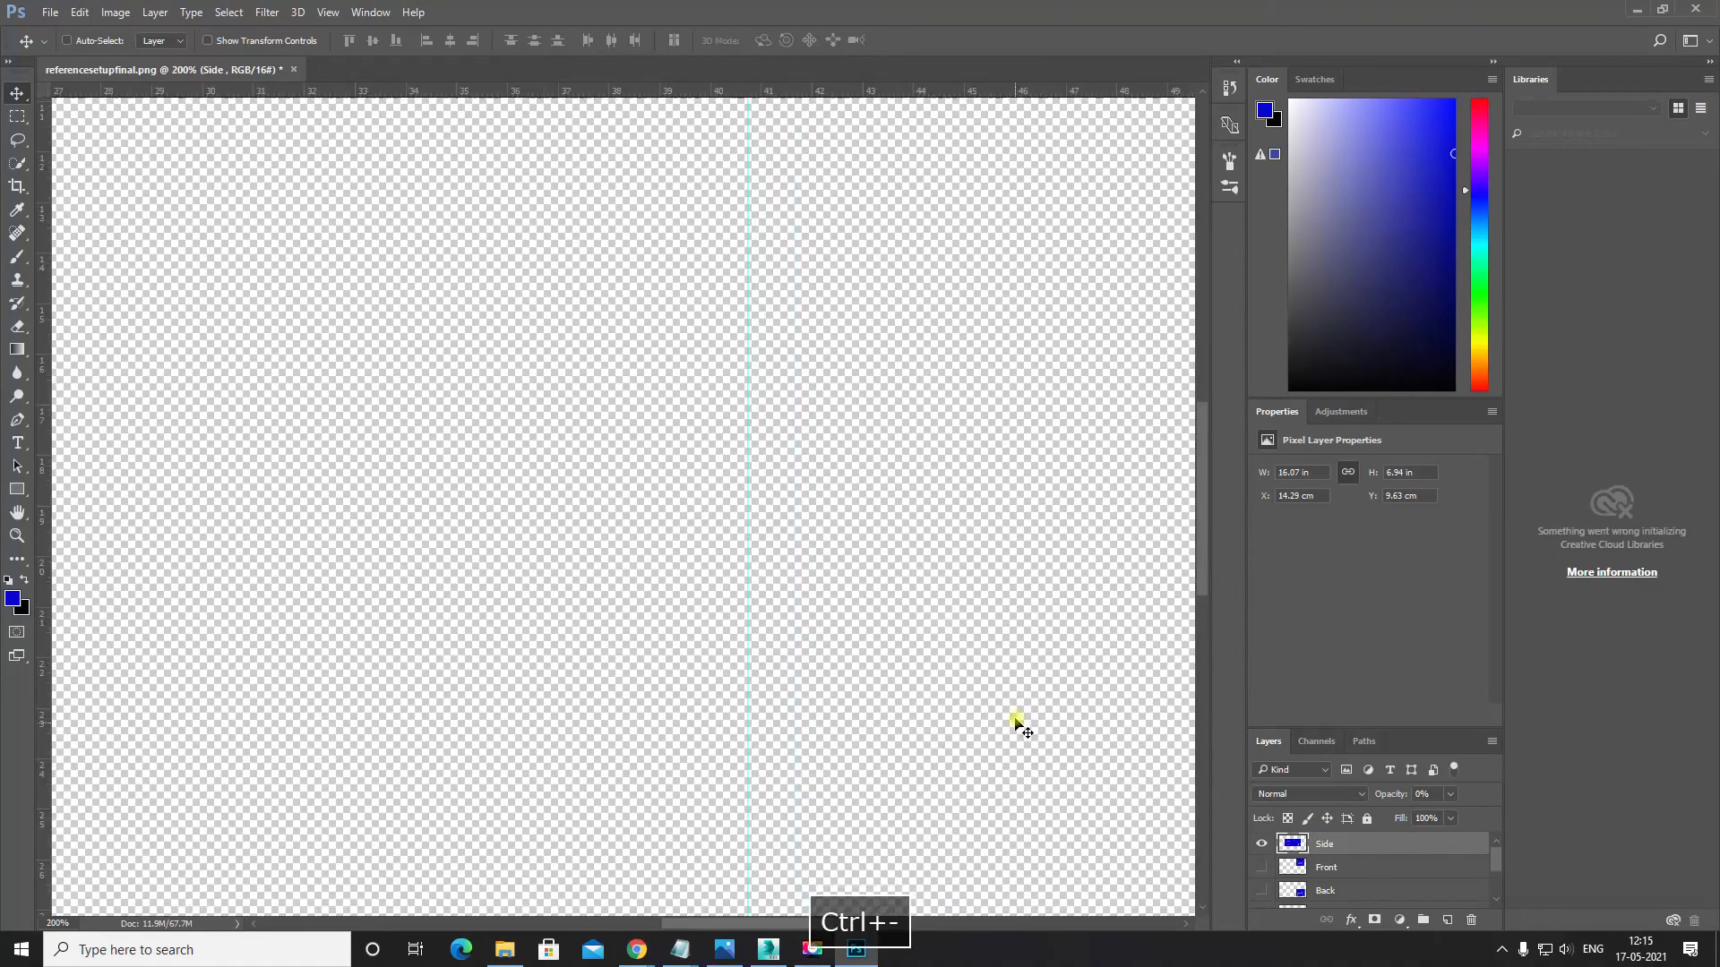
{"action": "scroll", "coordinate": [1368, 877], "scroll_direction": "down", "scroll_amount": 3}
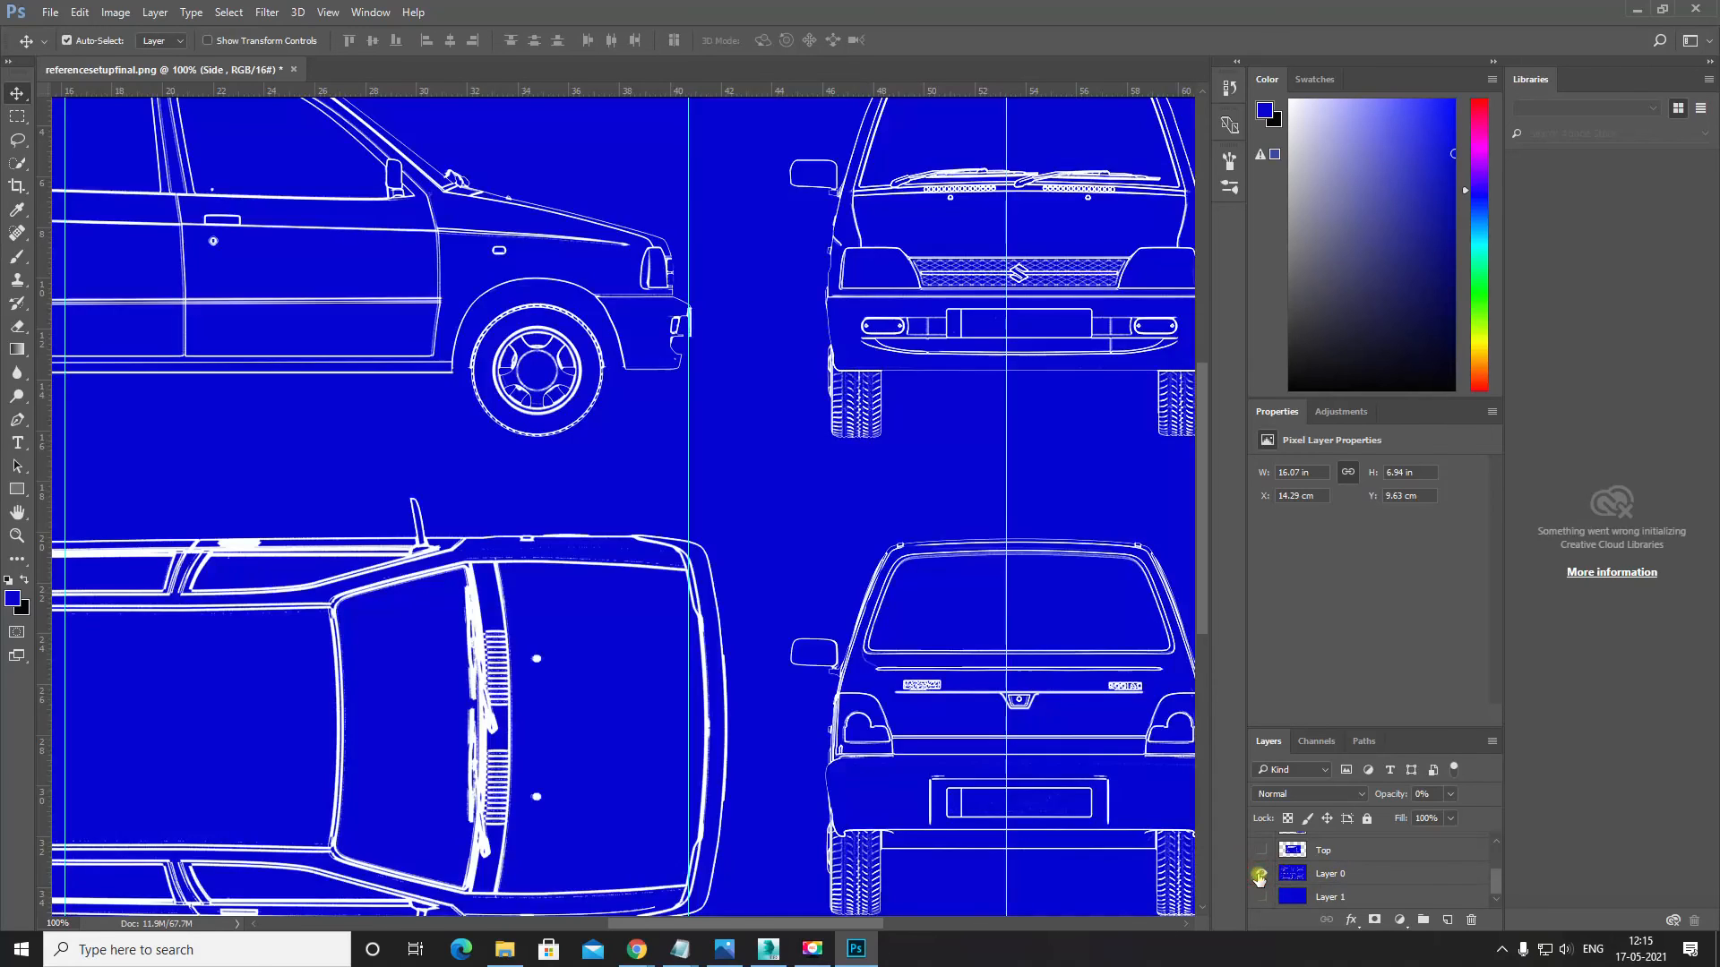
{"action": "left_click", "coordinate": [1259, 874]}
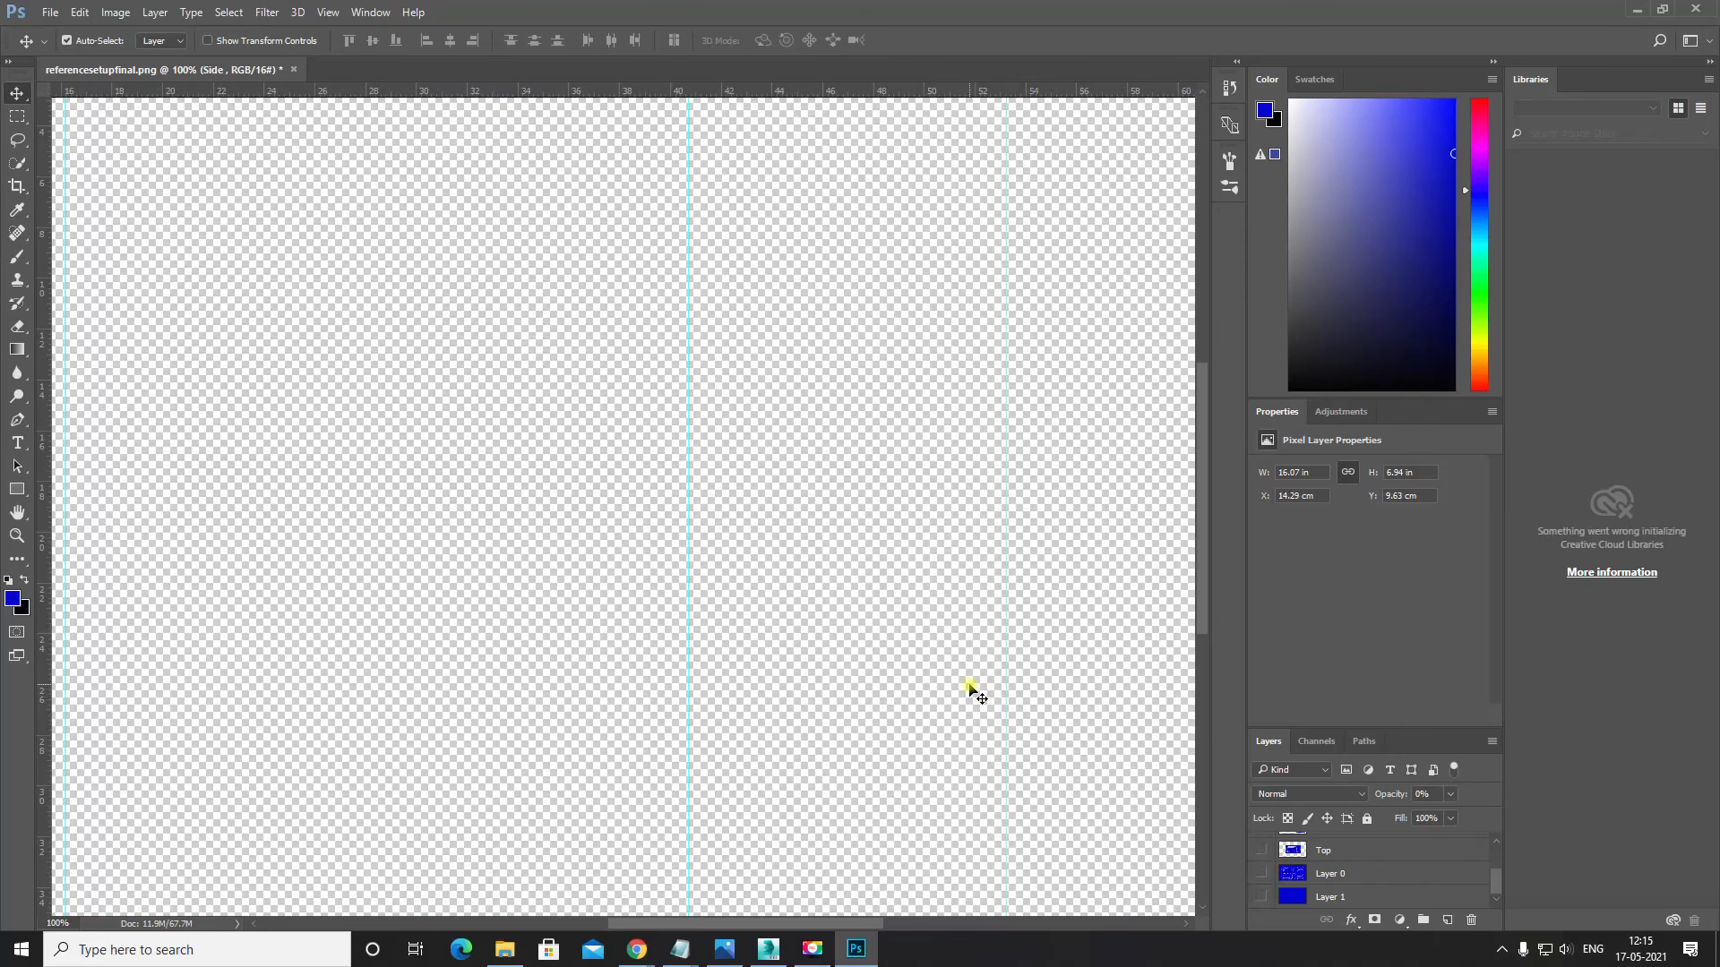
Step: Check the Side and Front layers against the canvas at 50% zoom by toggling their visibility
{"action": "key", "text": "ctrl+minus"}
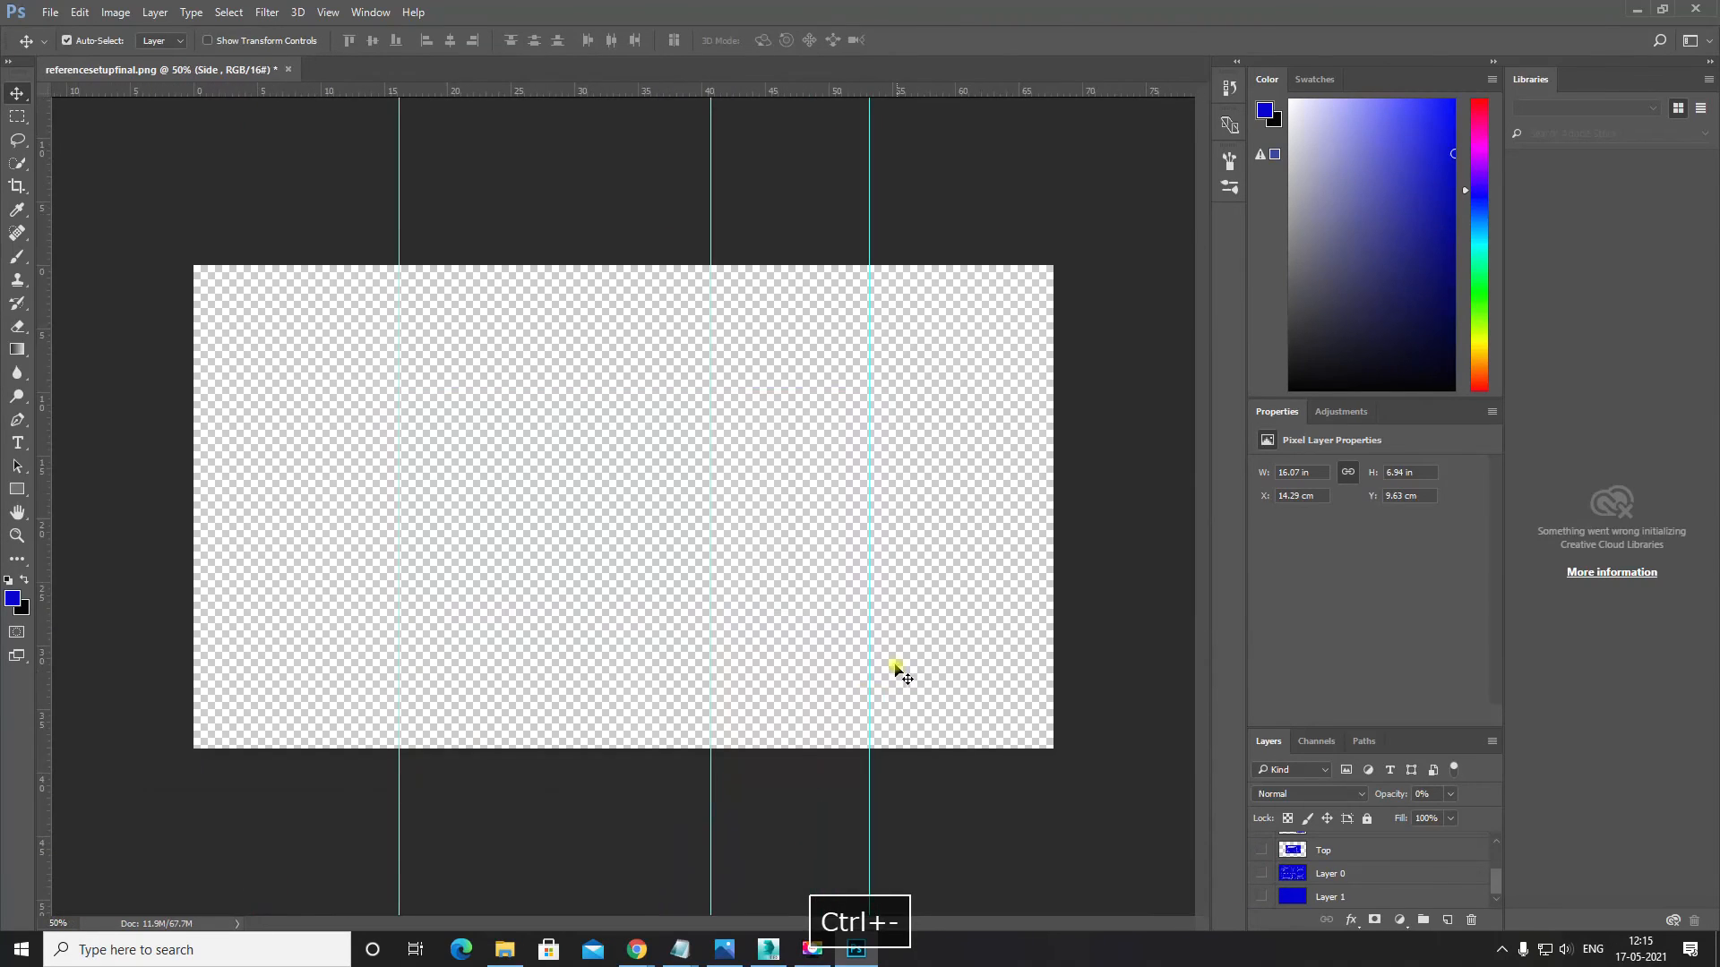
{"action": "scroll", "coordinate": [1332, 869], "scroll_direction": "up", "scroll_amount": 3}
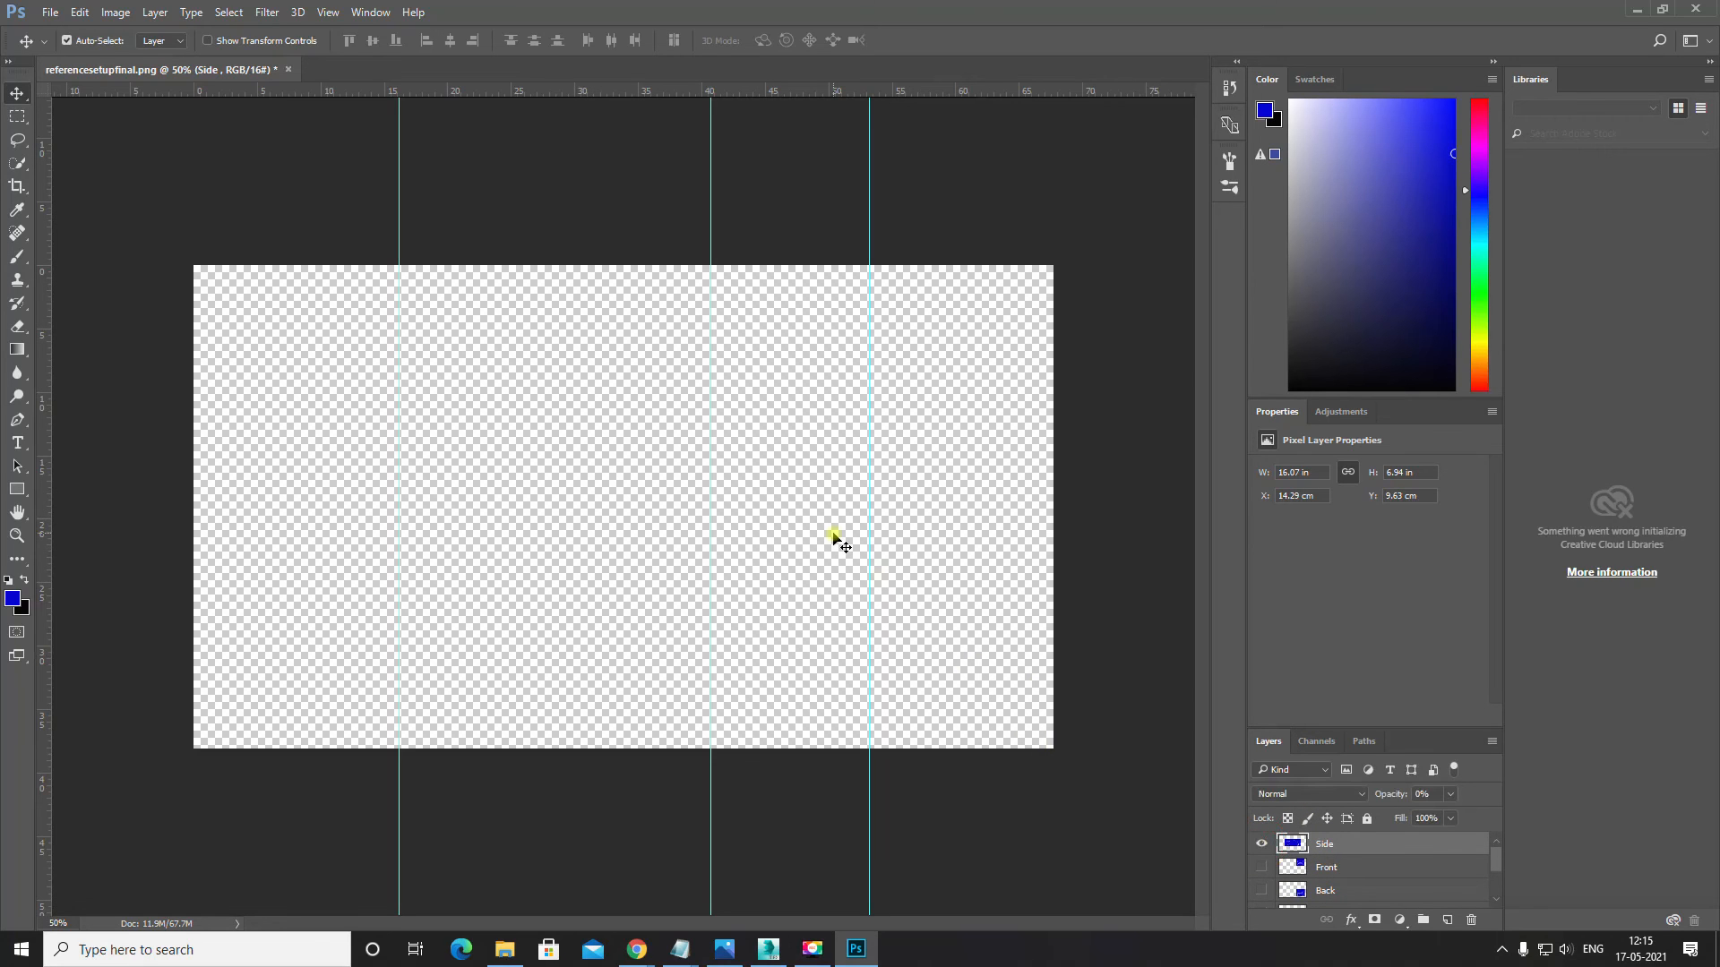
{"action": "key", "text": "Return"}
{"action": "left_click", "coordinate": [1262, 844]}
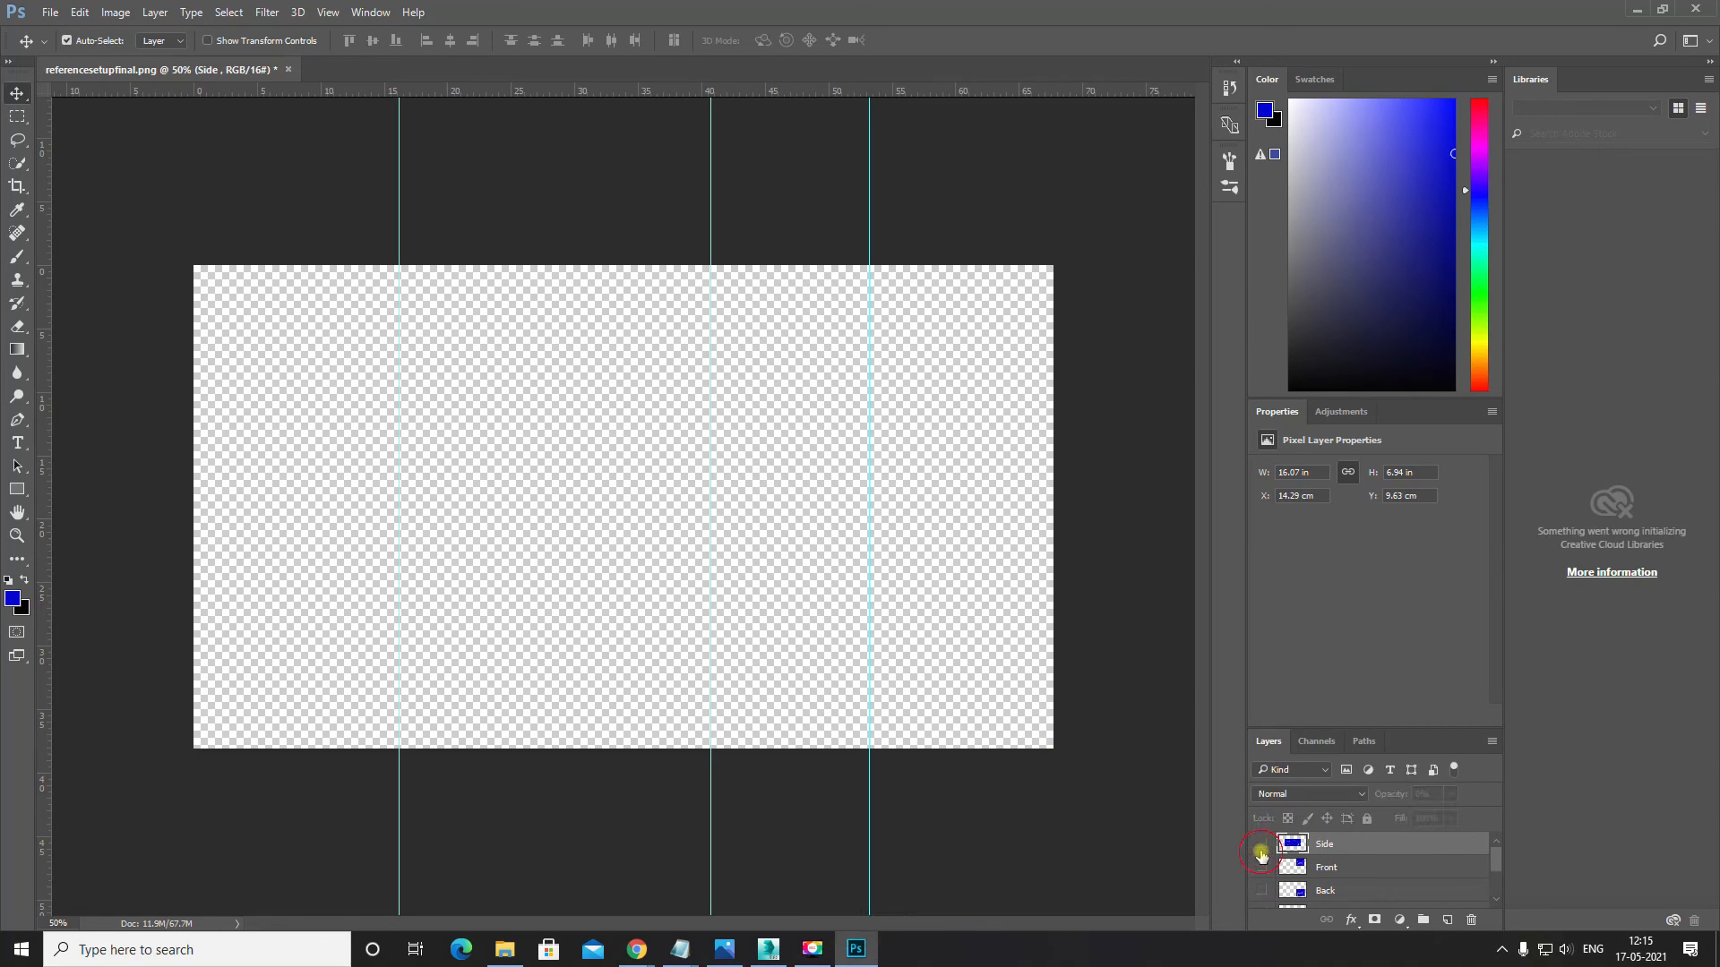
{"action": "left_click", "coordinate": [1263, 867]}
{"action": "left_click", "coordinate": [1263, 867]}
{"action": "left_click", "coordinate": [1261, 844]}
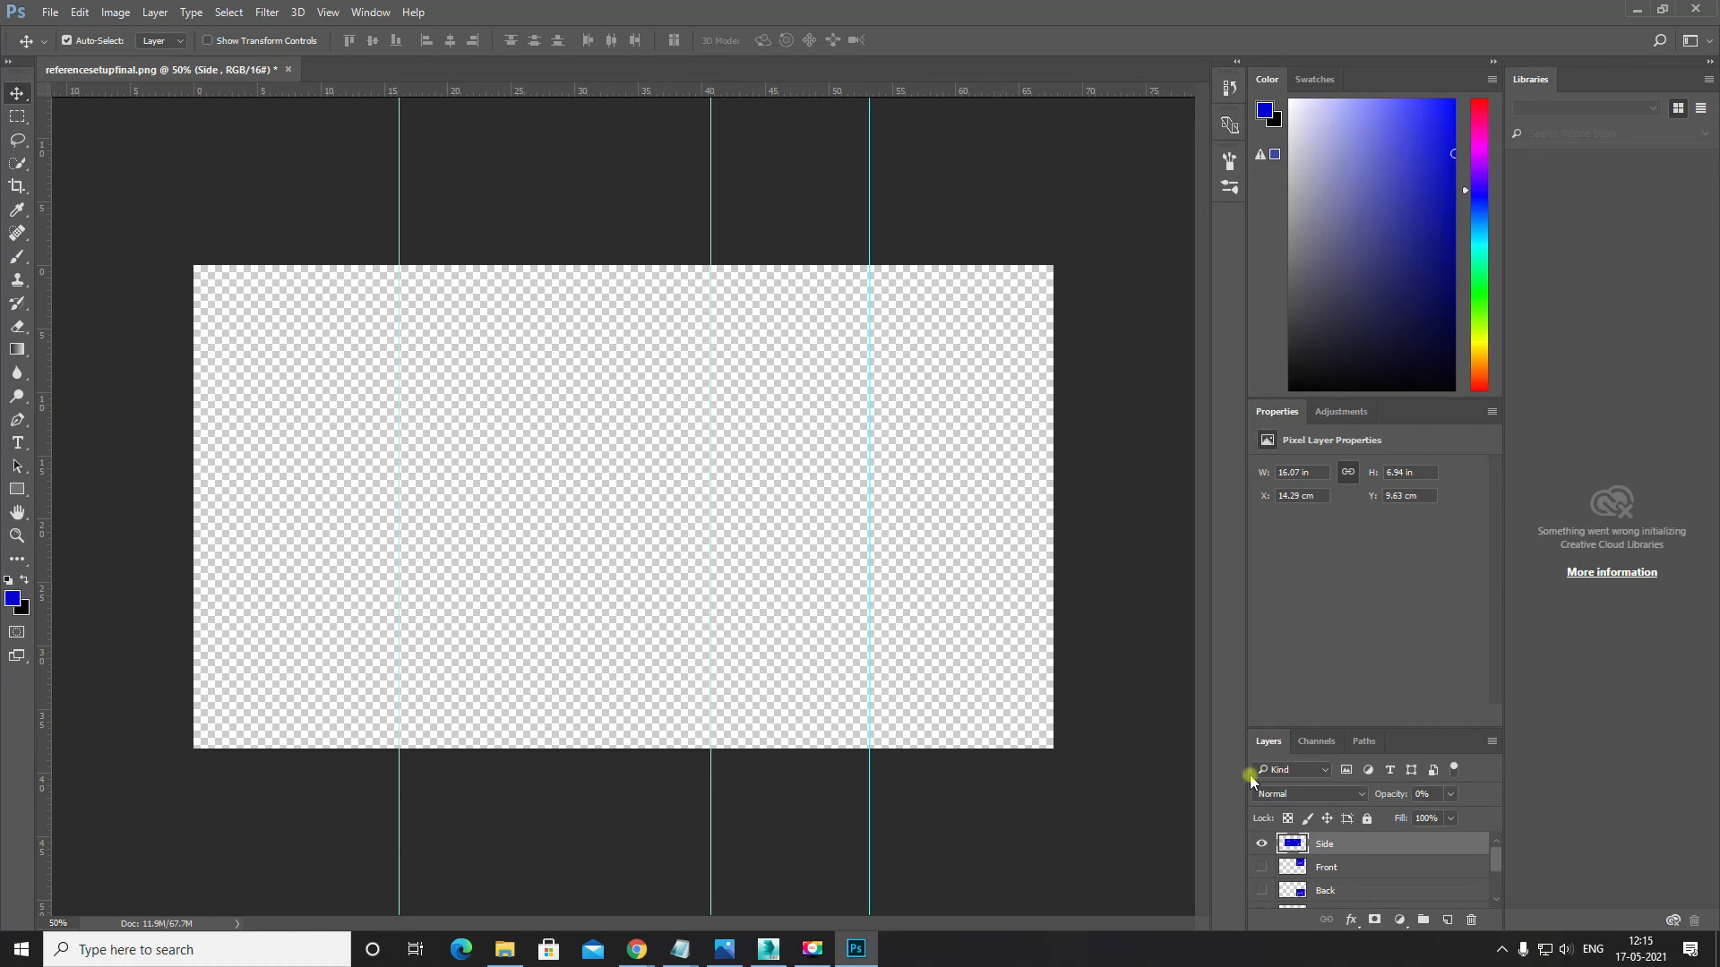
Step: Show Layer 0 and move two of the vertical guides to the front and rear ends of the blueprint's top view
{"action": "scroll", "coordinate": [1329, 873], "scroll_direction": "down", "scroll_amount": 3}
{"action": "left_click", "coordinate": [1257, 873]}
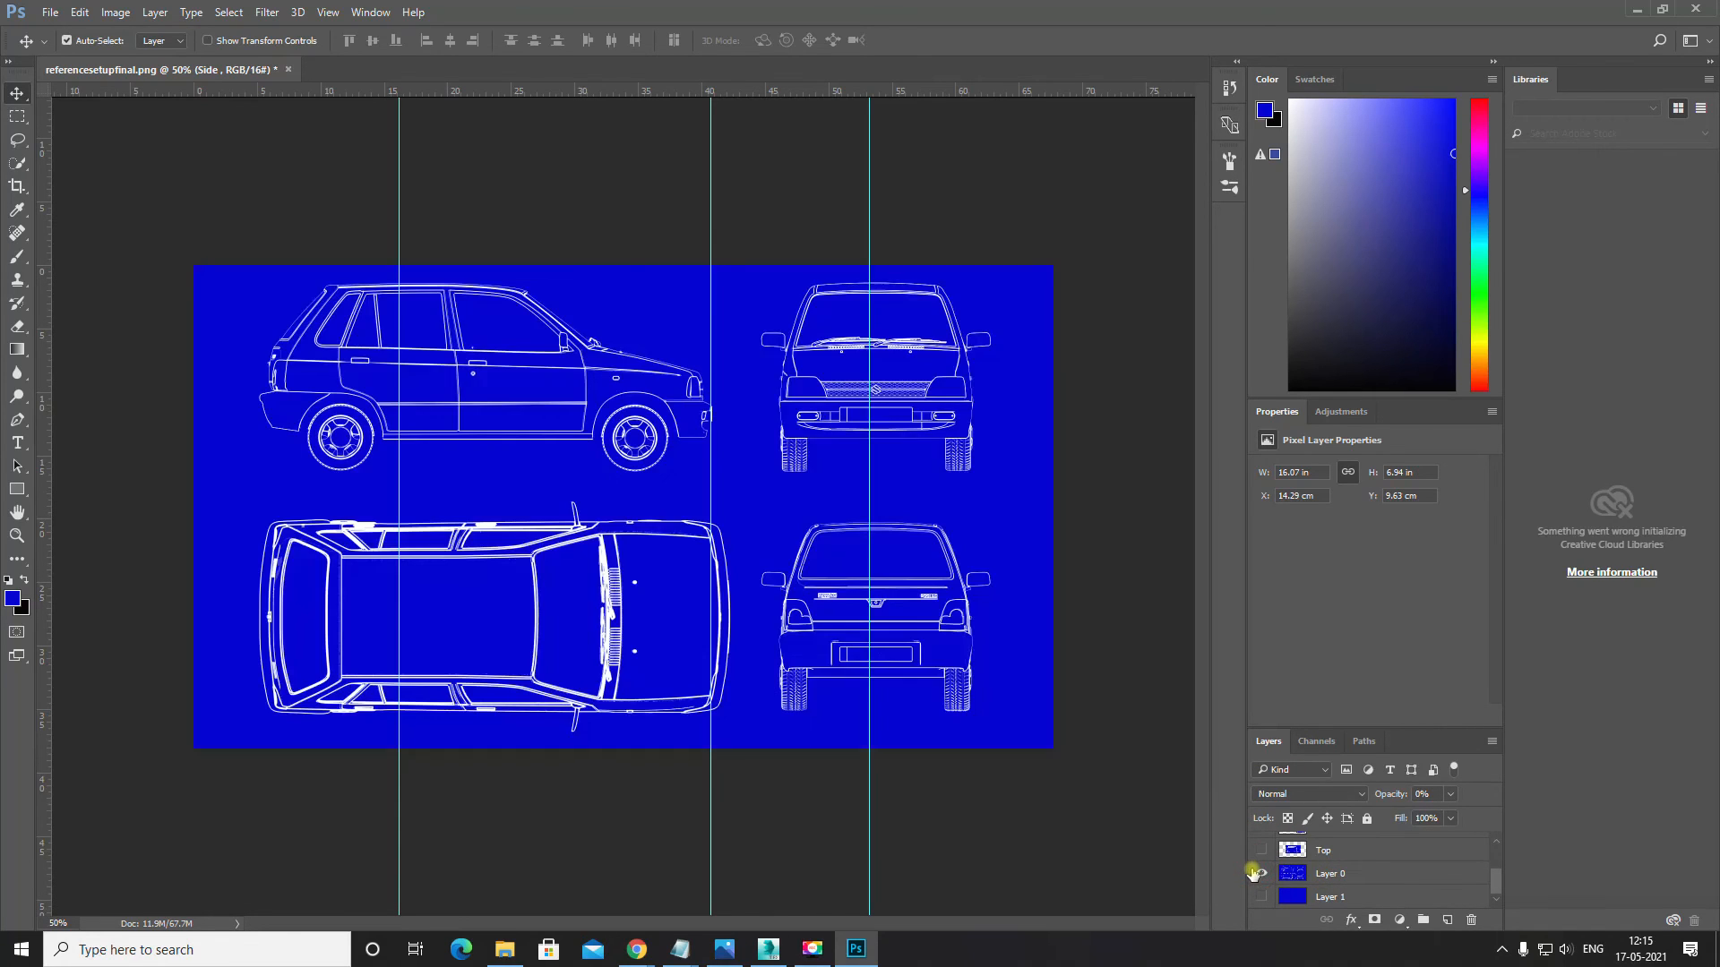
{"action": "left_click", "coordinate": [1258, 874]}
{"action": "left_click", "coordinate": [1260, 875]}
{"action": "left_click_drag", "start_coordinate": [710, 462], "coordinate": [730, 485]}
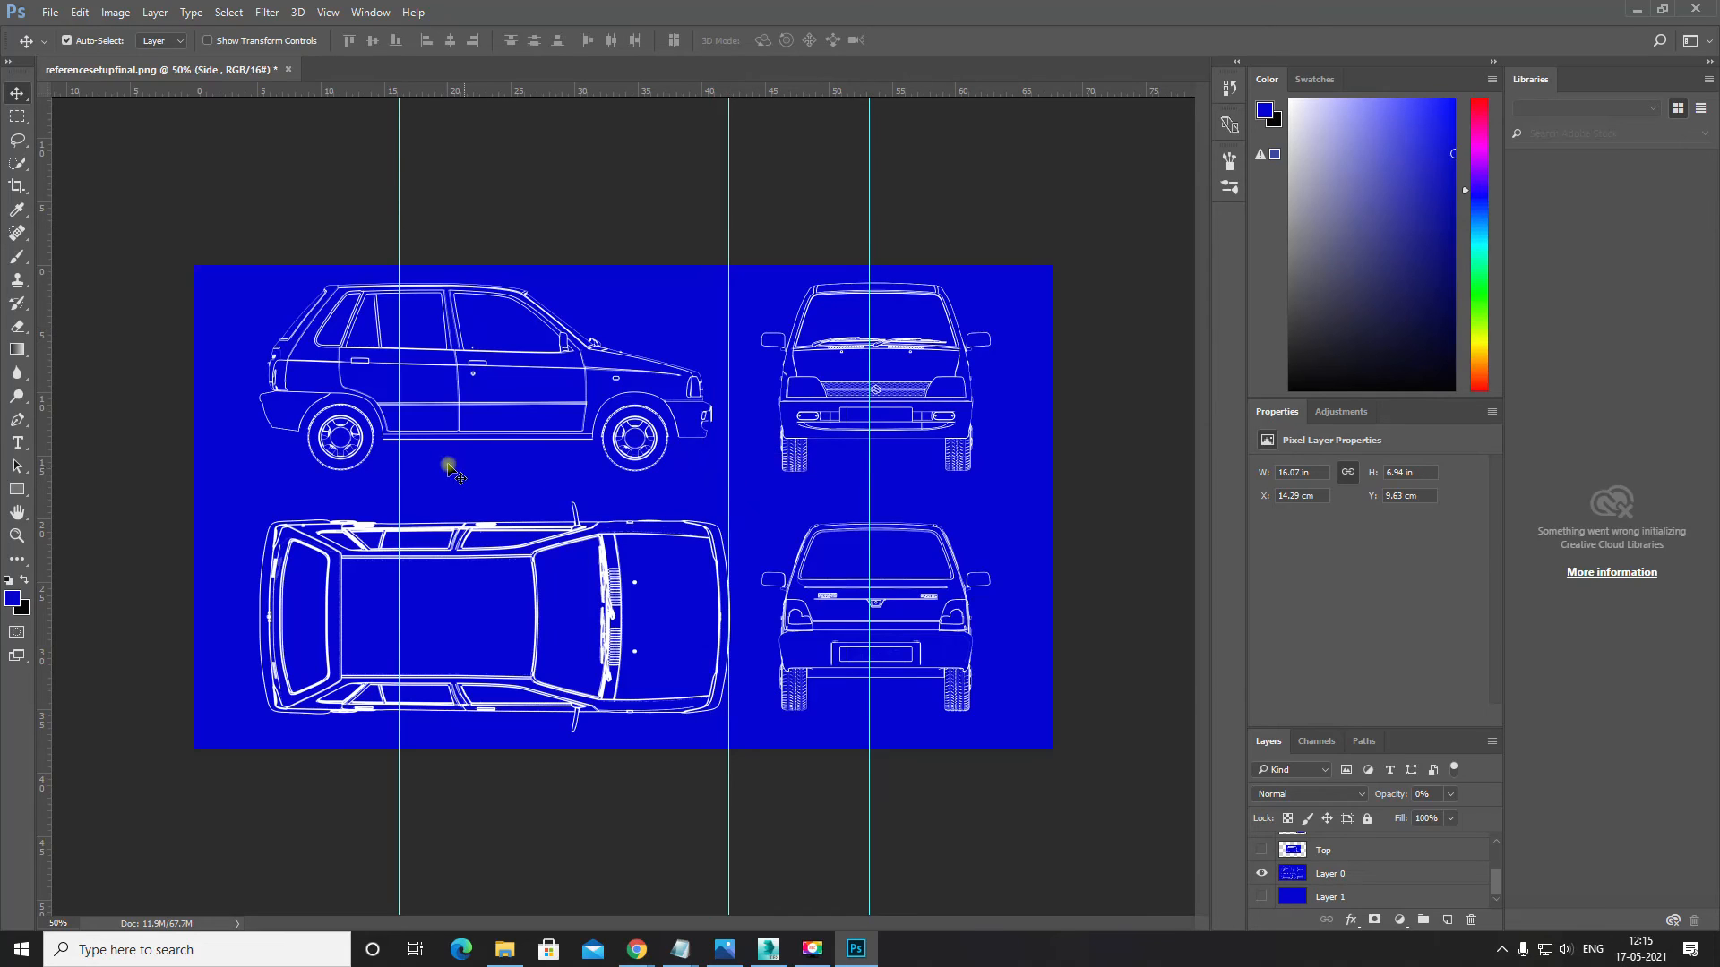
{"action": "left_click_drag", "start_coordinate": [399, 464], "coordinate": [257, 467]}
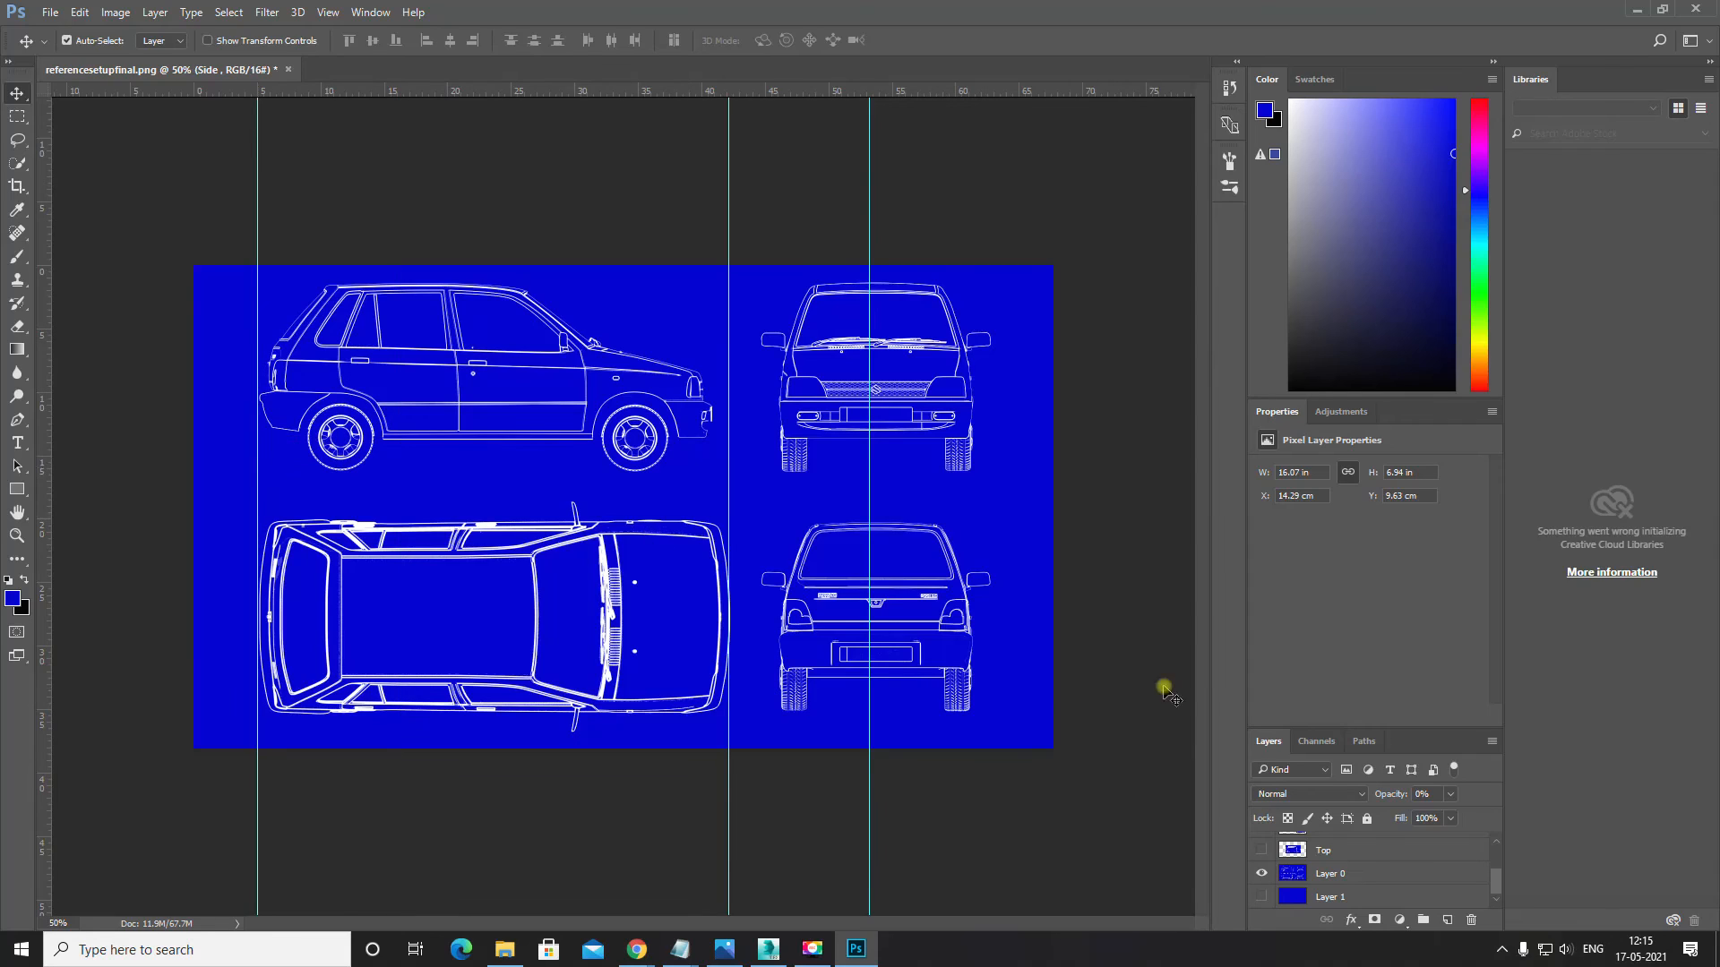
Step: Toggle the Side layer's visibility and load the layer's outline as a selection over the blueprint
{"action": "scroll", "coordinate": [1401, 875], "scroll_direction": "up", "scroll_amount": 3}
{"action": "left_click", "coordinate": [1264, 844]}
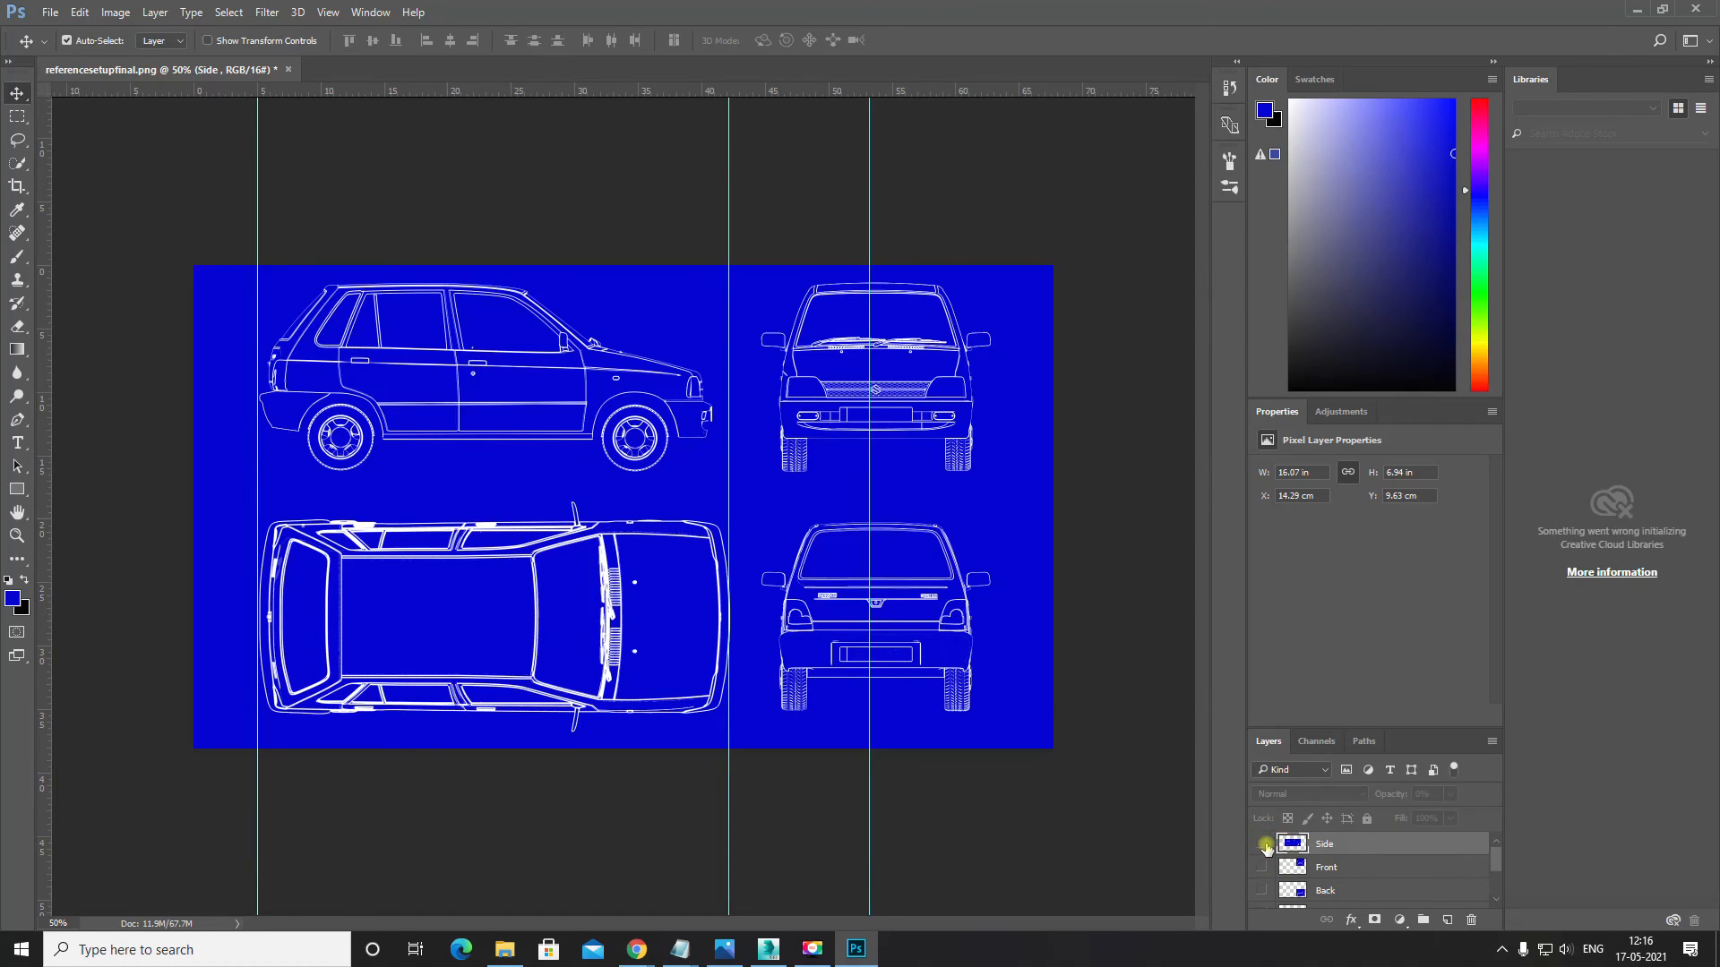
{"action": "left_click", "coordinate": [1264, 844]}
{"action": "left_click", "coordinate": [1294, 844]}
{"action": "left_click", "coordinate": [1293, 849], "text": "ctrl"}
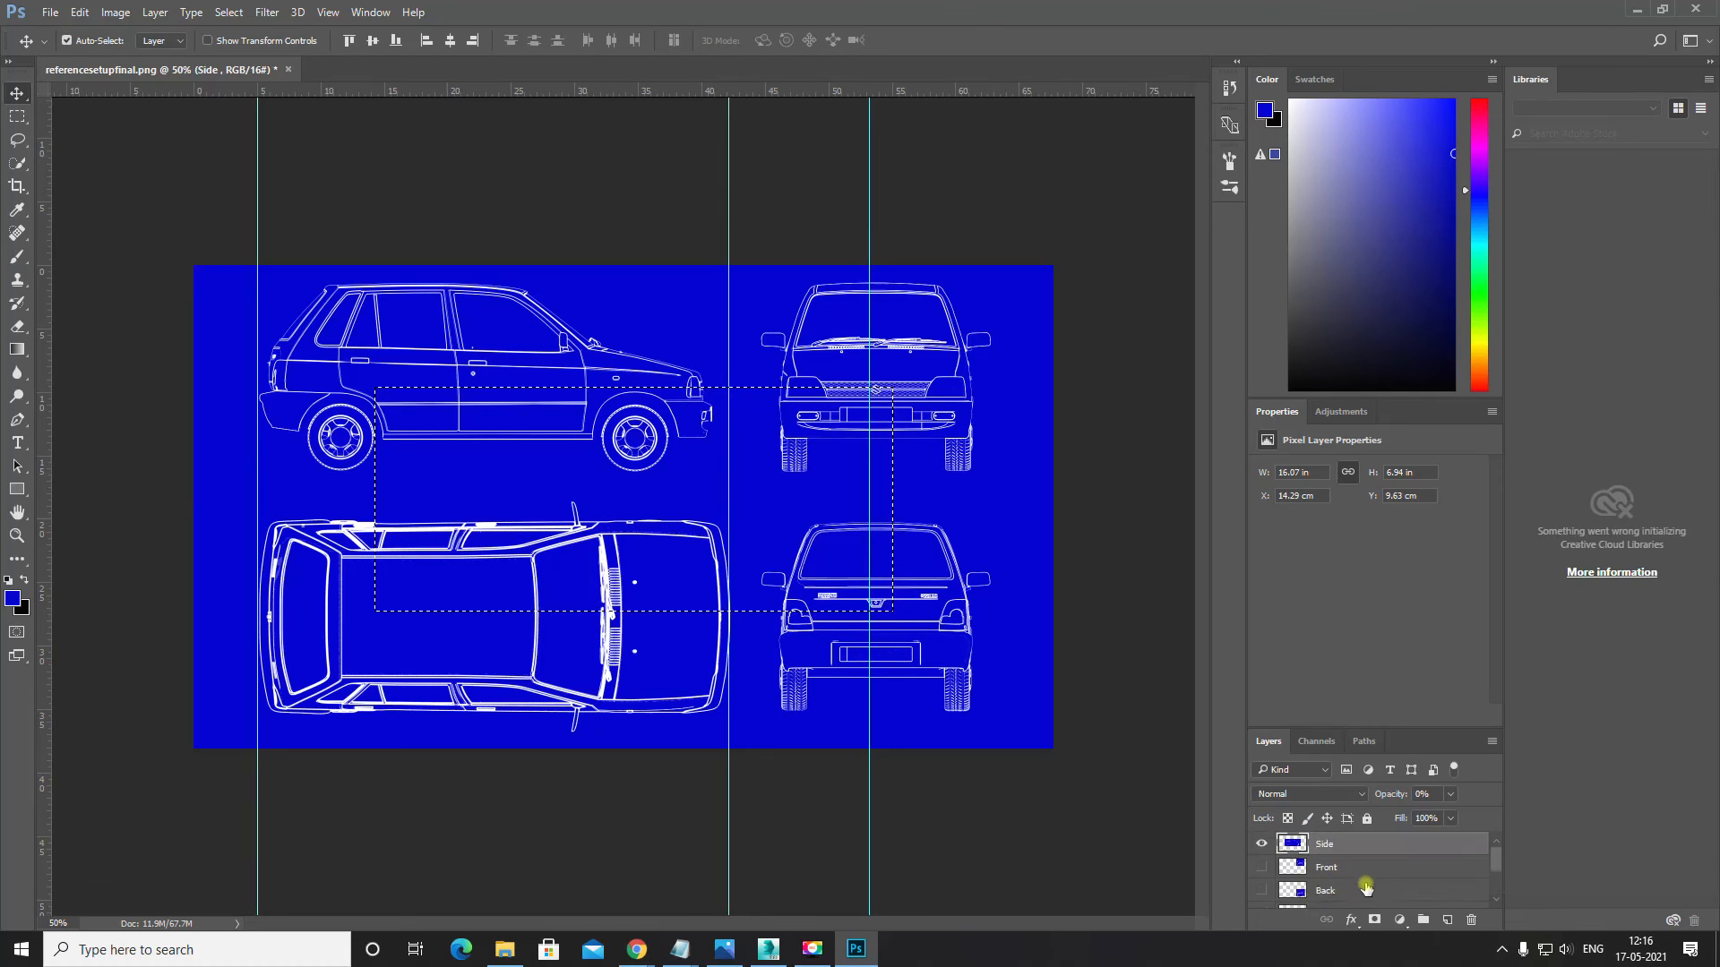
Step: Hide Layer 0, show the Front layer, and clear the selection
{"action": "scroll", "coordinate": [1344, 886], "scroll_direction": "down", "scroll_amount": 3}
{"action": "left_click", "coordinate": [1262, 875]}
{"action": "scroll", "coordinate": [1262, 874], "scroll_direction": "up", "scroll_amount": 3}
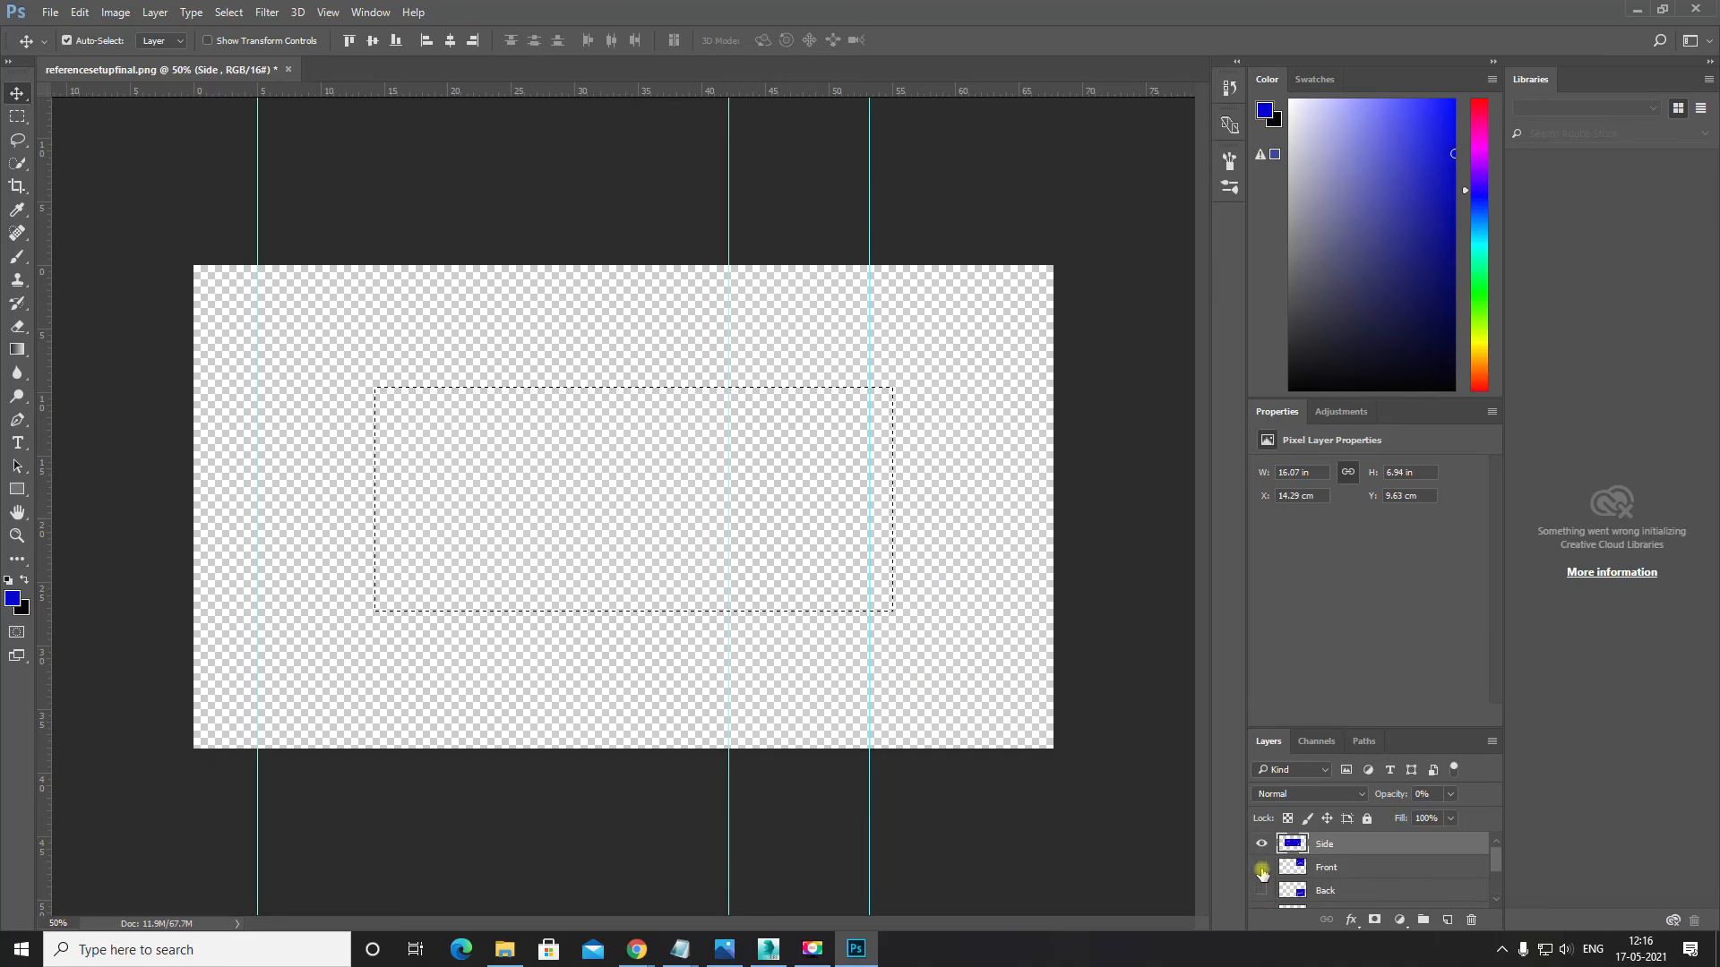
{"action": "left_click", "coordinate": [1261, 867]}
{"action": "key", "text": "ctrl+equal"}
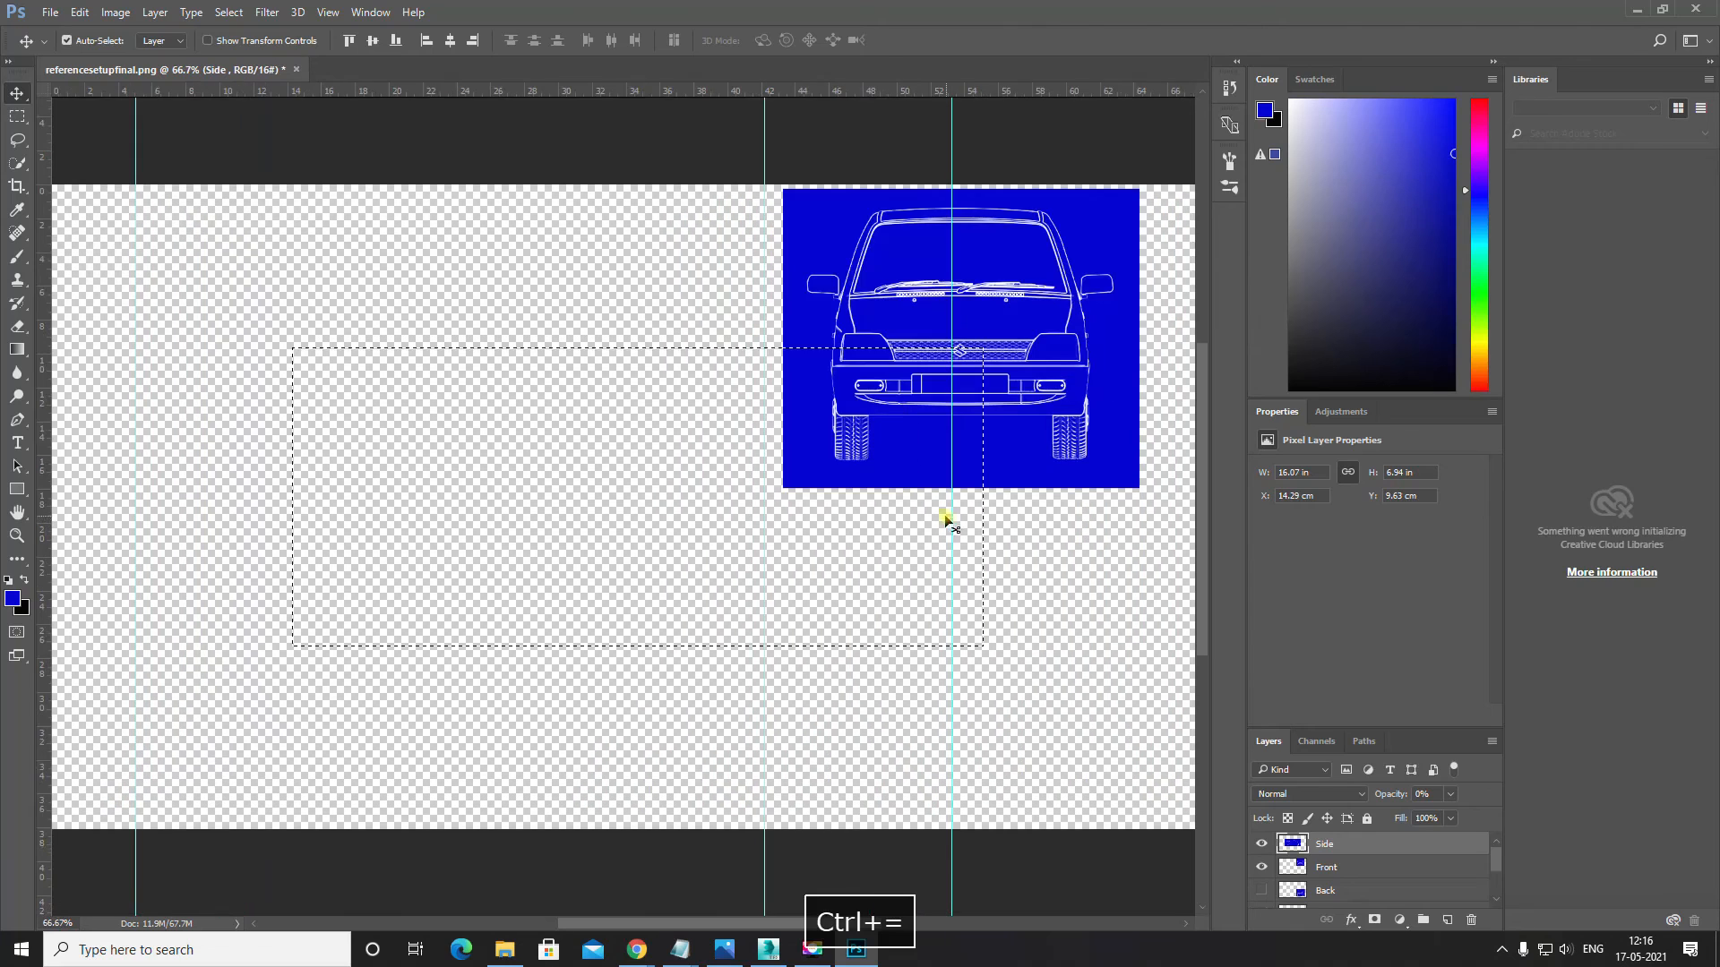
{"action": "key", "text": "ctrl+d"}
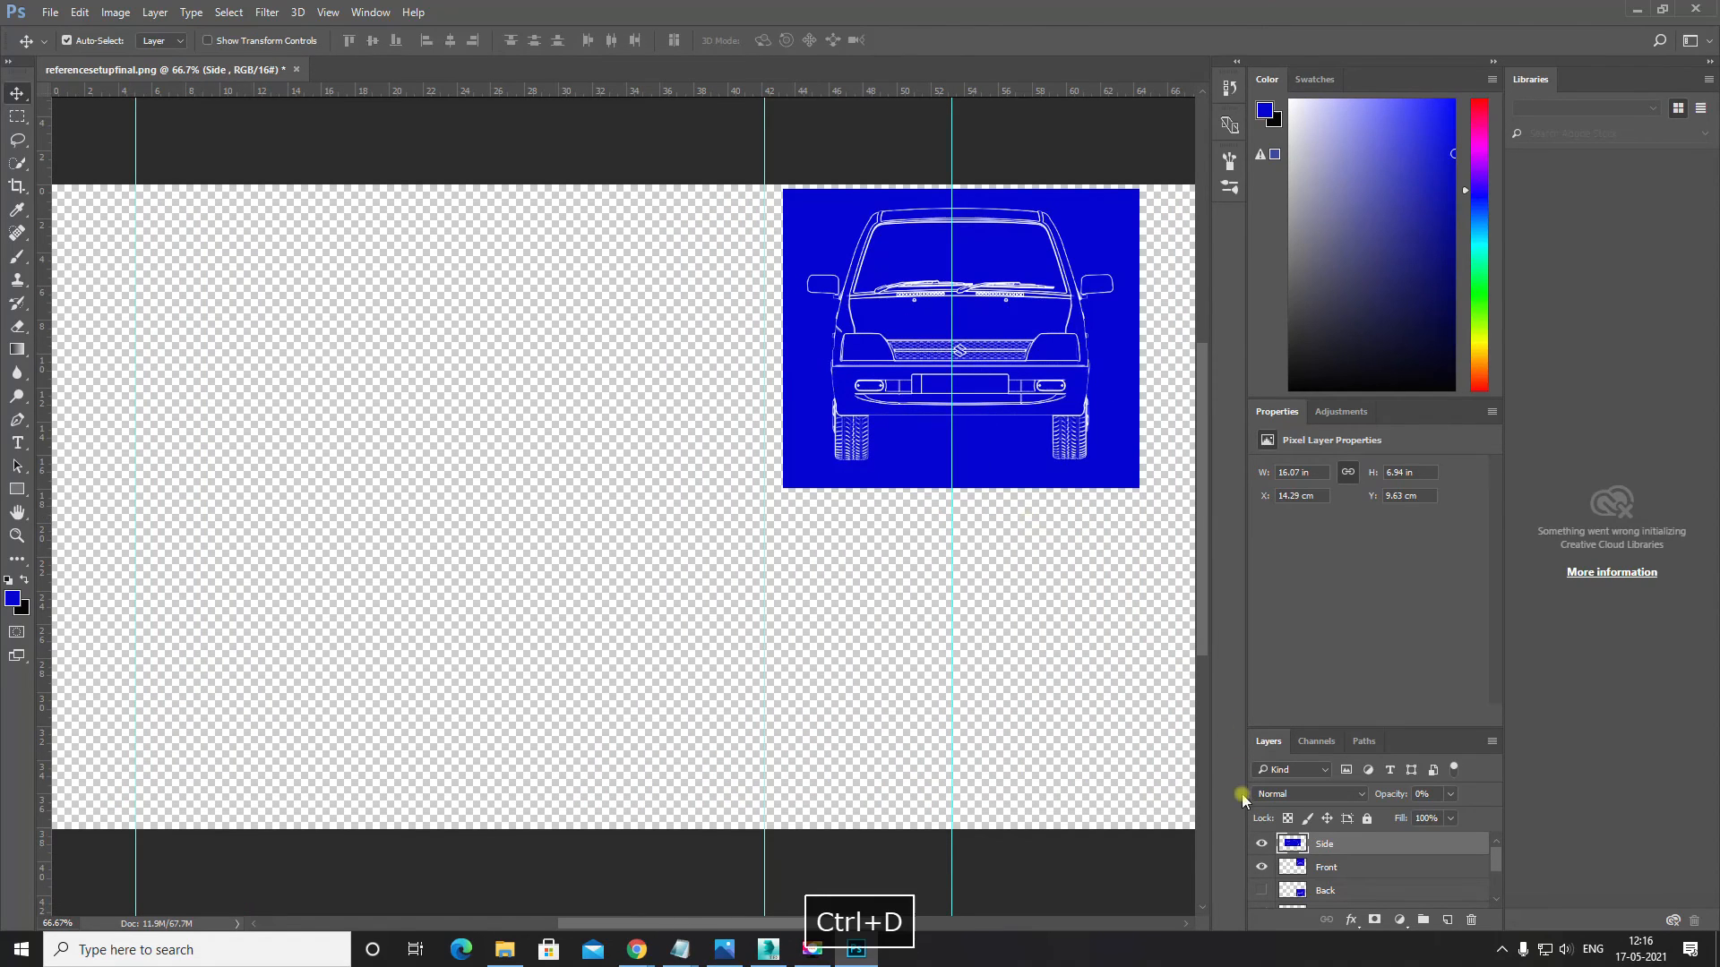
Step: Delete the Side layer
{"action": "left_click", "coordinate": [1289, 869]}
{"action": "scroll", "coordinate": [1289, 870], "scroll_direction": "down", "scroll_amount": 3}
{"action": "left_click", "coordinate": [1294, 855]}
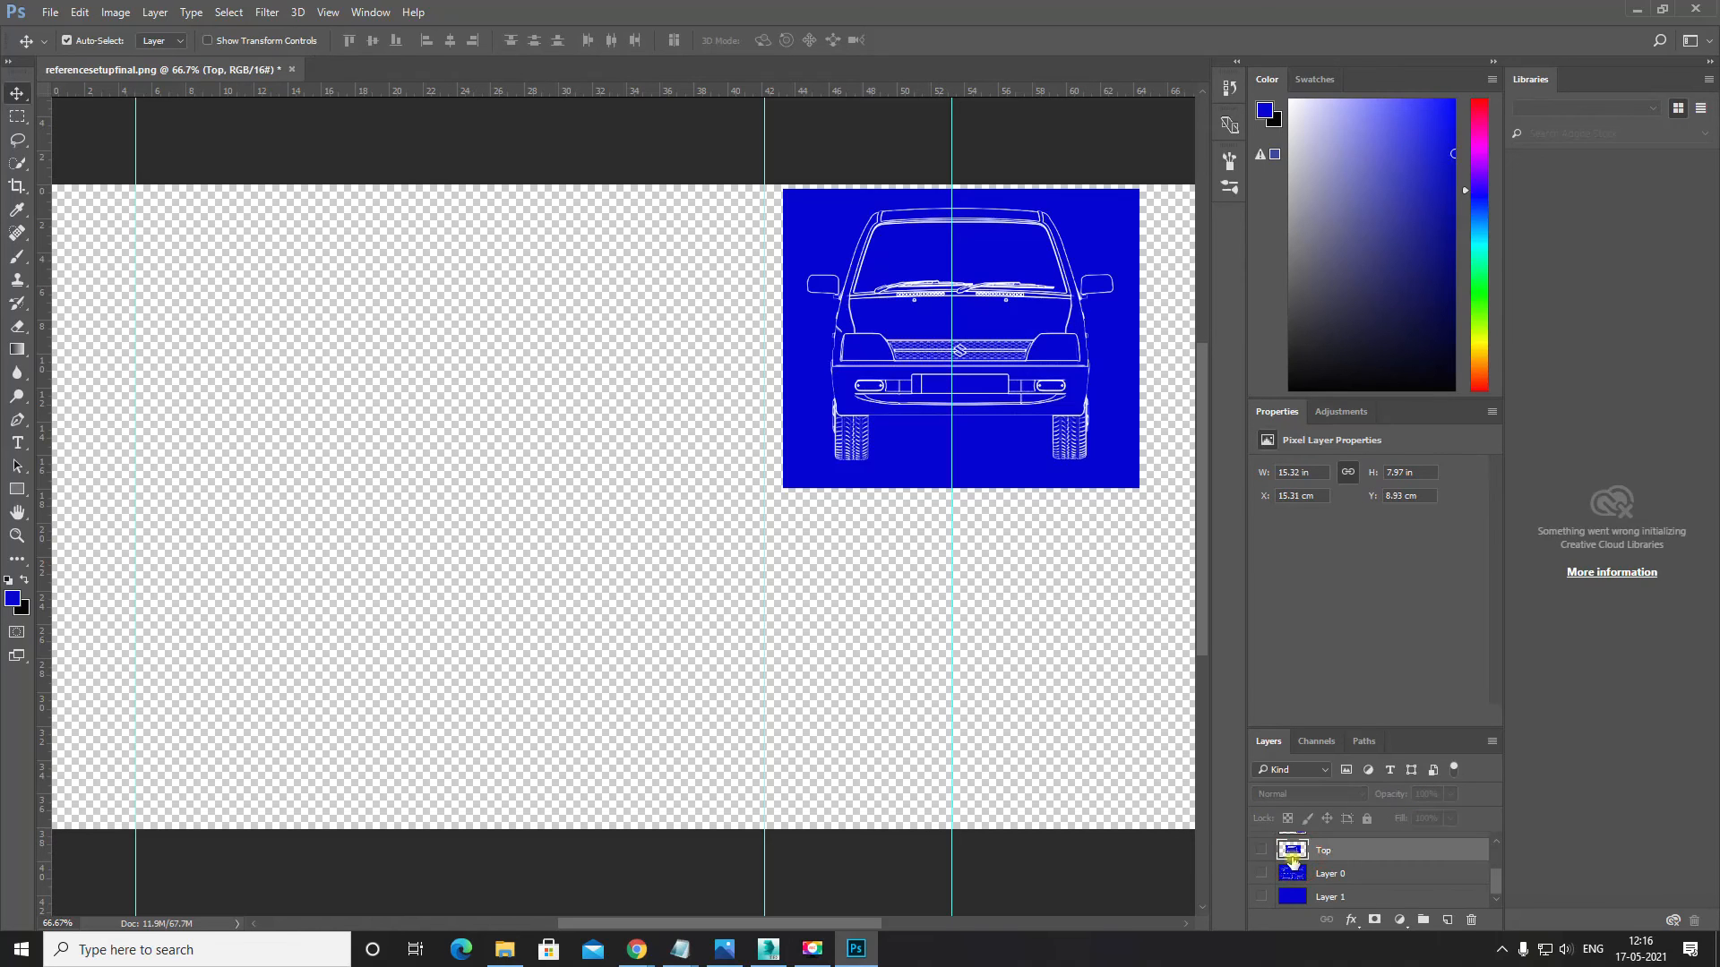
{"action": "scroll", "coordinate": [1295, 854], "scroll_direction": "up", "scroll_amount": 3}
{"action": "left_click", "coordinate": [1292, 844]}
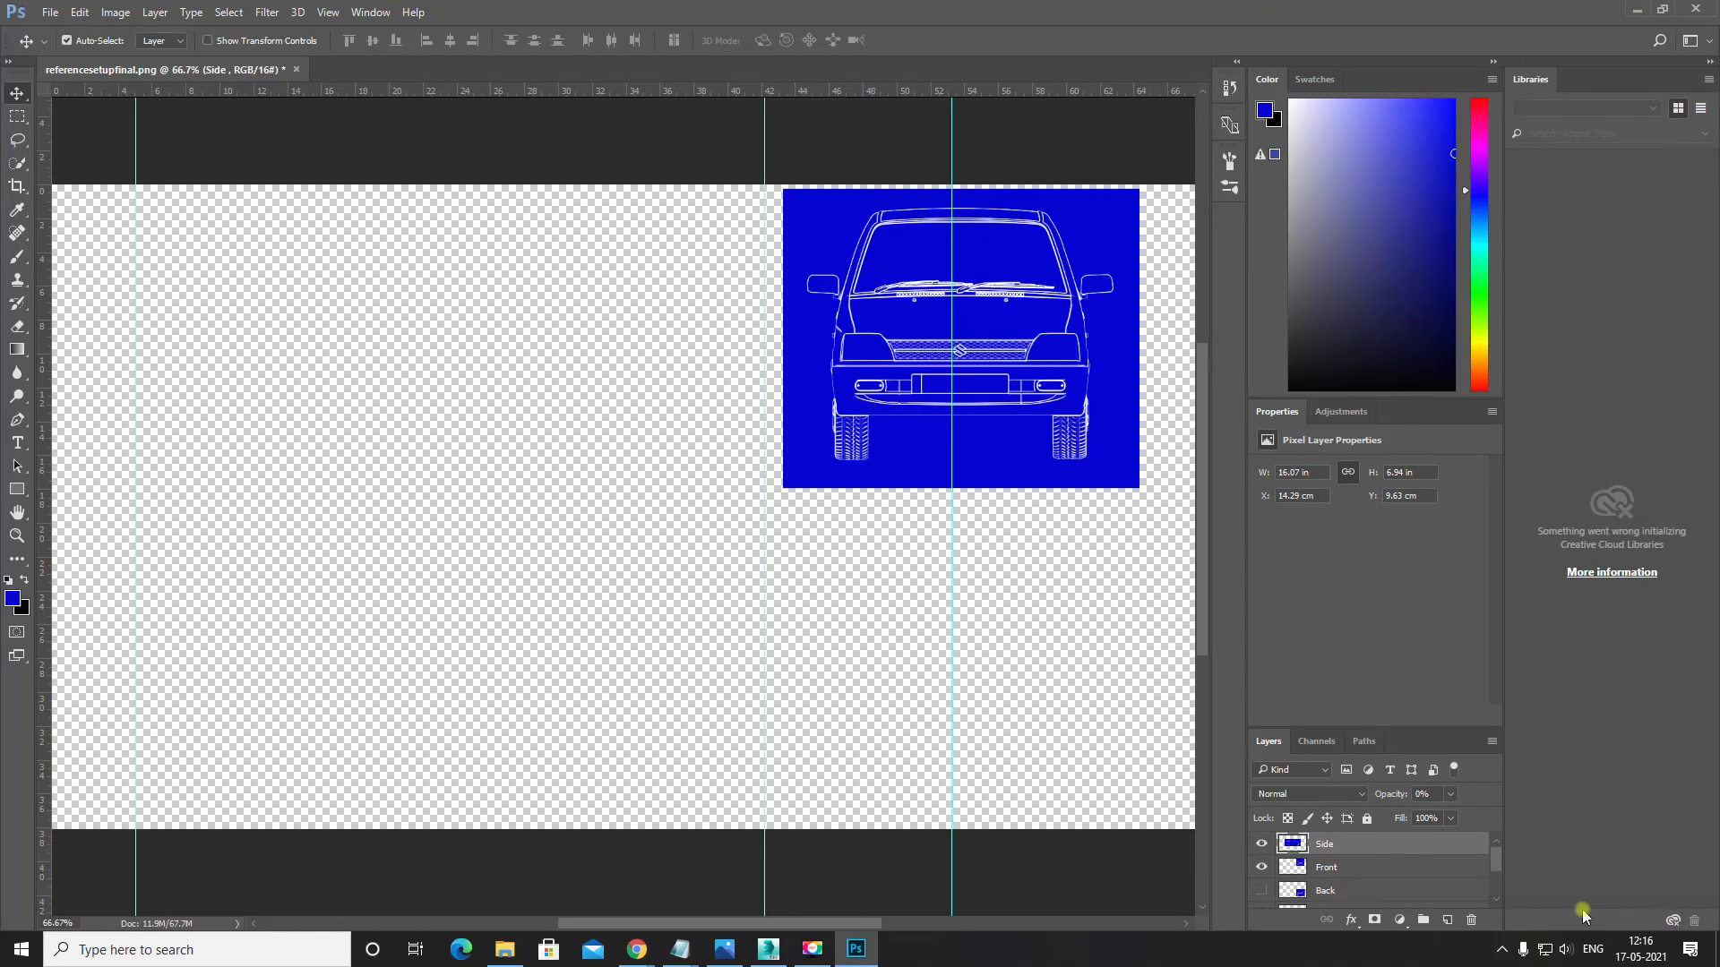
{"action": "scroll", "coordinate": [1384, 883], "scroll_direction": "down", "scroll_amount": 3}
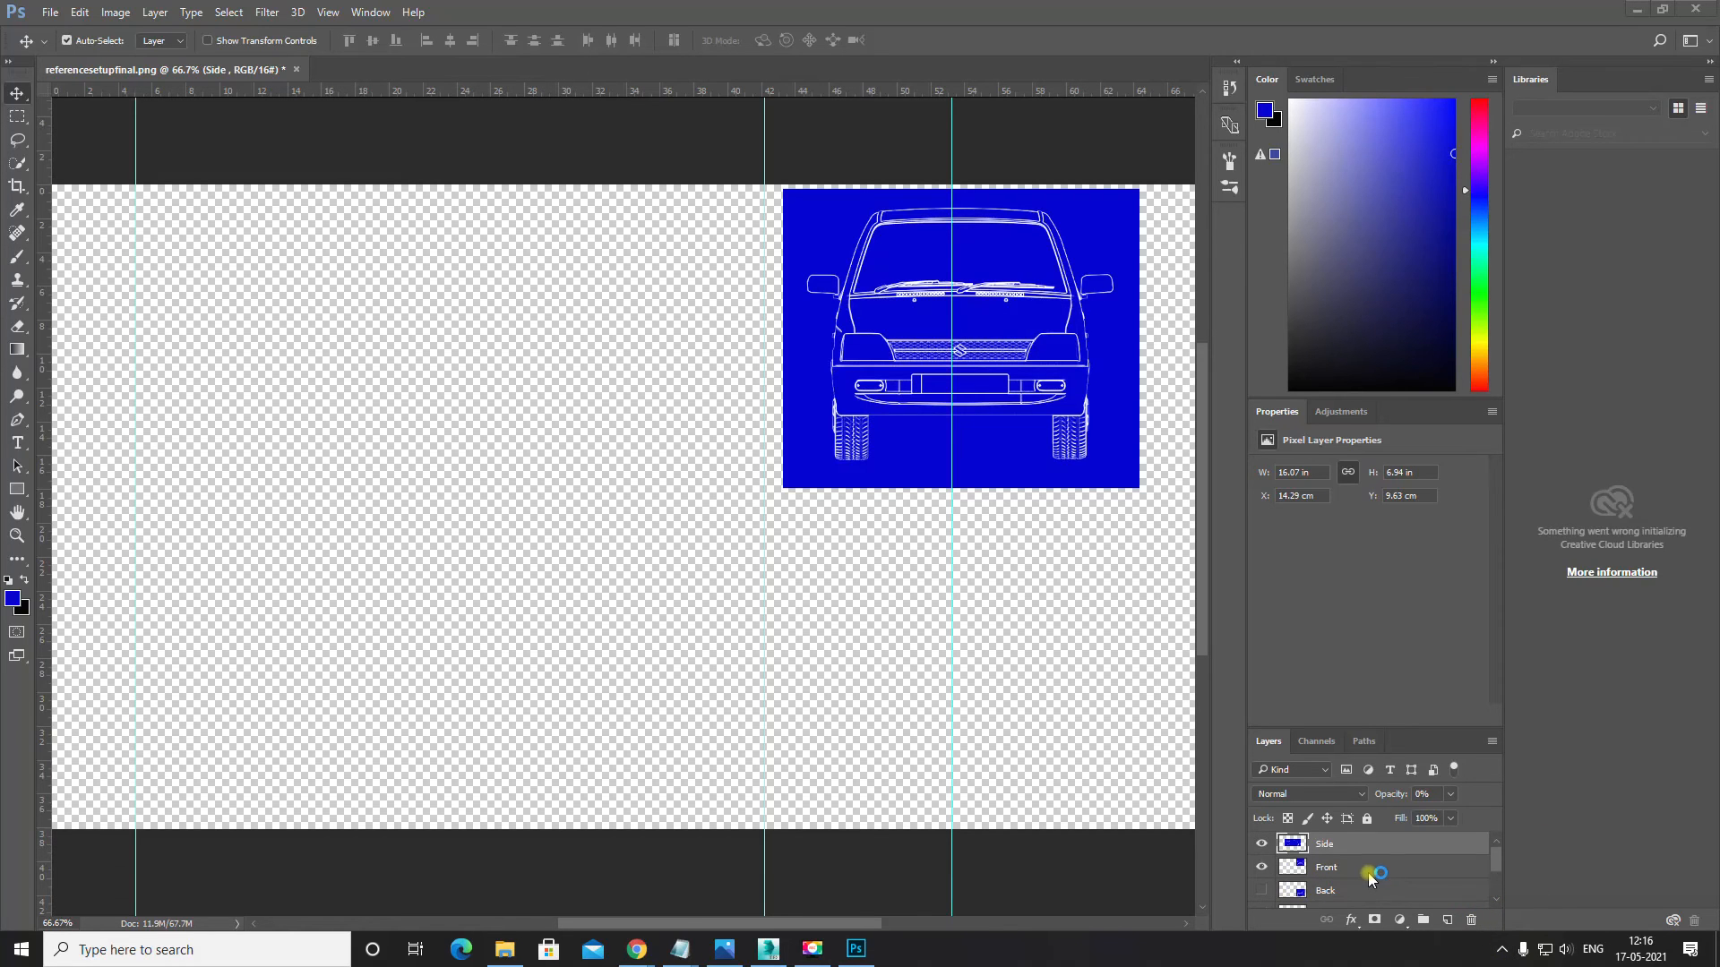
{"action": "left_click", "coordinate": [1472, 923]}
{"action": "key", "text": "space"}
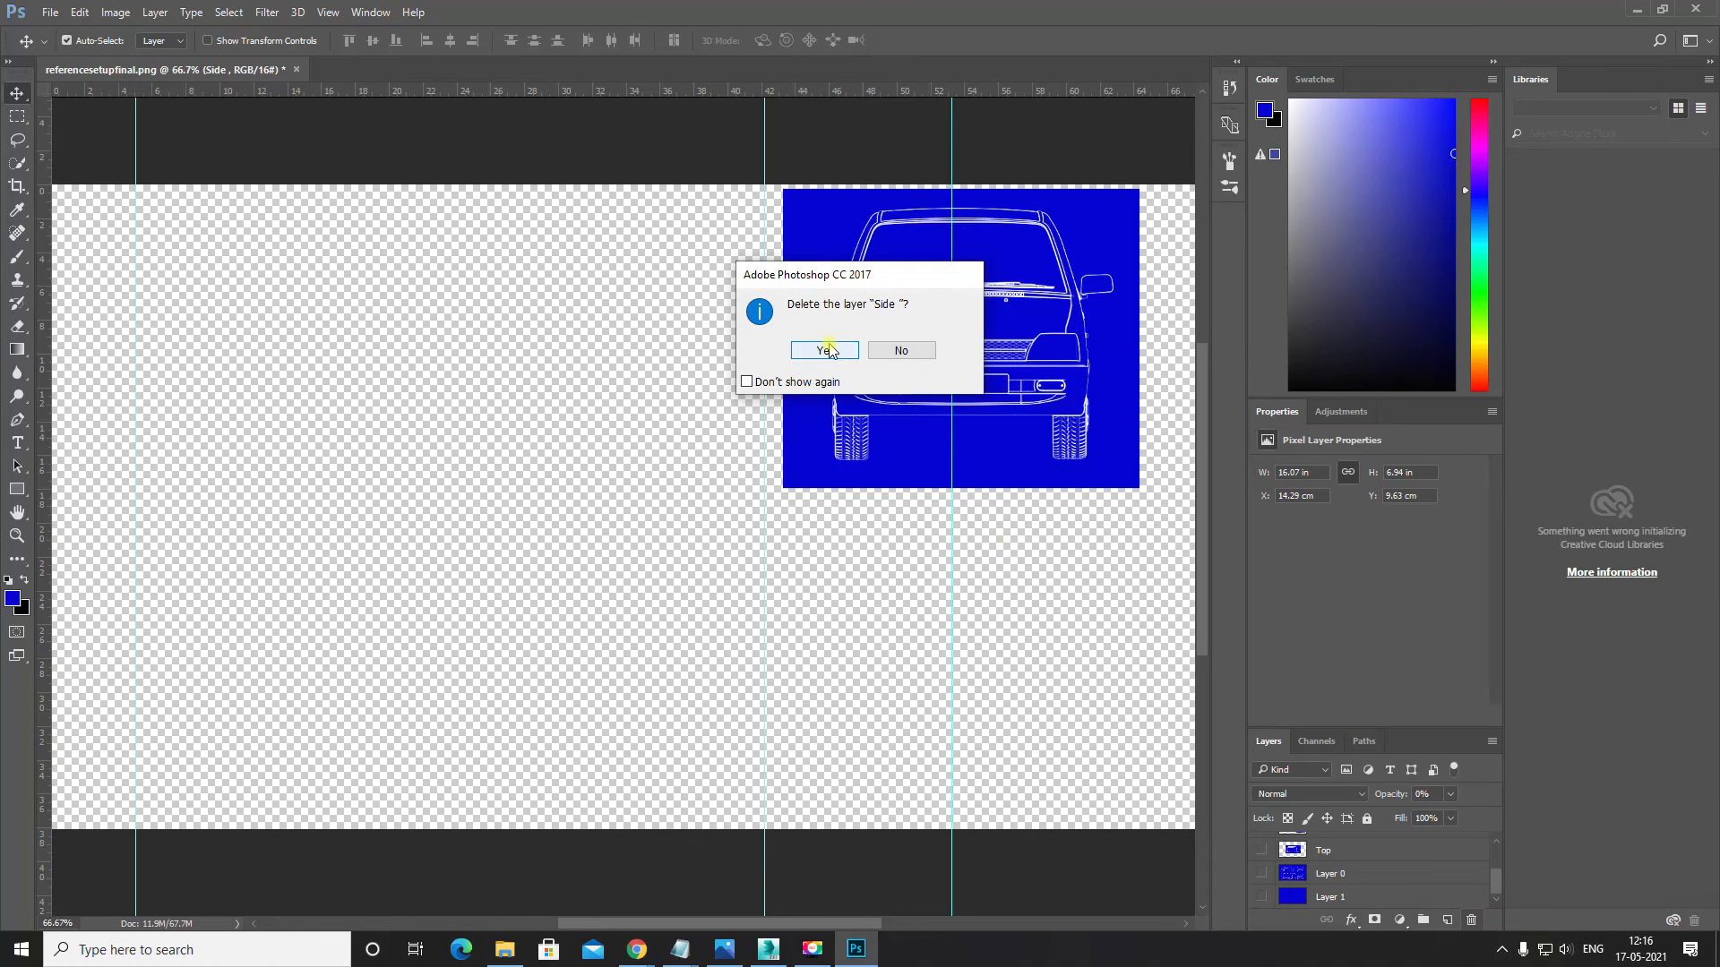
{"action": "left_click", "coordinate": [828, 351]}
Step: Display only Layer 0 and draw a rectangular selection of about 14.21 × 6.56 in around the car's side view
{"action": "left_click", "coordinate": [1262, 843]}
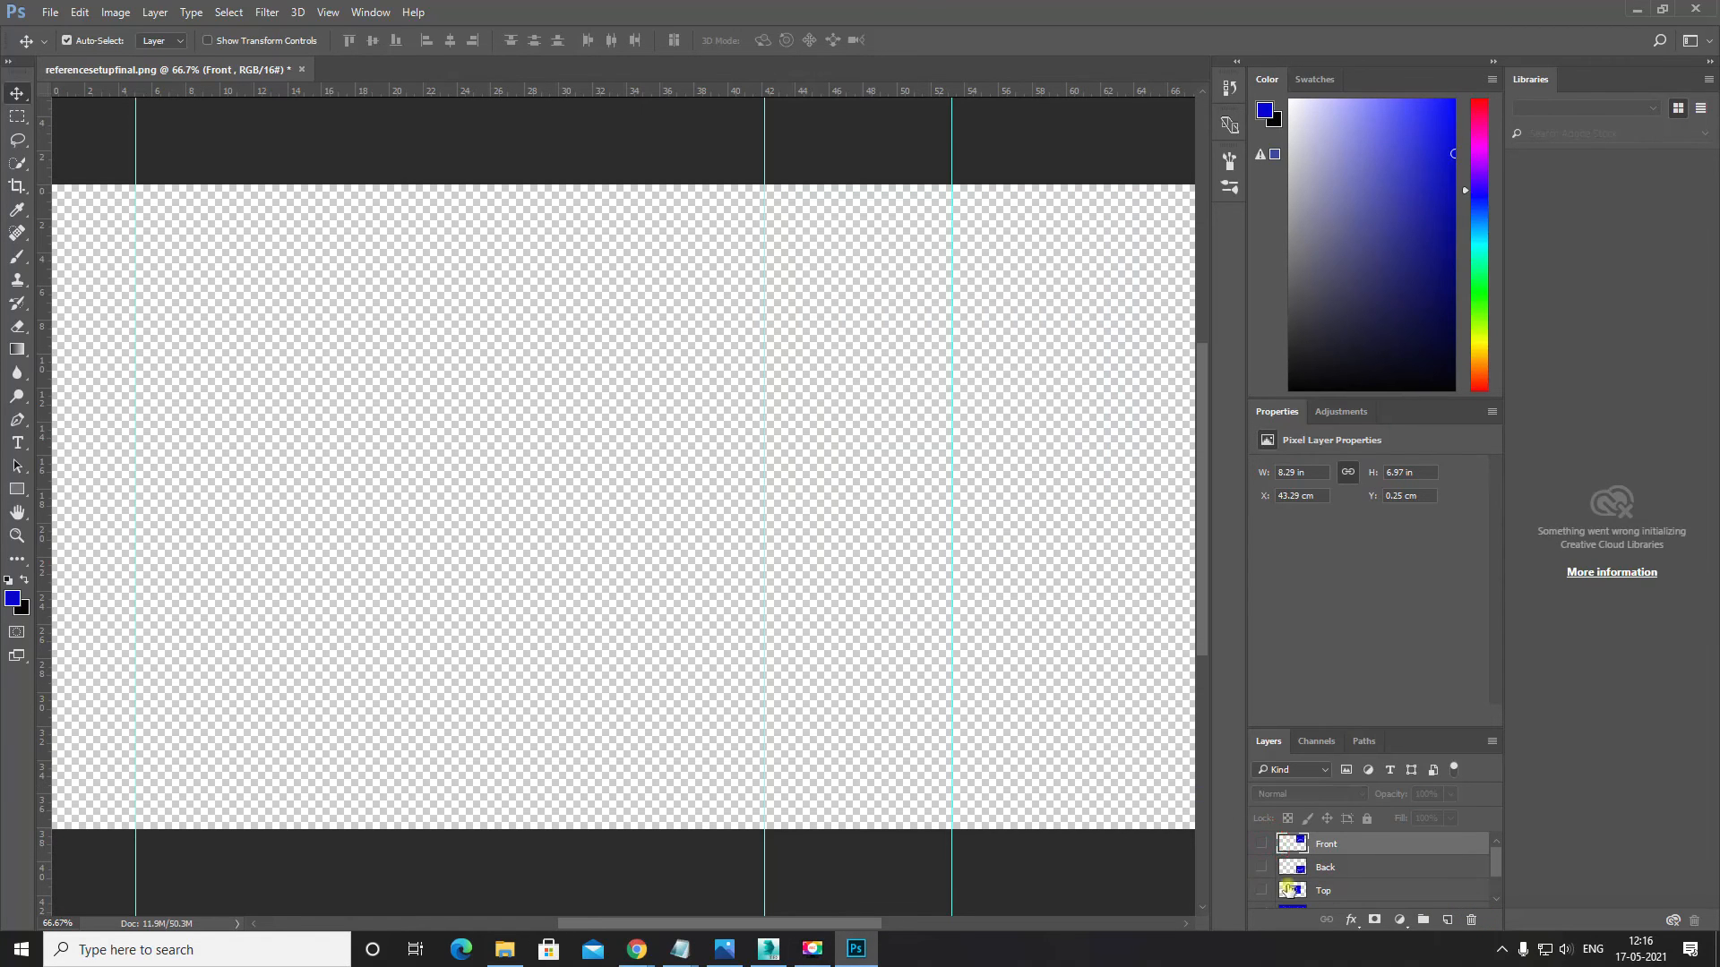
{"action": "scroll", "coordinate": [1272, 860], "scroll_direction": "down", "scroll_amount": 2}
{"action": "left_click", "coordinate": [1261, 873]}
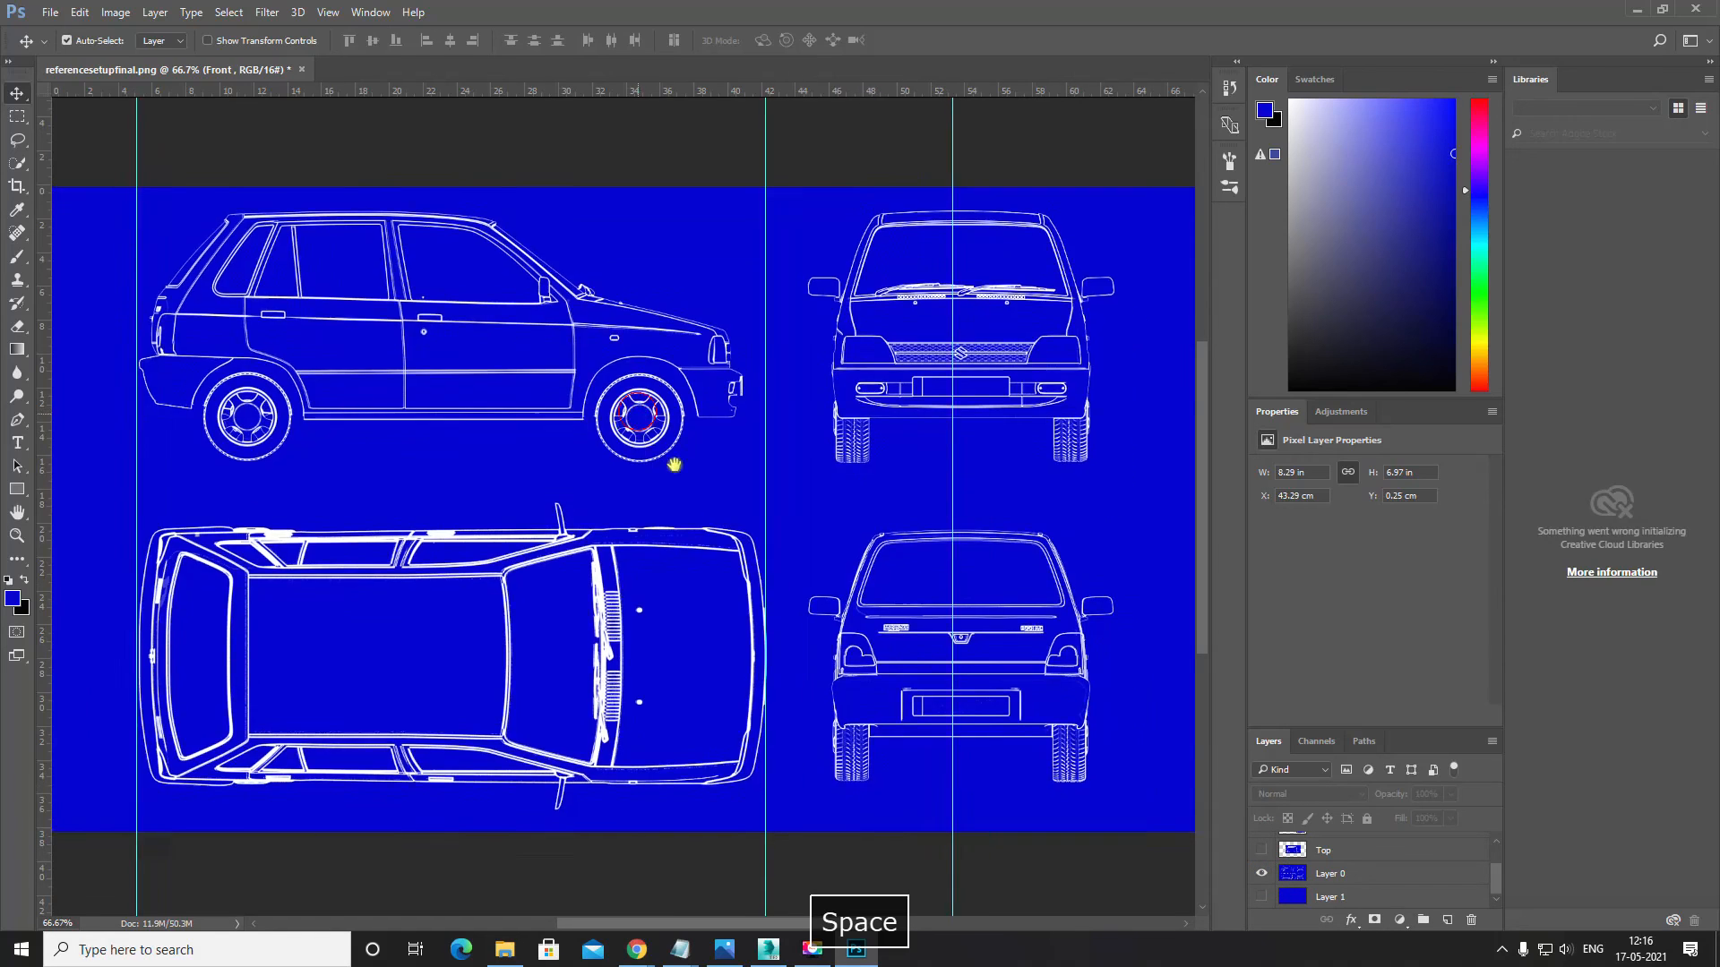
{"action": "left_click_drag", "start_coordinate": [643, 420], "coordinate": [686, 479]}
{"action": "key", "text": "m"}
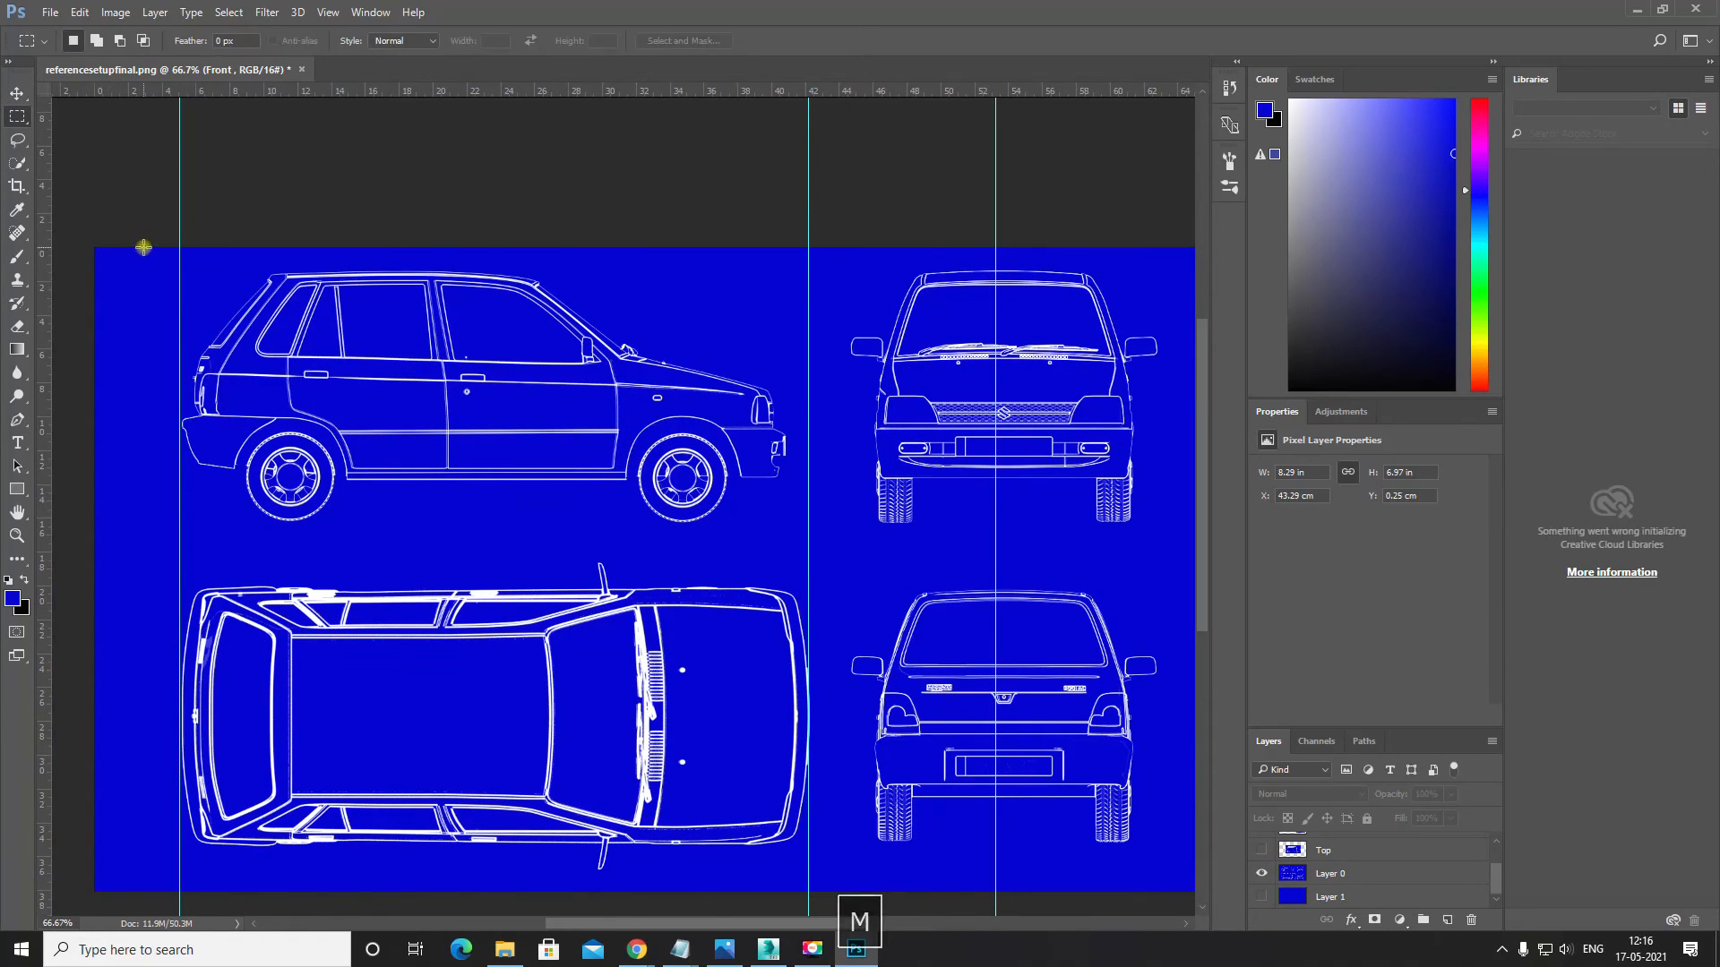
{"action": "left_click_drag", "start_coordinate": [149, 247], "coordinate": [313, 291]}
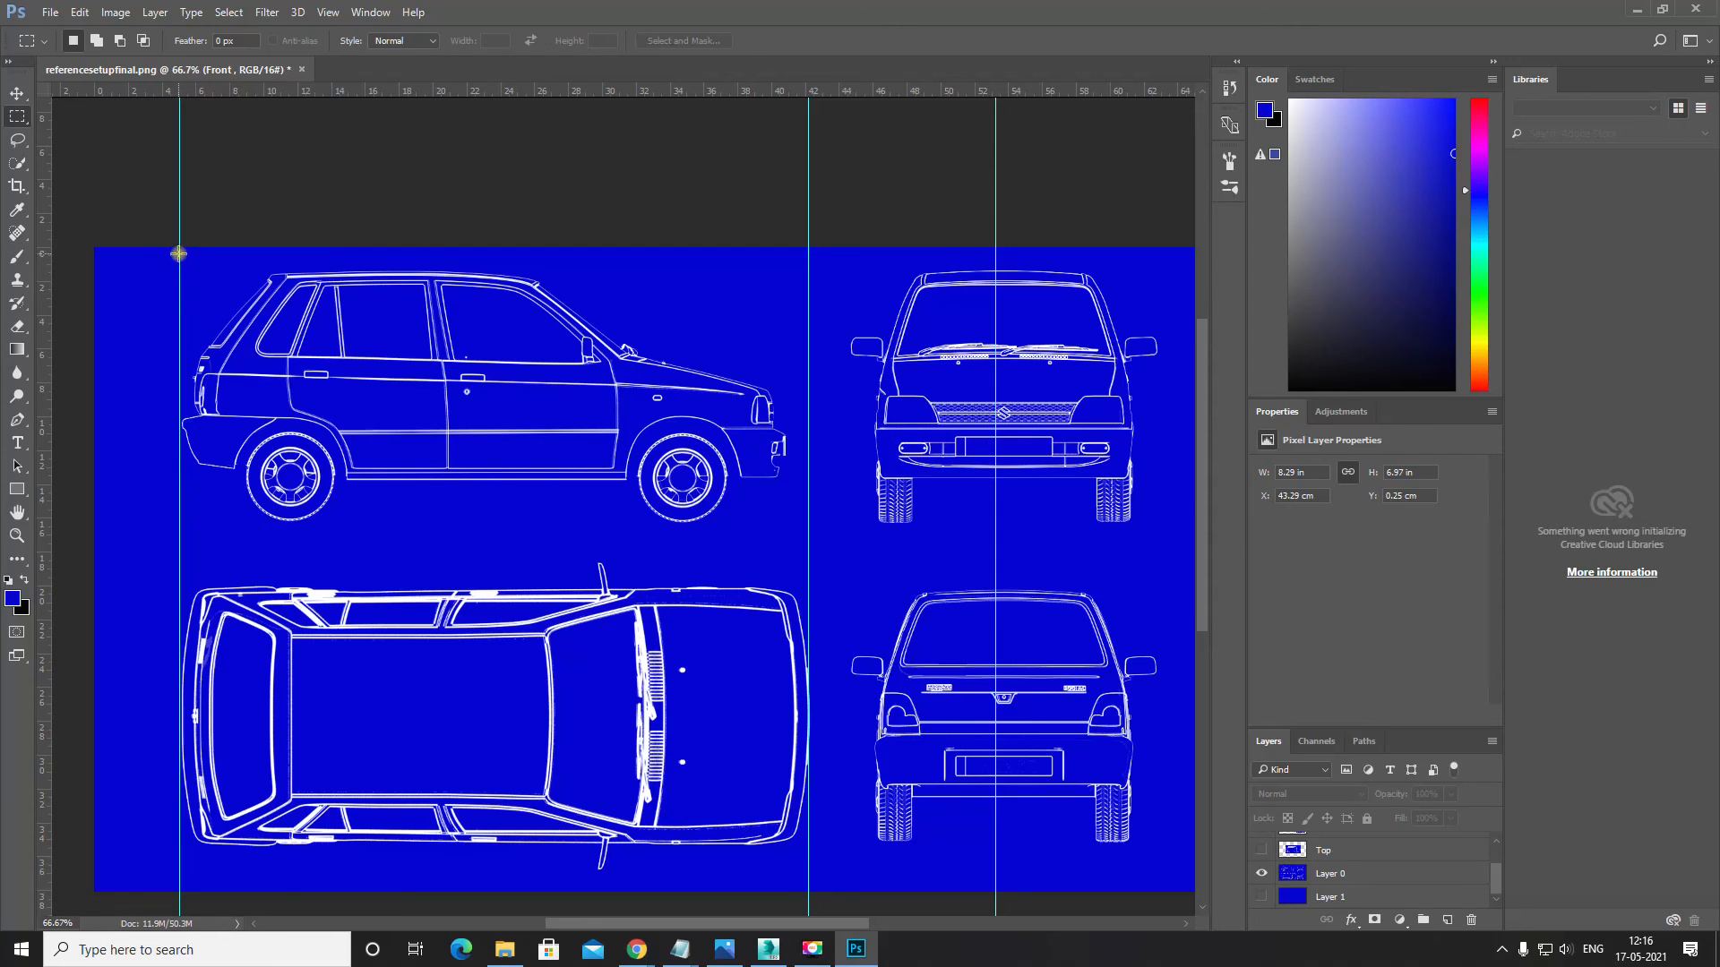
{"action": "left_click_drag", "start_coordinate": [181, 249], "coordinate": [790, 532]}
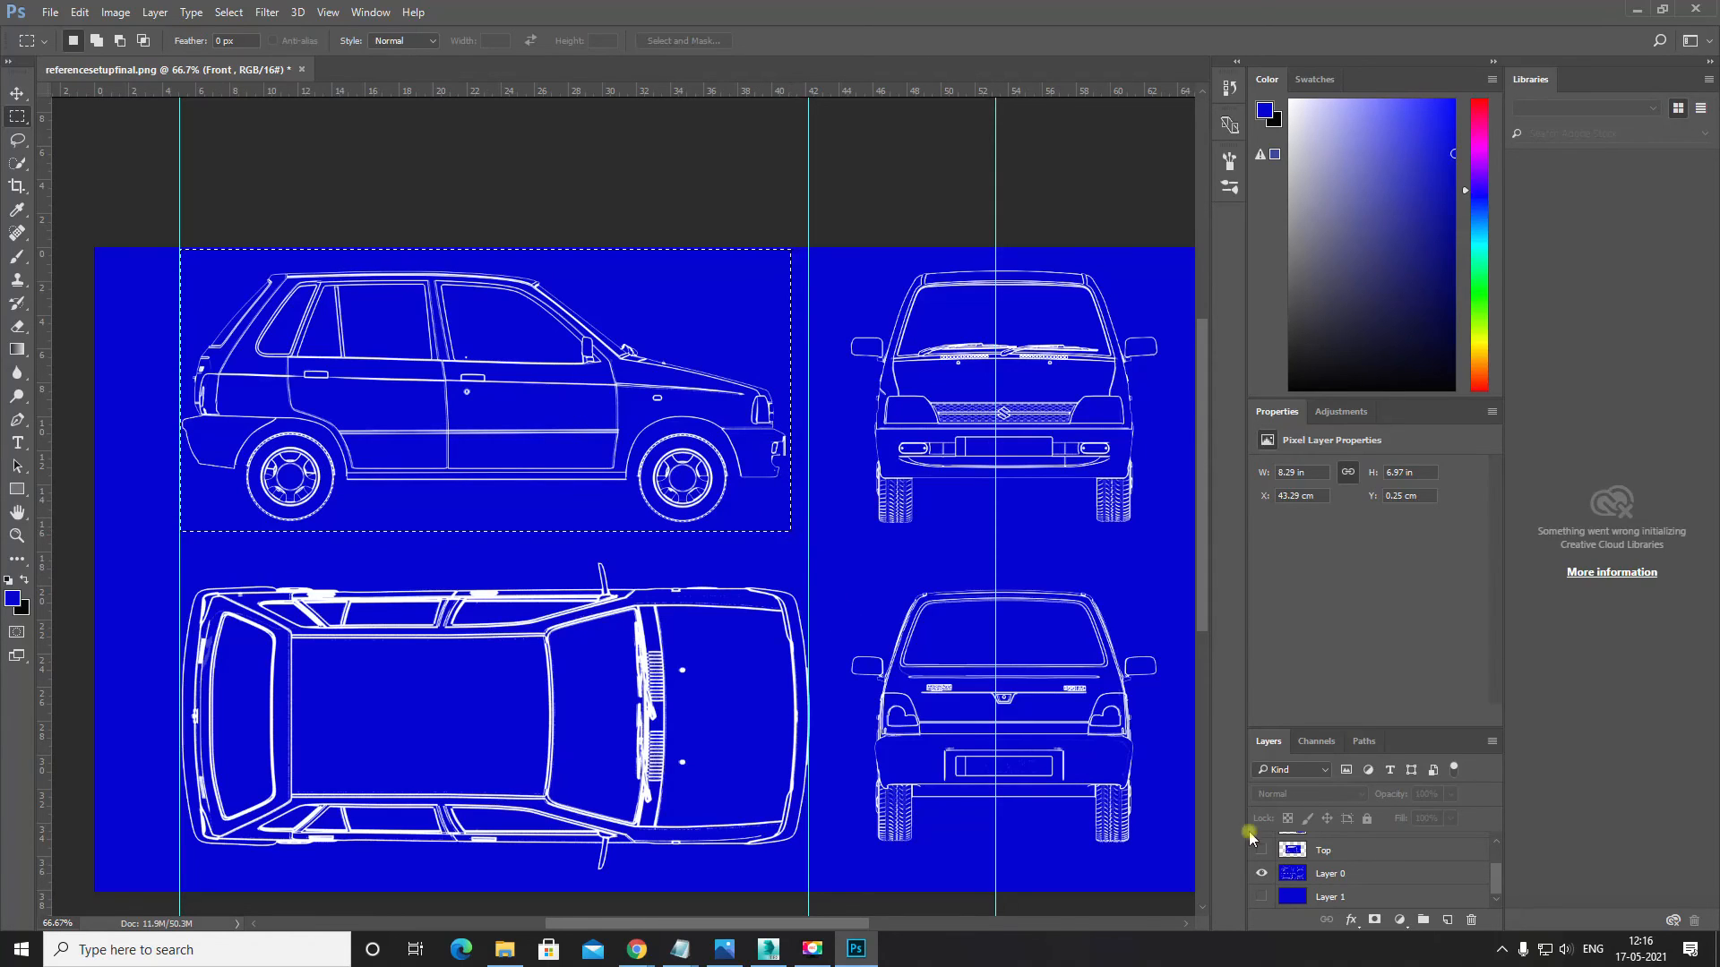
Step: Copy the selected side view from Layer 0 into a new layer and hide Layer 0
{"action": "left_click", "coordinate": [1293, 875]}
{"action": "key", "text": "ctrl+c"}
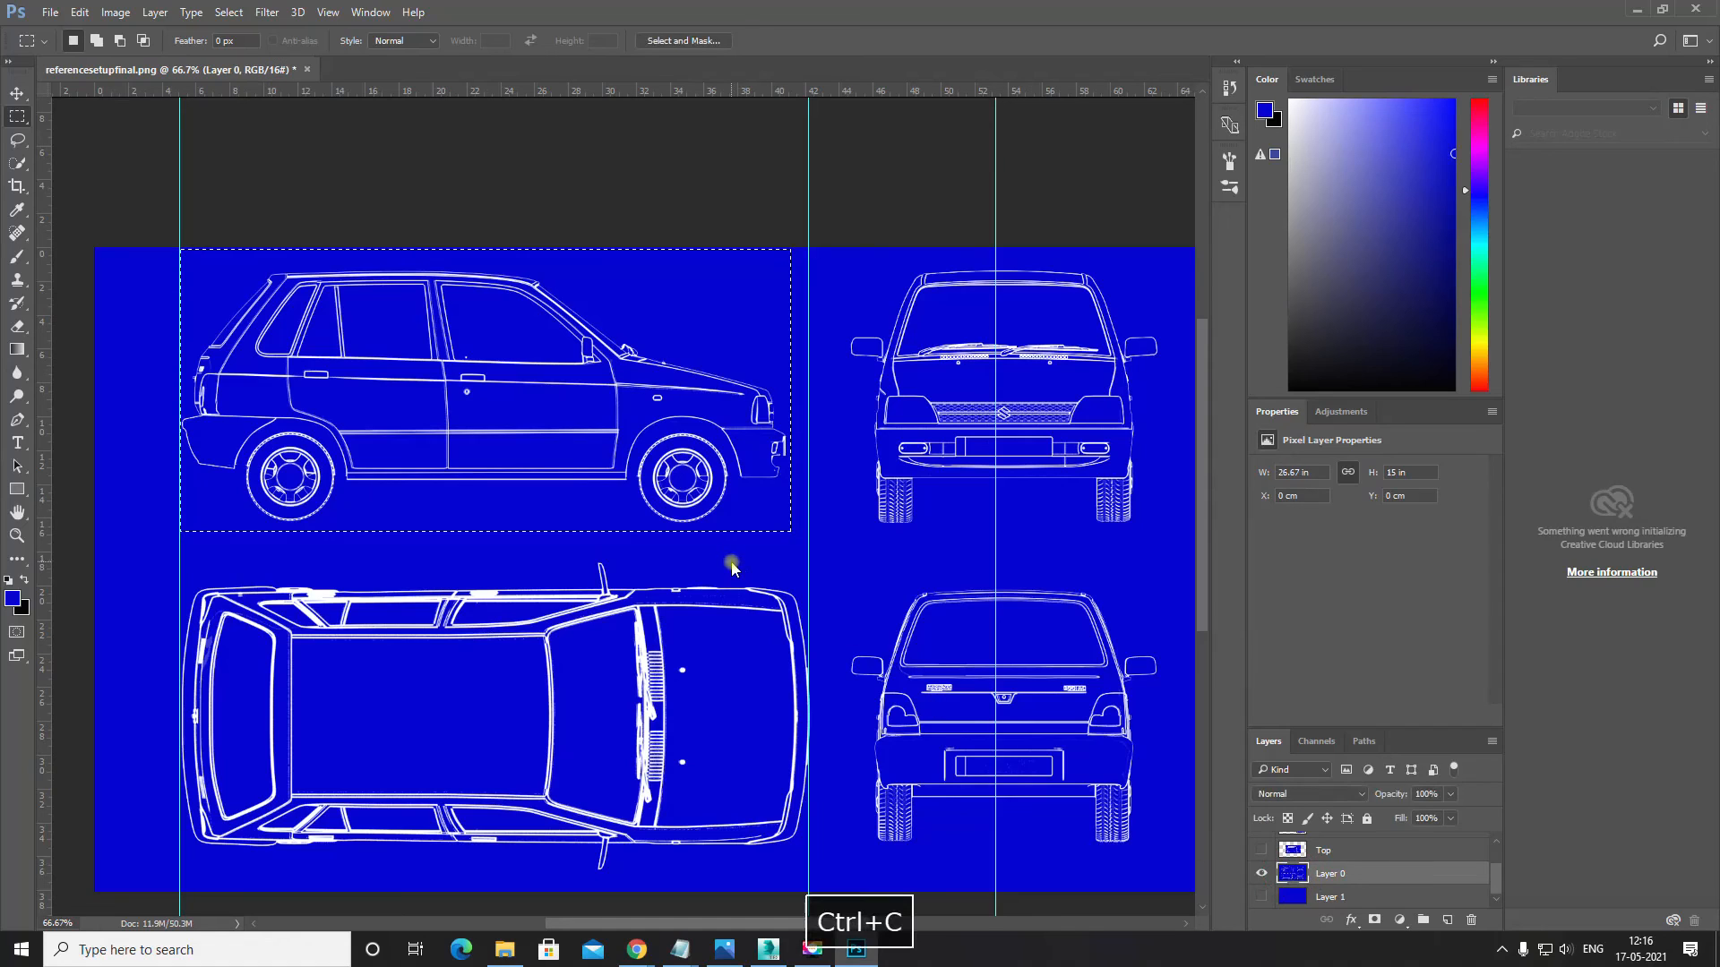
{"action": "key", "text": "ctrl+v"}
{"action": "key", "text": "v"}
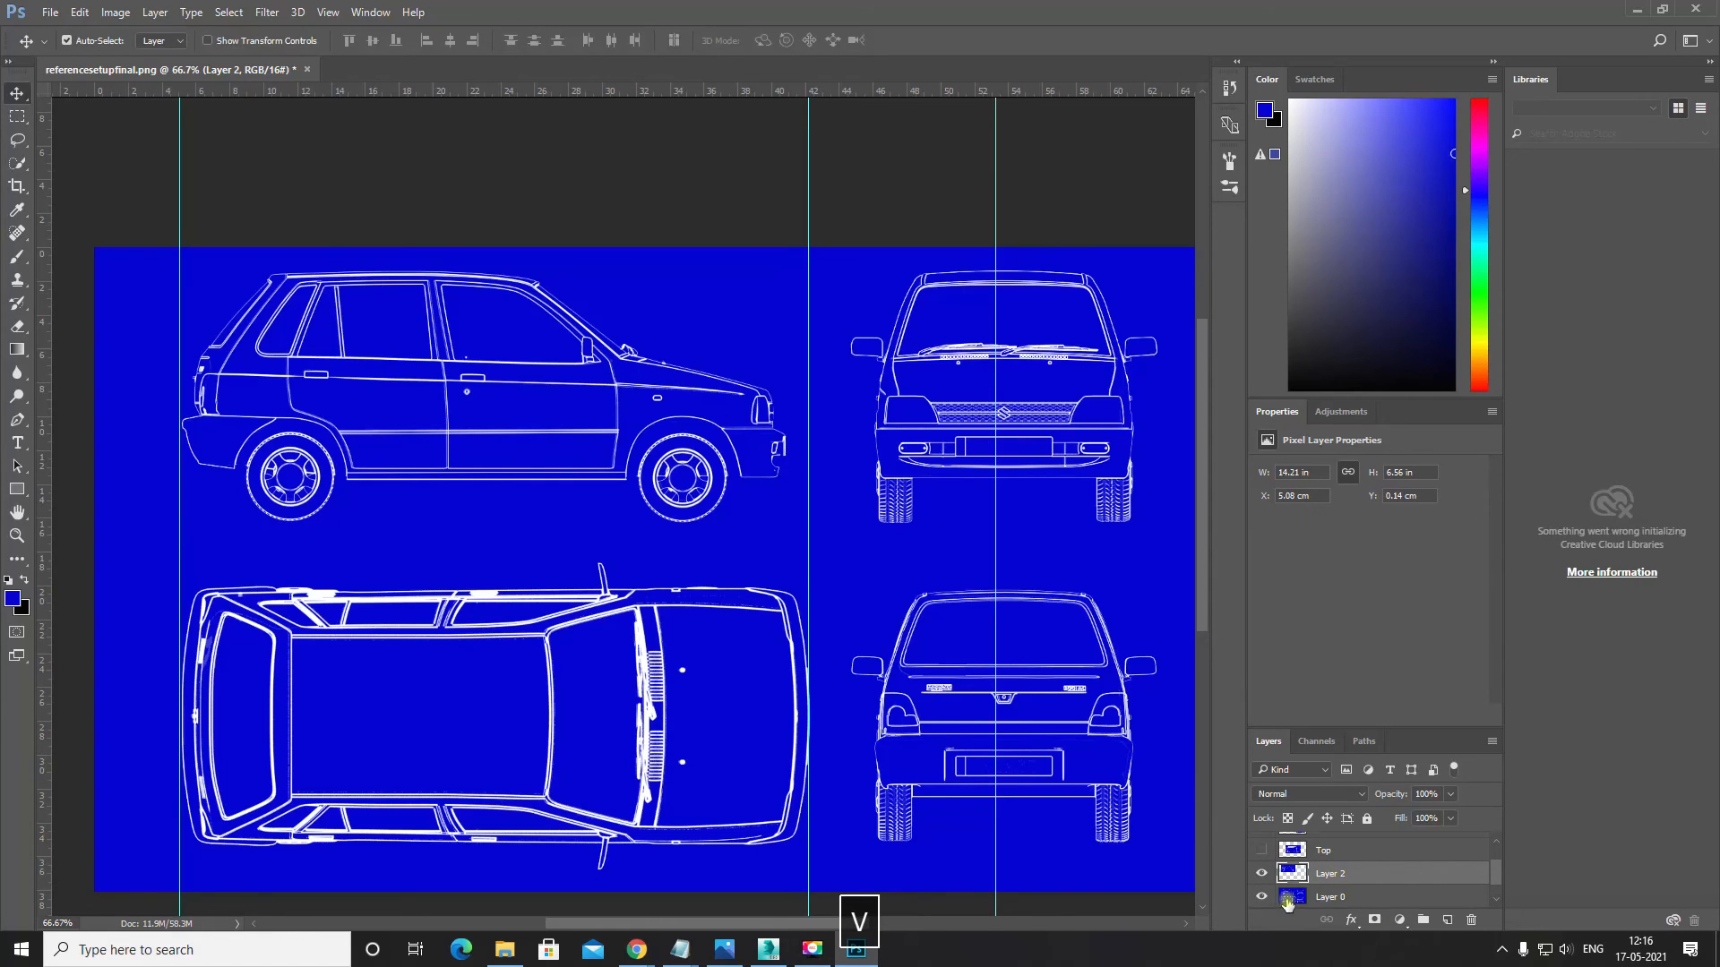
{"action": "scroll", "coordinate": [1287, 900], "scroll_direction": "down", "scroll_amount": 1}
{"action": "left_click", "coordinate": [1262, 874]}
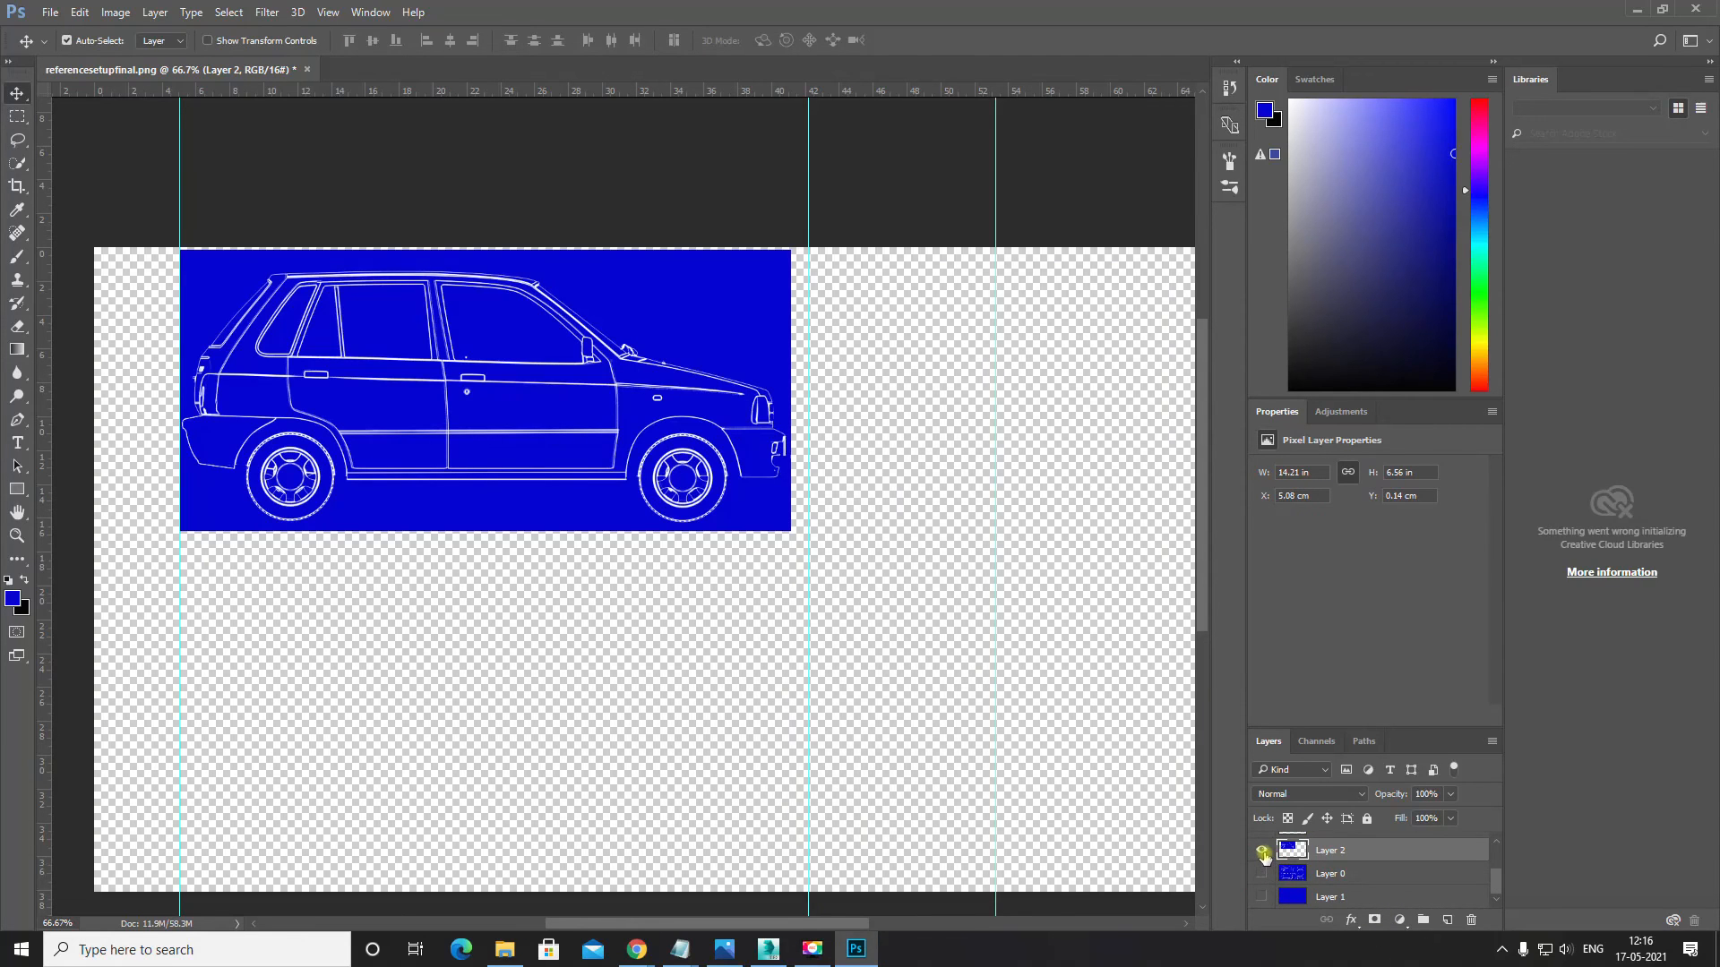
{"action": "left_click", "coordinate": [1262, 851]}
{"action": "left_click", "coordinate": [1261, 850]}
Step: Move the copied side view down and slightly right to about X 6.1 cm, Y 9.42 cm
{"action": "scroll", "coordinate": [1267, 862], "scroll_direction": "up", "scroll_amount": 2}
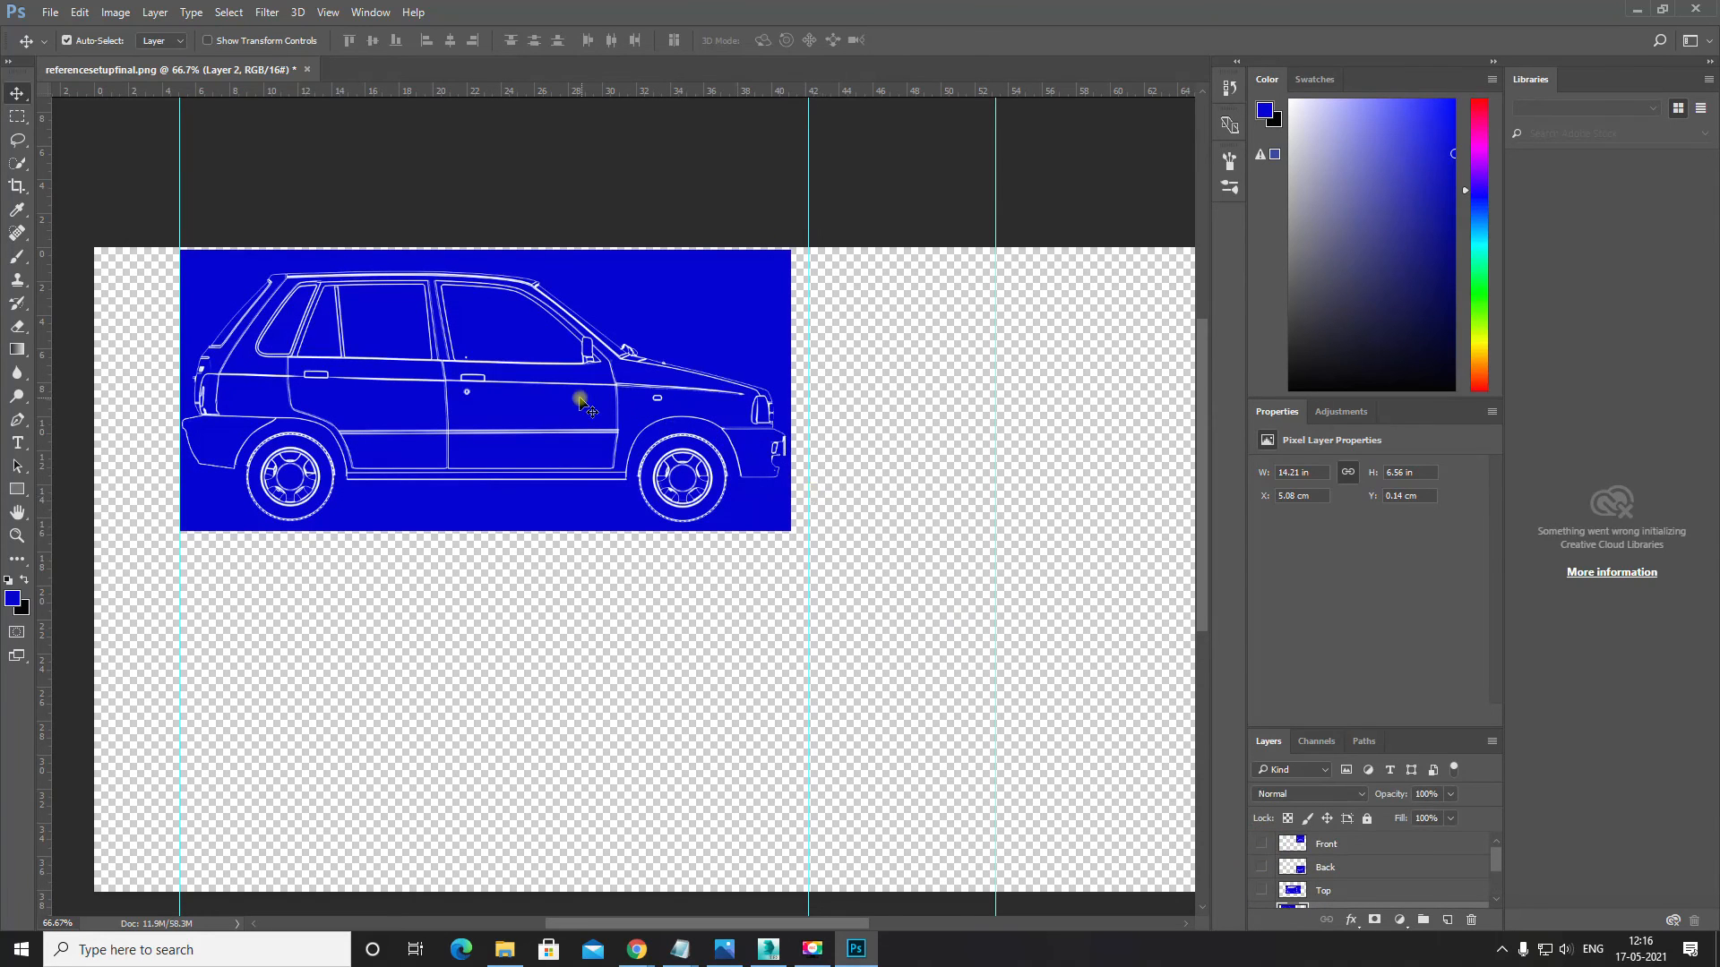
{"action": "left_click_drag", "start_coordinate": [566, 403], "coordinate": [587, 564]}
{"action": "key", "text": "ctrl+plus"}
{"action": "key", "text": "ctrl+plus"}
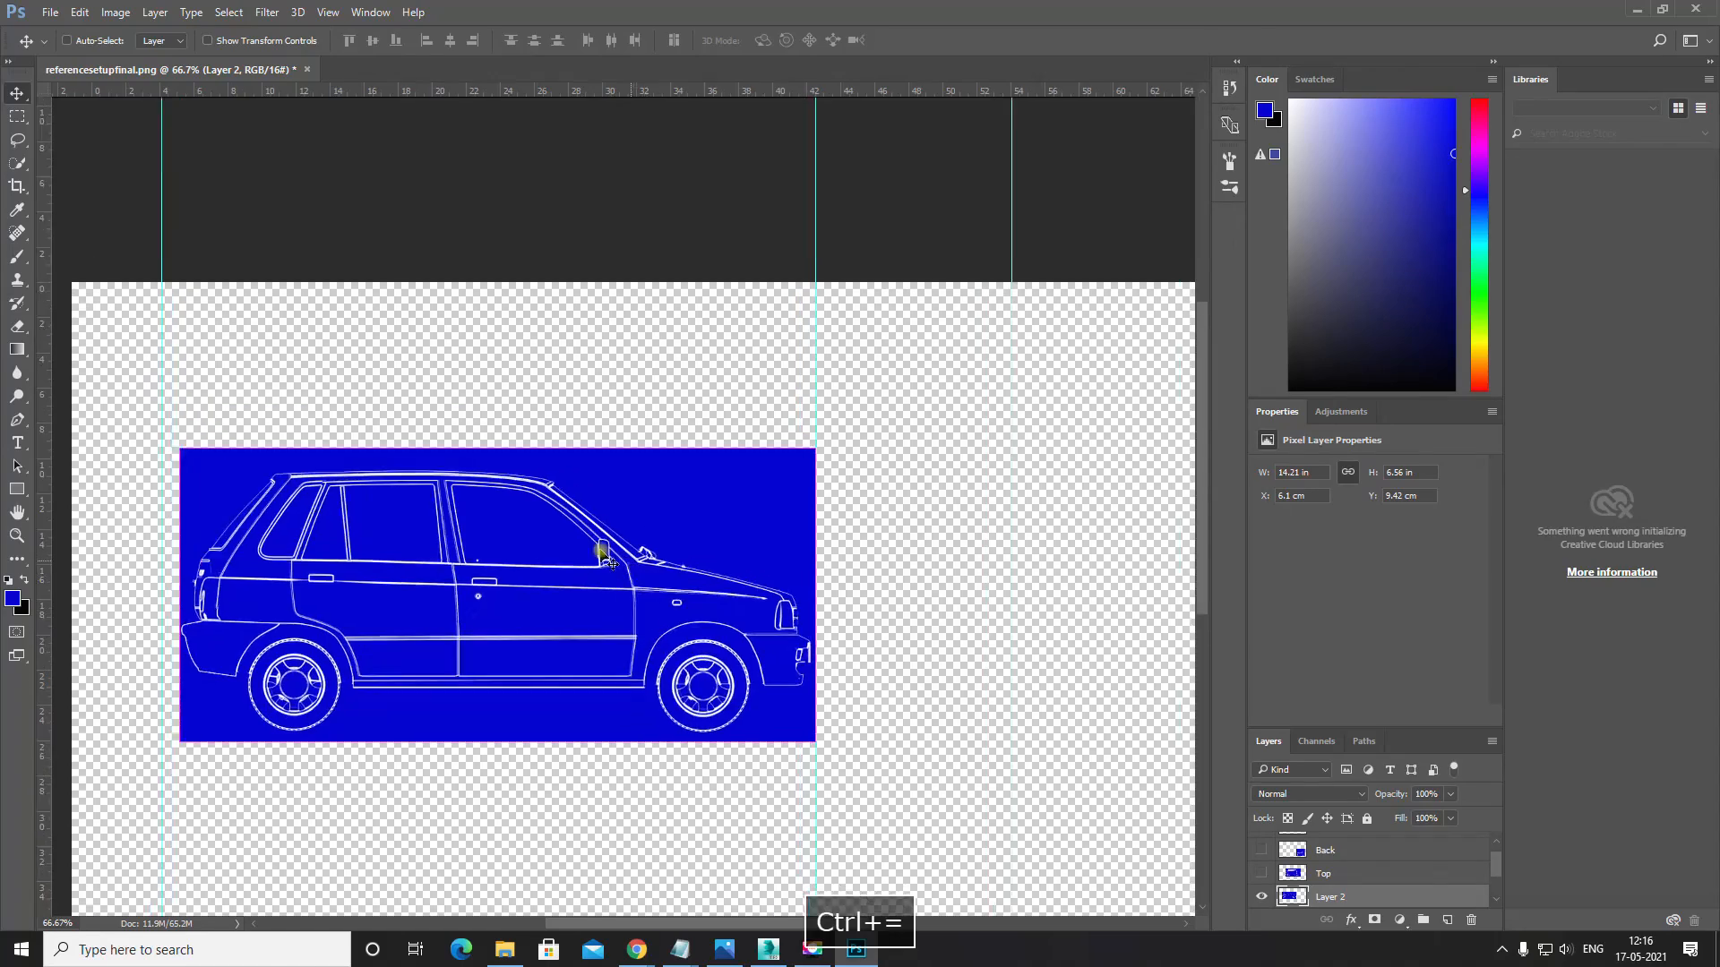
{"action": "left_click_drag", "start_coordinate": [480, 607], "coordinate": [923, 457]}
{"action": "key", "text": "ctrl+minus"}
{"action": "key", "text": "ctrl+minus"}
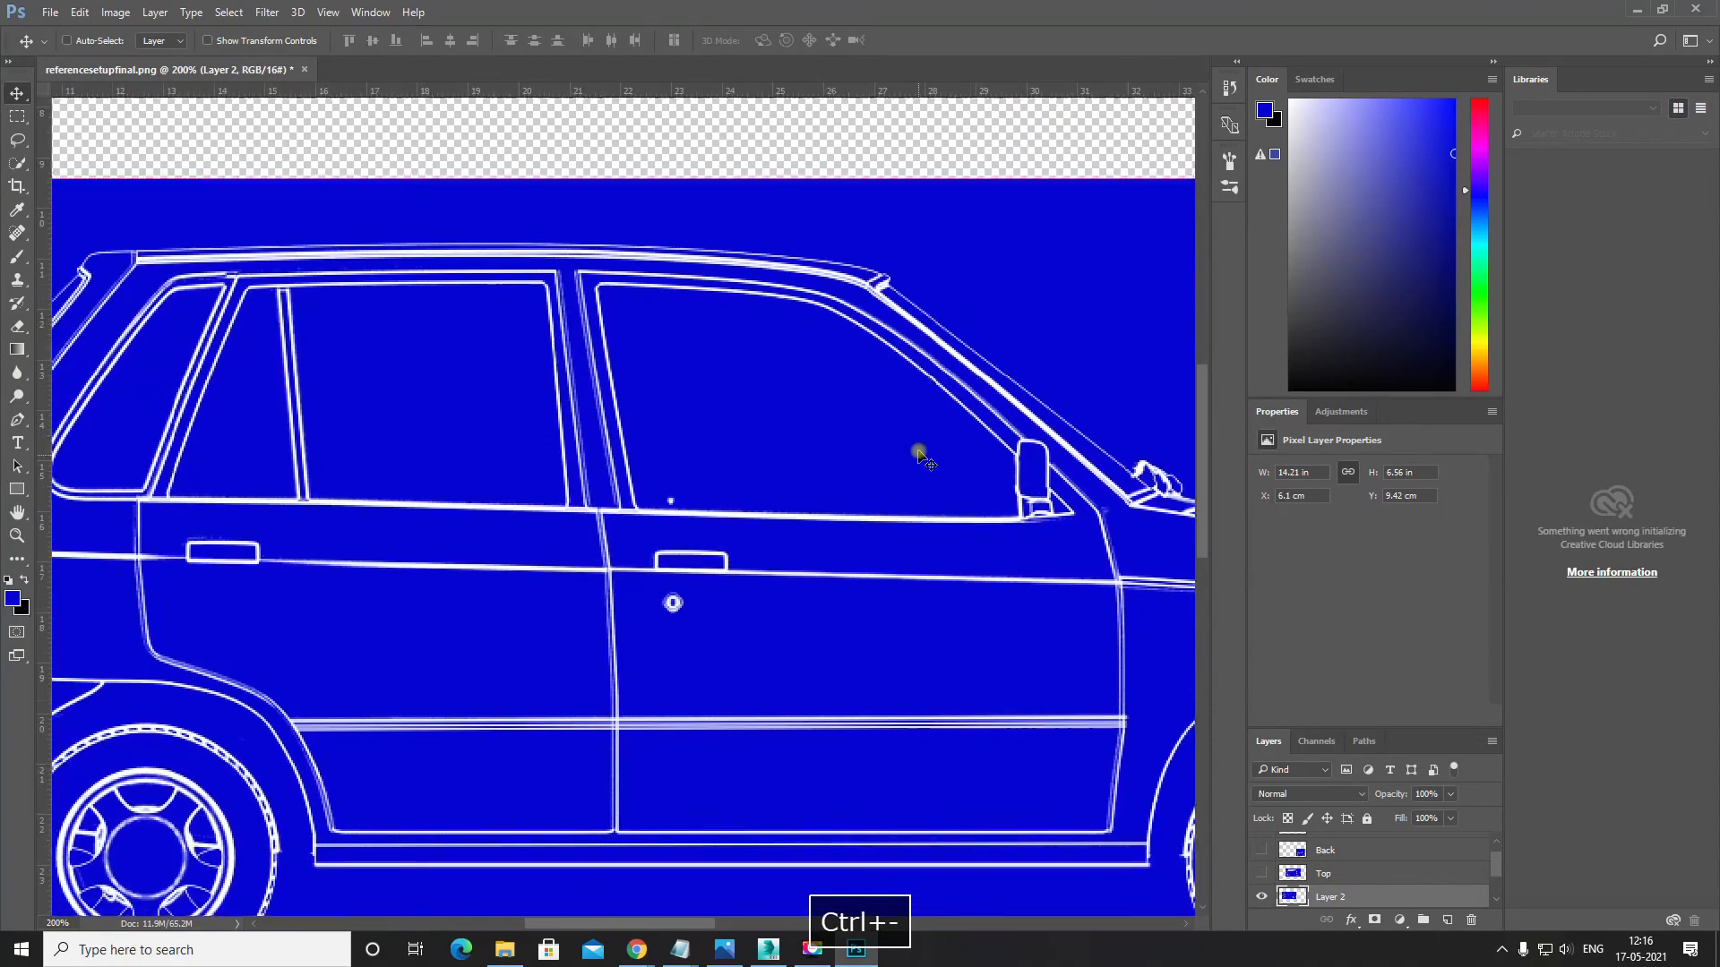
{"action": "left_click_drag", "start_coordinate": [1022, 492], "coordinate": [874, 433]}
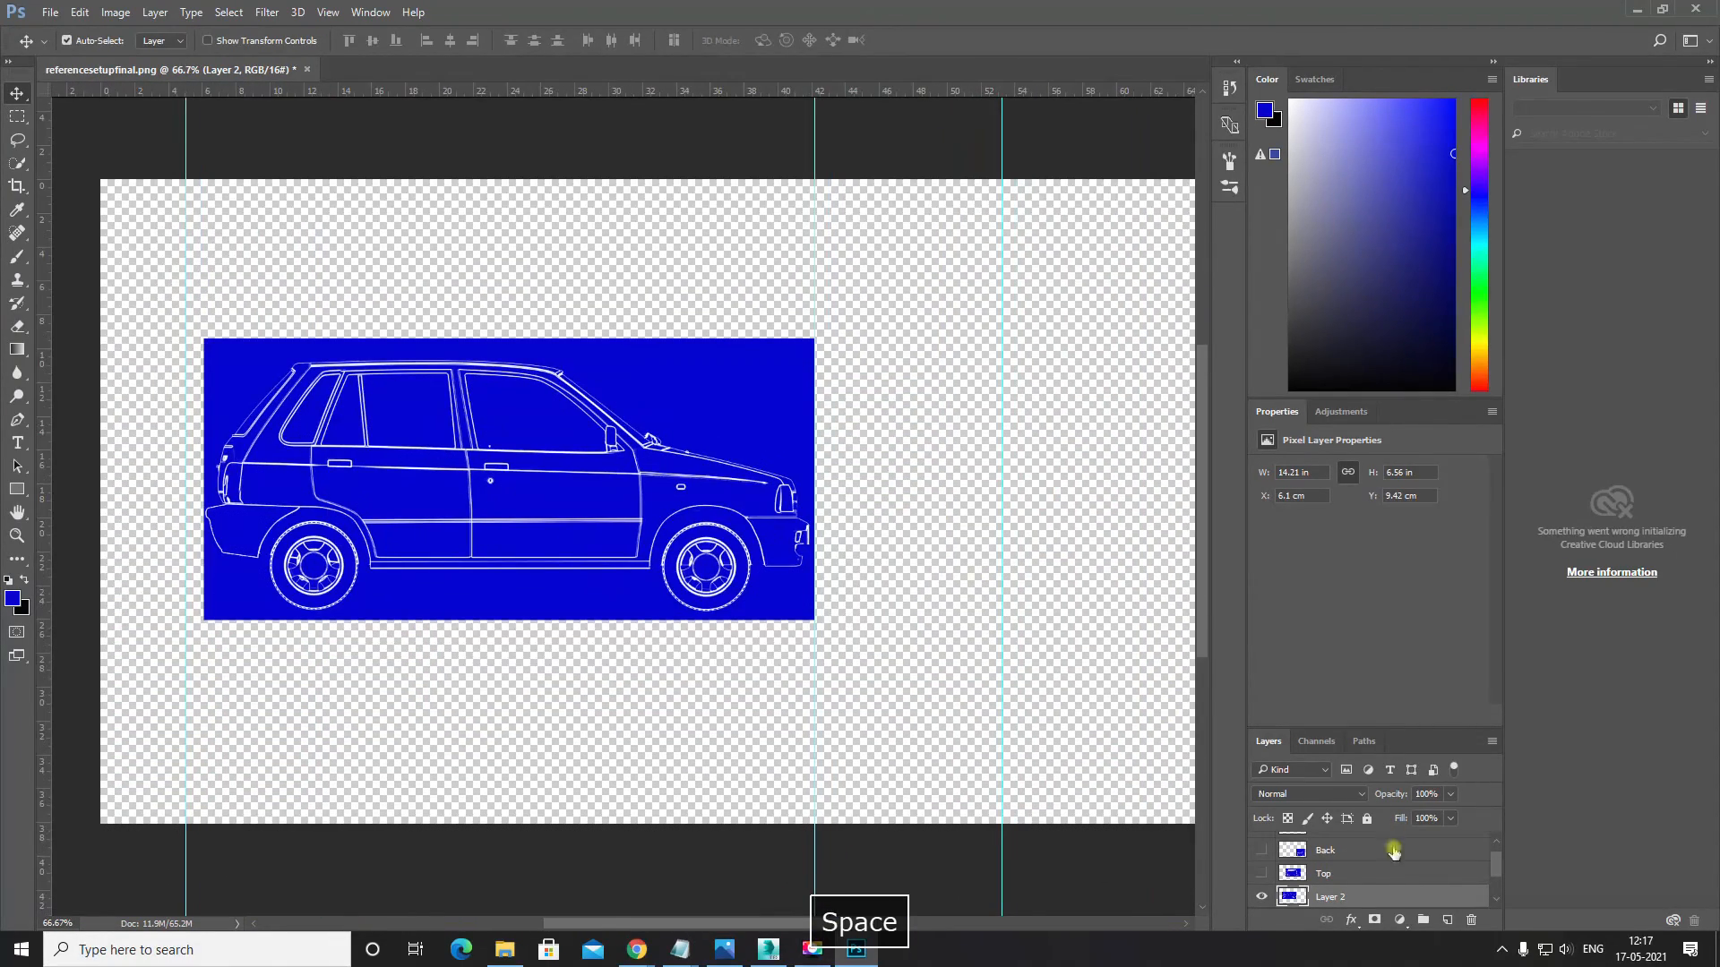
Step: Show the Top layer above the side view, try shifting it to the left, and undo the shift
{"action": "left_click", "coordinate": [1262, 873]}
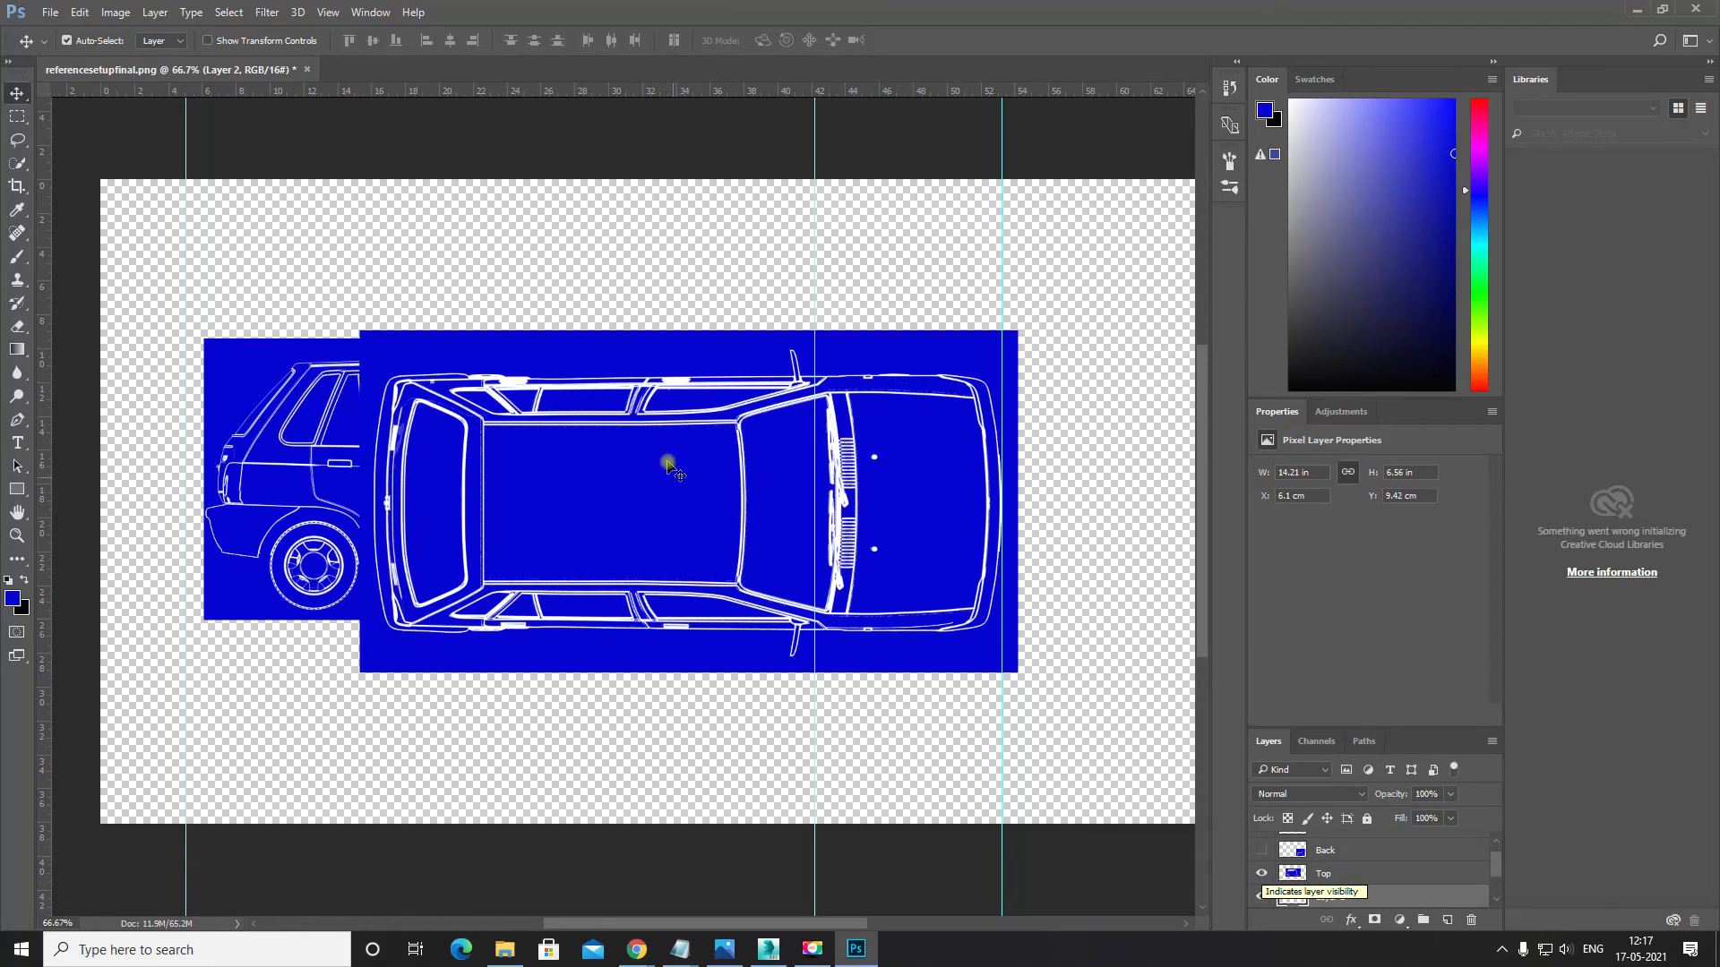
{"action": "left_click_drag", "start_coordinate": [705, 464], "coordinate": [624, 465]}
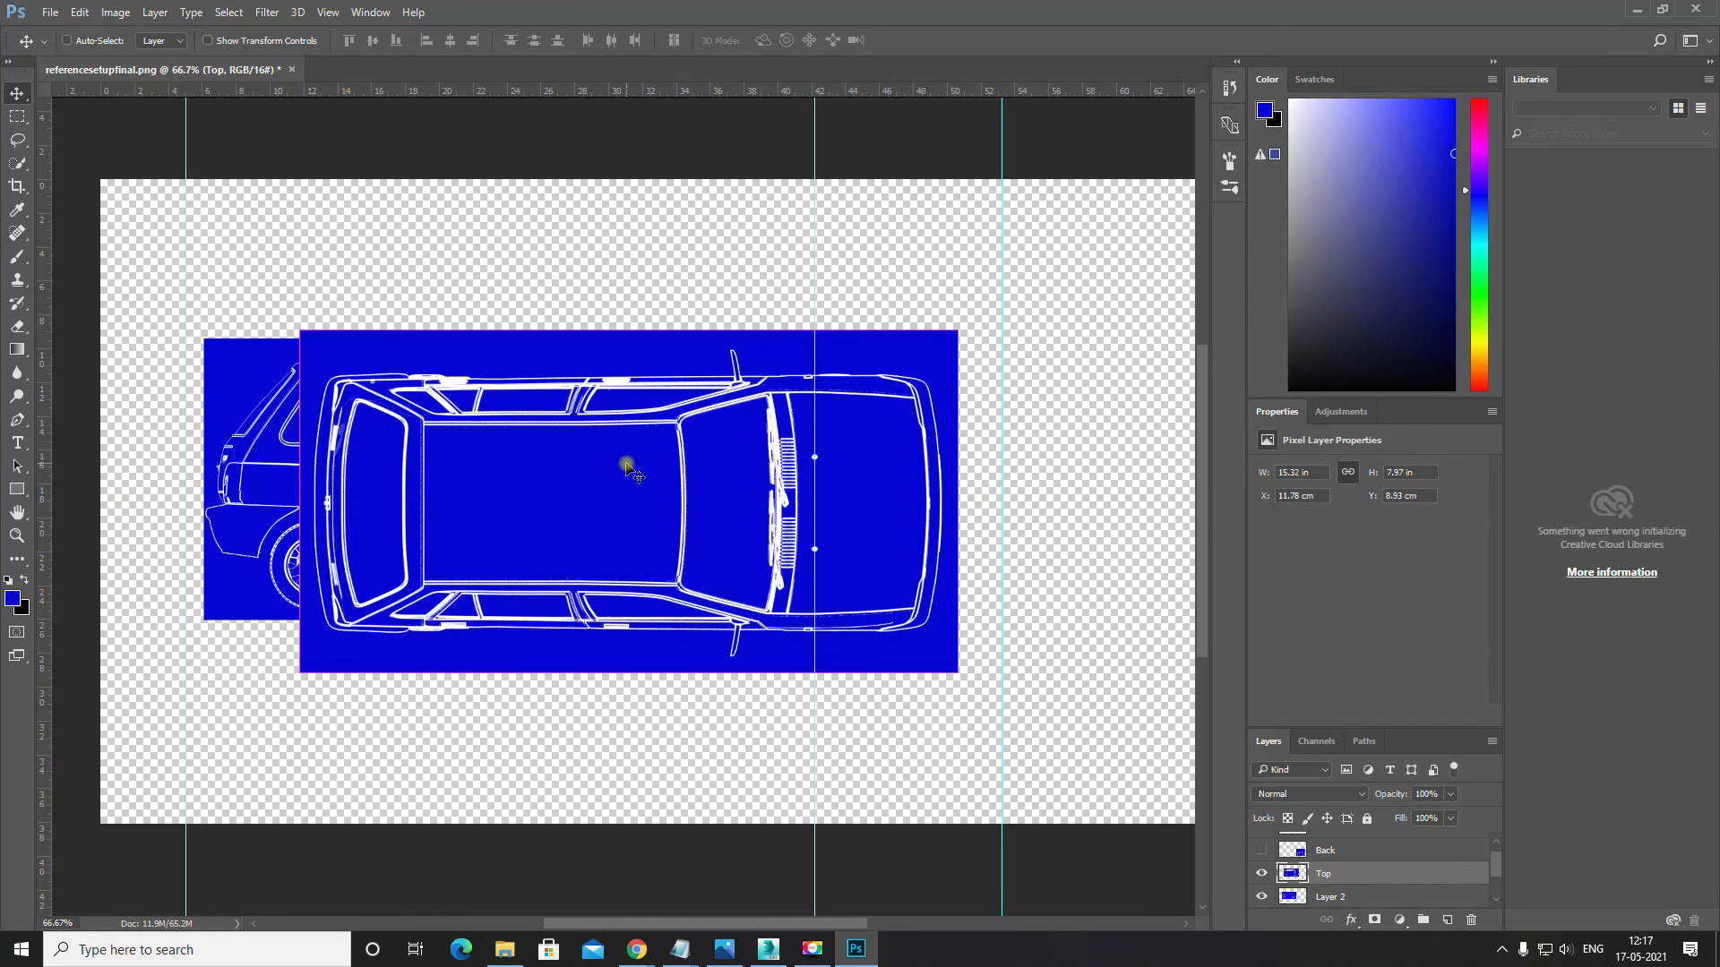
{"action": "key", "text": "ctrl+z"}
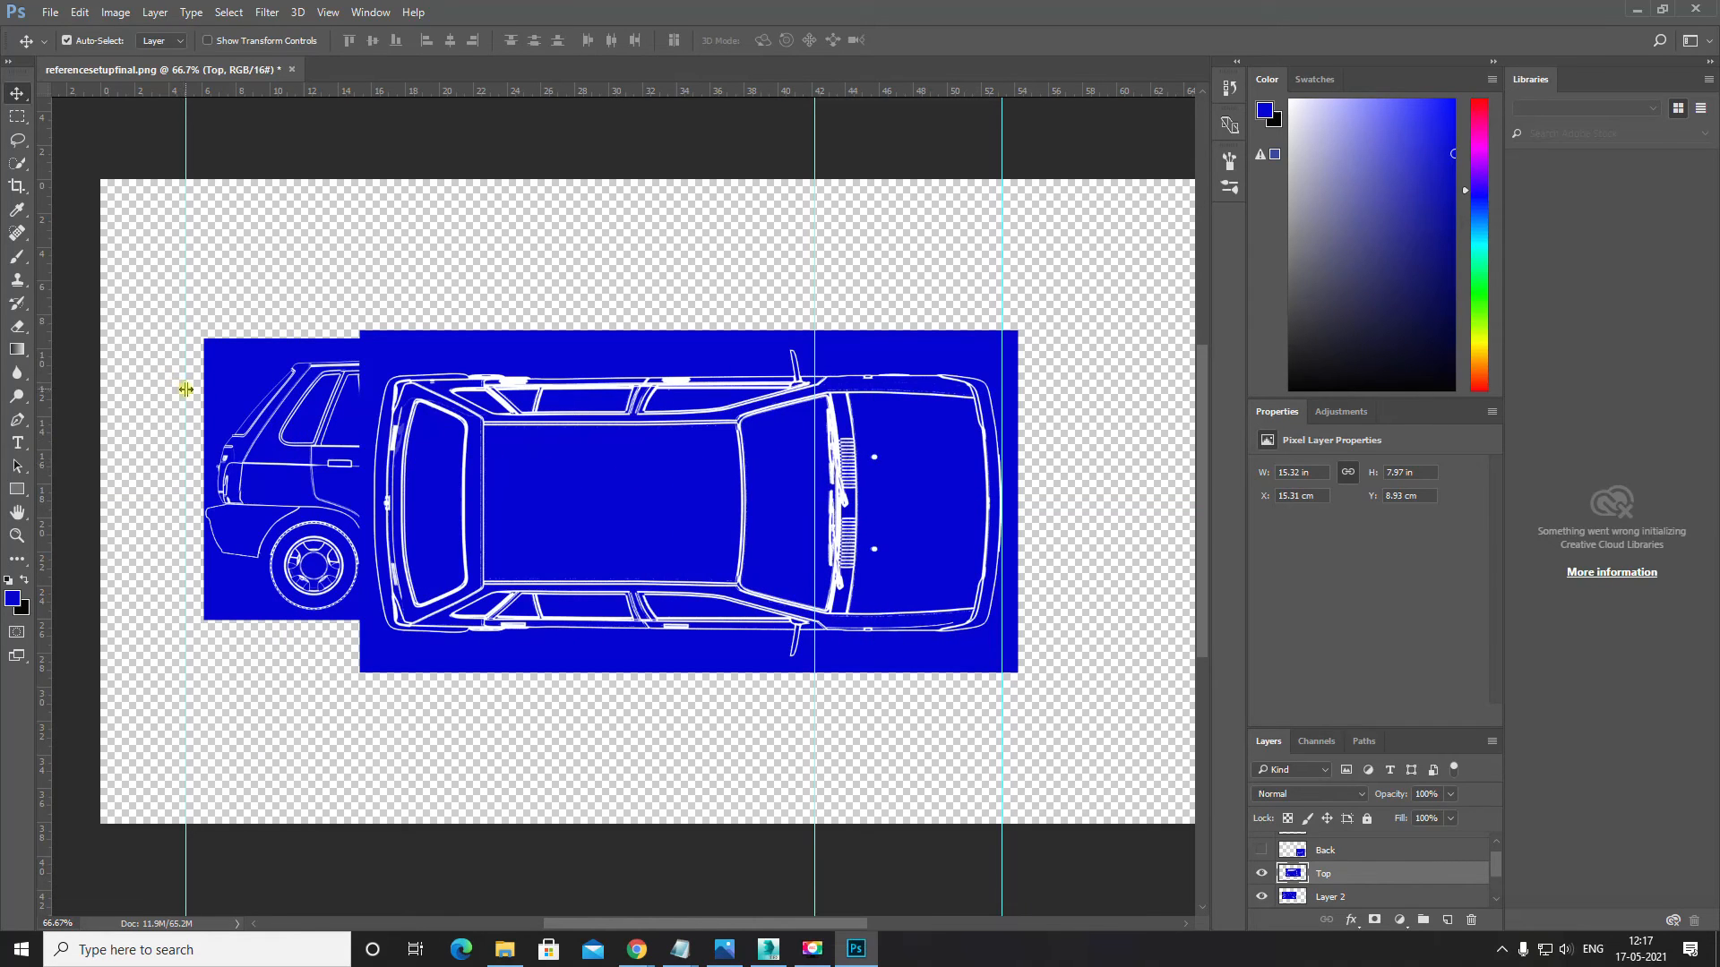
Step: Move the leftmost vertical guide to the rear edge of the Top layer's car at about 16 cm
{"action": "left_click_drag", "start_coordinate": [185, 390], "coordinate": [724, 484]}
{"action": "key", "text": "ctrl+equal"}
{"action": "key", "text": "ctrl+equal"}
{"action": "left_click_drag", "start_coordinate": [457, 618], "coordinate": [454, 497]}
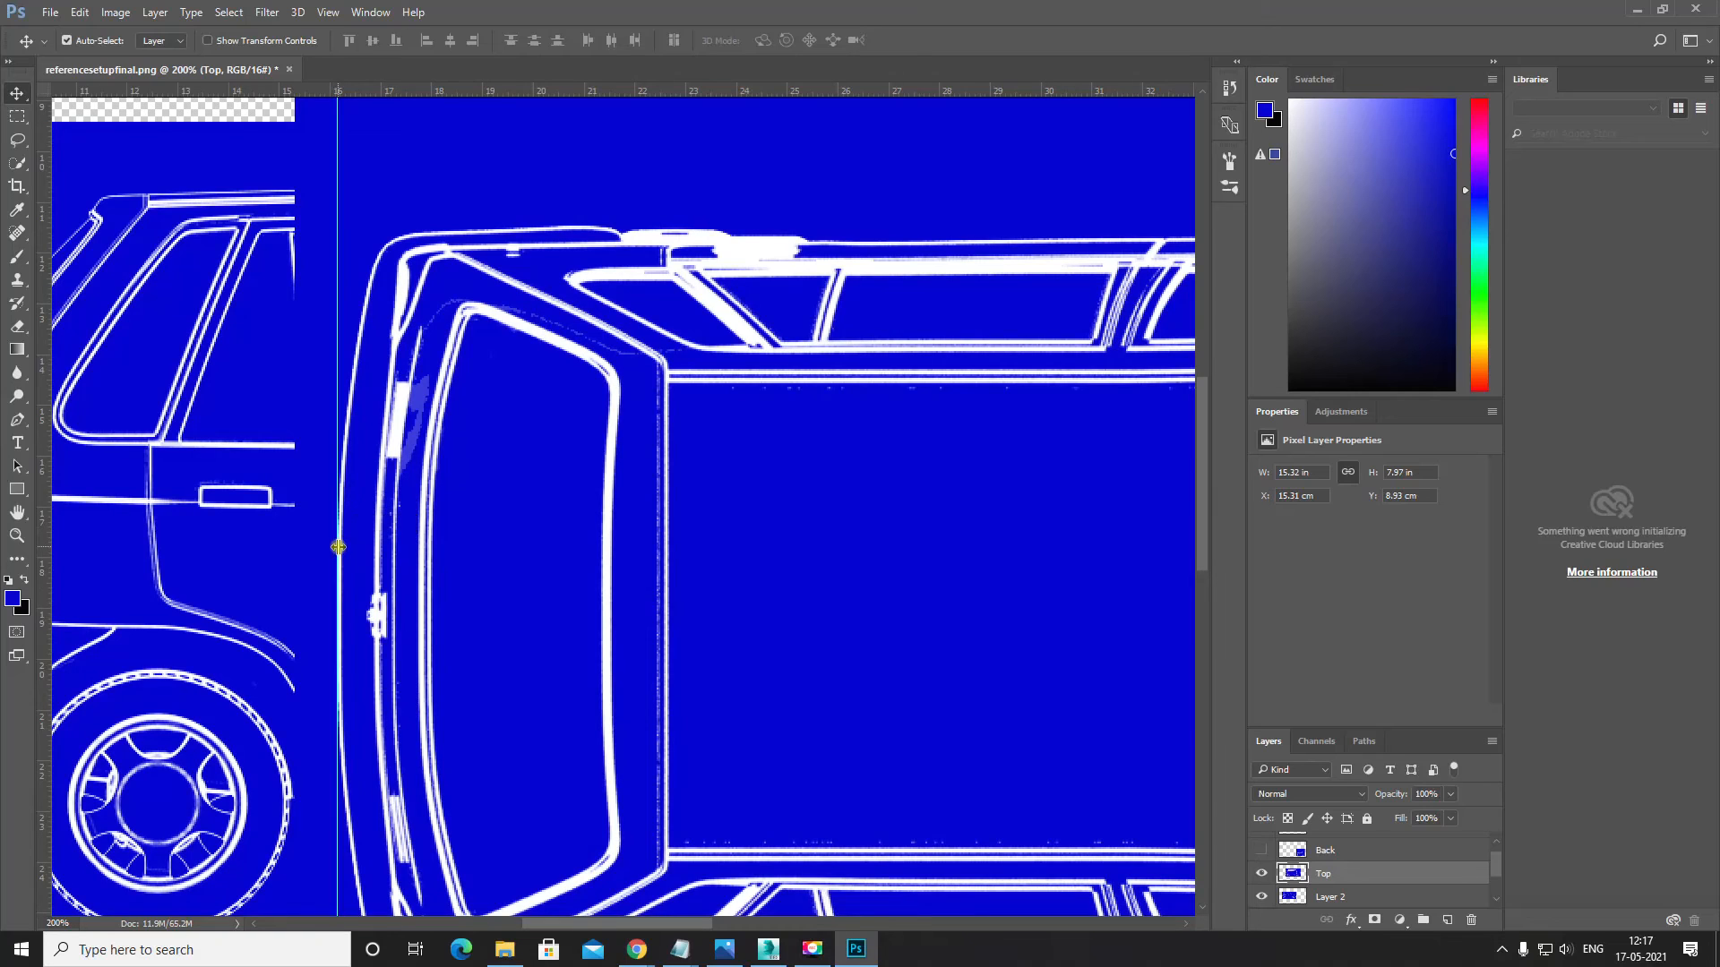
{"action": "left_click_drag", "start_coordinate": [705, 686], "coordinate": [649, 664]}
{"action": "key", "text": "ctrl+minus"}
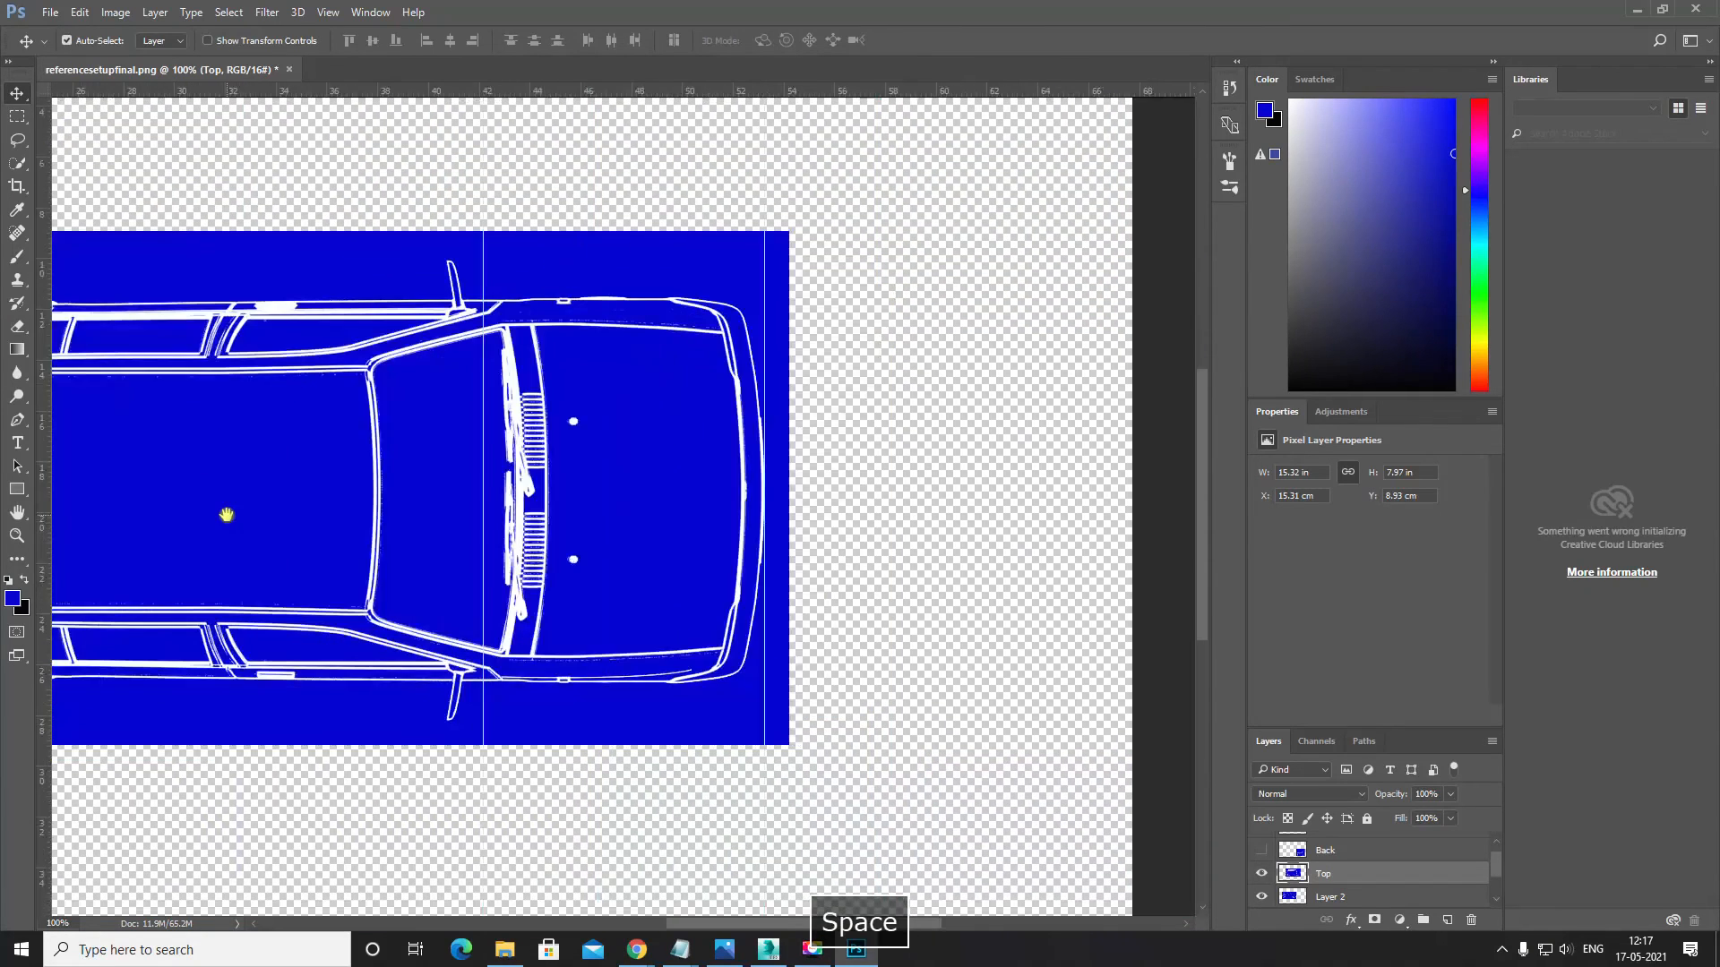
Step: Move the copied side view (Layer 2) right beneath the Top layer to about X 15.31 cm, Y 10.2 cm
{"action": "left_click_drag", "start_coordinate": [226, 510], "coordinate": [630, 659]}
{"action": "left_click_drag", "start_coordinate": [461, 576], "coordinate": [499, 576]}
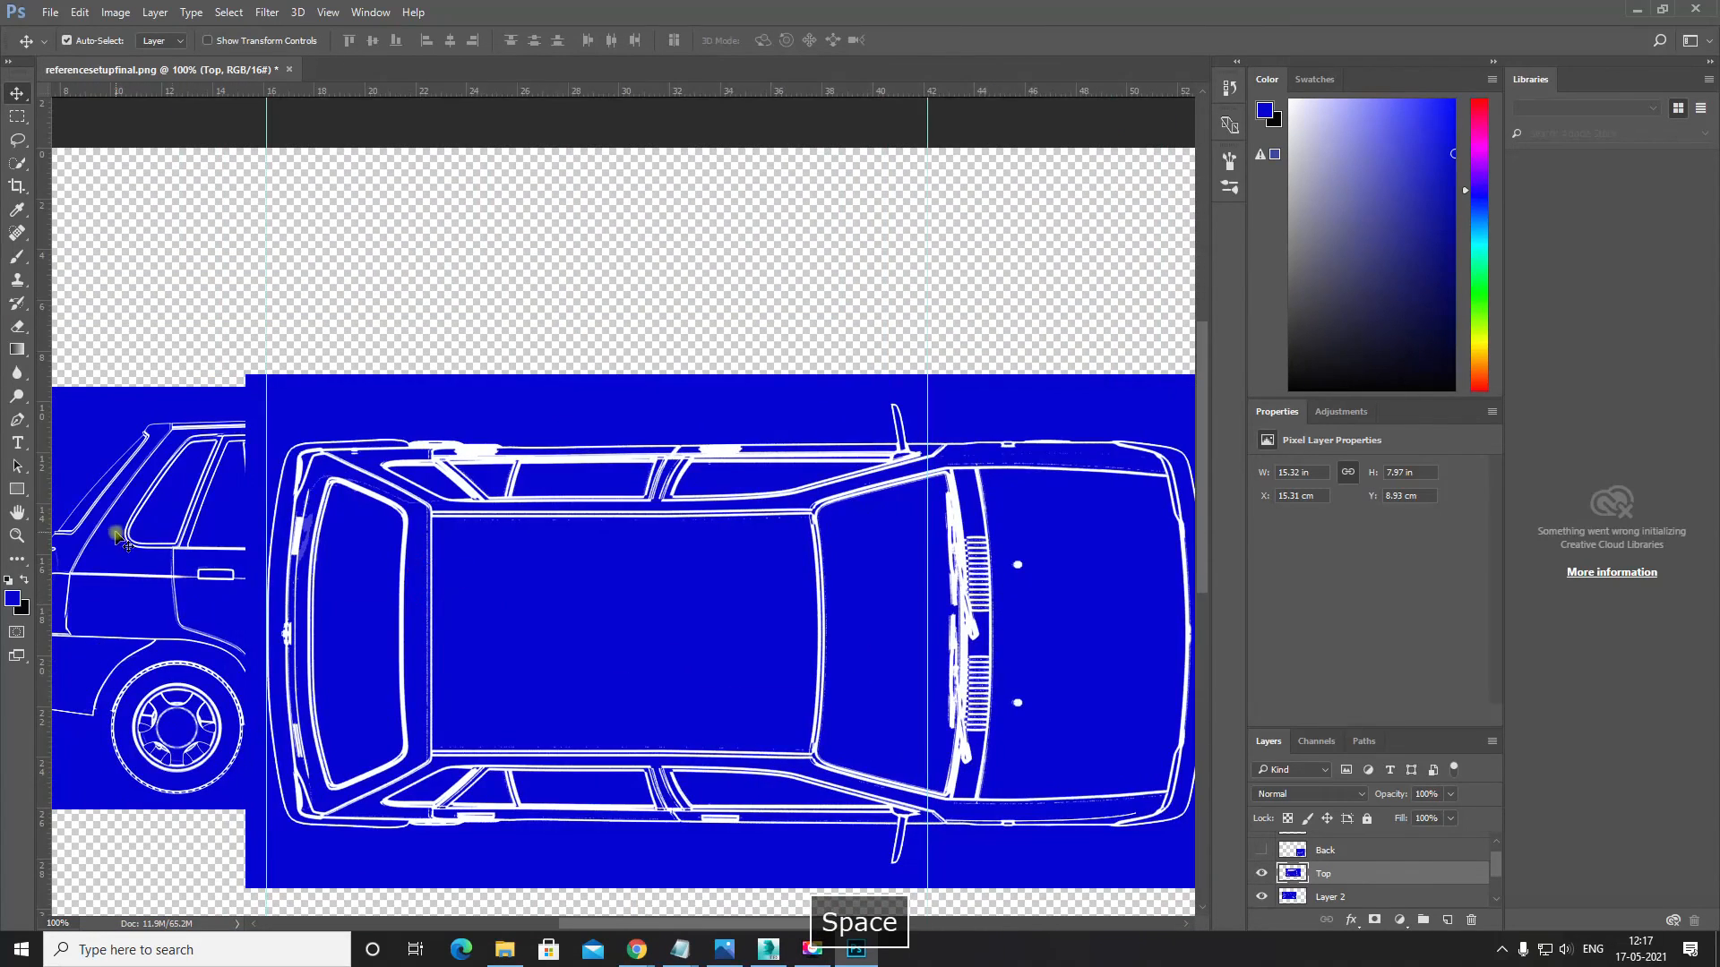
{"action": "left_click", "coordinate": [318, 555]}
{"action": "left_click_drag", "start_coordinate": [378, 539], "coordinate": [457, 514]}
{"action": "left_click_drag", "start_coordinate": [235, 542], "coordinate": [464, 558]}
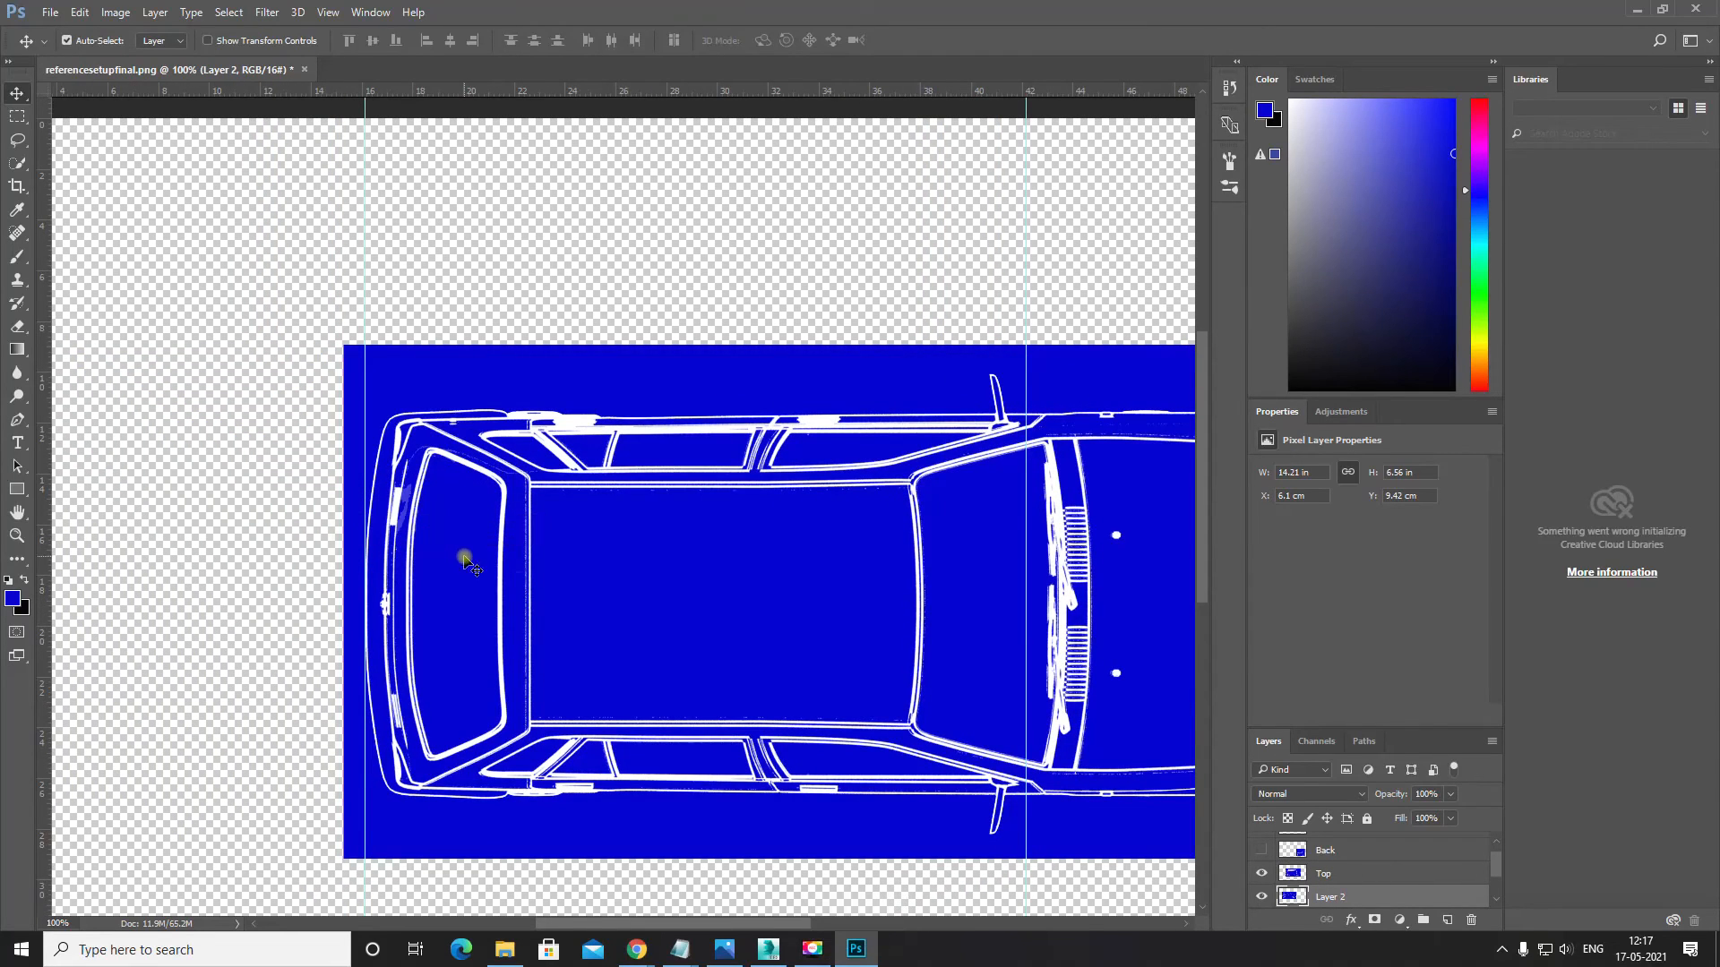
Step: Hide the Top layer so only the side view on Layer 2 is shown
{"action": "scroll", "coordinate": [1272, 882], "scroll_direction": "down", "scroll_amount": 2}
{"action": "left_click", "coordinate": [1263, 874]}
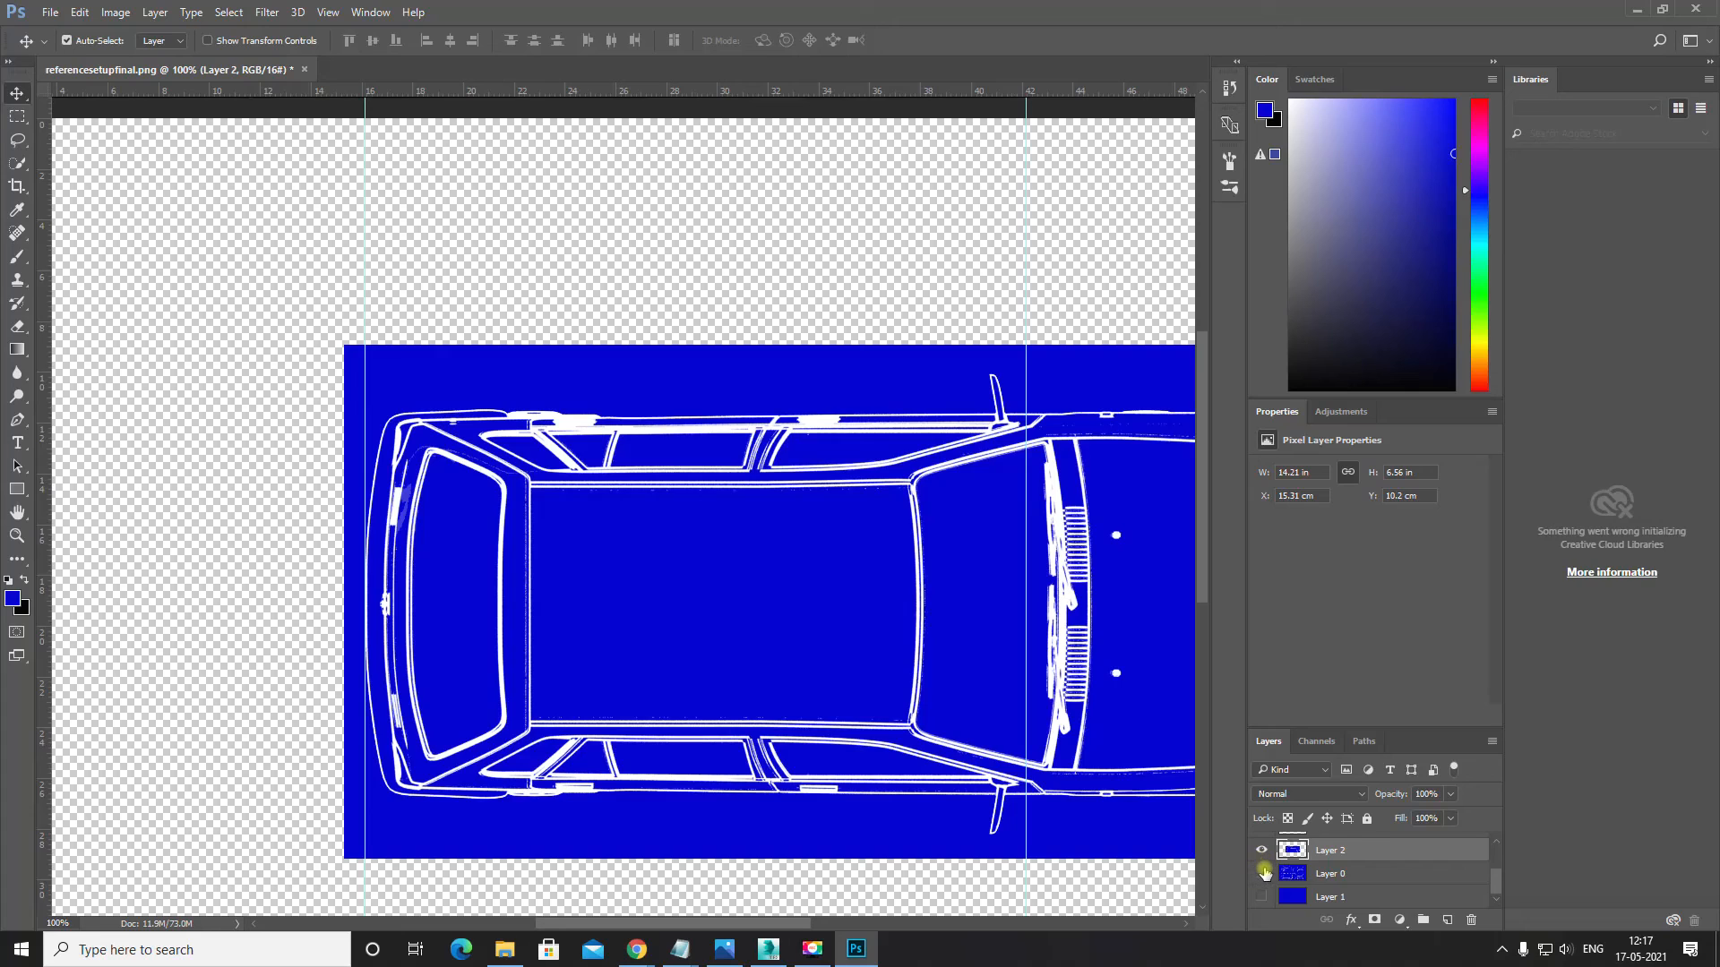
{"action": "scroll", "coordinate": [1263, 876], "scroll_direction": "up", "scroll_amount": 2}
{"action": "left_click", "coordinate": [1261, 874]}
Step: Align the side view's rear edge with the left vertical guide, placing it at X 16.05 cm, Y 10.2 cm
{"action": "left_click_drag", "start_coordinate": [615, 549], "coordinate": [503, 496]}
{"action": "scroll", "coordinate": [500, 493], "scroll_direction": "up", "scroll_amount": 1}
{"action": "key", "text": "ctrl+equal"}
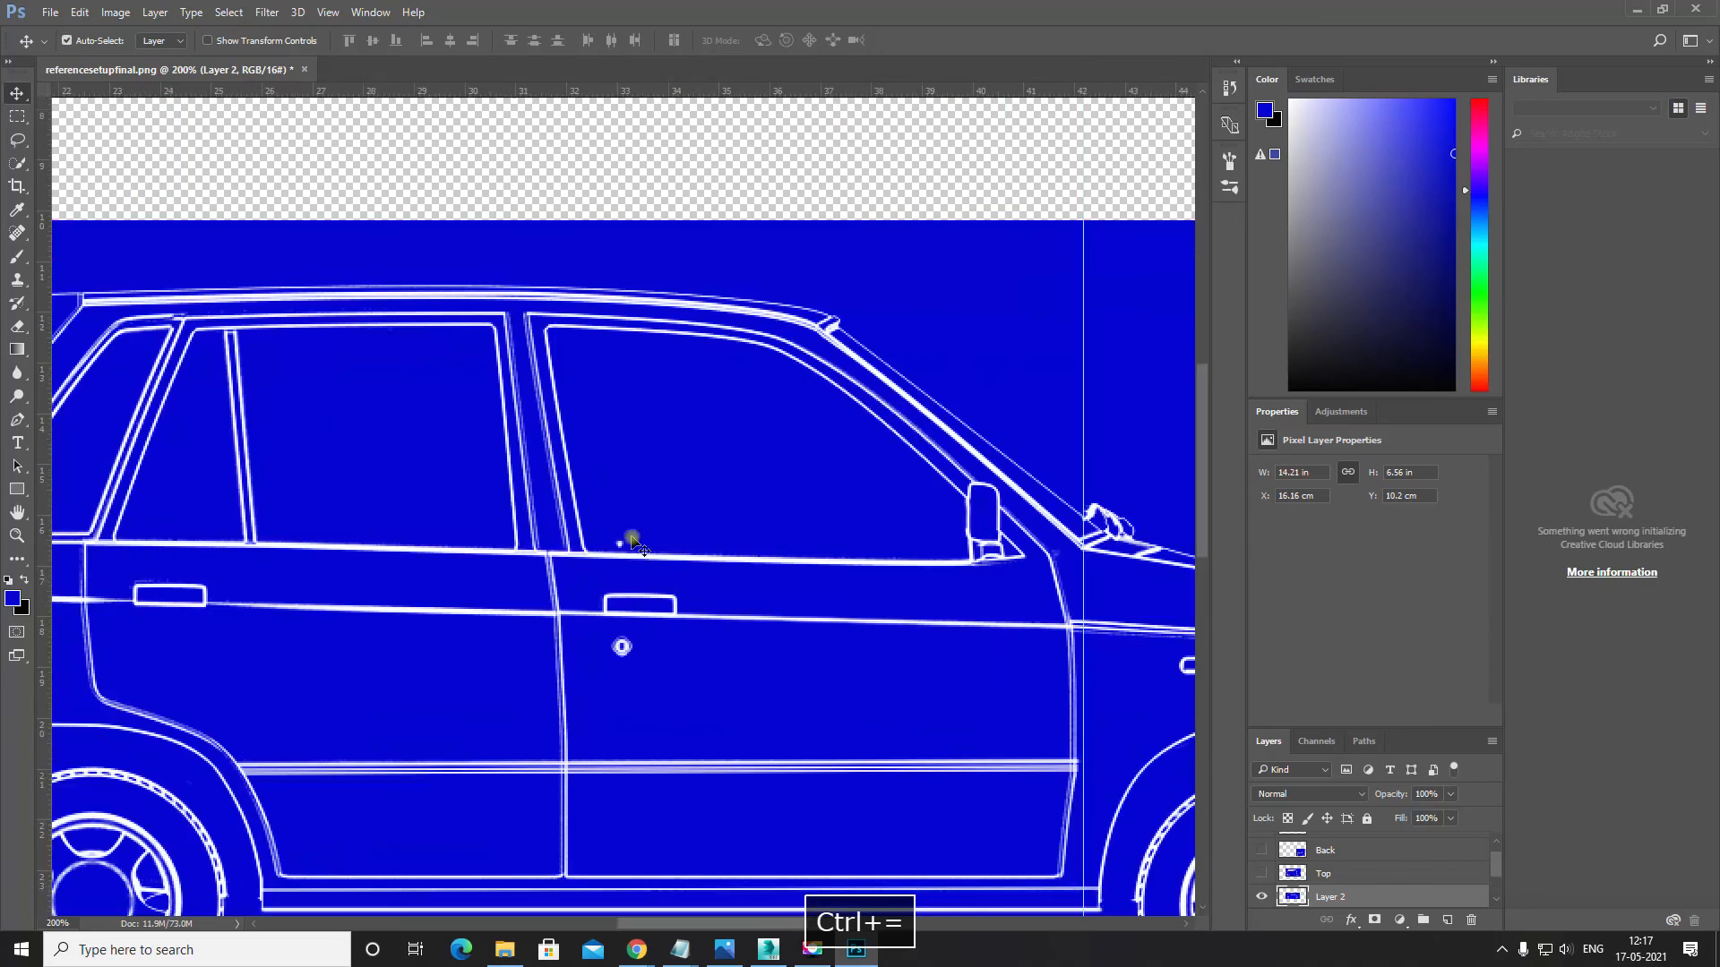
{"action": "left_click_drag", "start_coordinate": [690, 515], "coordinate": [808, 514]}
{"action": "key", "text": "ctrl+minus"}
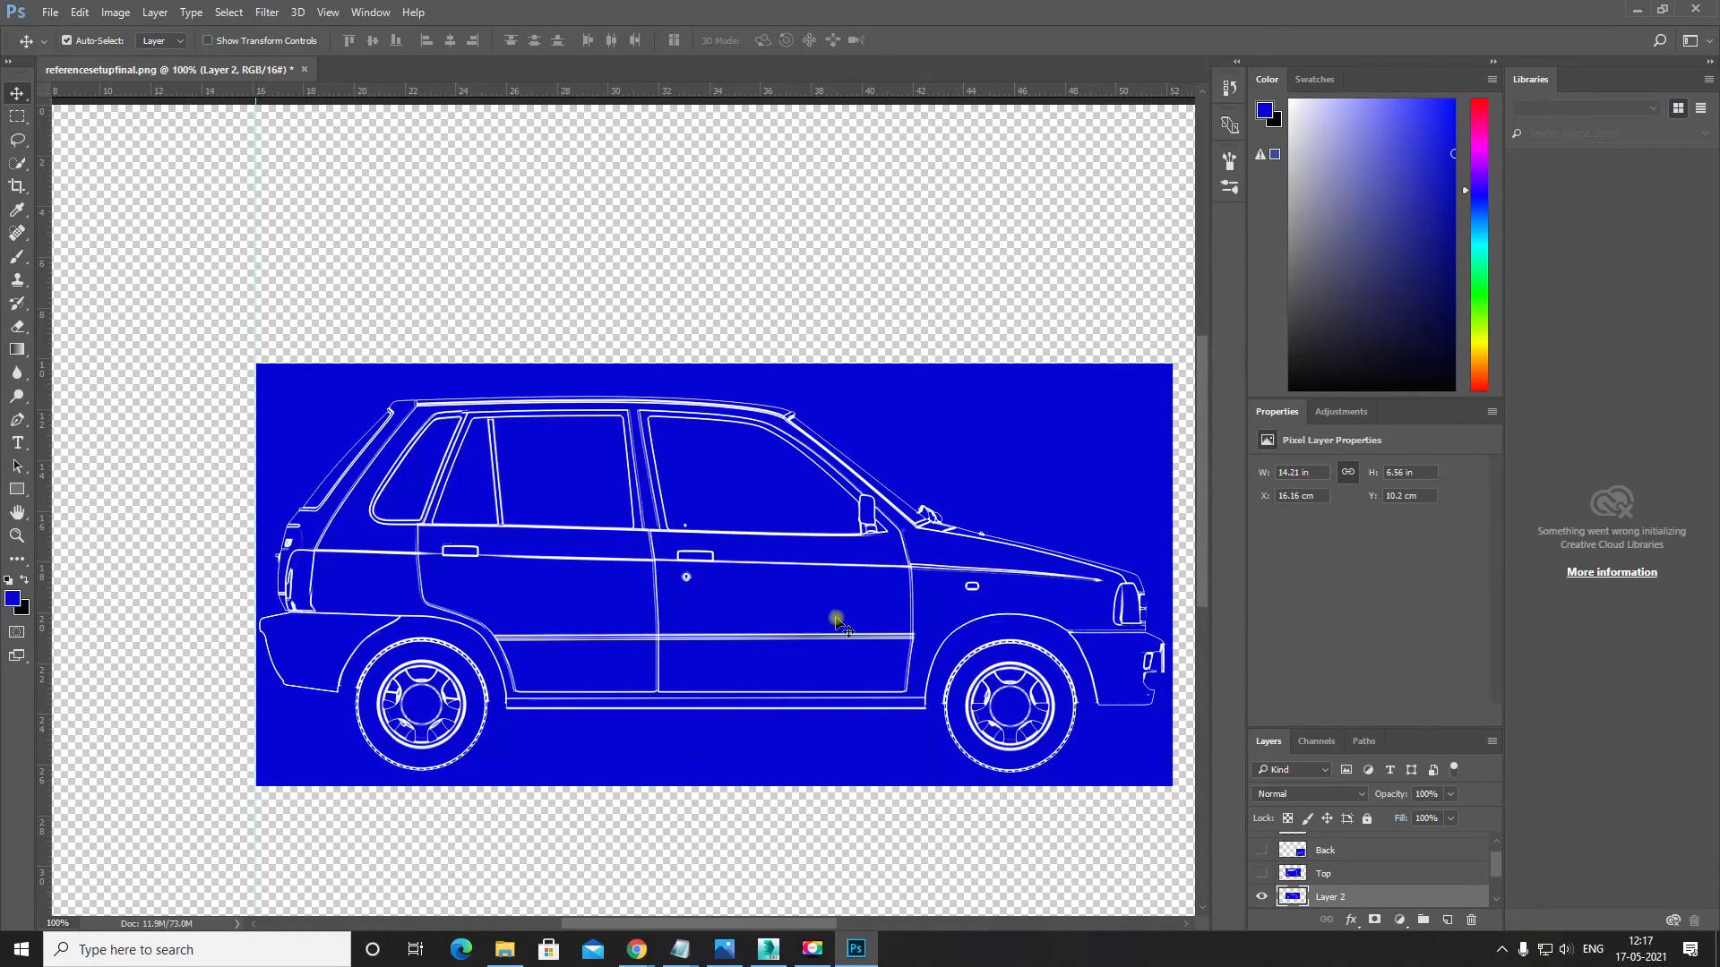
{"action": "left_click_drag", "start_coordinate": [716, 586], "coordinate": [700, 581]}
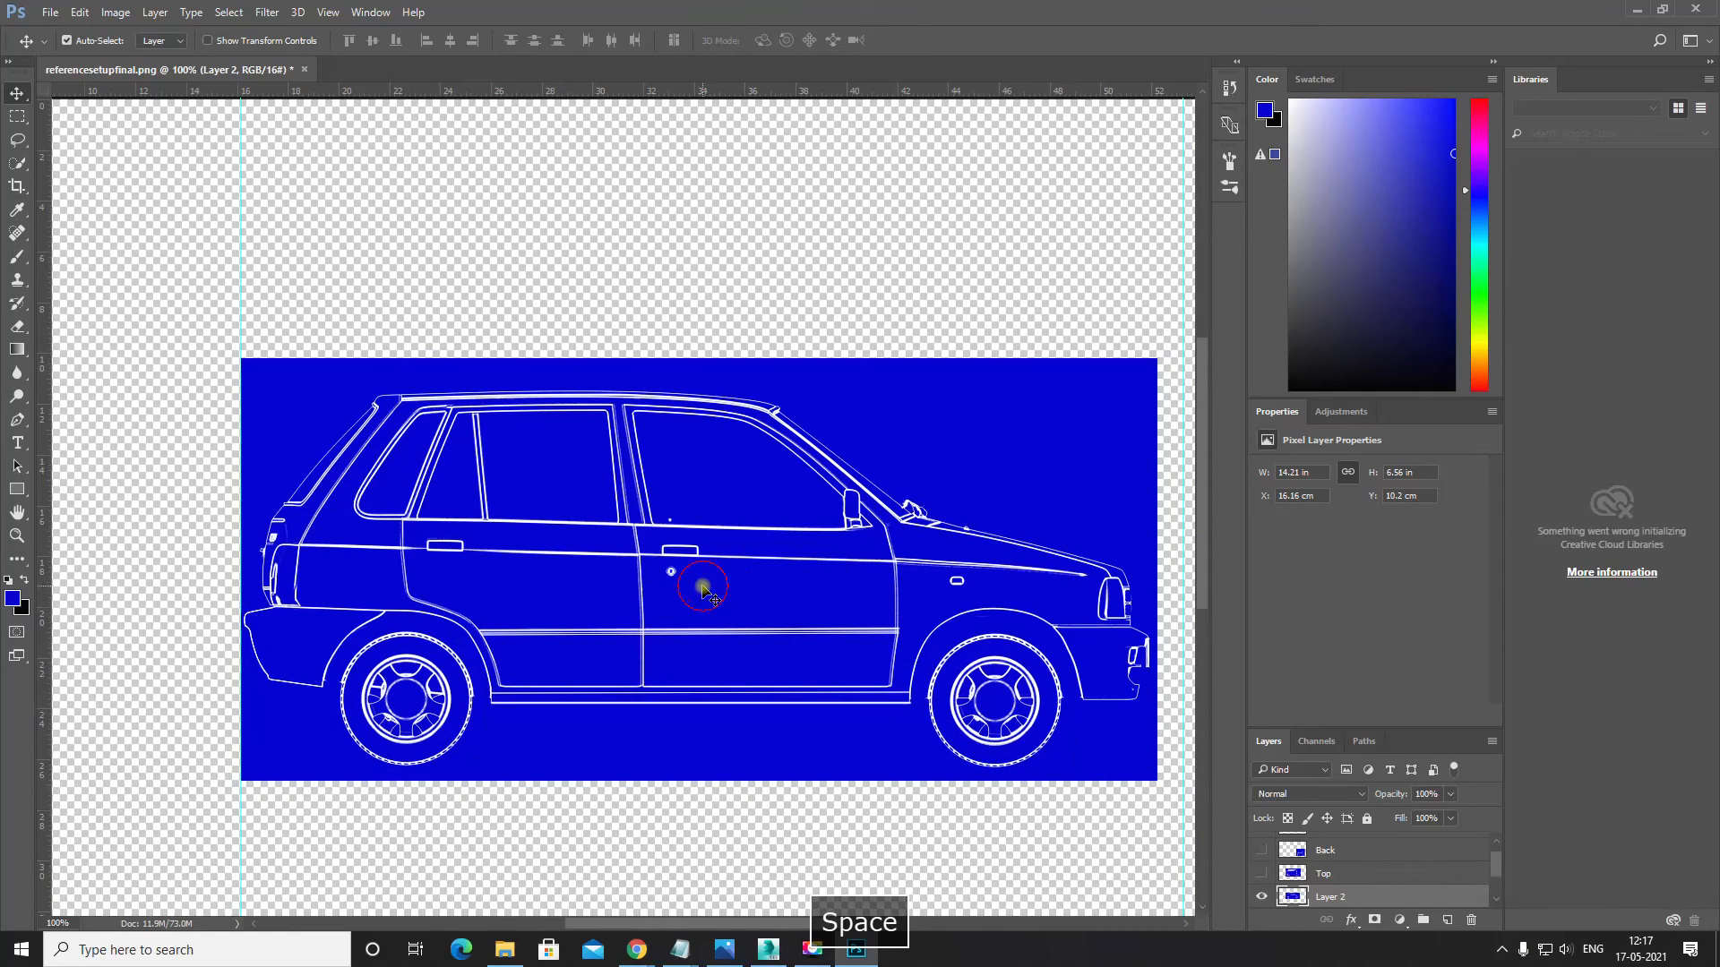
{"action": "key", "text": "Left"}
{"action": "key", "text": "Left"}
{"action": "key", "text": "Left"}
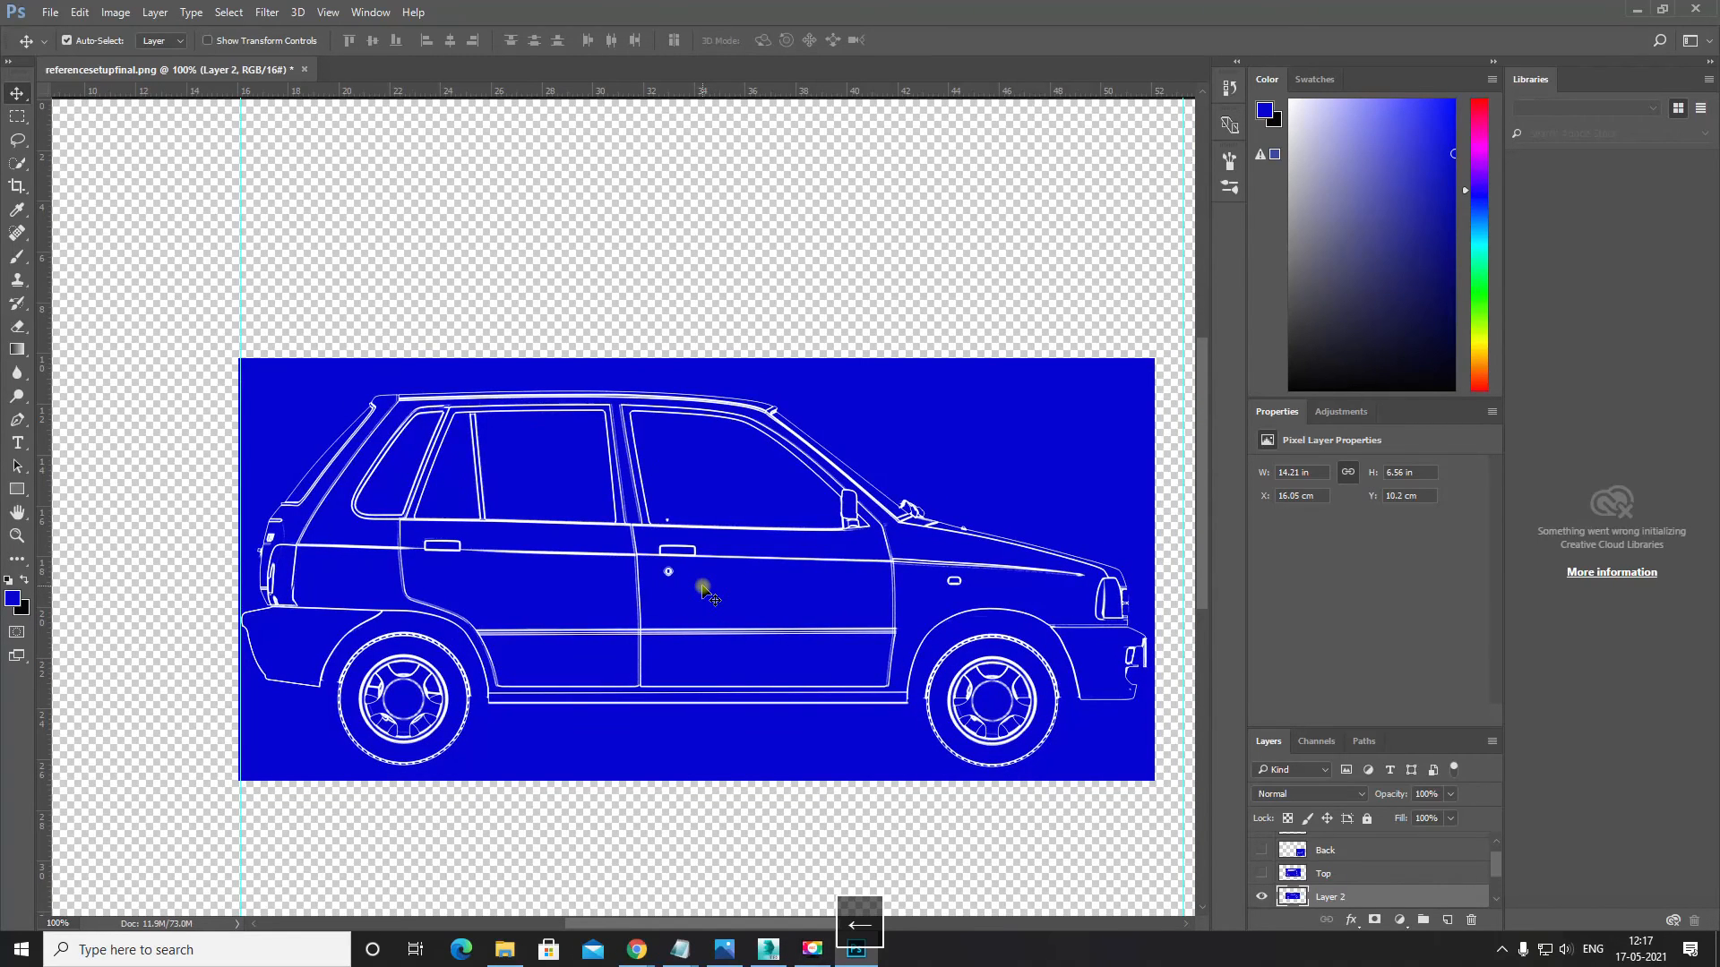
Step: Stretch the side view horizontally to 104.11% width so its front bumper meets the right vertical guide
{"action": "left_click_drag", "start_coordinate": [810, 603], "coordinate": [707, 556]}
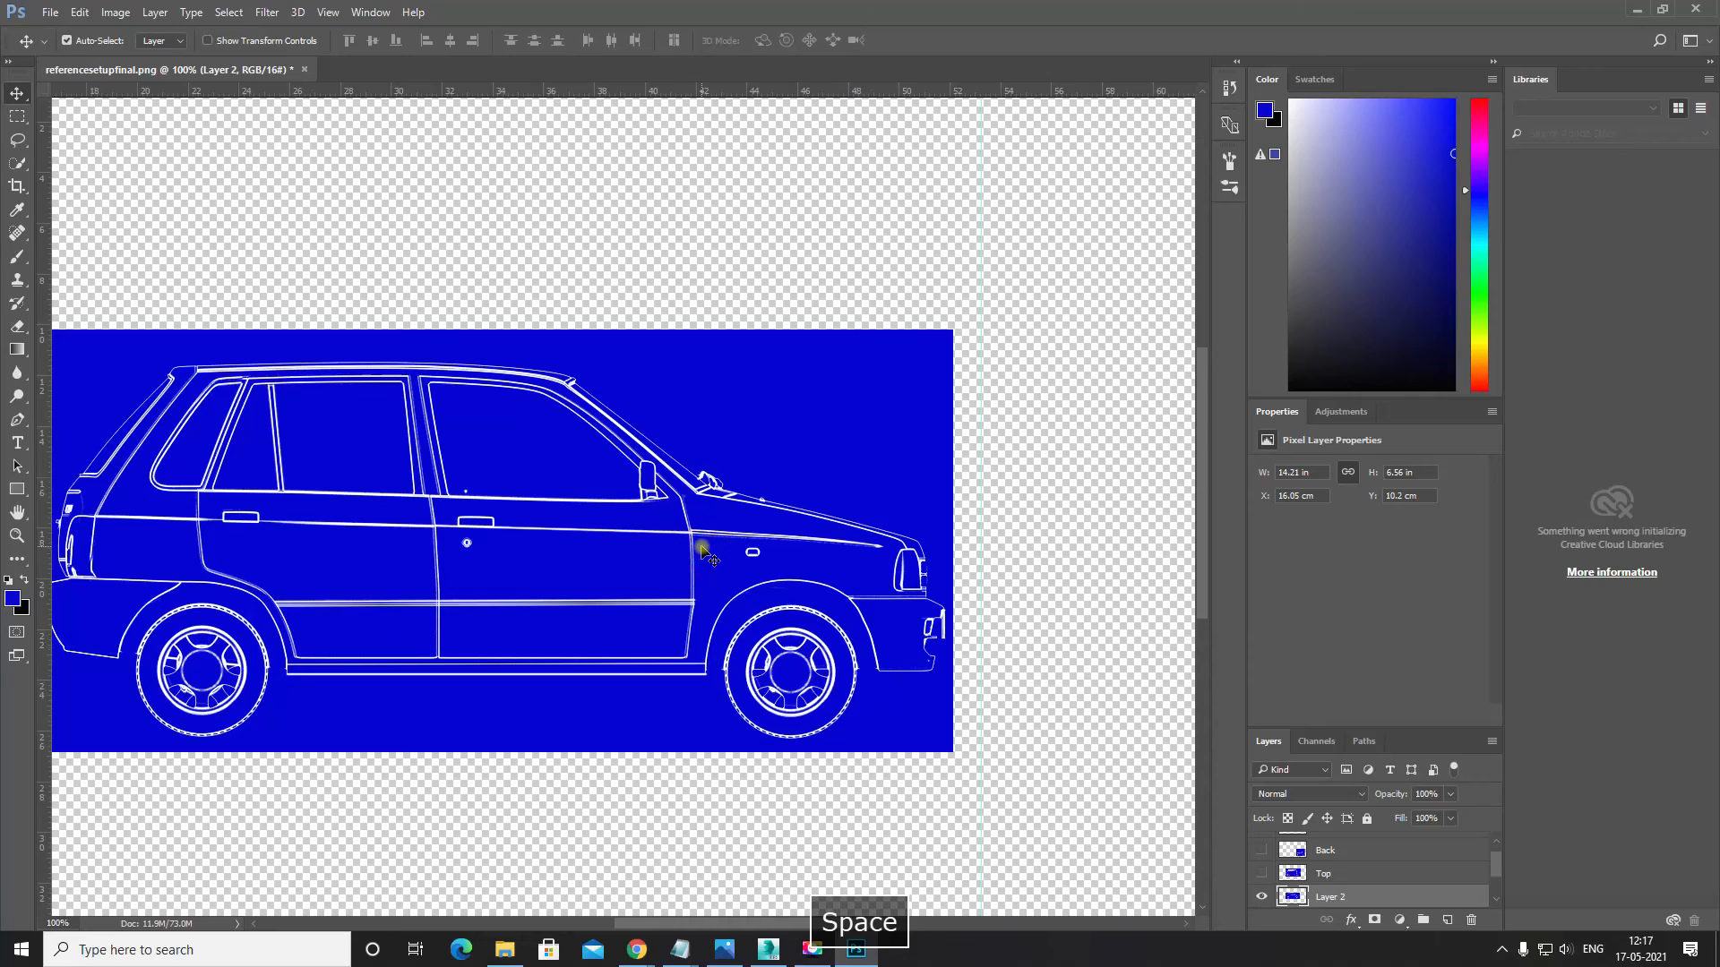
{"action": "key", "text": "ctrl+t"}
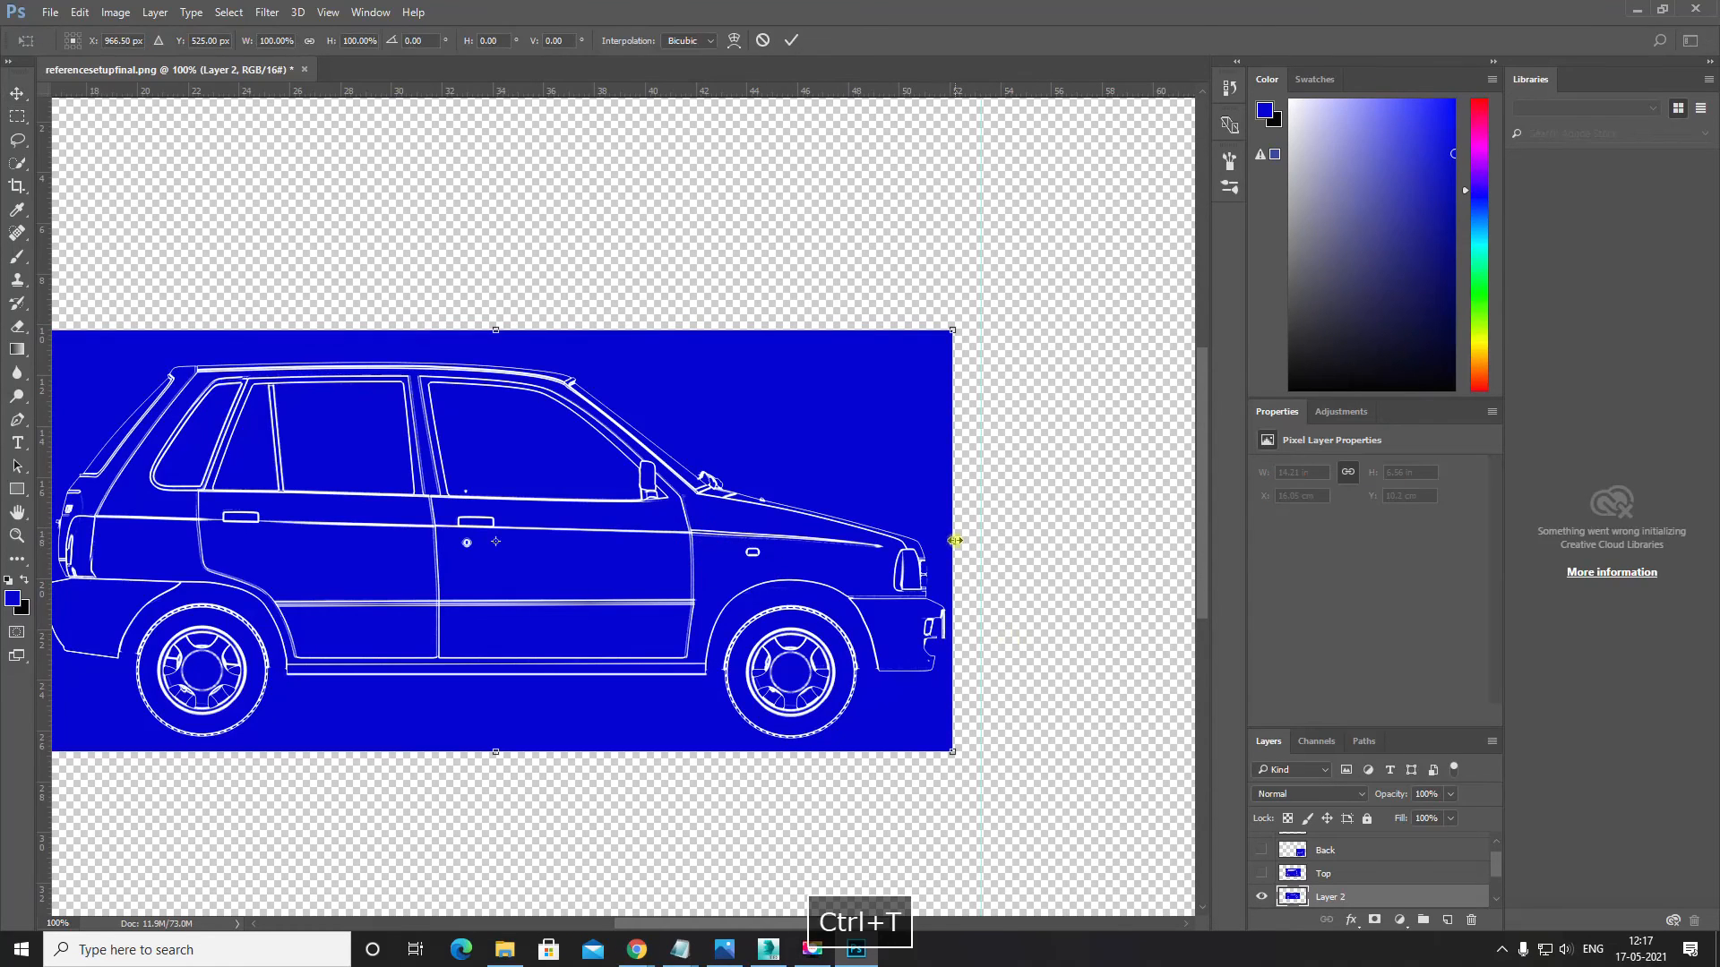
{"action": "left_click_drag", "start_coordinate": [956, 540], "coordinate": [994, 547]}
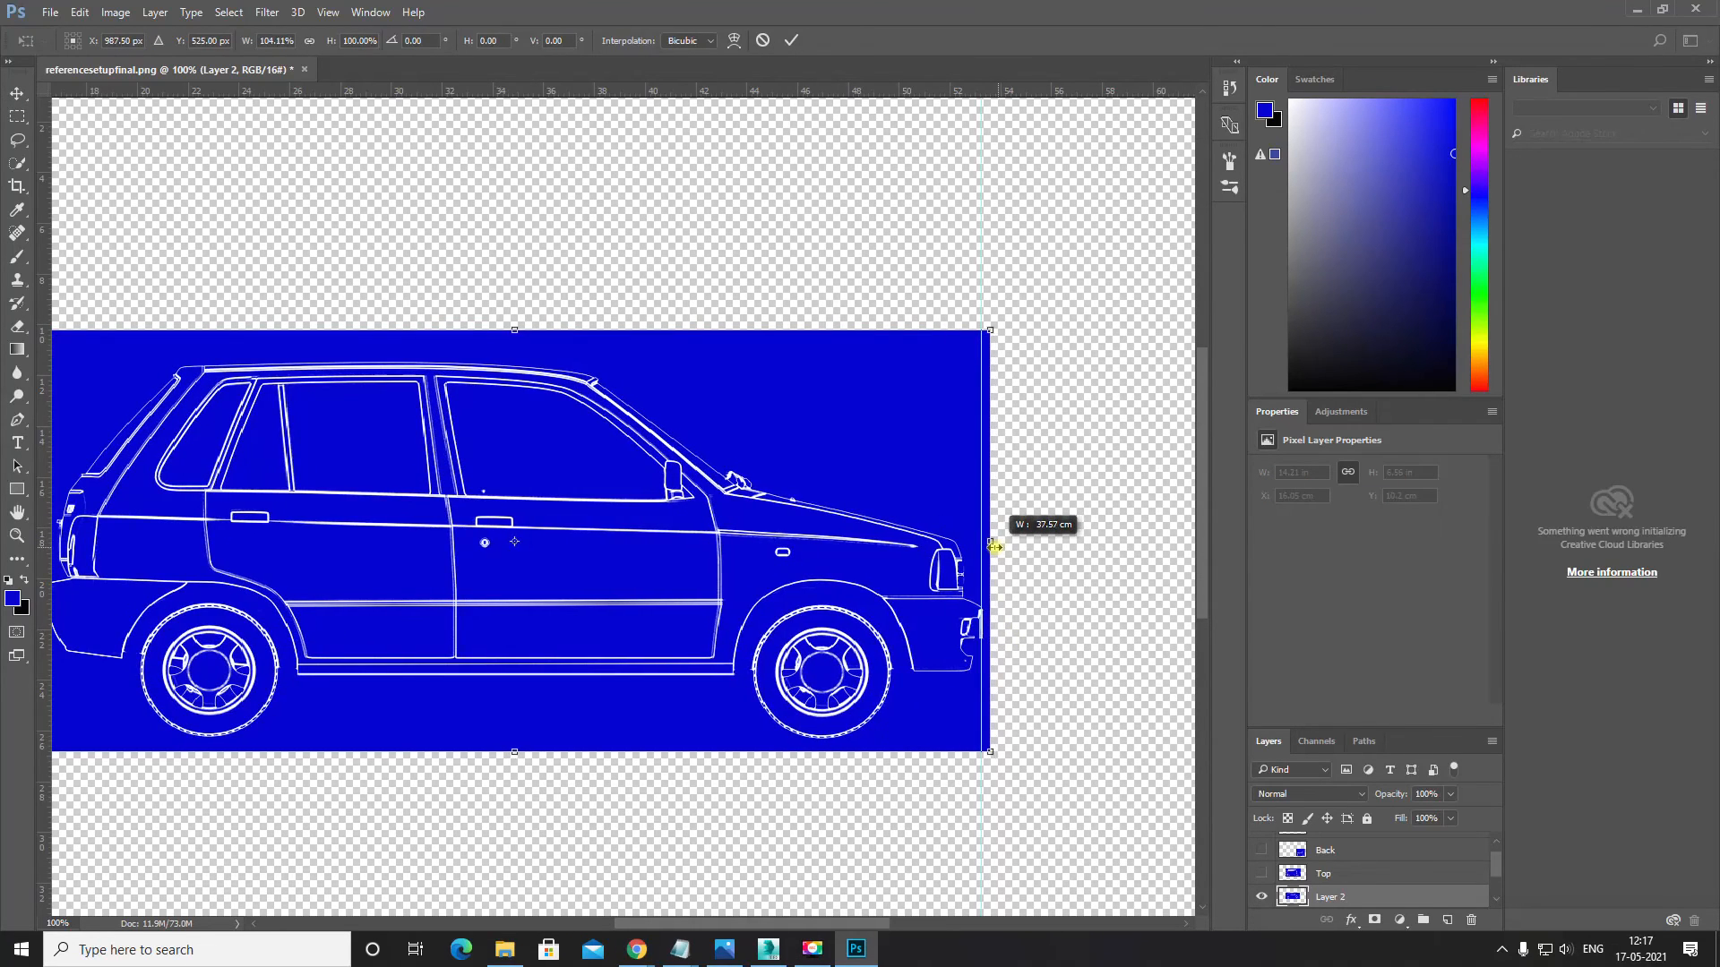
{"action": "key", "text": "ctrl+plus"}
{"action": "key", "text": "ctrl+plus"}
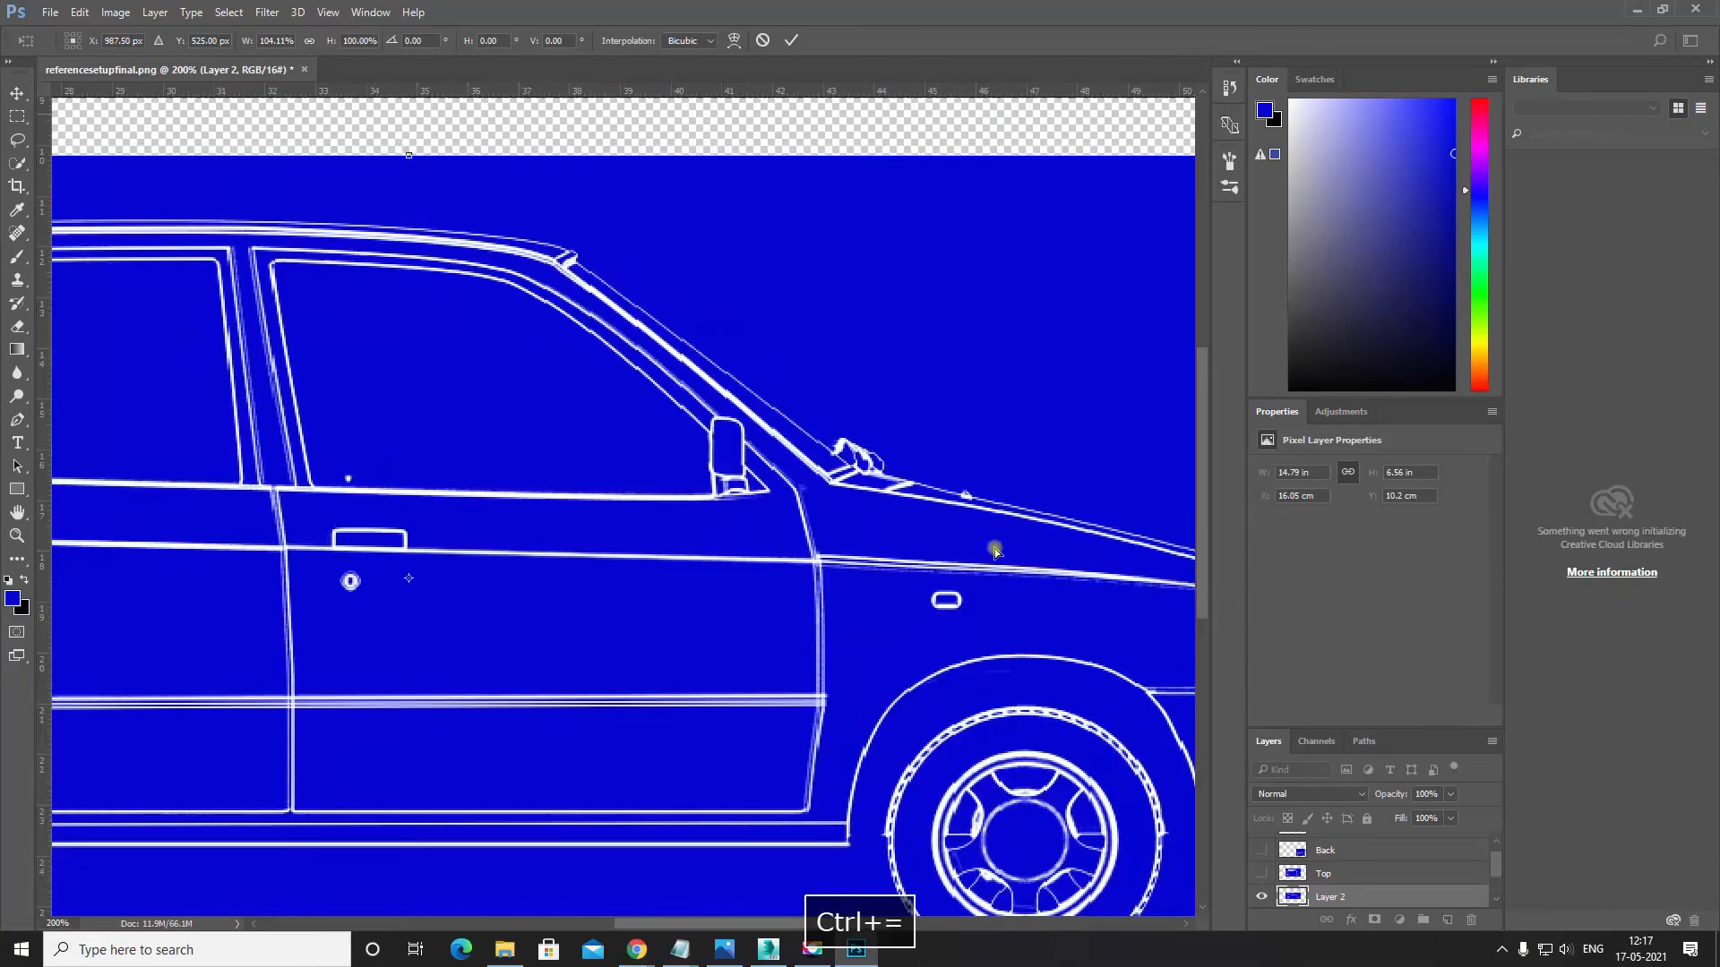
{"action": "left_click_drag", "start_coordinate": [1003, 627], "coordinate": [342, 560]}
{"action": "left_click", "coordinate": [792, 608]}
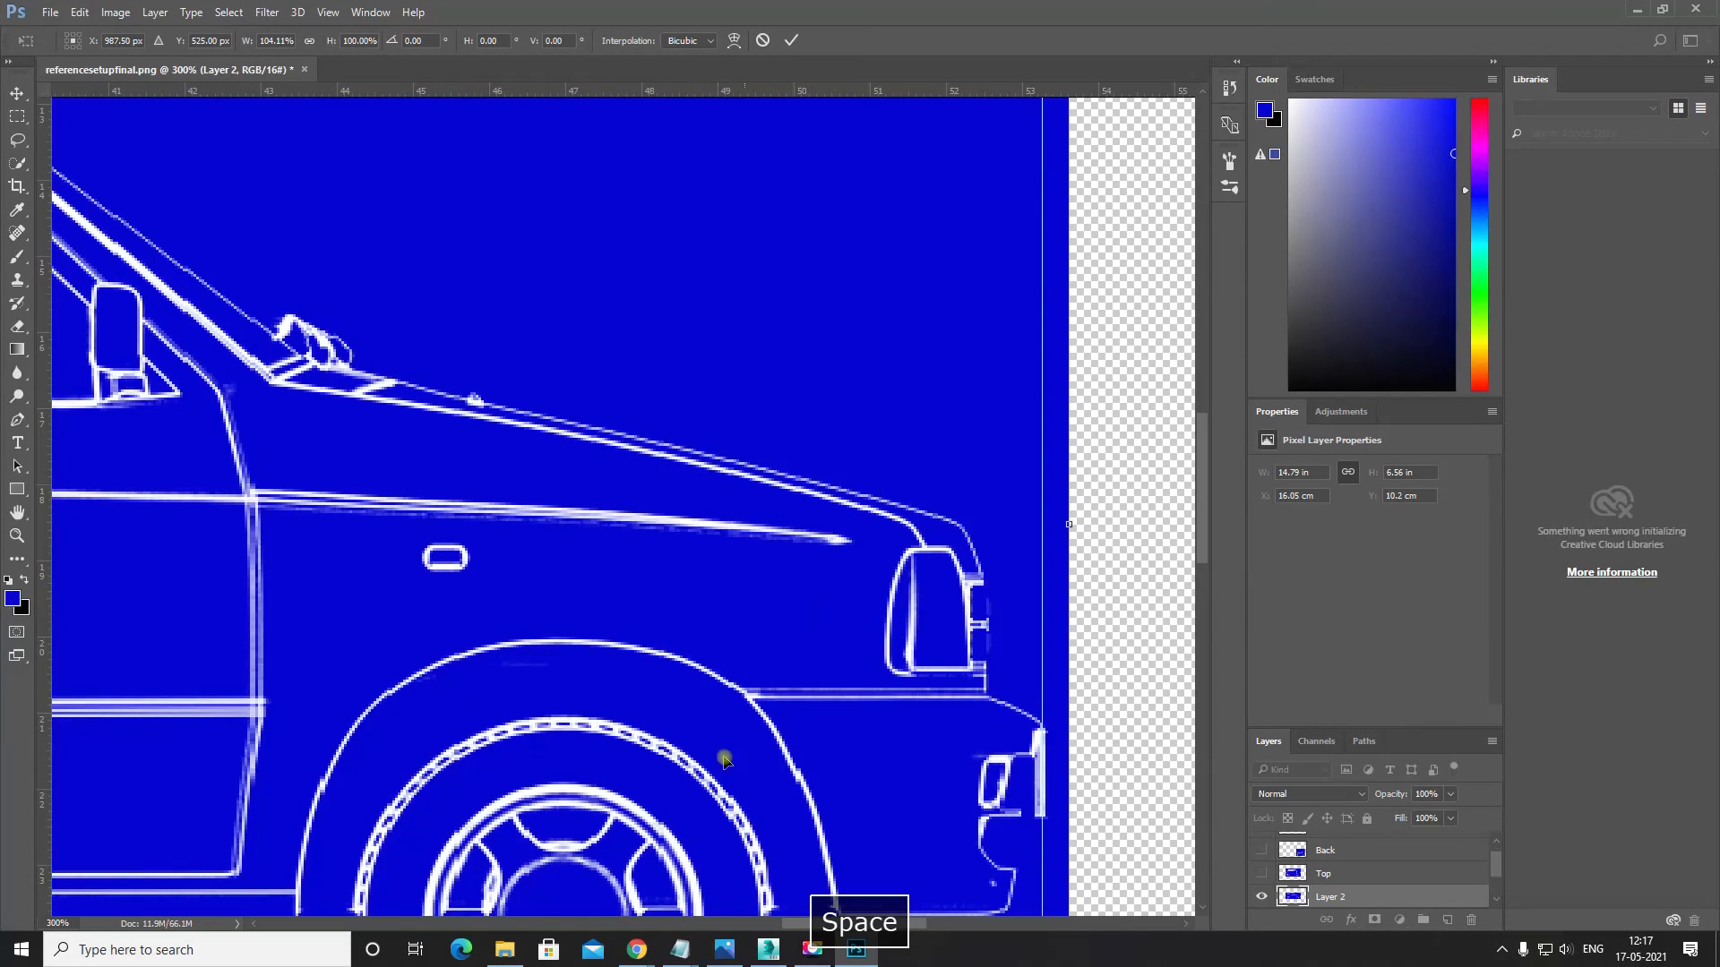
Step: Switch to the Google Meet call in Chrome and raise the speaker volume to 36
{"action": "mouse_move", "coordinate": [636, 949]}
{"action": "left_click", "coordinate": [559, 876]}
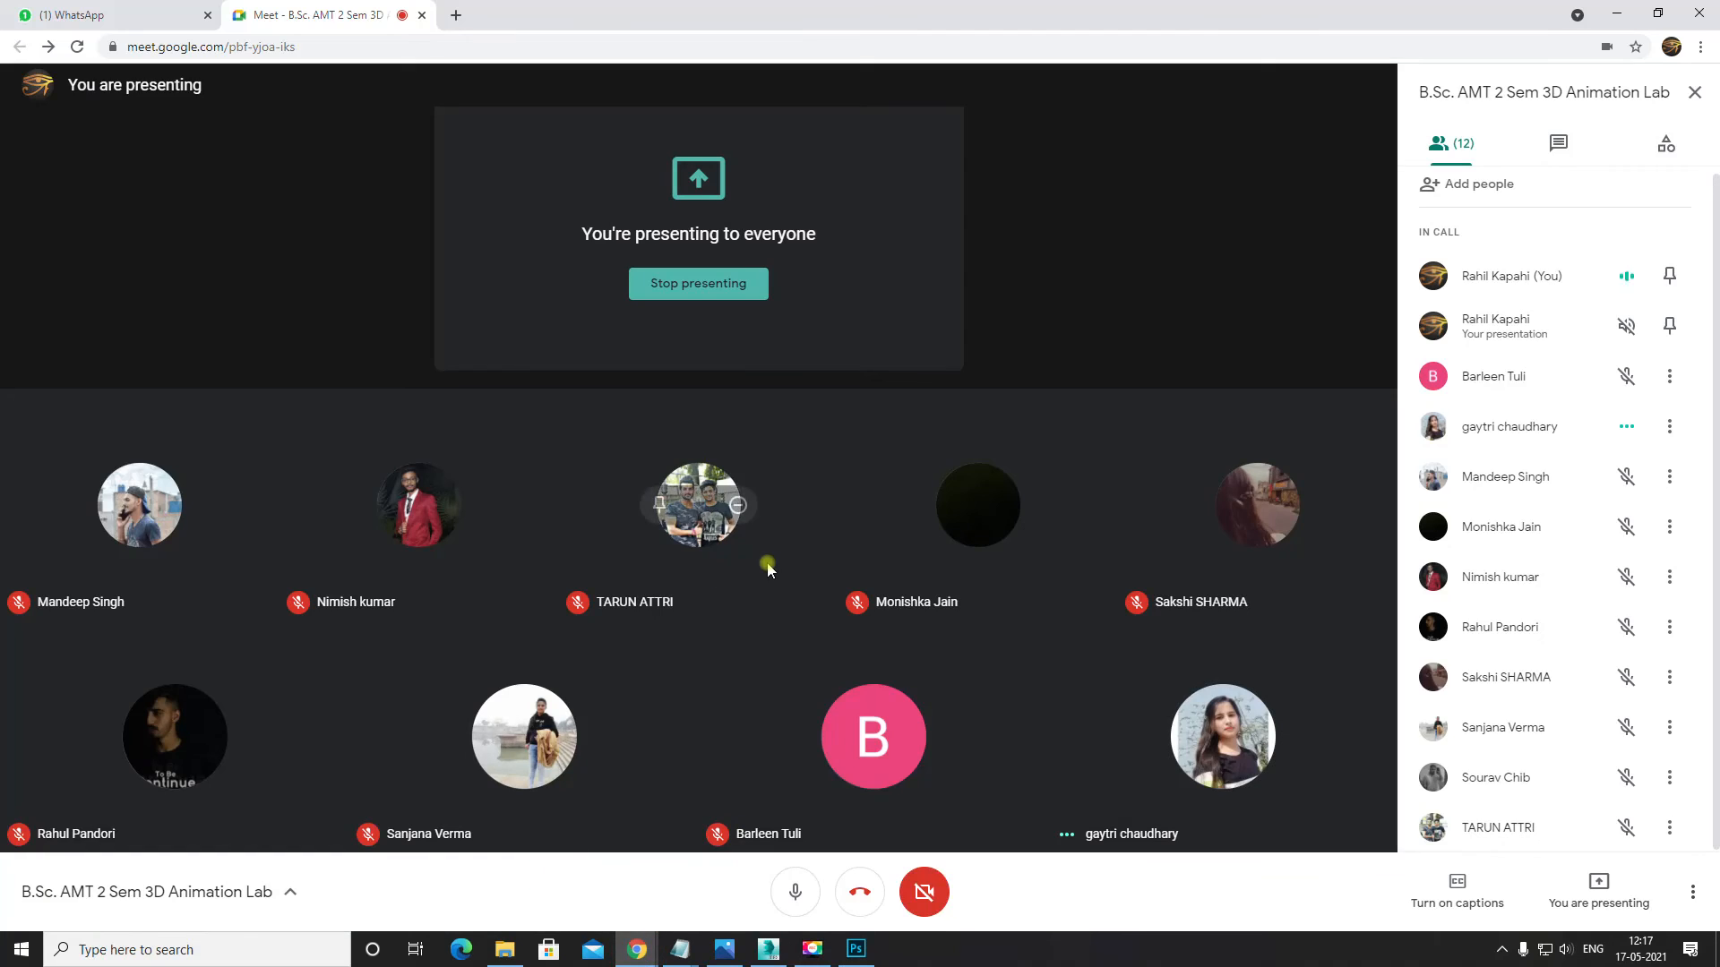
{"action": "left_click", "coordinate": [1565, 949]}
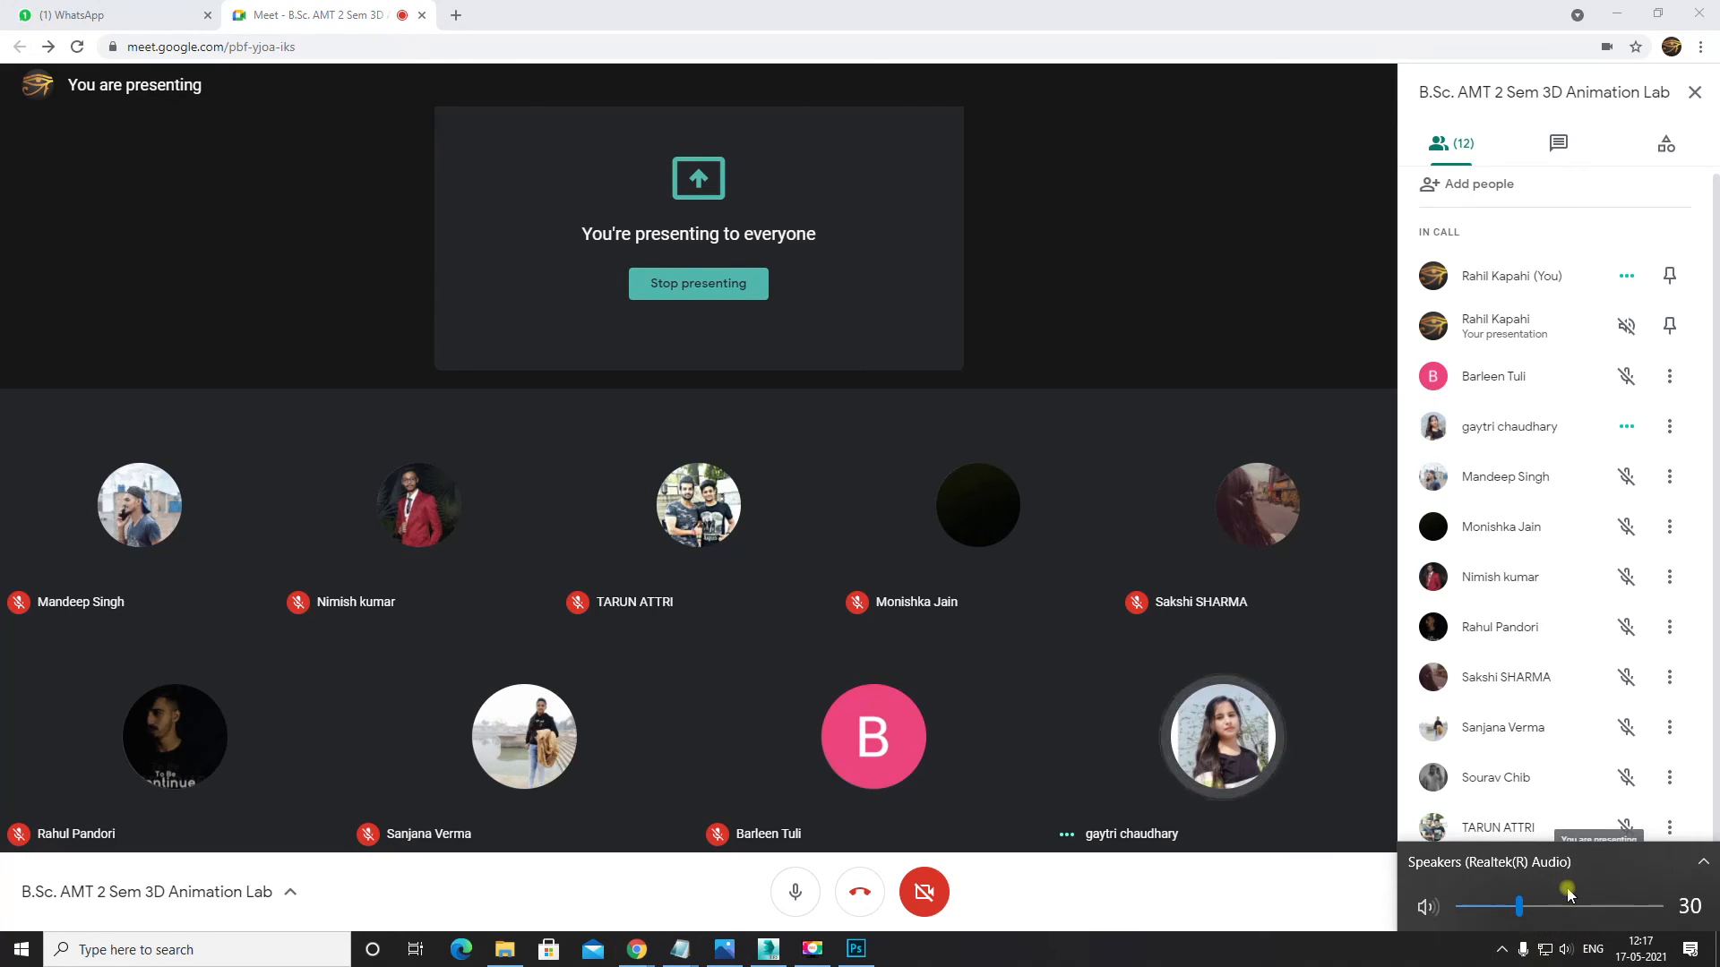
{"action": "scroll", "coordinate": [1569, 894], "scroll_direction": "up", "scroll_amount": 2}
{"action": "scroll", "coordinate": [1569, 894], "scroll_direction": "up", "scroll_amount": 1}
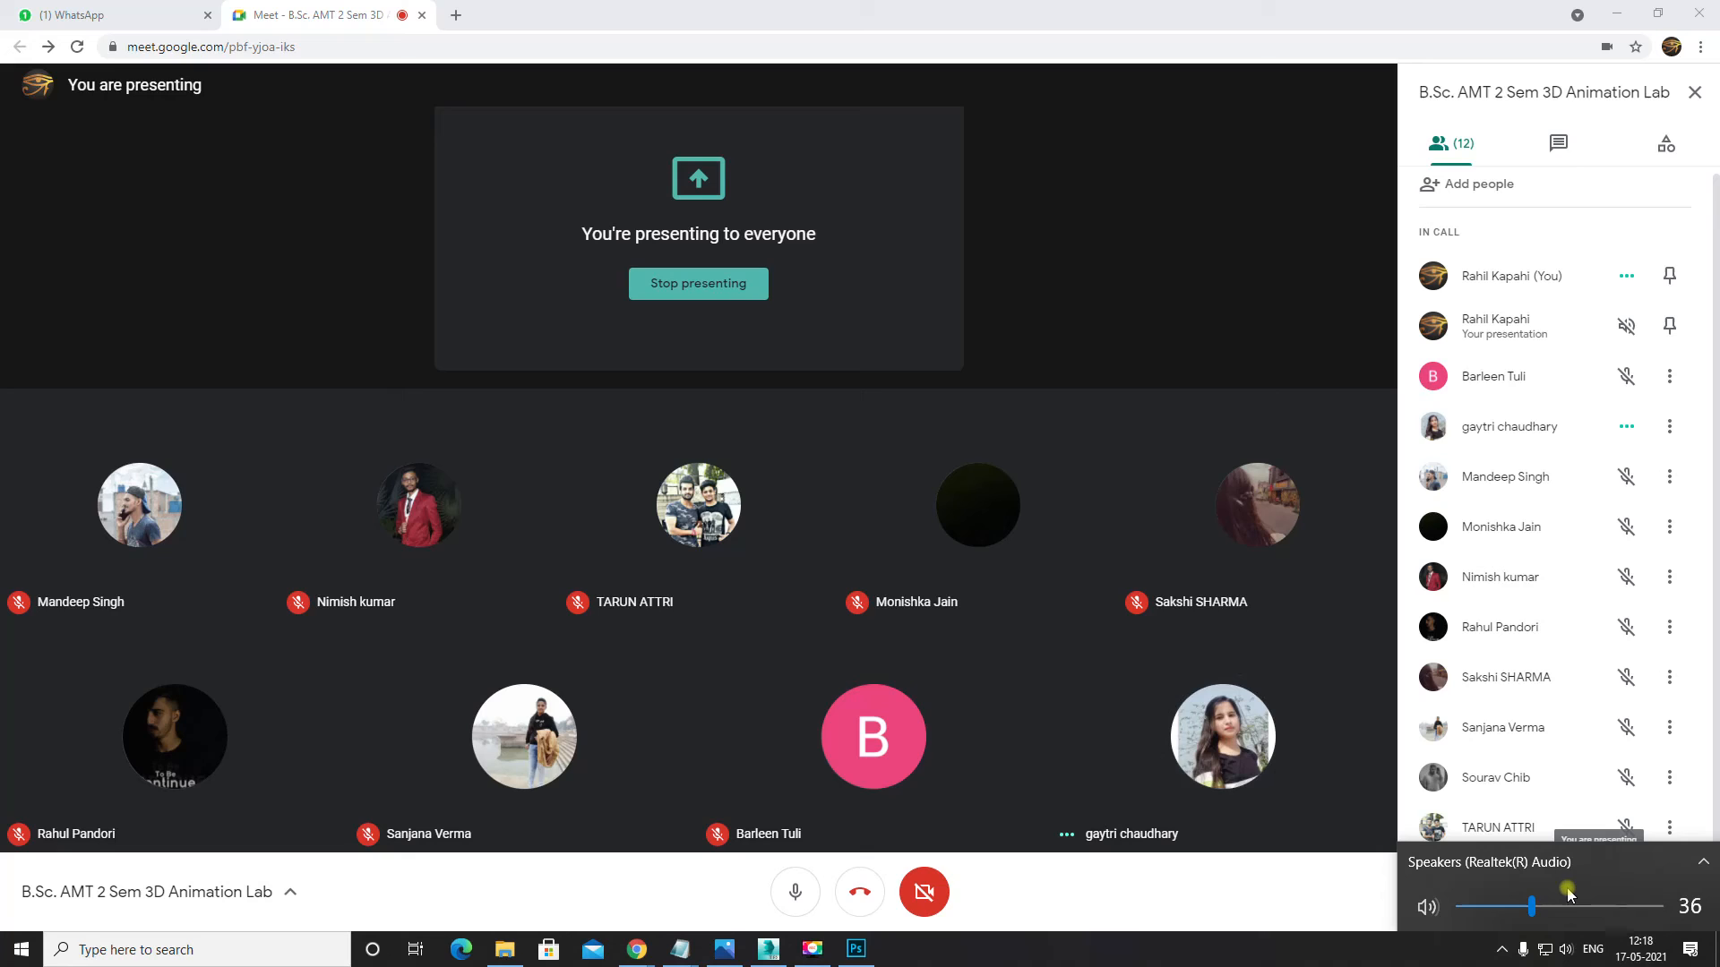
{"action": "left_click", "coordinate": [1138, 889]}
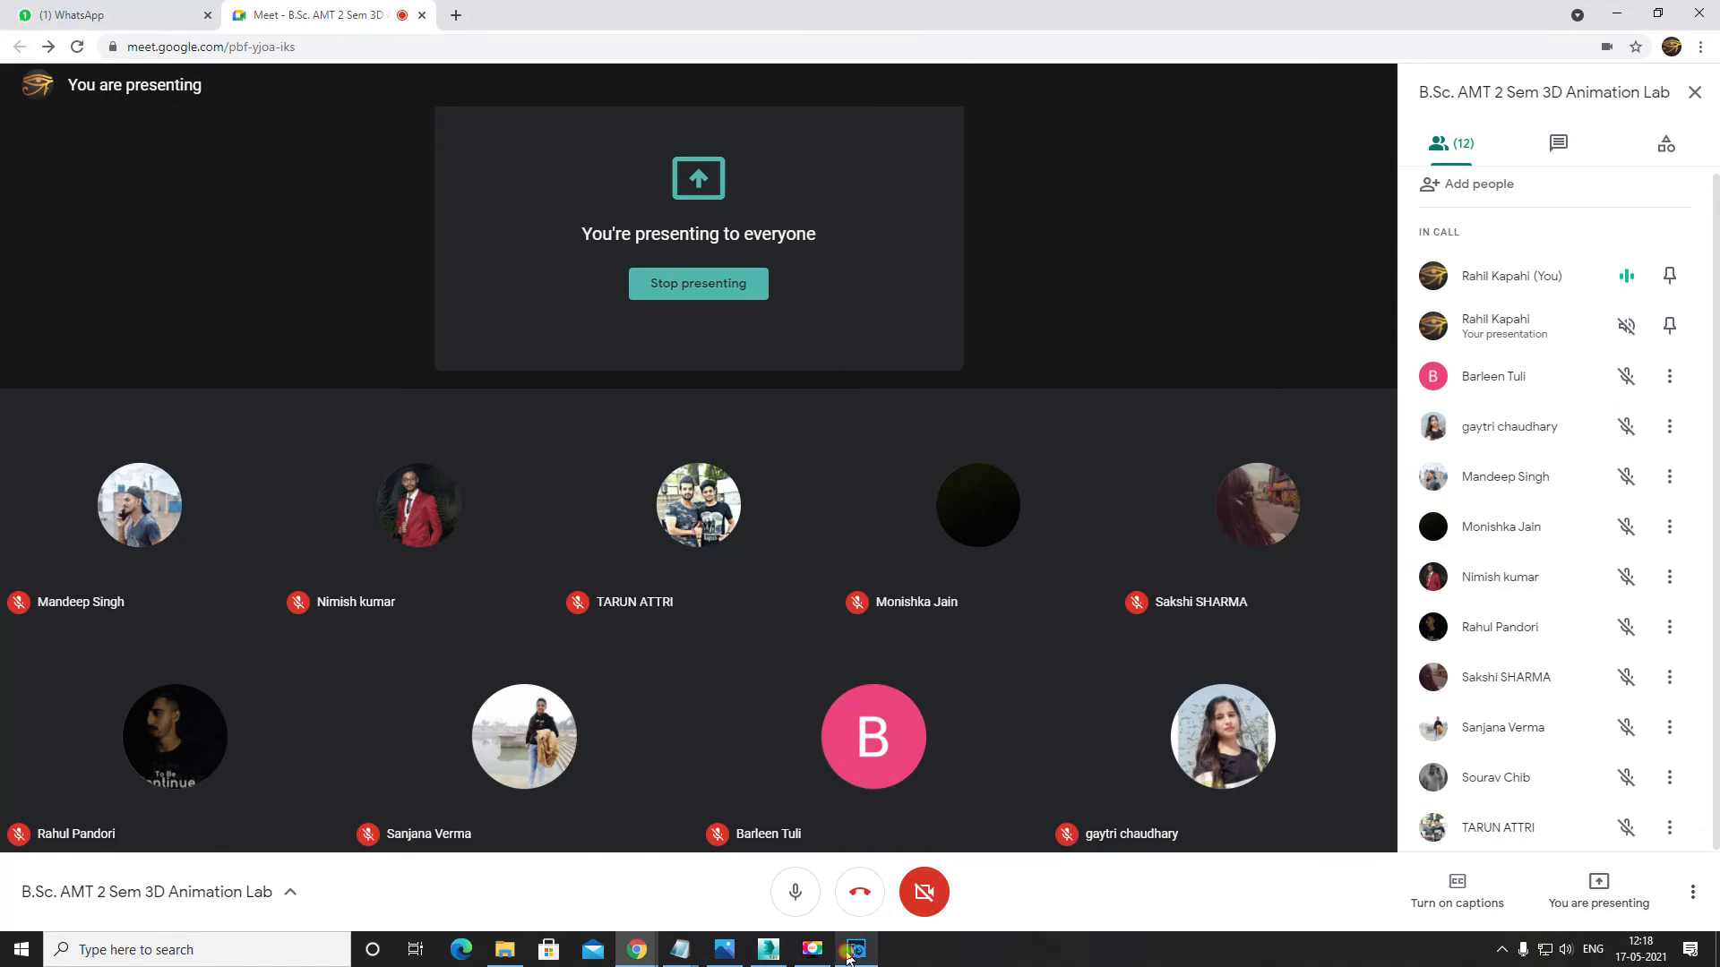
Step: Return to Photoshop, check the stretched side view against both guides, and apply the transform
{"action": "left_click", "coordinate": [848, 956]}
{"action": "key", "text": "space"}
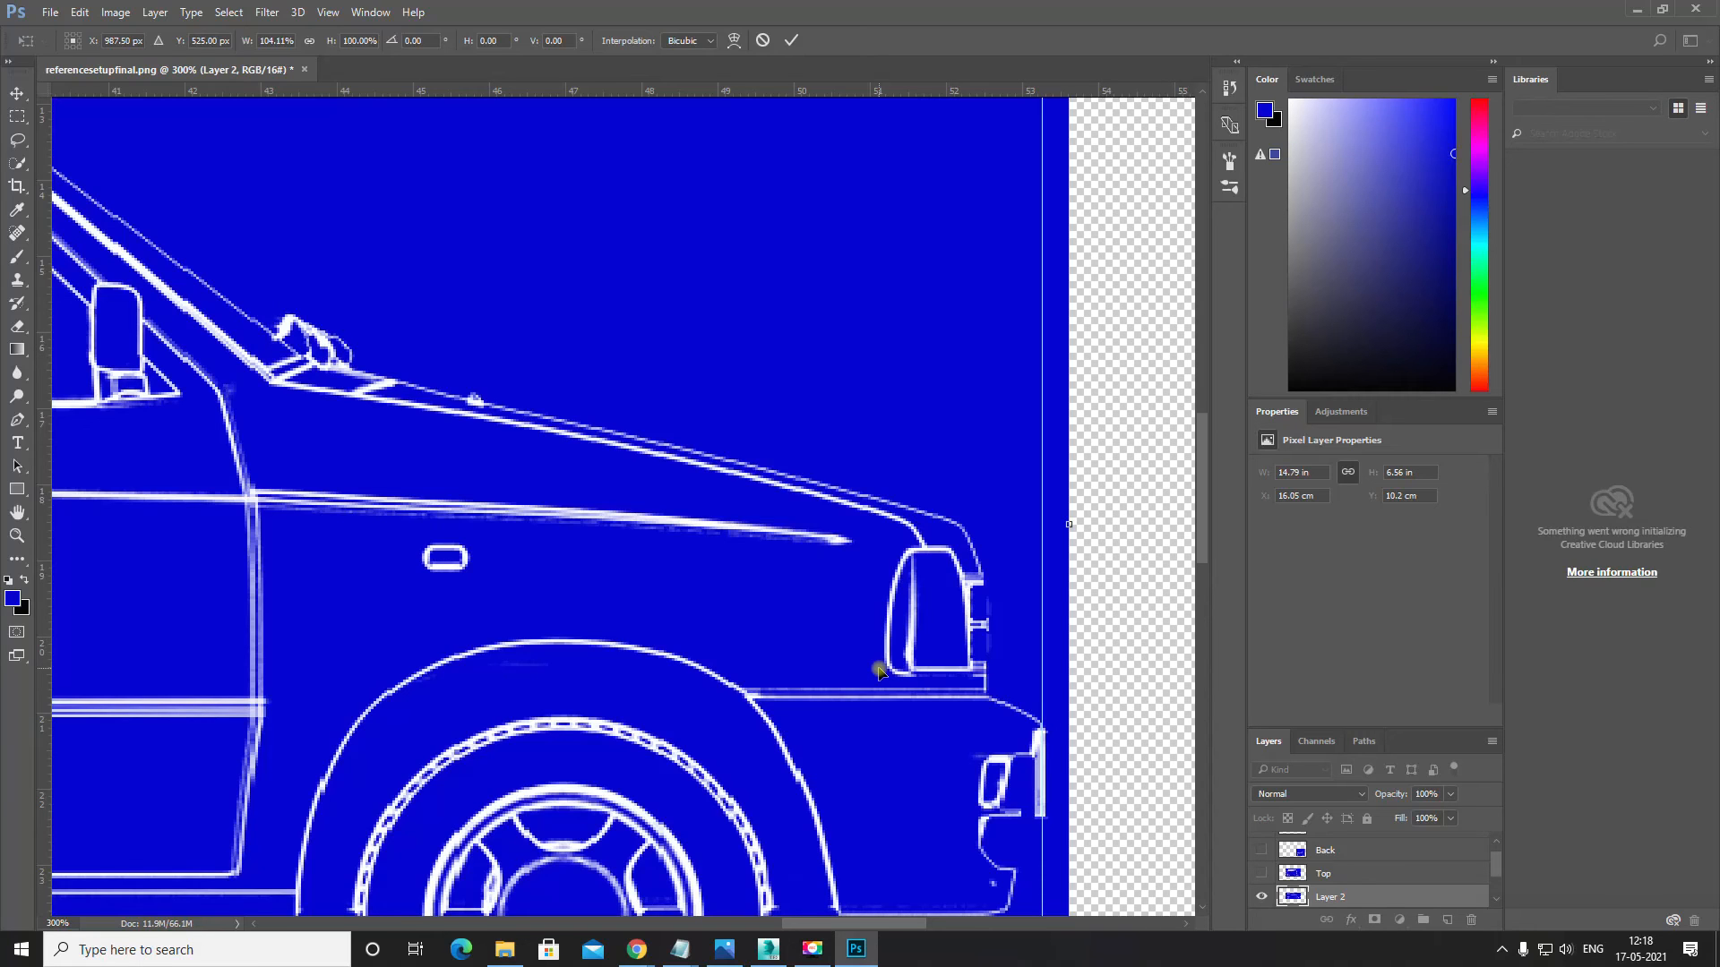
{"action": "key", "text": "ctrl+minus"}
{"action": "key", "text": "ctrl+minus"}
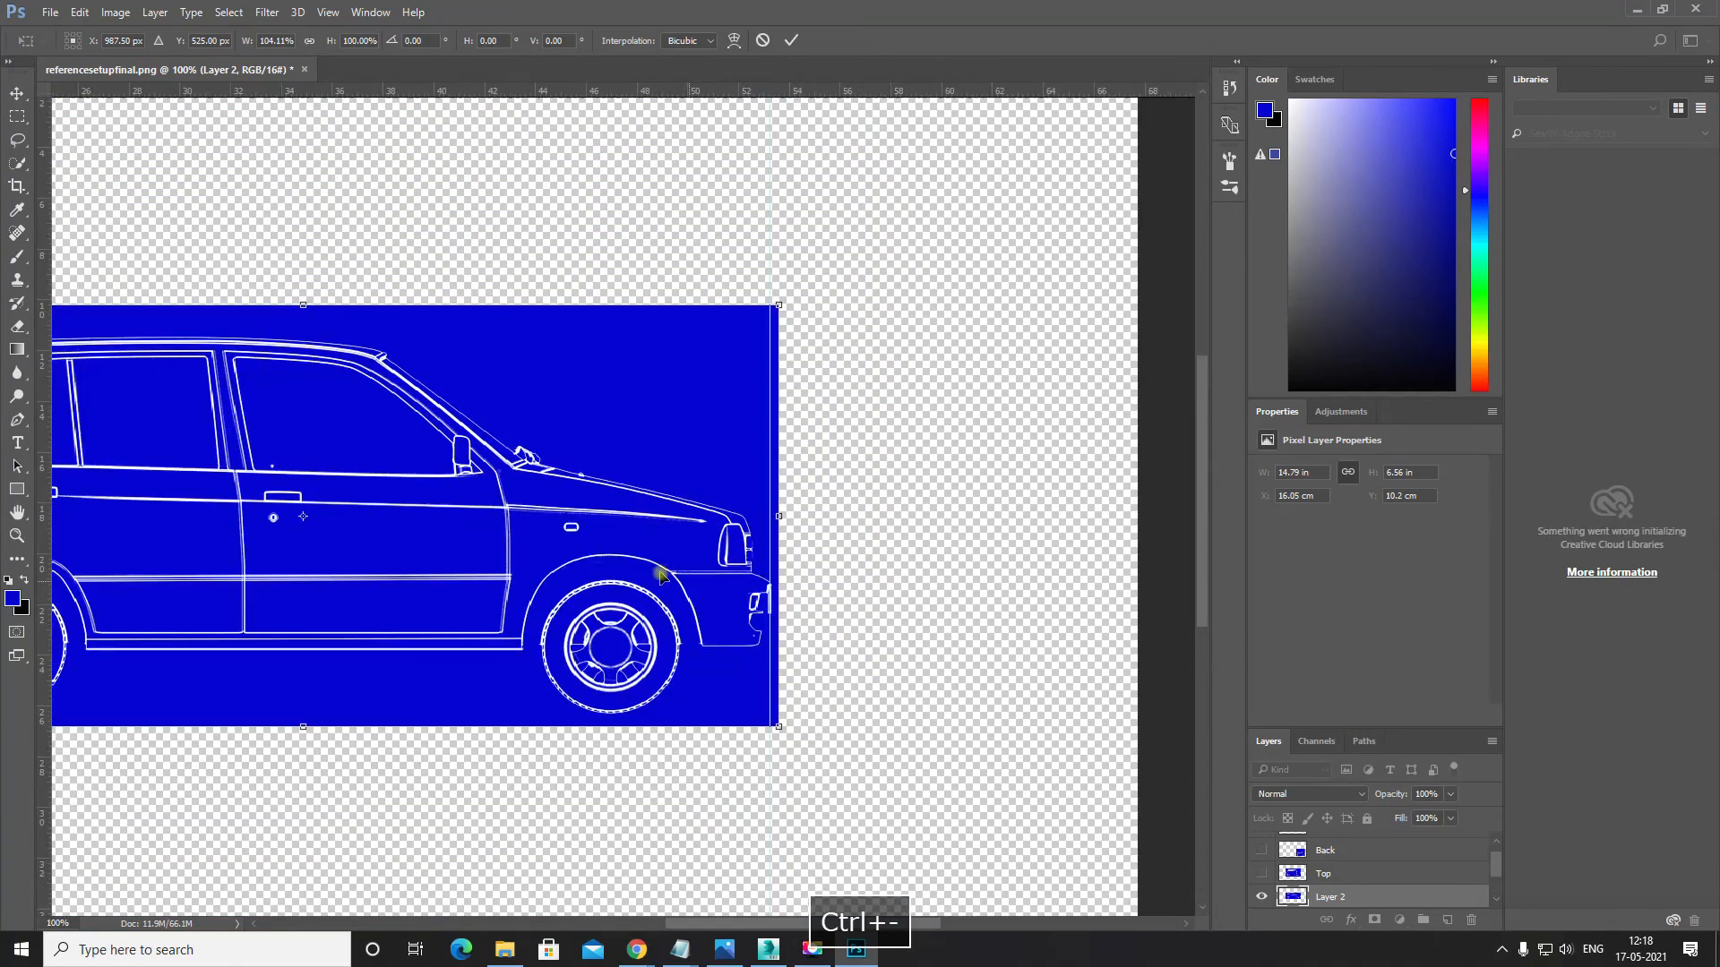
{"action": "key", "text": "space"}
{"action": "left_click_drag", "start_coordinate": [650, 573], "coordinate": [861, 617]}
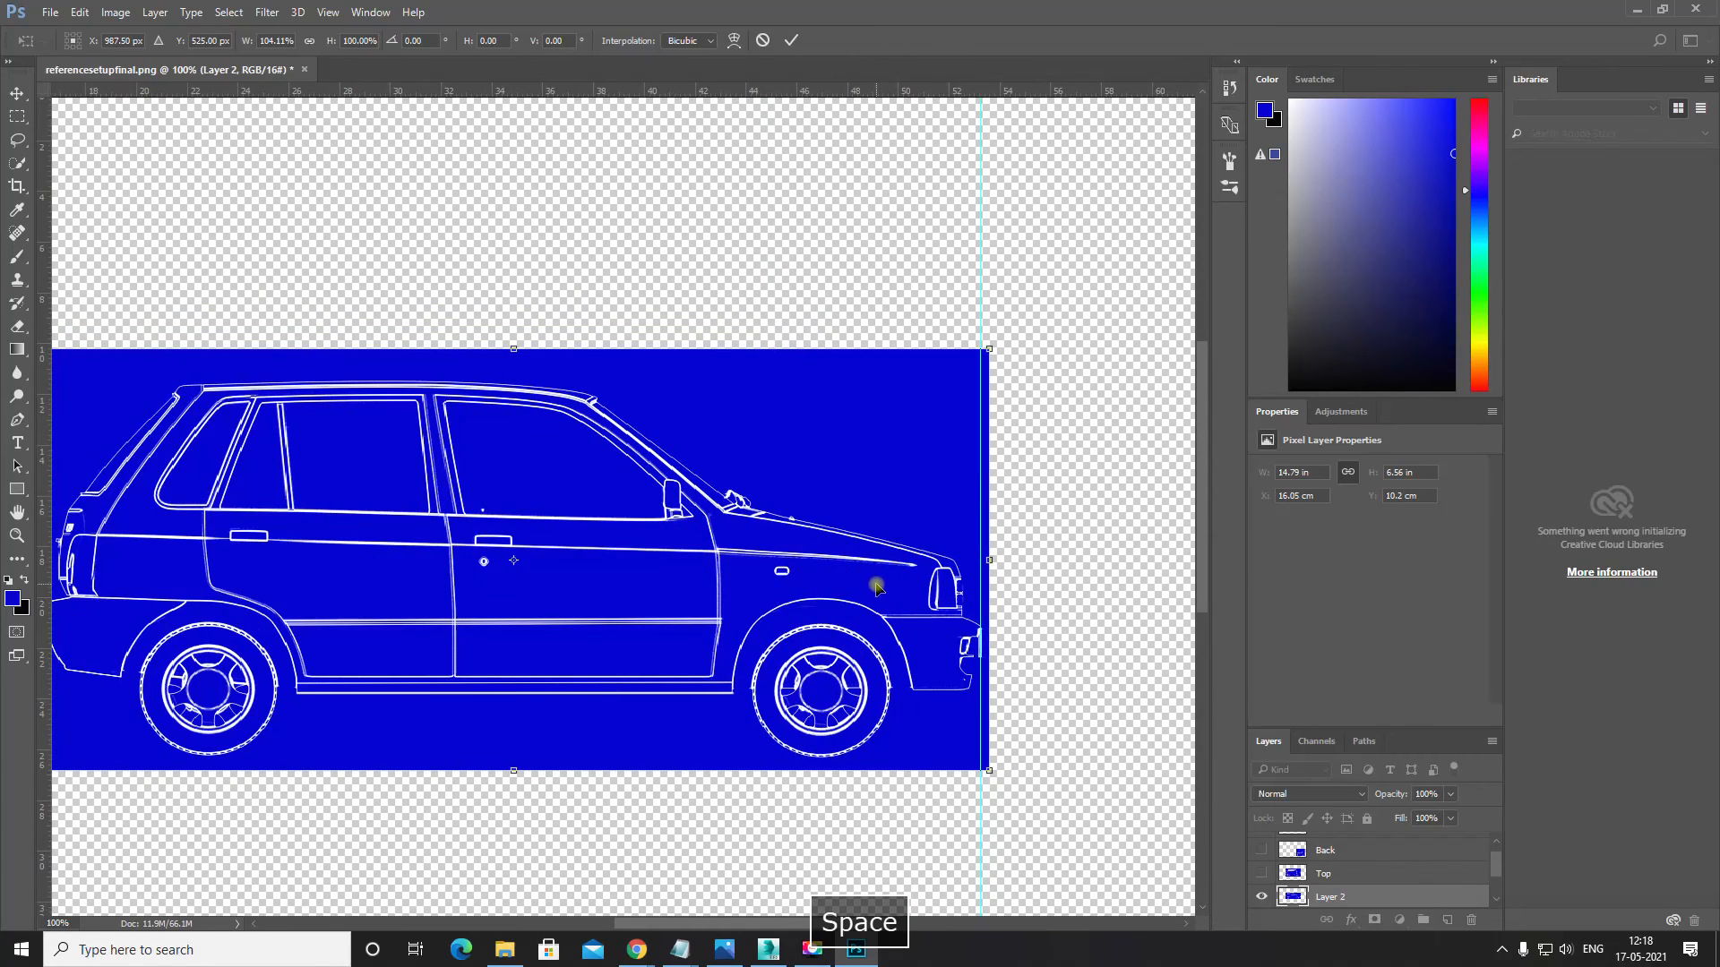
{"action": "key", "text": "ctrl+minus"}
{"action": "key", "text": "Return"}
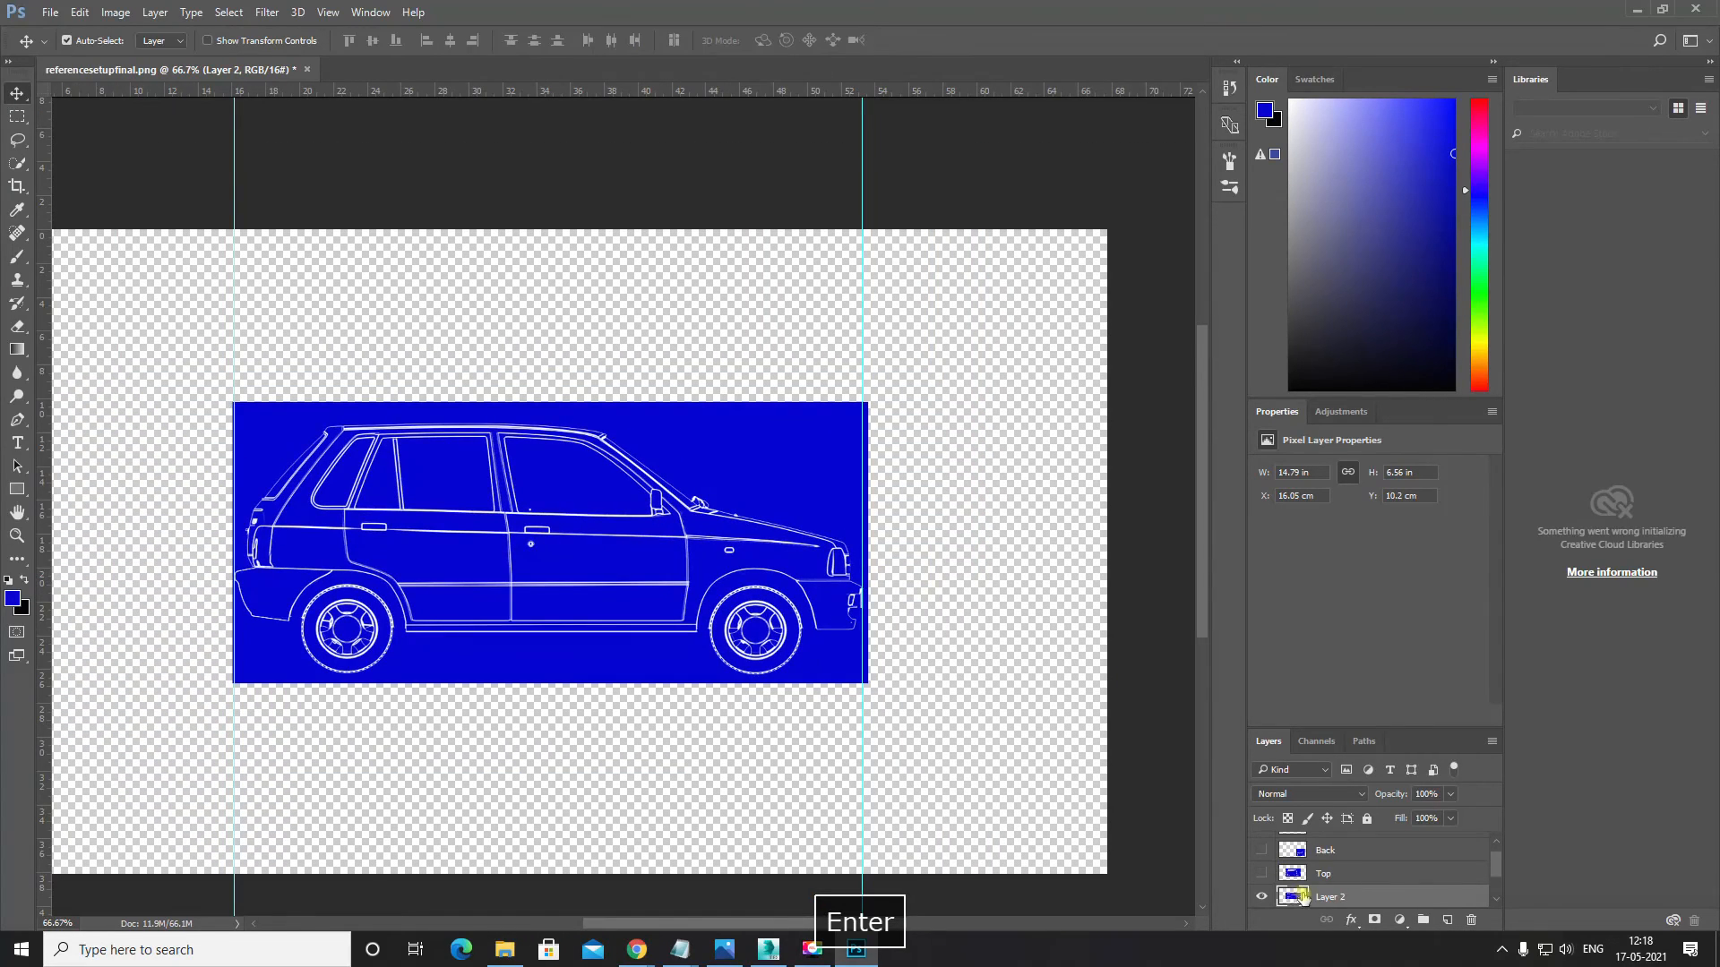
Step: Hide the side view layer, briefly toggle Layer 0, and show the Top layer for comparison
{"action": "scroll", "coordinate": [1301, 897], "scroll_direction": "up", "scroll_amount": 1}
{"action": "scroll", "coordinate": [1293, 887], "scroll_direction": "down", "scroll_amount": 2}
{"action": "left_click", "coordinate": [1261, 850]}
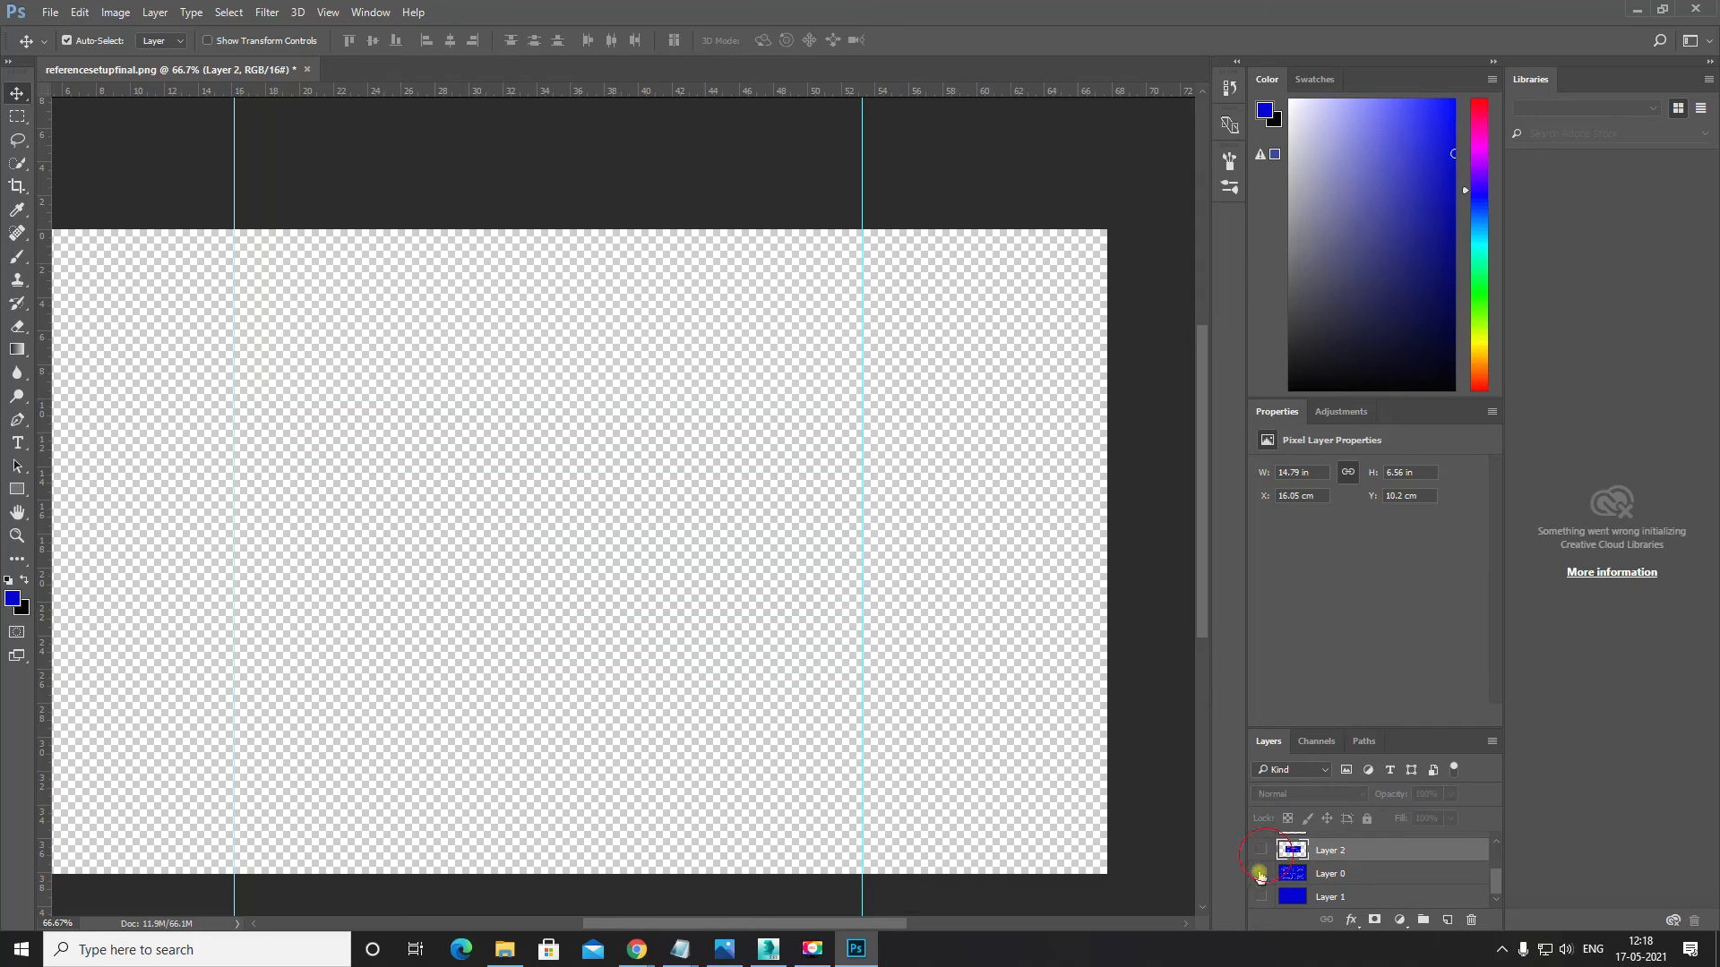
{"action": "left_click", "coordinate": [1261, 874]}
{"action": "left_click", "coordinate": [1261, 873]}
{"action": "scroll", "coordinate": [1270, 870], "scroll_direction": "up", "scroll_amount": 2}
{"action": "left_click", "coordinate": [1261, 890]}
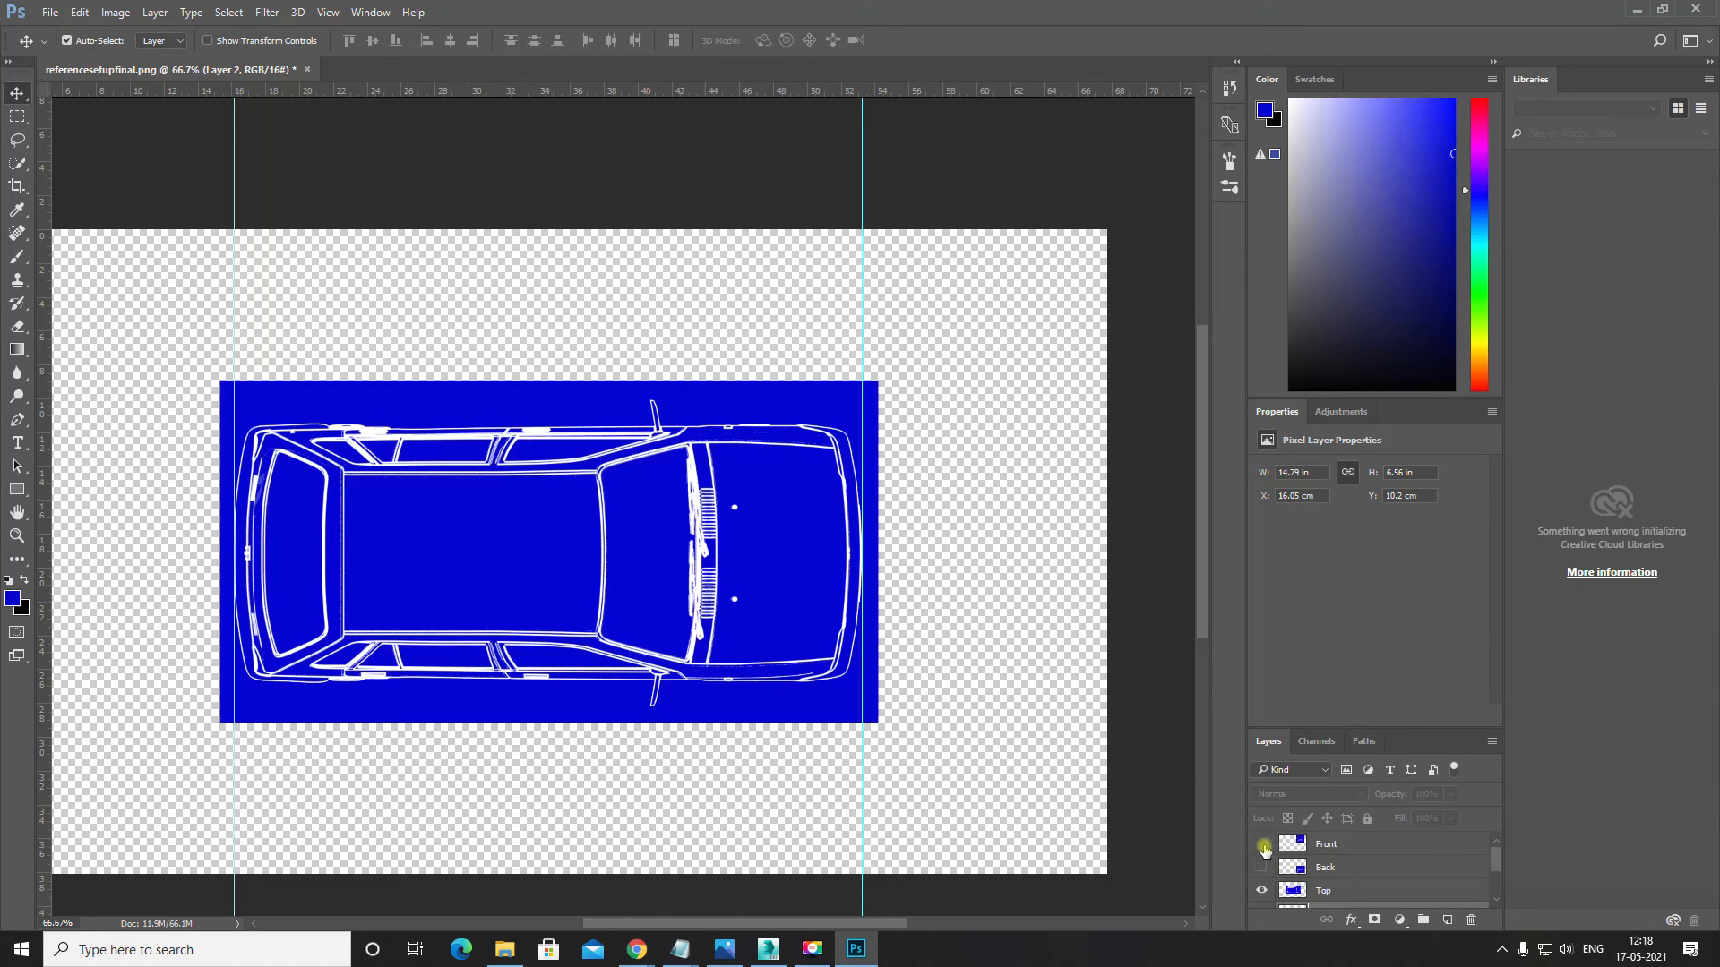
Step: Examine how the Top view's rear and front edges line up with the two vertical guides
{"action": "scroll", "coordinate": [1277, 873], "scroll_direction": "down", "scroll_amount": 2}
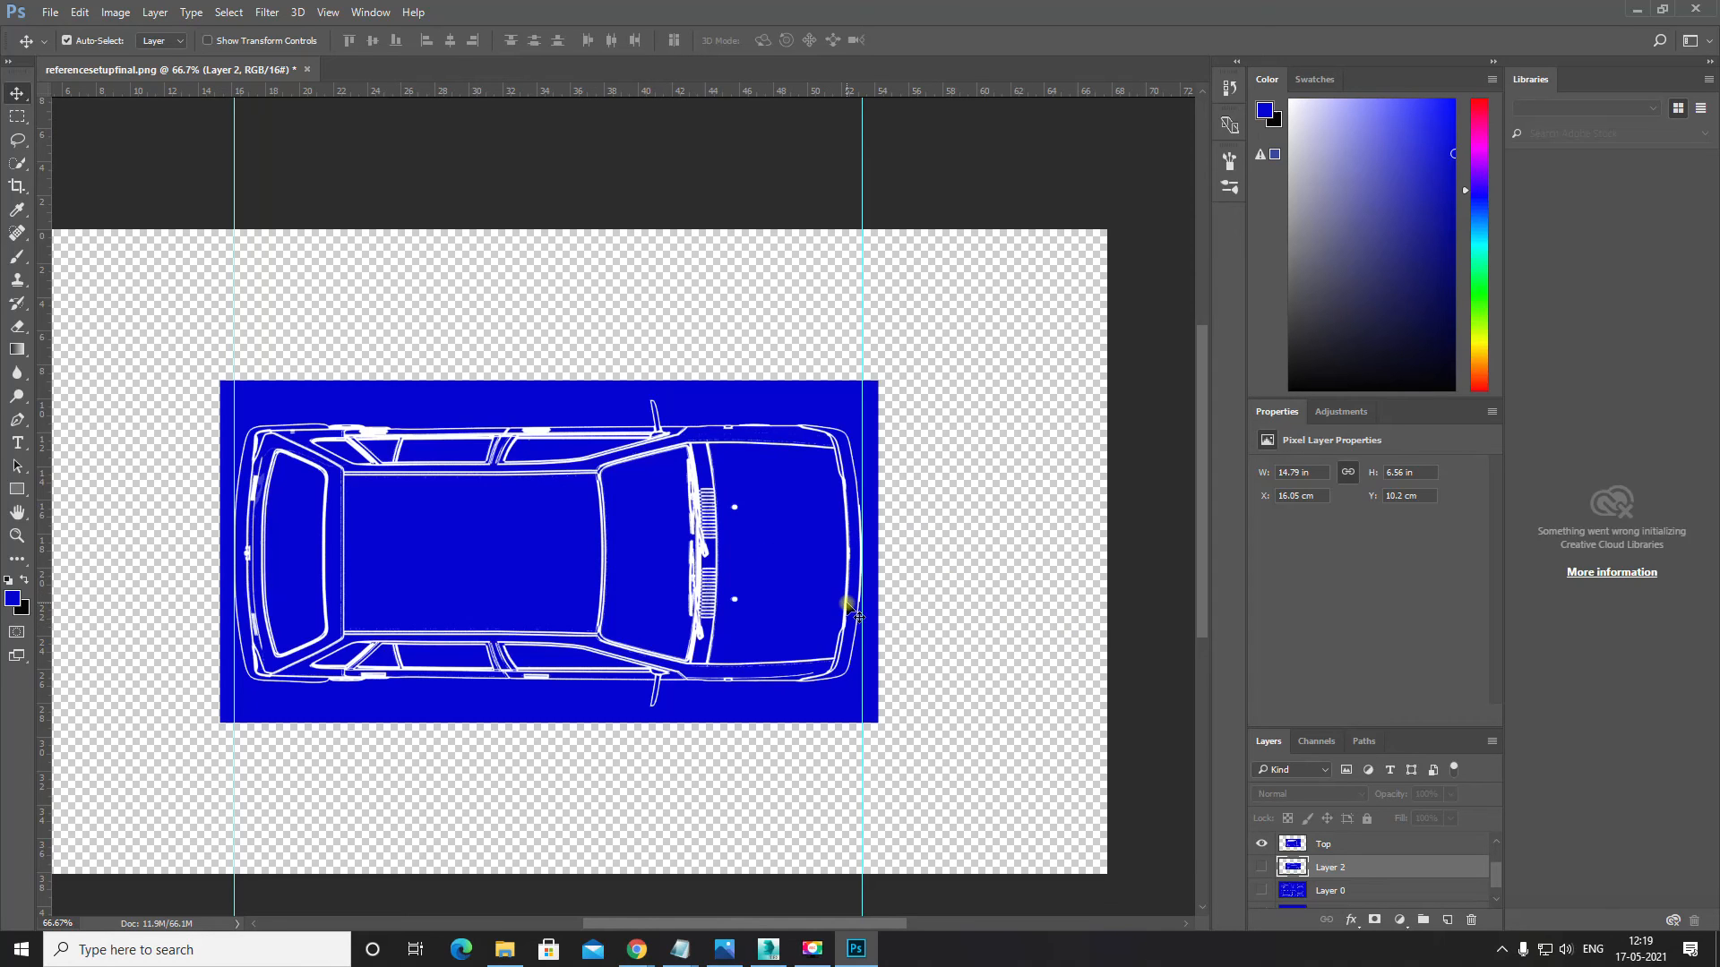
{"action": "scroll", "coordinate": [855, 616], "scroll_direction": "up", "scroll_amount": 1}
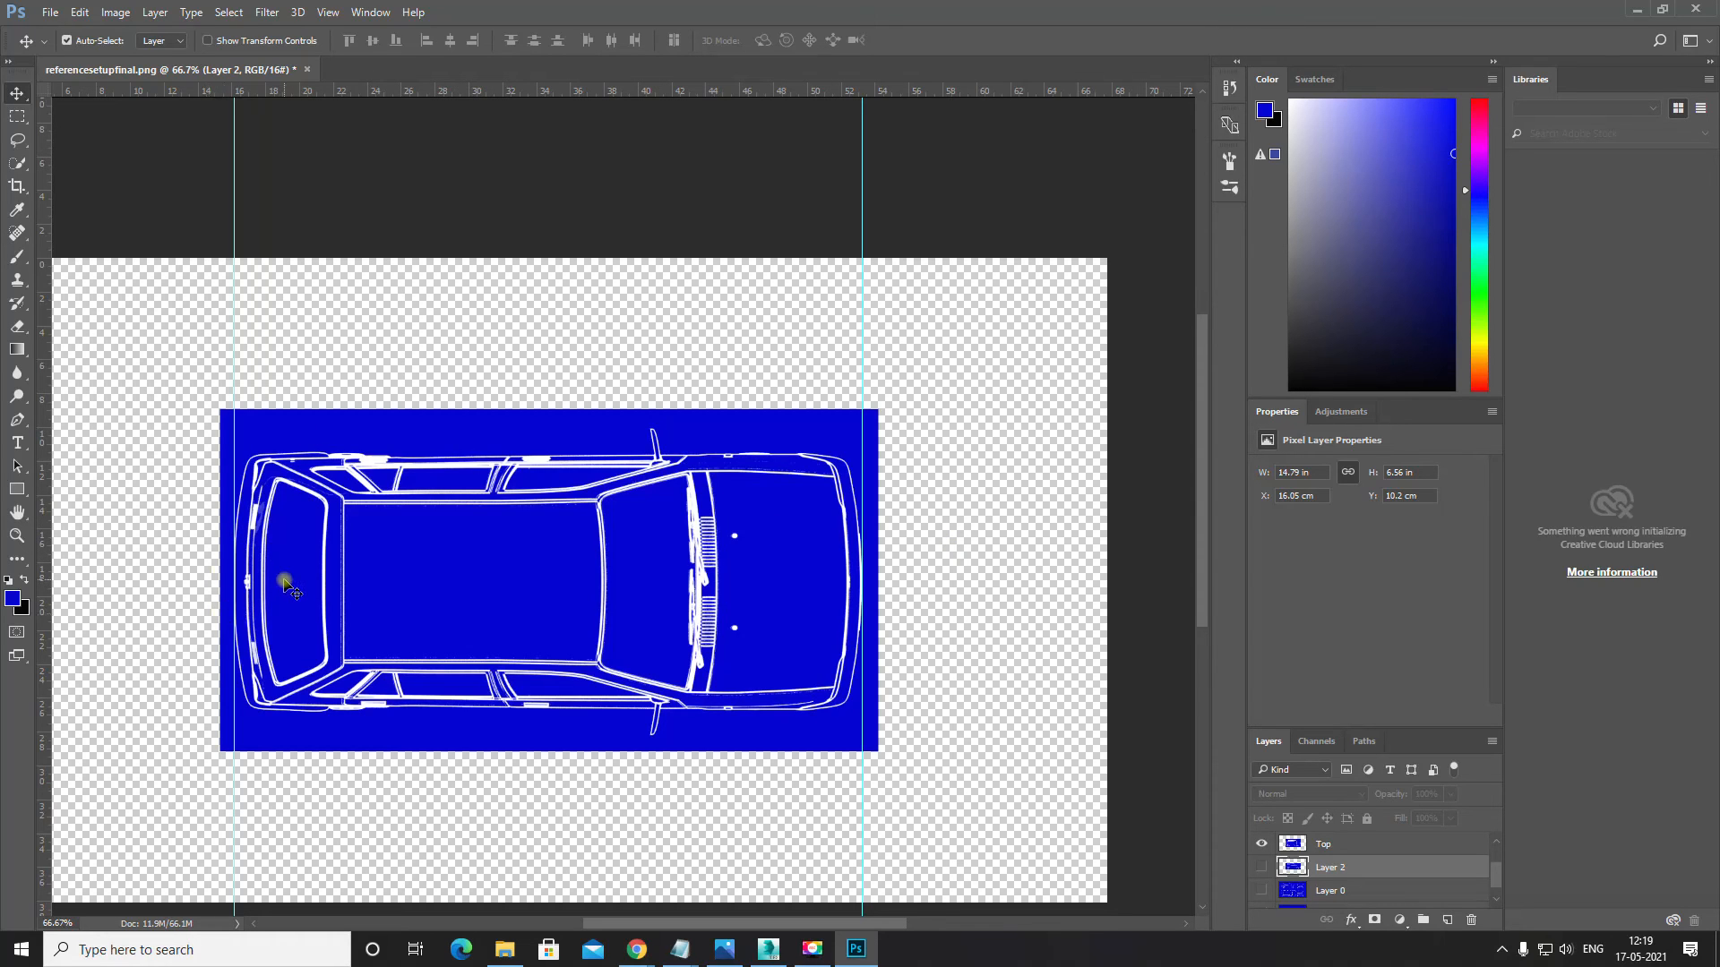
{"action": "key", "text": "ctrl+plus"}
{"action": "key", "text": "space"}
{"action": "left_click_drag", "start_coordinate": [438, 504], "coordinate": [626, 507]}
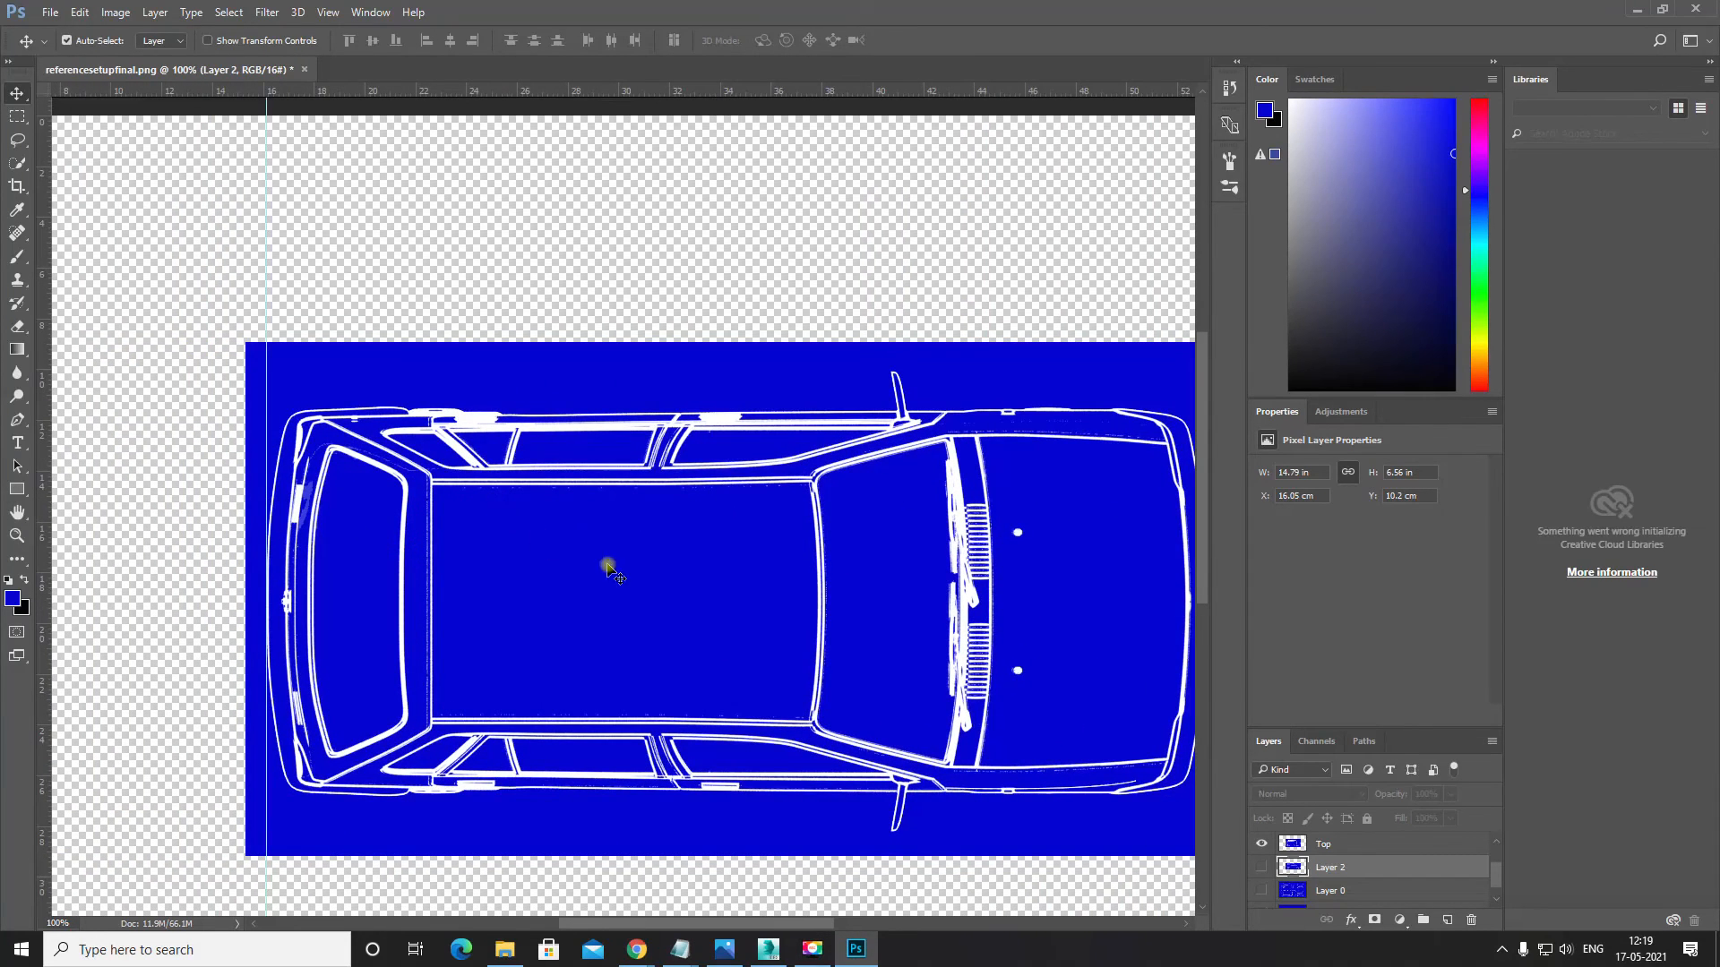
{"action": "scroll", "coordinate": [764, 565], "scroll_direction": "up", "scroll_amount": 3}
{"action": "scroll", "coordinate": [764, 566], "scroll_direction": "down", "scroll_amount": 2}
{"action": "key", "text": "space"}
{"action": "left_click_drag", "start_coordinate": [932, 556], "coordinate": [882, 497]}
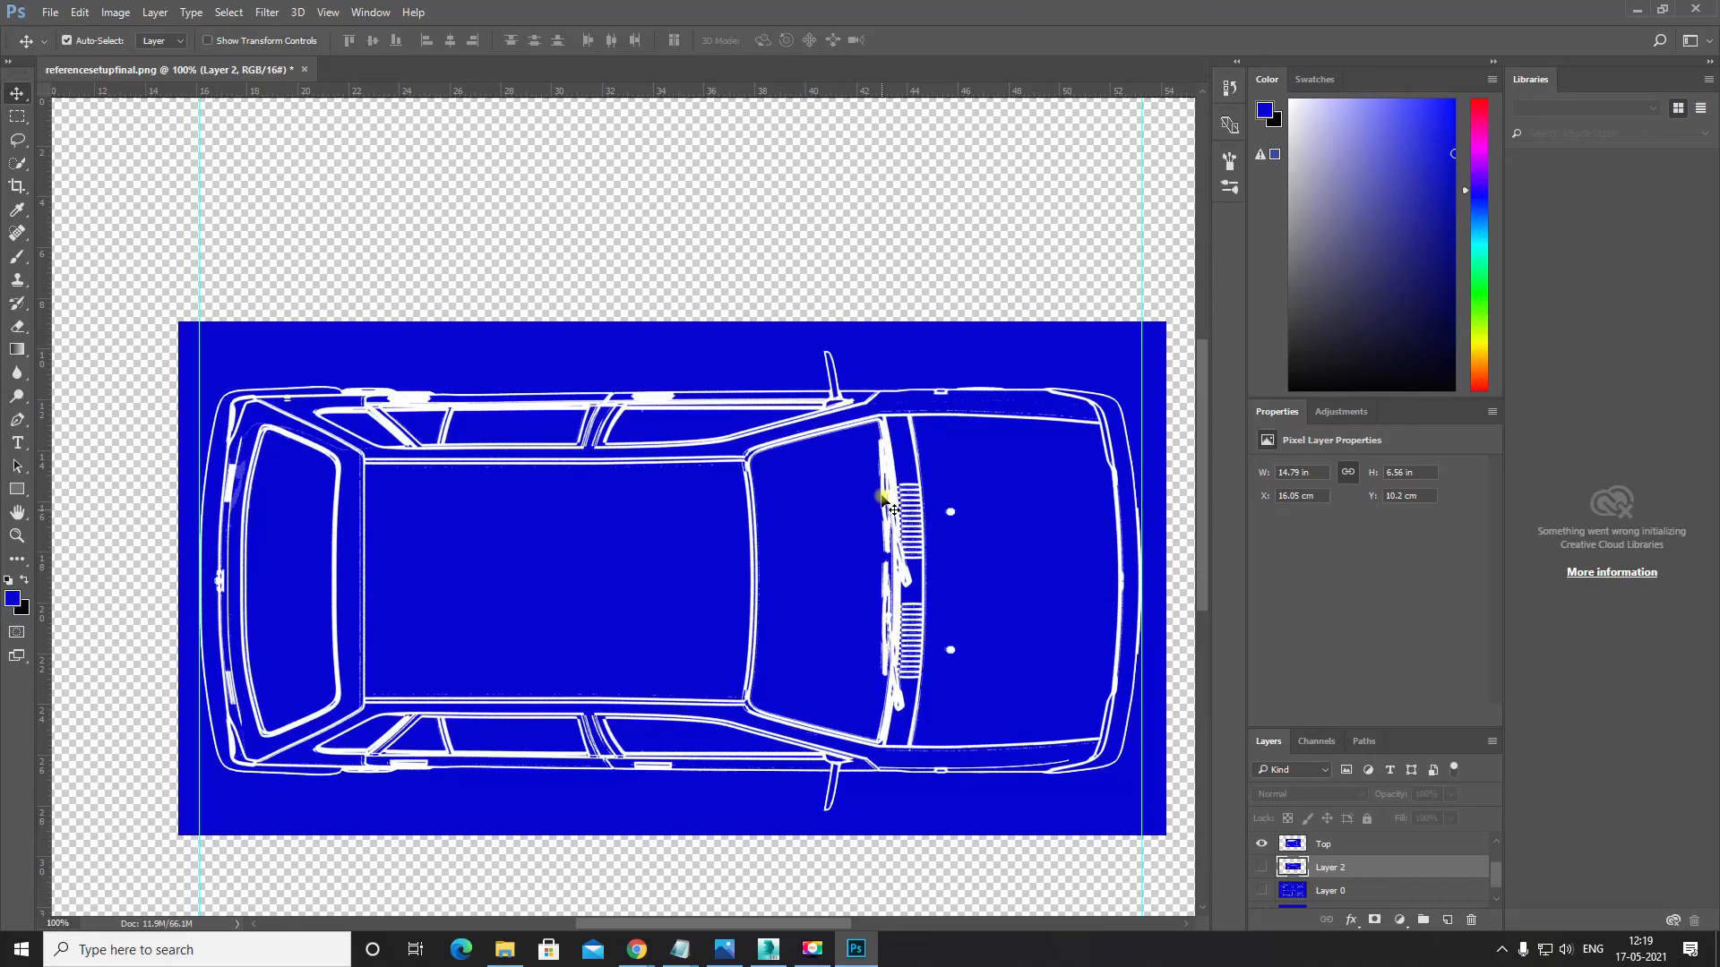
{"action": "scroll", "coordinate": [890, 506], "scroll_direction": "up", "scroll_amount": 1}
{"action": "scroll", "coordinate": [889, 506], "scroll_direction": "down", "scroll_amount": 1}
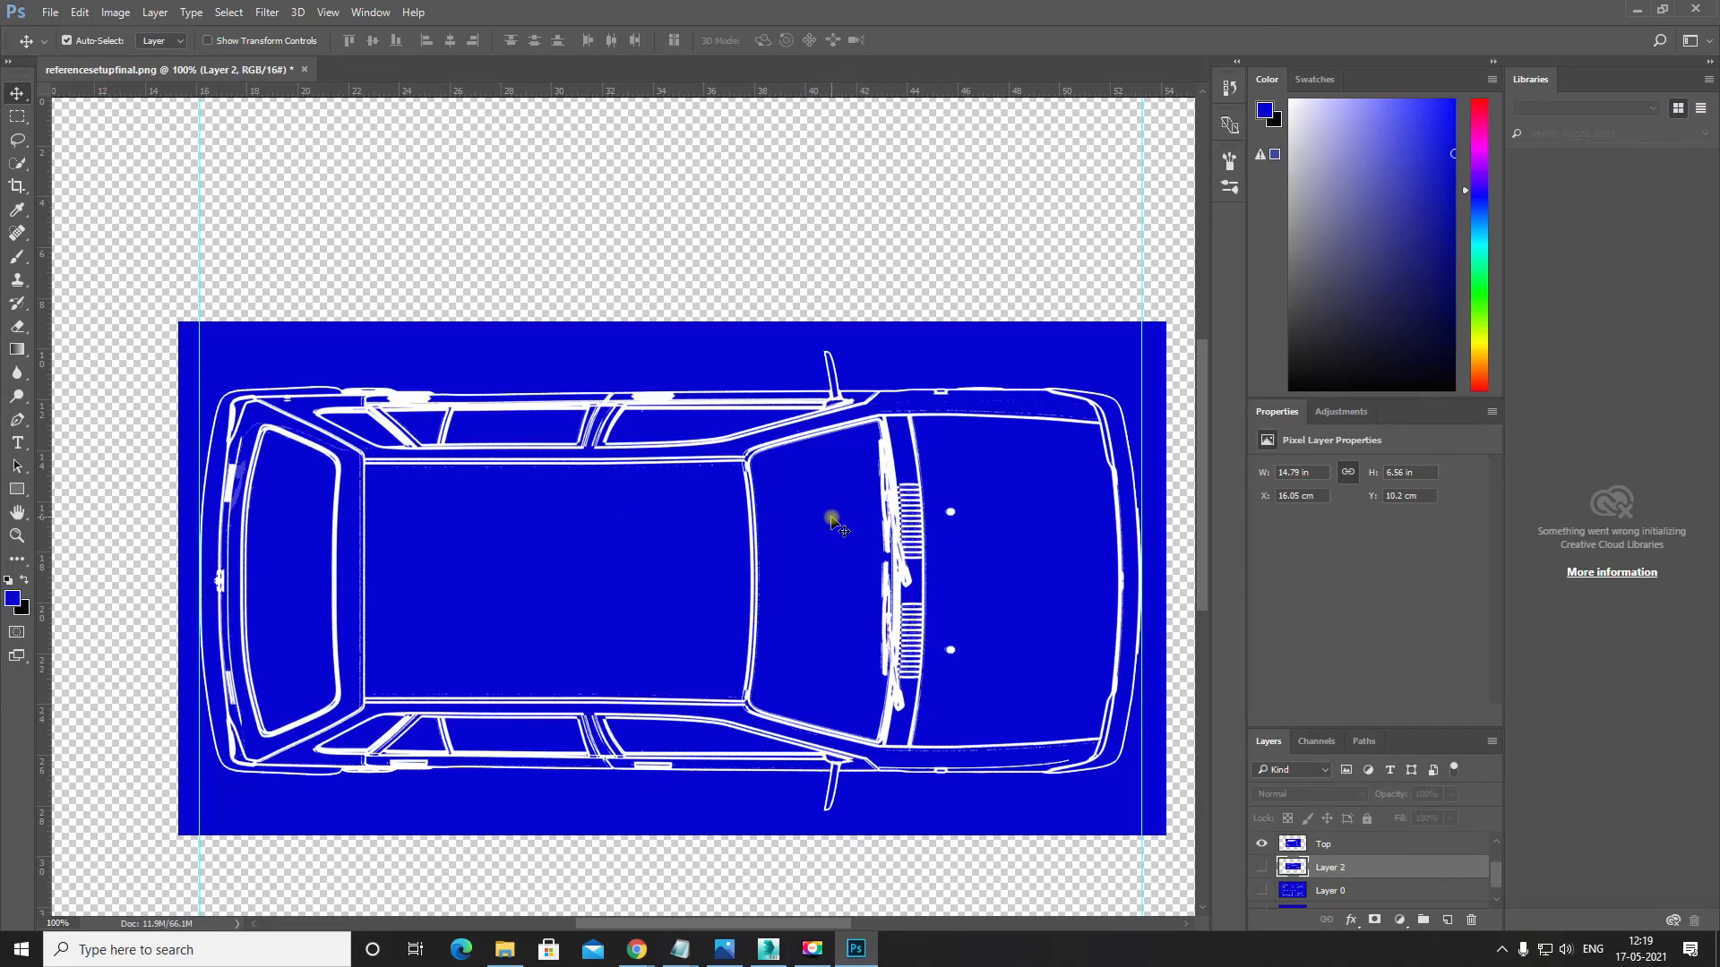
{"action": "key", "text": "space"}
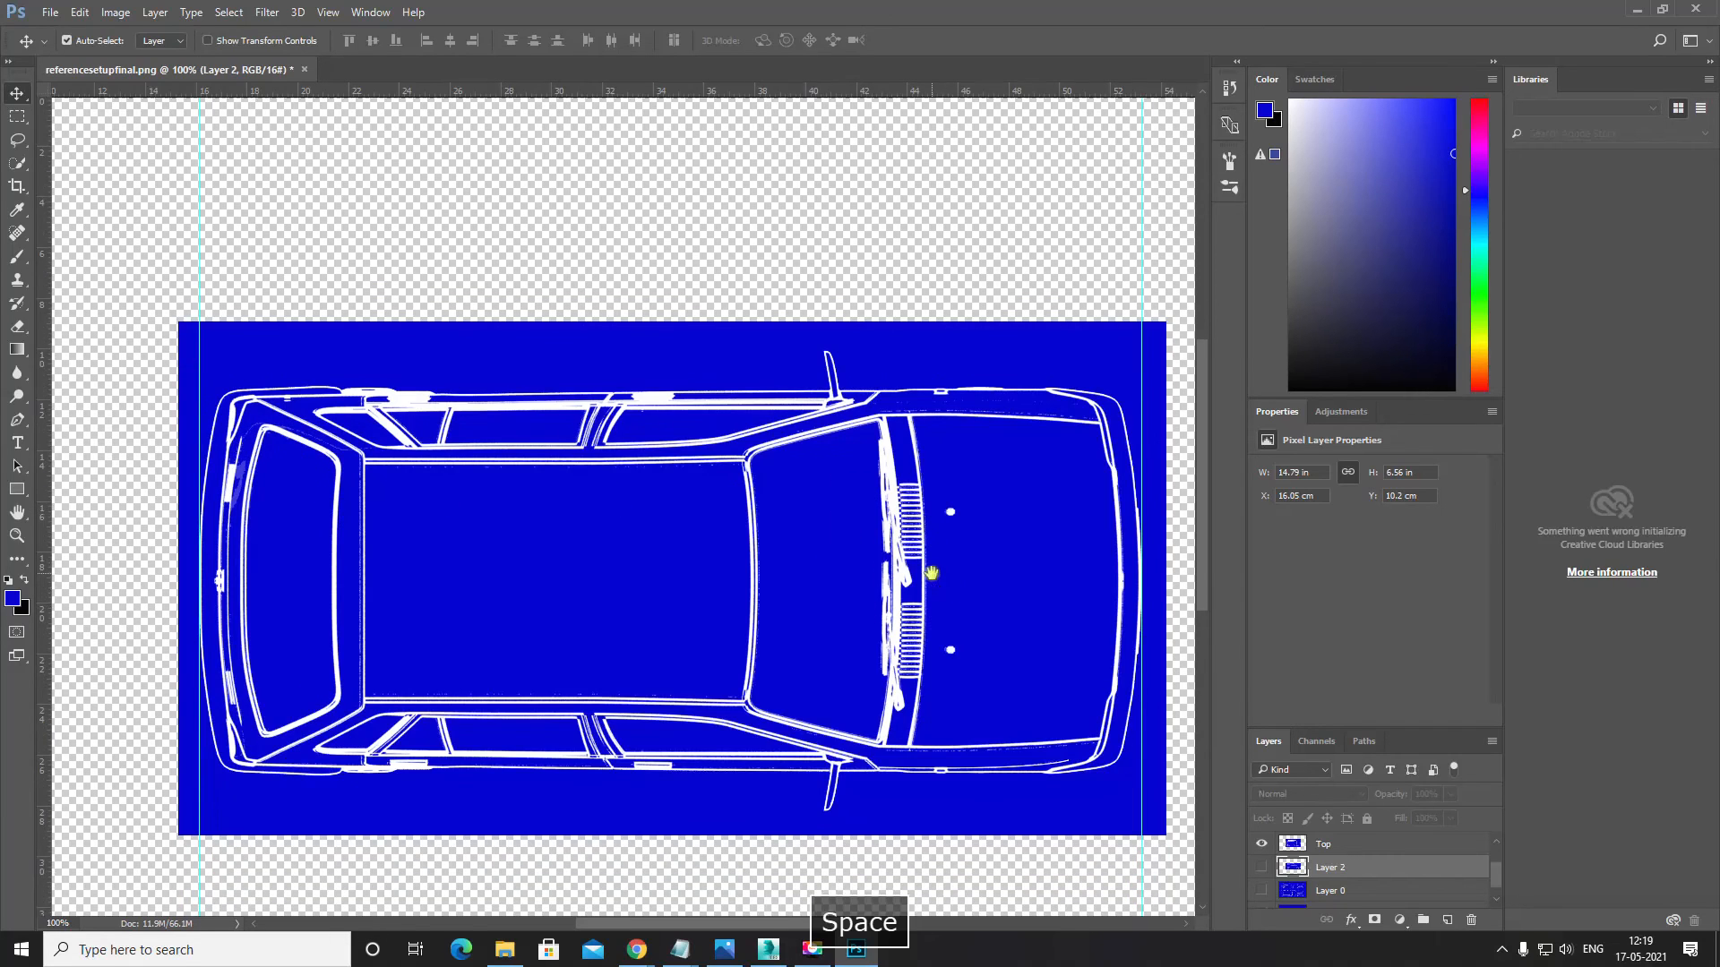
{"action": "left_click_drag", "start_coordinate": [941, 583], "coordinate": [827, 537]}
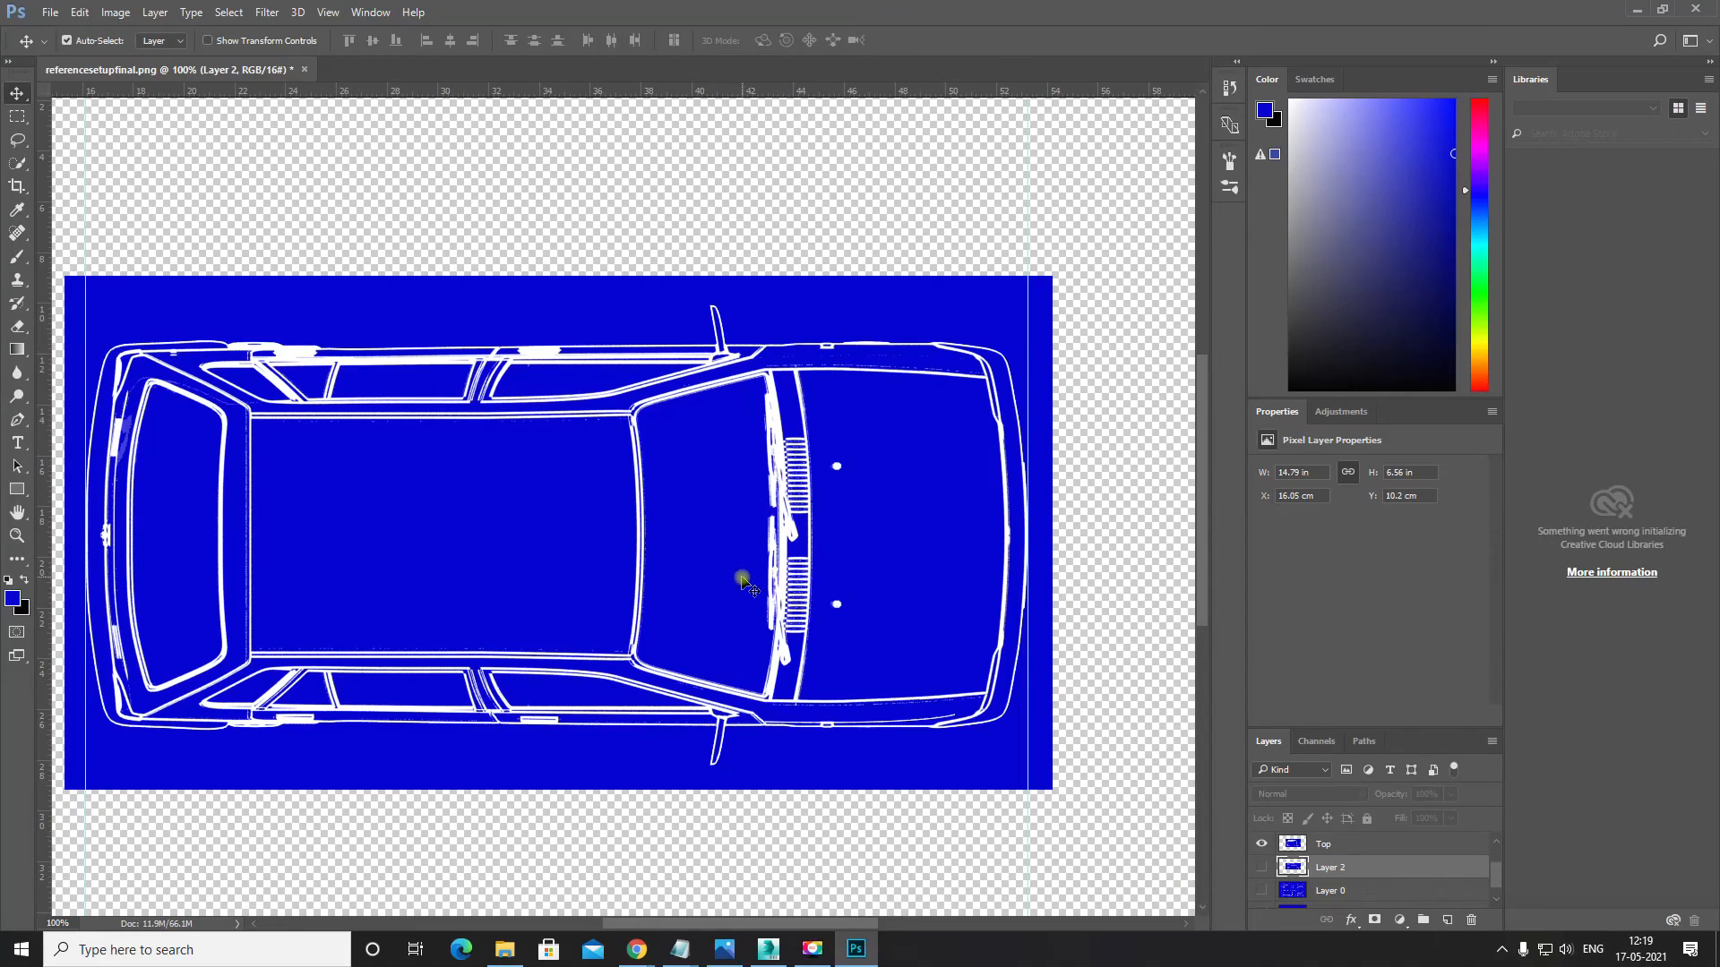
{"action": "left_click_drag", "start_coordinate": [863, 574], "coordinate": [931, 589]}
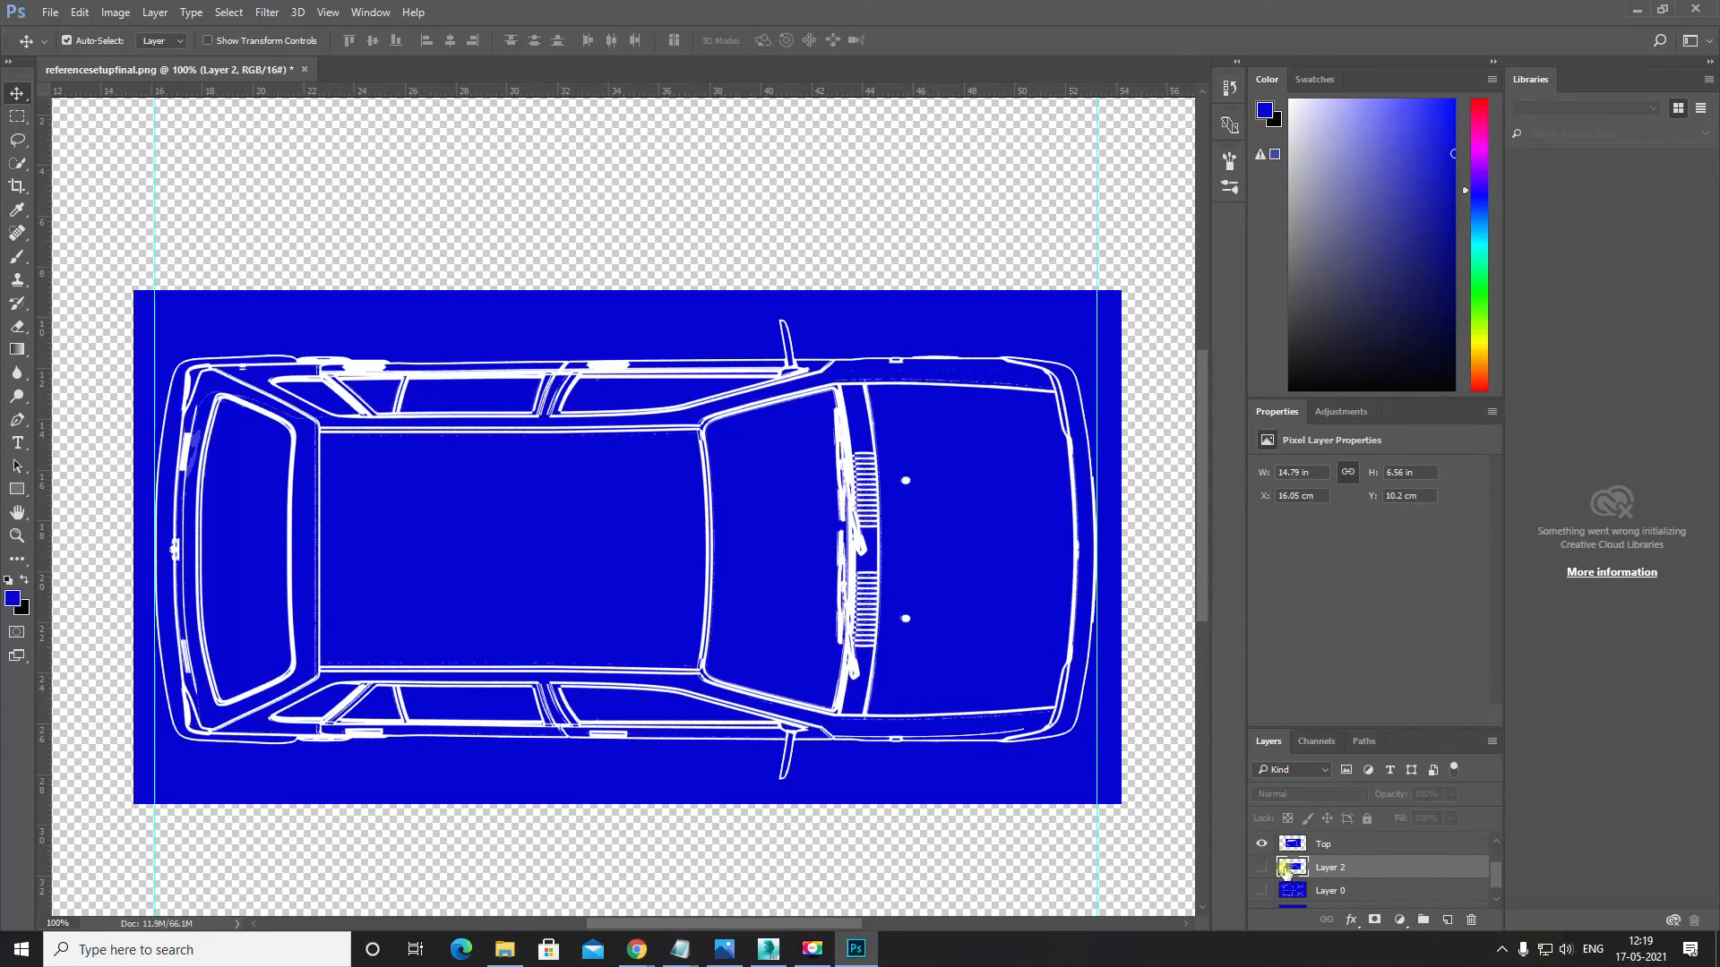
Step: Show the side view on Layer 2 again and hide the Top layer
{"action": "scroll", "coordinate": [1303, 855], "scroll_direction": "up", "scroll_amount": 2}
{"action": "scroll", "coordinate": [1303, 856], "scroll_direction": "down", "scroll_amount": 2}
{"action": "left_click", "coordinate": [1261, 846]}
{"action": "left_click", "coordinate": [1261, 847]}
{"action": "scroll", "coordinate": [1288, 891], "scroll_direction": "up", "scroll_amount": 2}
{"action": "scroll", "coordinate": [1288, 888], "scroll_direction": "down", "scroll_amount": 3}
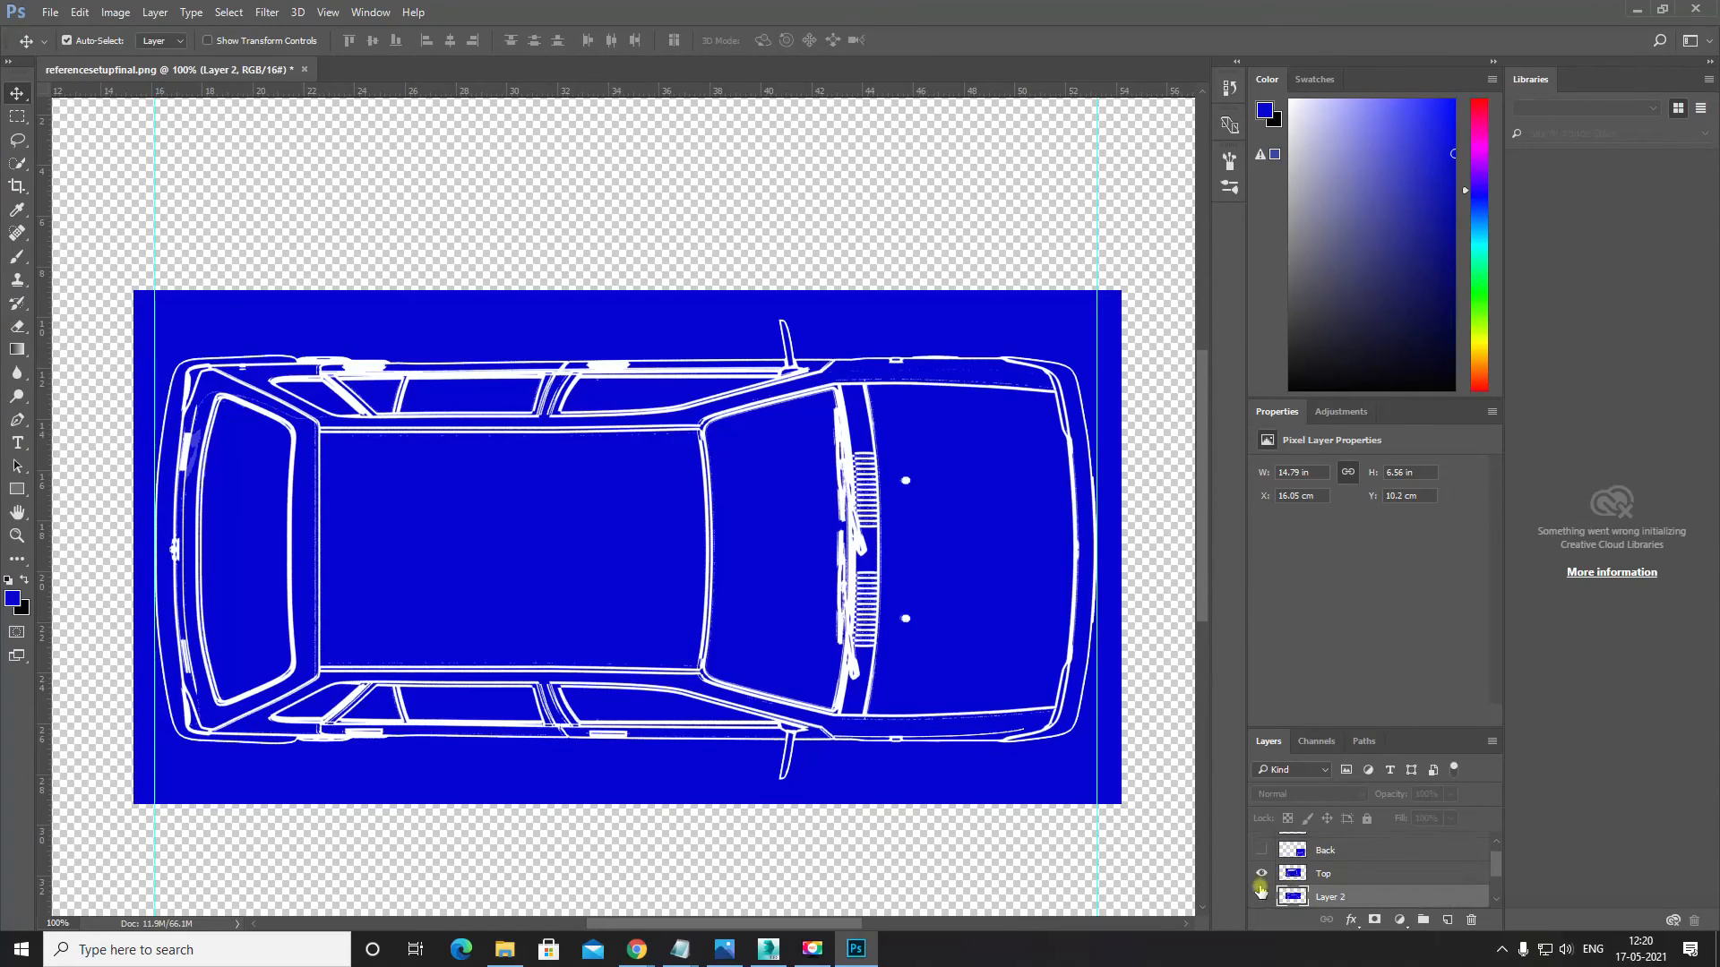
{"action": "scroll", "coordinate": [1261, 853], "scroll_direction": "up", "scroll_amount": 1}
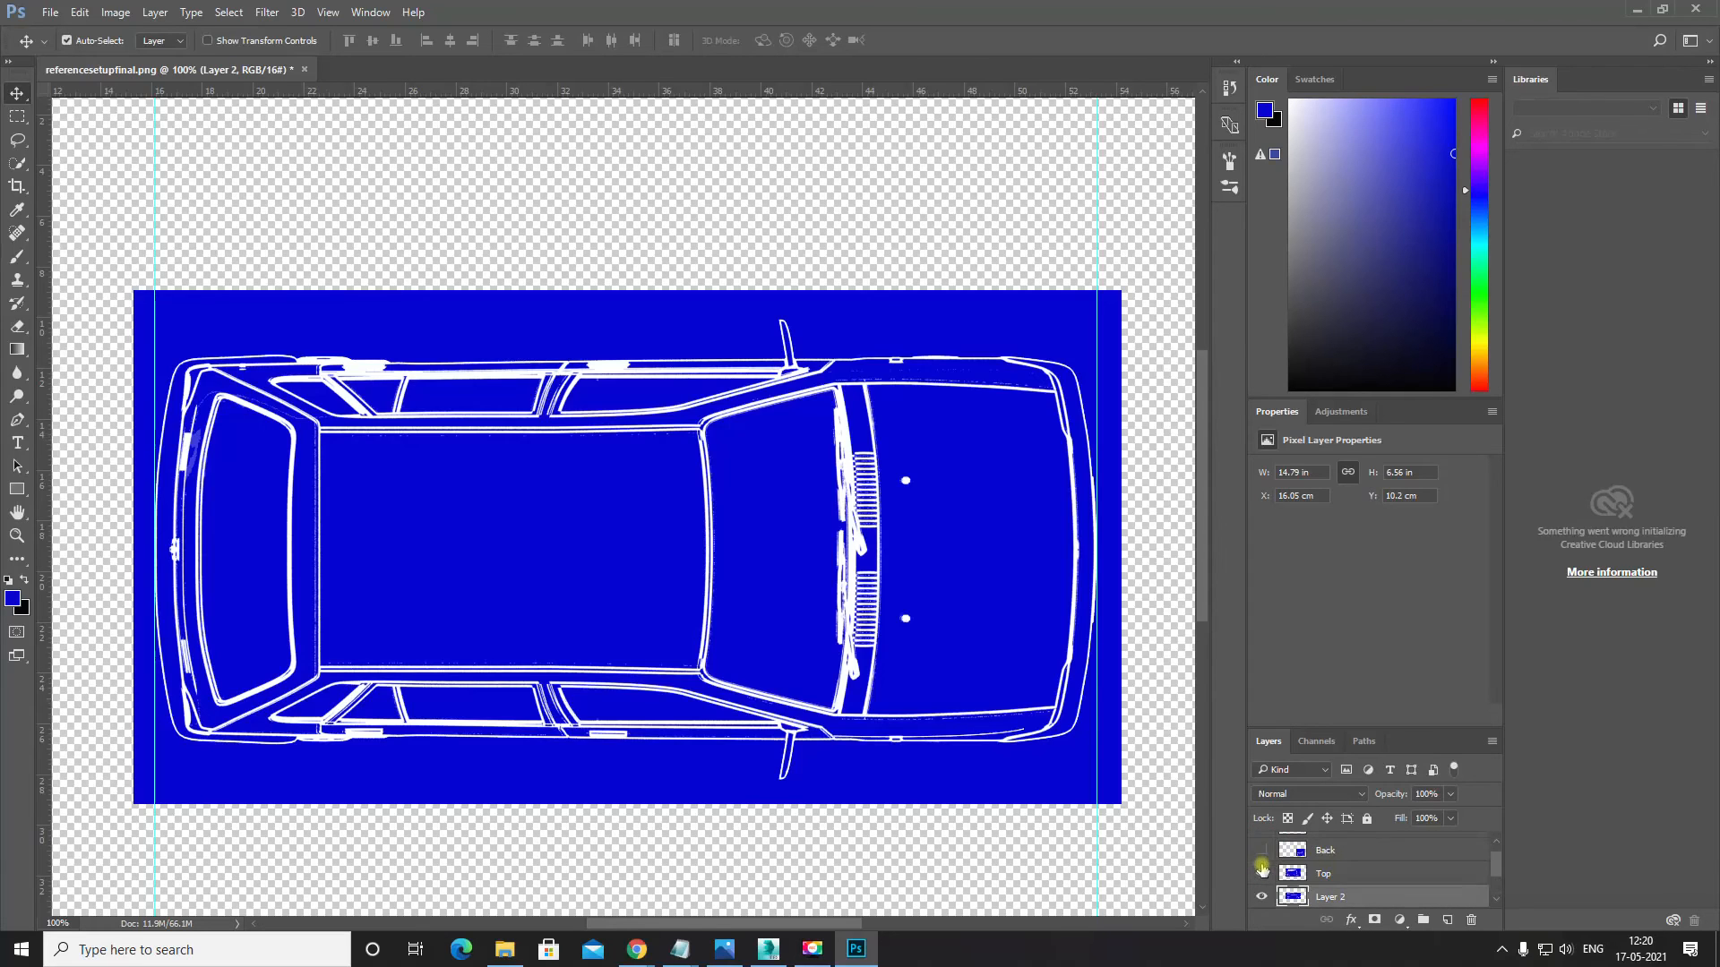
{"action": "left_click", "coordinate": [1261, 874]}
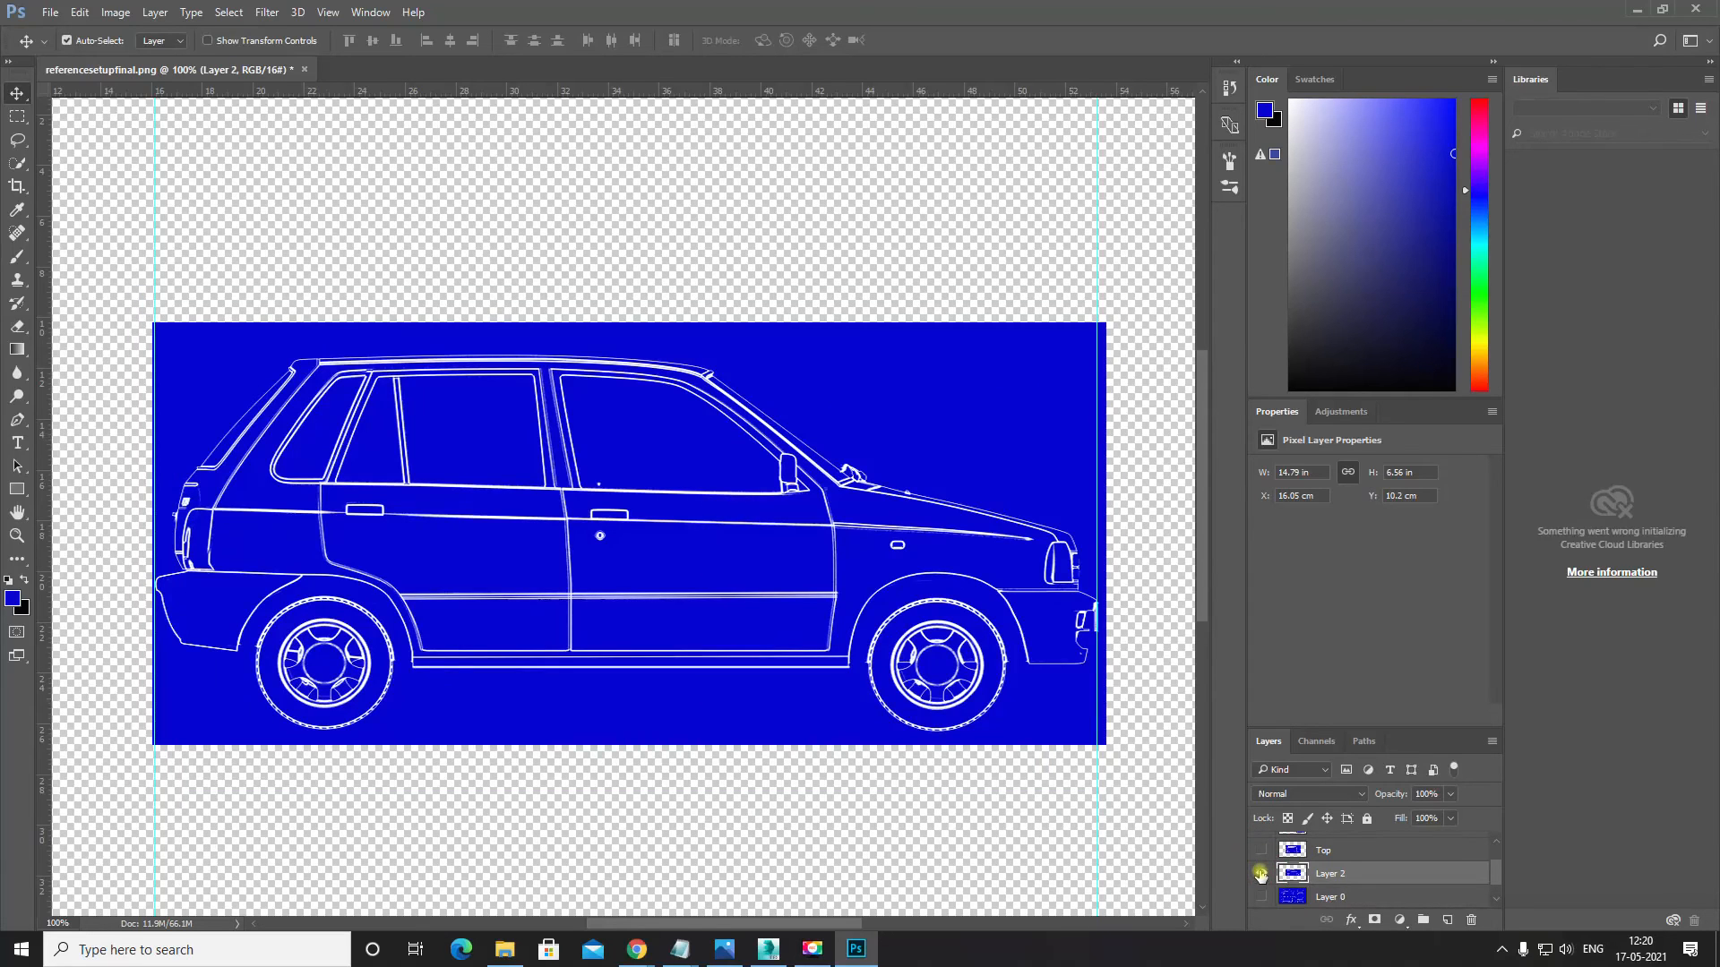
Step: Toggle the Layer 2 and Top views to compare the car's length between the guides, leaving only the side view shown
{"action": "left_click", "coordinate": [1261, 873]}
{"action": "left_click", "coordinate": [1261, 876]}
{"action": "left_click", "coordinate": [1256, 851]}
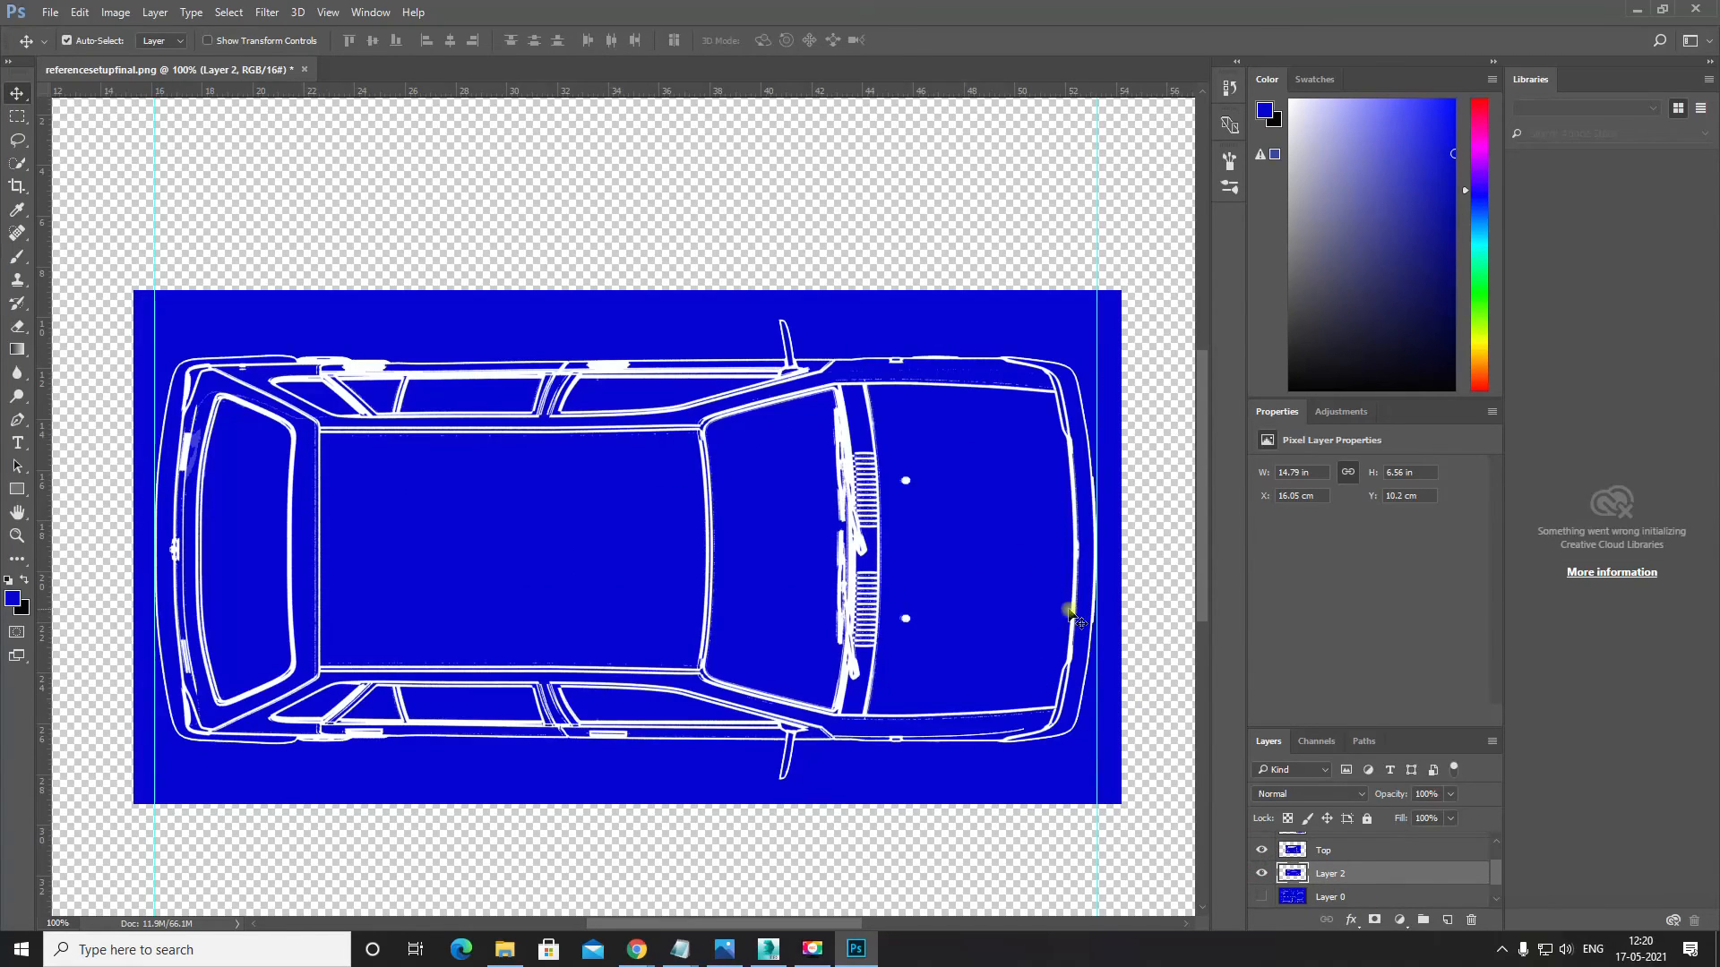
{"action": "left_click", "coordinate": [1258, 851]}
{"action": "scroll", "coordinate": [843, 524], "scroll_direction": "up", "scroll_amount": 2}
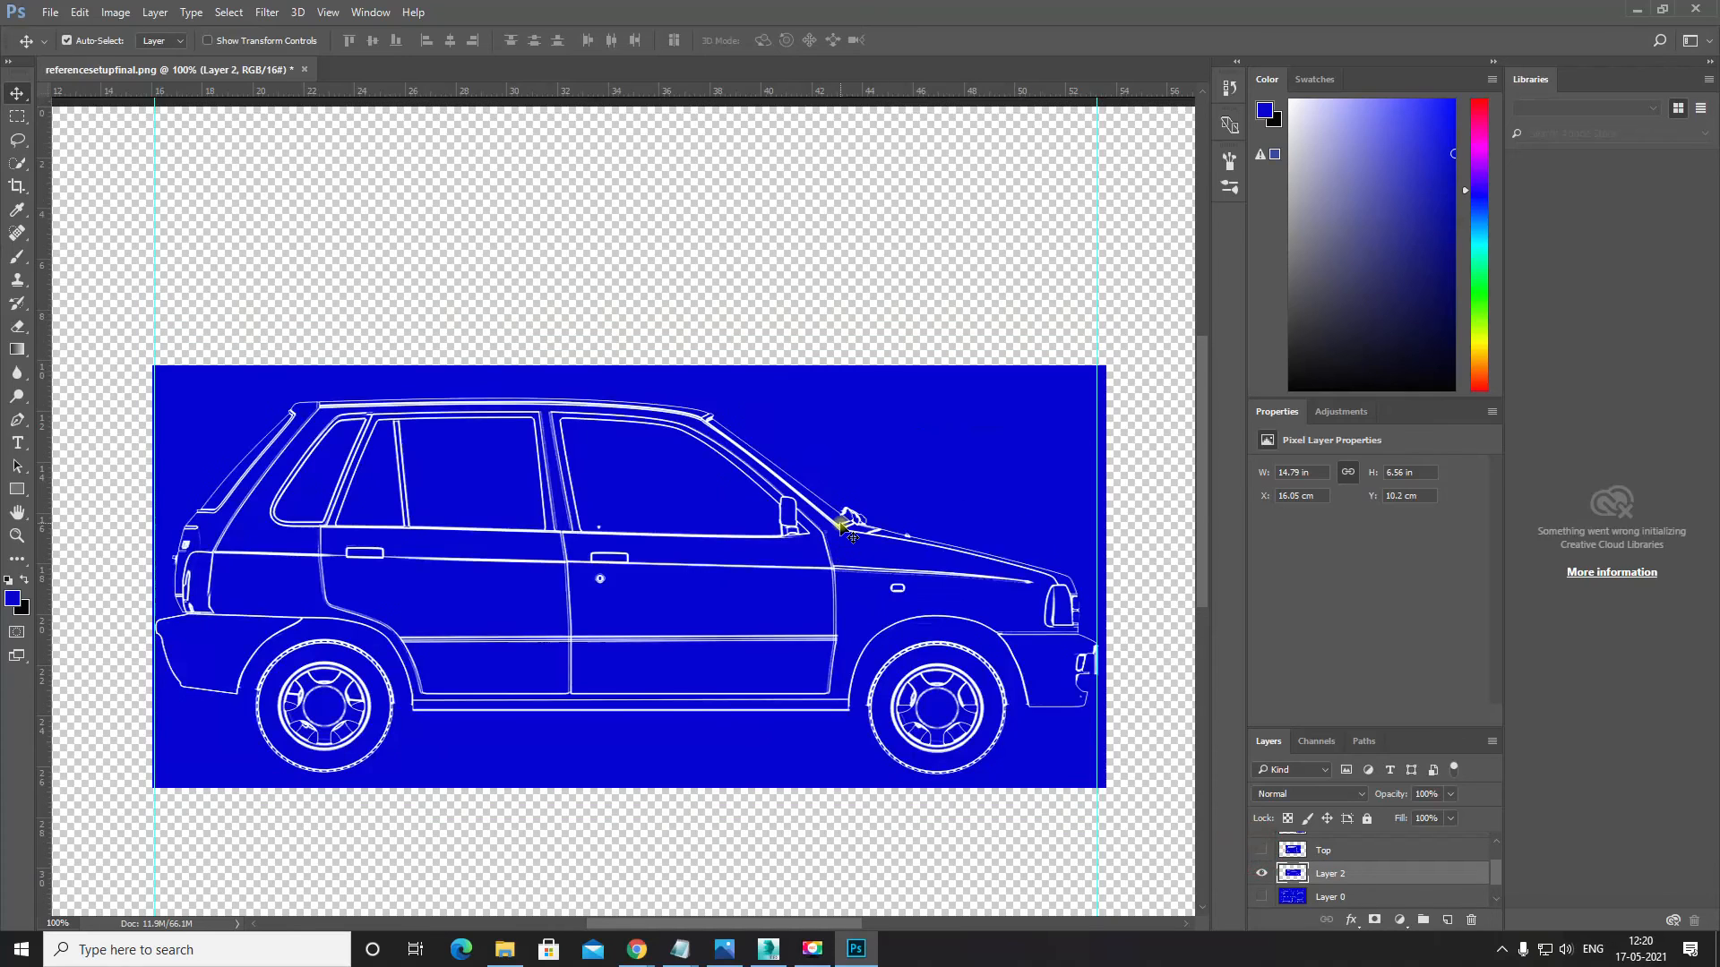
Step: Add a vertical guide at the rear edge of the side mirror in the side view
{"action": "key", "text": "ctrl+plus"}
{"action": "key", "text": "space"}
{"action": "left_click_drag", "start_coordinate": [627, 570], "coordinate": [569, 480]}
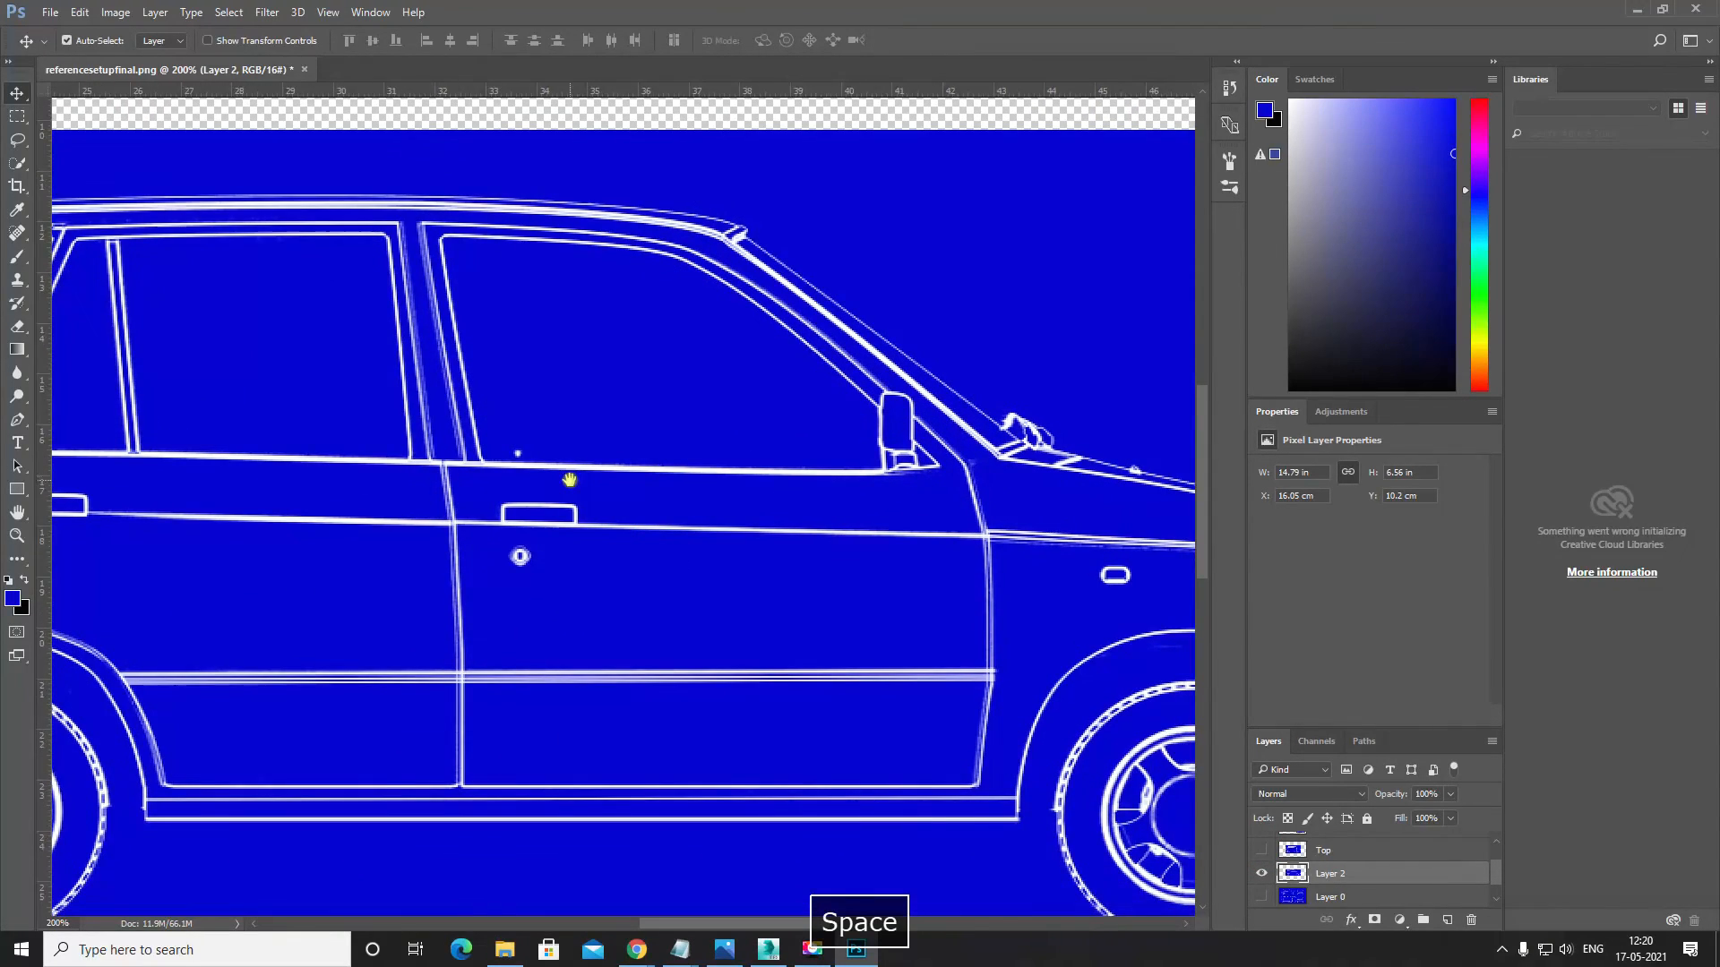
{"action": "left_click_drag", "start_coordinate": [528, 566], "coordinate": [478, 546]}
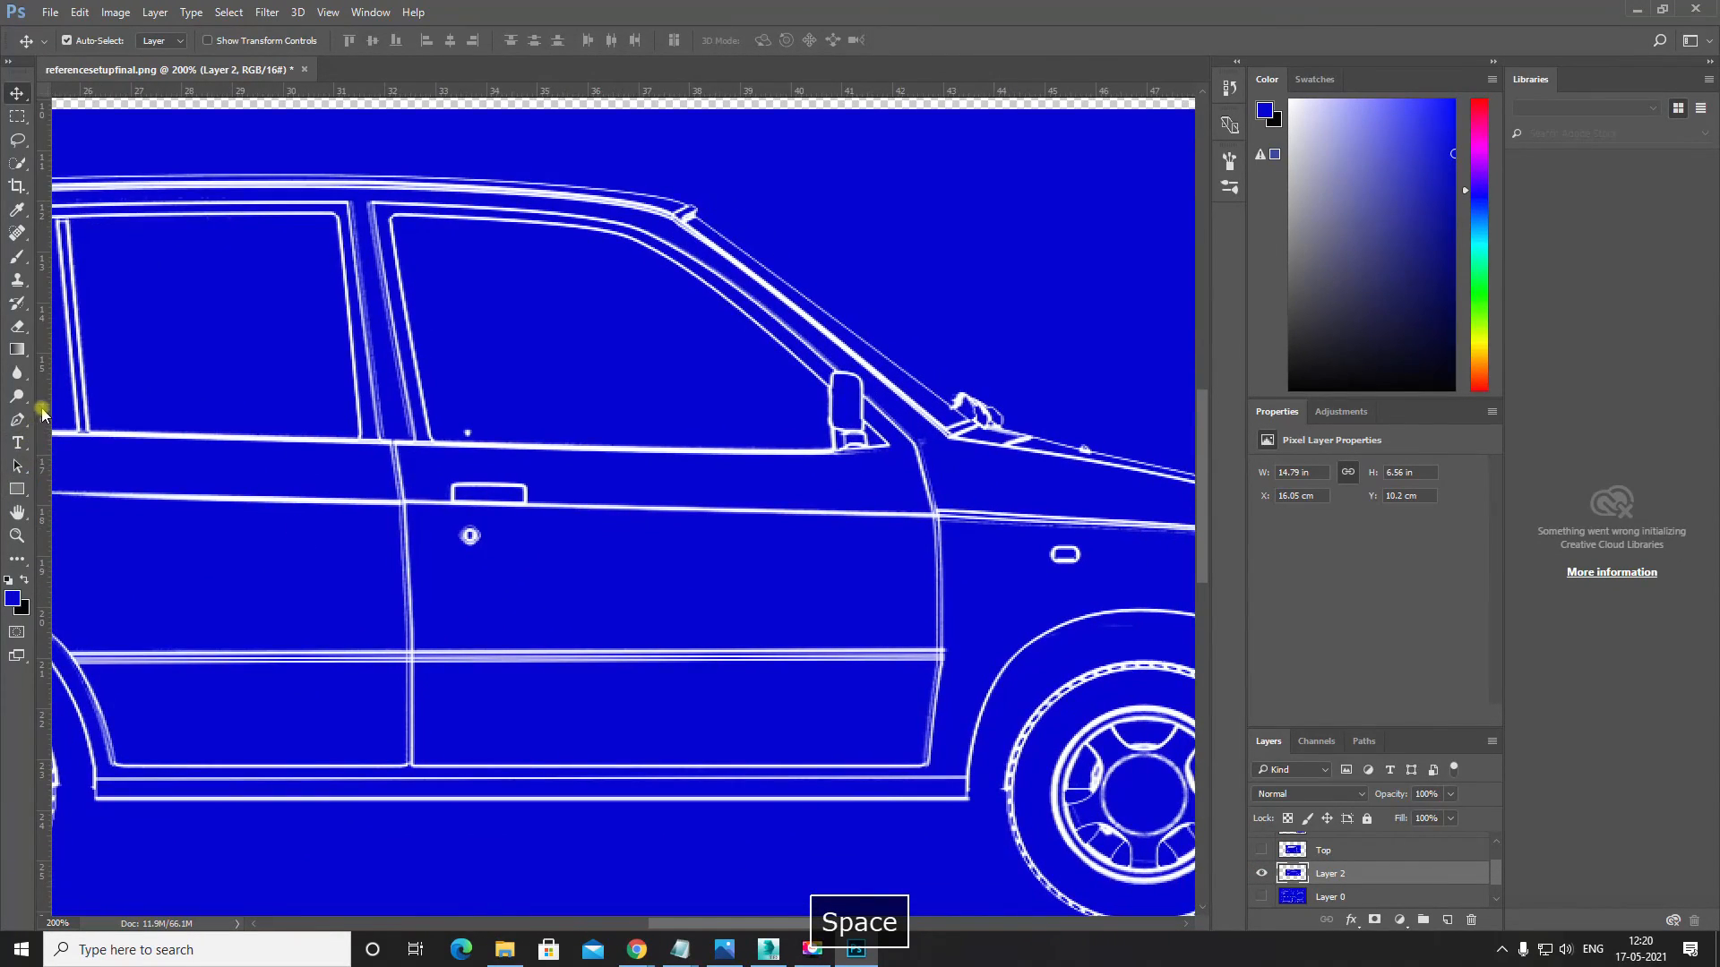
{"action": "left_click_drag", "start_coordinate": [40, 414], "coordinate": [829, 451]}
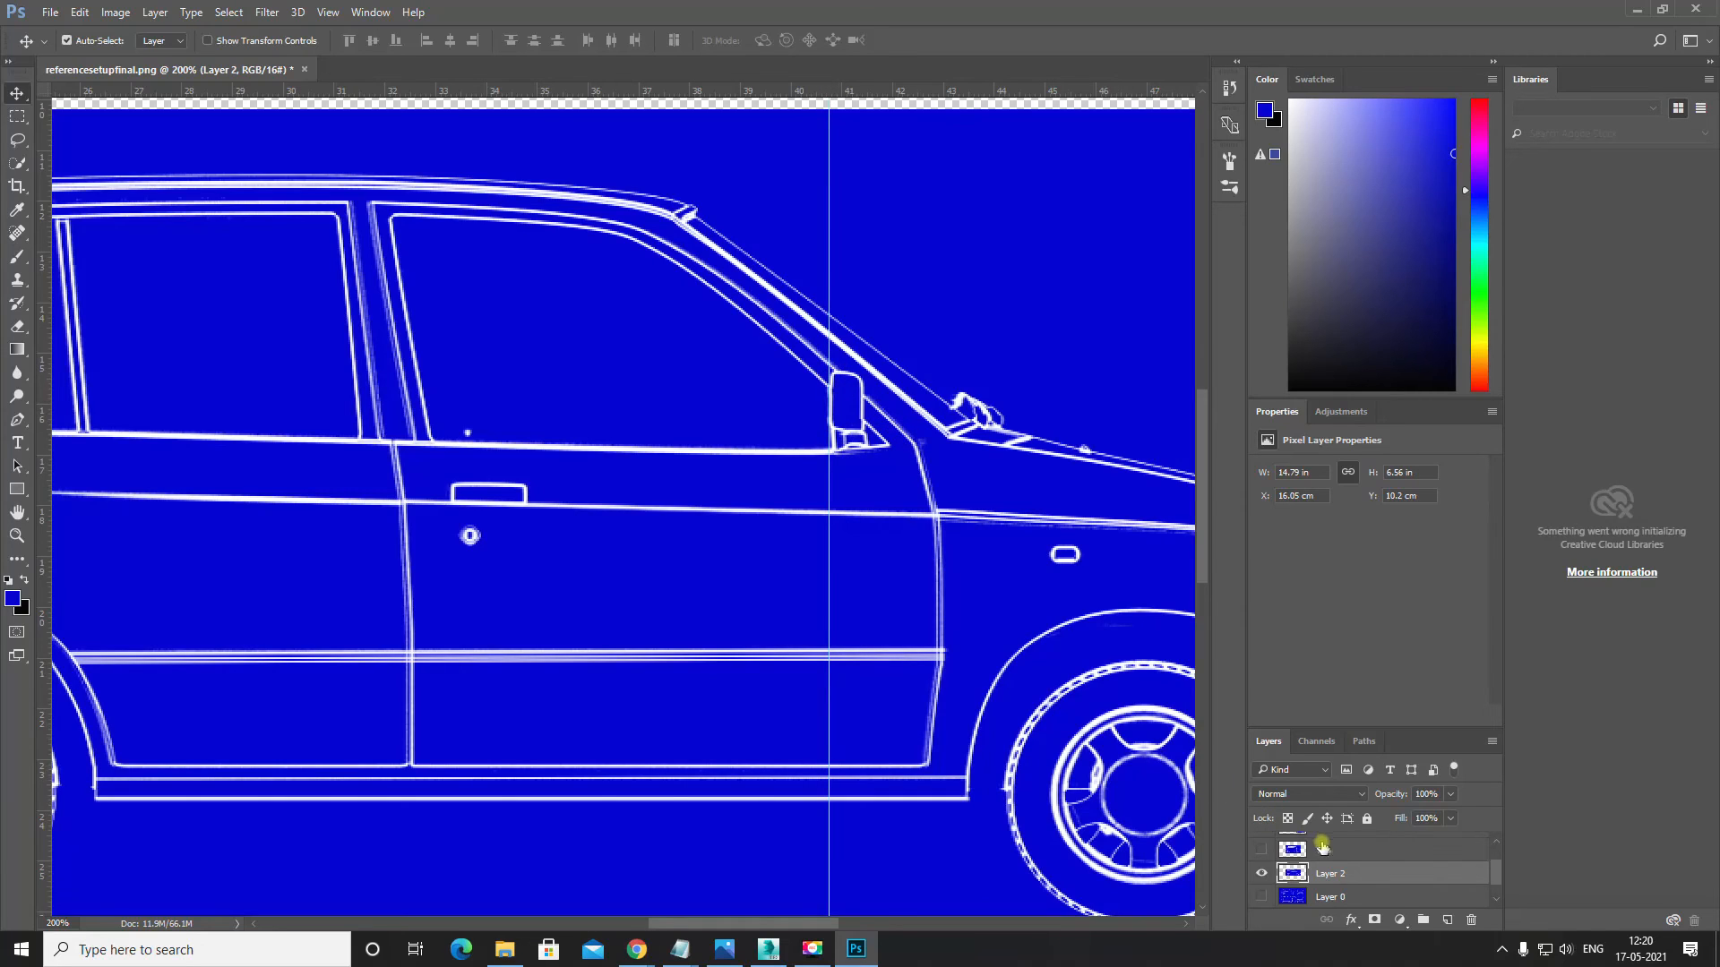
Step: Show the Top layer and compare its side mirror position with the new vertical guide
{"action": "scroll", "coordinate": [1319, 862], "scroll_direction": "up", "scroll_amount": 2}
{"action": "scroll", "coordinate": [1261, 875], "scroll_direction": "down", "scroll_amount": 2}
{"action": "left_click", "coordinate": [1259, 850]}
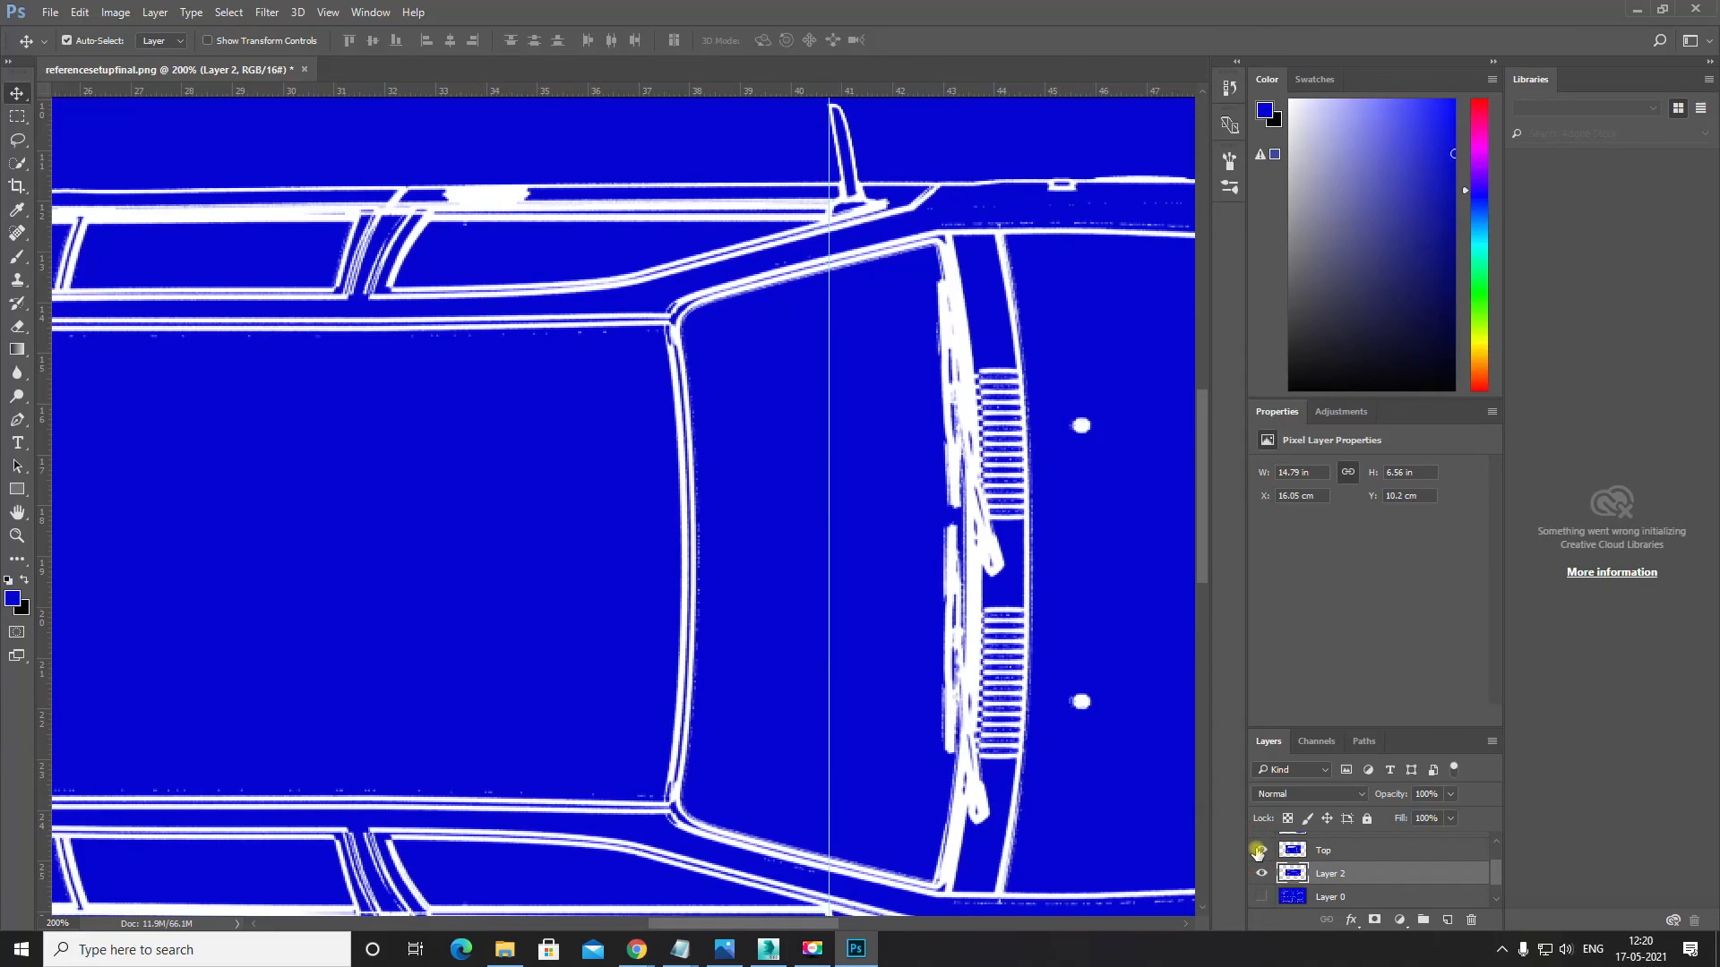
{"action": "scroll", "coordinate": [860, 287], "scroll_direction": "up", "scroll_amount": 2}
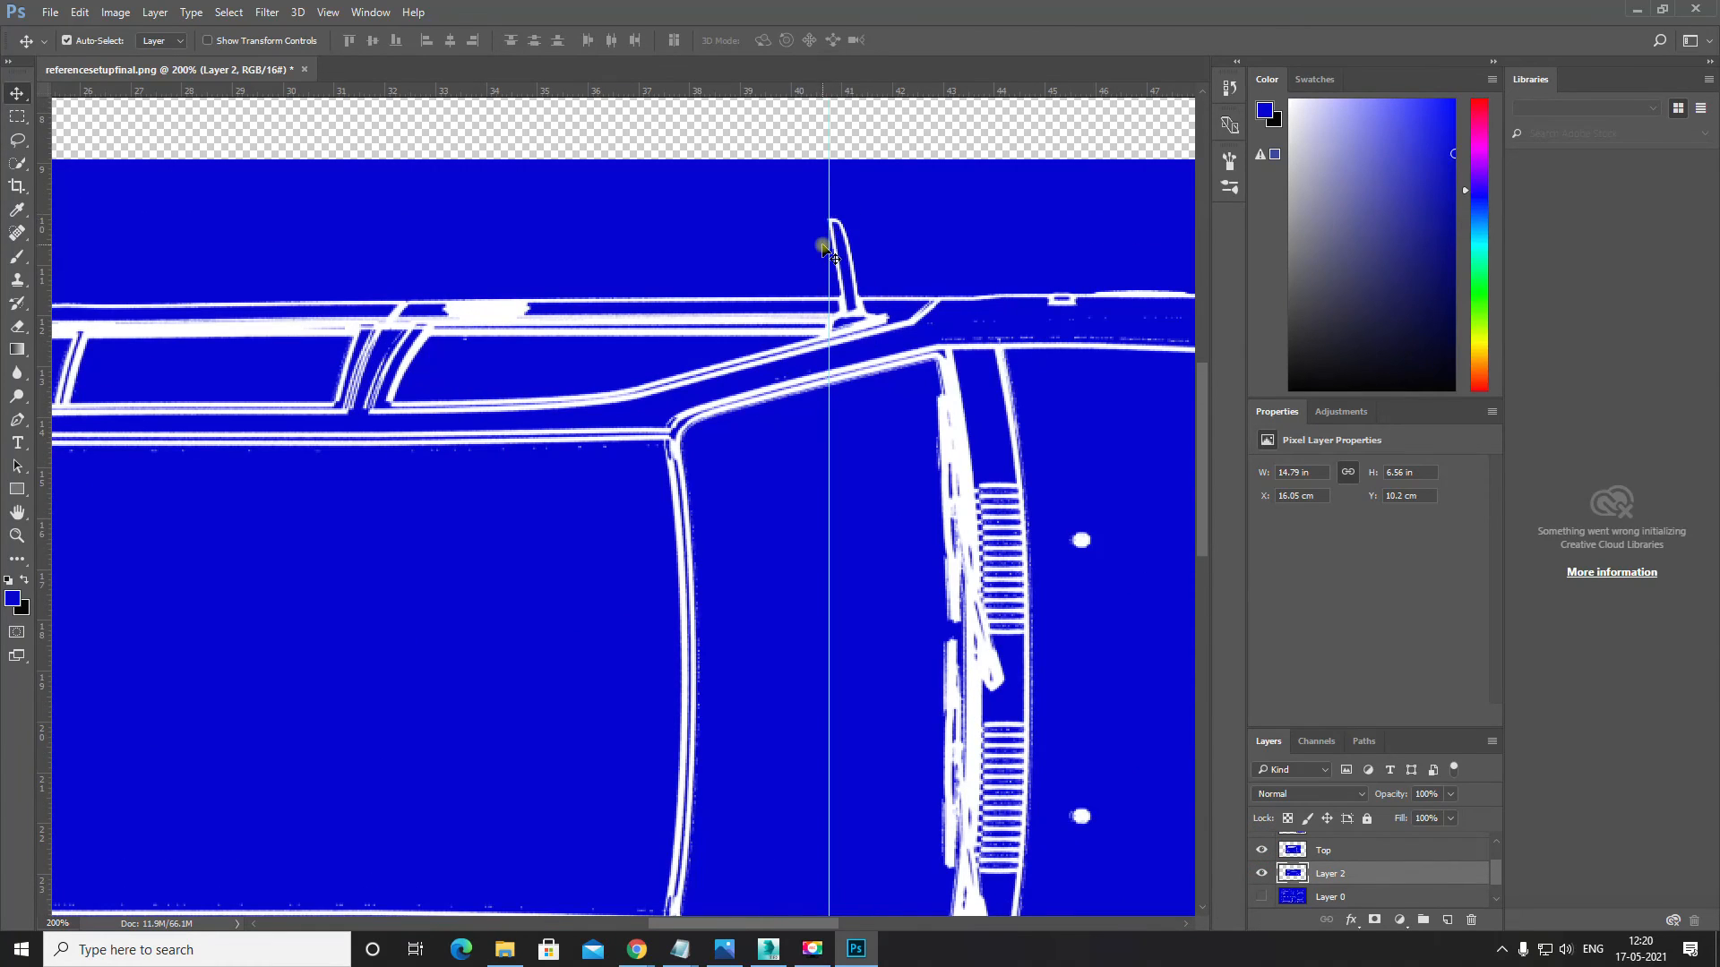
{"action": "scroll", "coordinate": [811, 494], "scroll_direction": "down", "scroll_amount": 1}
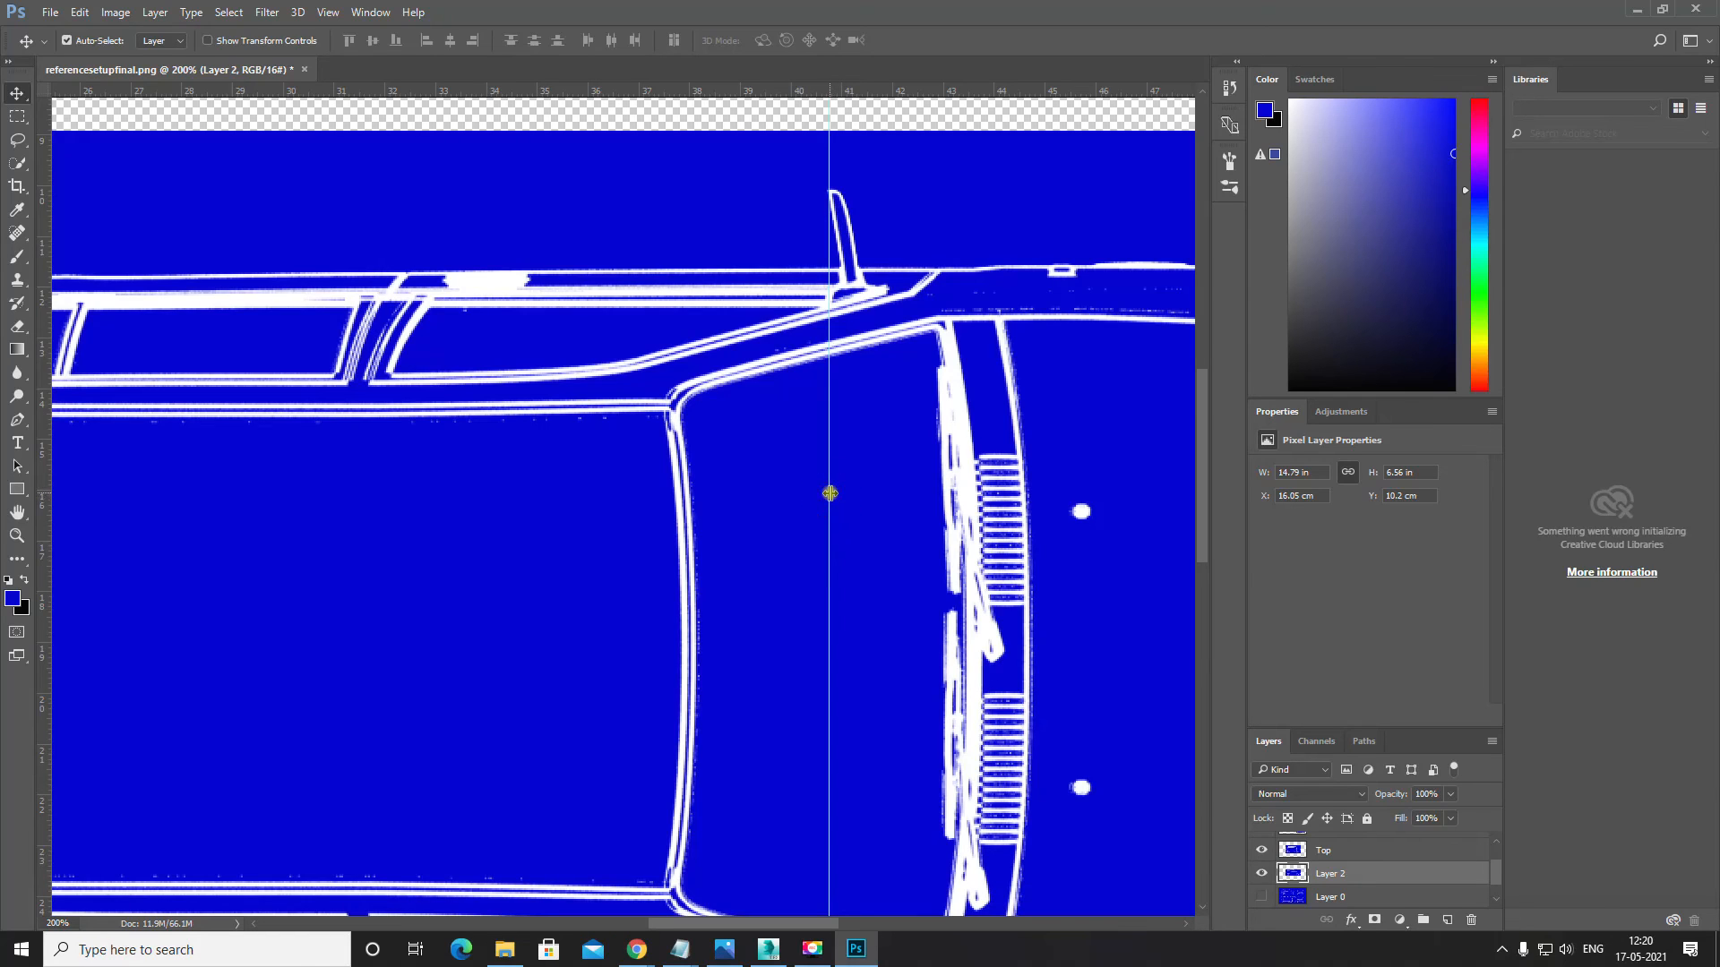
Step: Move the guide to the windshield's upper corner in the Top view at X 37.64 cm and hide the Top layer to compare the side view
{"action": "left_click_drag", "start_coordinate": [830, 493], "coordinate": [671, 426]}
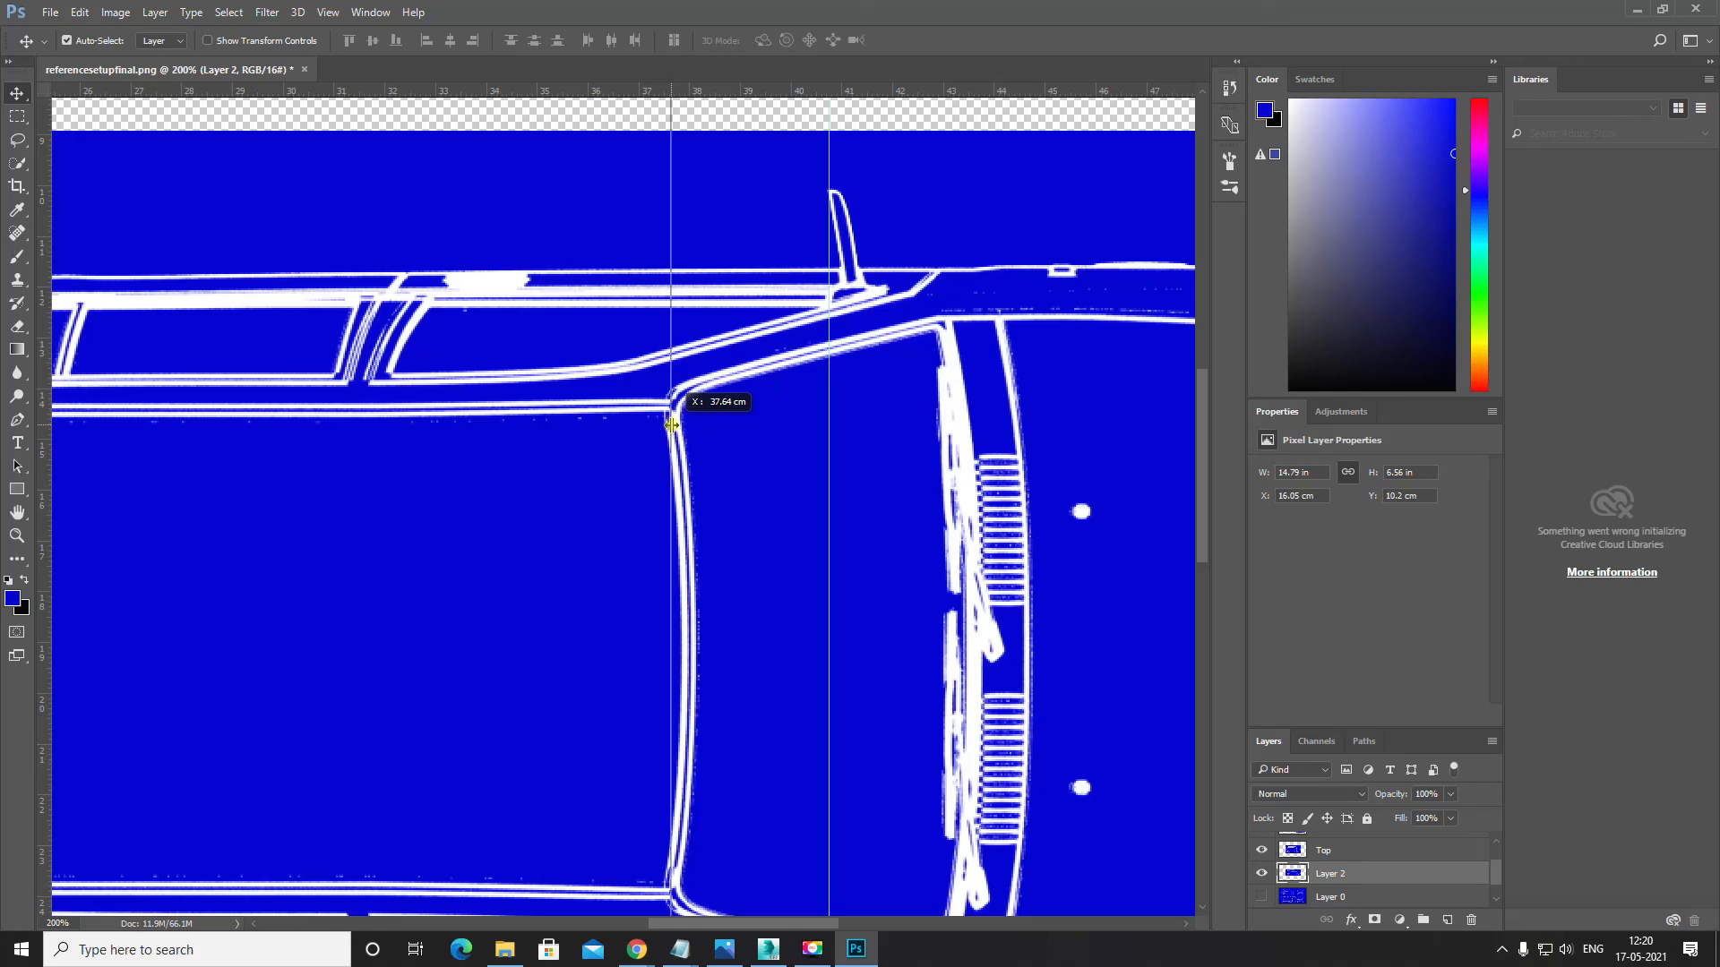
{"action": "left_click_drag", "start_coordinate": [671, 426], "coordinate": [671, 425]}
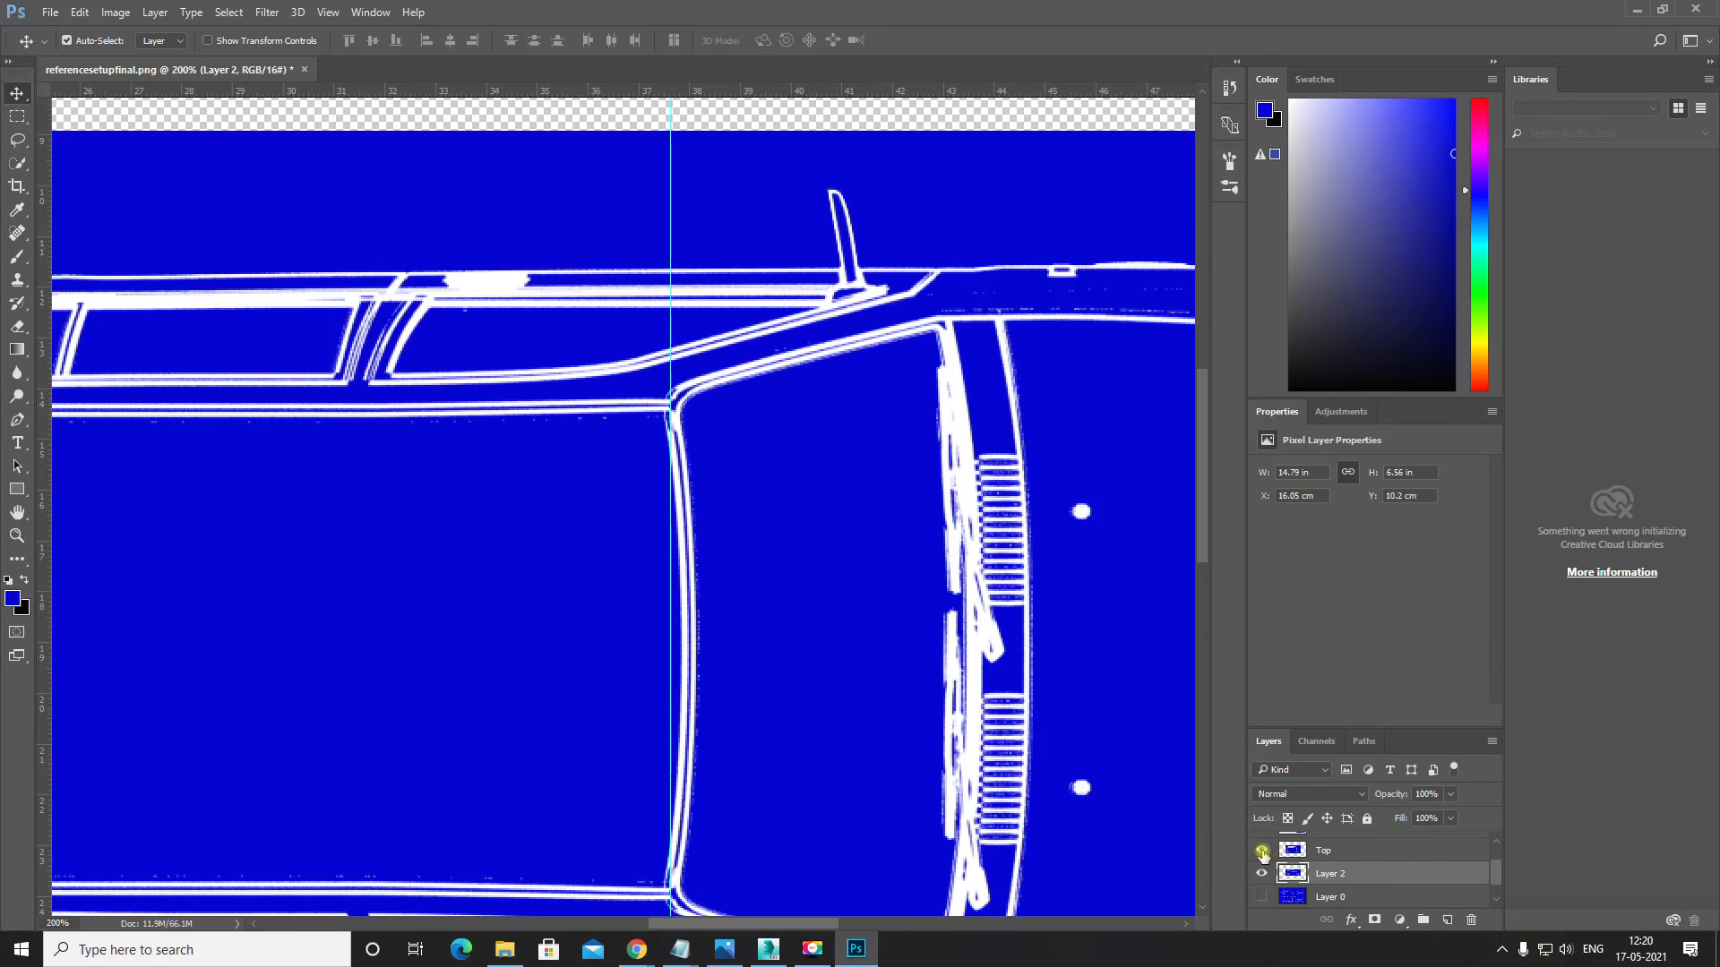
{"action": "scroll", "coordinate": [708, 475], "scroll_direction": "down", "scroll_amount": 5}
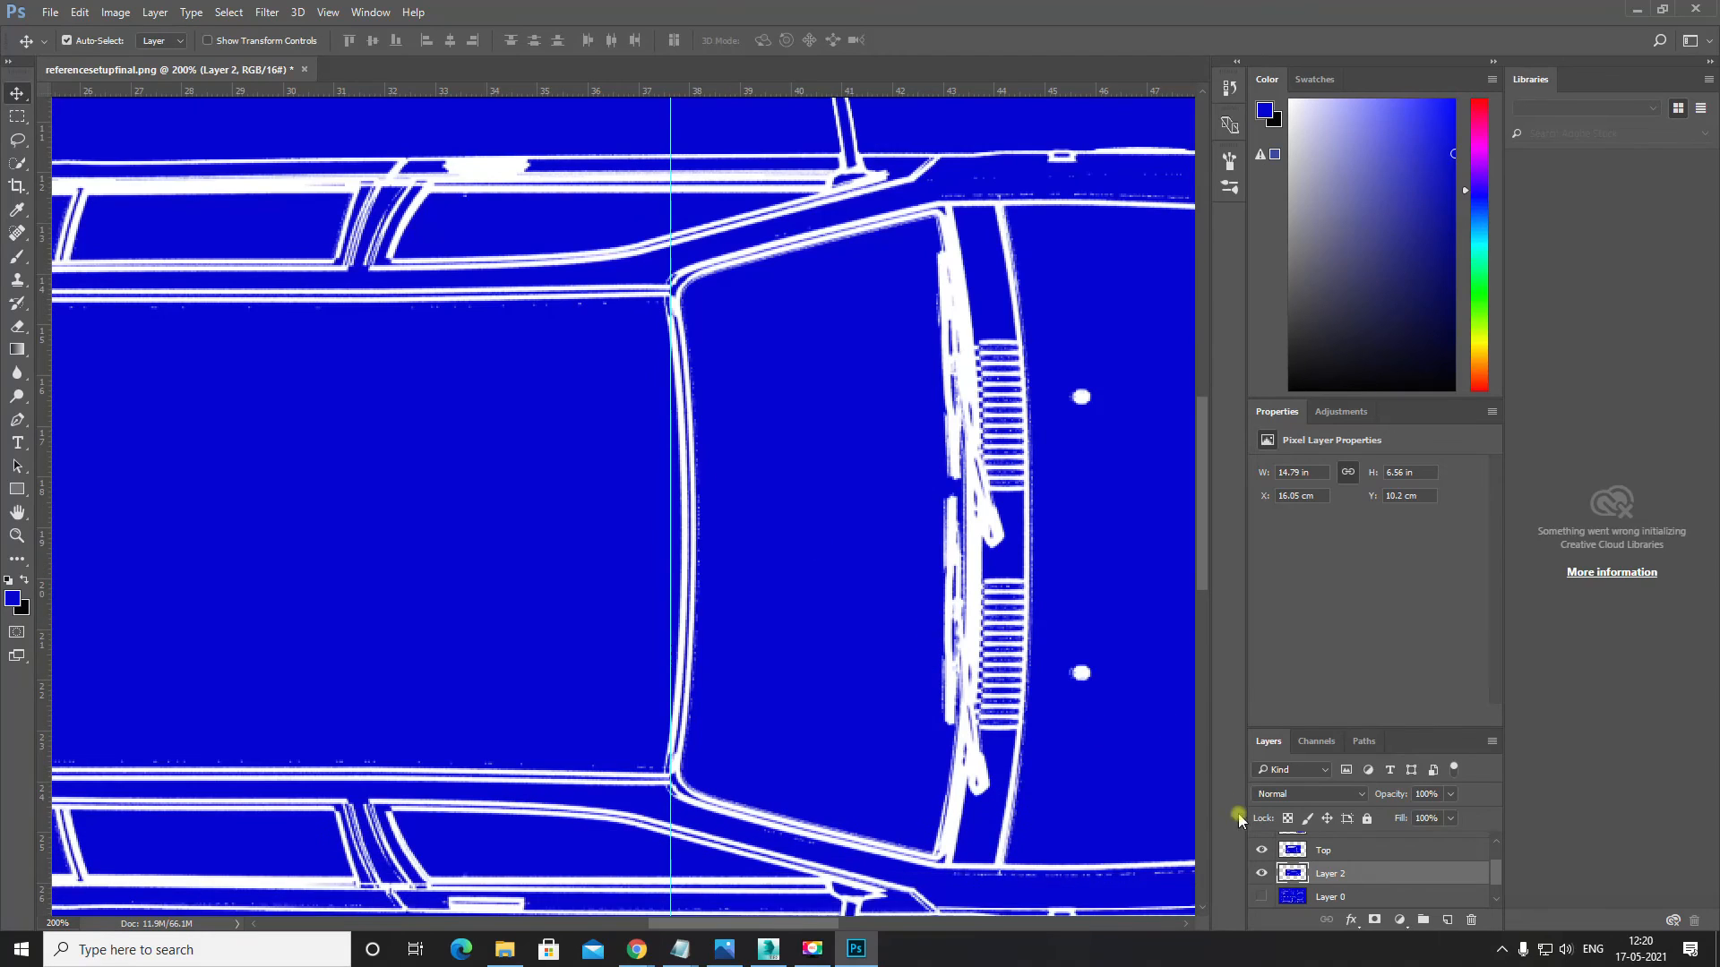
{"action": "left_click", "coordinate": [1263, 851]}
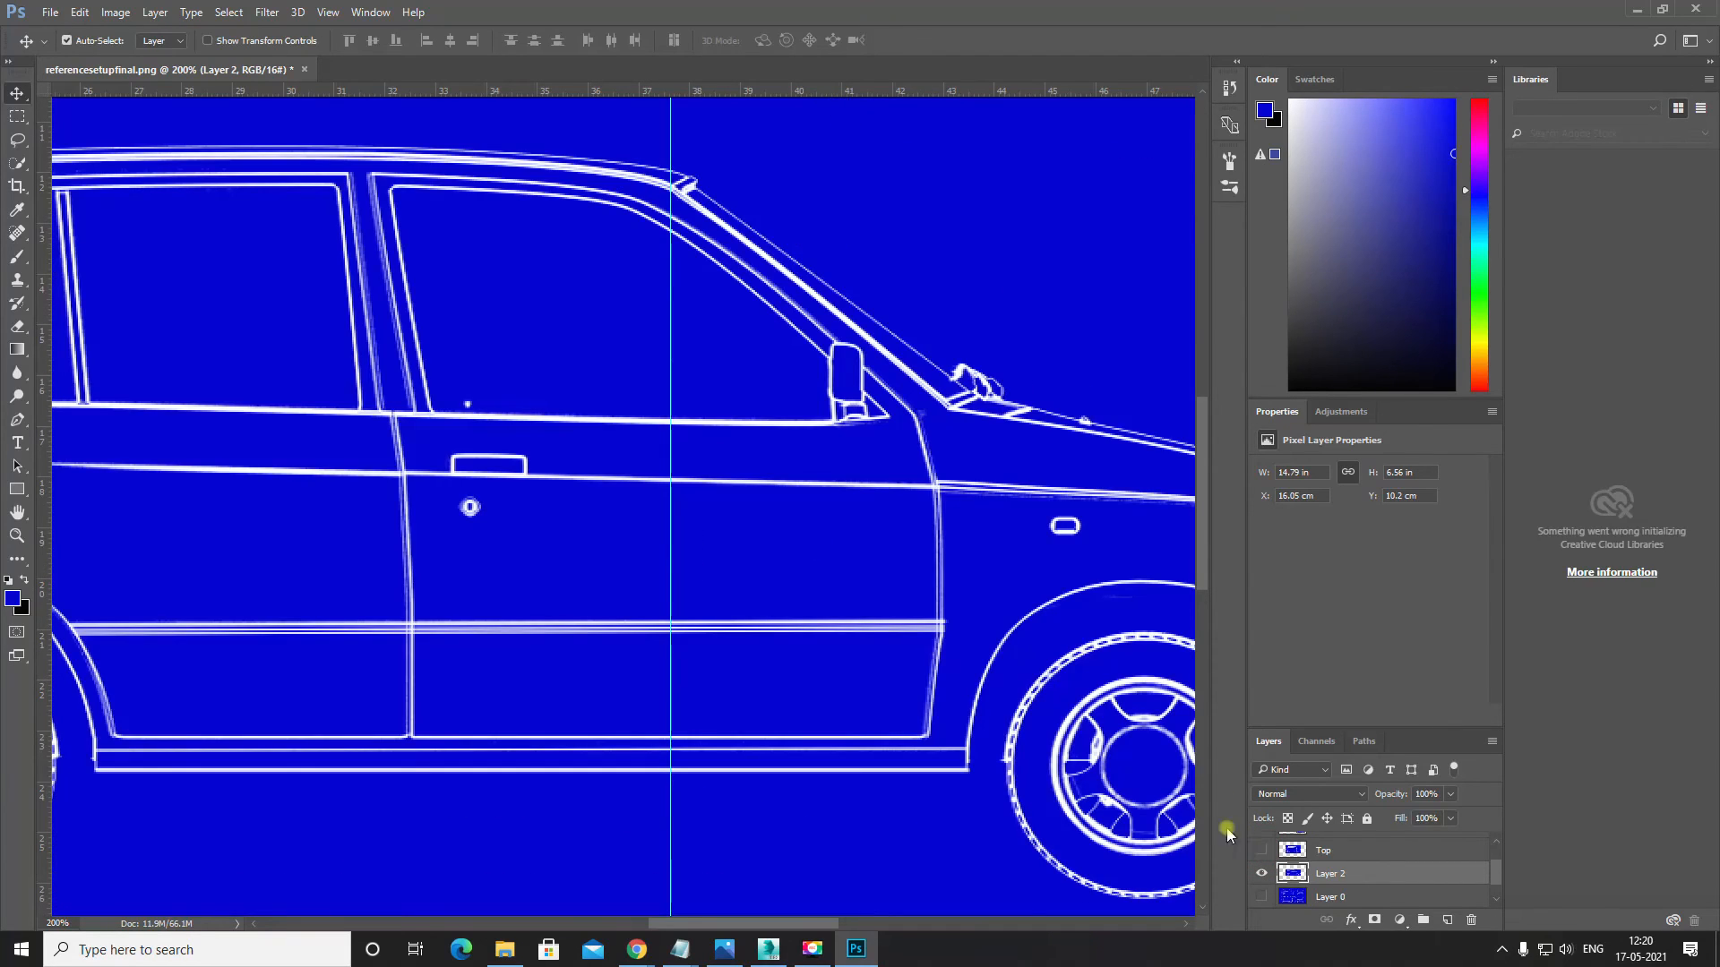
{"action": "scroll", "coordinate": [708, 255], "scroll_direction": "up", "scroll_amount": 1}
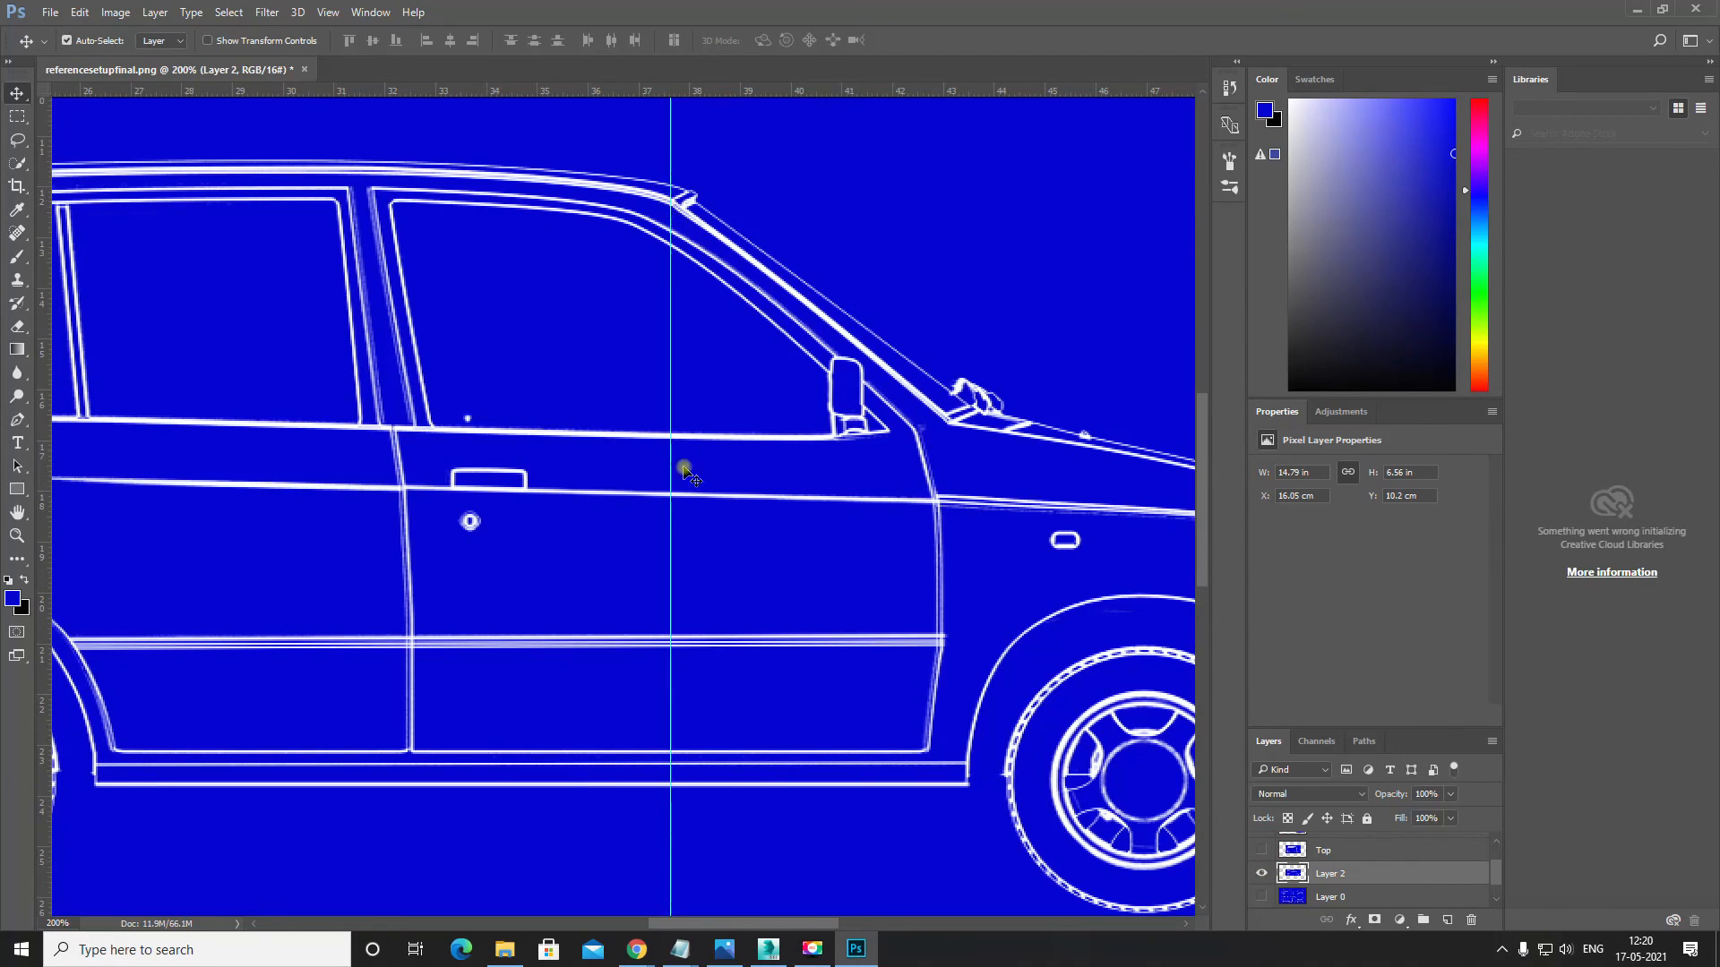
{"action": "scroll", "coordinate": [699, 448], "scroll_direction": "up", "scroll_amount": 3}
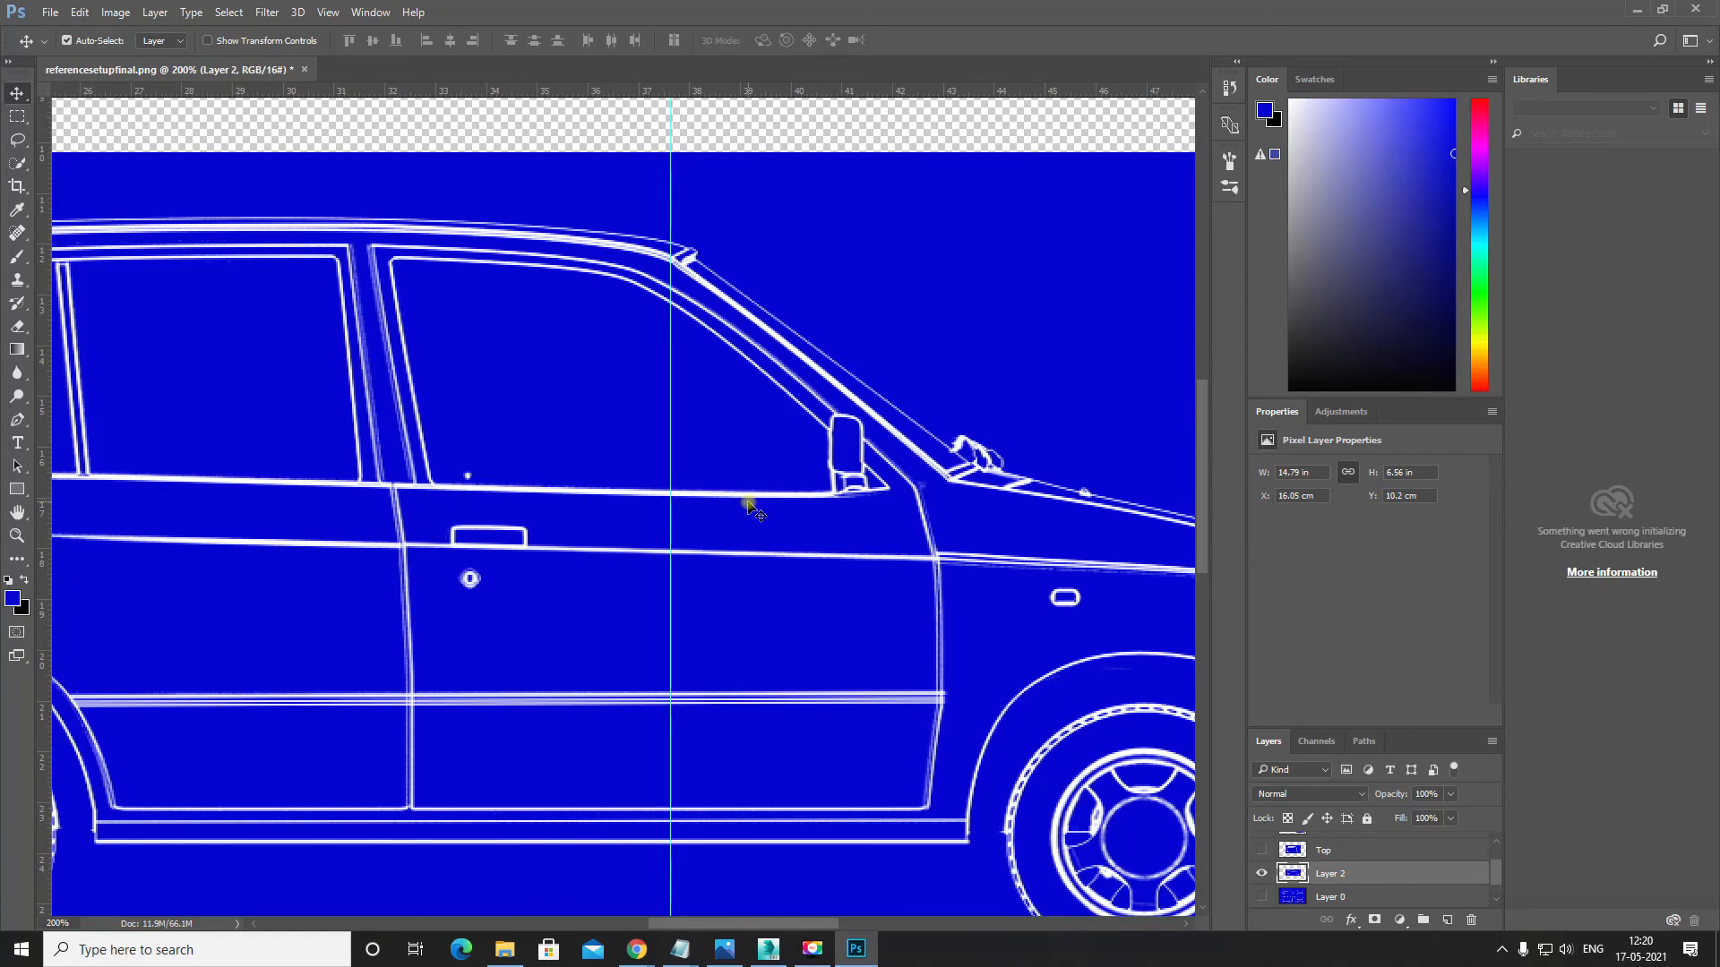
Step: Move the vertical guide to the rear edge of the front door handle in the side view
{"action": "key", "text": "space"}
{"action": "left_click_drag", "start_coordinate": [433, 502], "coordinate": [740, 517]}
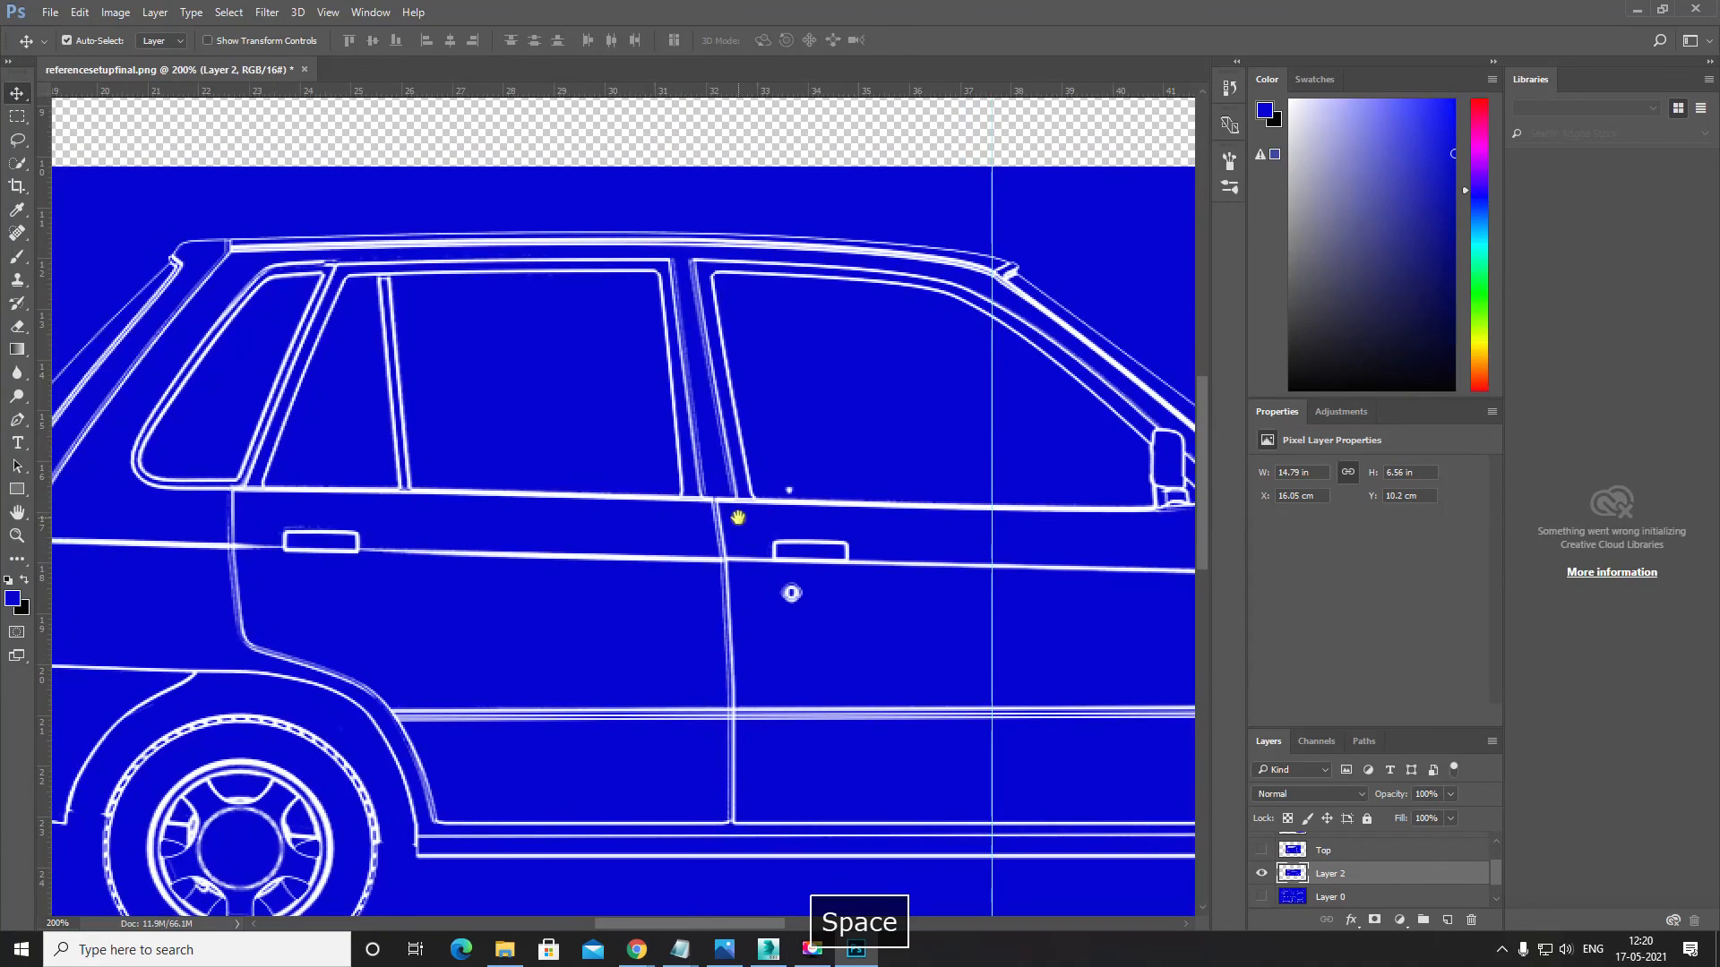
{"action": "left_click_drag", "start_coordinate": [864, 539], "coordinate": [809, 541]}
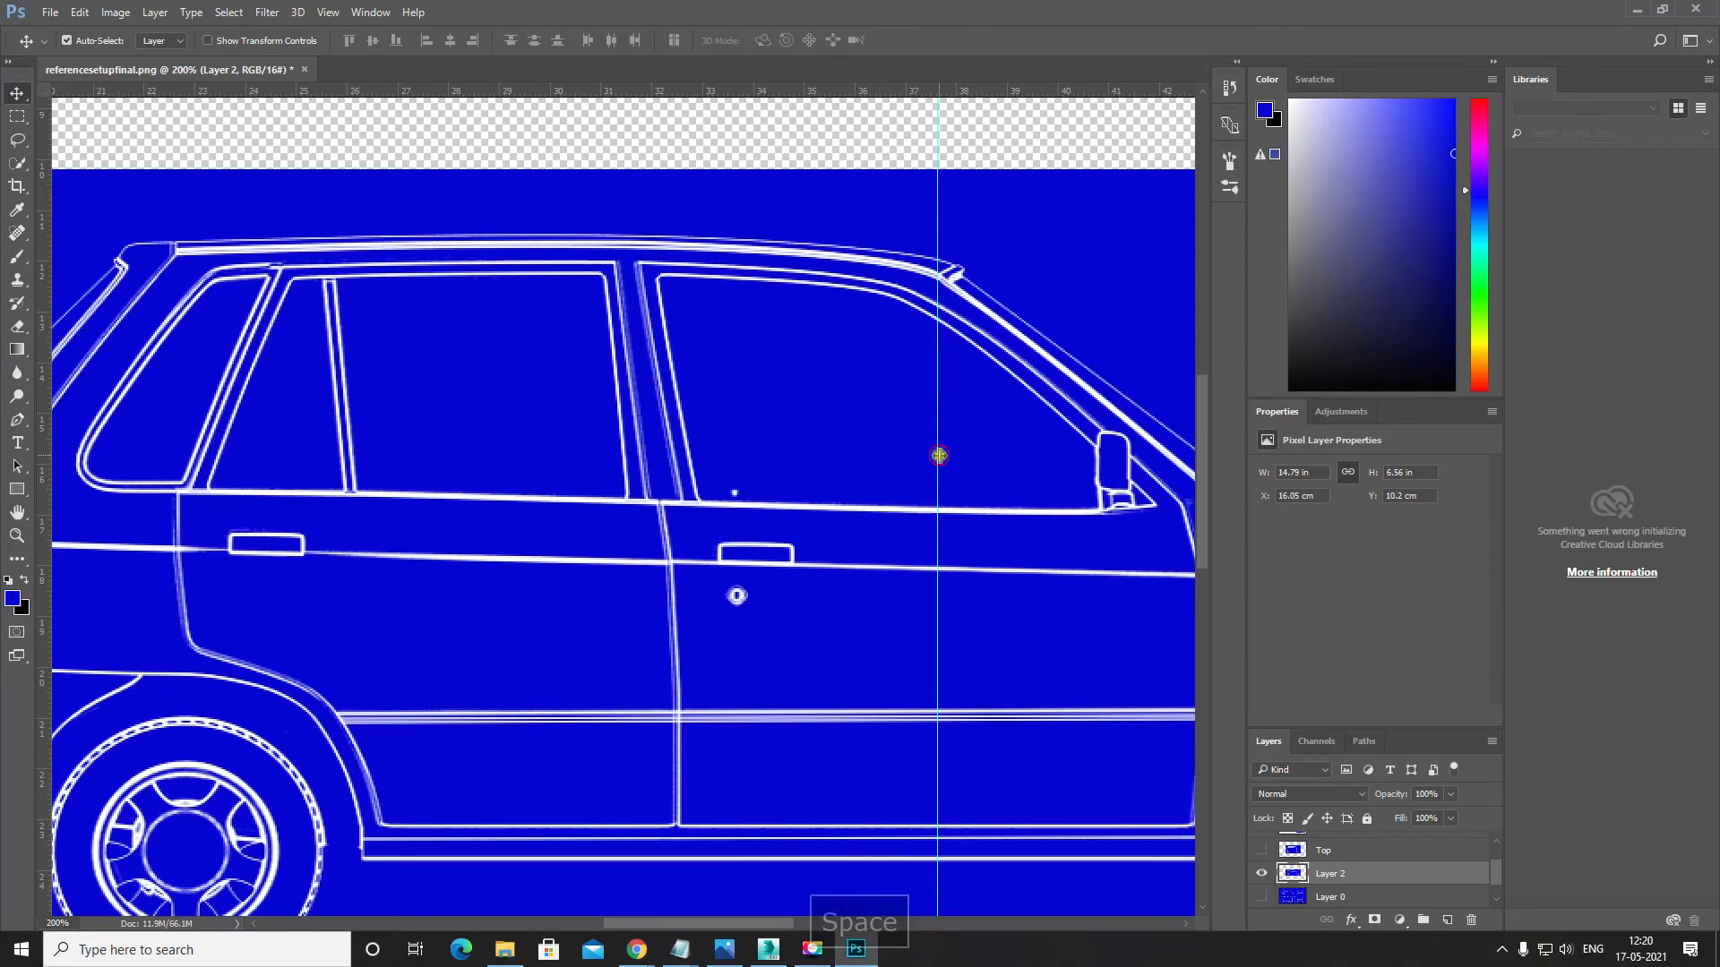
{"action": "left_click_drag", "start_coordinate": [938, 456], "coordinate": [718, 541]}
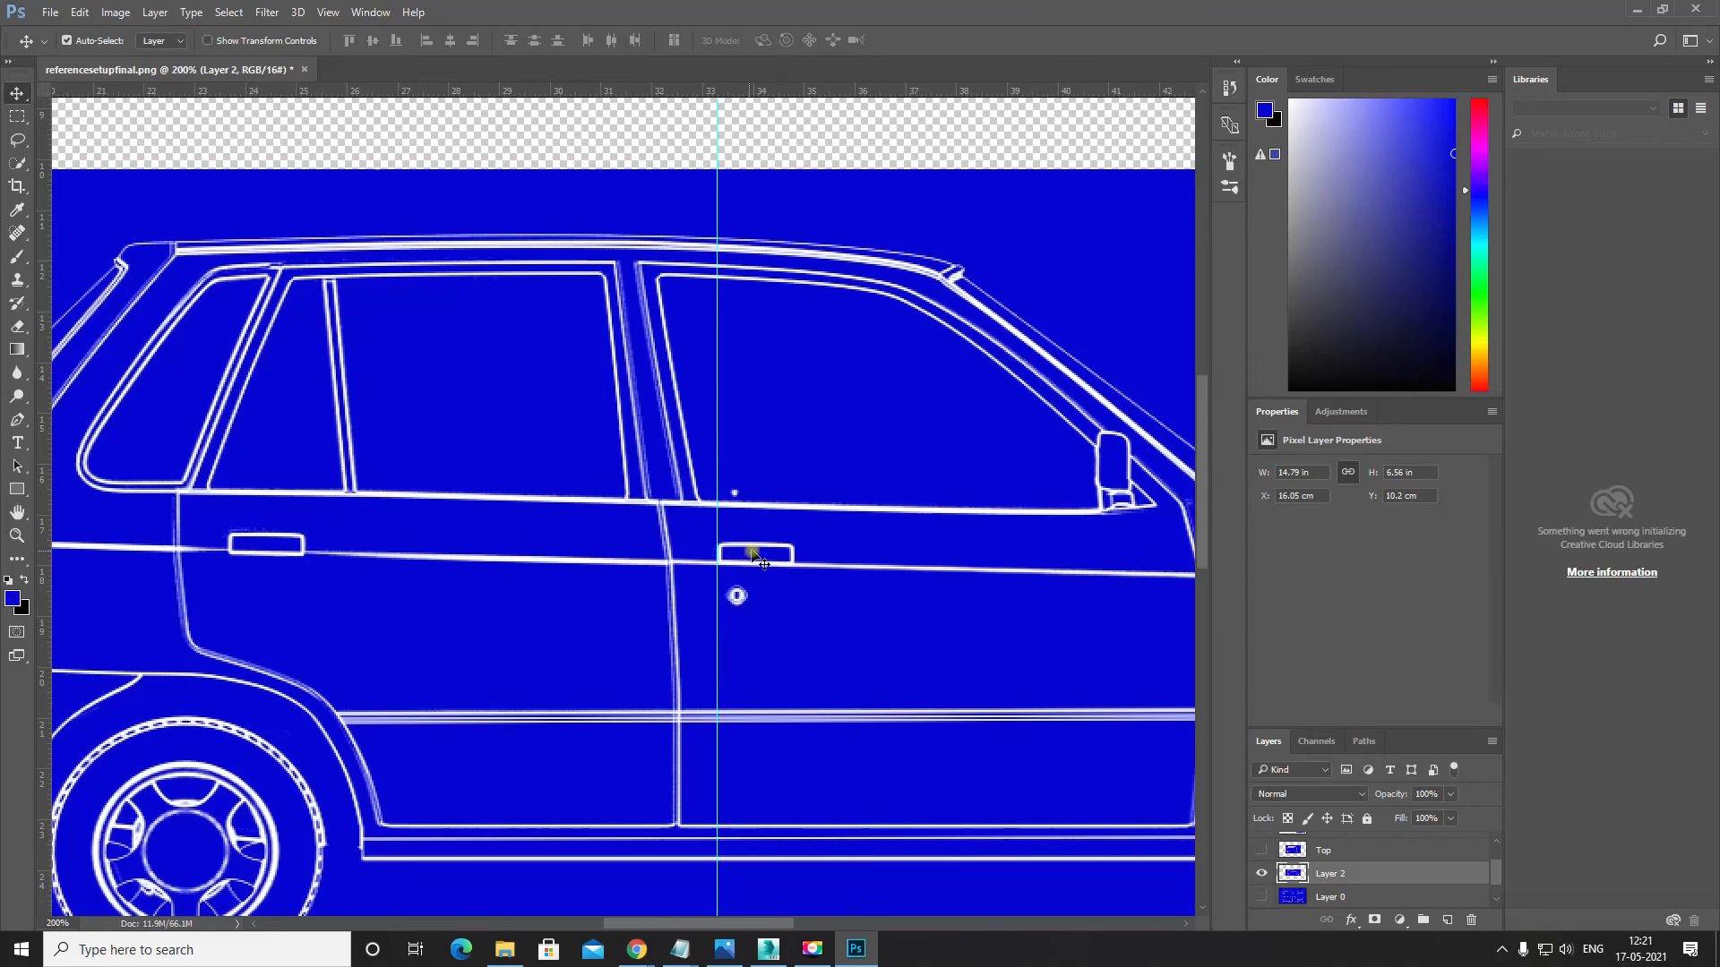
Step: Show the Top layer and examine how the front door handles on both sides of the car line up with the guide
{"action": "scroll", "coordinate": [907, 624], "scroll_direction": "up", "scroll_amount": 3}
{"action": "scroll", "coordinate": [906, 624], "scroll_direction": "down", "scroll_amount": 3}
{"action": "left_click", "coordinate": [1262, 850]}
{"action": "scroll", "coordinate": [752, 691], "scroll_direction": "down", "scroll_amount": 7}
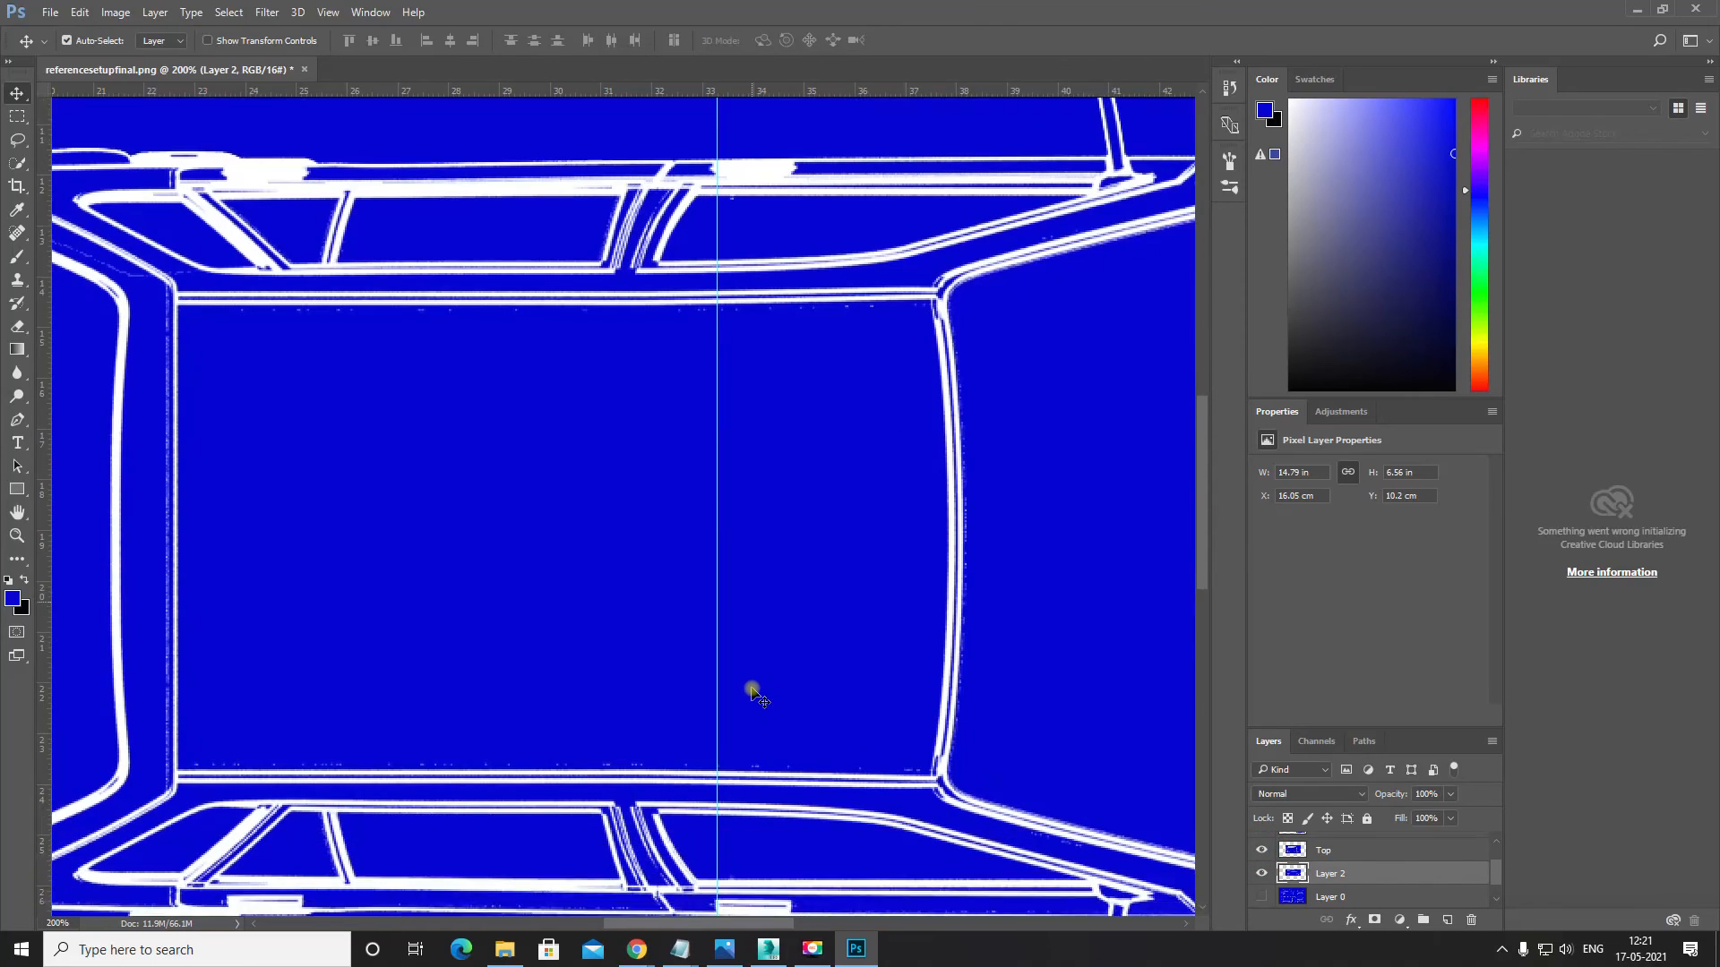
{"action": "scroll", "coordinate": [744, 707], "scroll_direction": "down", "scroll_amount": 1}
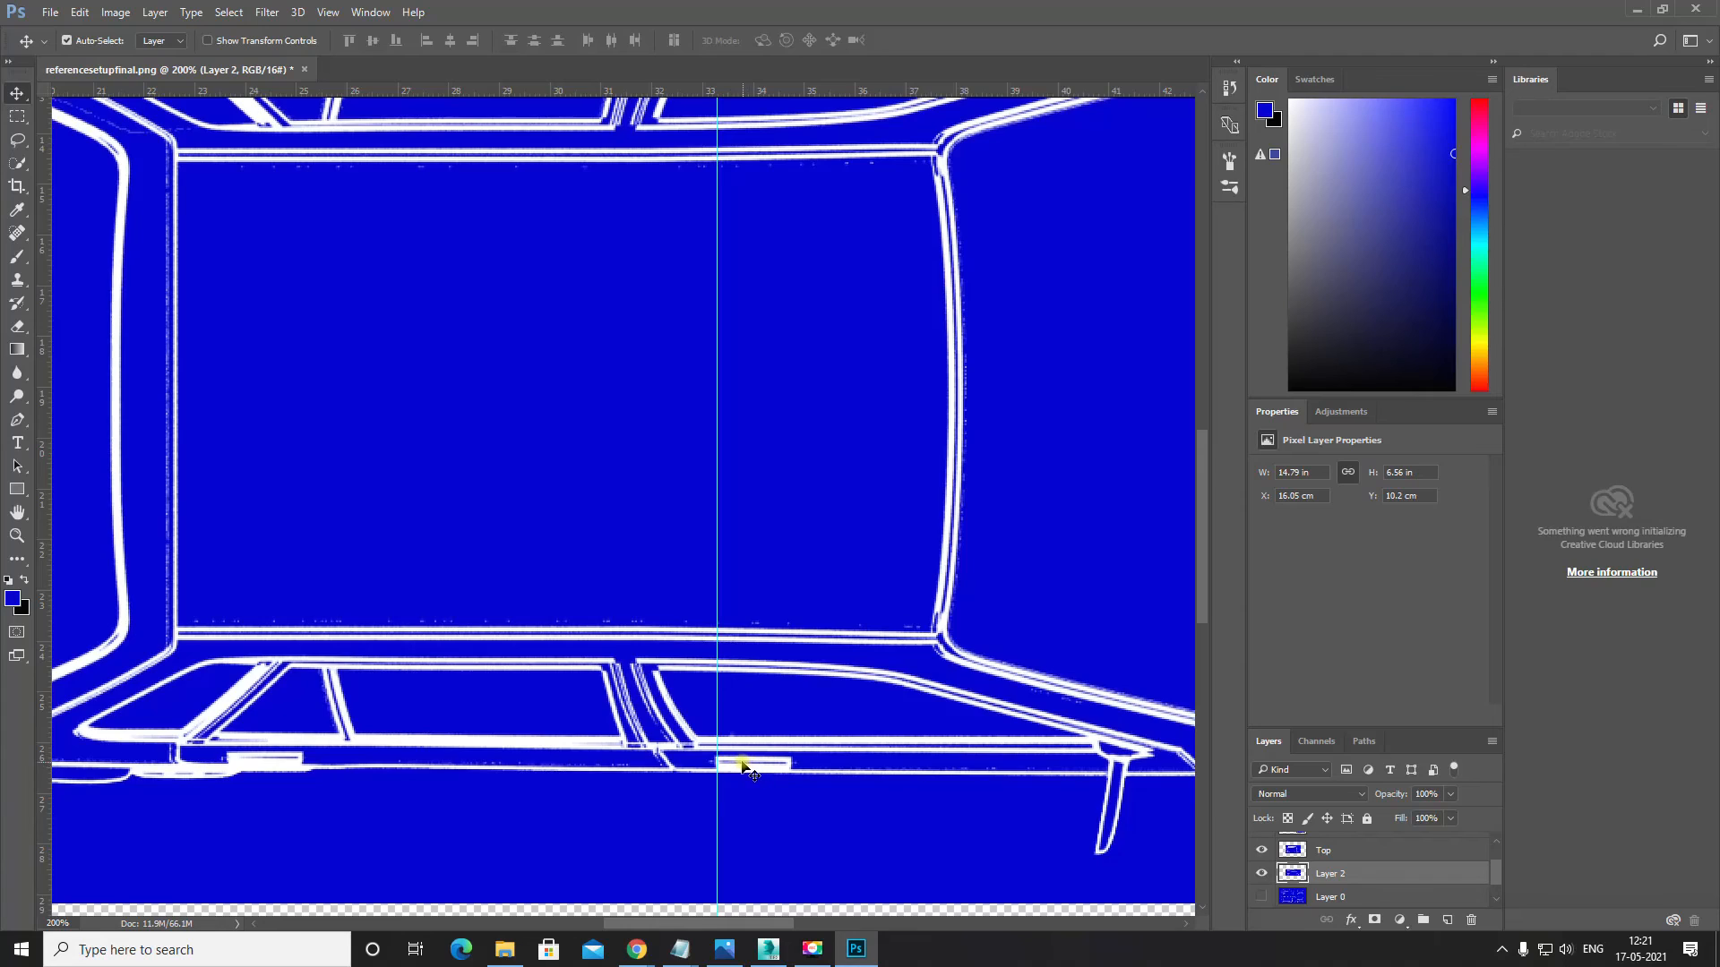
{"action": "scroll", "coordinate": [742, 766], "scroll_direction": "up", "scroll_amount": 7}
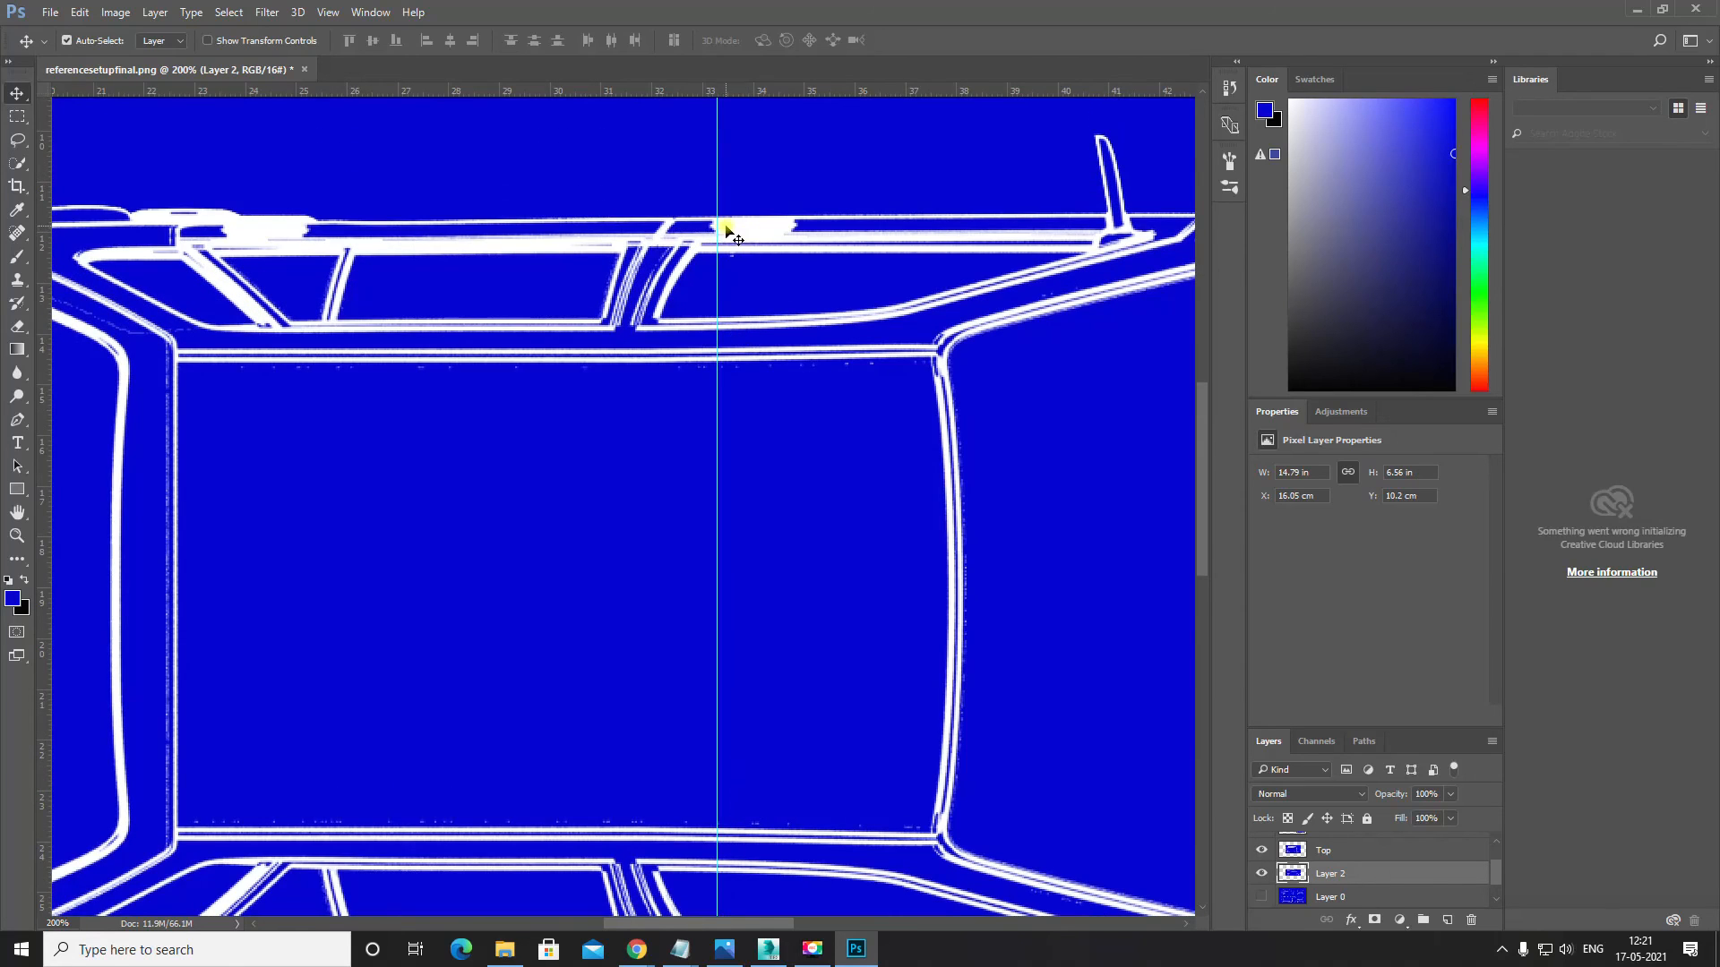
{"action": "scroll", "coordinate": [788, 323], "scroll_direction": "down", "scroll_amount": 5}
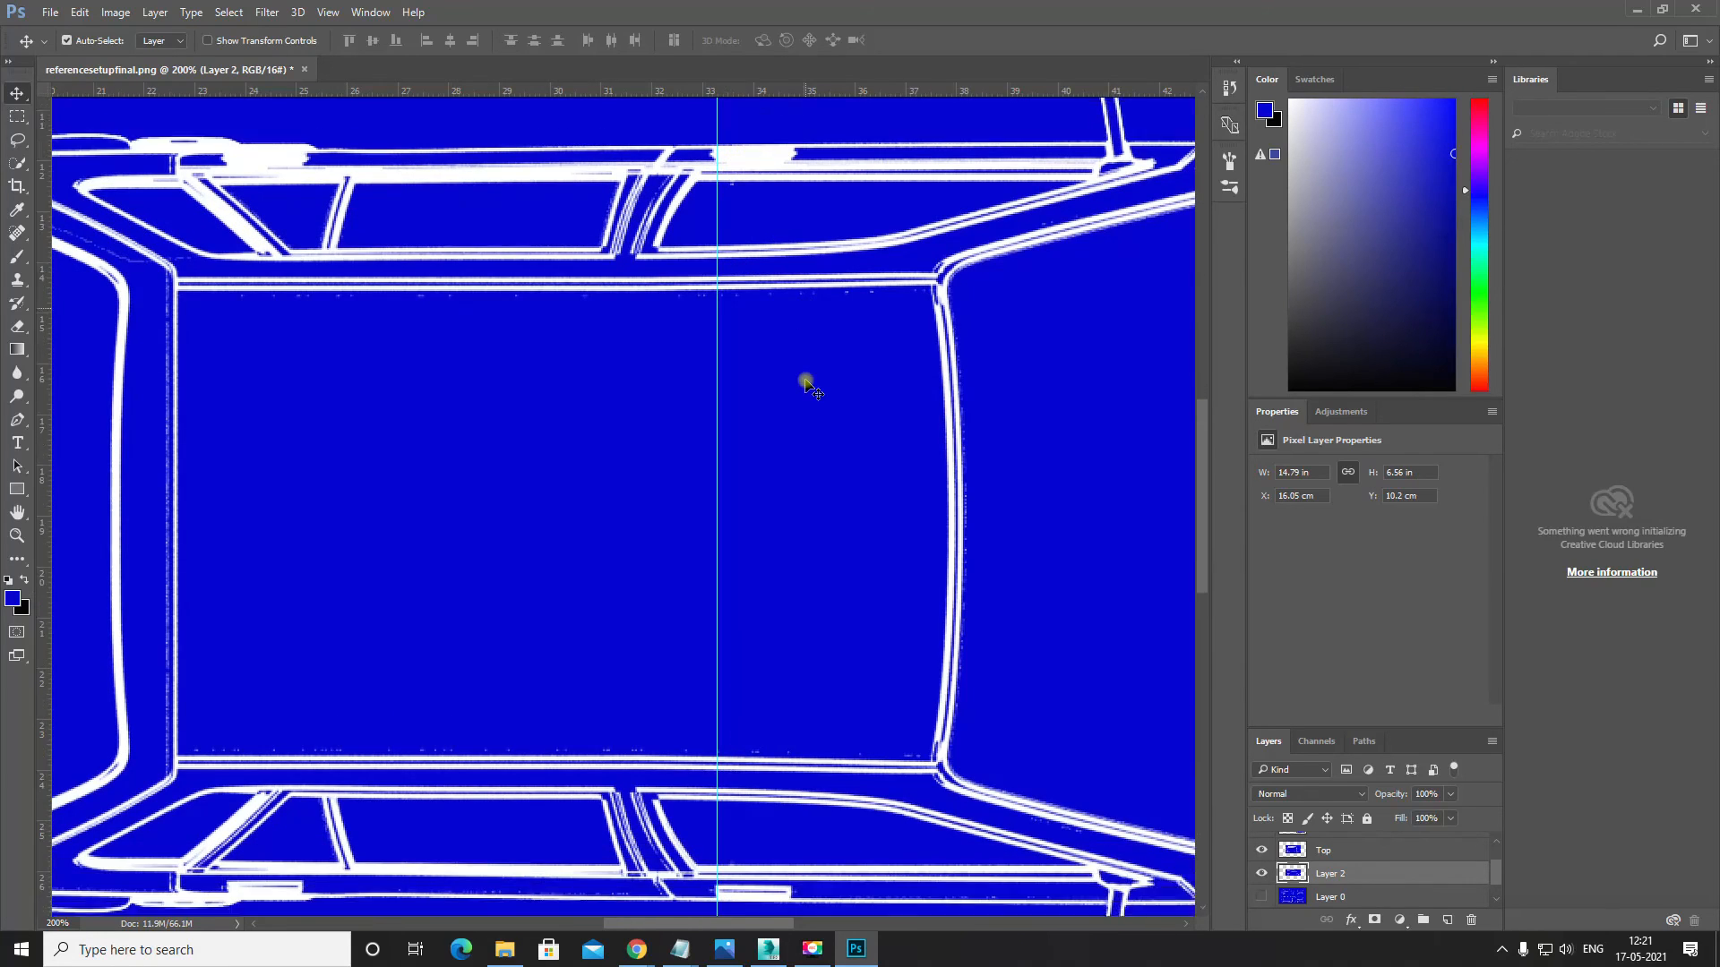
{"action": "scroll", "coordinate": [708, 537], "scroll_direction": "up", "scroll_amount": 3}
{"action": "scroll", "coordinate": [741, 391], "scroll_direction": "down", "scroll_amount": 4}
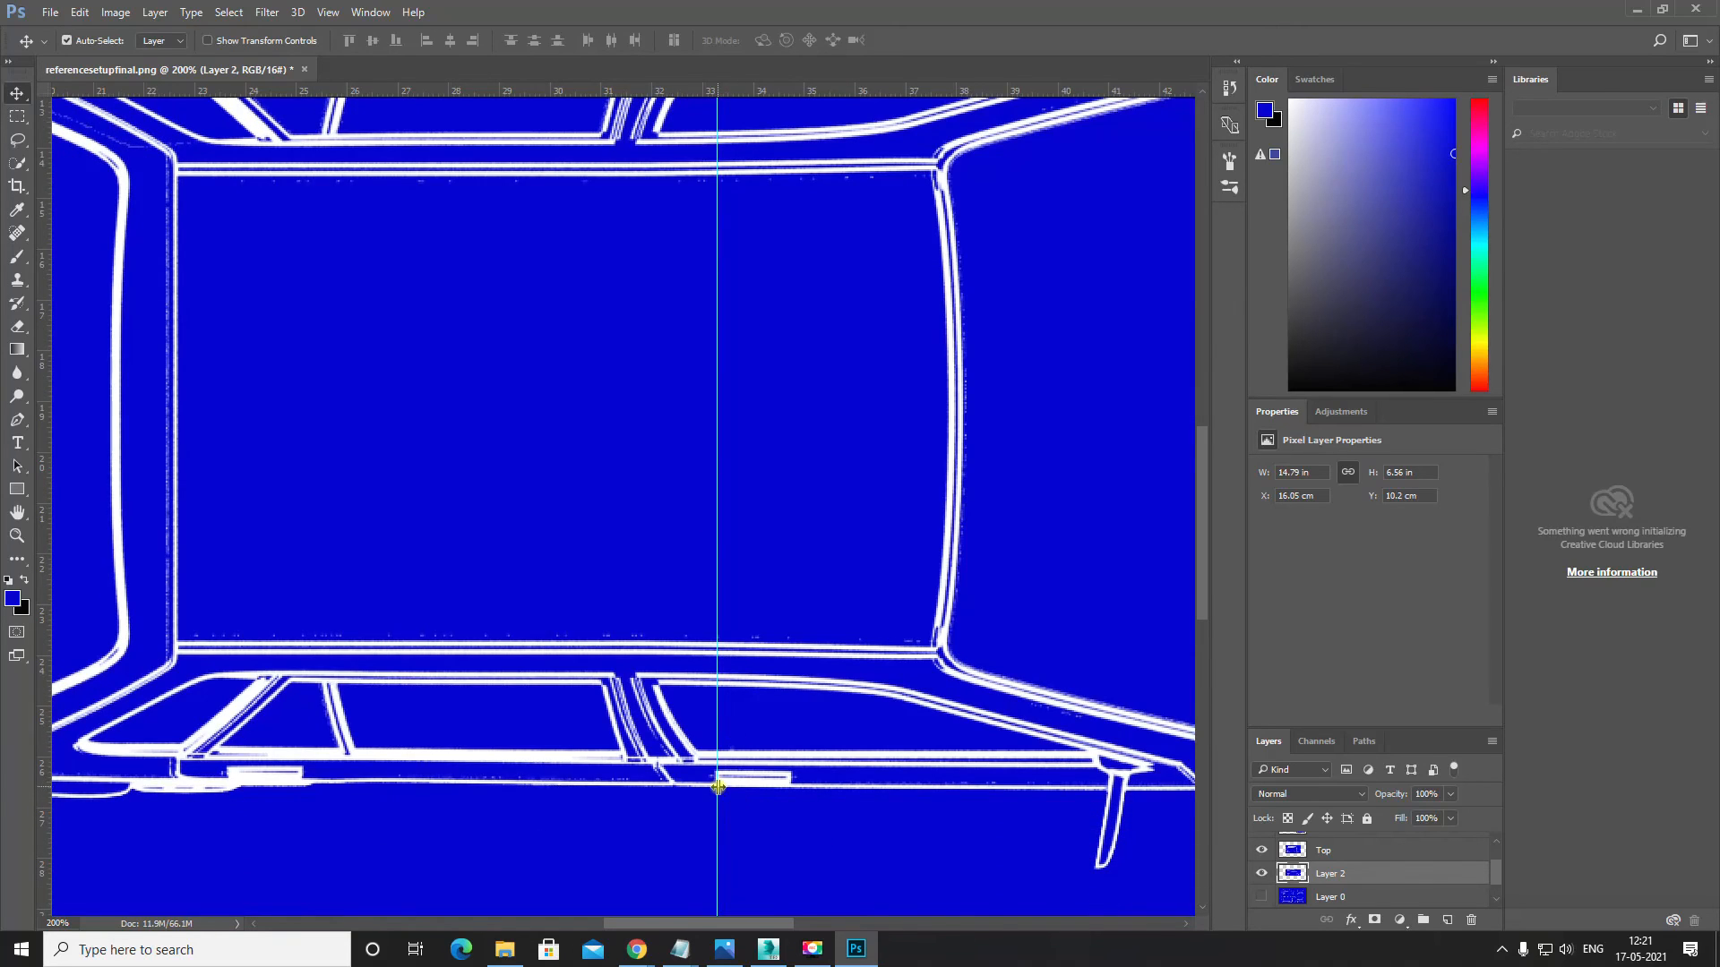
{"action": "scroll", "coordinate": [718, 786], "scroll_direction": "down", "scroll_amount": 3}
{"action": "scroll", "coordinate": [704, 781], "scroll_direction": "up", "scroll_amount": 6}
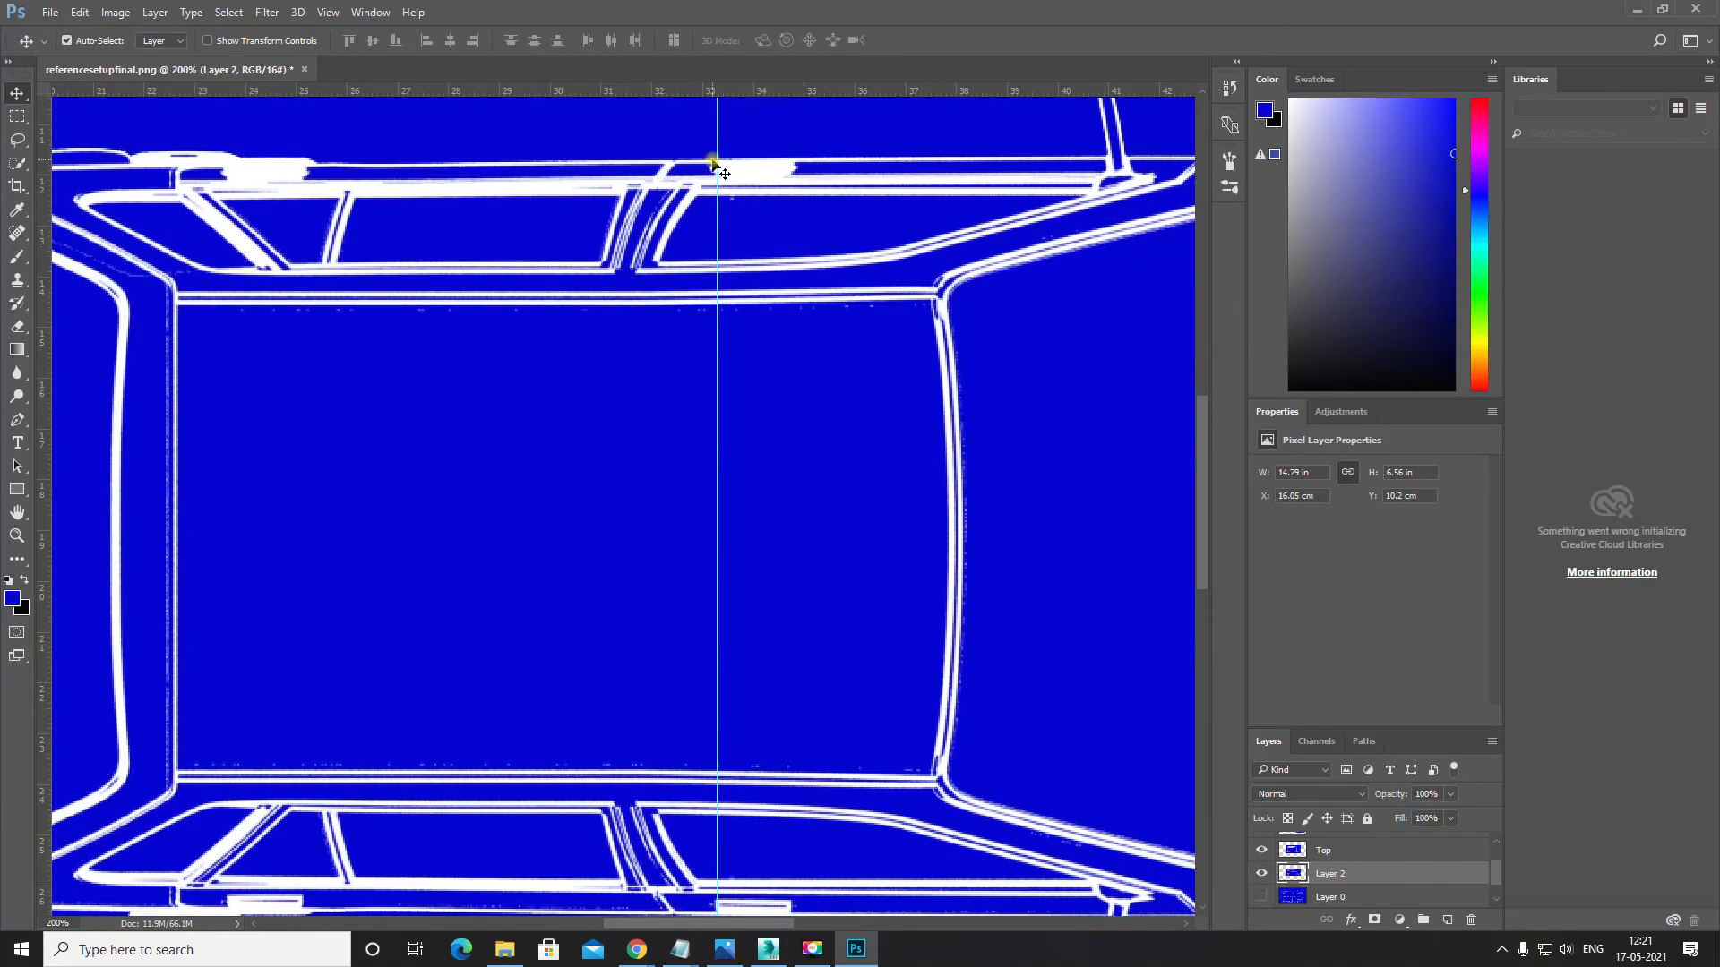
{"action": "scroll", "coordinate": [673, 549], "scroll_direction": "down", "scroll_amount": 3}
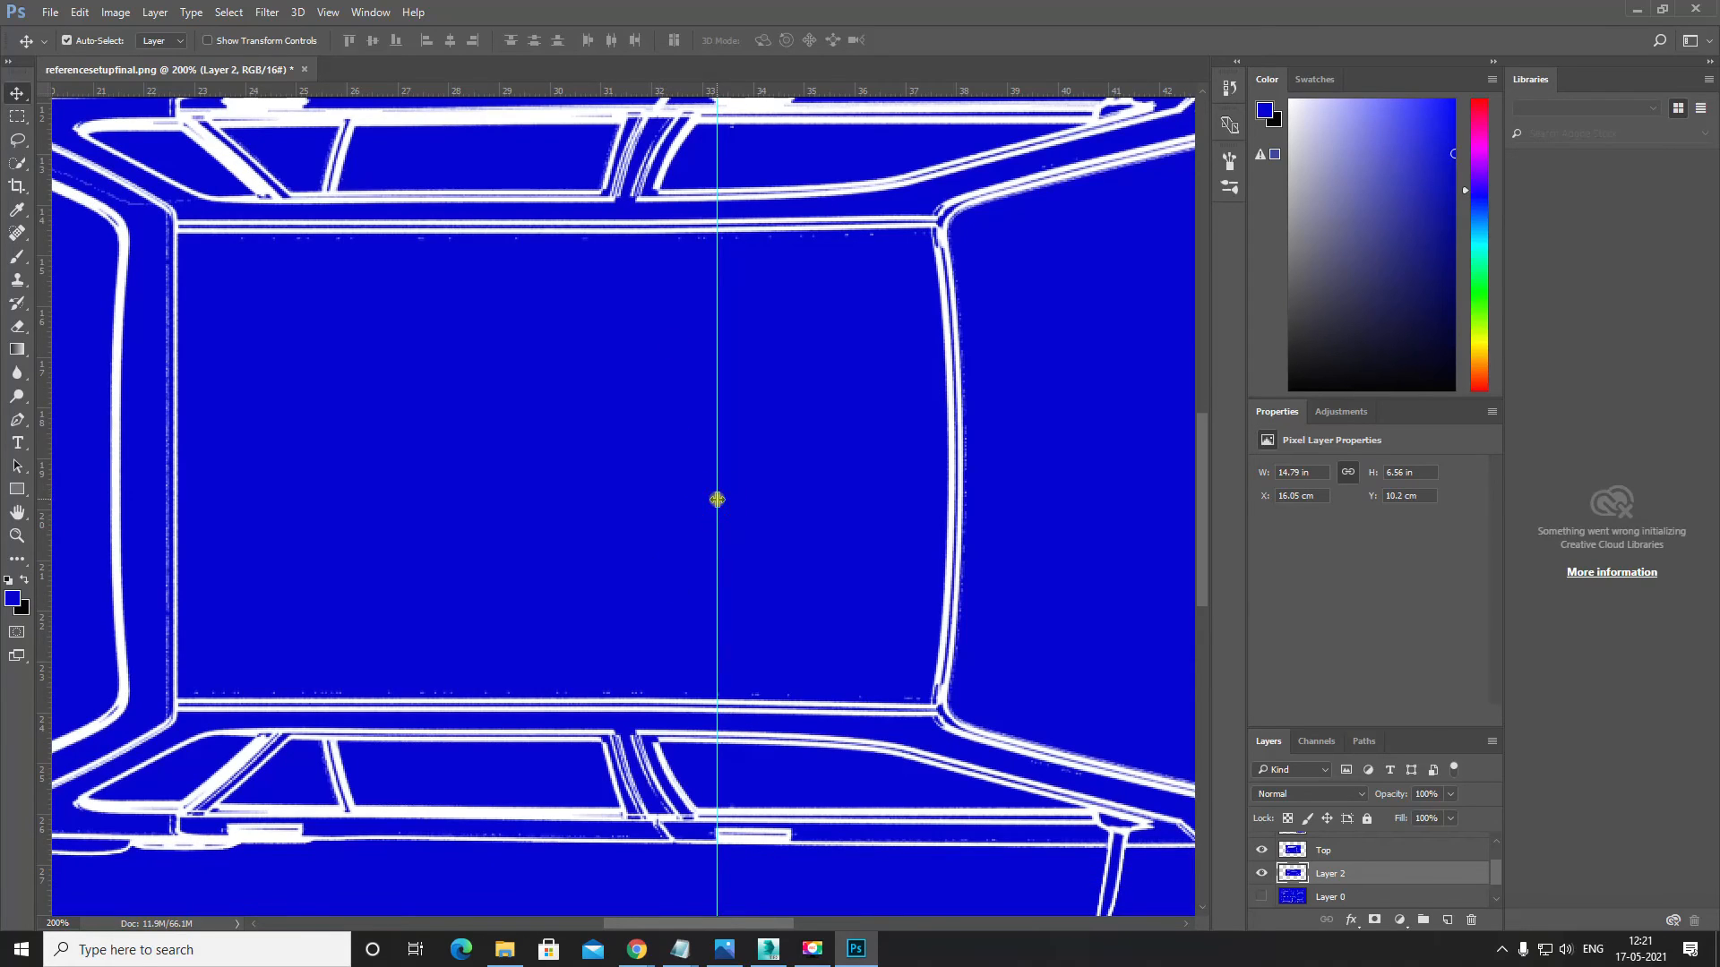
Step: Move the guide to the upper rear corner of the front door frame in the Top view and hide the Top layer to compare the side view
{"action": "left_click_drag", "start_coordinate": [716, 498], "coordinate": [635, 501]}
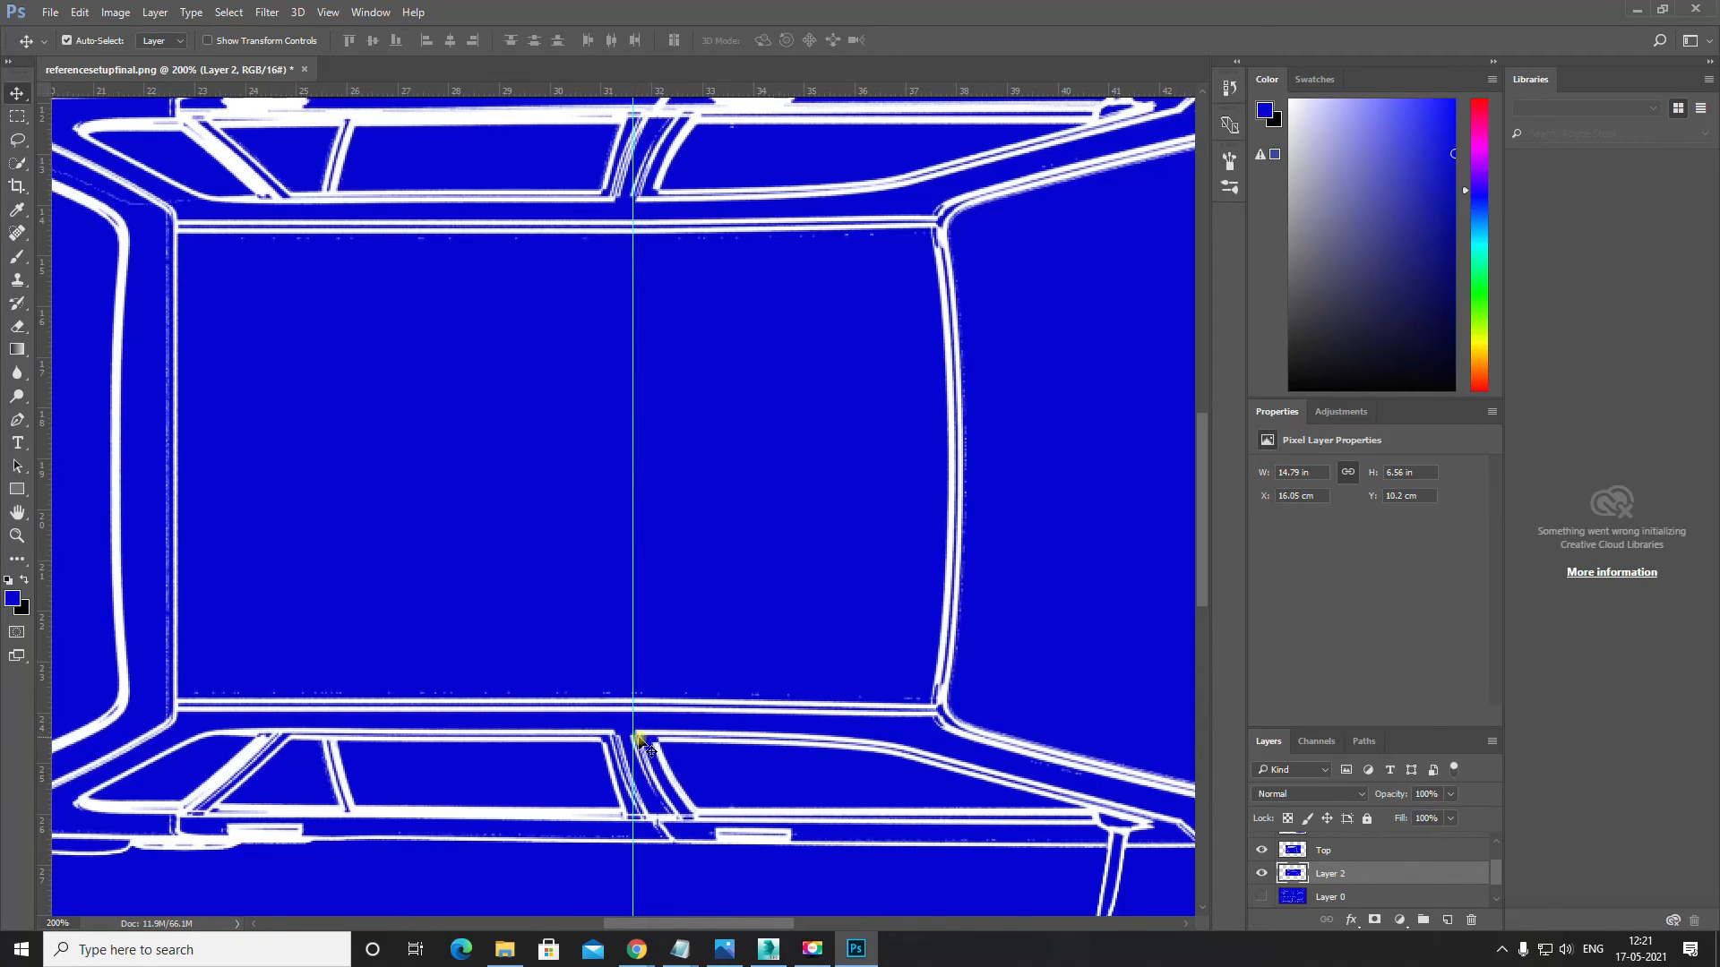
{"action": "scroll", "coordinate": [635, 738], "scroll_direction": "down", "scroll_amount": 3}
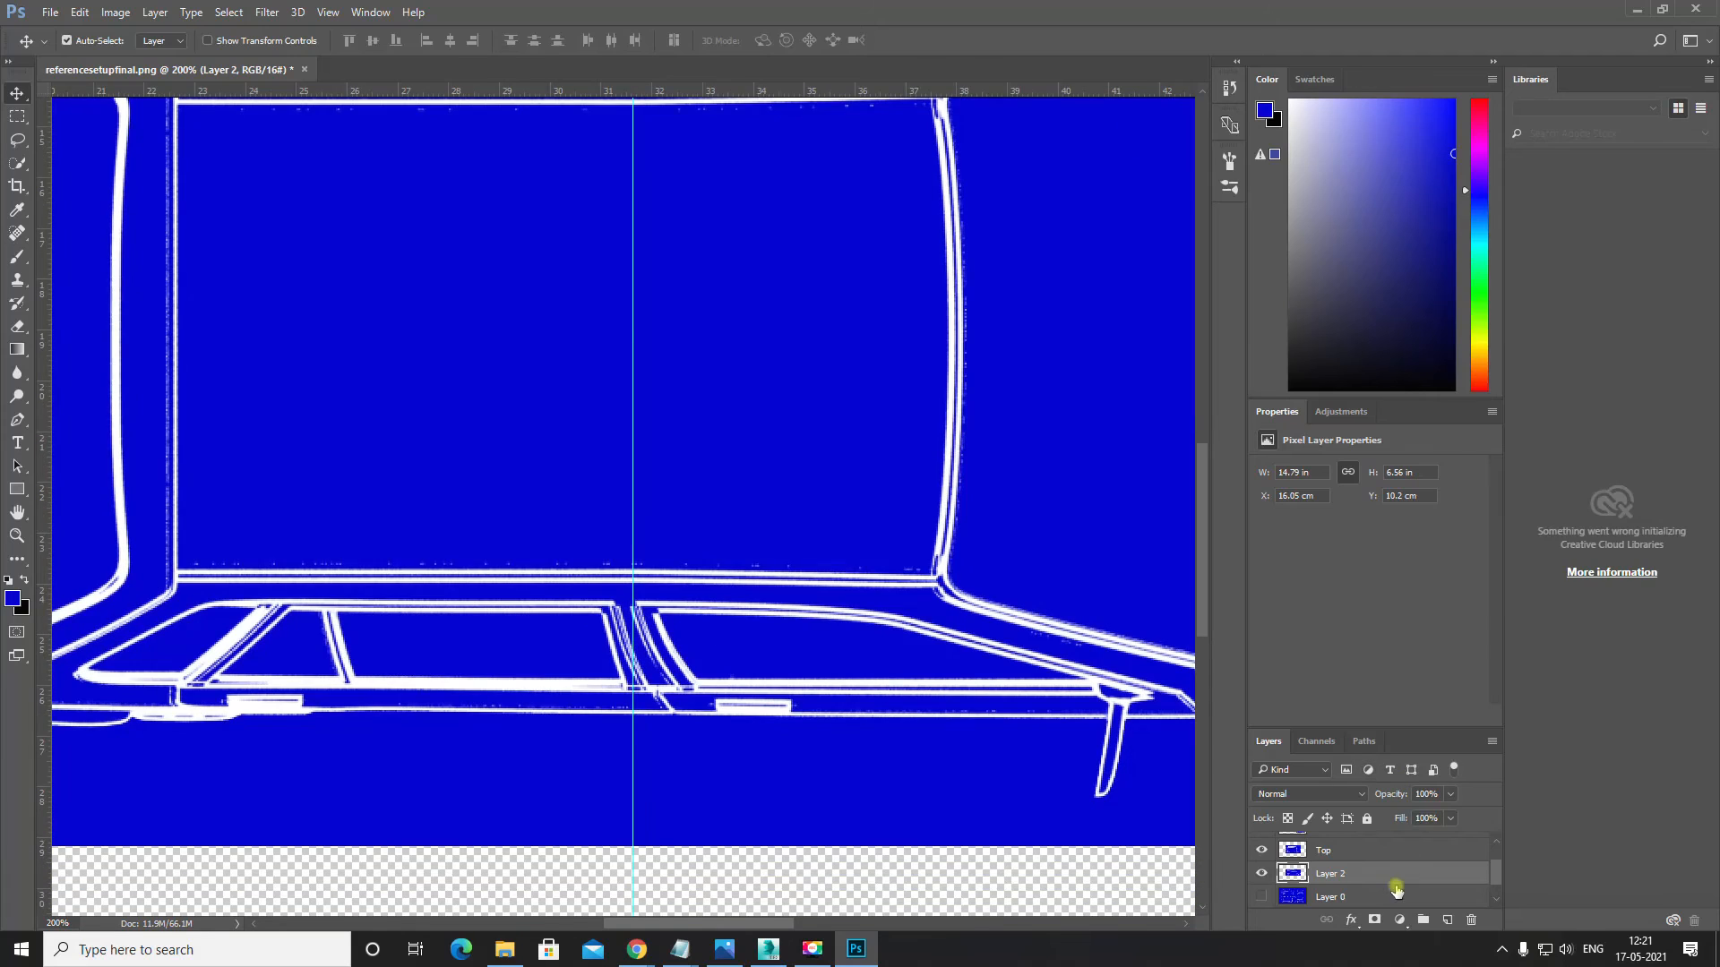
{"action": "scroll", "coordinate": [1313, 879], "scroll_direction": "up", "scroll_amount": 1}
{"action": "scroll", "coordinate": [1313, 879], "scroll_direction": "down", "scroll_amount": 2}
{"action": "scroll", "coordinate": [1313, 878], "scroll_direction": "up", "scroll_amount": 2}
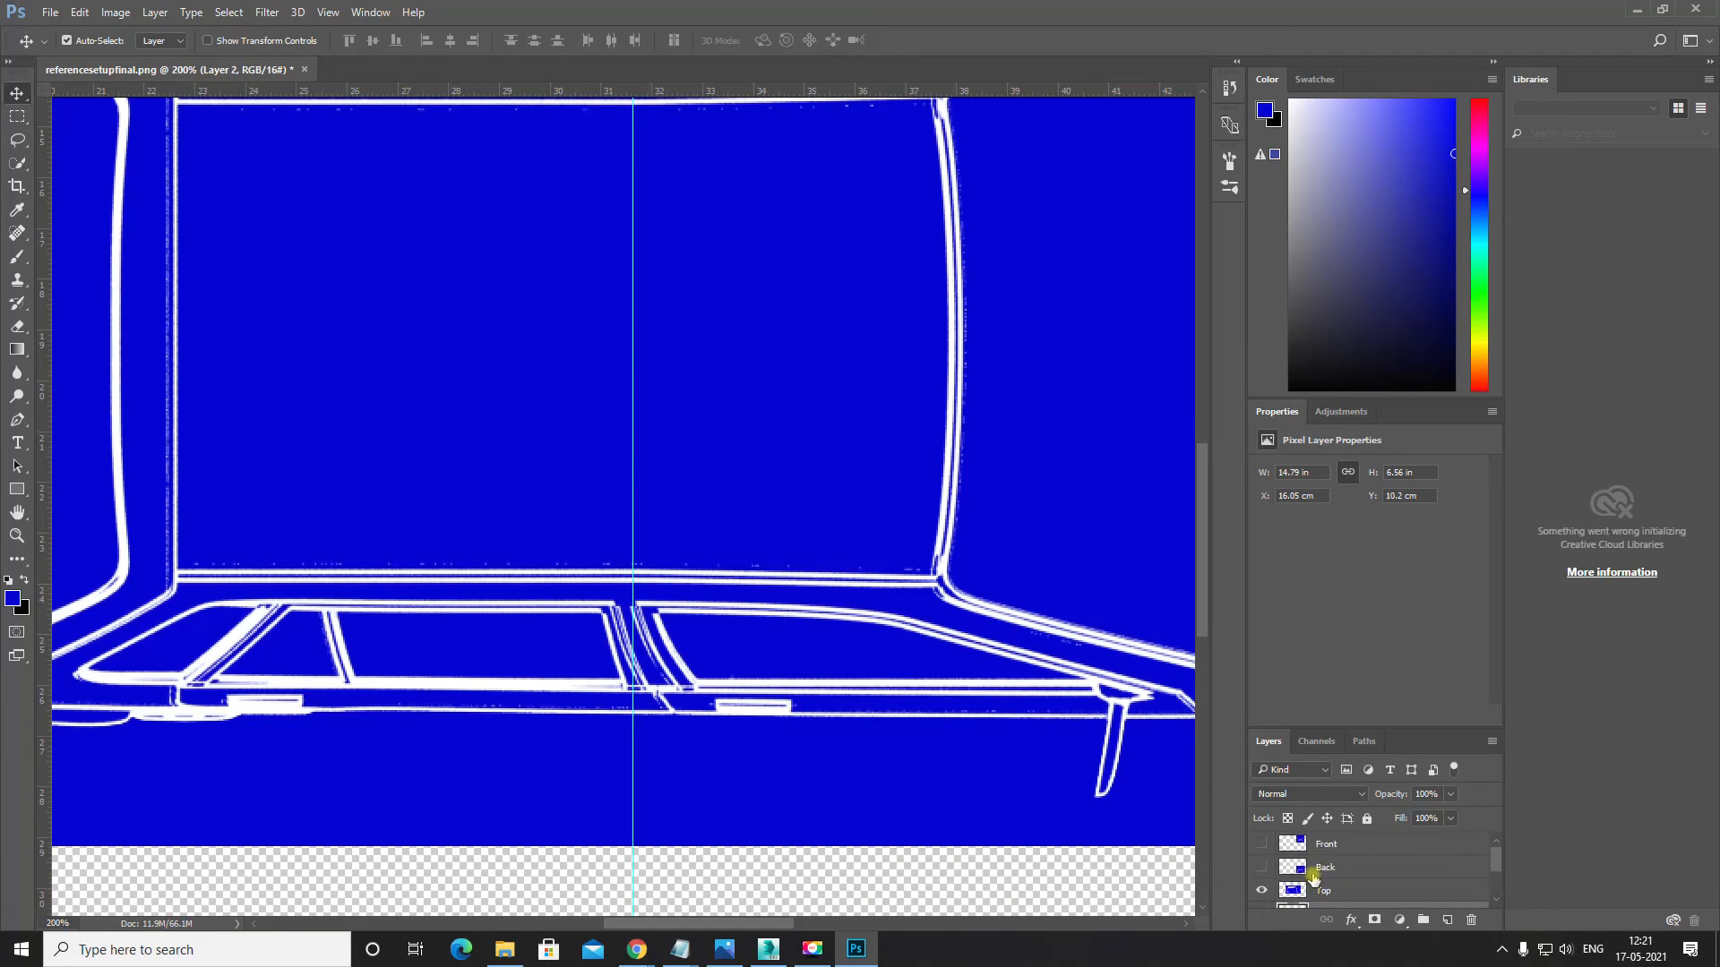
{"action": "scroll", "coordinate": [1311, 879], "scroll_direction": "down", "scroll_amount": 1}
{"action": "scroll", "coordinate": [1293, 882], "scroll_direction": "up", "scroll_amount": 1}
{"action": "scroll", "coordinate": [1288, 882], "scroll_direction": "down", "scroll_amount": 3}
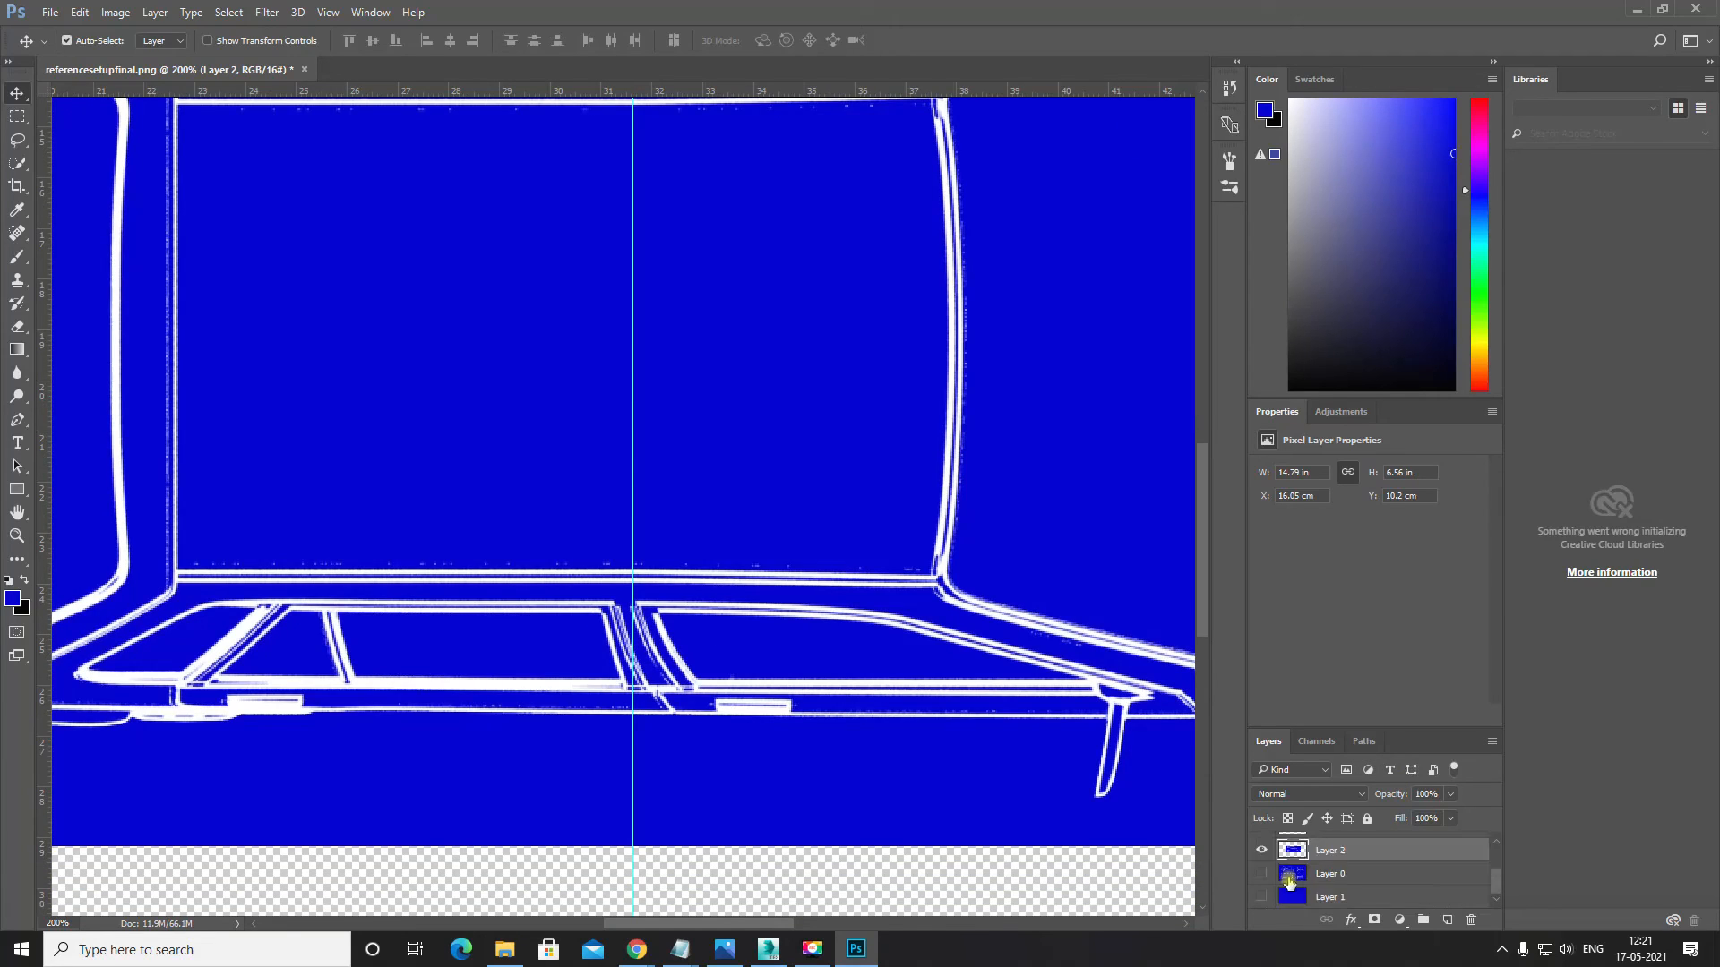
{"action": "scroll", "coordinate": [1289, 883], "scroll_direction": "up", "scroll_amount": 1}
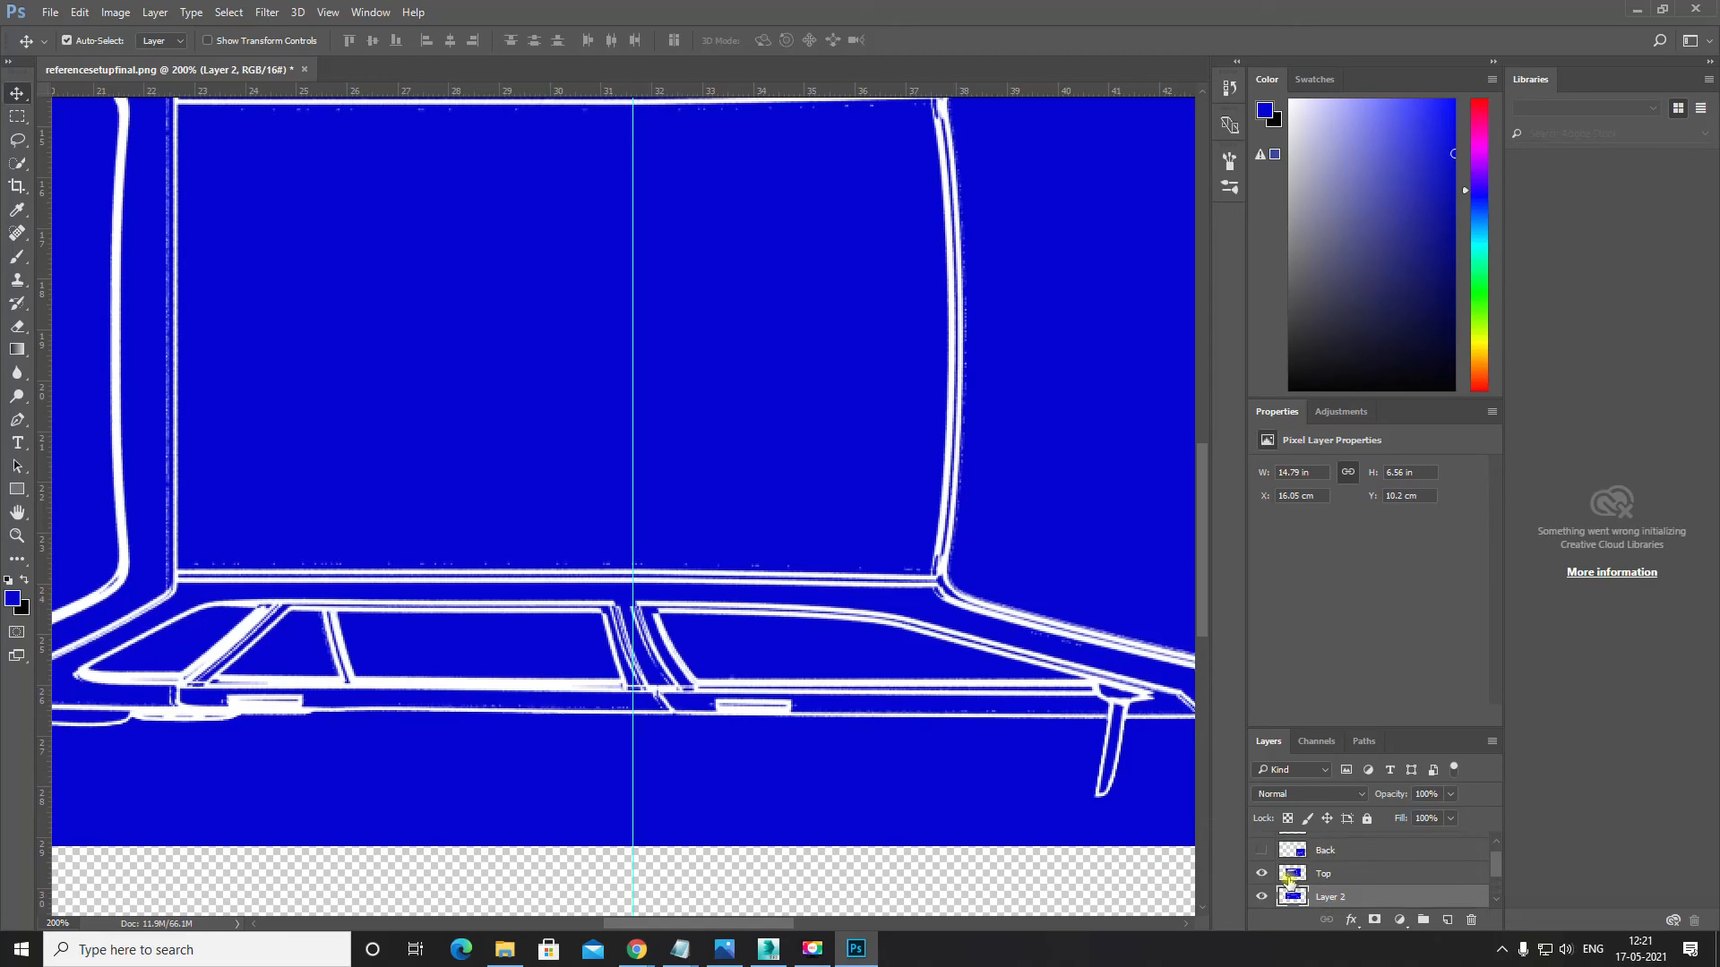
{"action": "left_click", "coordinate": [1262, 852]}
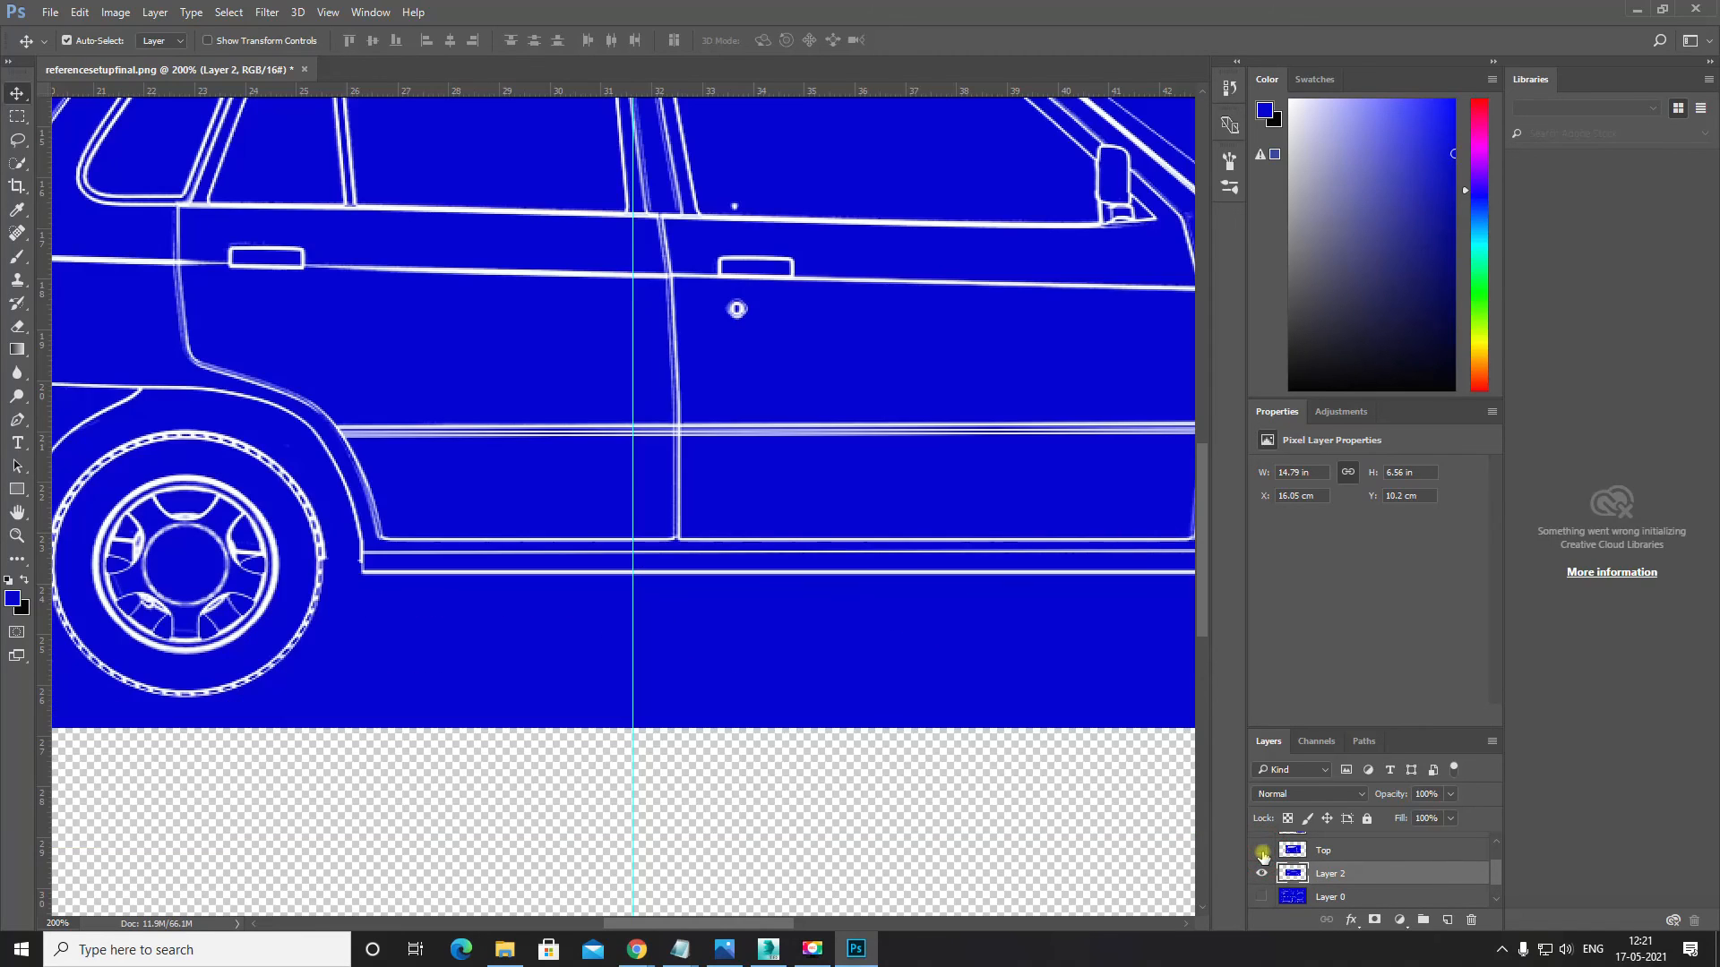
{"action": "scroll", "coordinate": [803, 624], "scroll_direction": "up", "scroll_amount": 5}
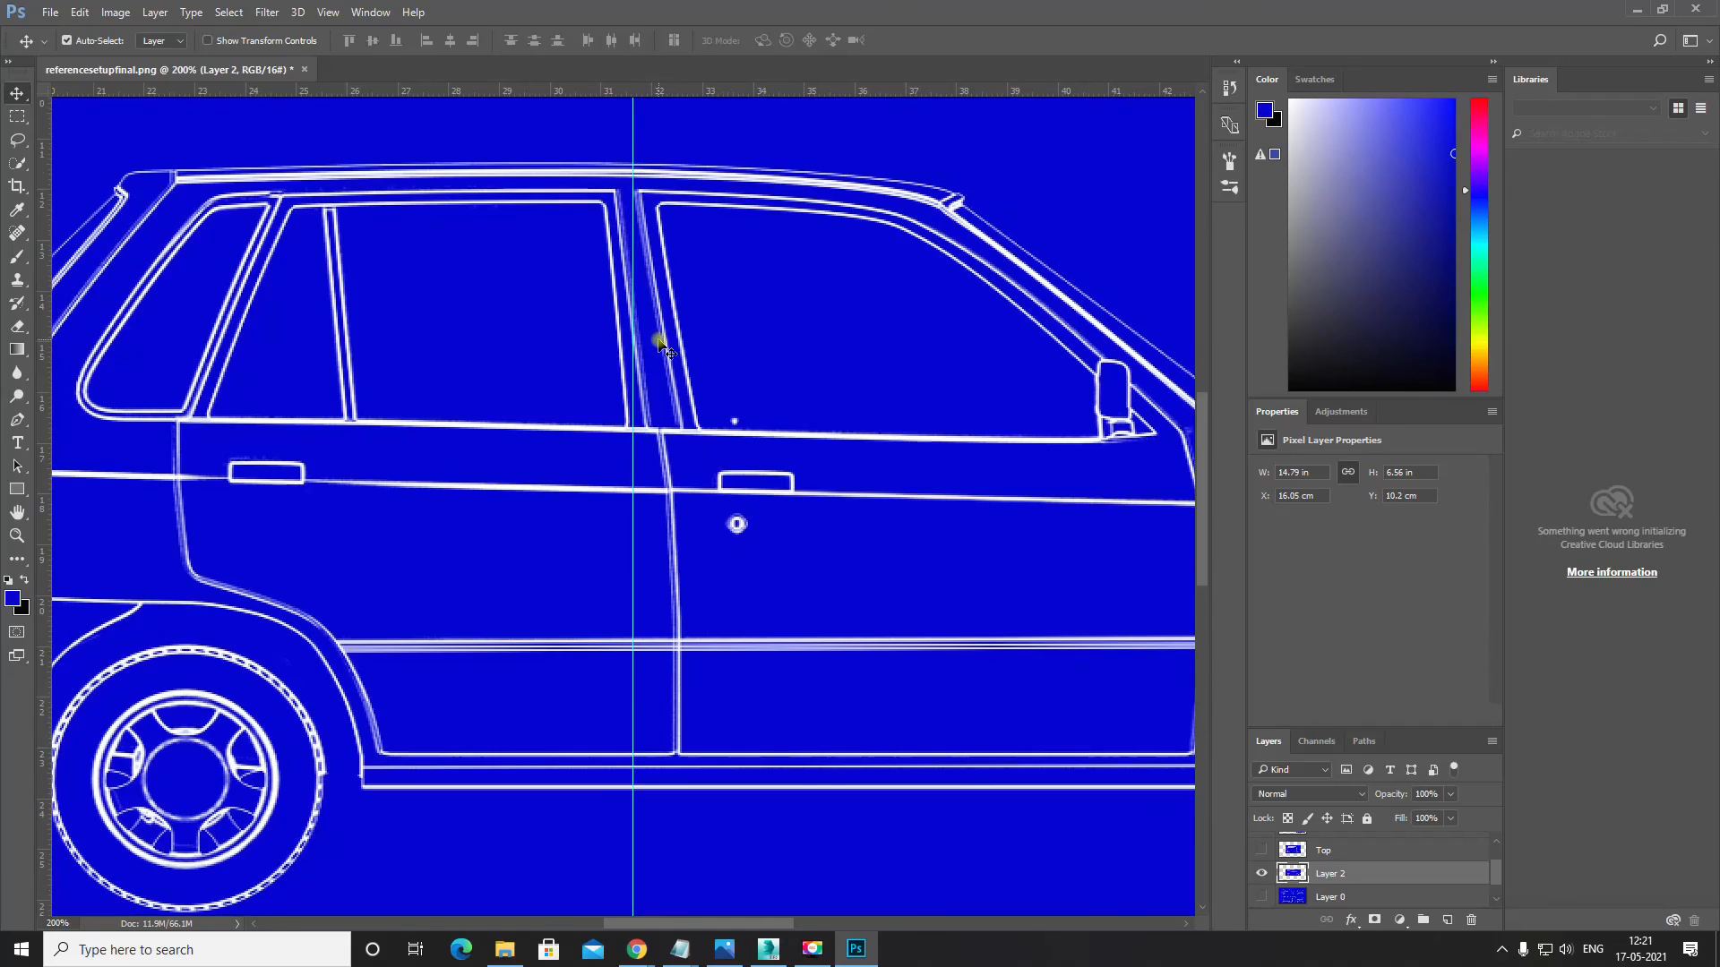
{"action": "scroll", "coordinate": [660, 337], "scroll_direction": "up", "scroll_amount": 1}
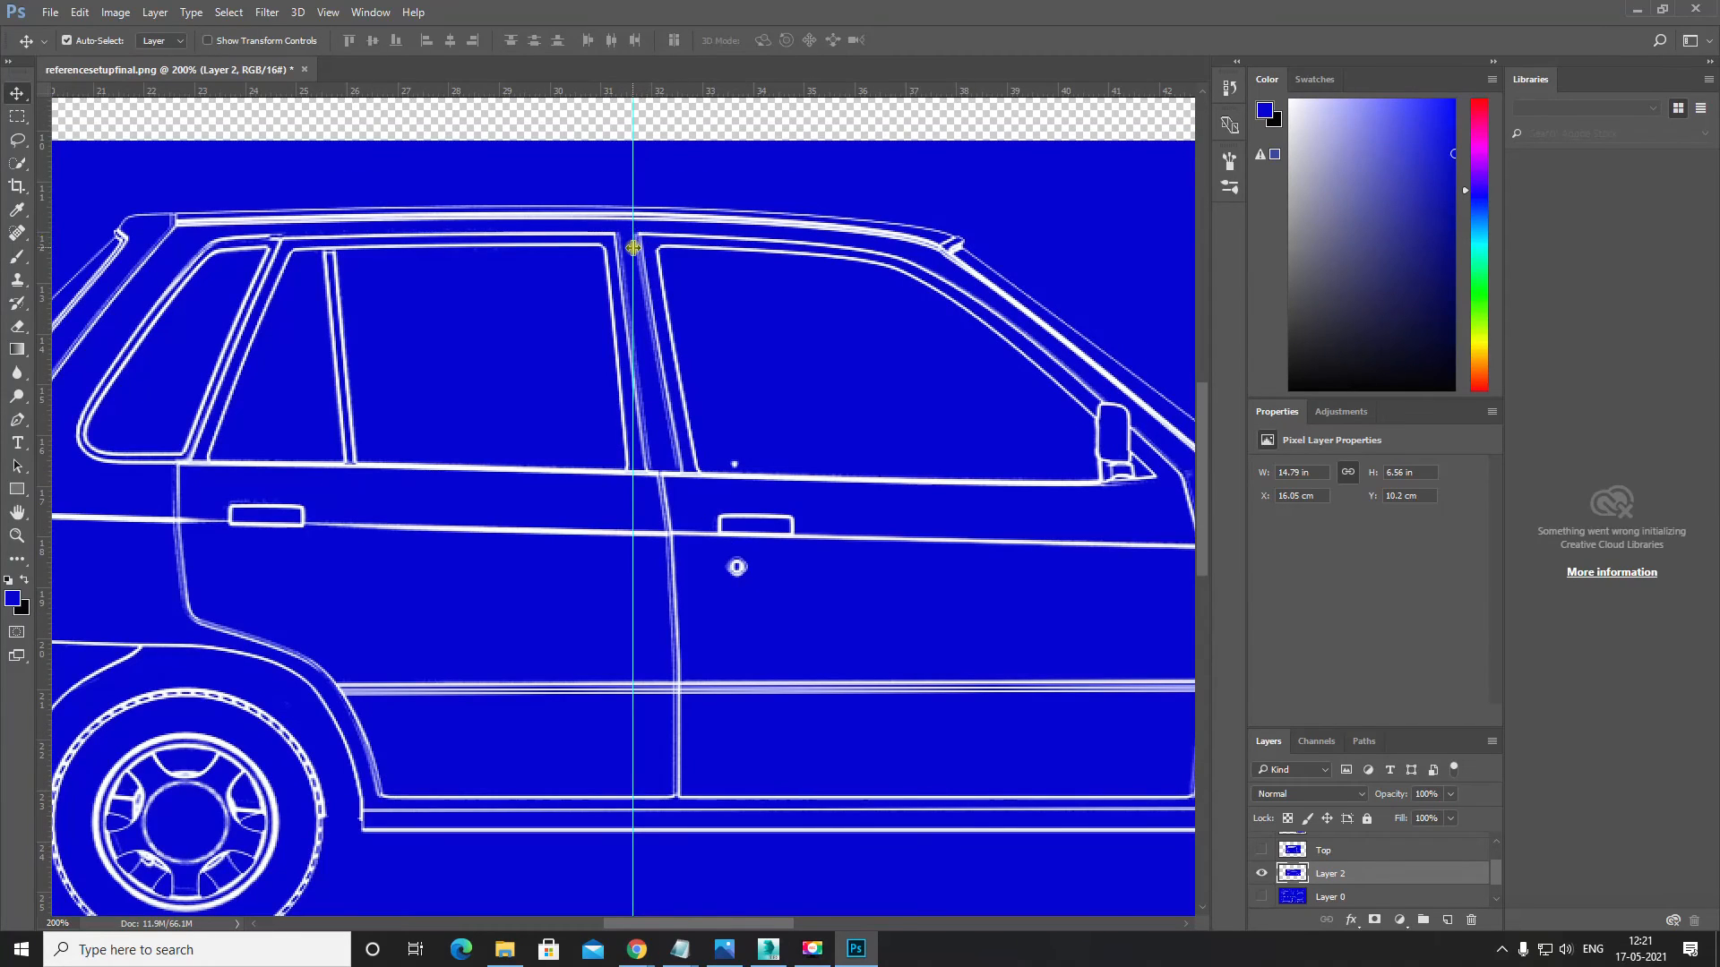
Step: Move the guide to the upper front corner of the rear door frame in the side view
{"action": "left_click_drag", "start_coordinate": [633, 247], "coordinate": [616, 252]}
{"action": "scroll", "coordinate": [619, 289], "scroll_direction": "up", "scroll_amount": 4}
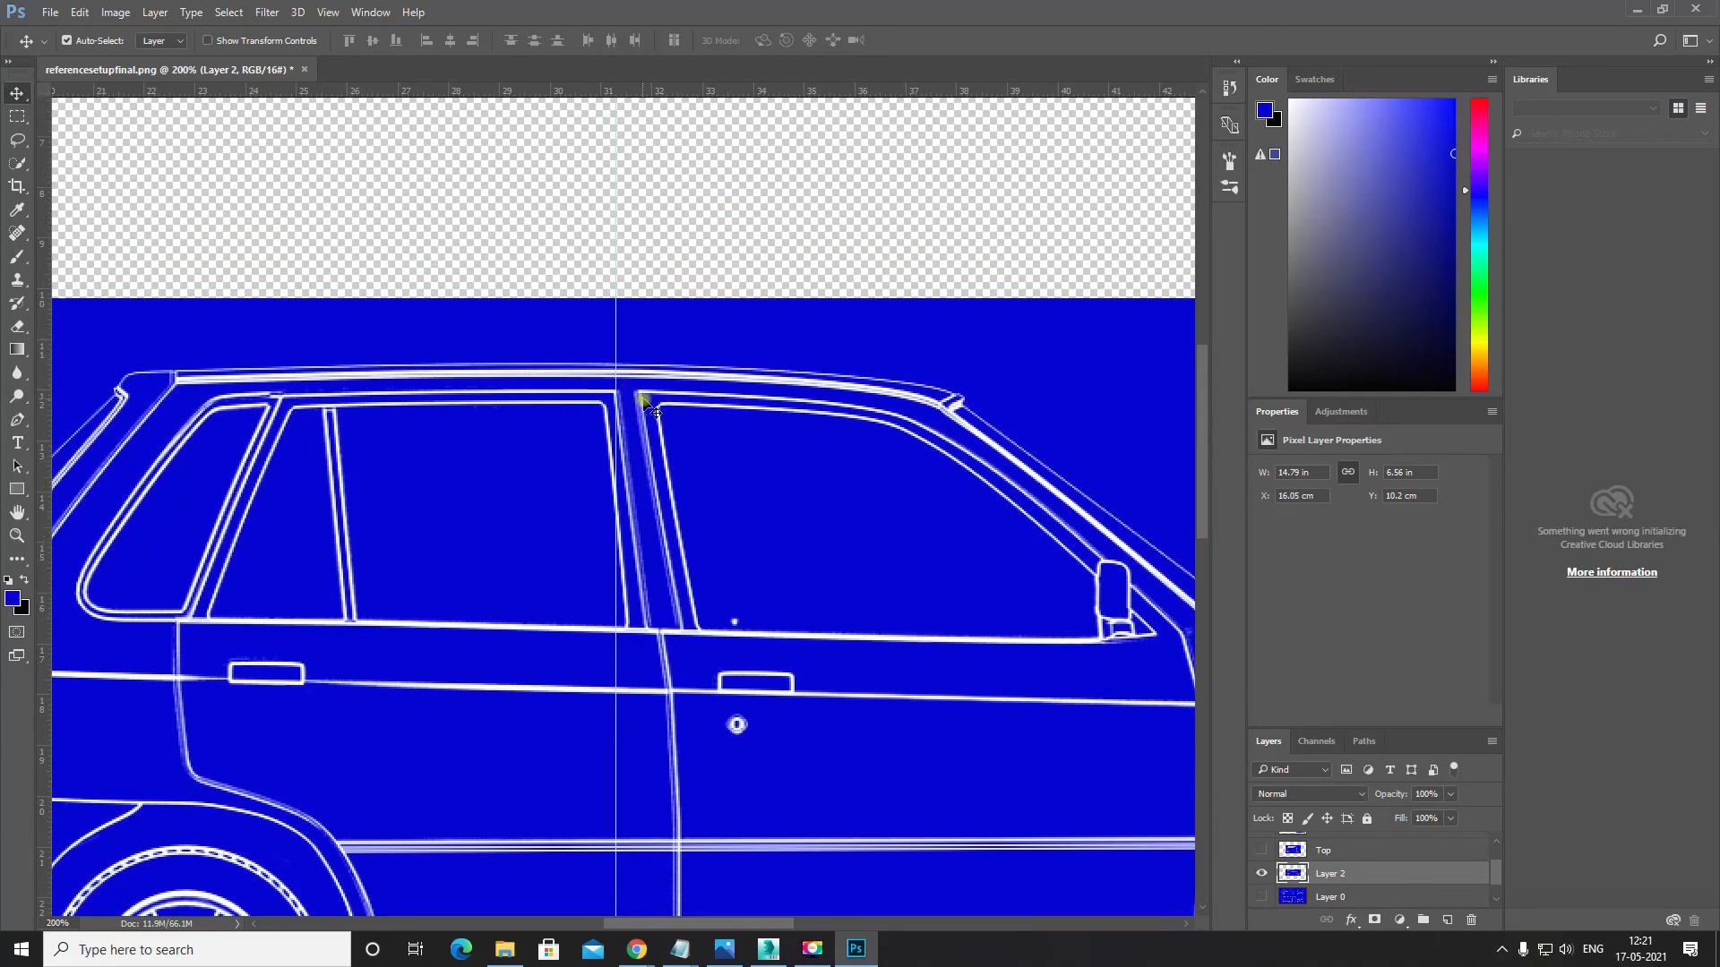
{"action": "scroll", "coordinate": [761, 560], "scroll_direction": "down", "scroll_amount": 5}
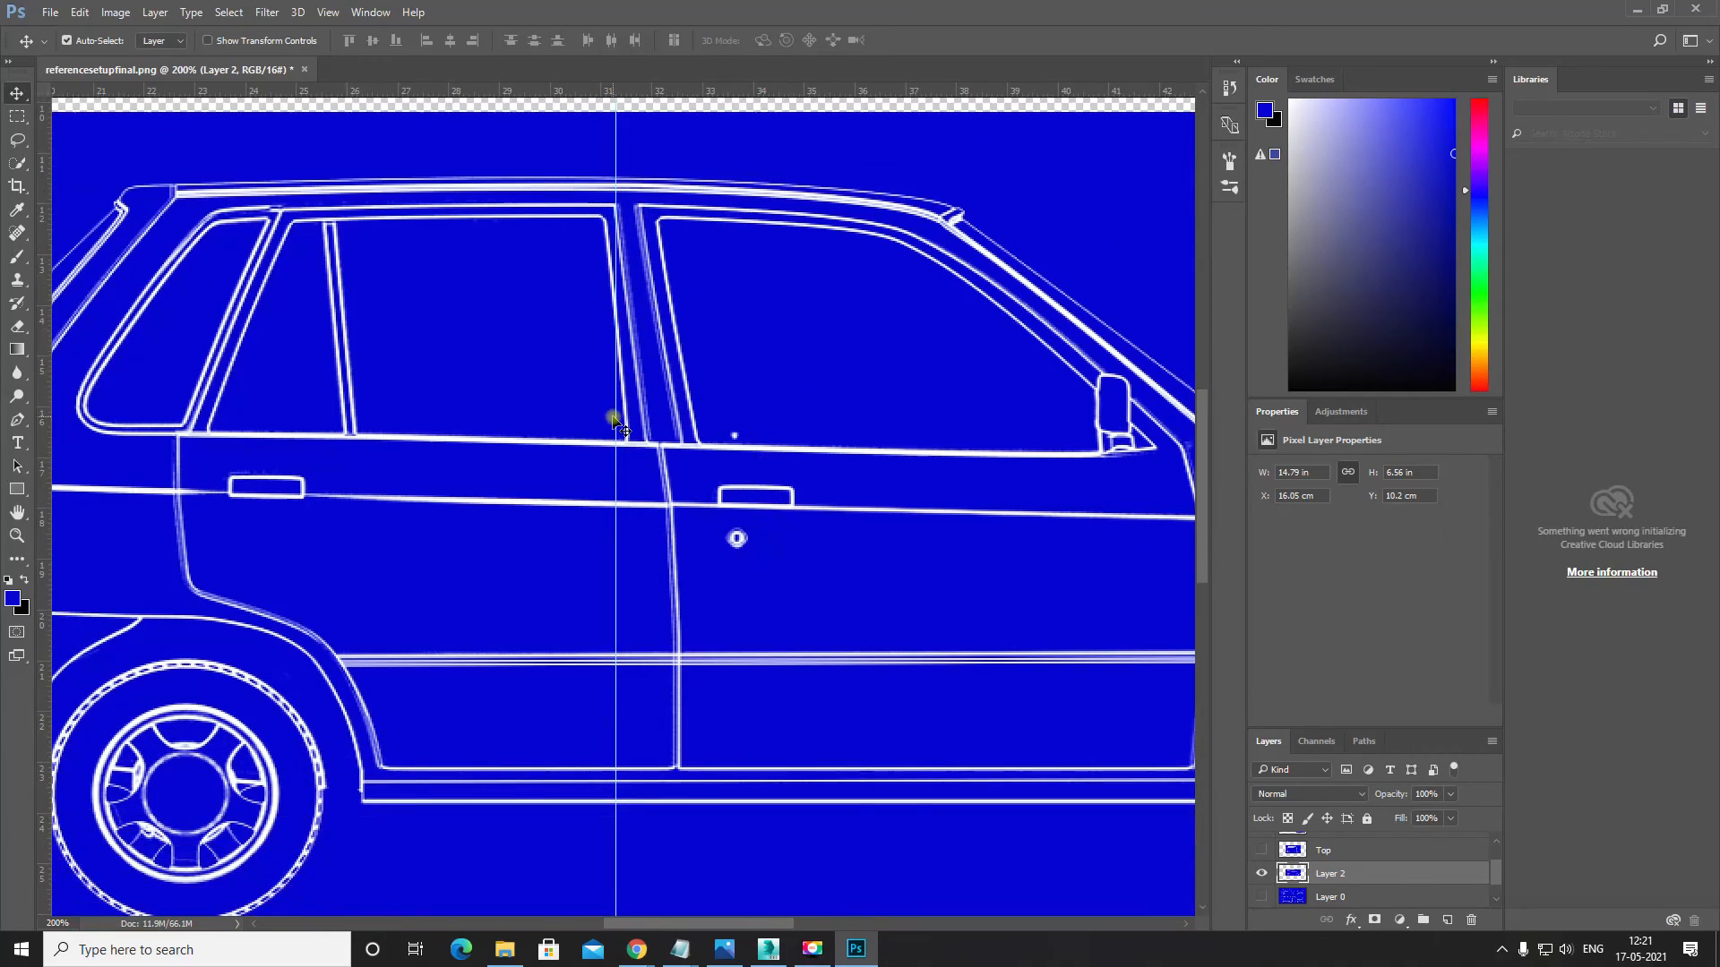
Step: Move the guide to the rear edge of the rear door handle and show the Top layer to compare the handle positions
{"action": "left_click_drag", "start_coordinate": [616, 420], "coordinate": [228, 466]}
{"action": "scroll", "coordinate": [276, 564], "scroll_direction": "up", "scroll_amount": 2}
{"action": "scroll", "coordinate": [1346, 877], "scroll_direction": "up", "scroll_amount": 2}
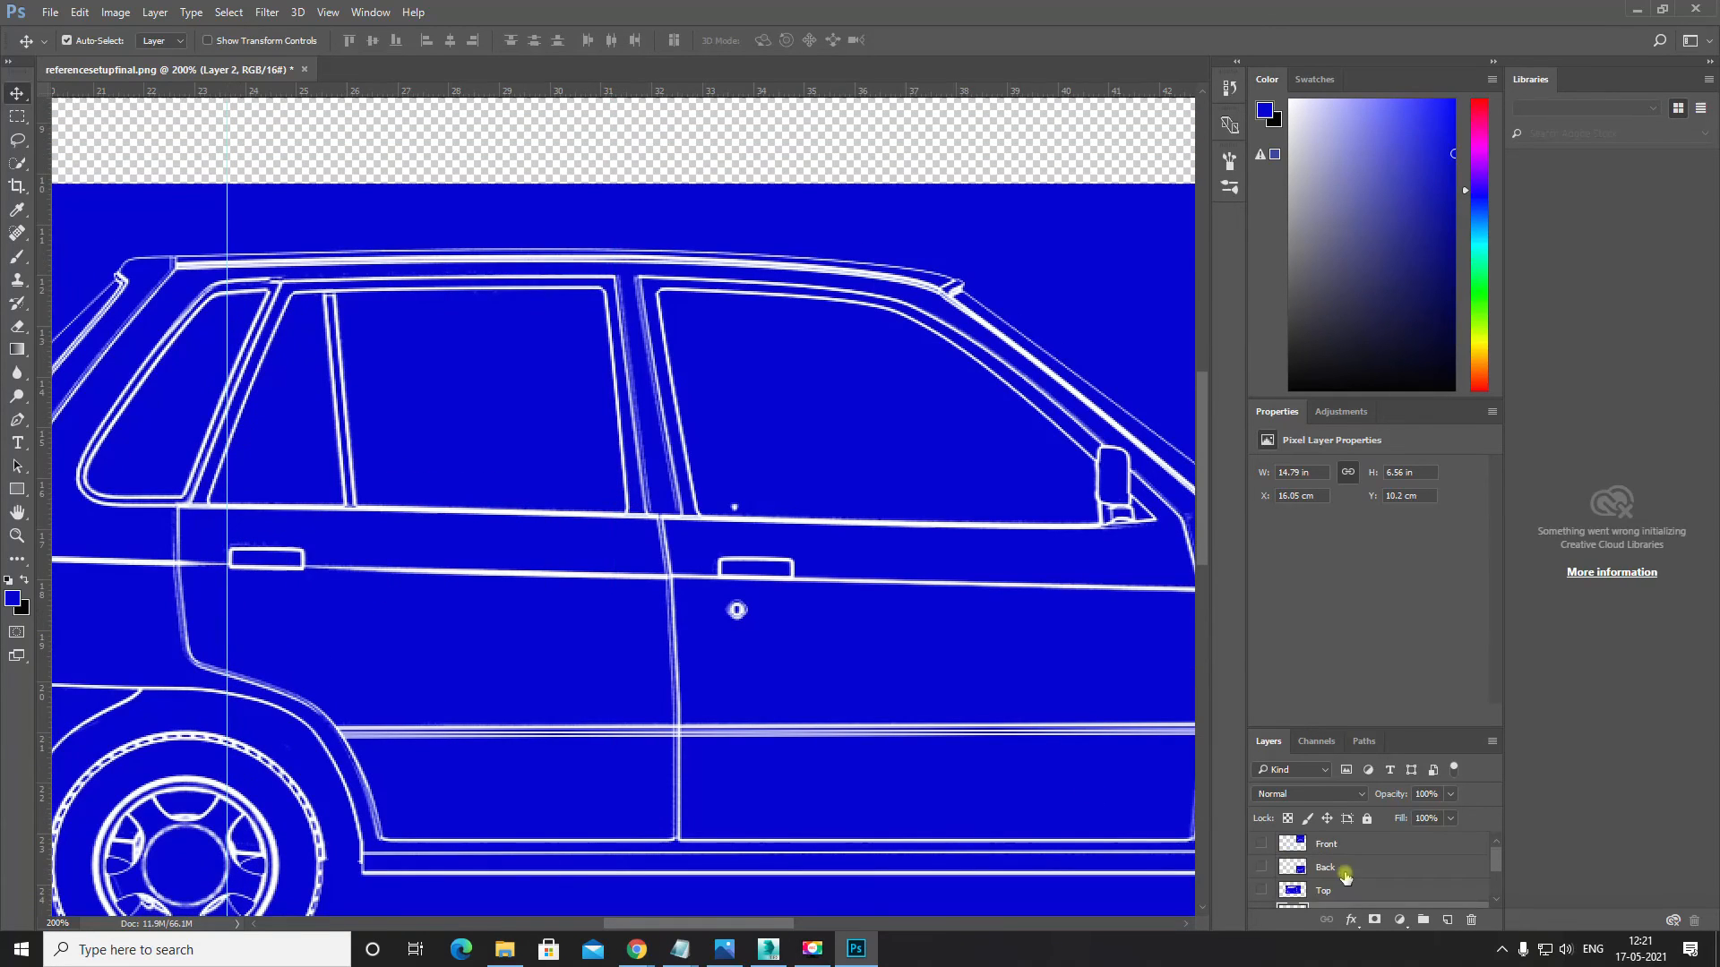
{"action": "scroll", "coordinate": [1258, 870], "scroll_direction": "down", "scroll_amount": 1}
{"action": "left_click", "coordinate": [1262, 867]}
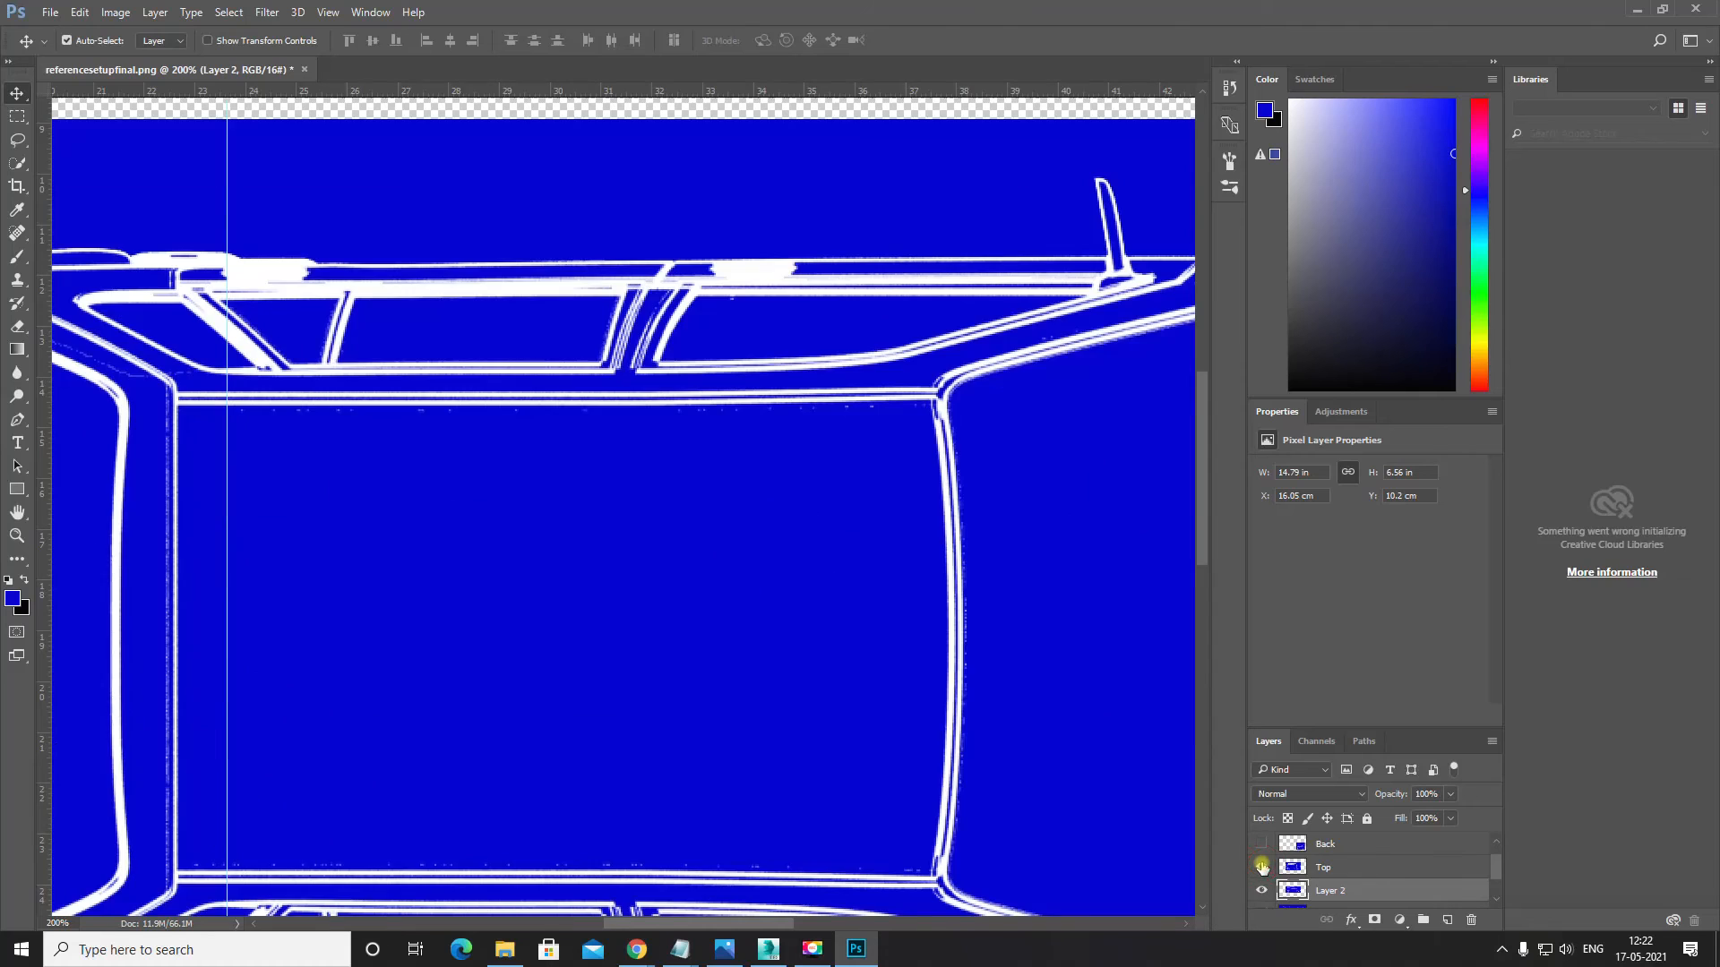
{"action": "scroll", "coordinate": [907, 697], "scroll_direction": "down", "scroll_amount": 4}
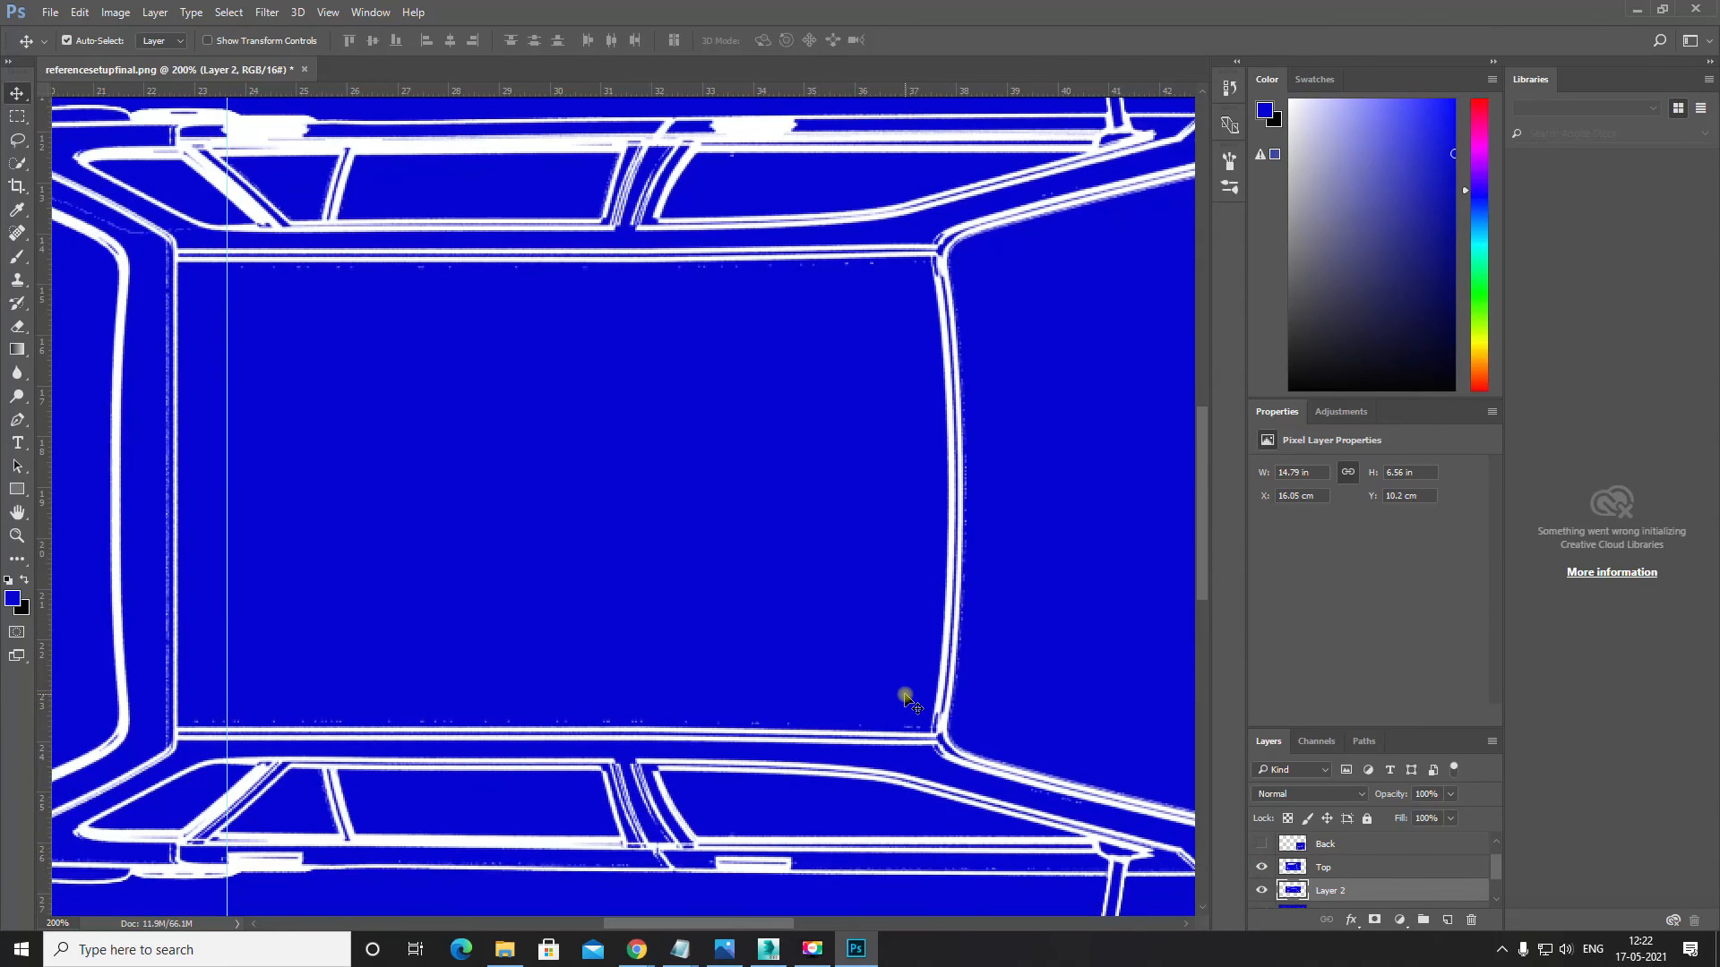
Step: Move the vertical guide to the rear edge of the roof in the Top view
{"action": "key", "text": "ctrl+minus"}
{"action": "key", "text": "ctrl+minus"}
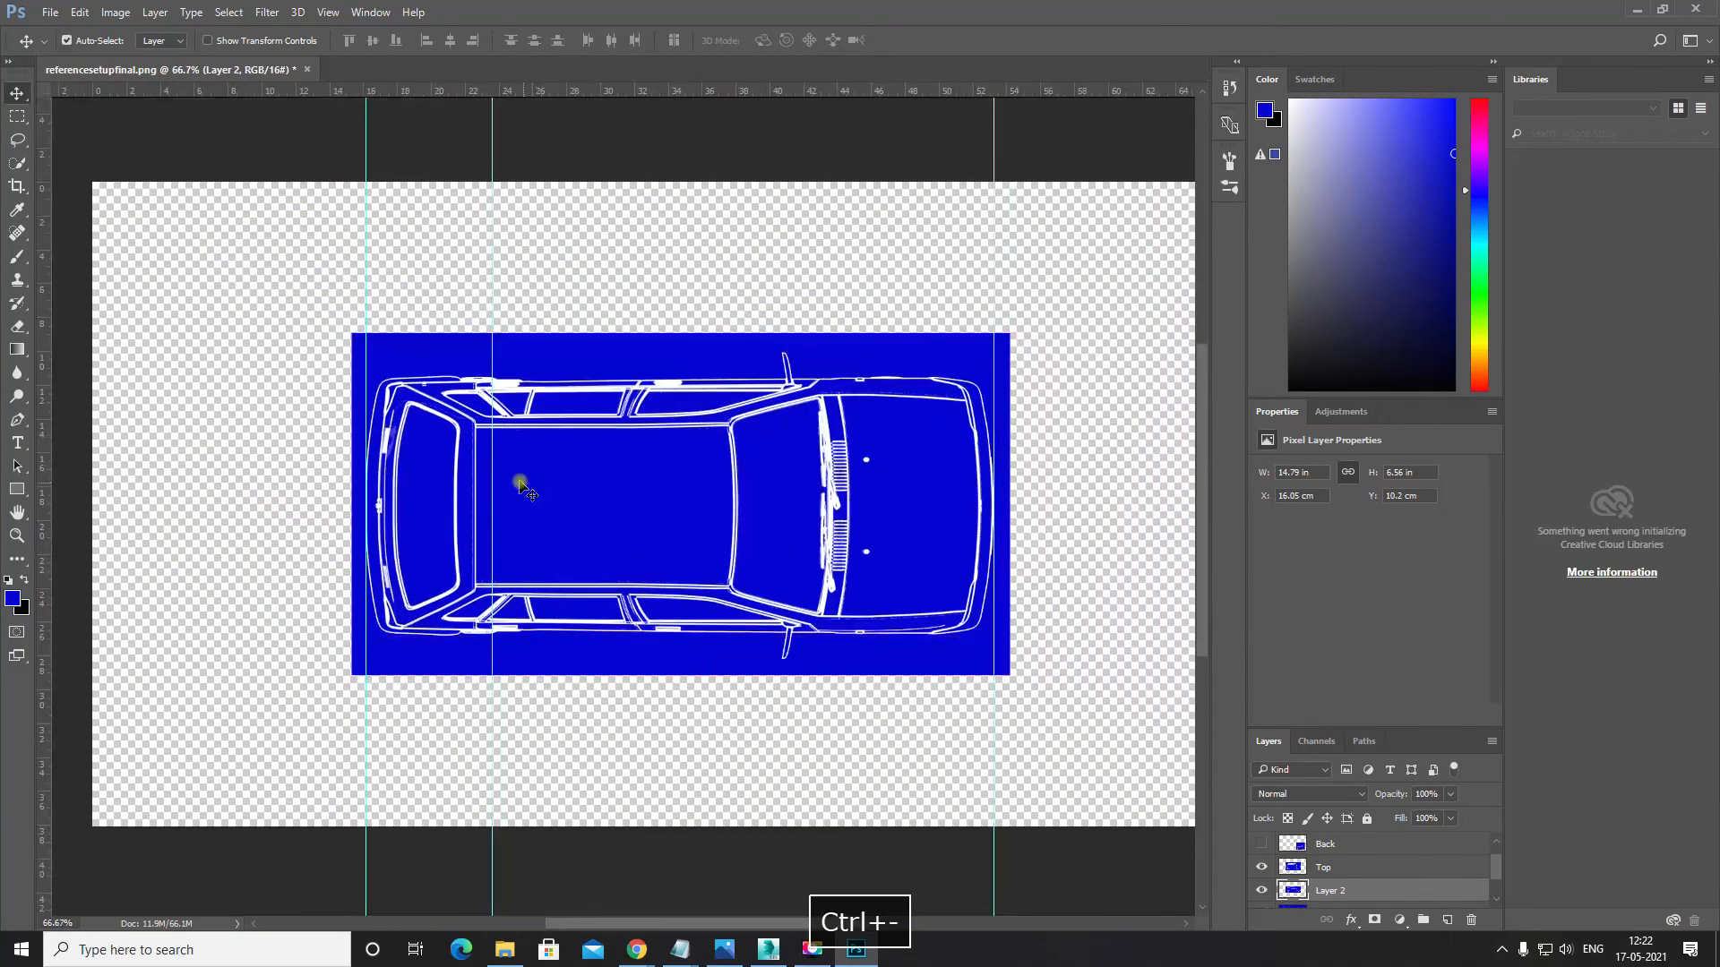
{"action": "key", "text": "space"}
{"action": "left_click_drag", "start_coordinate": [871, 488], "coordinate": [780, 467]}
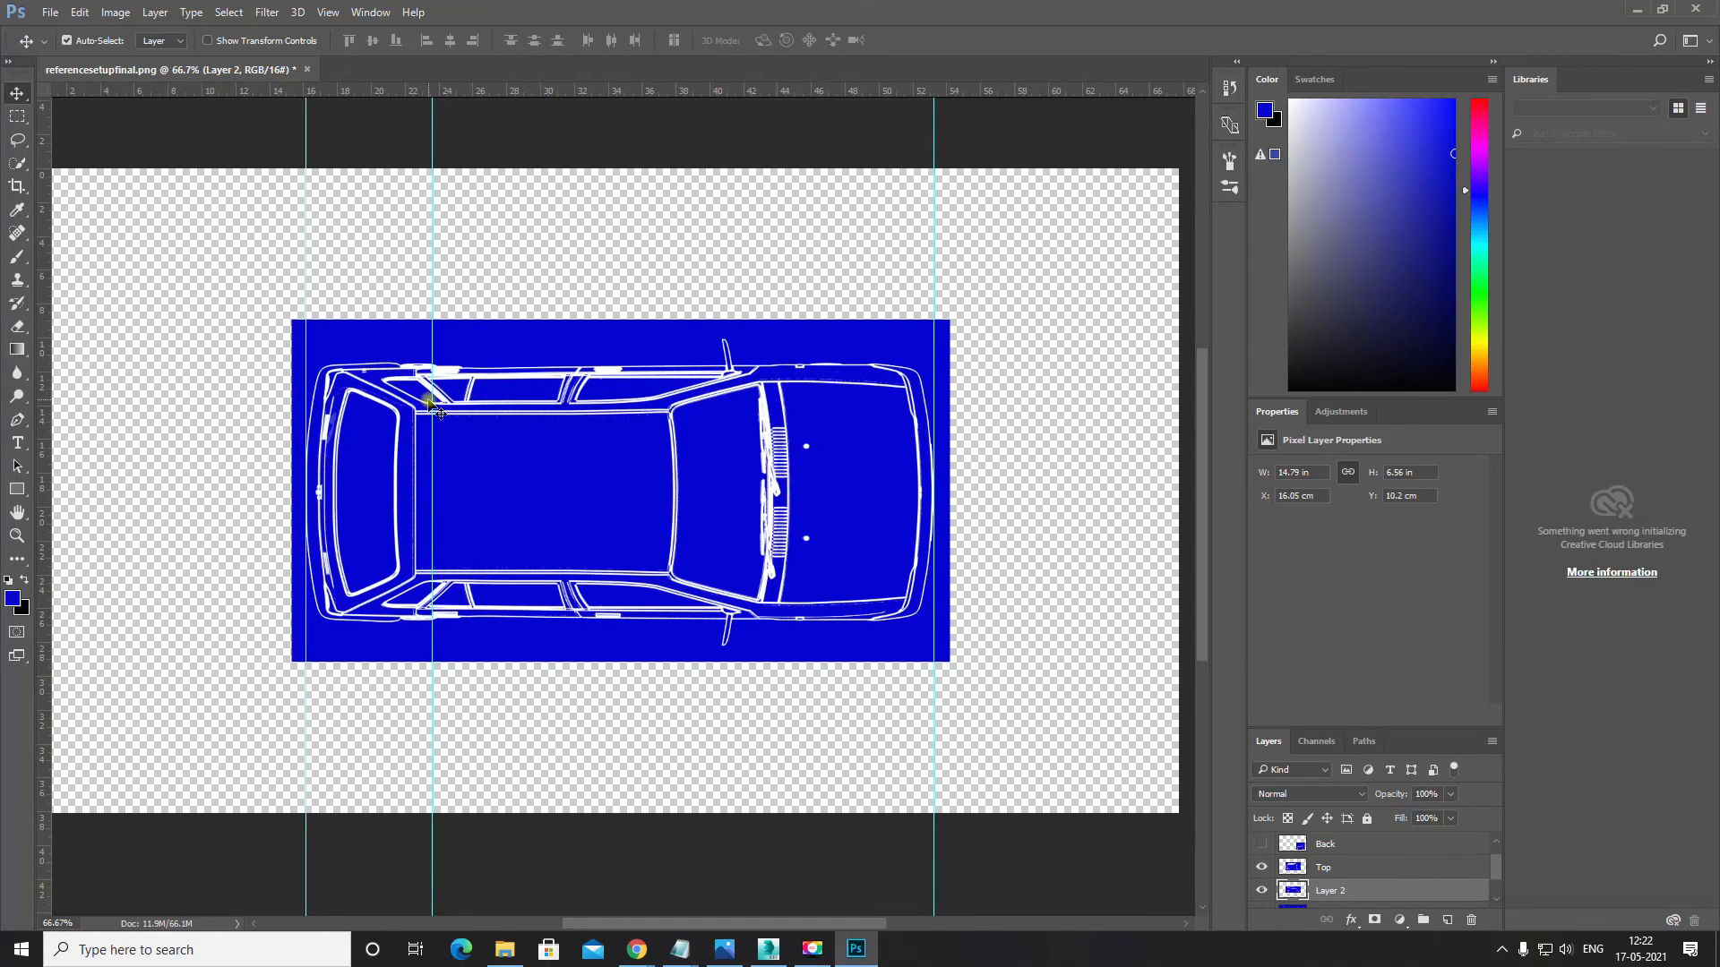
{"action": "left_click_drag", "start_coordinate": [431, 404], "coordinate": [416, 454]}
{"action": "scroll", "coordinate": [419, 537], "scroll_direction": "up", "scroll_amount": 2}
{"action": "key", "text": "ctrl+equal"}
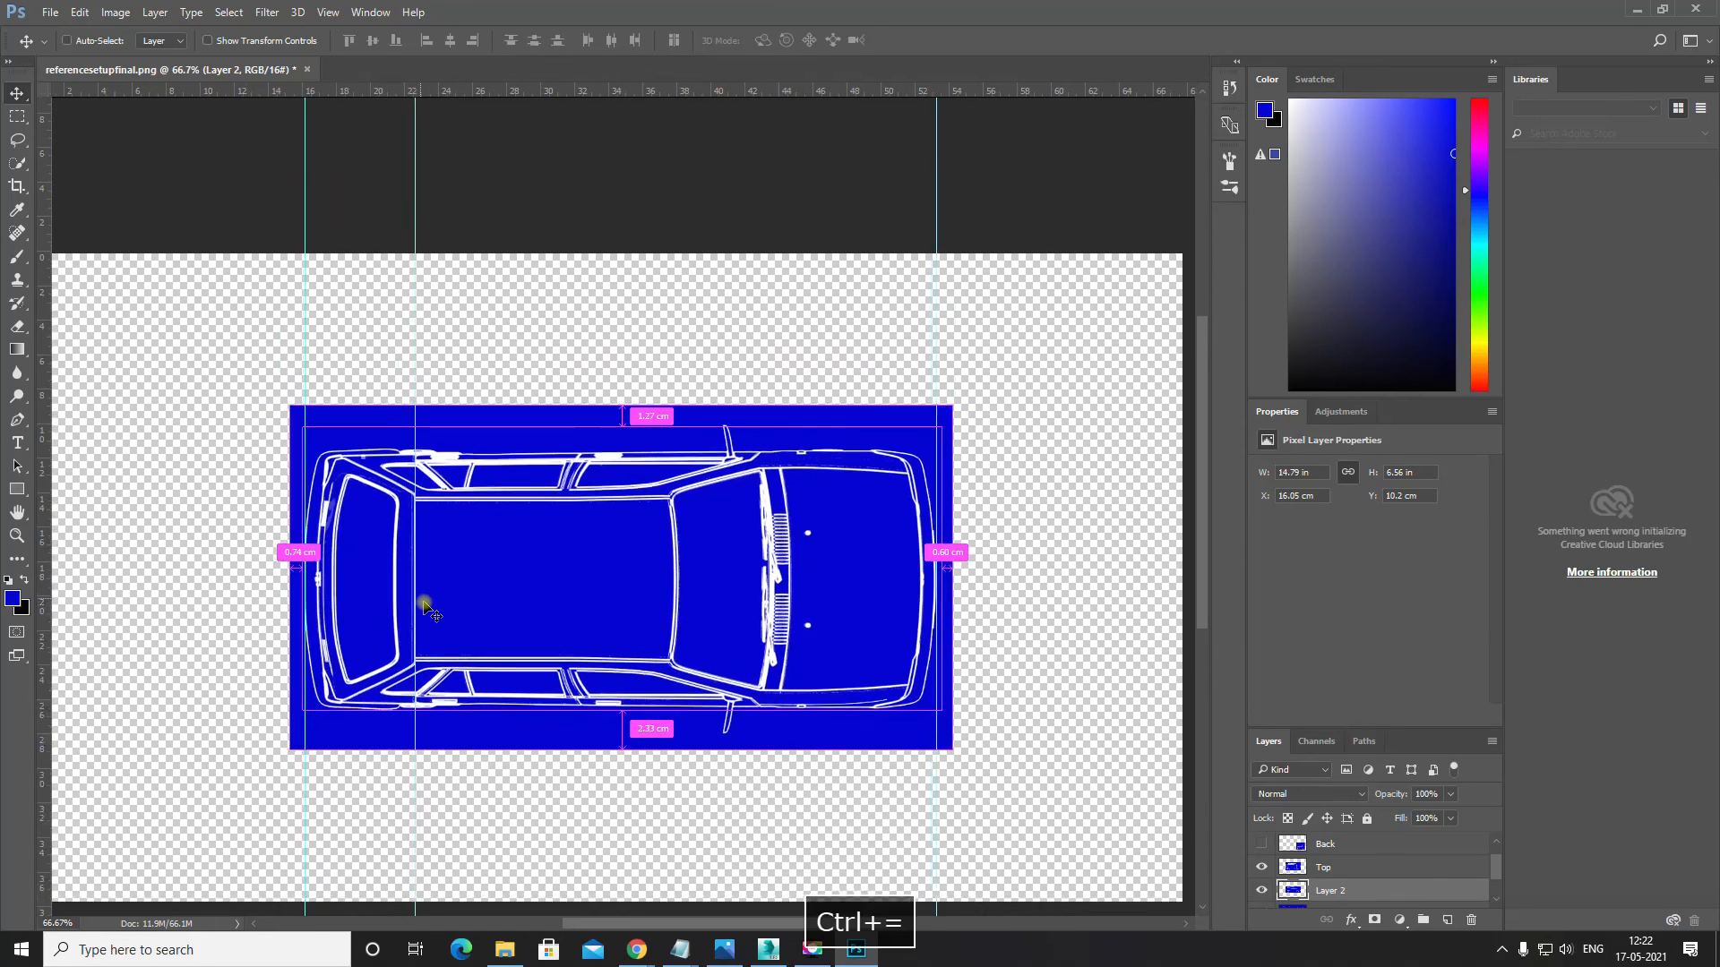
{"action": "key", "text": "ctrl+equal"}
{"action": "left_click_drag", "start_coordinate": [300, 574], "coordinate": [910, 520]}
{"action": "left_click_drag", "start_coordinate": [558, 642], "coordinate": [579, 440]}
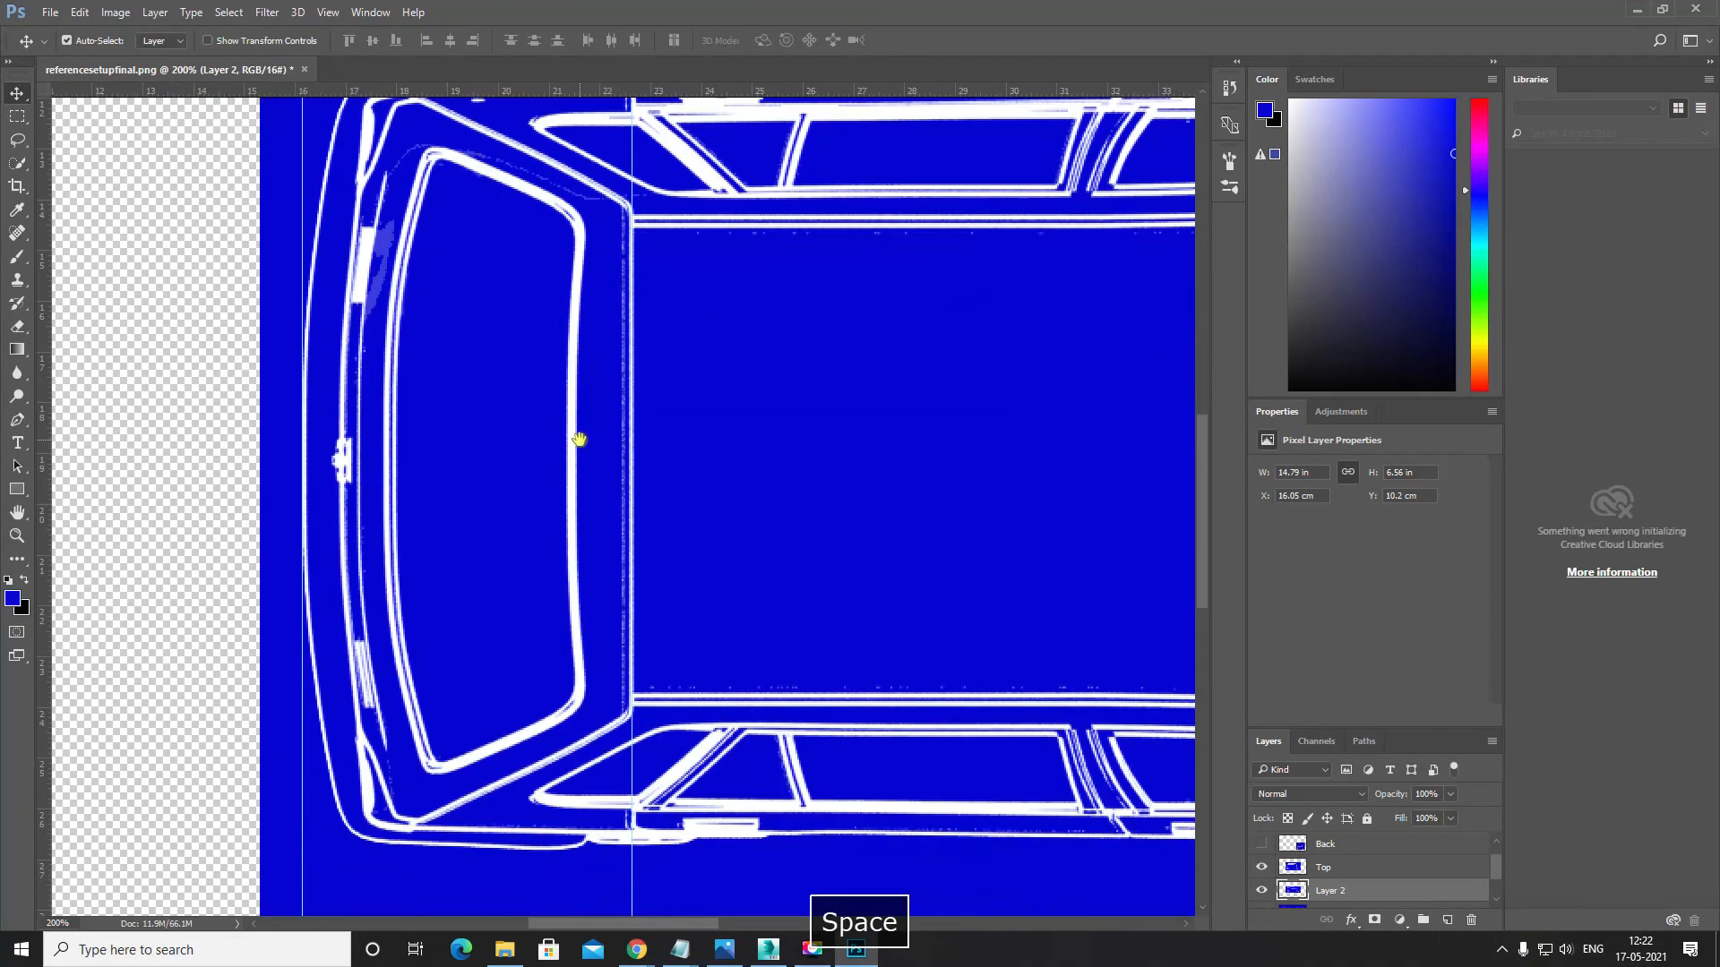
{"action": "left_click_drag", "start_coordinate": [737, 662], "coordinate": [687, 613]}
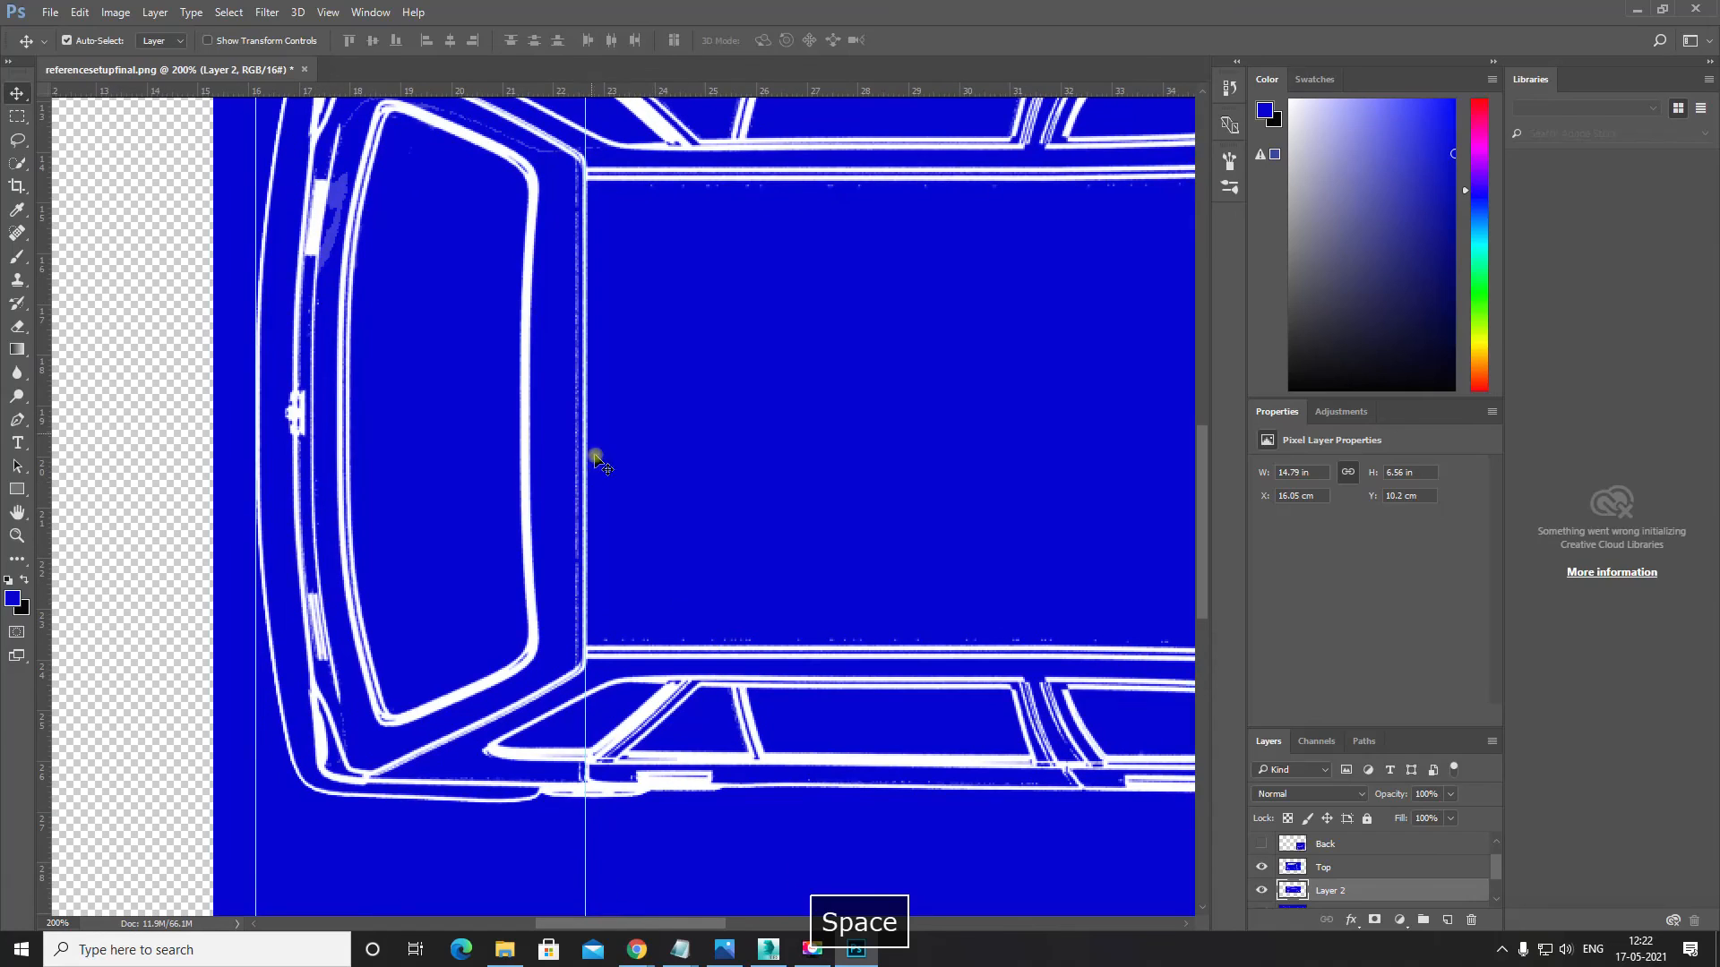
Step: Hide the Top layer and compare the rear end of the roof in the side view with the guide
{"action": "scroll", "coordinate": [1299, 882], "scroll_direction": "down", "scroll_amount": 1}
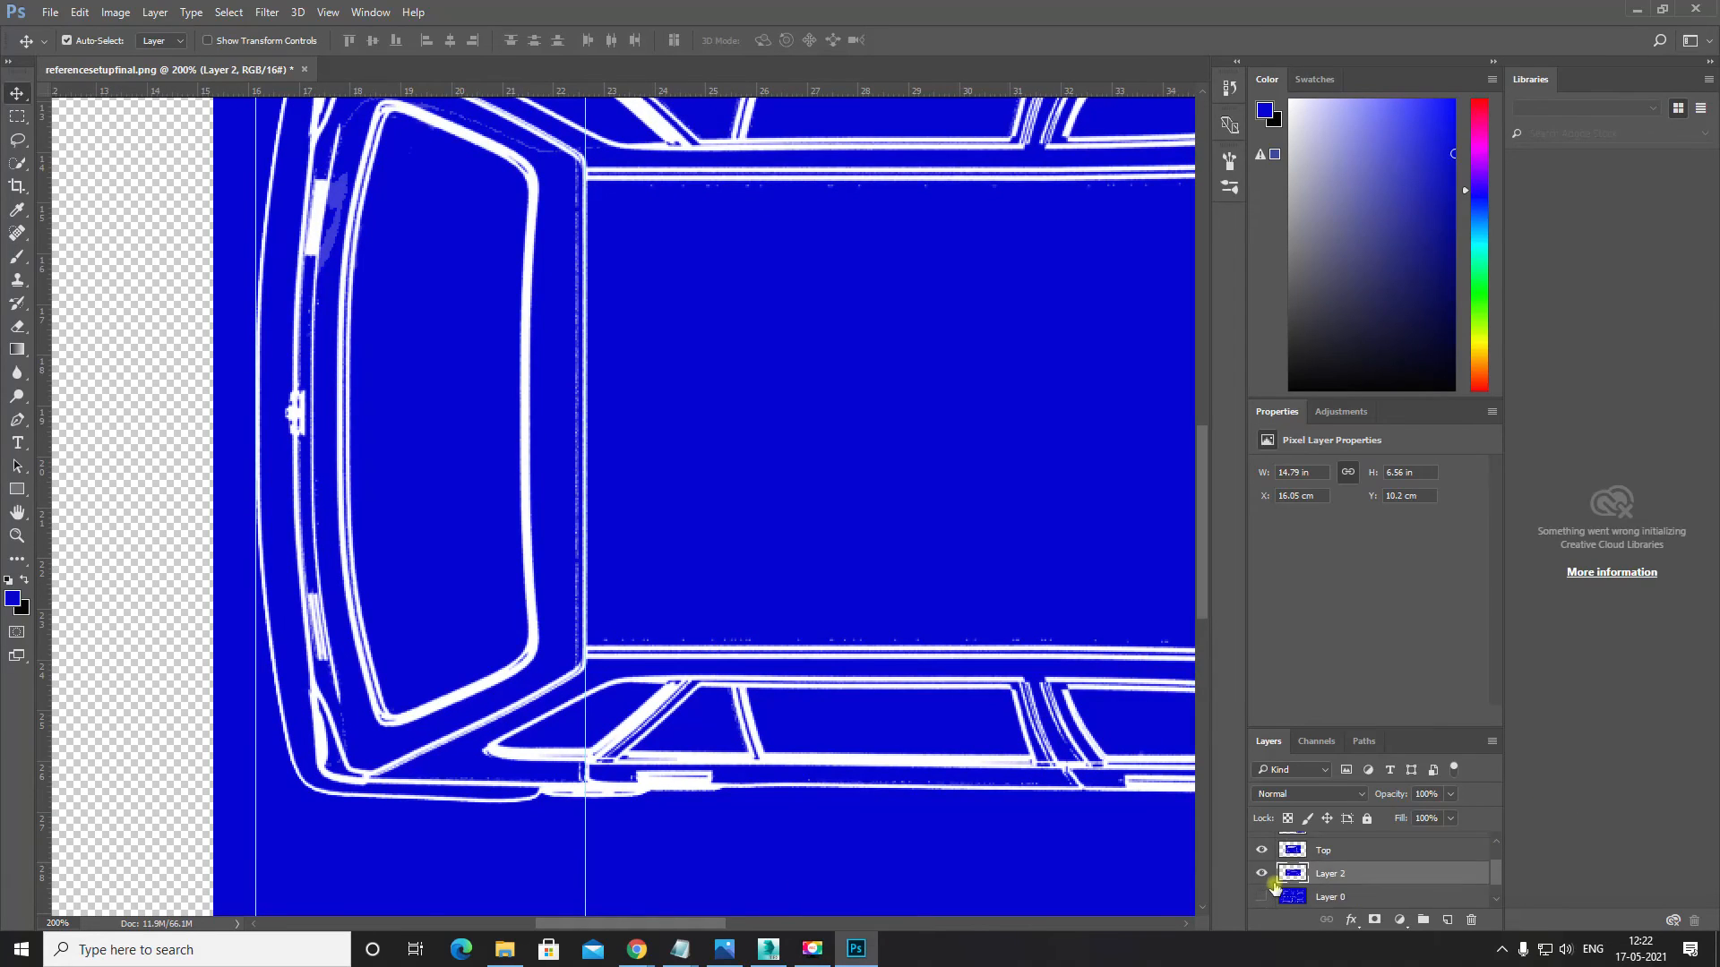
{"action": "scroll", "coordinate": [1274, 888], "scroll_direction": "down", "scroll_amount": 1}
{"action": "scroll", "coordinate": [1274, 889], "scroll_direction": "up", "scroll_amount": 2}
{"action": "scroll", "coordinate": [1274, 889], "scroll_direction": "down", "scroll_amount": 1}
{"action": "left_click", "coordinate": [1261, 851]}
{"action": "scroll", "coordinate": [837, 690], "scroll_direction": "up", "scroll_amount": 2}
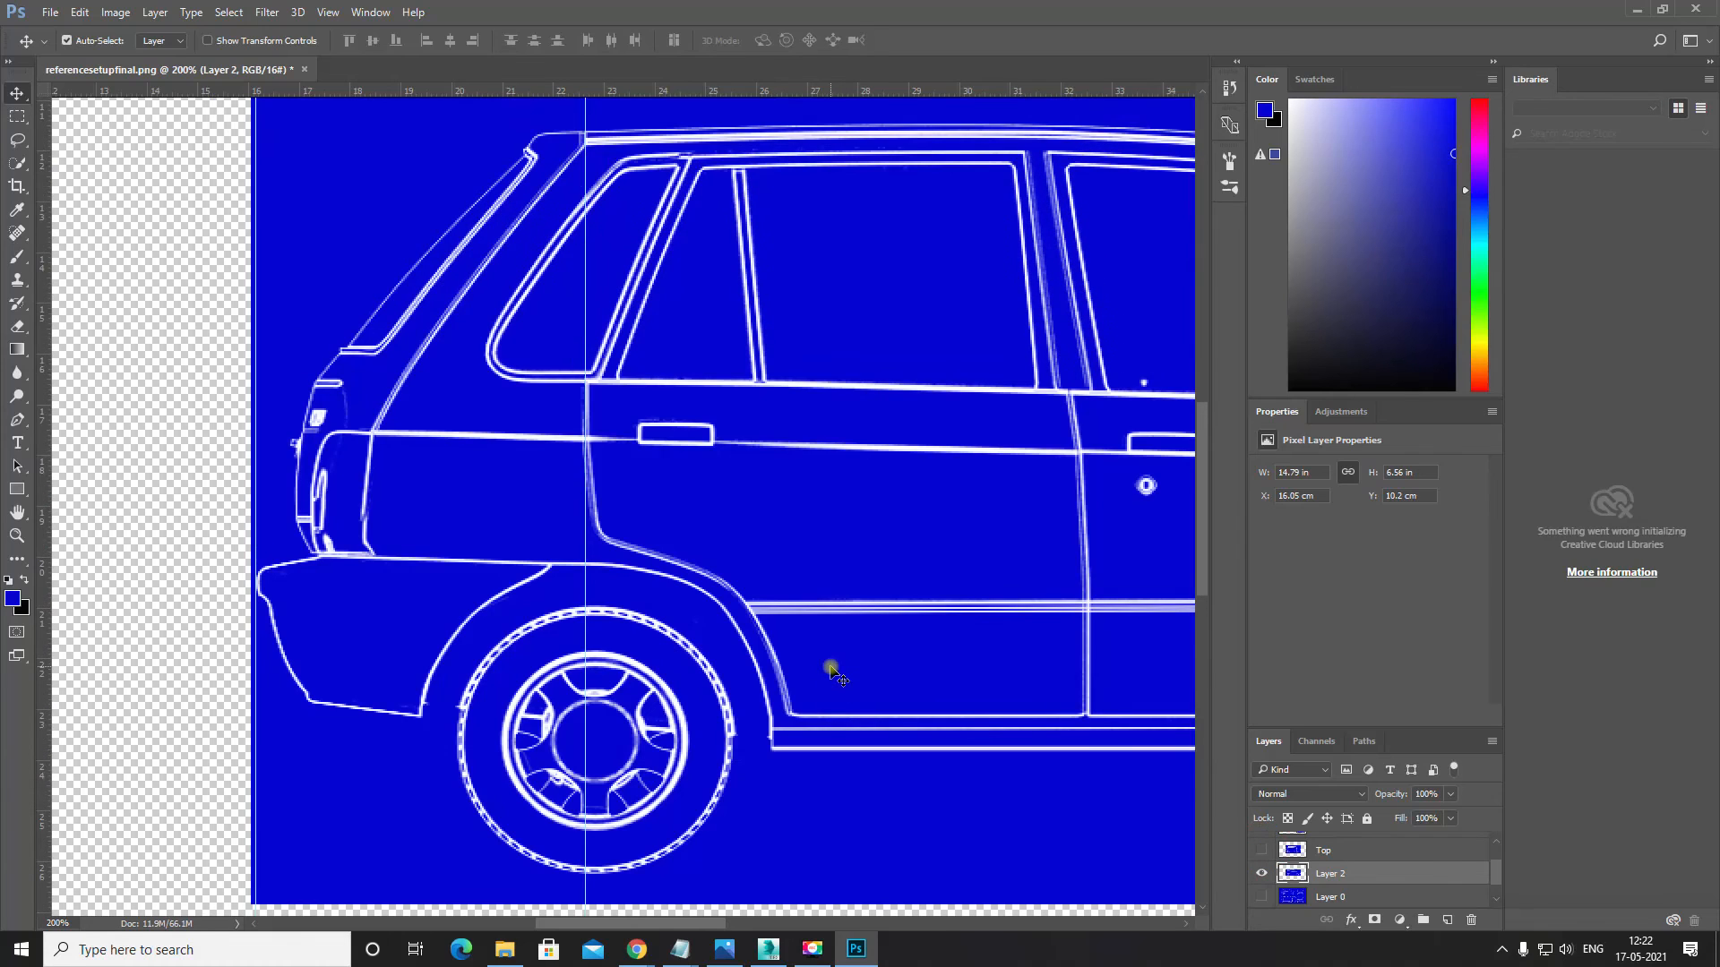
{"action": "scroll", "coordinate": [537, 148], "scroll_direction": "up", "scroll_amount": 3}
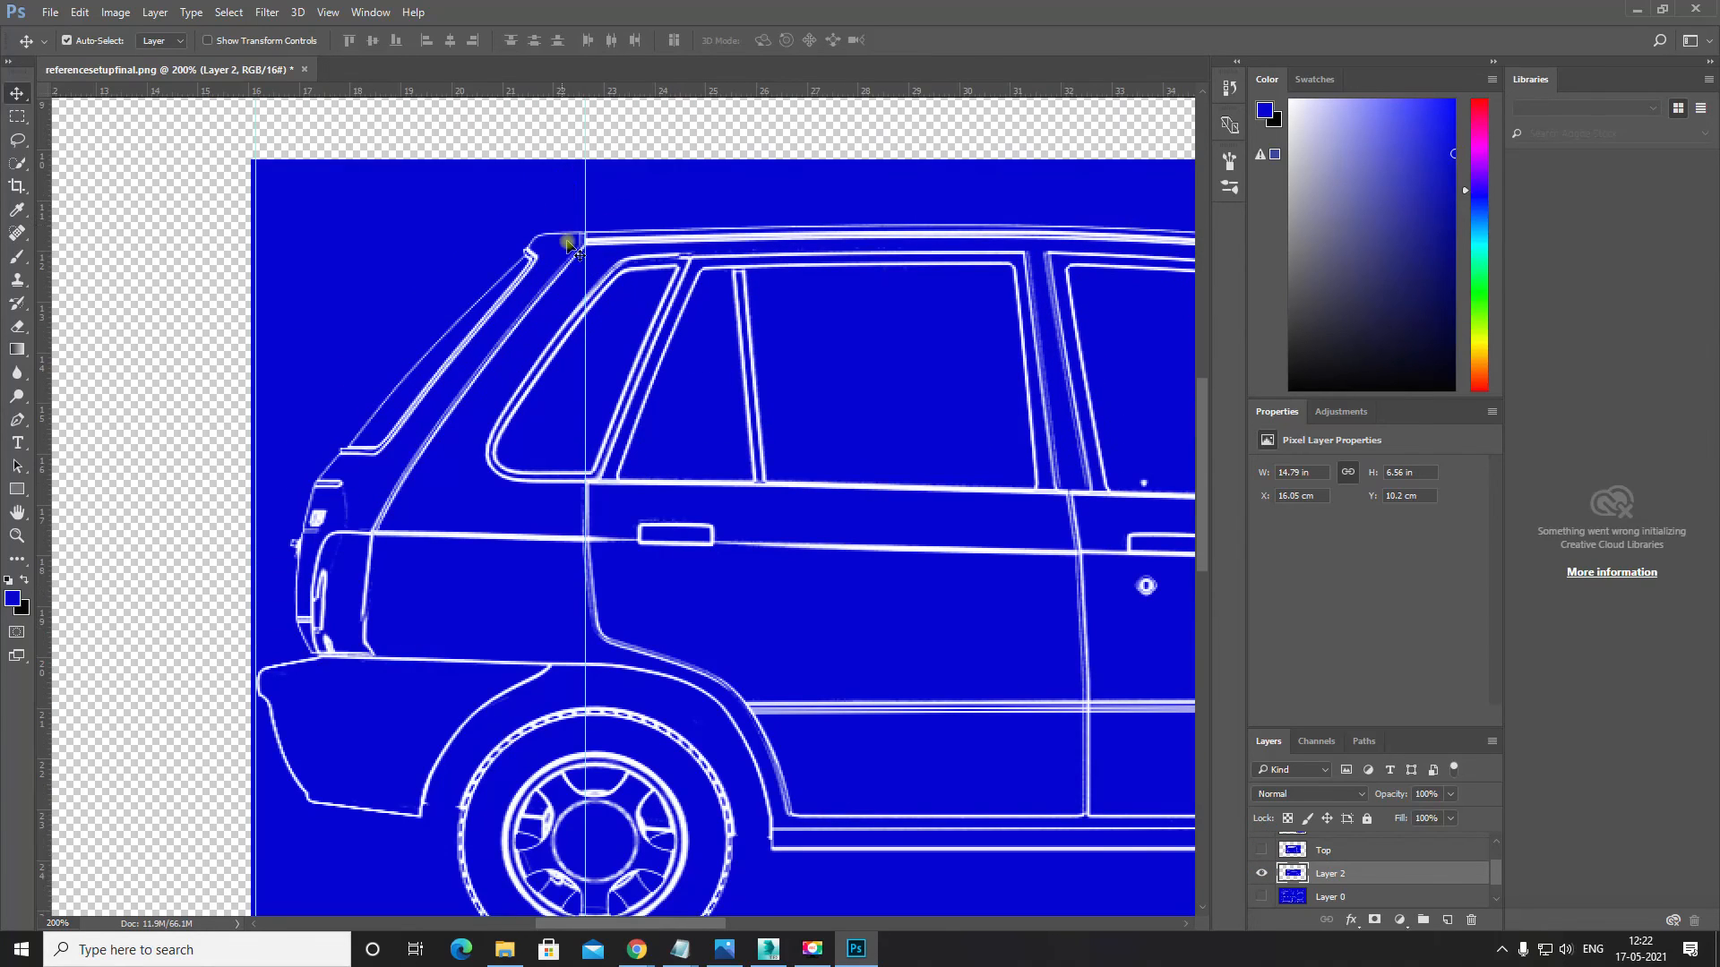
Step: Save the document with its layers as a Photoshop file named "reference 2ndsem" in the maruti 800 folder
{"action": "key", "text": "ctrl+s"}
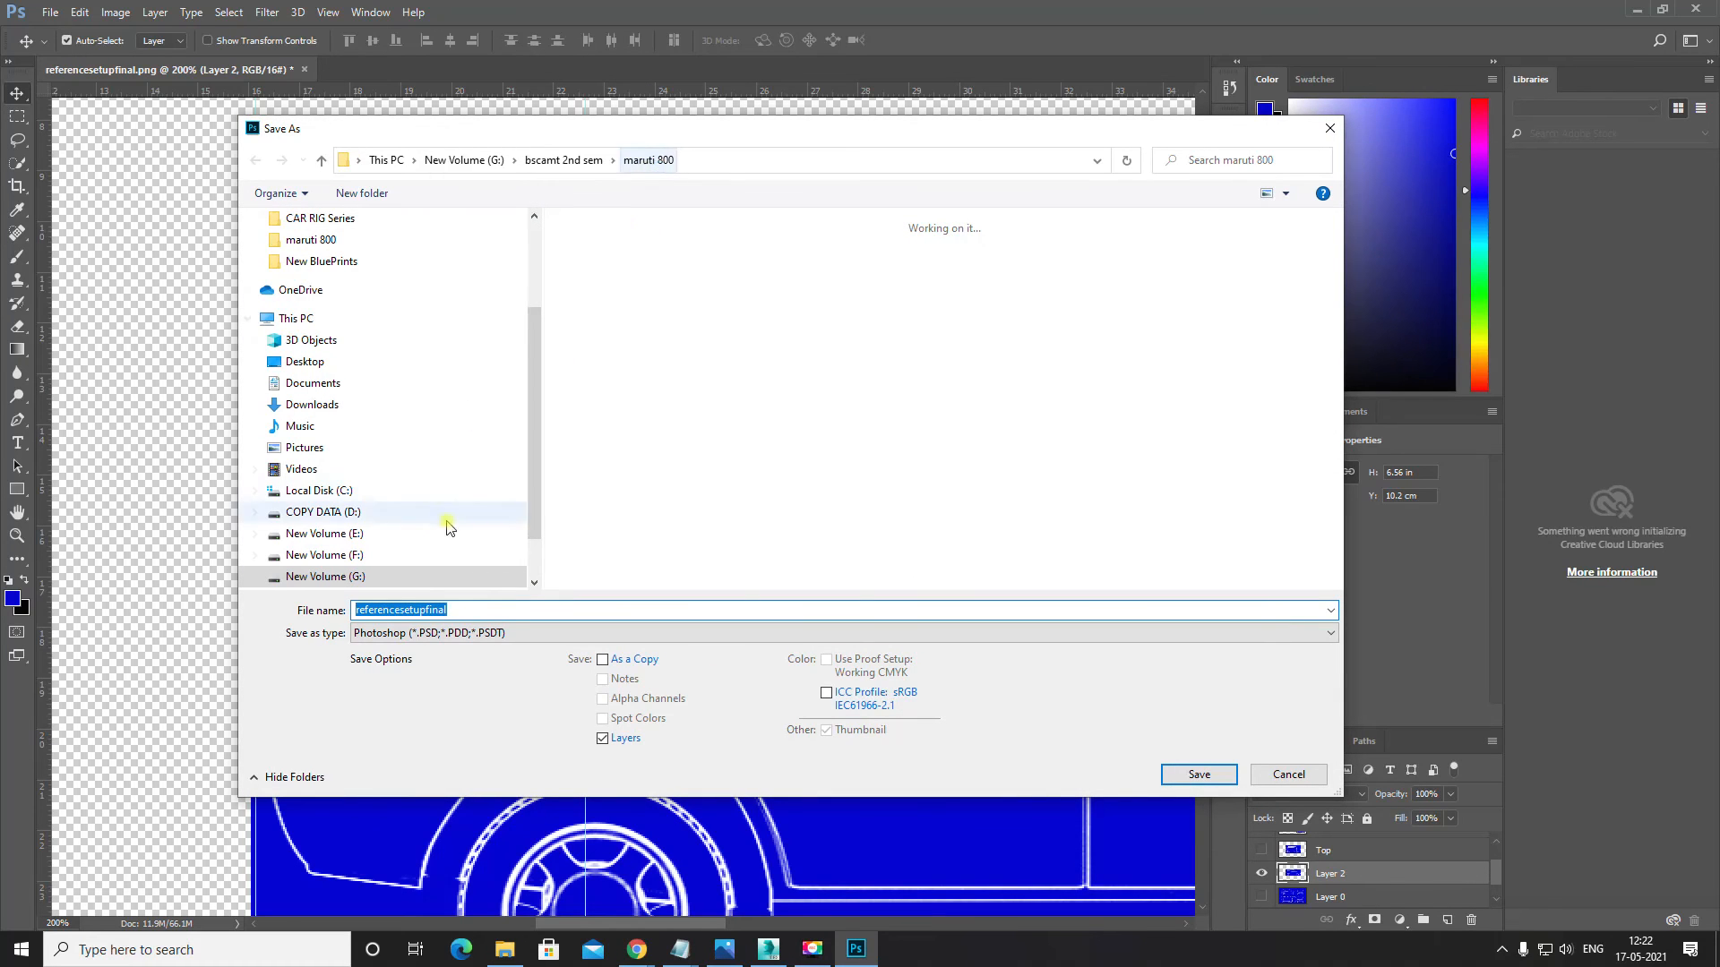
{"action": "left_click", "coordinate": [460, 616]}
{"action": "double_click", "coordinate": [464, 610]}
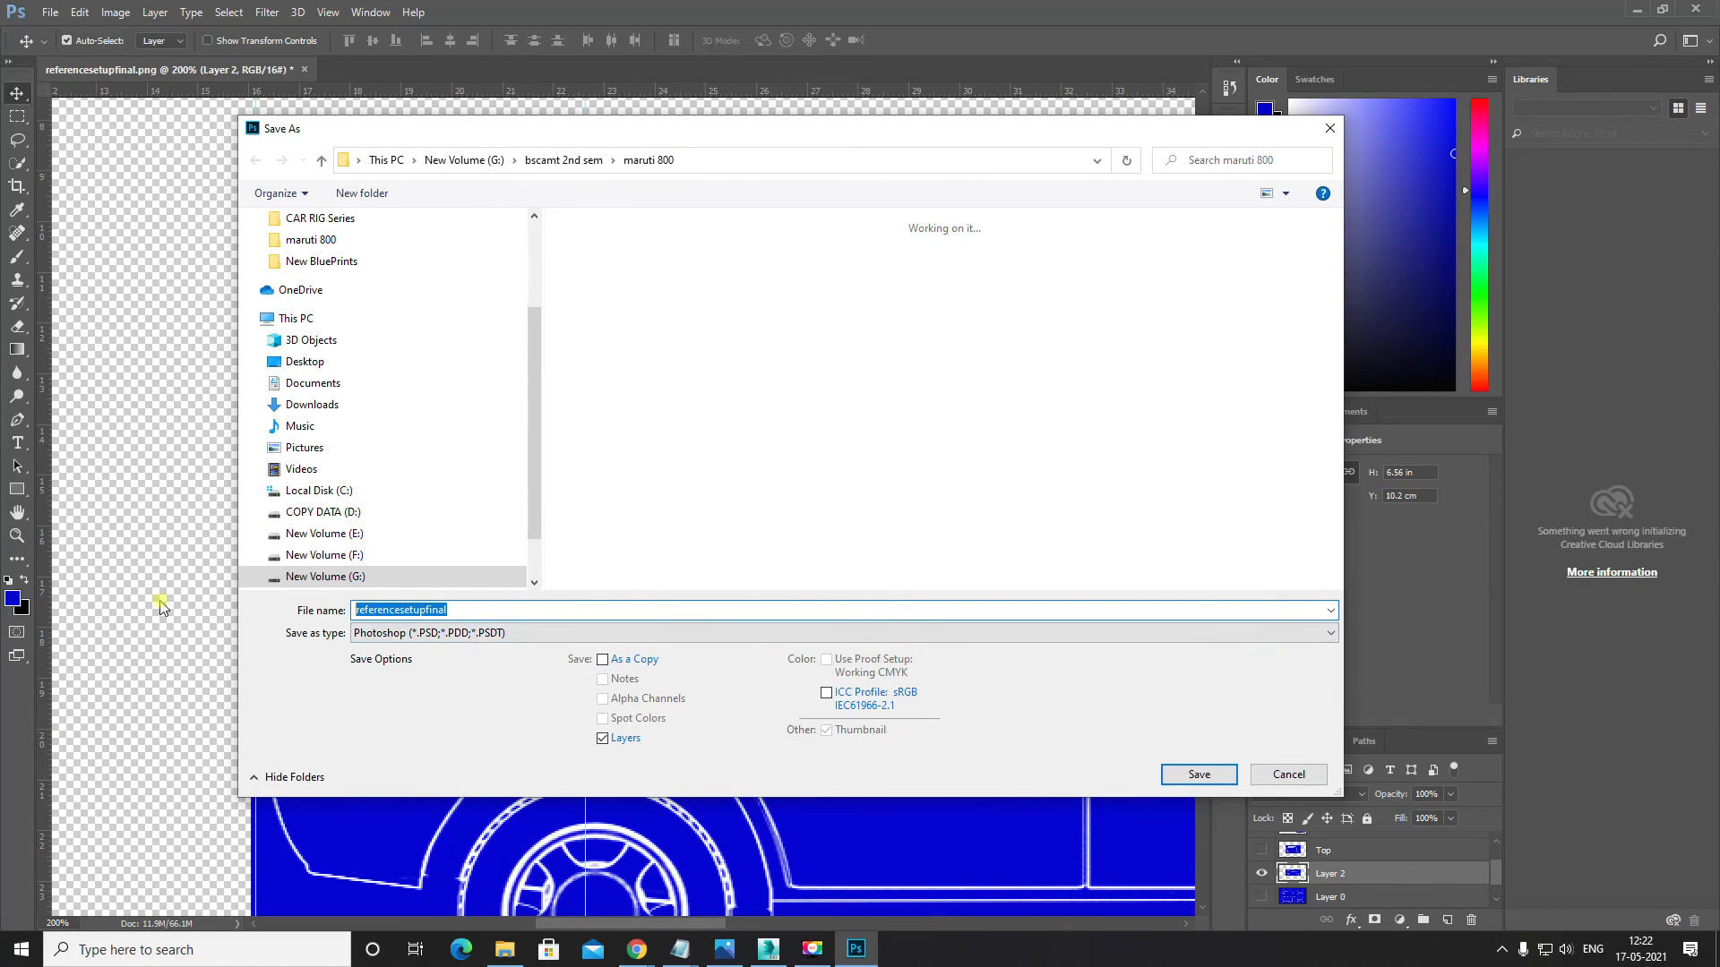
{"action": "type", "text": "reference final"}
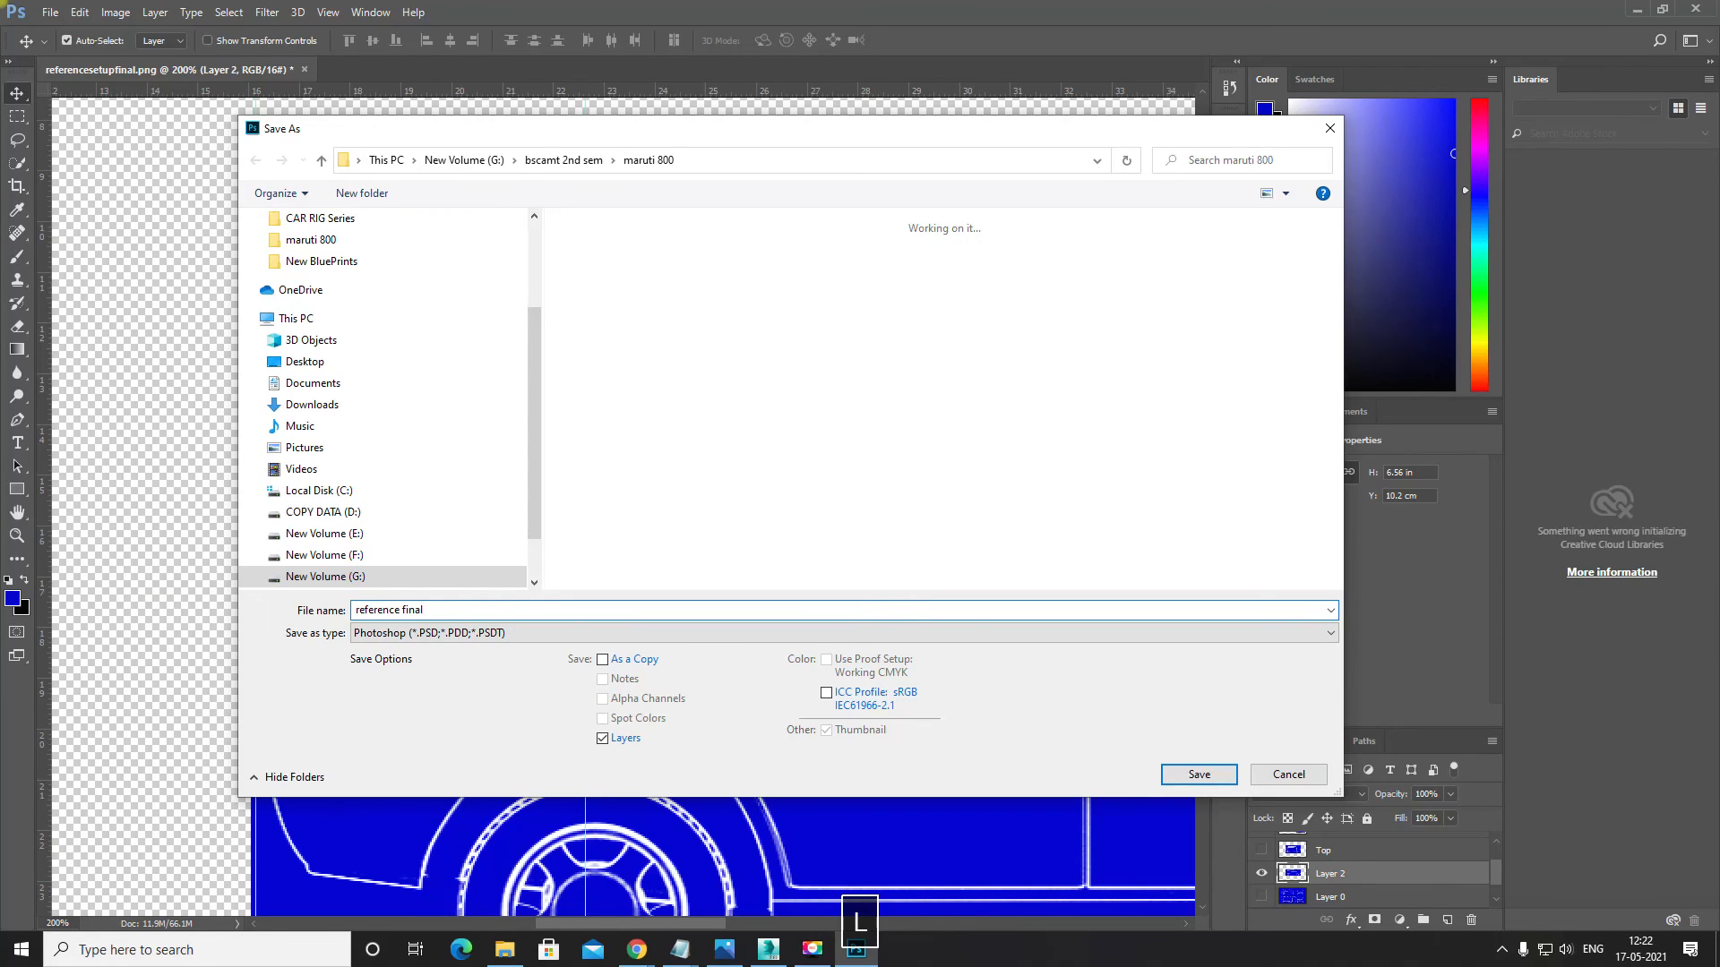
{"action": "key", "text": "BackSpace"}
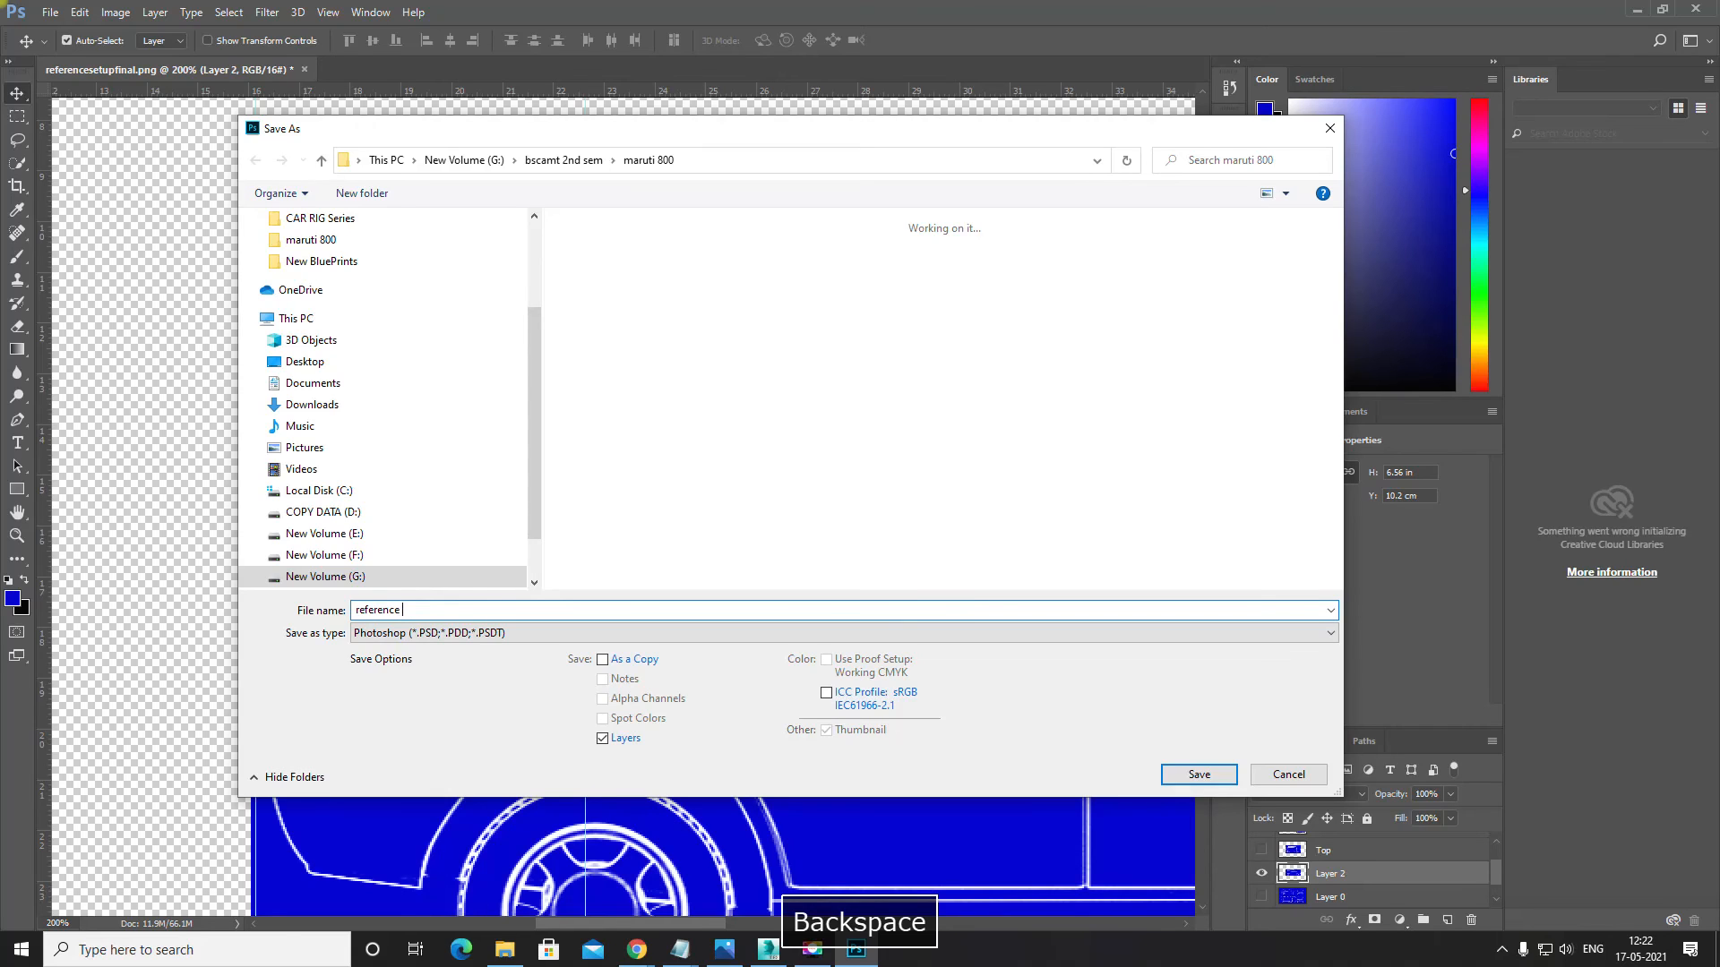
{"action": "type", "text": "2"}
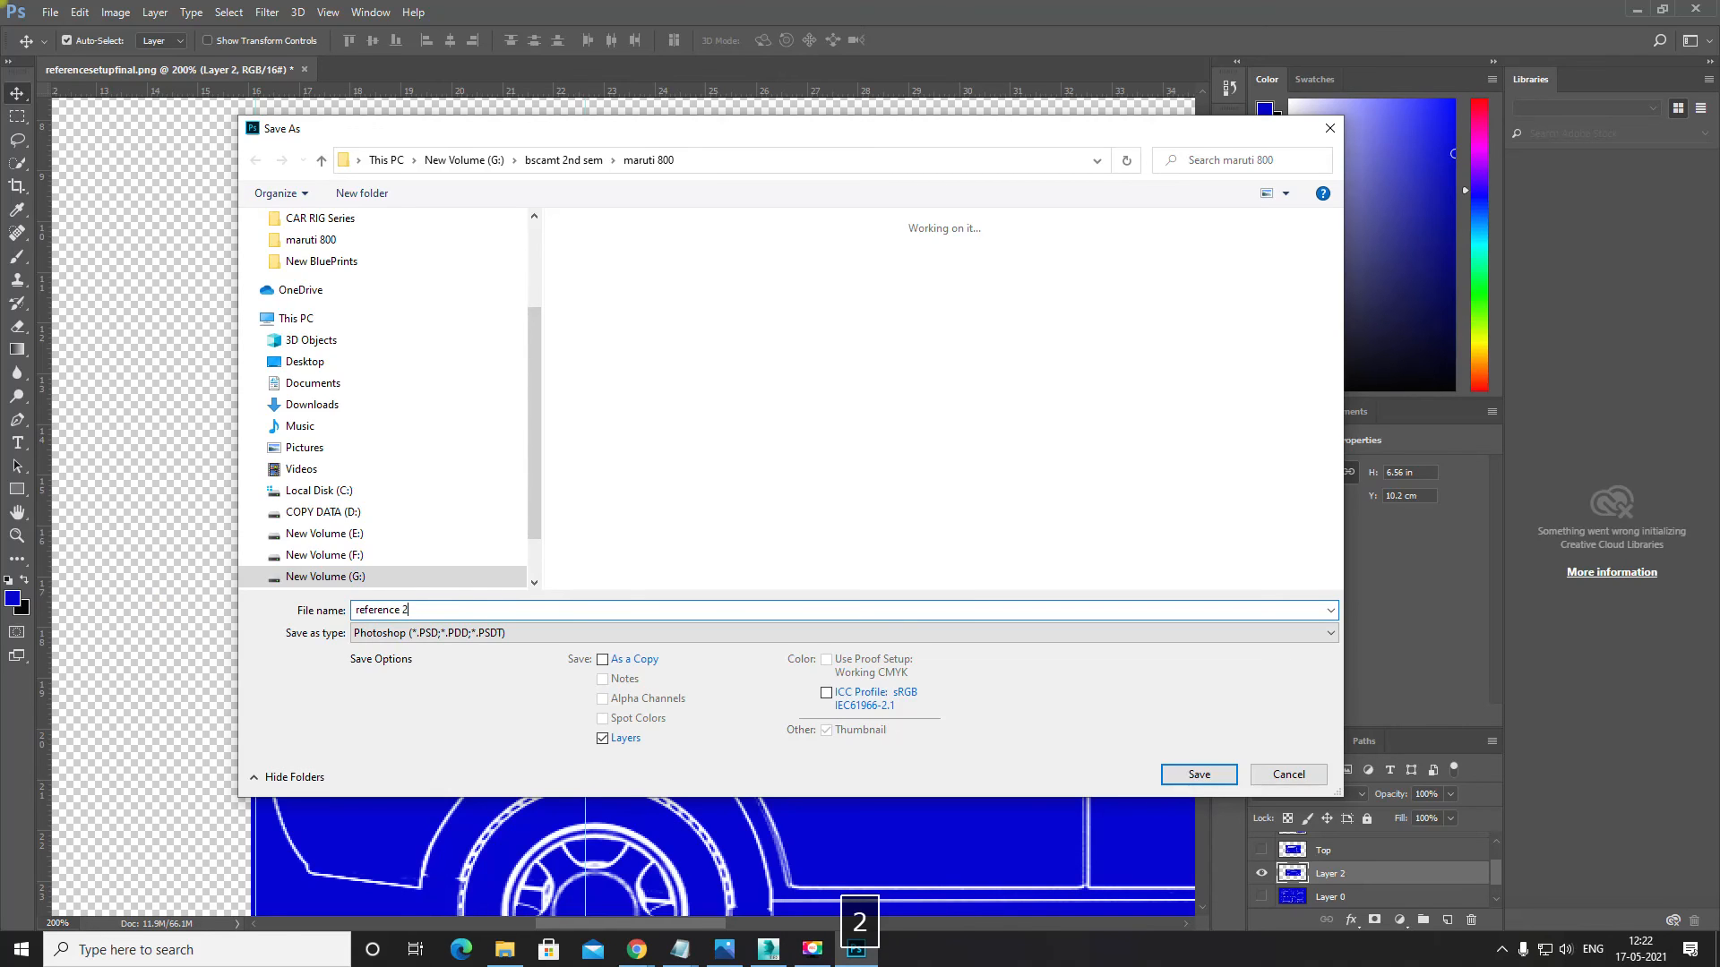
{"action": "type", "text": "ndsem"}
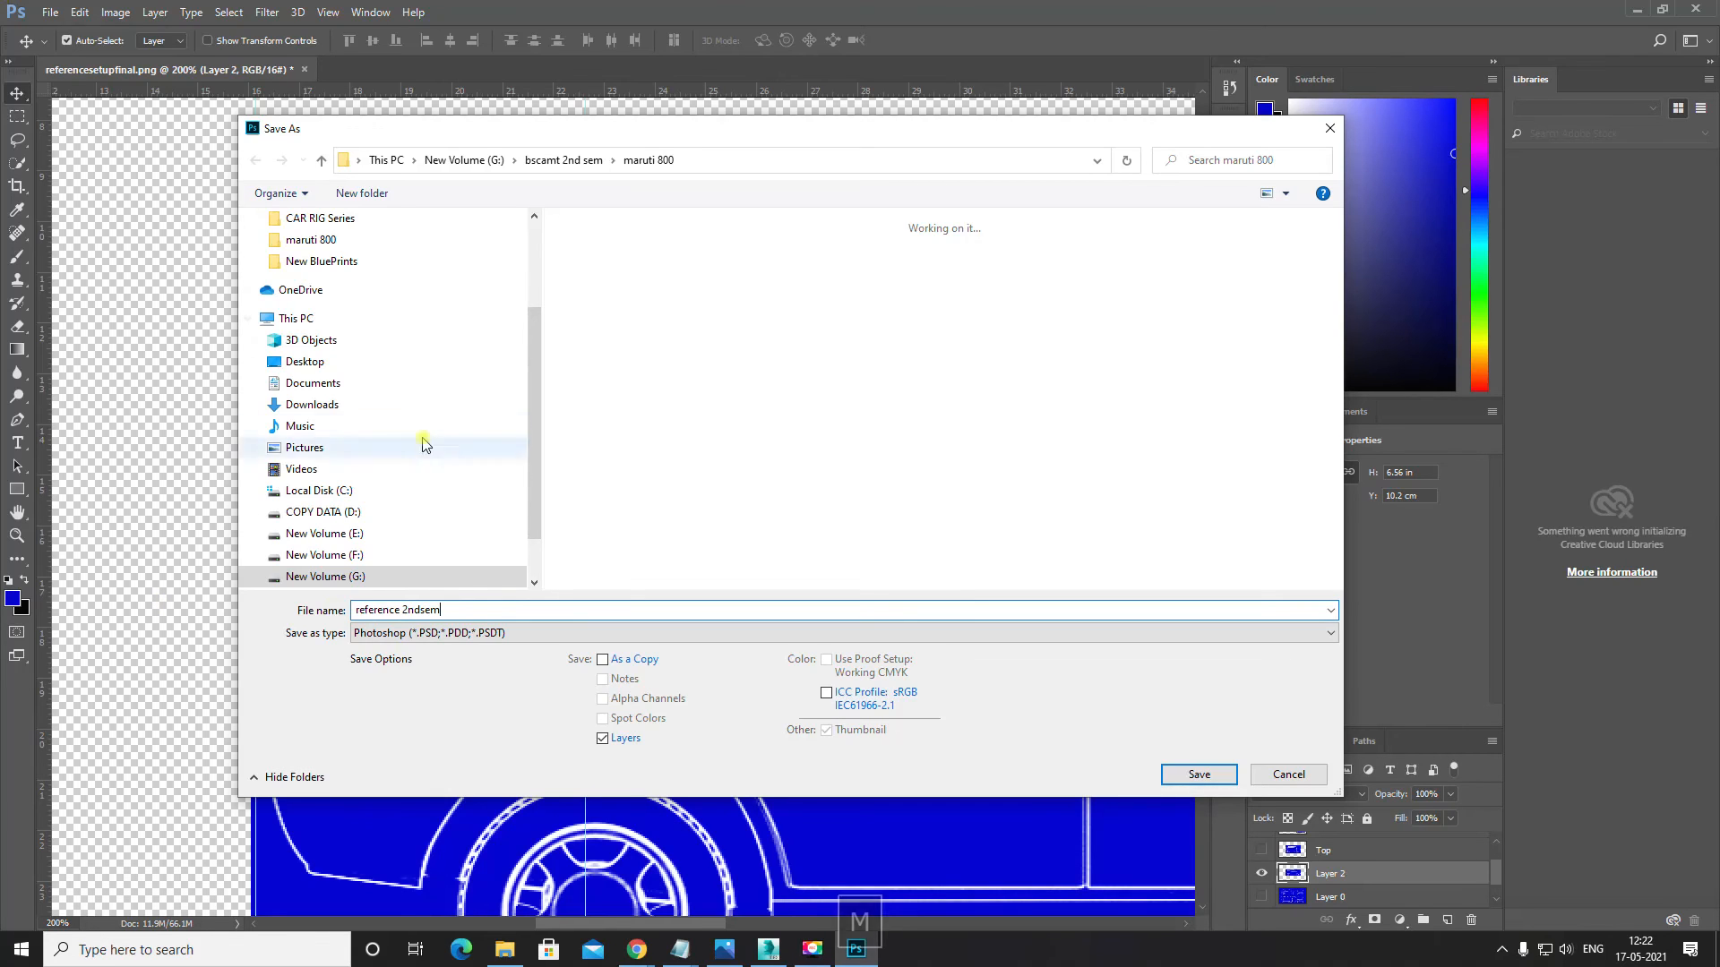
{"action": "left_click", "coordinate": [1214, 786]}
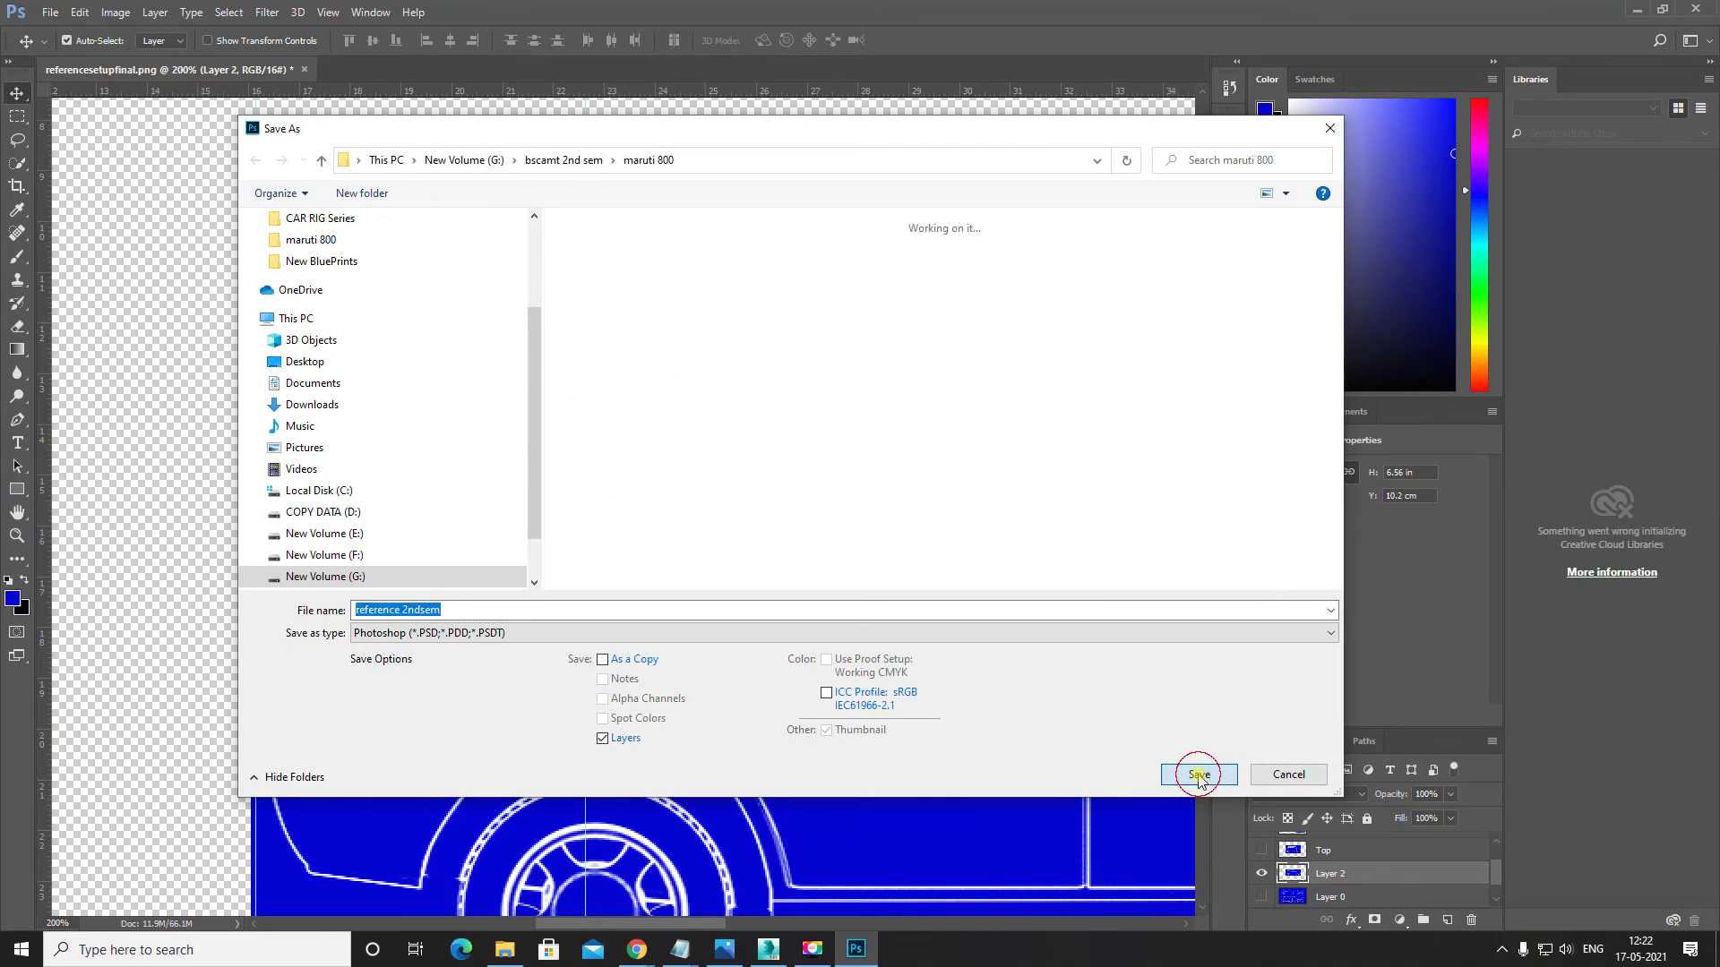
{"action": "left_click", "coordinate": [1050, 300]}
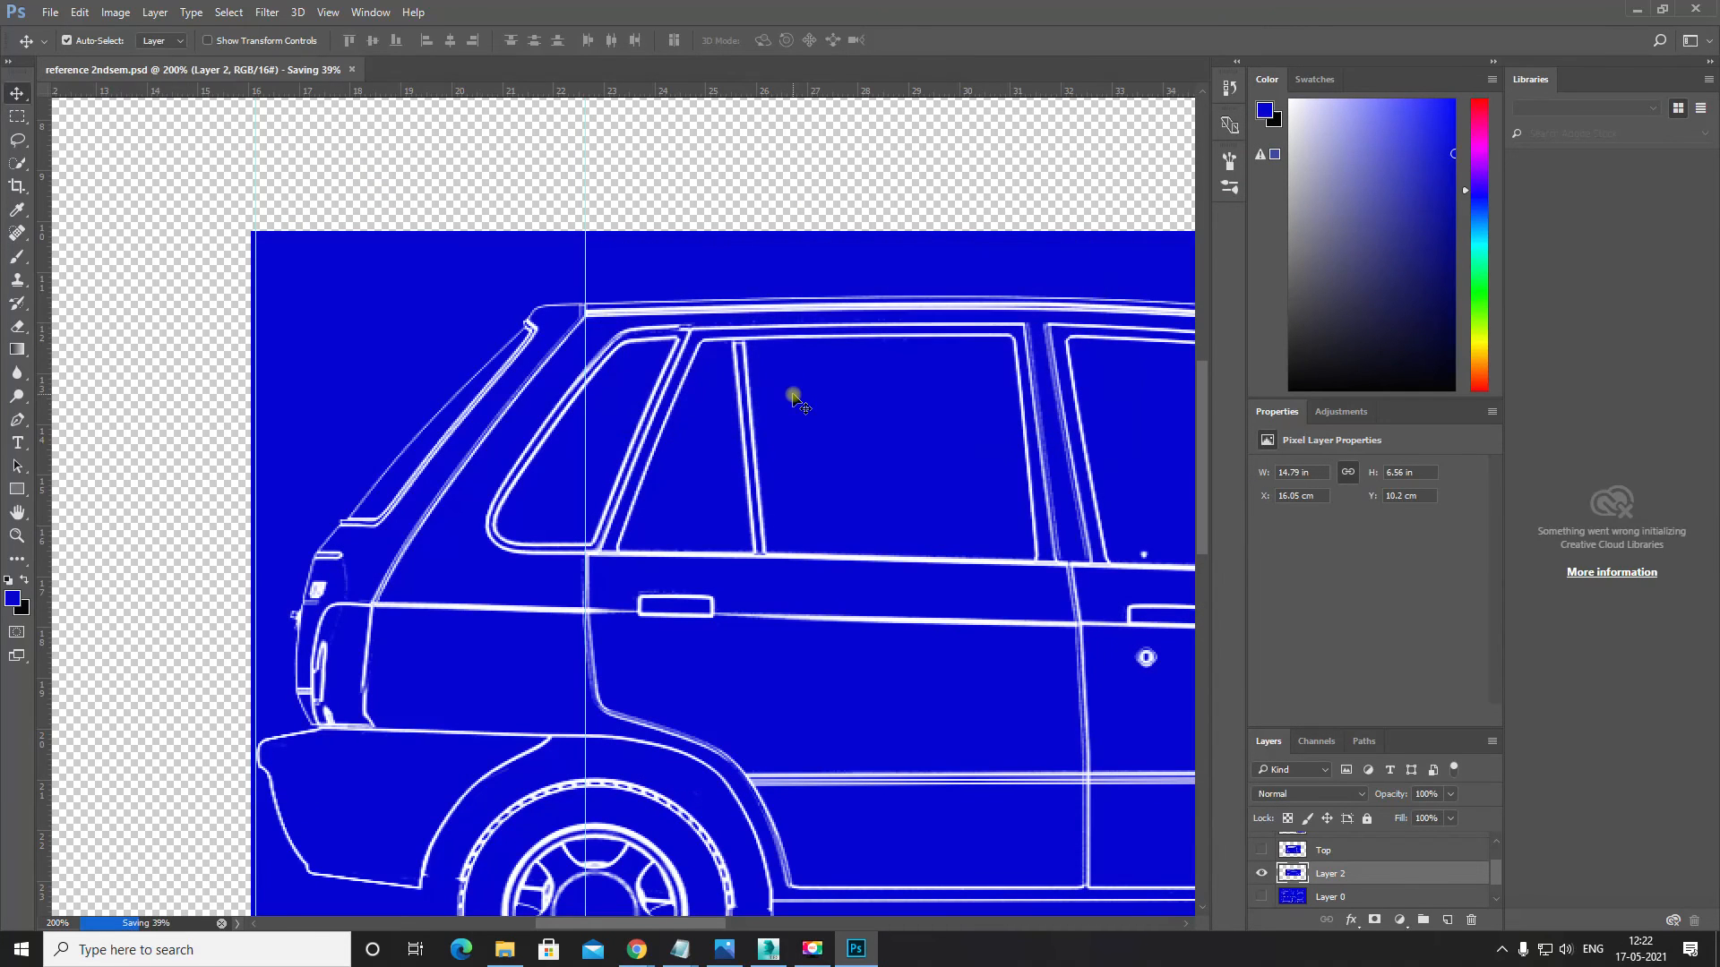
Step: Toggle the visibility of Layer 2 and the Top layer to compare the side and top views against the vertical guides
{"action": "scroll", "coordinate": [798, 395], "scroll_direction": "up", "scroll_amount": 1}
{"action": "left_click_drag", "start_coordinate": [909, 503], "coordinate": [726, 502]}
{"action": "key", "text": "ctrl+minus"}
{"action": "key", "text": "ctrl+minus"}
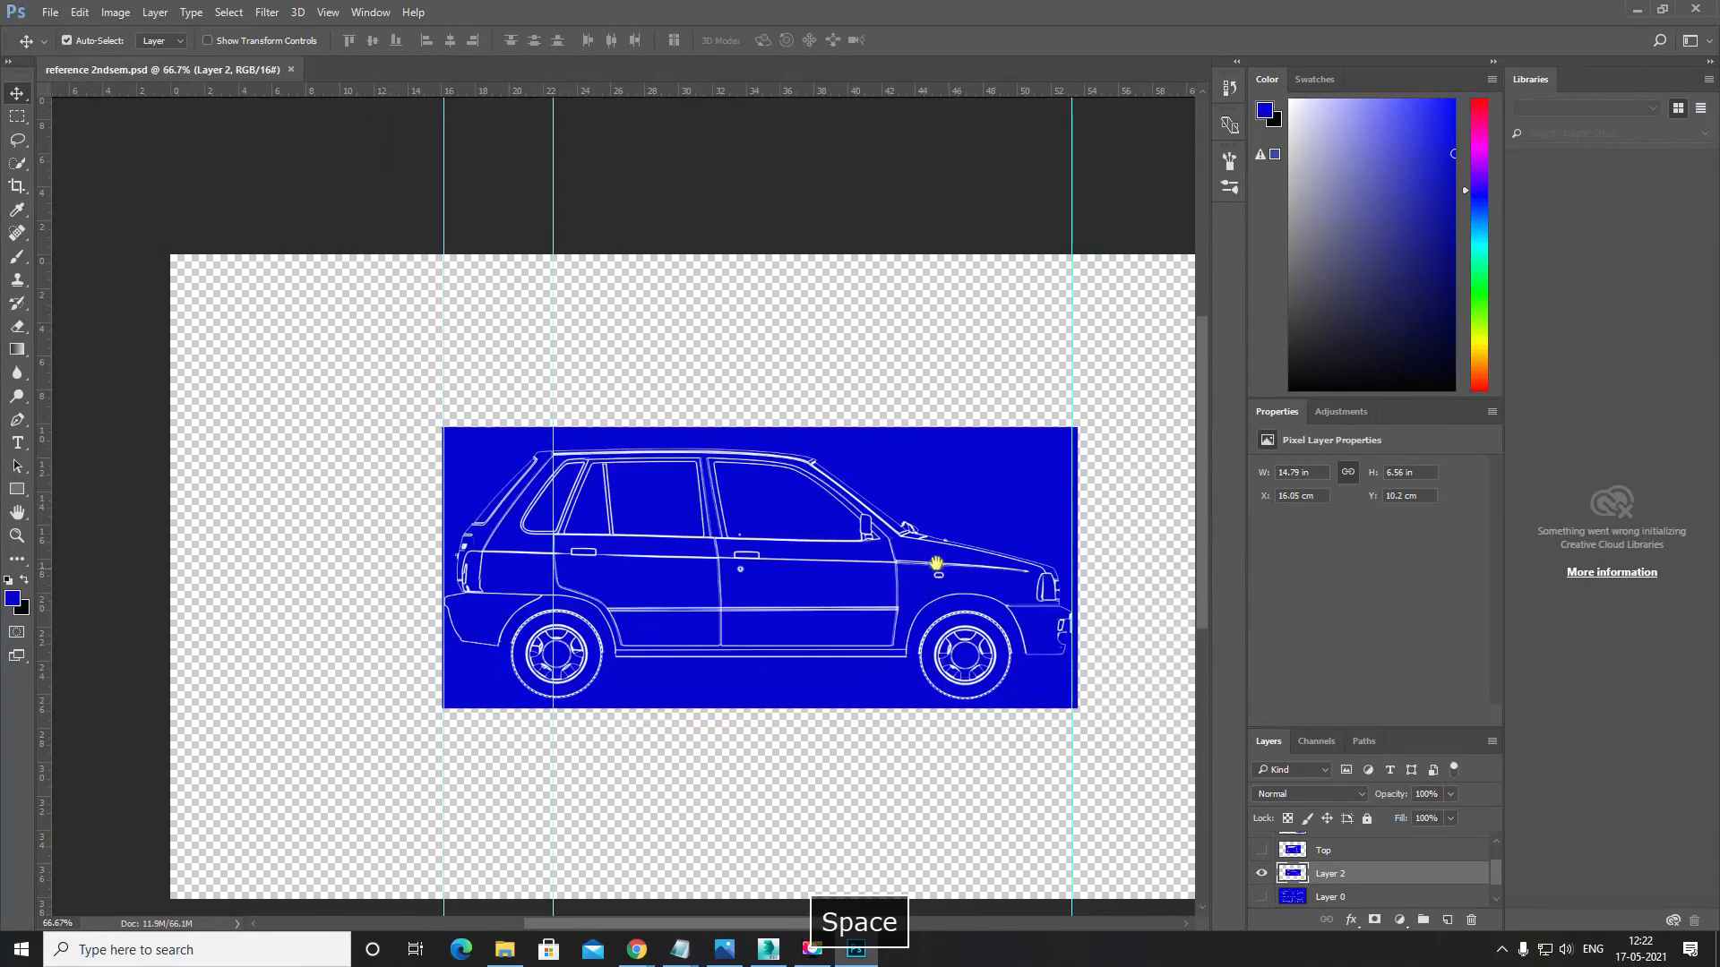
{"action": "left_click_drag", "start_coordinate": [936, 564], "coordinate": [815, 551]}
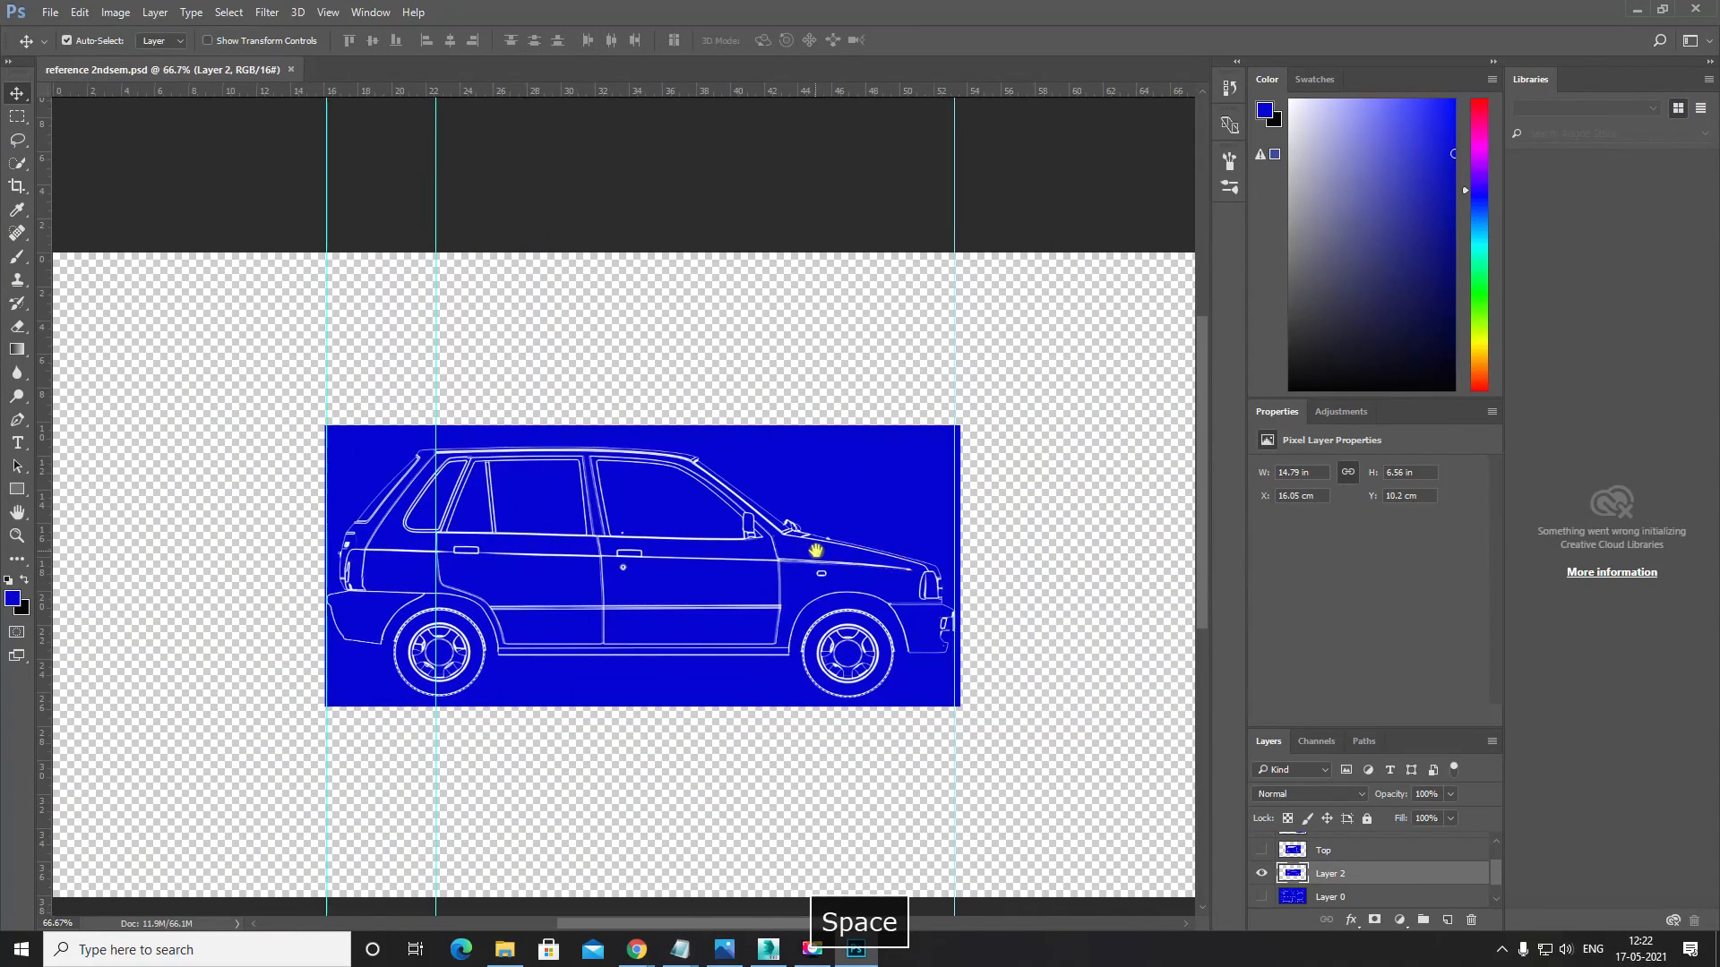
{"action": "key", "text": "ctrl+plus"}
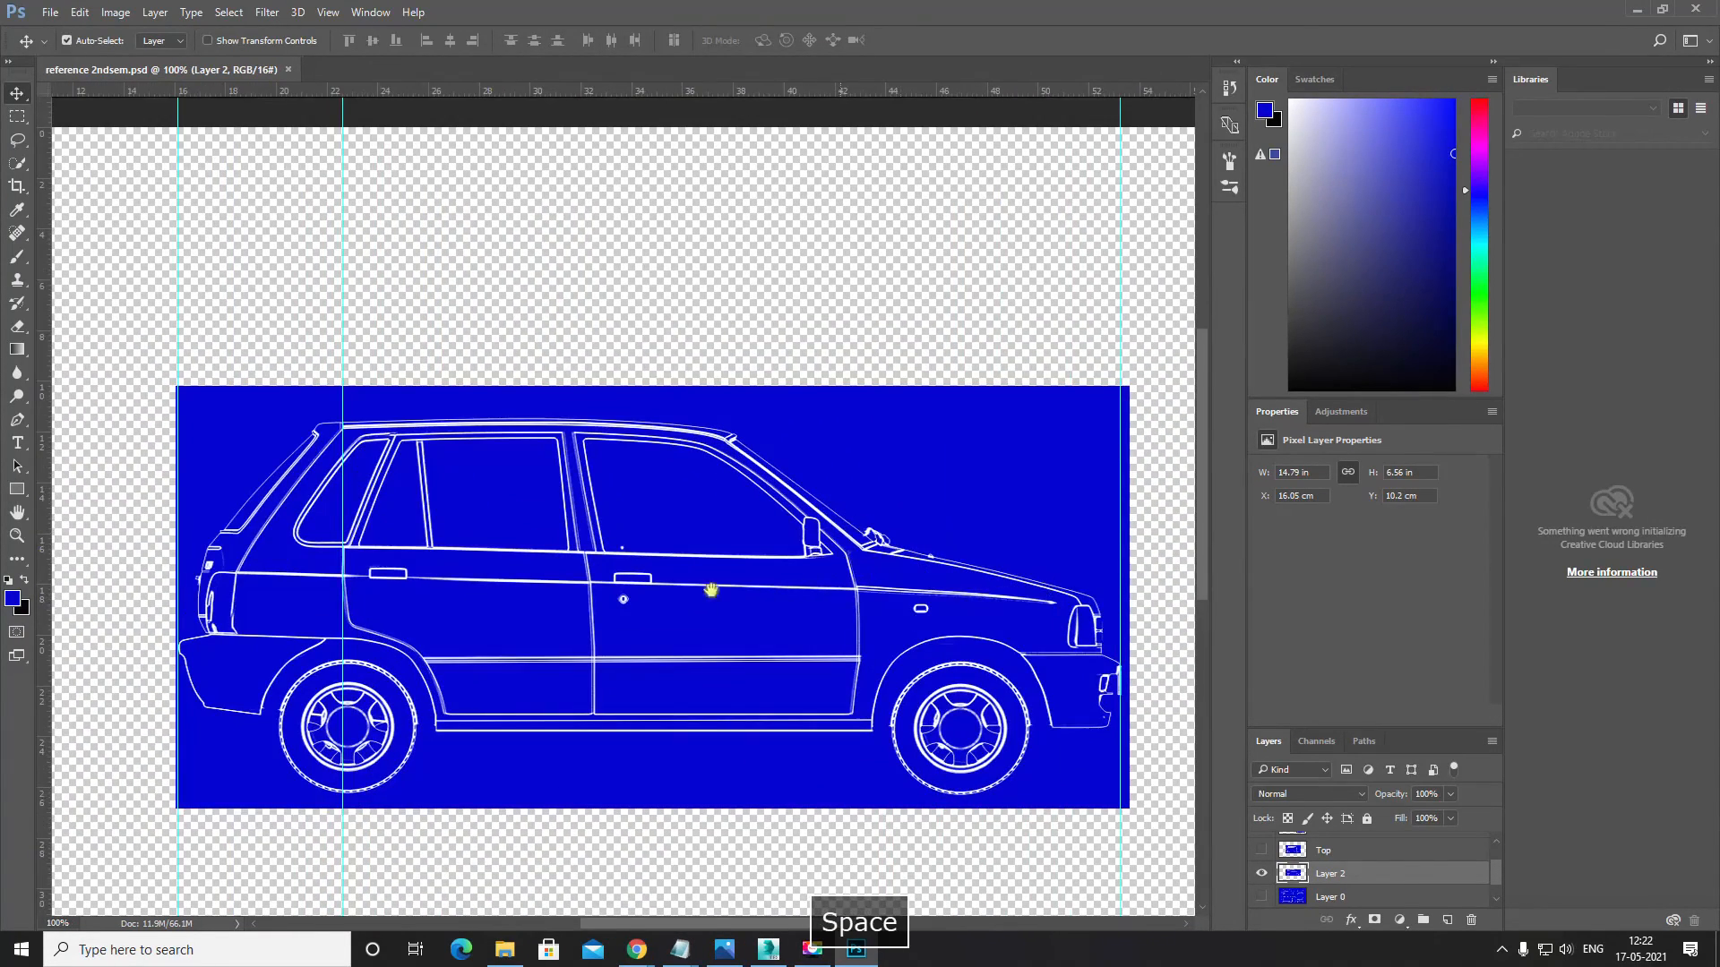
{"action": "left_click_drag", "start_coordinate": [895, 613], "coordinate": [849, 560]}
{"action": "left_click", "coordinate": [1260, 870]}
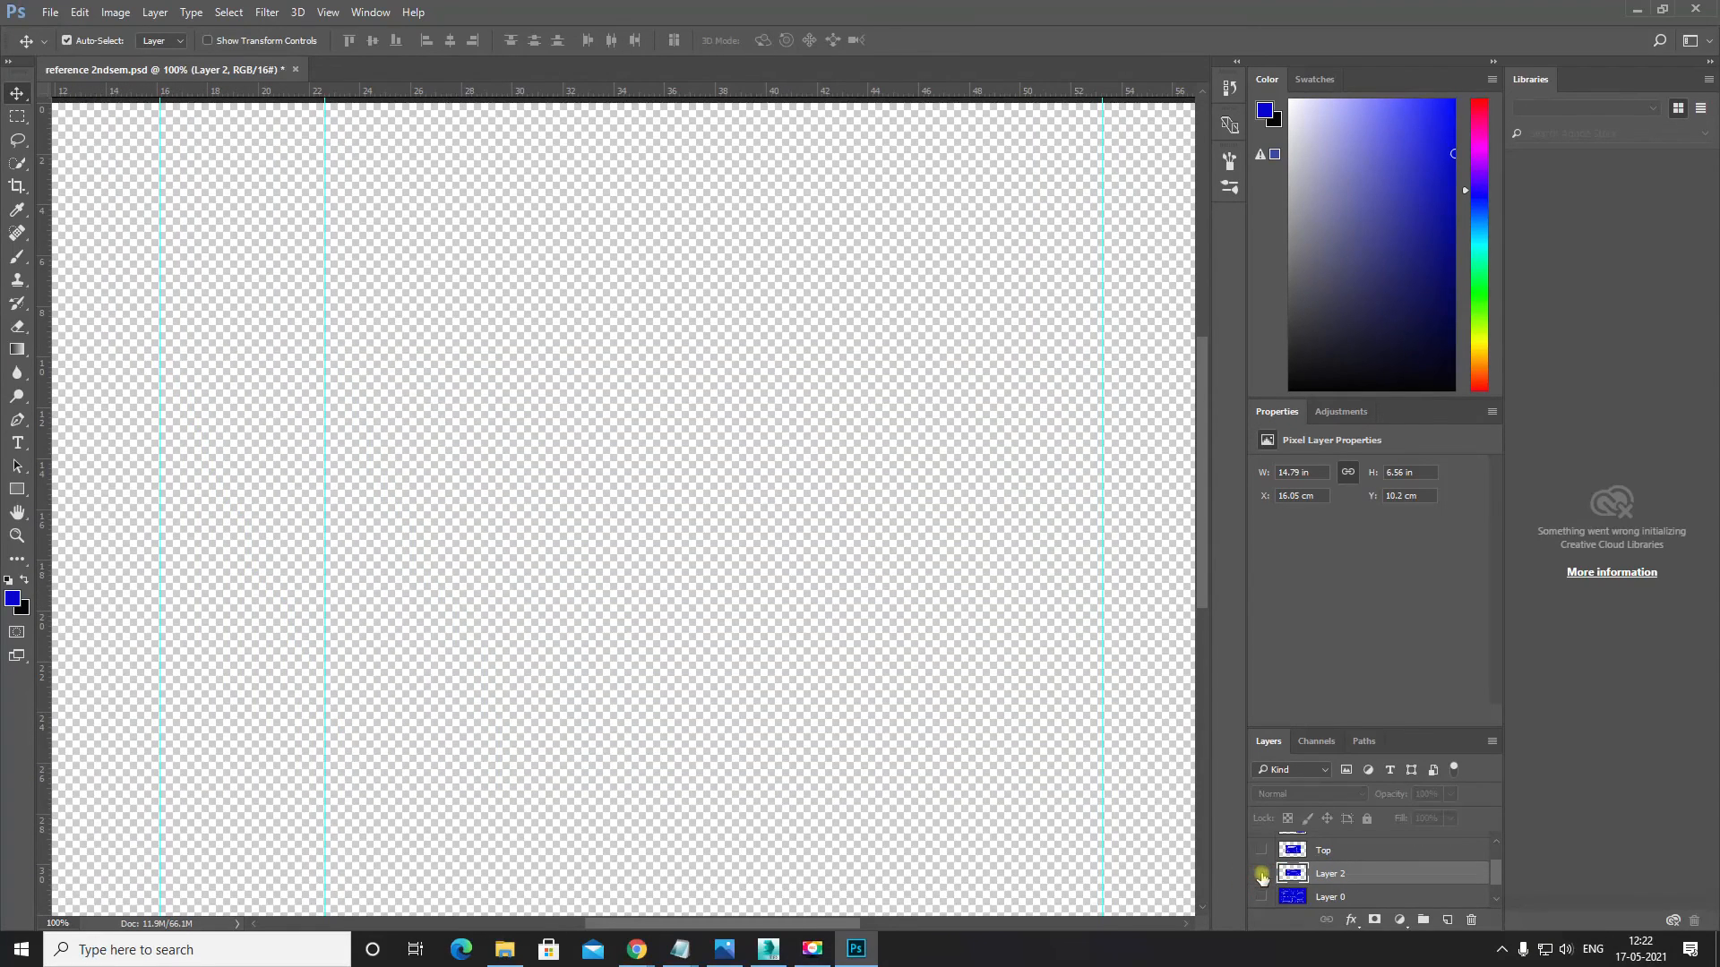
{"action": "left_click", "coordinate": [1258, 867]}
{"action": "left_click", "coordinate": [1262, 851]}
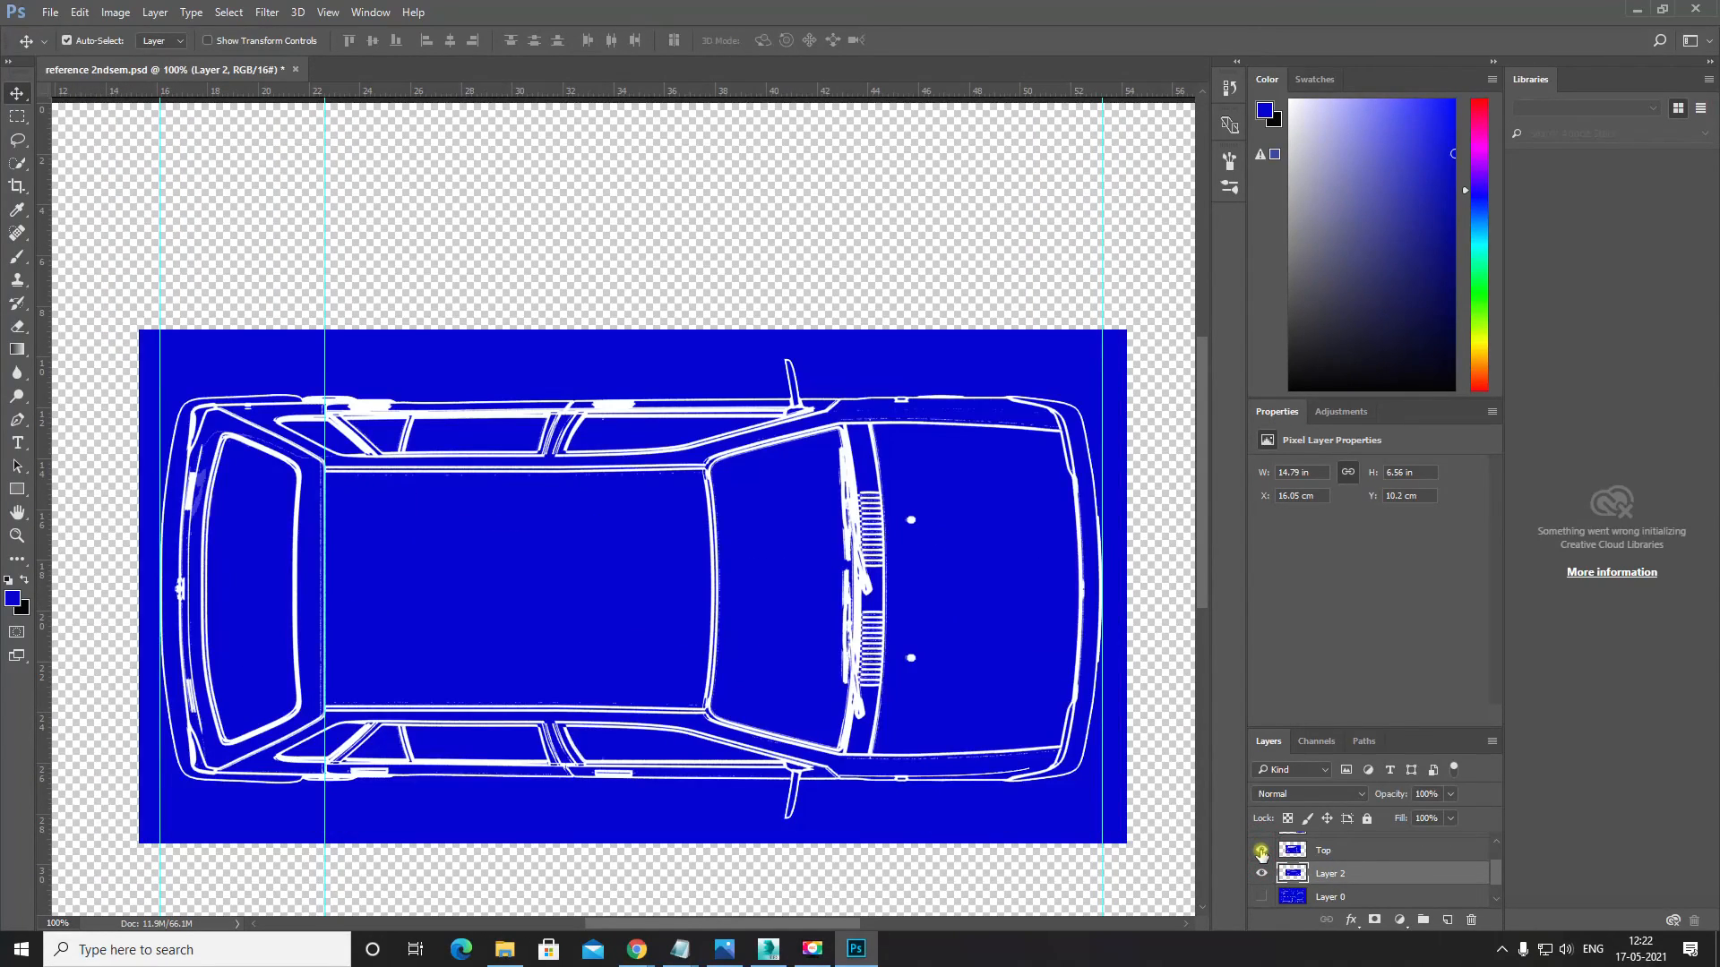
{"action": "left_click", "coordinate": [1261, 851]}
{"action": "left_click_drag", "start_coordinate": [910, 568], "coordinate": [894, 559]}
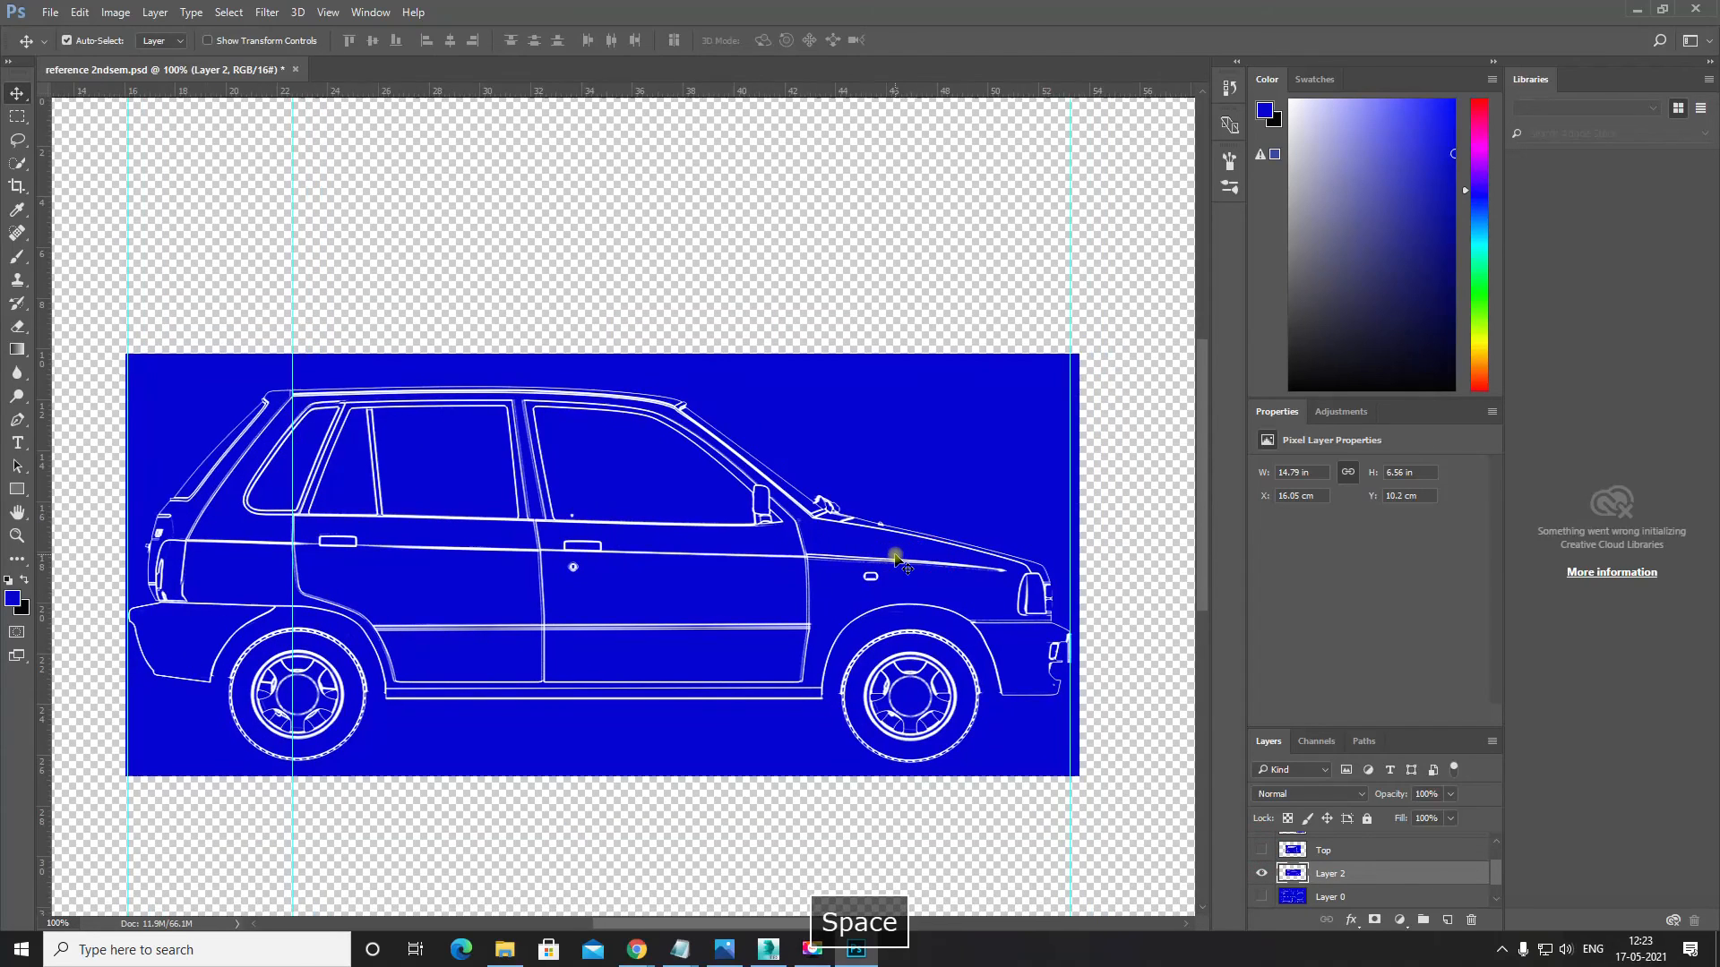
{"action": "left_click_drag", "start_coordinate": [682, 526], "coordinate": [507, 432]}
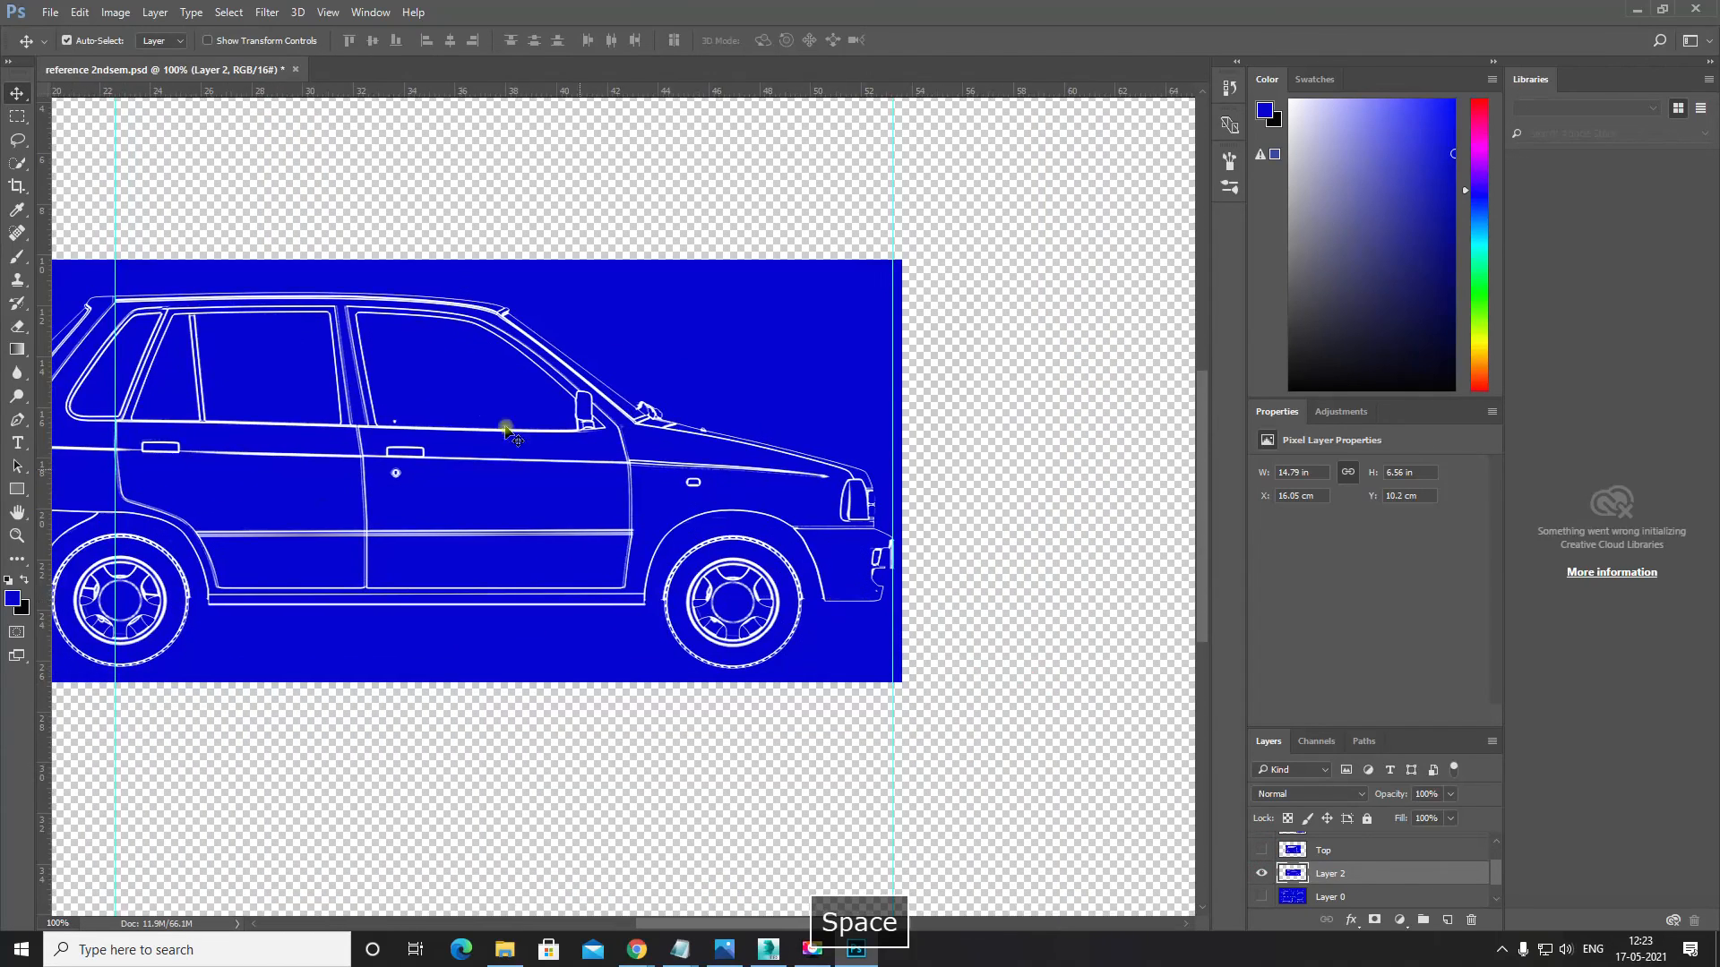
Step: Hide Layer 2, show the Front layer and move the front view to about X 29.56 cm, Y 9.81 cm
{"action": "left_click", "coordinate": [1261, 874]}
{"action": "scroll", "coordinate": [1263, 871], "scroll_direction": "up", "scroll_amount": 1}
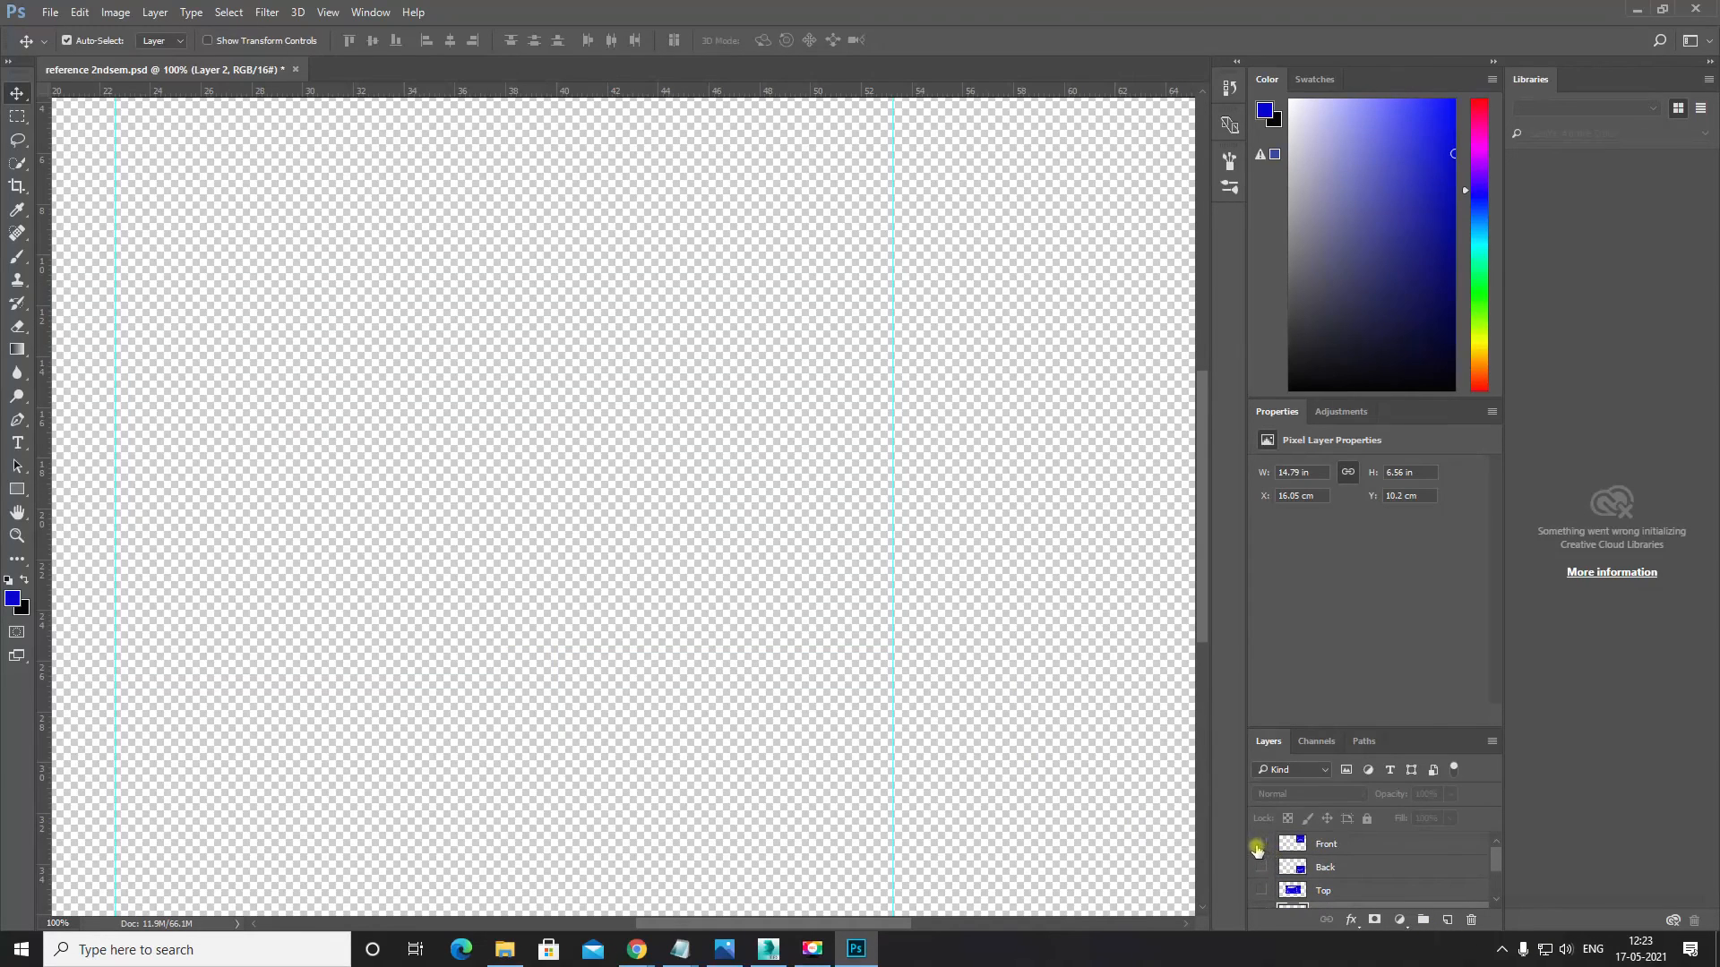
{"action": "left_click", "coordinate": [1258, 845]}
{"action": "scroll", "coordinate": [923, 624], "scroll_direction": "up", "scroll_amount": 2}
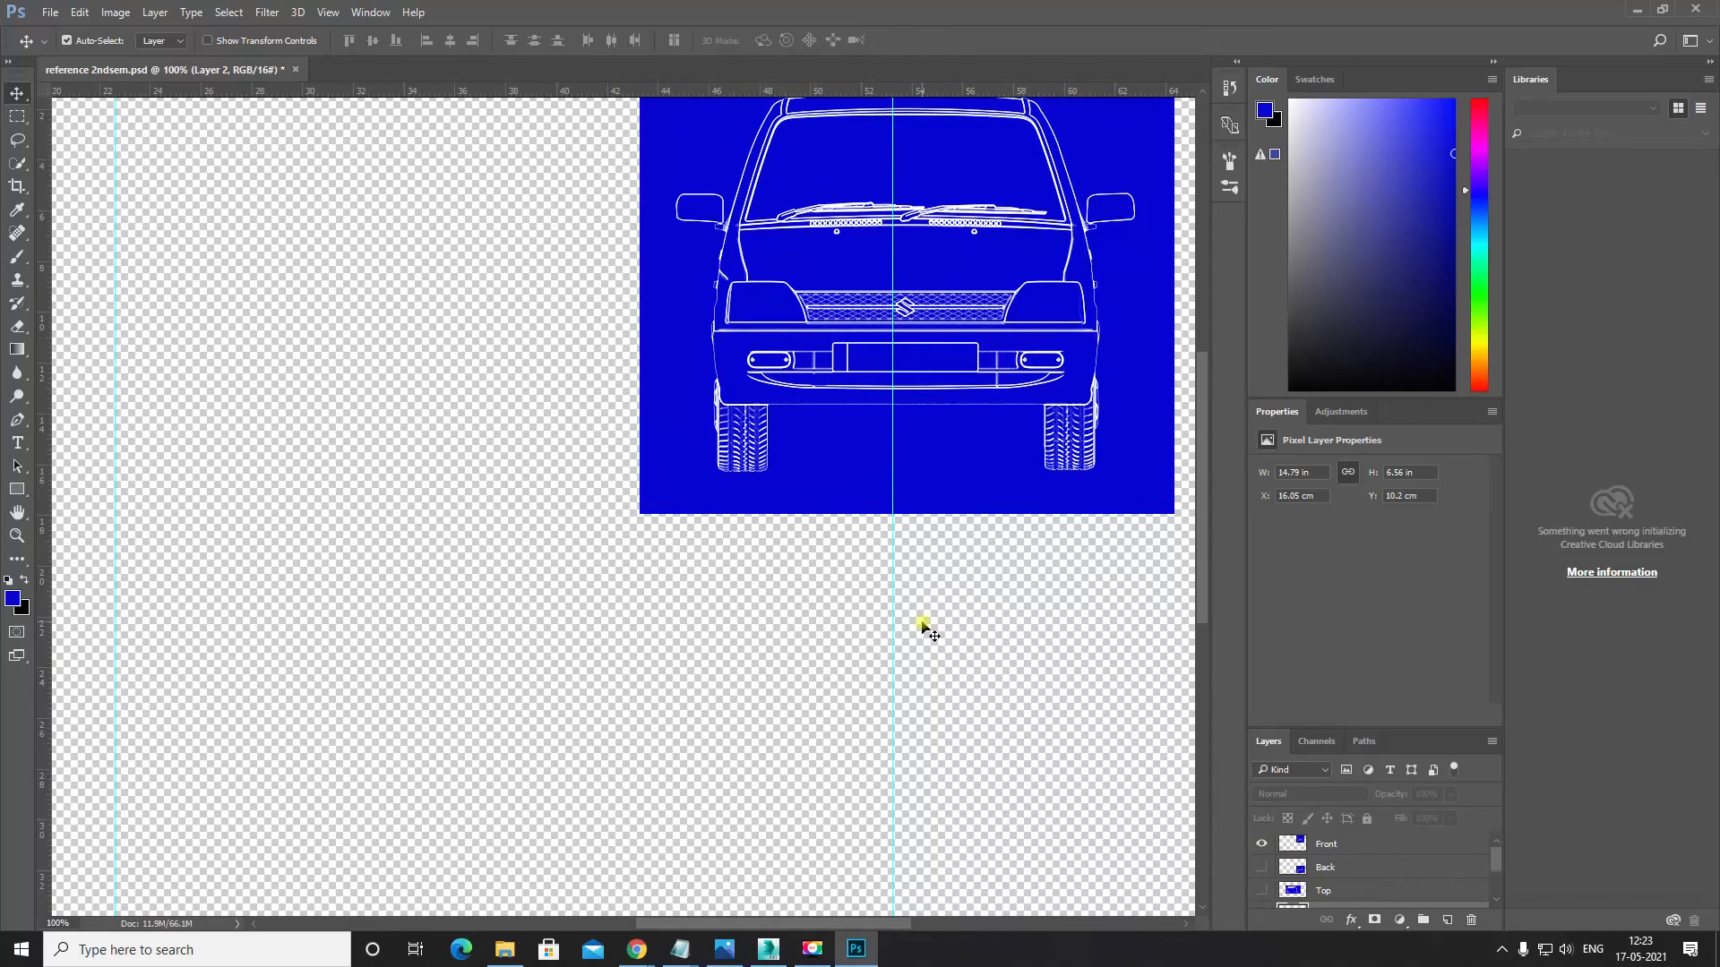
{"action": "left_click", "coordinate": [1008, 308]}
{"action": "left_click_drag", "start_coordinate": [793, 580], "coordinate": [660, 549]}
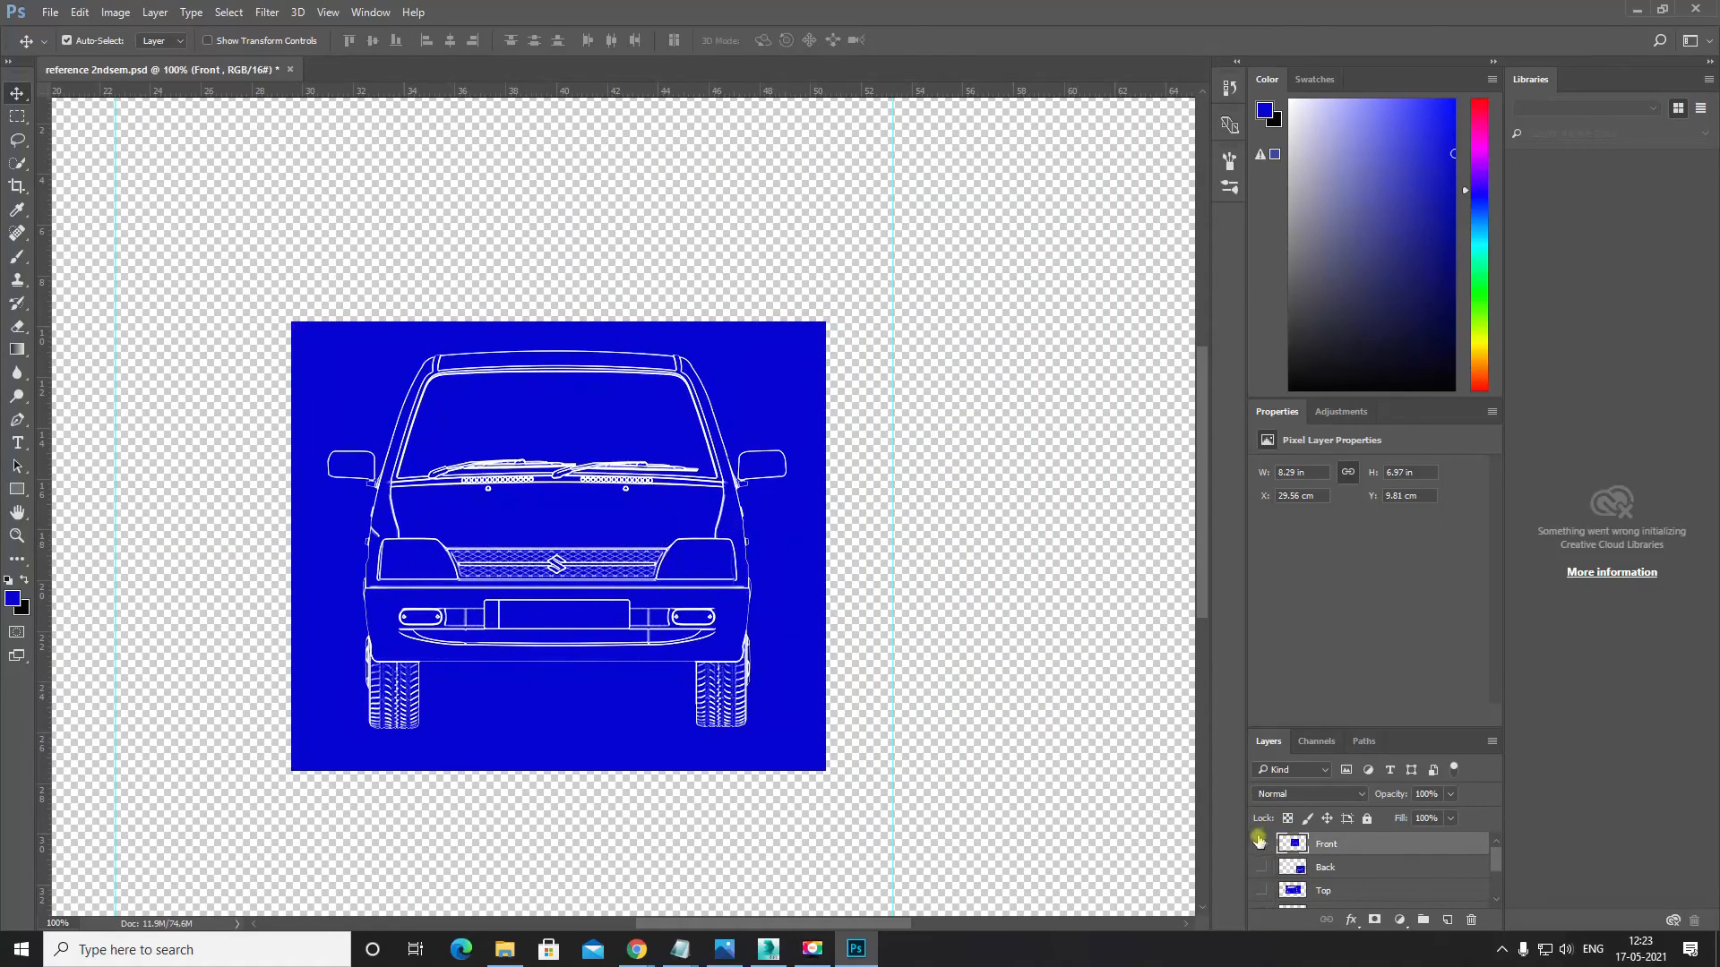
Step: Hide the Front layer and show Layer 2 with the side view again
{"action": "left_click", "coordinate": [1264, 844]}
{"action": "scroll", "coordinate": [1267, 846], "scroll_direction": "down", "scroll_amount": 3}
{"action": "scroll", "coordinate": [1266, 867], "scroll_direction": "up", "scroll_amount": 1}
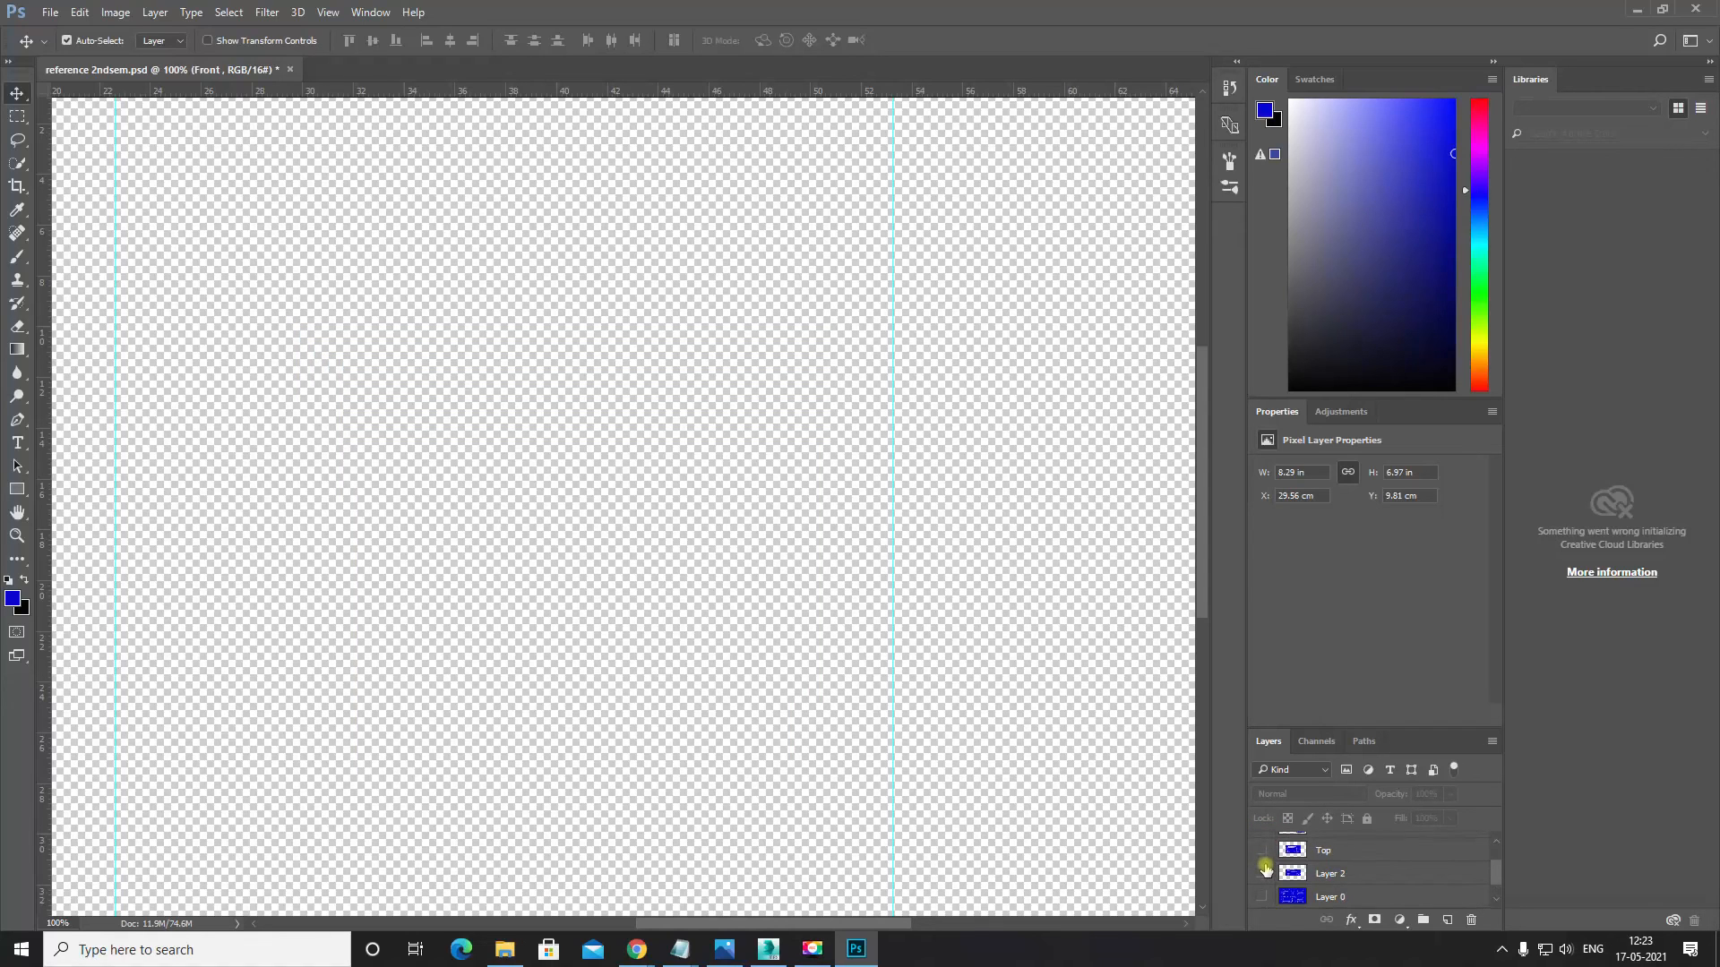
{"action": "left_click", "coordinate": [1257, 874]}
{"action": "key", "text": "space"}
{"action": "left_click_drag", "start_coordinate": [528, 426], "coordinate": [677, 372]}
Step: Add a horizontal guide at the highest point of the roof in the side view
{"action": "left_click_drag", "start_coordinate": [700, 93], "coordinate": [726, 312]}
{"action": "scroll", "coordinate": [726, 319], "scroll_direction": "up", "scroll_amount": 1}
{"action": "key", "text": "ctrl+equal"}
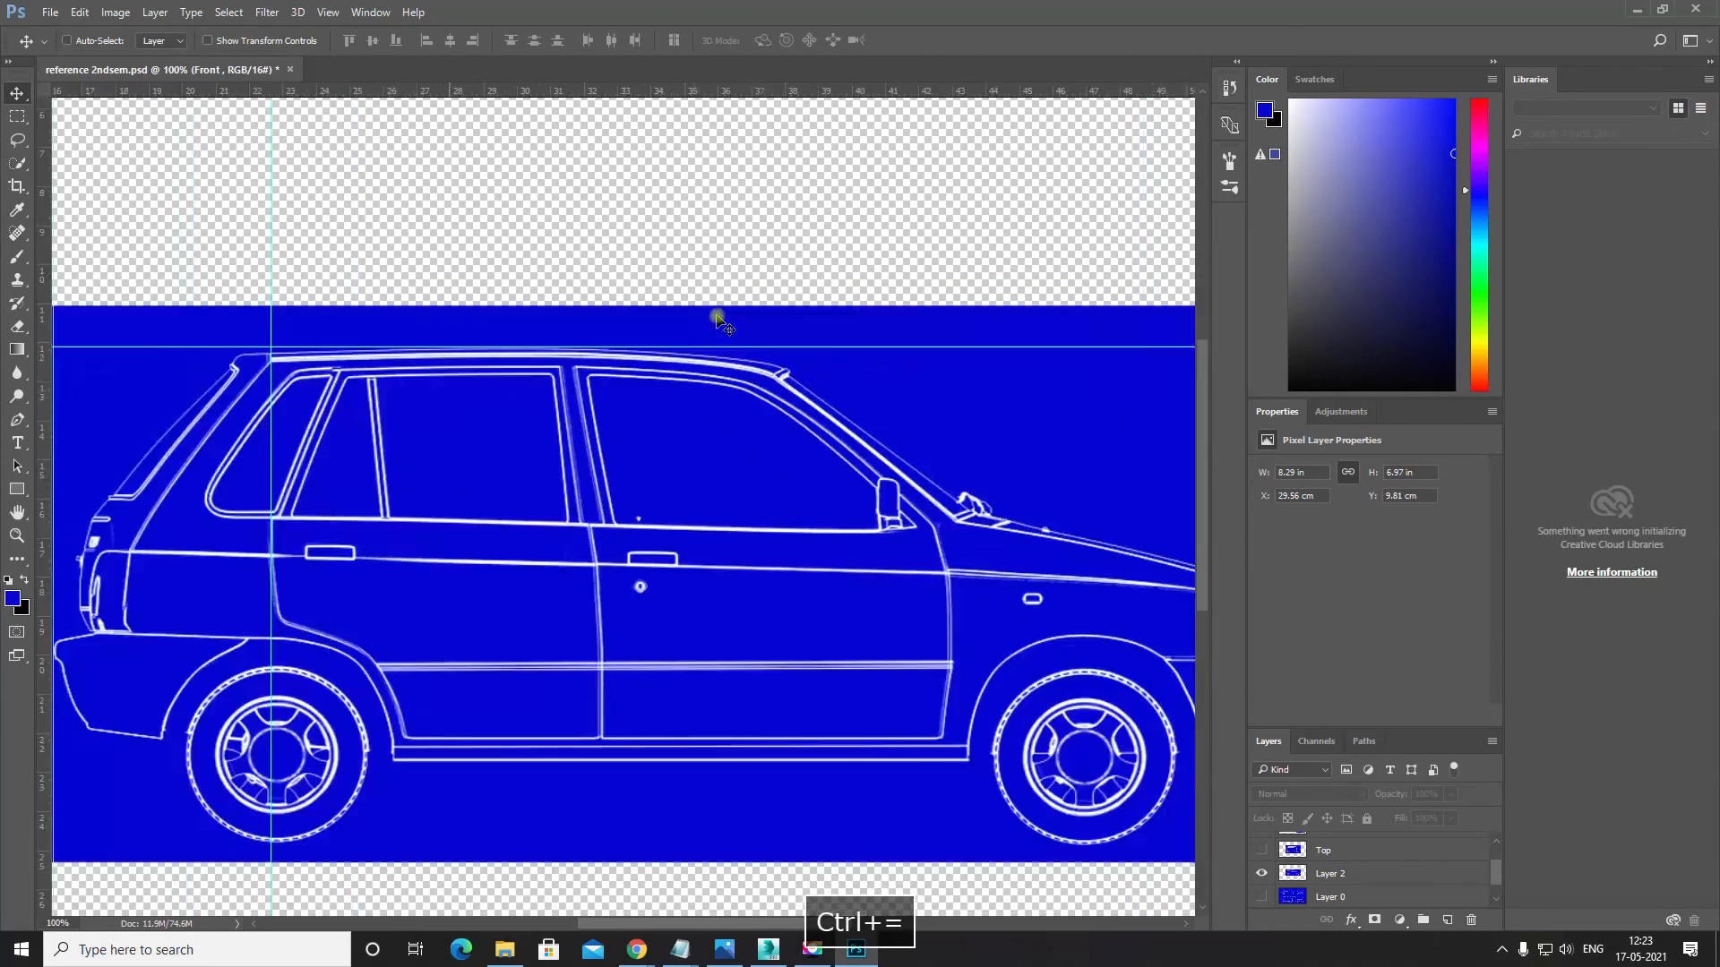
{"action": "key", "text": "ctrl+equal"}
{"action": "key", "text": "space"}
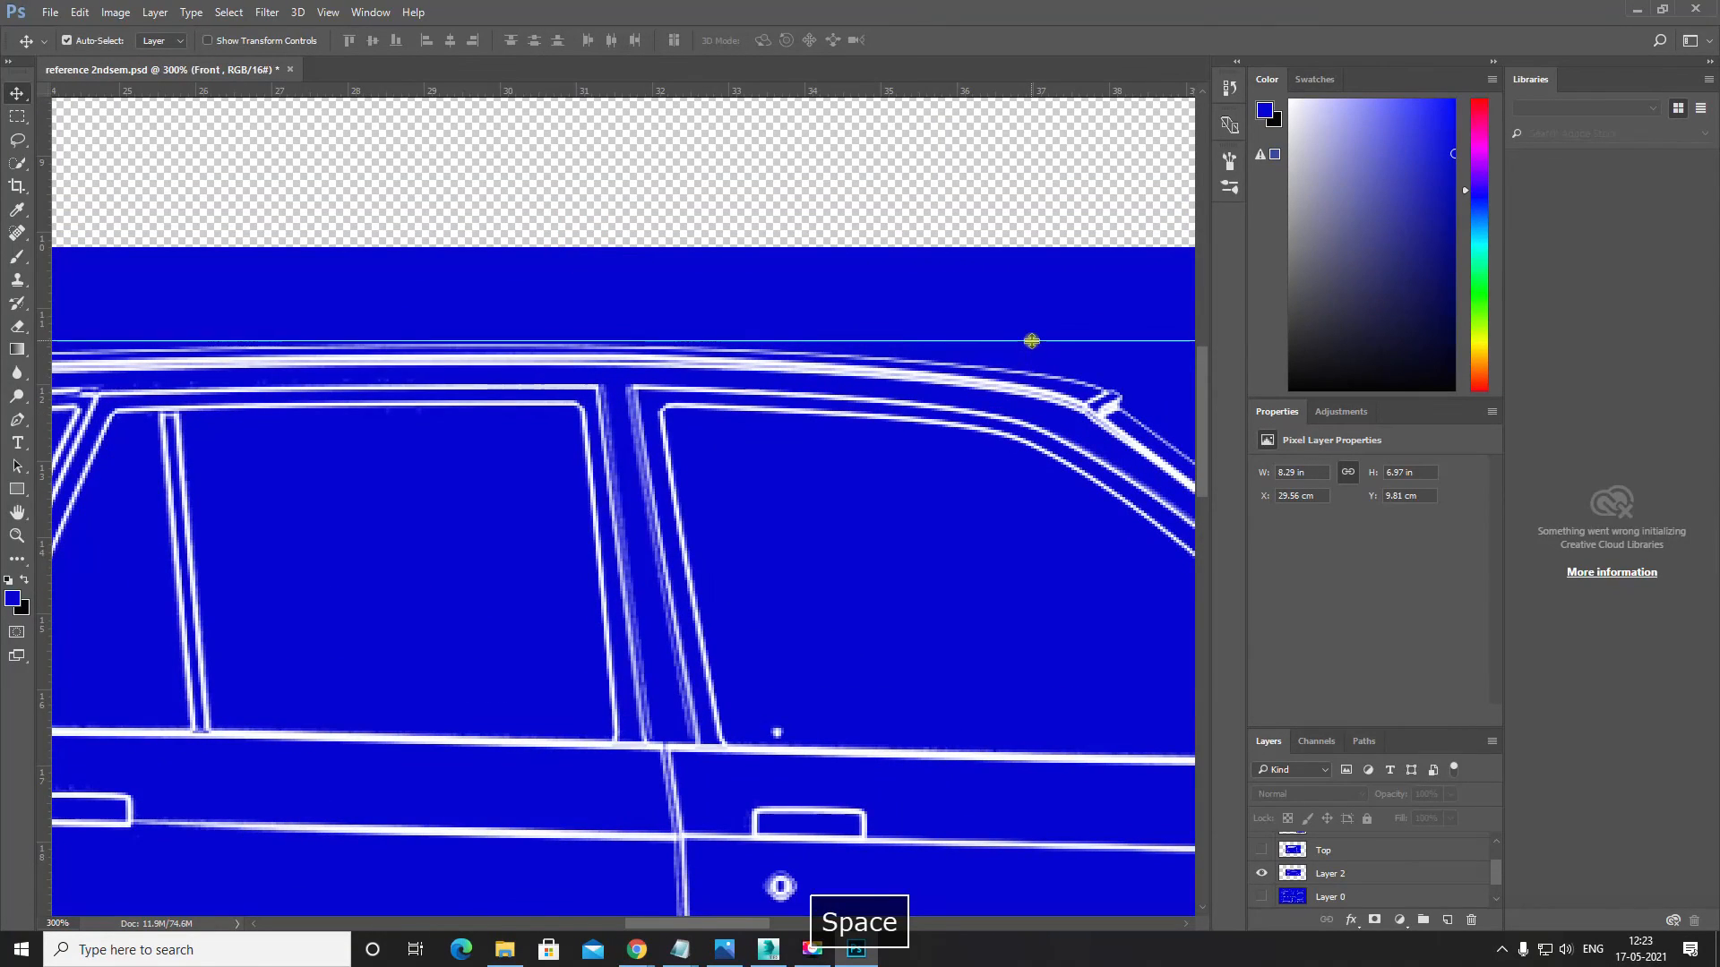
{"action": "left_click_drag", "start_coordinate": [1030, 342], "coordinate": [1038, 350]}
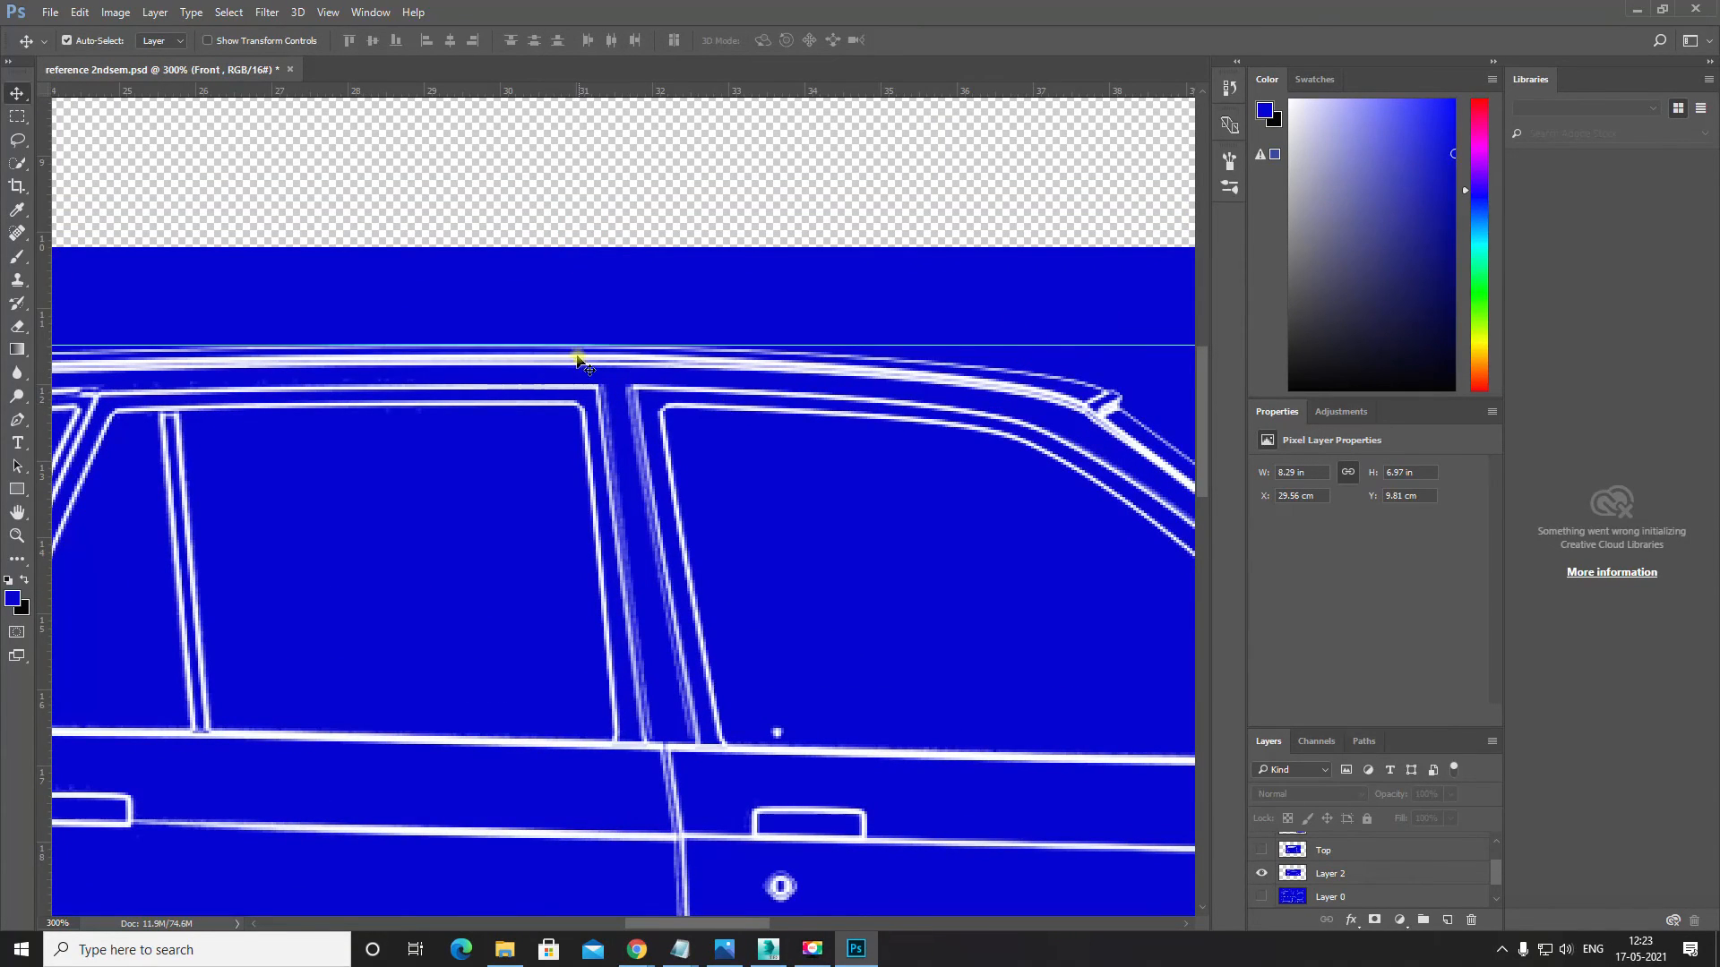
{"action": "key", "text": "space"}
{"action": "left_click_drag", "start_coordinate": [357, 381], "coordinate": [747, 391]}
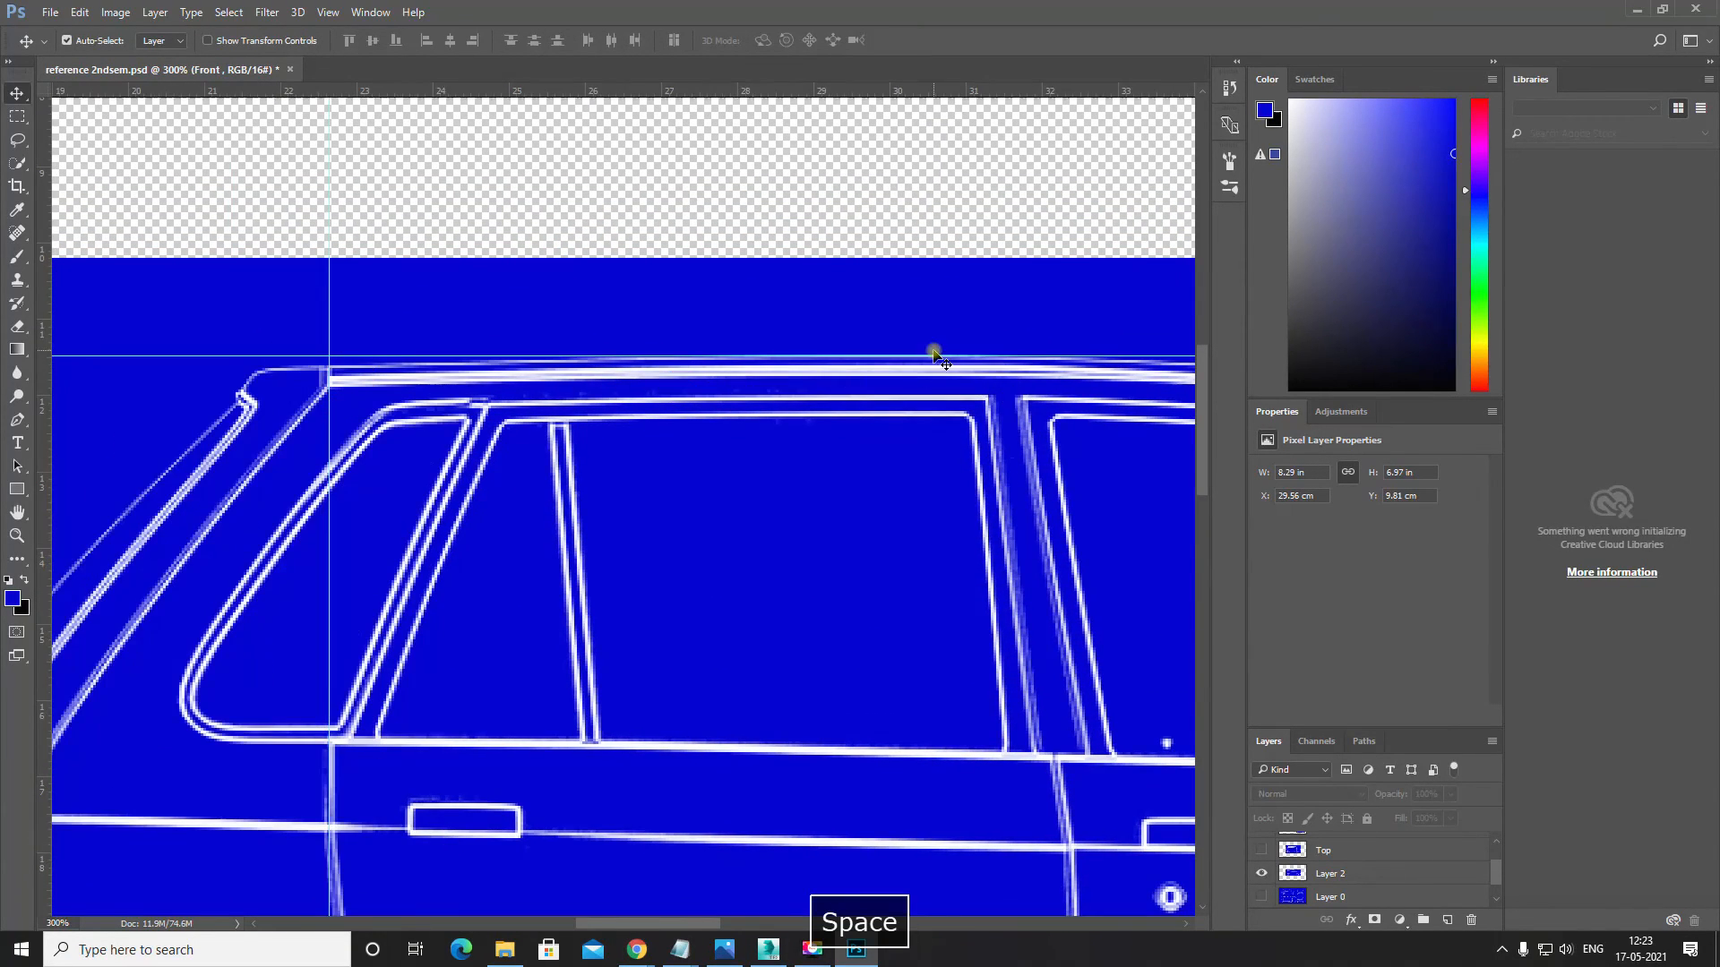
{"action": "left_click_drag", "start_coordinate": [936, 358], "coordinate": [672, 380]}
Step: Add a horizontal guide along the lower edge of the door sill, just below the front bumper in the side view
{"action": "key", "text": "ctrl+minus"}
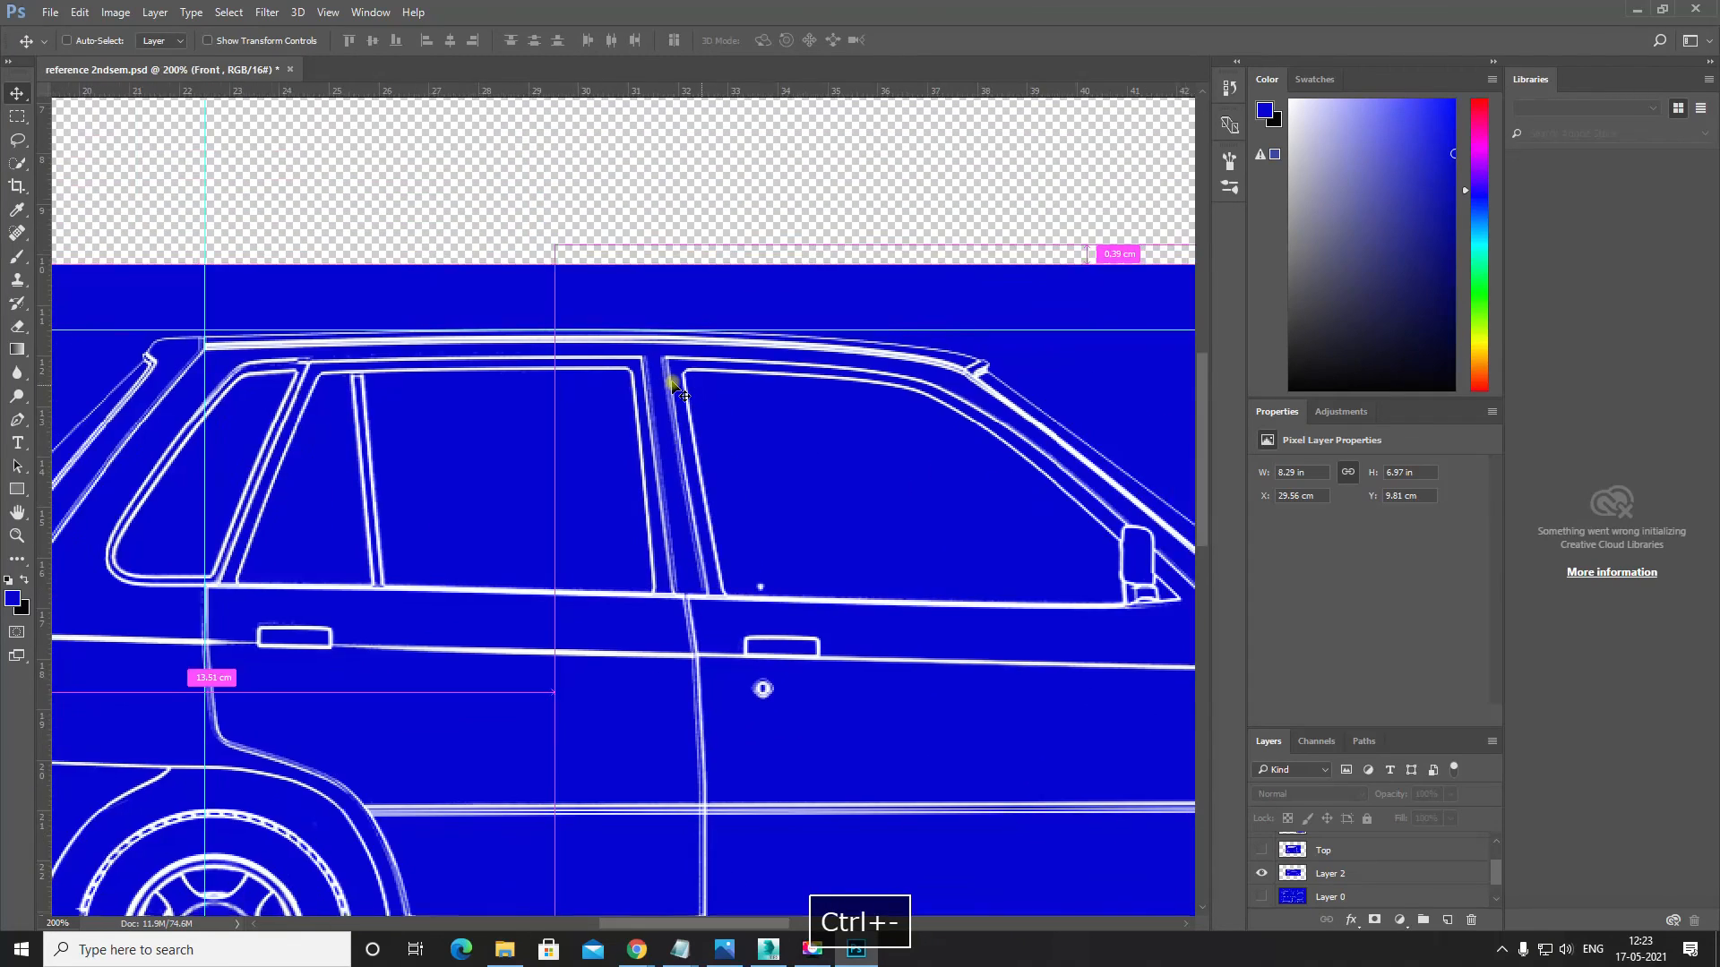
{"action": "key", "text": "ctrl+minus"}
{"action": "key", "text": "space"}
{"action": "left_click_drag", "start_coordinate": [796, 572], "coordinate": [687, 445]}
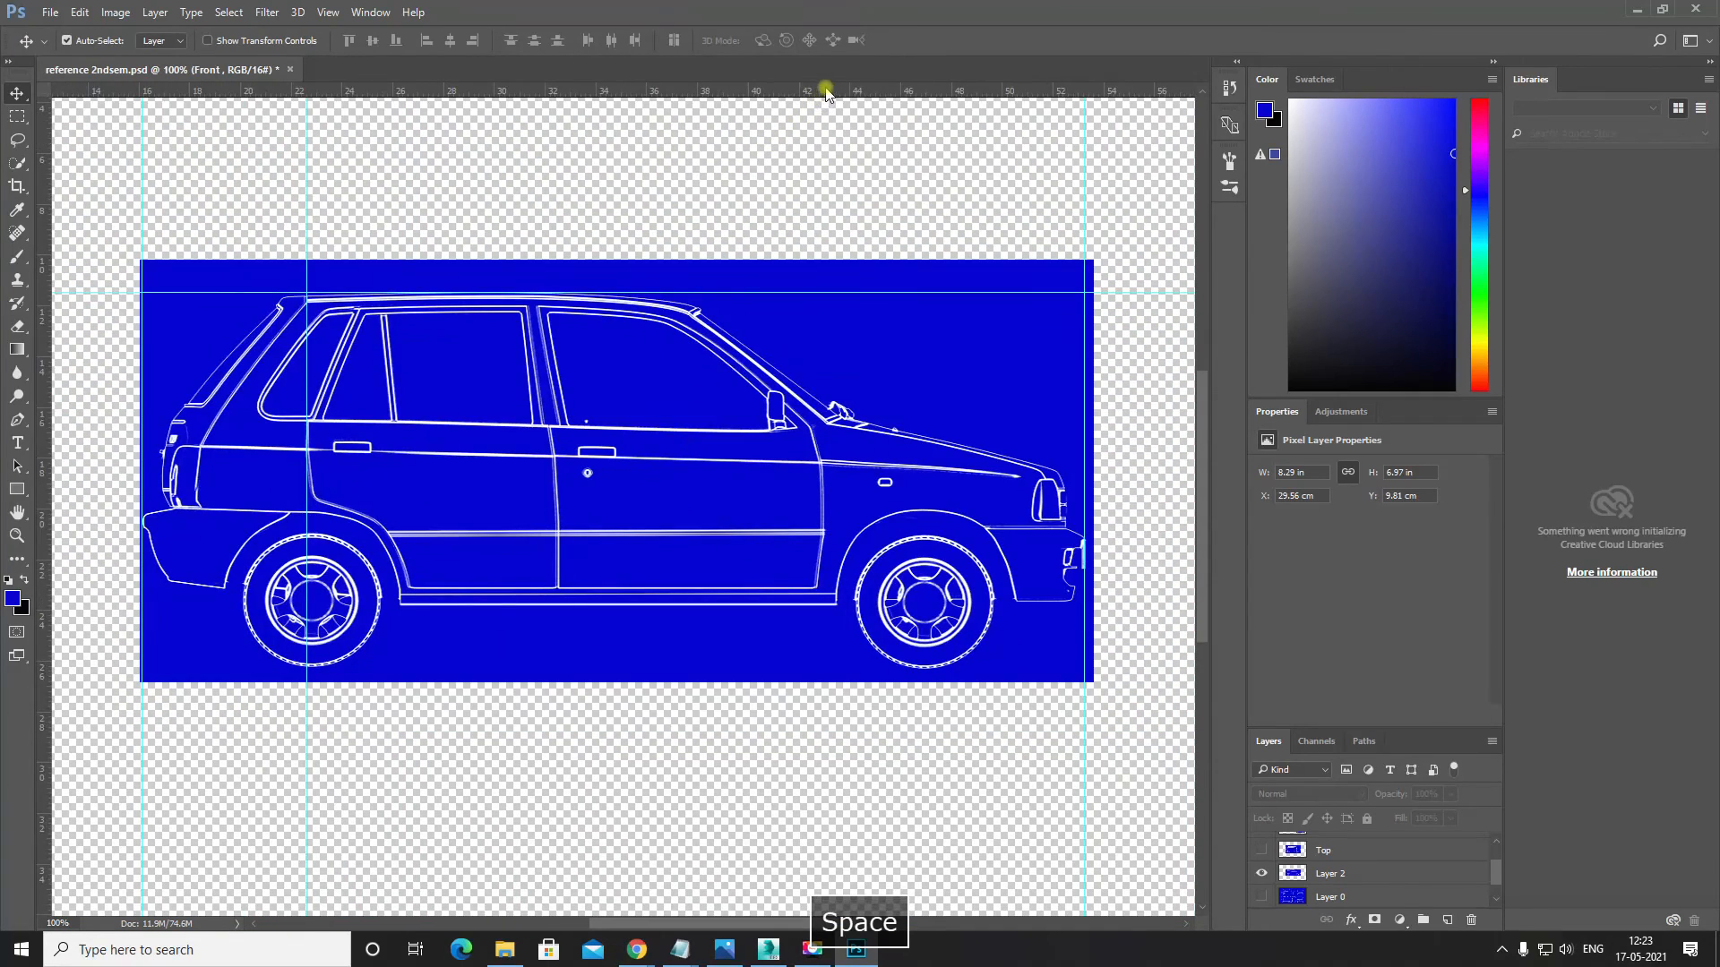
{"action": "left_click_drag", "start_coordinate": [826, 91], "coordinate": [1087, 607]}
{"action": "key", "text": "space"}
{"action": "left_click_drag", "start_coordinate": [916, 616], "coordinate": [519, 502]}
{"action": "key", "text": "ctrl+plus"}
{"action": "key", "text": "space"}
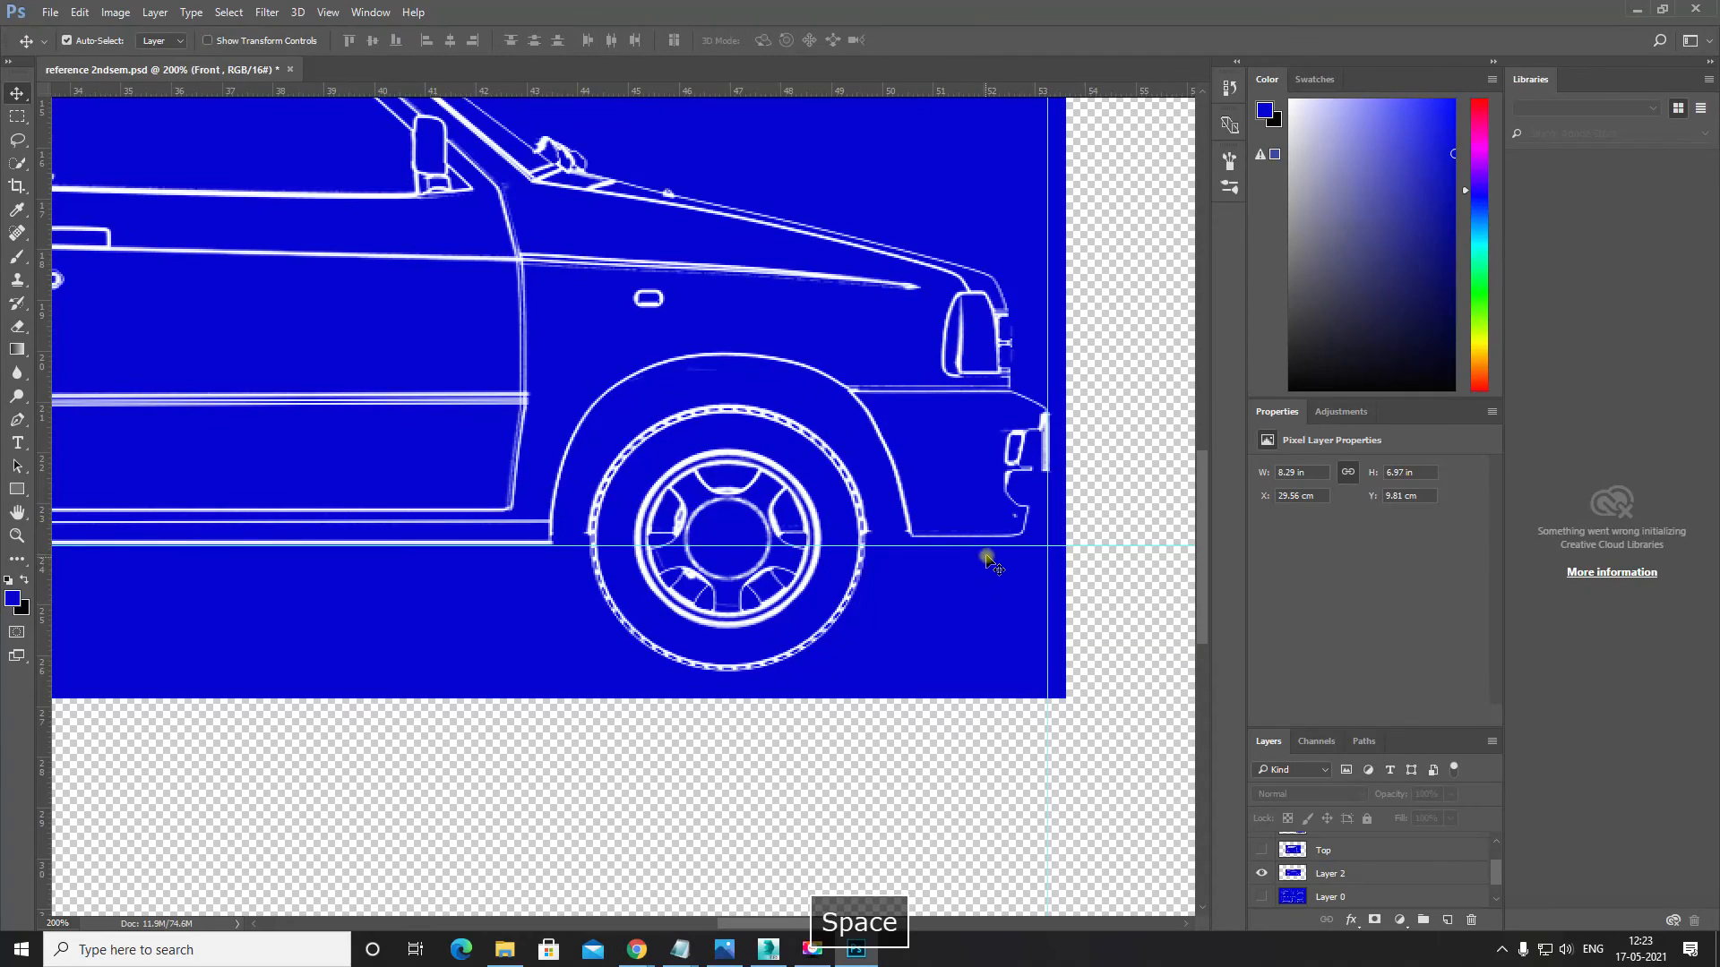
{"action": "left_click_drag", "start_coordinate": [991, 547], "coordinate": [1009, 544]}
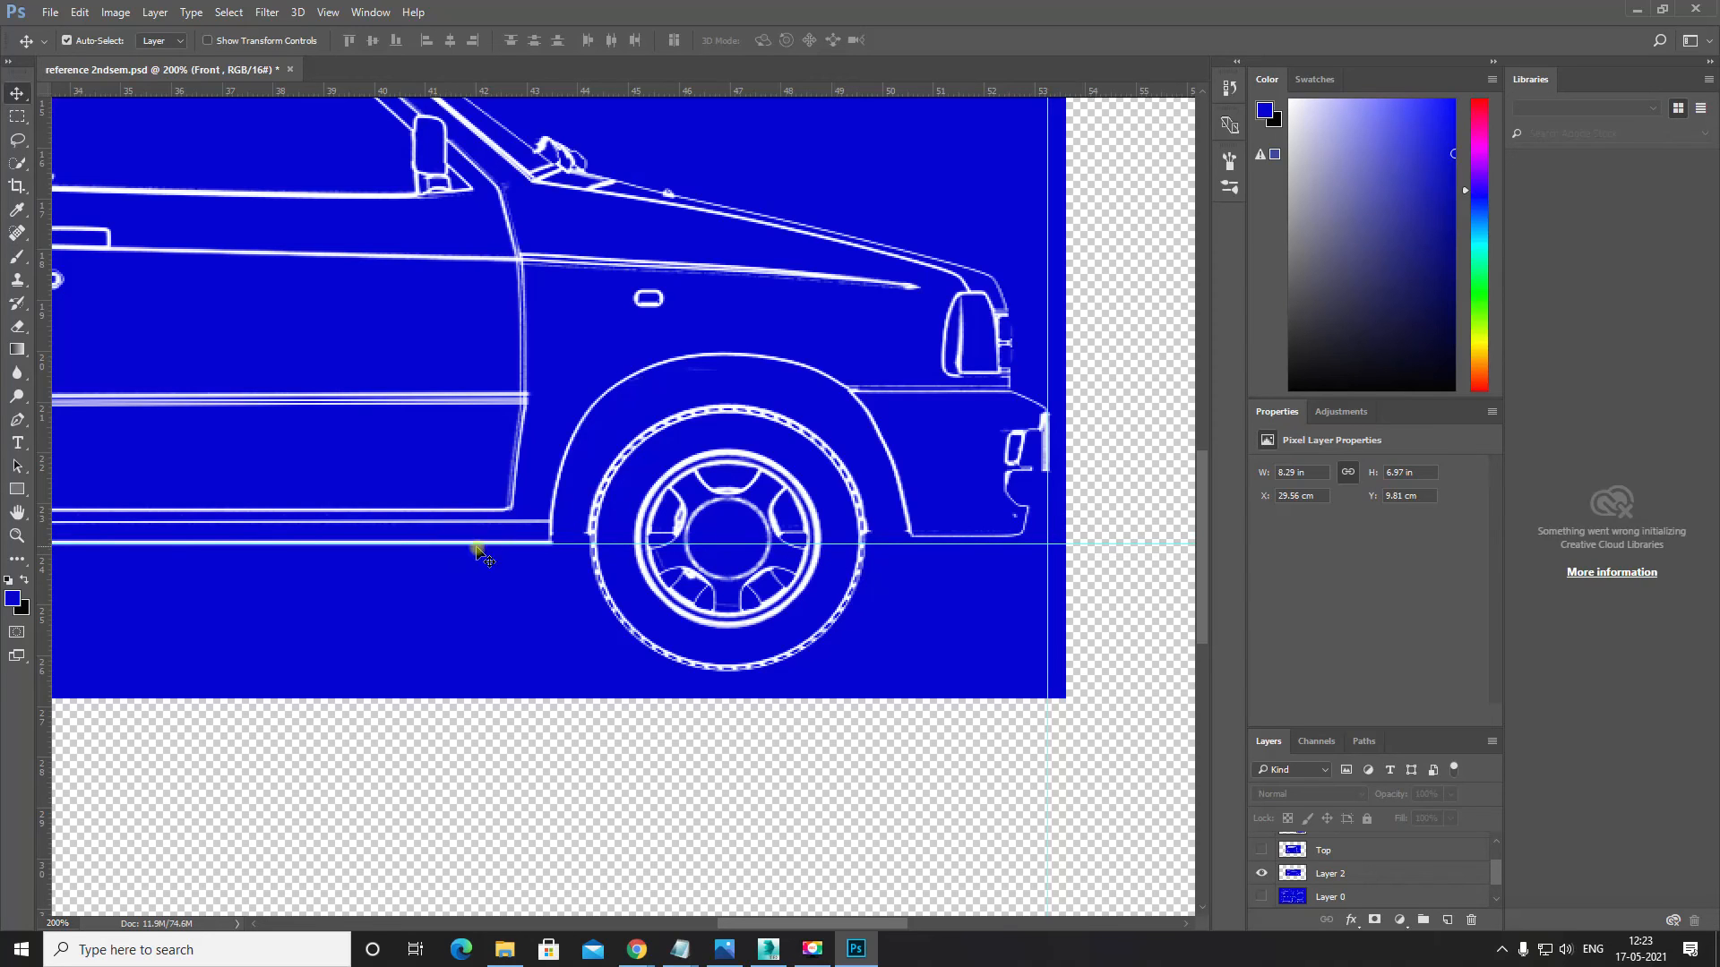
Step: Add a horizontal guide touching the lowest point of the front tyre in the side view
{"action": "key", "text": "ctrl+minus"}
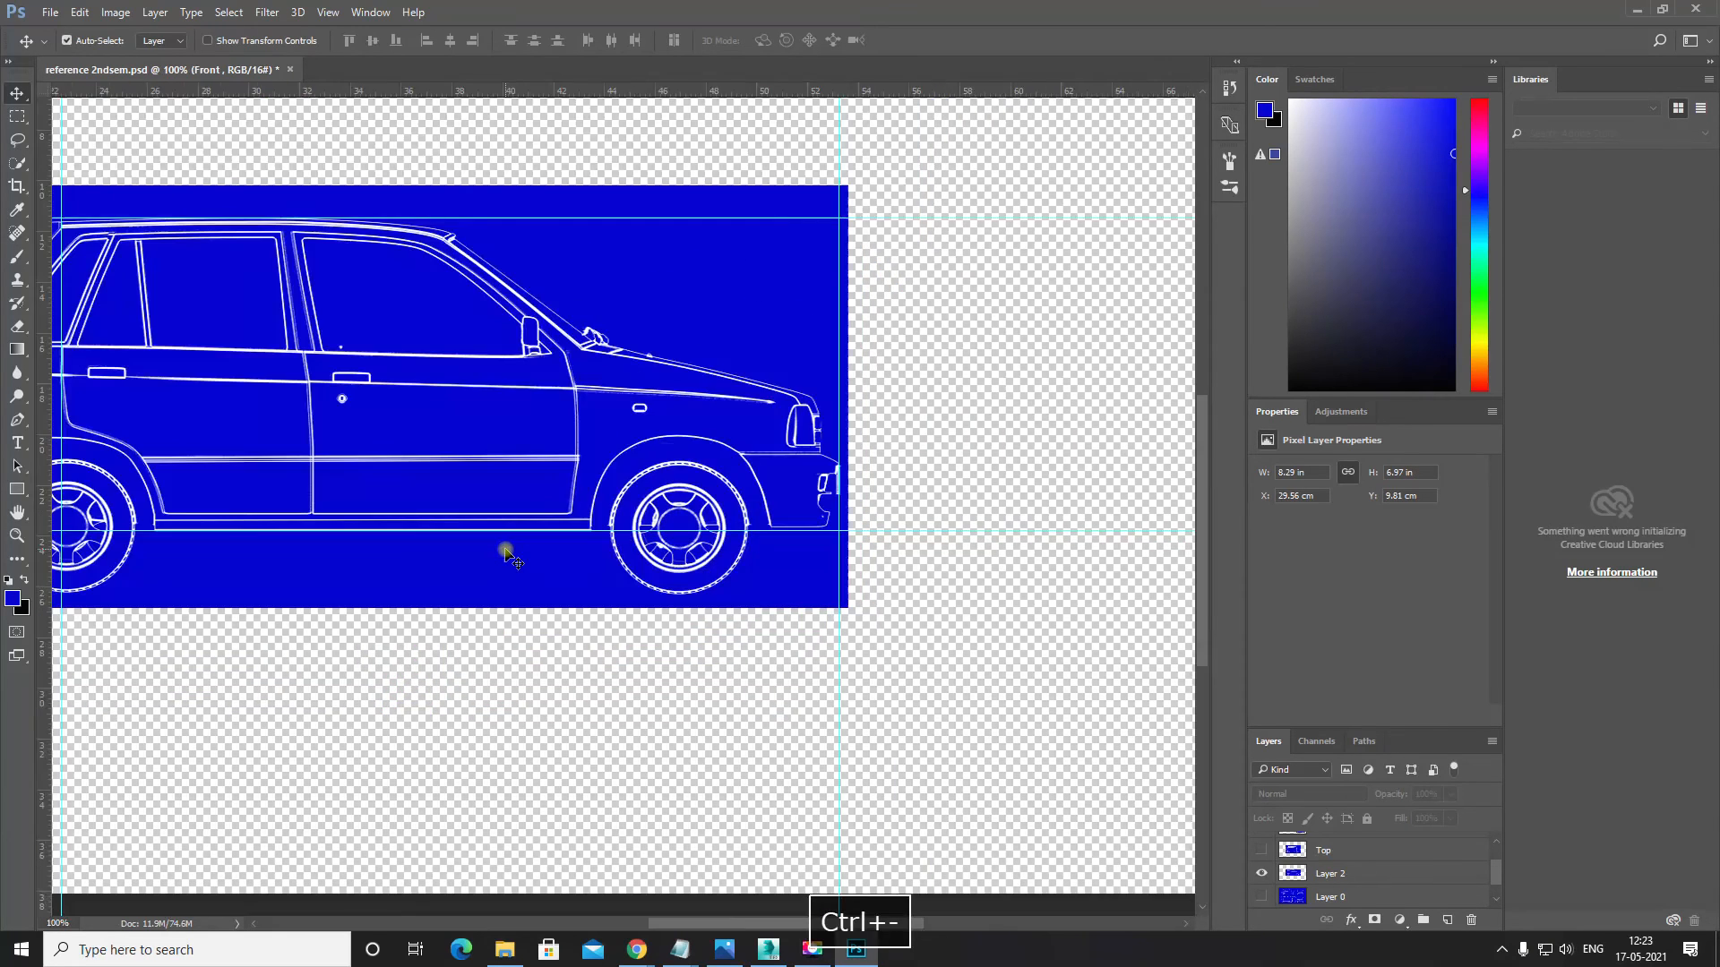
{"action": "left_click_drag", "start_coordinate": [506, 555], "coordinate": [436, 486]}
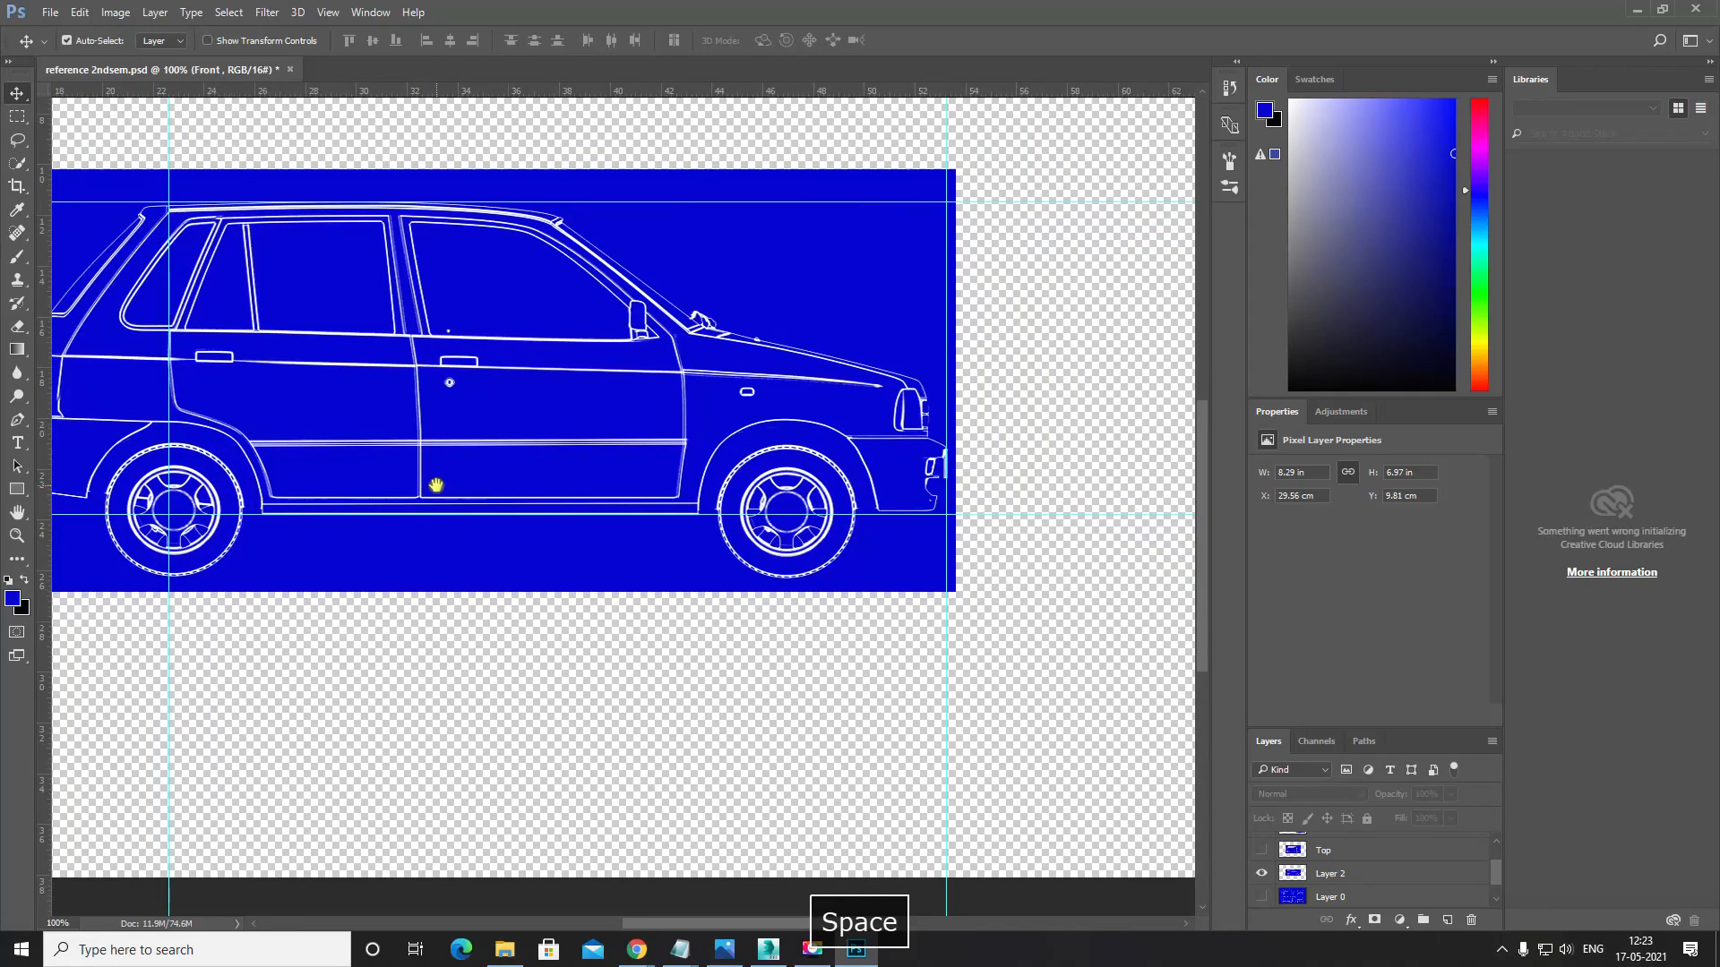
{"action": "left_click_drag", "start_coordinate": [790, 95], "coordinate": [452, 524]}
{"action": "key", "text": "ctrl+plus"}
{"action": "key", "text": "ctrl+plus"}
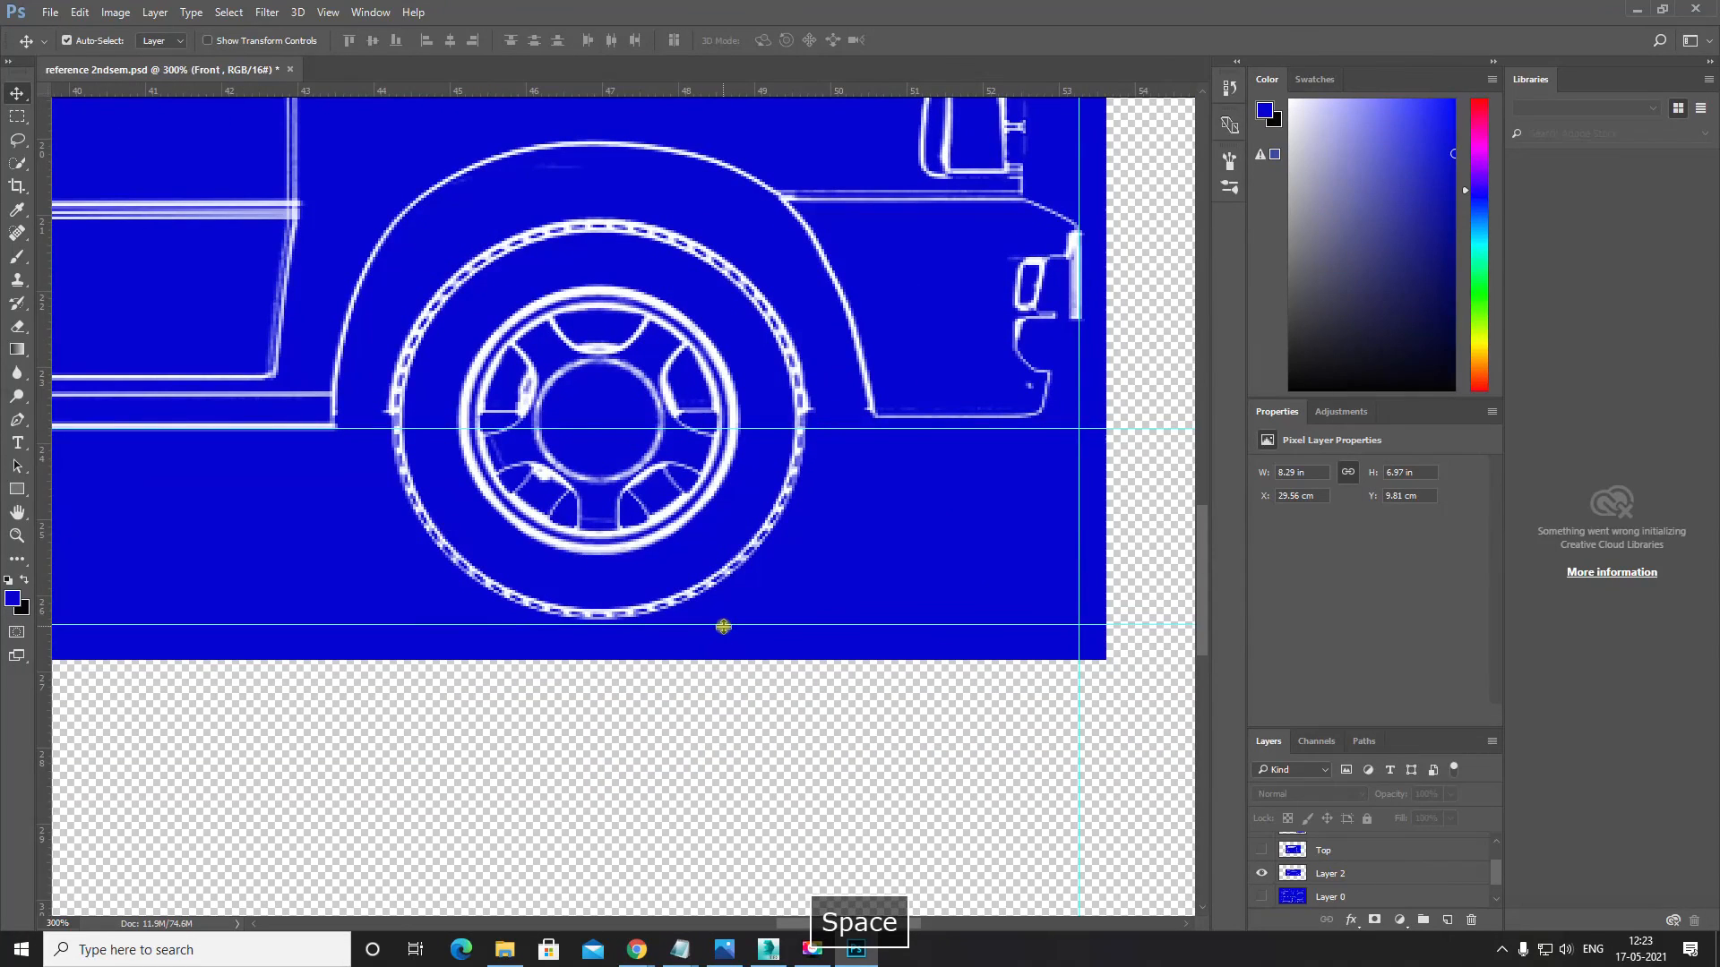
{"action": "left_click_drag", "start_coordinate": [723, 624], "coordinate": [722, 618]}
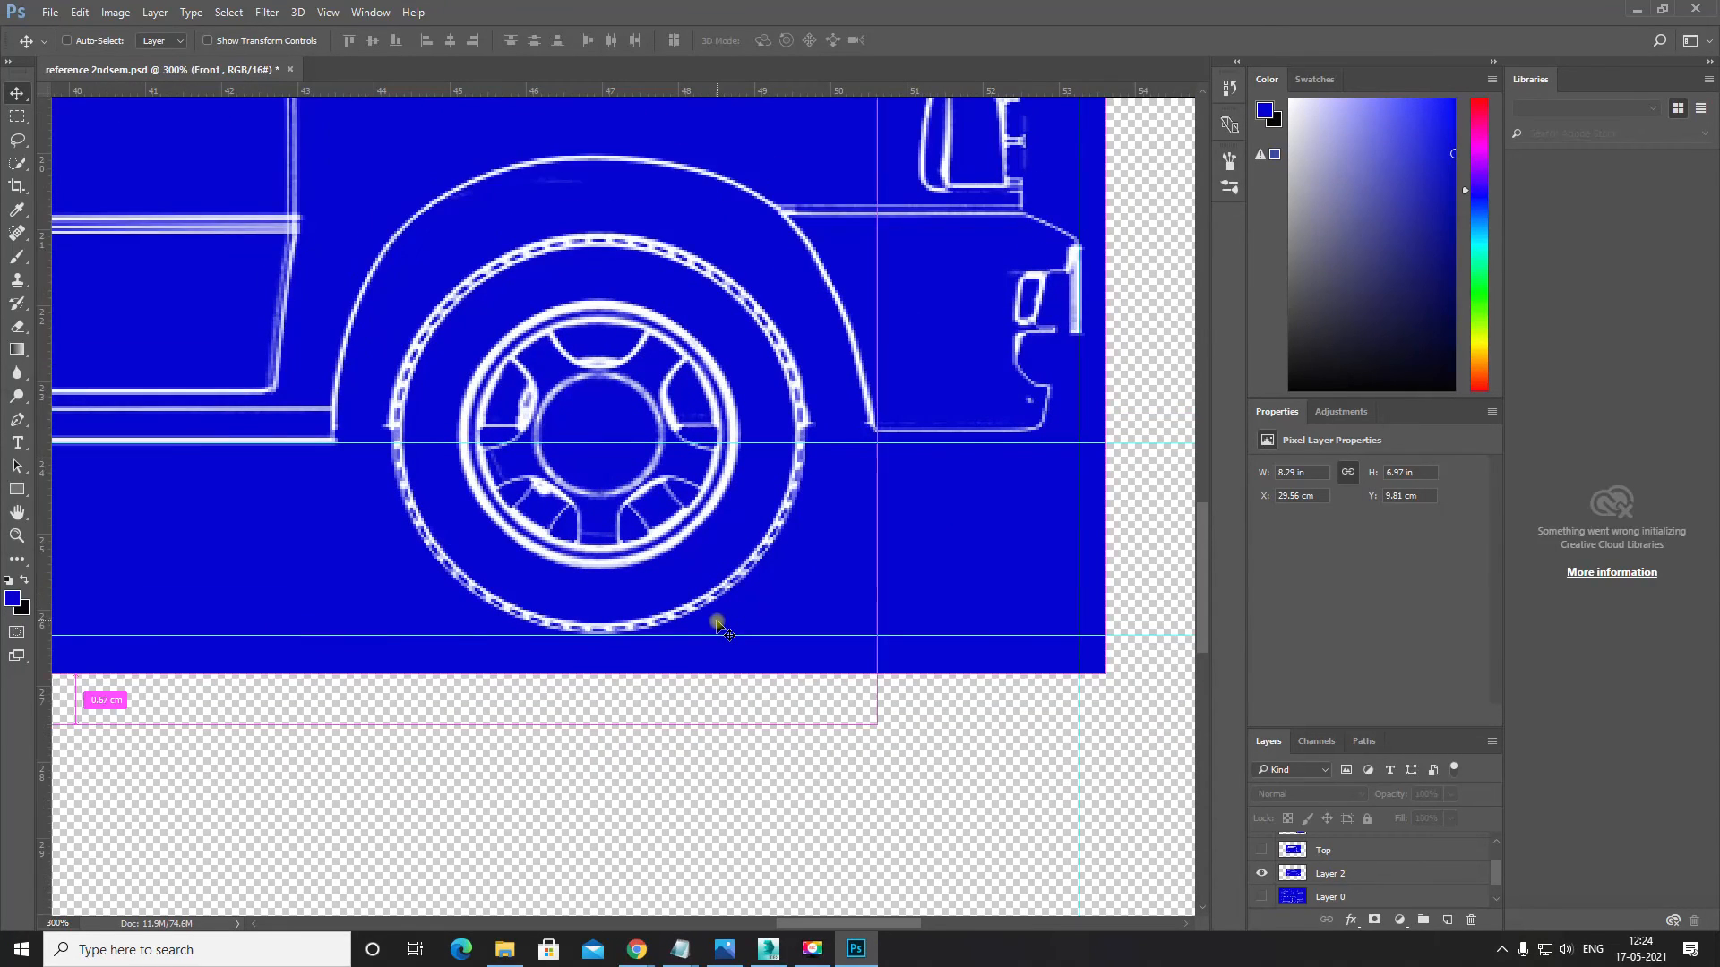
Step: Hide Layer 2 with the side view and bring the Front layer's entry into view in the layer list
{"action": "key", "text": "ctrl+minus"}
{"action": "key", "text": "ctrl+minus"}
{"action": "left_click_drag", "start_coordinate": [507, 412], "coordinate": [786, 506]}
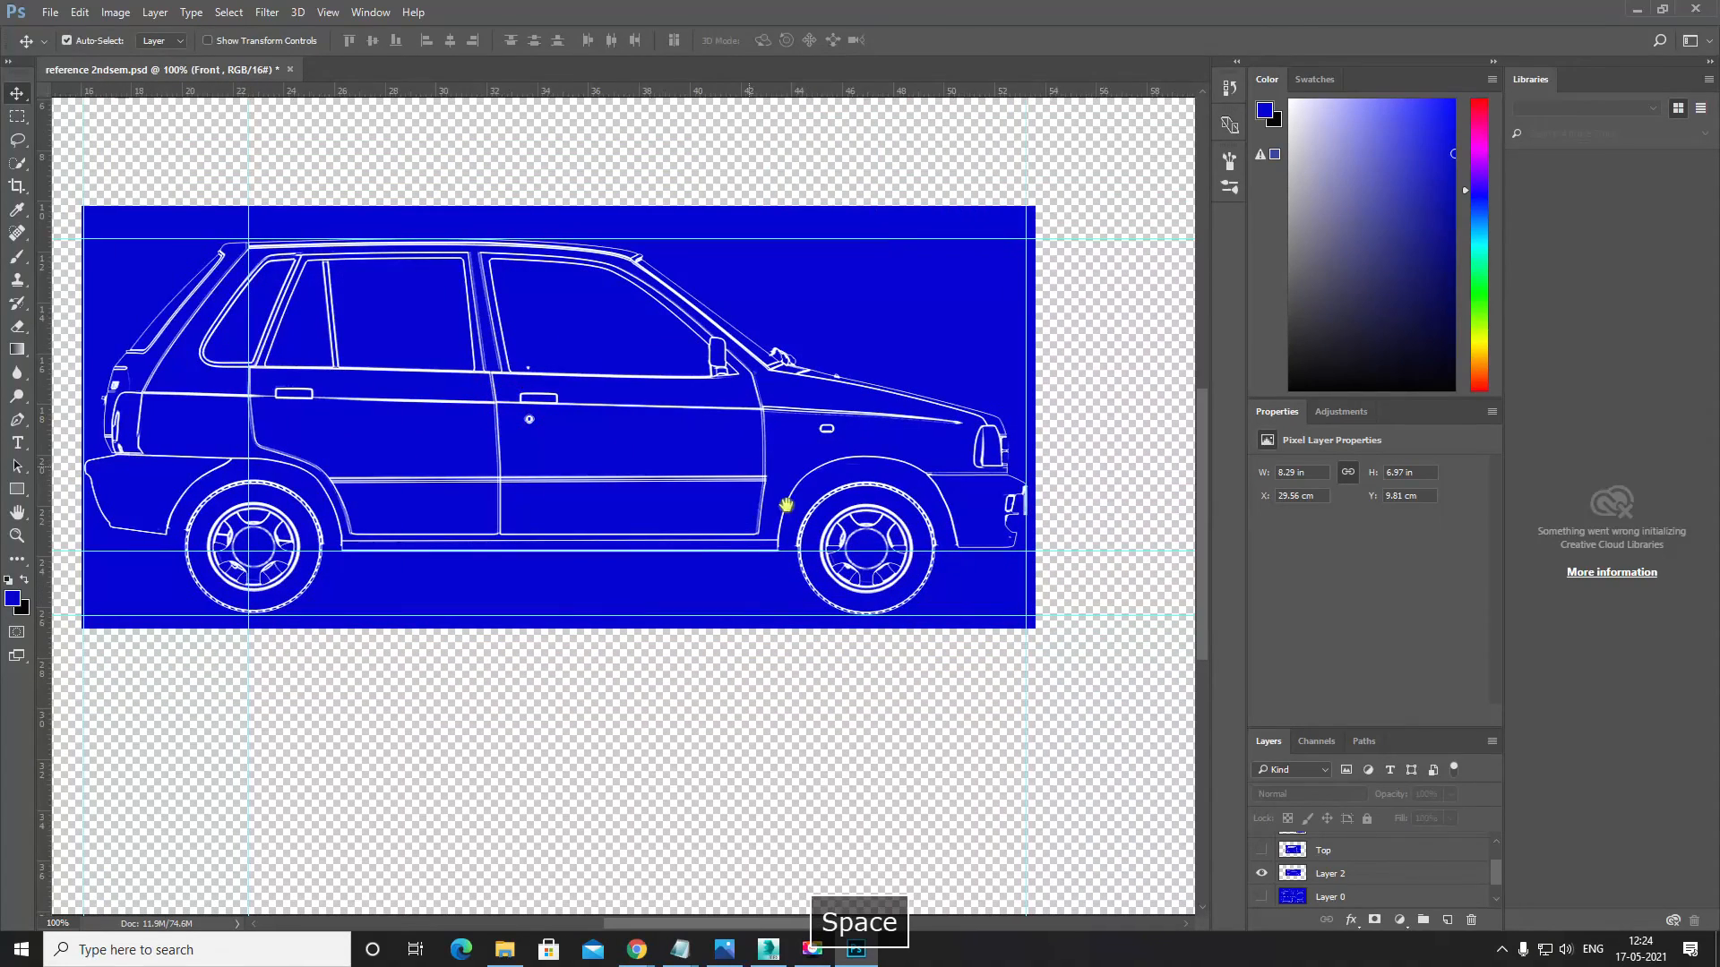
{"action": "left_click", "coordinate": [1259, 871]}
{"action": "scroll", "coordinate": [1260, 864], "scroll_direction": "up", "scroll_amount": 2}
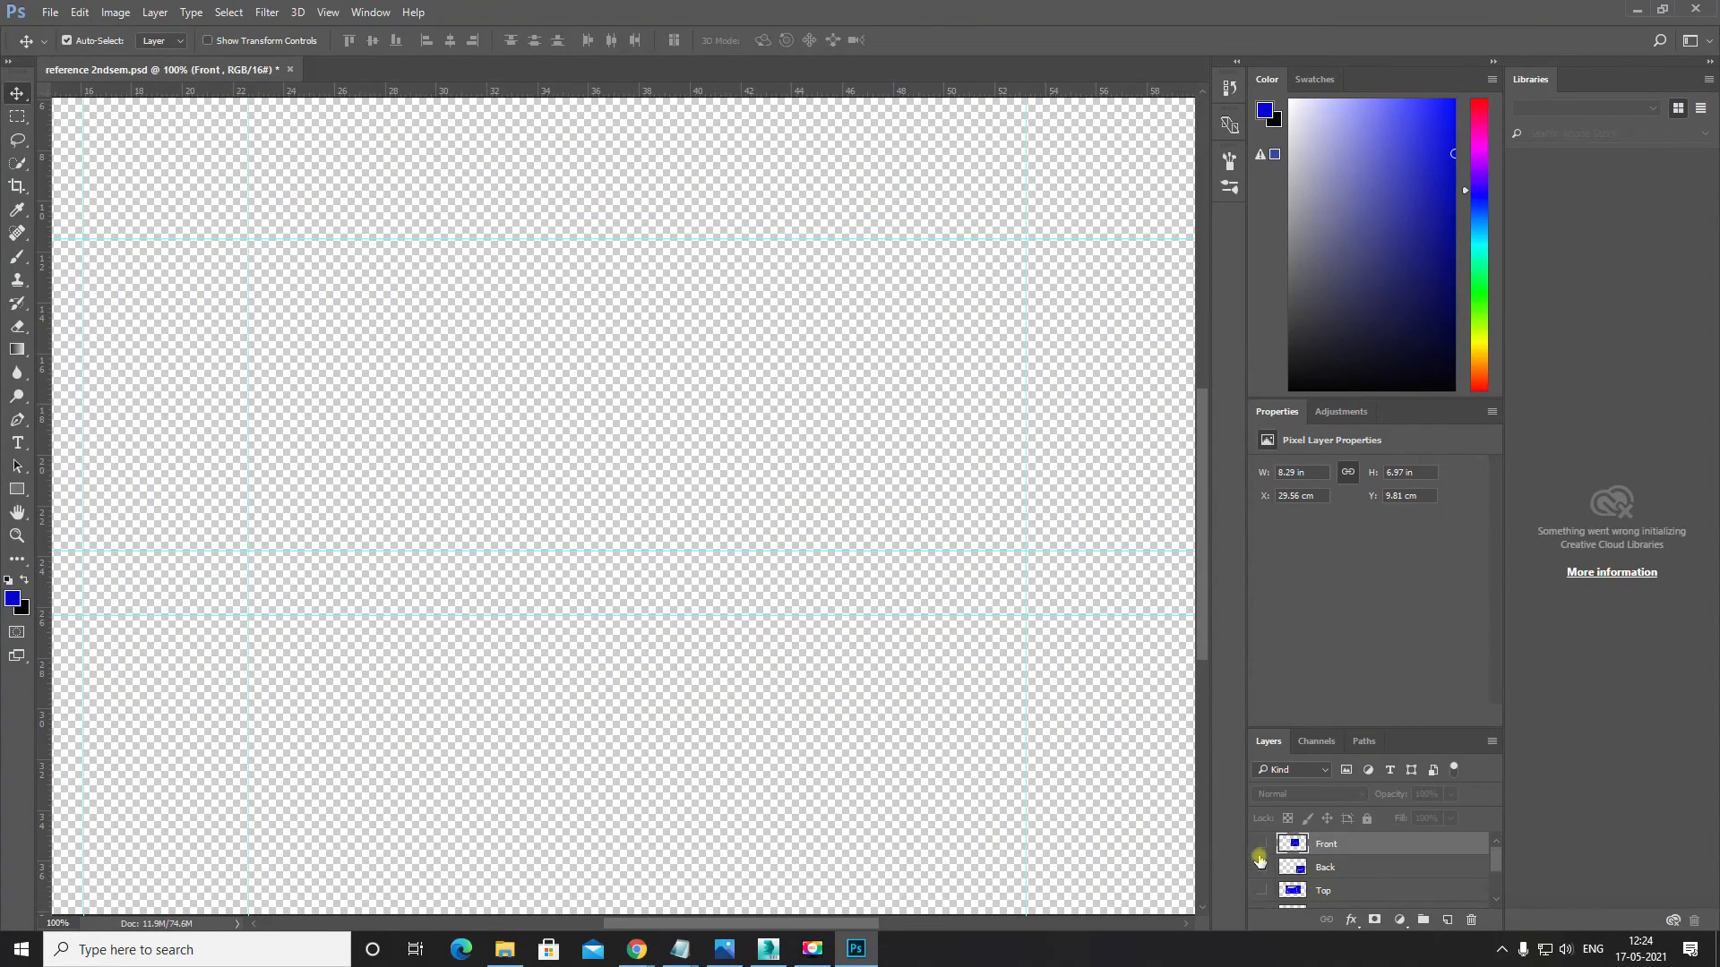
Step: Show the Front layer and move it to about X 26.42 cm, Y 10.34 cm, aligning the car with the horizontal guides
{"action": "left_click", "coordinate": [1259, 846]}
{"action": "left_click_drag", "start_coordinate": [626, 395], "coordinate": [697, 403]}
{"action": "key", "text": "Down"}
{"action": "key", "text": "Down"}
{"action": "key", "text": "Down"}
{"action": "key", "text": "Down"}
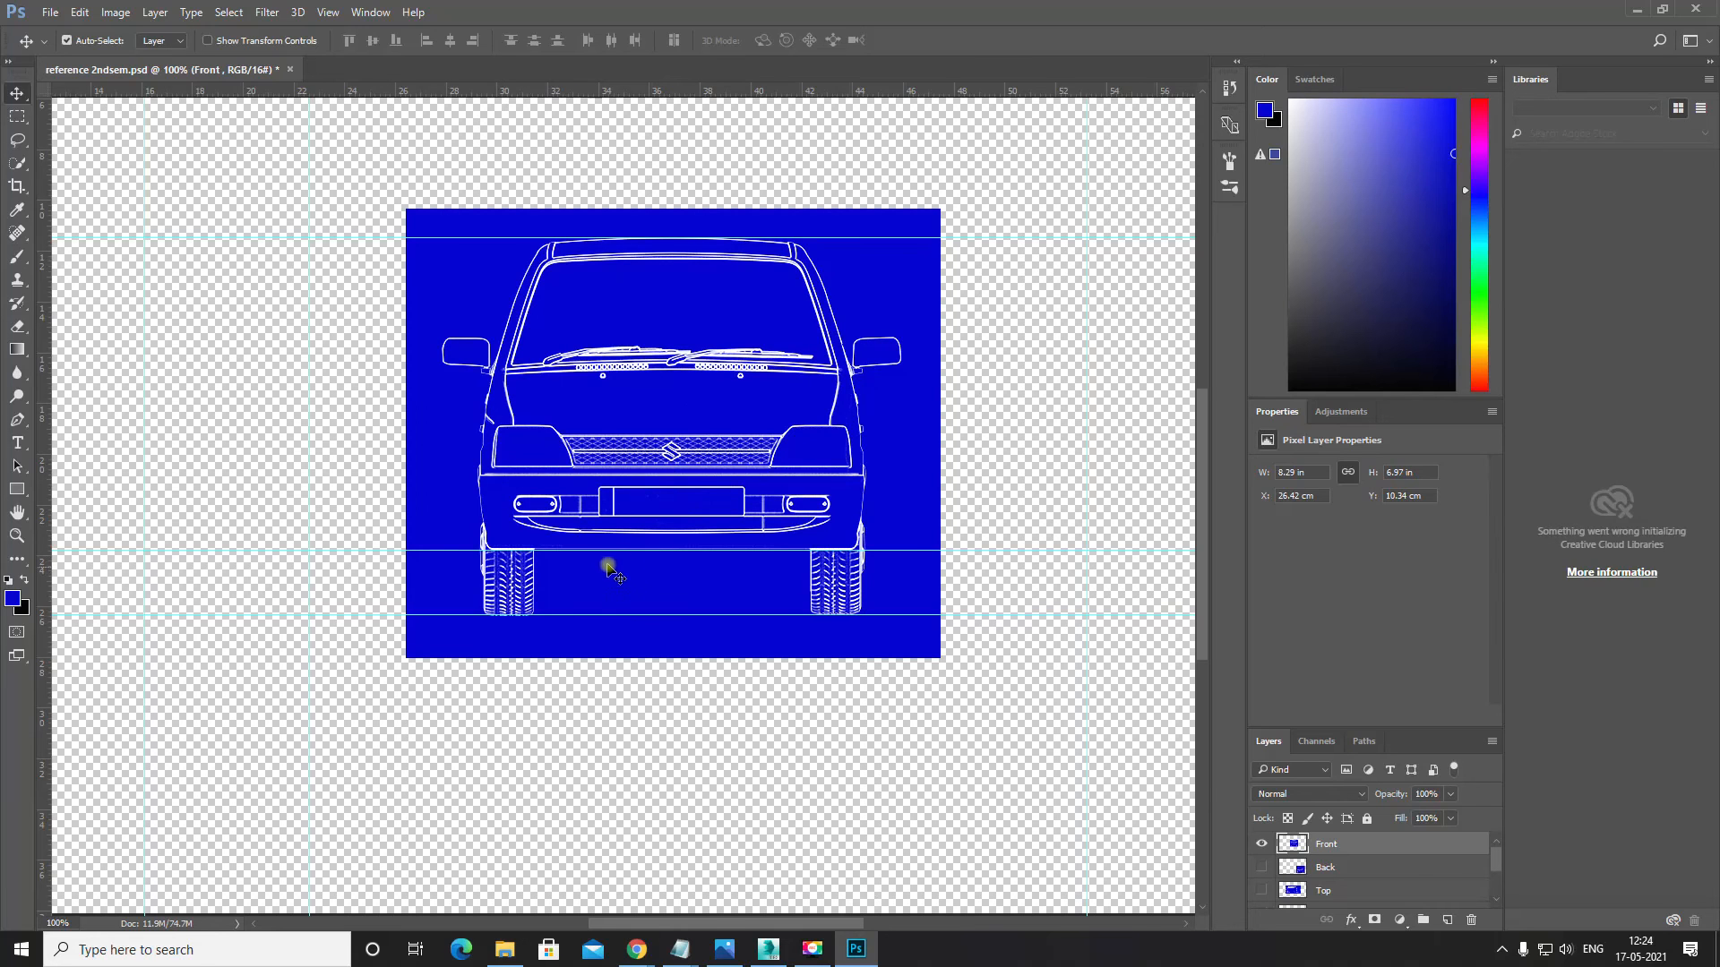
Step: Examine closely how the front view's roof, underbody and tyres line up with the horizontal guides
{"action": "key", "text": "ctrl+equal"}
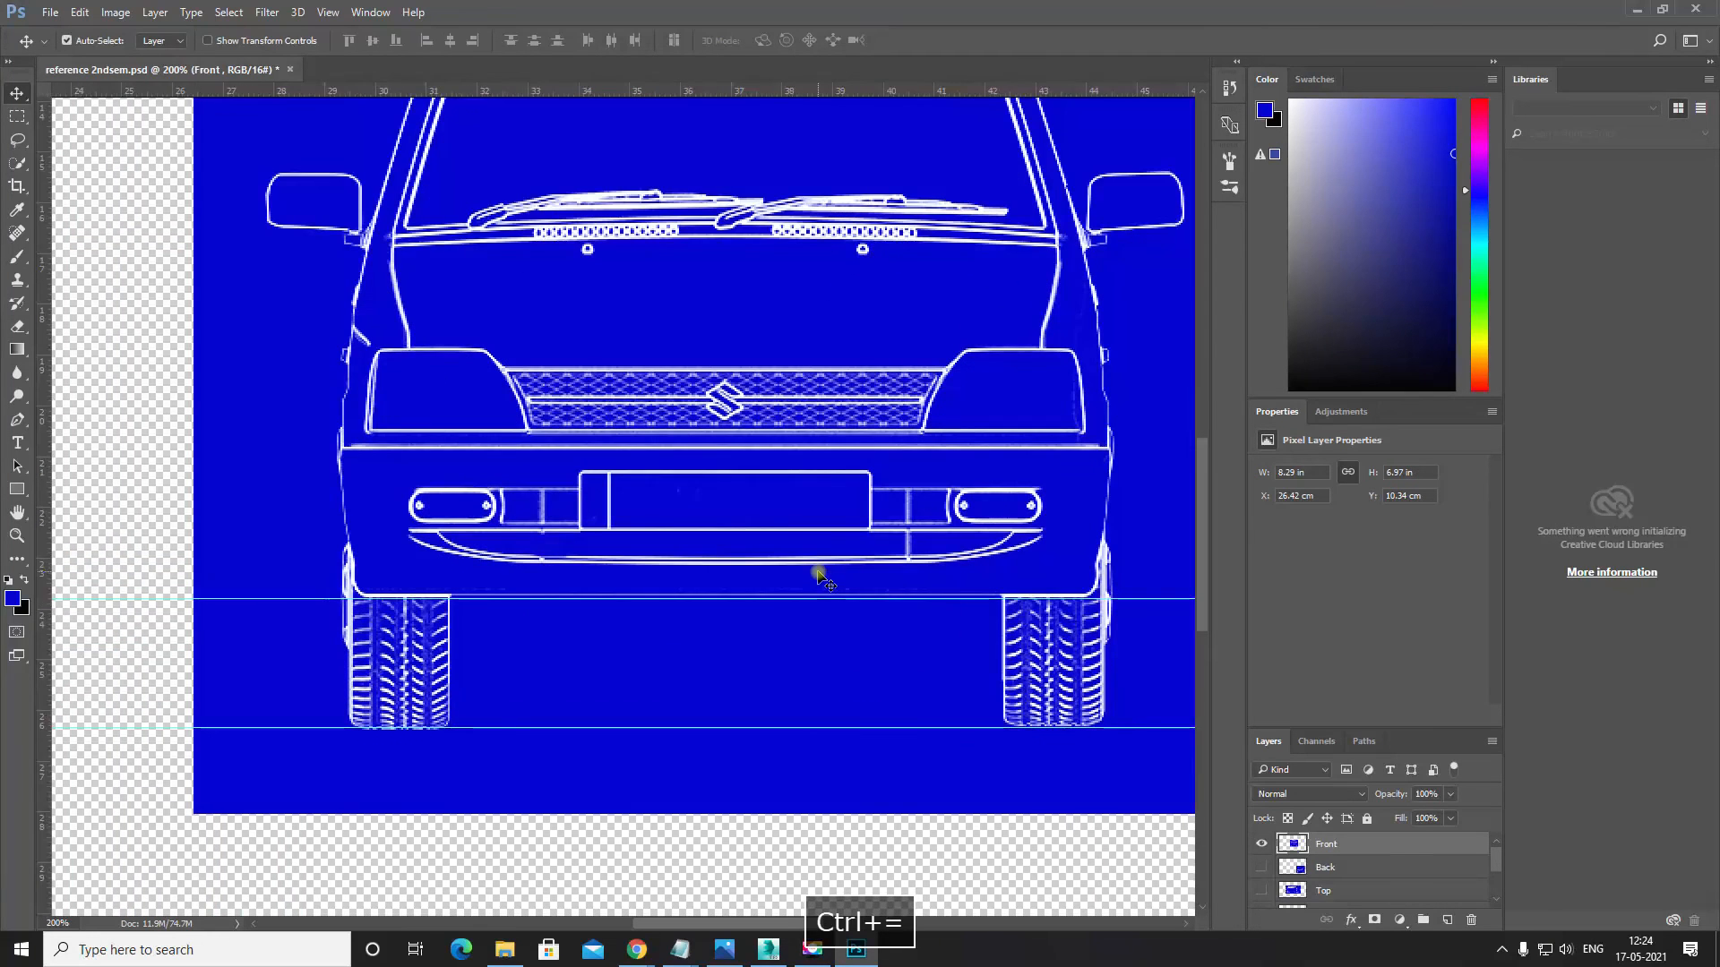
{"action": "key", "text": "space"}
{"action": "left_click_drag", "start_coordinate": [818, 567], "coordinate": [741, 610]}
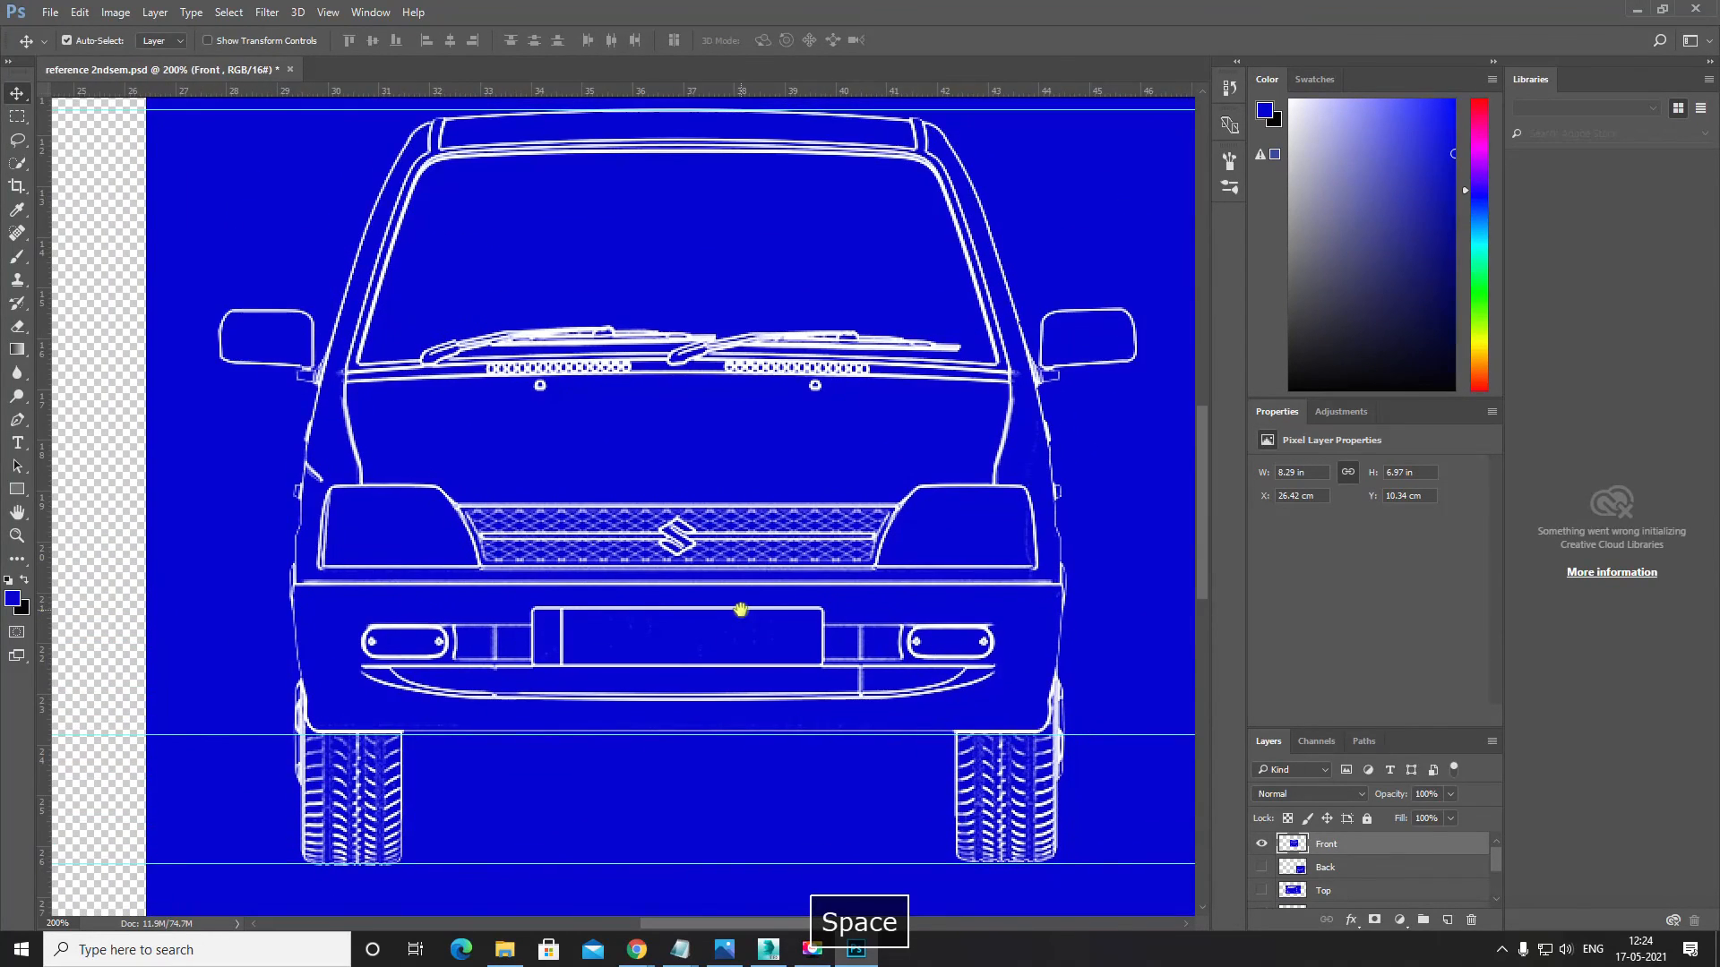
{"action": "left_click_drag", "start_coordinate": [707, 410], "coordinate": [697, 450]}
{"action": "left_click_drag", "start_coordinate": [771, 571], "coordinate": [772, 510]}
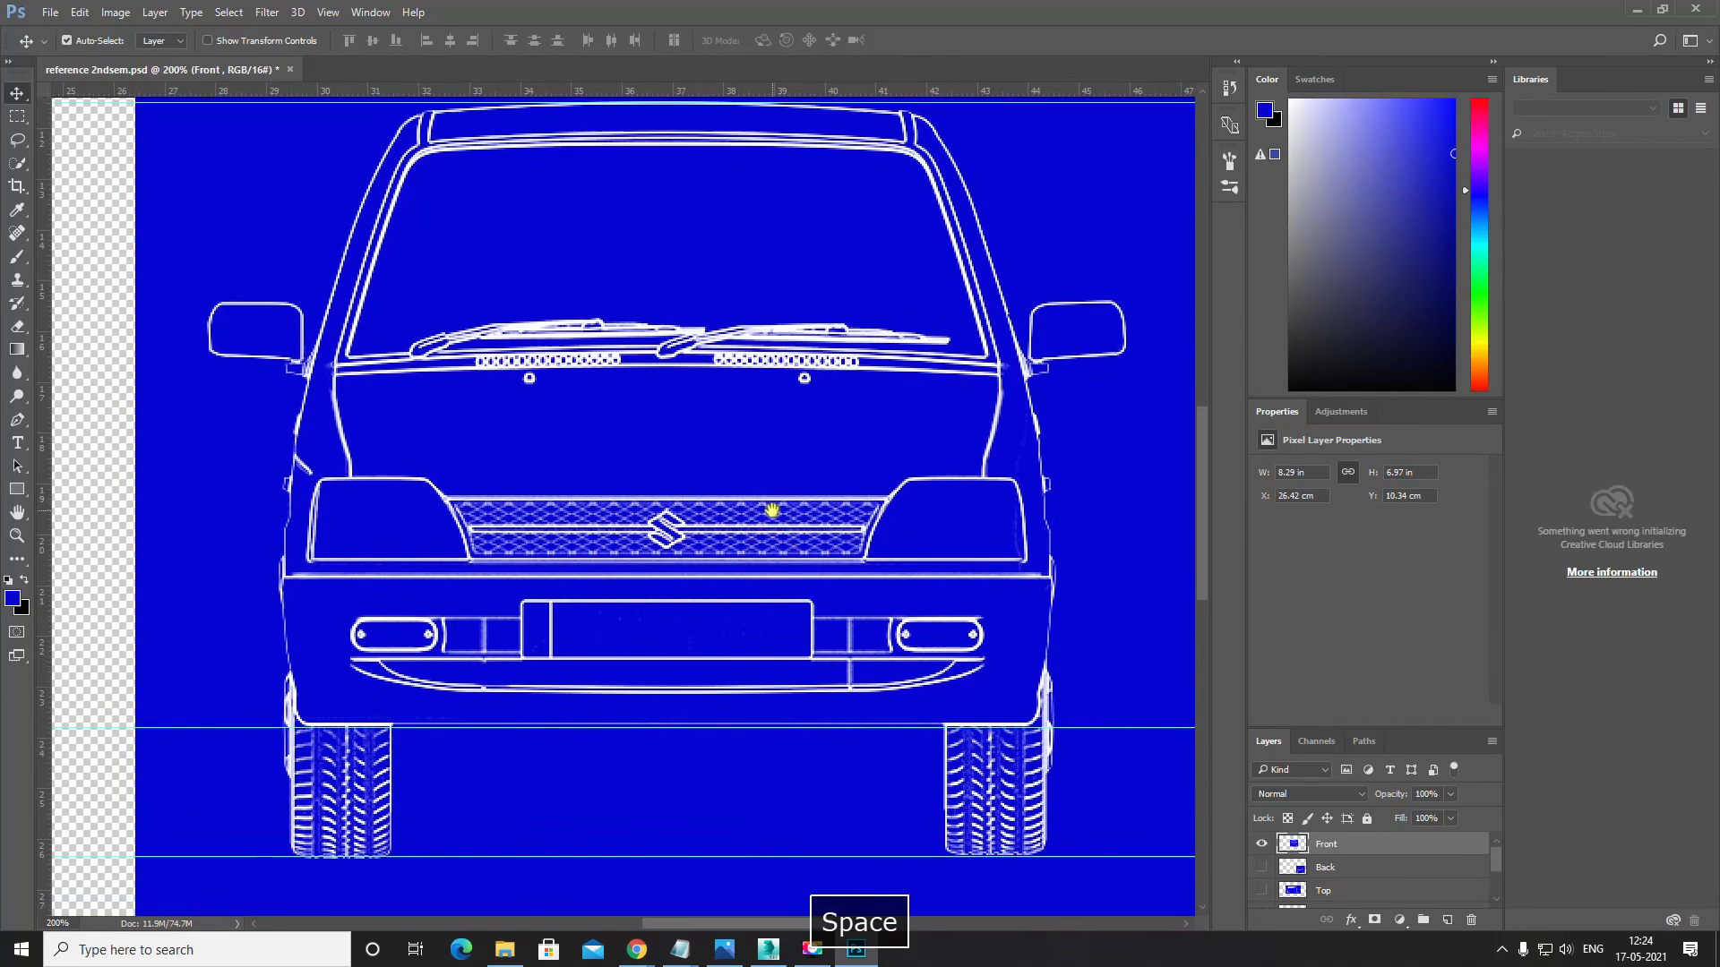
{"action": "left_click_drag", "start_coordinate": [664, 556], "coordinate": [683, 523]}
{"action": "left_click_drag", "start_coordinate": [712, 430], "coordinate": [696, 495]}
{"action": "scroll", "coordinate": [710, 521], "scroll_direction": "down", "scroll_amount": 3}
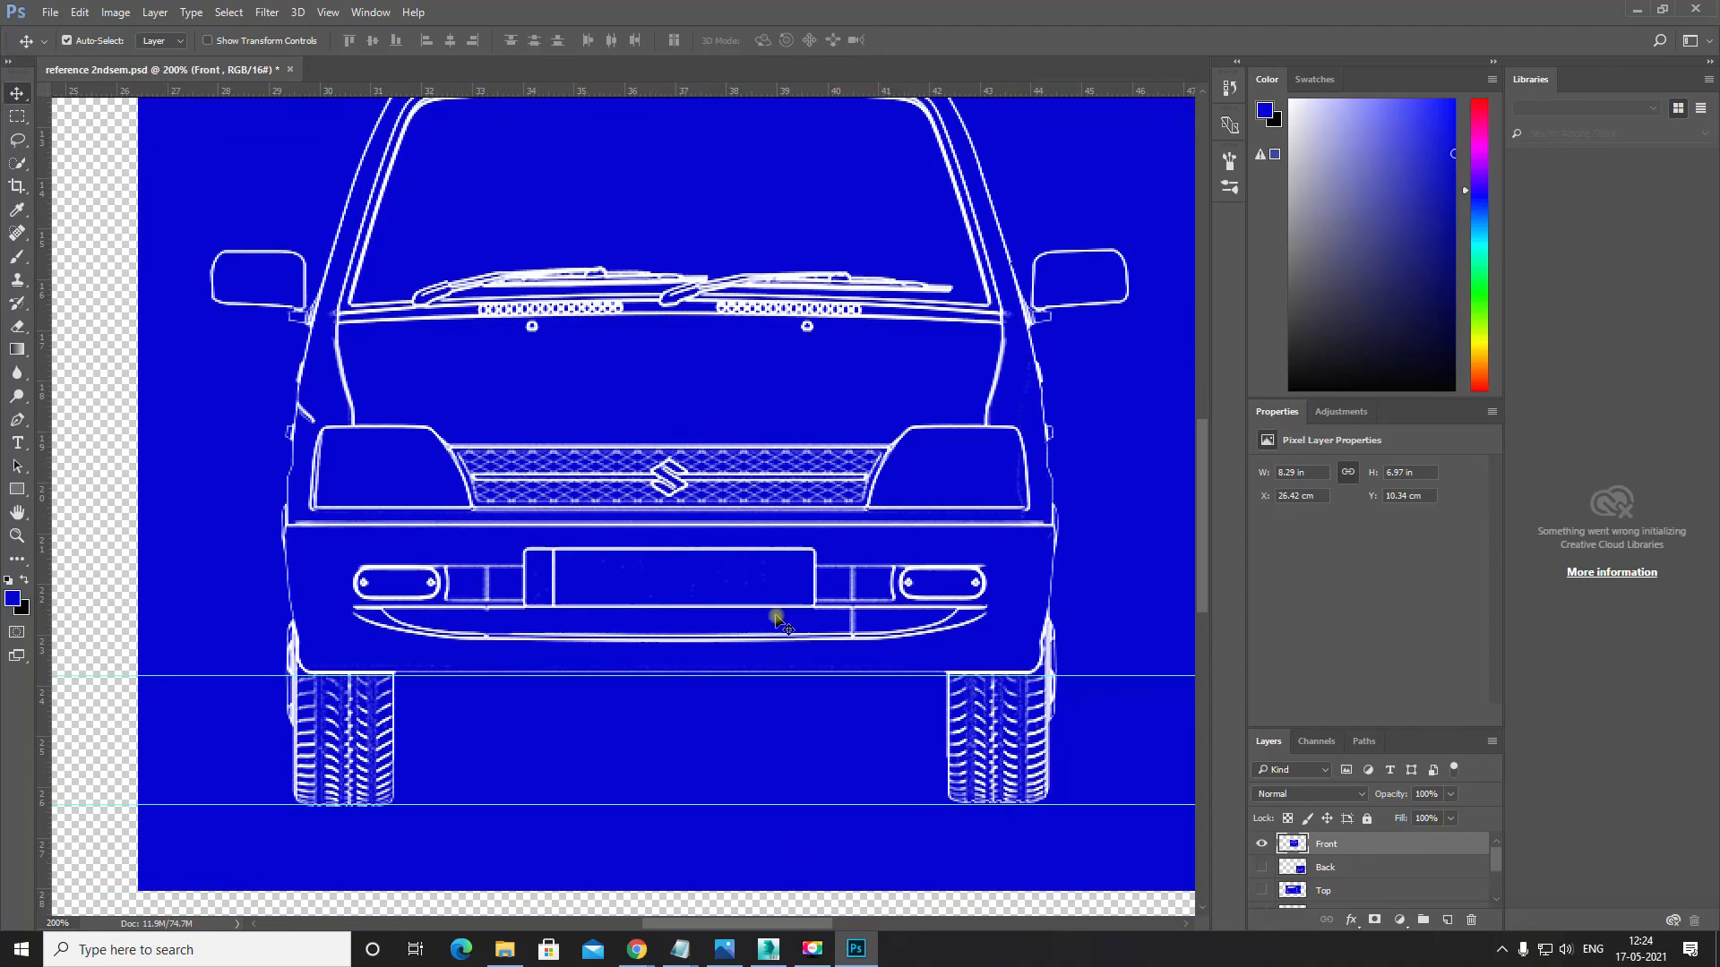
{"action": "left_click_drag", "start_coordinate": [687, 687], "coordinate": [766, 619]}
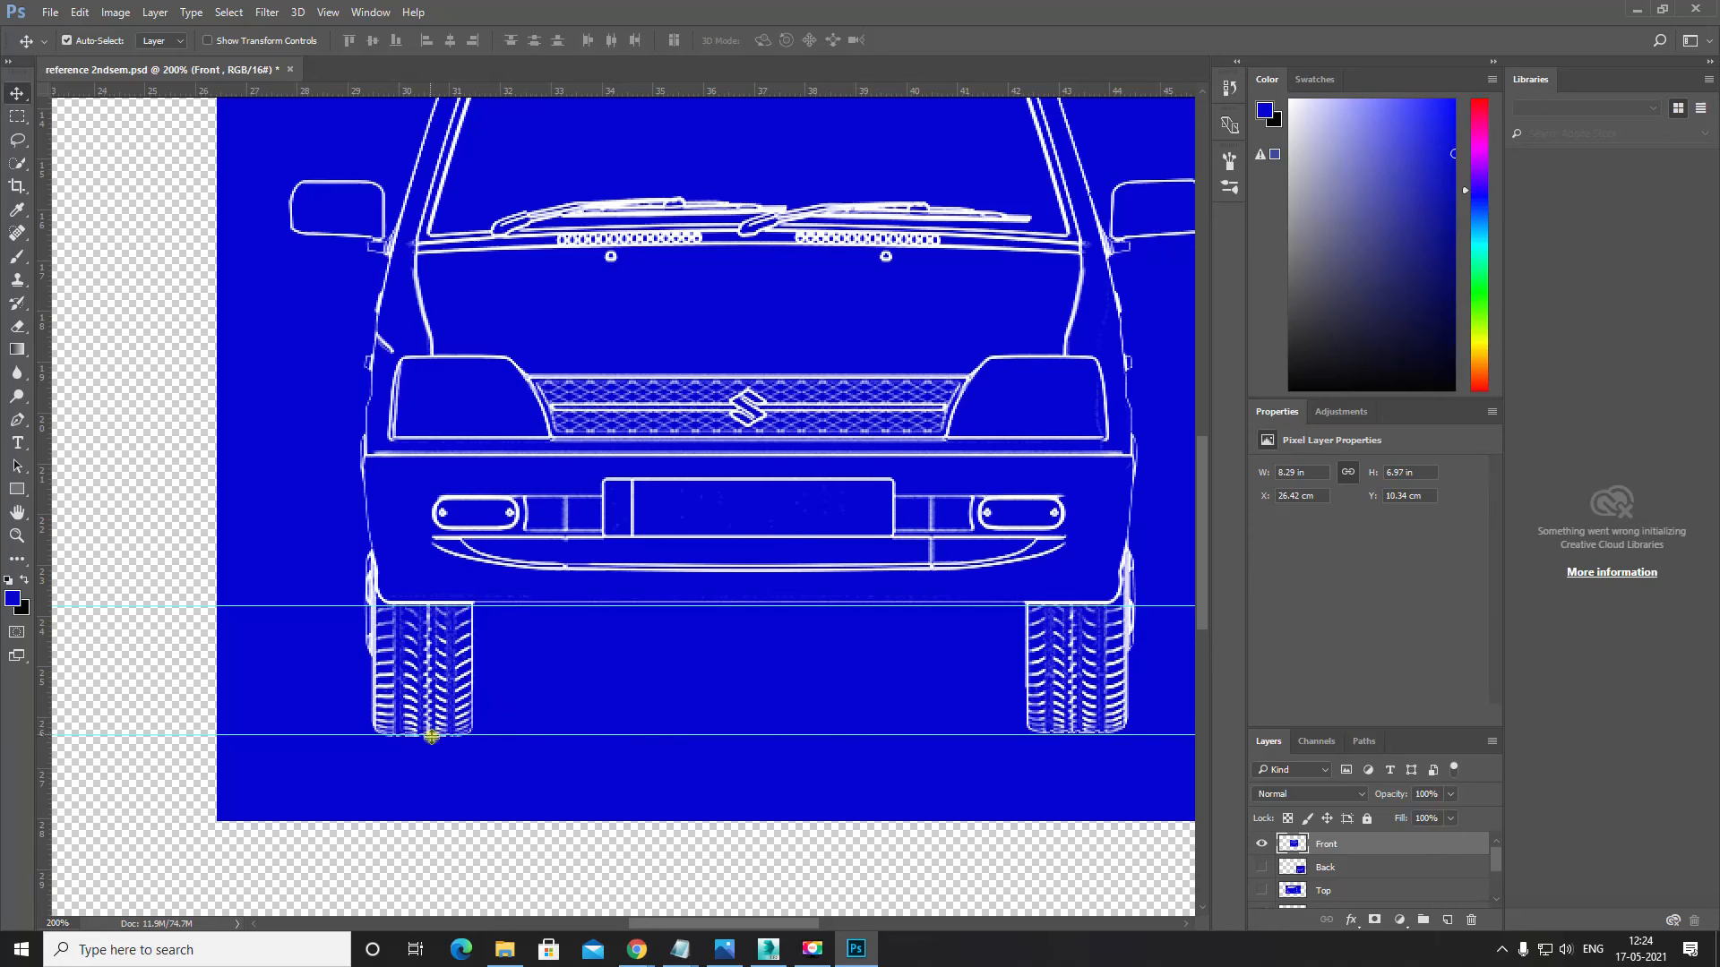
{"action": "left_click_drag", "start_coordinate": [695, 618], "coordinate": [660, 702]}
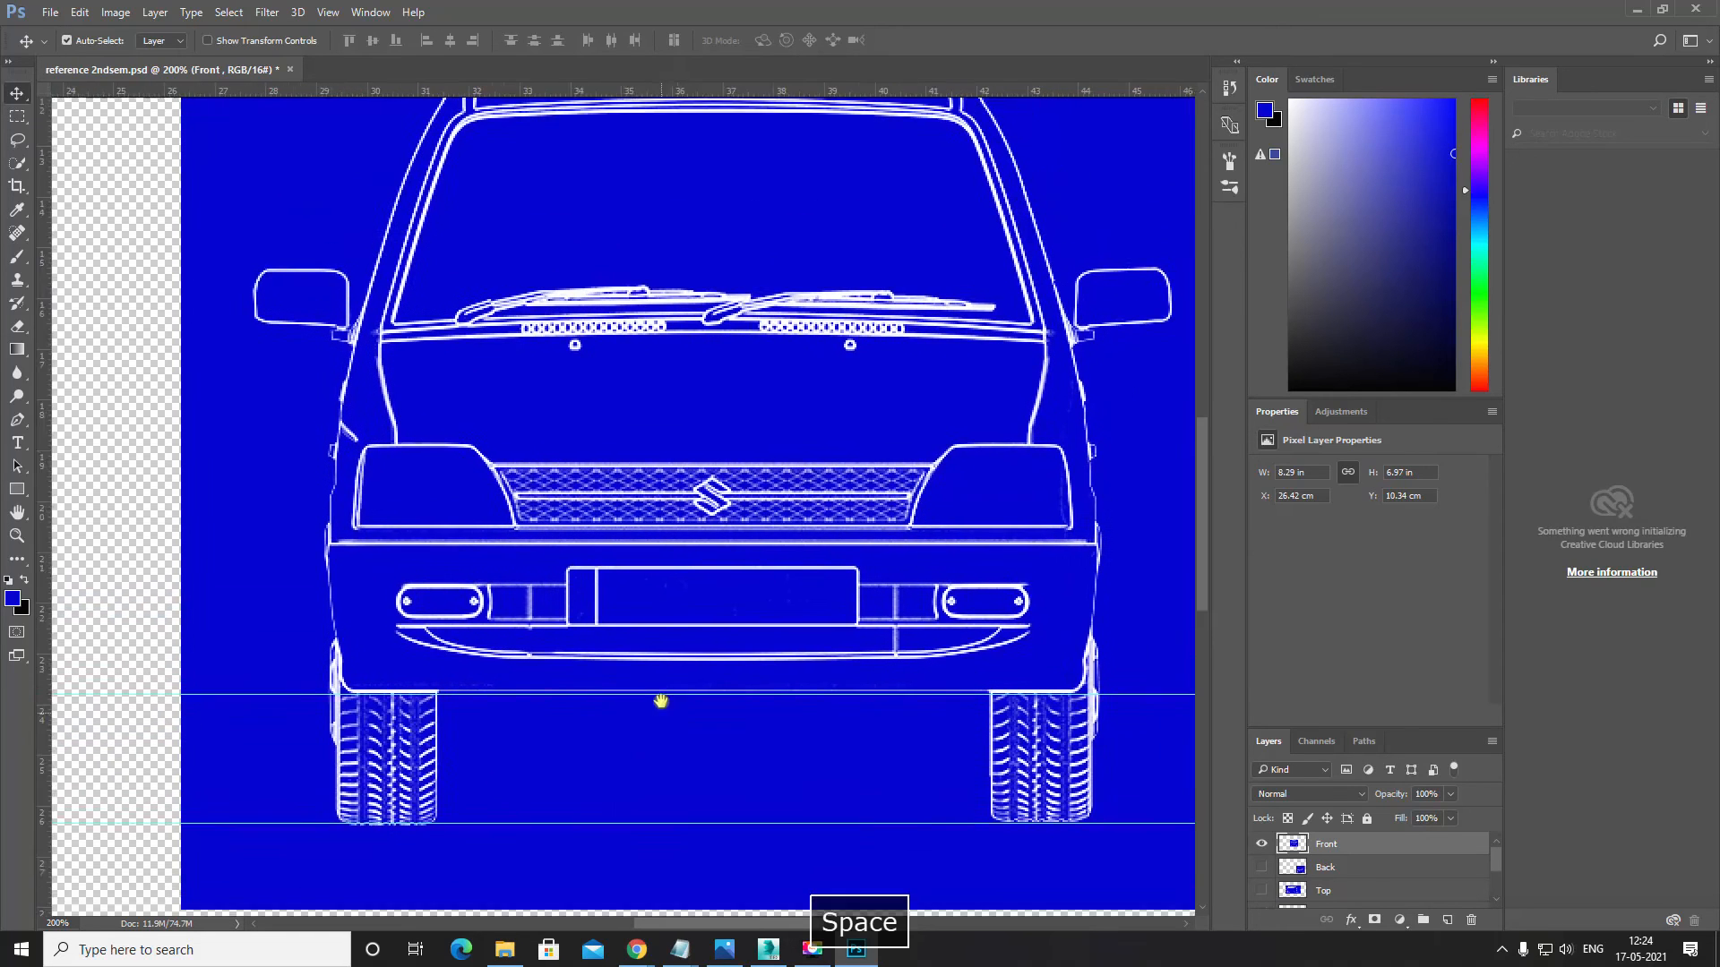
{"action": "left_click_drag", "start_coordinate": [746, 504], "coordinate": [730, 596]}
Step: Show Layer 2 with the side view behind the front view
{"action": "key", "text": "ctrl+minus"}
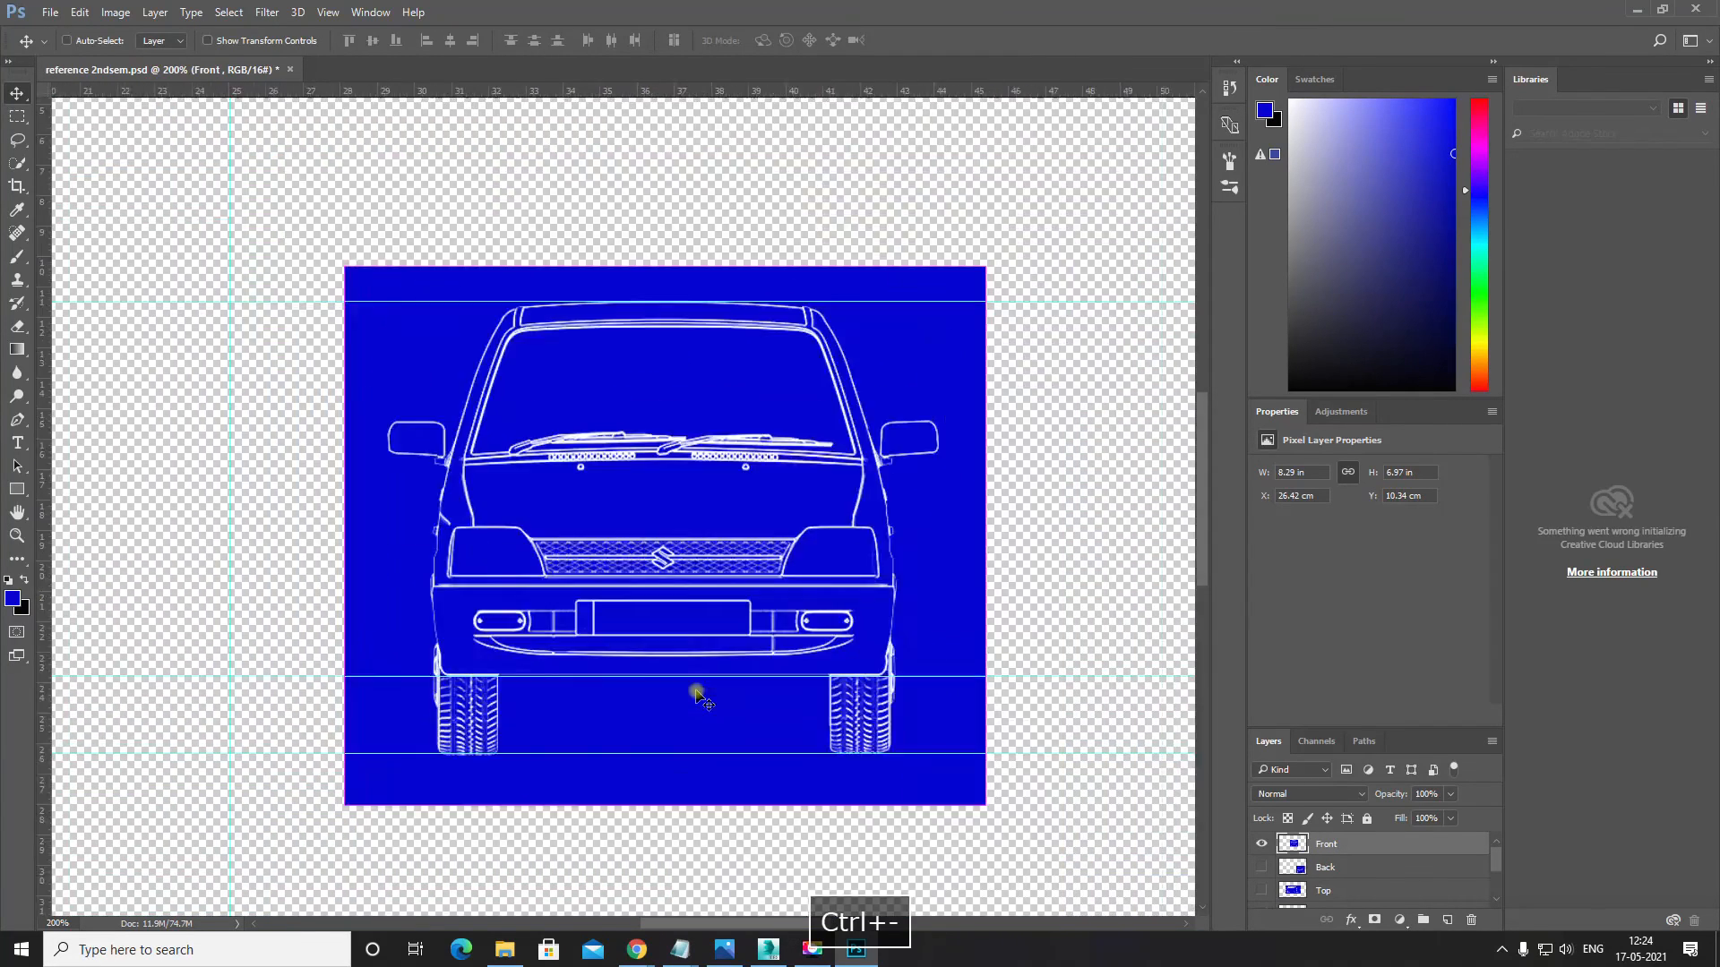
{"action": "left_click_drag", "start_coordinate": [1025, 904], "coordinate": [1079, 906]}
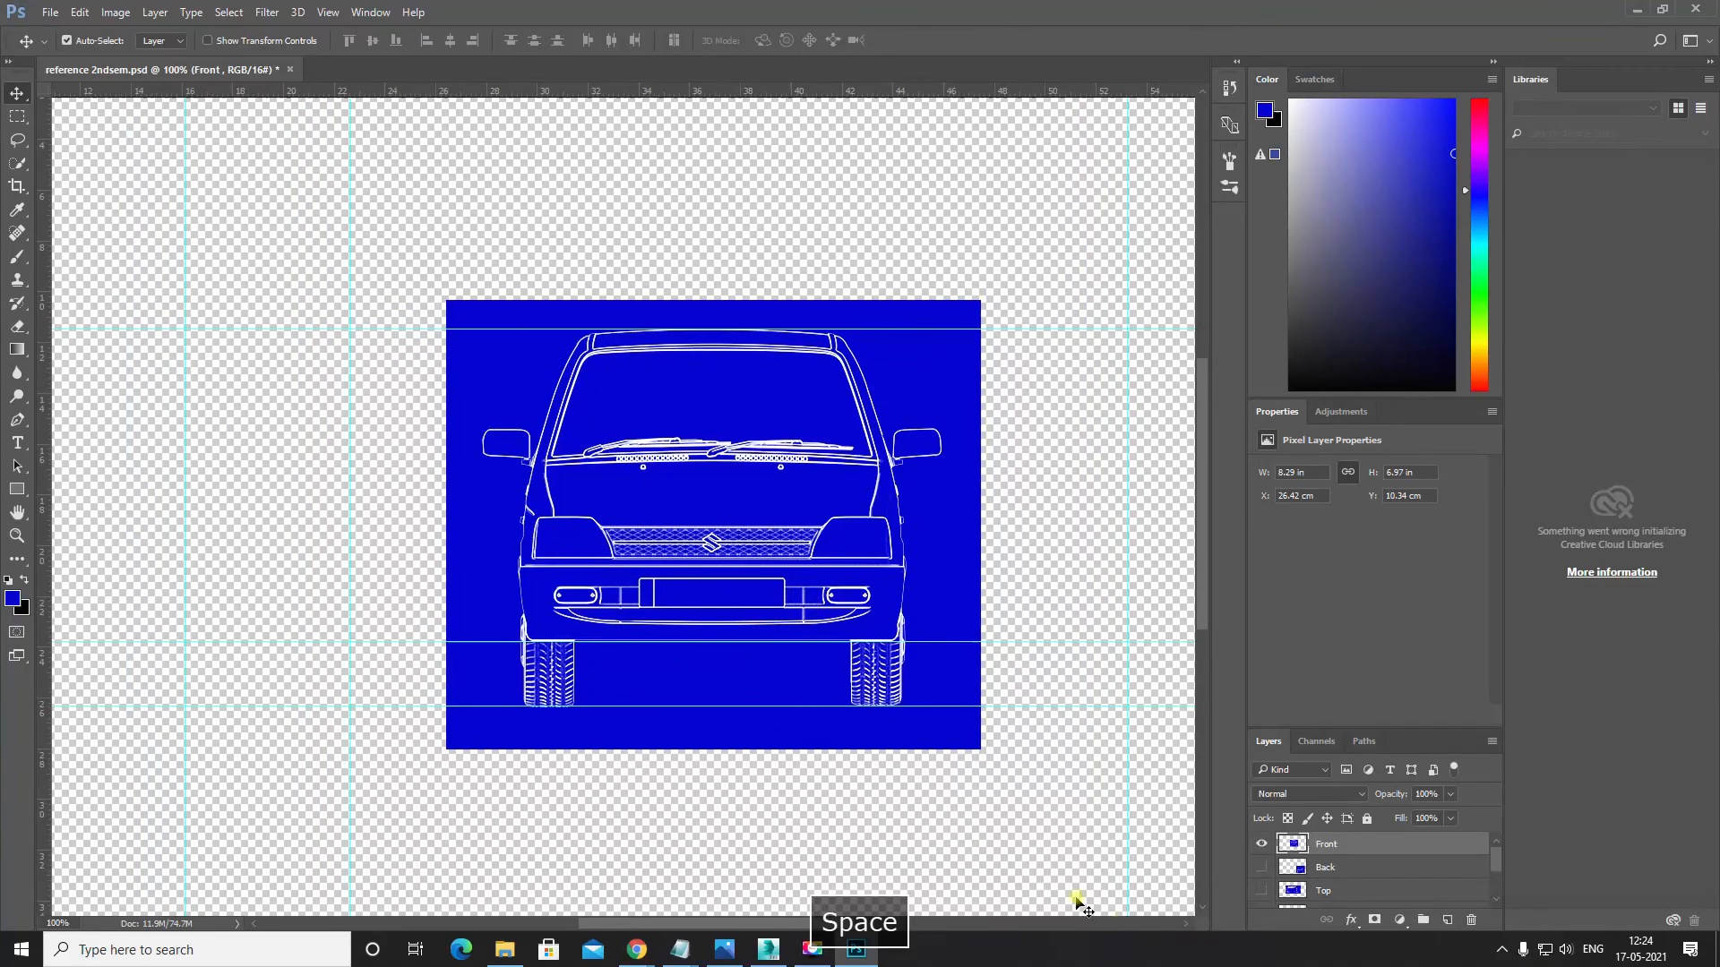
{"action": "scroll", "coordinate": [1264, 878], "scroll_direction": "down", "scroll_amount": 2}
{"action": "left_click", "coordinate": [1262, 867]}
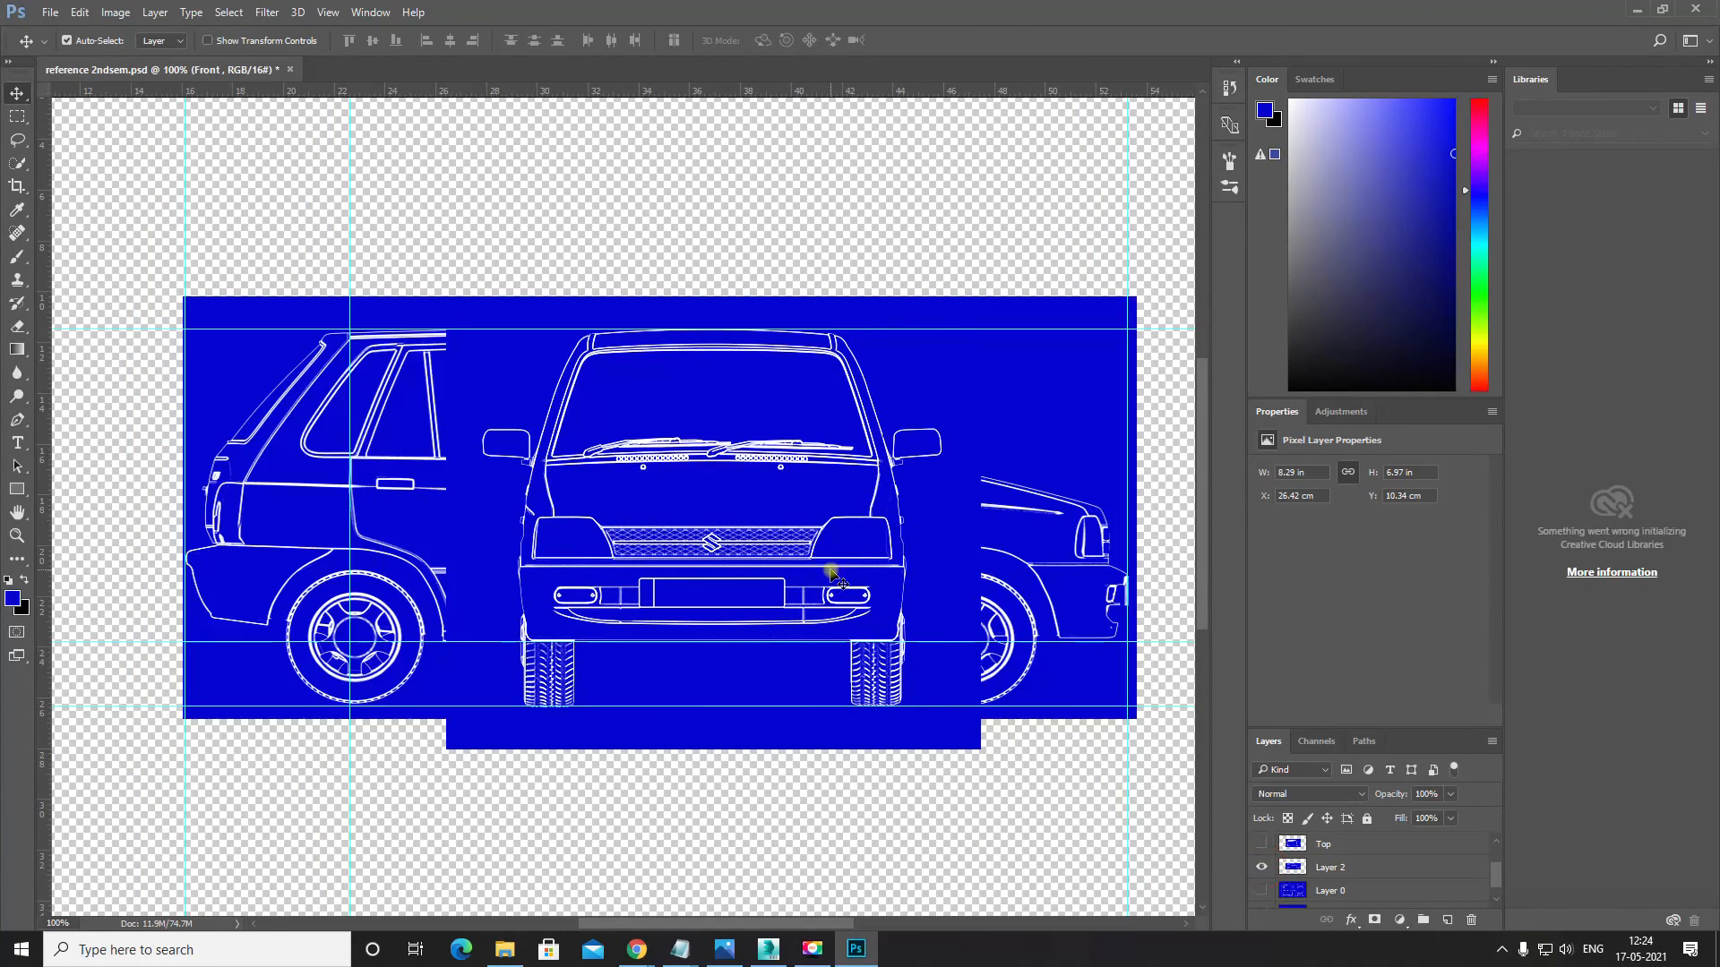
Step: Lower the roof guide to bumper height and raise it to the headlight's top edge to compare the front and side views
{"action": "key", "text": "ctrl+plus"}
{"action": "left_click_drag", "start_coordinate": [738, 395], "coordinate": [694, 387]}
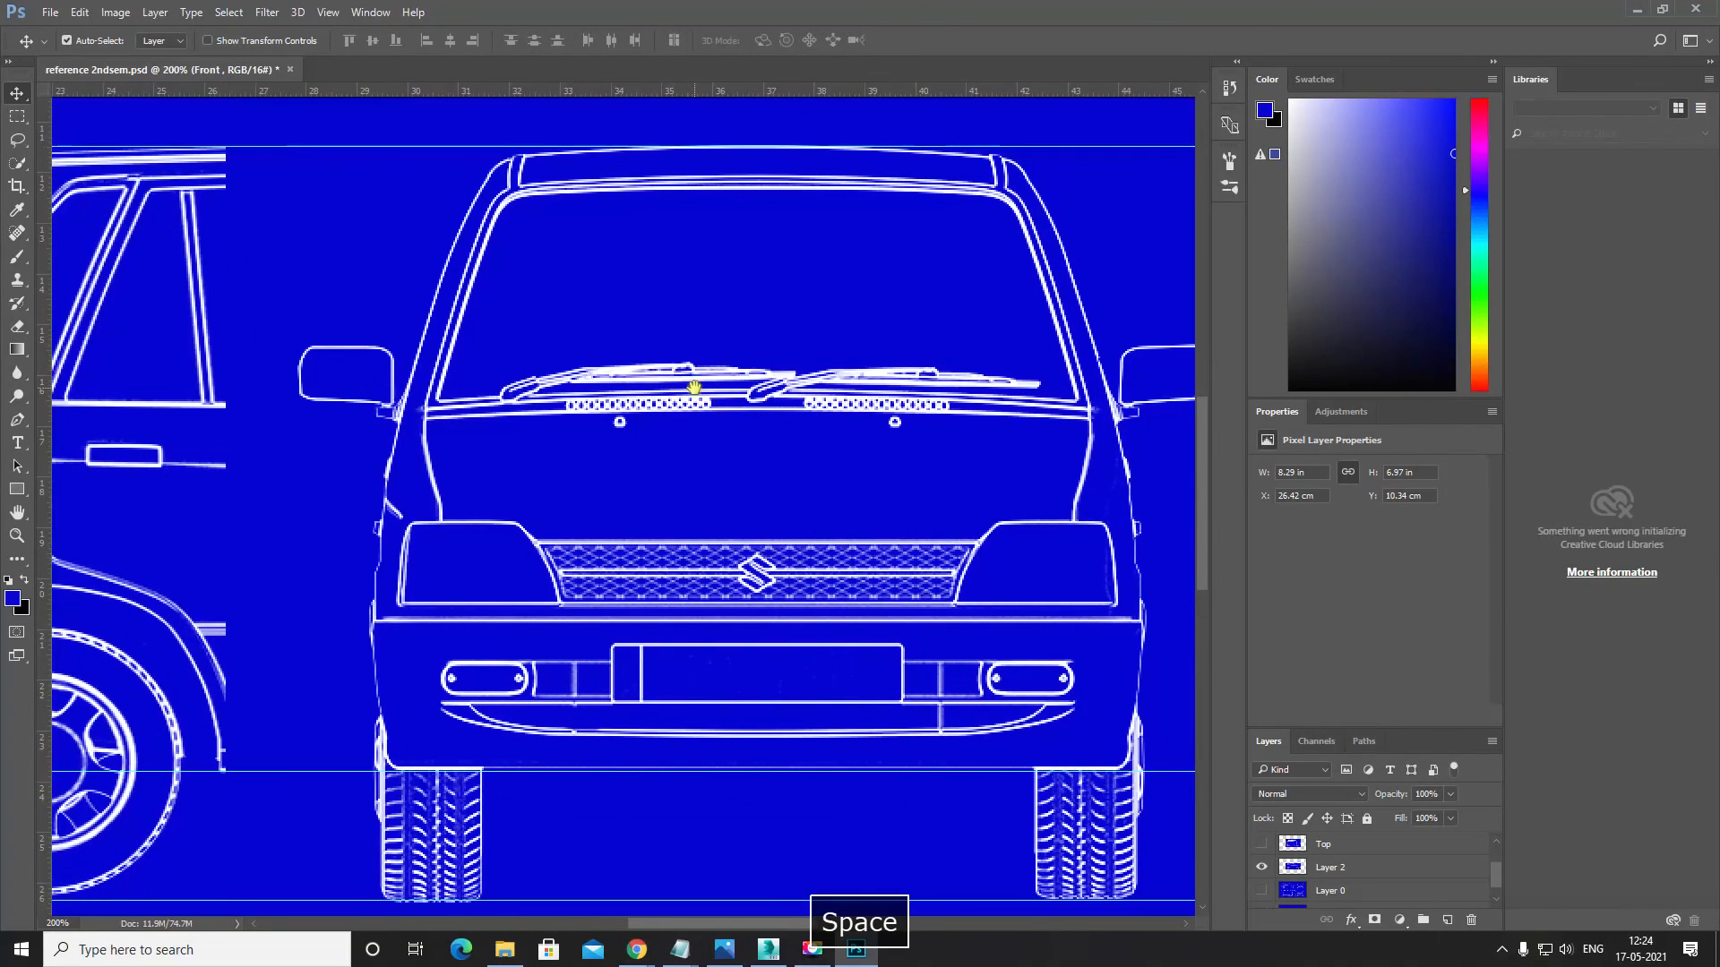
{"action": "left_click_drag", "start_coordinate": [1067, 146], "coordinate": [627, 520]}
{"action": "key", "text": "space"}
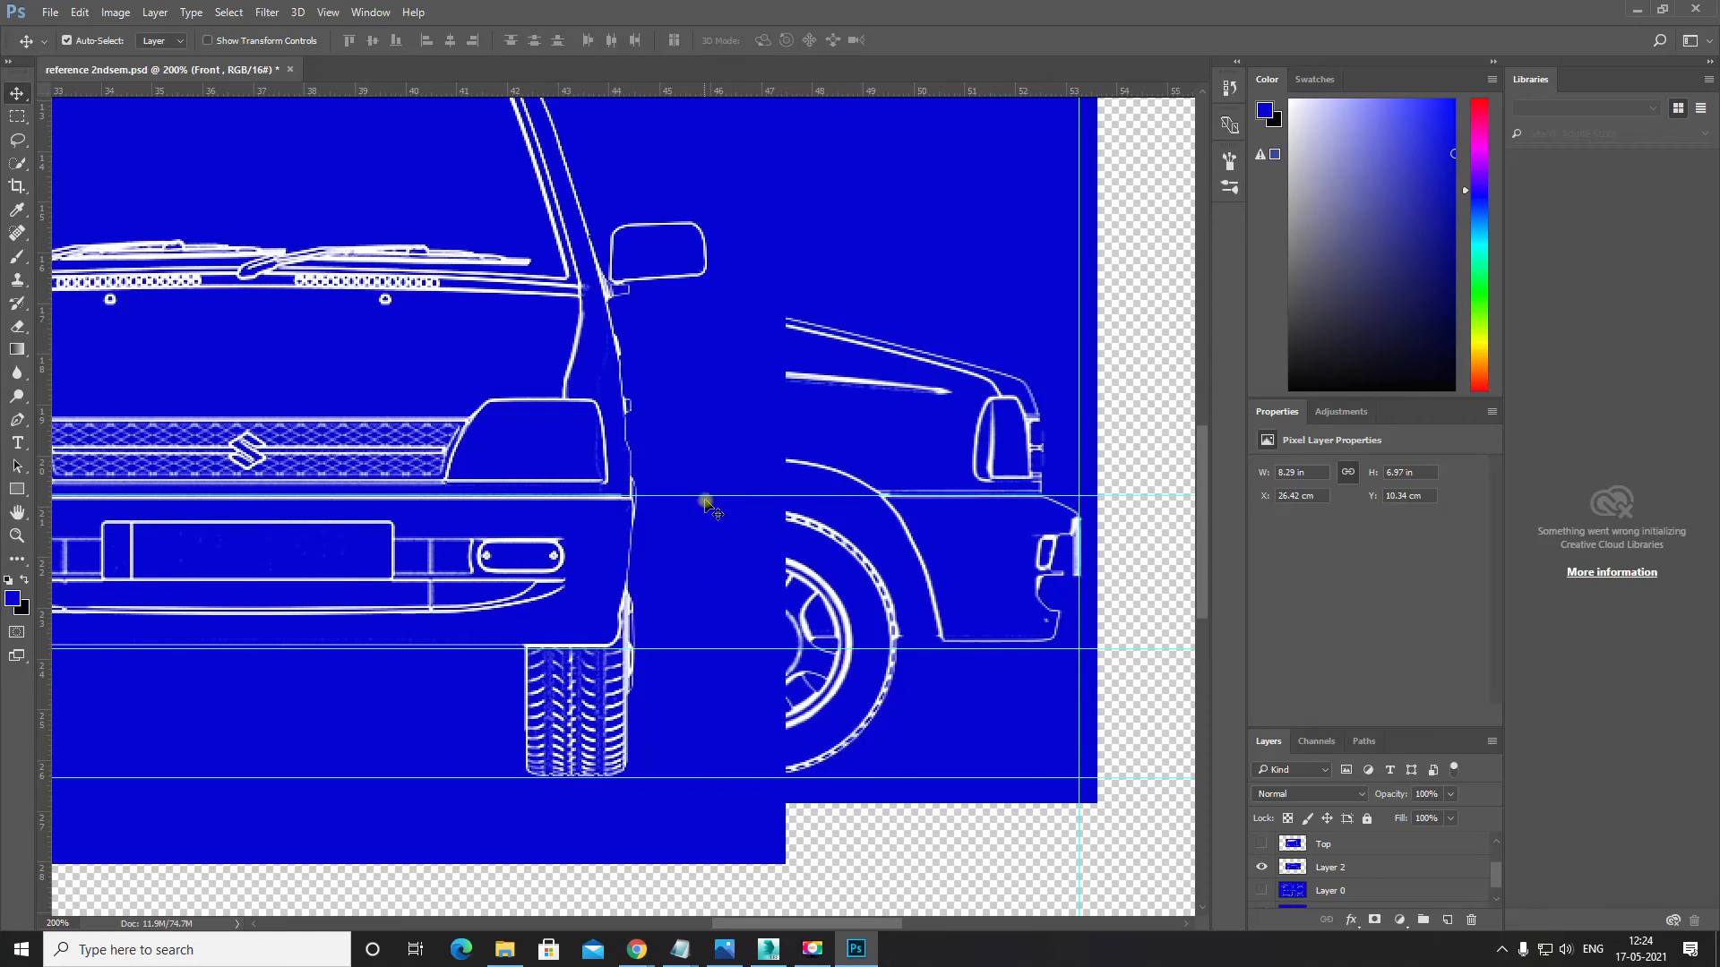
{"action": "key", "text": "space"}
{"action": "left_click_drag", "start_coordinate": [710, 526], "coordinate": [765, 415]}
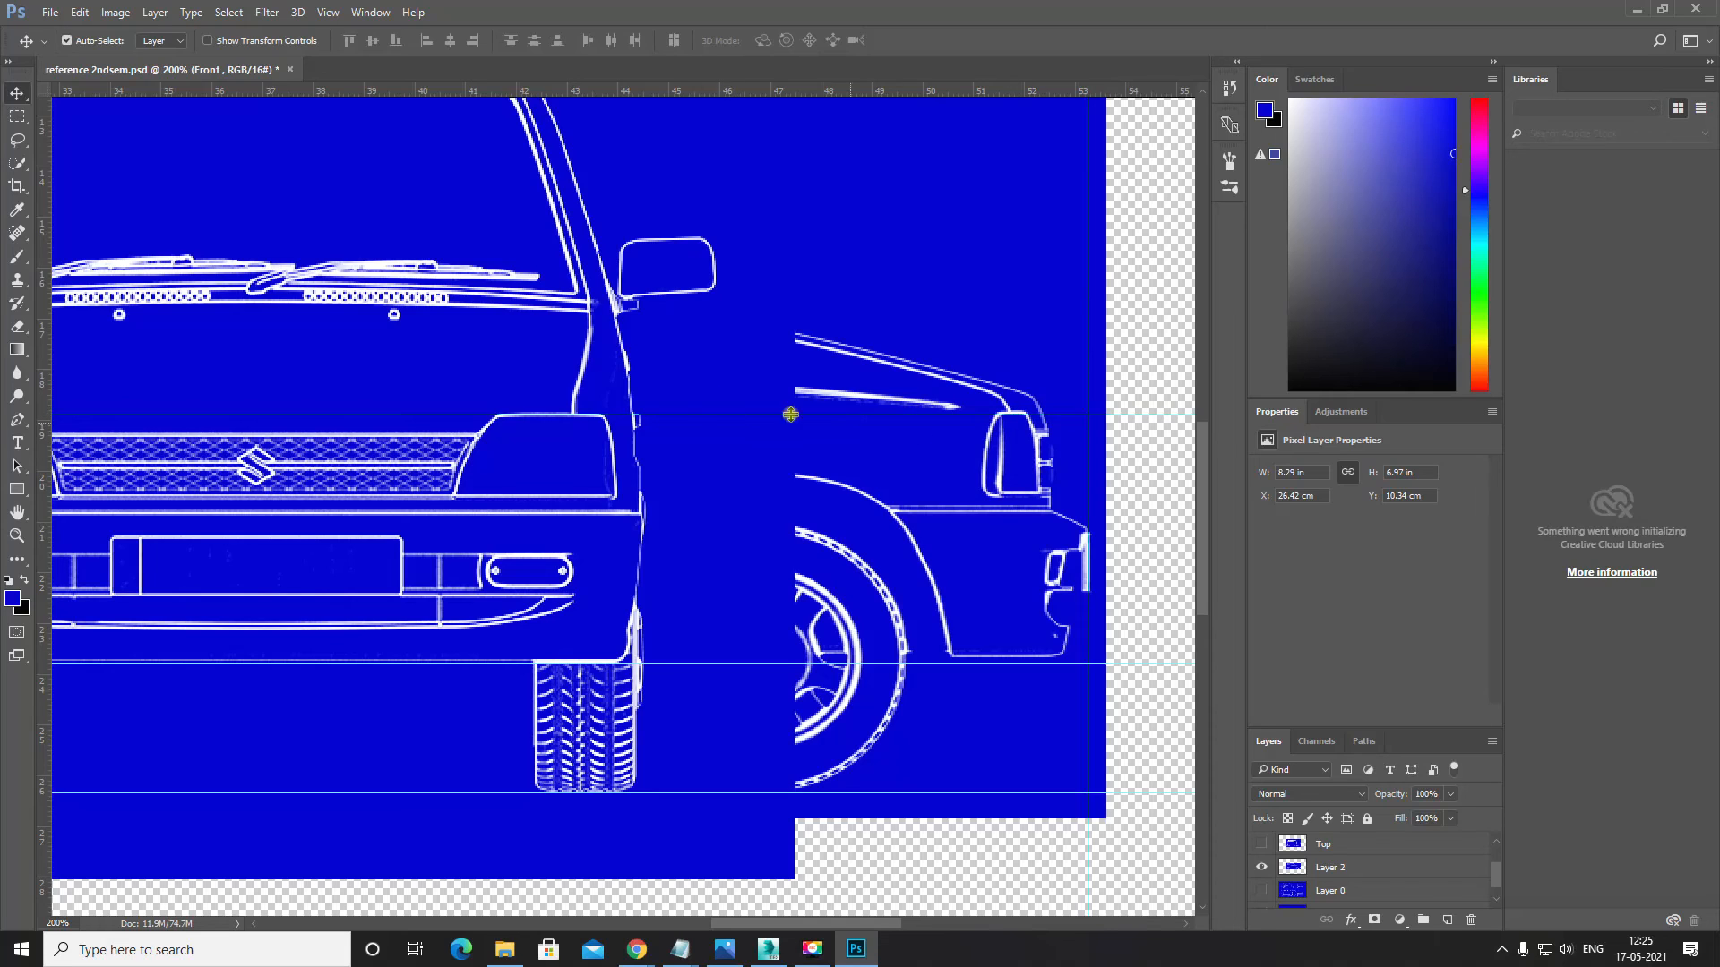
Step: Shift the comparison guide slightly down to the grille's top edge and check it across the front view
{"action": "key", "text": "space"}
{"action": "left_click_drag", "start_coordinate": [576, 436], "coordinate": [616, 439]}
{"action": "left_click_drag", "start_coordinate": [800, 471], "coordinate": [749, 462]}
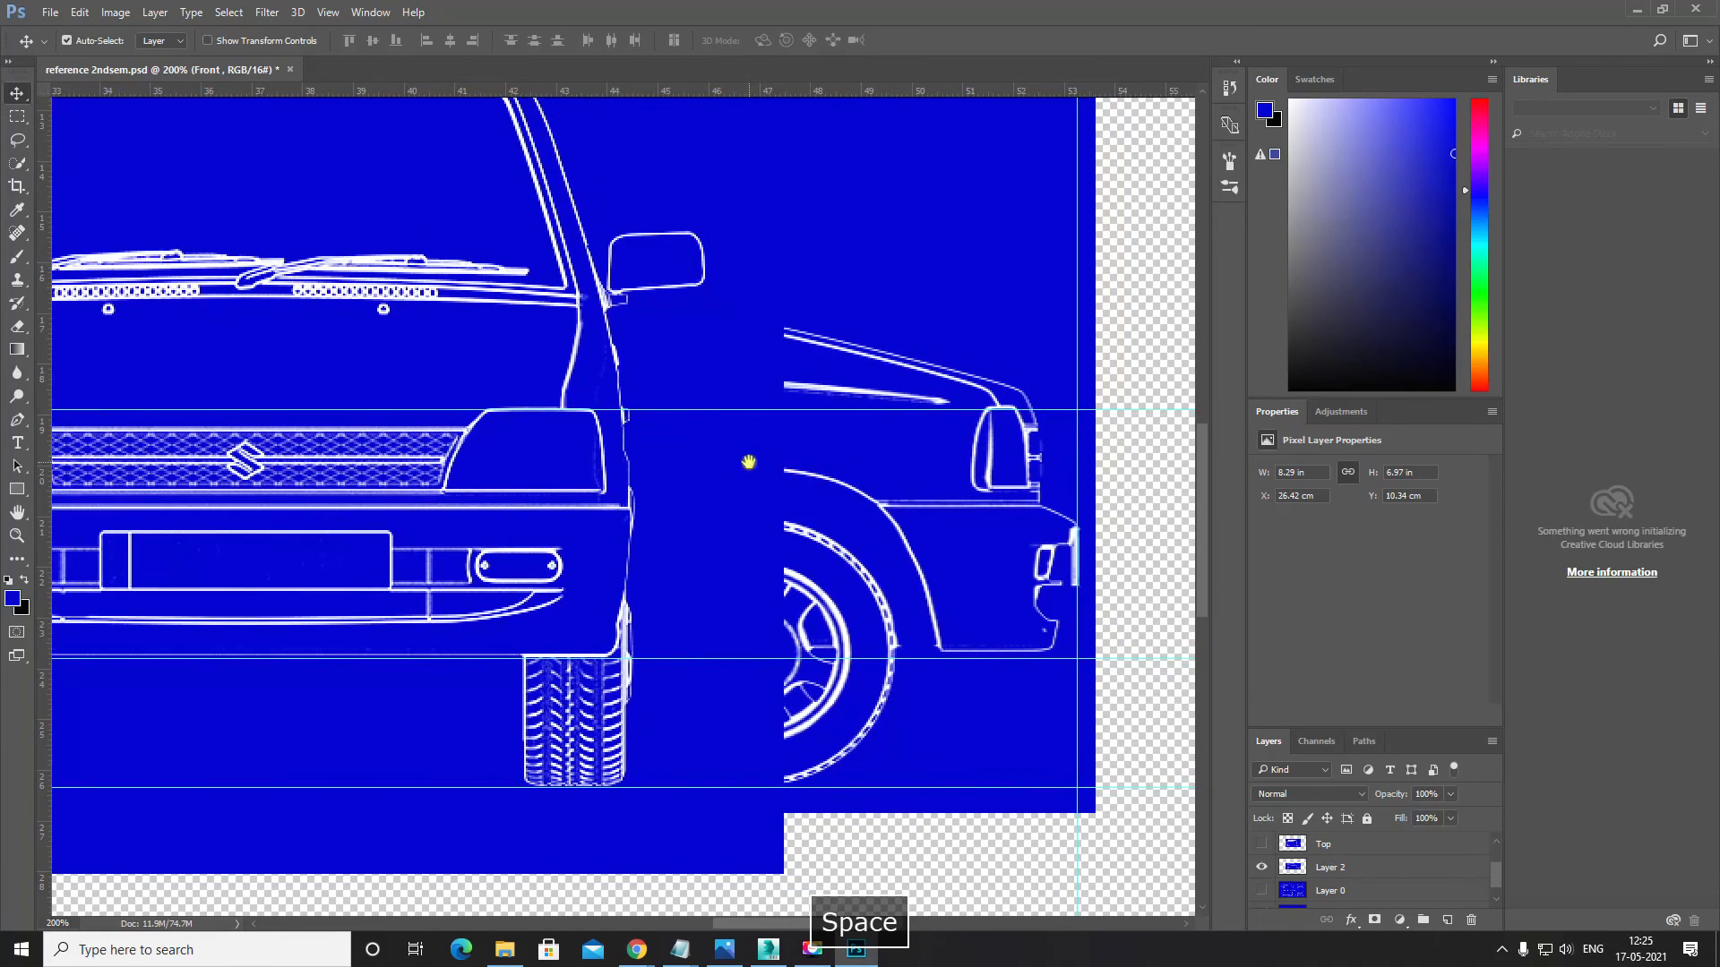
{"action": "left_click_drag", "start_coordinate": [683, 411], "coordinate": [691, 428]}
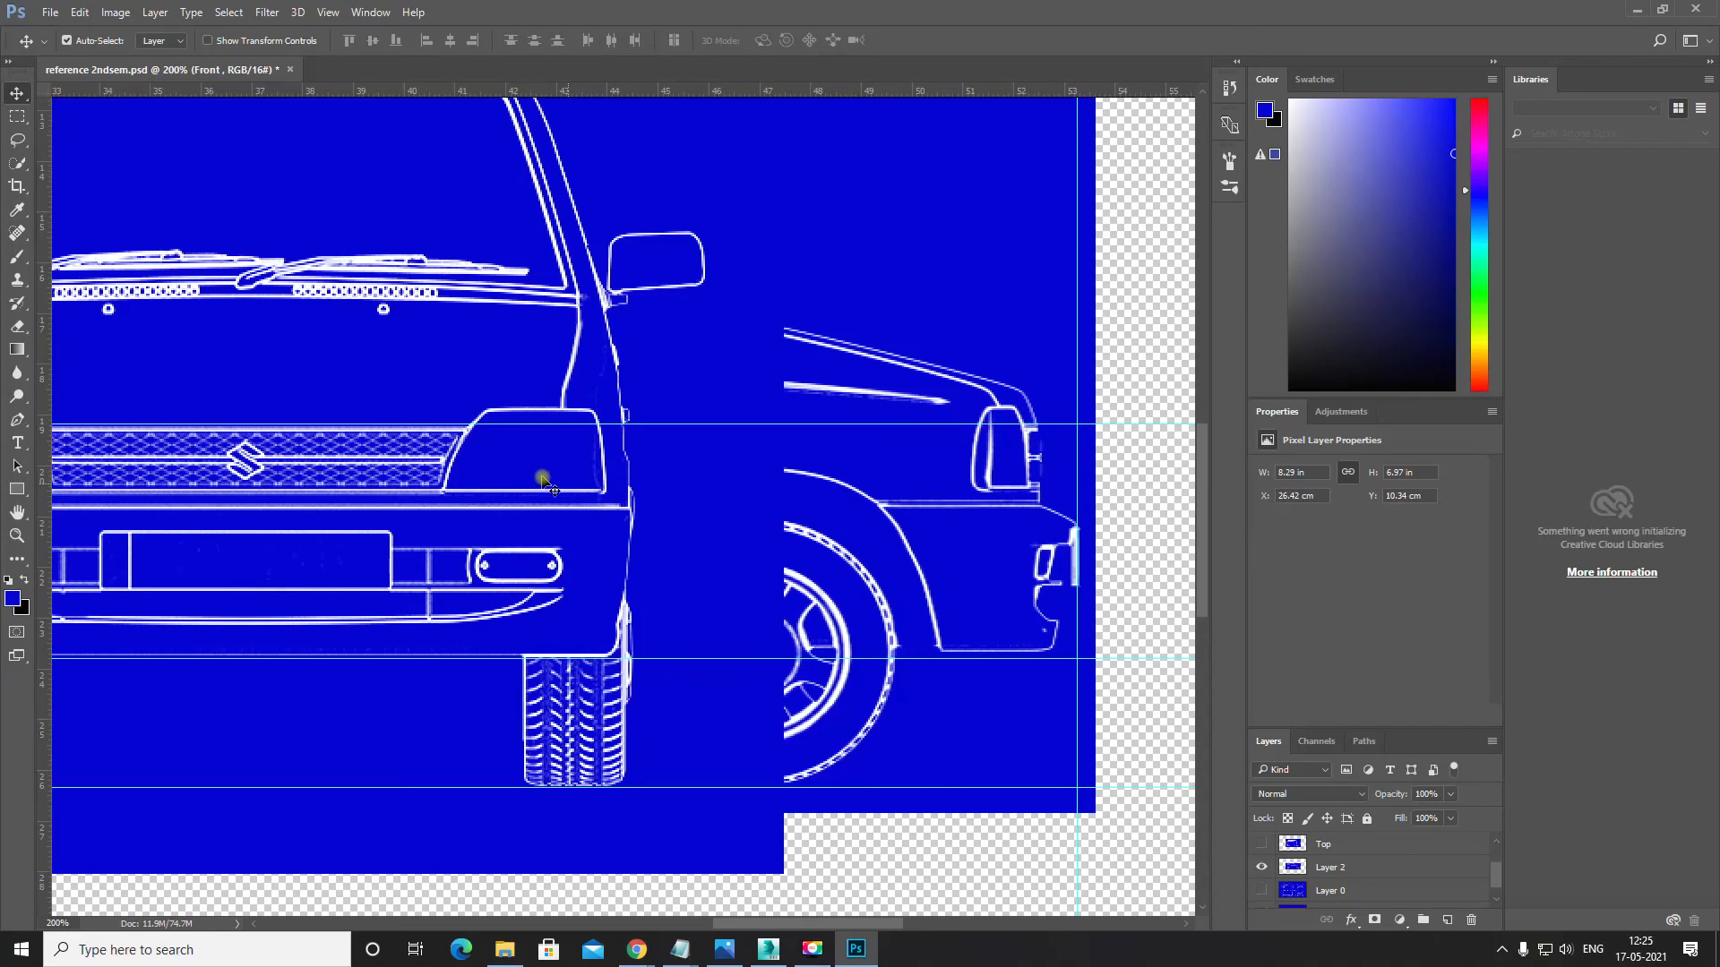
{"action": "key", "text": "space"}
{"action": "left_click_drag", "start_coordinate": [523, 465], "coordinate": [999, 486]}
{"action": "left_click_drag", "start_coordinate": [399, 448], "coordinate": [789, 483]}
{"action": "left_click_drag", "start_coordinate": [1044, 527], "coordinate": [752, 487]}
{"action": "left_click_drag", "start_coordinate": [883, 492], "coordinate": [795, 495]}
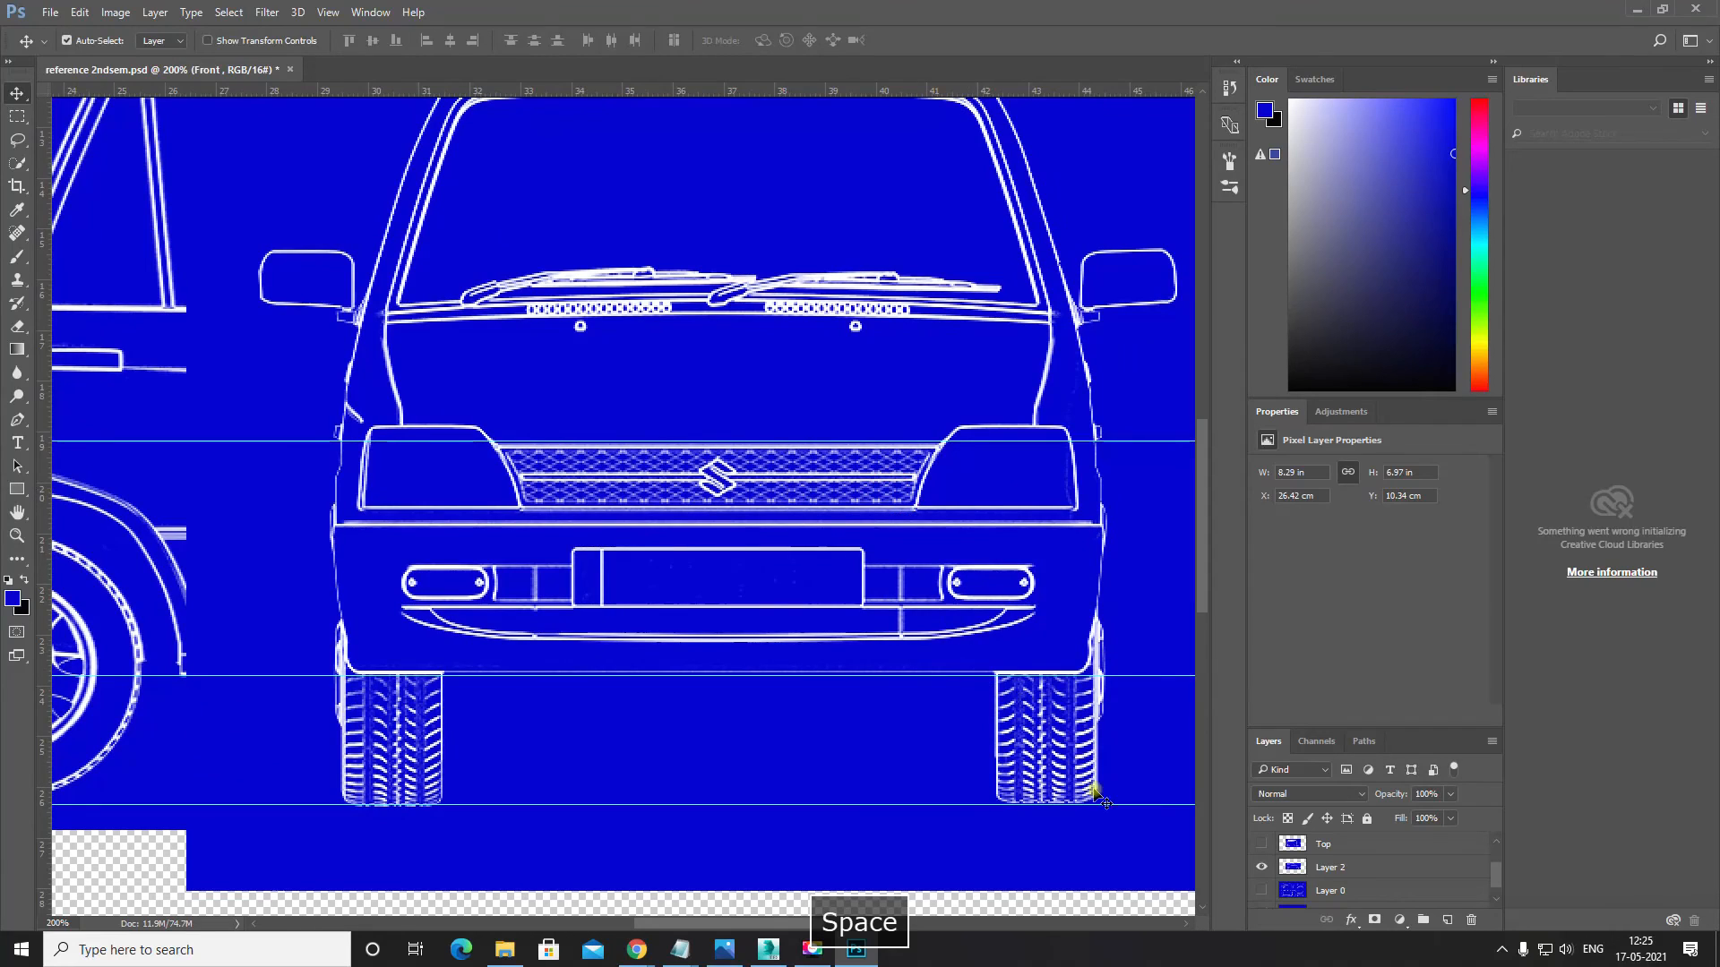
Step: Hide the Front layer, show the Back layer, and move the back view over the middle of the side view
{"action": "key", "text": "ctrl+minus"}
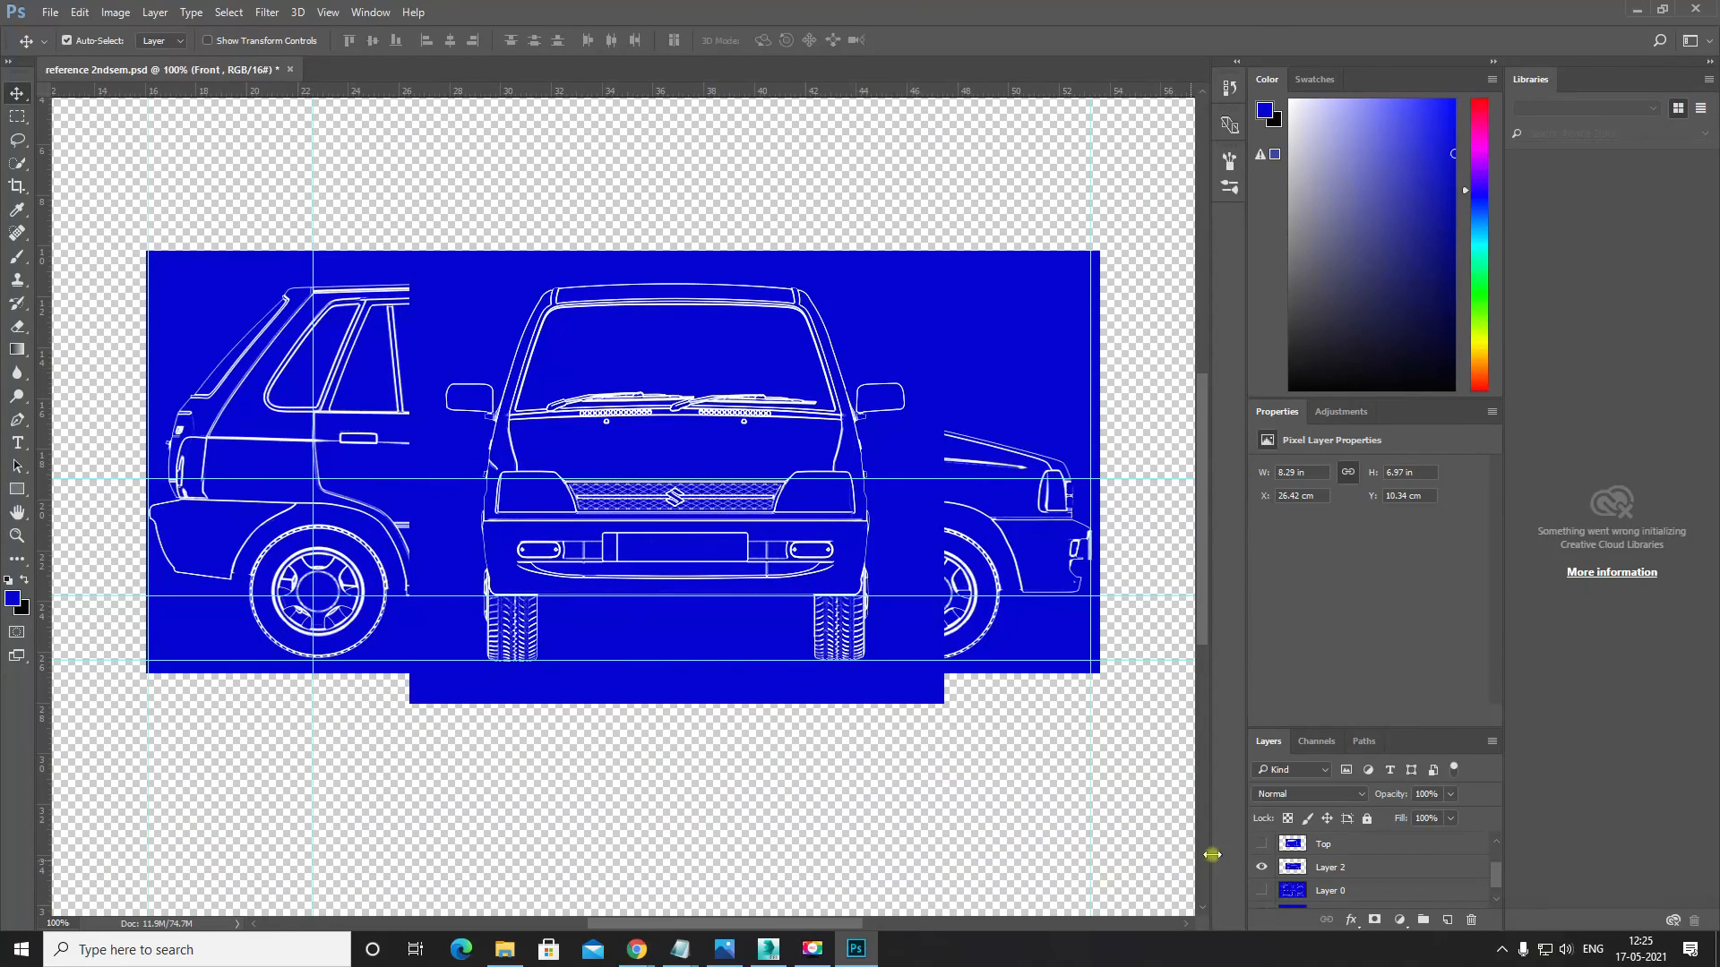
{"action": "scroll", "coordinate": [1263, 862], "scroll_direction": "up", "scroll_amount": 2}
{"action": "left_click", "coordinate": [1262, 845]}
{"action": "scroll", "coordinate": [866, 597], "scroll_direction": "up", "scroll_amount": 1}
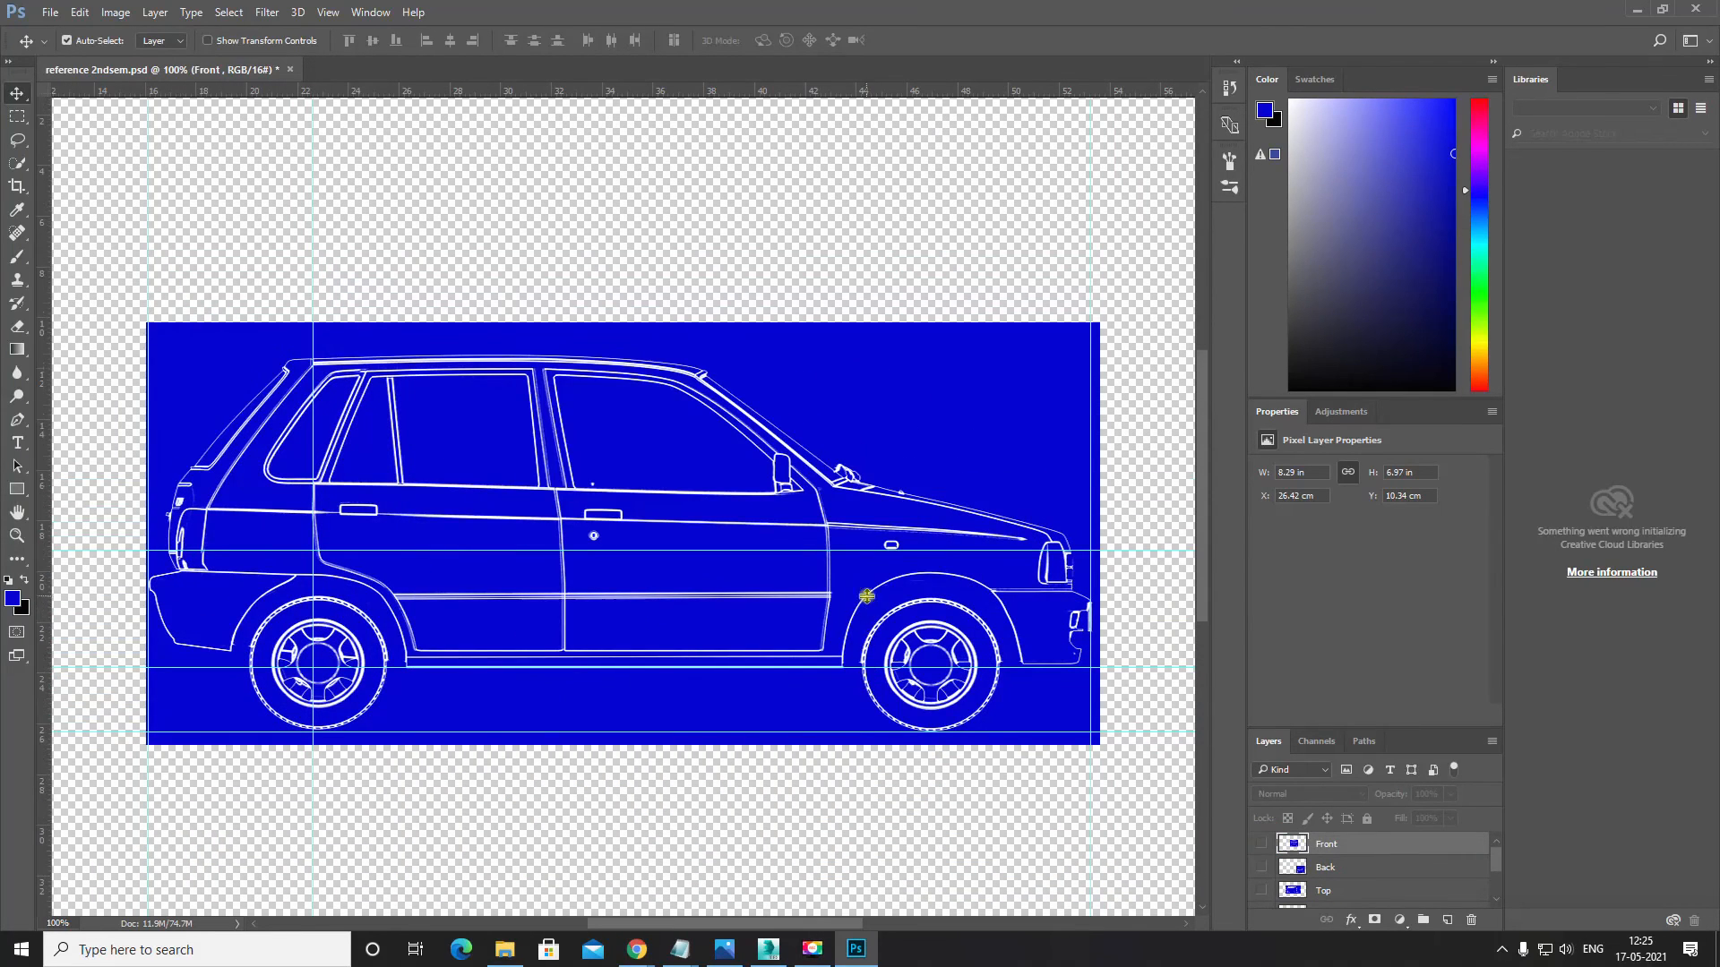
{"action": "left_click", "coordinate": [1263, 868]}
{"action": "left_click_drag", "start_coordinate": [910, 576], "coordinate": [458, 267]}
{"action": "left_click_drag", "start_coordinate": [705, 407], "coordinate": [828, 555]}
{"action": "key", "text": "ctrl+plus"}
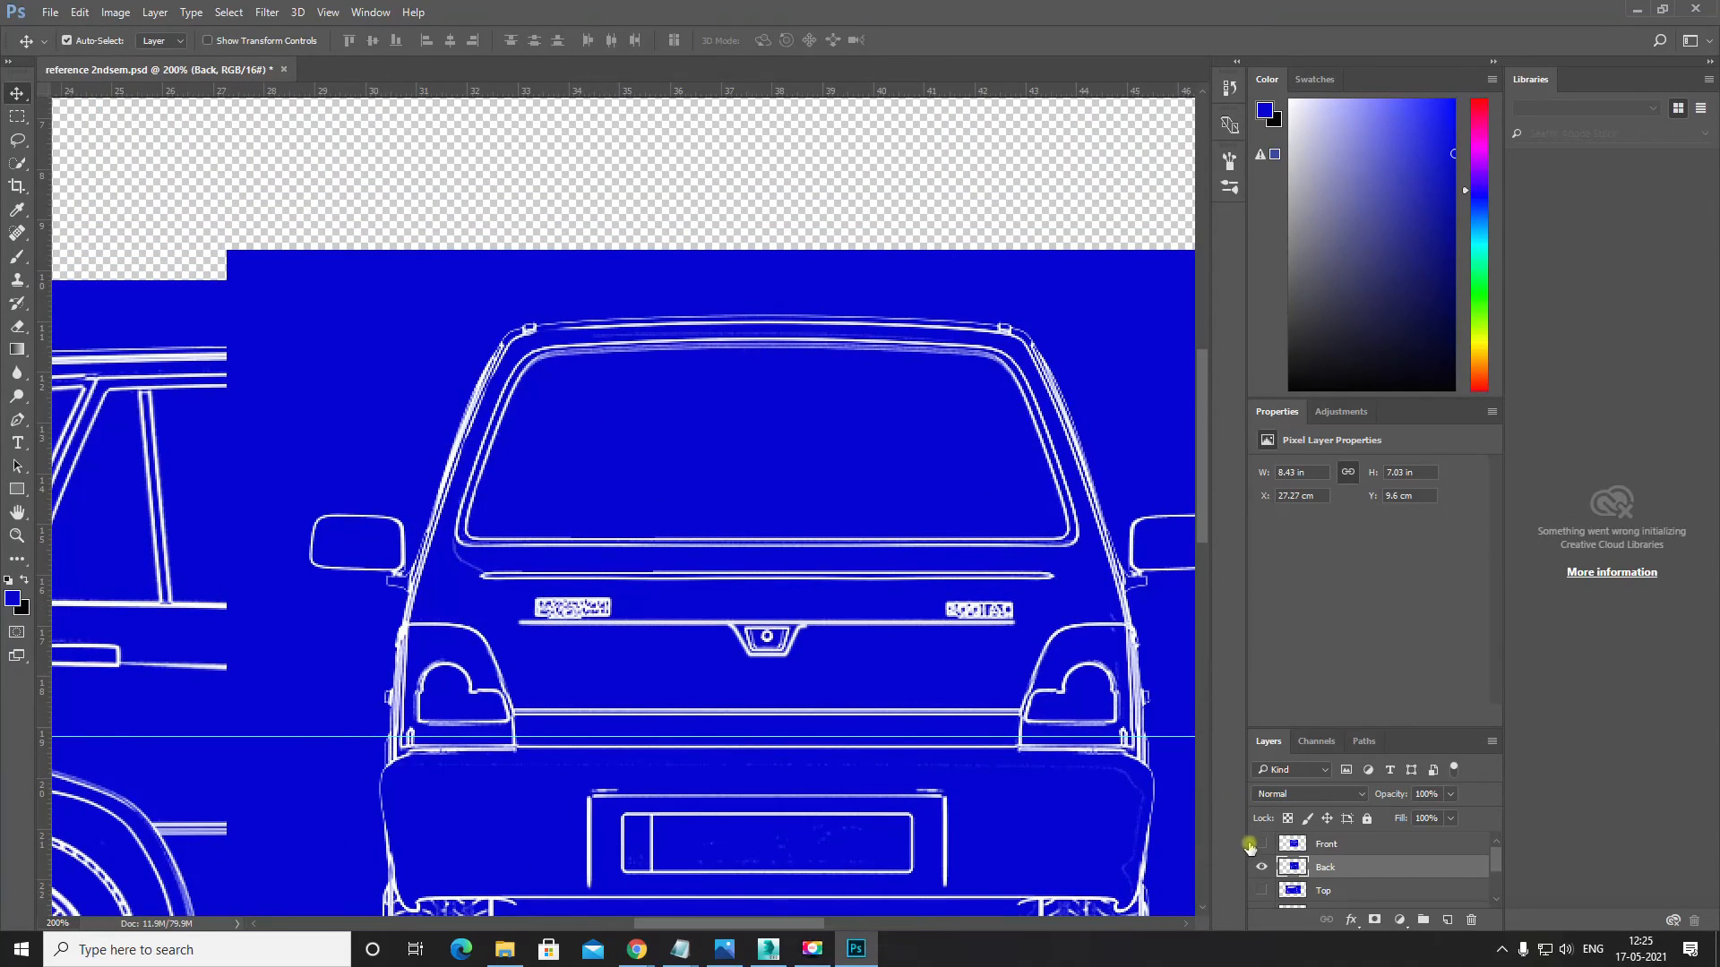
Step: Reposition the Back layer to X 25.36 cm, Y 10.16 cm so its tyres rest on the lowest horizontal guide
{"action": "left_click_drag", "start_coordinate": [427, 384], "coordinate": [756, 477]}
{"action": "left_click_drag", "start_coordinate": [859, 458], "coordinate": [738, 261]}
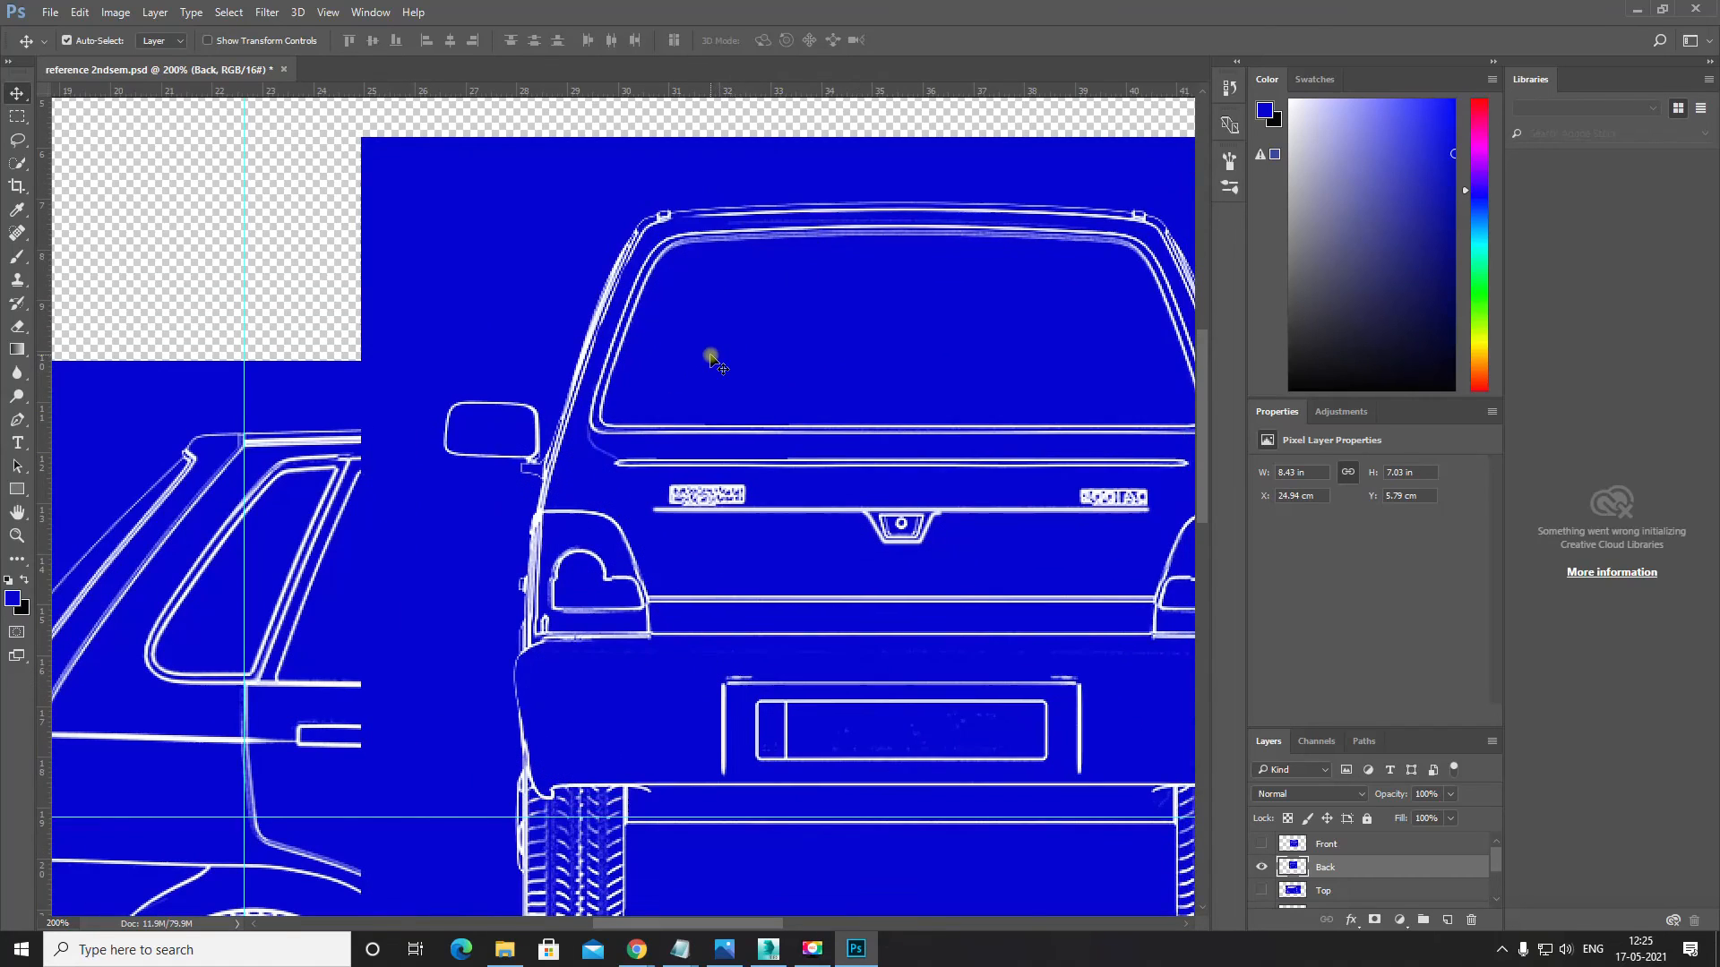
{"action": "key", "text": "ctrl+minus"}
{"action": "key", "text": "ctrl+minus"}
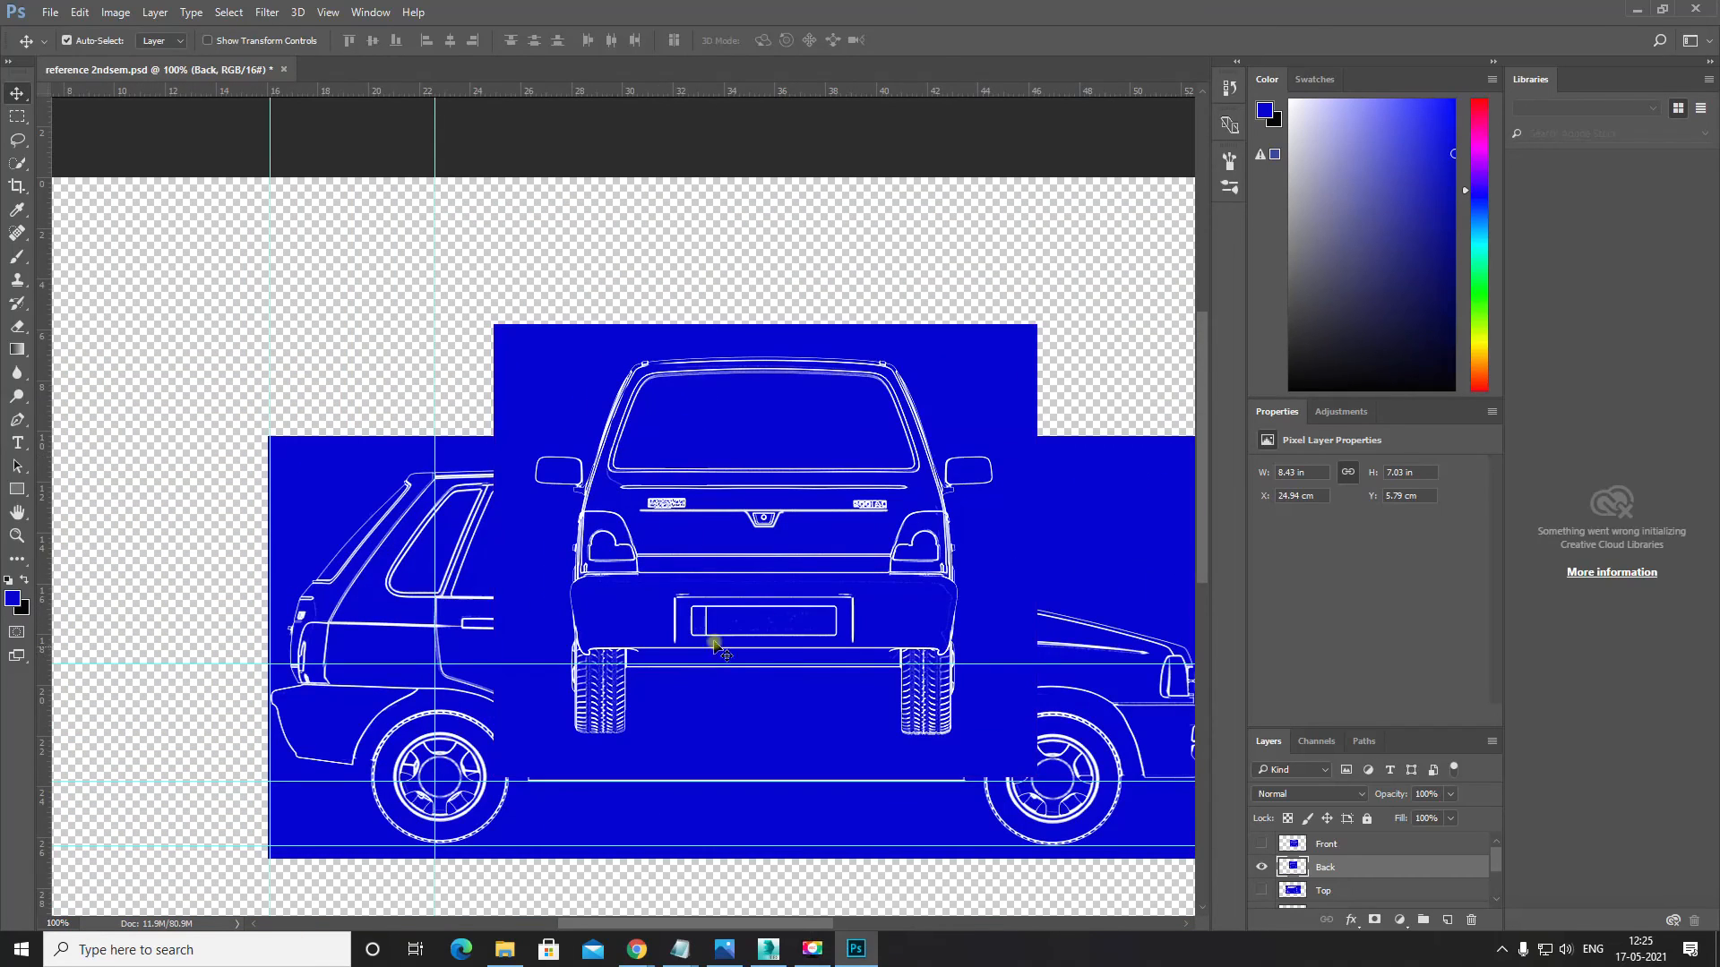
{"action": "left_click_drag", "start_coordinate": [773, 556], "coordinate": [727, 506]}
{"action": "left_click_drag", "start_coordinate": [748, 622], "coordinate": [710, 519]}
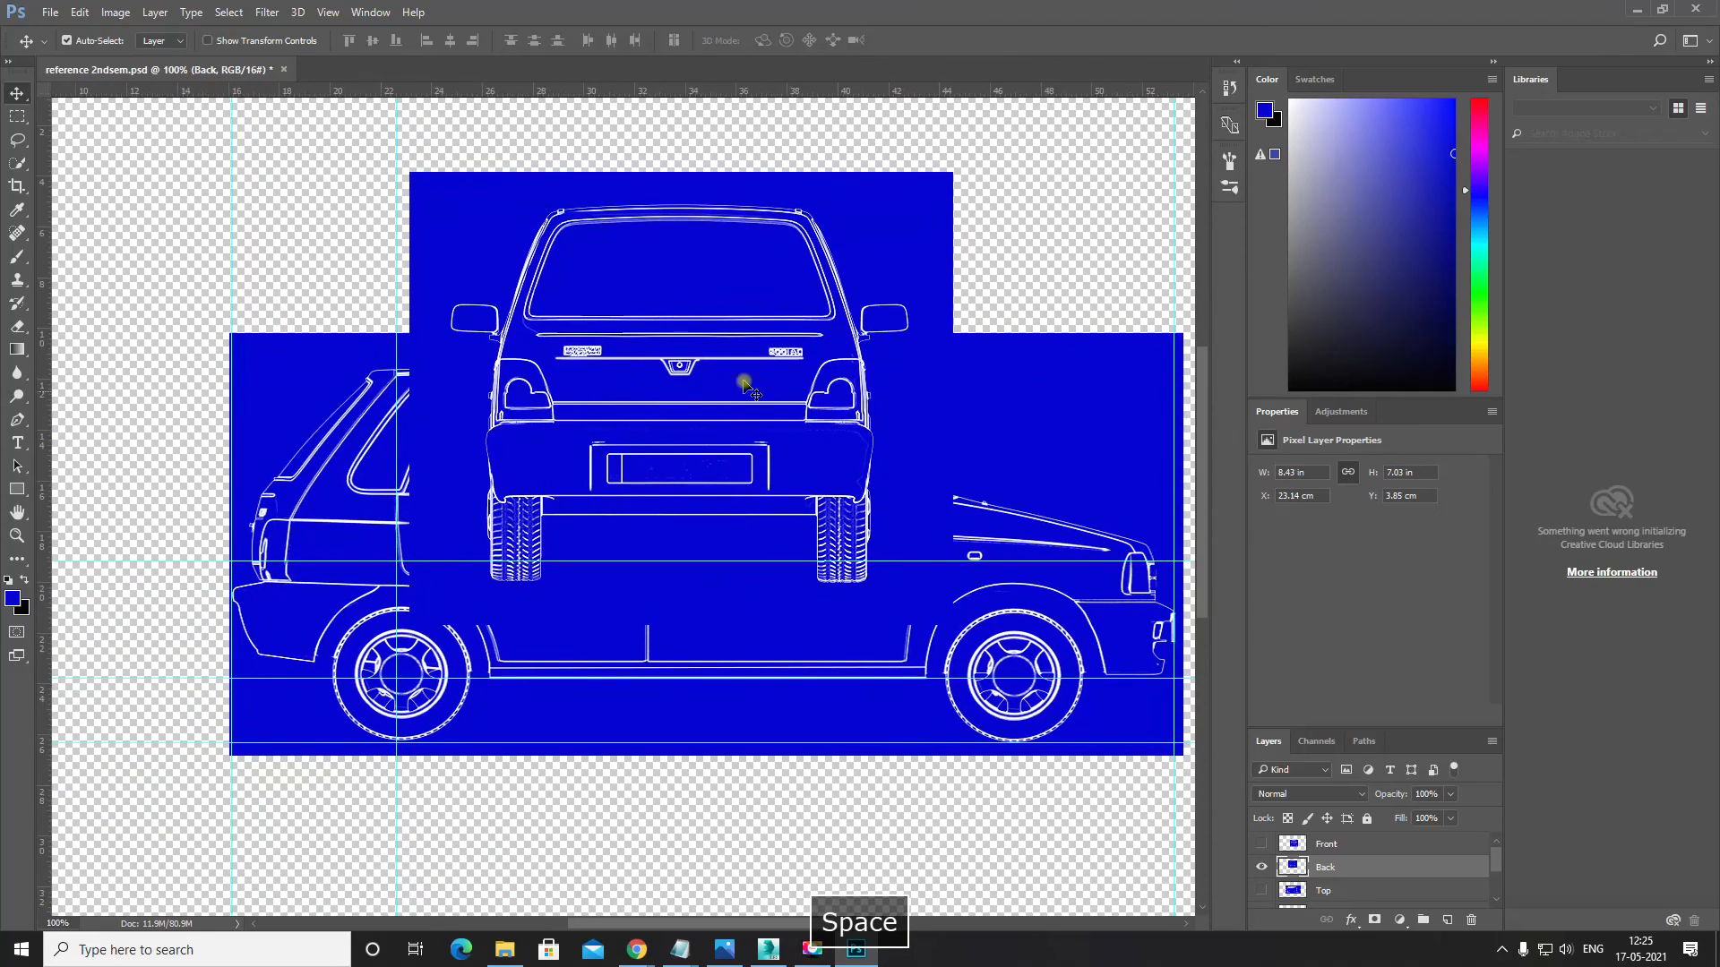
{"action": "left_click_drag", "start_coordinate": [745, 382], "coordinate": [799, 539]}
{"action": "key", "text": "ctrl+plus"}
{"action": "left_click_drag", "start_coordinate": [794, 603], "coordinate": [717, 449]}
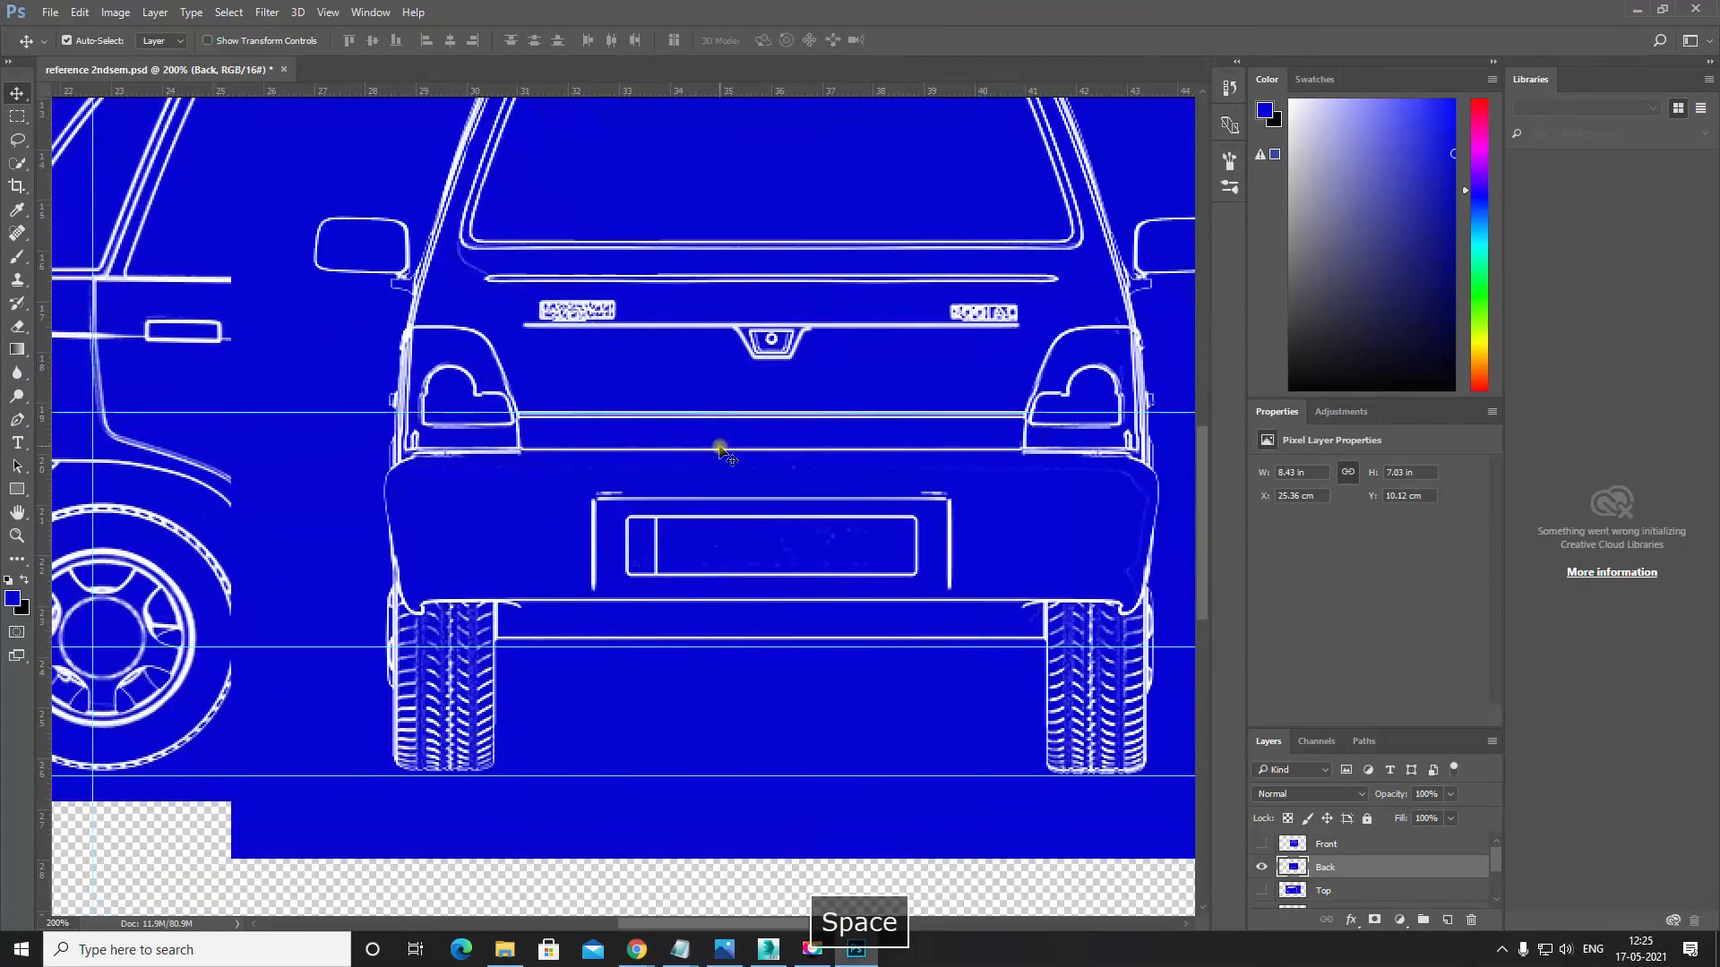
{"action": "key", "text": "Down"}
{"action": "key", "text": "Down"}
{"action": "key", "text": "Up"}
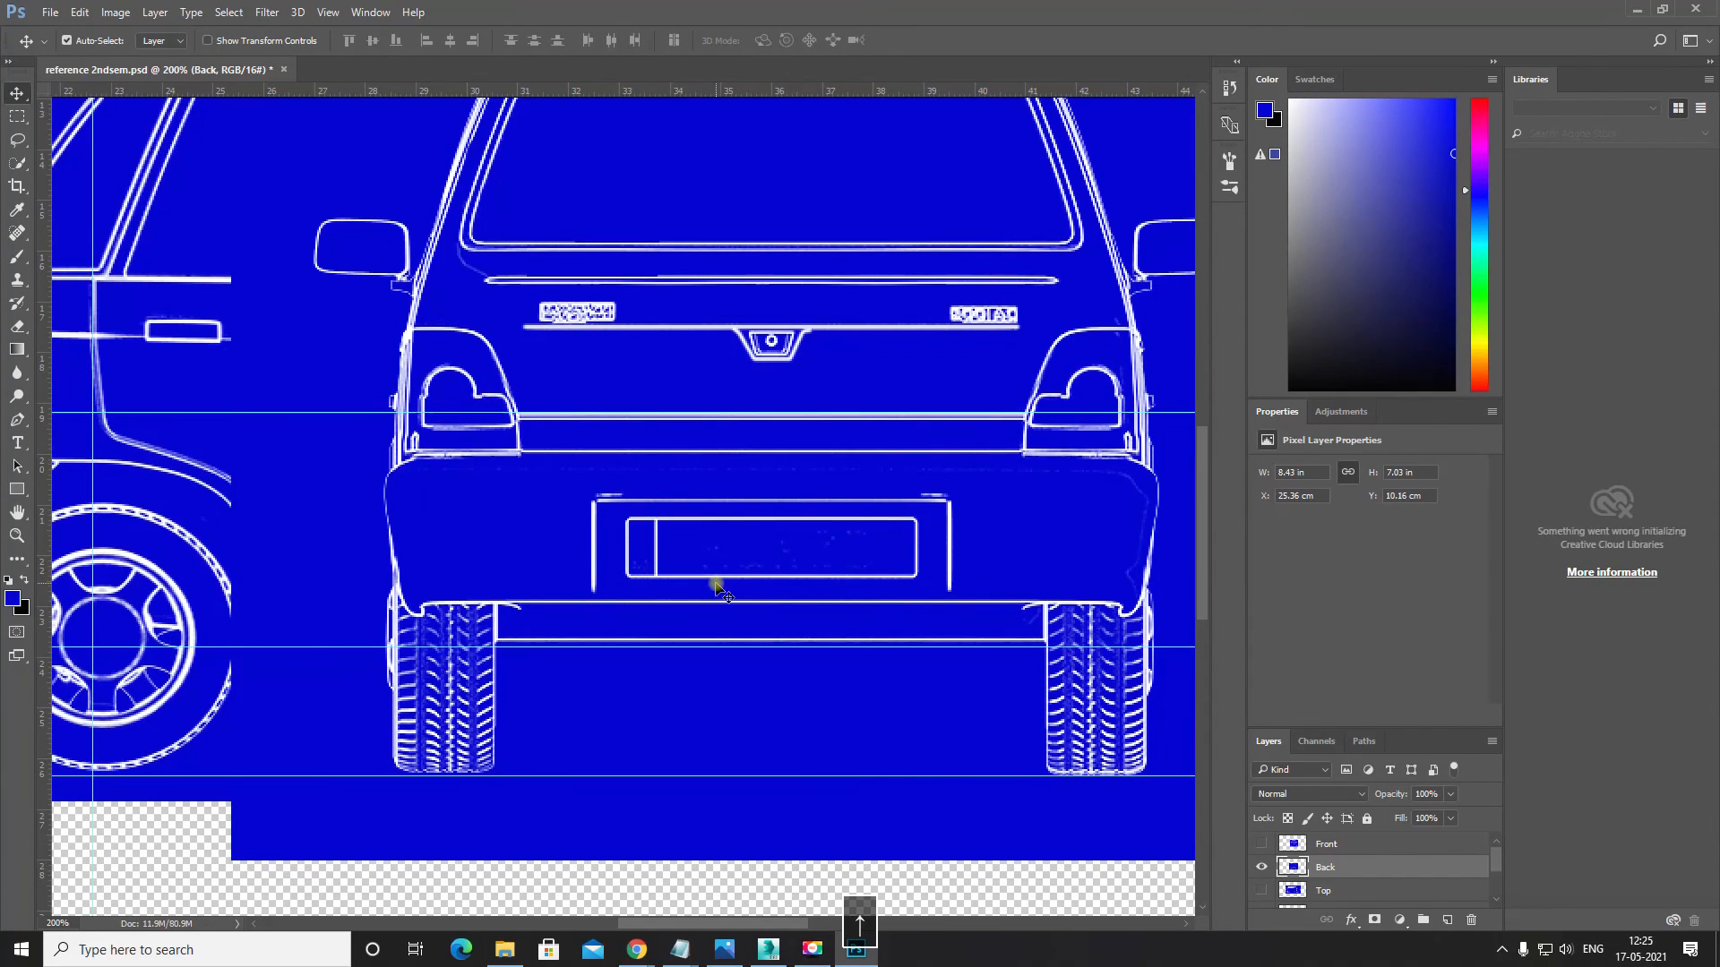
Step: Move the horizontal guide from grille height up to the highest point of the back view's roof
{"action": "left_click_drag", "start_coordinate": [668, 576], "coordinate": [932, 621]}
{"action": "key", "text": "ctrl+minus"}
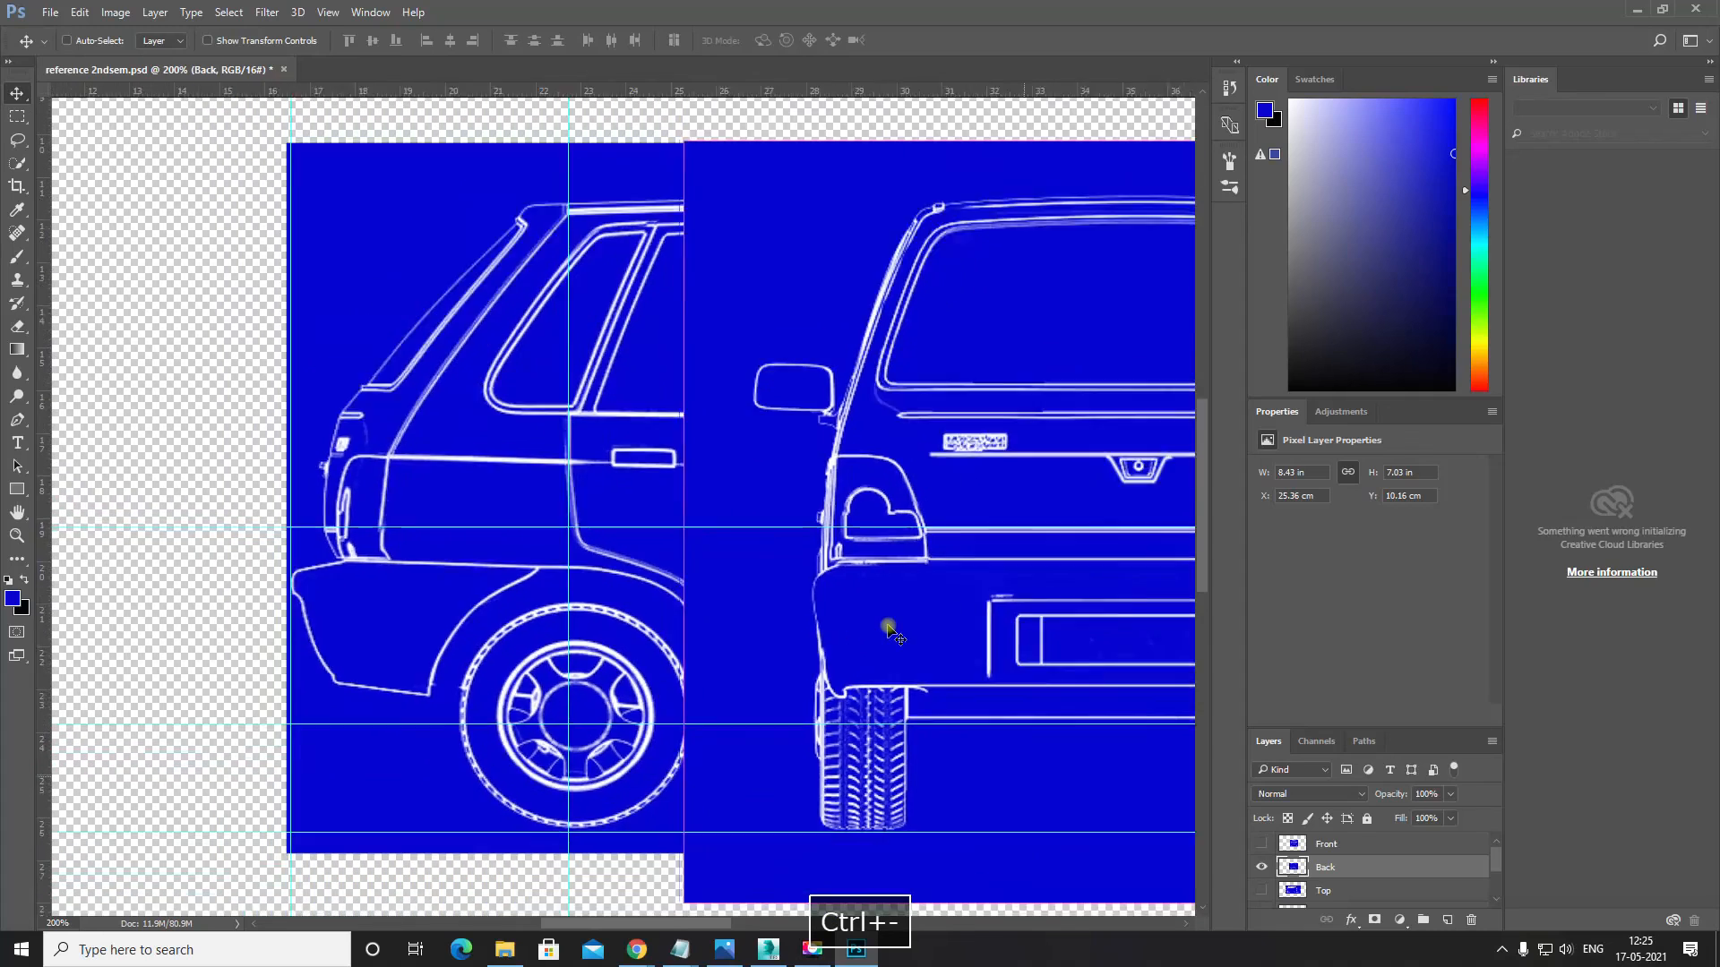
{"action": "left_click_drag", "start_coordinate": [761, 636], "coordinate": [726, 633]}
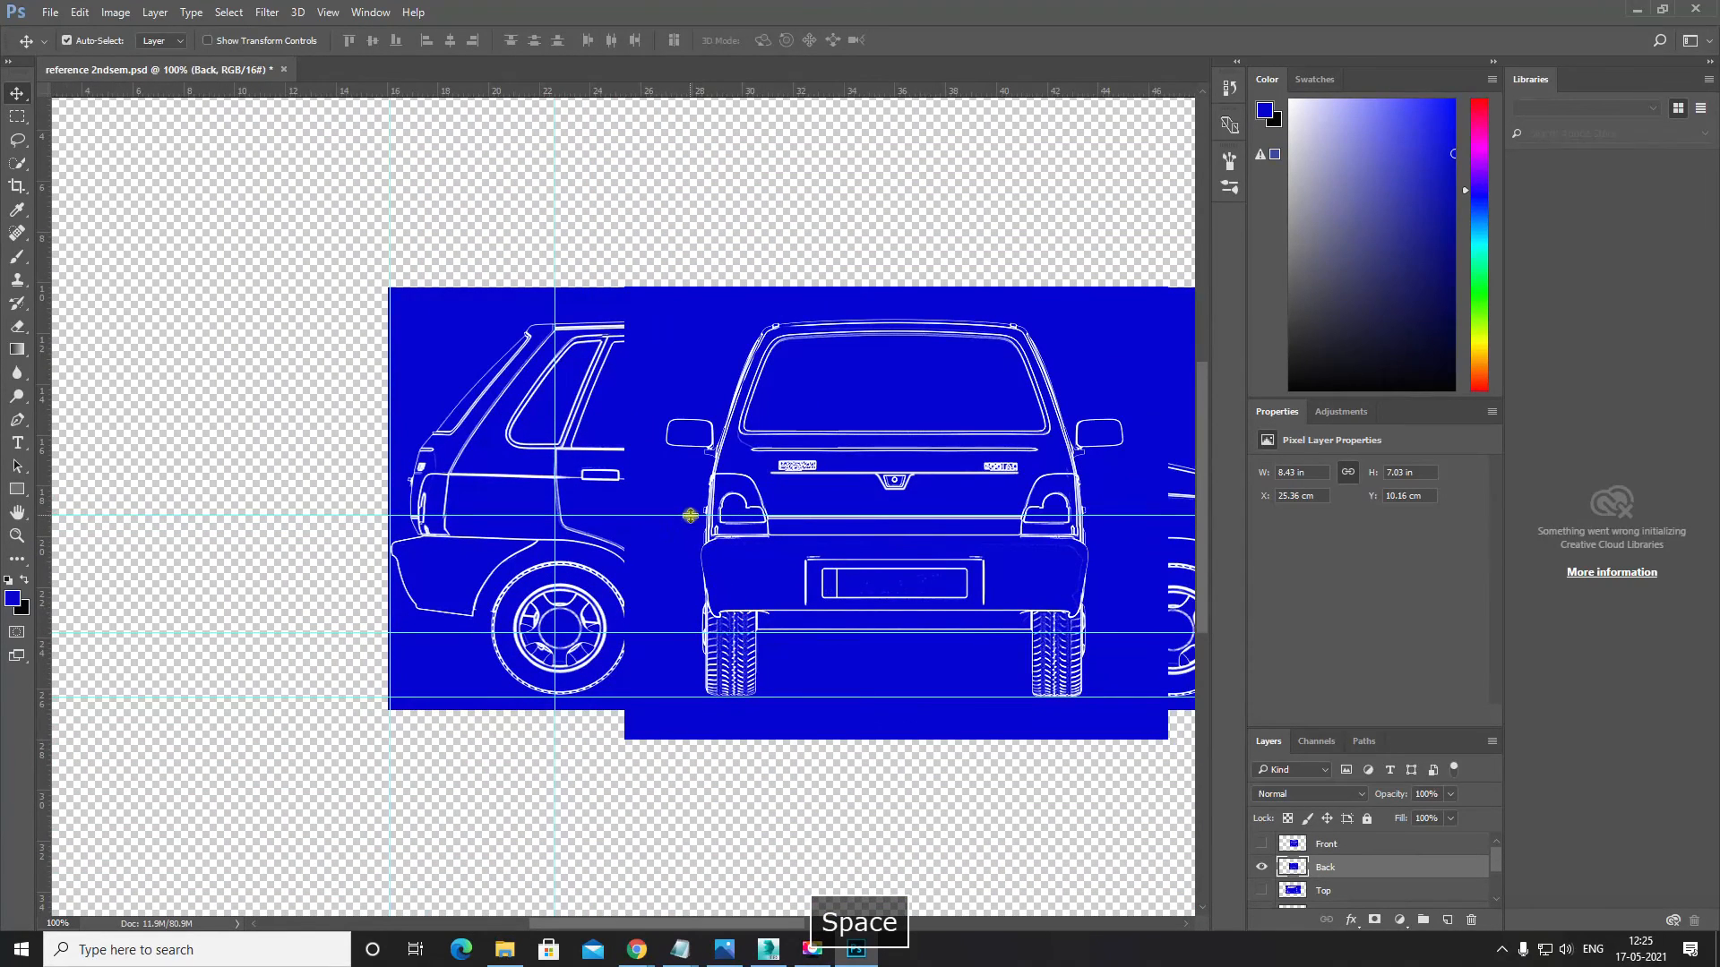
{"action": "left_click_drag", "start_coordinate": [690, 515], "coordinate": [981, 322]}
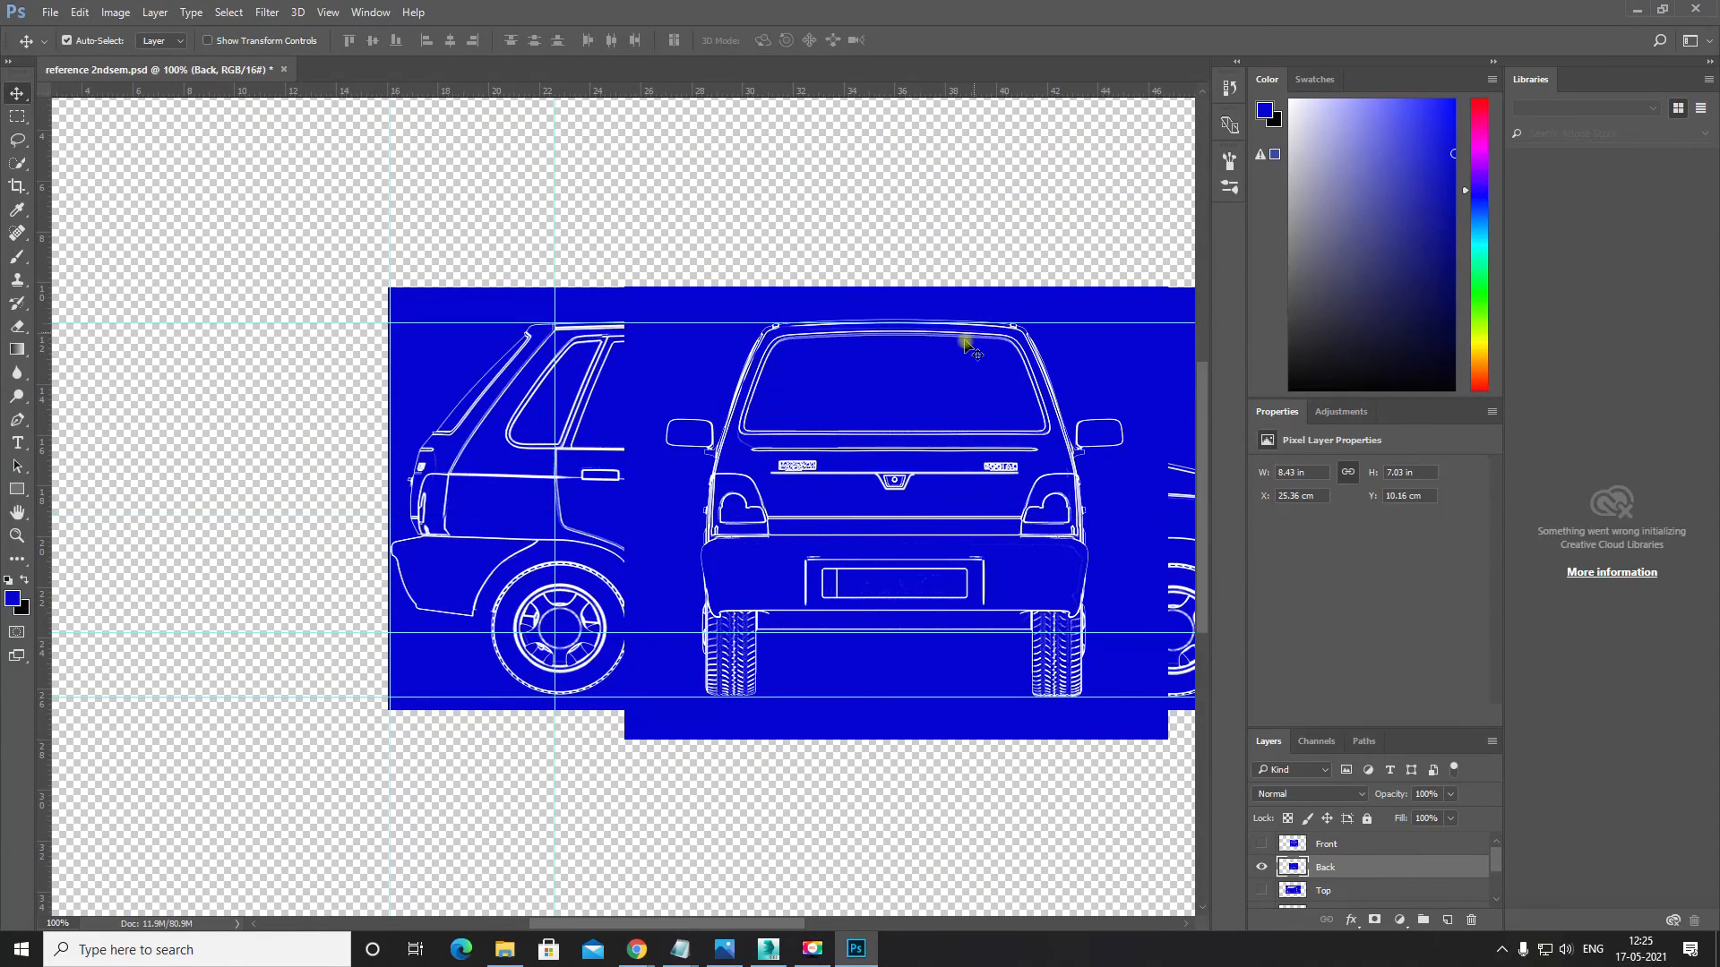
{"action": "left_click_drag", "start_coordinate": [866, 403], "coordinate": [744, 457]}
{"action": "key", "text": "ctrl+equal"}
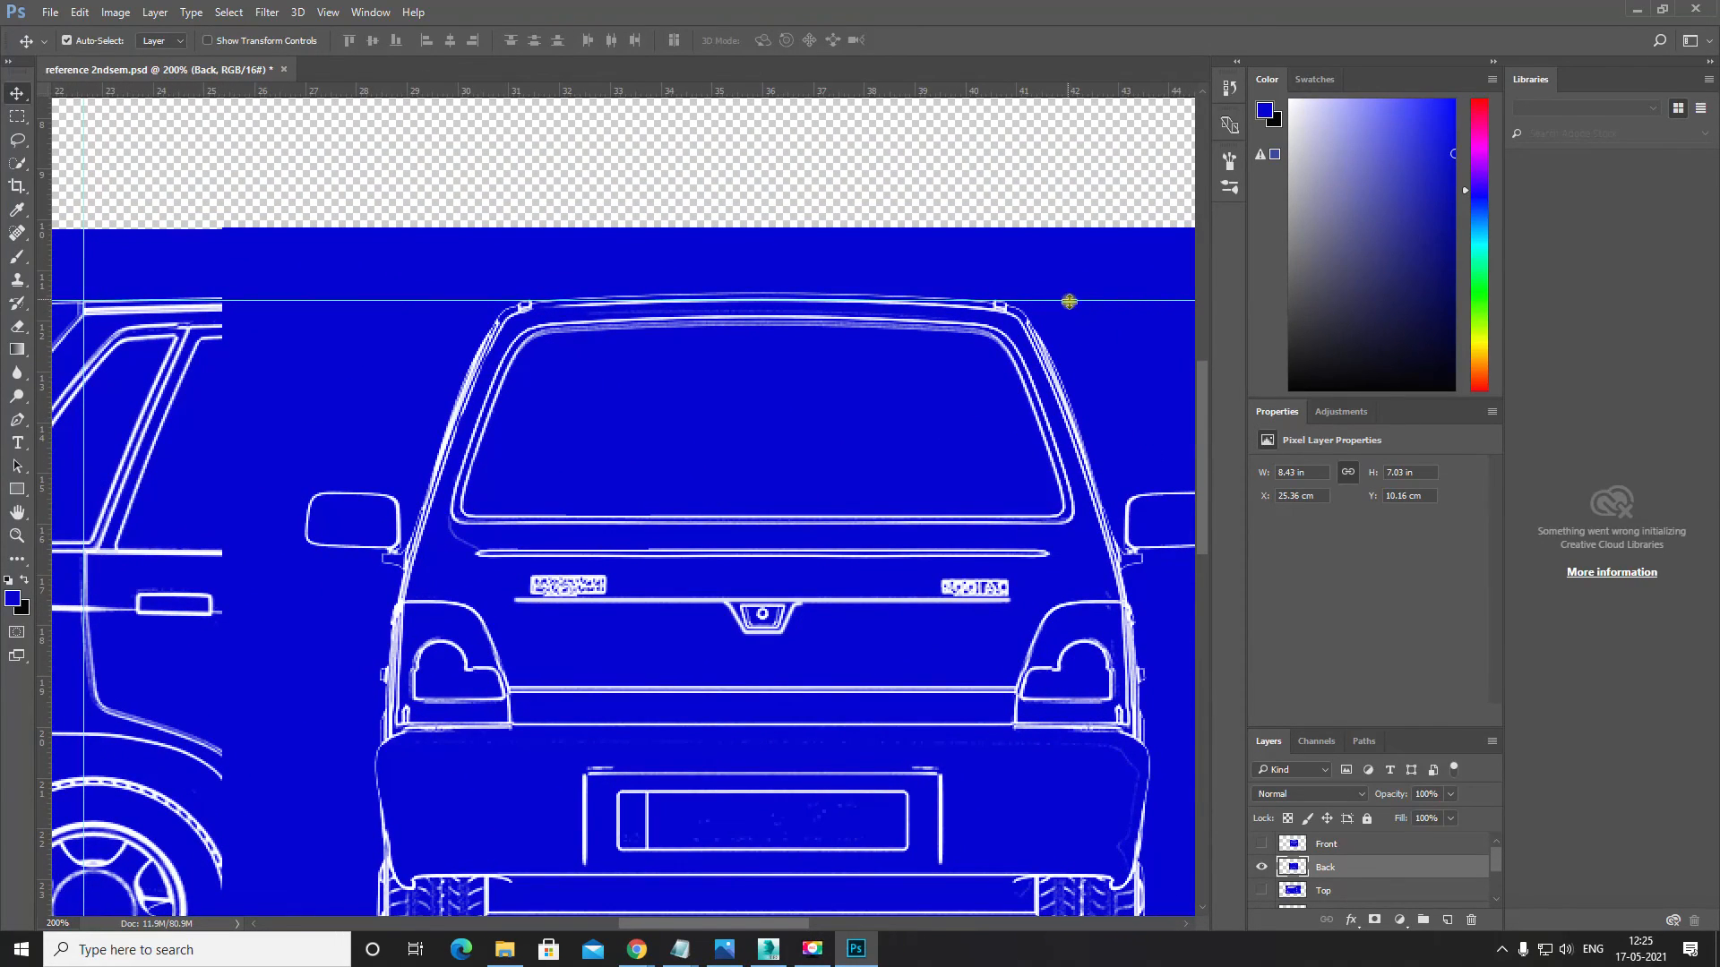
{"action": "left_click_drag", "start_coordinate": [1068, 302], "coordinate": [1096, 291]}
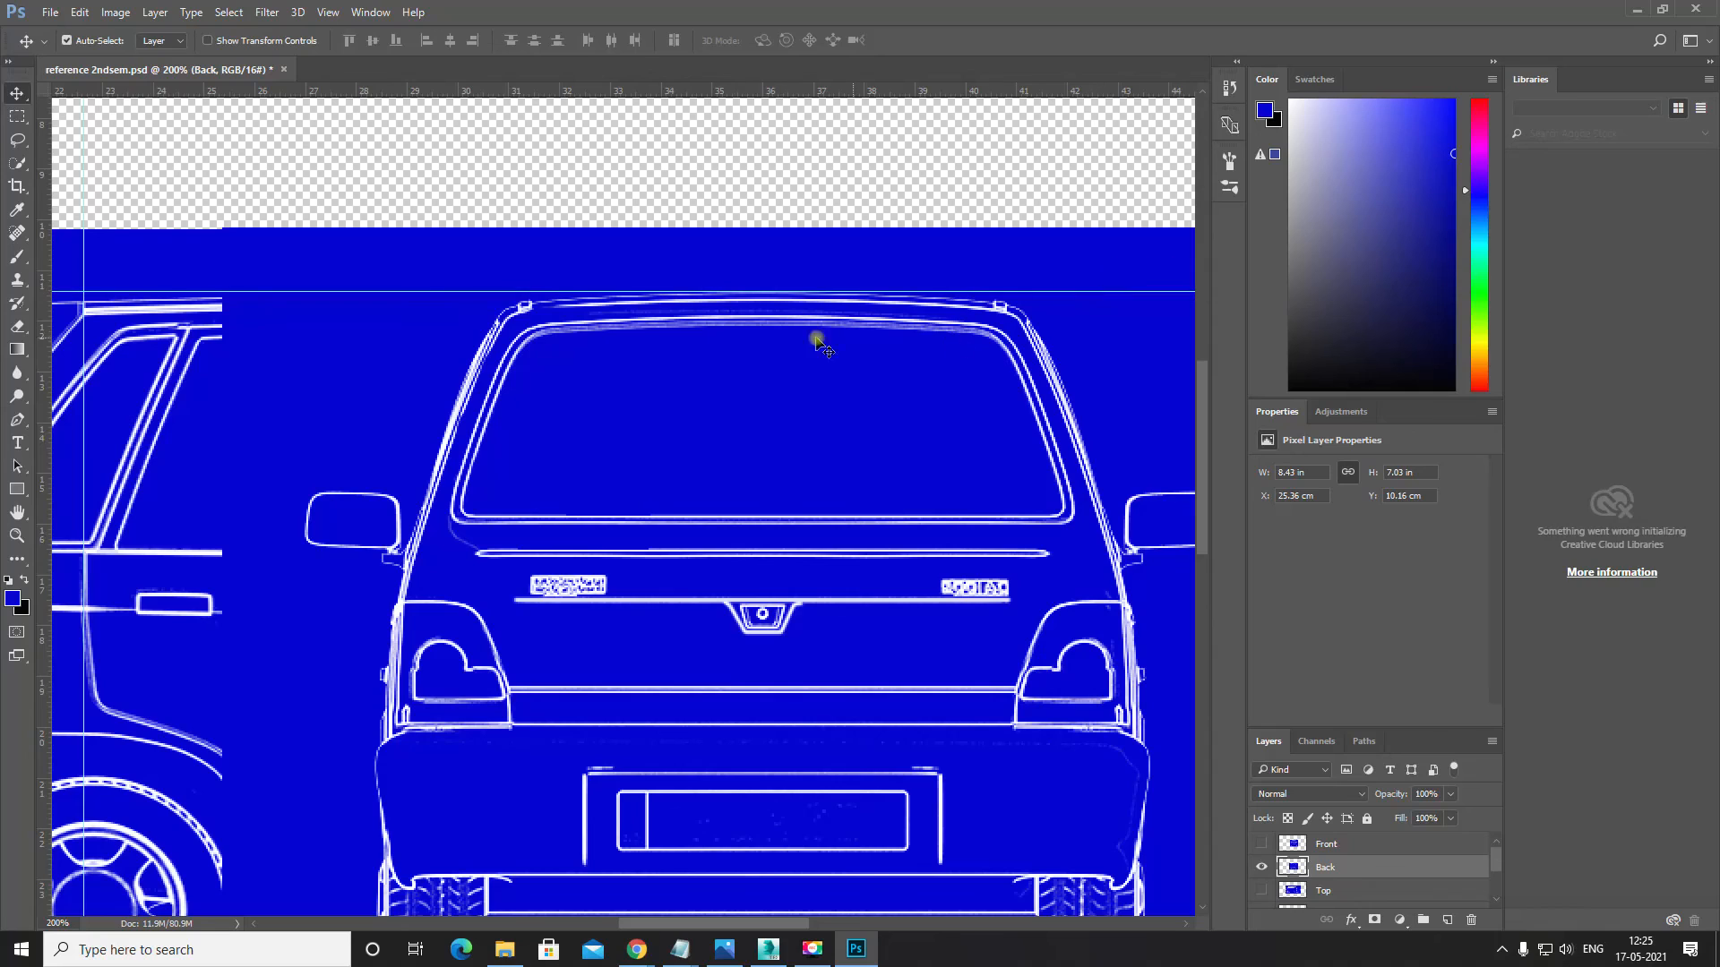
Step: Hide the Back layer temporarily to check the roof guide against the side view's roofline, and show it again
{"action": "left_click", "coordinate": [1258, 867]}
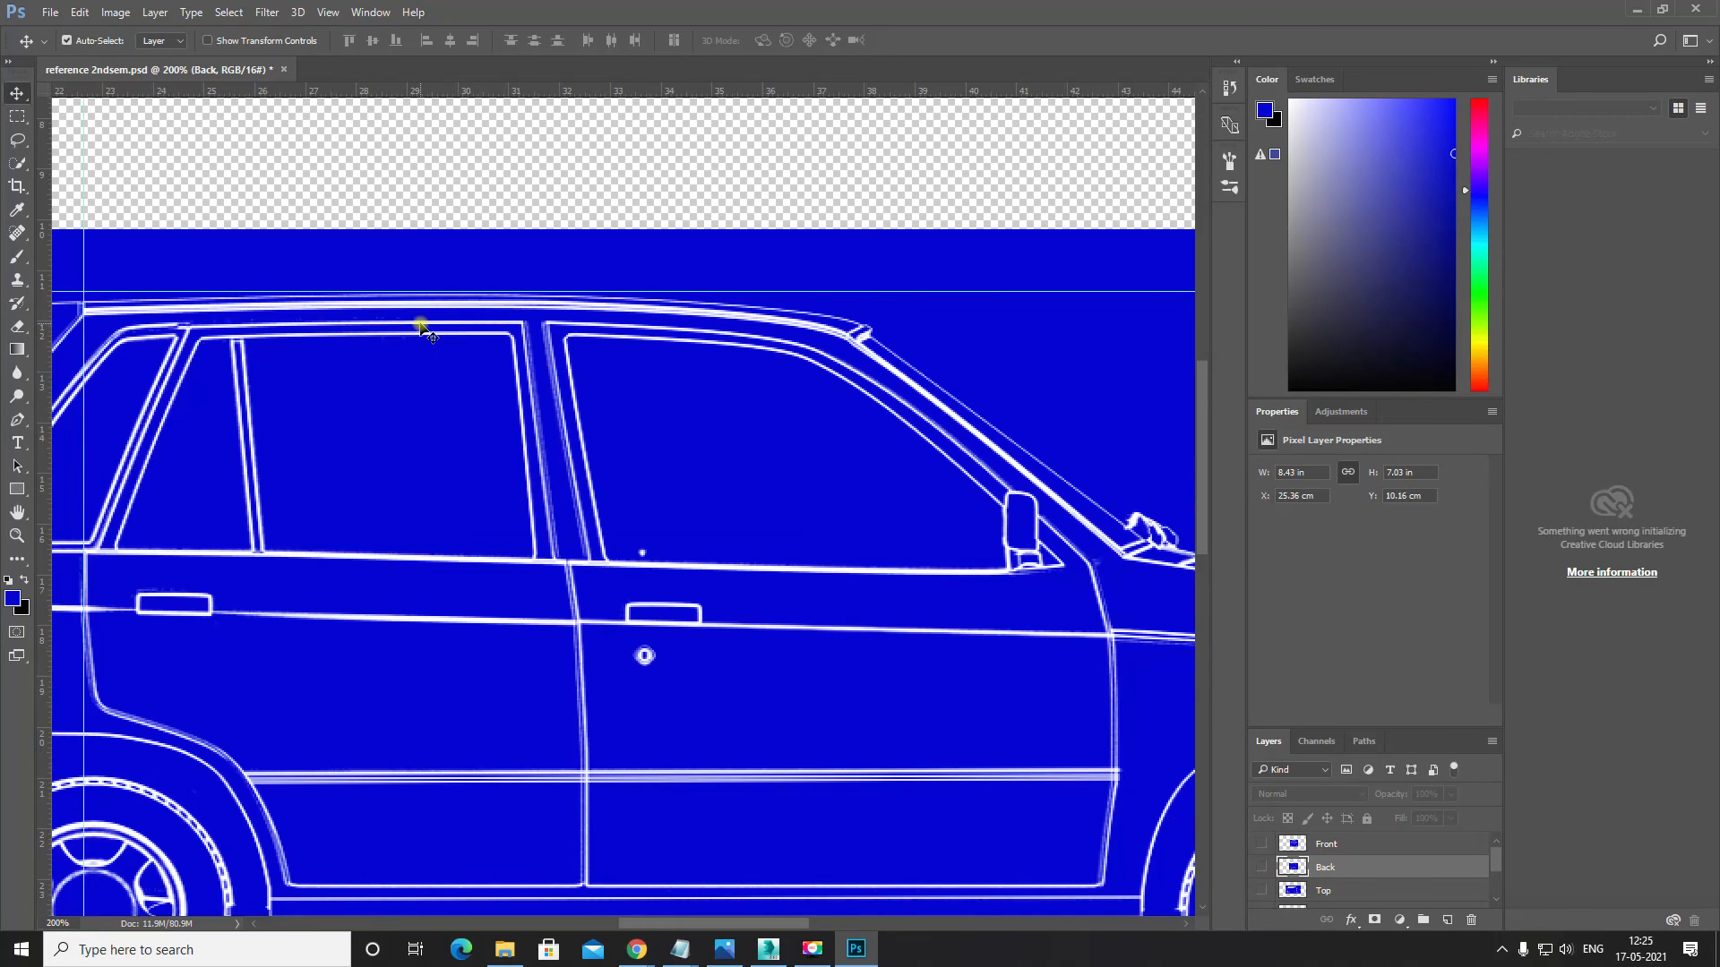
{"action": "left_click_drag", "start_coordinate": [421, 325], "coordinate": [557, 324]}
{"action": "left_click", "coordinate": [1263, 890]}
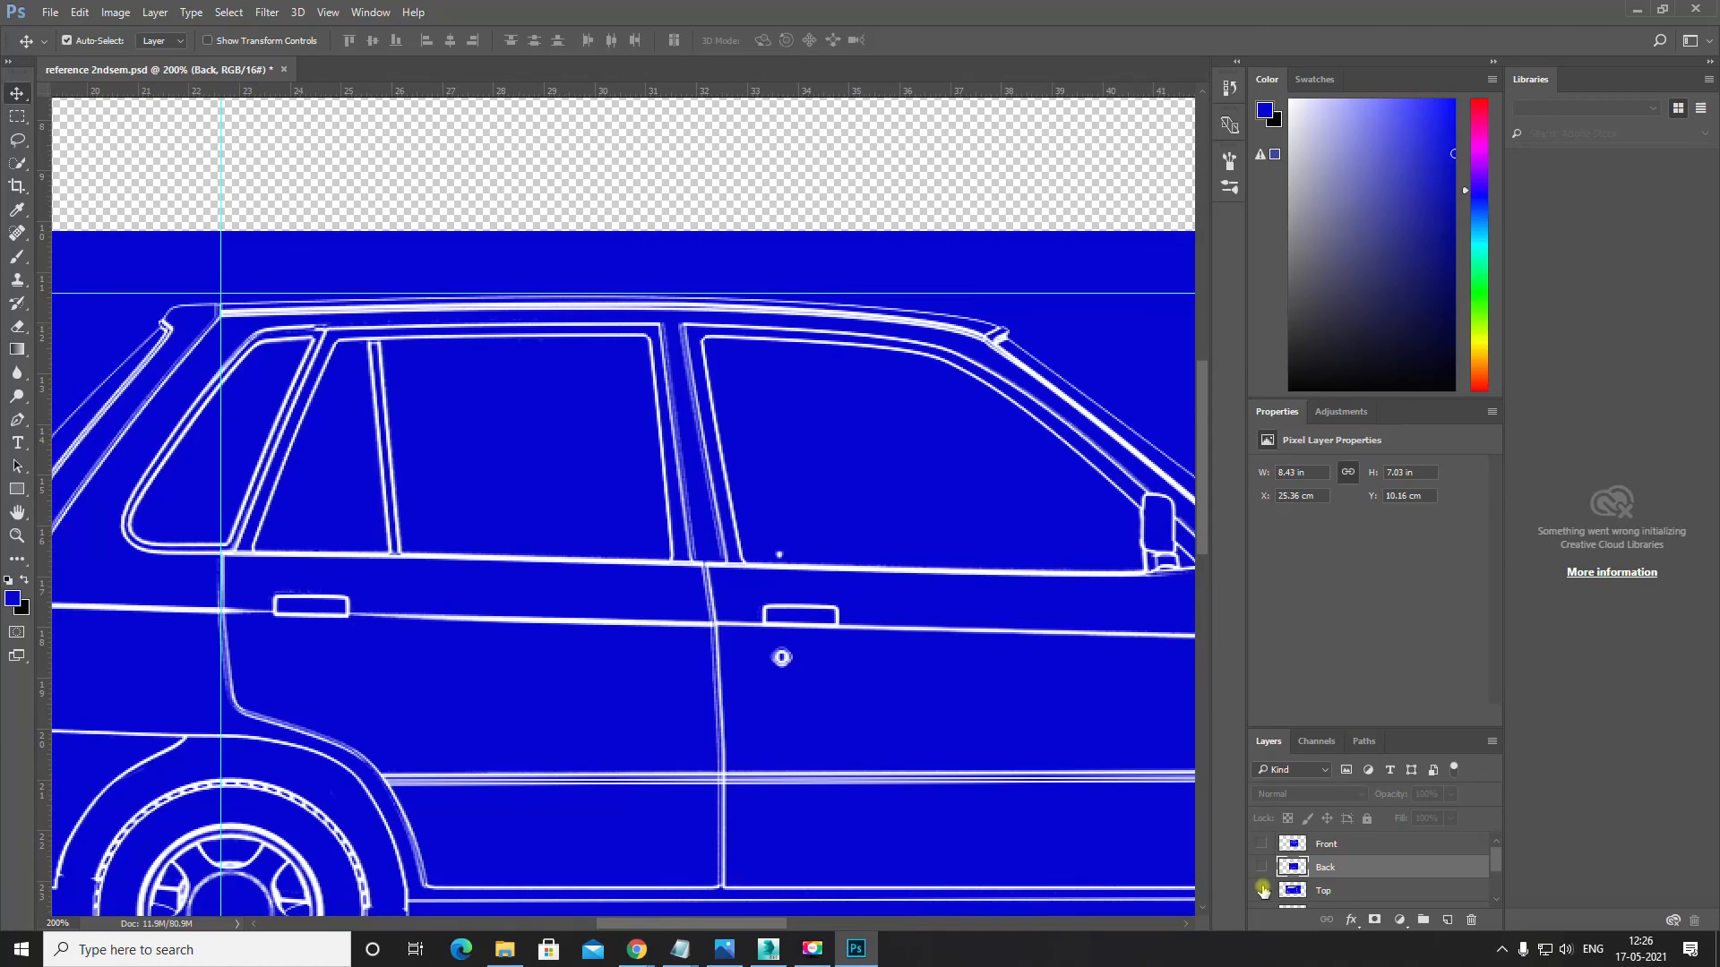
{"action": "left_click", "coordinate": [1260, 869]}
{"action": "left_click_drag", "start_coordinate": [691, 476], "coordinate": [770, 282]}
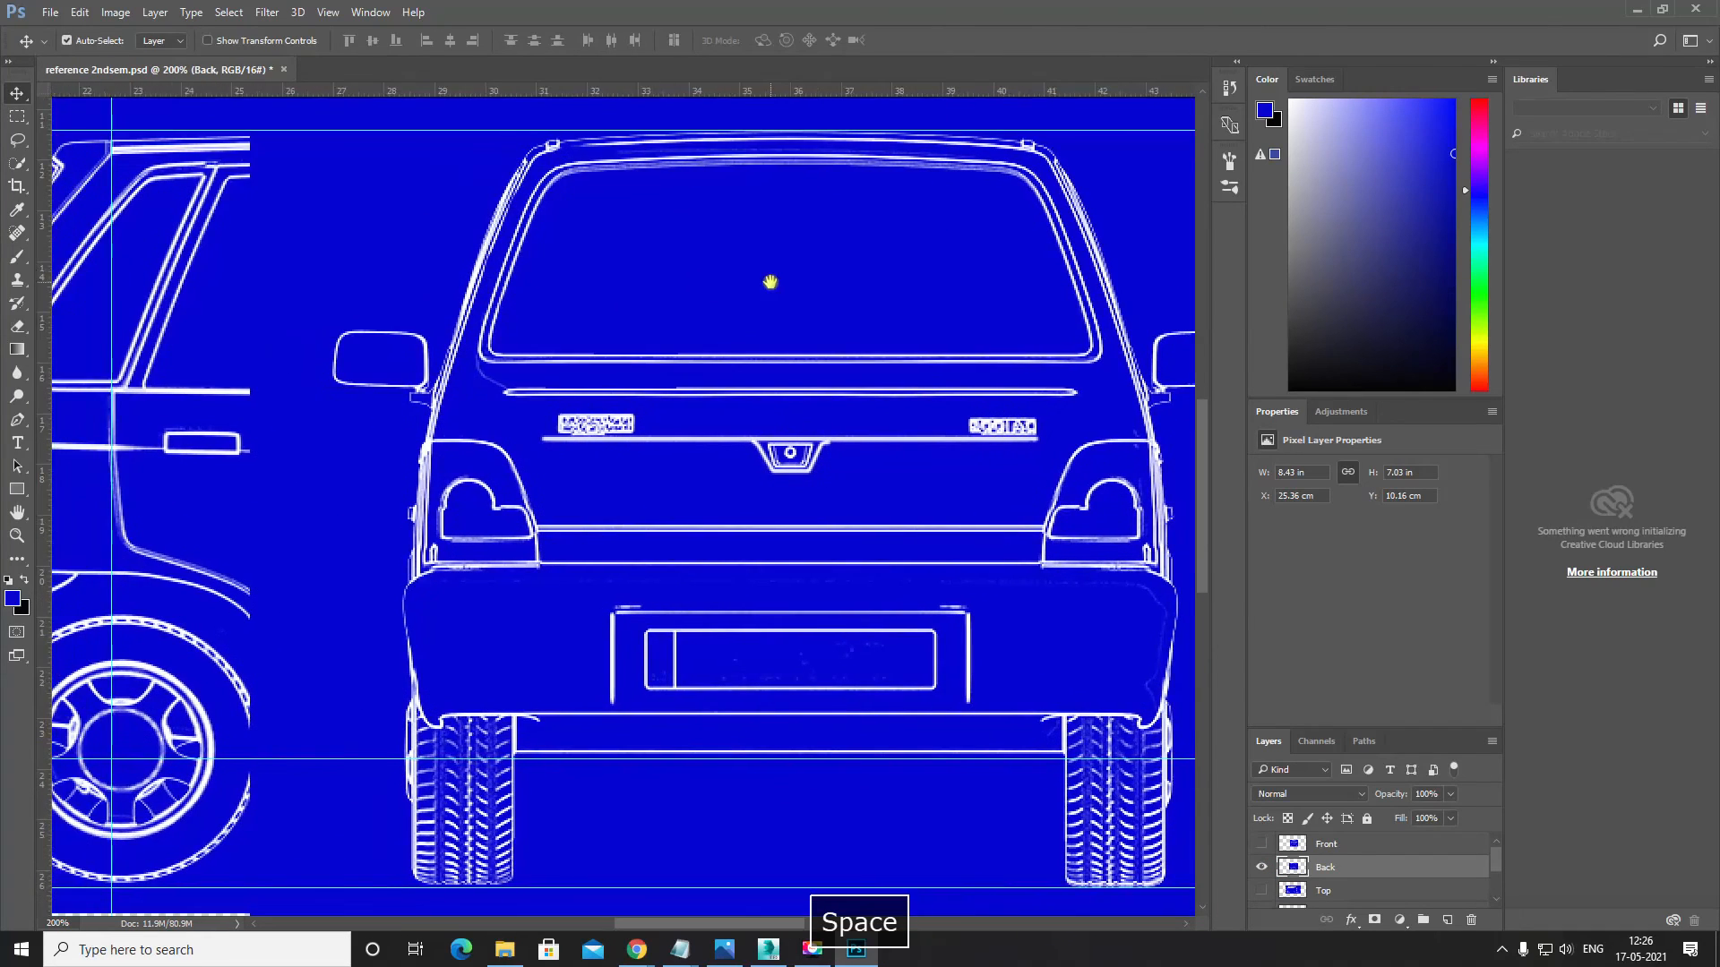
Step: Move the underbody guide up to the rear bumper's top edge to compare its height in the back and side views
{"action": "key", "text": "ctrl+minus"}
{"action": "left_click_drag", "start_coordinate": [661, 519], "coordinate": [677, 532]}
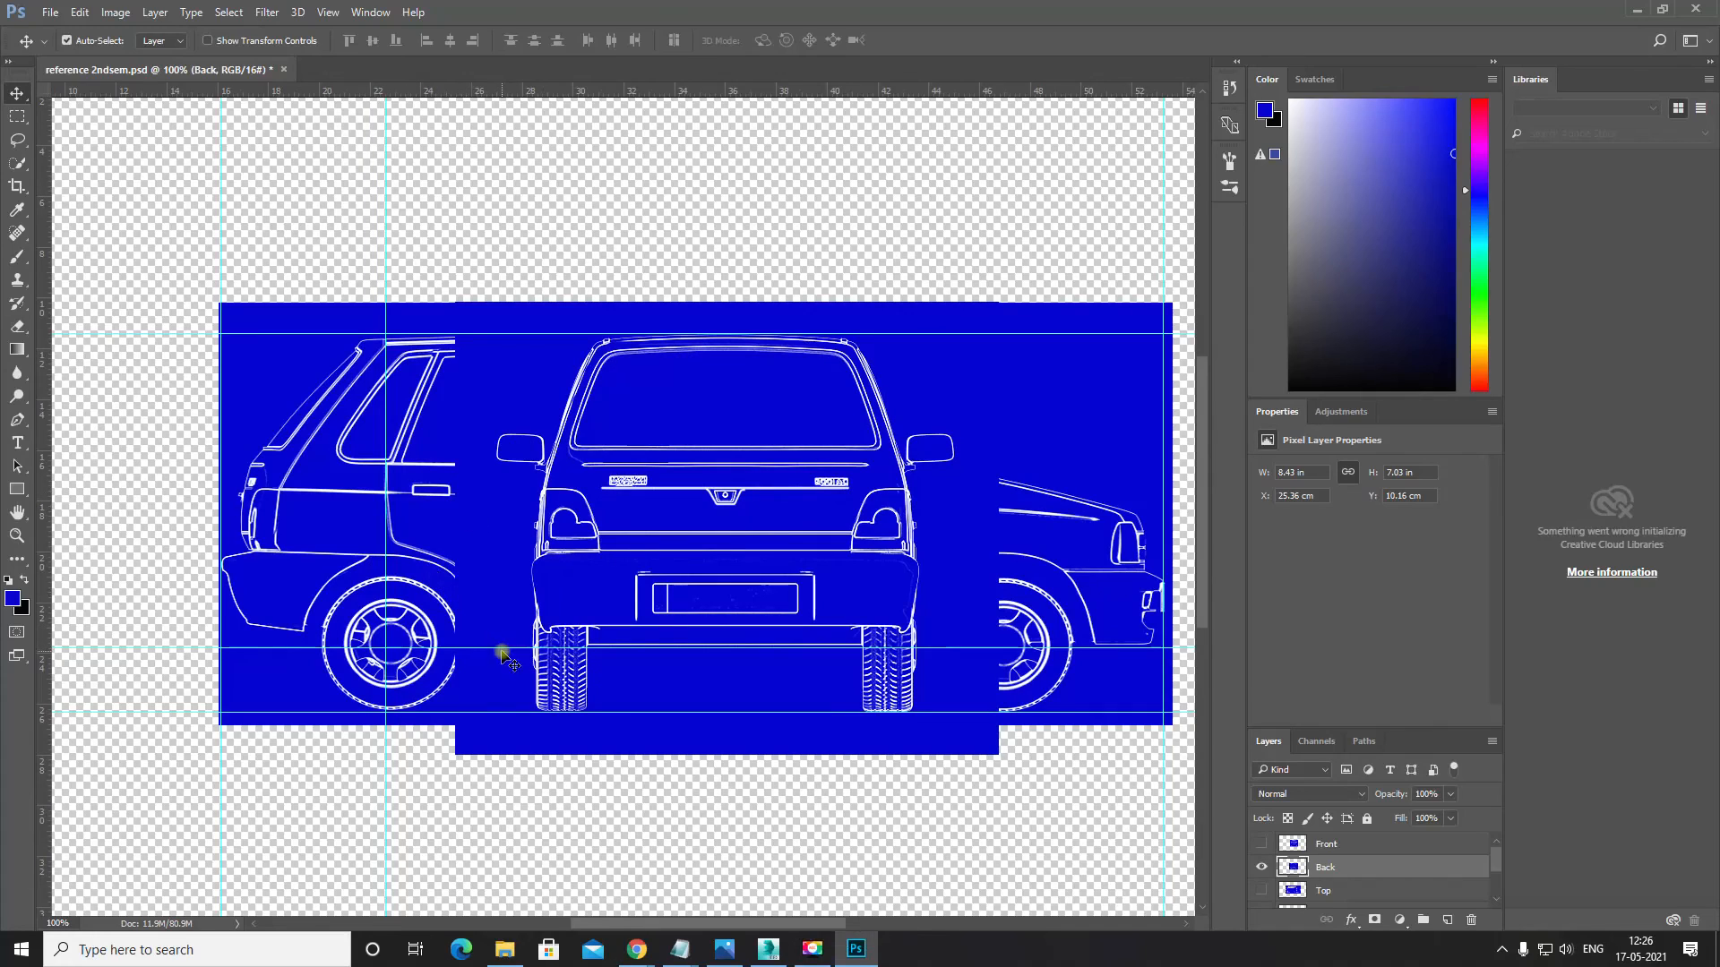
{"action": "left_click_drag", "start_coordinate": [507, 649], "coordinate": [533, 554]}
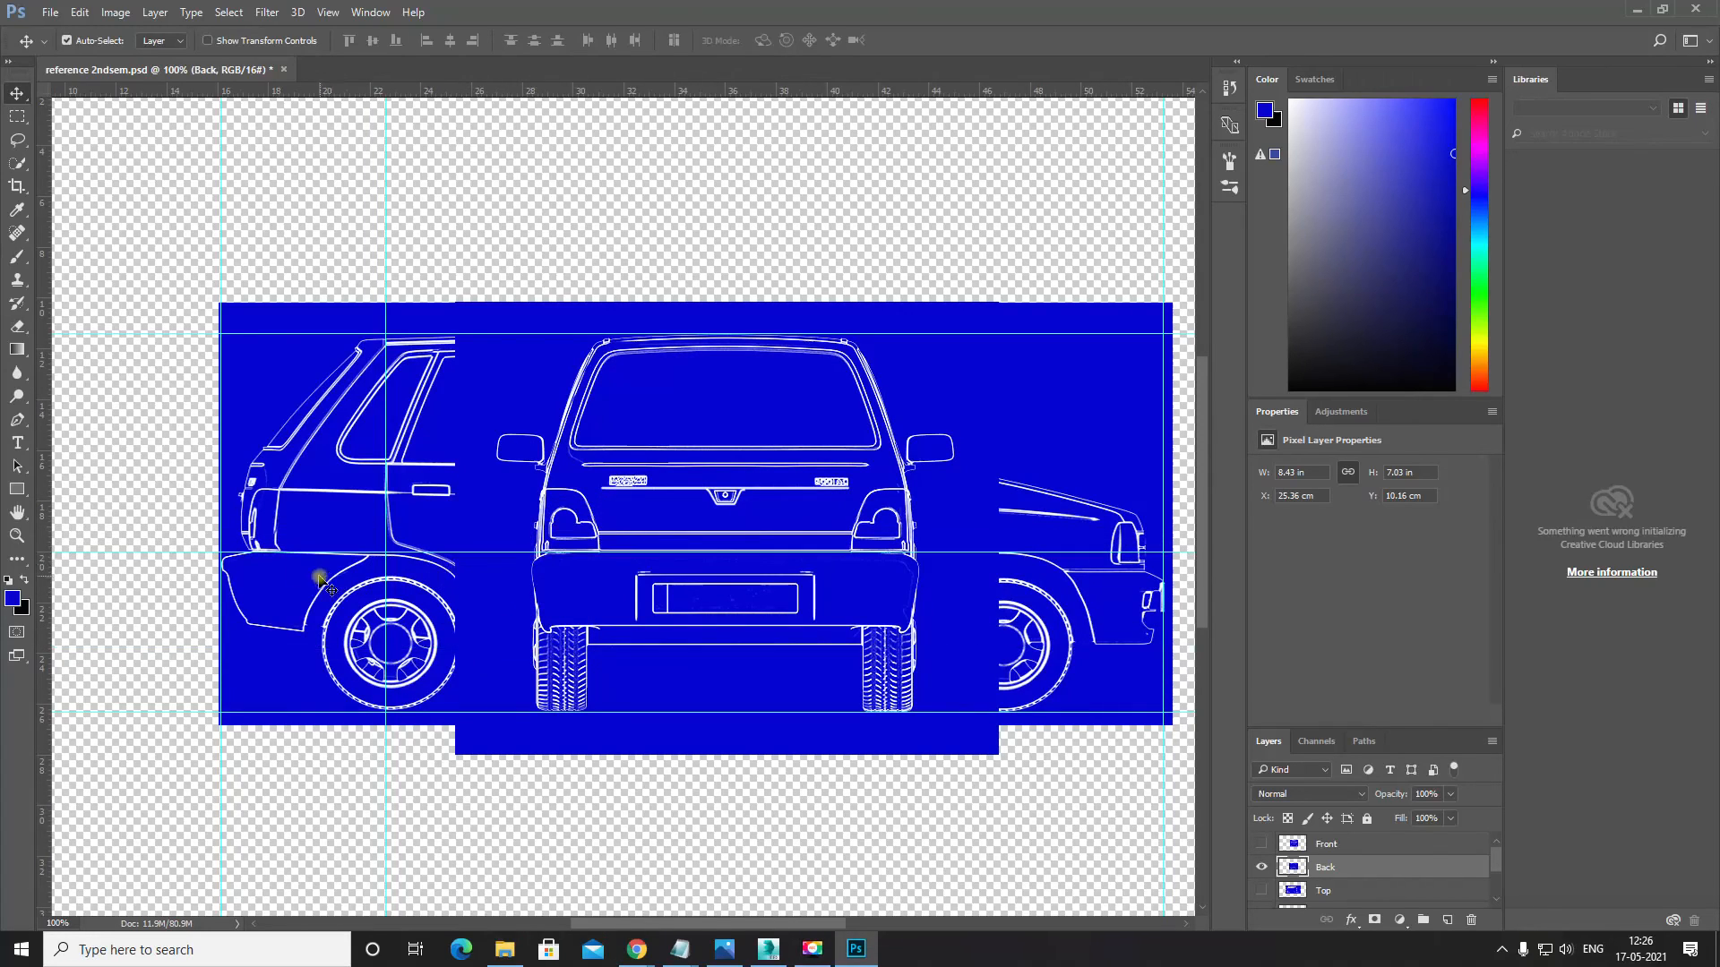
{"action": "scroll", "coordinate": [234, 573], "scroll_direction": "up", "scroll_amount": 2}
{"action": "key", "text": "ctrl+plus"}
{"action": "left_click_drag", "start_coordinate": [286, 582], "coordinate": [670, 541]}
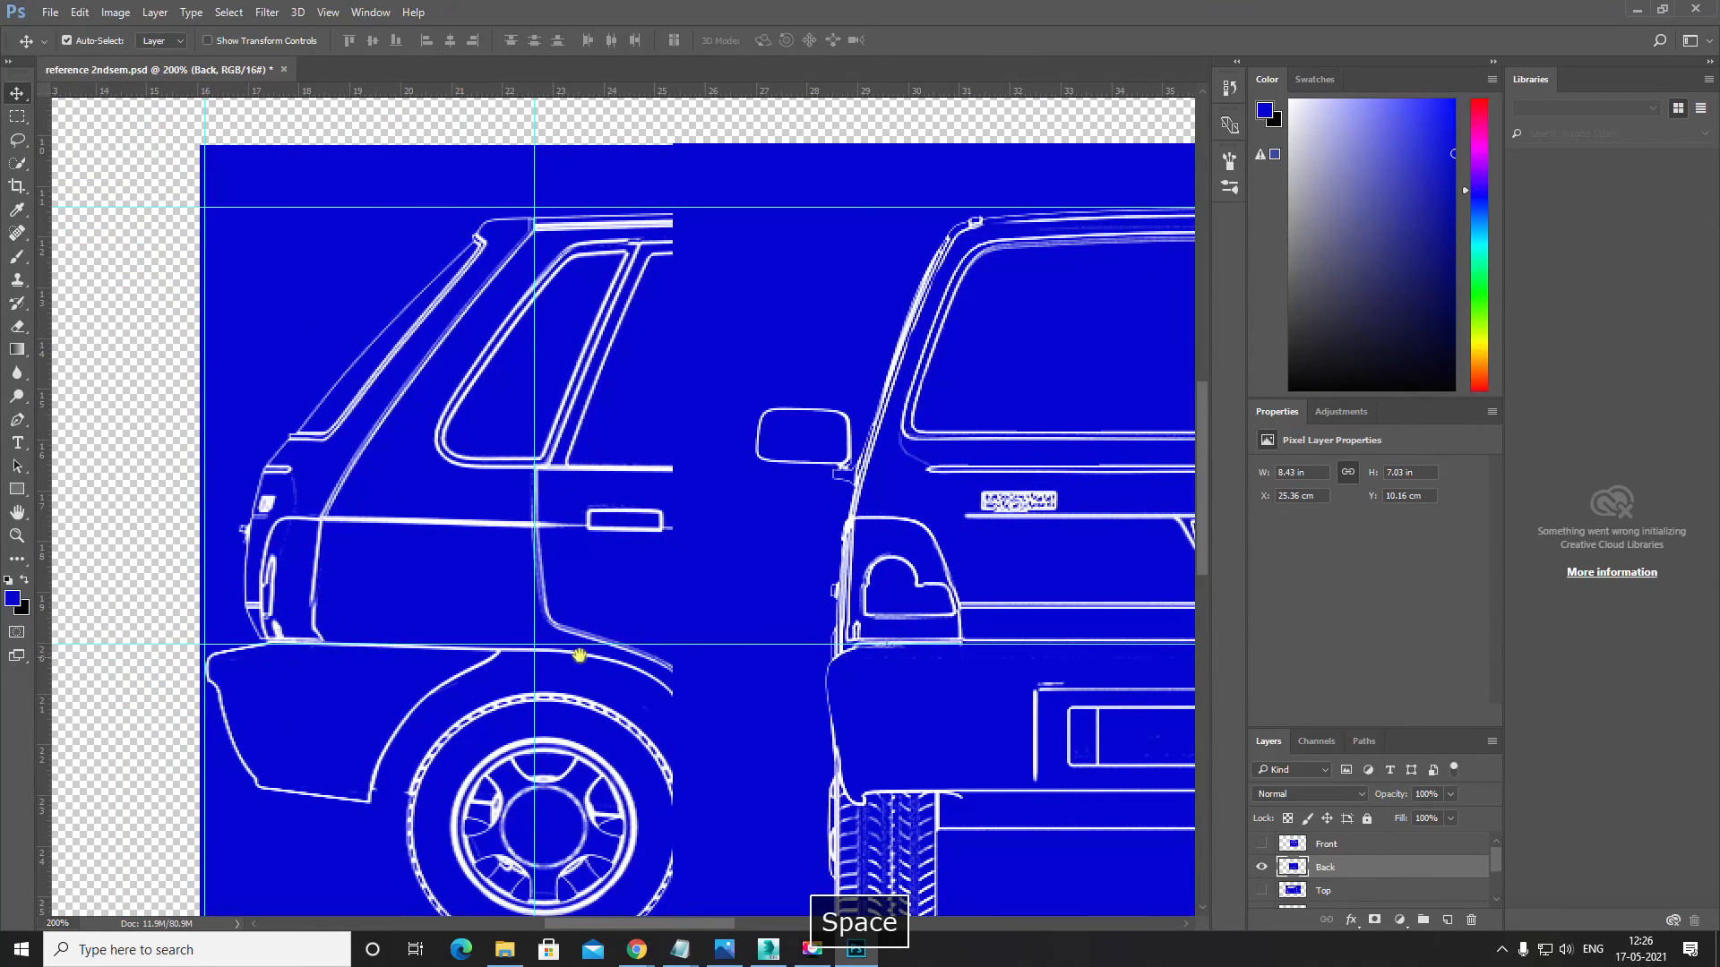
Step: Move the rear bumper guide up to the tail lamp's top, the beltline and the rear window's lower edge to compare back and side views
{"action": "left_click_drag", "start_coordinate": [544, 642], "coordinate": [449, 589]}
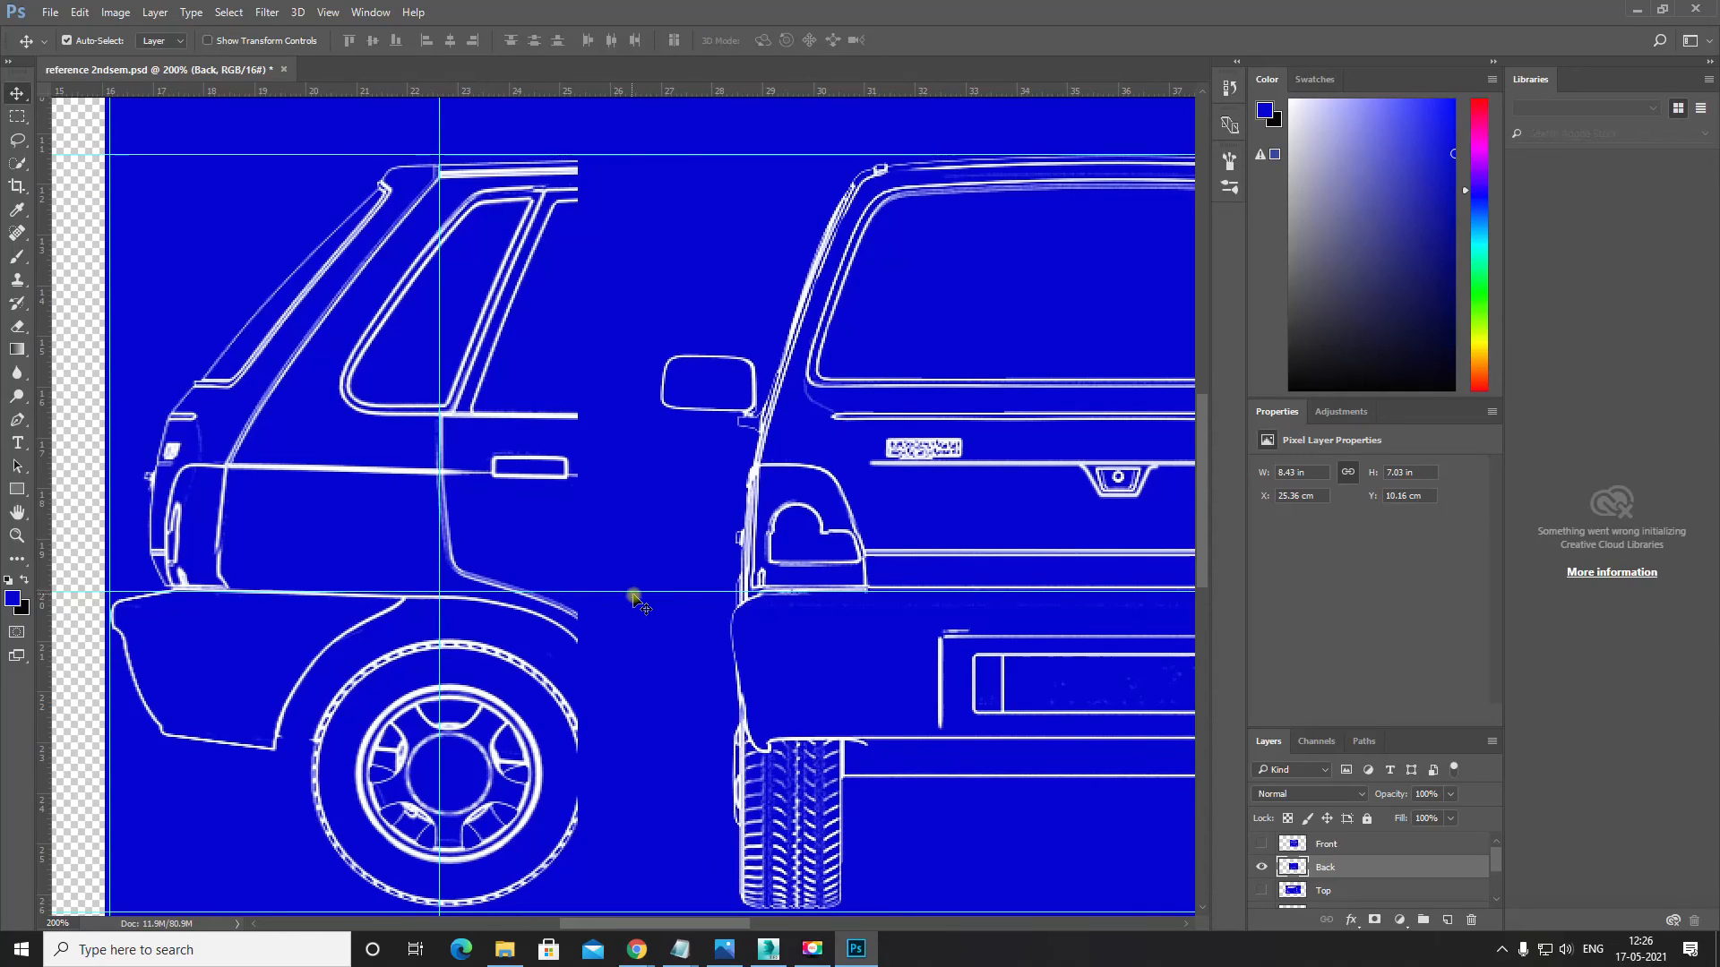
{"action": "left_click_drag", "start_coordinate": [645, 591], "coordinate": [860, 466]}
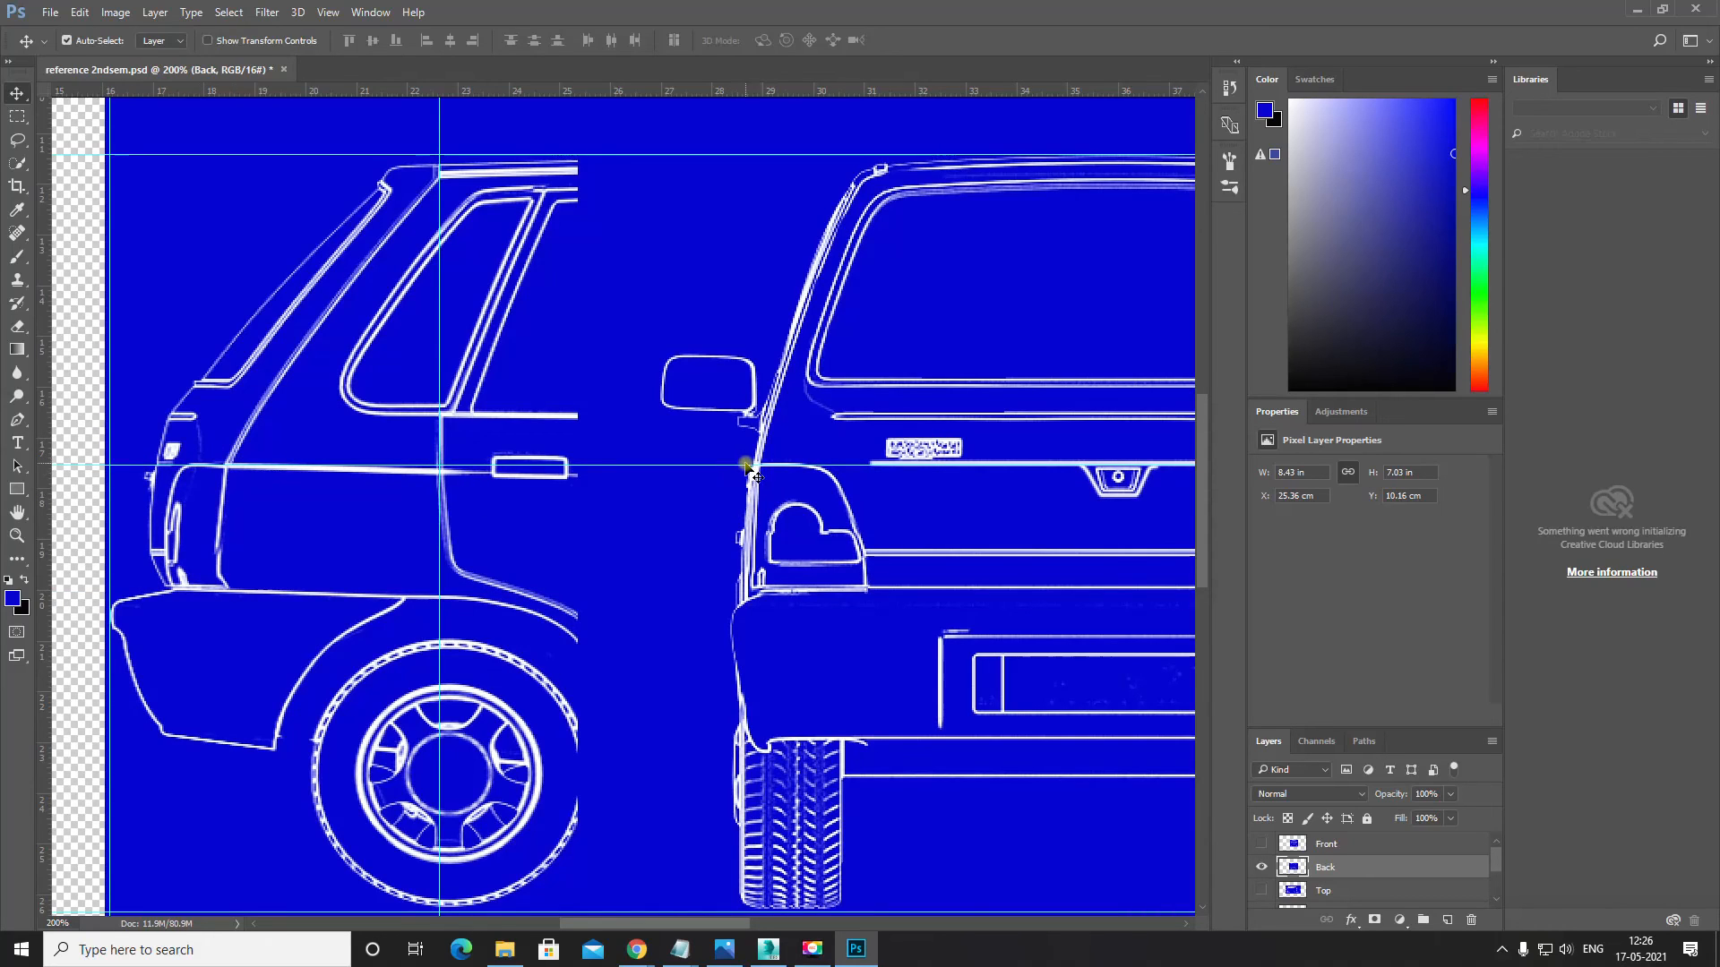
{"action": "left_click_drag", "start_coordinate": [736, 465], "coordinate": [826, 415]}
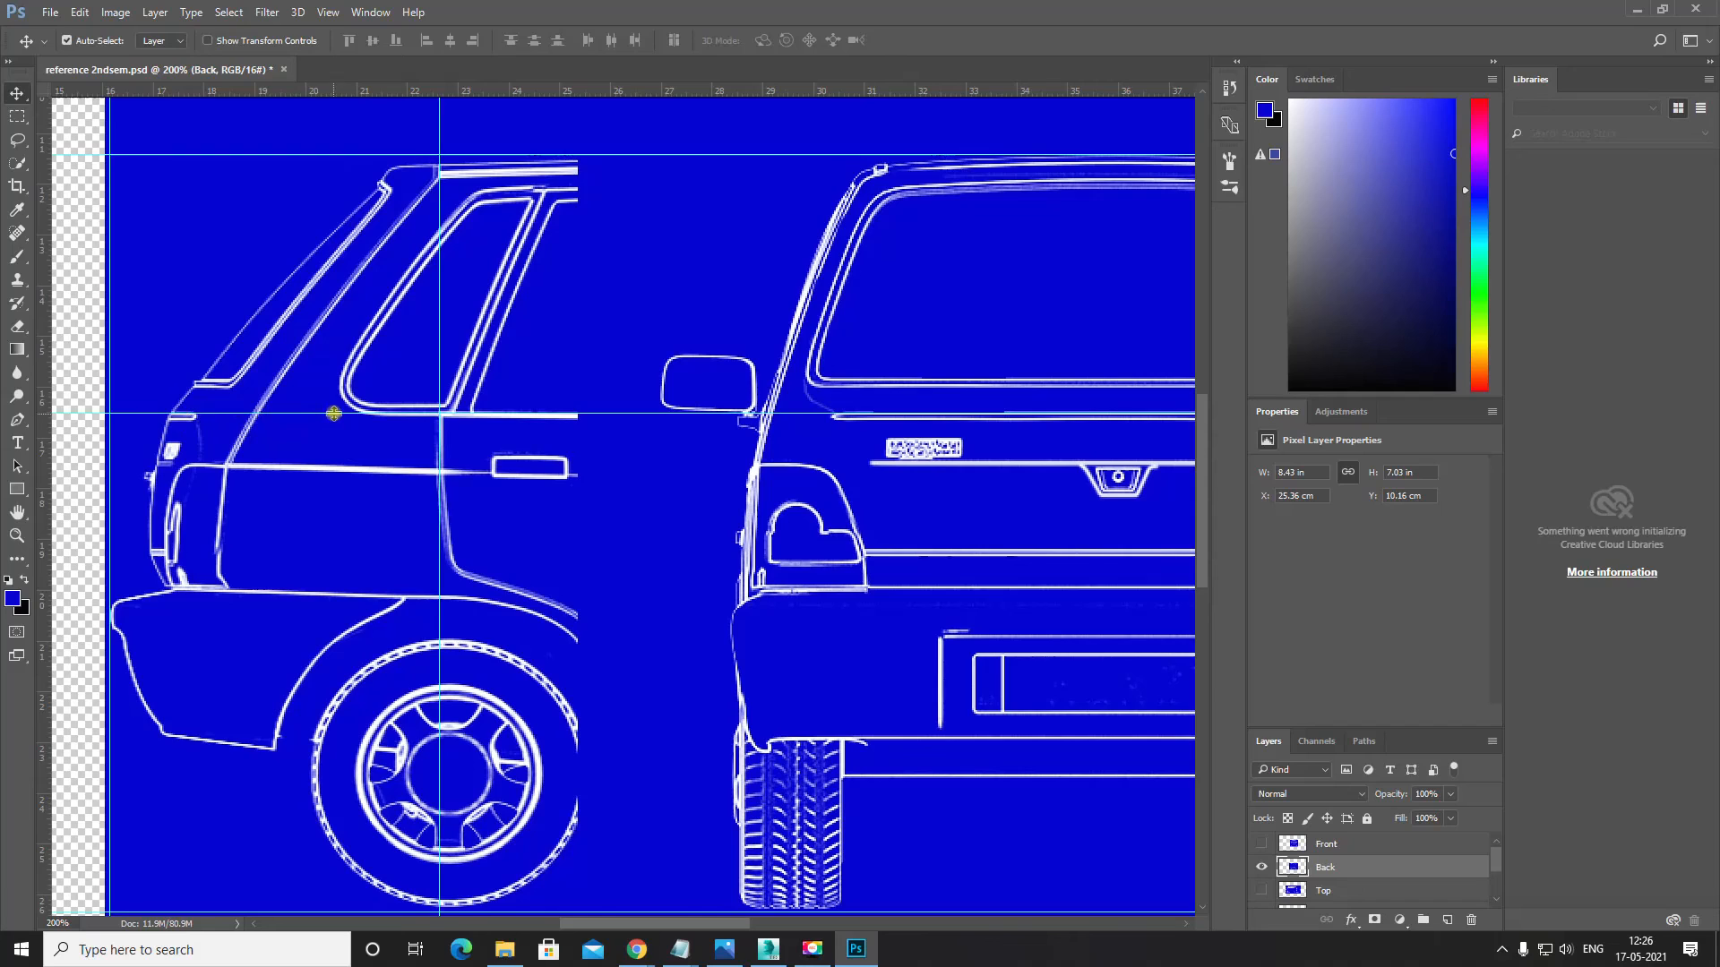
{"action": "left_click_drag", "start_coordinate": [342, 414], "coordinate": [403, 384]}
{"action": "key", "text": "ctrl+z"}
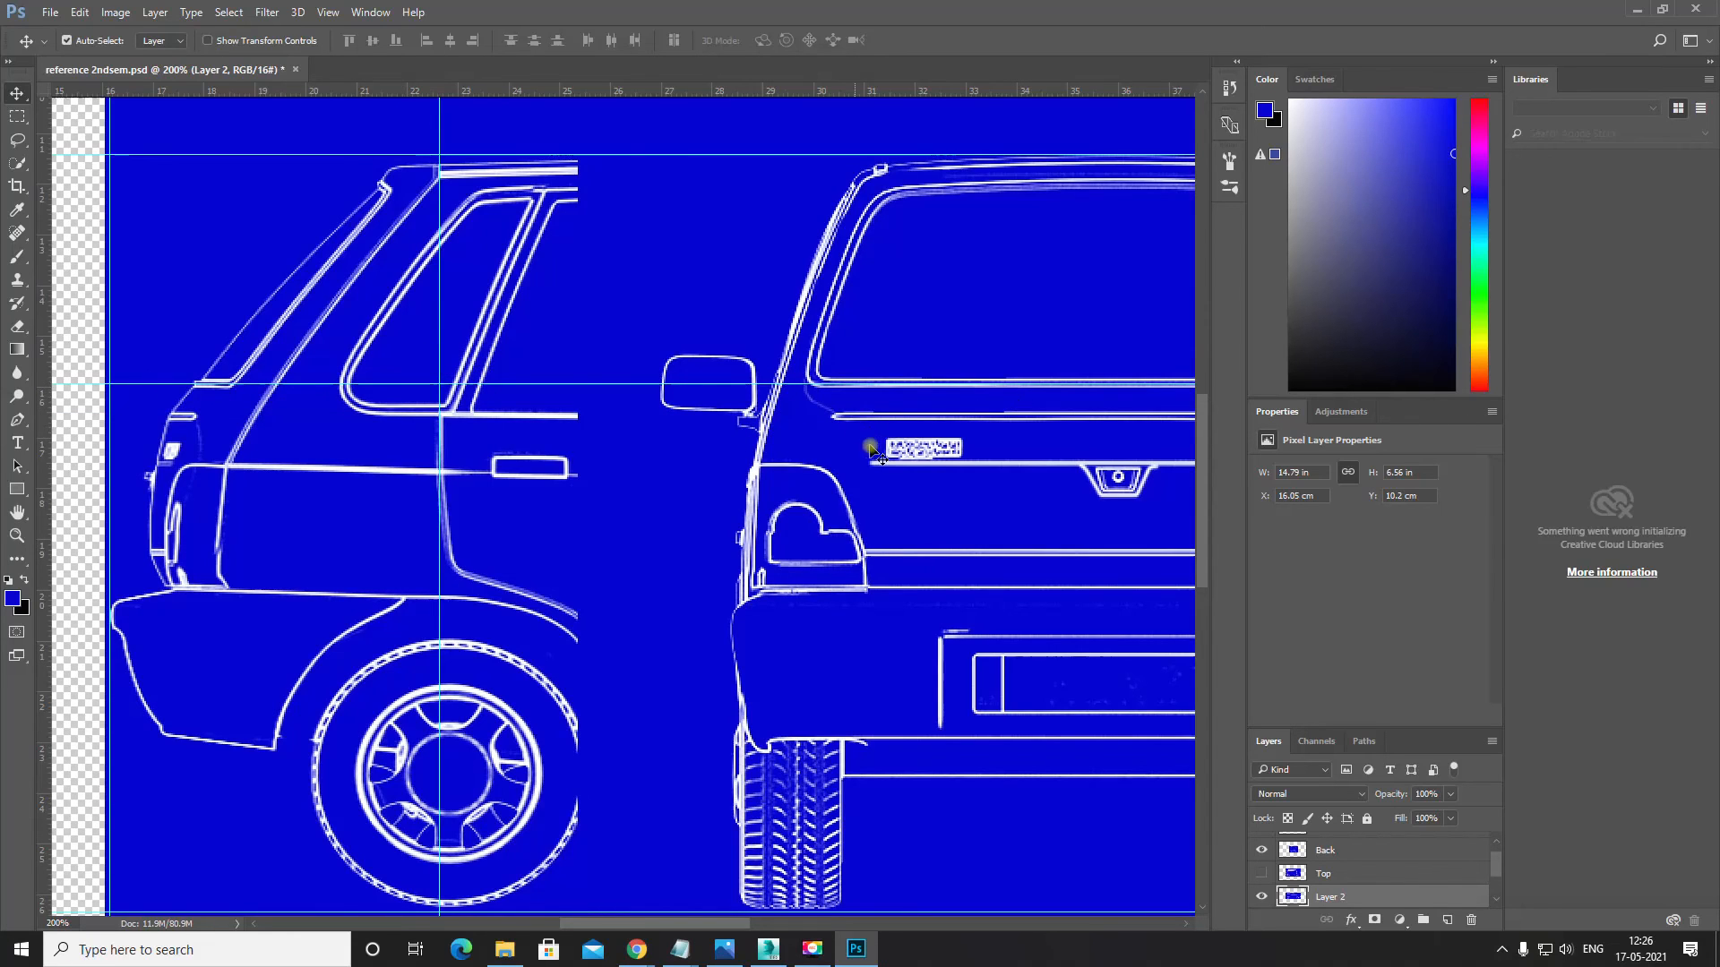
Step: Move the guide up to the rear window's top edge and compare its height with the side view's window line
{"action": "key", "text": "space"}
{"action": "left_click_drag", "start_coordinate": [1021, 373], "coordinate": [710, 461]}
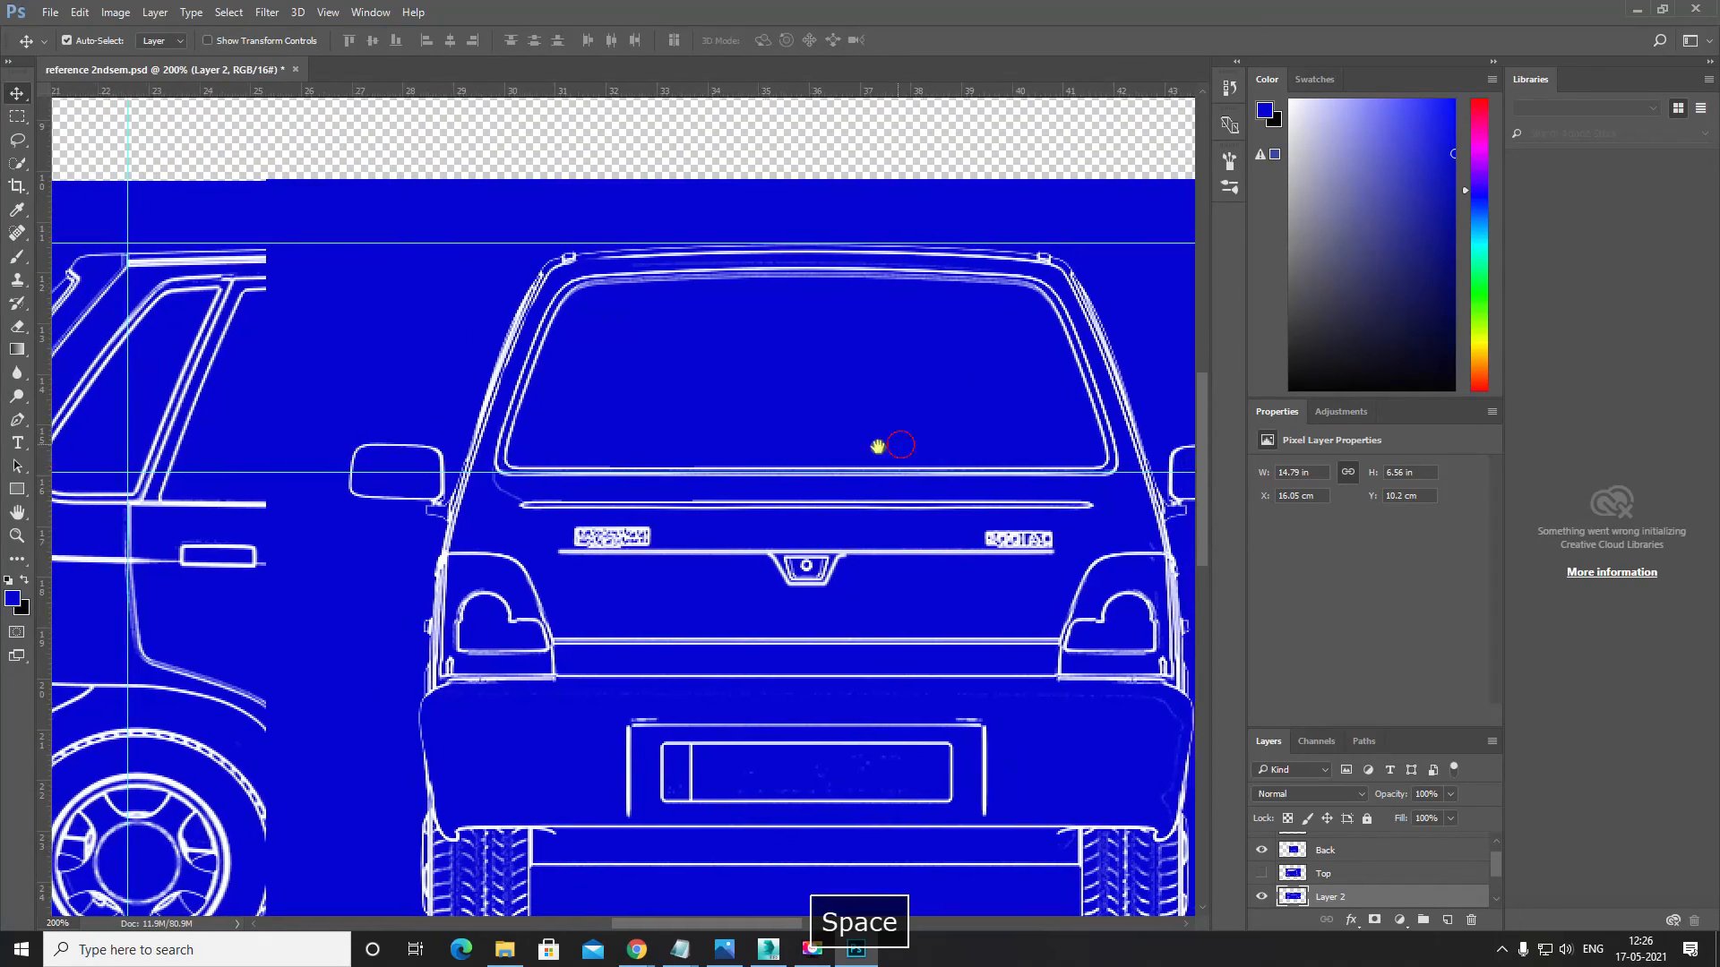
{"action": "left_click_drag", "start_coordinate": [878, 445], "coordinate": [943, 284]}
{"action": "key", "text": "space"}
{"action": "left_click_drag", "start_coordinate": [887, 392], "coordinate": [872, 399]}
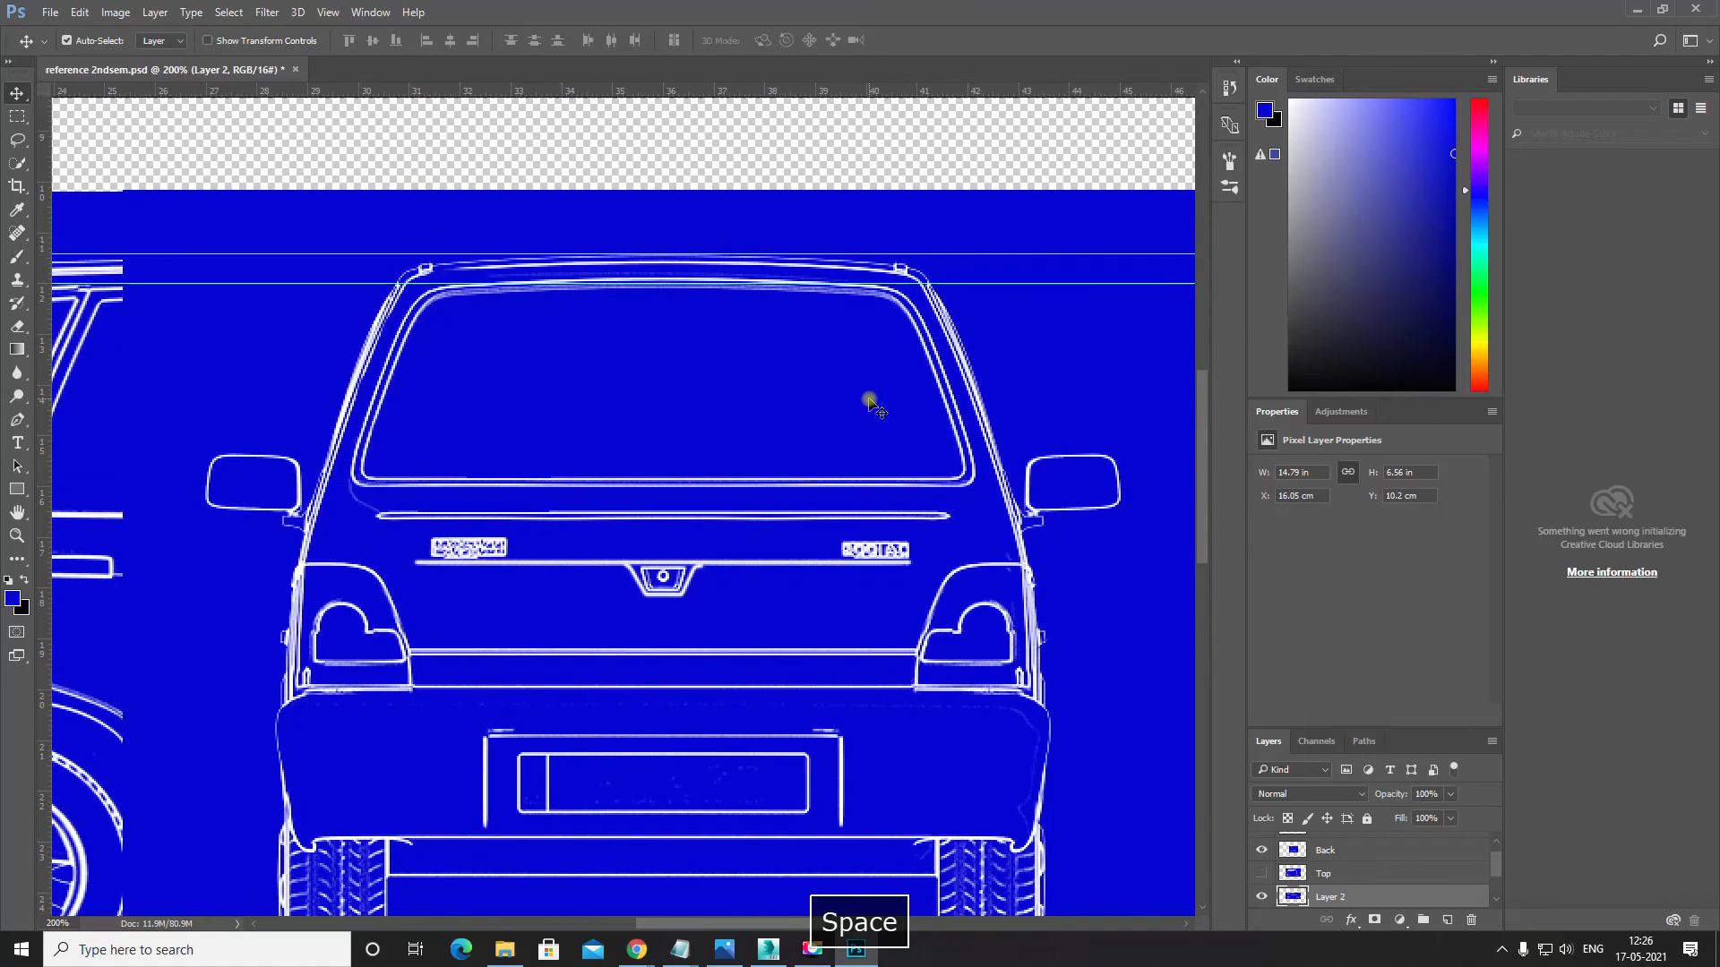
{"action": "key", "text": "ctrl+minus"}
{"action": "key", "text": "ctrl+minus"}
{"action": "key", "text": "ctrl+plus"}
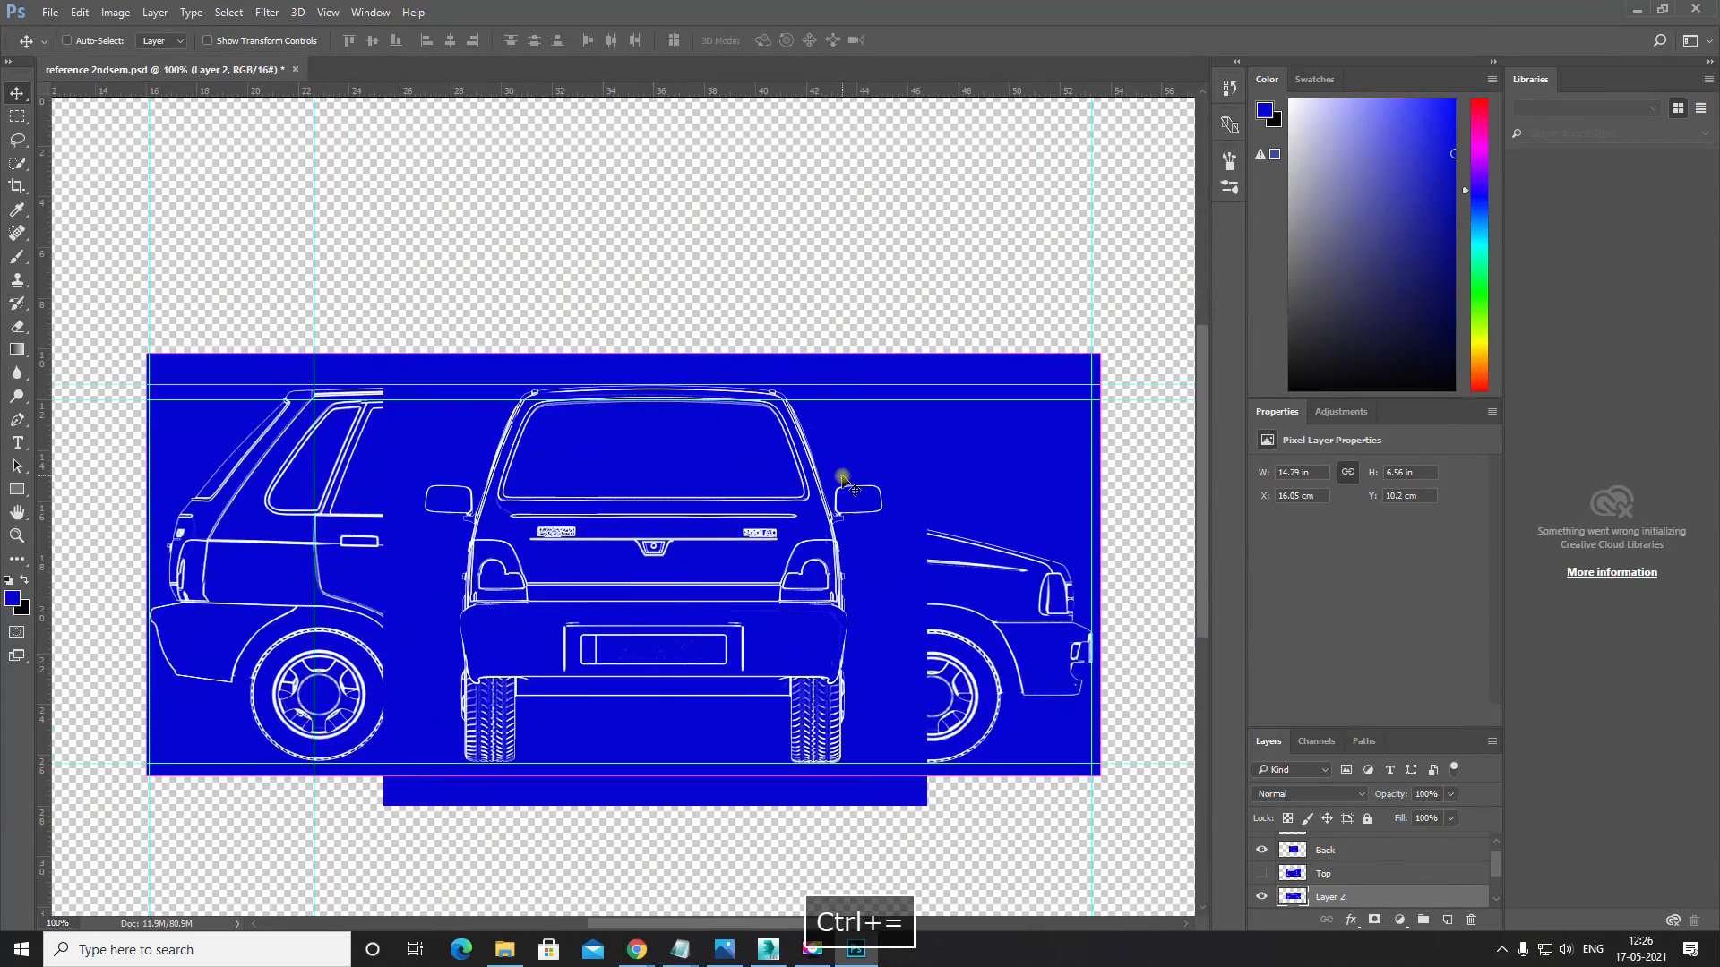
{"action": "key", "text": "space"}
{"action": "key", "text": "ctrl+plus"}
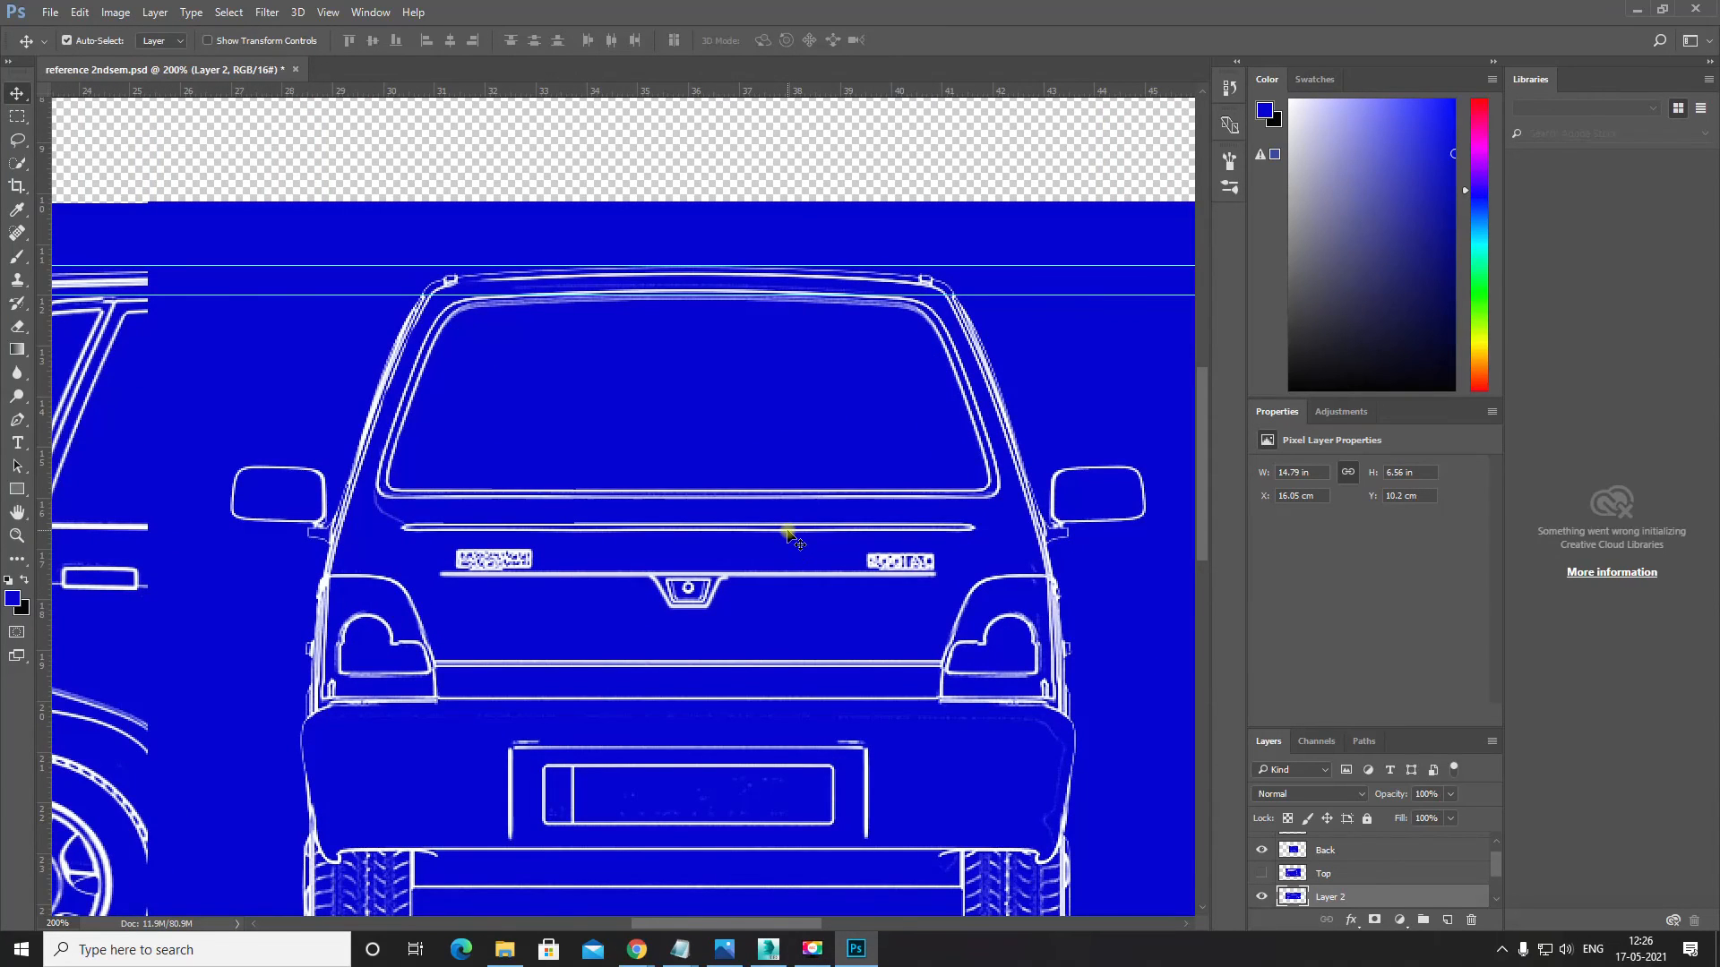
{"action": "key", "text": "ctrl+minus"}
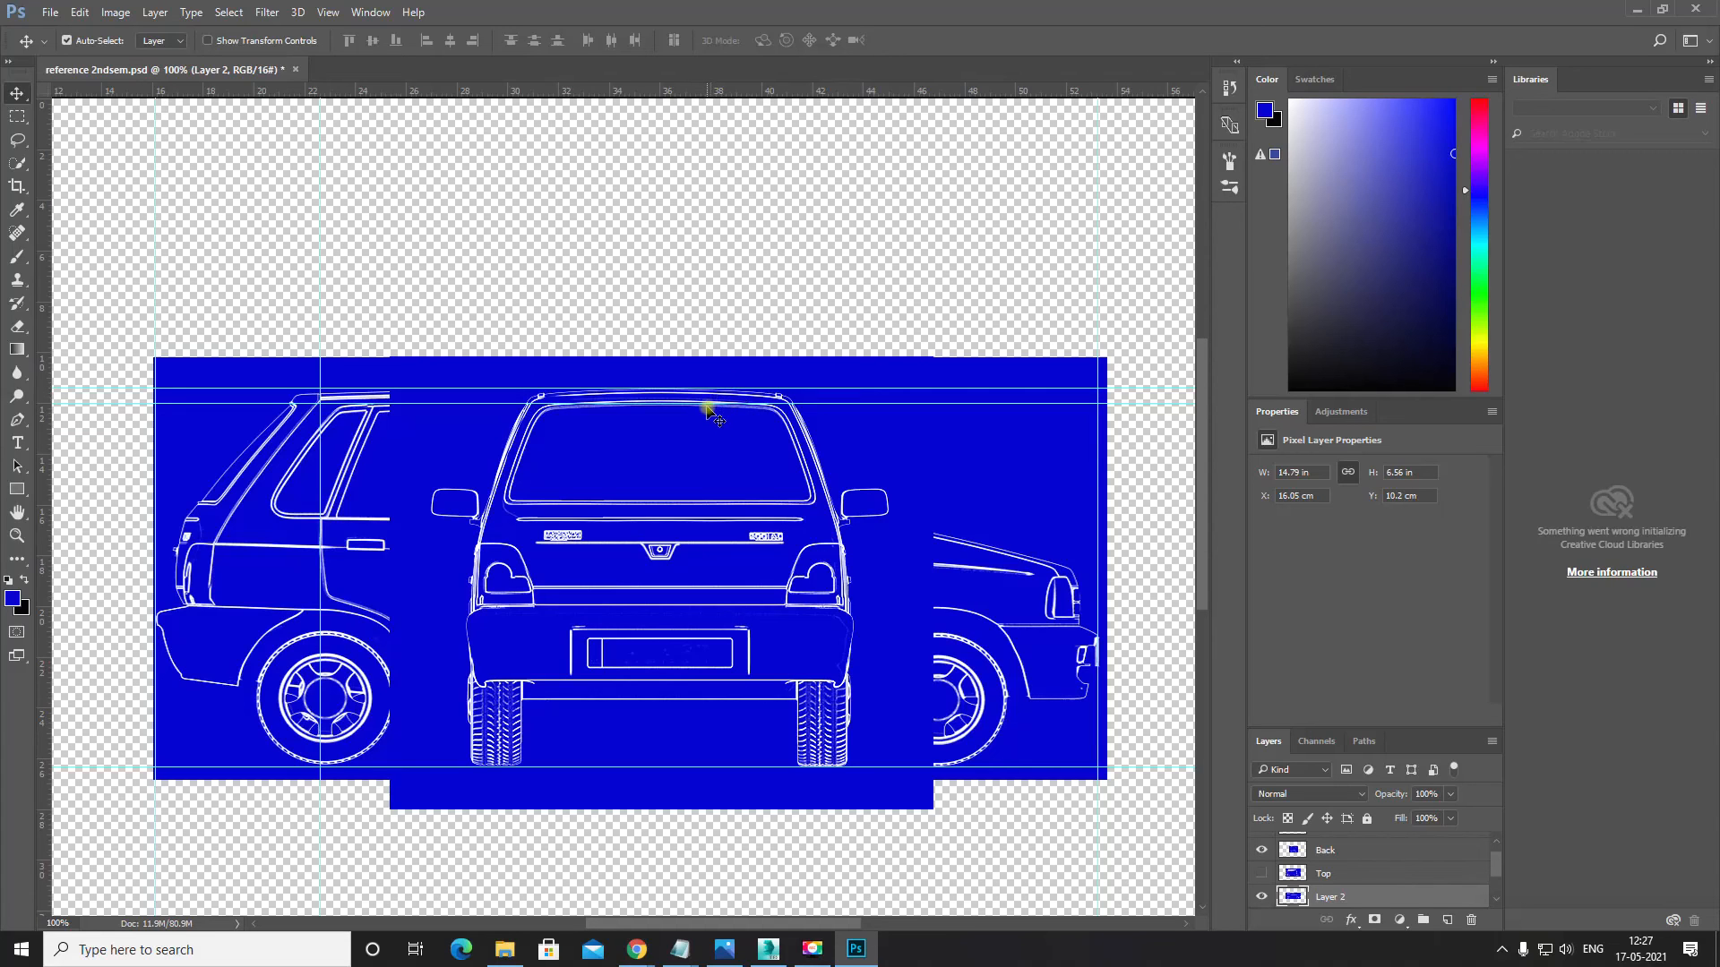
Step: Move the window guide down to the rear window's bottom edge and examine how it lines up across the back and side views
{"action": "left_click_drag", "start_coordinate": [707, 403], "coordinate": [729, 501]}
{"action": "scroll", "coordinate": [752, 538], "scroll_direction": "up", "scroll_amount": 2}
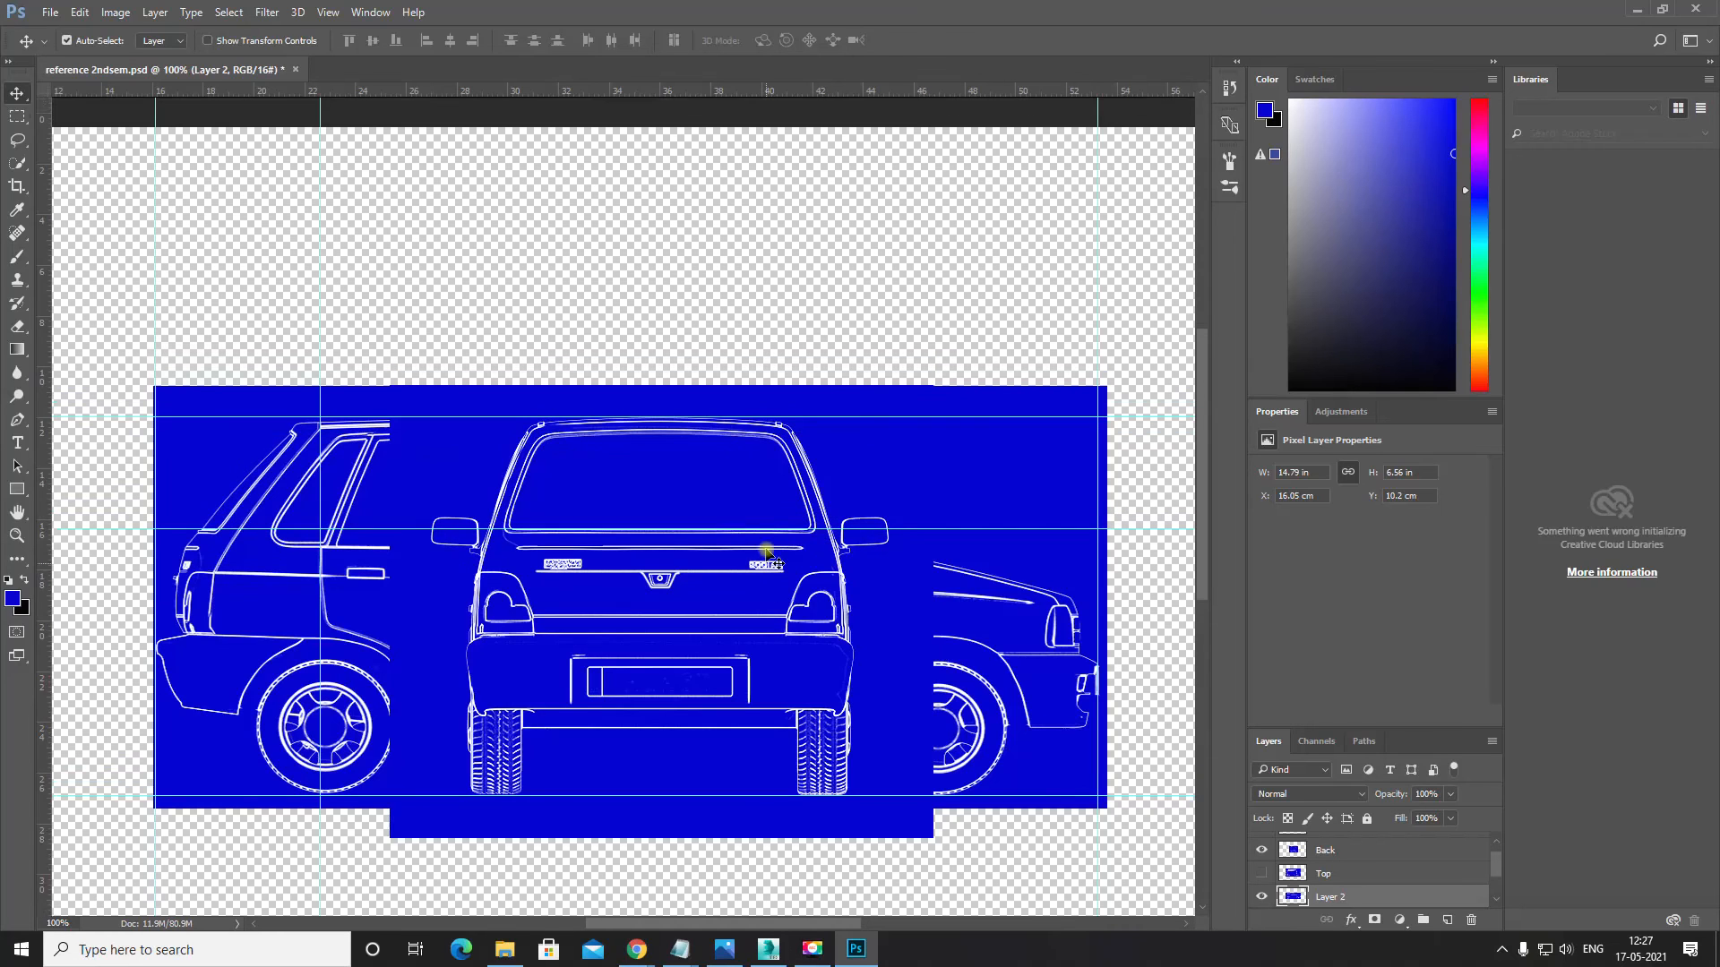
{"action": "key", "text": "ctrl"}
{"action": "key", "text": "ctrl+equal"}
{"action": "left_click_drag", "start_coordinate": [768, 576], "coordinate": [683, 474]}
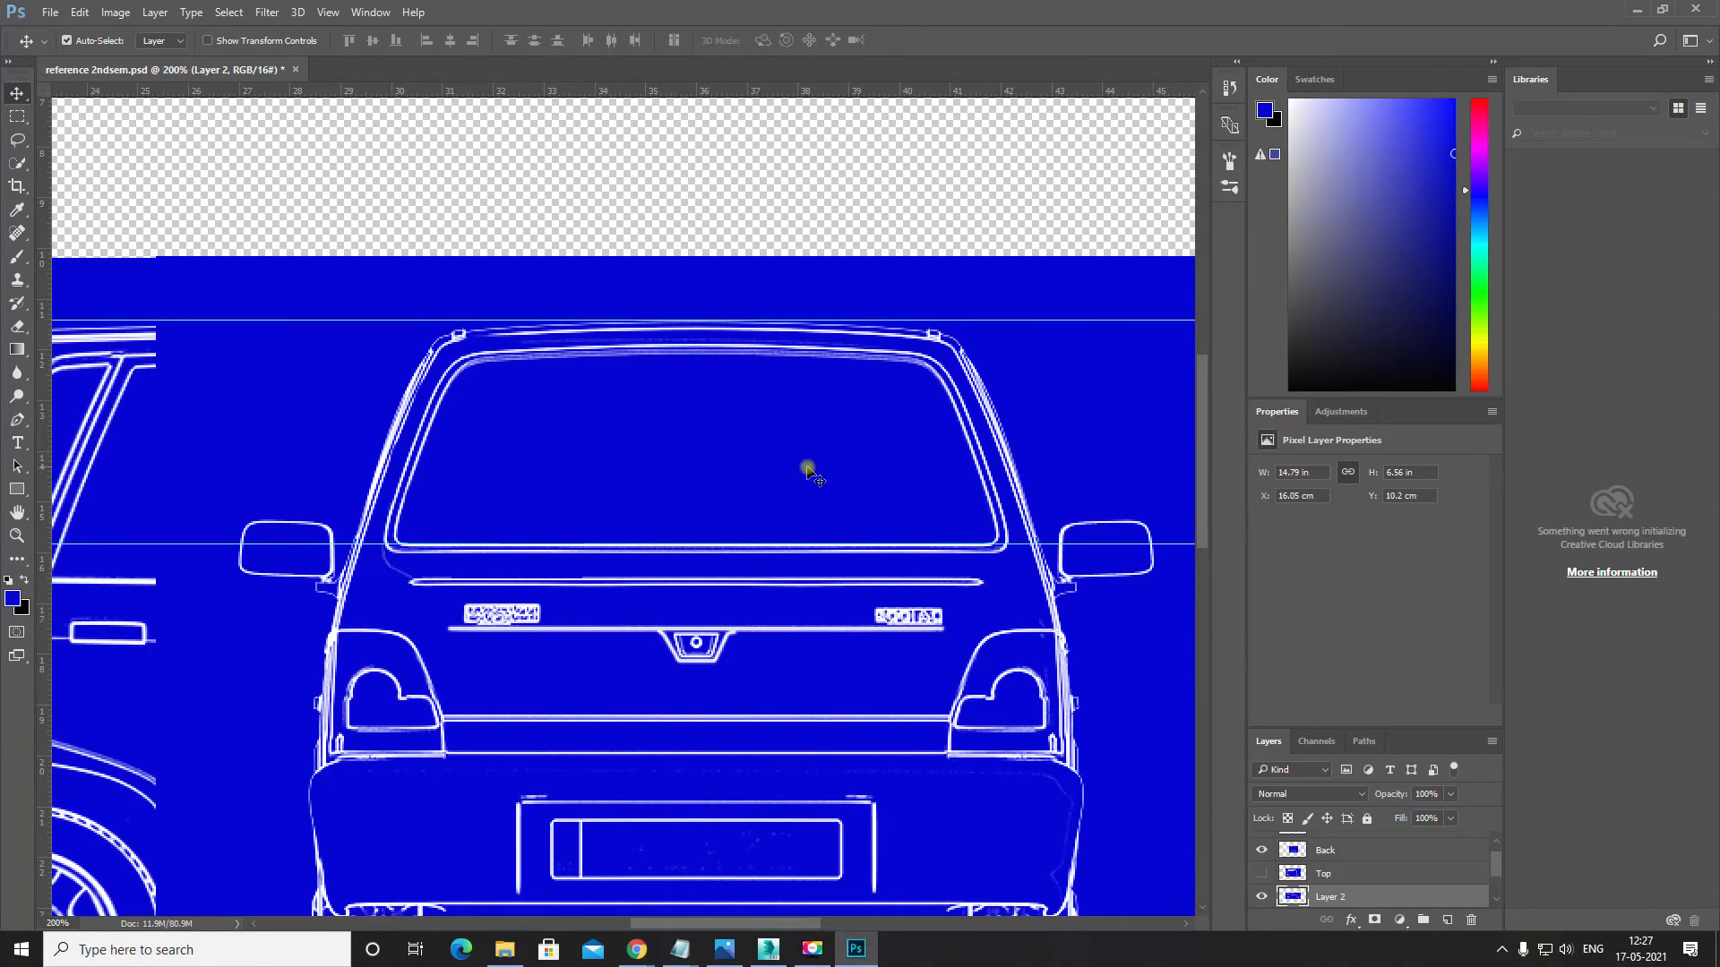
{"action": "scroll", "coordinate": [844, 475], "scroll_direction": "down", "scroll_amount": 1}
{"action": "key", "text": "ctrl+minus"}
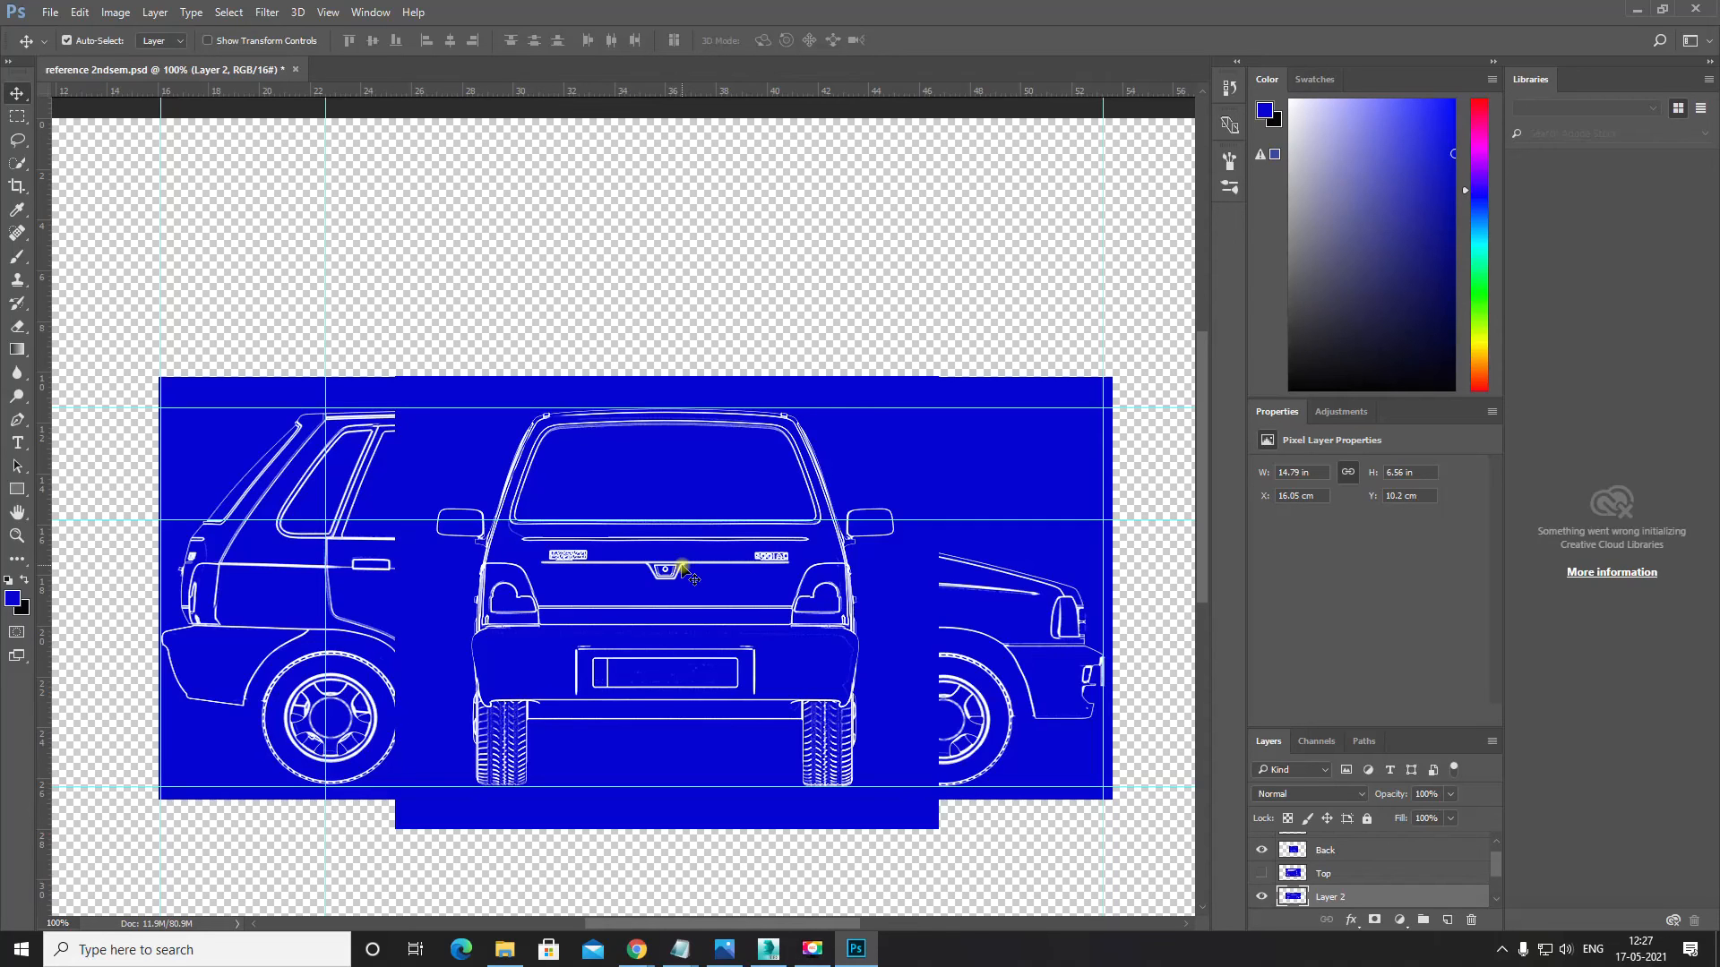
{"action": "key", "text": "ctrl+equal"}
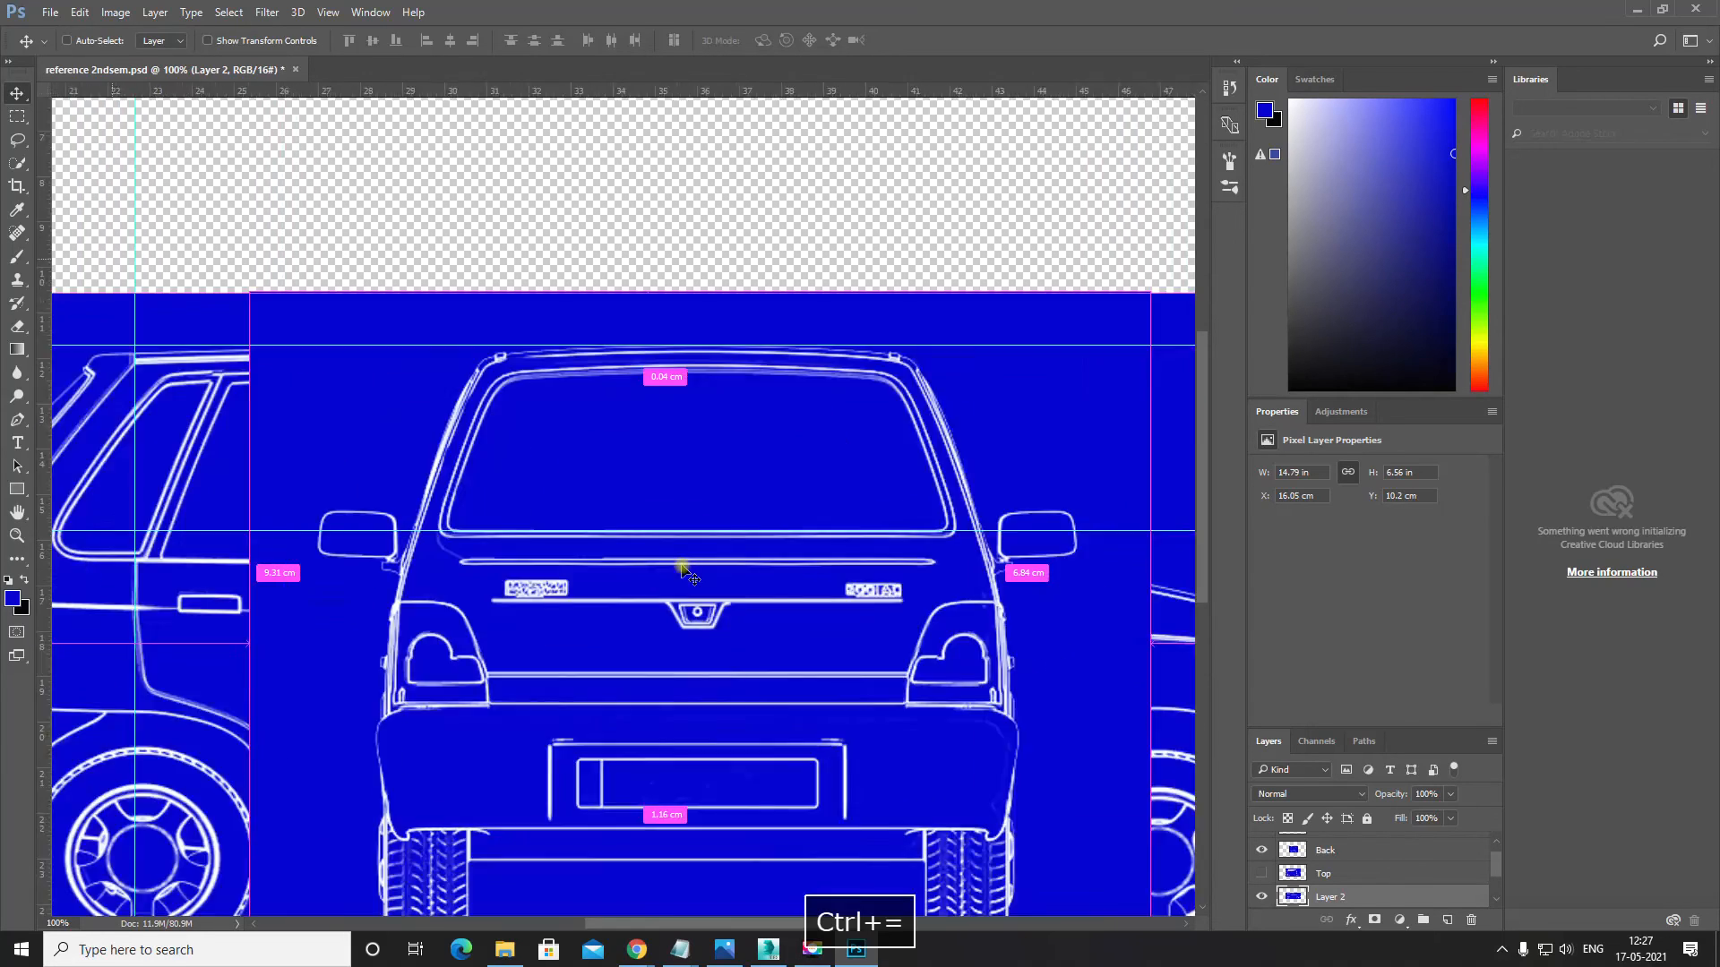
{"action": "key", "text": "space"}
{"action": "left_click_drag", "start_coordinate": [749, 487], "coordinate": [789, 361]}
{"action": "key", "text": "ctrl+minus"}
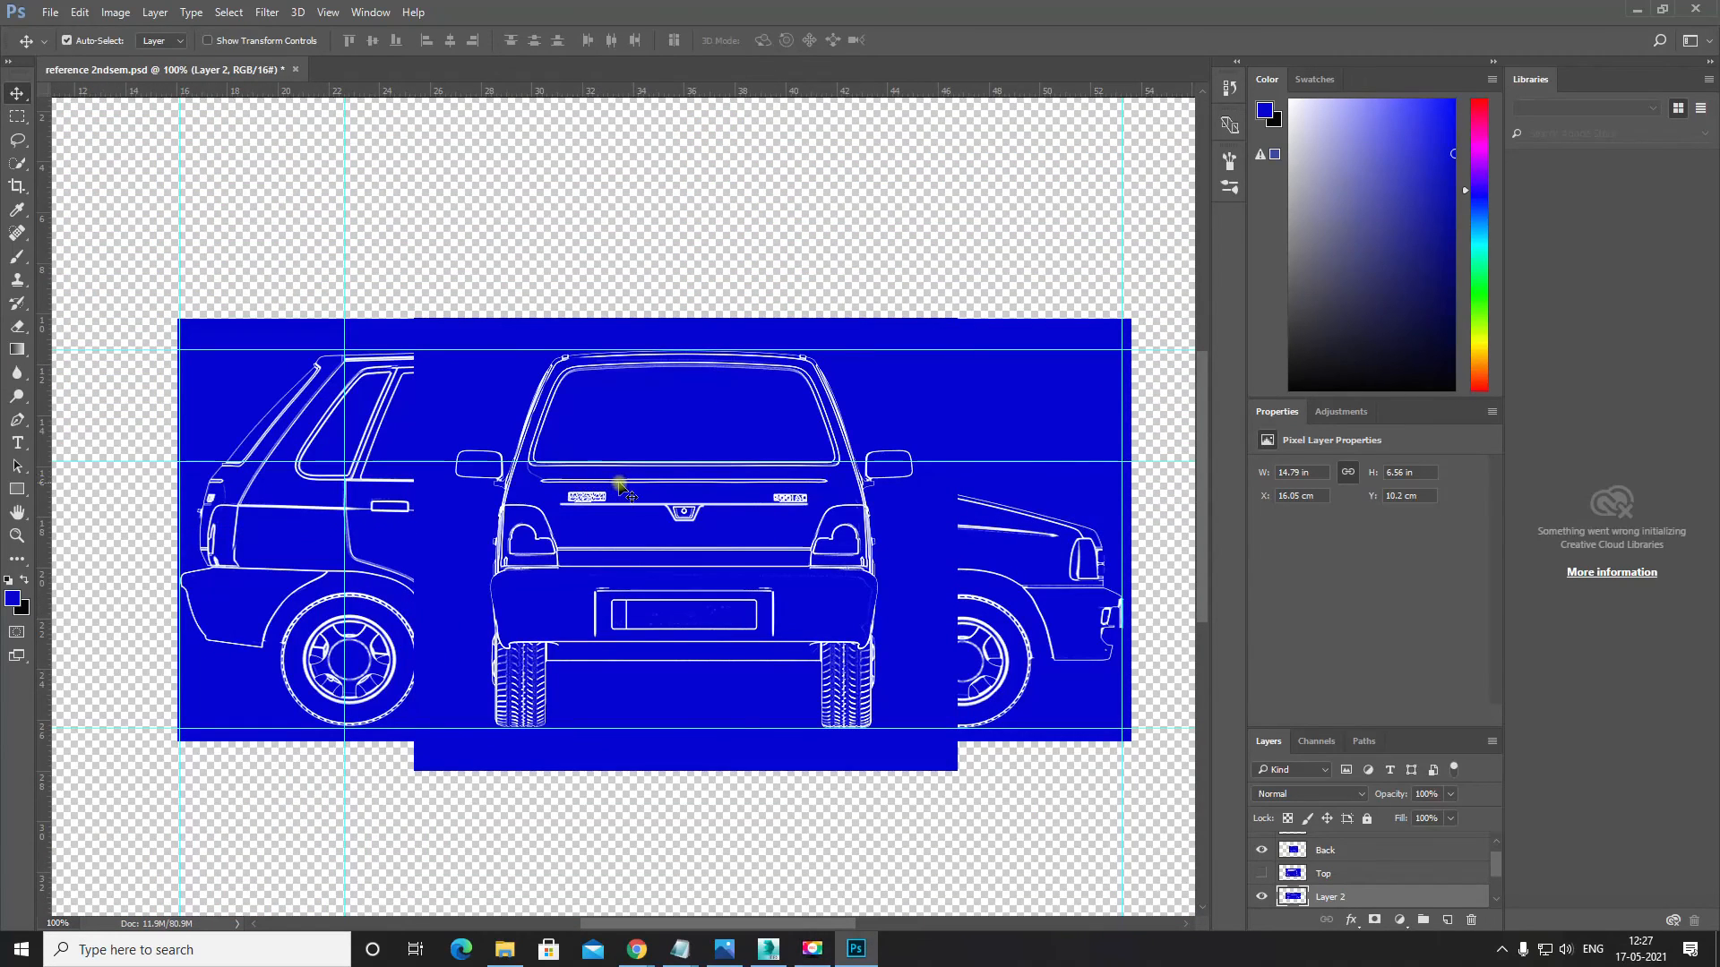
{"action": "scroll", "coordinate": [614, 484], "scroll_direction": "down", "scroll_amount": 1}
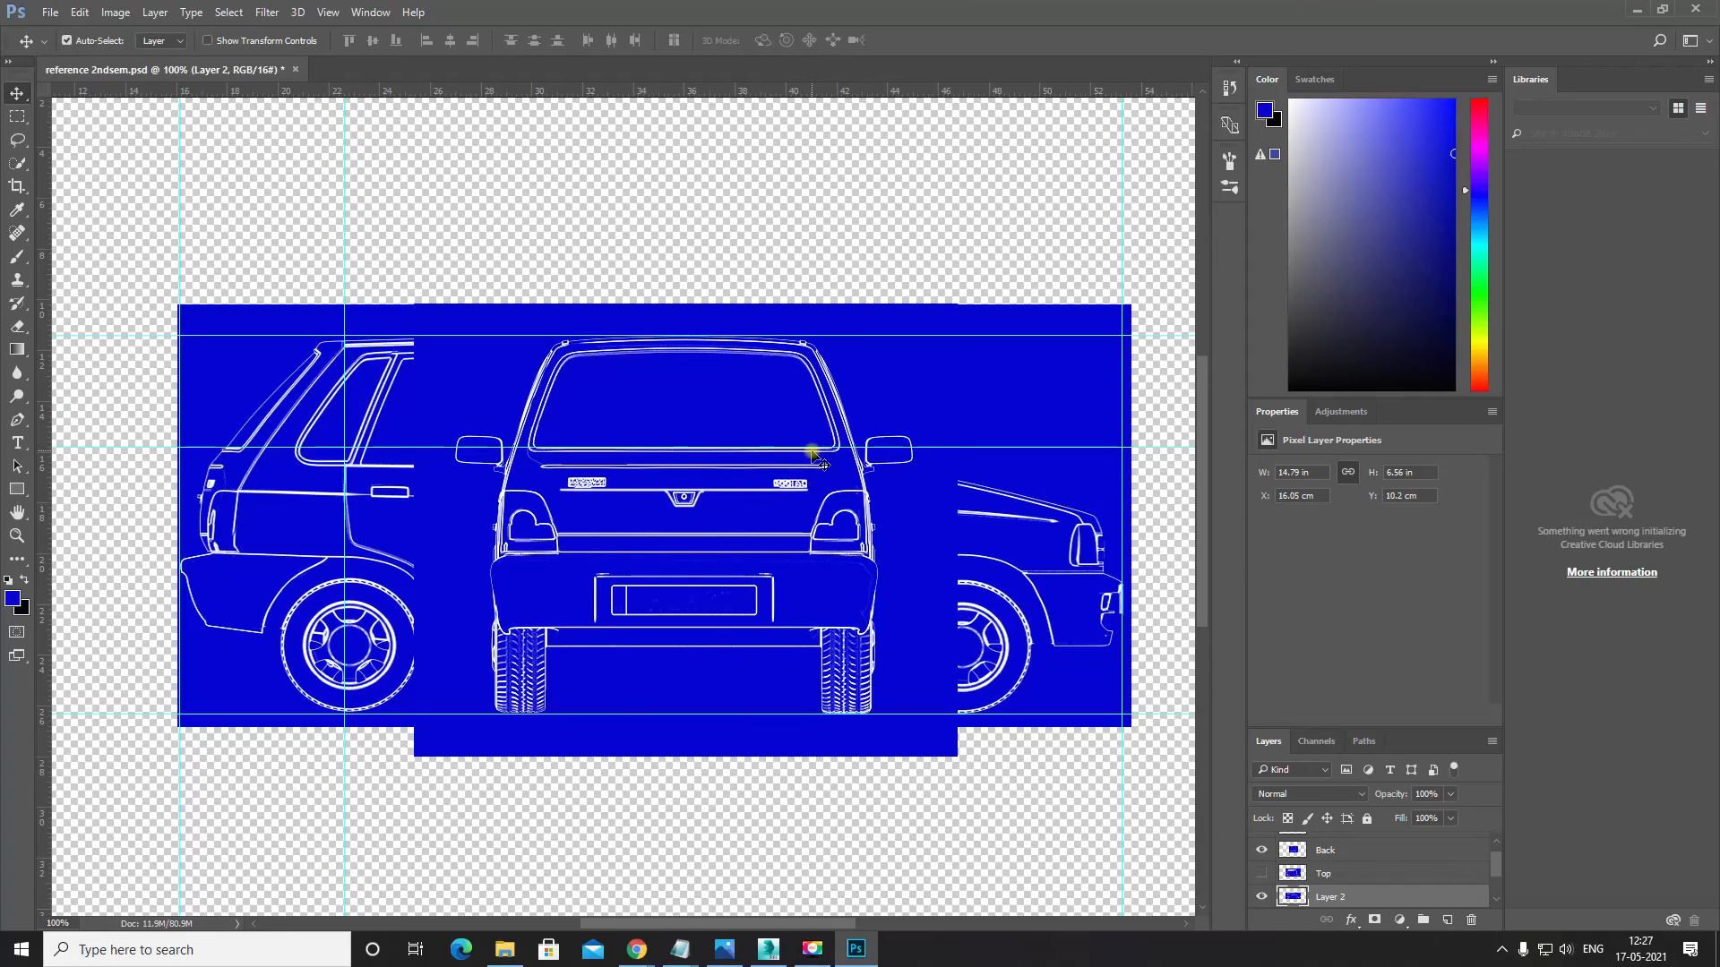
Step: Move the guide down to the trim line beneath the rear badges and compare it with the side view
{"action": "left_click_drag", "start_coordinate": [959, 448], "coordinate": [960, 496]}
{"action": "scroll", "coordinate": [997, 638], "scroll_direction": "up", "scroll_amount": 1}
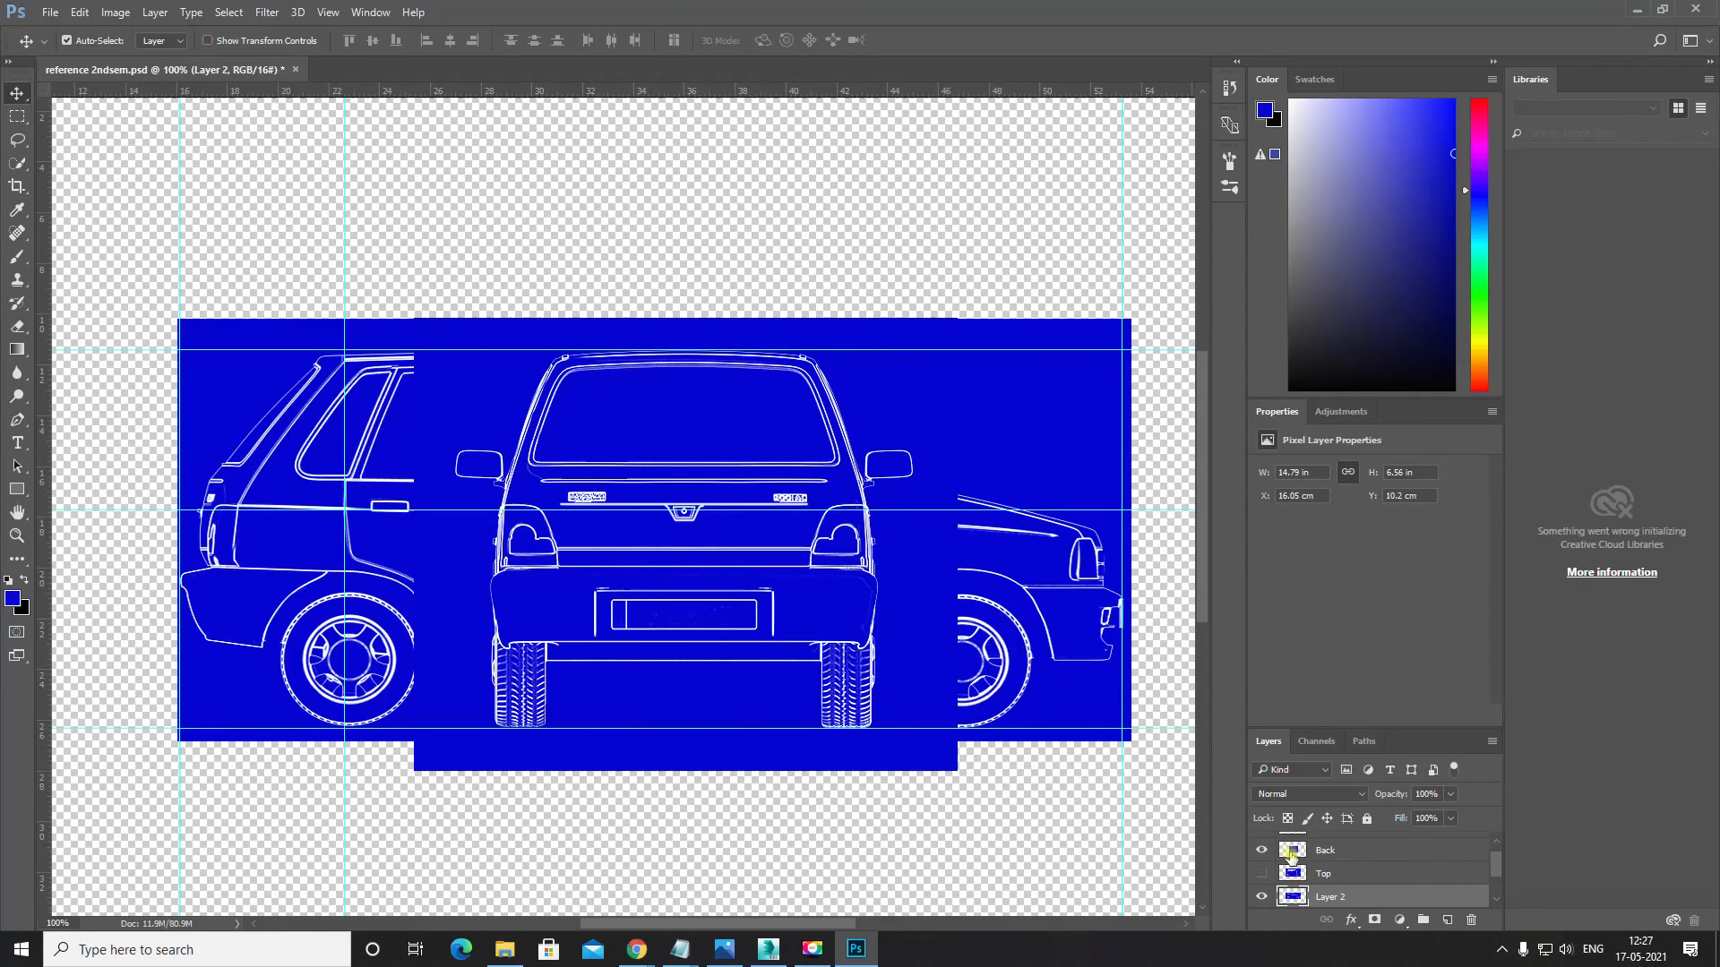
{"action": "left_click_drag", "start_coordinate": [859, 568], "coordinate": [837, 567]}
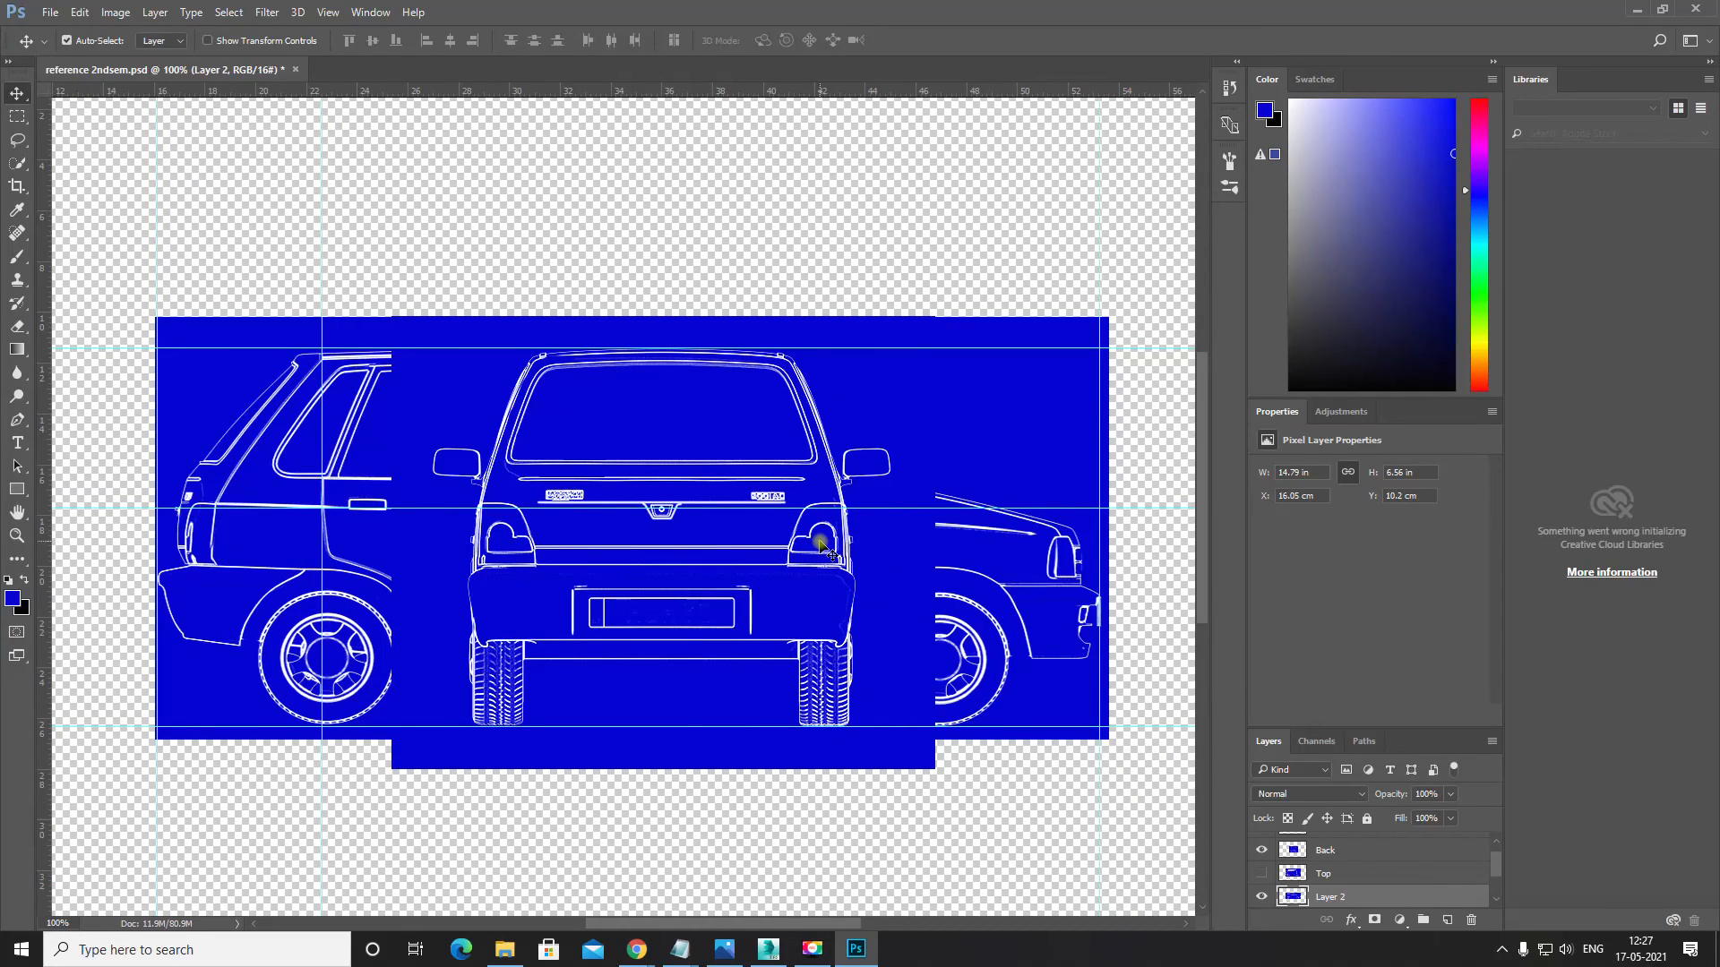
{"action": "scroll", "coordinate": [833, 600], "scroll_direction": "up", "scroll_amount": 3}
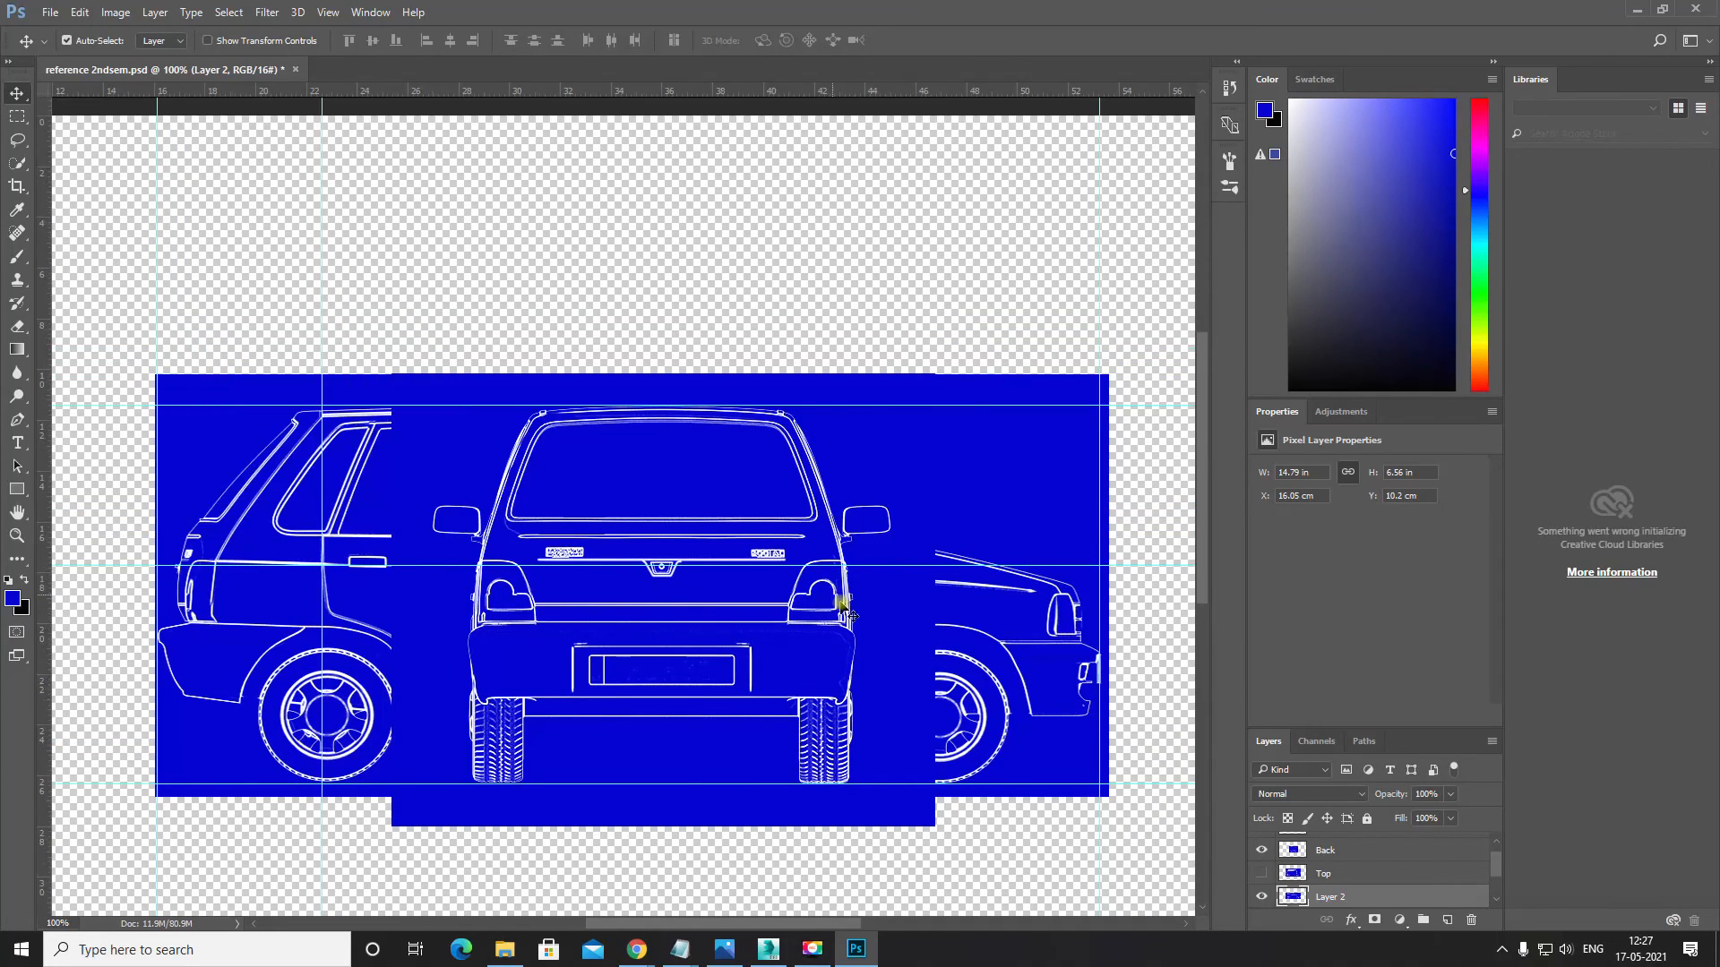
{"action": "left_click_drag", "start_coordinate": [683, 565], "coordinate": [665, 473]}
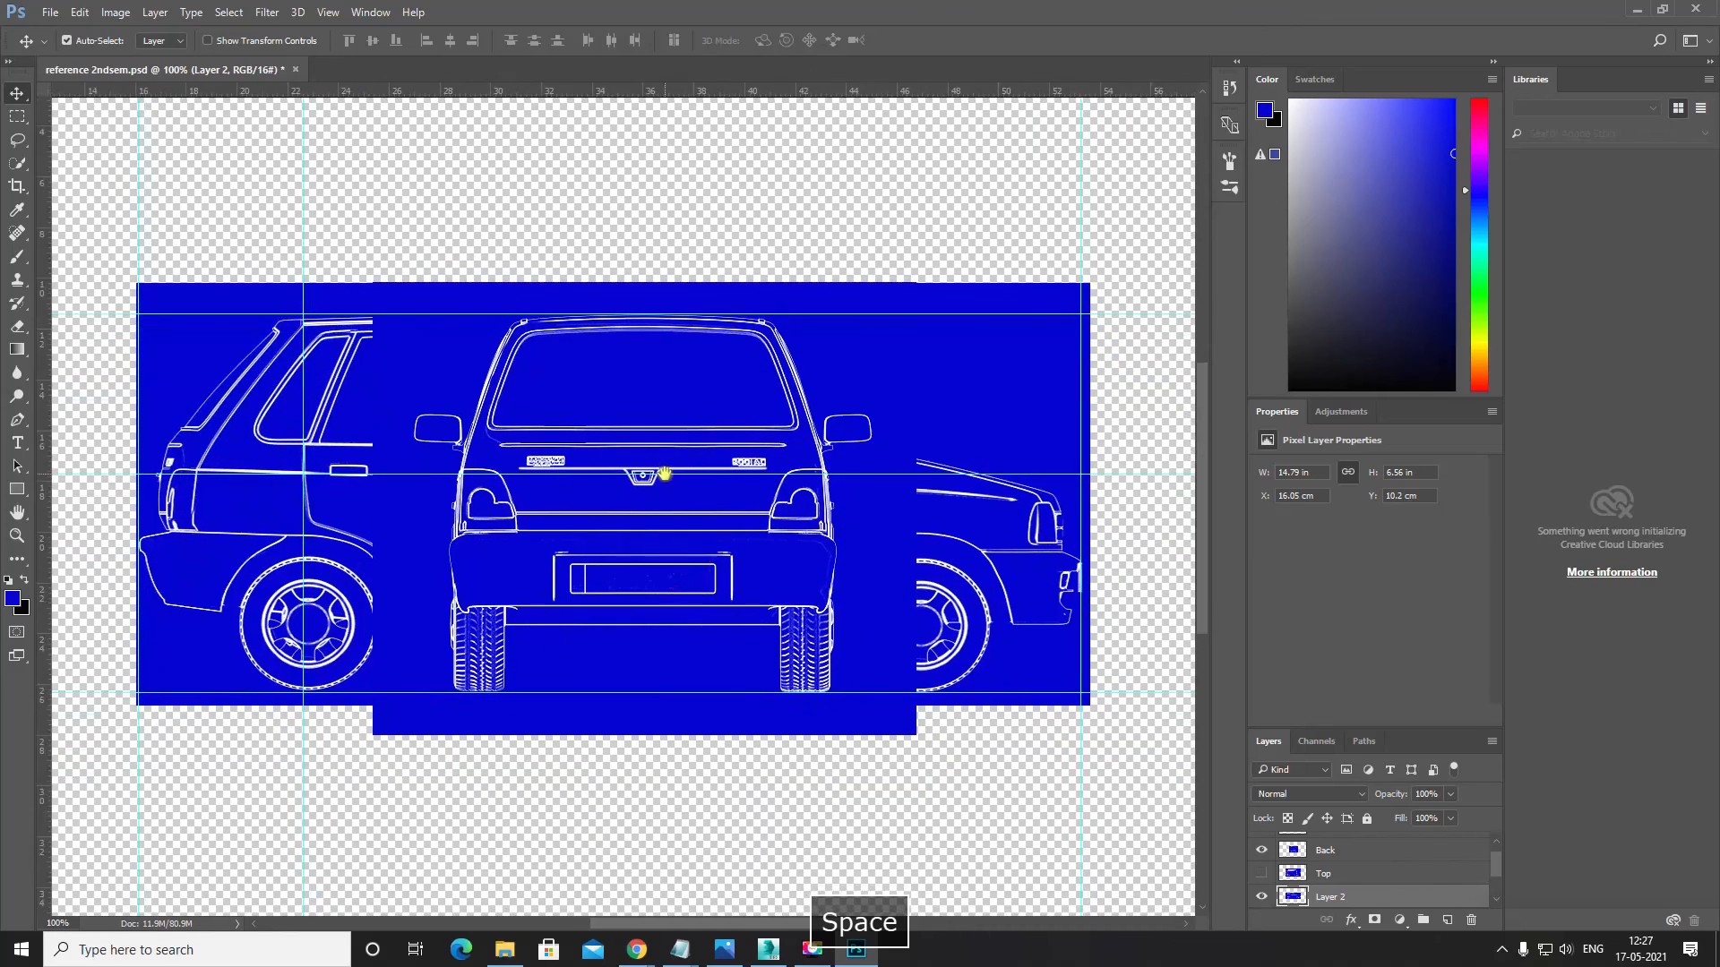
Step: Hide the side view on Layer 2 and show the Front layer above the Back layer
{"action": "left_click", "coordinate": [1265, 874]}
{"action": "left_click", "coordinate": [1263, 895]}
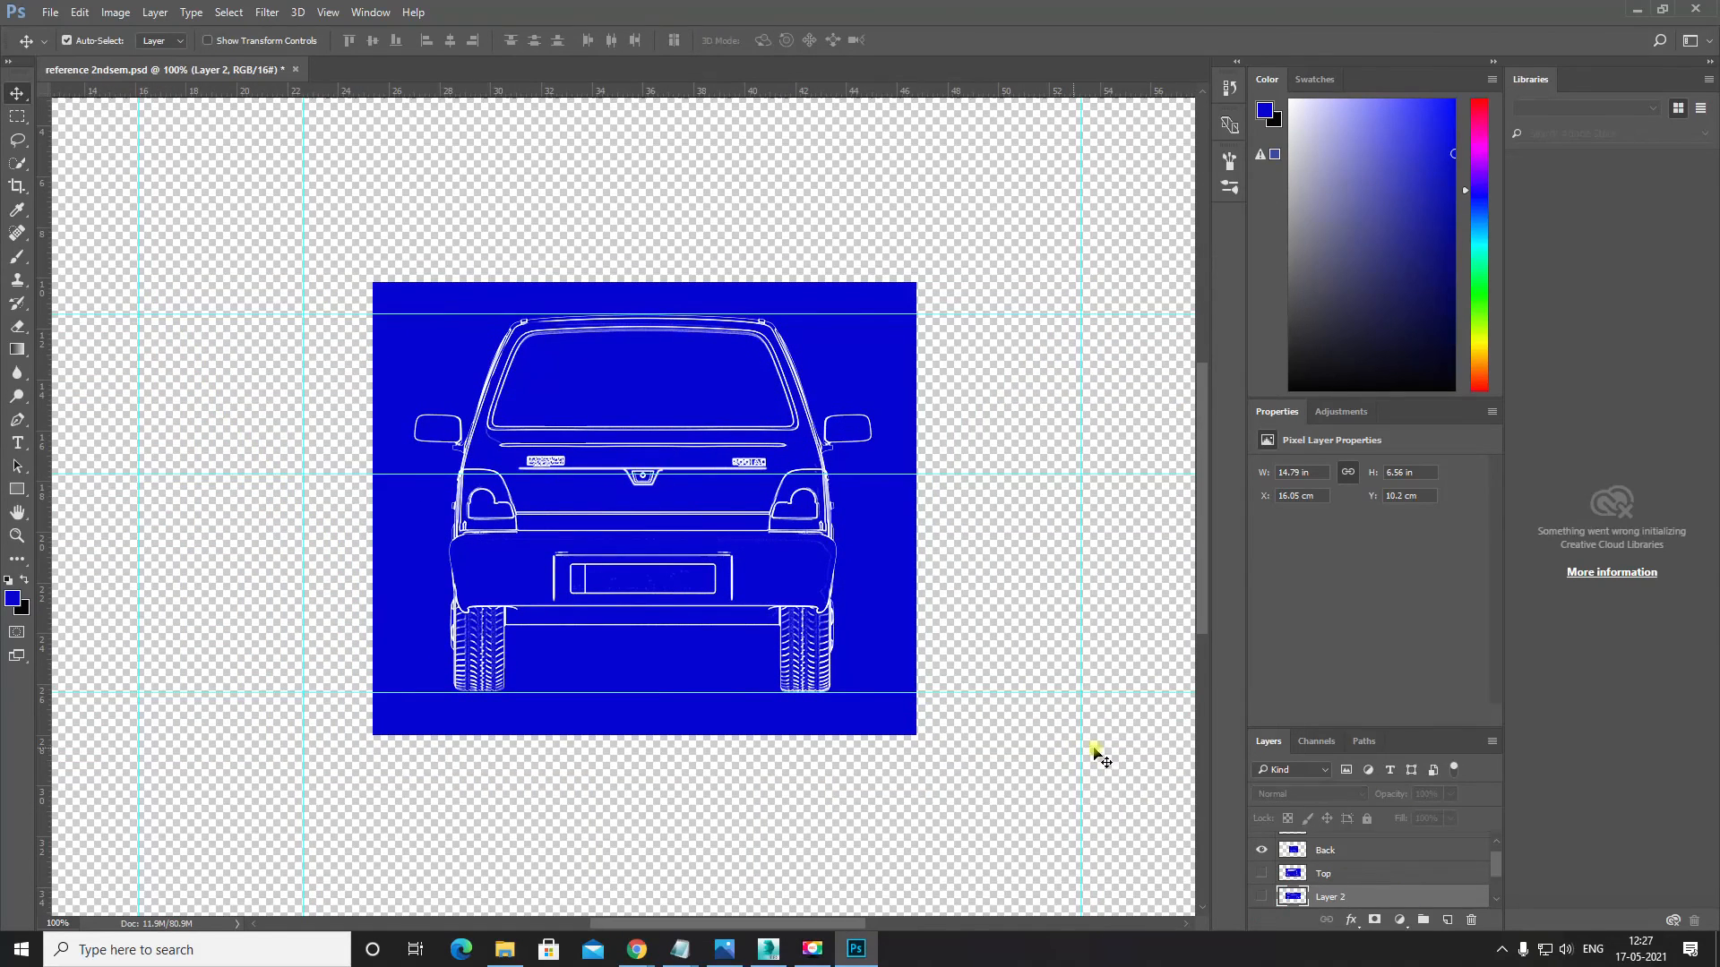
{"action": "scroll", "coordinate": [1270, 882], "scroll_direction": "up", "scroll_amount": 1}
{"action": "left_click", "coordinate": [1263, 844]}
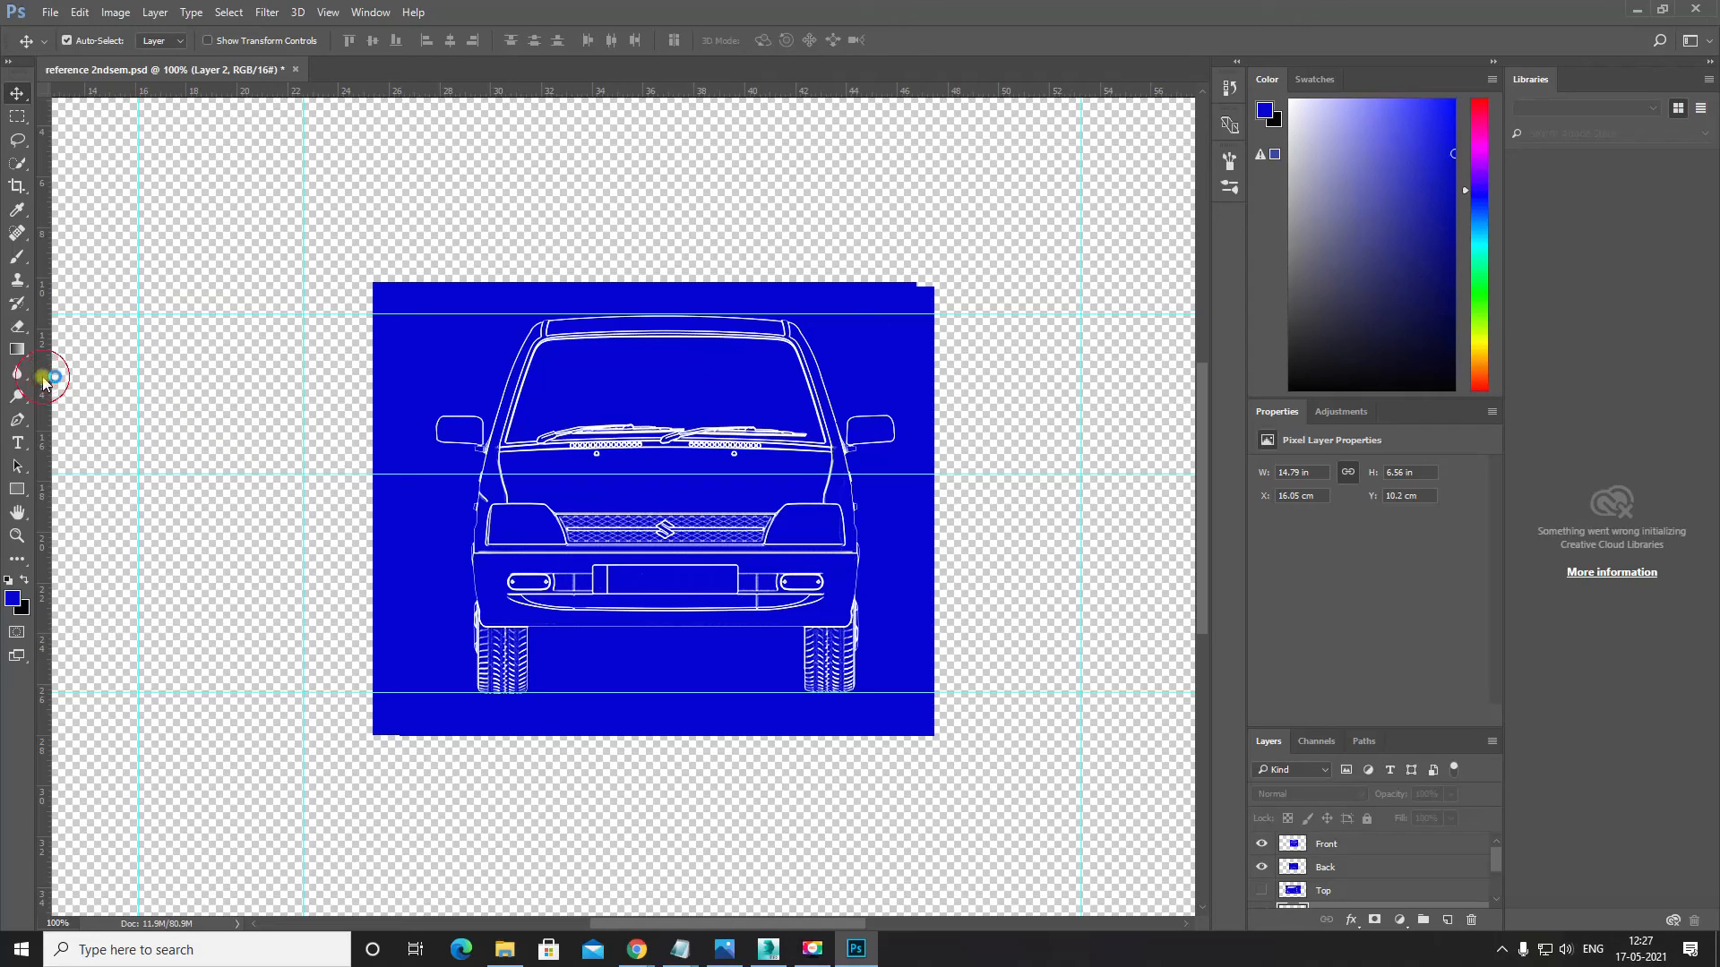
Step: Add vertical guides at the outer edges of the front view's mirrors and hide the Front layer to compare the back view
{"action": "left_click_drag", "start_coordinate": [42, 417], "coordinate": [436, 438]}
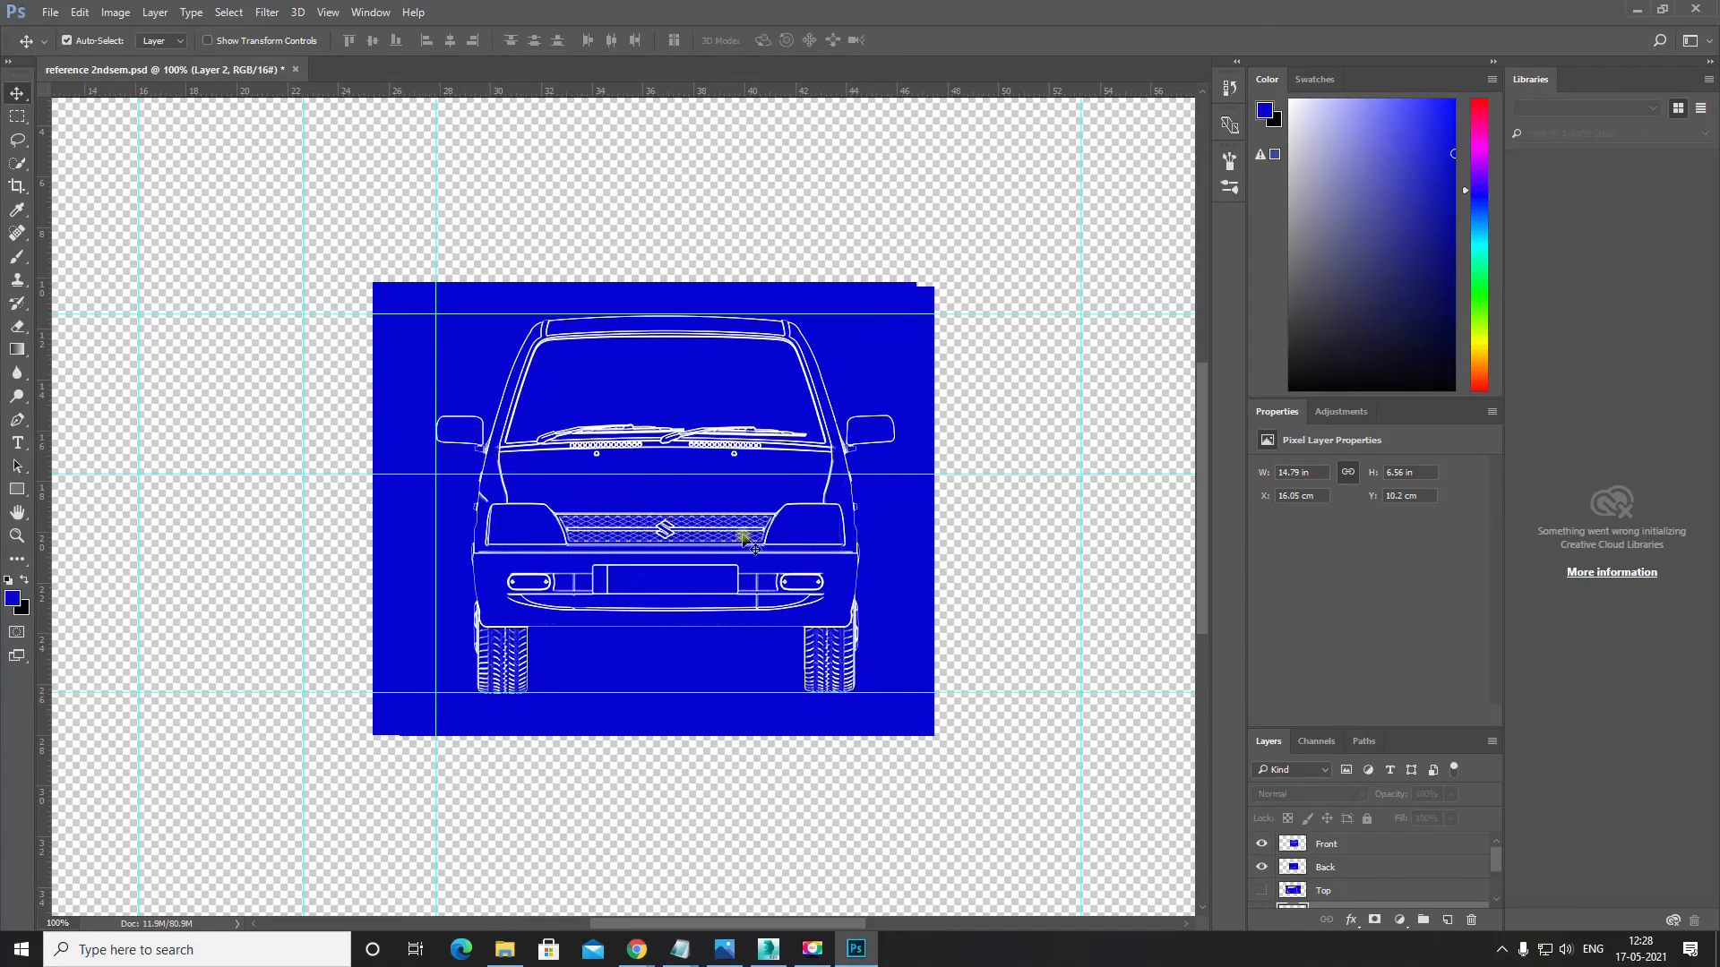
{"action": "left_click_drag", "start_coordinate": [50, 356], "coordinate": [895, 443]}
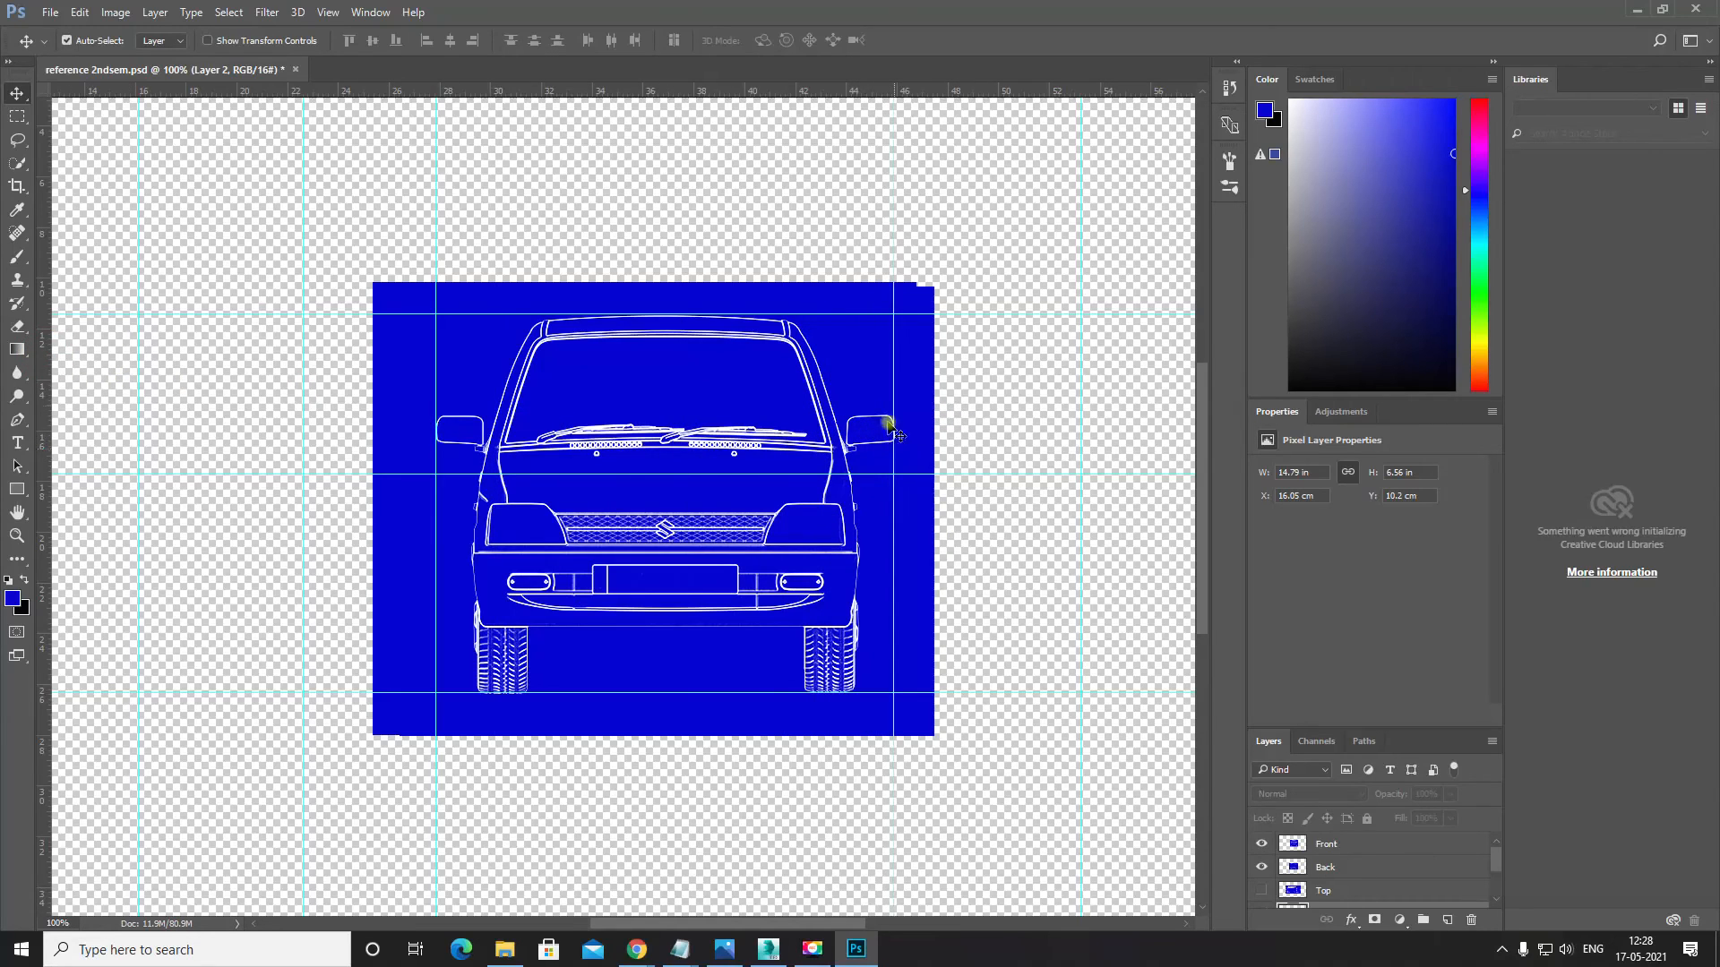
{"action": "left_click", "coordinate": [1262, 844]}
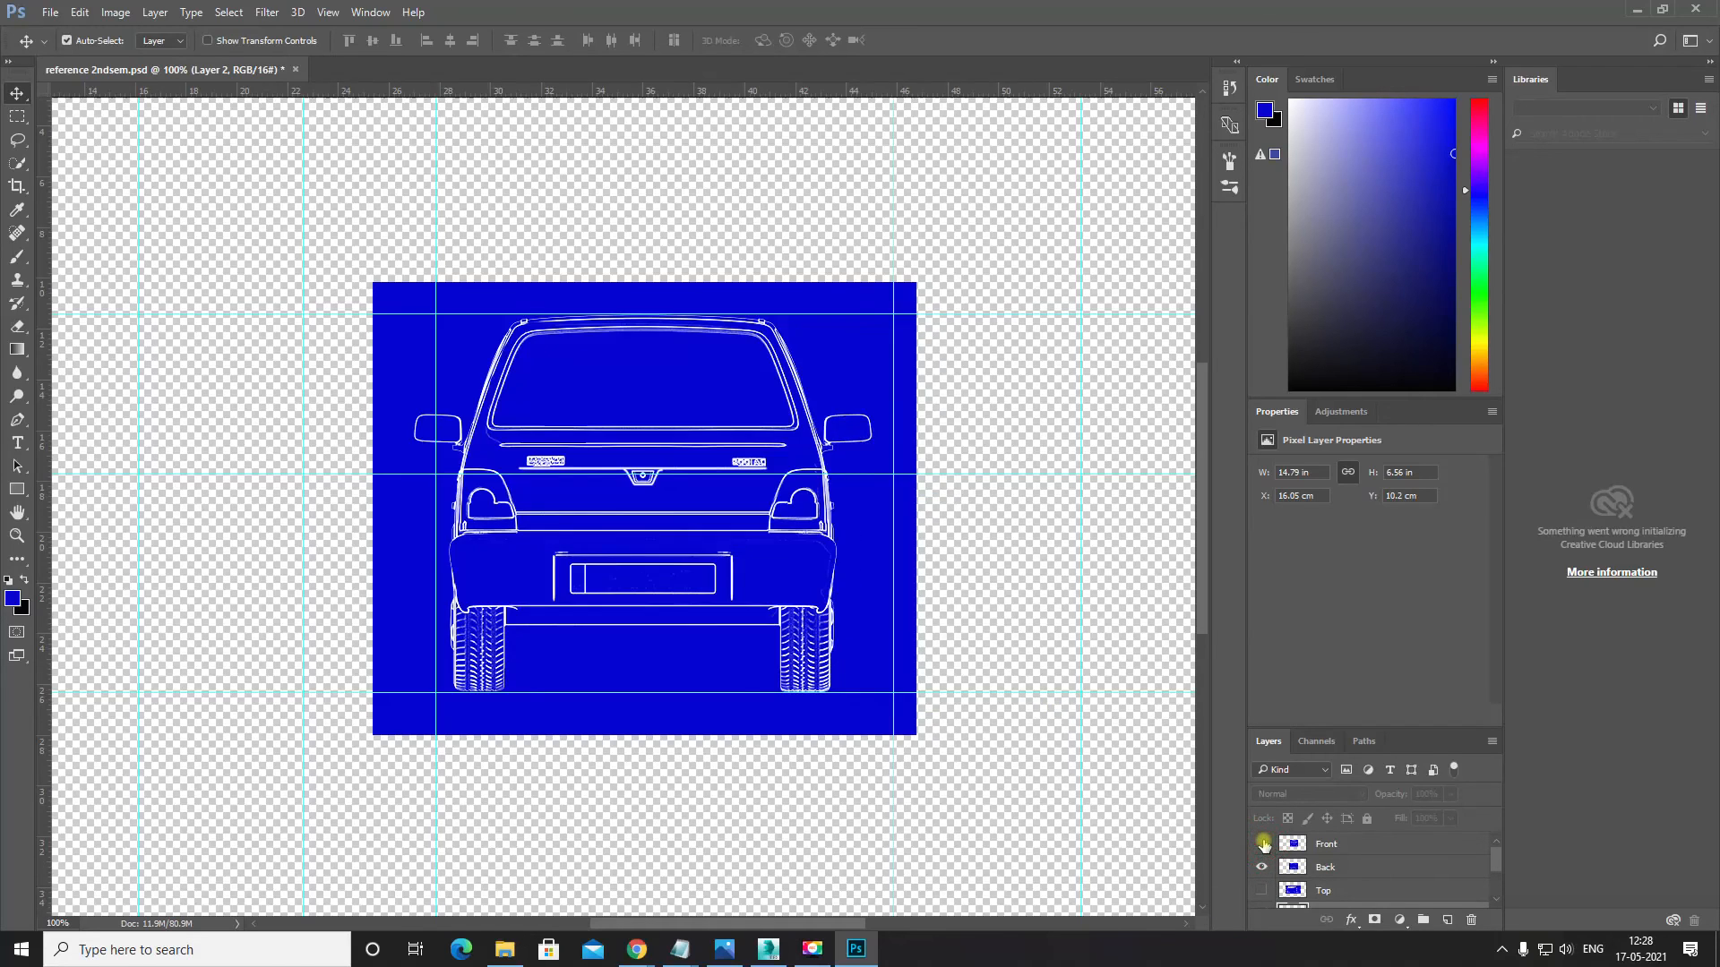
Step: Move the Back layer left to X 23.6 cm, keeping Y at 10.16 cm
{"action": "left_click", "coordinate": [761, 448]}
{"action": "key", "text": "ctrl+minus"}
{"action": "key", "text": "ctrl+minus"}
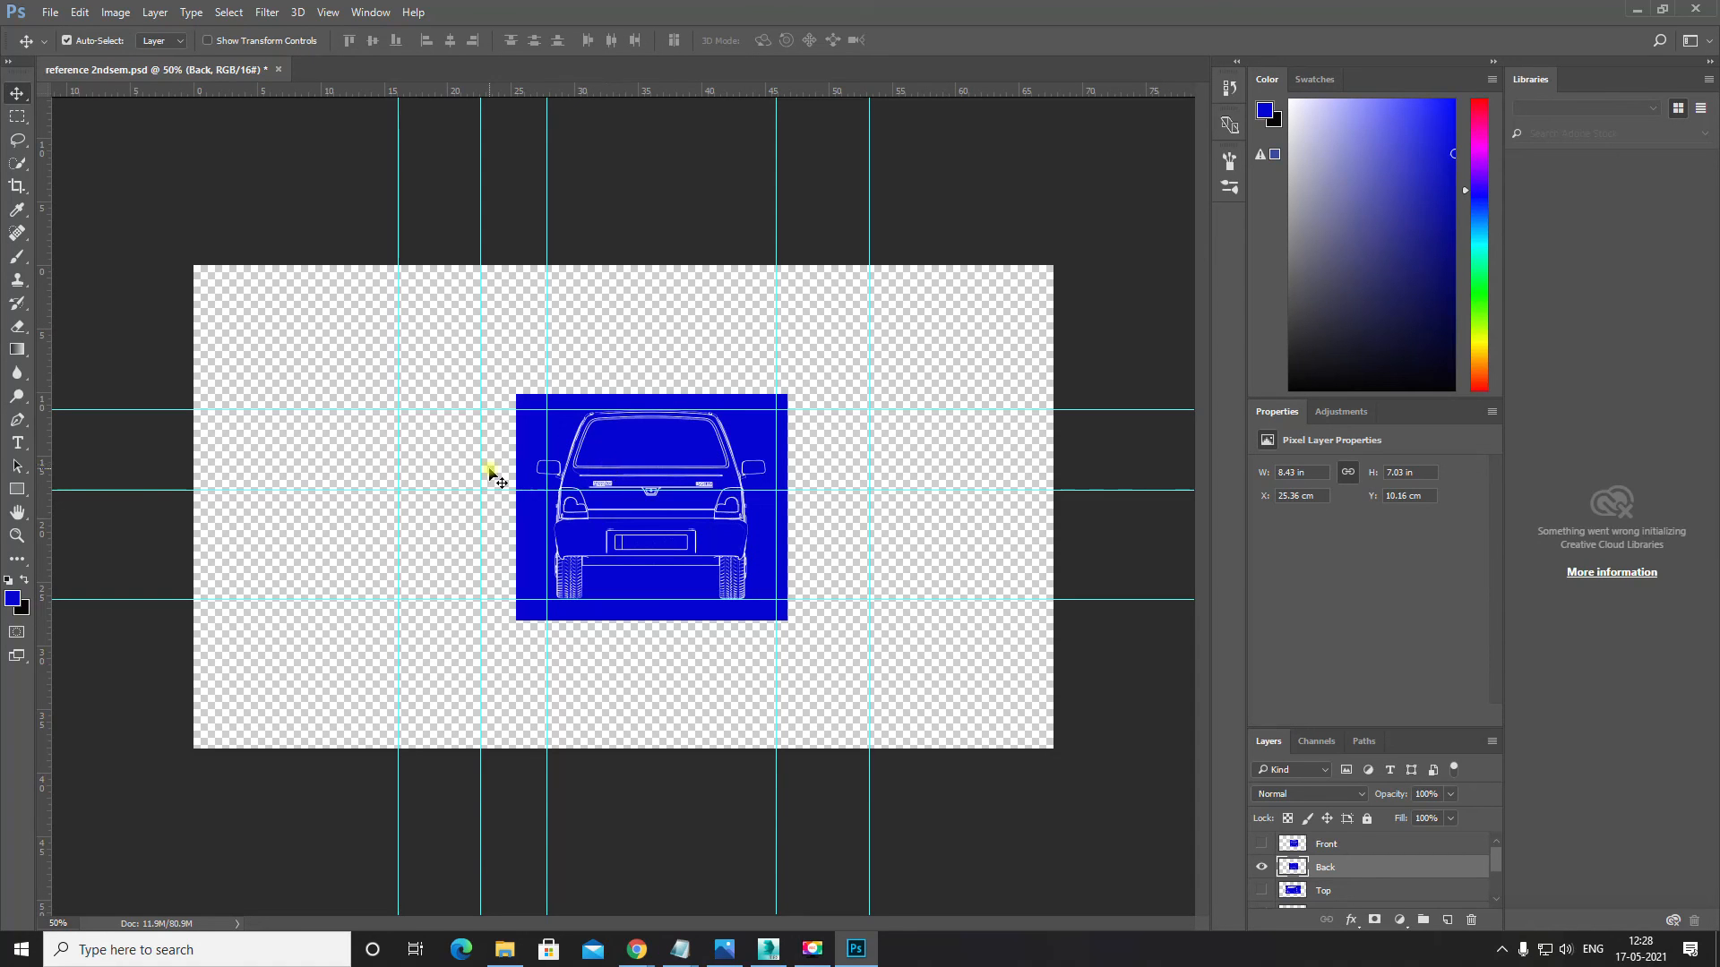
{"action": "key", "text": "Left"}
{"action": "key", "text": "Left"}
{"action": "key", "text": "Left"}
{"action": "key", "text": "Left"}
{"action": "key", "text": "Left"}
{"action": "key", "text": "Left"}
{"action": "key", "text": "Left"}
{"action": "key", "text": "Left"}
{"action": "key", "text": "Left"}
{"action": "key", "text": "Left"}
{"action": "key", "text": "Left"}
{"action": "key", "text": "Left"}
{"action": "key", "text": "Left"}
{"action": "key", "text": "Left"}
{"action": "key", "text": "Left"}
{"action": "key", "text": "Left"}
{"action": "key", "text": "Left"}
{"action": "key", "text": "Left"}
{"action": "key", "text": "Left"}
{"action": "key", "text": "Left"}
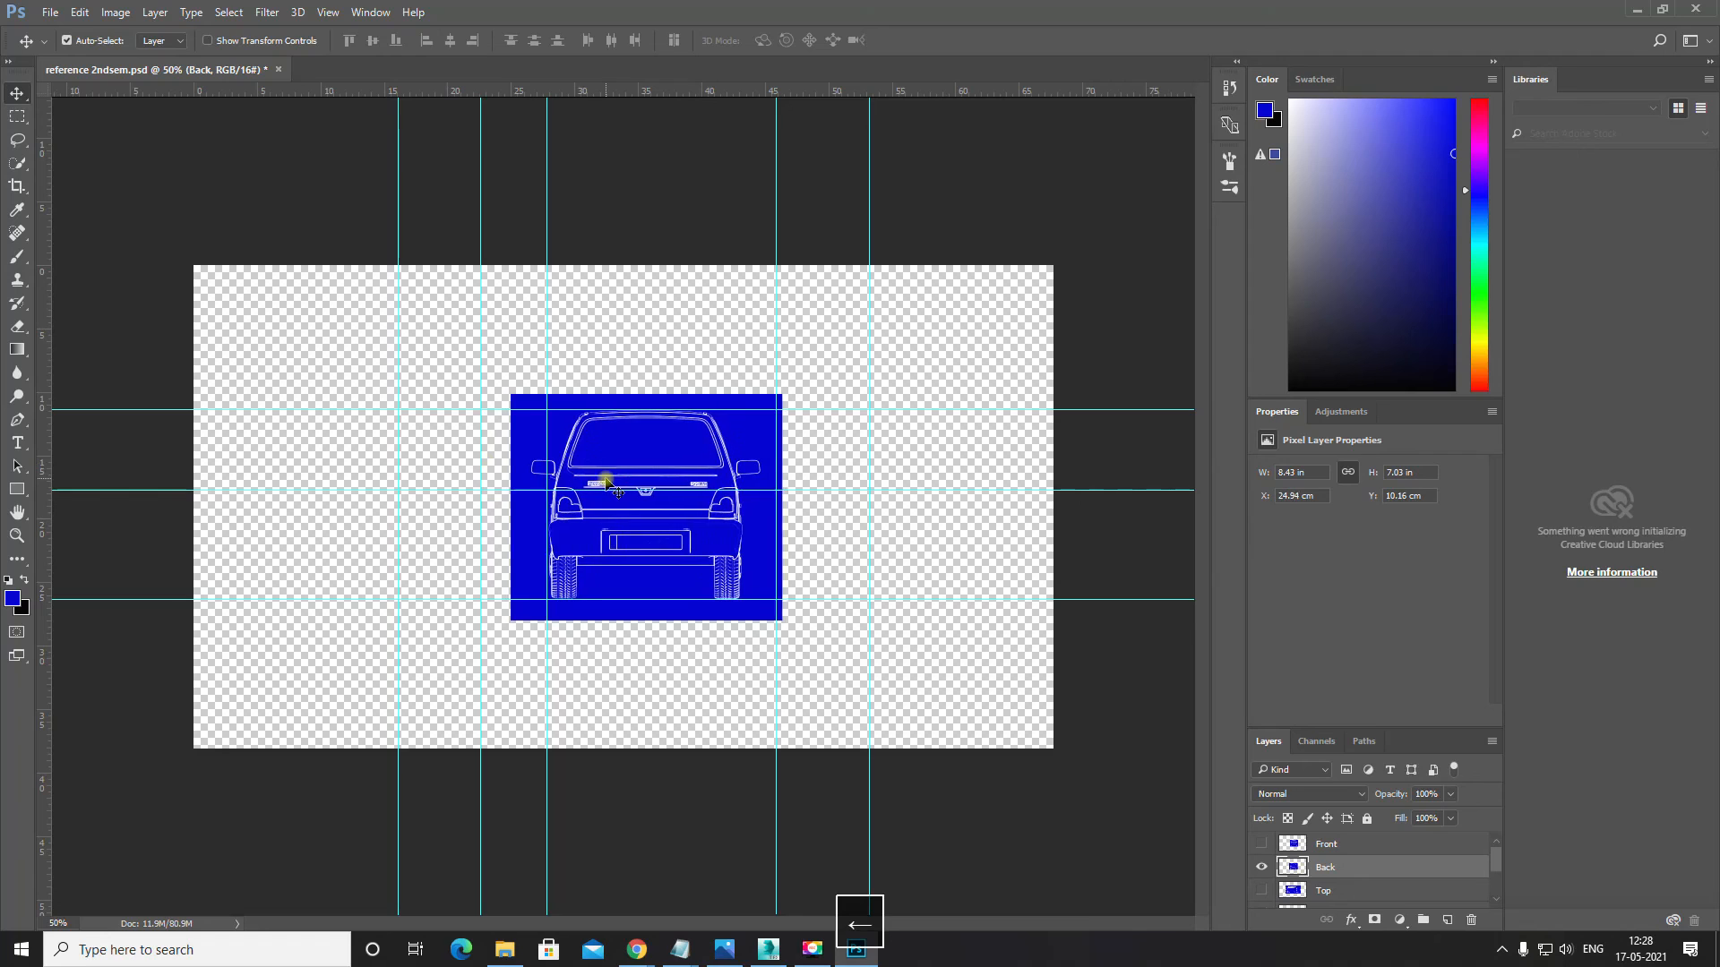
{"action": "key", "text": "Left"}
{"action": "key", "text": "Left"}
{"action": "key", "text": "Left"}
{"action": "key", "text": "Left"}
{"action": "key", "text": "Left"}
{"action": "key", "text": "Left"}
{"action": "key", "text": "Left"}
{"action": "key", "text": "Left"}
{"action": "key", "text": "Left"}
{"action": "key", "text": "Left"}
{"action": "key", "text": "Left"}
{"action": "key", "text": "Left"}
{"action": "key", "text": "Left"}
{"action": "key", "text": "Left"}
{"action": "key", "text": "Left"}
{"action": "key", "text": "Left"}
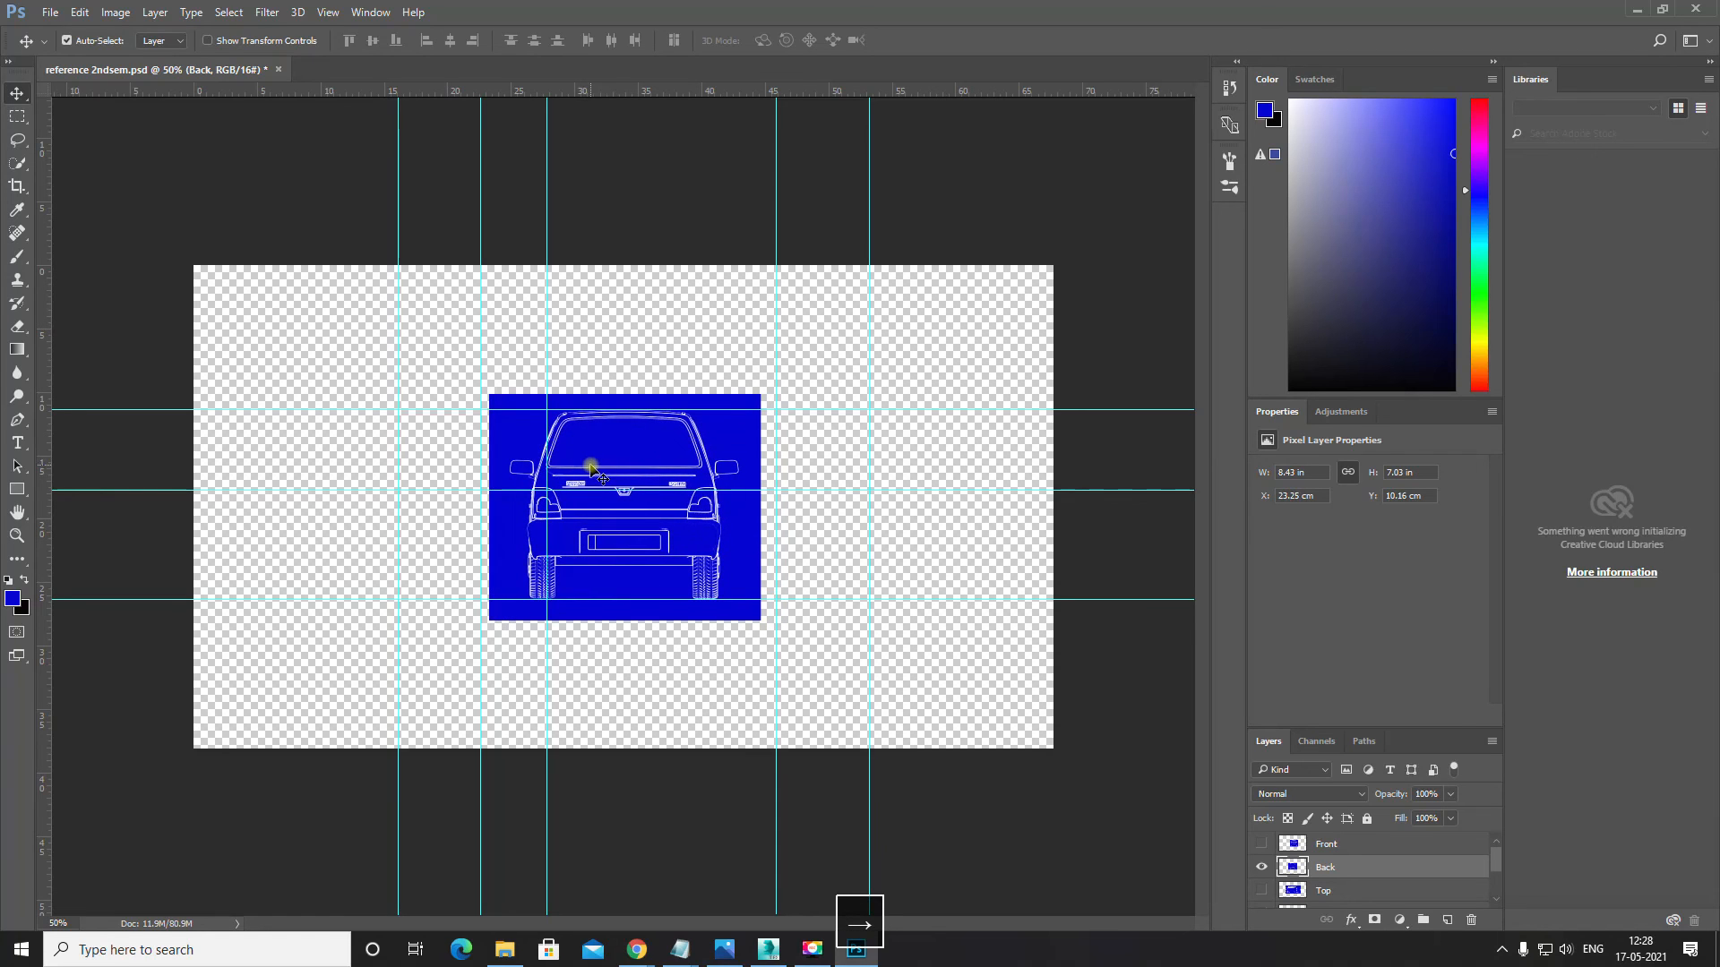
{"action": "key", "text": "Right"}
{"action": "key", "text": "Right"}
{"action": "key", "text": "Right"}
{"action": "key", "text": "Right"}
{"action": "key", "text": "Right"}
{"action": "key", "text": "Right"}
{"action": "key", "text": "Right"}
{"action": "key", "text": "Right"}
{"action": "key", "text": "Right"}
{"action": "key", "text": "Right"}
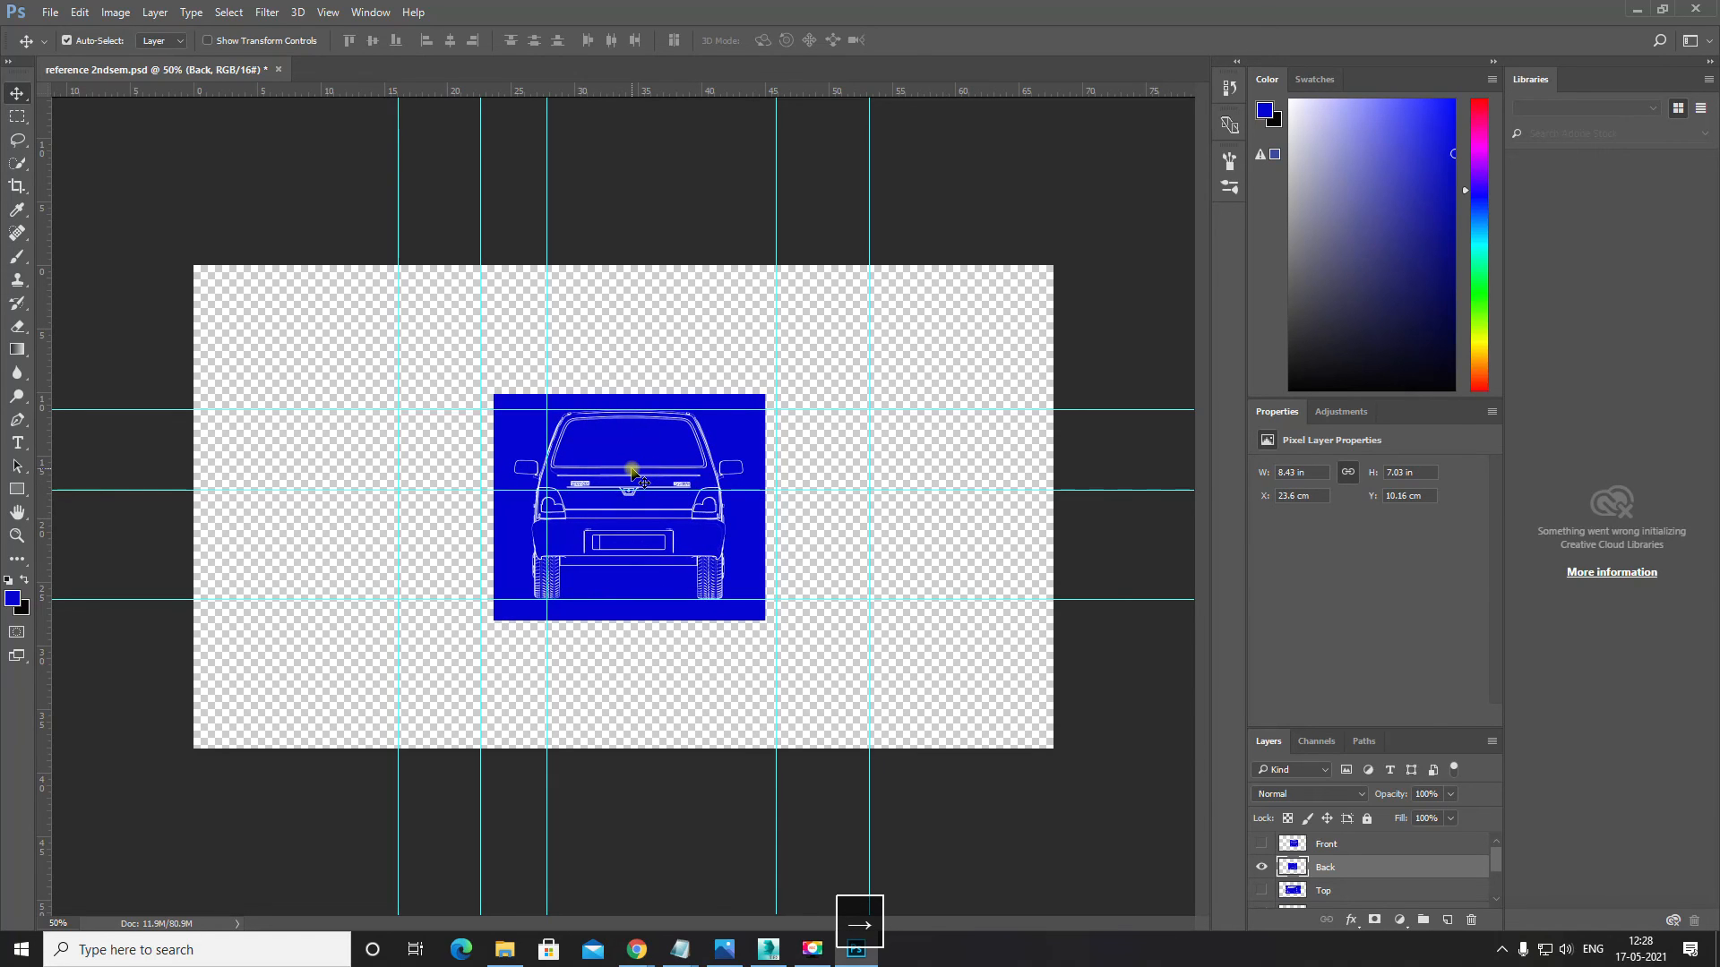
Step: Clear all guides from the document
{"action": "key", "text": "ctrl+equal"}
{"action": "key", "text": "space"}
{"action": "left_click_drag", "start_coordinate": [651, 447], "coordinate": [795, 445]}
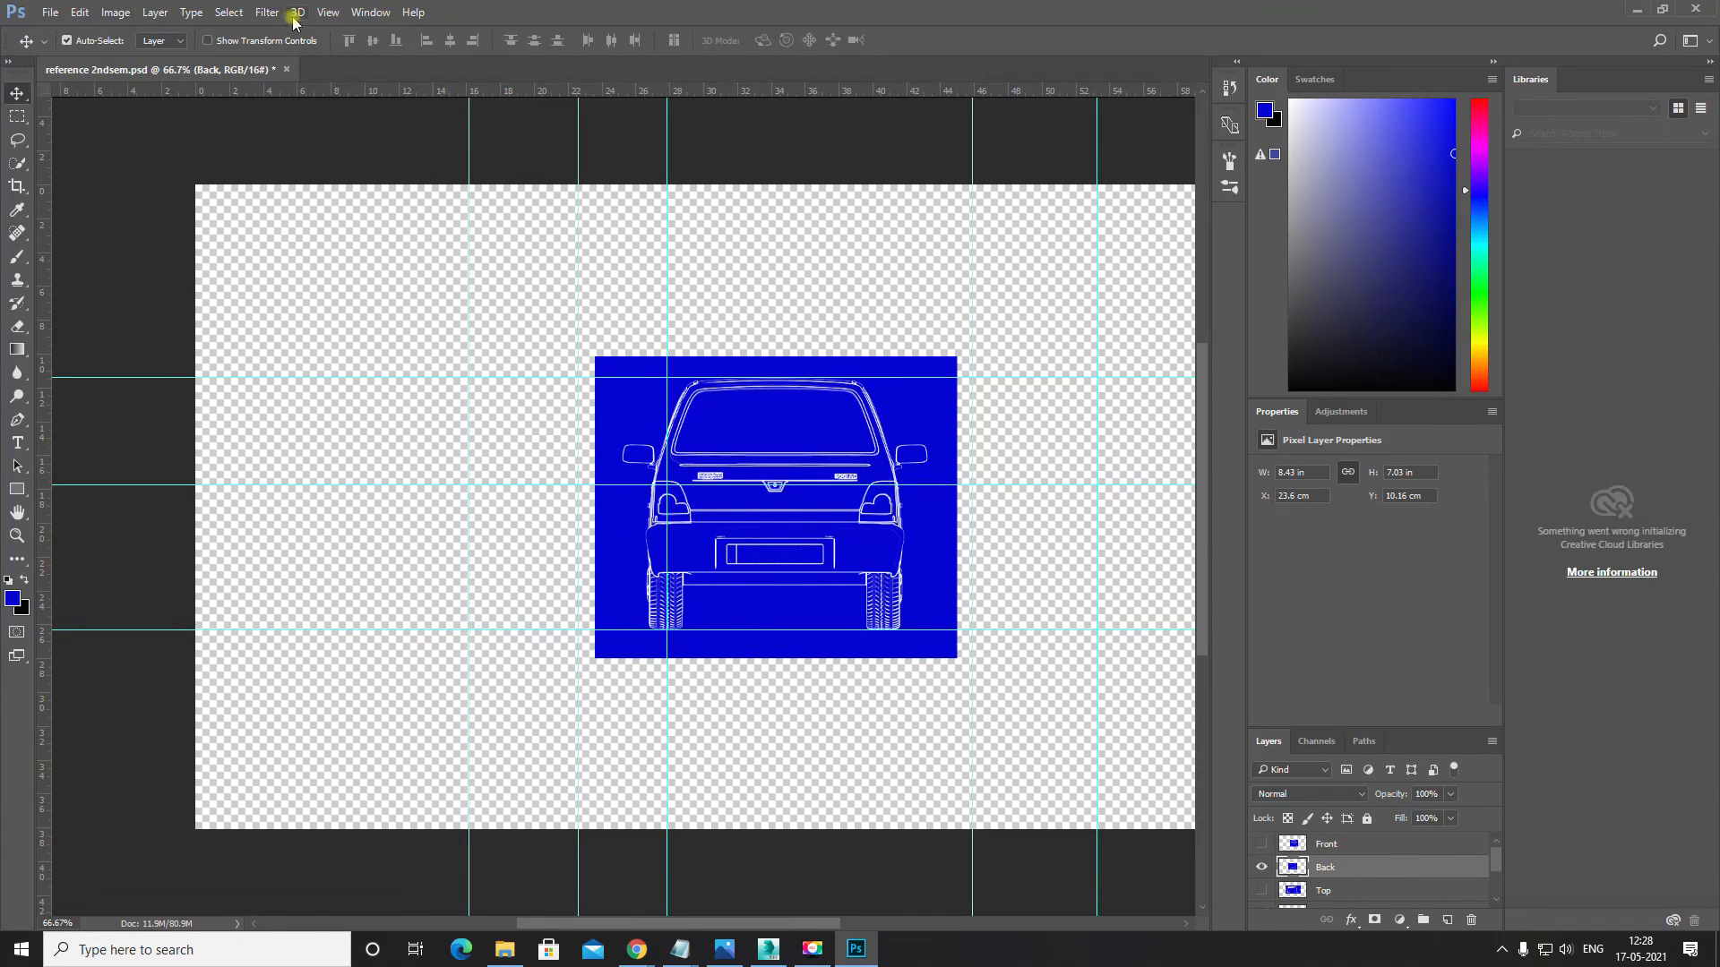
{"action": "left_click", "coordinate": [327, 12]}
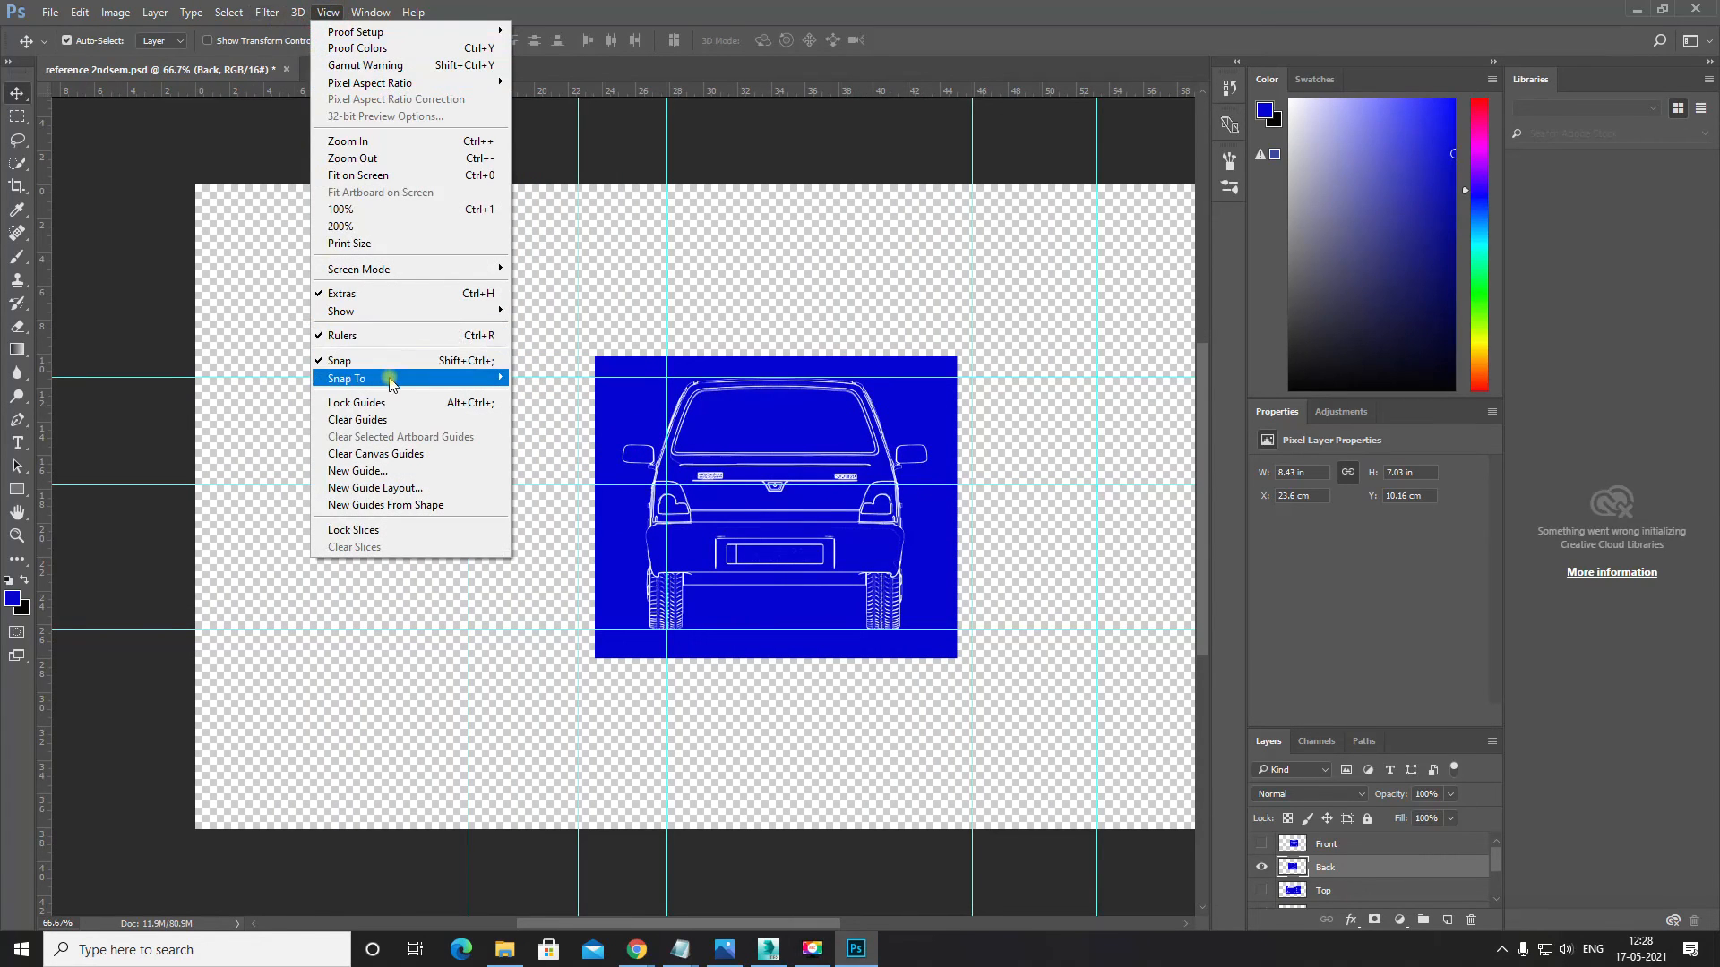
{"action": "left_click", "coordinate": [381, 419]}
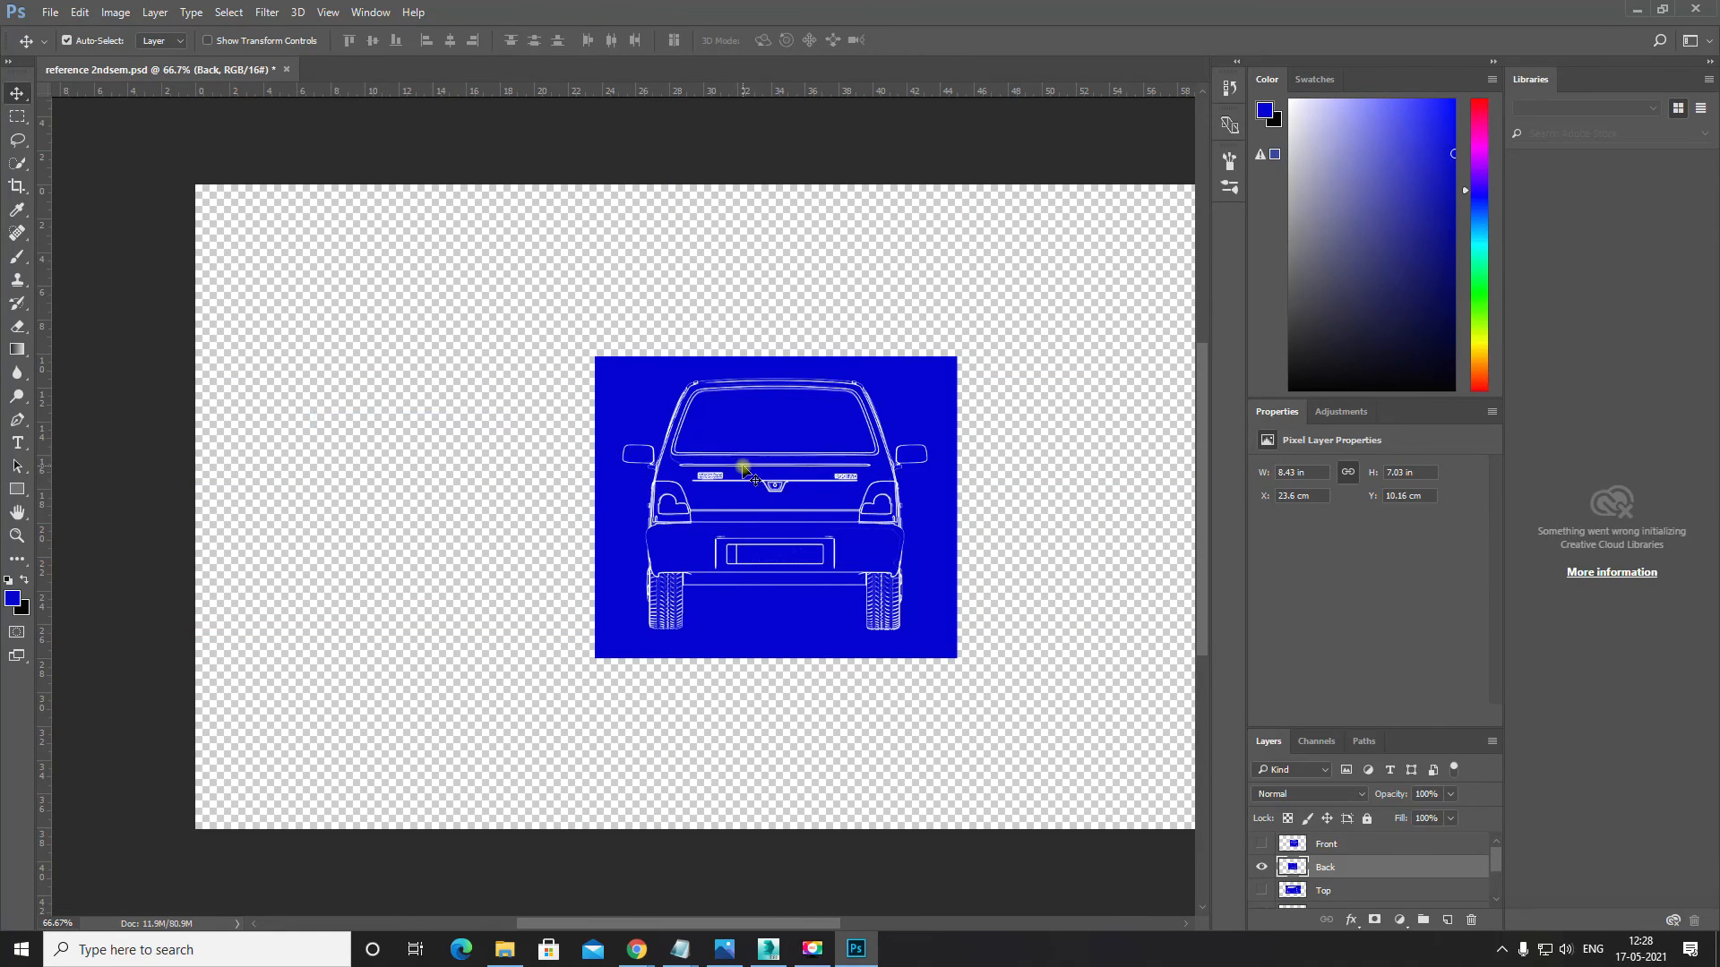
Step: Add vertical guides at the outer edges of the back view's mirrors and horizontal guides at its roof and tyre bottoms
{"action": "key", "text": "ctrl+minus"}
{"action": "key", "text": "ctrl+equal"}
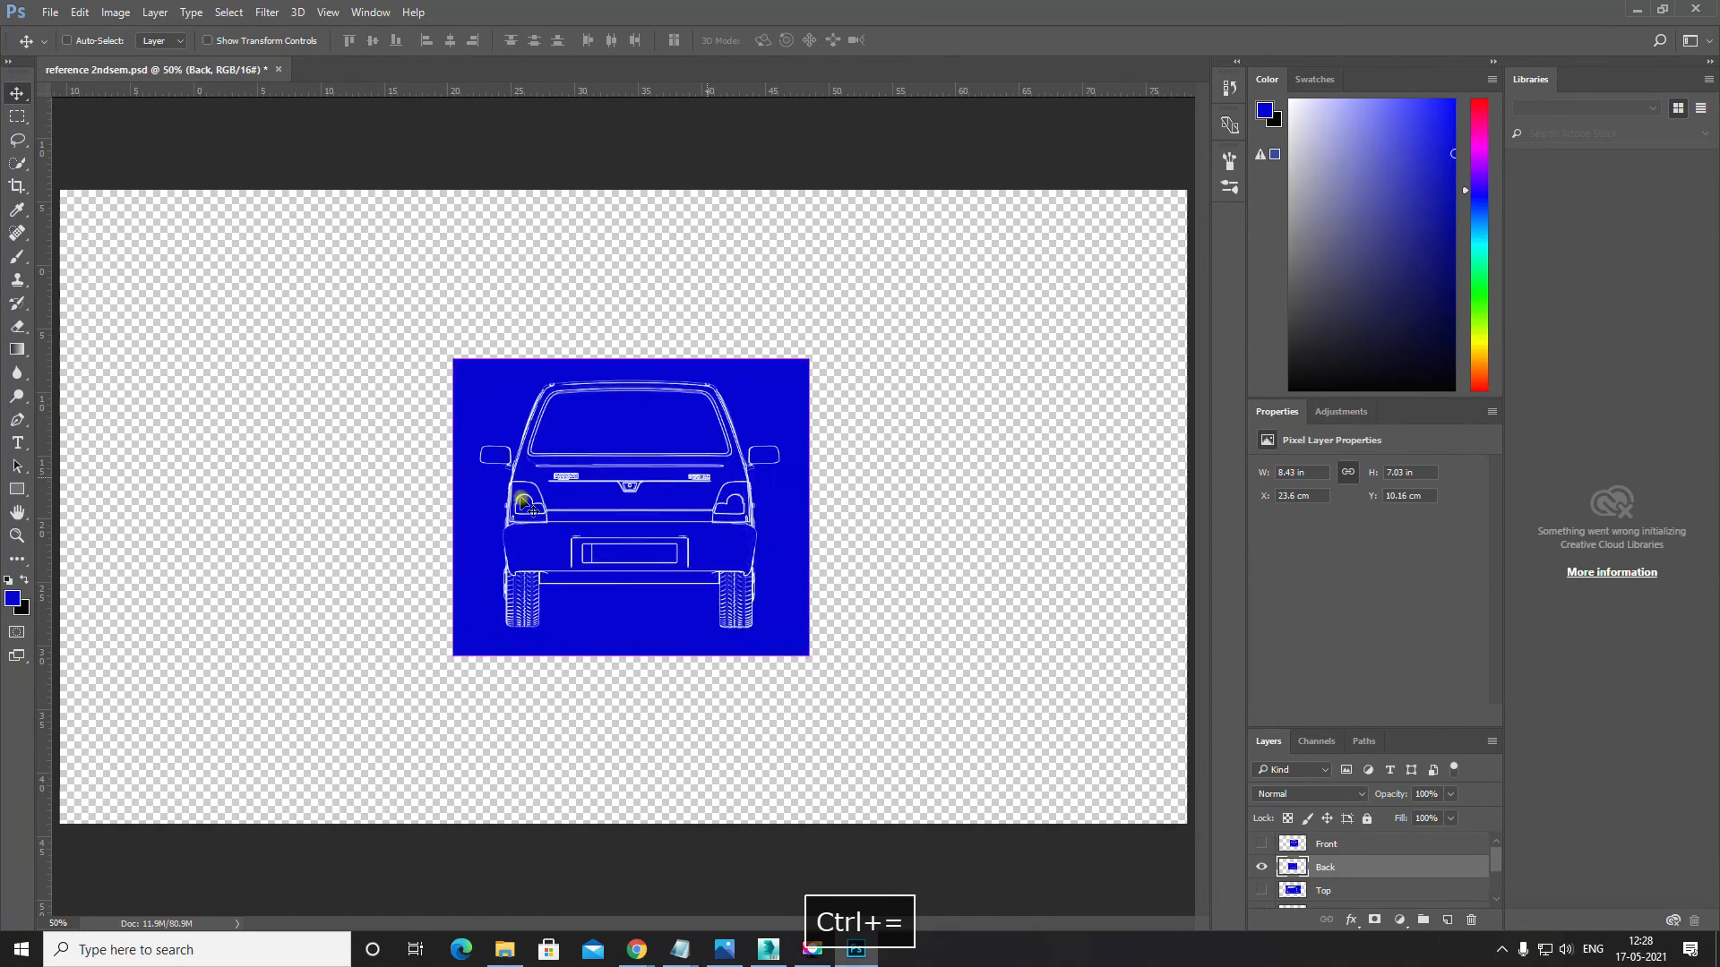
{"action": "key", "text": "ctrl+equal"}
{"action": "key", "text": "ctrl+equal"}
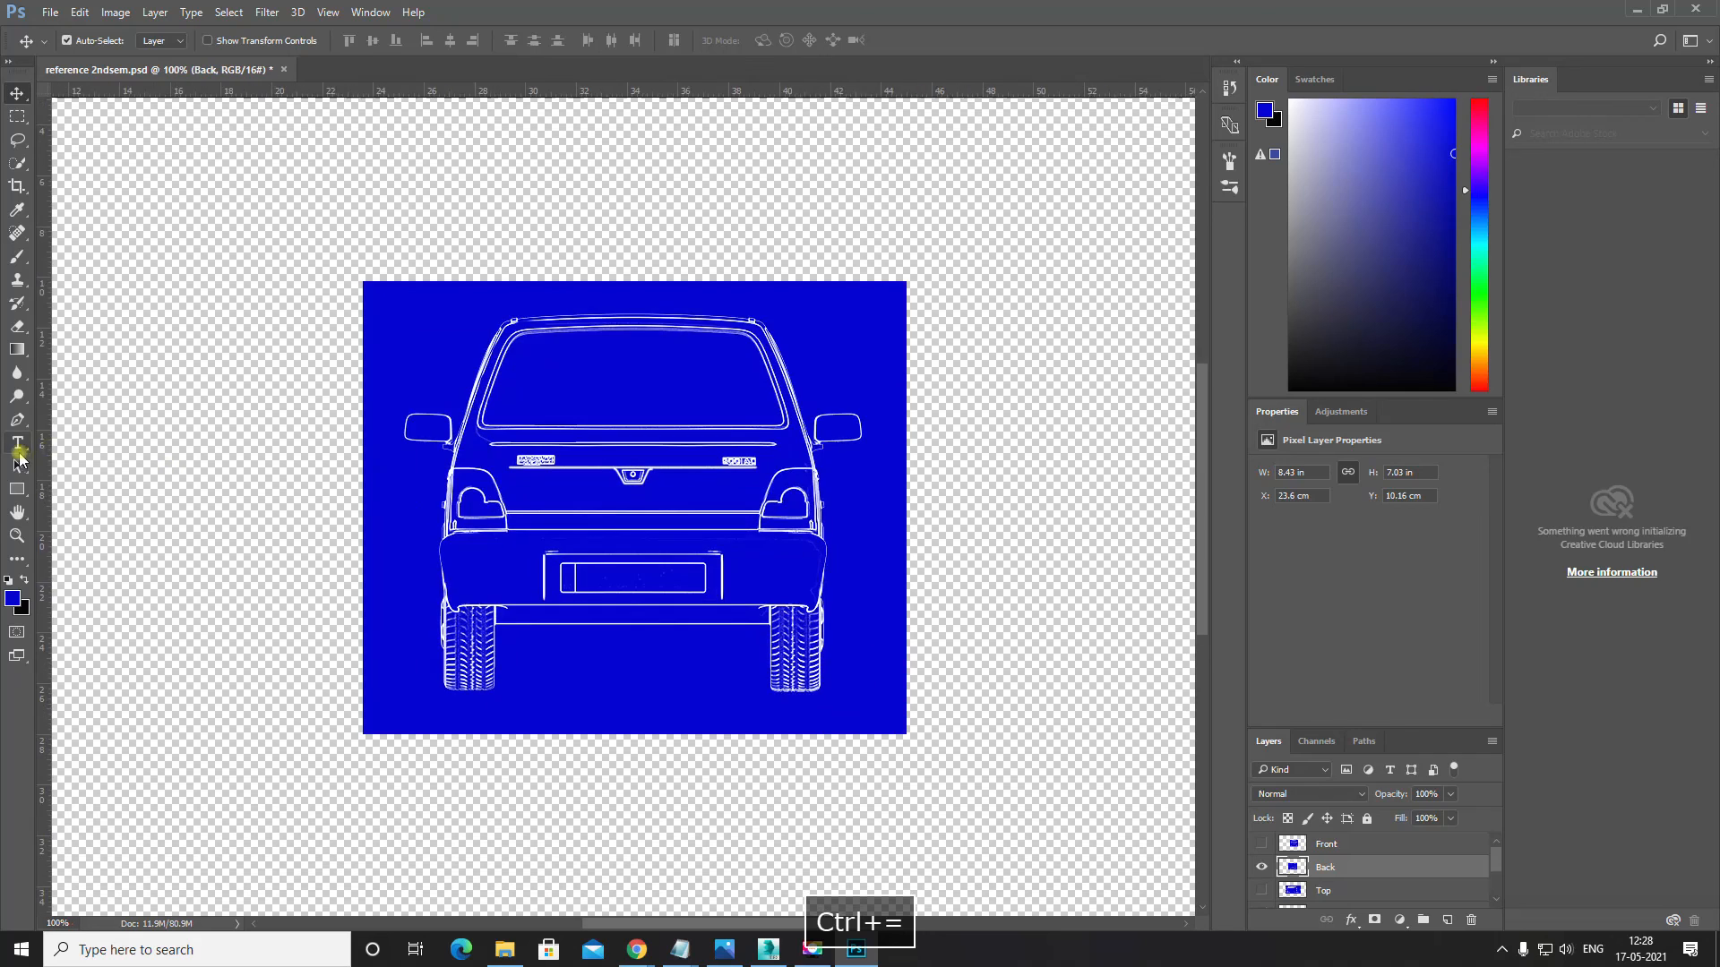
{"action": "left_click_drag", "start_coordinate": [42, 448], "coordinate": [405, 452]}
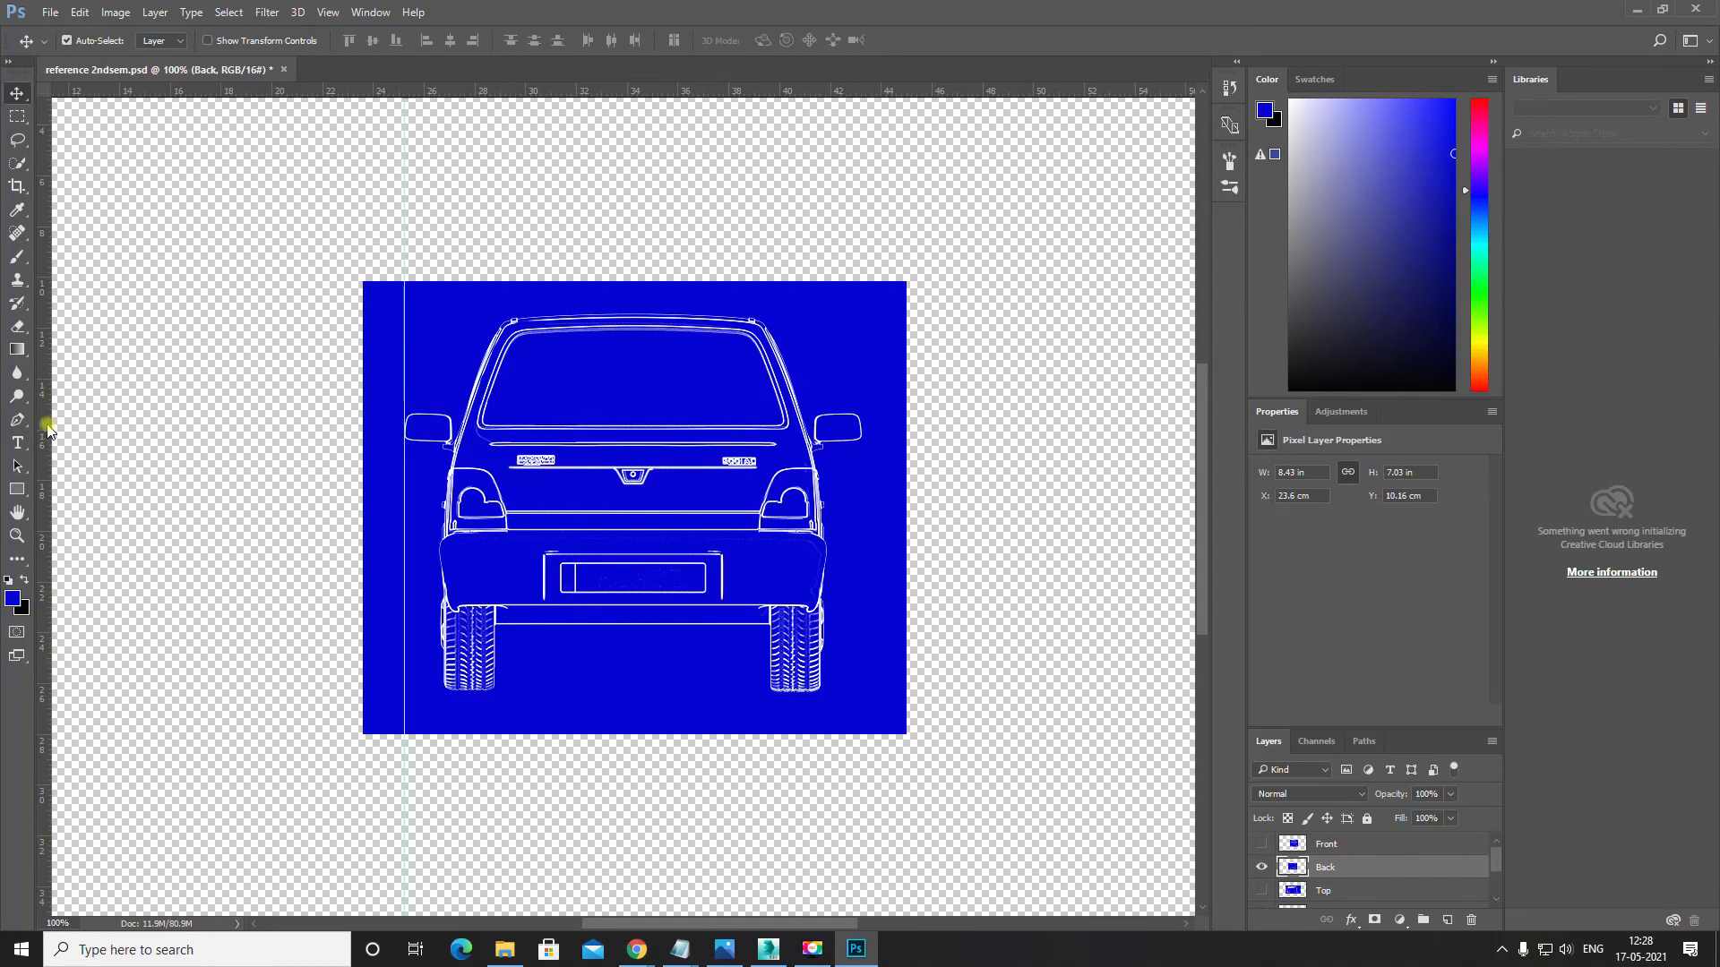
{"action": "left_click_drag", "start_coordinate": [48, 429], "coordinate": [862, 487]}
{"action": "left_click_drag", "start_coordinate": [733, 90], "coordinate": [735, 313]}
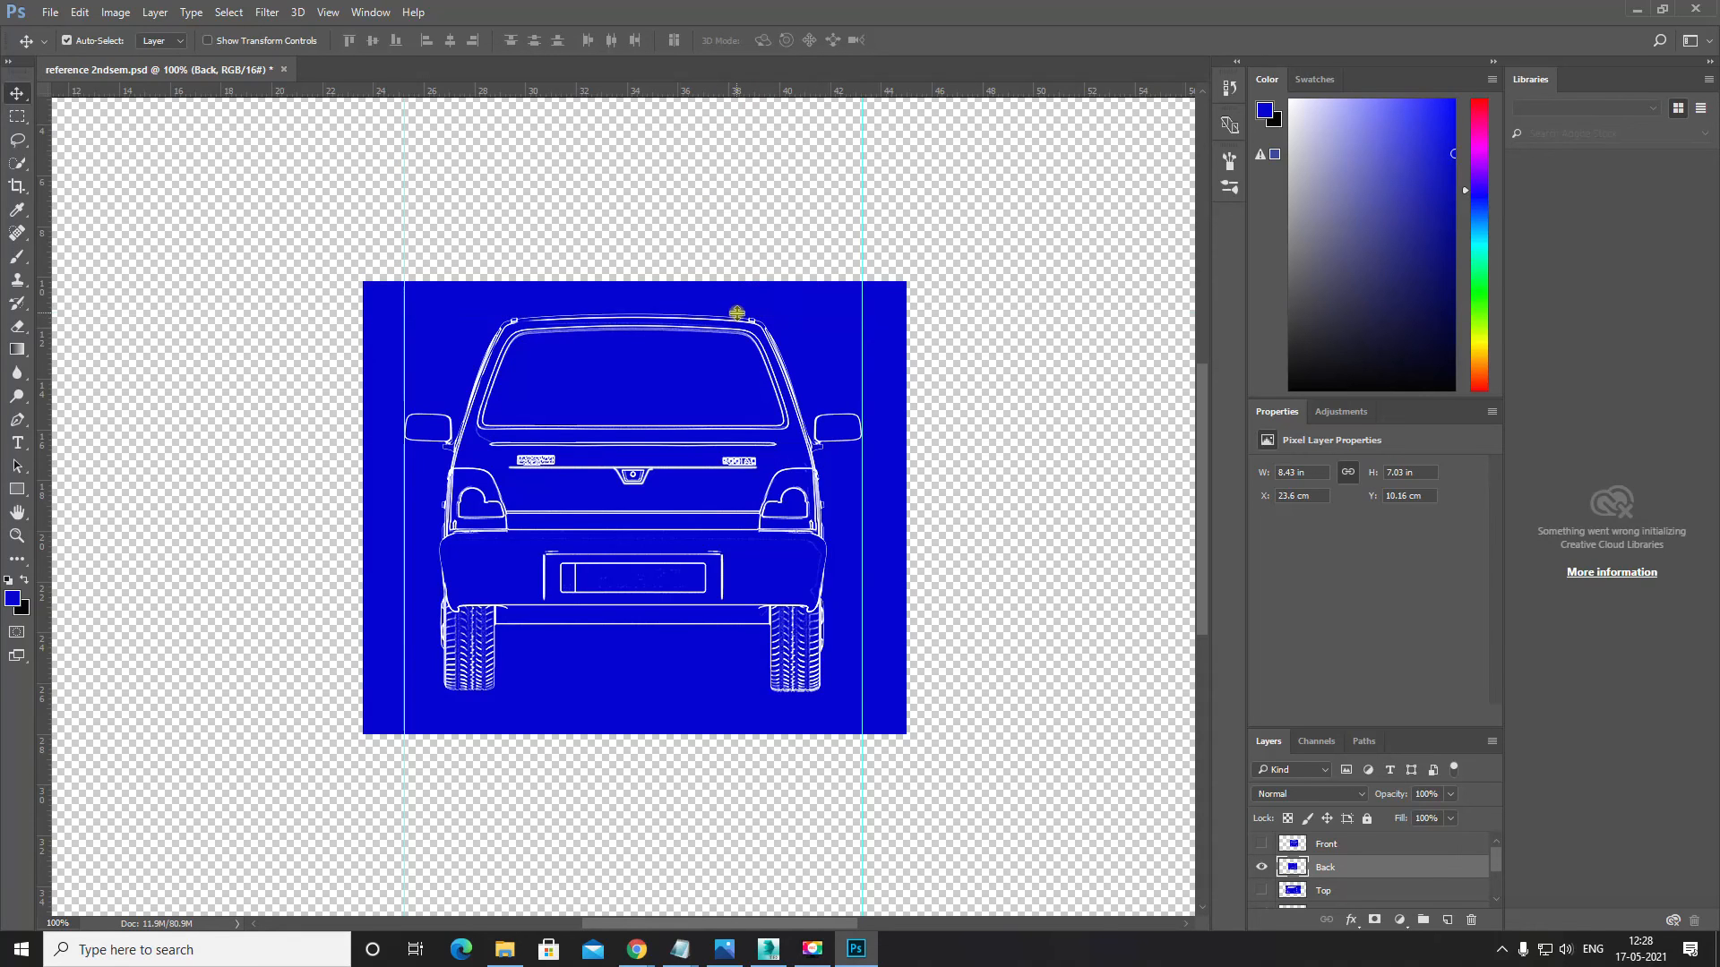
{"action": "left_click_drag", "start_coordinate": [735, 94], "coordinate": [859, 692]}
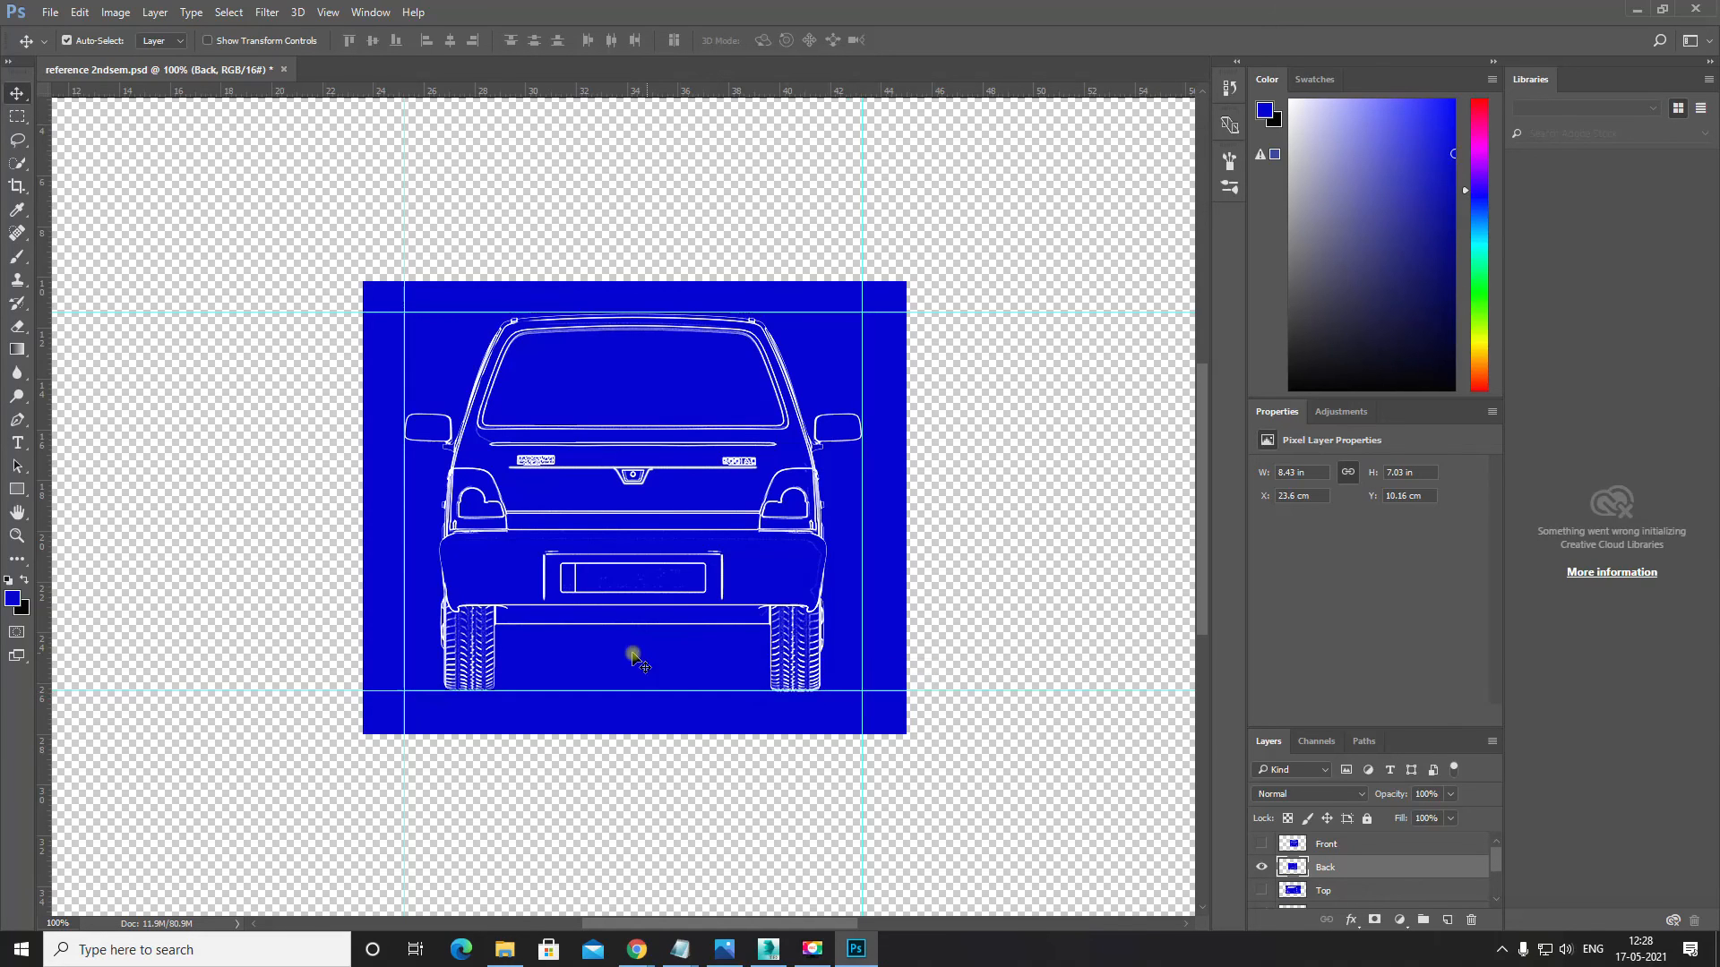
Step: Show the Front layer and move it onto the back view's guides, at X 23.78 cm and Y 10.2 cm
{"action": "left_click", "coordinate": [1261, 868]}
{"action": "left_click", "coordinate": [1261, 868]}
{"action": "left_click", "coordinate": [1261, 844]}
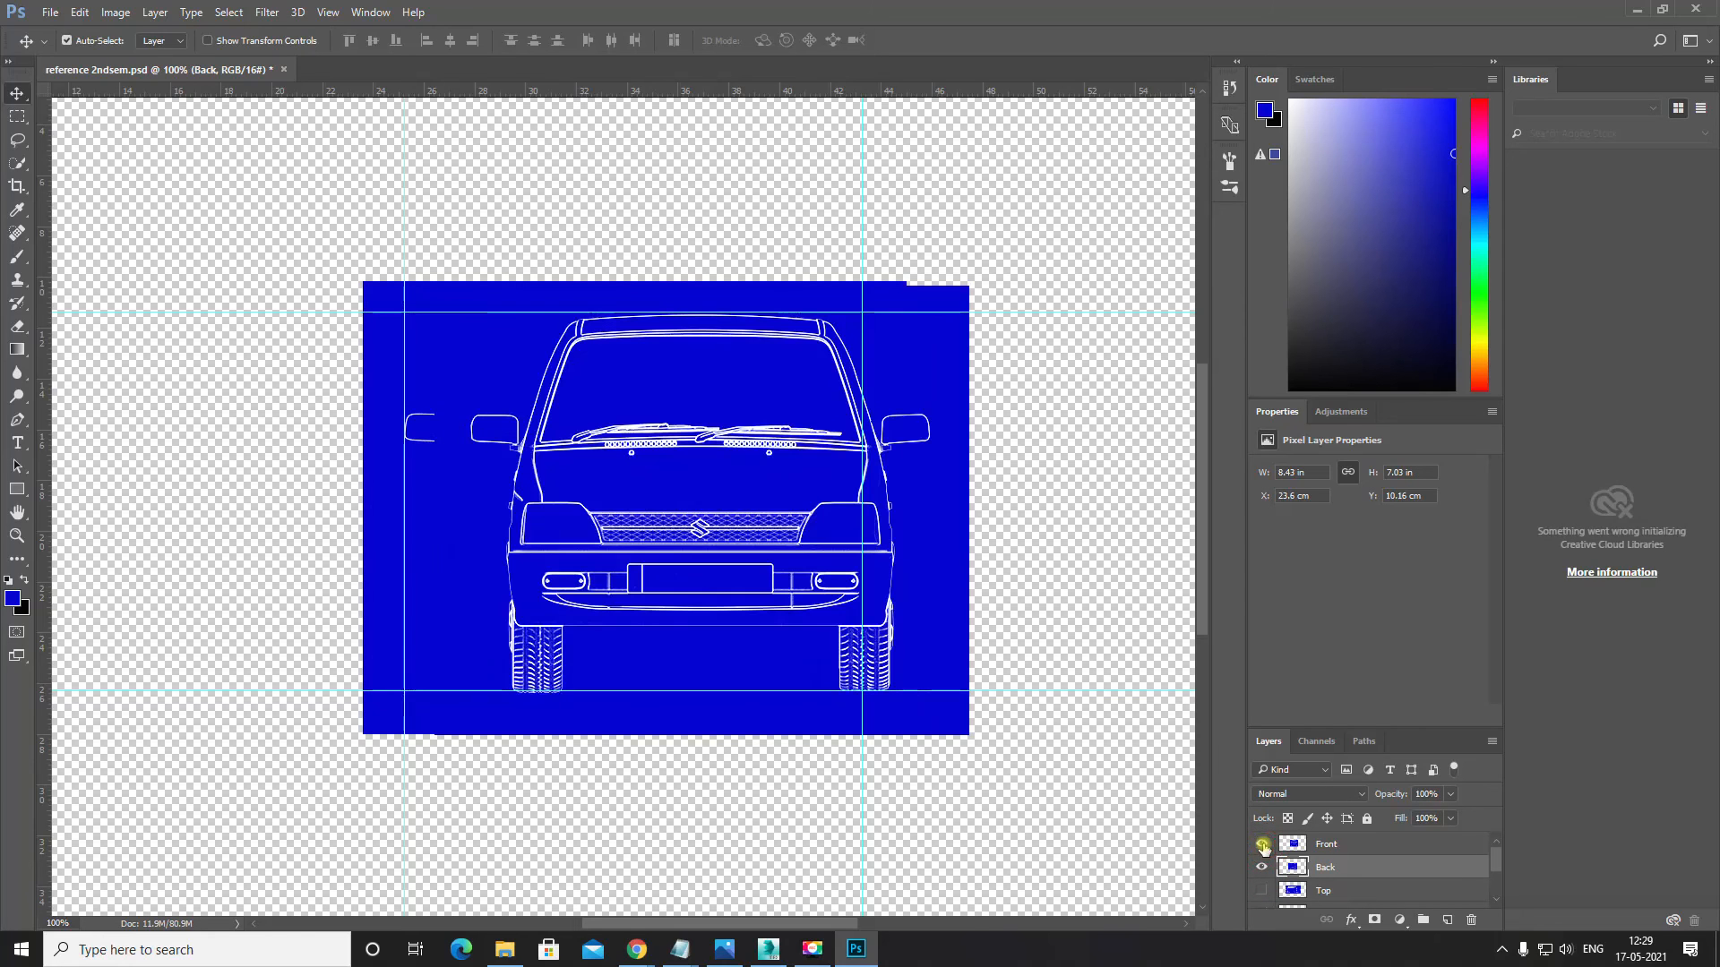
{"action": "left_click_drag", "start_coordinate": [635, 495], "coordinate": [601, 481]}
{"action": "key", "text": "Left"}
{"action": "key", "text": "Left"}
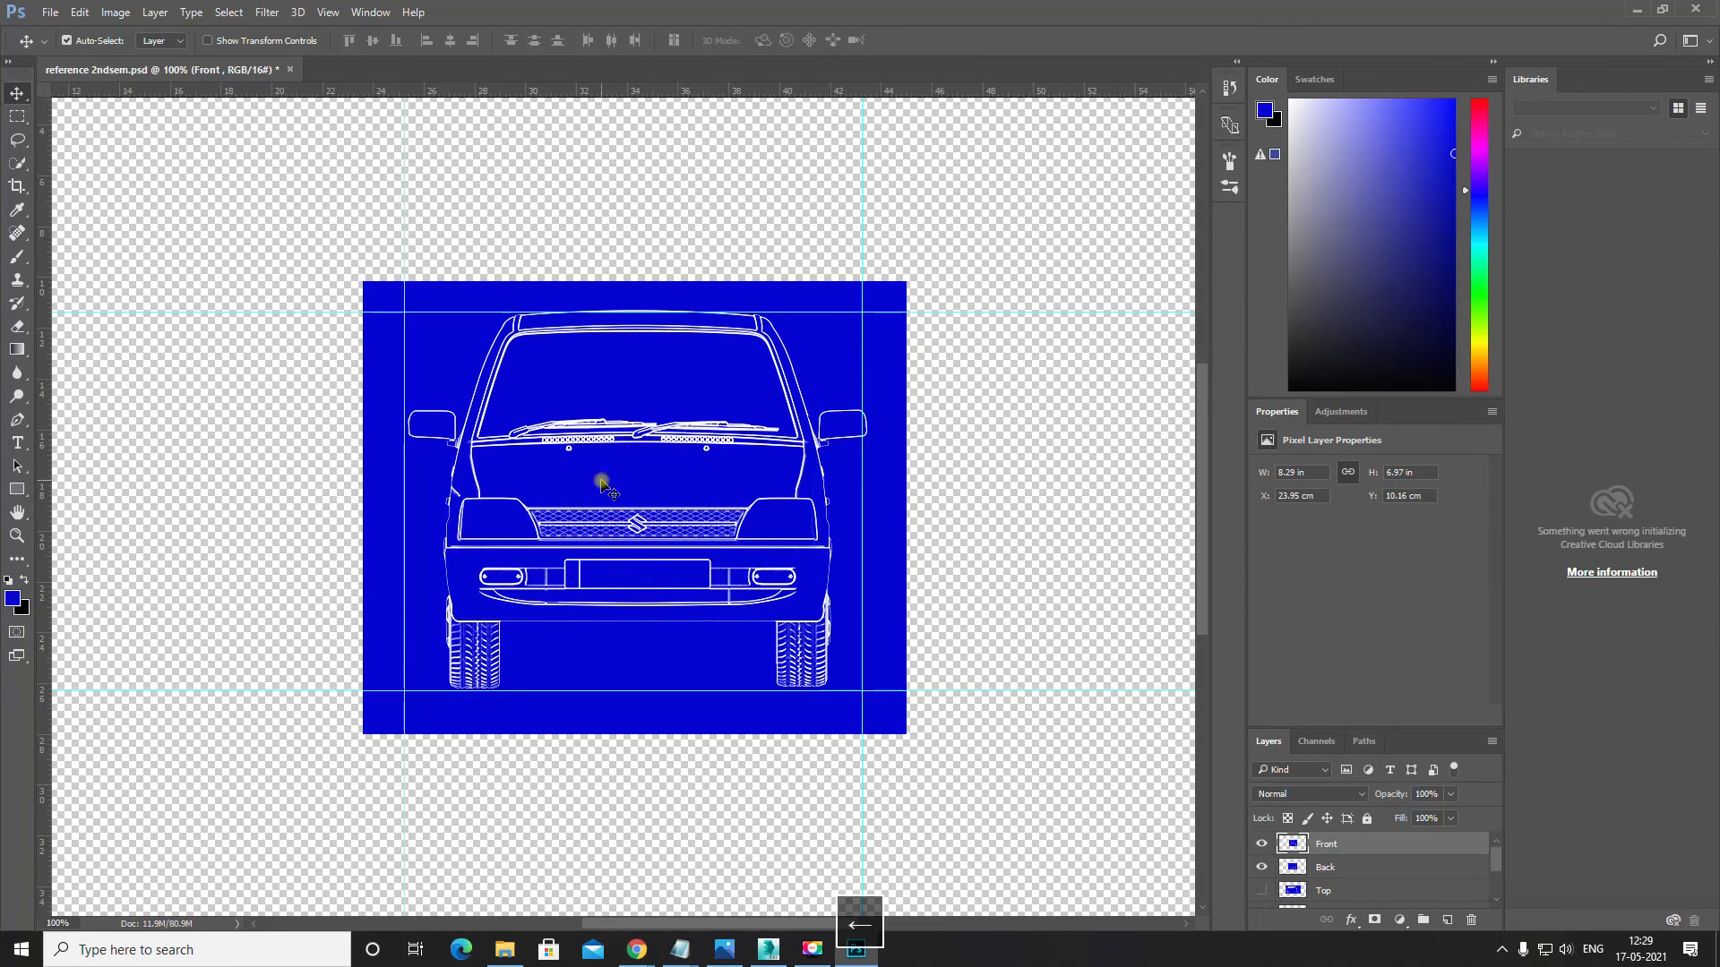
{"action": "key", "text": "Left"}
{"action": "key", "text": "Left"}
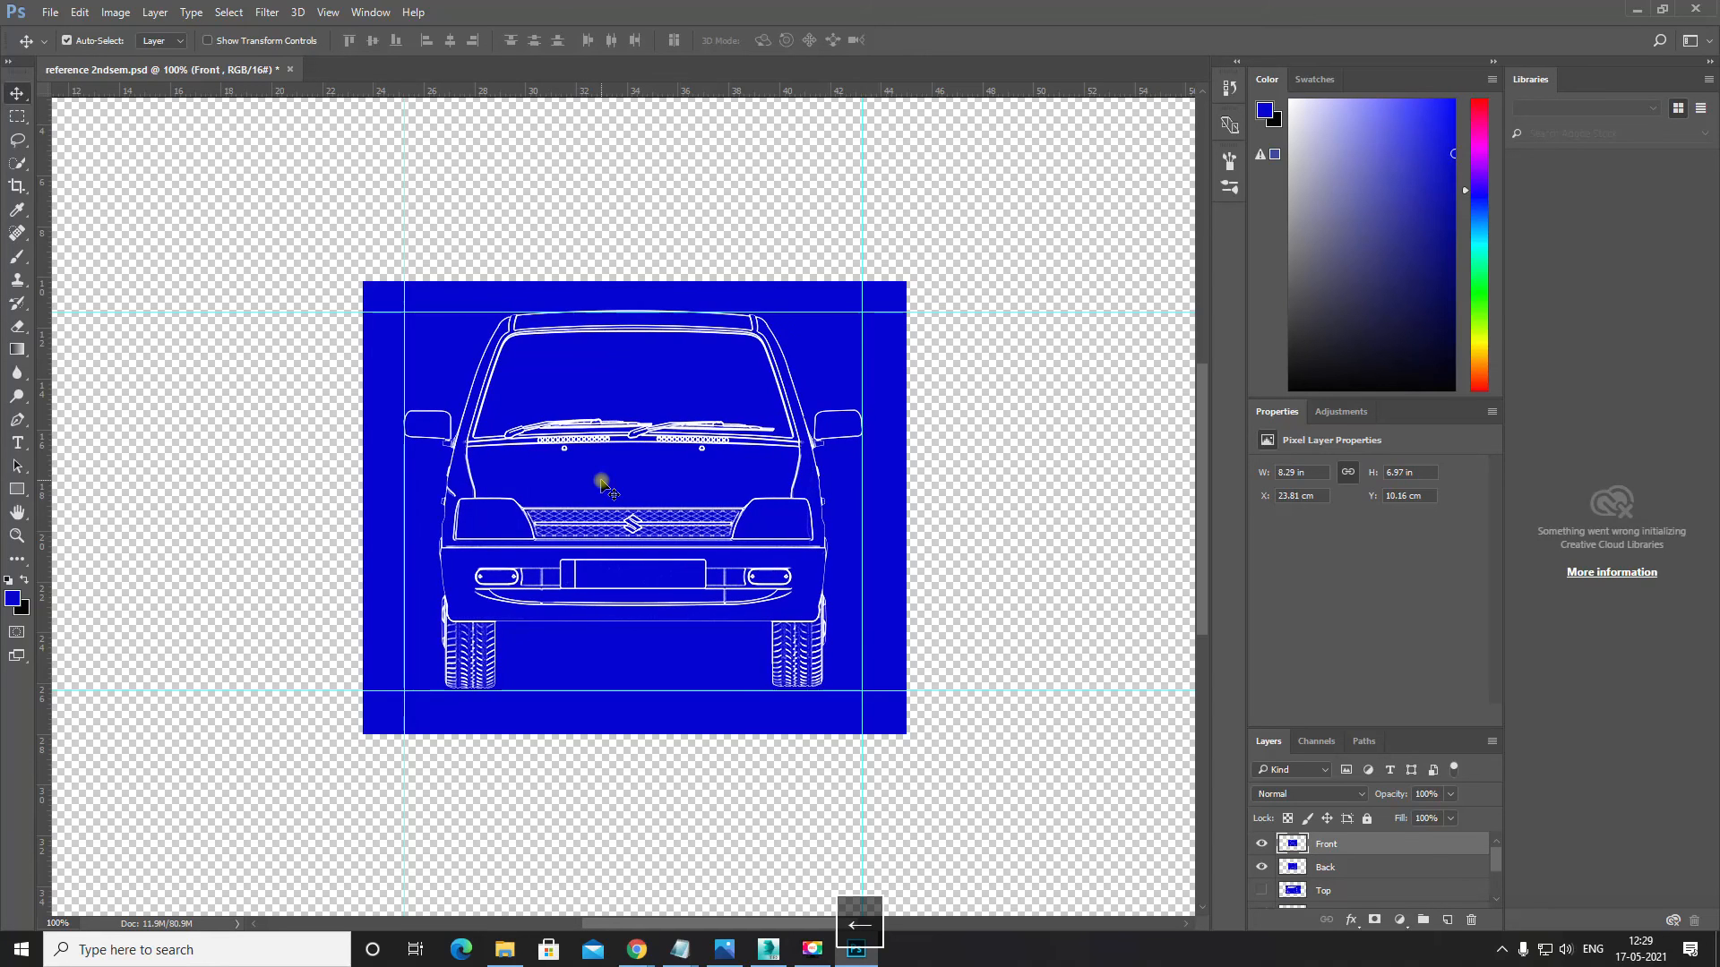
{"action": "key", "text": "Down"}
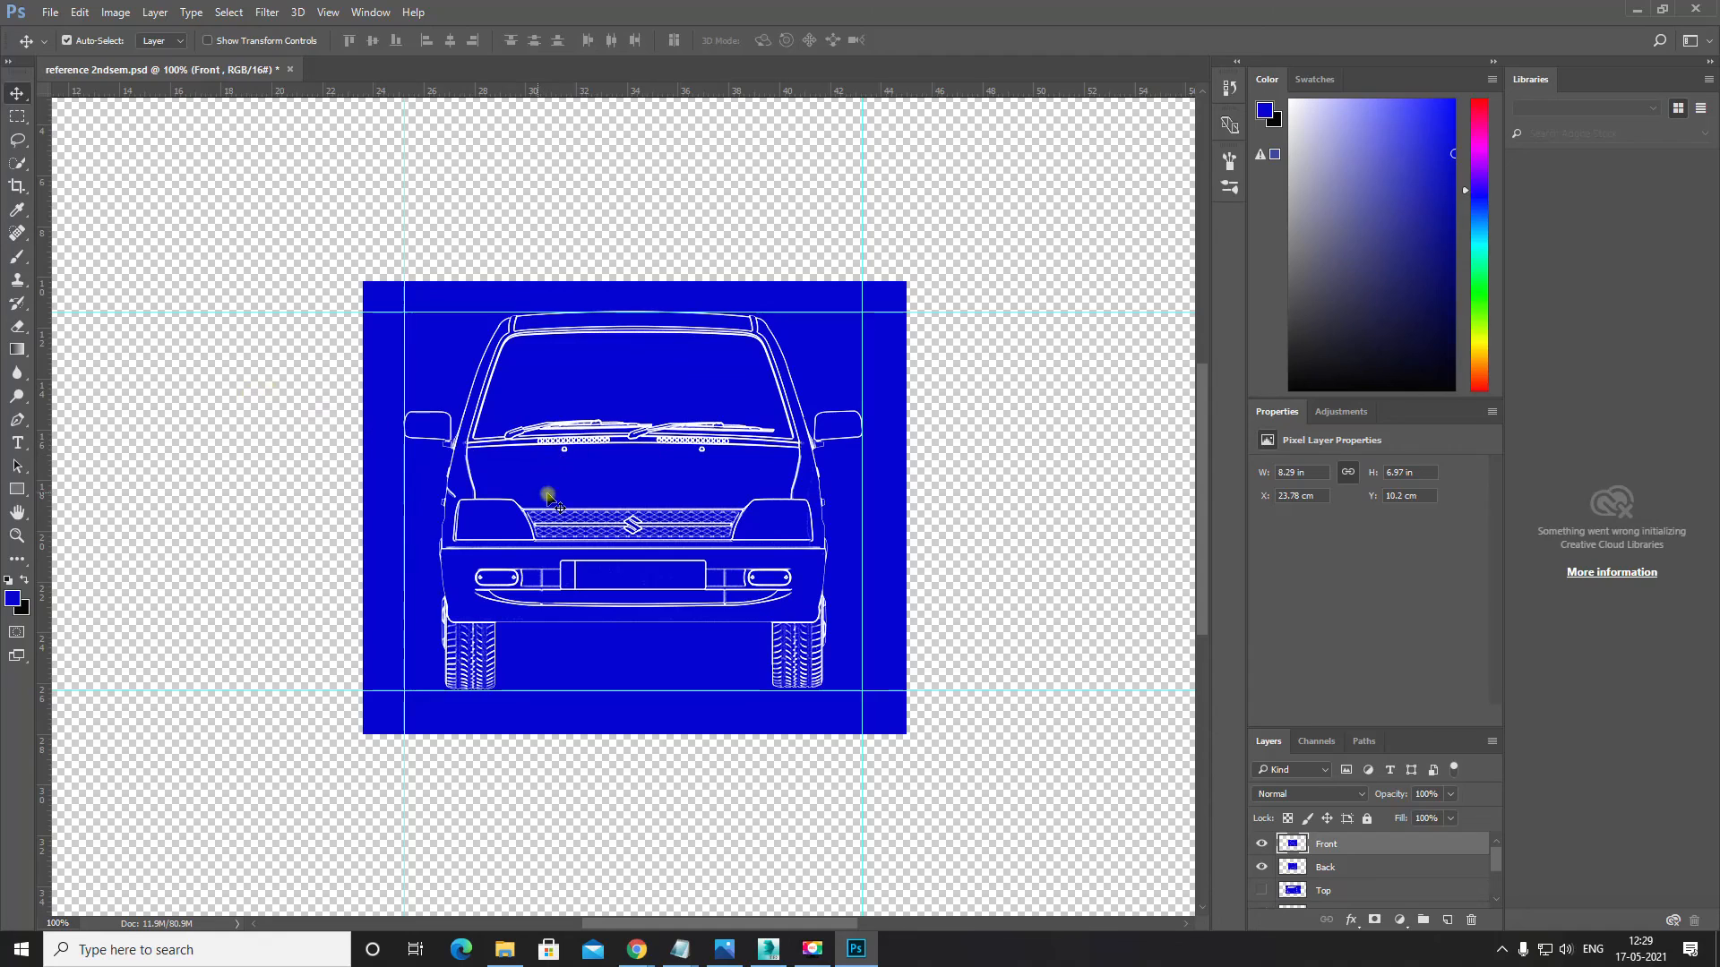
Step: Toggle the Front layer's visibility to compare it with the back view, leaving the Front layer hidden
{"action": "left_click", "coordinate": [1260, 845]}
{"action": "left_click", "coordinate": [1261, 844]}
{"action": "left_click", "coordinate": [1260, 845]}
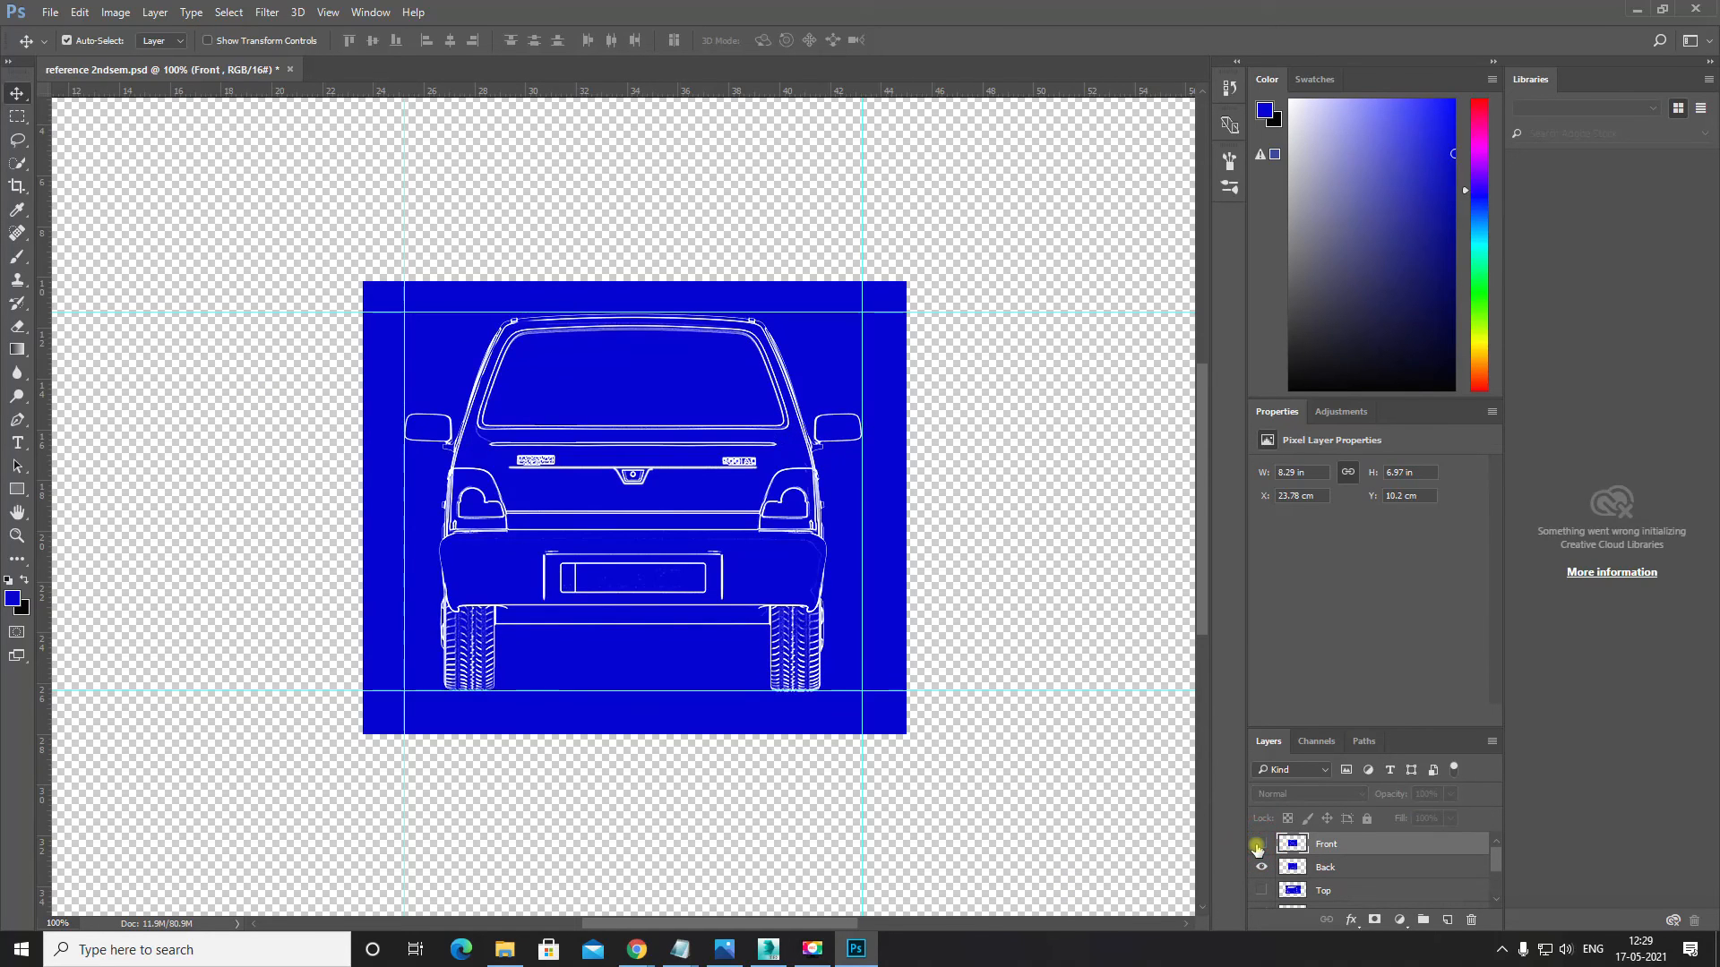
{"action": "left_click", "coordinate": [1257, 846]}
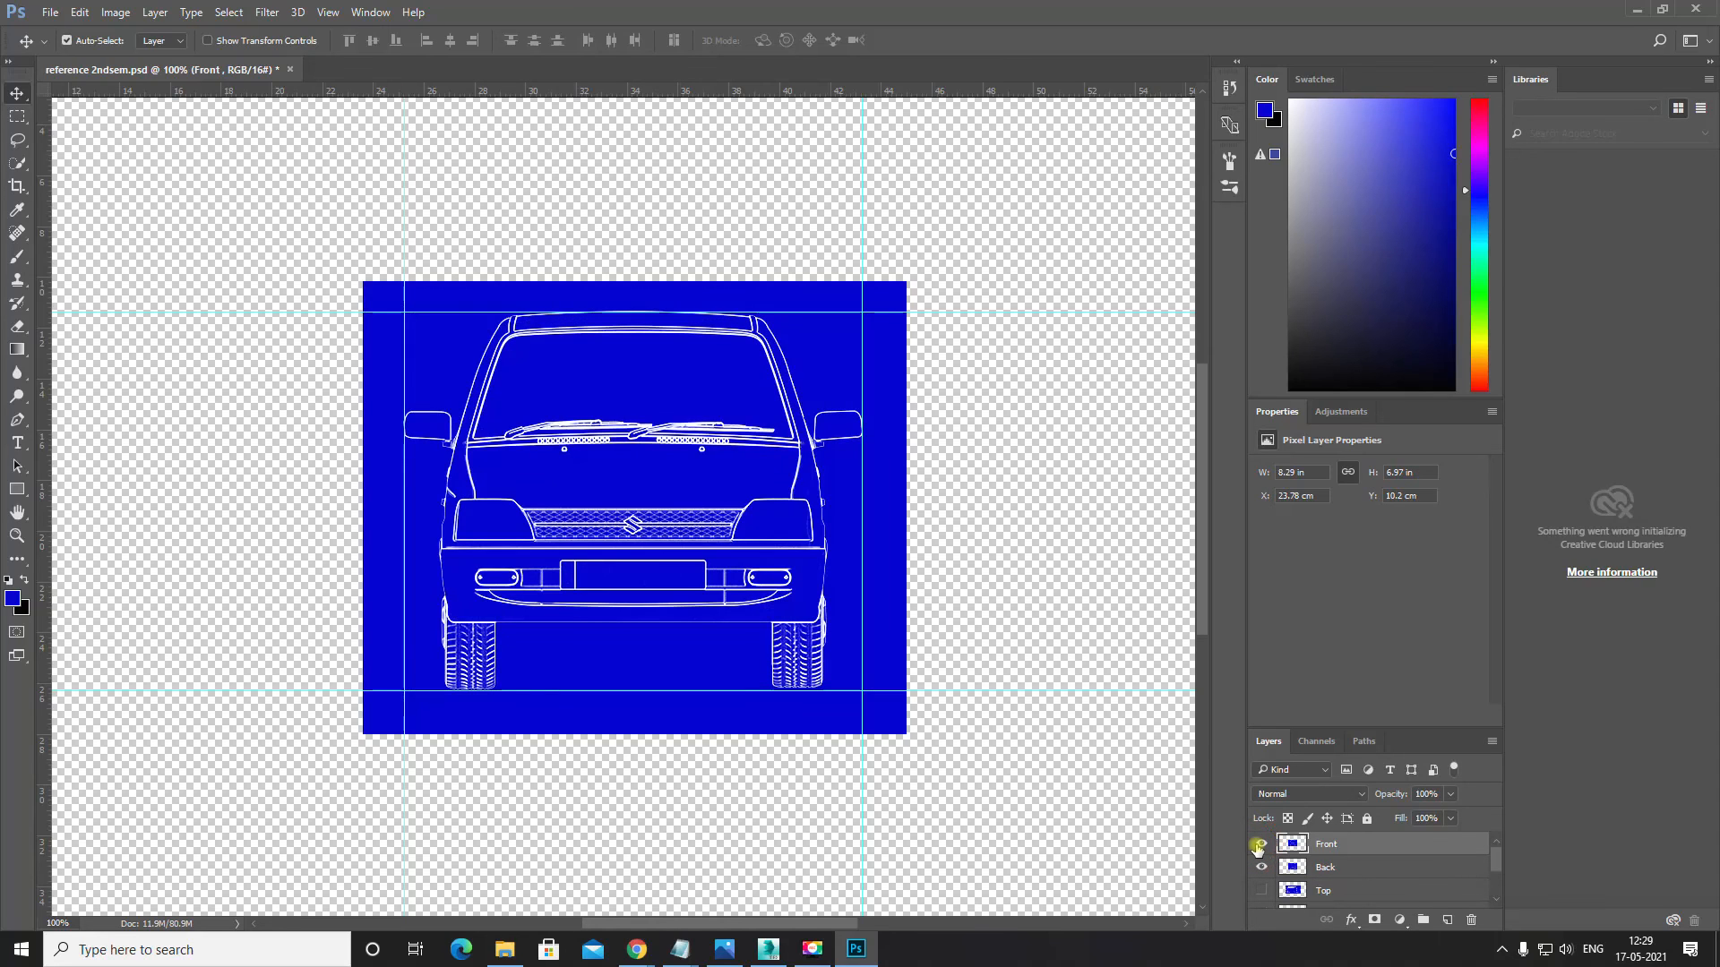
{"action": "left_click", "coordinate": [1258, 847]}
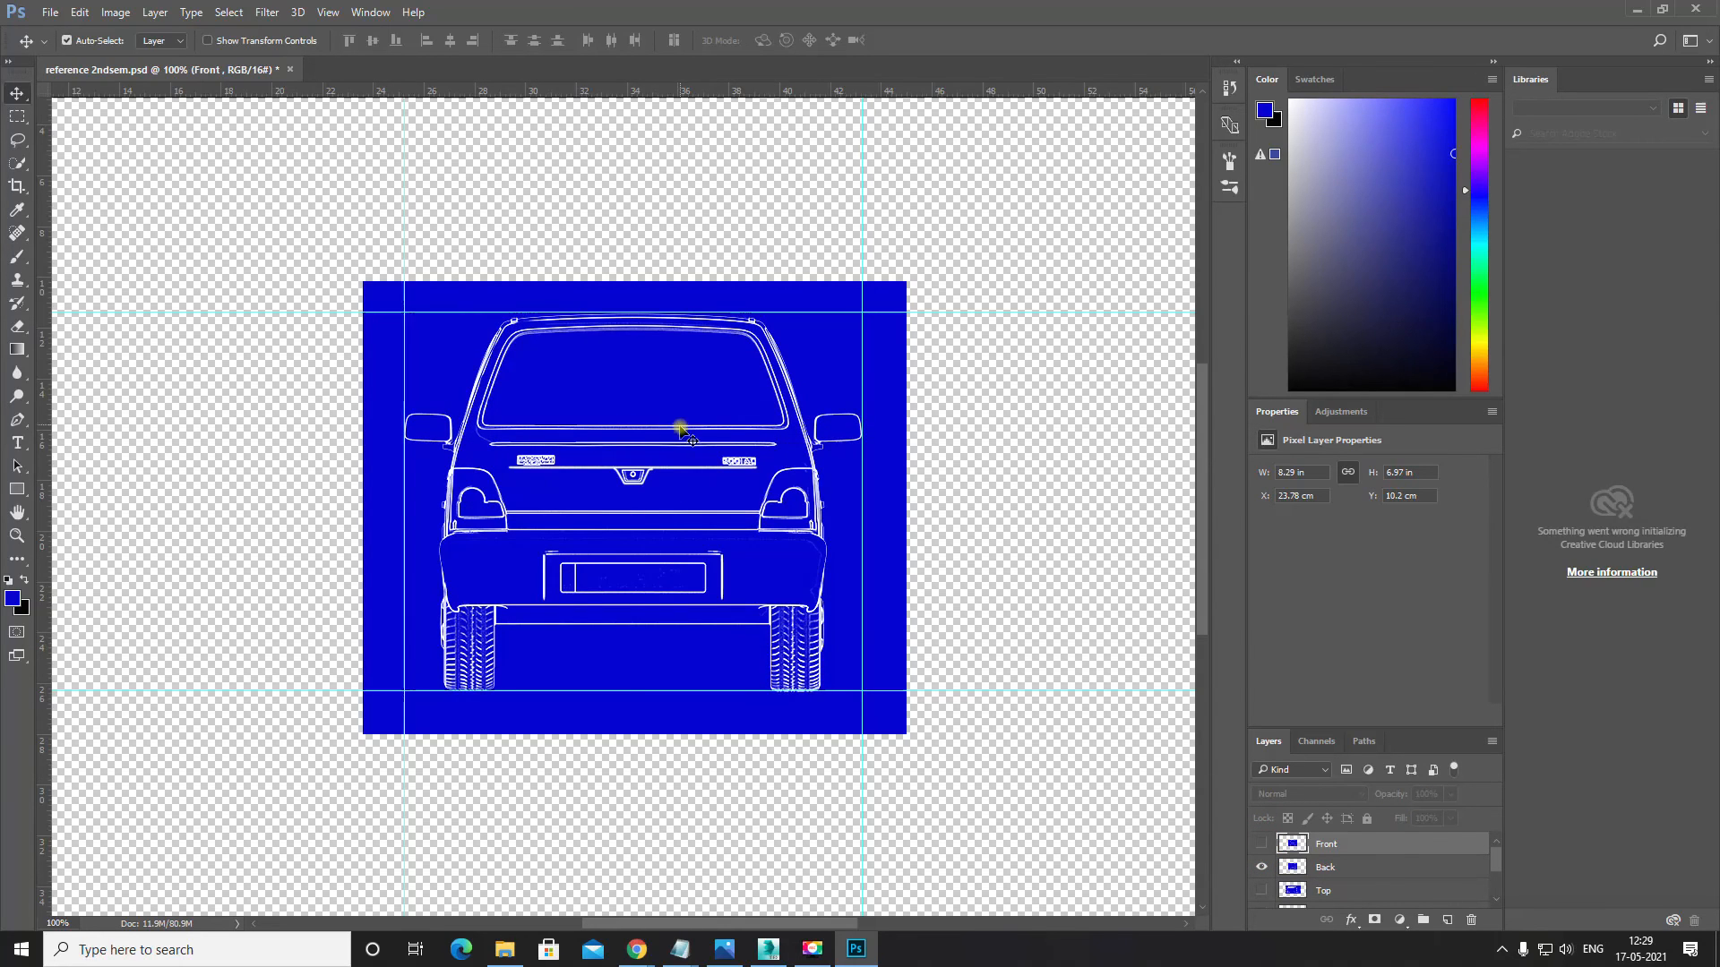
{"action": "left_click", "coordinate": [1261, 845]}
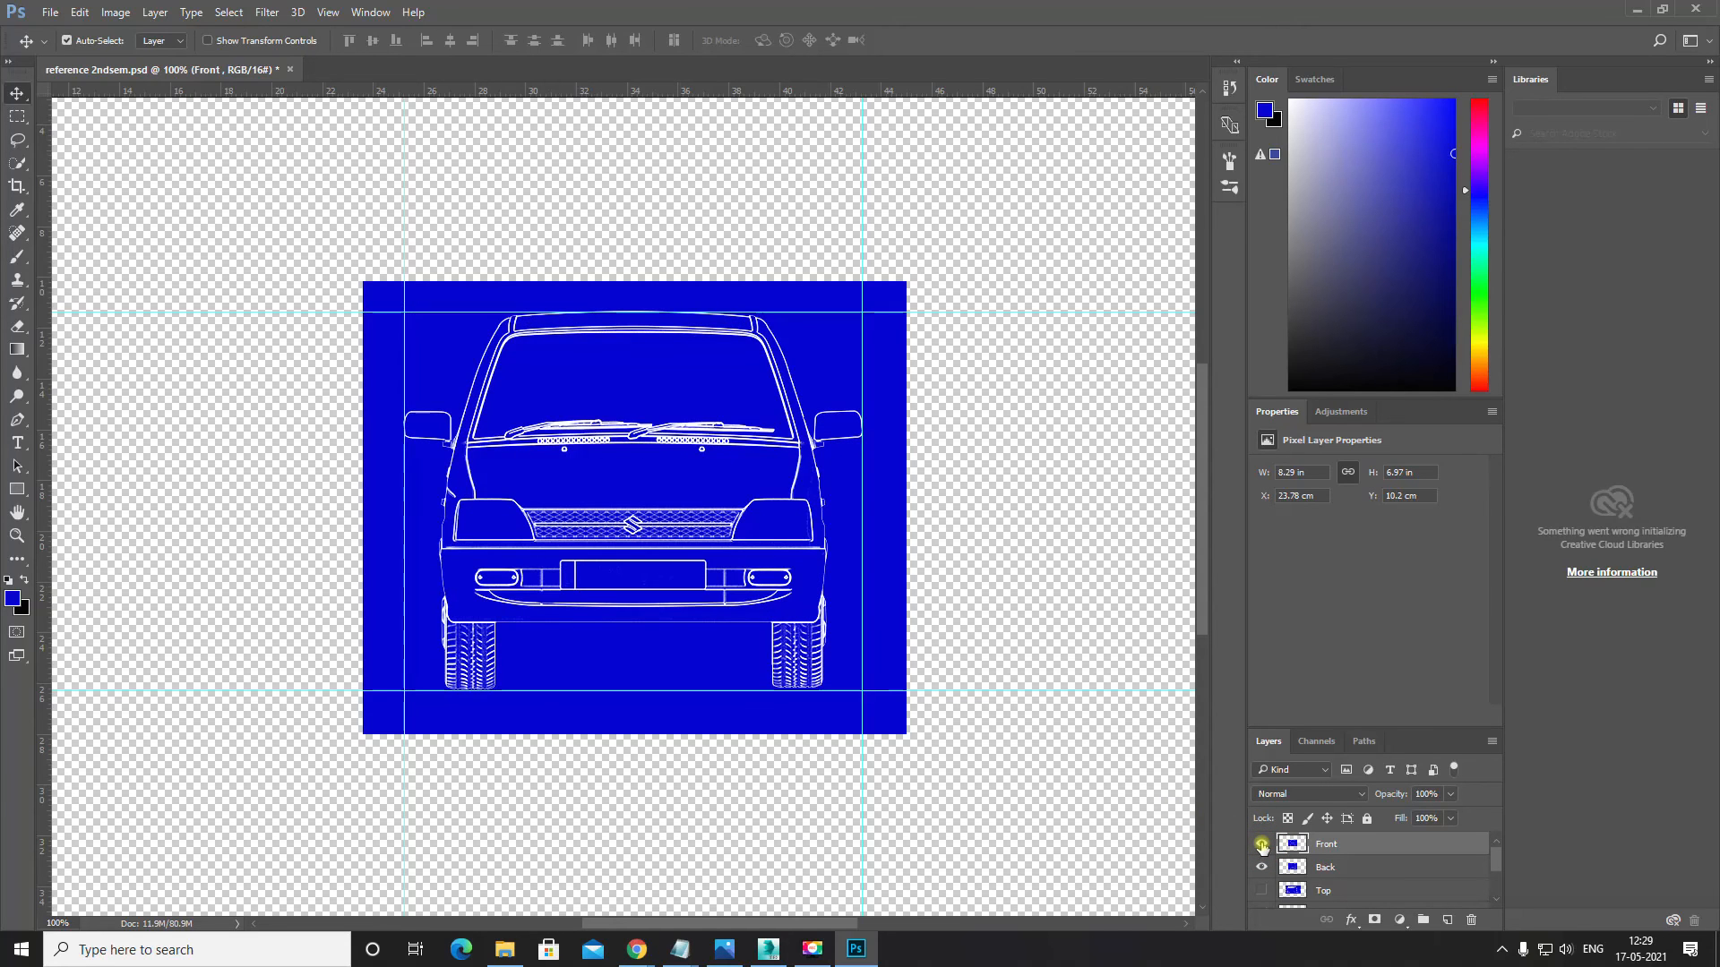
{"action": "left_click", "coordinate": [1261, 844]}
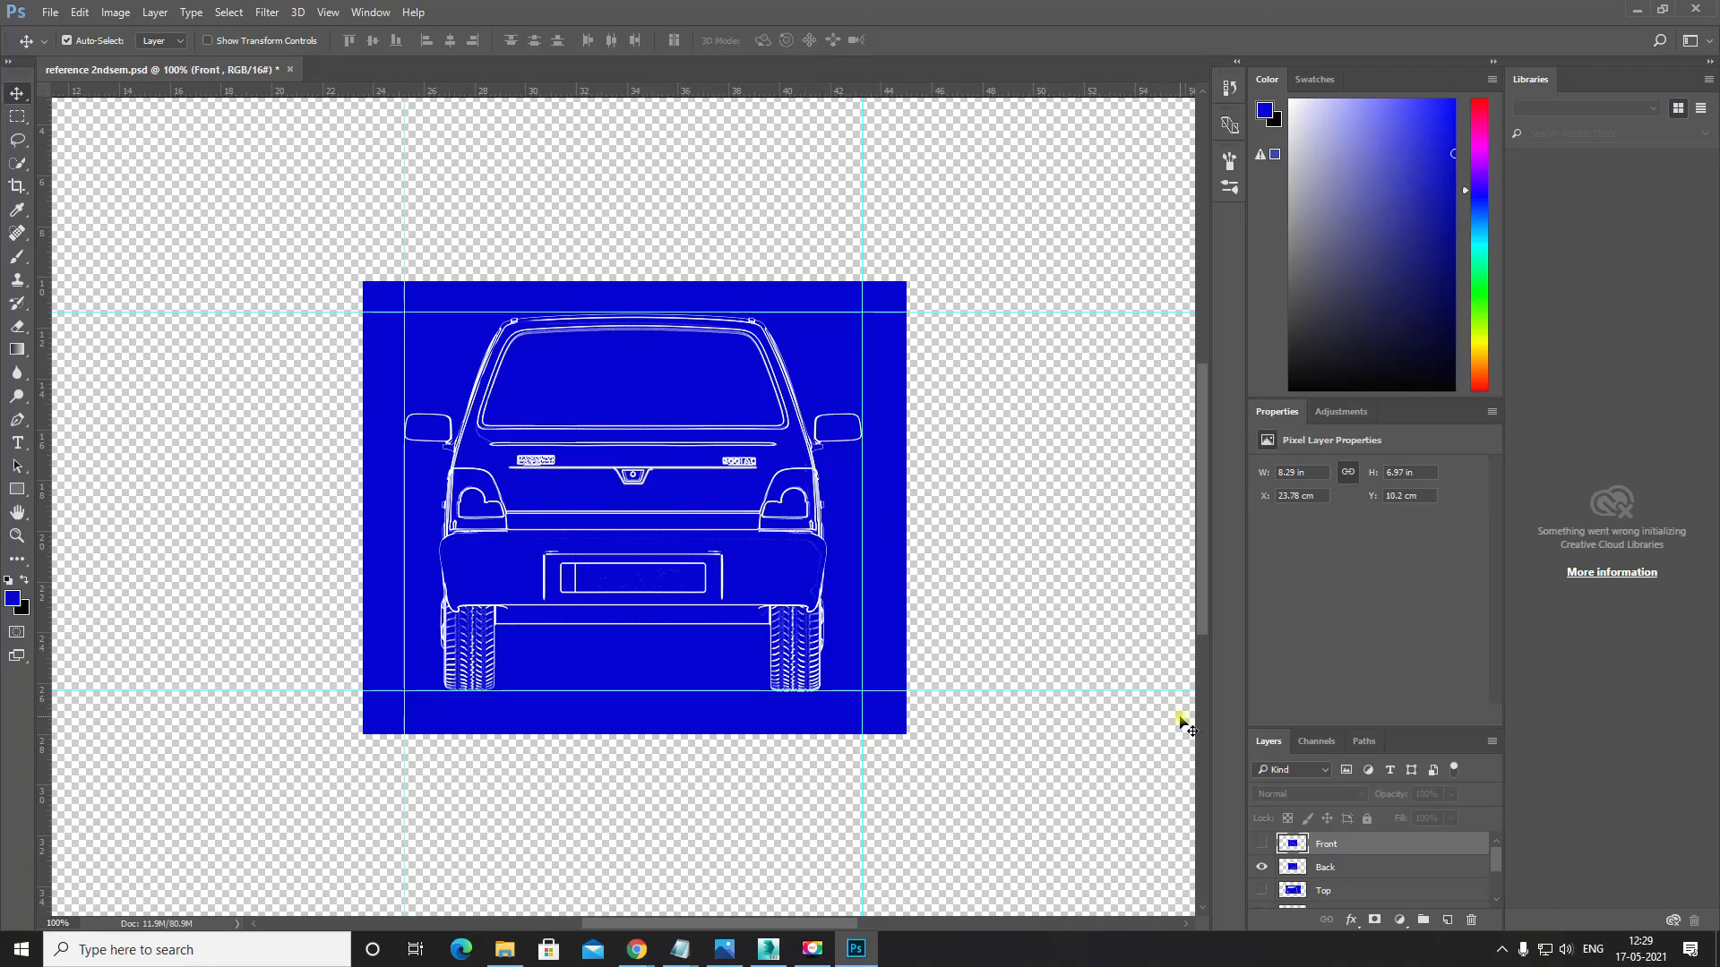
Step: Show the side view on Layer 2 and the Top layer behind the back view, keeping Layer 0 hidden
{"action": "scroll", "coordinate": [1267, 875], "scroll_direction": "down", "scroll_amount": 1}
{"action": "left_click", "coordinate": [1261, 891]}
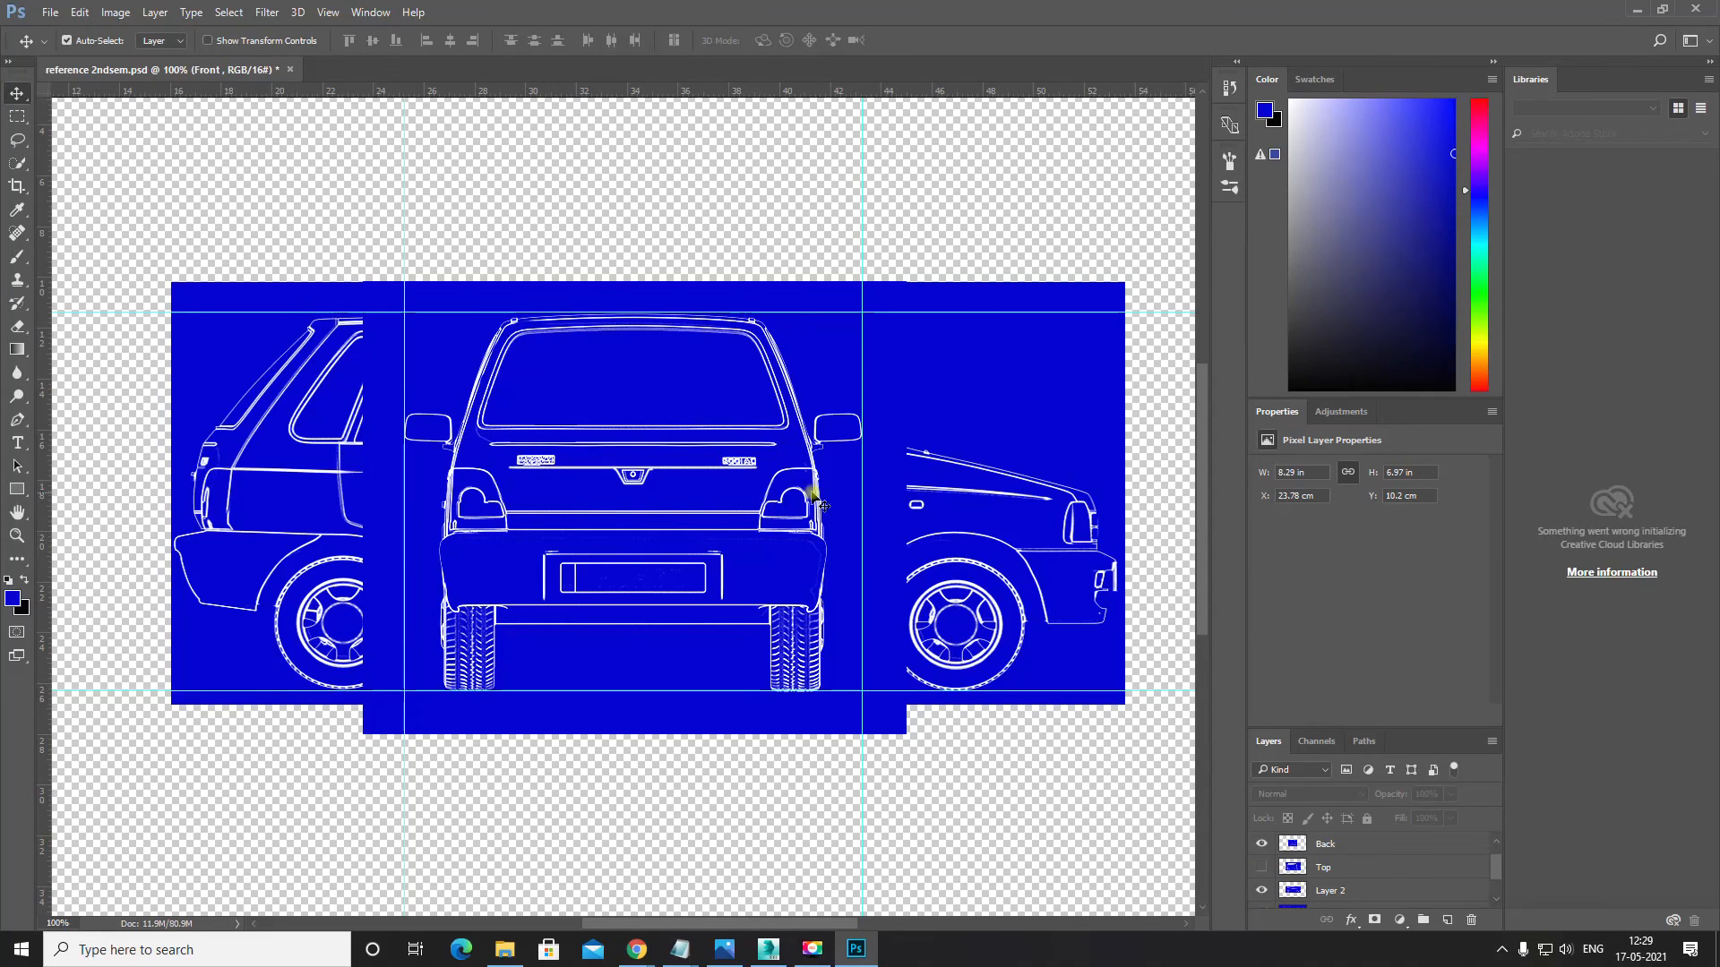
{"action": "scroll", "coordinate": [1281, 885], "scroll_direction": "down", "scroll_amount": 2}
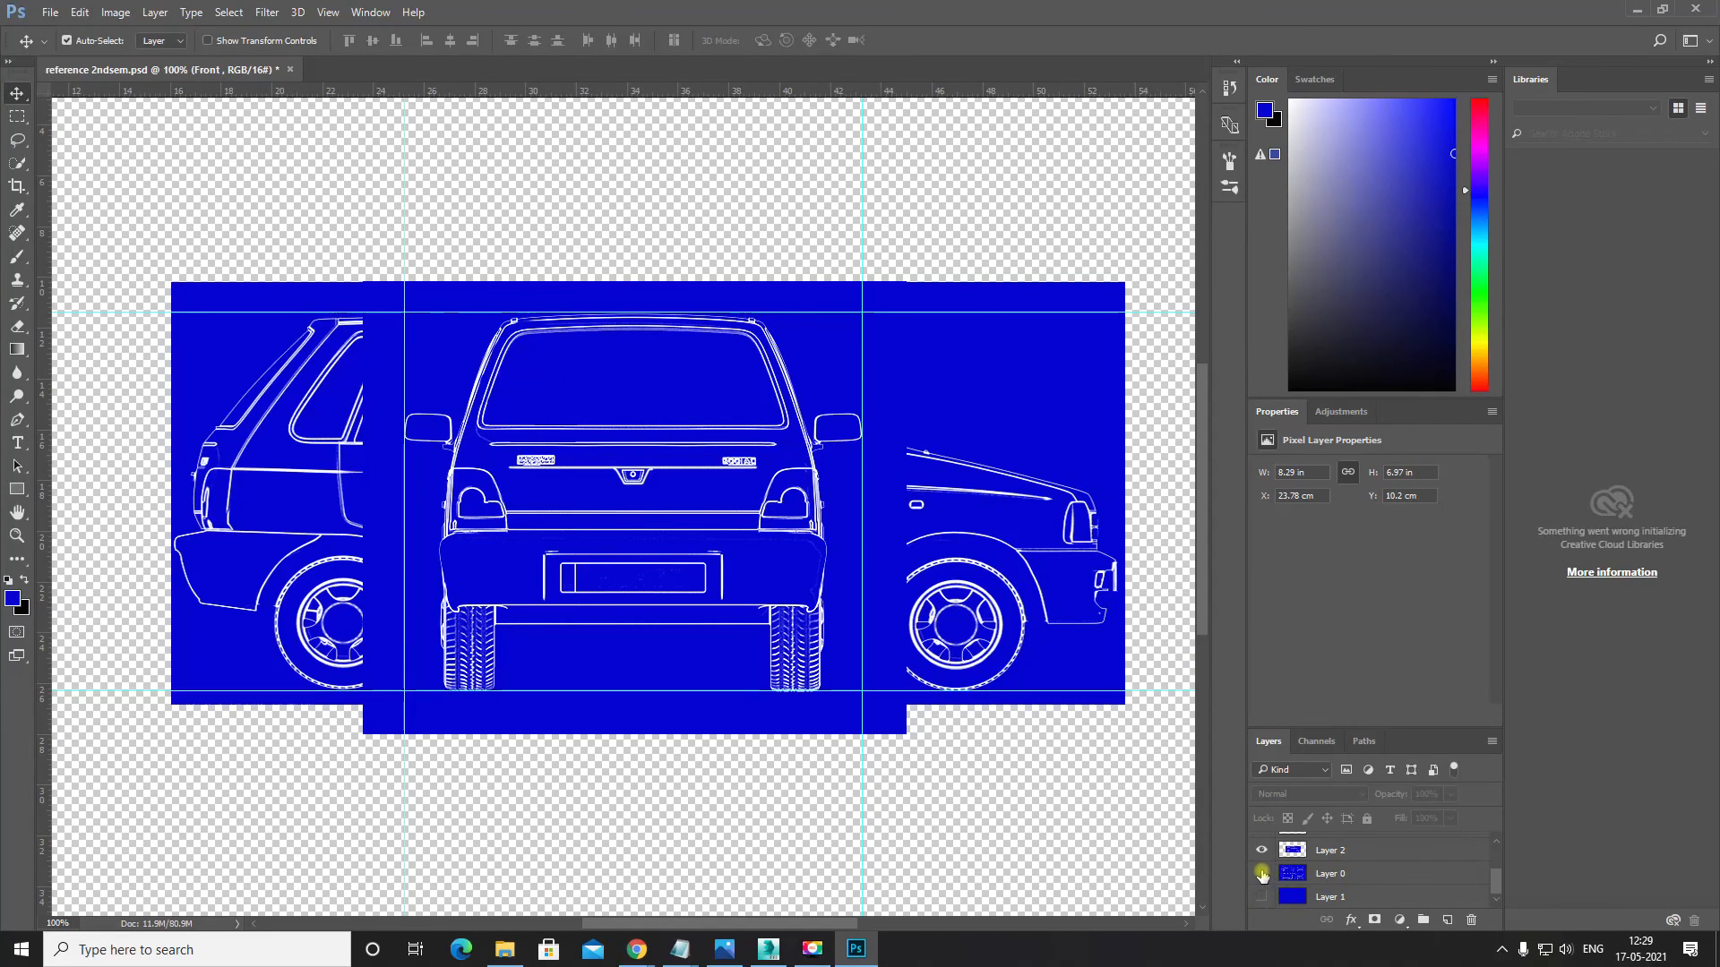
{"action": "left_click", "coordinate": [1262, 873]}
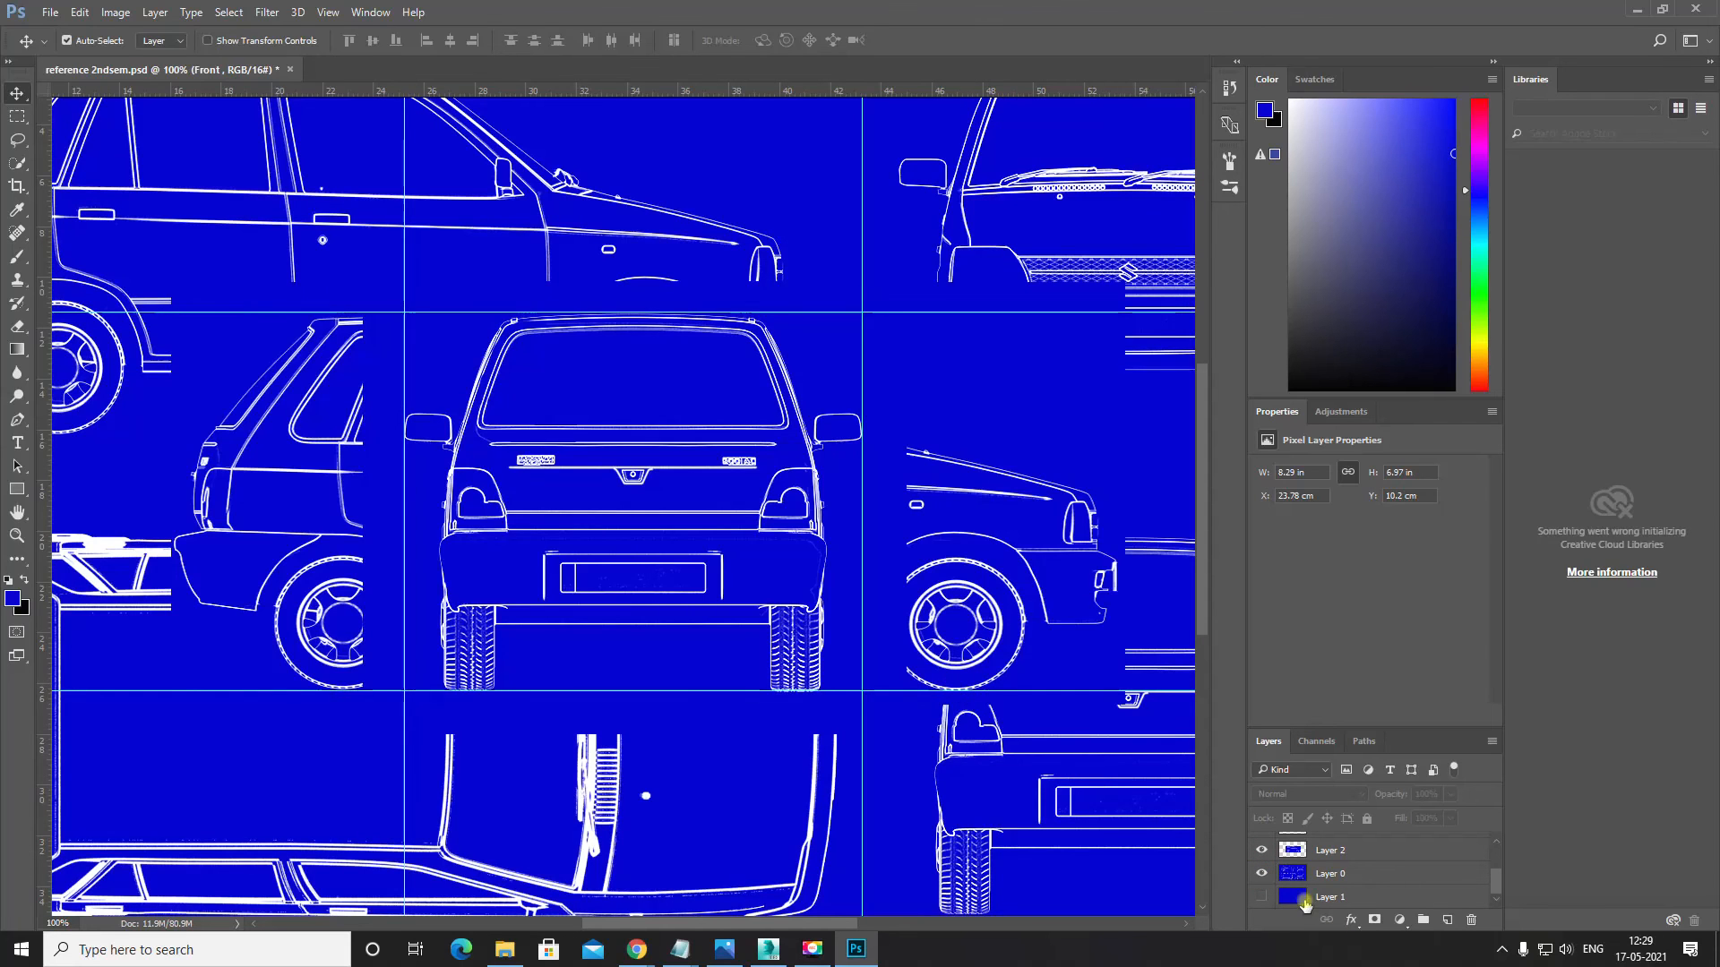
{"action": "left_click", "coordinate": [1262, 873]}
{"action": "scroll", "coordinate": [1262, 873], "scroll_direction": "up", "scroll_amount": 1}
{"action": "left_click", "coordinate": [1262, 873]}
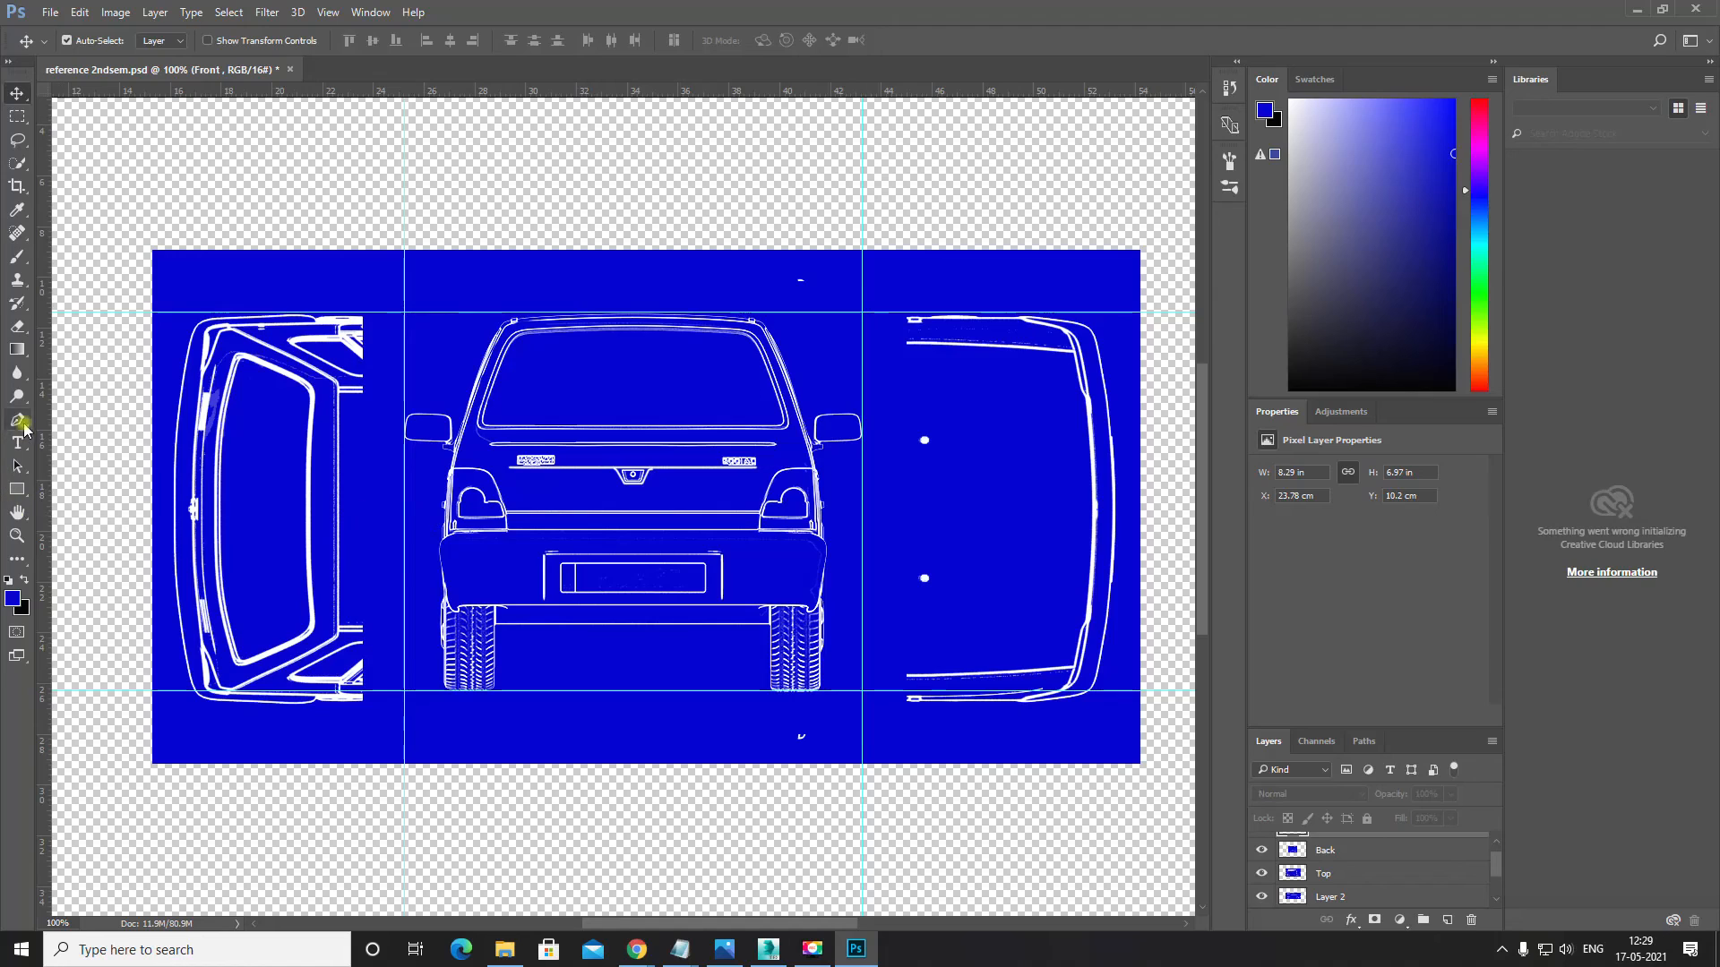
Step: Add a vertical guide at the top view's rear end and fine-tune it against the outer bumper line
{"action": "left_click_drag", "start_coordinate": [45, 419], "coordinate": [173, 518]}
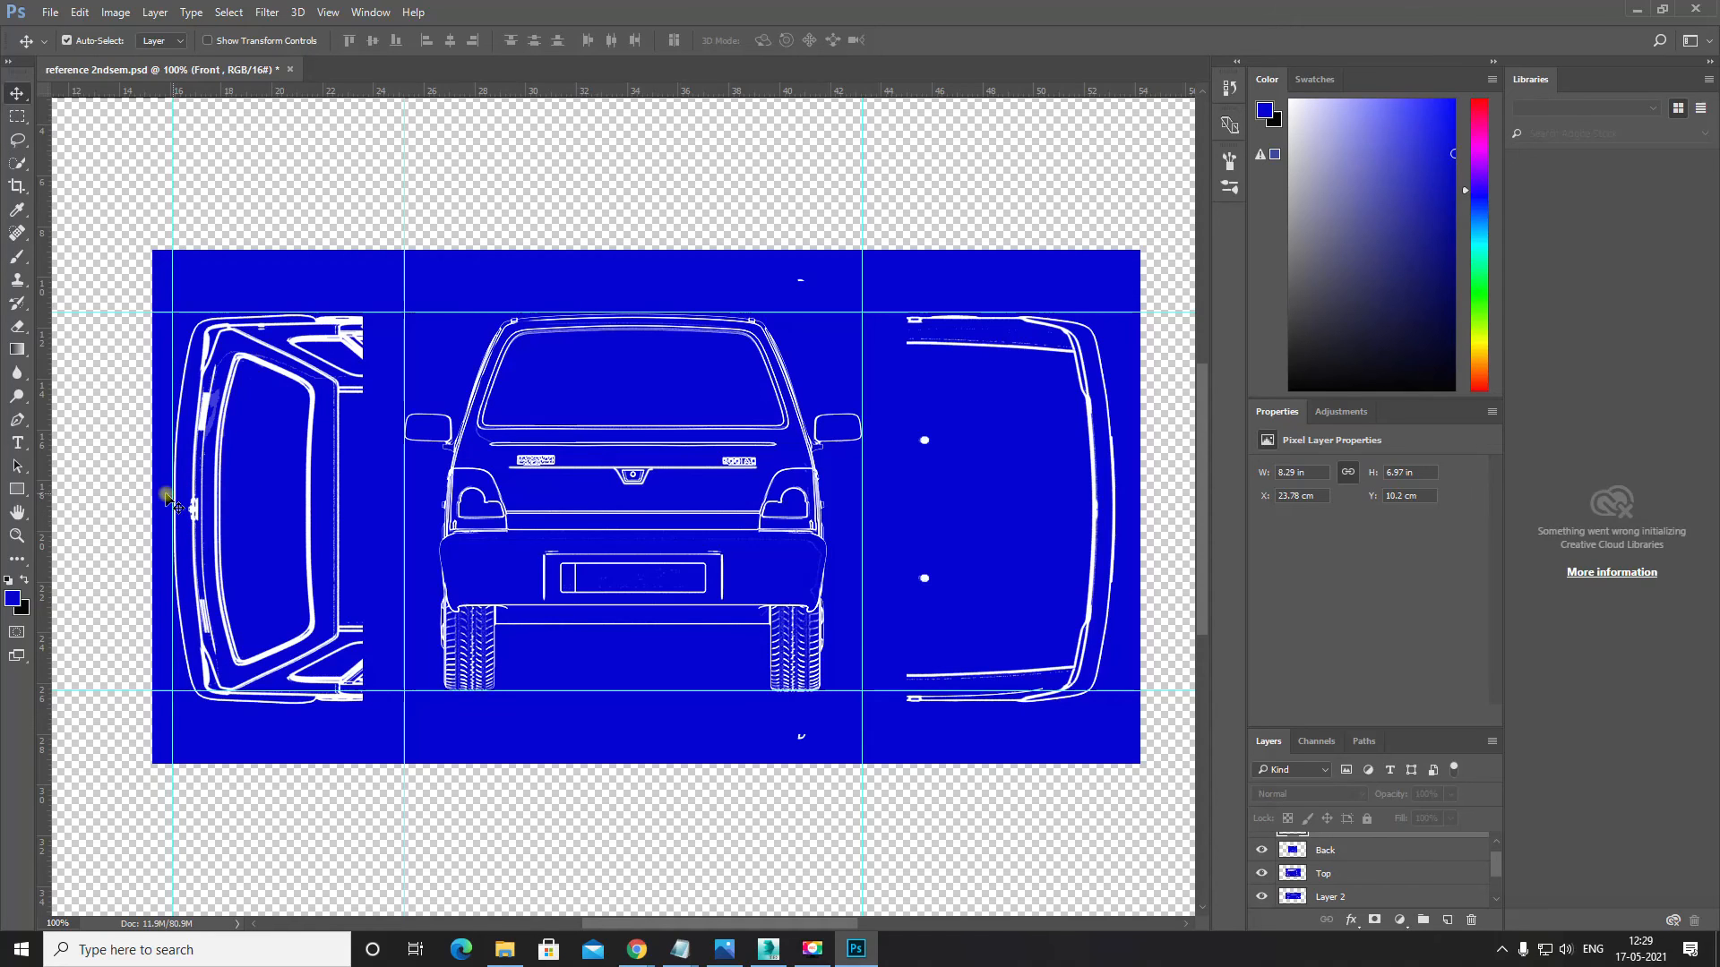
{"action": "scroll", "coordinate": [198, 523], "scroll_direction": "up", "scroll_amount": 1}
{"action": "key", "text": "space"}
{"action": "left_click_drag", "start_coordinate": [194, 526], "coordinate": [630, 562]}
{"action": "left_click_drag", "start_coordinate": [170, 618], "coordinate": [173, 633]}
{"action": "key", "text": "ctrl"}
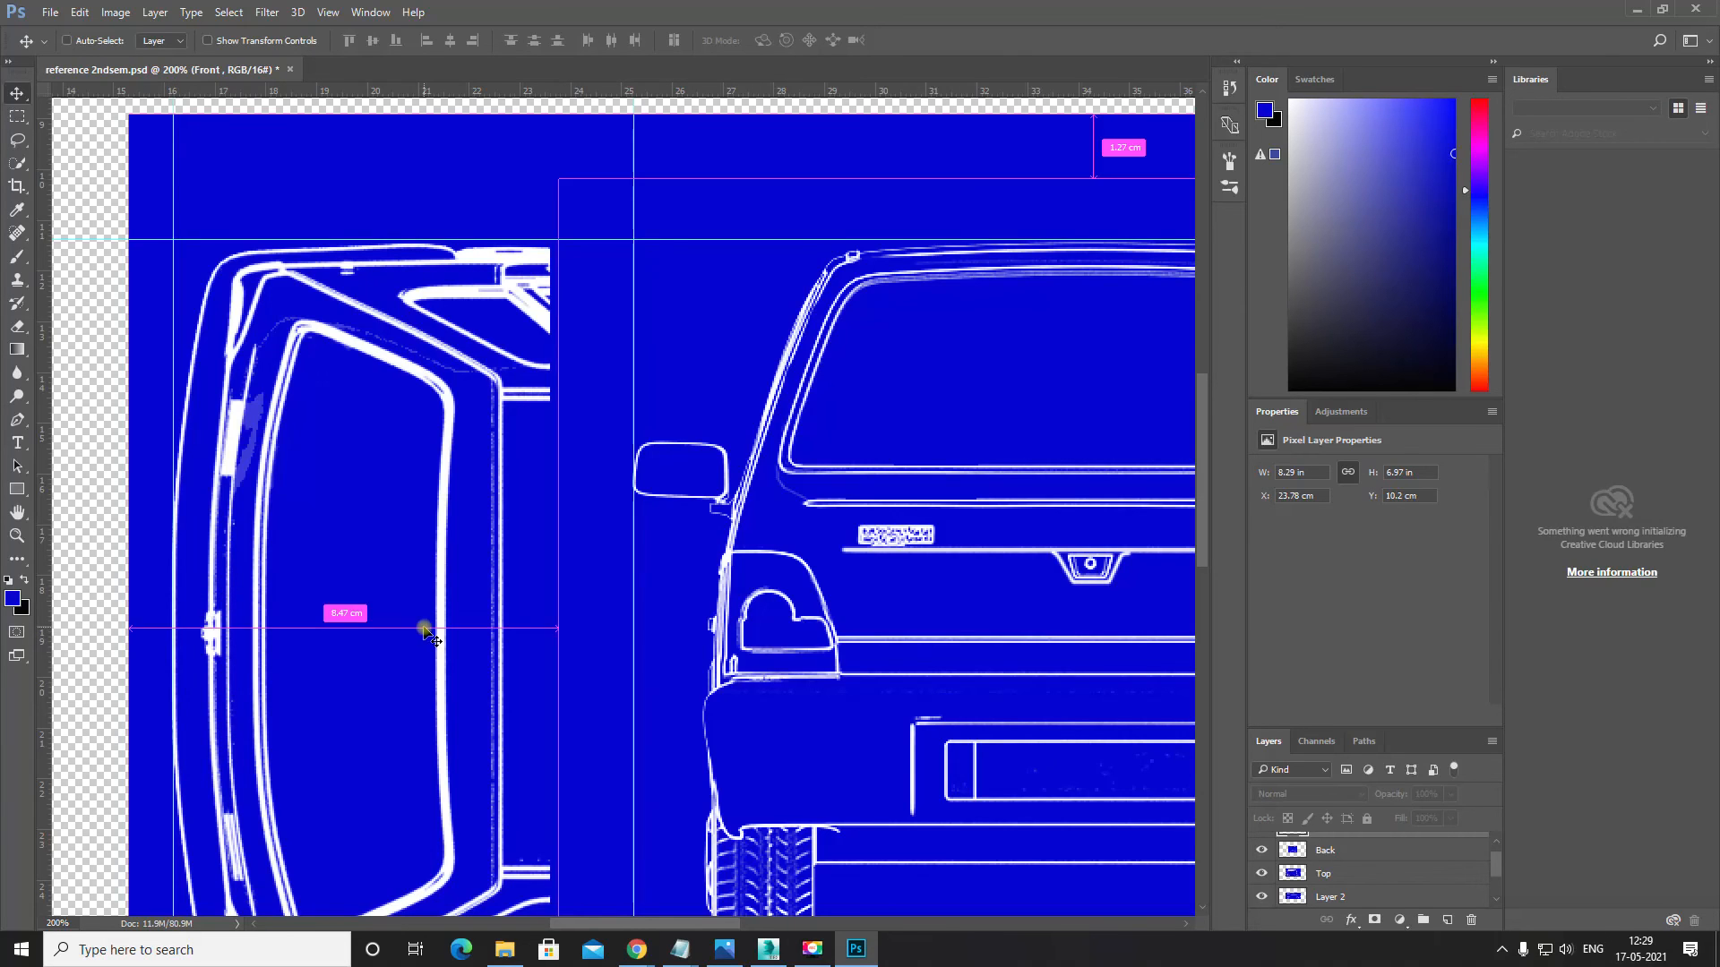
Step: Add a vertical guide at the front end of the car in the top view
{"action": "key", "text": "ctrl+minus"}
{"action": "left_click_drag", "start_coordinate": [798, 644], "coordinate": [501, 559]}
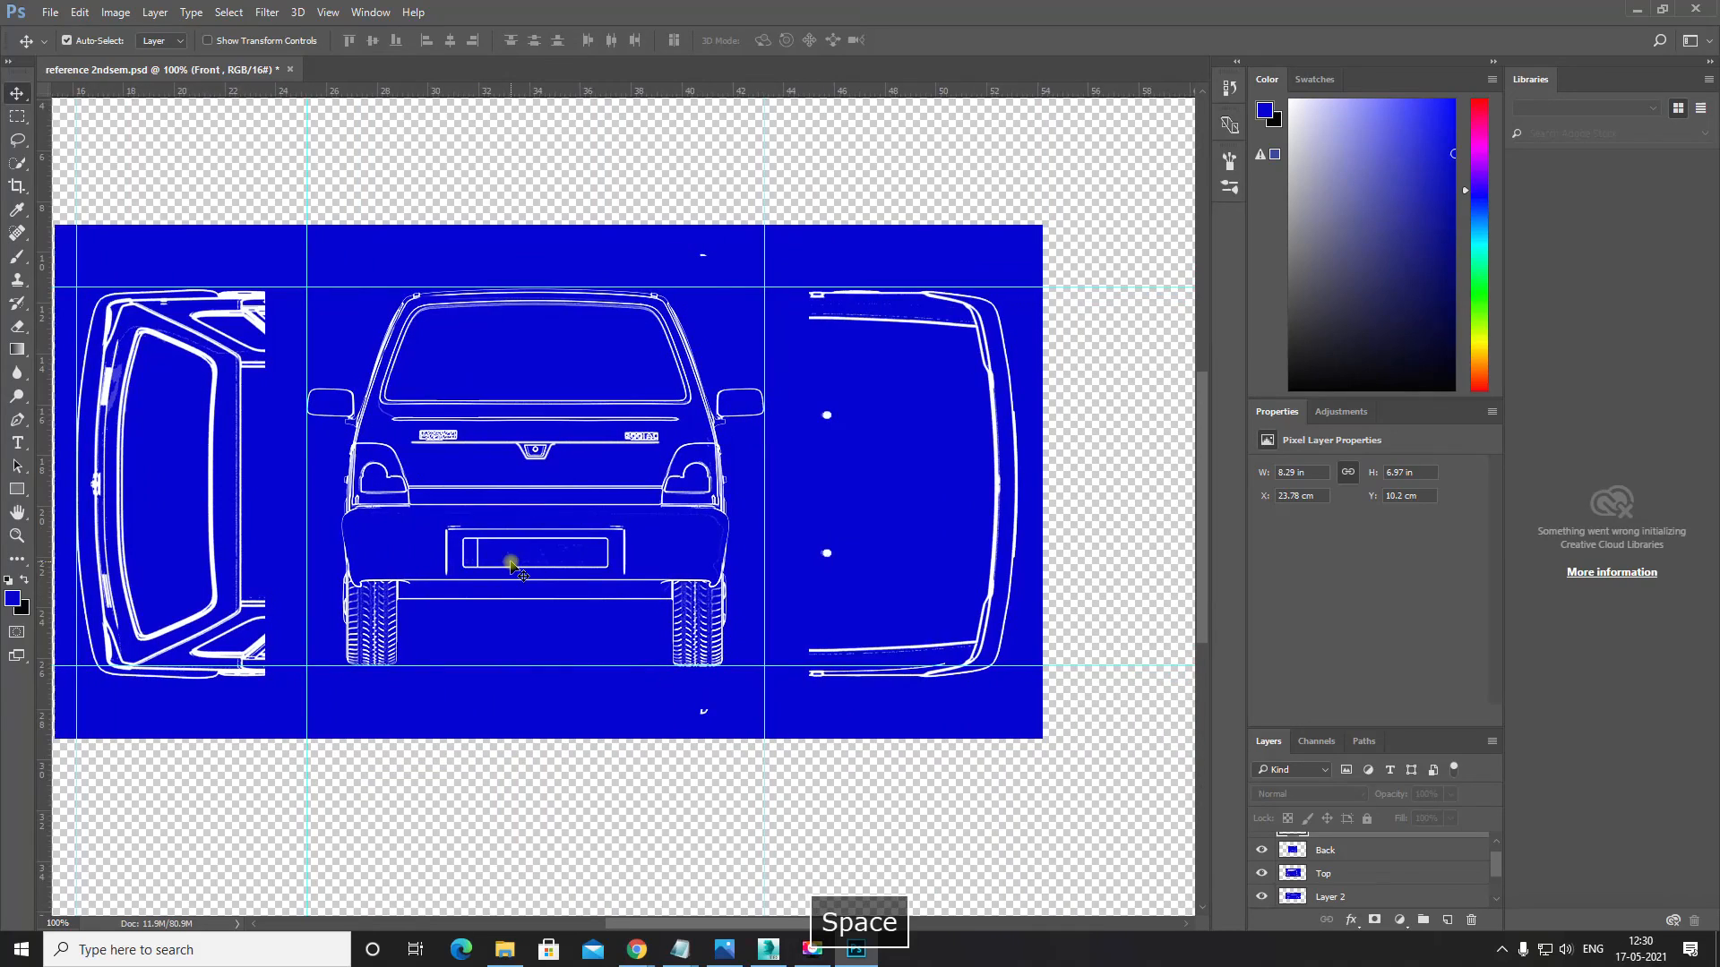
{"action": "key", "text": "ctrl+minus"}
{"action": "key", "text": "ctrl+equal"}
{"action": "key", "text": "space"}
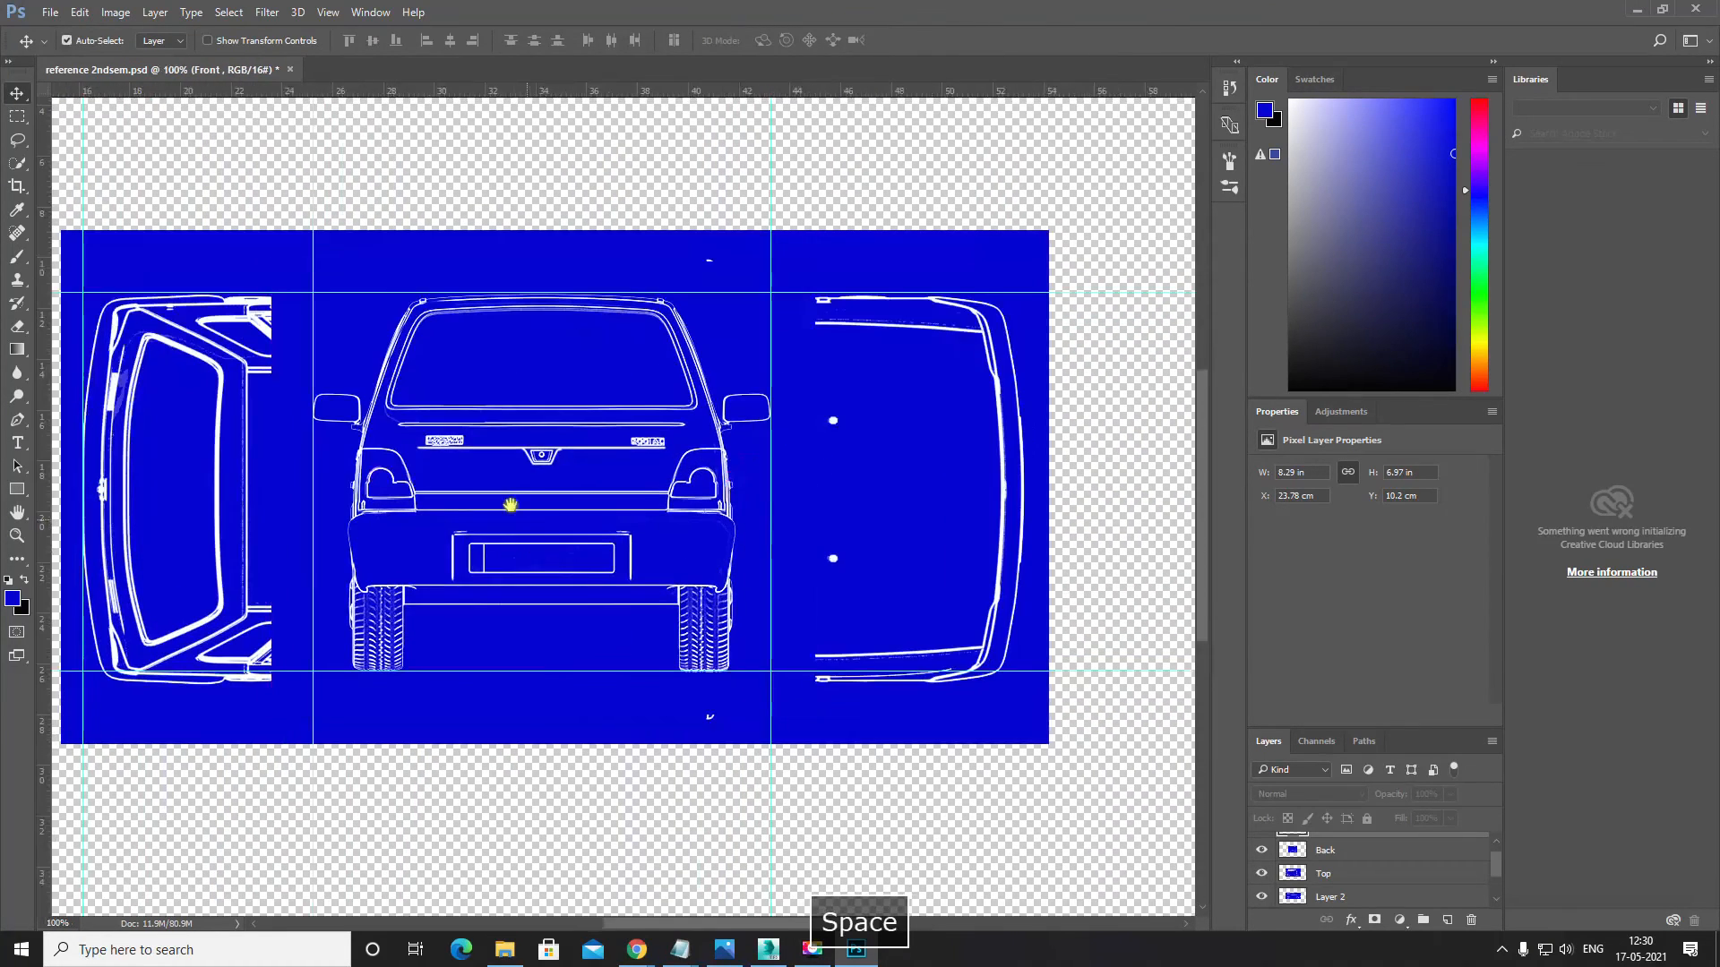
{"action": "left_click_drag", "start_coordinate": [510, 504], "coordinate": [517, 518]}
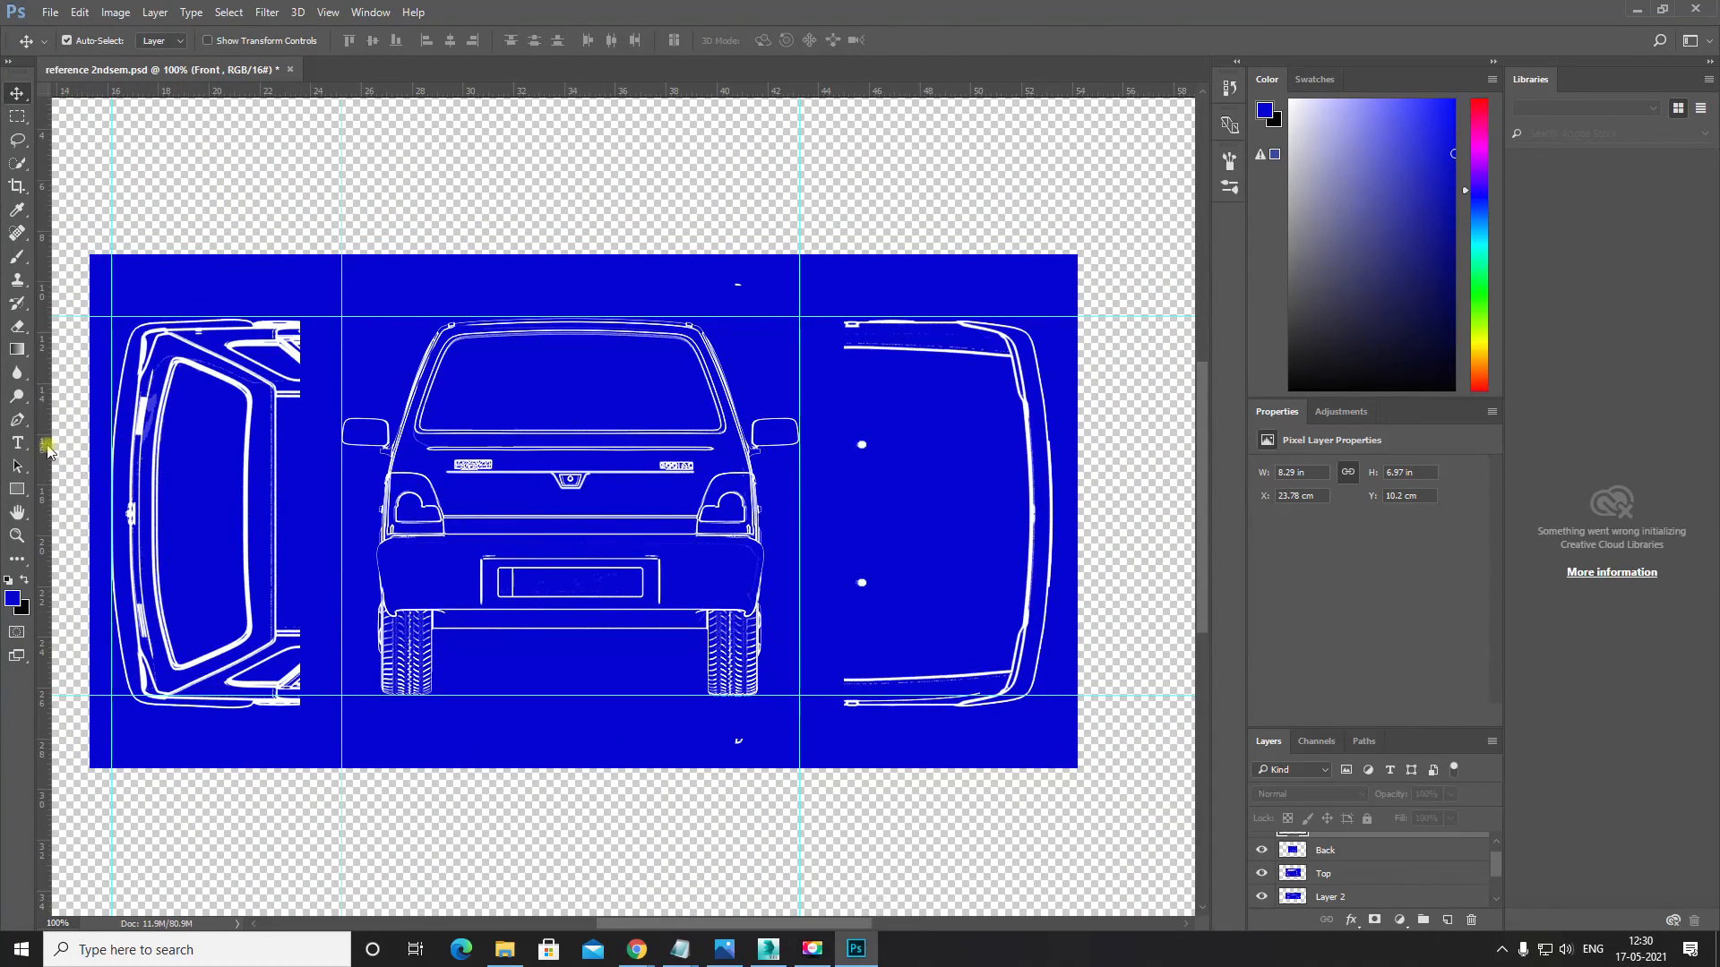
{"action": "left_click_drag", "start_coordinate": [45, 448], "coordinate": [1054, 535]}
{"action": "scroll", "coordinate": [1055, 537], "scroll_direction": "up", "scroll_amount": 3}
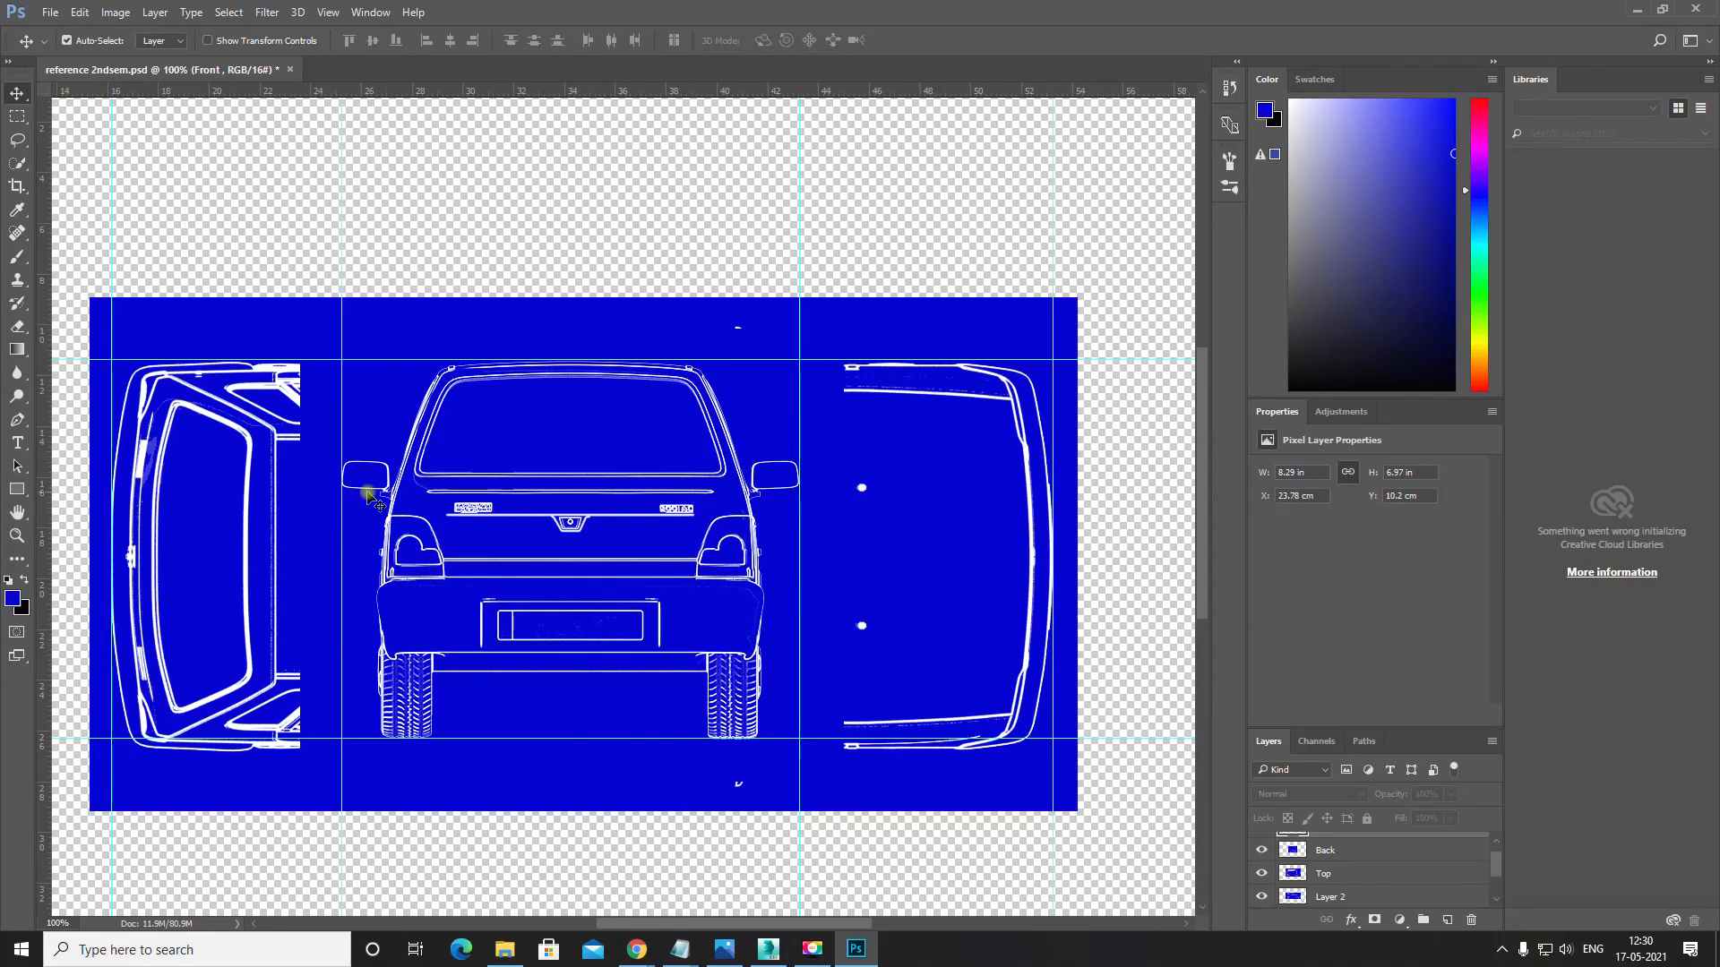
Step: Toggle the Top layer's visibility to compare the top and side views' lengths against the vertical guides
{"action": "key", "text": "space"}
{"action": "left_click_drag", "start_coordinate": [584, 560], "coordinate": [605, 553]}
{"action": "scroll", "coordinate": [1276, 855], "scroll_direction": "up", "scroll_amount": 1}
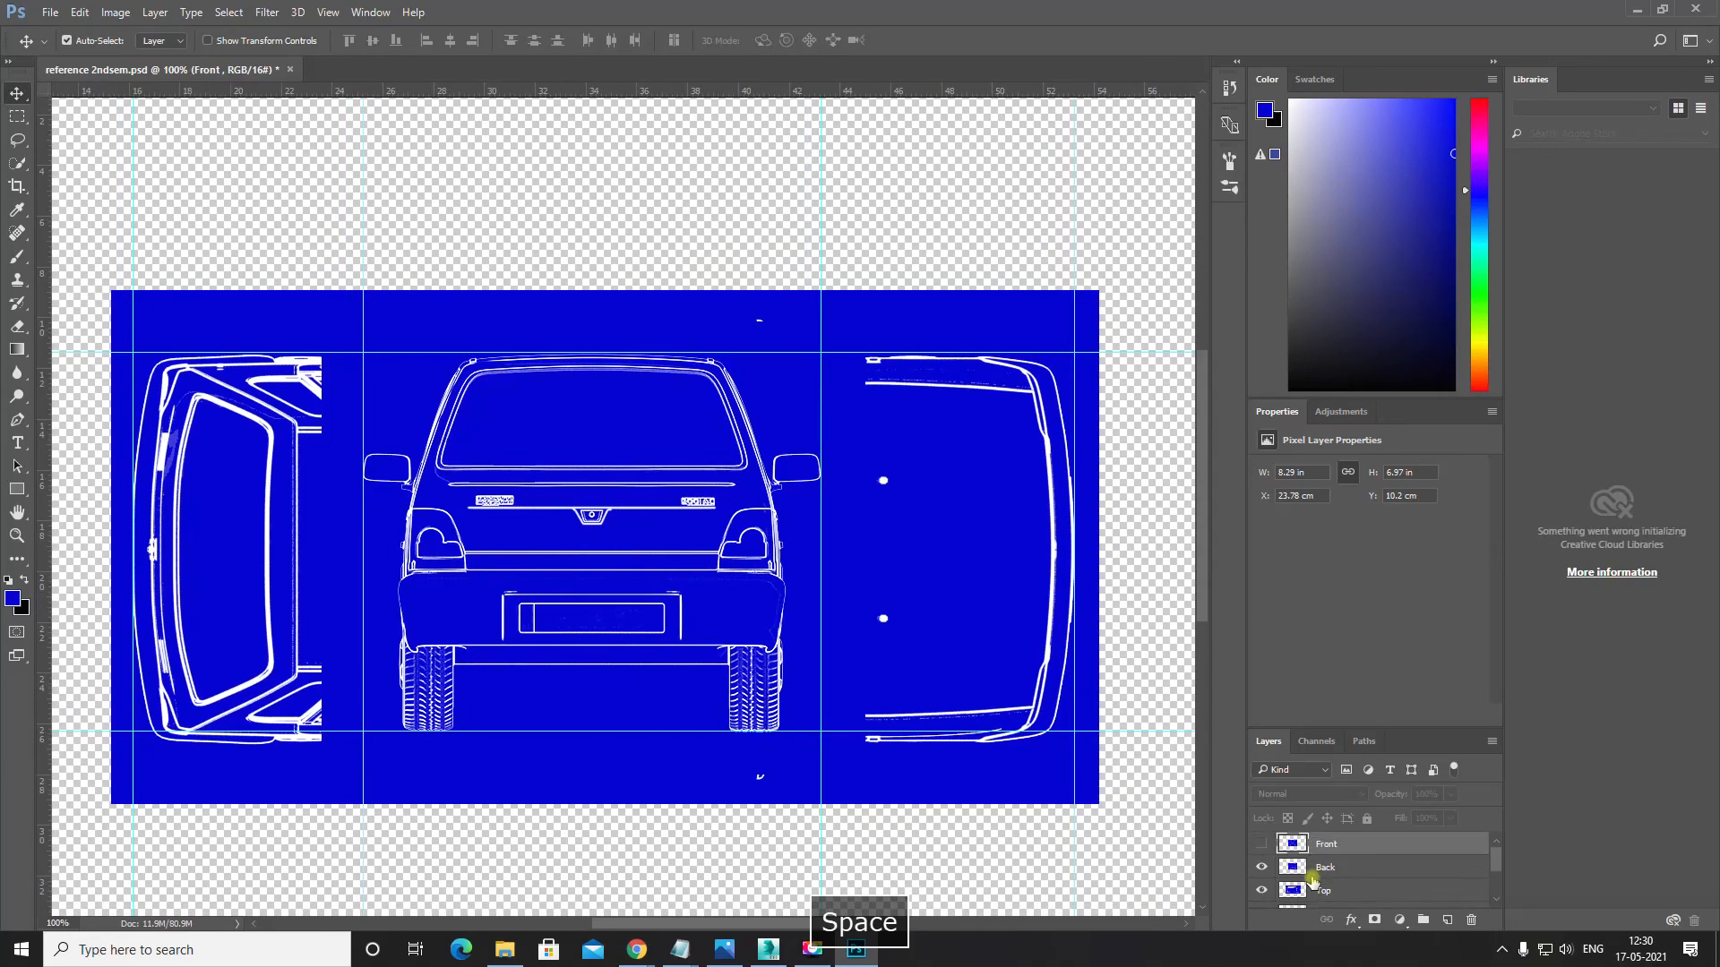
{"action": "left_click", "coordinate": [1262, 890]}
{"action": "left_click", "coordinate": [1260, 891]}
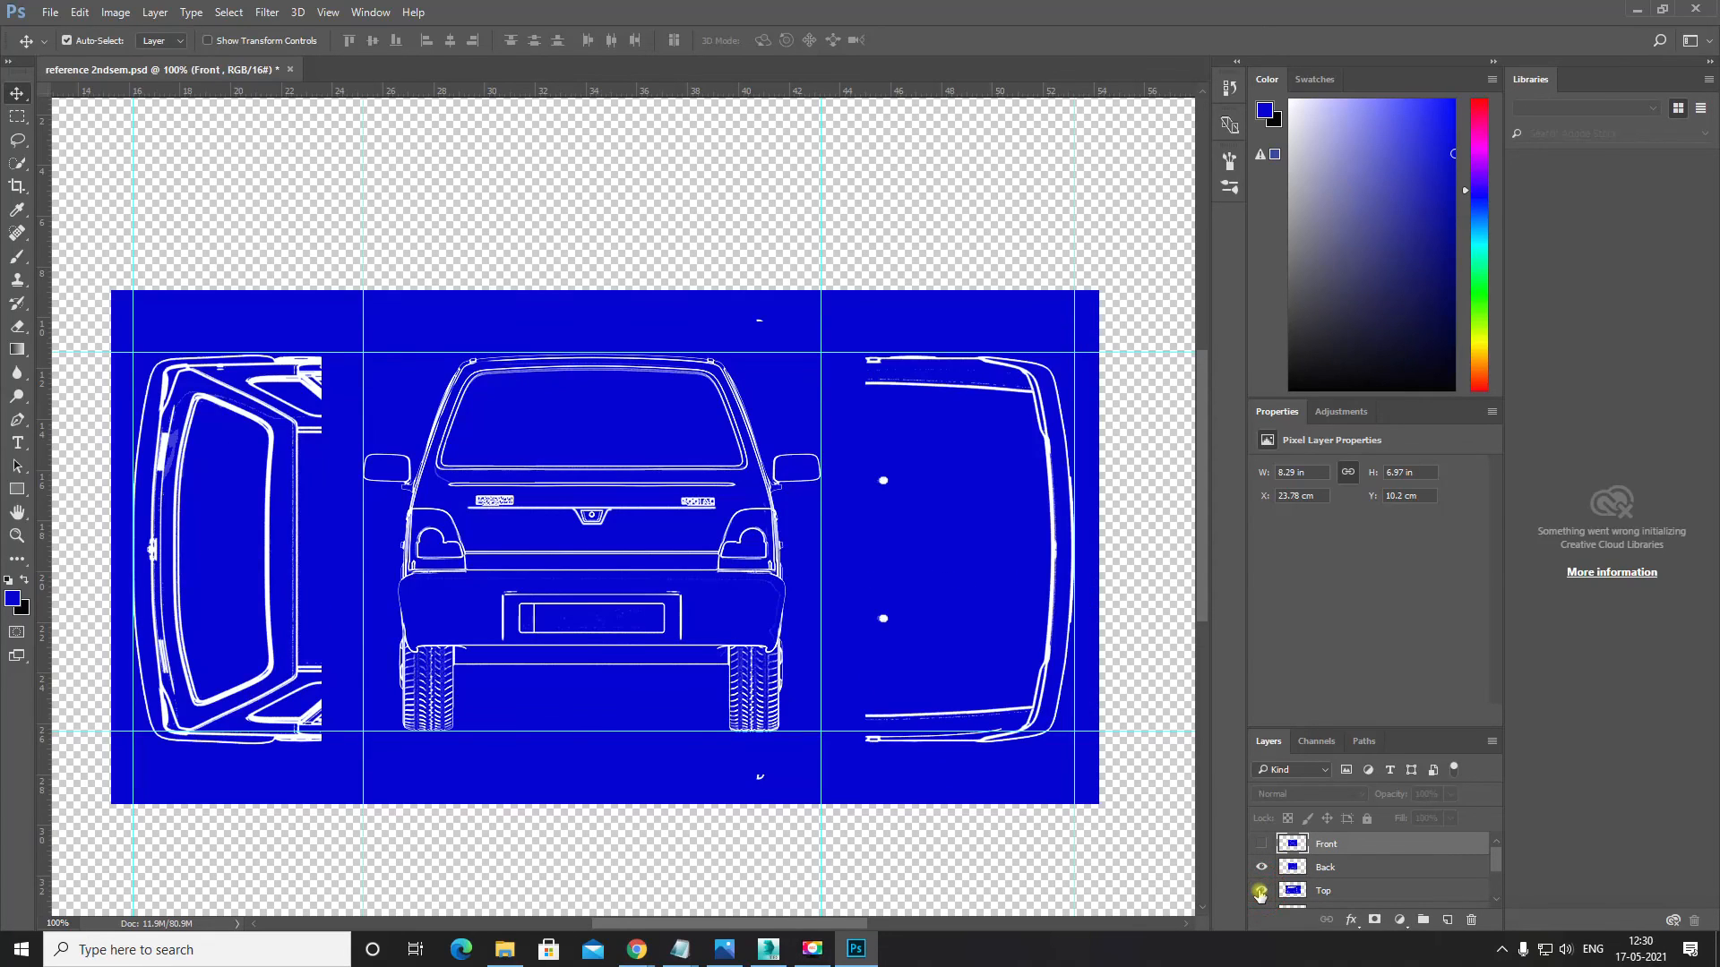
{"action": "left_click", "coordinate": [1260, 890]}
{"action": "left_click", "coordinate": [1260, 891]}
{"action": "left_click", "coordinate": [1260, 892]}
{"action": "left_click", "coordinate": [1259, 891]}
{"action": "left_click", "coordinate": [1260, 891]}
Step: Hide the side view on Layer 2 and show the Top layer
{"action": "scroll", "coordinate": [1043, 710], "scroll_direction": "down", "scroll_amount": 2}
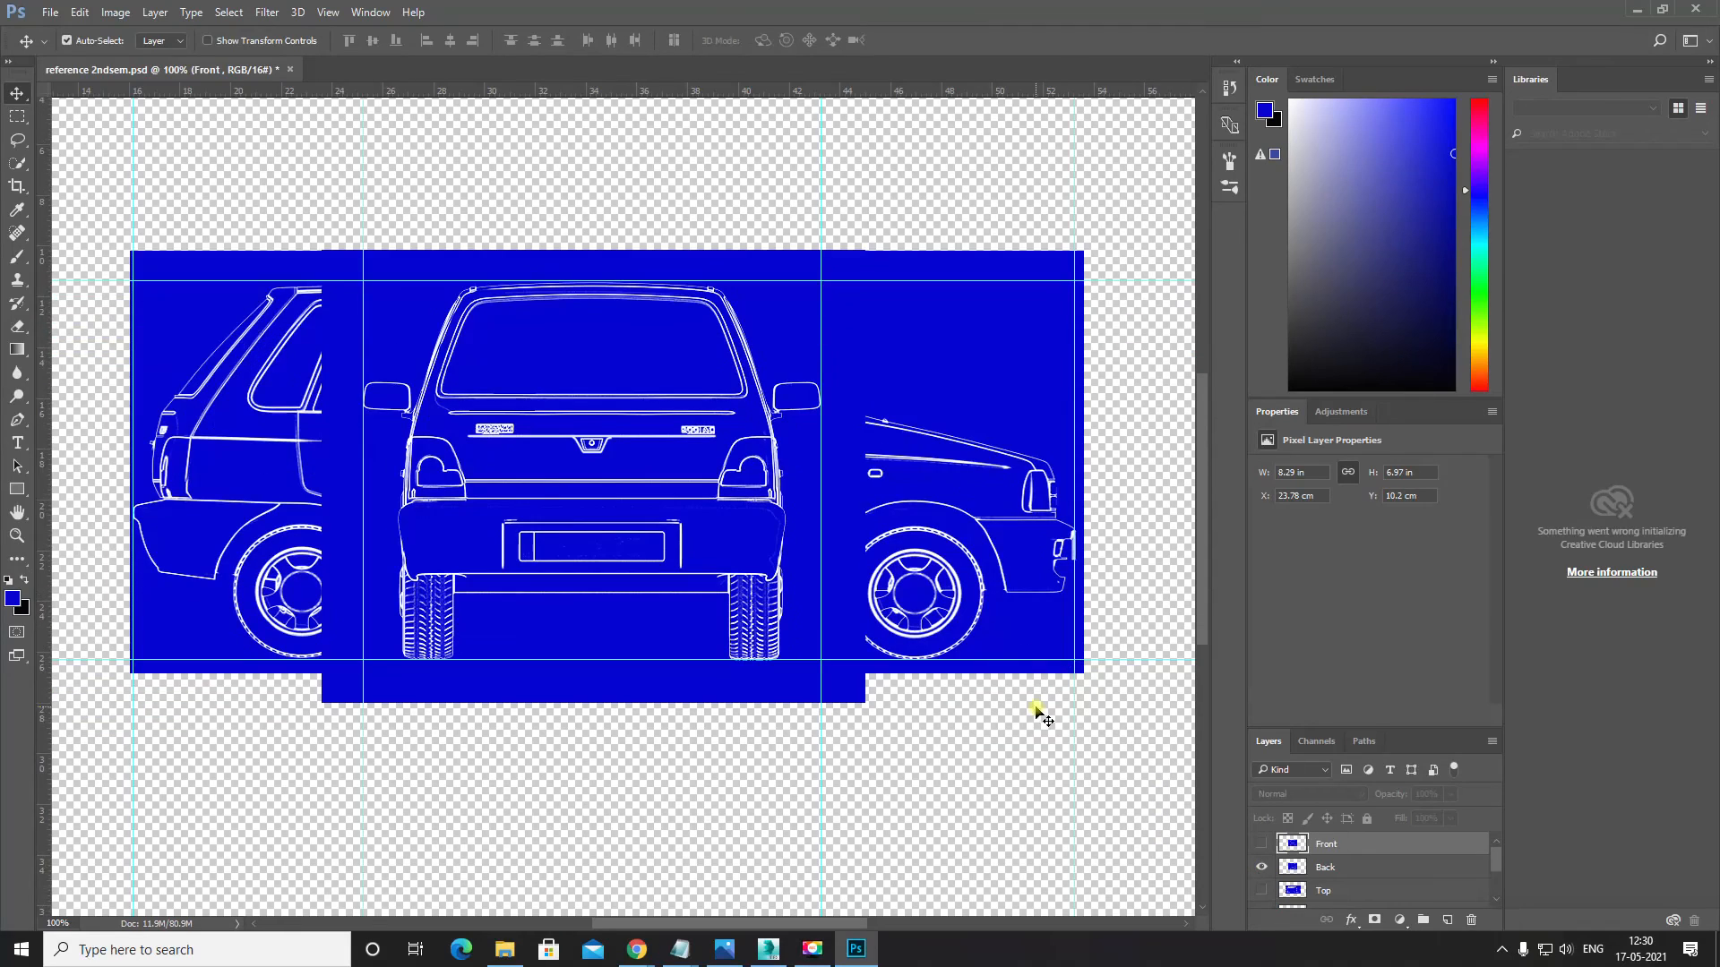
{"action": "scroll", "coordinate": [1263, 862], "scroll_direction": "down", "scroll_amount": 4}
{"action": "scroll", "coordinate": [1264, 862], "scroll_direction": "up", "scroll_amount": 4}
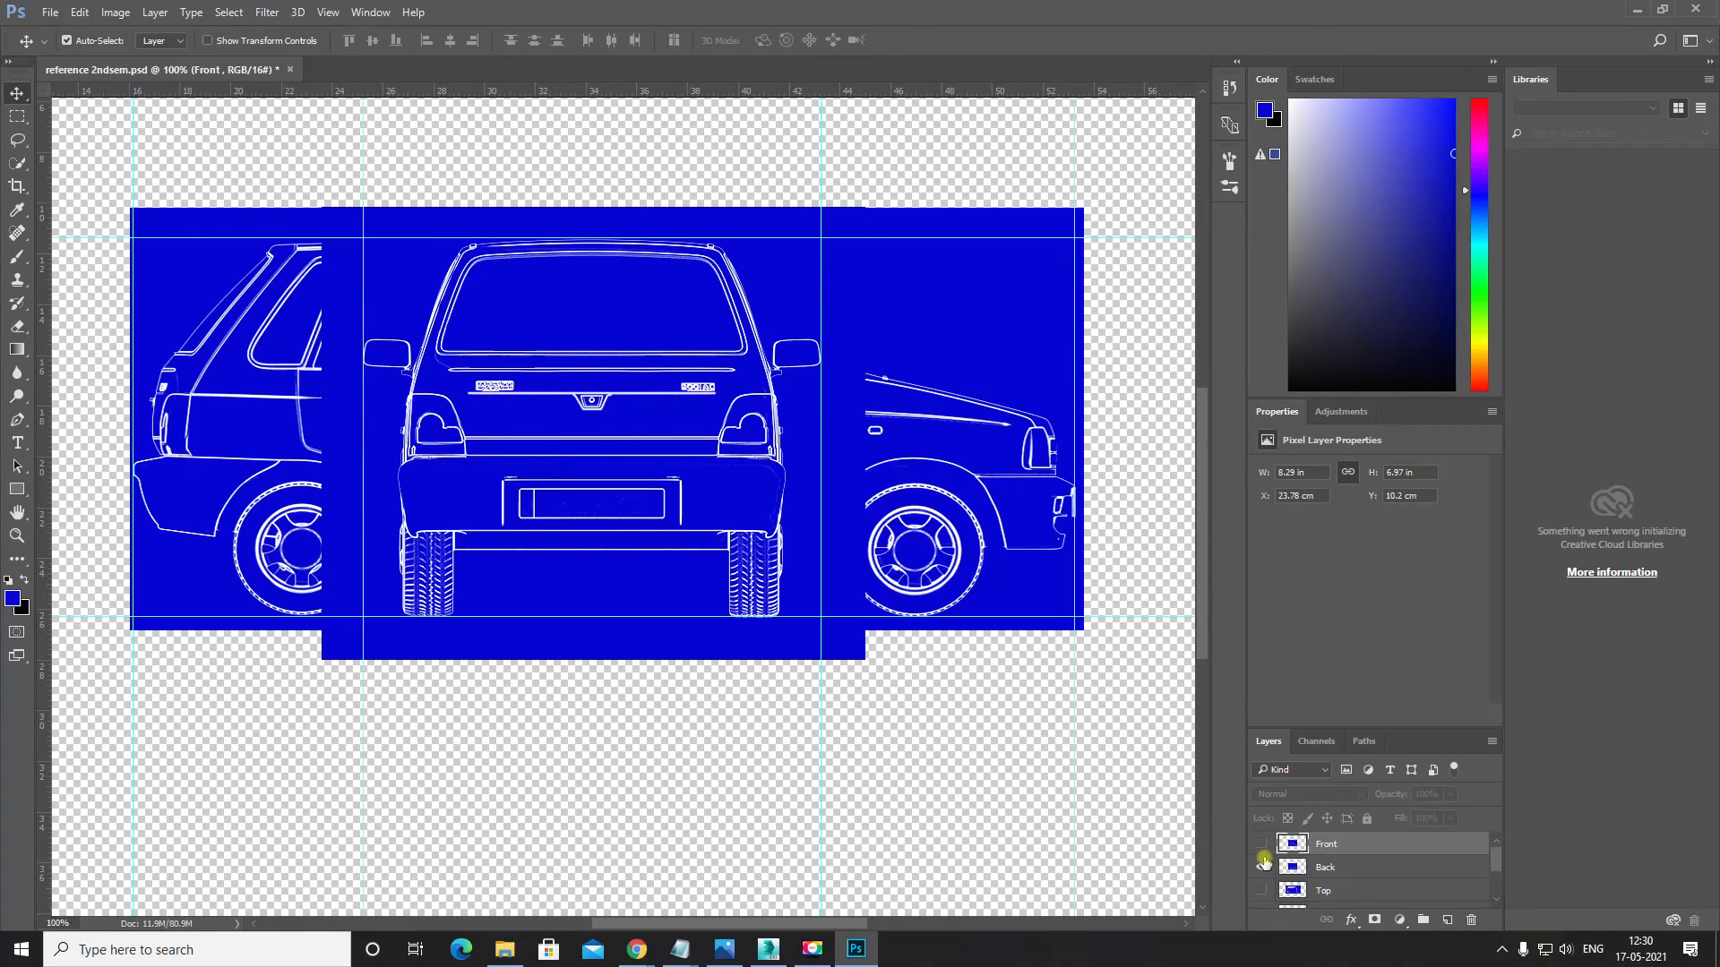
{"action": "scroll", "coordinate": [1264, 862], "scroll_direction": "down", "scroll_amount": 4}
{"action": "scroll", "coordinate": [1265, 863], "scroll_direction": "up", "scroll_amount": 3}
{"action": "scroll", "coordinate": [1266, 861], "scroll_direction": "down", "scroll_amount": 1}
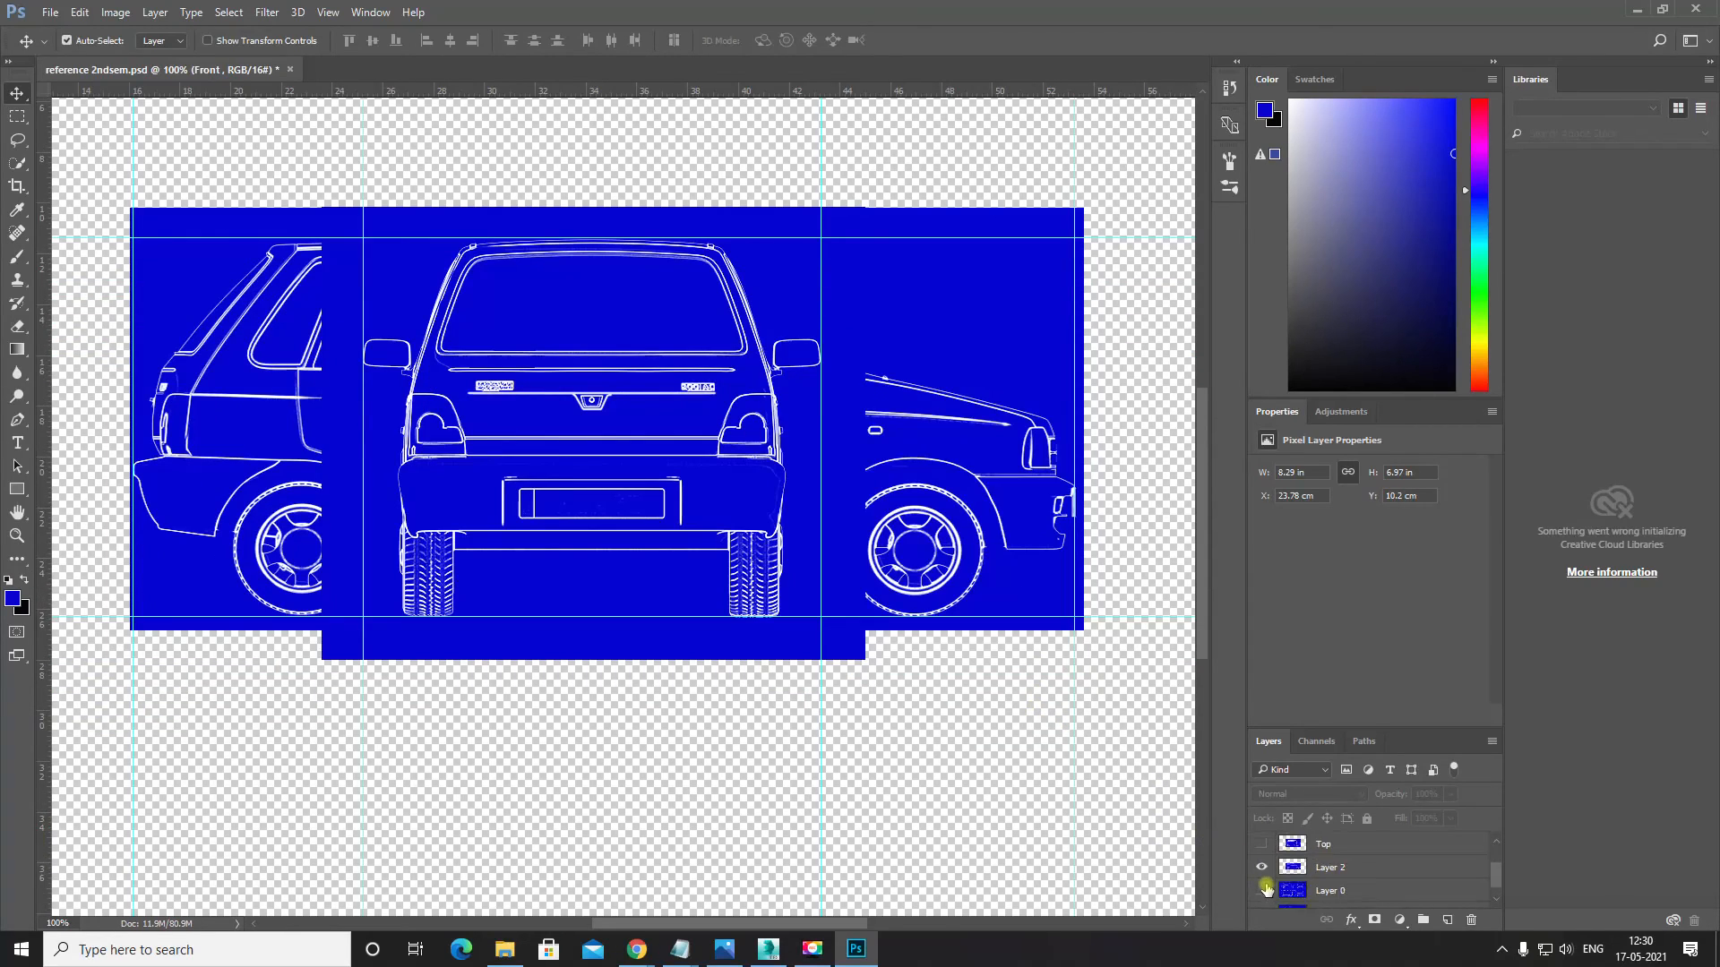
{"action": "left_click", "coordinate": [1262, 869]}
{"action": "scroll", "coordinate": [1263, 876], "scroll_direction": "up", "scroll_amount": 1}
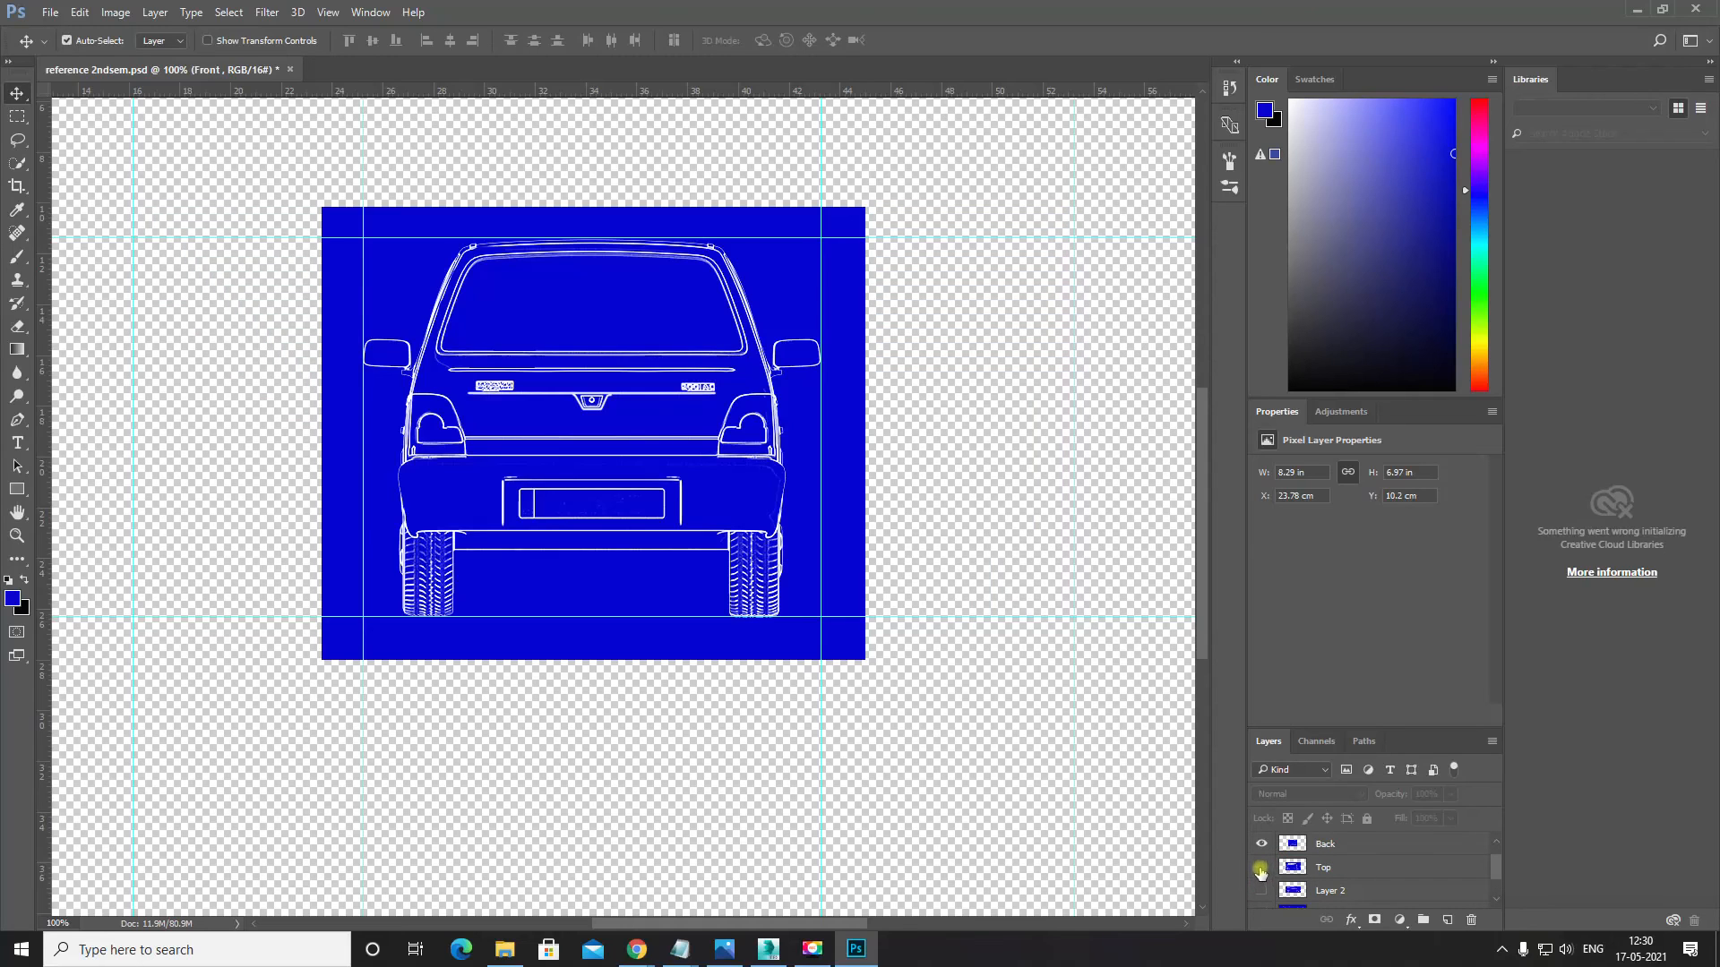
{"action": "left_click", "coordinate": [1261, 868]}
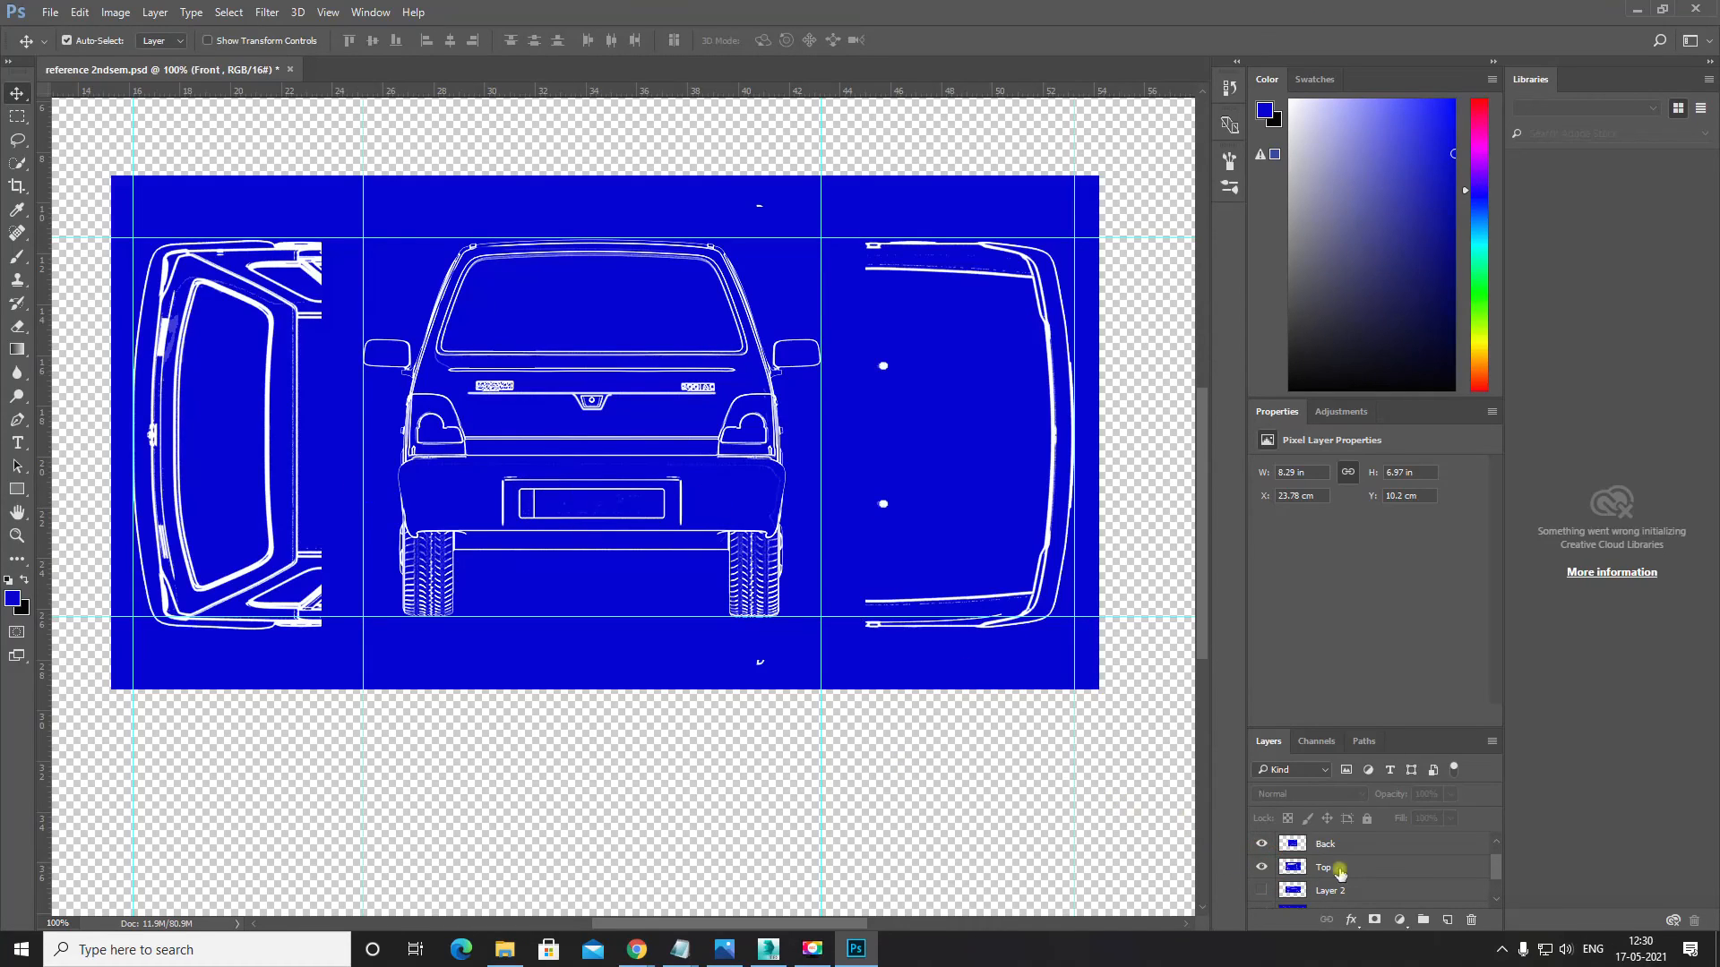
Step: Hide the Back layer to show the top view on its own
{"action": "scroll", "coordinate": [1340, 870], "scroll_direction": "up", "scroll_amount": 1}
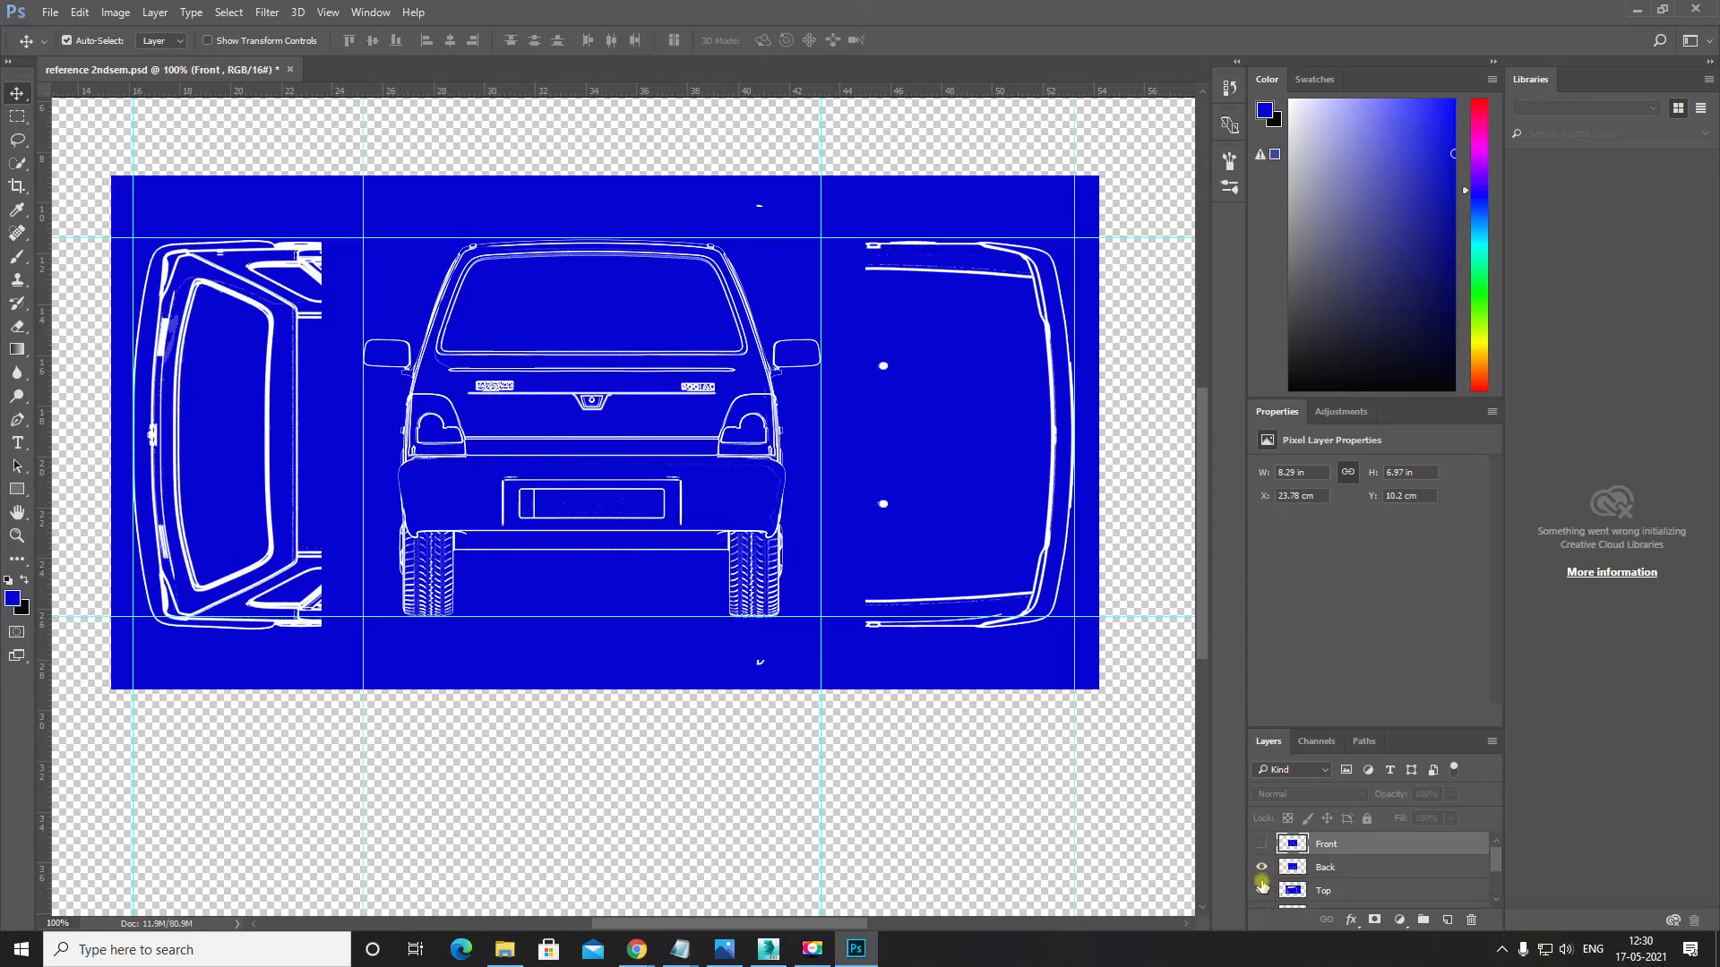
{"action": "scroll", "coordinate": [1271, 883], "scroll_direction": "down", "scroll_amount": 1}
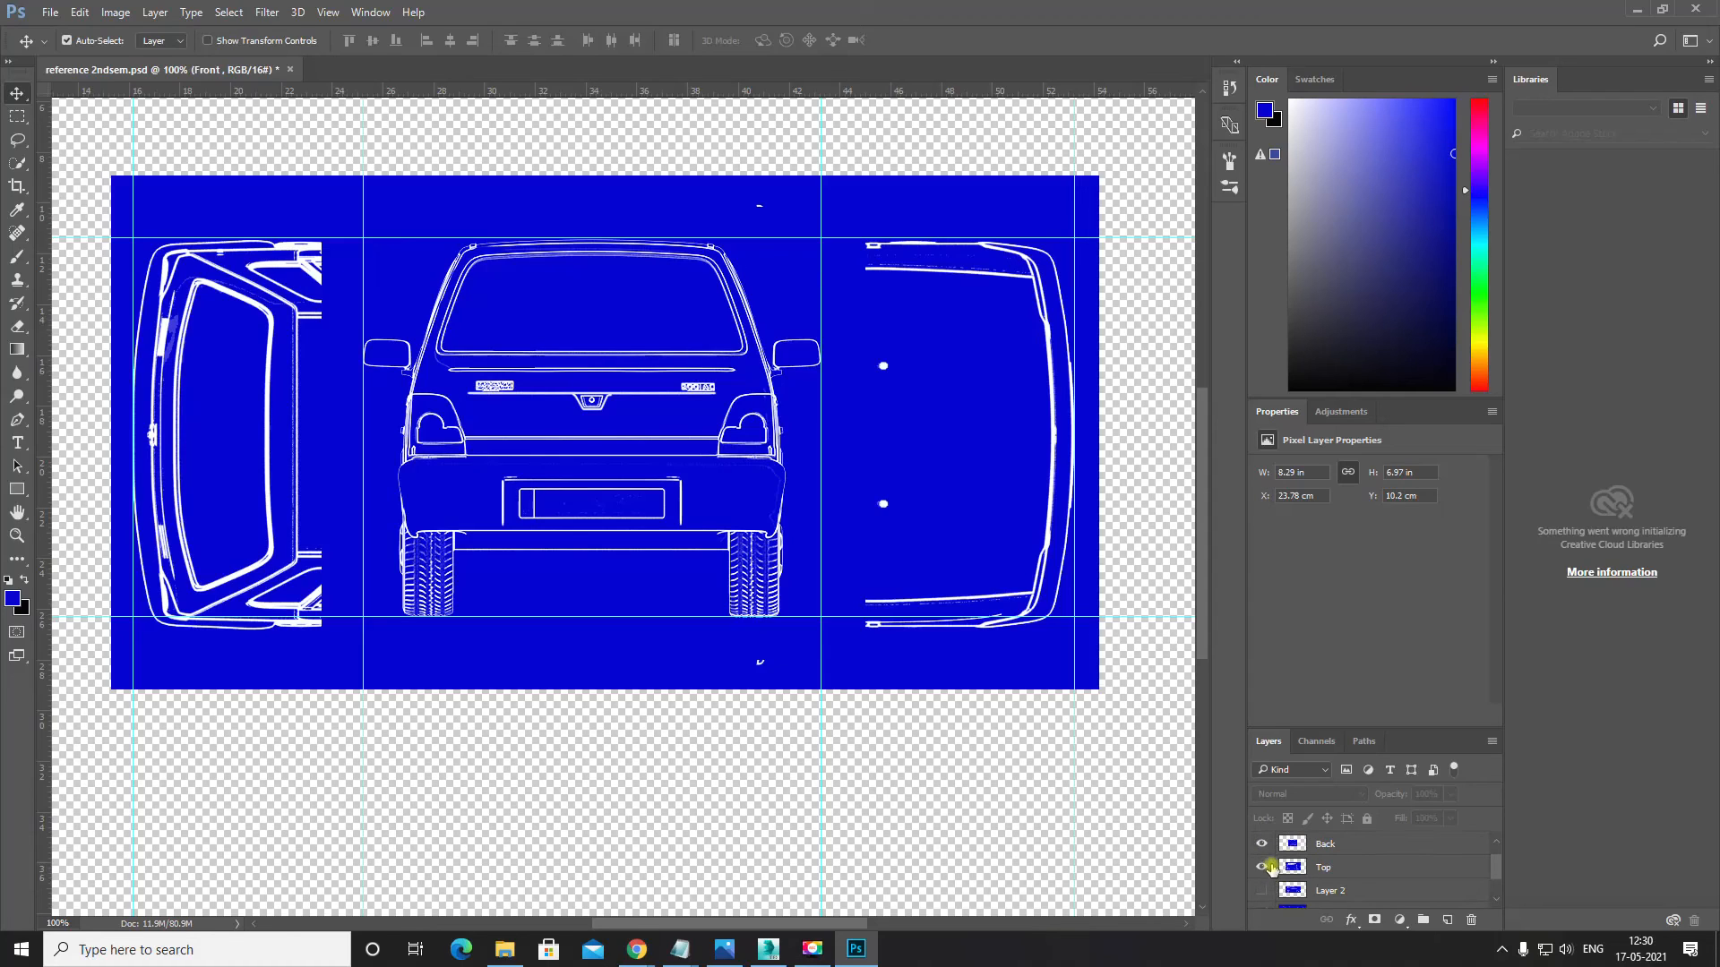
{"action": "left_click", "coordinate": [1263, 844]}
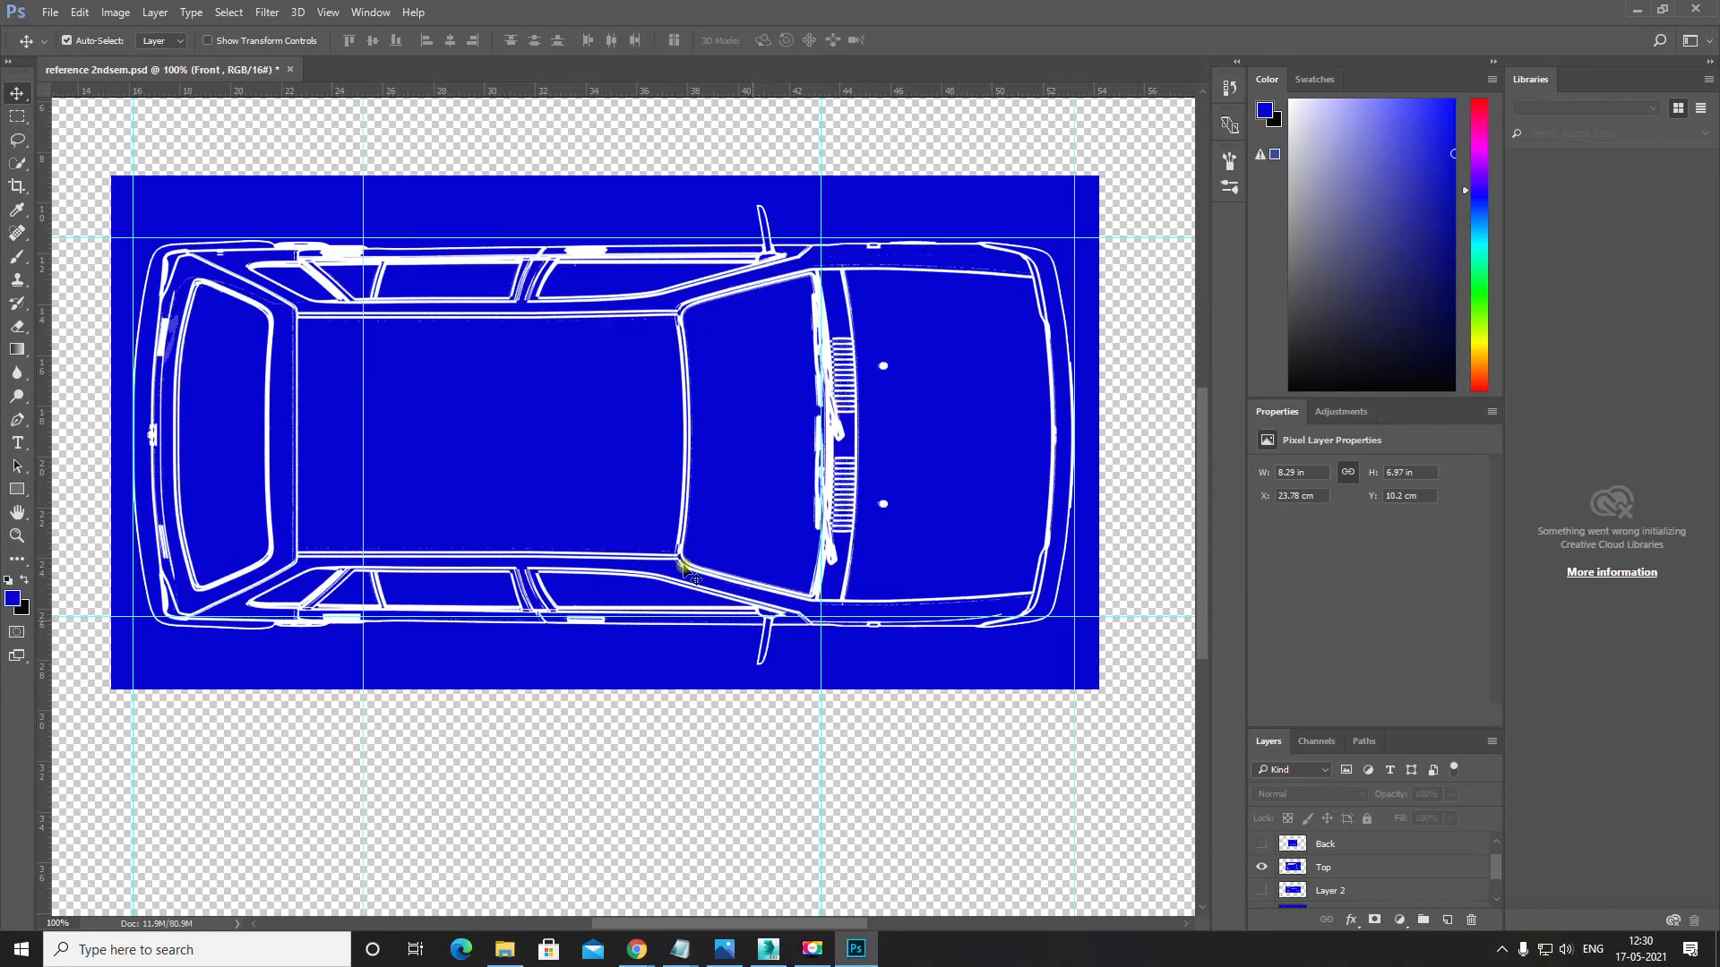
{"action": "scroll", "coordinate": [1283, 869], "scroll_direction": "up", "scroll_amount": 1}
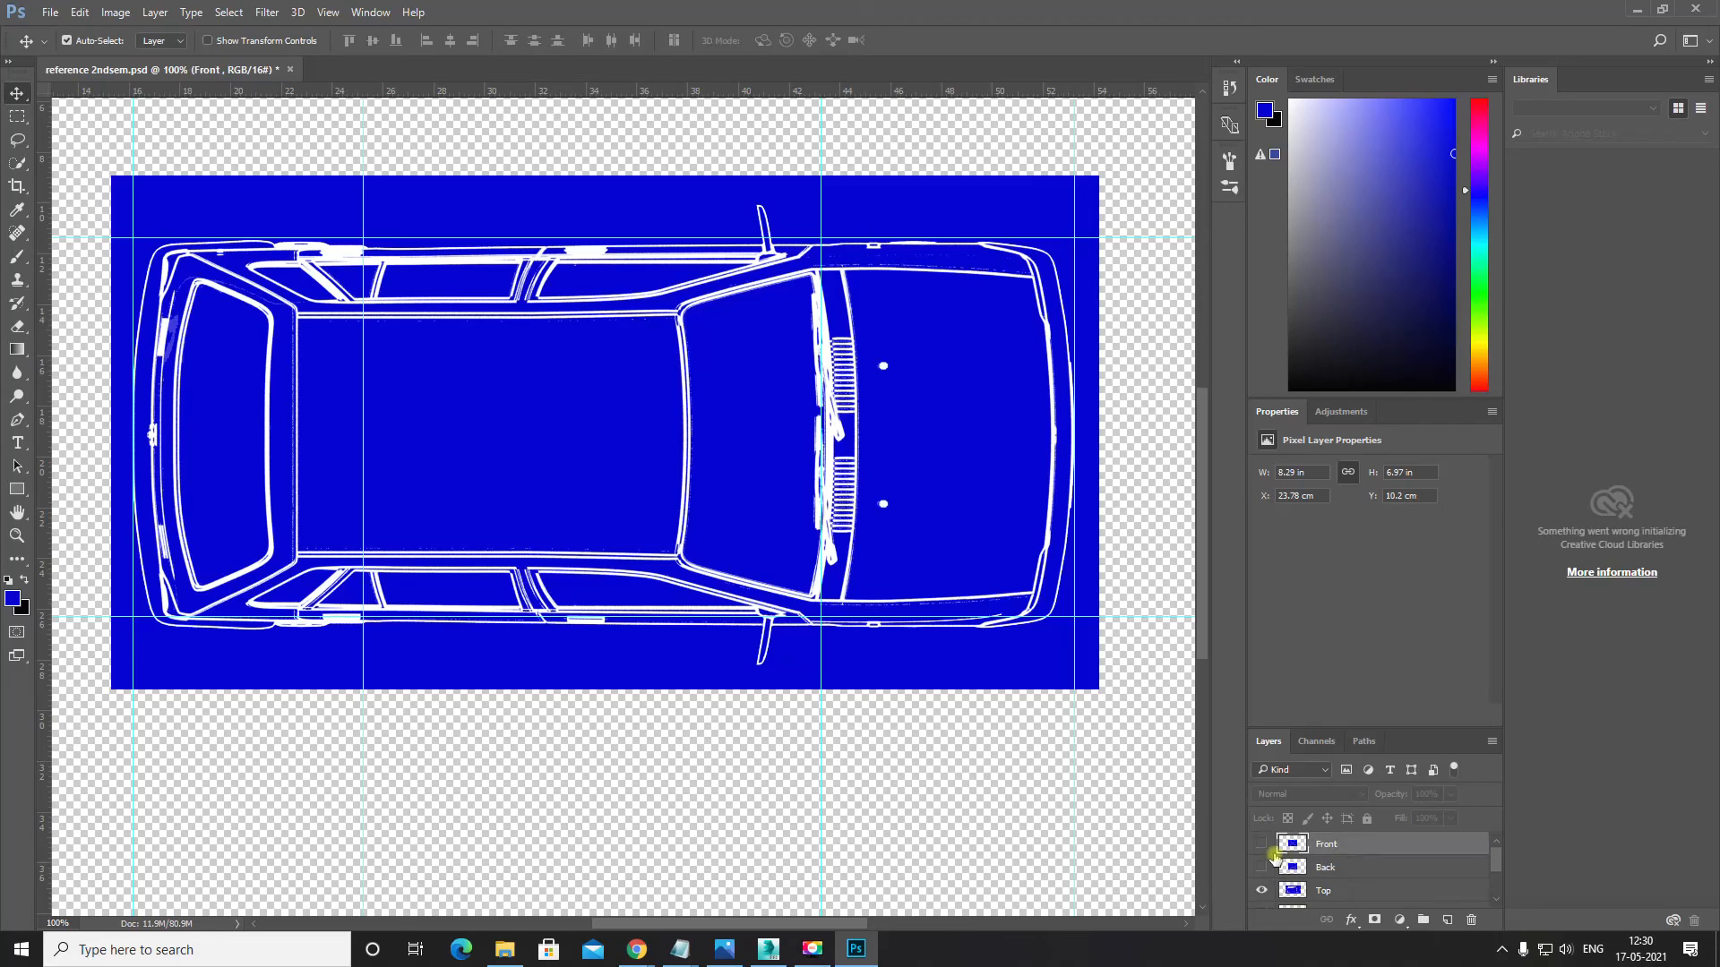
Step: Show the Front layer and rotate the front view by -90° over the top view
{"action": "left_click", "coordinate": [1263, 845]}
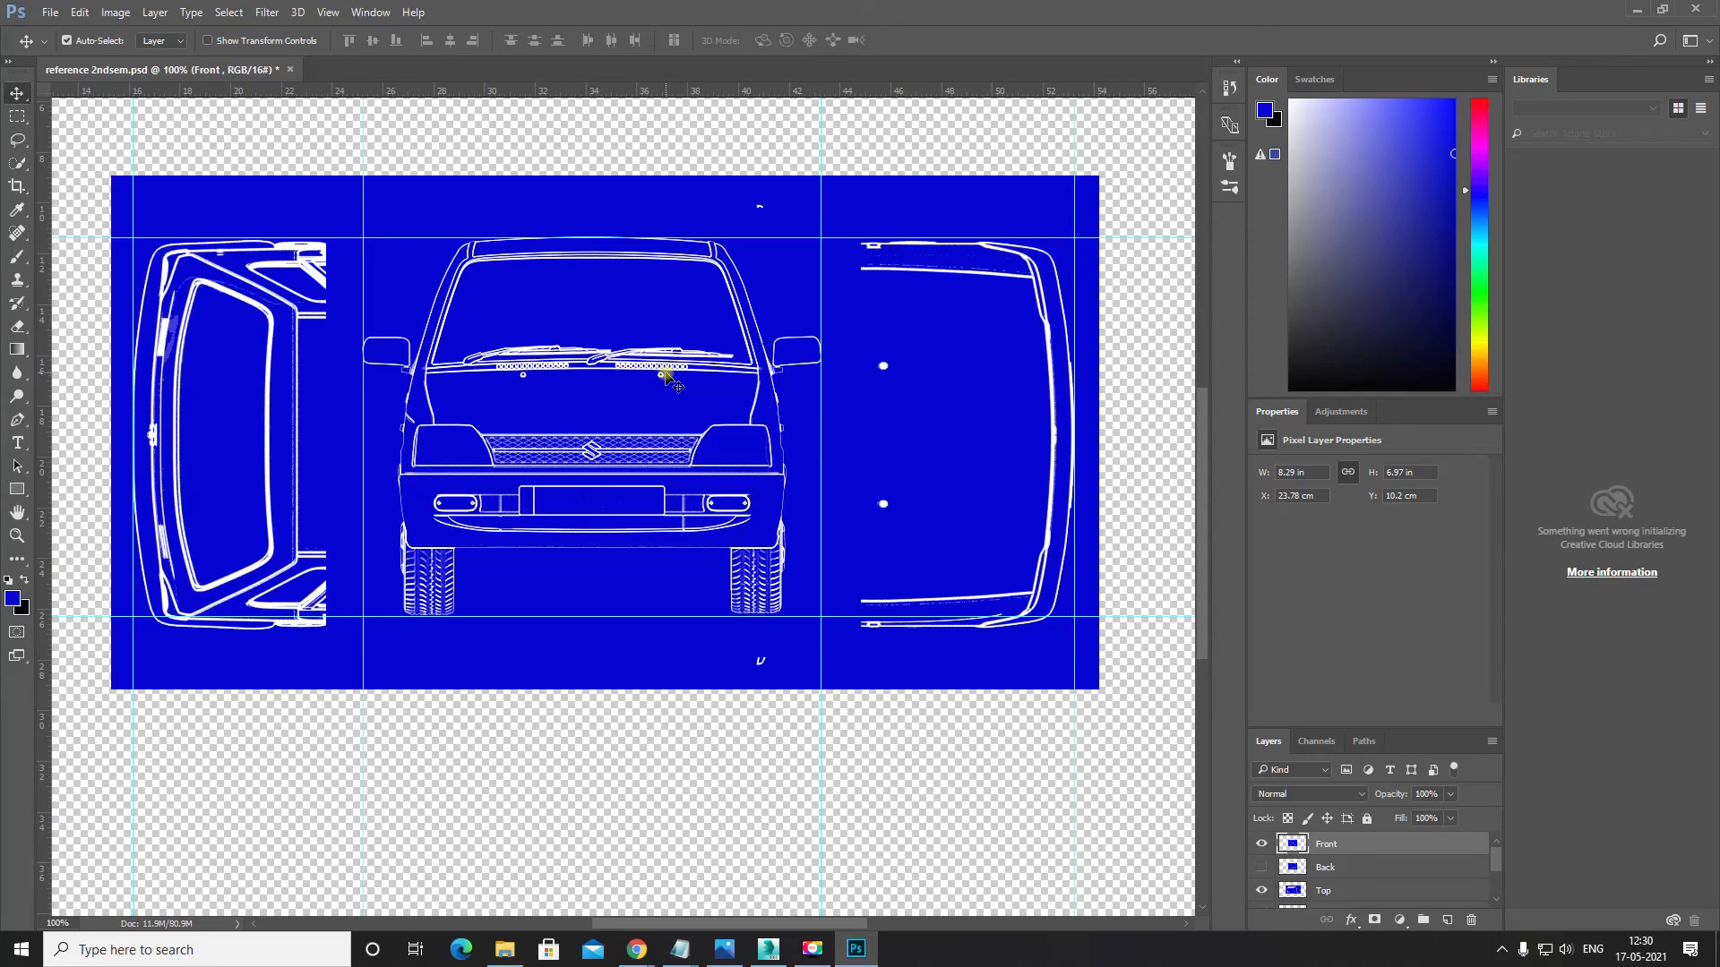
{"action": "key", "text": "ctrl"}
{"action": "key", "text": "ctrl+t"}
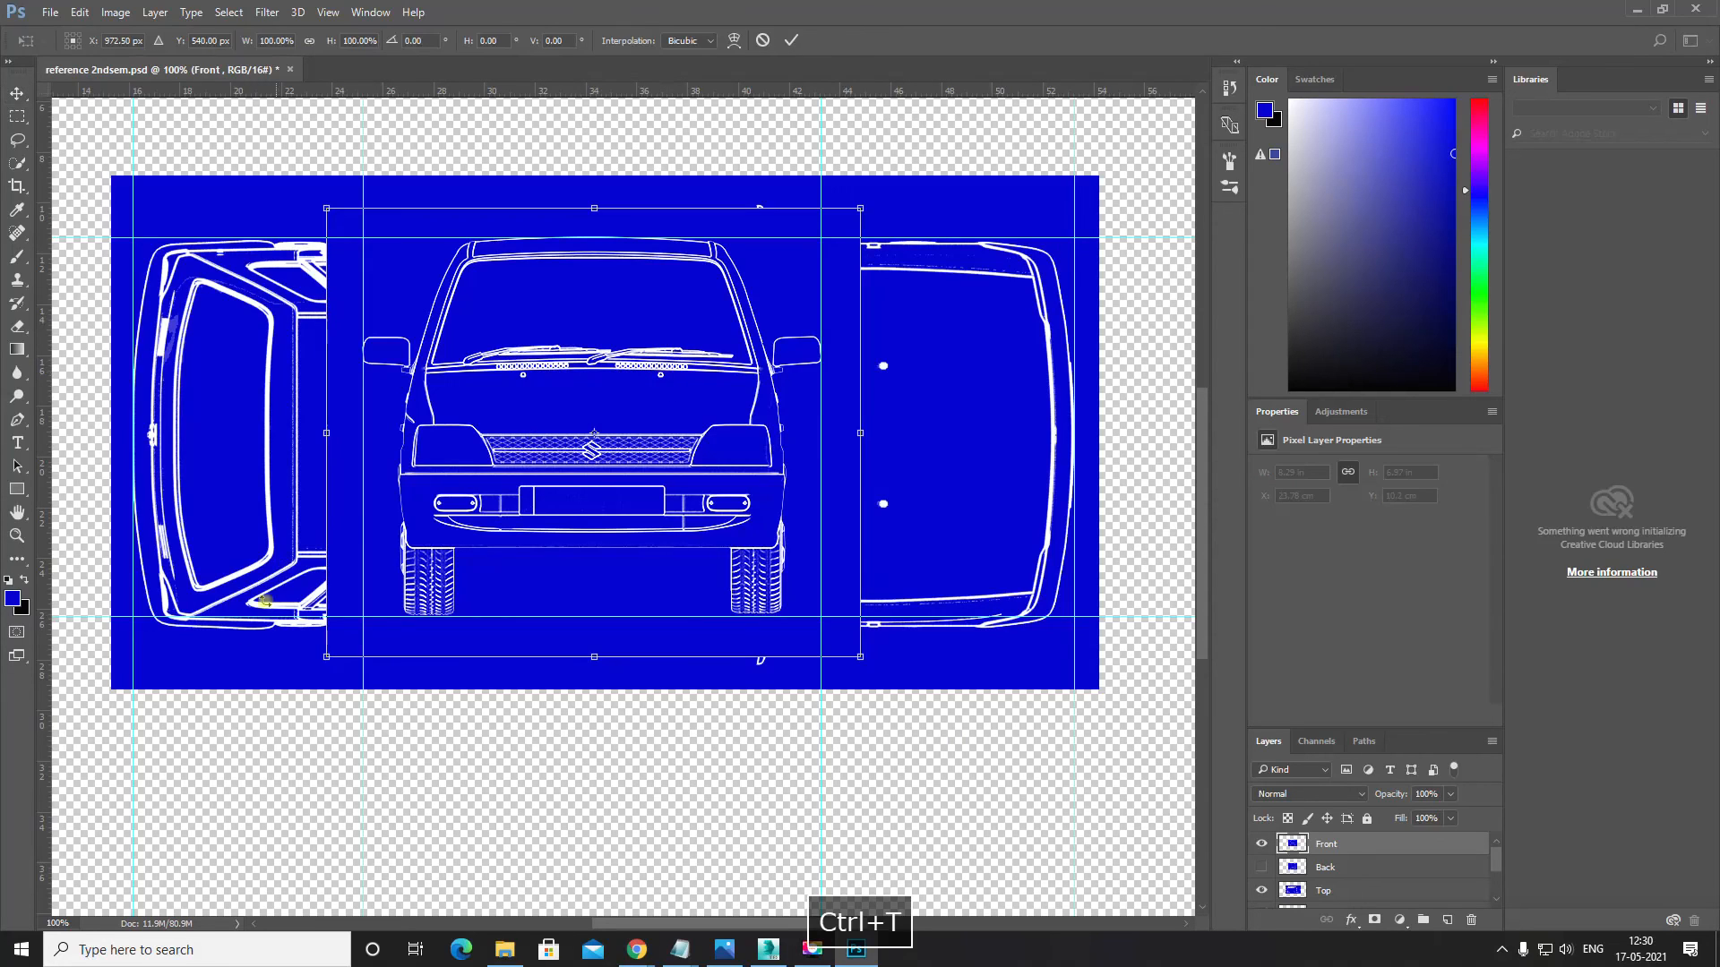
{"action": "left_click_drag", "start_coordinate": [223, 651], "coordinate": [745, 668], "text": "shift"}
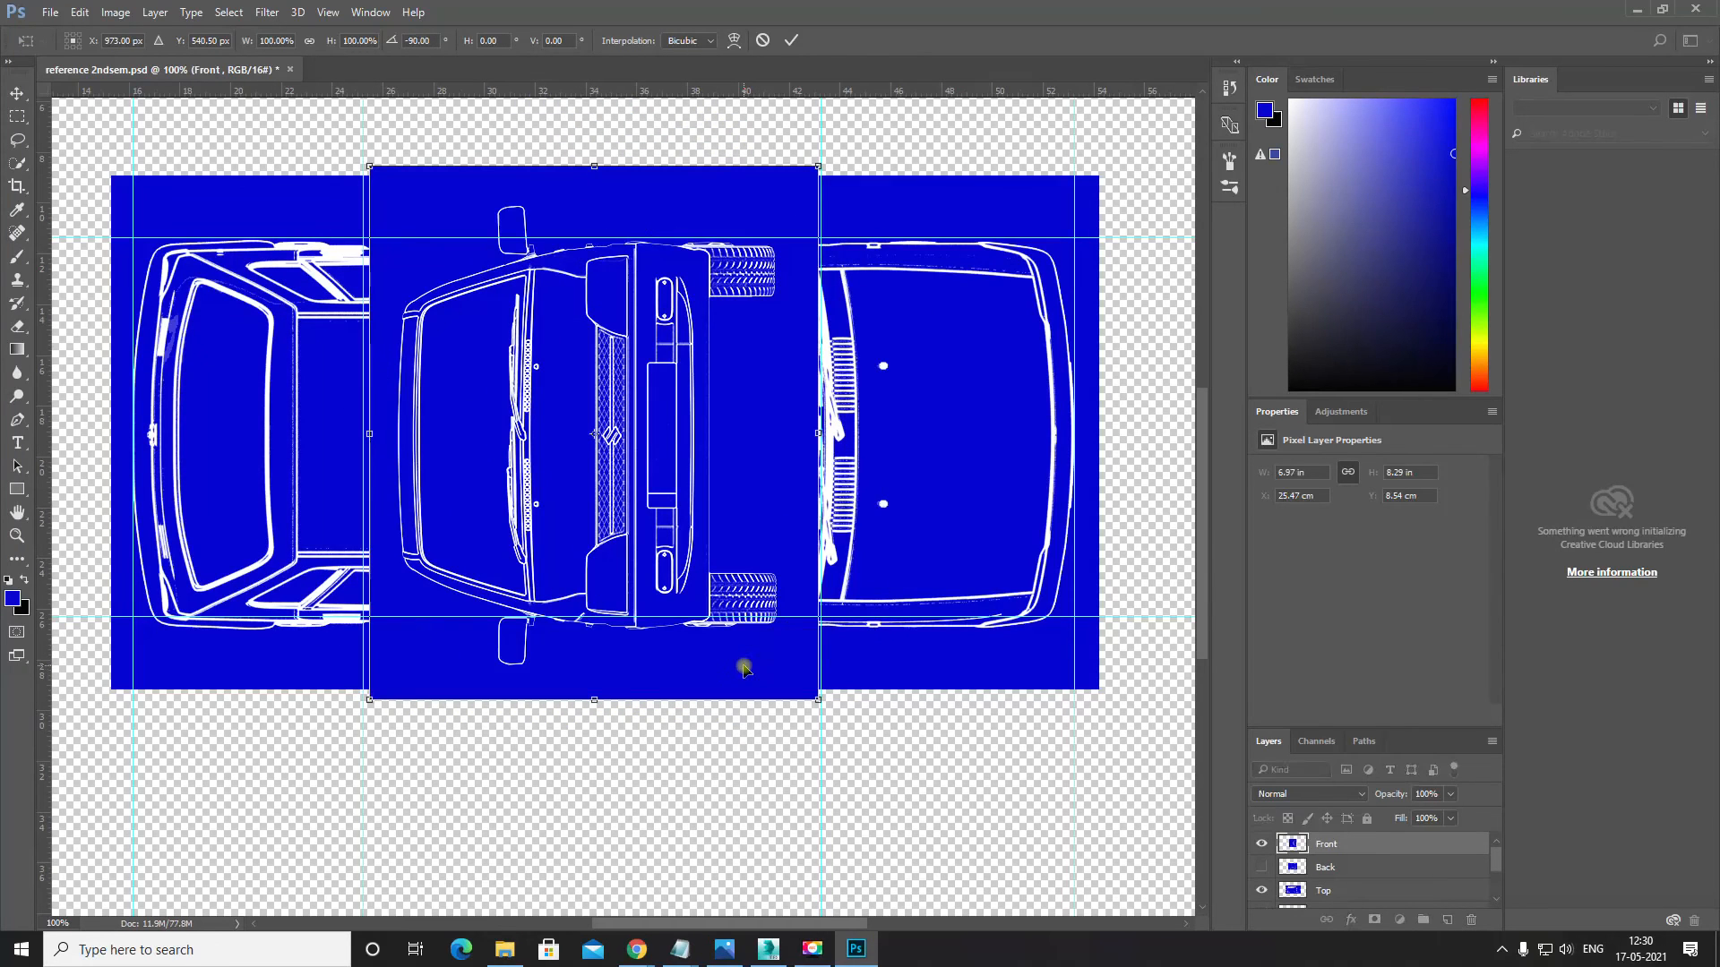
{"action": "key", "text": "Return"}
{"action": "key", "text": "space"}
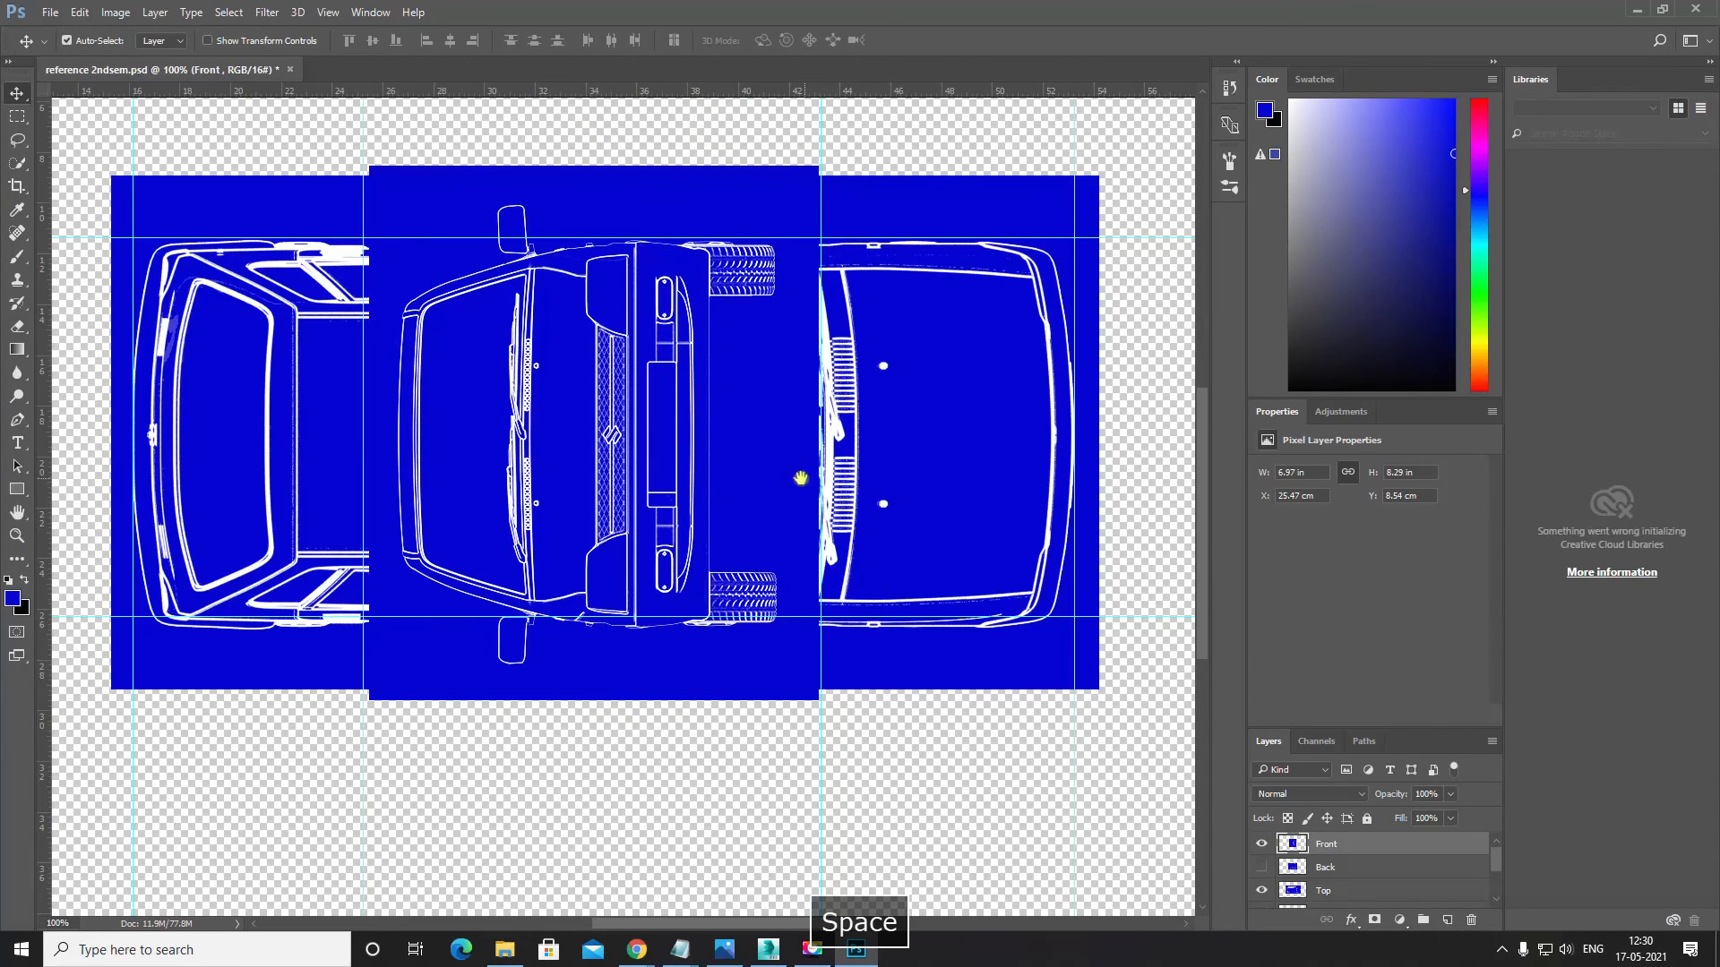
Step: Examine the rotated front view's width against the top view and the horizontal guides
{"action": "left_click_drag", "start_coordinate": [803, 480], "coordinate": [607, 484]}
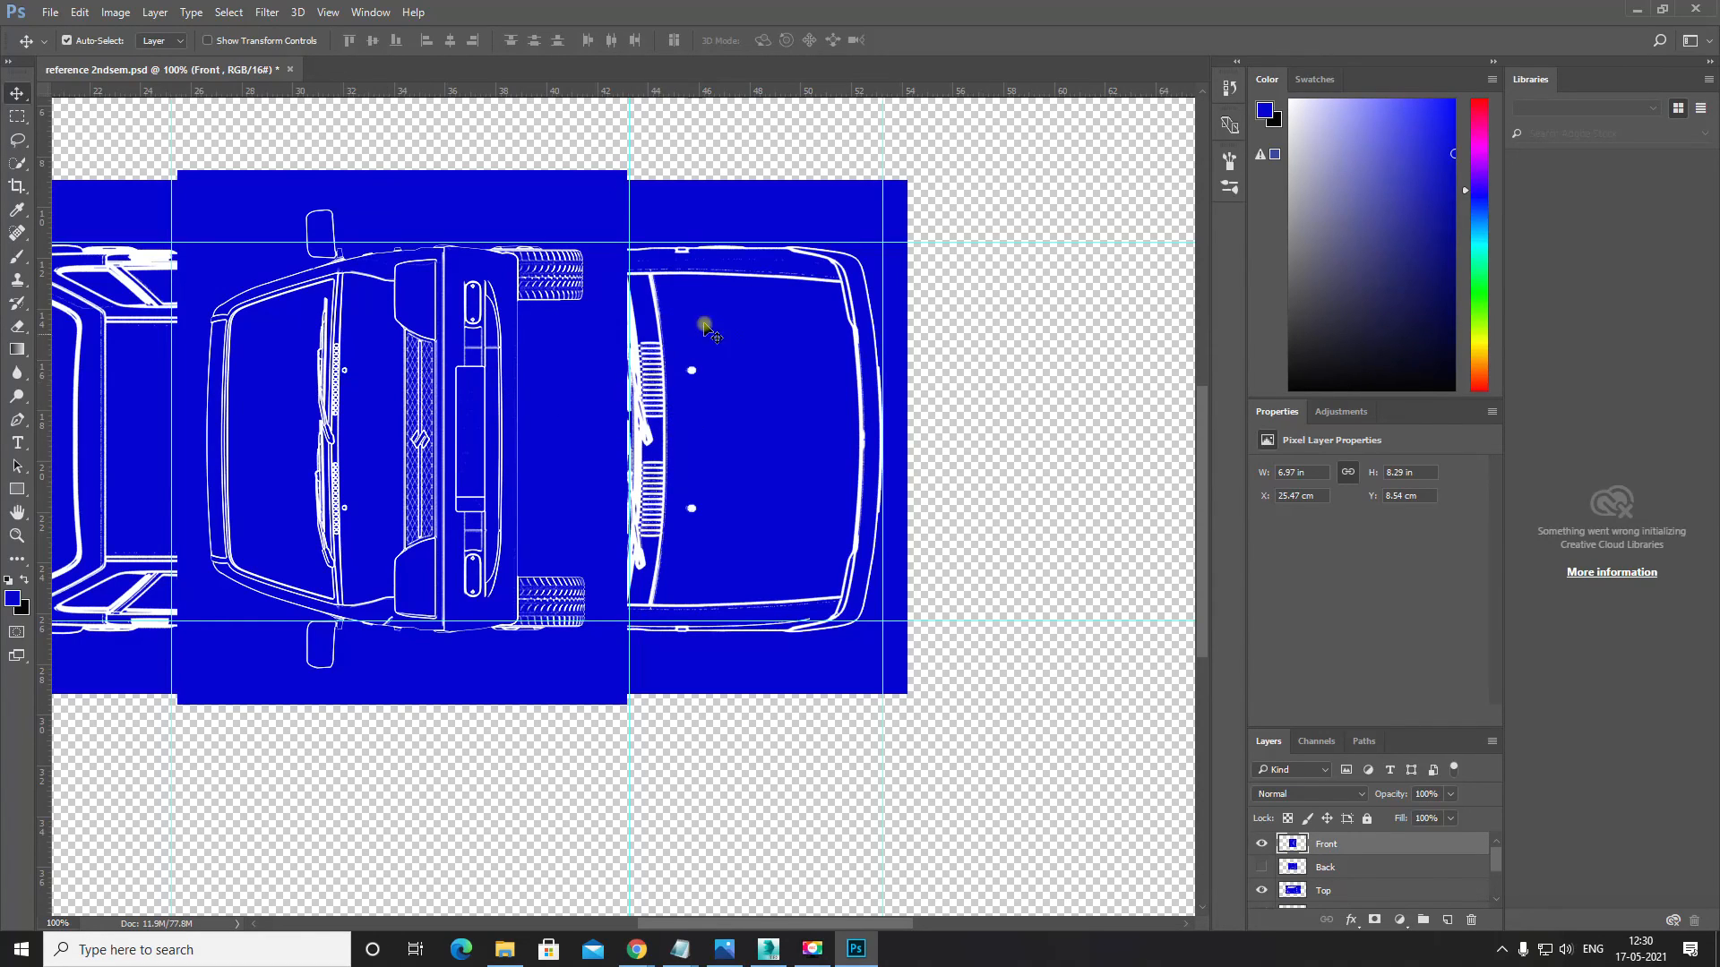
{"action": "scroll", "coordinate": [531, 297], "scroll_direction": "up", "scroll_amount": 2}
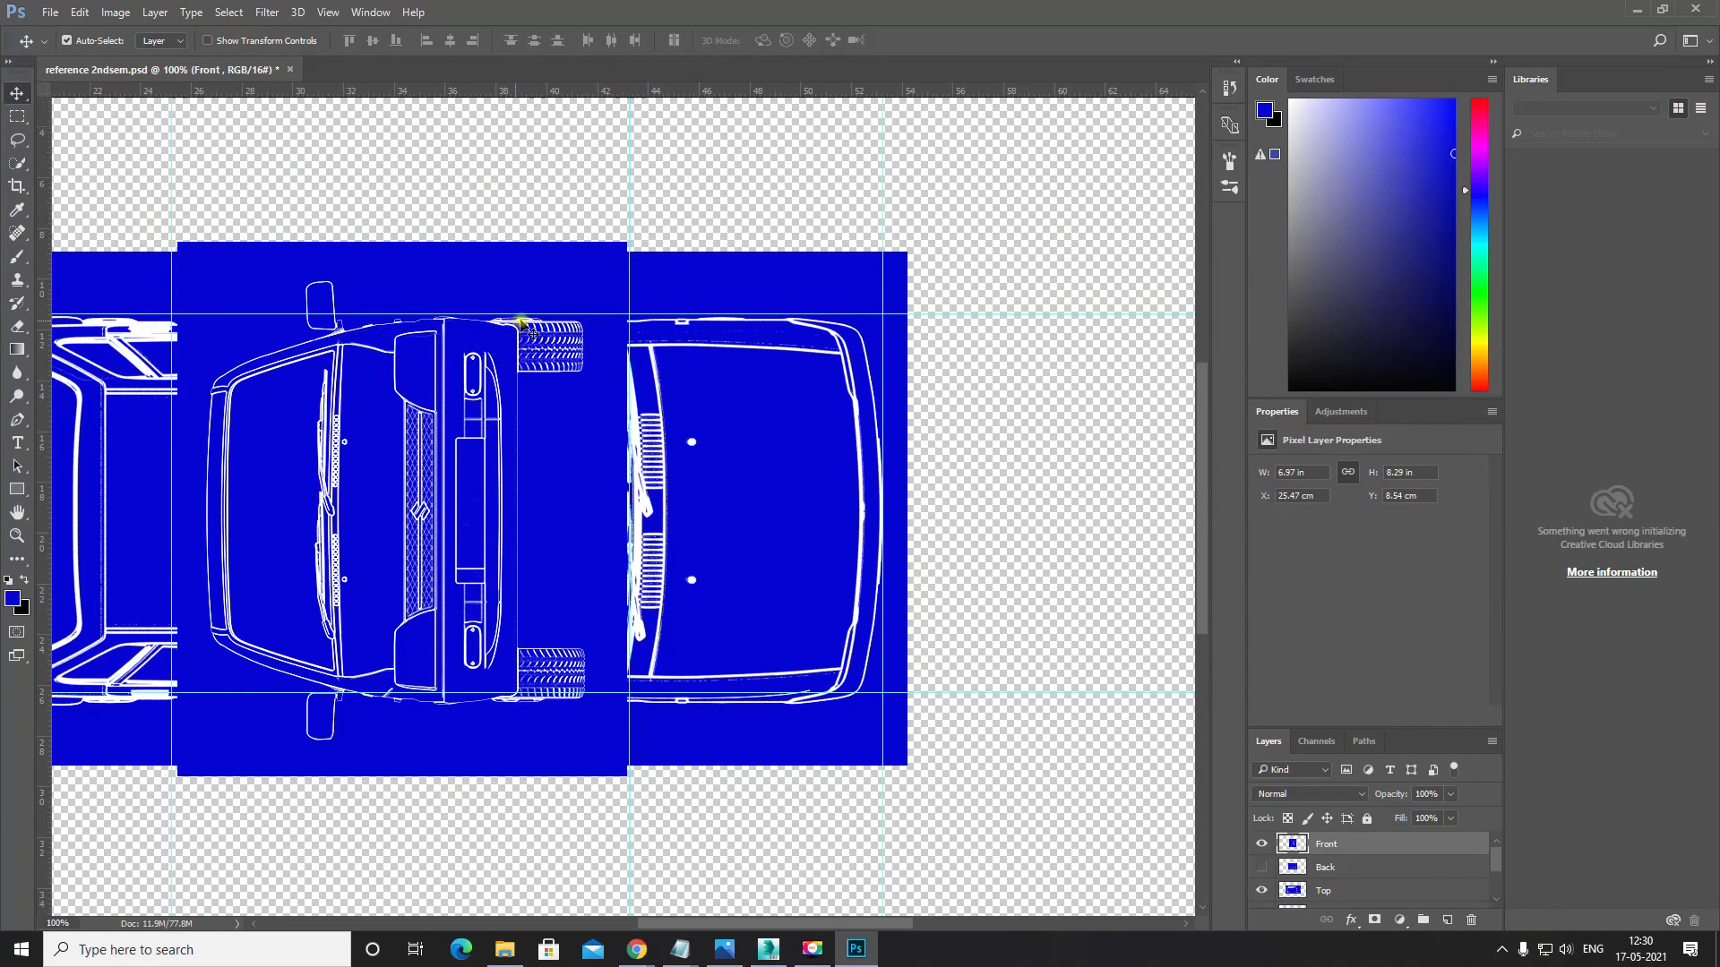
{"action": "key", "text": "space"}
{"action": "left_click_drag", "start_coordinate": [531, 324], "coordinate": [717, 363]}
{"action": "key", "text": "ctrl+equal"}
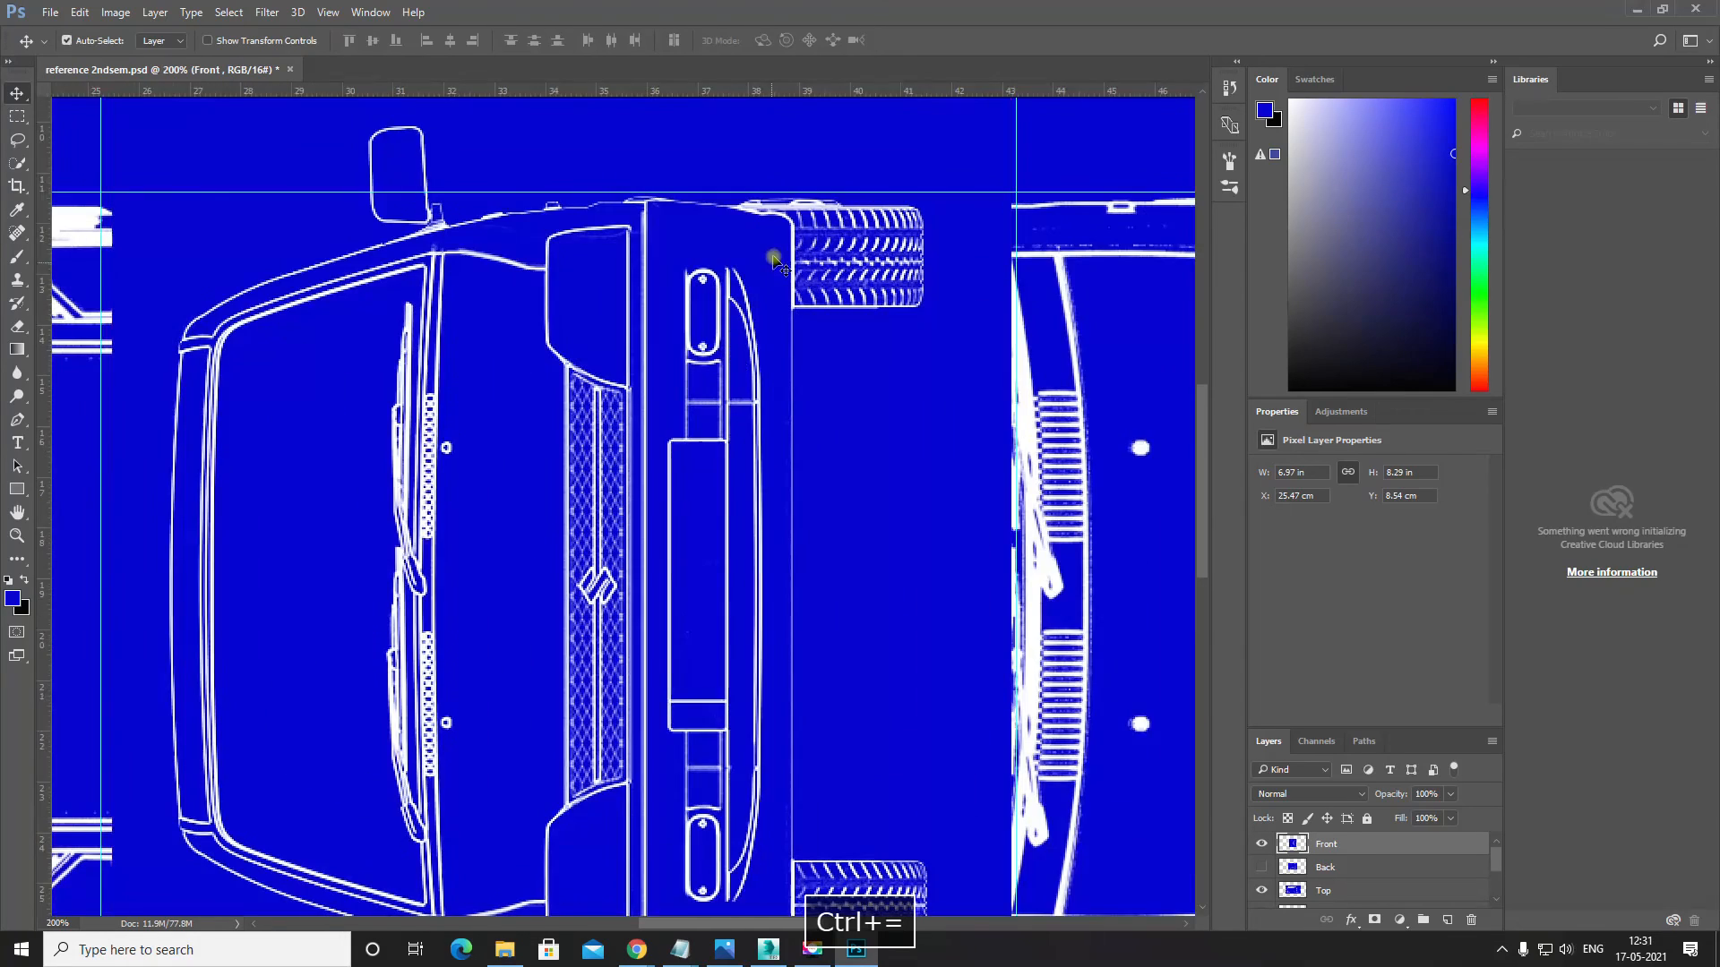
{"action": "key", "text": "ctrl+minus"}
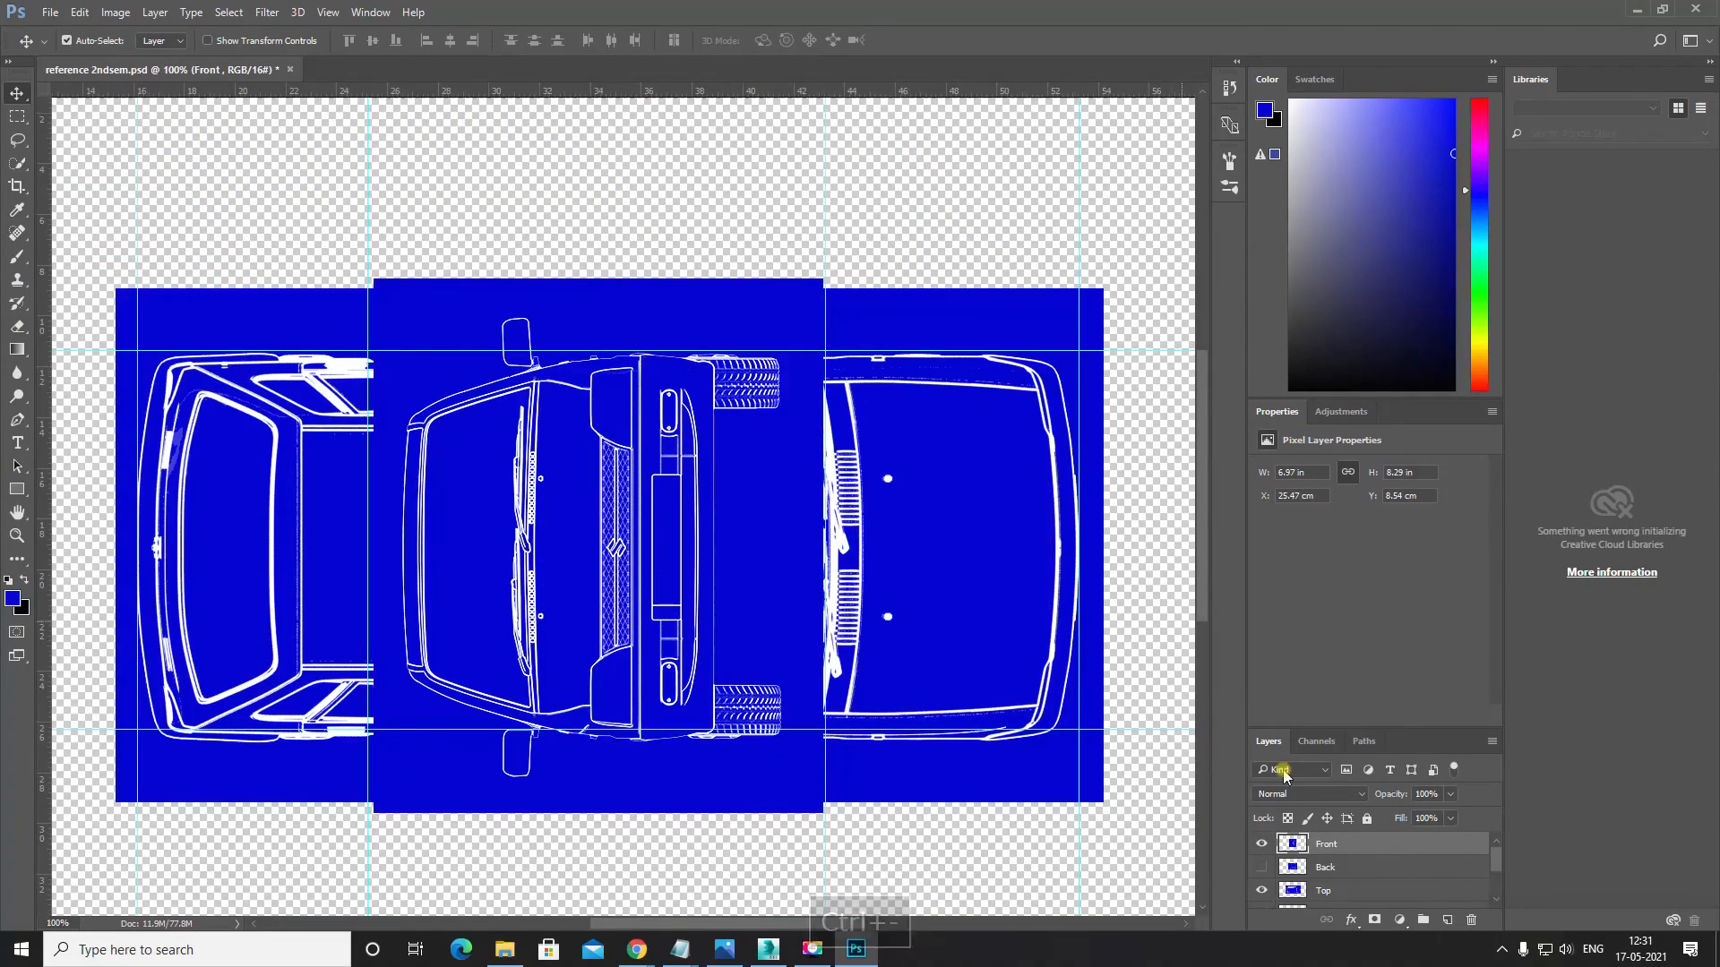
Step: Hide the Front layer and move the two horizontal guides to the side mirror tips of the top view
{"action": "left_click", "coordinate": [1263, 845]}
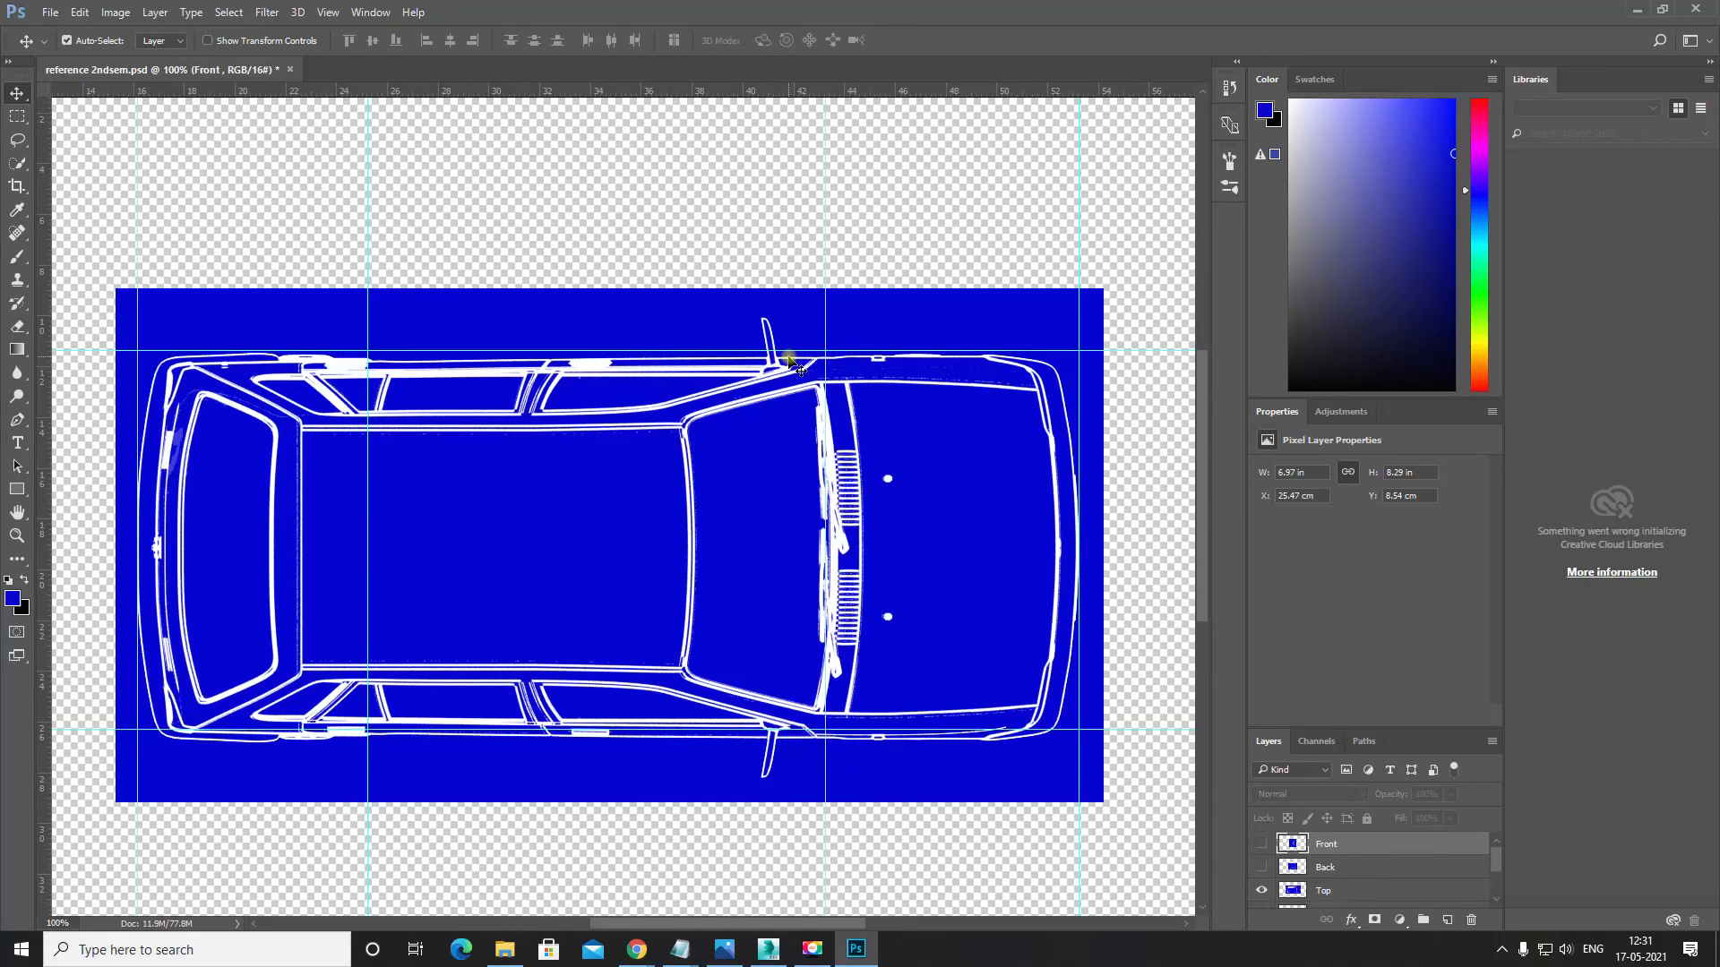
{"action": "left_click_drag", "start_coordinate": [793, 351], "coordinate": [794, 319]}
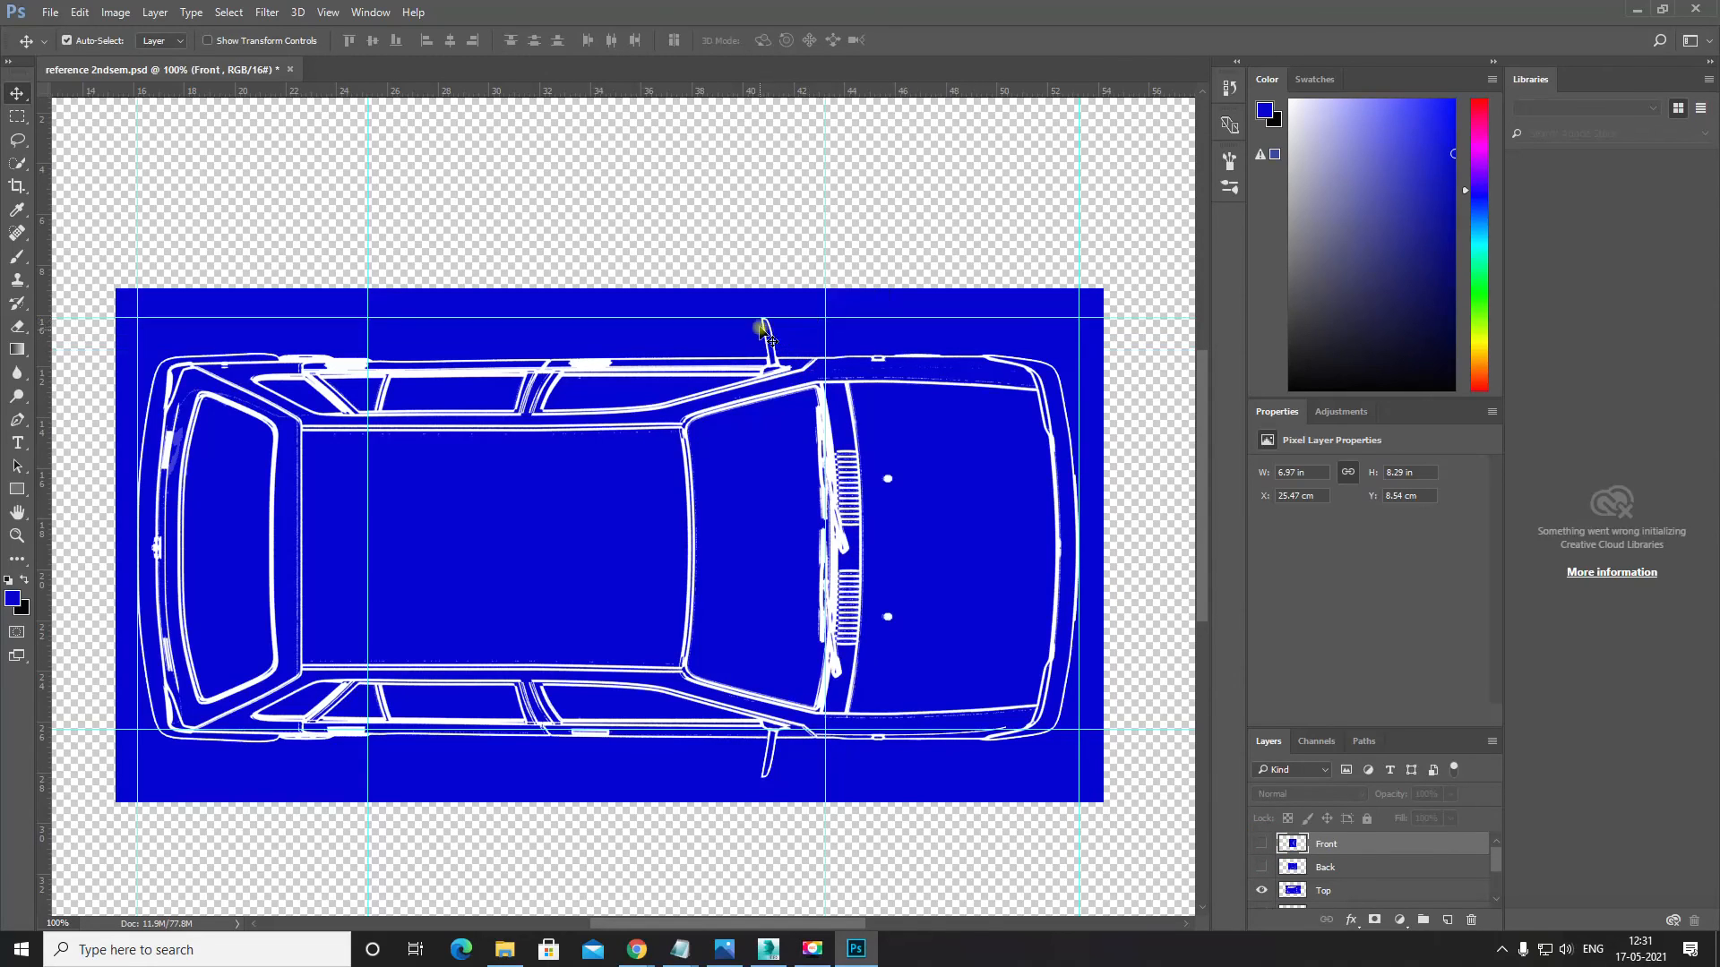
{"action": "scroll", "coordinate": [797, 390], "scroll_direction": "down", "scroll_amount": 1}
{"action": "scroll", "coordinate": [788, 379], "scroll_direction": "down", "scroll_amount": 3}
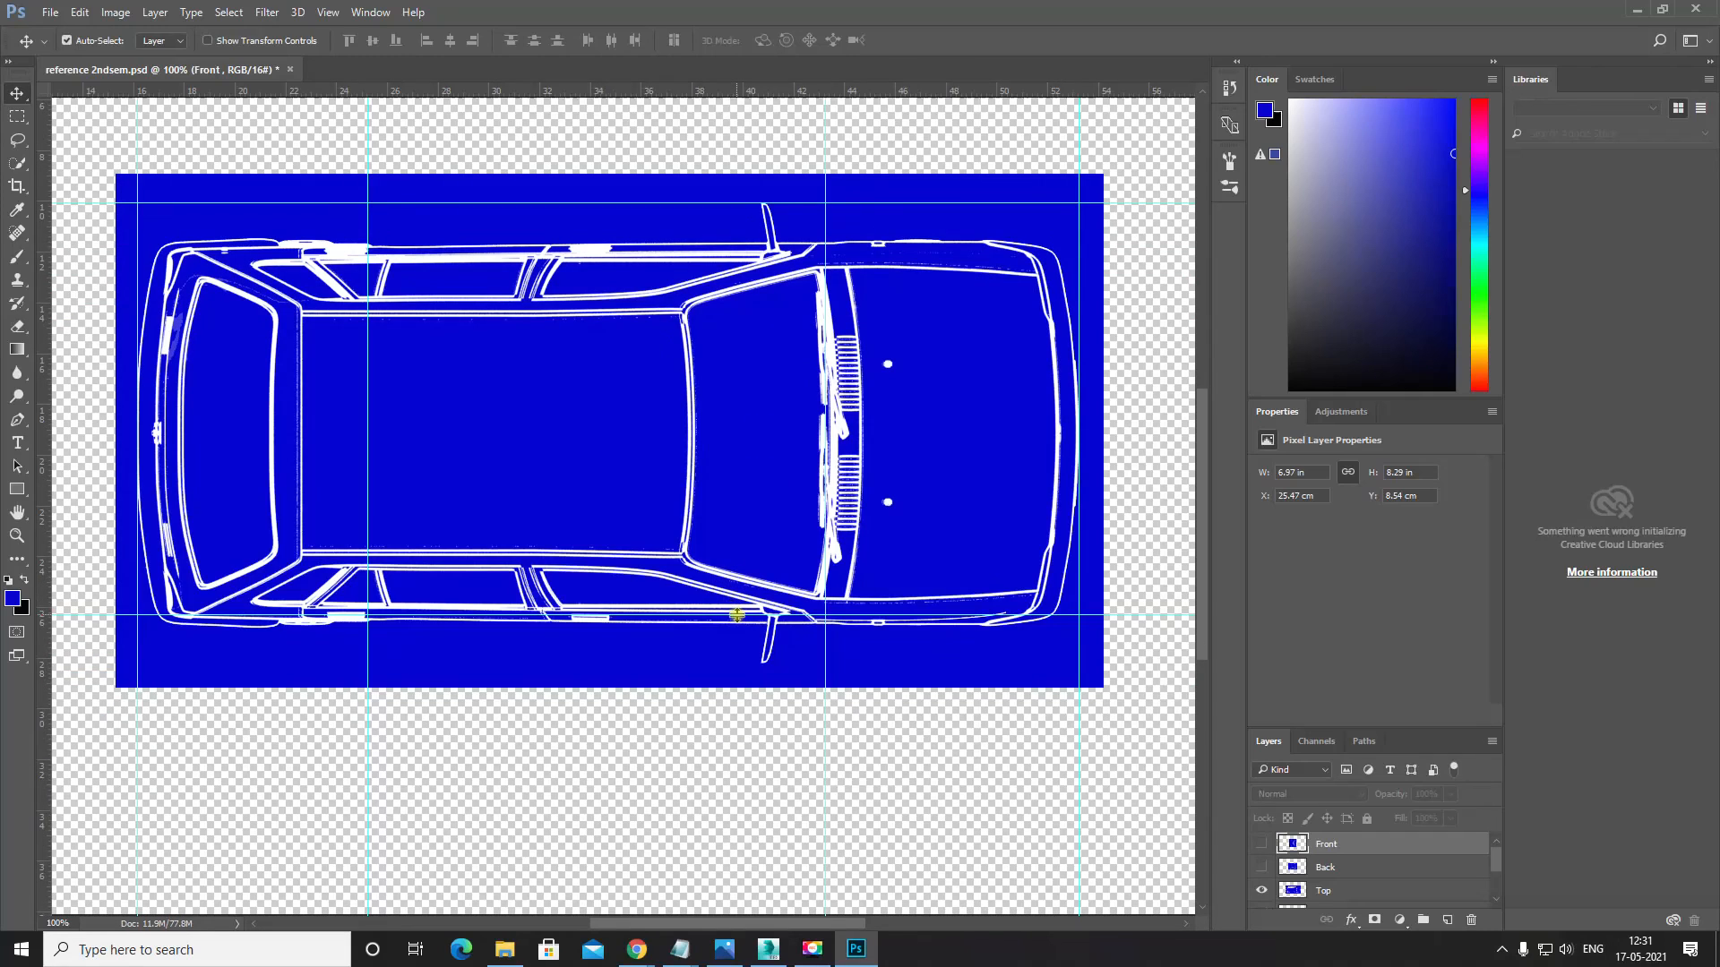
{"action": "left_click_drag", "start_coordinate": [737, 614], "coordinate": [818, 663]}
{"action": "scroll", "coordinate": [737, 662], "scroll_direction": "up", "scroll_amount": 2}
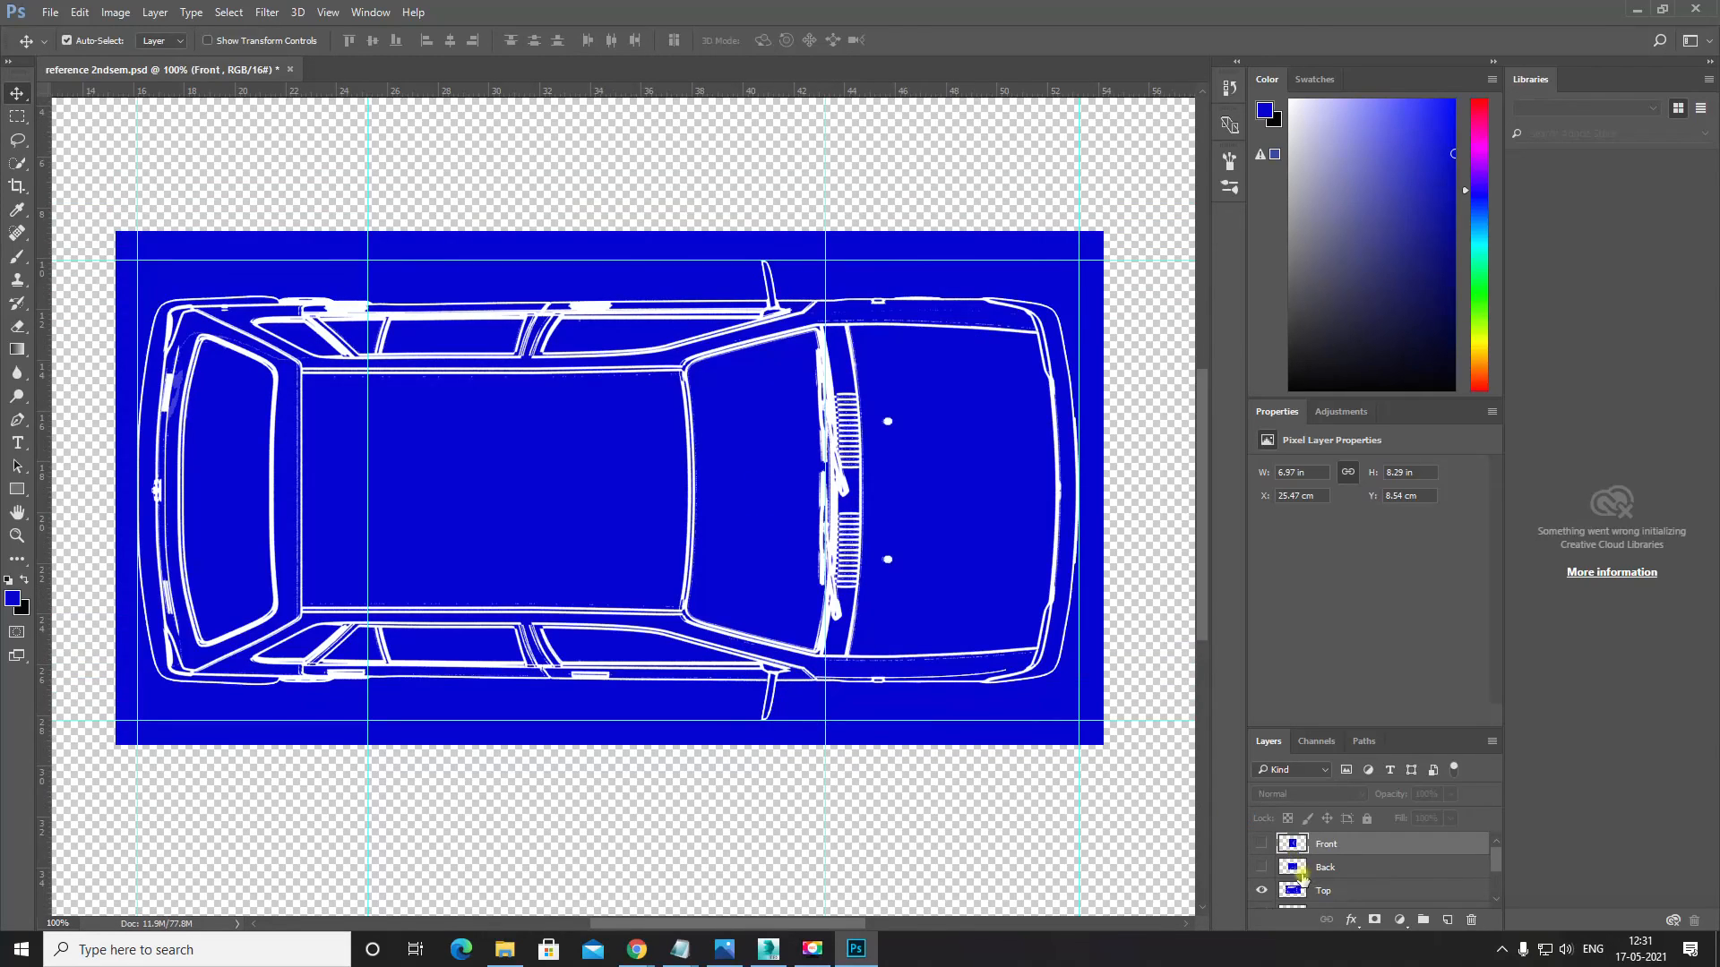
Step: Show the Front layer to compare the front view's mirror tips with the horizontal guides
{"action": "left_click", "coordinate": [1261, 846]}
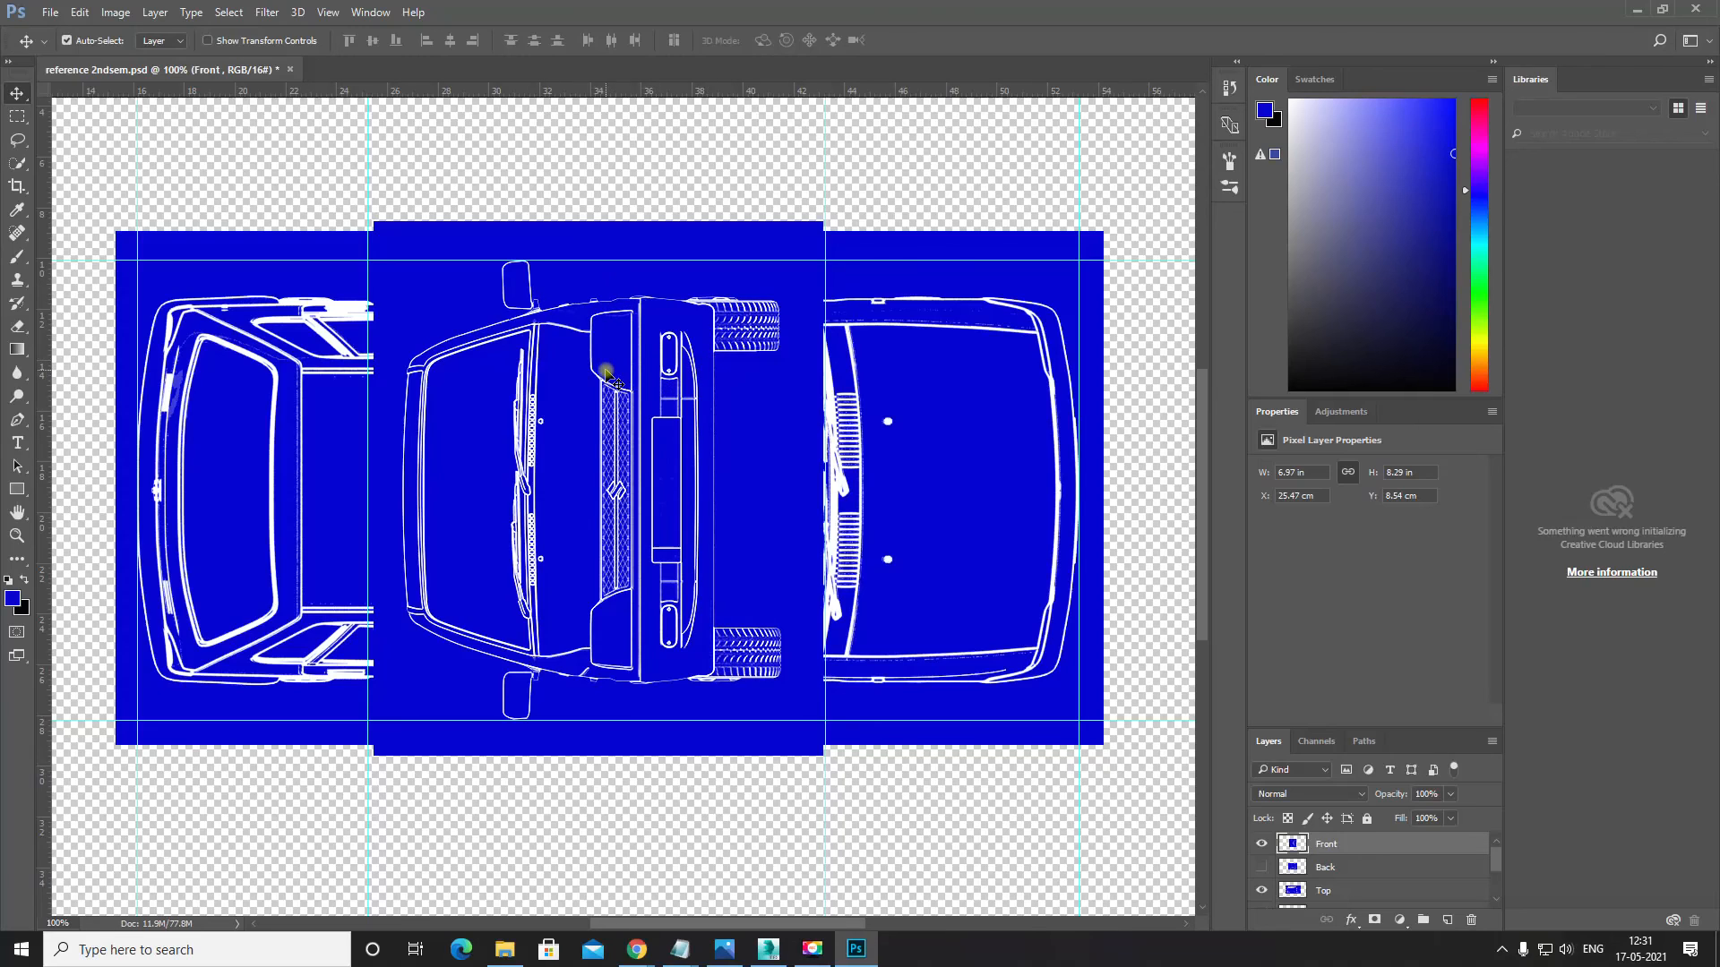
{"action": "left_click", "coordinate": [1261, 867]}
{"action": "left_click", "coordinate": [1261, 867]}
Step: Rotate the front view on the Front layer back 90° so it stands upright
{"action": "key", "text": "ctrl+t"}
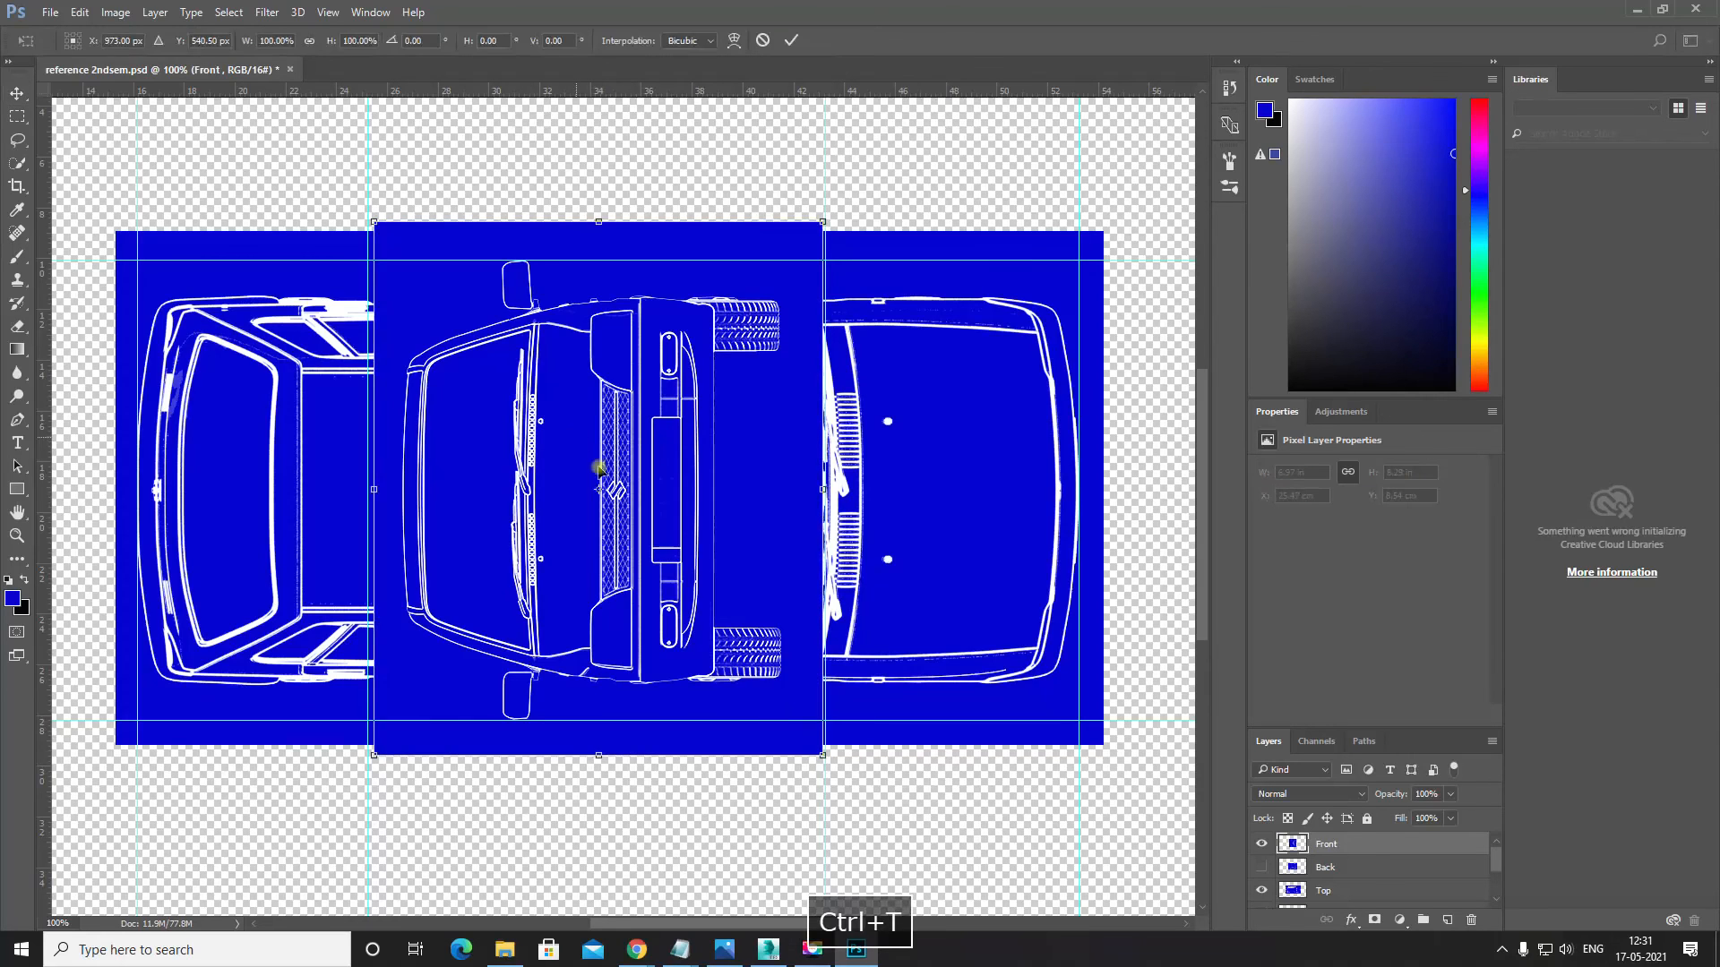
{"action": "left_click_drag", "start_coordinate": [849, 785], "coordinate": [316, 745], "text": "shift"}
{"action": "key", "text": "Return"}
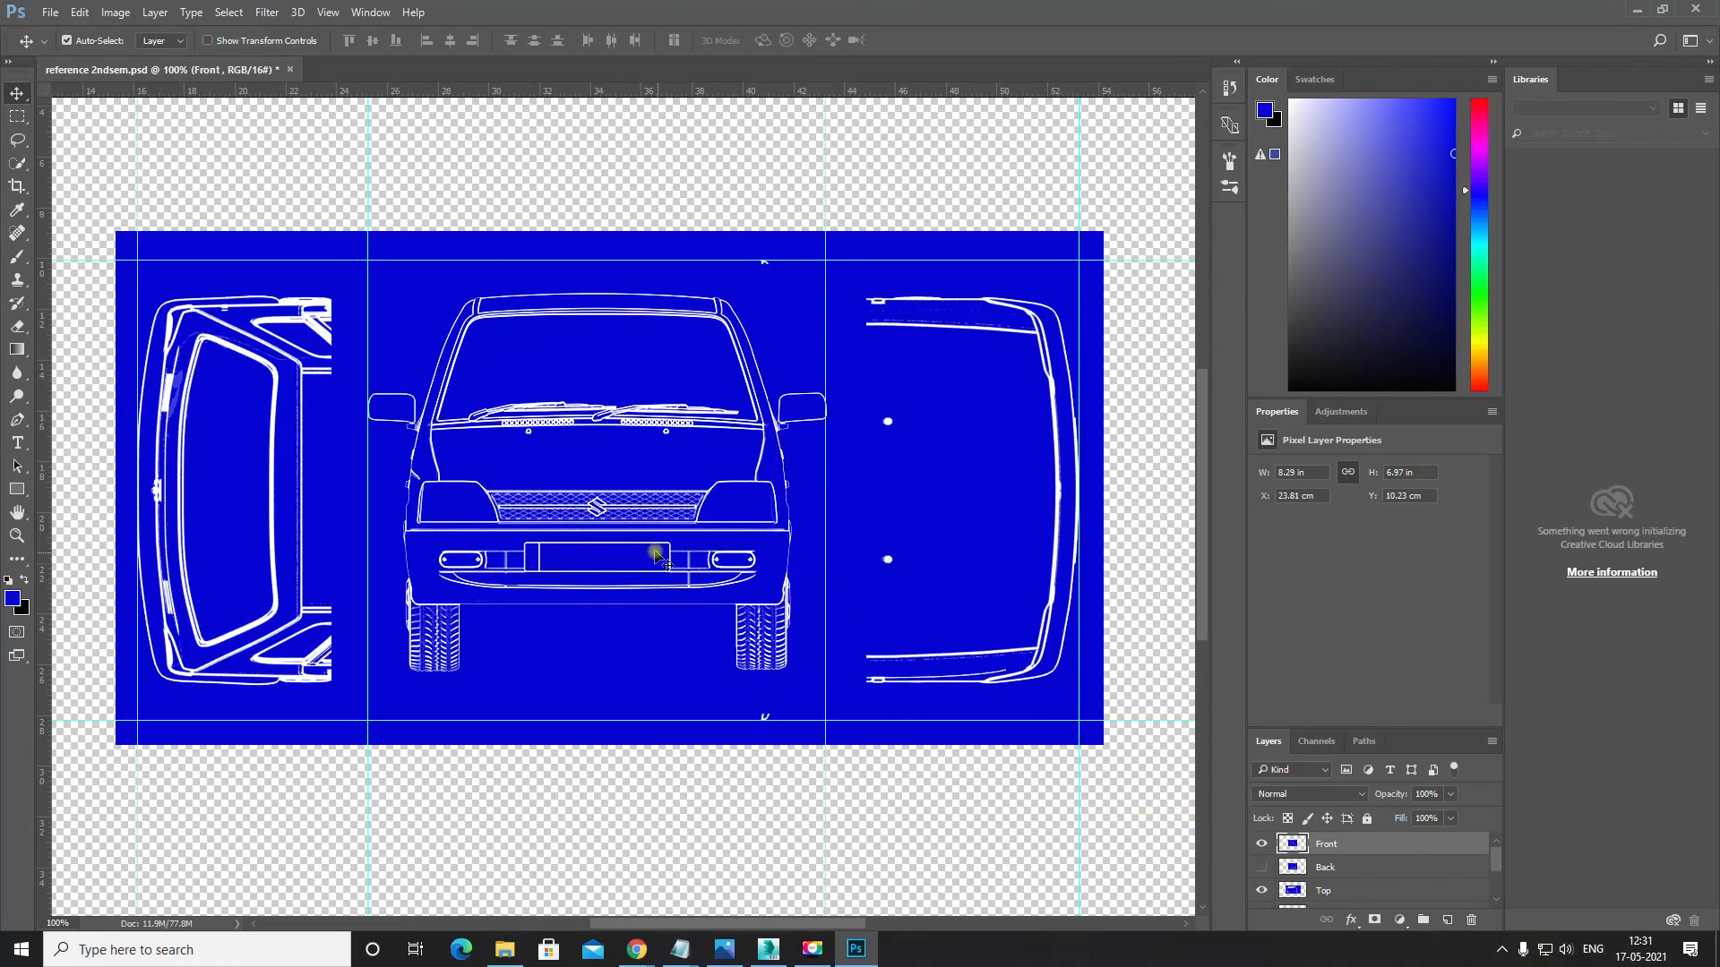
Step: Turn on the visibility of the Front, Back, Top and Layer 2 layers together
{"action": "scroll", "coordinate": [660, 501], "scroll_direction": "up", "scroll_amount": 1}
{"action": "key", "text": "ctrl+minus"}
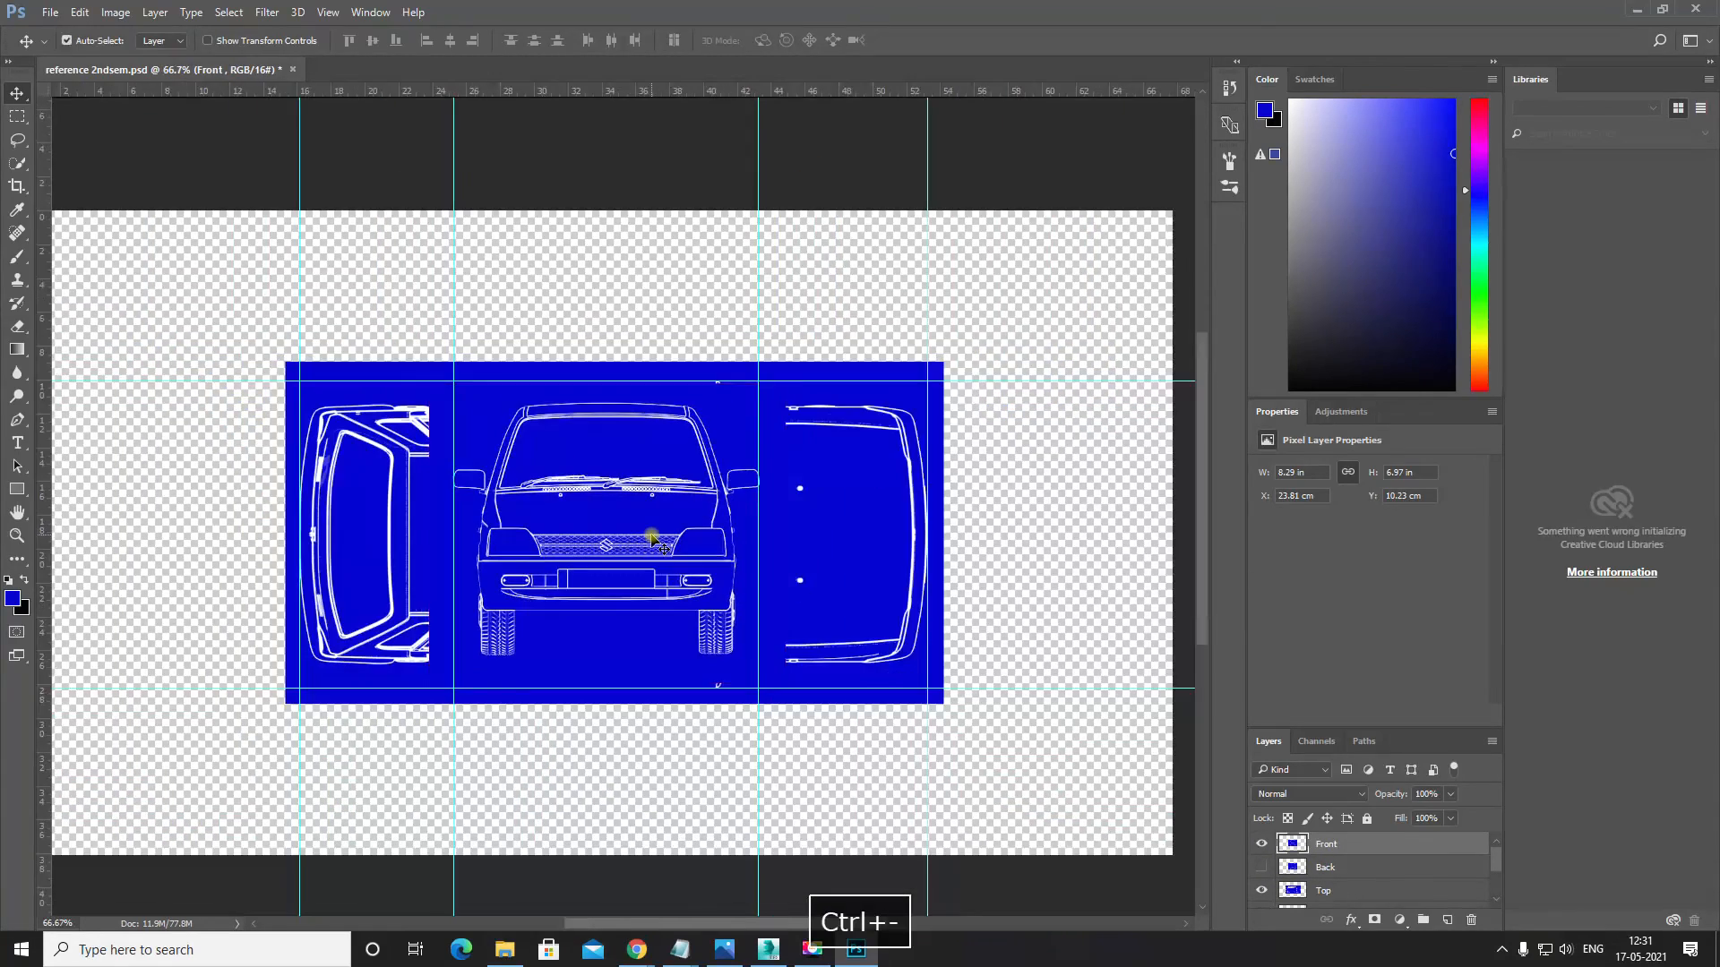
{"action": "key", "text": "ctrl+minus"}
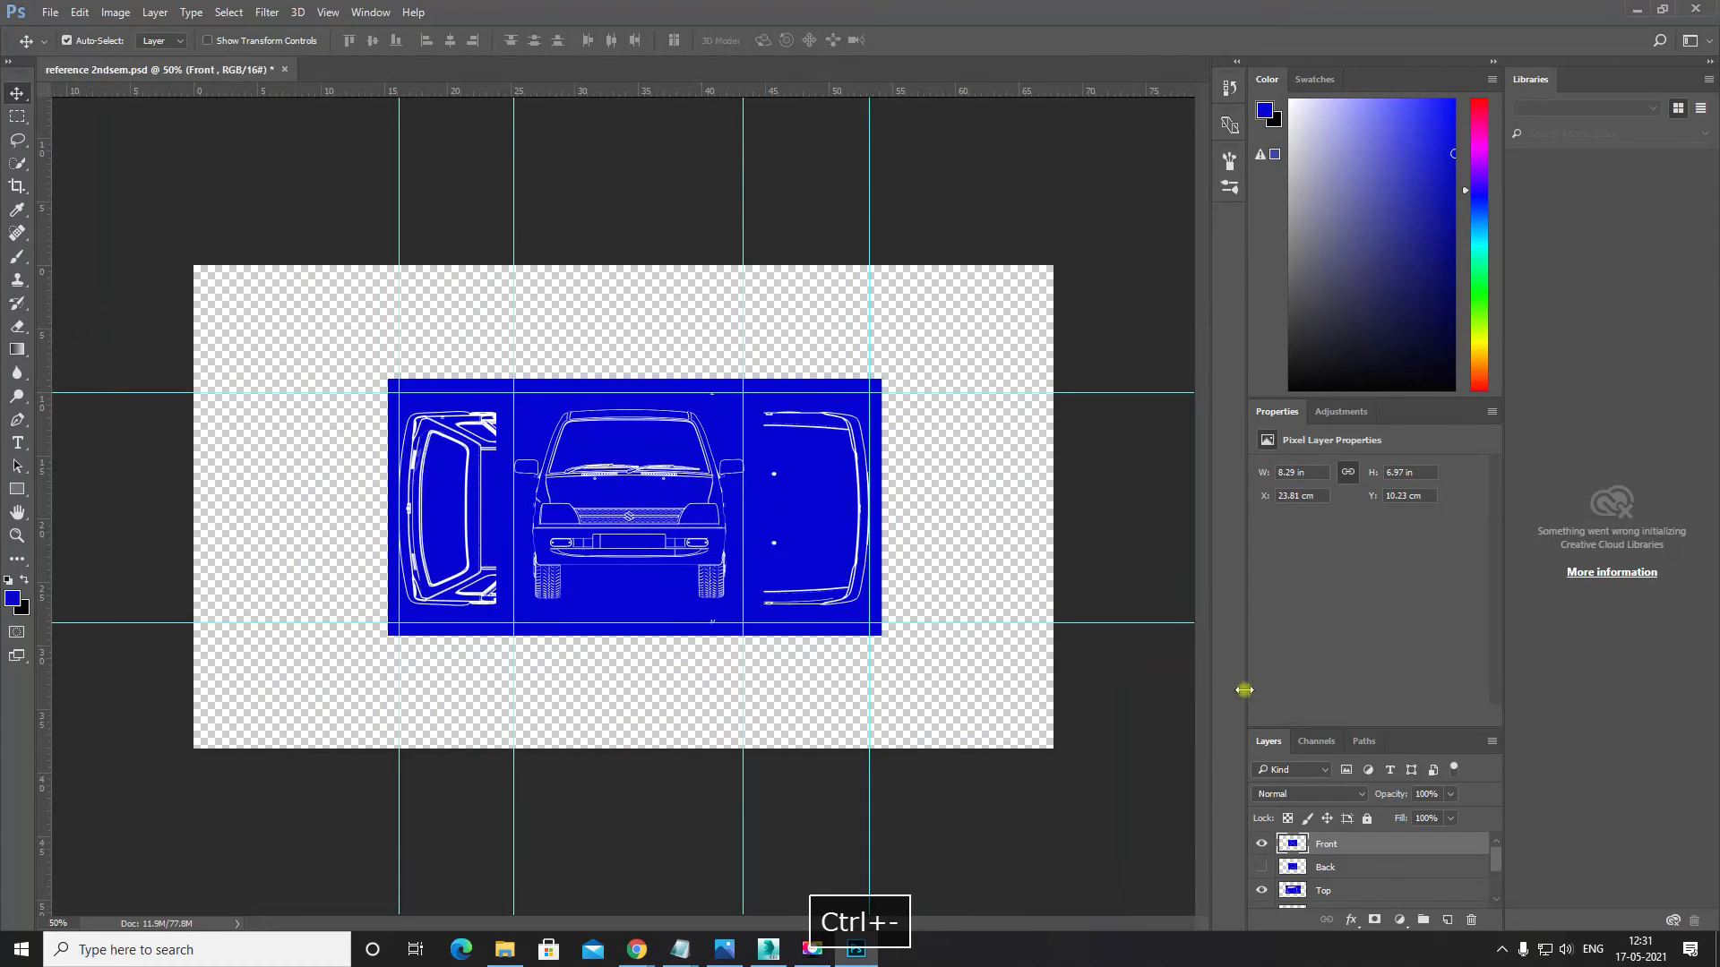
{"action": "left_click", "coordinate": [1257, 845]}
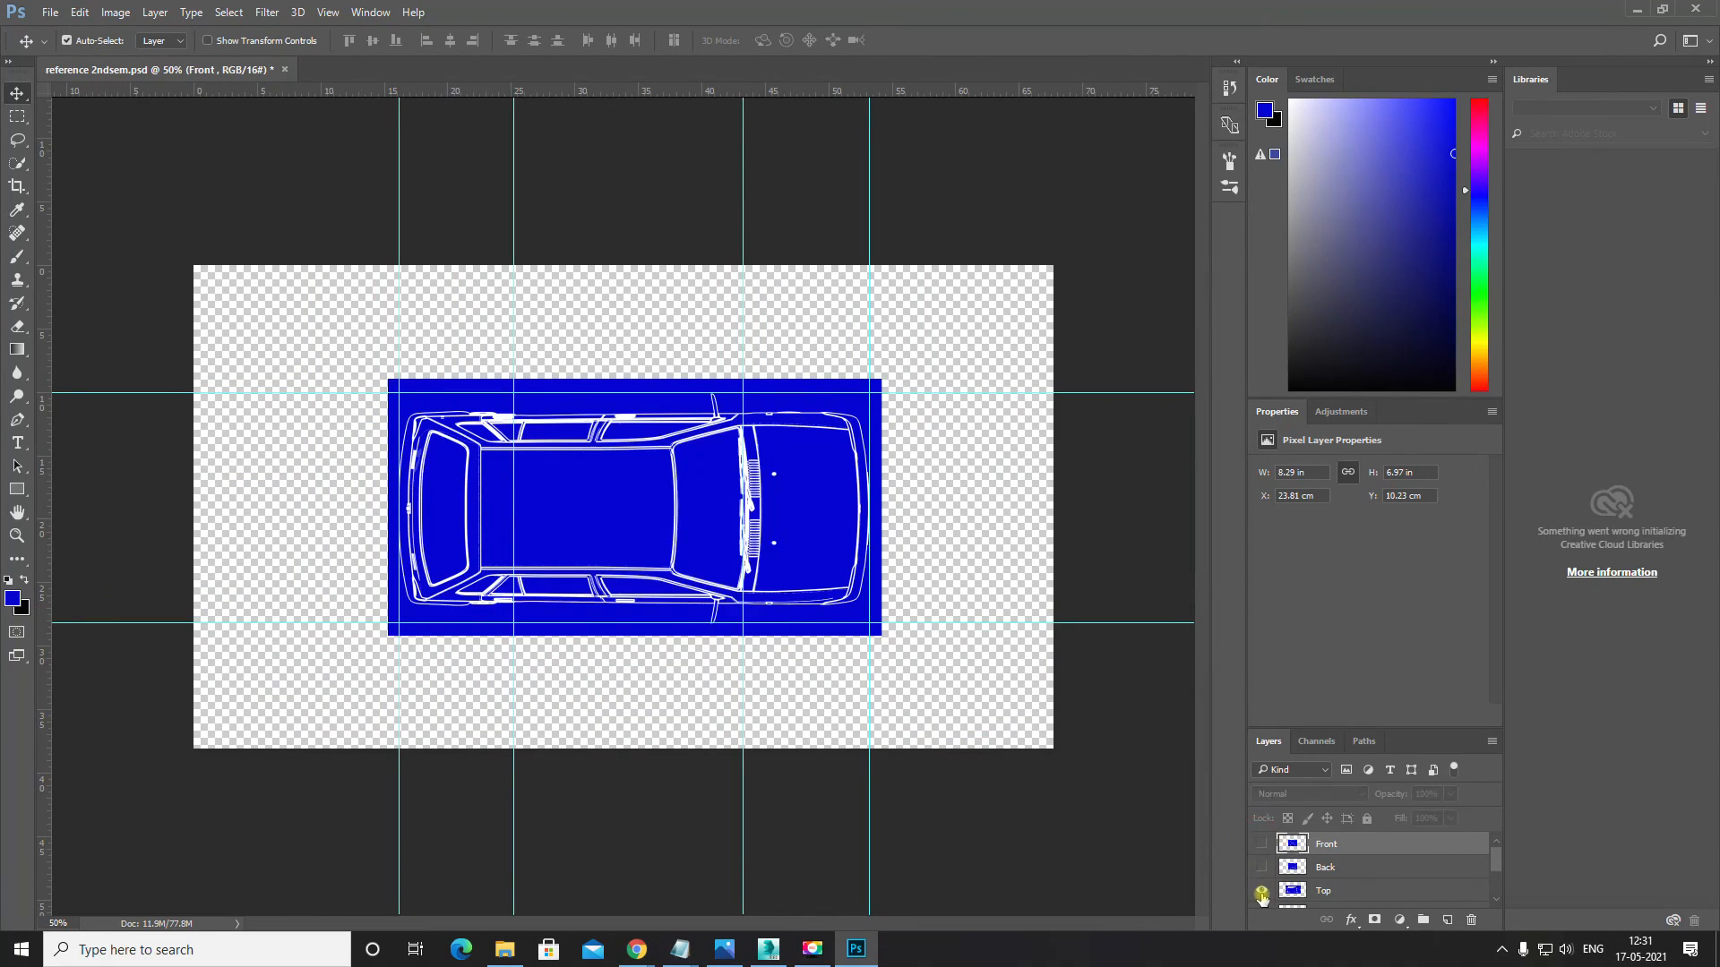
{"action": "scroll", "coordinate": [1261, 882], "scroll_direction": "down", "scroll_amount": 1}
{"action": "left_click", "coordinate": [1261, 874]}
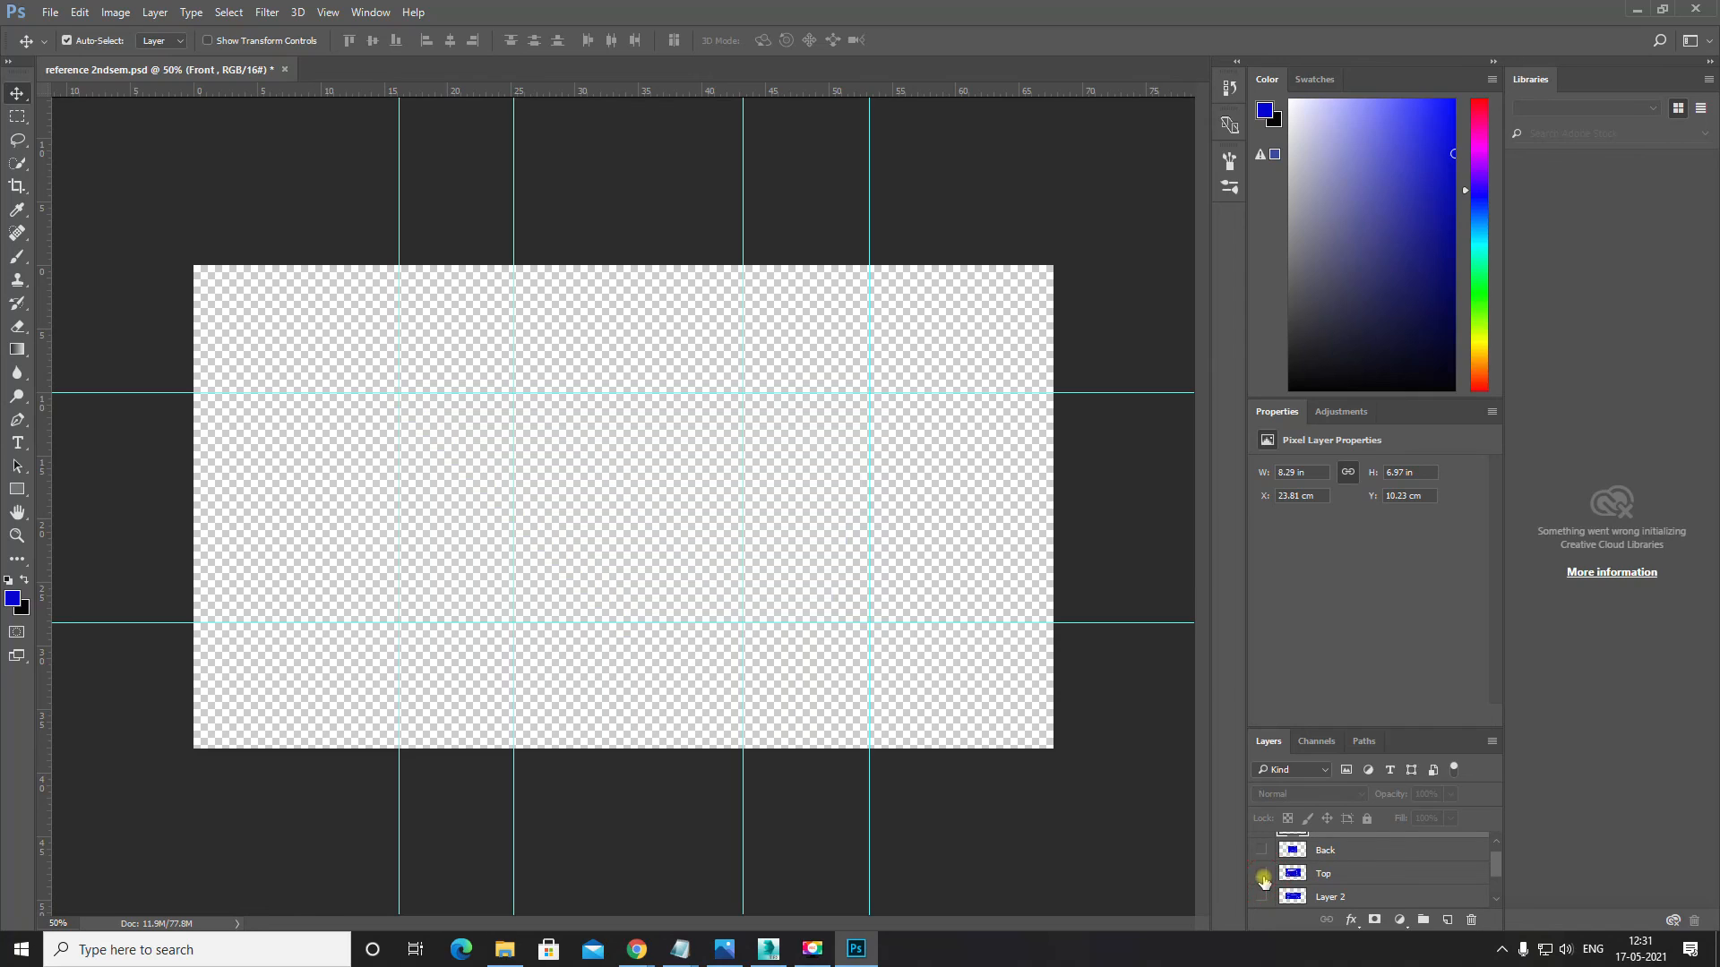
{"action": "left_click", "coordinate": [1261, 875]}
{"action": "scroll", "coordinate": [1279, 869], "scroll_direction": "up", "scroll_amount": 1}
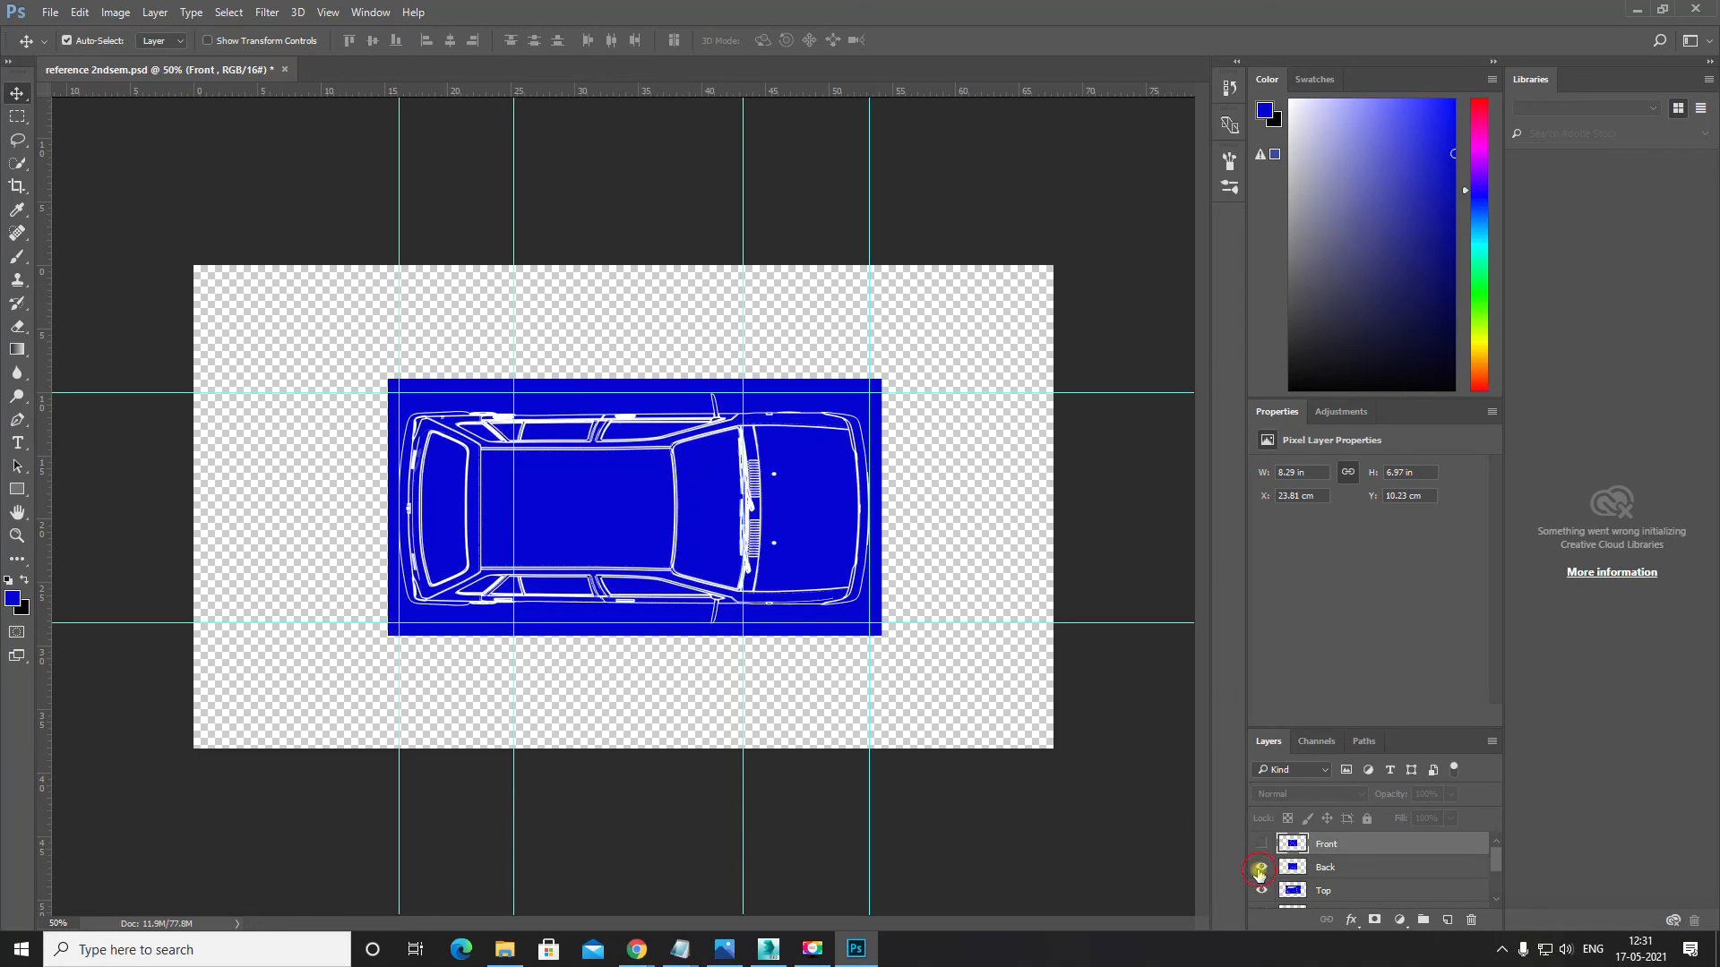
{"action": "left_click", "coordinate": [1260, 869]}
{"action": "scroll", "coordinate": [1263, 872], "scroll_direction": "down", "scroll_amount": 1}
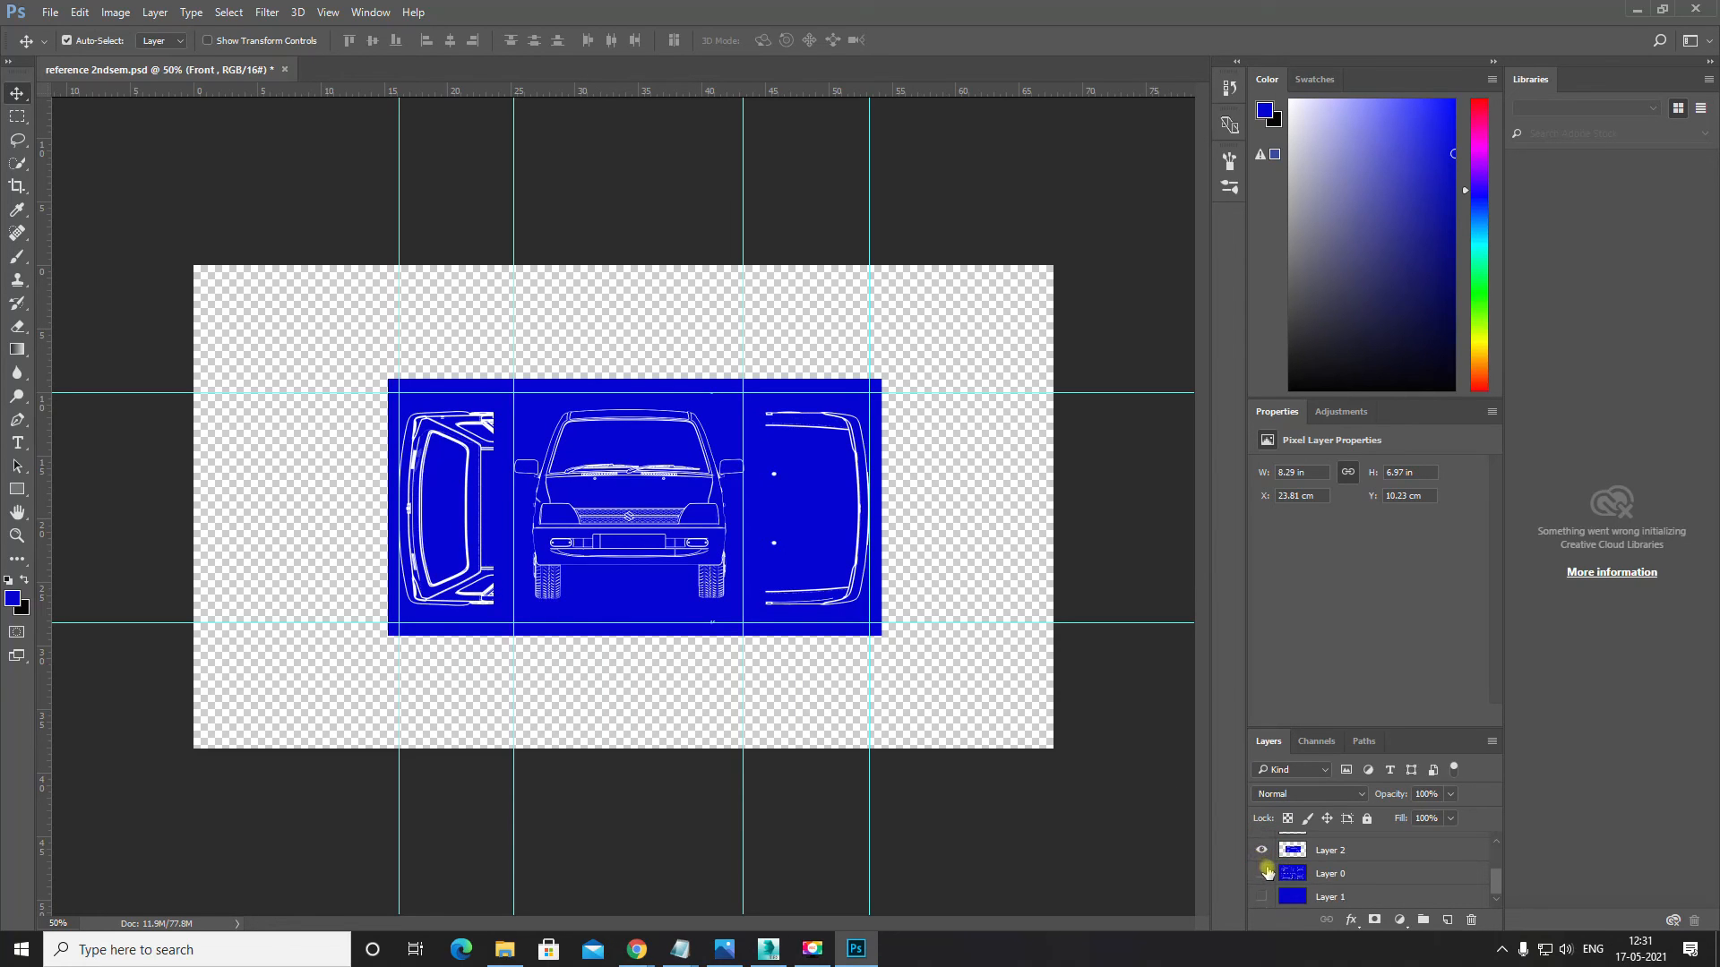
{"action": "scroll", "coordinate": [1266, 872], "scroll_direction": "up", "scroll_amount": 1}
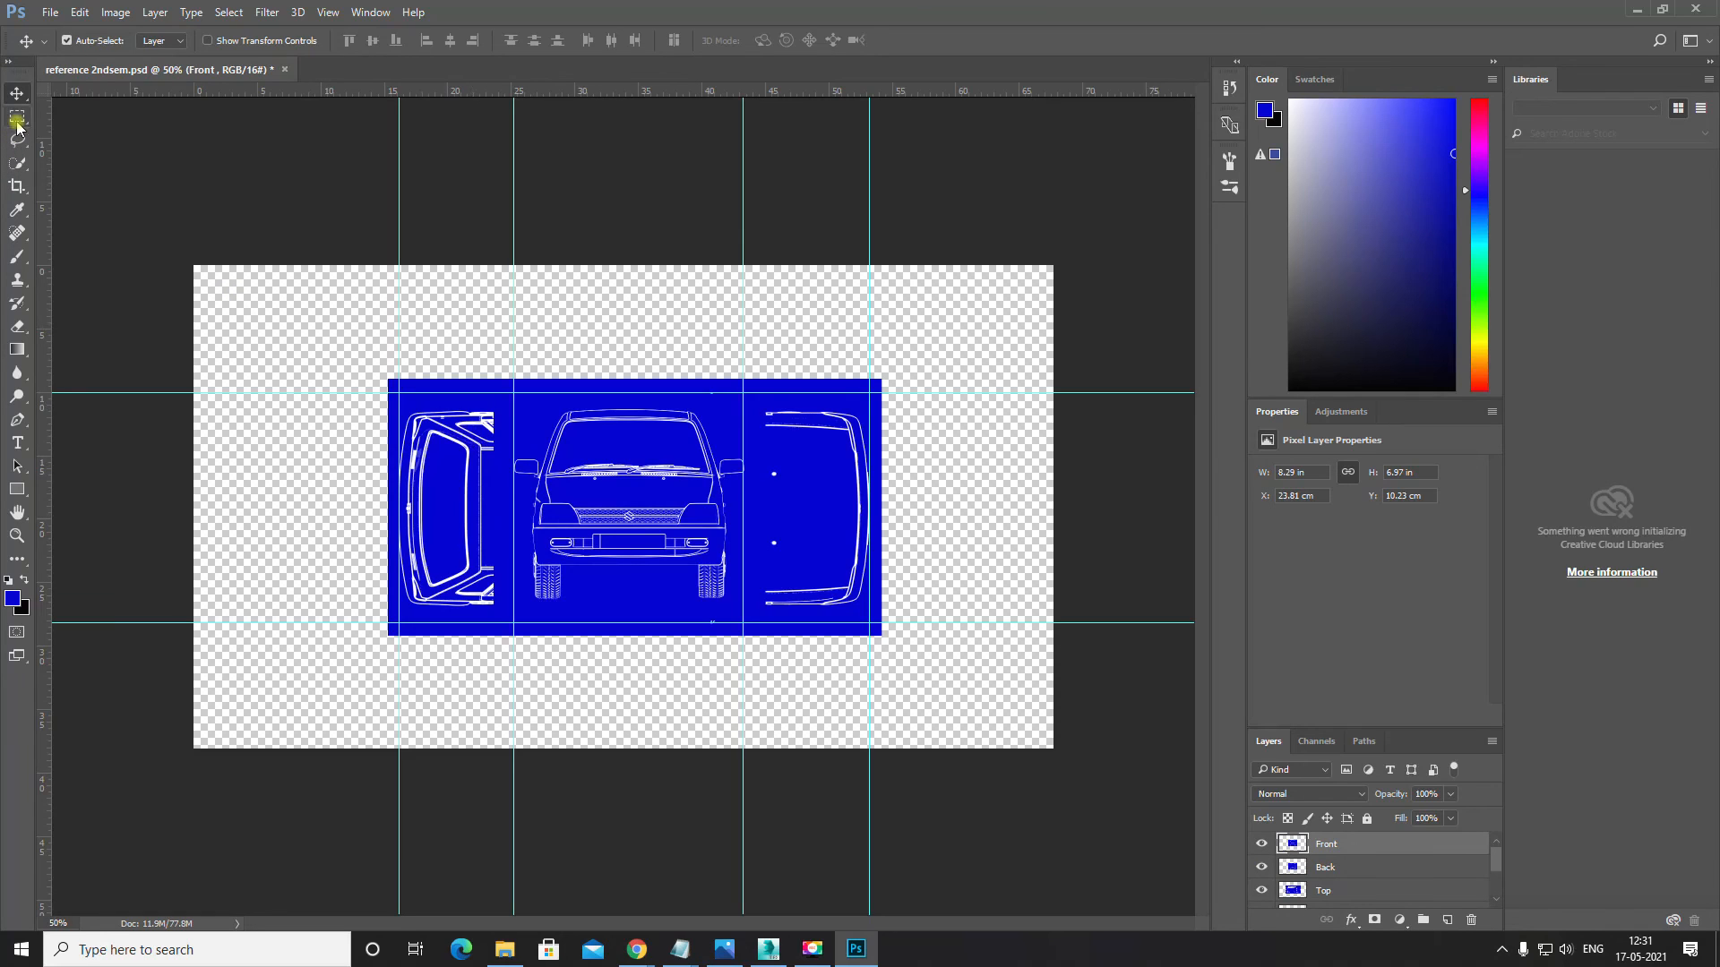
Step: Crop the canvas closely around the blue blueprint area, leaving a narrow transparent margin on all sides
{"action": "left_click", "coordinate": [17, 186]}
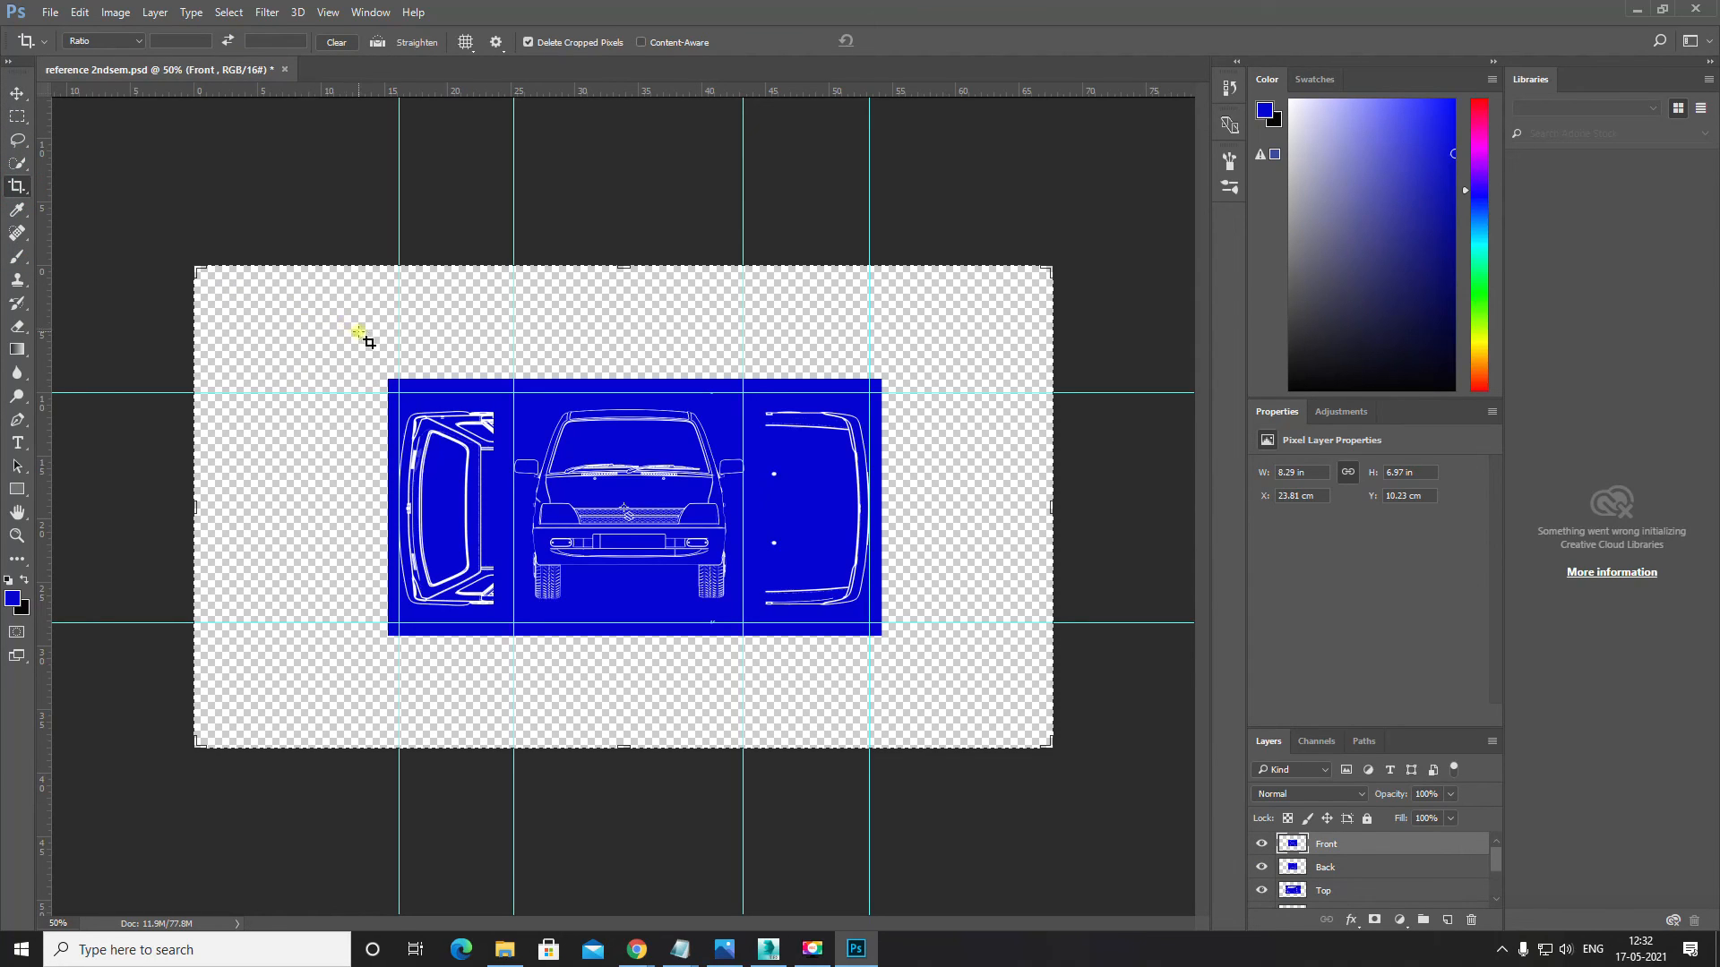
{"action": "left_click_drag", "start_coordinate": [361, 342], "coordinate": [899, 664]}
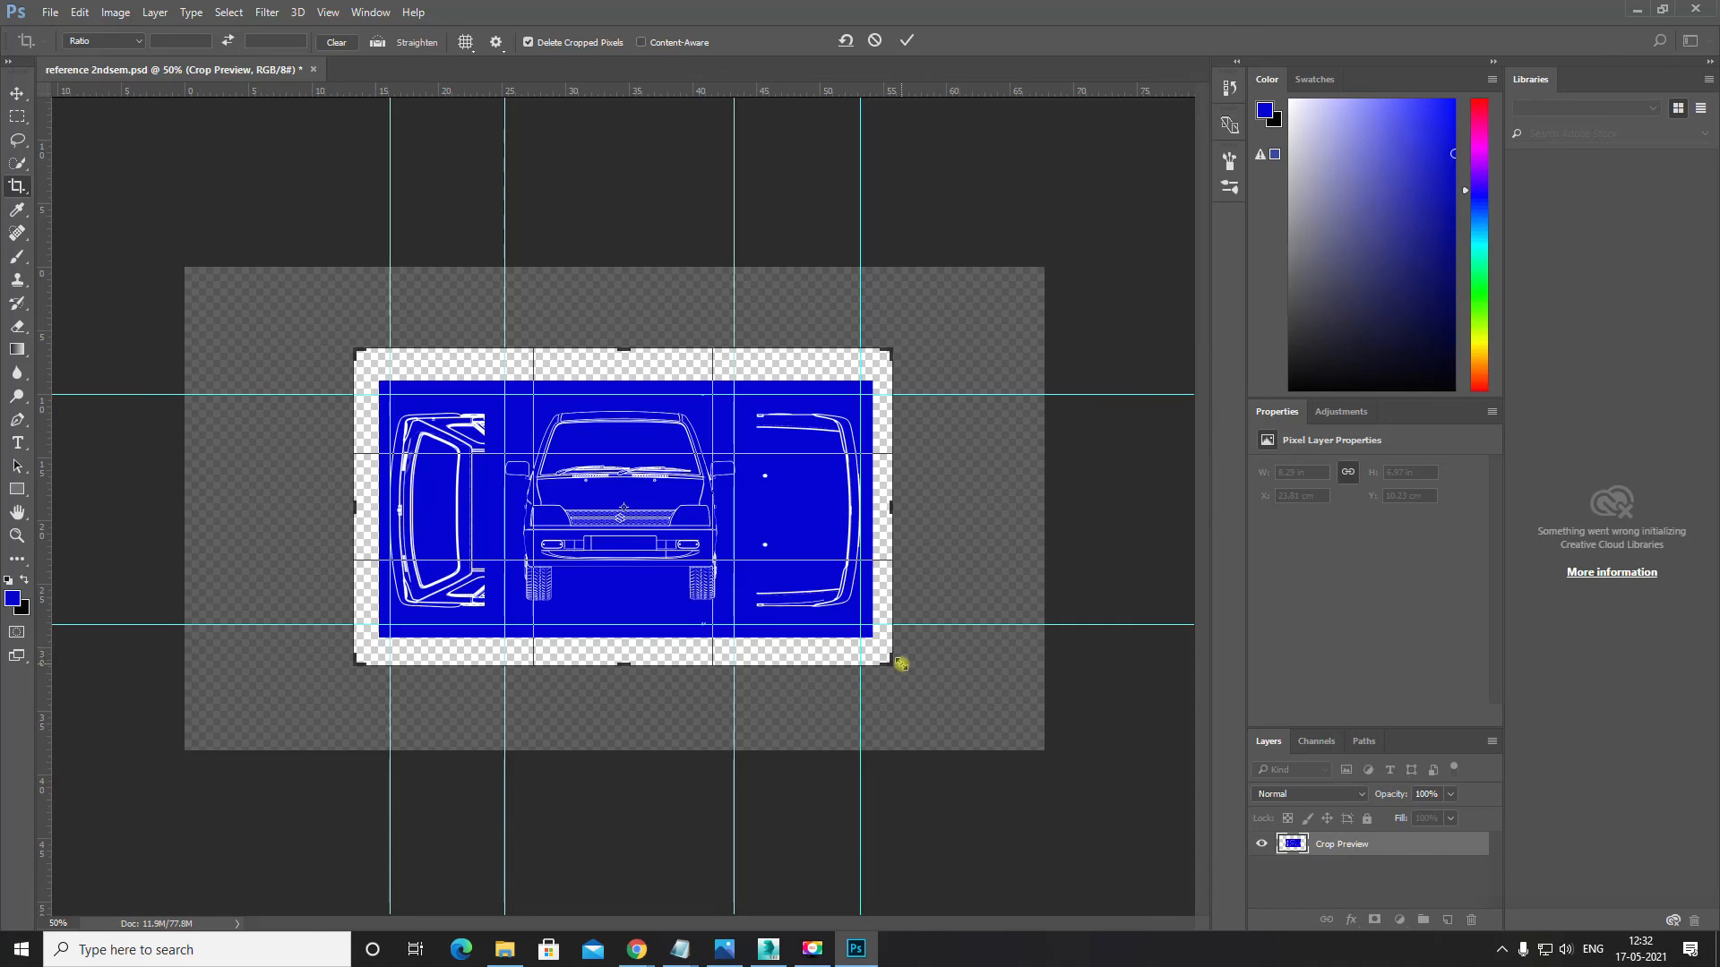
{"action": "key", "text": "Return"}
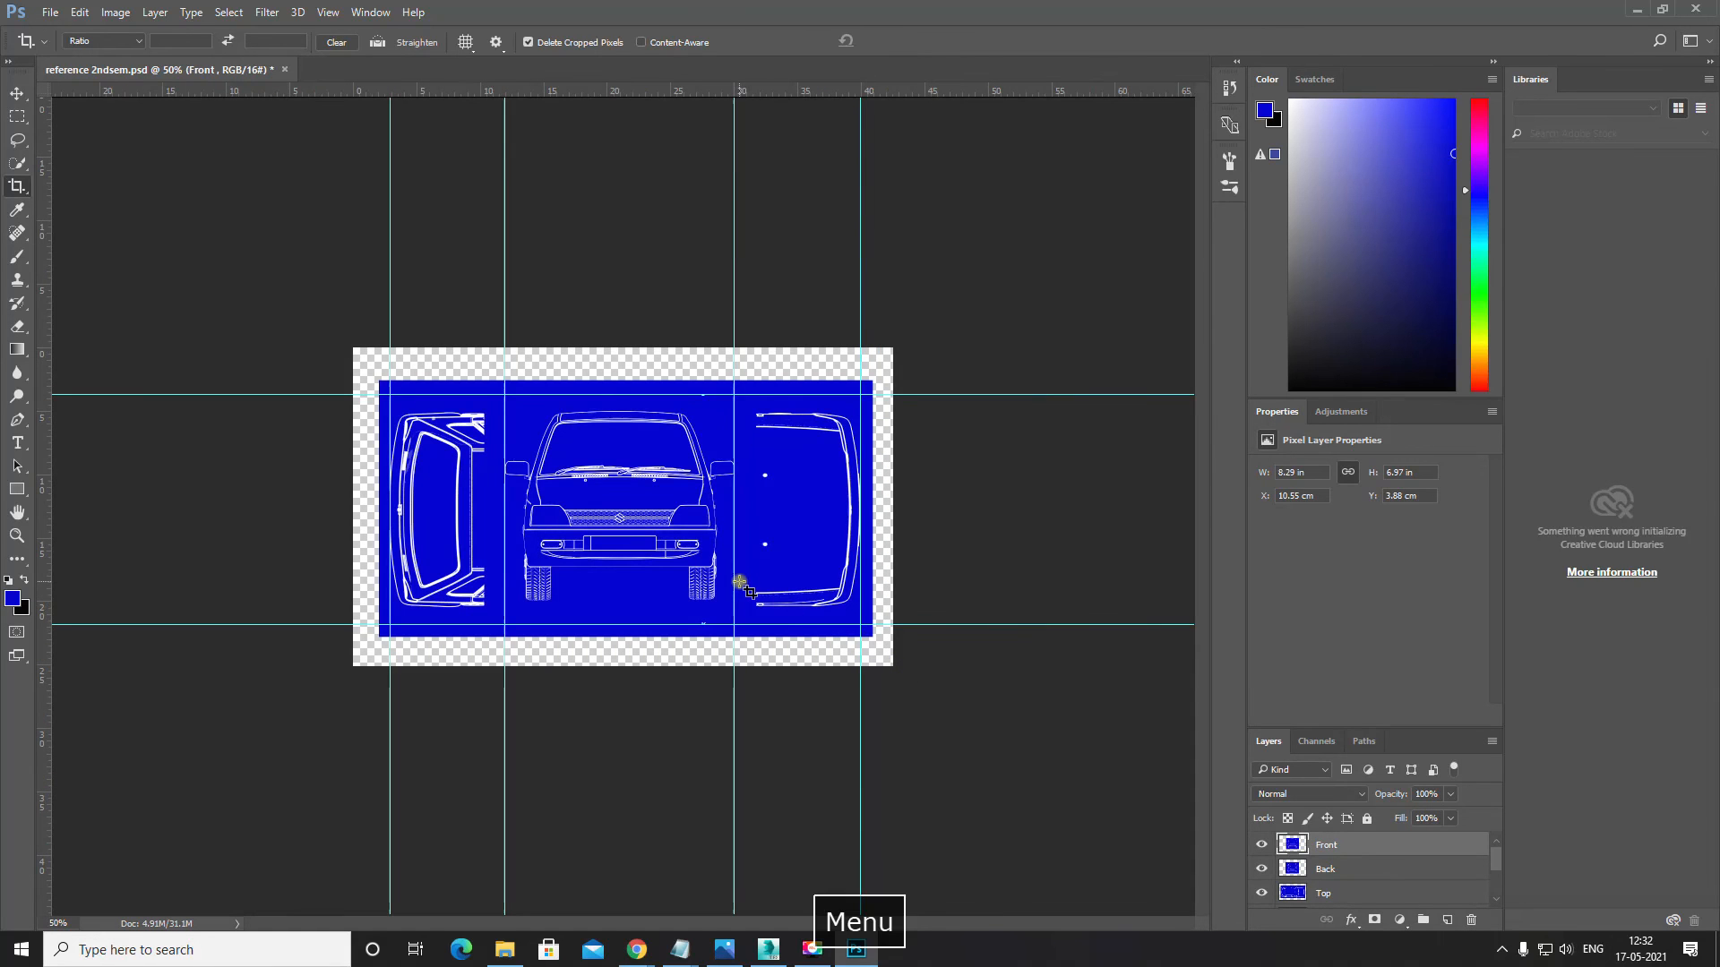
{"action": "key", "text": "ctrl+equal"}
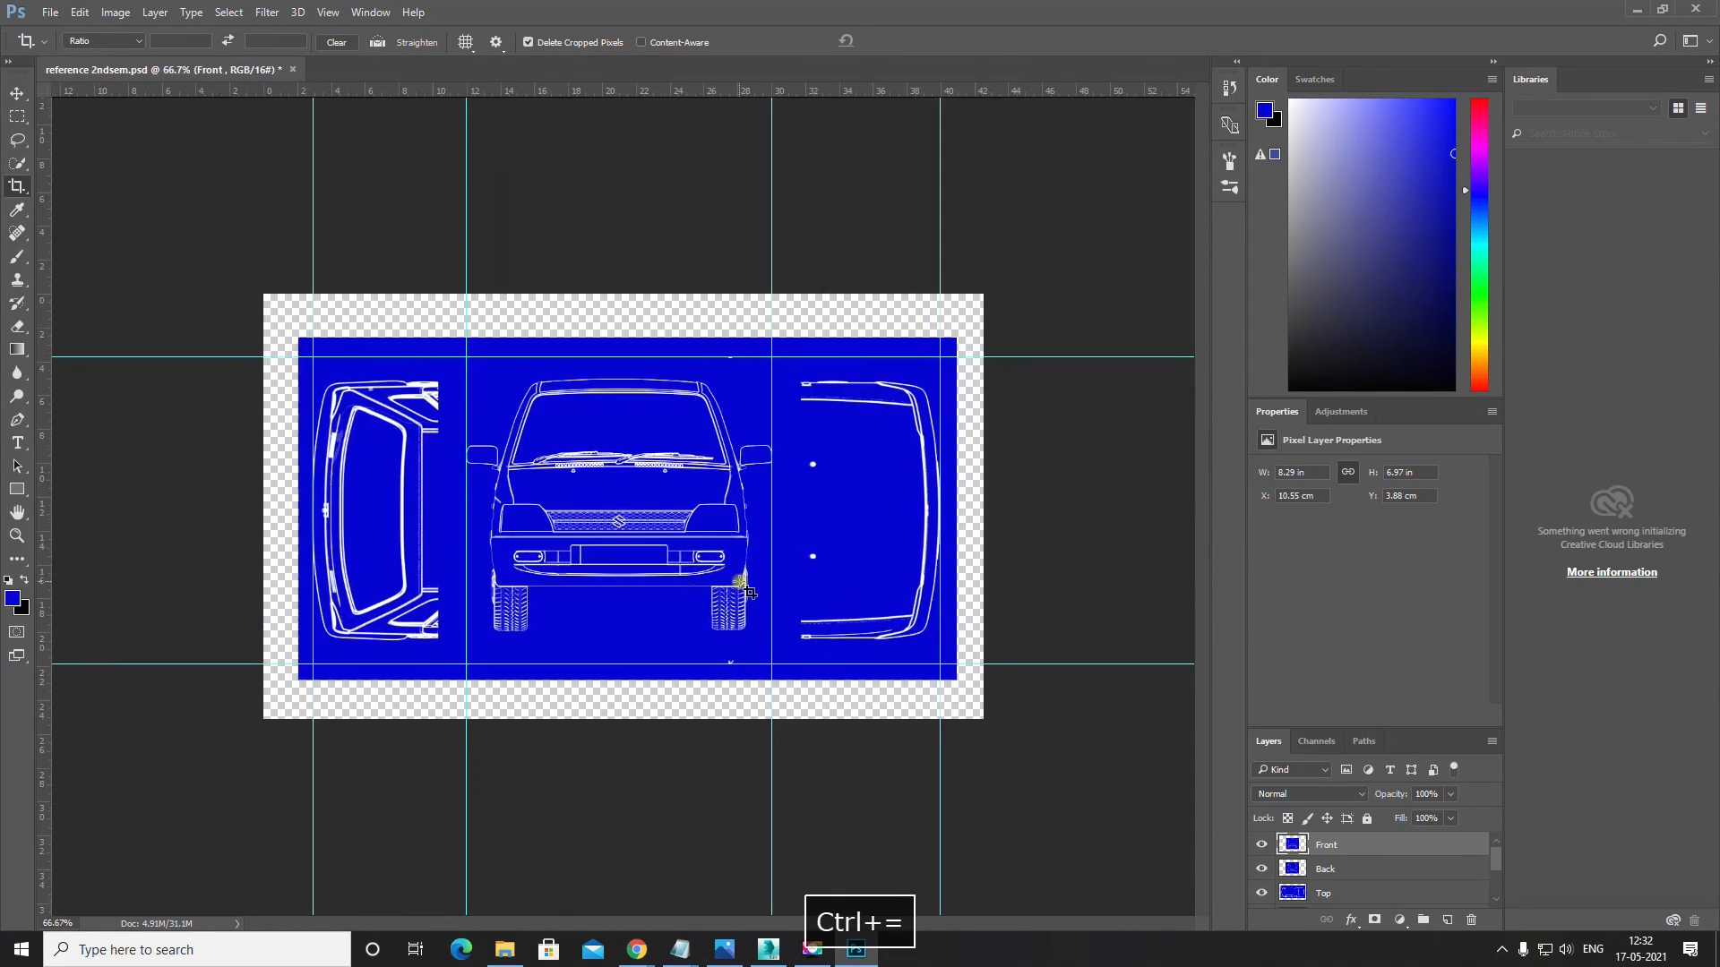
Step: Show the blue background on Layer 1 with Layer 0 hidden, and hide the Front and Back layers so the top view shows
{"action": "key", "text": "v"}
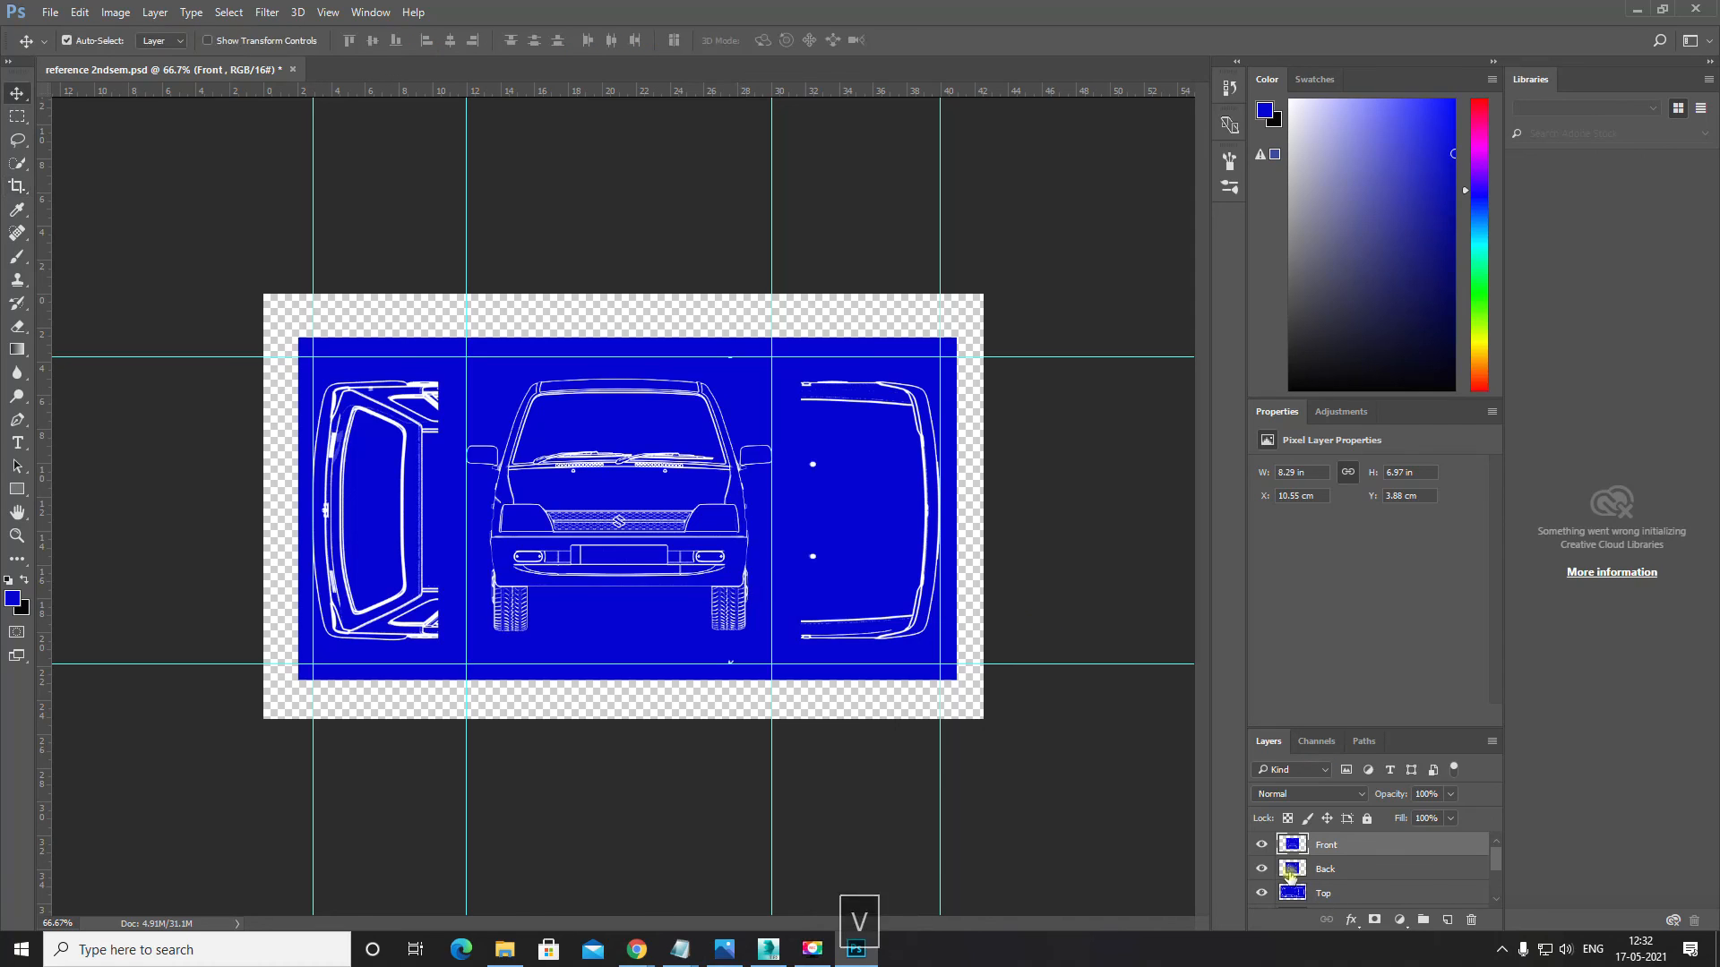
{"action": "scroll", "coordinate": [1282, 875], "scroll_direction": "down", "scroll_amount": 2}
{"action": "left_click", "coordinate": [1262, 896]}
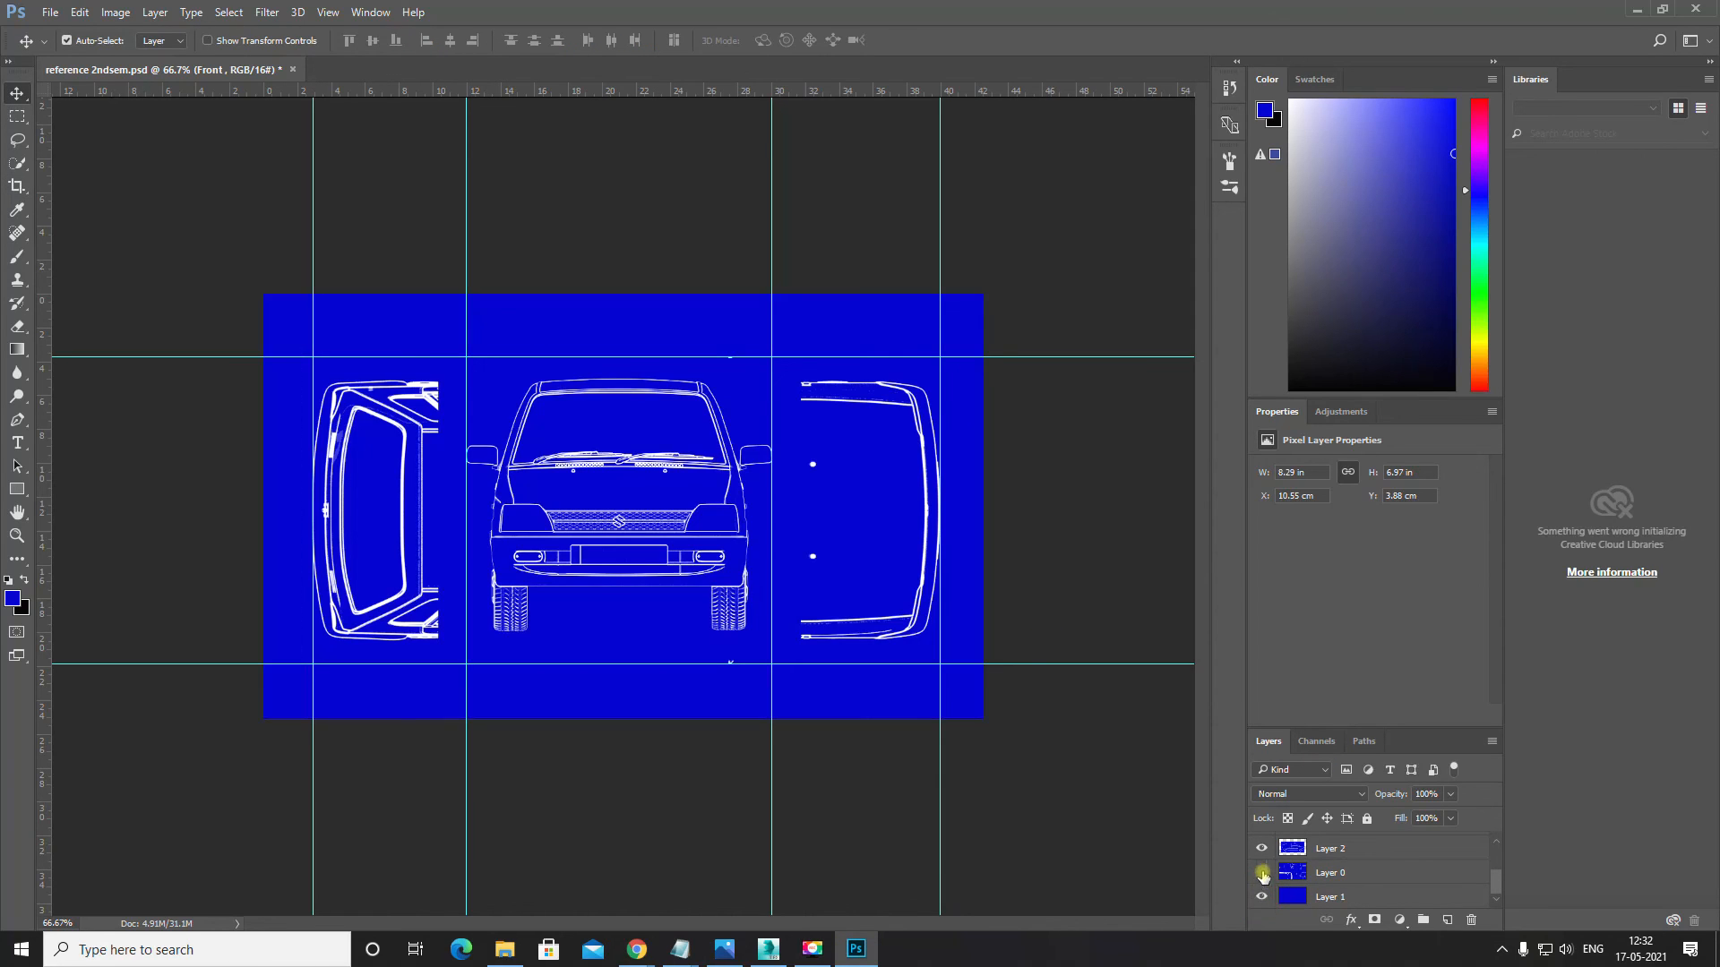
{"action": "left_click", "coordinate": [1262, 873]}
{"action": "scroll", "coordinate": [1261, 878], "scroll_direction": "up", "scroll_amount": 2}
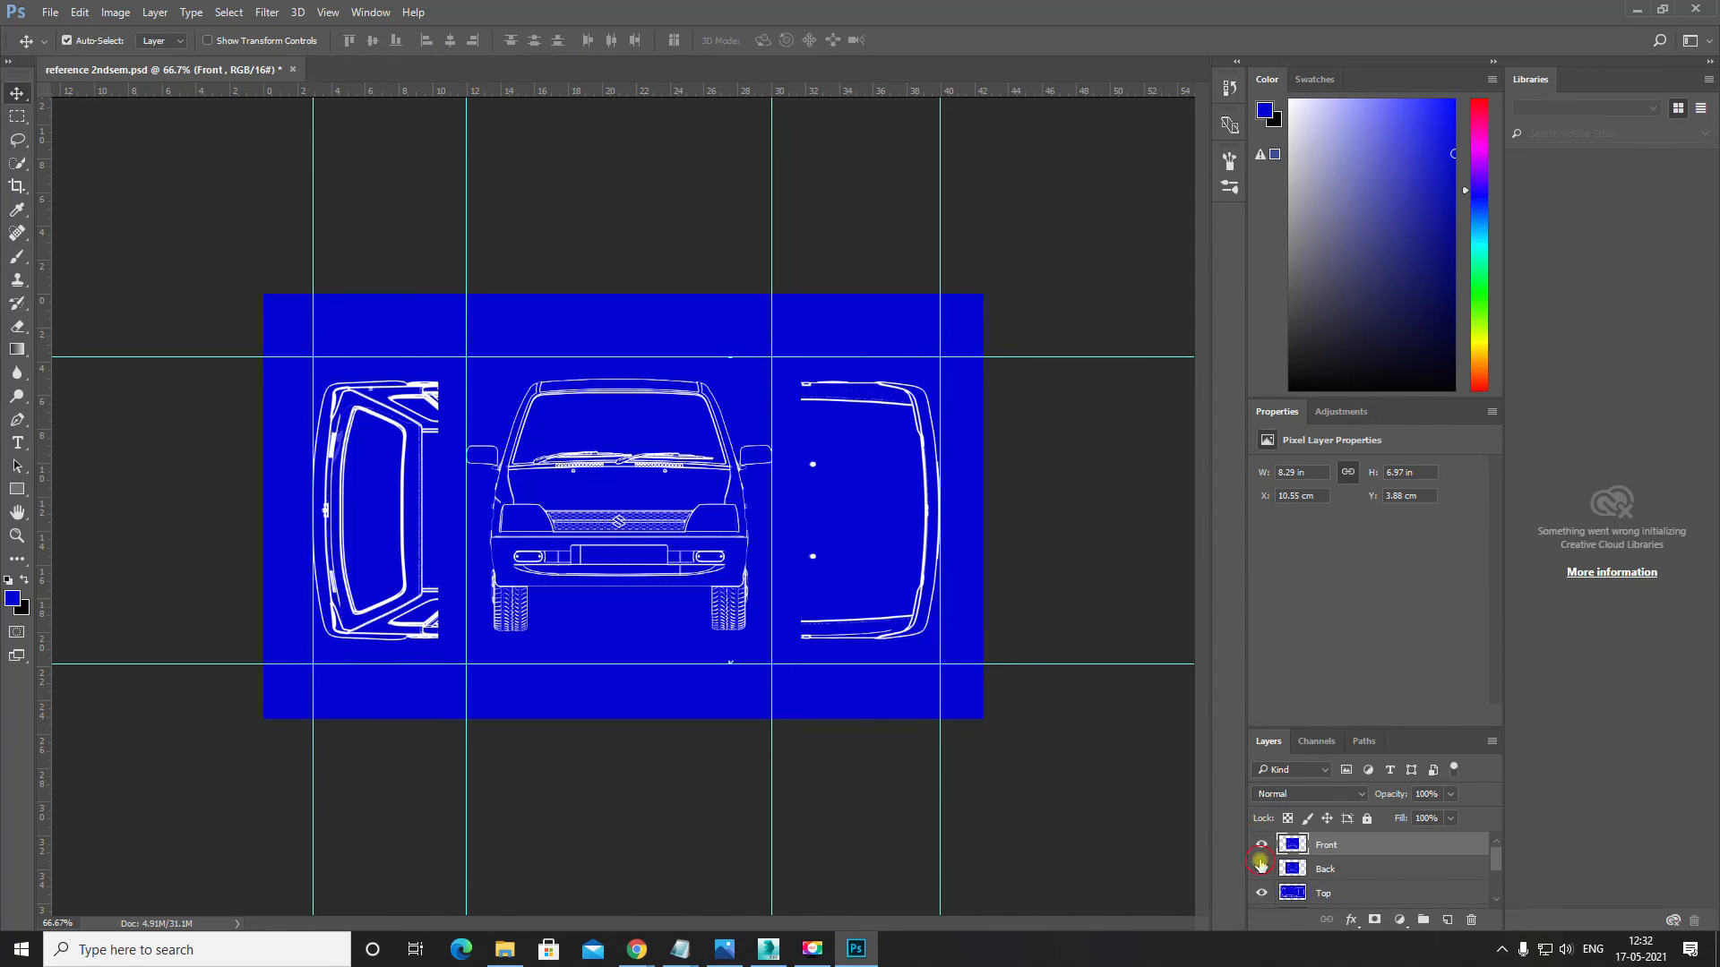
{"action": "left_click", "coordinate": [1261, 845]}
{"action": "scroll", "coordinate": [1272, 869], "scroll_direction": "down", "scroll_amount": 2}
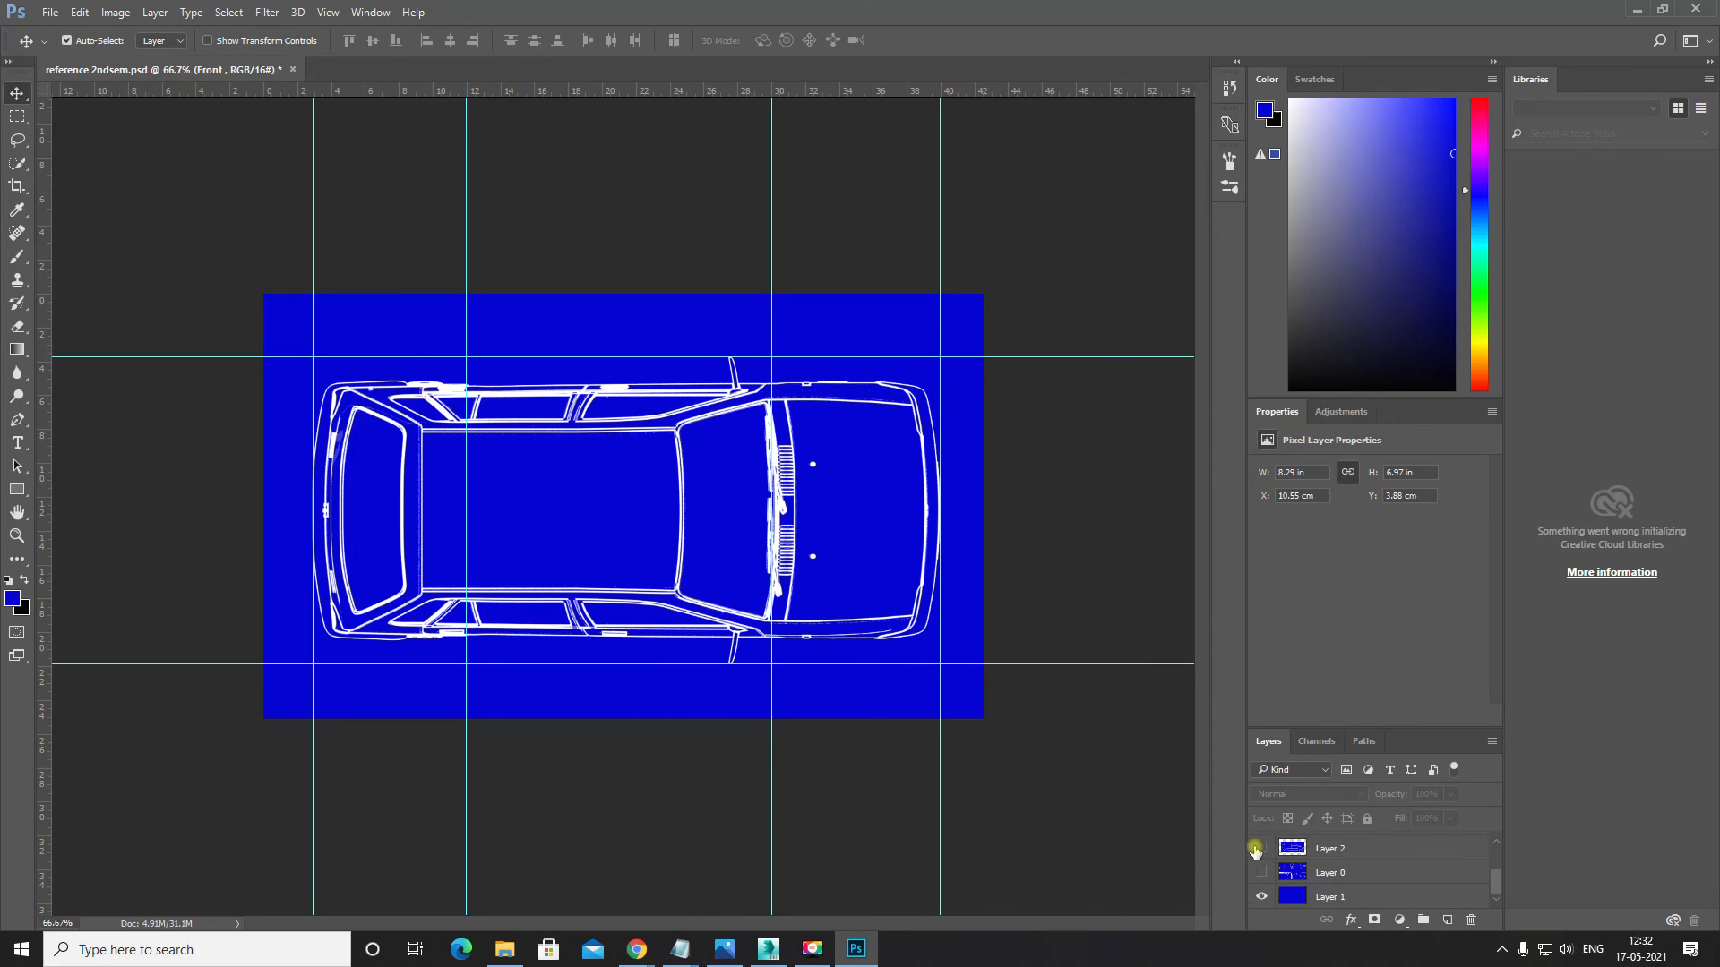
{"action": "left_click", "coordinate": [1258, 849]}
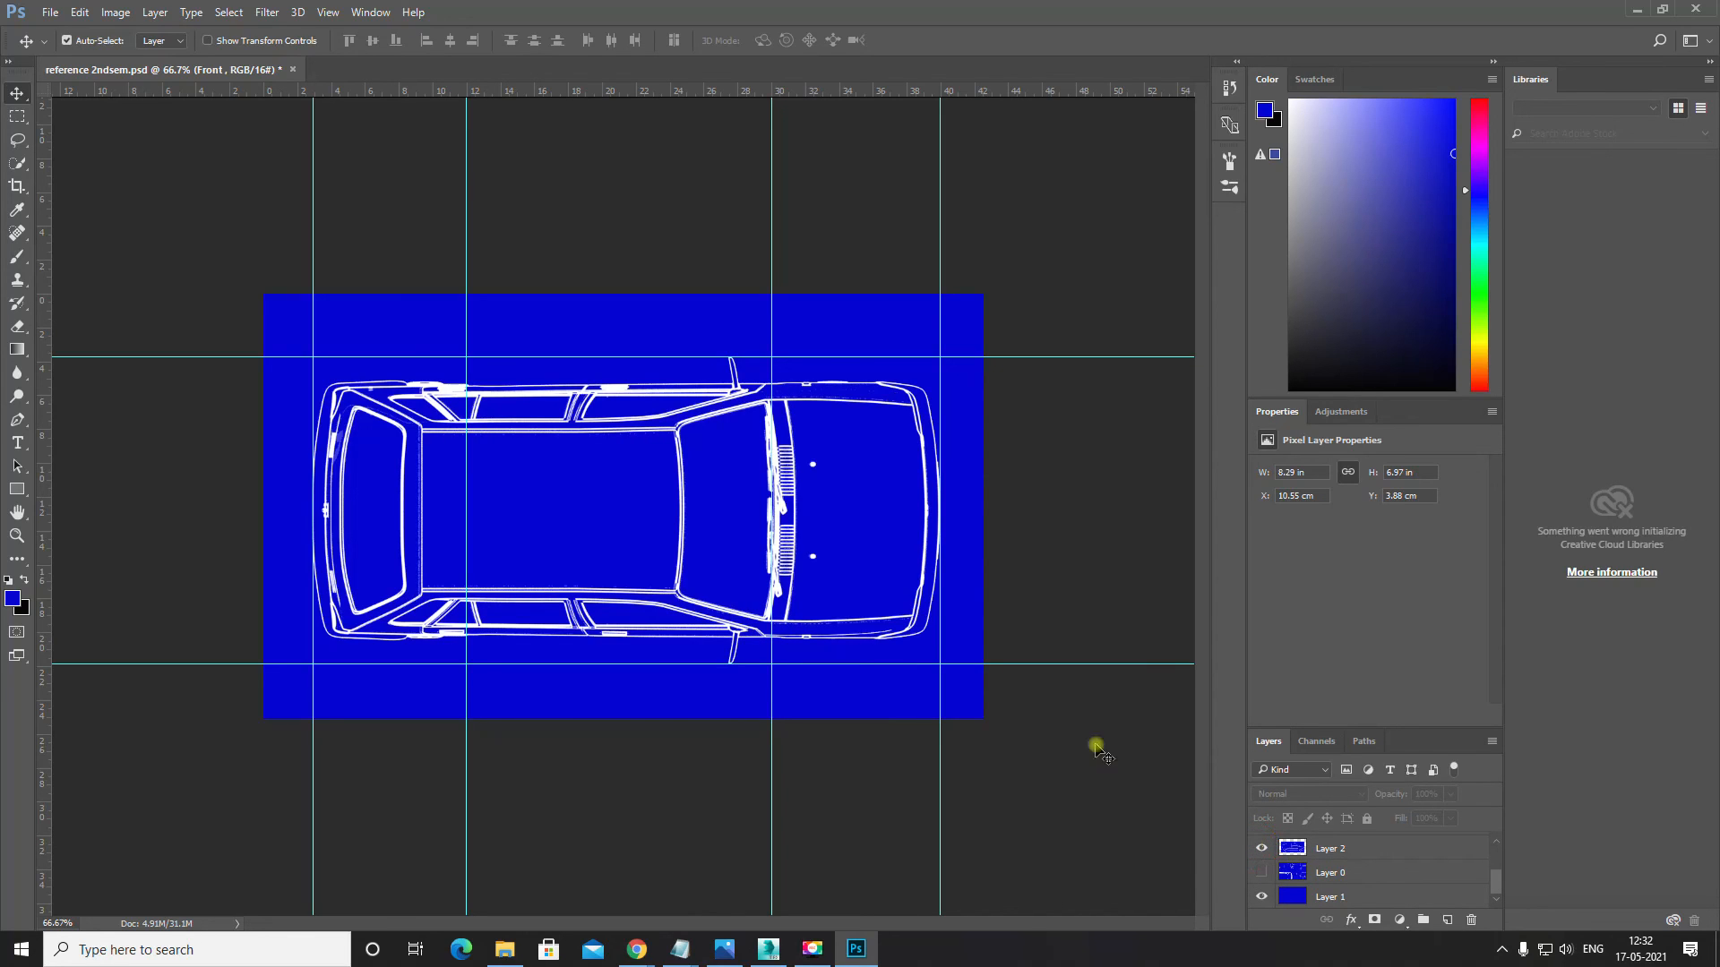
Step: Clear all guides from the document
{"action": "left_click", "coordinate": [325, 13]}
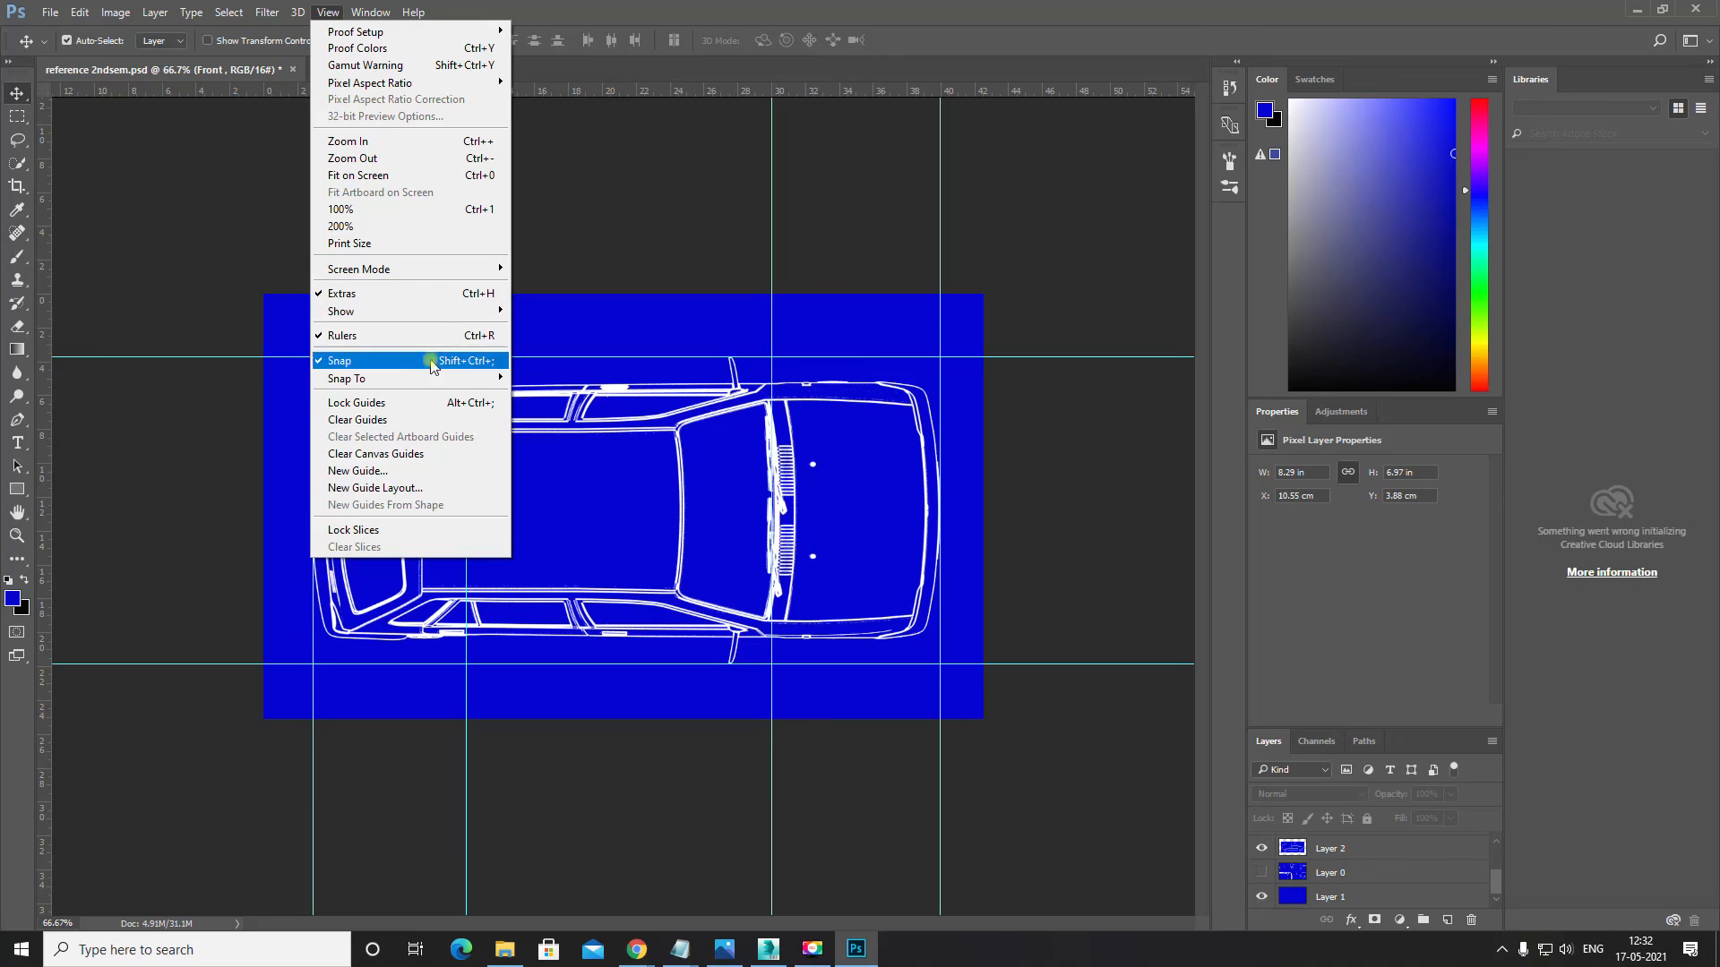
{"action": "left_click", "coordinate": [428, 420]}
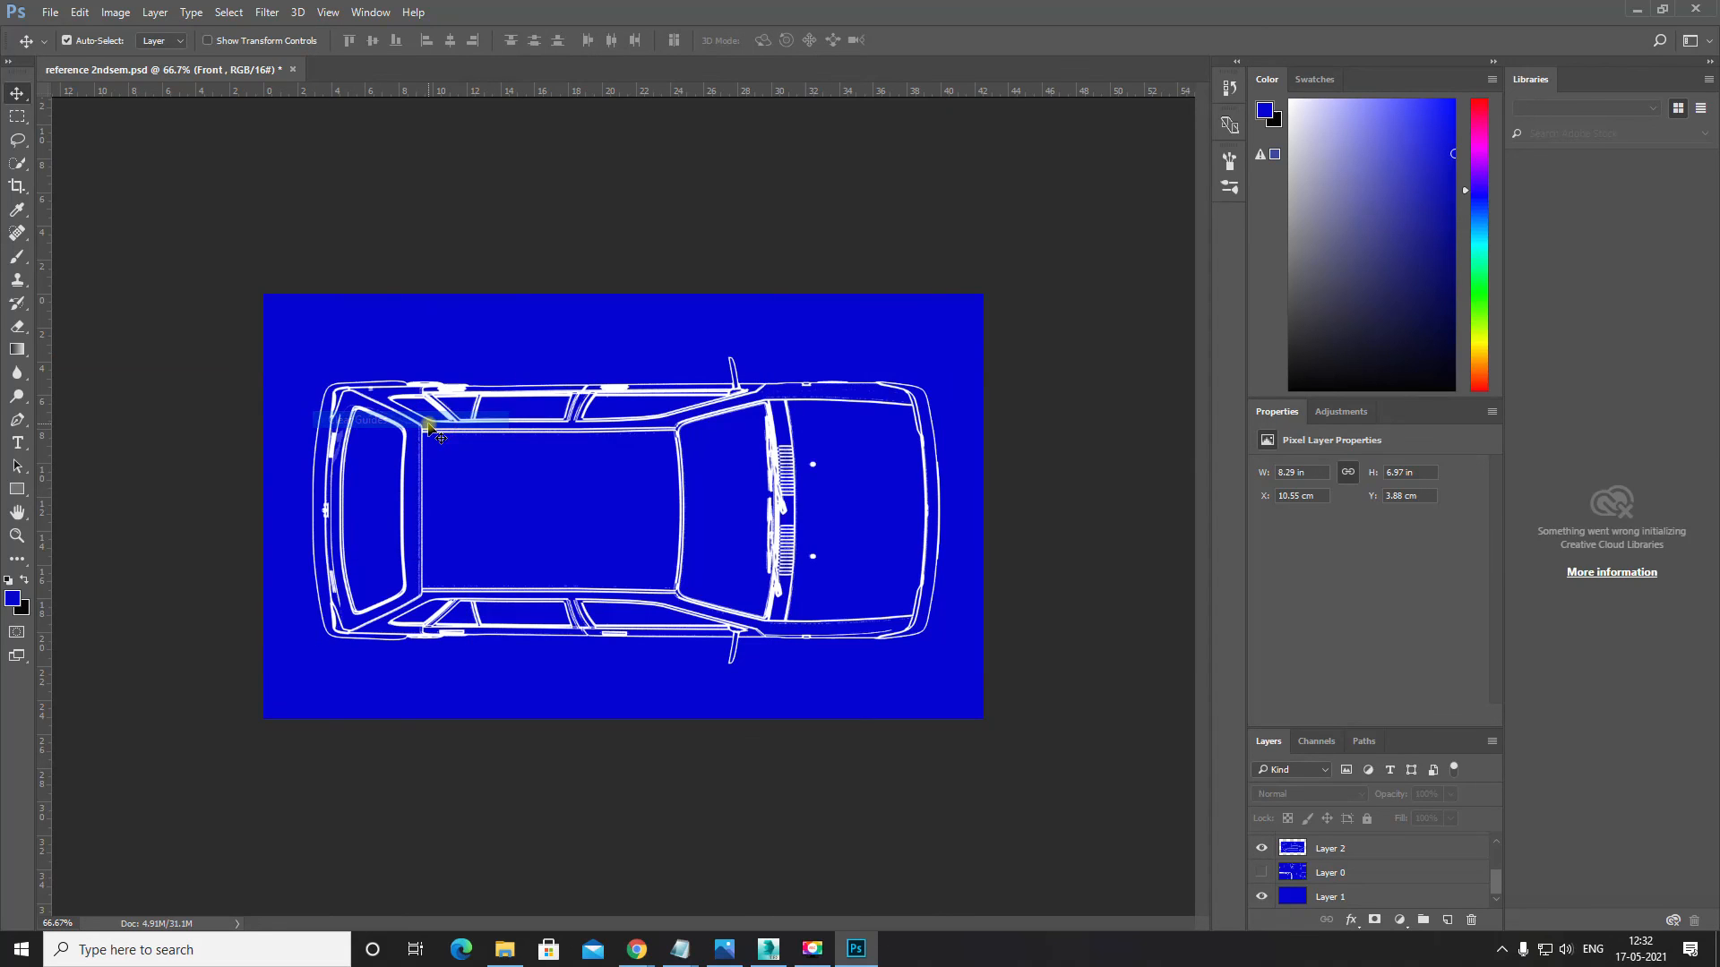
Step: Switch to File Explorer, open the maruti 800 folder inside bscamt 2nd sem and refresh its contents
{"action": "left_click", "coordinate": [505, 951]}
{"action": "left_click", "coordinate": [327, 60]}
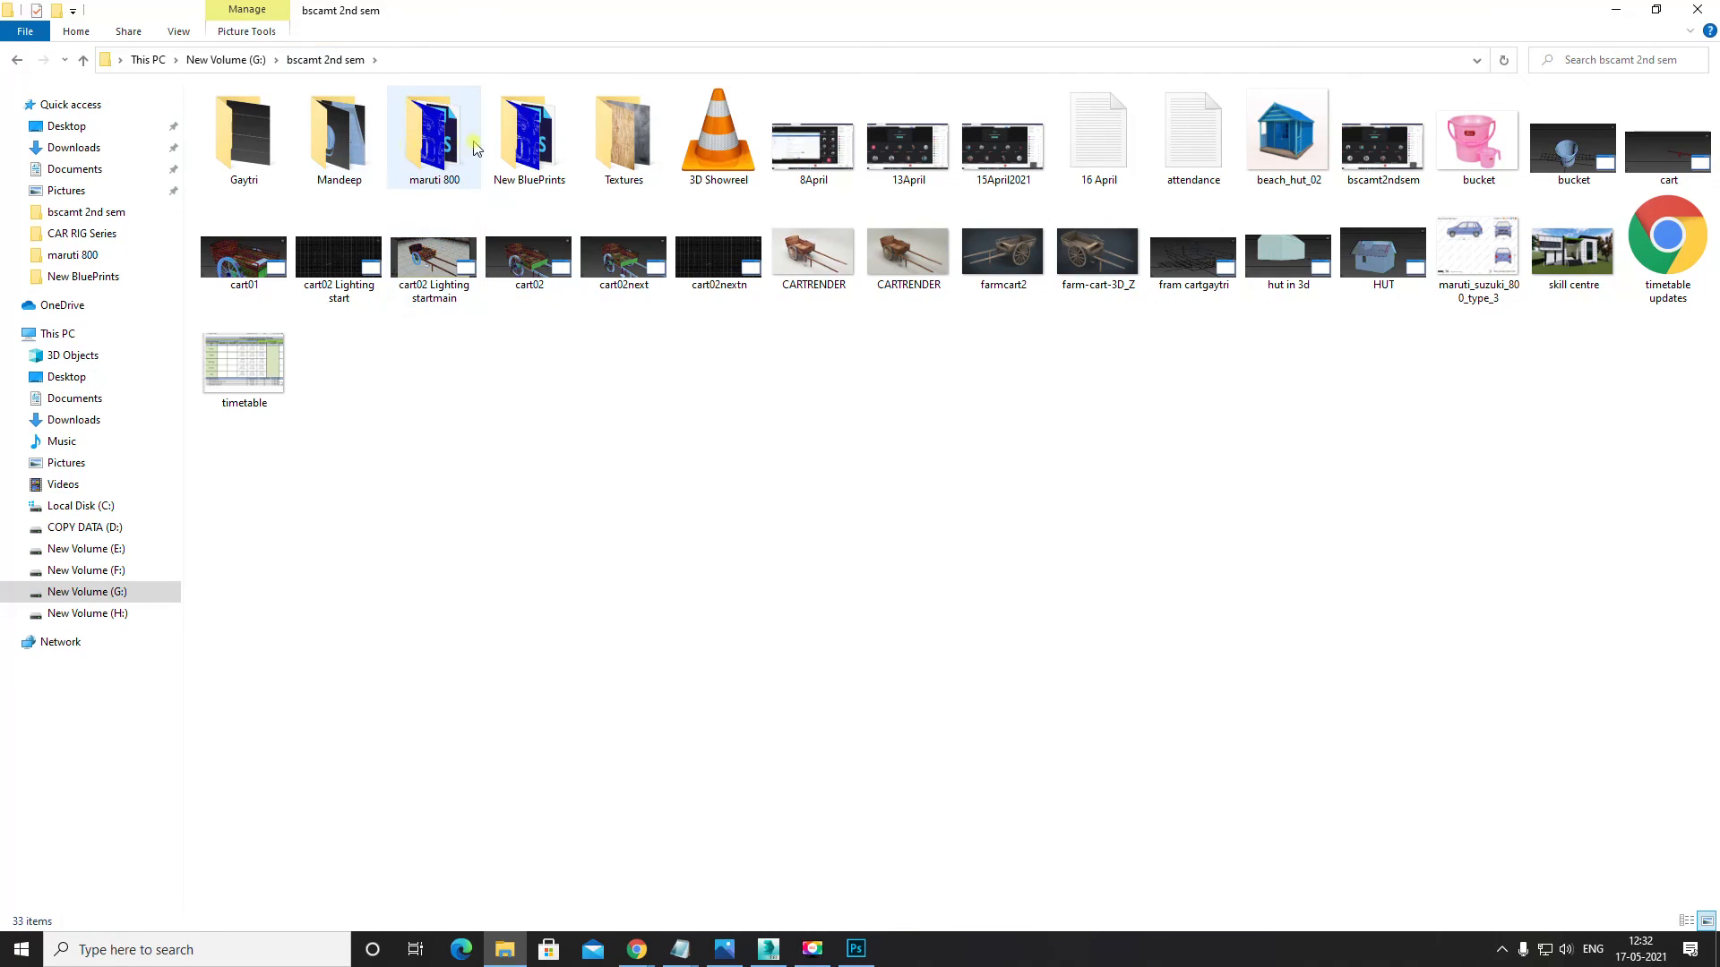
{"action": "double_click", "coordinate": [434, 138]}
{"action": "right_click", "coordinate": [889, 439]}
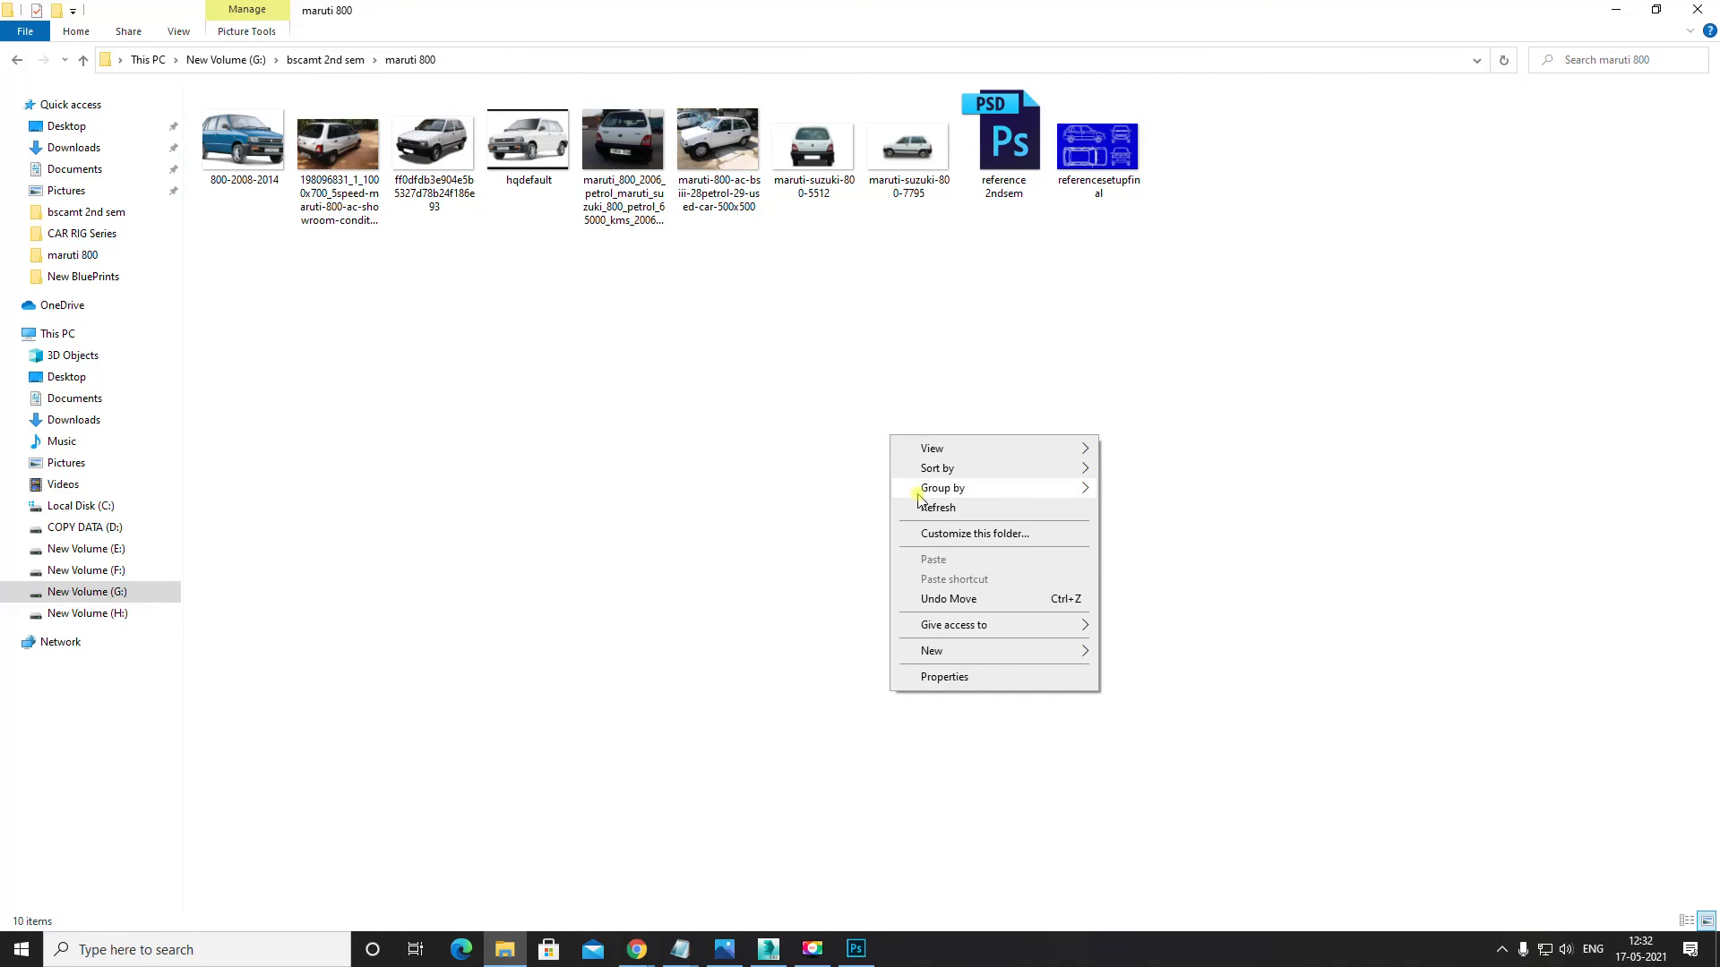
{"action": "left_click", "coordinate": [936, 508]}
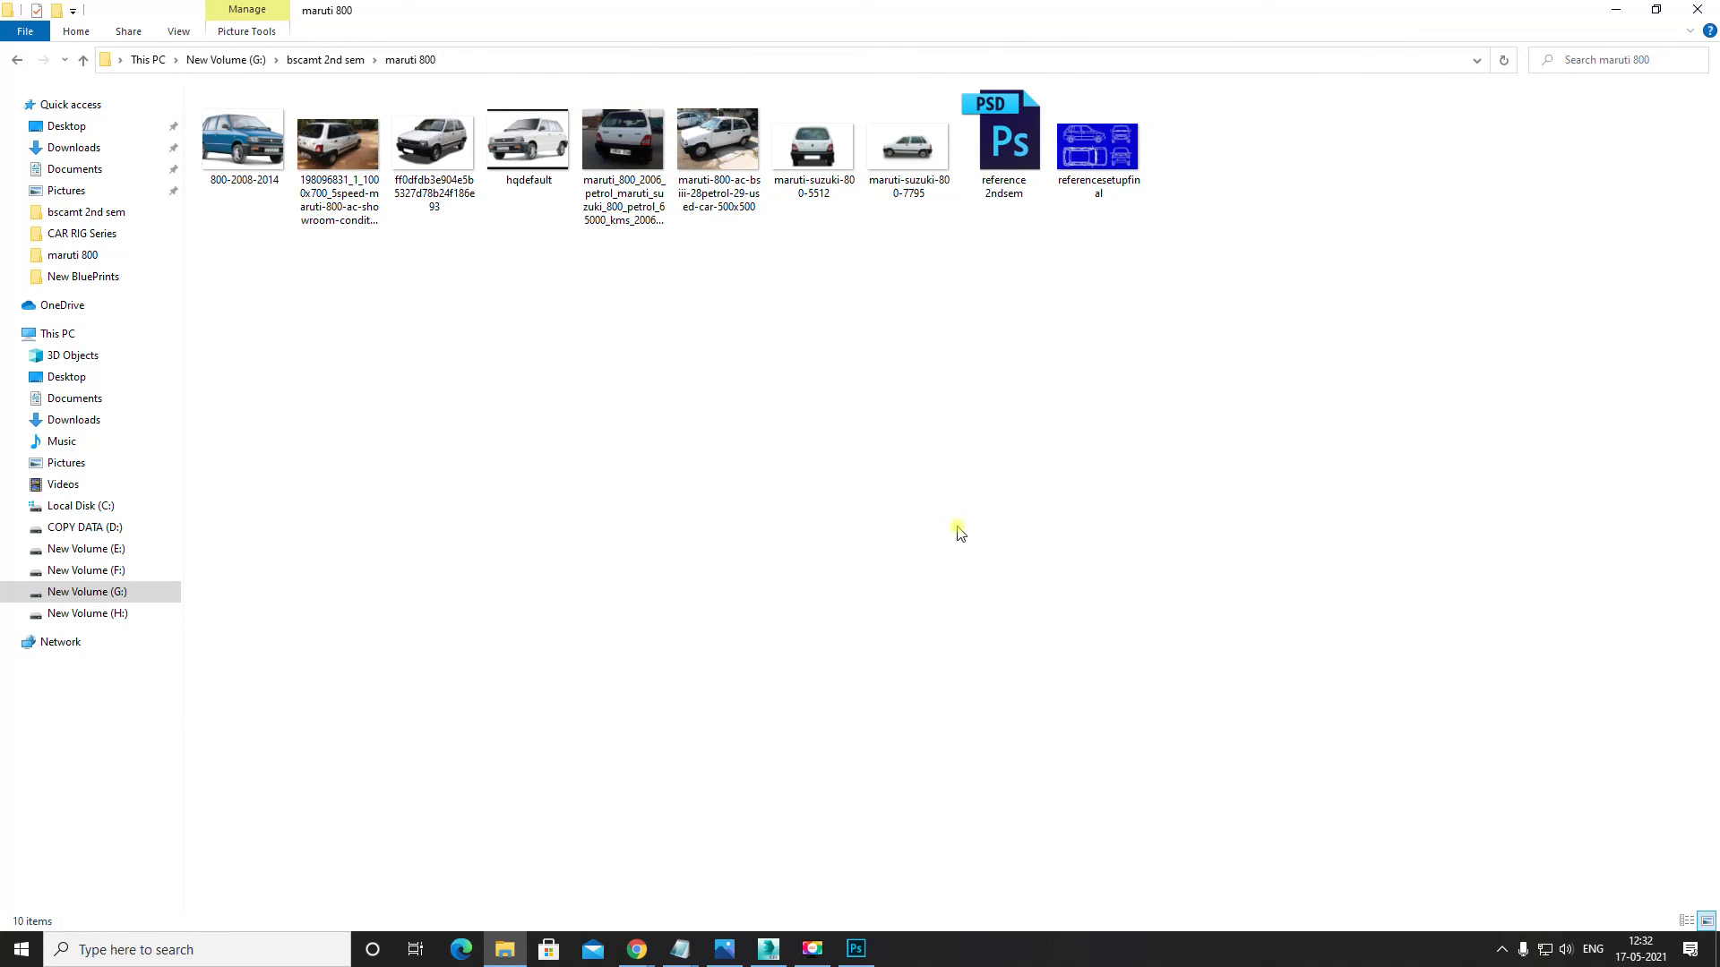
Step: Switch back to Photoshop and start a Save As of the top view with maruti 800 as the destination folder
{"action": "left_click", "coordinate": [857, 950]}
{"action": "key", "text": "space"}
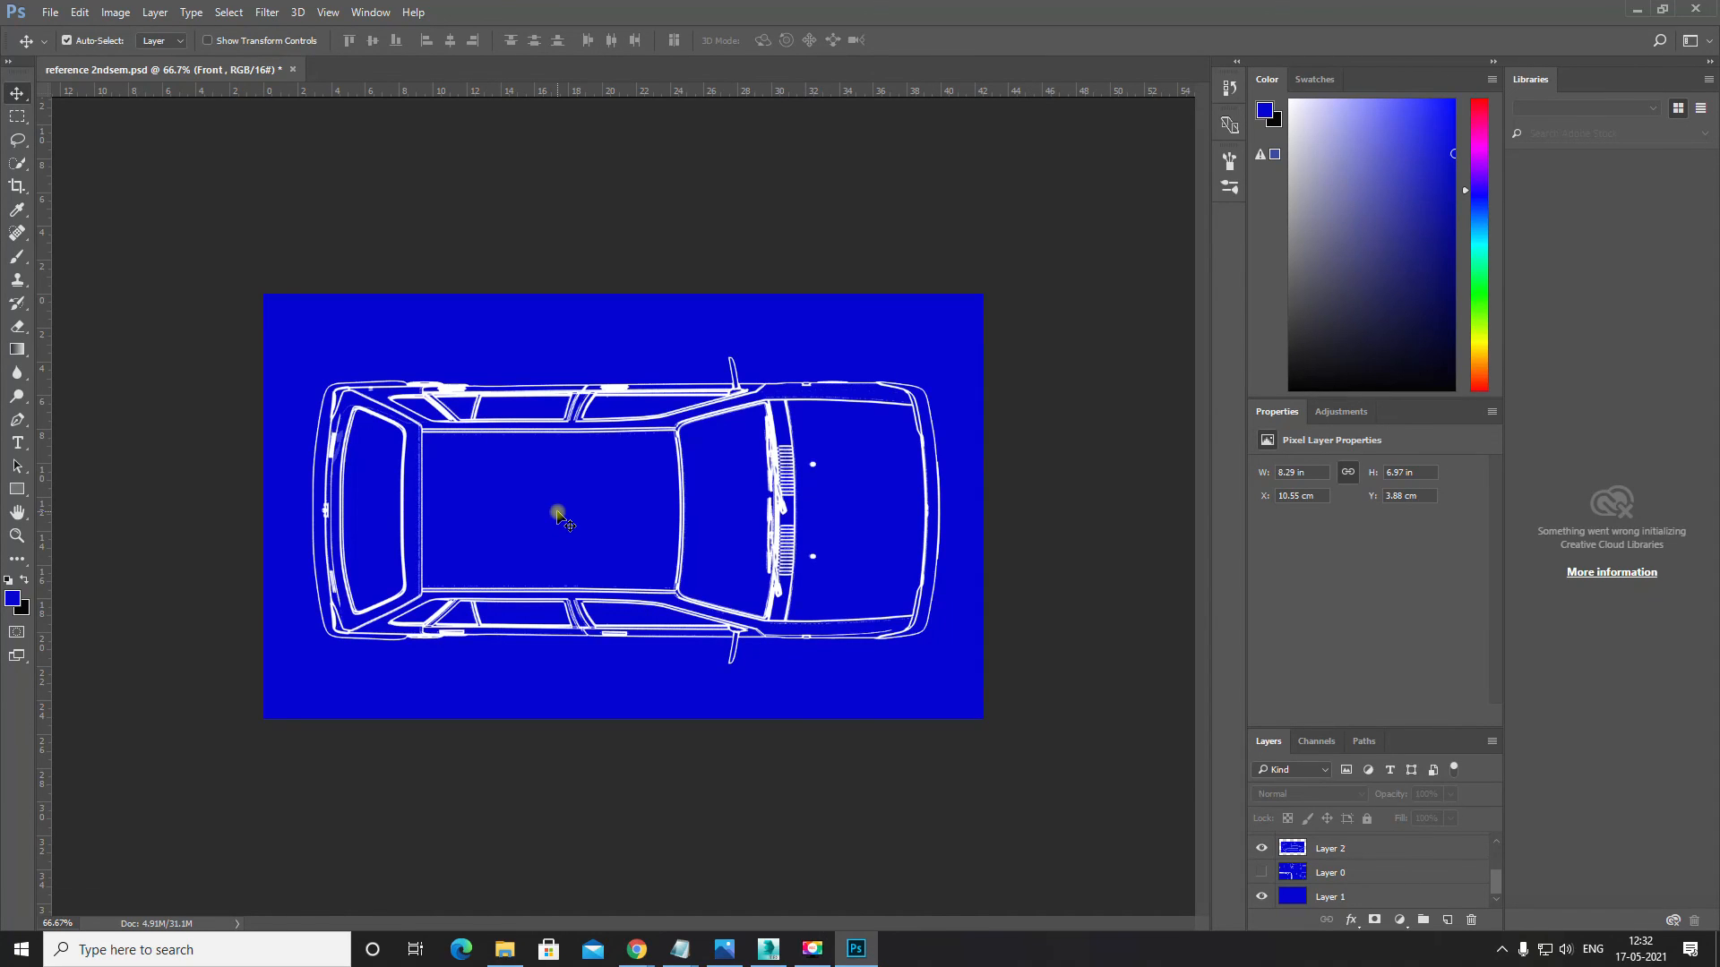
{"action": "scroll", "coordinate": [1276, 888], "scroll_direction": "up", "scroll_amount": 2}
{"action": "scroll", "coordinate": [1276, 888], "scroll_direction": "down", "scroll_amount": 2}
{"action": "scroll", "coordinate": [1271, 888], "scroll_direction": "up", "scroll_amount": 2}
{"action": "key", "text": "ctrl"}
{"action": "key", "text": "ctrl+shift+s"}
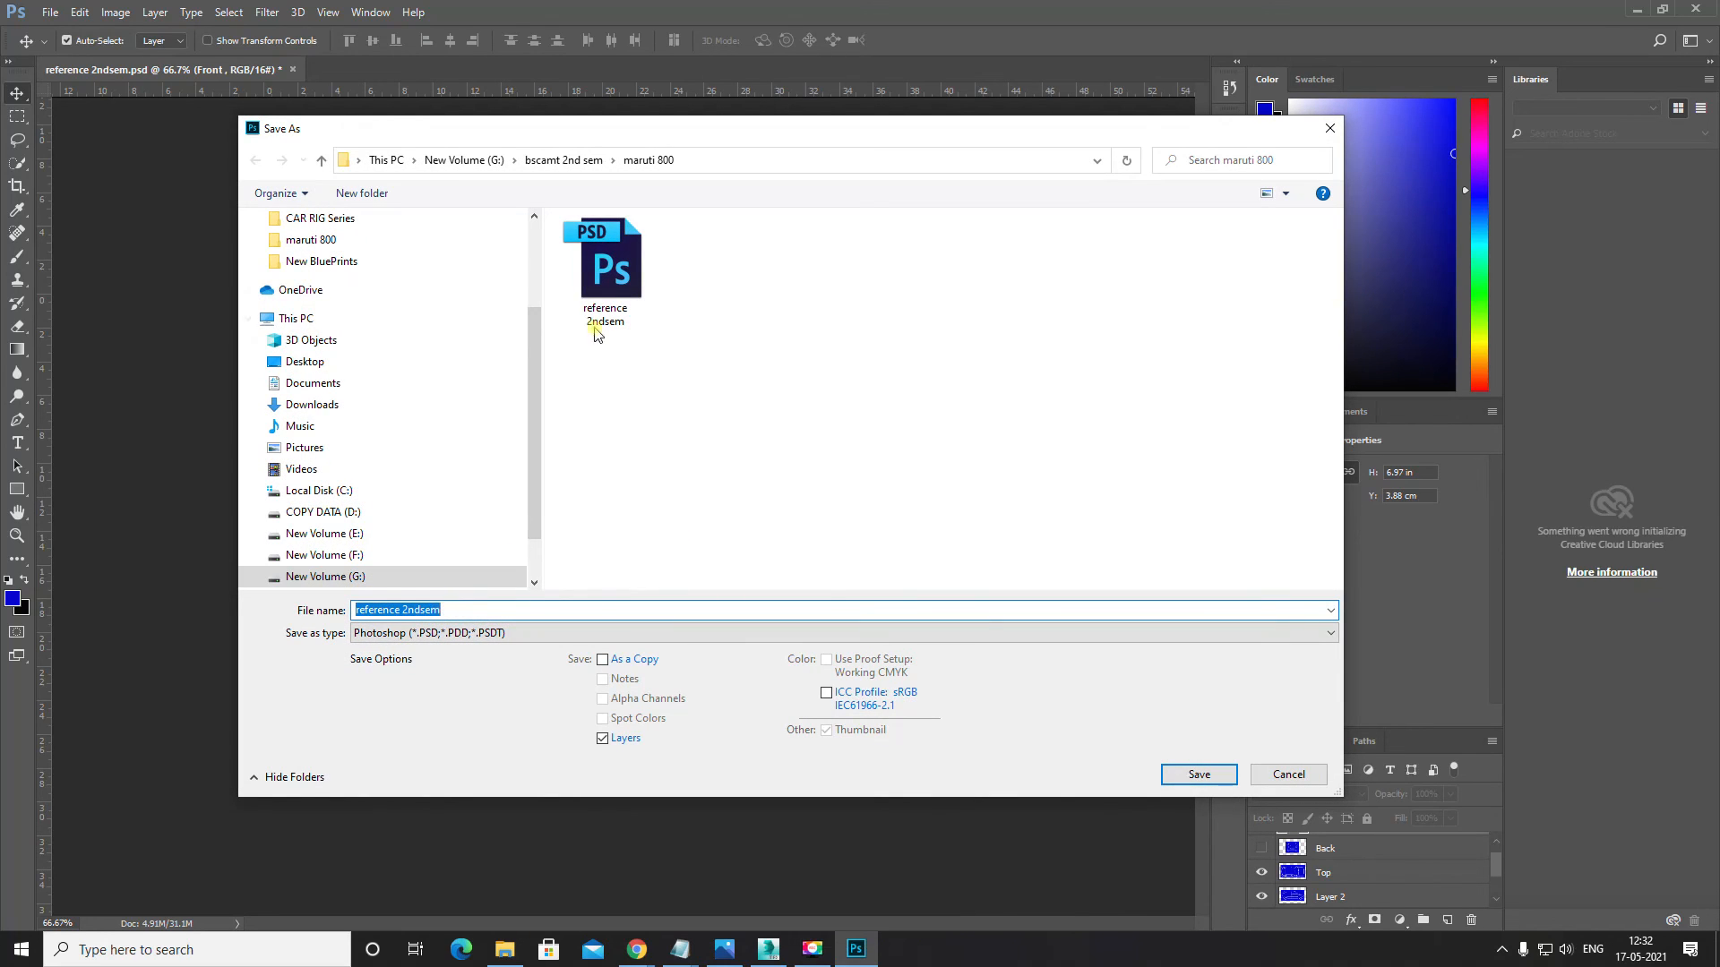
{"action": "left_click", "coordinate": [583, 162]}
{"action": "double_click", "coordinate": [799, 278]}
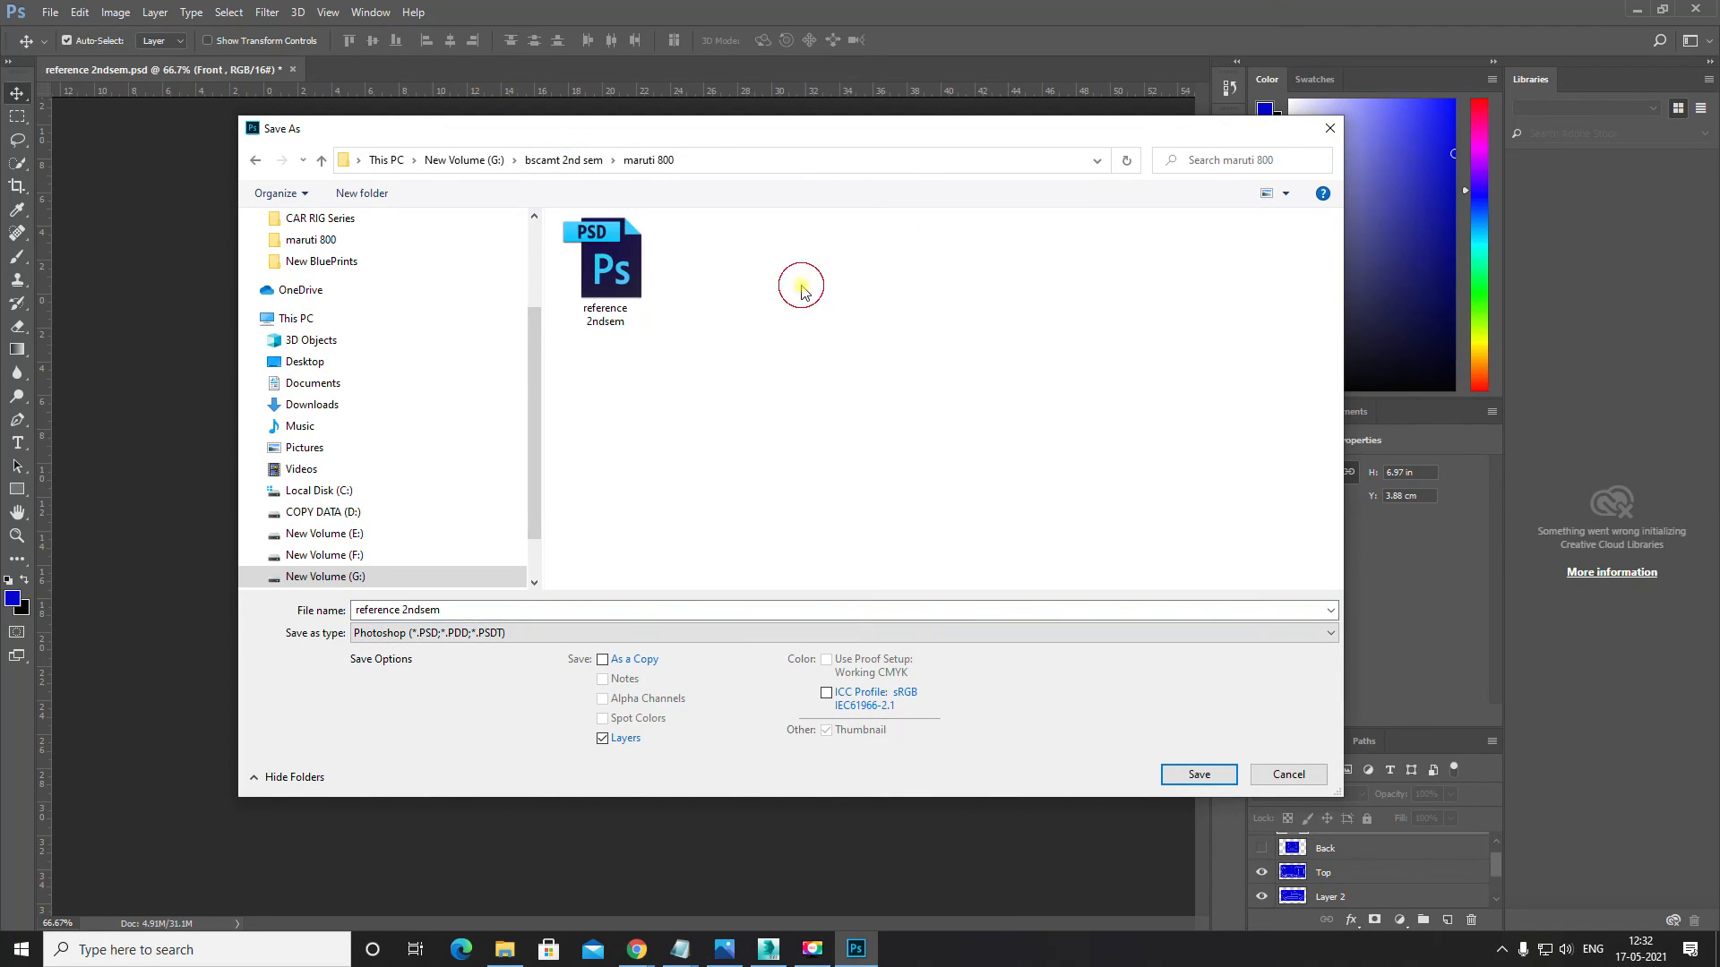
{"action": "left_click", "coordinate": [722, 458]}
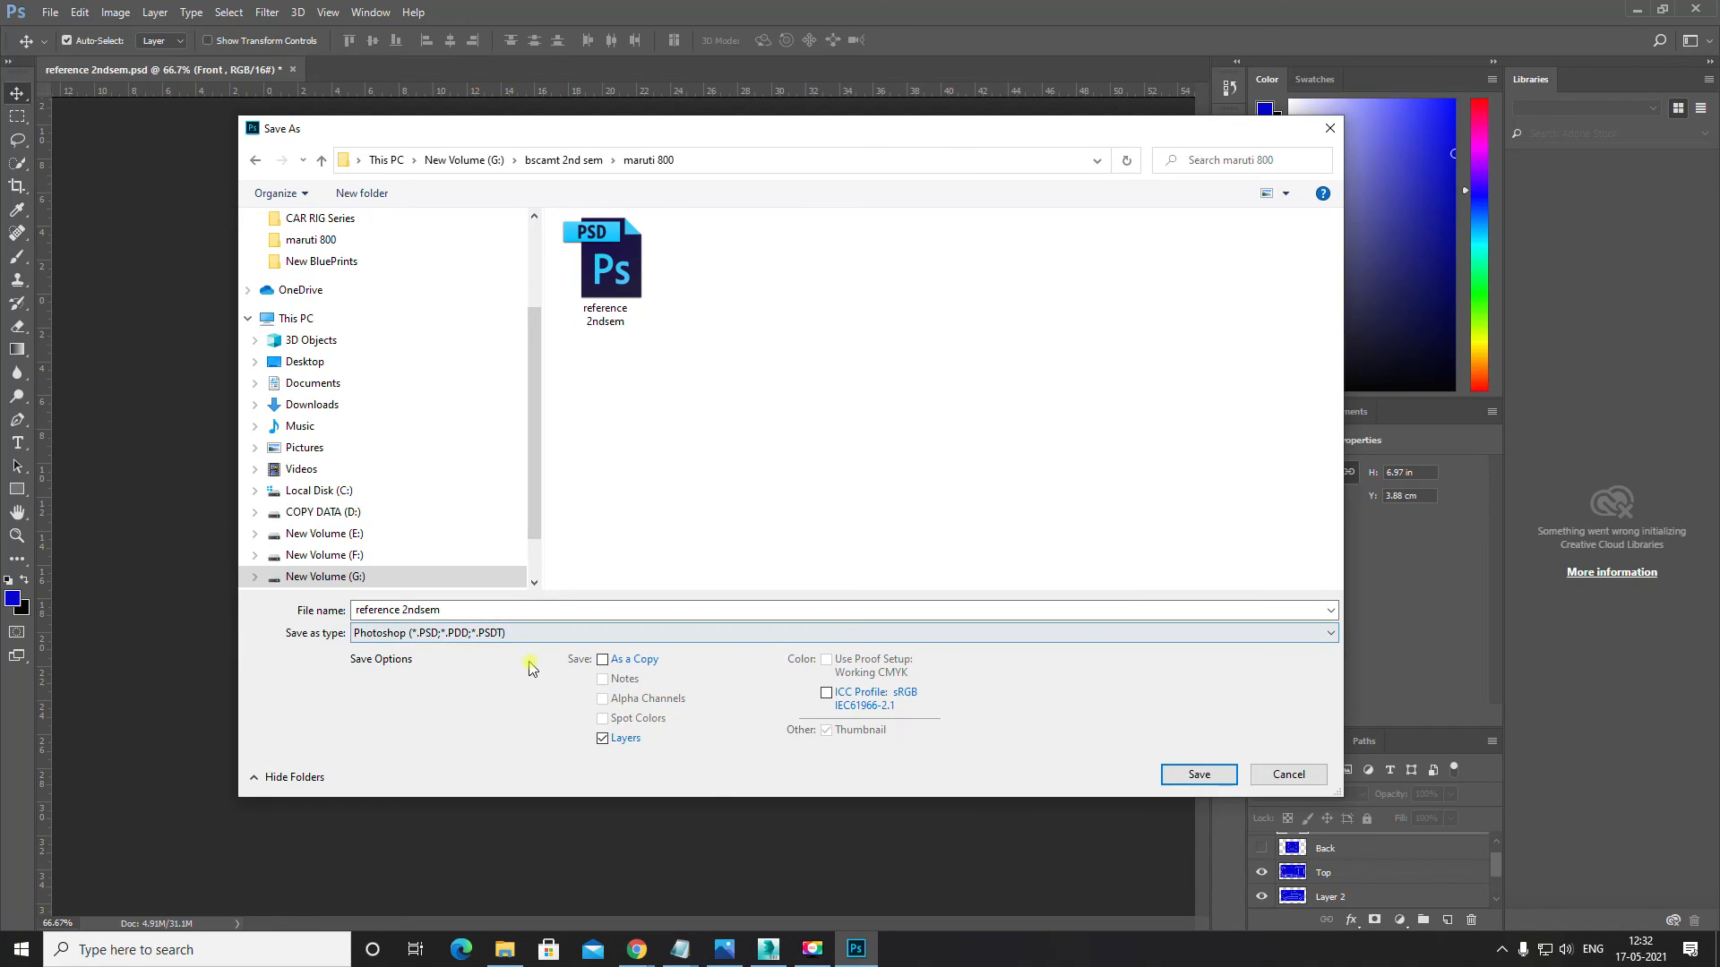
Step: Save the top view as a JPEG named Top with quality 10 Maximum and the Baseline ("Standard") format
{"action": "left_click", "coordinate": [498, 633]}
{"action": "left_click", "coordinate": [457, 719]}
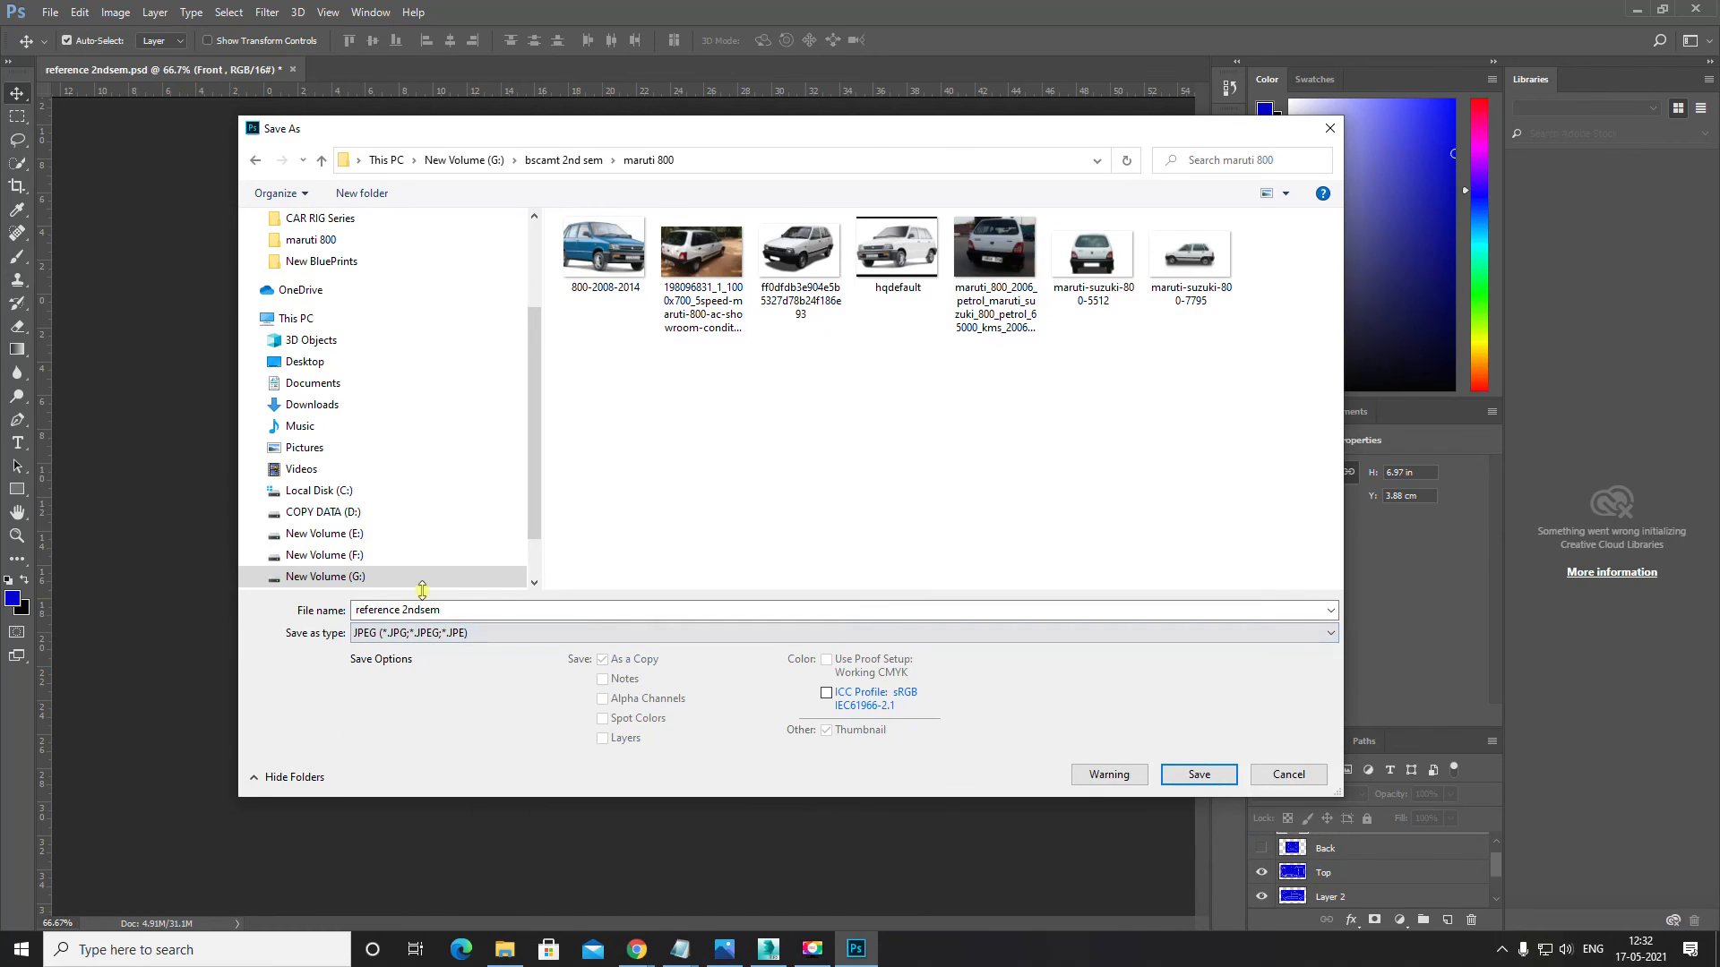
{"action": "double_click", "coordinate": [503, 612]}
{"action": "key", "text": "BackSpace"}
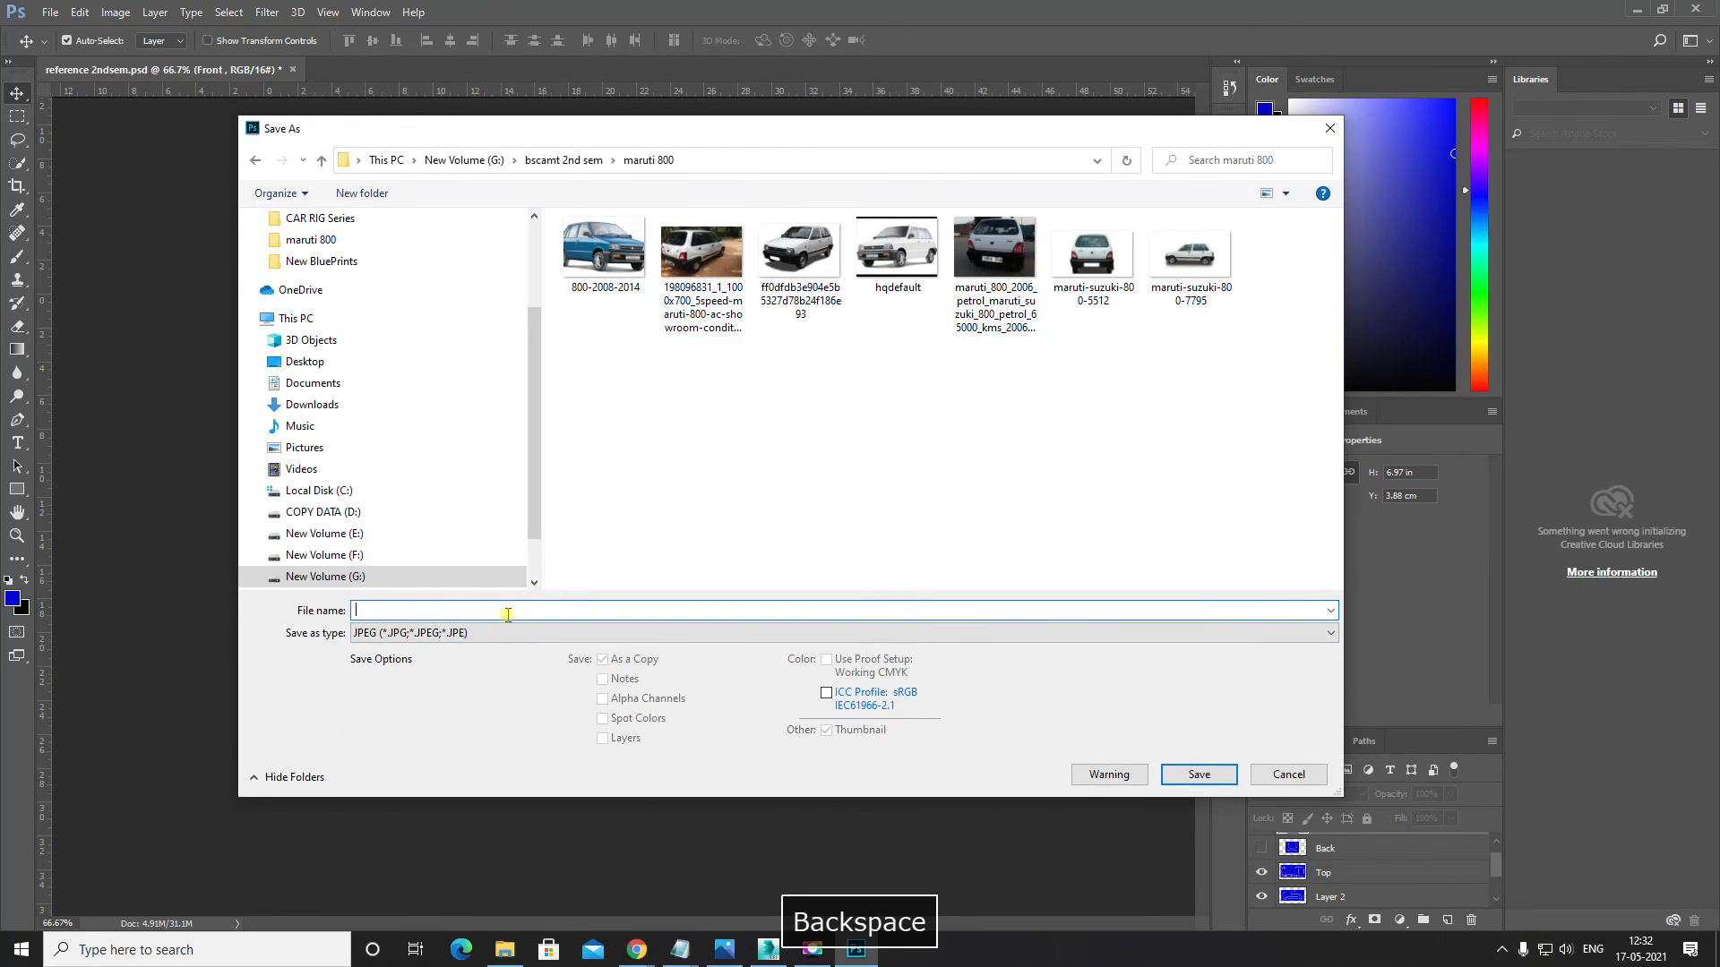
{"action": "type", "text": "Top"}
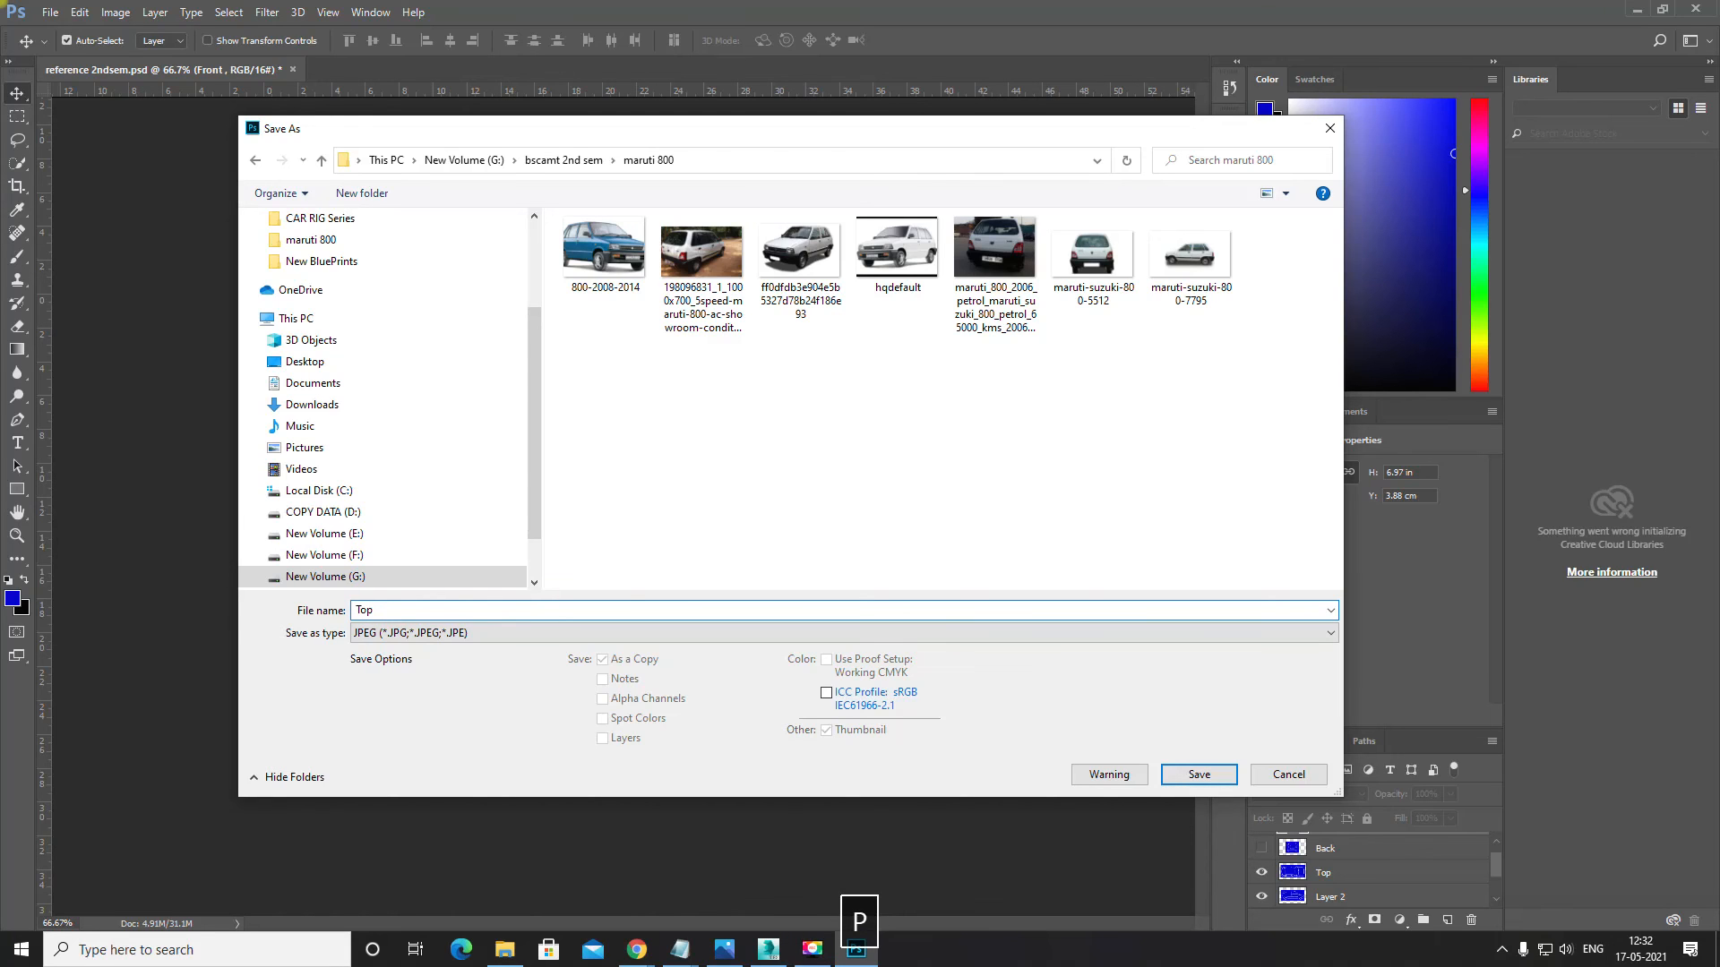
{"action": "left_click", "coordinate": [1198, 776]}
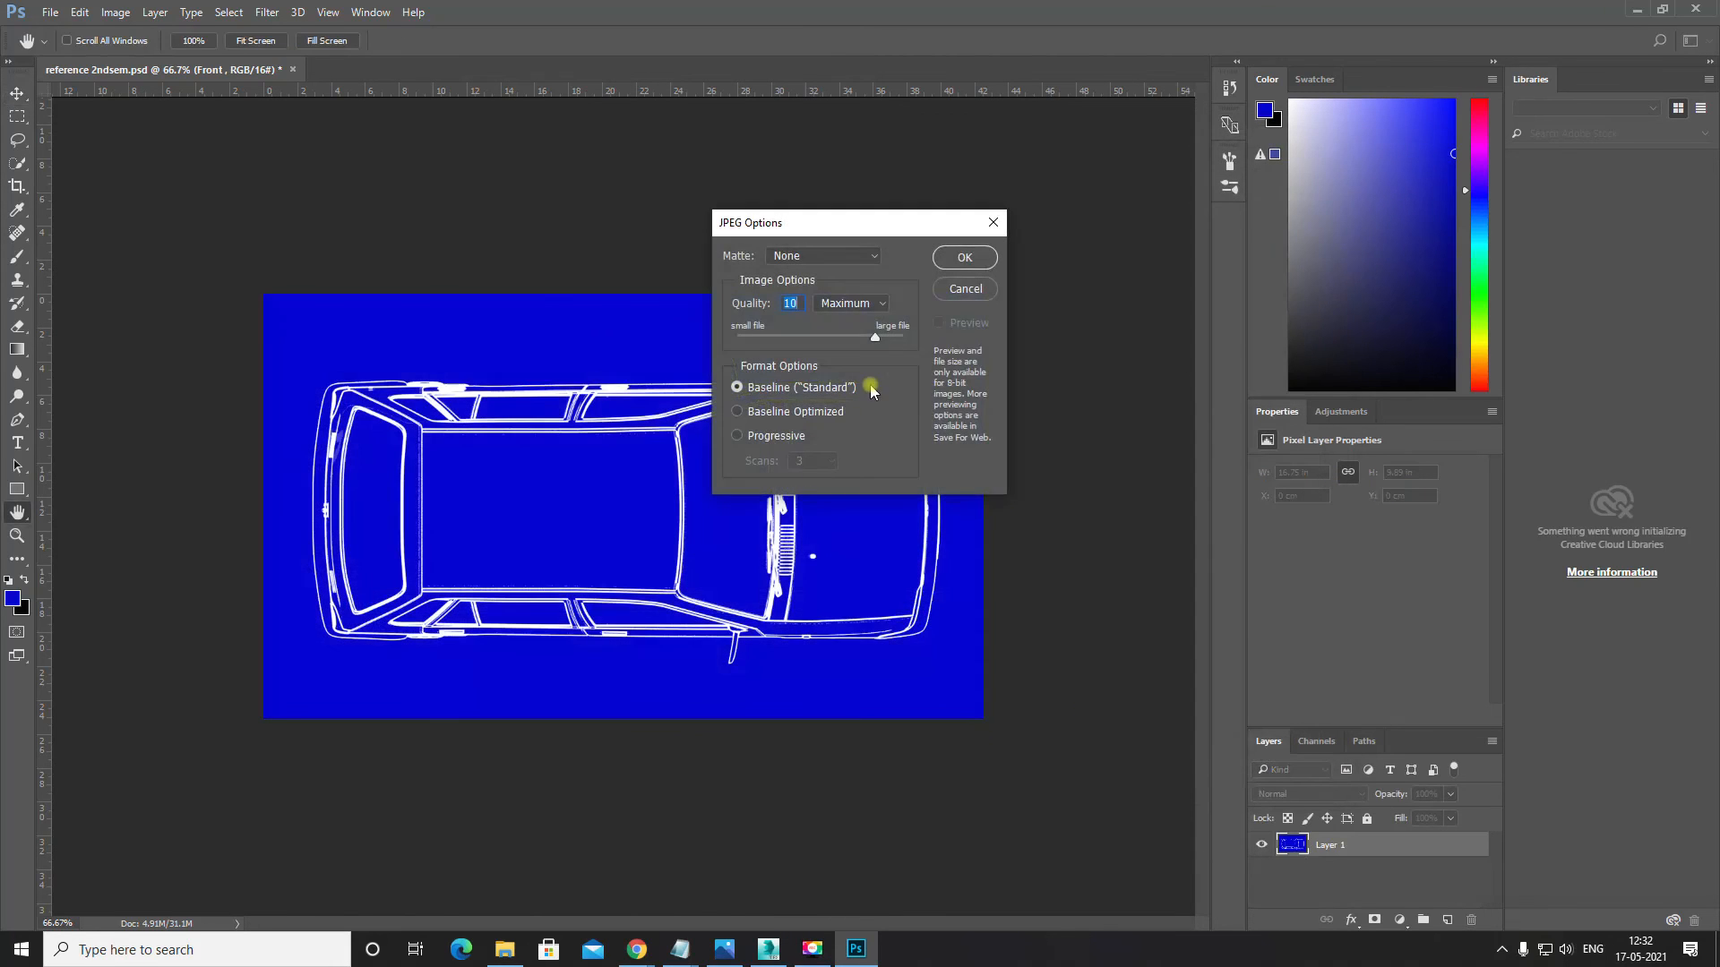
{"action": "left_click", "coordinate": [963, 259]}
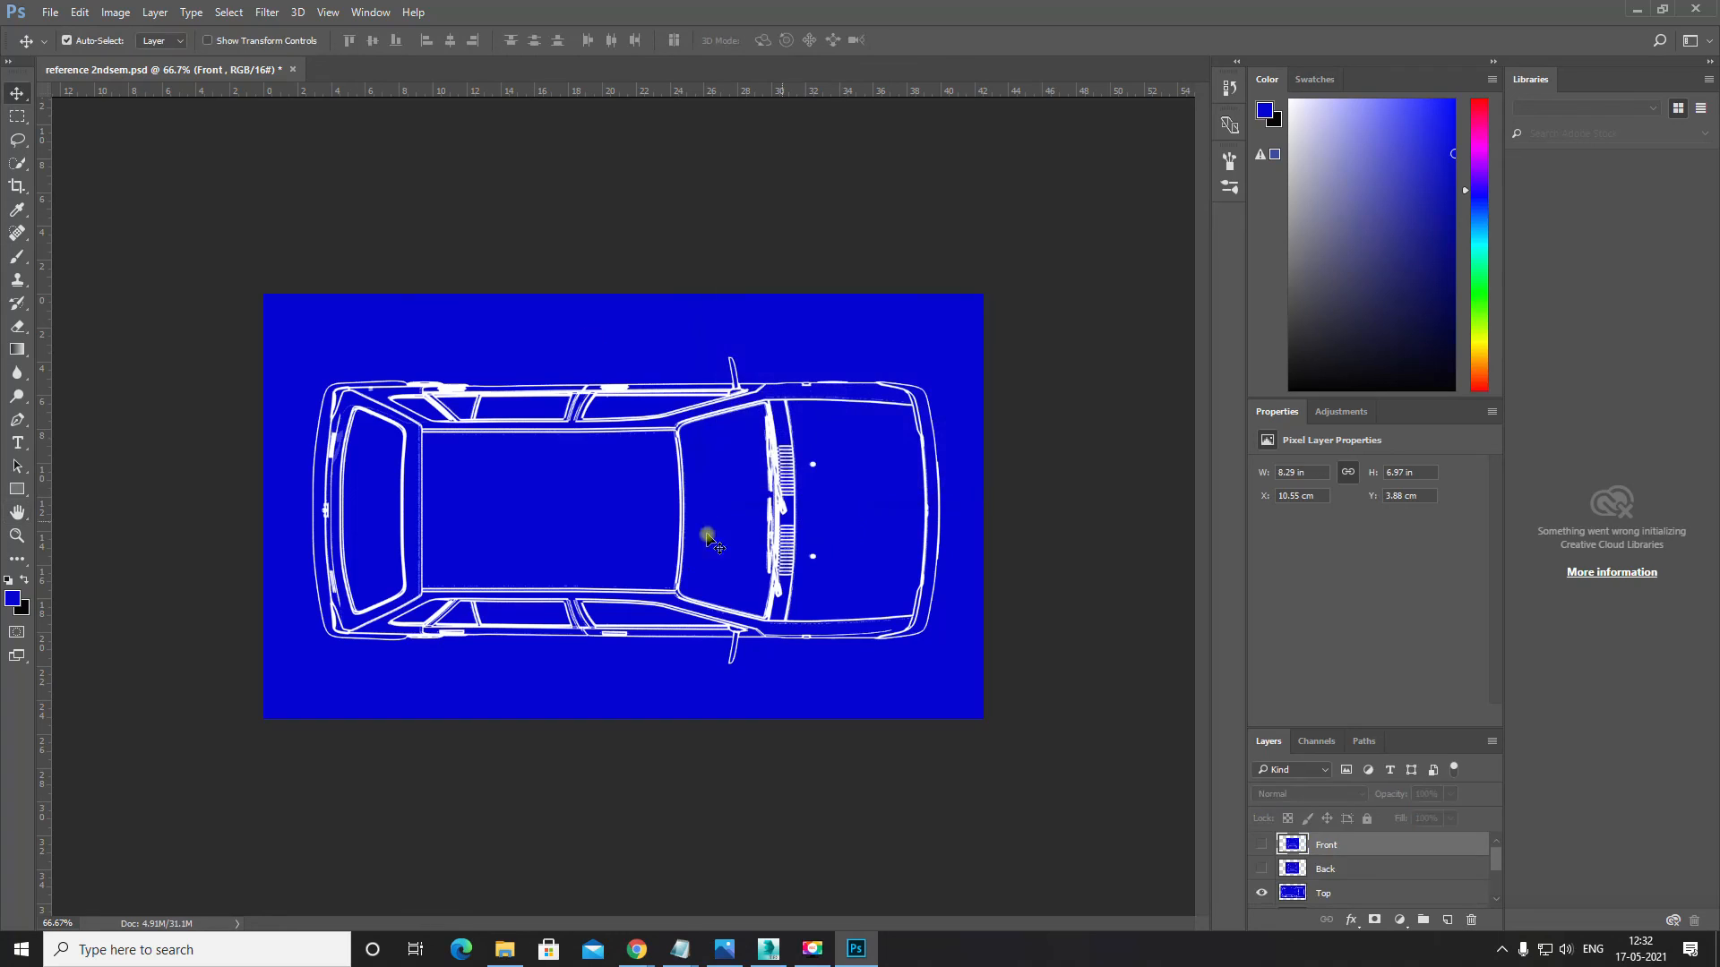
Step: Hide the Top and Layer 2 layers, show the Back layer over the blue background and make it active
{"action": "left_click", "coordinate": [1263, 893]}
{"action": "left_click", "coordinate": [1261, 869]}
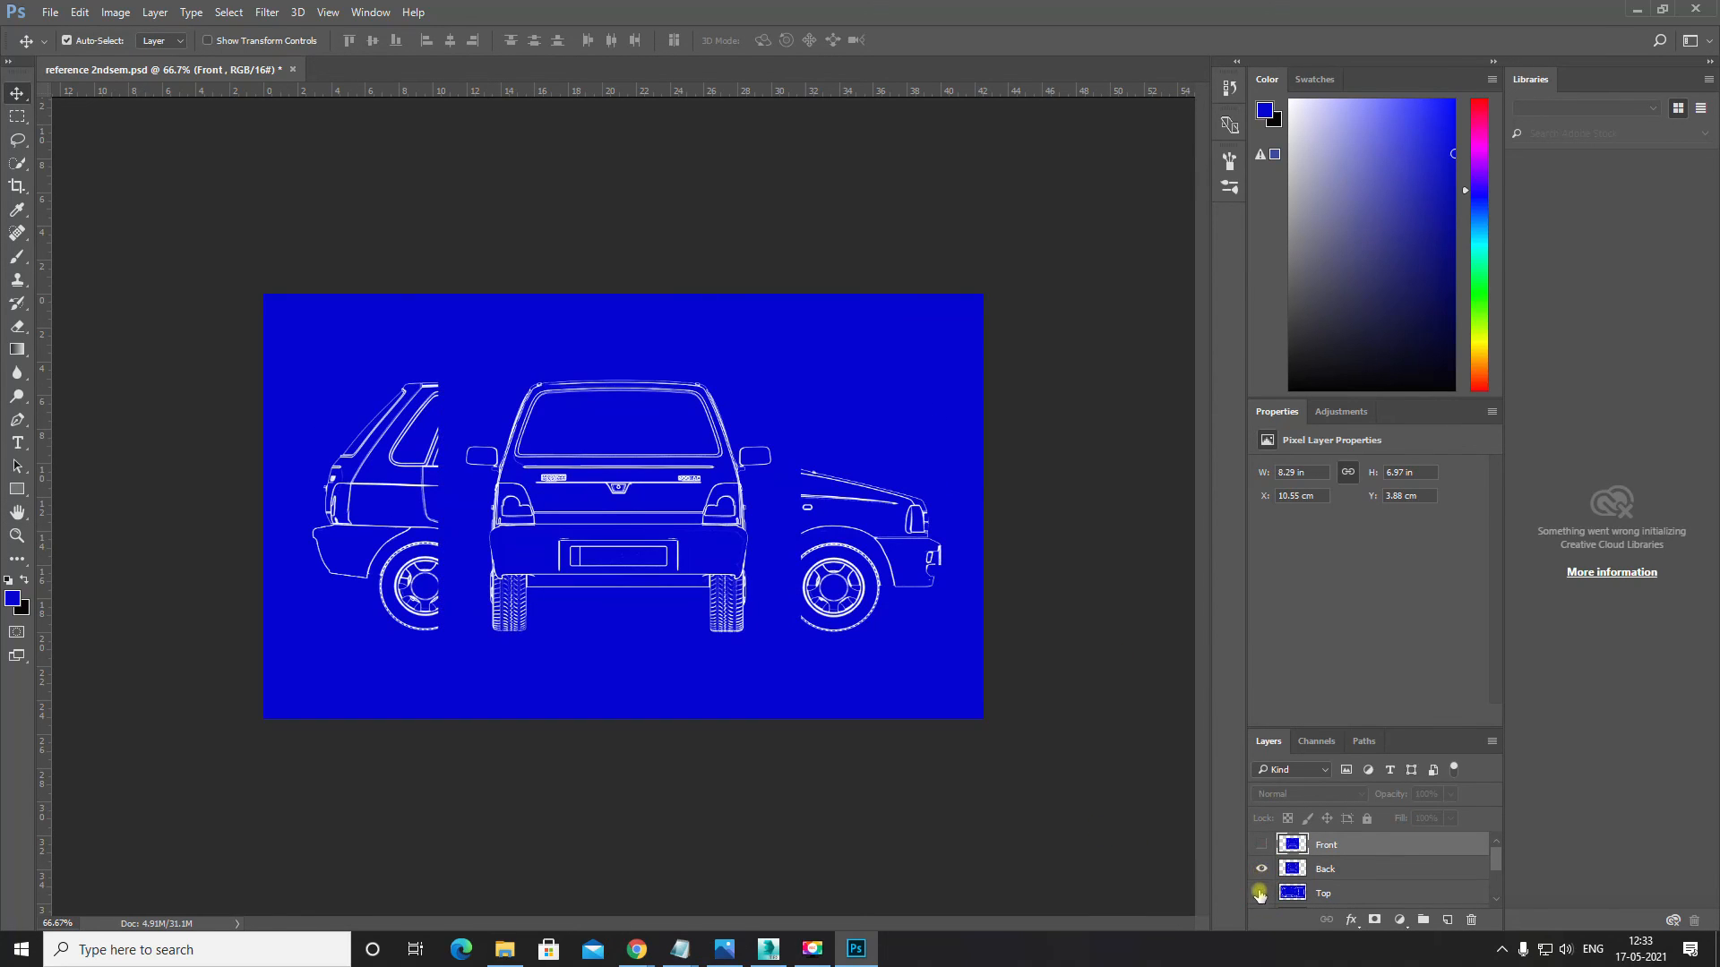
{"action": "scroll", "coordinate": [1259, 893], "scroll_direction": "down", "scroll_amount": 1}
{"action": "left_click", "coordinate": [1262, 894]}
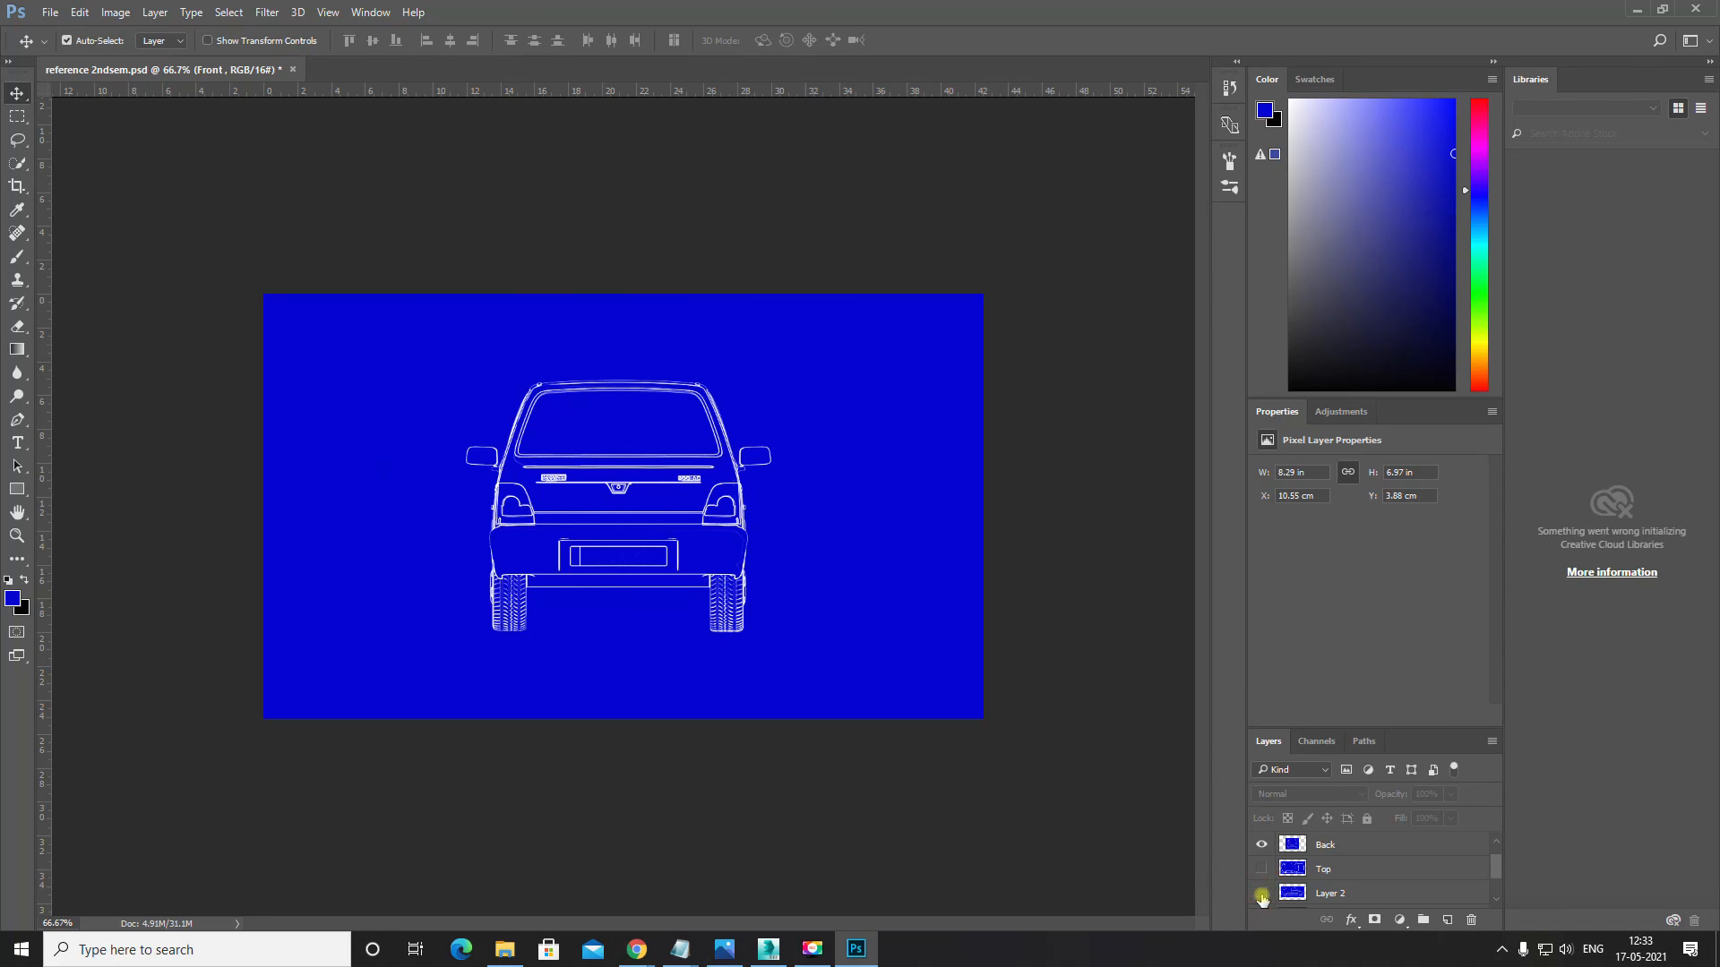
{"action": "left_click", "coordinate": [1262, 894]}
{"action": "left_click", "coordinate": [1262, 894]}
{"action": "scroll", "coordinate": [1260, 893], "scroll_direction": "up", "scroll_amount": 1}
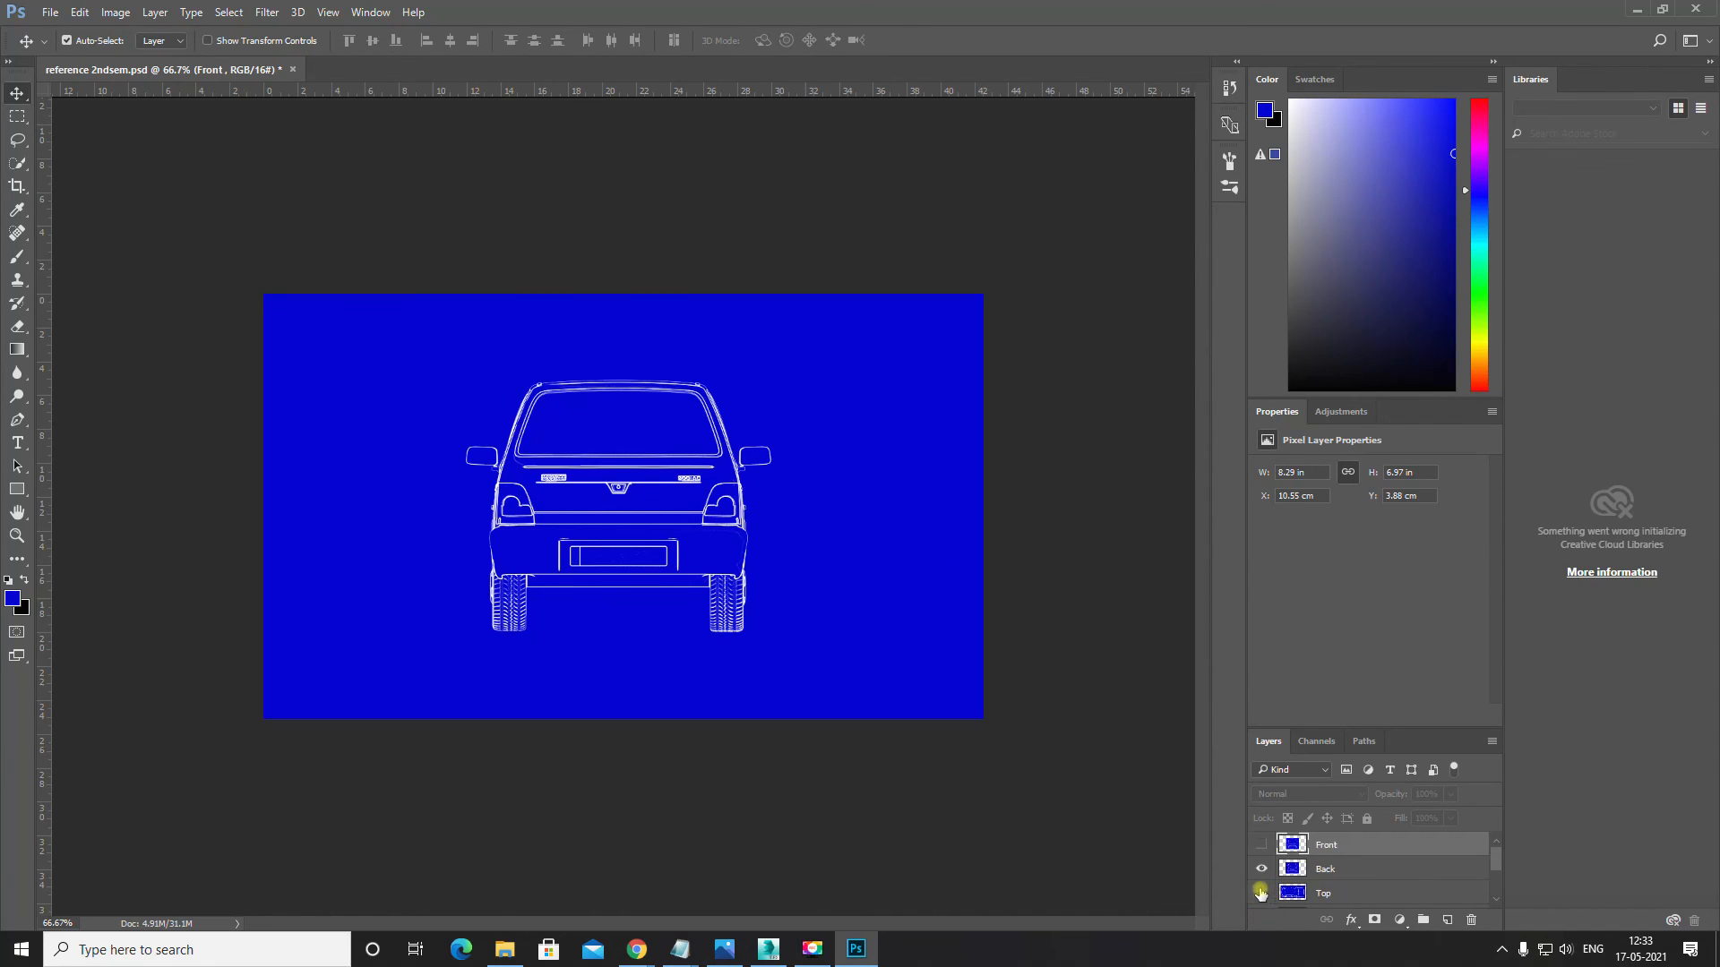
{"action": "left_click", "coordinate": [1310, 874]}
Step: Save the back view as a JPEG named back in the maruti 800 folder, keeping the offered JPEG options
{"action": "key", "text": "ctrl+shift+s"}
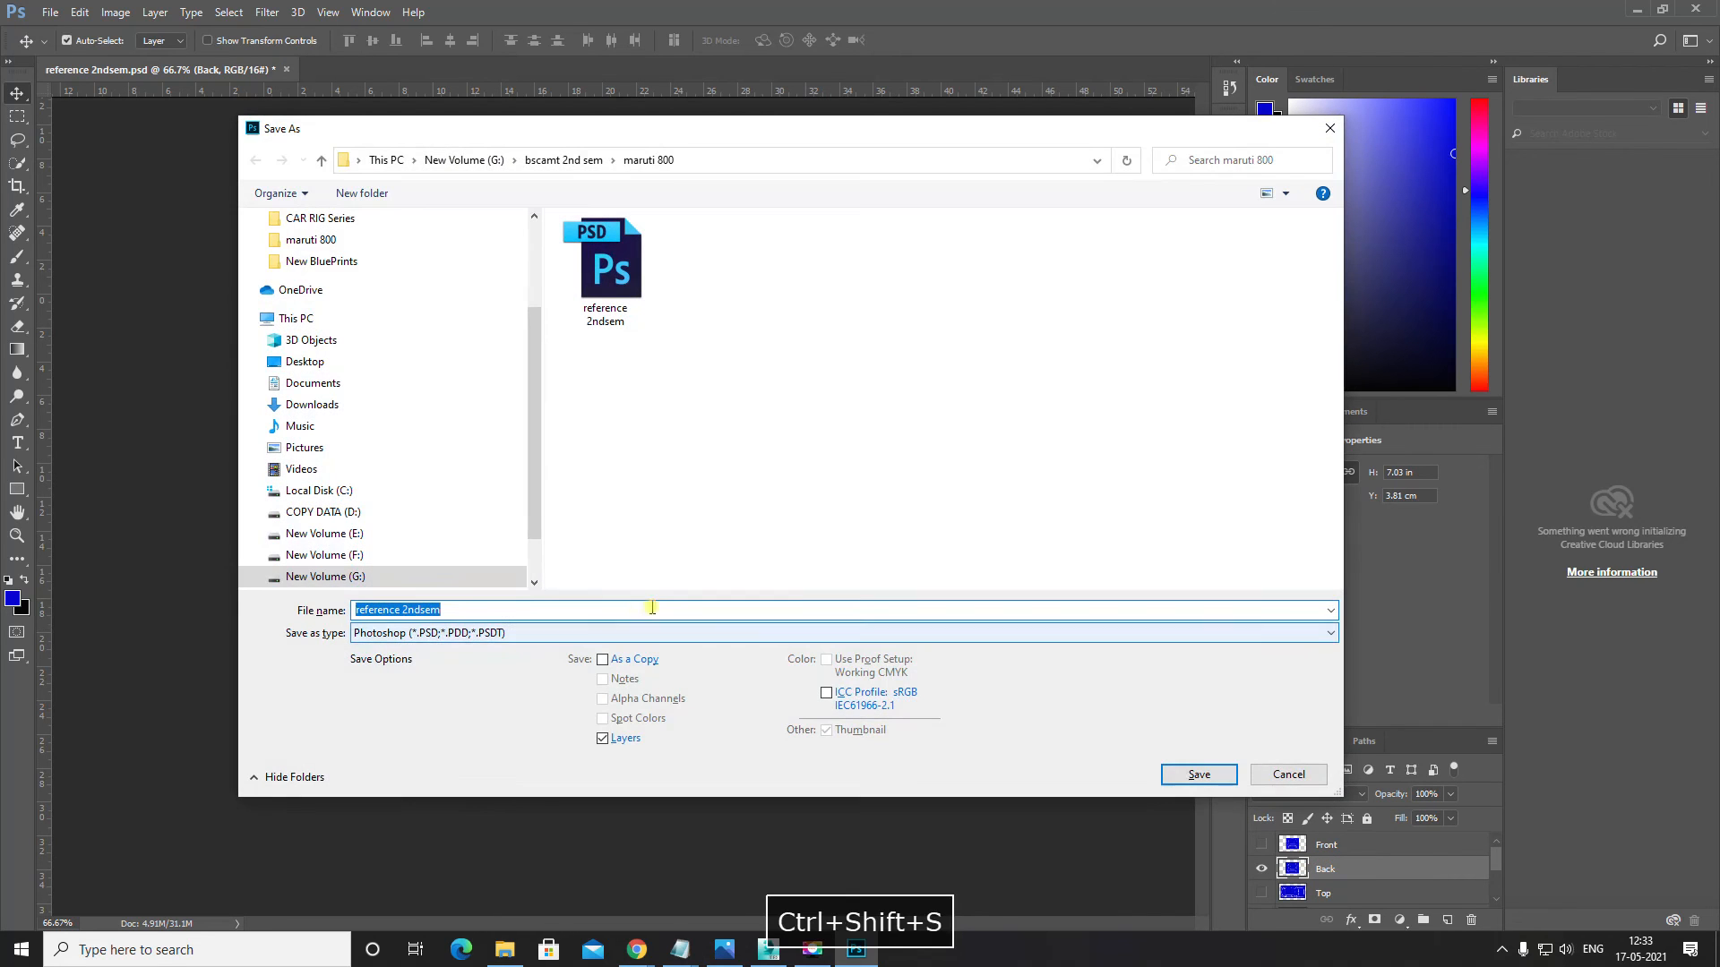
{"action": "left_click", "coordinate": [501, 633]}
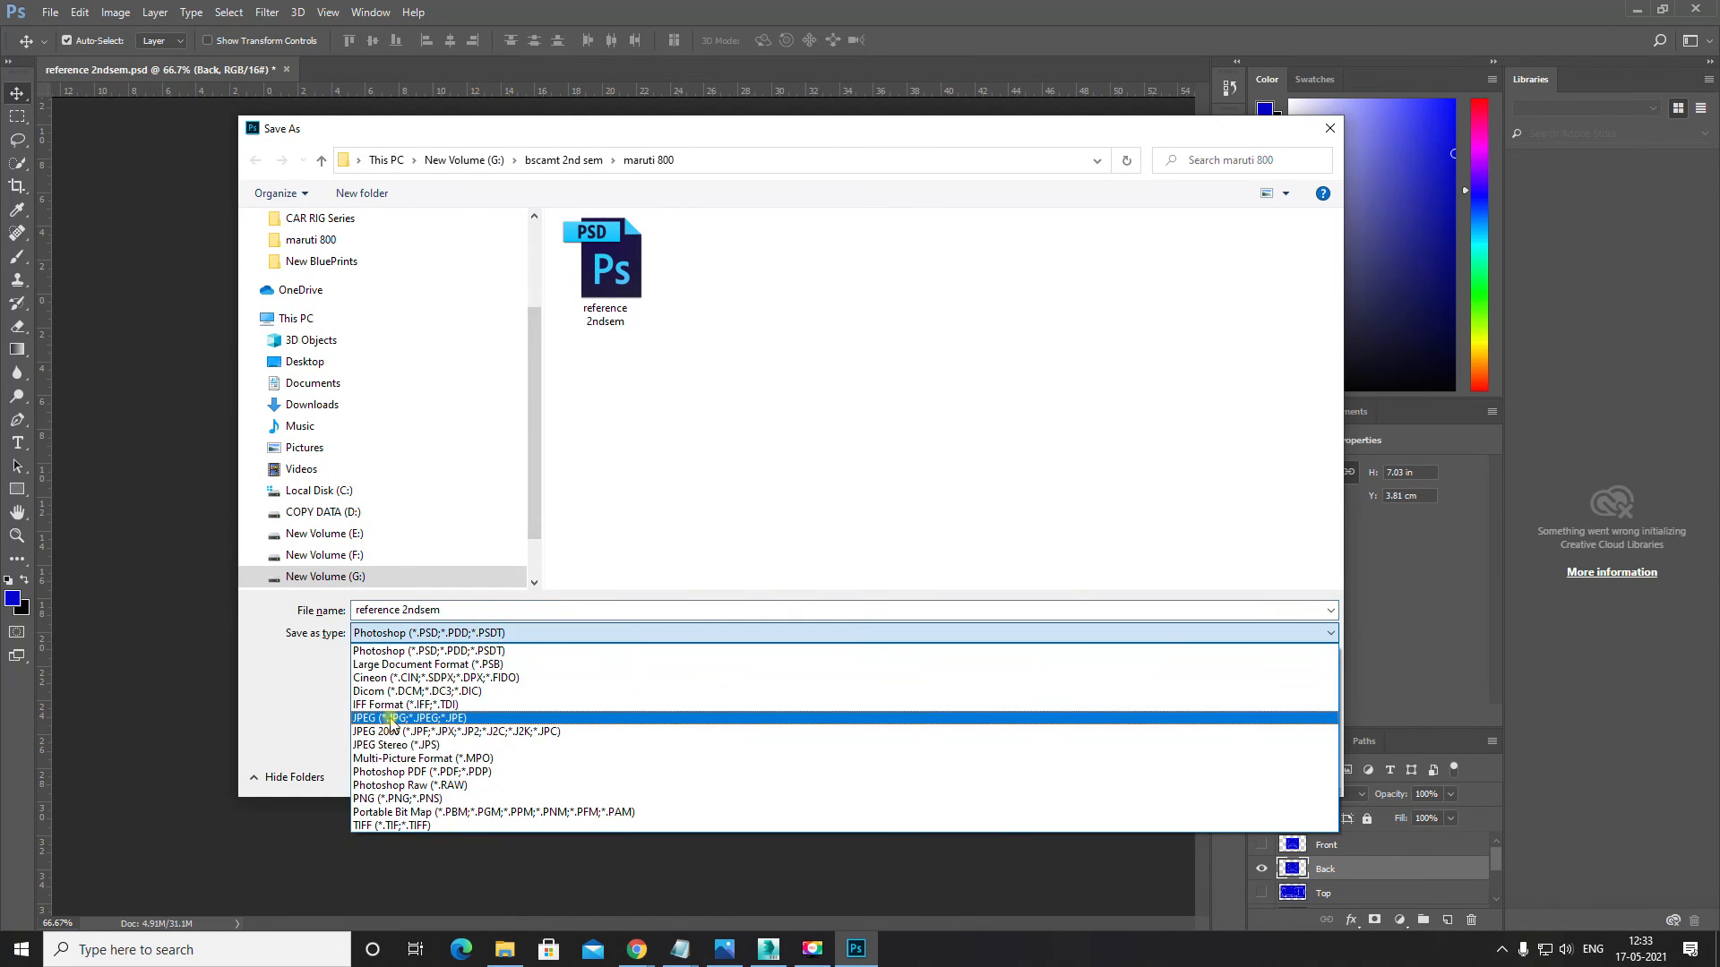
{"action": "left_click", "coordinate": [392, 719]}
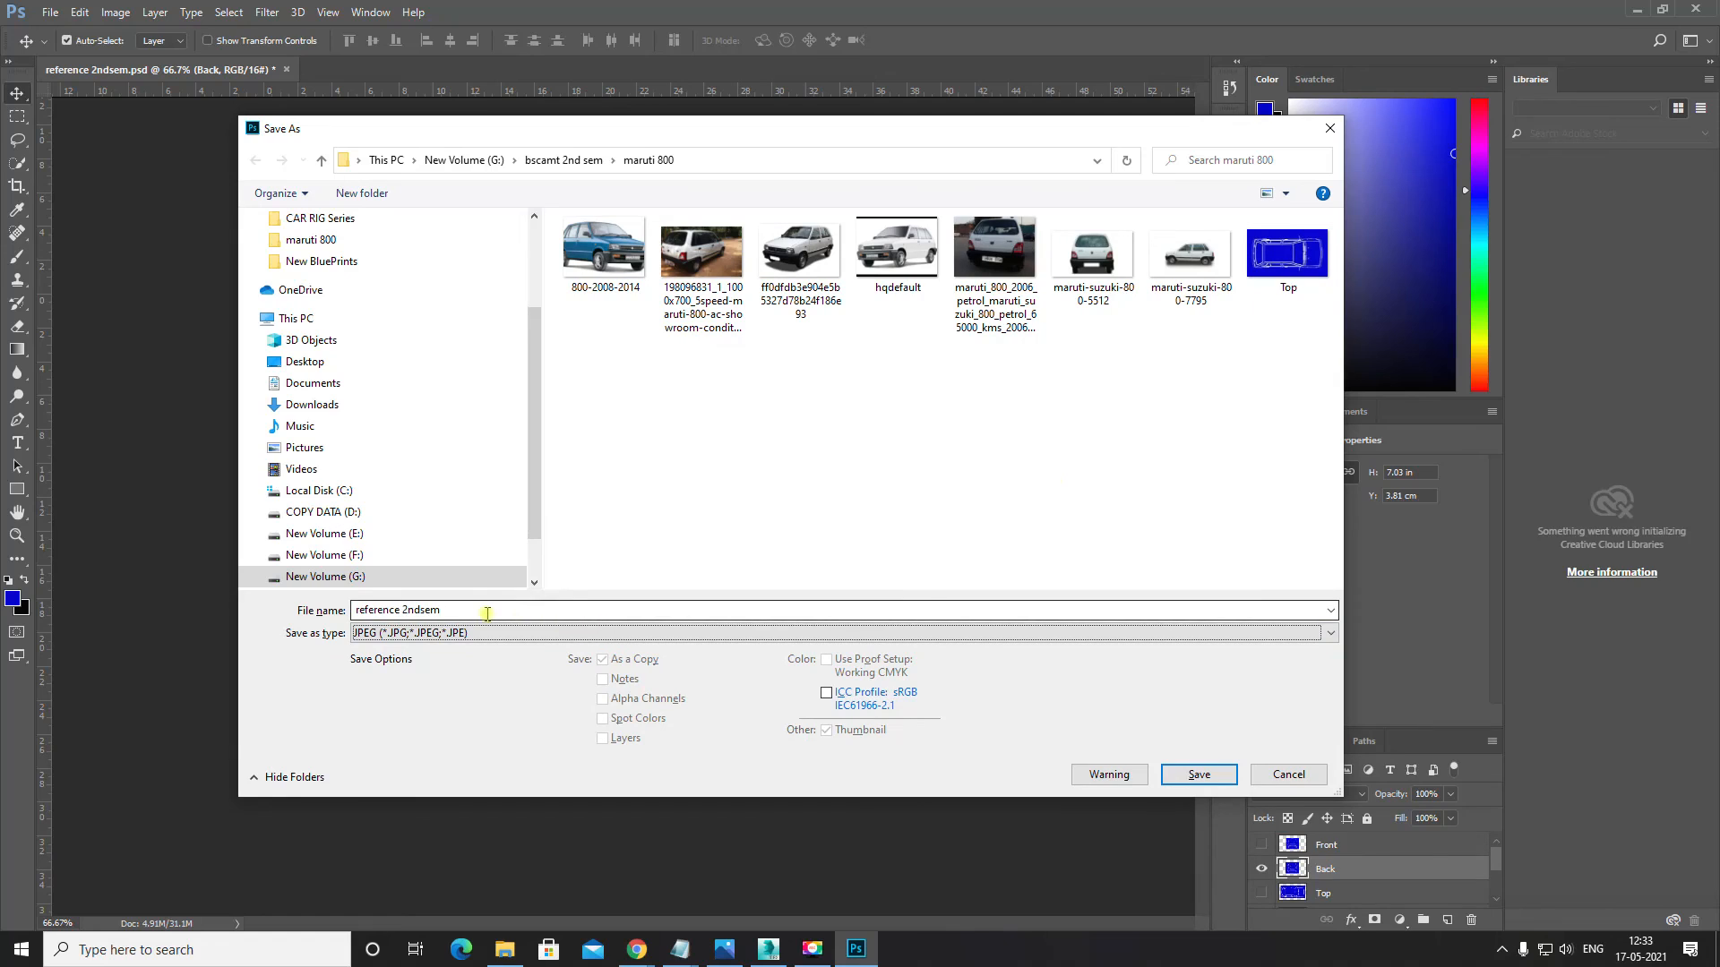
{"action": "left_click_drag", "start_coordinate": [487, 612], "coordinate": [152, 640]}
{"action": "type", "text": "back"}
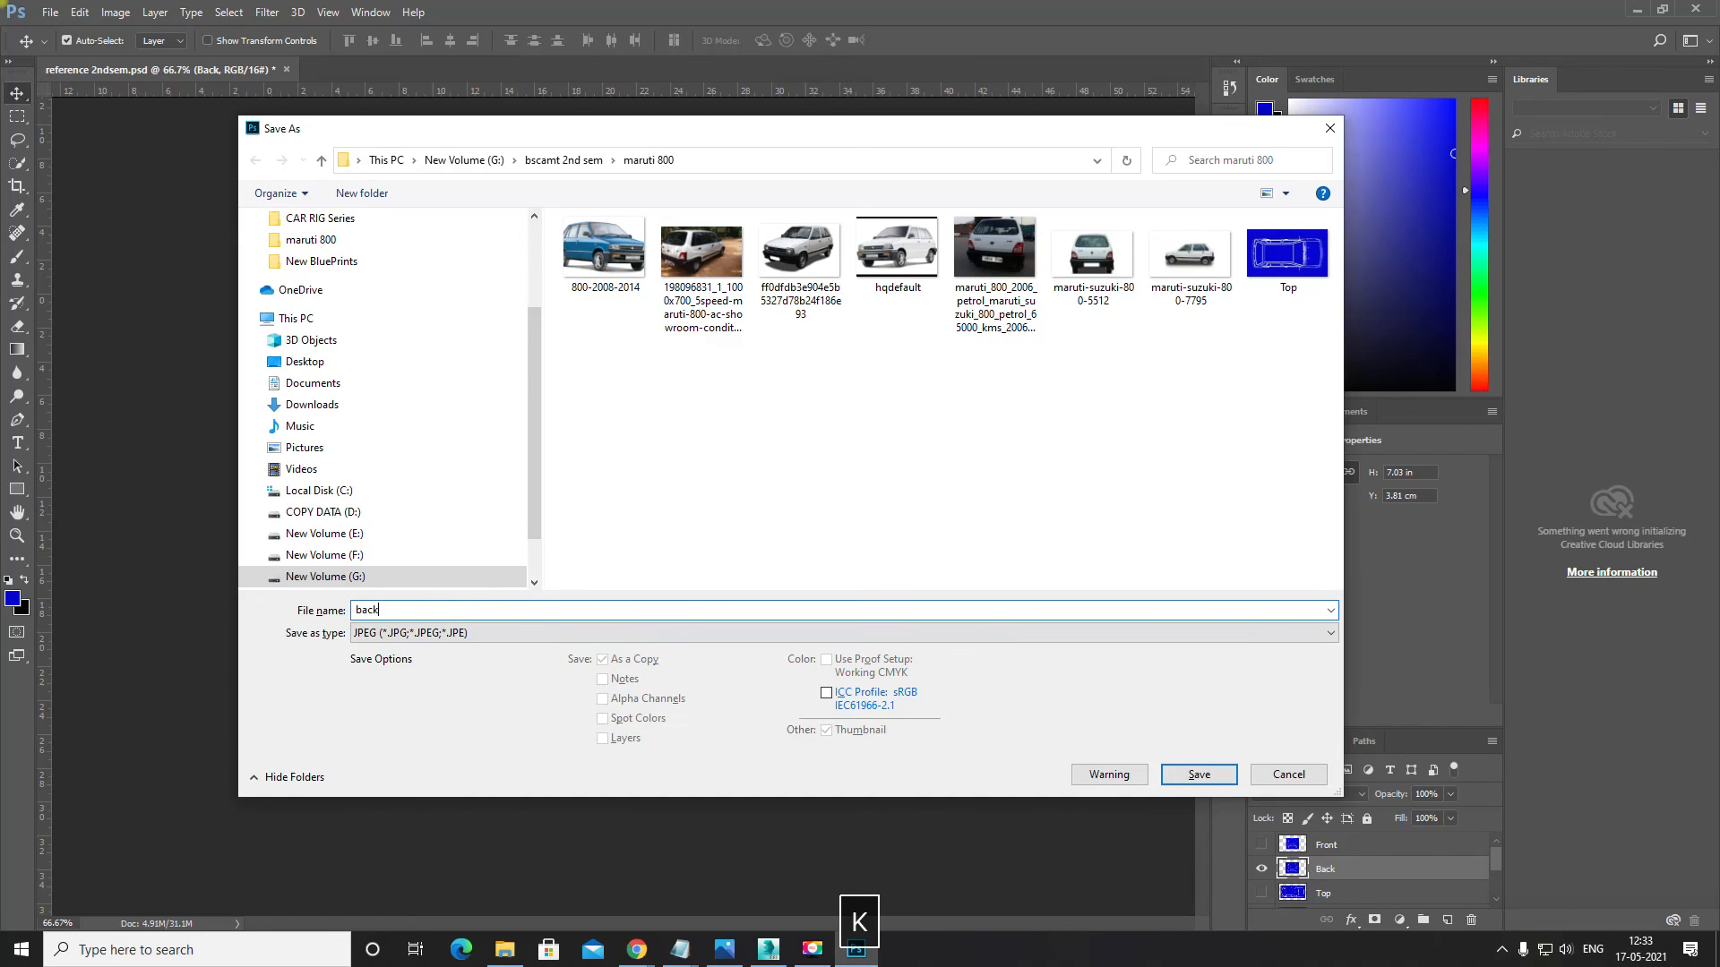
{"action": "left_click", "coordinate": [1203, 775]}
{"action": "left_click", "coordinate": [965, 259]}
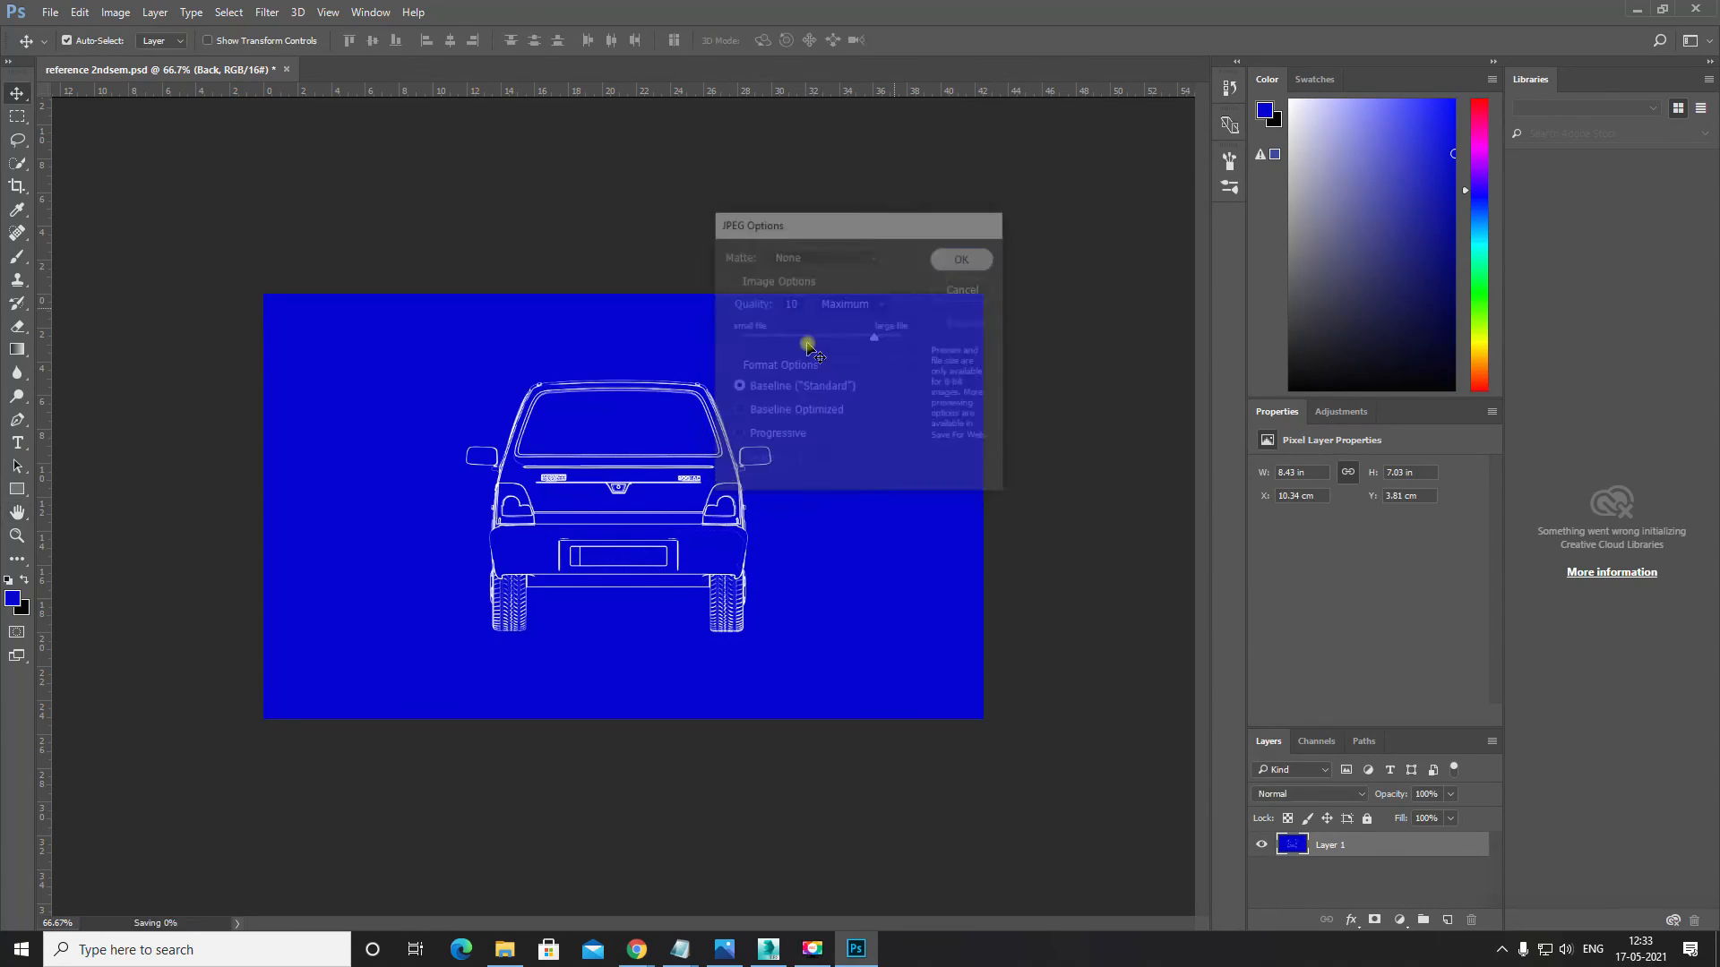
Step: Hide the Back layer, show the Front layer and make it the active layer
{"action": "left_click", "coordinate": [1358, 875]}
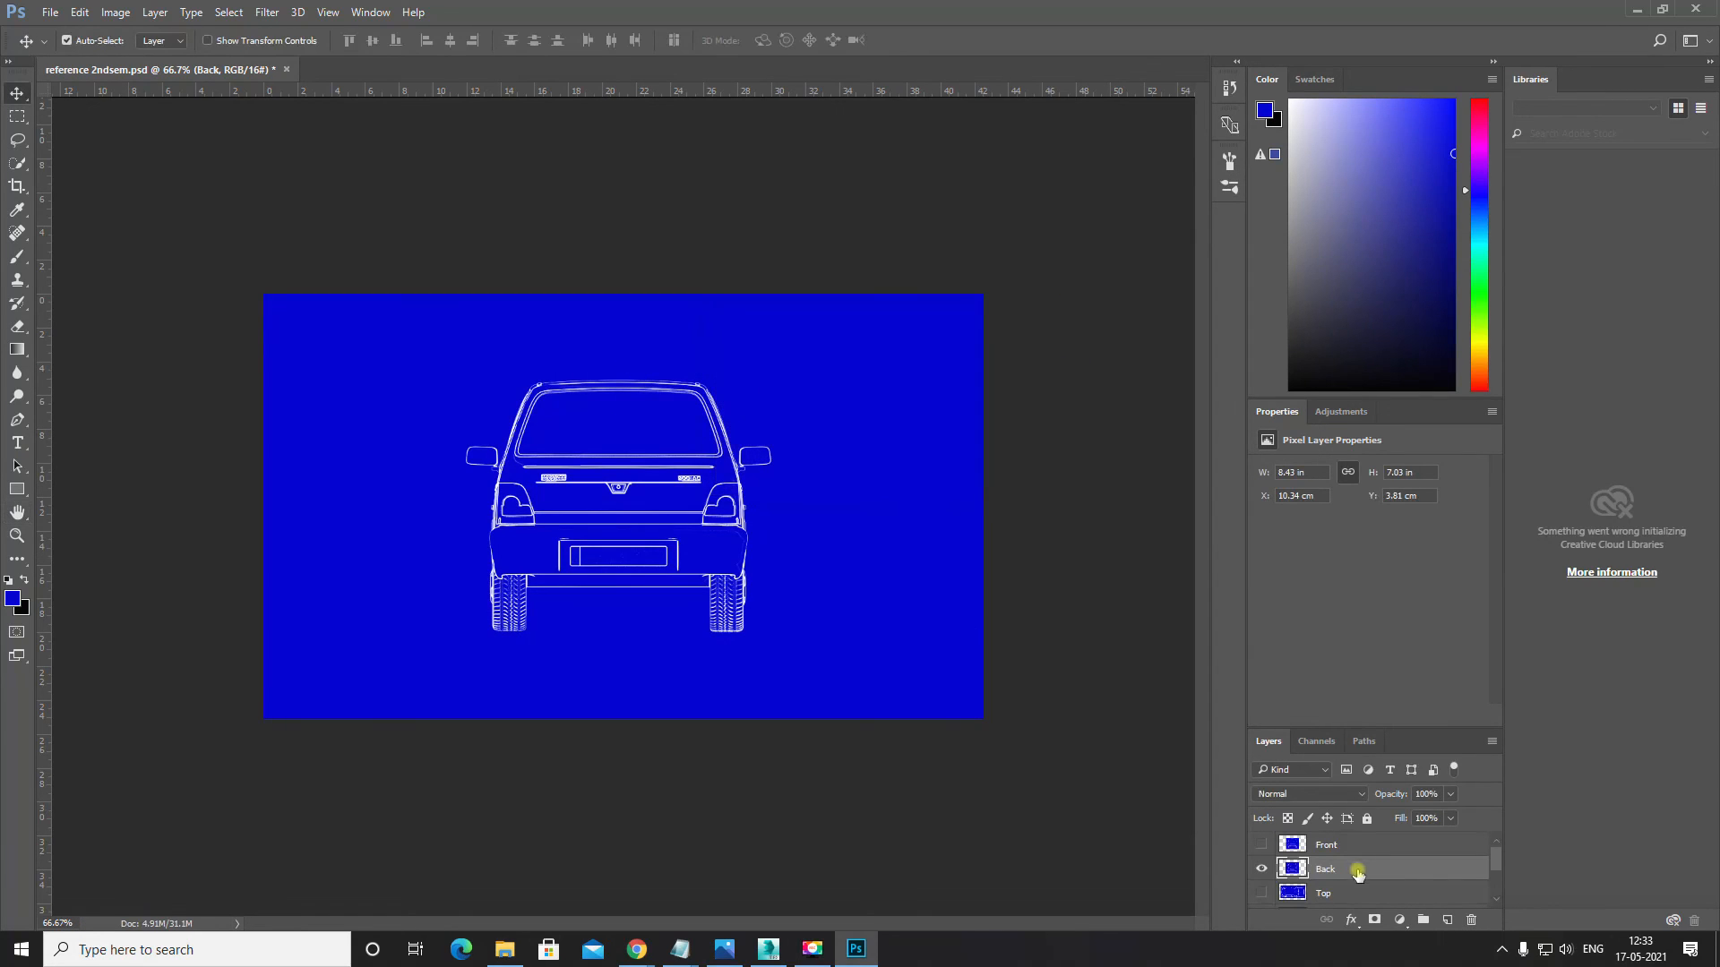
{"action": "left_click", "coordinate": [1260, 870]}
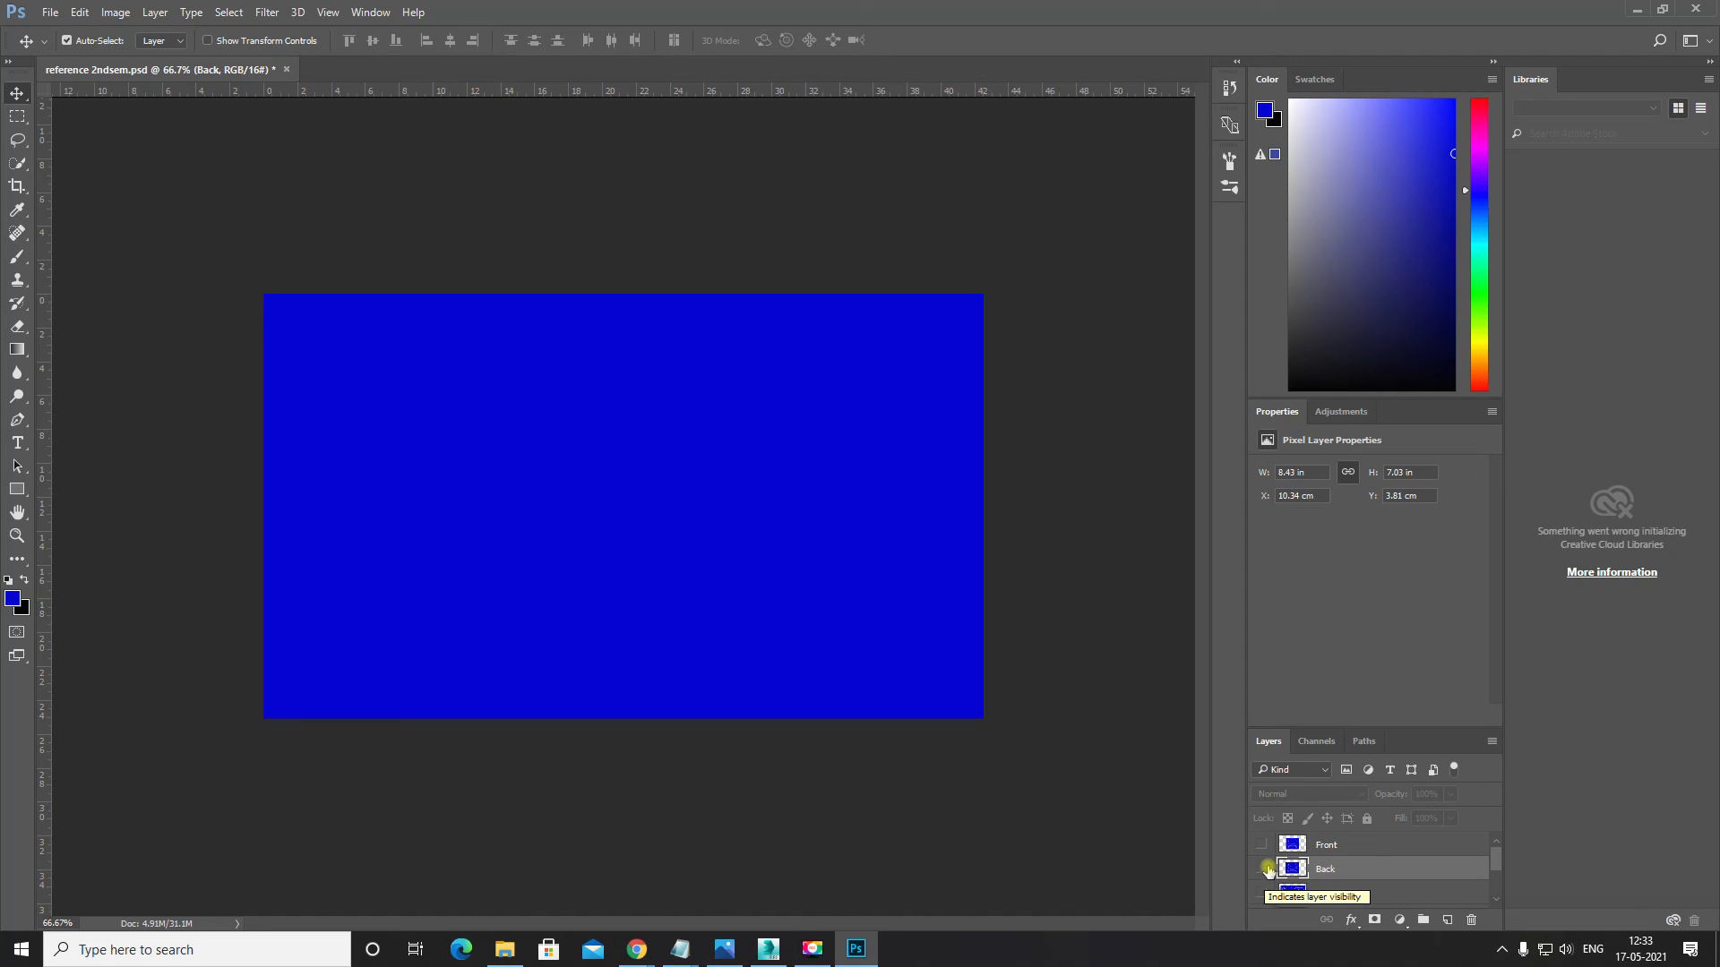
{"action": "left_click", "coordinate": [1261, 845]}
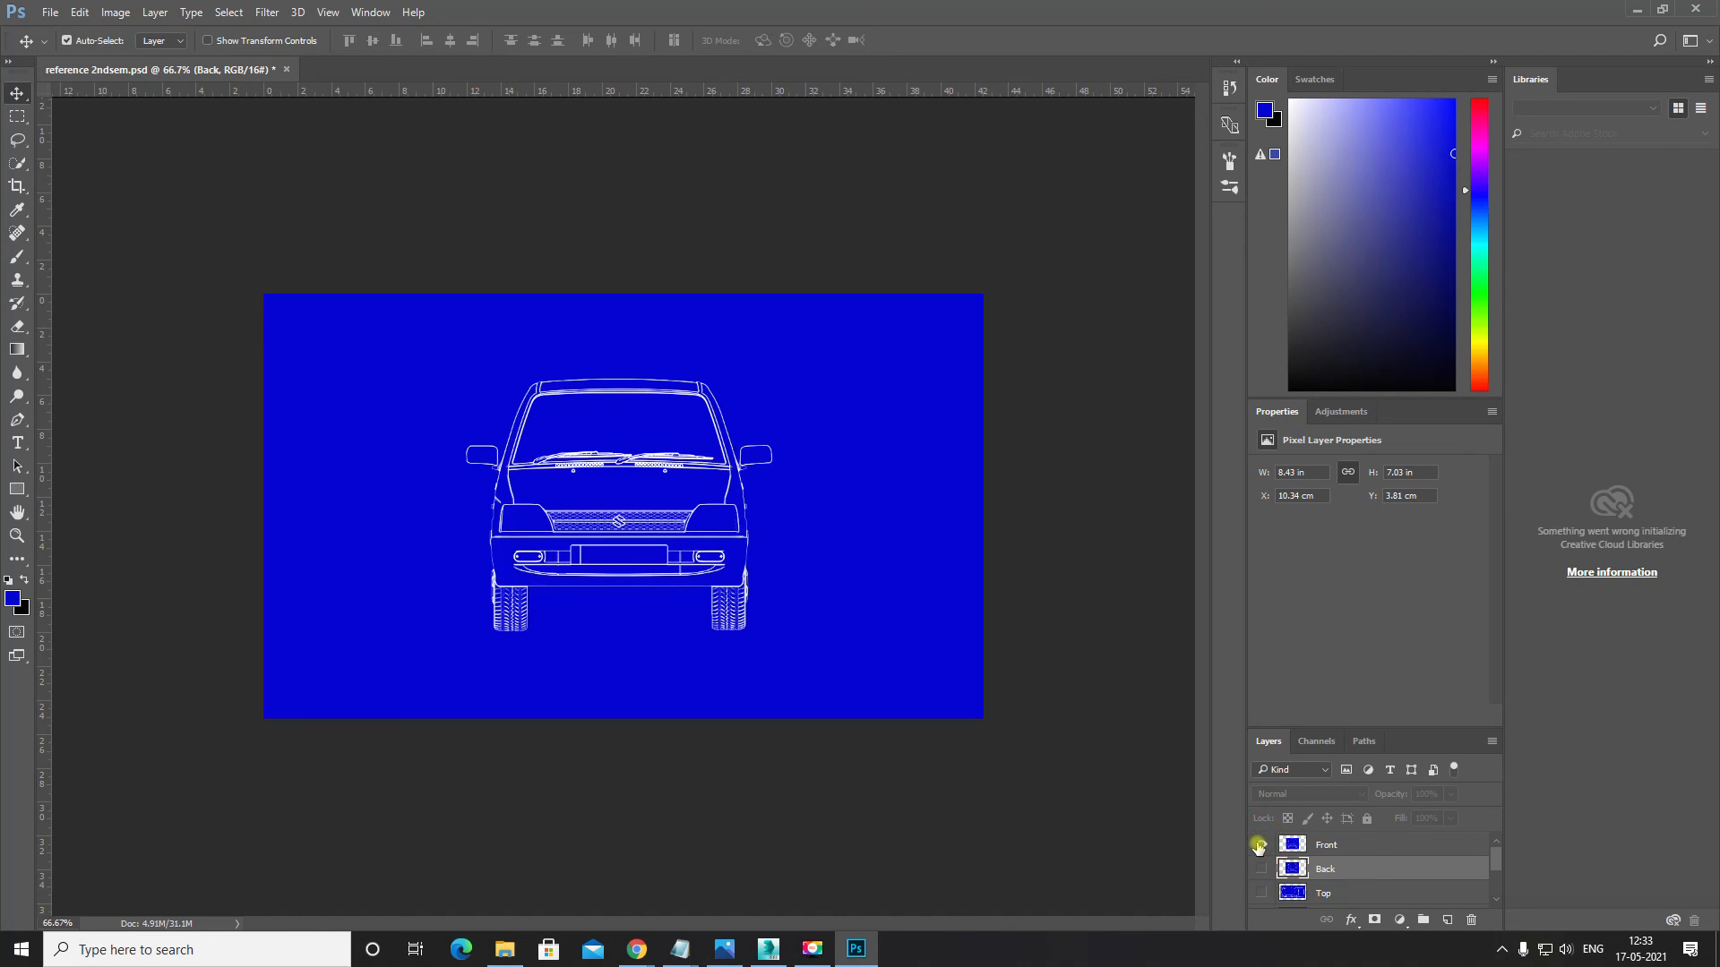
{"action": "left_click", "coordinate": [1338, 843]}
{"action": "left_click", "coordinate": [837, 654], "text": "ctrl"}
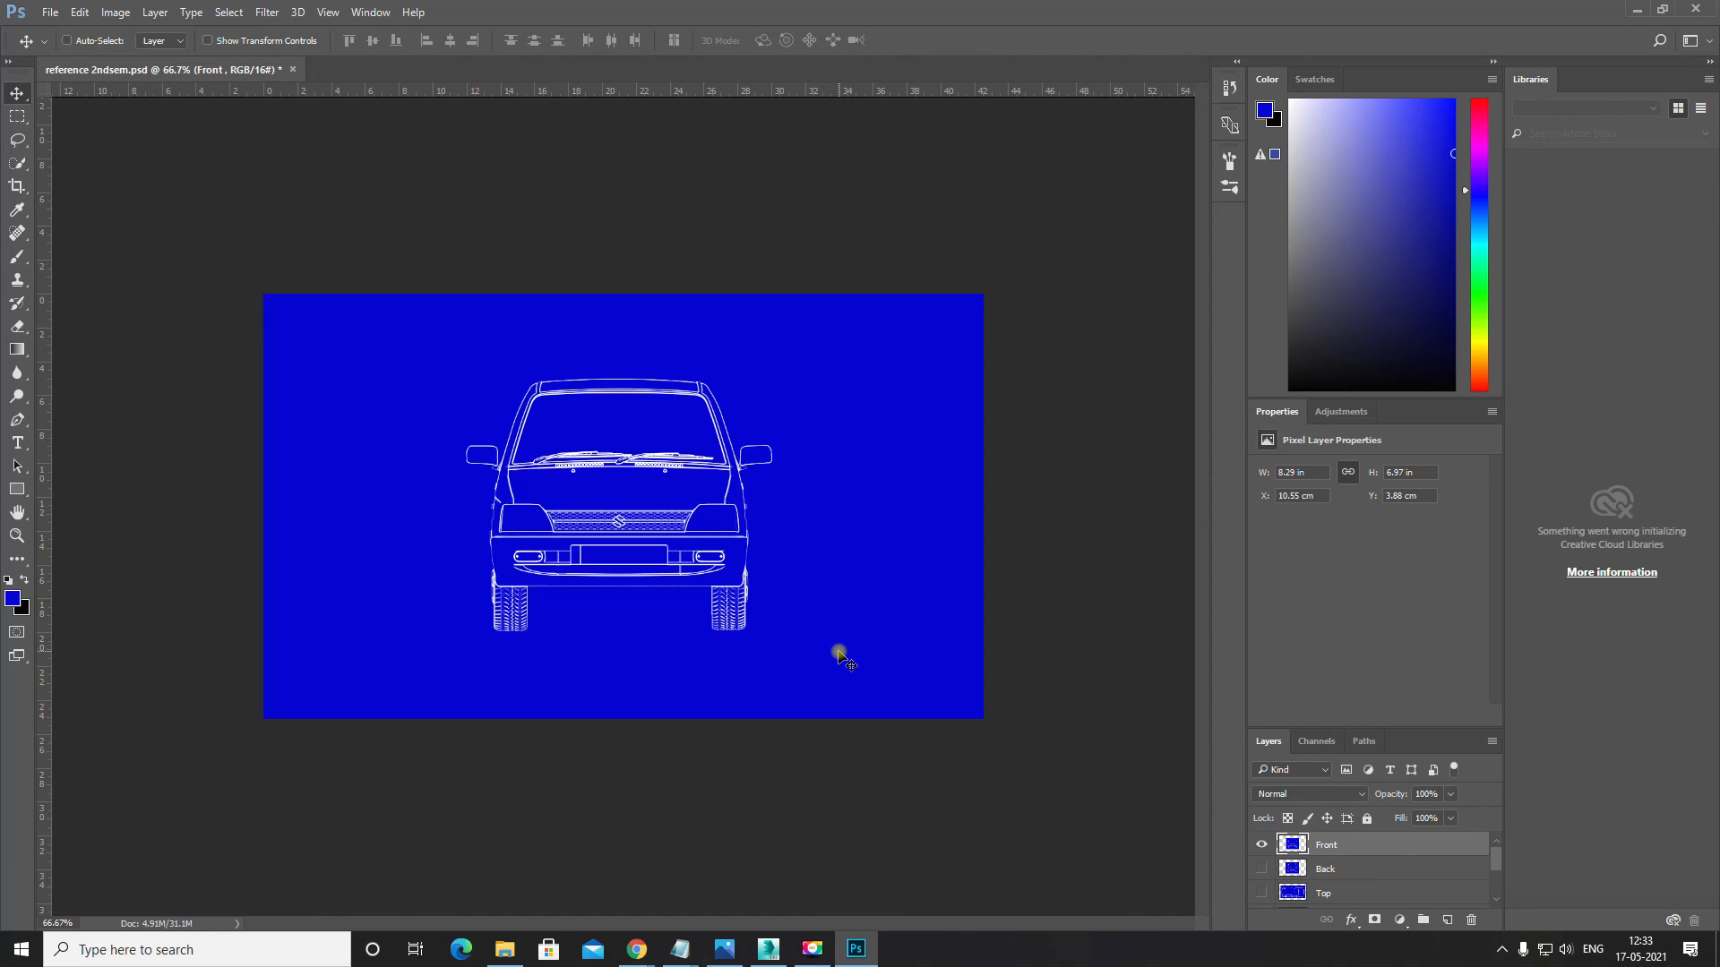
Step: Save the front view as a JPEG named front in the maruti 800 folder, keeping the offered JPEG options
{"action": "key", "text": "ctrl"}
{"action": "key", "text": "ctrl"}
{"action": "key", "text": "ctrl+shift+s"}
{"action": "left_click", "coordinate": [505, 633]}
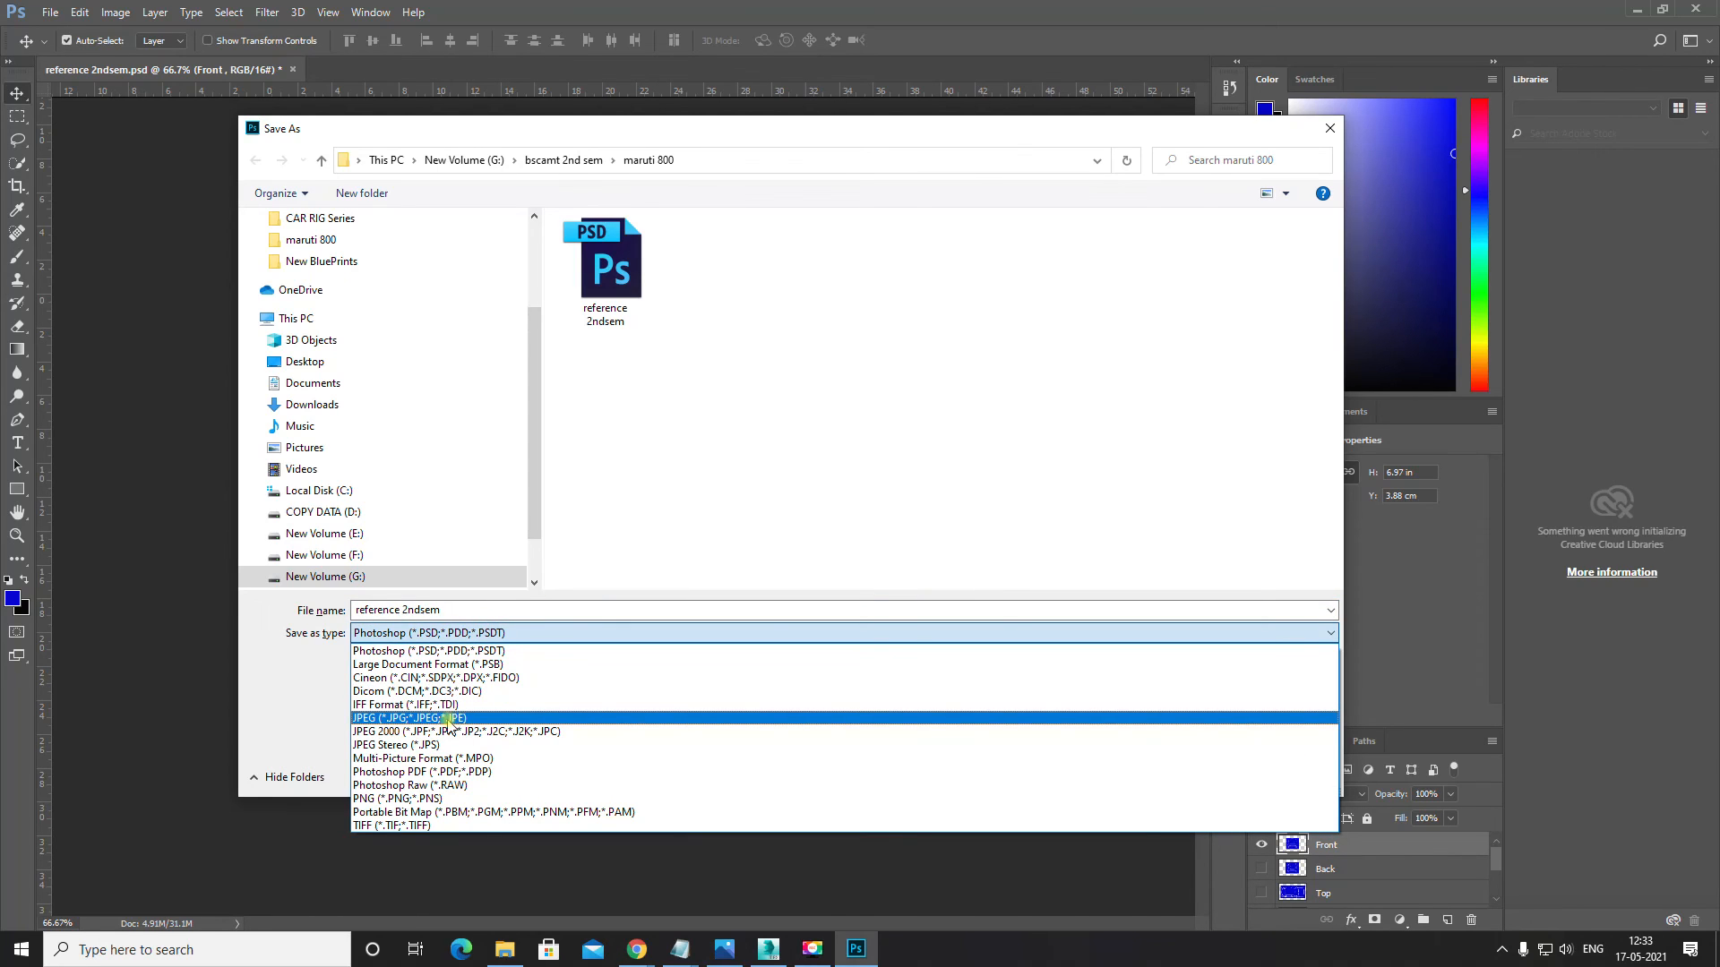
{"action": "left_click", "coordinate": [450, 726]}
{"action": "left_click", "coordinate": [503, 609]}
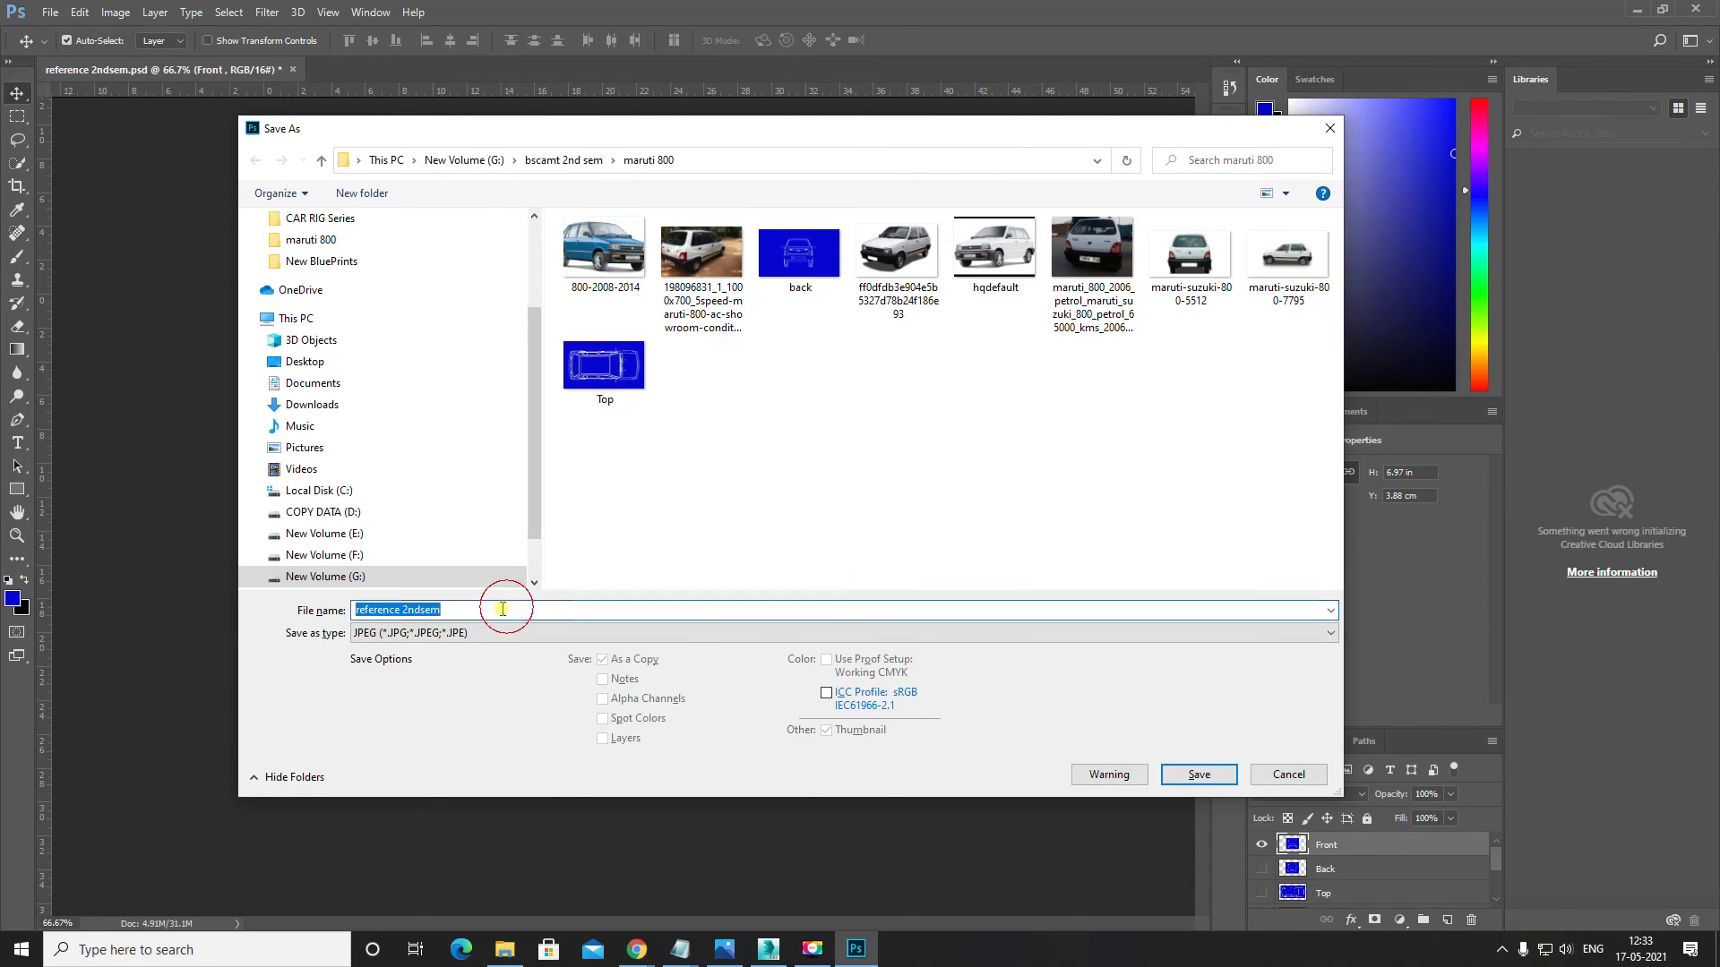
{"action": "type", "text": "front"}
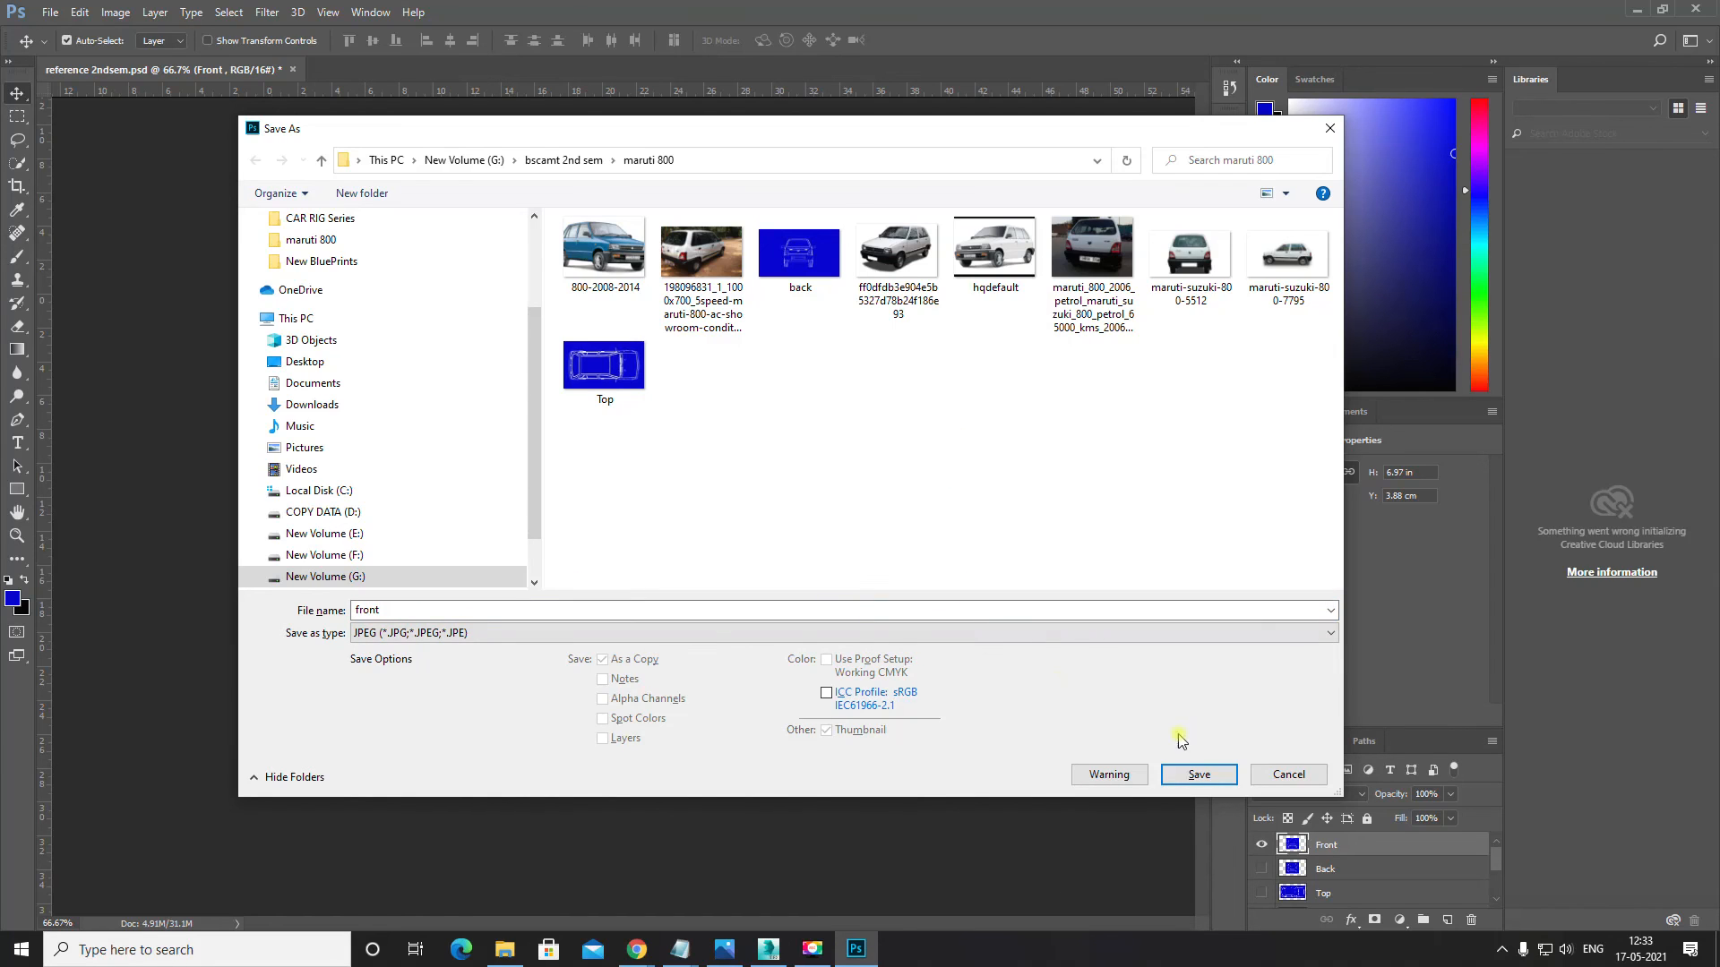
{"action": "left_click", "coordinate": [1200, 774]}
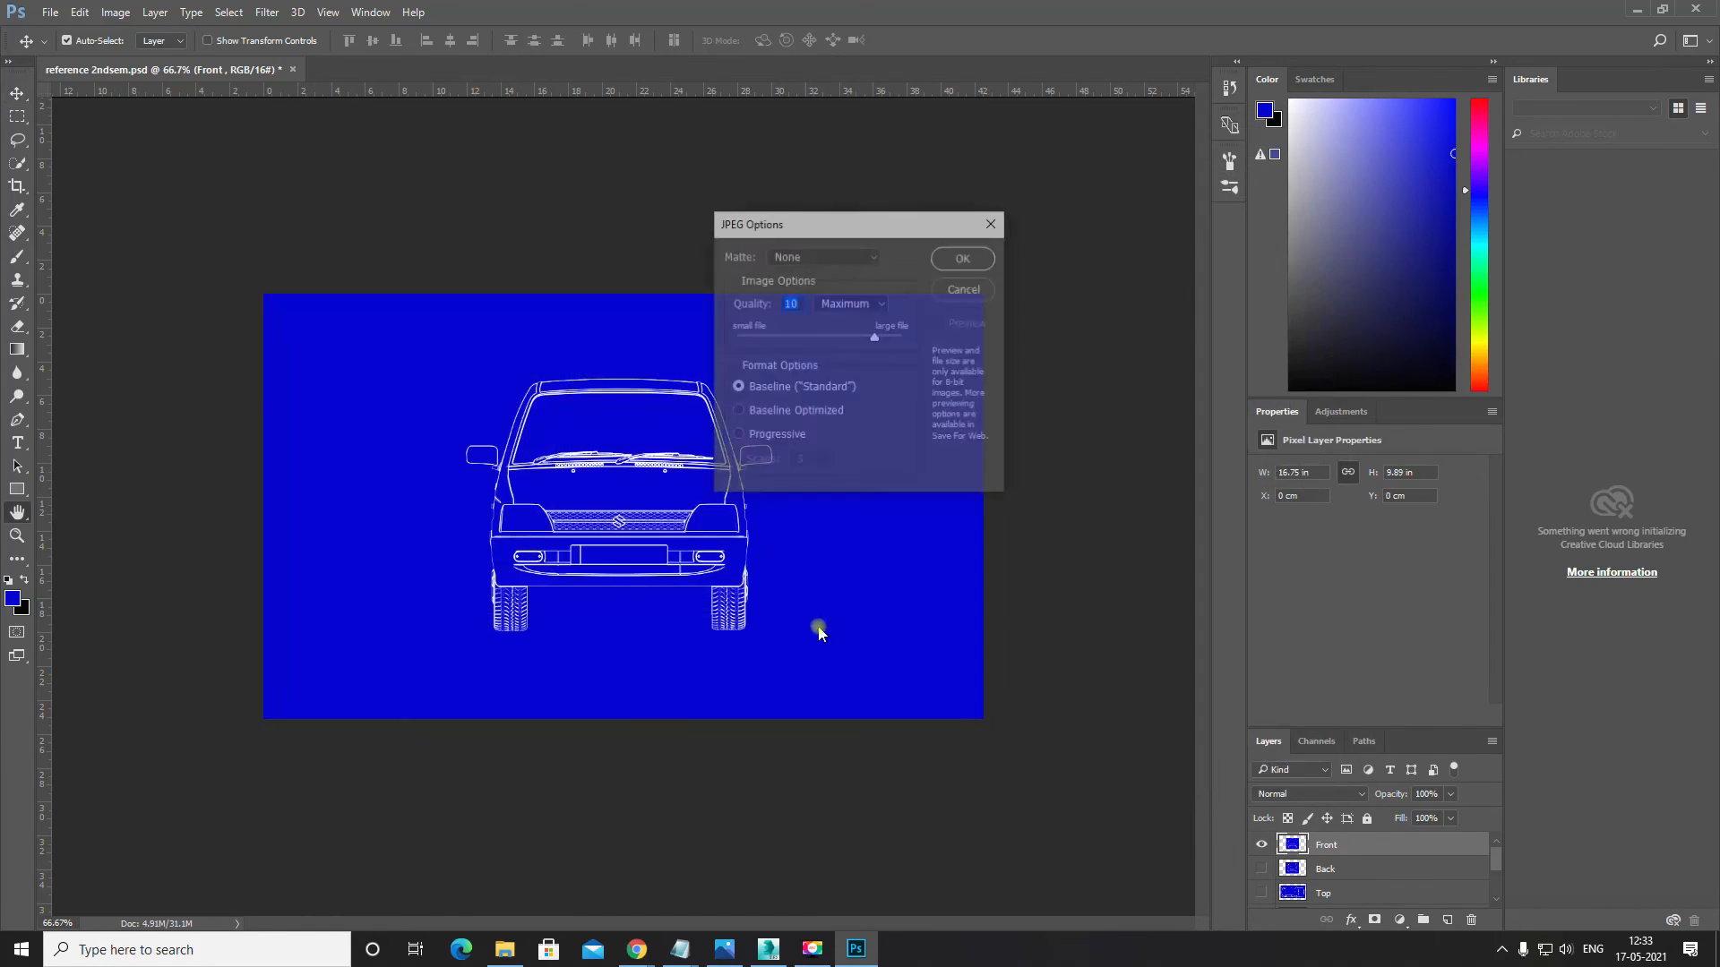
{"action": "left_click", "coordinate": [962, 260]}
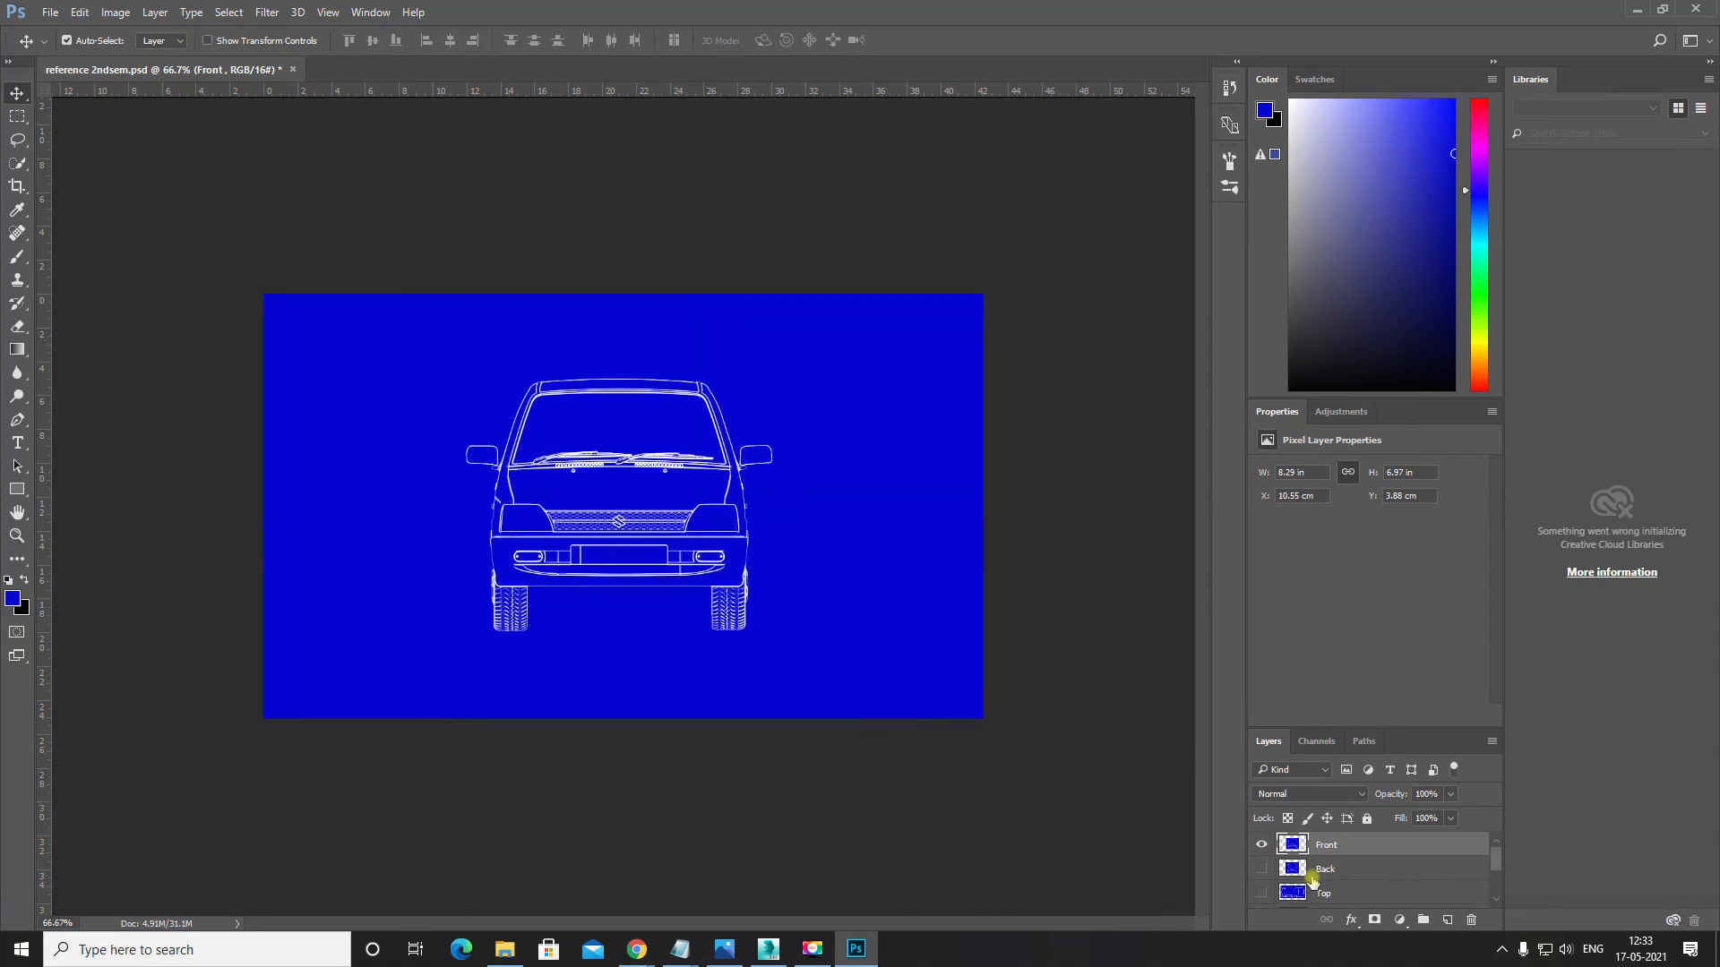
Step: Hide the Front layer and show Layer 2 so only the car's side view appears on the blue background
{"action": "left_click", "coordinate": [1262, 843]}
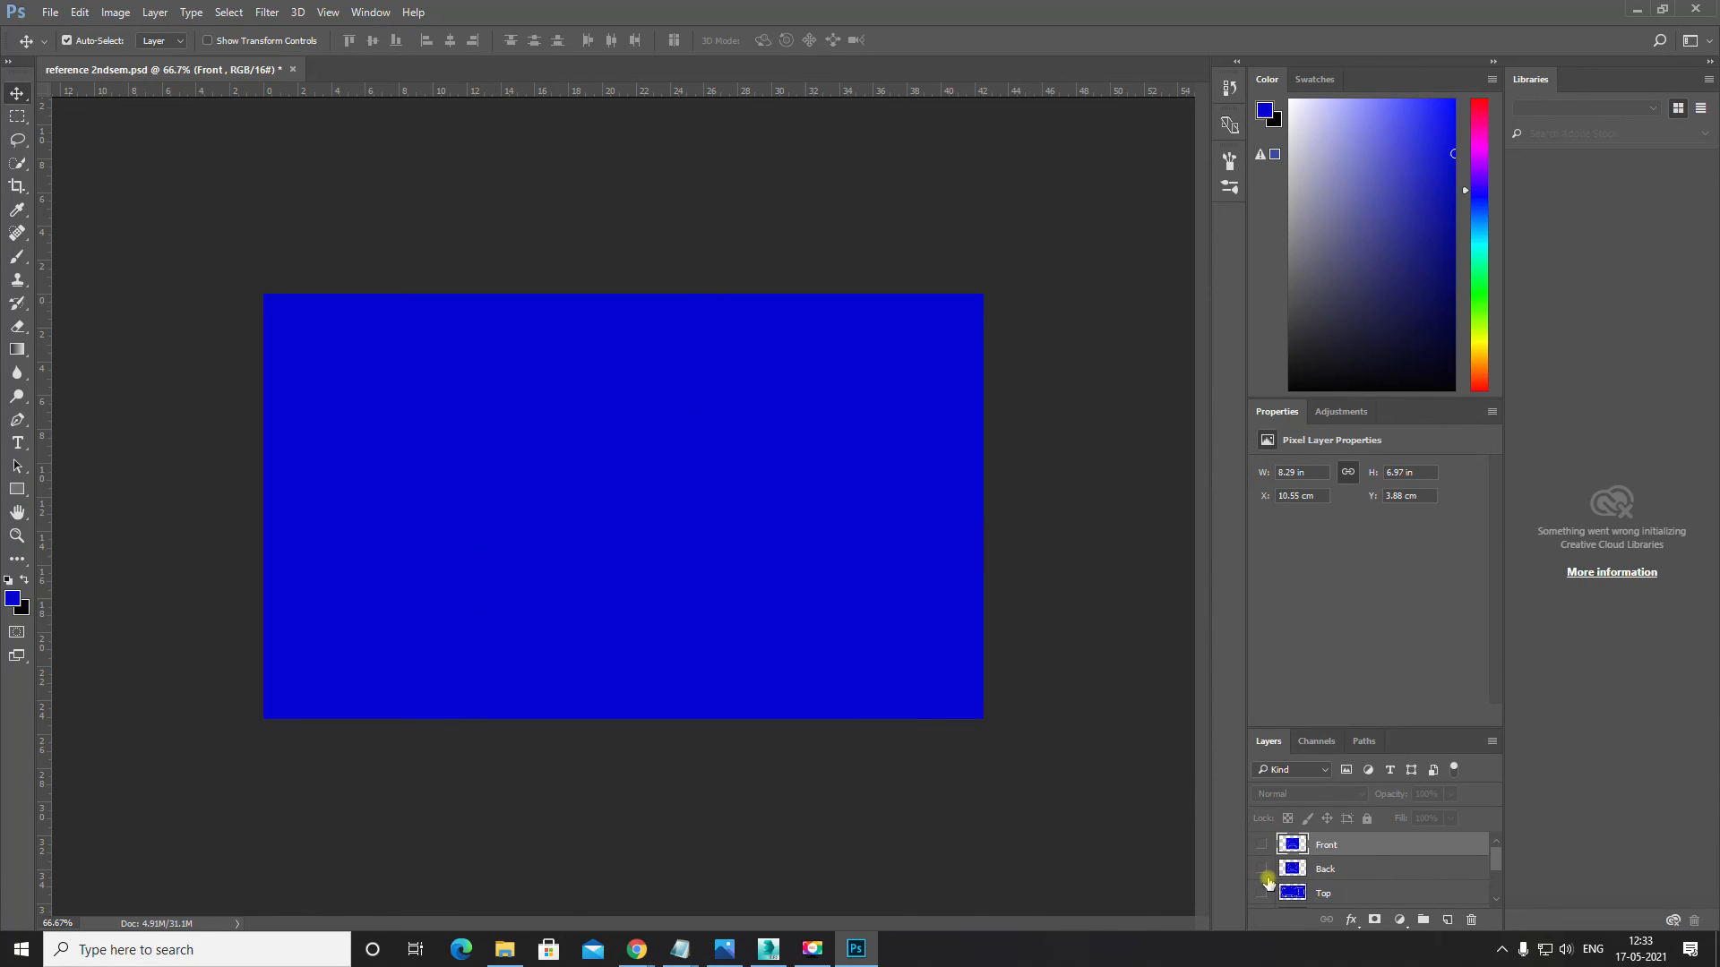
{"action": "left_click", "coordinate": [1258, 869]}
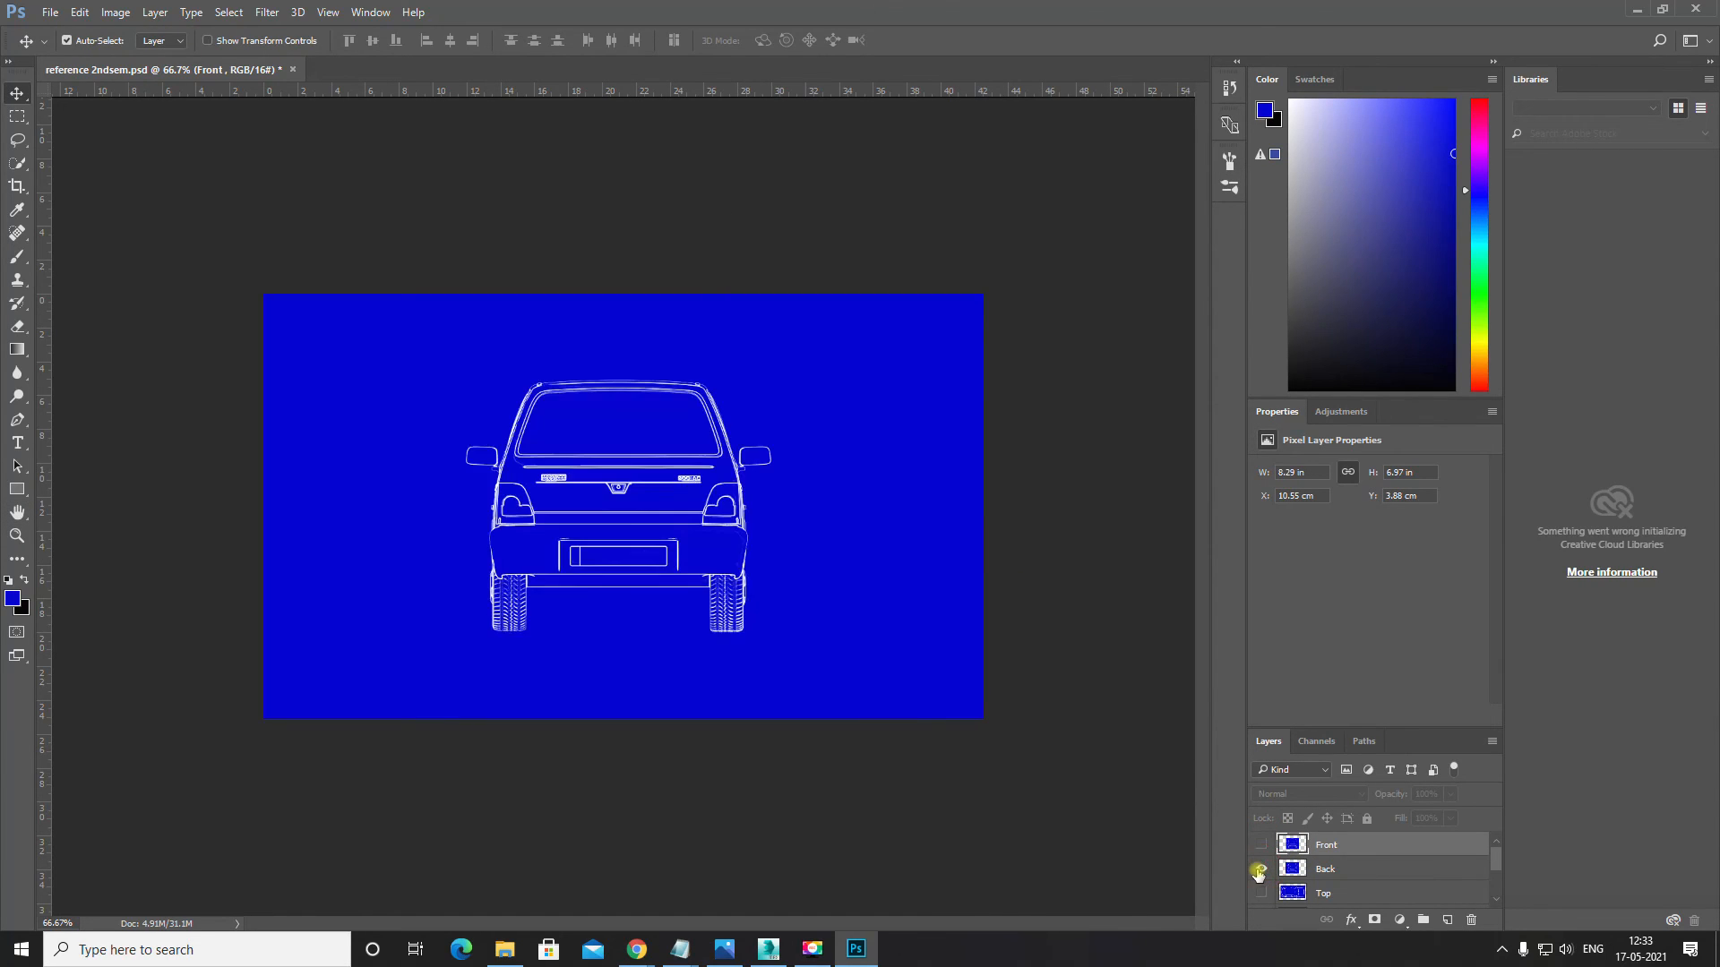
{"action": "left_click", "coordinate": [1259, 869]}
{"action": "scroll", "coordinate": [1259, 873], "scroll_direction": "down", "scroll_amount": 1}
{"action": "left_click", "coordinate": [1262, 893]}
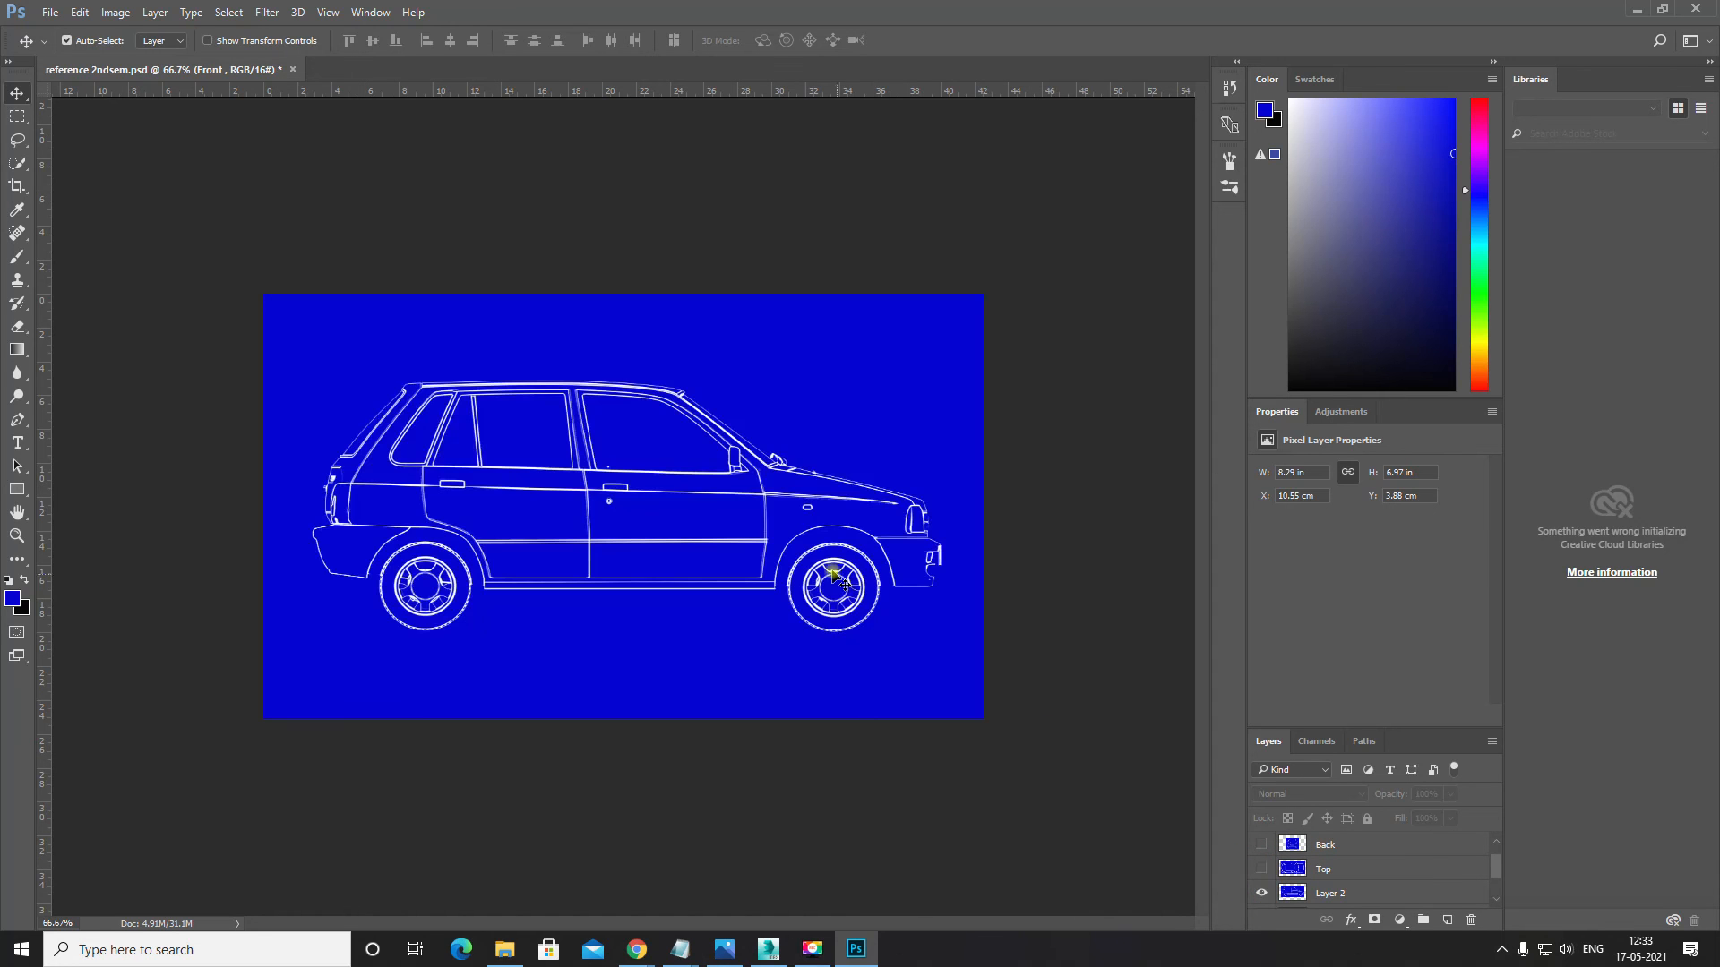
Step: Save the side view as a JPEG named side in the maruti 800 folder with the offered JPEG options, and save the document
{"action": "key", "text": "ctrl+shift+s"}
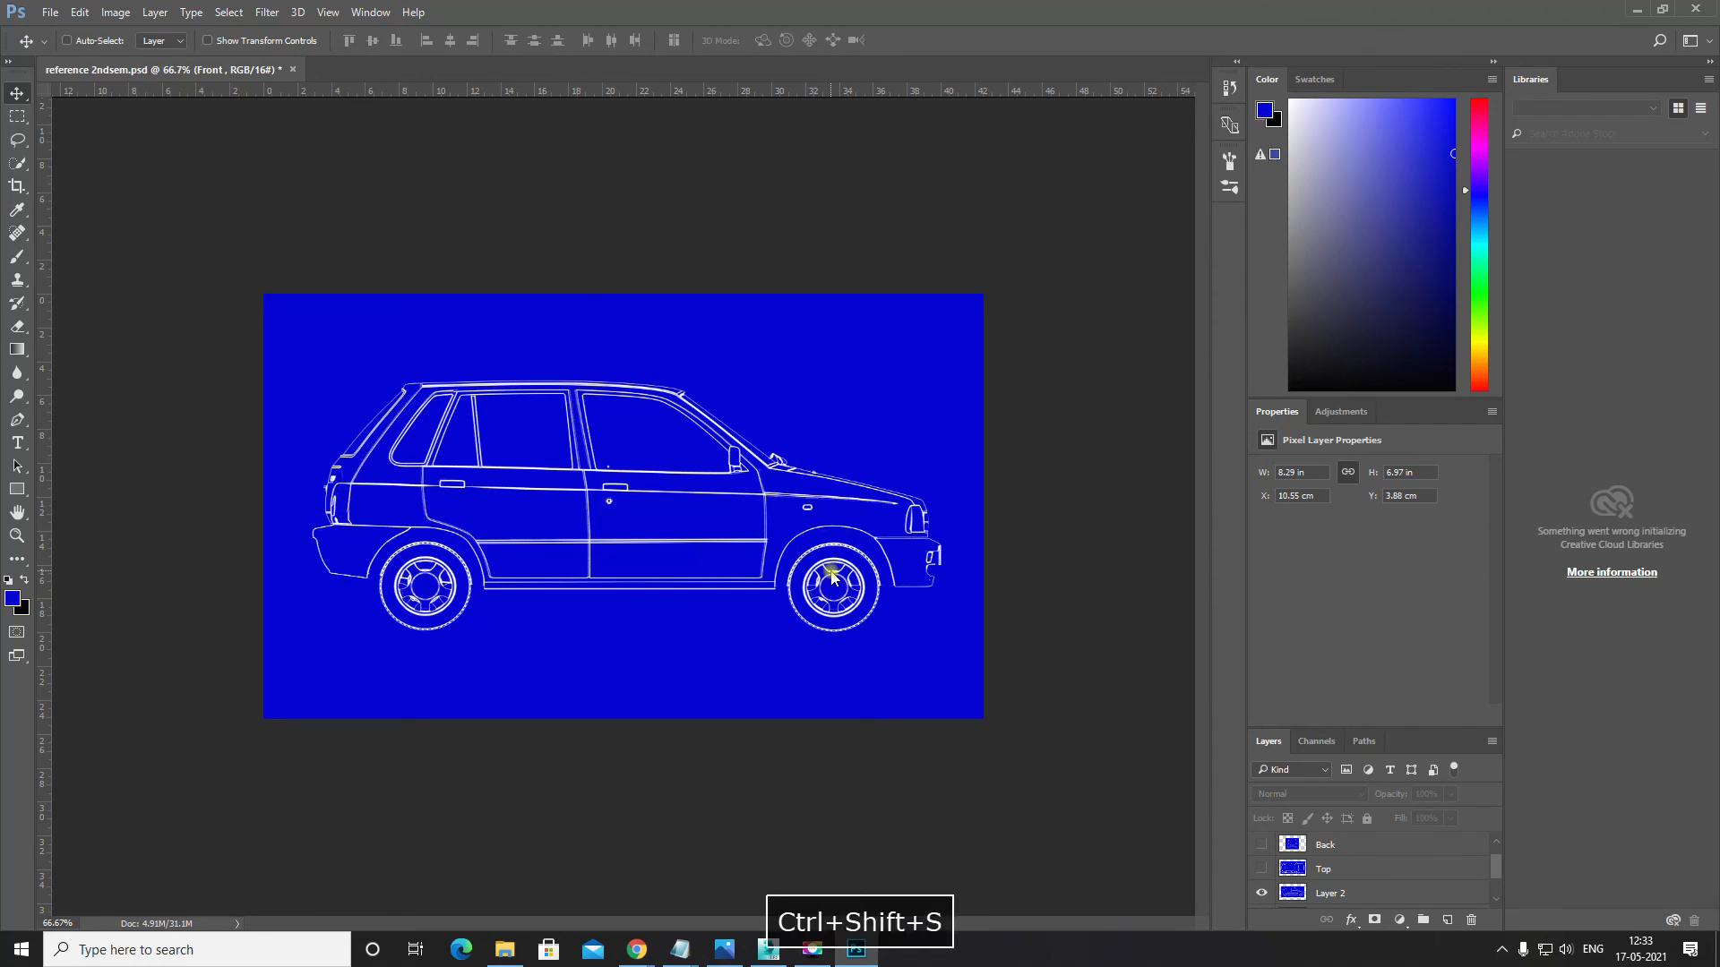
{"action": "left_click", "coordinate": [508, 632]}
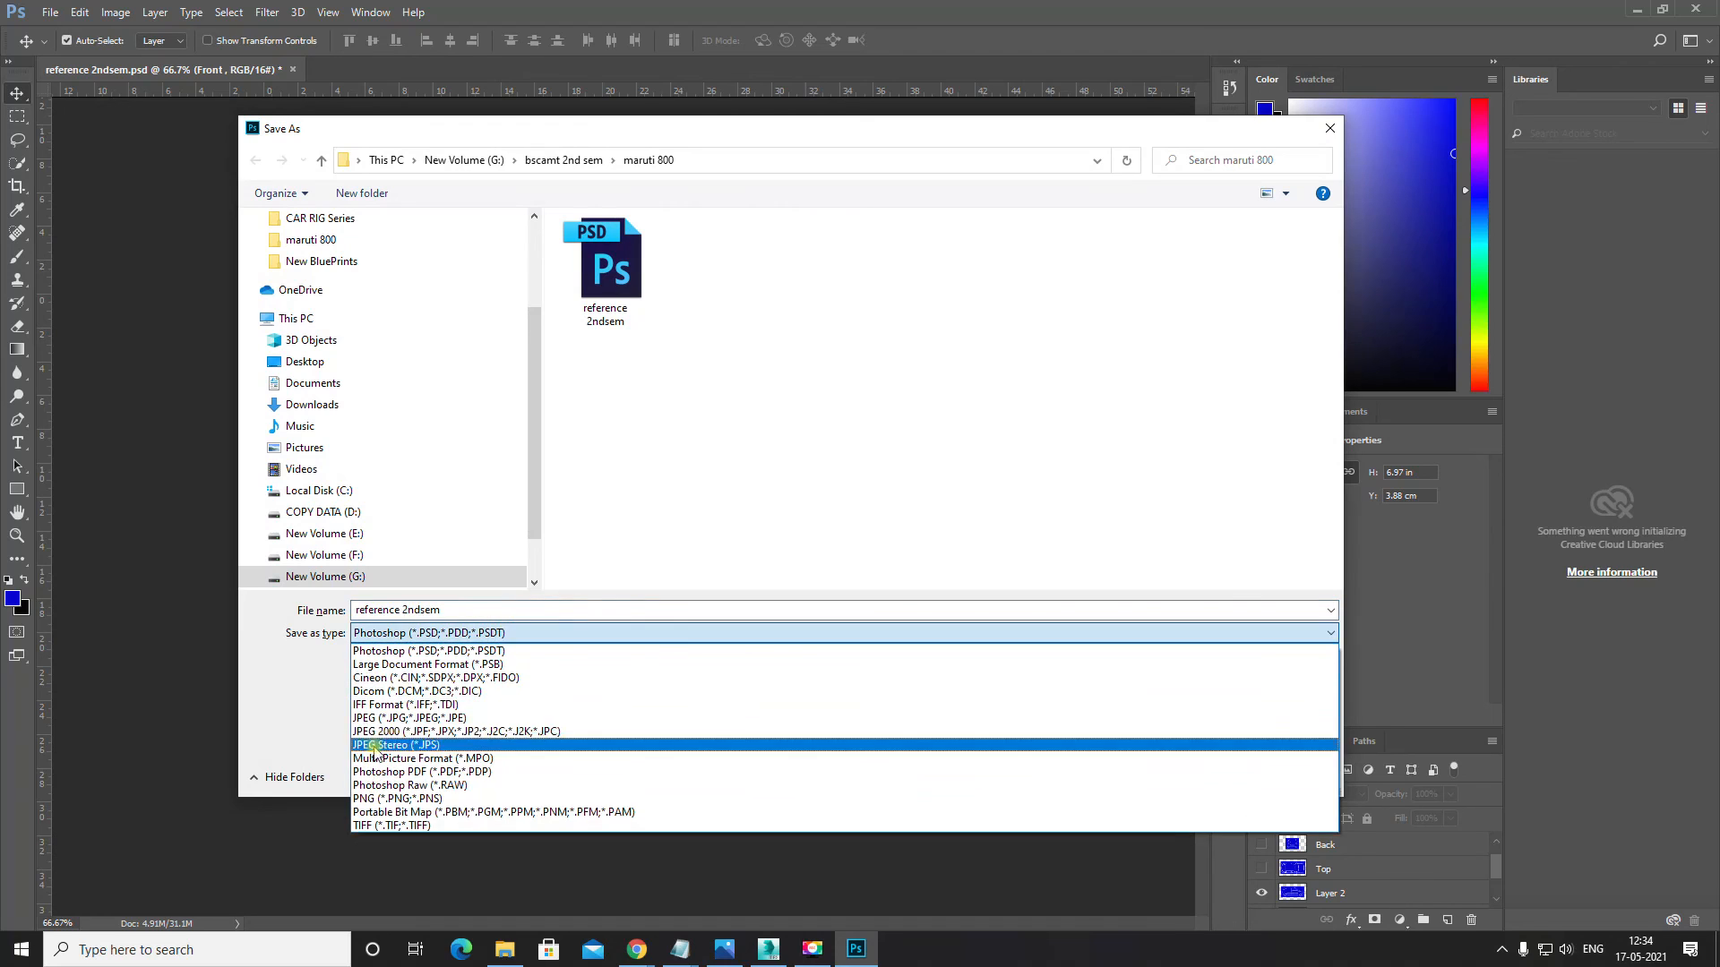
{"action": "left_click", "coordinate": [421, 710]}
{"action": "left_click", "coordinate": [895, 495]}
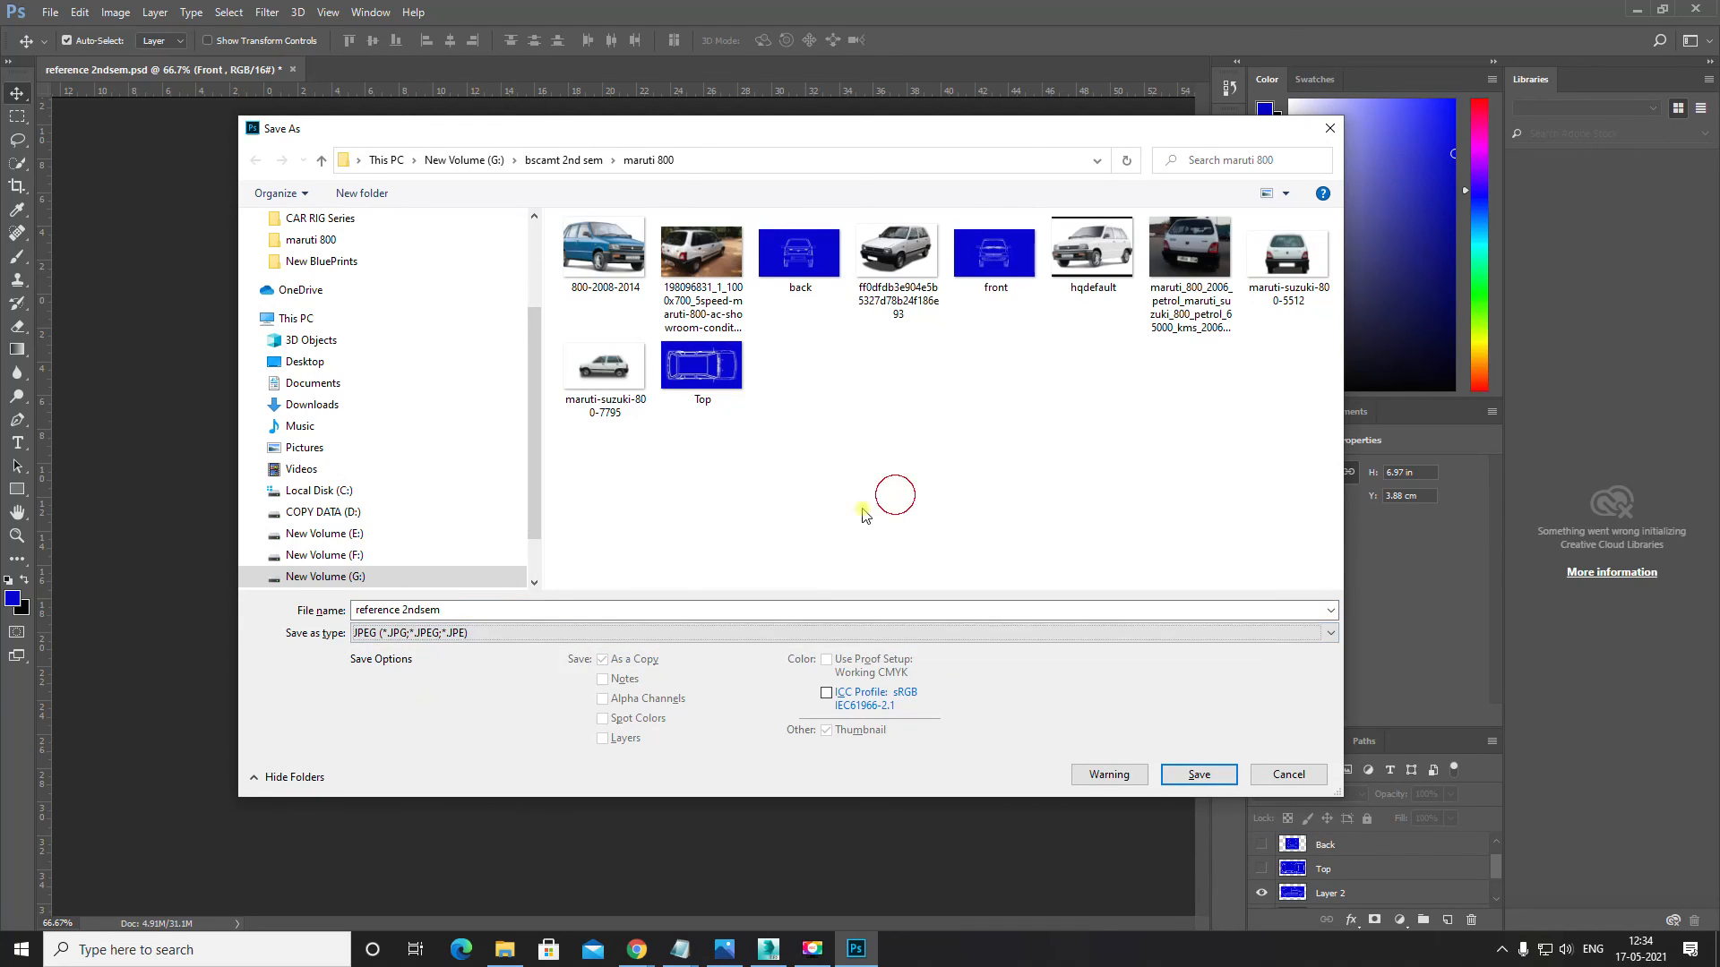
{"action": "left_click", "coordinate": [540, 604]}
{"action": "type", "text": "side"}
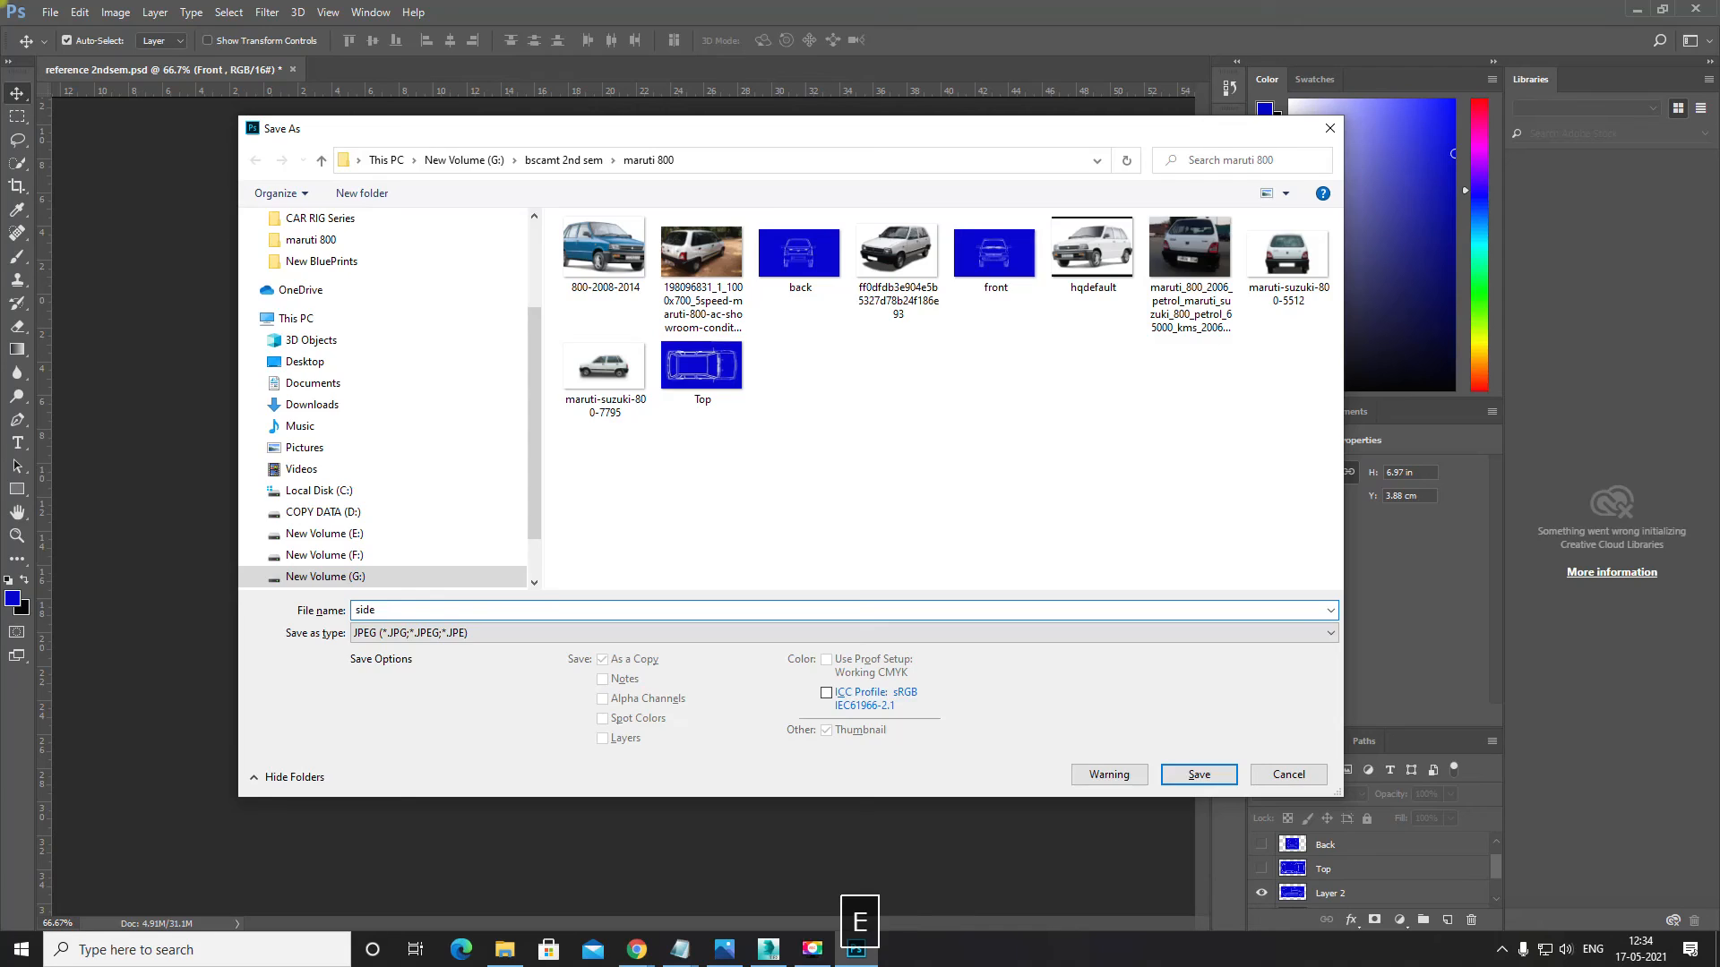
{"action": "key", "text": "Return"}
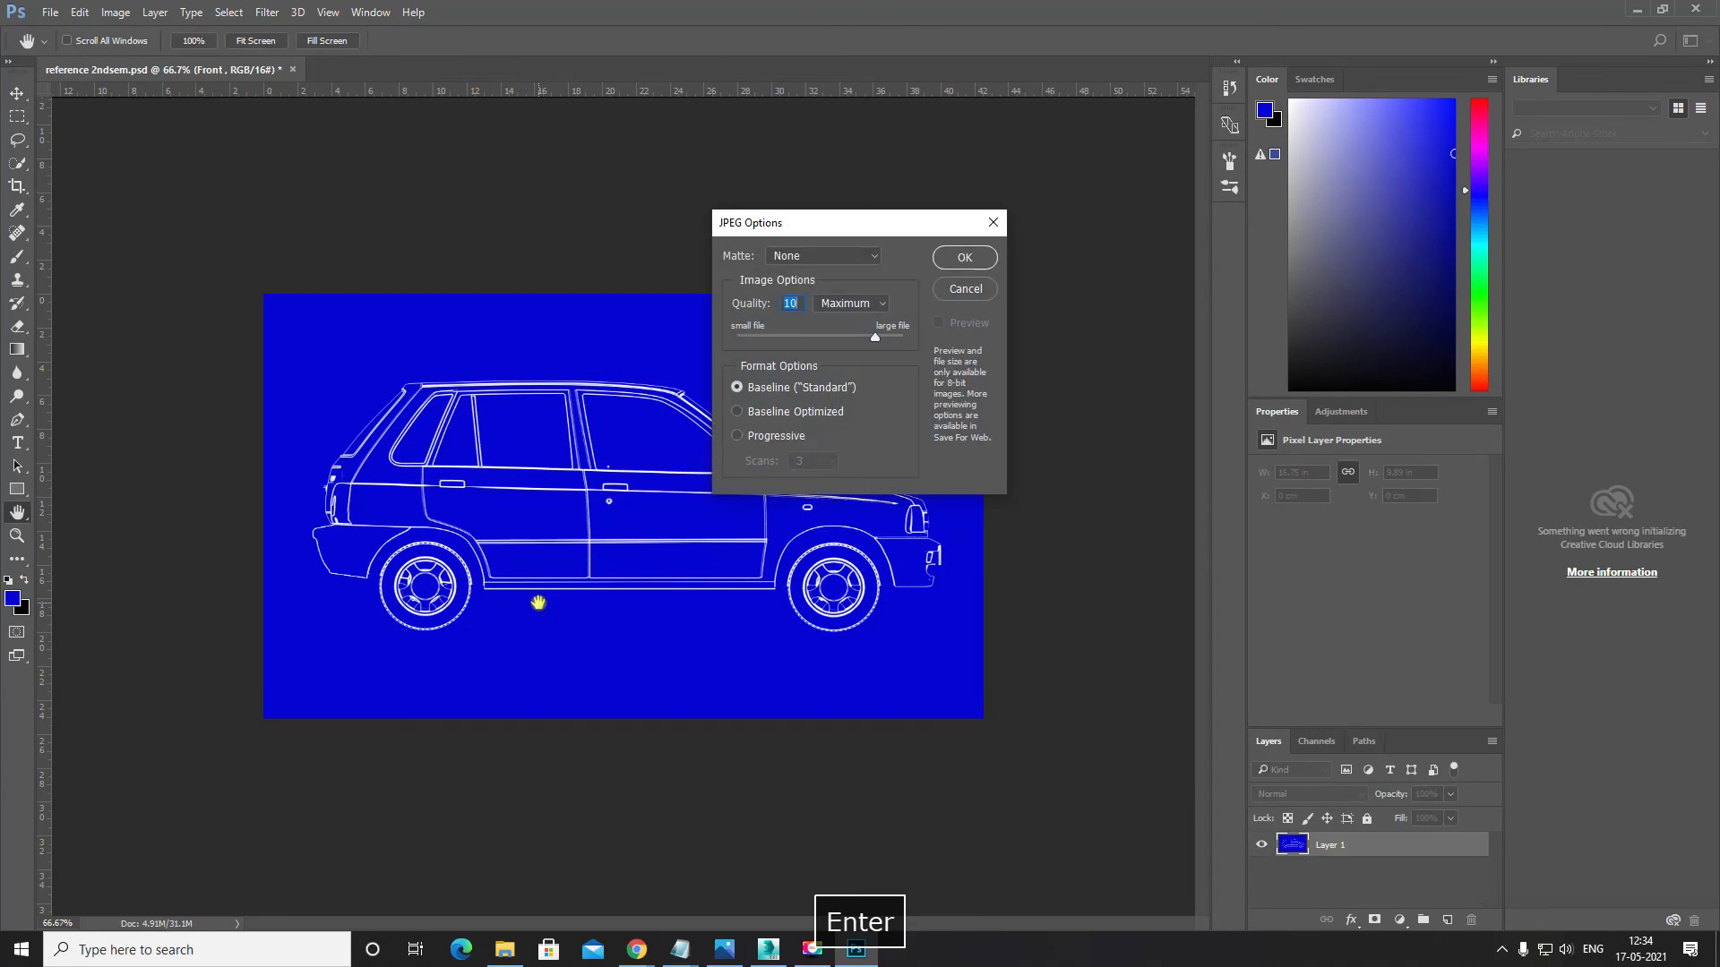
{"action": "left_click", "coordinate": [967, 258]}
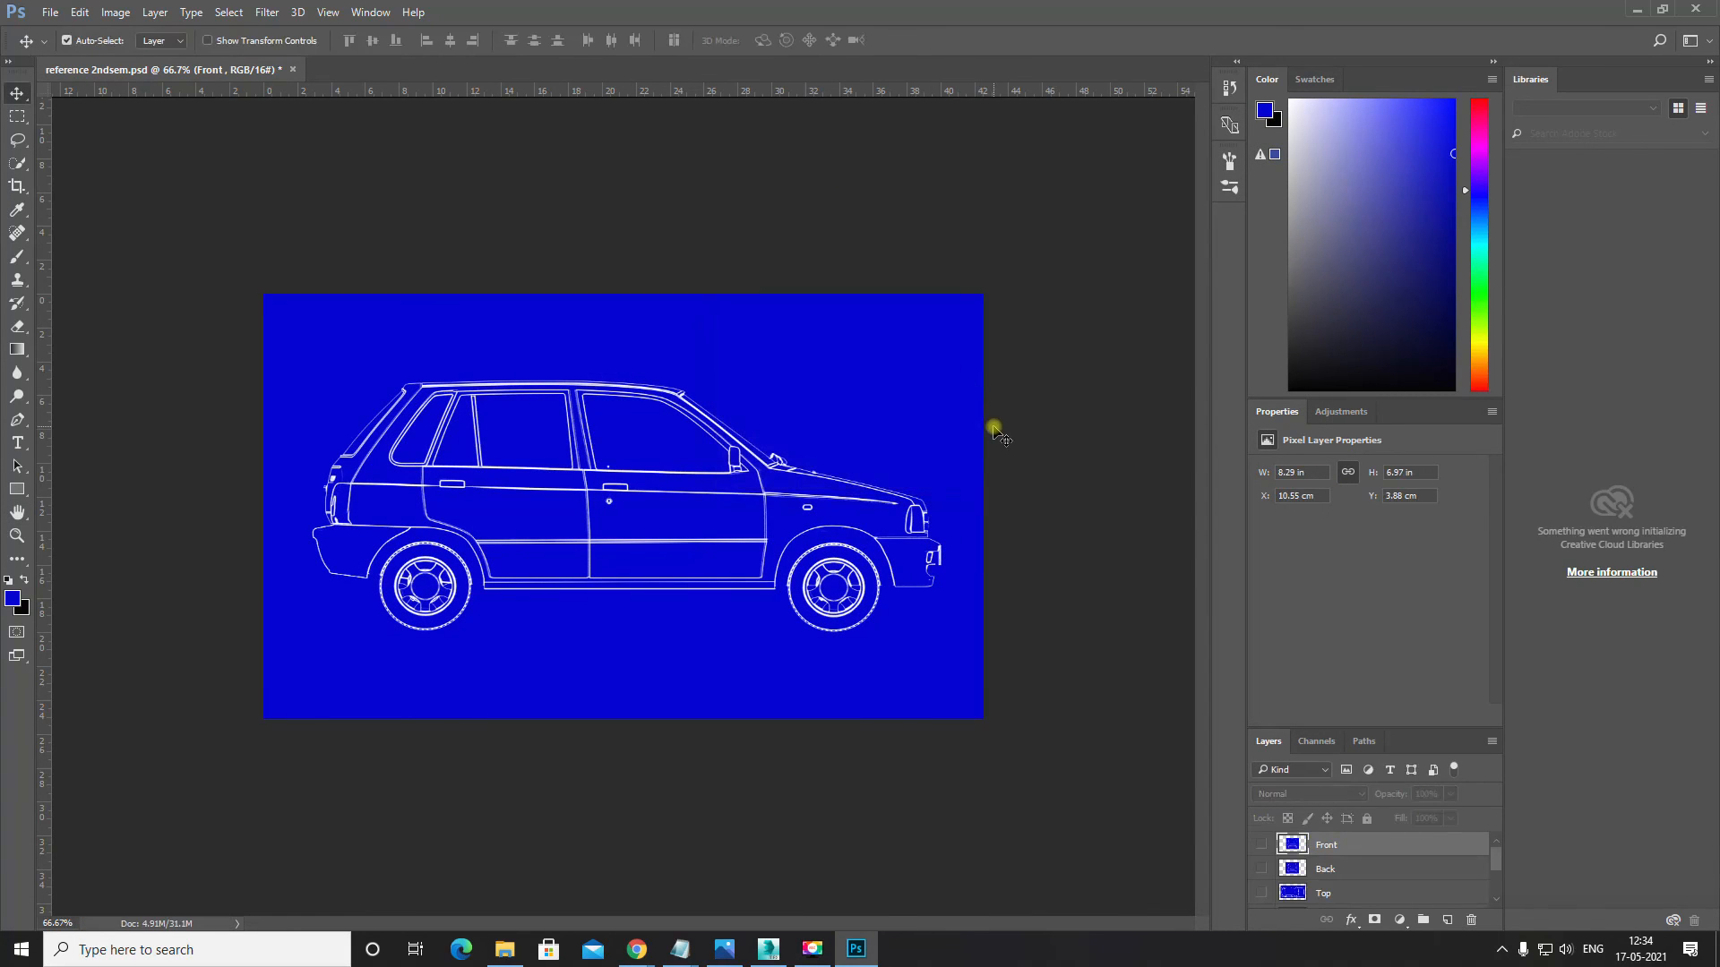
{"action": "key", "text": "ctrl+s"}
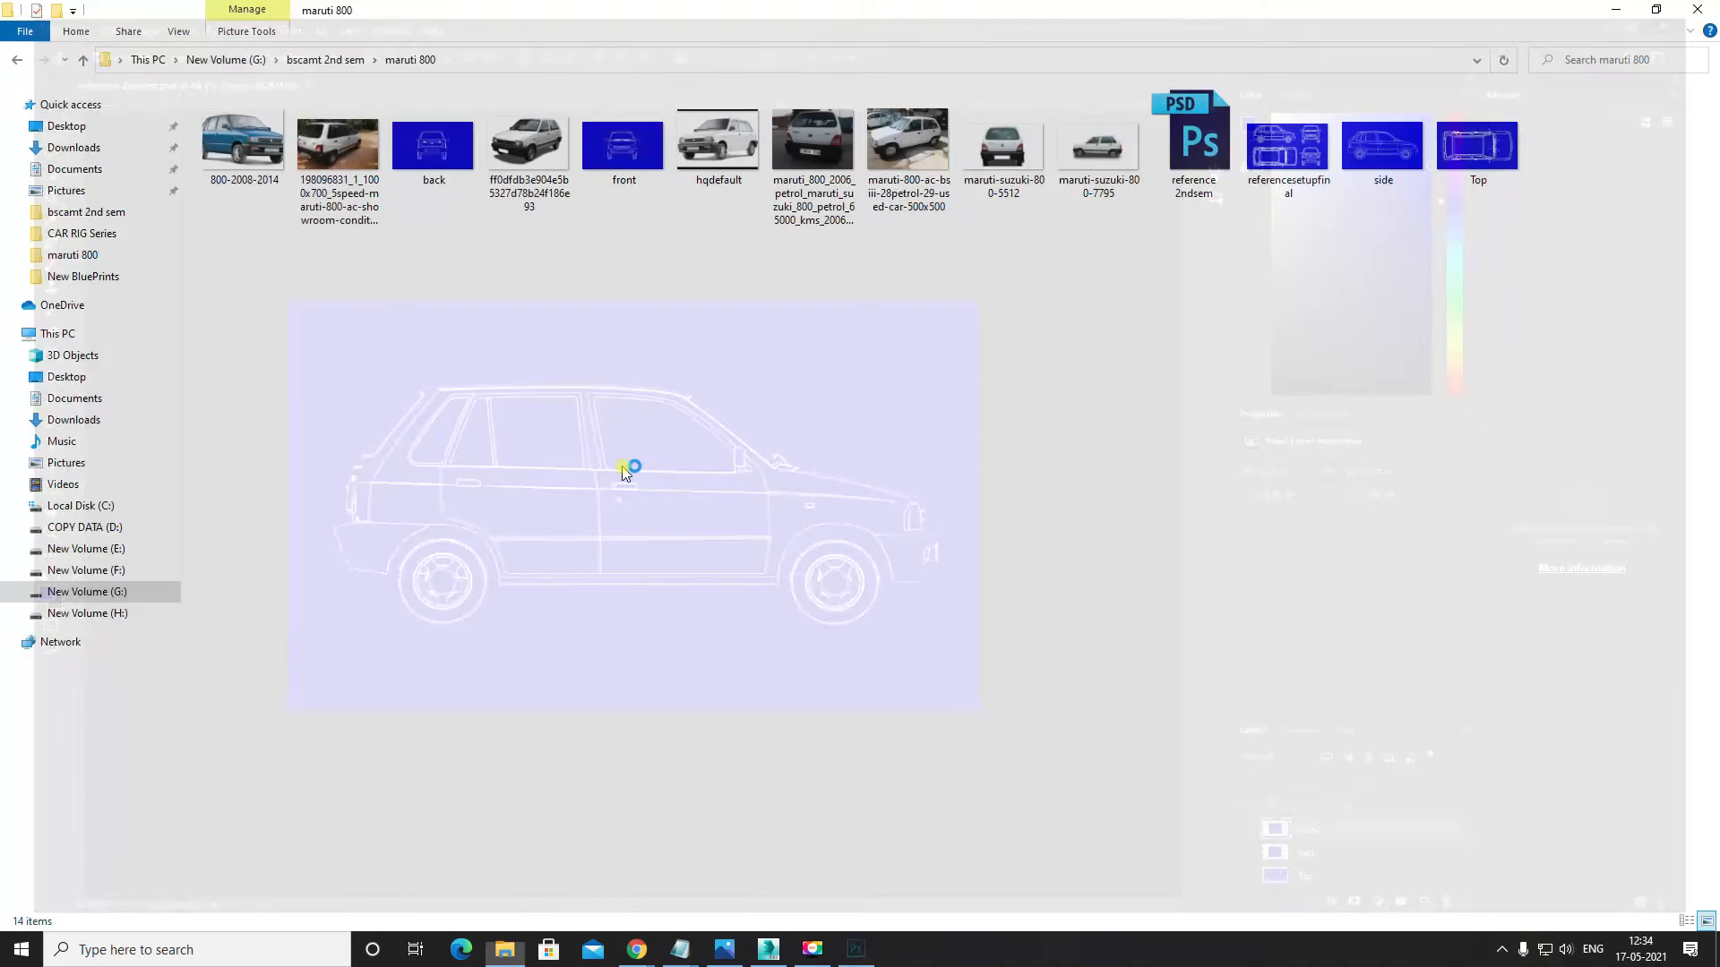
Step: View the back, front and referencesetupfinal images from the maruti 800 folder in File Explorer
{"action": "key", "text": "space"}
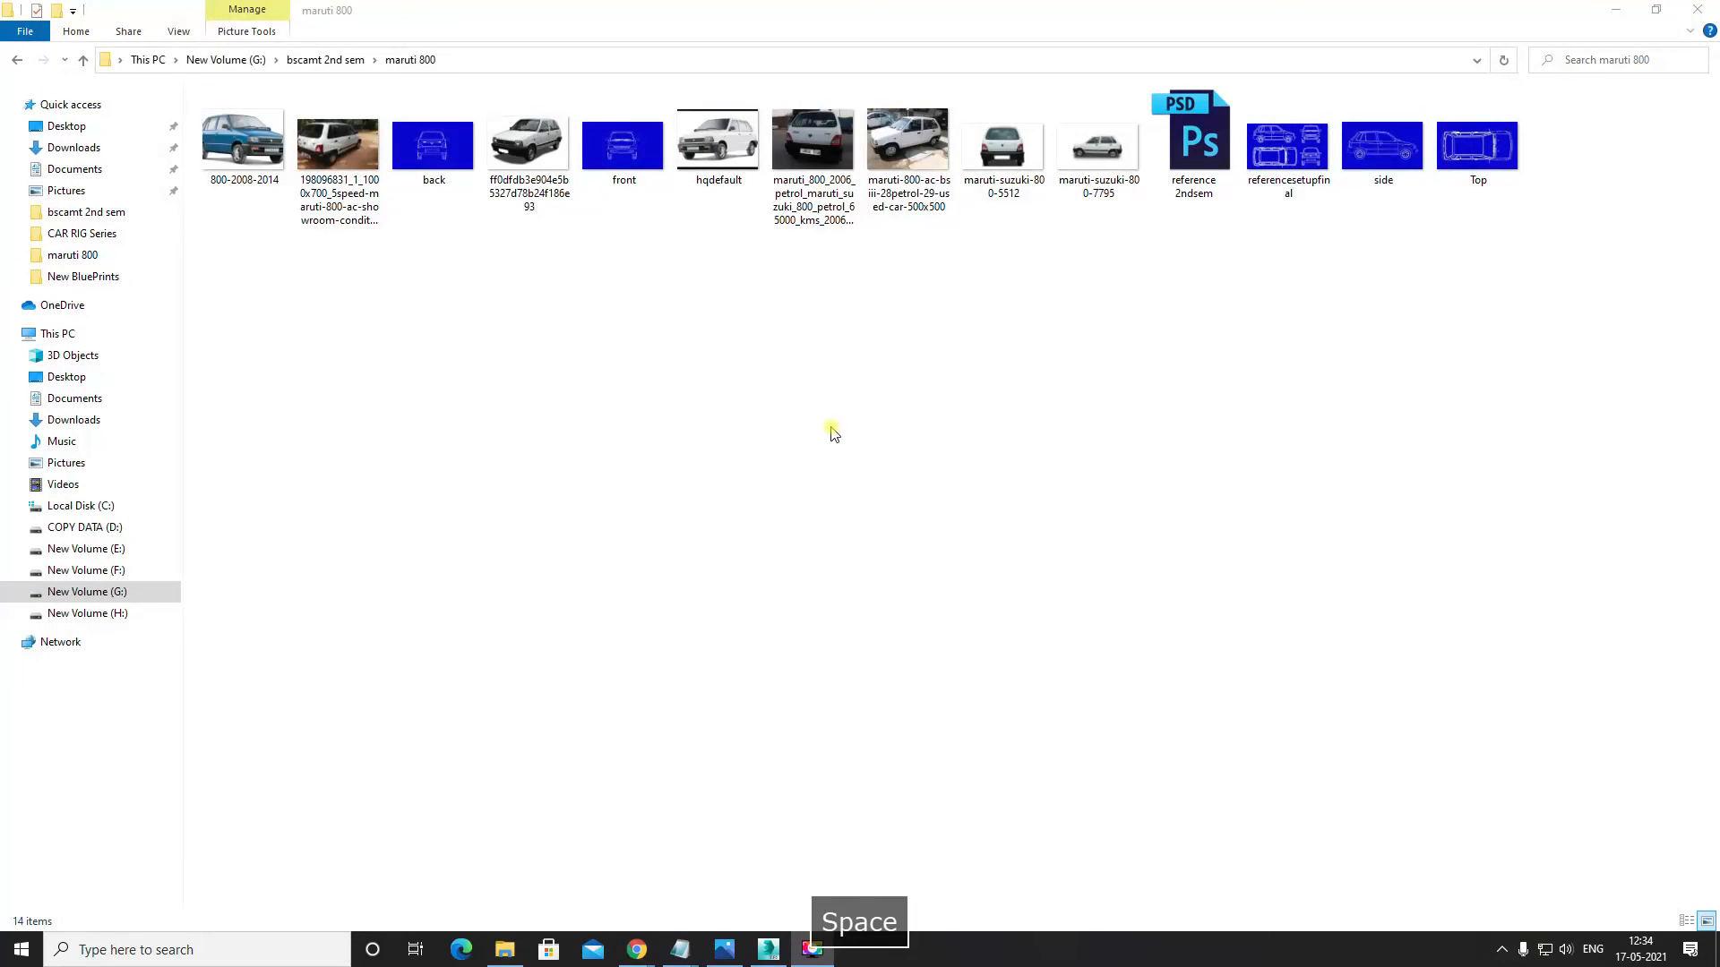
{"action": "double_click", "coordinate": [431, 156]}
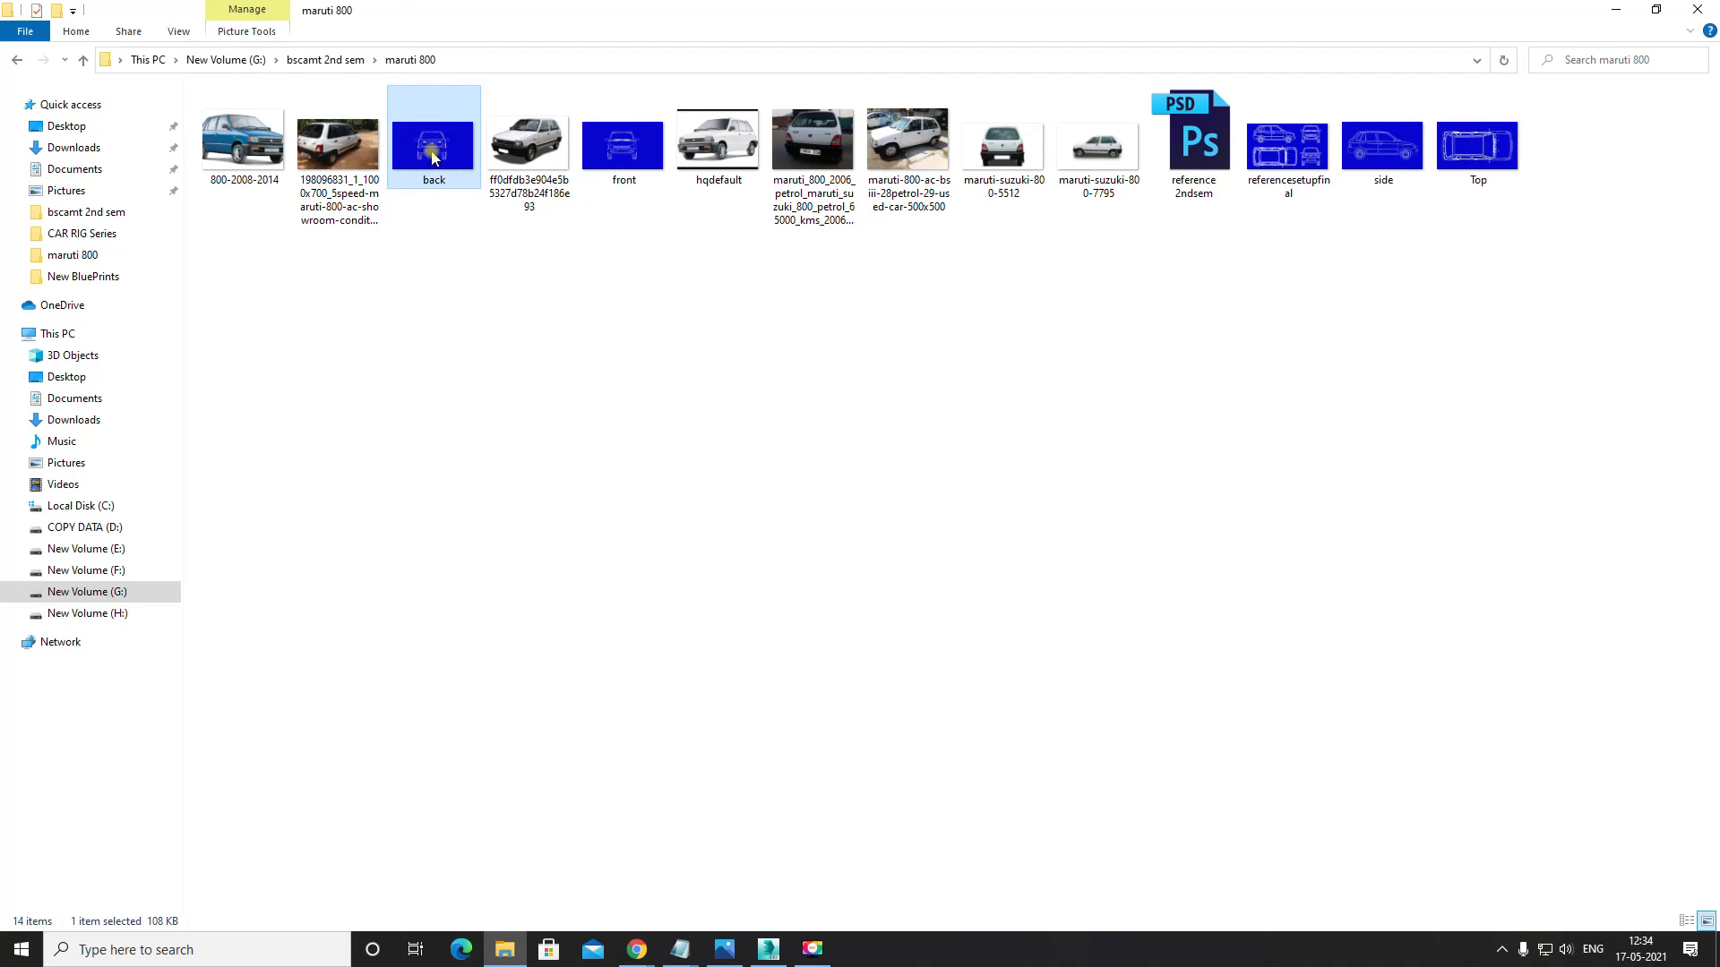
{"action": "left_click", "coordinate": [1702, 12]}
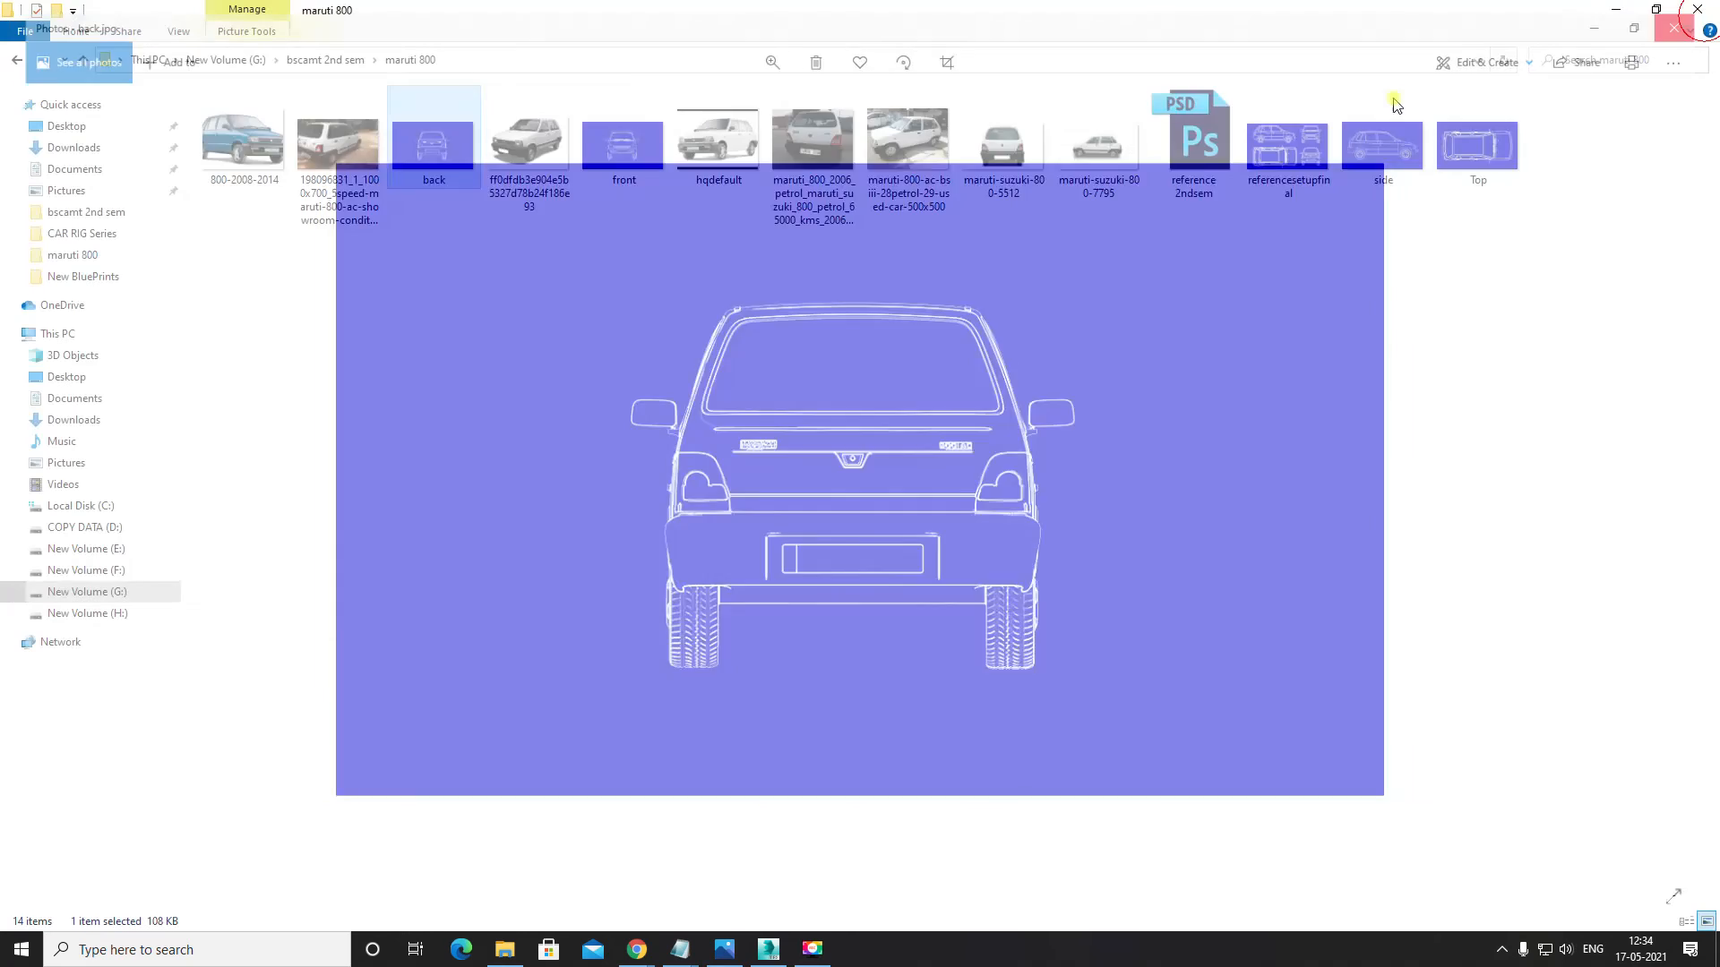
{"action": "double_click", "coordinate": [620, 141]}
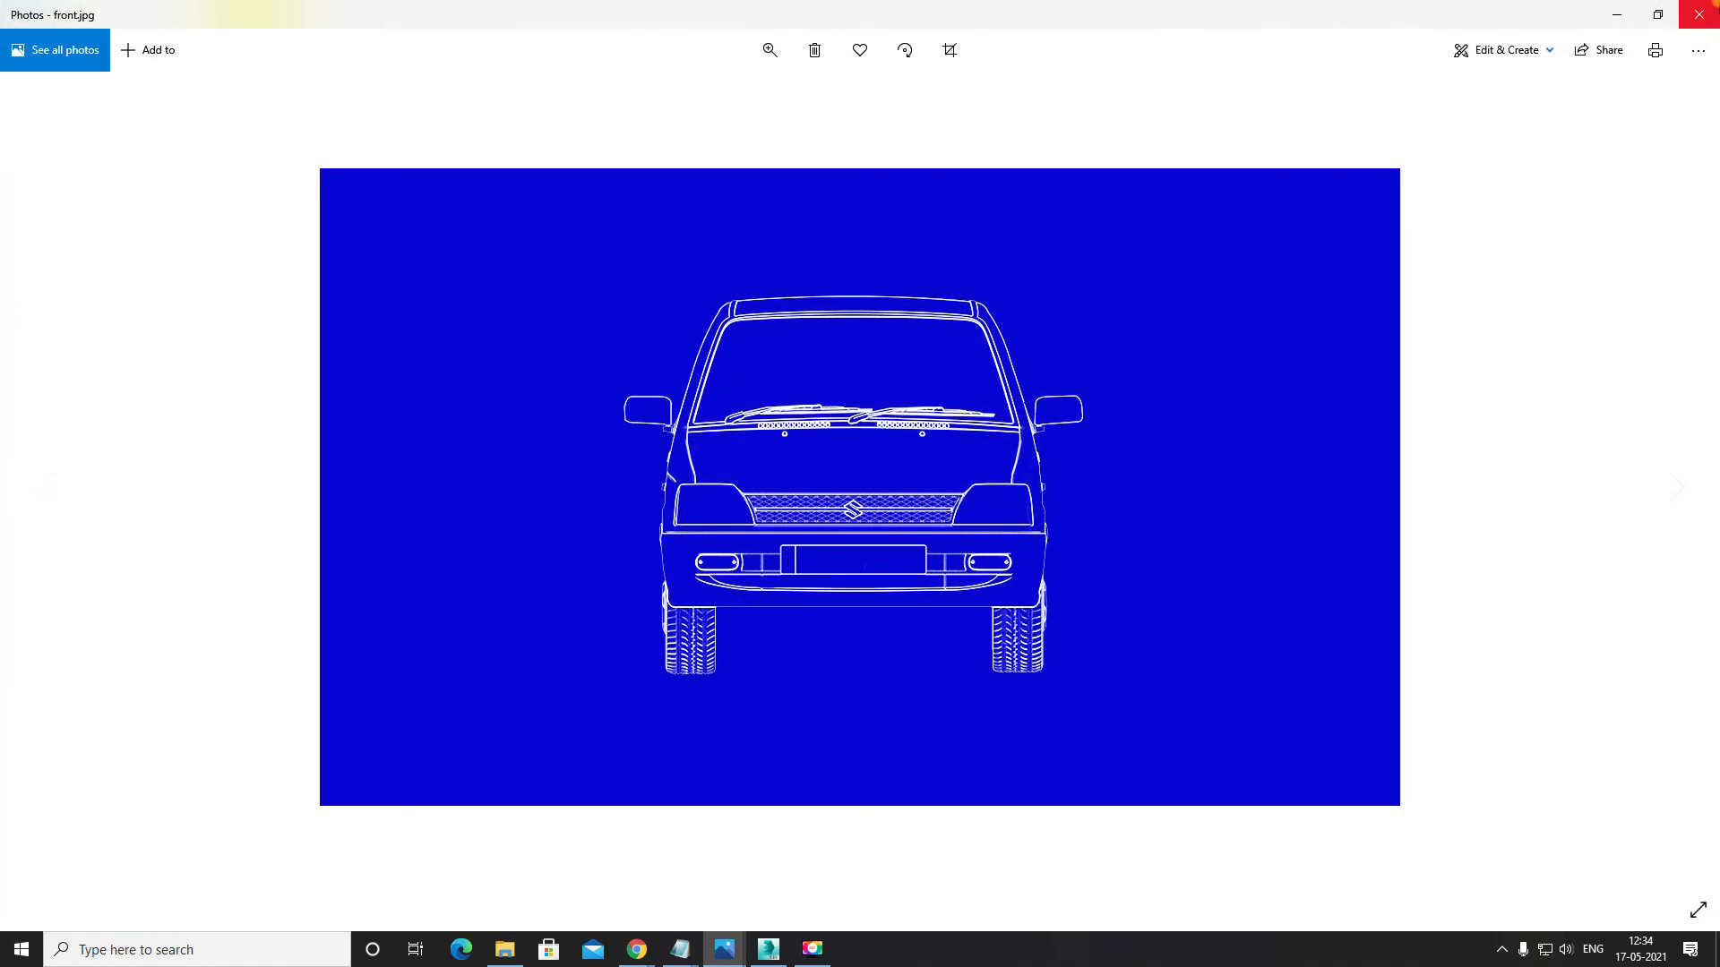
{"action": "left_click", "coordinate": [1697, 15]}
{"action": "left_click", "coordinate": [1287, 141]}
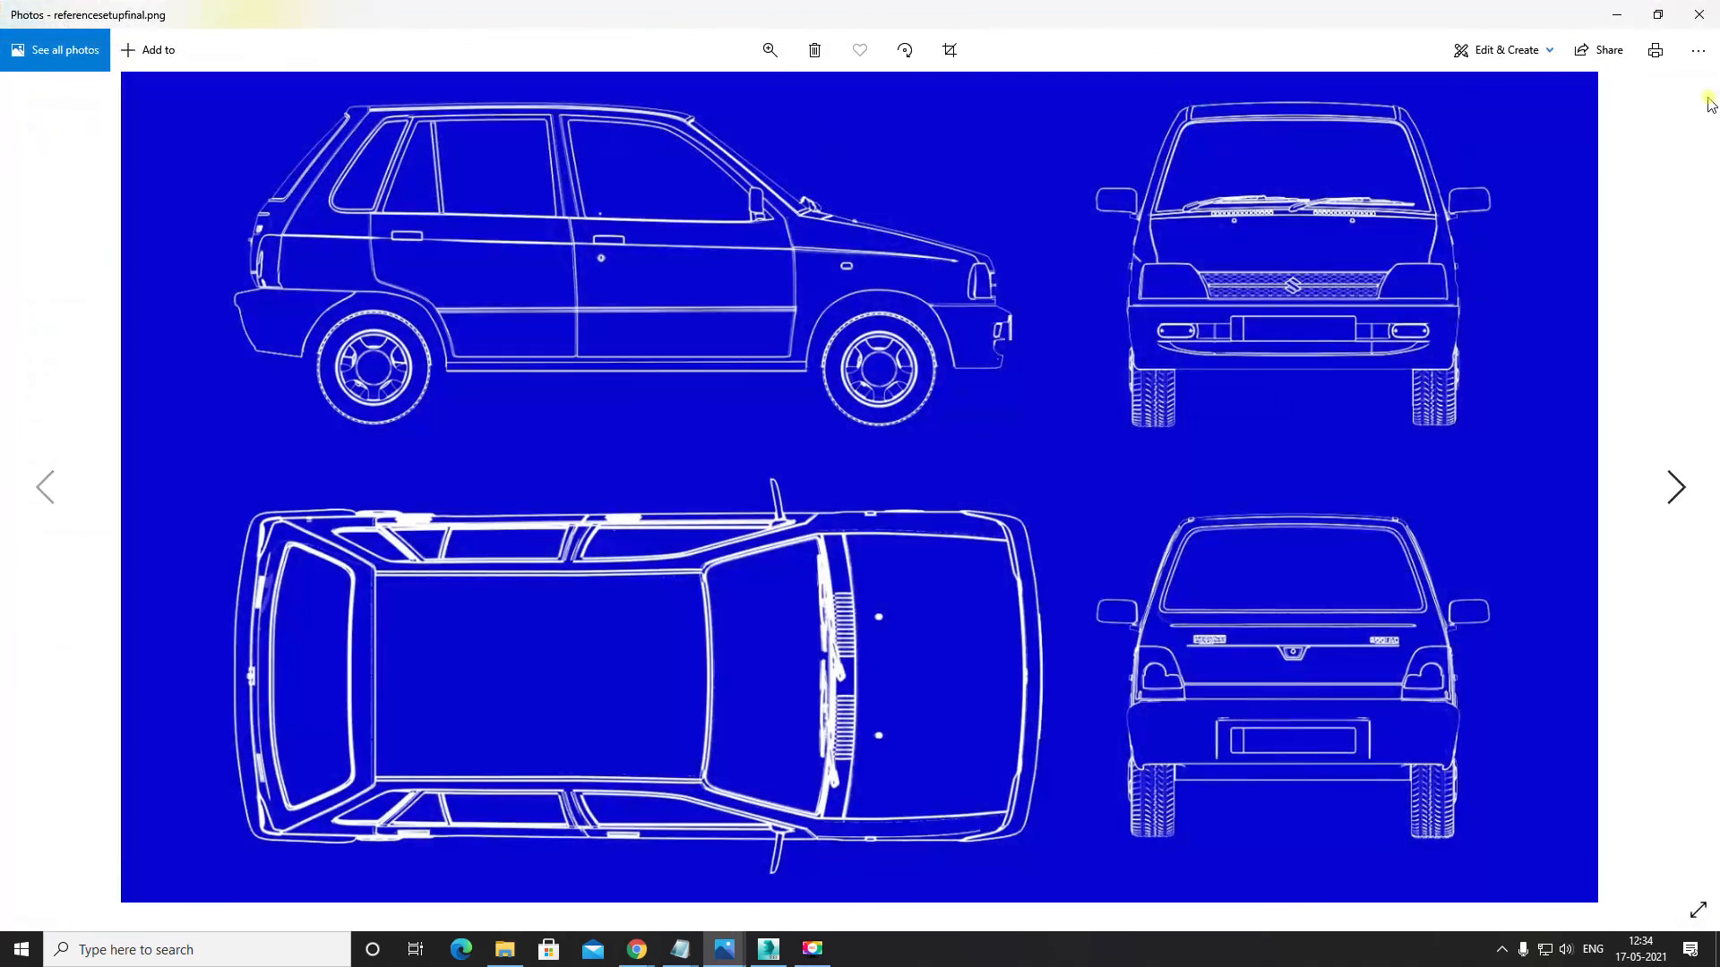
{"action": "left_click", "coordinate": [1699, 12]}
Step: View the exported side and Top images, close them and refresh the maruti 800 folder
{"action": "left_click", "coordinate": [1403, 146]}
{"action": "double_click", "coordinate": [1402, 146]}
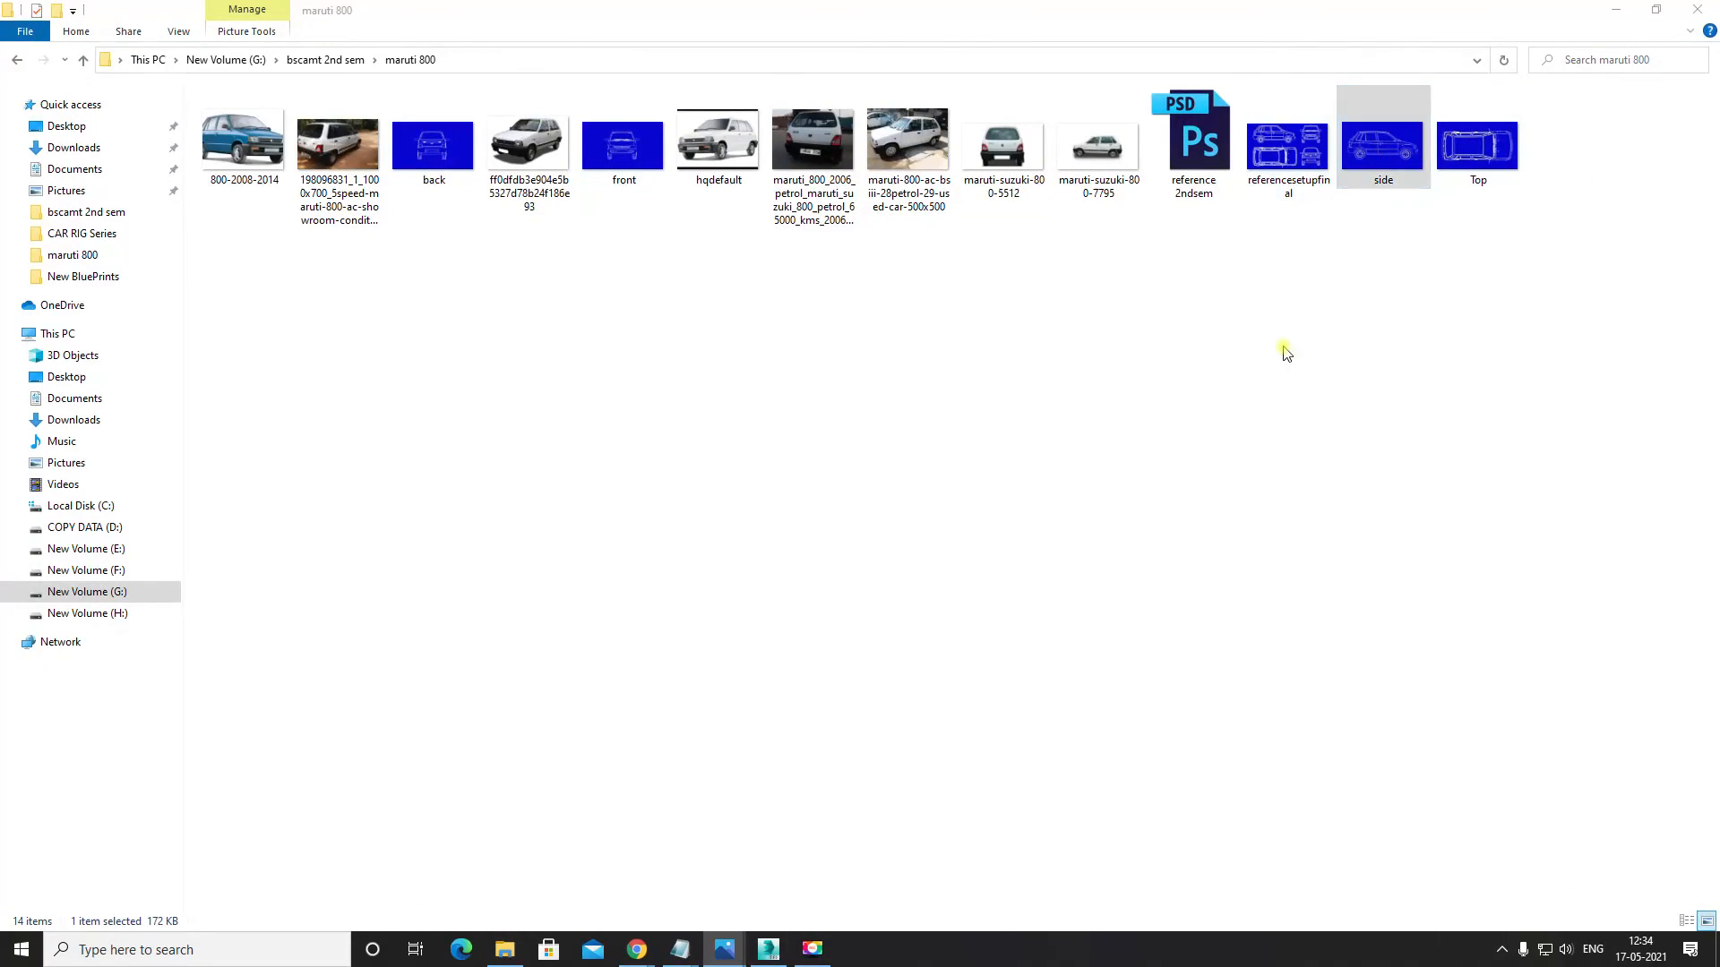
{"action": "left_click", "coordinate": [1699, 12]}
{"action": "left_click", "coordinate": [1496, 148]}
{"action": "double_click", "coordinate": [1496, 148]}
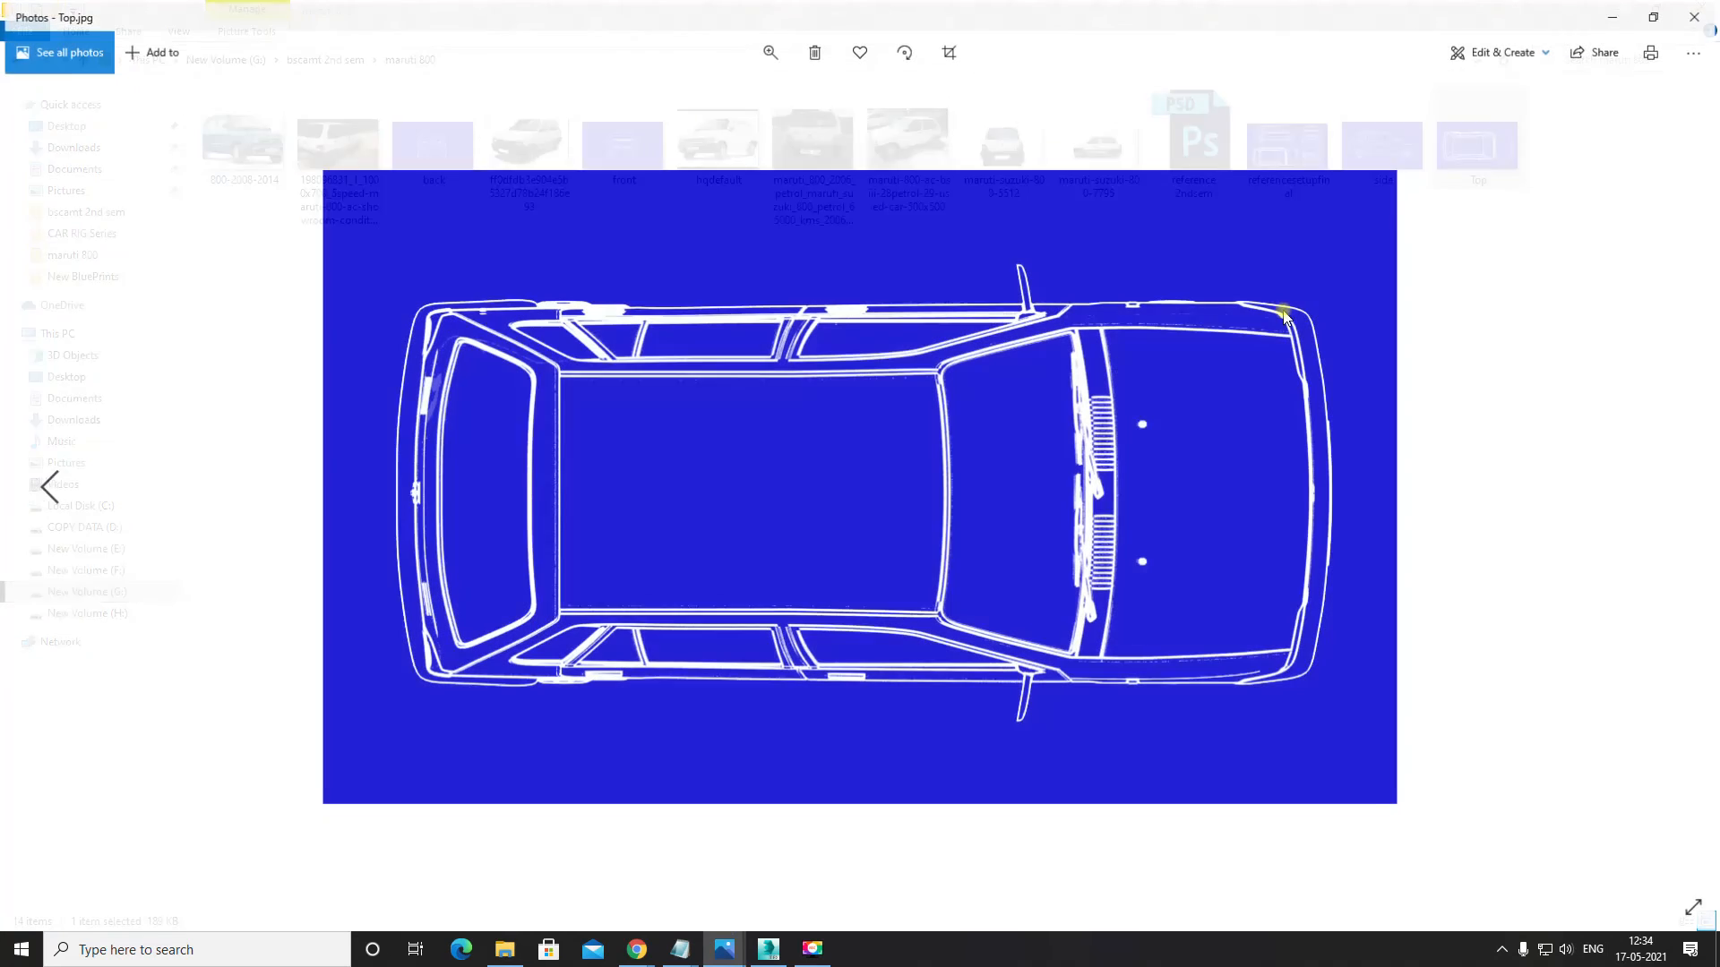
{"action": "left_click", "coordinate": [1699, 12]}
{"action": "left_click", "coordinate": [873, 526]}
{"action": "right_click", "coordinate": [834, 534]}
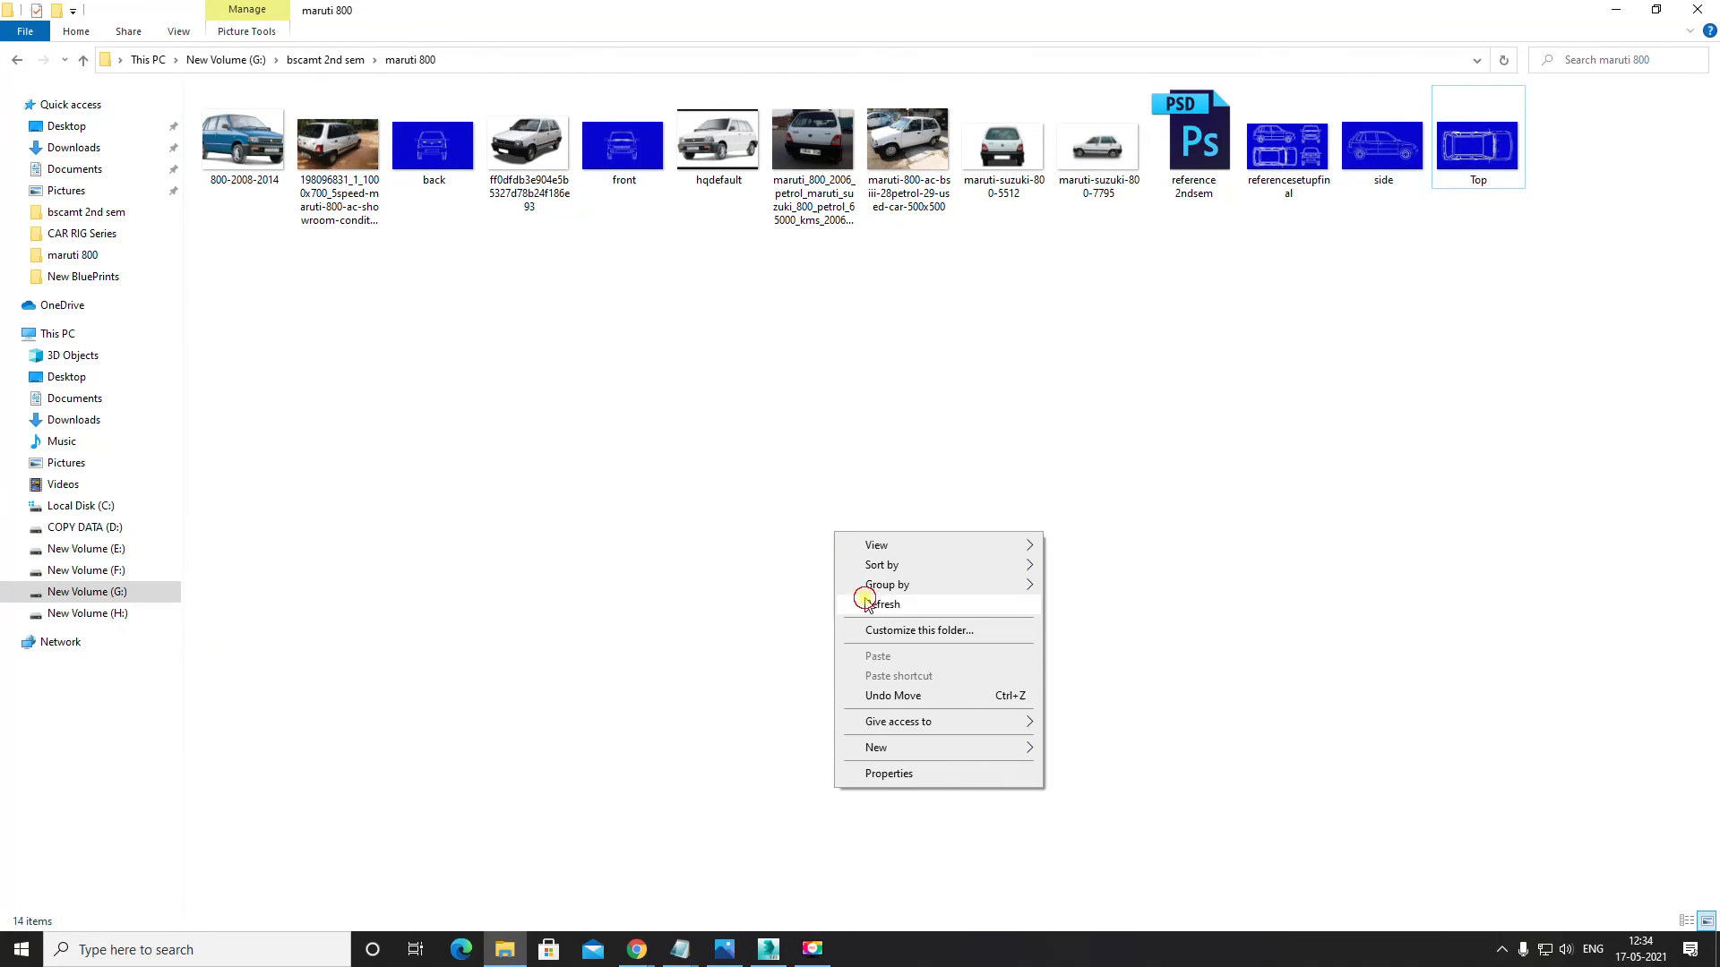
{"action": "left_click", "coordinate": [874, 605]}
Step: Switch to 3ds Max and create a 25 by 25 plane at the origin using keyboard entry values
{"action": "left_click", "coordinate": [768, 948]}
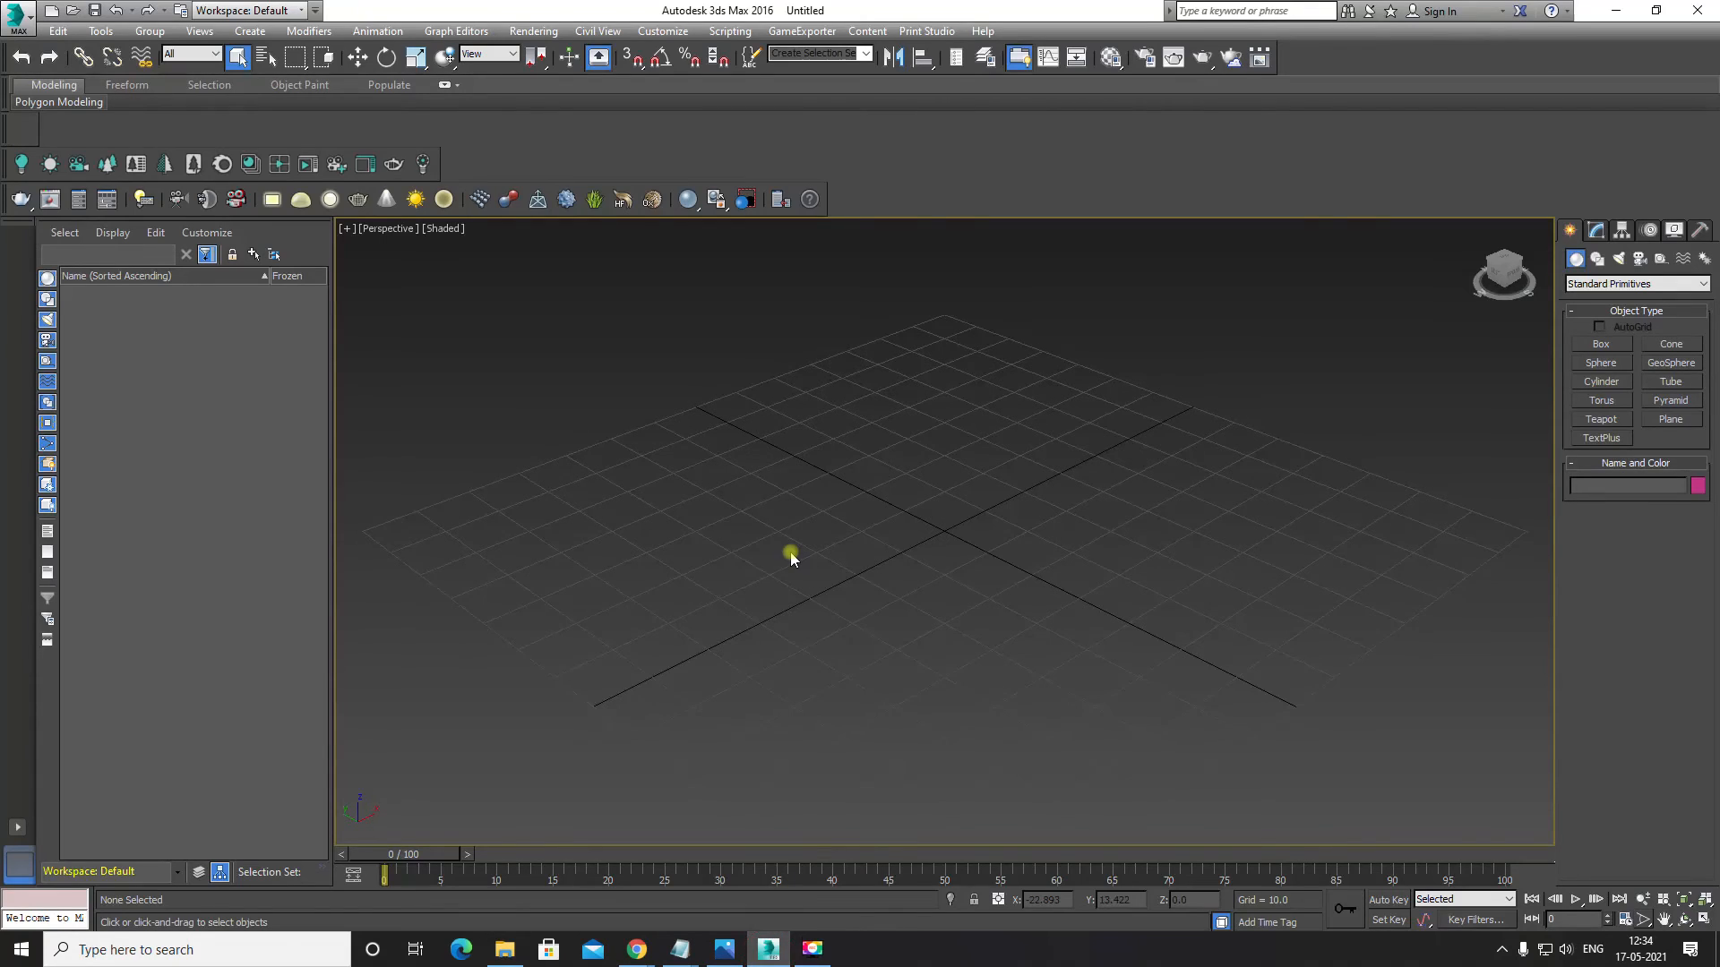
{"action": "scroll", "coordinate": [791, 553], "scroll_direction": "down", "scroll_amount": 3}
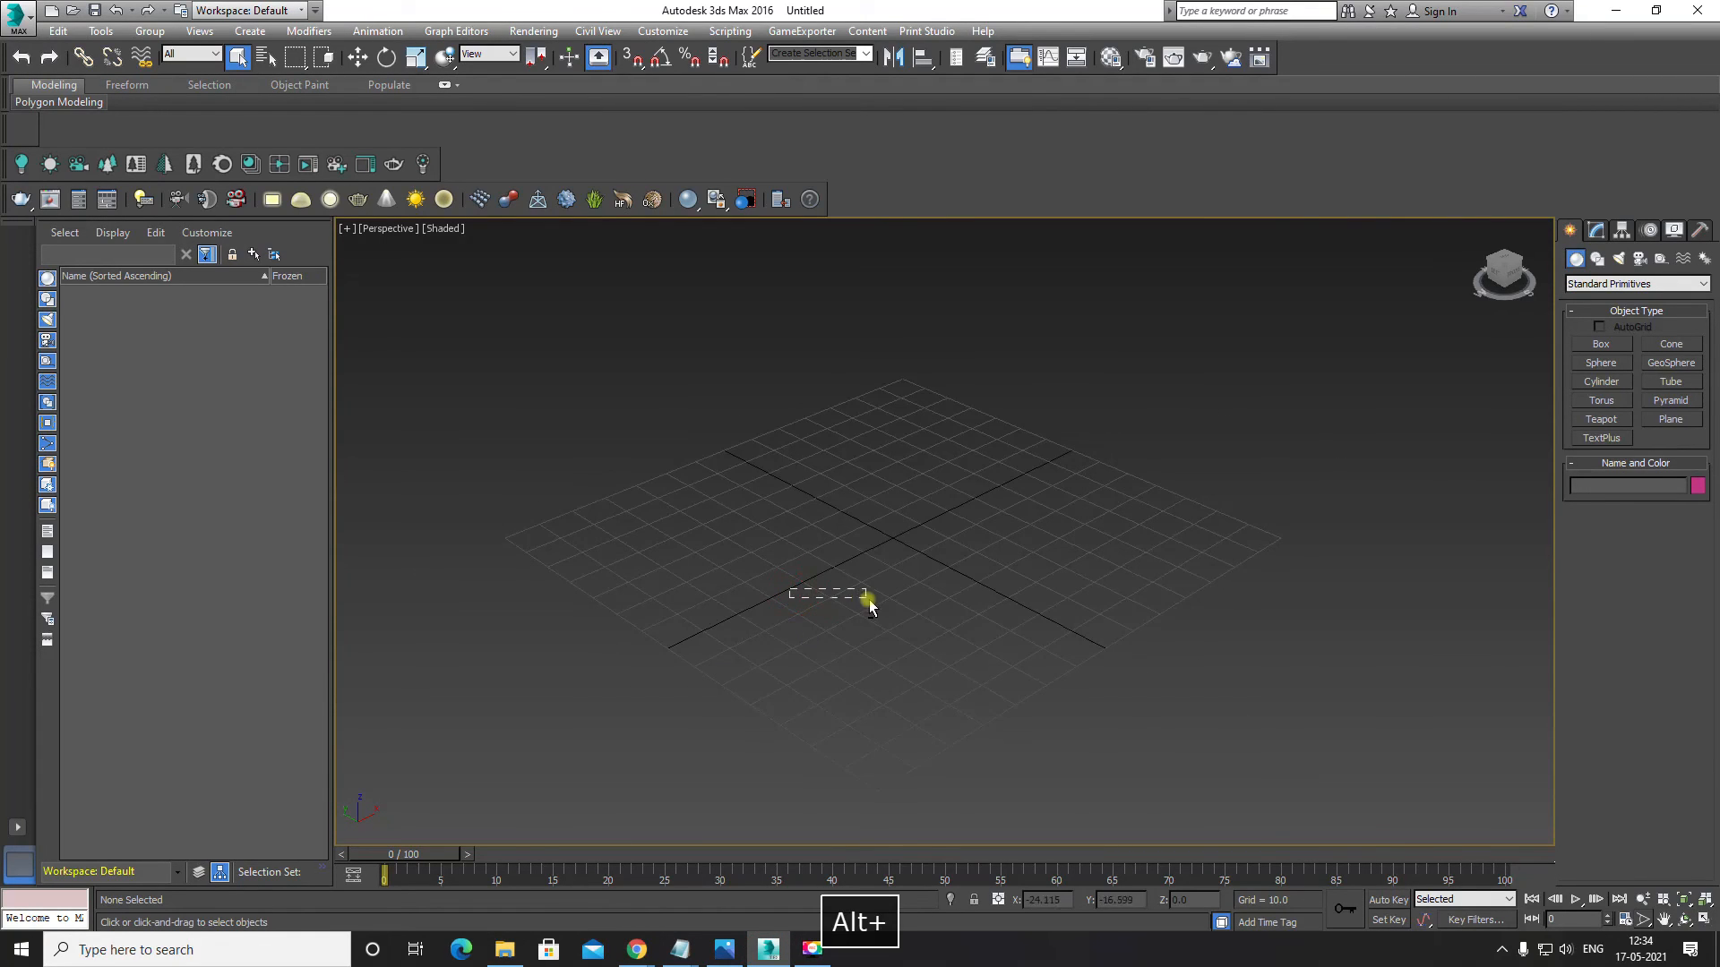
{"action": "middle_click_drag", "start_coordinate": [752, 653], "coordinate": [818, 595], "text": "alt"}
{"action": "left_click", "coordinate": [1670, 419]}
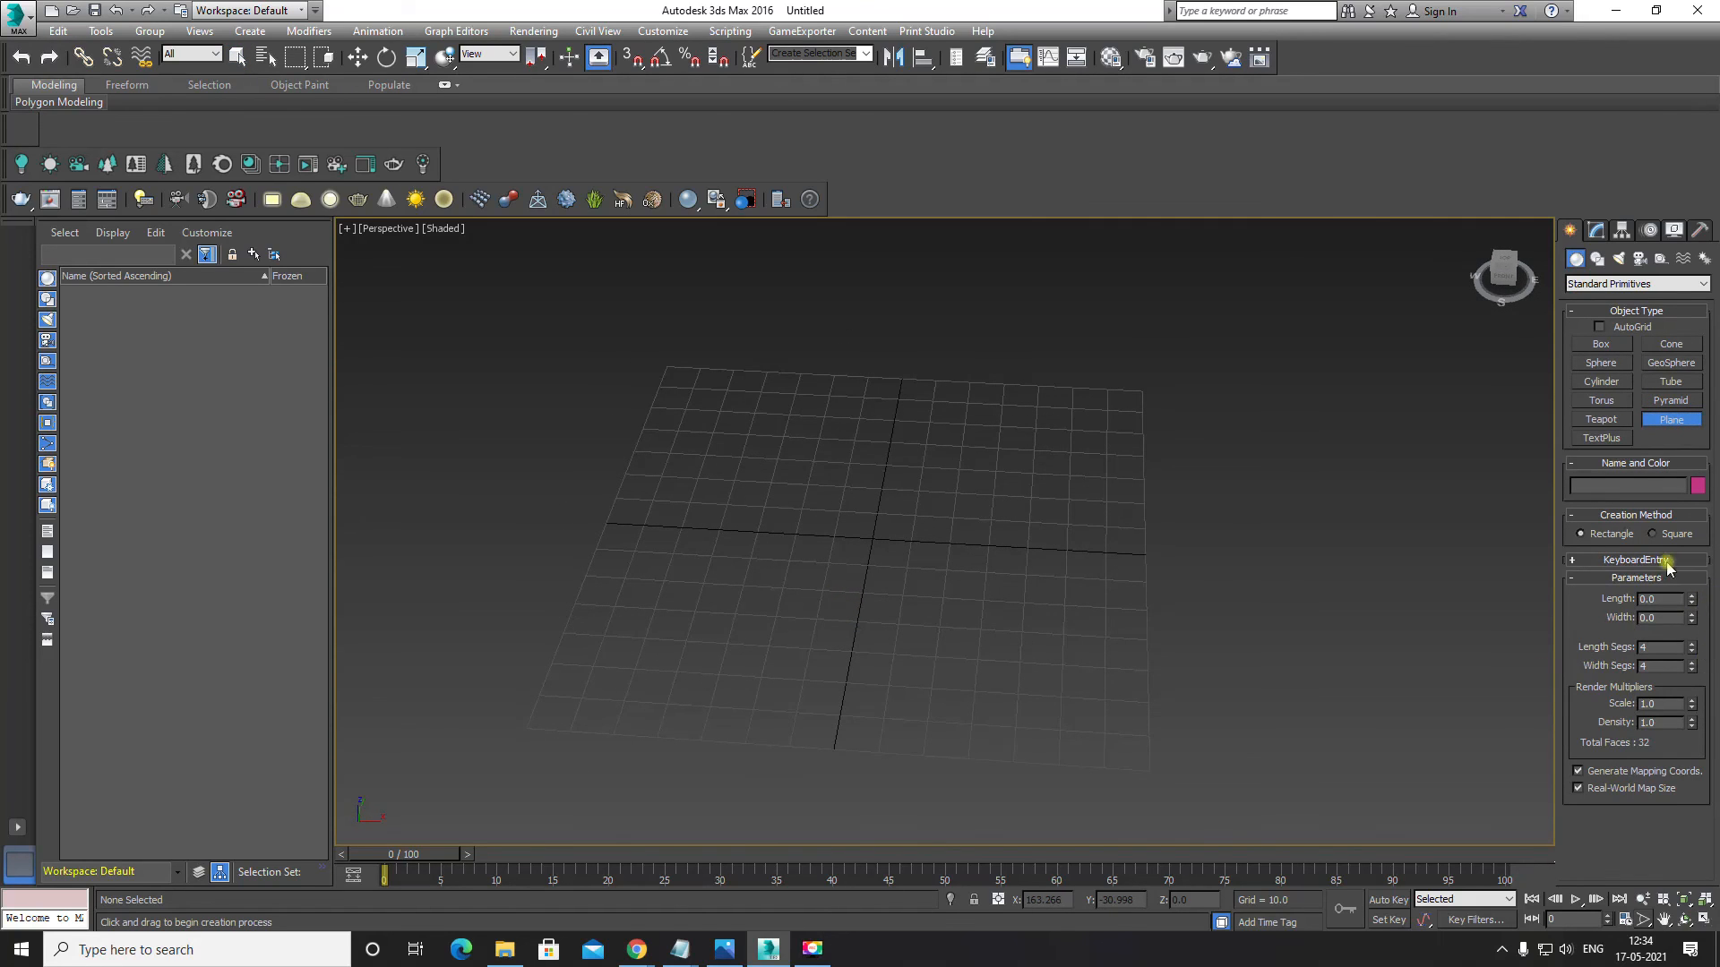
{"action": "left_click", "coordinate": [1576, 560]}
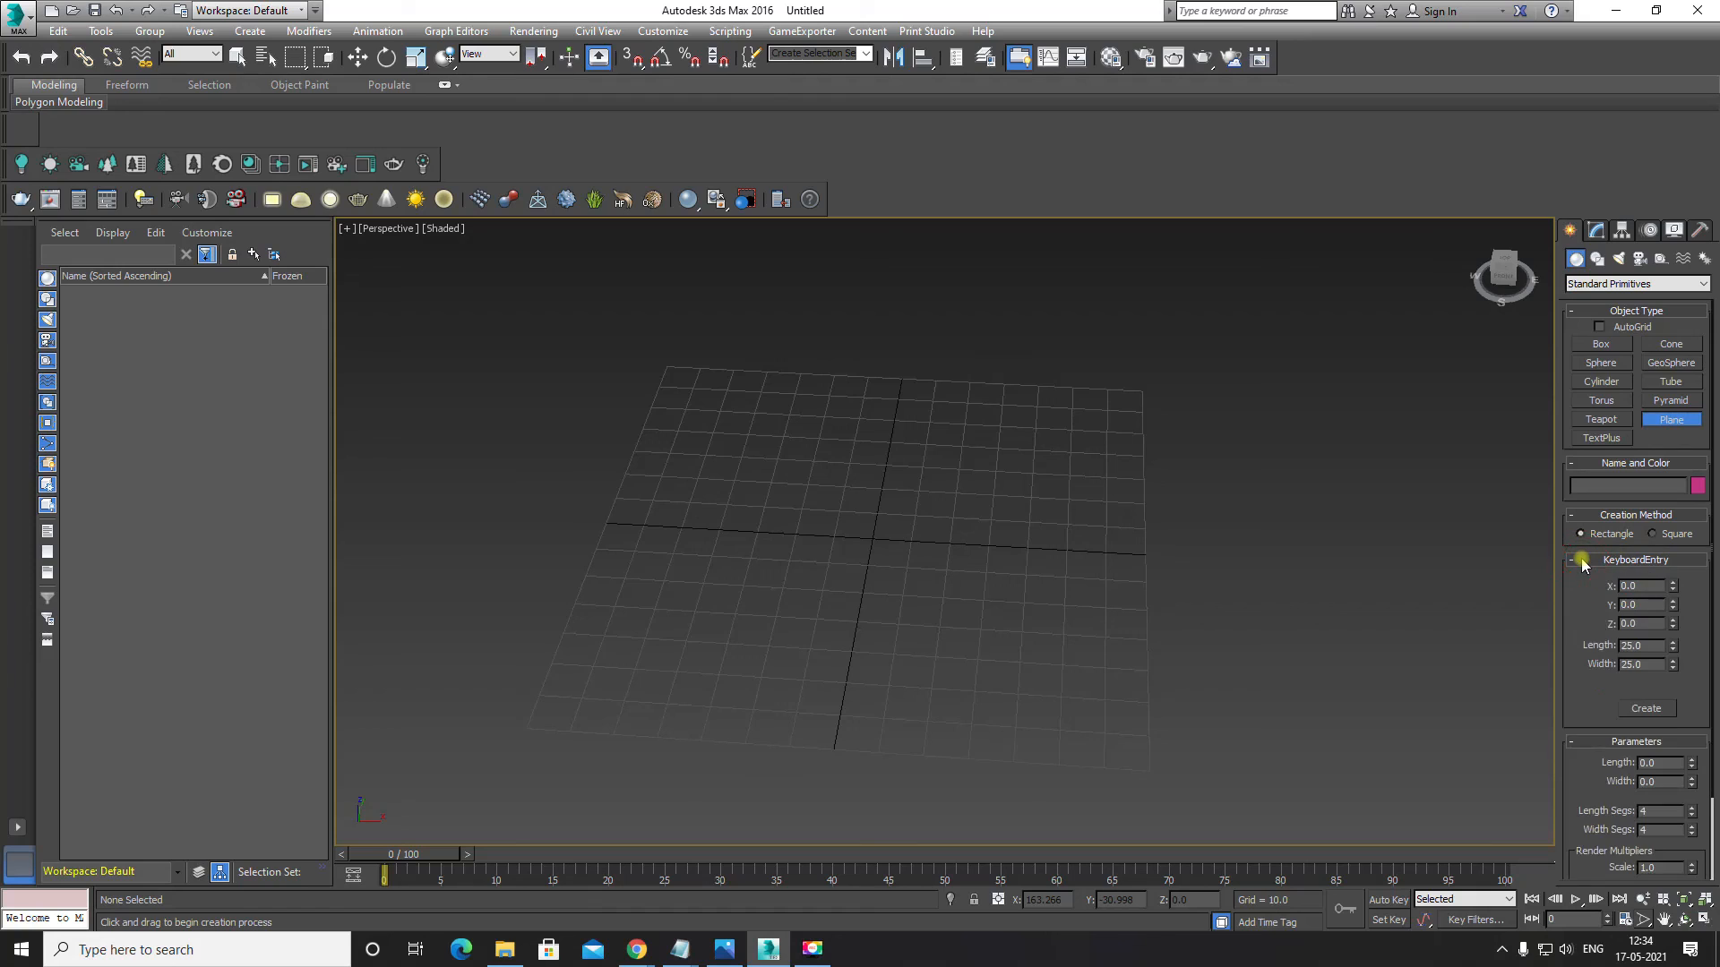
{"action": "left_click", "coordinate": [1648, 708]}
{"action": "middle_click_drag", "start_coordinate": [894, 561], "coordinate": [986, 615], "text": "alt"}
{"action": "key", "text": "w"}
{"action": "scroll", "coordinate": [869, 556], "scroll_direction": "up", "scroll_amount": 3}
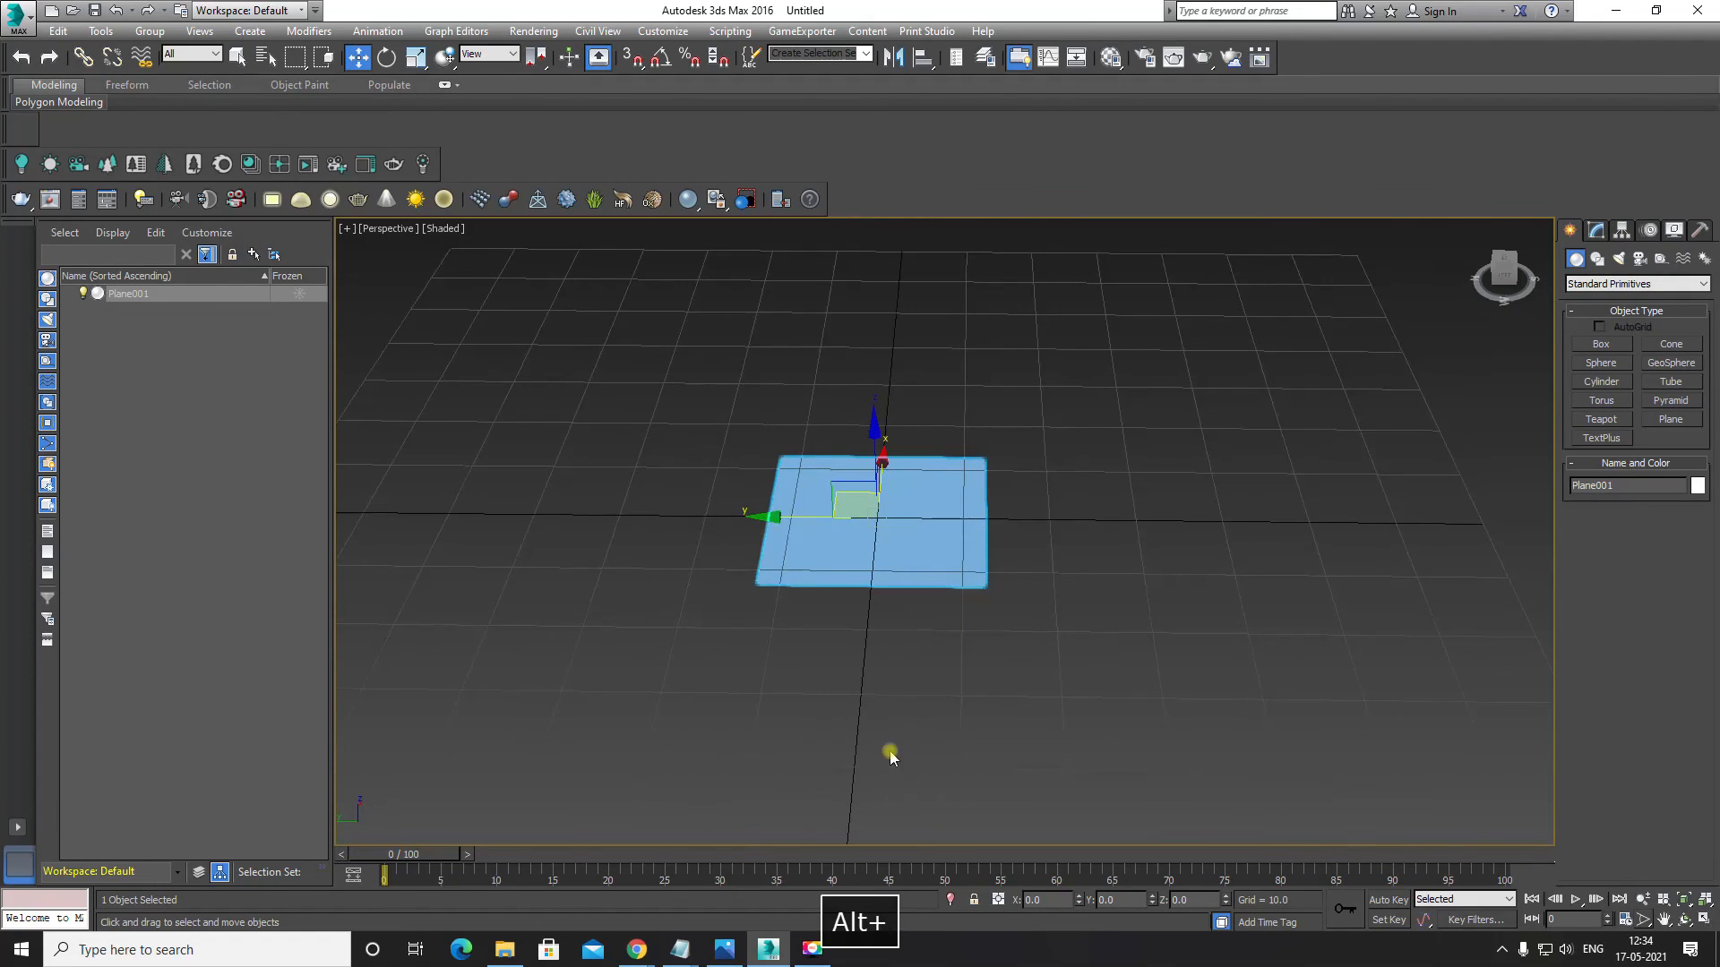
Step: Check the image folder, then set the plane's length to 1207 and its width to 762
{"action": "left_click", "coordinate": [521, 951]}
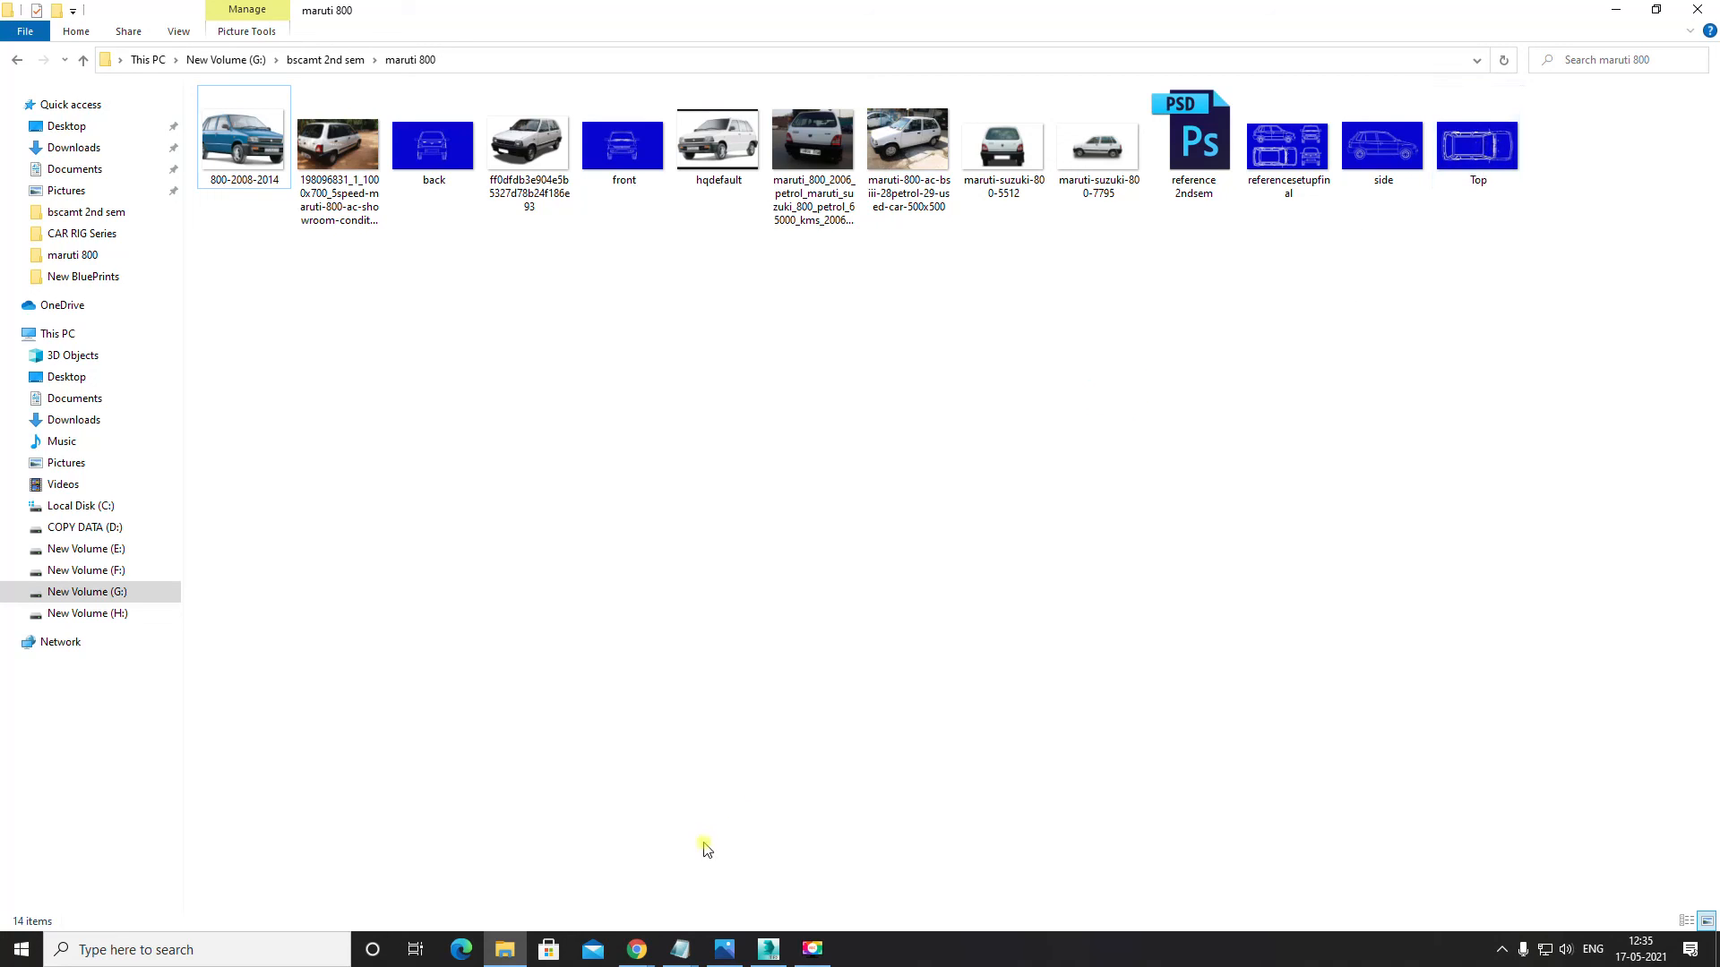
{"action": "left_click", "coordinate": [769, 948]}
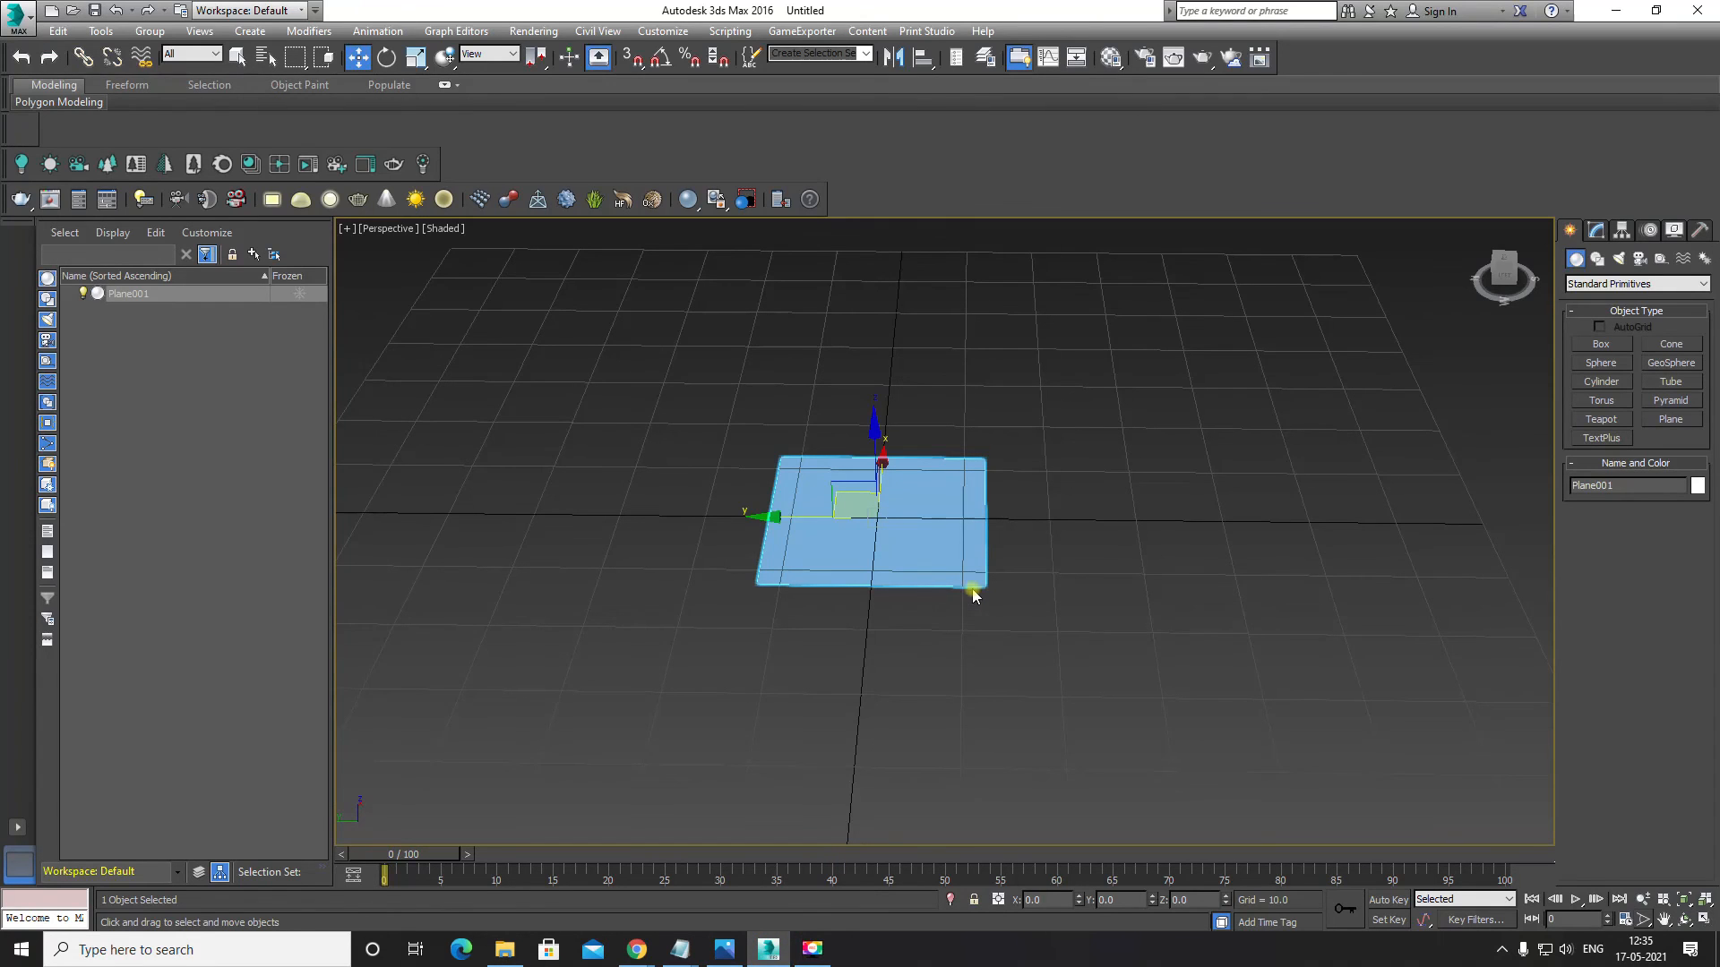
{"action": "left_click", "coordinate": [1595, 229]}
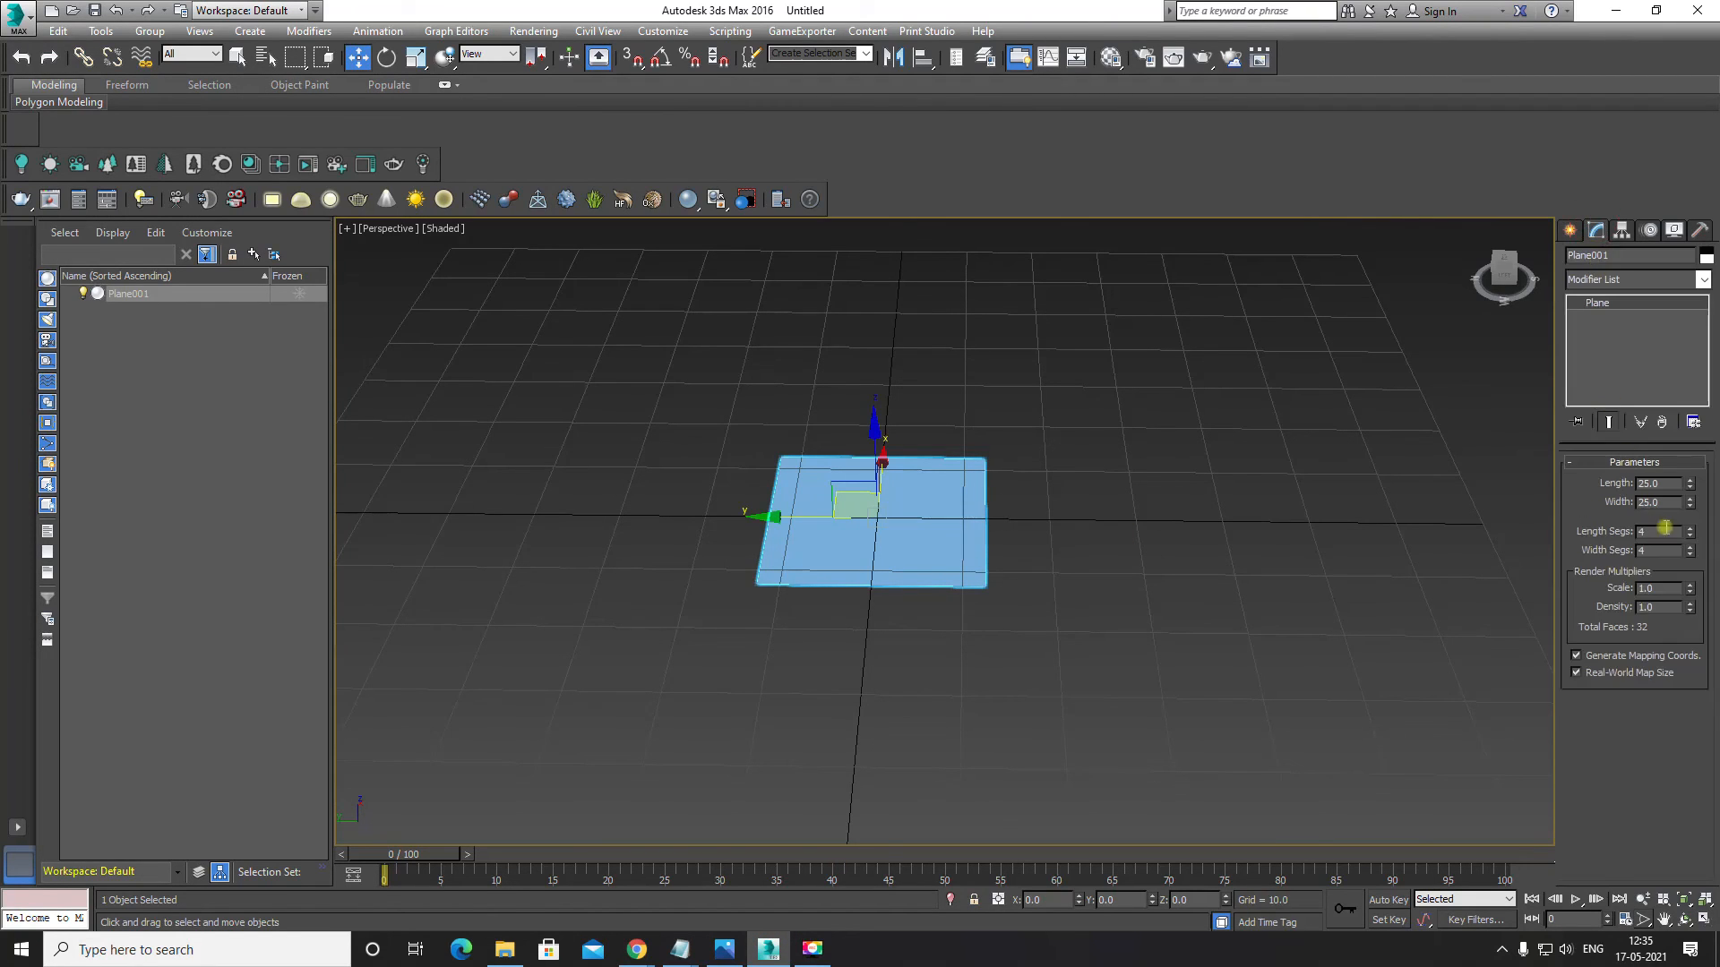
{"action": "double_click", "coordinate": [1662, 483]}
{"action": "key", "text": "BackSpace"}
{"action": "type", "text": "12"}
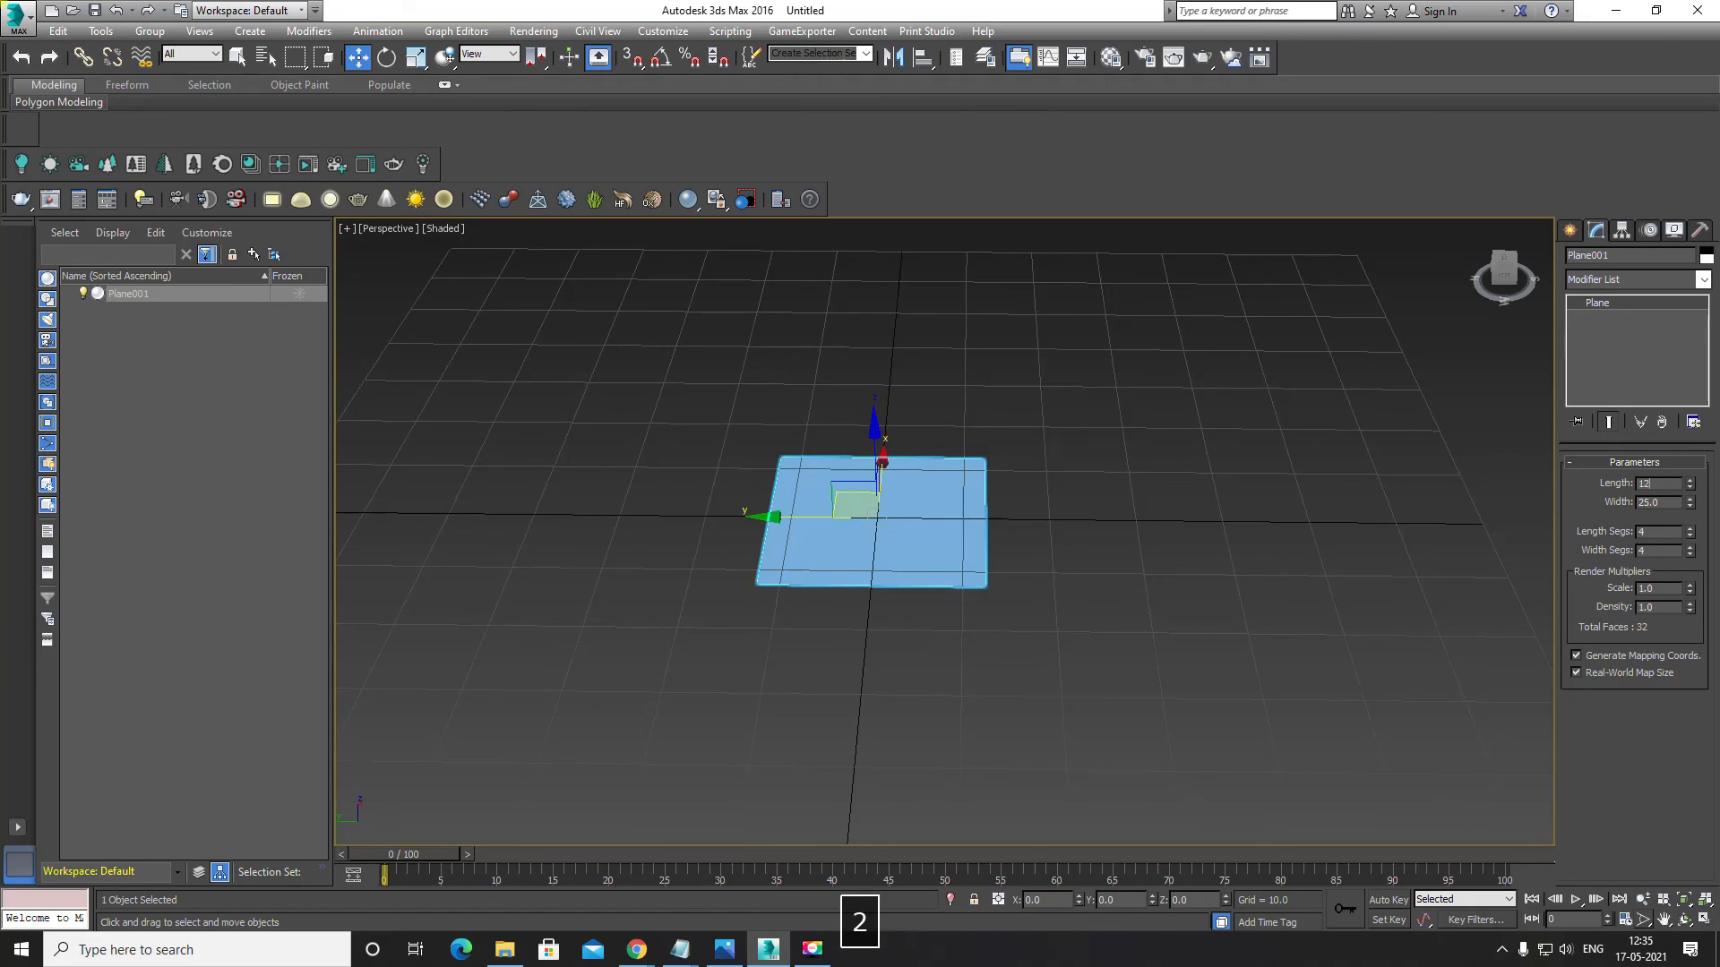
{"action": "type", "text": "7"}
{"action": "key", "text": "BackSpace"}
{"action": "type", "text": "07"}
{"action": "key", "text": "Tab"}
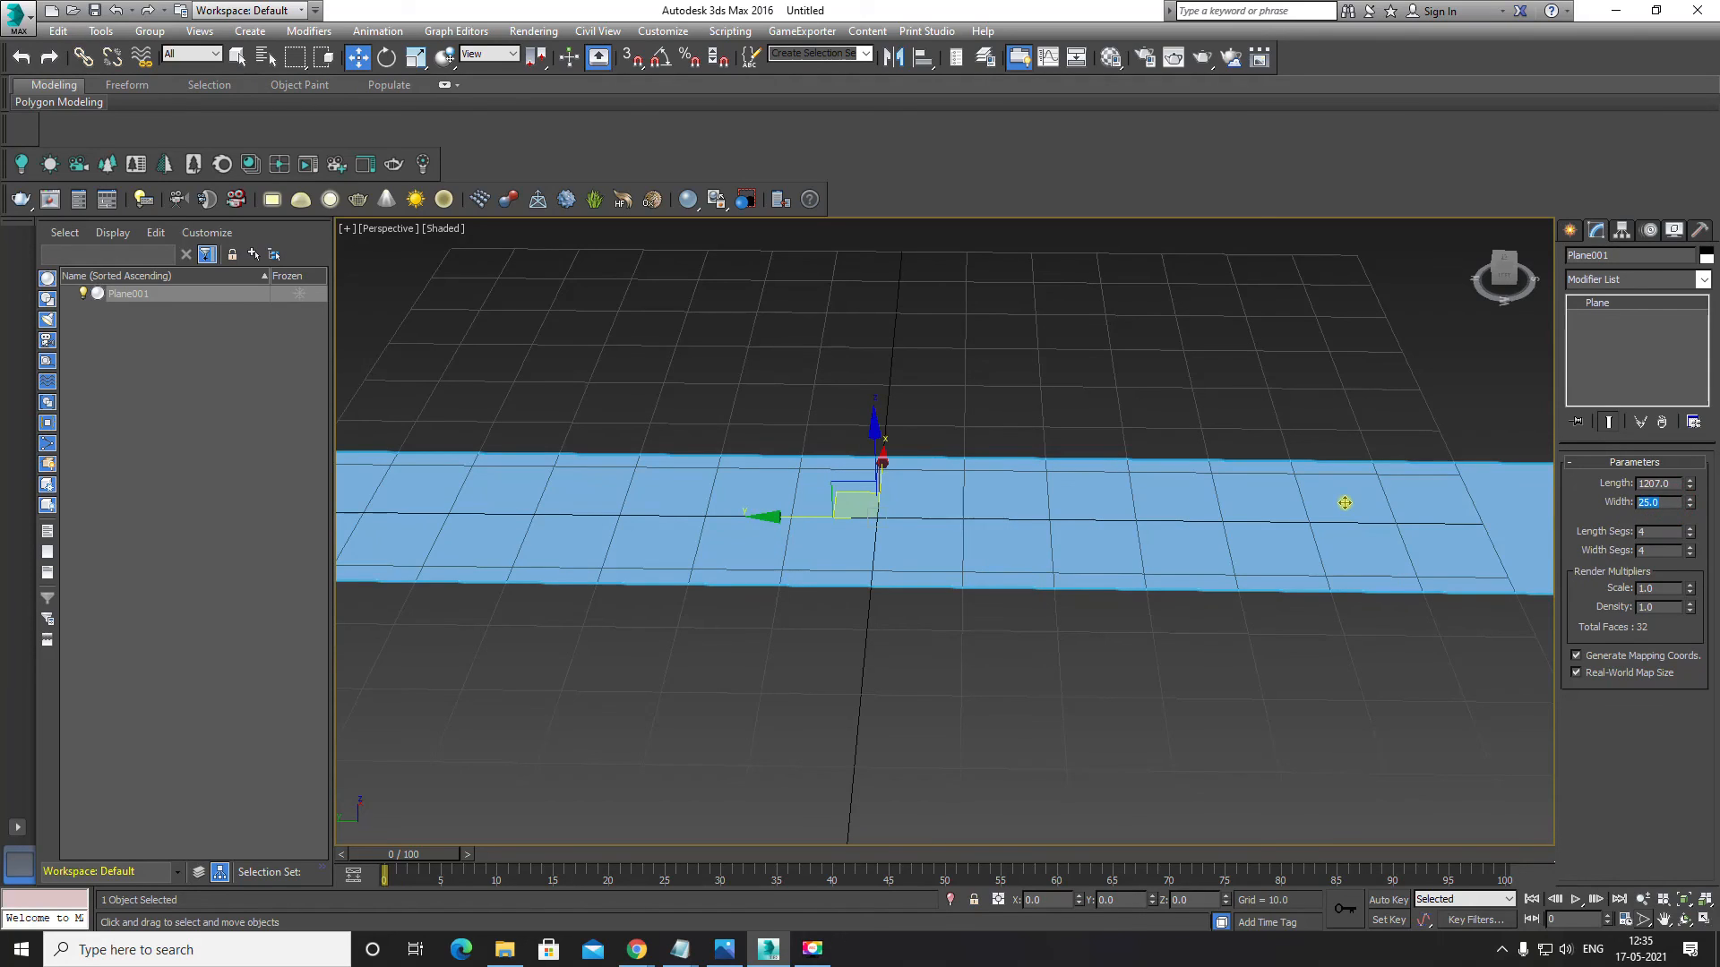
{"action": "type", "text": "72"}
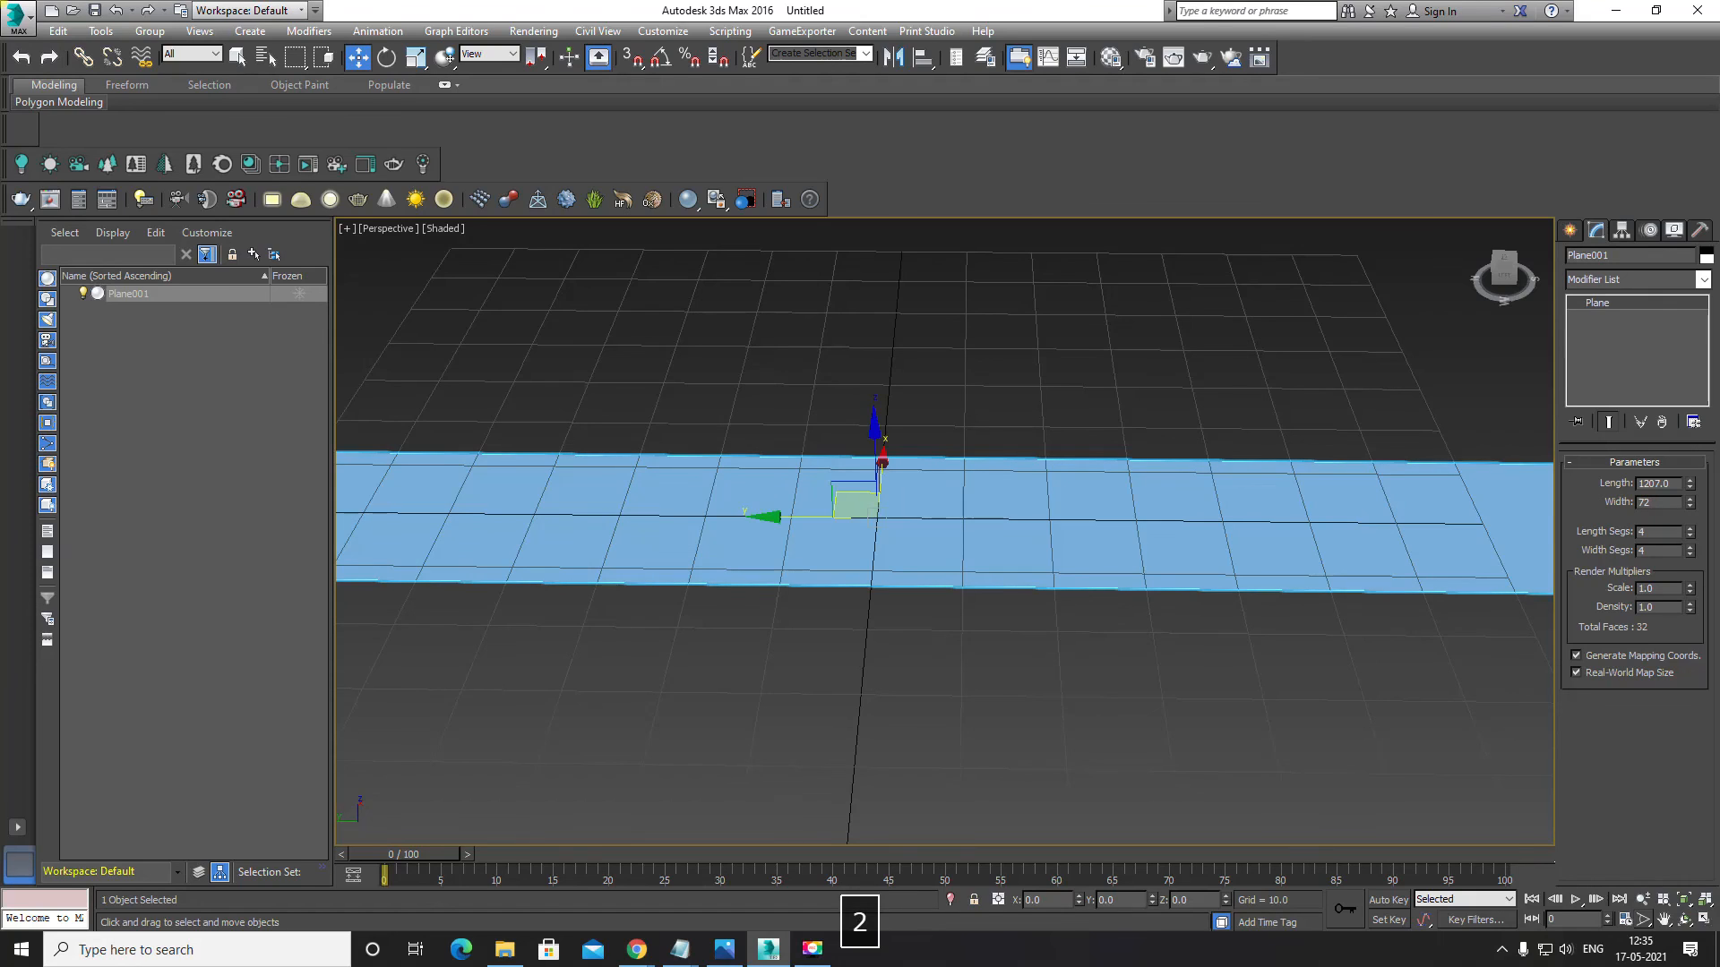
{"action": "key", "text": "BackSpace"}
{"action": "type", "text": "6"}
{"action": "key", "text": "Return"}
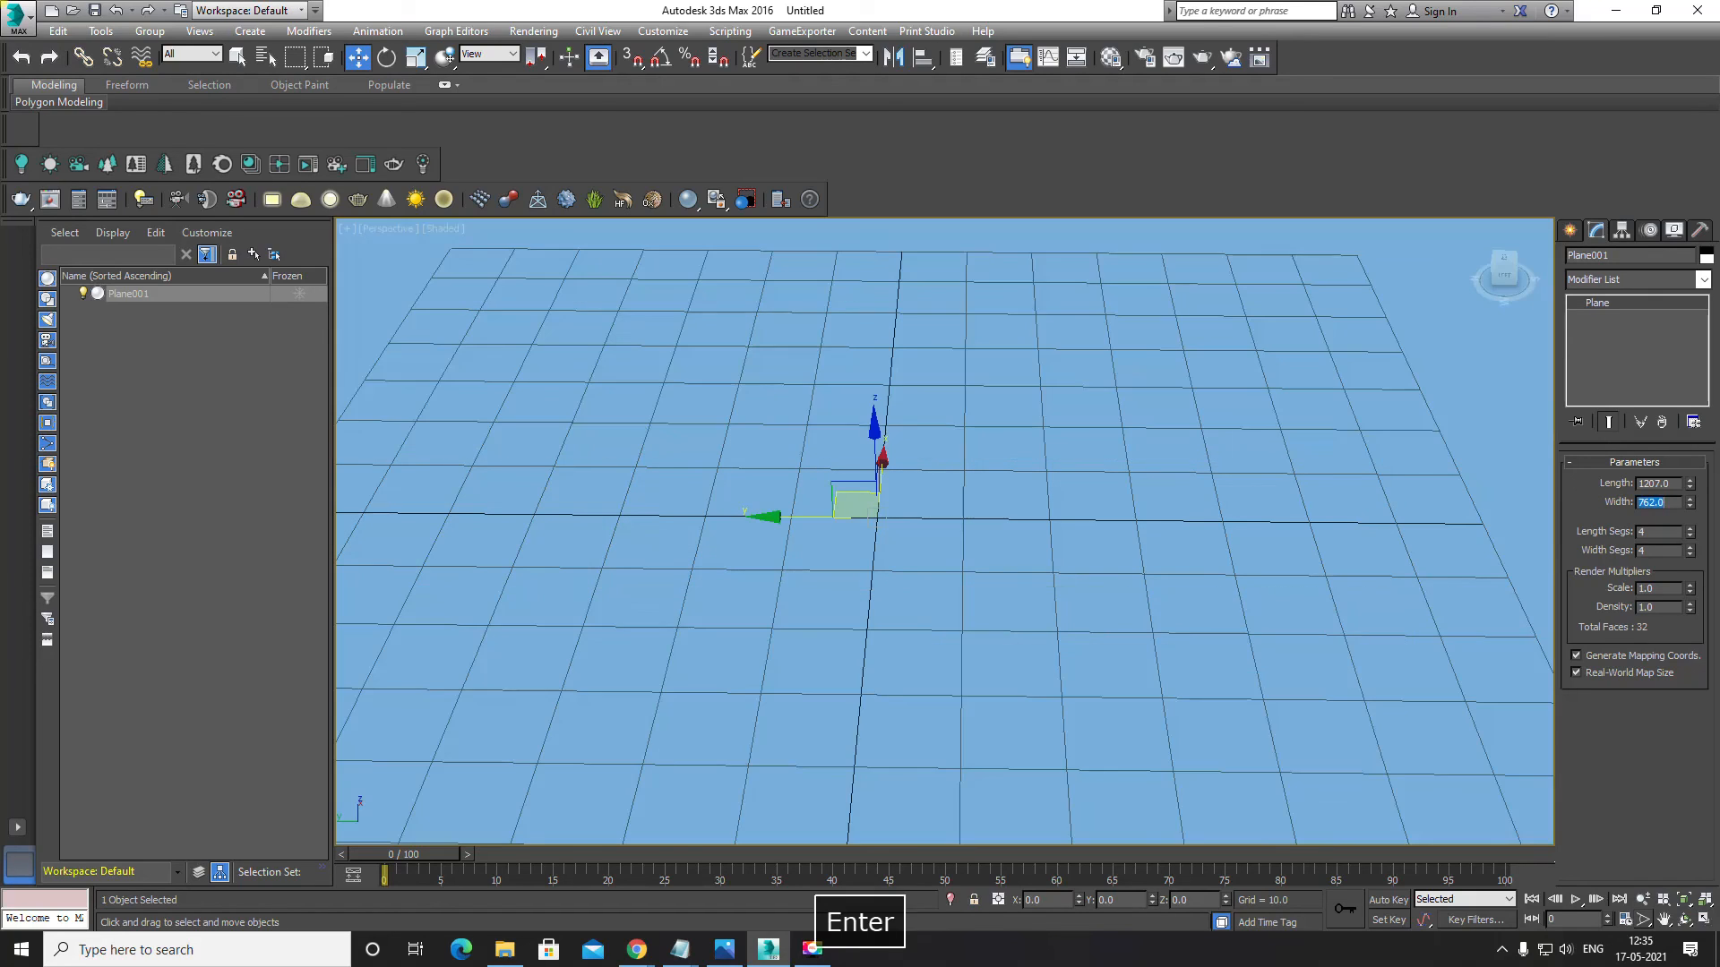
{"action": "scroll", "coordinate": [972, 584], "scroll_direction": "down", "scroll_amount": 5}
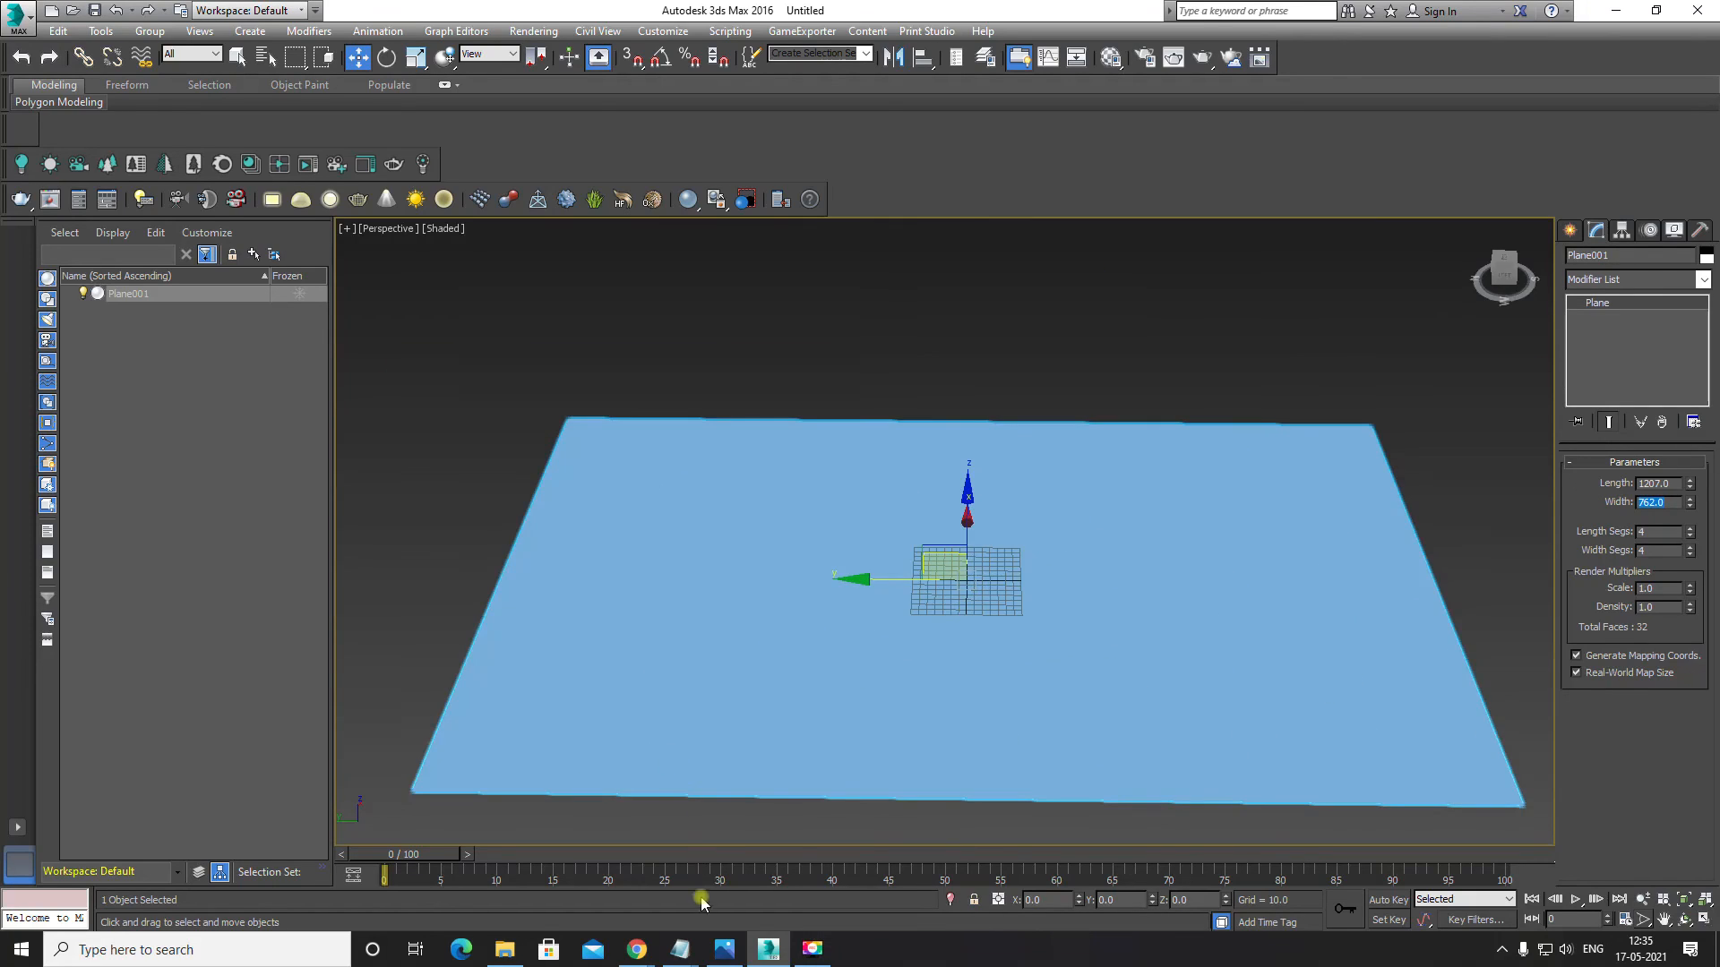
Step: Check the side image's dimensions in the maruti 800 folder, then set the plane's length to 1206 in 3ds Max
{"action": "left_click", "coordinate": [724, 949]}
{"action": "left_click", "coordinate": [724, 948]}
{"action": "left_click", "coordinate": [532, 950]}
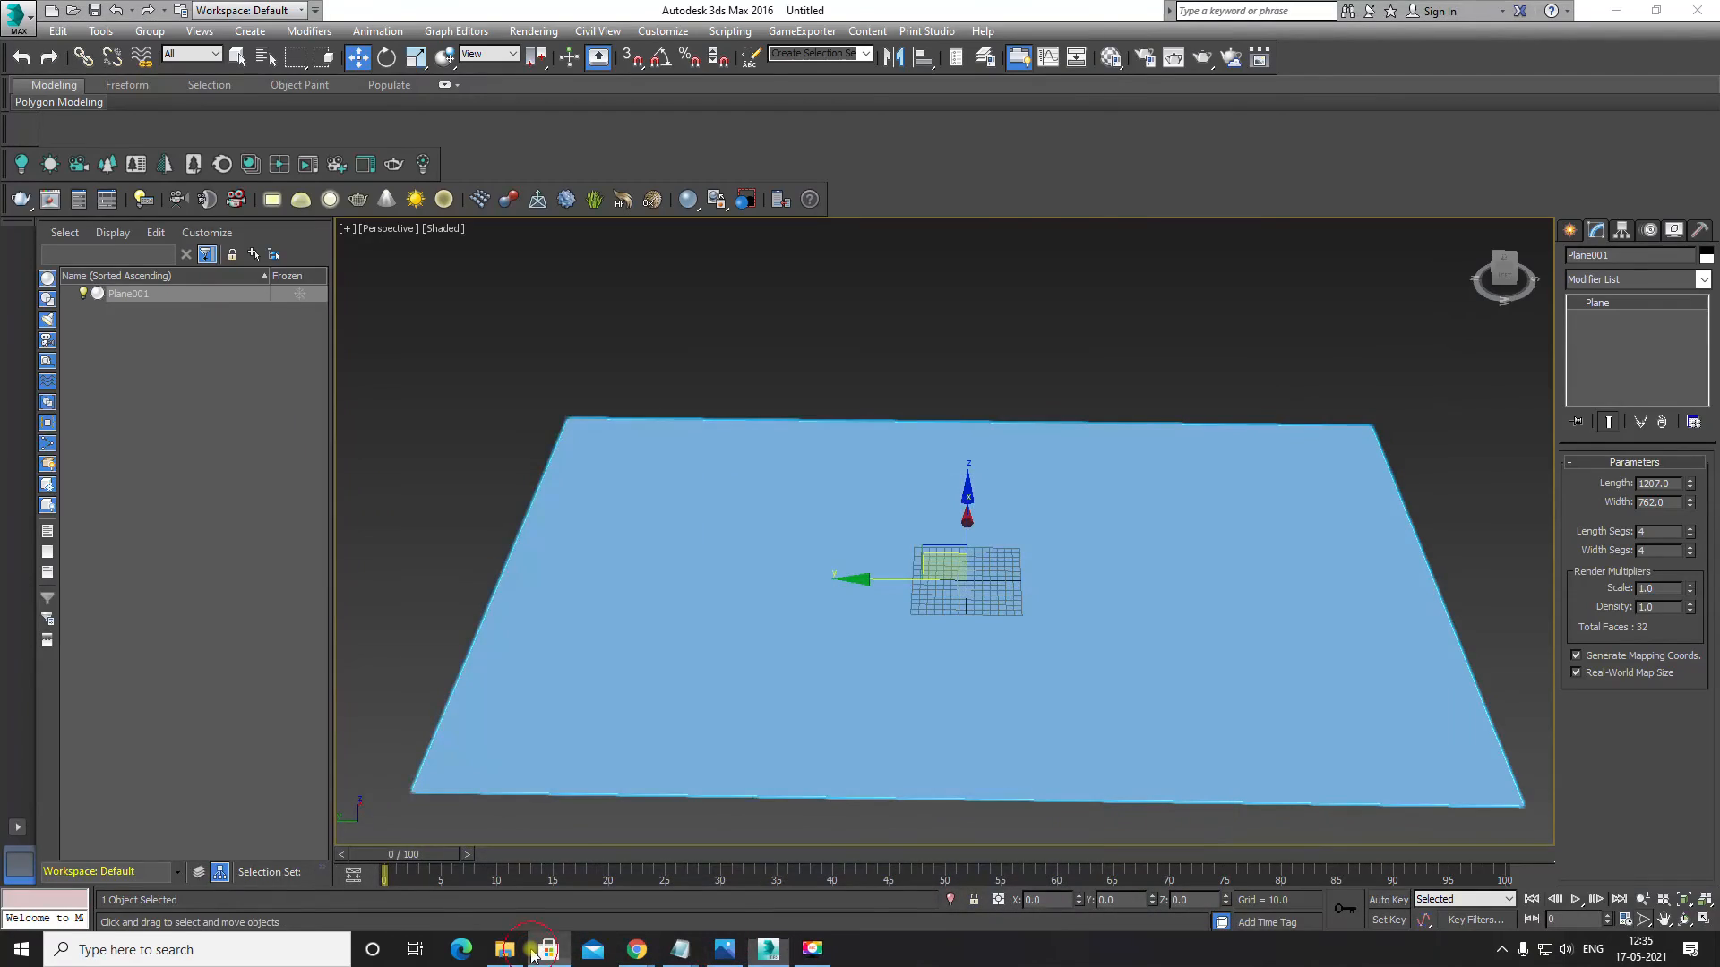
{"action": "left_click", "coordinate": [1096, 55]}
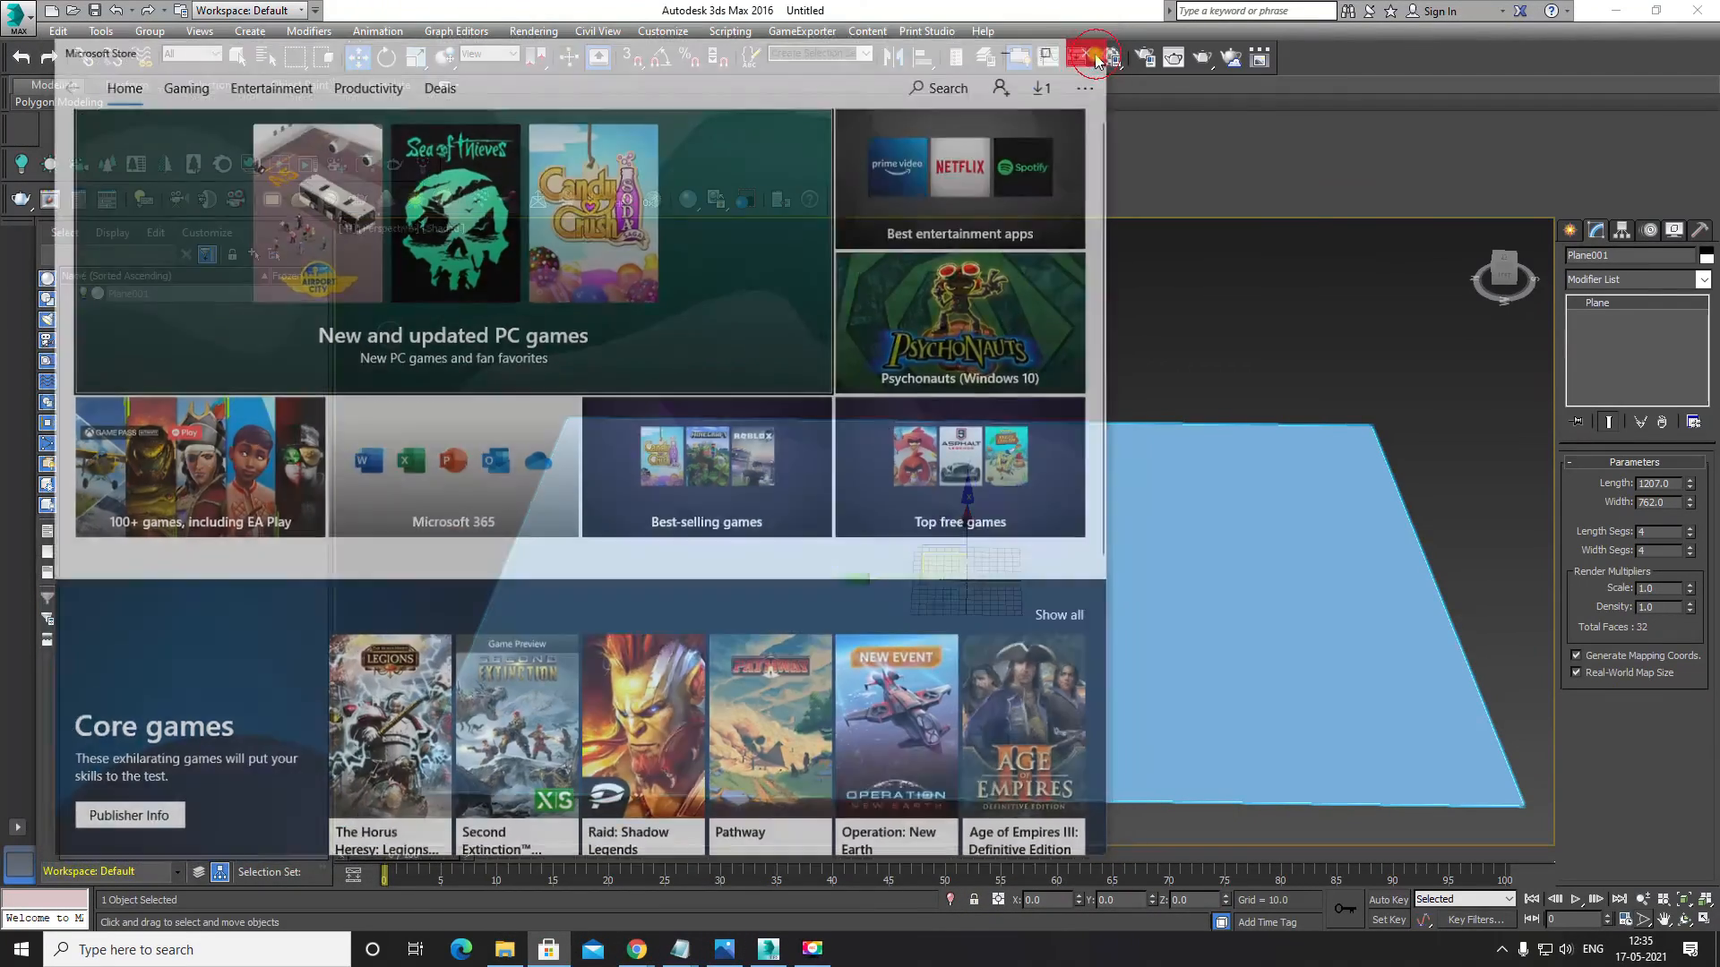
{"action": "left_click", "coordinate": [504, 948]}
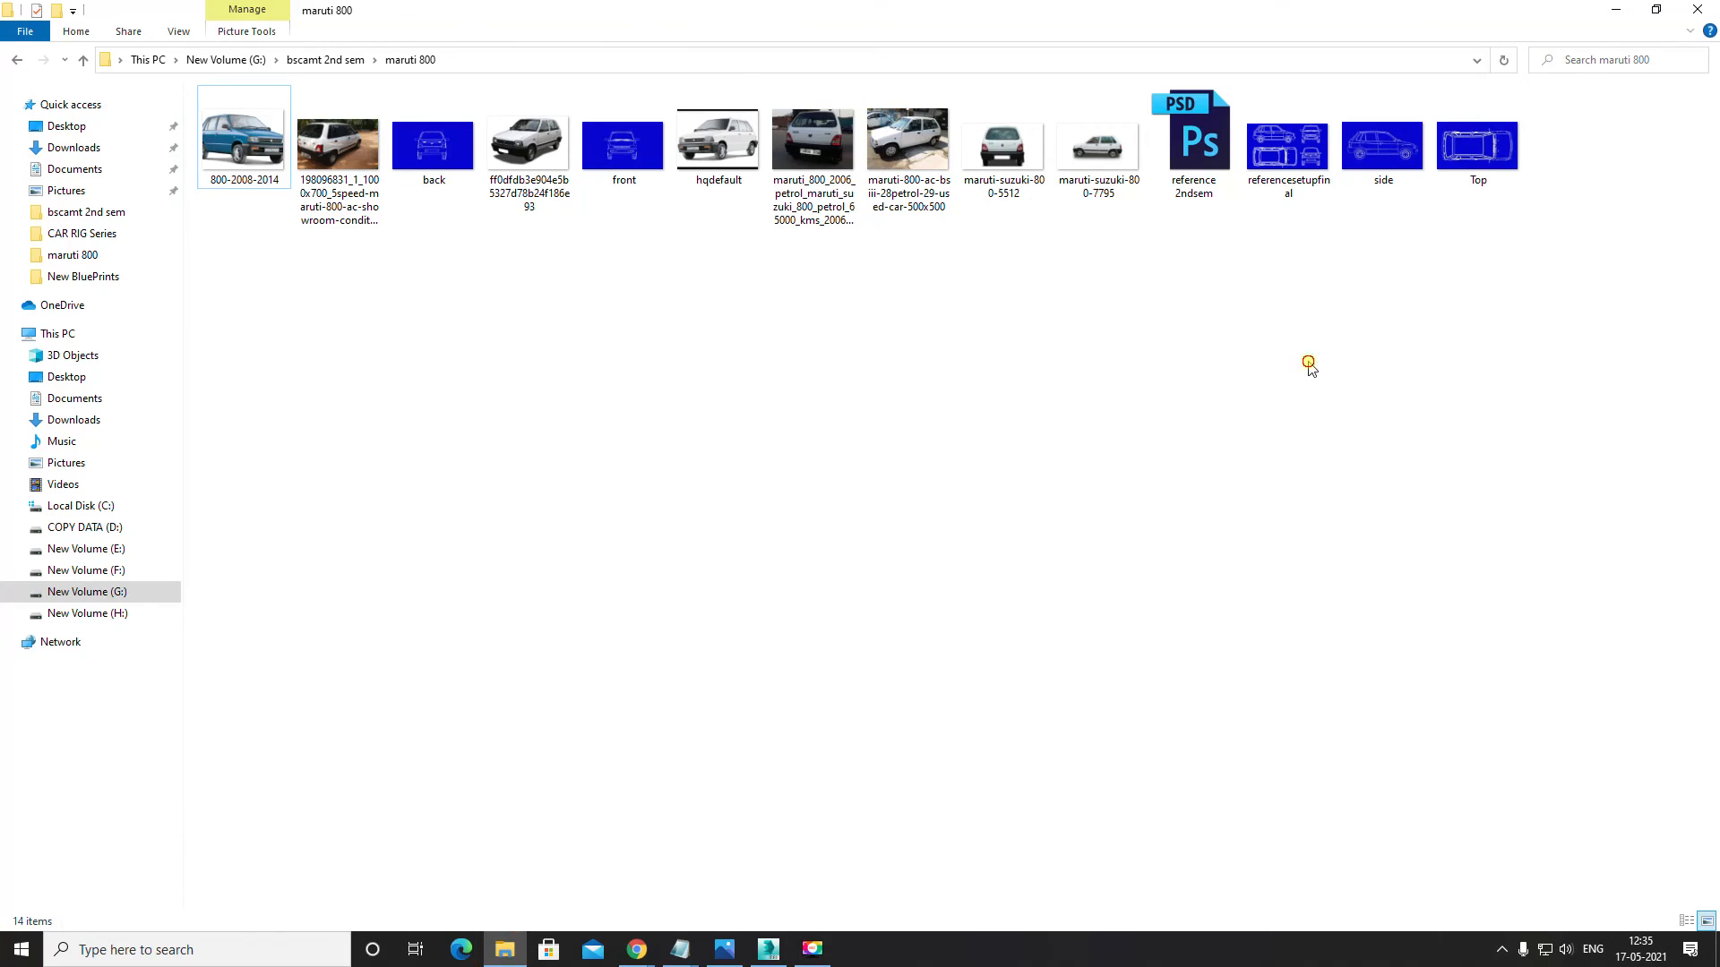
{"action": "mouse_move", "coordinate": [1385, 178]}
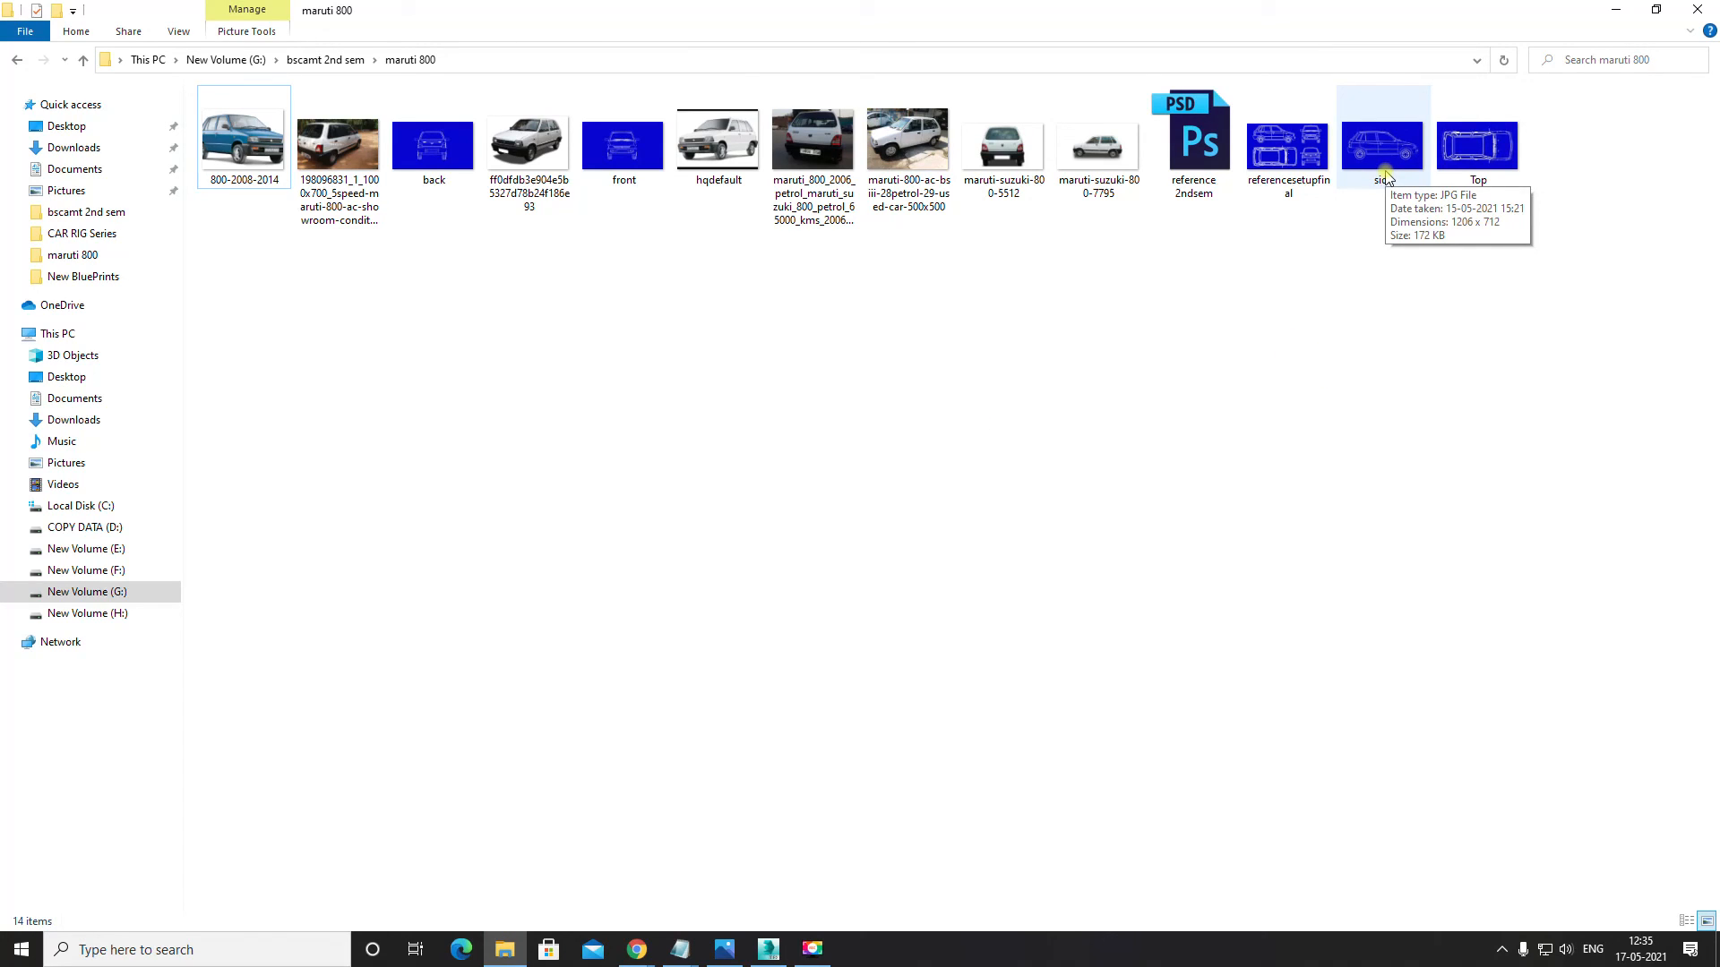
{"action": "left_click", "coordinate": [768, 949]}
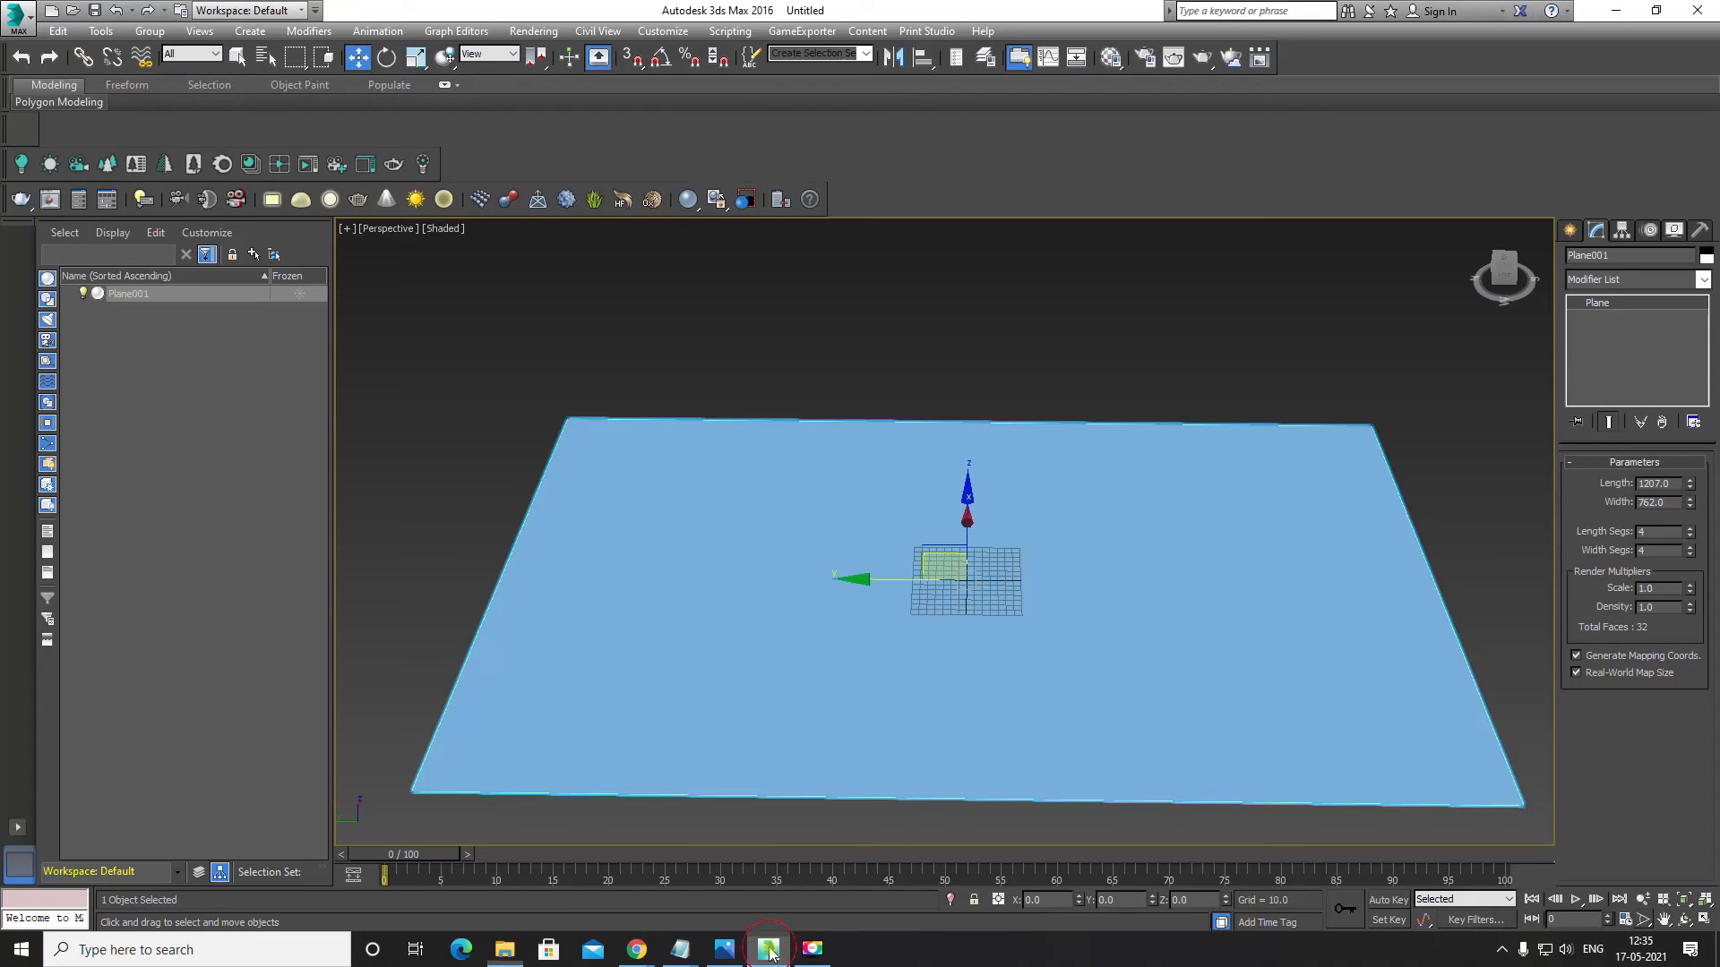
{"action": "double_click", "coordinate": [1668, 482]}
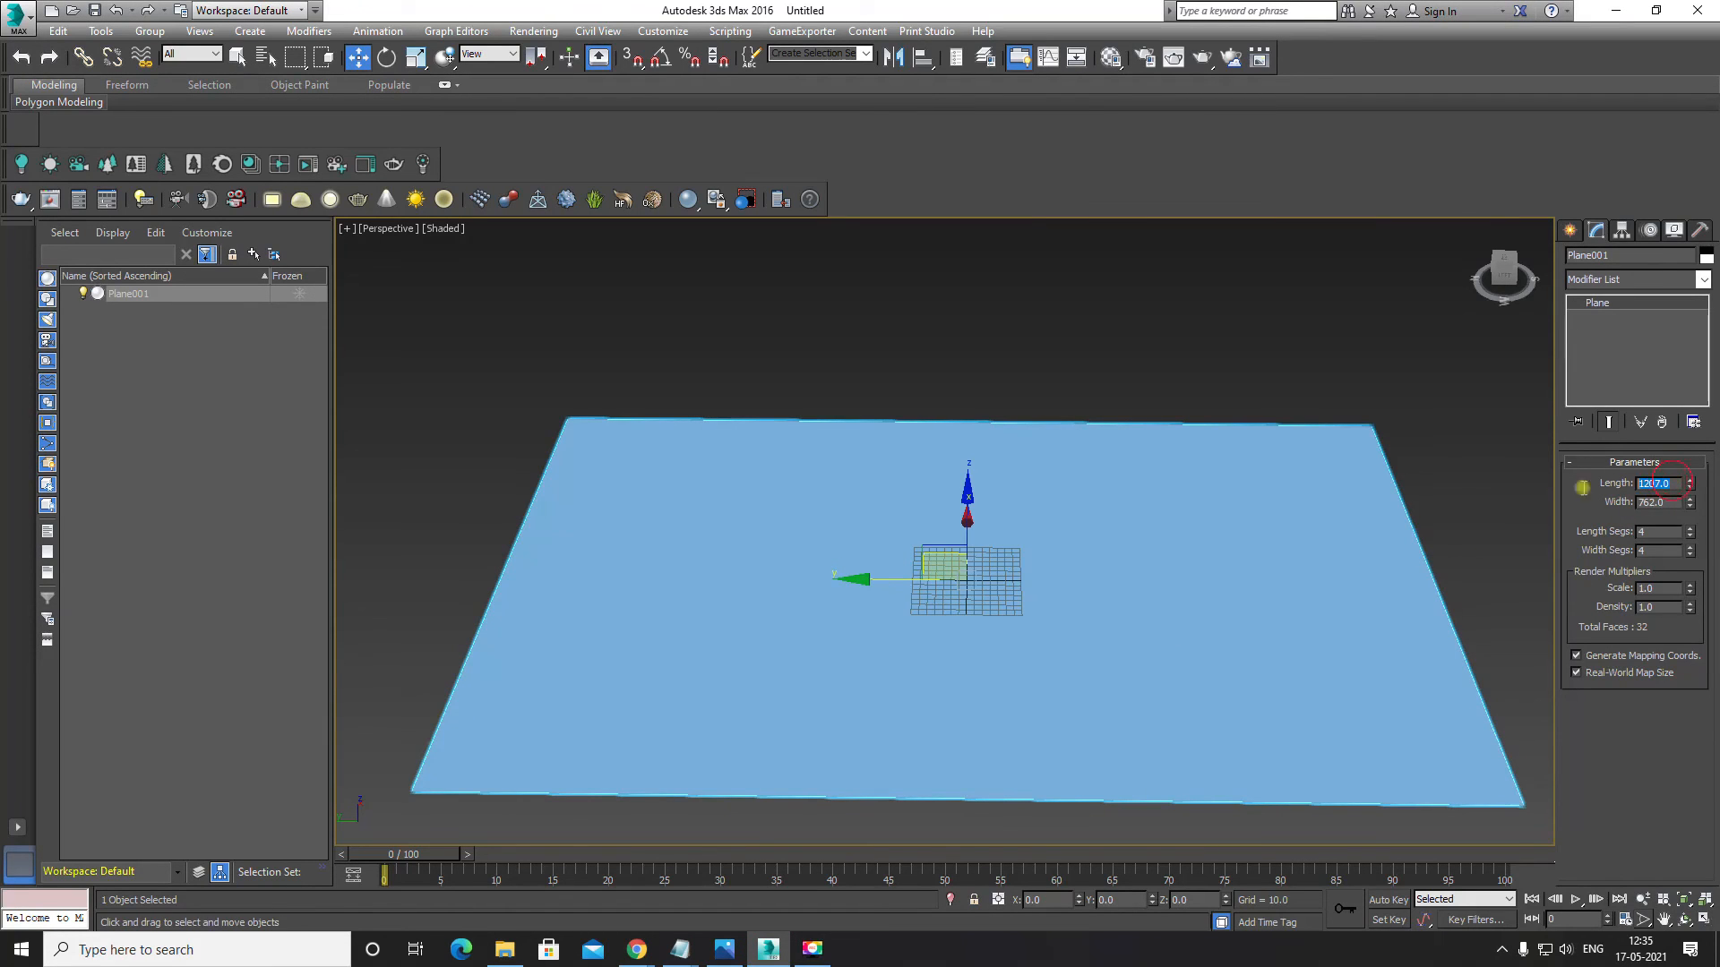
{"action": "type", "text": "1"}
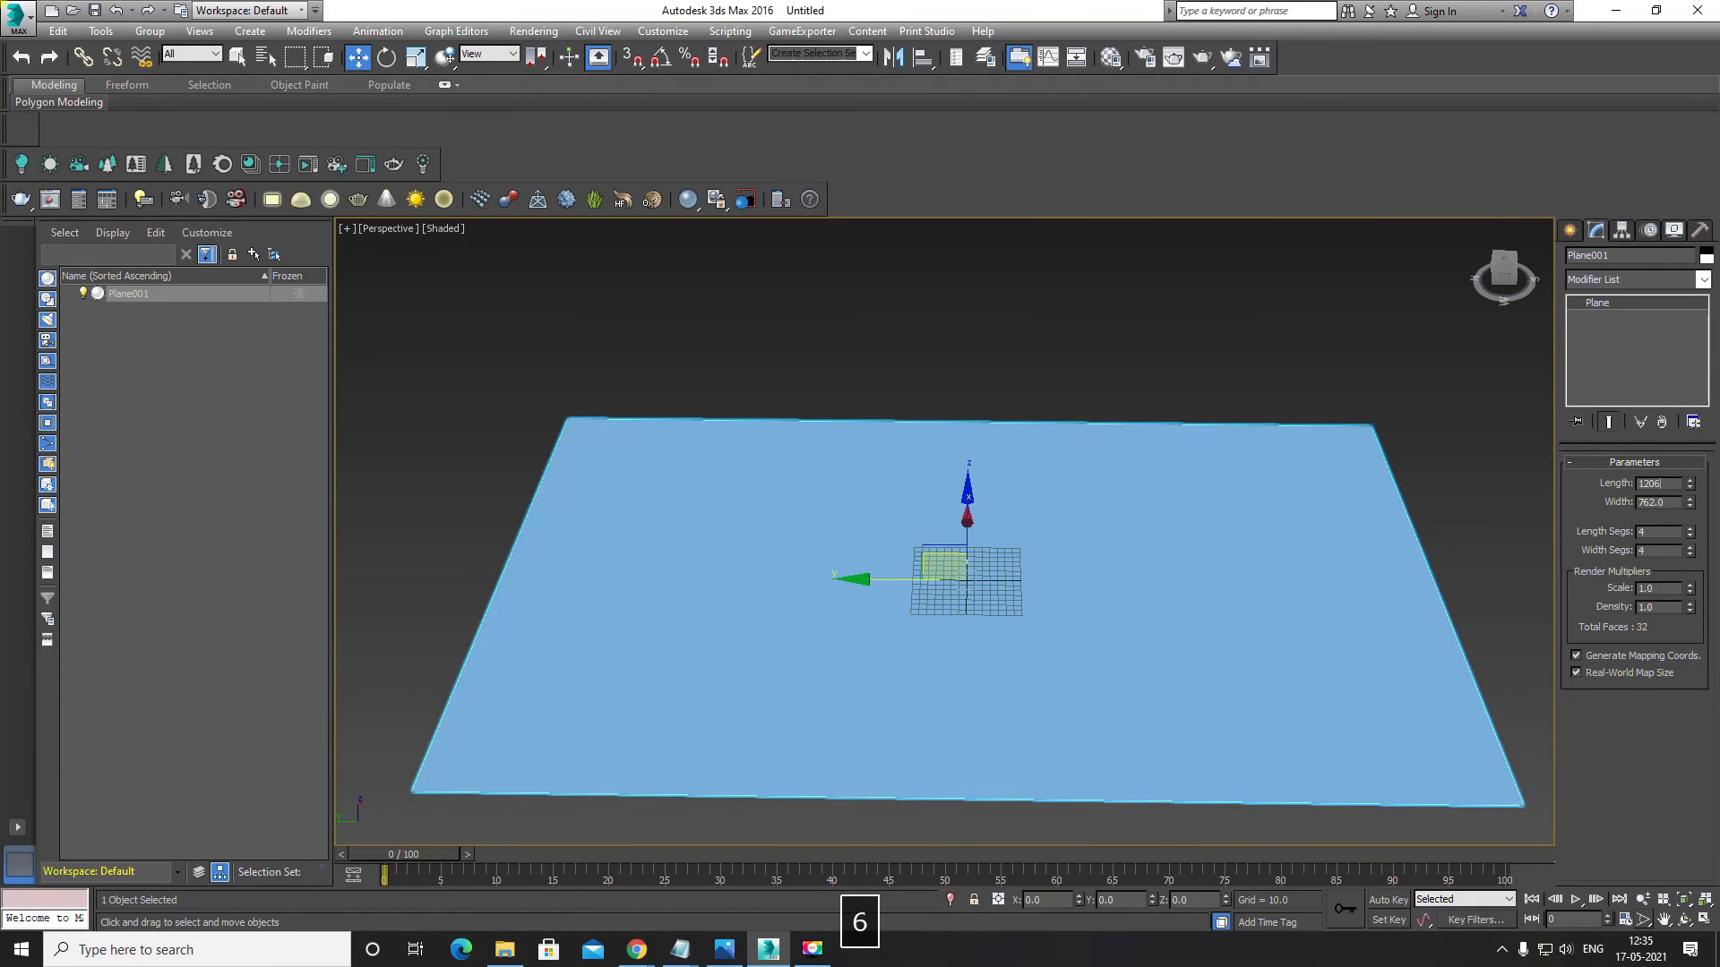
{"action": "key", "text": "Return"}
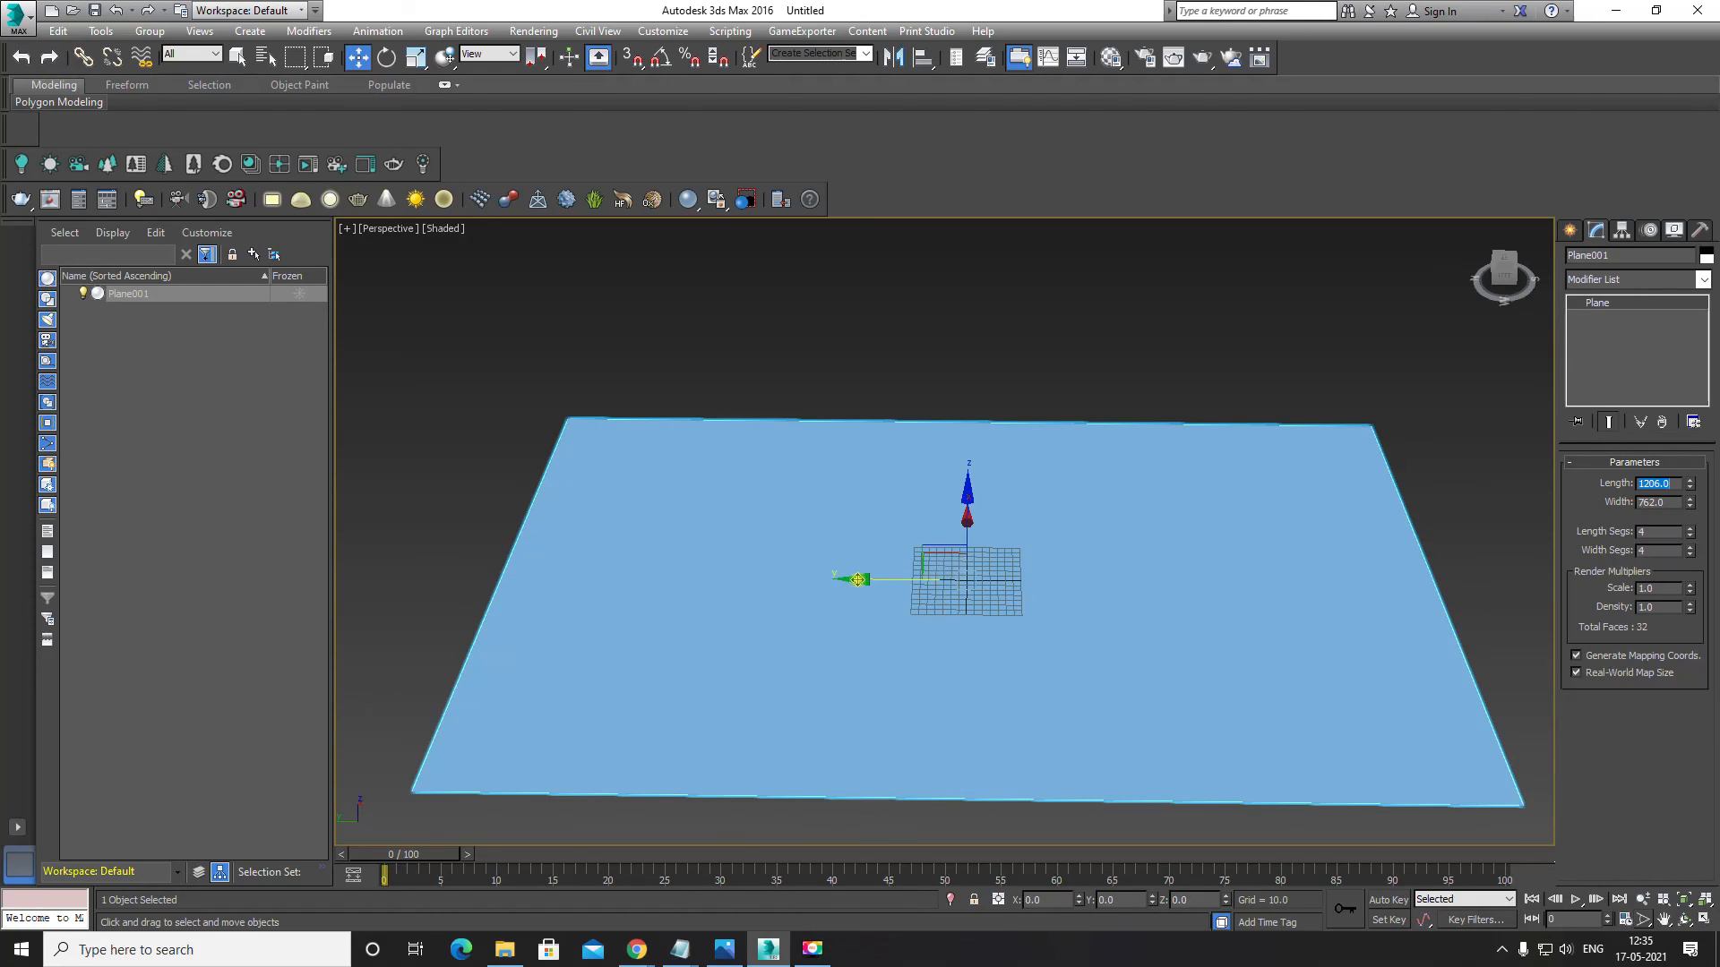
Step: Examine the plane's proportions and orientation from several angles in the perspective view
{"action": "left_click", "coordinate": [890, 710], "text": "alt"}
{"action": "left_click", "coordinate": [866, 614], "text": "alt"}
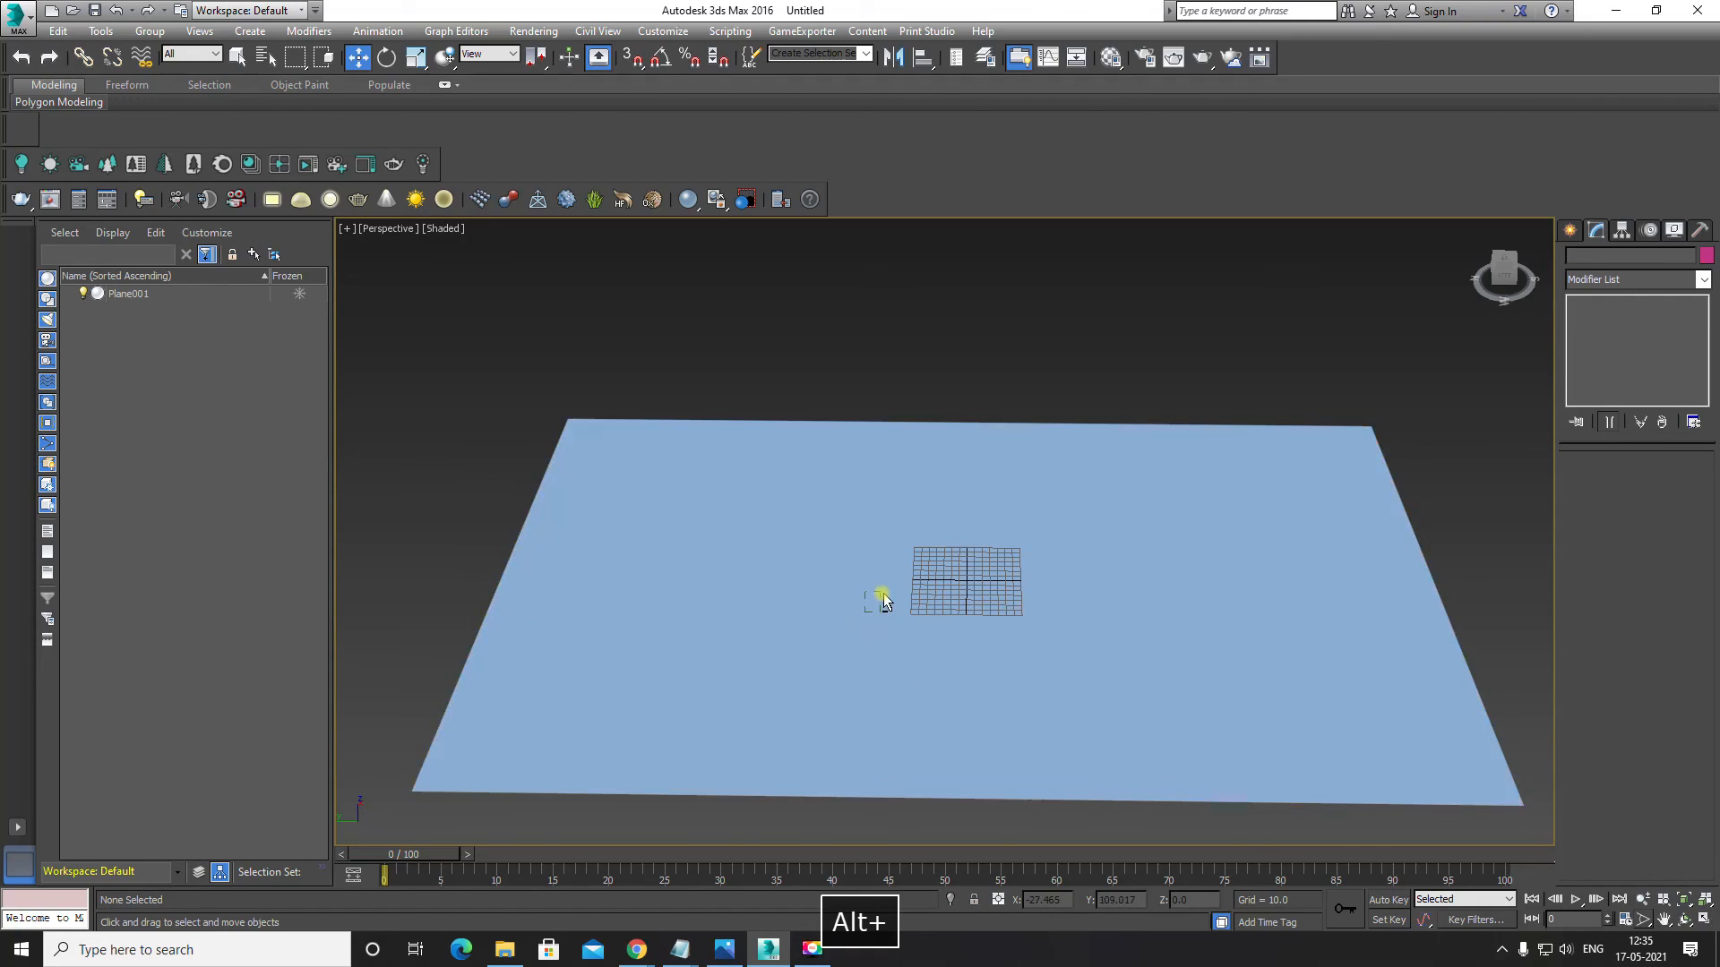
{"action": "middle_click_drag", "start_coordinate": [944, 568], "coordinate": [1012, 531], "text": "alt"}
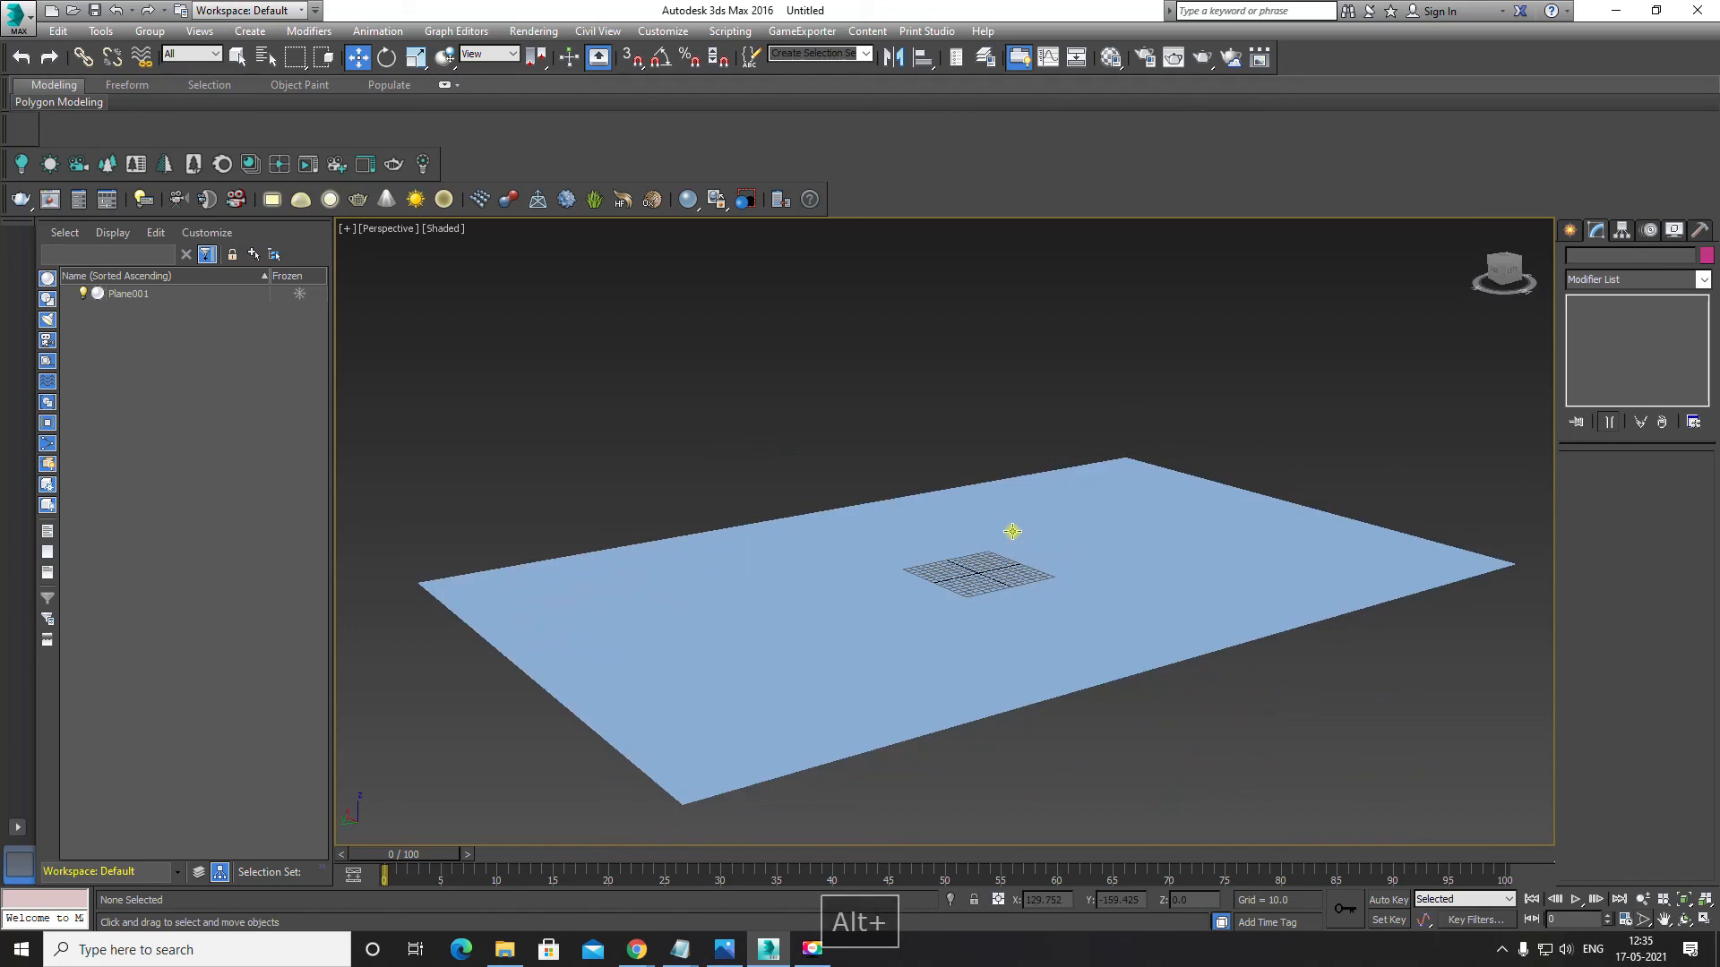
{"action": "left_click", "coordinate": [1510, 271]}
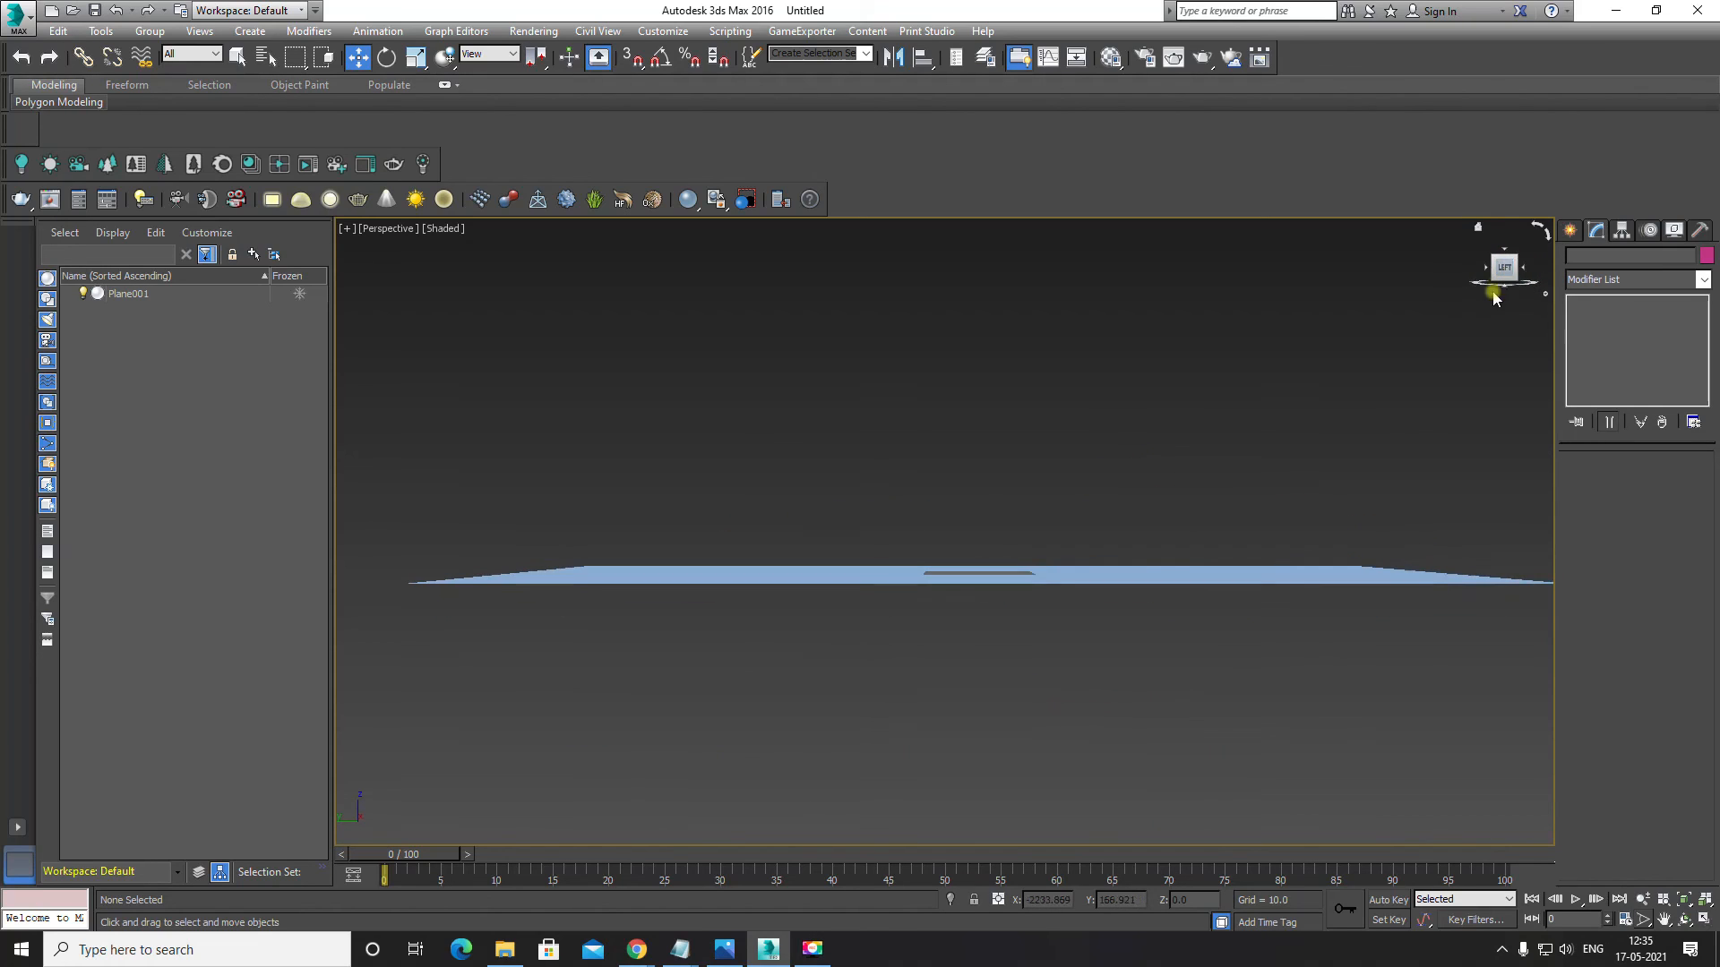
{"action": "middle_click_drag", "start_coordinate": [914, 568], "coordinate": [995, 568], "text": "alt"}
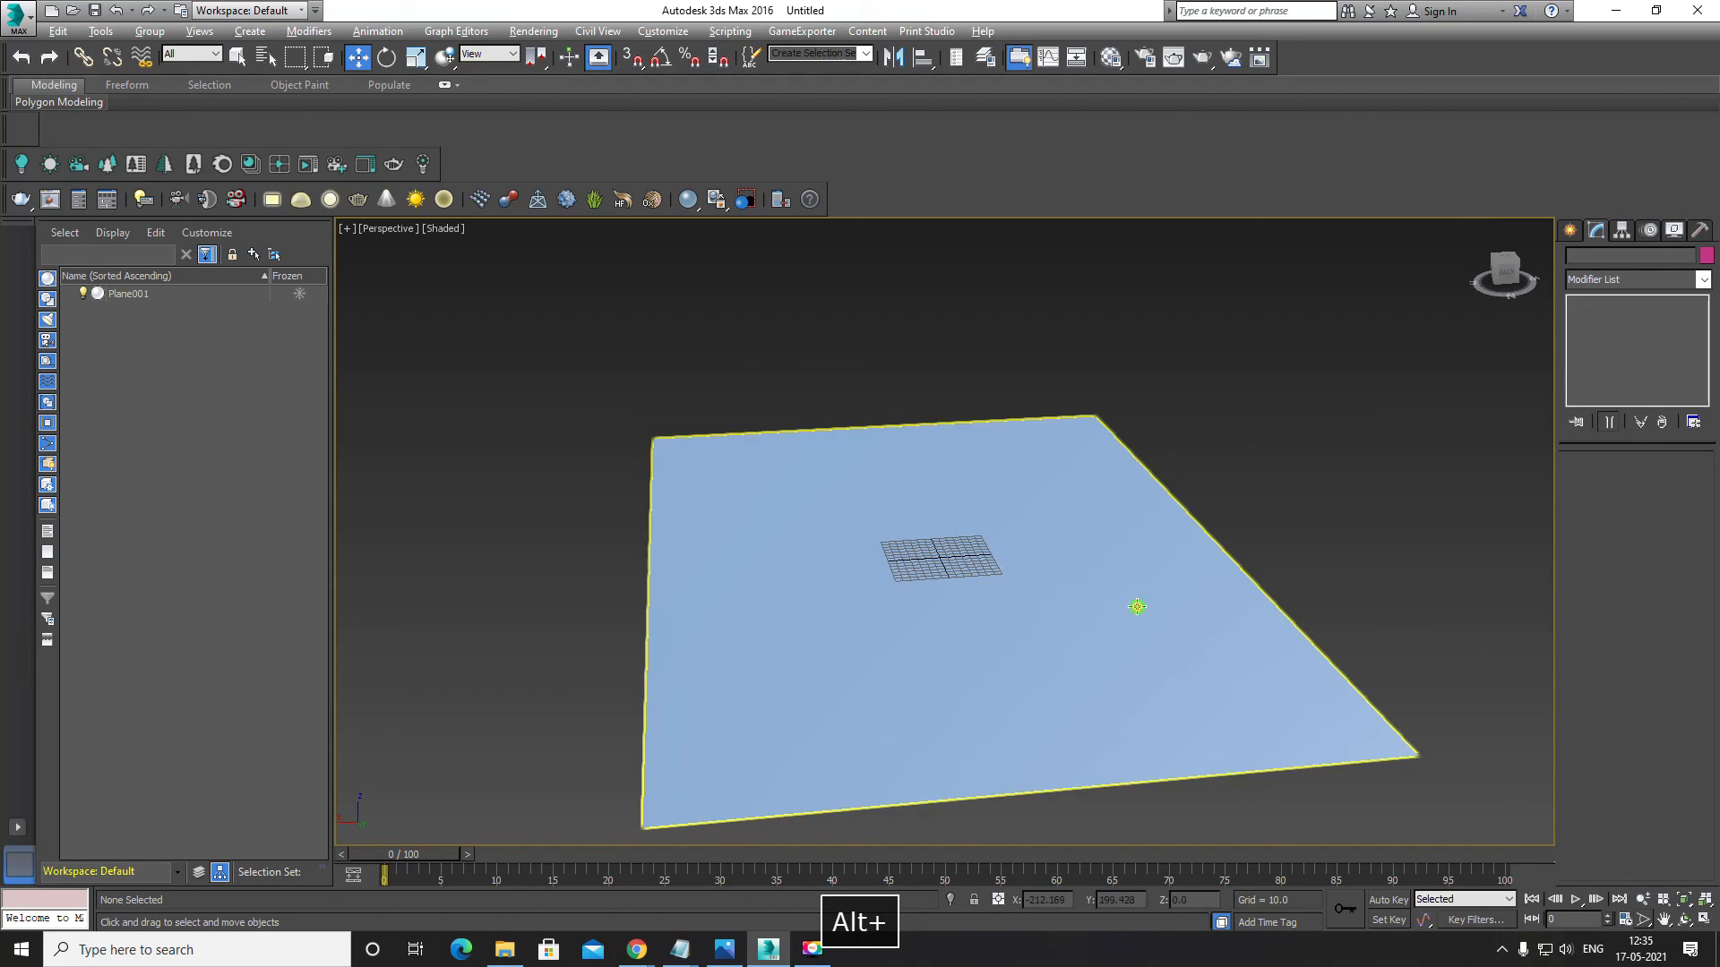
{"action": "middle_click_drag", "start_coordinate": [1137, 607], "coordinate": [1277, 469], "text": "alt"}
{"action": "scroll", "coordinate": [1133, 505], "scroll_direction": "down", "scroll_amount": 2}
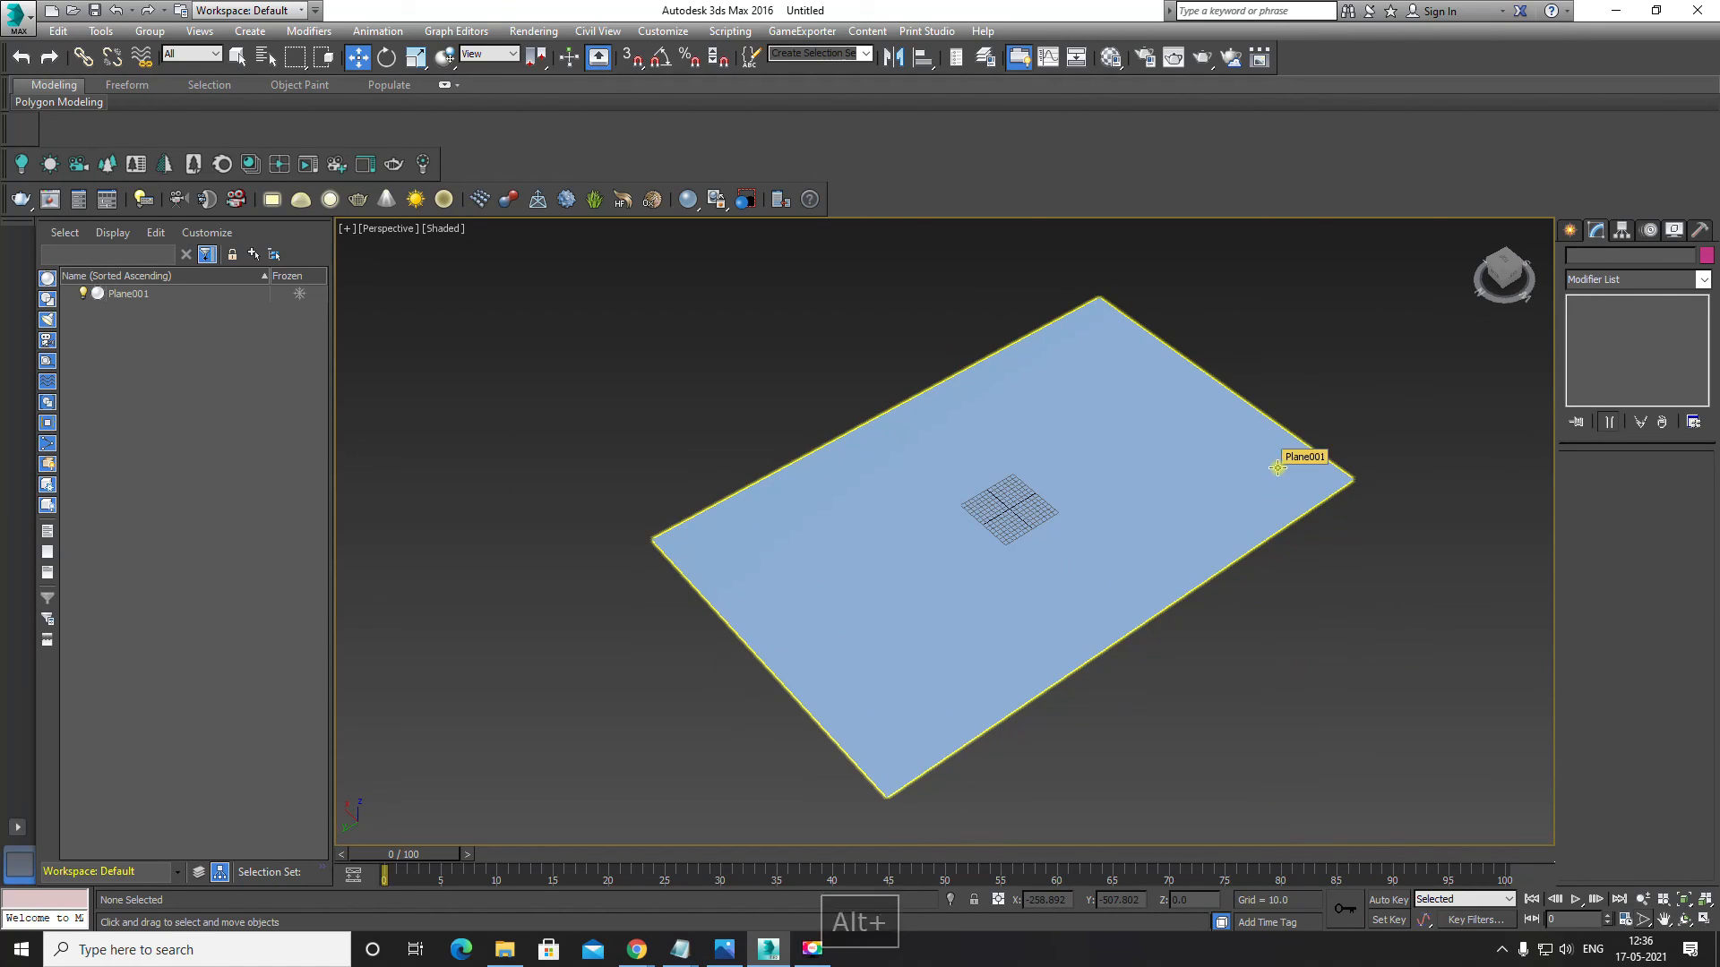
{"action": "left_click", "coordinate": [1277, 469]}
{"action": "middle_click_drag", "start_coordinate": [1102, 585], "coordinate": [1128, 563], "text": "alt"}
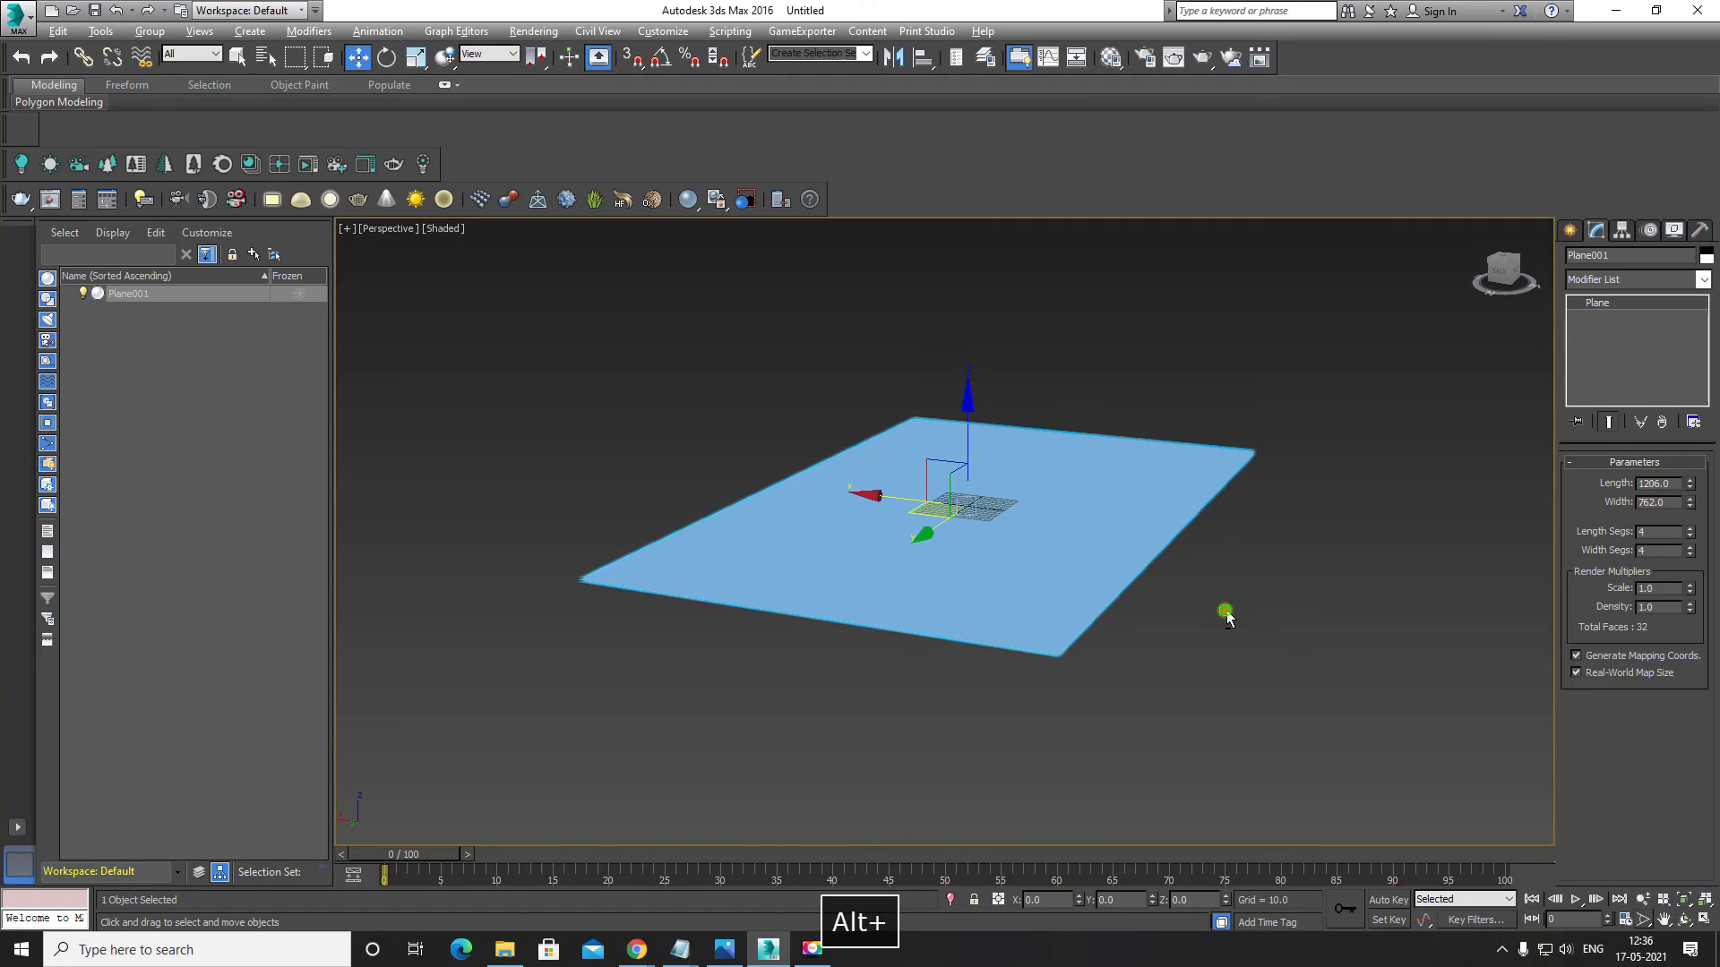
{"action": "middle_click_drag", "start_coordinate": [1228, 606], "coordinate": [1213, 607], "text": "alt"}
{"action": "key", "text": "m"}
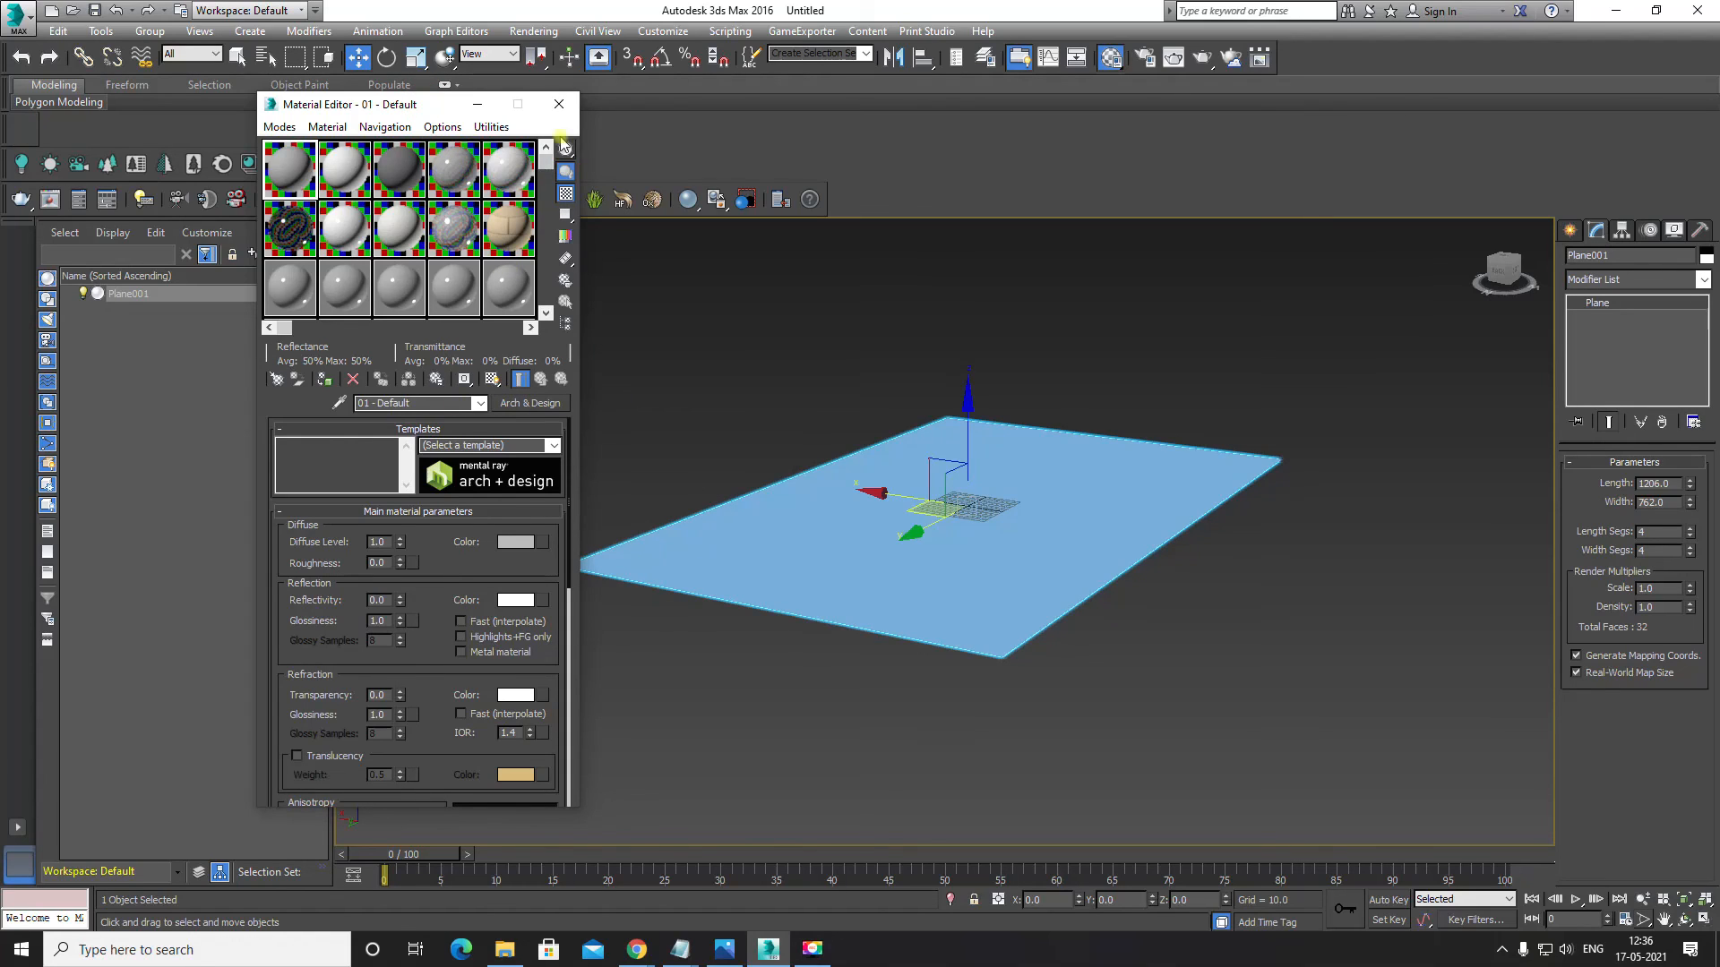
{"action": "left_click", "coordinate": [558, 104]}
{"action": "left_click", "coordinate": [716, 395]}
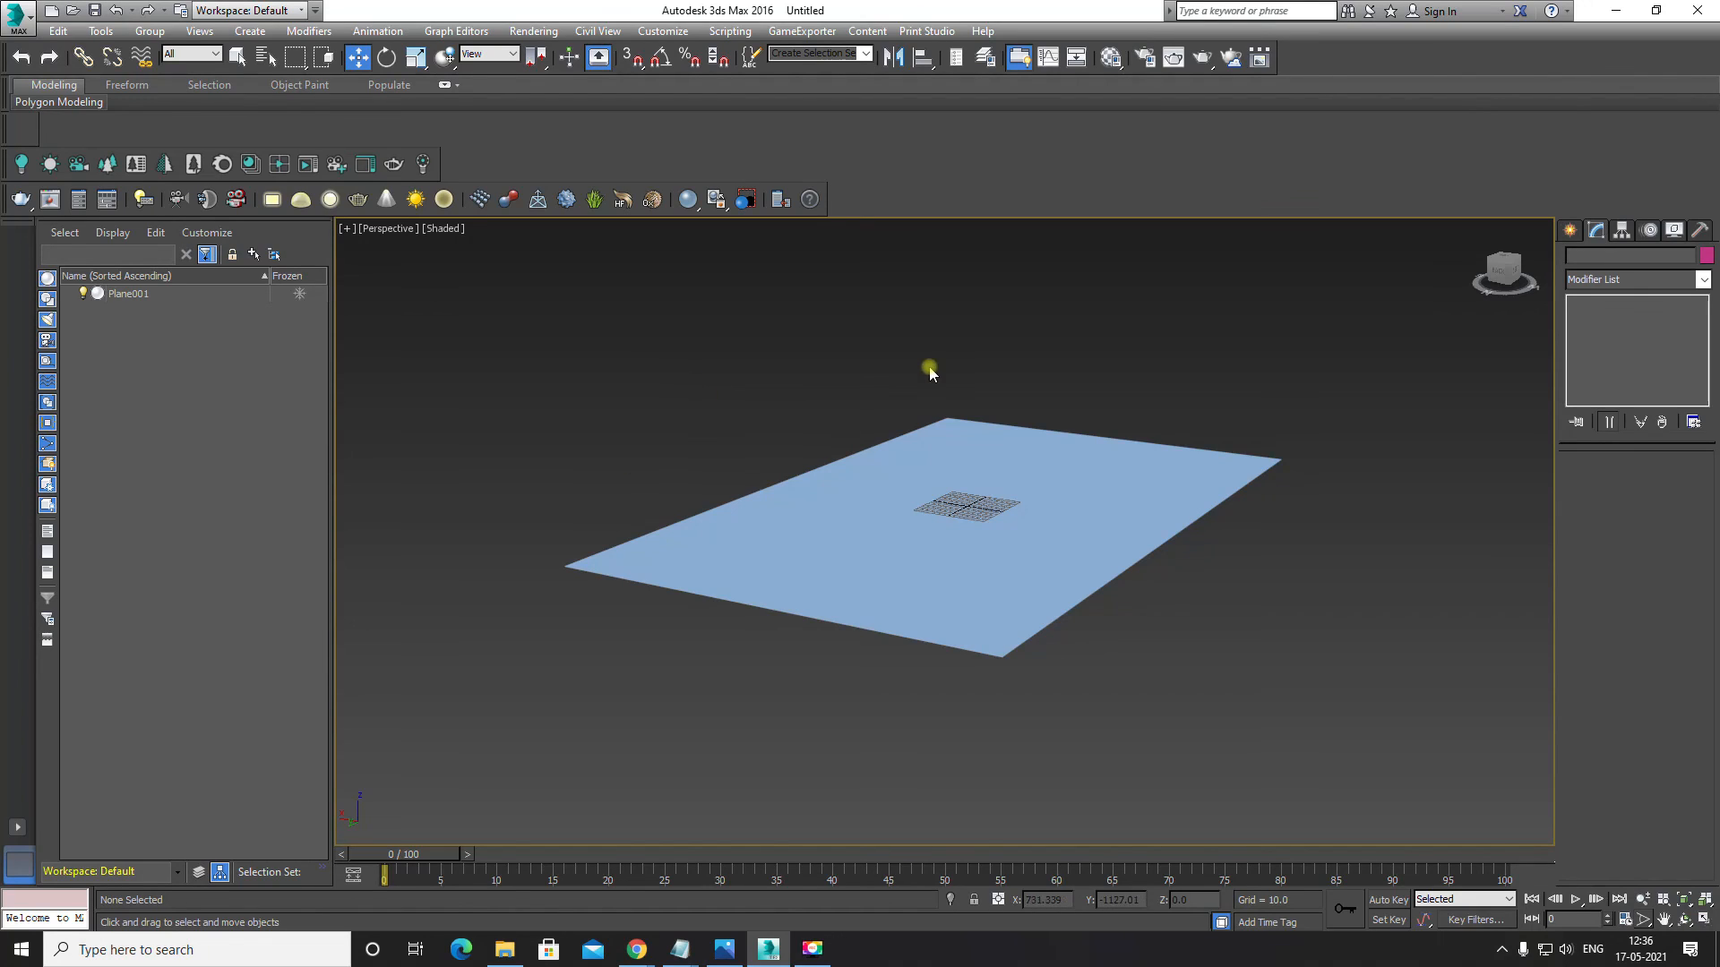
Step: Open the Material Editor and copy the first default material into the next three sample slots
{"action": "left_click", "coordinate": [1110, 57]}
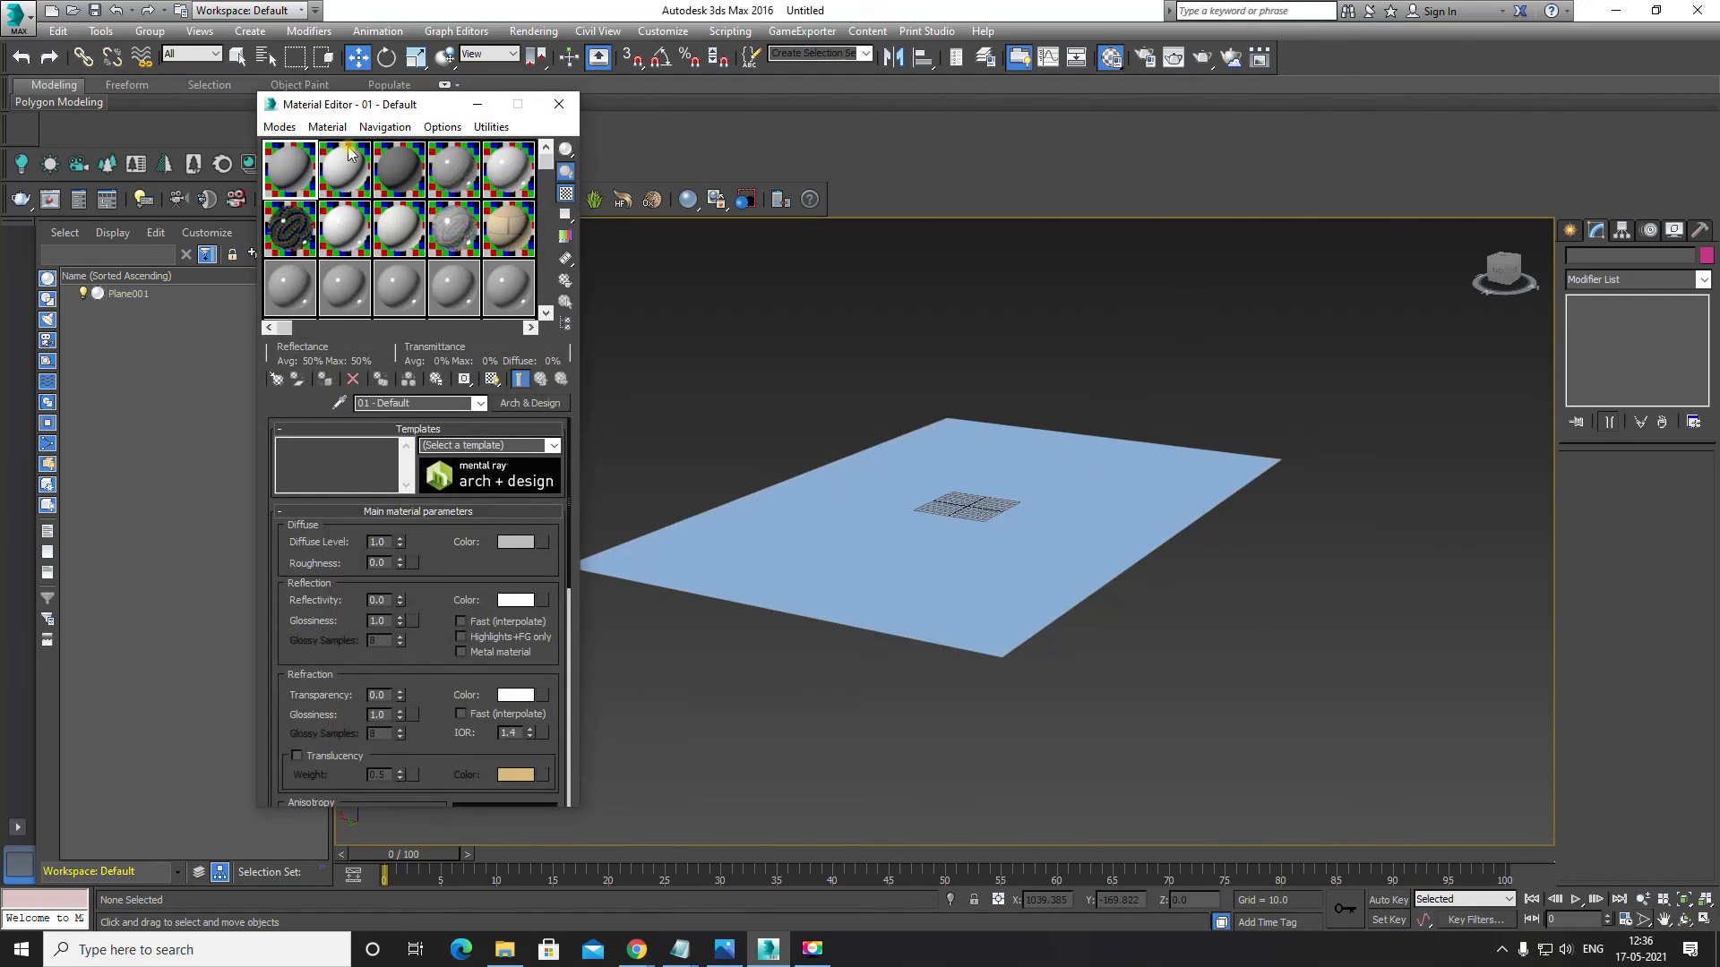
{"action": "left_click_drag", "start_coordinate": [399, 109], "coordinate": [370, 108]}
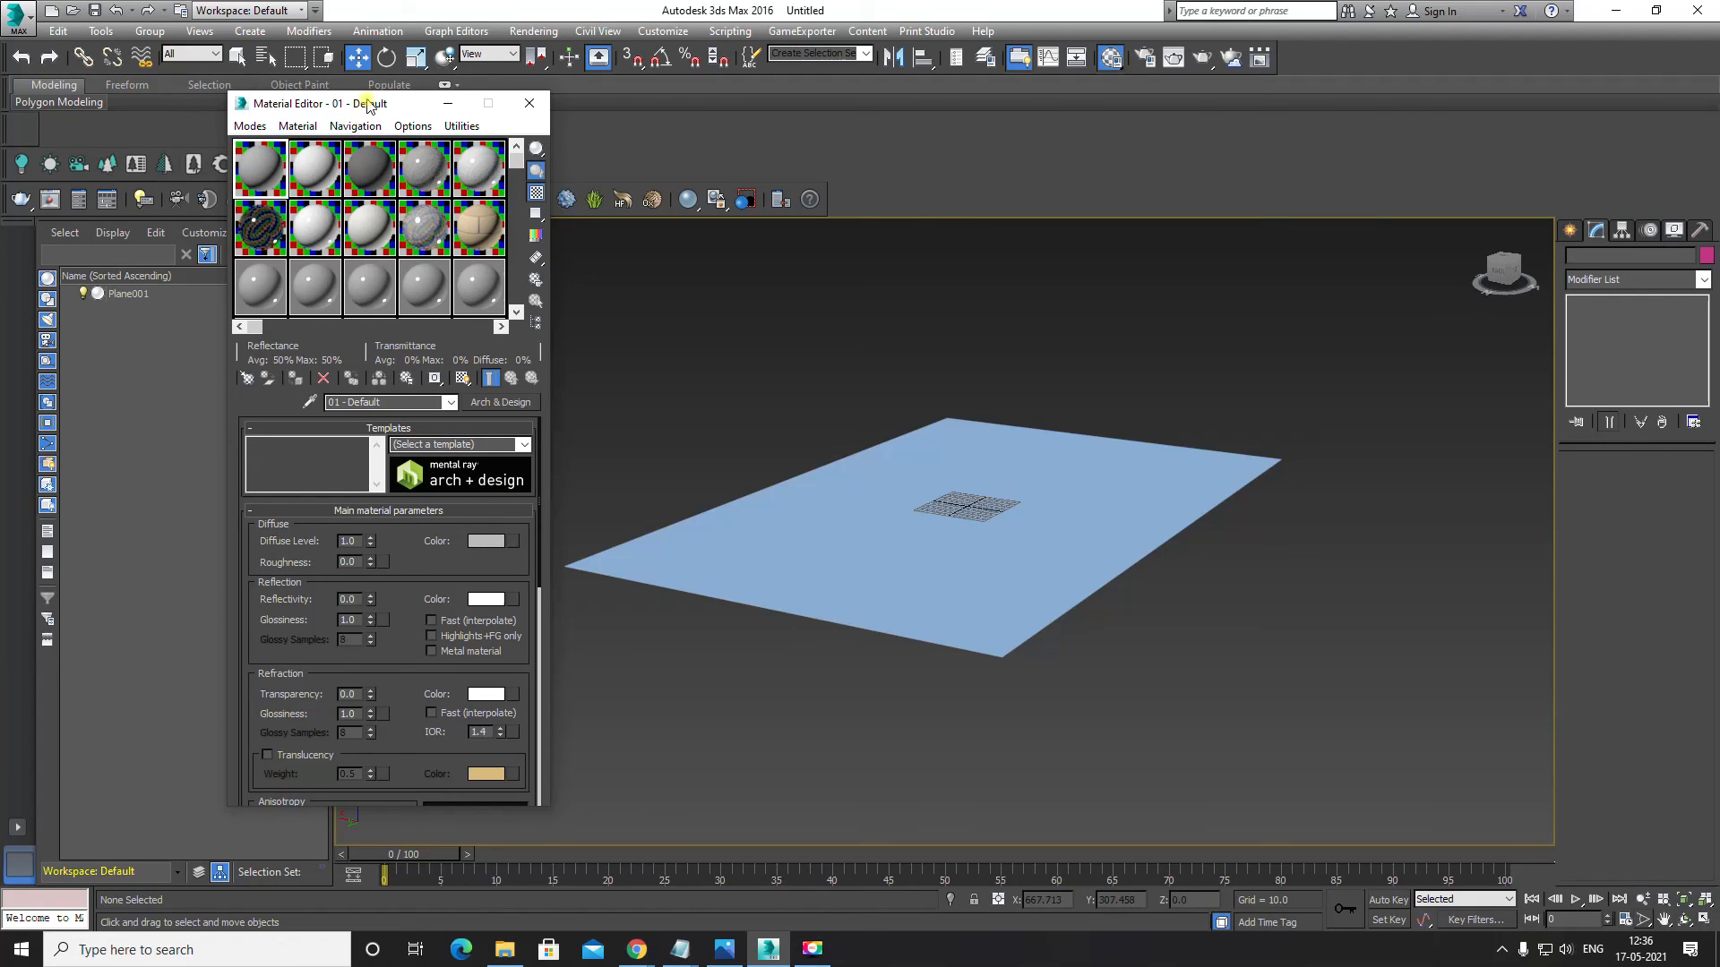
{"action": "left_click_drag", "start_coordinate": [367, 103], "coordinate": [416, 114]}
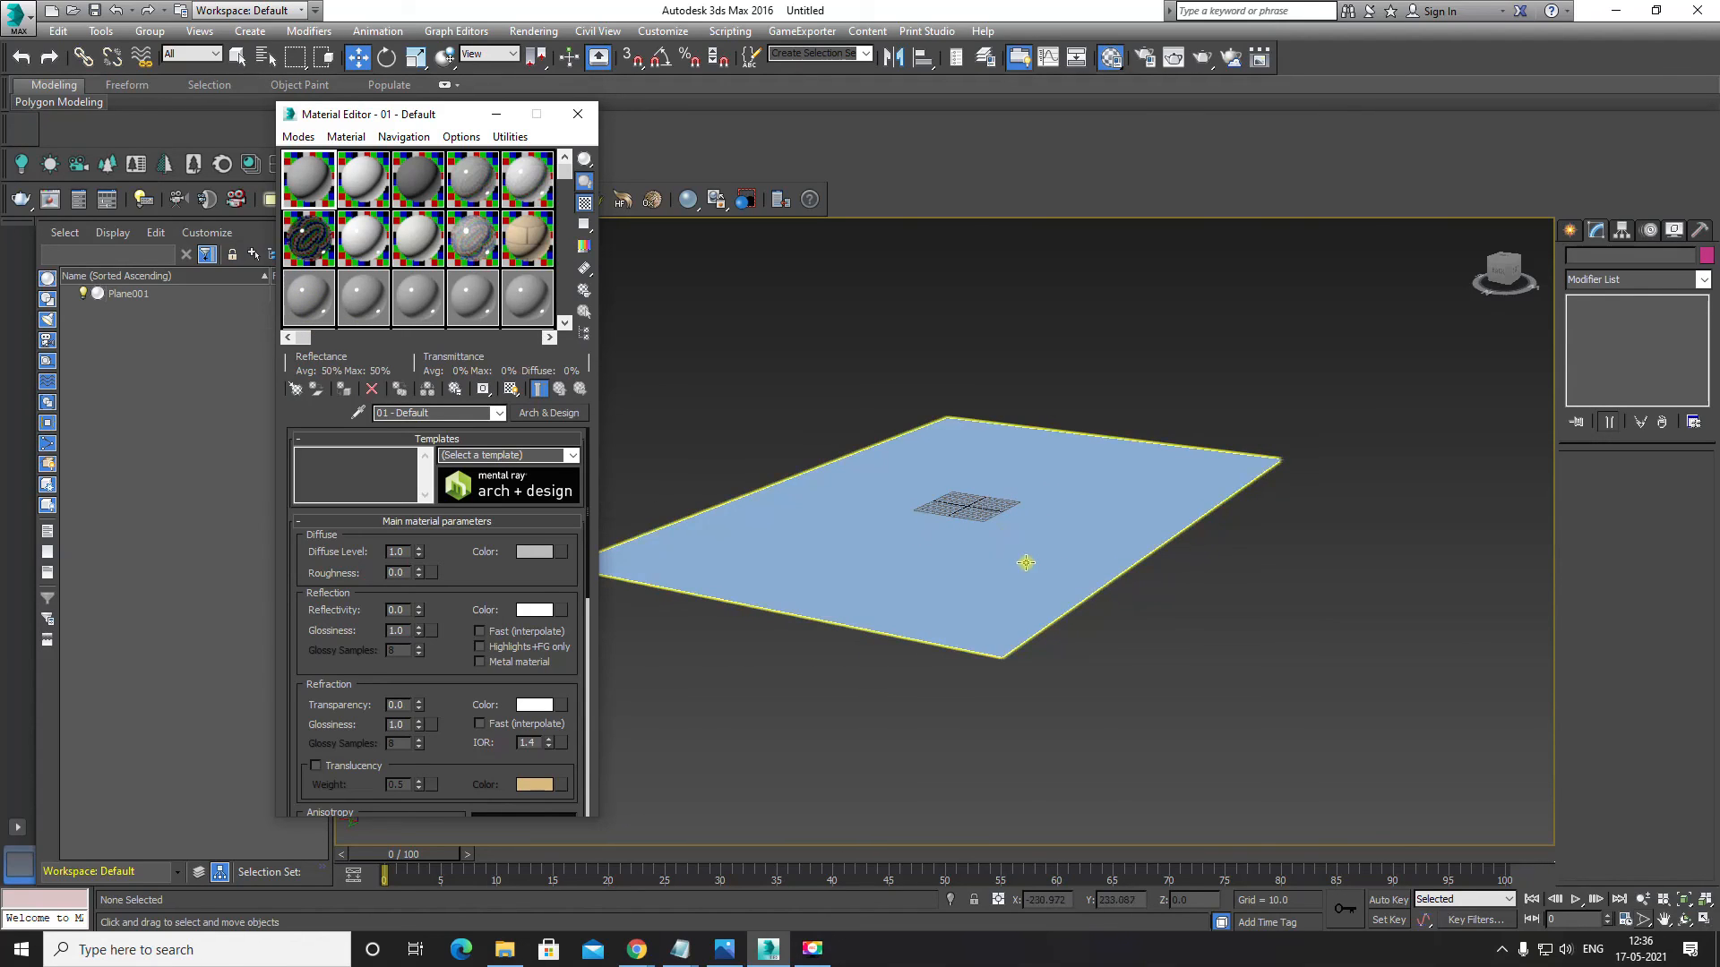
{"action": "left_click_drag", "start_coordinate": [317, 185], "coordinate": [367, 195]}
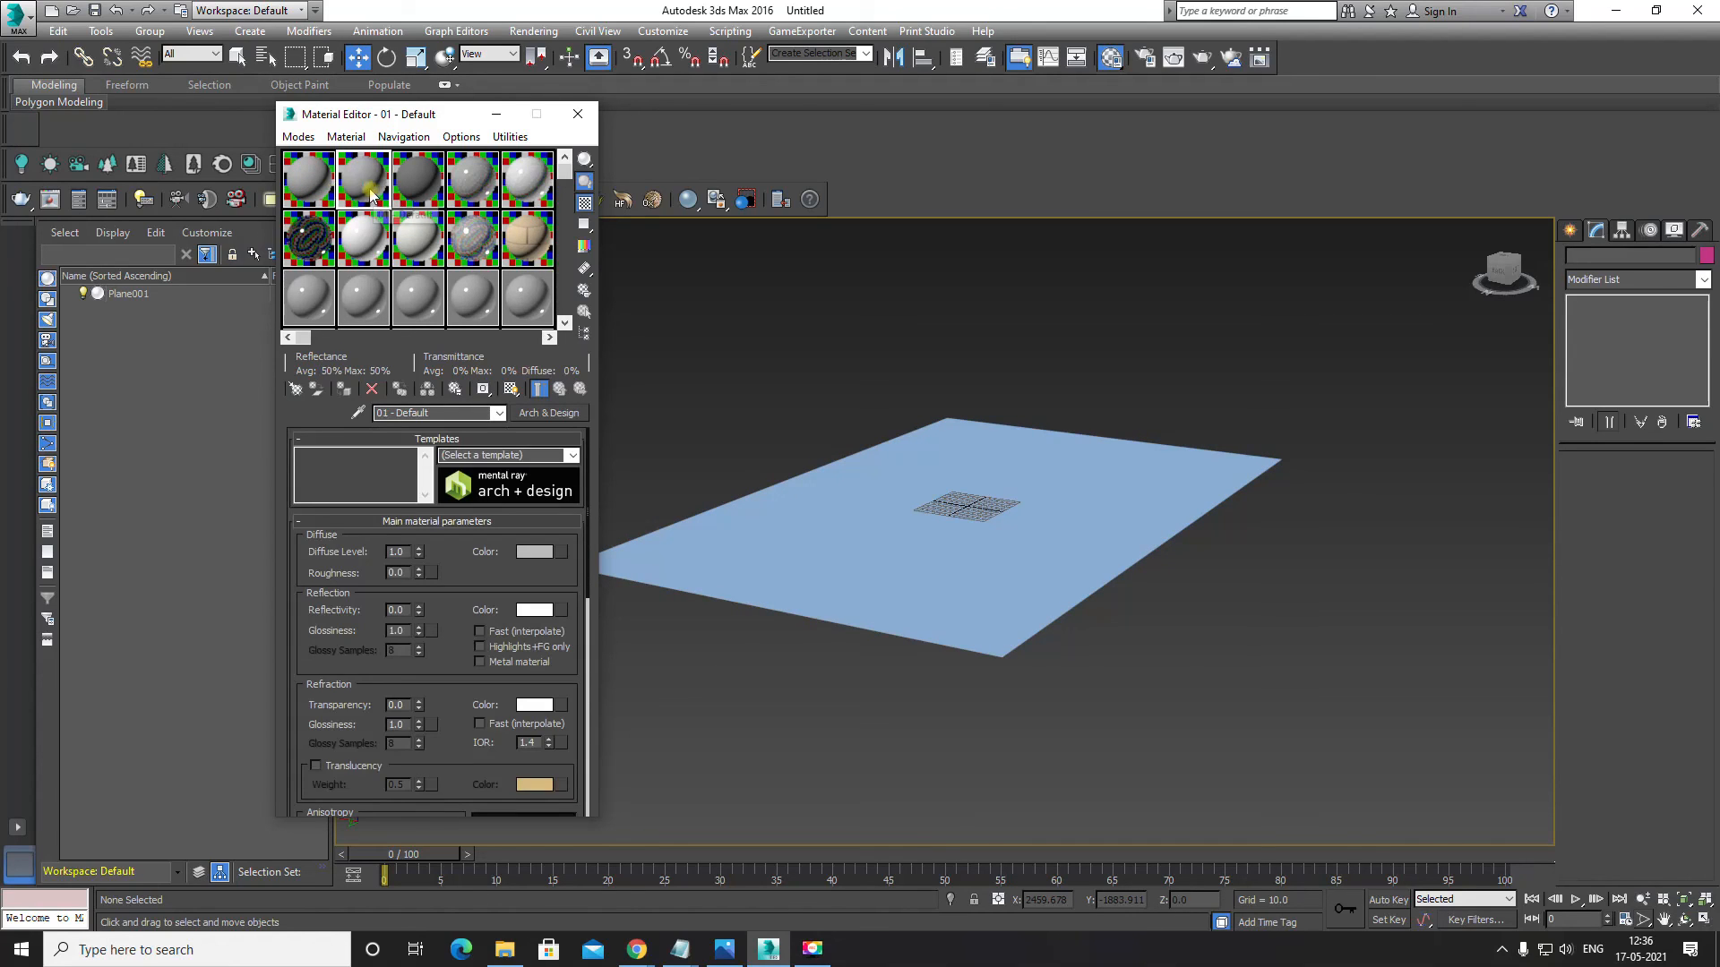
{"action": "left_click", "coordinate": [421, 191]}
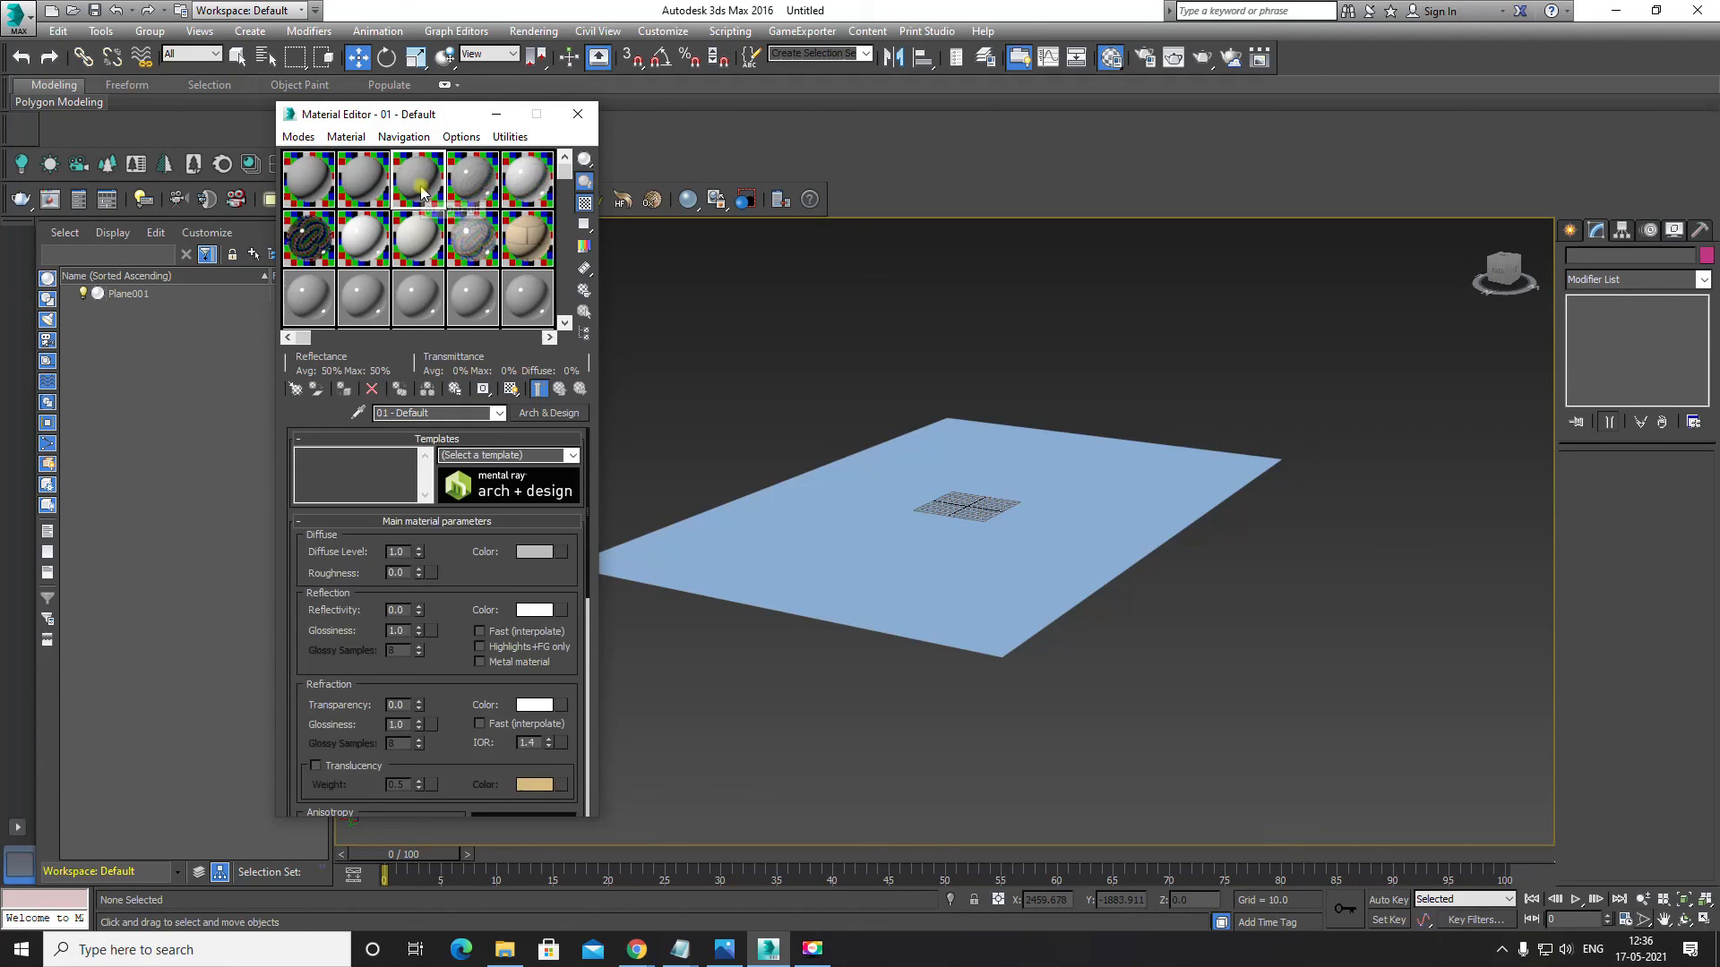
{"action": "left_click", "coordinate": [487, 197]}
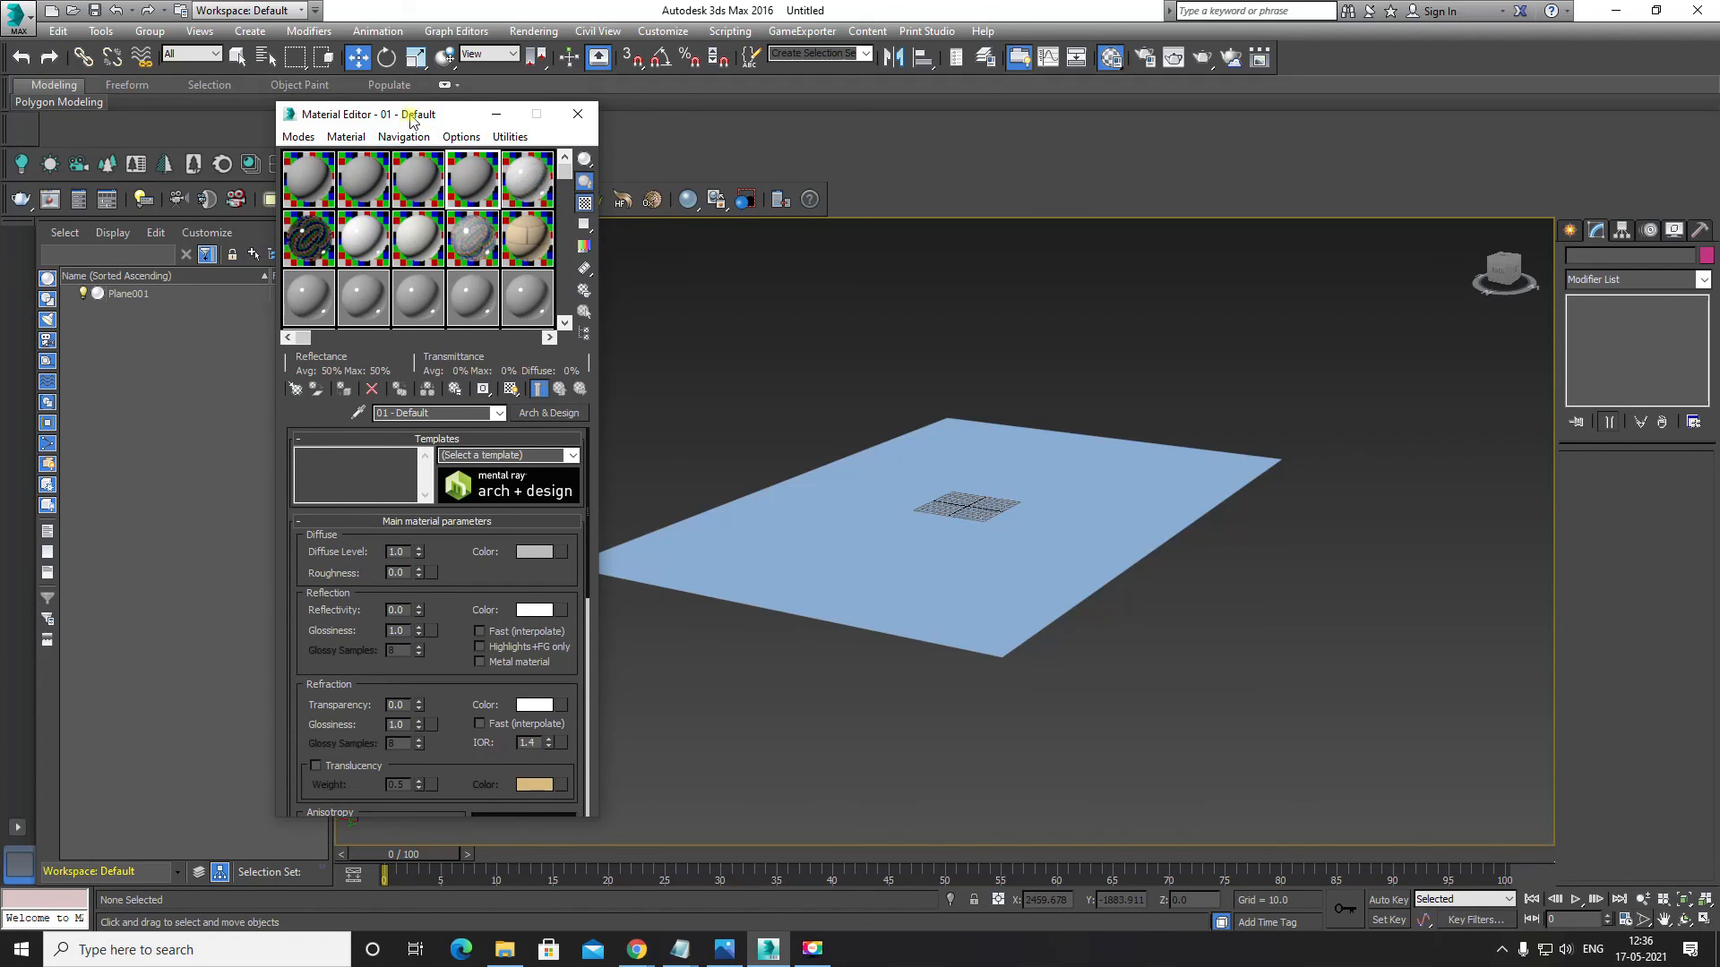
Step: Rename the material in the first sample slot as Top
{"action": "left_click_drag", "start_coordinate": [411, 116], "coordinate": [435, 126]}
{"action": "left_click", "coordinate": [337, 186]}
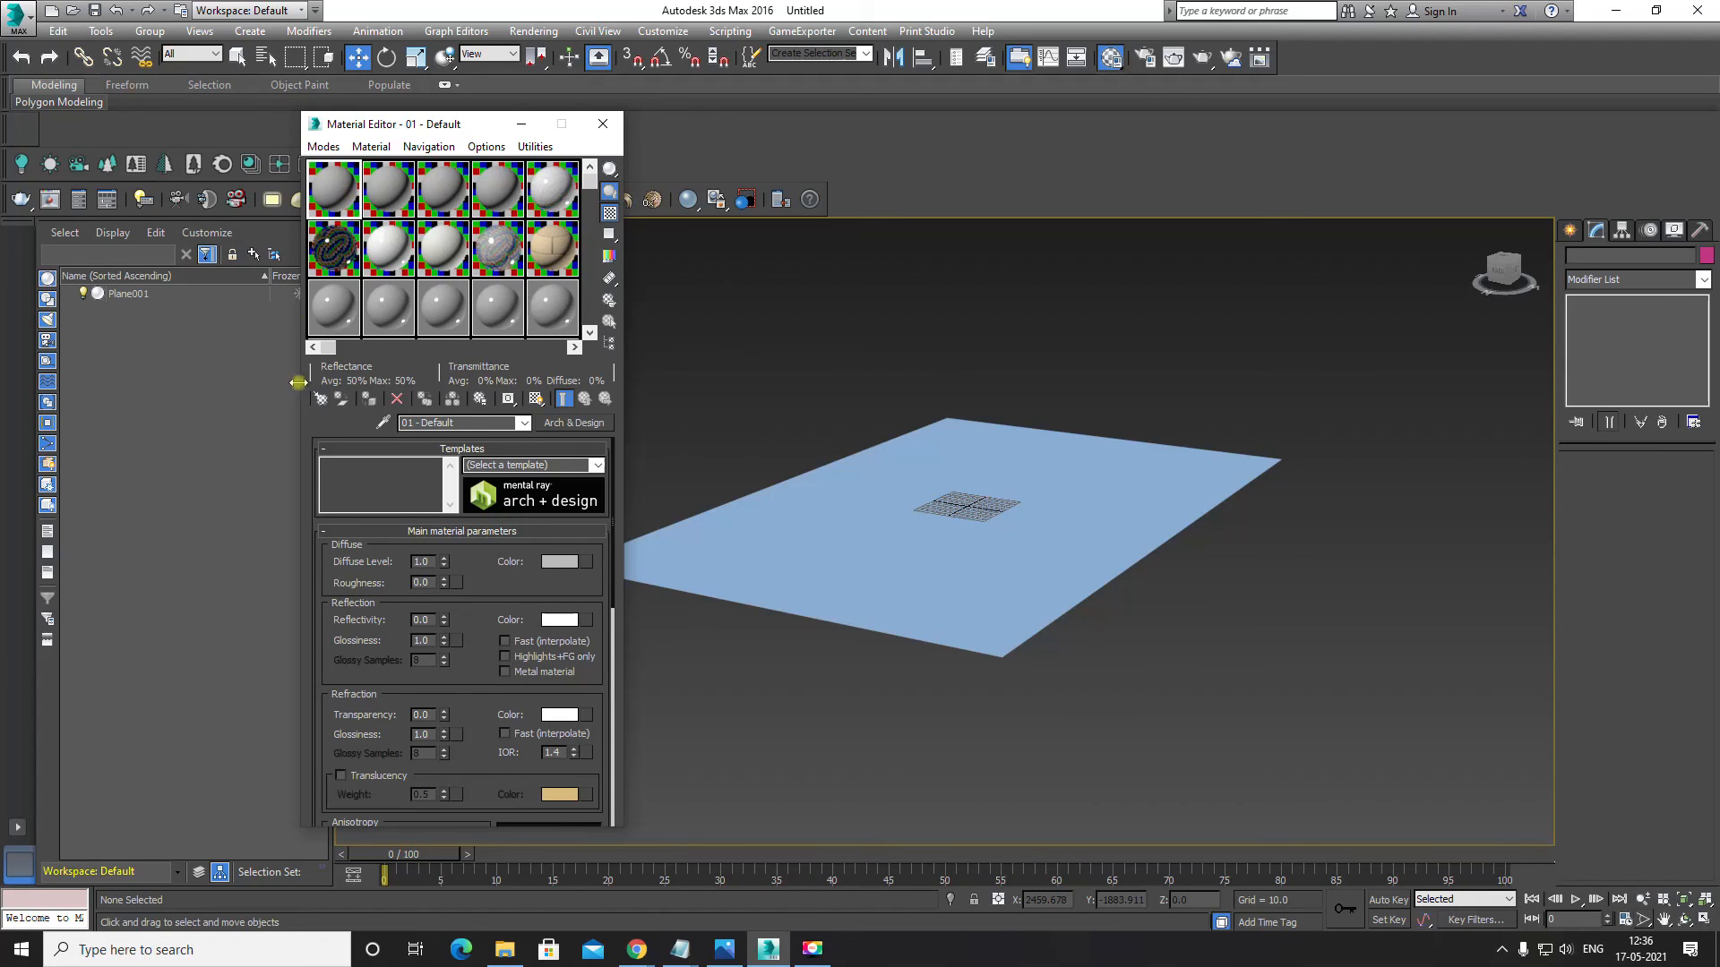
{"action": "left_click", "coordinate": [480, 422]}
{"action": "key", "text": "BackSpace"}
{"action": "type", "text": "Top"}
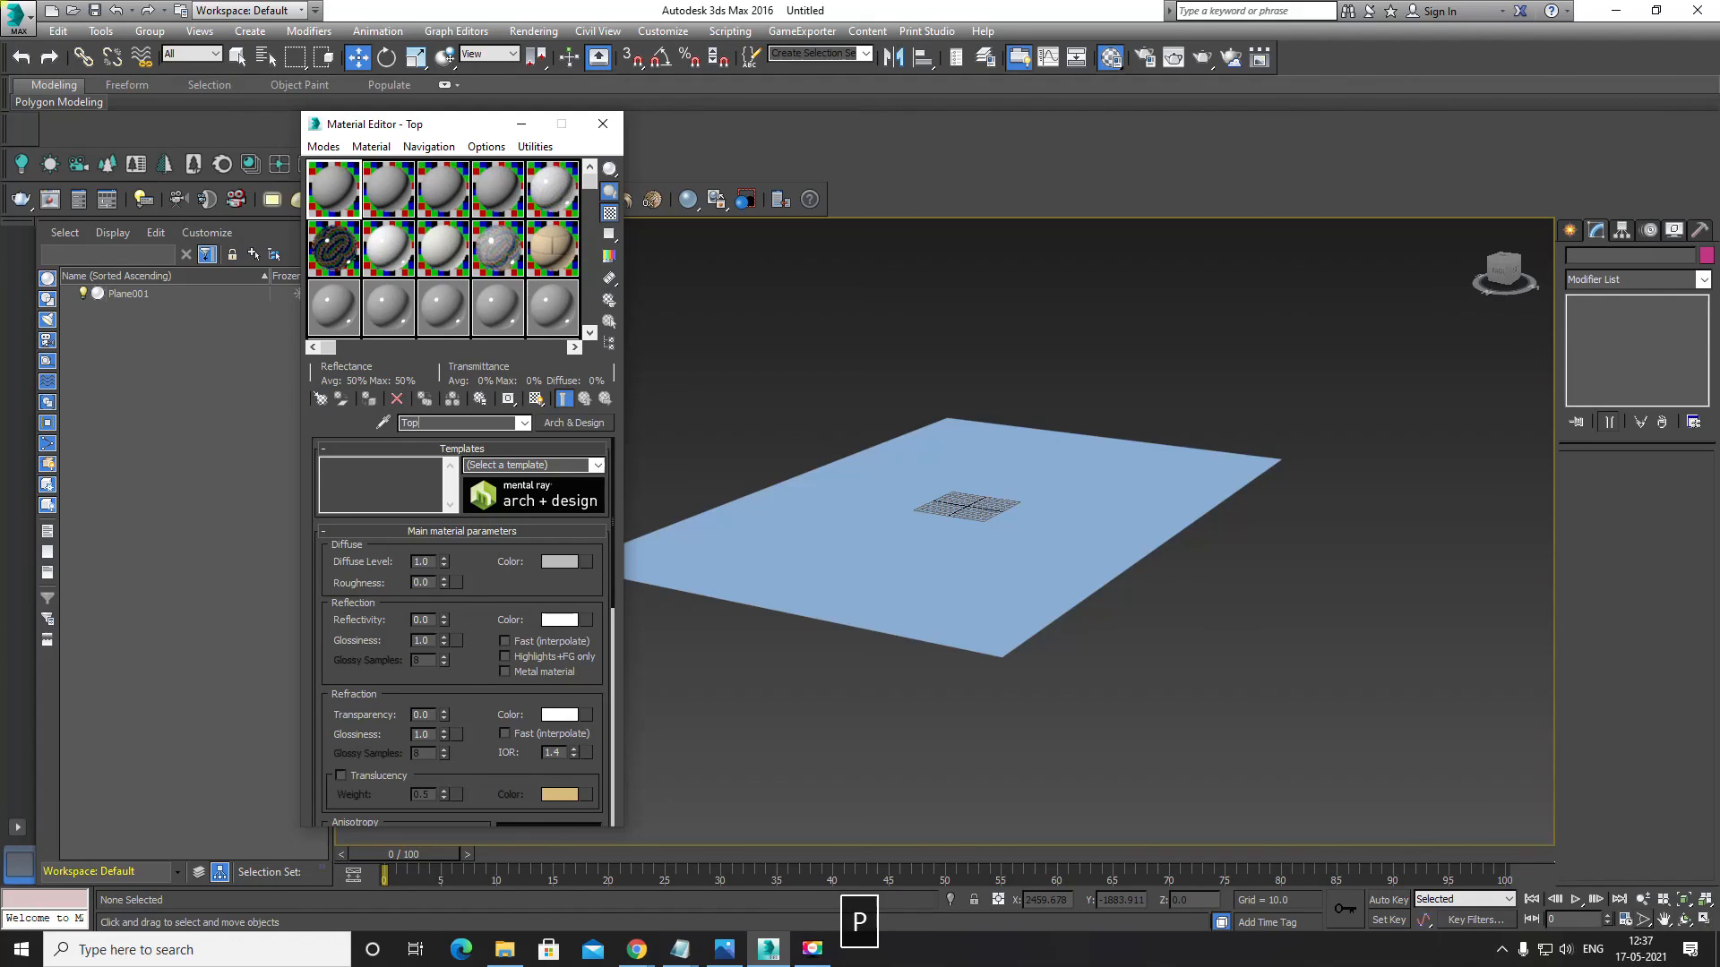
{"action": "key", "text": "Return"}
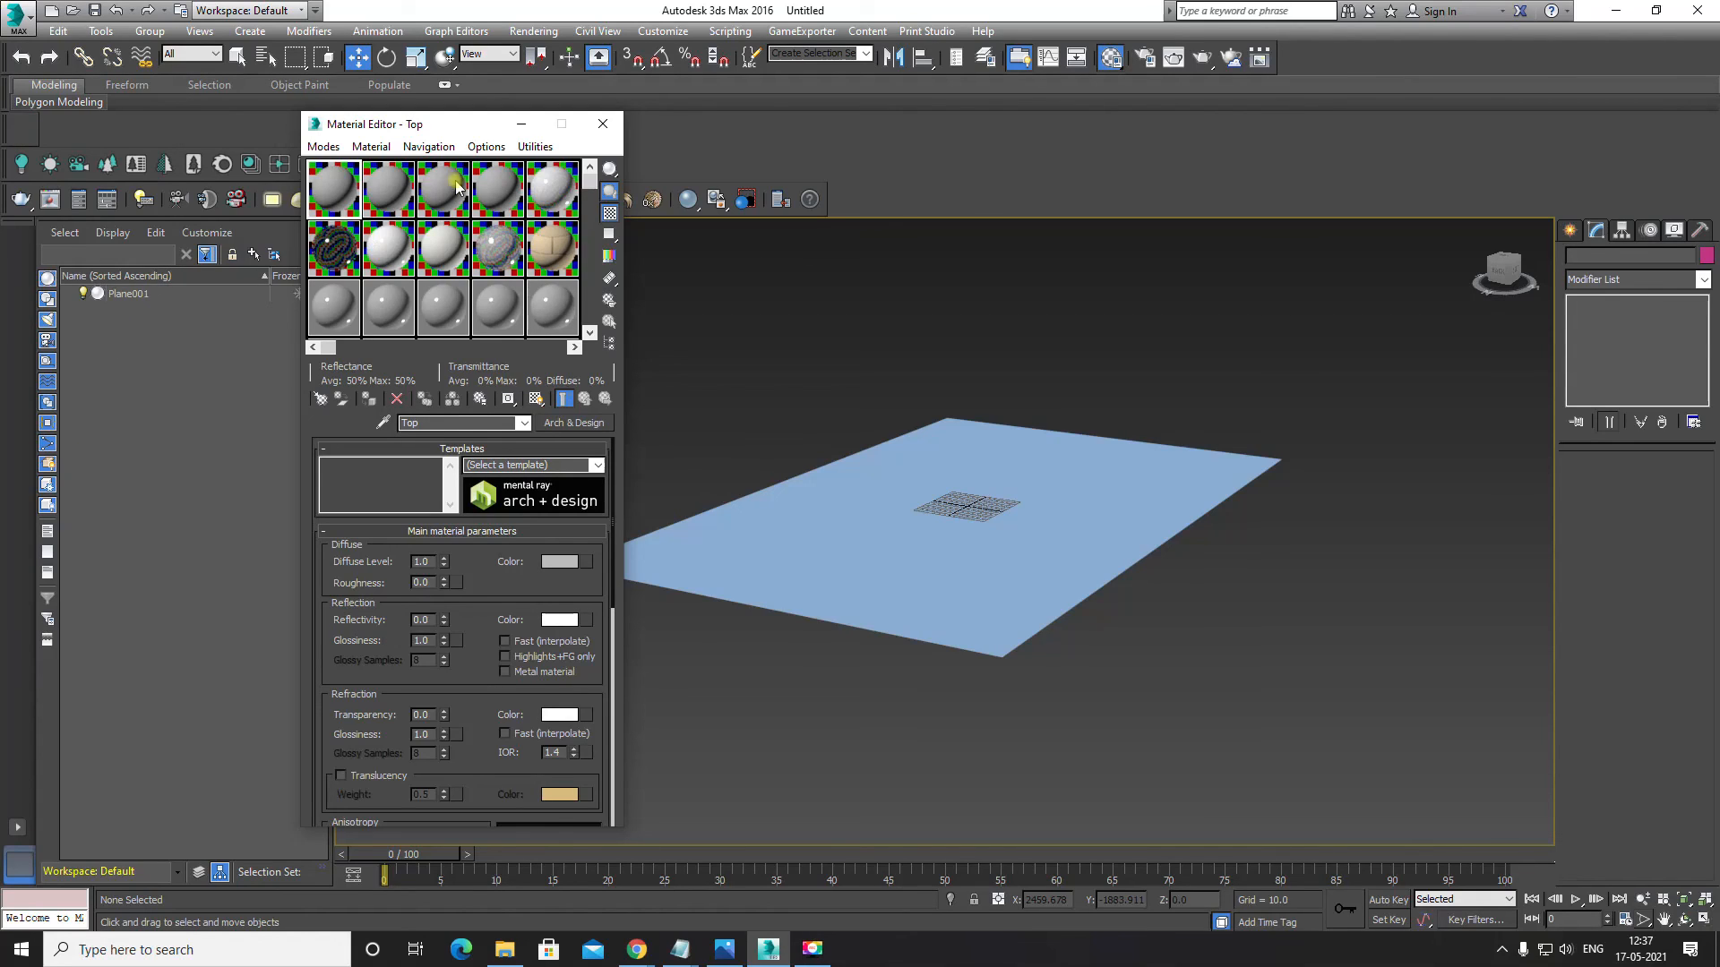
Step: Assign a Bitmap map to the diffuse color of the Top material
{"action": "scroll", "coordinate": [502, 568], "scroll_direction": "down", "scroll_amount": 1}
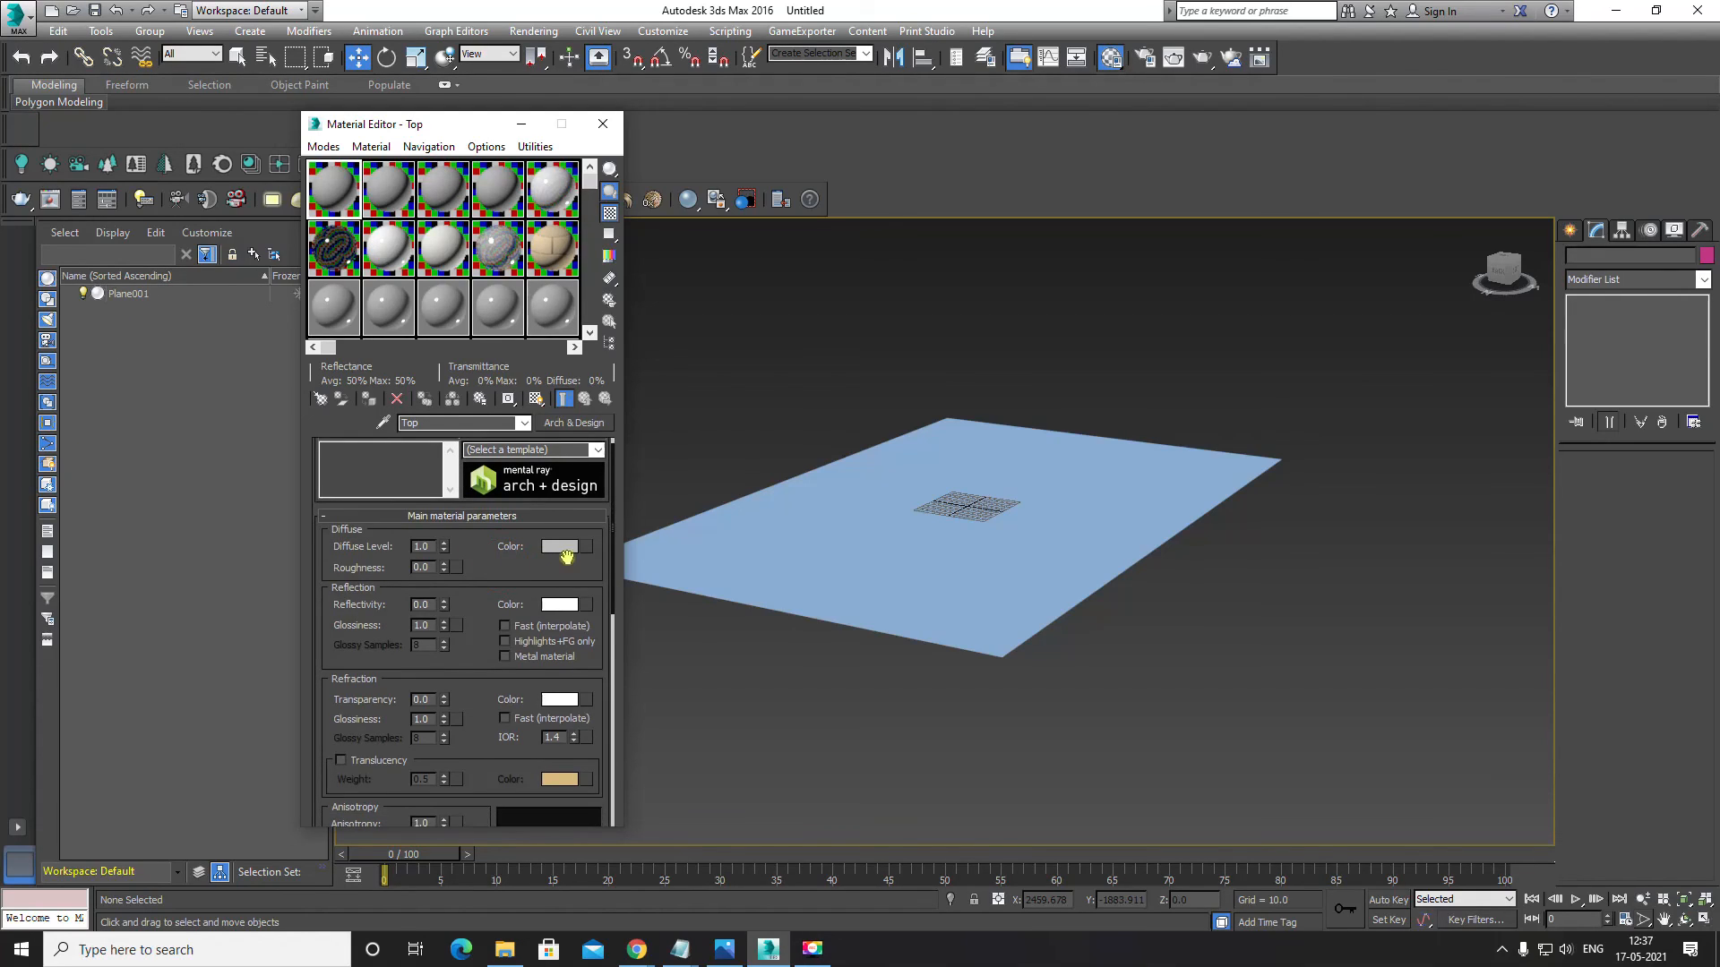
{"action": "left_click_drag", "start_coordinate": [526, 559], "coordinate": [524, 570]}
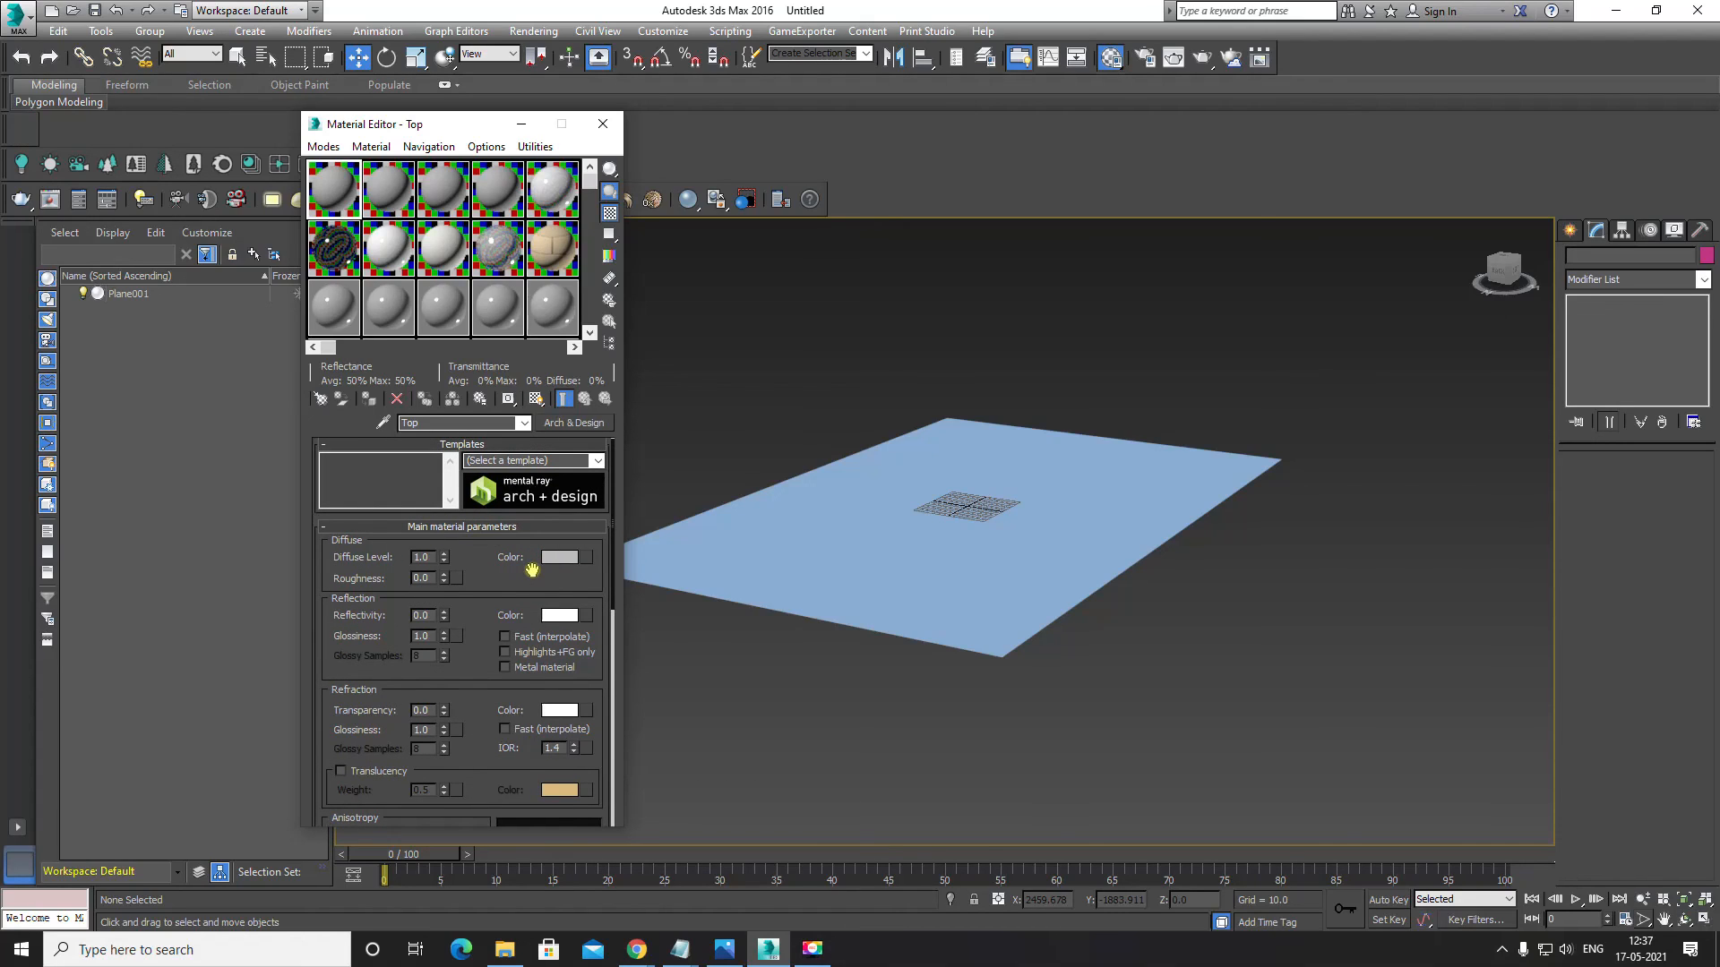
{"action": "left_click", "coordinate": [587, 560]}
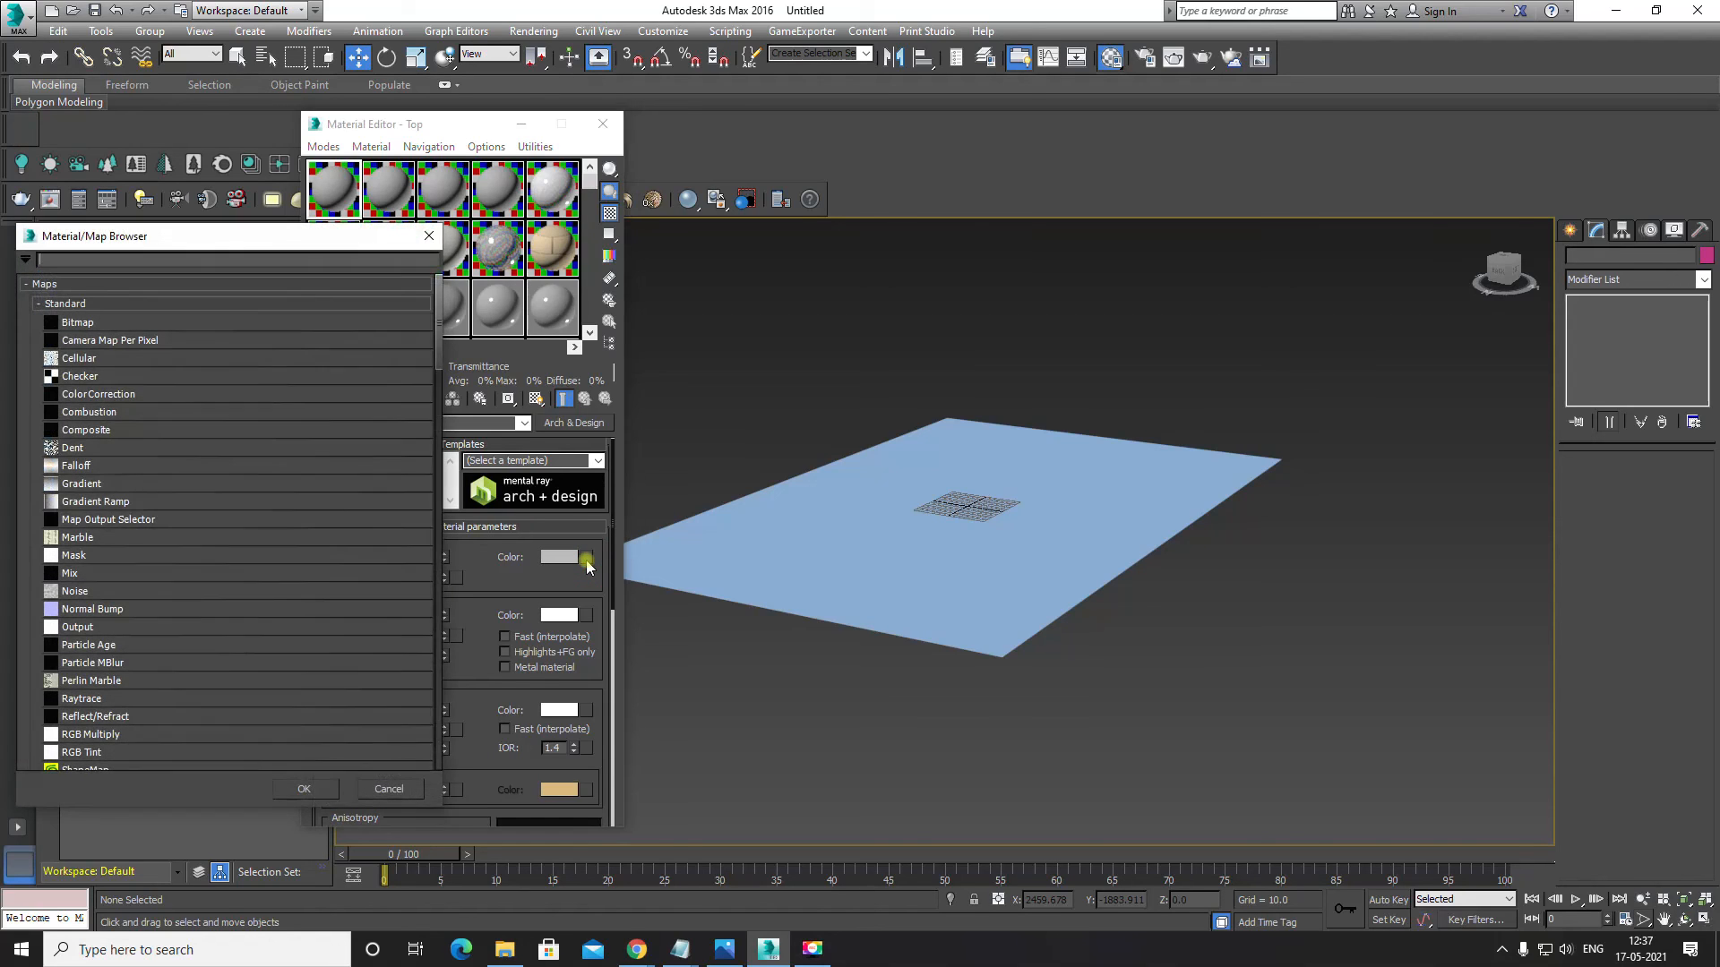
{"action": "left_click_drag", "start_coordinate": [180, 235], "coordinate": [964, 160]}
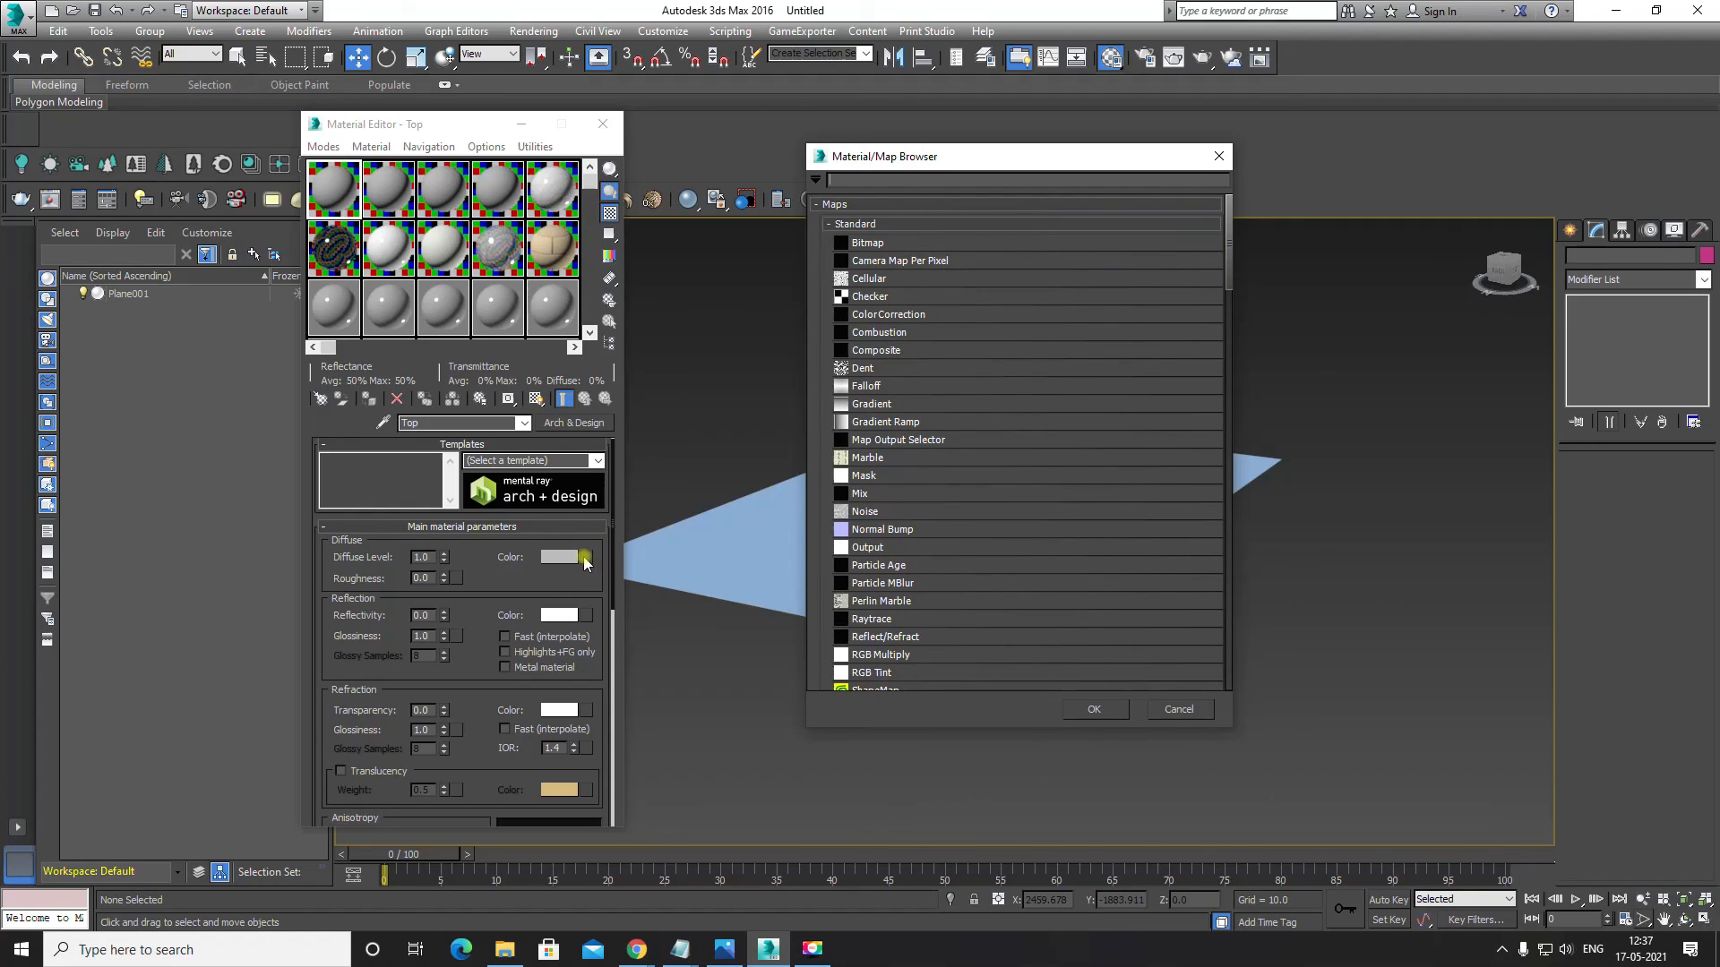
{"action": "left_click", "coordinate": [857, 245]}
{"action": "left_click", "coordinate": [1096, 709]}
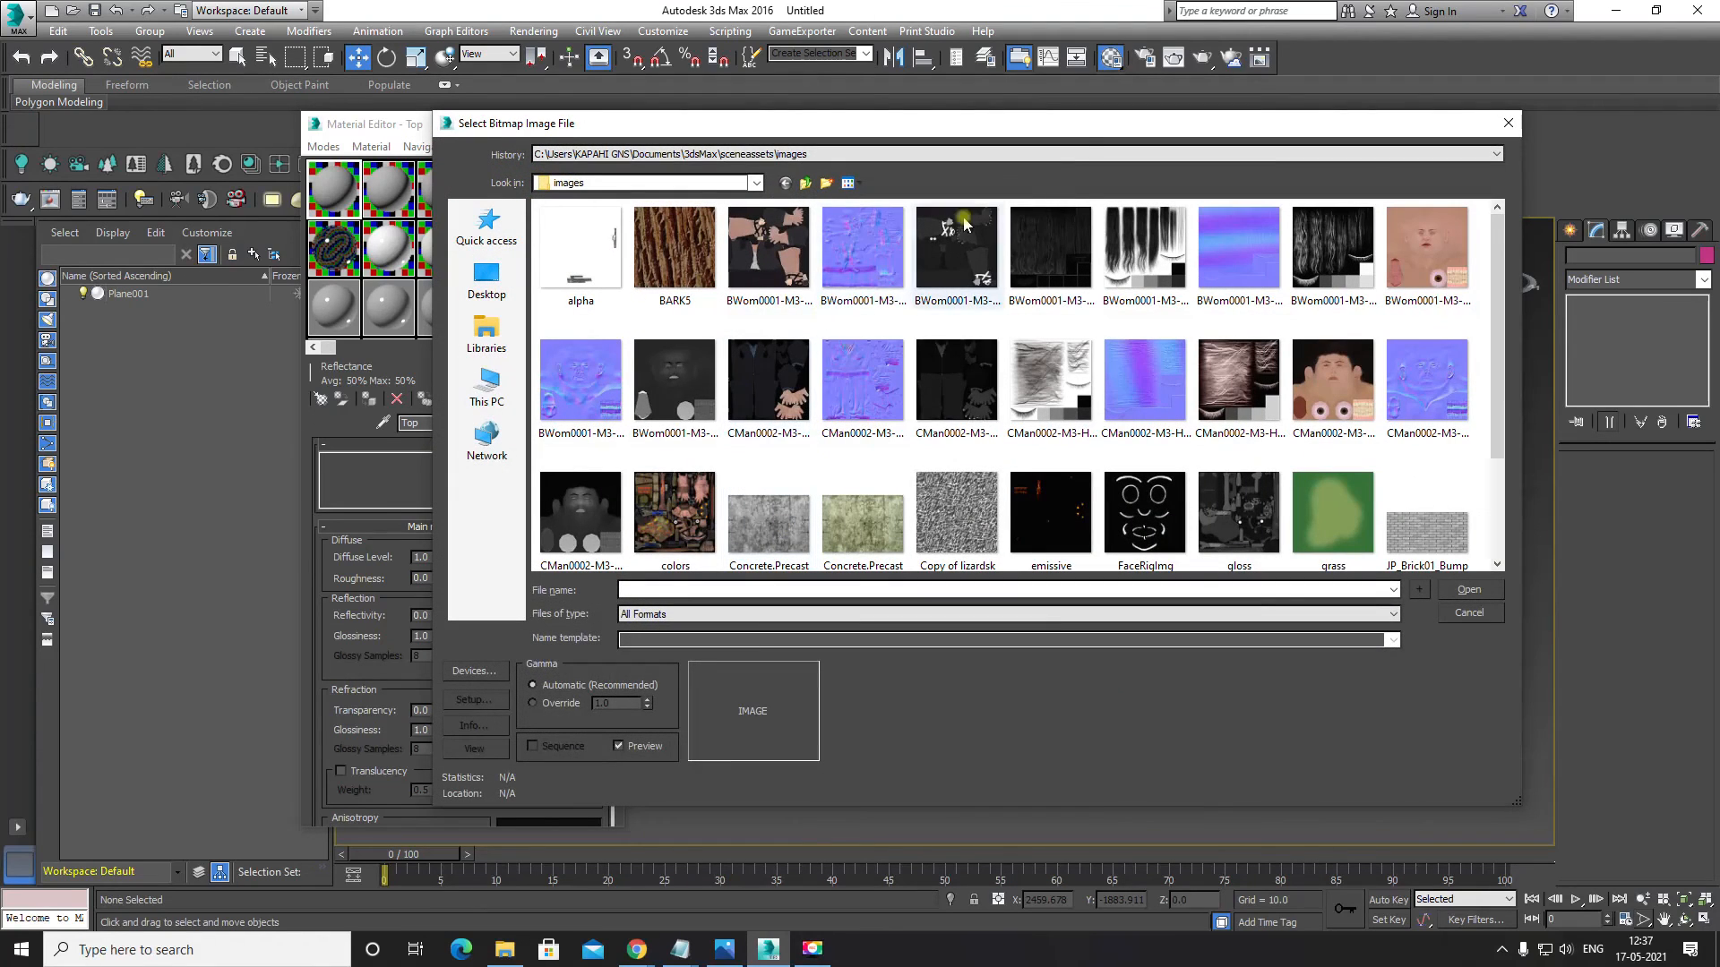
Step: Load Top.jpg from the maruti 800 folder inside bscamt 2nd sem on drive G: as the diffuse bitmap
{"action": "left_click_drag", "start_coordinate": [1067, 130], "coordinate": [1026, 125]}
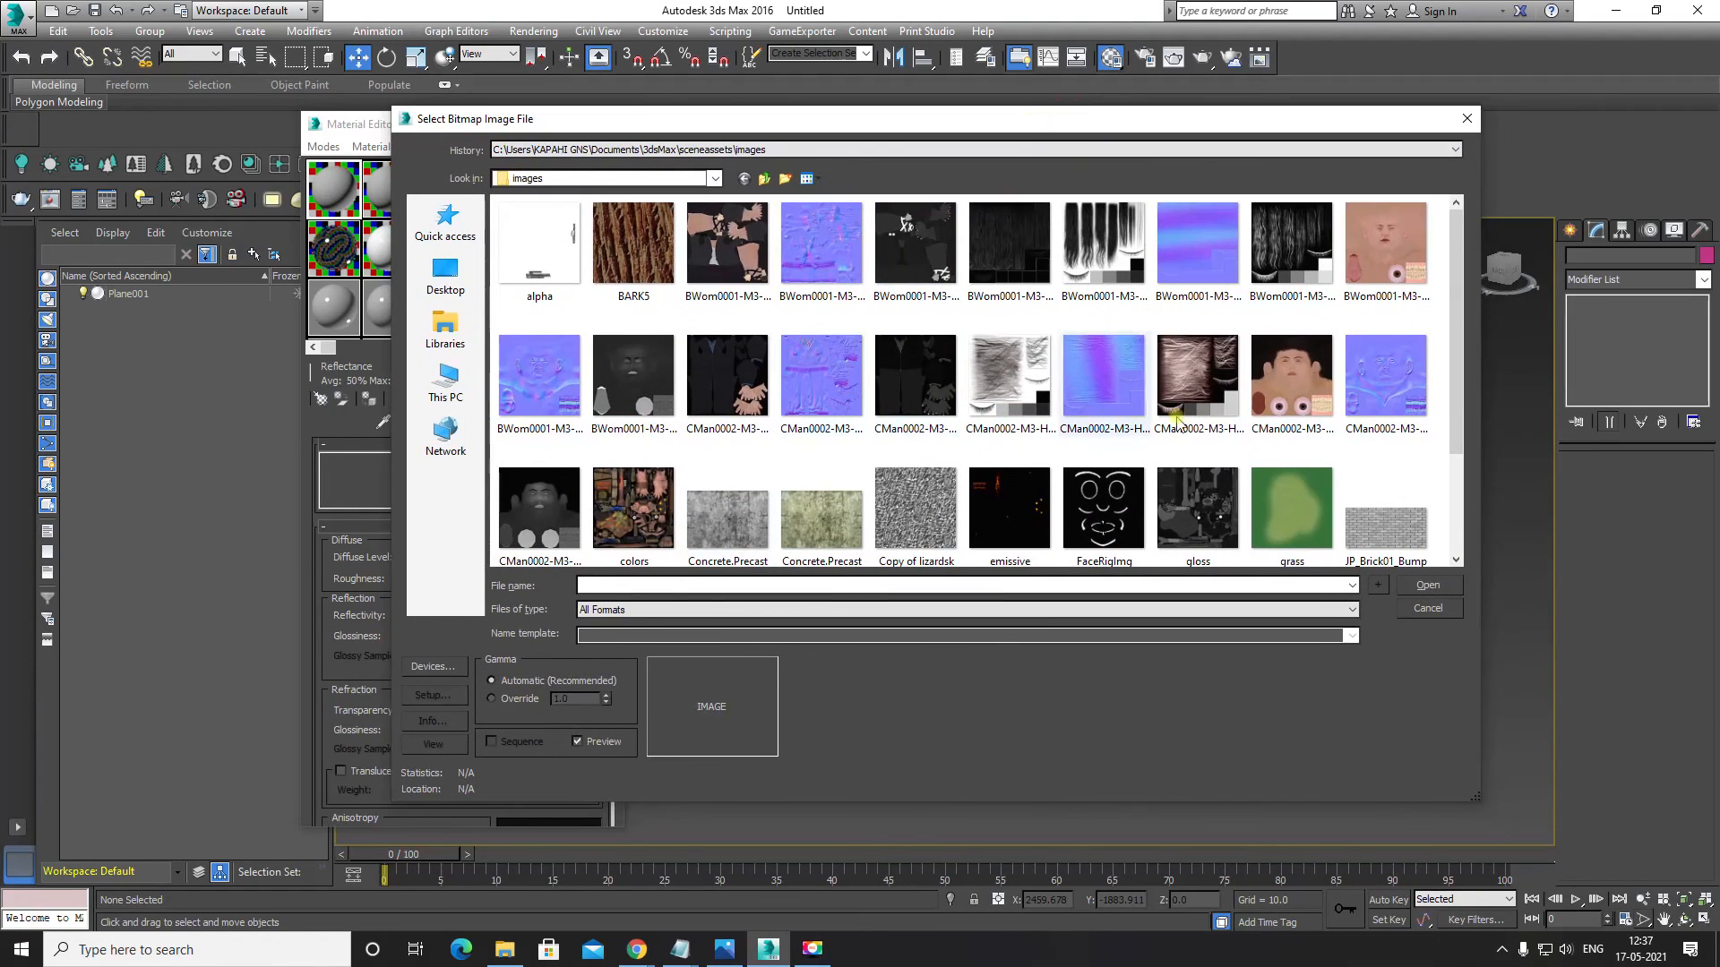
{"action": "left_click", "coordinate": [448, 385]}
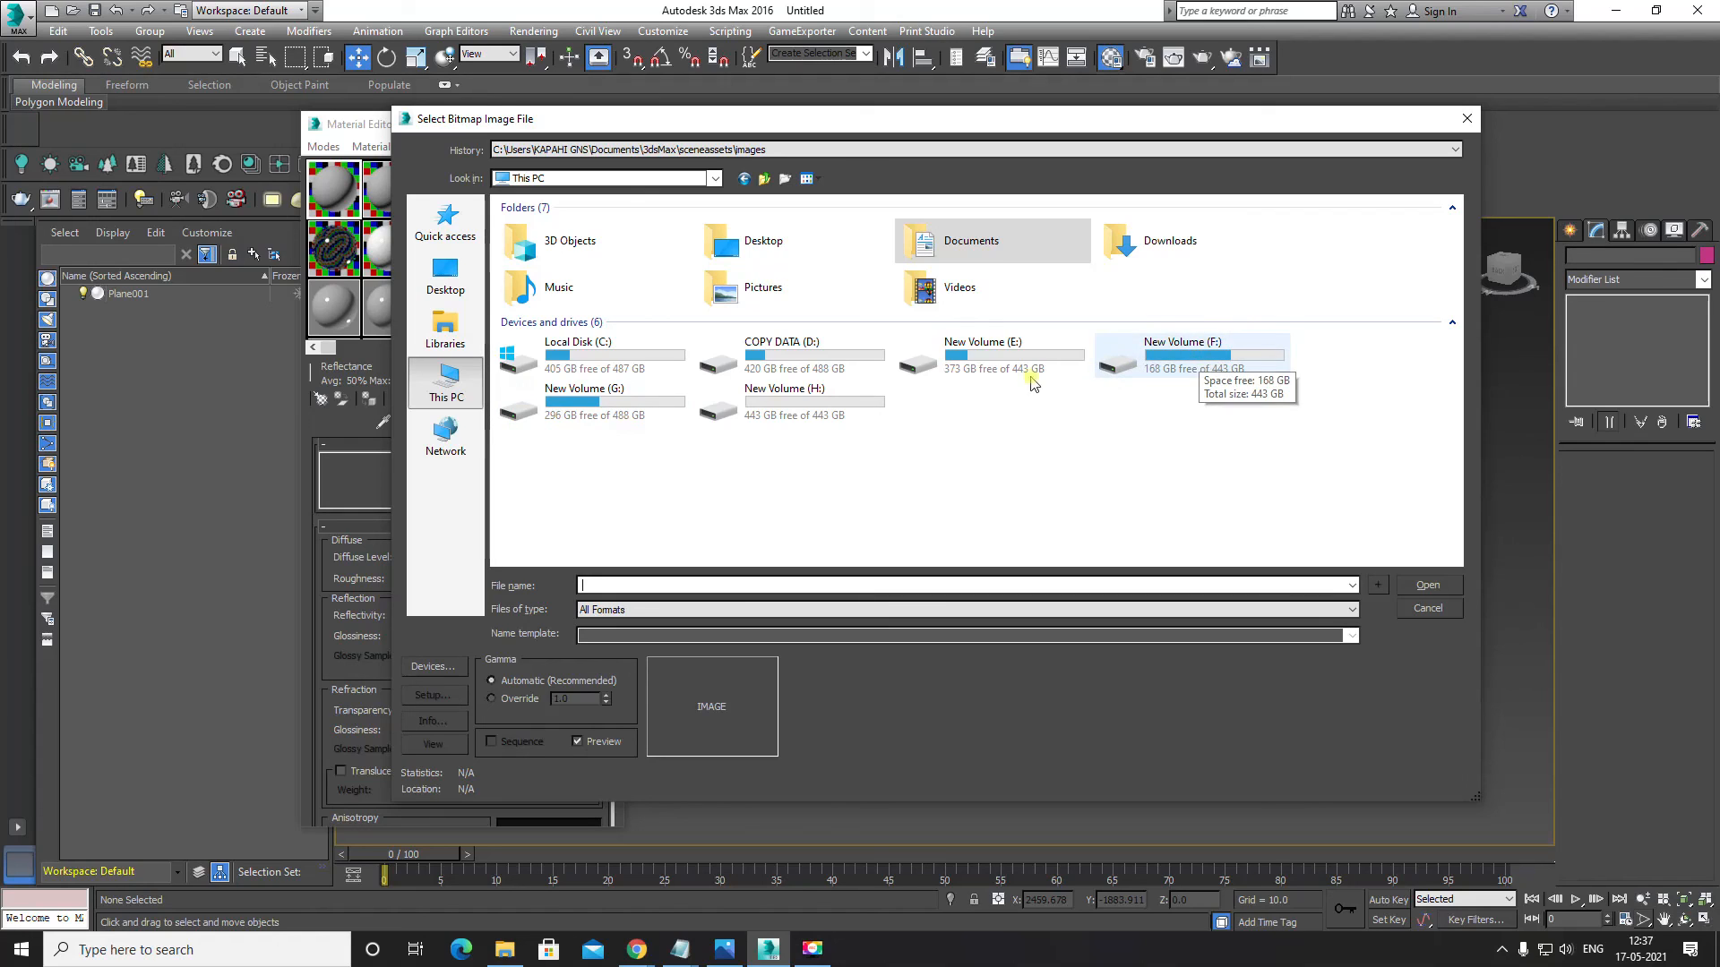
{"action": "double_click", "coordinate": [640, 401]}
{"action": "left_click", "coordinate": [565, 226]}
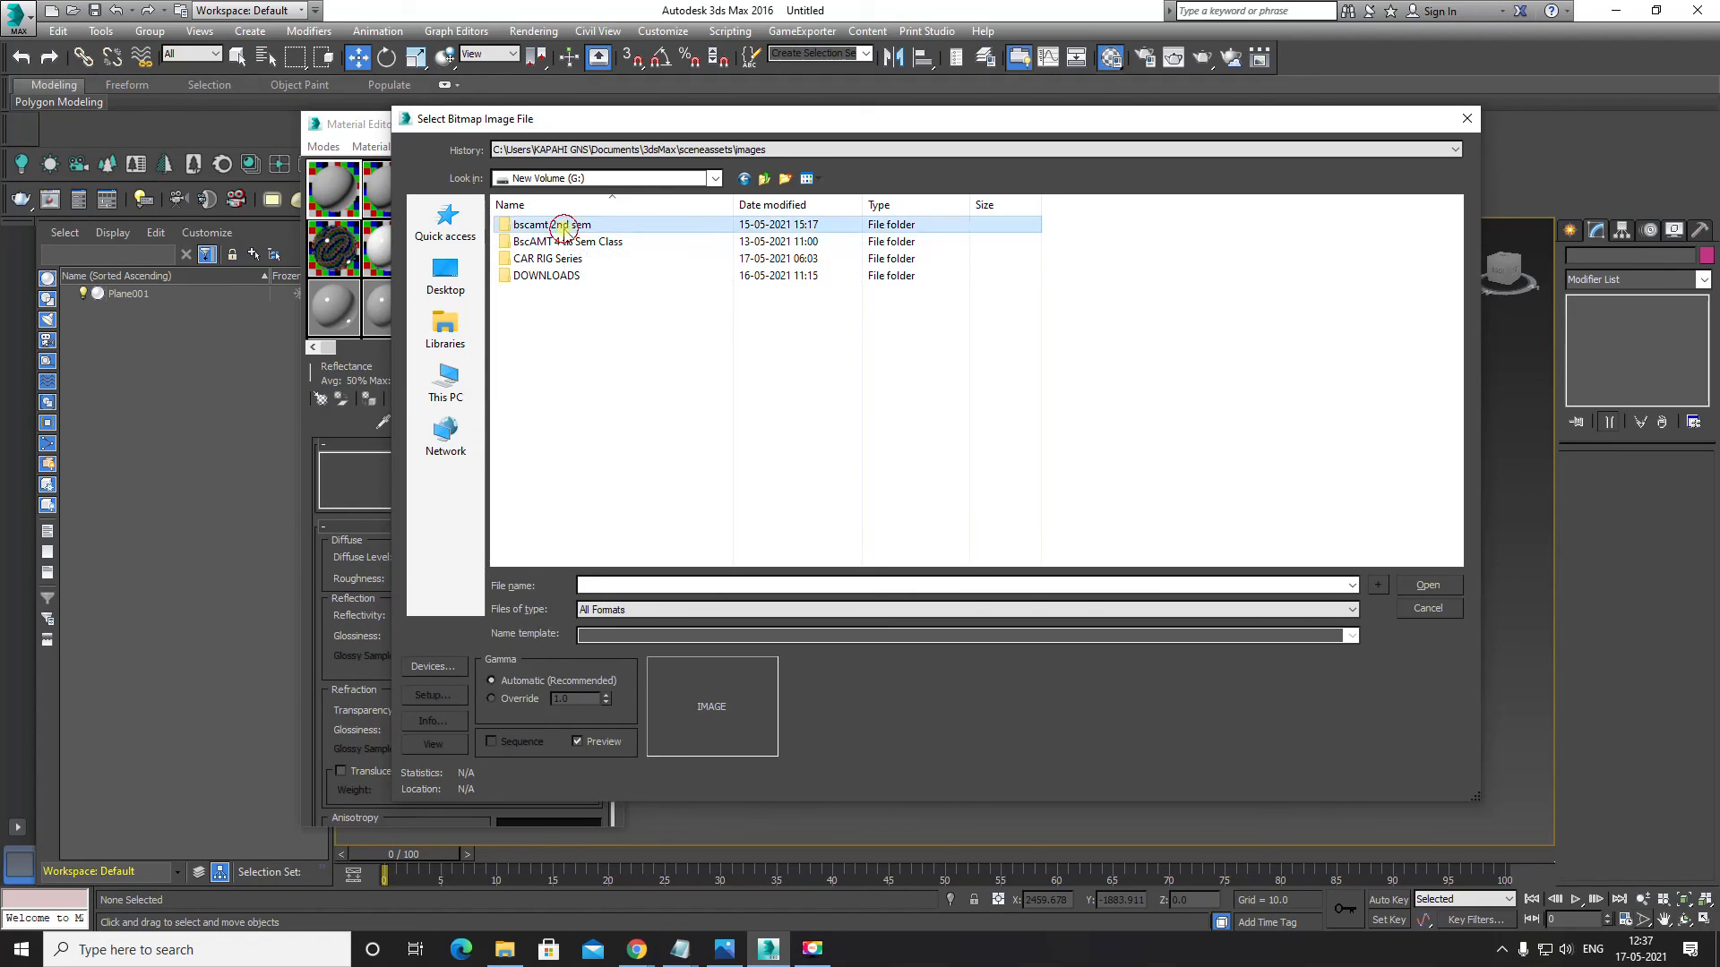
{"action": "double_click", "coordinate": [564, 226]}
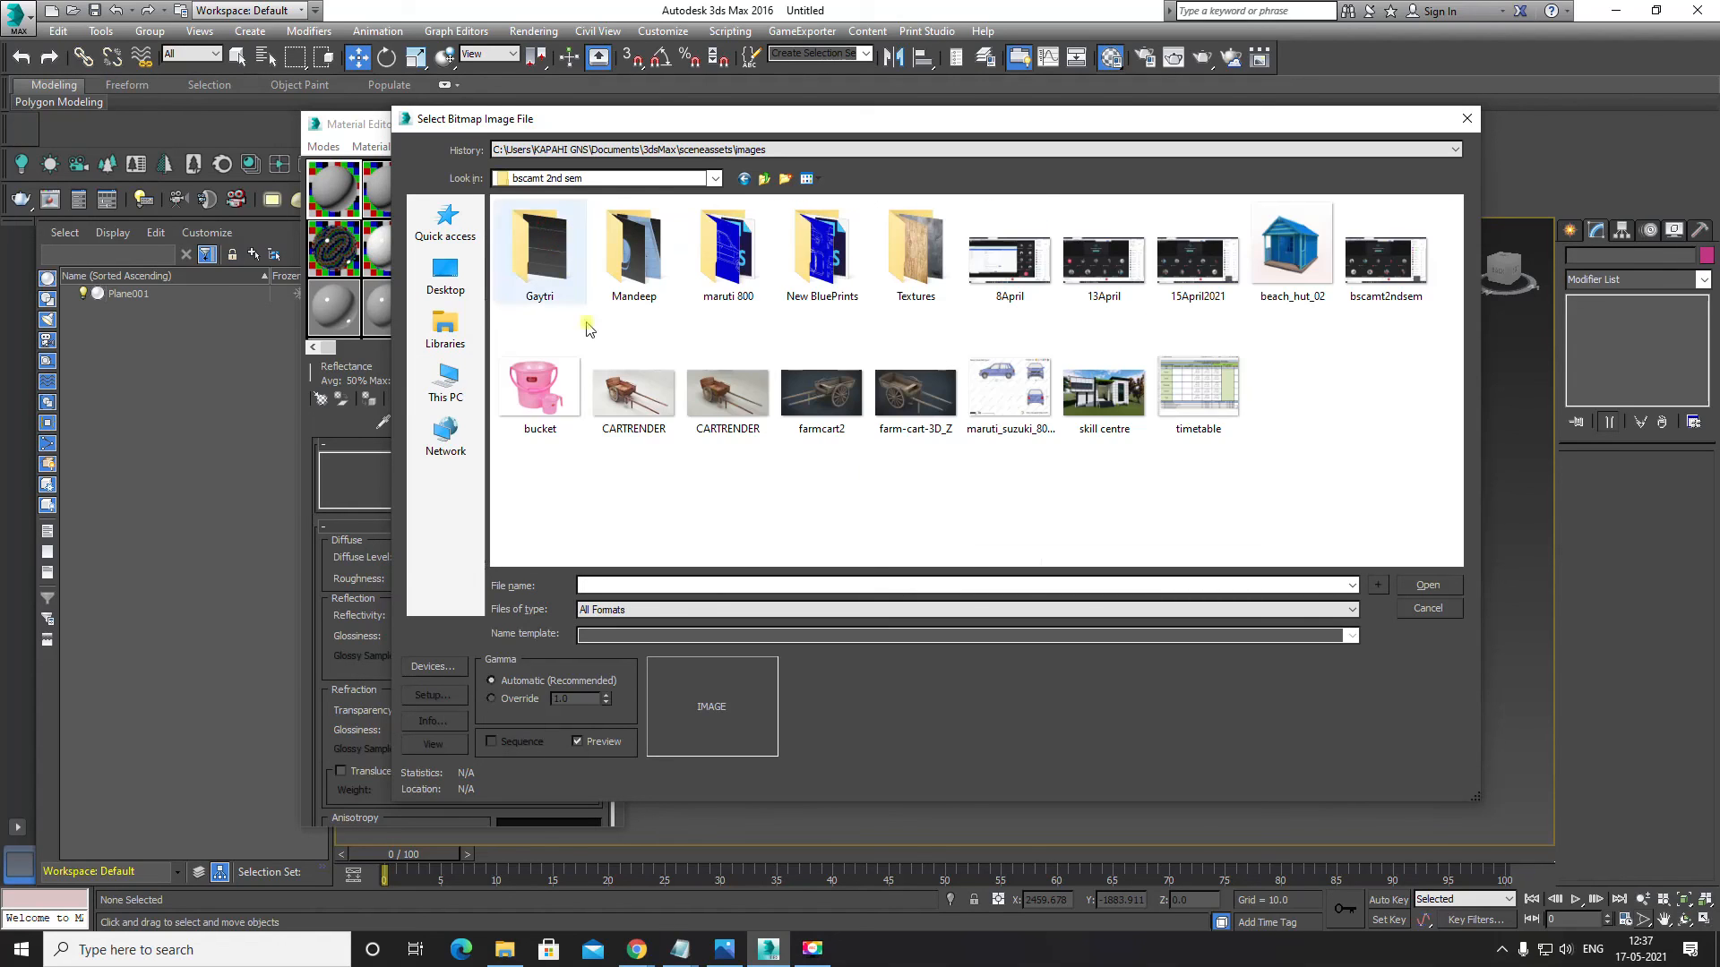
{"action": "double_click", "coordinate": [742, 270]}
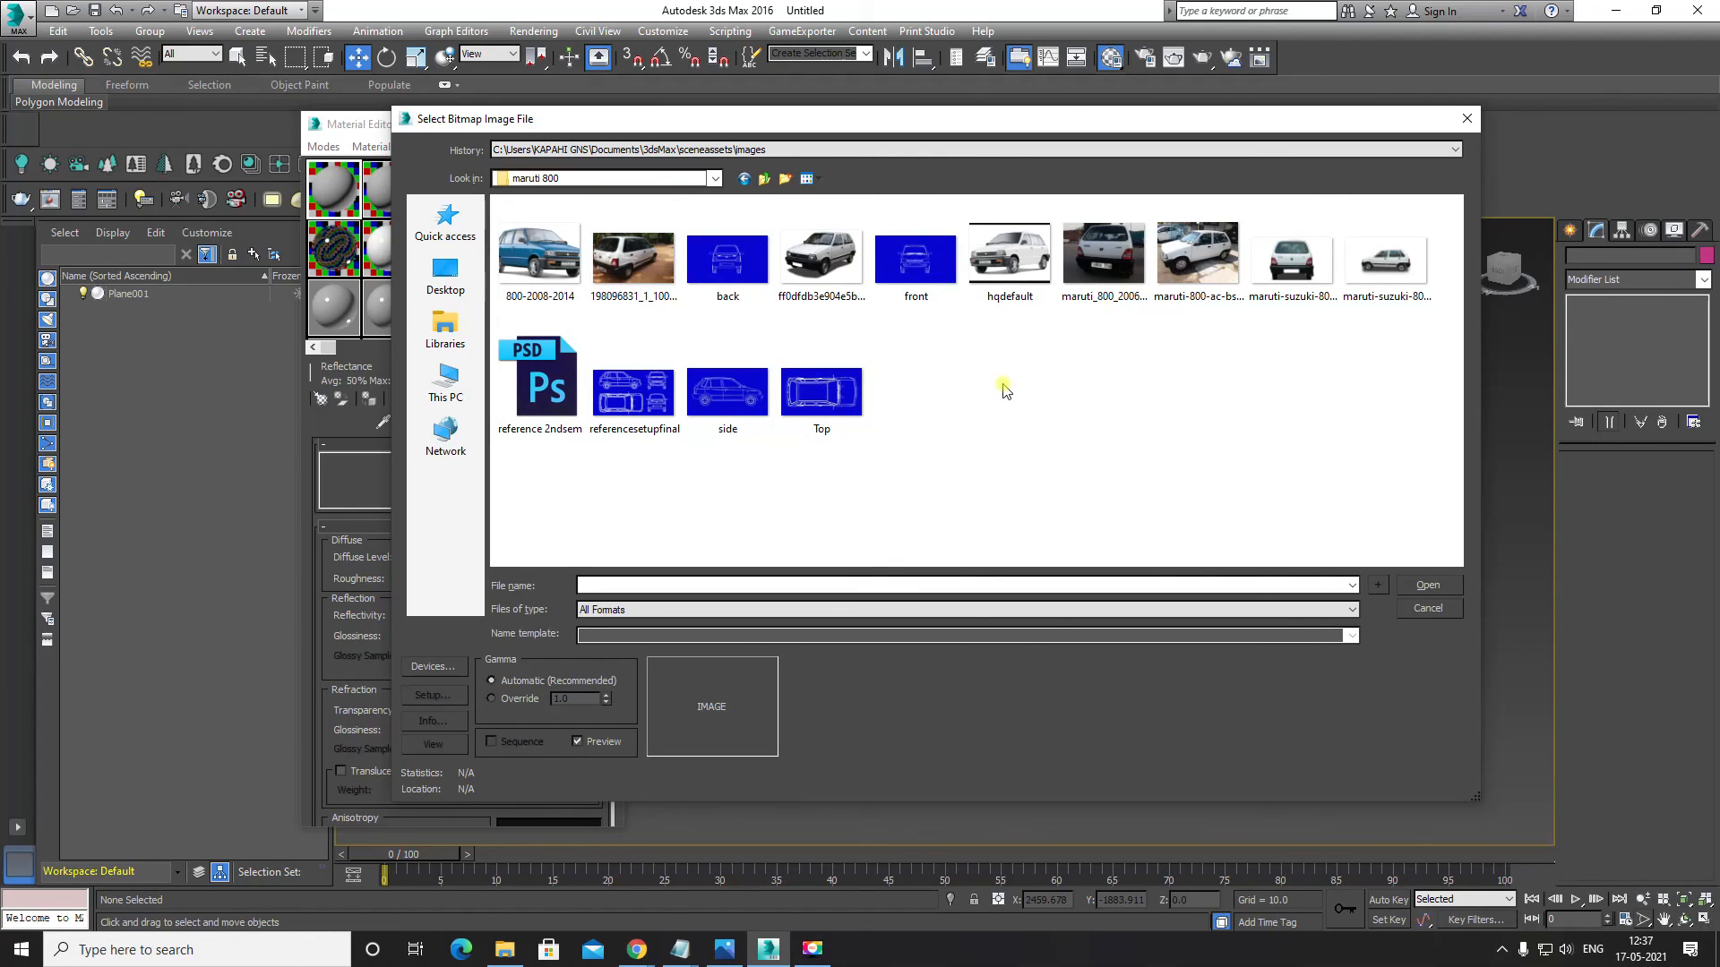
{"action": "left_click", "coordinate": [820, 392]}
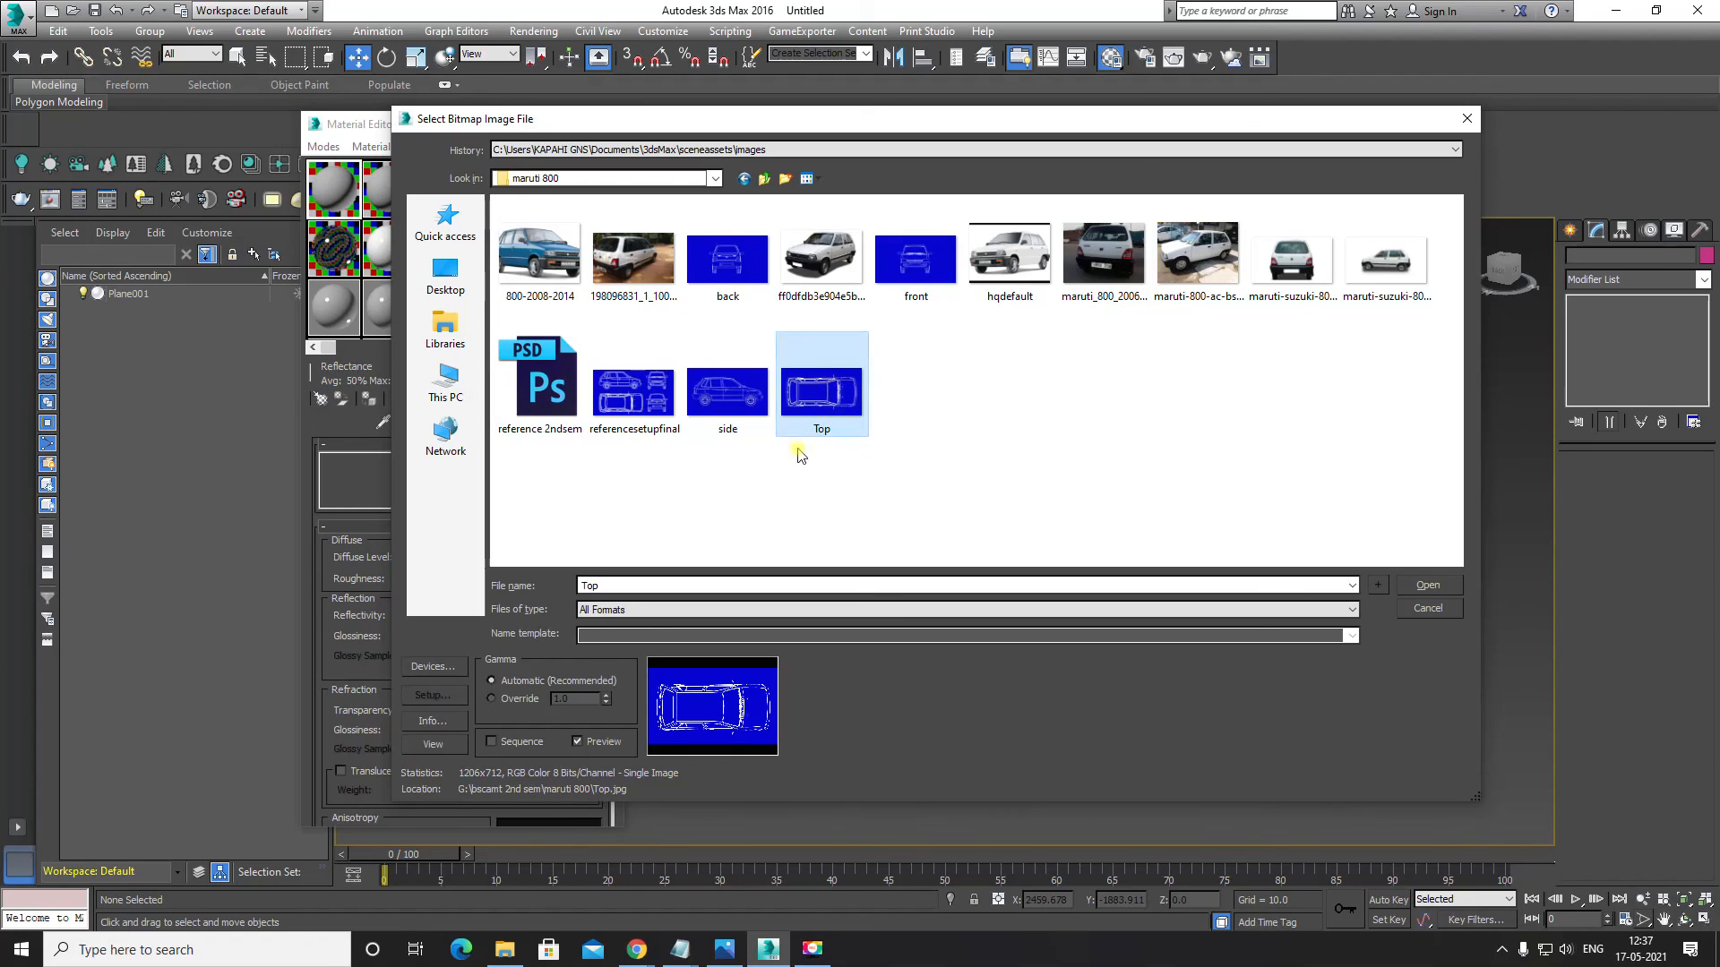
{"action": "left_click", "coordinate": [1425, 585]}
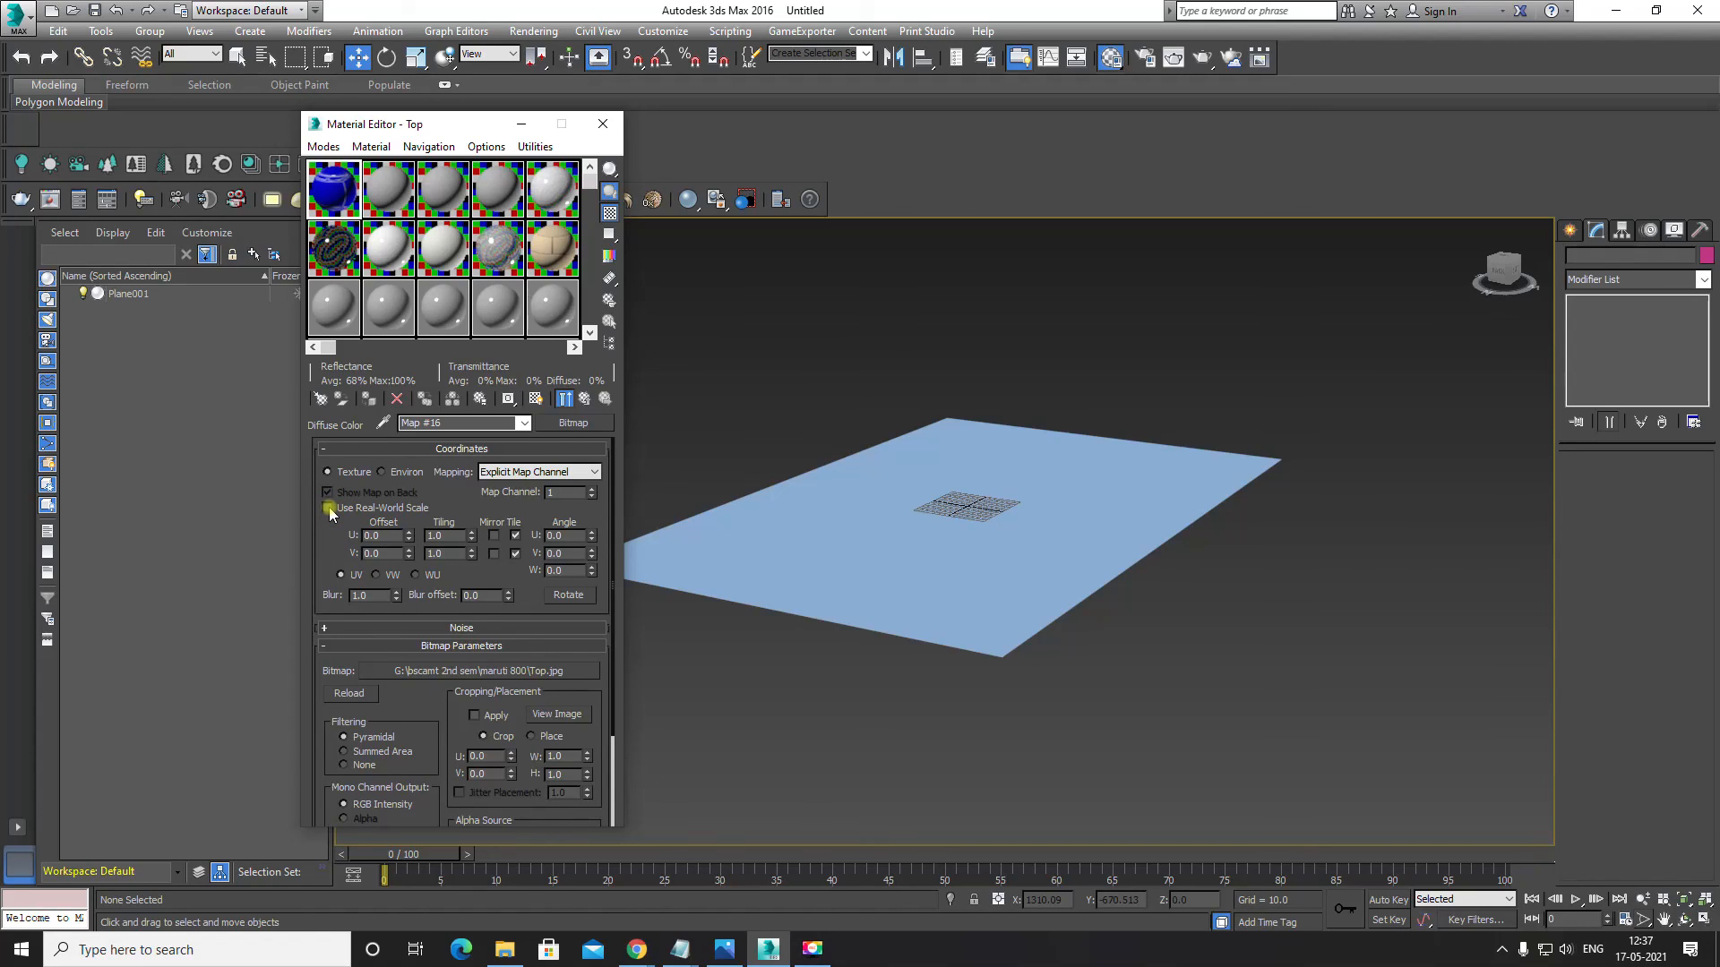
Step: Assign the Top material to the plane and display its texture map shaded in the viewport
{"action": "left_click", "coordinate": [910, 515]}
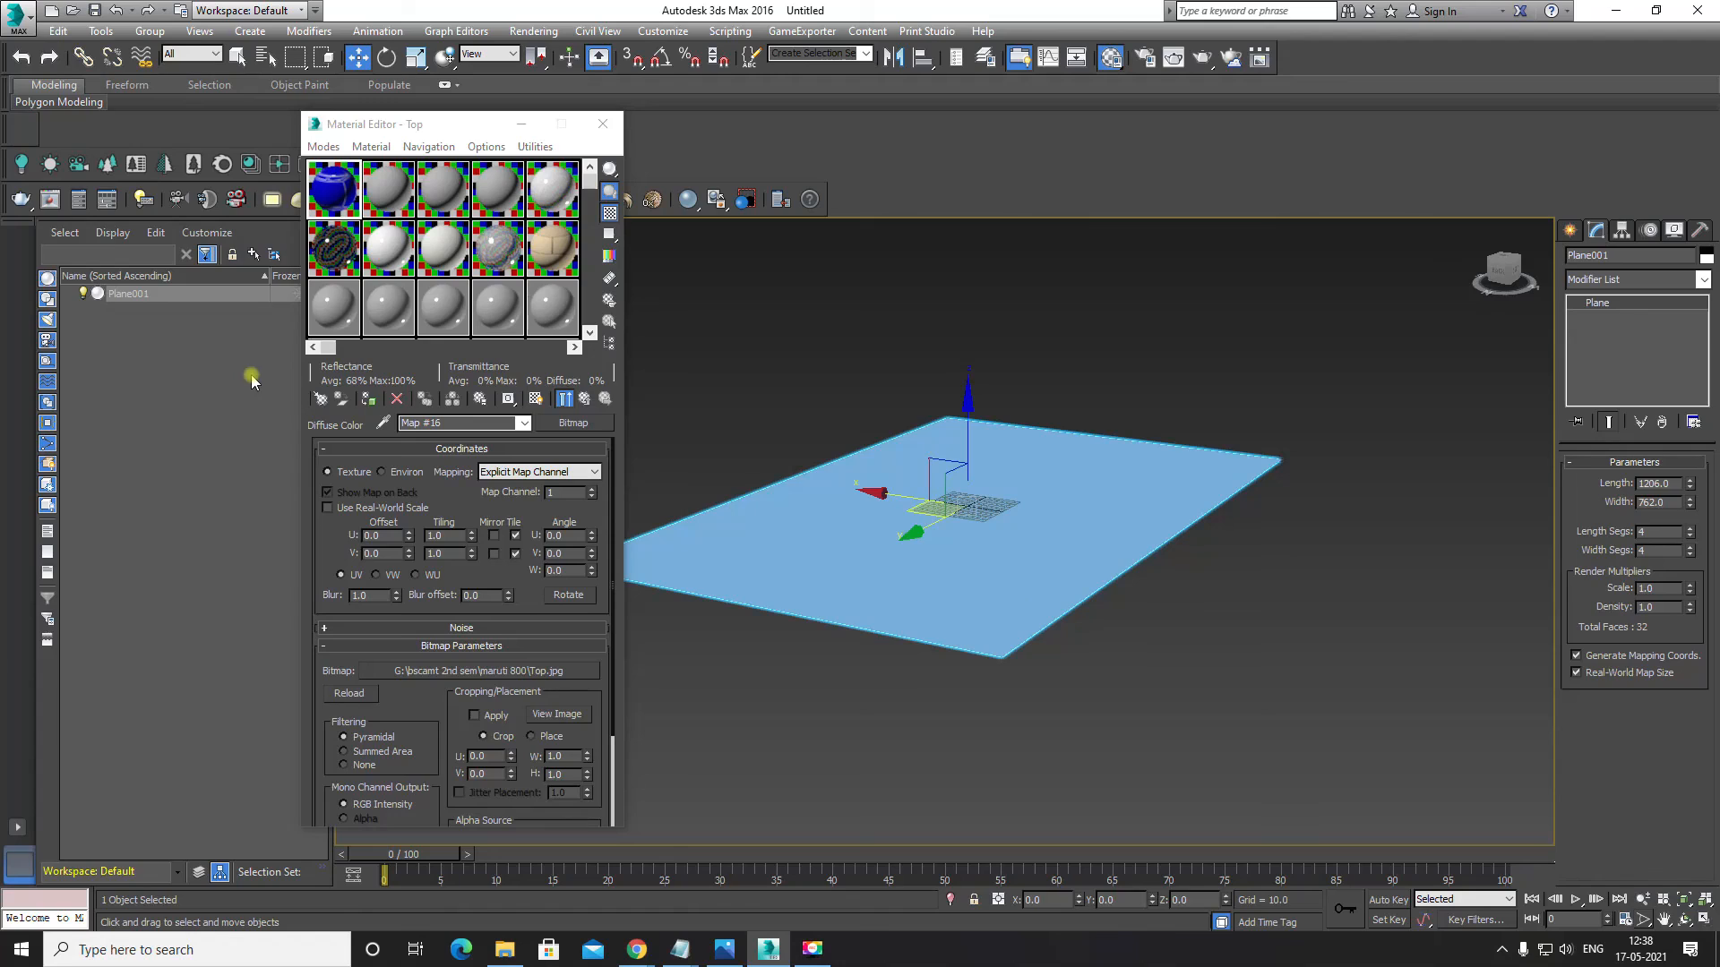
{"action": "left_click", "coordinate": [368, 400]}
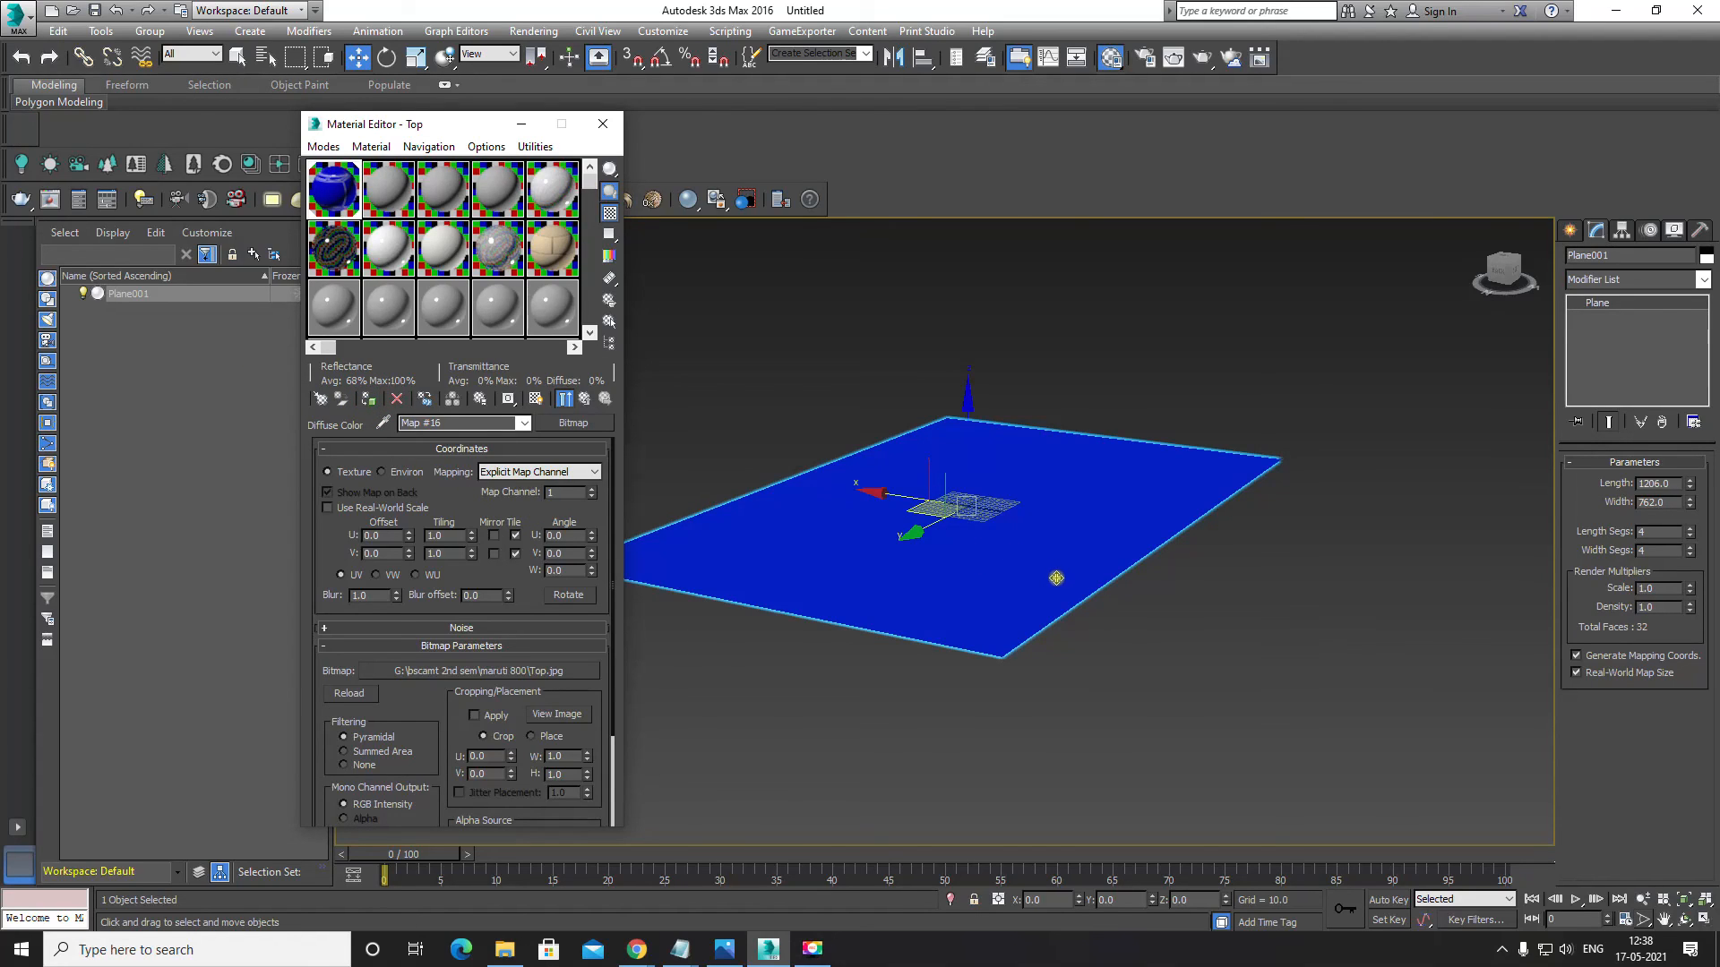
{"action": "middle_click_drag", "start_coordinate": [1049, 578], "coordinate": [1025, 583], "text": "alt"}
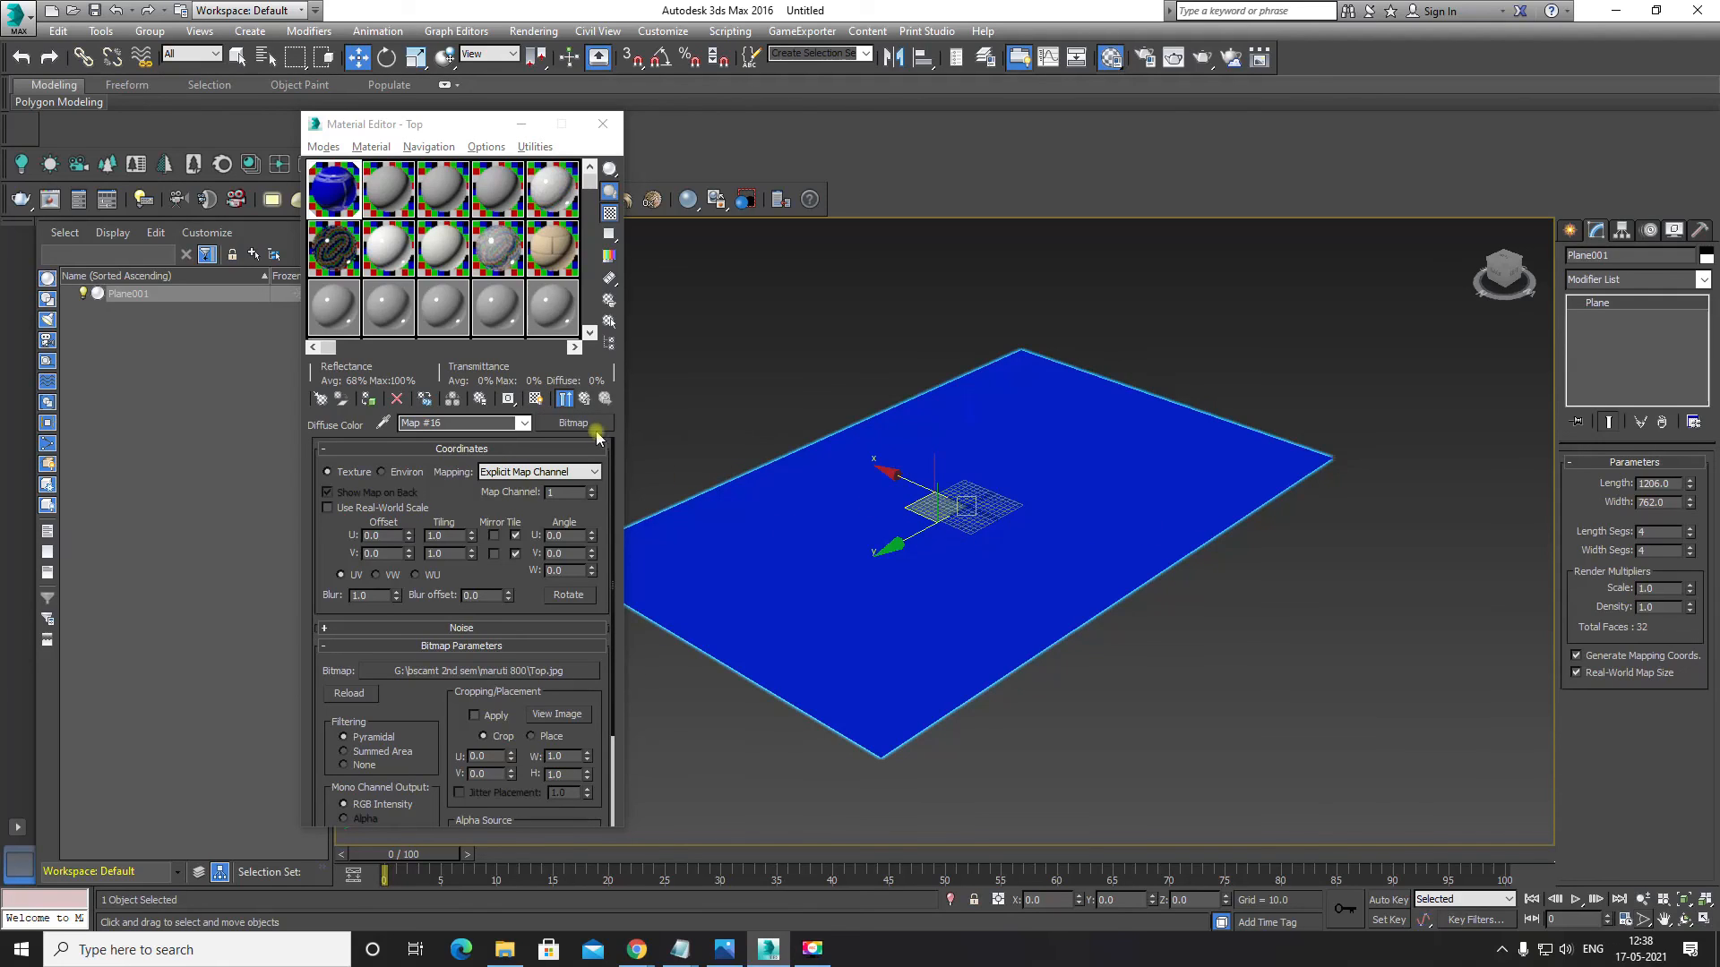
{"action": "left_click", "coordinate": [535, 399]}
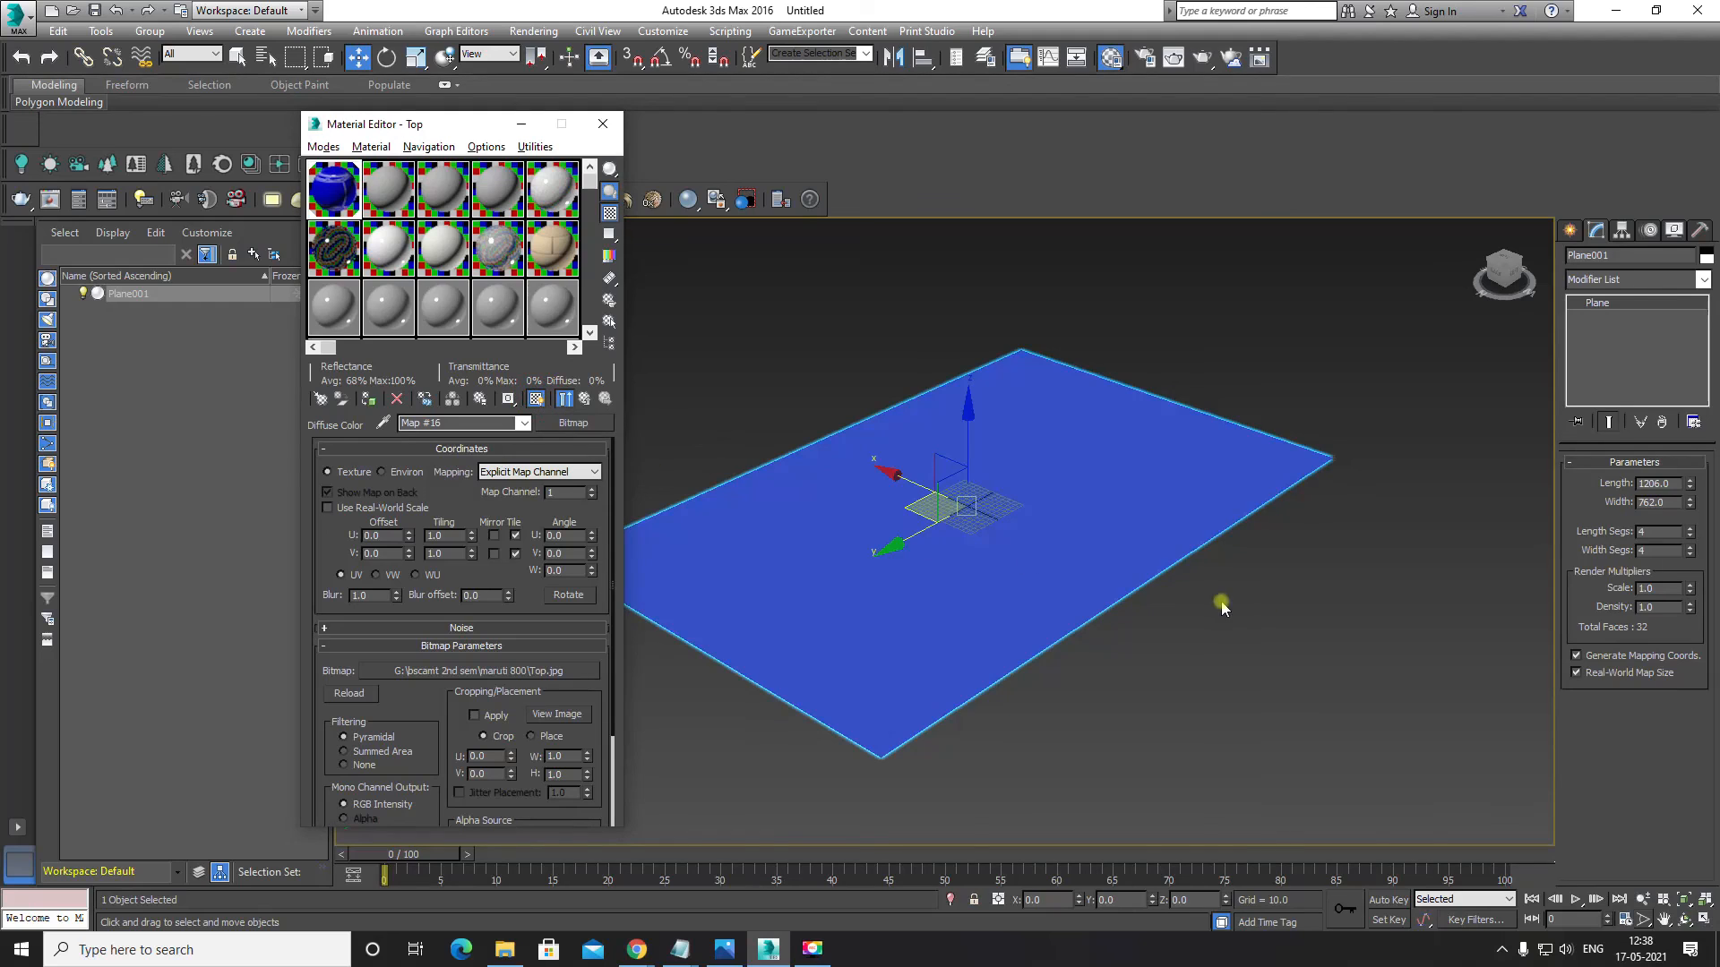
Step: Examine at close range and from a distance how the blueprint texture tiles across the plane
{"action": "middle_click_drag", "start_coordinate": [971, 552], "coordinate": [1088, 584], "text": "alt"}
{"action": "scroll", "coordinate": [1089, 588], "scroll_direction": "up", "scroll_amount": 5}
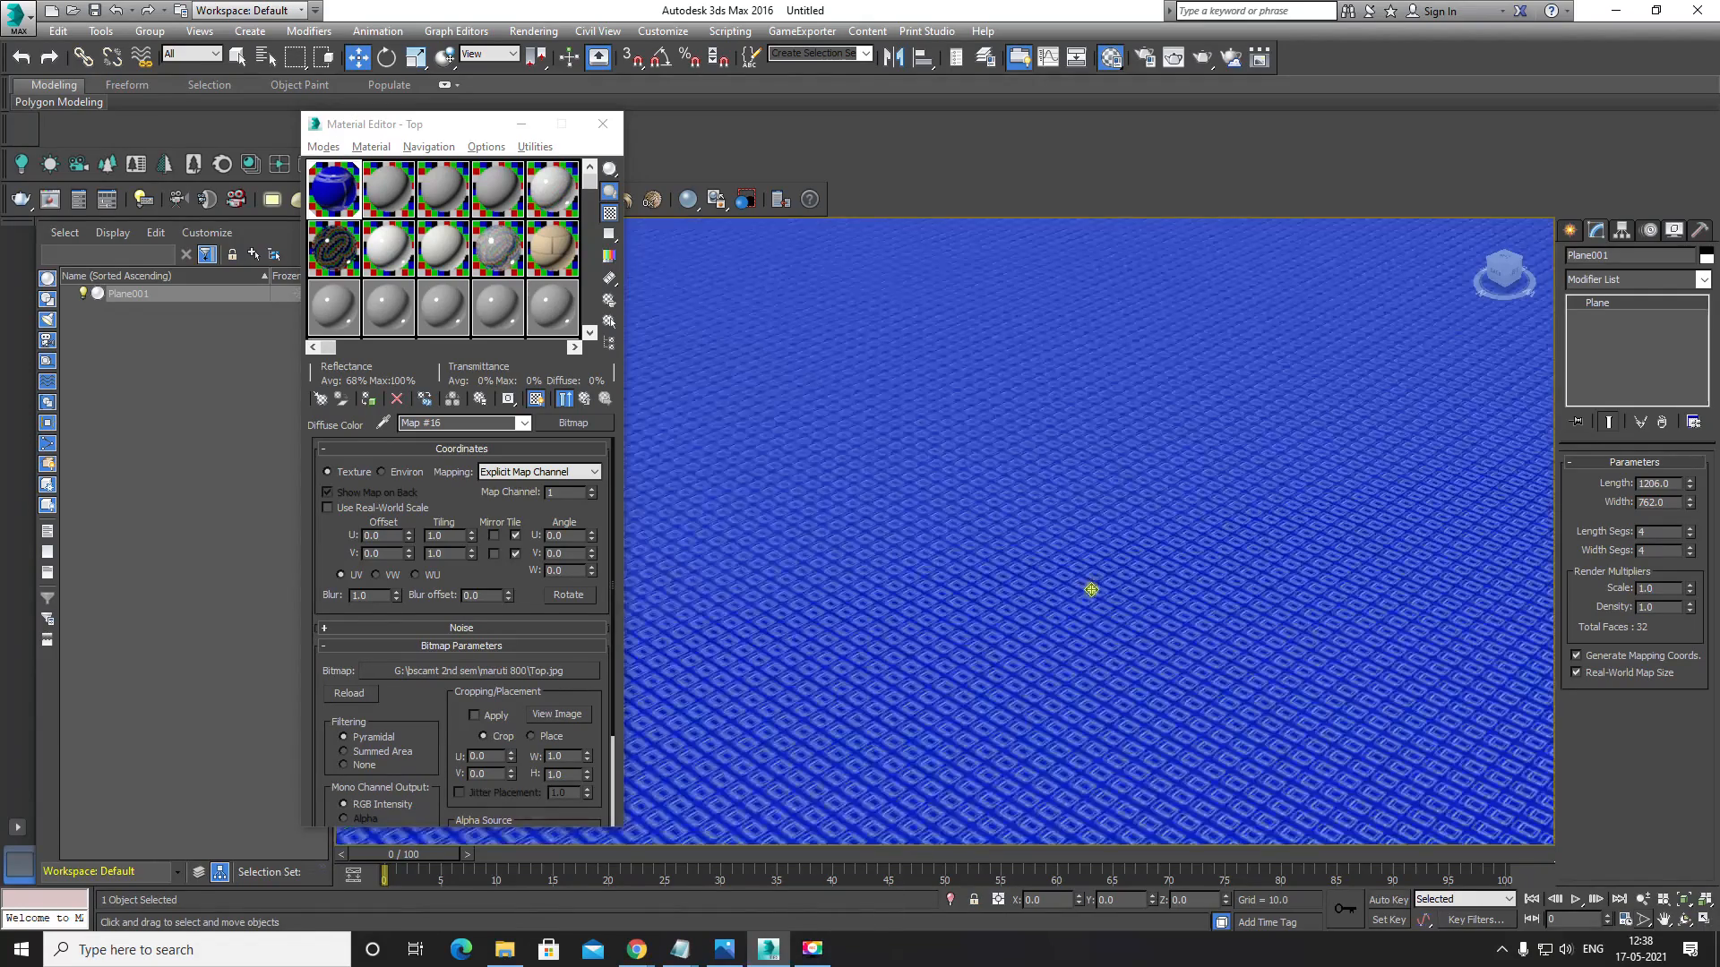
{"action": "scroll", "coordinate": [1118, 594], "scroll_direction": "down", "scroll_amount": 3}
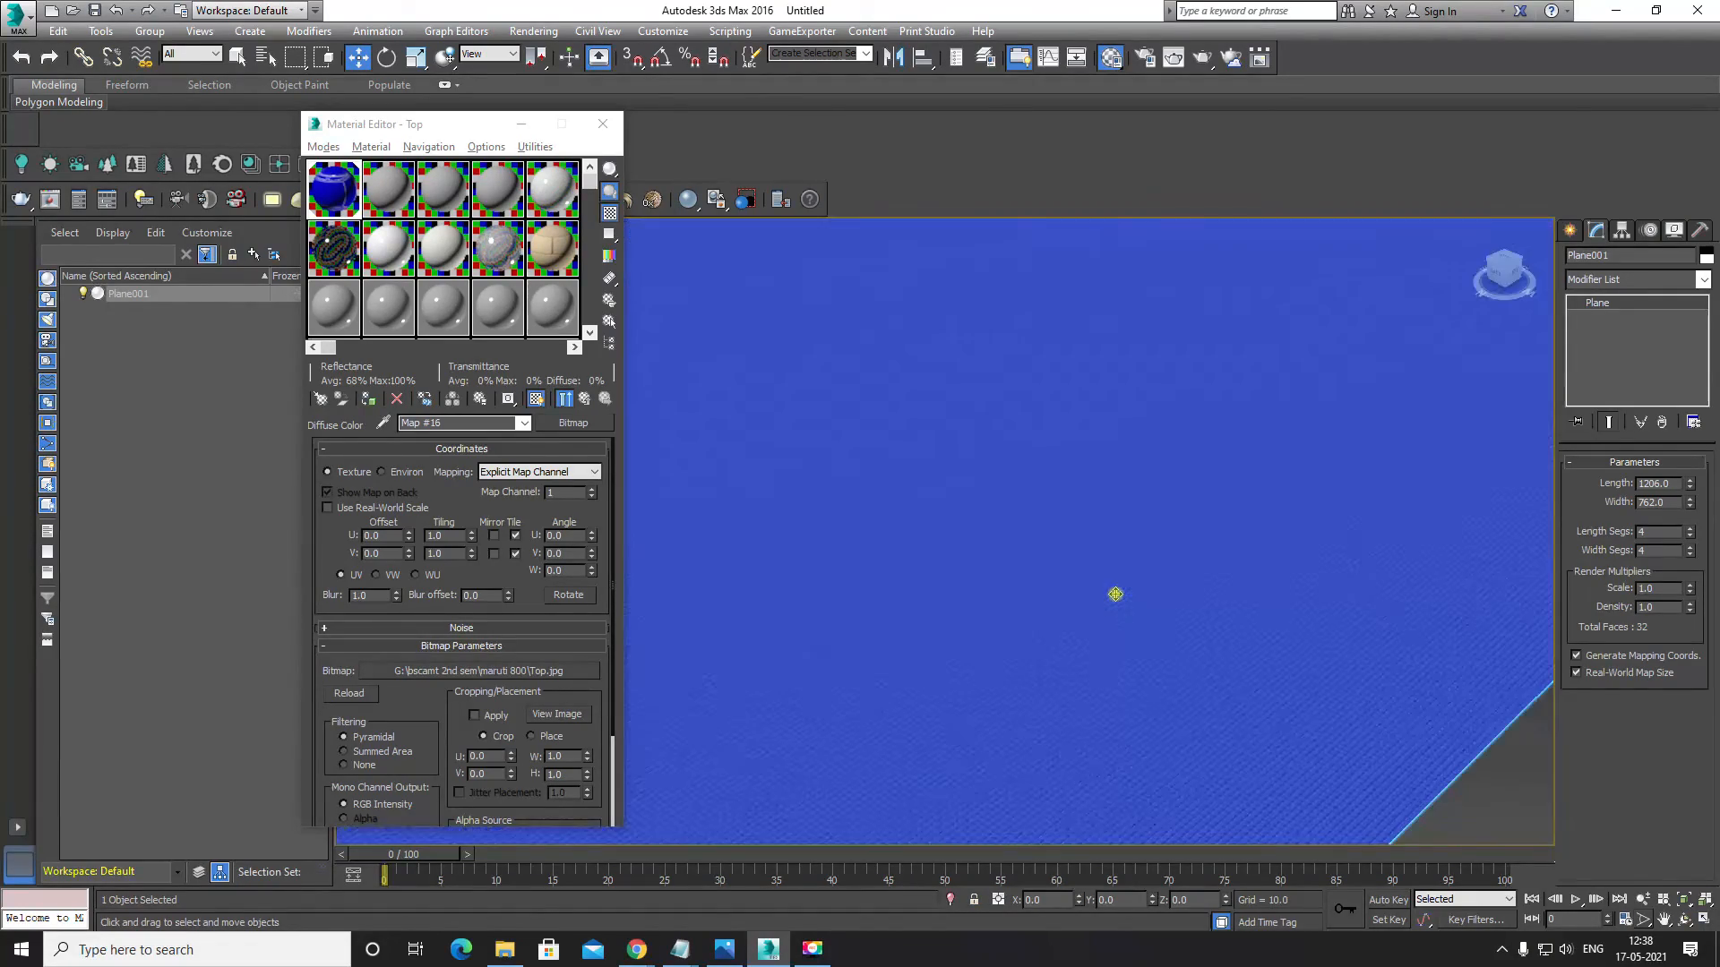
{"action": "scroll", "coordinate": [1115, 594], "scroll_direction": "up", "scroll_amount": 4}
{"action": "scroll", "coordinate": [1115, 594], "scroll_direction": "down", "scroll_amount": 4}
{"action": "scroll", "coordinate": [1110, 589], "scroll_direction": "down", "scroll_amount": 3}
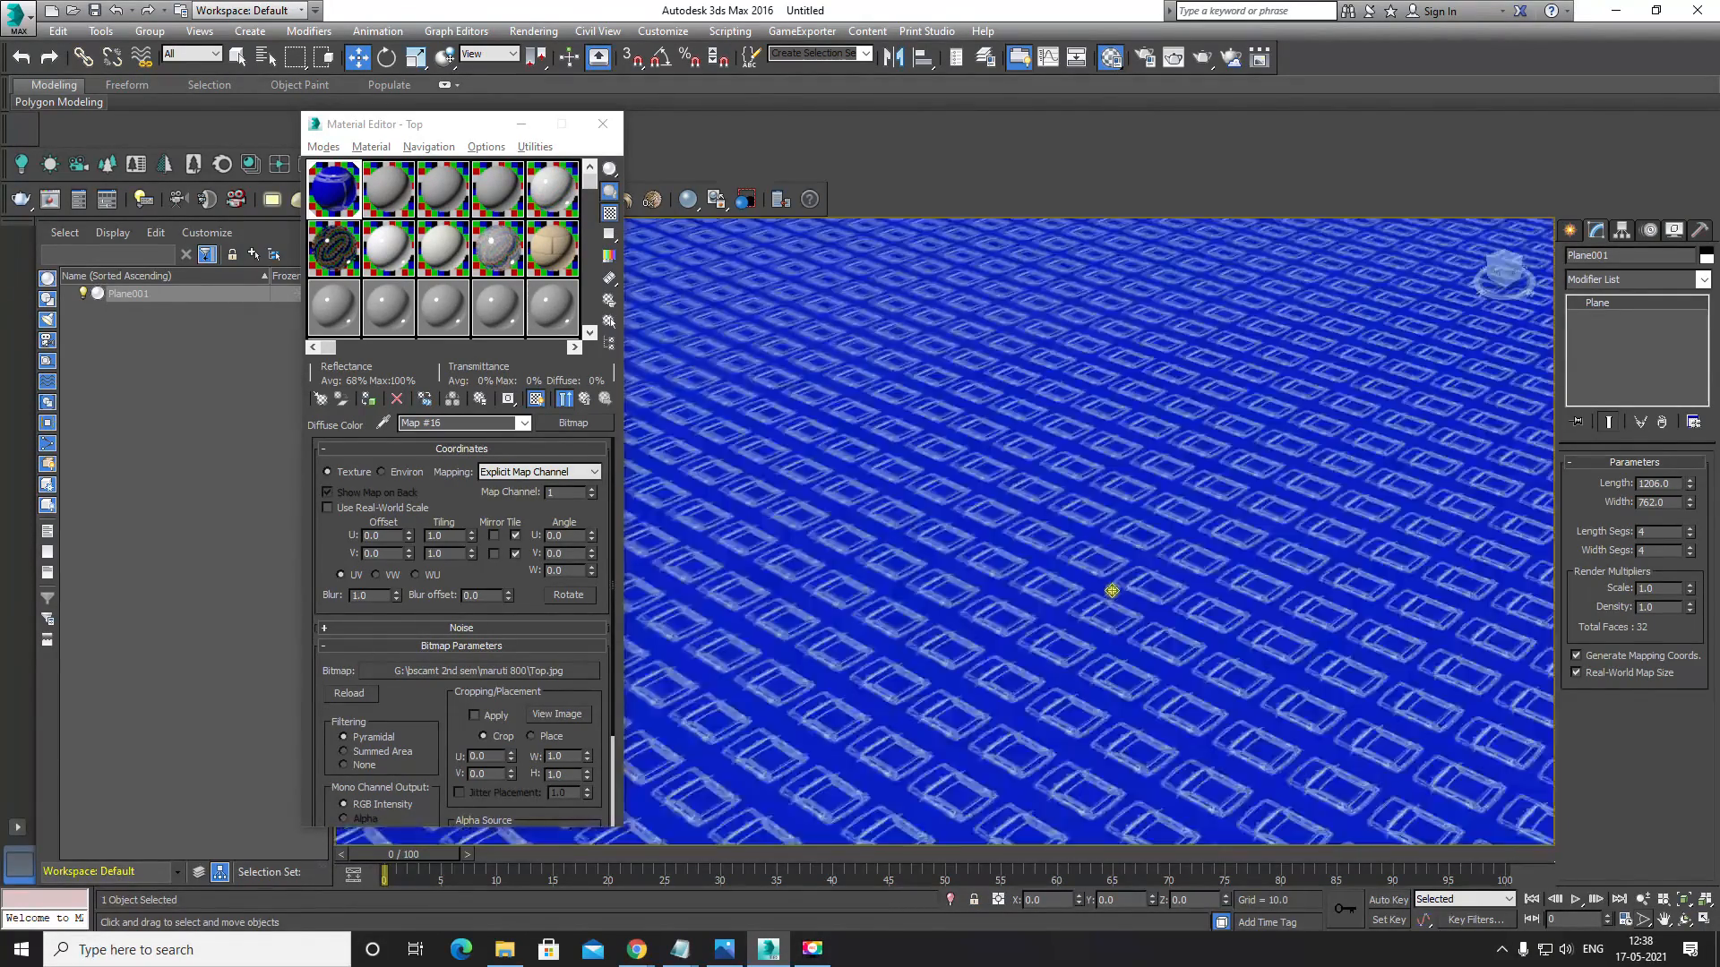
{"action": "scroll", "coordinate": [1059, 591], "scroll_direction": "up", "scroll_amount": 4}
{"action": "scroll", "coordinate": [1061, 587], "scroll_direction": "down", "scroll_amount": 5}
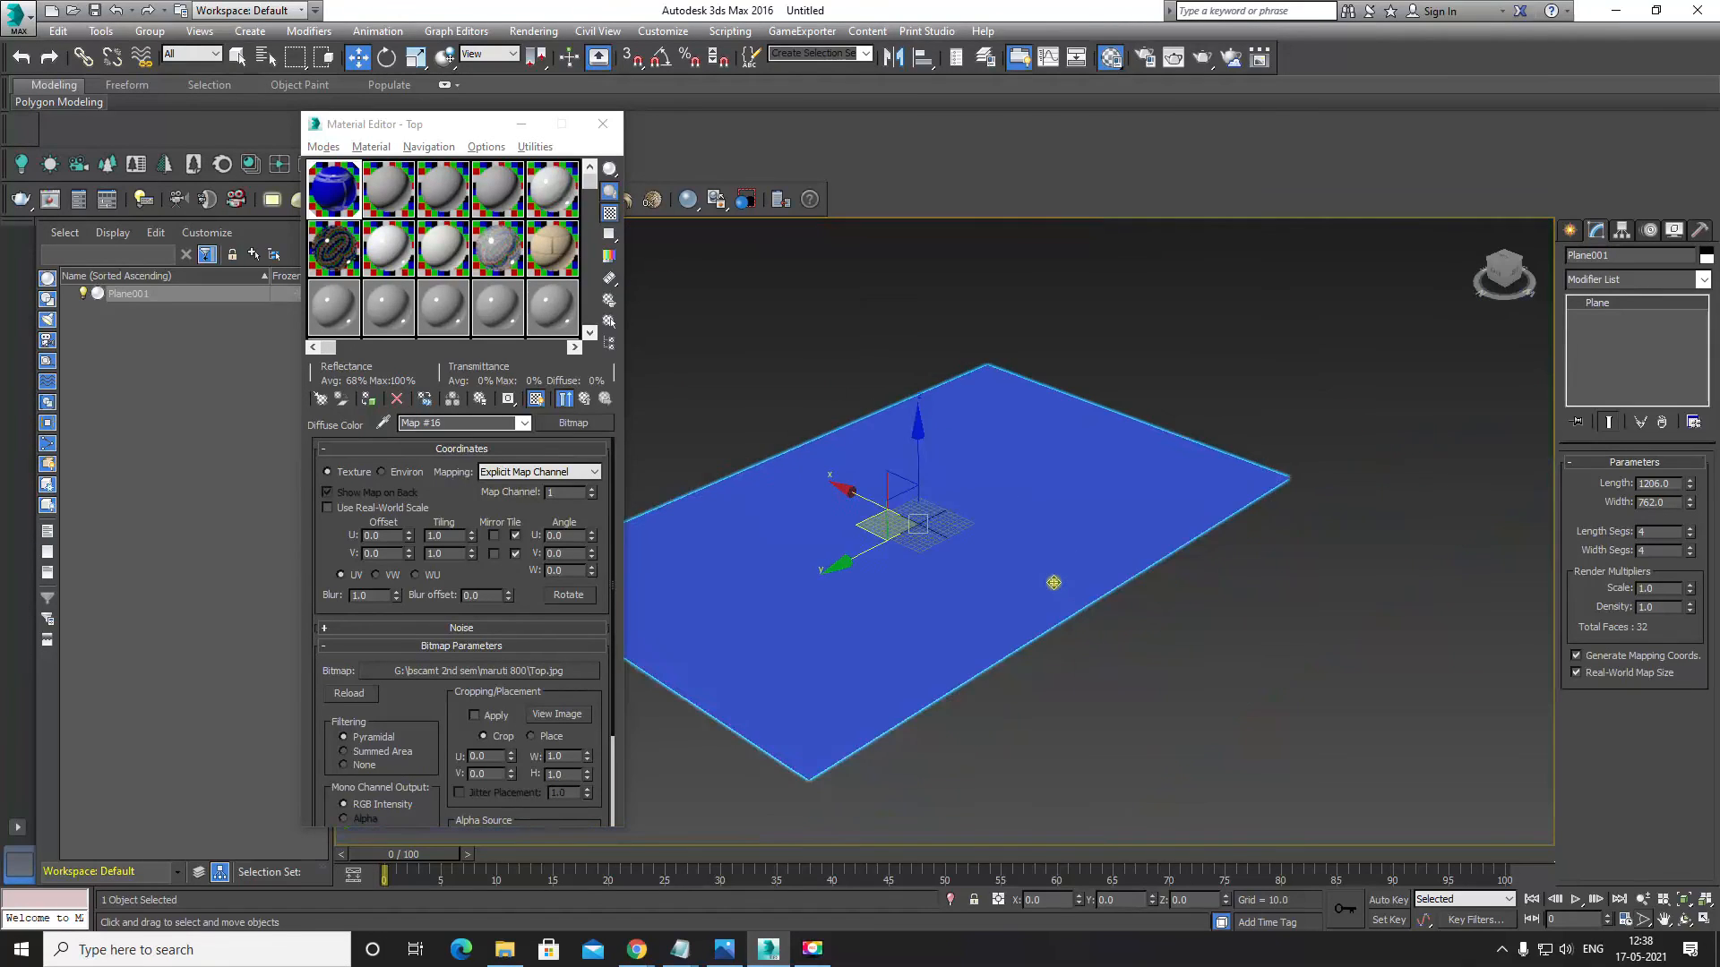
{"action": "middle_click_drag", "start_coordinate": [1054, 584], "coordinate": [1196, 595]}
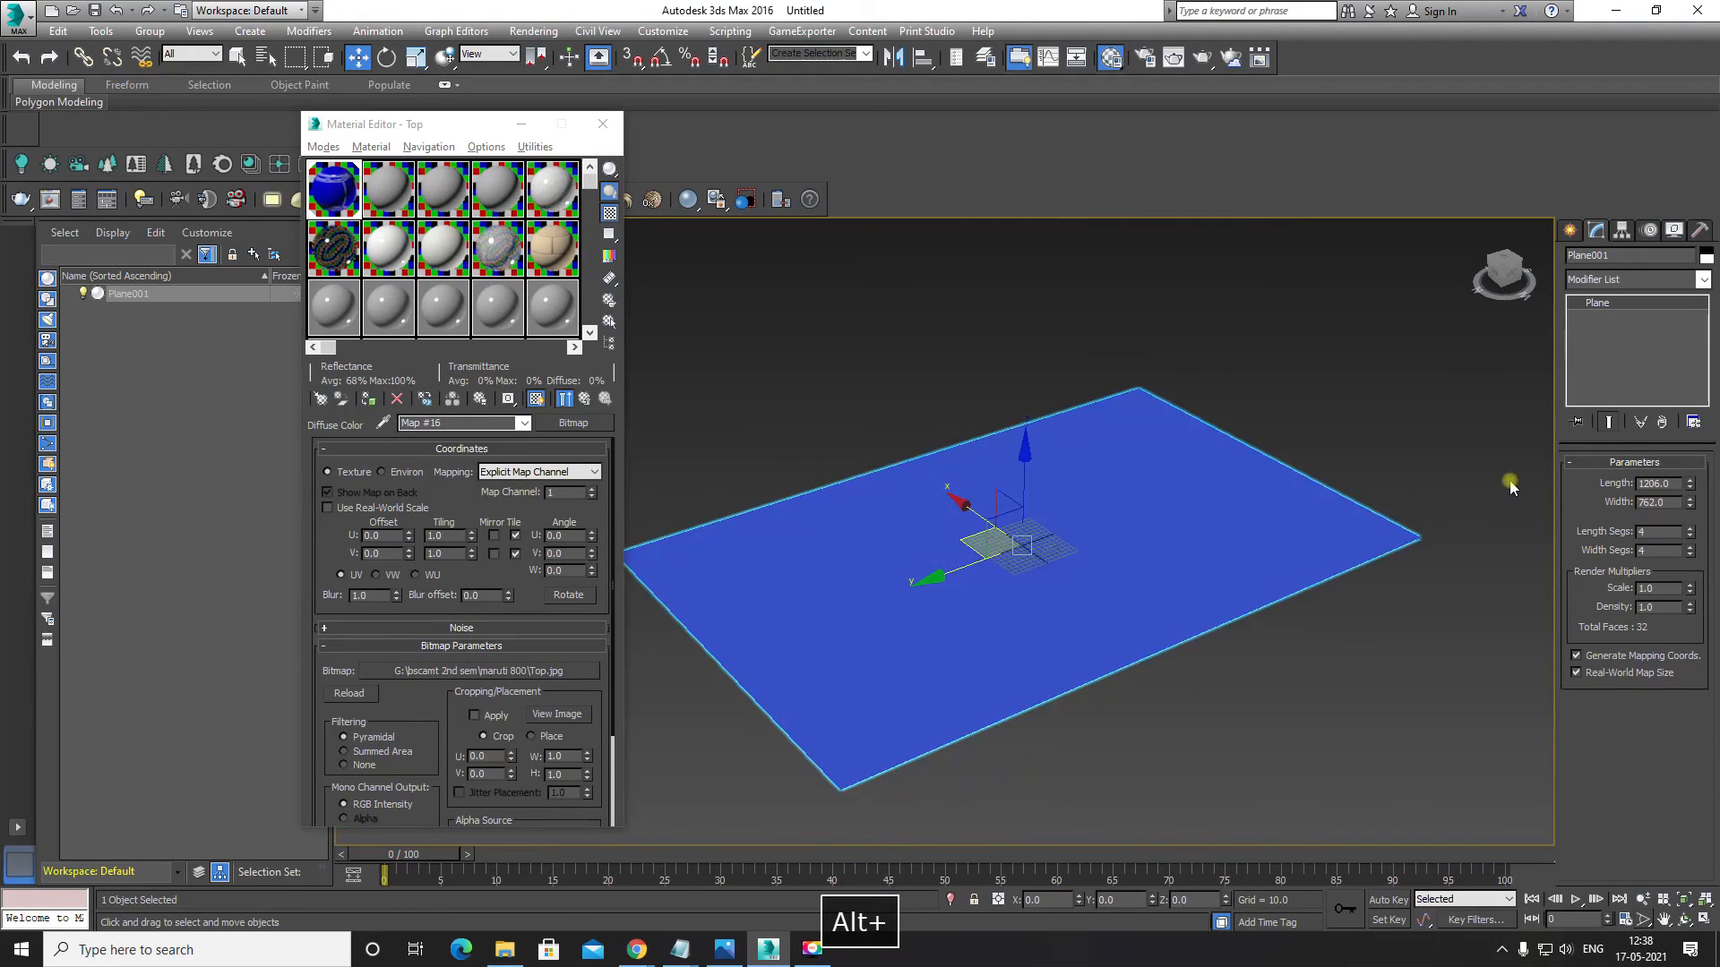
Step: Add a UVW Map modifier to the plane and turn off its Real-World Map Size option
{"action": "left_click", "coordinate": [1703, 279]}
{"action": "key", "text": "u"}
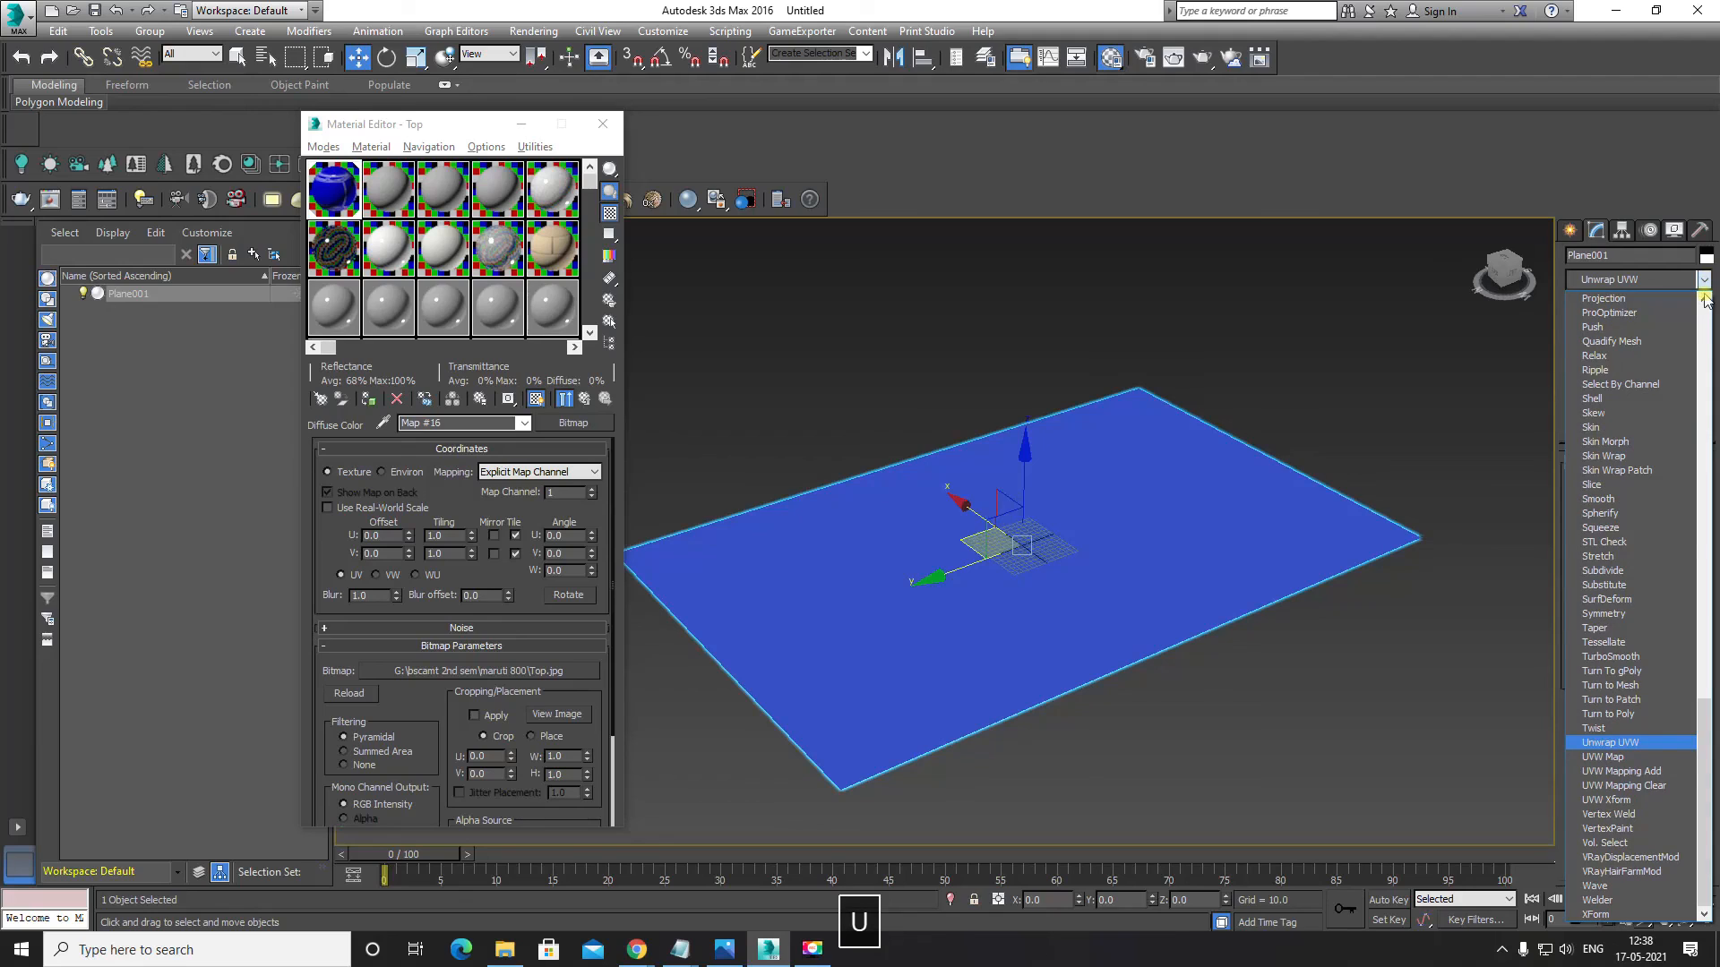
{"action": "left_click", "coordinate": [1615, 757]}
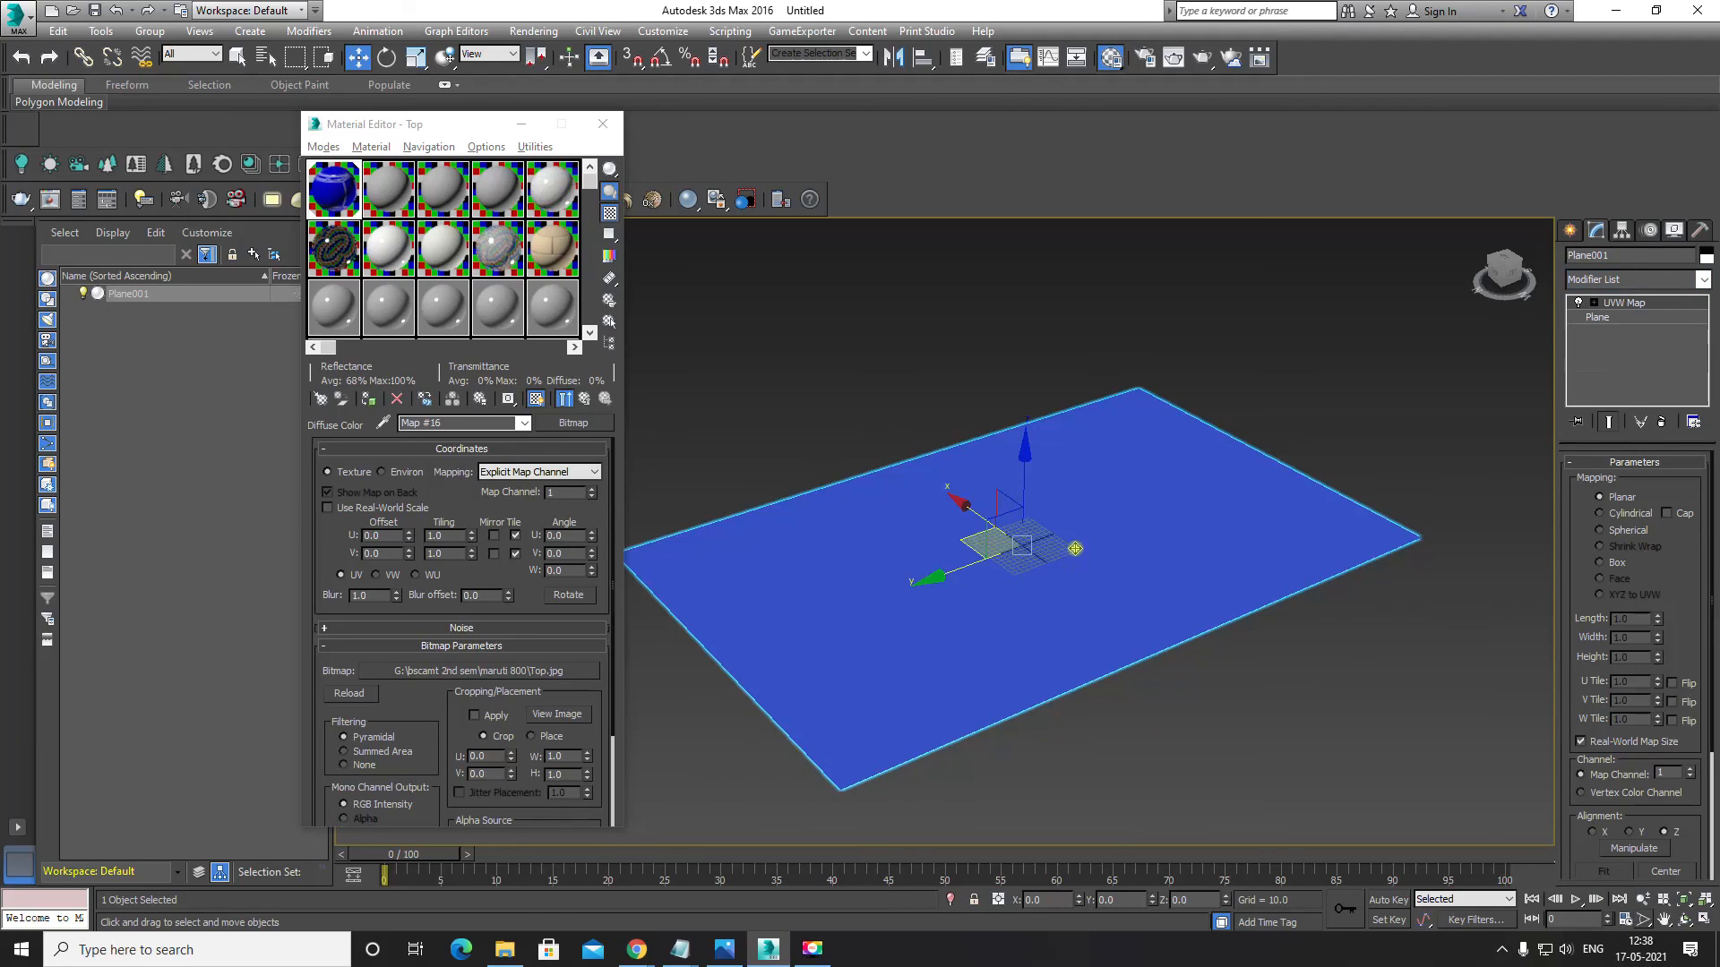
{"action": "middle_click_drag", "start_coordinate": [1074, 548], "coordinate": [1313, 514], "text": "alt"}
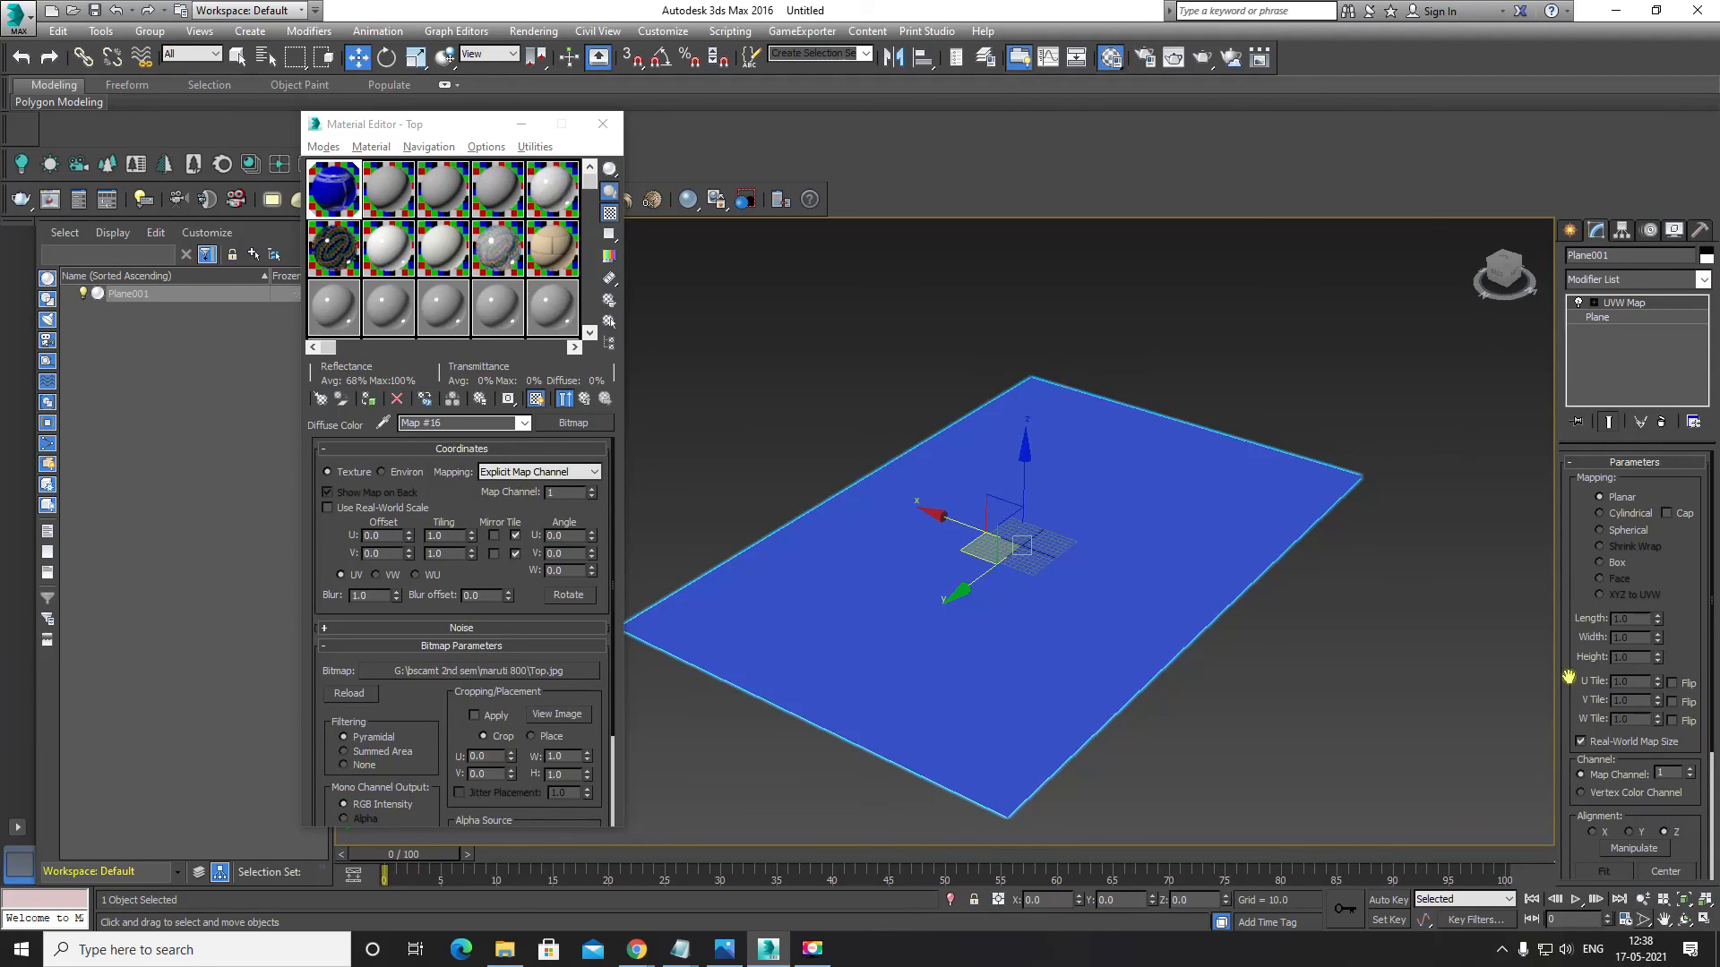
{"action": "left_click", "coordinate": [1581, 743]}
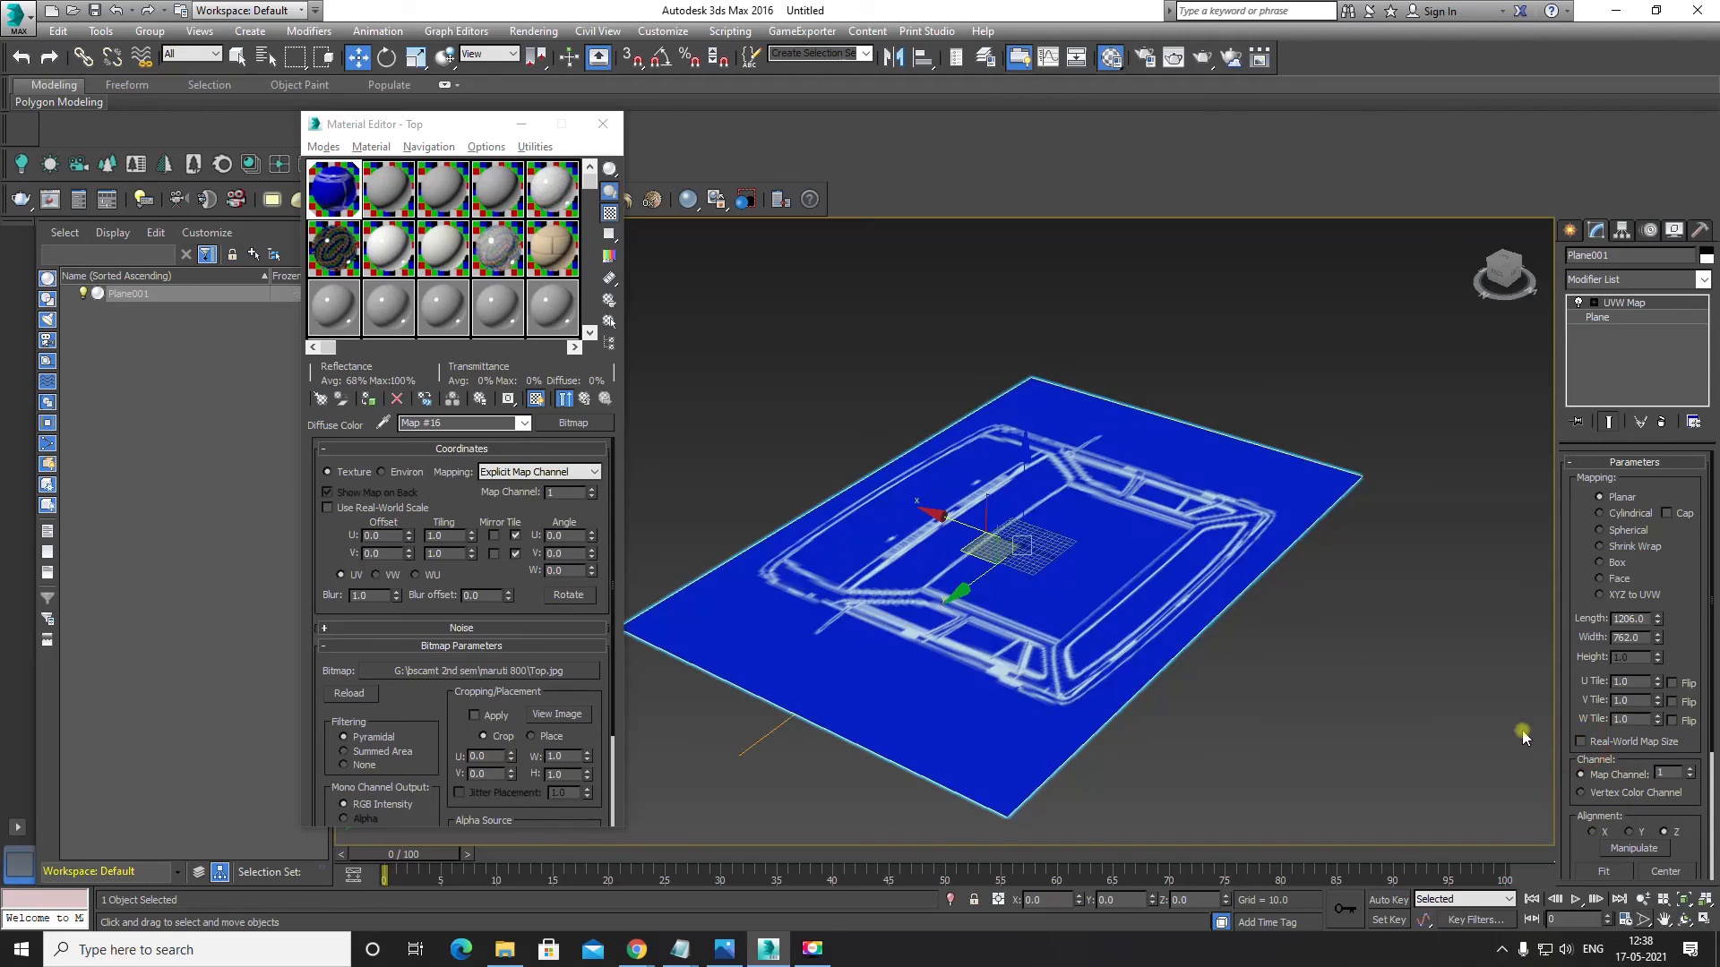
{"action": "middle_click_drag", "start_coordinate": [1248, 624], "coordinate": [1086, 655], "text": "alt"}
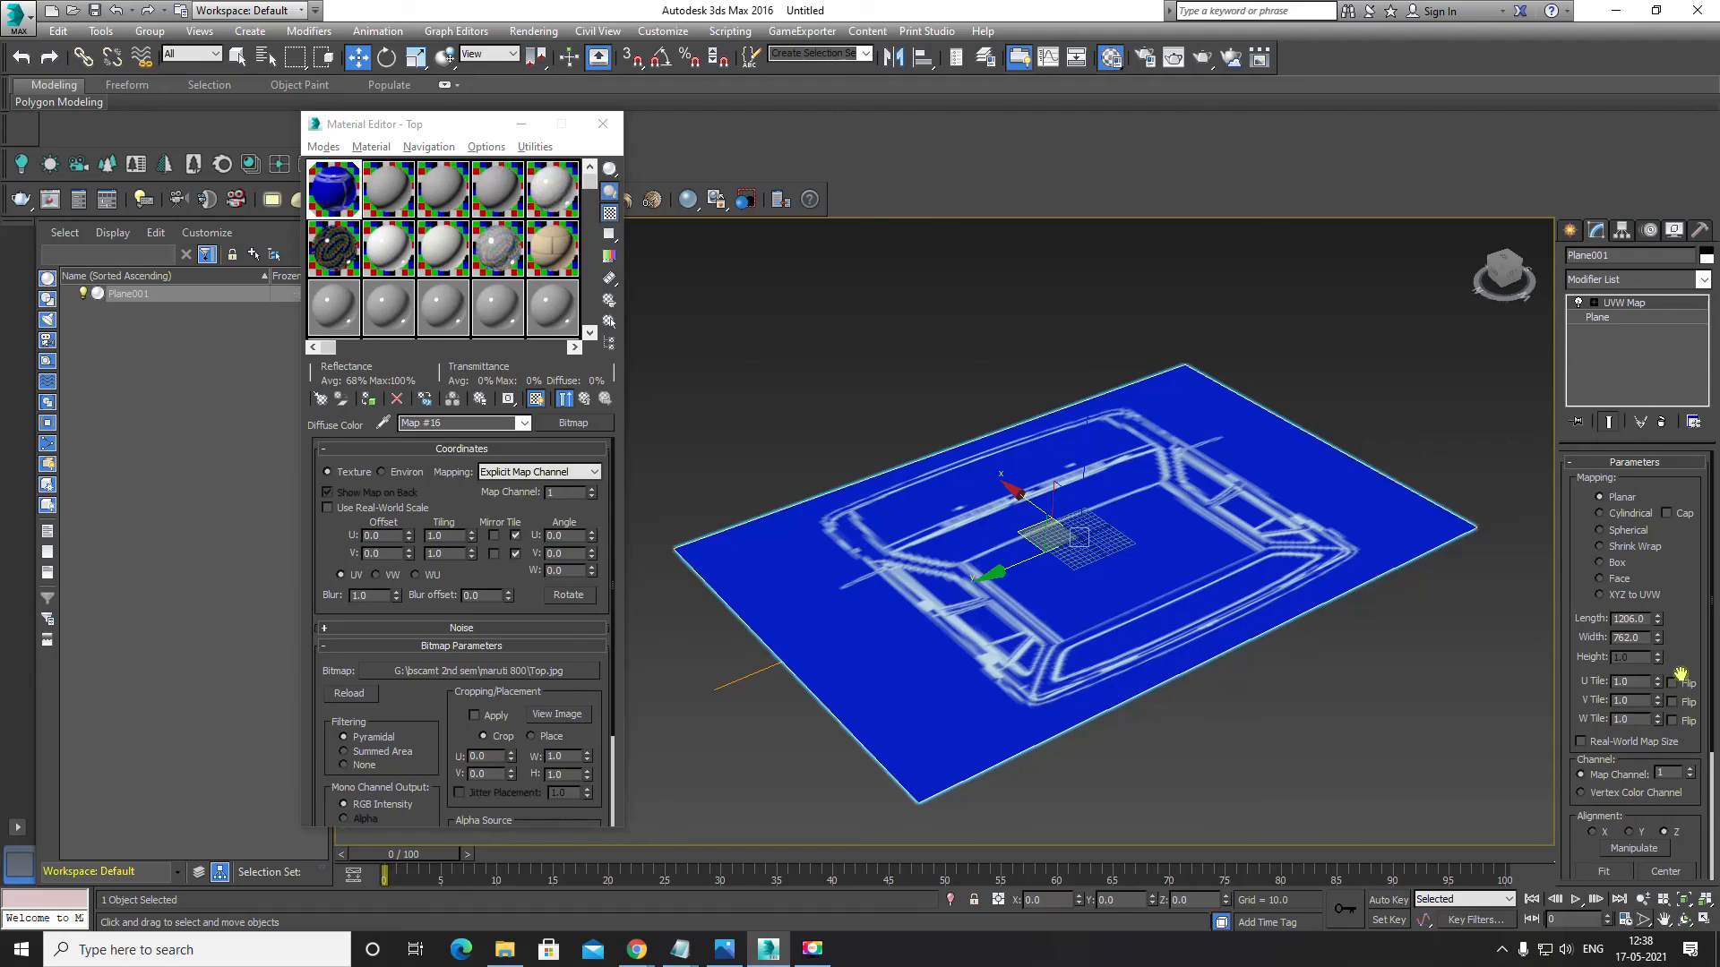
Step: Enter the UVW Map modifier's Gizmo sub-object level and activate the Rotate tool
{"action": "left_click_drag", "start_coordinate": [1680, 657], "coordinate": [1701, 610]}
{"action": "left_click", "coordinate": [1593, 303]}
{"action": "left_click", "coordinate": [1624, 318]}
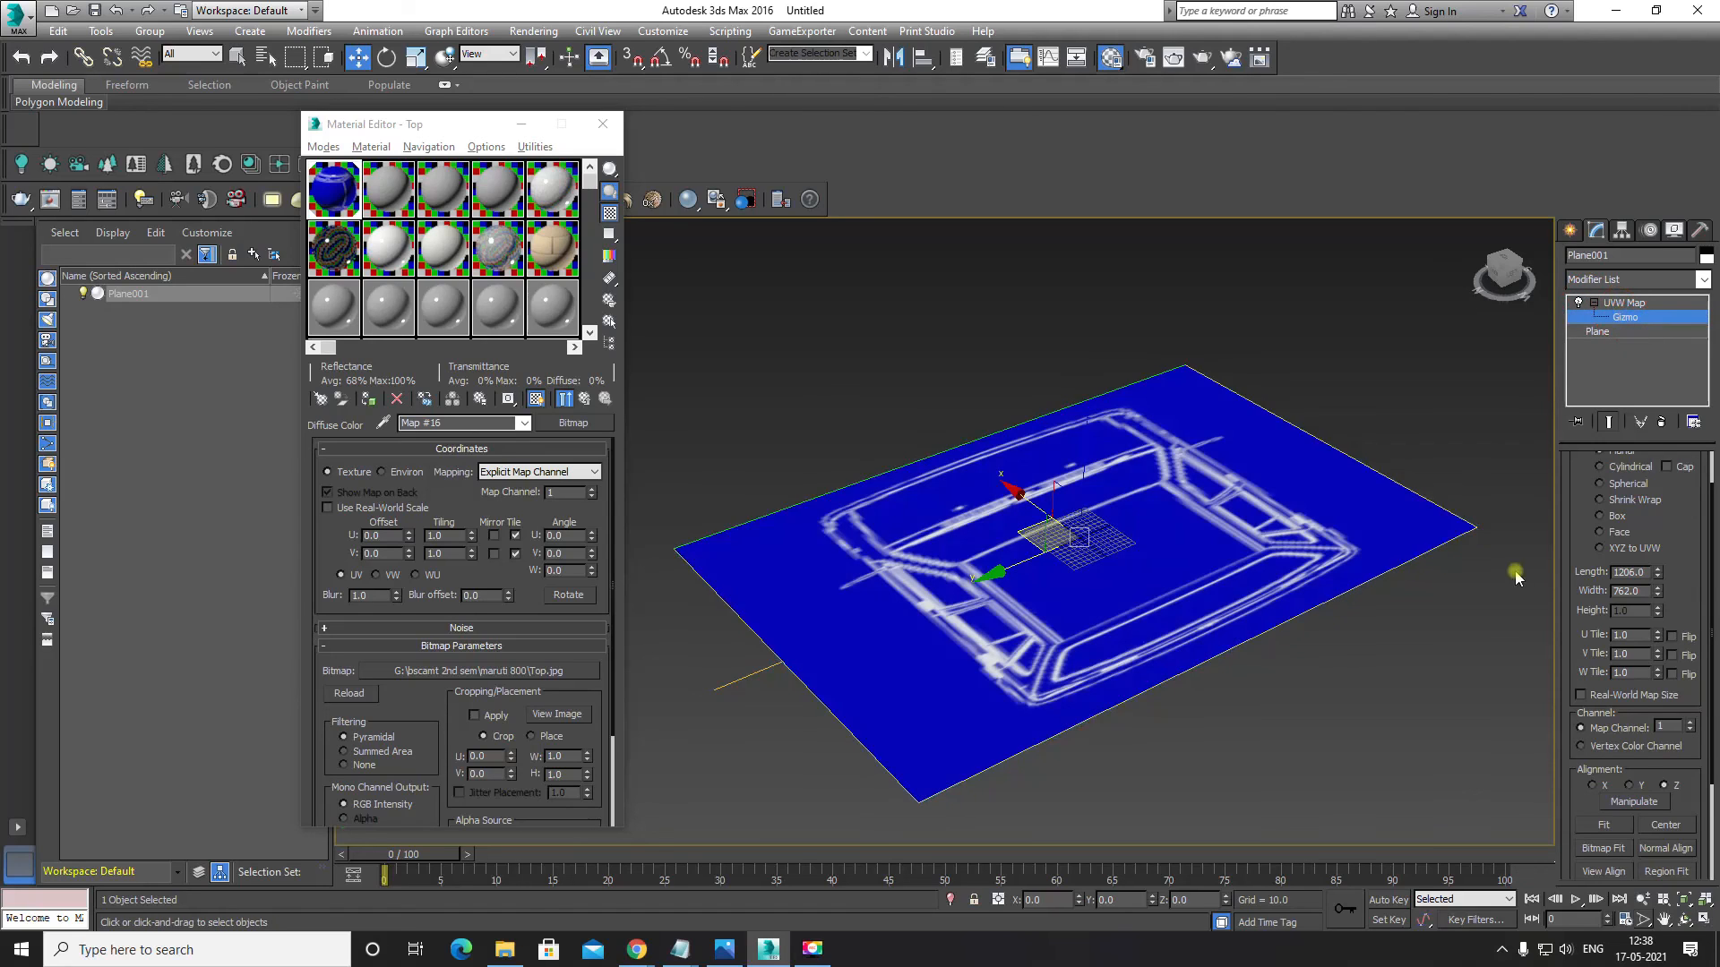
{"action": "middle_click_drag", "start_coordinate": [1274, 663], "coordinate": [1160, 664], "text": "alt"}
{"action": "key", "text": "e"}
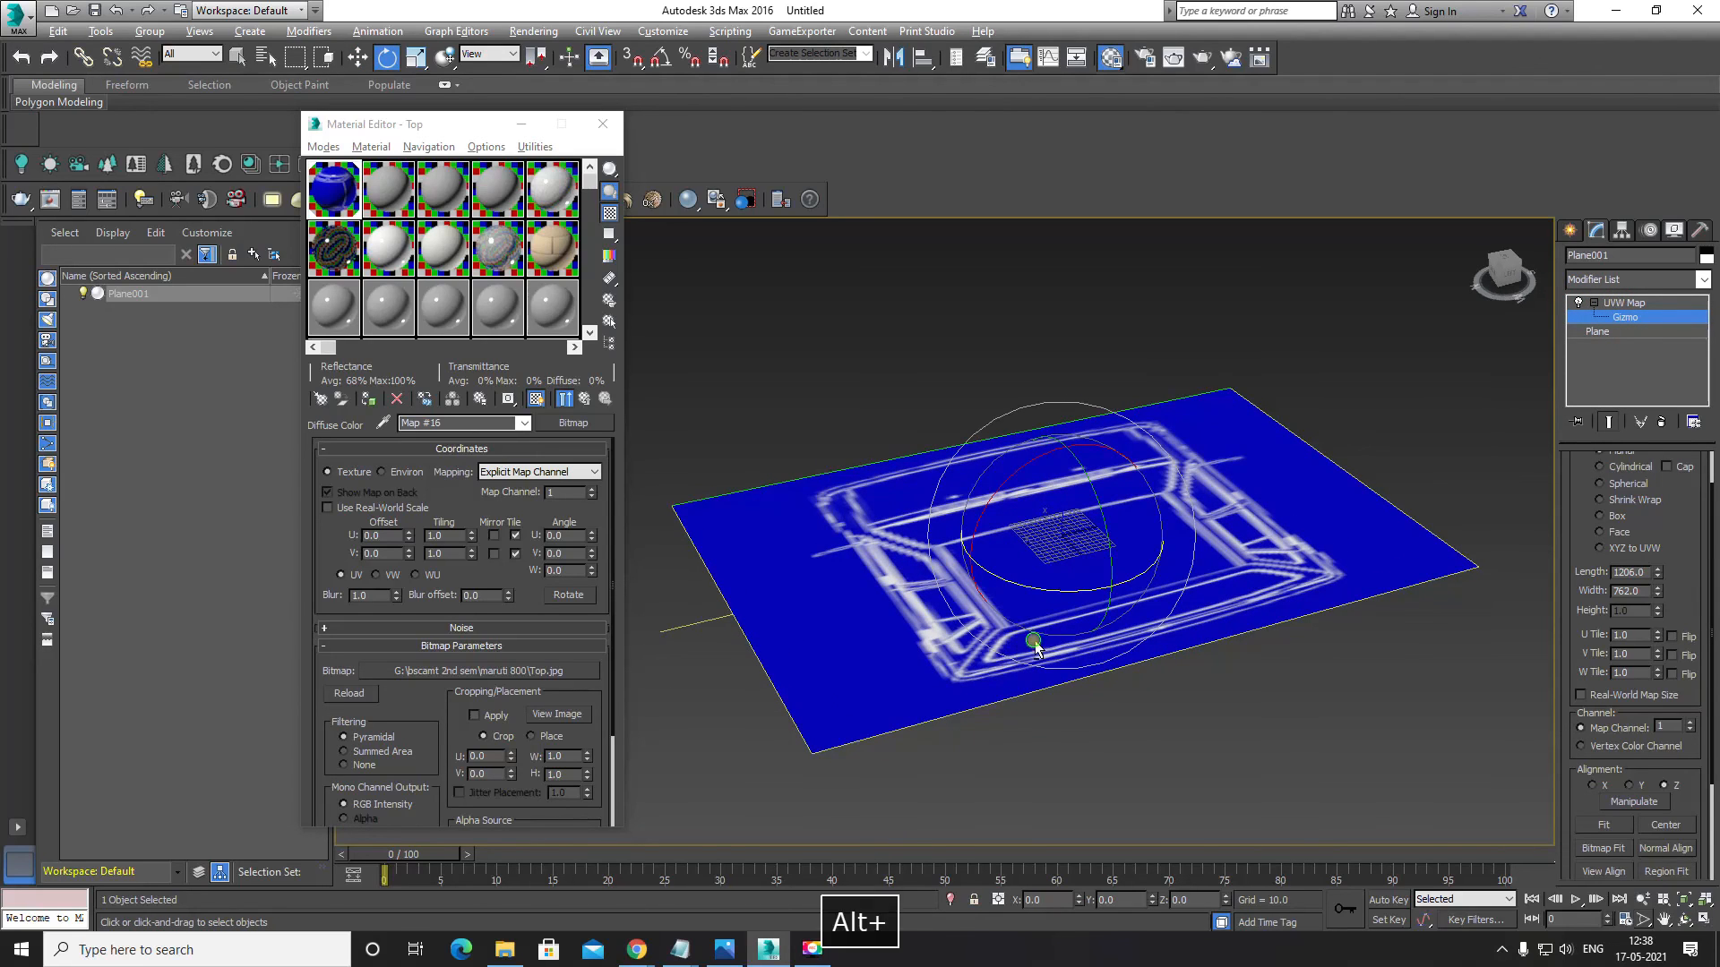
{"action": "middle_click_drag", "start_coordinate": [1016, 646], "coordinate": [1012, 607], "text": "alt"}
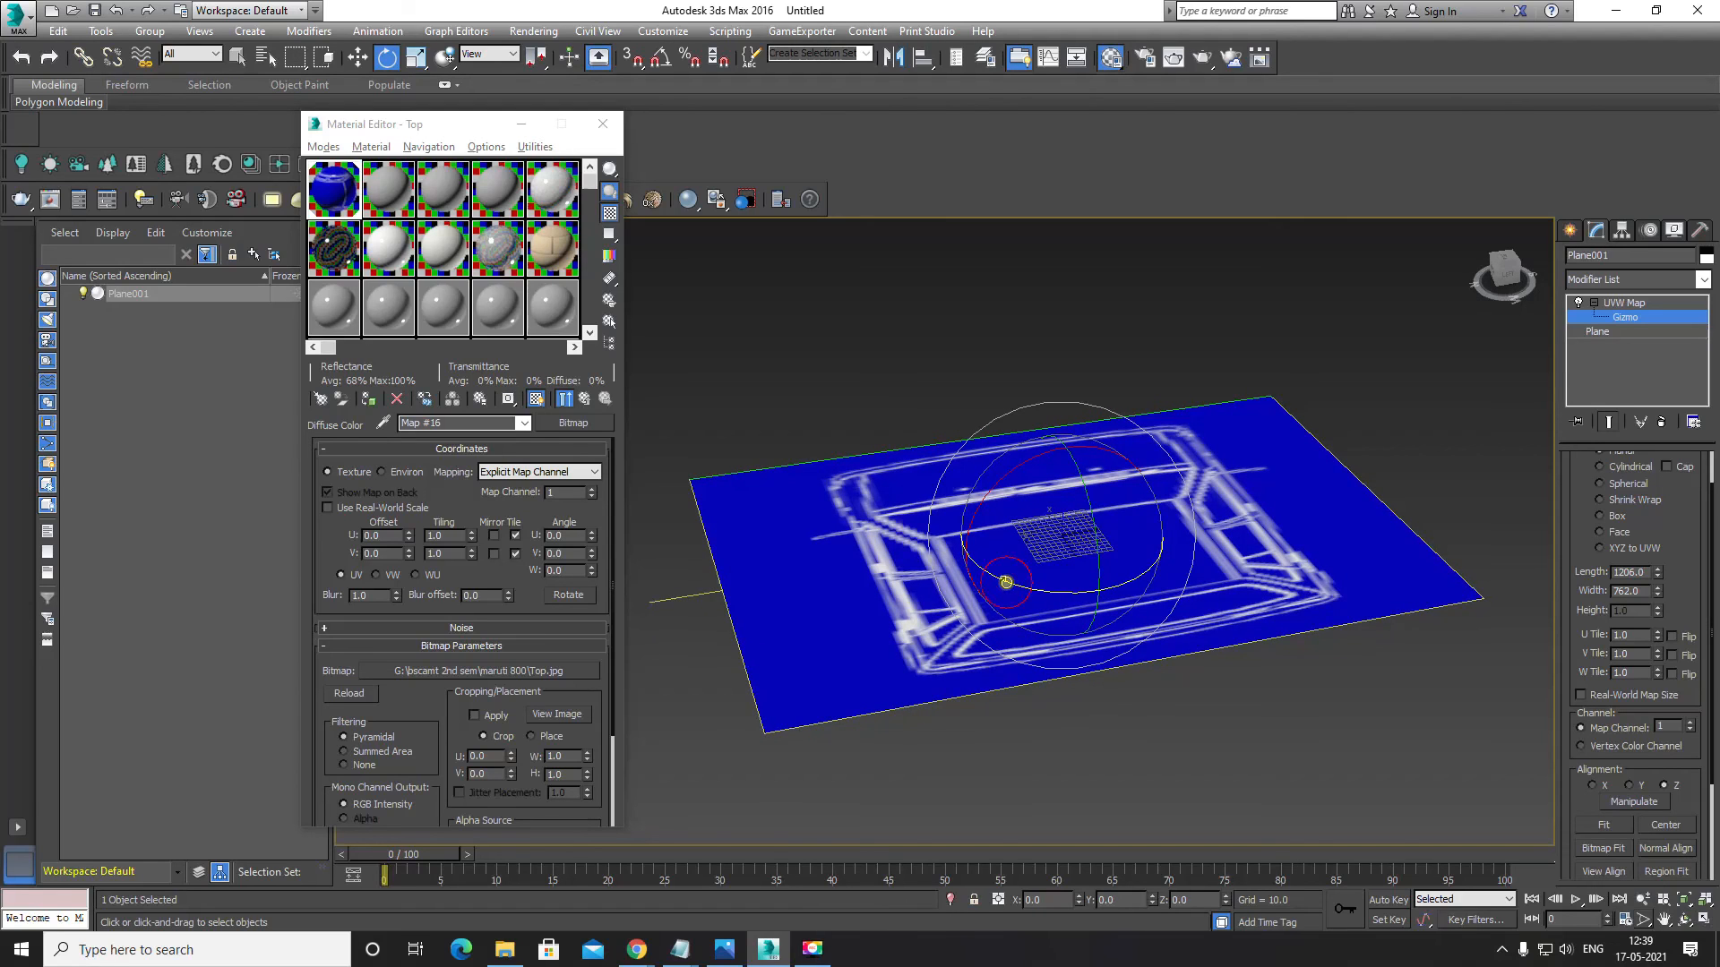
Step: Turn on angle snapping and rotate the UVW Map gizmo 90 degrees about the vertical axis
{"action": "left_click_drag", "start_coordinate": [1006, 582], "coordinate": [1151, 574]}
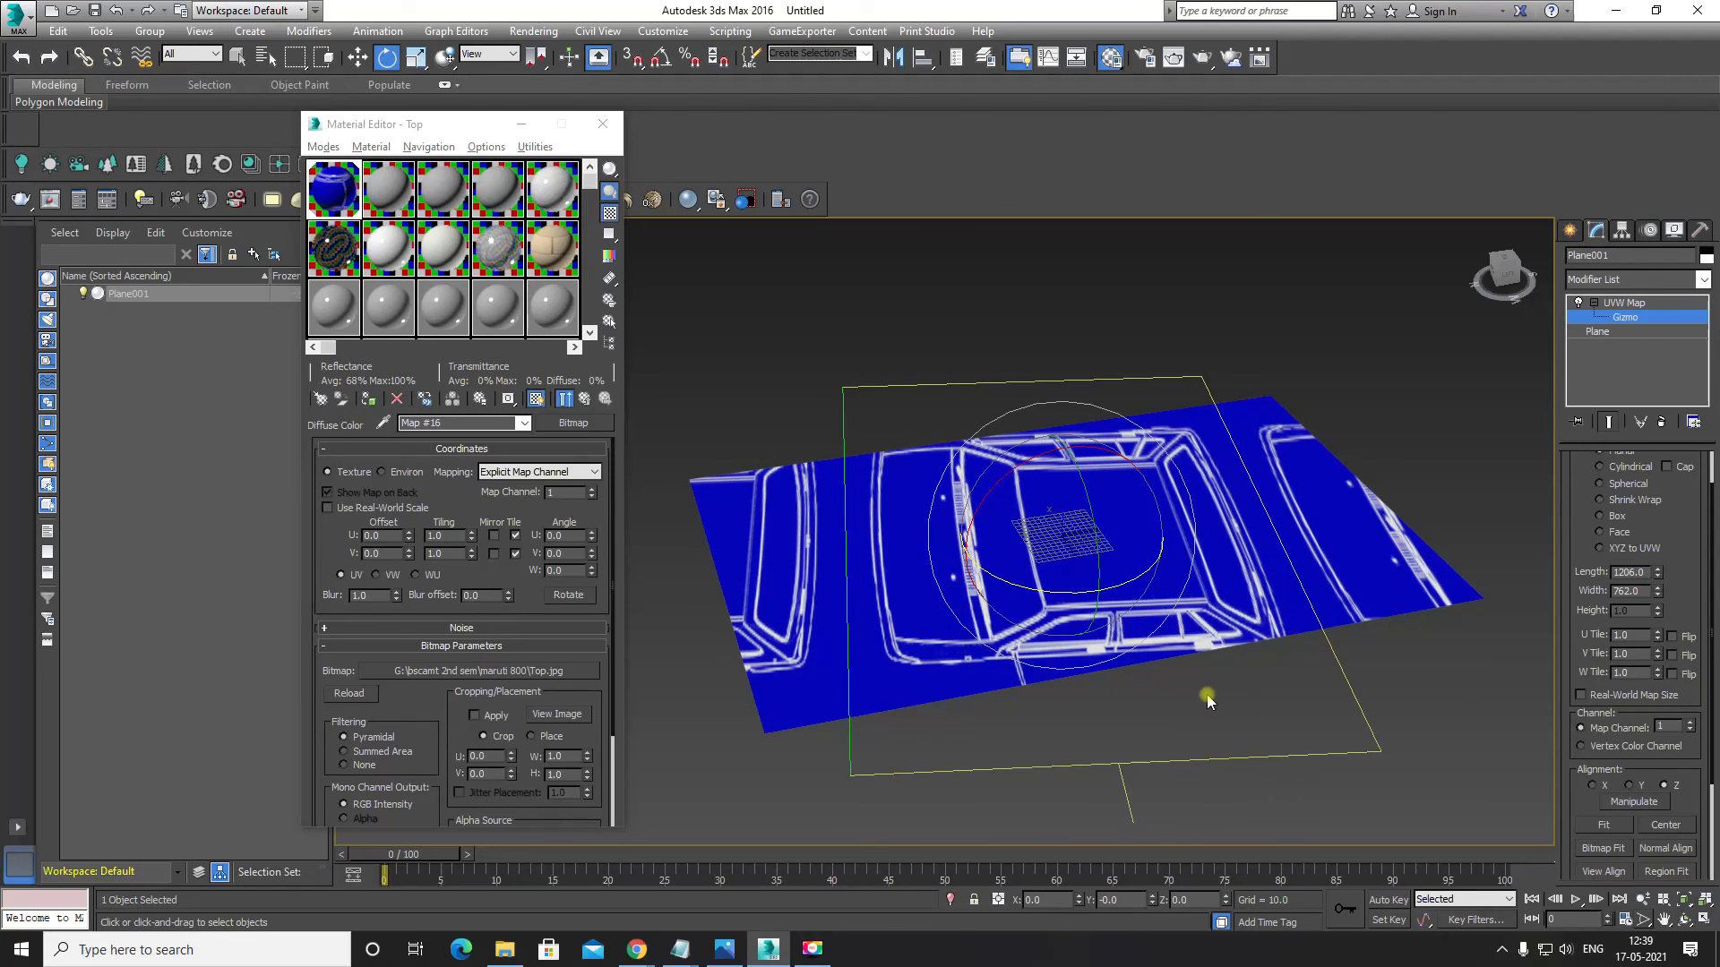
{"action": "key", "text": "ctrl+z"}
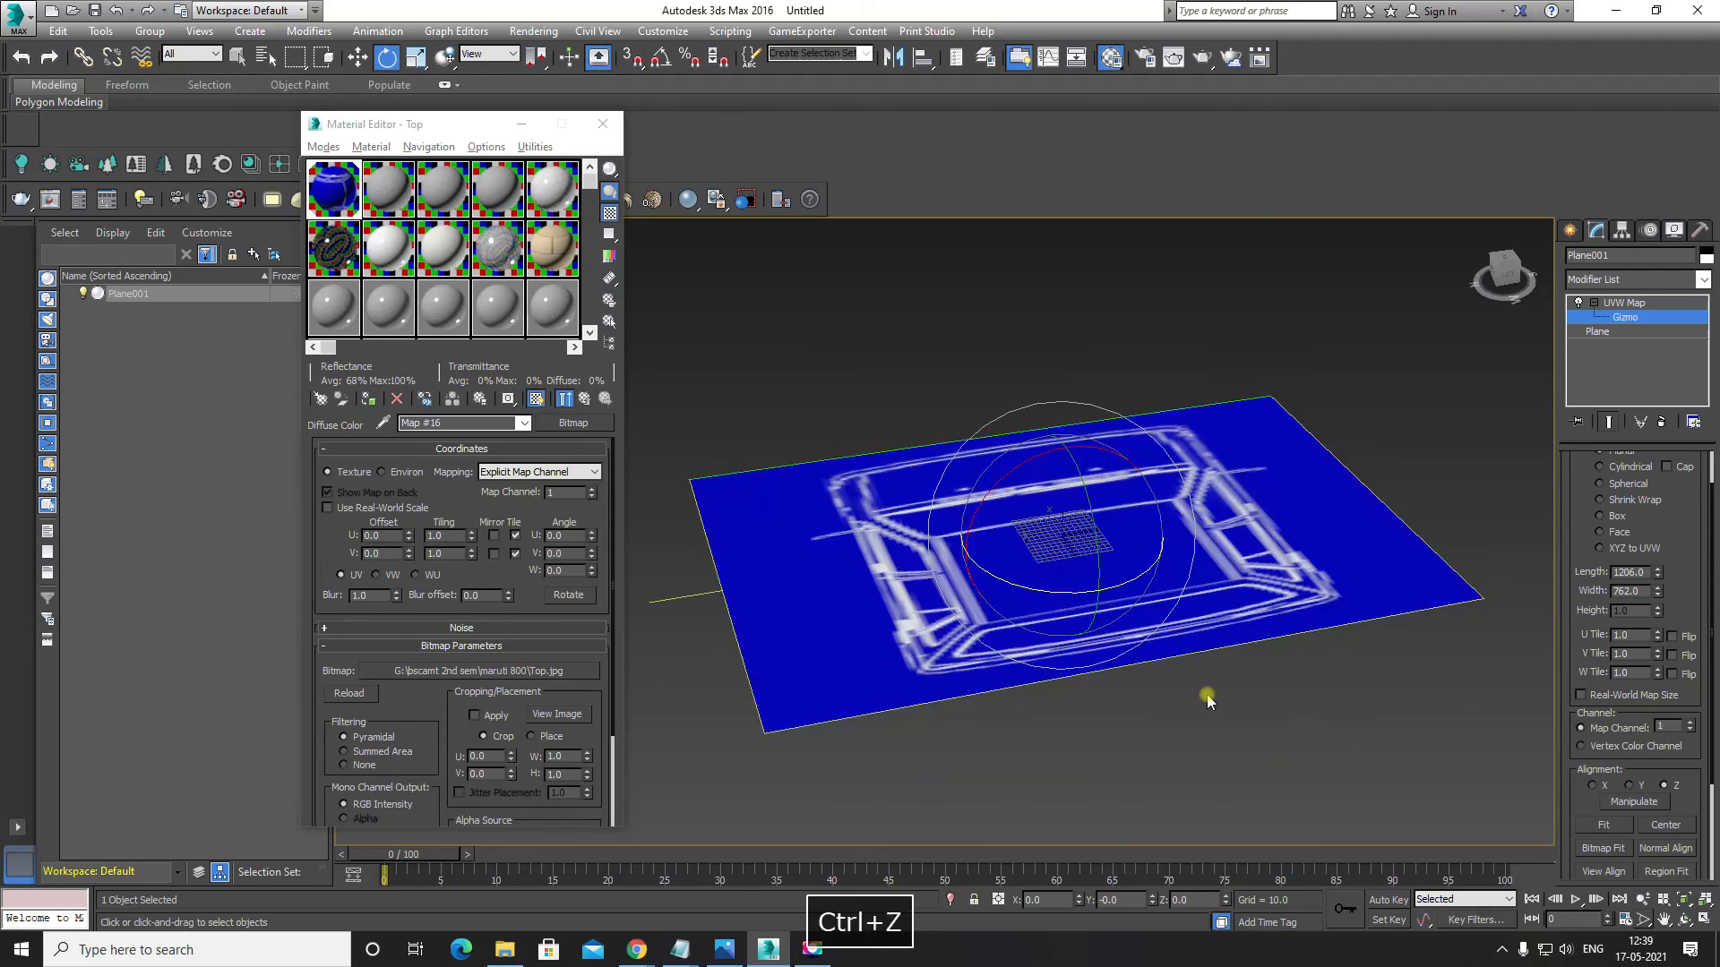
{"action": "left_click", "coordinate": [660, 58]}
{"action": "left_click_drag", "start_coordinate": [1003, 580], "coordinate": [1072, 599]}
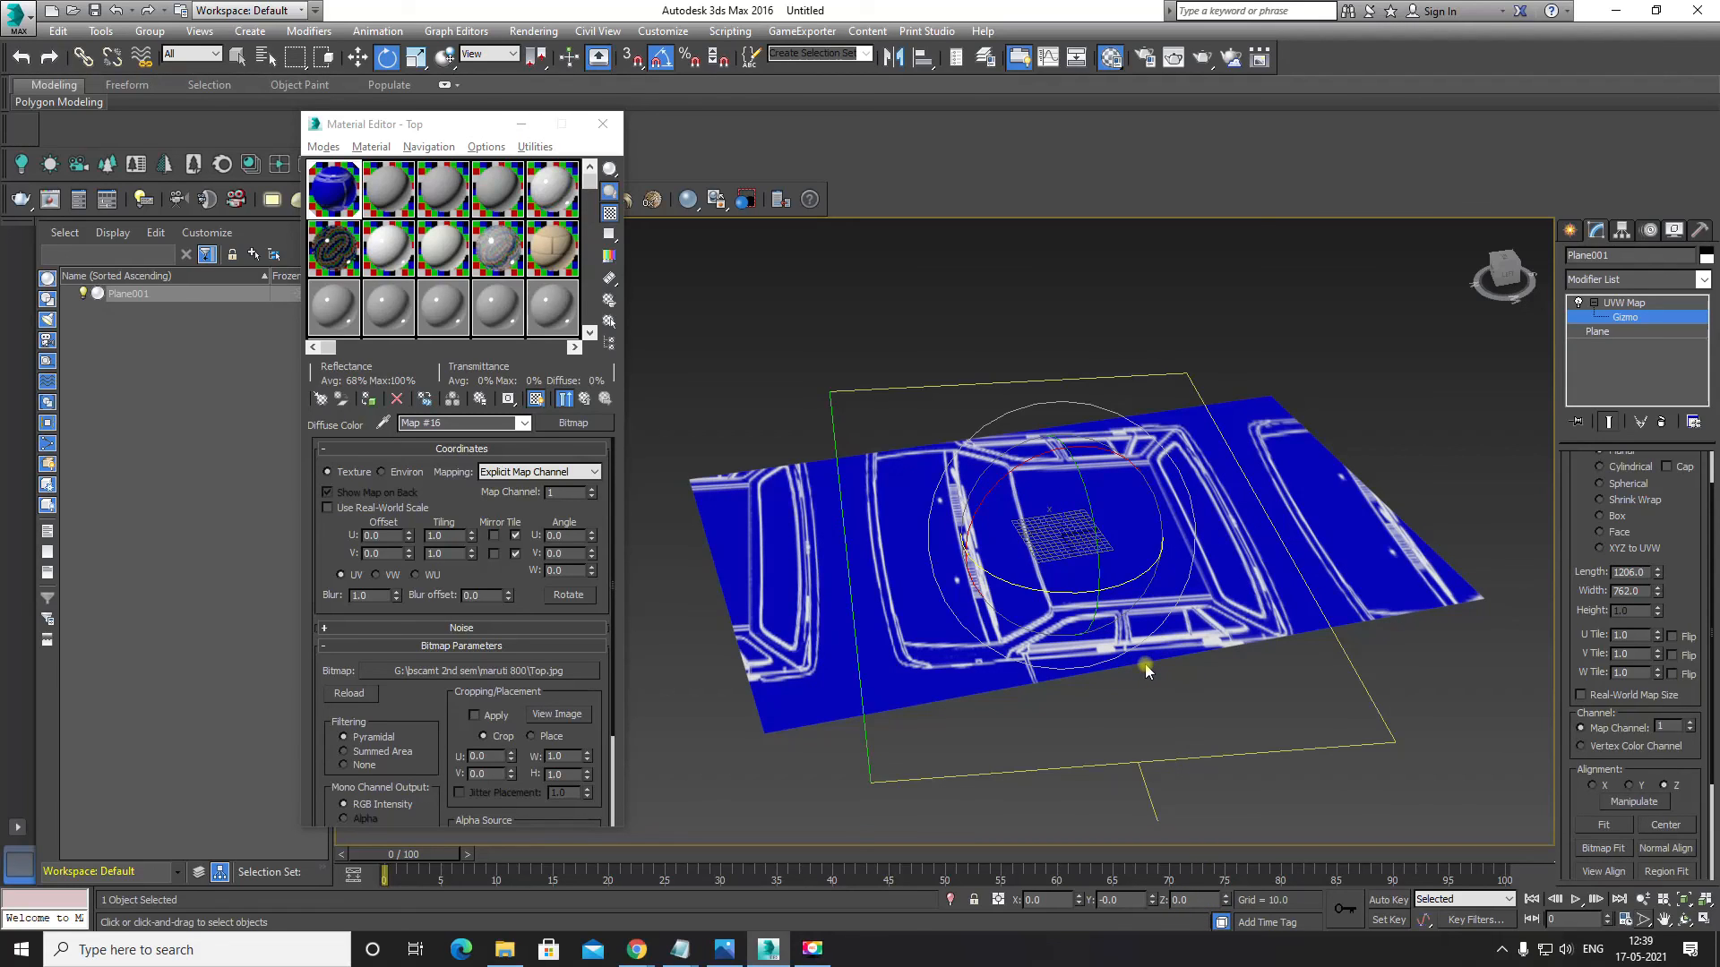
{"action": "key", "text": "ctrl+z"}
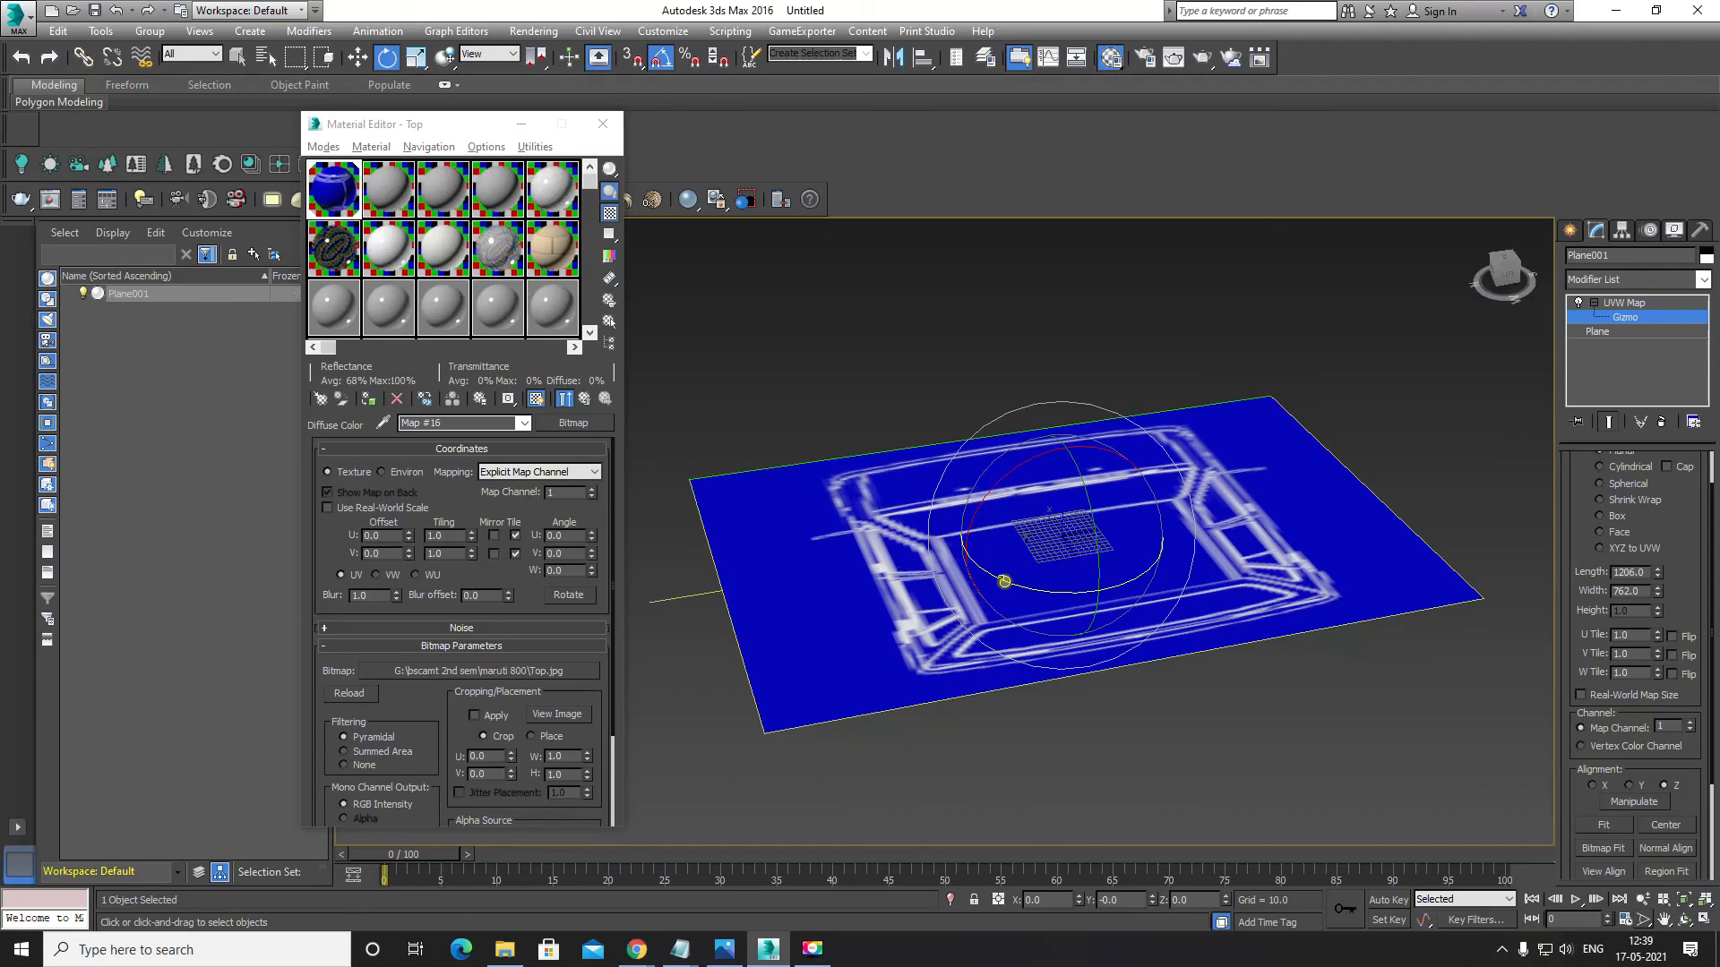
{"action": "left_click_drag", "start_coordinate": [1004, 581], "coordinate": [1083, 595]}
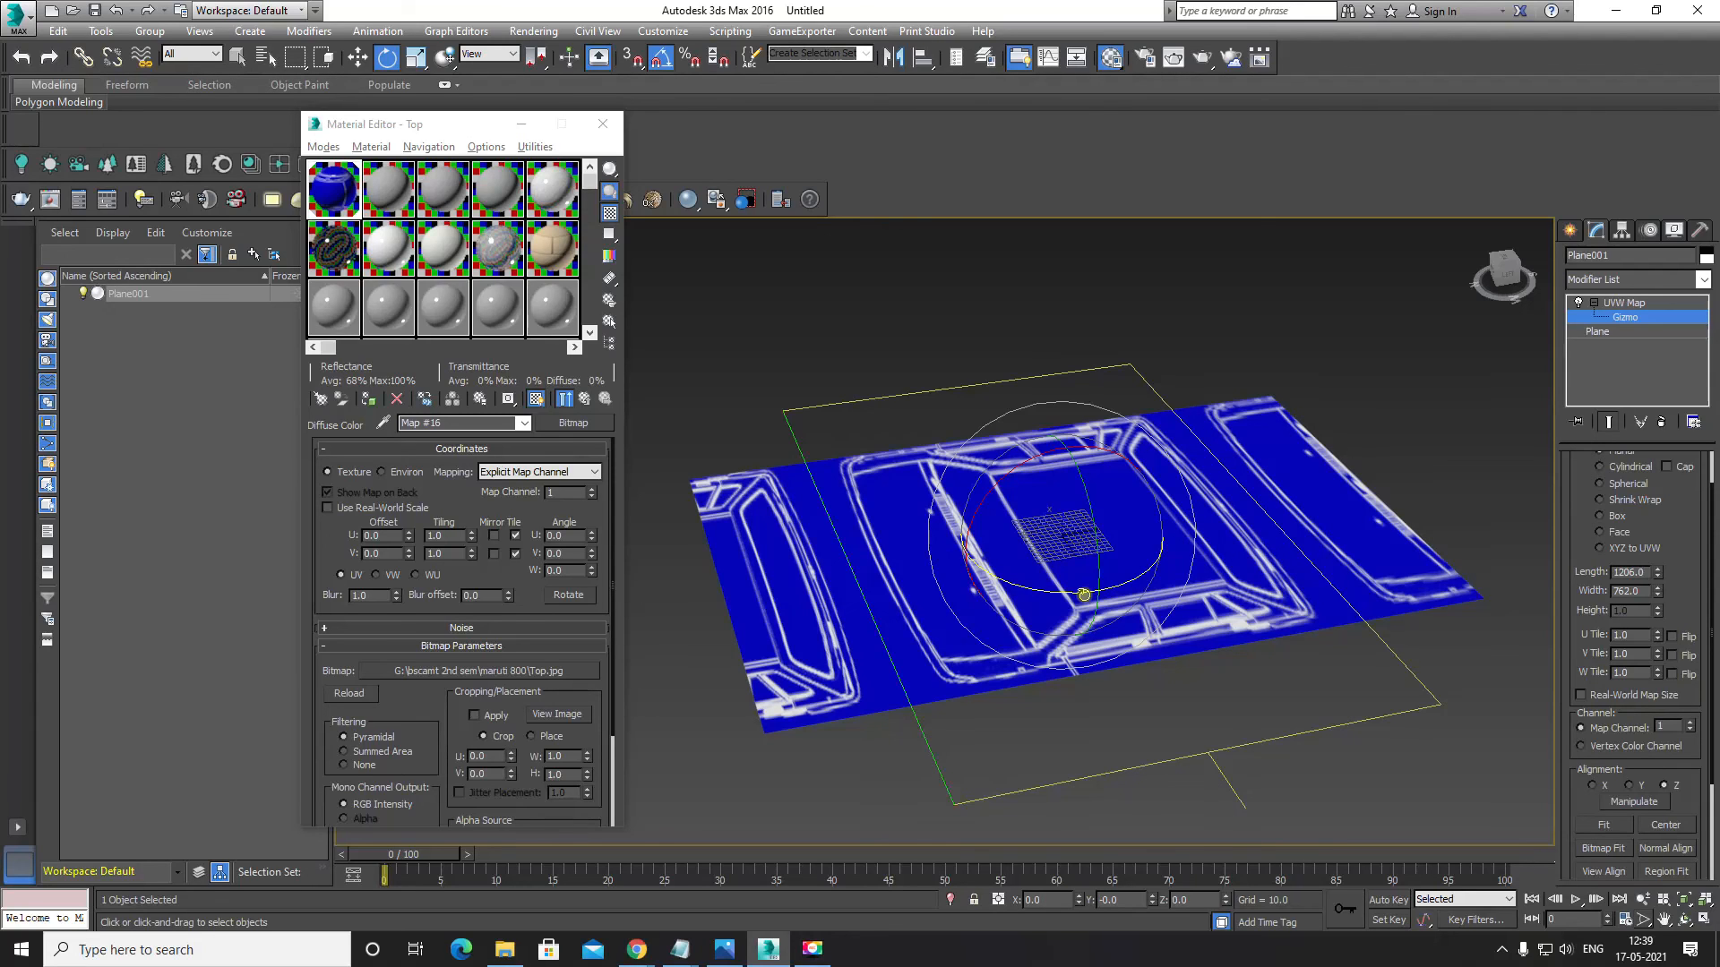
Step: Fit the rotated UVW Map gizmo to the plane's extents and leave the Gizmo sub-object level
{"action": "key", "text": "w"}
{"action": "scroll", "coordinate": [1124, 620], "scroll_direction": "down", "scroll_amount": 3}
{"action": "mouse_move", "coordinate": [1123, 650]}
{"action": "middle_mouse_down", "text": "alt"}
{"action": "mouse_move", "coordinate": [1093, 653]}
{"action": "mouse_move", "coordinate": [1154, 655]}
{"action": "middle_mouse_up", "text": "alt"}
{"action": "scroll", "coordinate": [1095, 654], "scroll_direction": "up", "scroll_amount": 2}
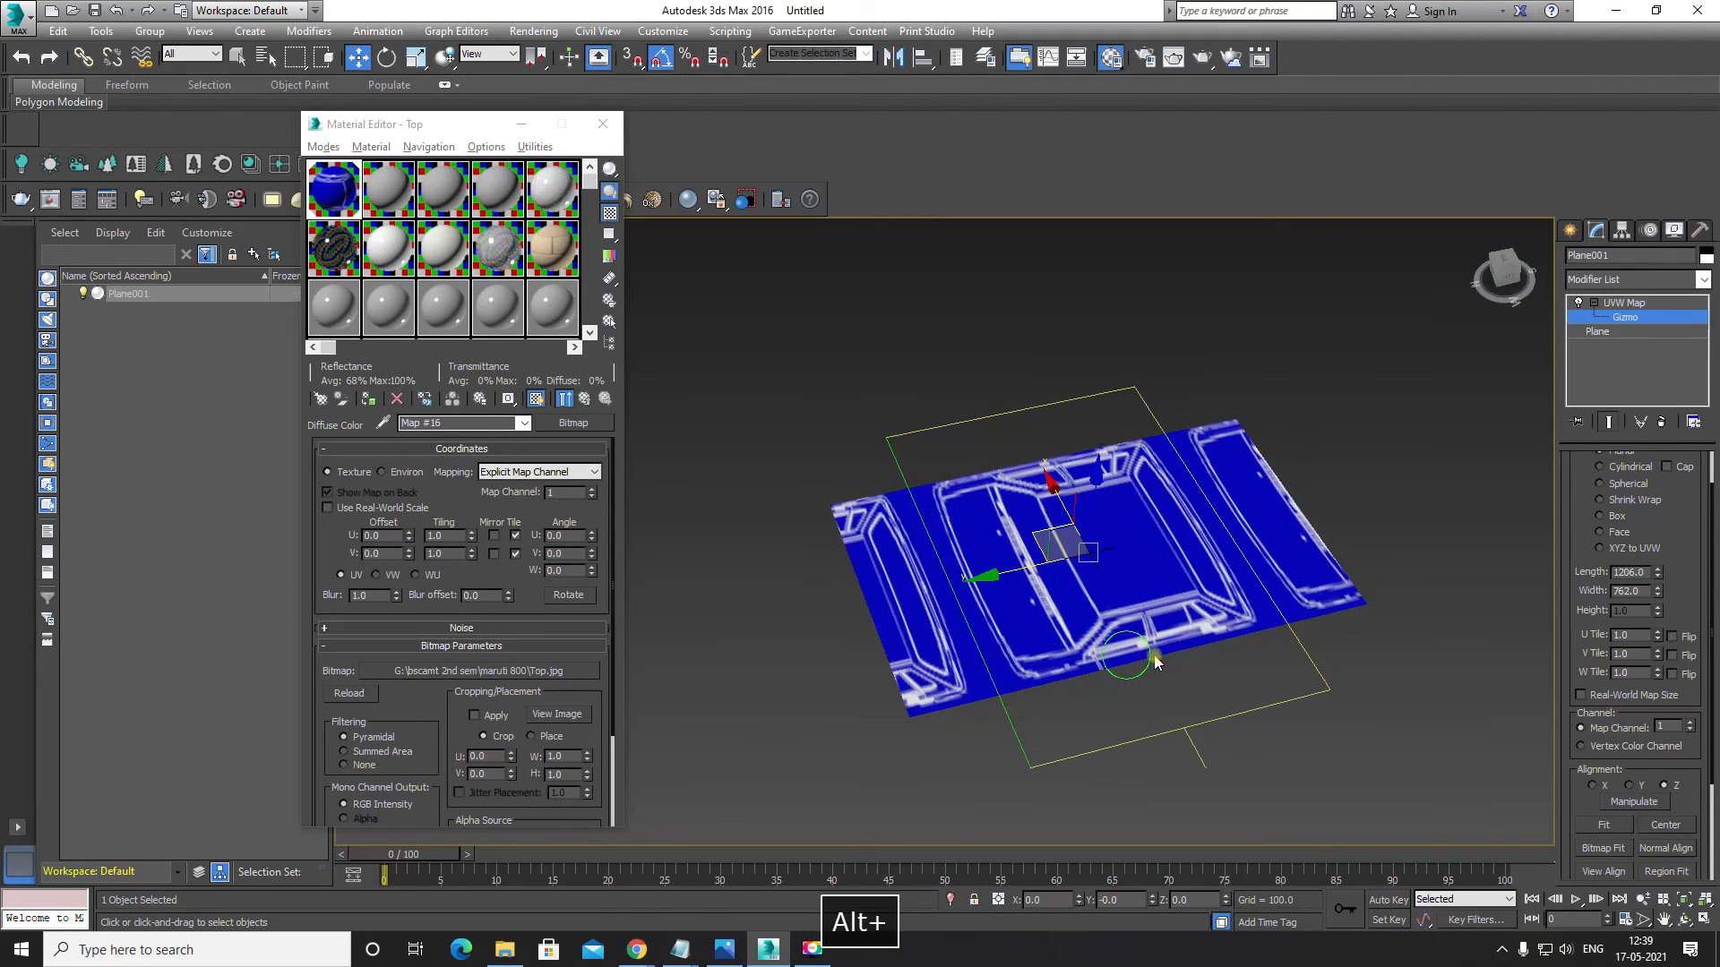
{"action": "left_click", "coordinate": [1601, 849]}
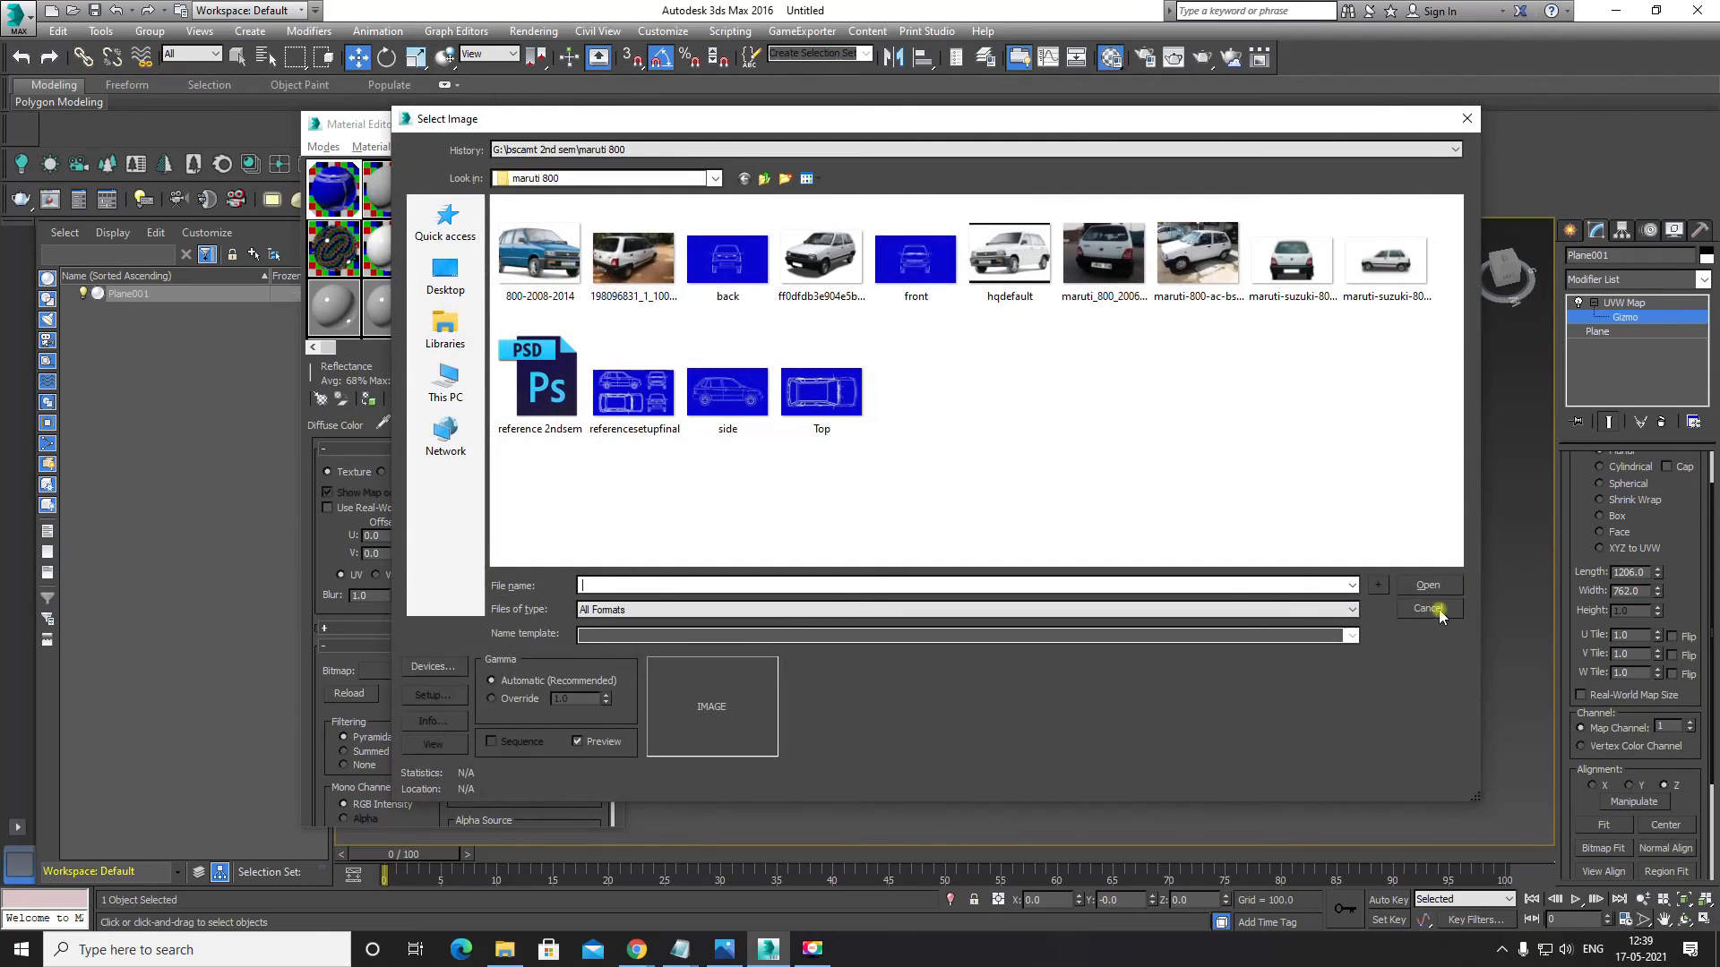
{"action": "left_click", "coordinate": [1424, 607]}
{"action": "left_click", "coordinate": [1593, 825]}
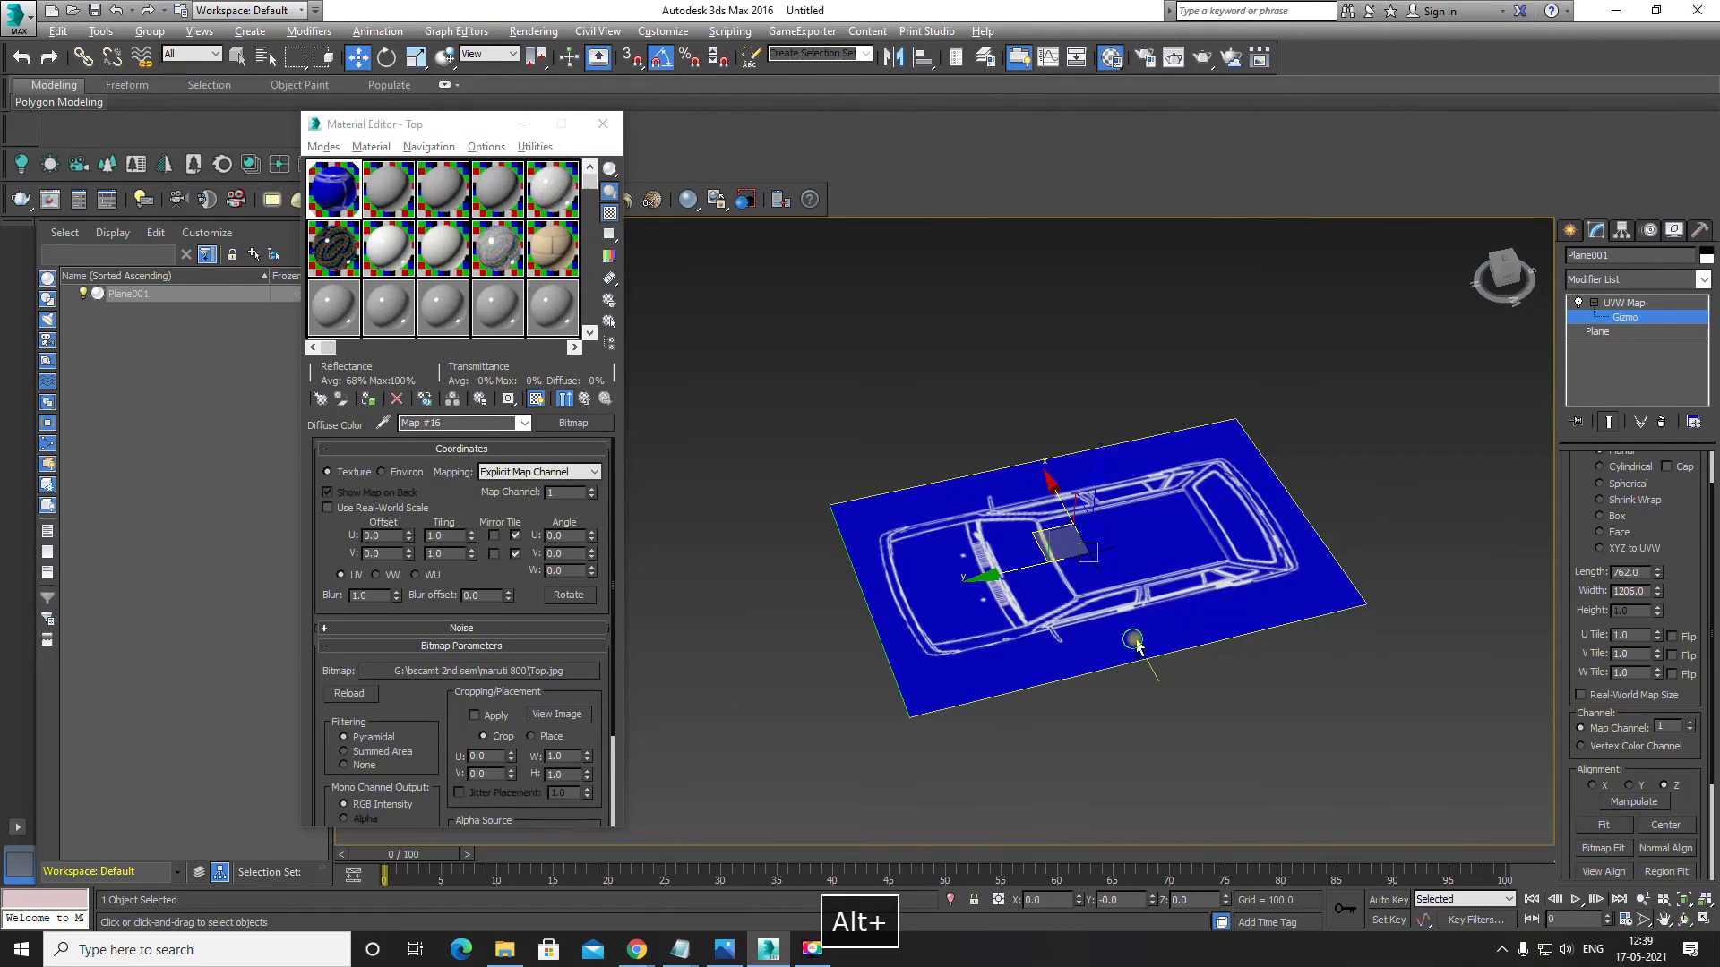
{"action": "middle_click_drag", "start_coordinate": [1131, 641], "coordinate": [1040, 492], "text": "alt"}
{"action": "scroll", "coordinate": [1162, 656], "scroll_direction": "up", "scroll_amount": 5}
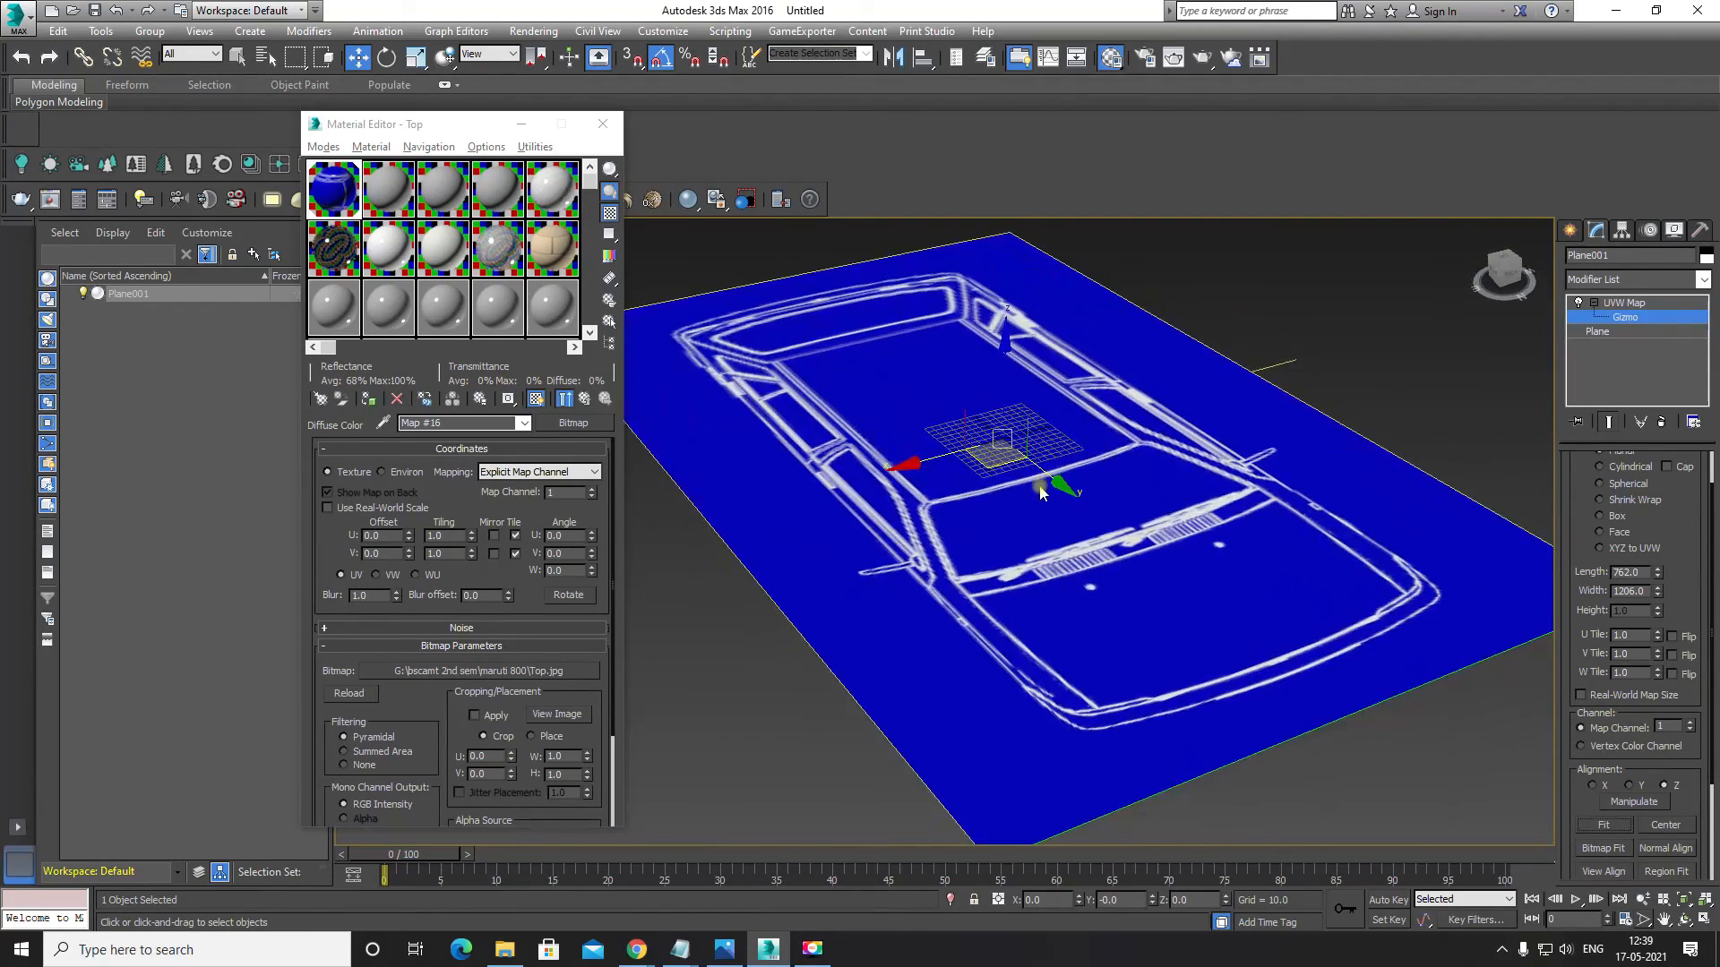
{"action": "middle_click_drag", "start_coordinate": [1109, 595], "coordinate": [1299, 555], "text": "alt"}
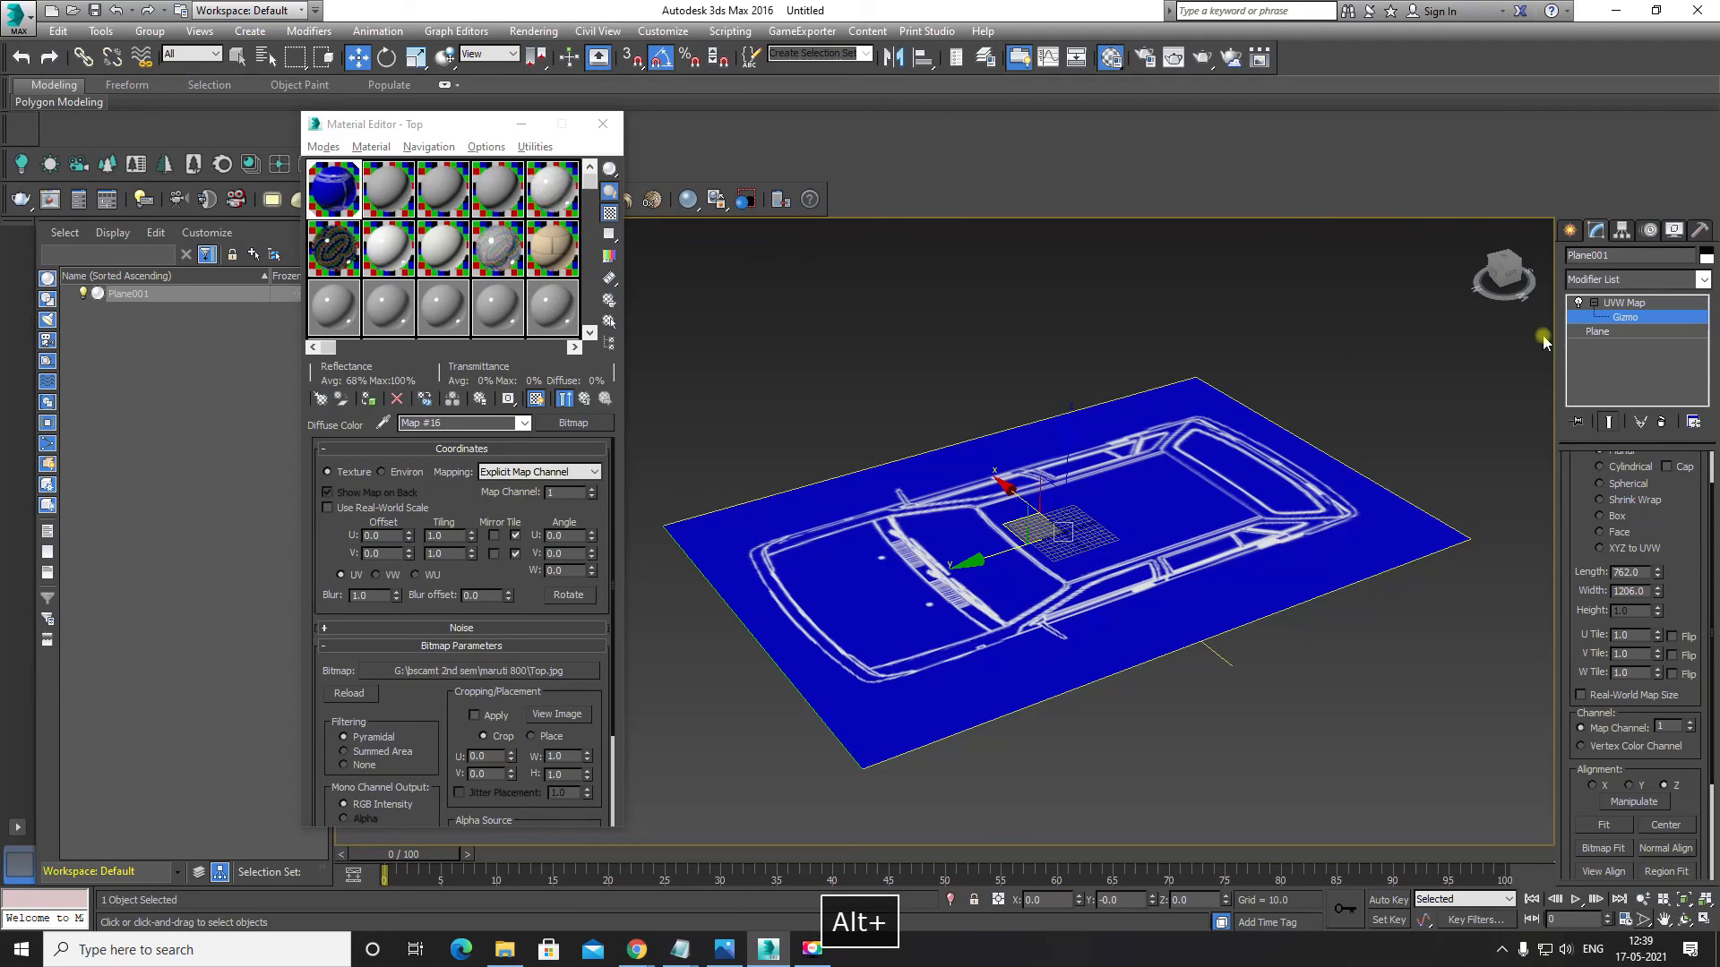
{"action": "left_click", "coordinate": [1593, 303]}
{"action": "scroll", "coordinate": [1118, 510], "scroll_direction": "down", "scroll_amount": 4}
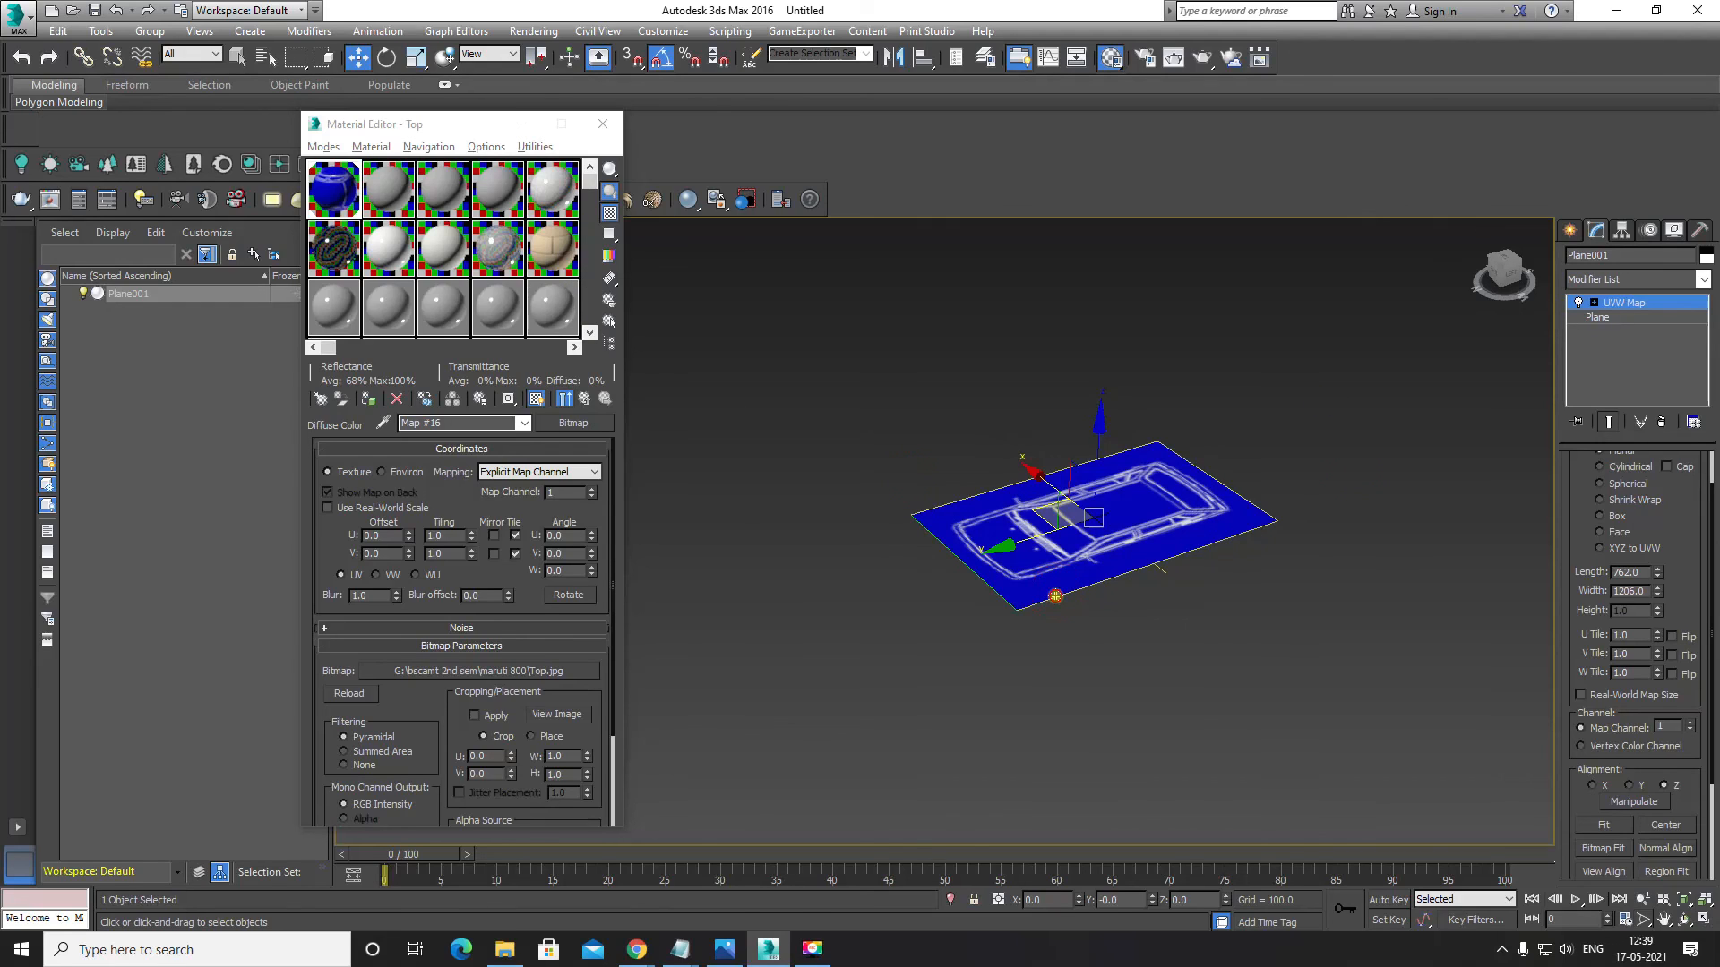
Step: Examine the mapped top-view car blueprint on the plane up close
{"action": "key", "text": "w"}
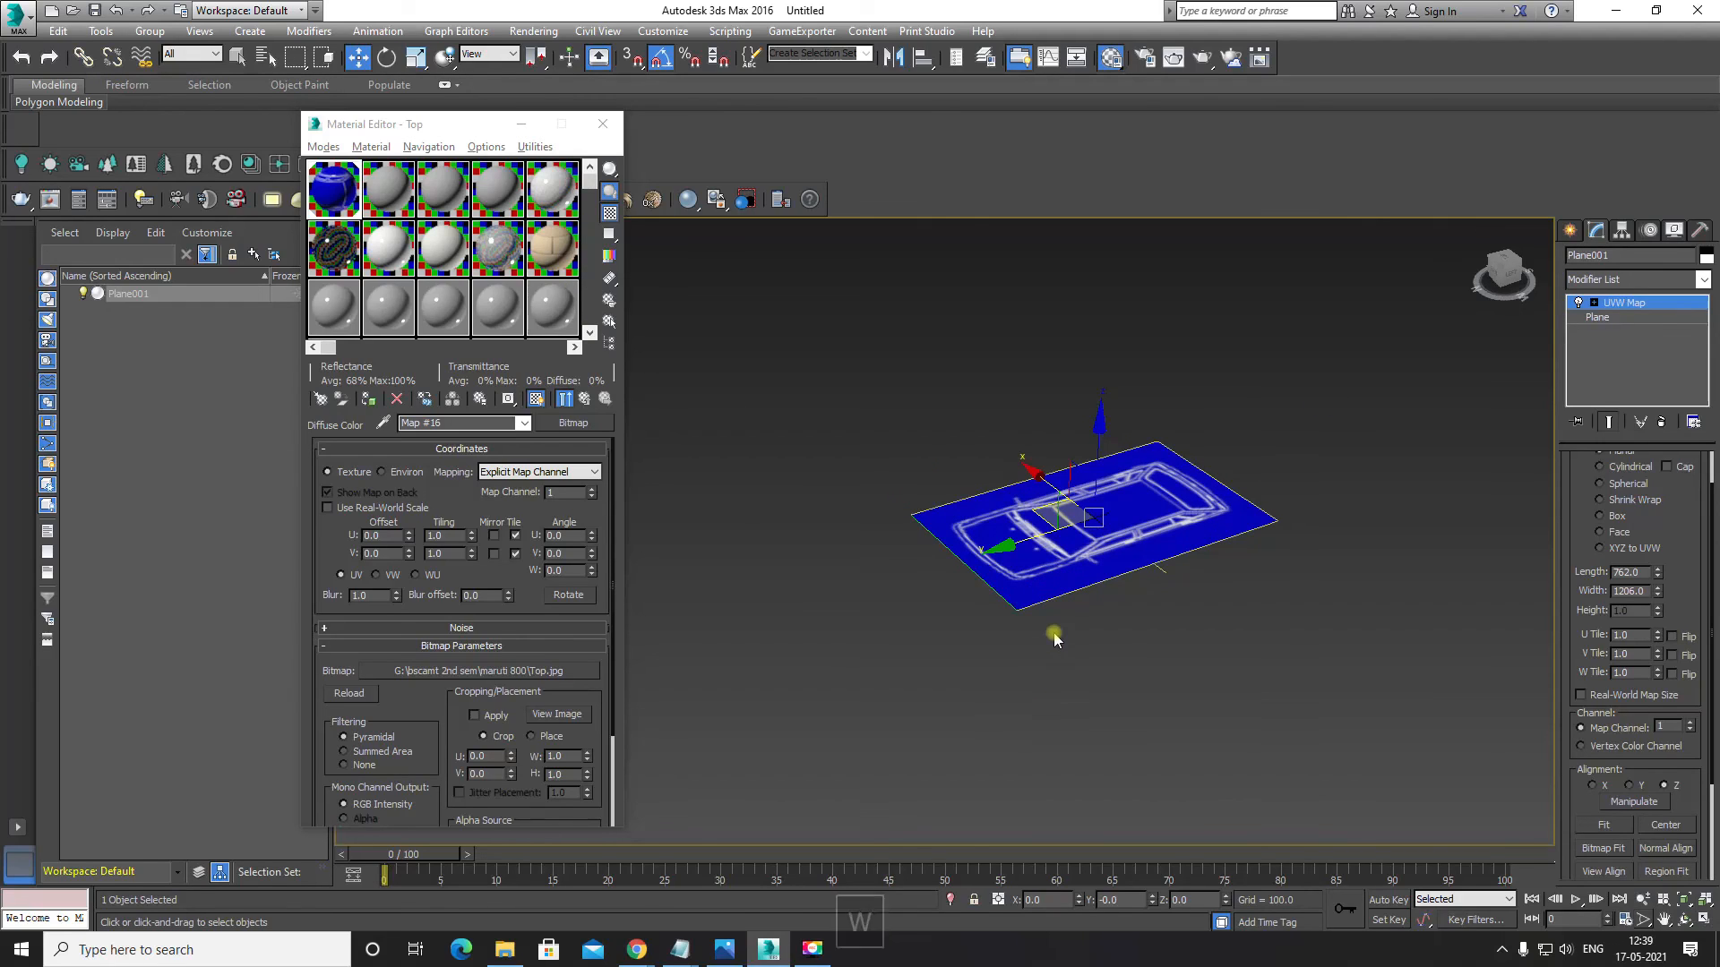
{"action": "key", "text": "space"}
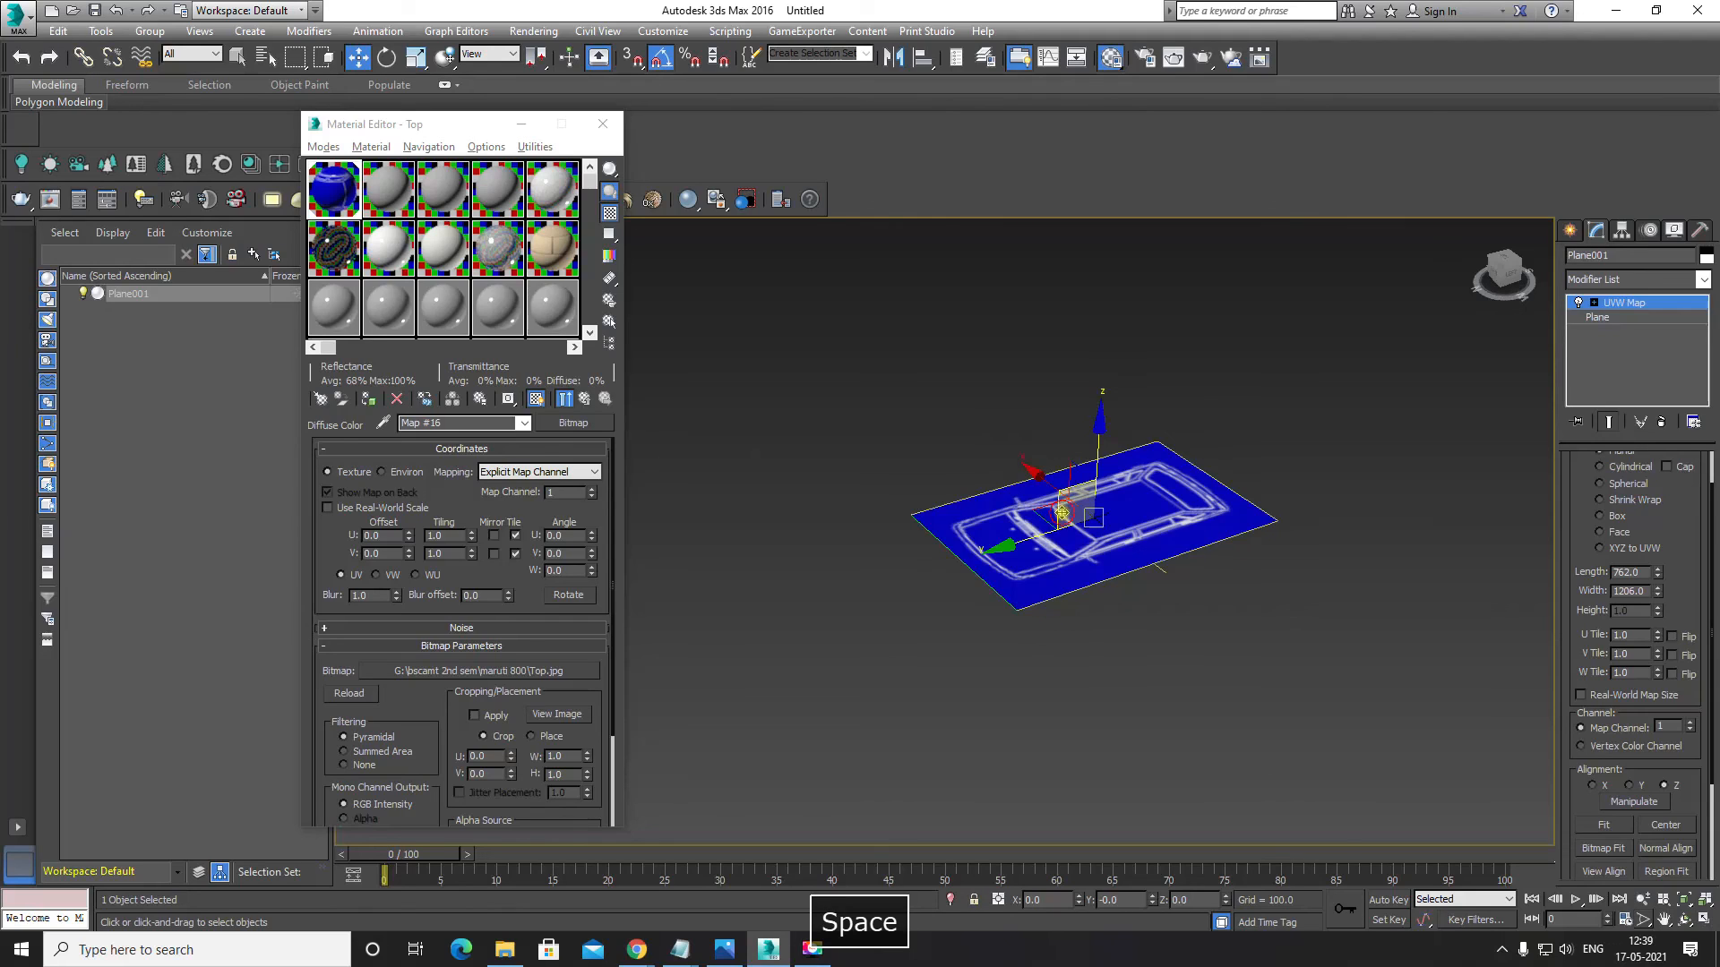
{"action": "key", "text": "e"}
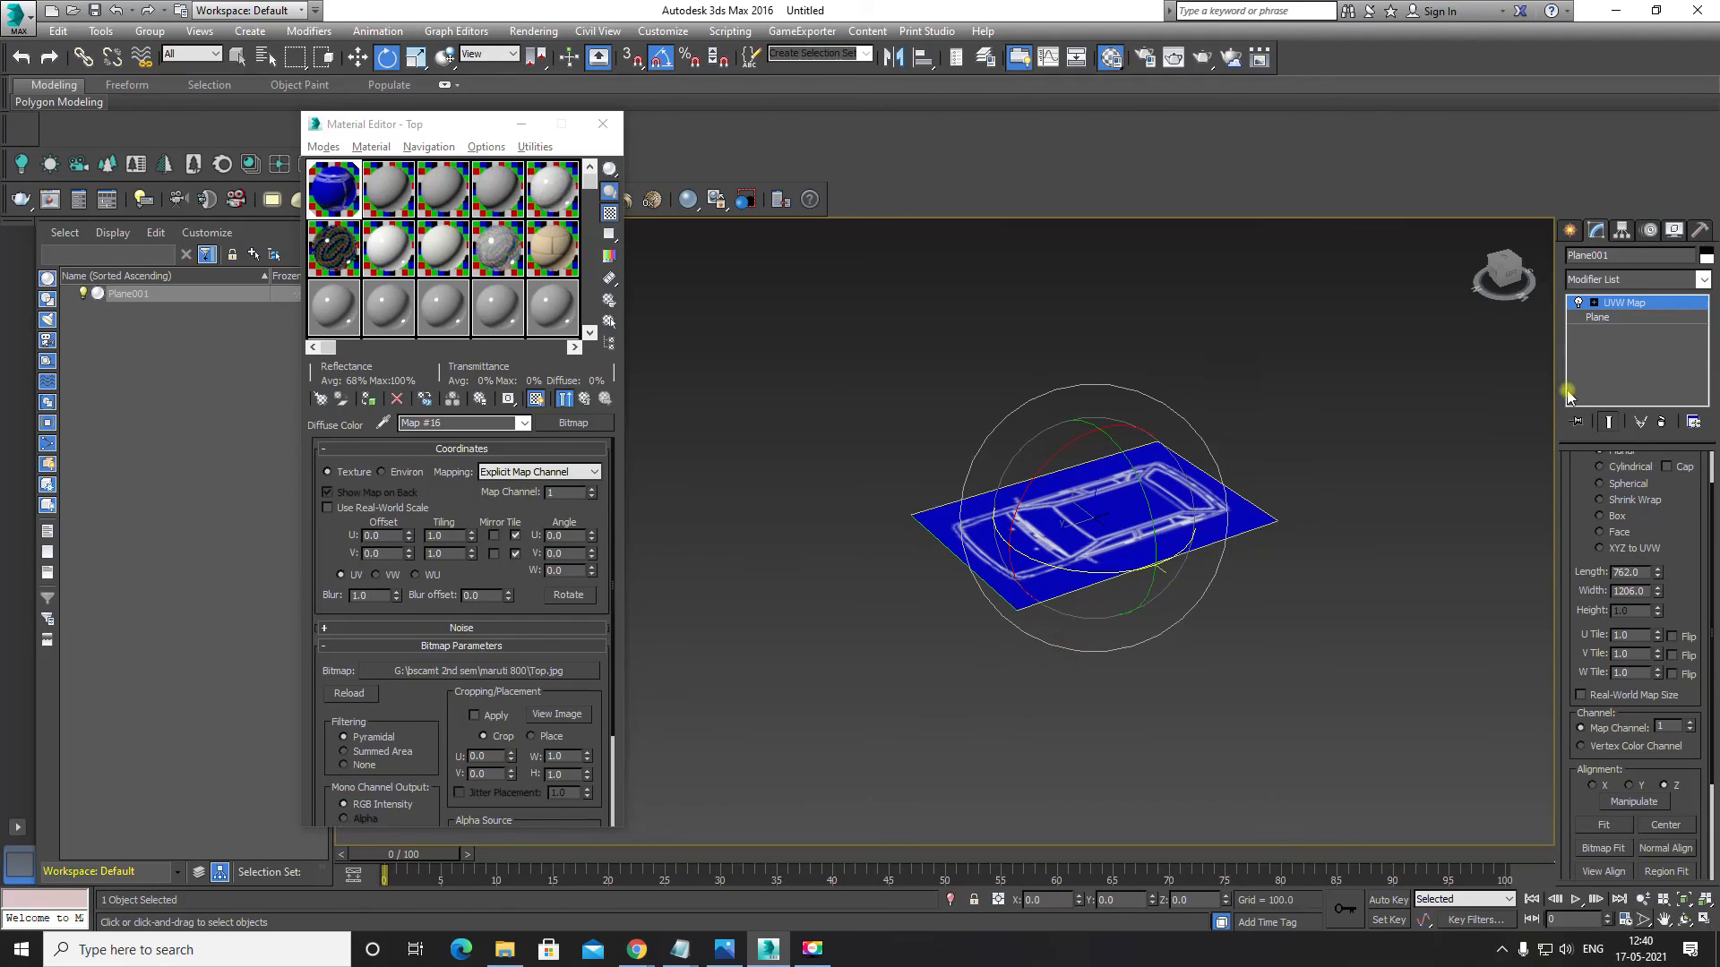
{"action": "left_click", "coordinate": [1604, 320]}
{"action": "left_click", "coordinate": [1615, 304]}
{"action": "left_click", "coordinate": [1475, 420]}
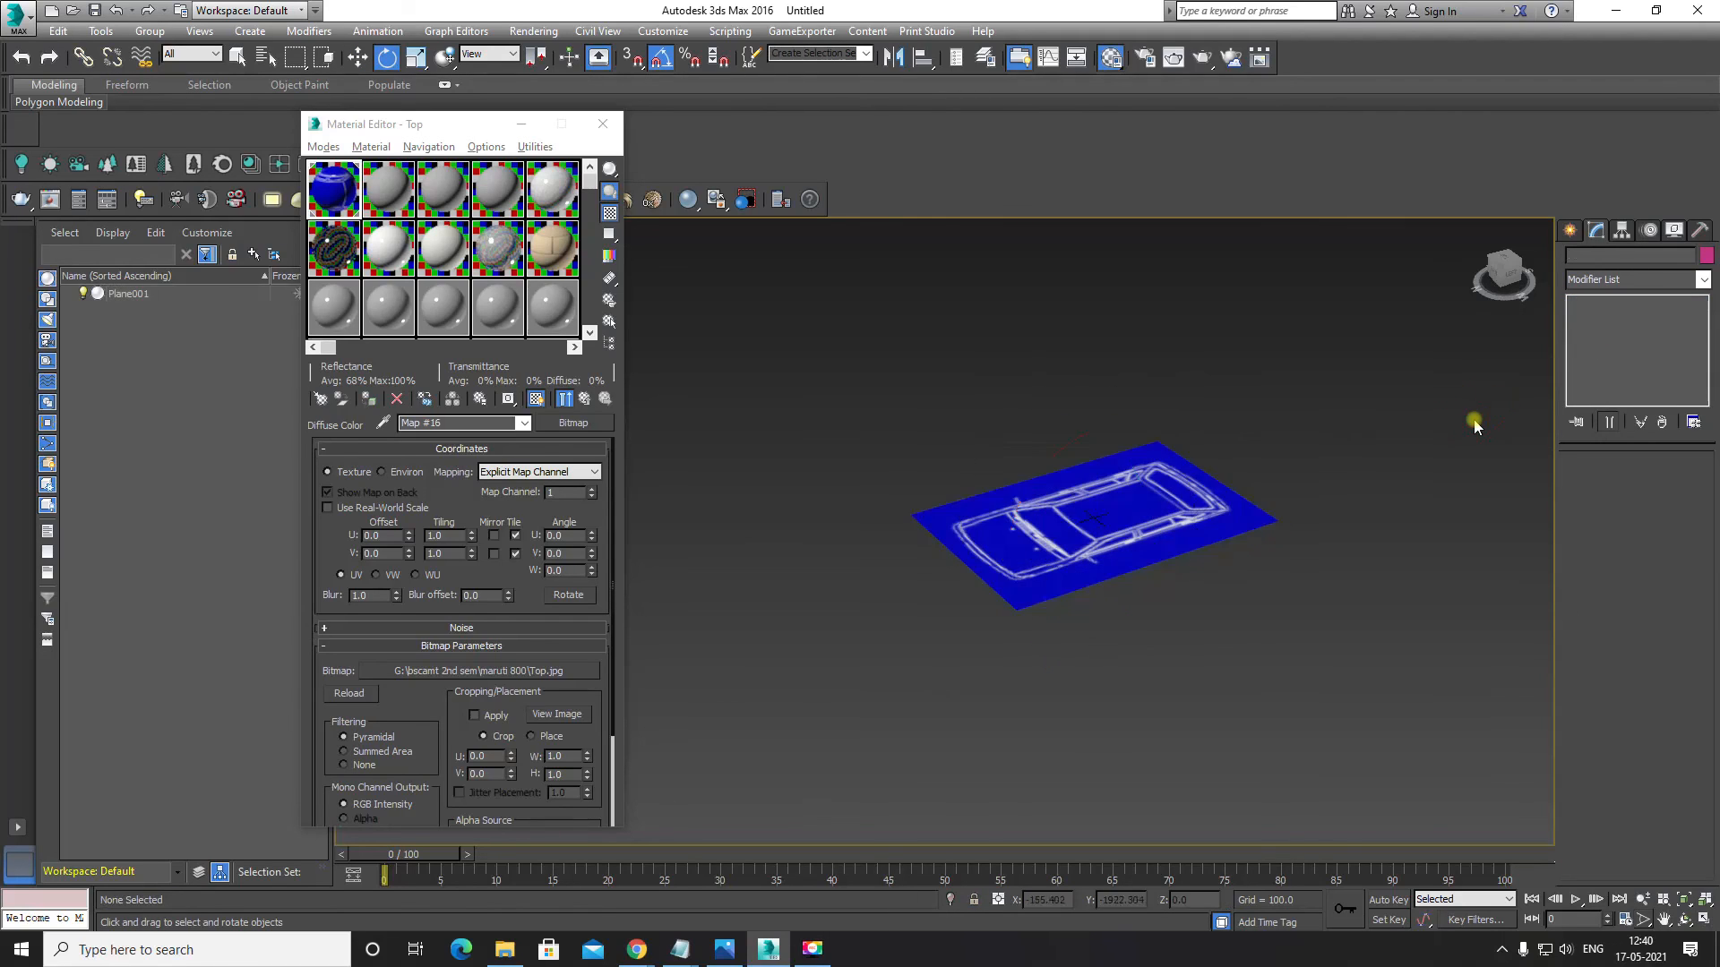
{"action": "middle_click_drag", "start_coordinate": [1055, 620], "coordinate": [1034, 647], "text": "alt"}
{"action": "scroll", "coordinate": [1033, 646], "scroll_direction": "up", "scroll_amount": 8}
{"action": "middle_click_drag", "start_coordinate": [1063, 503], "coordinate": [914, 577], "text": "alt"}
{"action": "left_click", "coordinate": [1101, 484]}
{"action": "key", "text": "w"}
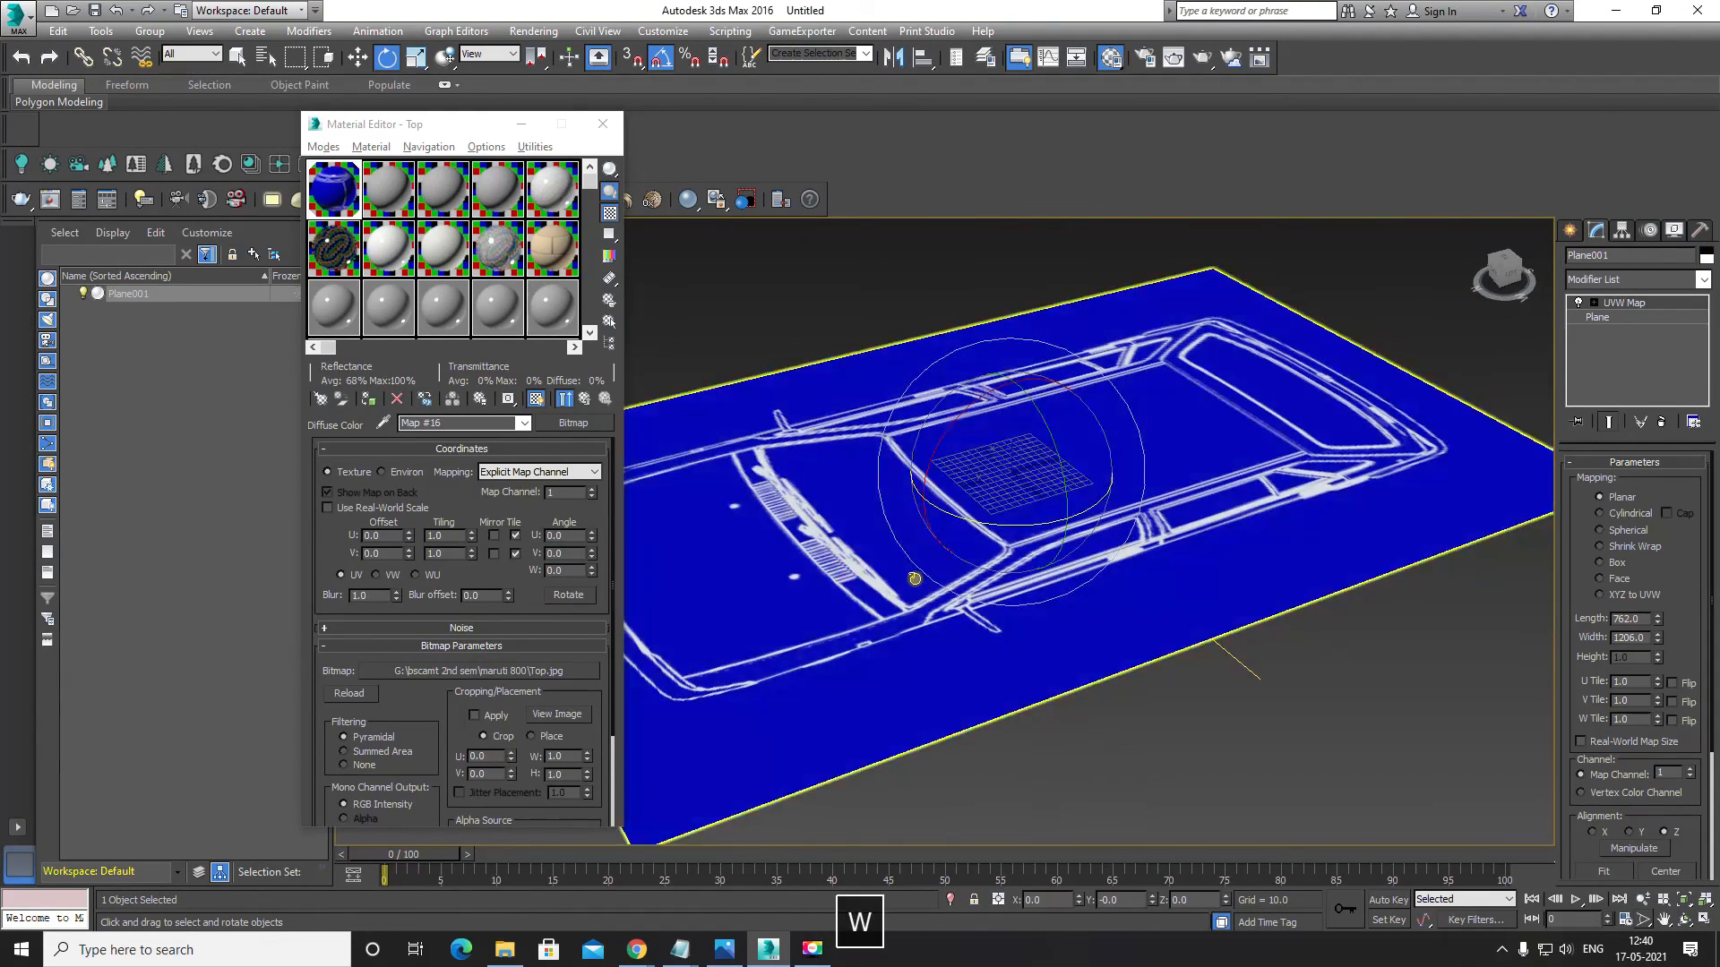
Step: Move the Material Editor aside and review the Display Performance and Background settings in Viewport Configuration without changing them
{"action": "left_click_drag", "start_coordinate": [466, 134], "coordinate": [141, 113]}
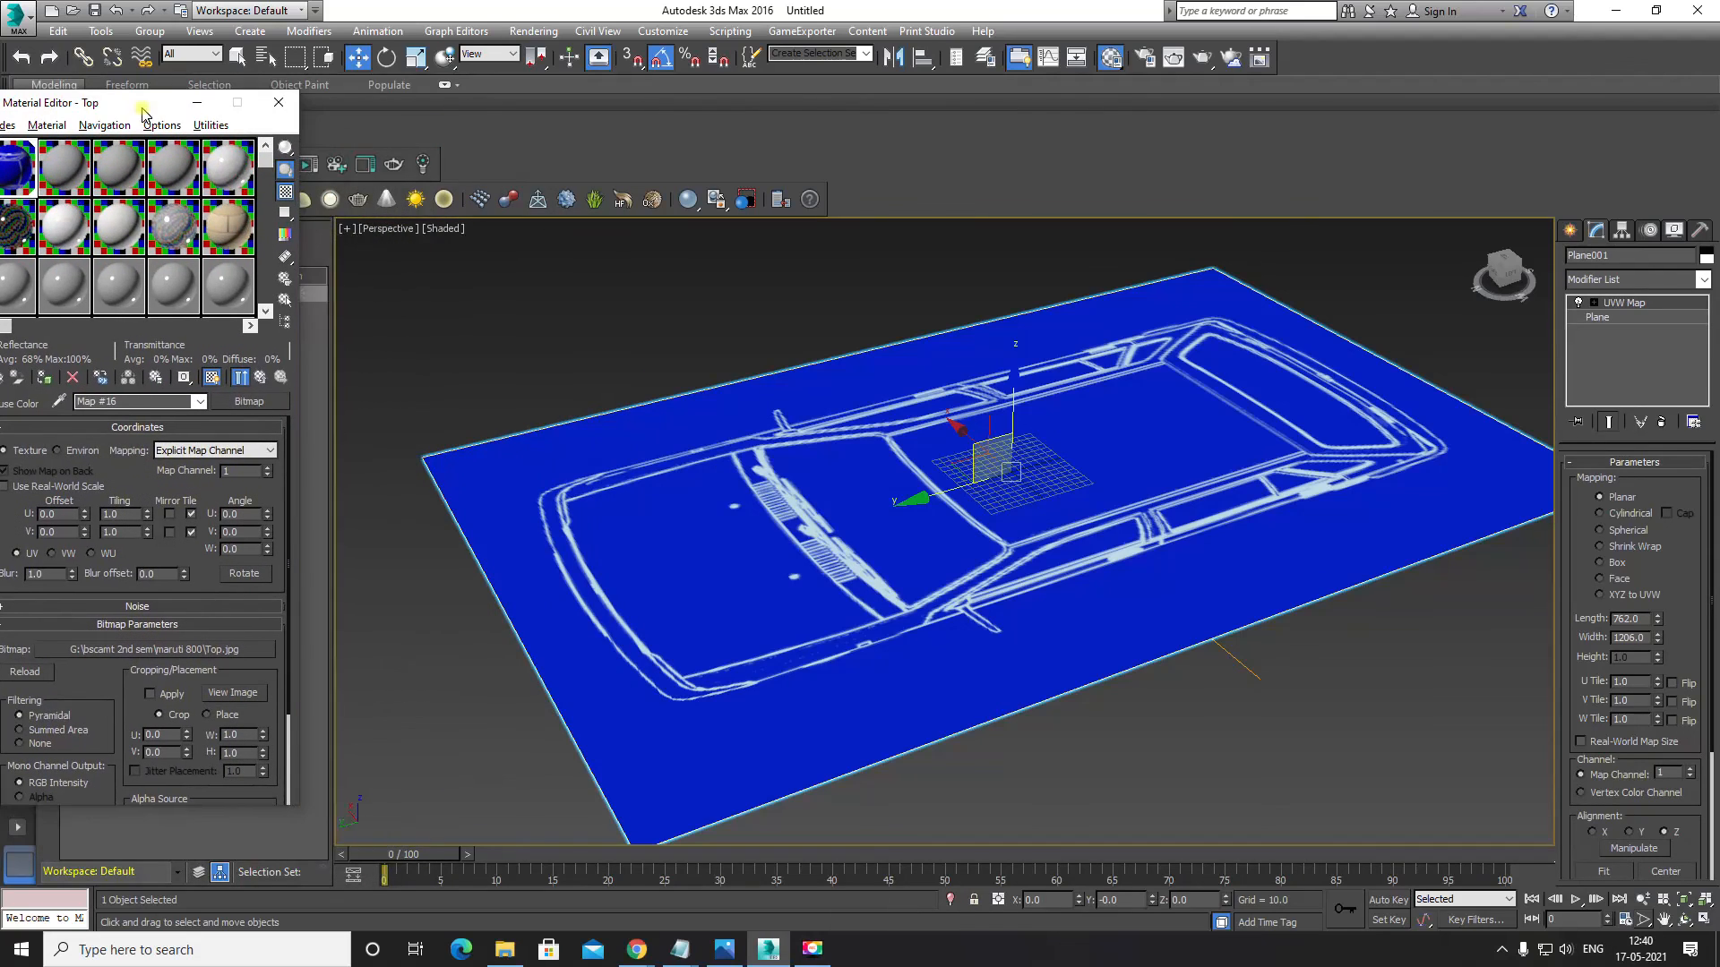
{"action": "left_click", "coordinate": [339, 237]}
{"action": "left_click", "coordinate": [345, 229]}
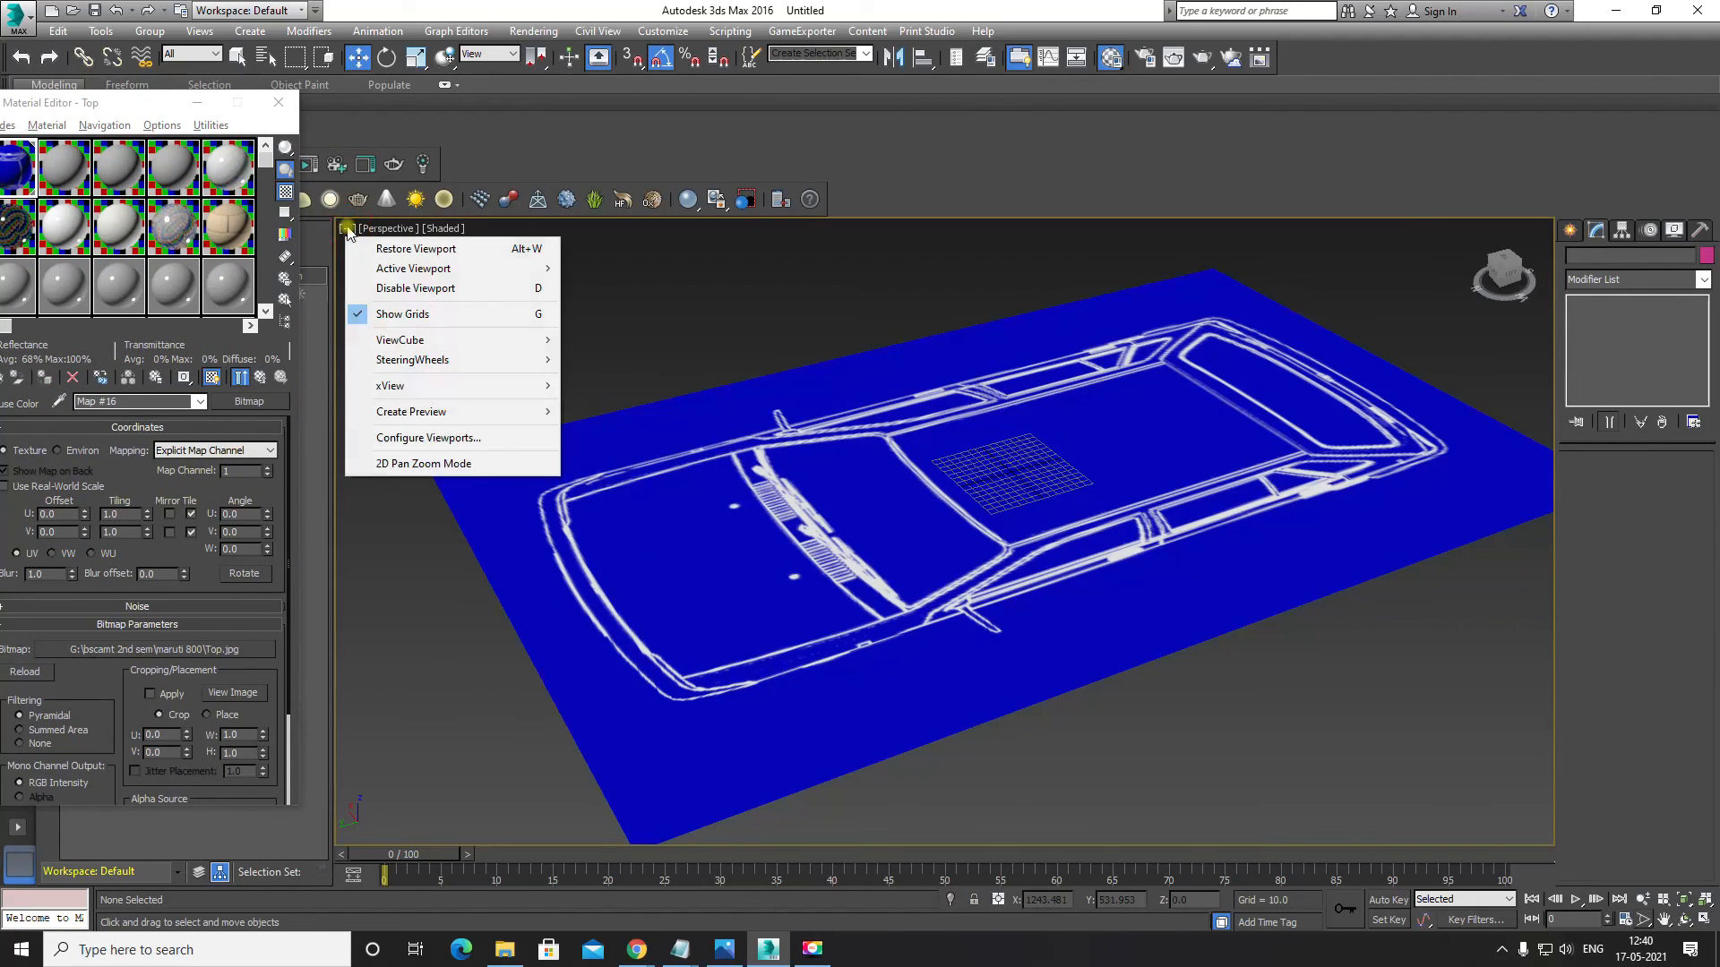
{"action": "left_click", "coordinate": [428, 438]}
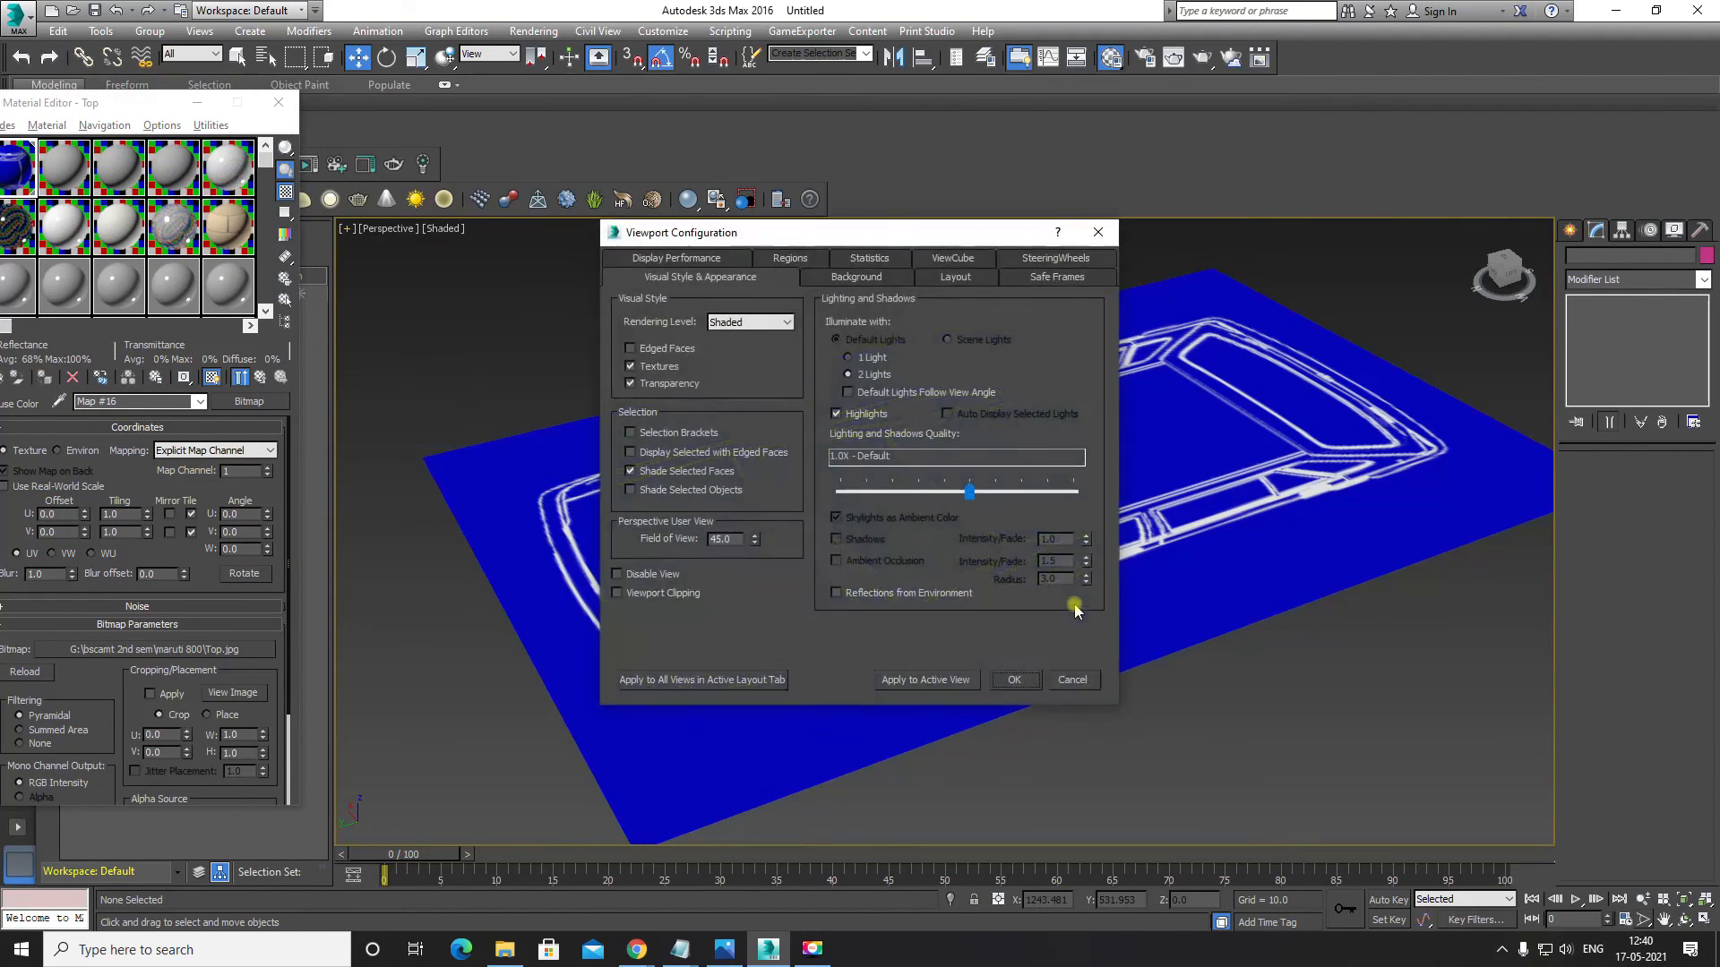
{"action": "left_click", "coordinate": [713, 260]}
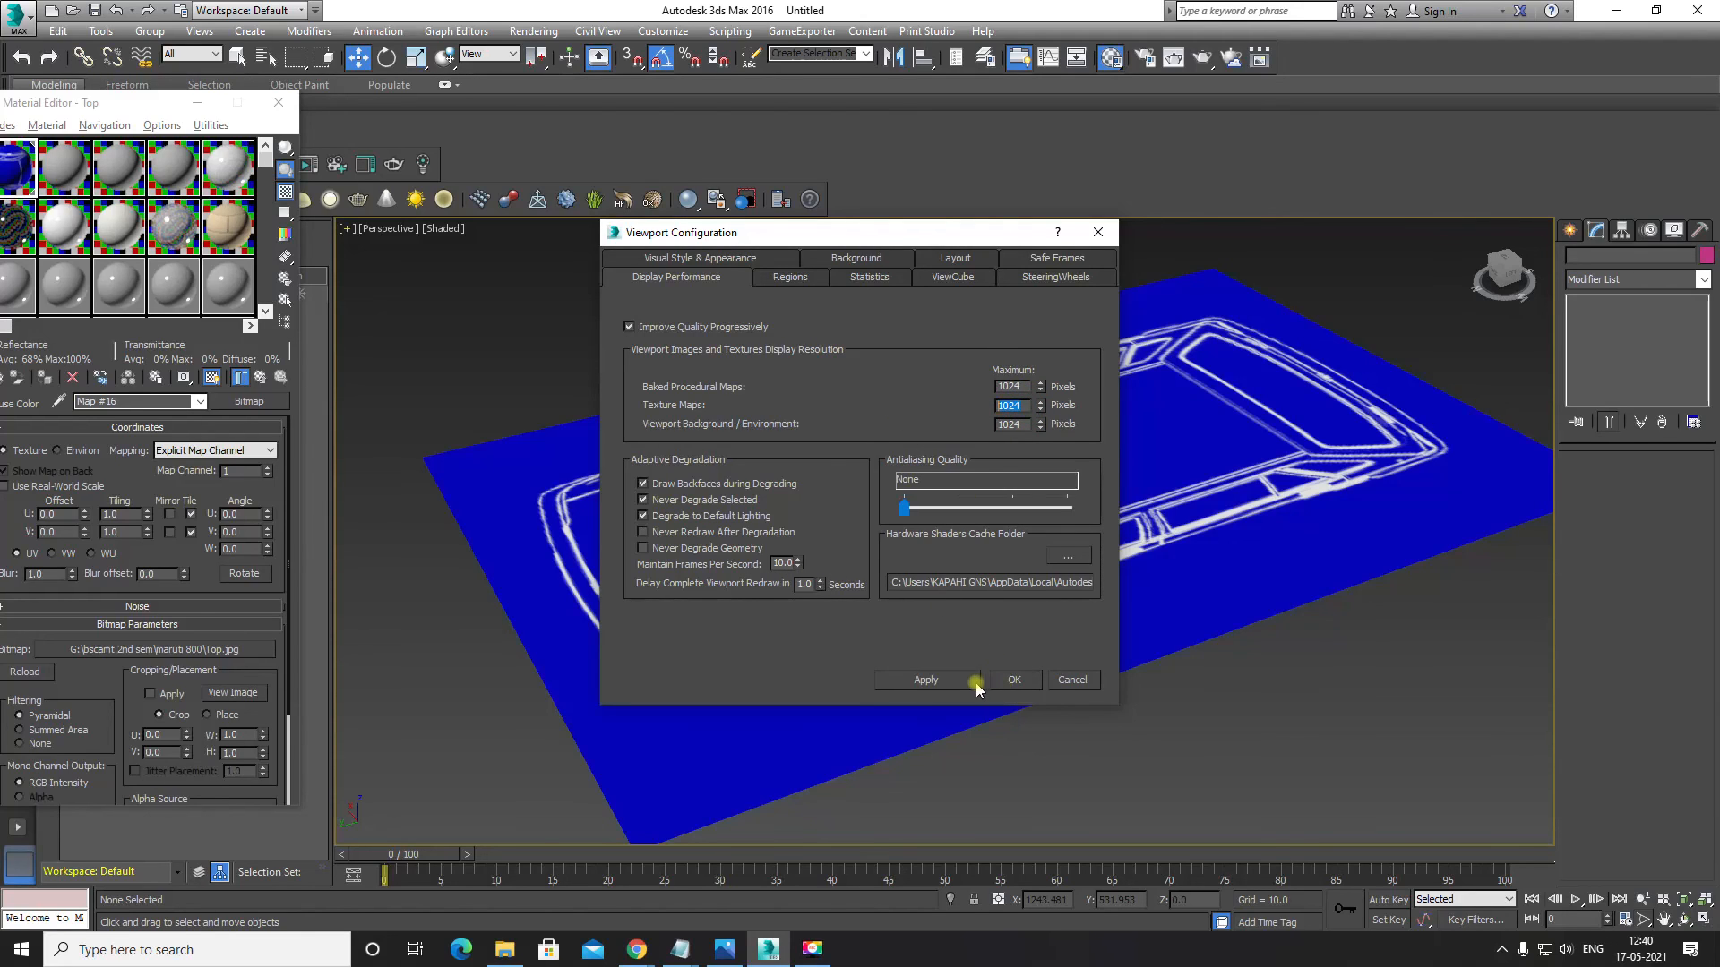
{"action": "left_click", "coordinate": [857, 258]}
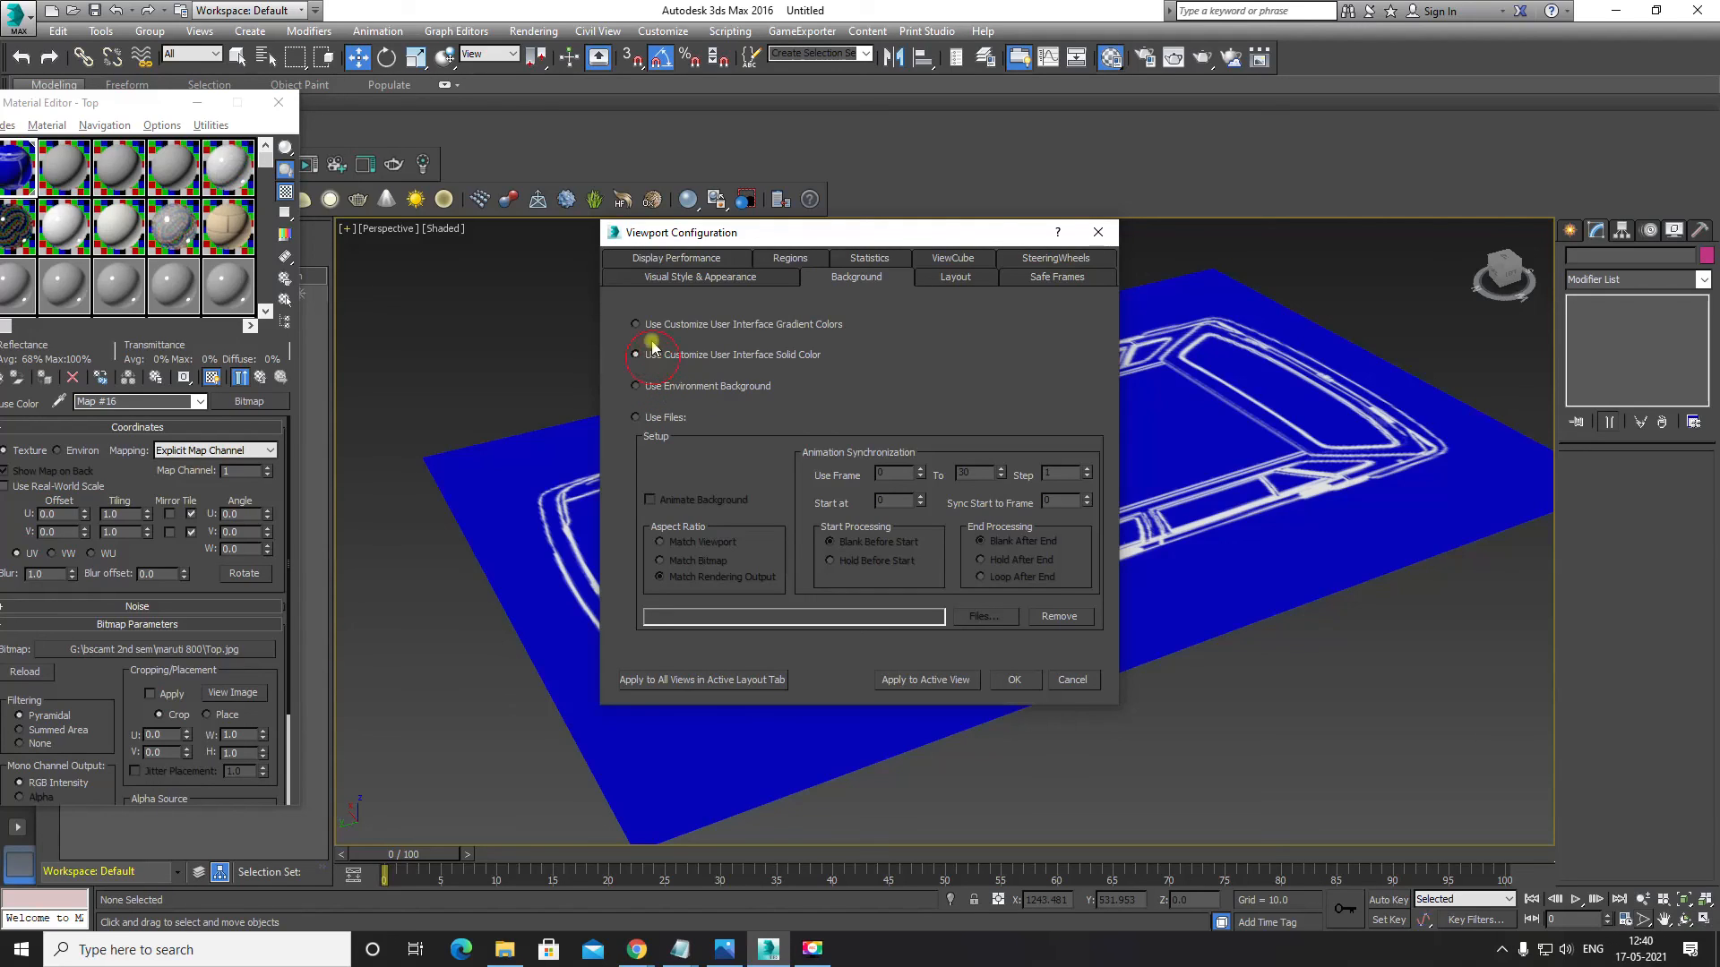
{"action": "left_click", "coordinate": [1072, 681]}
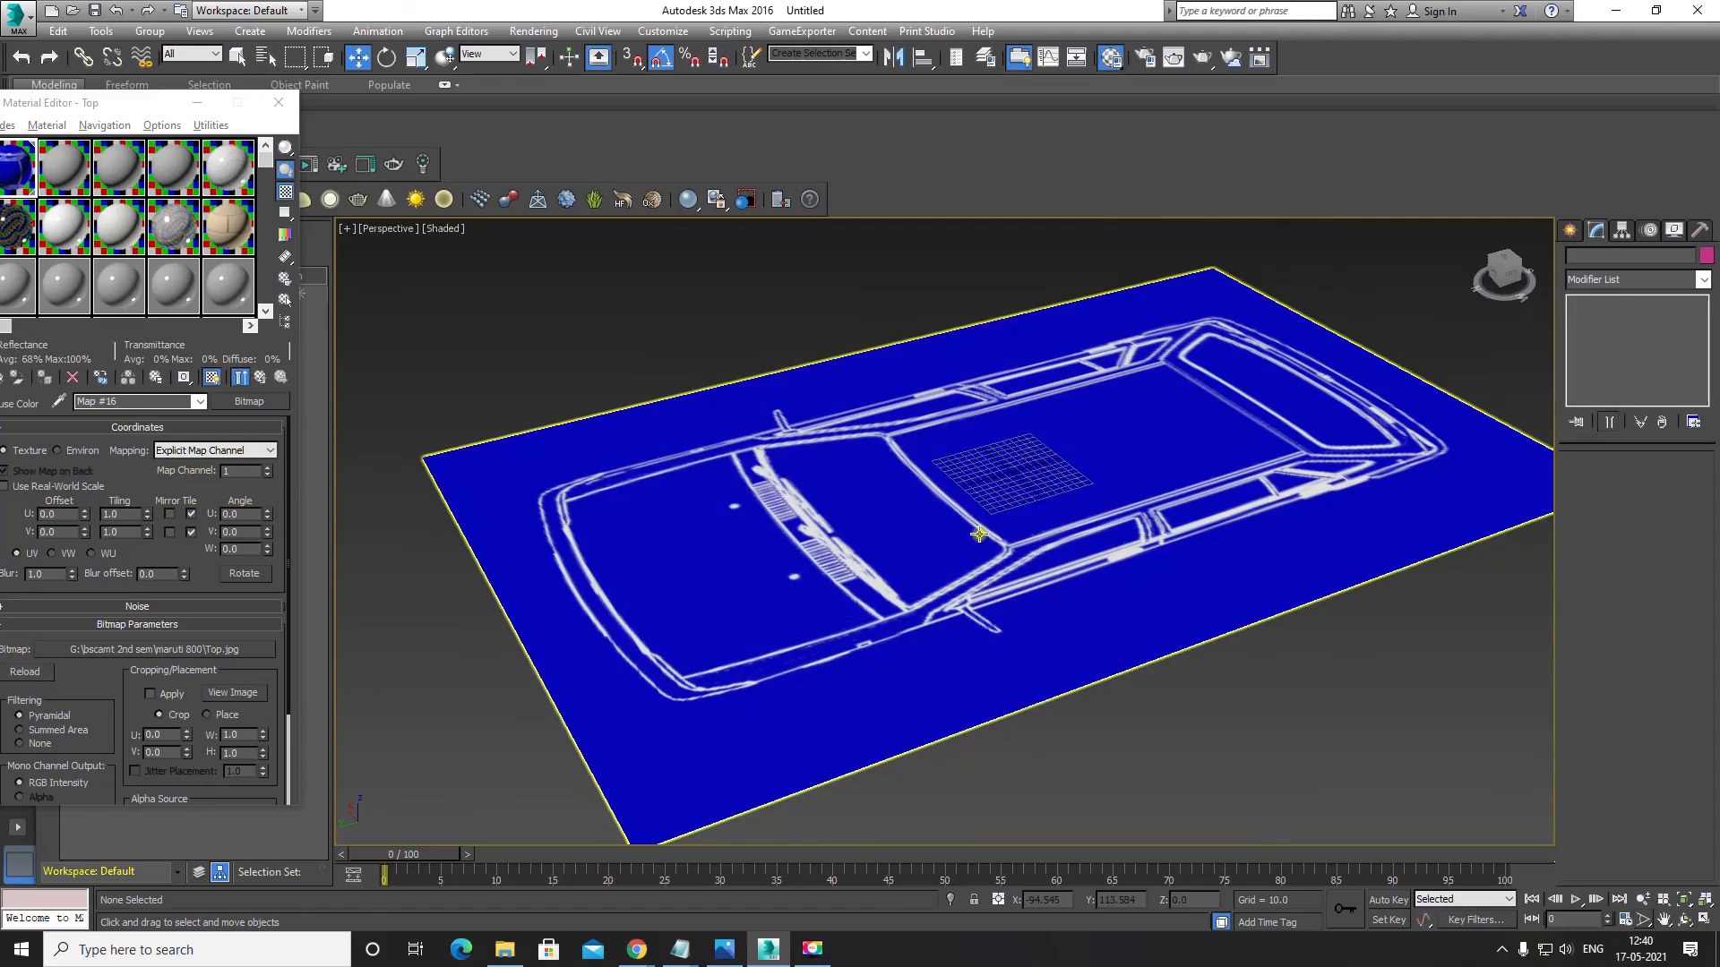
Step: Clone the top-view blueprint plane by rotating it -90 degrees about the Y axis so the clone stands upright
{"action": "middle_click_drag", "start_coordinate": [979, 535], "coordinate": [1007, 570], "text": "alt"}
{"action": "scroll", "coordinate": [1075, 479], "scroll_direction": "down", "scroll_amount": 5}
{"action": "middle_click_drag", "start_coordinate": [1075, 479], "coordinate": [1061, 526], "text": "alt"}
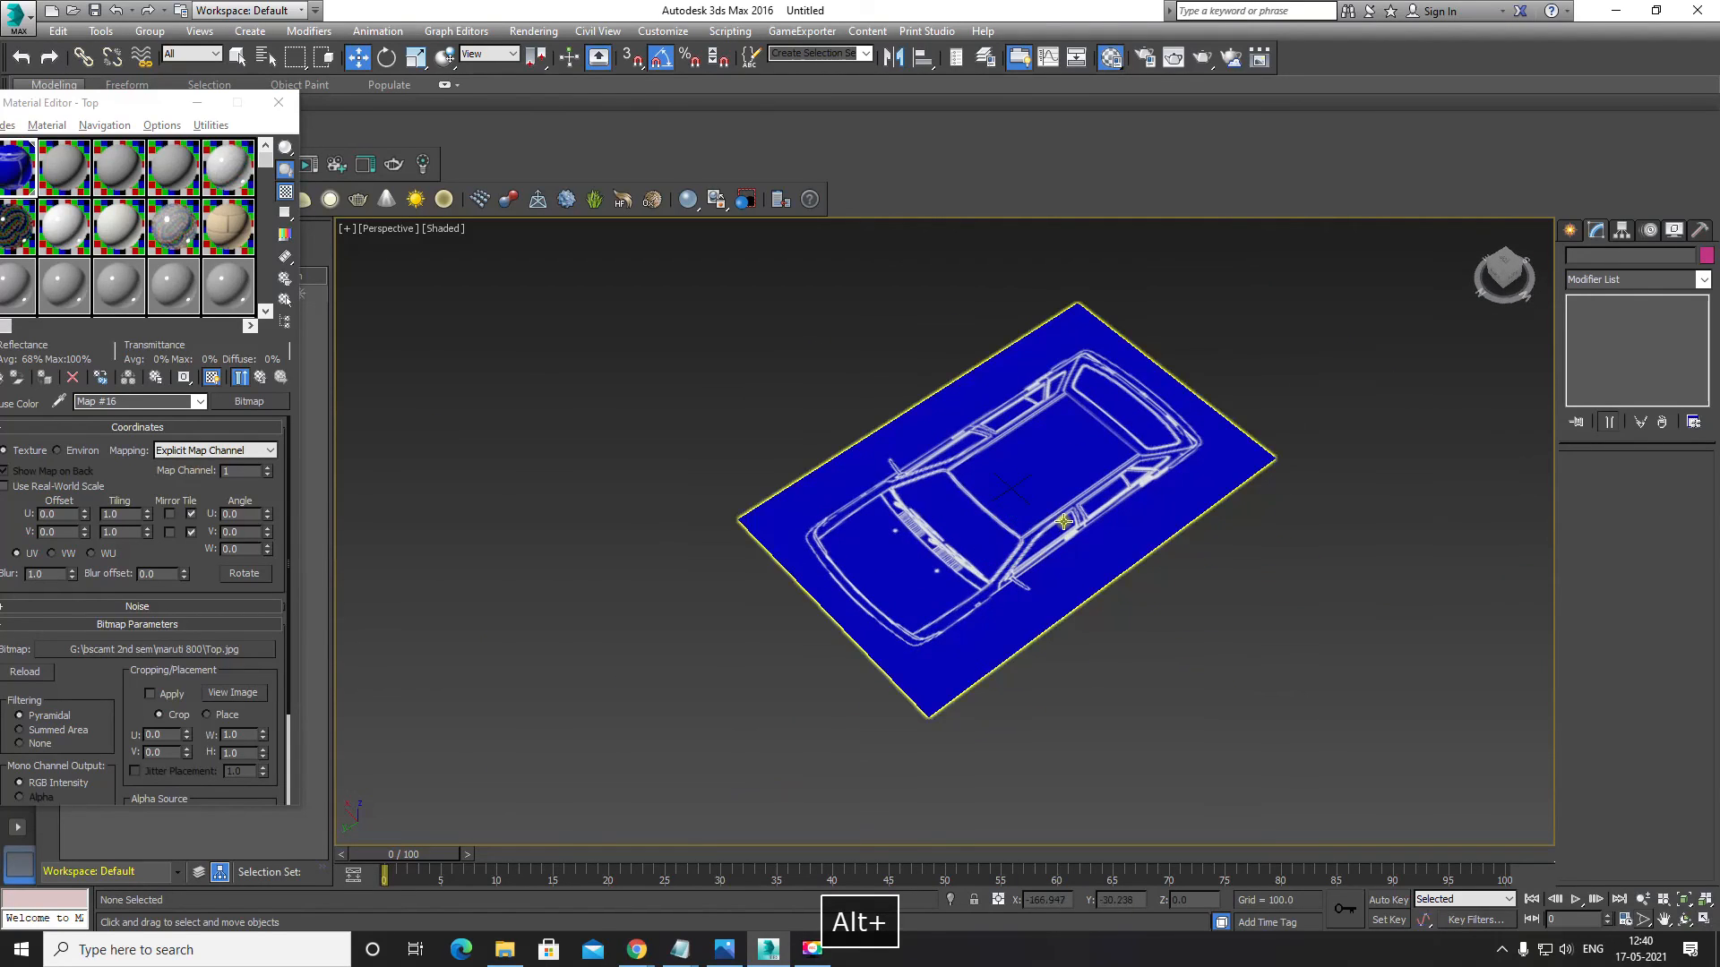
{"action": "left_click", "coordinate": [1064, 522]}
{"action": "middle_click_drag", "start_coordinate": [1064, 607], "coordinate": [1030, 582], "text": "alt"}
{"action": "middle_click_drag", "start_coordinate": [914, 488], "coordinate": [1010, 543], "text": "alt"}
{"action": "key", "text": "e"}
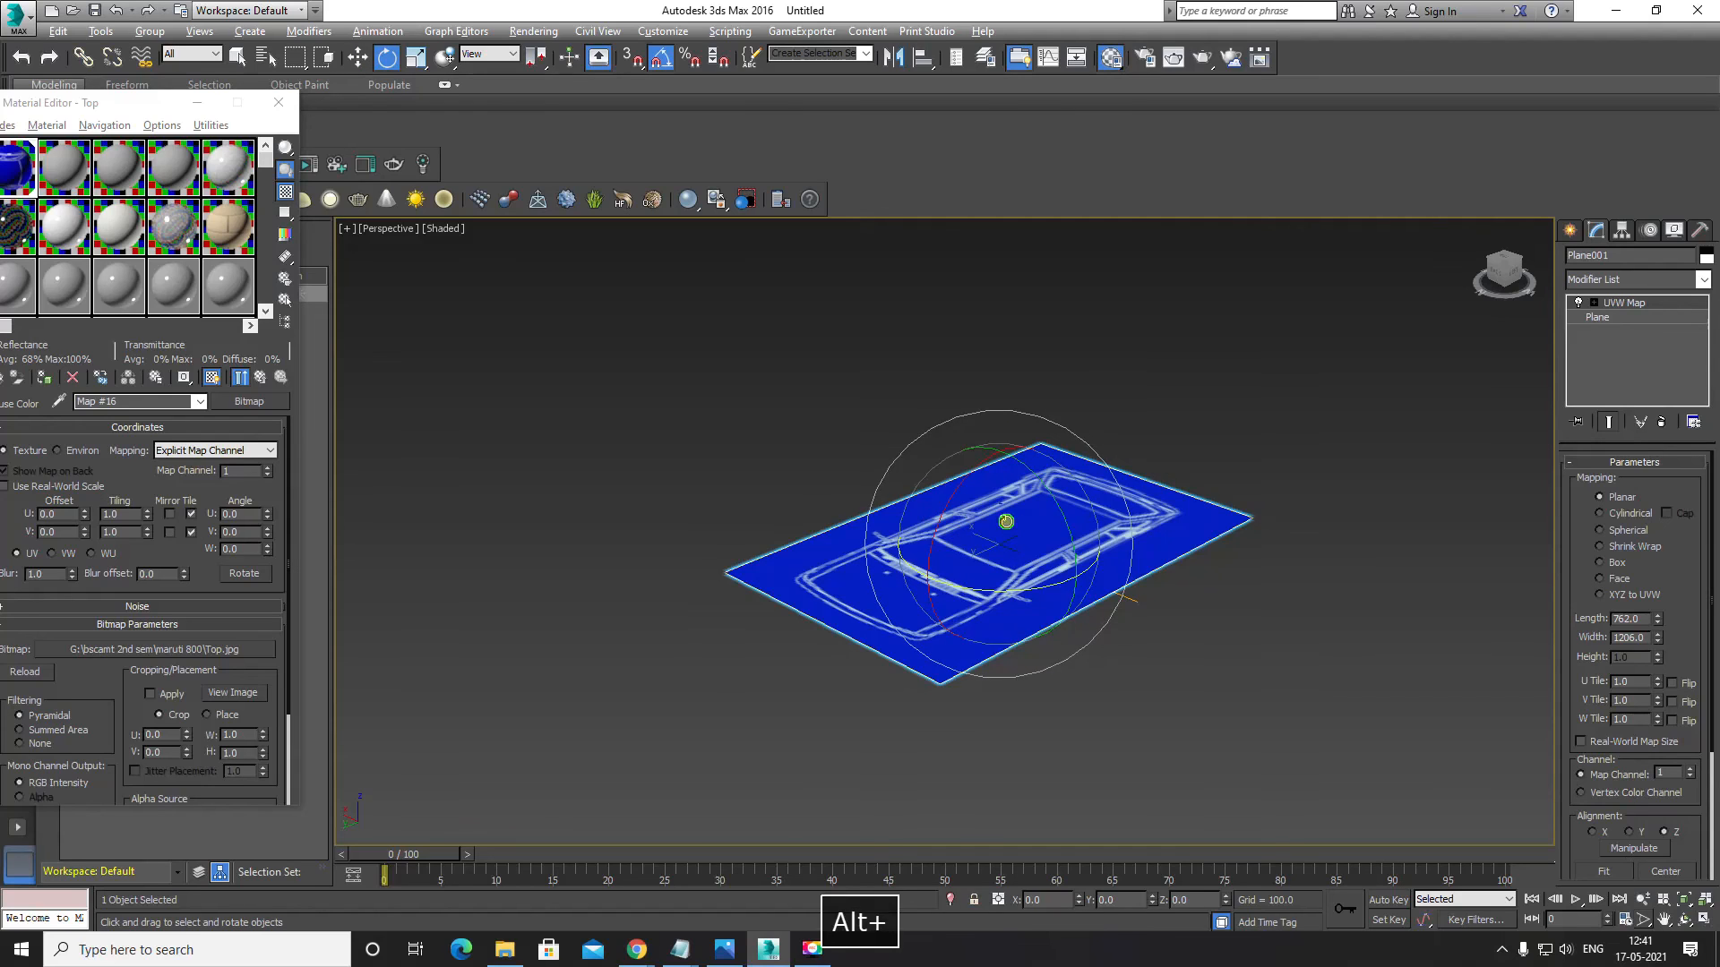
{"action": "scroll", "coordinate": [1021, 538], "scroll_direction": "up", "scroll_amount": 4}
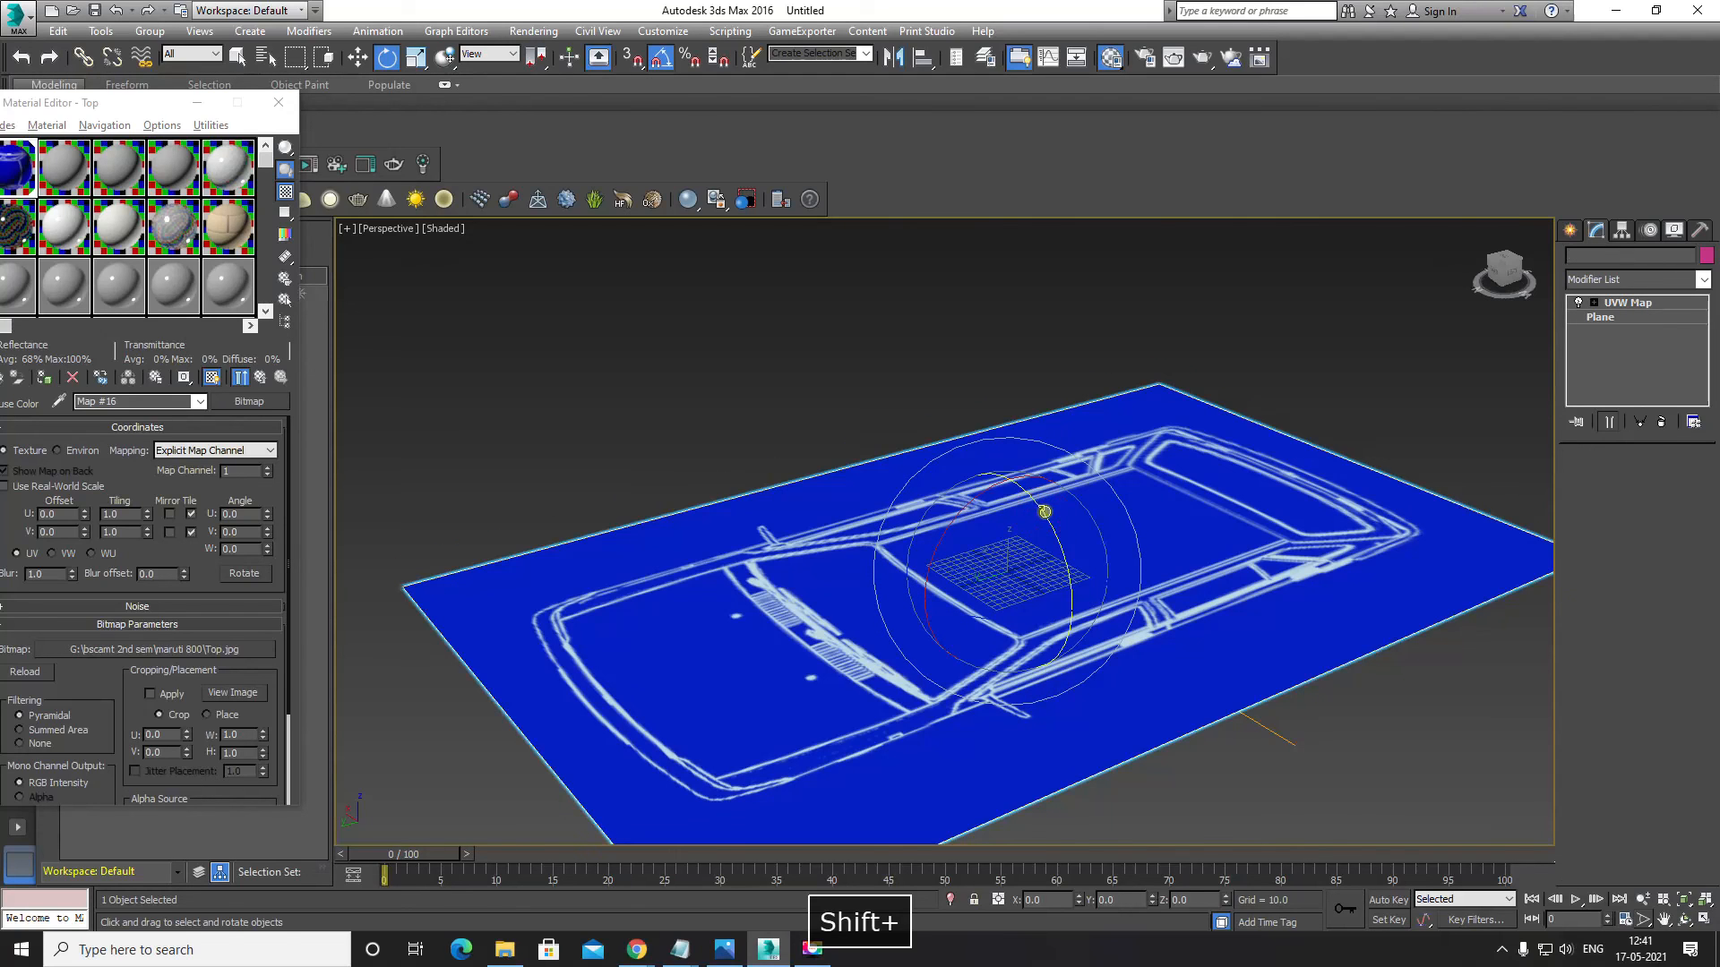
{"action": "left_click_drag", "start_coordinate": [1041, 511], "coordinate": [1073, 586], "text": "shift"}
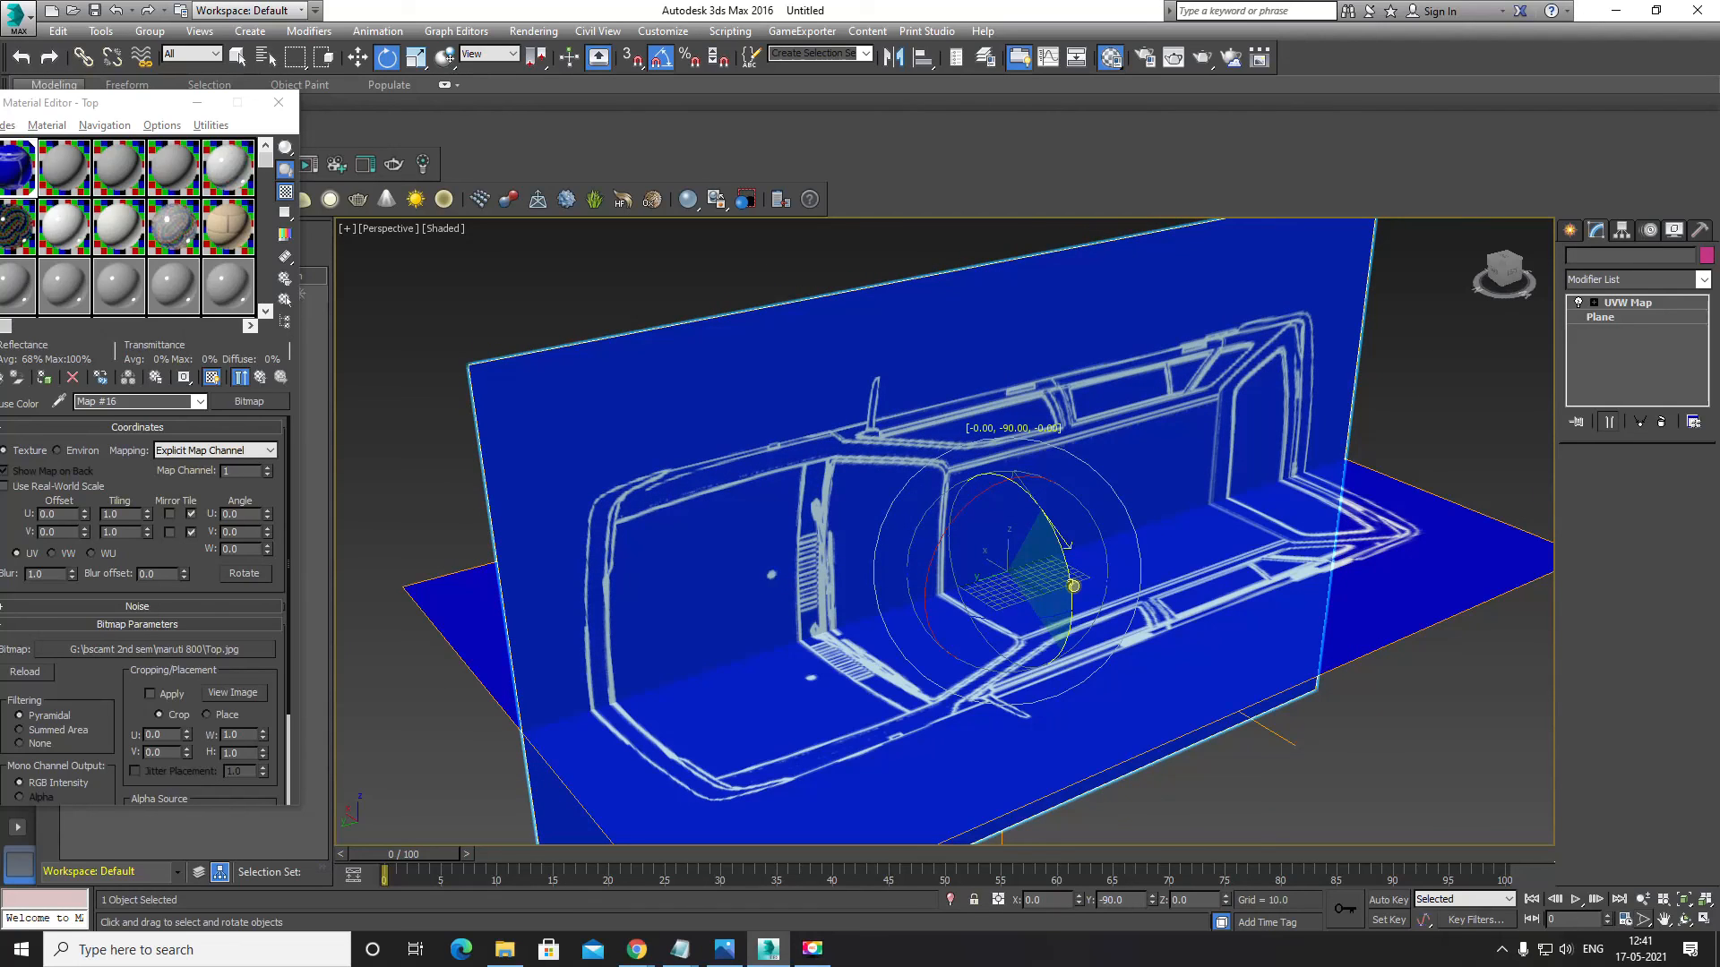
{"action": "left_click_drag", "start_coordinate": [1073, 586], "coordinate": [1073, 586], "text": "shift"}
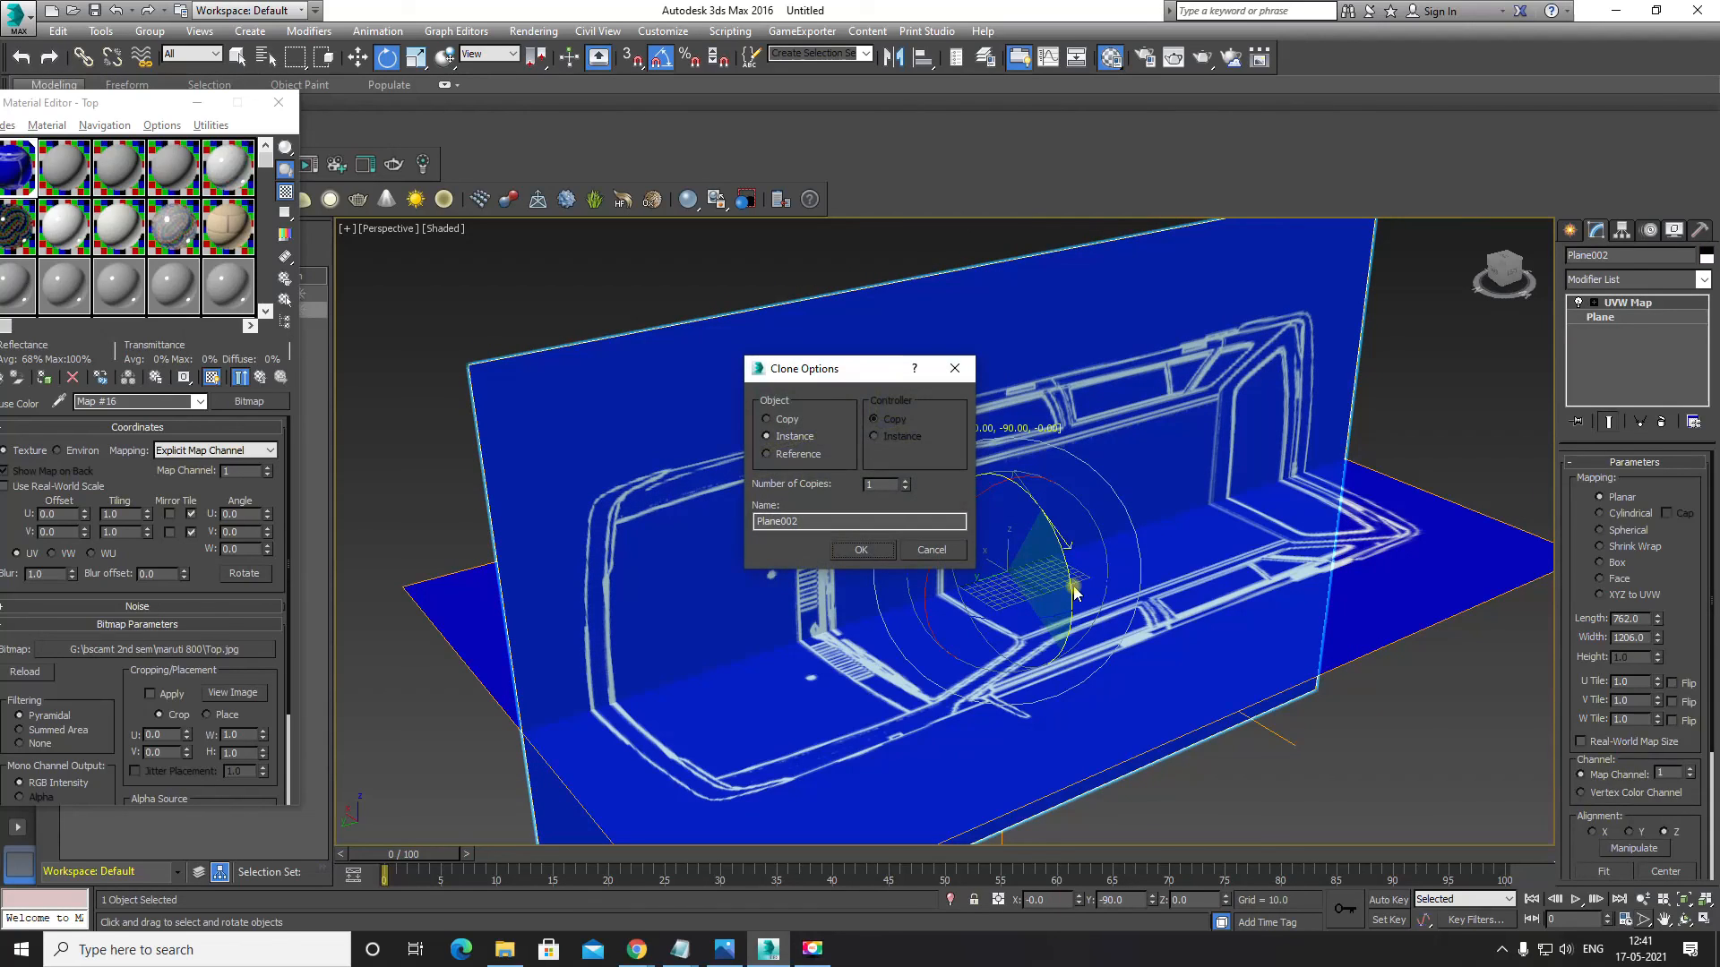
Step: Make the clone an independent Copy and name it Side
{"action": "left_click", "coordinate": [784, 420]}
{"action": "left_click_drag", "start_coordinate": [814, 522], "coordinate": [700, 535]}
{"action": "key", "text": "BackSpace"}
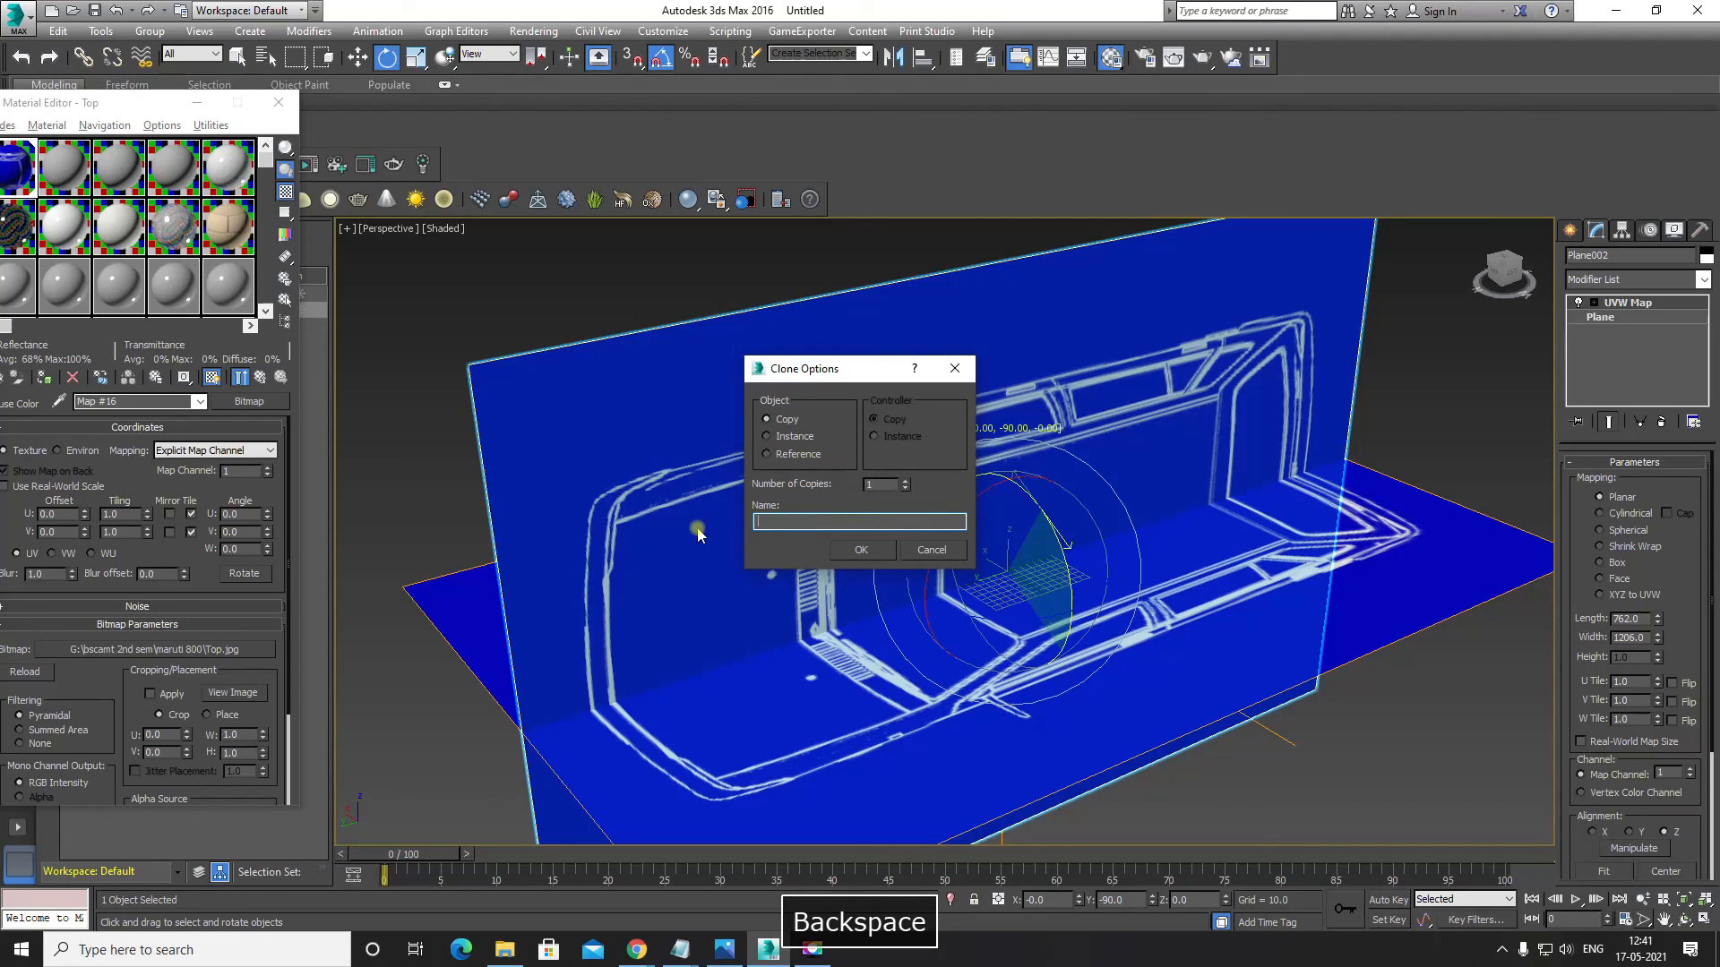
{"action": "type", "text": "Side"}
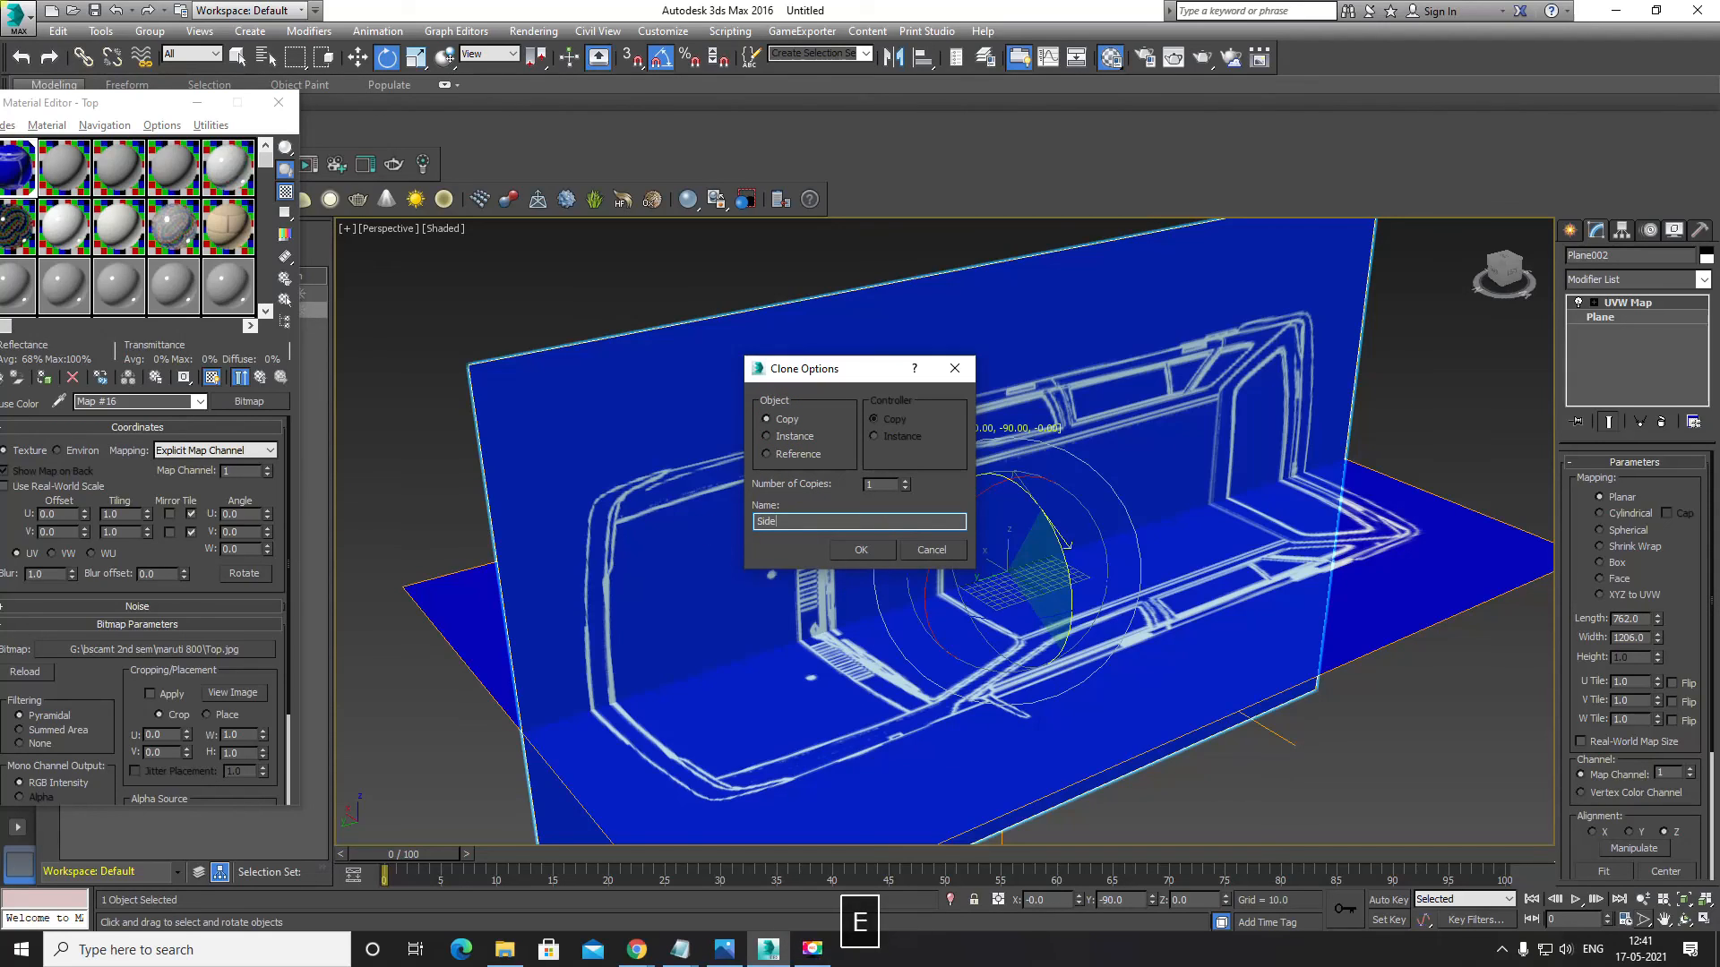
{"action": "key", "text": "Return"}
Step: Move the Side plane beyond the top-view plane's long edge to about X 511 and raise it to about Z 373
{"action": "key", "text": "w"}
{"action": "scroll", "coordinate": [843, 570], "scroll_direction": "down", "scroll_amount": 3}
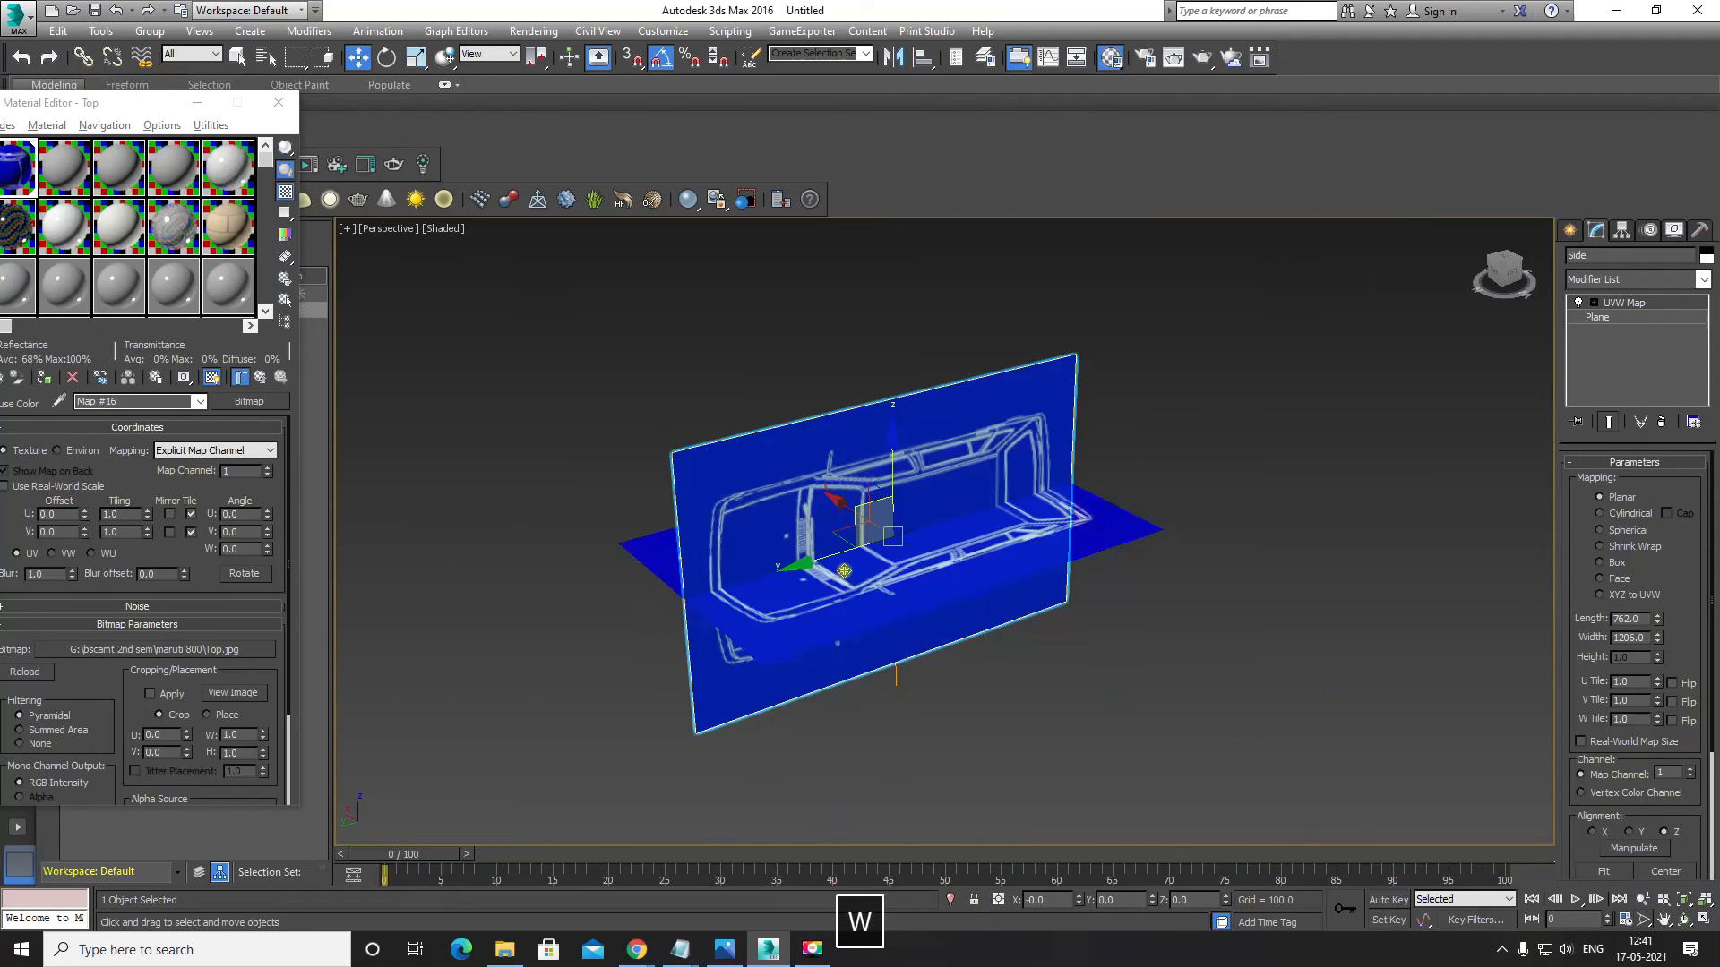
{"action": "middle_click_drag", "start_coordinate": [844, 570], "coordinate": [852, 531], "text": "alt"}
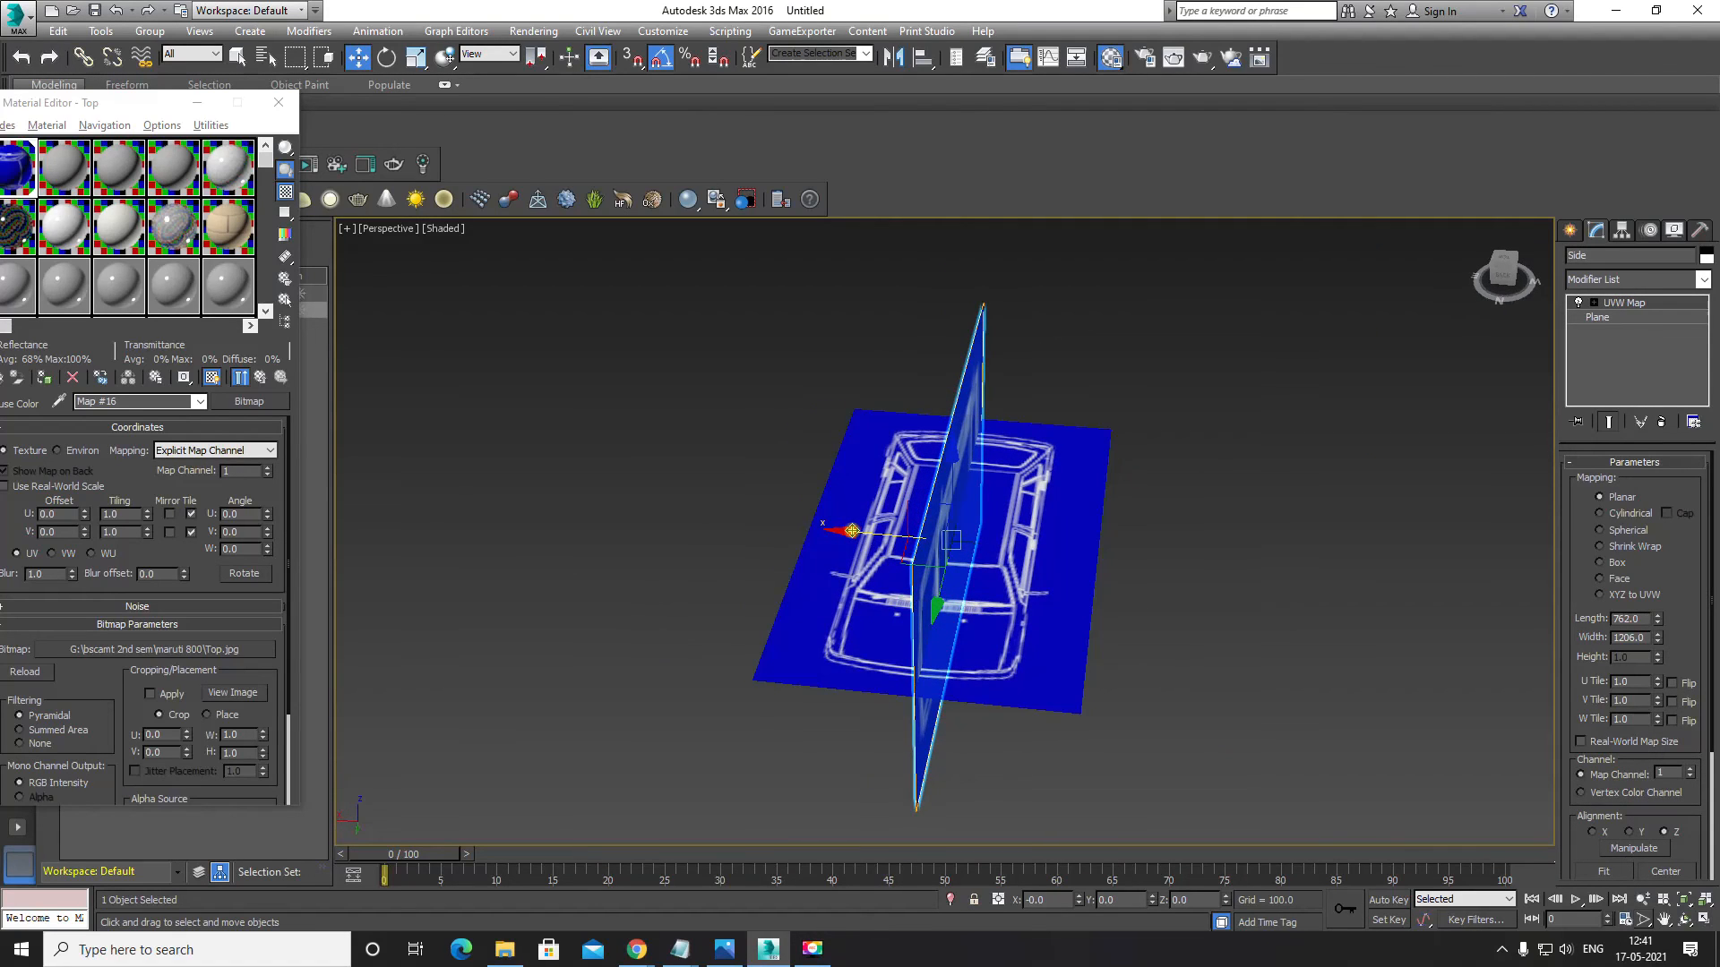
{"action": "left_click_drag", "start_coordinate": [852, 532], "coordinate": [661, 515]}
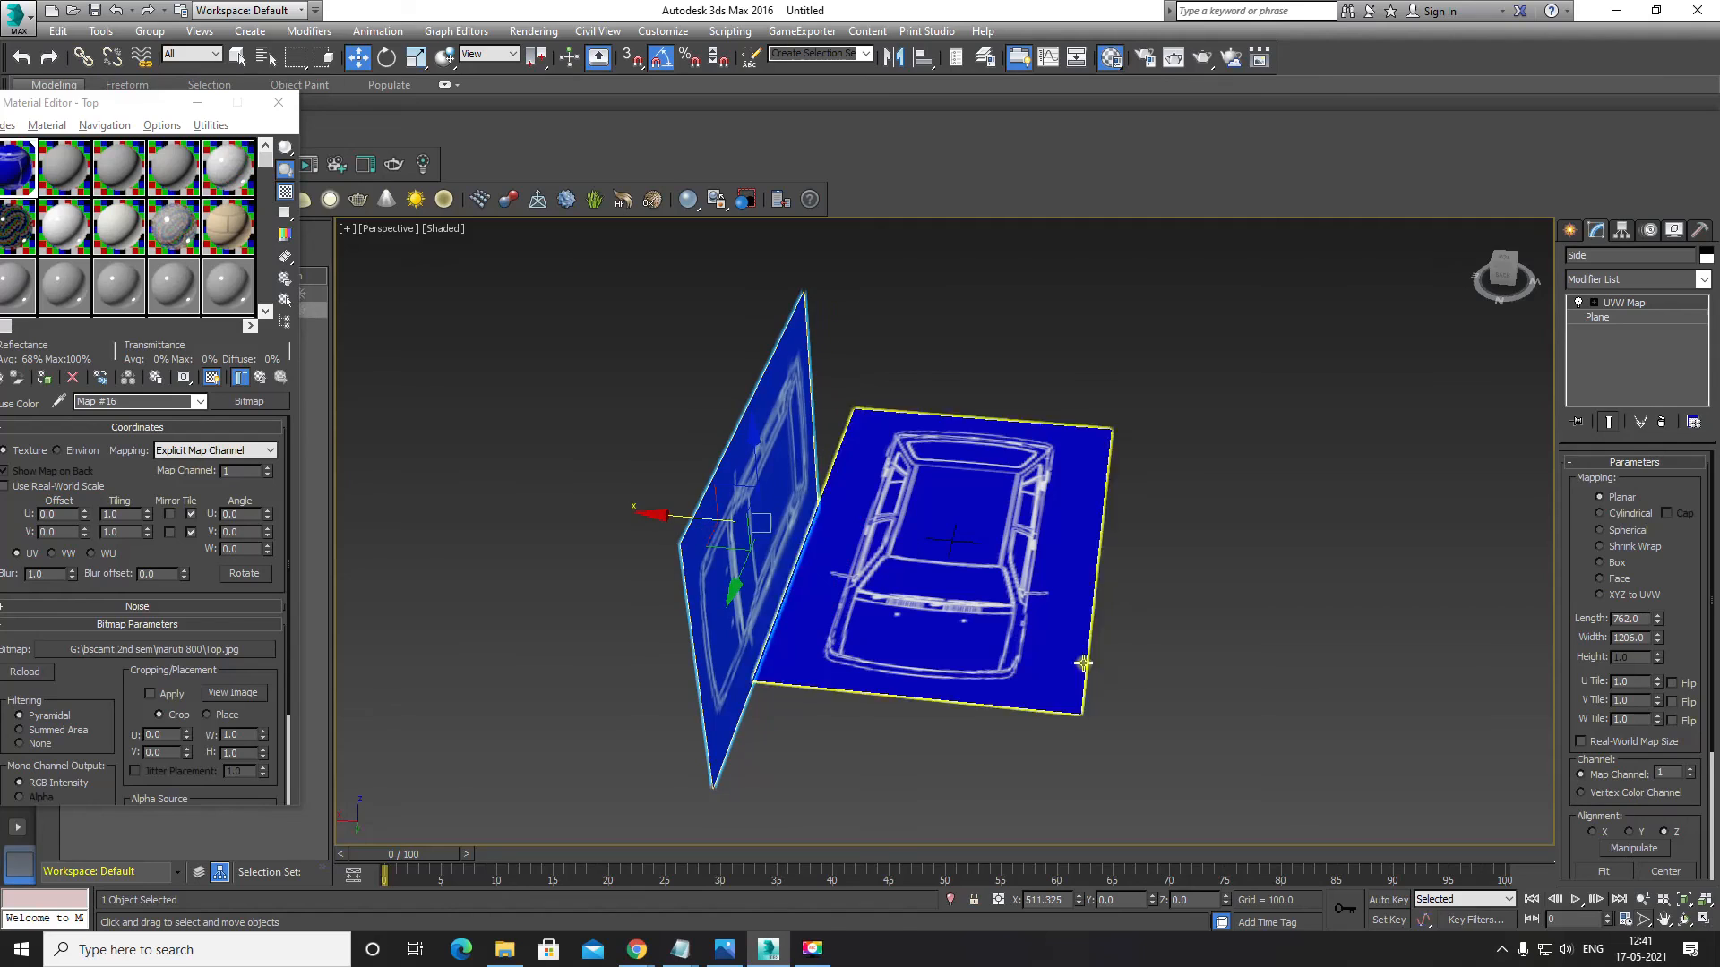
{"action": "middle_click_drag", "start_coordinate": [1083, 662], "coordinate": [917, 516], "text": "alt"}
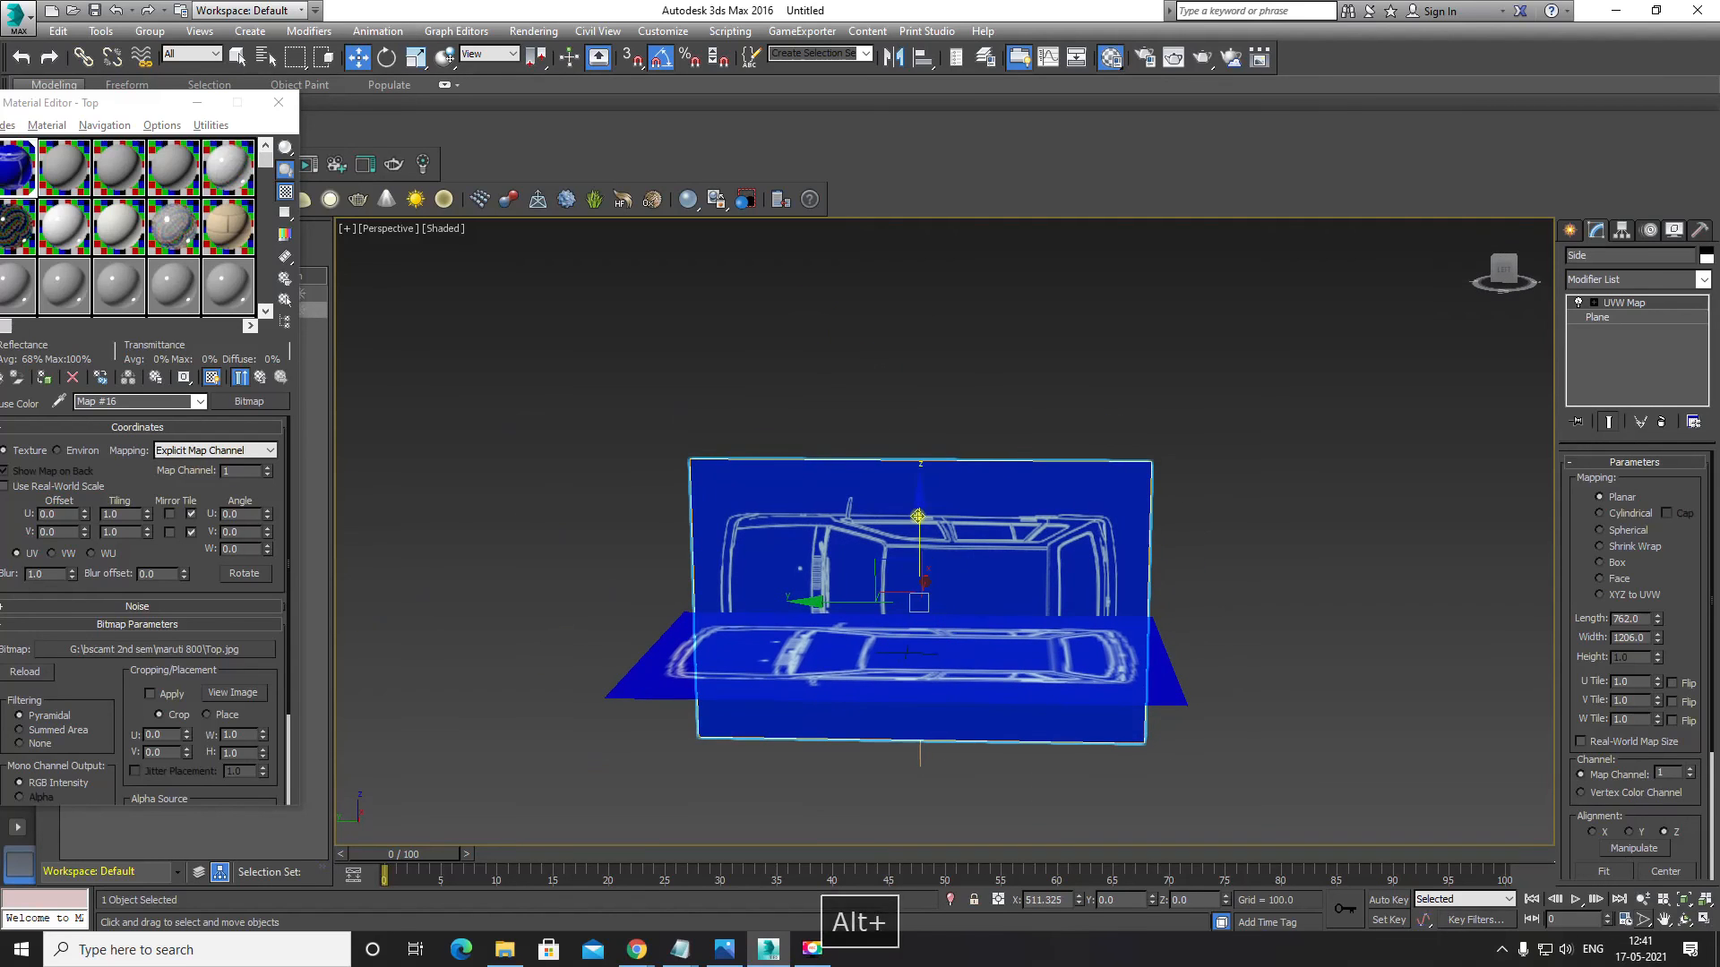
{"action": "left_click_drag", "start_coordinate": [918, 497], "coordinate": [936, 354]}
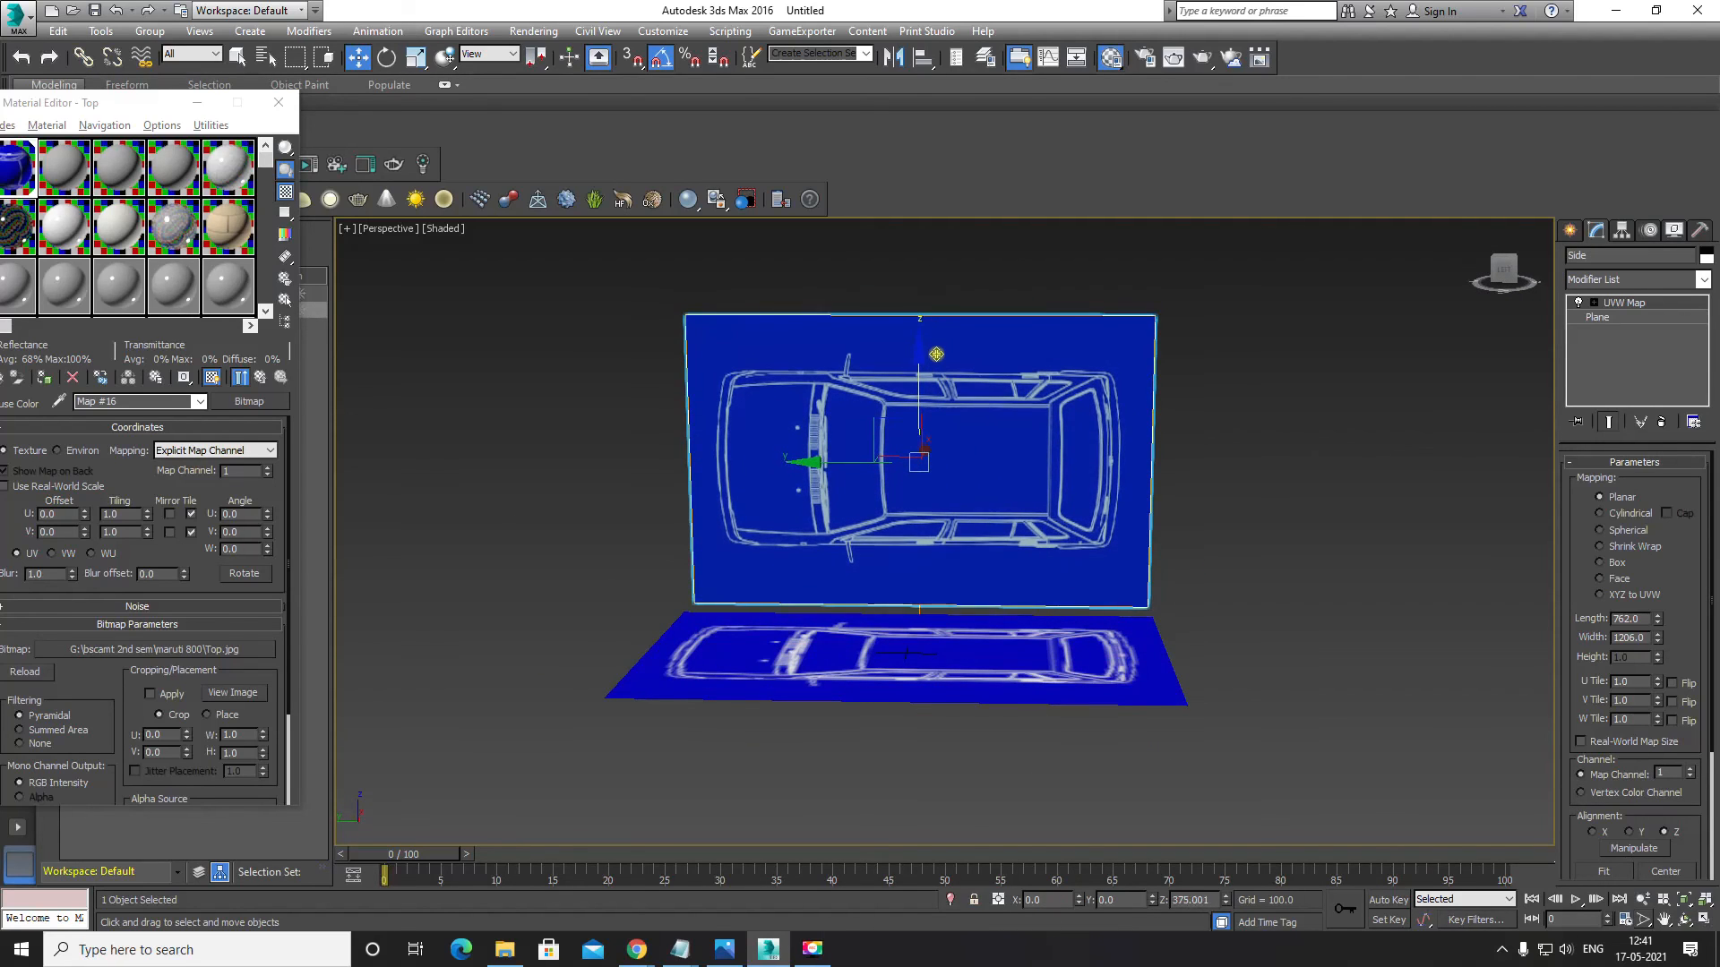
{"action": "middle_click_drag", "start_coordinate": [936, 353], "coordinate": [965, 678], "text": "alt"}
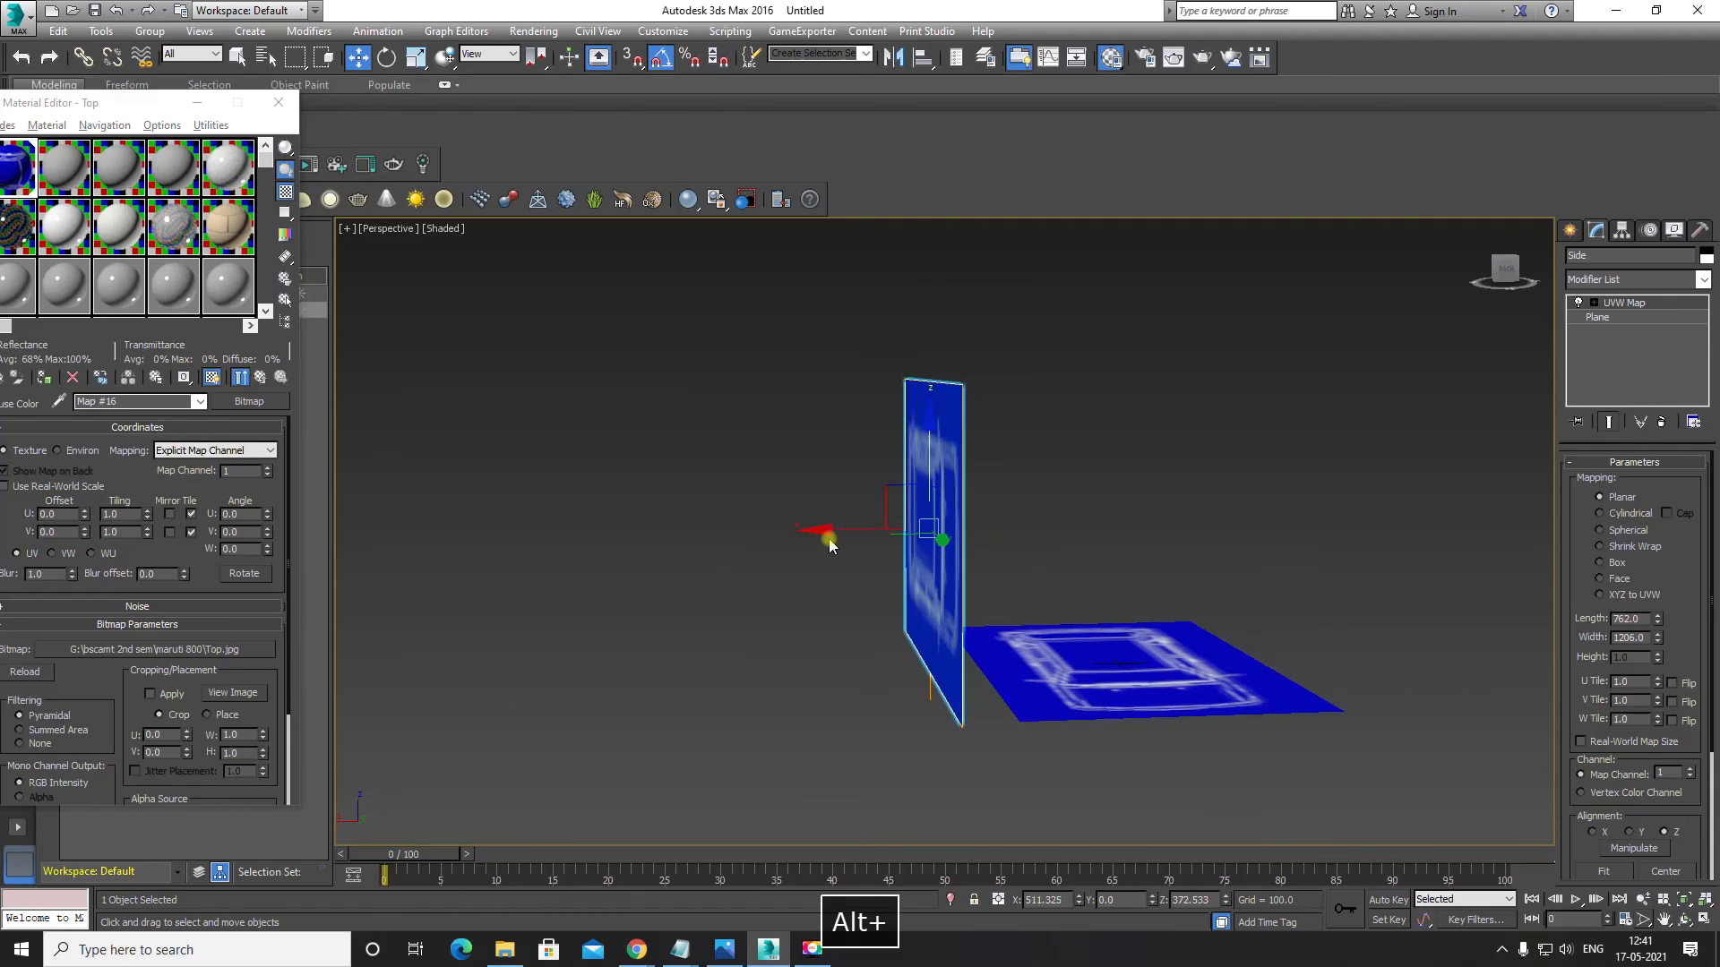
Step: Lower the top-view plane to about Z -547 and move the Side plane farther out to about X 1753
{"action": "mouse_move", "coordinate": [829, 546]}
{"action": "middle_mouse_down", "text": "alt"}
{"action": "mouse_move", "coordinate": [699, 531]}
{"action": "mouse_move", "coordinate": [756, 535]}
{"action": "mouse_move", "coordinate": [967, 714]}
{"action": "mouse_move", "coordinate": [973, 573]}
{"action": "mouse_move", "coordinate": [975, 717]}
{"action": "mouse_move", "coordinate": [941, 737]}
{"action": "mouse_move", "coordinate": [1108, 765]}
{"action": "mouse_move", "coordinate": [1071, 676]}
{"action": "mouse_move", "coordinate": [979, 691]}
{"action": "mouse_move", "coordinate": [830, 544]}
{"action": "middle_mouse_up", "text": "alt"}
{"action": "left_click", "coordinate": [990, 760]}
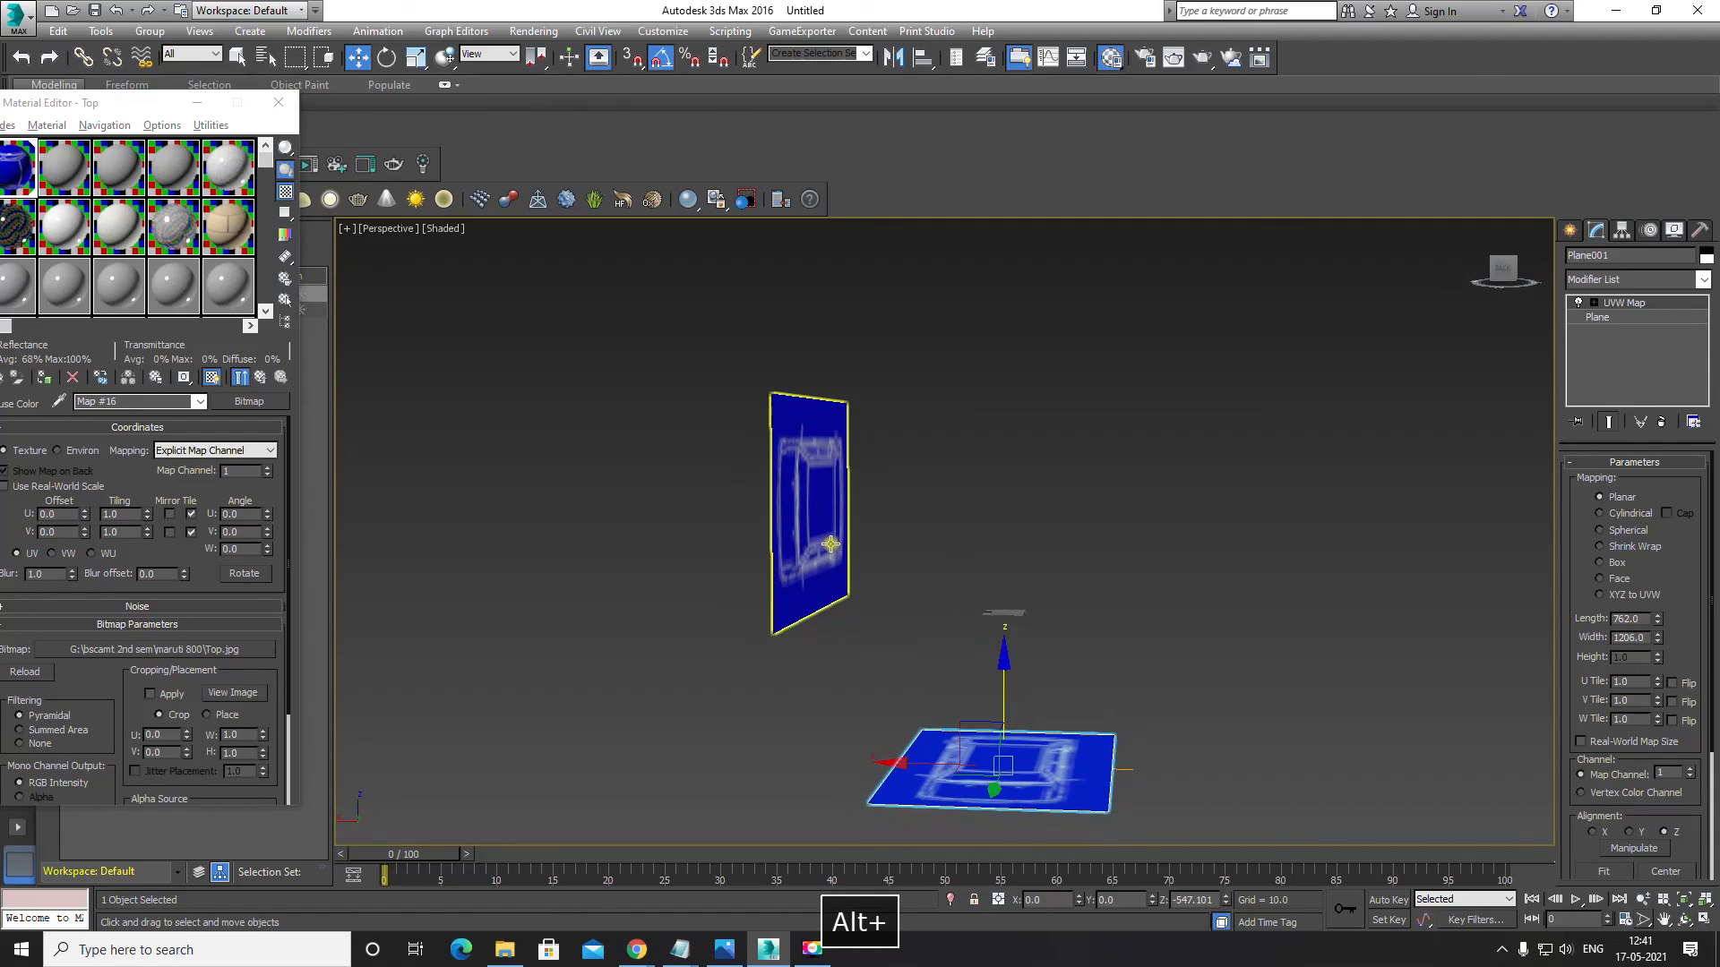
{"action": "left_click", "coordinate": [830, 544]}
{"action": "middle_click_drag", "start_coordinate": [818, 645], "coordinate": [704, 503], "text": "alt"}
{"action": "left_click_drag", "start_coordinate": [704, 503], "coordinate": [384, 499]}
{"action": "middle_click_drag", "start_coordinate": [879, 680], "coordinate": [1017, 603], "text": "alt"}
Step: Maximize the Left viewport and frame the Side plane in it
{"action": "key", "text": "space"}
{"action": "key", "text": "alt+w"}
{"action": "left_click", "coordinate": [741, 634]}
{"action": "key", "text": "alt+w"}
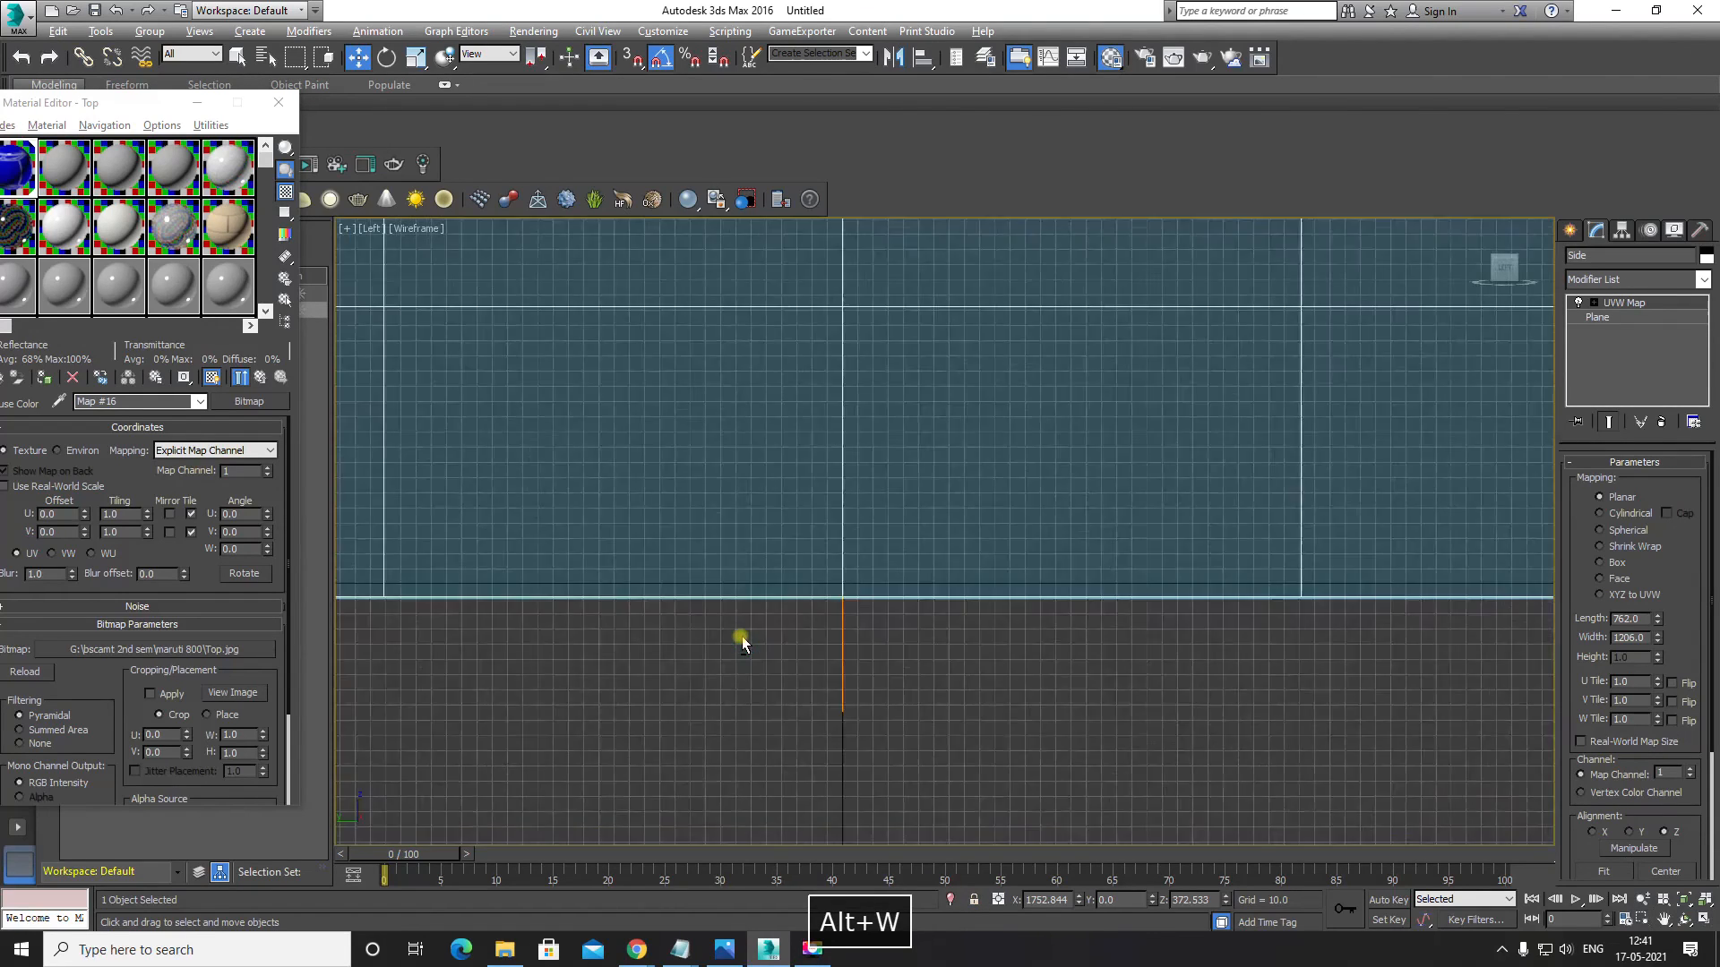
{"action": "scroll", "coordinate": [742, 636], "scroll_direction": "down", "scroll_amount": 6}
{"action": "scroll", "coordinate": [744, 634], "scroll_direction": "up", "scroll_amount": 3}
{"action": "middle_click_drag", "start_coordinate": [782, 596], "coordinate": [783, 683]}
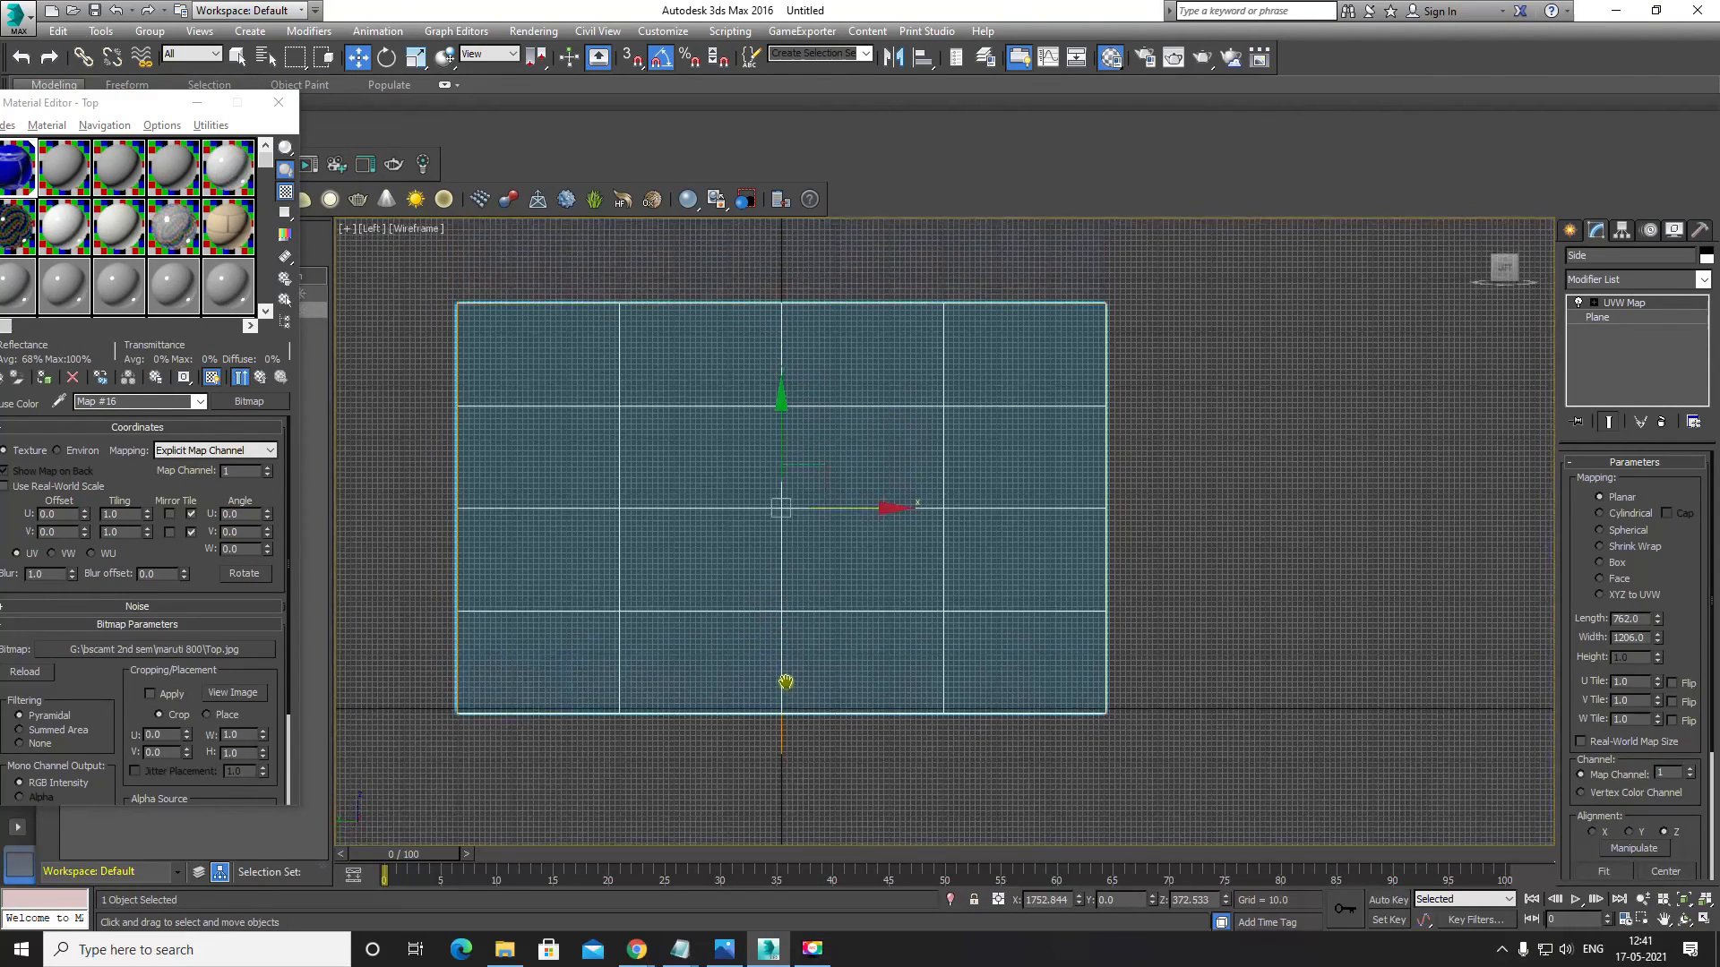
{"action": "scroll", "coordinate": [798, 652], "scroll_direction": "down", "scroll_amount": 2}
{"action": "scroll", "coordinate": [798, 653], "scroll_direction": "up", "scroll_amount": 2}
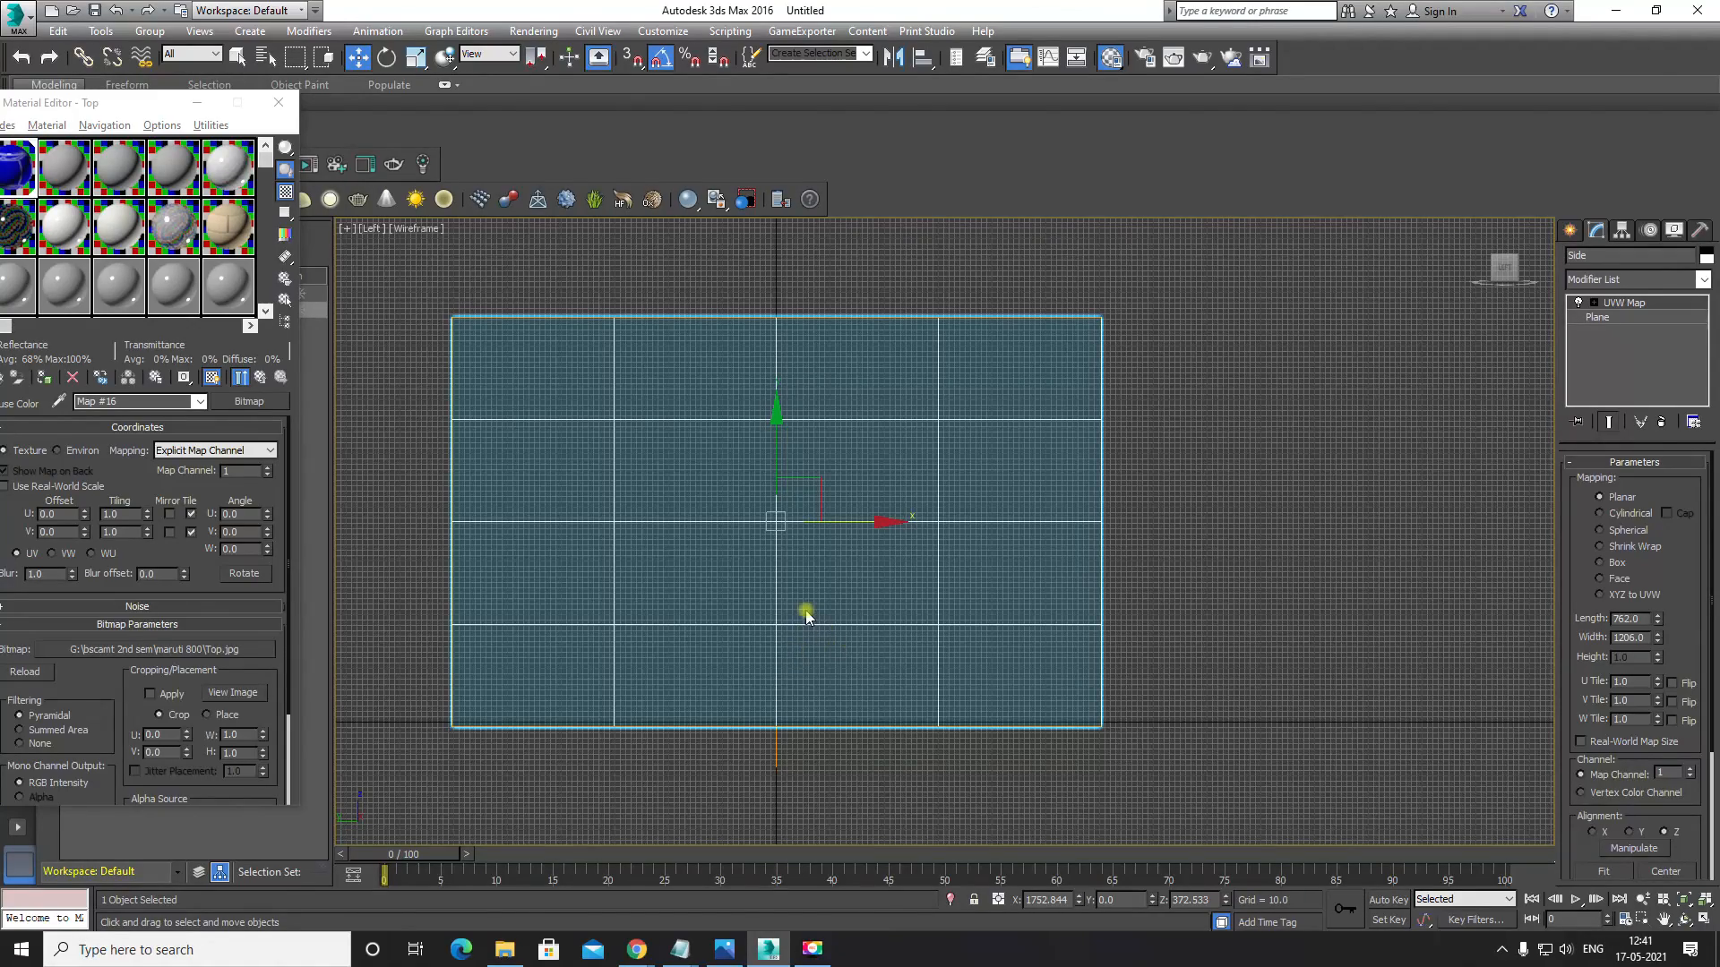
Step: Switch the Left viewport to shaded display and hide its grid
{"action": "key", "text": "F3"}
{"action": "left_click", "coordinate": [1237, 523]}
{"action": "scroll", "coordinate": [971, 556], "scroll_direction": "up", "scroll_amount": 3}
{"action": "scroll", "coordinate": [894, 499], "scroll_direction": "down", "scroll_amount": 1}
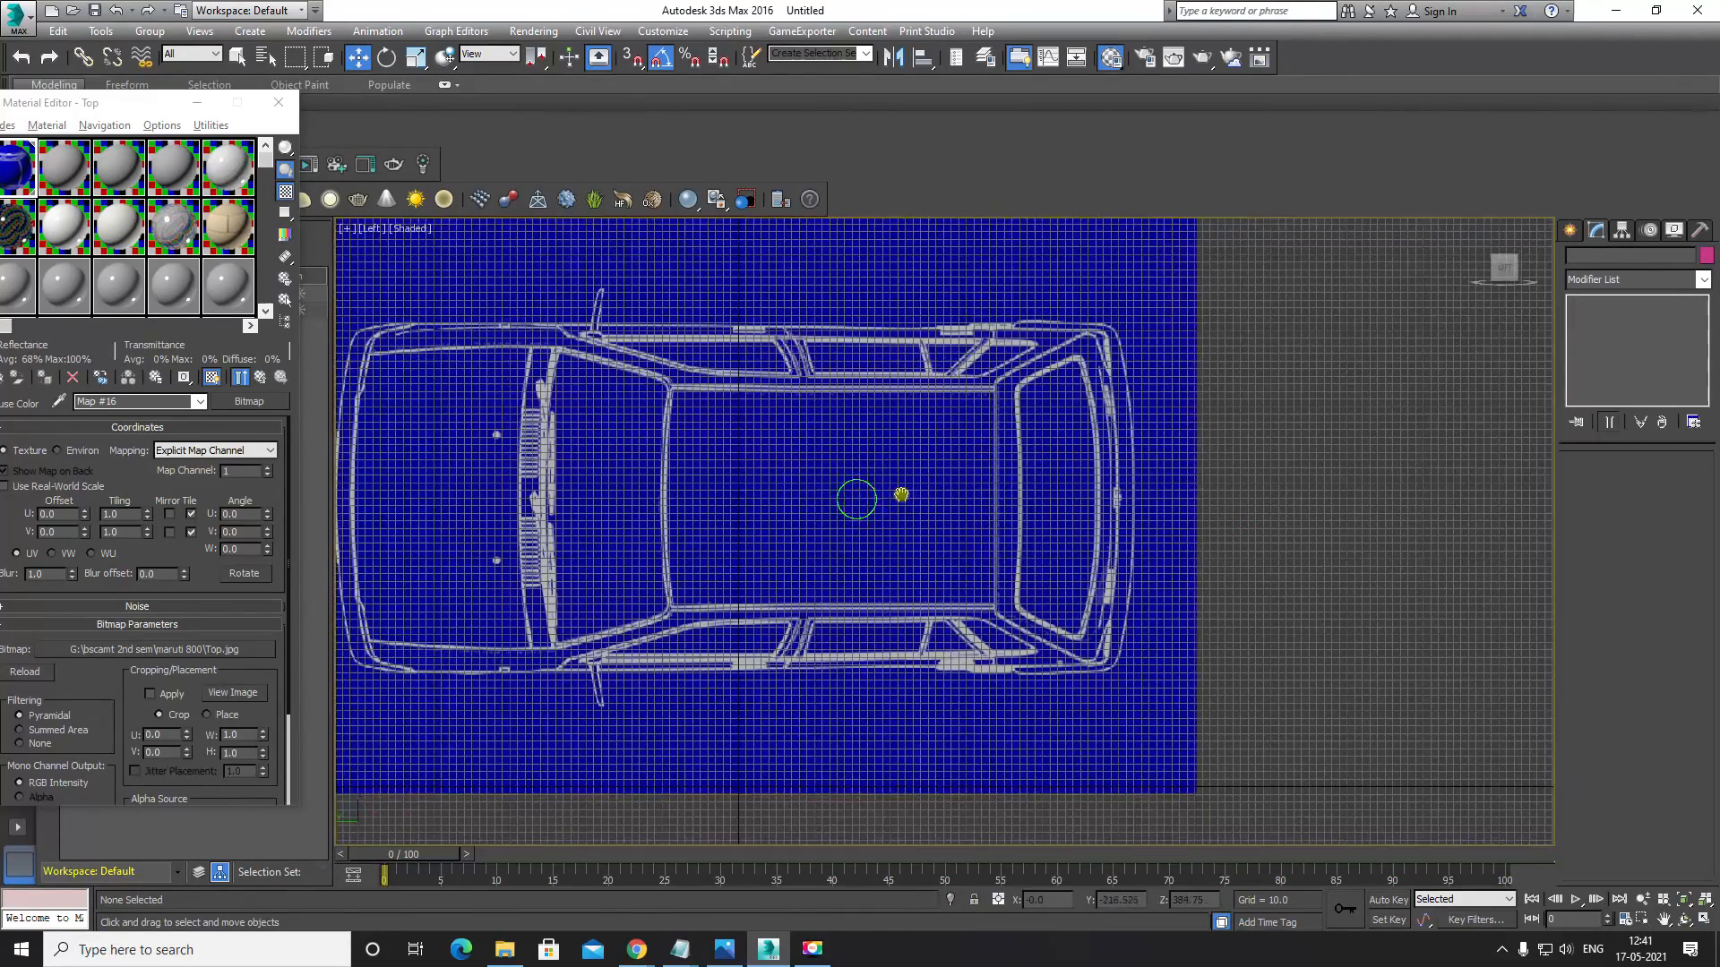
{"action": "key", "text": "g"}
{"action": "scroll", "coordinate": [869, 513], "scroll_direction": "down", "scroll_amount": 2}
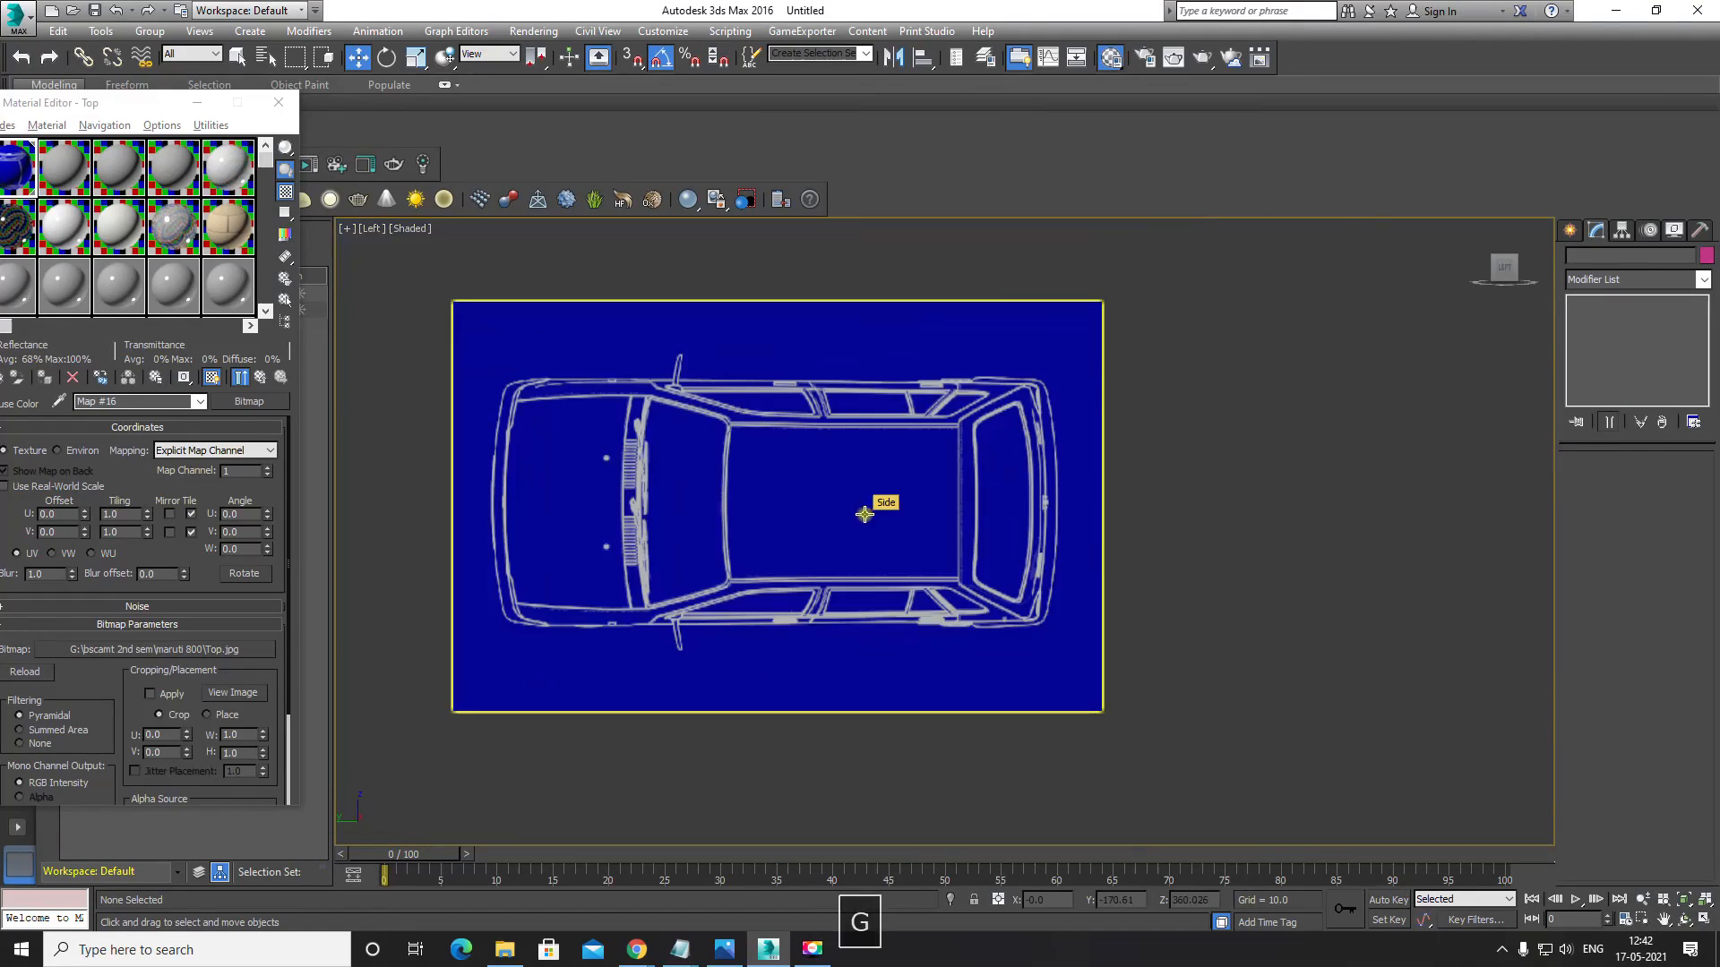
{"action": "scroll", "coordinate": [752, 492], "scroll_direction": "up", "scroll_amount": 2}
{"action": "scroll", "coordinate": [772, 496], "scroll_direction": "down", "scroll_amount": 3}
{"action": "mouse_move", "coordinate": [860, 507]}
{"action": "middle_mouse_down"}
{"action": "mouse_move", "coordinate": [873, 489]}
{"action": "mouse_move", "coordinate": [844, 472]}
{"action": "mouse_move", "coordinate": [834, 510]}
{"action": "middle_mouse_up"}
{"action": "middle_click_drag", "start_coordinate": [667, 440], "coordinate": [736, 441]}
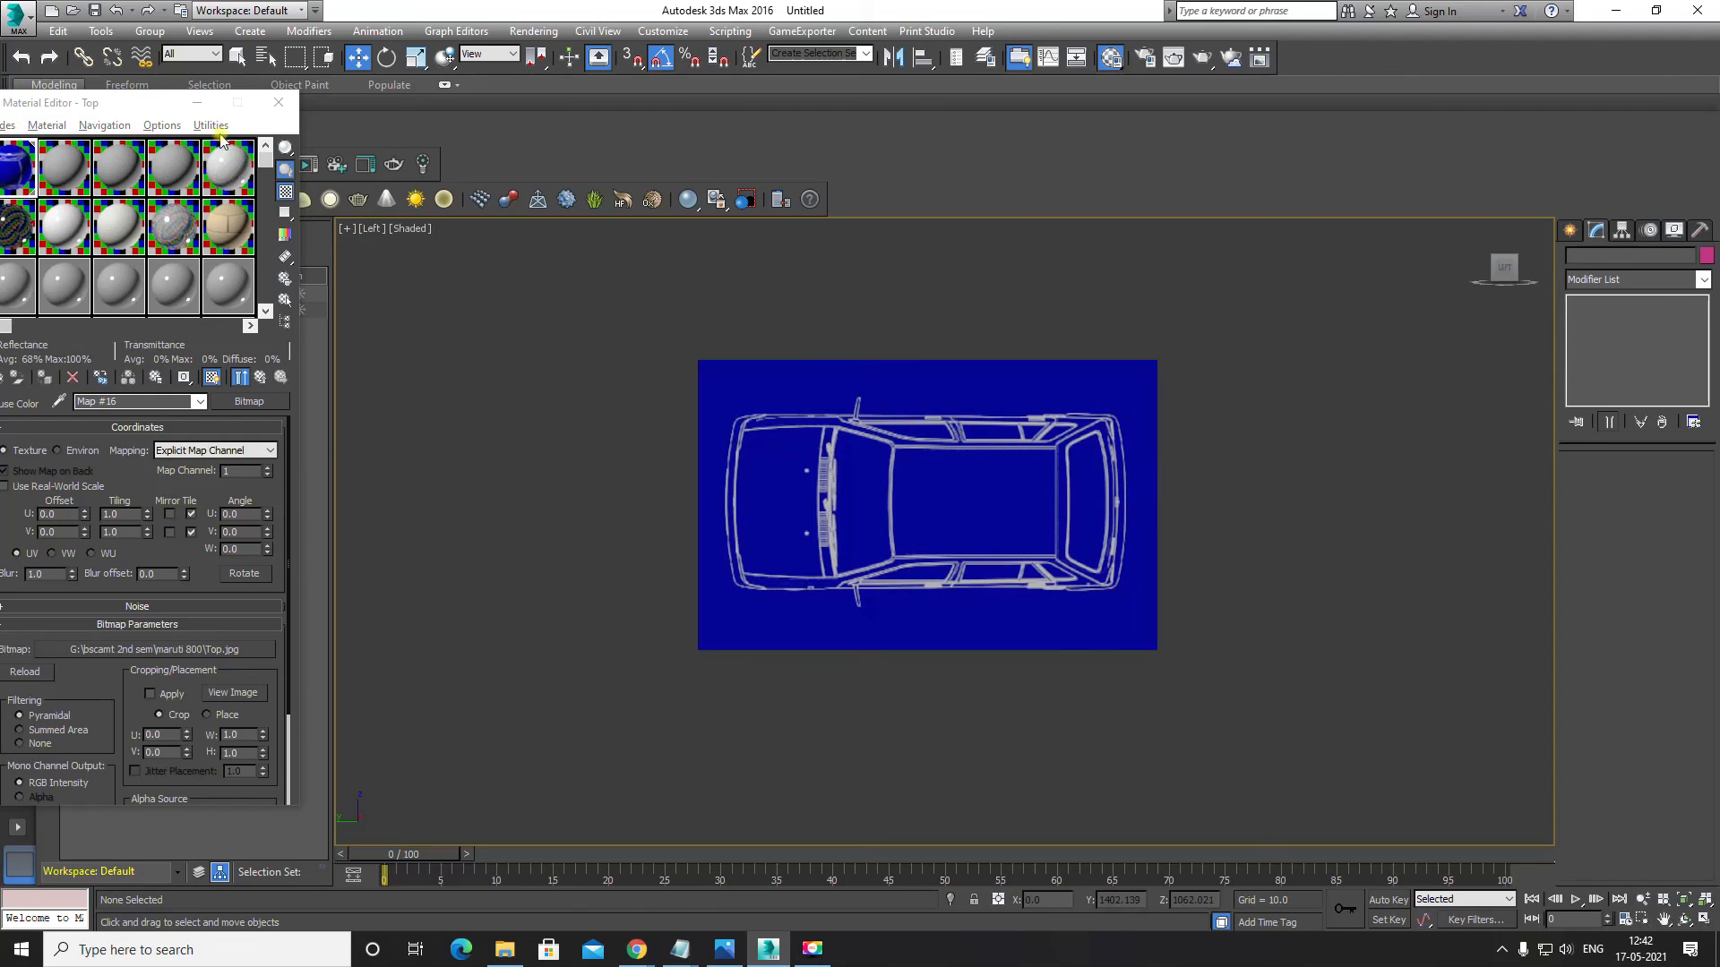
Step: Bring the Material Editor back into view and rename the second sample slot's material as side
{"action": "left_click_drag", "start_coordinate": [77, 109], "coordinate": [454, 146]}
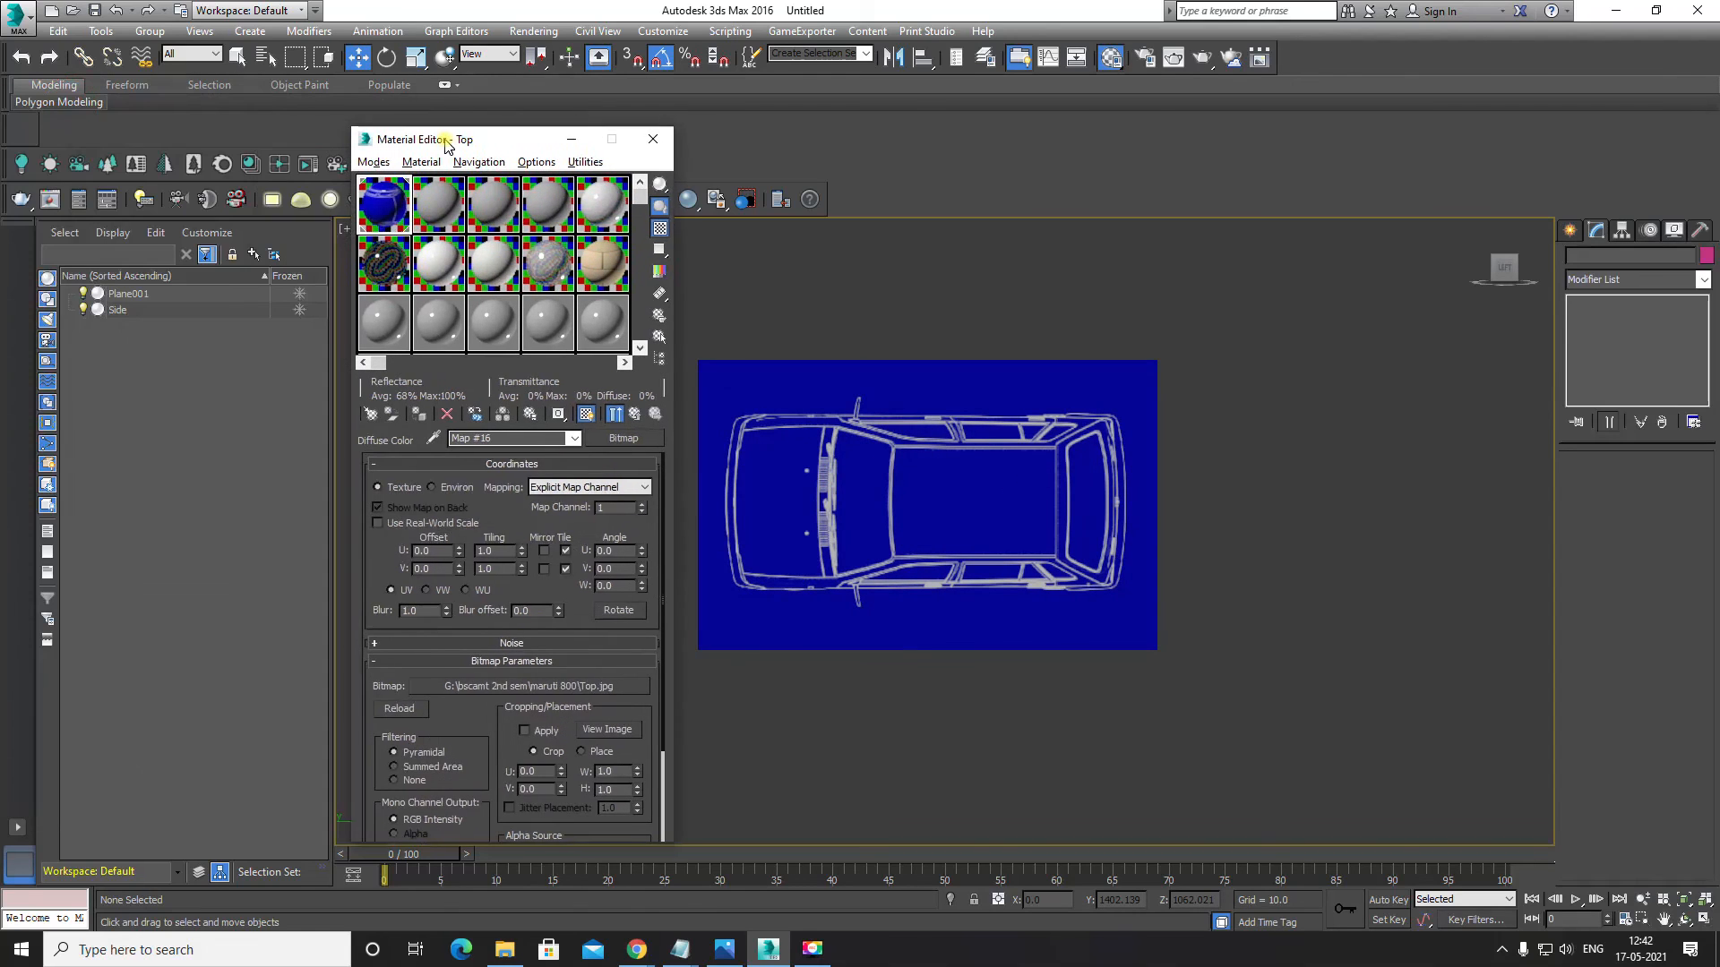
{"action": "left_click", "coordinate": [438, 206]}
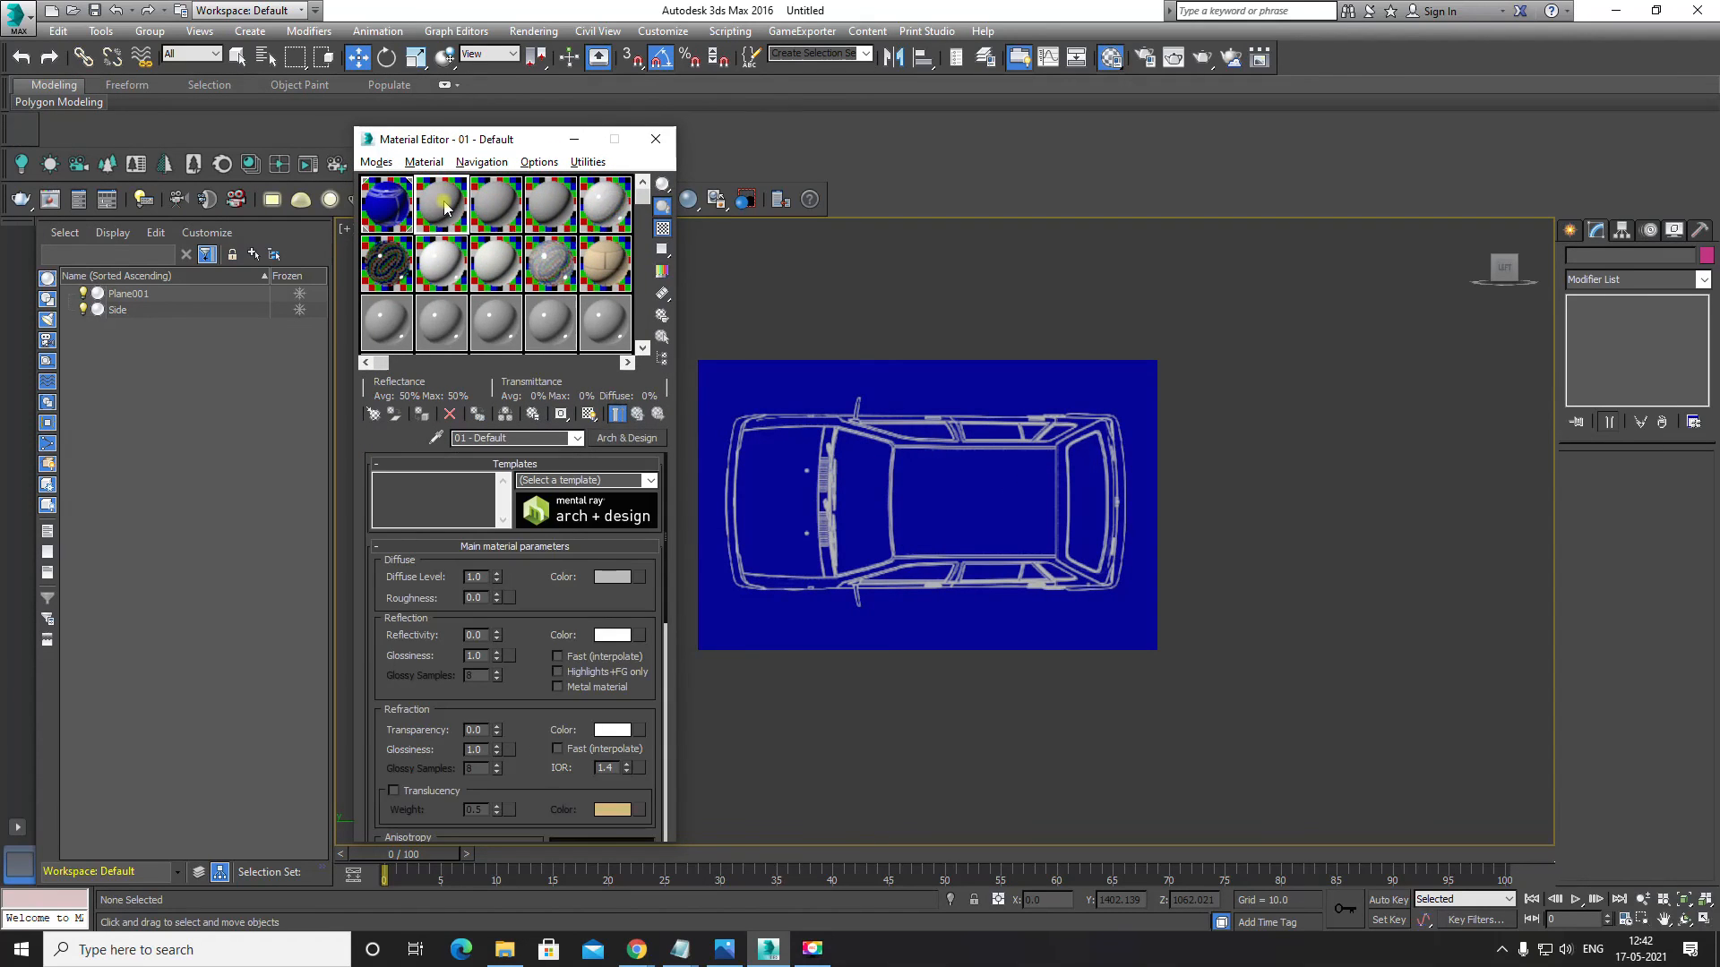
{"action": "left_click", "coordinate": [527, 438]}
{"action": "key", "text": "BackSpace"}
{"action": "type", "text": "side"}
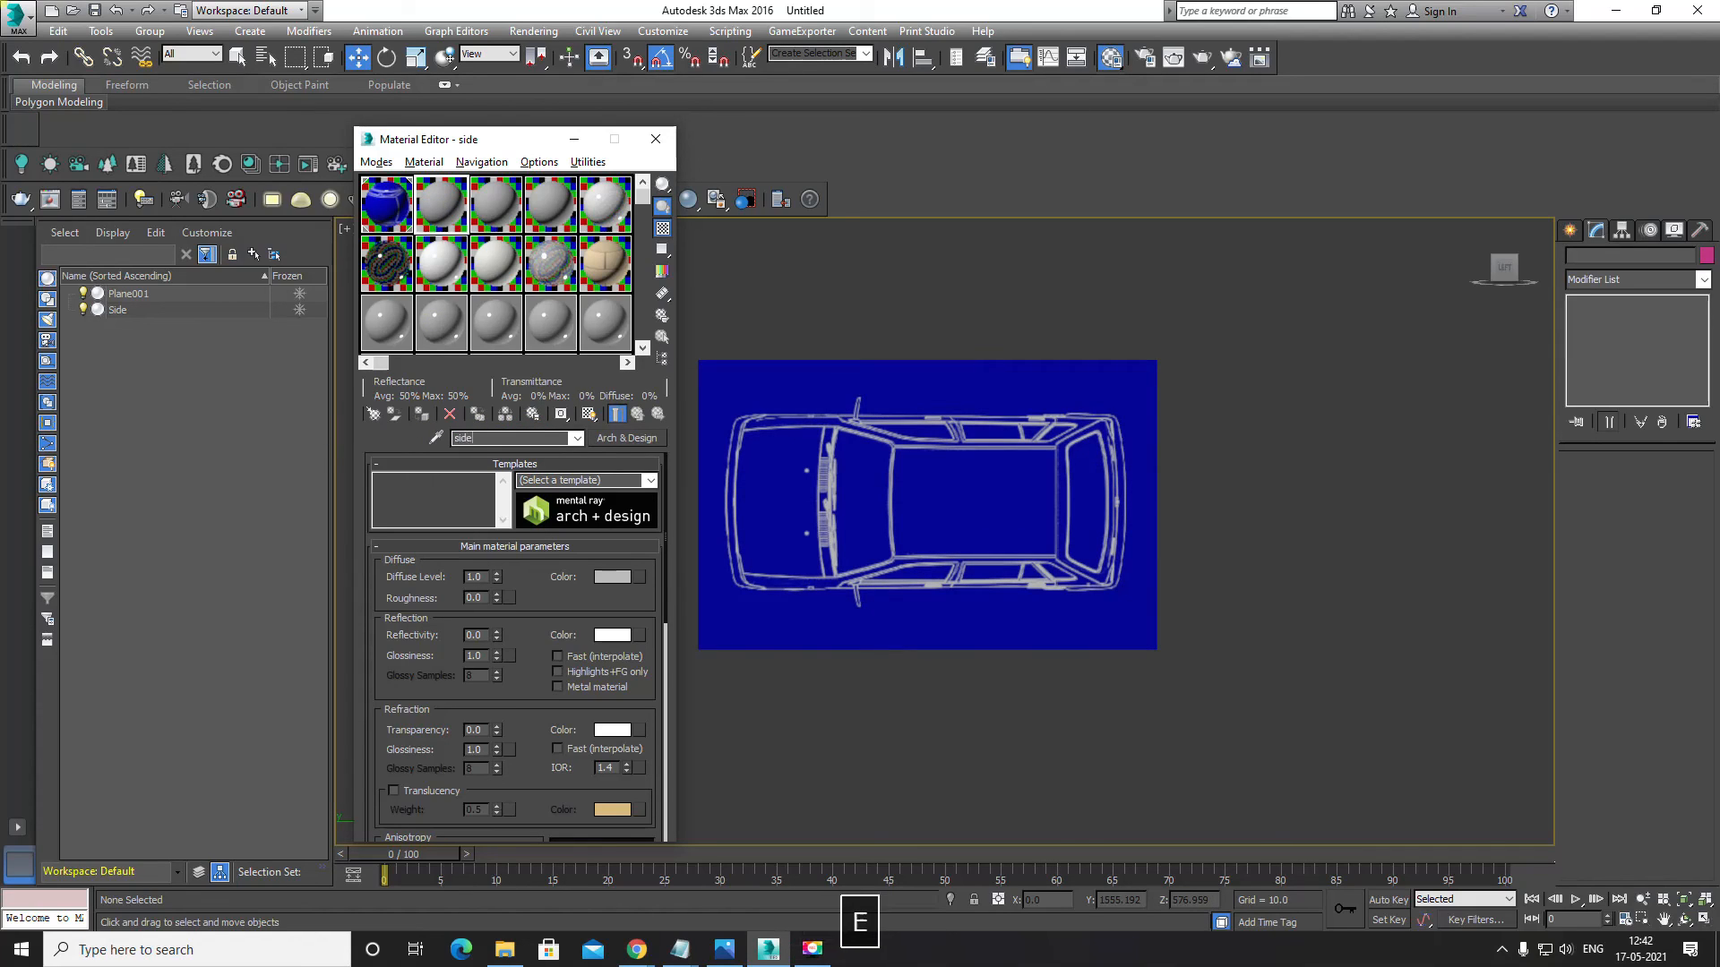
{"action": "key", "text": "Return"}
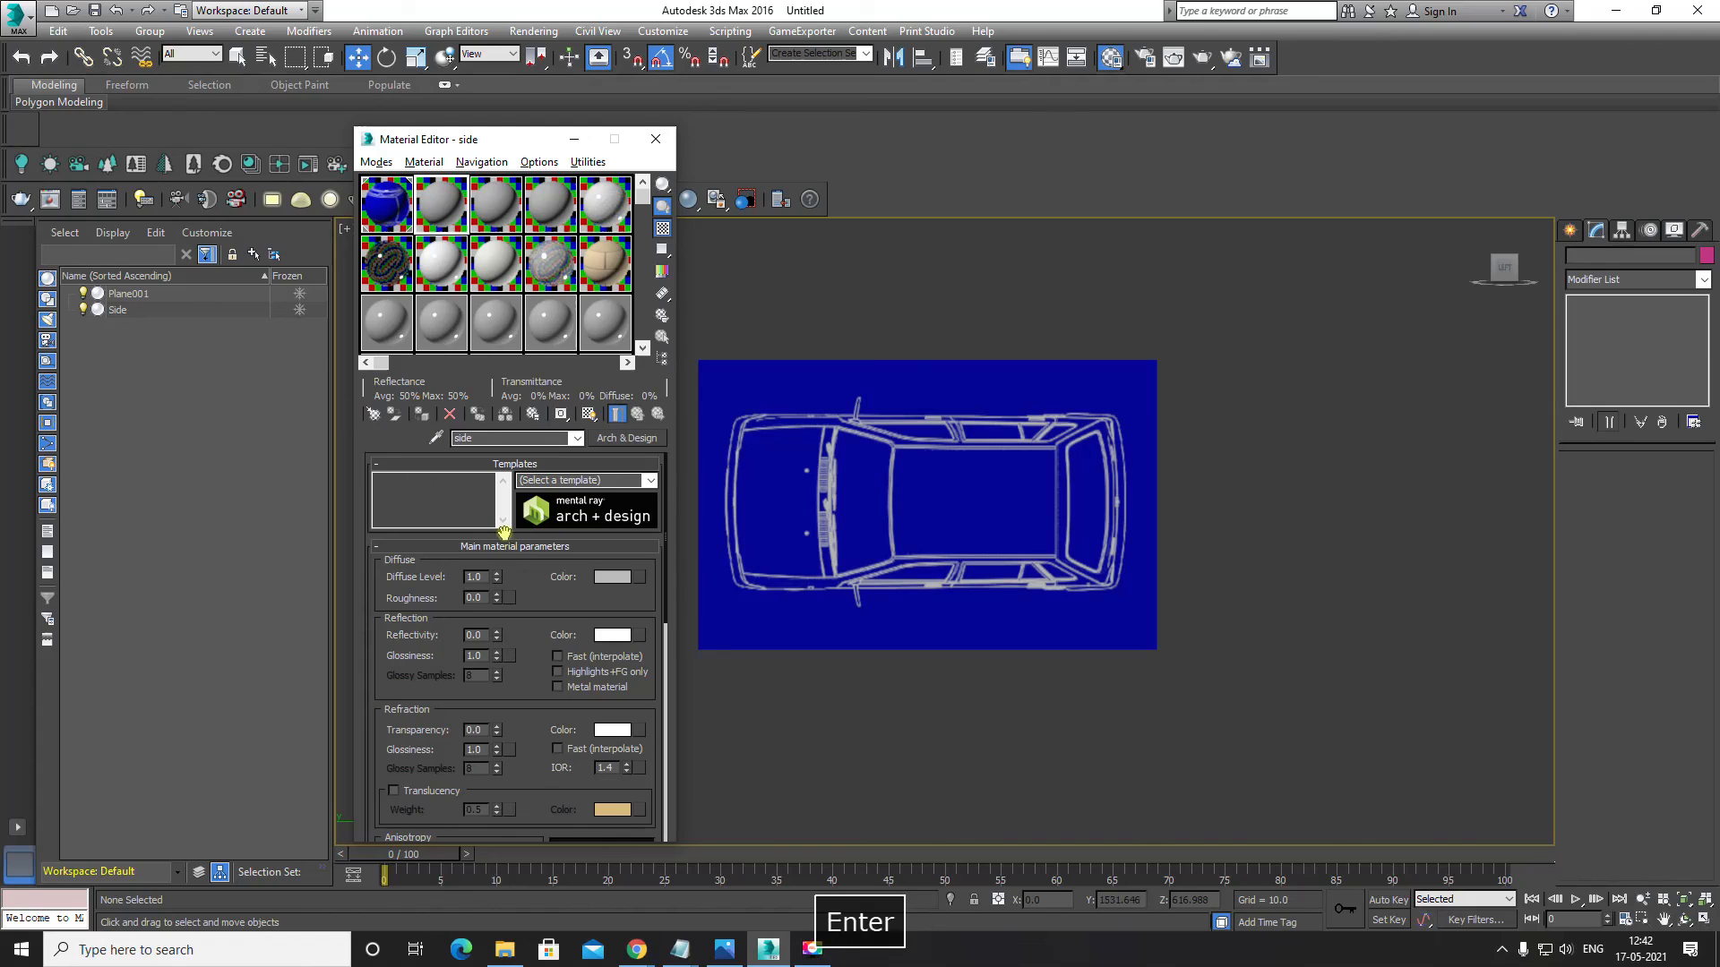
Step: Load side.jpg as the bitmap for the side material's diffuse color and turn off its real-world scale
{"action": "left_click", "coordinate": [632, 580]}
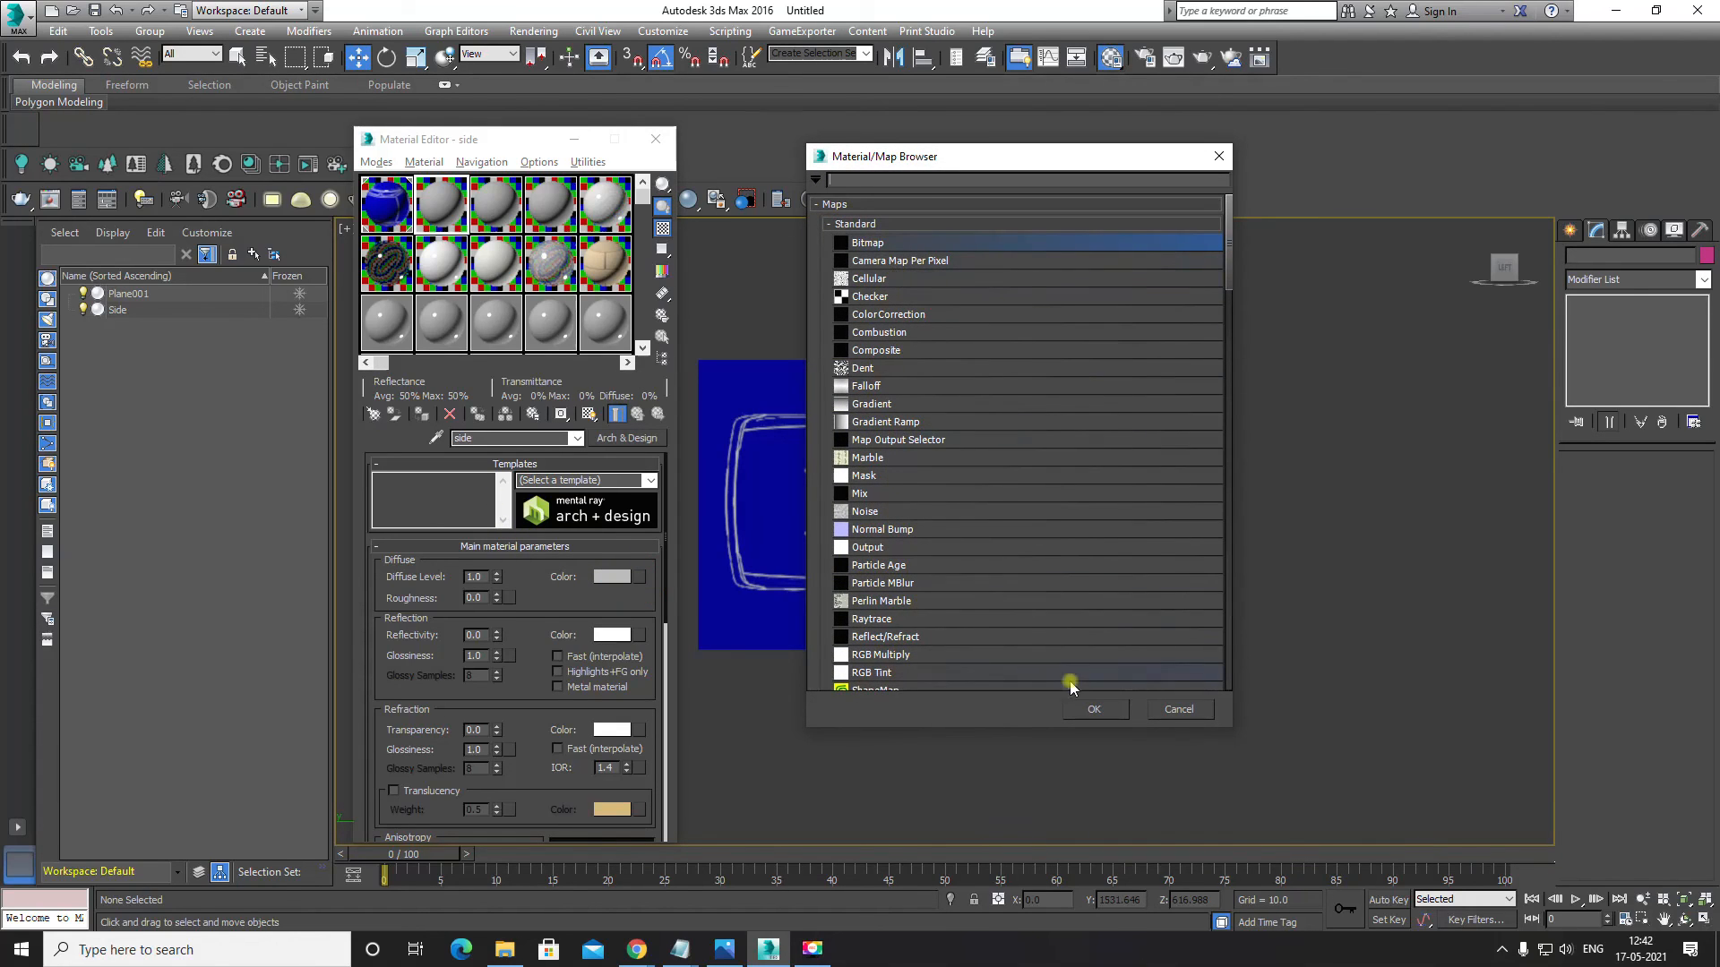
{"action": "left_click", "coordinate": [1094, 708]}
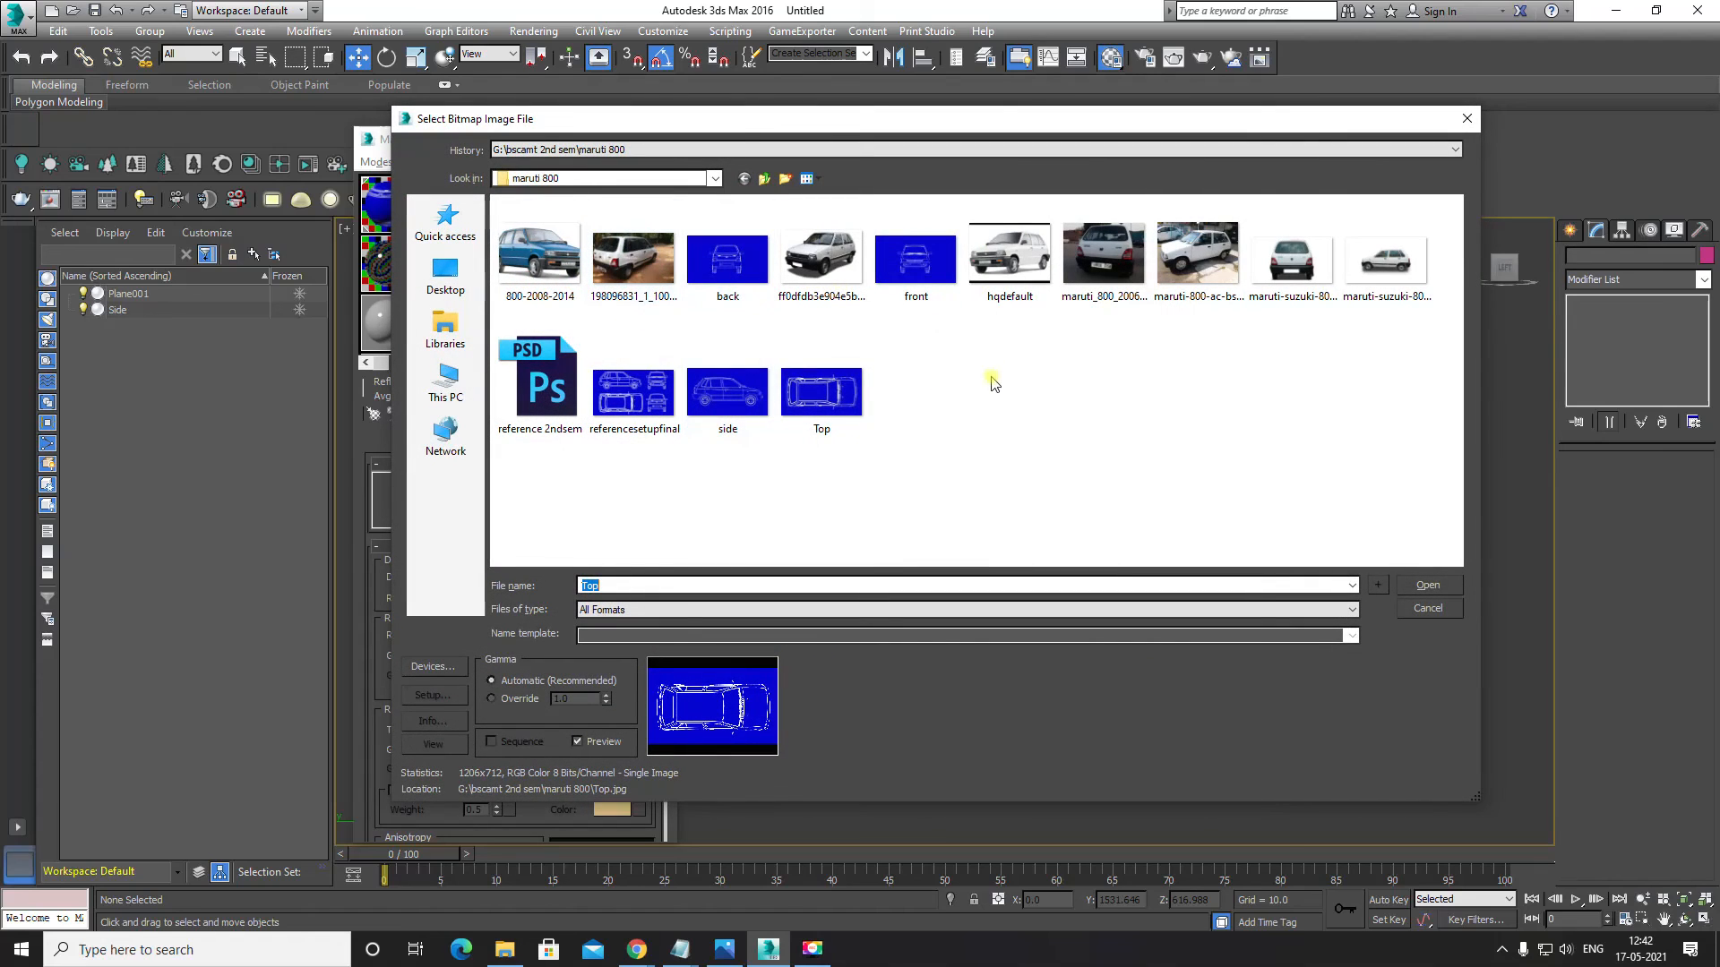
{"action": "left_click", "coordinate": [727, 391]}
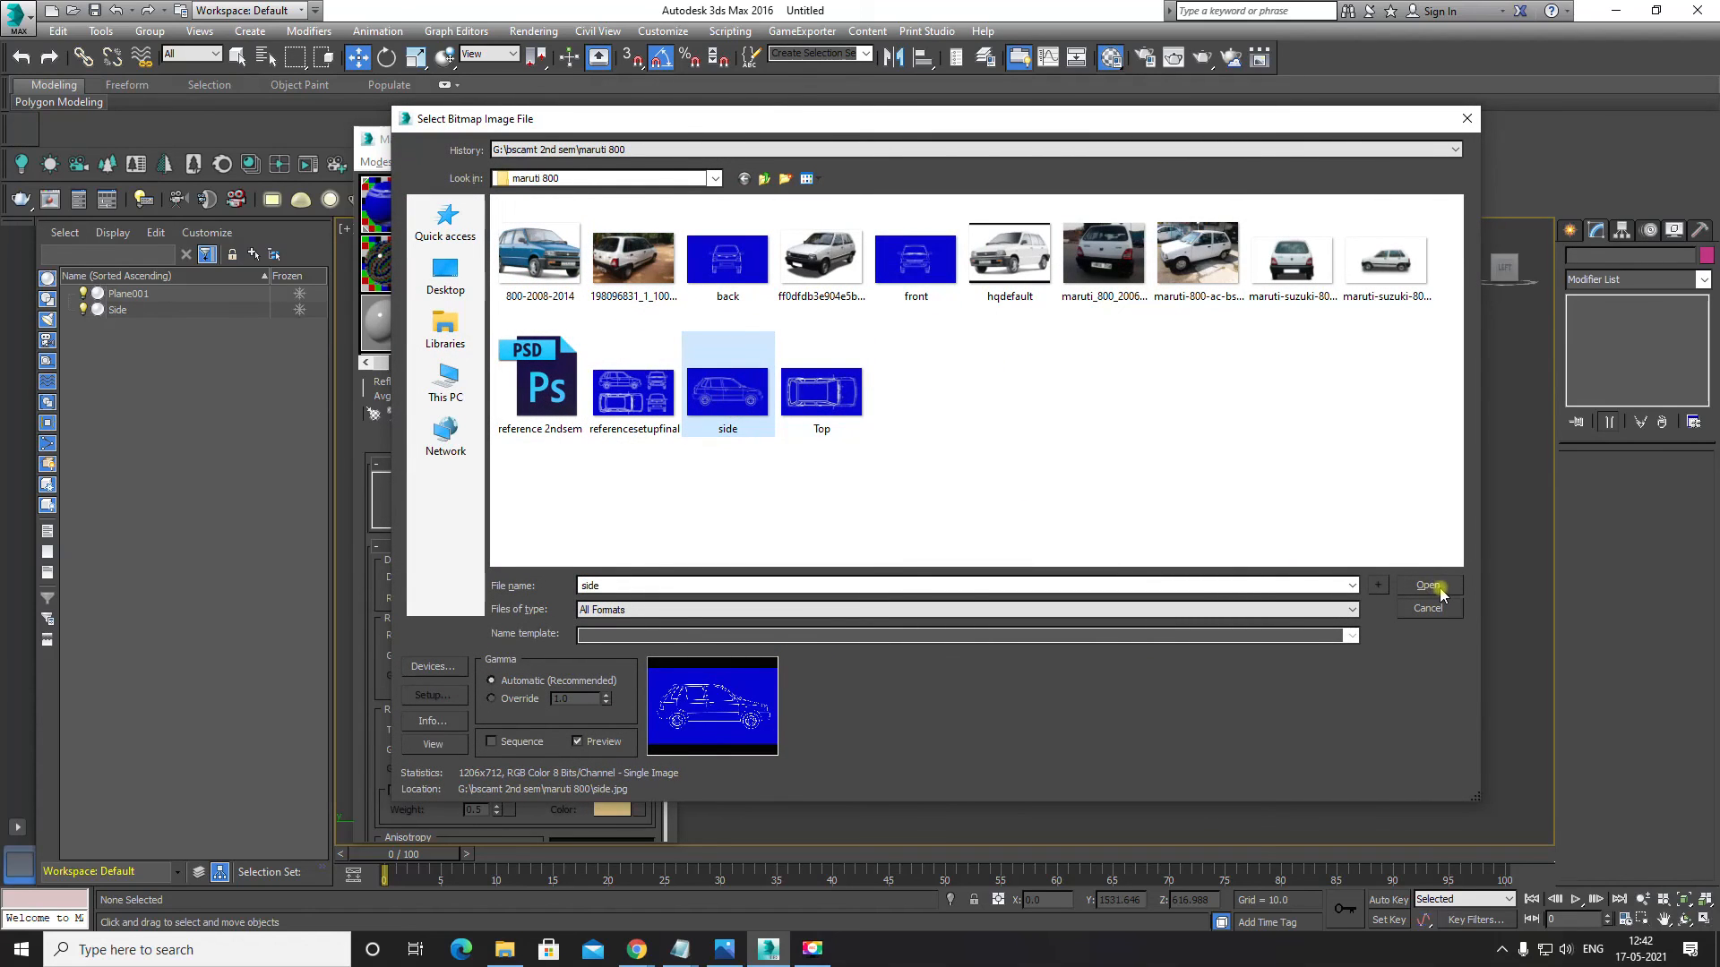
{"action": "left_click", "coordinate": [1434, 588]}
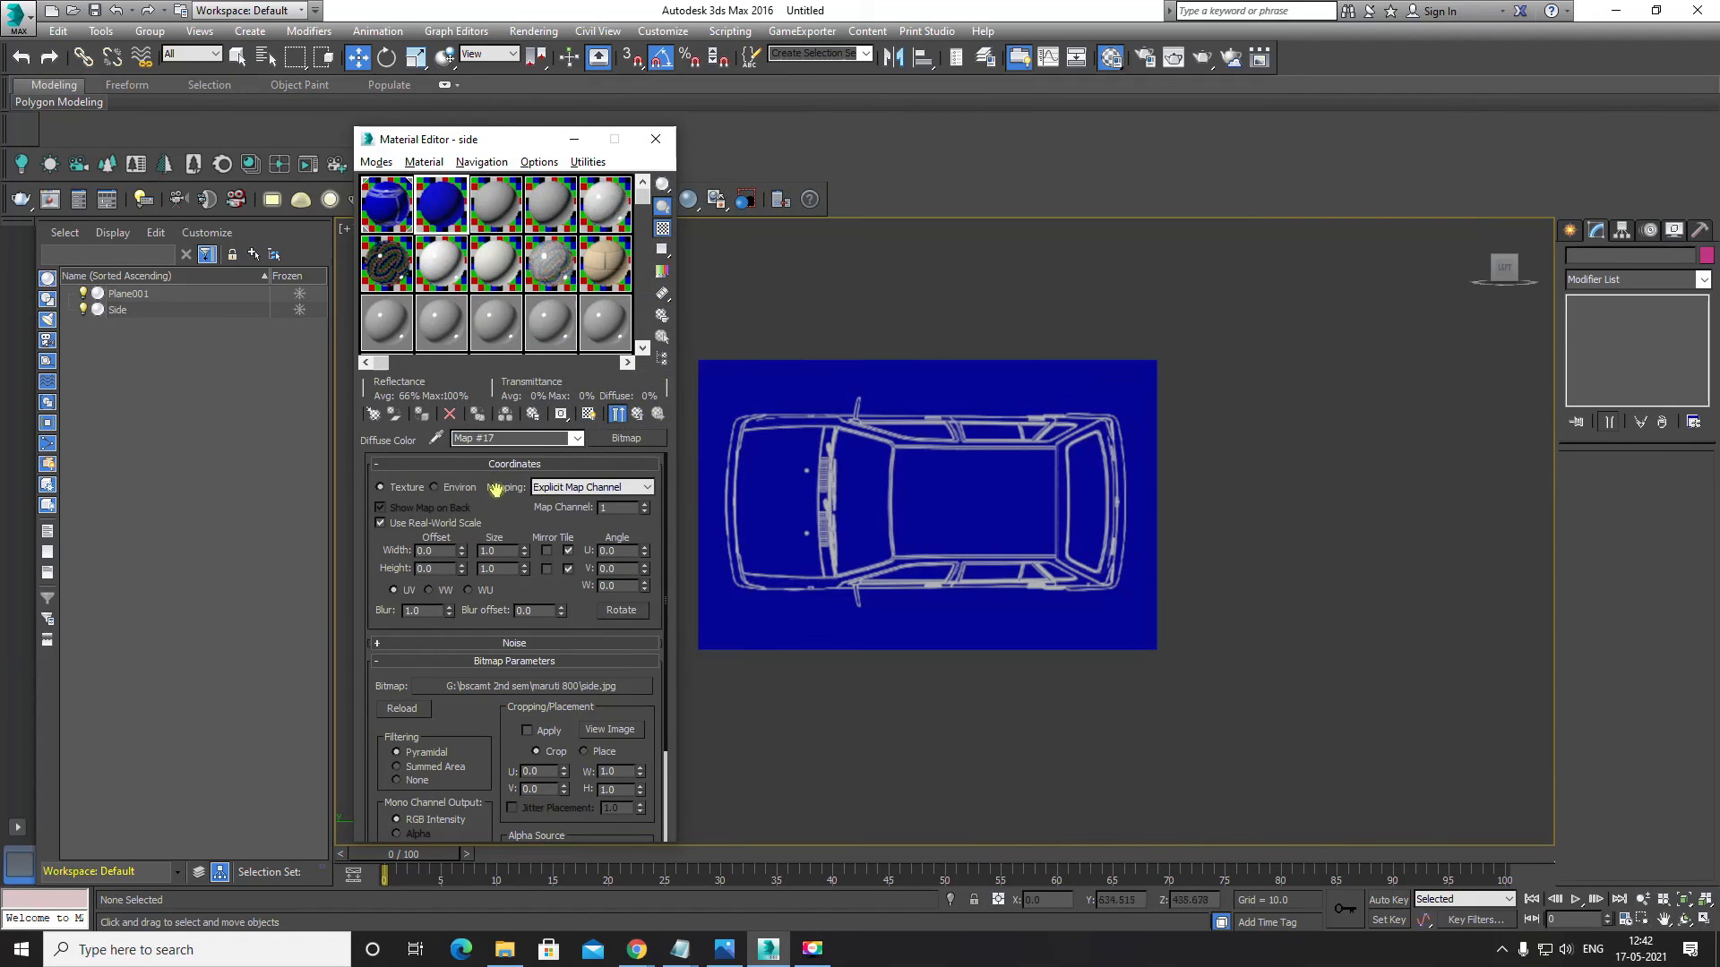
{"action": "left_click", "coordinate": [380, 524]}
Step: Return to the side material's main parameters and assign the material to the Side plane
{"action": "left_click", "coordinate": [638, 413]}
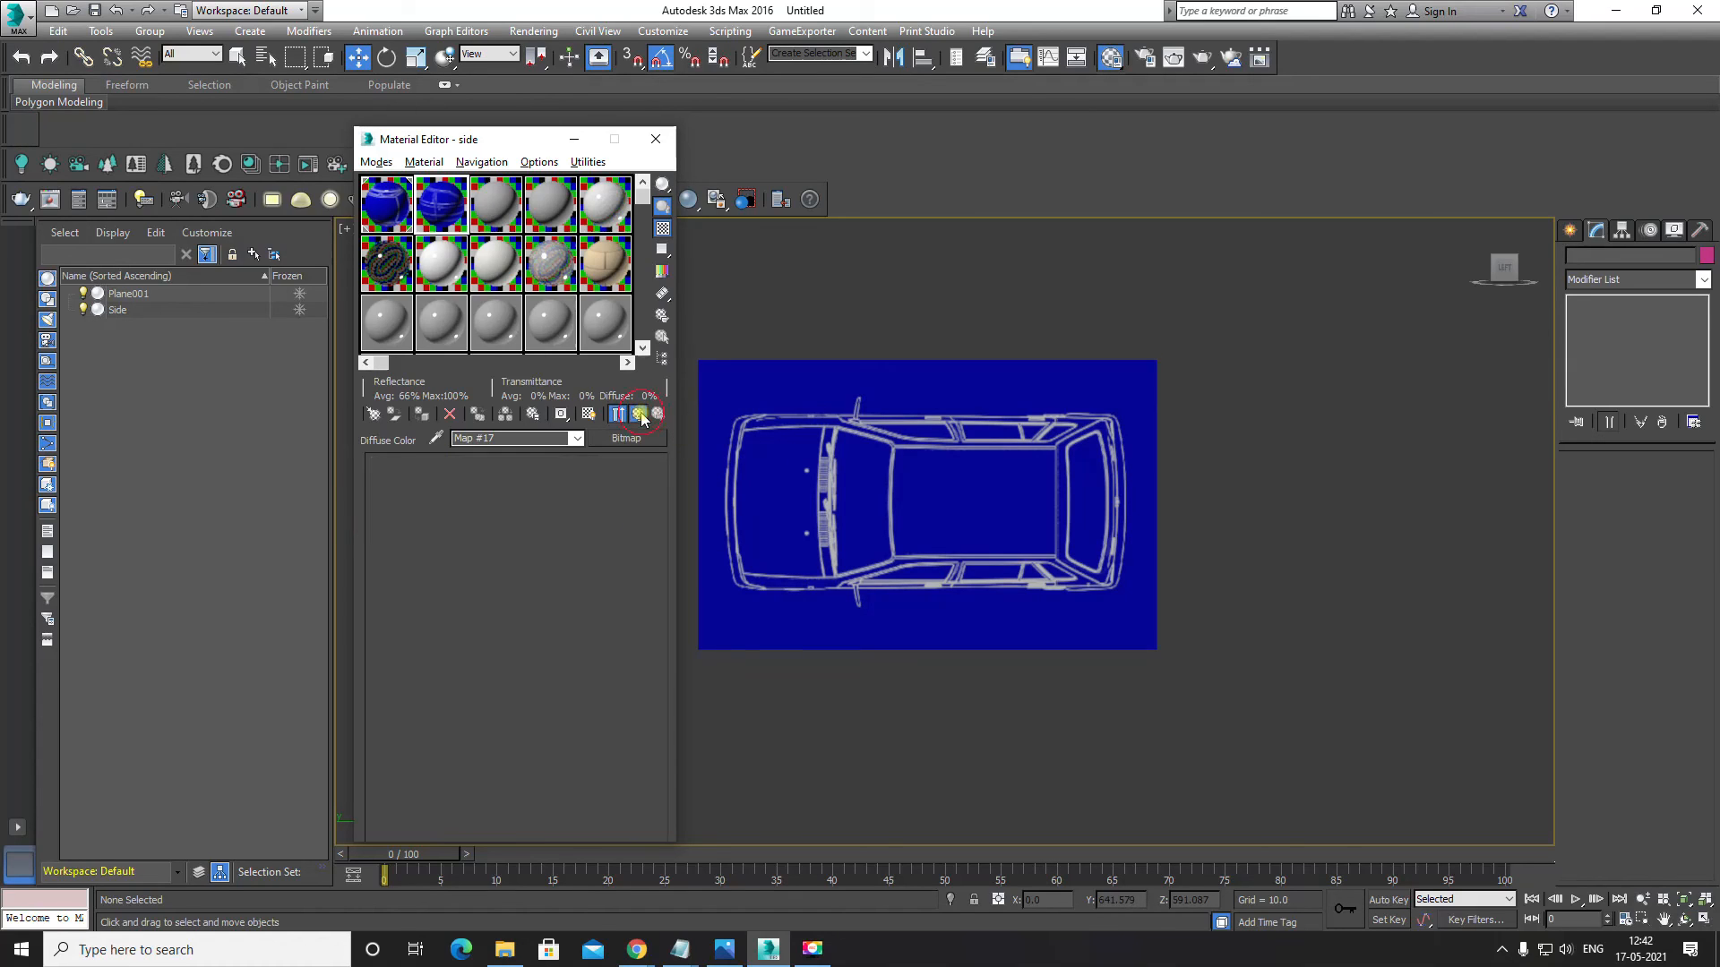
{"action": "left_click", "coordinate": [880, 460]}
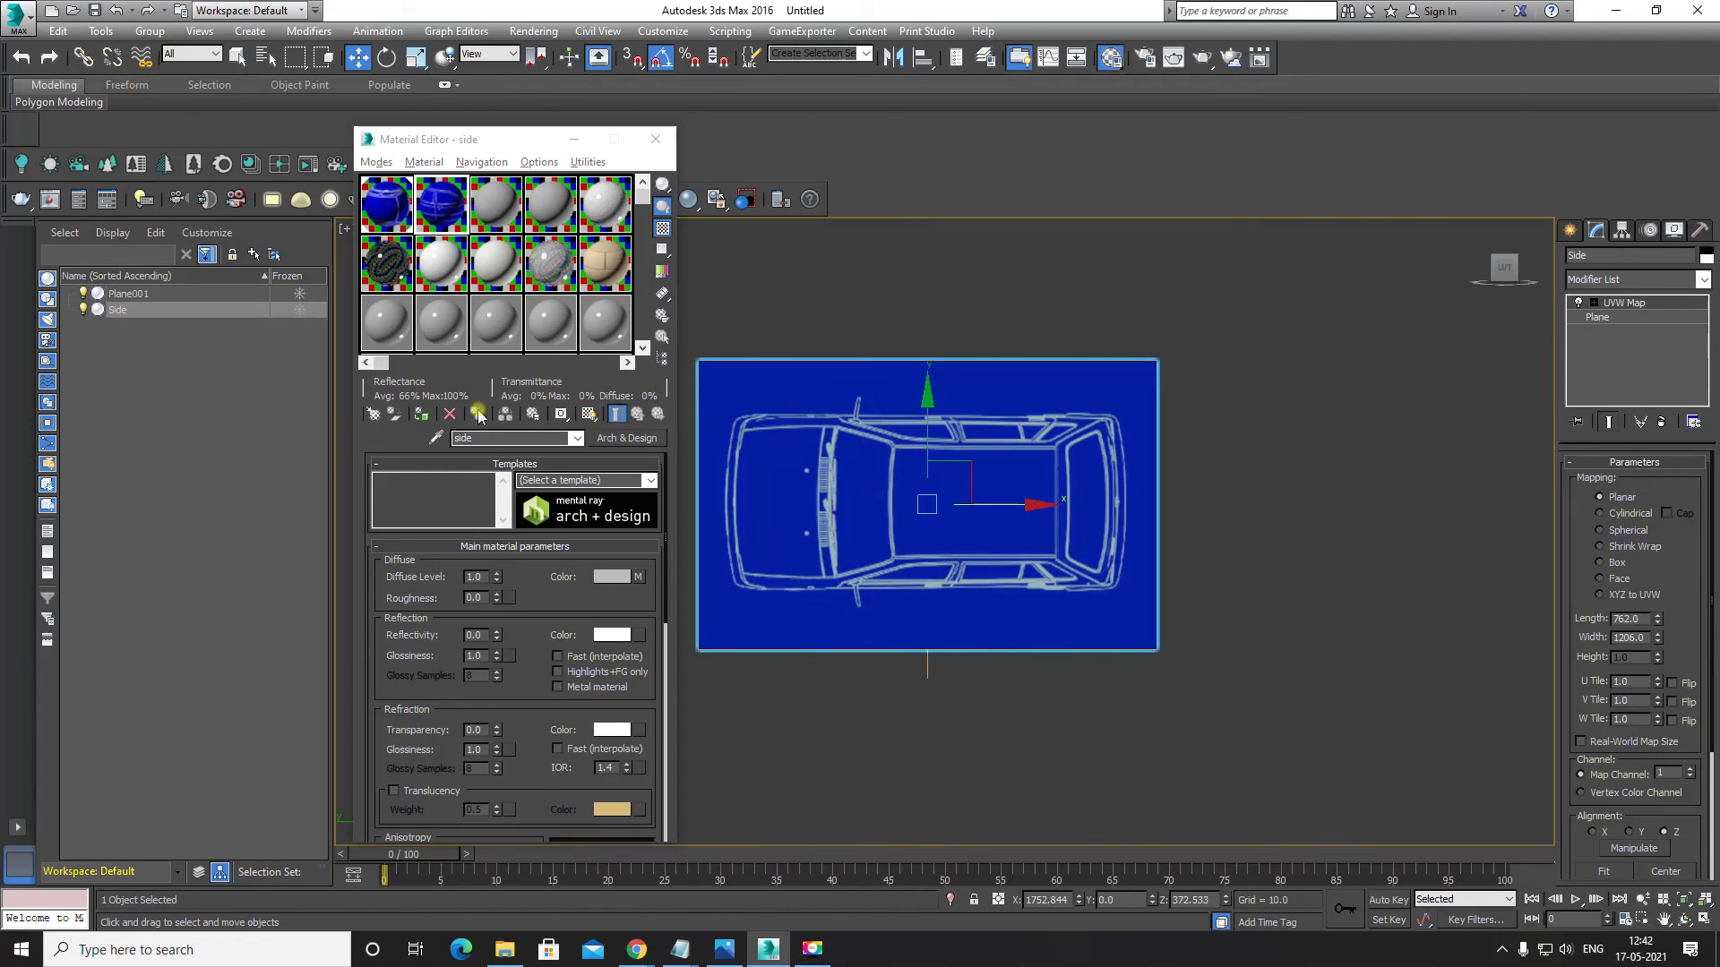
{"action": "left_click", "coordinate": [419, 414]}
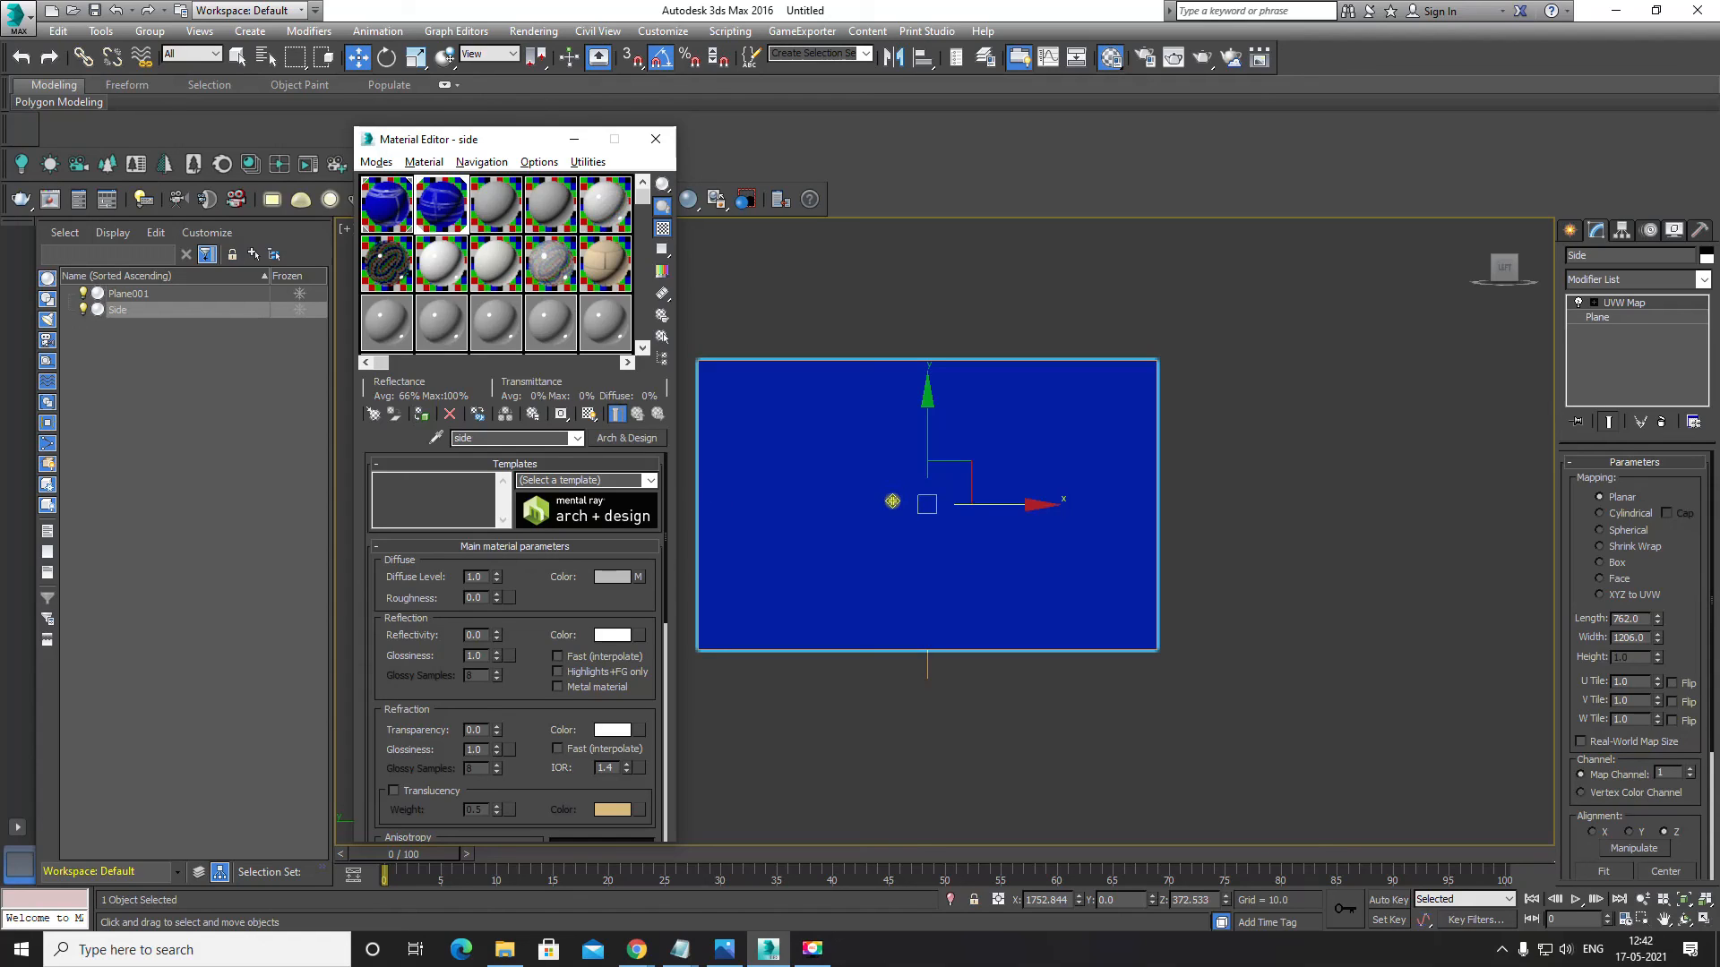
Step: Examine the Side plane in the maximized Perspective viewport and check an enlarged preview of the side material
{"action": "left_click_drag", "start_coordinate": [1067, 470], "coordinate": [1073, 470]}
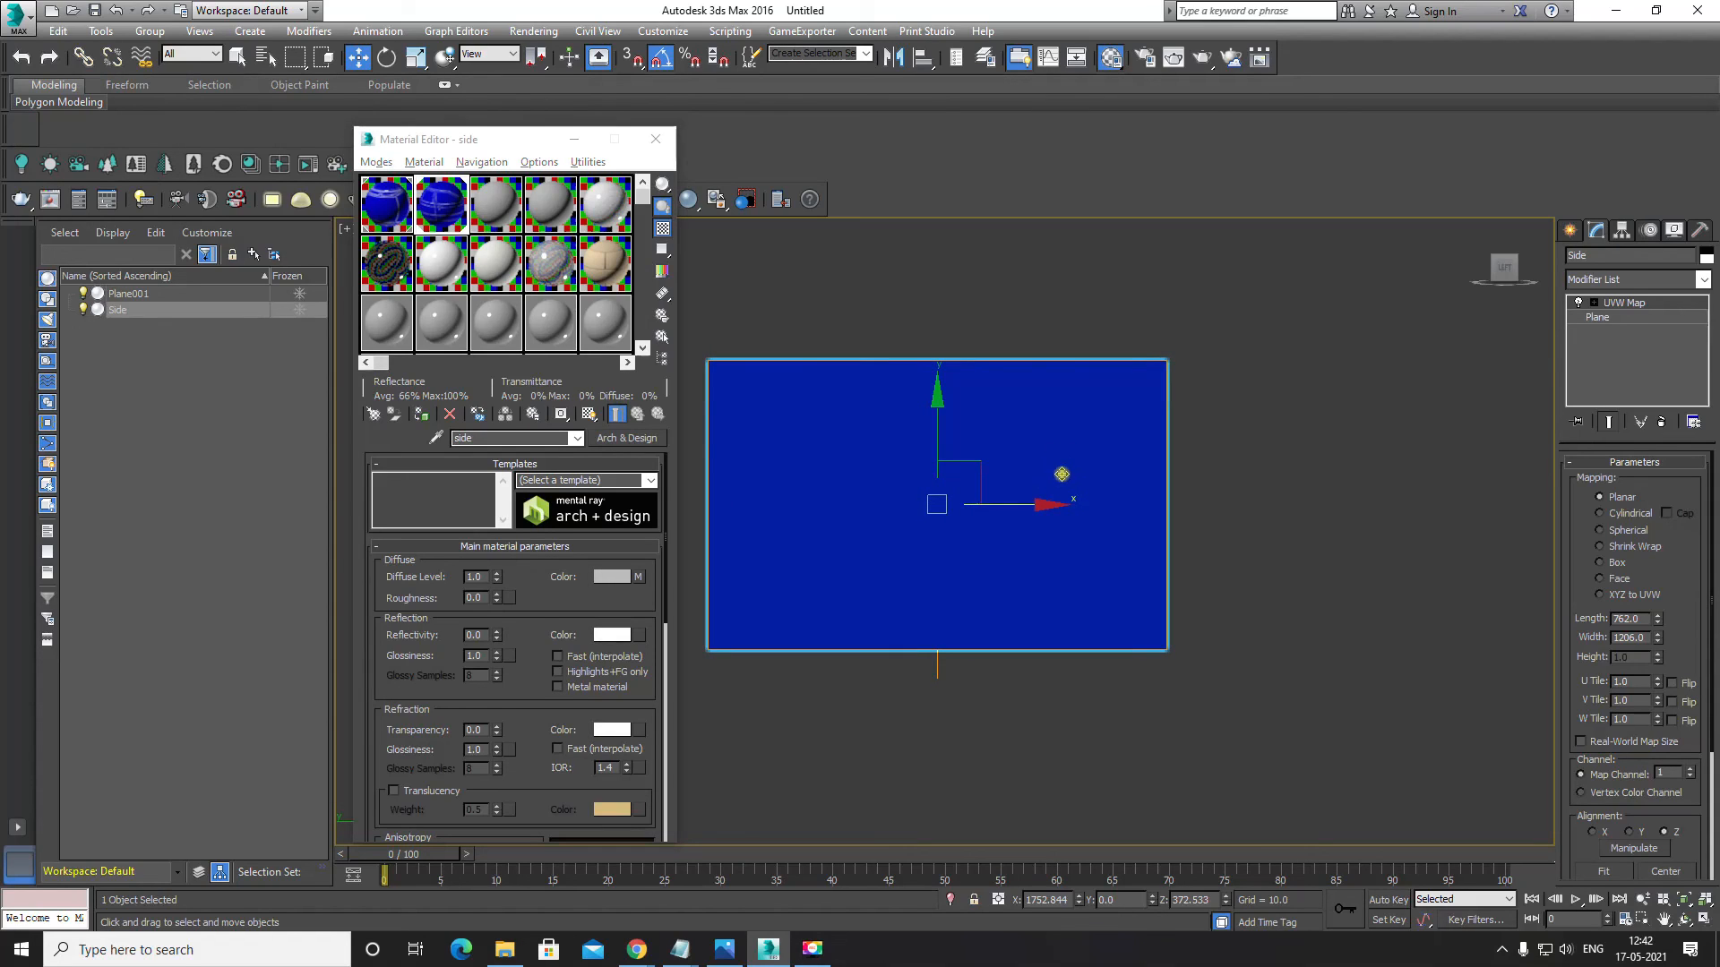
{"action": "key", "text": "space"}
{"action": "key", "text": "alt+w"}
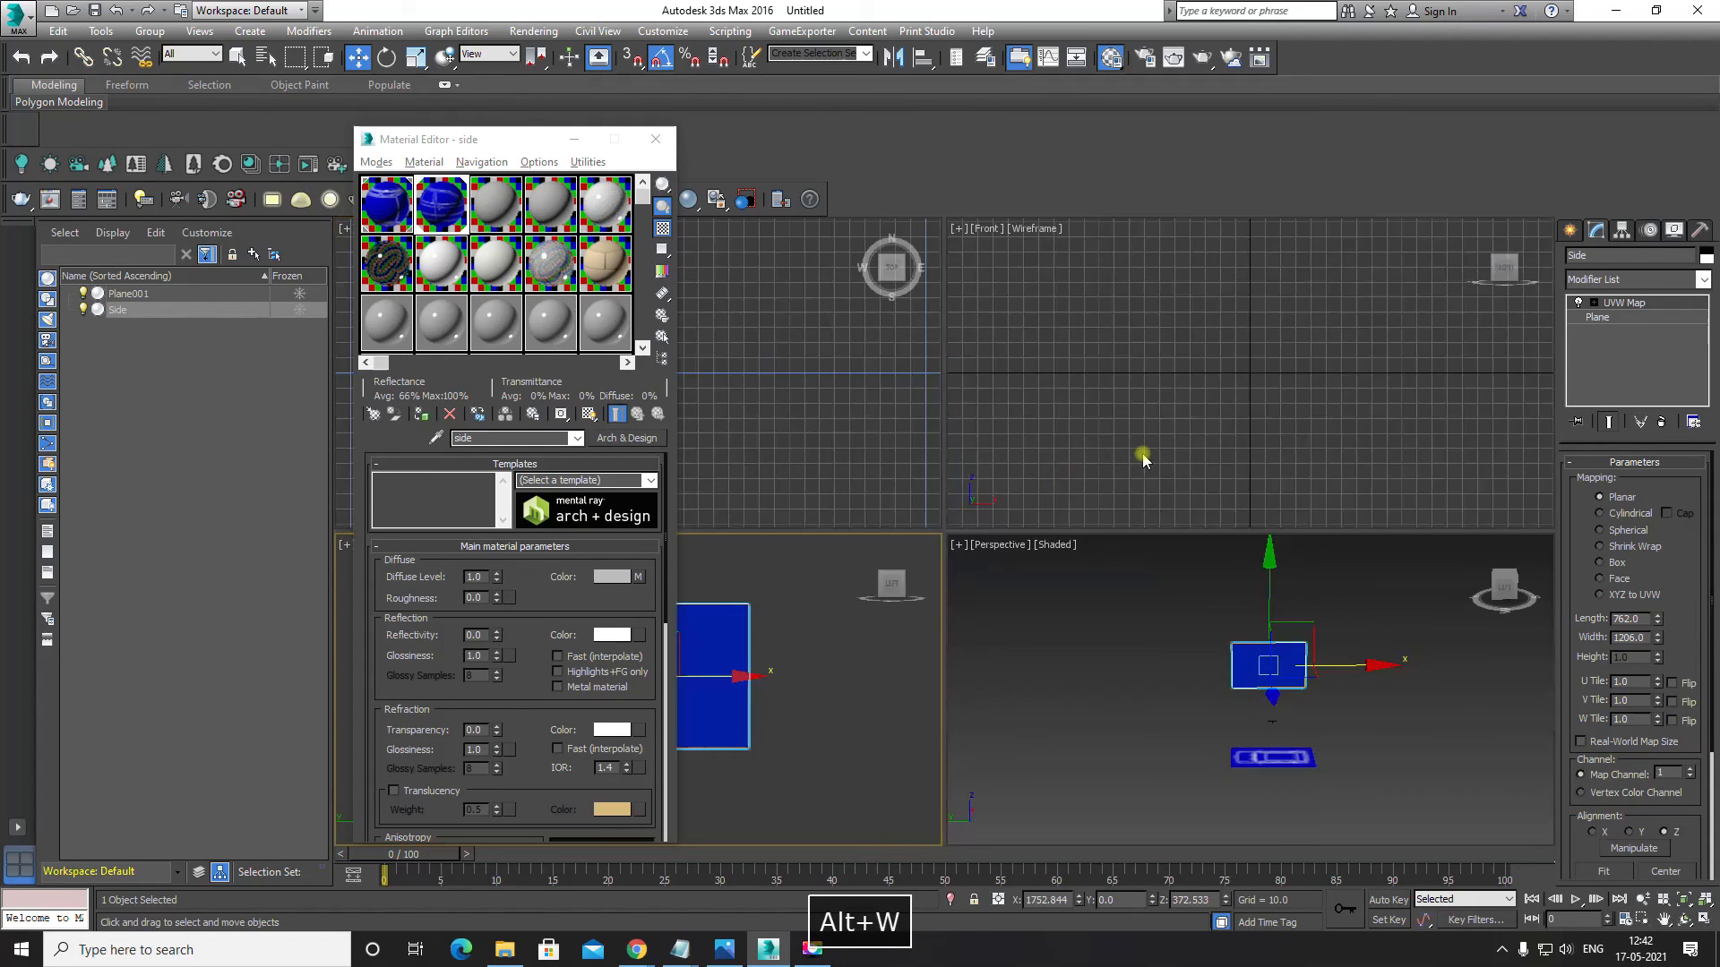
{"action": "left_click", "coordinate": [1191, 409]}
{"action": "left_click", "coordinate": [1179, 596]}
{"action": "key", "text": "alt+w"}
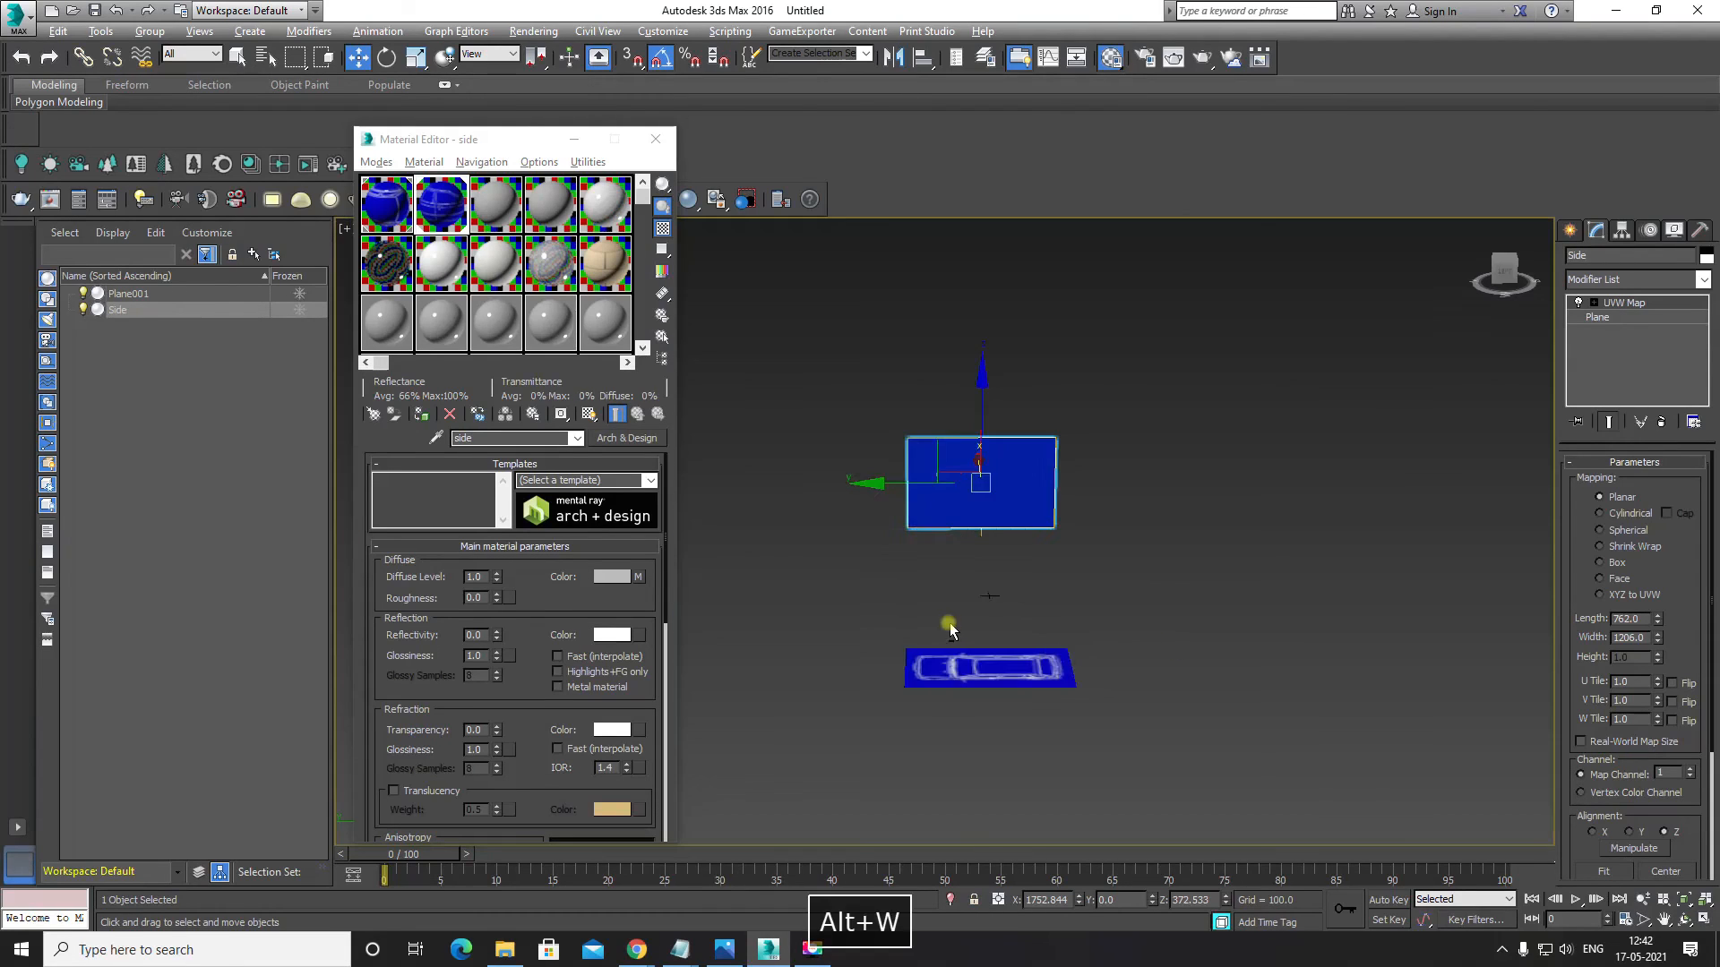
{"action": "middle_click_drag", "start_coordinate": [949, 626], "coordinate": [1540, 600], "text": "alt"}
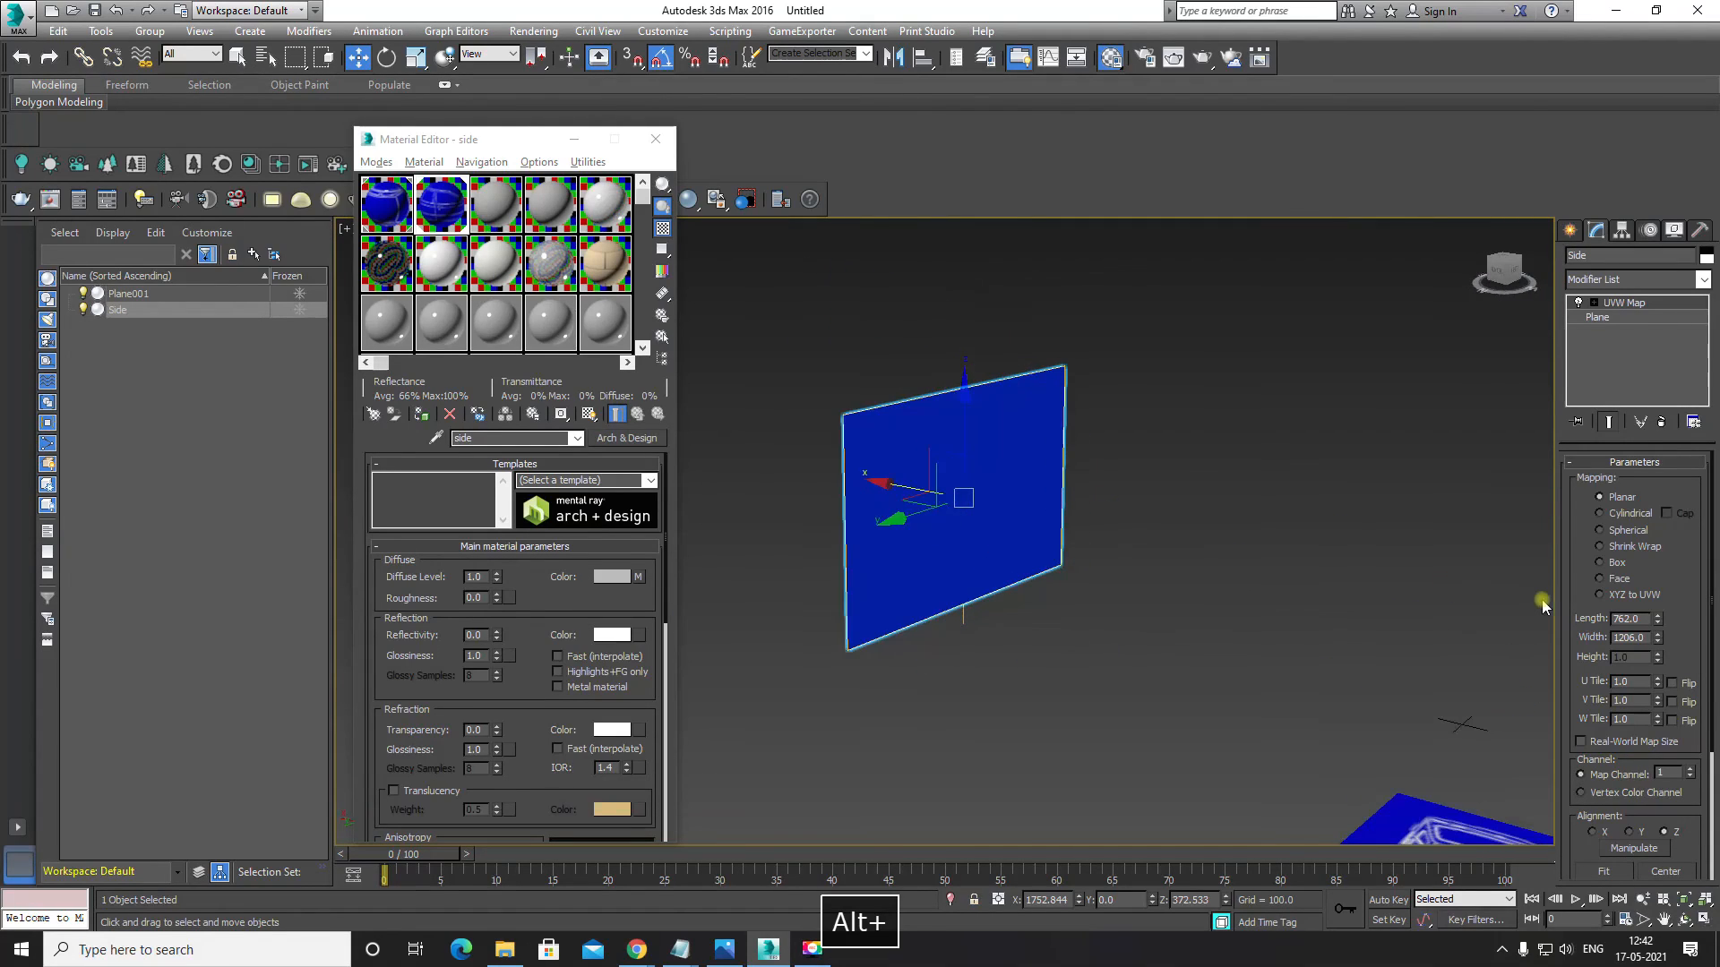
{"action": "middle_click_drag", "start_coordinate": [1254, 664], "coordinate": [1535, 755], "text": "alt"}
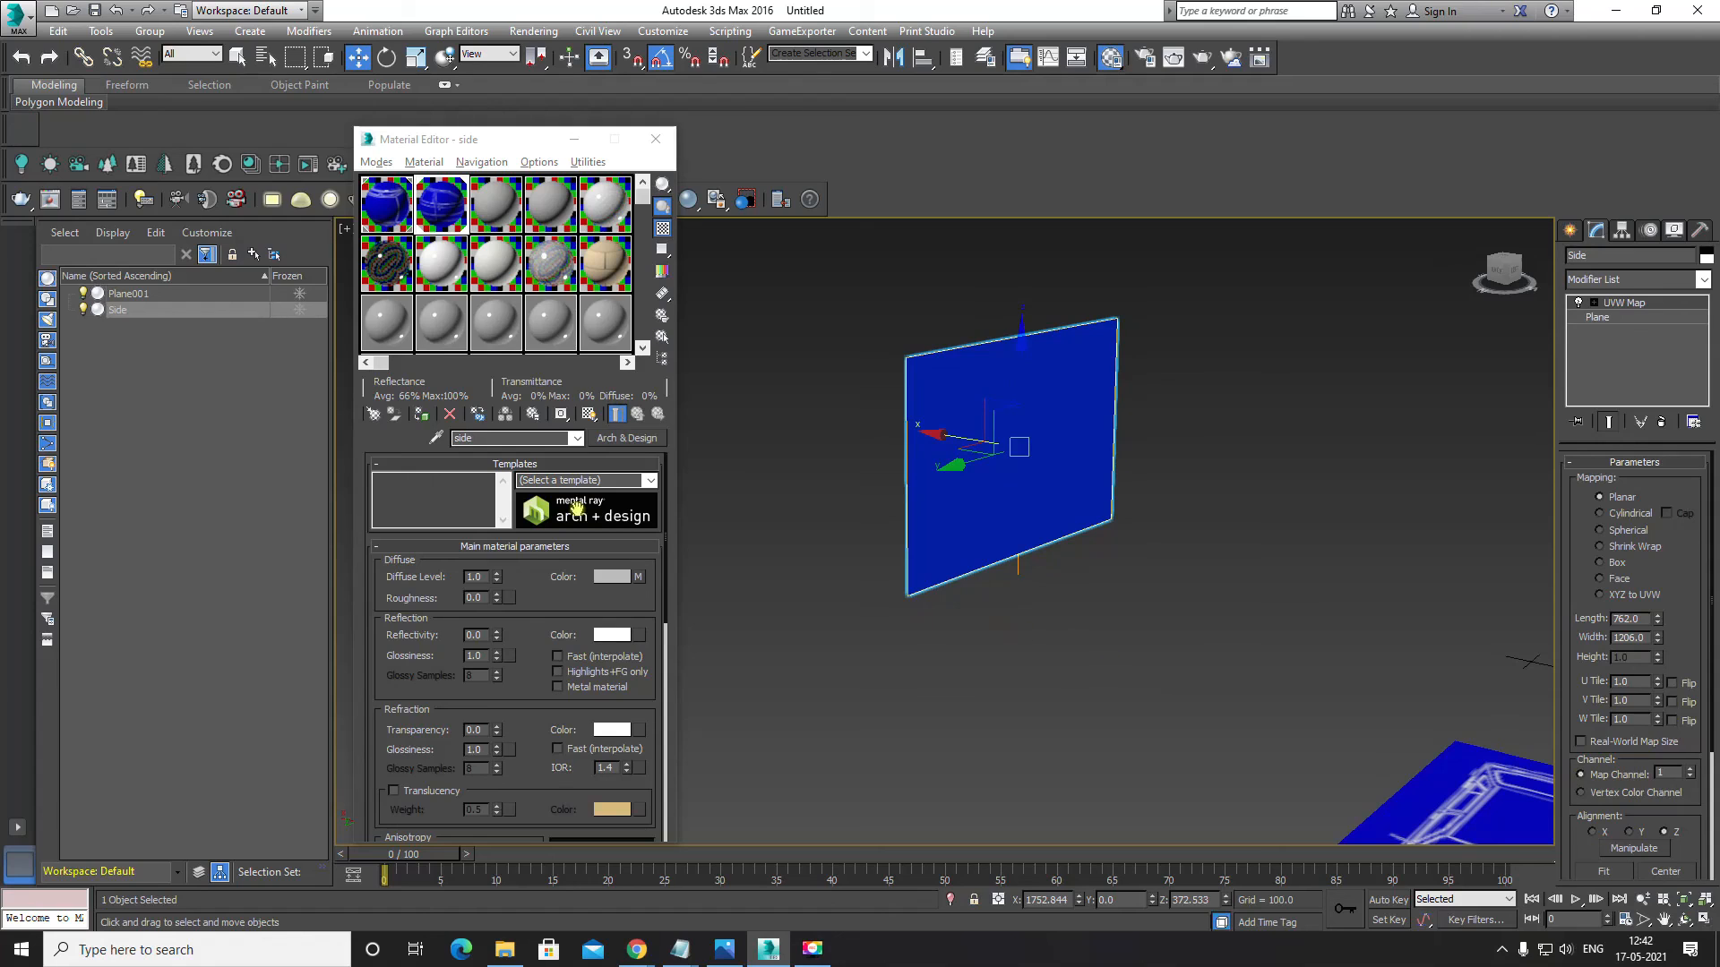
{"action": "double_click", "coordinate": [438, 203]}
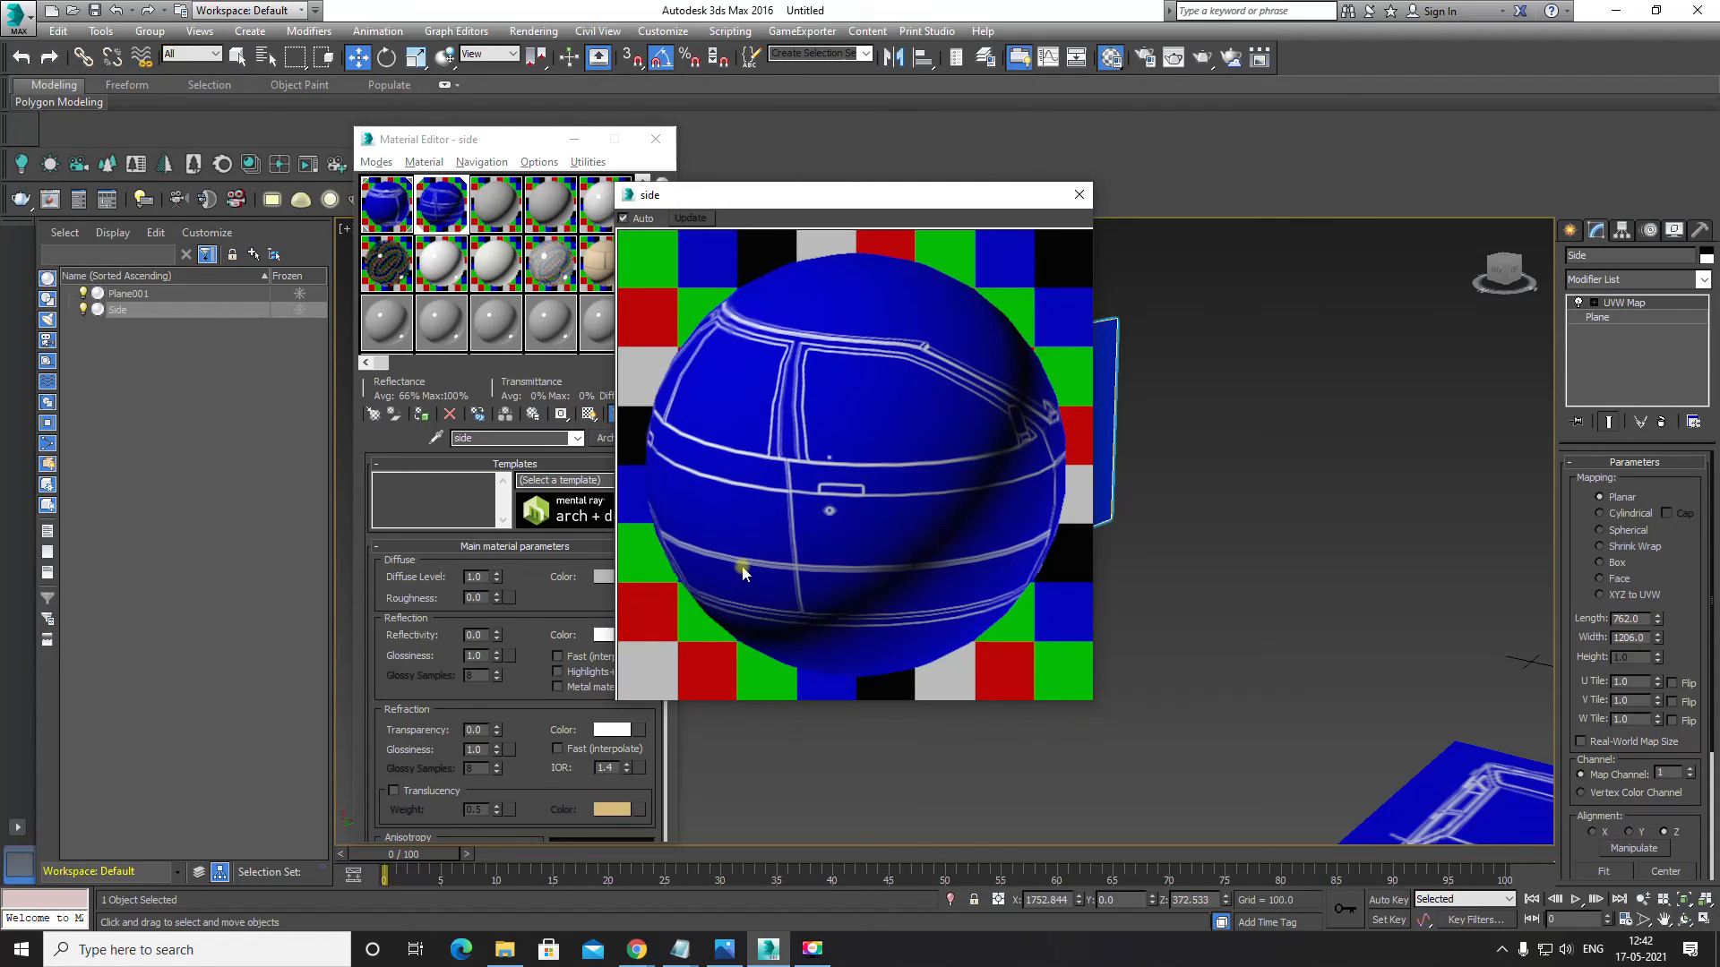
{"action": "left_click", "coordinate": [1078, 195]}
Step: Try rotating the gizmo of the Side plane's UVW Map 90 degrees about Z, and undo the rotation
{"action": "middle_click_drag", "start_coordinate": [1053, 492], "coordinate": [1032, 604]}
{"action": "scroll", "coordinate": [1086, 531], "scroll_direction": "up", "scroll_amount": 3}
{"action": "left_click", "coordinate": [1593, 303]}
{"action": "left_click", "coordinate": [1625, 317]}
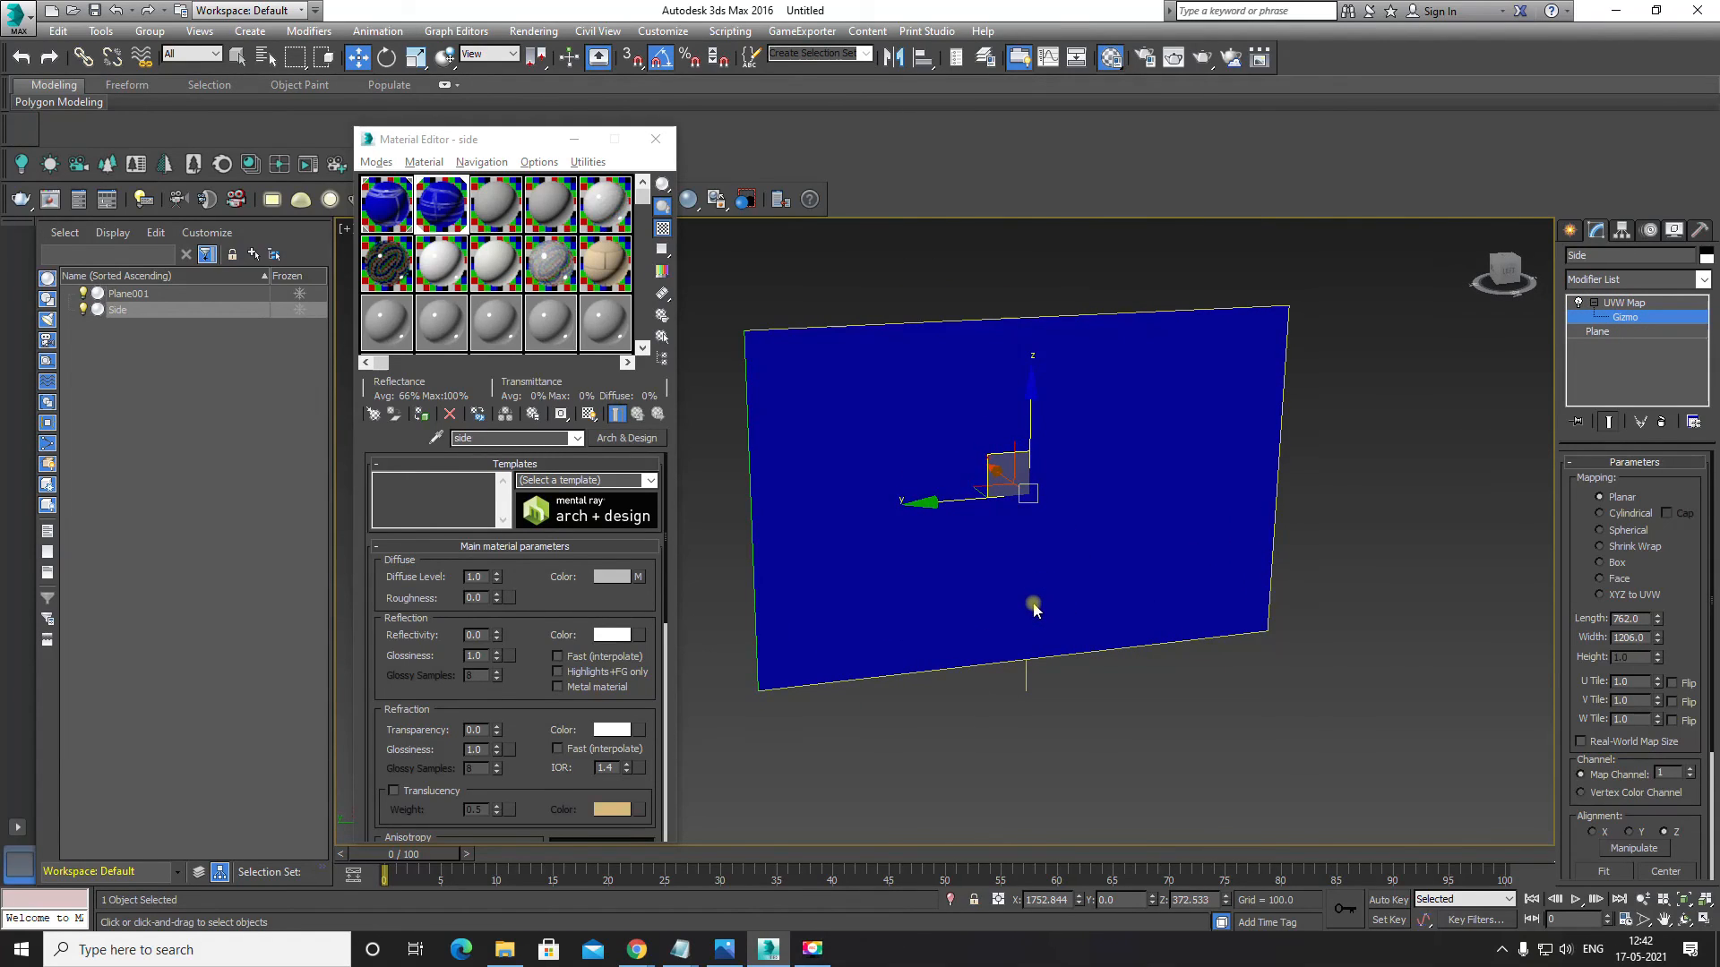
{"action": "key", "text": "e"}
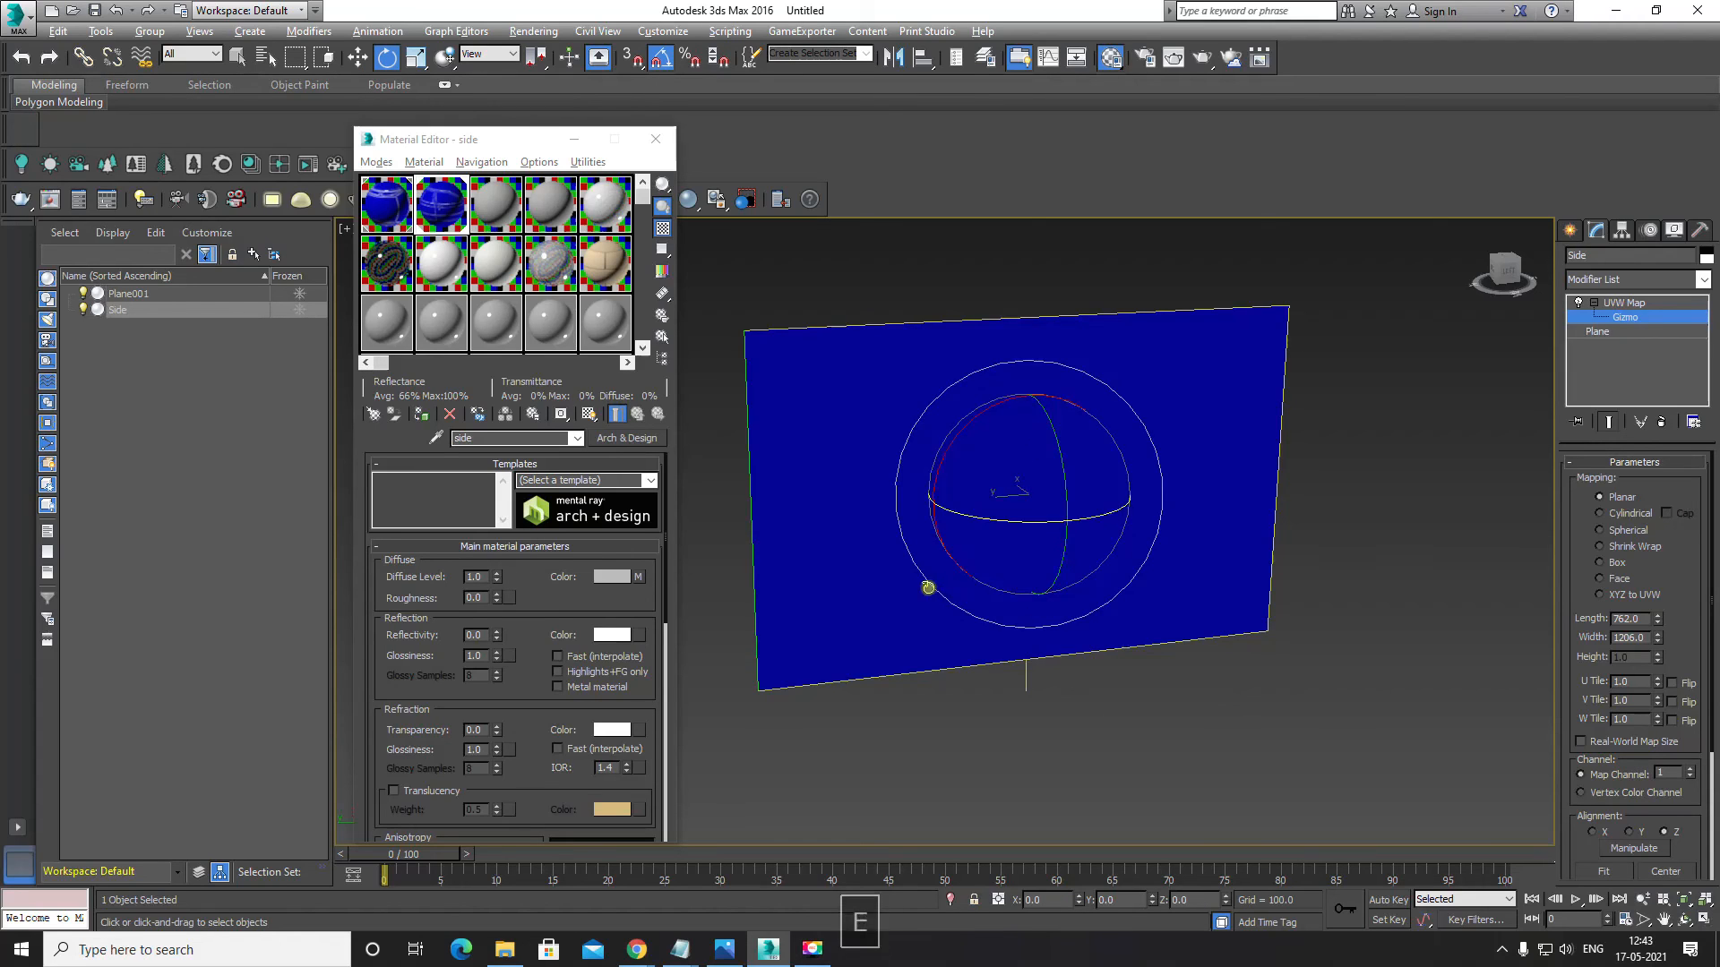
{"action": "middle_click_drag", "start_coordinate": [925, 583], "coordinate": [1067, 599], "text": "alt"}
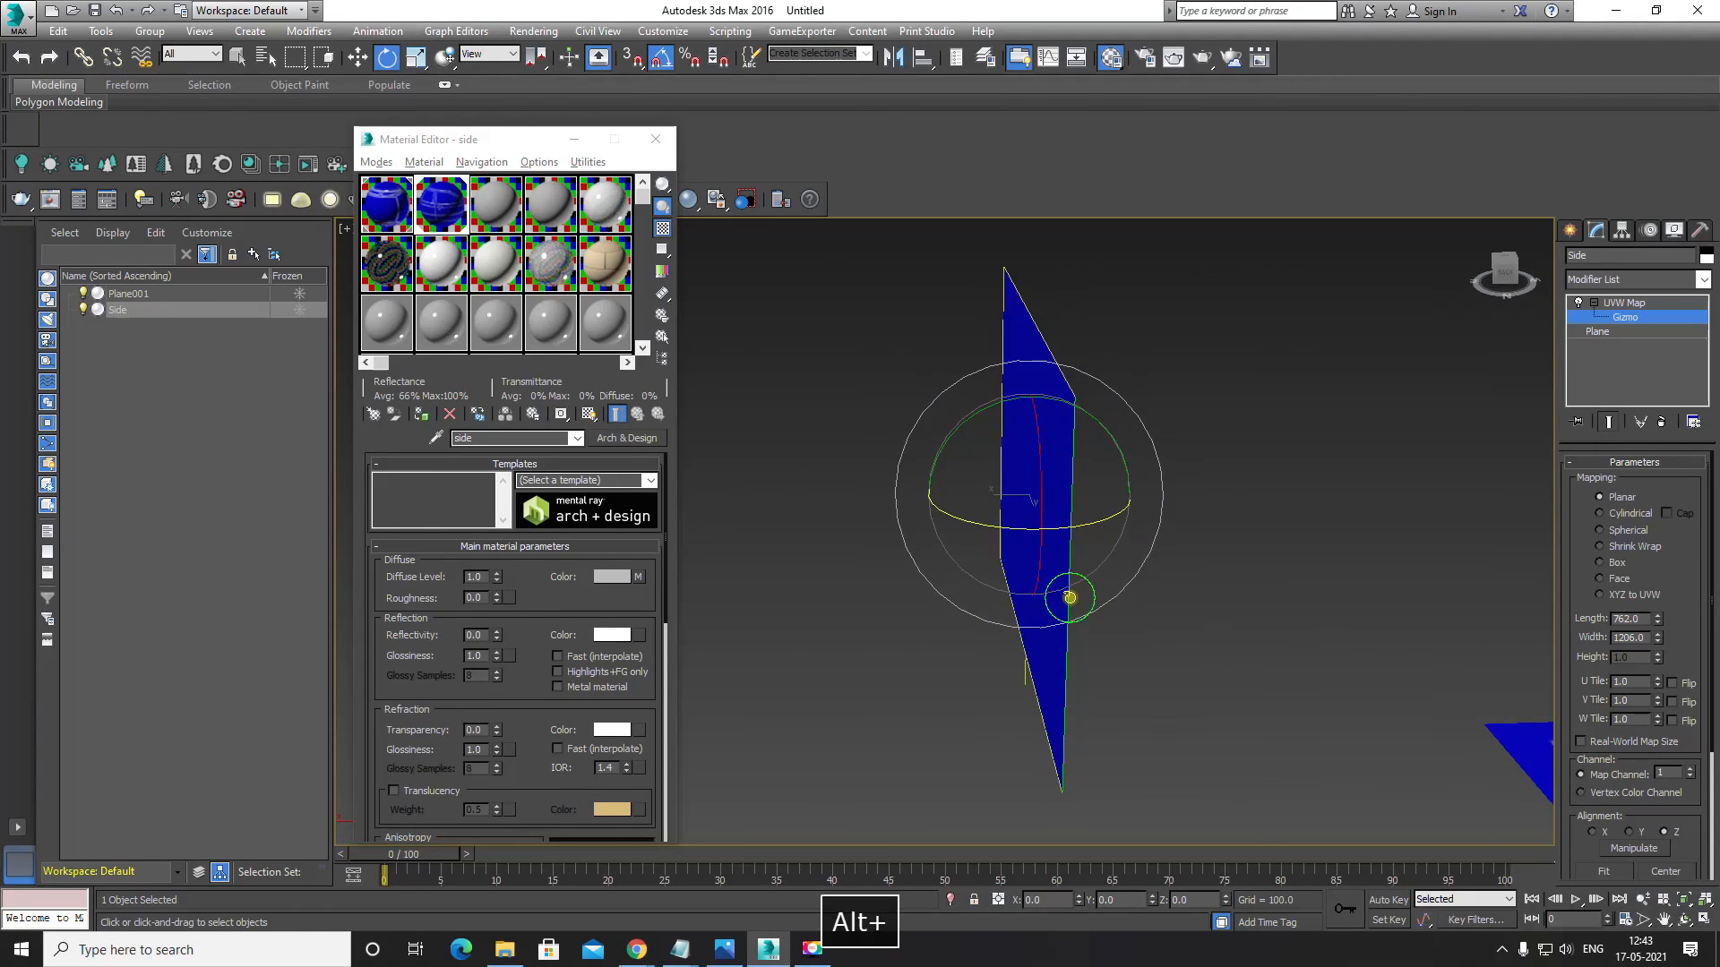
{"action": "left_click_drag", "start_coordinate": [969, 525], "coordinate": [1048, 528]}
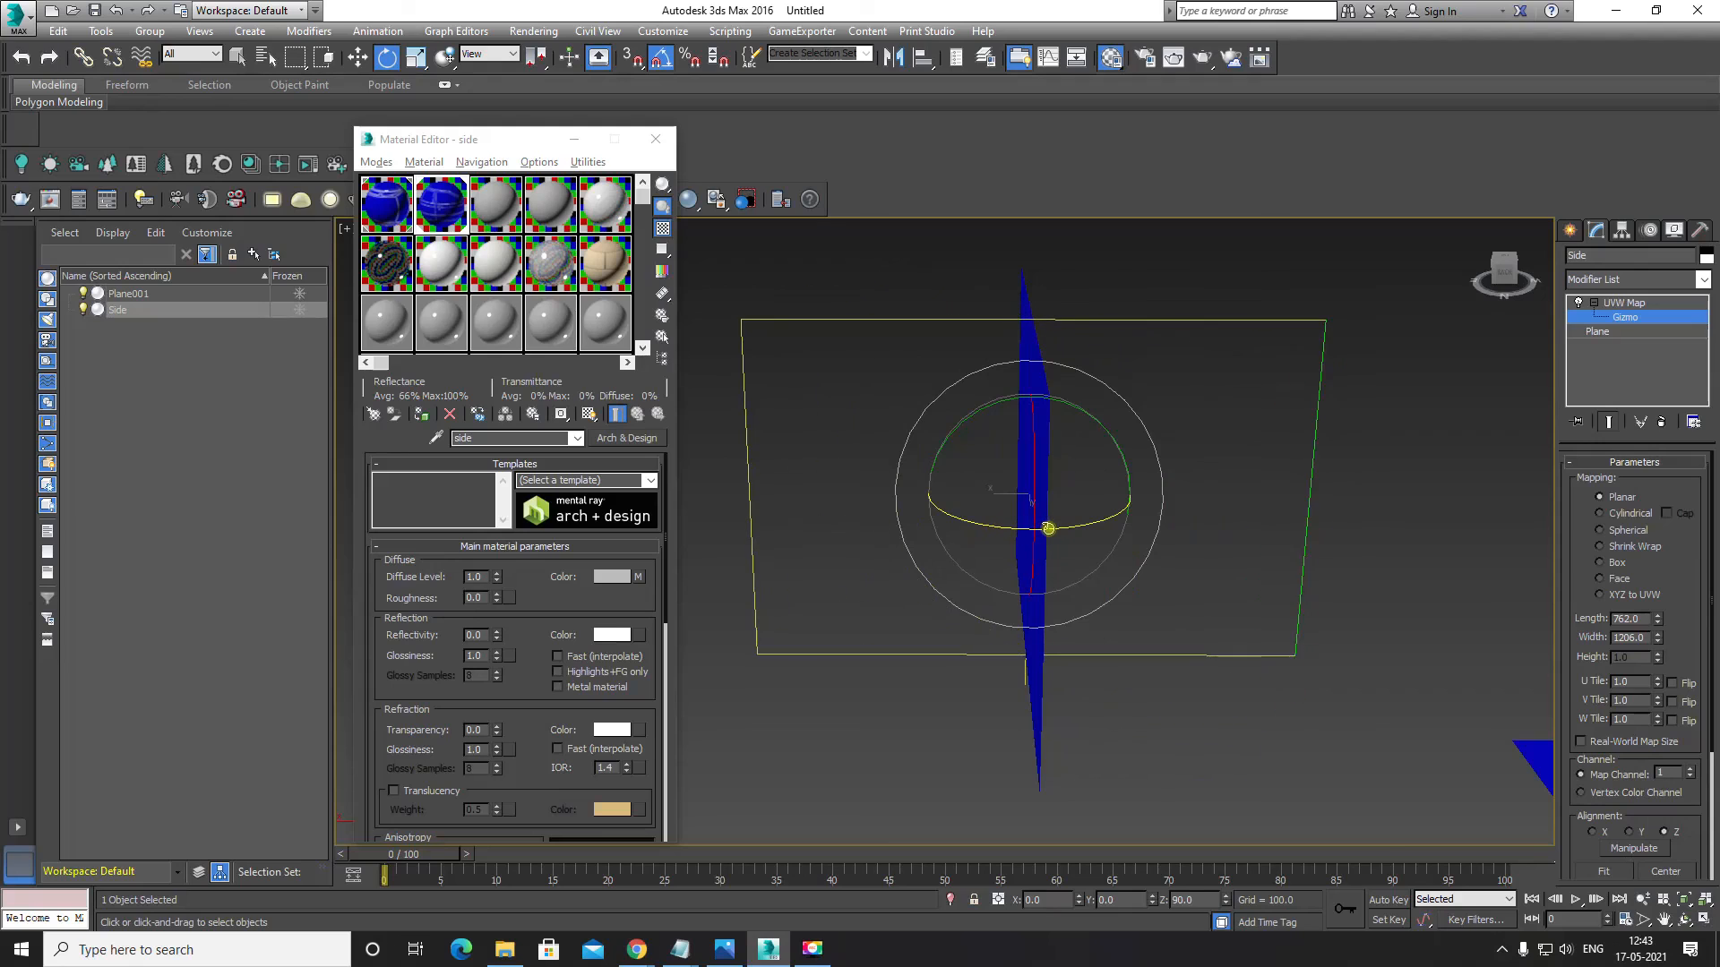
{"action": "key", "text": "ctrl+z"}
{"action": "middle_click_drag", "start_coordinate": [1147, 626], "coordinate": [958, 614], "text": "alt"}
{"action": "scroll", "coordinate": [1033, 587], "scroll_direction": "down", "scroll_amount": 5}
{"action": "key", "text": "w"}
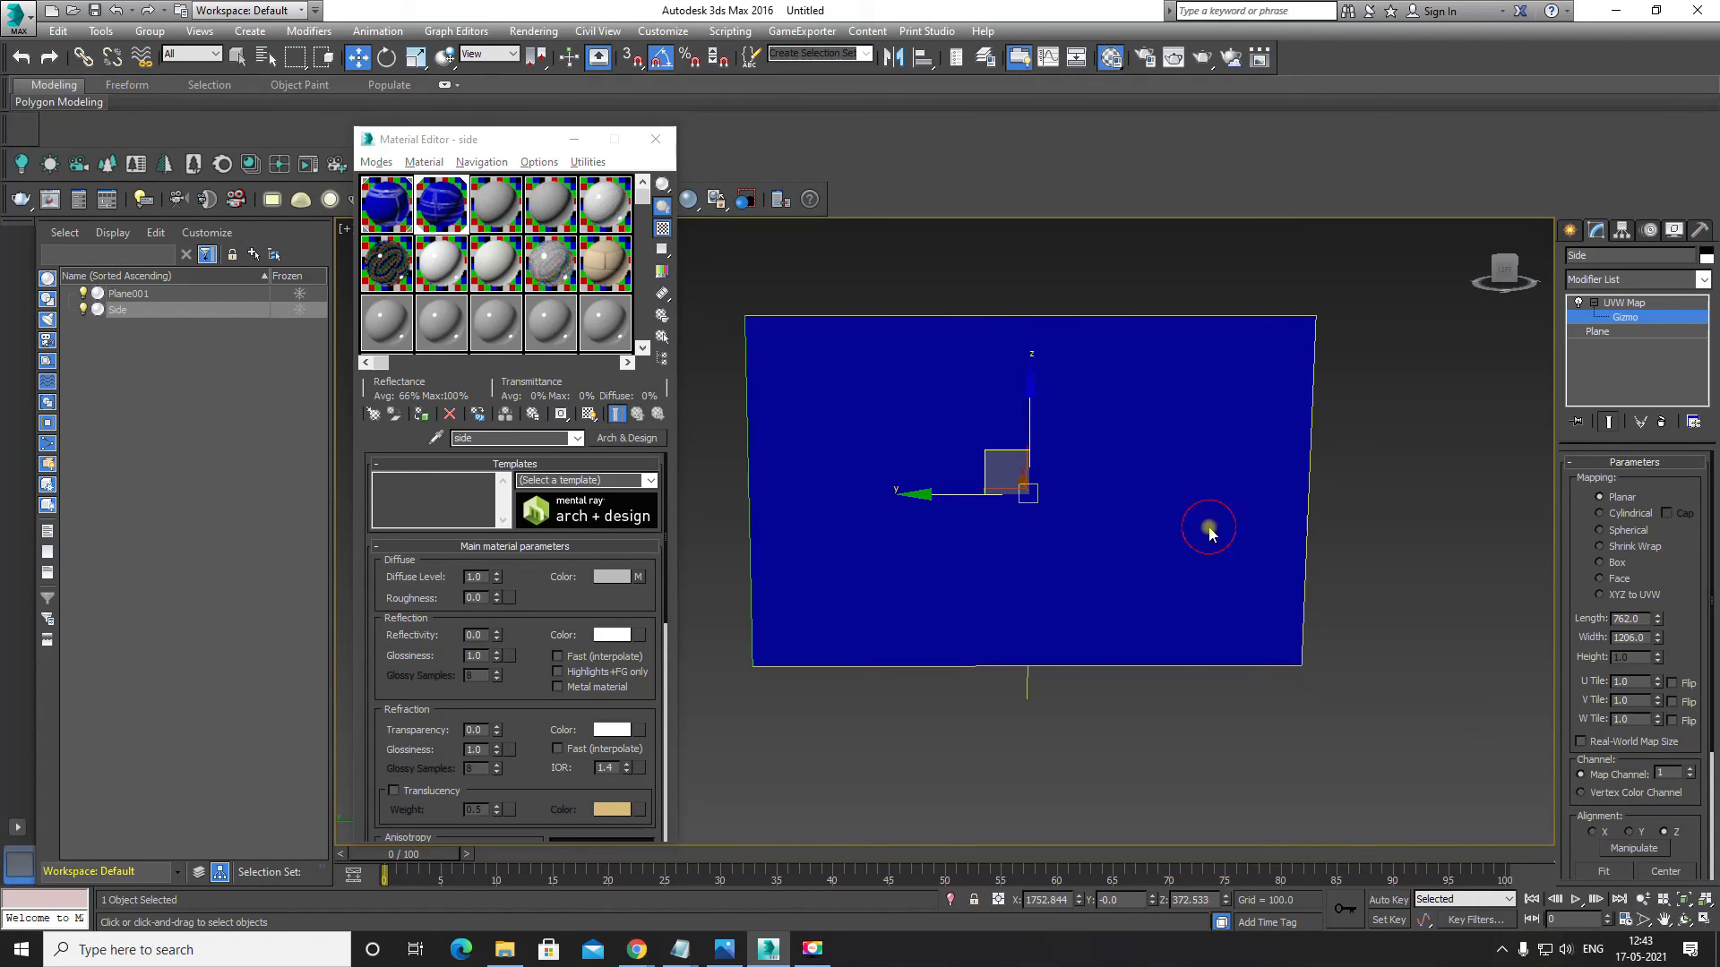
Step: Delete the UVW Map modifier from the Side plane
{"action": "middle_click_drag", "start_coordinate": [1190, 545], "coordinate": [1280, 531], "text": "alt"}
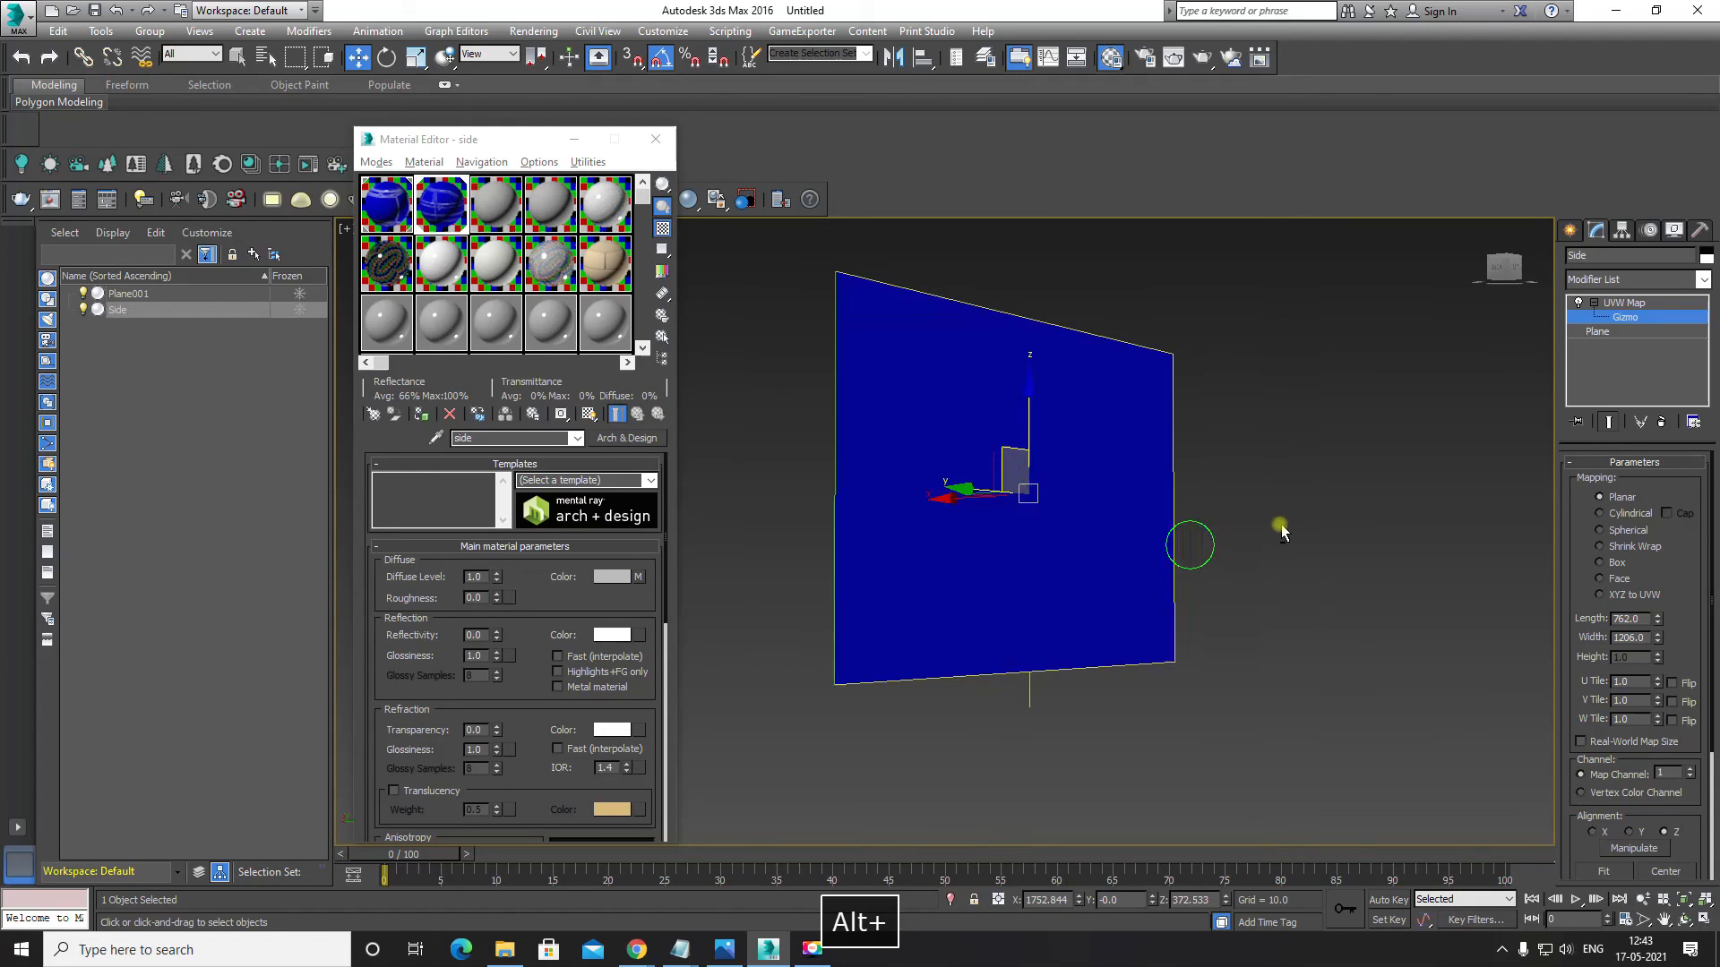
{"action": "left_click", "coordinate": [1610, 304]}
{"action": "right_click", "coordinate": [1617, 305]}
{"action": "left_click", "coordinate": [1583, 337]}
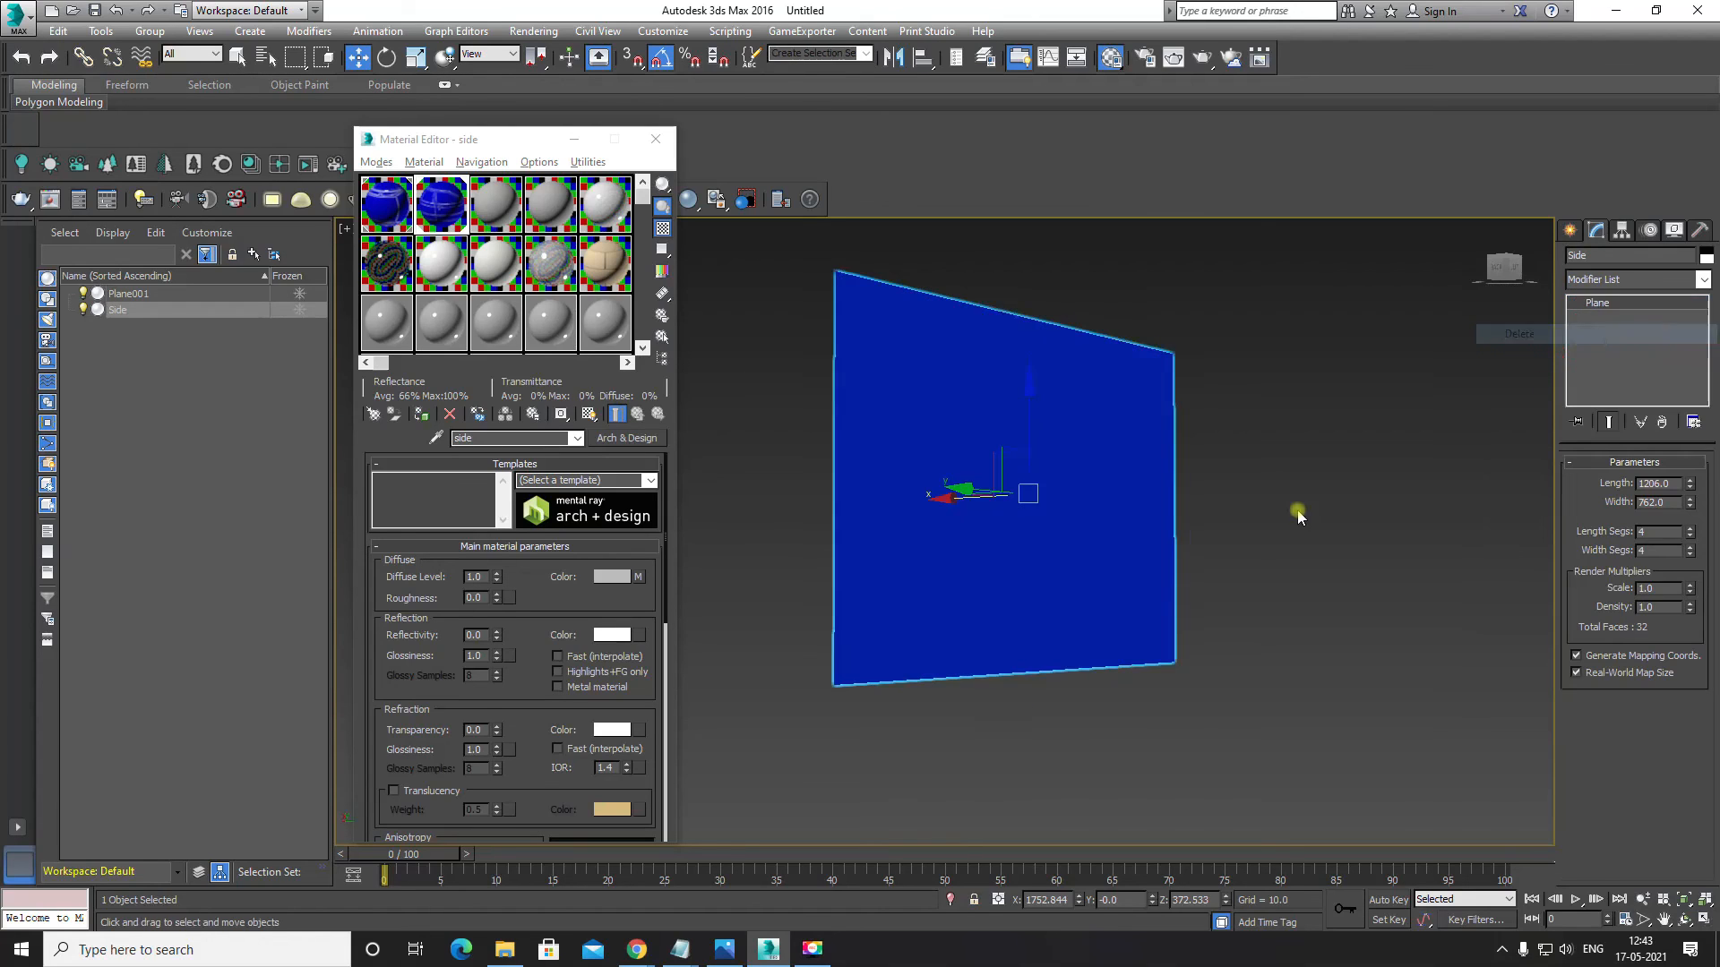
Step: Reselect the Side plane and open the list of modifiers that can be added to it
{"action": "middle_click_drag", "start_coordinate": [1217, 587], "coordinate": [1329, 546], "text": "alt"}
{"action": "left_click", "coordinate": [1329, 547]}
{"action": "left_click", "coordinate": [1186, 511]}
{"action": "middle_click_drag", "start_coordinate": [1186, 511], "coordinate": [1312, 583], "text": "alt"}
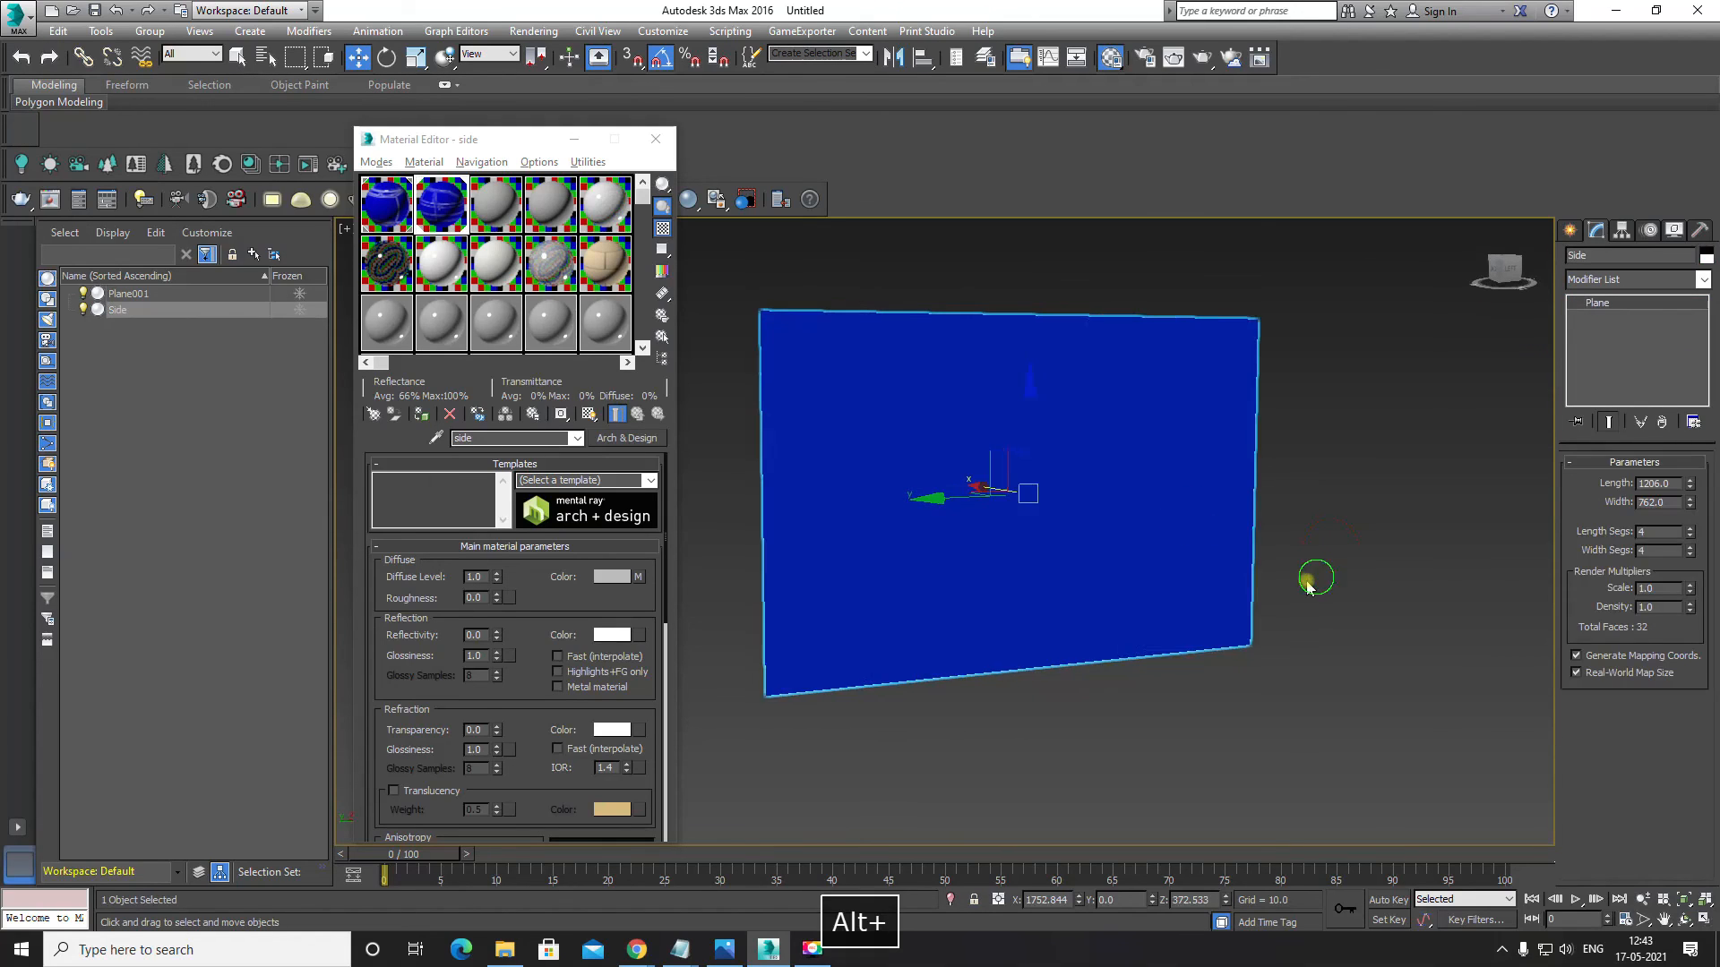
{"action": "left_click", "coordinate": [1704, 281]}
{"action": "left_click", "coordinate": [1703, 280]}
{"action": "left_click", "coordinate": [1704, 280]}
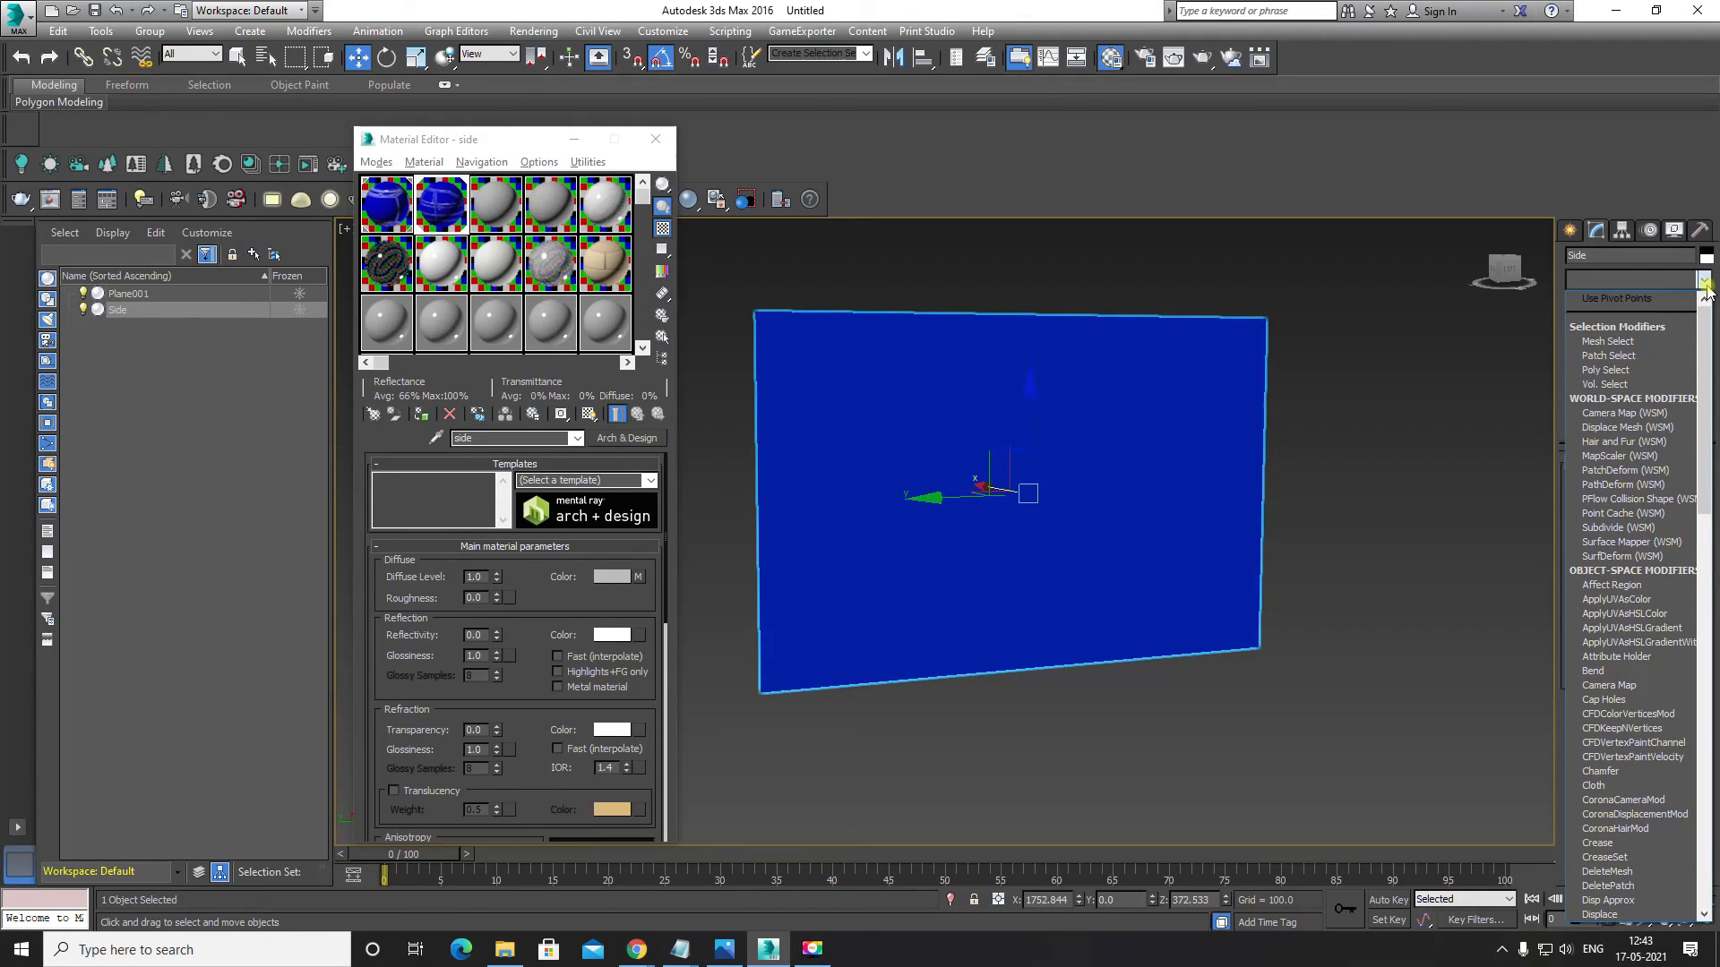
Step: Add a UVW Map modifier to the Side plane, activating its gizmo with Real-World Map Size turned off
{"action": "scroll", "coordinate": [1707, 286], "scroll_direction": "down", "scroll_amount": 15}
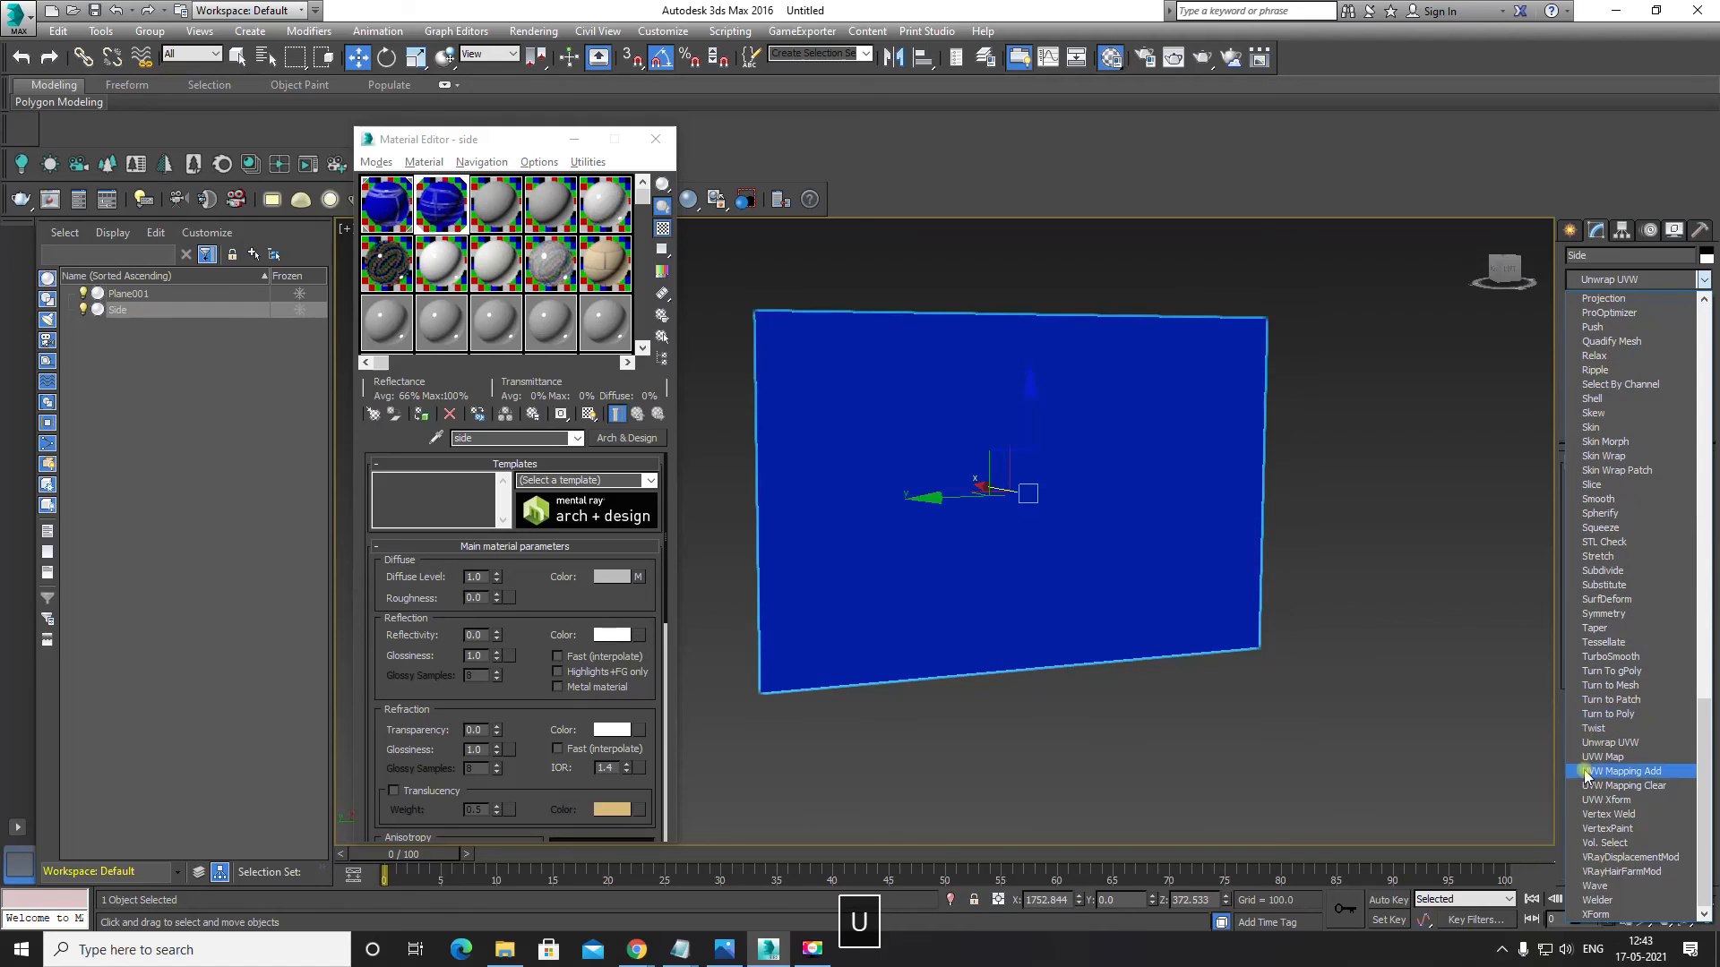
{"action": "left_click", "coordinate": [1609, 749]}
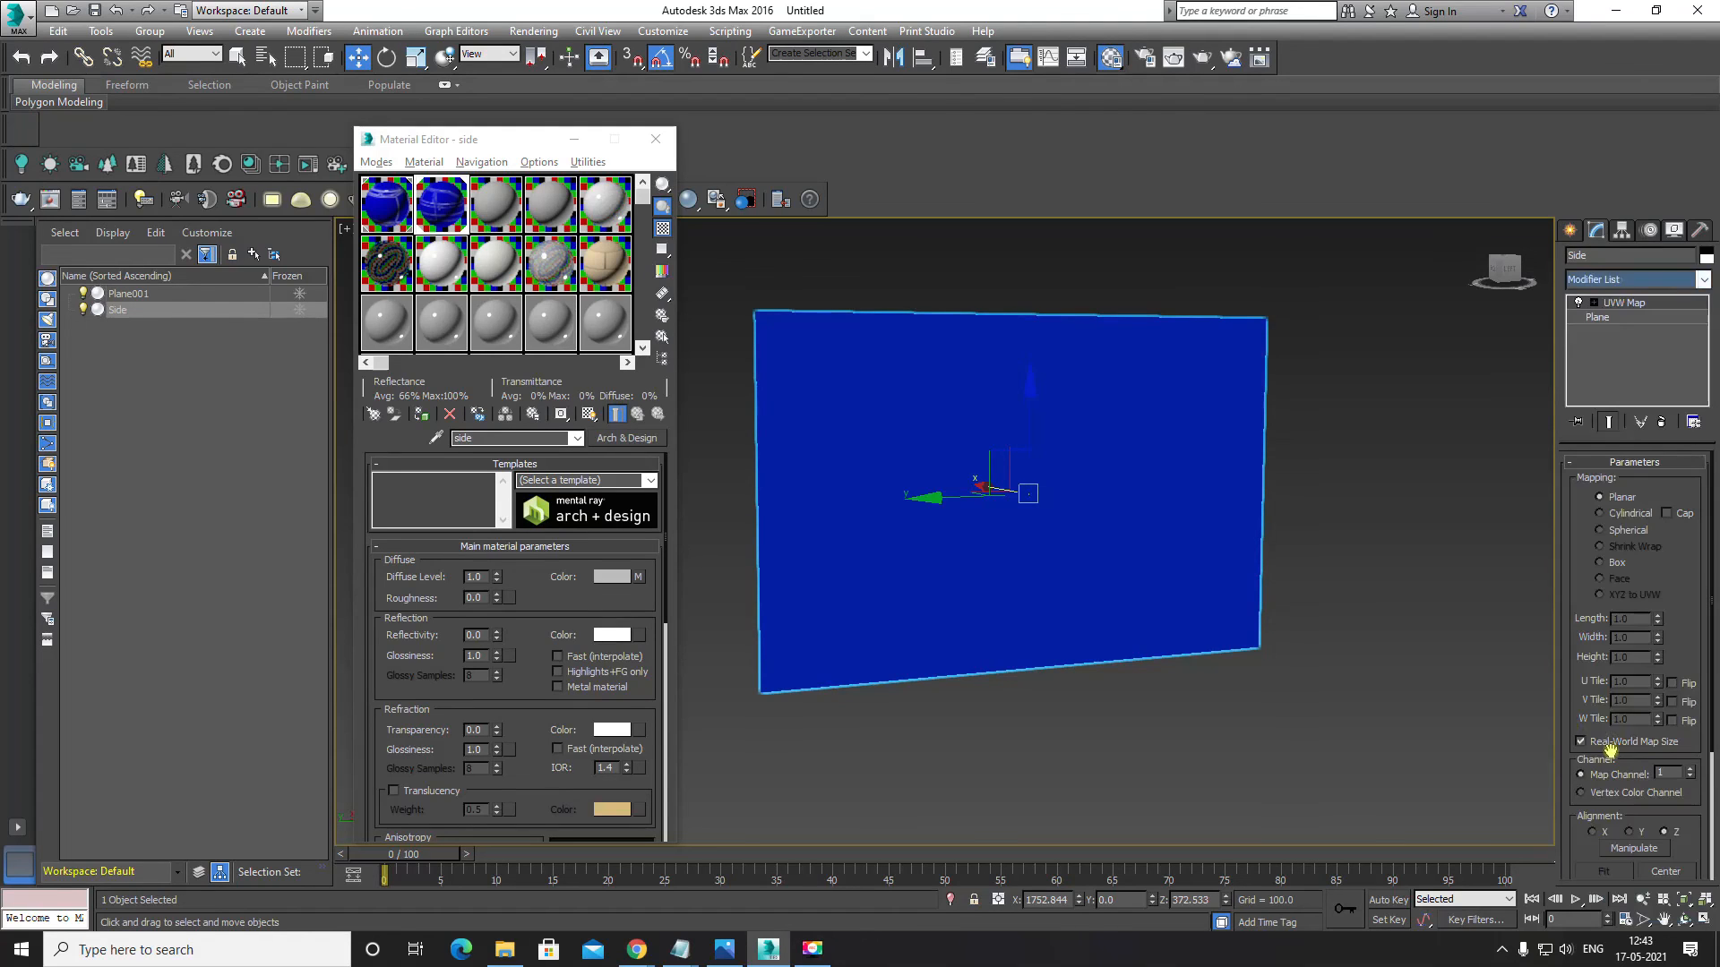
{"action": "left_click", "coordinate": [1595, 304]}
{"action": "left_click", "coordinate": [1624, 317]}
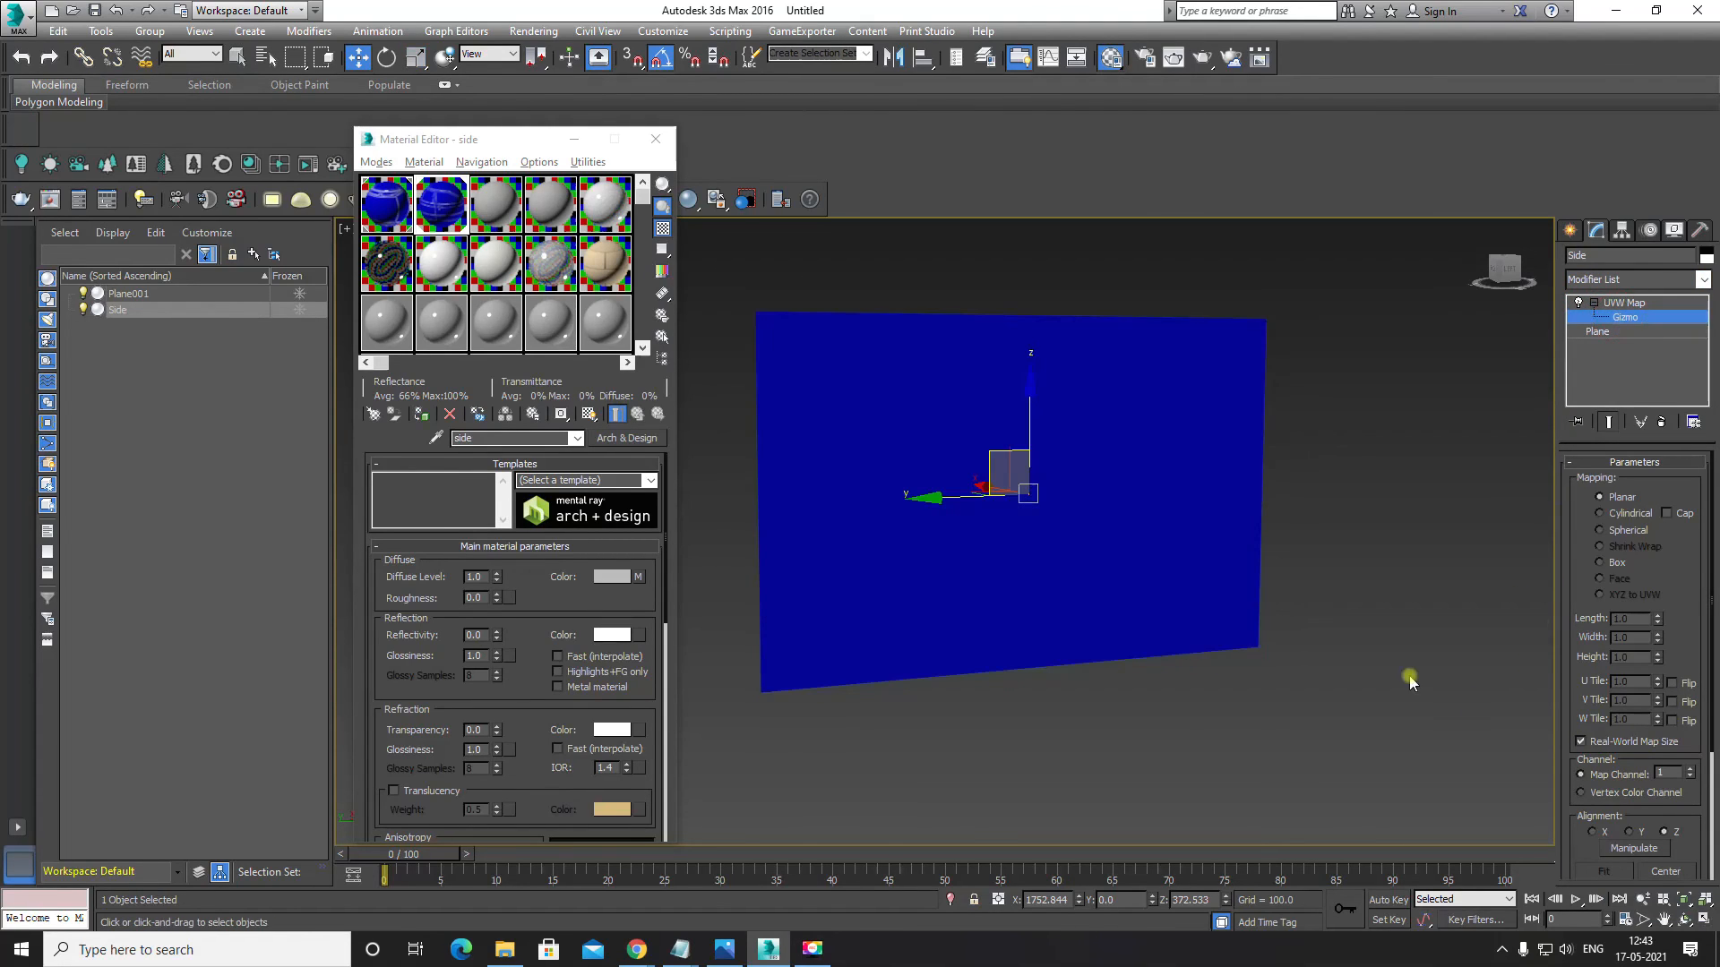
{"action": "mouse_move", "coordinate": [1249, 623]}
{"action": "middle_mouse_down", "text": "alt"}
{"action": "mouse_move", "coordinate": [1231, 614]}
{"action": "mouse_move", "coordinate": [1245, 626]}
{"action": "middle_mouse_up", "text": "alt"}
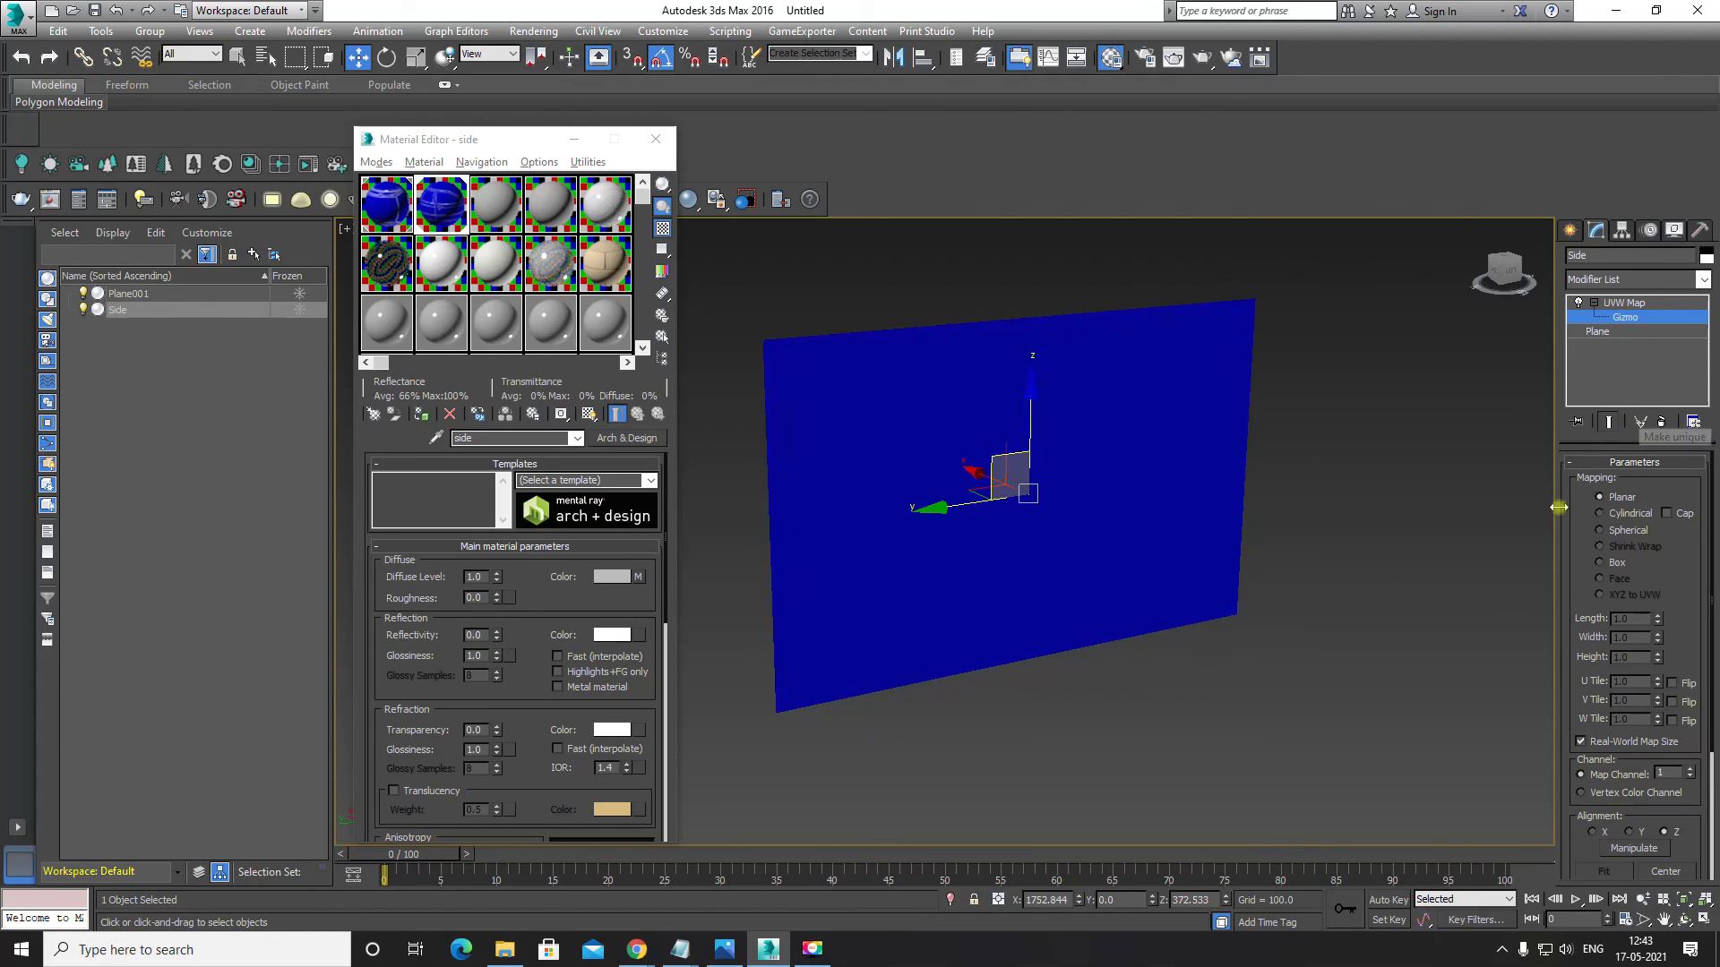
{"action": "left_click", "coordinate": [1581, 742]}
{"action": "middle_click_drag", "start_coordinate": [1136, 586], "coordinate": [1205, 586], "text": "alt"}
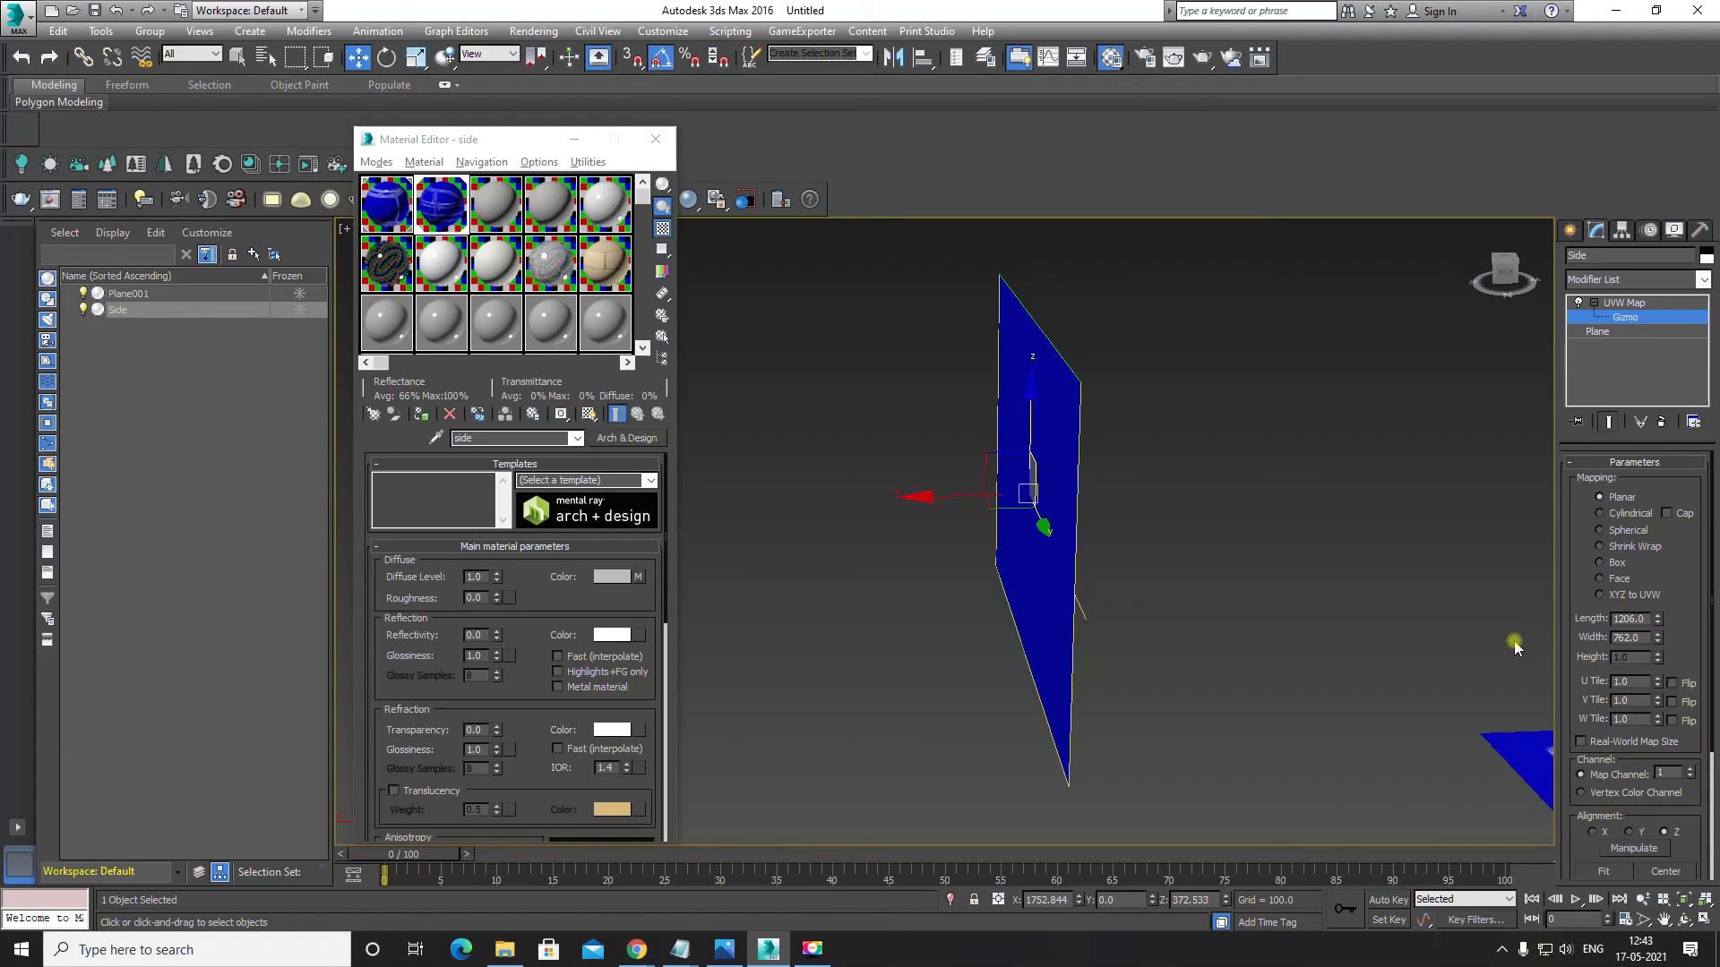
{"action": "middle_click_drag", "start_coordinate": [1272, 609], "coordinate": [1171, 622], "text": "alt"}
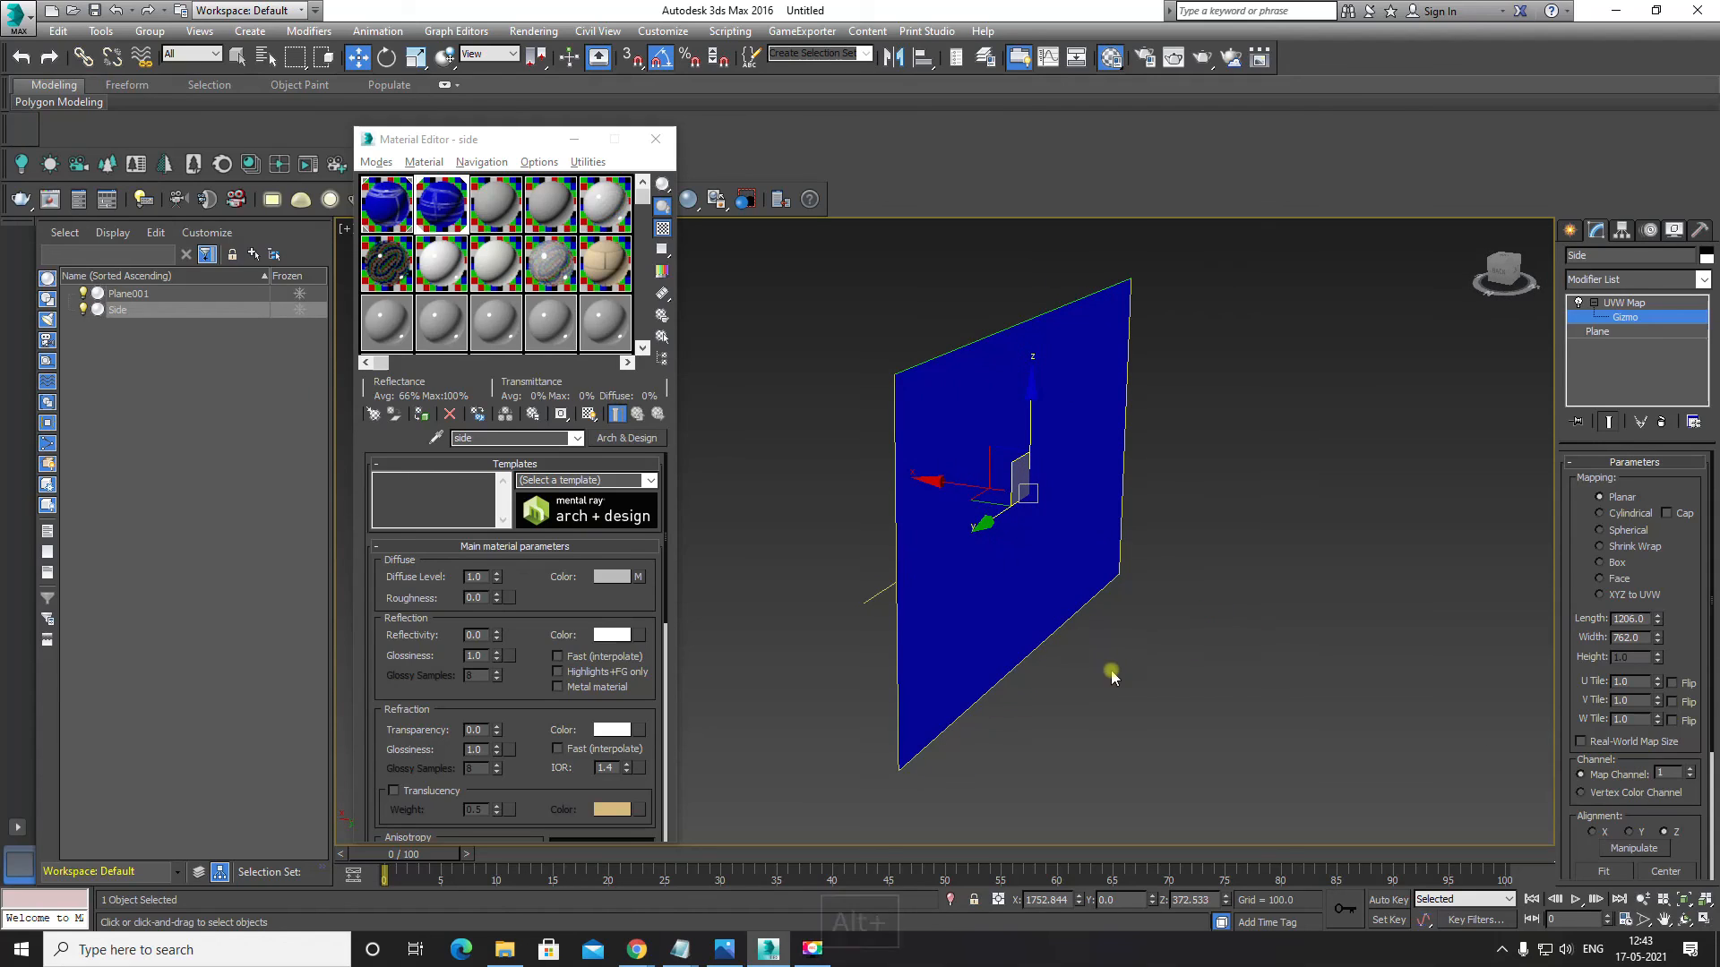
{"action": "key", "text": "e"}
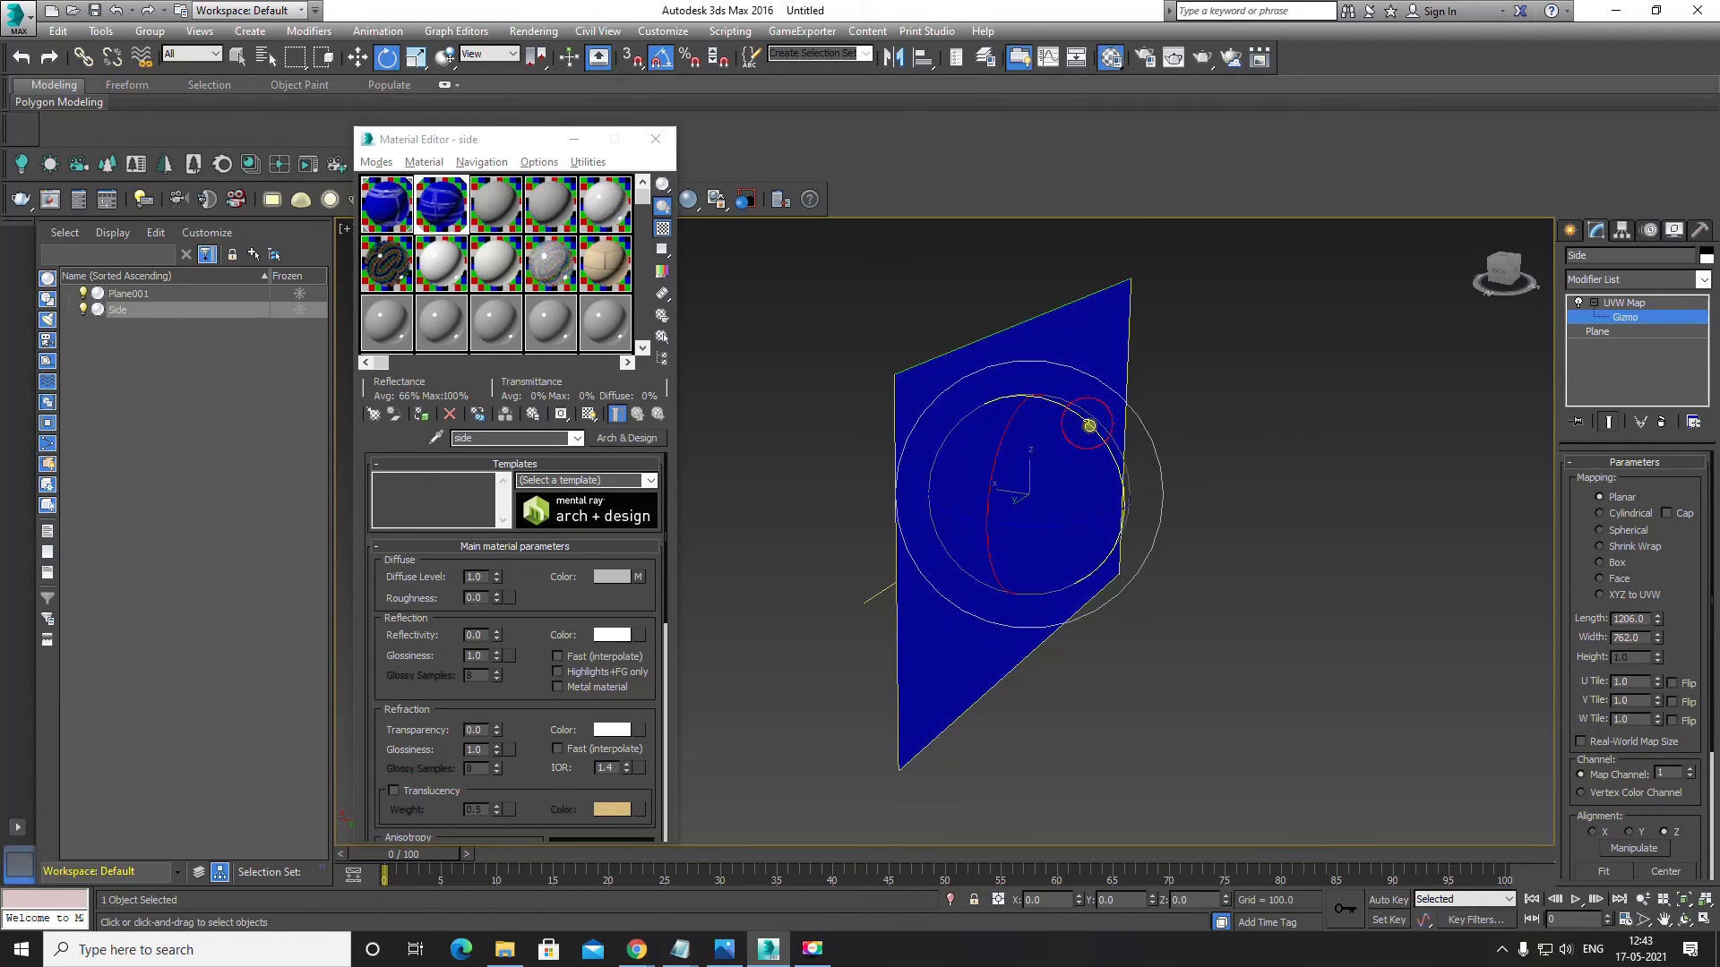
{"action": "left_click_drag", "start_coordinate": [1090, 422], "coordinate": [1128, 513]}
{"action": "key", "text": "ctrl+z"}
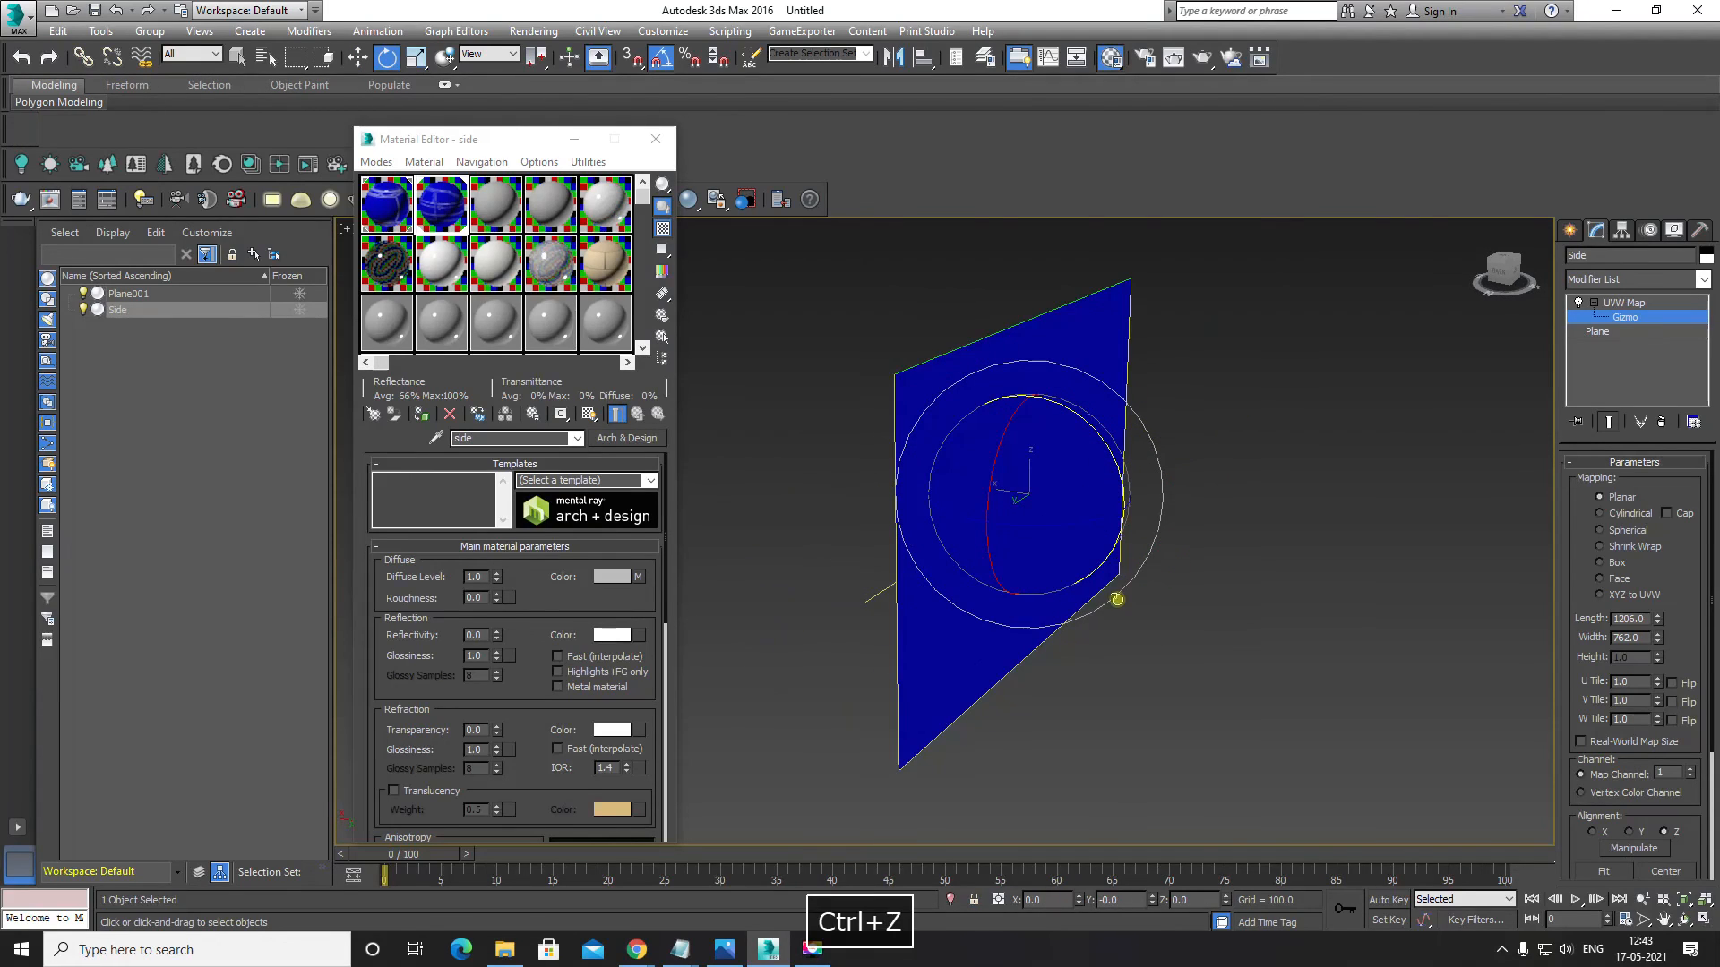
{"action": "middle_click_drag", "start_coordinate": [1117, 600], "coordinate": [1040, 549], "text": "alt"}
{"action": "scroll", "coordinate": [1081, 603], "scroll_direction": "up", "scroll_amount": 5}
{"action": "scroll", "coordinate": [1062, 616], "scroll_direction": "down", "scroll_amount": 5}
{"action": "left_click_drag", "start_coordinate": [1006, 567], "coordinate": [1132, 553]}
{"action": "key", "text": "ctrl+z"}
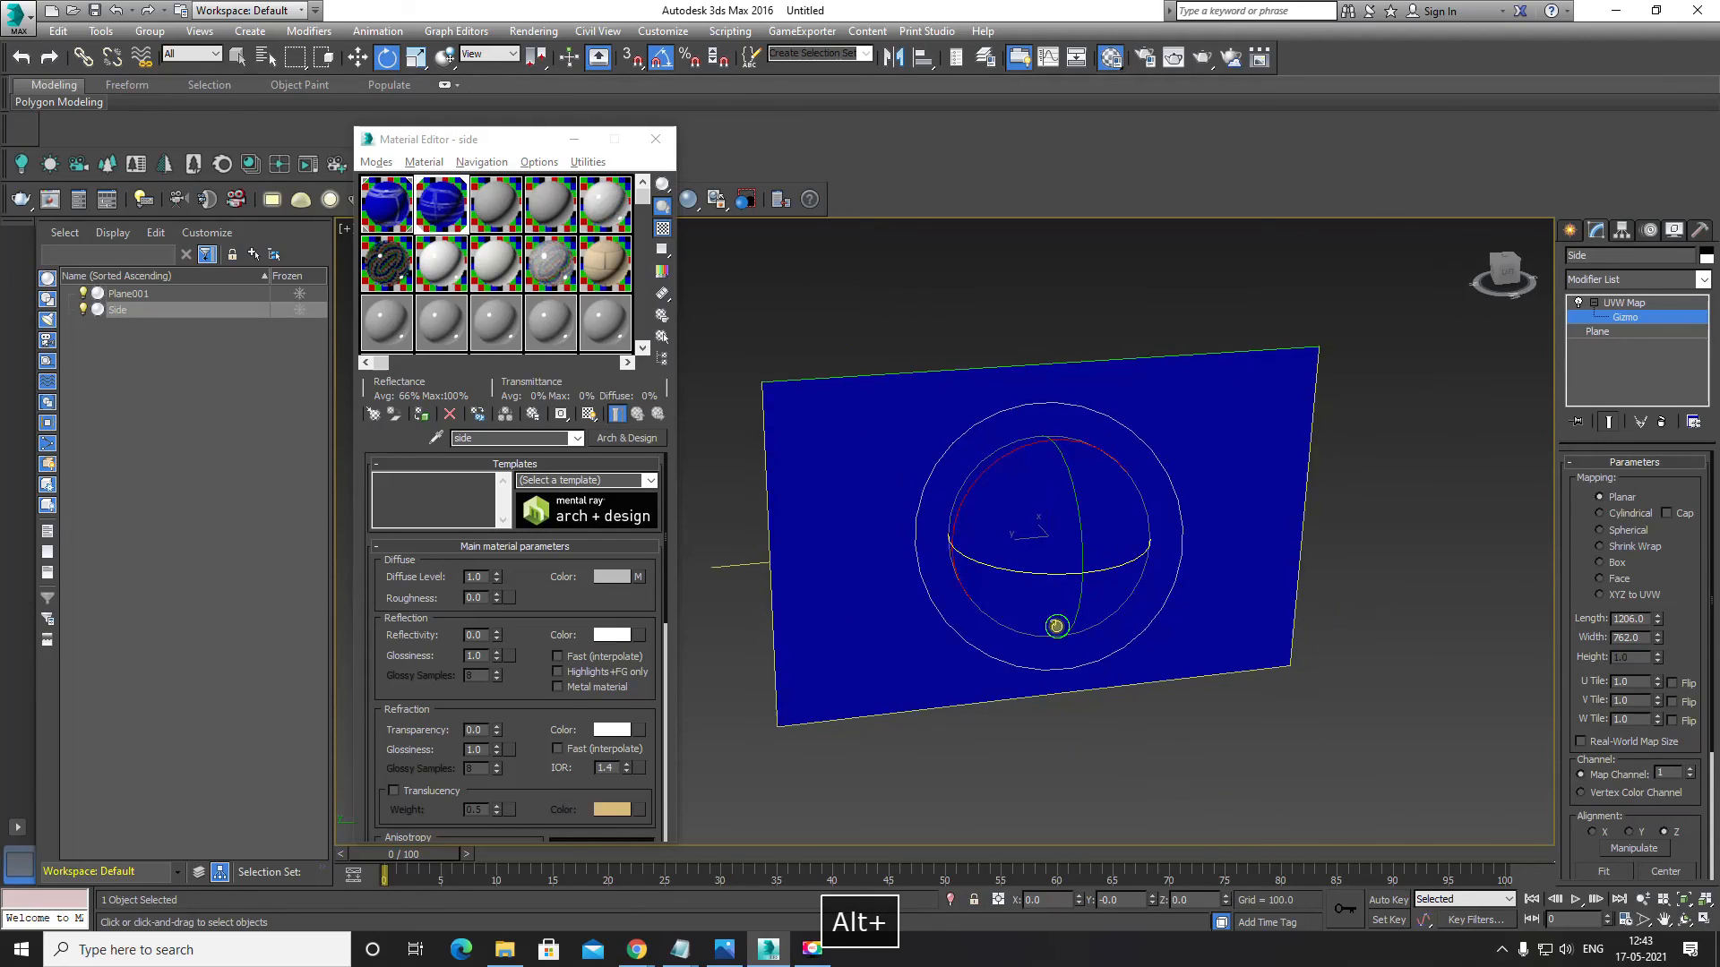
{"action": "middle_click_drag", "start_coordinate": [1056, 626], "coordinate": [1017, 615], "text": "alt"}
{"action": "key", "text": "w"}
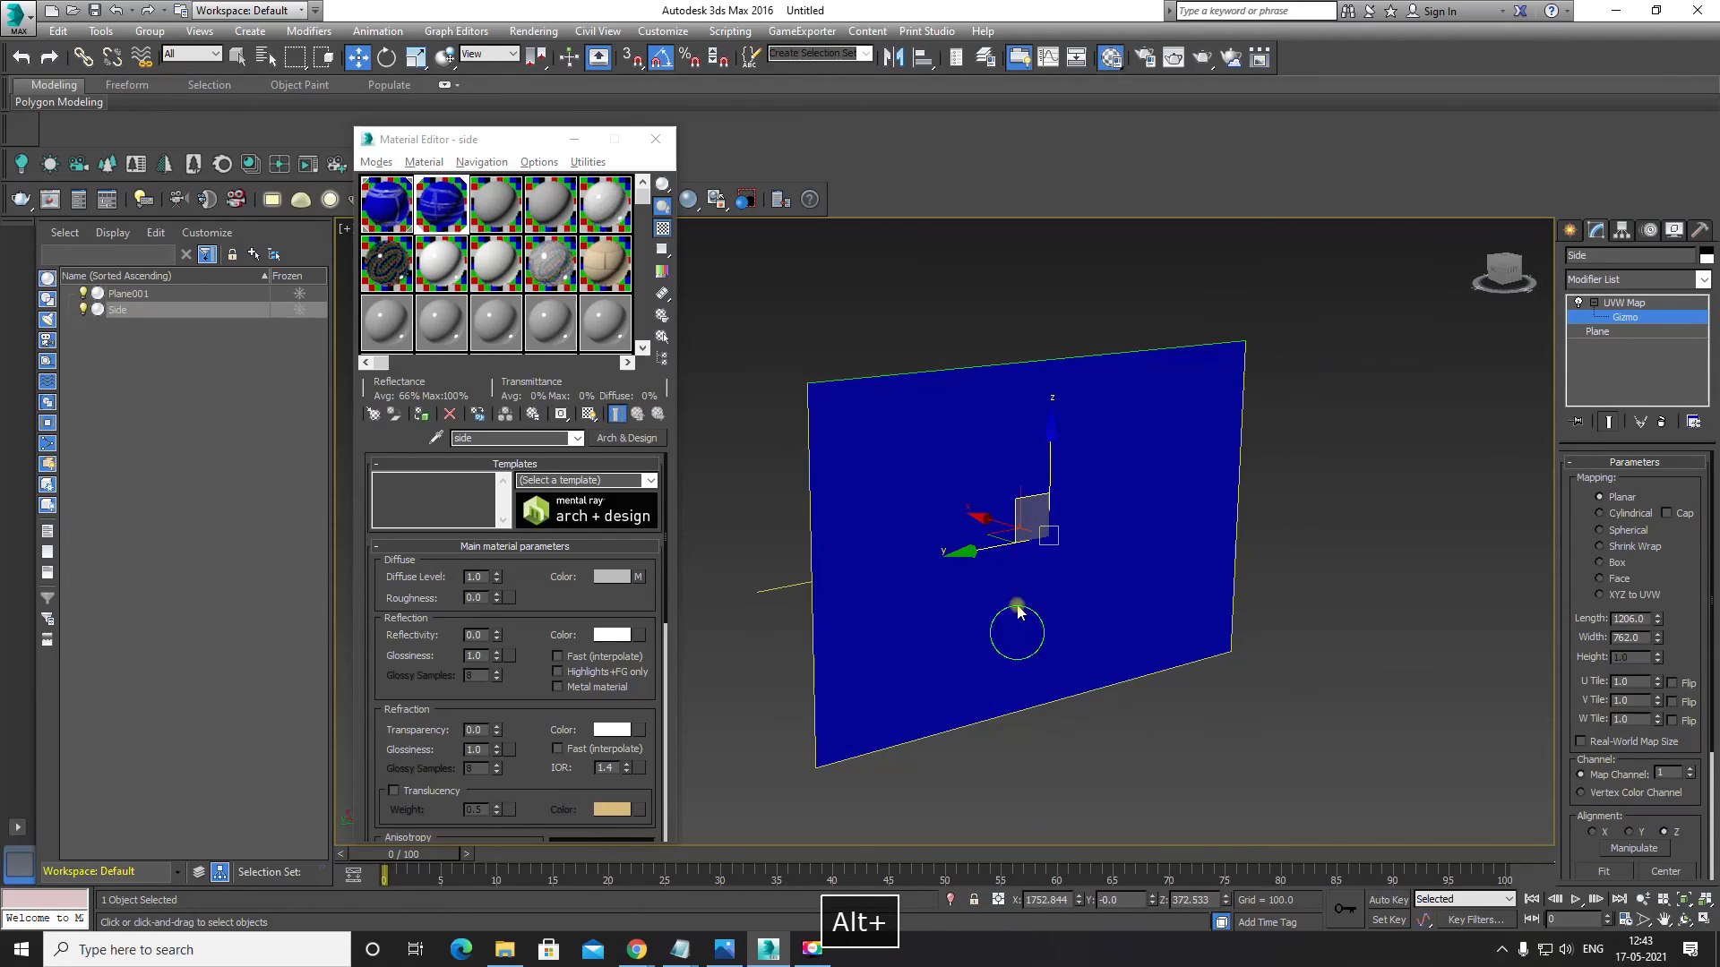
Step: Display the side material's map in the viewport and rotate the Side plane's mapping gizmo 90 degrees about X
{"action": "left_click", "coordinate": [589, 414]}
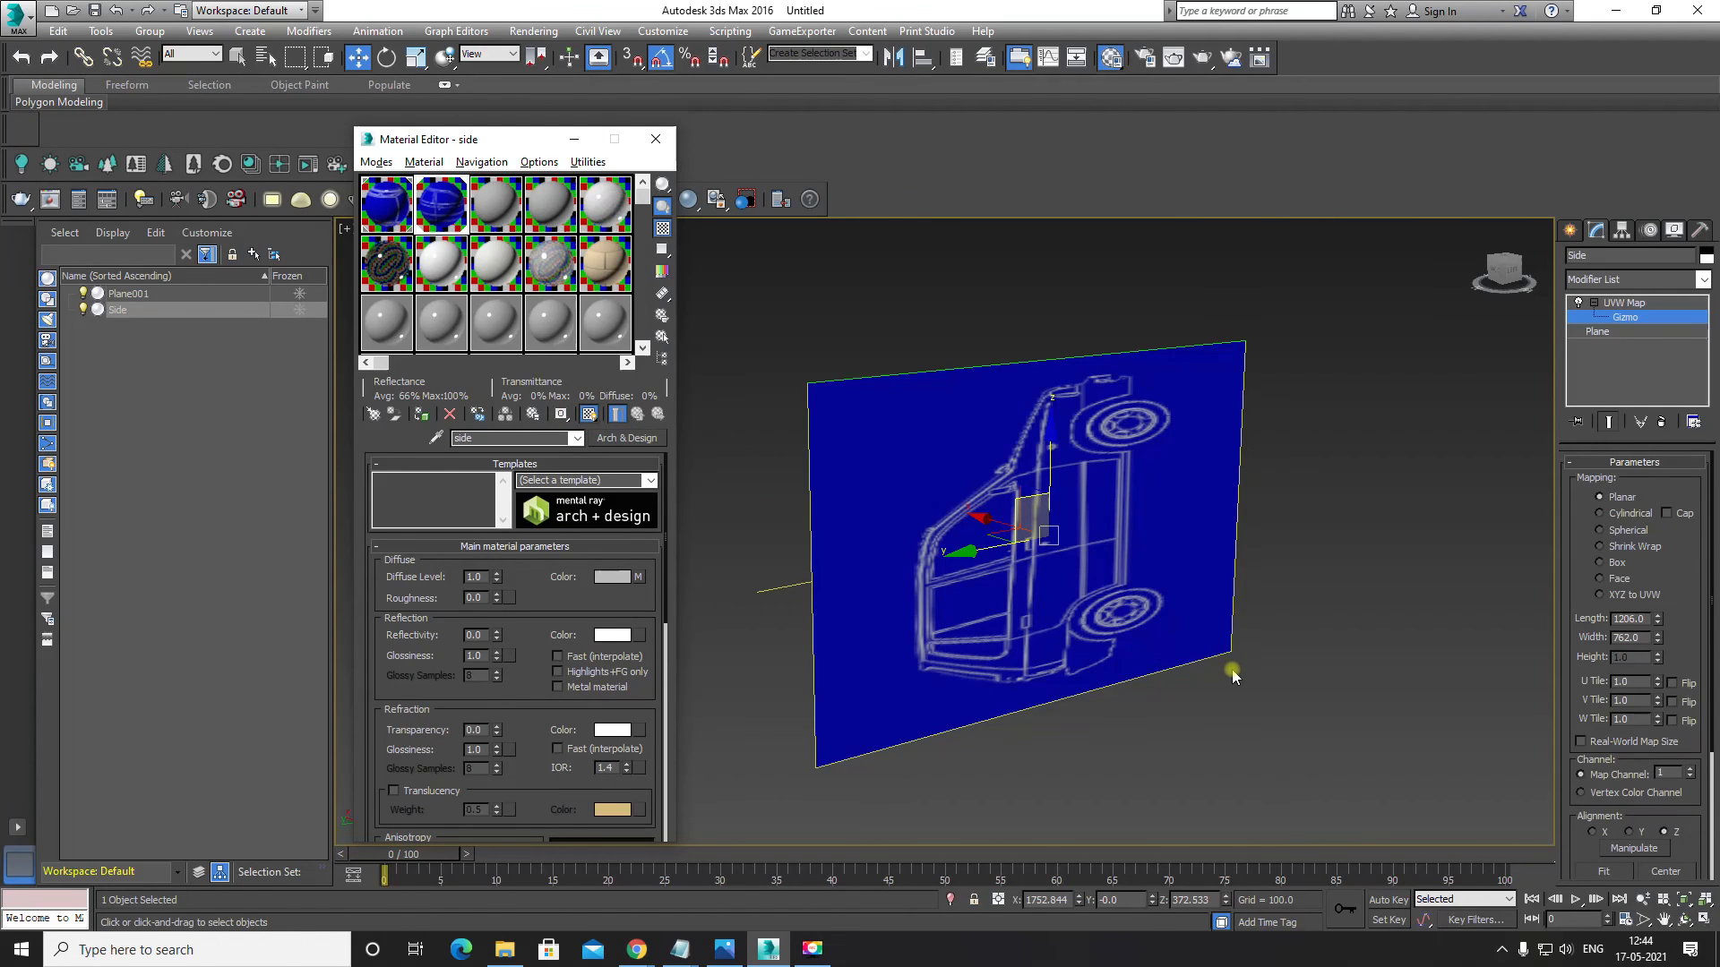
{"action": "middle_click_drag", "start_coordinate": [1131, 553], "coordinate": [994, 519]}
{"action": "scroll", "coordinate": [1119, 561], "scroll_direction": "up", "scroll_amount": 3}
{"action": "key", "text": "e"}
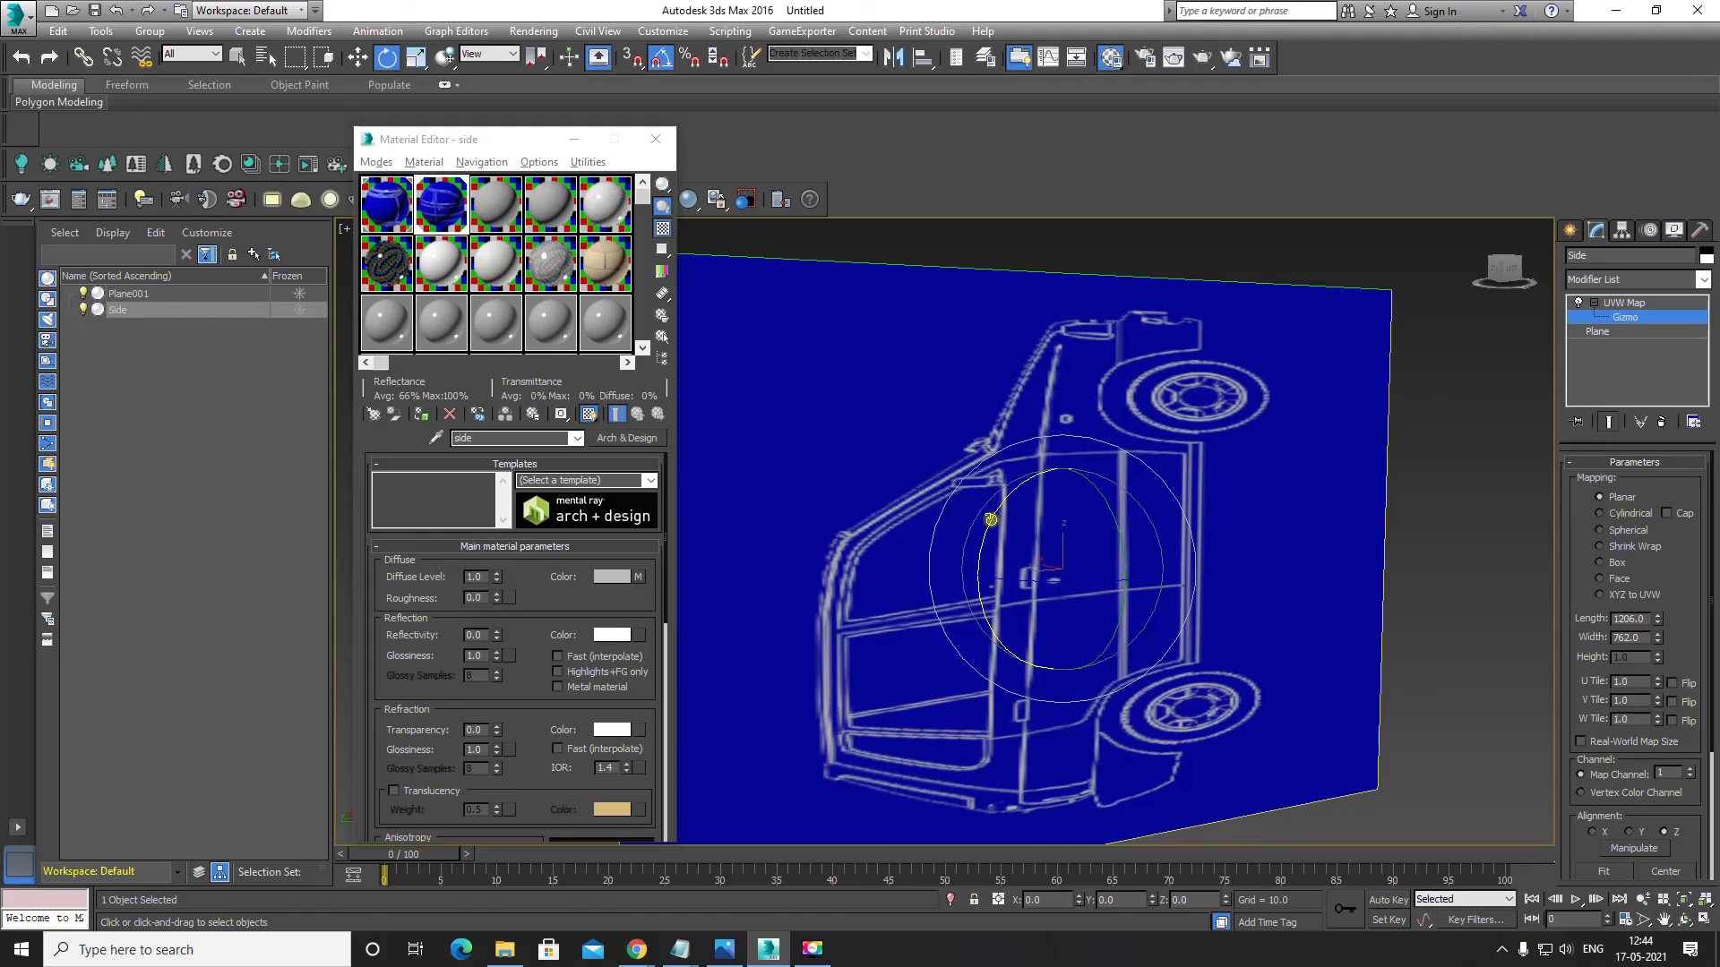
{"action": "left_click_drag", "start_coordinate": [991, 519], "coordinate": [1081, 484]}
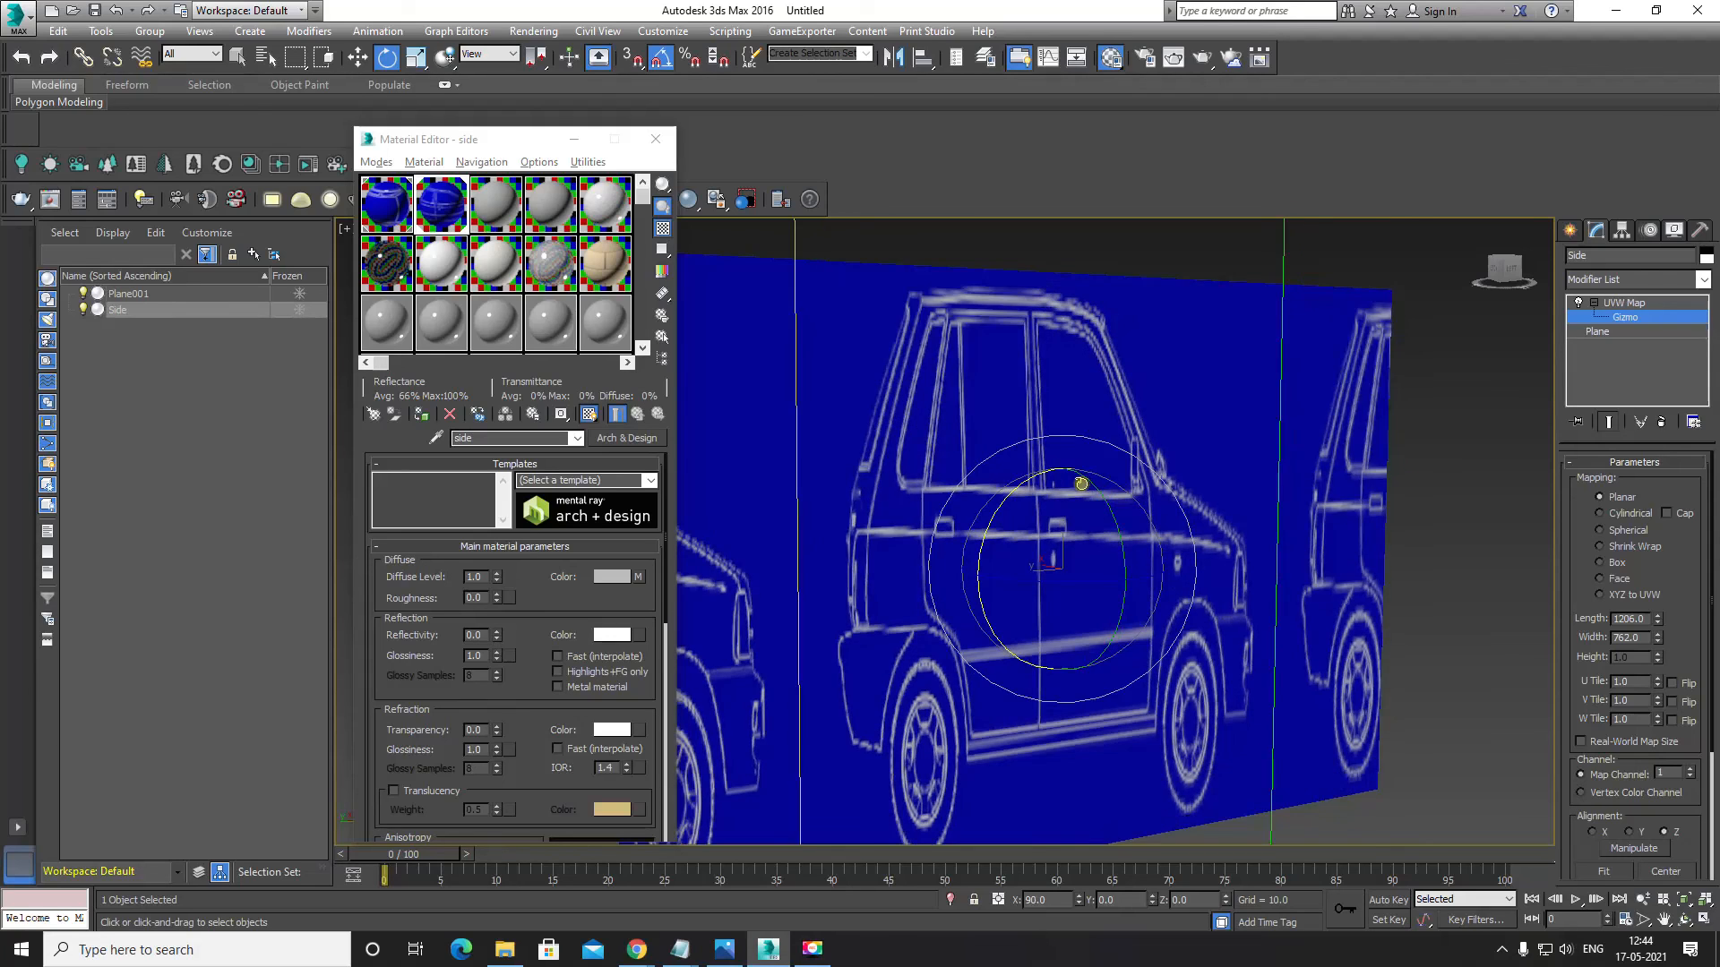
Step: Fit the planar mapping gizmo to the Side plane's dimensions
{"action": "scroll", "coordinate": [1132, 618], "scroll_direction": "down", "scroll_amount": 5}
{"action": "middle_click_drag", "start_coordinate": [1255, 703], "coordinate": [1209, 702], "text": "alt"}
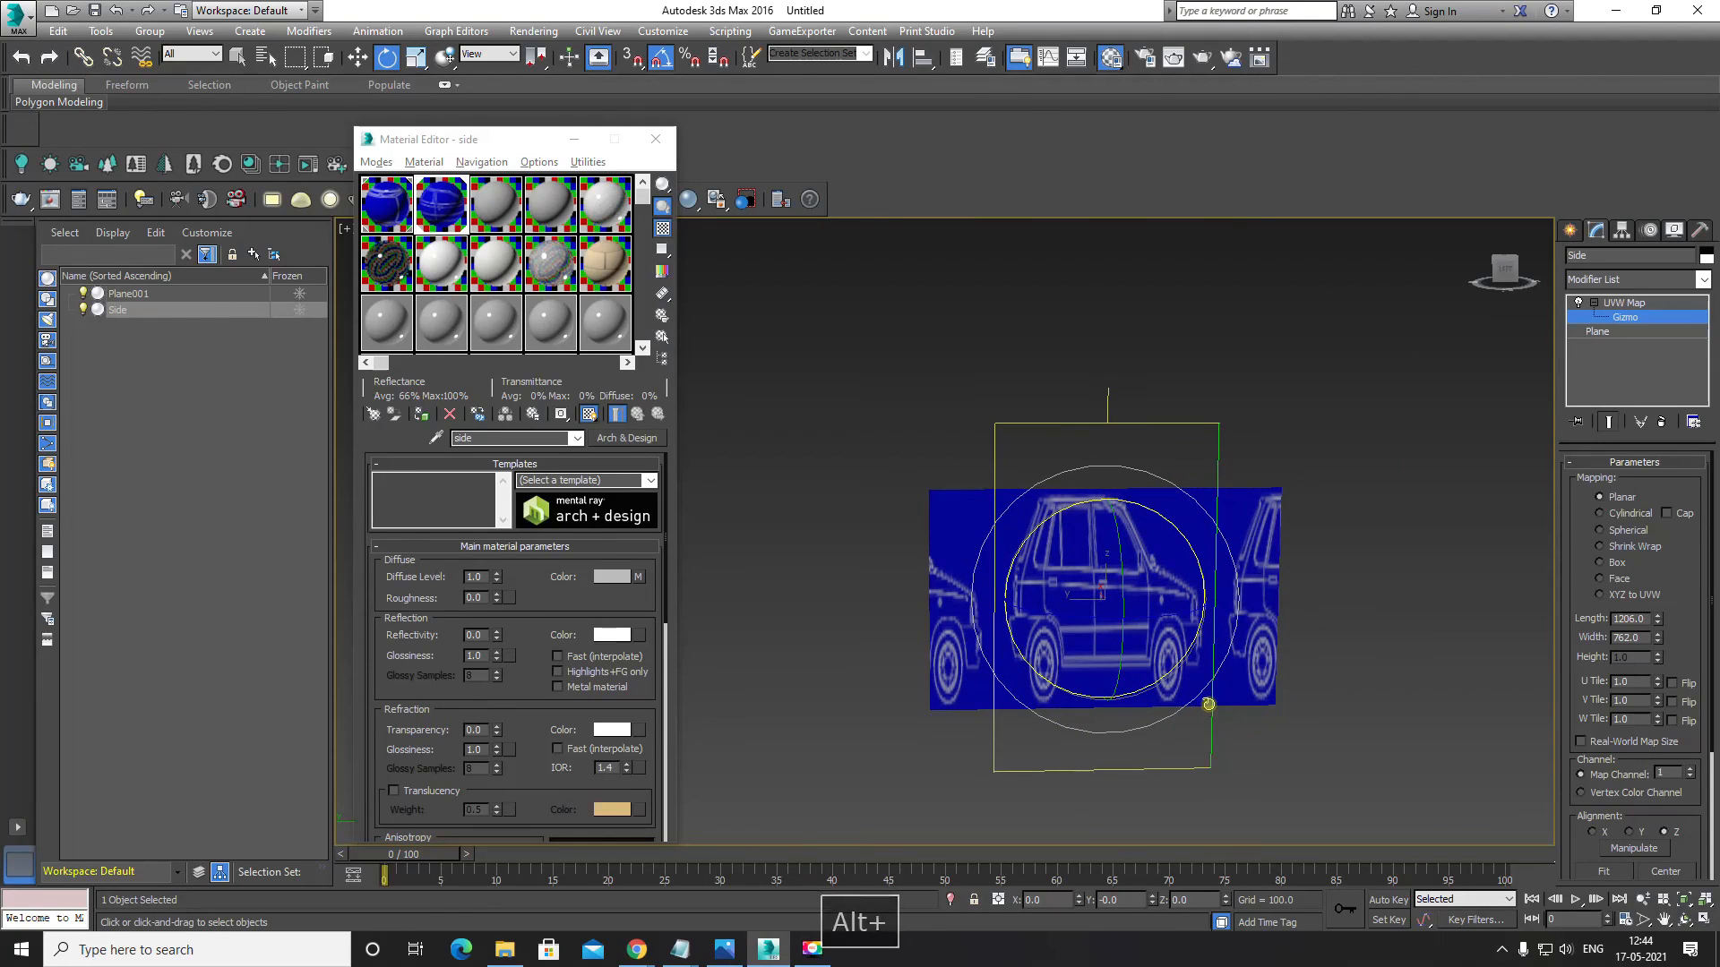
{"action": "key", "text": "w"}
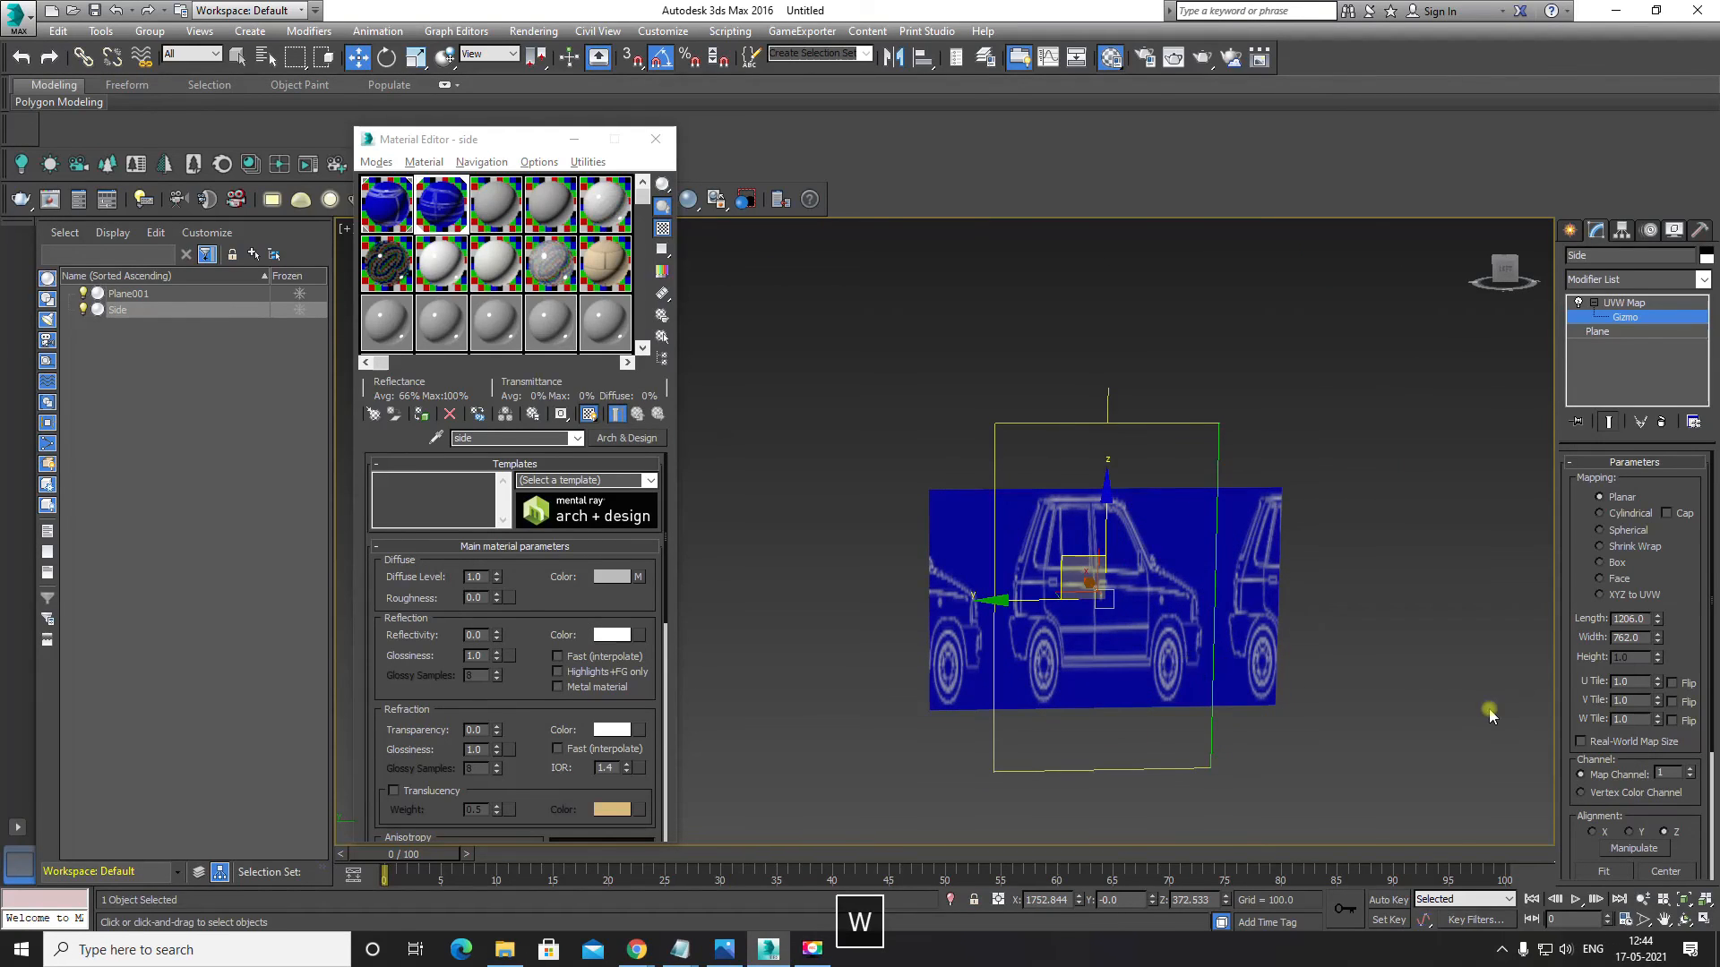
{"action": "left_click", "coordinate": [1603, 873]}
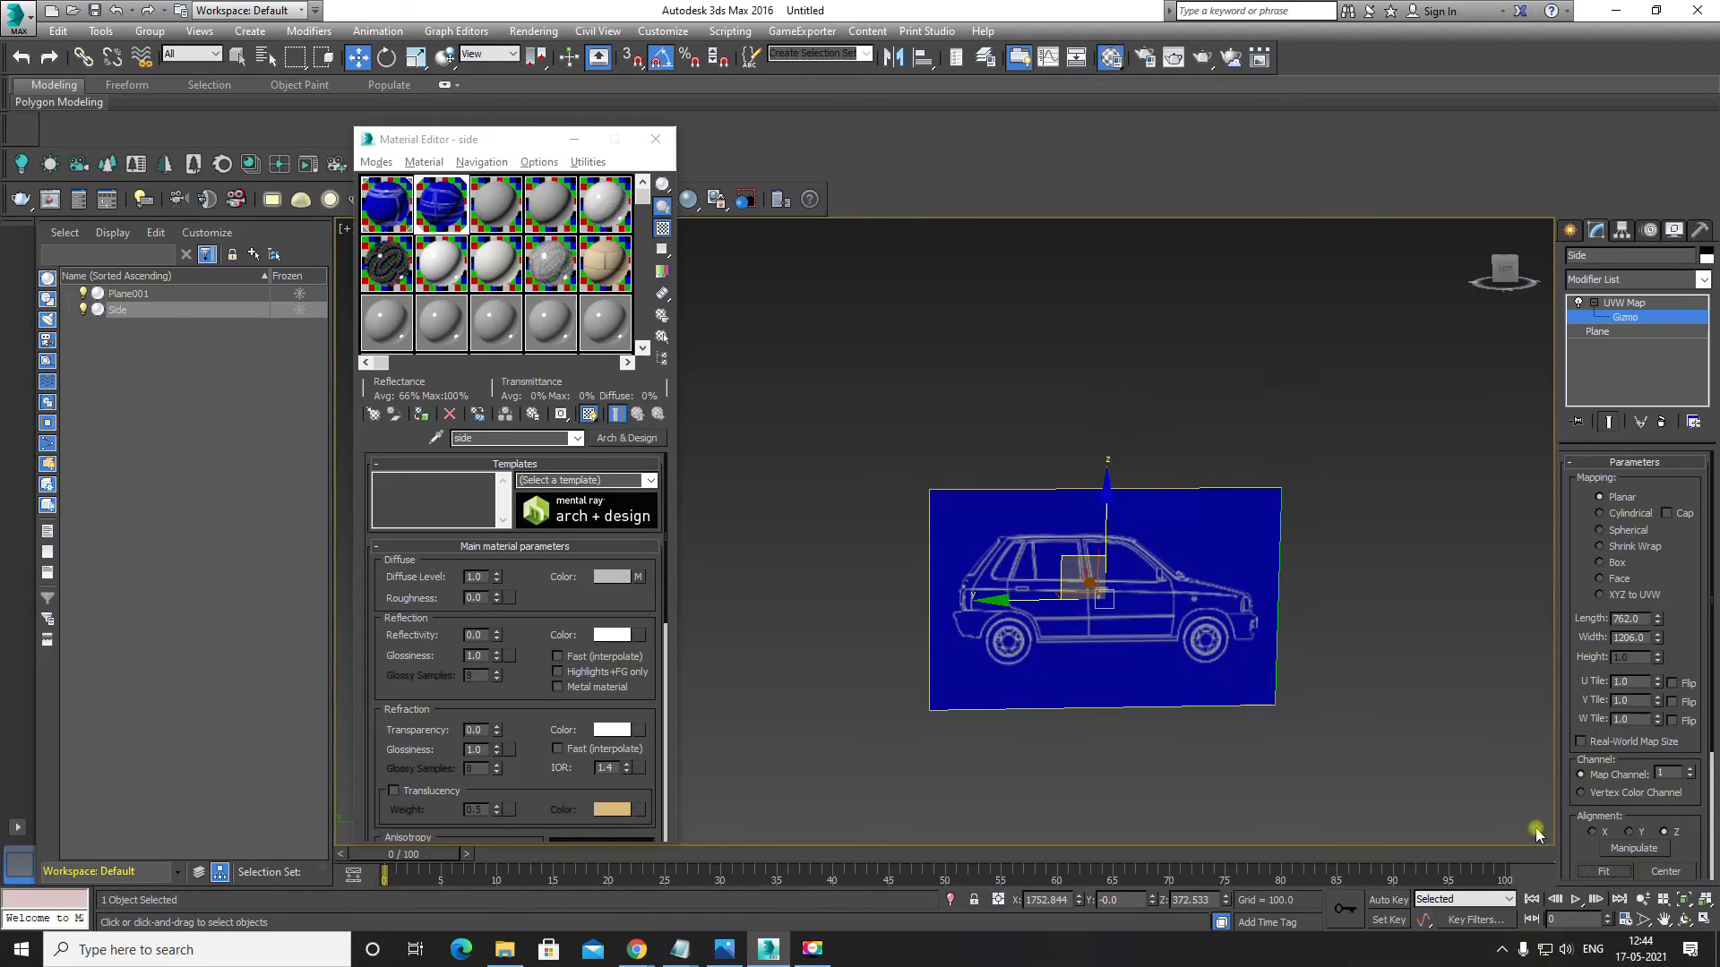
Step: Rotate the Side plane's mapping gizmo half a turn about the vertical axis to reverse the car's direction, and deselect the plane
{"action": "scroll", "coordinate": [1101, 609], "scroll_direction": "up", "scroll_amount": 4}
{"action": "scroll", "coordinate": [1155, 609], "scroll_direction": "down", "scroll_amount": 5, "text": "alt"}
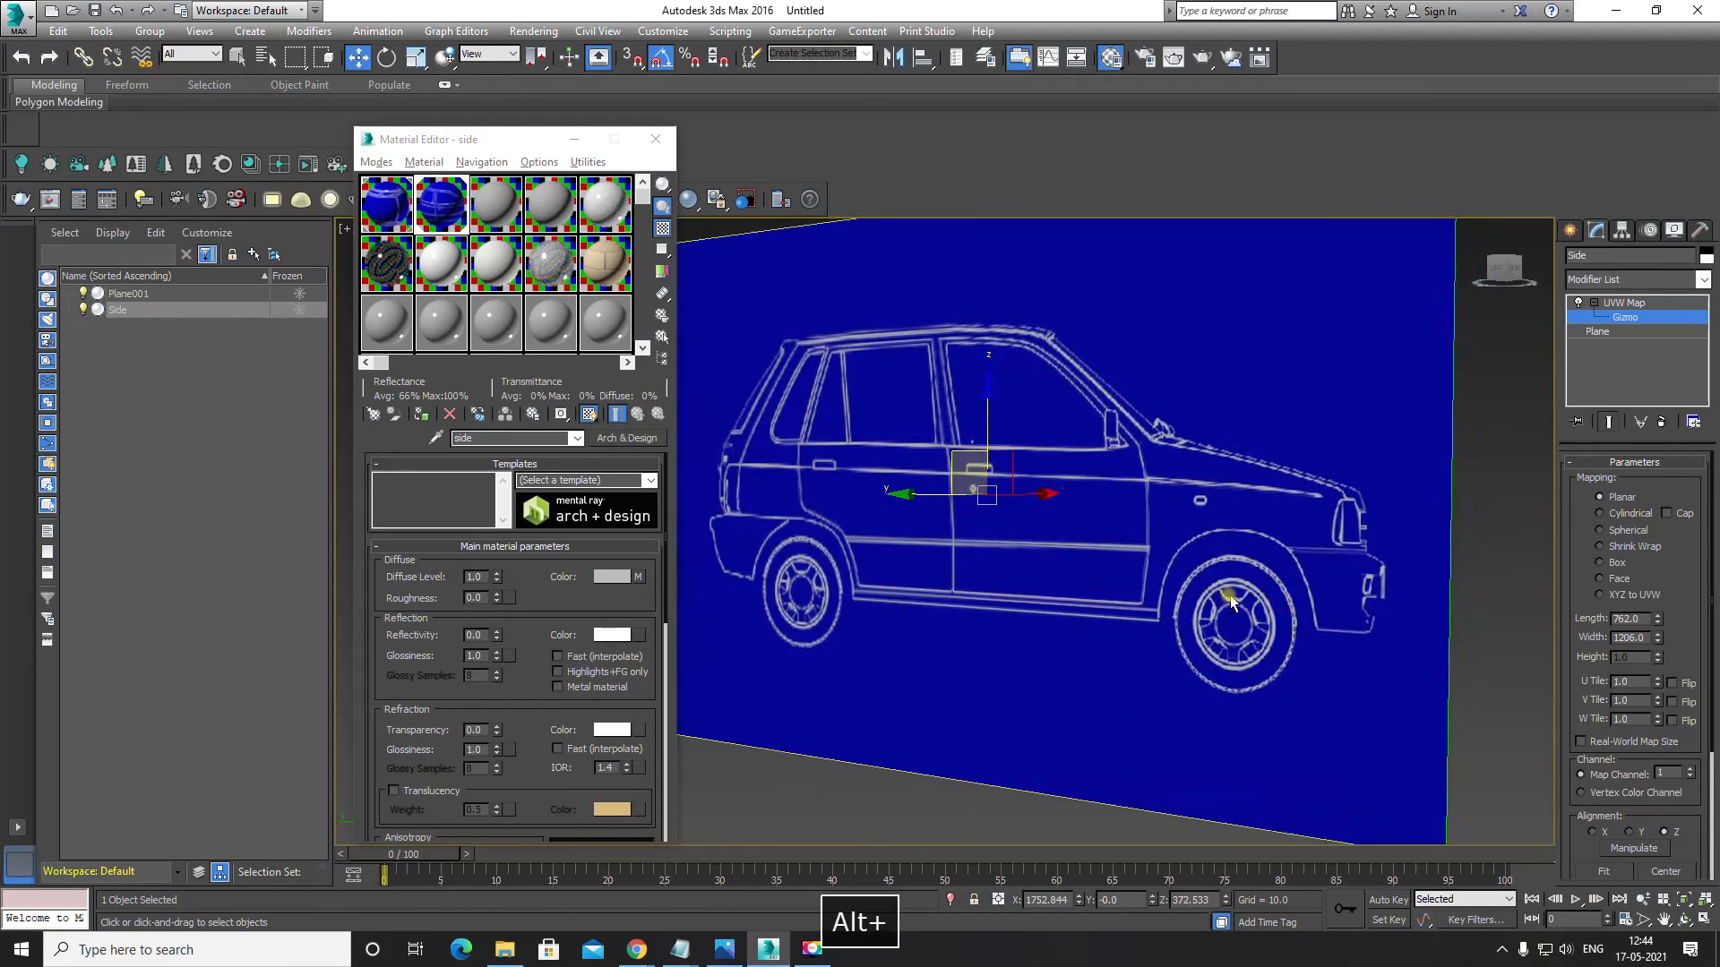
{"action": "middle_click_drag", "start_coordinate": [1276, 638], "coordinate": [1121, 568], "text": "alt"}
{"action": "middle_click_drag", "start_coordinate": [967, 702], "coordinate": [916, 511], "text": "alt"}
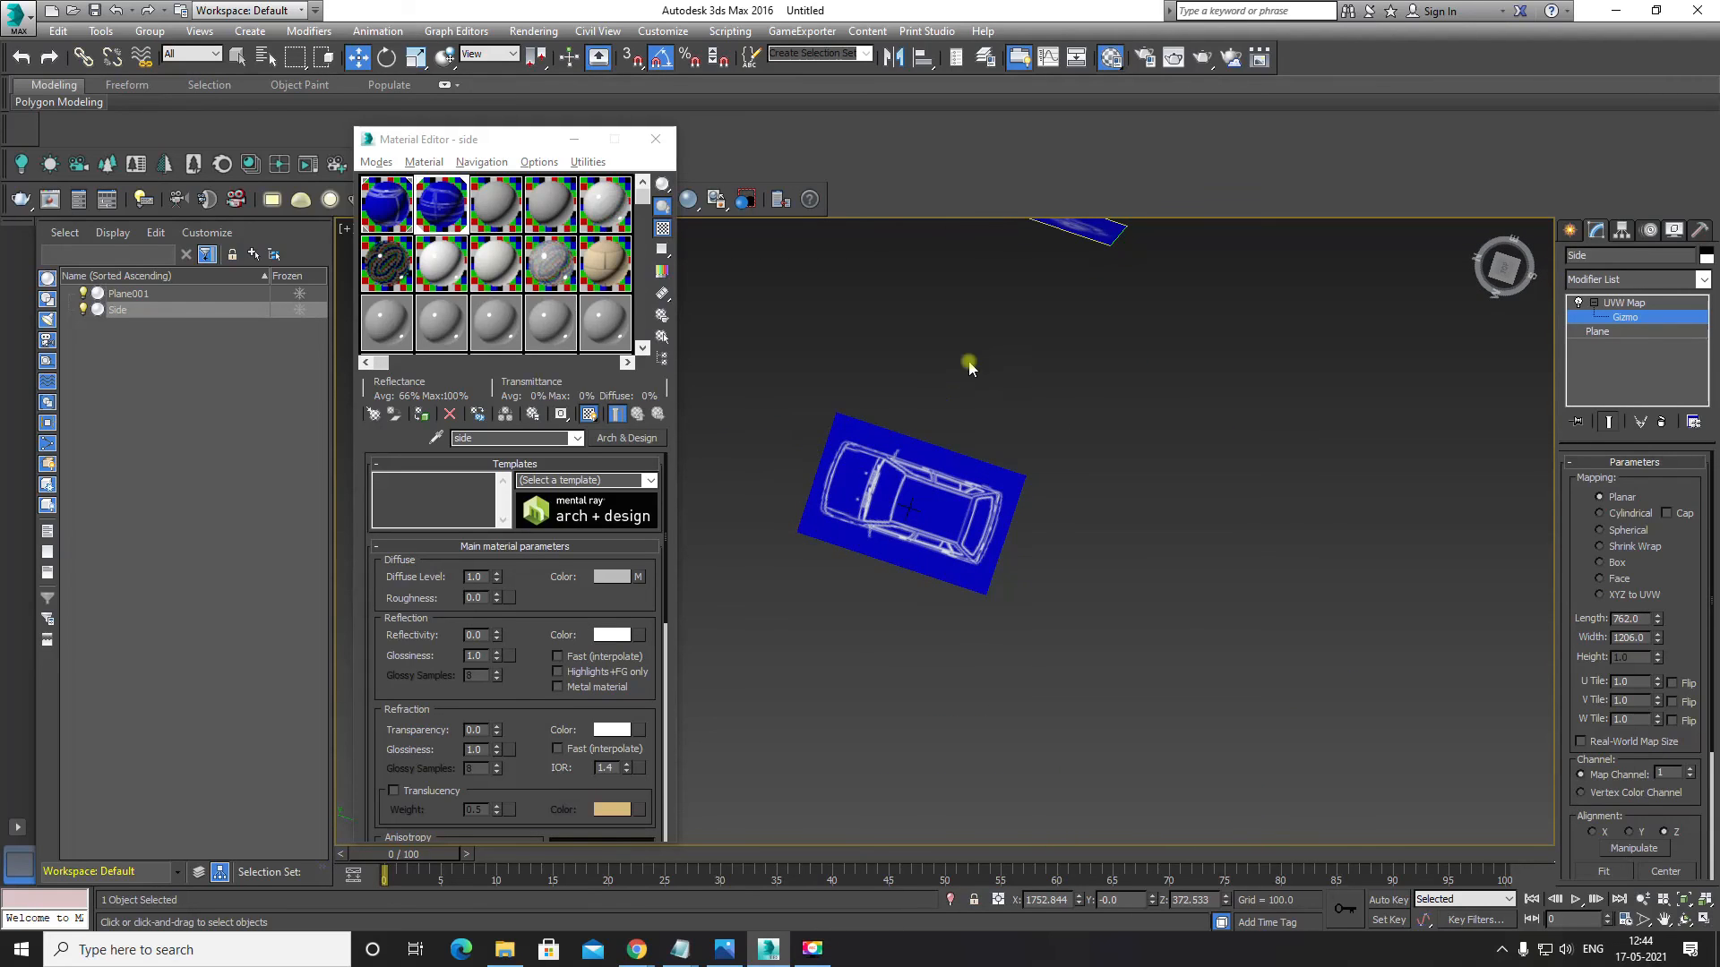
{"action": "middle_click_drag", "start_coordinate": [969, 368], "coordinate": [1039, 447], "text": "alt"}
{"action": "scroll", "coordinate": [1093, 488], "scroll_direction": "up", "scroll_amount": 3}
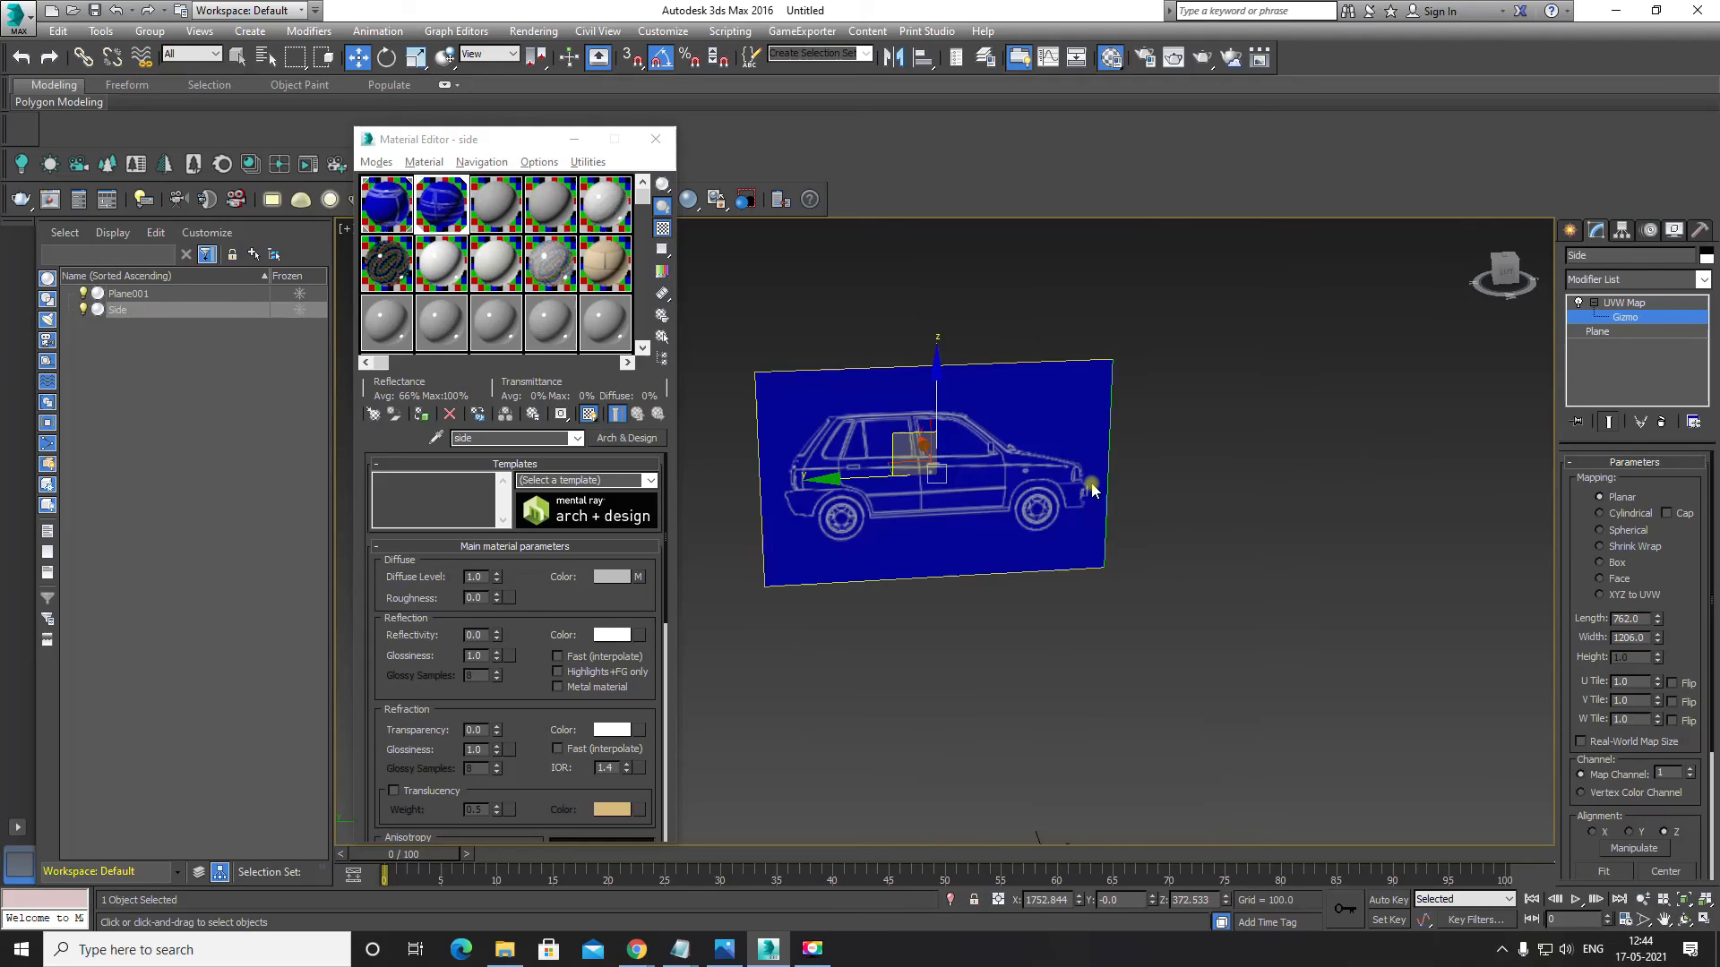
{"action": "key", "text": "e"}
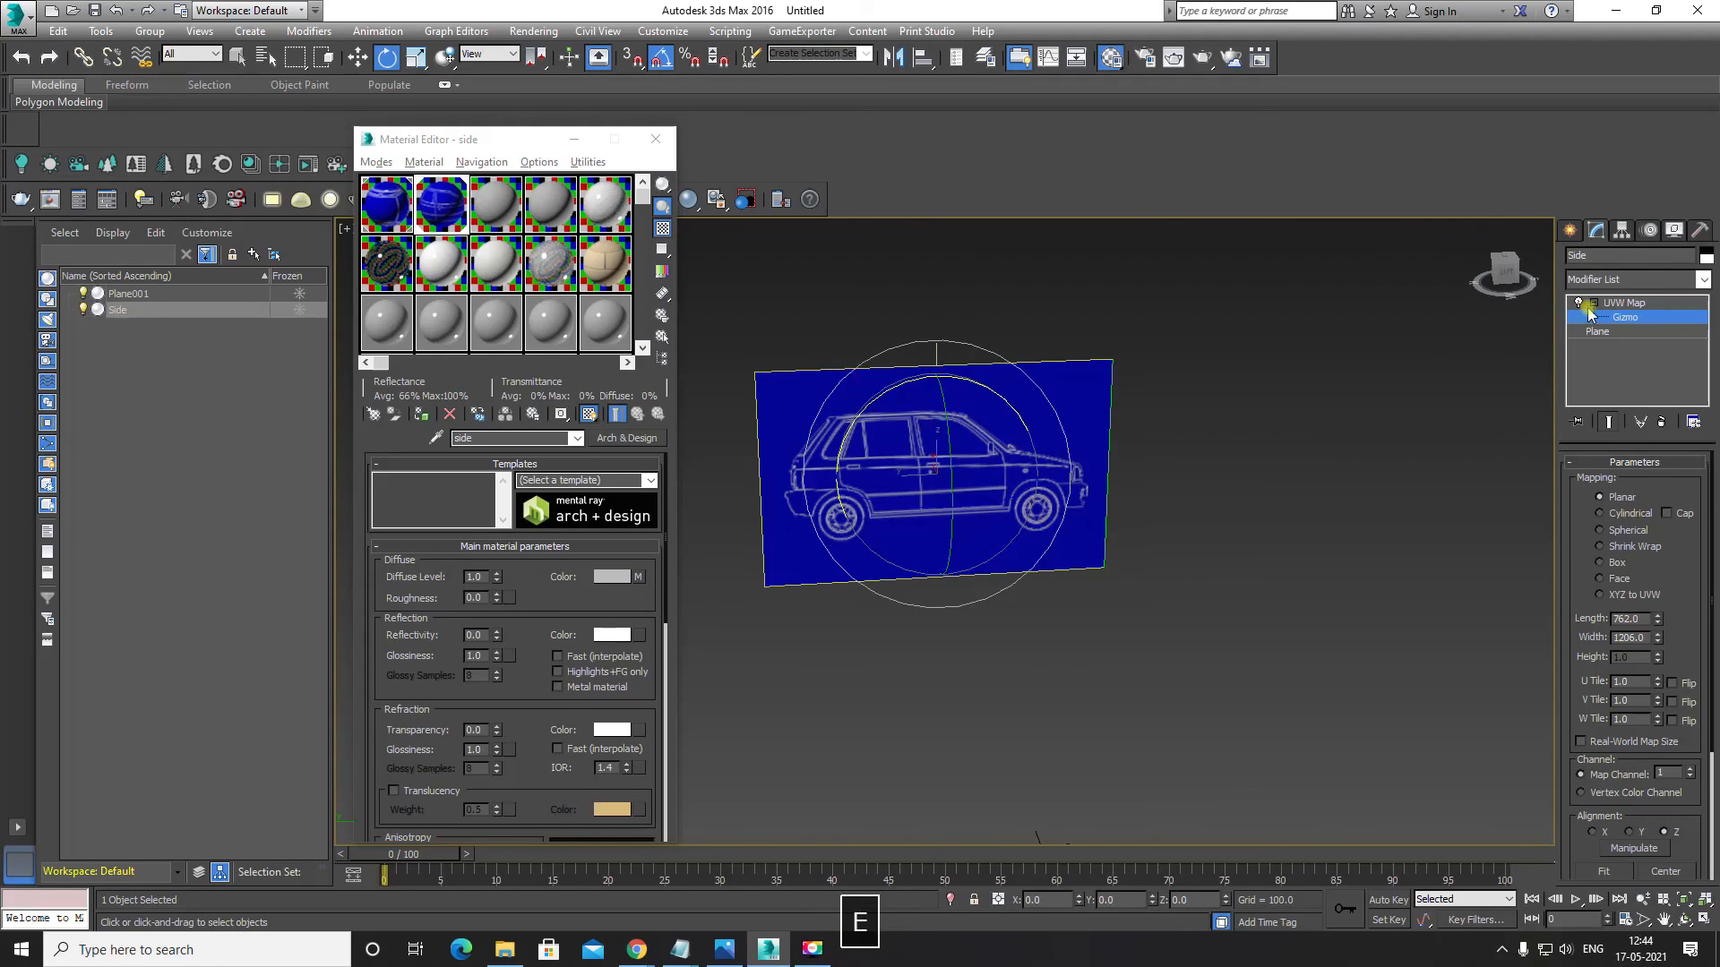
{"action": "left_click_drag", "start_coordinate": [873, 484], "coordinate": [824, 492]}
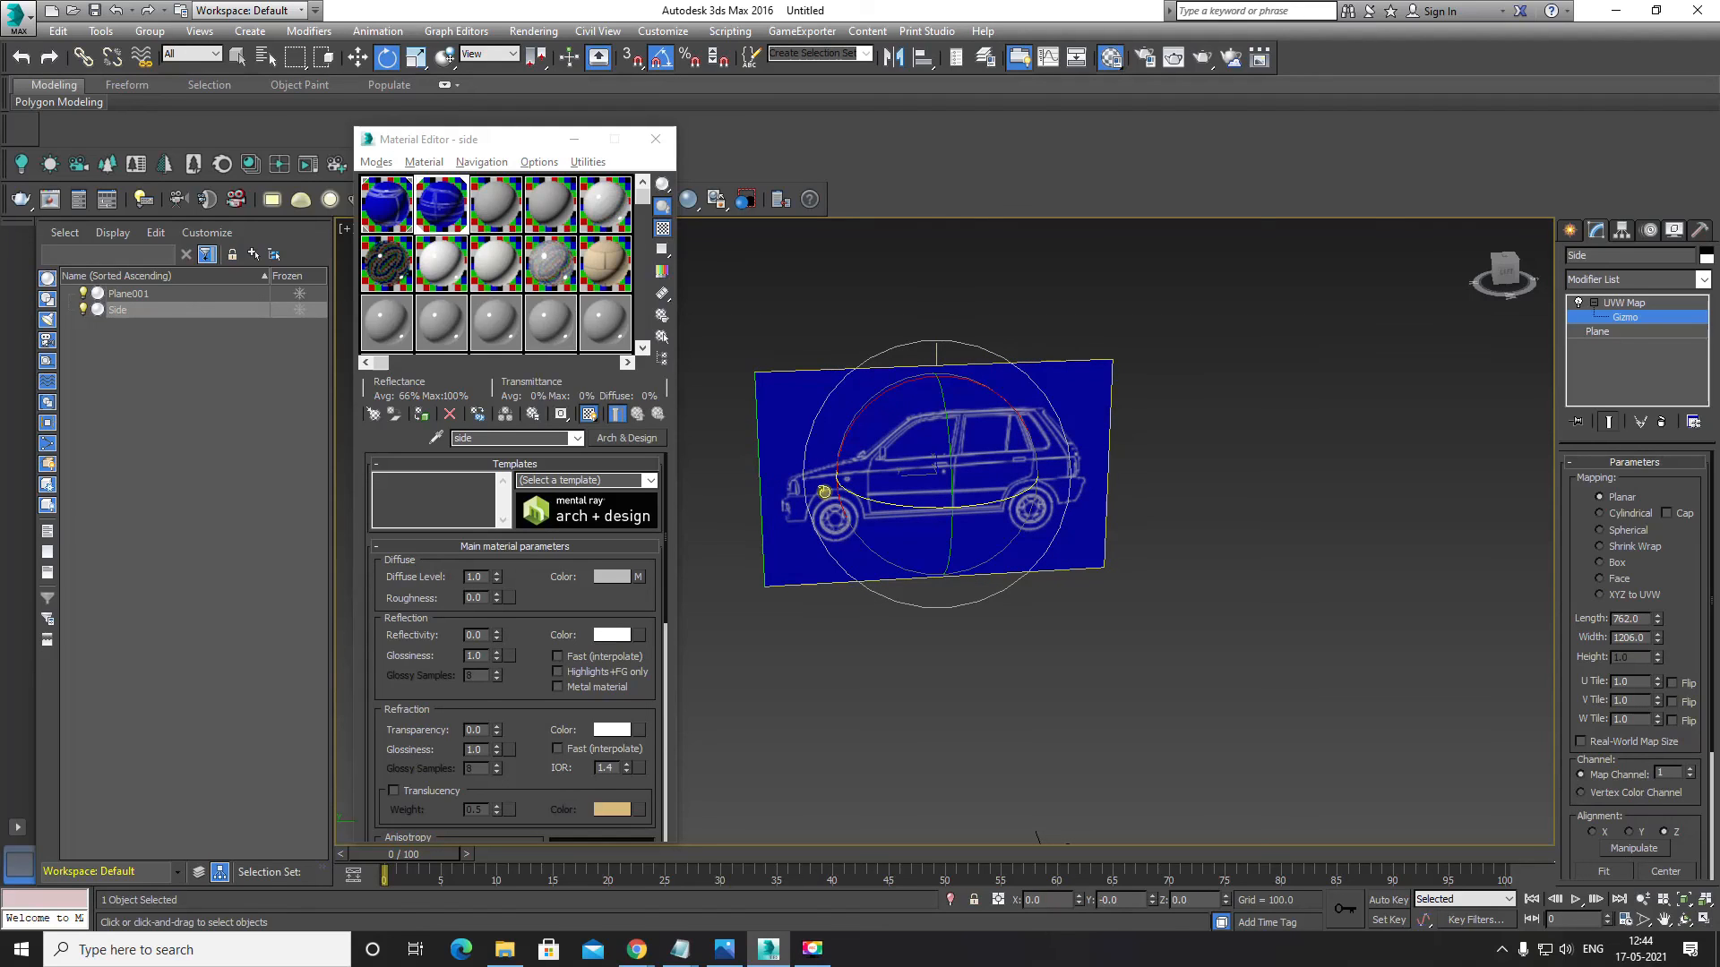
{"action": "key", "text": "w"}
{"action": "scroll", "coordinate": [999, 582], "scroll_direction": "down", "scroll_amount": 3}
{"action": "mouse_move", "coordinate": [998, 582]}
{"action": "middle_mouse_down", "text": "alt"}
{"action": "mouse_move", "coordinate": [1079, 573]}
{"action": "mouse_move", "coordinate": [1060, 598]}
{"action": "mouse_move", "coordinate": [973, 596]}
{"action": "middle_mouse_up", "text": "alt"}
{"action": "left_click", "coordinate": [1625, 314]}
{"action": "left_click", "coordinate": [1309, 430]}
{"action": "scroll", "coordinate": [973, 595], "scroll_direction": "up", "scroll_amount": 3}
Step: Save the scene as MyCar in the "maruti 800" folder inside "bscamt 2nd sem" on the G: drive
{"action": "key", "text": "ctrl+s"}
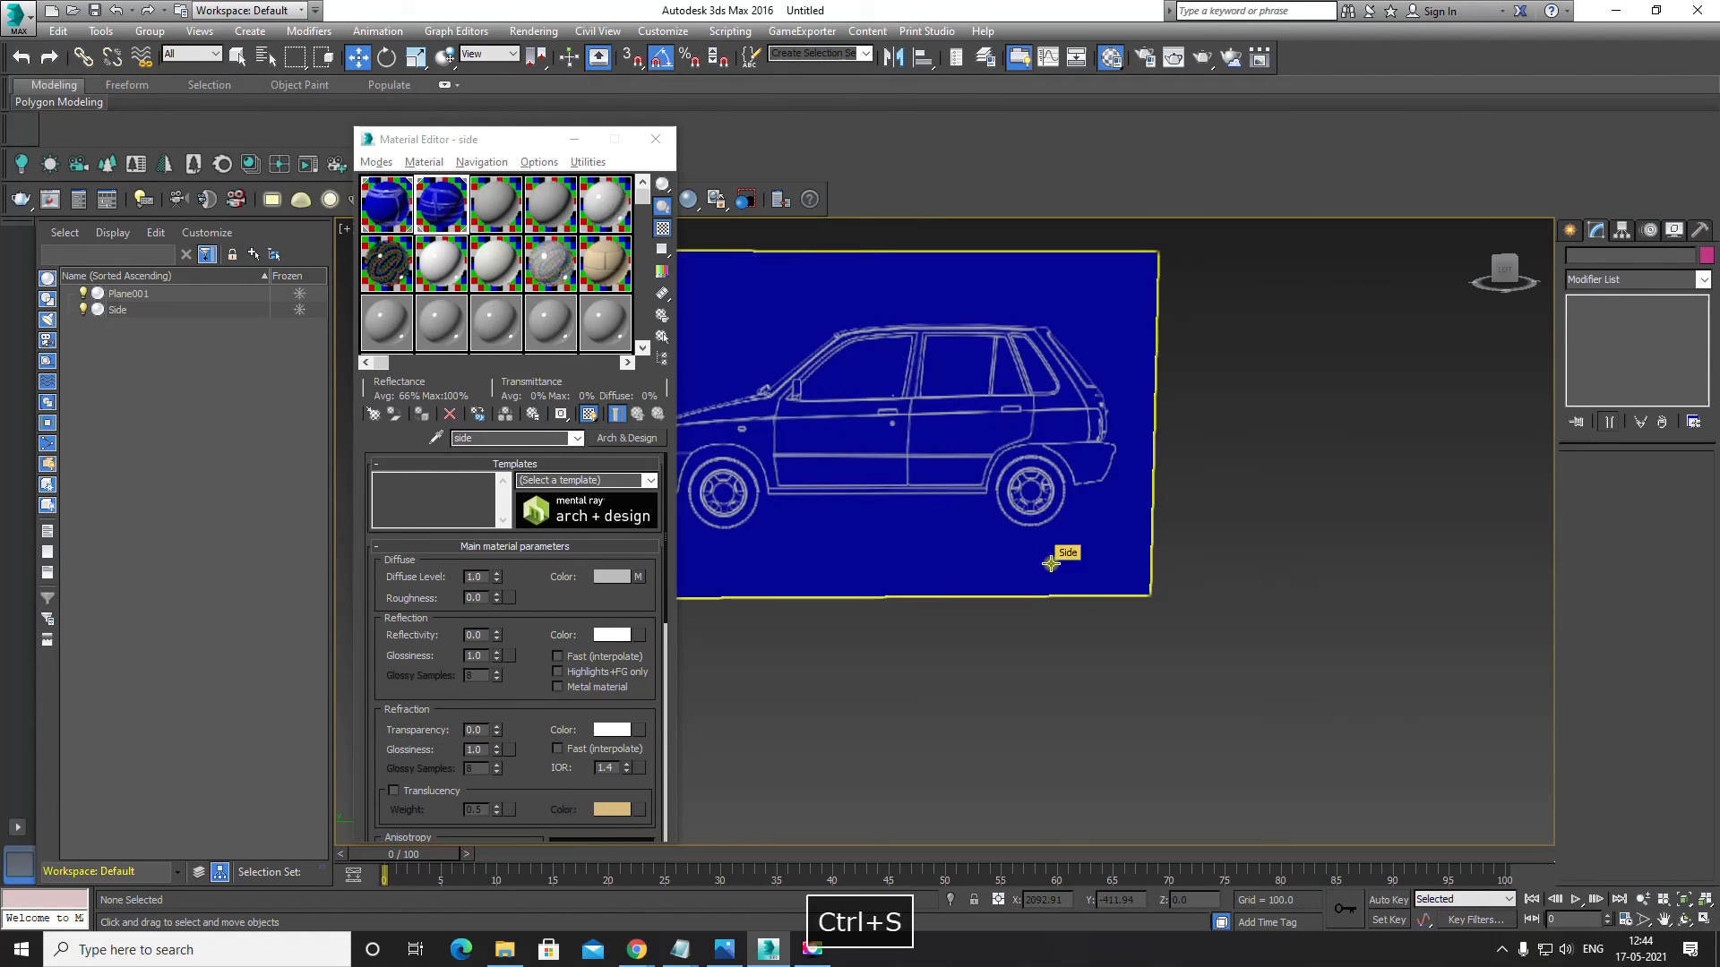
{"action": "left_click", "coordinate": [435, 383]}
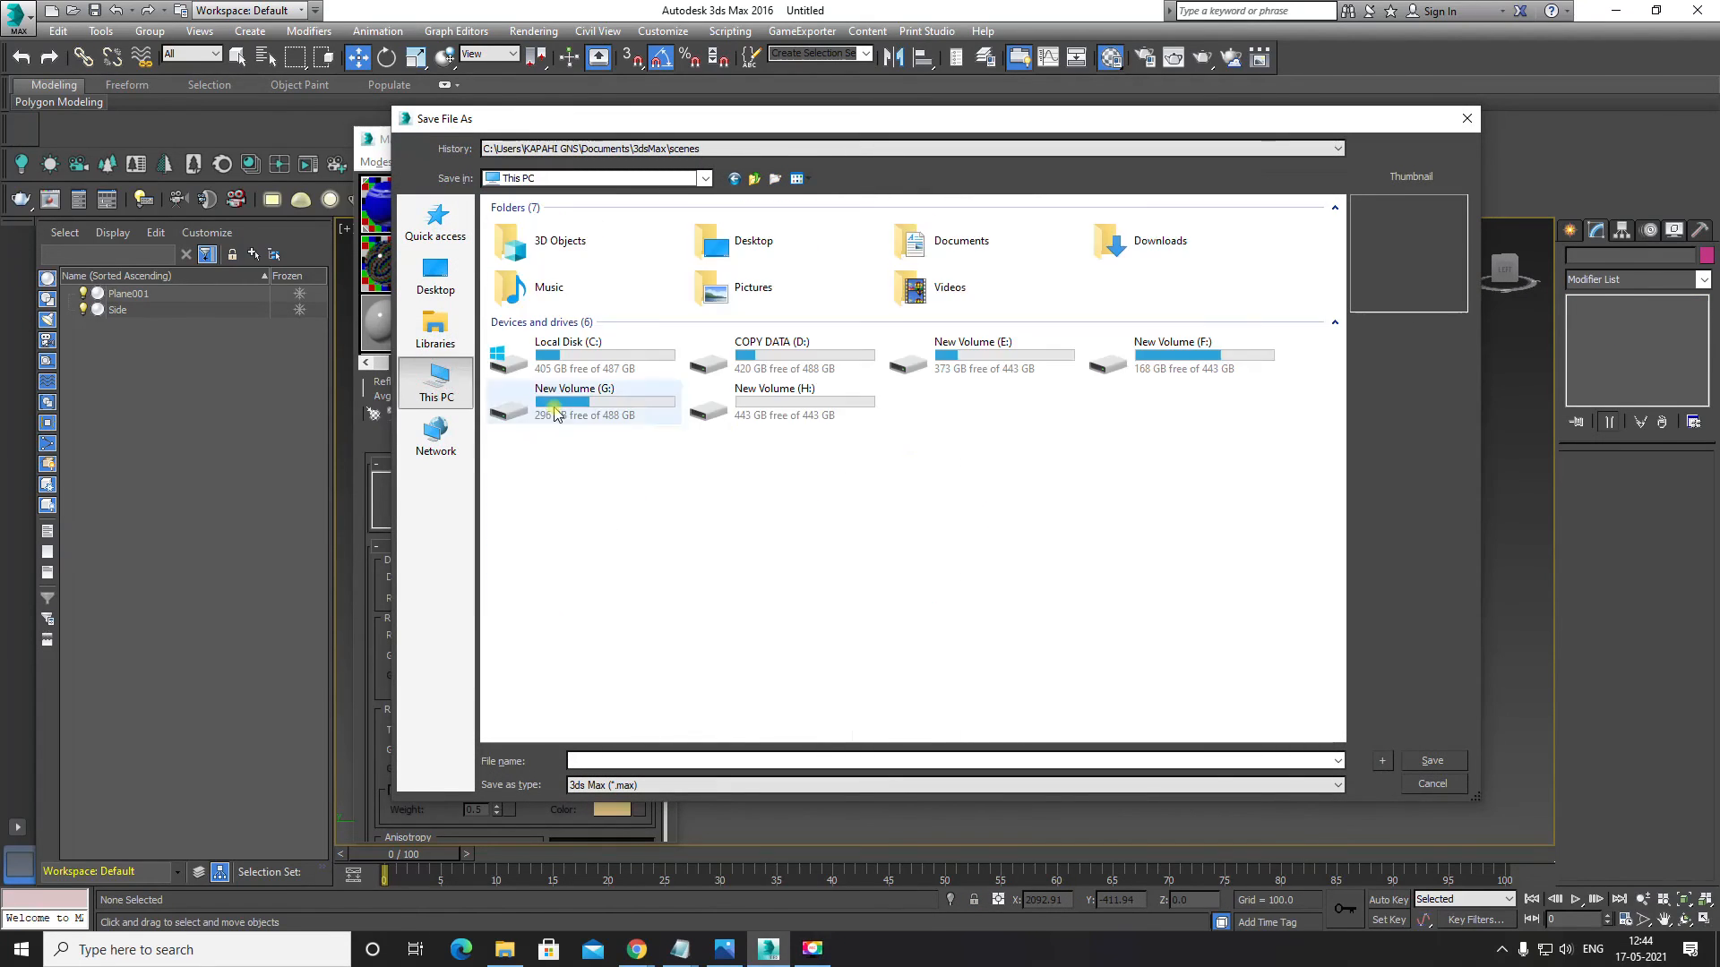
{"action": "left_click", "coordinate": [911, 466]}
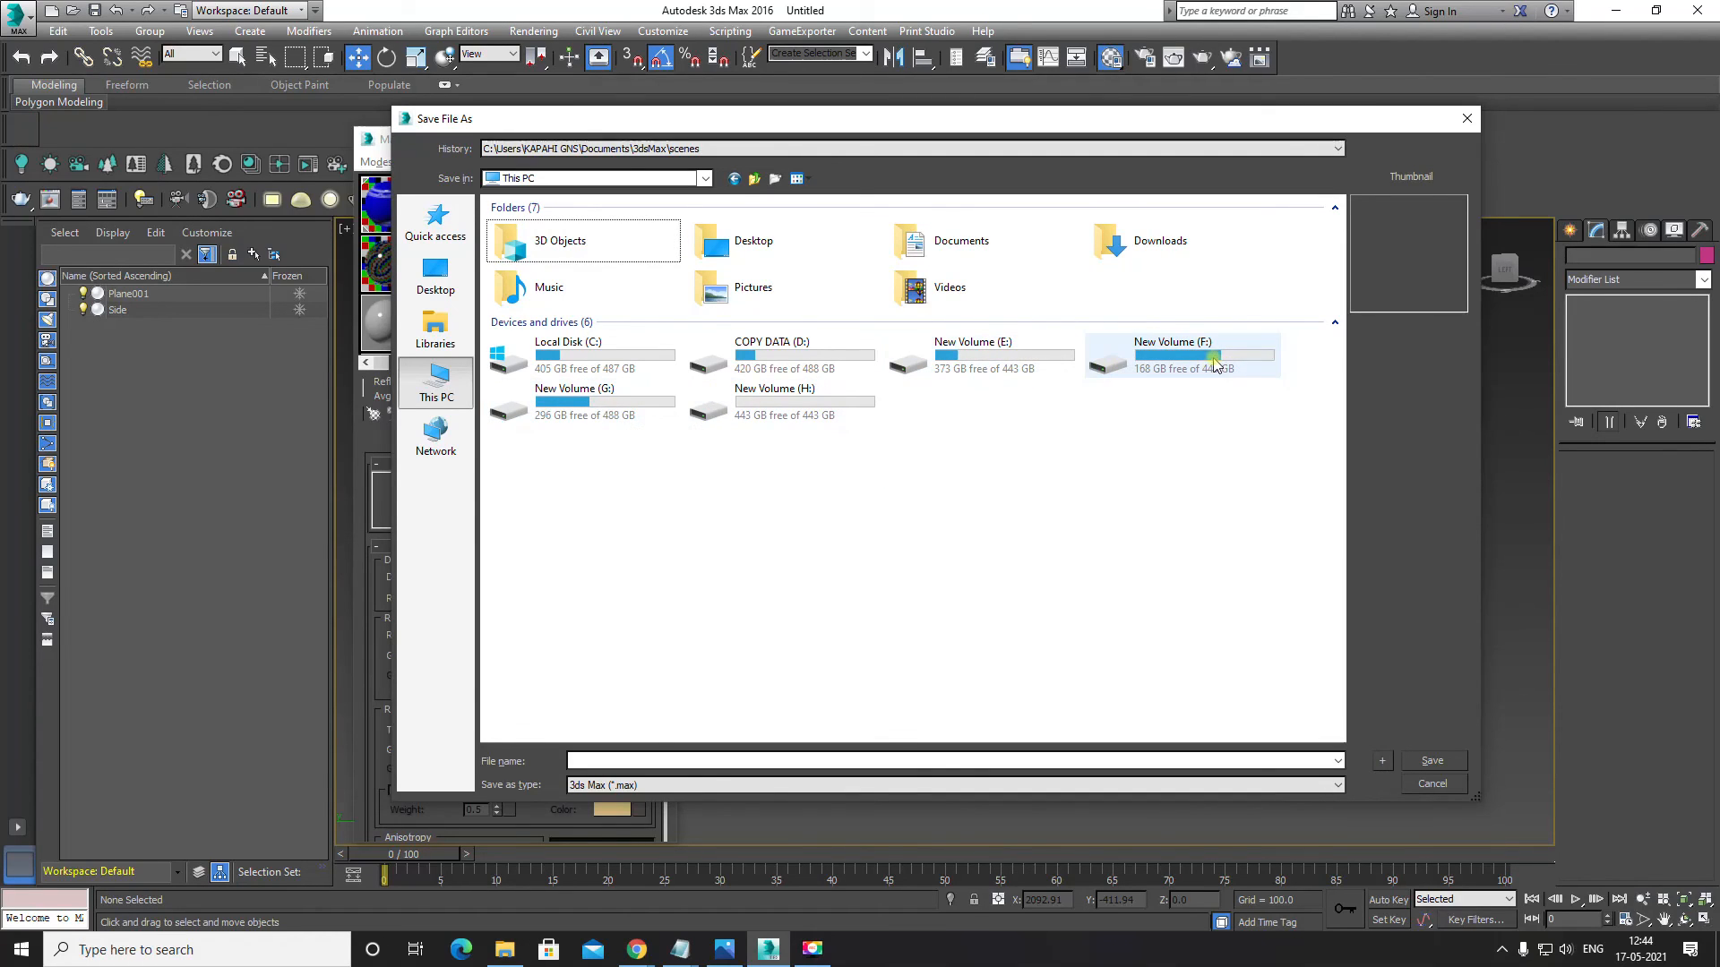
{"action": "double_click", "coordinate": [565, 408]}
{"action": "double_click", "coordinate": [555, 229]}
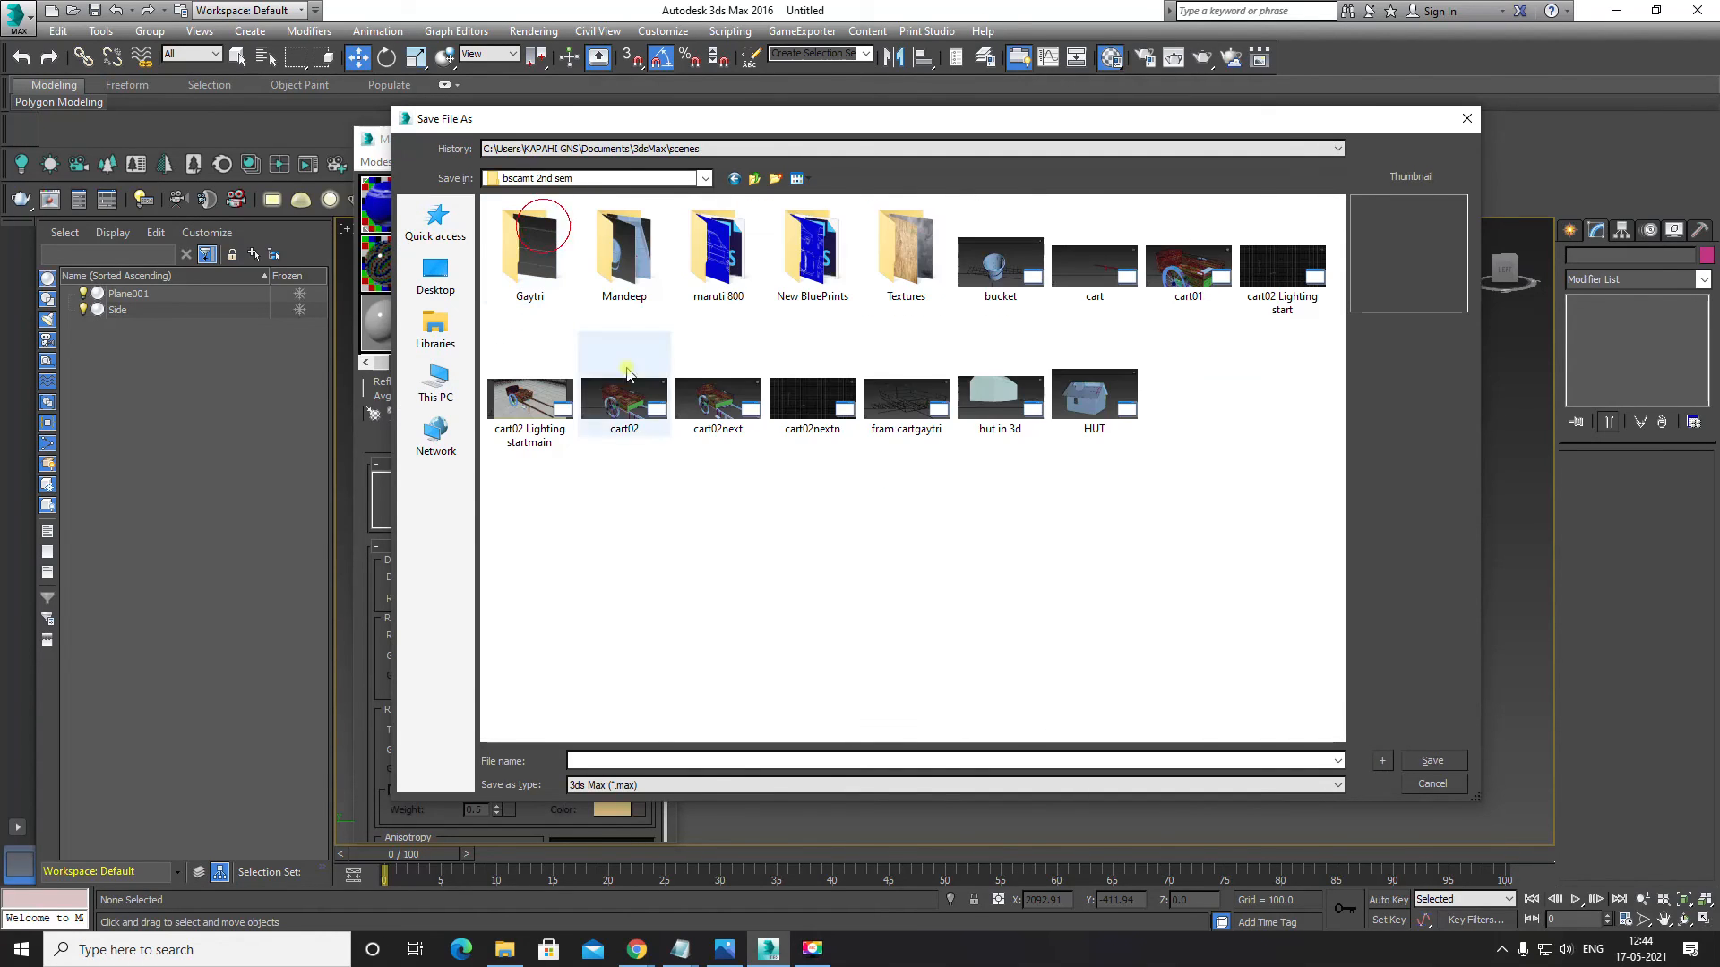
{"action": "double_click", "coordinate": [717, 249]}
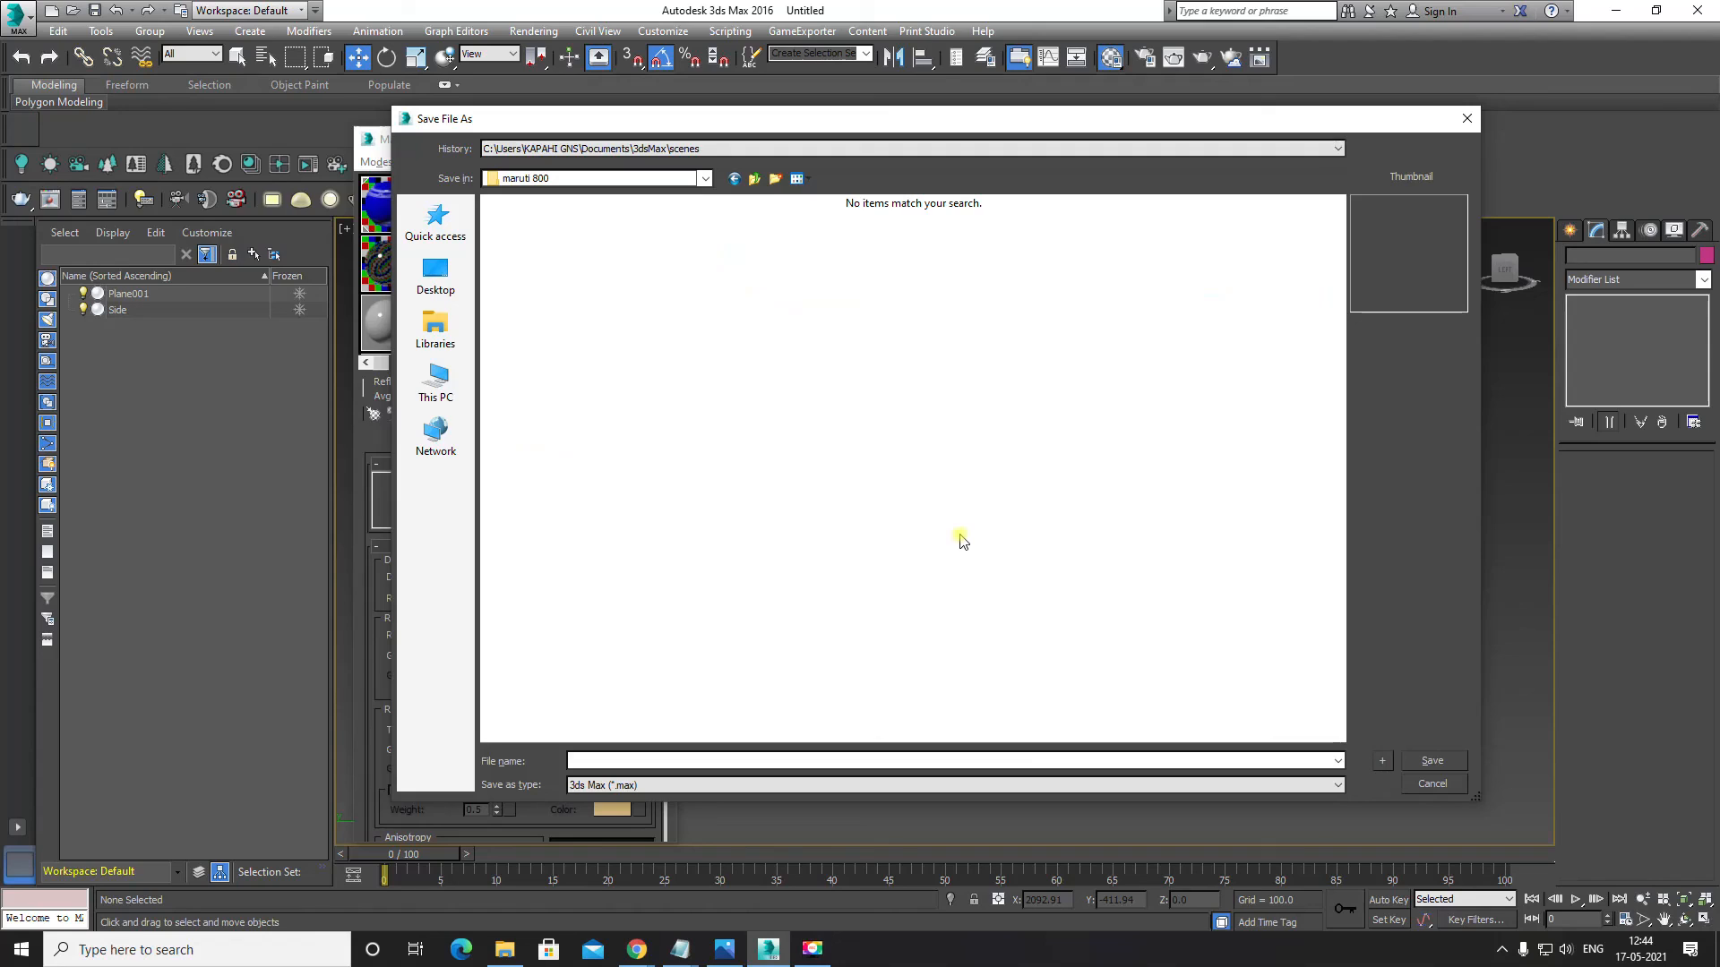
{"action": "left_click", "coordinate": [638, 757]}
{"action": "type", "text": "My"}
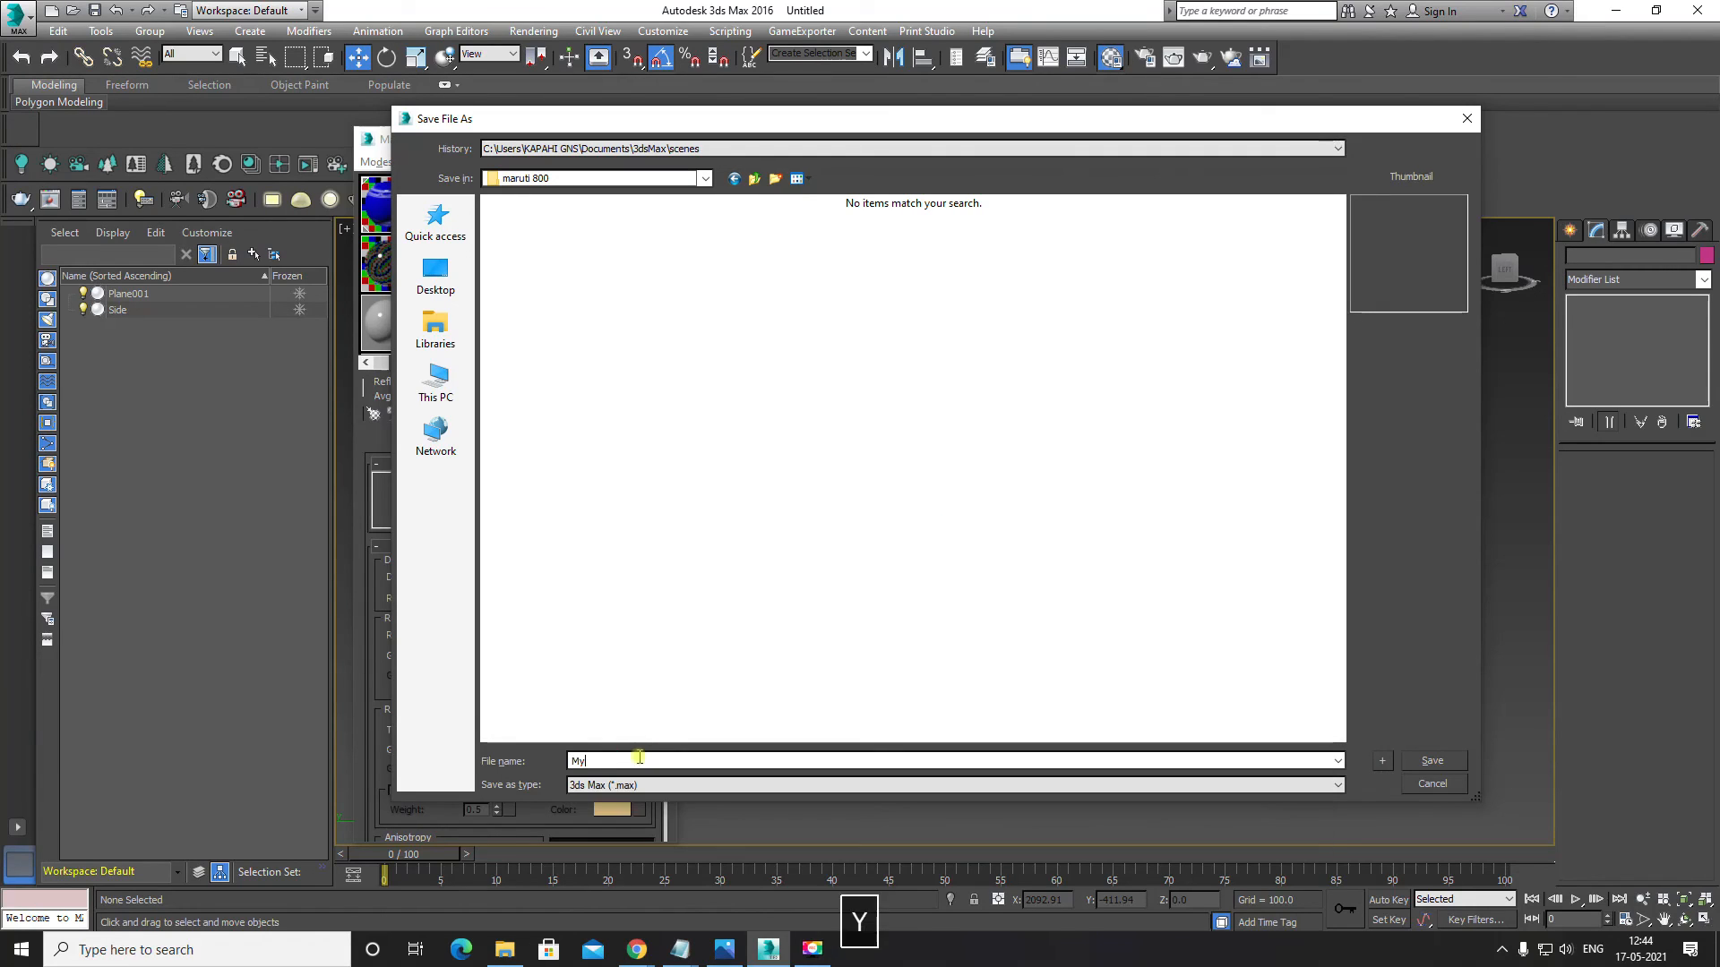
{"action": "type", "text": "Car"}
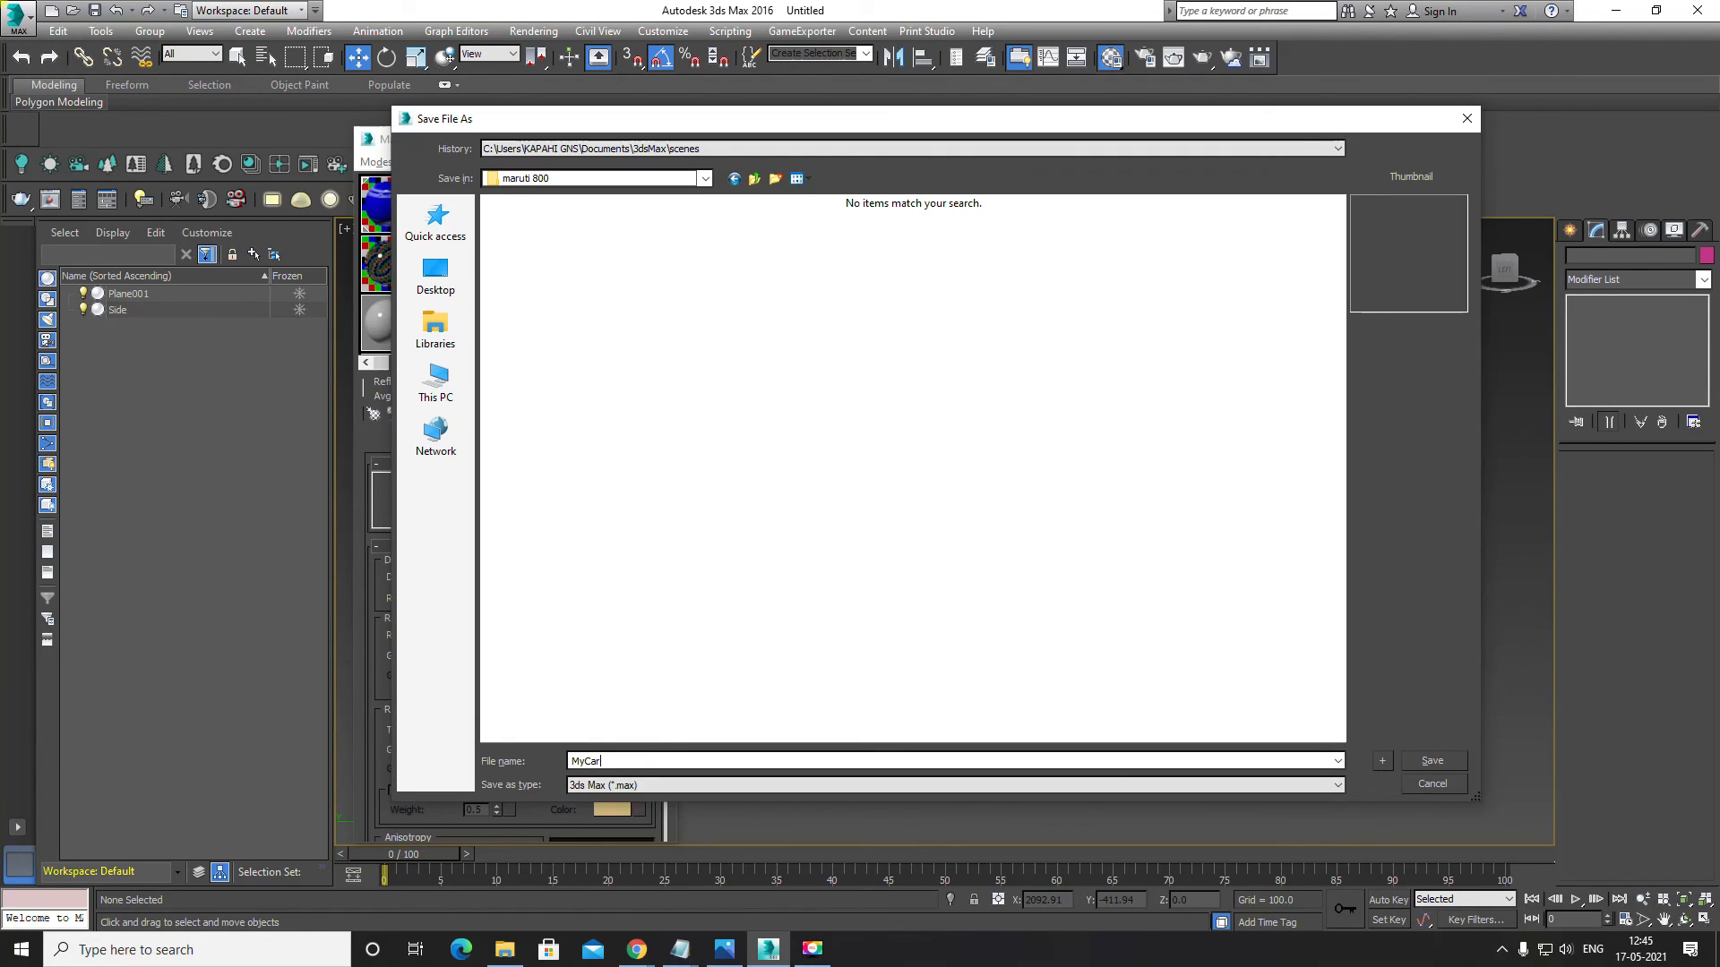
{"action": "left_click", "coordinate": [762, 694]}
{"action": "left_click", "coordinate": [1436, 760]}
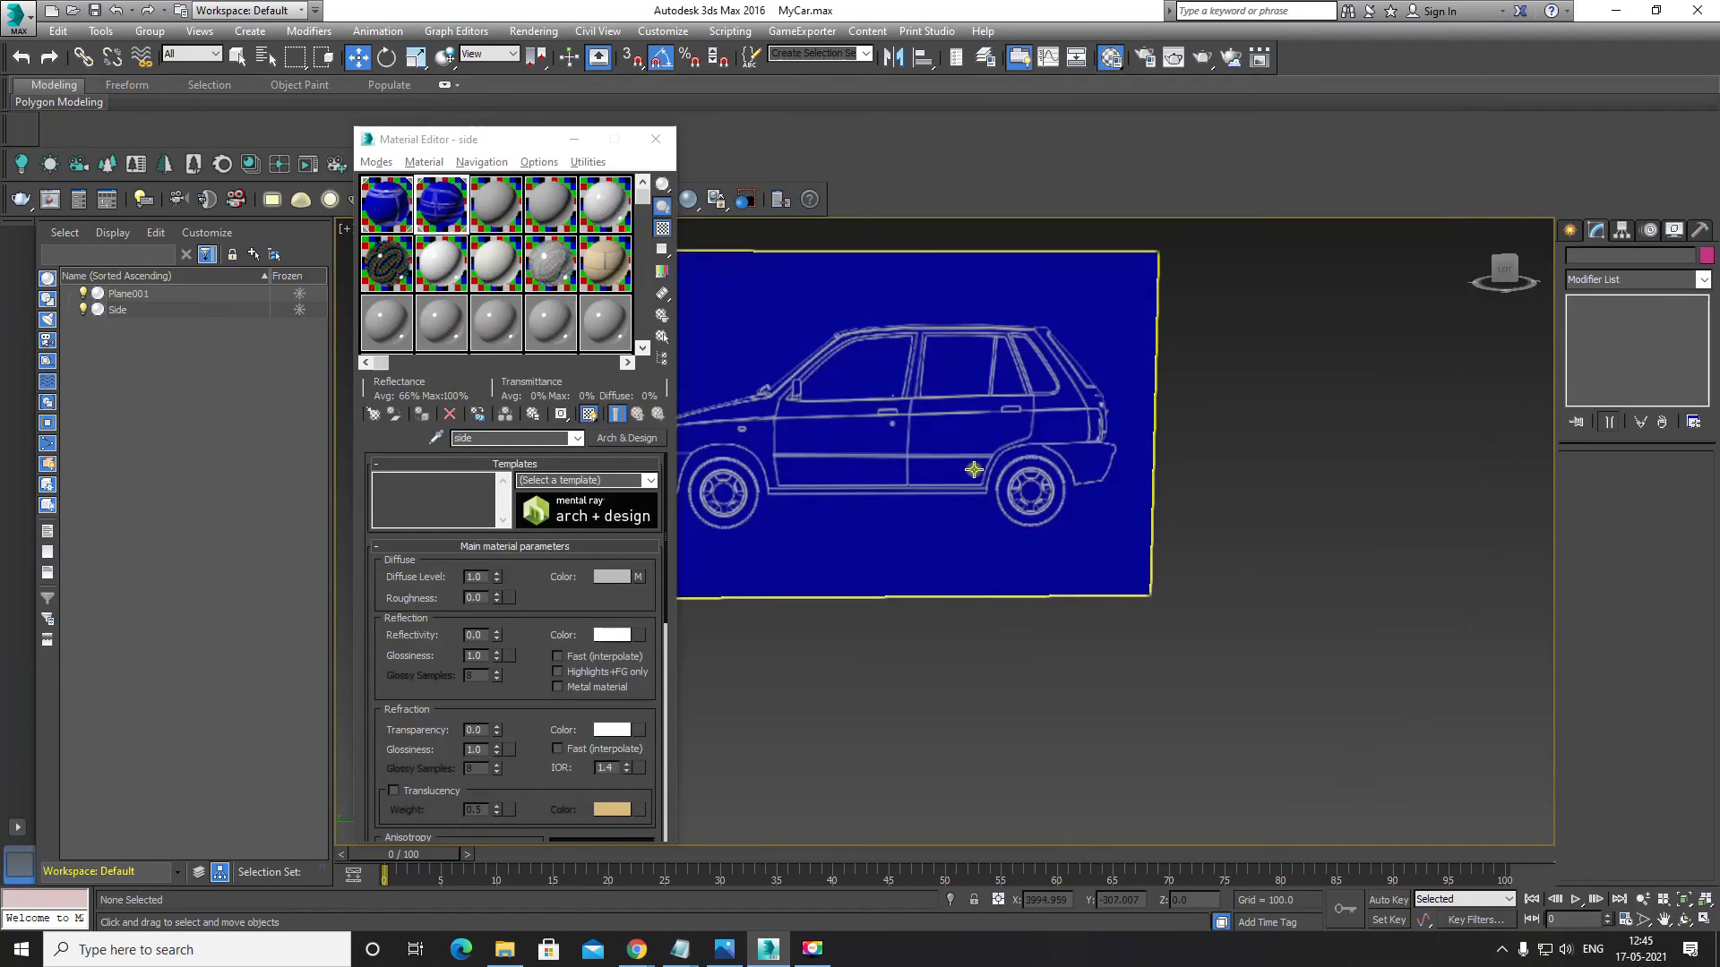
Step: Clone the flat top-view blueprint plane as one copy, rotated -90 degrees about X to stand upright
{"action": "middle_click_drag", "start_coordinate": [947, 454], "coordinate": [1094, 530], "text": "alt"}
{"action": "left_click", "coordinate": [1029, 580]}
{"action": "key", "text": "e"}
{"action": "left_click_drag", "start_coordinate": [1026, 521], "coordinate": [1024, 601], "text": "shift"}
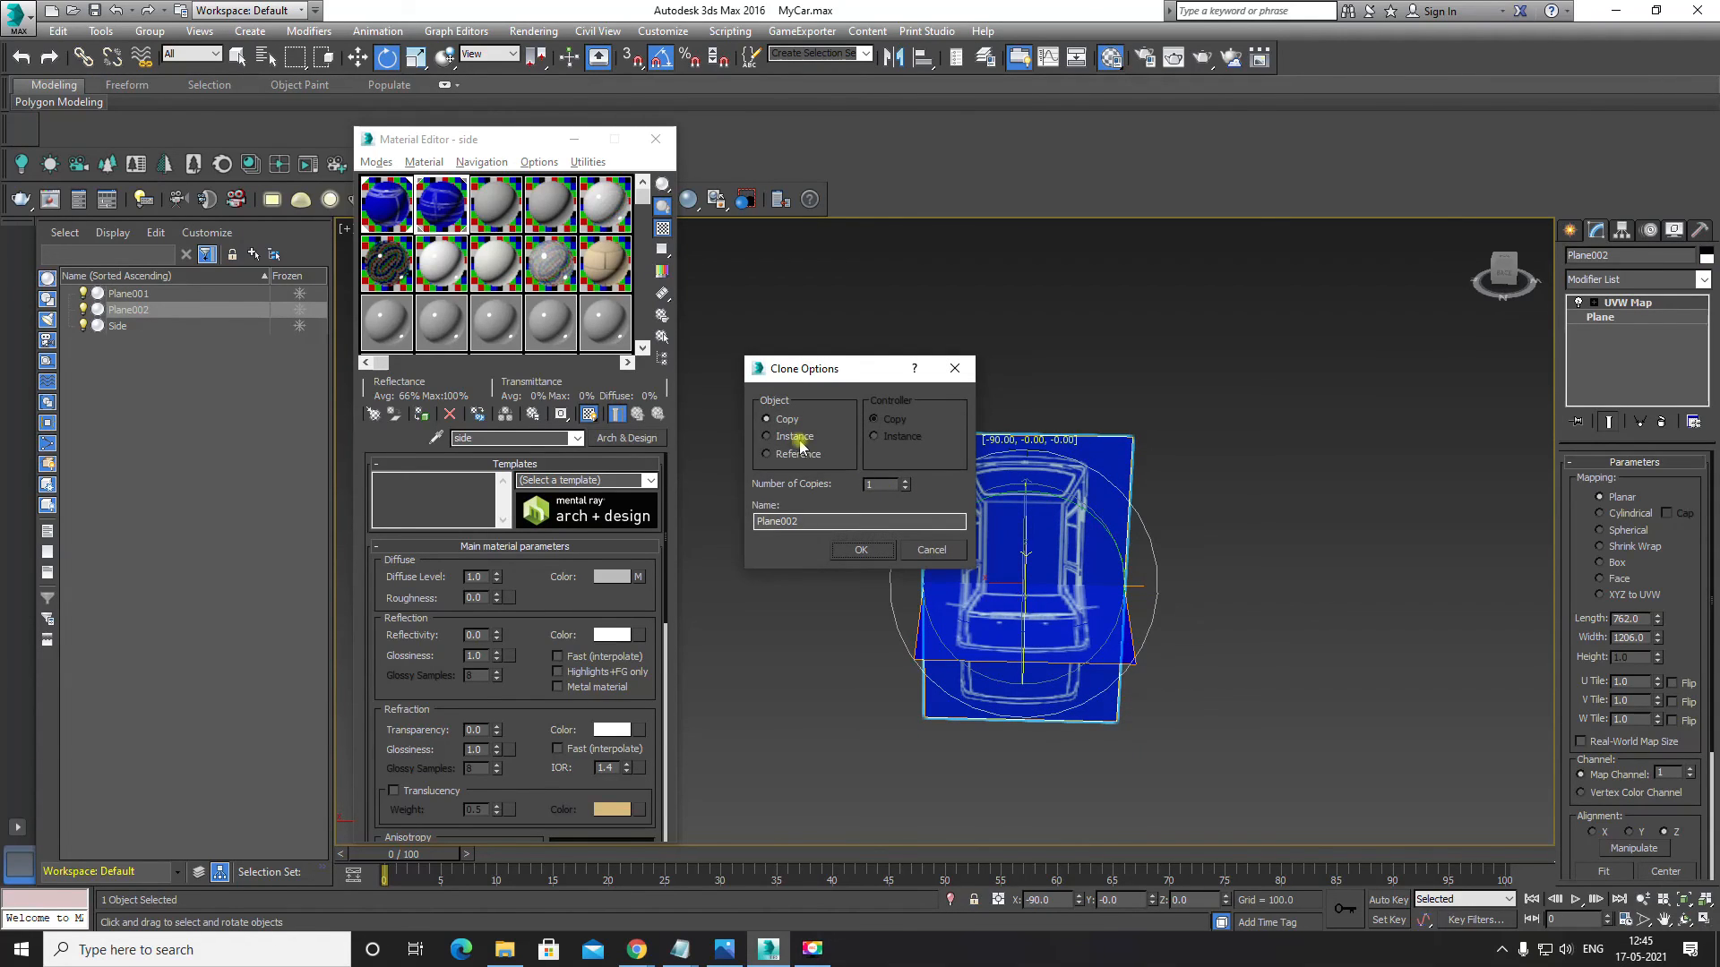
{"action": "left_click", "coordinate": [863, 550]}
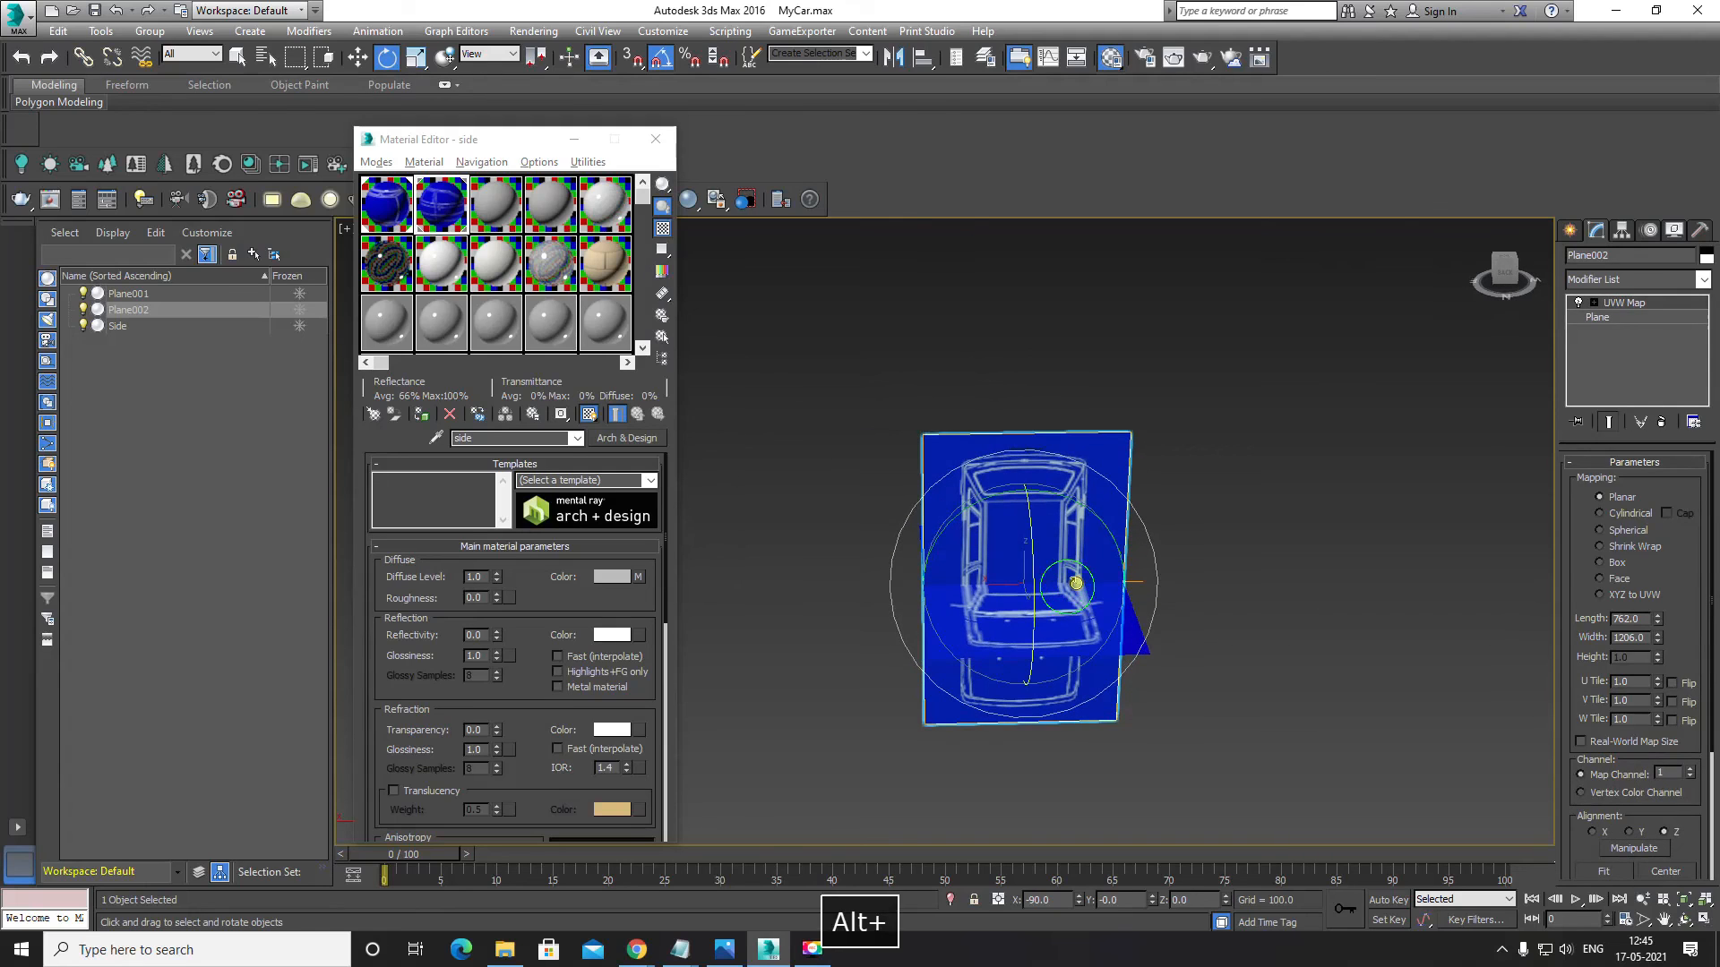
Step: Raise the upright copy along Z above the floor plane to a height of about 359
{"action": "key", "text": "w"}
{"action": "left_click_drag", "start_coordinate": [1027, 477], "coordinate": [1048, 245]}
{"action": "middle_click_drag", "start_coordinate": [1048, 476], "coordinate": [939, 569], "text": "alt"}
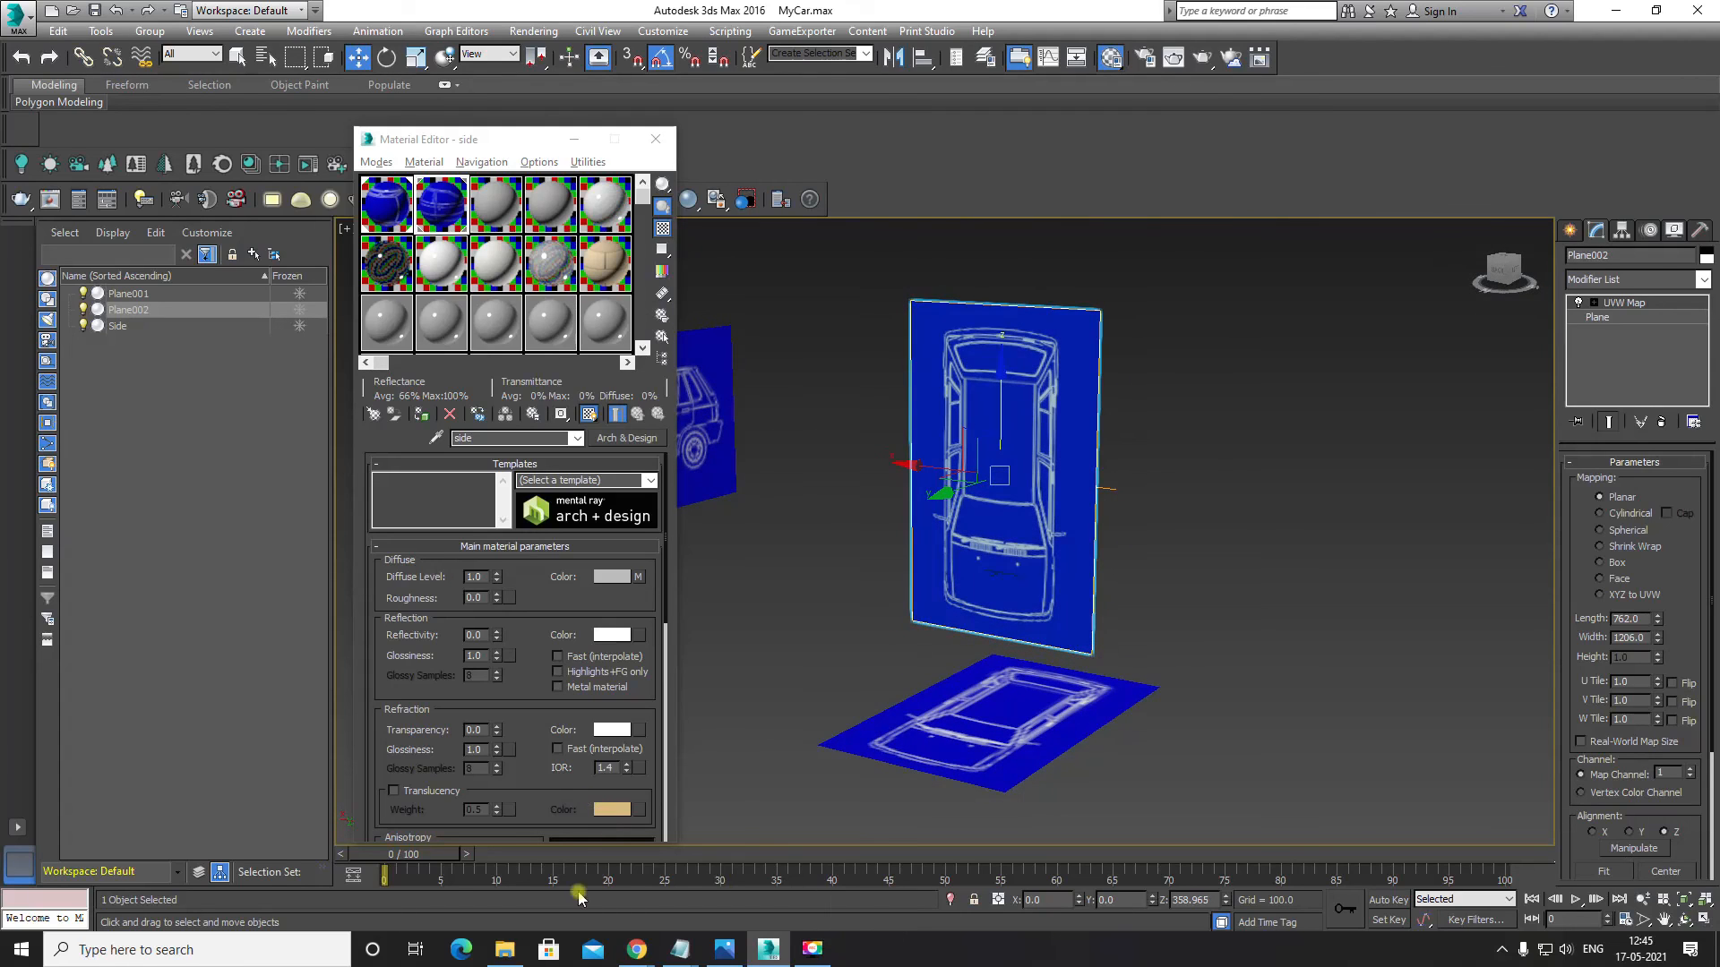
Step: Check the maruti 800 reference images in File Explorer and rotate the upright copy 90 degrees into landscape orientation
{"action": "left_click", "coordinate": [505, 952]}
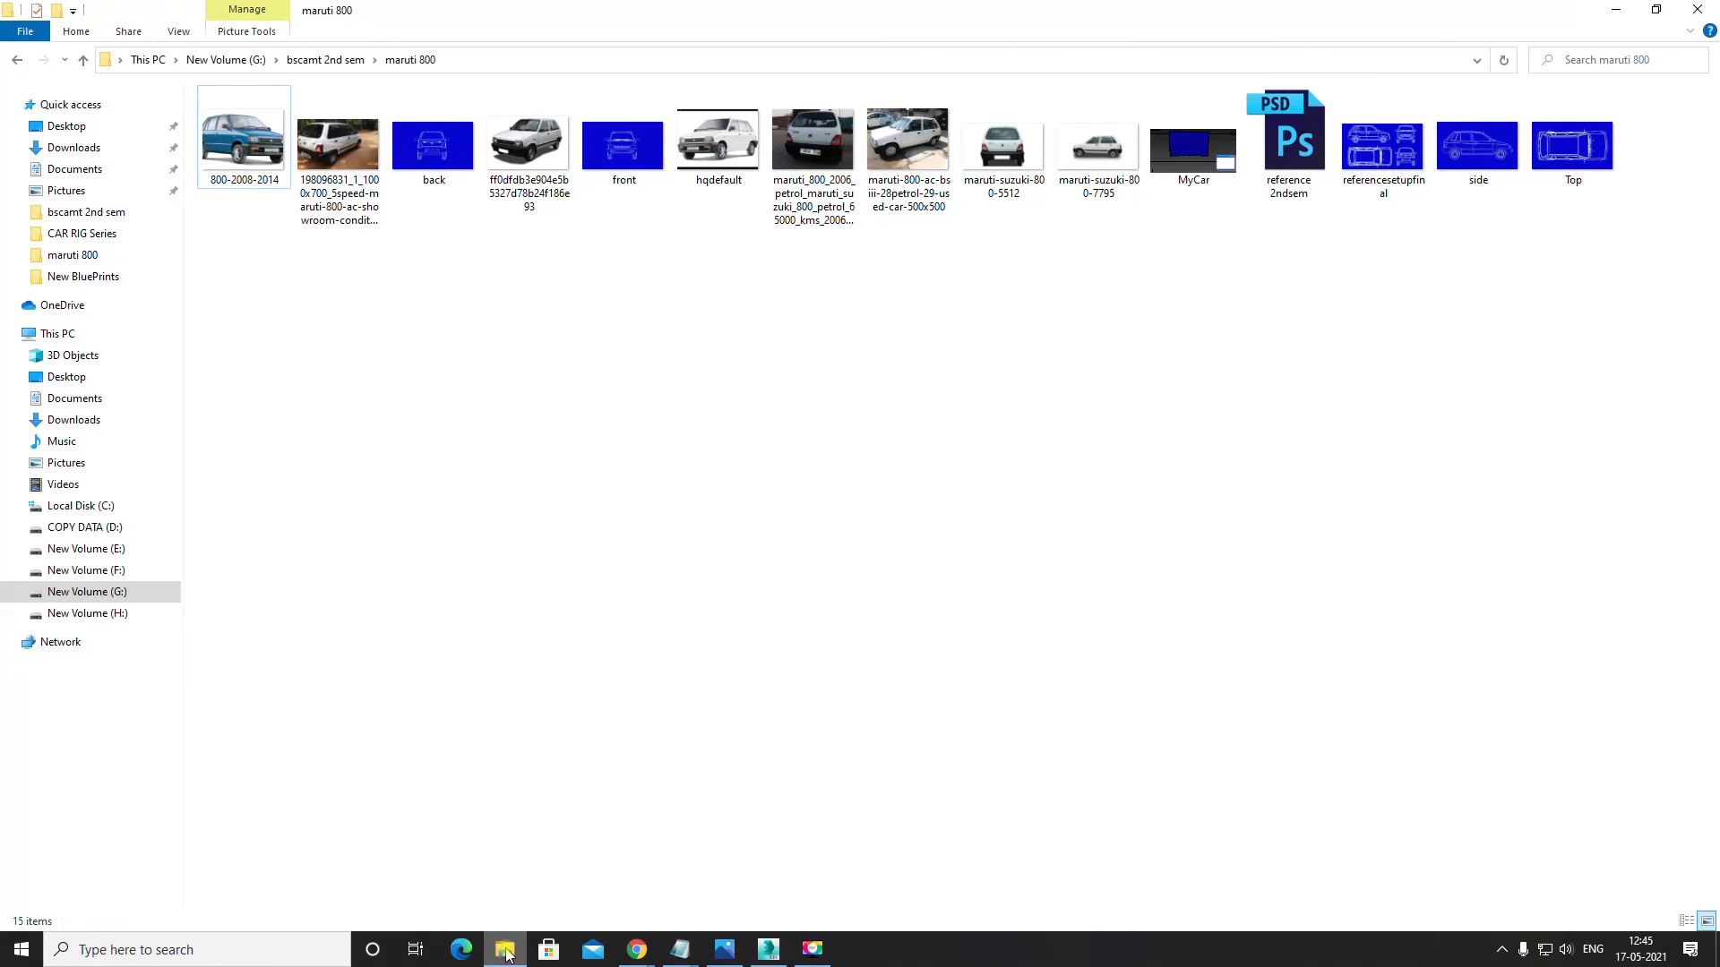
{"action": "left_click", "coordinate": [505, 951]}
{"action": "middle_click_drag", "start_coordinate": [1048, 667], "coordinate": [1030, 638], "text": "alt"}
{"action": "key", "text": "e"}
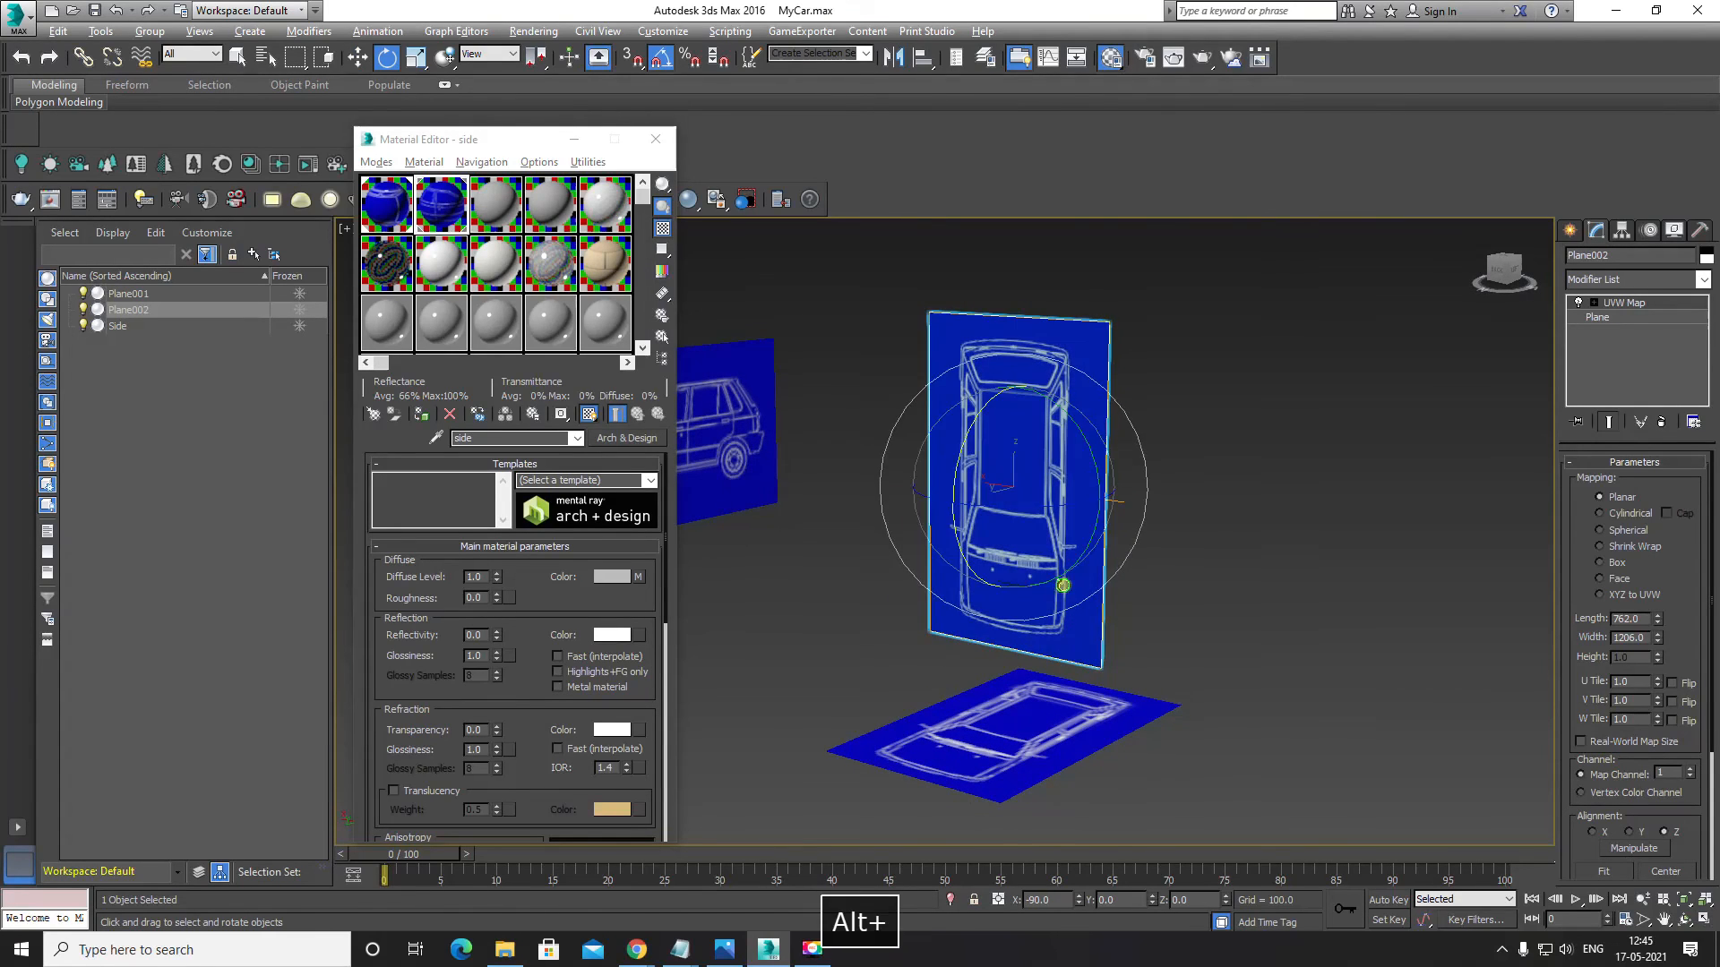
{"action": "middle_click_drag", "start_coordinate": [1030, 537], "coordinate": [1052, 488], "text": "alt"}
{"action": "left_click_drag", "start_coordinate": [1048, 418], "coordinate": [1081, 500]}
{"action": "middle_click_drag", "start_coordinate": [1003, 627], "coordinate": [920, 571], "text": "alt"}
{"action": "key", "text": "w"}
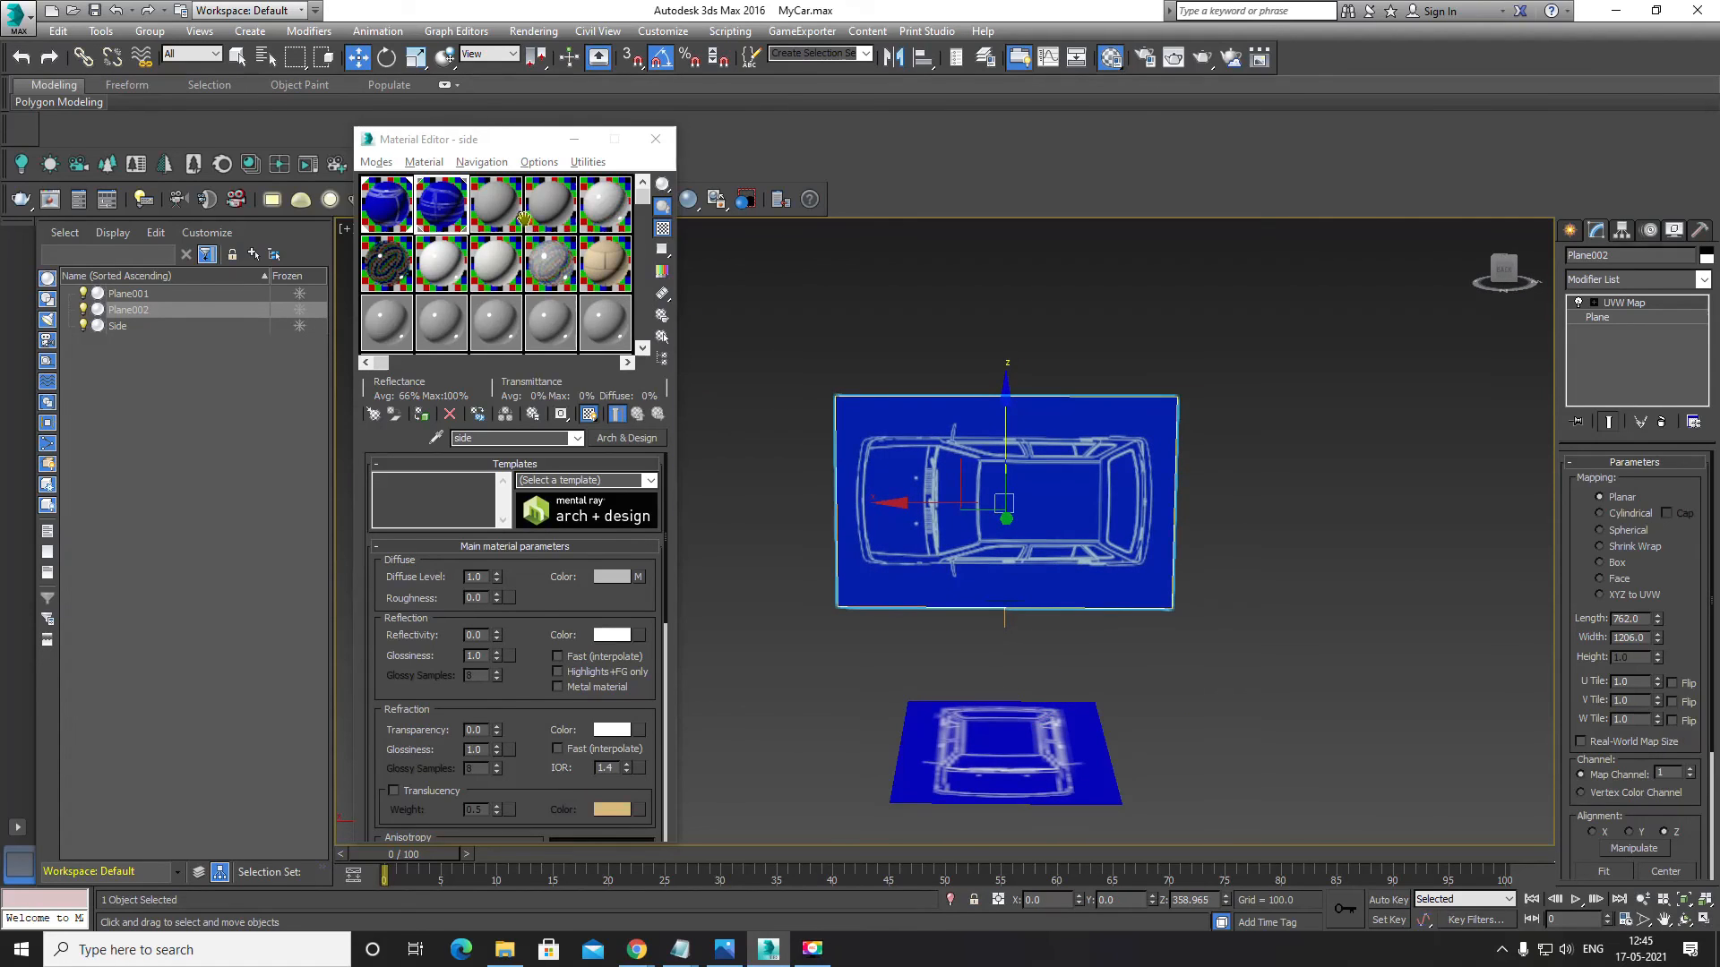
Step: Name the third sample material "front view" in the Material Editor
{"action": "left_click", "coordinate": [504, 279]}
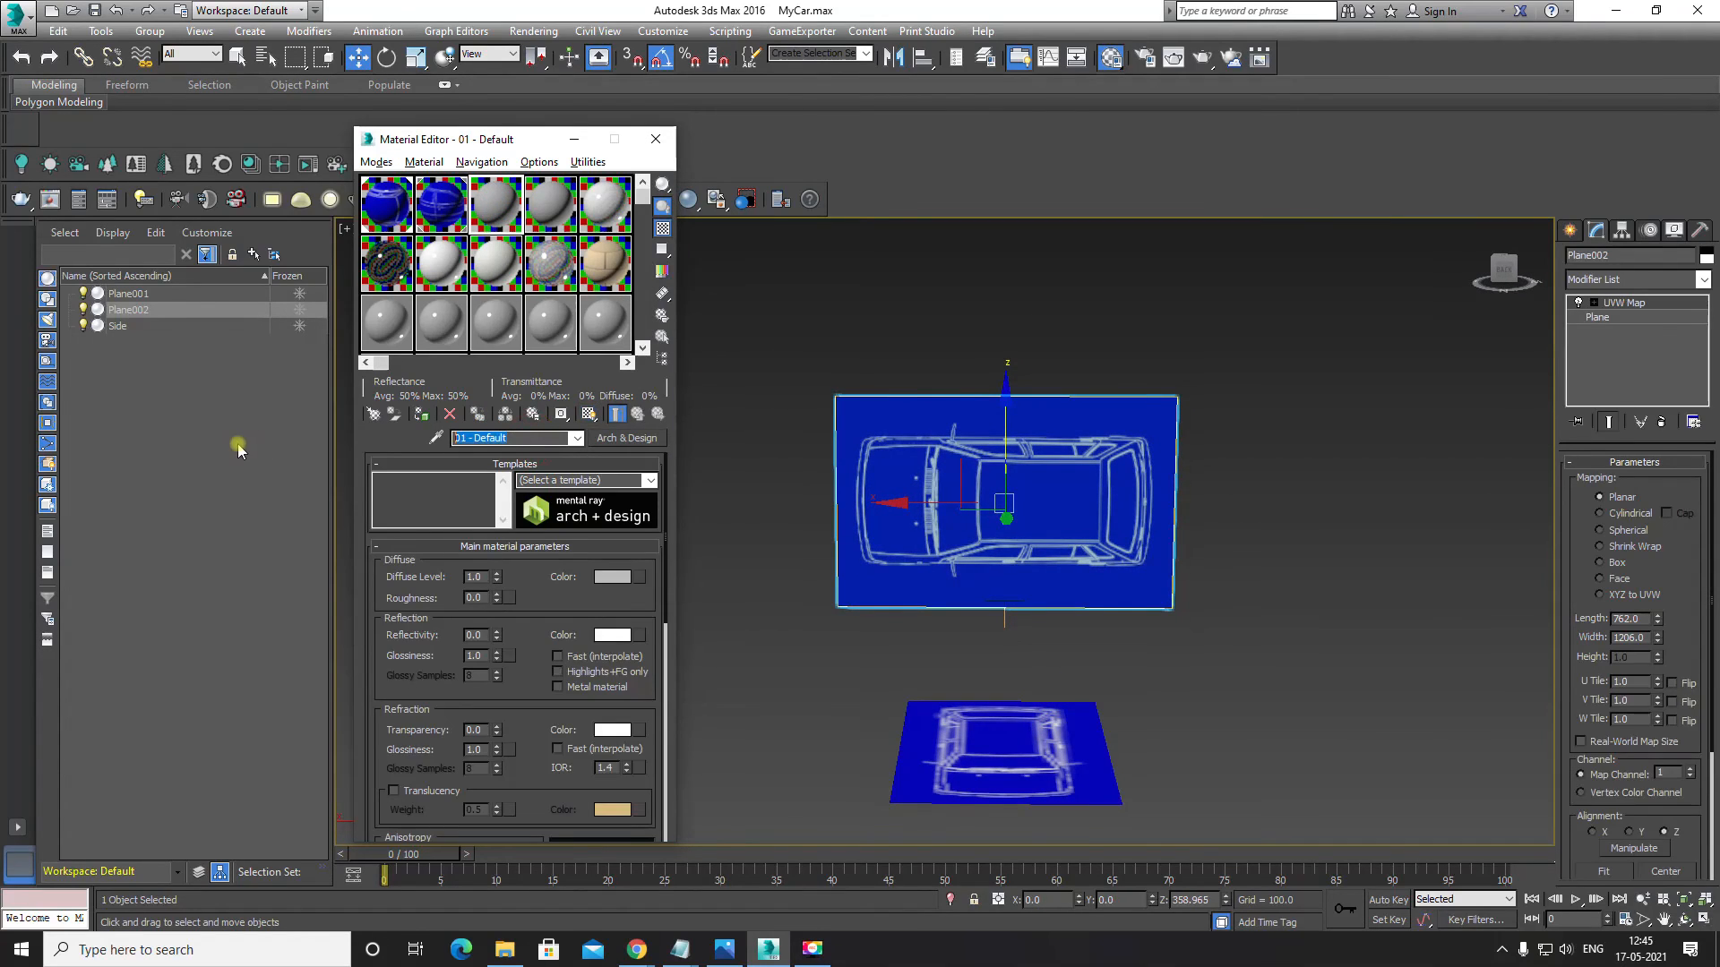
{"action": "type", "text": "front "}
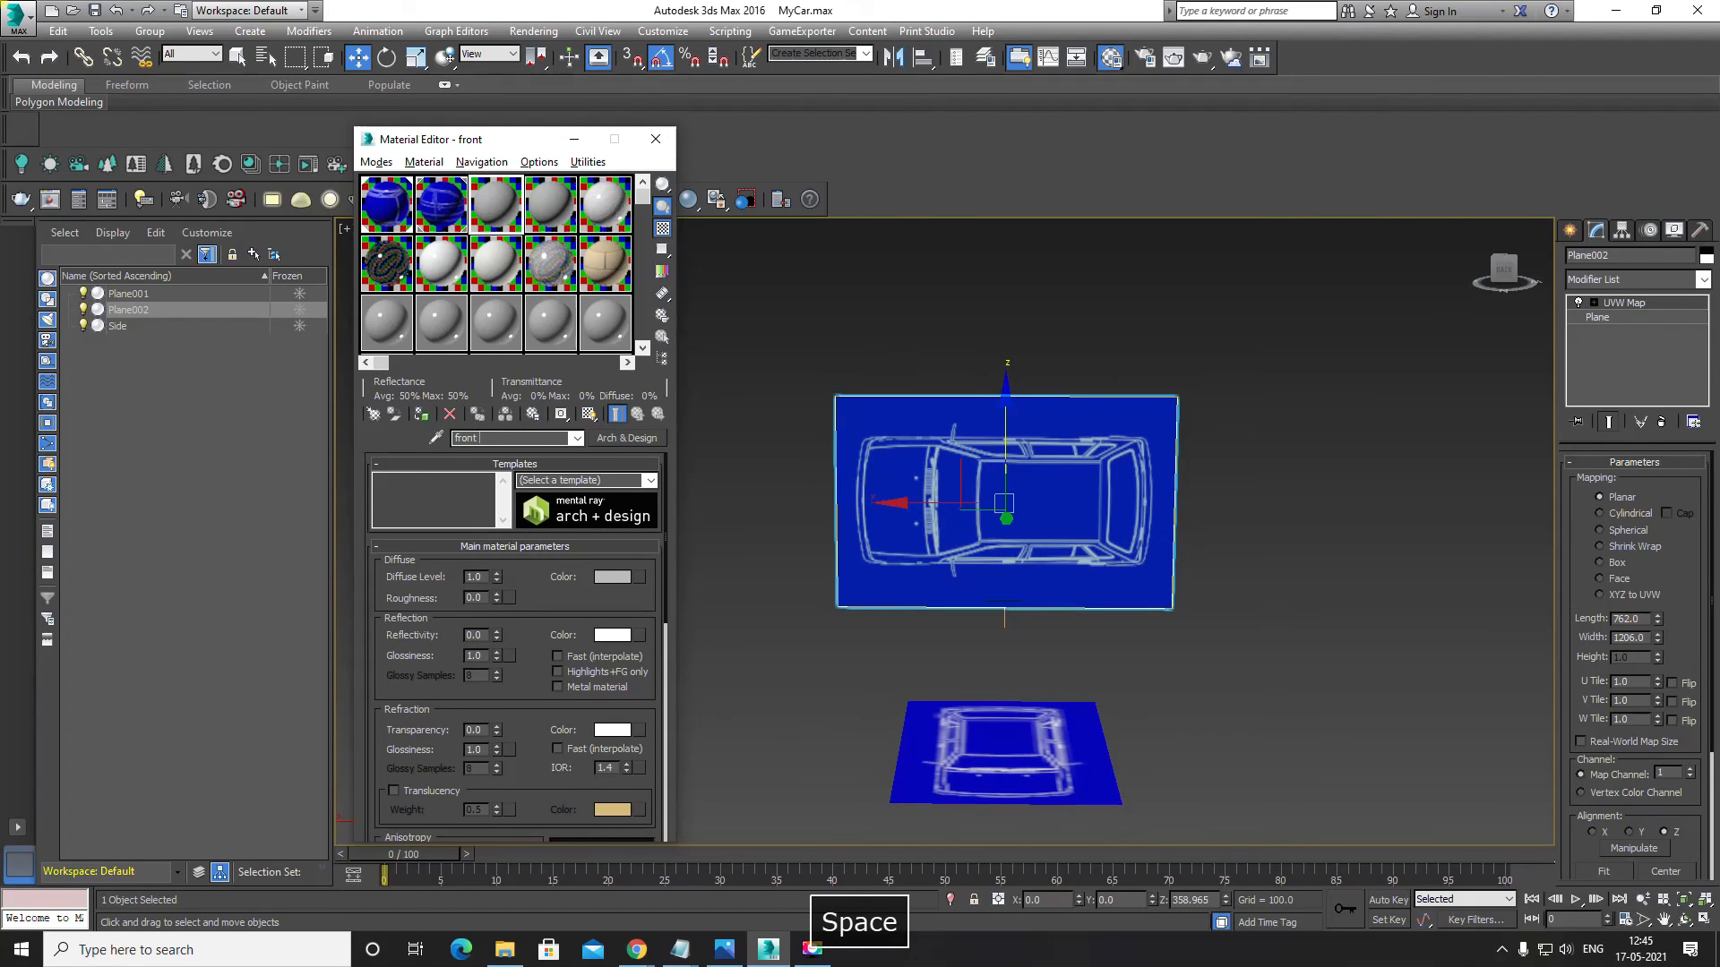
{"action": "type", "text": "view'"}
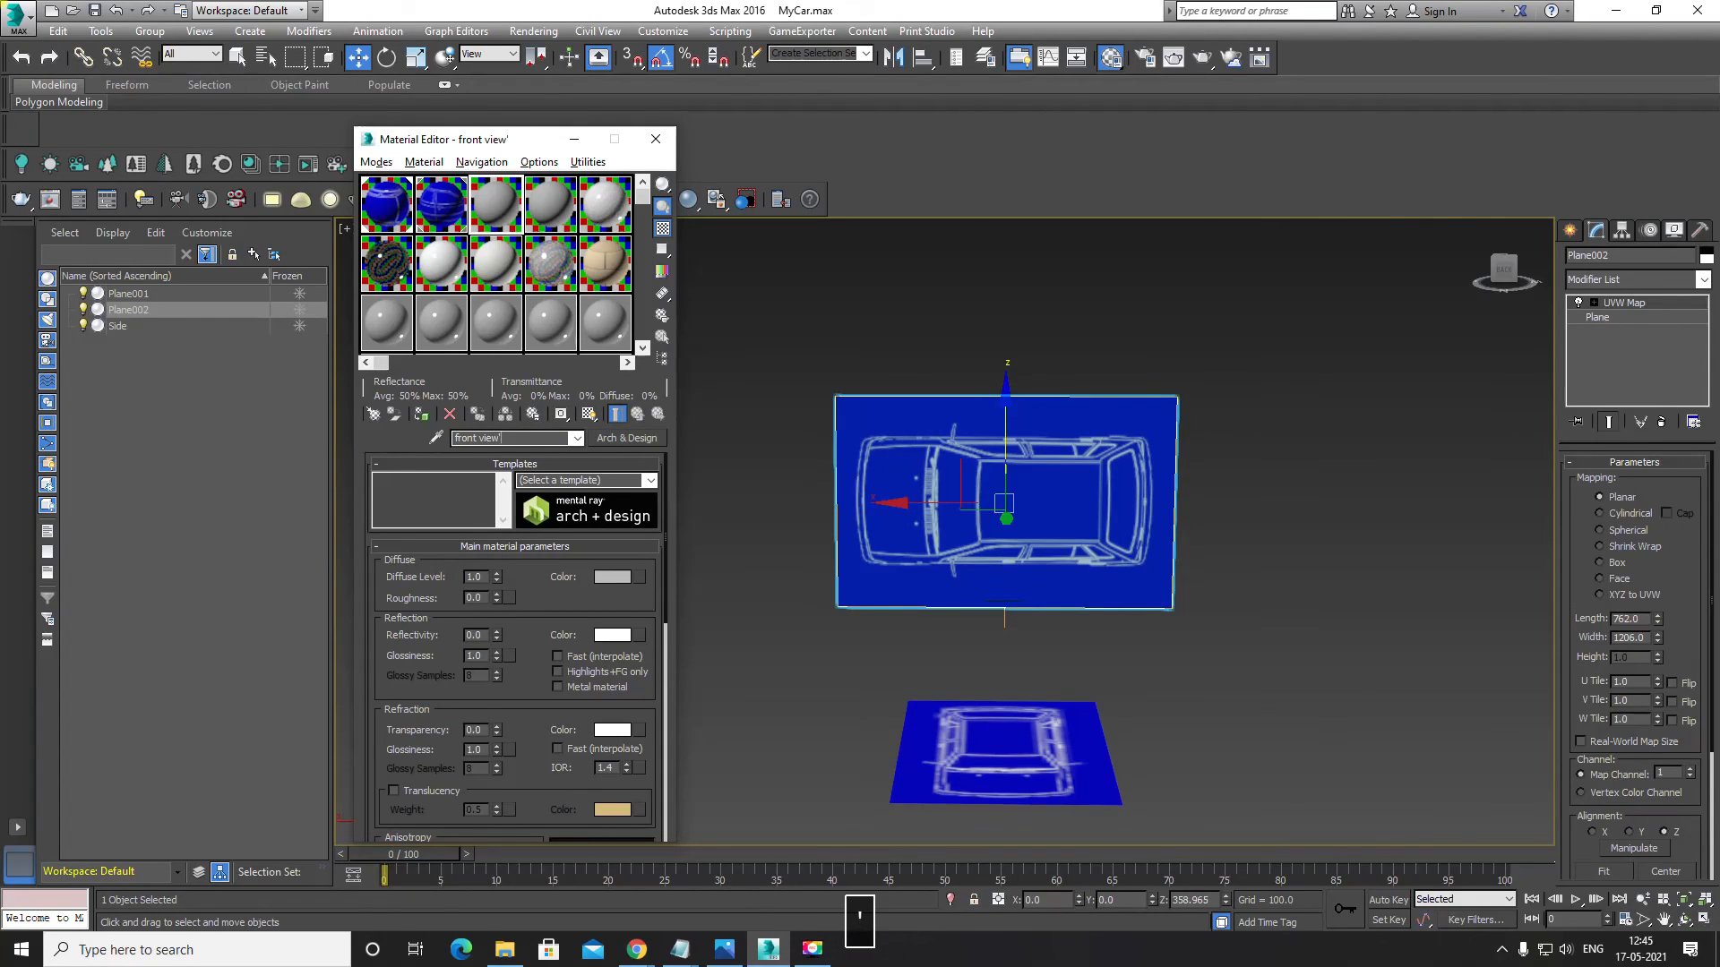
{"action": "key", "text": "BackSpace"}
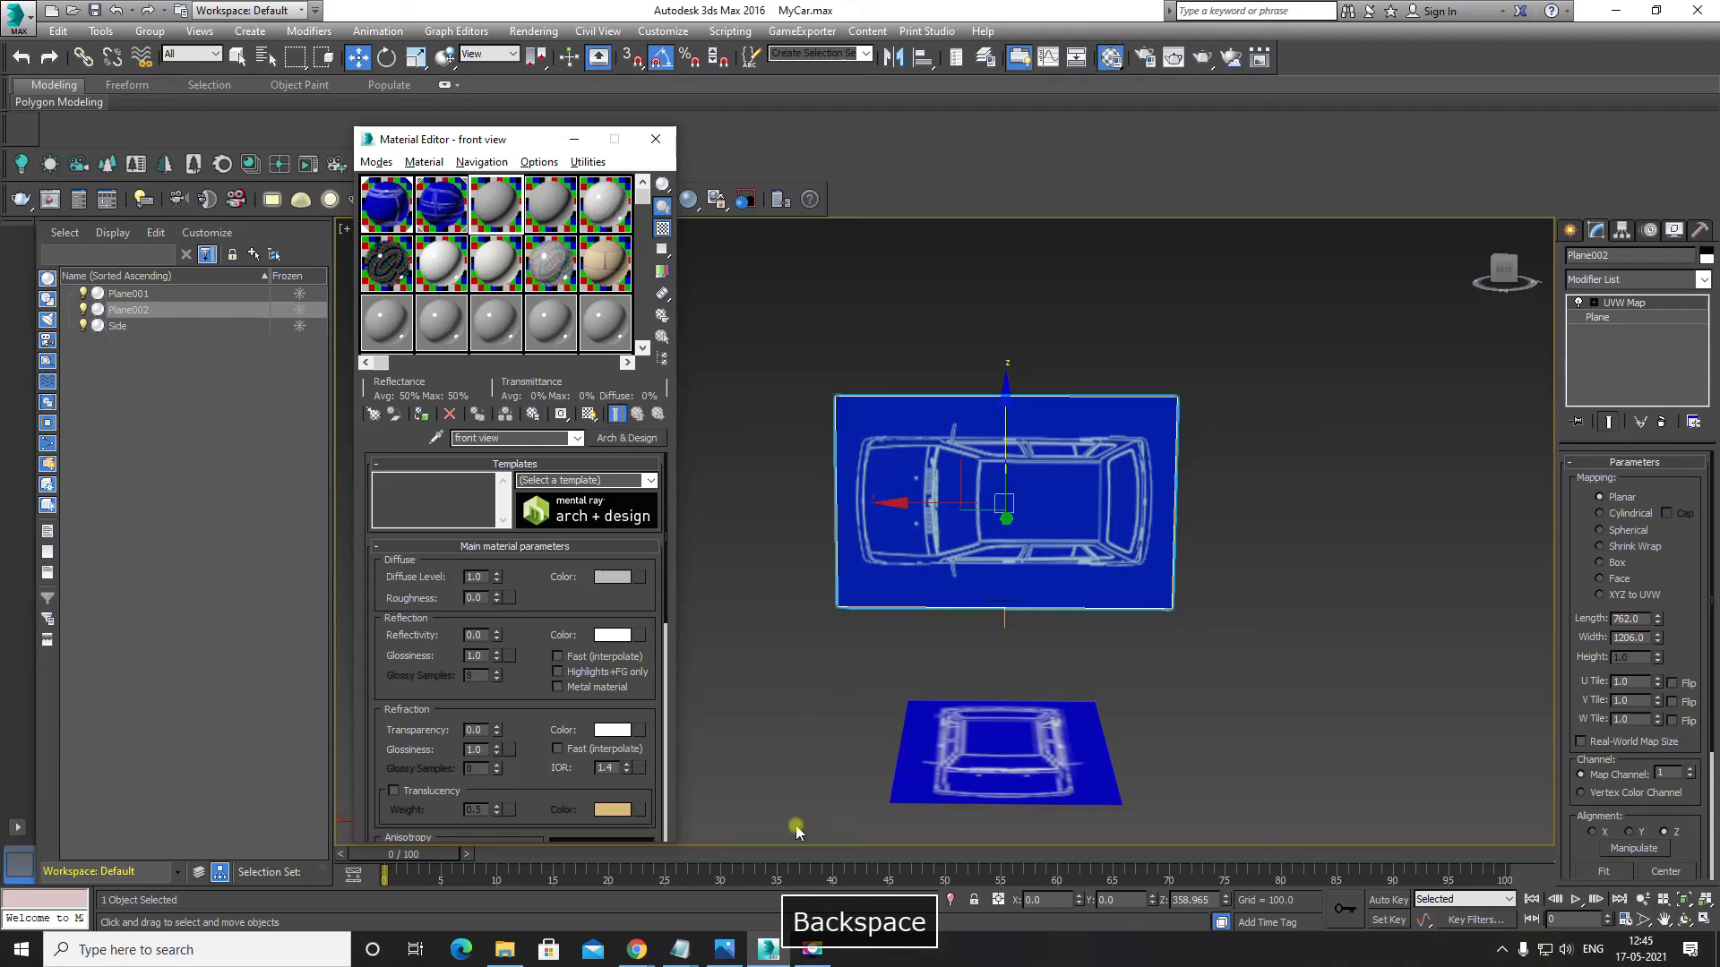
Step: Switch to Chrome, leave the Google Meet call, and return to 3ds Max
{"action": "left_click", "coordinate": [636, 949]}
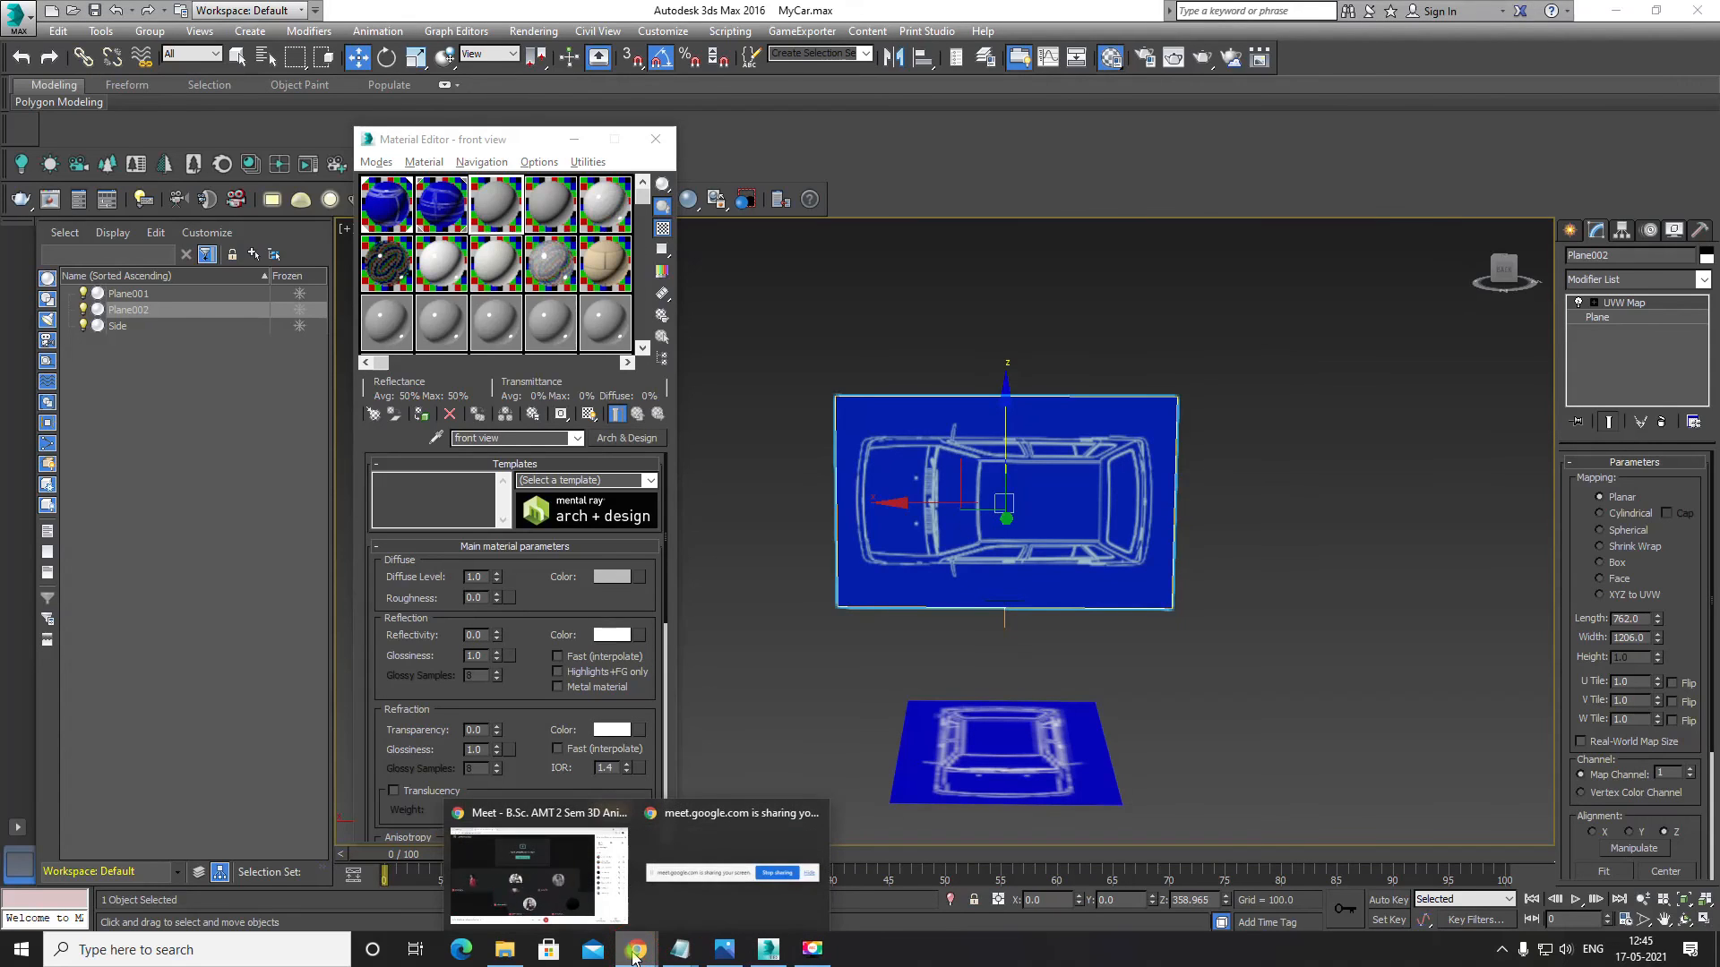
{"action": "left_click", "coordinate": [567, 895]}
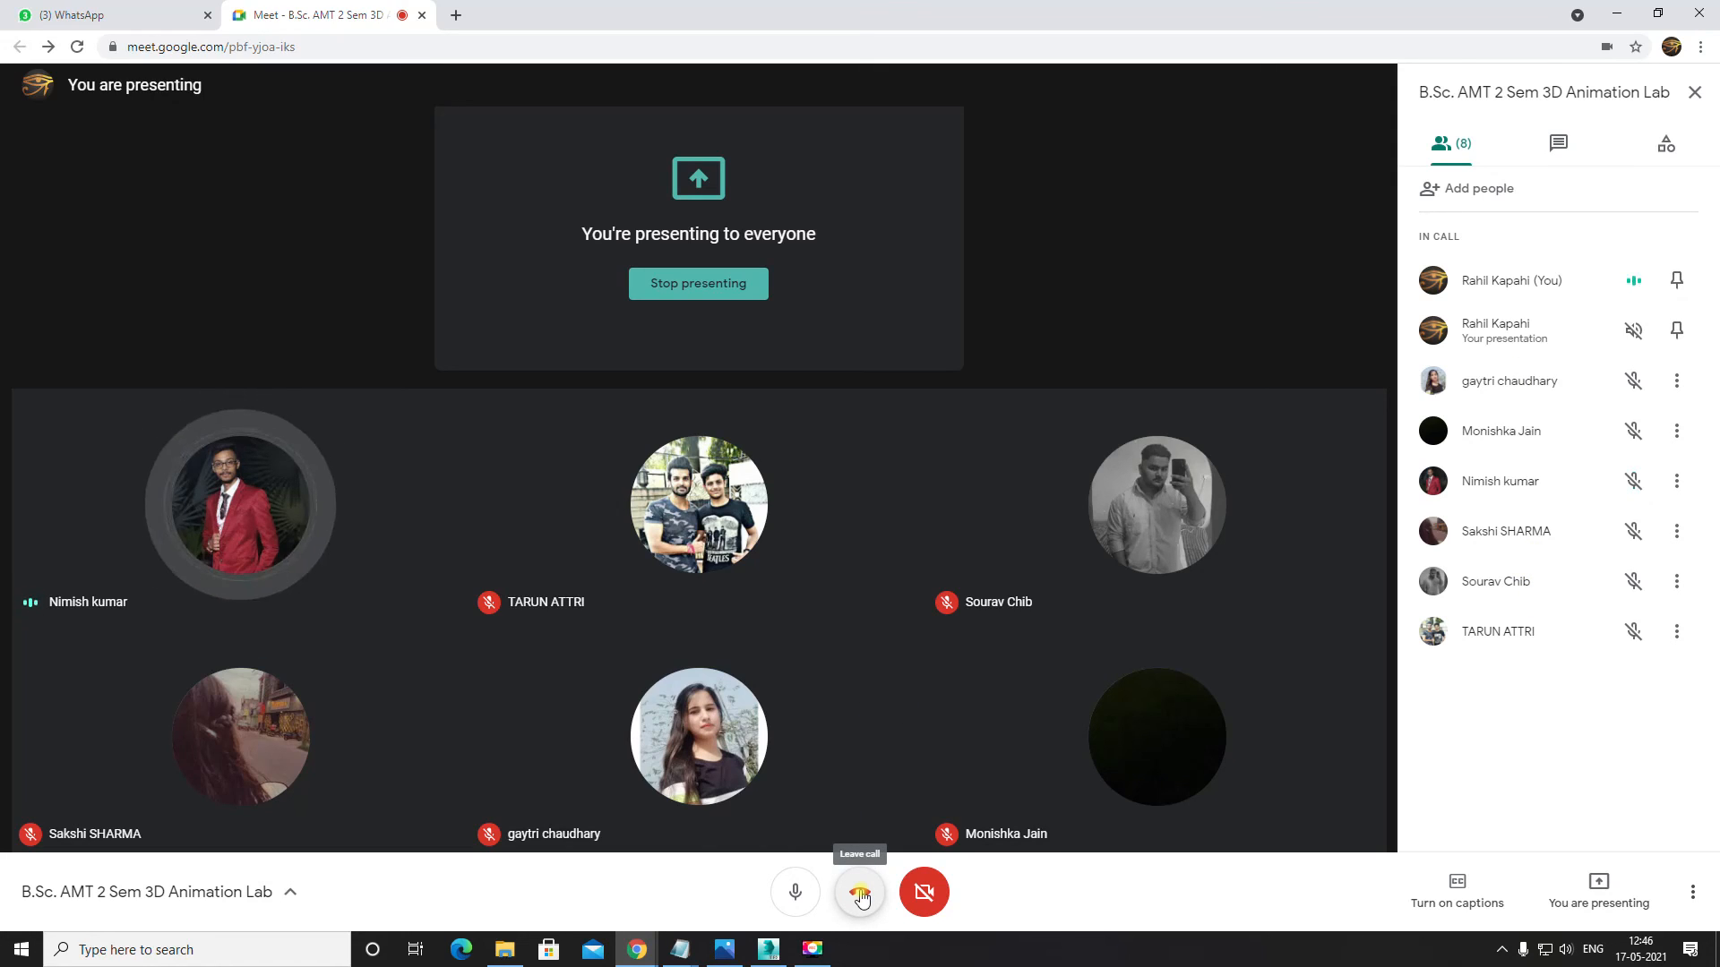
{"action": "left_click", "coordinate": [860, 894]}
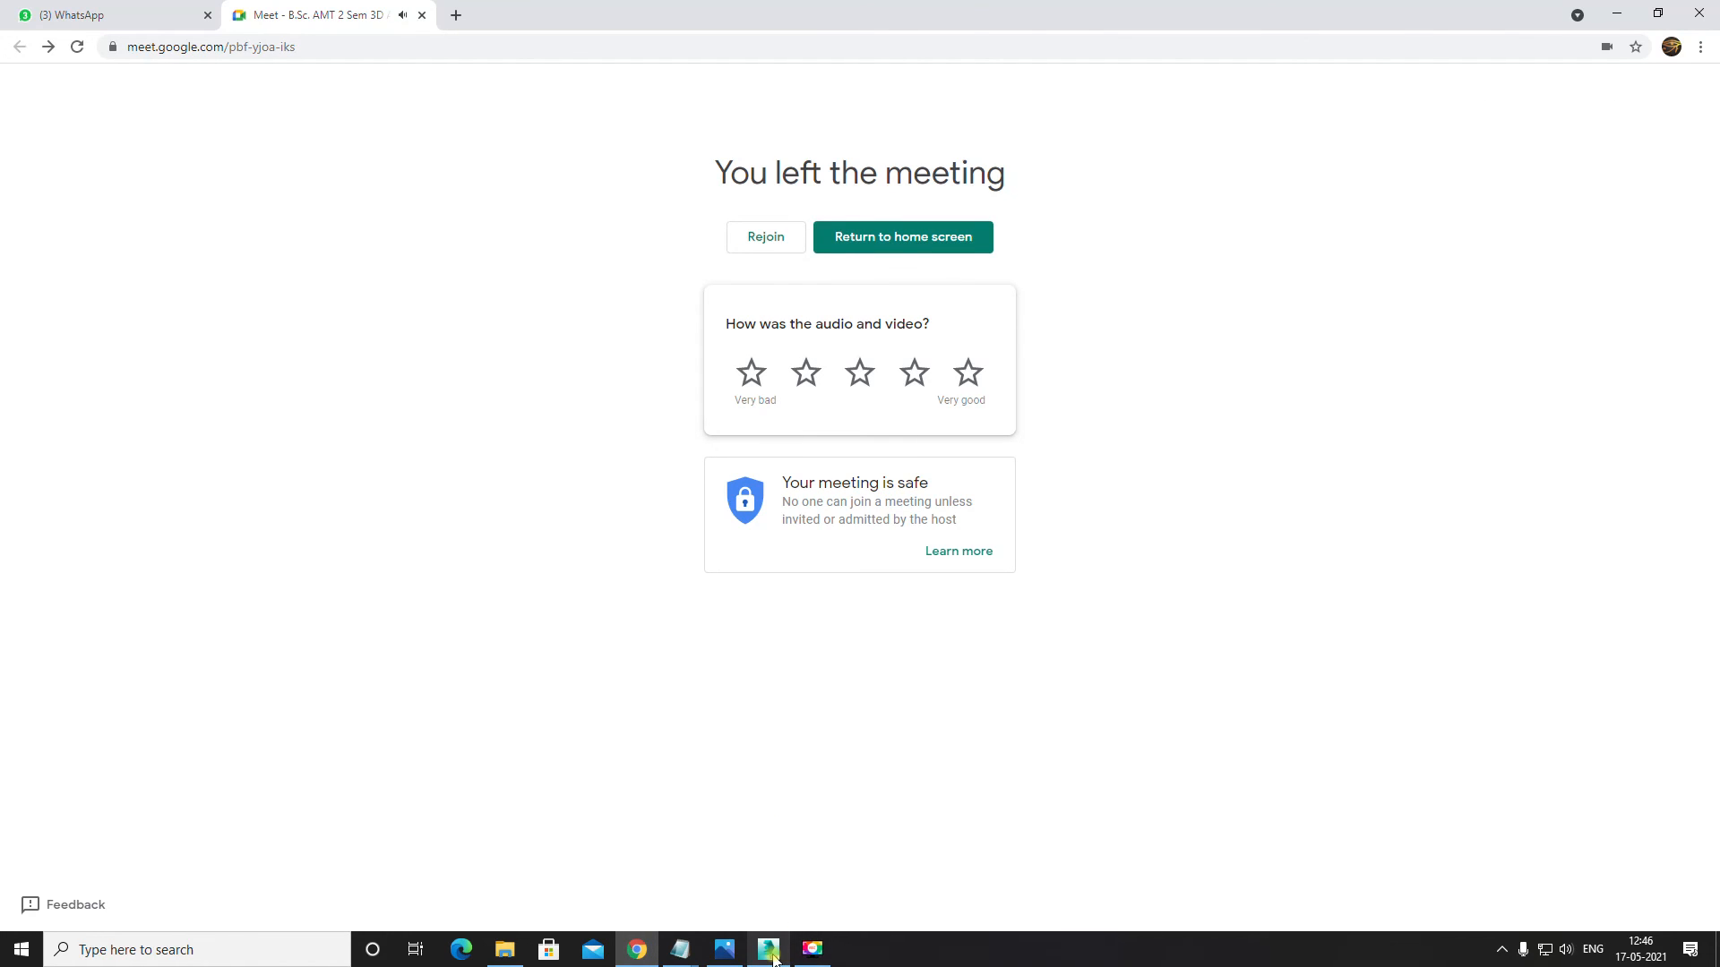
{"action": "left_click", "coordinate": [777, 894]}
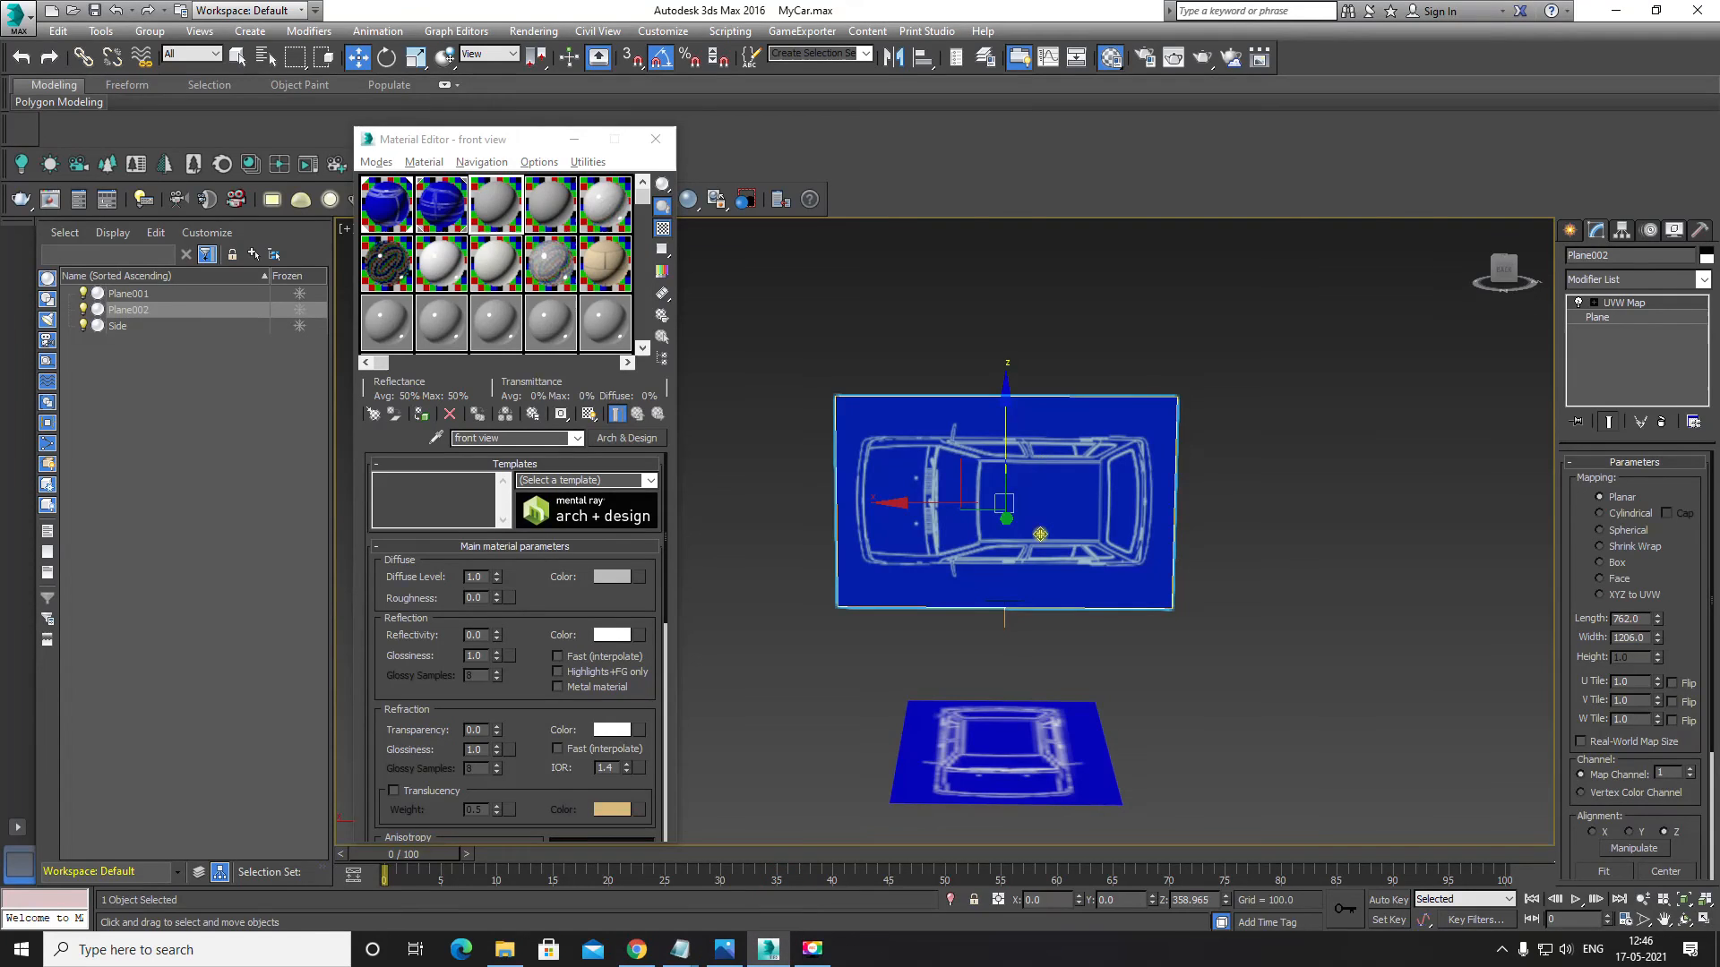
Step: Load the front image from the maruti 800 folder as the front view material's diffuse bitmap and assign the material to the upright Plane002
{"action": "middle_click_drag", "start_coordinate": [1040, 535], "coordinate": [1011, 570]}
{"action": "mouse_move", "coordinate": [1029, 629]}
{"action": "middle_mouse_down", "text": "alt"}
{"action": "mouse_move", "coordinate": [975, 637]}
{"action": "mouse_move", "coordinate": [1029, 637]}
{"action": "mouse_move", "coordinate": [1014, 636]}
{"action": "middle_mouse_up", "text": "alt"}
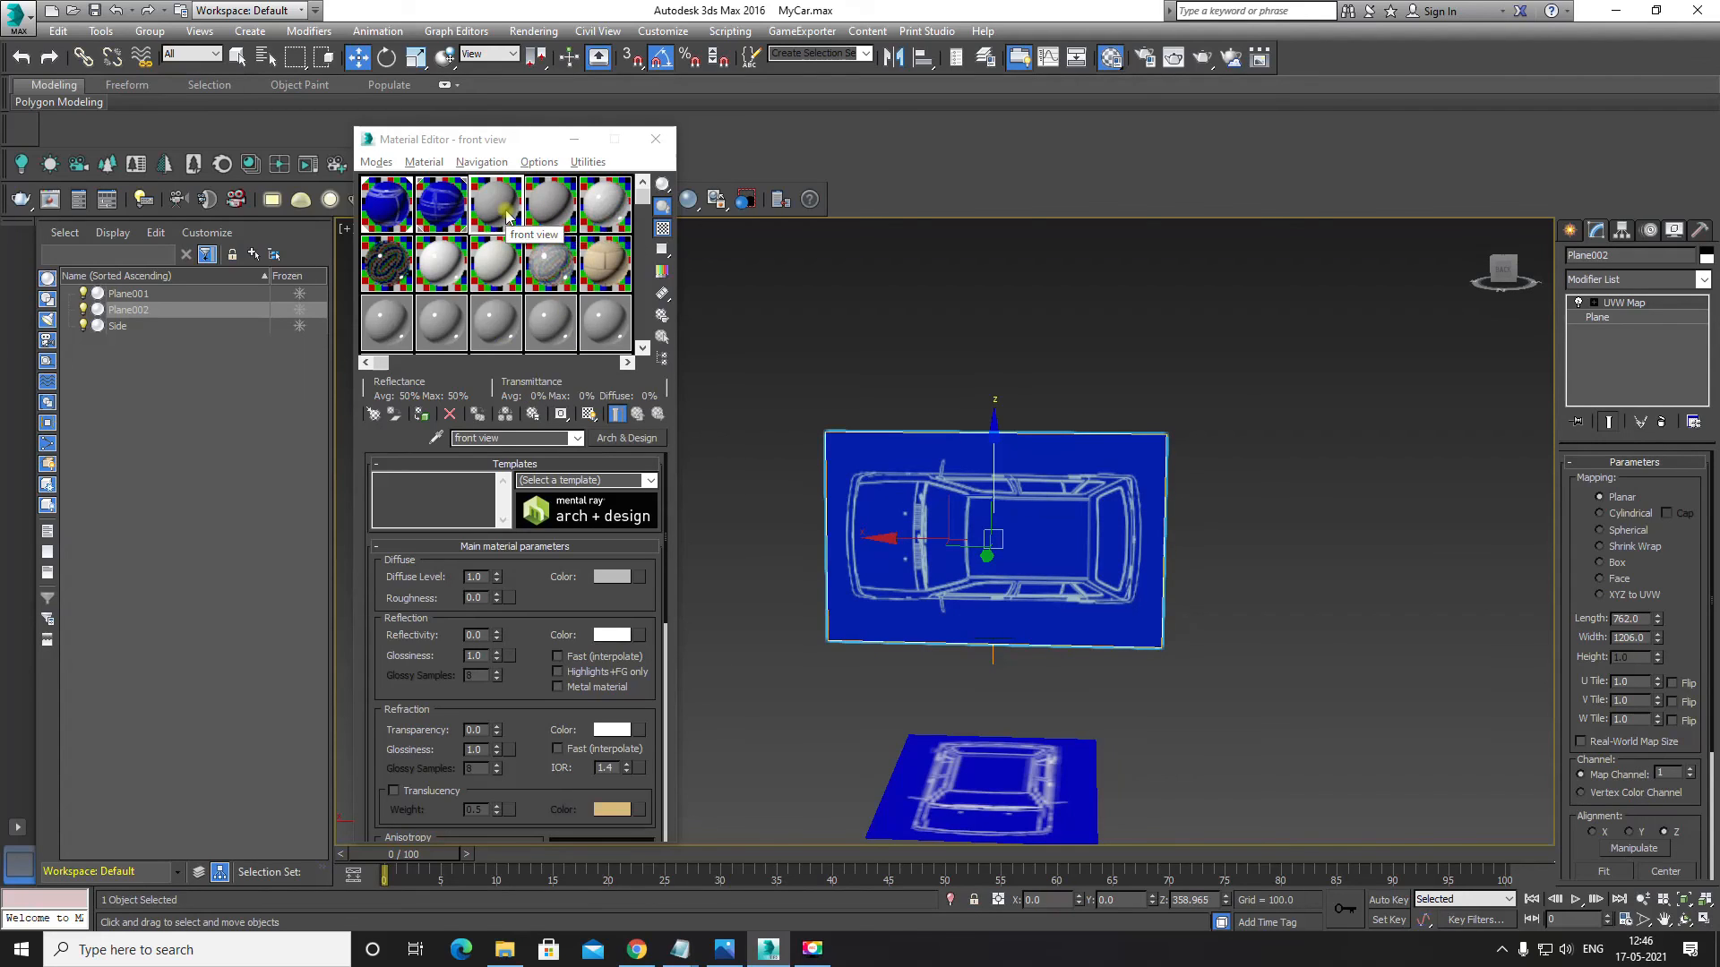
{"action": "middle_click_drag", "start_coordinate": [1254, 535], "coordinate": [1244, 482]}
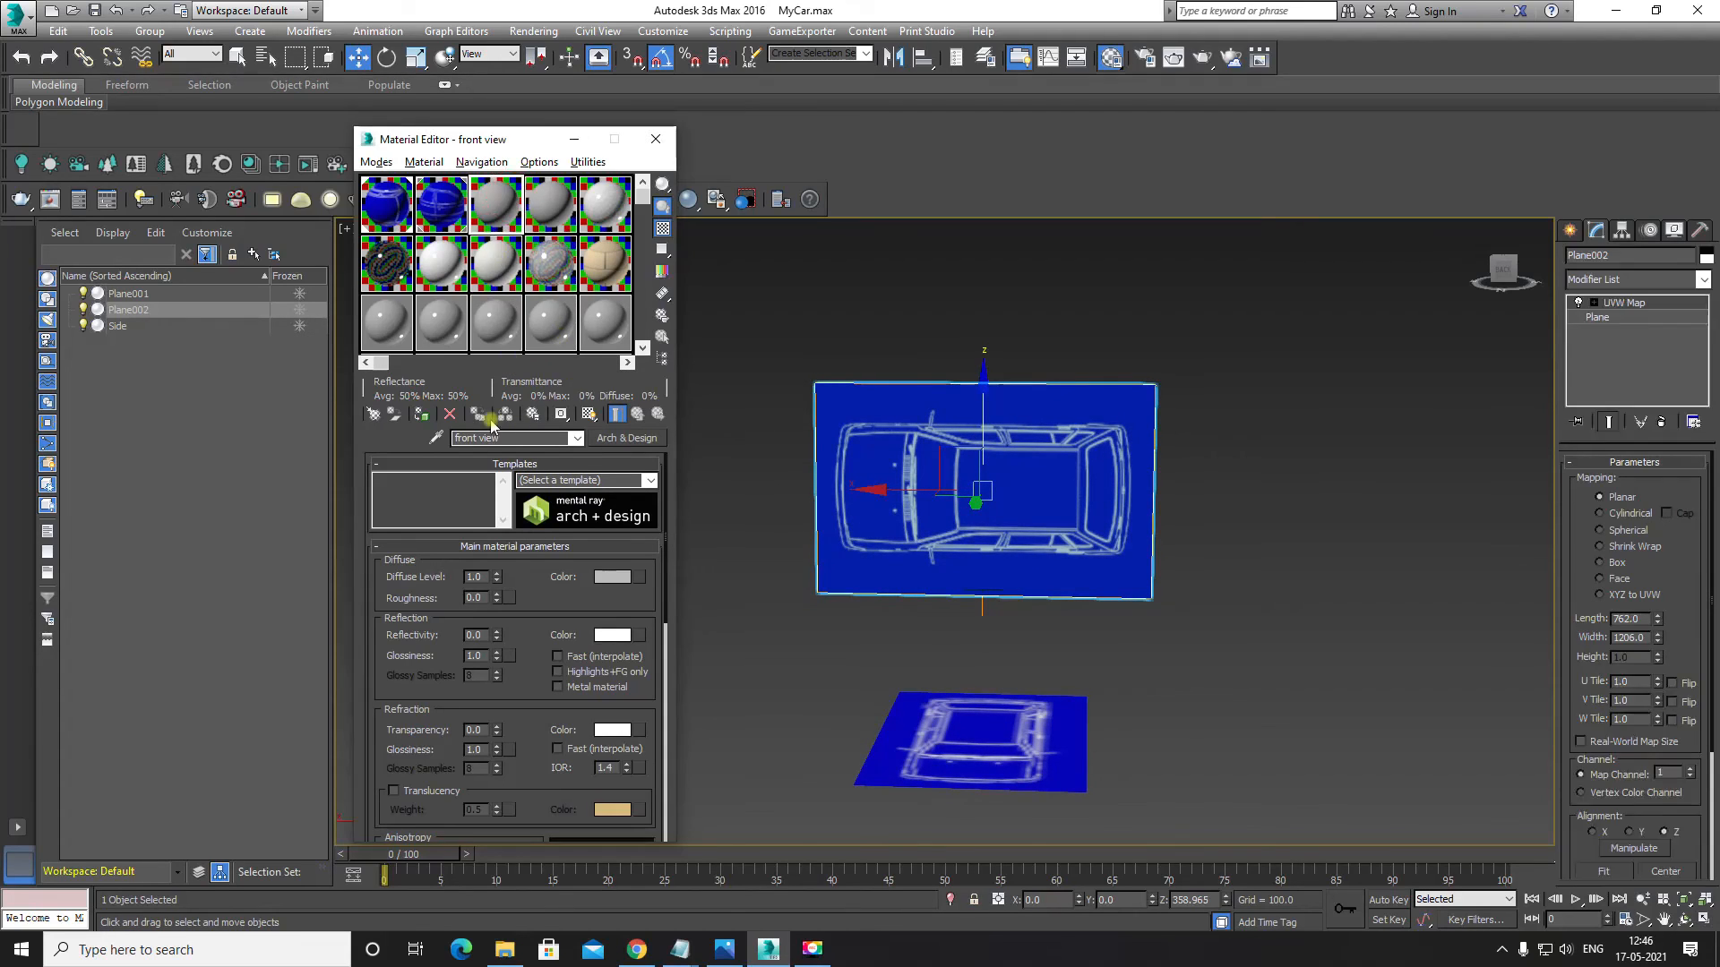
{"action": "left_click", "coordinate": [589, 414]}
{"action": "left_click", "coordinate": [644, 578]}
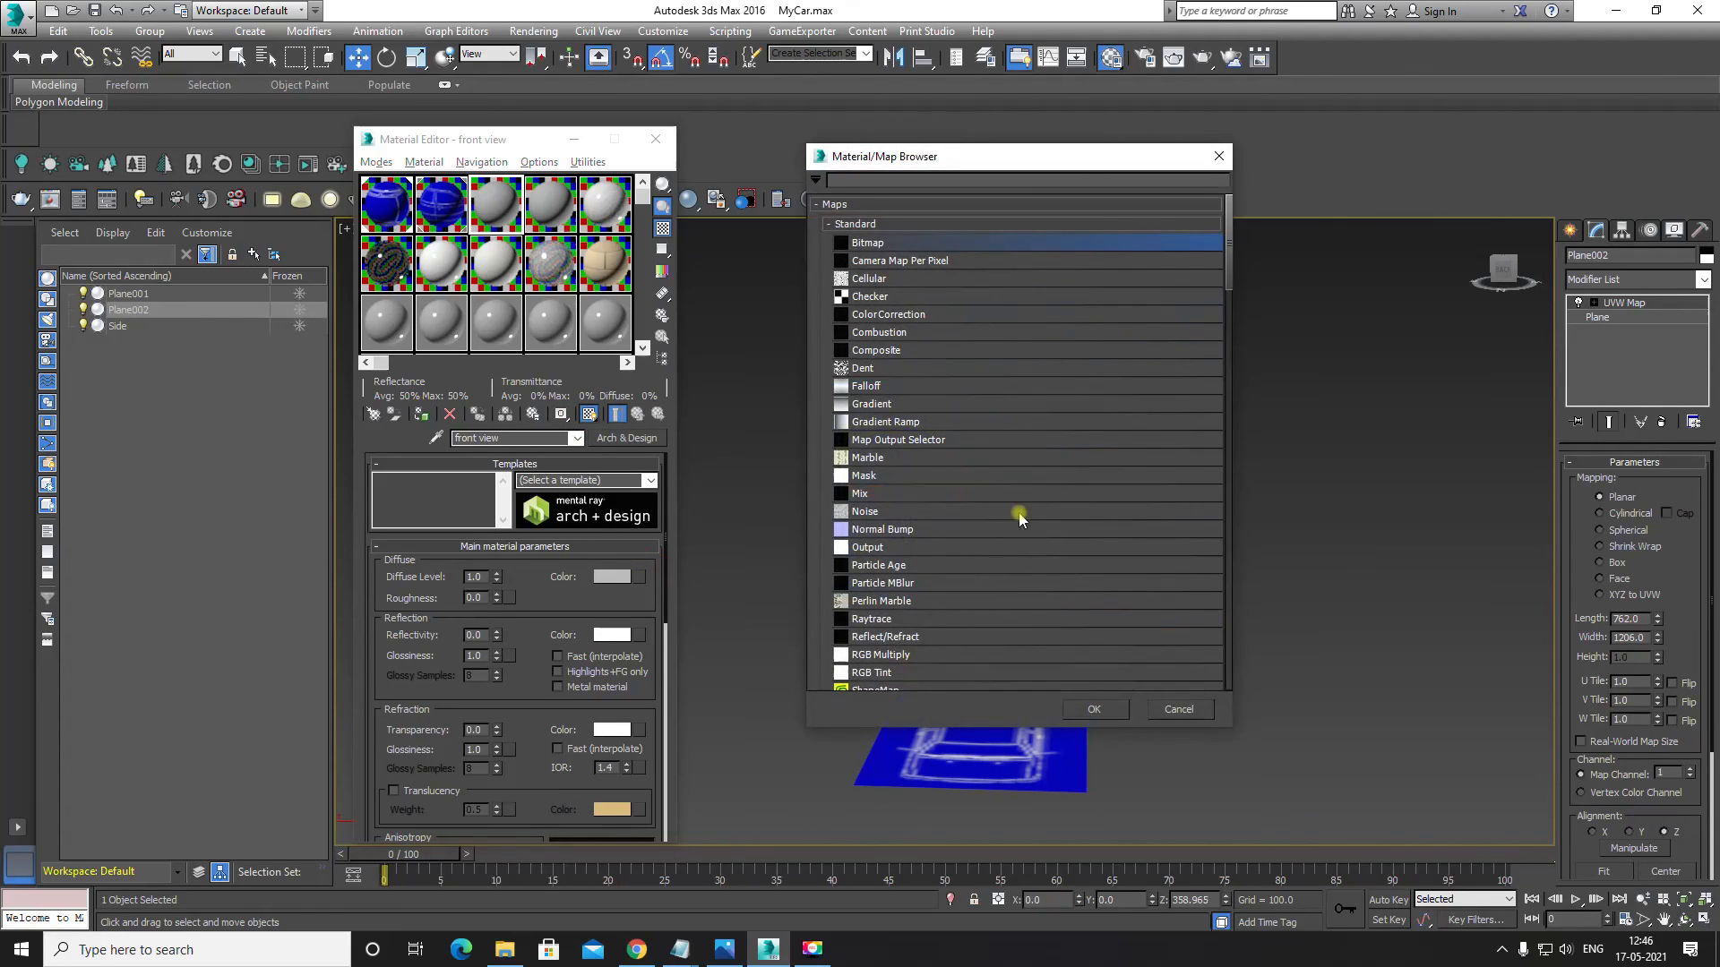
{"action": "left_click", "coordinate": [1101, 710]}
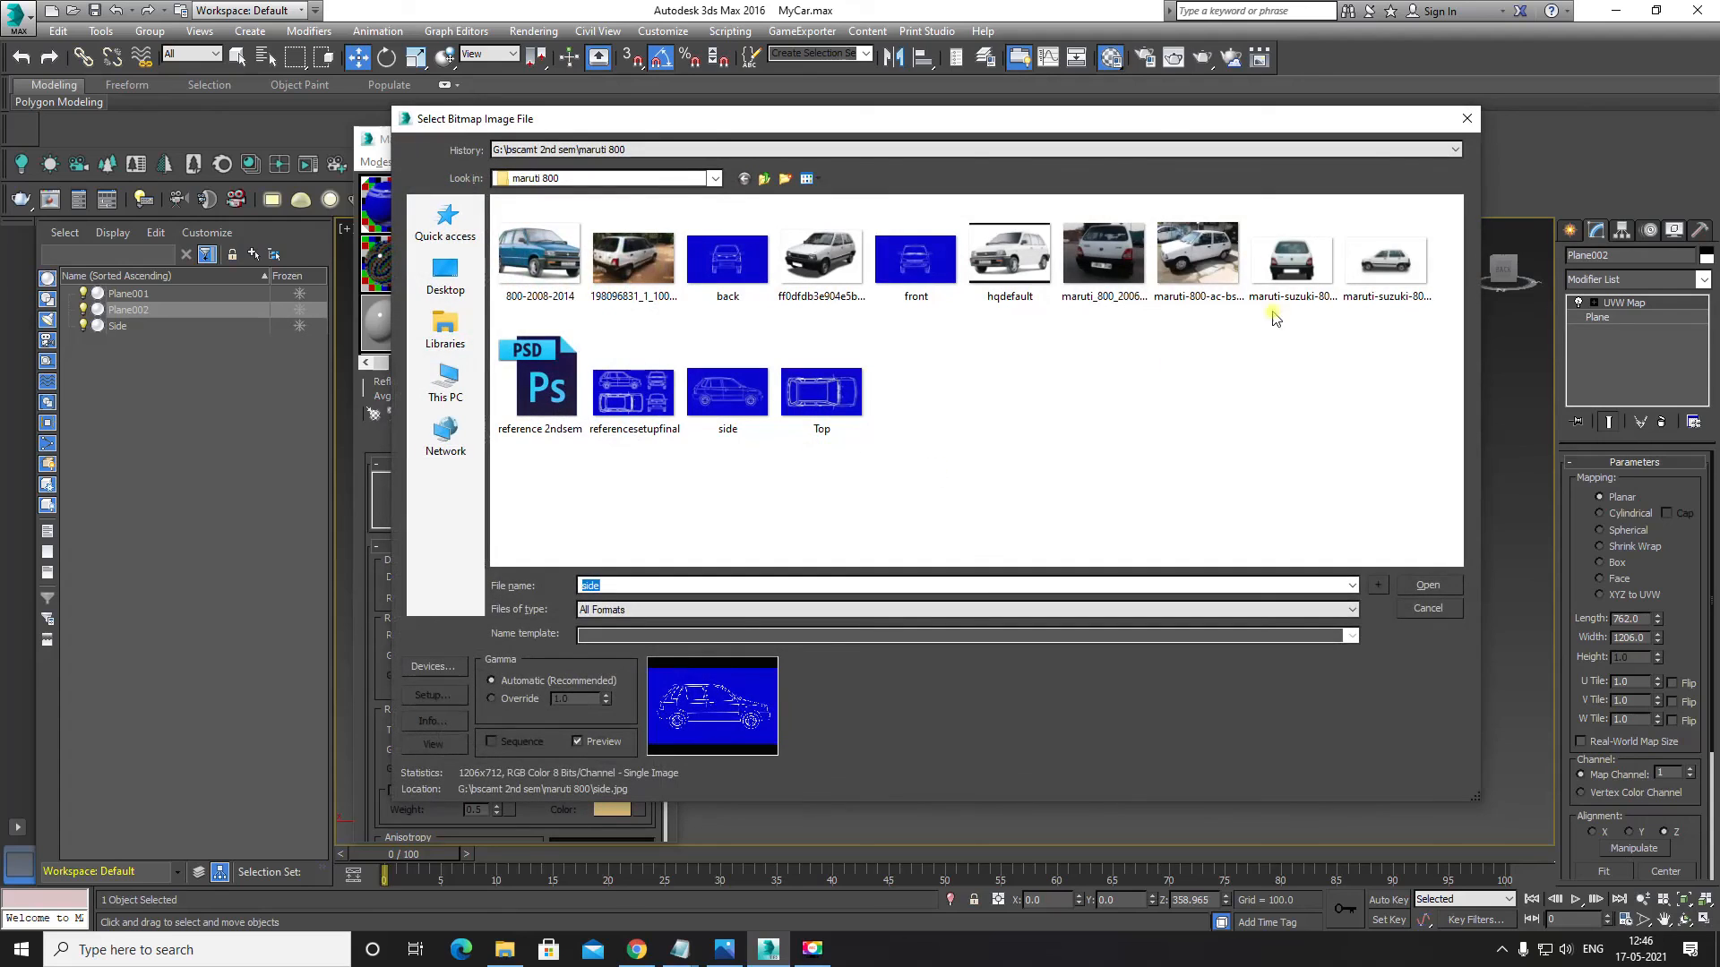
{"action": "left_click", "coordinate": [948, 279]}
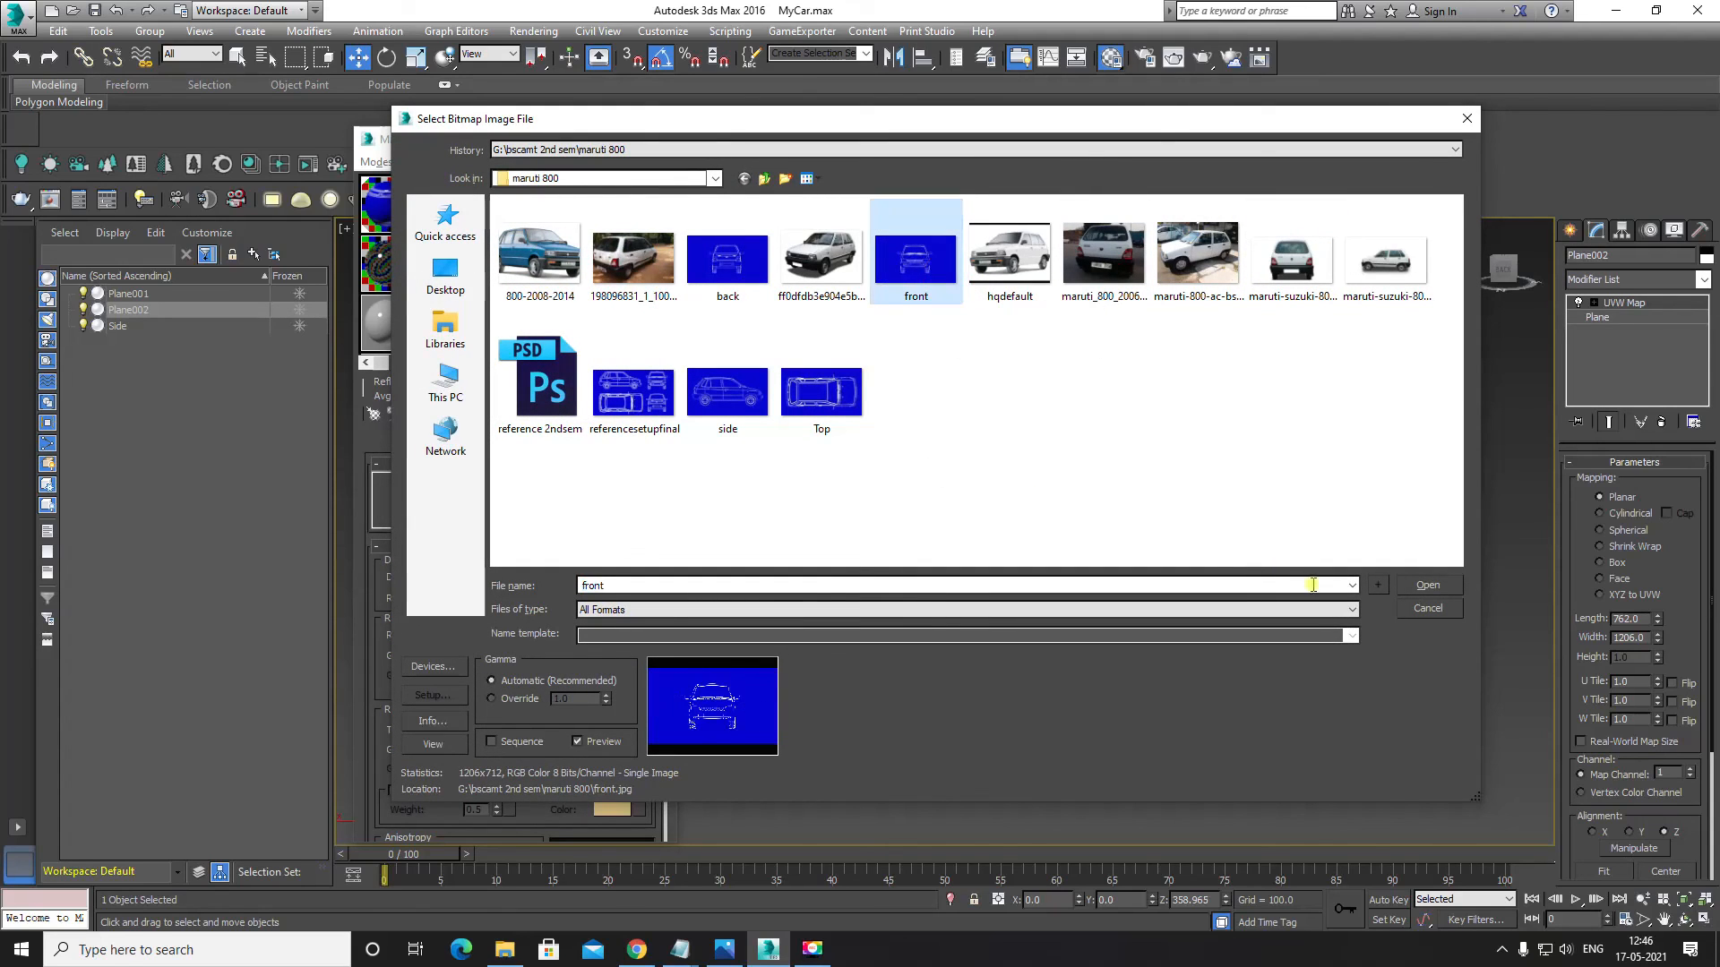
{"action": "left_click", "coordinate": [1428, 585]}
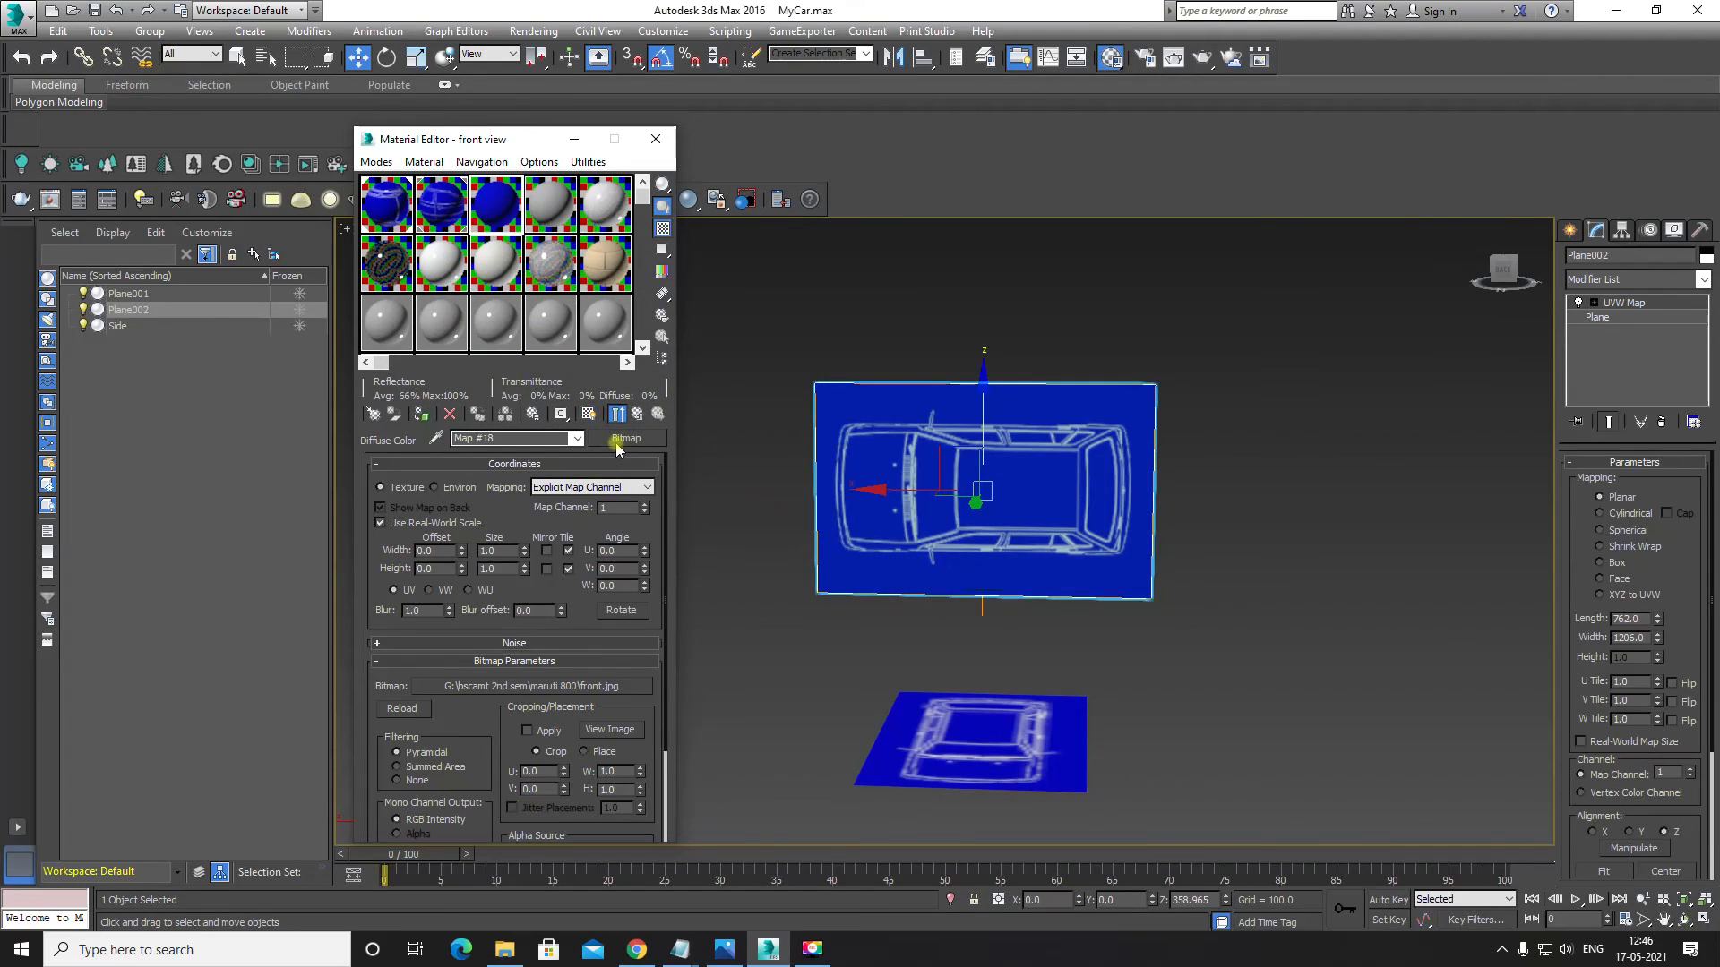
{"action": "left_click", "coordinate": [418, 414]}
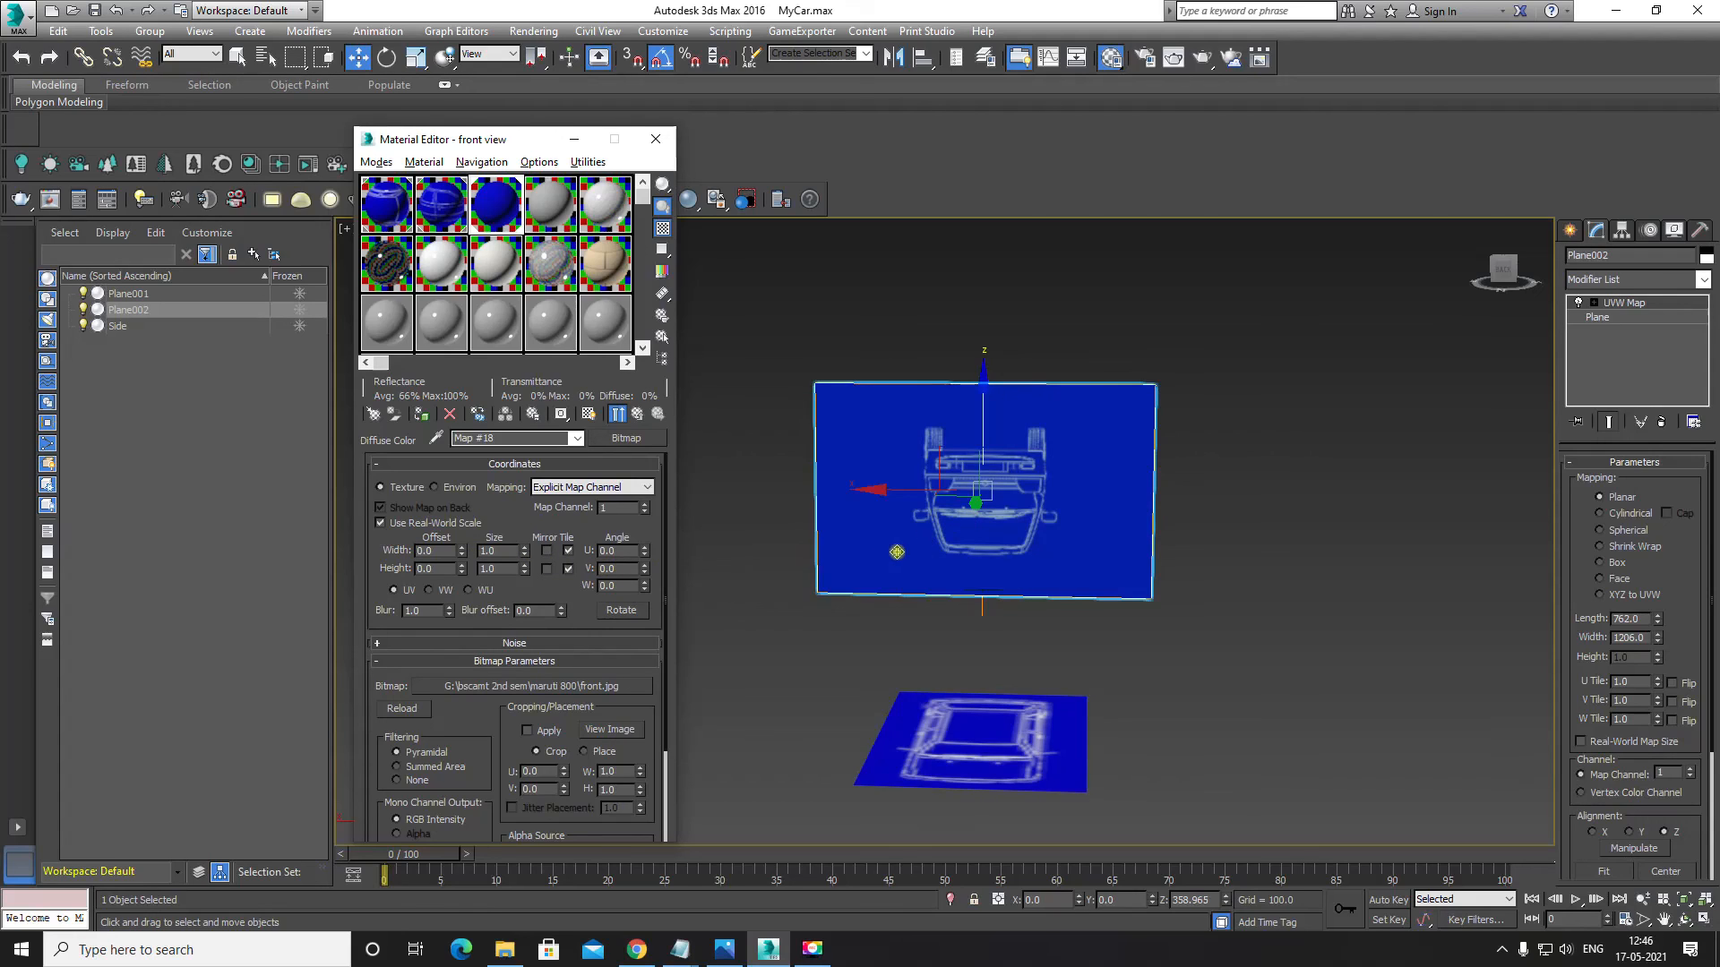
Step: Try to turn the front image upright by changing the bitmap's U, V and W mapping angles
{"action": "left_click", "coordinate": [624, 610]}
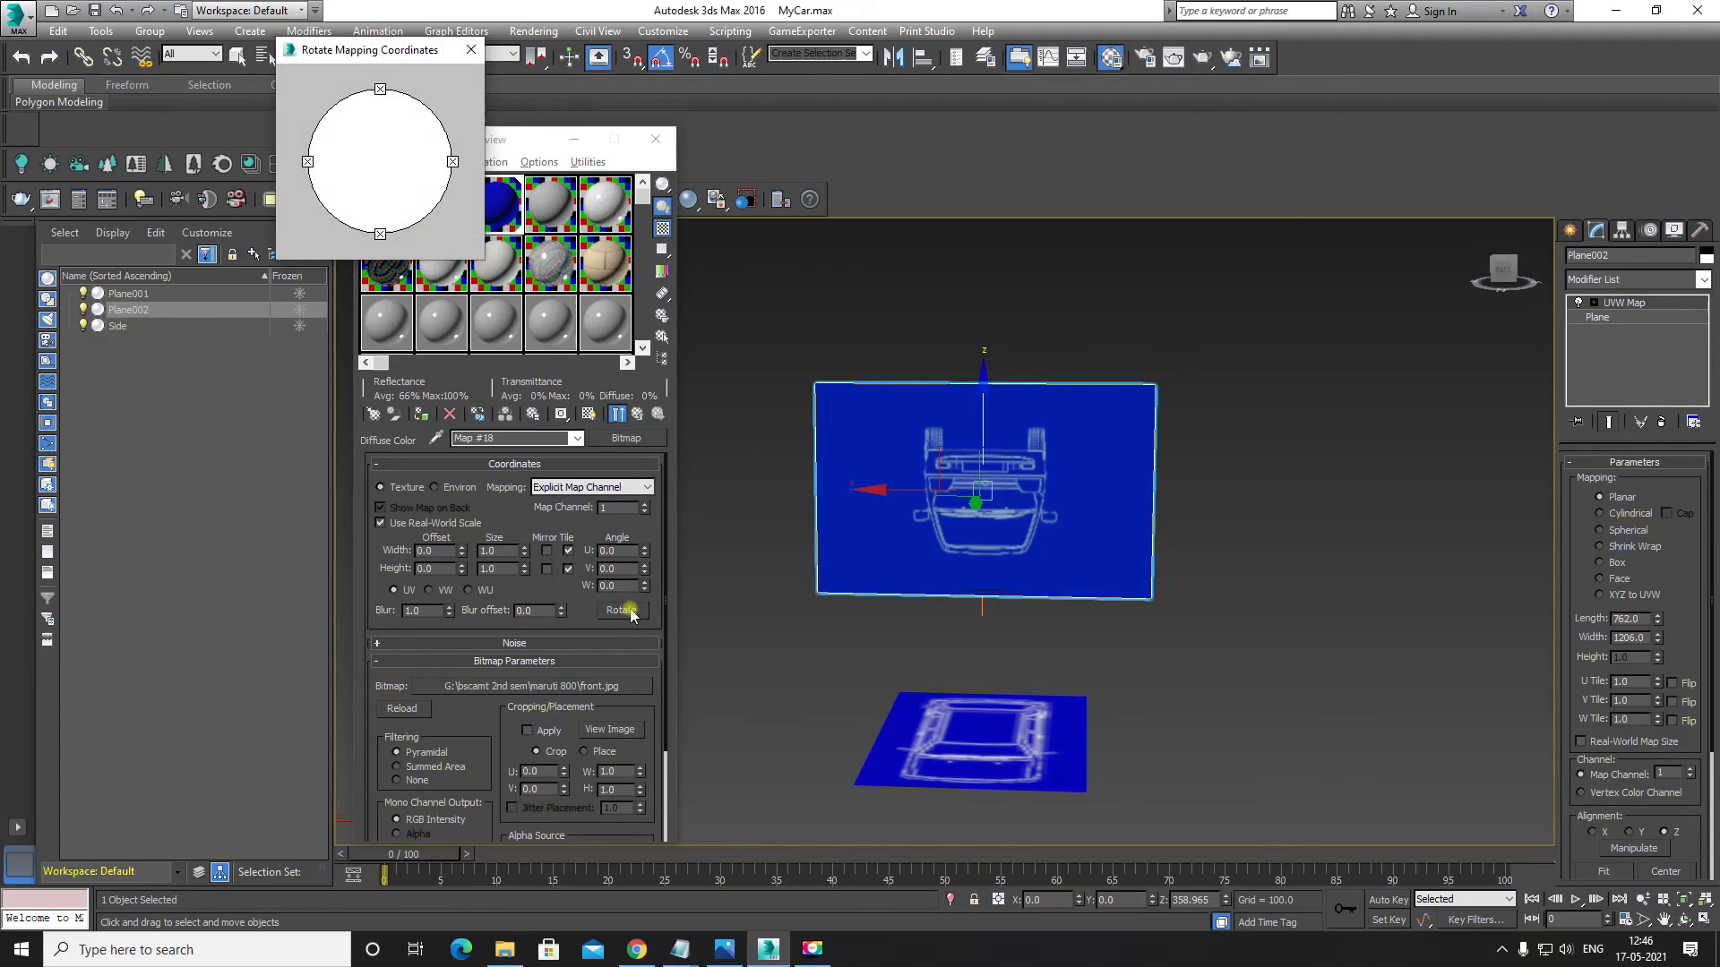
{"action": "left_click", "coordinate": [472, 50]}
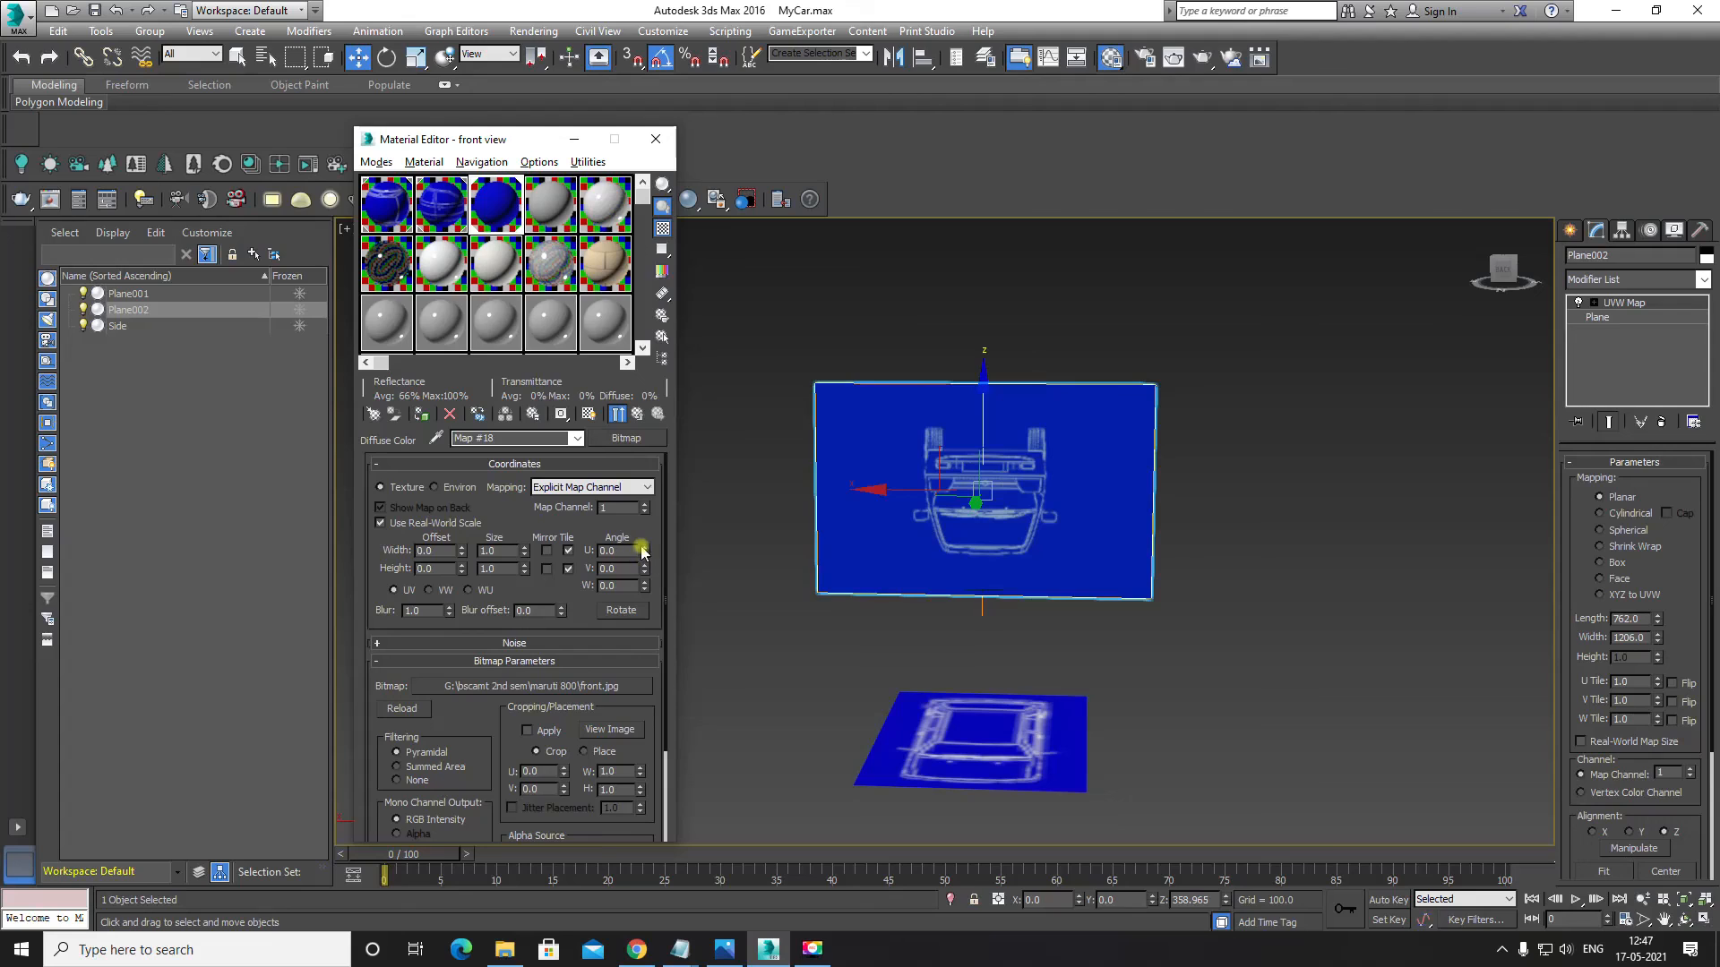
{"action": "mouse_move", "coordinate": [645, 553]}
{"action": "left_mouse_down"}
{"action": "mouse_move", "coordinate": [646, 574]}
{"action": "mouse_move", "coordinate": [654, 522]}
{"action": "left_mouse_up"}
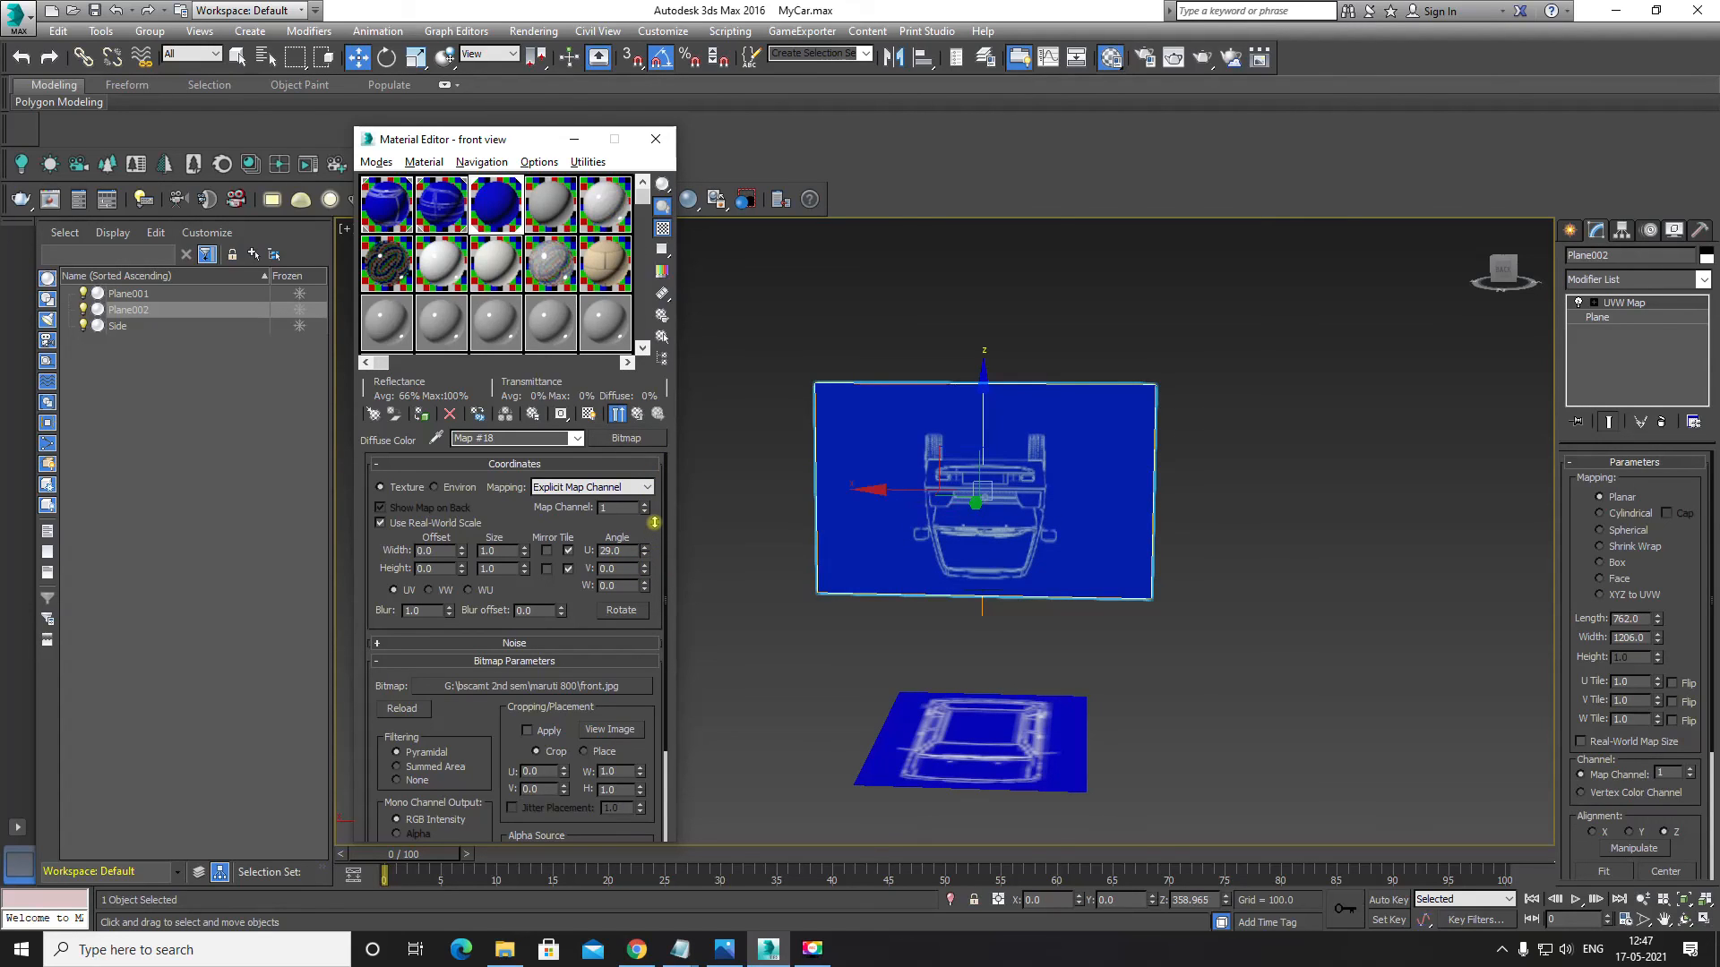
{"action": "type", "text": "0"}
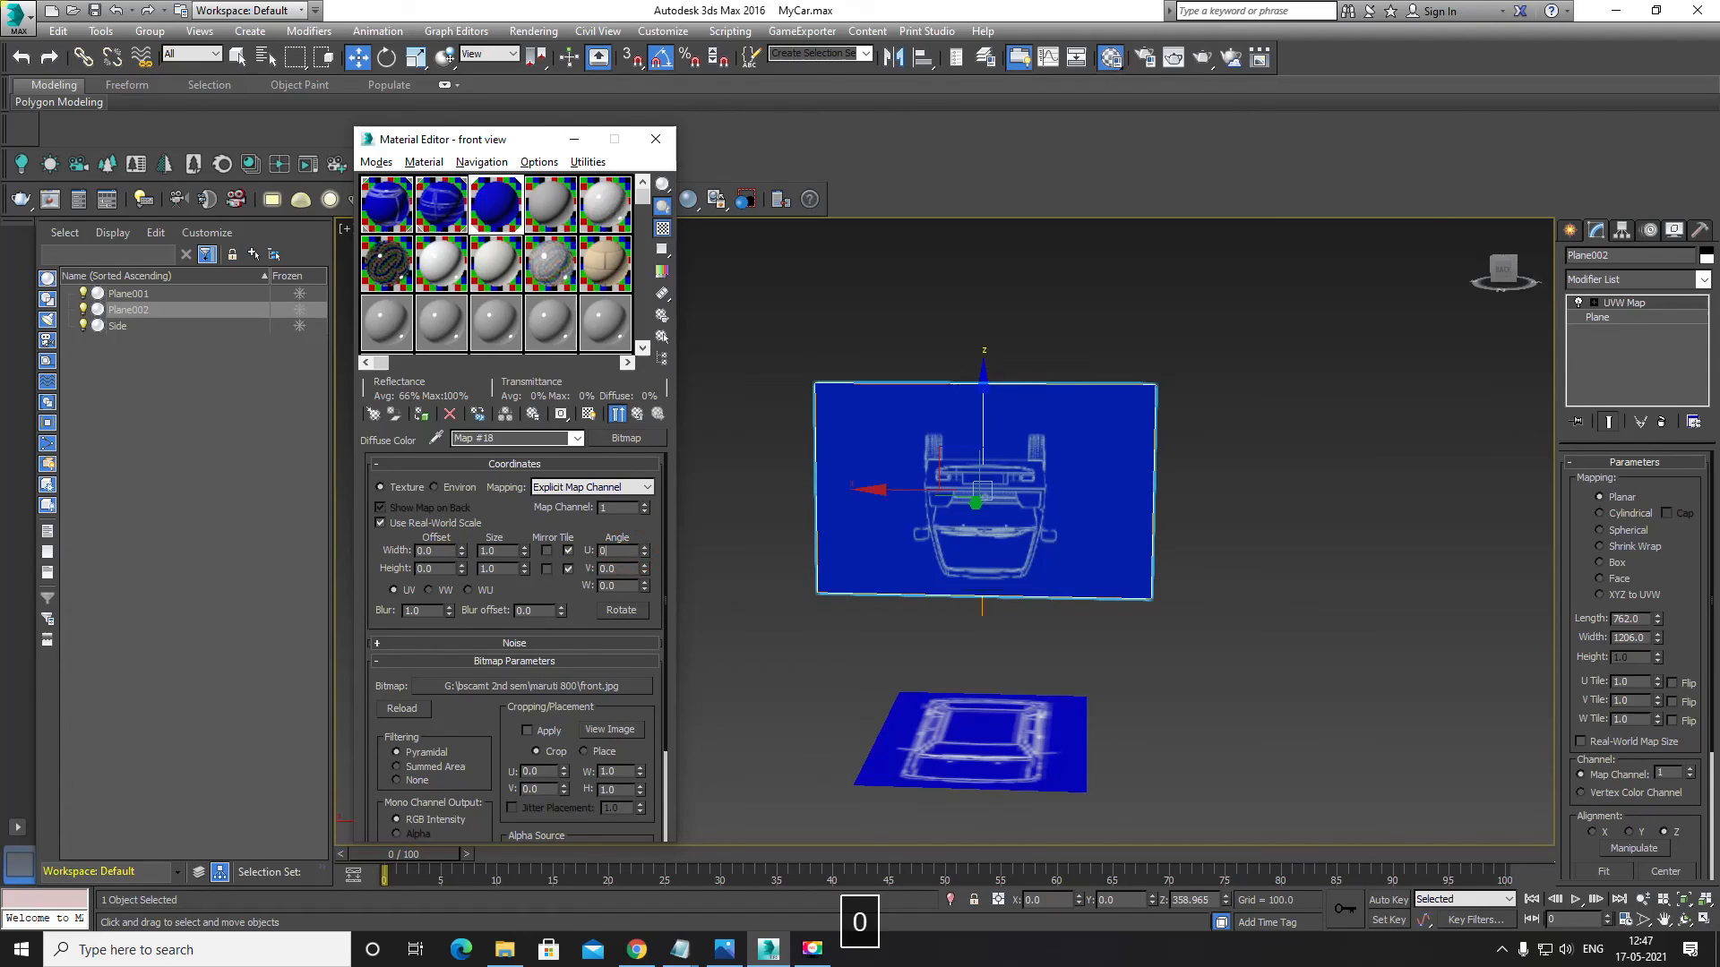
{"action": "key", "text": "Return"}
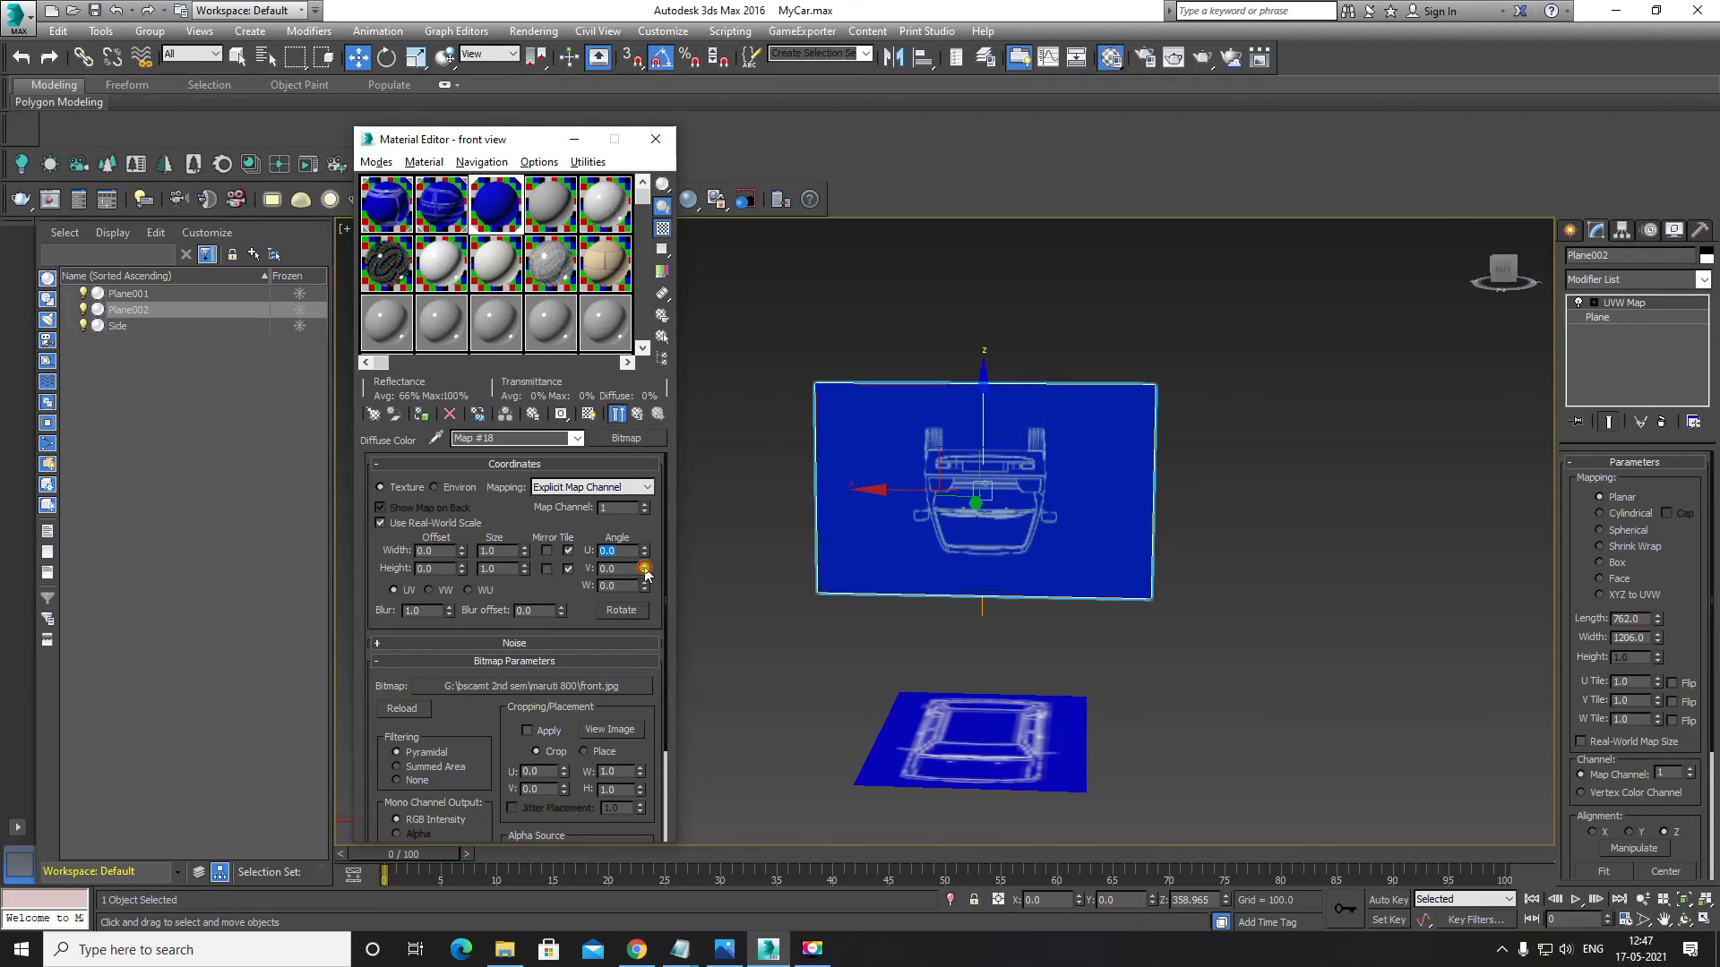
{"action": "left_click_drag", "start_coordinate": [658, 521], "coordinate": [658, 517]}
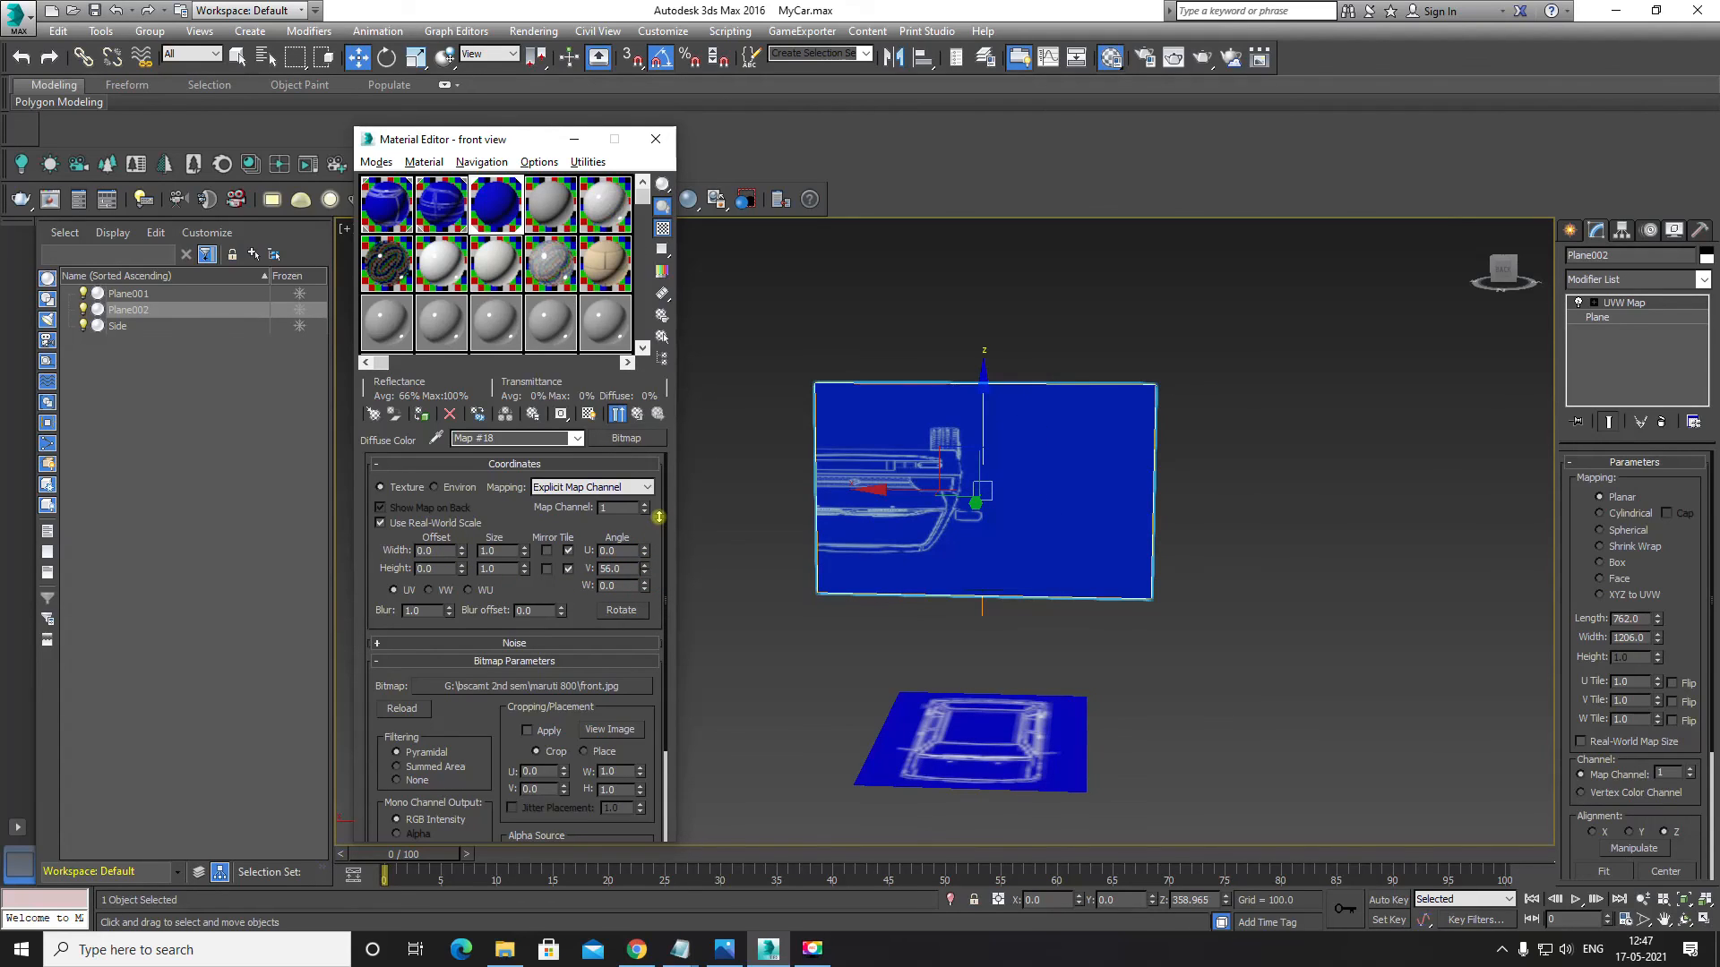
{"action": "key", "text": "ctrl+z"}
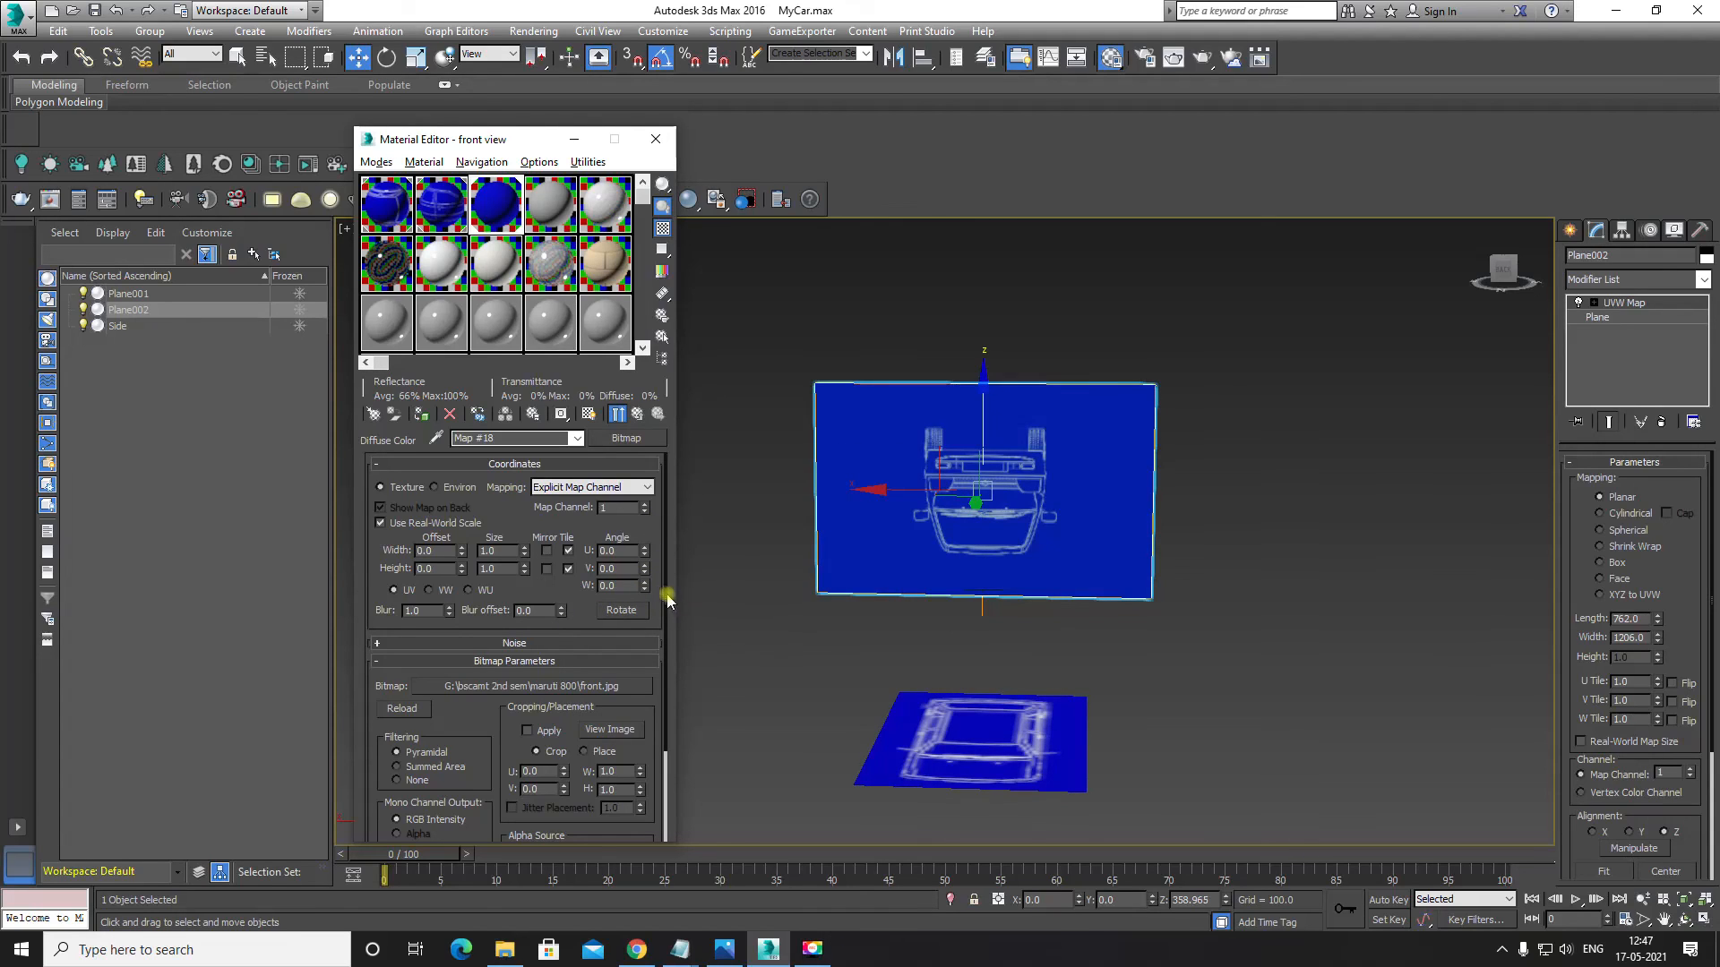
{"action": "left_click_drag", "start_coordinate": [644, 591], "coordinate": [679, 470]}
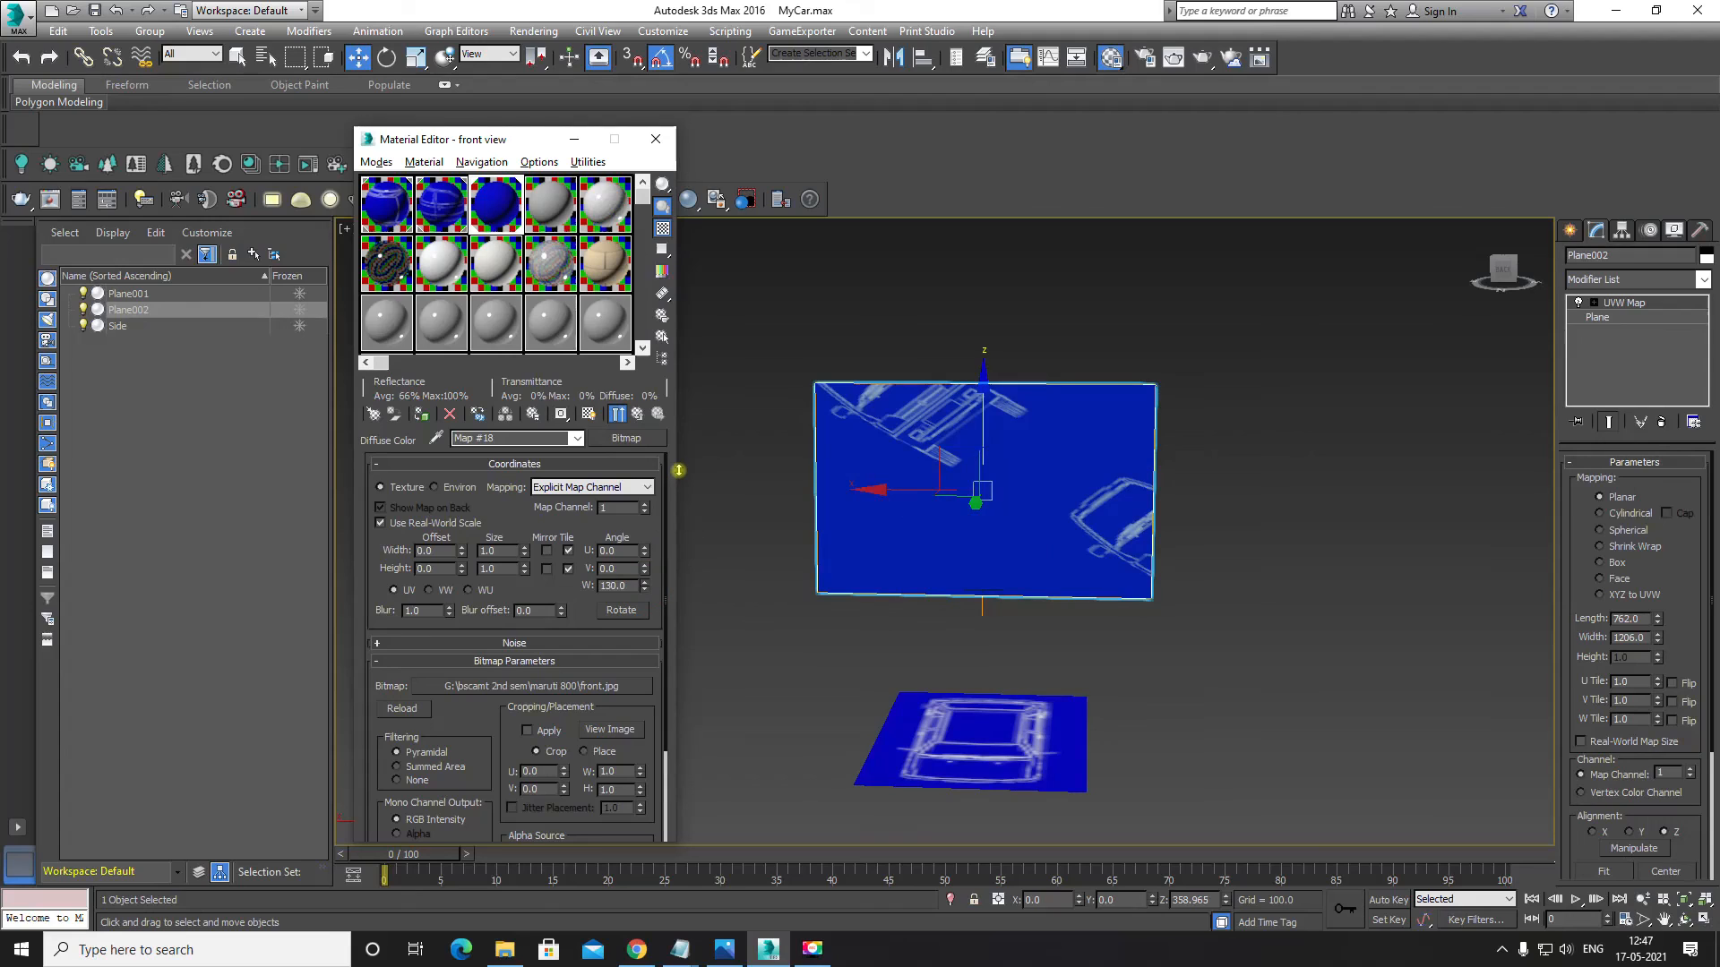
{"action": "key", "text": "ctrl+z"}
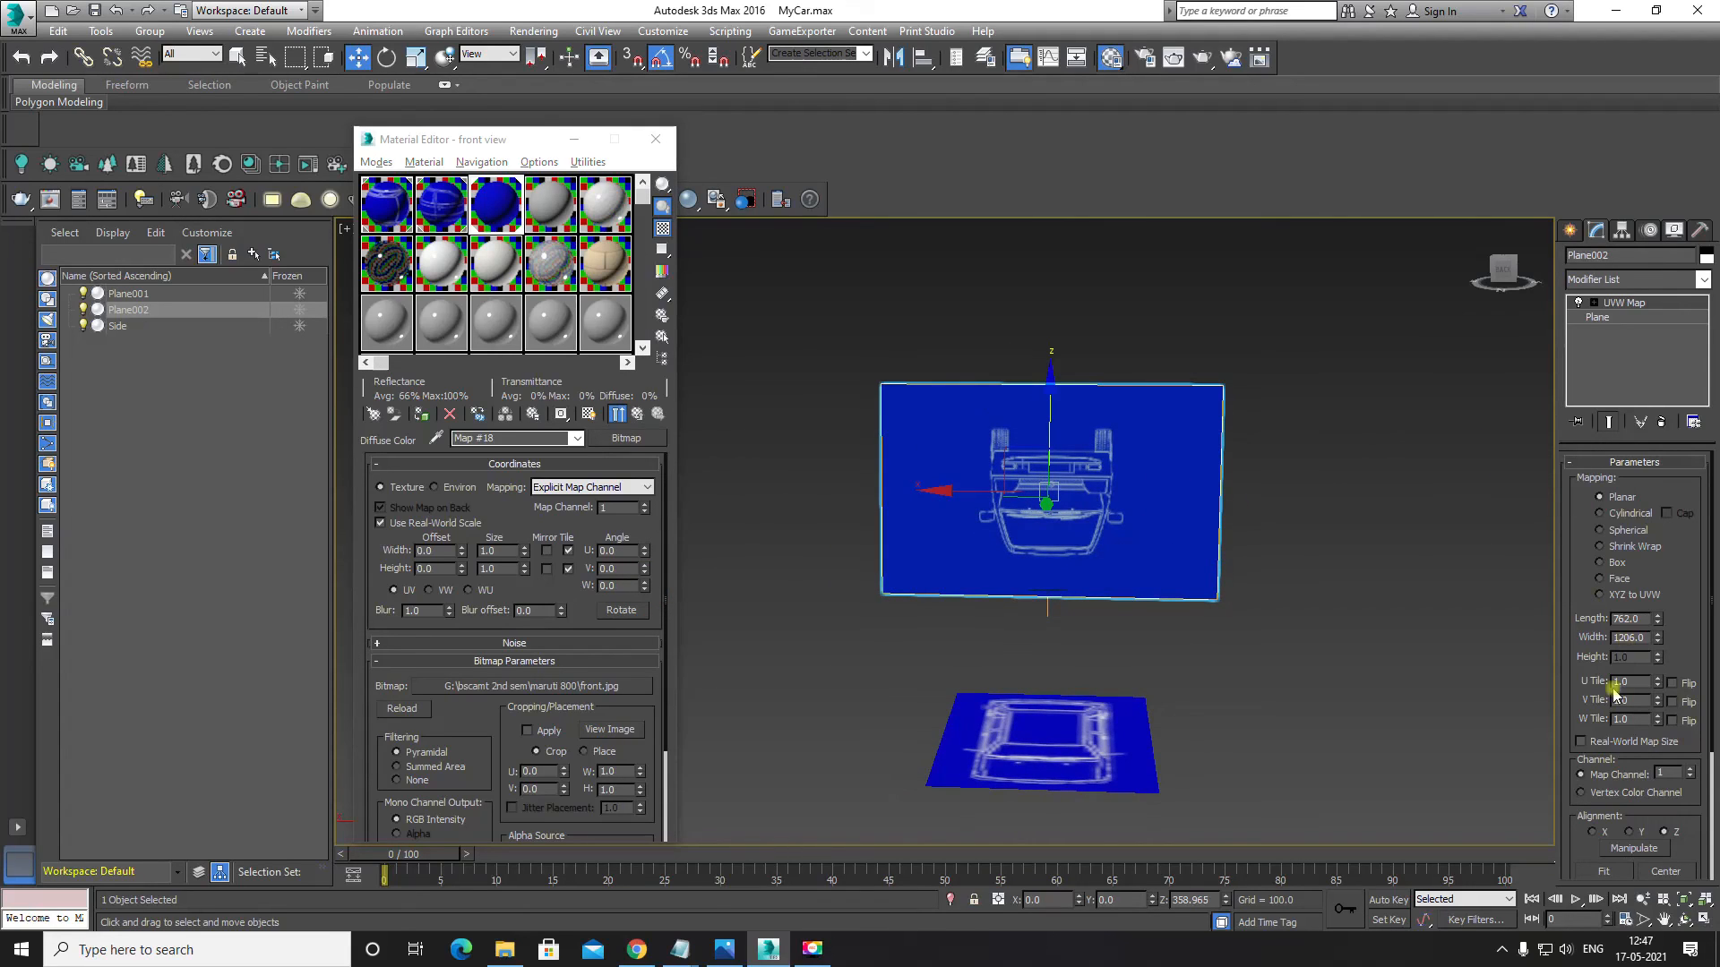
Step: Rotate Plane002's UVW Map gizmo half a turn about X so the car's front image stands upright
{"action": "left_click", "coordinate": [1594, 303]}
{"action": "left_click", "coordinate": [1623, 318]}
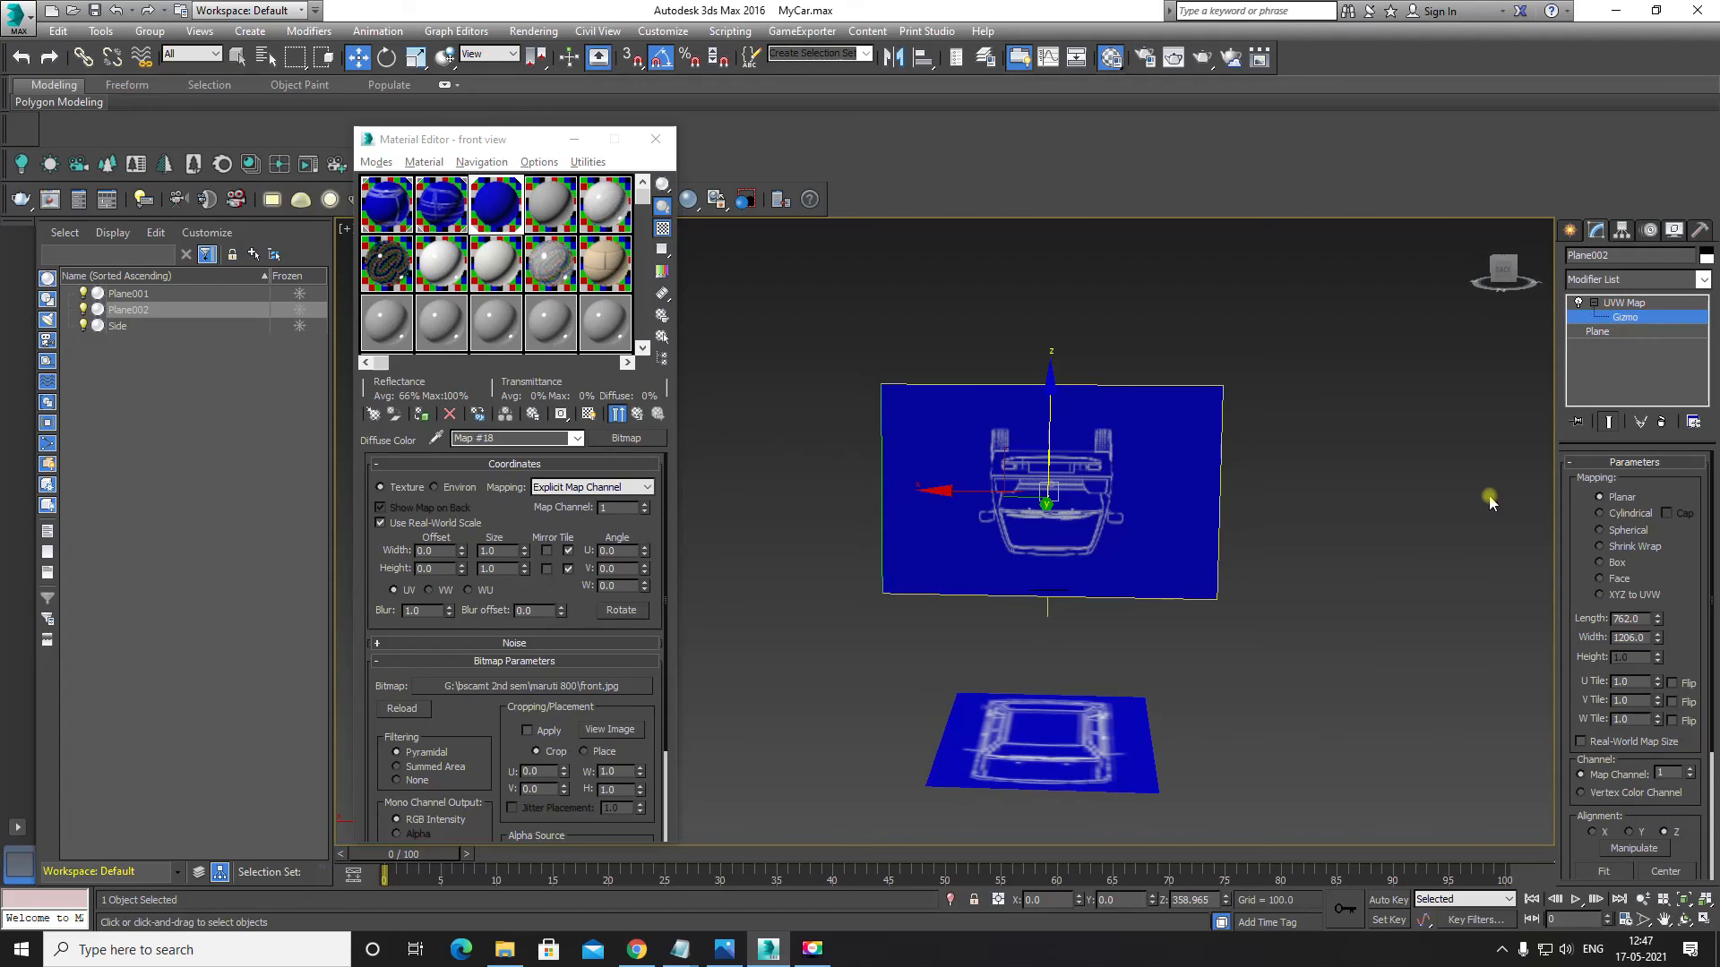
{"action": "mouse_move", "coordinate": [1143, 563]}
{"action": "middle_mouse_down", "text": "alt"}
{"action": "mouse_move", "coordinate": [1121, 549]}
{"action": "mouse_move", "coordinate": [1044, 603]}
{"action": "mouse_move", "coordinate": [1132, 583]}
{"action": "middle_mouse_up", "text": "alt"}
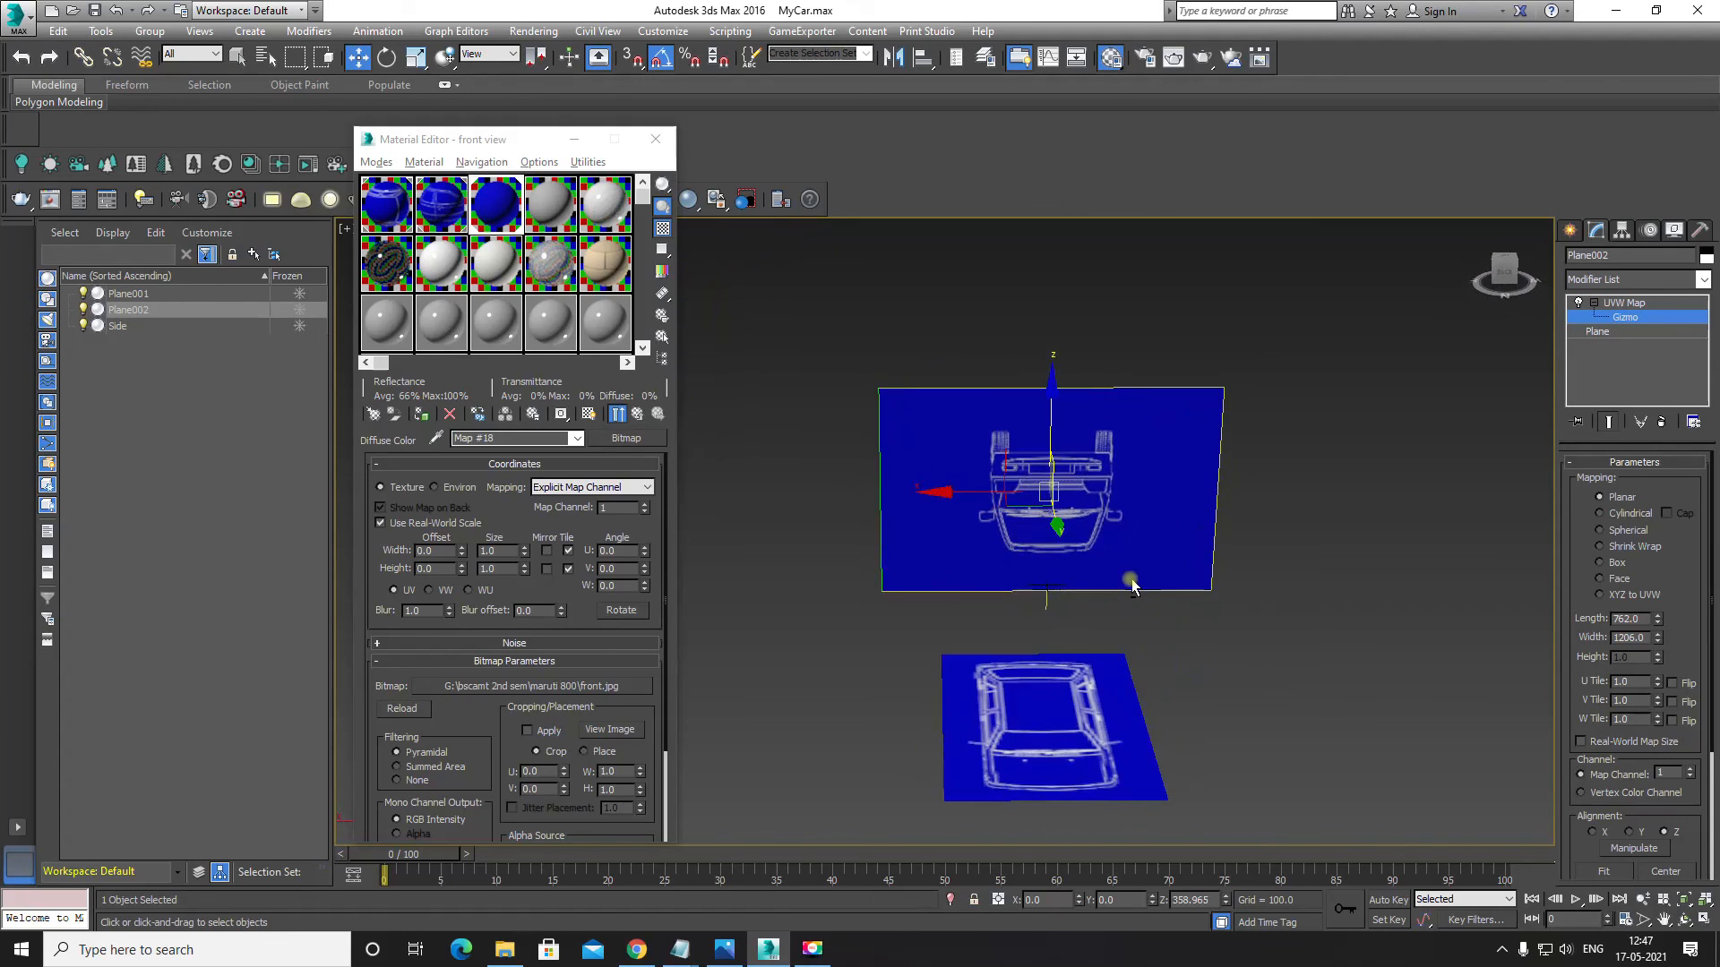
{"action": "key", "text": "e"}
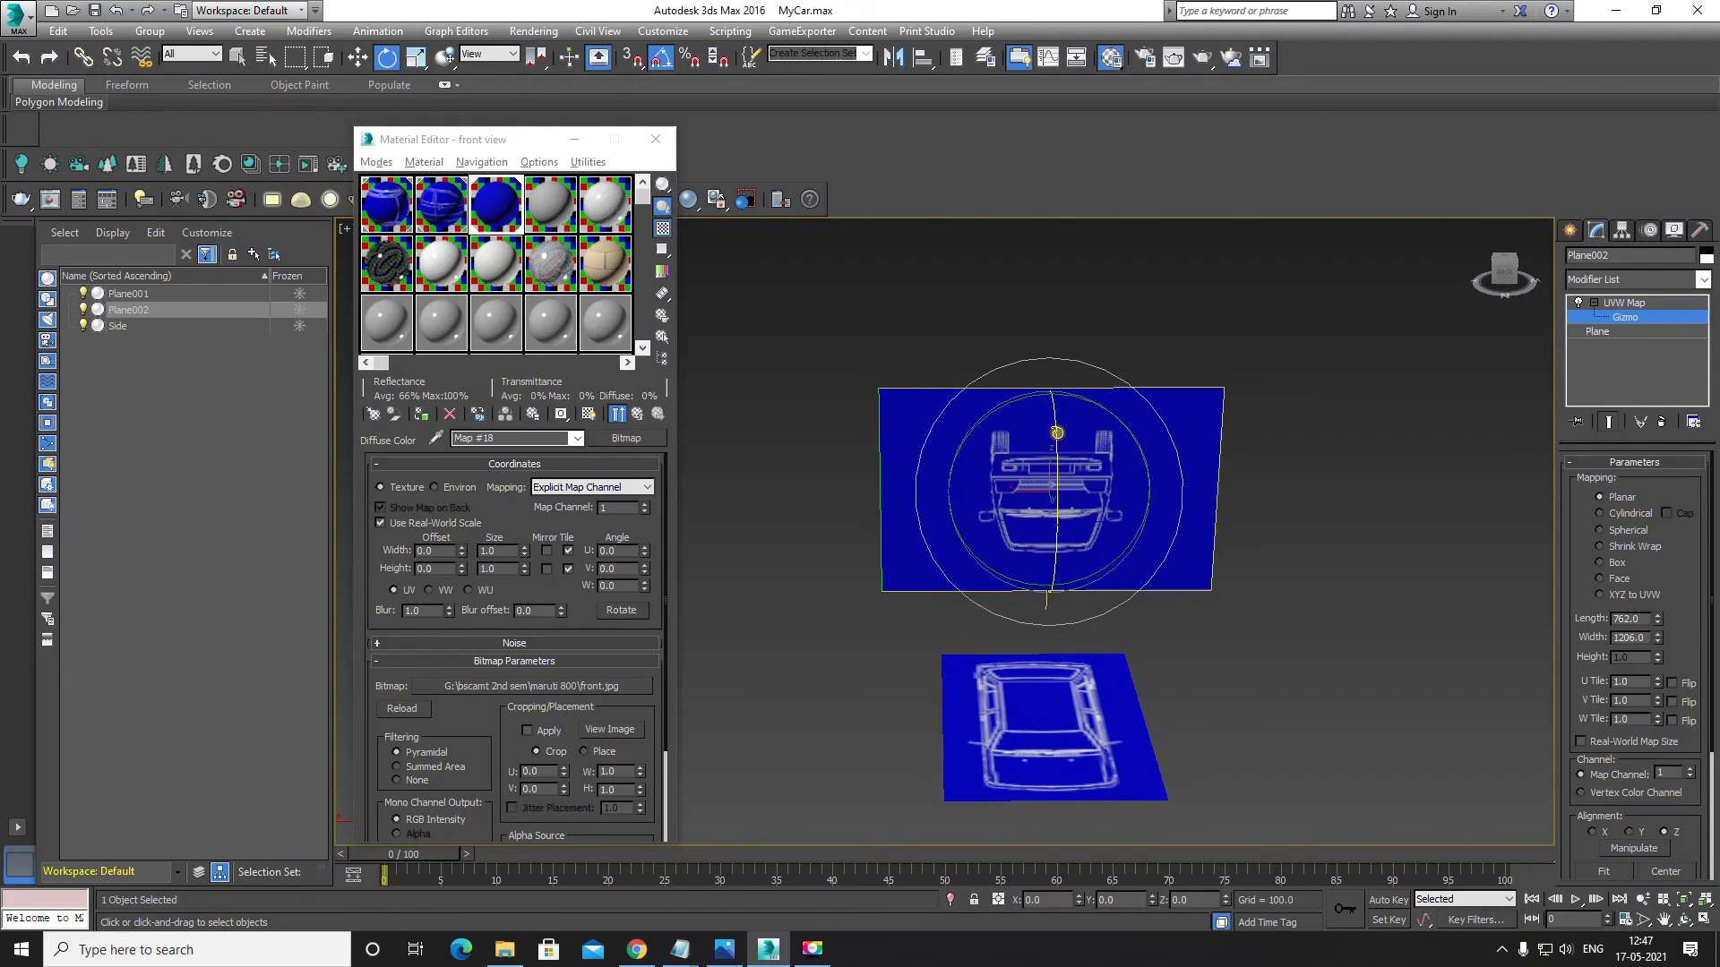
{"action": "left_click_drag", "start_coordinate": [1057, 432], "coordinate": [1065, 595]}
{"action": "key", "text": "w"}
{"action": "middle_click_drag", "start_coordinate": [1175, 487], "coordinate": [1074, 586], "text": "alt"}
{"action": "scroll", "coordinate": [1074, 587], "scroll_direction": "up", "scroll_amount": 4}
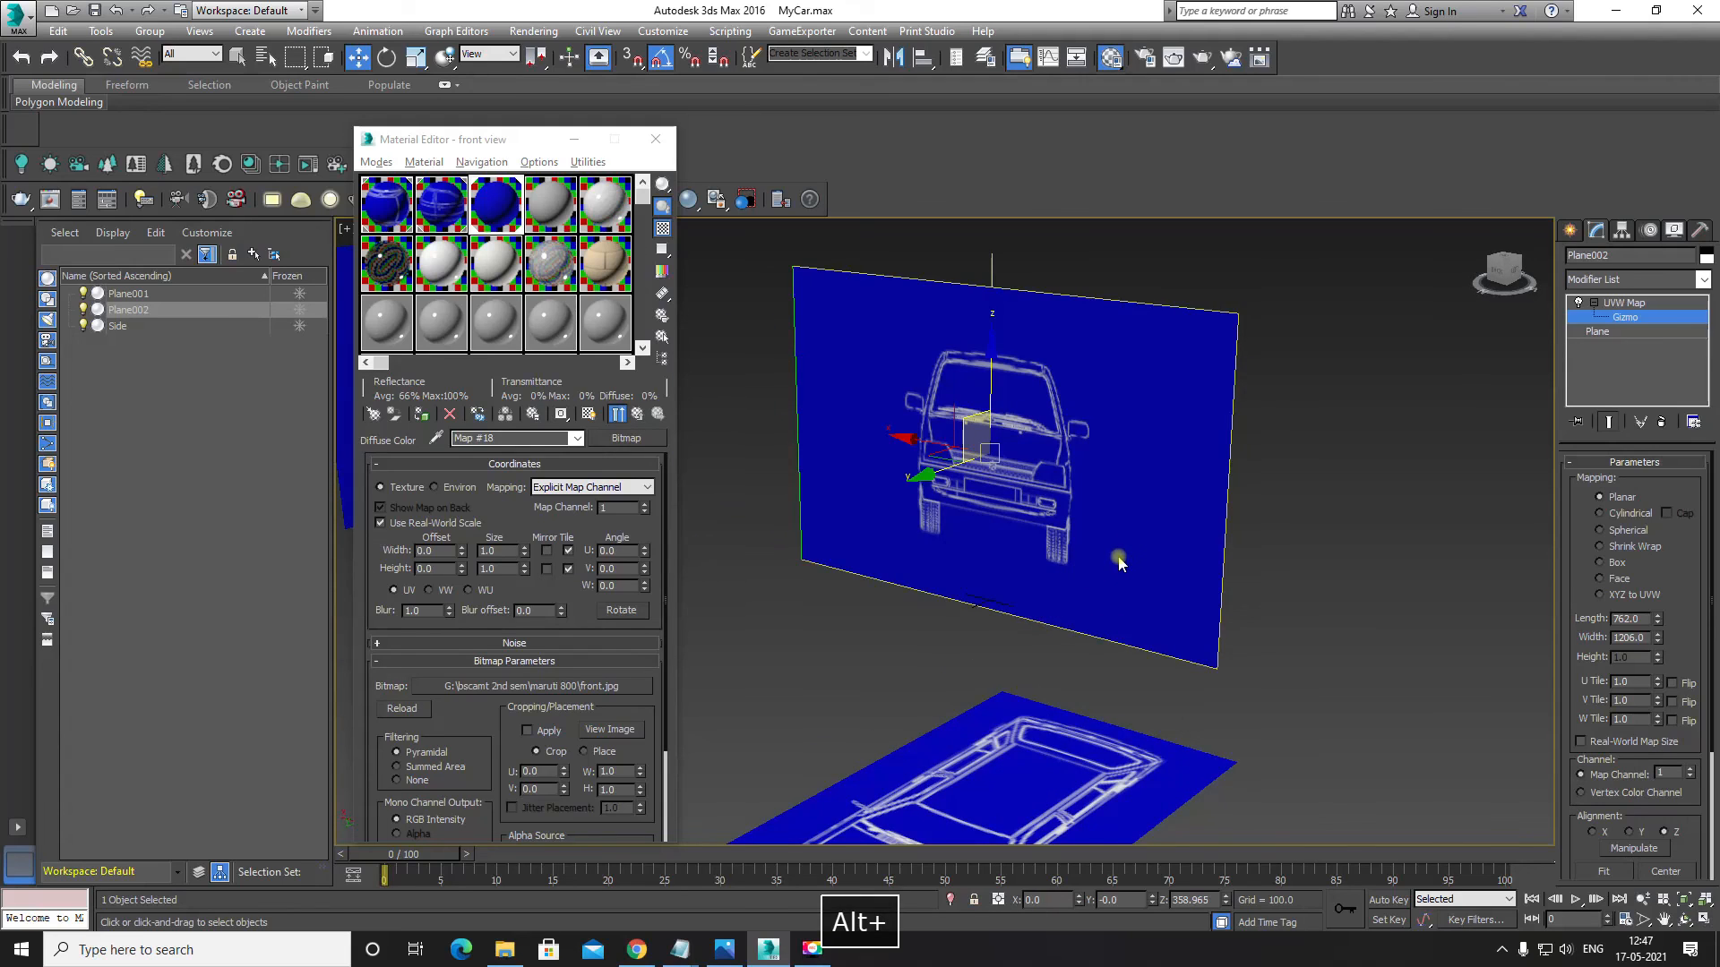
{"action": "scroll", "coordinate": [1120, 564], "scroll_direction": "up", "scroll_amount": 6}
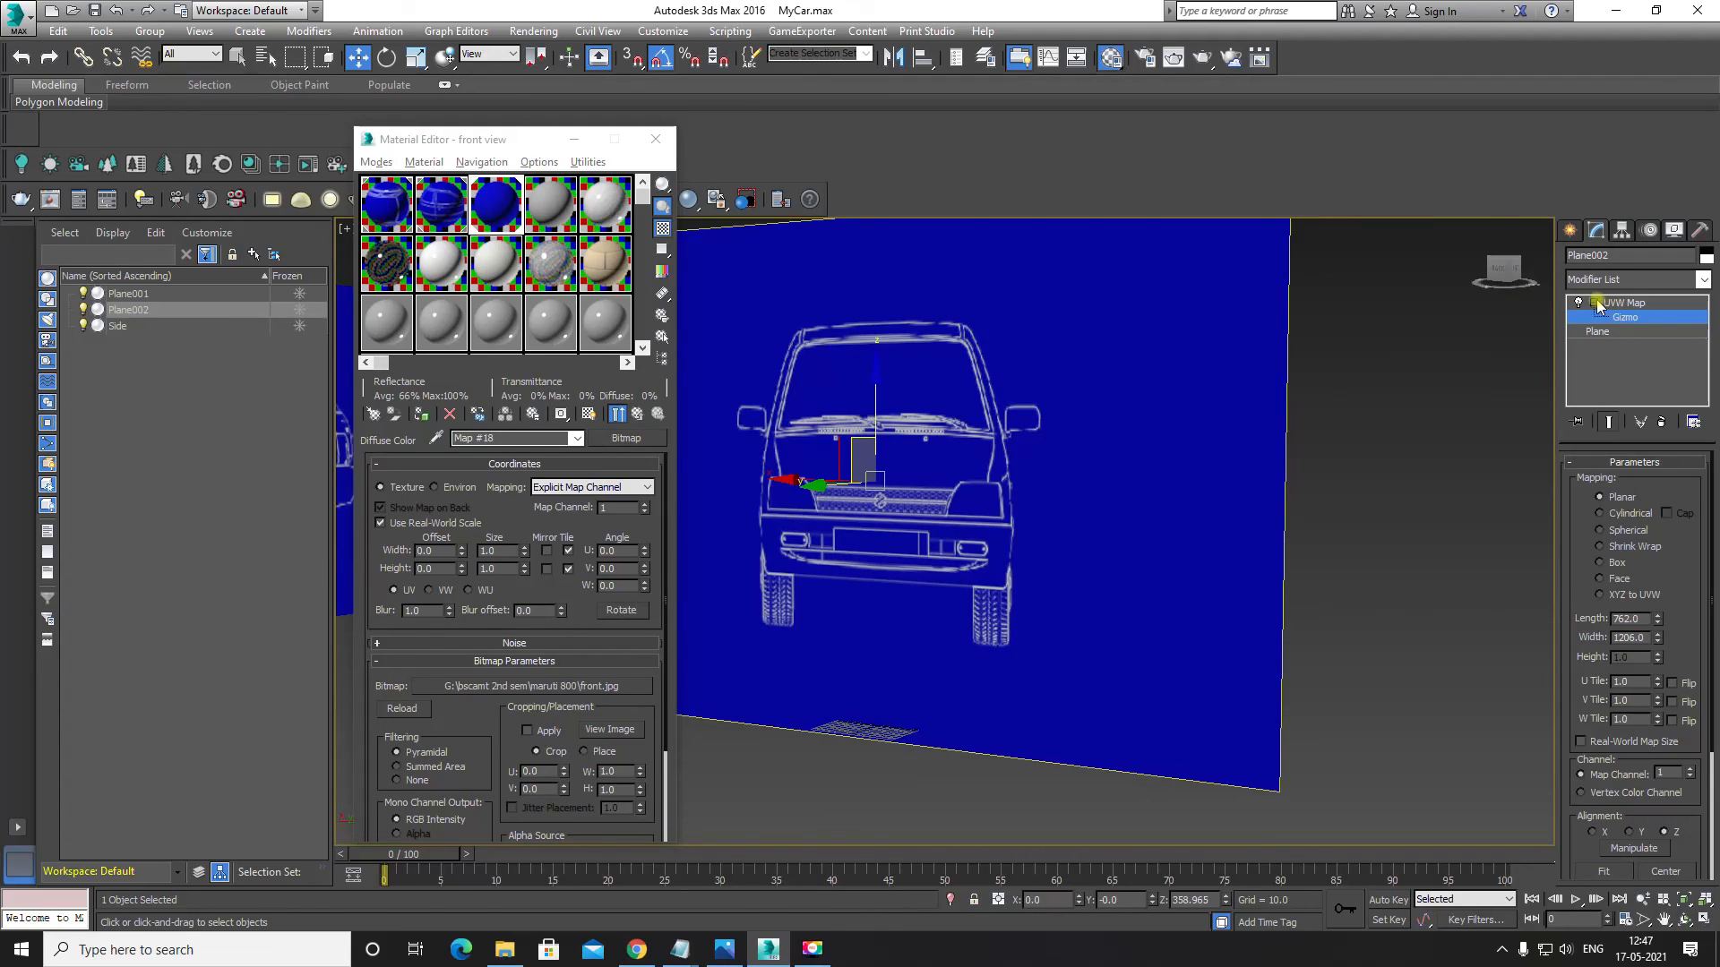
Step: Collapse Plane002's UVW Map modifier into its base object and convert the plane to an Editable Poly
{"action": "left_click", "coordinate": [1597, 304]}
{"action": "right_click", "coordinate": [1617, 306]}
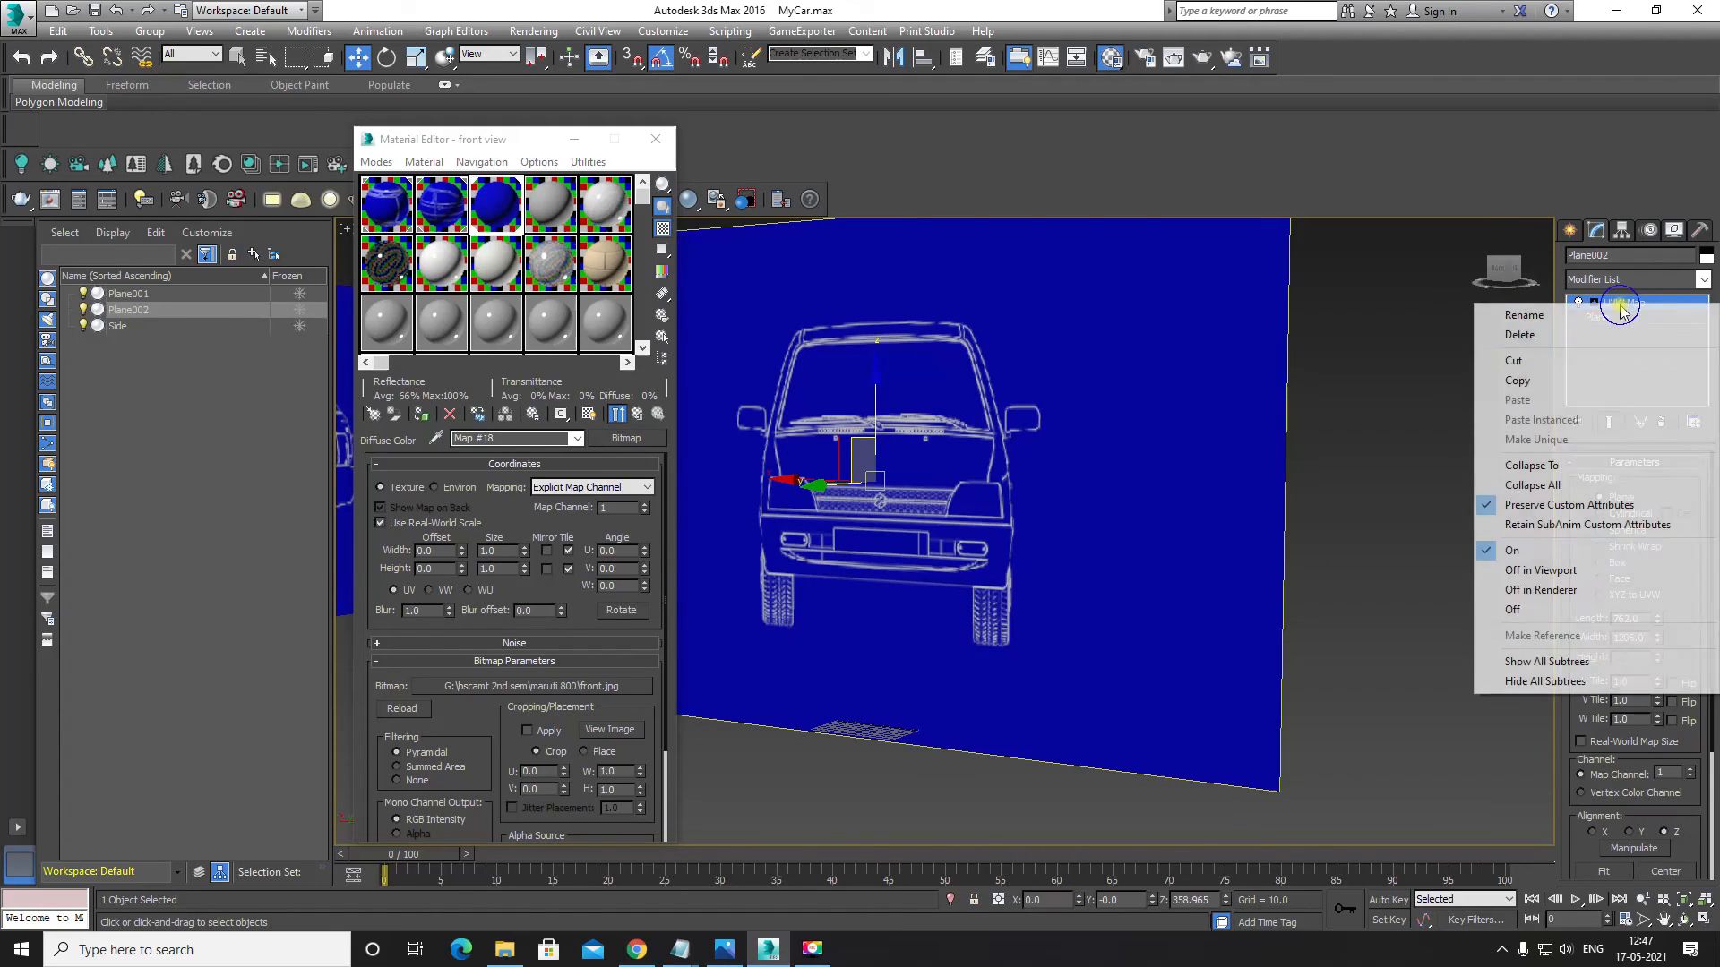
{"action": "left_click", "coordinate": [1533, 466]}
{"action": "left_click", "coordinate": [949, 542]}
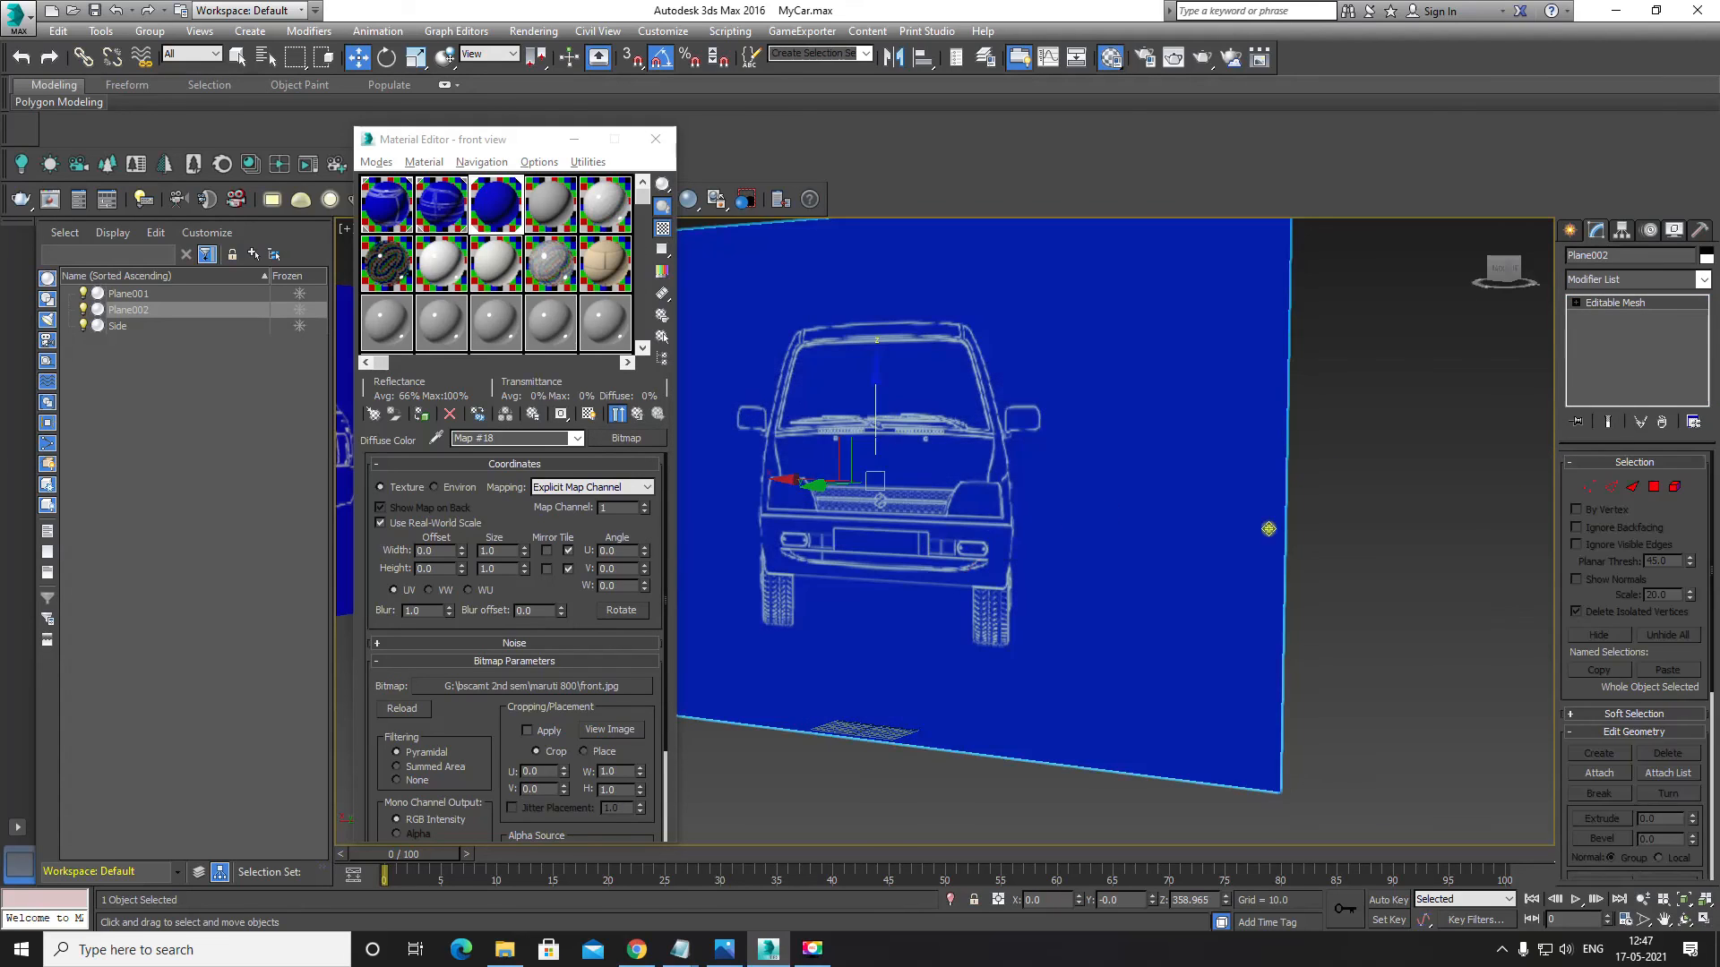
{"action": "scroll", "coordinate": [1218, 522], "scroll_direction": "down", "scroll_amount": 2}
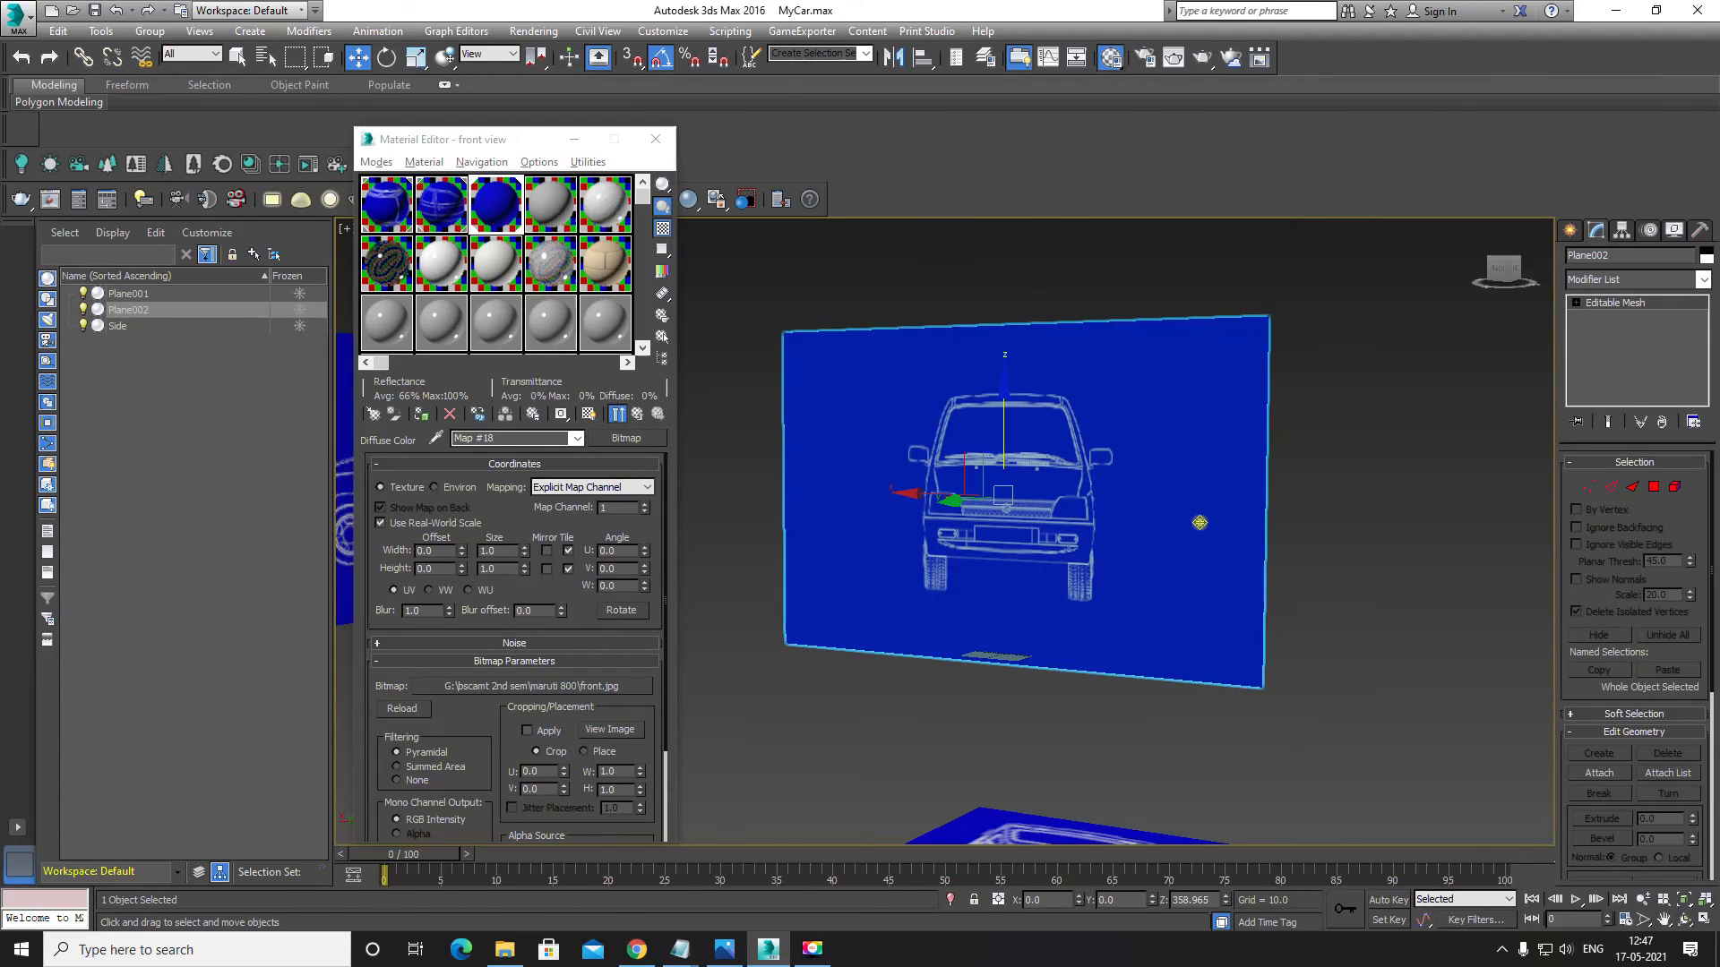
{"action": "right_click", "coordinate": [1678, 304]}
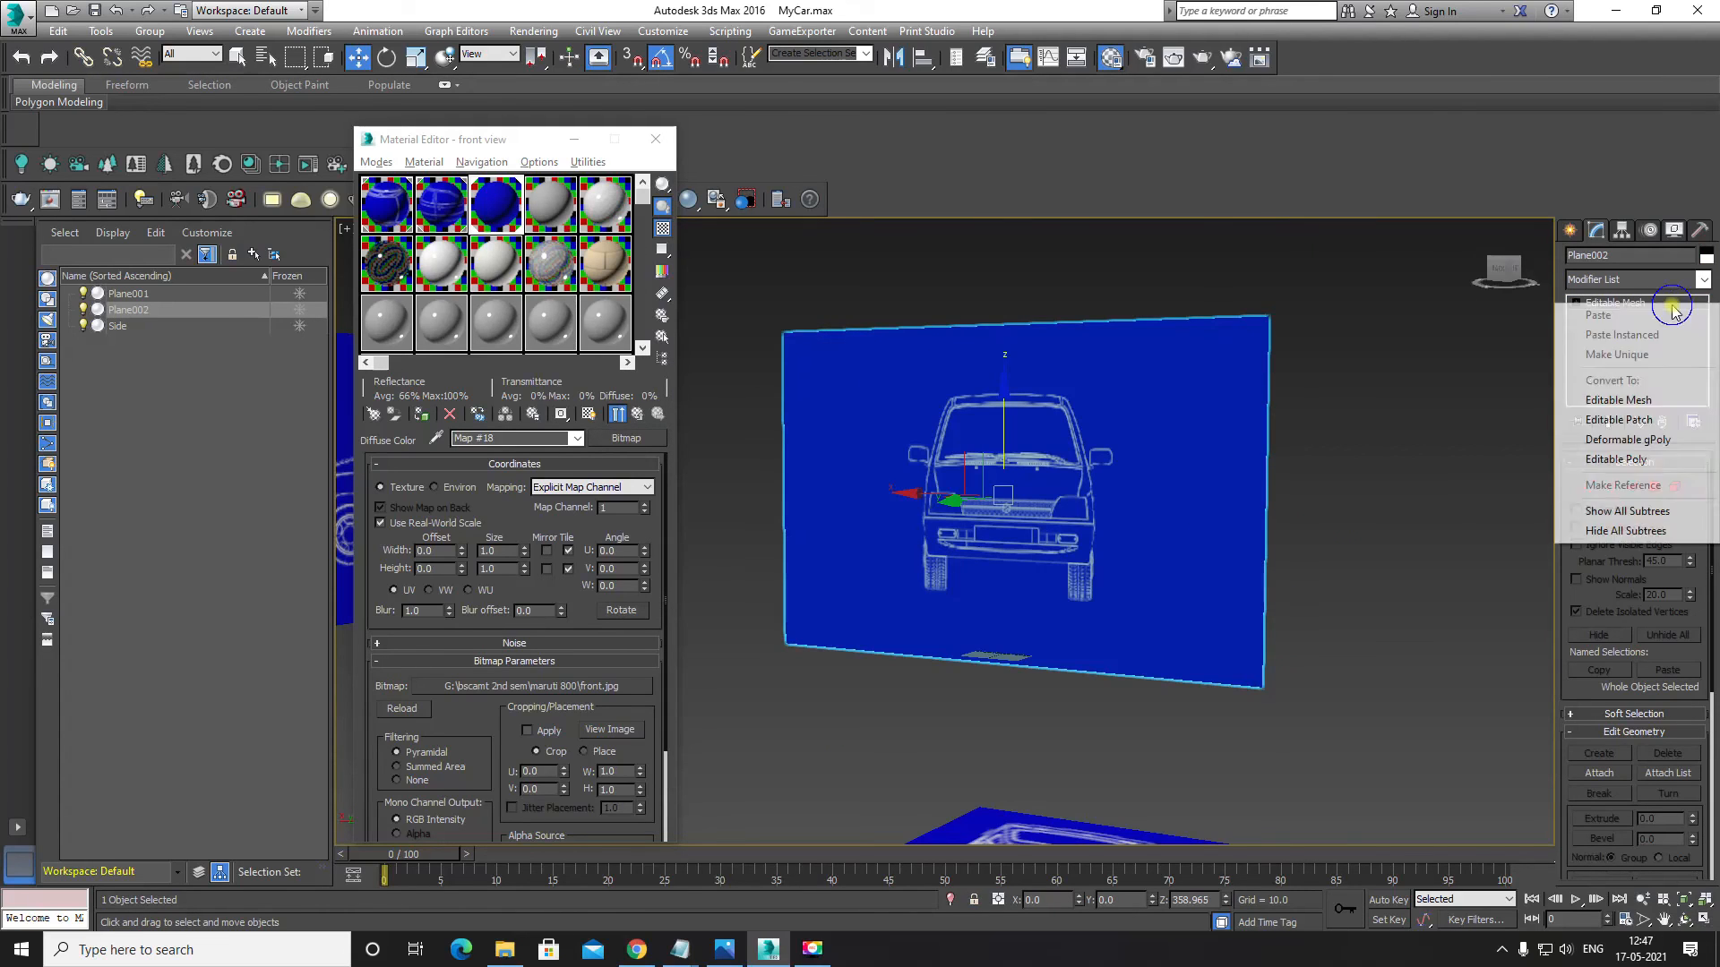
{"action": "left_click", "coordinate": [1623, 460]}
{"action": "left_click", "coordinate": [1360, 459]}
Step: Move the front-view plane along Y to about -1148, clear of the side and top planes
{"action": "scroll", "coordinate": [1178, 504], "scroll_direction": "down", "scroll_amount": 5}
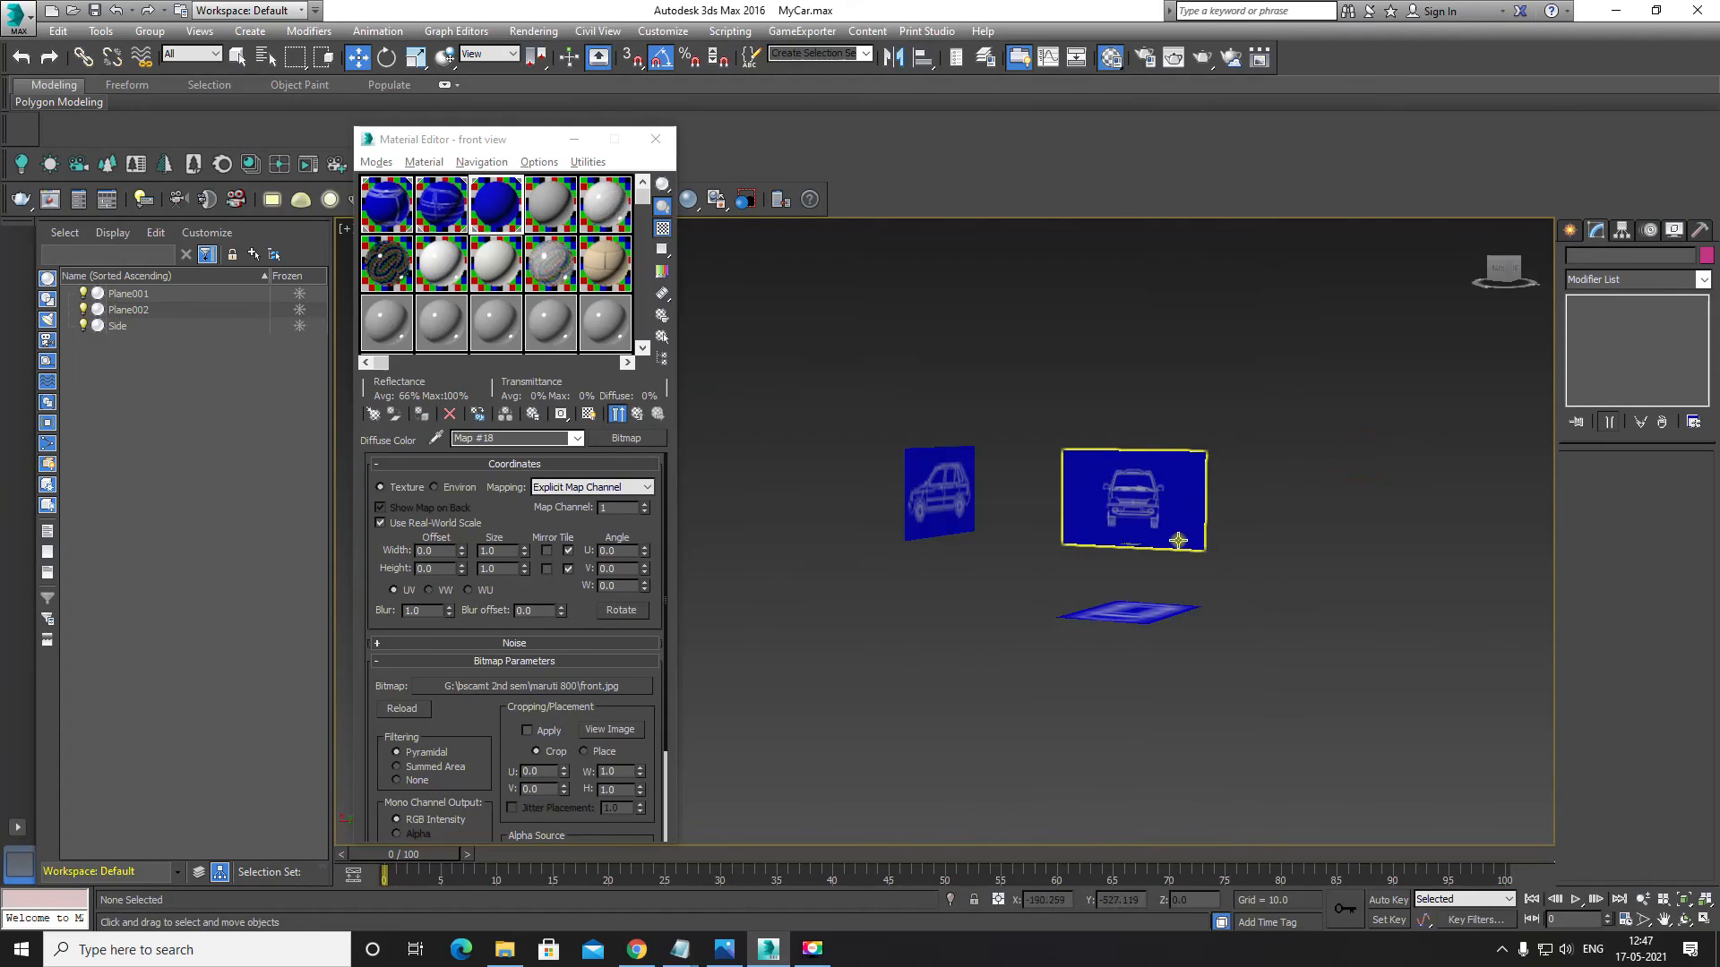
{"action": "scroll", "coordinate": [1178, 541], "scroll_direction": "up", "scroll_amount": 3}
{"action": "middle_click_drag", "start_coordinate": [1168, 482], "coordinate": [1205, 483], "text": "alt"}
{"action": "left_click_drag", "start_coordinate": [1221, 319], "coordinate": [1266, 405]}
{"action": "middle_click_drag", "start_coordinate": [1201, 509], "coordinate": [1029, 514], "text": "alt"}
{"action": "left_click_drag", "start_coordinate": [971, 438], "coordinate": [1239, 479]}
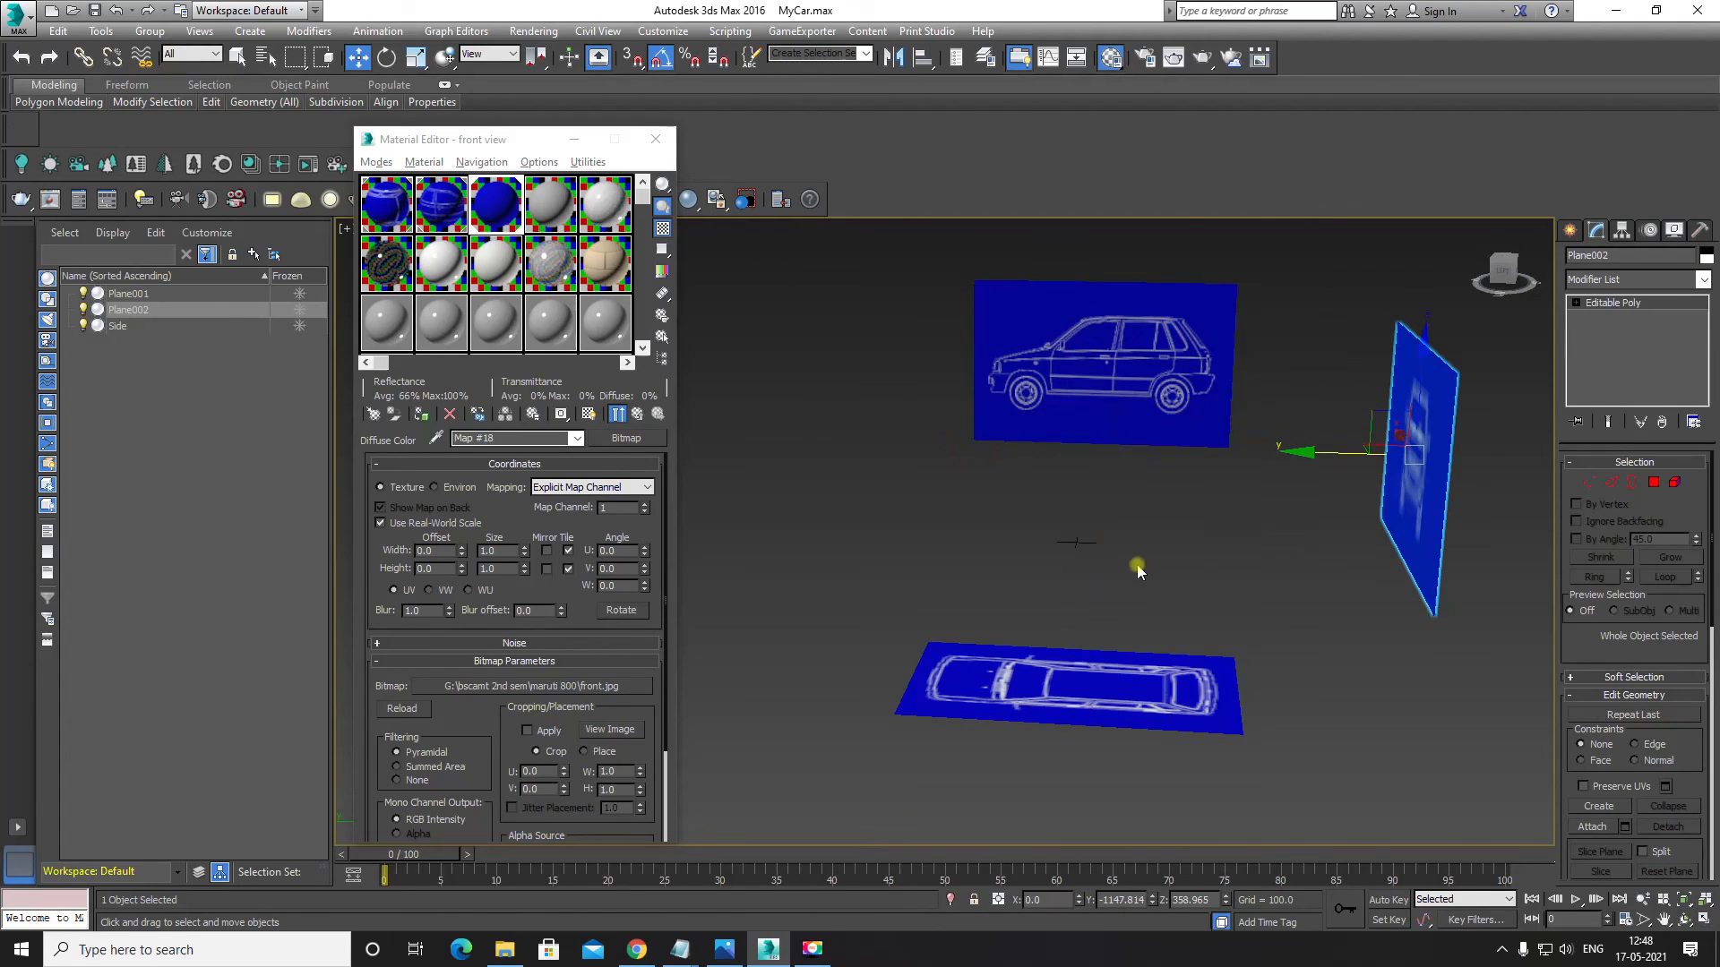
Step: Save the scene with the three blueprint planes and close the Material Editor
{"action": "middle_click_drag", "start_coordinate": [1137, 568], "coordinate": [985, 542], "text": "alt"}
{"action": "left_click", "coordinate": [1276, 518]}
{"action": "middle_click_drag", "start_coordinate": [1277, 518], "coordinate": [1168, 499], "text": "alt"}
{"action": "key", "text": "ctrl+s"}
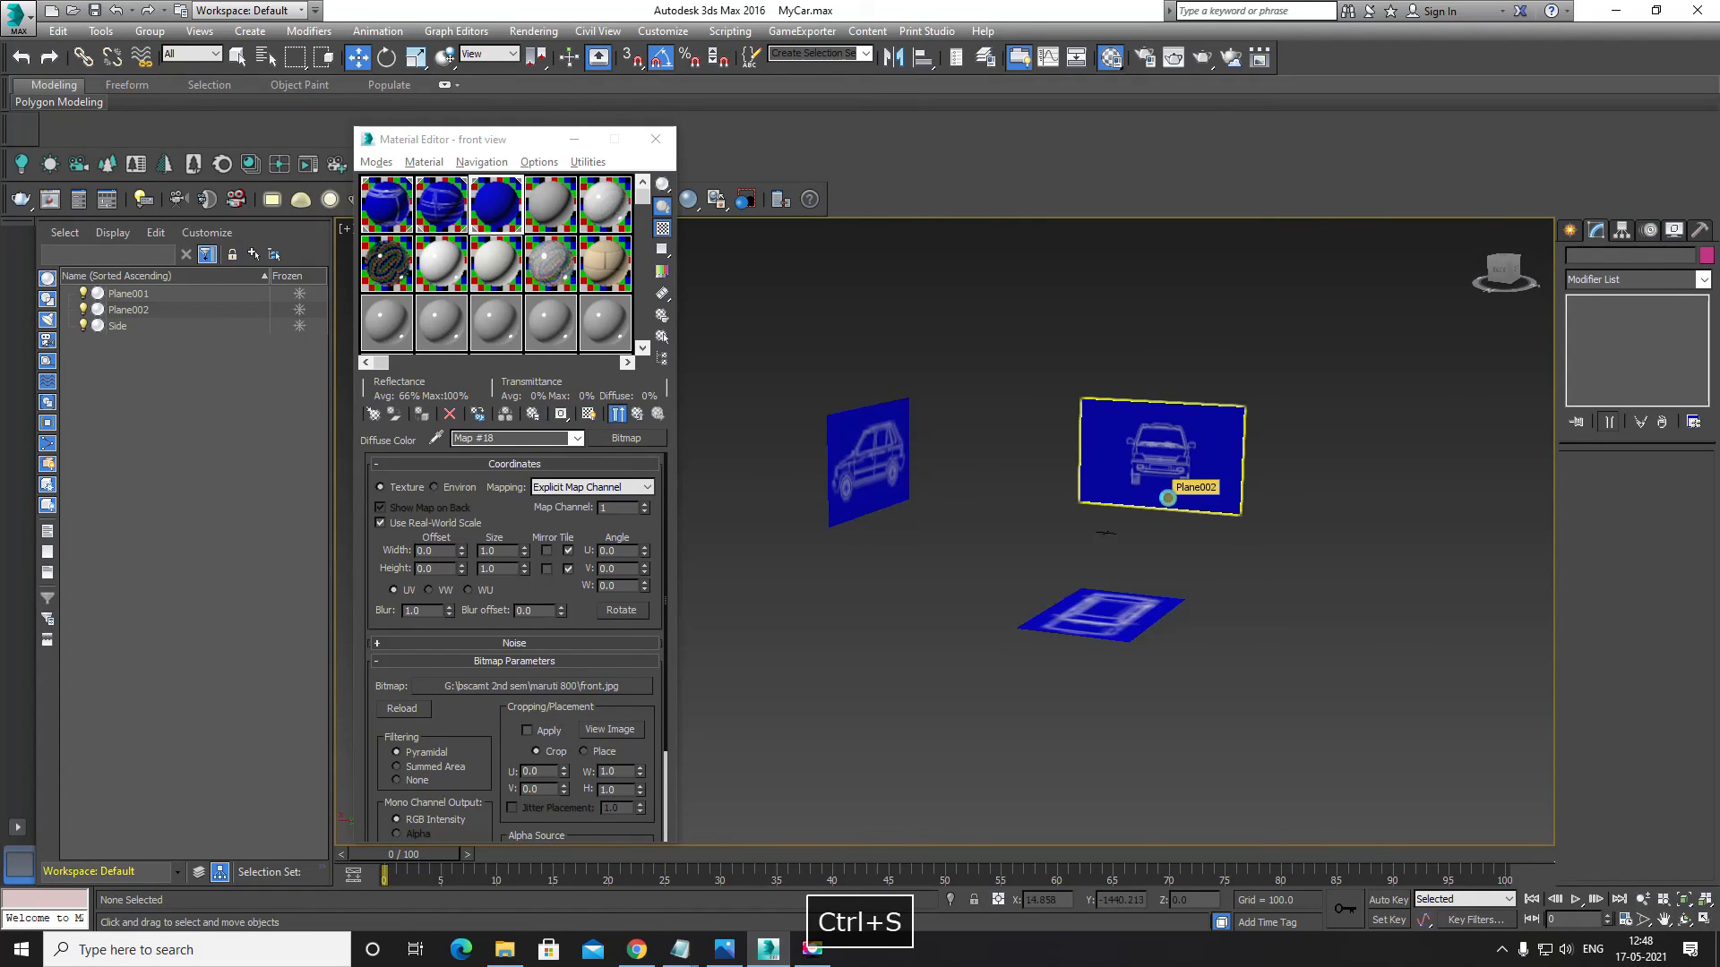
{"action": "middle_click_drag", "start_coordinate": [1086, 460], "coordinate": [1029, 499], "text": "alt"}
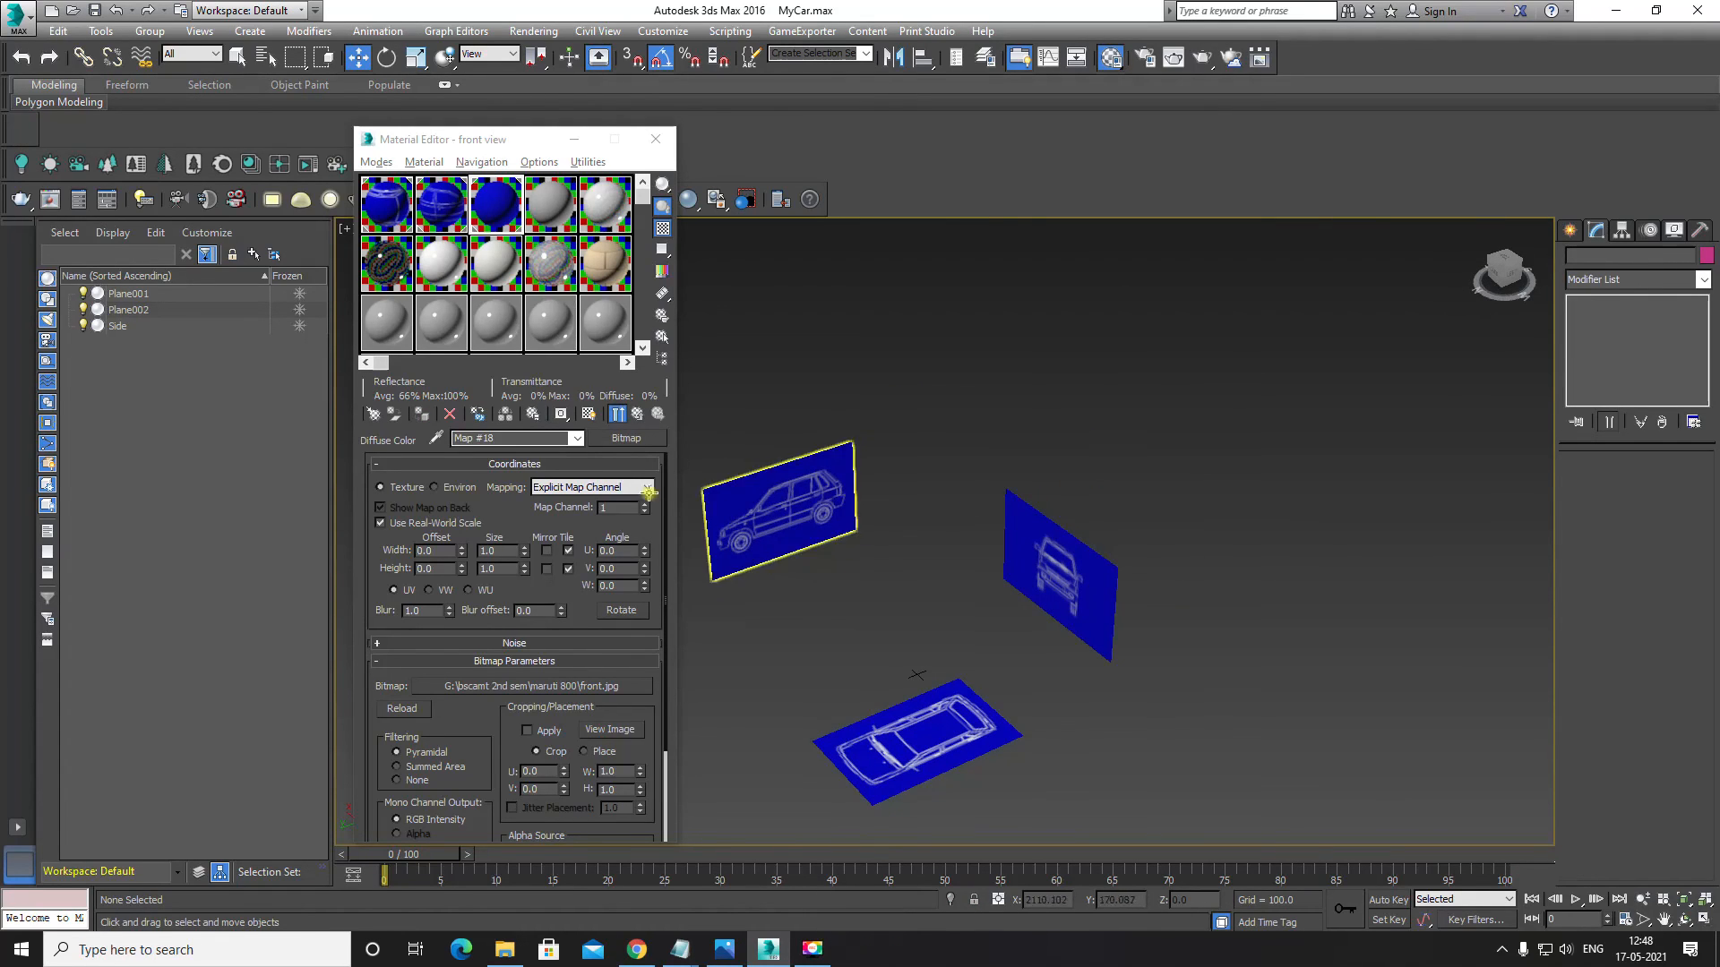
{"action": "left_click", "coordinate": [656, 139]}
Step: Draw a large ground plane around the blueprint planes, about 14009 long and 9705 wide
{"action": "middle_click_drag", "start_coordinate": [935, 537], "coordinate": [1140, 465], "text": "alt"}
{"action": "left_click", "coordinate": [1569, 230]}
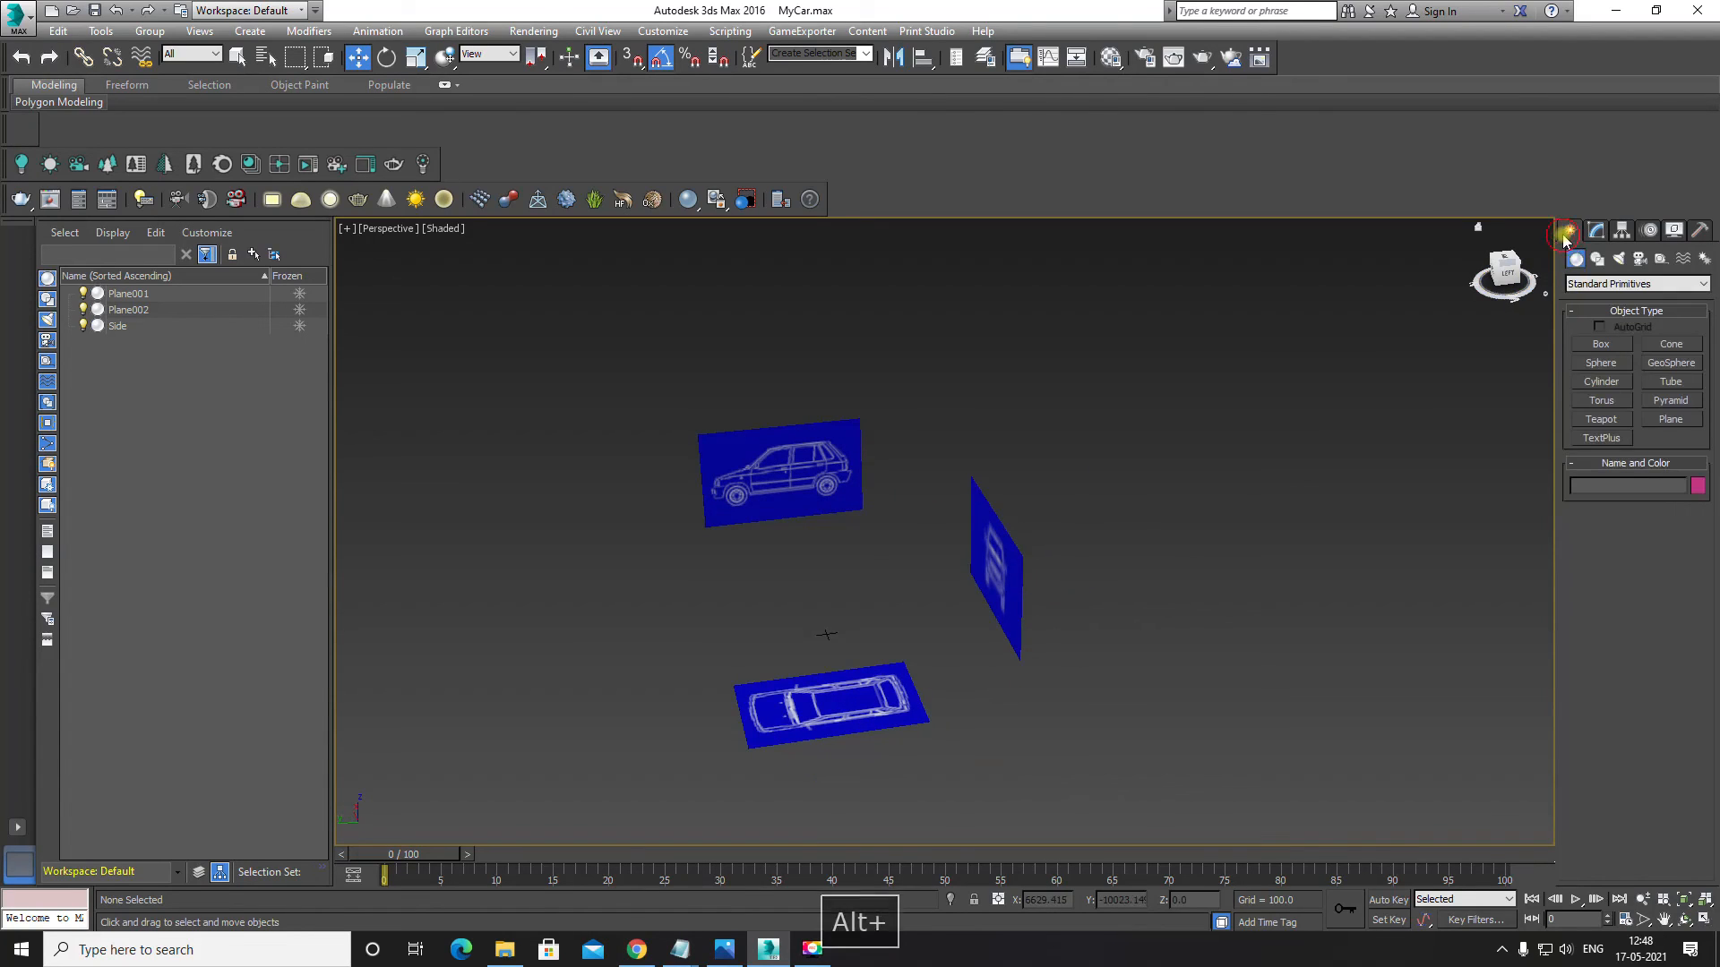
{"action": "left_click", "coordinate": [1655, 423]}
{"action": "middle_click_drag", "start_coordinate": [923, 448], "coordinate": [826, 578], "text": "alt"}
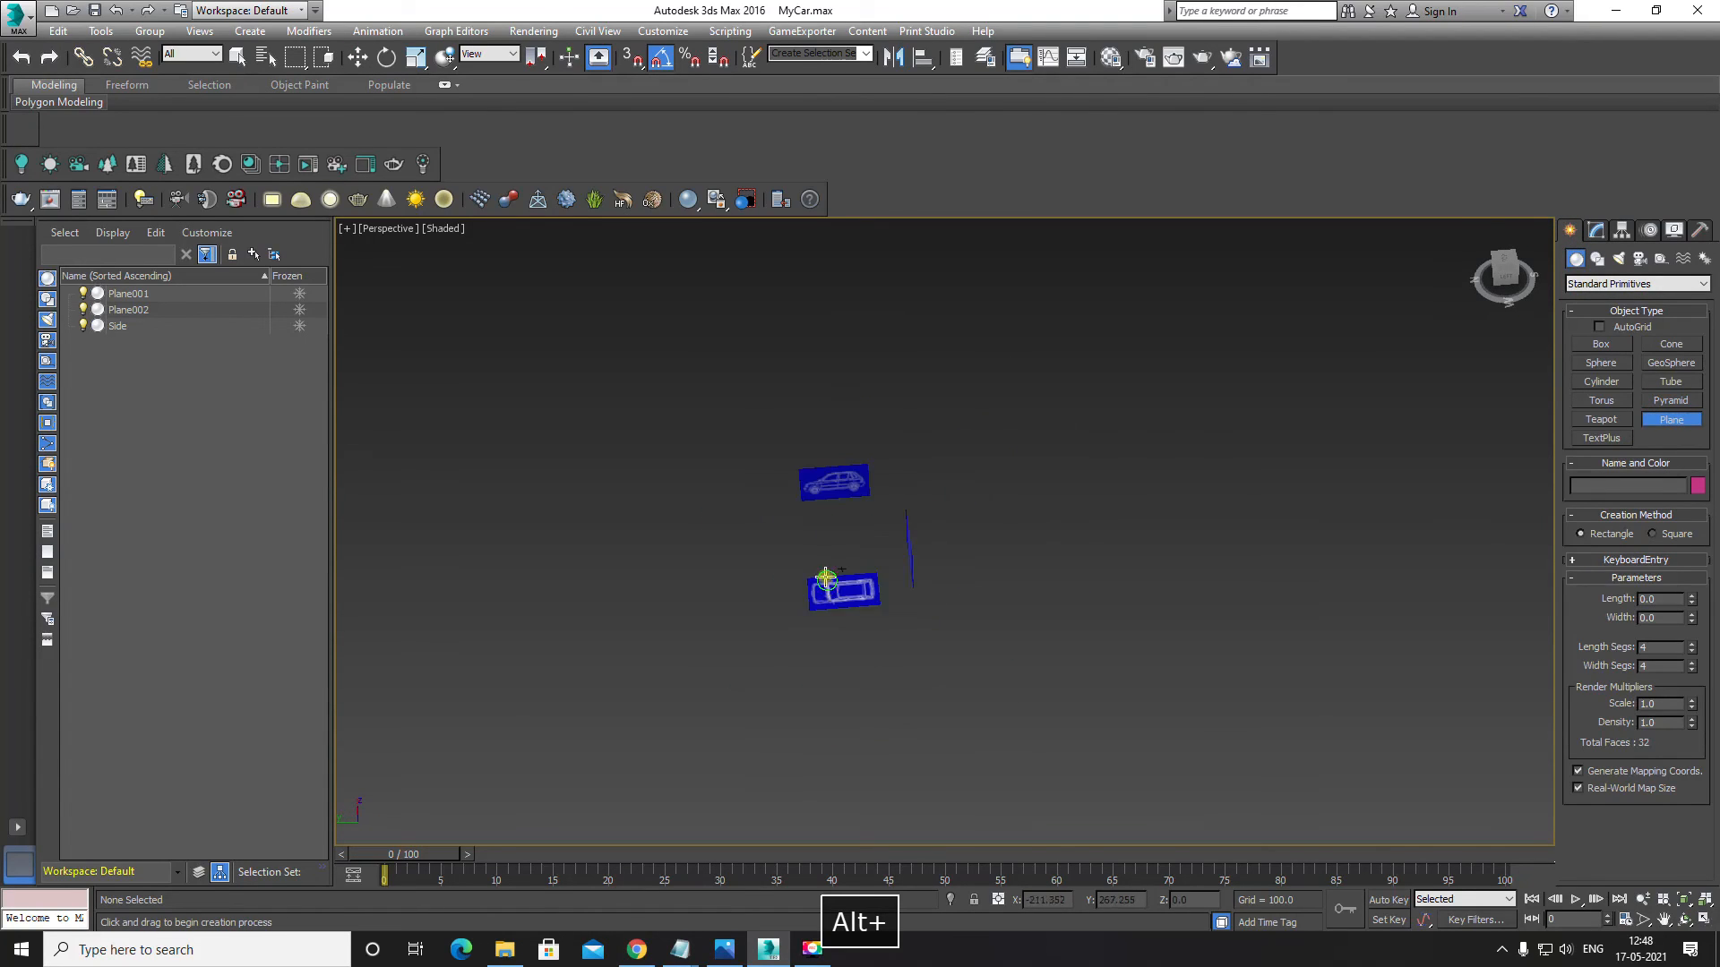
{"action": "left_click_drag", "start_coordinate": [564, 367], "coordinate": [1351, 959]}
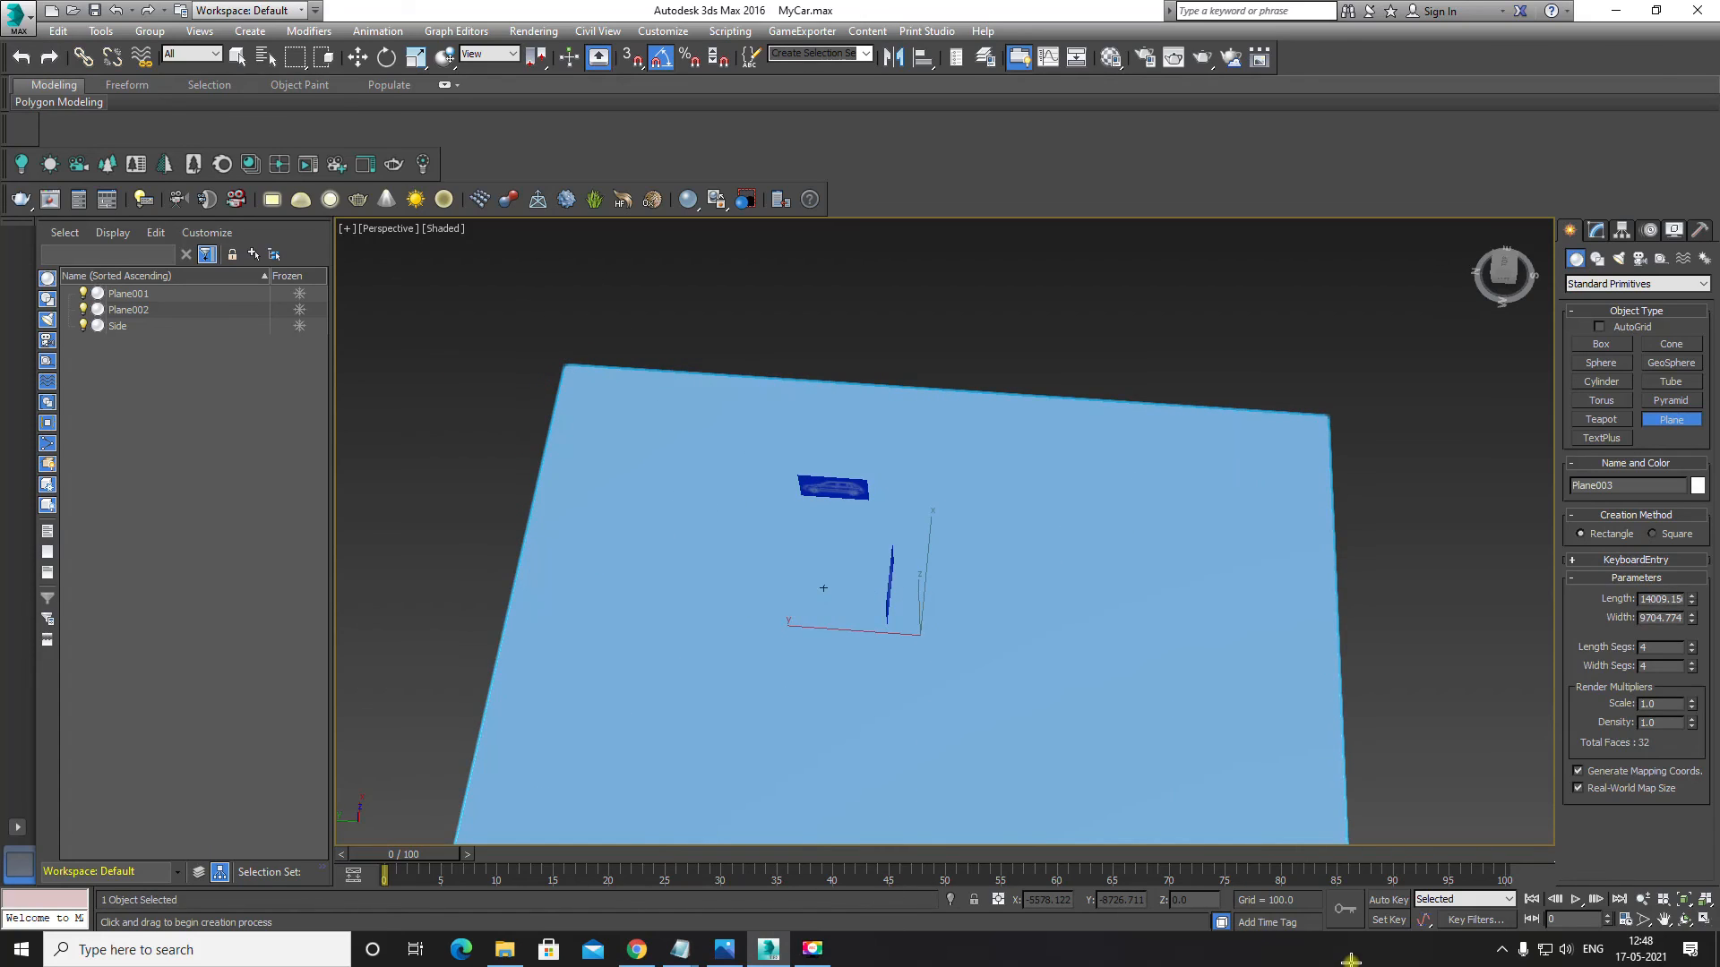
{"action": "key", "text": "w"}
{"action": "middle_click_drag", "start_coordinate": [909, 659], "coordinate": [975, 633], "text": "alt"}
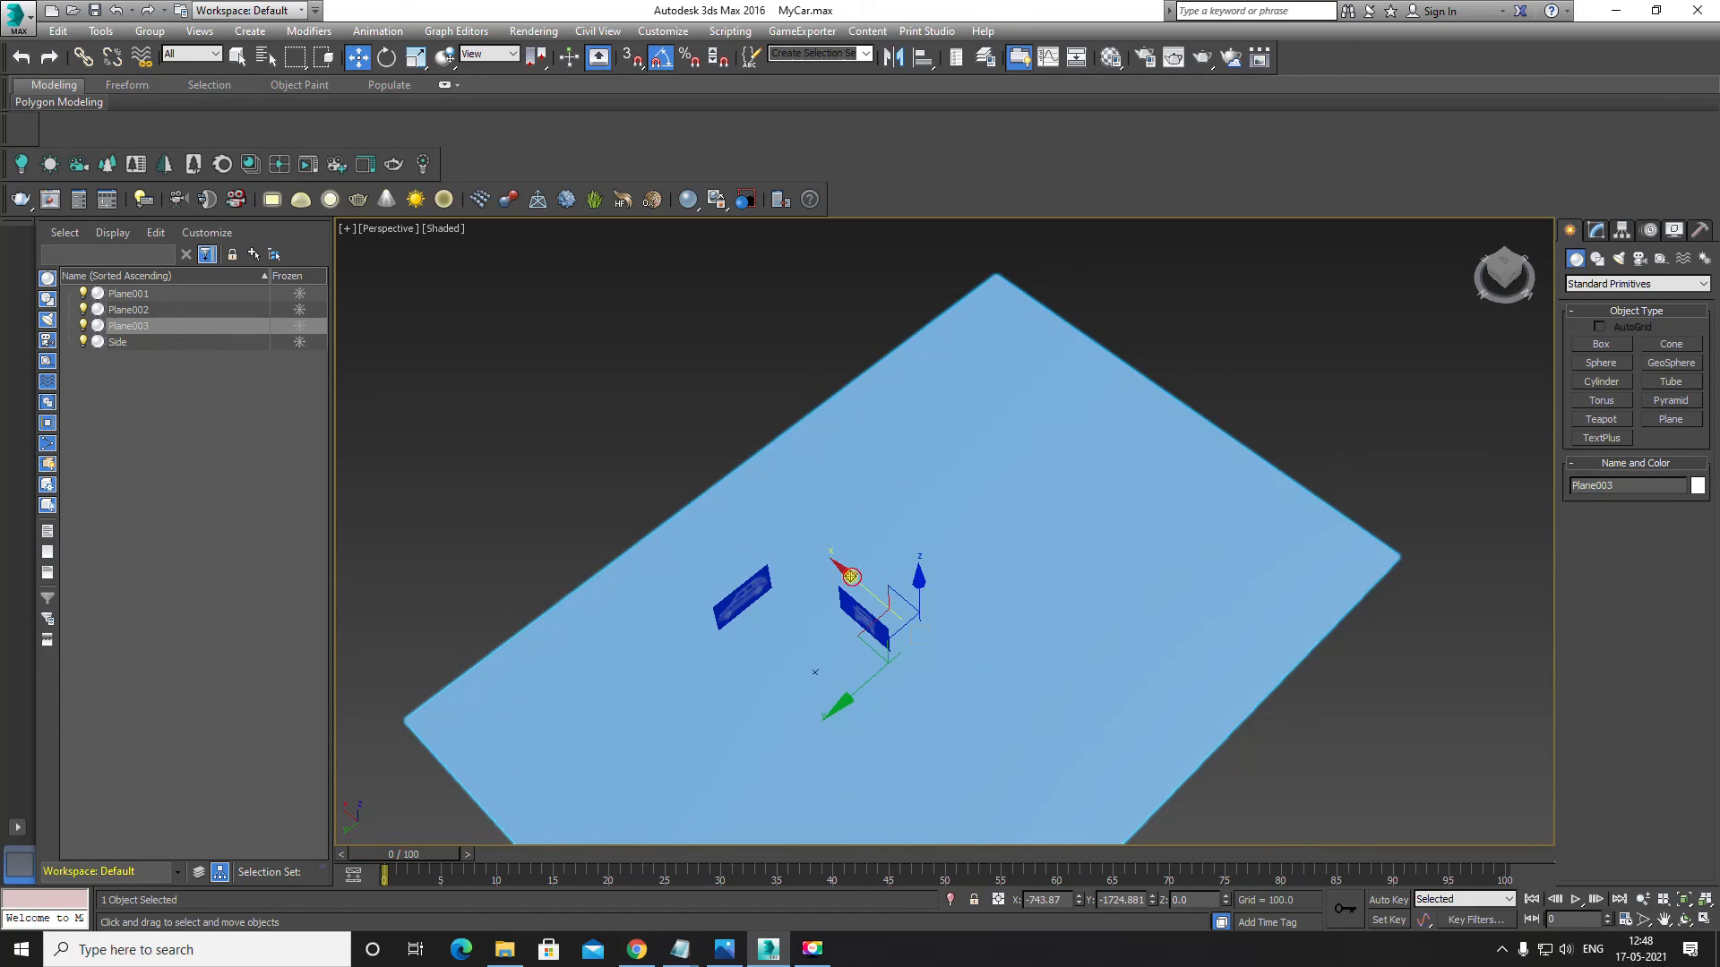
{"action": "middle_click_drag", "start_coordinate": [837, 571], "coordinate": [932, 606], "text": "alt"}
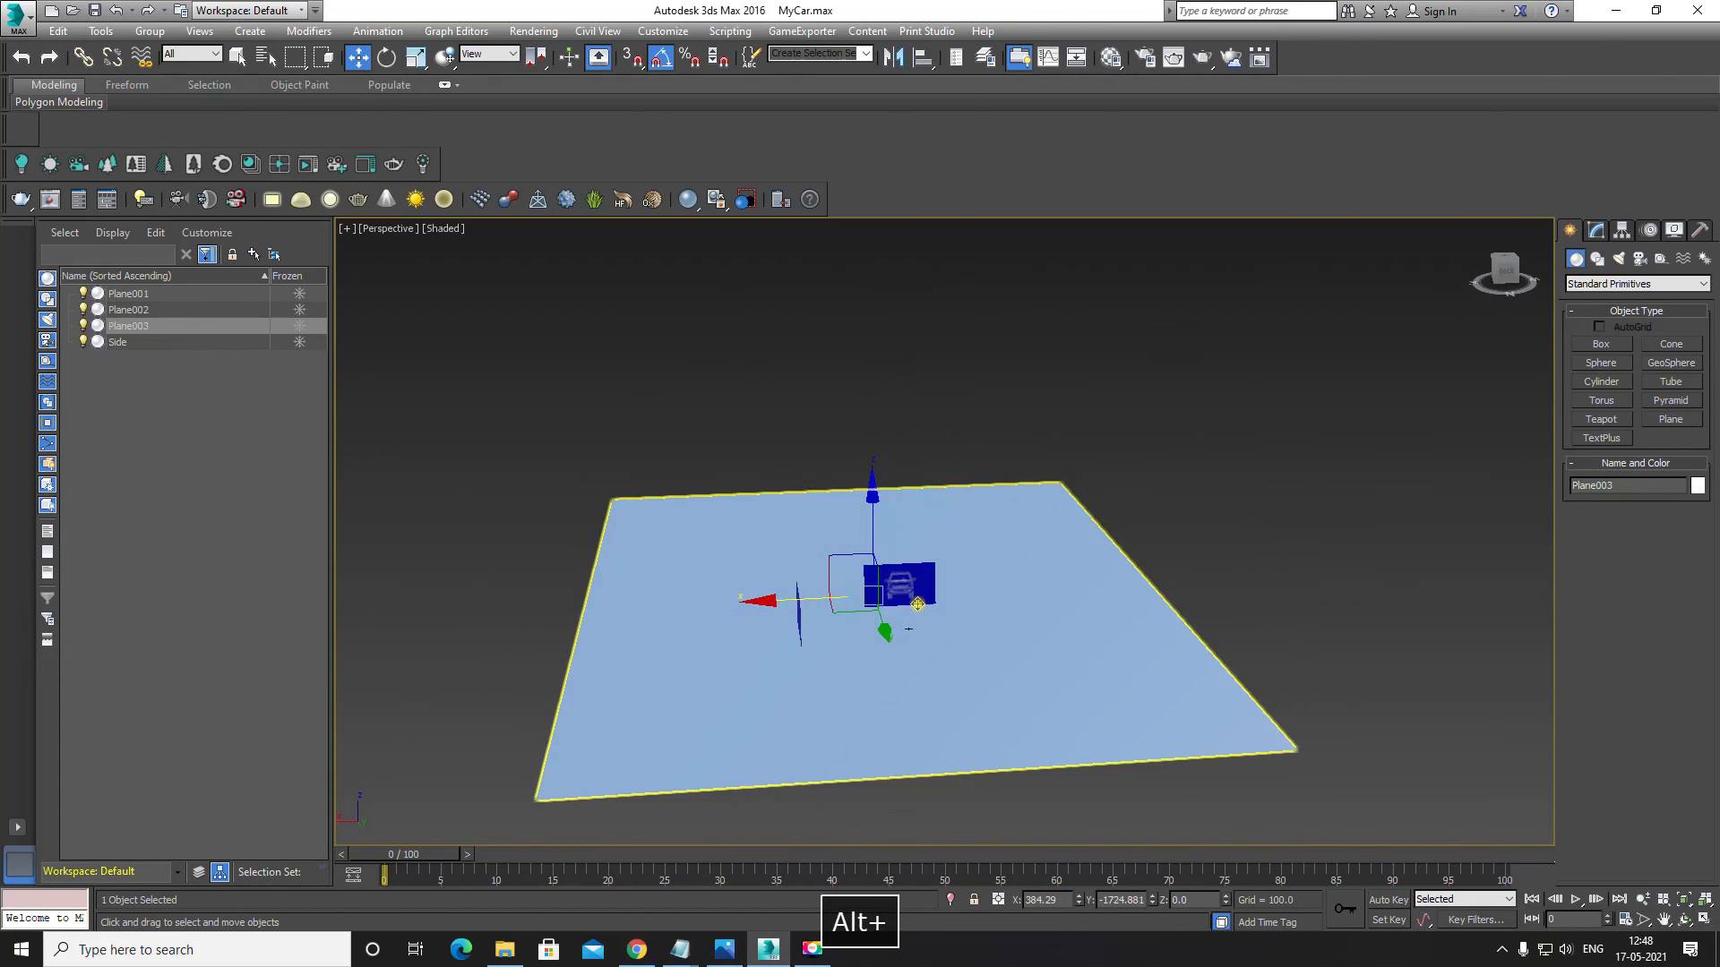
Step: Switch to the four-viewport layout and display edged faces in the Left viewport
{"action": "key", "text": "alt+w"}
{"action": "left_click", "coordinate": [705, 415]}
{"action": "scroll", "coordinate": [705, 415], "scroll_direction": "up", "scroll_amount": 5}
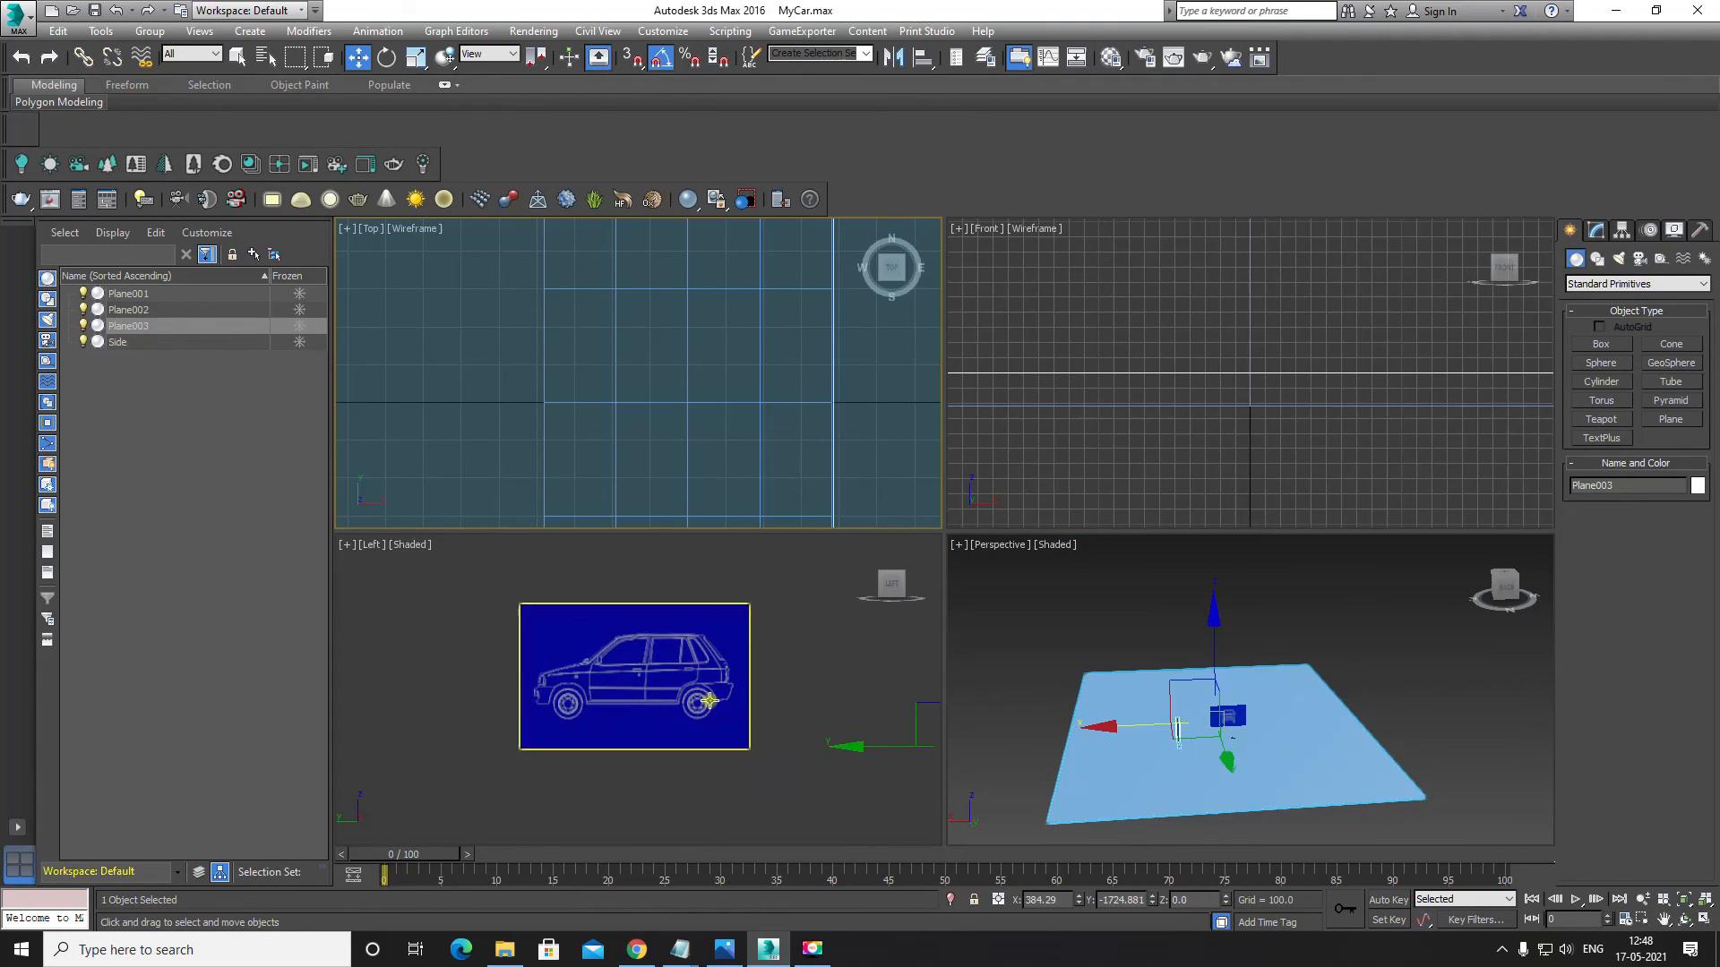
{"action": "middle_click_drag", "start_coordinate": [545, 670], "coordinate": [538, 673]}
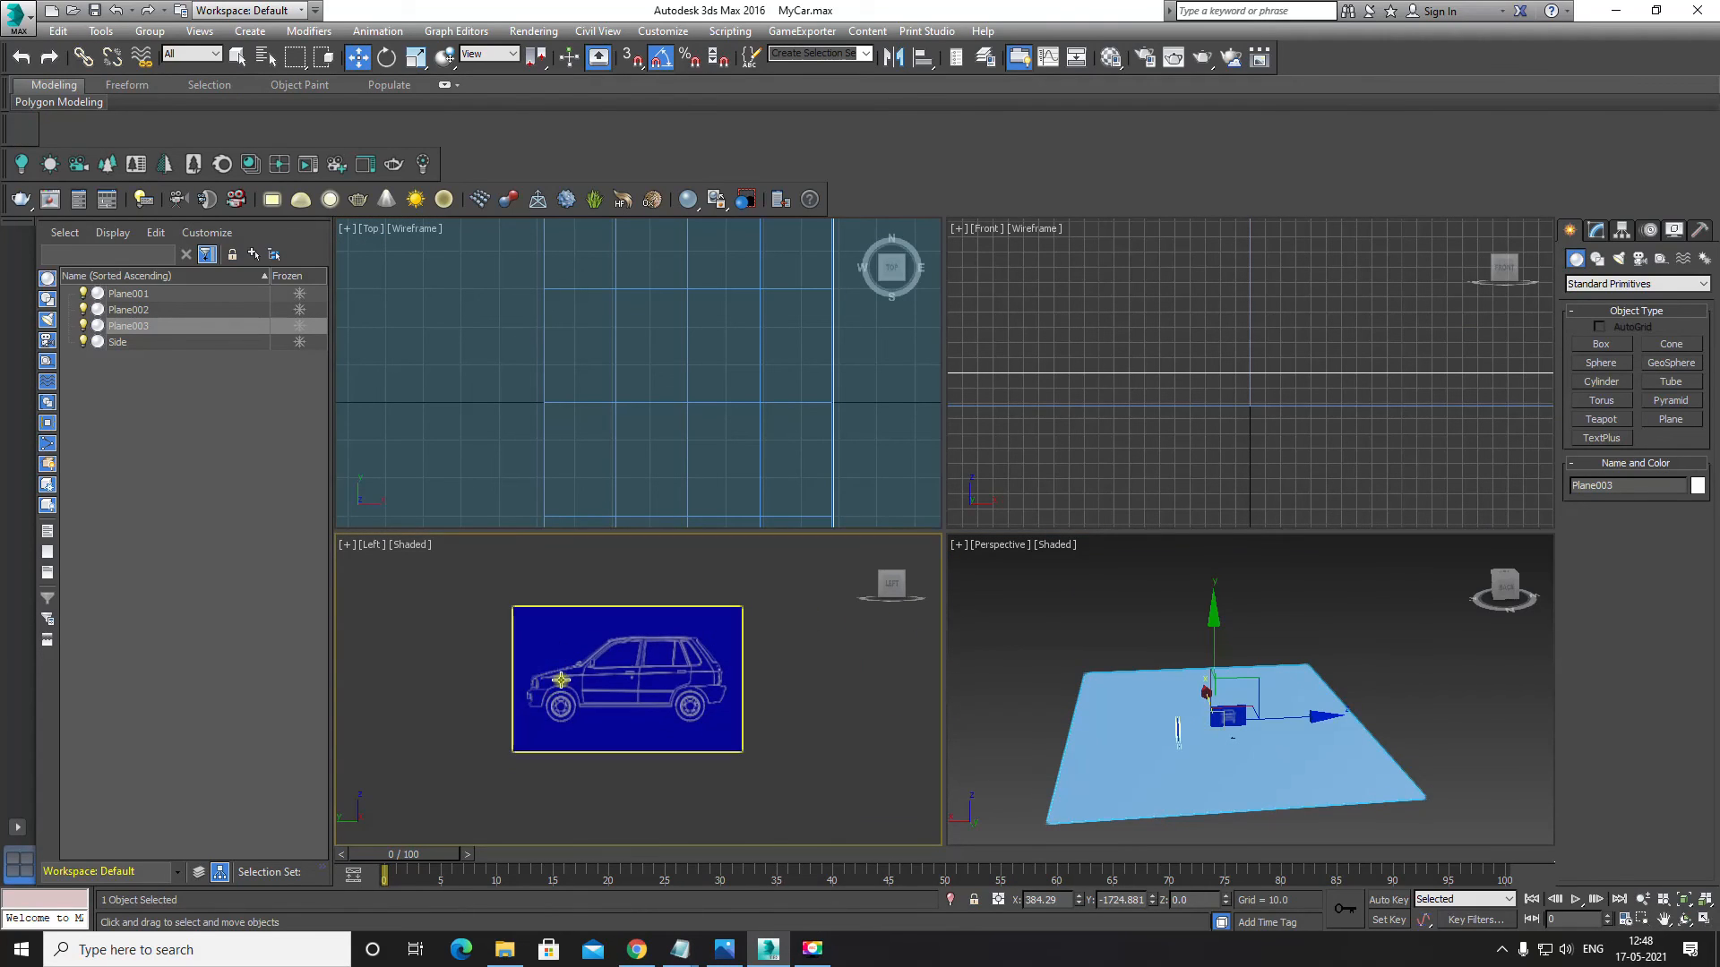
{"action": "scroll", "coordinate": [558, 680], "scroll_direction": "down", "scroll_amount": 2}
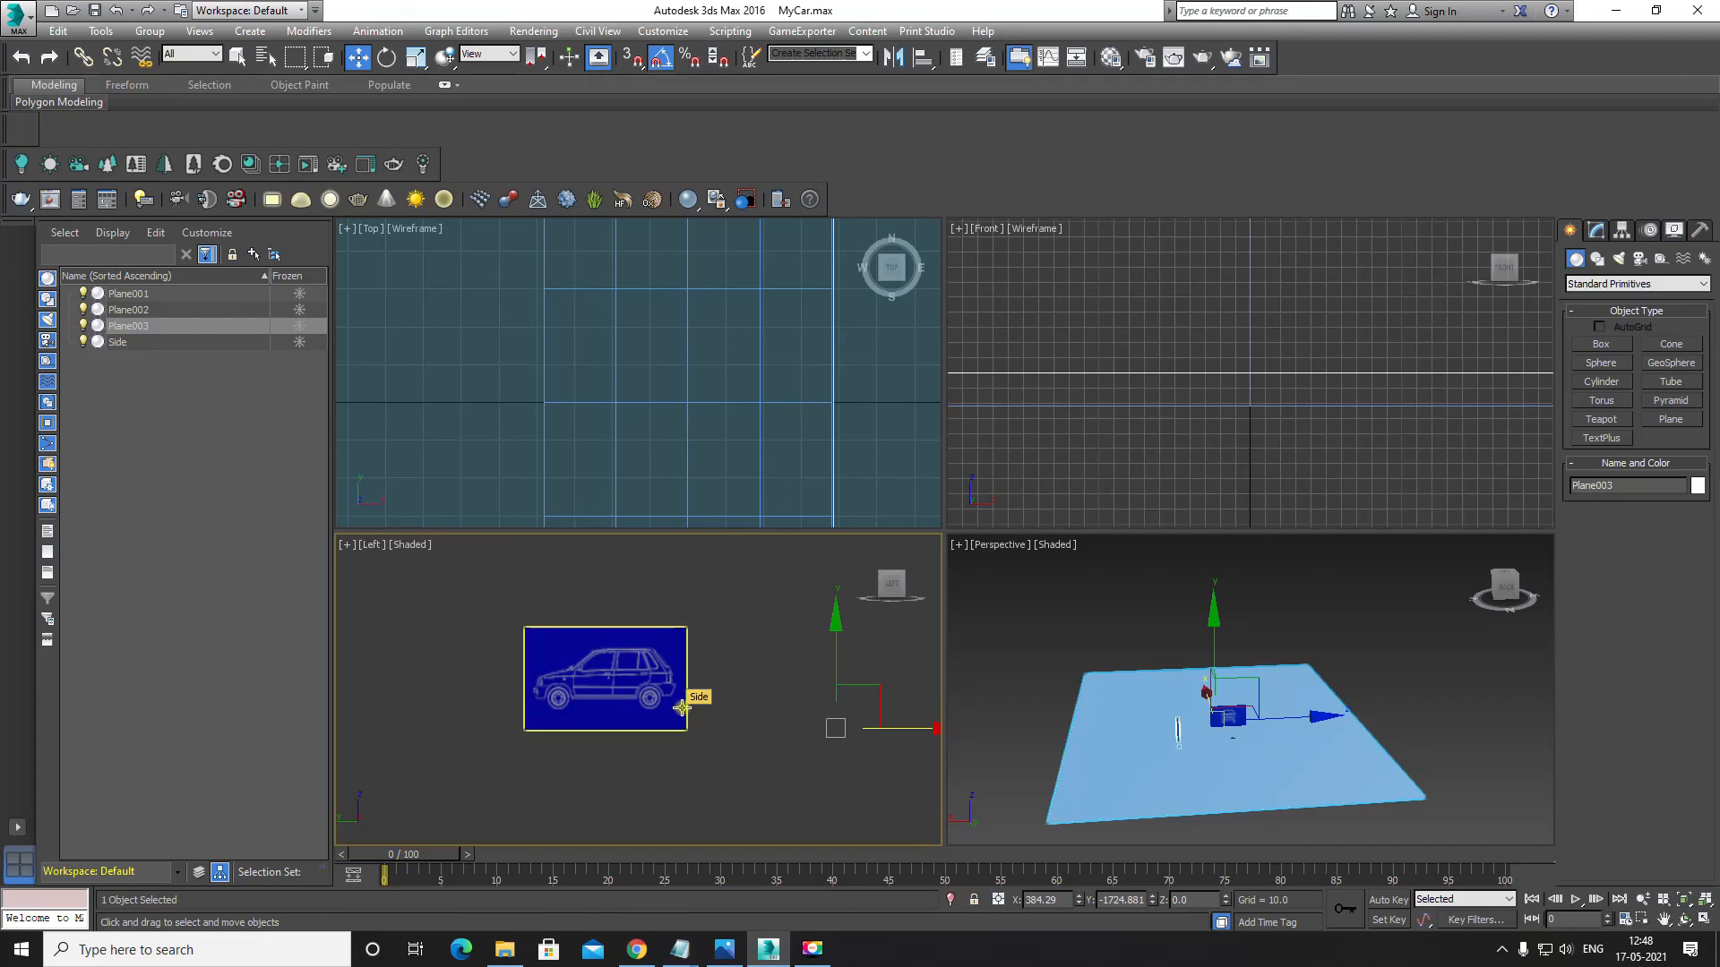
{"action": "key", "text": "F3"}
{"action": "middle_click_drag", "start_coordinate": [690, 702], "coordinate": [583, 653]}
{"action": "key", "text": "F3"}
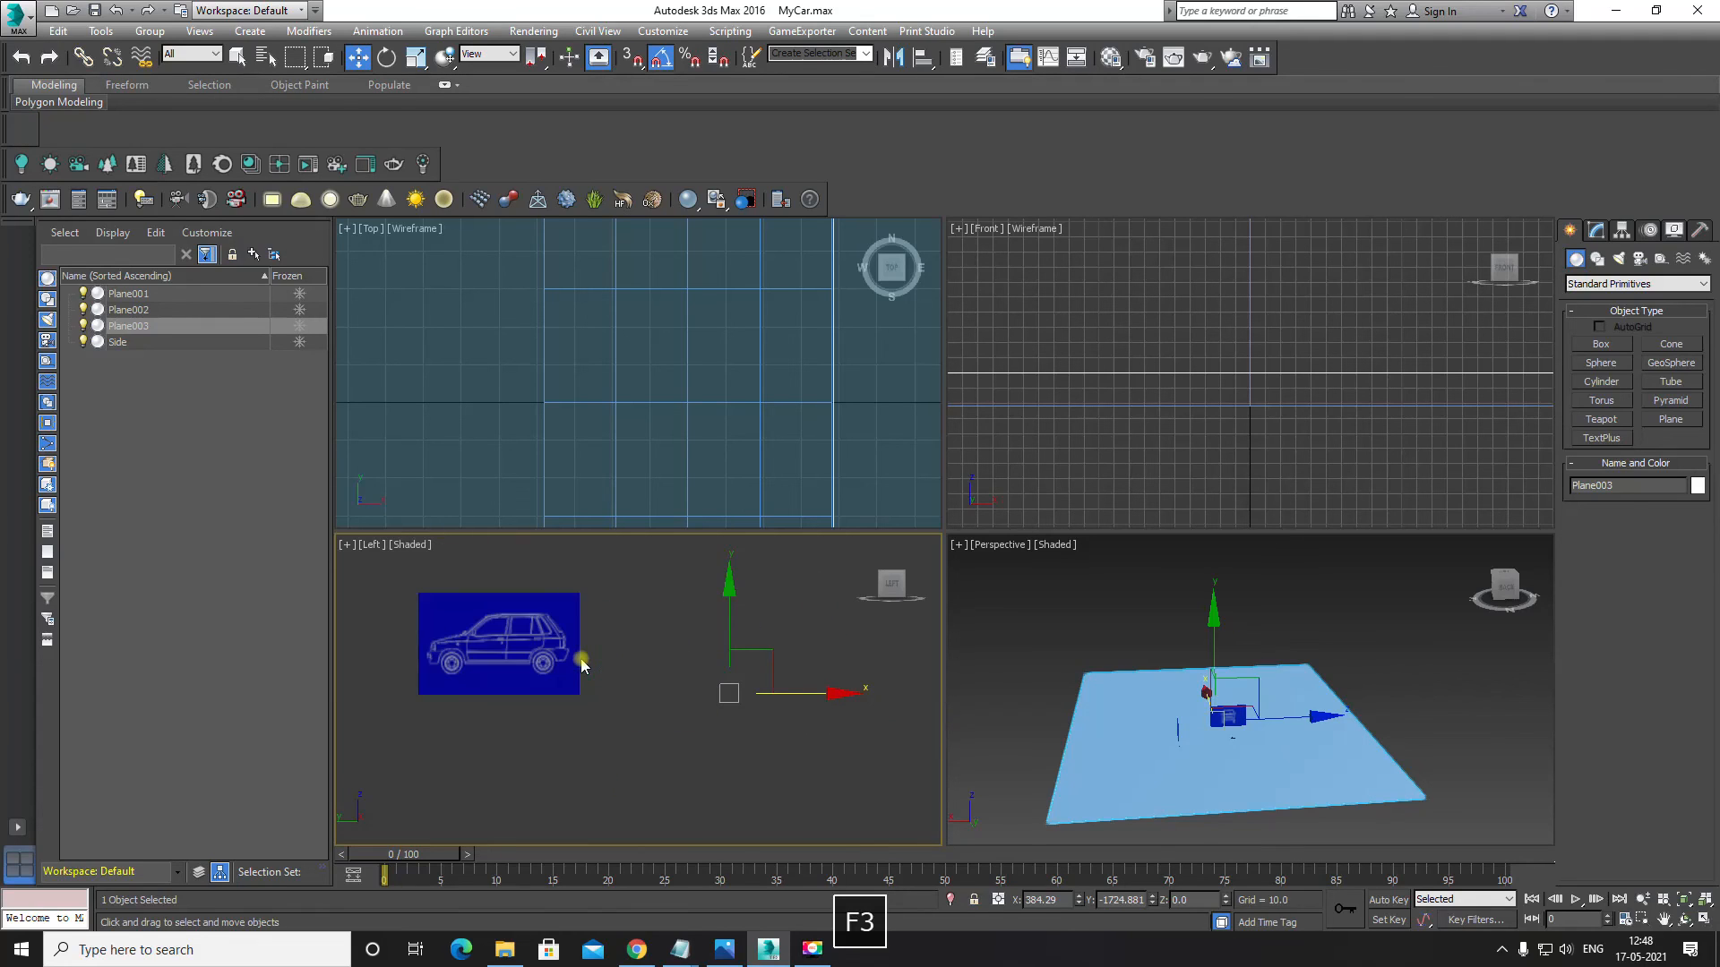
{"action": "key", "text": "F4"}
{"action": "scroll", "coordinate": [582, 660], "scroll_direction": "up", "scroll_amount": 3}
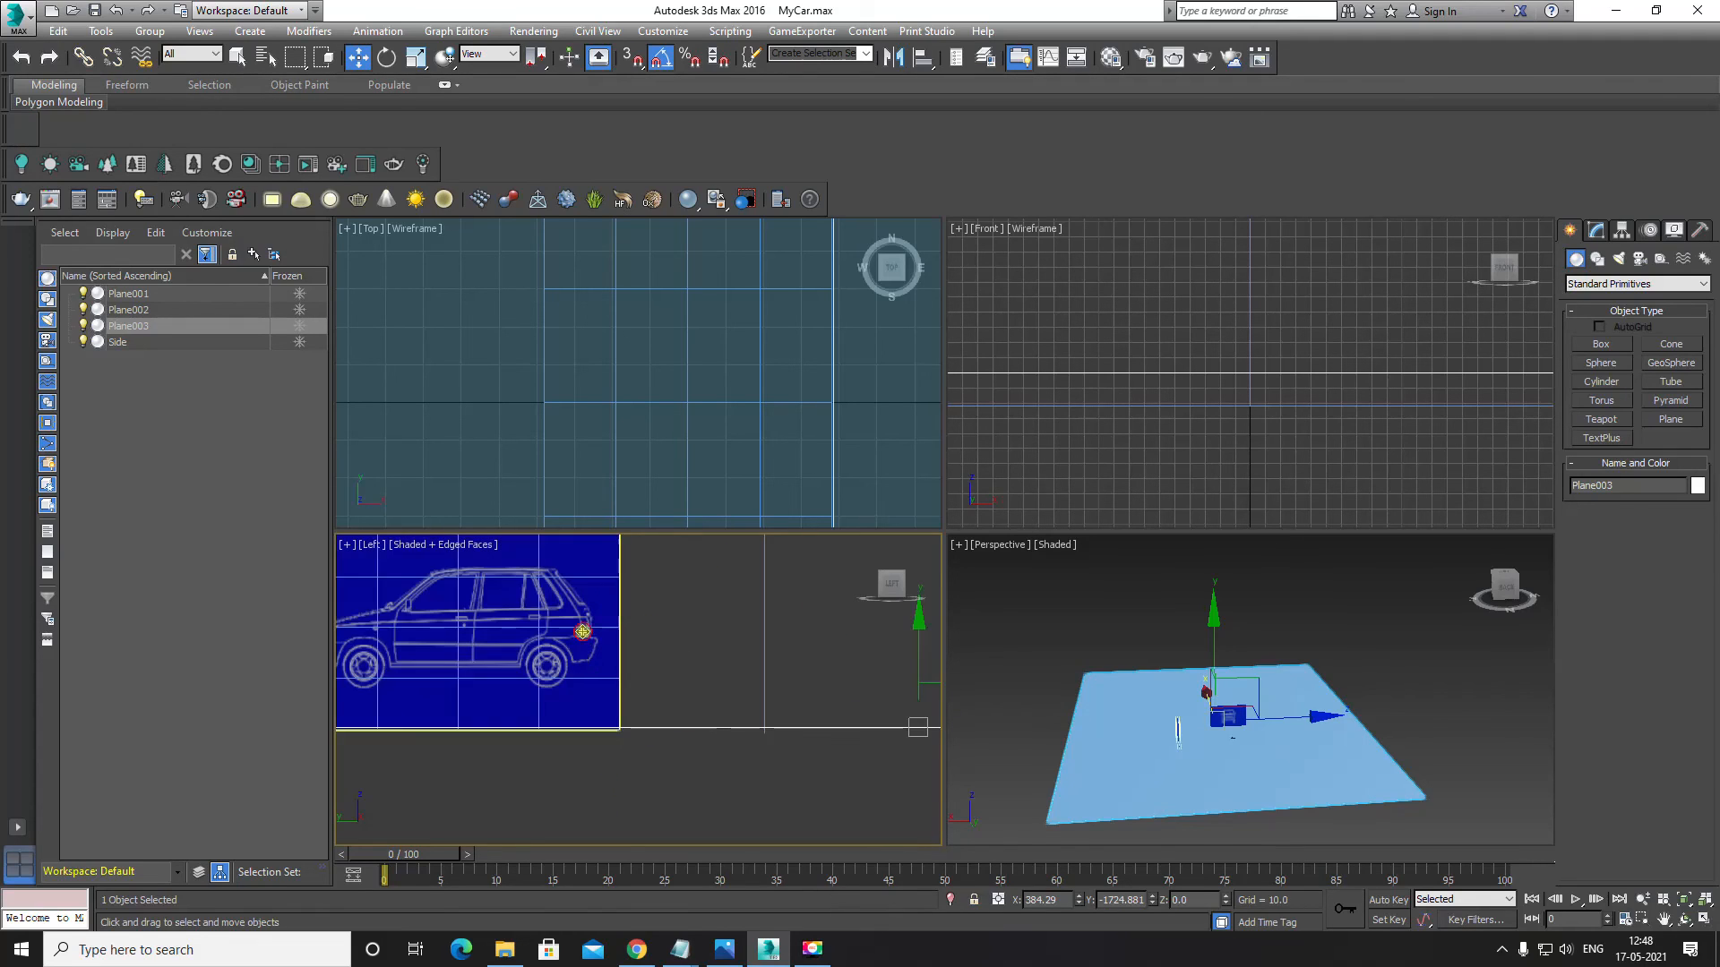
Step: Set the Side plane's length and width segments to 1 in its base Plane parameters
{"action": "left_click", "coordinate": [582, 631]}
{"action": "left_click", "coordinate": [1597, 230]}
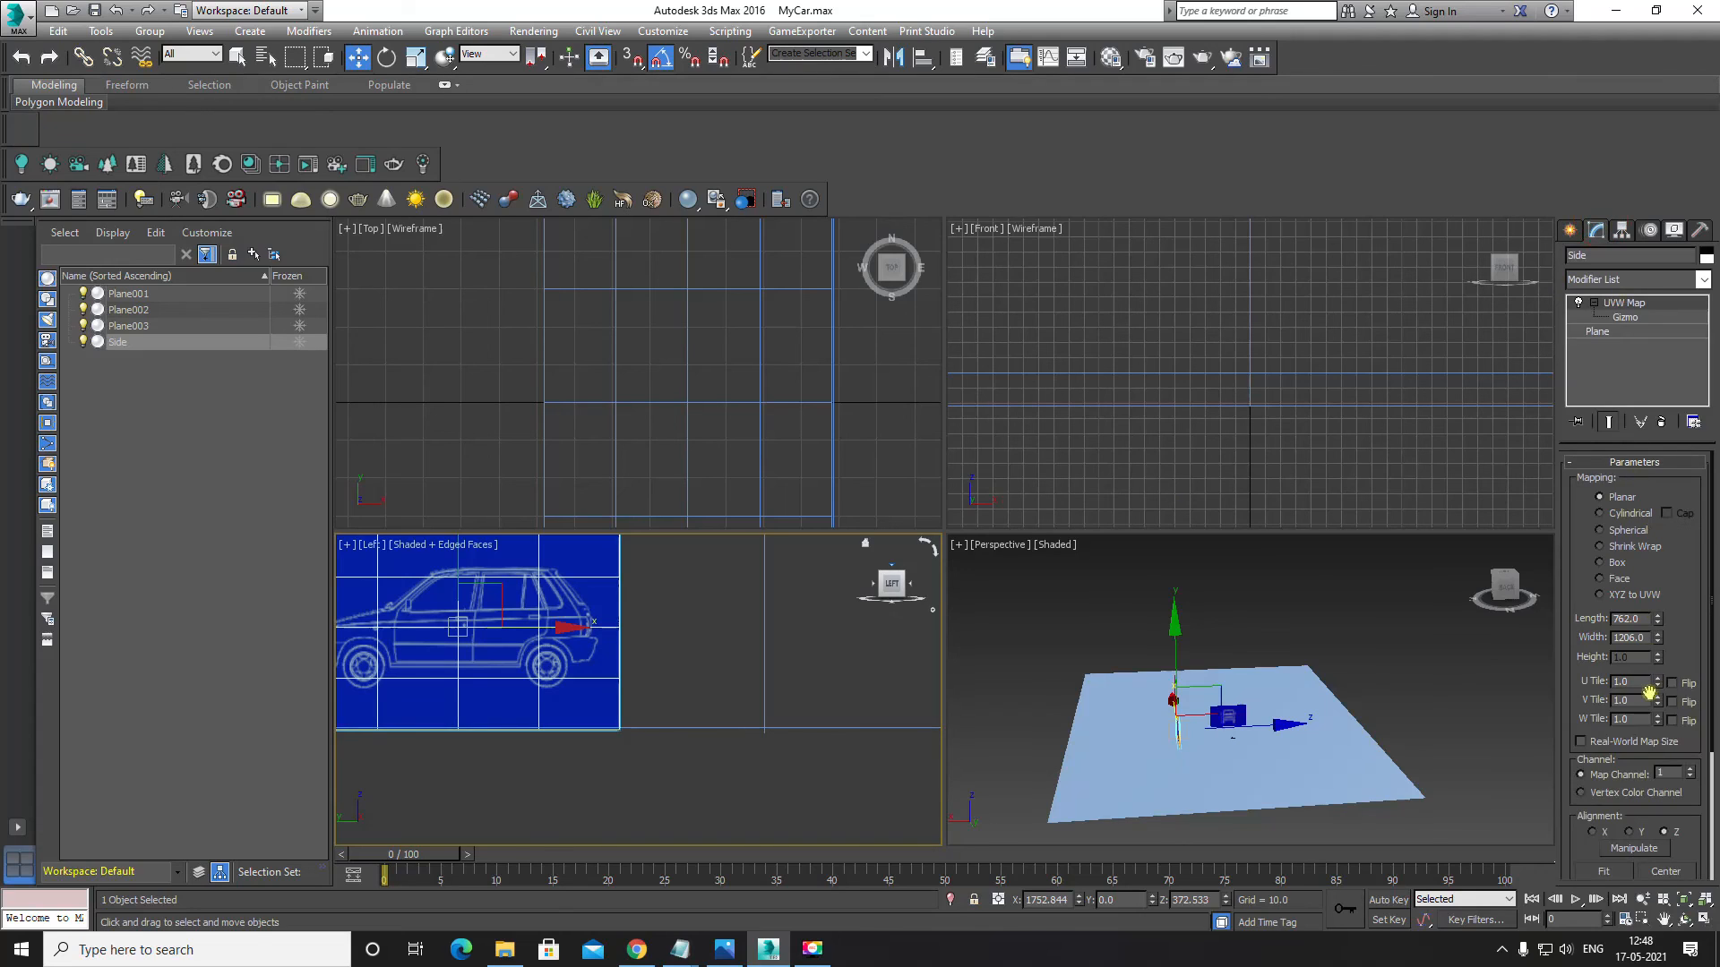
{"action": "left_click", "coordinate": [1597, 332]}
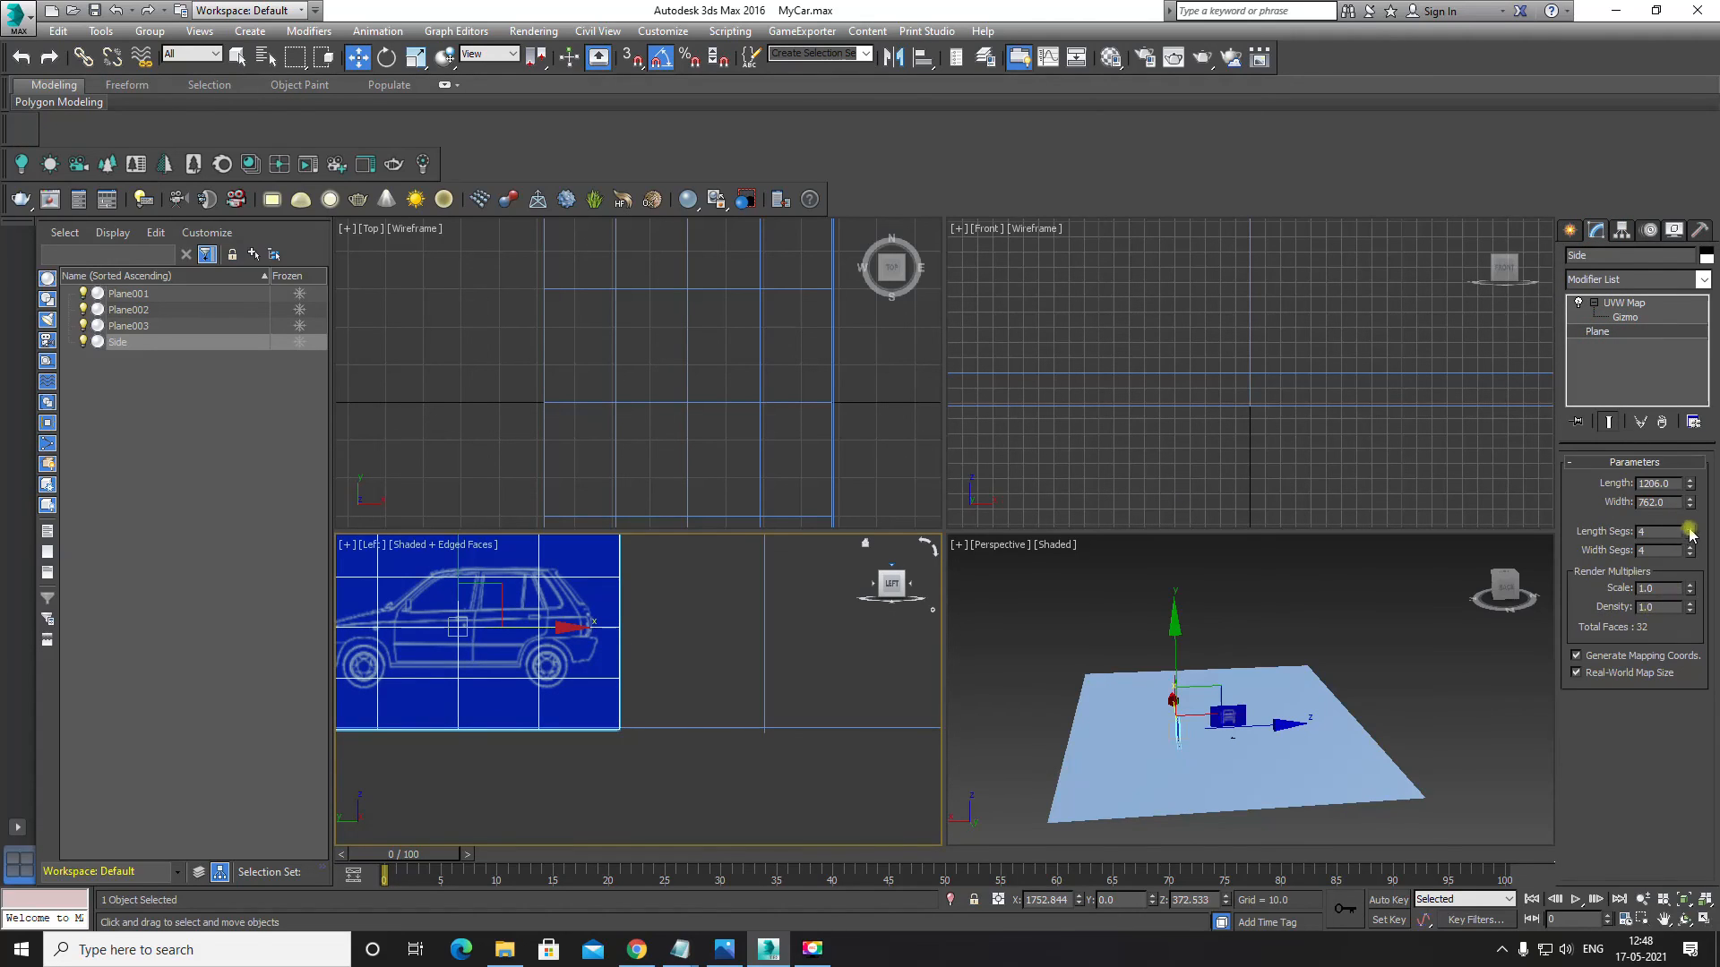
{"action": "left_click_drag", "start_coordinate": [1690, 534], "coordinate": [1688, 580]}
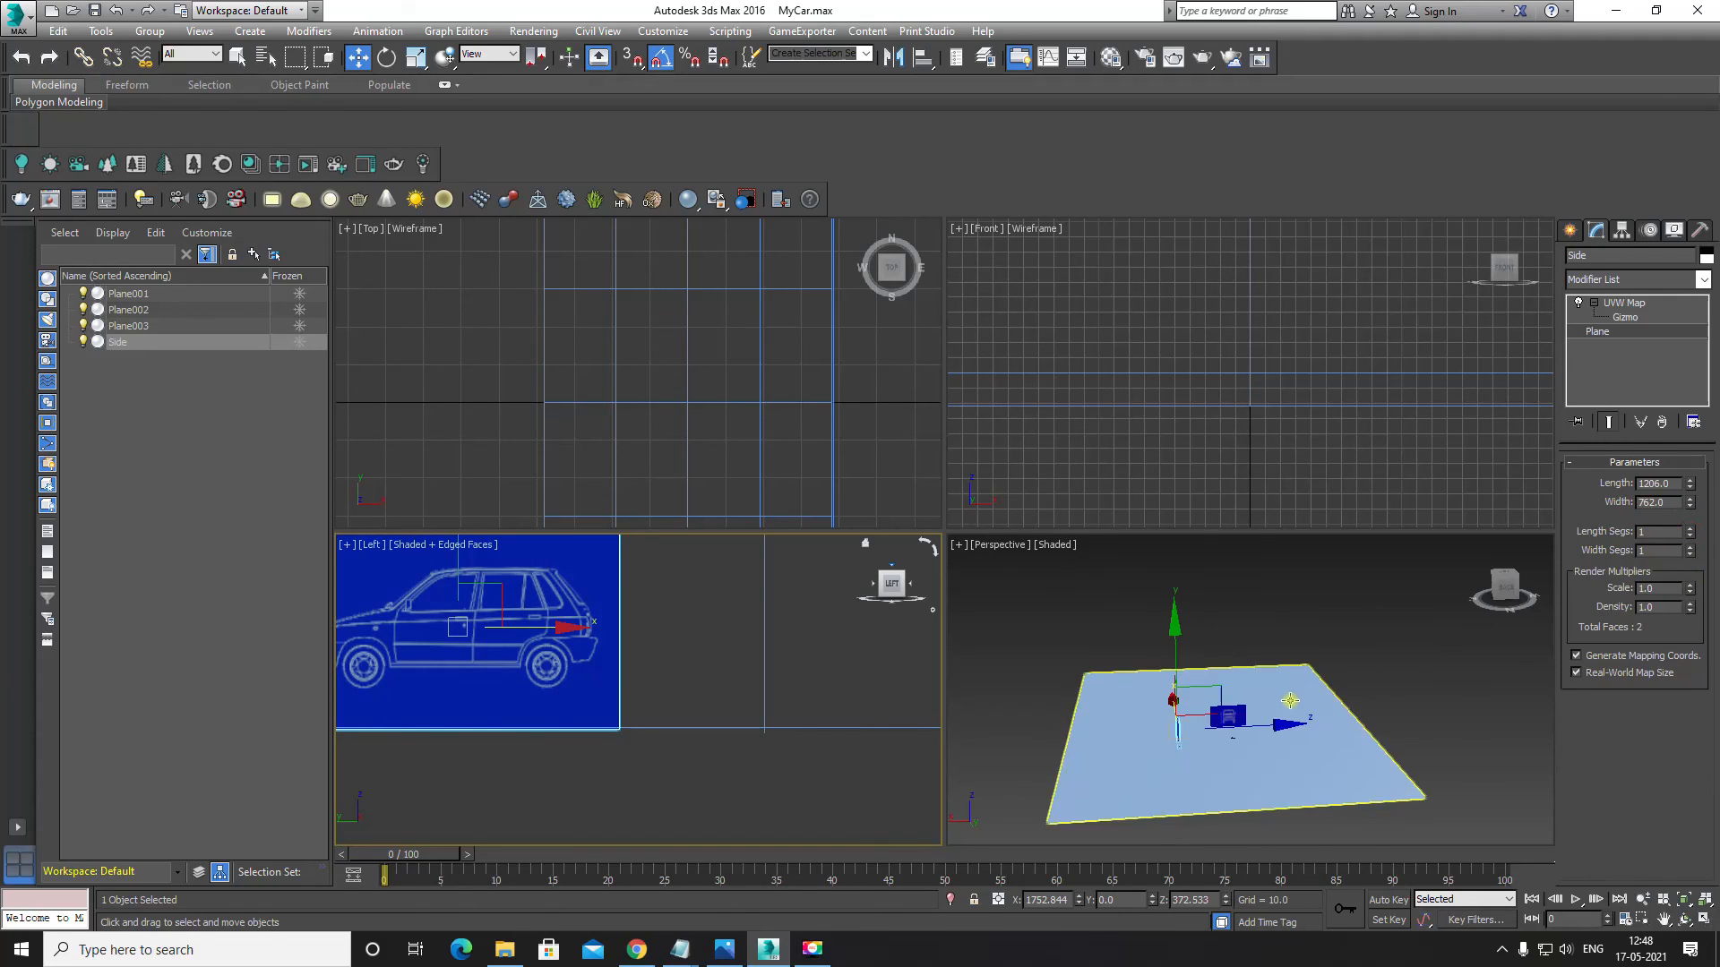
Step: Set the length and width segments of Plane001, the top-view plane, to 1
{"action": "scroll", "coordinate": [663, 385], "scroll_direction": "down", "scroll_amount": 5}
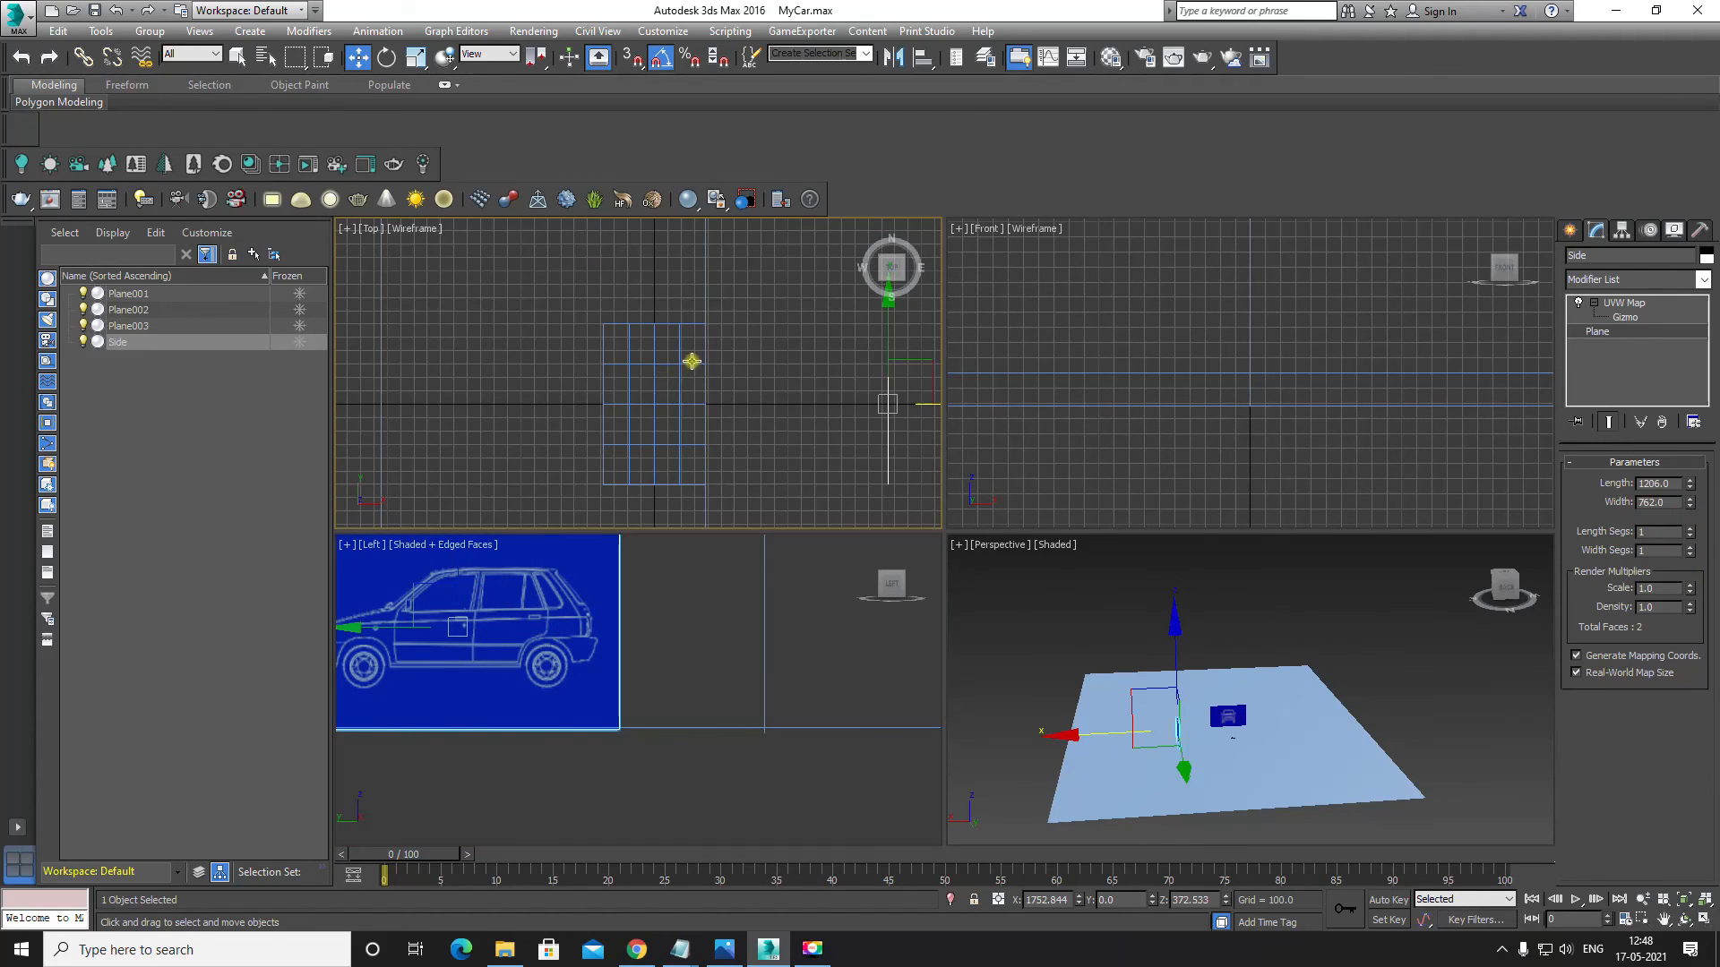
{"action": "left_click", "coordinate": [692, 361]}
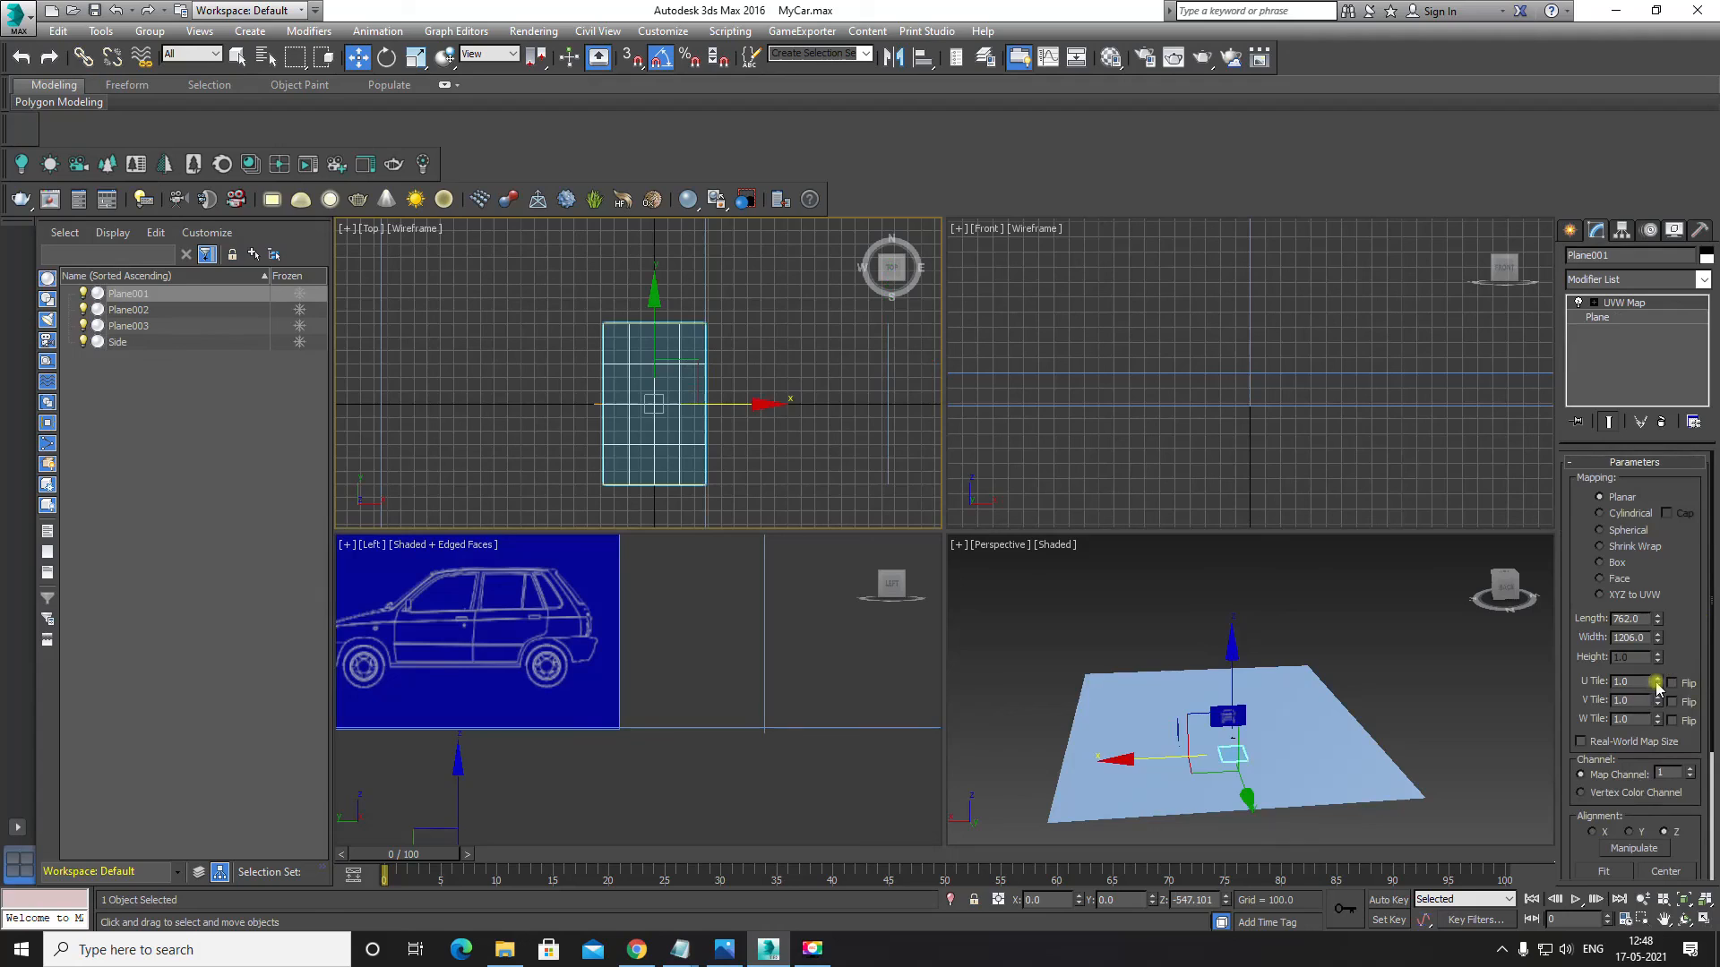
{"action": "left_click", "coordinate": [1603, 318]}
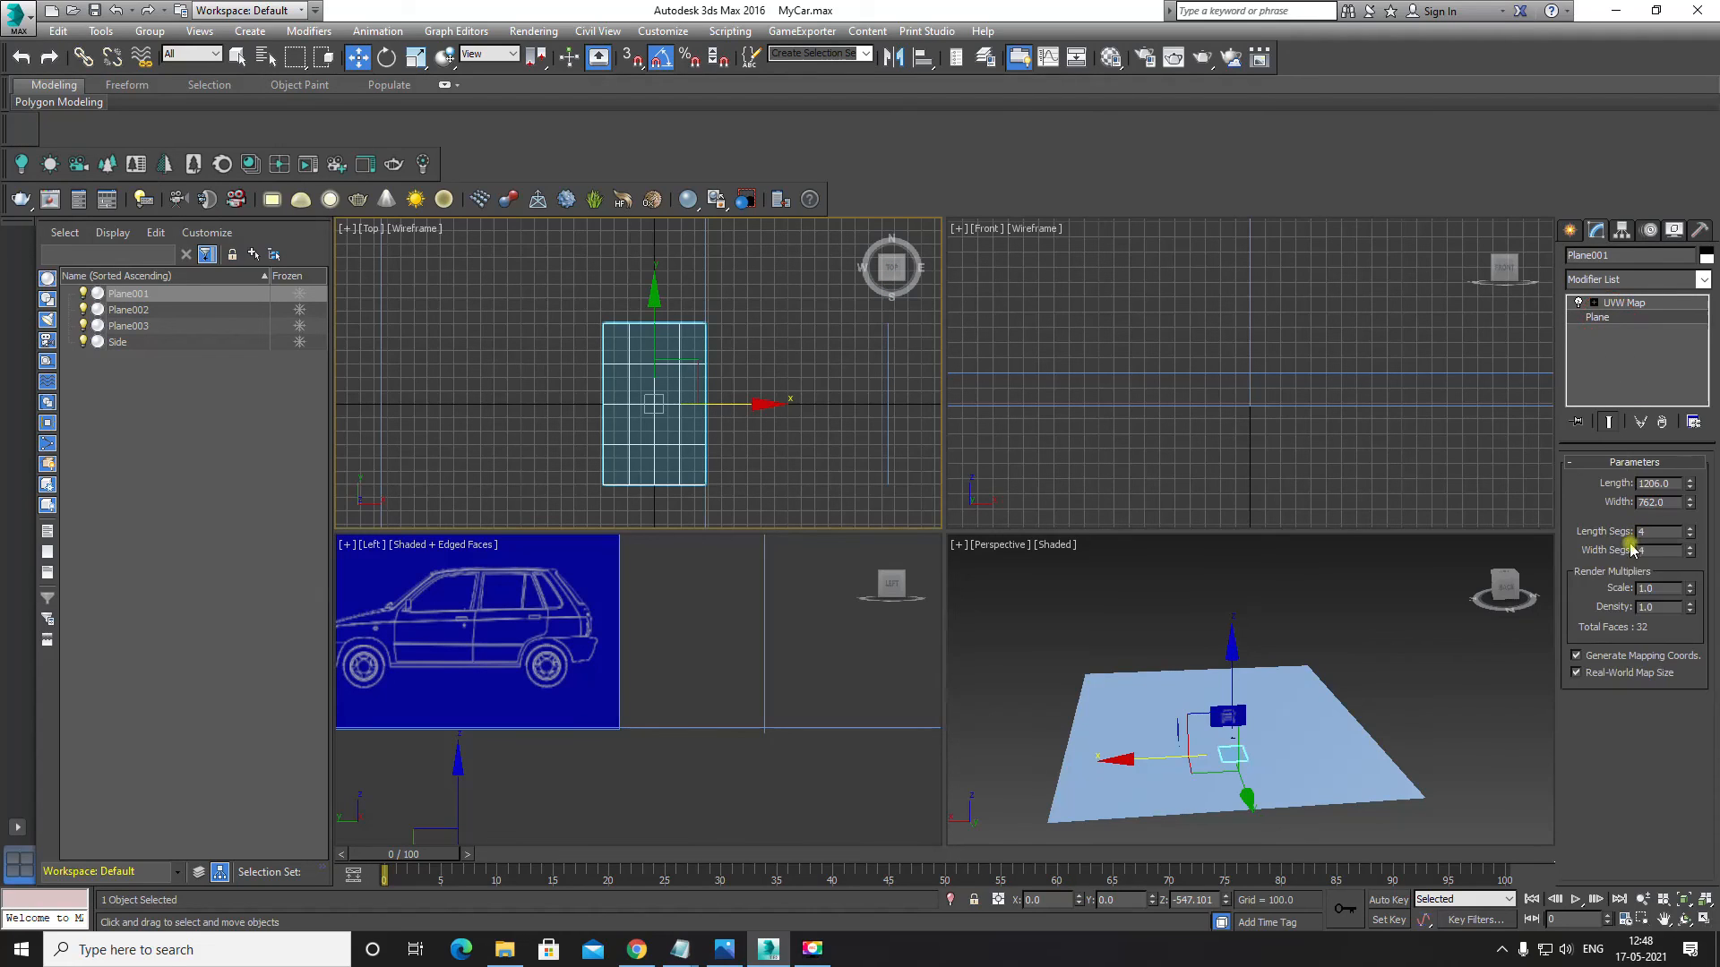
{"action": "right_click", "coordinate": [1689, 534]}
{"action": "right_click", "coordinate": [1690, 551]}
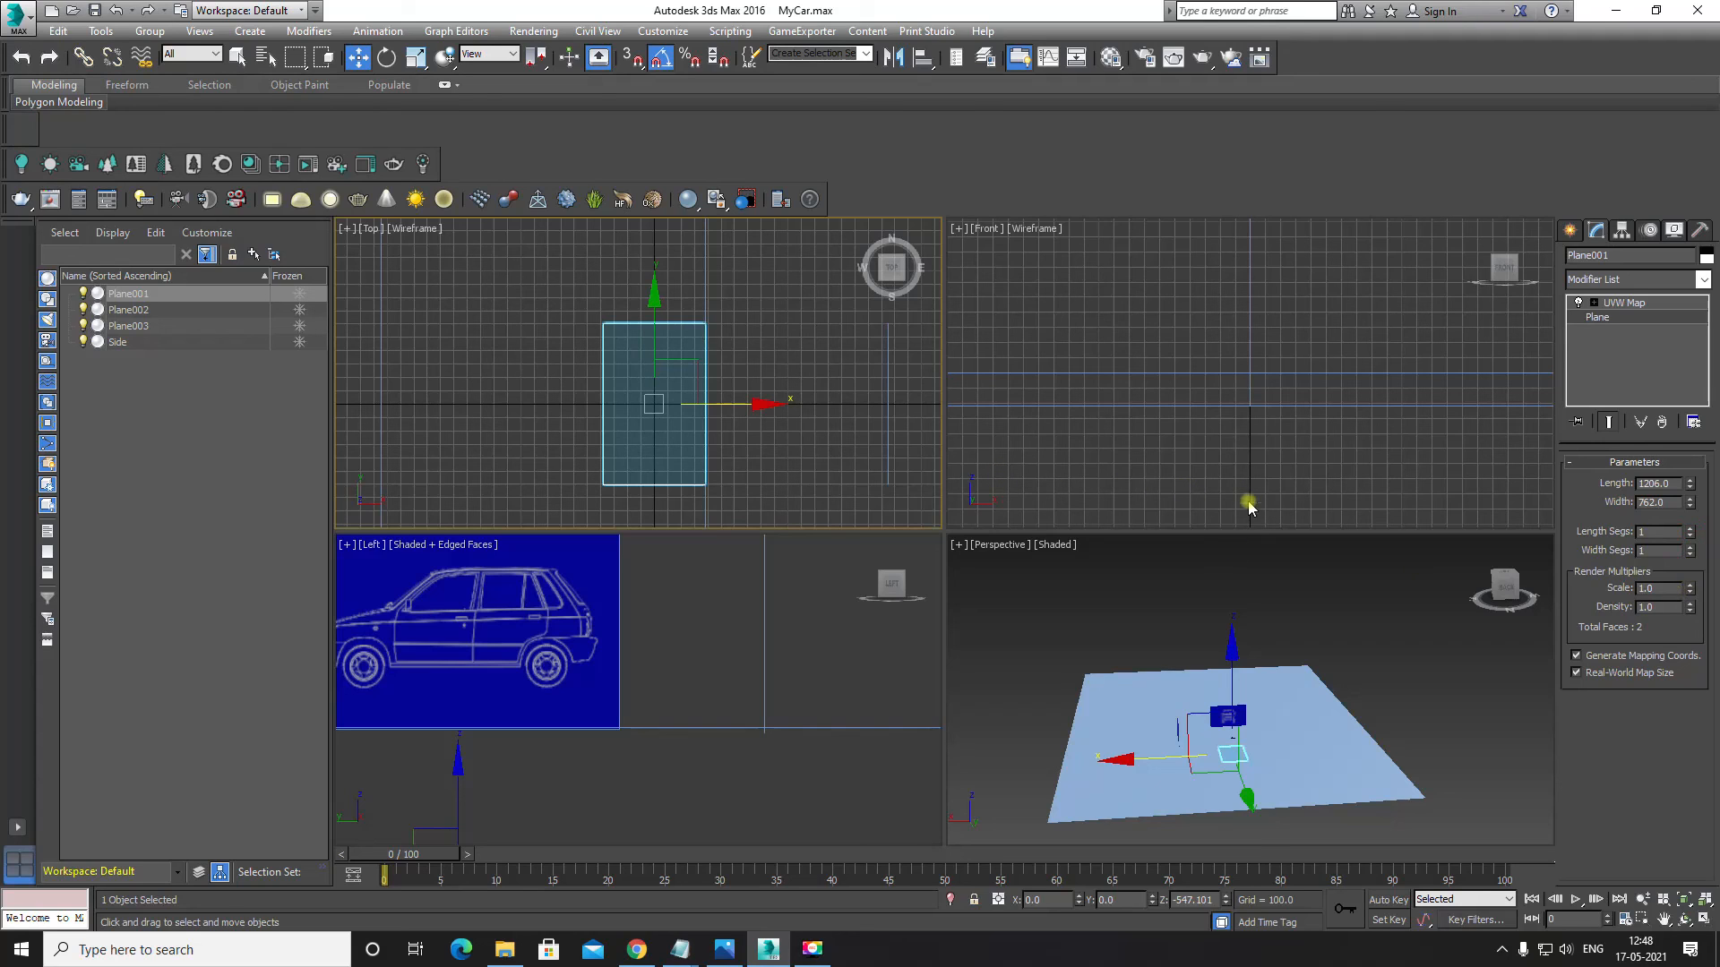
Step: Maximize the Perspective viewport, turn on edged faces and select the front-view plane for a close look at its segments
{"action": "right_click", "coordinate": [1290, 685]}
{"action": "key", "text": "alt+w"}
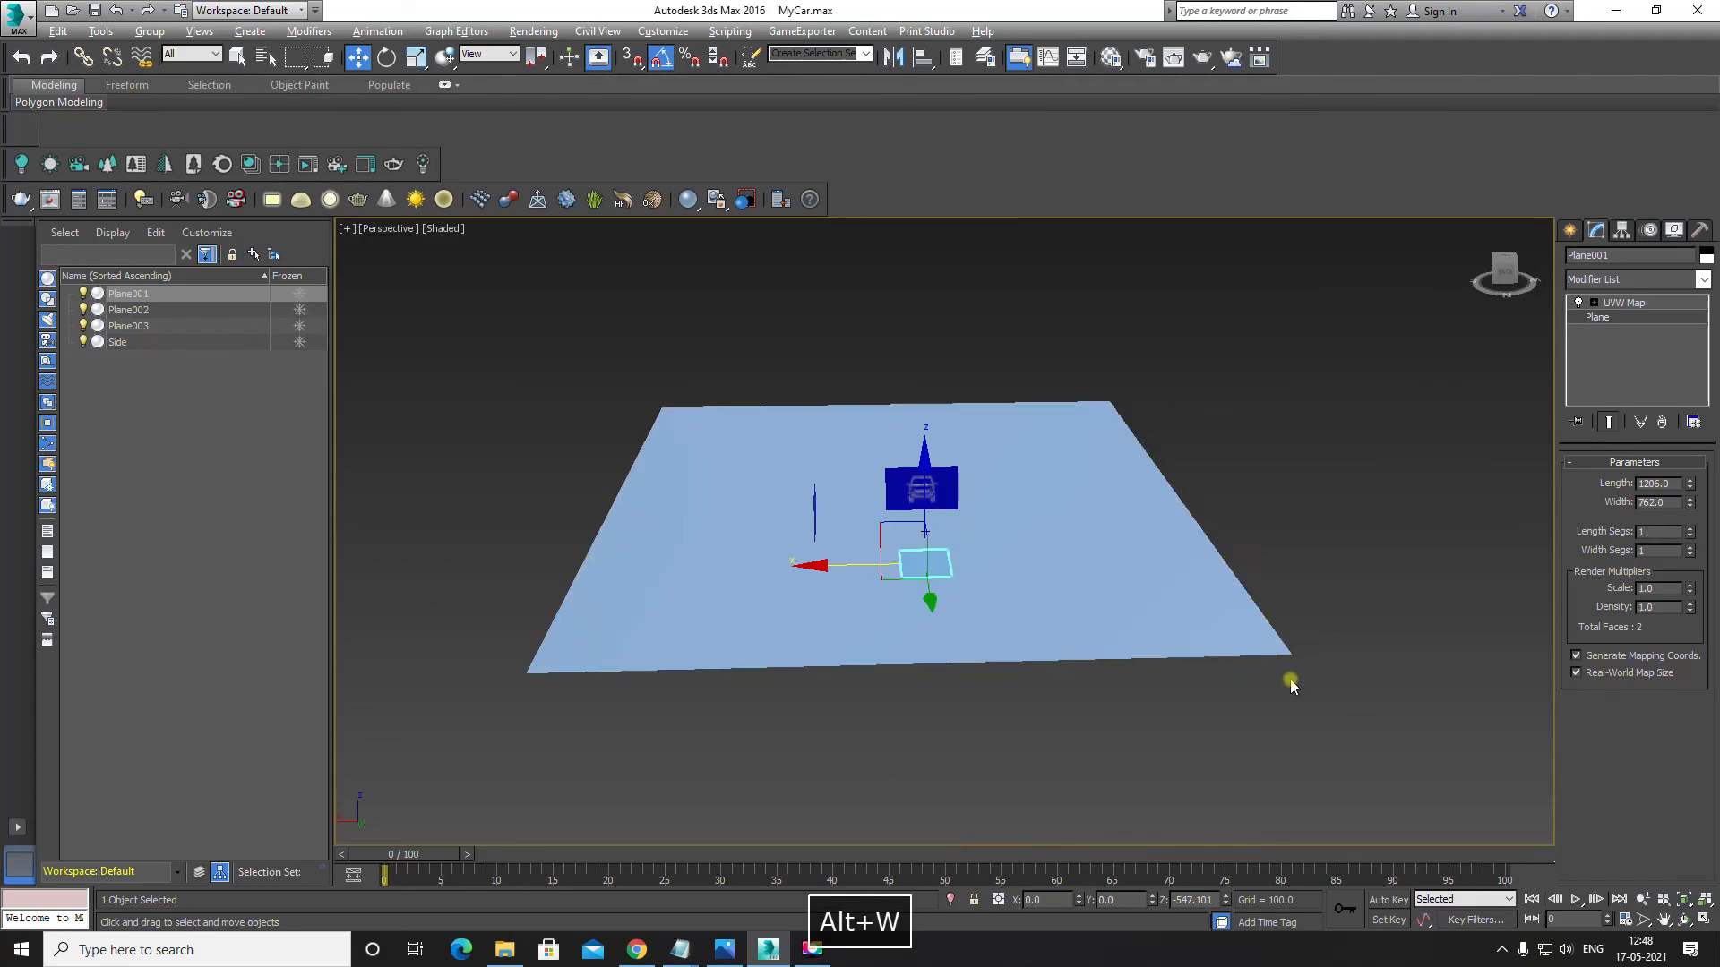
{"action": "middle_click_drag", "start_coordinate": [1200, 627], "coordinate": [948, 515], "text": "alt"}
{"action": "scroll", "coordinate": [1036, 633], "scroll_direction": "up", "scroll_amount": 5}
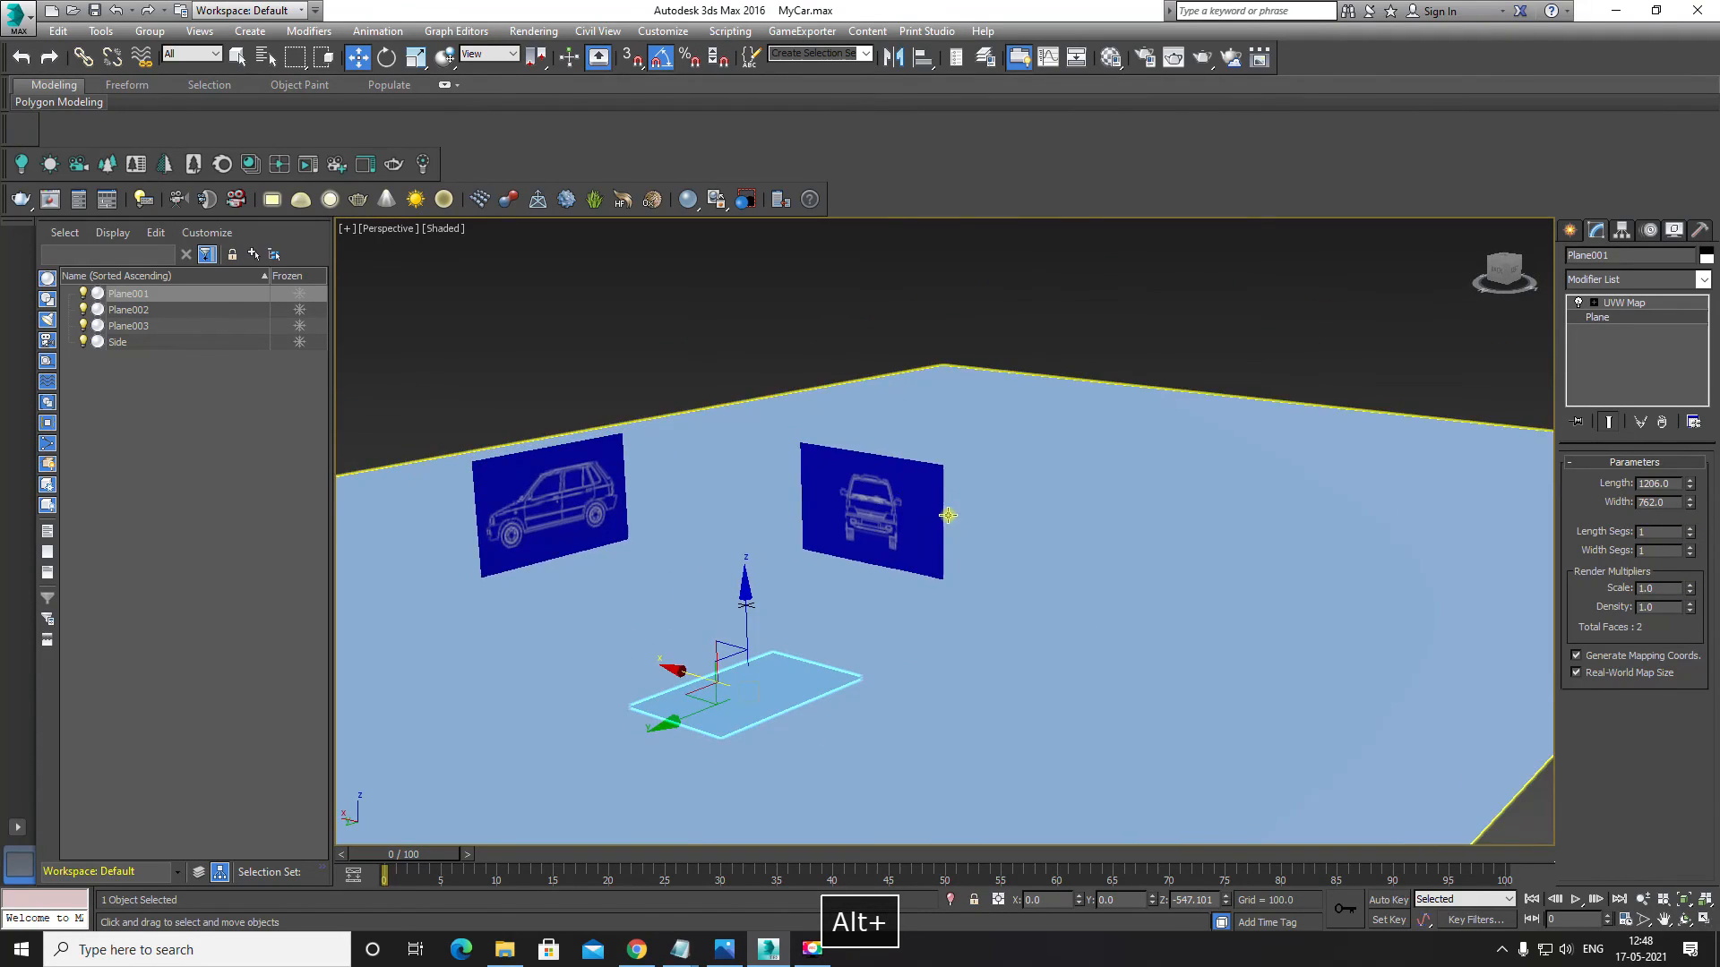
{"action": "key", "text": "F4"}
{"action": "scroll", "coordinate": [950, 497], "scroll_direction": "up", "scroll_amount": 5}
{"action": "middle_click_drag", "start_coordinate": [991, 569], "coordinate": [1259, 549], "text": "alt"}
{"action": "left_click", "coordinate": [1203, 490]}
{"action": "middle_click_drag", "start_coordinate": [1362, 545], "coordinate": [1044, 503]}
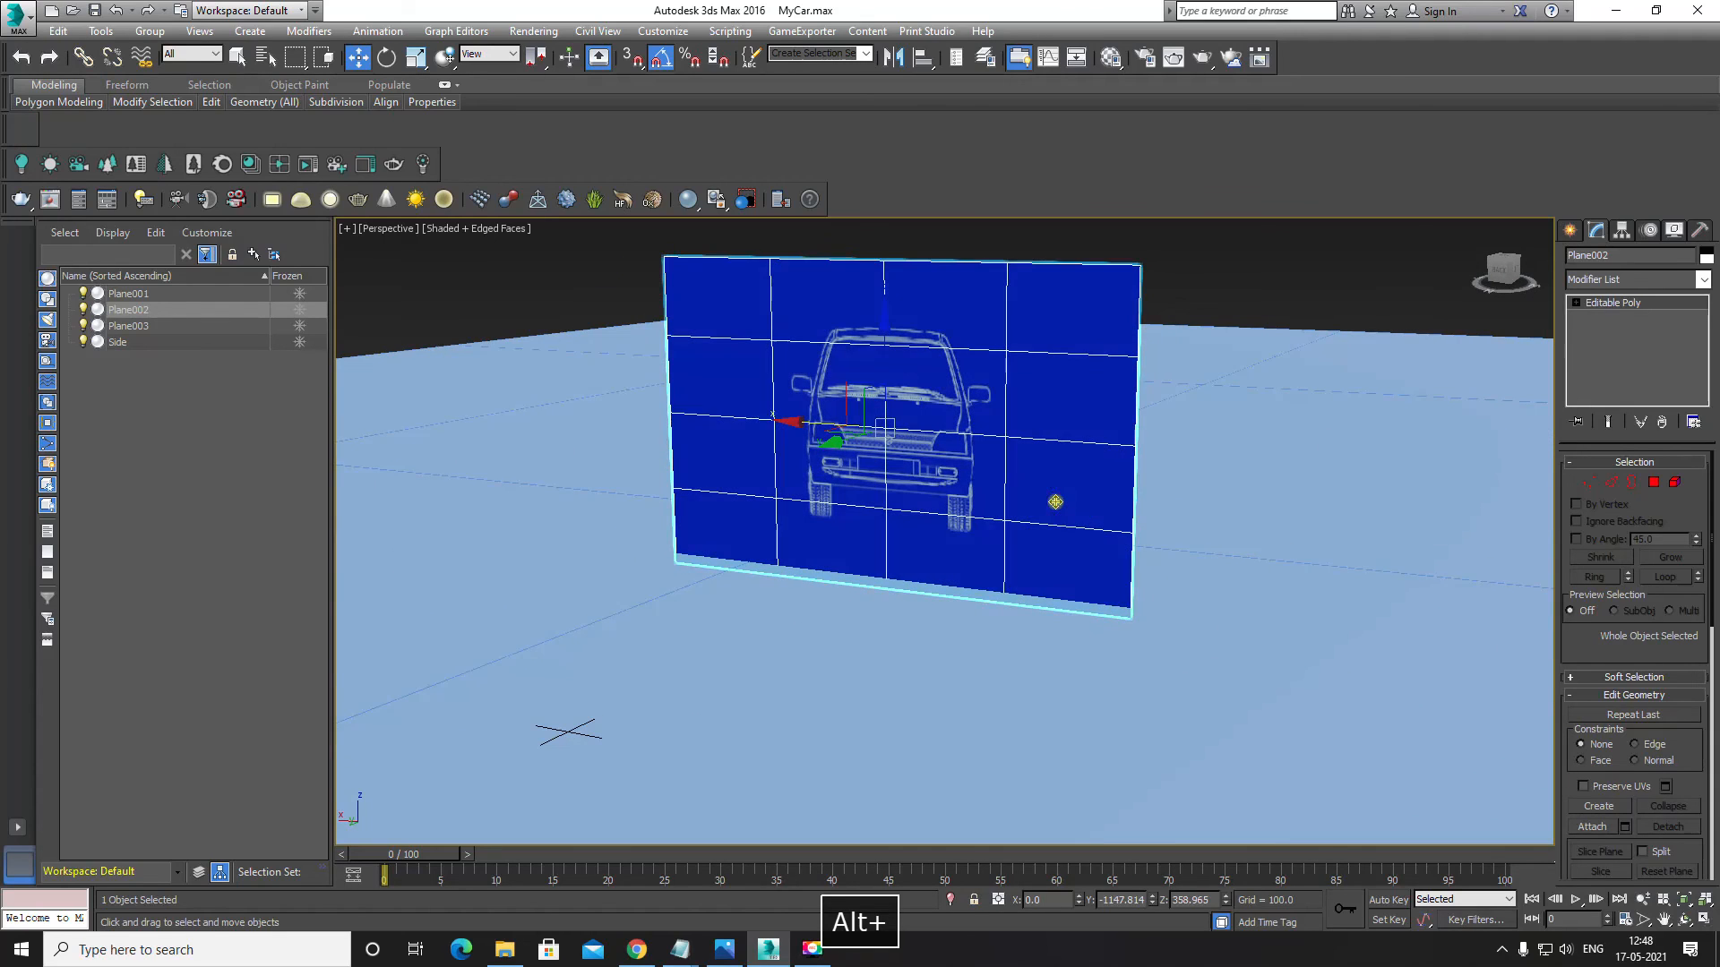
Step: Undo the recent edits back past the ground plane, Plane002's Y move, its Editable Poly conversion and its modifier collapse
{"action": "key", "text": "ctrl+z"}
{"action": "key", "text": "ctrl+z"}
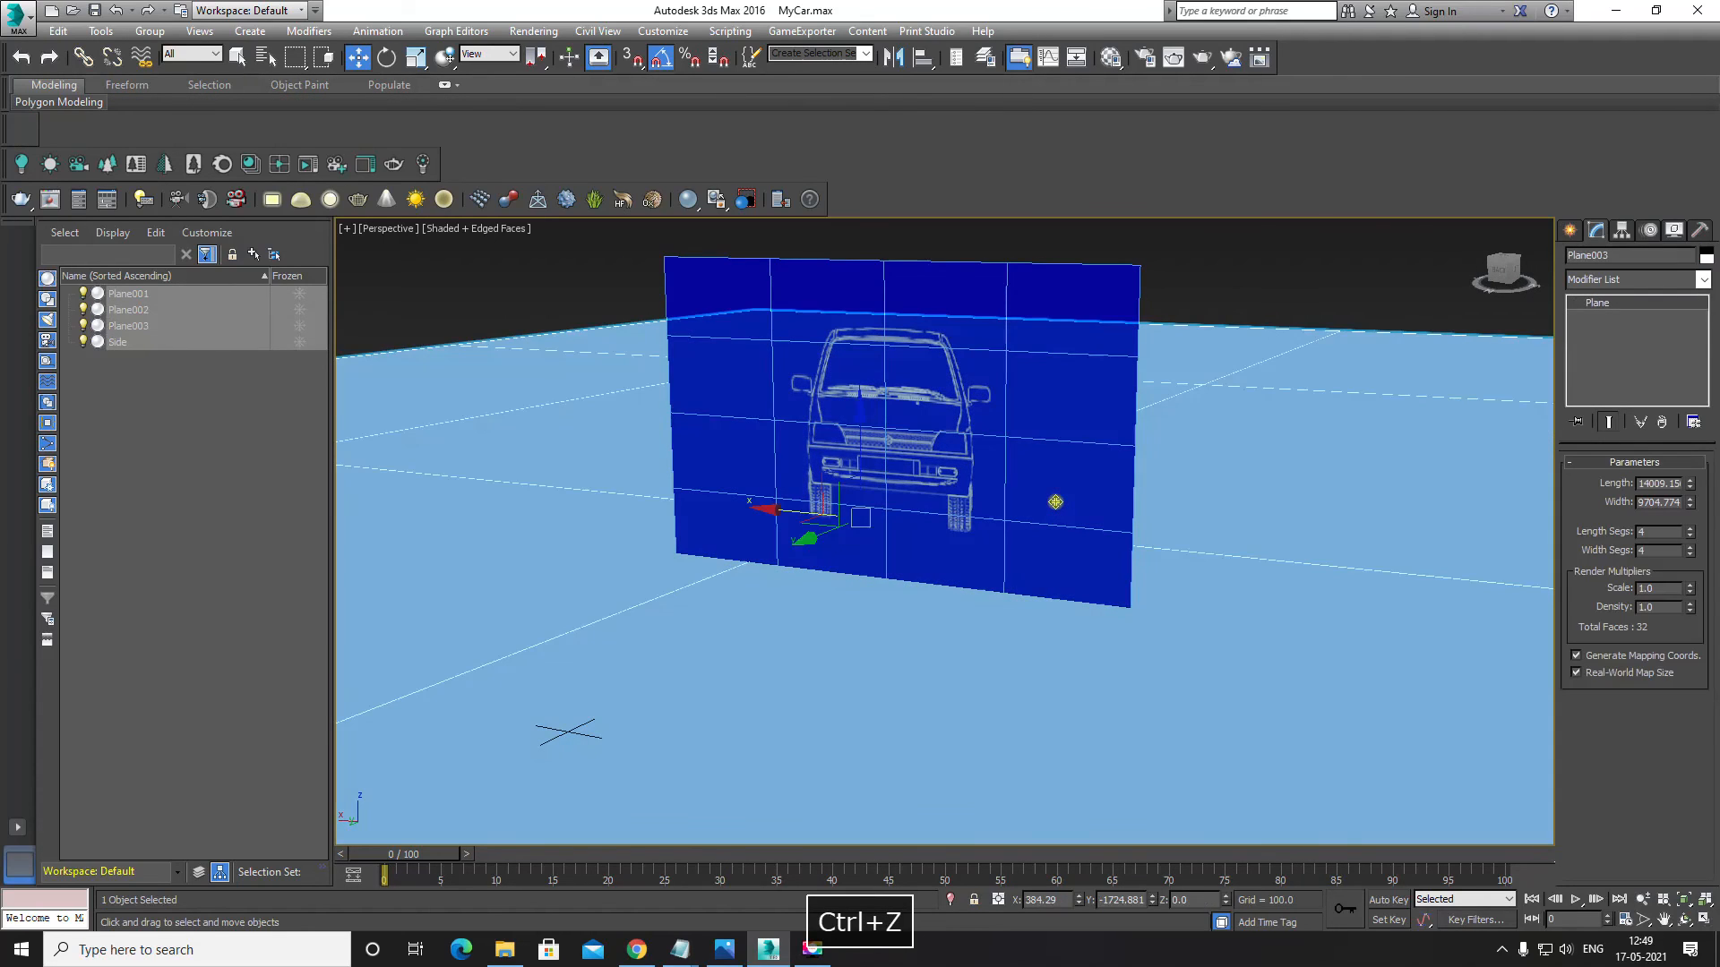
{"action": "left_click", "coordinate": [1124, 308]}
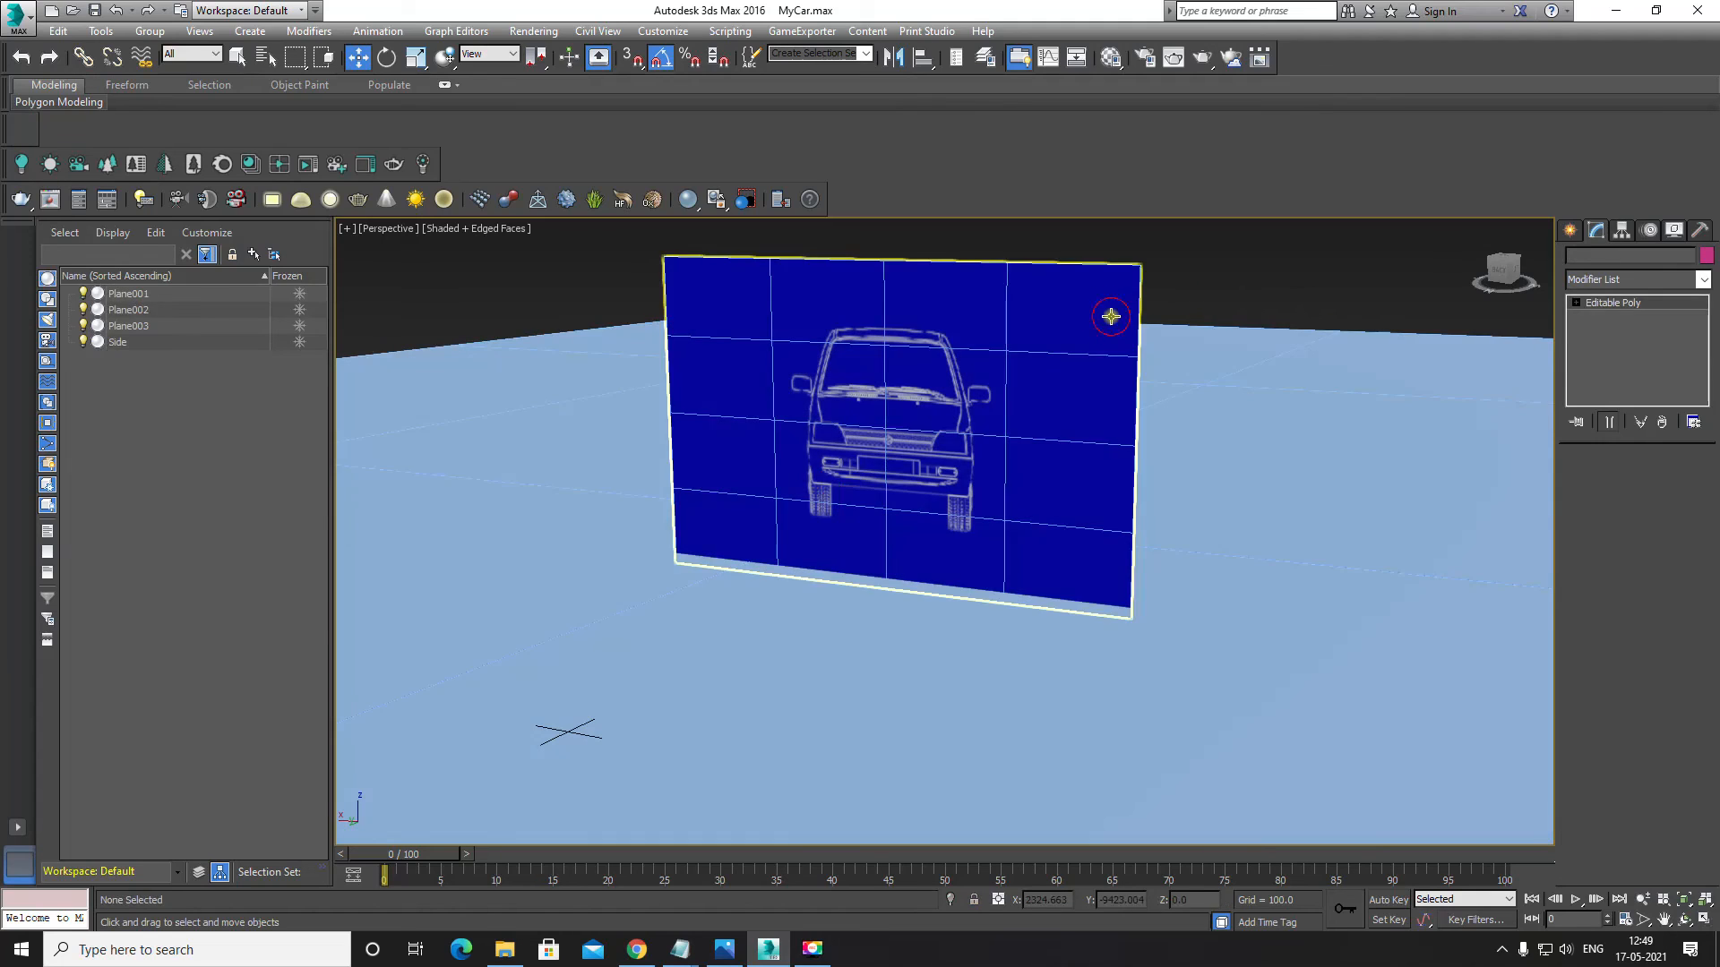
{"action": "key", "text": "ctrl+z"}
{"action": "key", "text": "ctrl+z"}
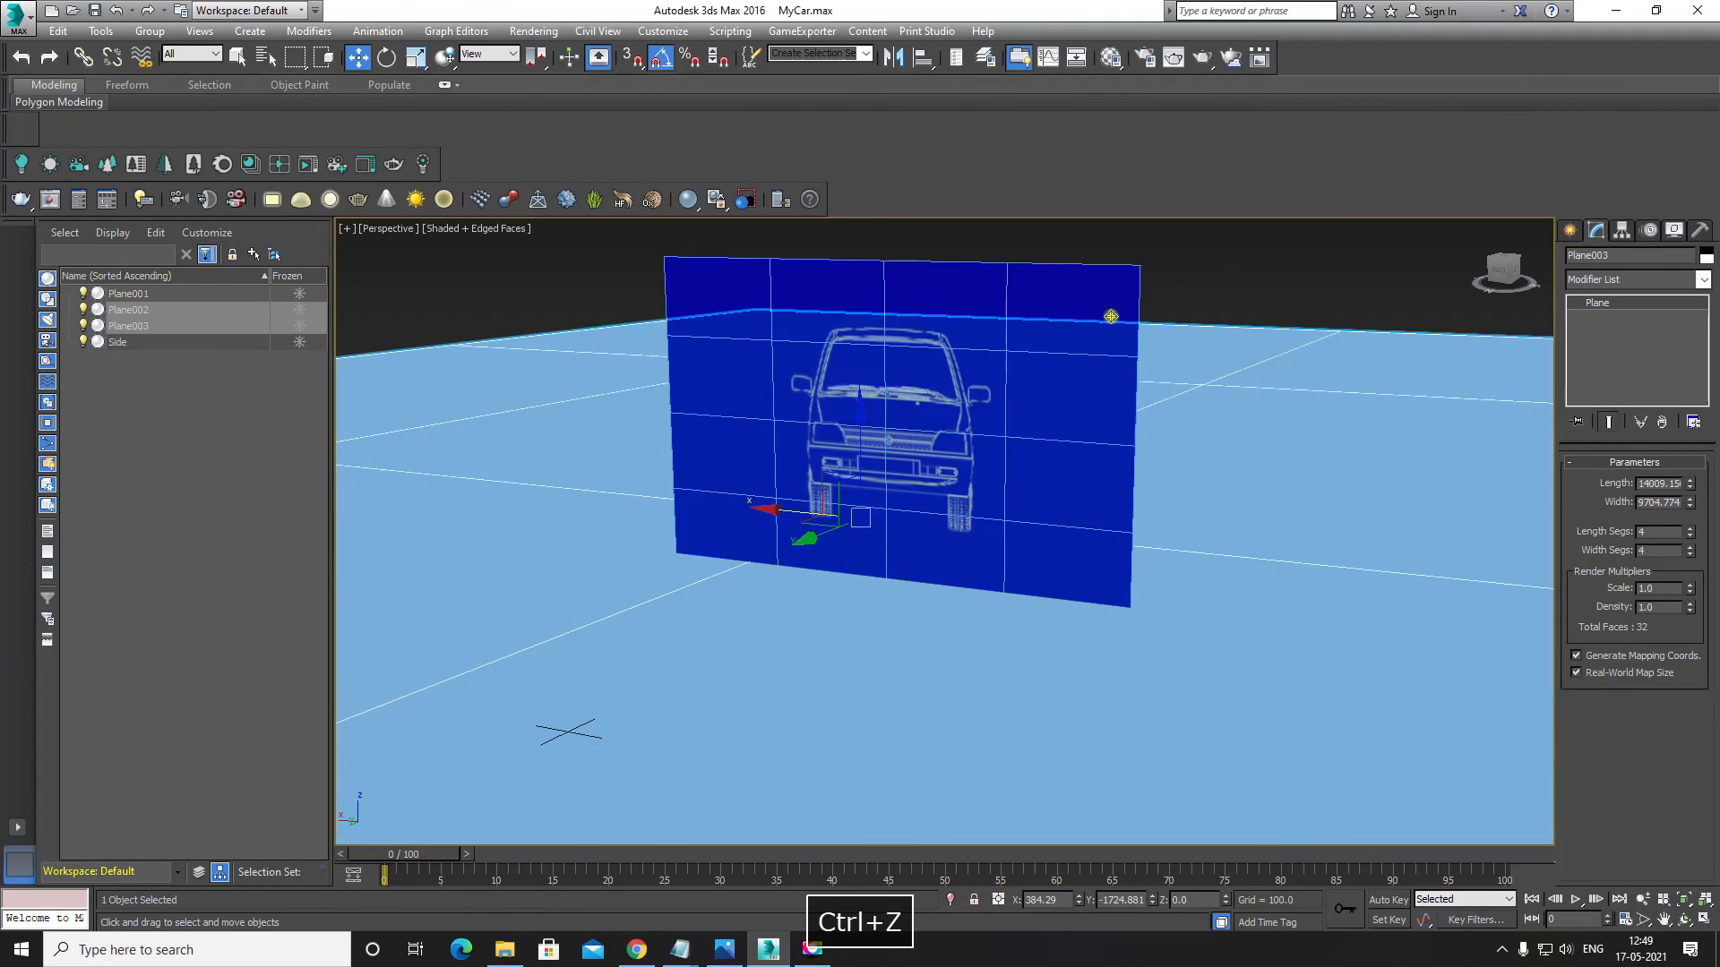
{"action": "left_click", "coordinate": [1111, 287]}
{"action": "key", "text": "ctrl+z"}
{"action": "key", "text": "ctrl+z"}
{"action": "key", "text": "ctrl+z"}
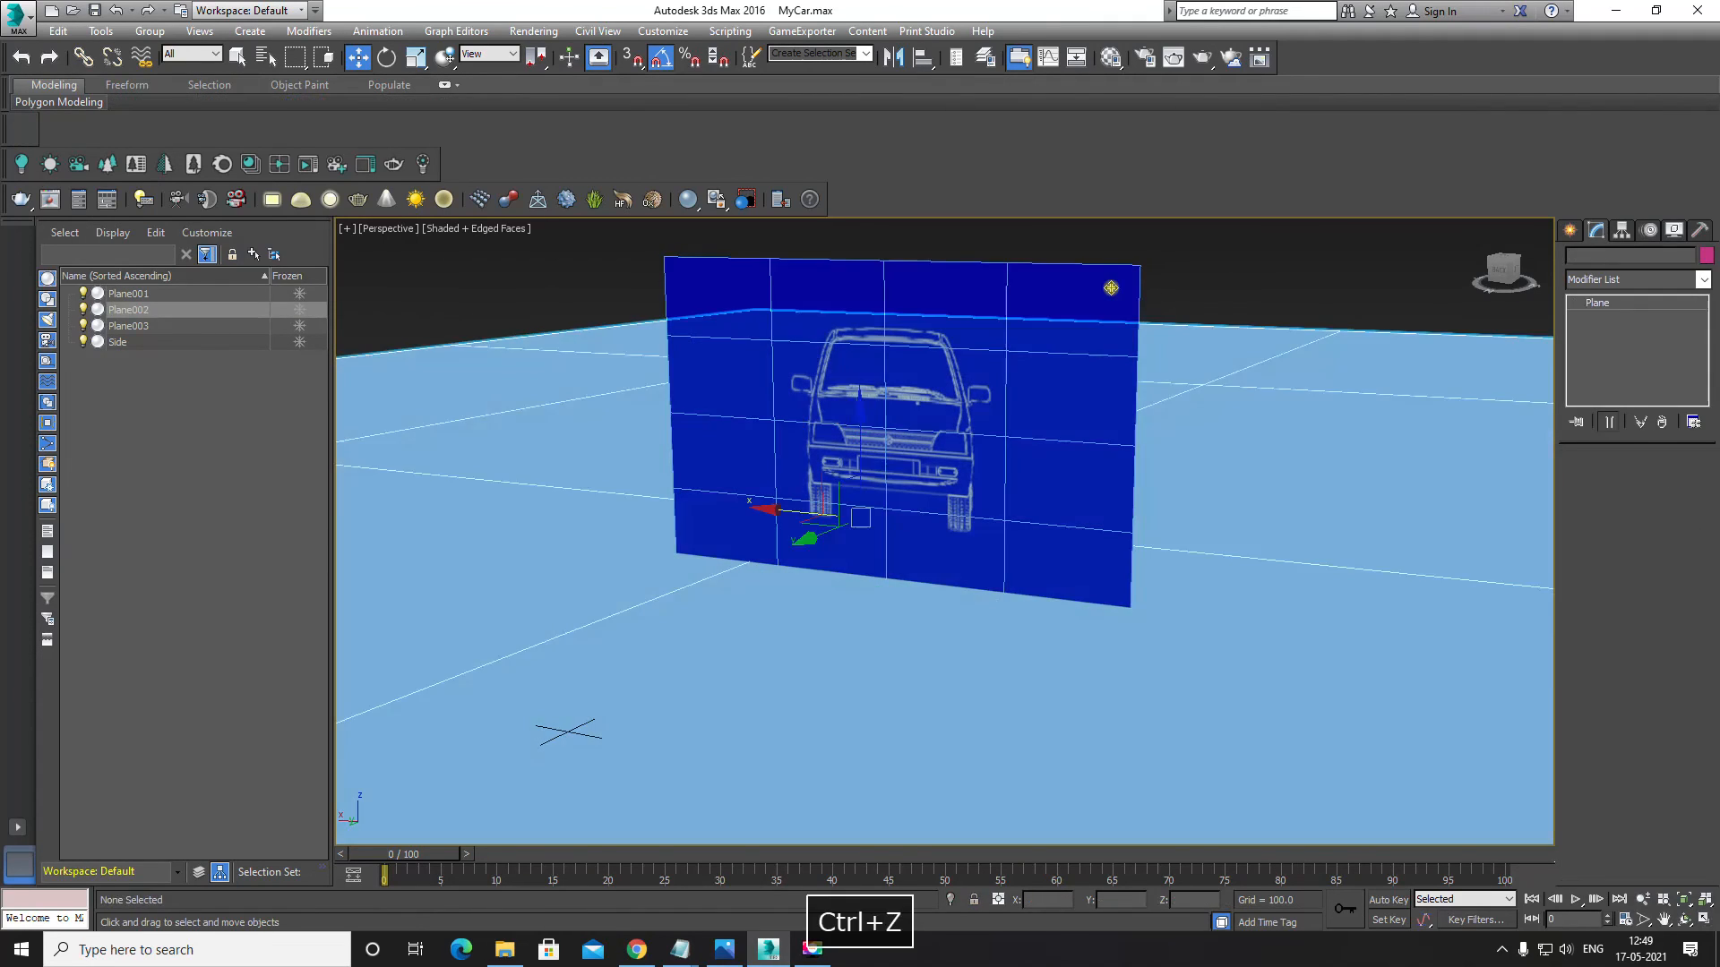
{"action": "key", "text": "ctrl+z"}
{"action": "key", "text": "ctrl+z"}
{"action": "key", "text": "ctrl+z"}
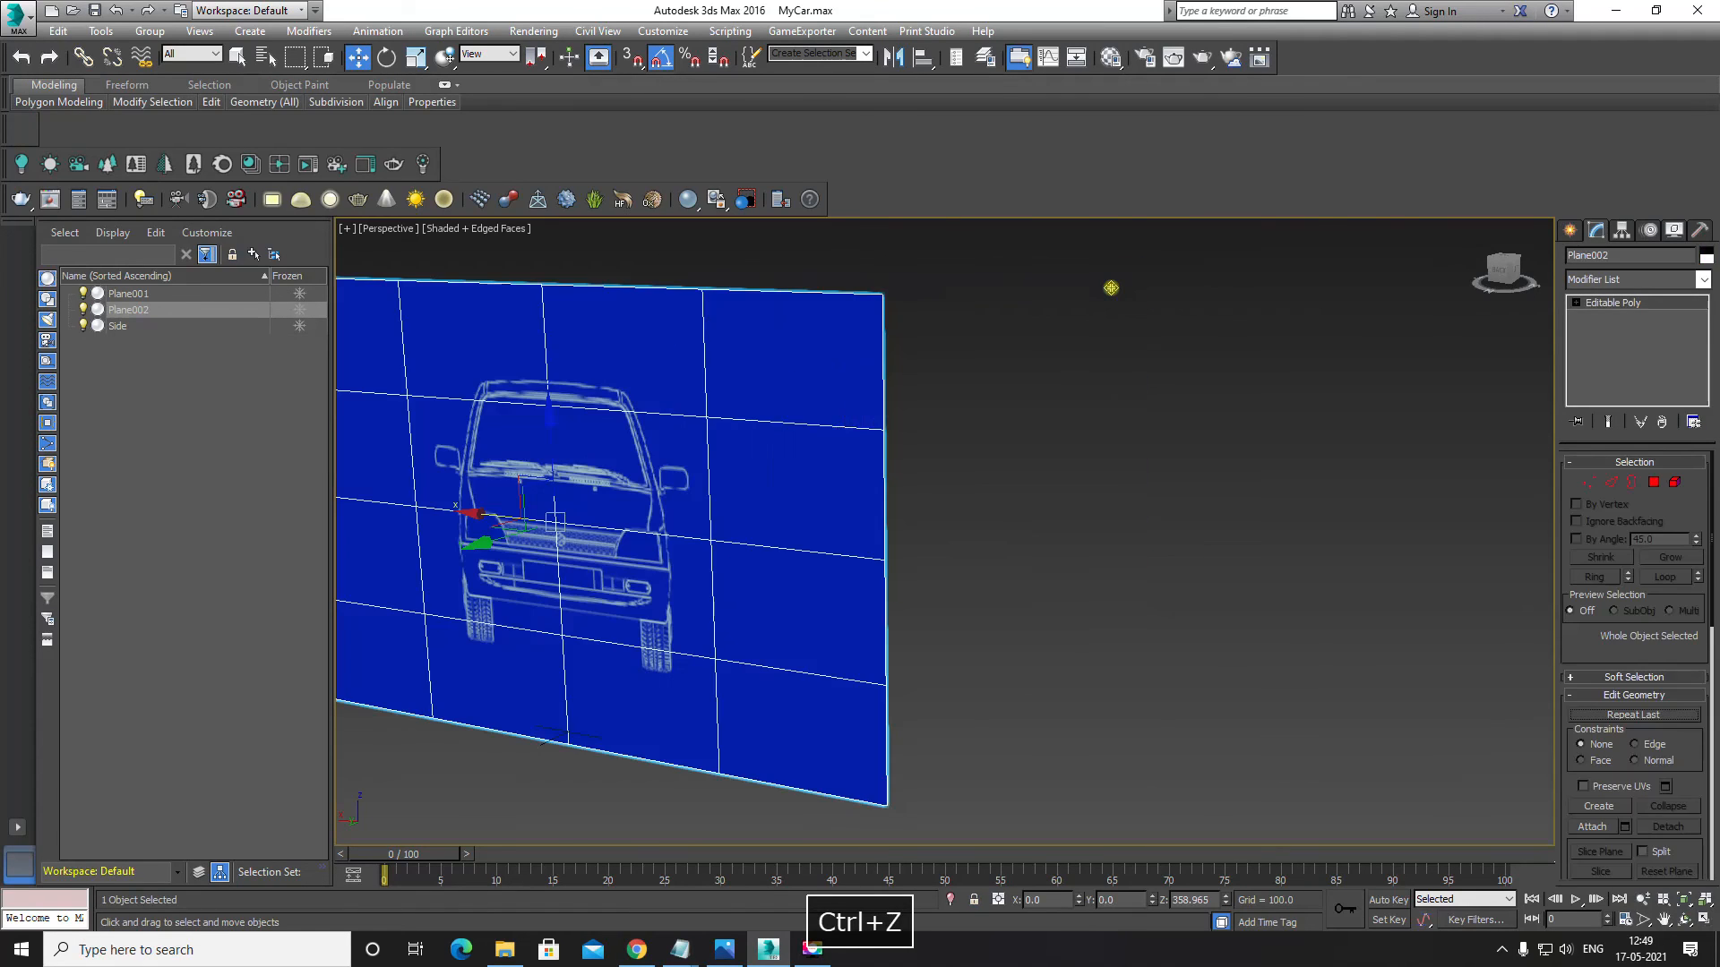
{"action": "key", "text": "ctrl+z"}
{"action": "key", "text": "ctrl+z"}
{"action": "key", "text": "ctrl+z"}
{"action": "key", "text": "ctrl+z"}
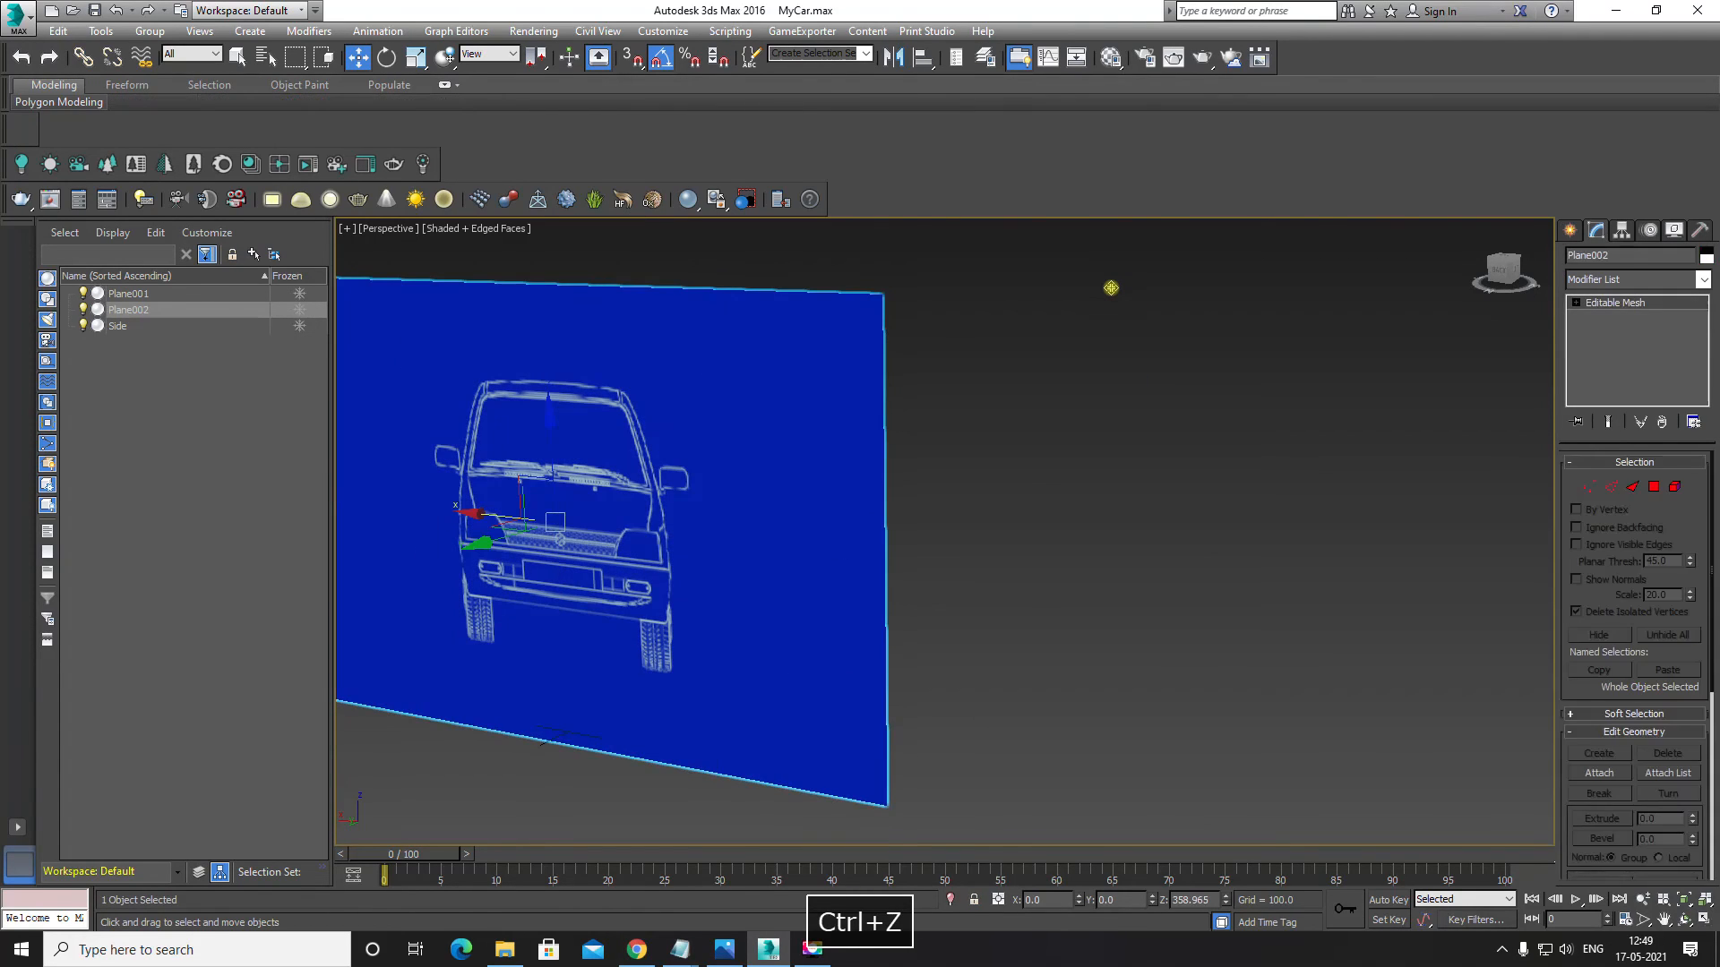
{"action": "key", "text": "ctrl+z"}
{"action": "key", "text": "ctrl+z"}
{"action": "key", "text": "ctrl+z"}
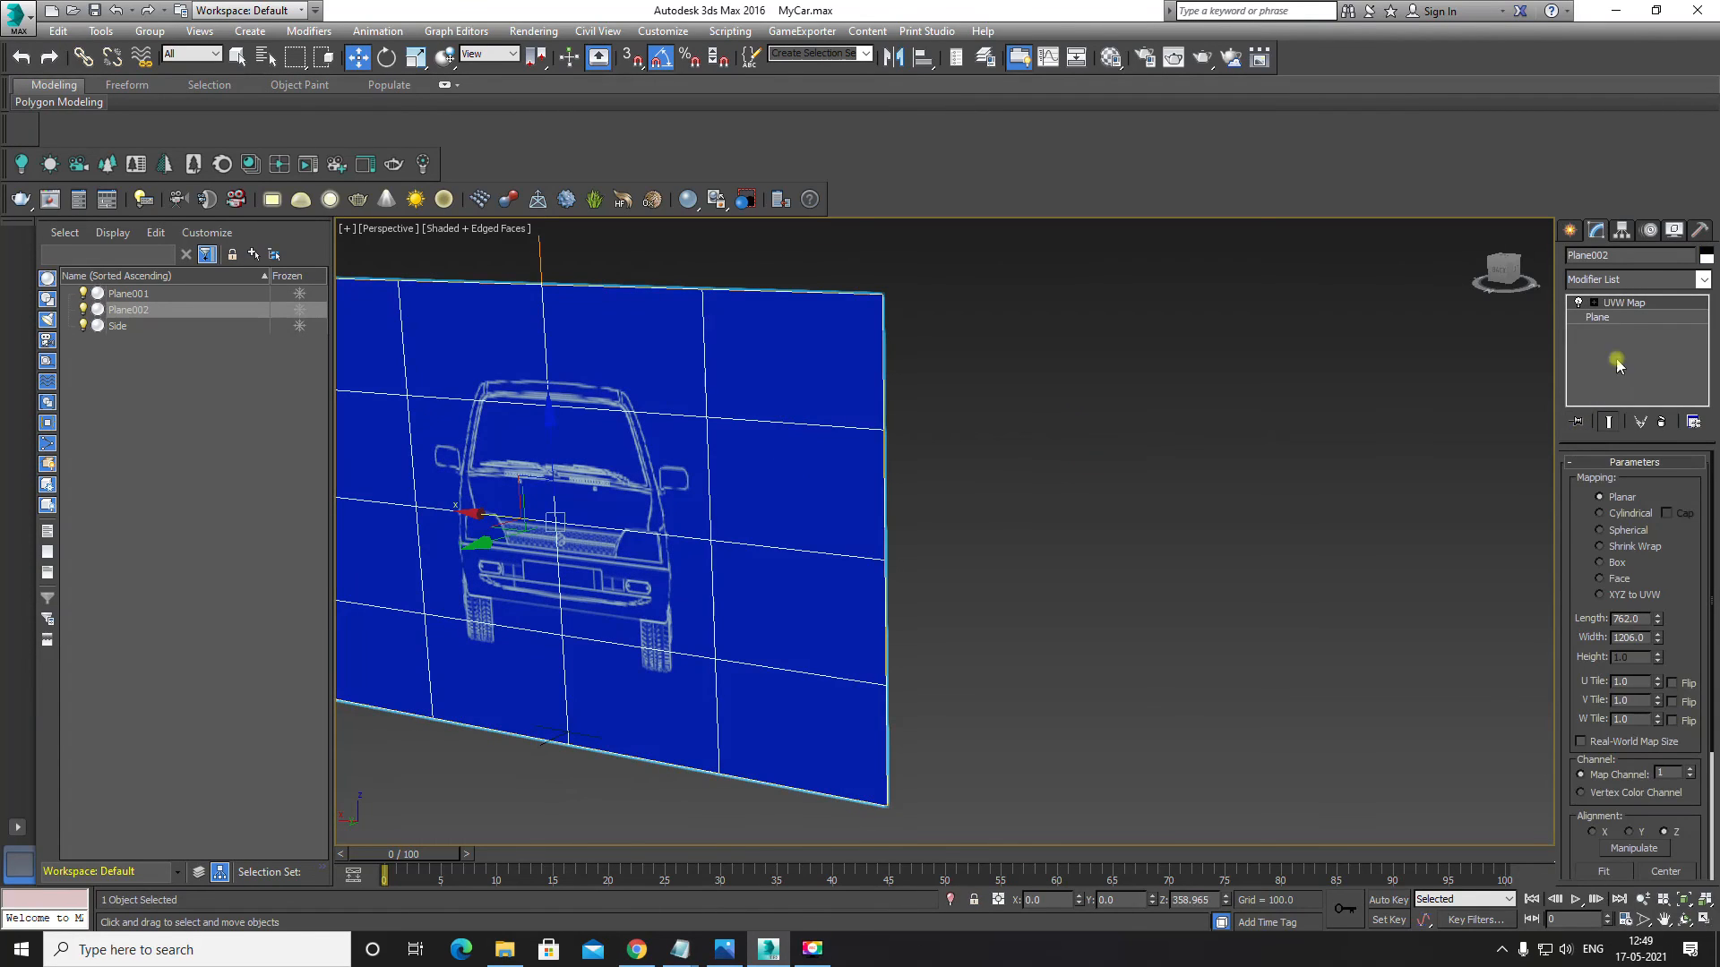
Step: Set Plane002's length and width segments to 1 in its base Plane parameters
{"action": "left_click", "coordinate": [1612, 317]}
{"action": "right_click", "coordinate": [1687, 534]}
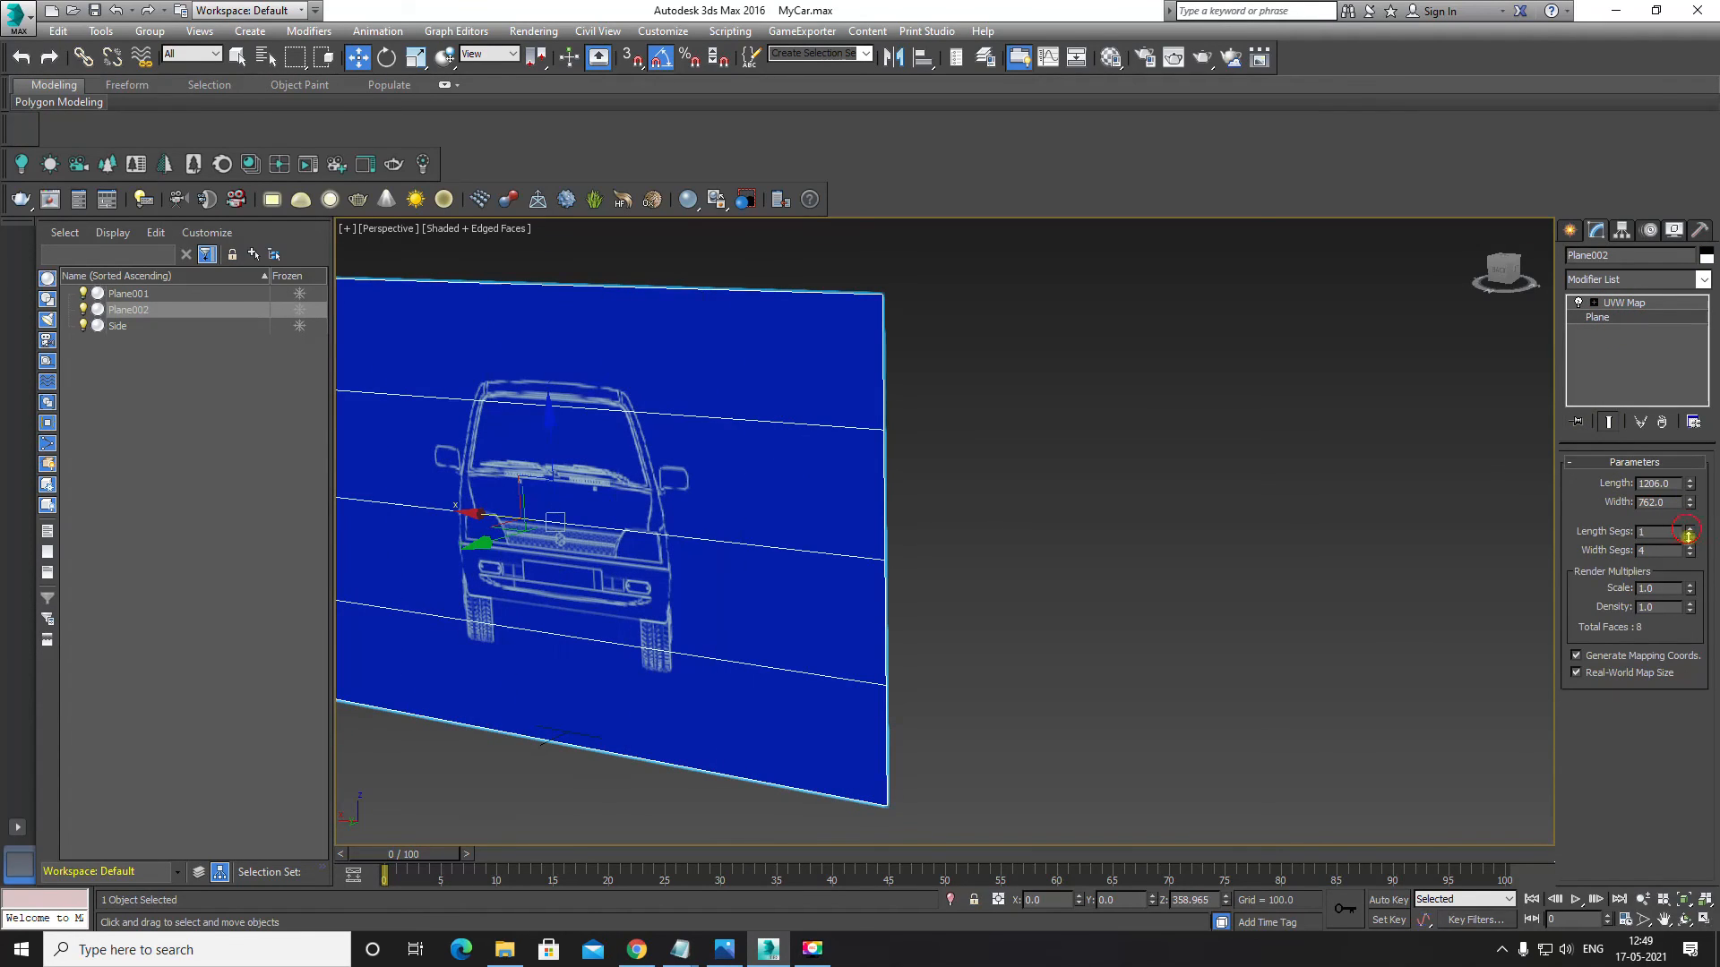
{"action": "right_click", "coordinate": [1691, 551]}
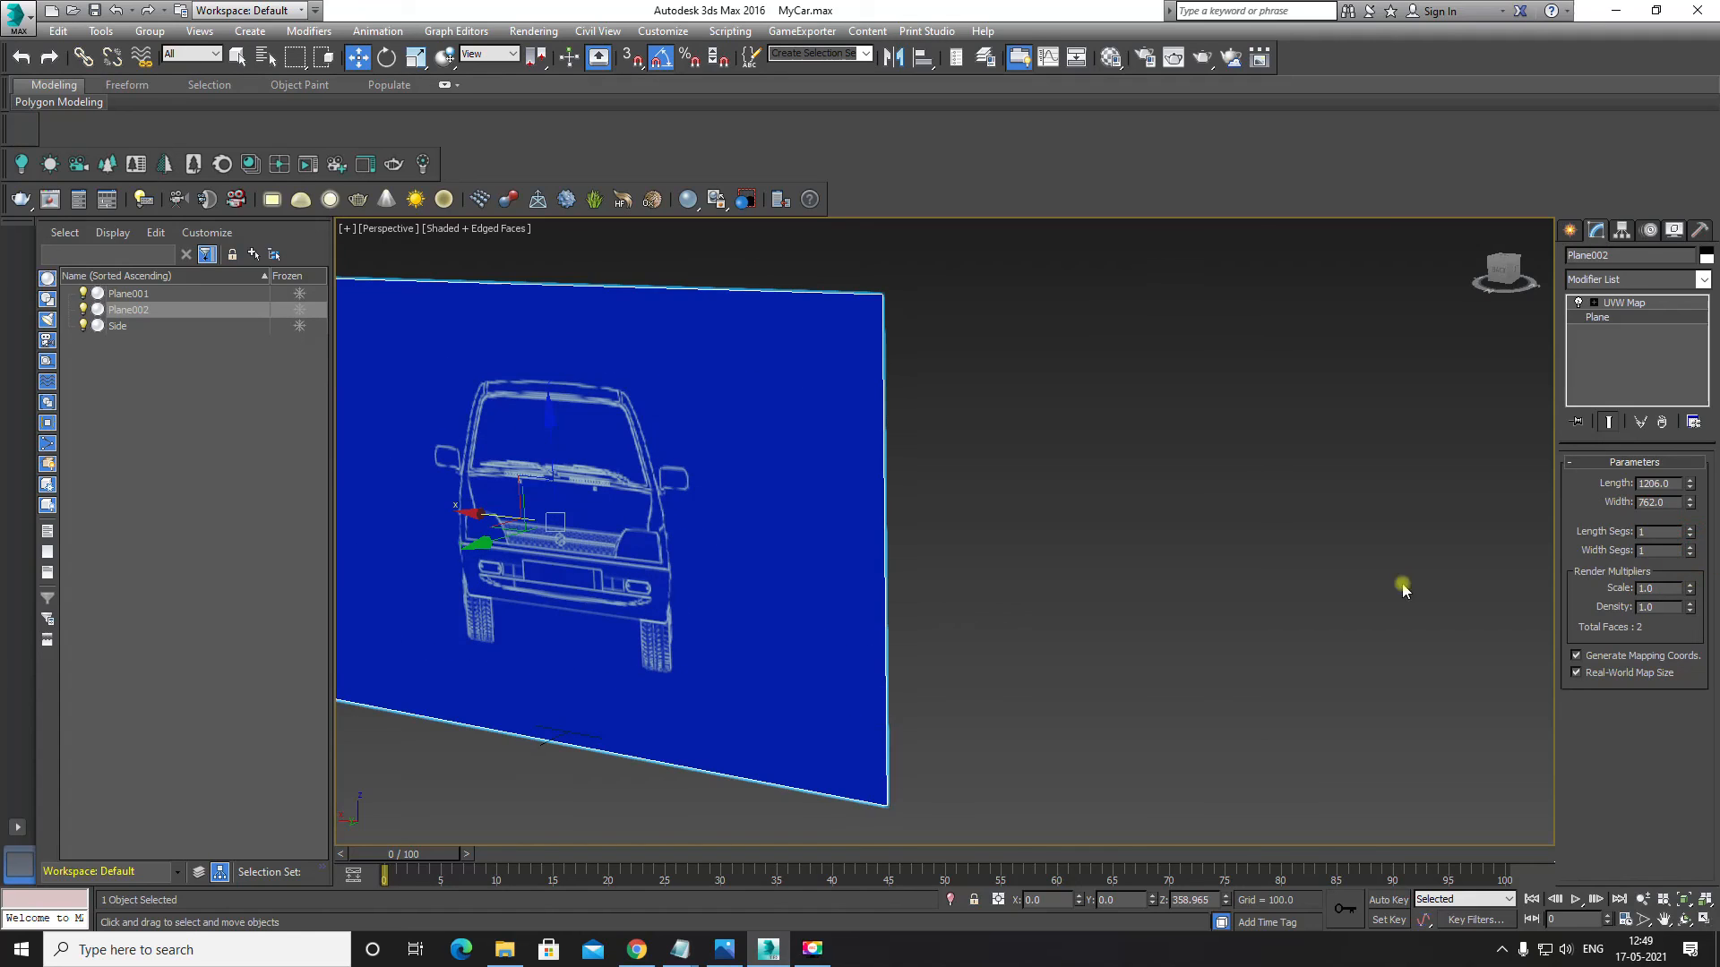
Step: Reduce the Side plane's length and width segments to 1 beneath its UVW Map modifier
{"action": "scroll", "coordinate": [914, 561], "scroll_direction": "down", "scroll_amount": 7}
{"action": "middle_click_drag", "start_coordinate": [913, 562], "coordinate": [811, 578], "text": "alt"}
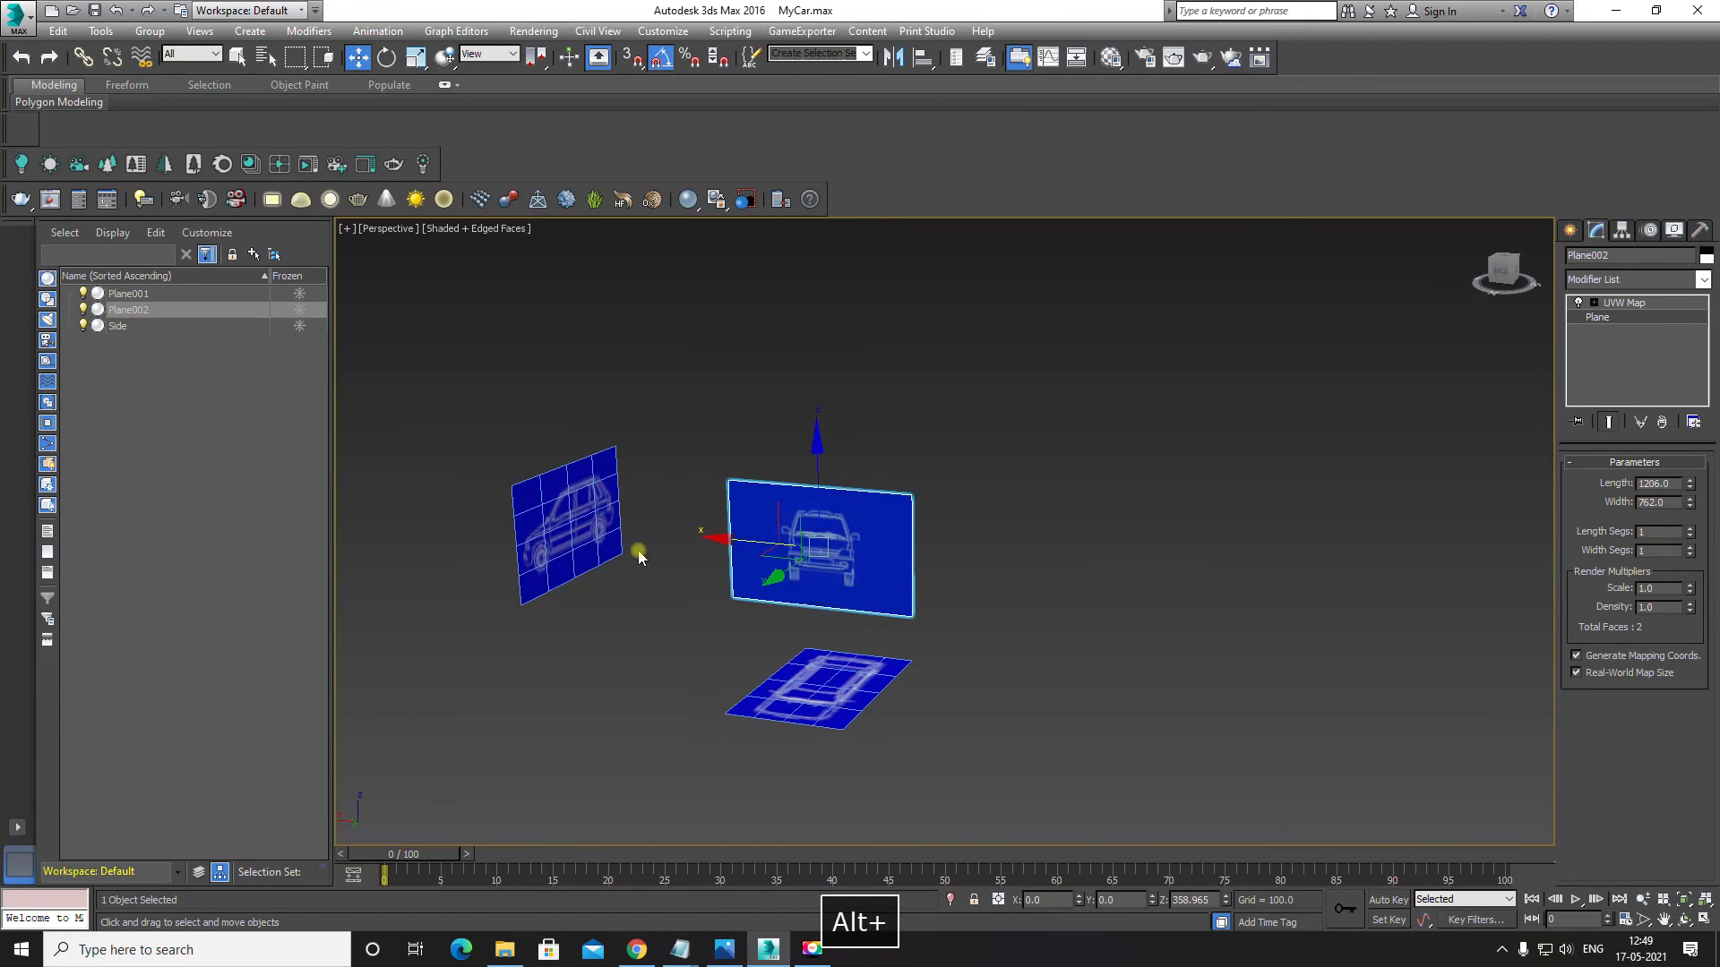
{"action": "left_click", "coordinate": [618, 551]}
{"action": "left_click", "coordinate": [1610, 337]}
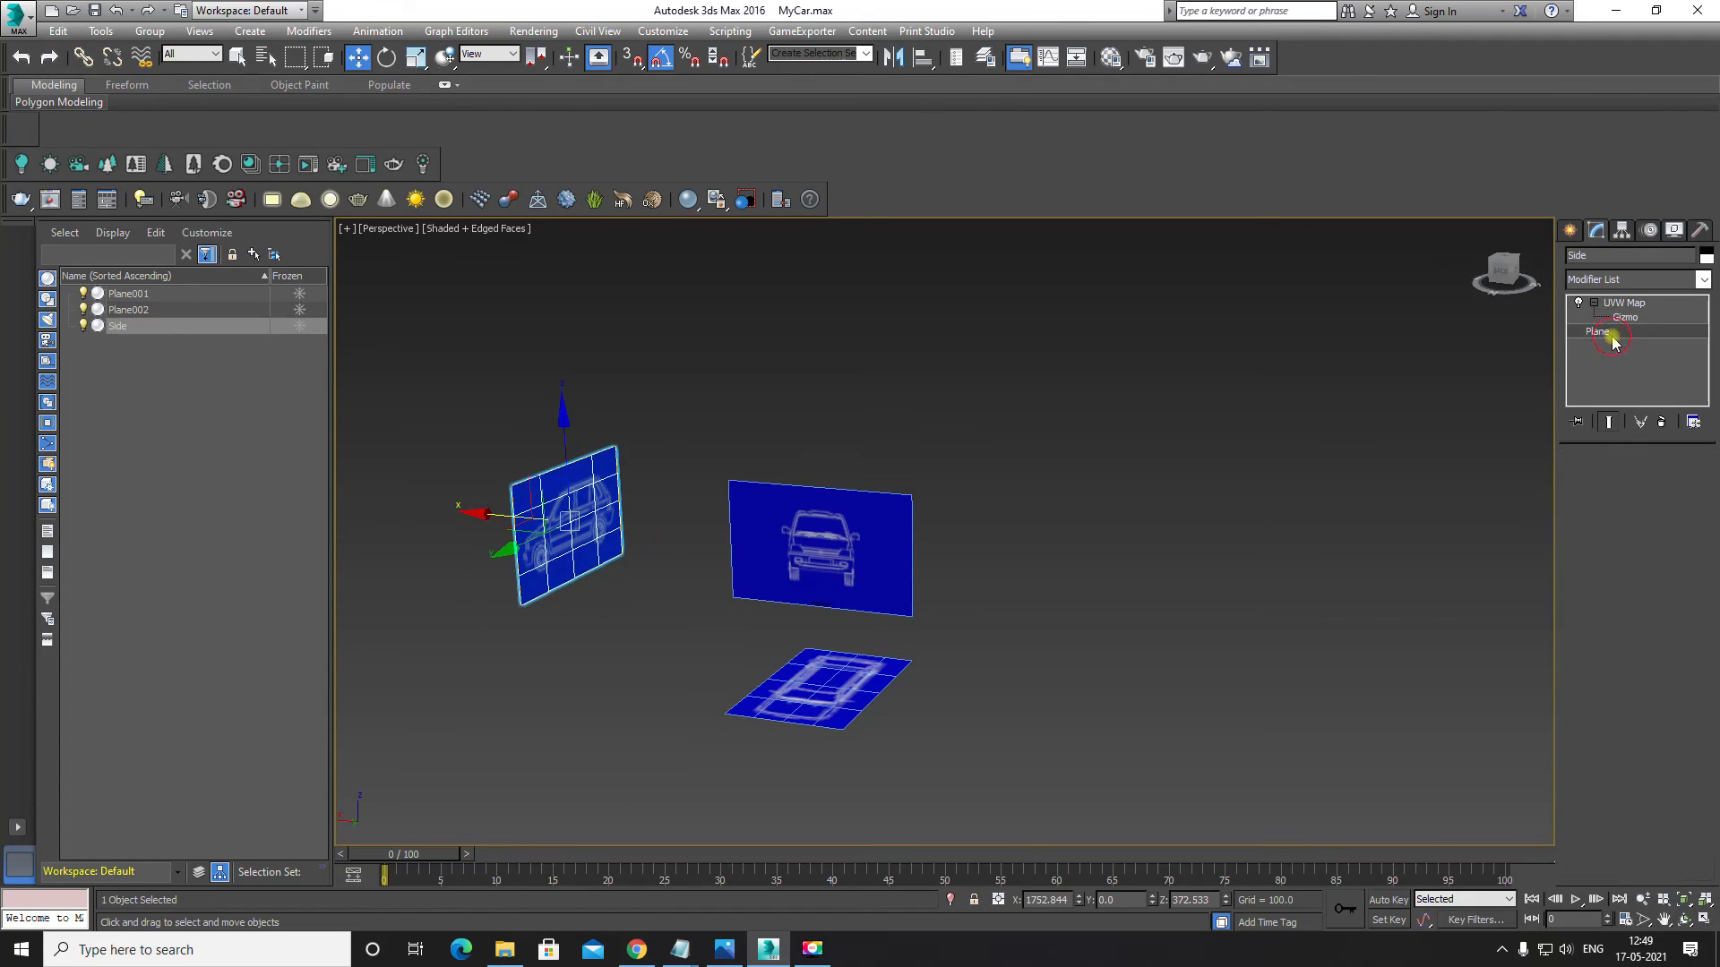
{"action": "left_click_drag", "start_coordinate": [1688, 535], "coordinate": [1690, 588]}
Step: Reduce the ground plane Plane001's length and width segments to 1 beneath its UVW Map modifier and save the scene
{"action": "middle_click_drag", "start_coordinate": [918, 612], "coordinate": [900, 670], "text": "alt"}
{"action": "left_click_drag", "start_coordinate": [907, 739], "coordinate": [833, 716]}
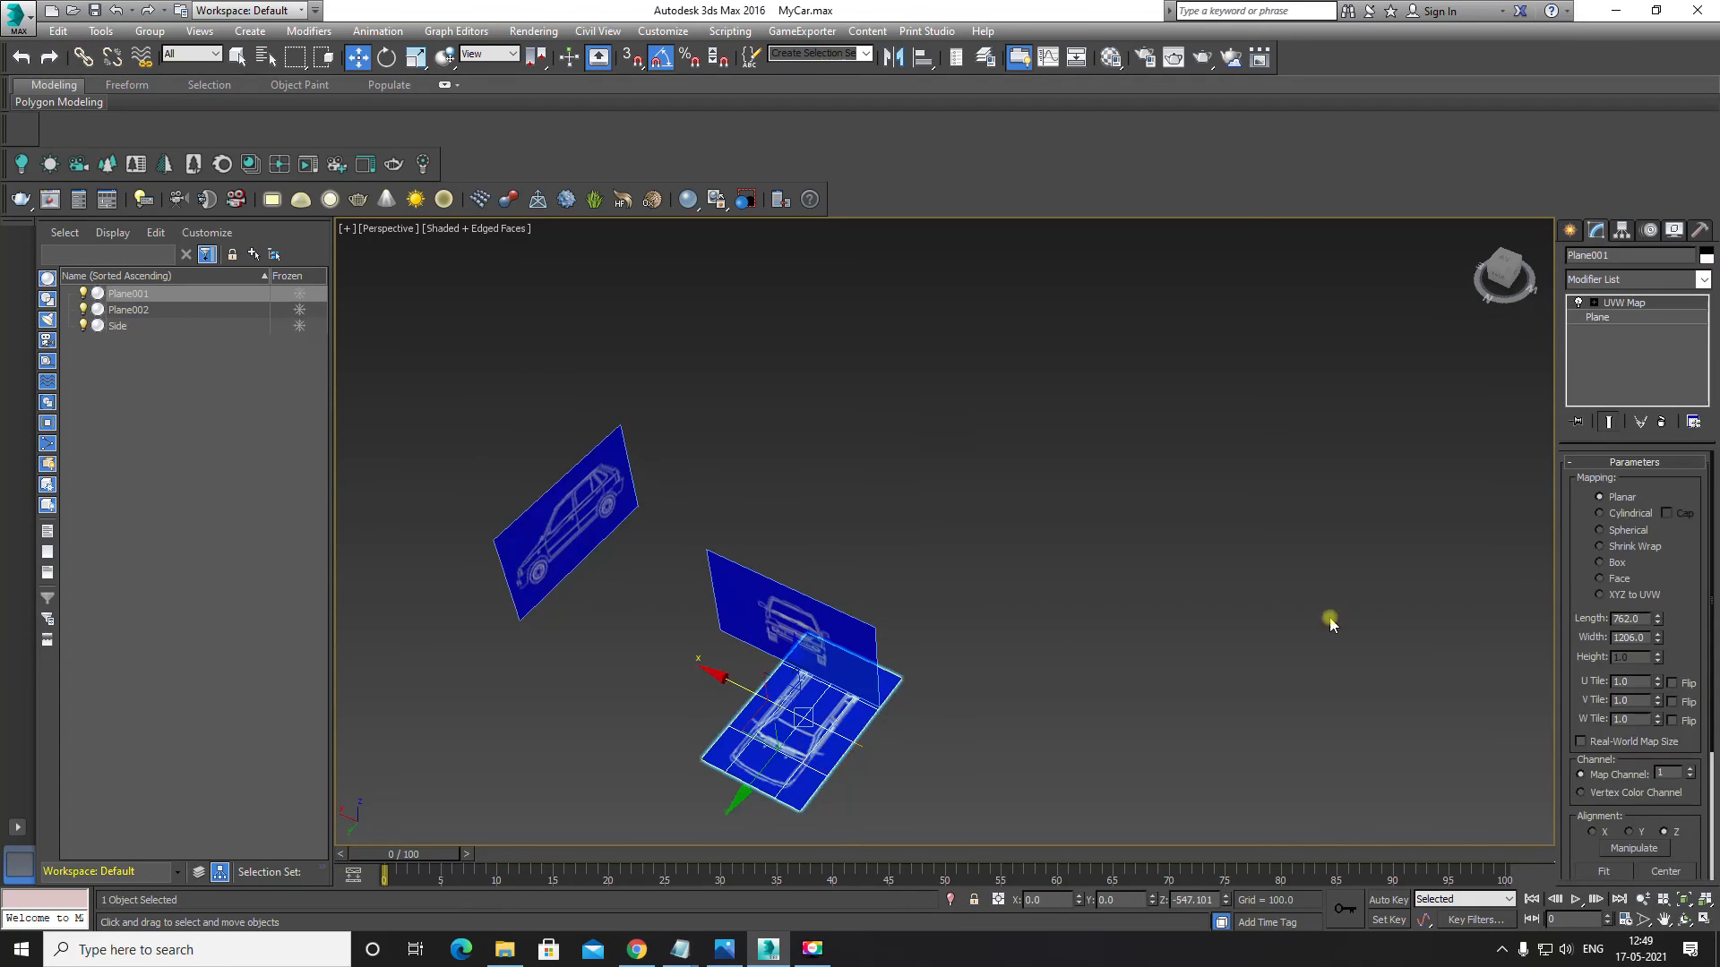
{"action": "left_click", "coordinate": [1612, 317]}
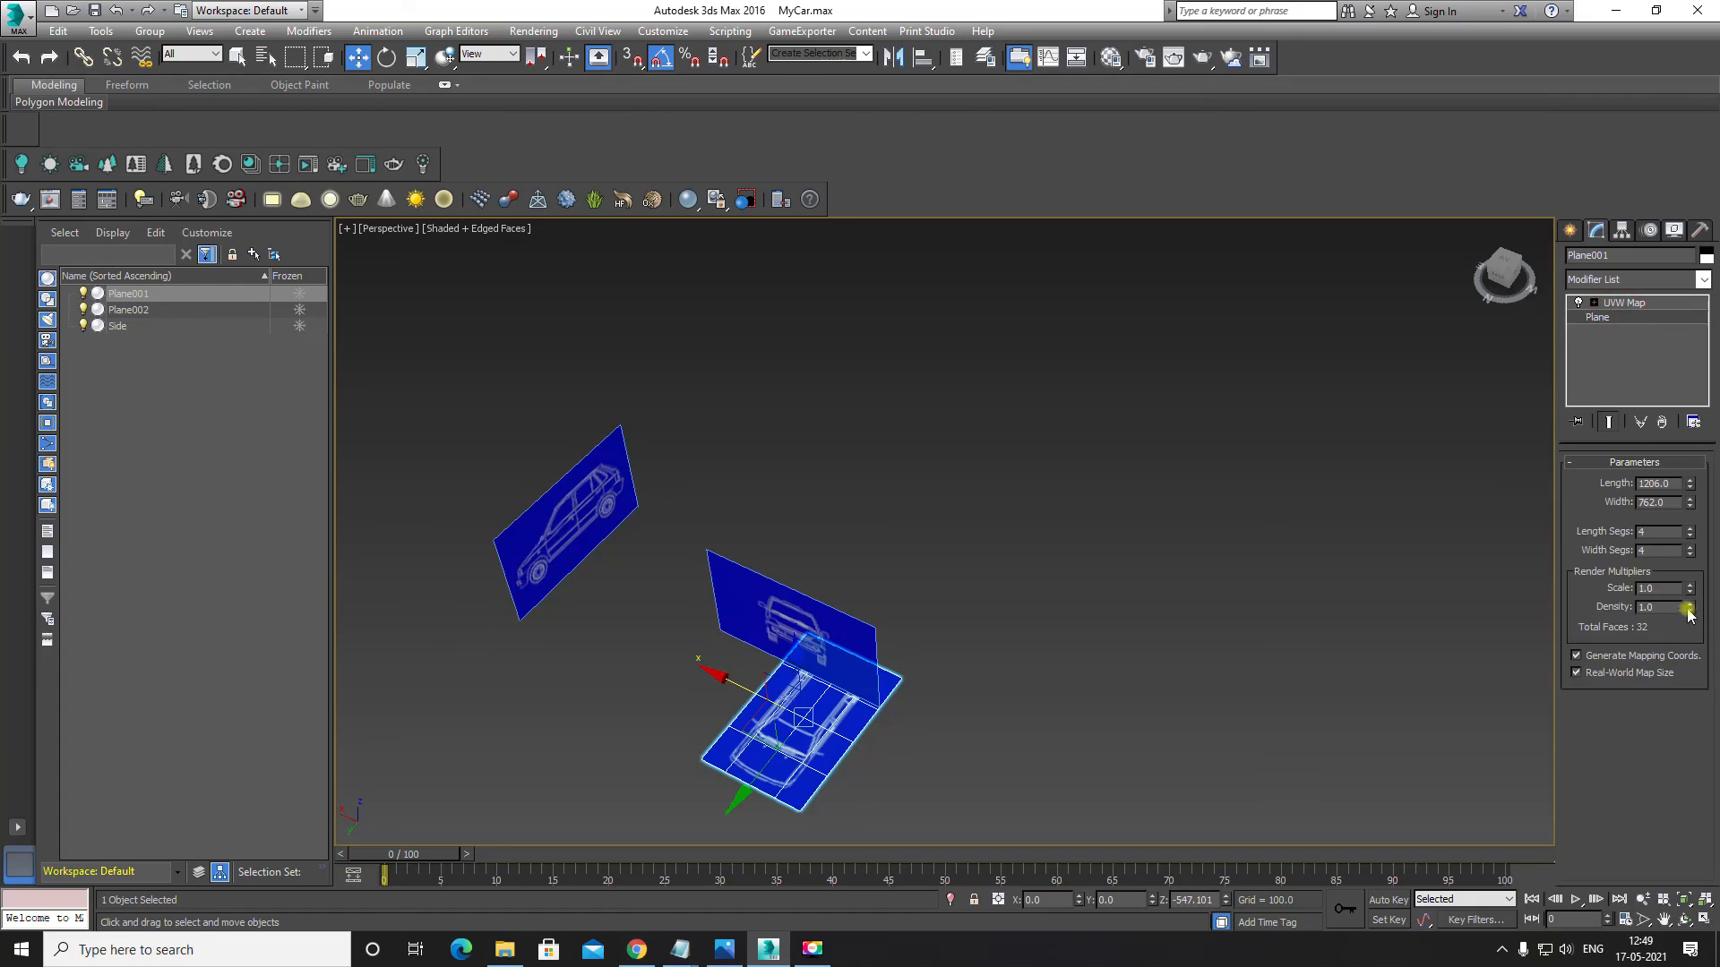
{"action": "left_click_drag", "start_coordinate": [1690, 534], "coordinate": [1692, 582]}
{"action": "middle_click_drag", "start_coordinate": [966, 586], "coordinate": [1039, 486], "text": "alt"}
{"action": "key", "text": "ctrl+s"}
Step: Examine the front, side and top blueprint planes from several angles in the Perspective view
{"action": "scroll", "coordinate": [1013, 546], "scroll_direction": "up", "scroll_amount": 6}
{"action": "middle_click_drag", "start_coordinate": [1002, 560], "coordinate": [1089, 446], "text": "alt"}
{"action": "left_click", "coordinate": [1088, 446]}
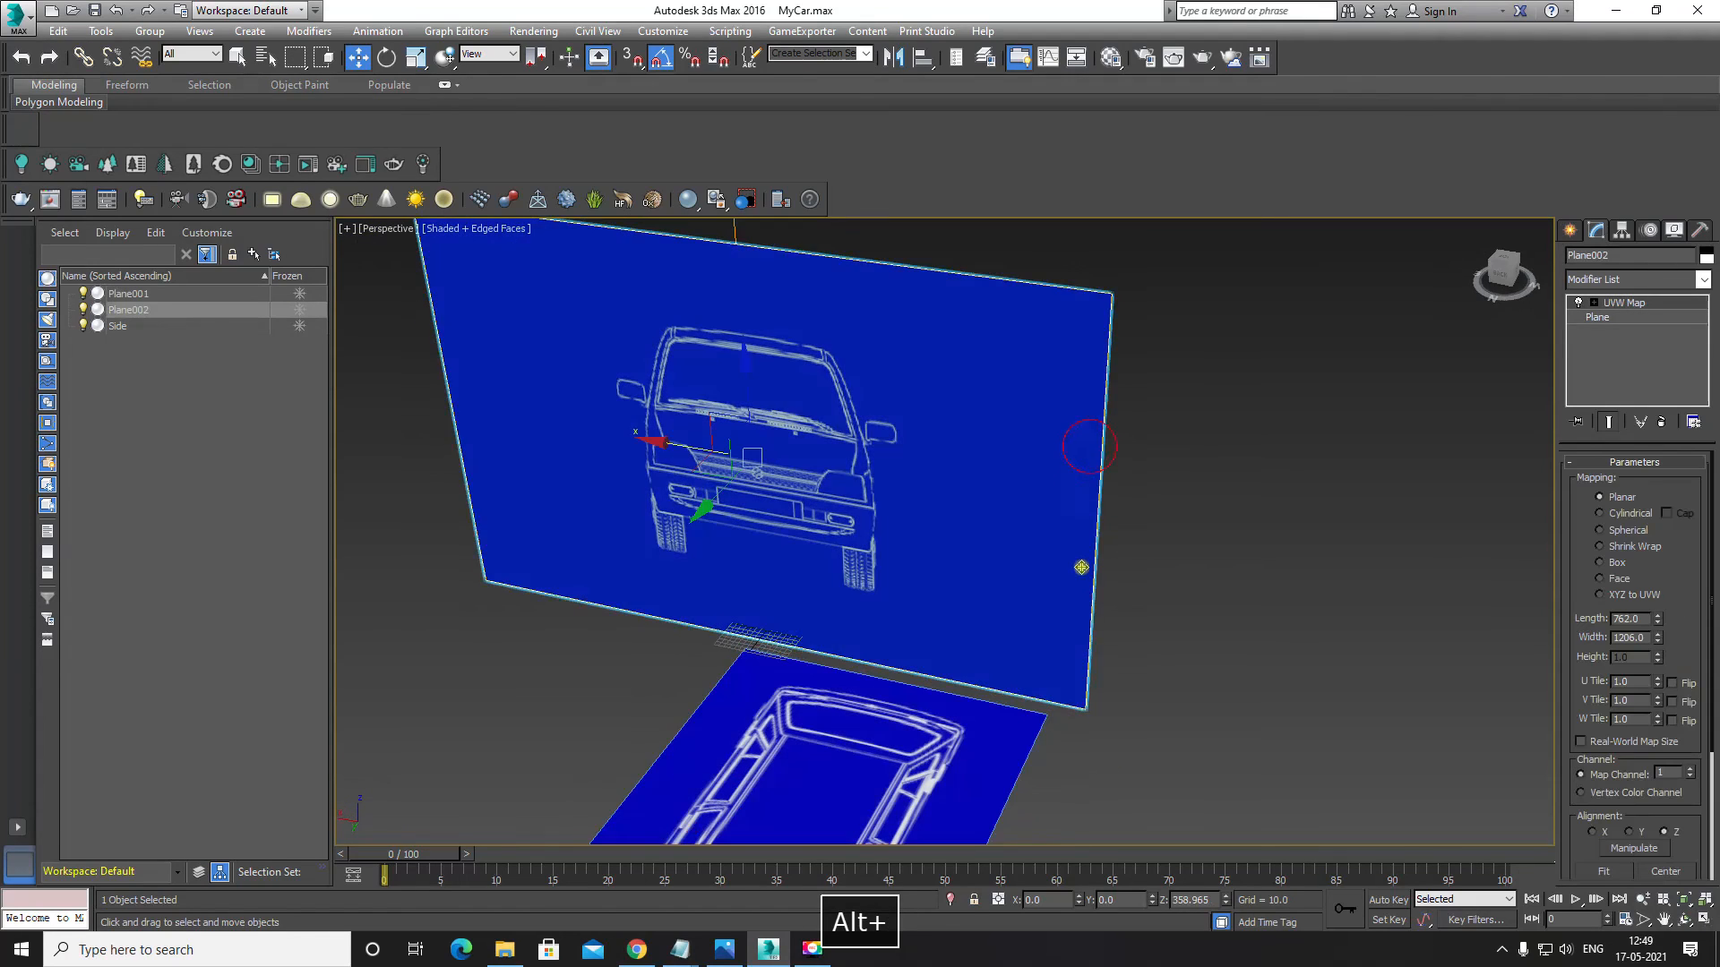
{"action": "middle_click_drag", "start_coordinate": [1080, 567], "coordinate": [940, 549], "text": "alt"}
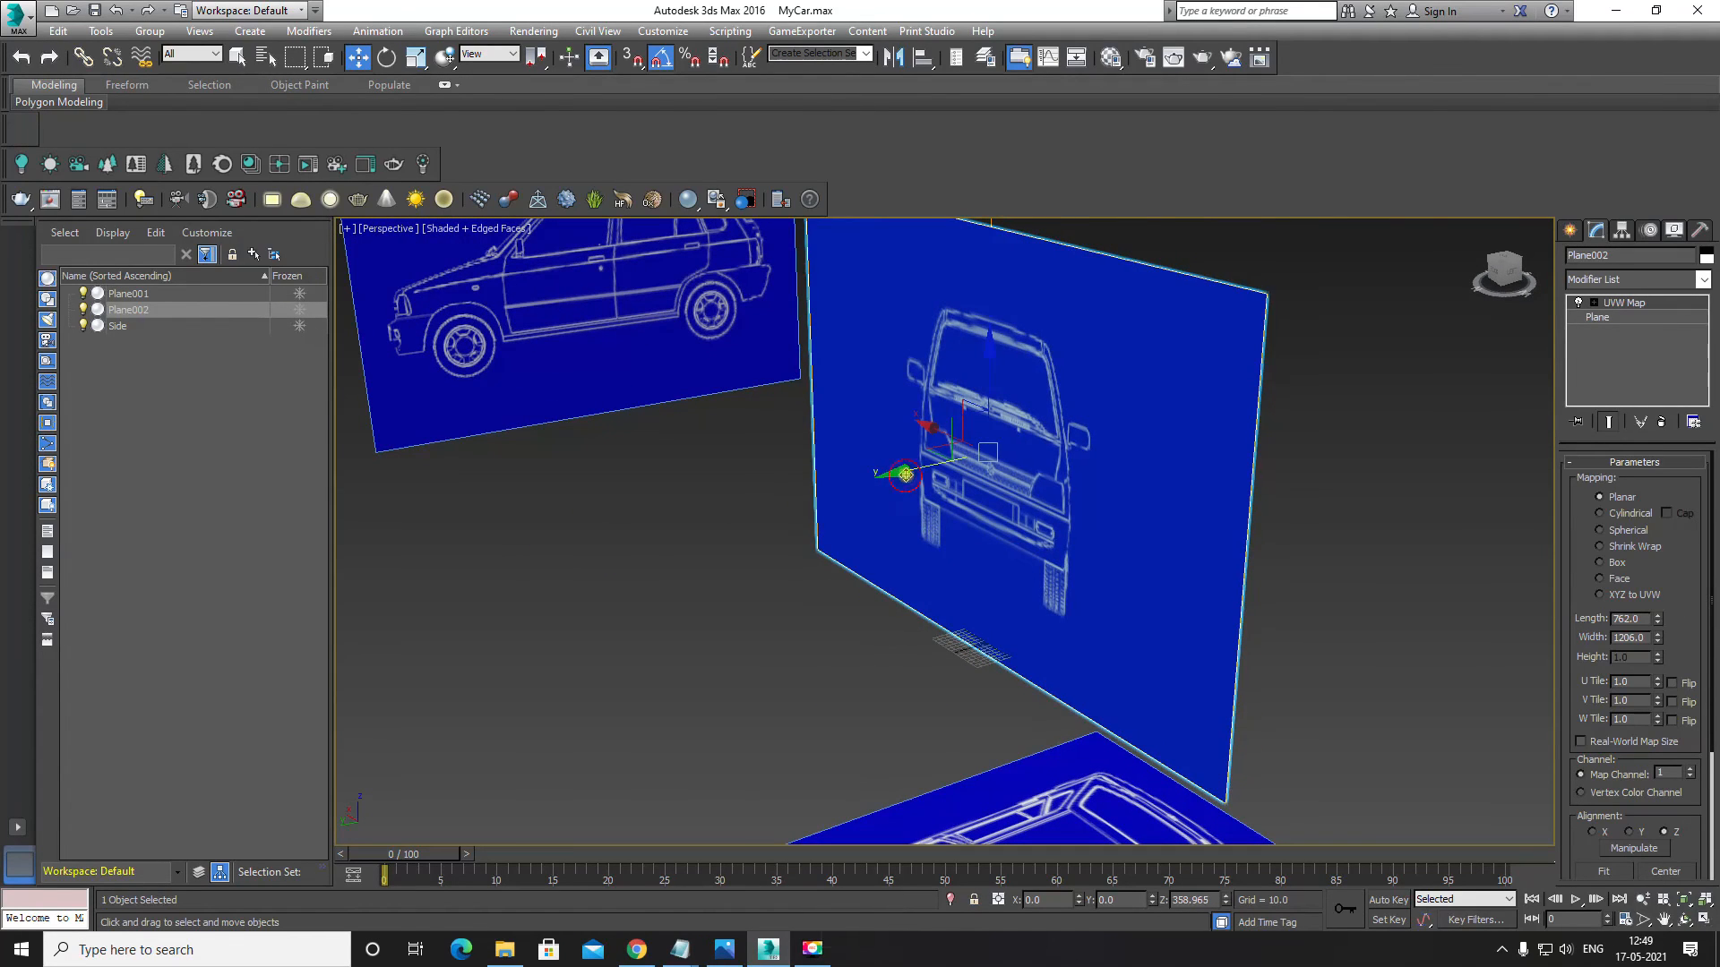
{"action": "middle_click_drag", "start_coordinate": [902, 475], "coordinate": [1171, 603], "text": "alt"}
{"action": "scroll", "coordinate": [1228, 737], "scroll_direction": "down", "scroll_amount": 6}
{"action": "middle_click_drag", "start_coordinate": [1229, 737], "coordinate": [1300, 560], "text": "alt"}
{"action": "left_click", "coordinate": [1243, 582]}
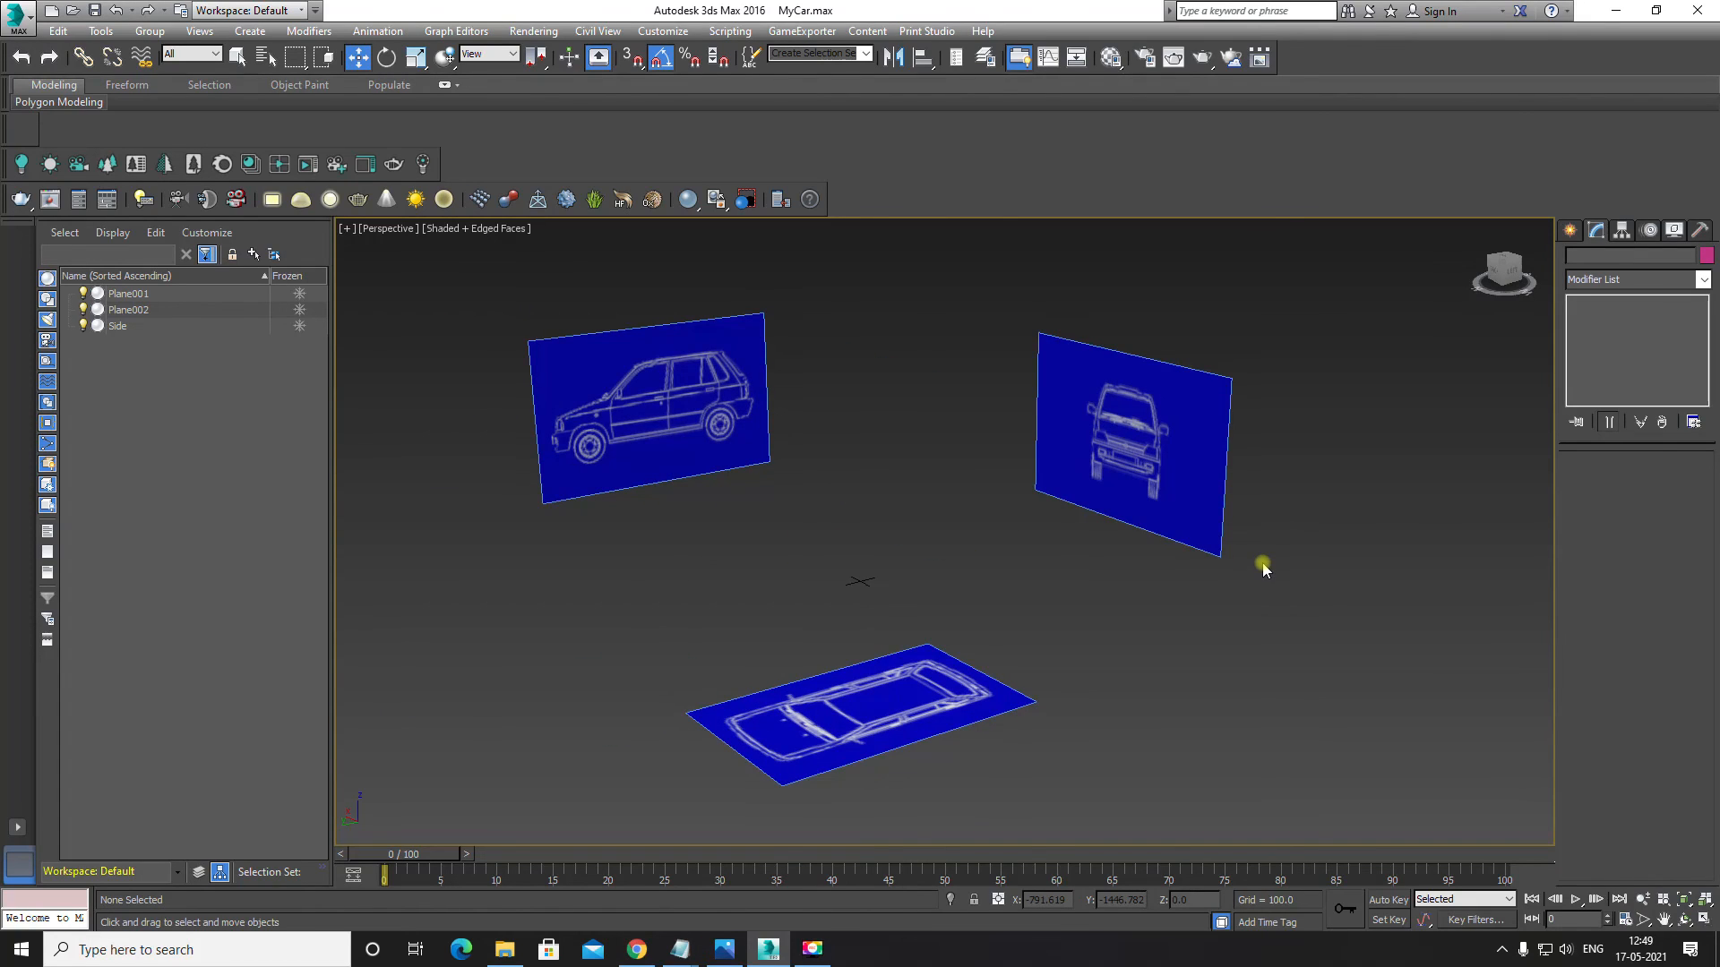
{"action": "middle_click_drag", "start_coordinate": [1052, 545], "coordinate": [1064, 487], "text": "alt"}
{"action": "middle_click_drag", "start_coordinate": [1061, 485], "coordinate": [1039, 482], "text": "alt"}
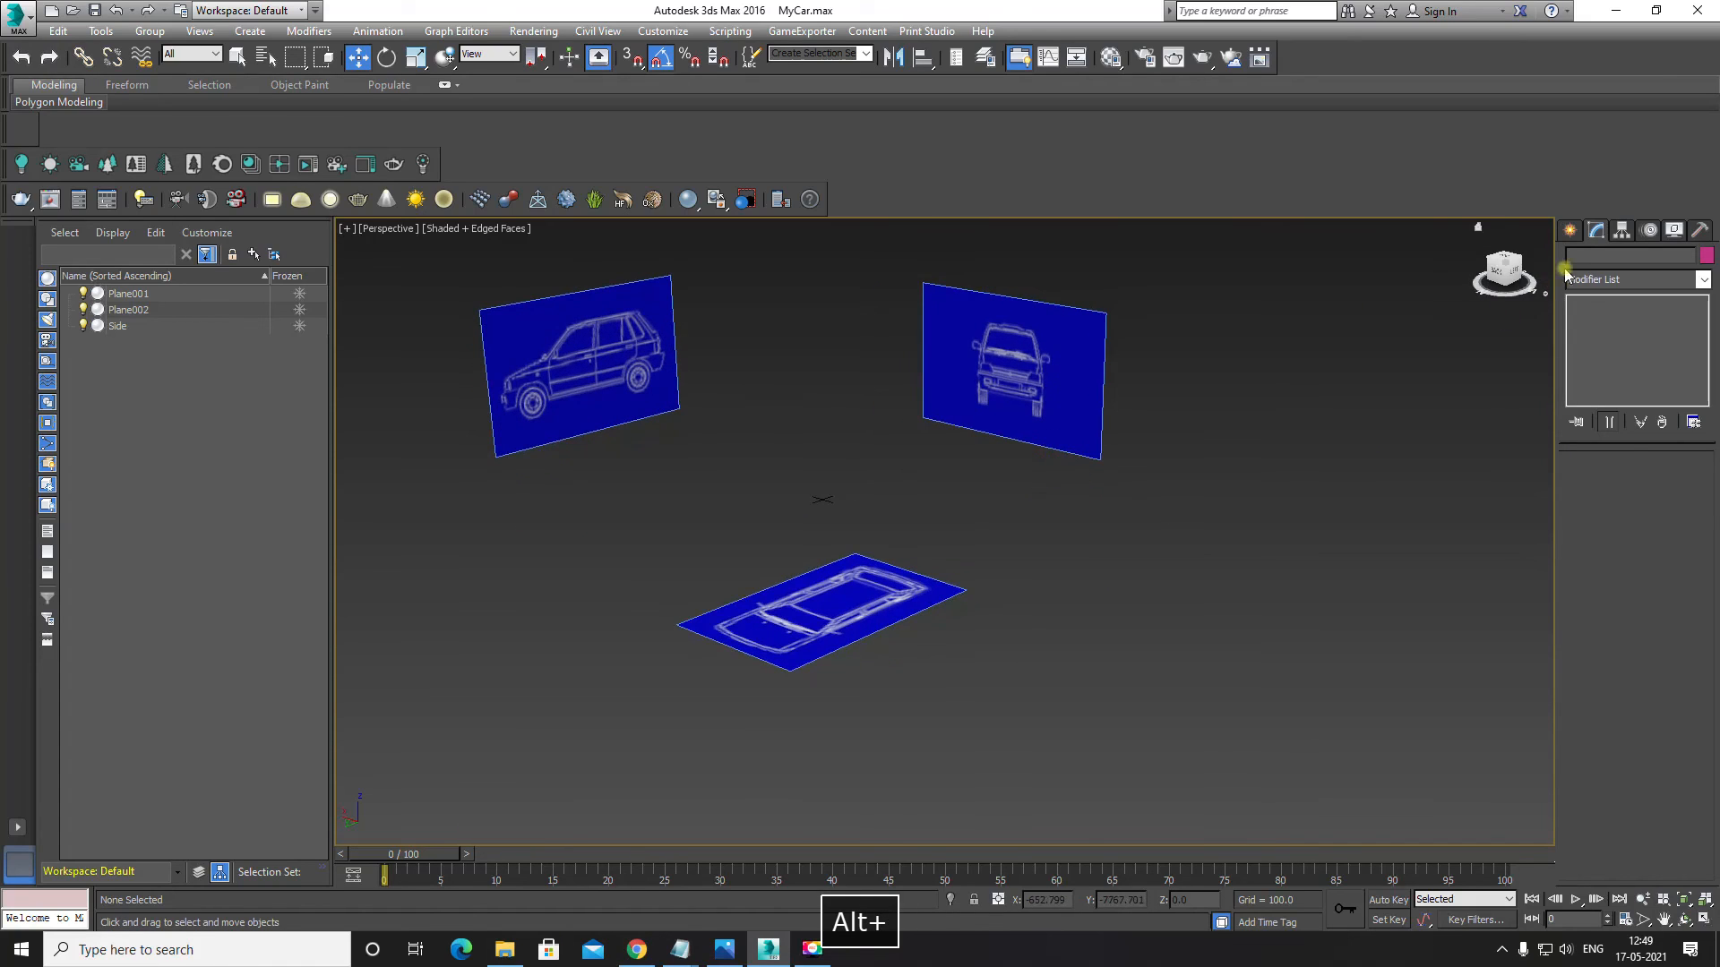
Step: Create a large standard plane on the ground extending well beyond the blueprint planes in the Perspective view
{"action": "left_click", "coordinate": [1569, 231]}
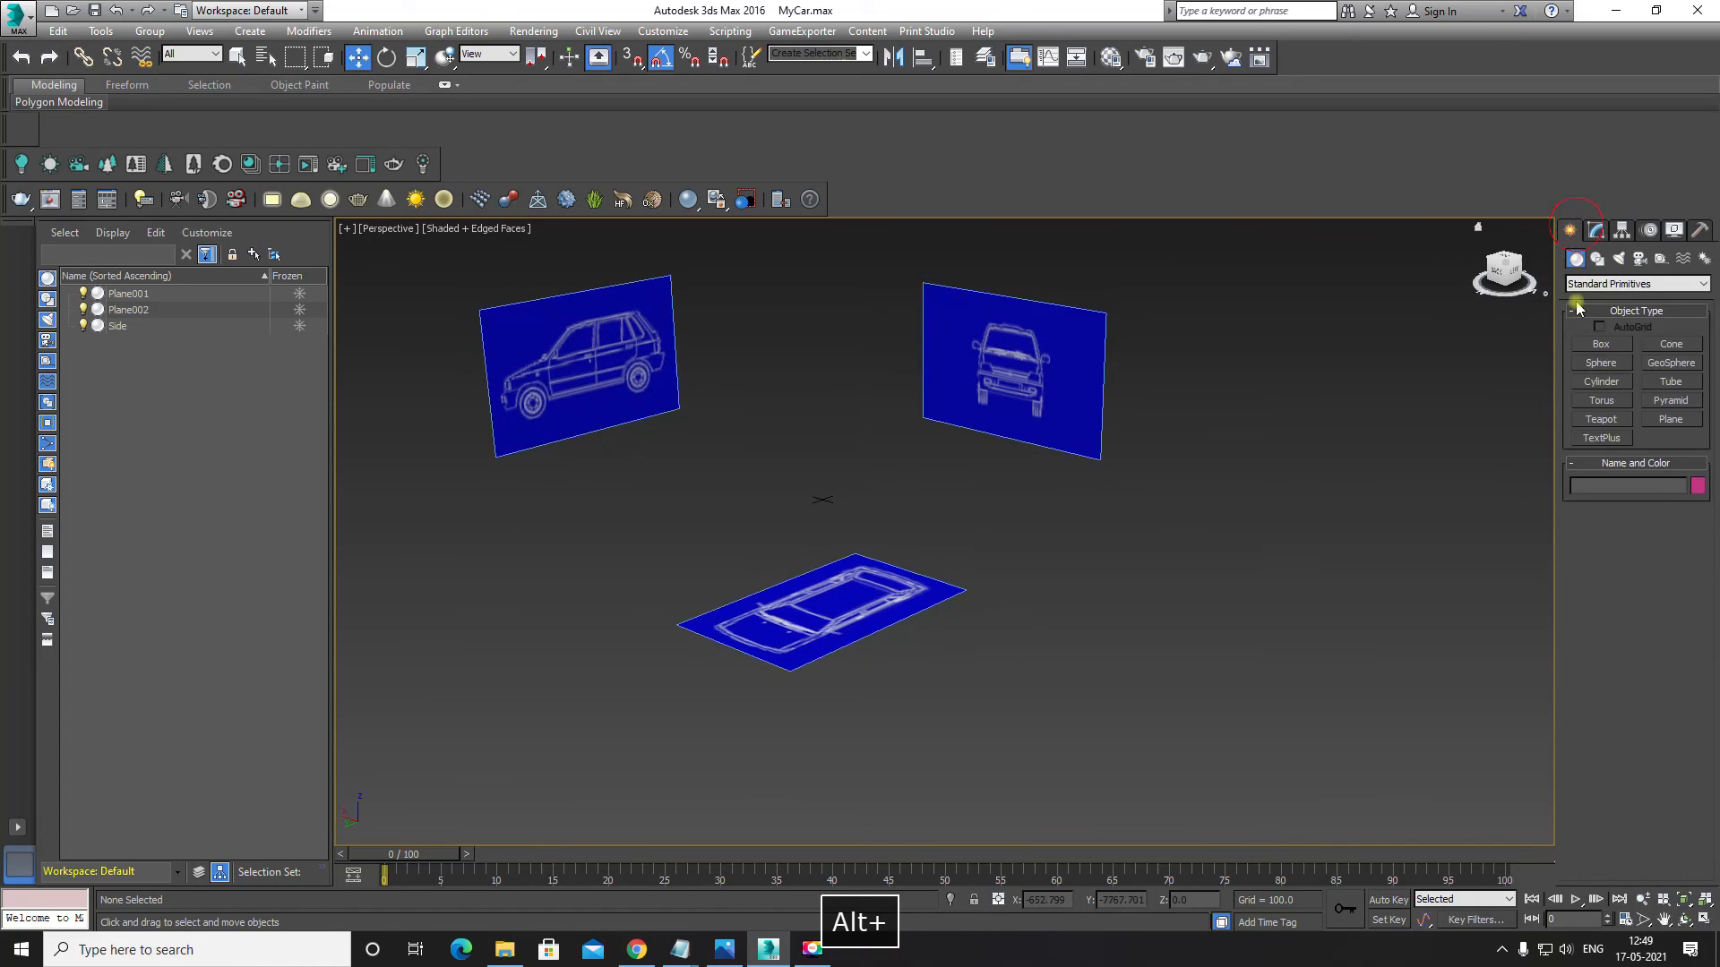
{"action": "left_click", "coordinate": [1672, 419]}
{"action": "middle_click_drag", "start_coordinate": [1239, 576], "coordinate": [588, 402], "text": "alt"}
{"action": "left_click_drag", "start_coordinate": [516, 333], "coordinate": [1290, 823]}
{"action": "key", "text": "w"}
{"action": "middle_click_drag", "start_coordinate": [1012, 716], "coordinate": [908, 618], "text": "alt"}
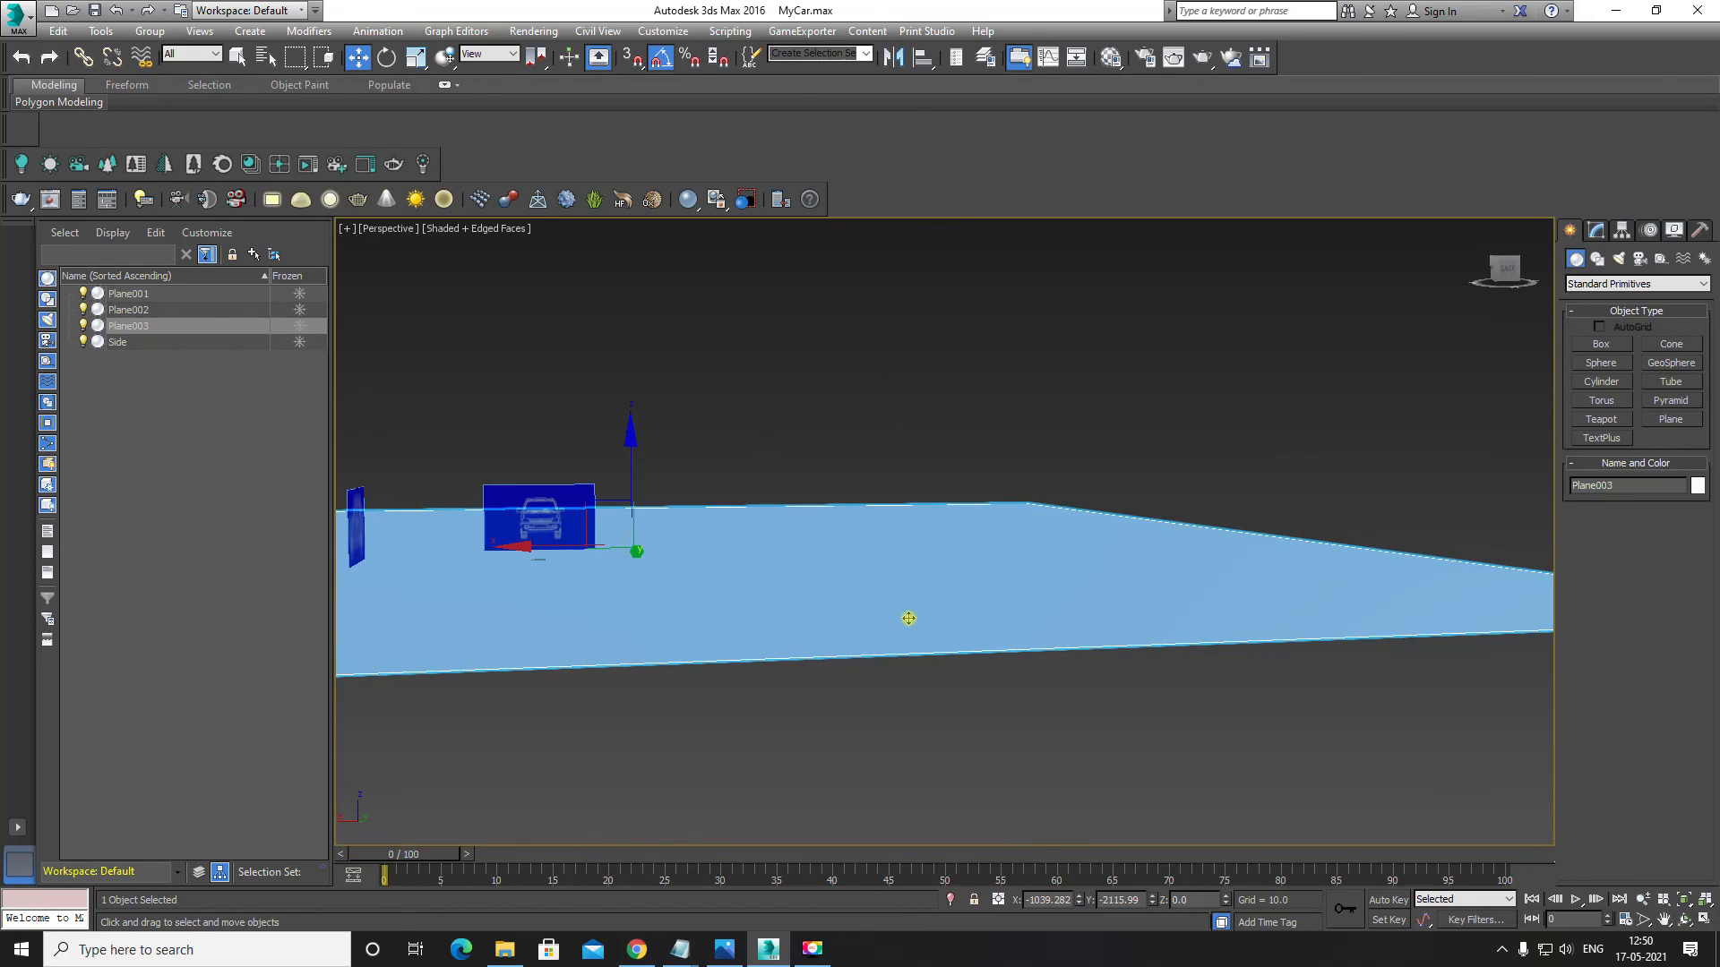
Step: Check the new large plane's level against the side blueprint in the Left view and the four-viewport layout
{"action": "key", "text": "alt+w"}
{"action": "right_click", "coordinate": [615, 632]}
{"action": "key", "text": "alt+w"}
{"action": "scroll", "coordinate": [712, 631], "scroll_direction": "down", "scroll_amount": 3}
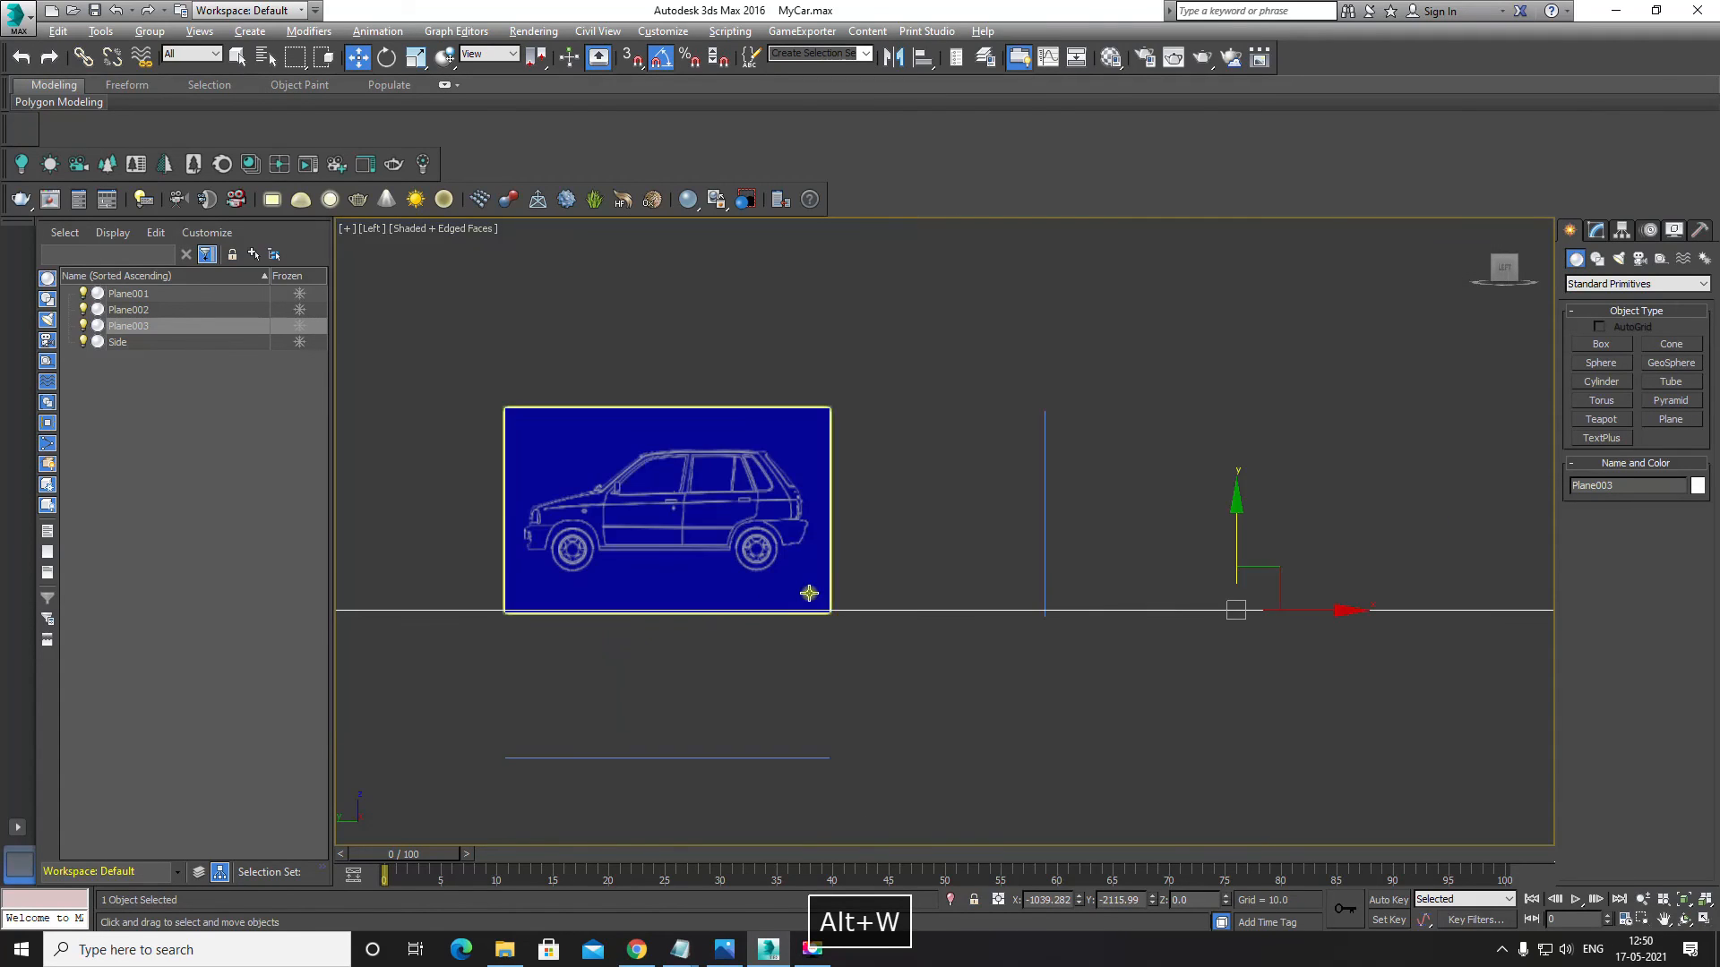
{"action": "middle_click_drag", "start_coordinate": [928, 560], "coordinate": [968, 564]}
{"action": "key", "text": "alt+w"}
{"action": "right_click", "coordinate": [1196, 501]}
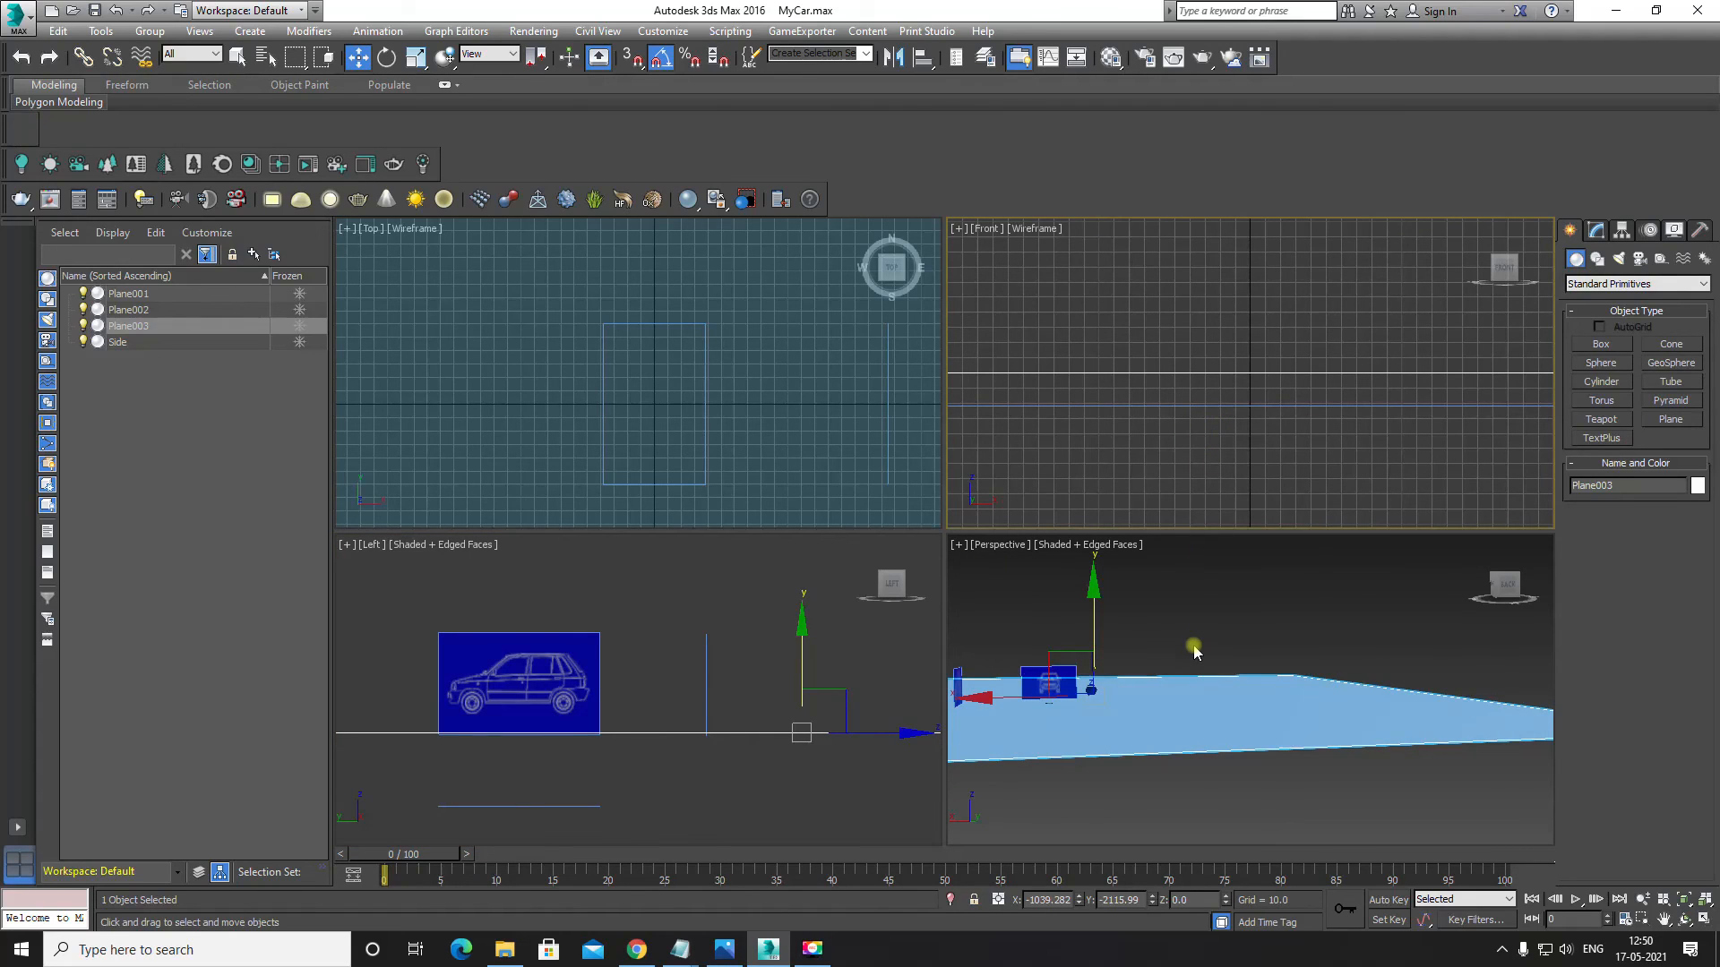
{"action": "right_click", "coordinate": [614, 428]}
{"action": "scroll", "coordinate": [644, 421], "scroll_direction": "down", "scroll_amount": 2}
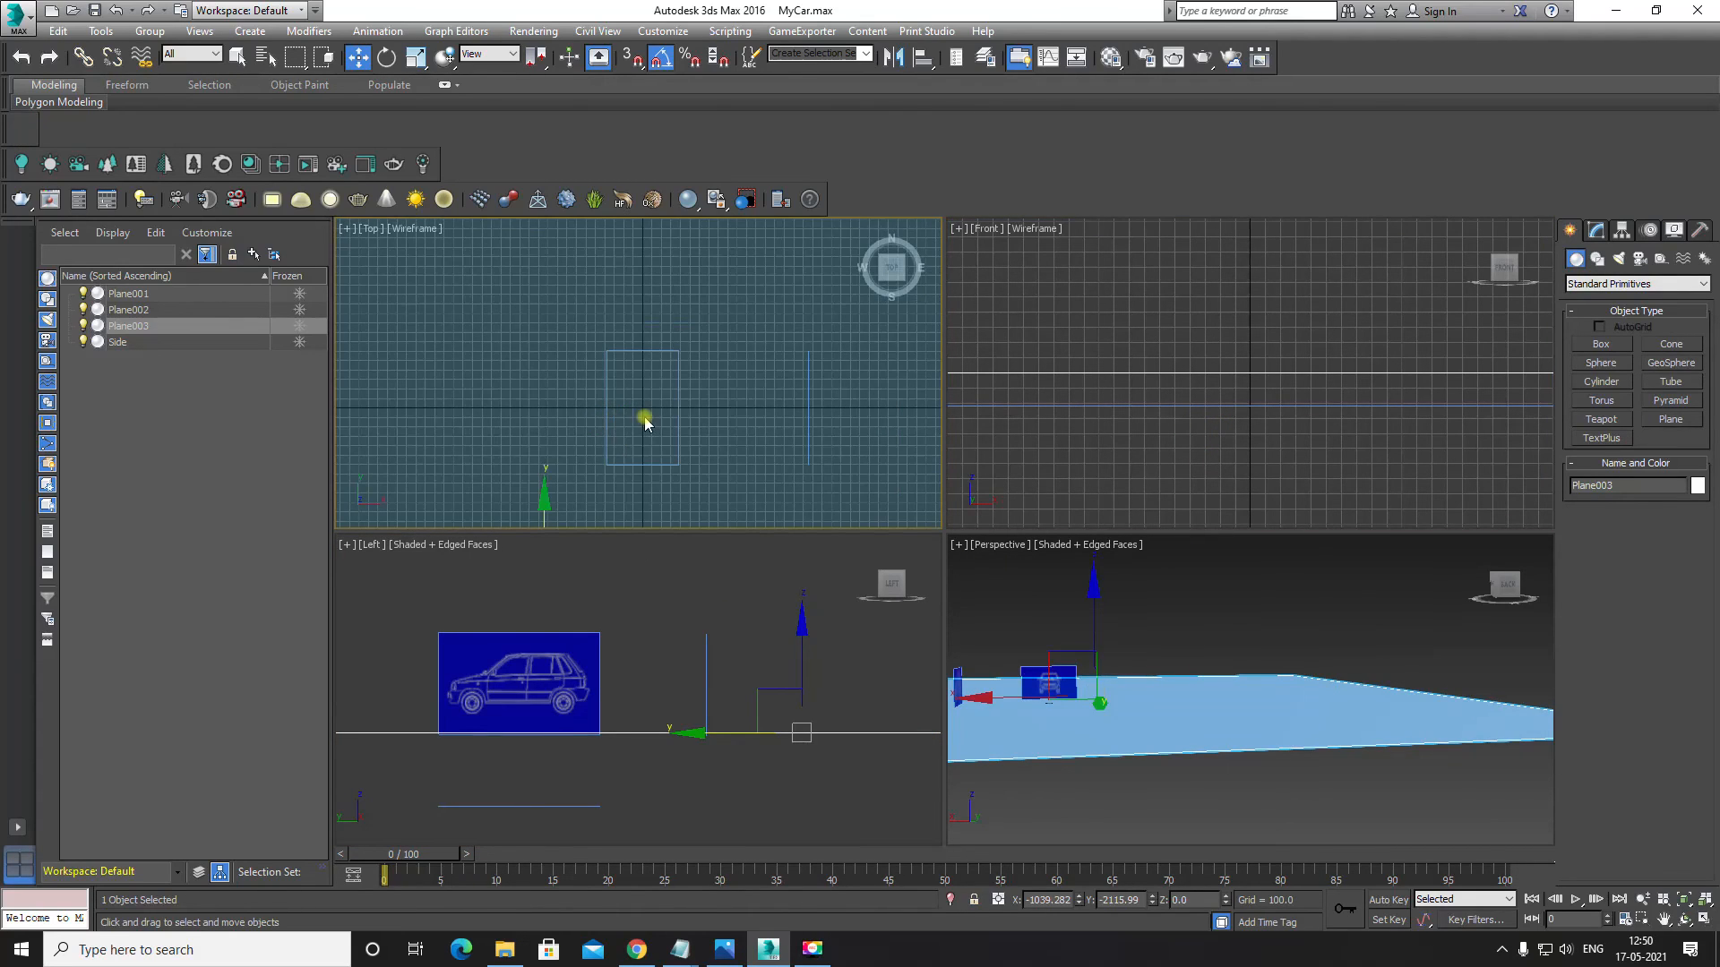
Step: Show the Front view shaded with edged faces and frame the front blueprint image in it
{"action": "right_click", "coordinate": [1215, 419]}
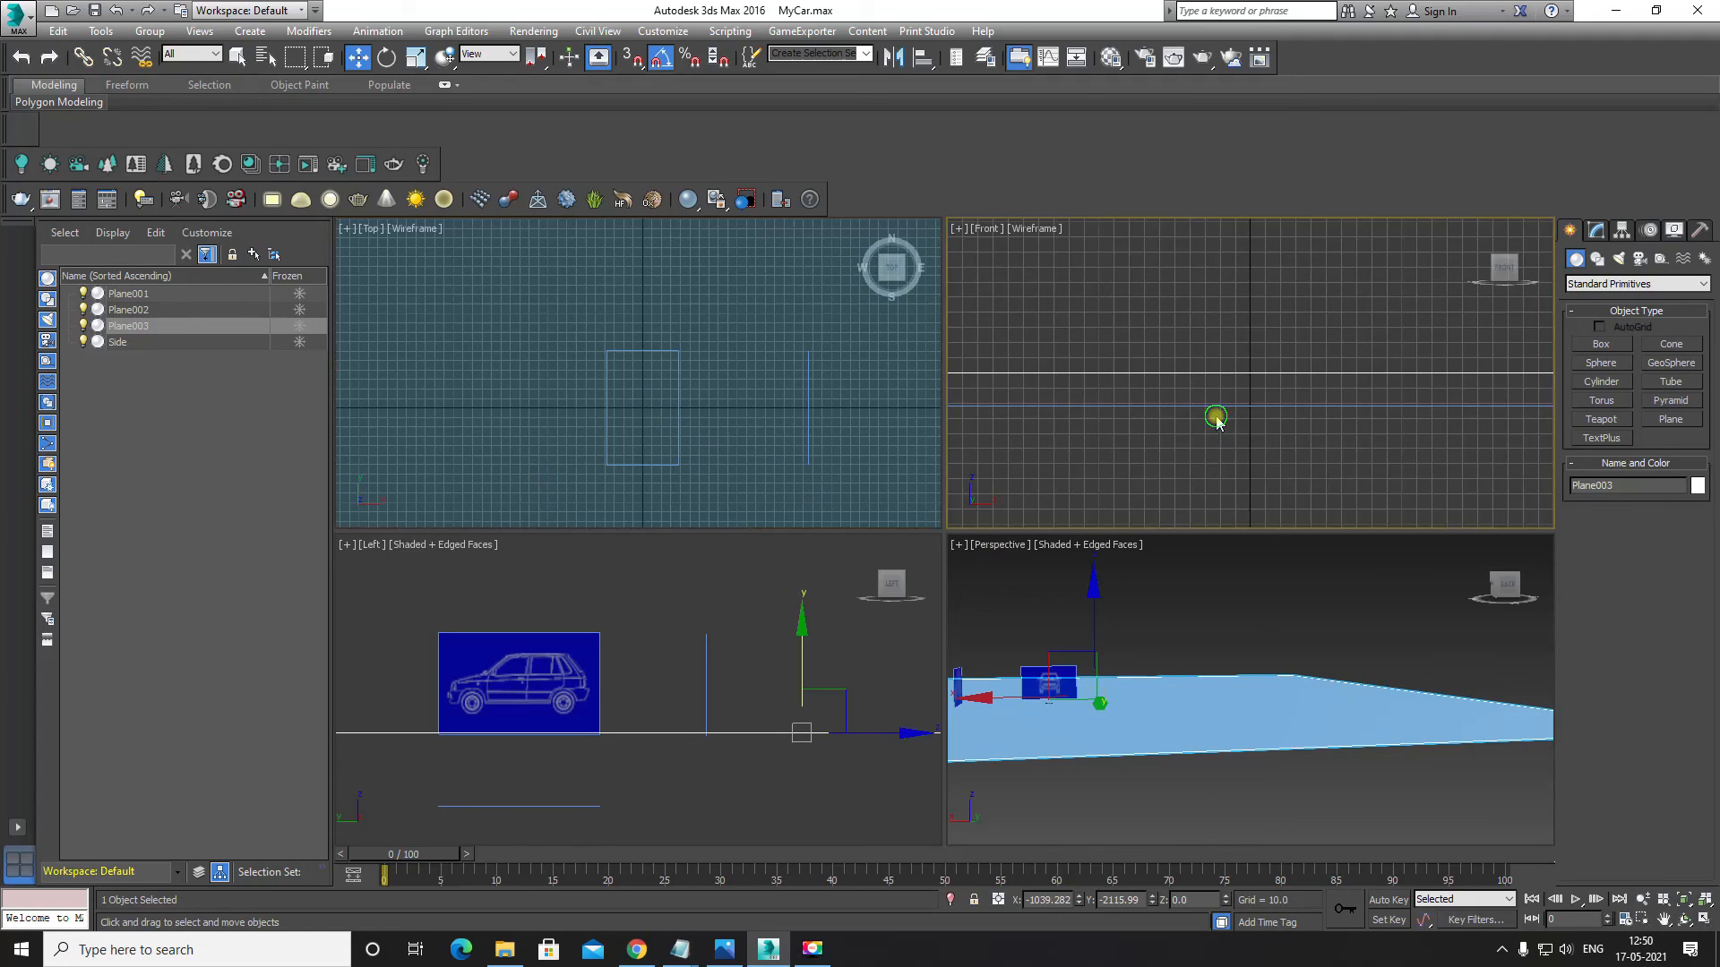
{"action": "key", "text": "f"}
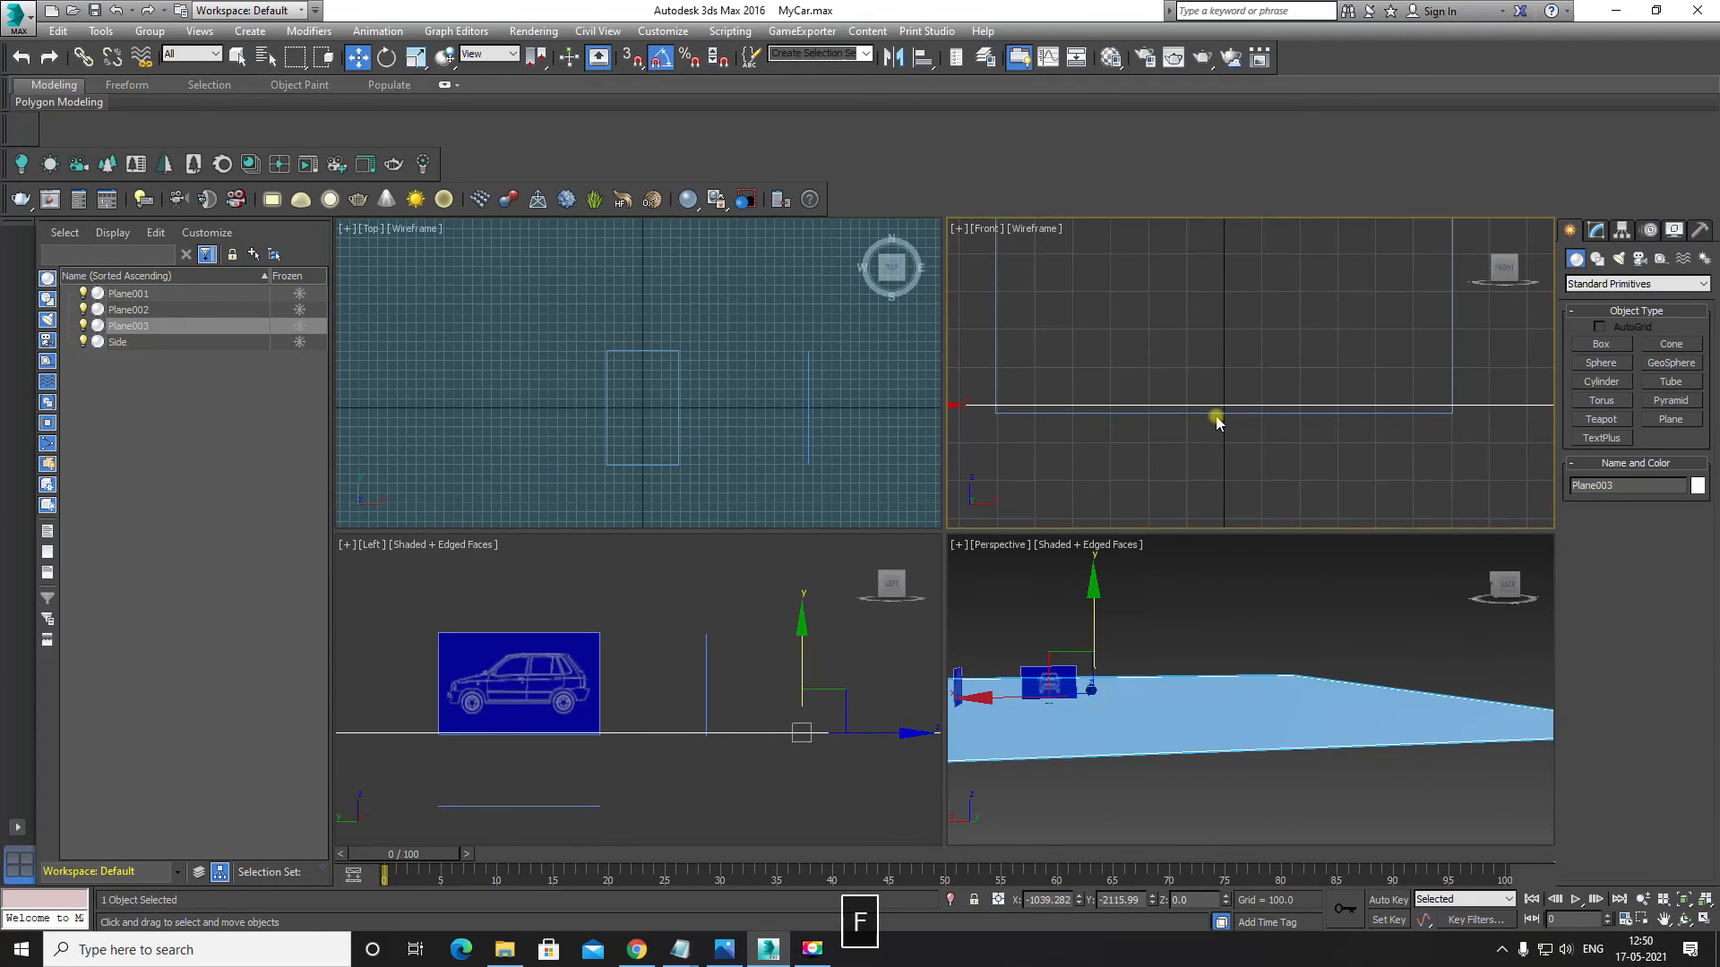
{"action": "key", "text": "F4"}
{"action": "scroll", "coordinate": [1219, 419], "scroll_direction": "down", "scroll_amount": 2}
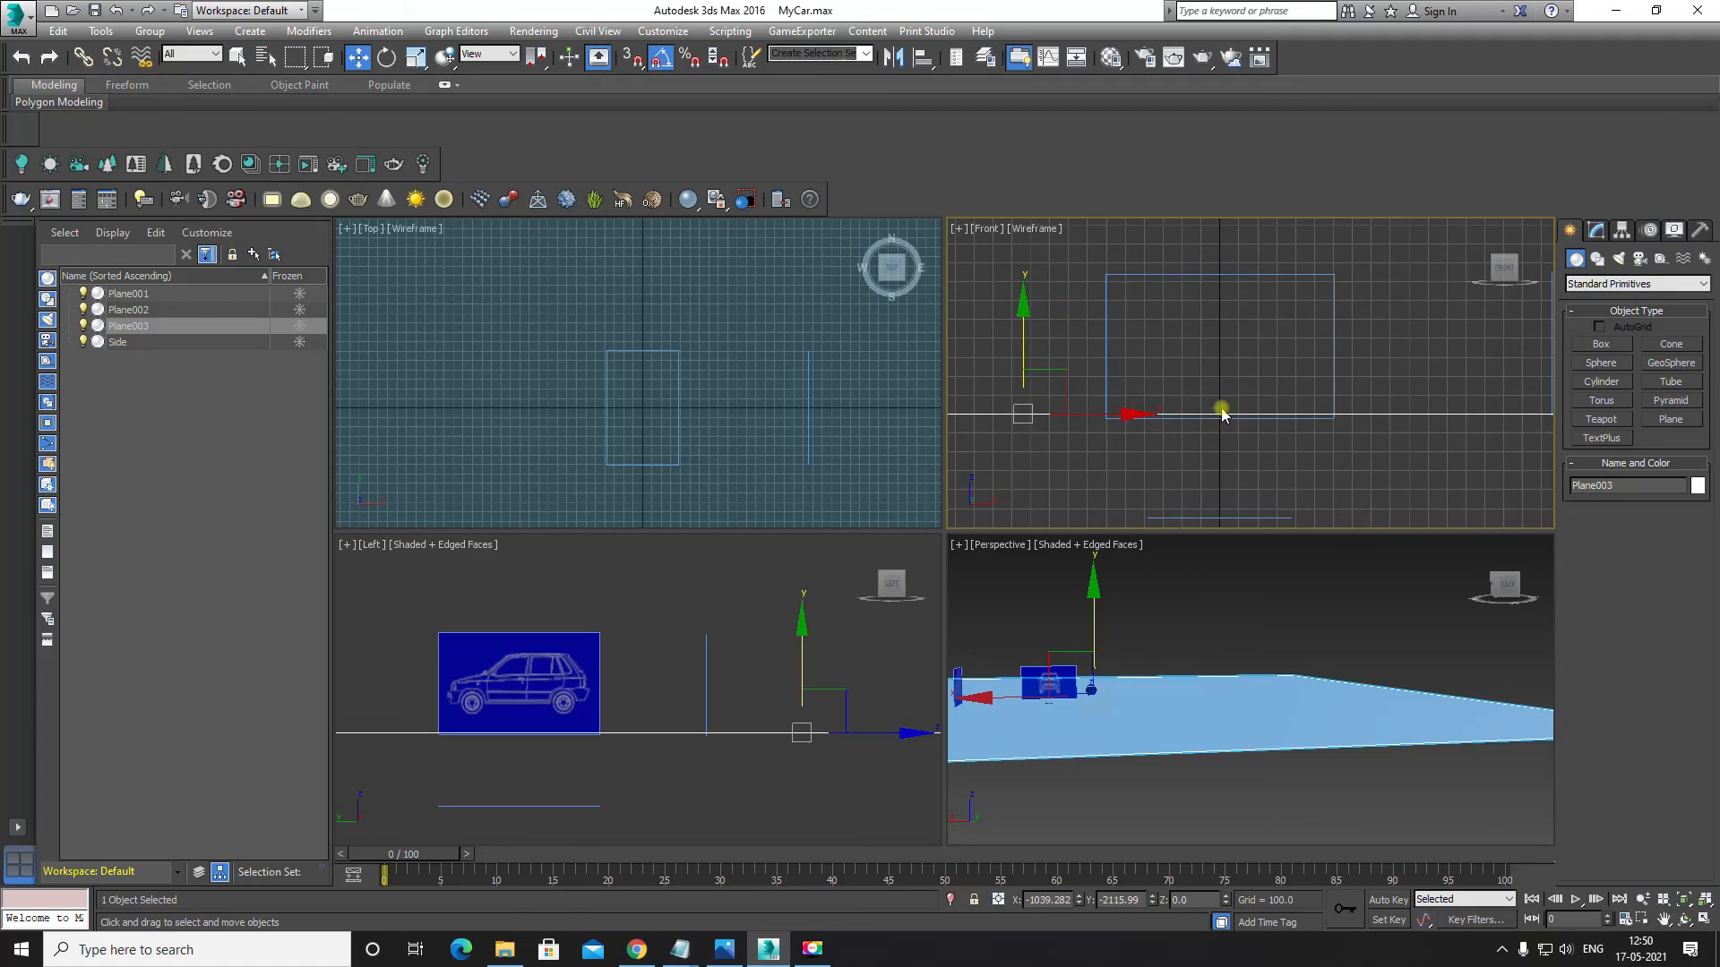
{"action": "key", "text": "F3"}
{"action": "key", "text": "F4"}
{"action": "key", "text": "F4"}
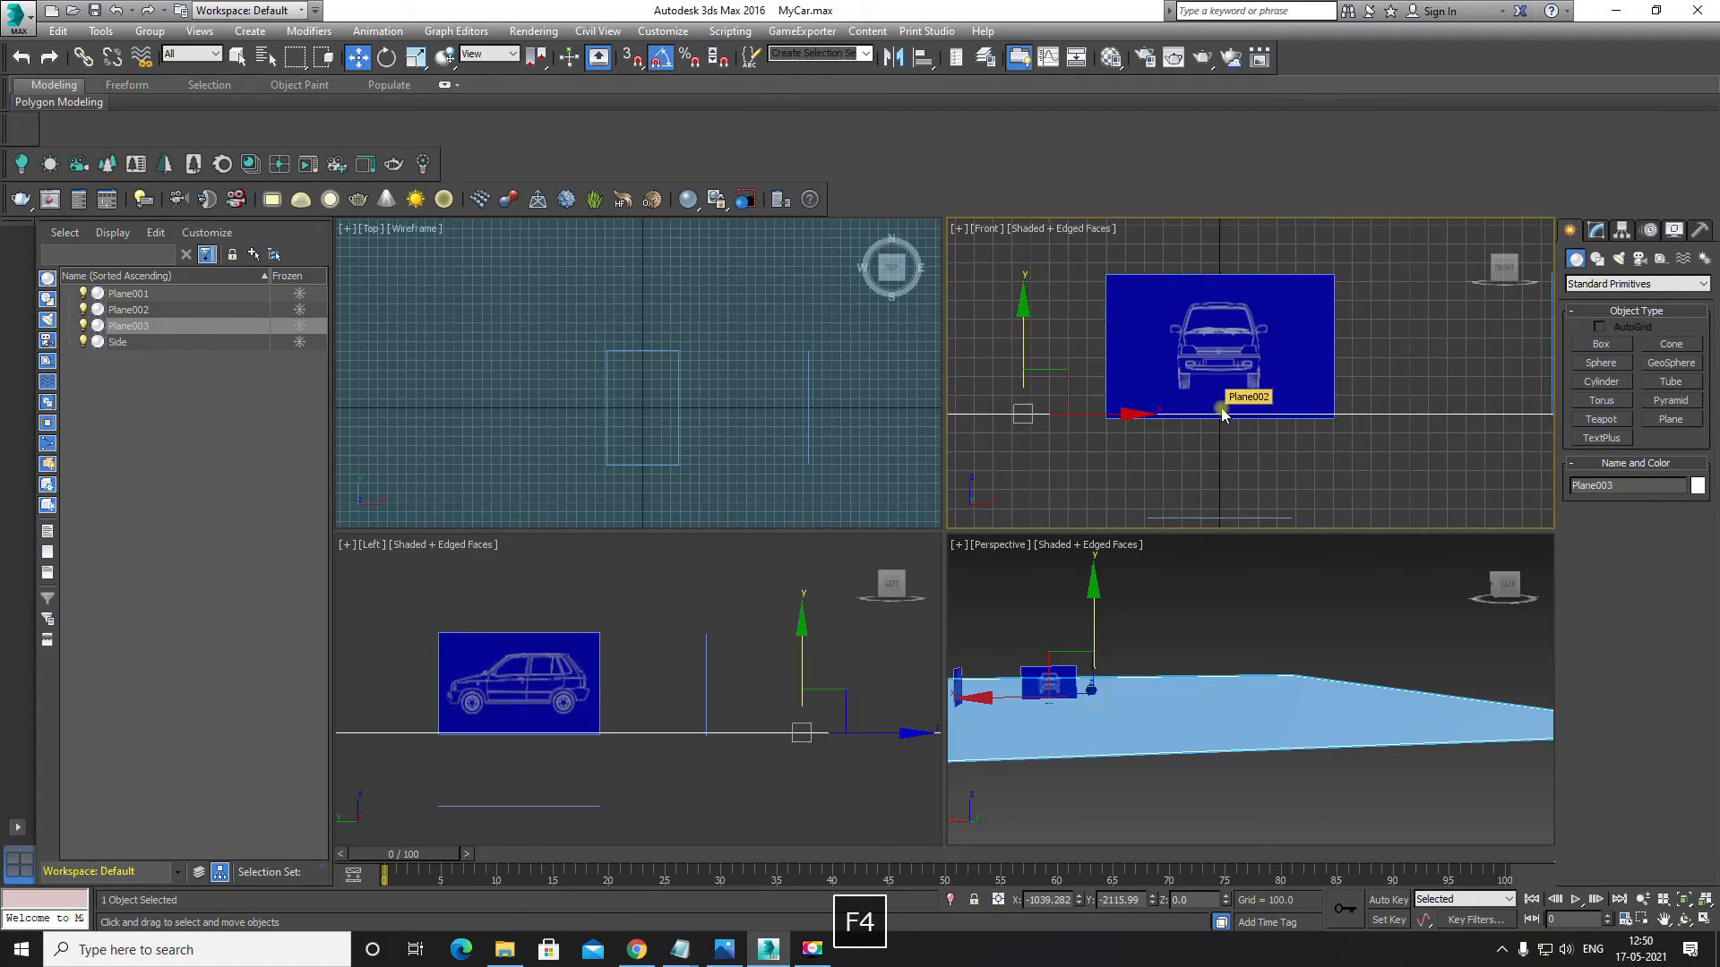
{"action": "middle_click_drag", "start_coordinate": [1222, 409], "coordinate": [1220, 429]}
{"action": "scroll", "coordinate": [1193, 383], "scroll_direction": "up", "scroll_amount": 4}
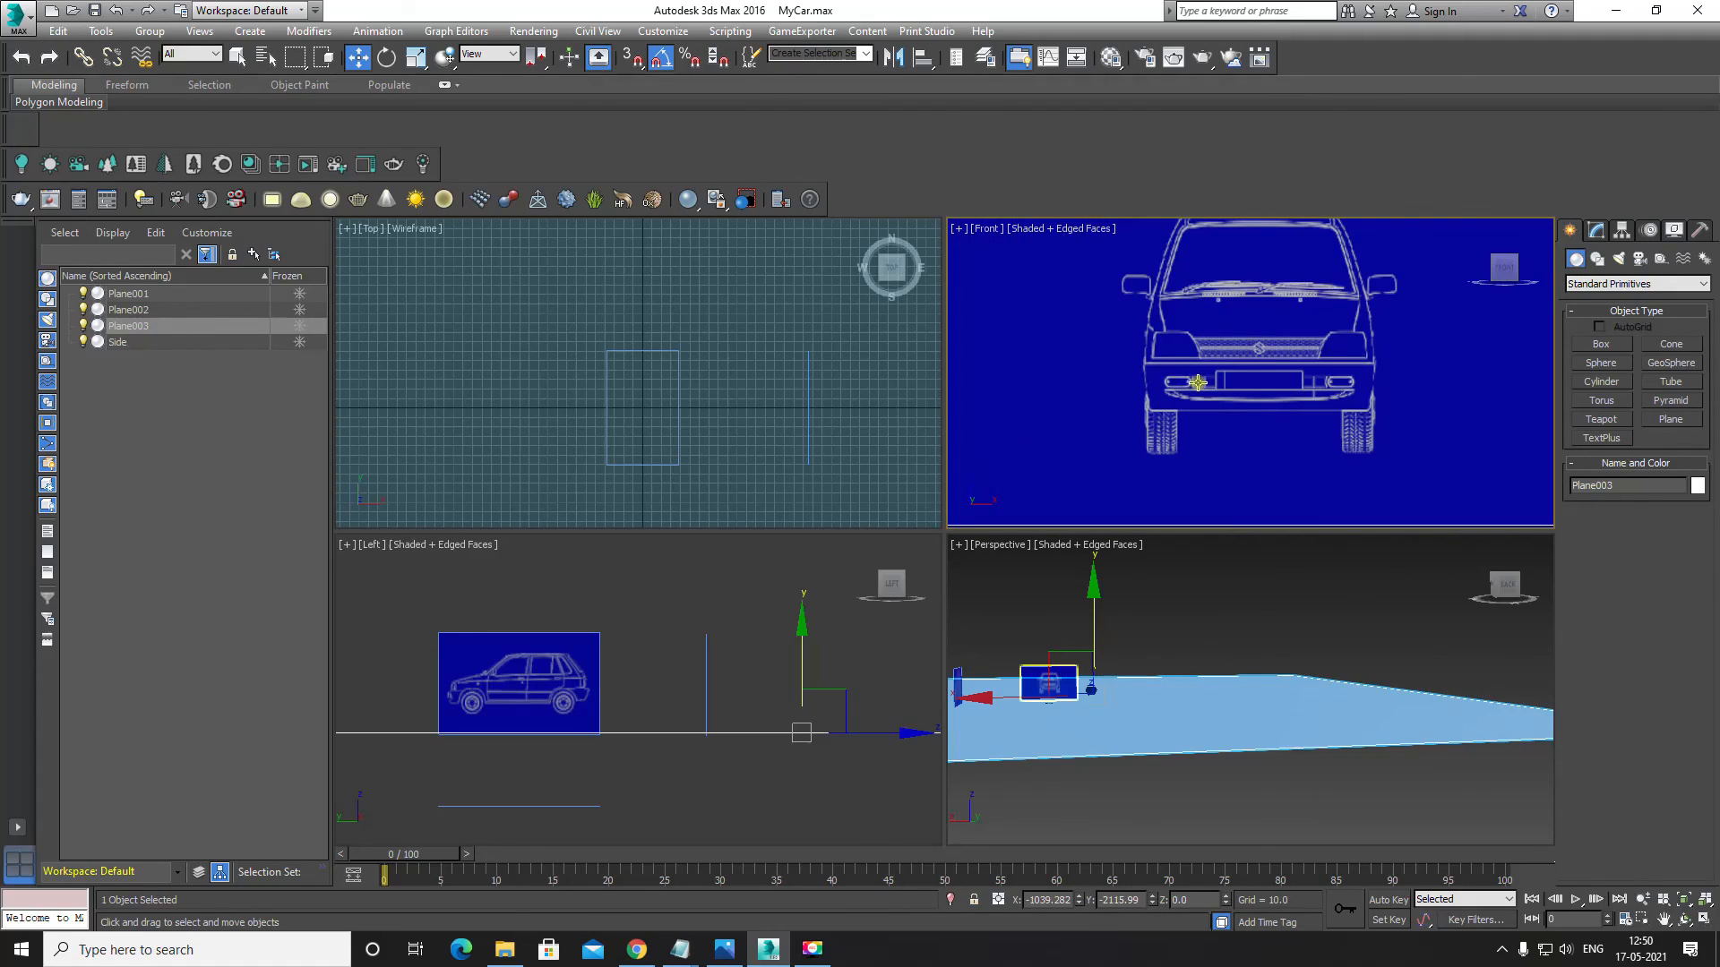
{"action": "scroll", "coordinate": [1217, 354], "scroll_direction": "down", "scroll_amount": 3}
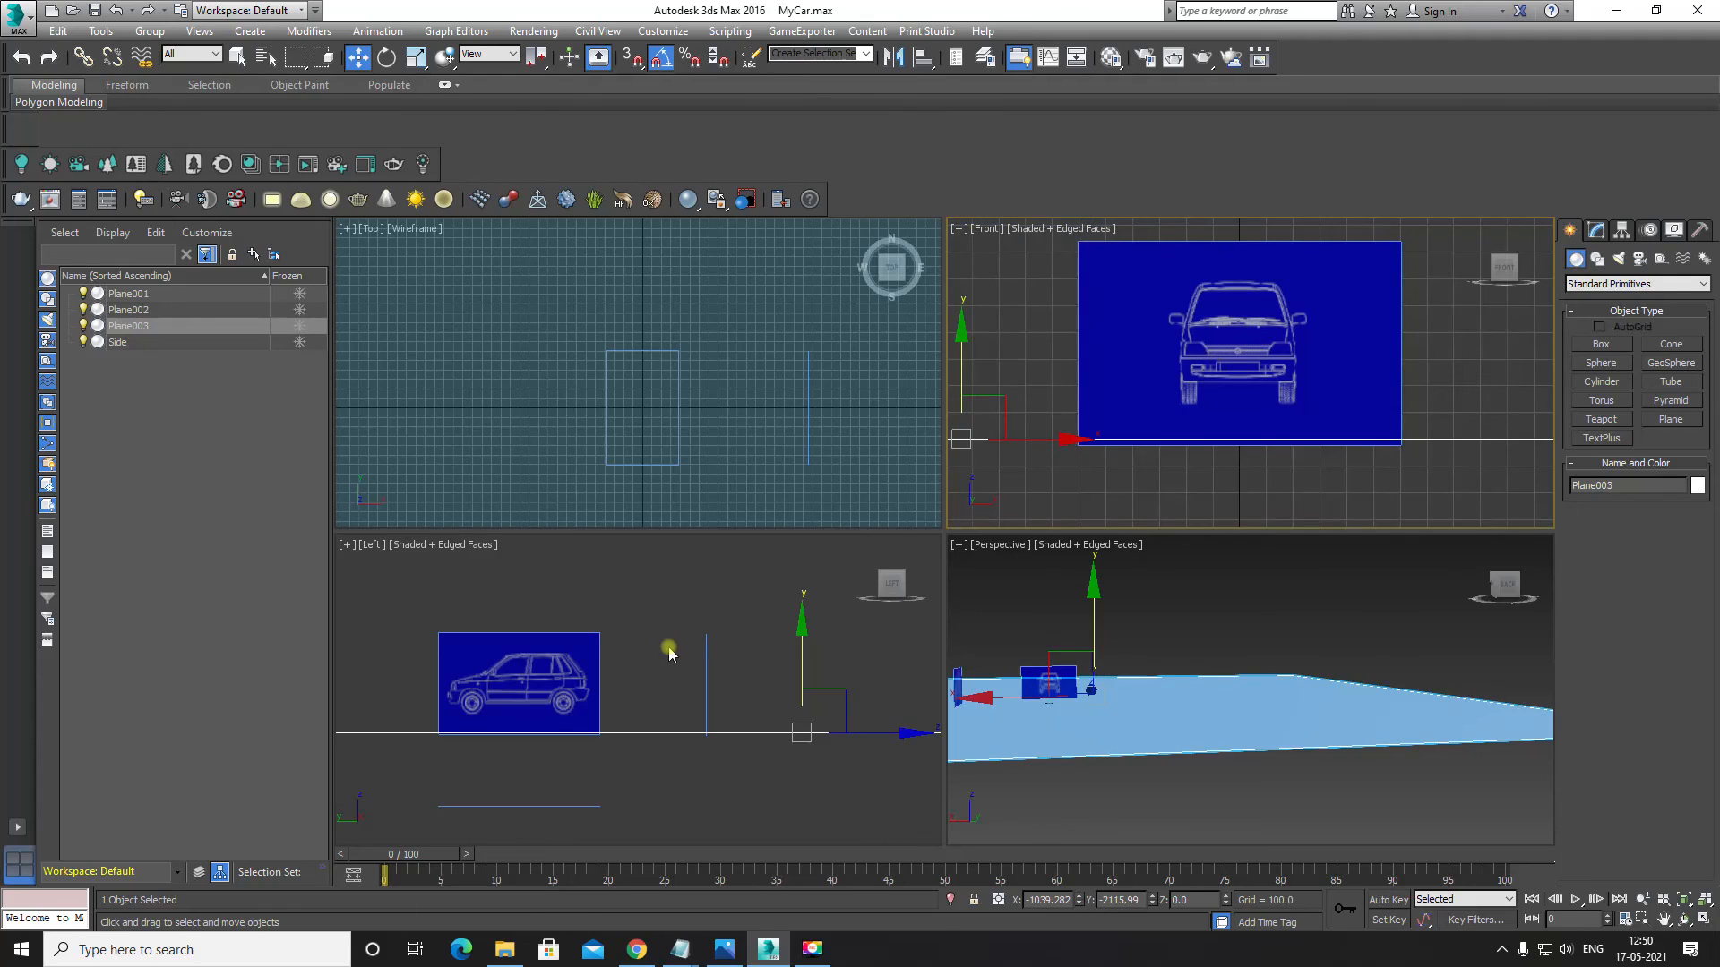
Step: Move Plane003 across to the centre of the front blueprint and raise it to the car's roof at about Z 566.9
{"action": "scroll", "coordinate": [672, 645], "scroll_direction": "up", "scroll_amount": 3}
{"action": "middle_click_drag", "start_coordinate": [532, 677], "coordinate": [711, 680]}
{"action": "scroll", "coordinate": [717, 683], "scroll_direction": "up", "scroll_amount": 3}
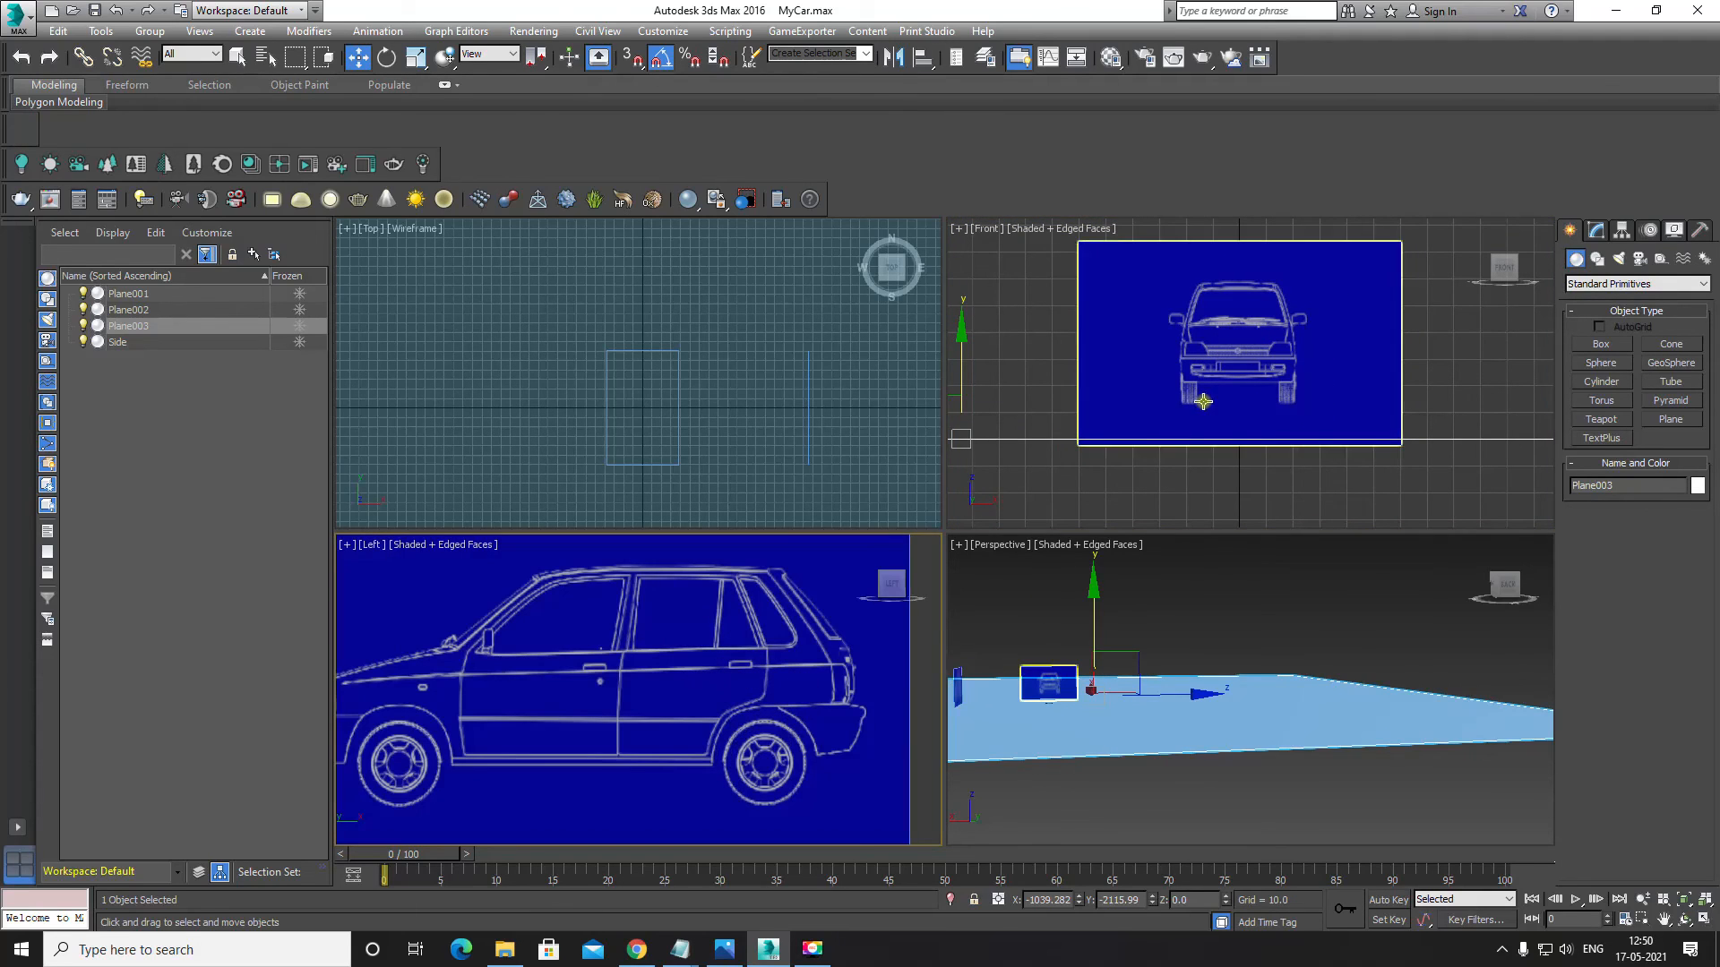
{"action": "middle_click_drag", "start_coordinate": [1227, 397], "coordinate": [1271, 418]}
{"action": "middle_click_drag", "start_coordinate": [1137, 412], "coordinate": [1161, 410]}
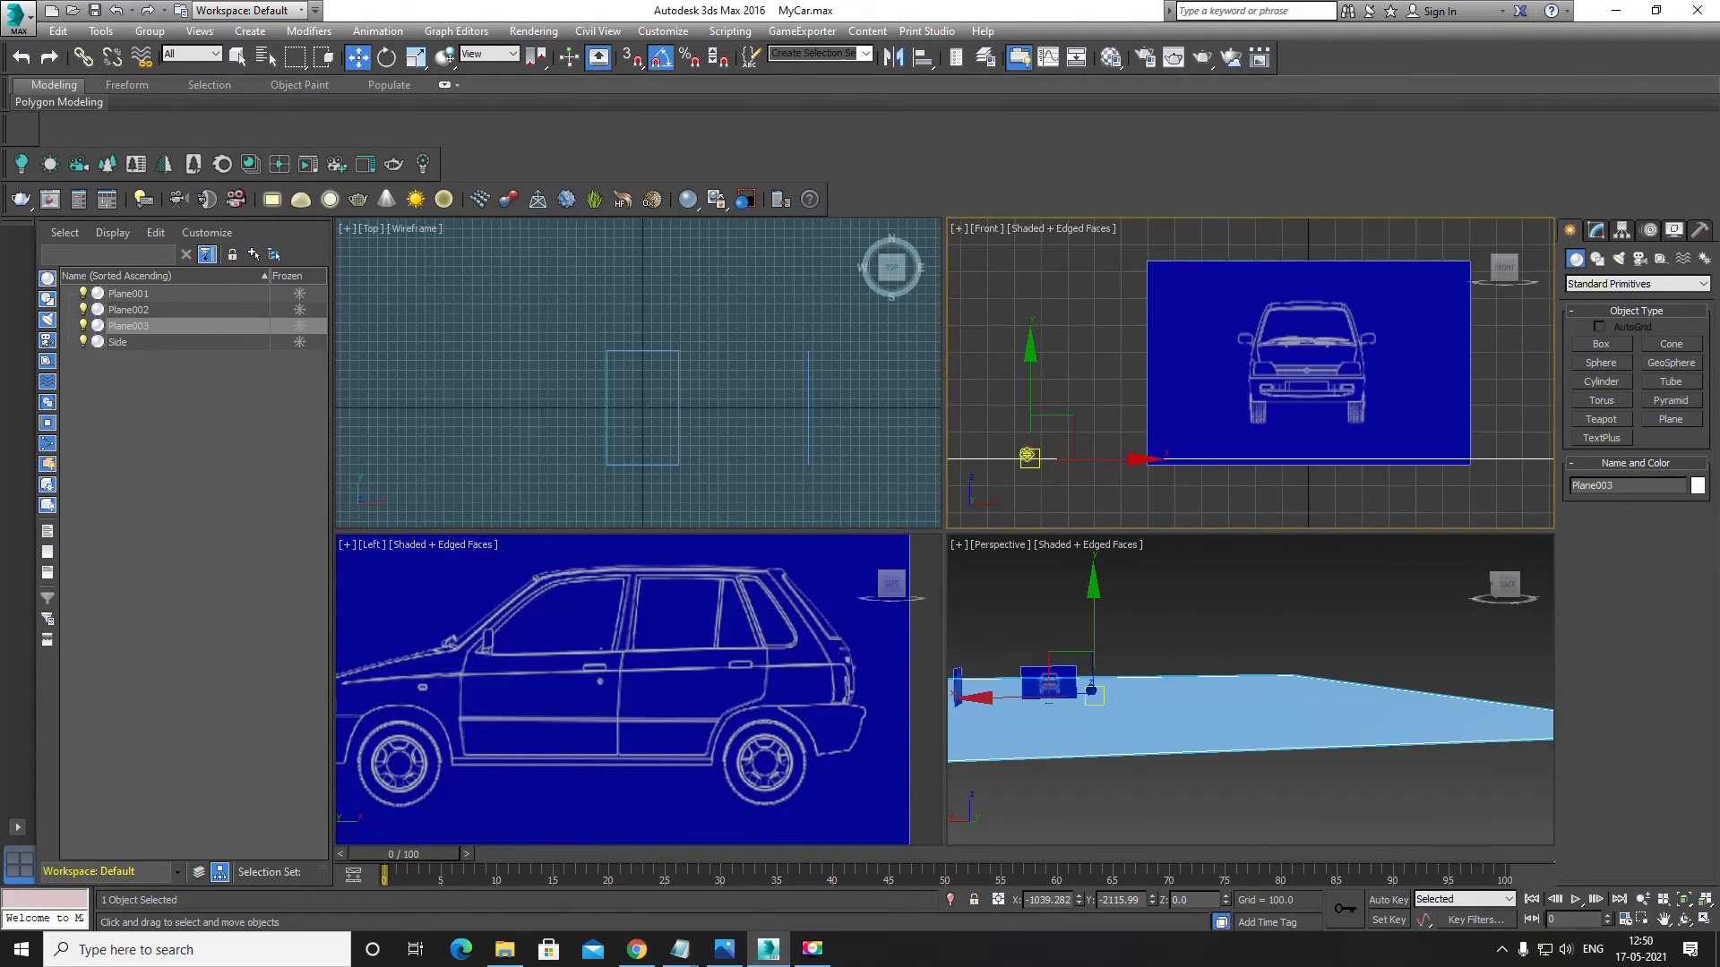
{"action": "left_click_drag", "start_coordinate": [1026, 455], "coordinate": [1315, 433]}
{"action": "scroll", "coordinate": [1321, 448], "scroll_direction": "up", "scroll_amount": 2}
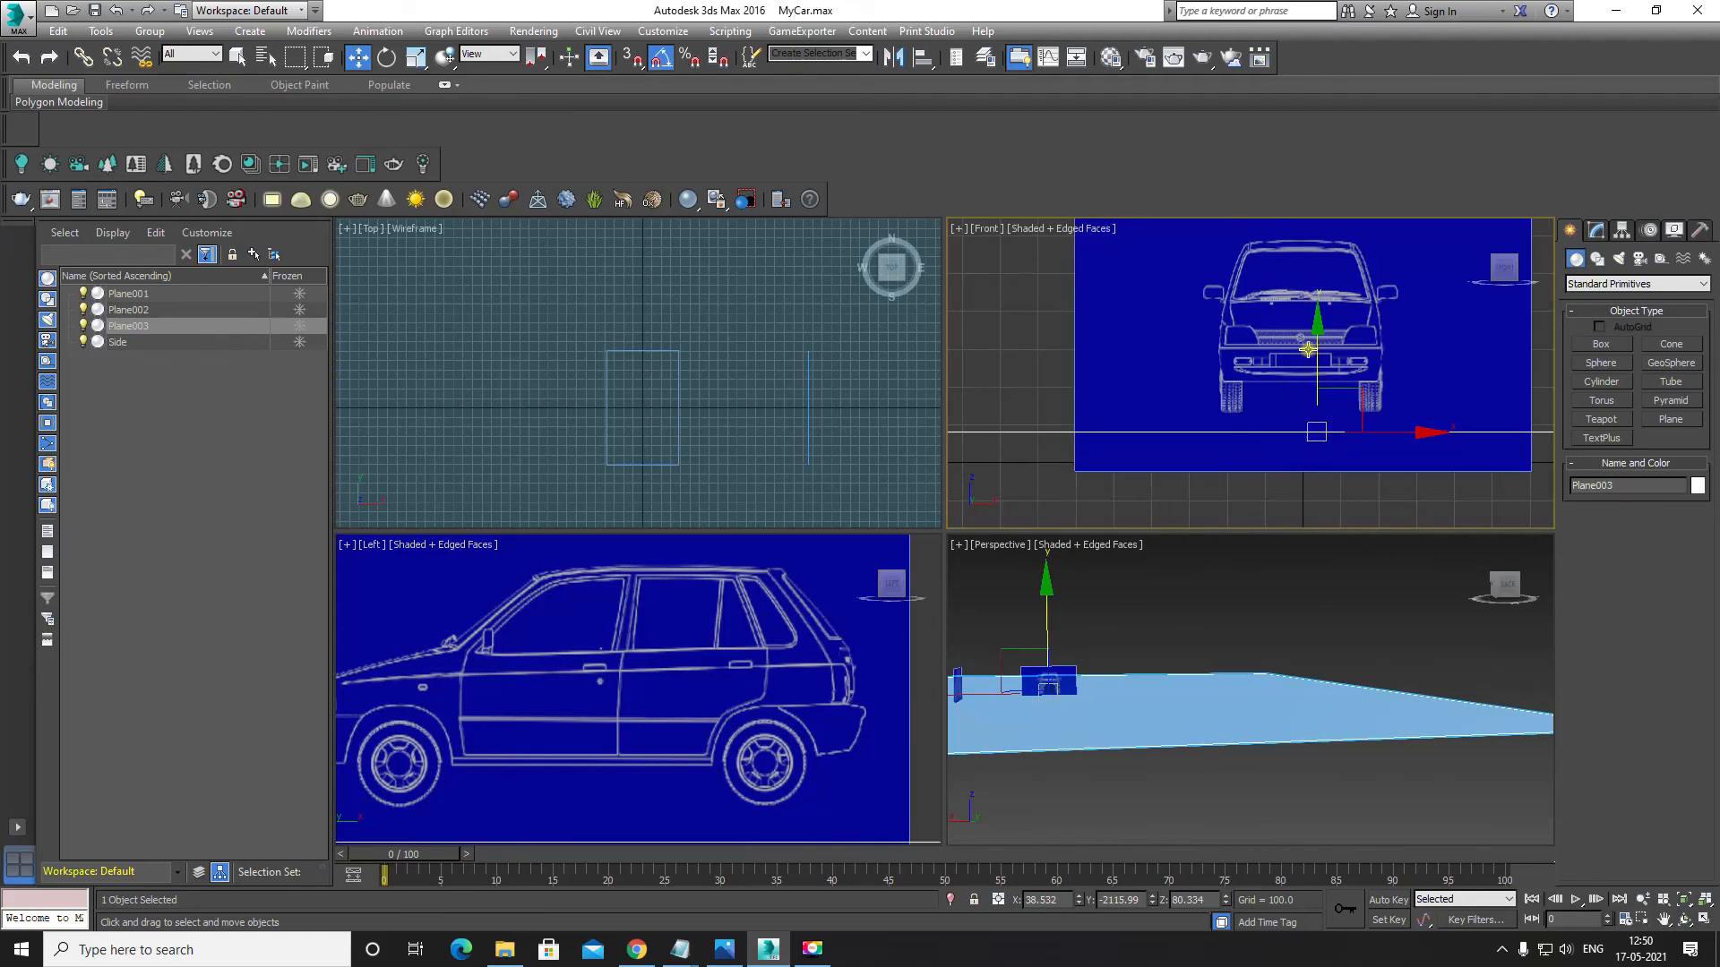
{"action": "mouse_move", "coordinate": [1308, 350]}
{"action": "middle_mouse_down"}
{"action": "mouse_move", "coordinate": [1224, 394]}
{"action": "mouse_move", "coordinate": [1213, 434]}
{"action": "middle_mouse_up"}
{"action": "left_click_drag", "start_coordinate": [1198, 436], "coordinate": [1198, 300]}
Step: Fine-tune Plane003's height to about Z 586.8 so it meets the roof's top edge in the front blueprint
{"action": "scroll", "coordinate": [1193, 374], "scroll_direction": "up", "scroll_amount": 4}
{"action": "middle_click_drag", "start_coordinate": [1256, 348], "coordinate": [1265, 401]}
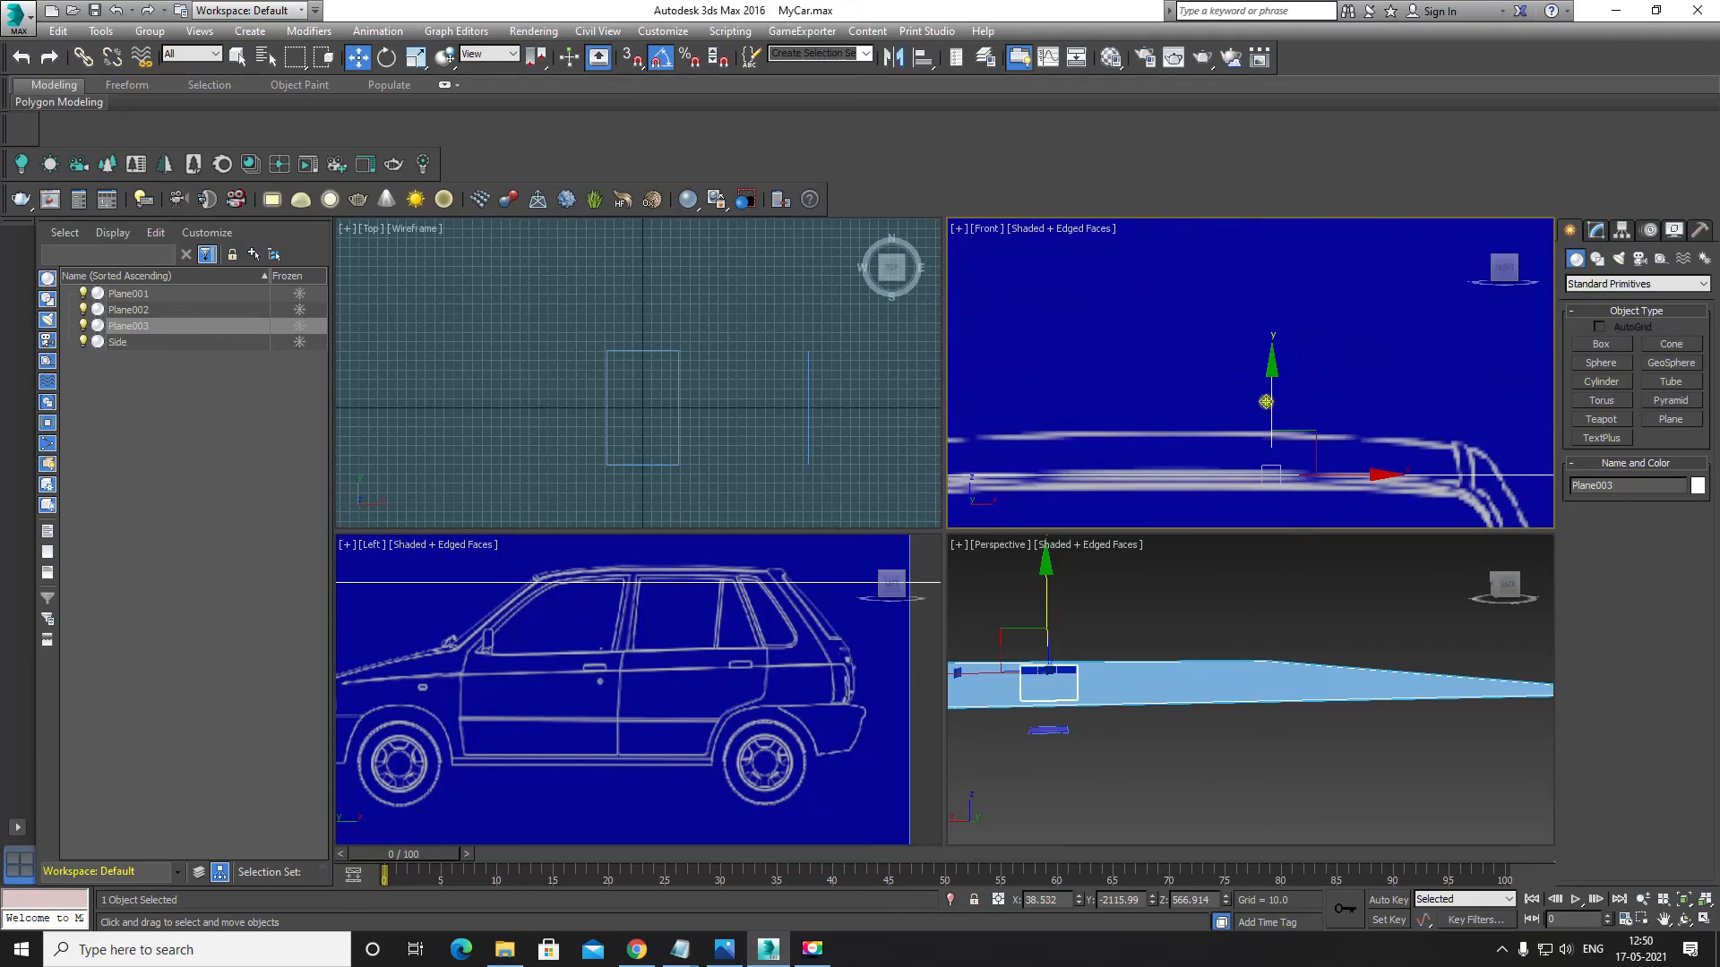
{"action": "mouse_move", "coordinate": [1271, 369]}
{"action": "left_mouse_down"}
{"action": "mouse_move", "coordinate": [1273, 327]}
{"action": "mouse_move", "coordinate": [1276, 346]}
{"action": "left_mouse_up"}
{"action": "scroll", "coordinate": [1270, 456], "scroll_direction": "up", "scroll_amount": 2}
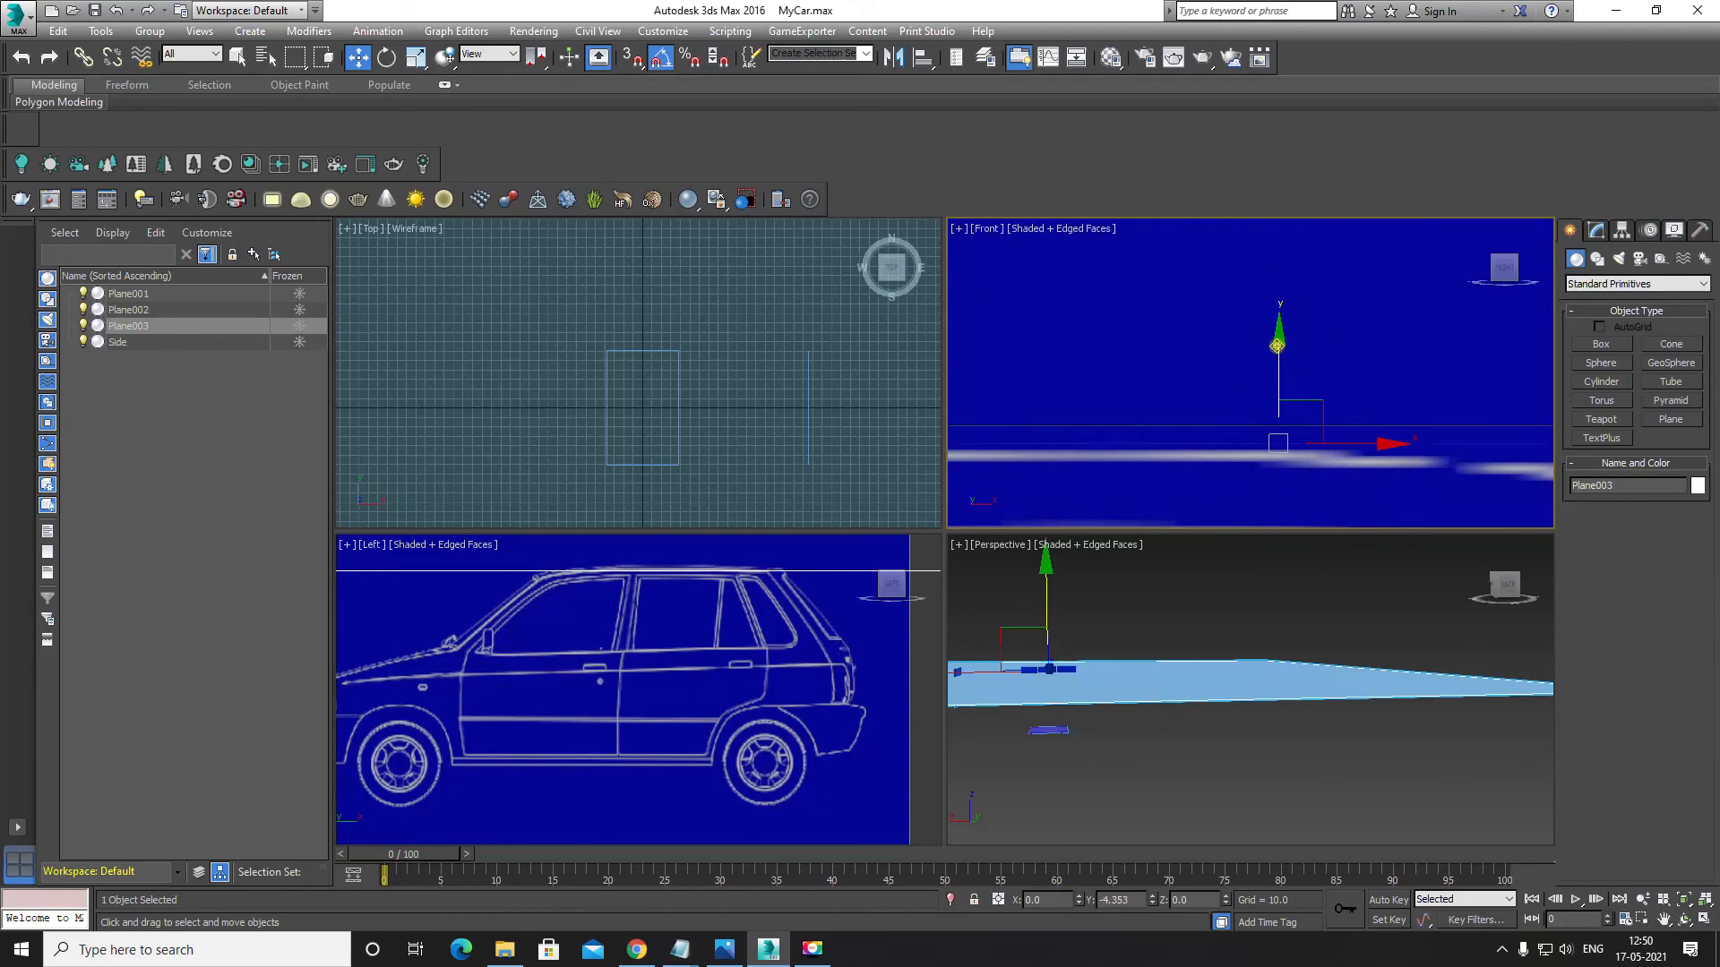
{"action": "middle_click_drag", "start_coordinate": [1231, 484], "coordinate": [1244, 399]}
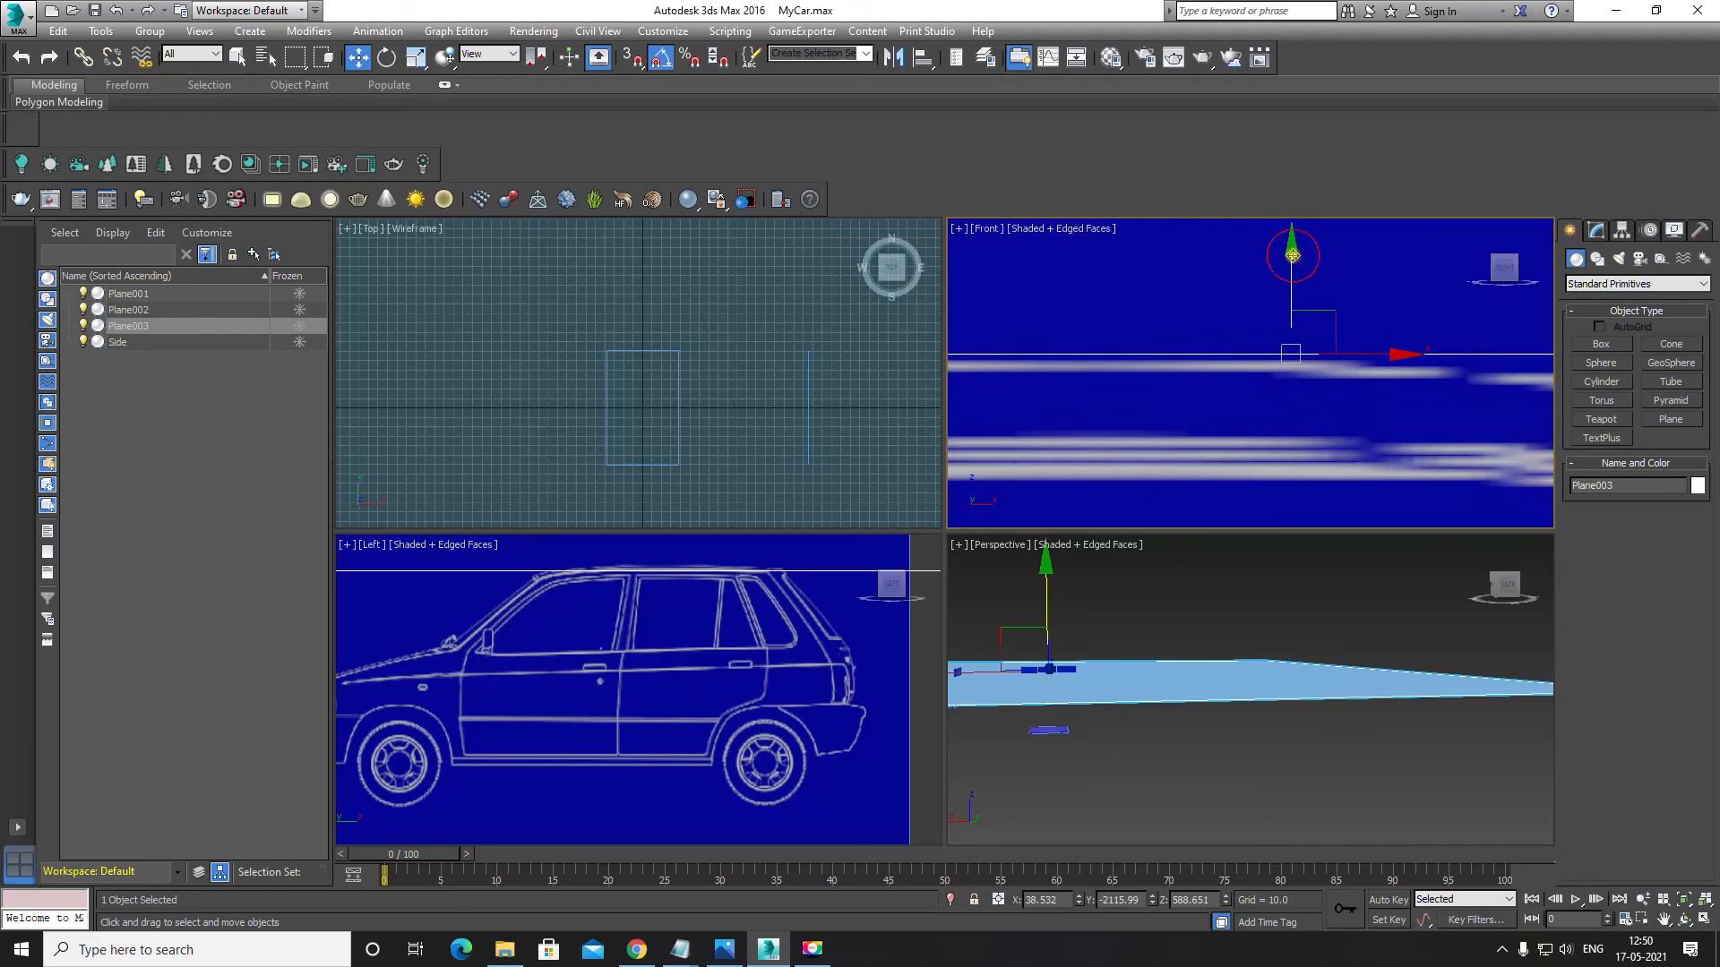
{"action": "left_click_drag", "start_coordinate": [1292, 256], "coordinate": [1290, 264]}
{"action": "scroll", "coordinate": [1247, 418], "scroll_direction": "down", "scroll_amount": 5}
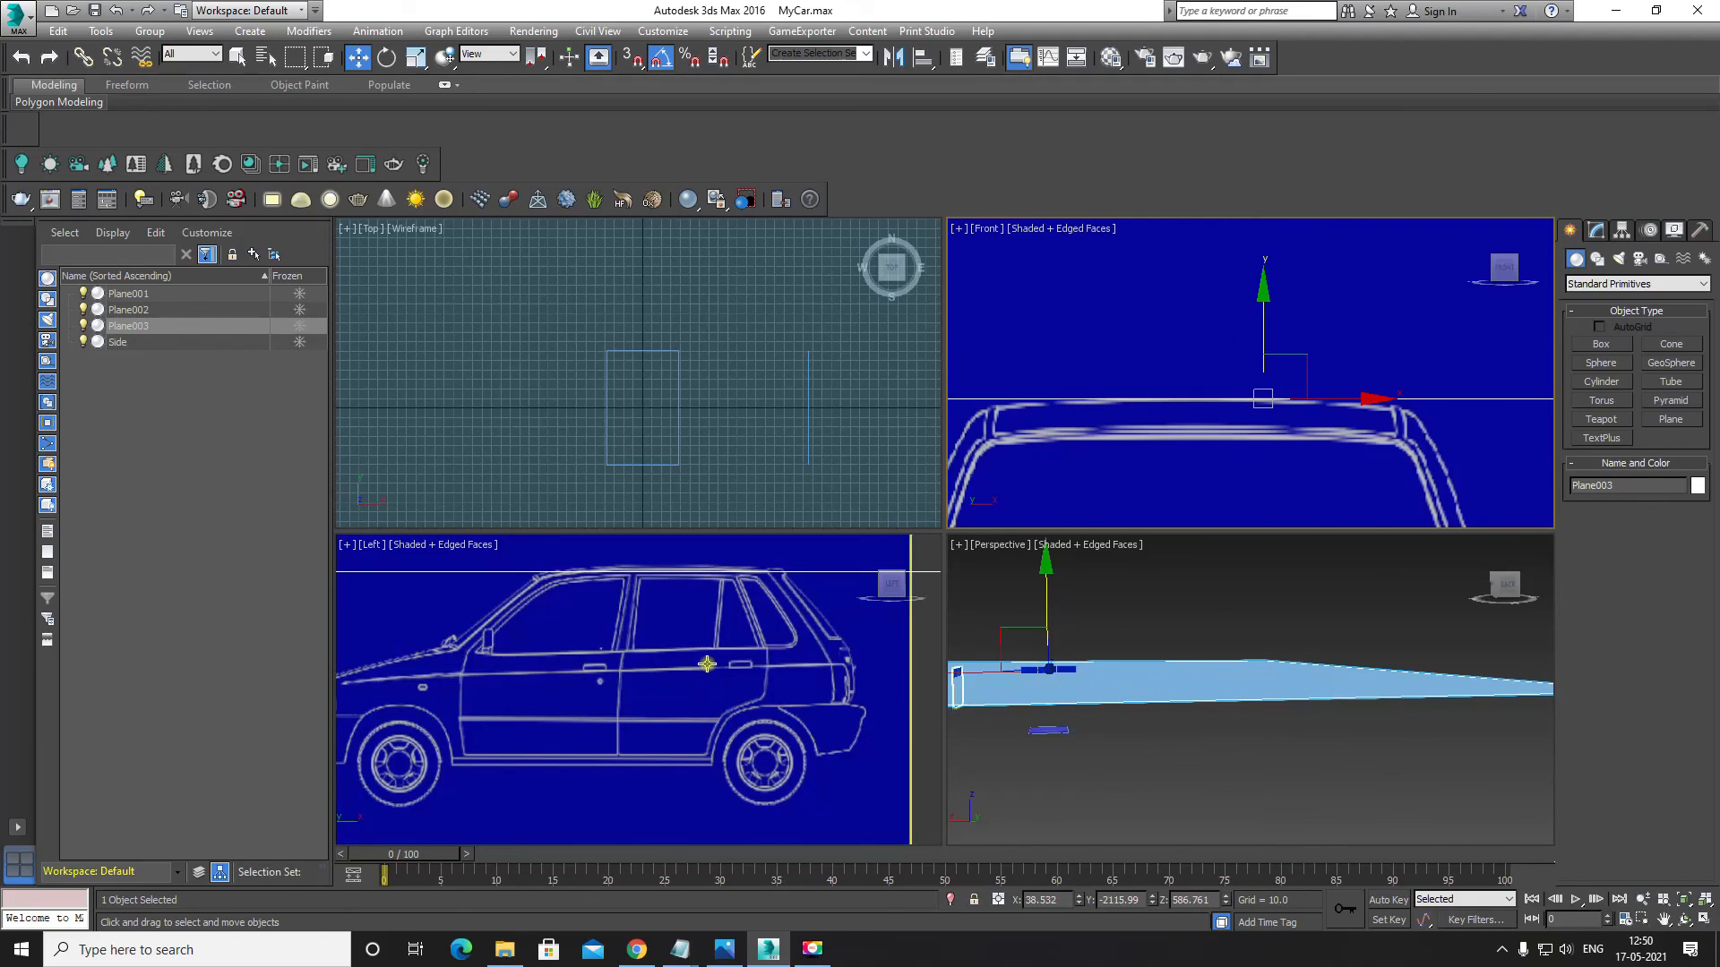
Step: Compare the car's roof height against the horizontal guide plane in the side and front blueprints
{"action": "scroll", "coordinate": [661, 641], "scroll_direction": "up", "scroll_amount": 4}
{"action": "scroll", "coordinate": [636, 669], "scroll_direction": "up", "scroll_amount": 4}
{"action": "middle_click_drag", "start_coordinate": [679, 627], "coordinate": [642, 719]}
{"action": "scroll", "coordinate": [642, 719], "scroll_direction": "down", "scroll_amount": 4}
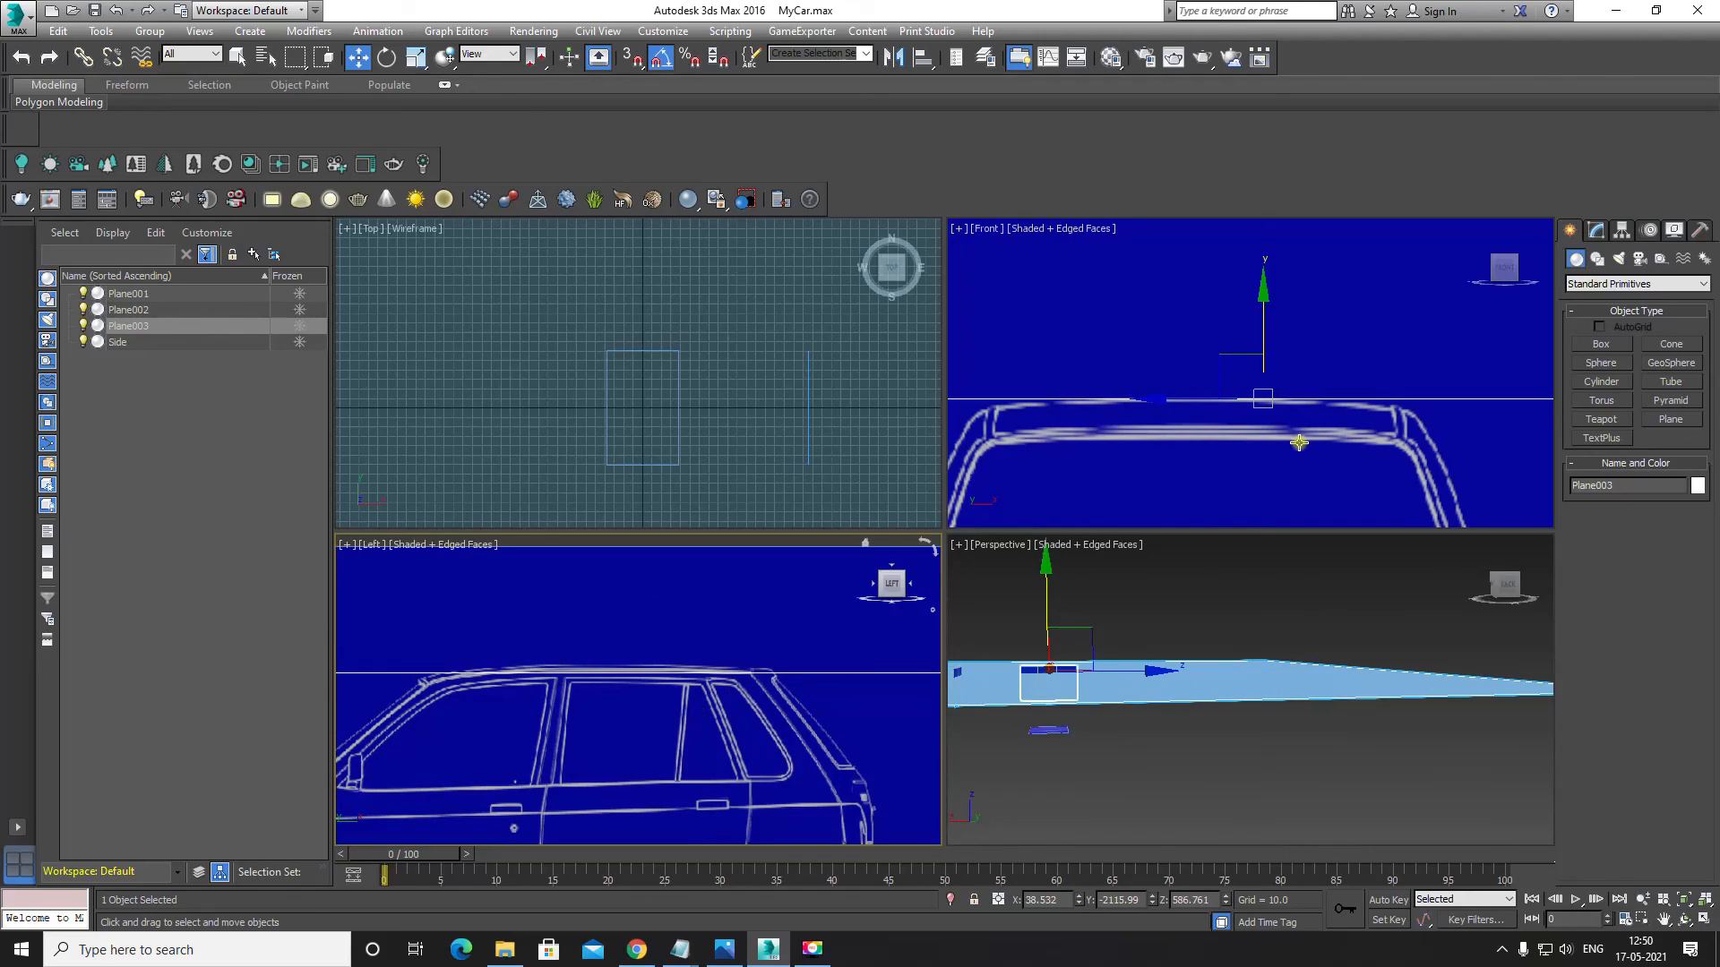
{"action": "scroll", "coordinate": [1317, 461], "scroll_direction": "down", "scroll_amount": 6}
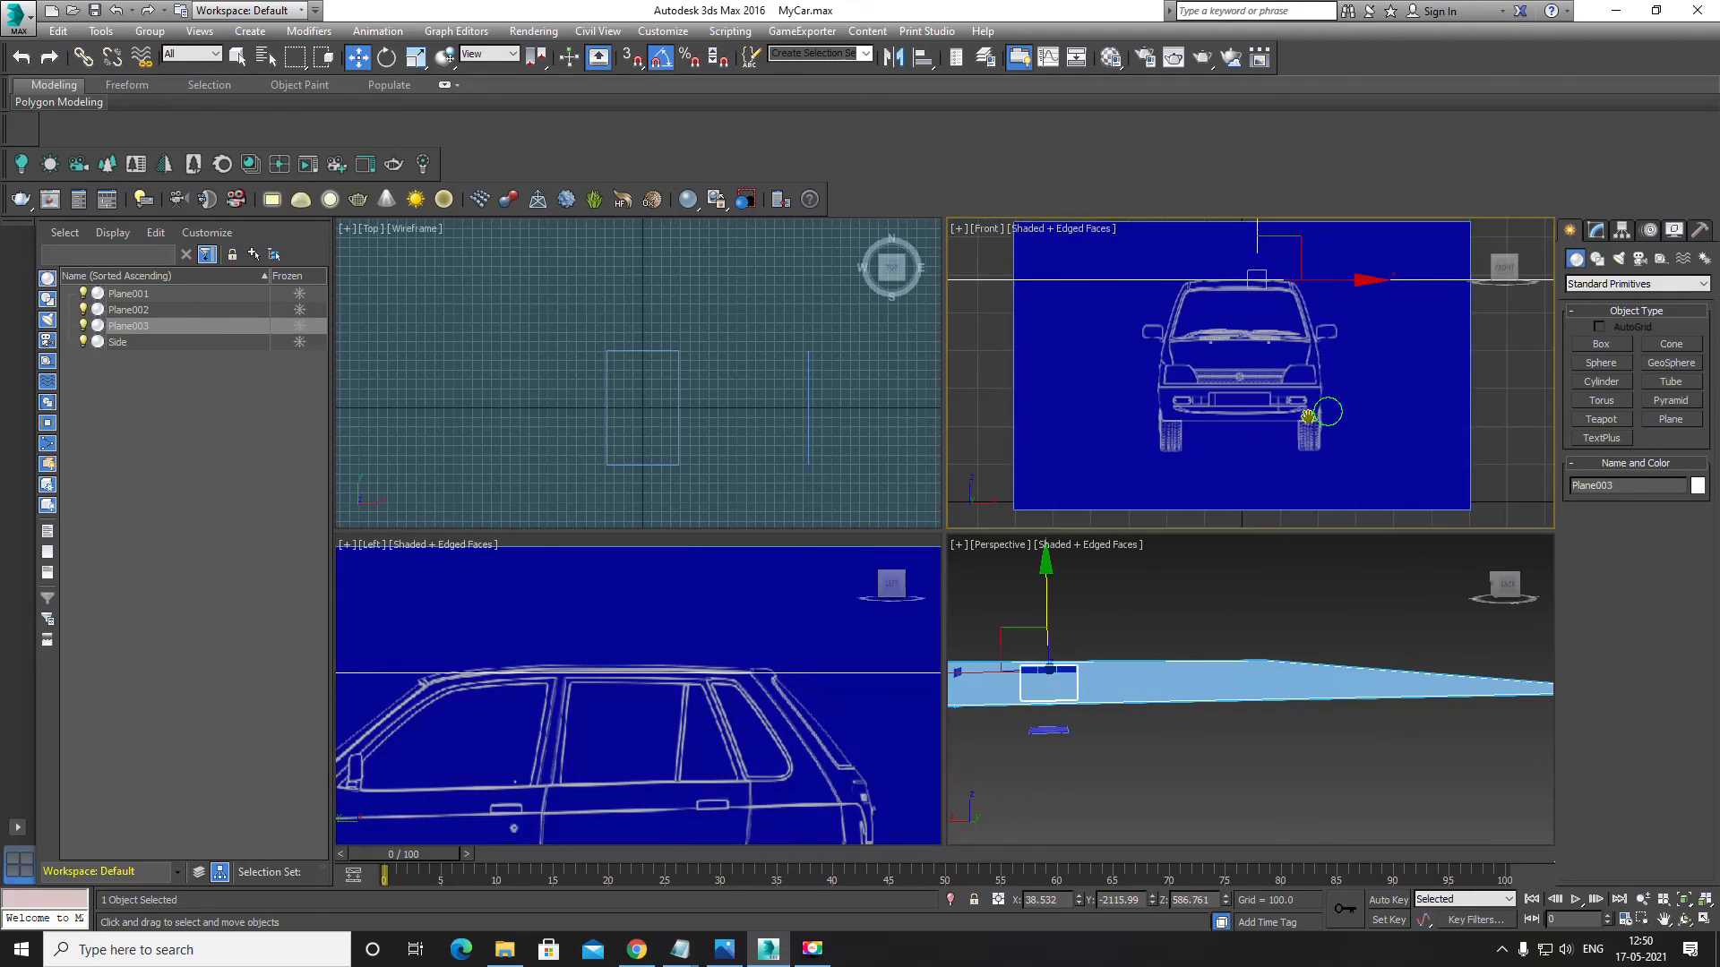
{"action": "left_click", "coordinate": [1370, 407]}
{"action": "scroll", "coordinate": [1252, 362], "scroll_direction": "up", "scroll_amount": 4}
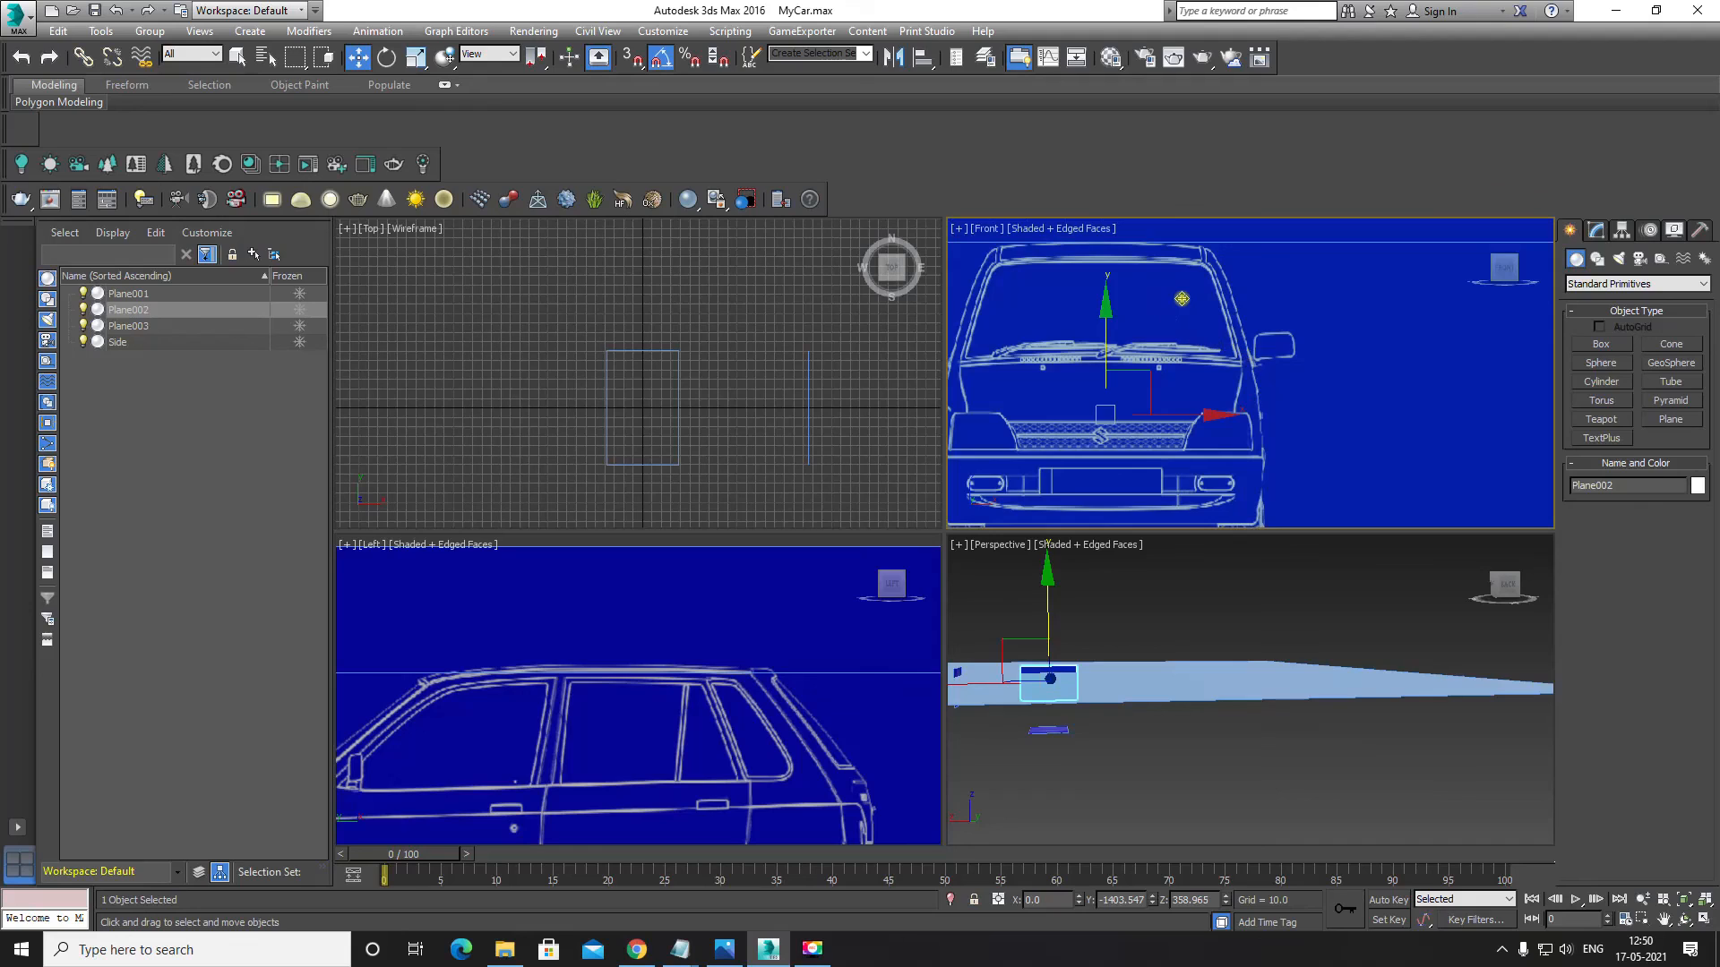
{"action": "scroll", "coordinate": [1182, 298], "scroll_direction": "up", "scroll_amount": 1}
{"action": "middle_click_drag", "start_coordinate": [1182, 298], "coordinate": [1263, 373]}
{"action": "scroll", "coordinate": [1193, 376], "scroll_direction": "up", "scroll_amount": 3}
{"action": "middle_click_drag", "start_coordinate": [1189, 416], "coordinate": [1229, 420]}
{"action": "scroll", "coordinate": [1198, 403], "scroll_direction": "down", "scroll_amount": 2}
{"action": "scroll", "coordinate": [605, 707], "scroll_direction": "down", "scroll_amount": 2}
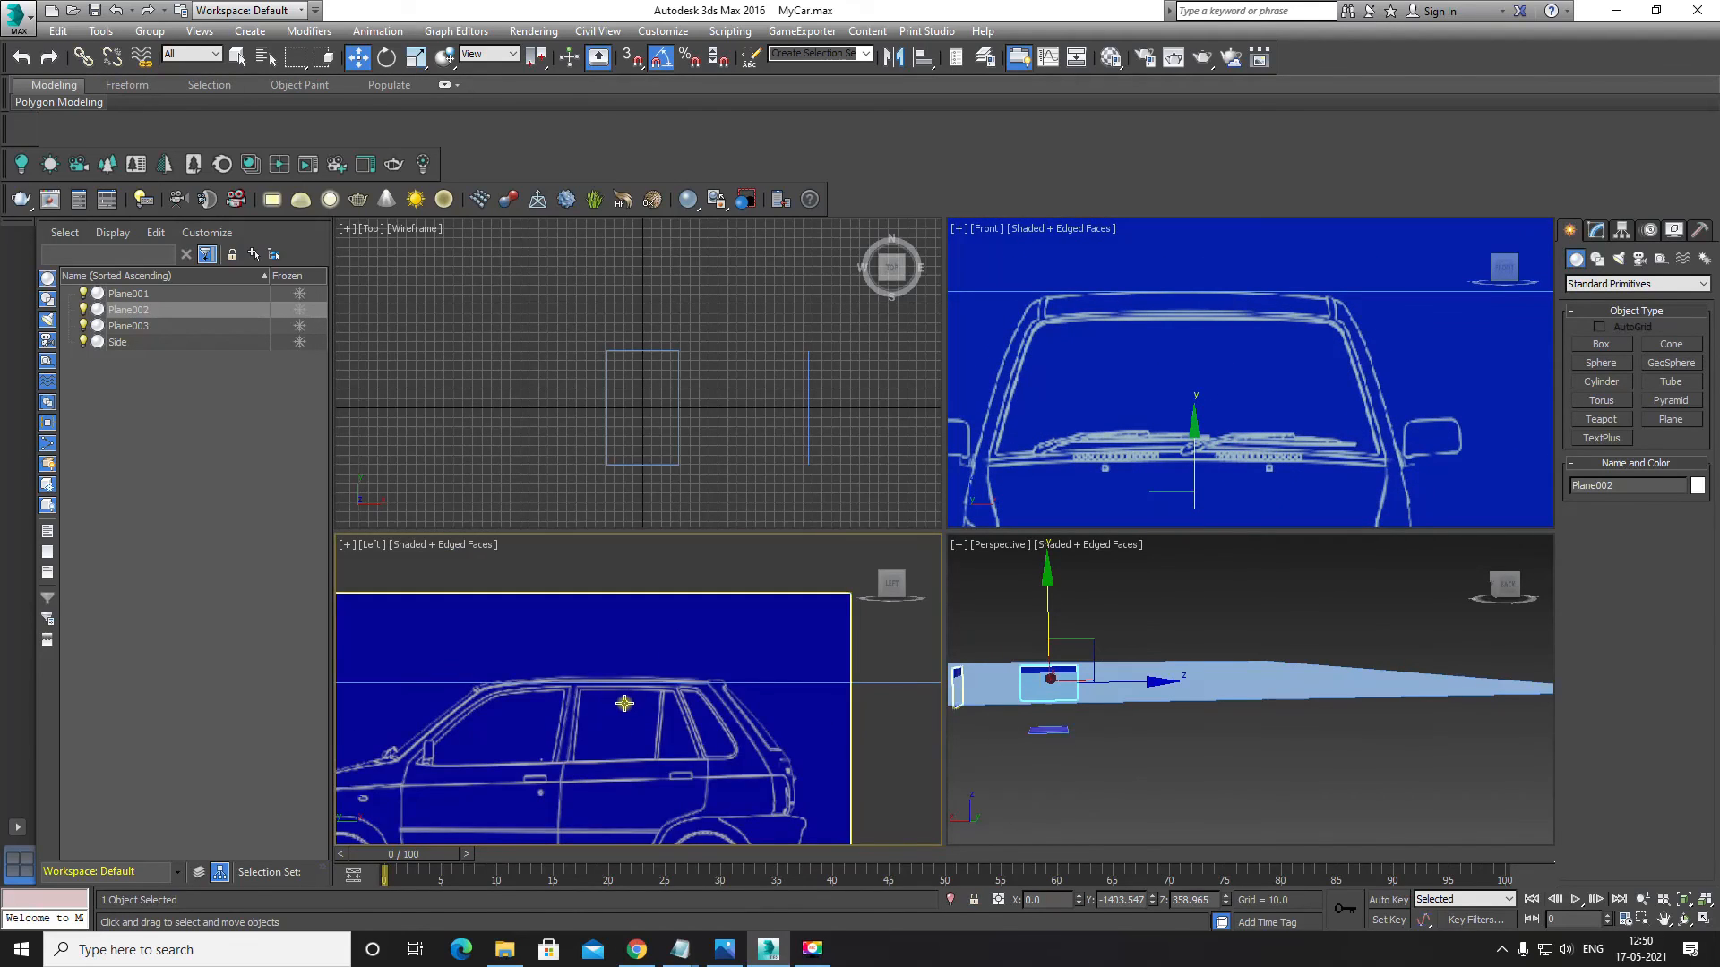
{"action": "scroll", "coordinate": [625, 702], "scroll_direction": "down", "scroll_amount": 4}
{"action": "scroll", "coordinate": [661, 744], "scroll_direction": "up", "scroll_amount": 4}
Step: Lower the Side plane to about Z 362.07 in the Left view to align its car roof with the guide plane
{"action": "left_click", "coordinate": [795, 617]}
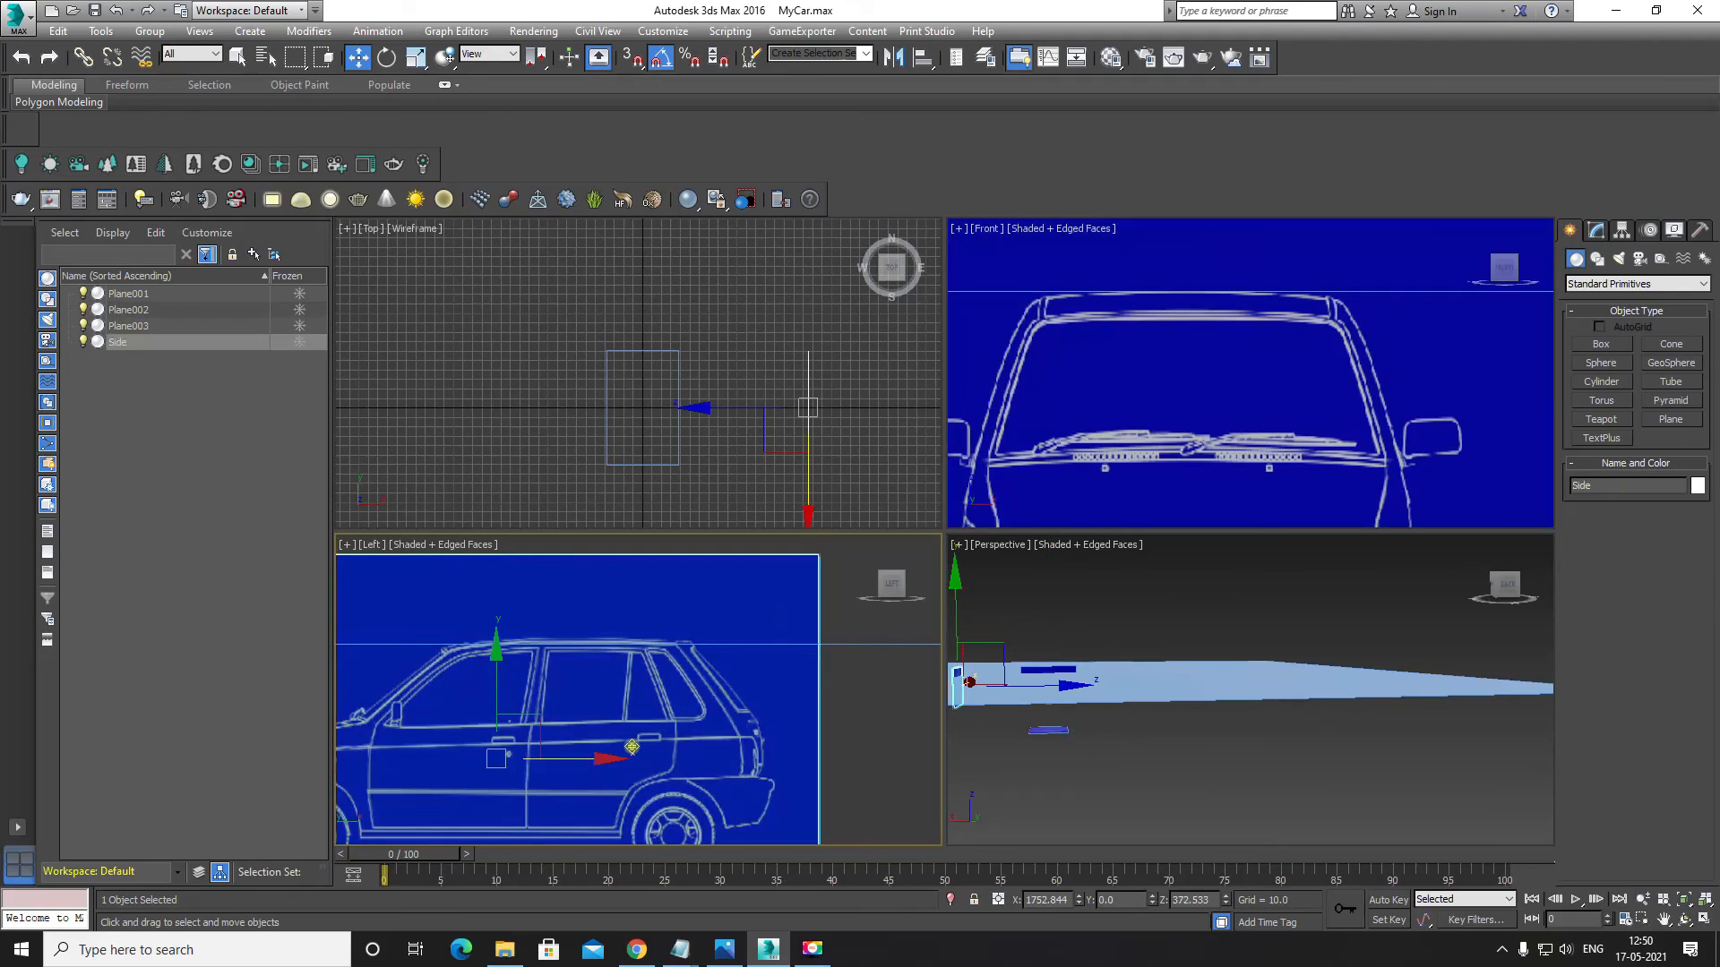
{"action": "scroll", "coordinate": [632, 748], "scroll_direction": "up", "scroll_amount": 3}
{"action": "middle_click_drag", "start_coordinate": [593, 673], "coordinate": [607, 684]}
{"action": "key", "text": "alt+w"}
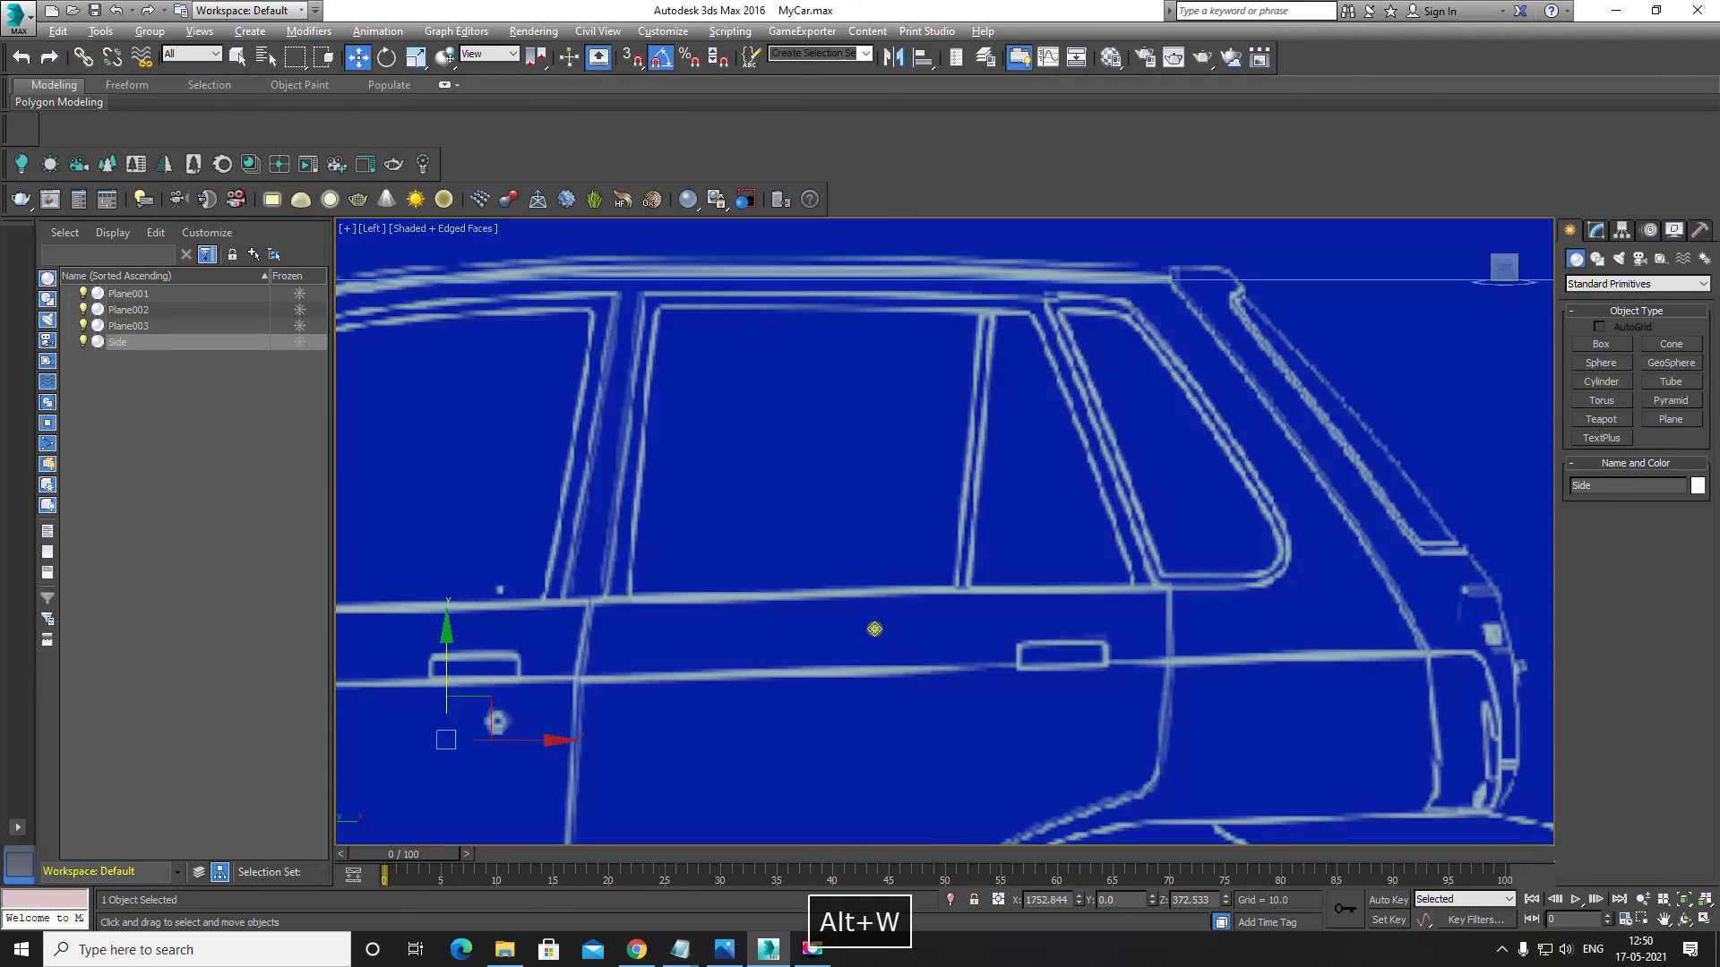
{"action": "scroll", "coordinate": [875, 622], "scroll_direction": "down", "scroll_amount": 2}
{"action": "middle_click_drag", "start_coordinate": [752, 549], "coordinate": [913, 528]}
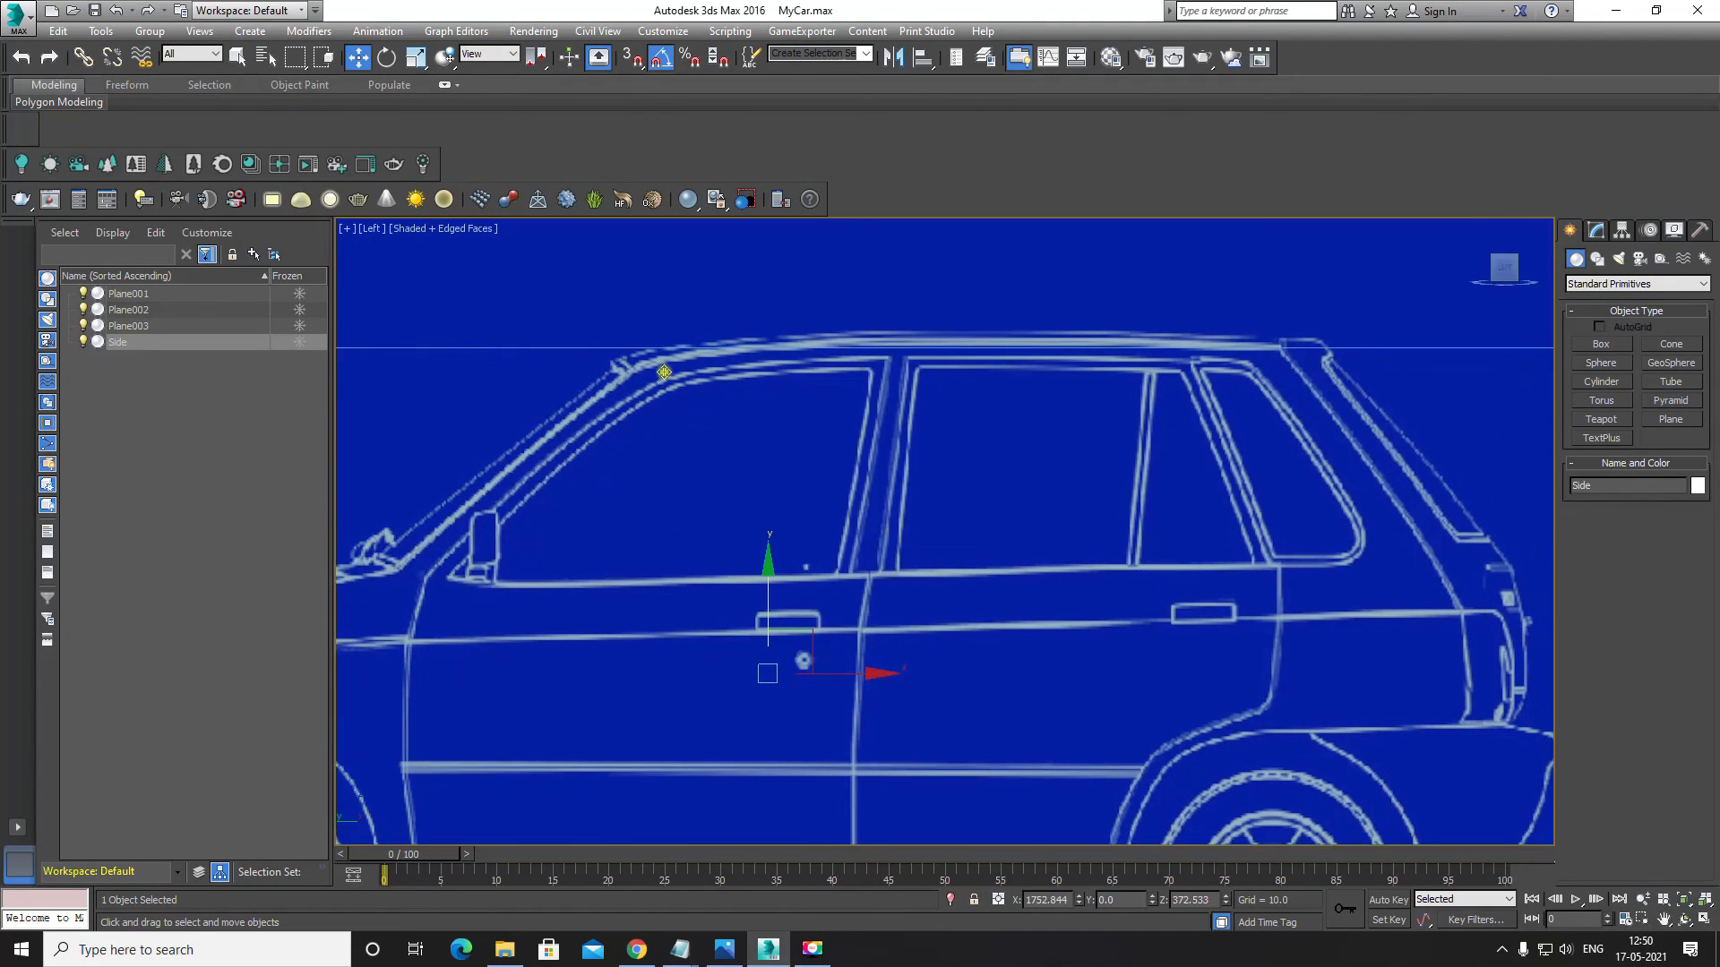
{"action": "key", "text": "alt+w"}
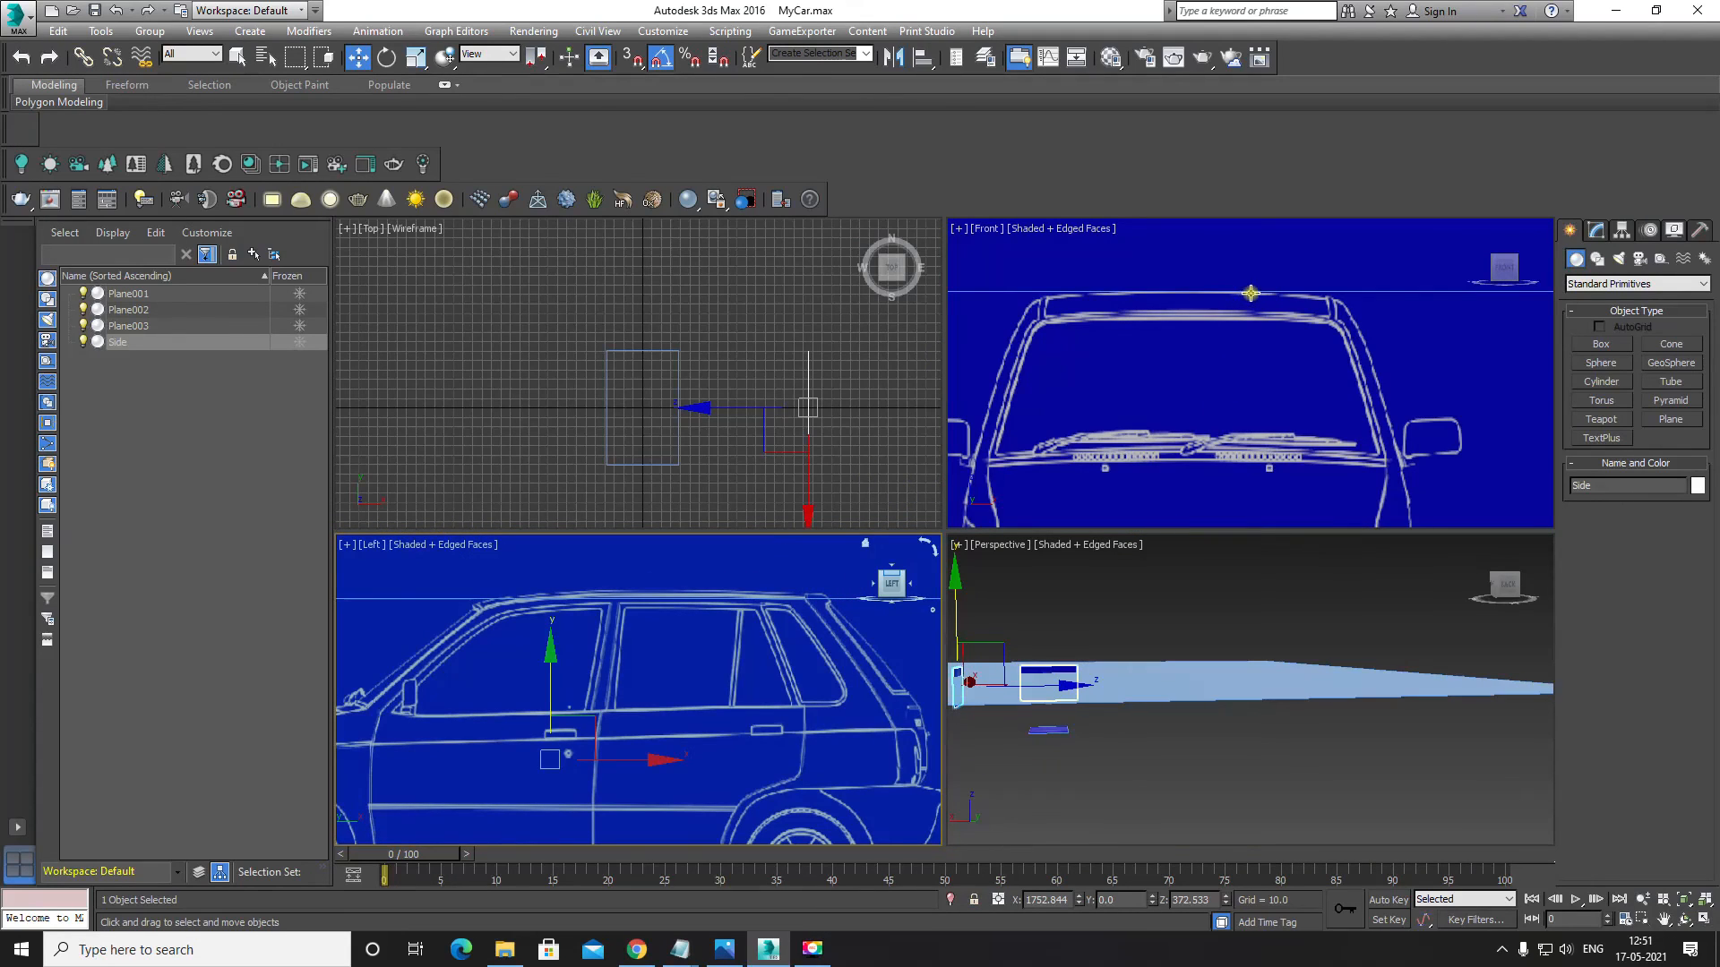
{"action": "key", "text": "alt+w"}
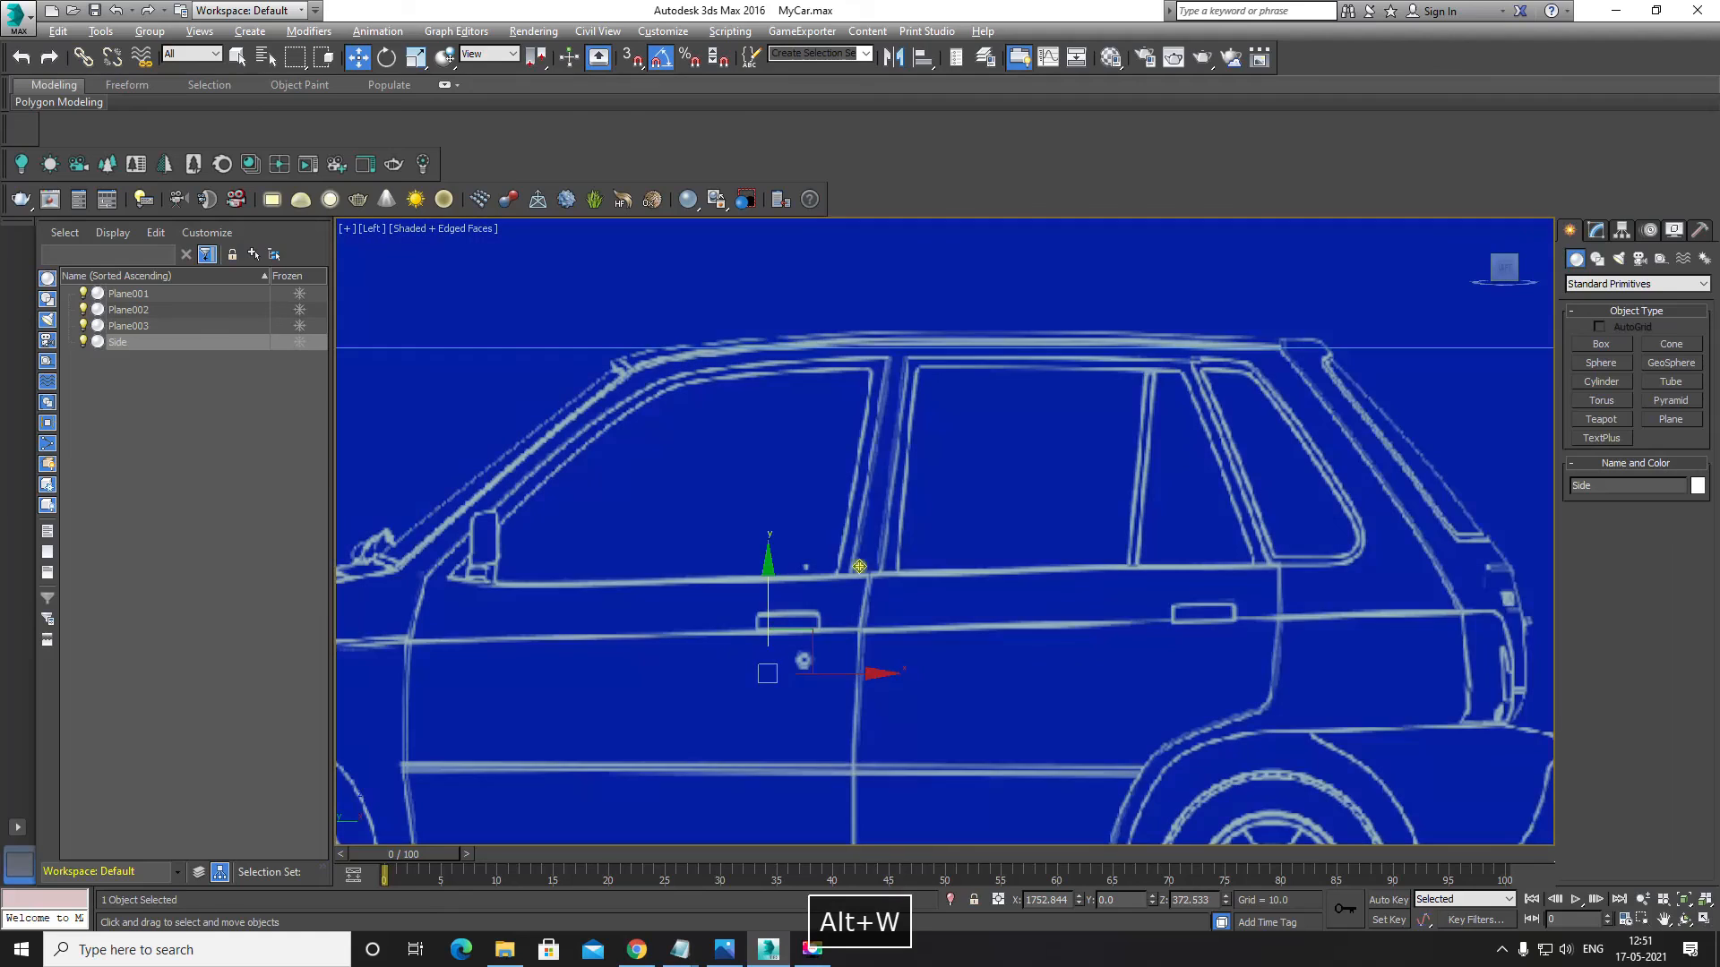
{"action": "left_click_drag", "start_coordinate": [747, 552], "coordinate": [748, 567]}
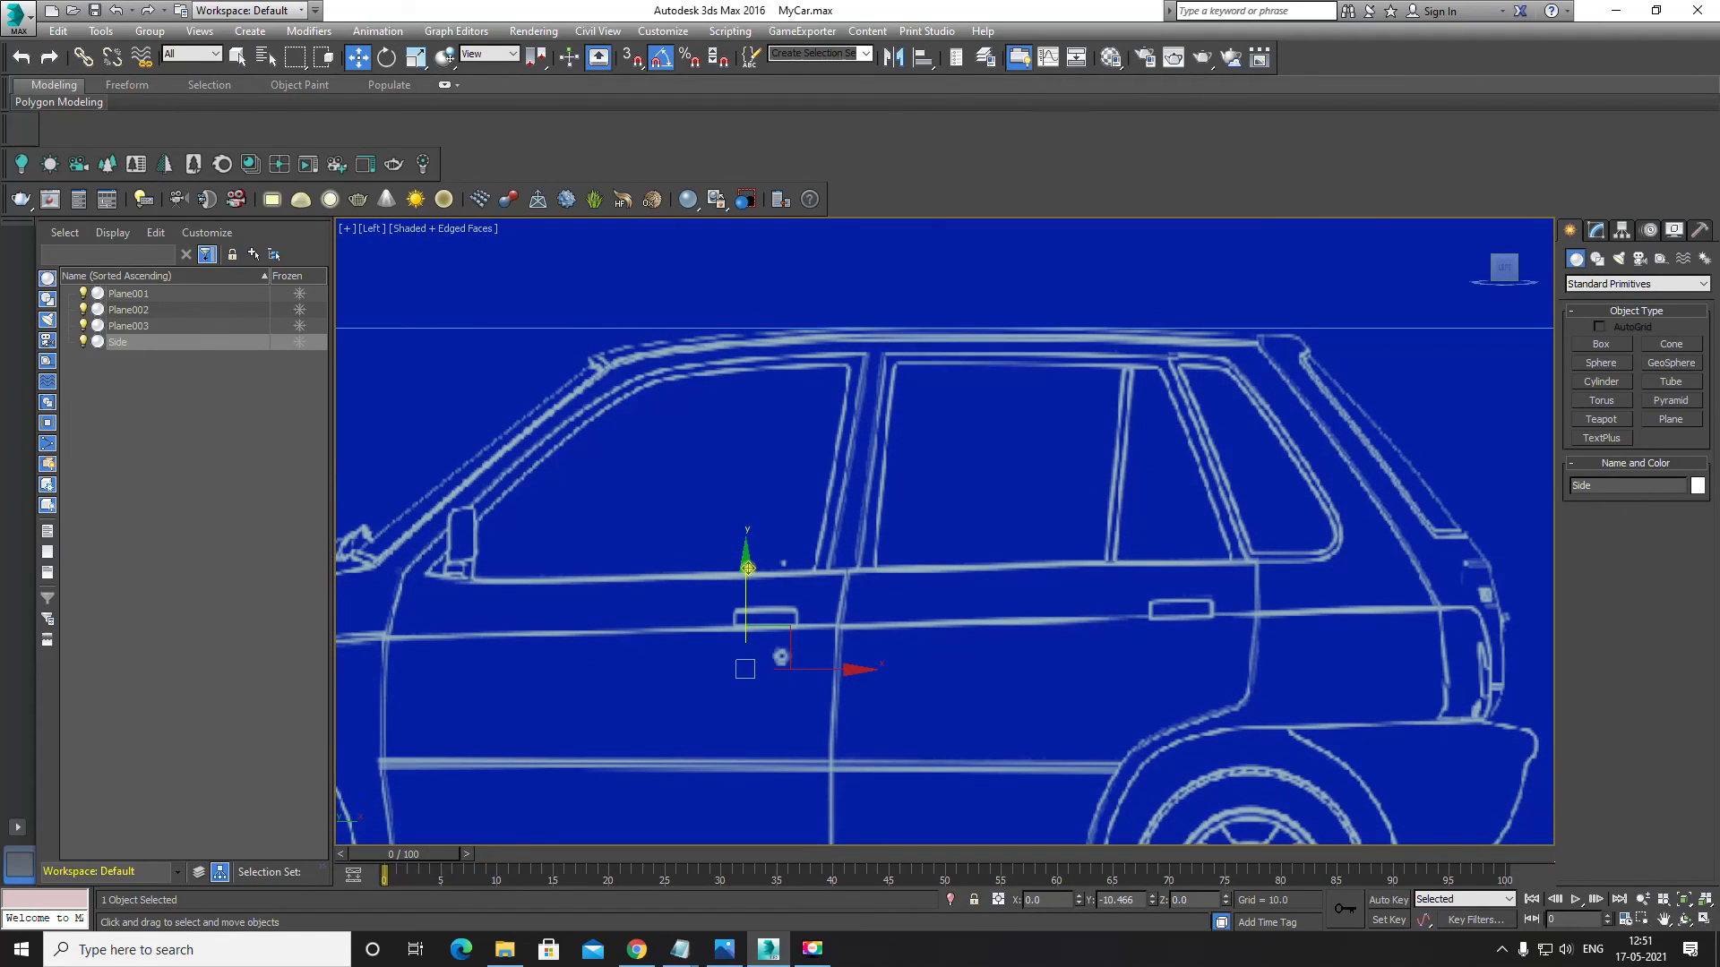
{"action": "scroll", "coordinate": [792, 556], "scroll_direction": "down", "scroll_amount": 6}
{"action": "key", "text": "alt+w"}
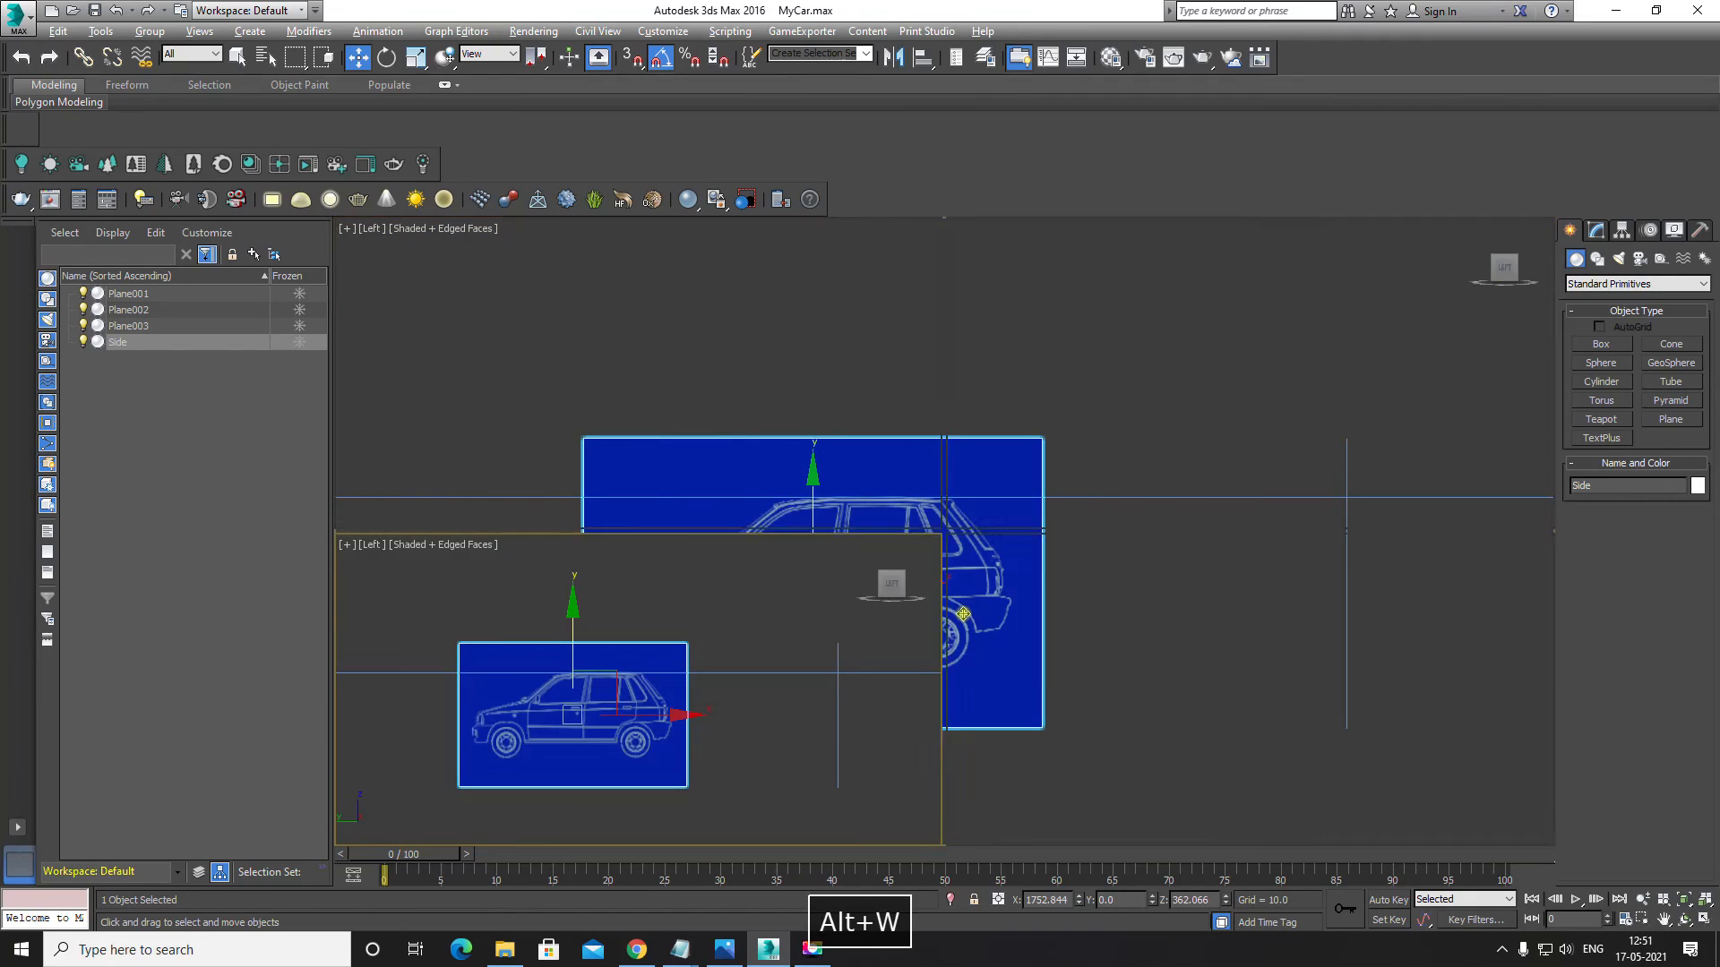
Step: Select the horizontal guide Plane003 and lower it in the Front view to the top of the headlights, at about Z 357.3
{"action": "scroll", "coordinate": [1192, 372], "scroll_direction": "down", "scroll_amount": 5}
{"action": "left_click", "coordinate": [1385, 336]}
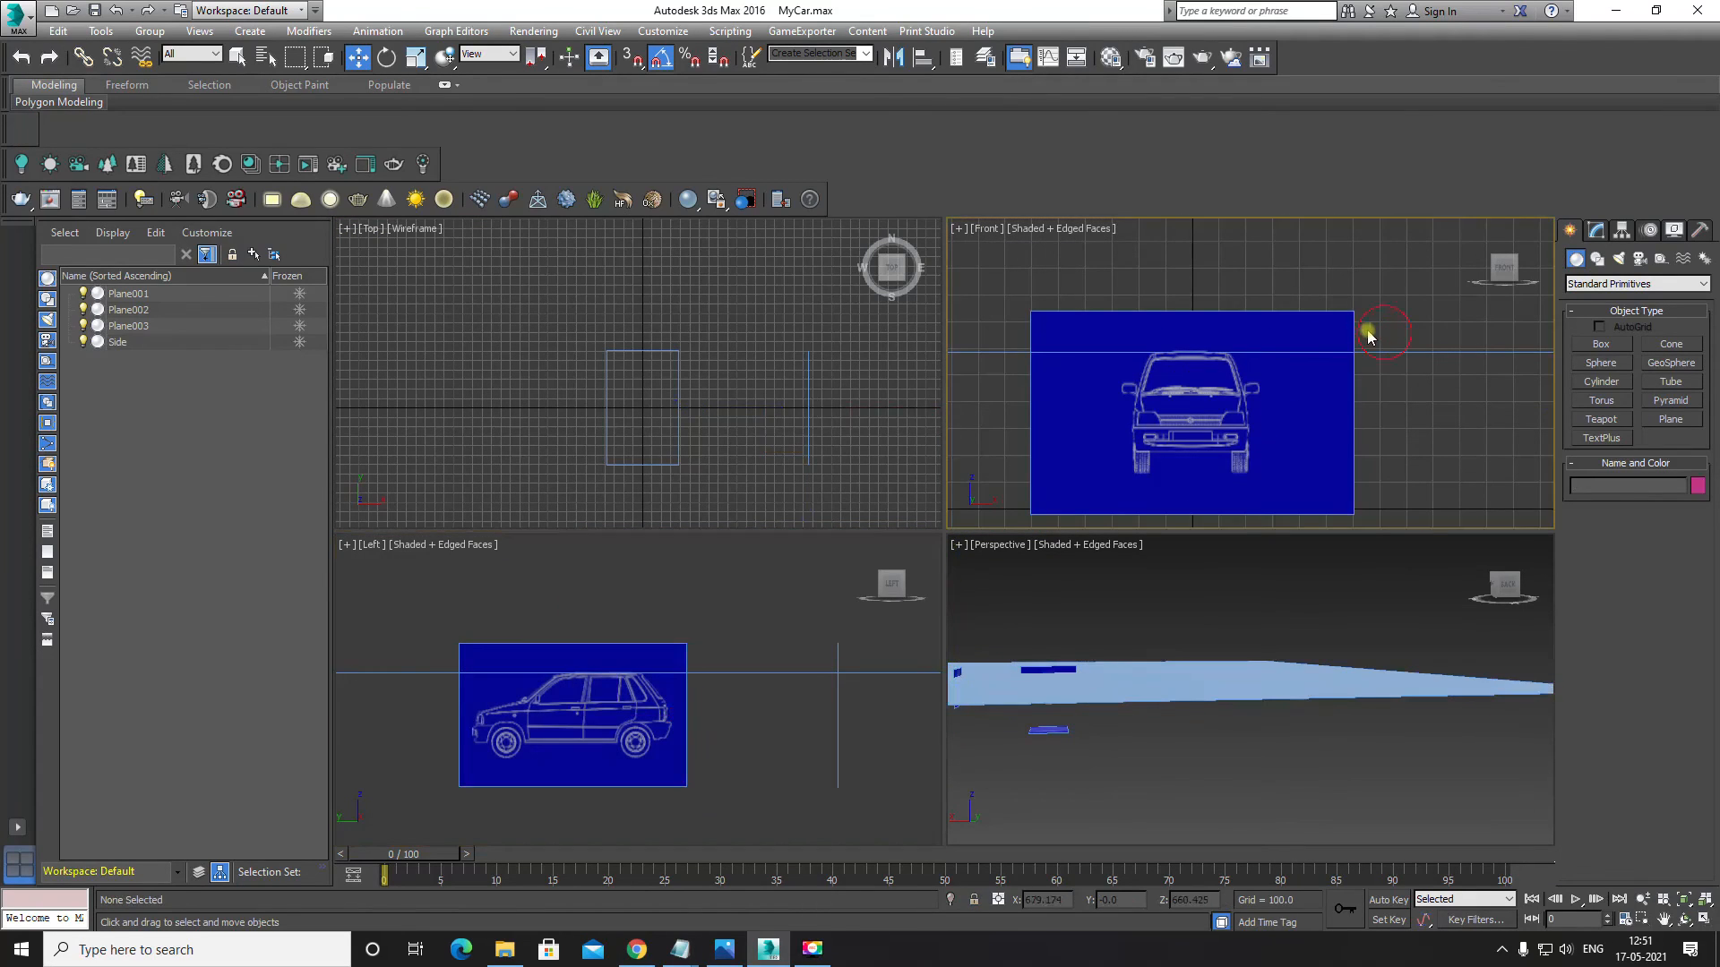
{"action": "left_click", "coordinate": [1335, 326]}
{"action": "scroll", "coordinate": [1182, 435], "scroll_direction": "up", "scroll_amount": 3}
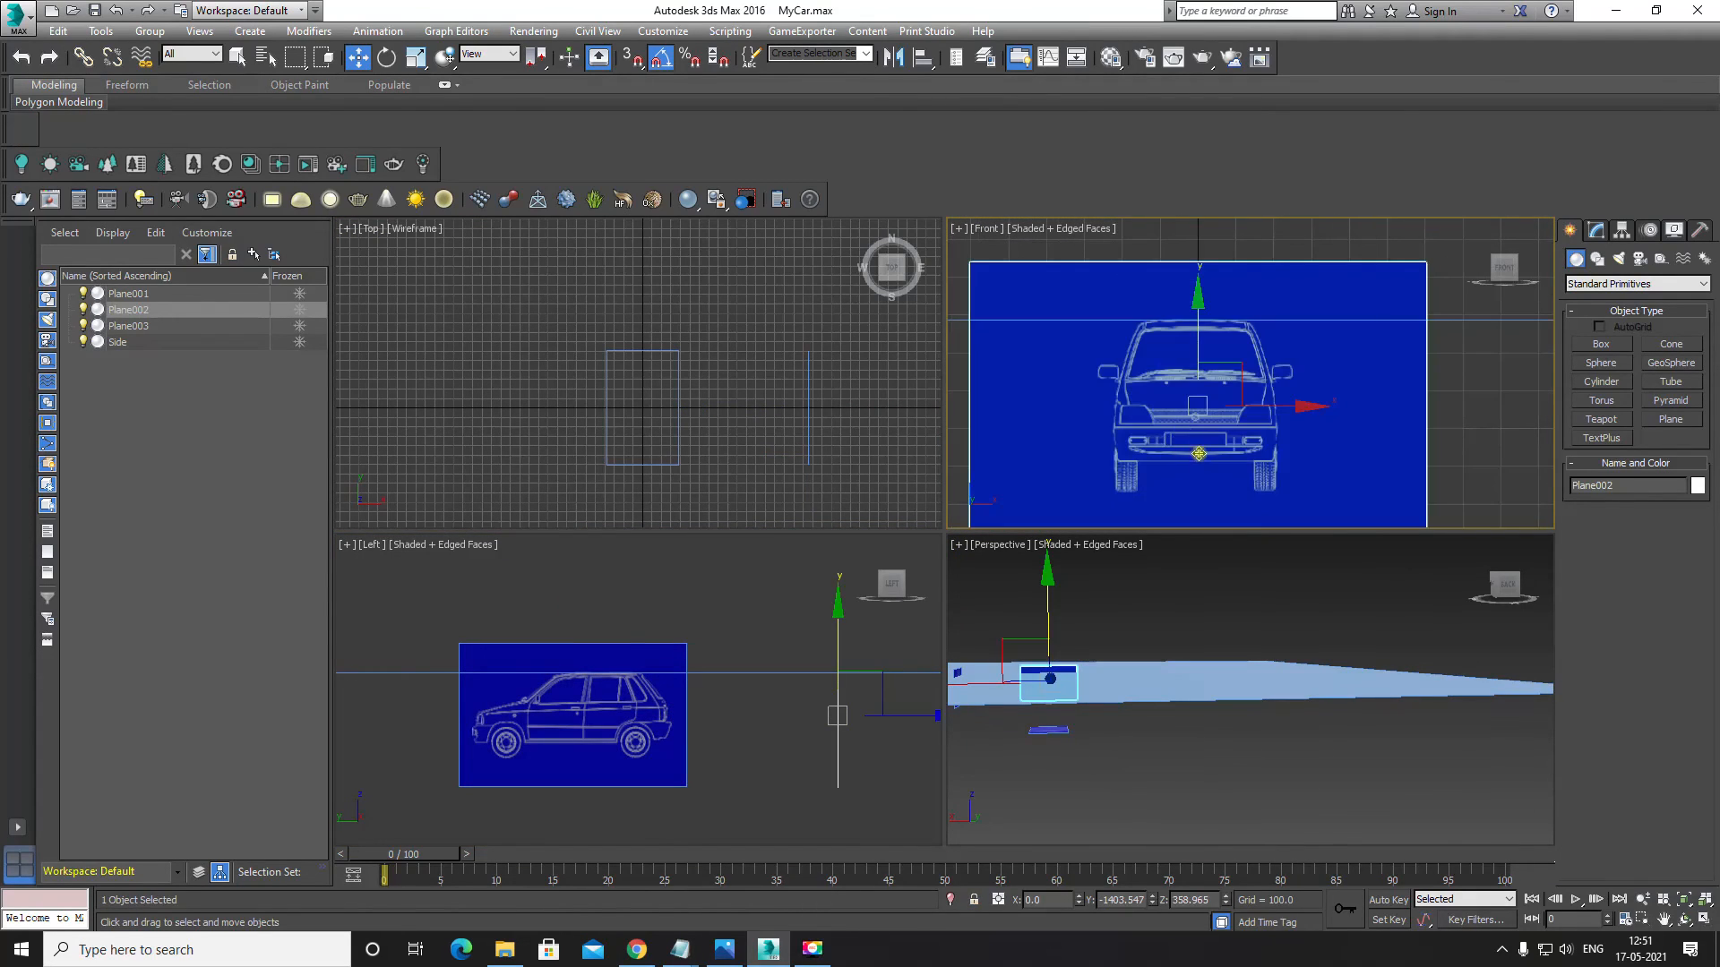
{"action": "middle_click_drag", "start_coordinate": [1198, 454], "coordinate": [1203, 434]}
{"action": "left_click", "coordinate": [1469, 376]}
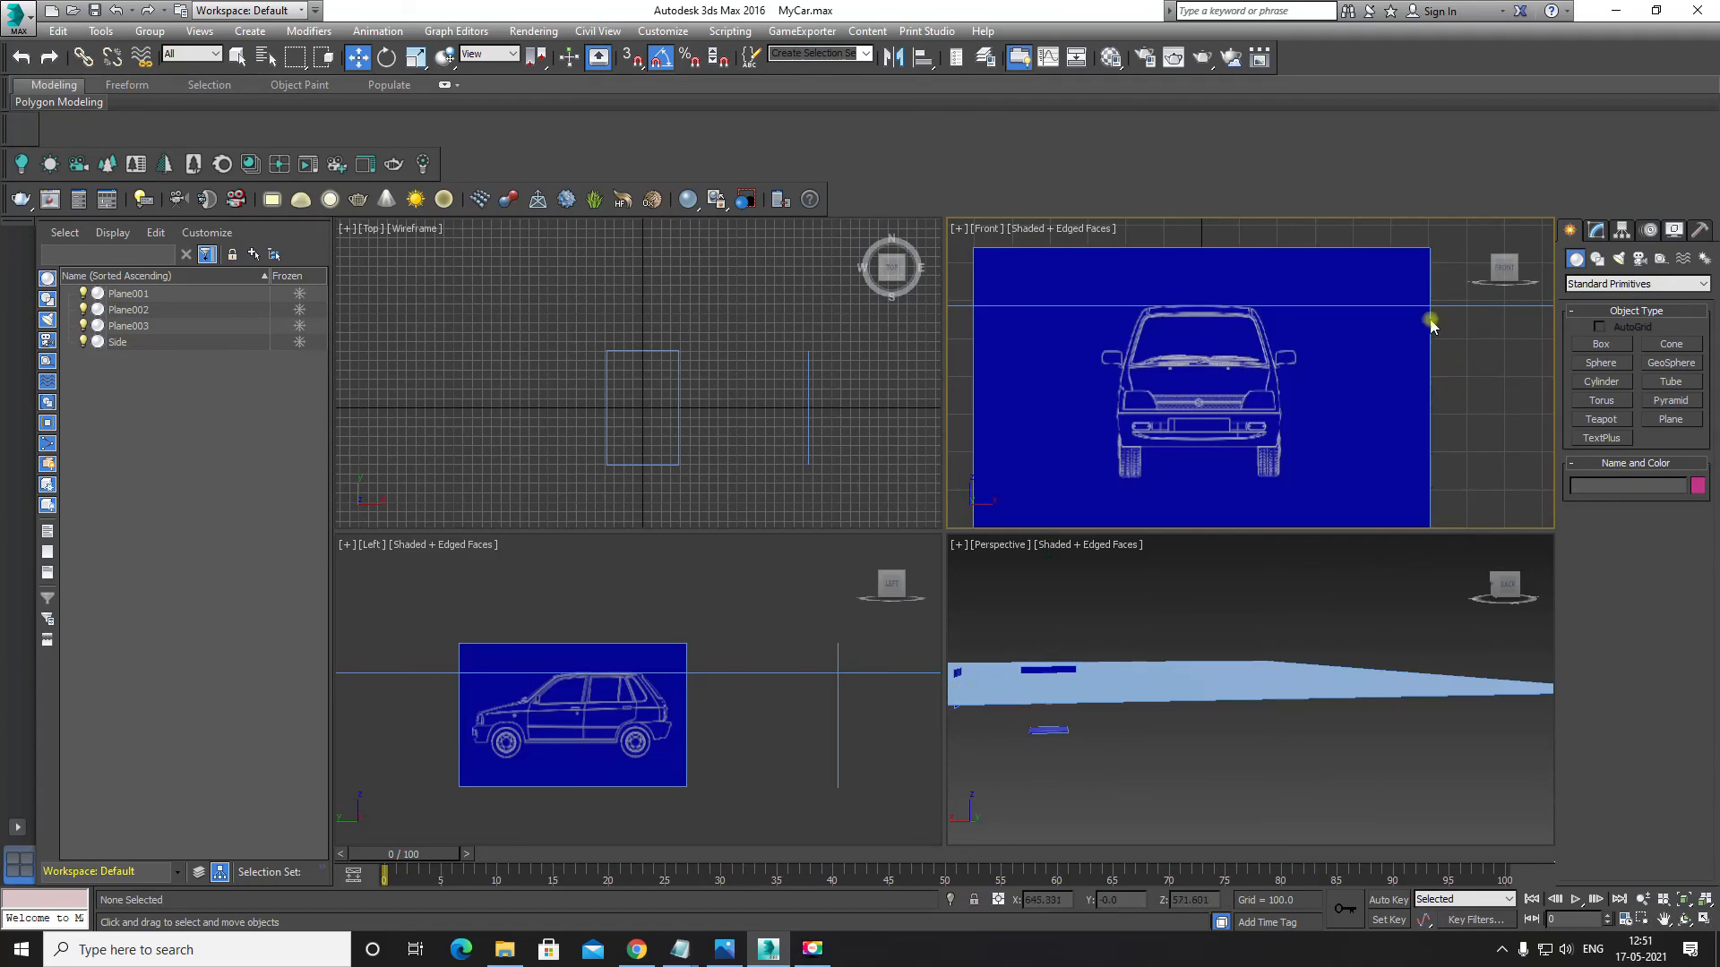
{"action": "scroll", "coordinate": [1427, 318], "scroll_direction": "down", "scroll_amount": 2}
{"action": "left_click_drag", "start_coordinate": [1352, 271], "coordinate": [1420, 344]}
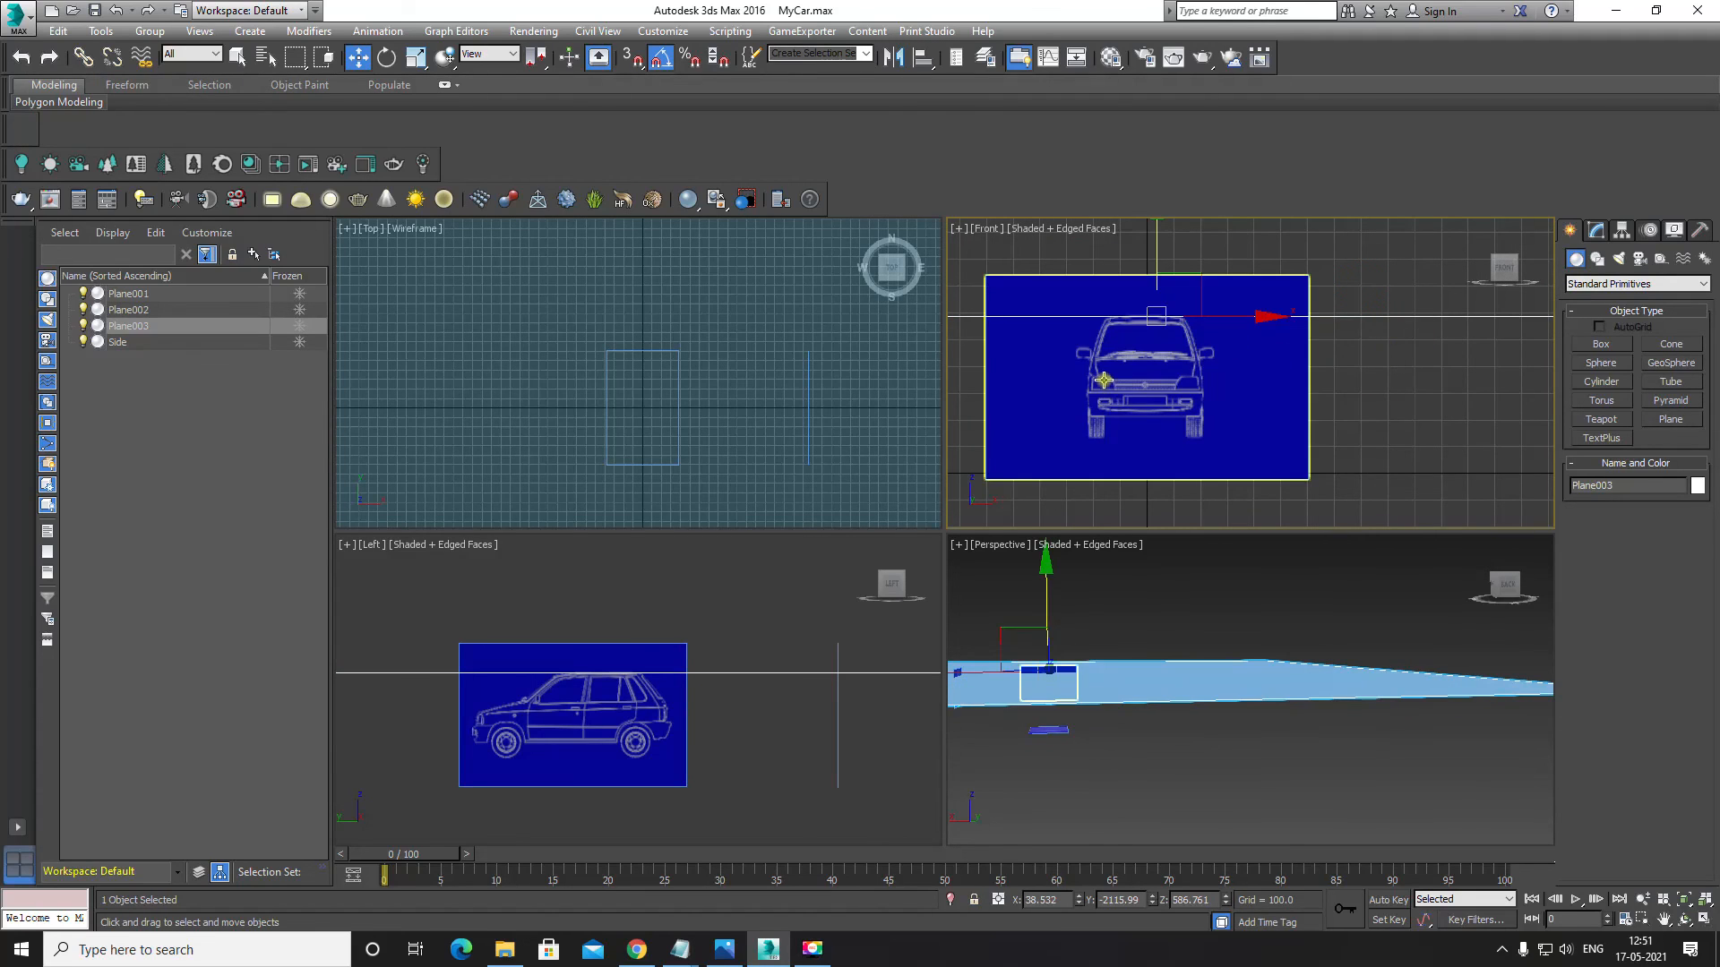
{"action": "scroll", "coordinate": [1188, 343], "scroll_direction": "up", "scroll_amount": 4}
{"action": "middle_click_drag", "start_coordinate": [1180, 300], "coordinate": [1177, 322]}
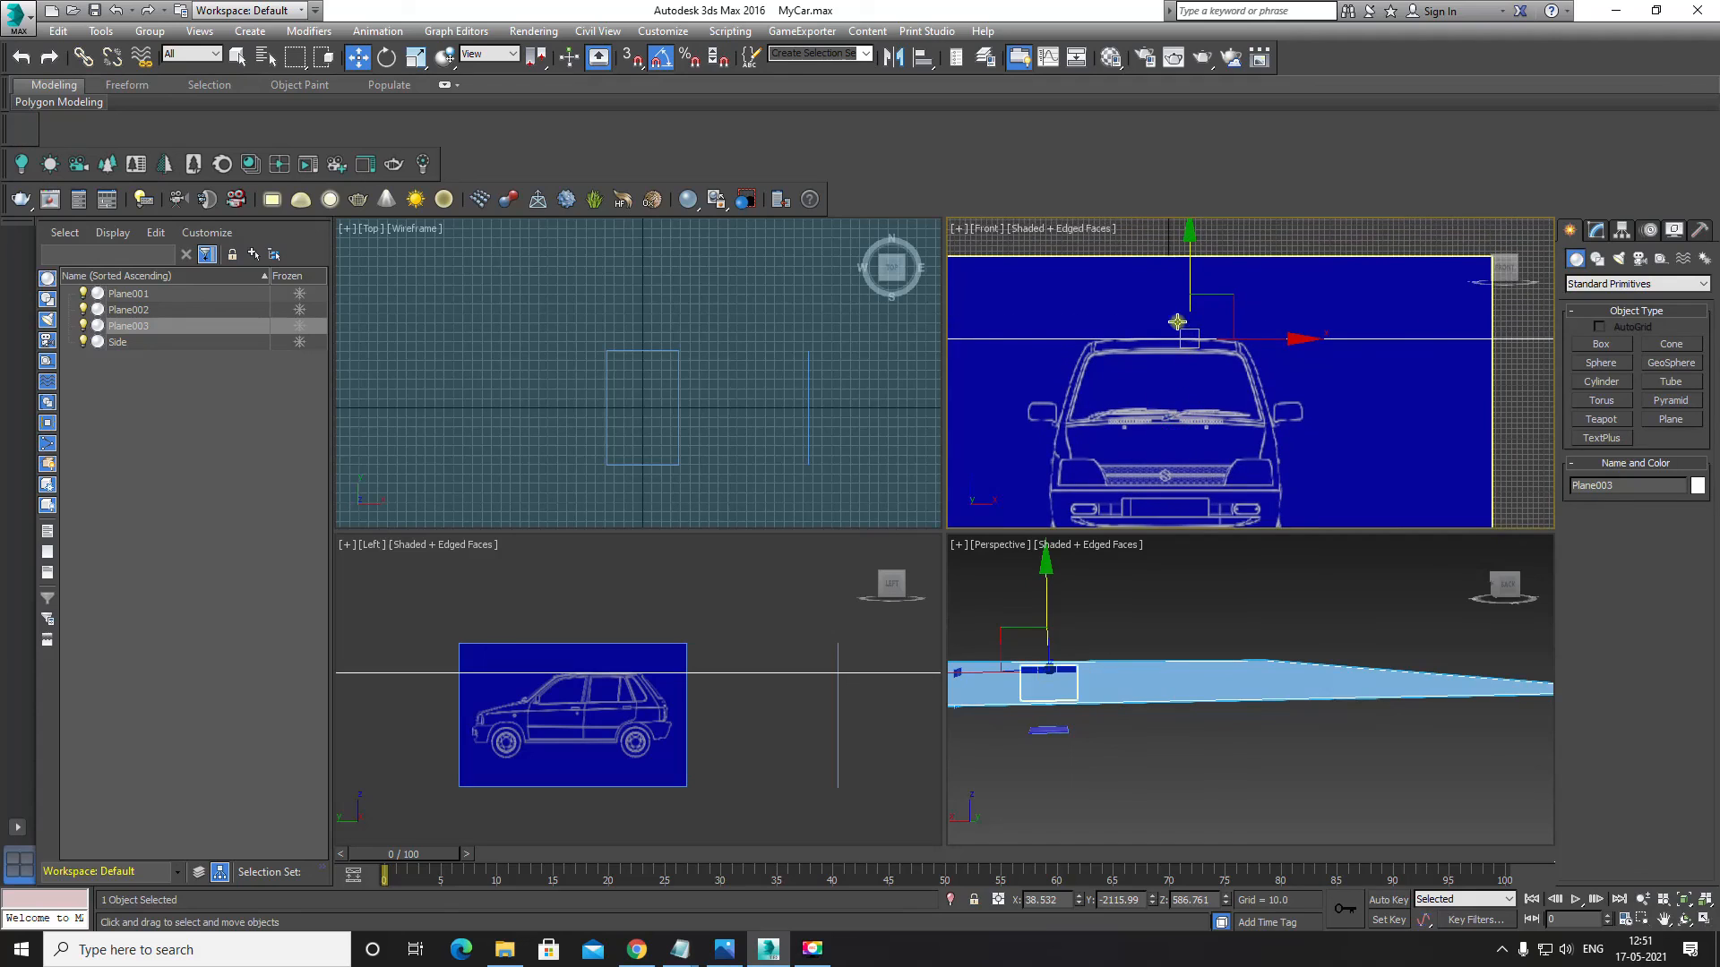
{"action": "left_click_drag", "start_coordinate": [1190, 244], "coordinate": [1190, 363]}
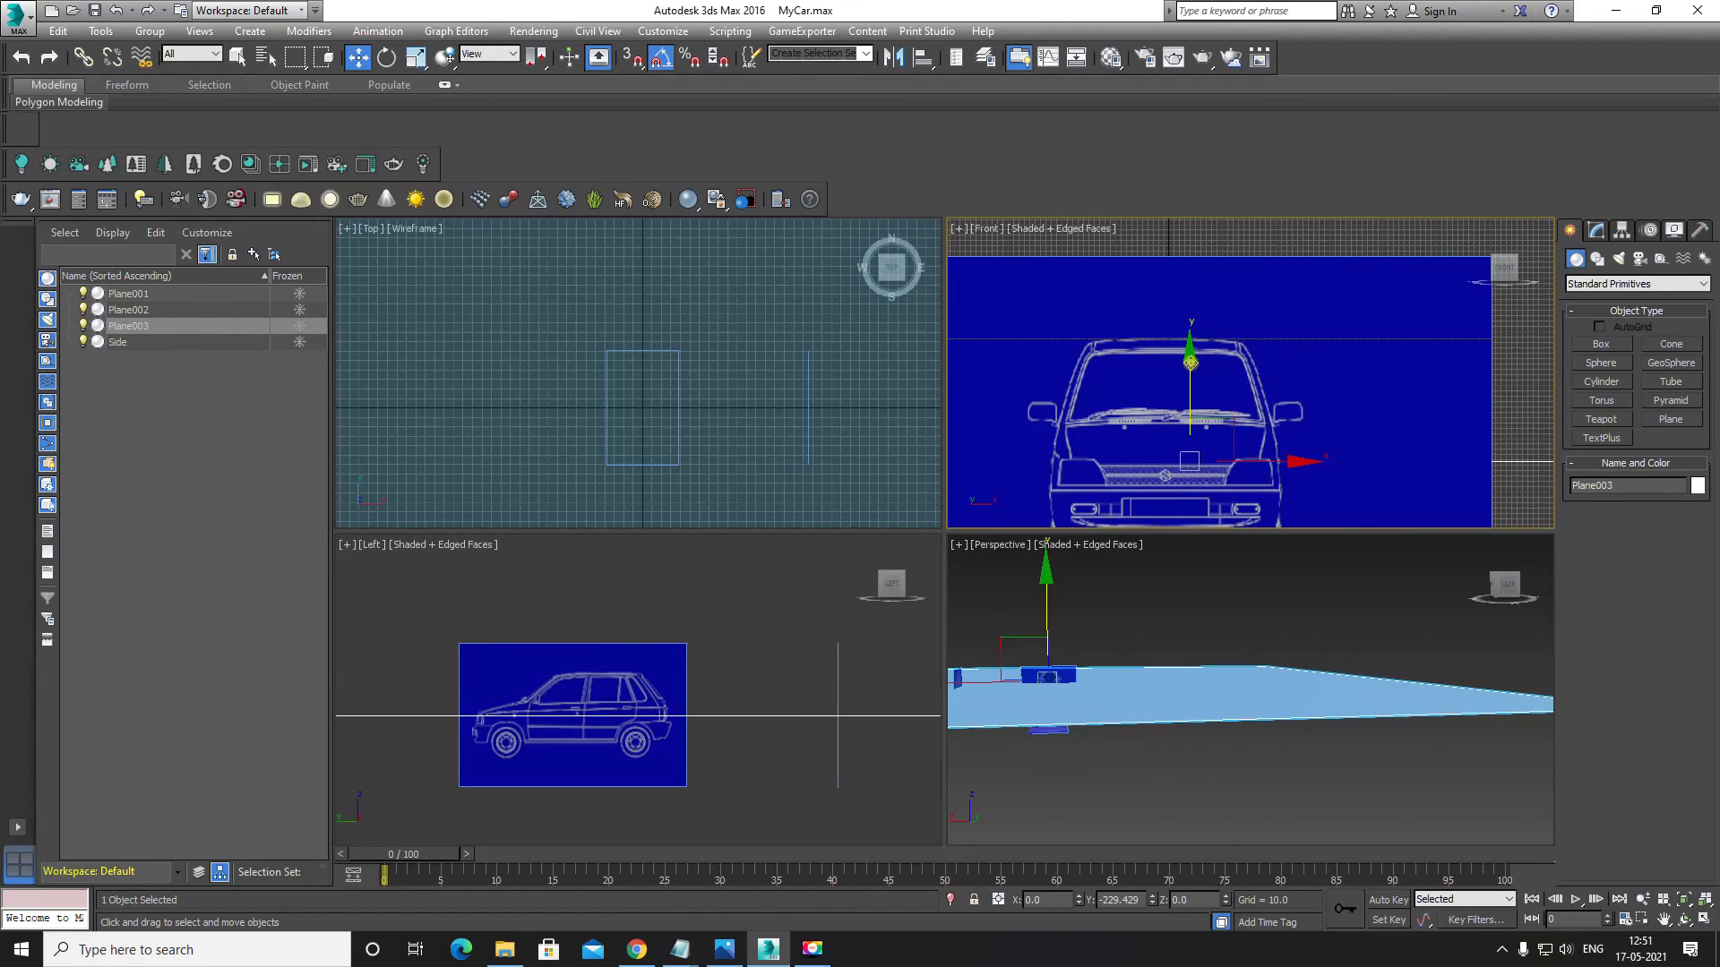
Step: Fine-tune Plane003 to about Z 360.6 at the headlight's top edge and compare that level with the side blueprint
{"action": "scroll", "coordinate": [1223, 416], "scroll_direction": "up", "scroll_amount": 6}
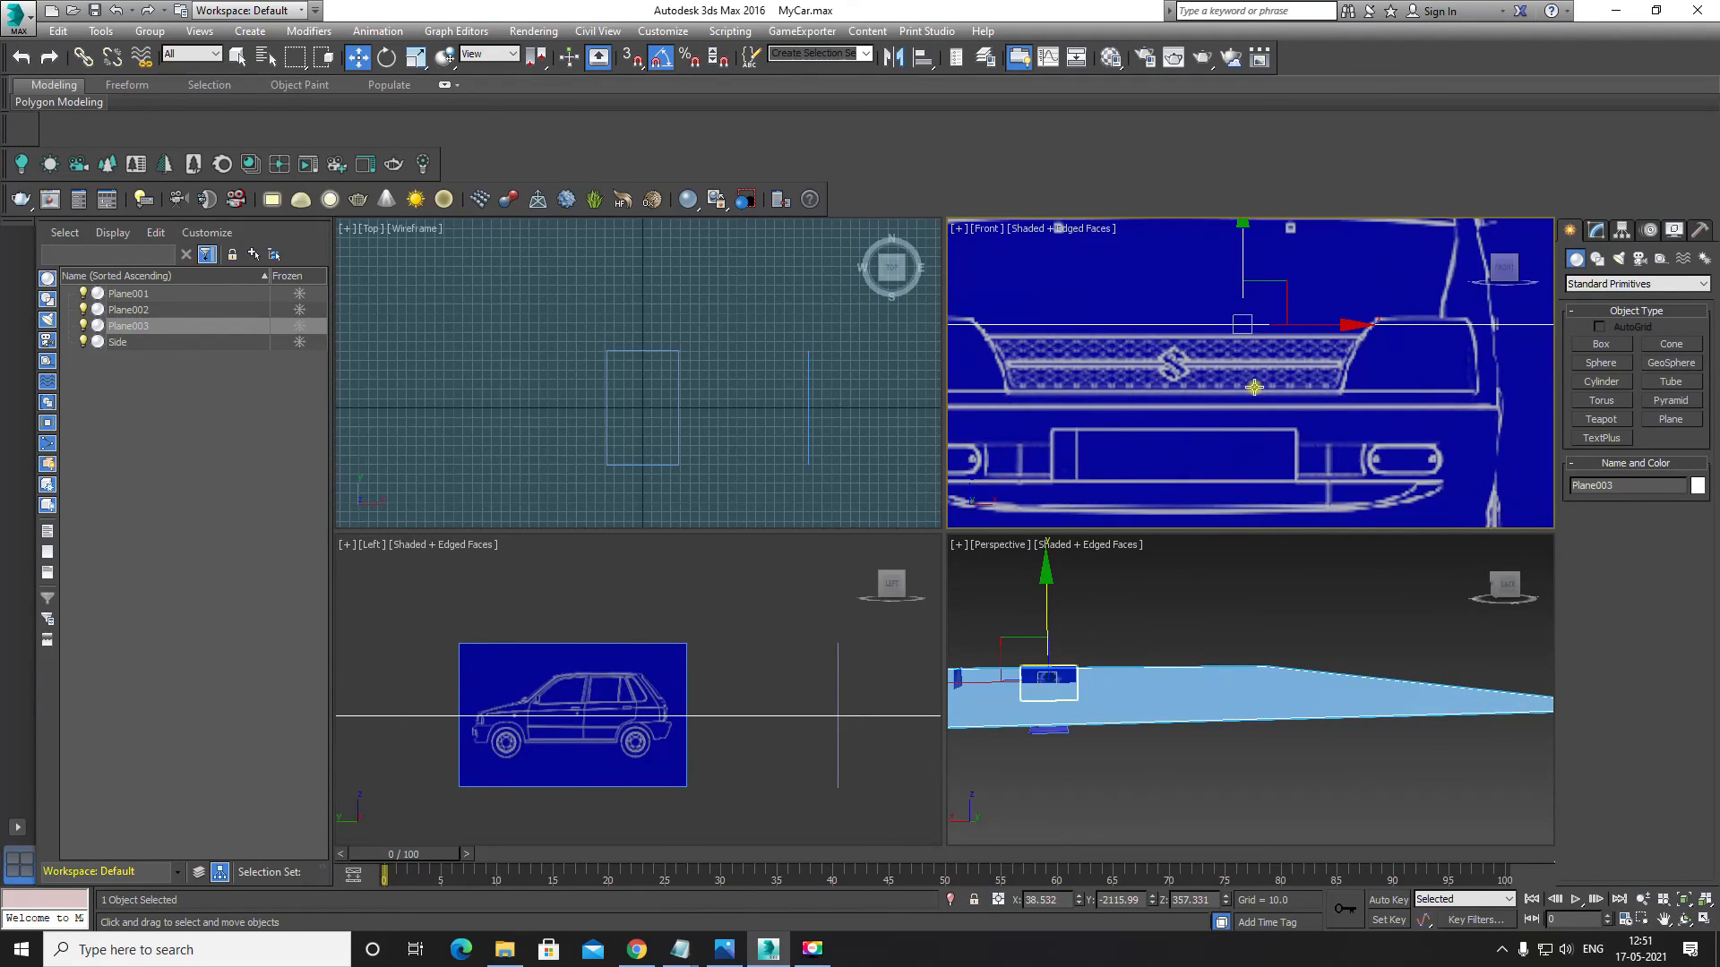
{"action": "scroll", "coordinate": [1227, 416], "scroll_direction": "up", "scroll_amount": 3}
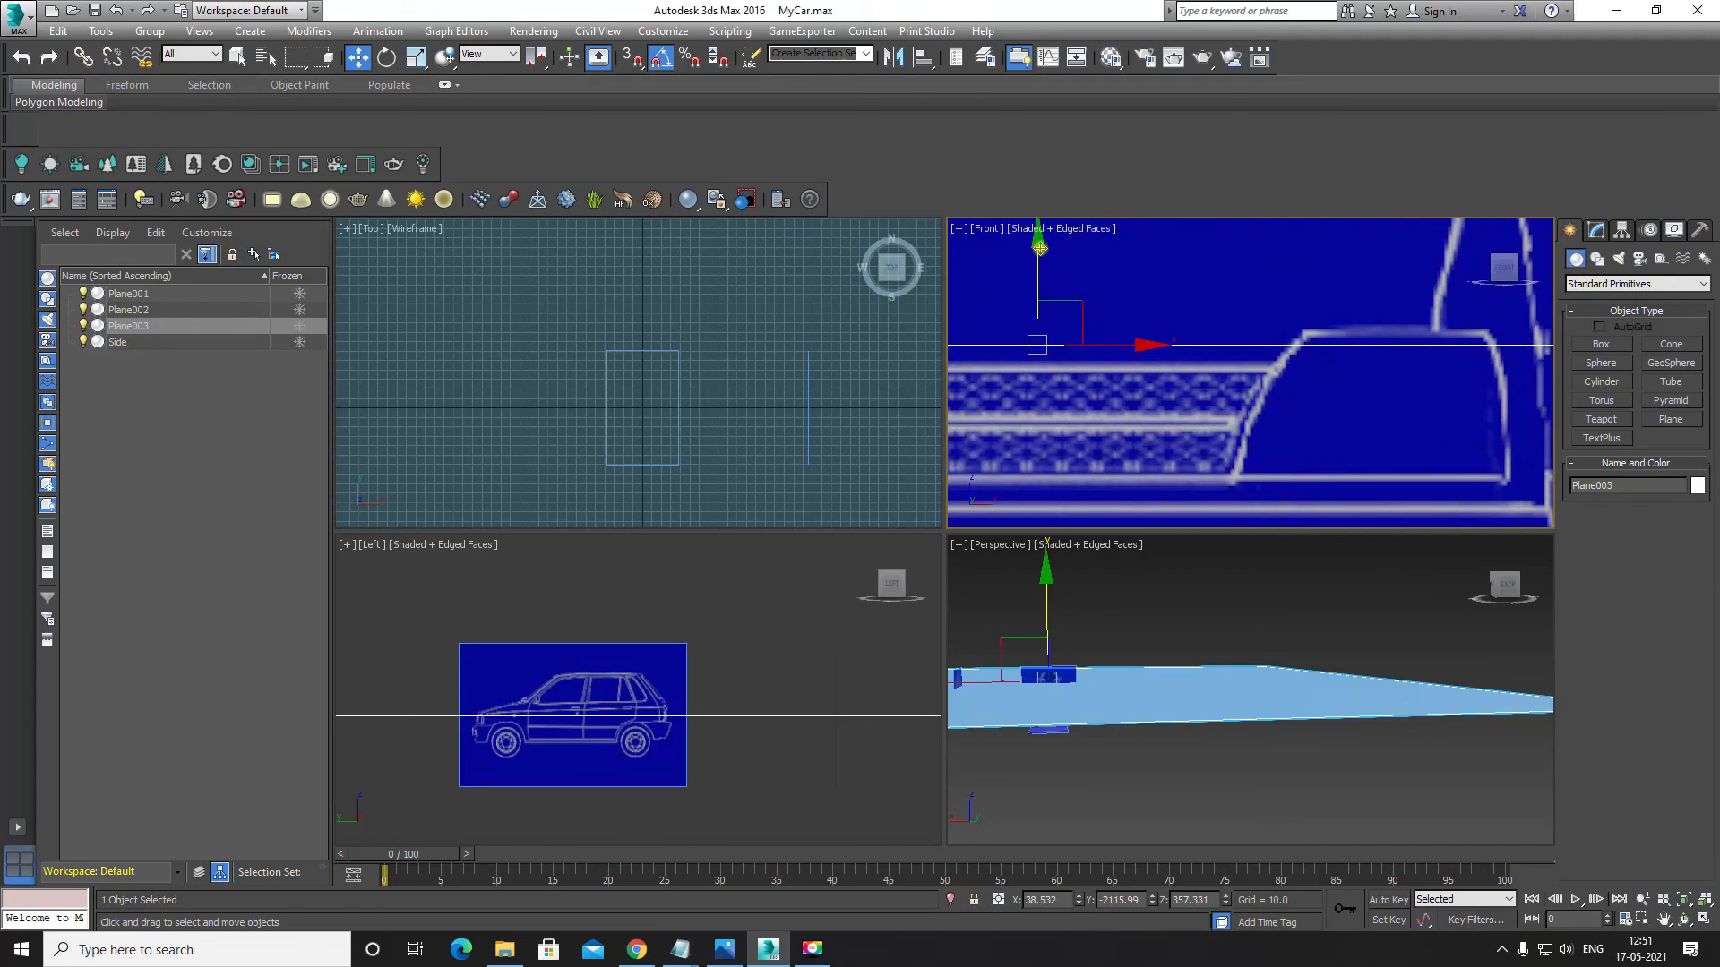
{"action": "left_click_drag", "start_coordinate": [1039, 242], "coordinate": [1040, 232]}
{"action": "scroll", "coordinate": [1198, 377], "scroll_direction": "up", "scroll_amount": 3}
{"action": "middle_click_drag", "start_coordinate": [1324, 379], "coordinate": [1181, 414]}
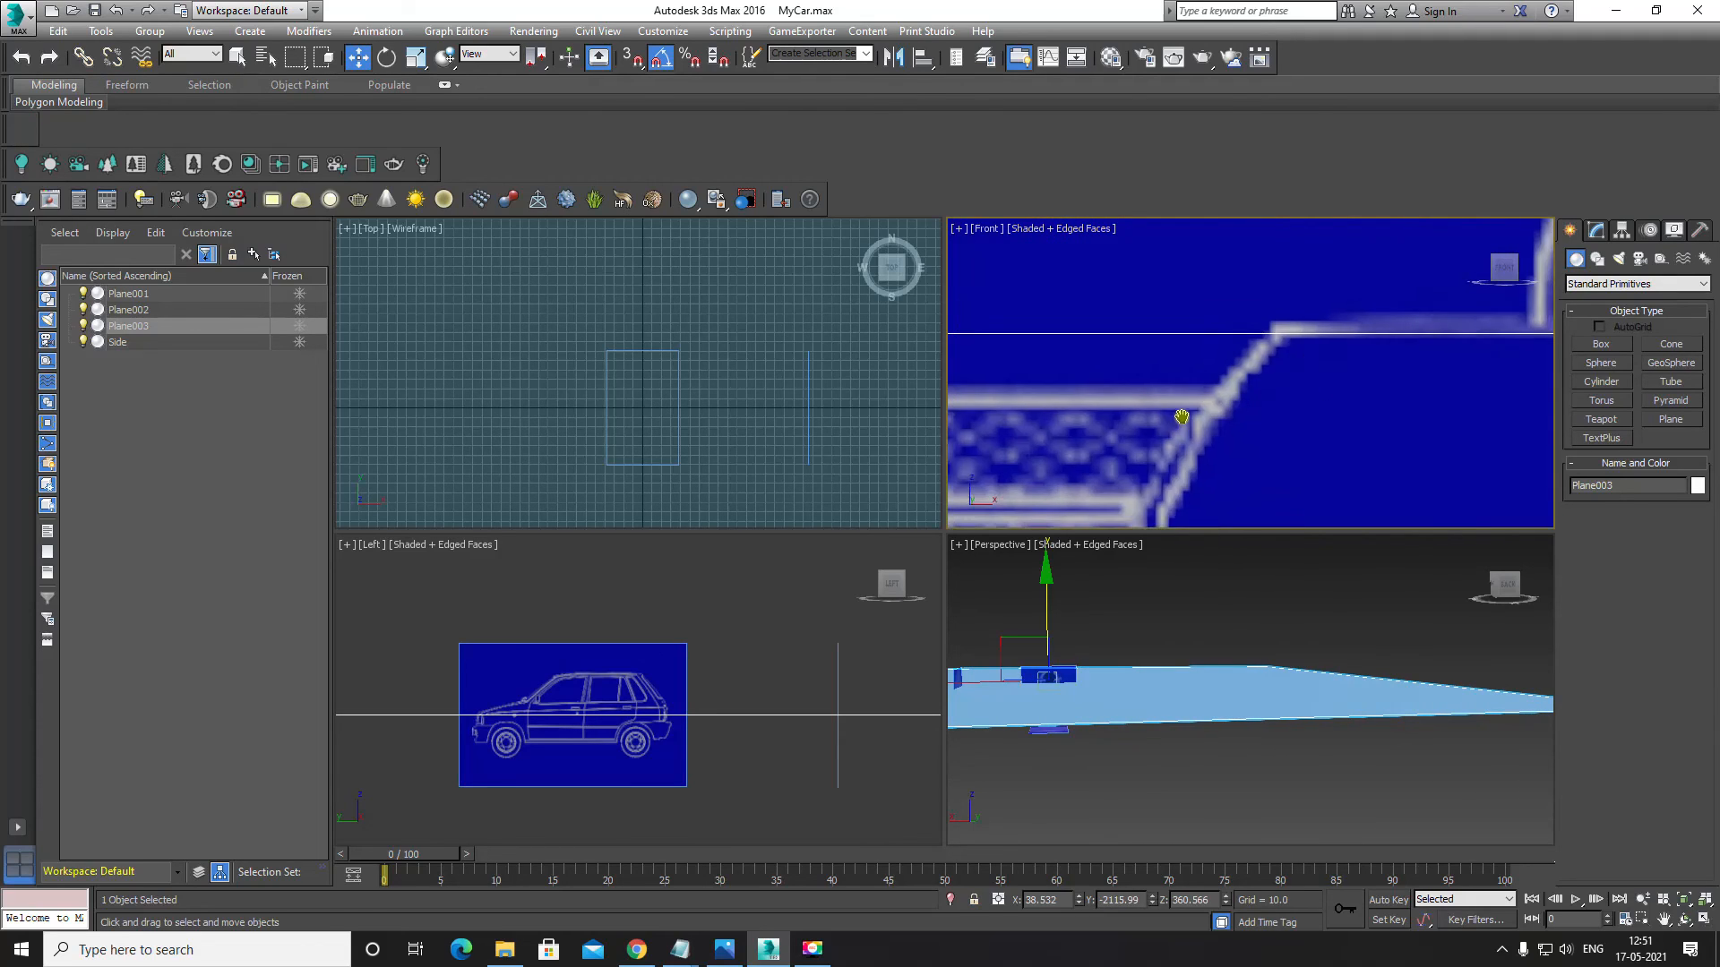
{"action": "scroll", "coordinate": [1182, 415], "scroll_direction": "down", "scroll_amount": 3}
{"action": "scroll", "coordinate": [1279, 400], "scroll_direction": "down", "scroll_amount": 2}
{"action": "scroll", "coordinate": [492, 708], "scroll_direction": "up", "scroll_amount": 8}
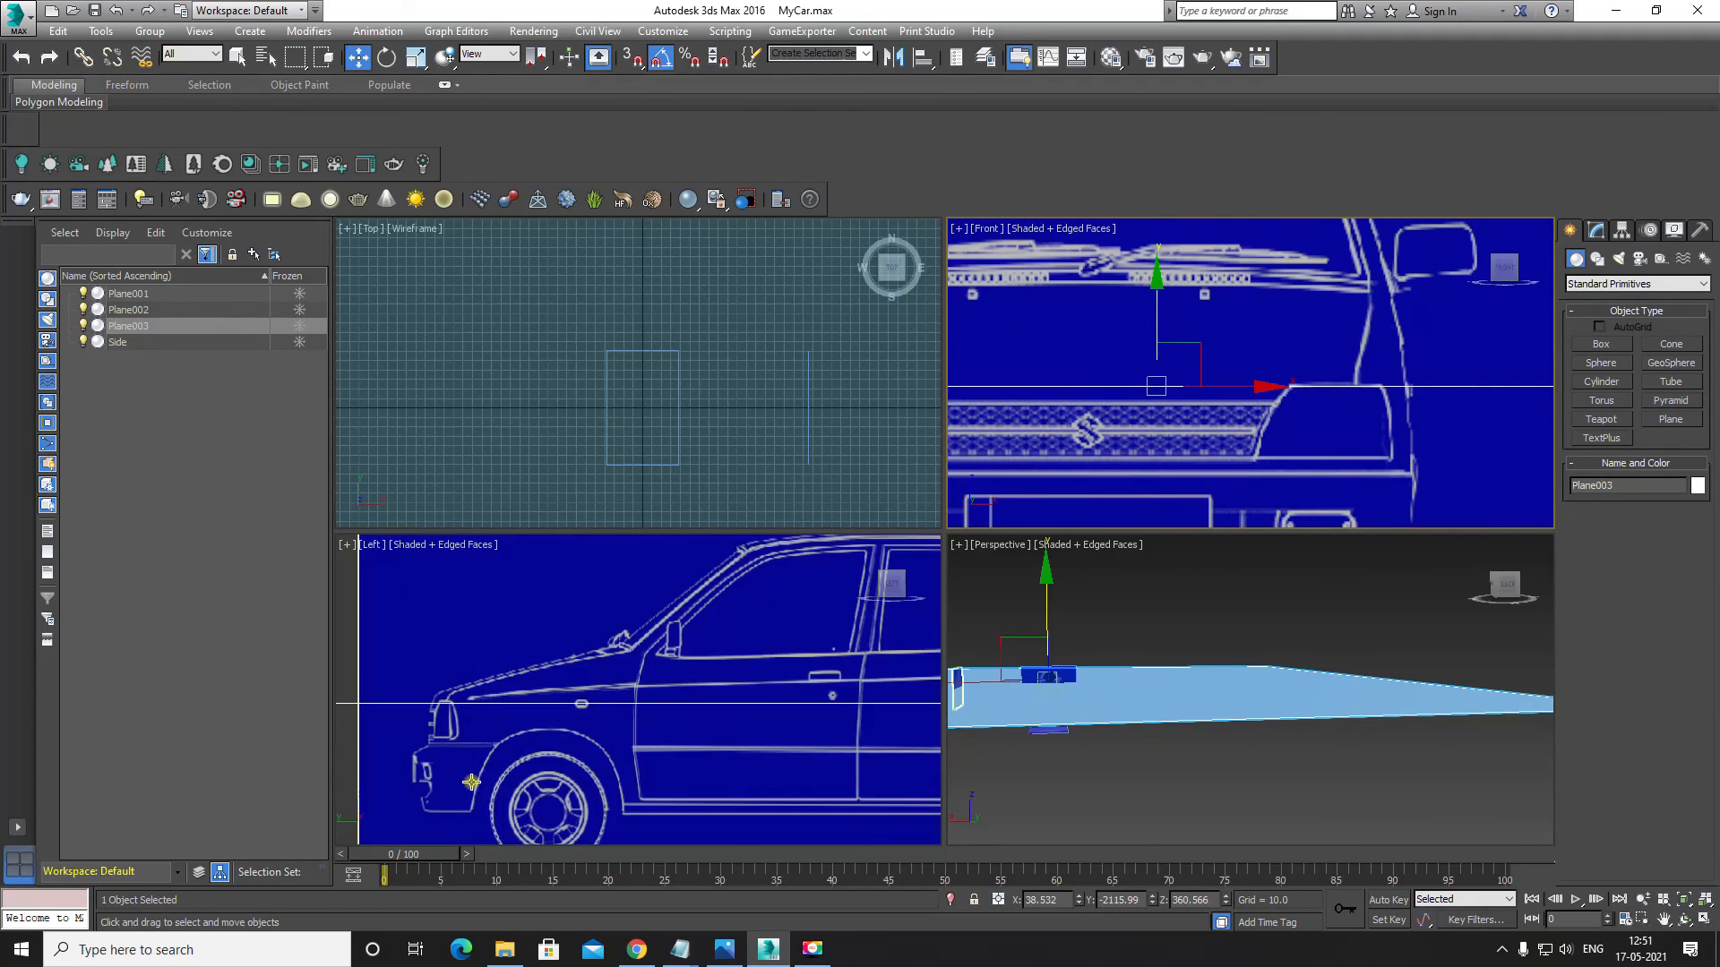
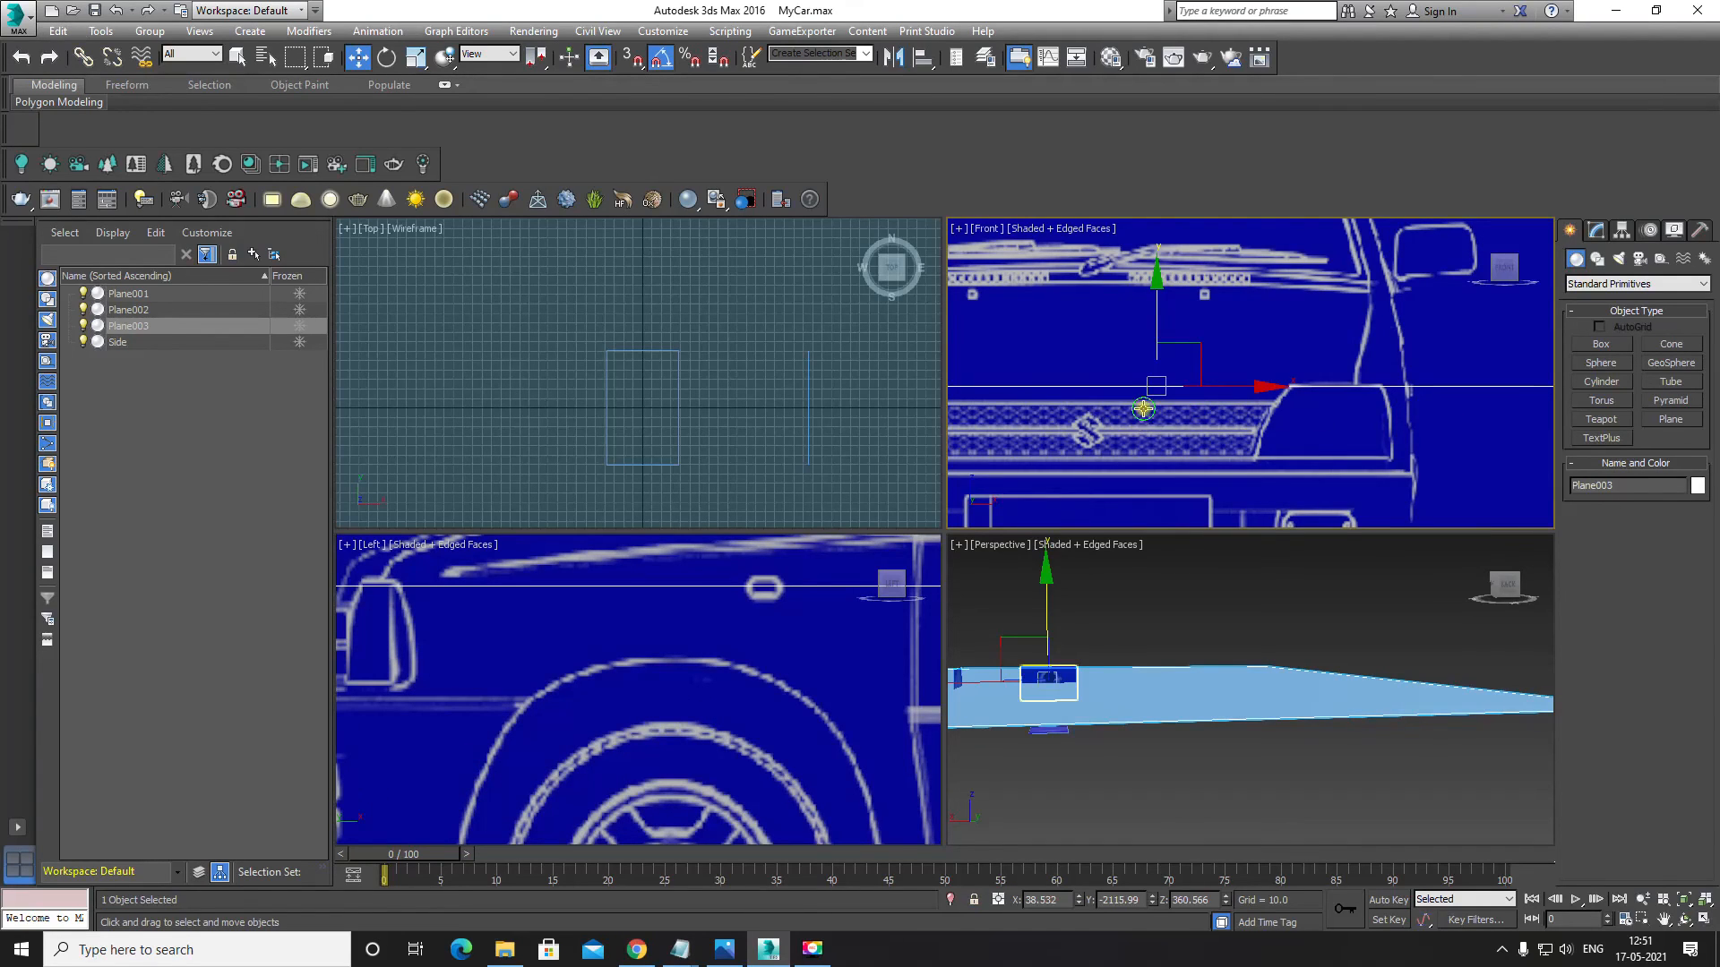
{"action": "middle_click_drag", "start_coordinate": [1145, 411], "coordinate": [1190, 415]}
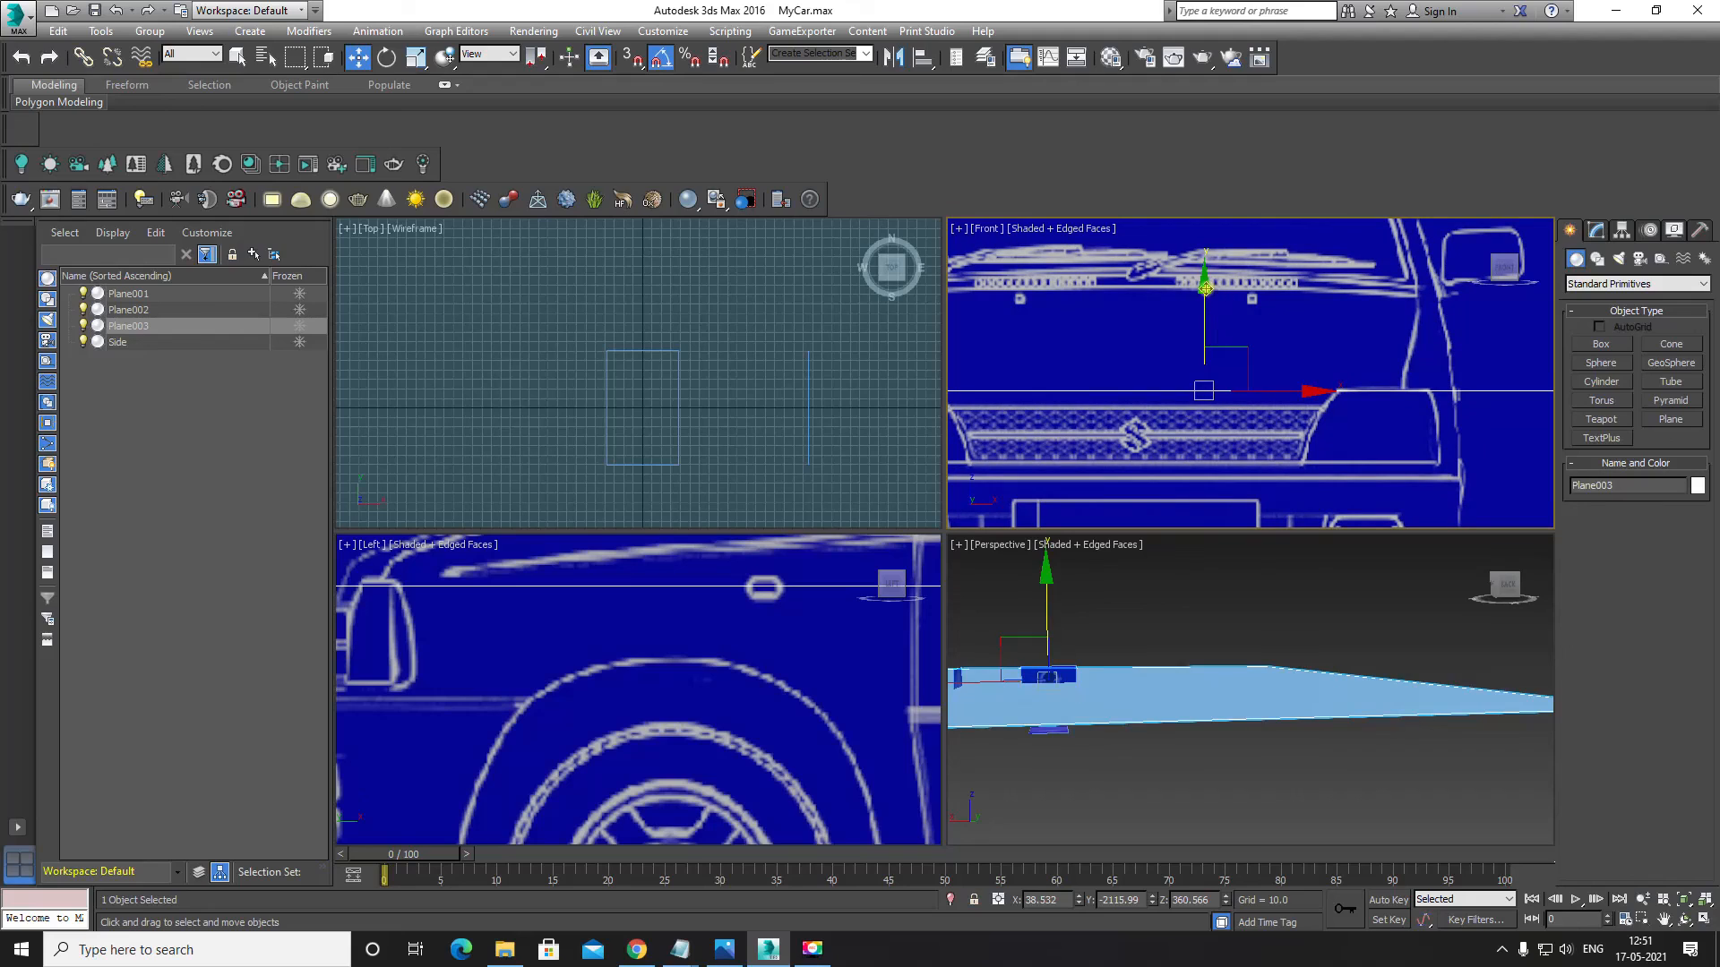
Step: Lower Plane003 to the bumper's top line at about Z 306.2 and compare that level in the front and side blueprints
{"action": "left_click_drag", "start_coordinate": [1204, 285], "coordinate": [1194, 369]}
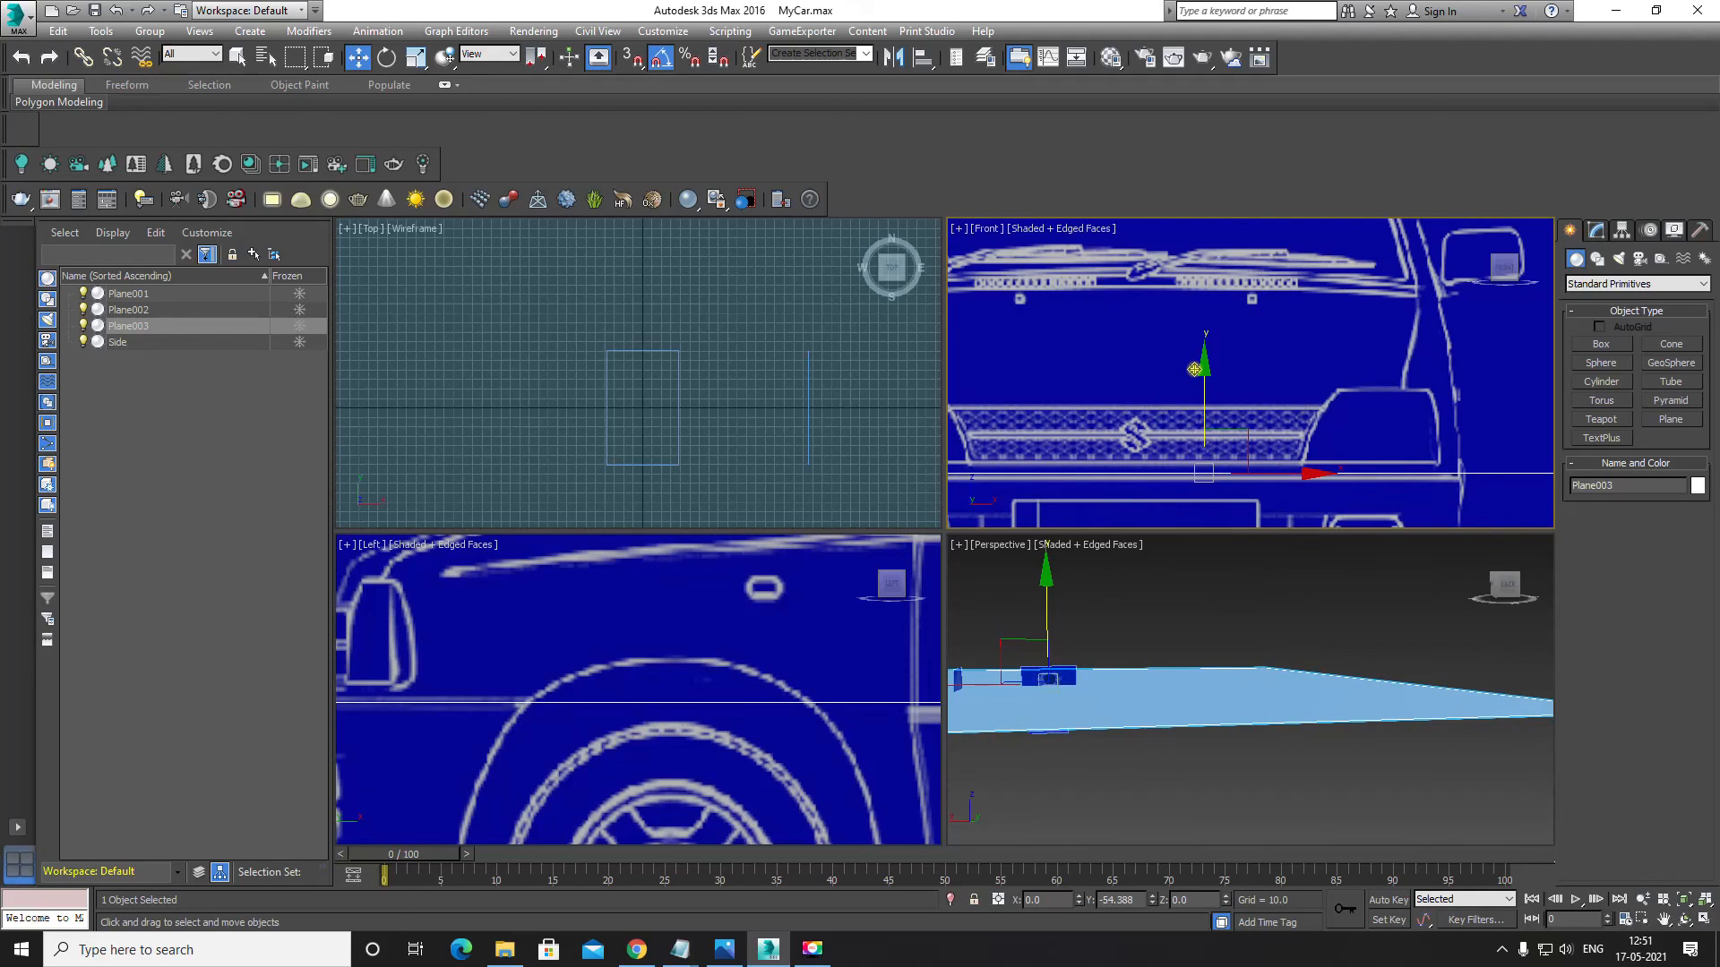
{"action": "middle_click_drag", "start_coordinate": [1132, 434], "coordinate": [1262, 312]}
{"action": "scroll", "coordinate": [622, 653], "scroll_direction": "down", "scroll_amount": 2}
{"action": "middle_click_drag", "start_coordinate": [623, 653], "coordinate": [704, 617]}
{"action": "middle_click_drag", "start_coordinate": [790, 664], "coordinate": [800, 642]}
{"action": "middle_click_drag", "start_coordinate": [1263, 429], "coordinate": [1302, 421]}
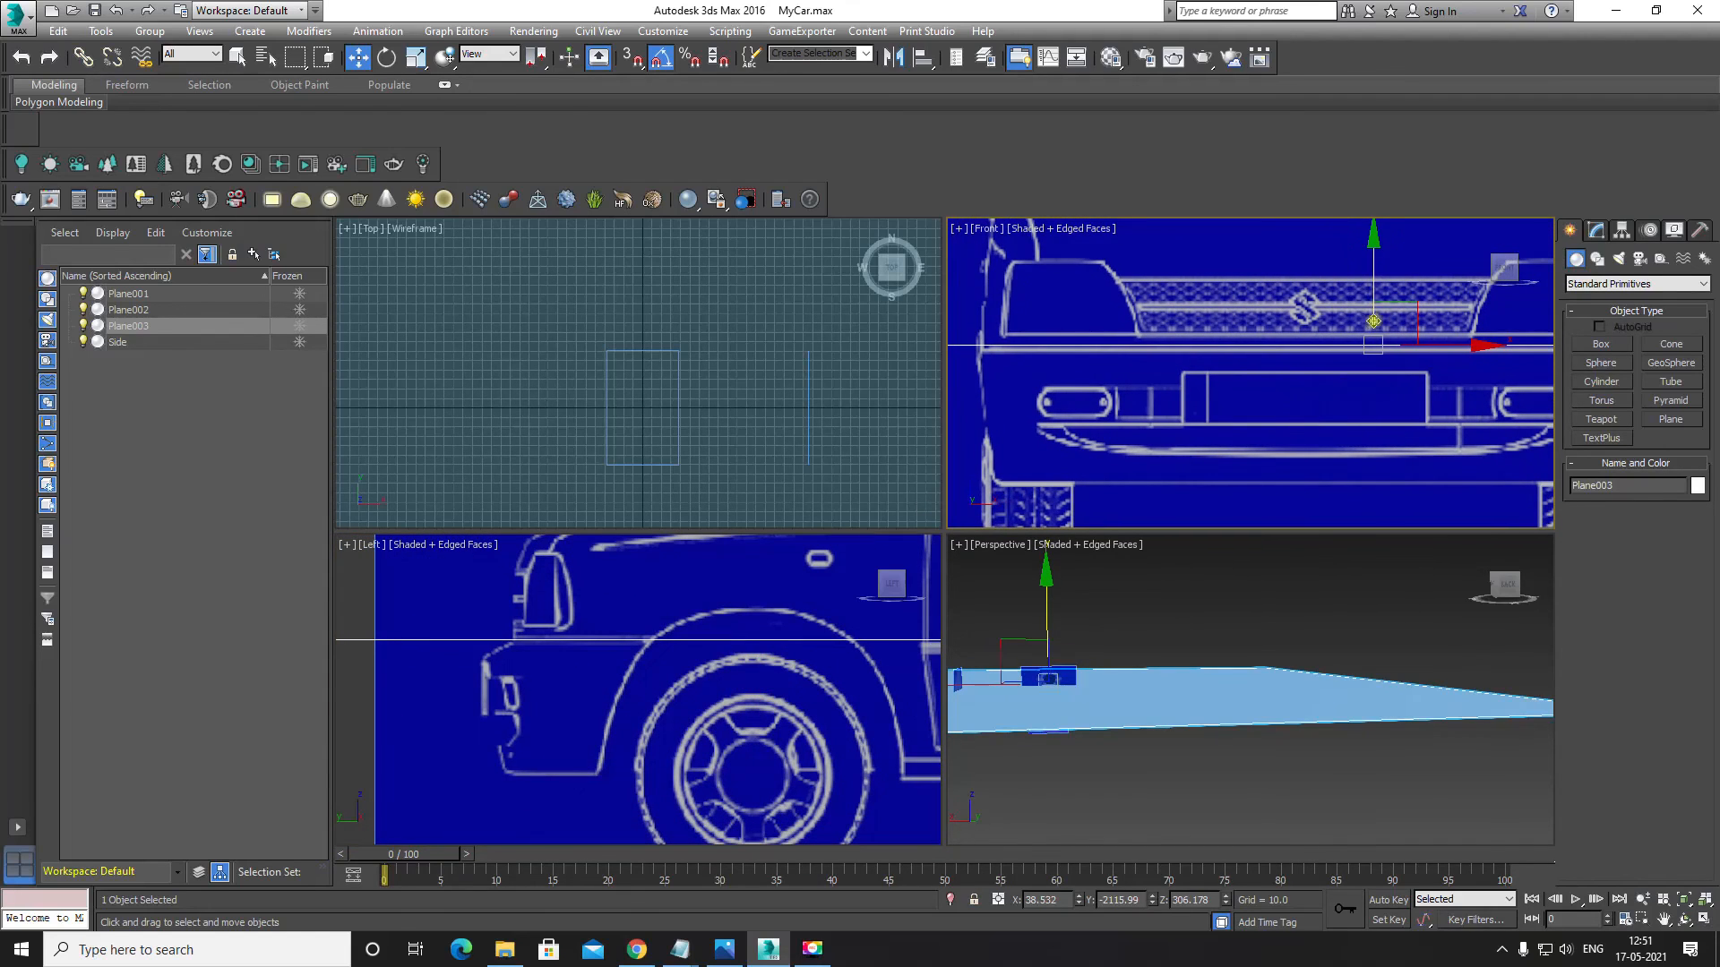
Step: Lower Plane003 to the front bumper's bottom edge, at about Z 215.2
{"action": "left_click_drag", "start_coordinate": [1376, 242], "coordinate": [1363, 380]}
{"action": "middle_click_drag", "start_coordinate": [1308, 431], "coordinate": [1301, 420]}
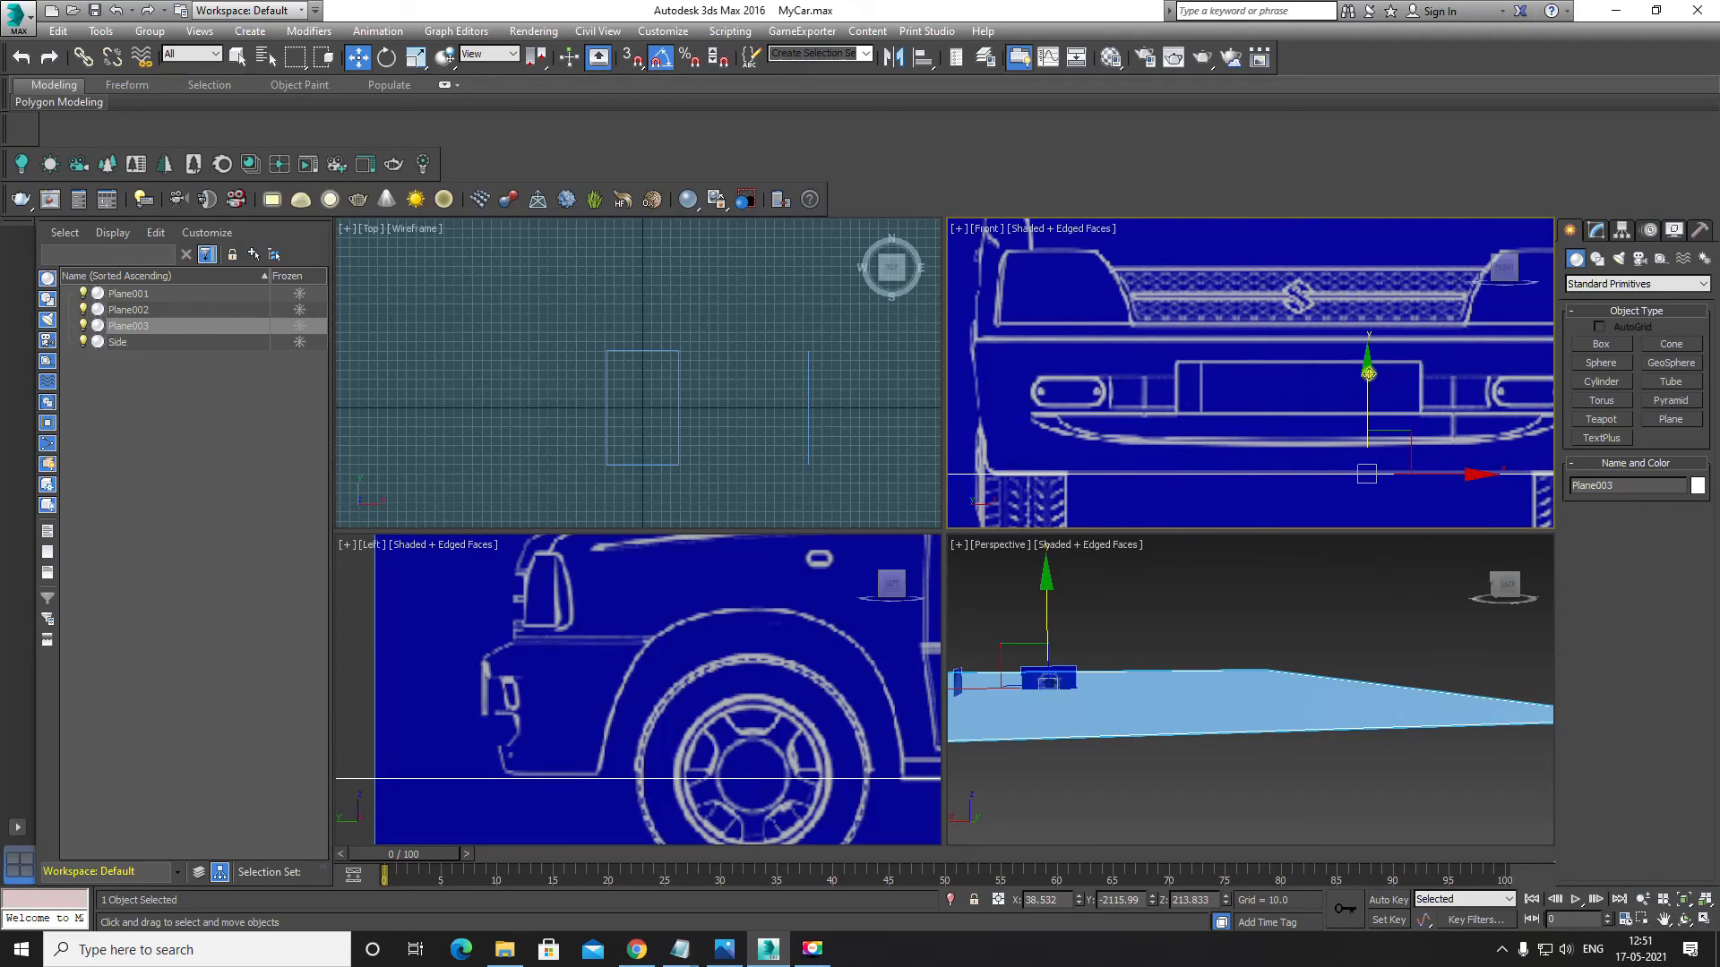
{"action": "left_click_drag", "start_coordinate": [1368, 373], "coordinate": [1370, 374]}
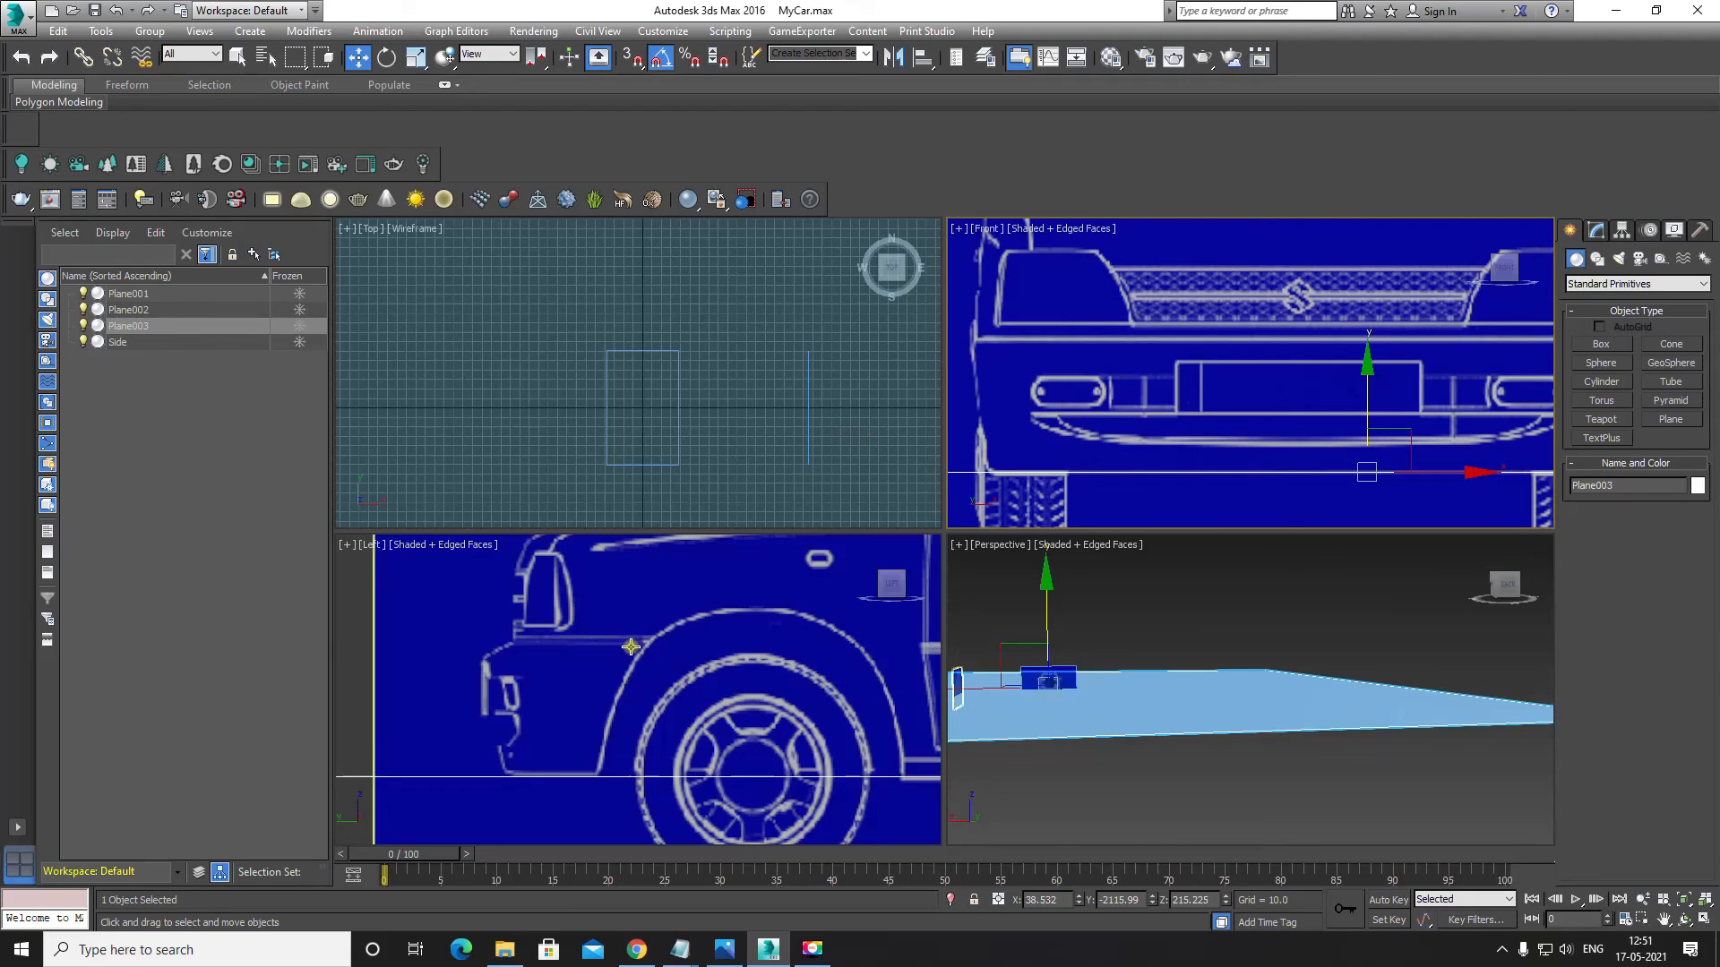
Step: Compare the car's underbody line against the guide plane along the side blueprint and in the front blueprint
{"action": "scroll", "coordinate": [618, 672], "scroll_direction": "down", "scroll_amount": 6}
{"action": "middle_click_drag", "start_coordinate": [1225, 417], "coordinate": [1251, 402]}
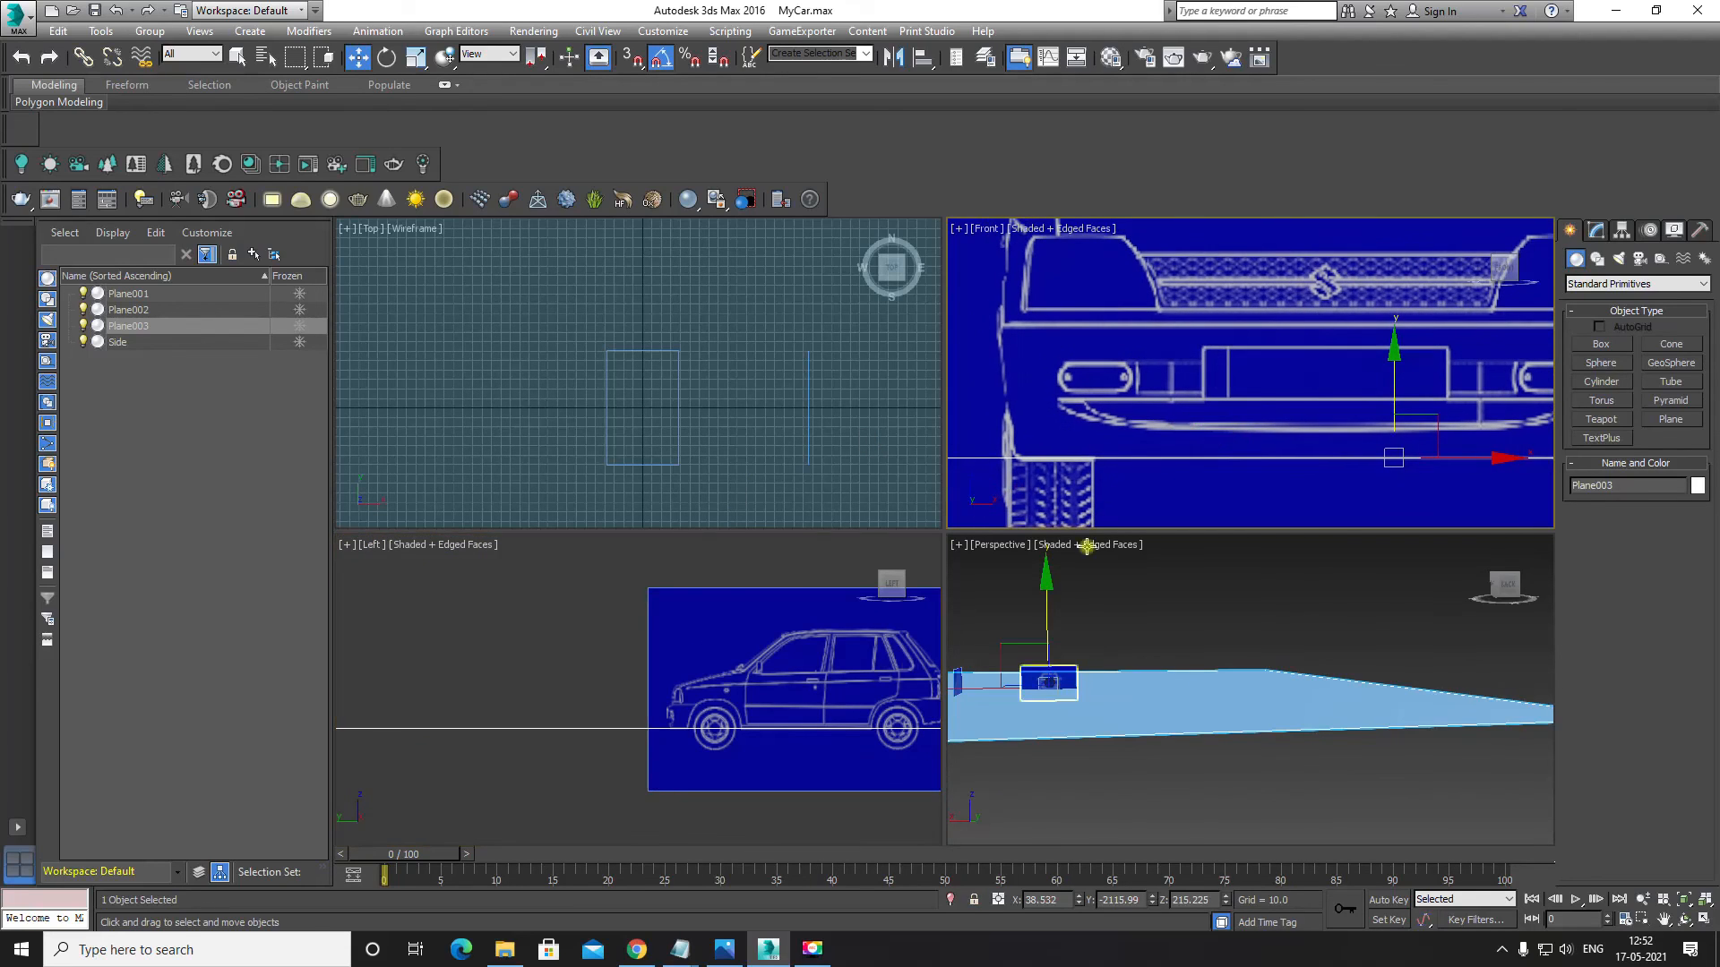
{"action": "scroll", "coordinate": [674, 709], "scroll_direction": "up", "scroll_amount": 5}
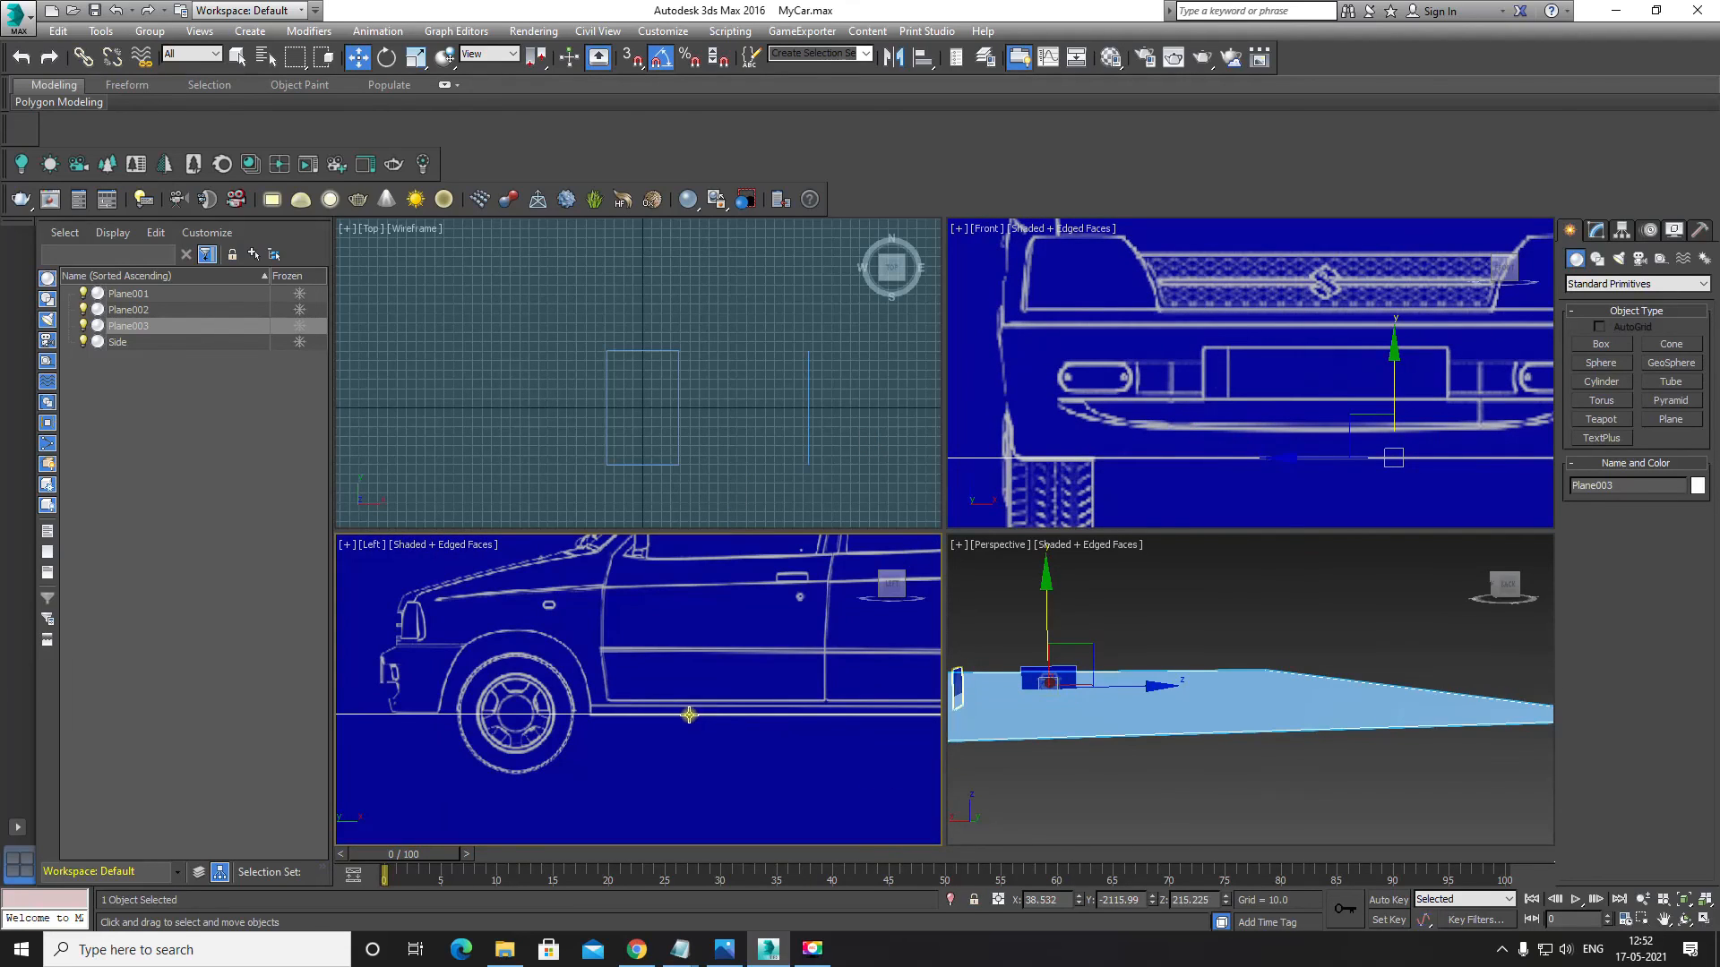
{"action": "middle_click_drag", "start_coordinate": [858, 730], "coordinate": [590, 715]}
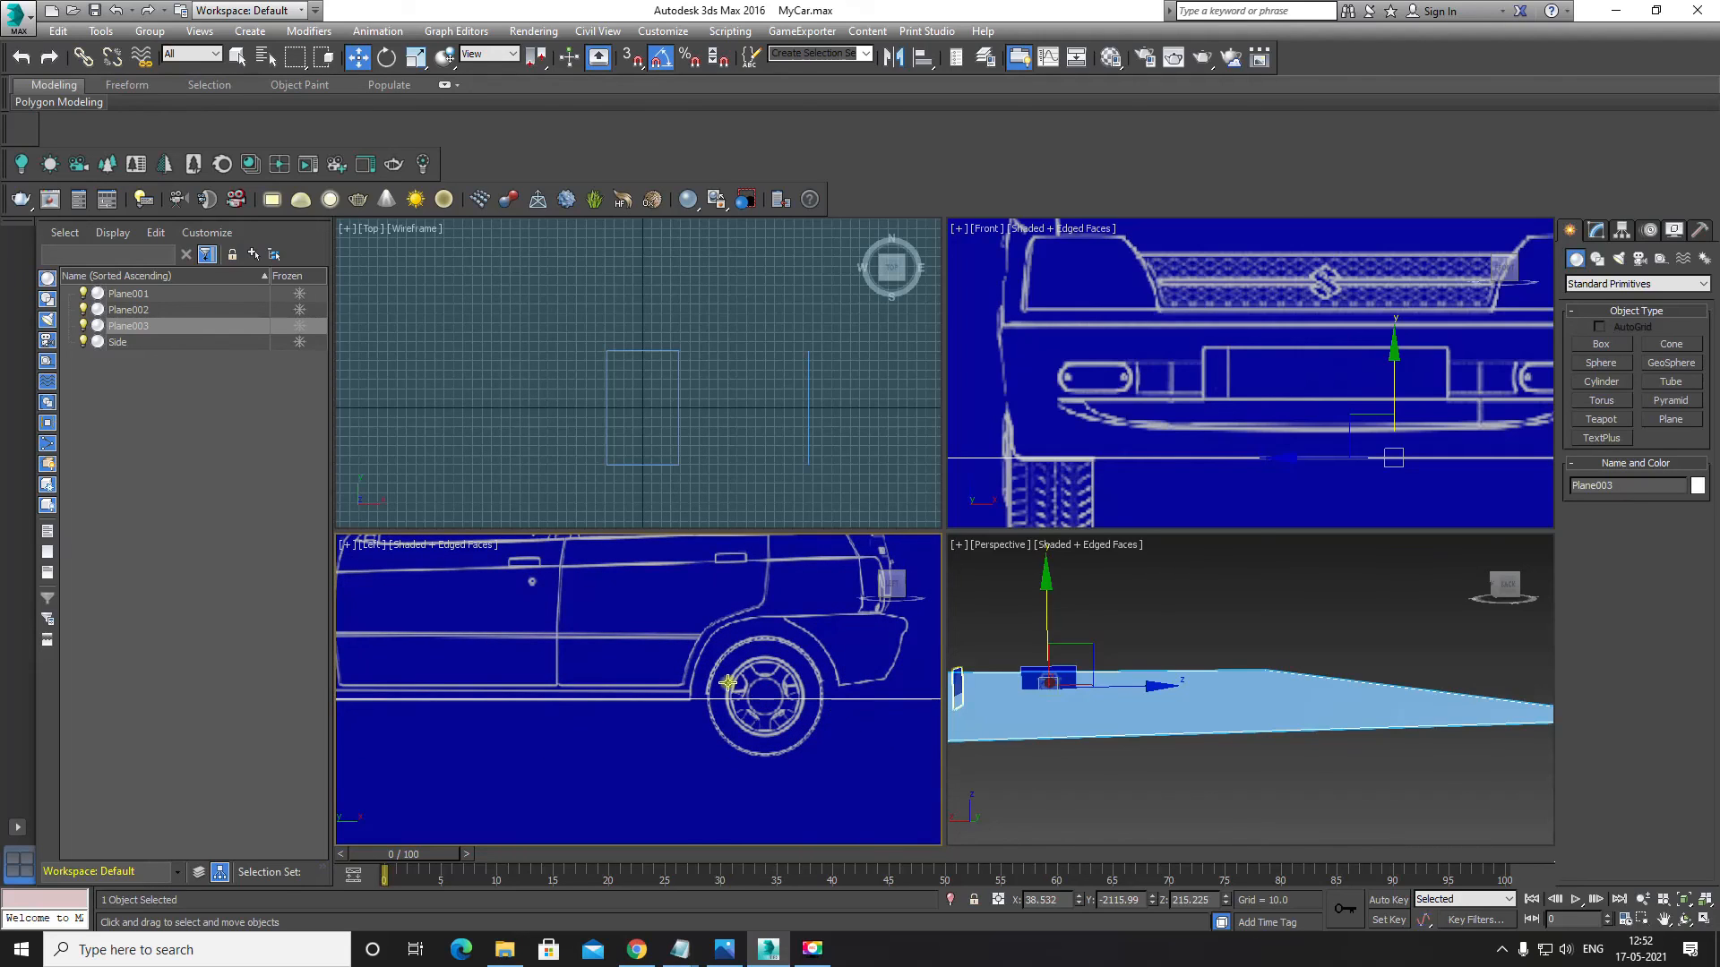
{"action": "scroll", "coordinate": [1205, 444], "scroll_direction": "down", "scroll_amount": 3}
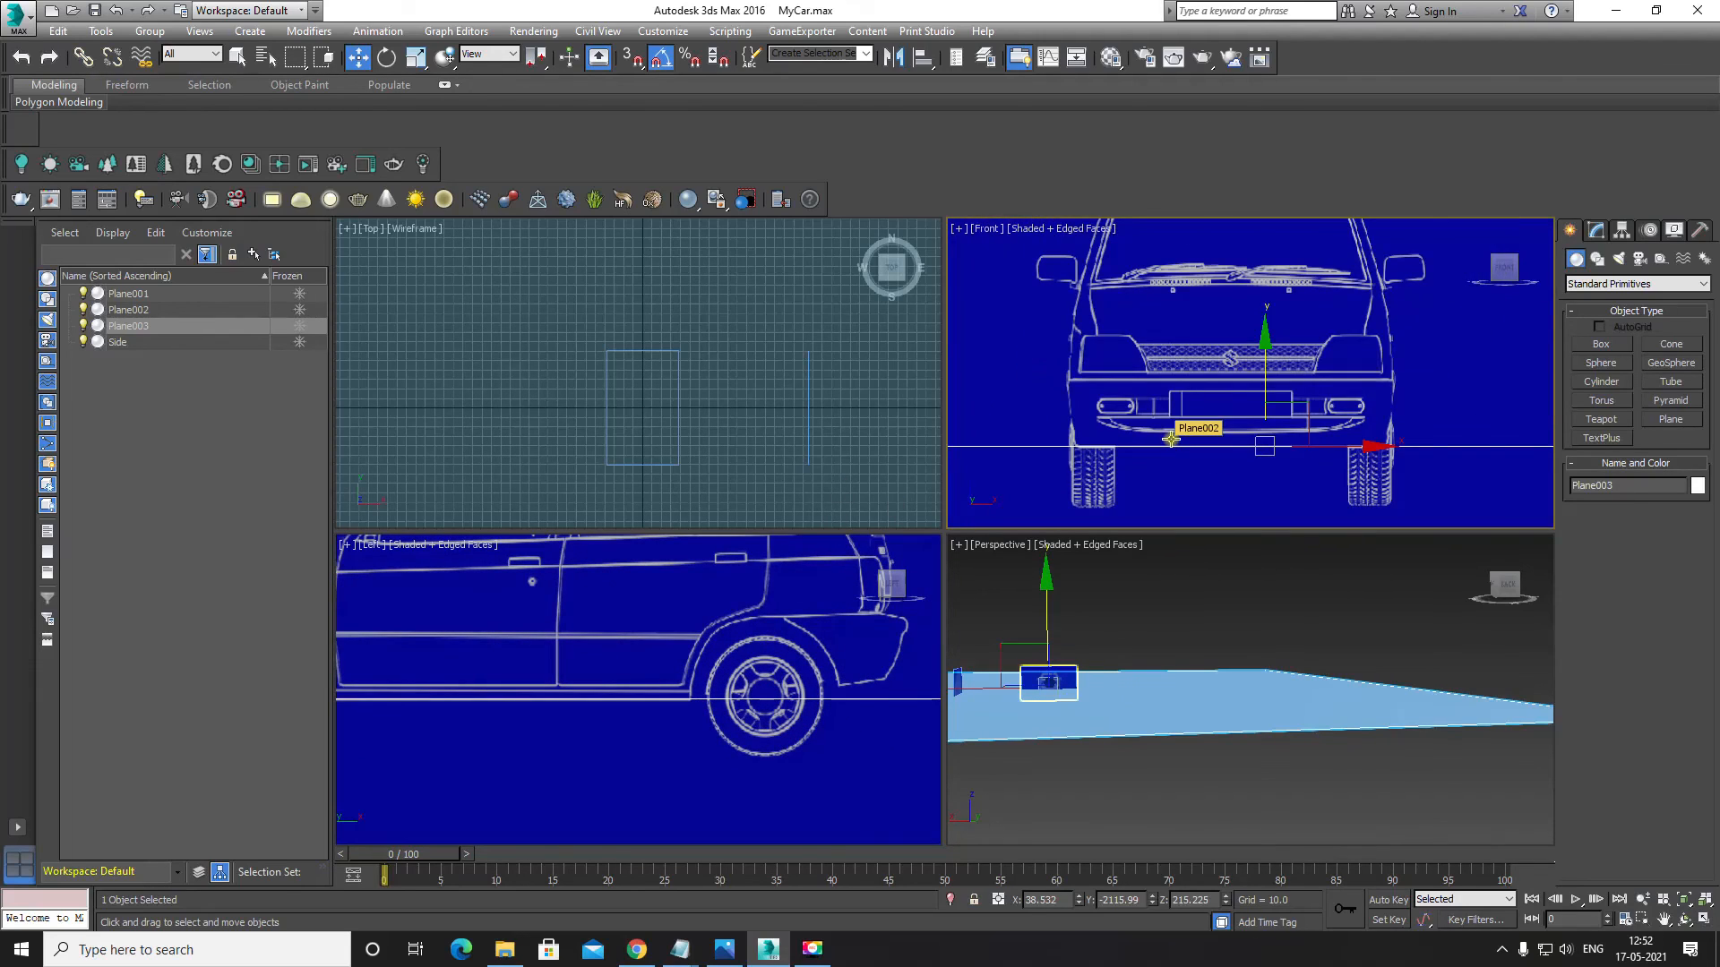
{"action": "scroll", "coordinate": [1171, 439], "scroll_direction": "down", "scroll_amount": 3}
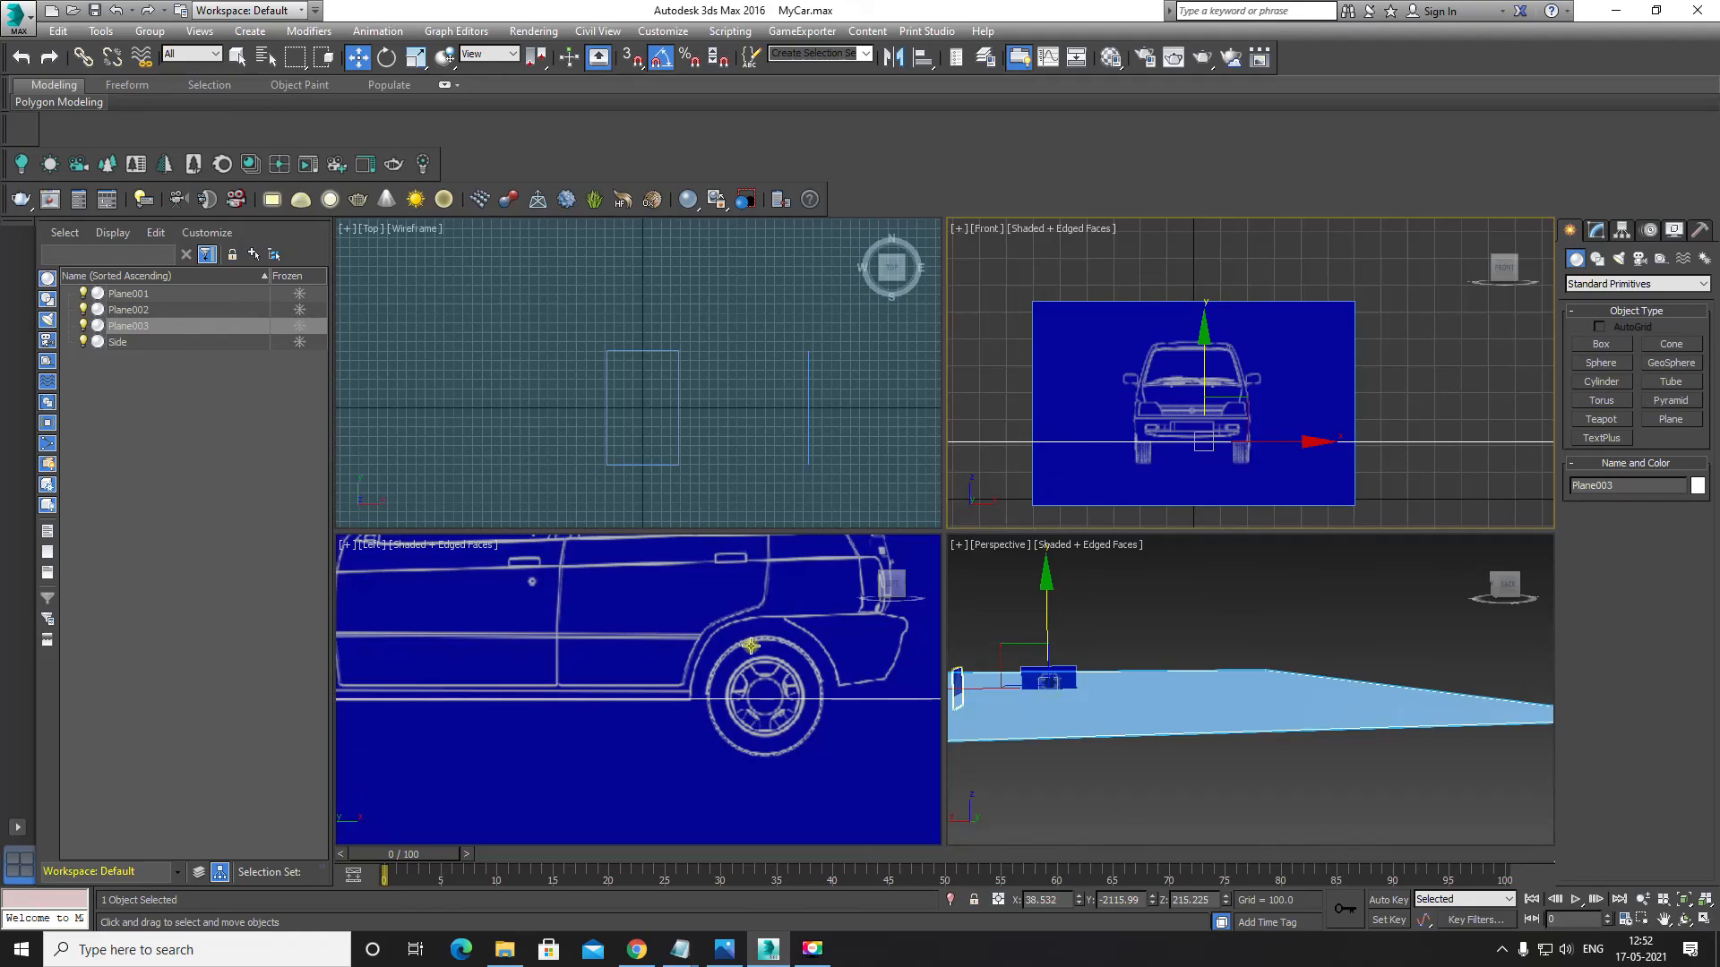
{"action": "scroll", "coordinate": [757, 638], "scroll_direction": "down", "scroll_amount": 3}
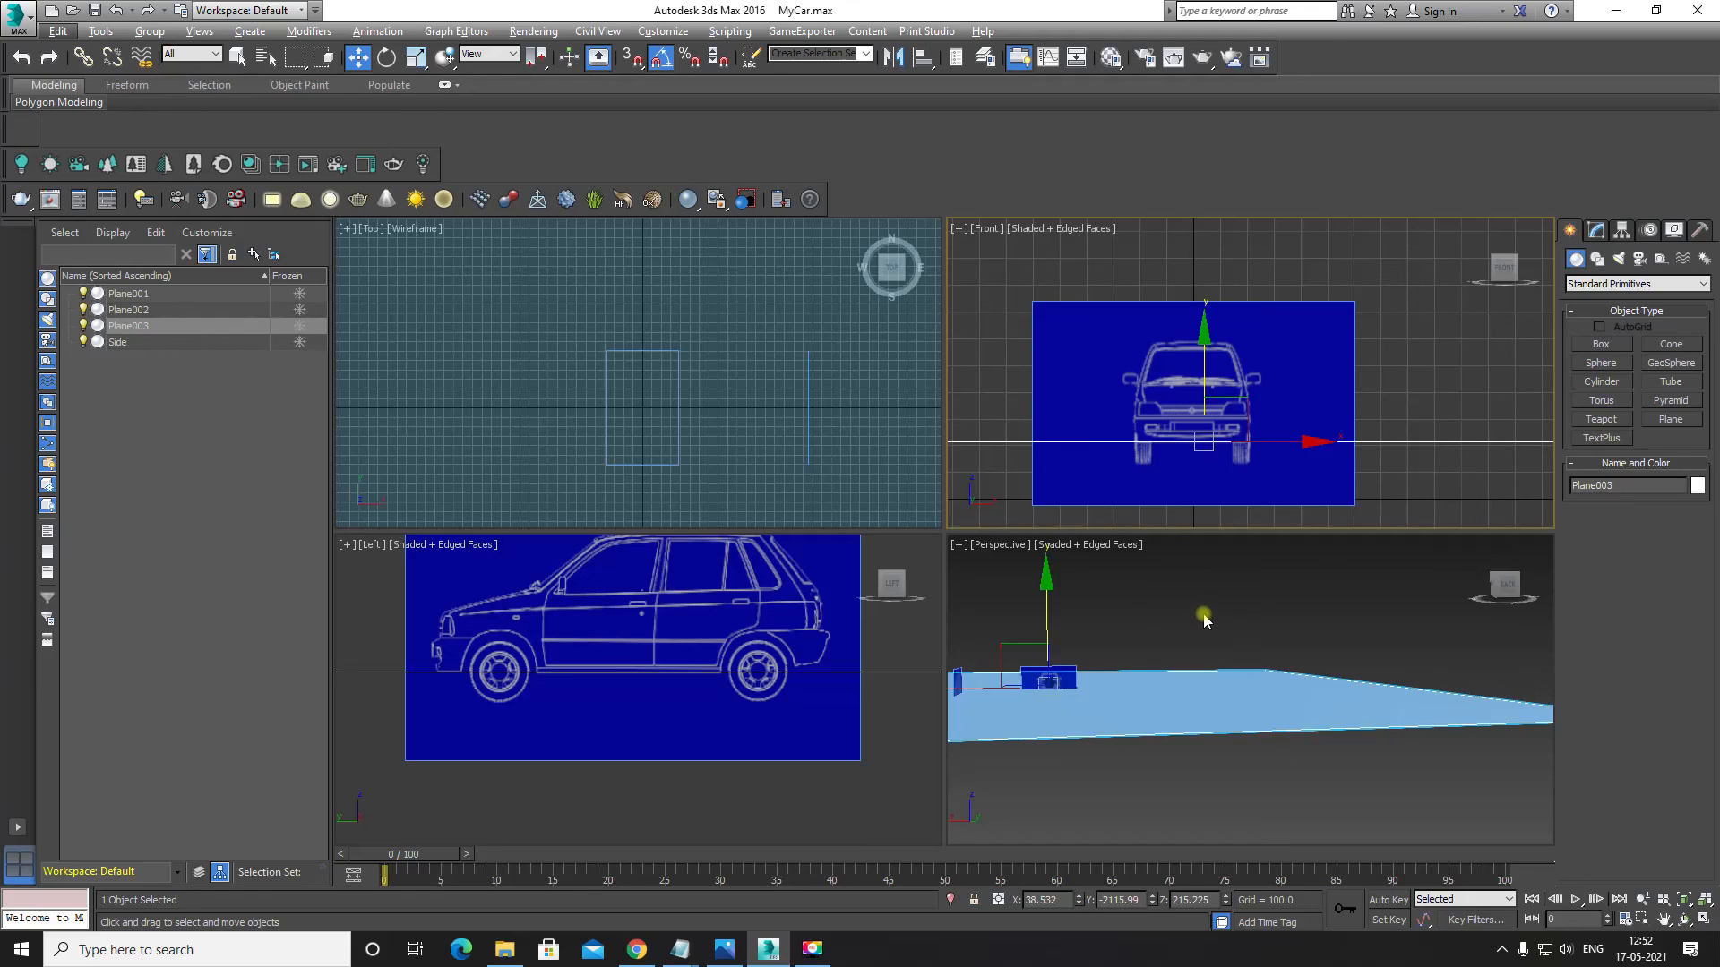
Step: Rotate Plane003 by -90 degrees about the X axis in the Perspective view so it stands vertical
{"action": "middle_click_drag", "start_coordinate": [1249, 659], "coordinate": [1186, 716], "text": "alt"}
{"action": "key", "text": "e"}
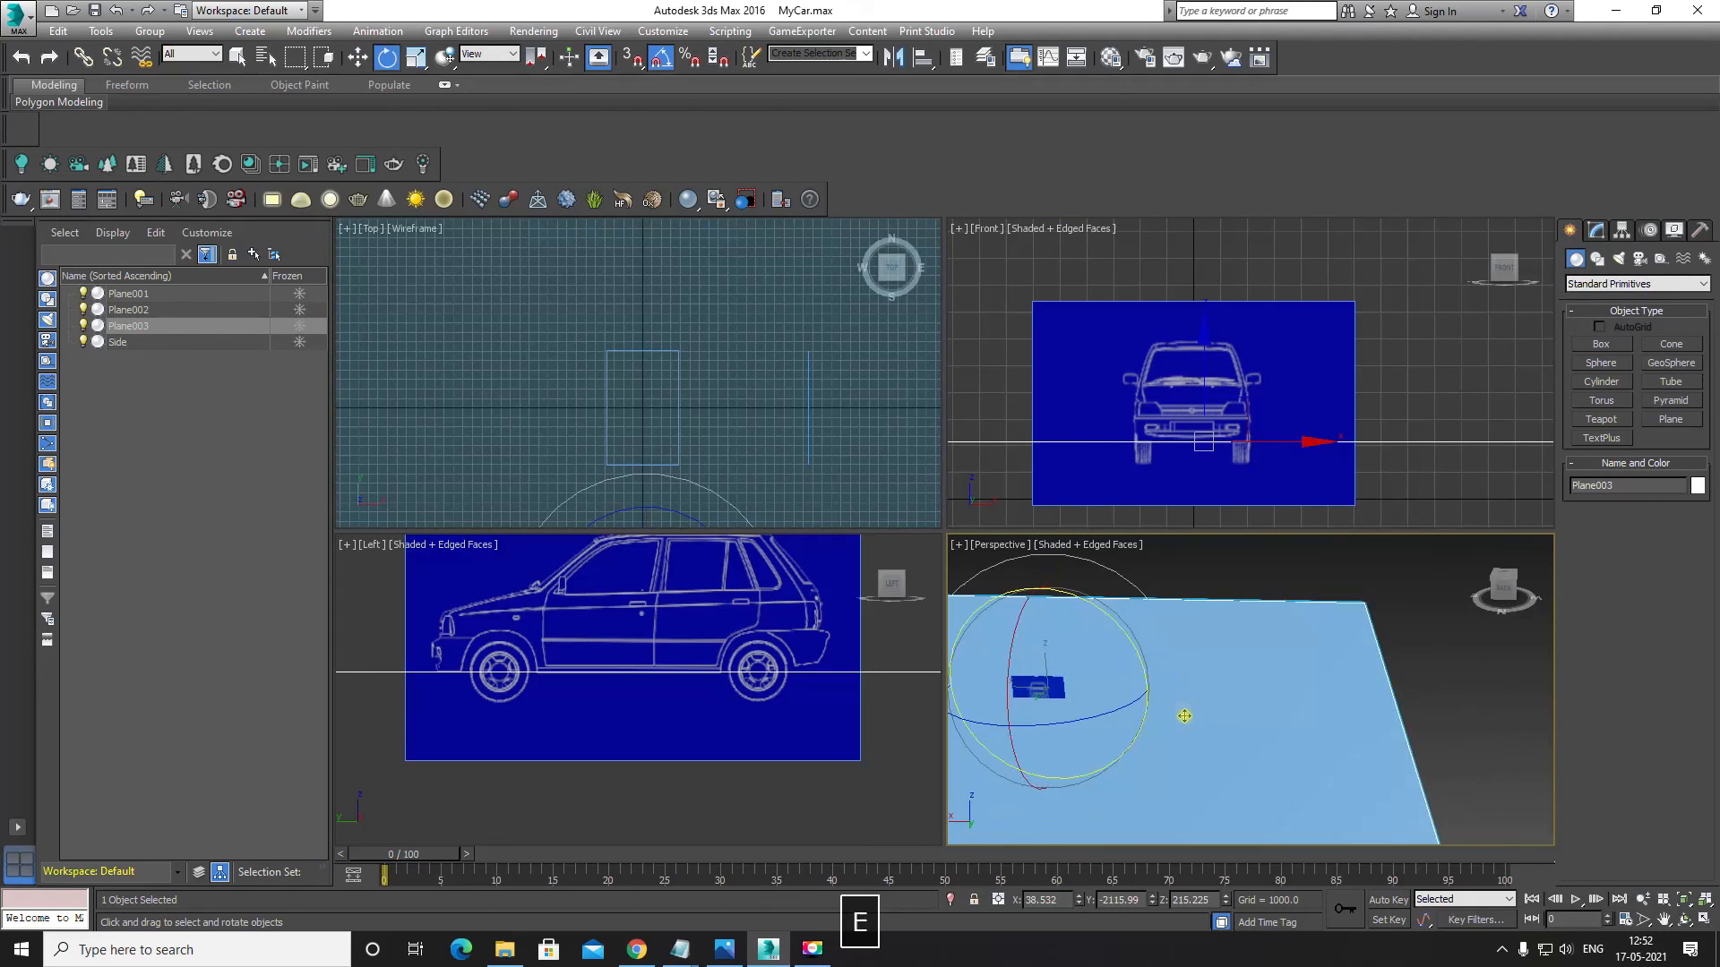
{"action": "middle_click_drag", "start_coordinate": [1290, 716], "coordinate": [1176, 609], "text": "alt"}
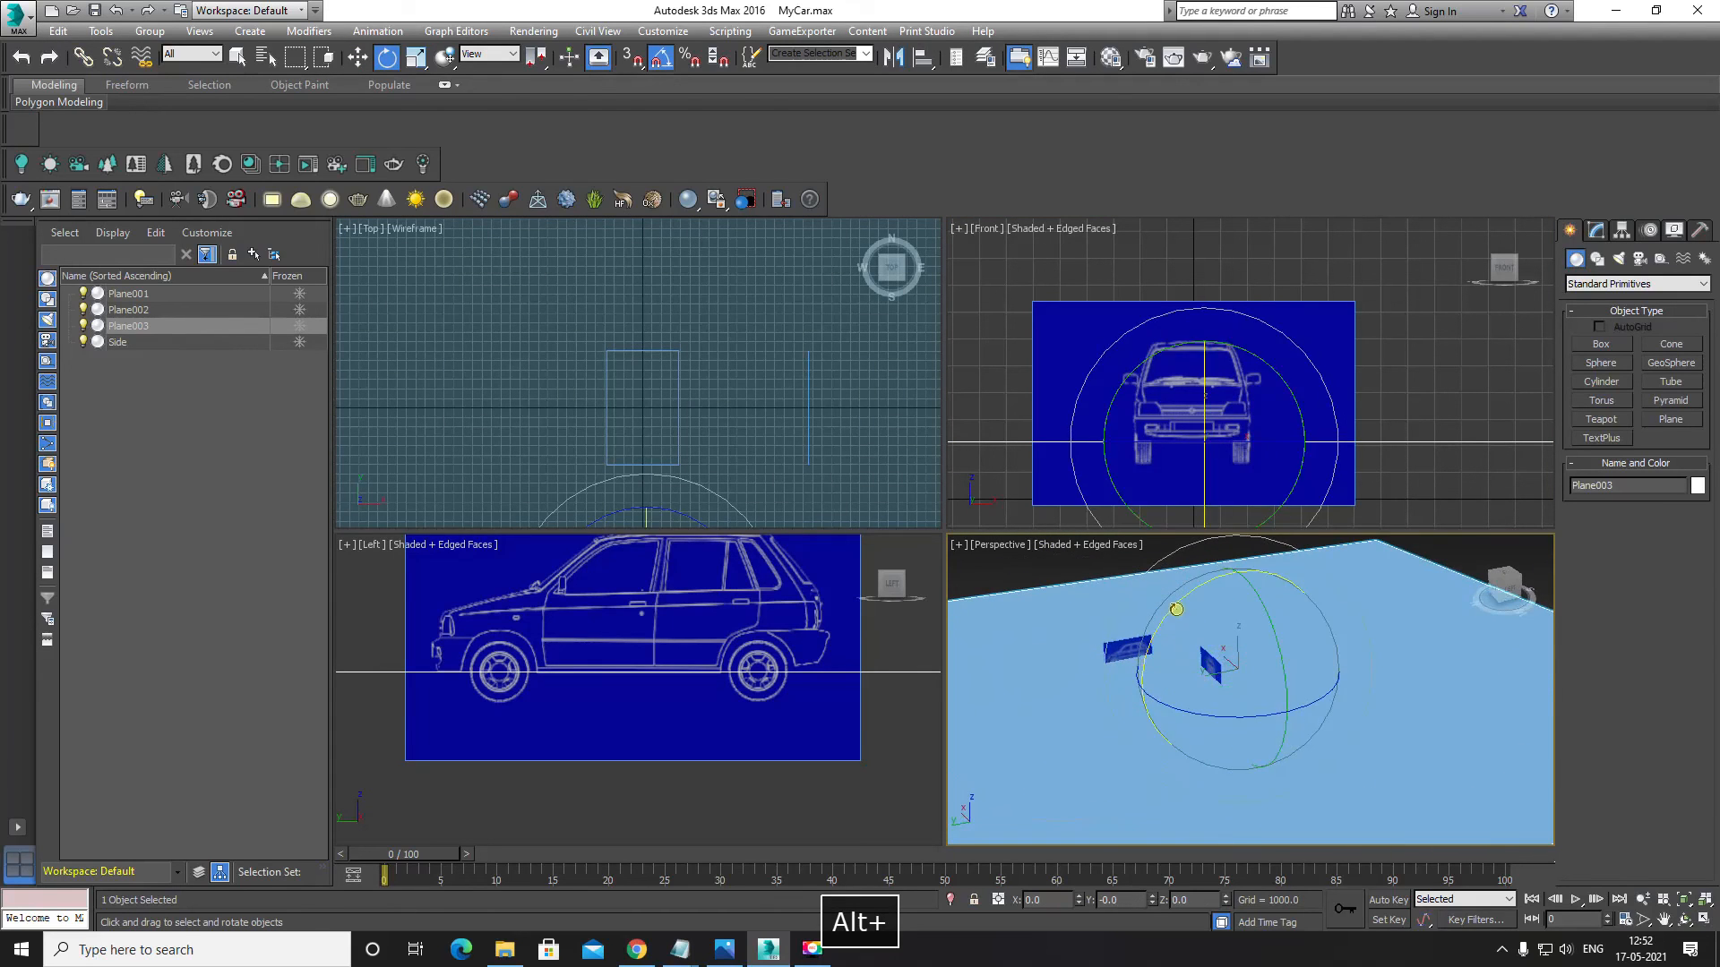
{"action": "left_click_drag", "start_coordinate": [1176, 609], "coordinate": [1144, 695]}
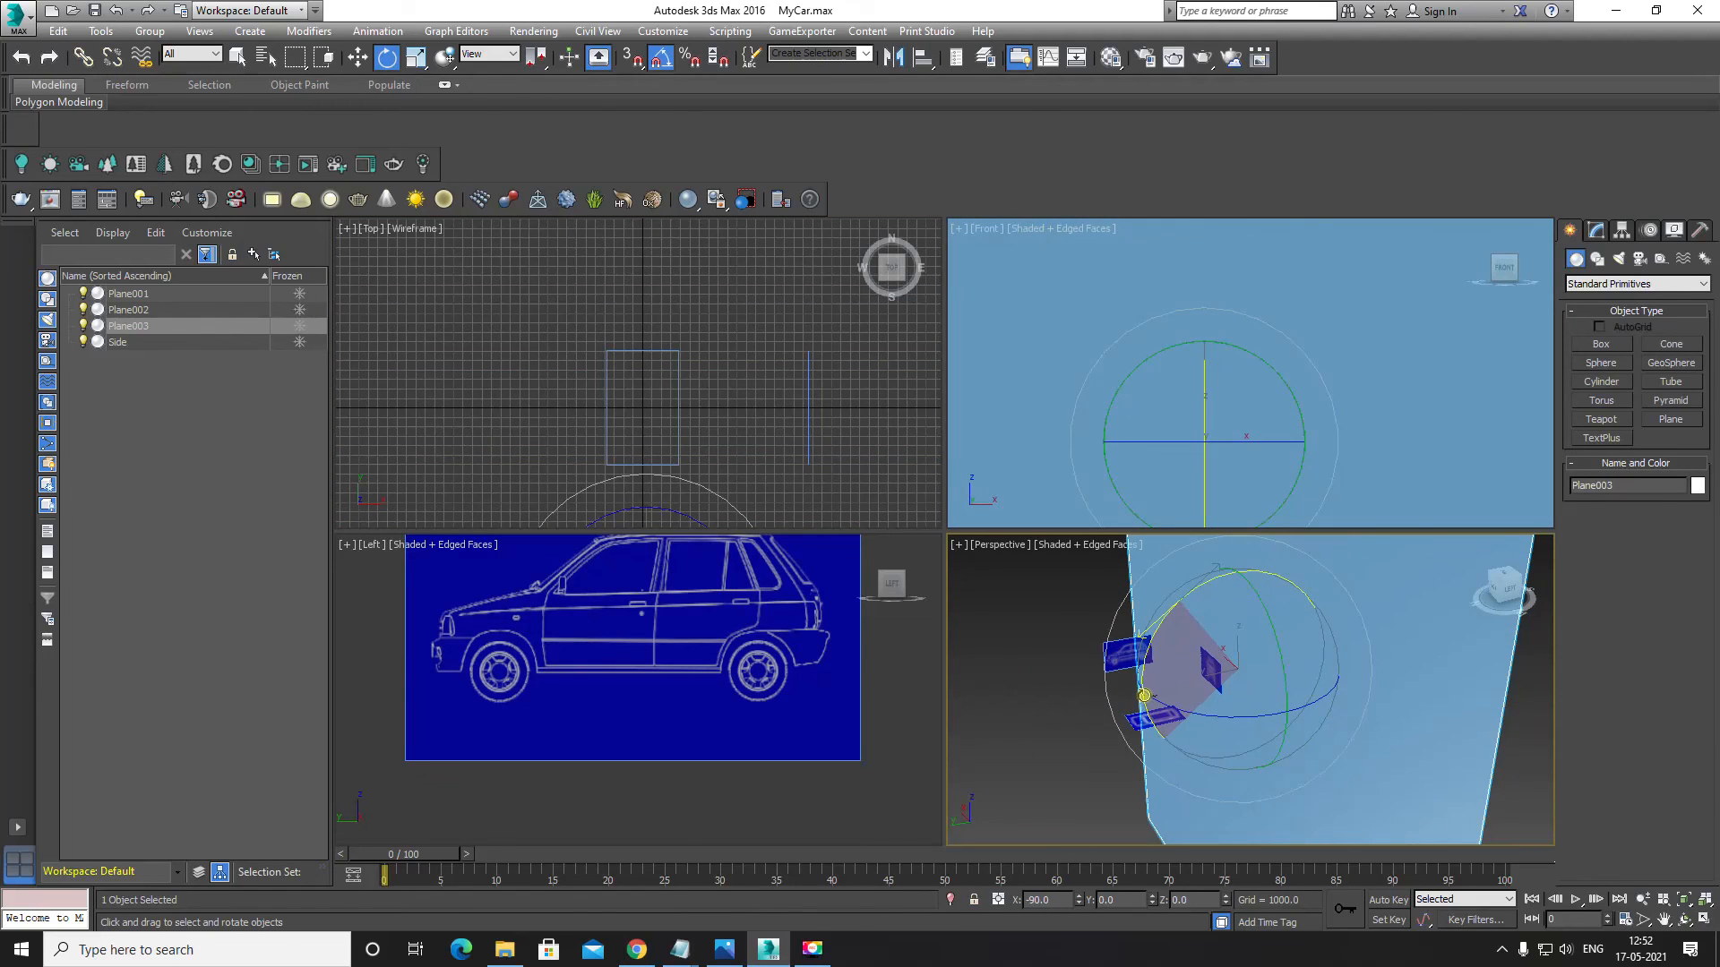
Step: Display the Top view as Shaded + Edged Faces and hide its grid
{"action": "key", "text": "w"}
{"action": "scroll", "coordinate": [754, 414], "scroll_direction": "down", "scroll_amount": 4}
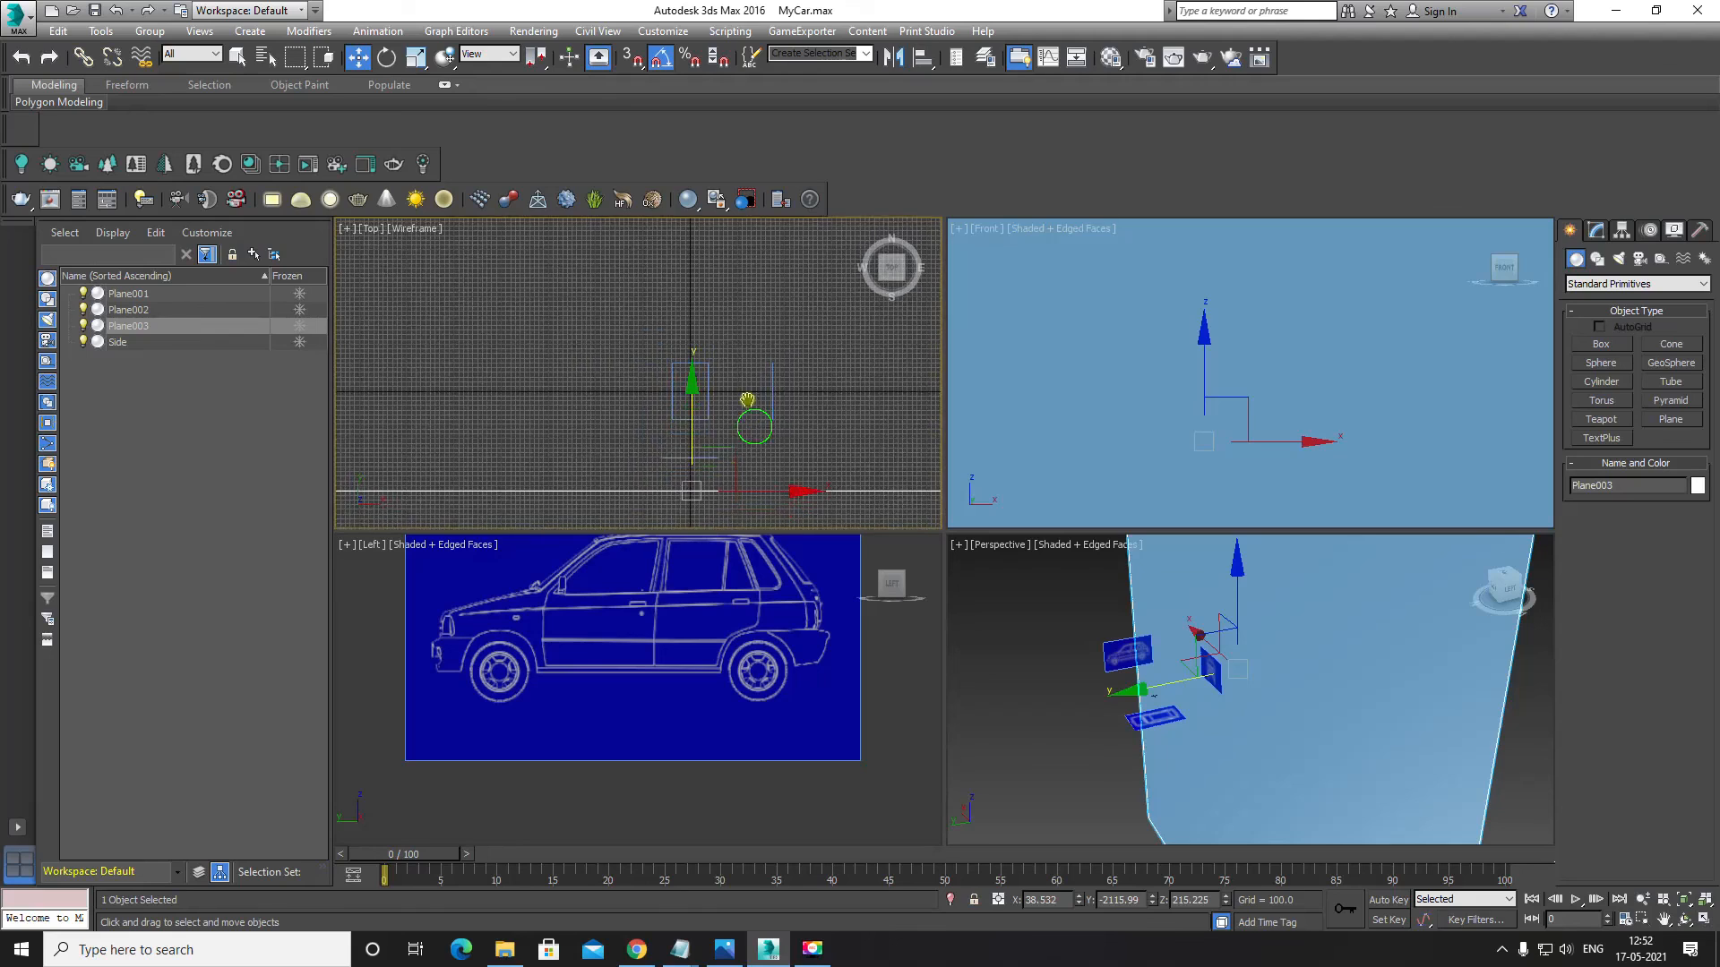
{"action": "key", "text": "F4"}
{"action": "key", "text": "F3"}
{"action": "scroll", "coordinate": [749, 406], "scroll_direction": "up", "scroll_amount": 4}
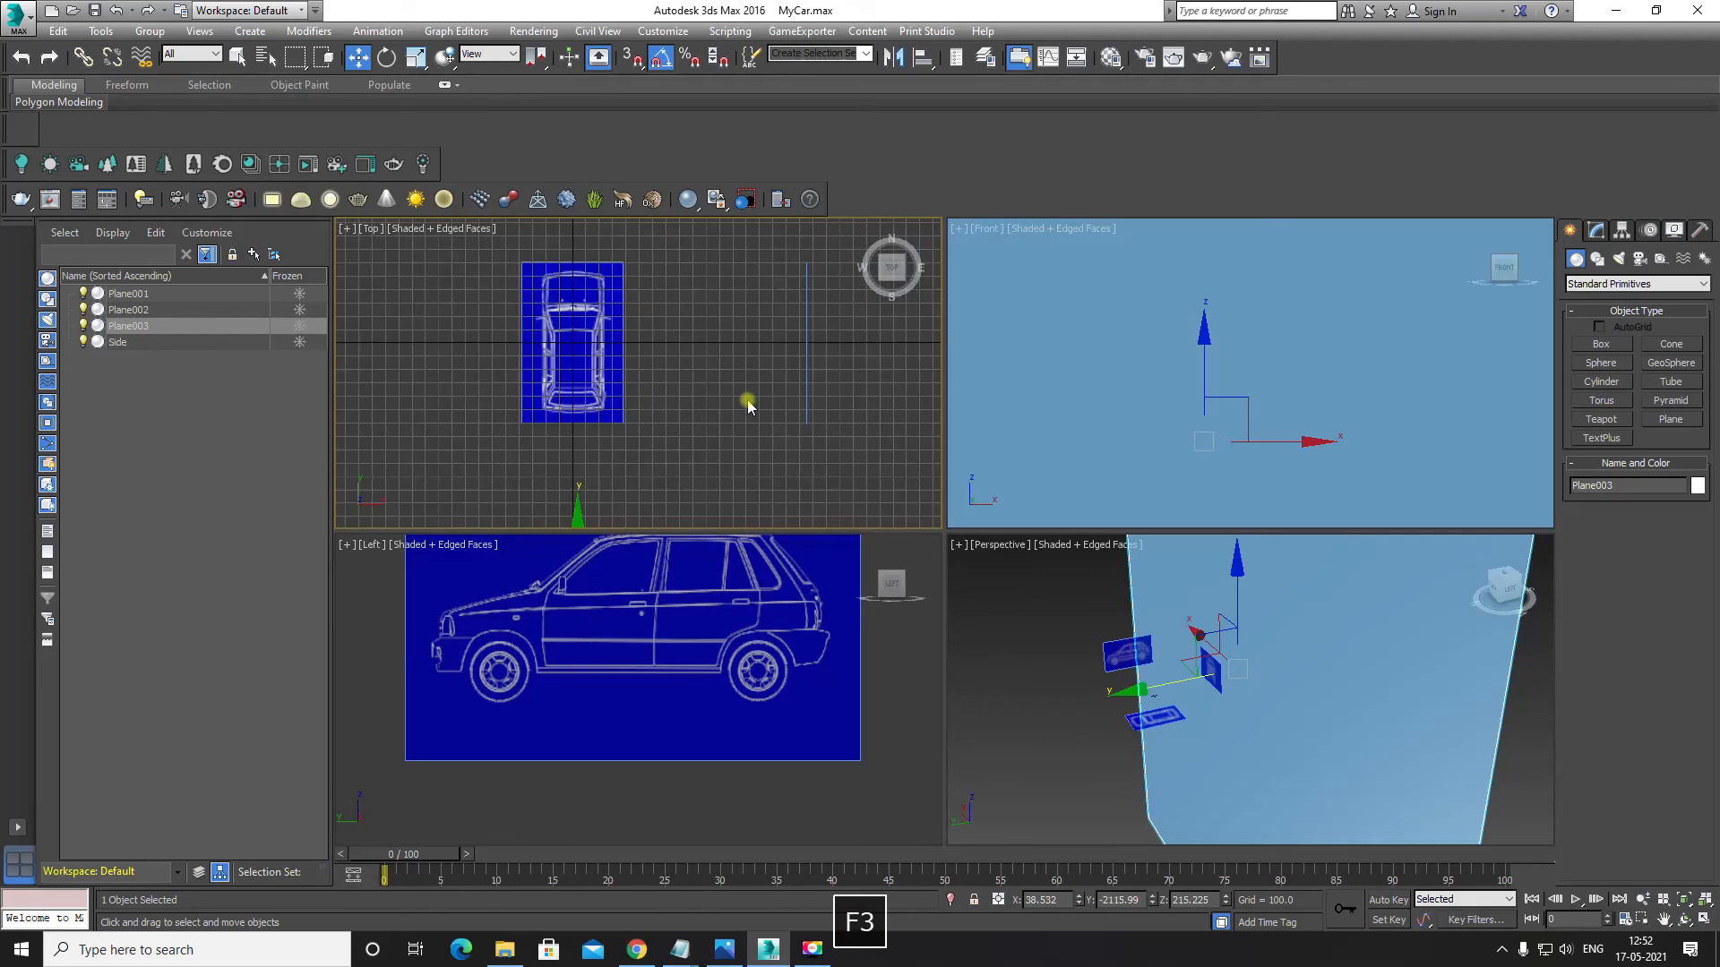
{"action": "scroll", "coordinate": [750, 405], "scroll_direction": "down", "scroll_amount": 3}
{"action": "key", "text": "F3"}
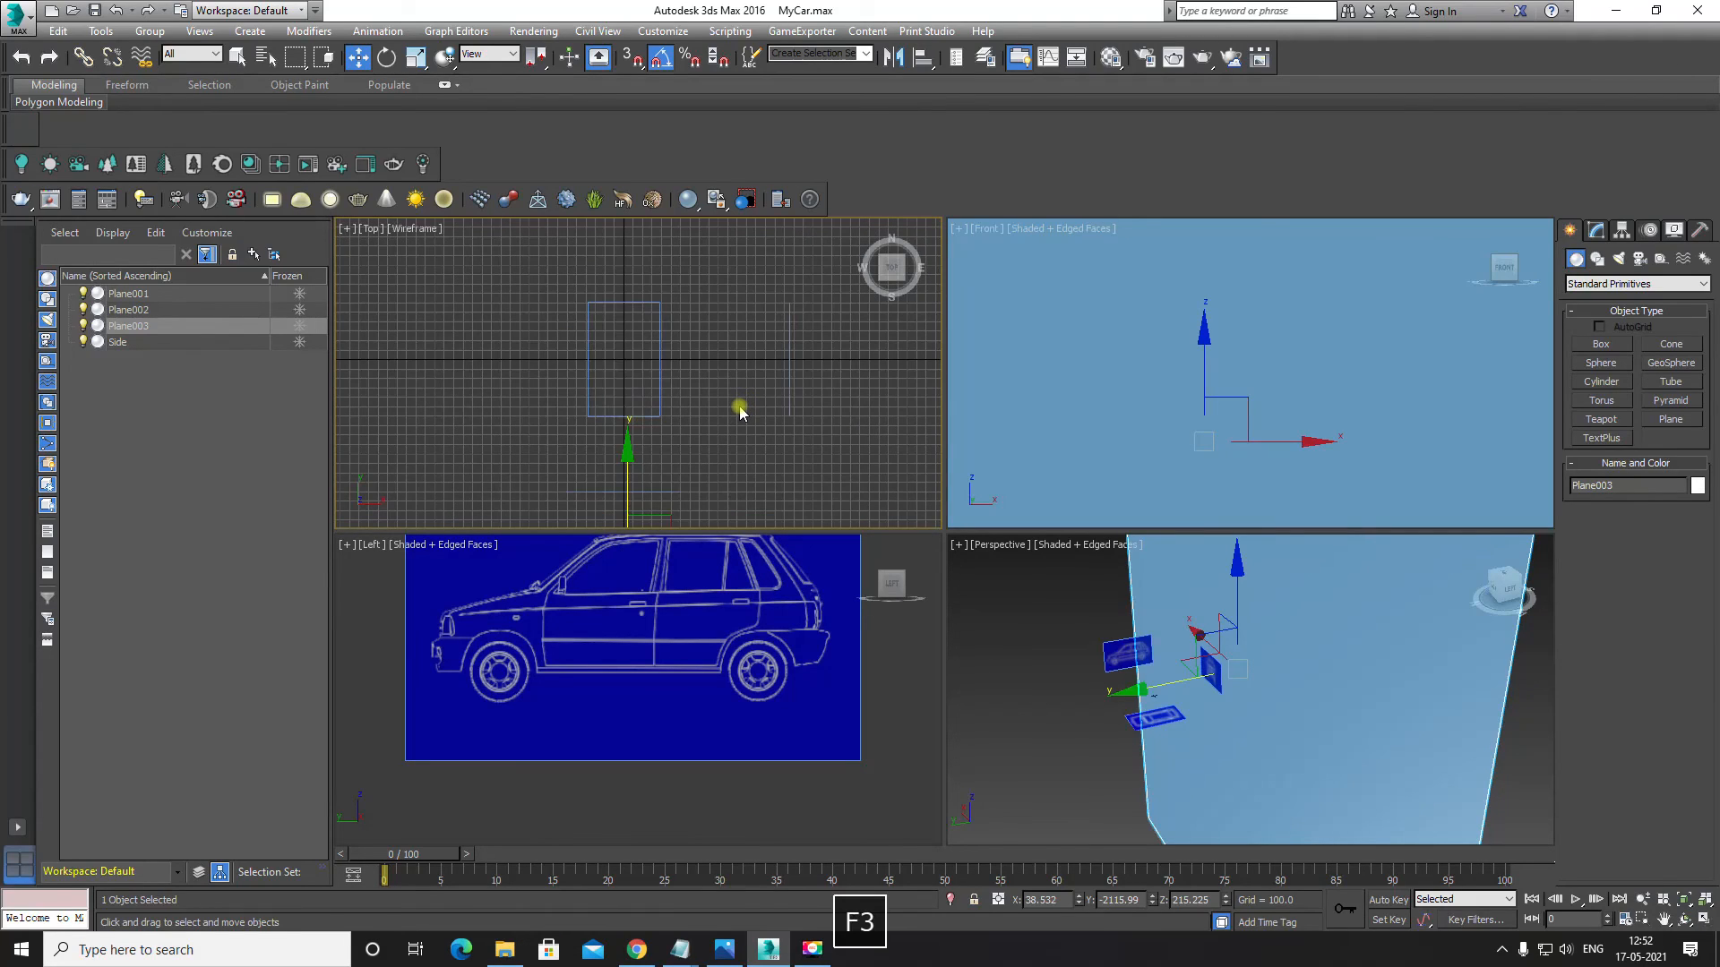
{"action": "key", "text": "F4"}
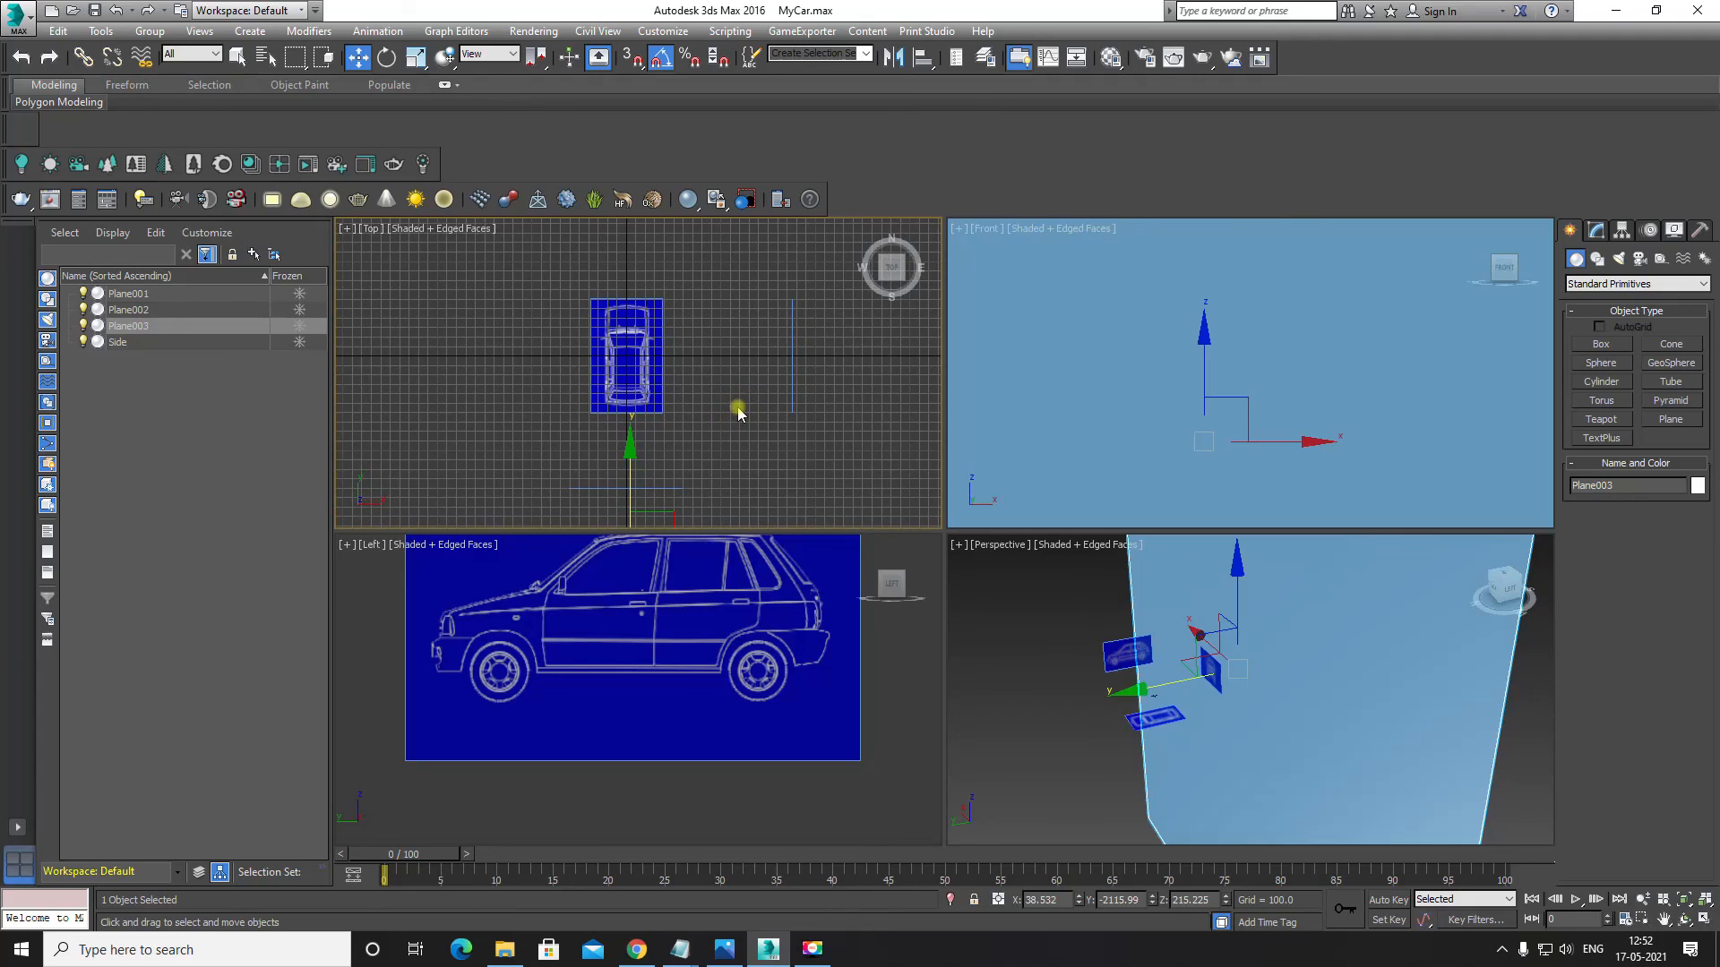
{"action": "key", "text": "g"}
Step: Move the vertical Plane003 along Y in the Top view to the top blueprint's rear edge, at about Y -594.2
{"action": "middle_click_drag", "start_coordinate": [736, 413], "coordinate": [669, 395]}
{"action": "key", "text": "alt+w"}
{"action": "key", "text": "alt+w"}
{"action": "scroll", "coordinate": [669, 395], "scroll_direction": "up", "scroll_amount": 3}
{"action": "scroll", "coordinate": [652, 410], "scroll_direction": "down", "scroll_amount": 3}
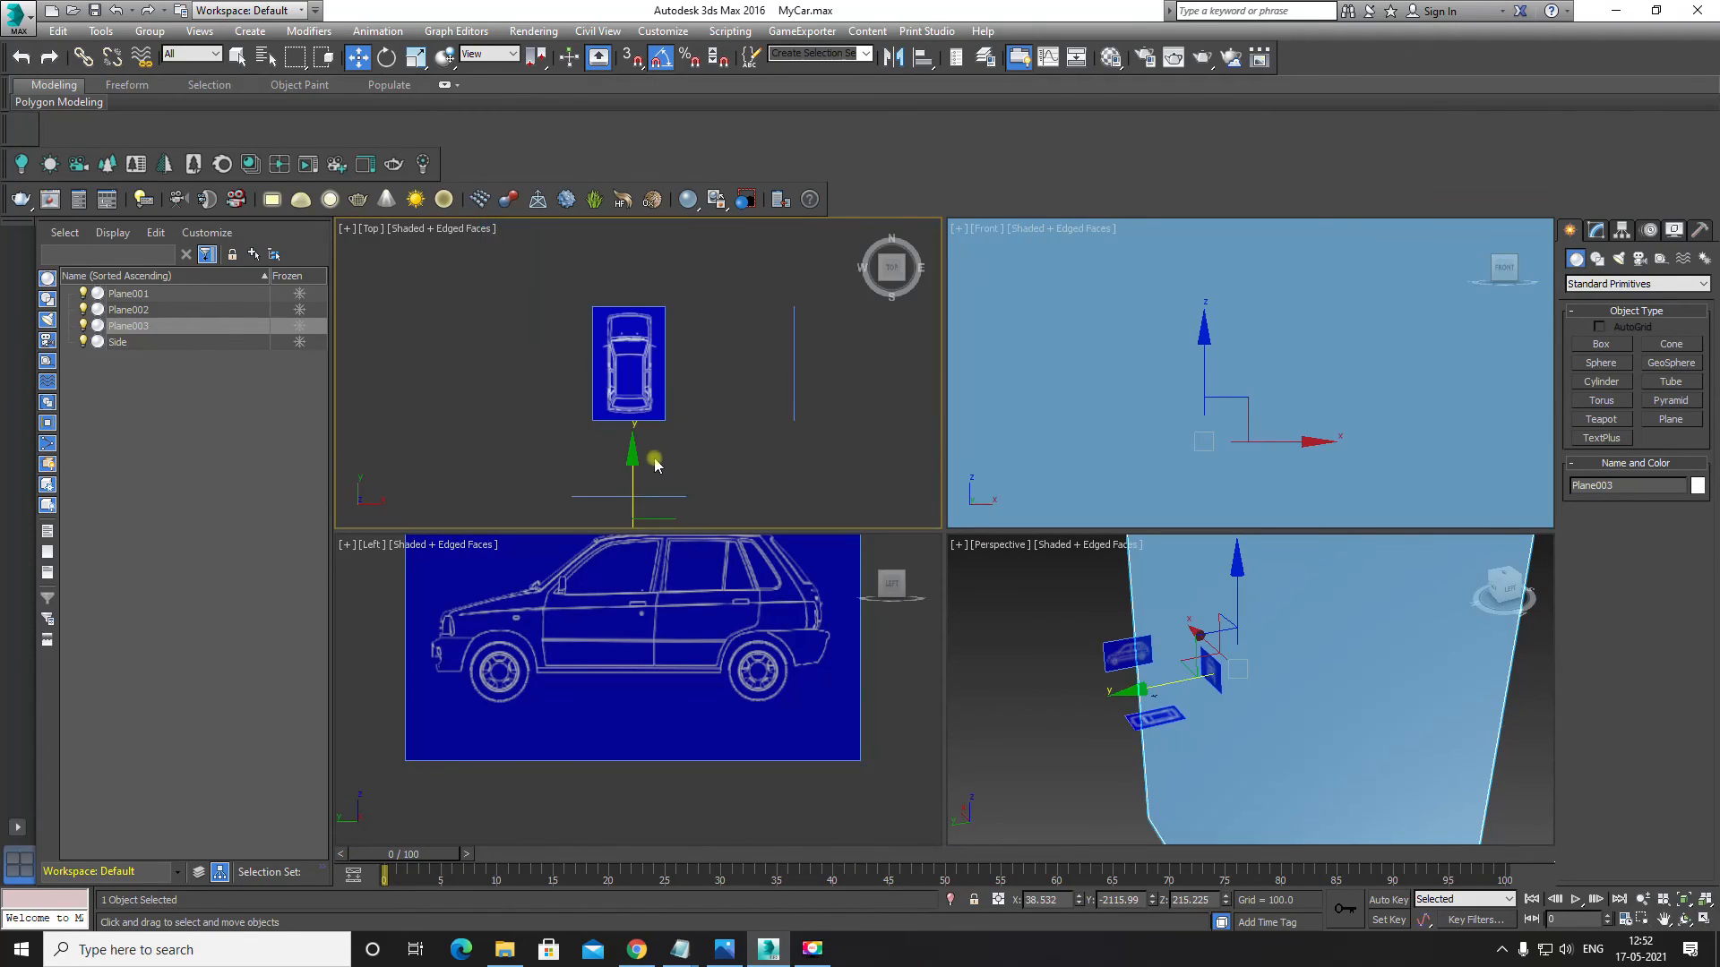
{"action": "middle_click_drag", "start_coordinate": [653, 458], "coordinate": [676, 408]}
{"action": "left_click_drag", "start_coordinate": [655, 421], "coordinate": [675, 277]}
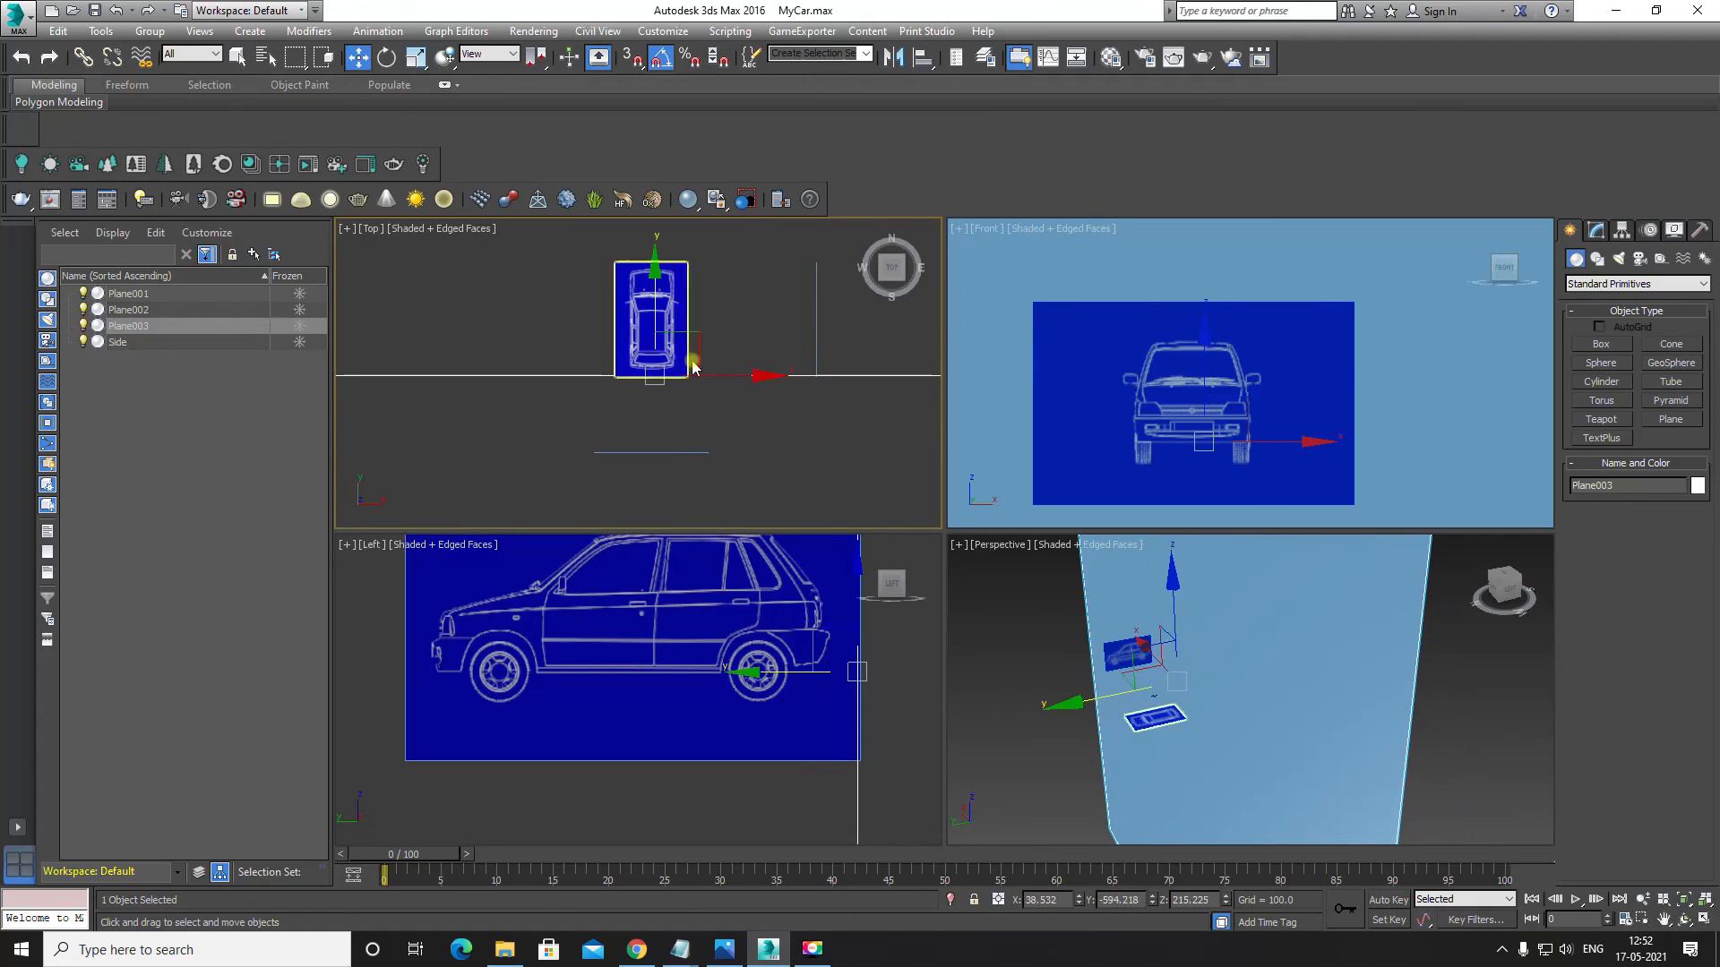
Step: Examine the vertical guide plane against the rear edges of the top and side blueprints in the Top, Perspective and Left views
{"action": "scroll", "coordinate": [694, 361], "scroll_direction": "up", "scroll_amount": 3}
{"action": "middle_click_drag", "start_coordinate": [684, 334], "coordinate": [733, 448]}
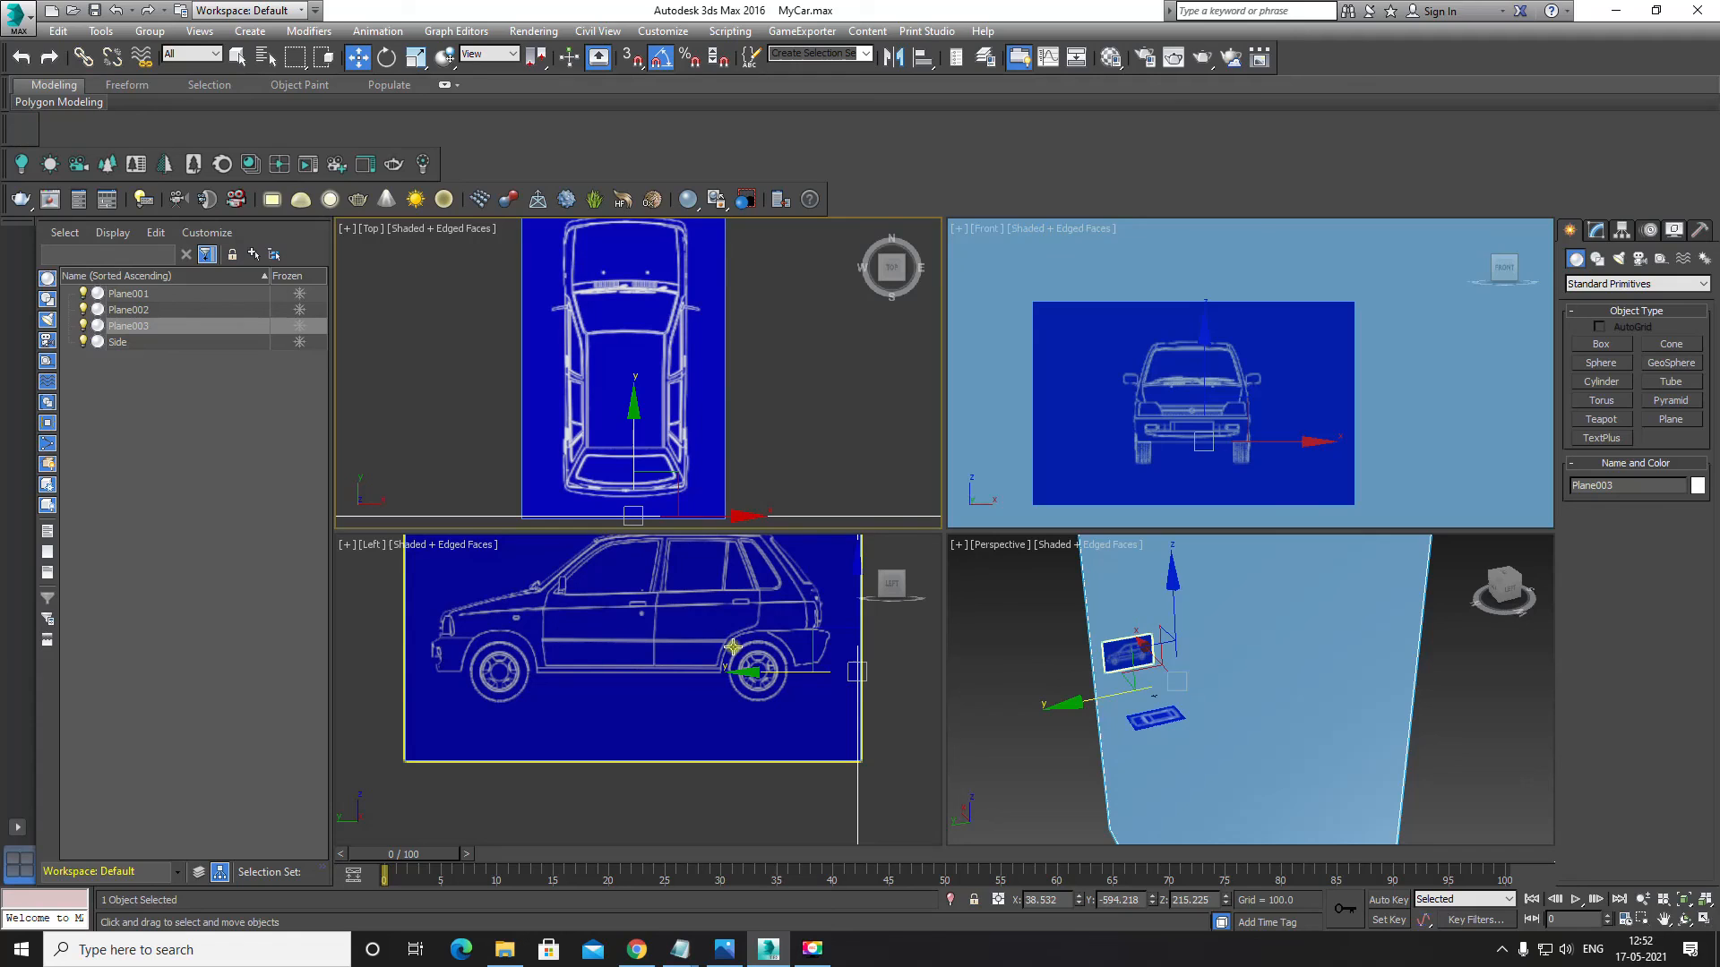
{"action": "mouse_move", "coordinate": [1240, 678]}
{"action": "middle_mouse_down", "text": "alt"}
{"action": "mouse_move", "coordinate": [1179, 705]}
{"action": "mouse_move", "coordinate": [1221, 702]}
{"action": "middle_mouse_up", "text": "alt"}
{"action": "key", "text": "alt+w"}
{"action": "middle_click_drag", "start_coordinate": [980, 600], "coordinate": [806, 609], "text": "alt"}
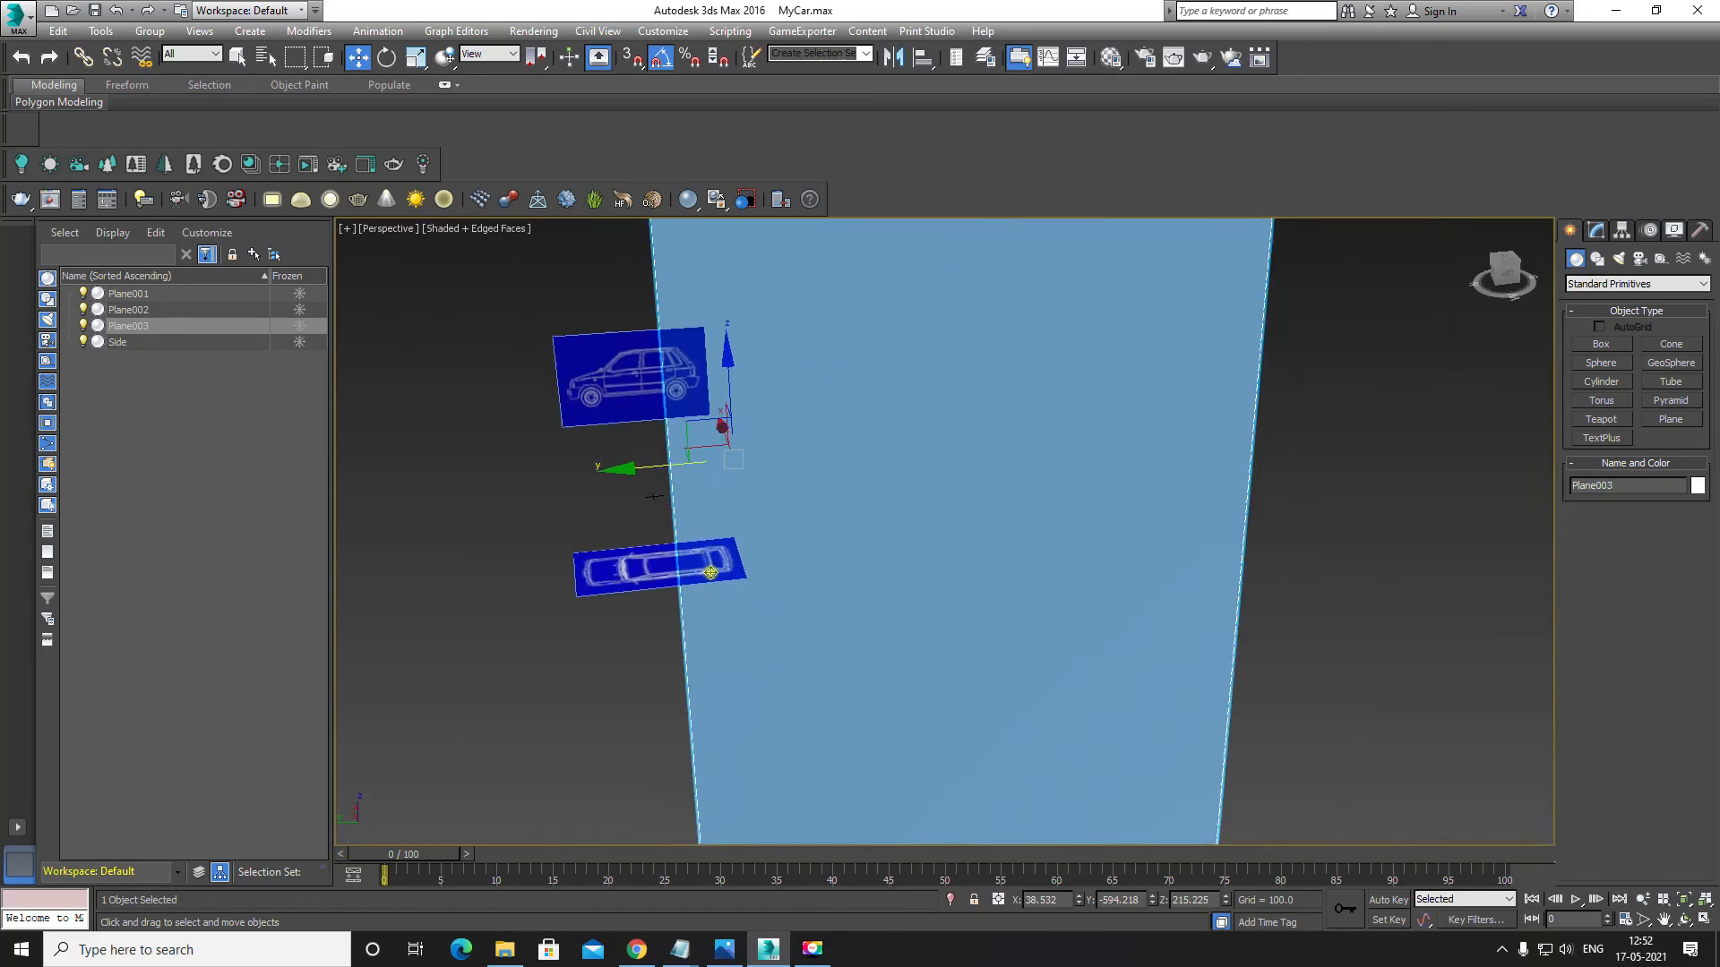
{"action": "key", "text": "alt+w"}
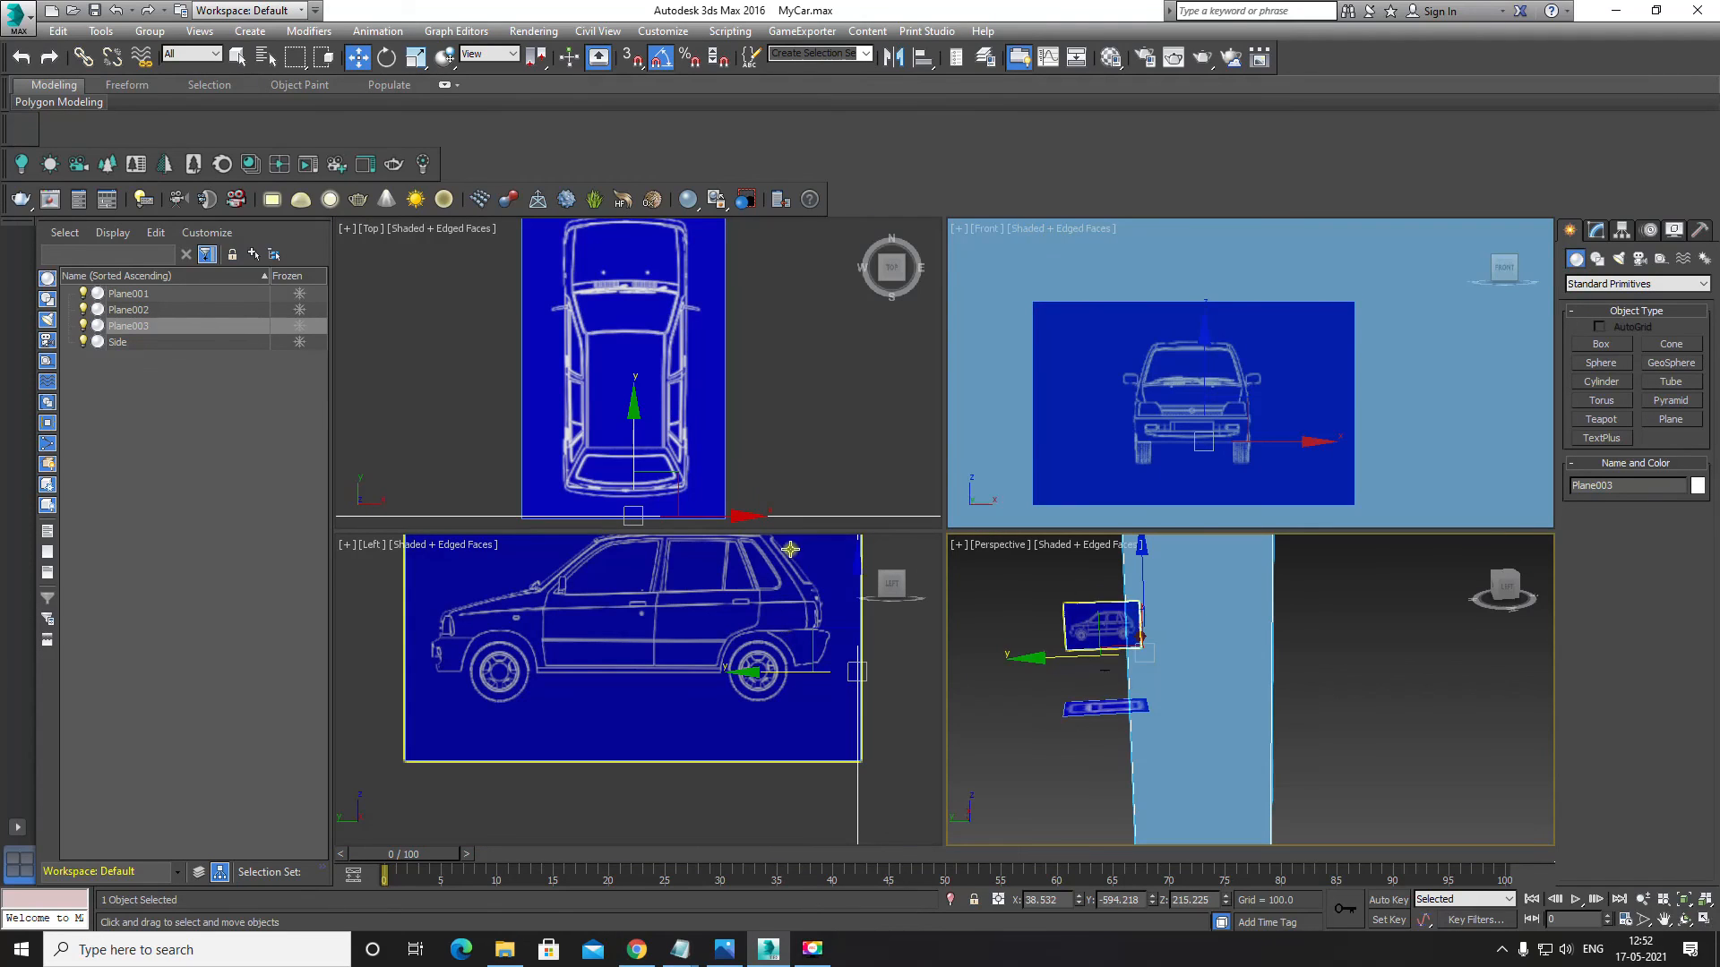
{"action": "middle_click_drag", "start_coordinate": [675, 639], "coordinate": [618, 666]}
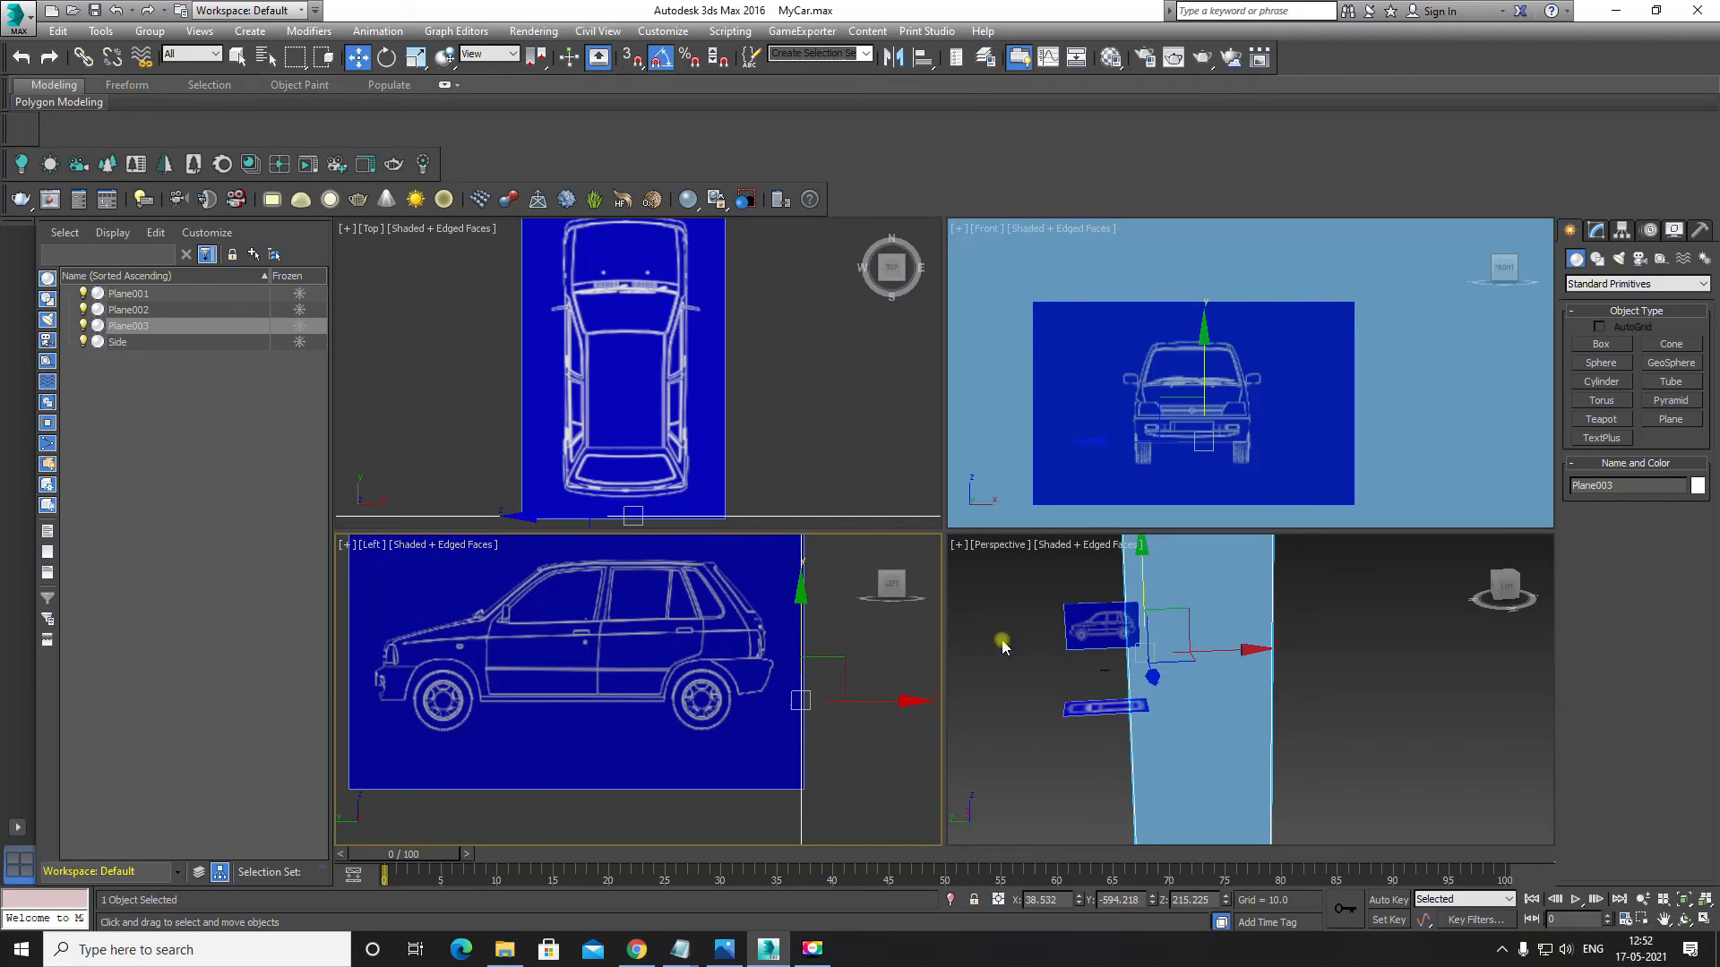
Step: Examine from several Perspective angles how the vertical guide plane meets the rear edges of the top and side blueprints
{"action": "middle_click_drag", "start_coordinate": [715, 434], "coordinate": [721, 395]}
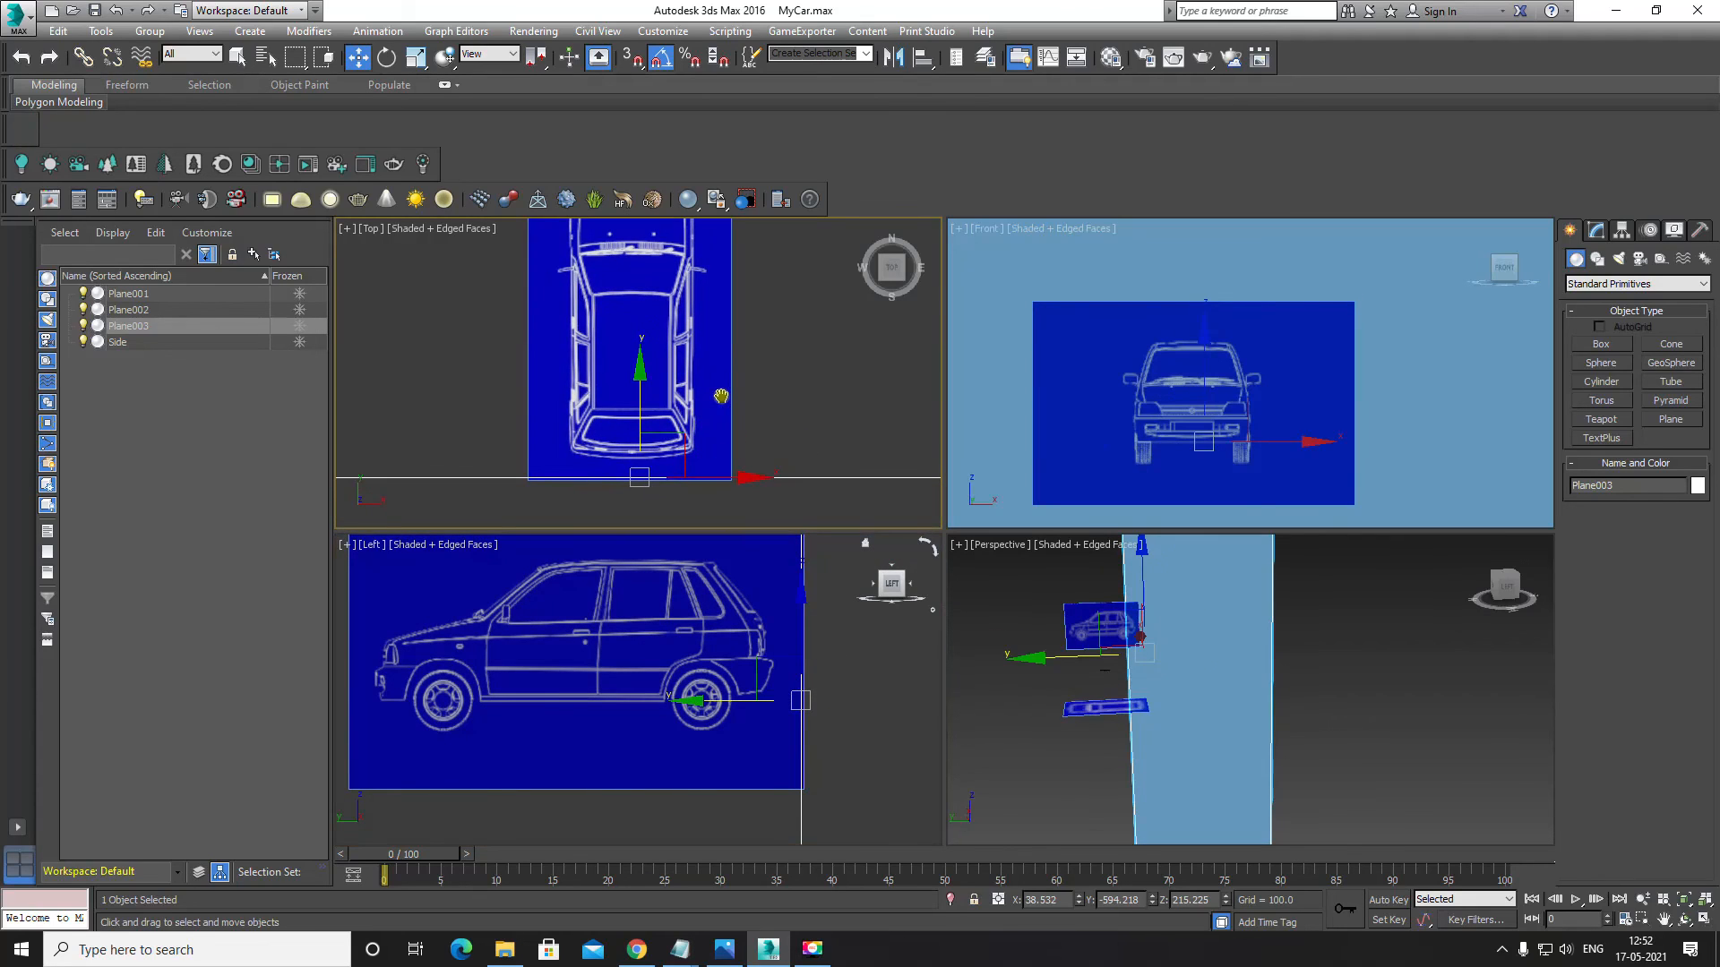
{"action": "middle_click_drag", "start_coordinate": [1094, 697], "coordinate": [1159, 729], "text": "alt"}
{"action": "key", "text": "alt+w"}
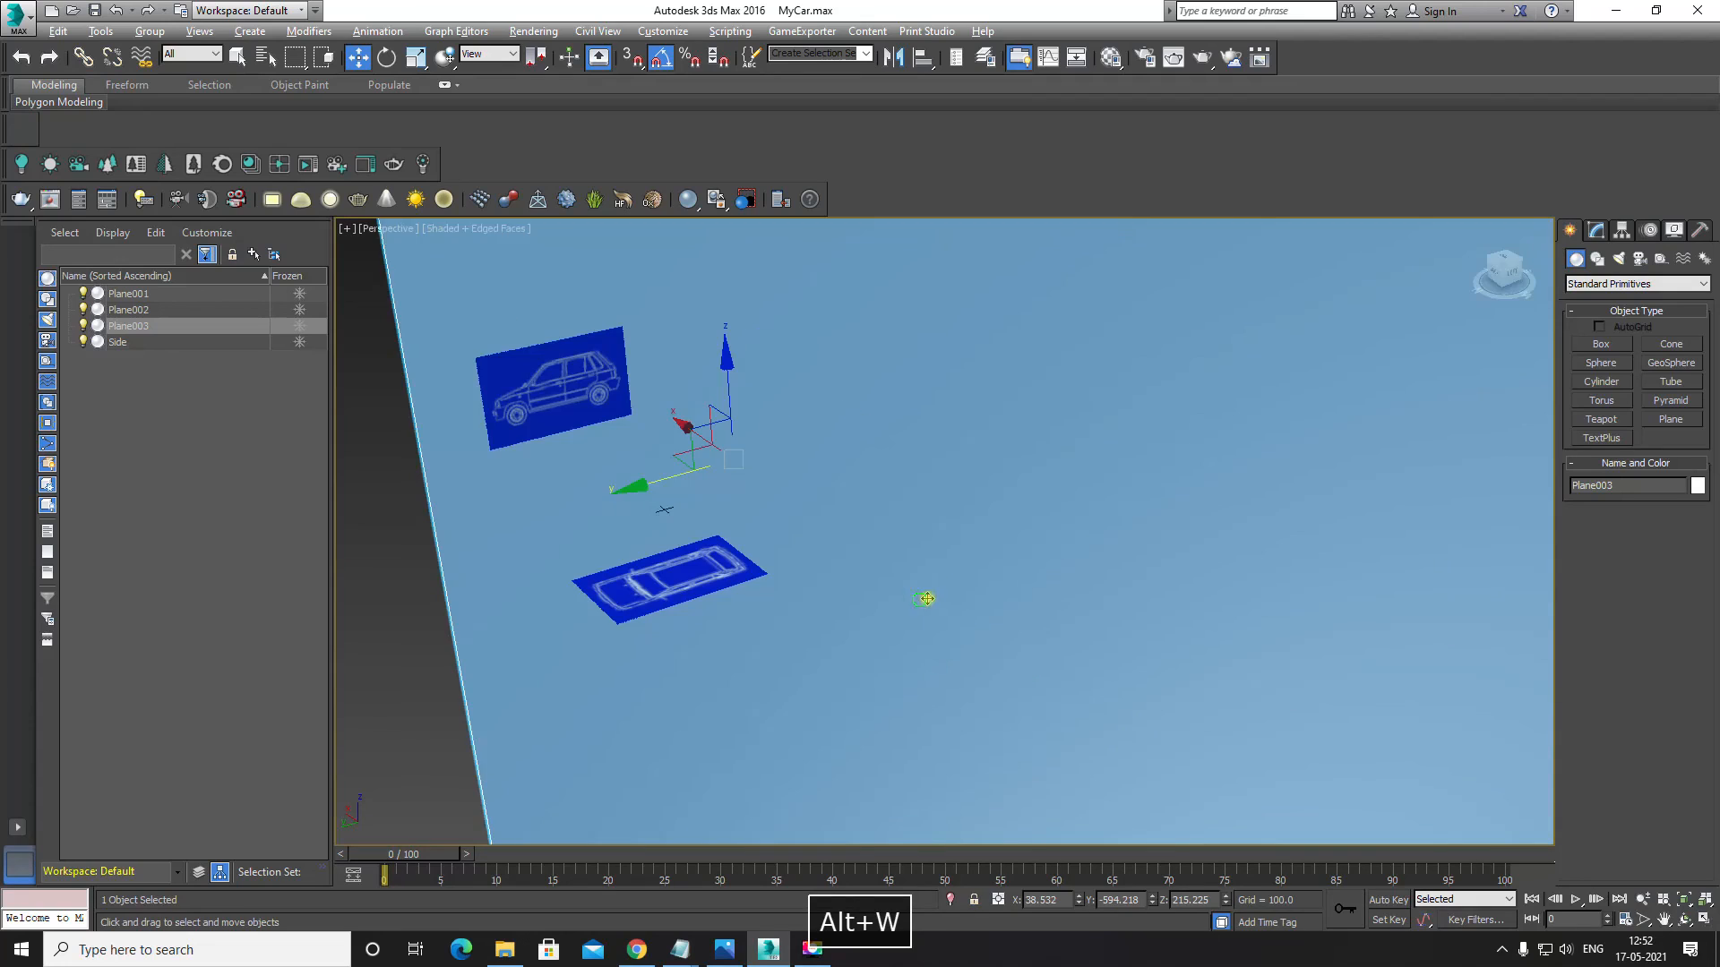
{"action": "middle_click_drag", "start_coordinate": [927, 599], "coordinate": [1045, 647]}
{"action": "middle_click_drag", "start_coordinate": [1045, 647], "coordinate": [1093, 578]}
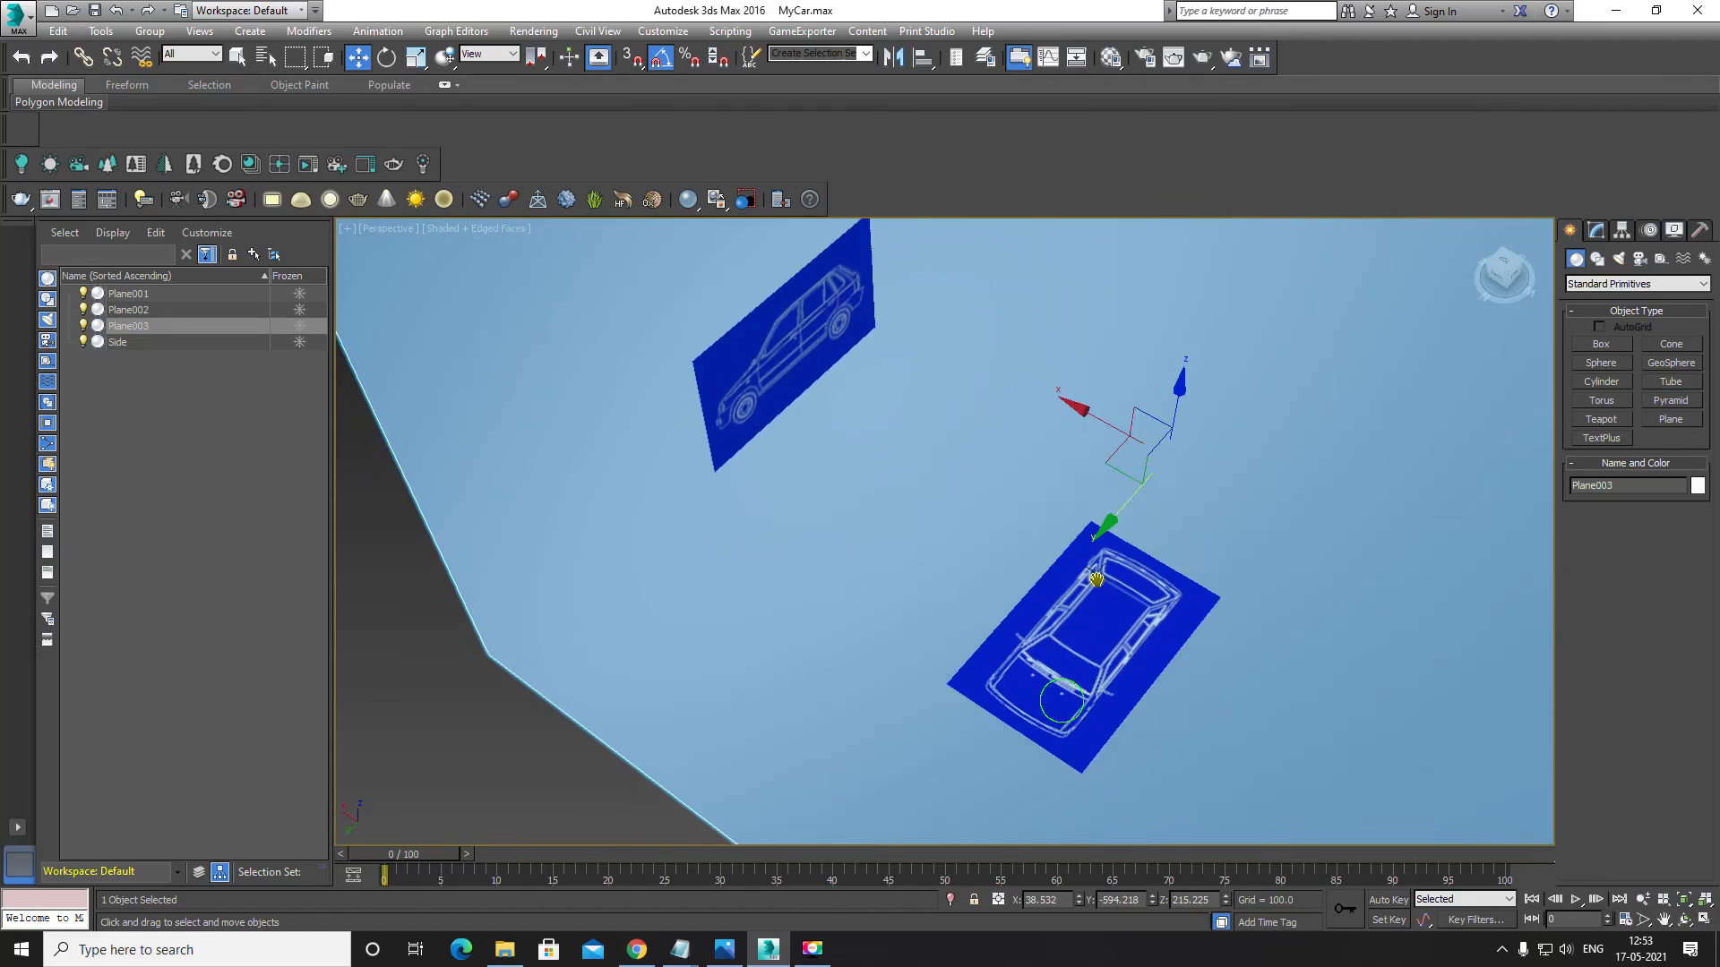
{"action": "scroll", "coordinate": [1091, 593], "scroll_direction": "up", "scroll_amount": 5}
{"action": "scroll", "coordinate": [1091, 593], "scroll_direction": "down", "scroll_amount": 4}
{"action": "middle_click_drag", "start_coordinate": [1071, 660], "coordinate": [980, 608], "text": "alt"}
{"action": "key", "text": "alt+w"}
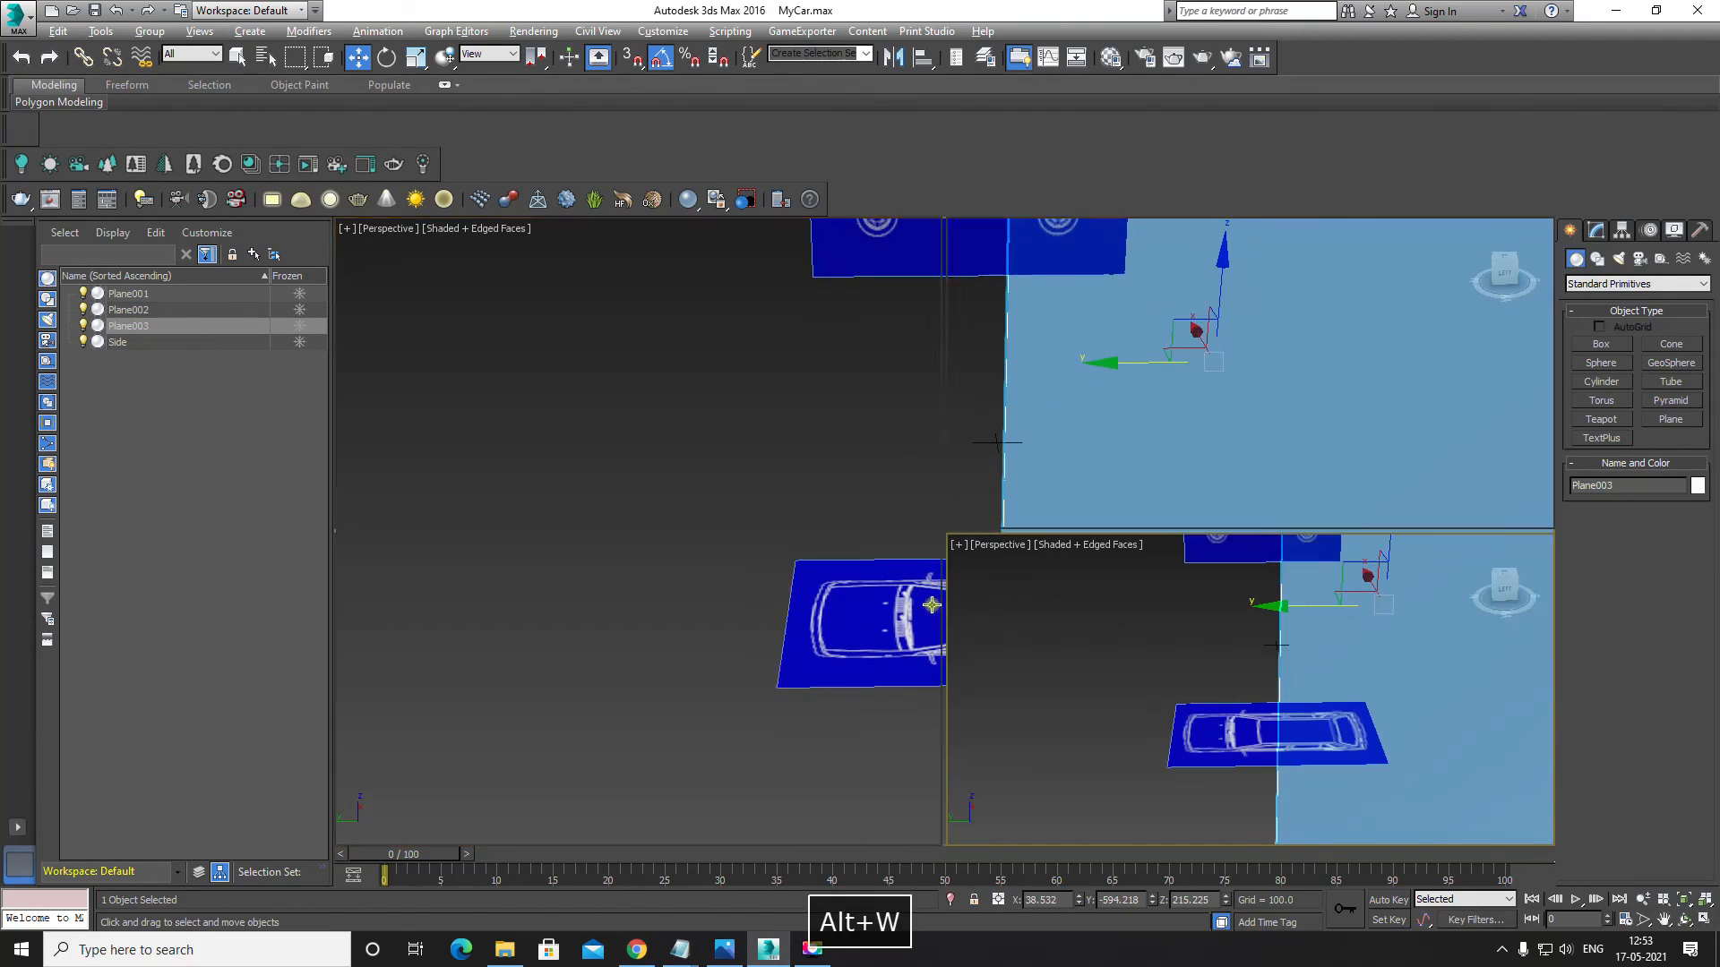
{"action": "scroll", "coordinate": [682, 381], "scroll_direction": "down", "scroll_amount": 3}
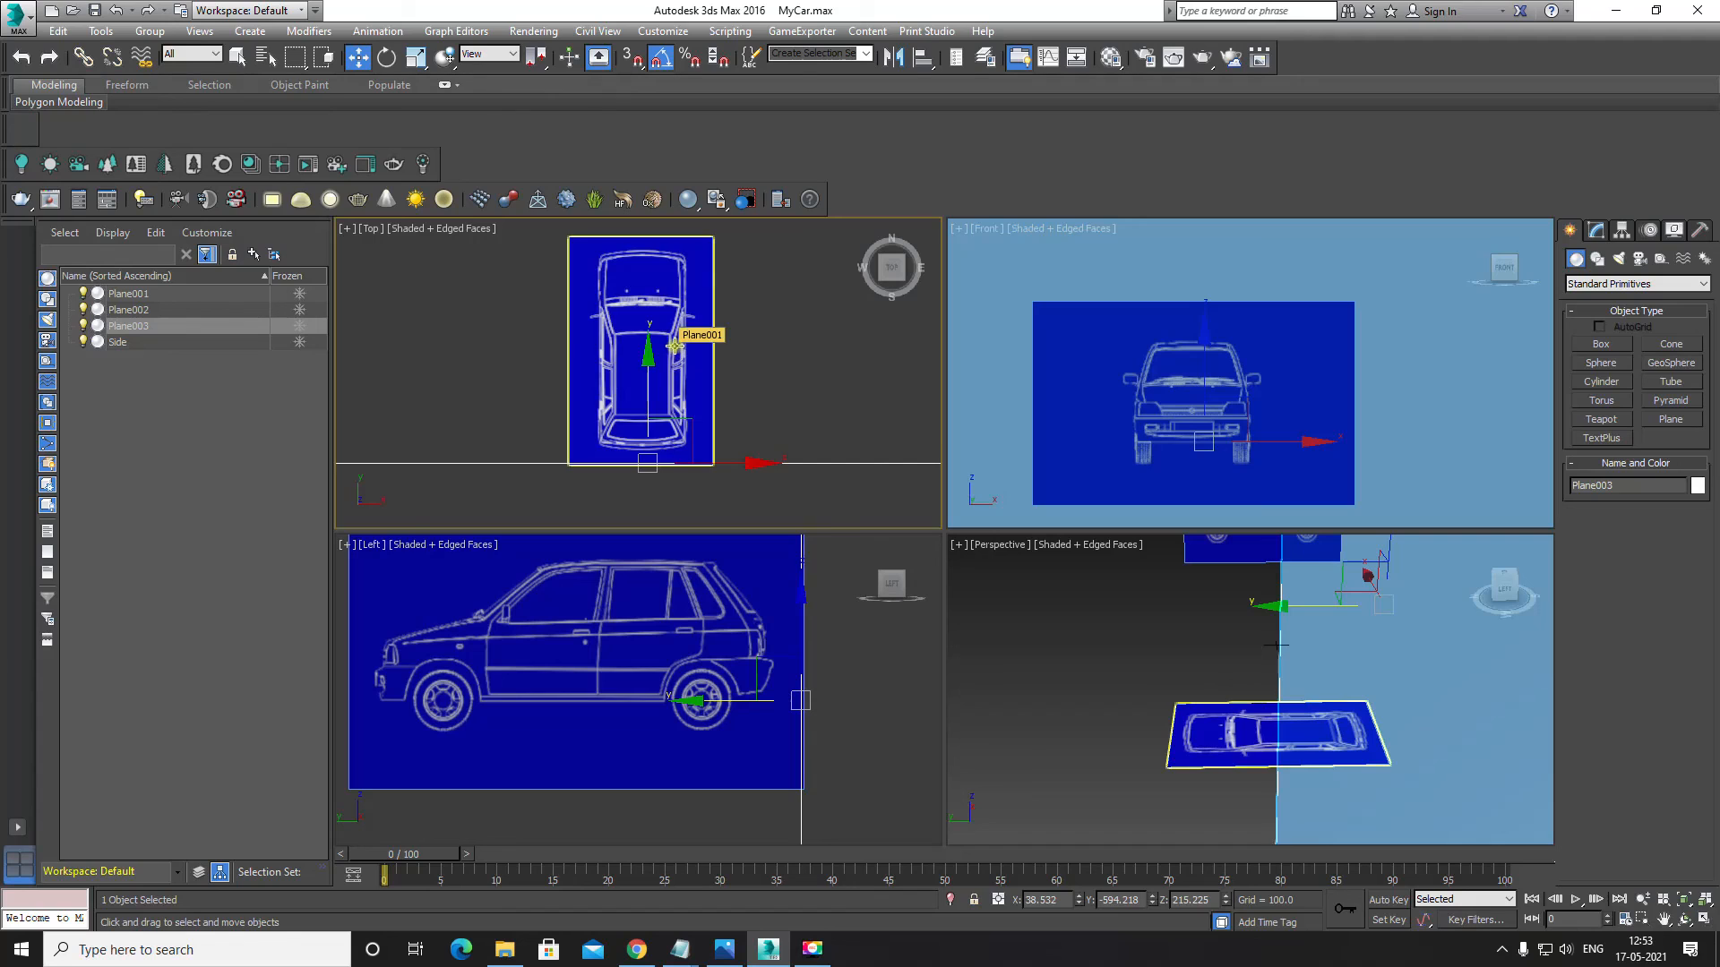
{"action": "scroll", "coordinate": [675, 349], "scroll_direction": "down", "scroll_amount": 3}
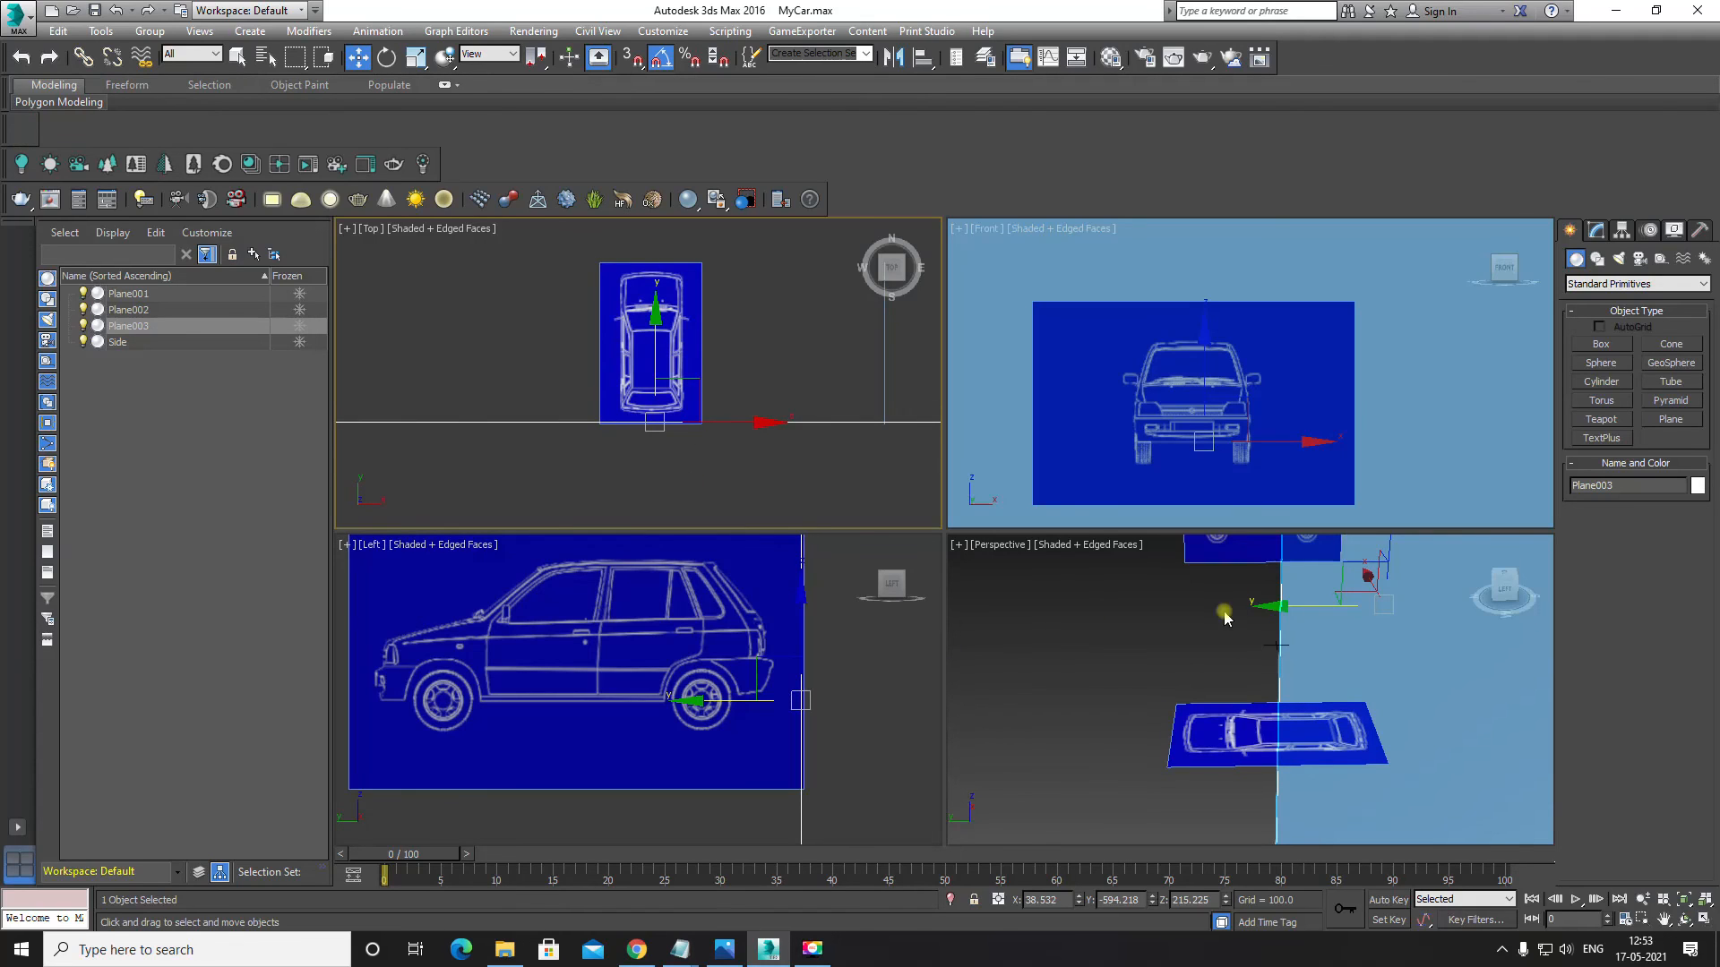
{"action": "mouse_move", "coordinate": [1221, 683]}
{"action": "middle_mouse_down", "text": "alt"}
{"action": "mouse_move", "coordinate": [1173, 663]}
{"action": "mouse_move", "coordinate": [1209, 686]}
{"action": "mouse_move", "coordinate": [1221, 664]}
{"action": "middle_mouse_up", "text": "alt"}
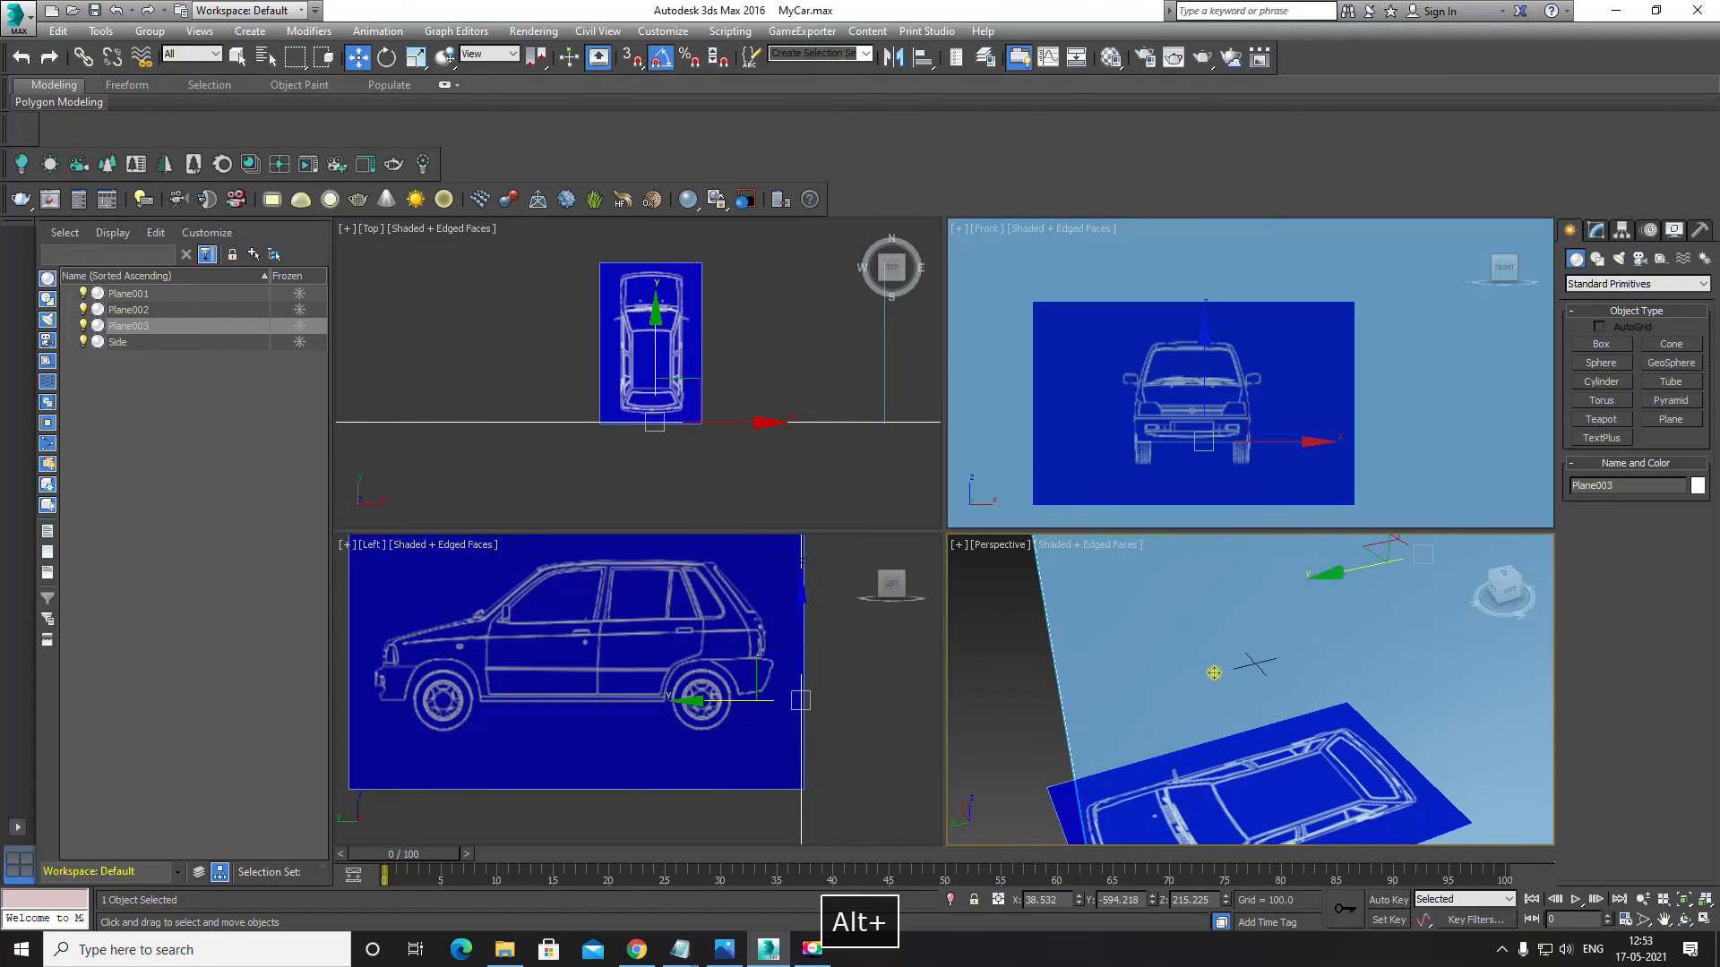
{"action": "key", "text": "alt+w"}
{"action": "scroll", "coordinate": [1198, 667], "scroll_direction": "down", "scroll_amount": 5}
{"action": "middle_click_drag", "start_coordinate": [1120, 627], "coordinate": [899, 627], "text": "alt"}
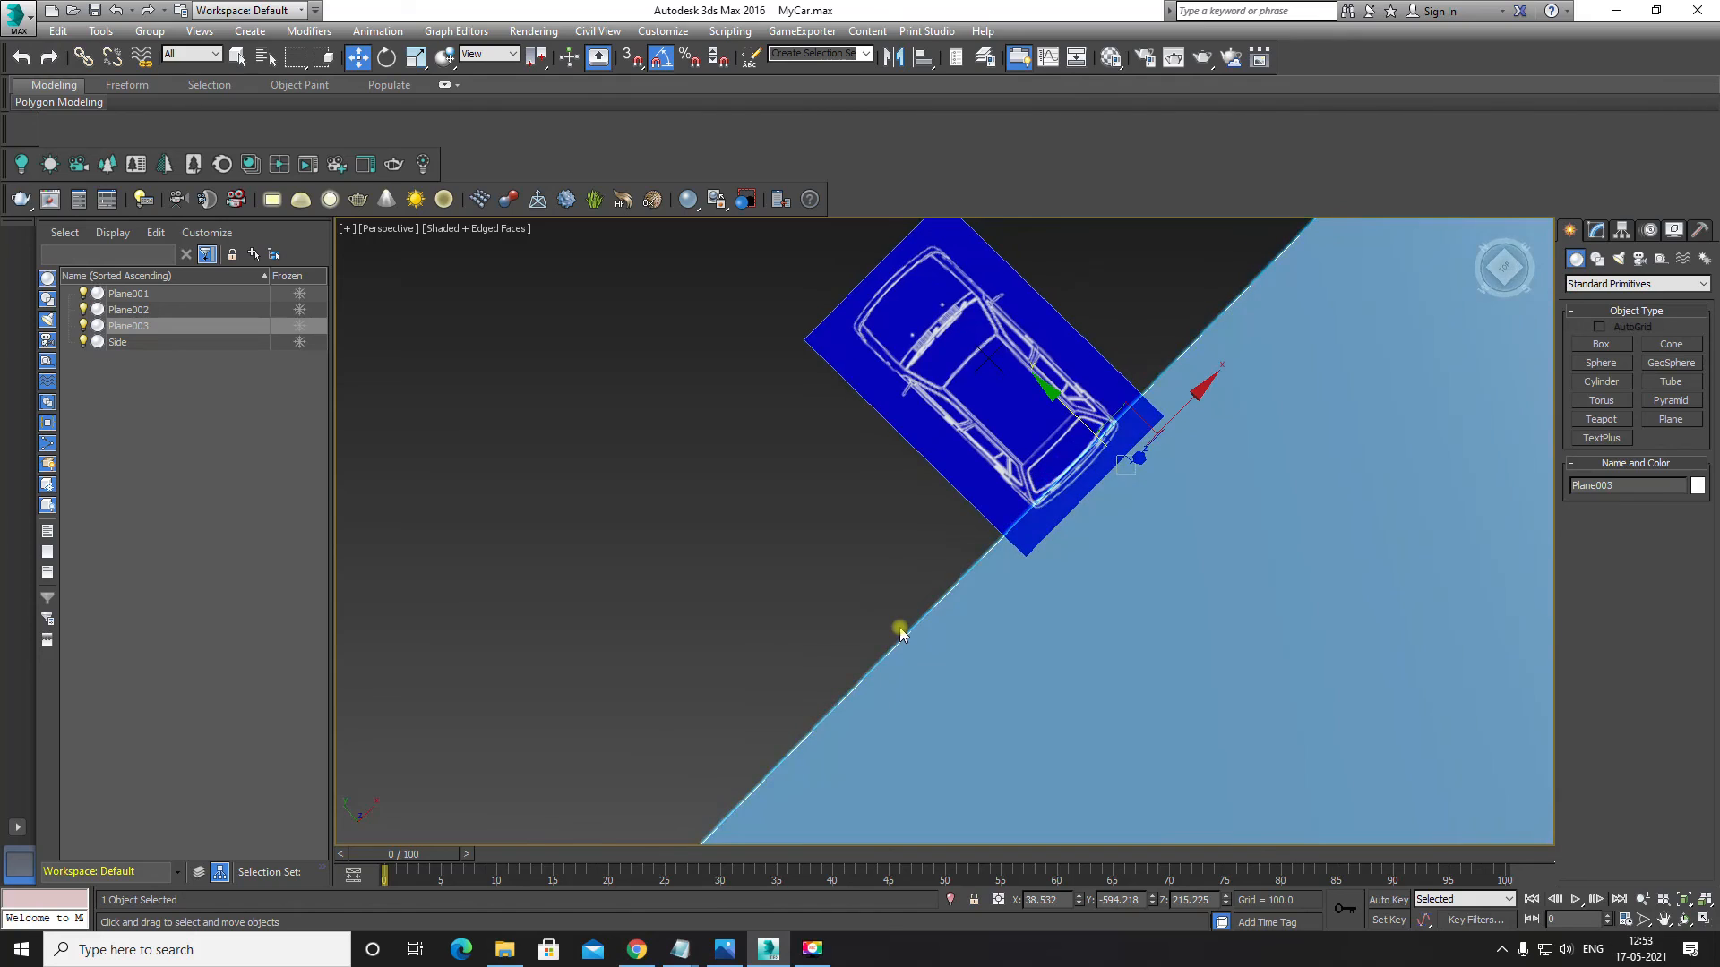
{"action": "key", "text": "alt+w"}
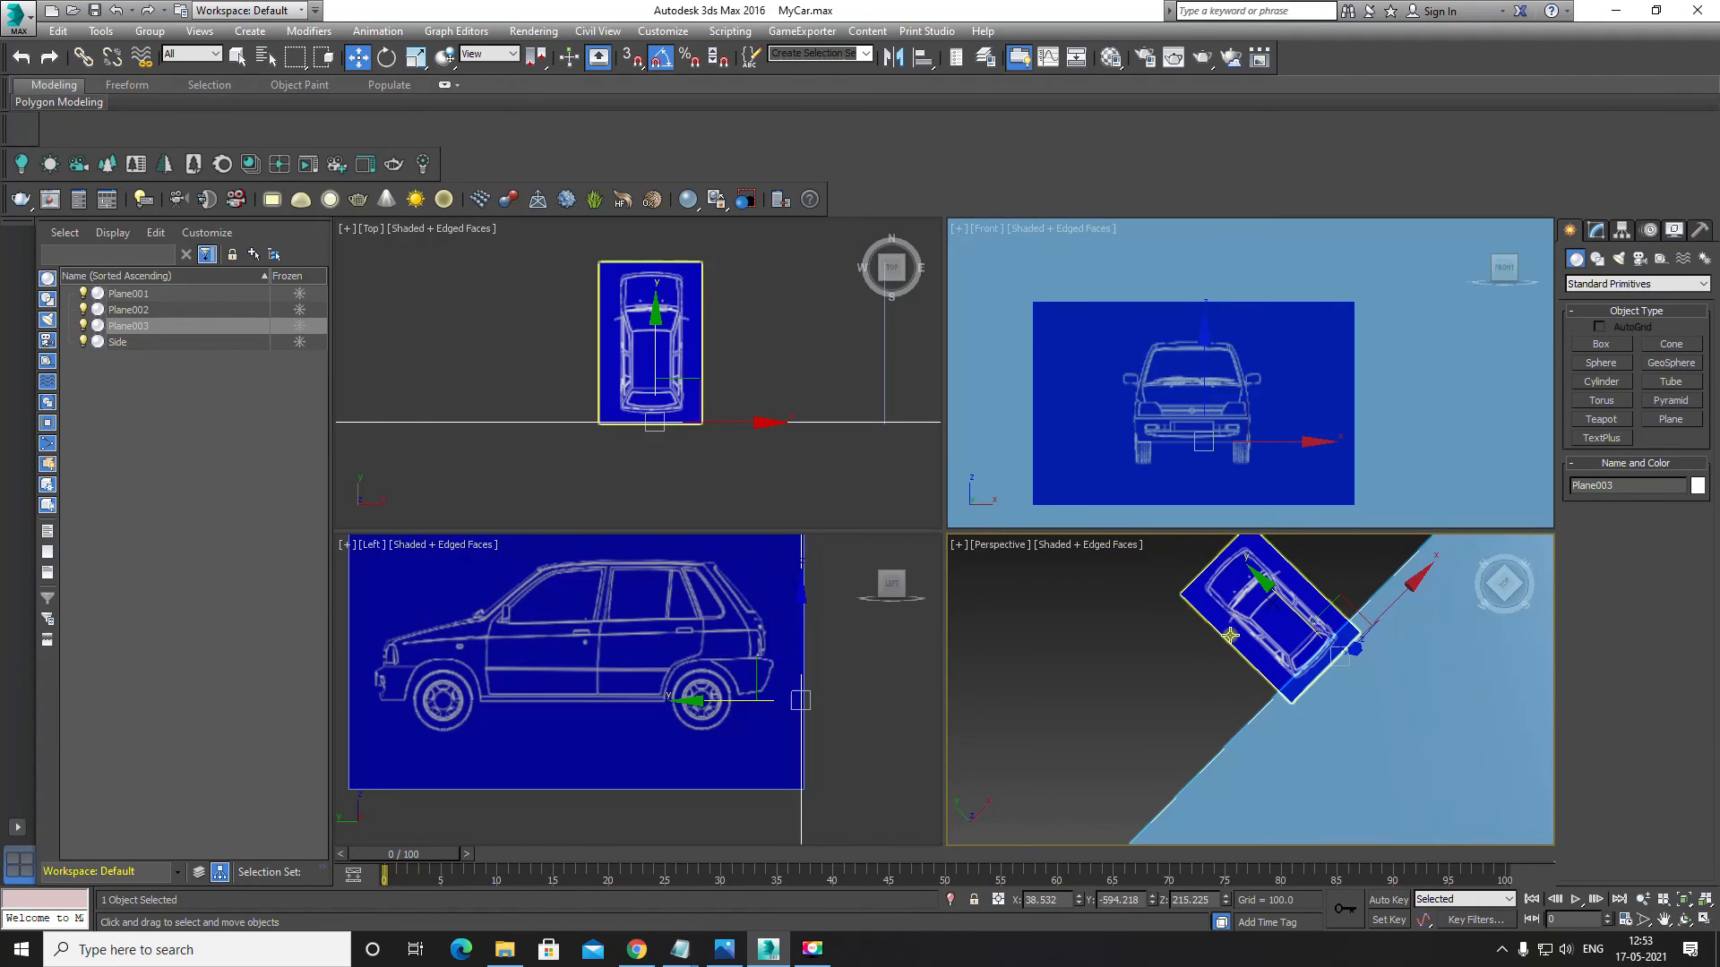
{"action": "middle_click_drag", "start_coordinate": [1201, 680], "coordinate": [1338, 688], "text": "alt"}
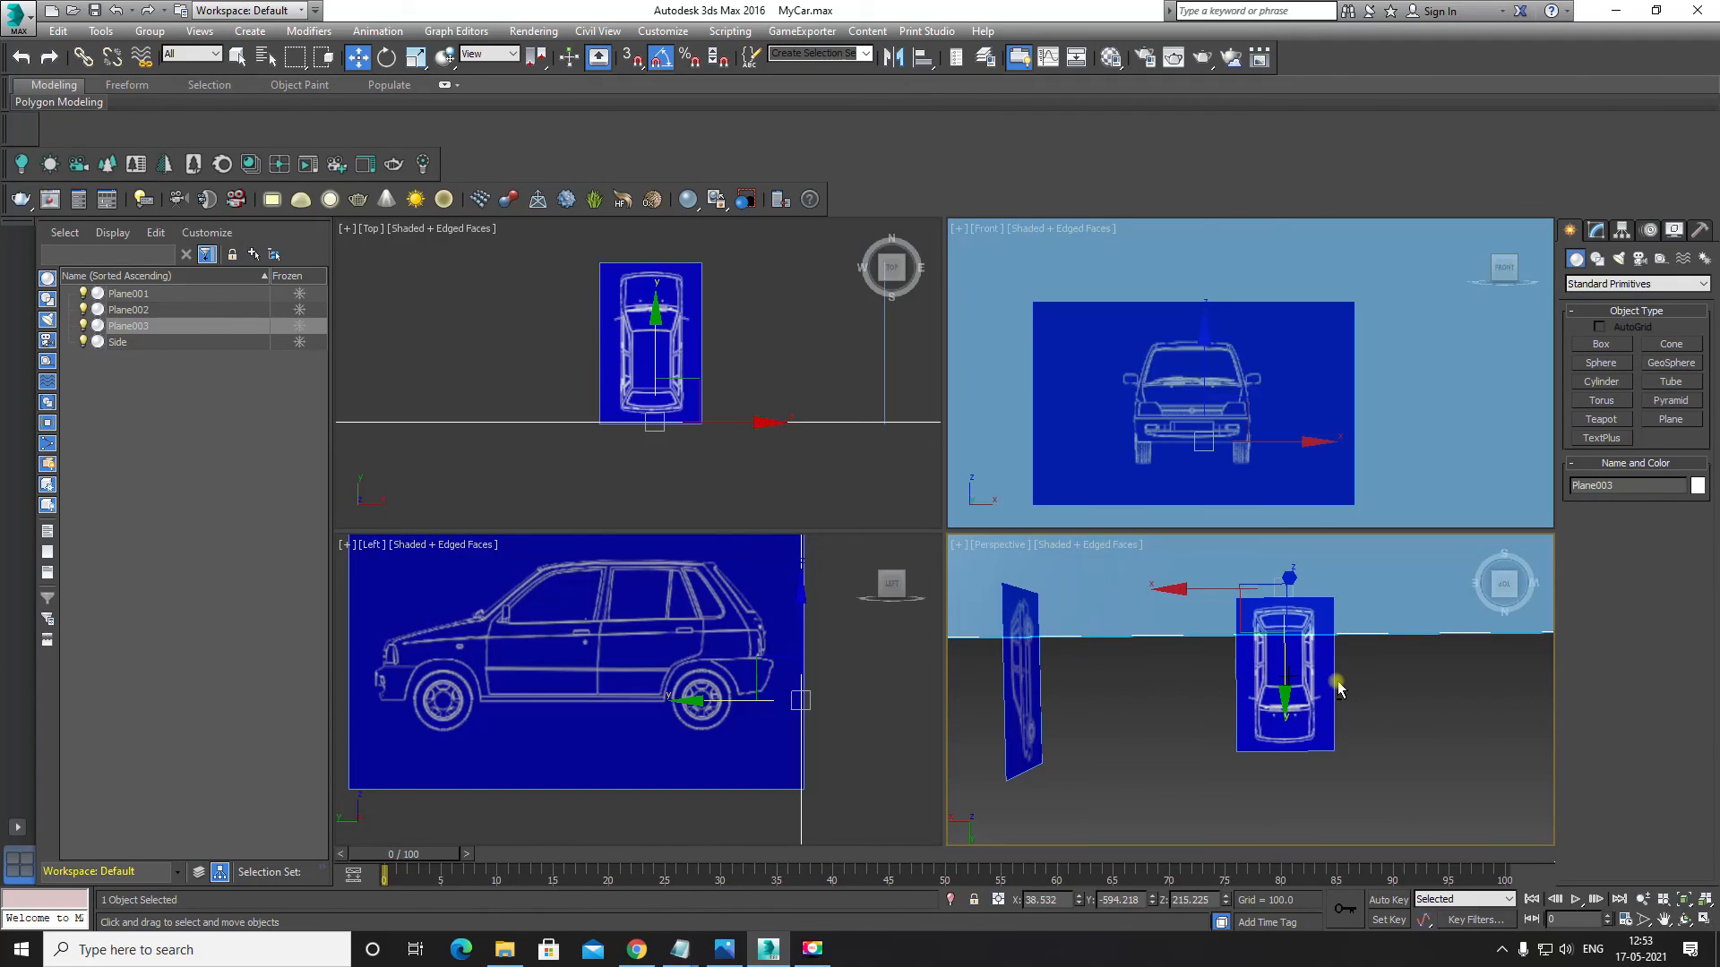
{"action": "middle_click_drag", "start_coordinate": [1337, 688], "coordinate": [1156, 714], "text": "alt"}
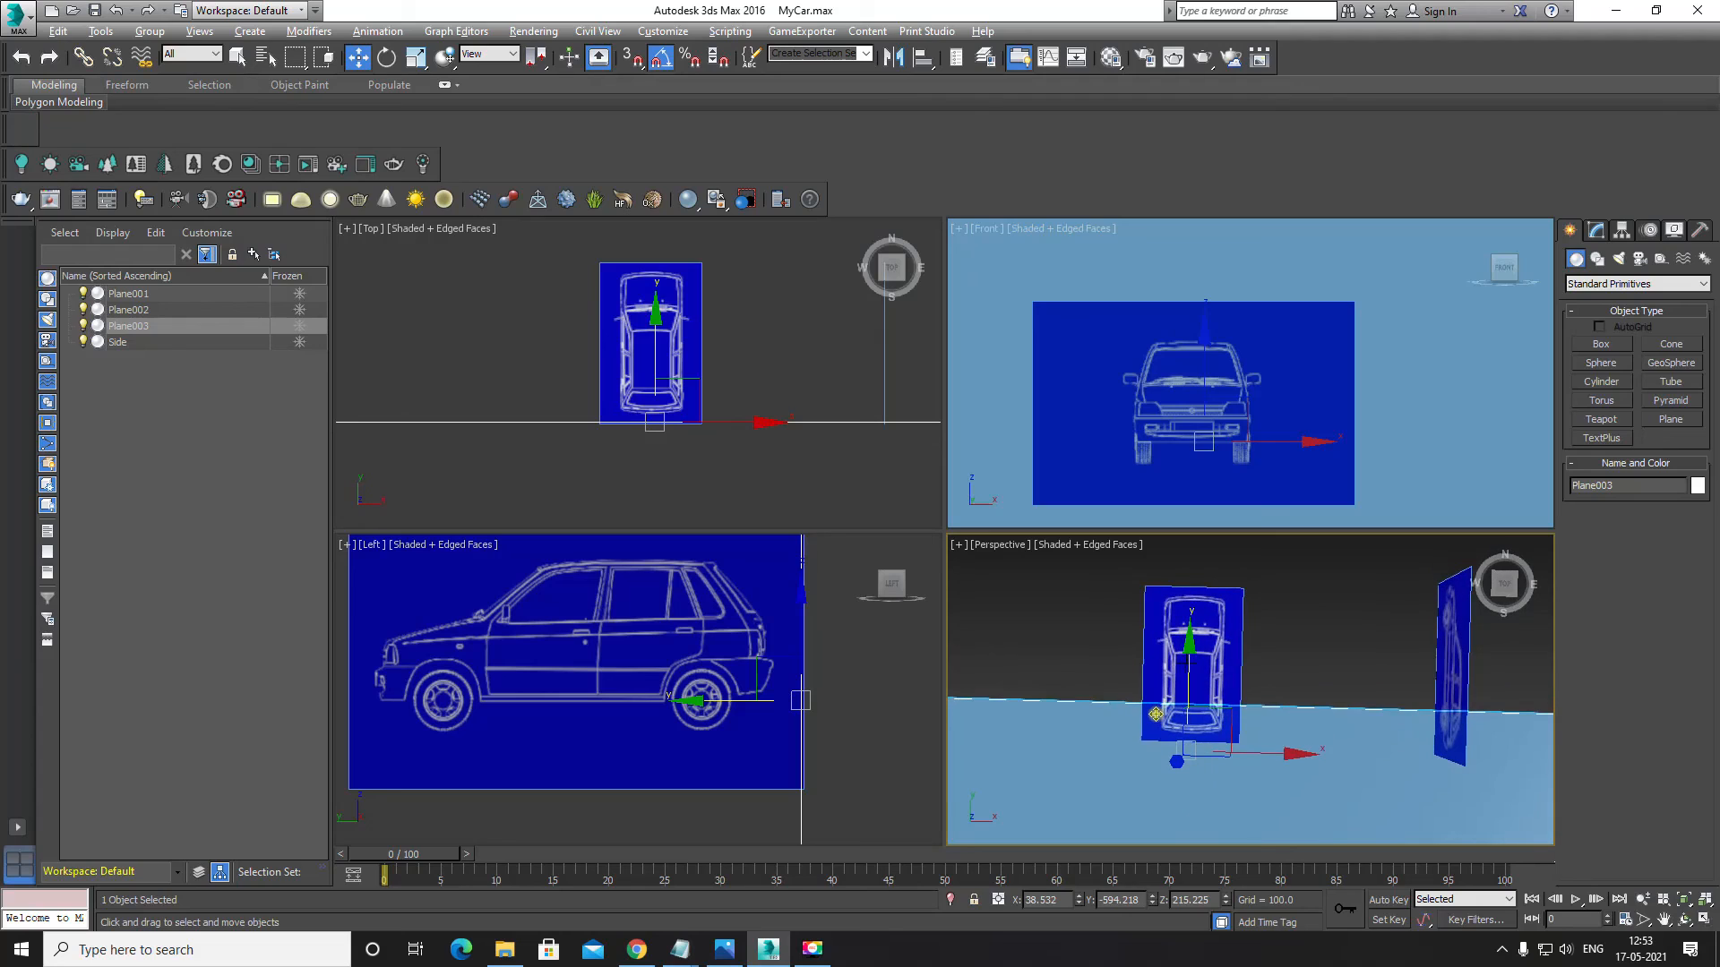
Step: Compare the guide plane's position against the car images in the Top, Left and Perspective views
{"action": "scroll", "coordinate": [767, 353], "scroll_direction": "up", "scroll_amount": 5}
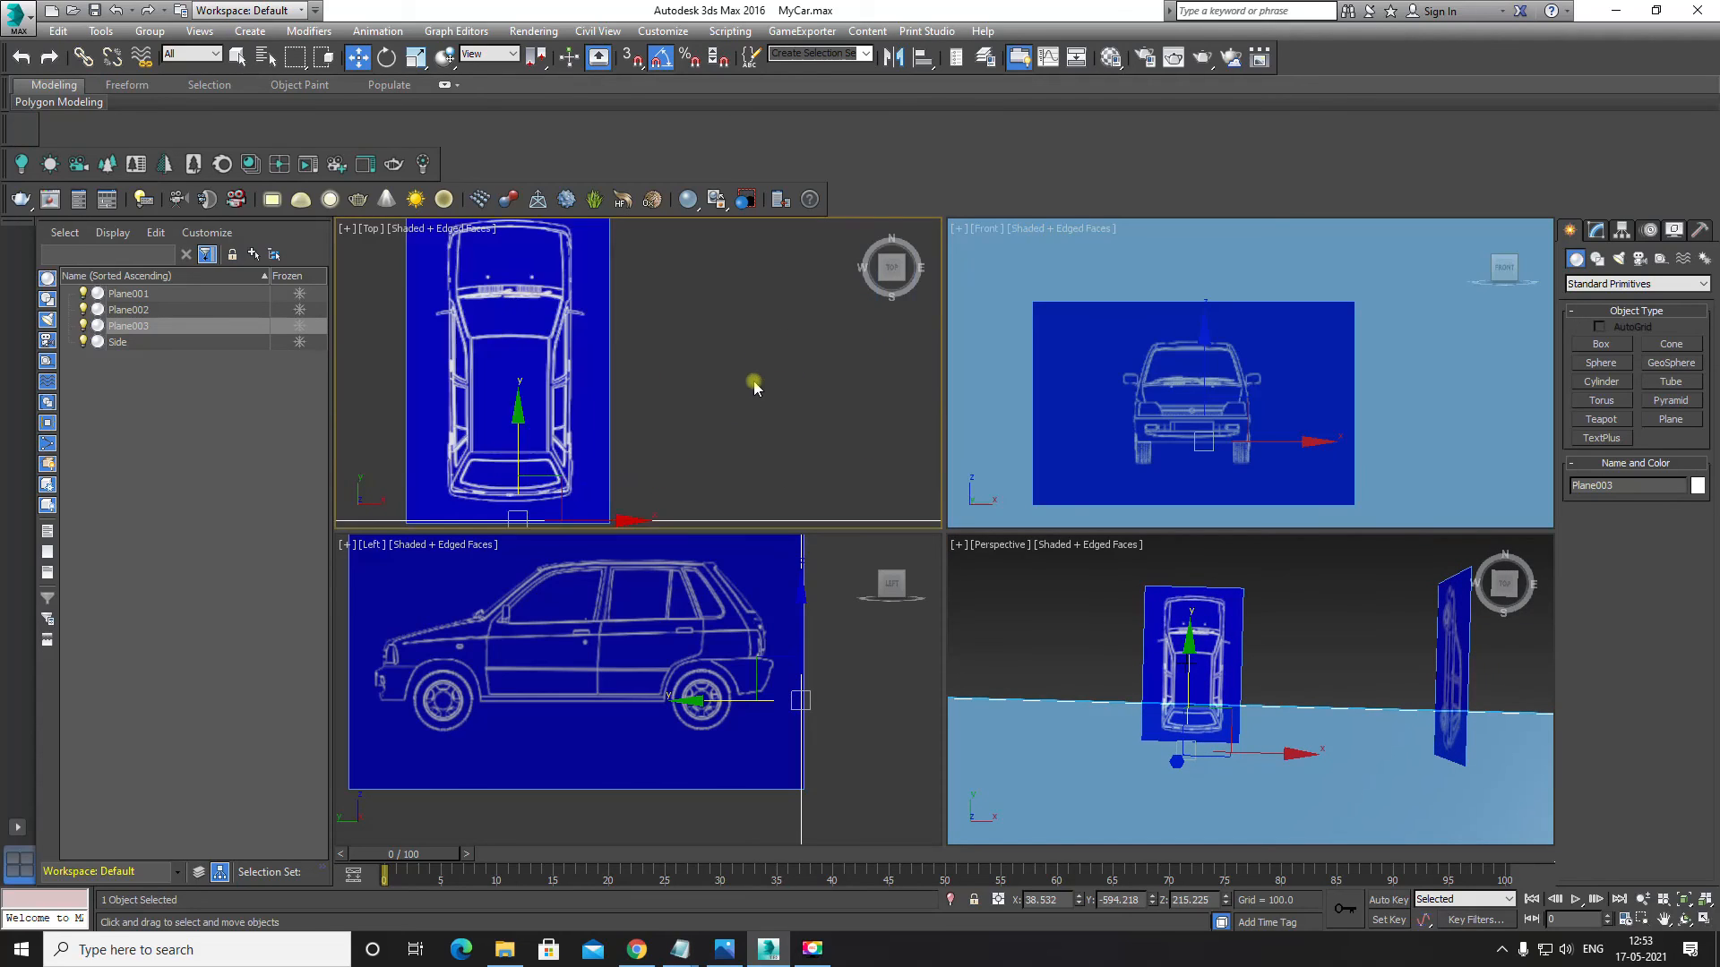
{"action": "middle_click_drag", "start_coordinate": [1379, 737], "coordinate": [1388, 730], "text": "alt"}
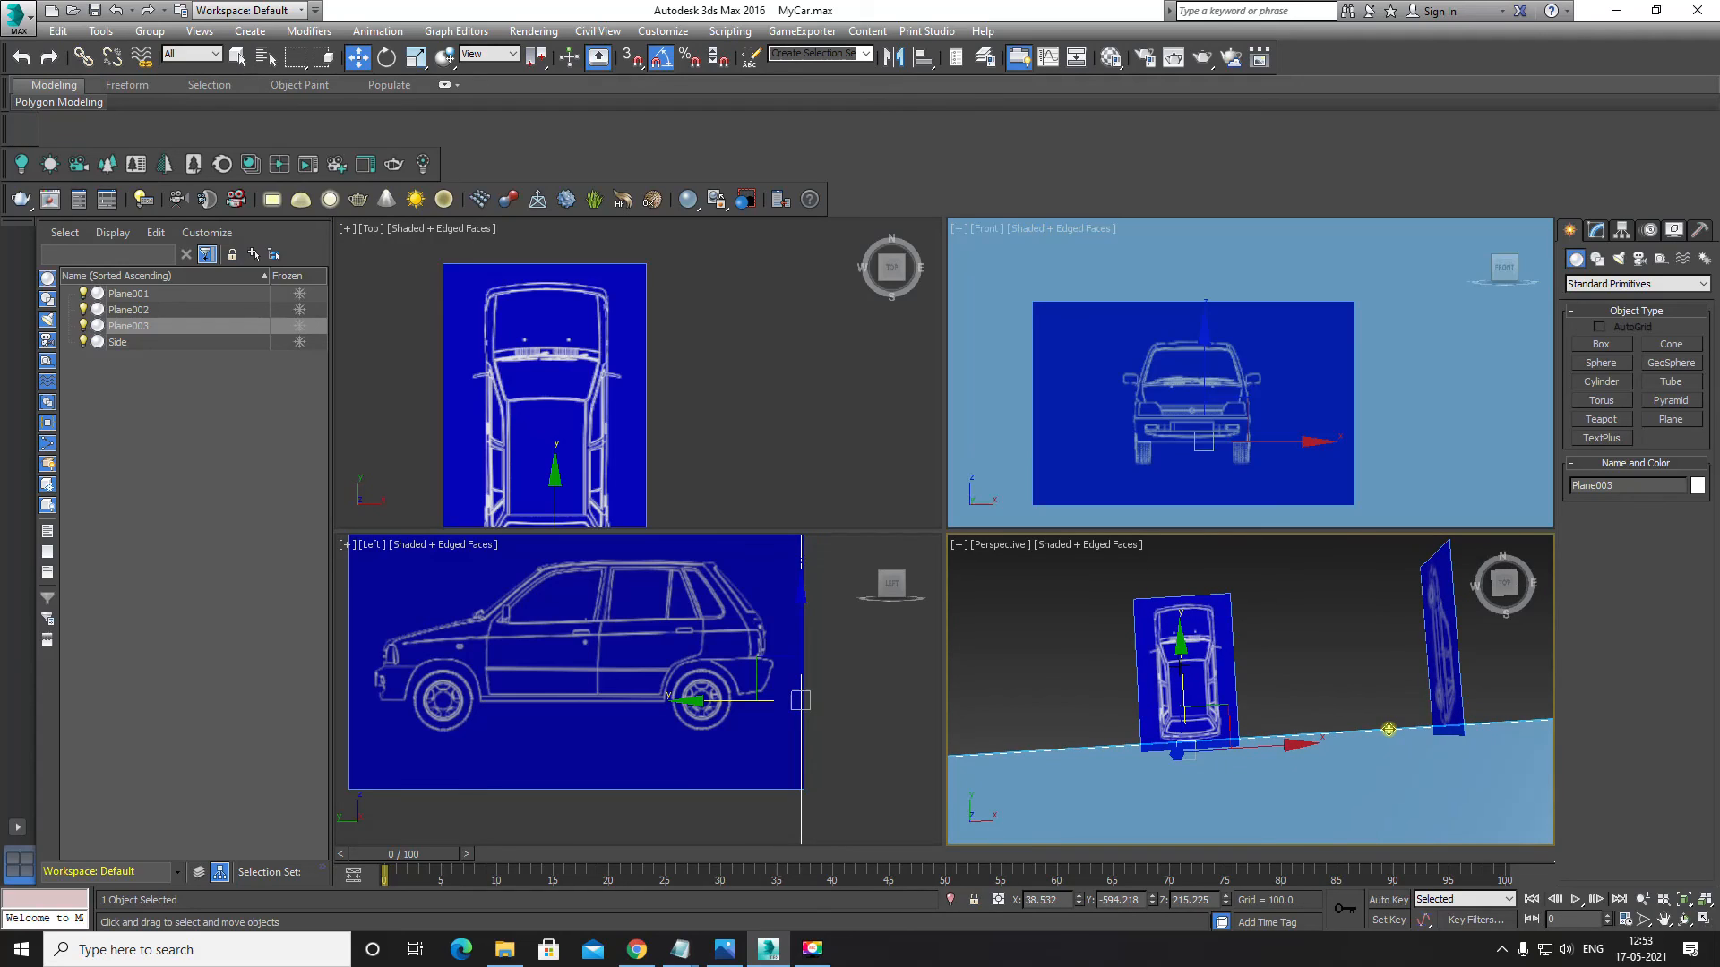
{"action": "middle_click_drag", "start_coordinate": [1134, 662], "coordinate": [1152, 653]}
{"action": "middle_click_drag", "start_coordinate": [635, 351], "coordinate": [649, 296]}
{"action": "scroll", "coordinate": [652, 309], "scroll_direction": "down", "scroll_amount": 5}
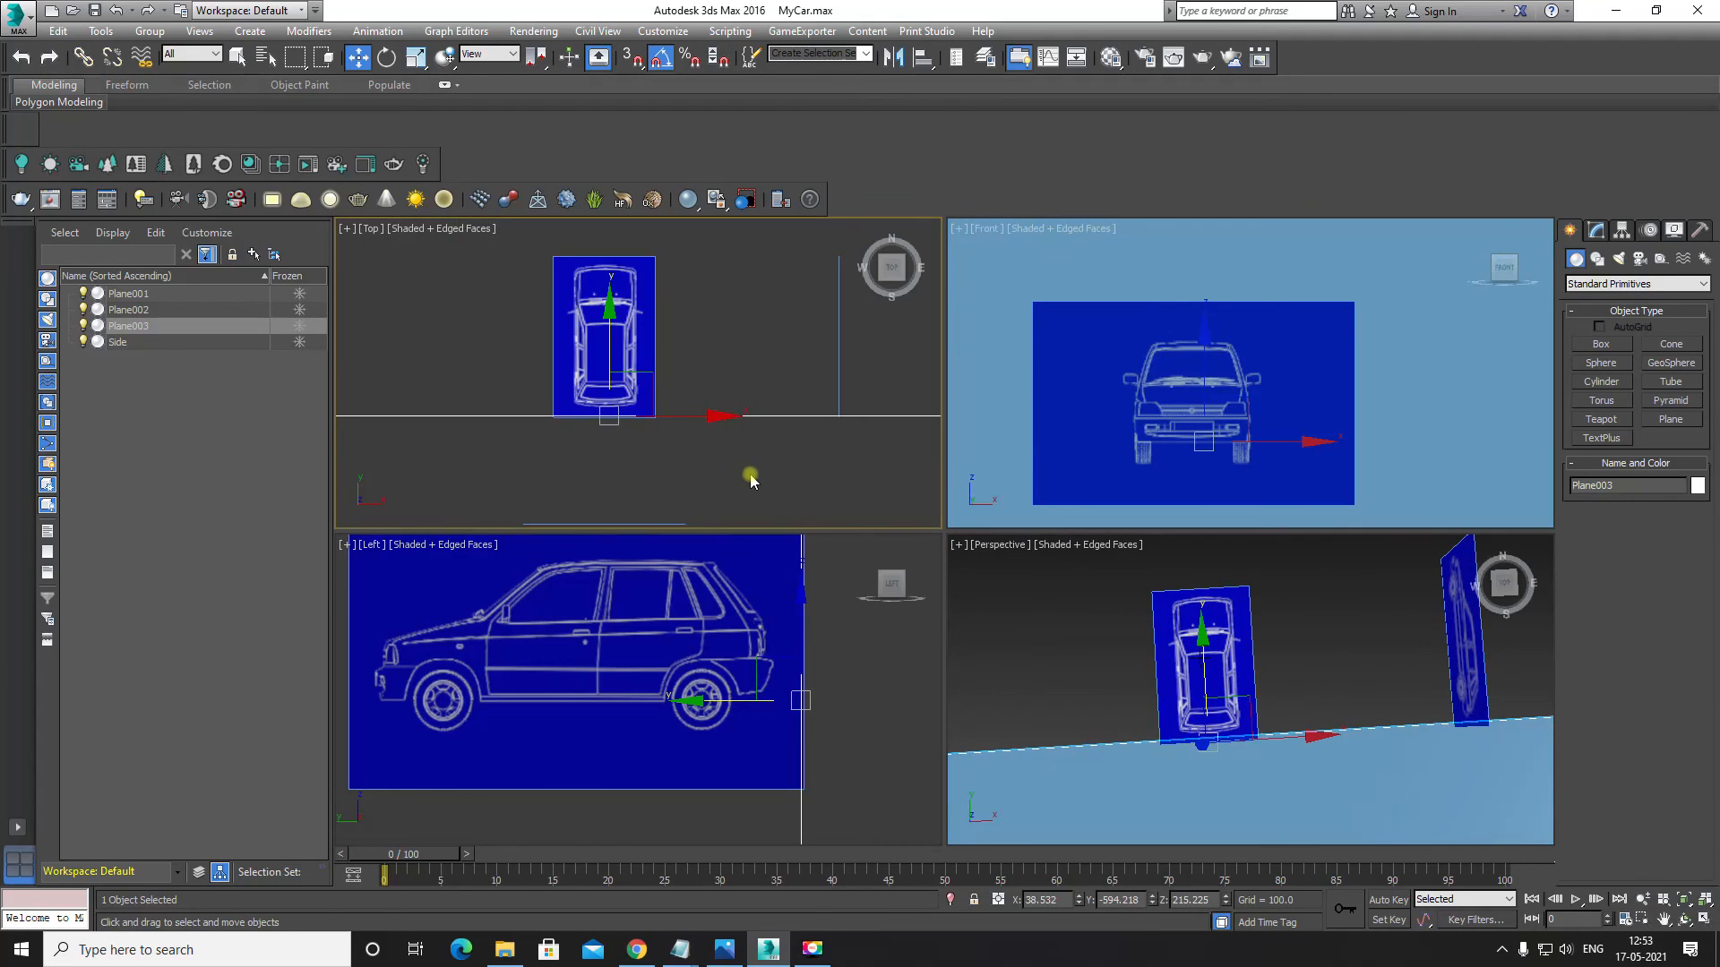
{"action": "scroll", "coordinate": [587, 607], "scroll_direction": "up", "scroll_amount": 2}
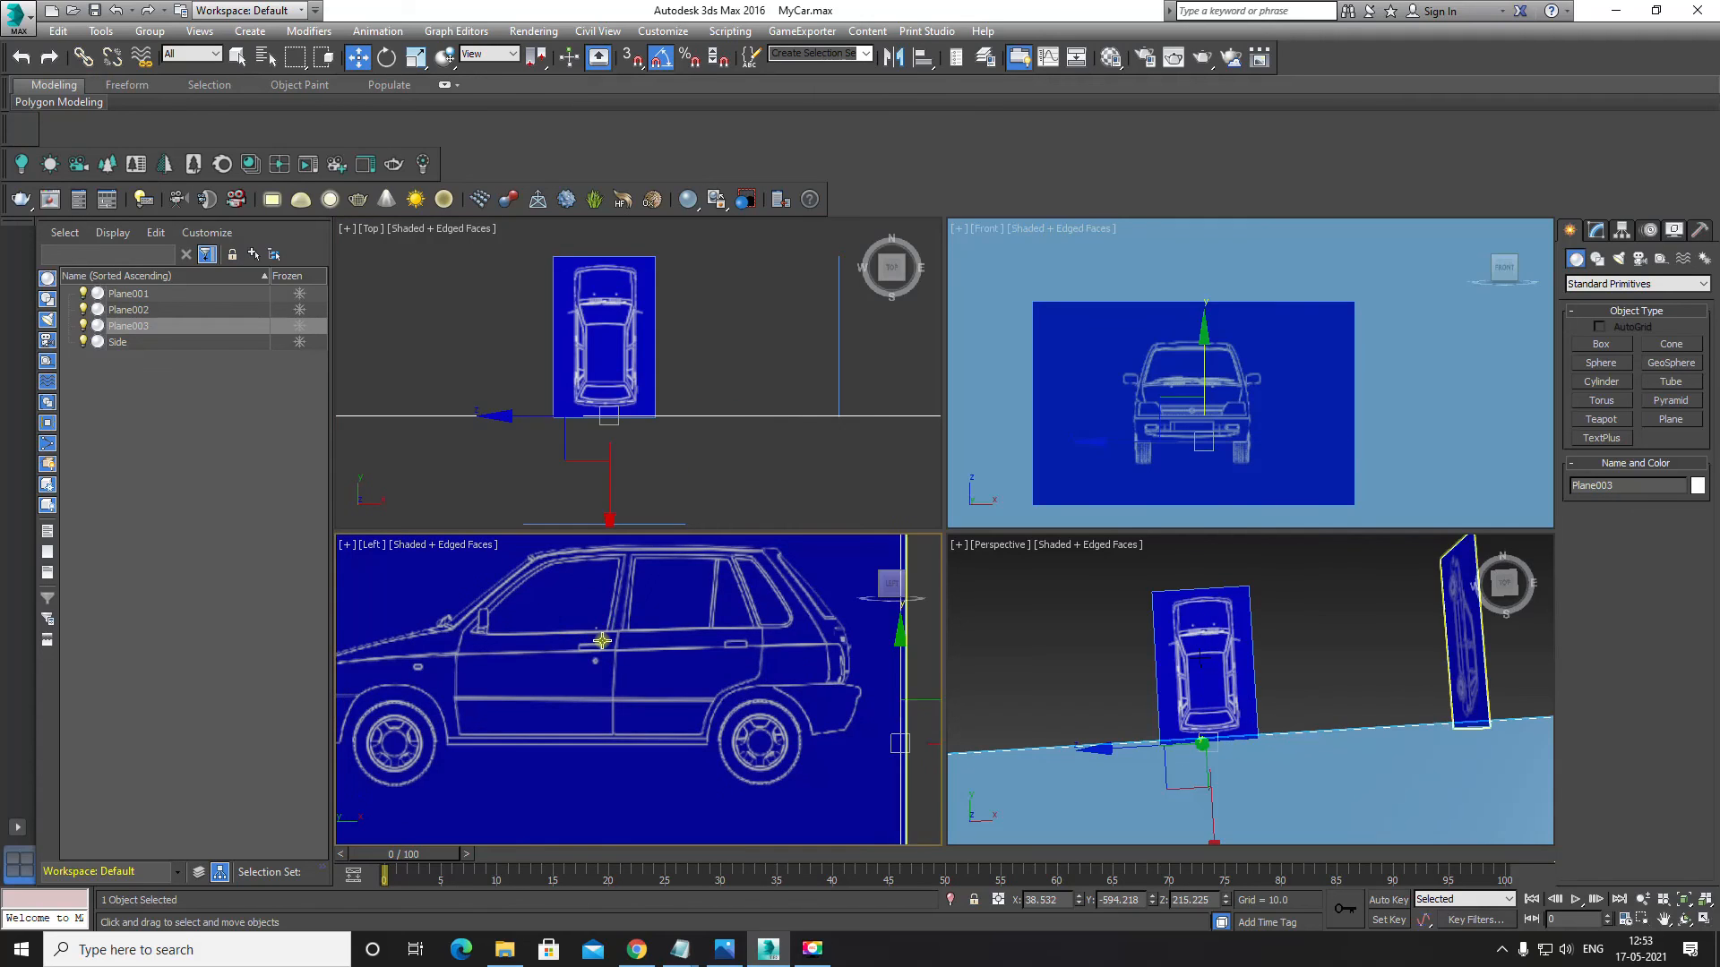
{"action": "key", "text": "alt+w"}
{"action": "scroll", "coordinate": [1191, 557], "scroll_direction": "down", "scroll_amount": 4}
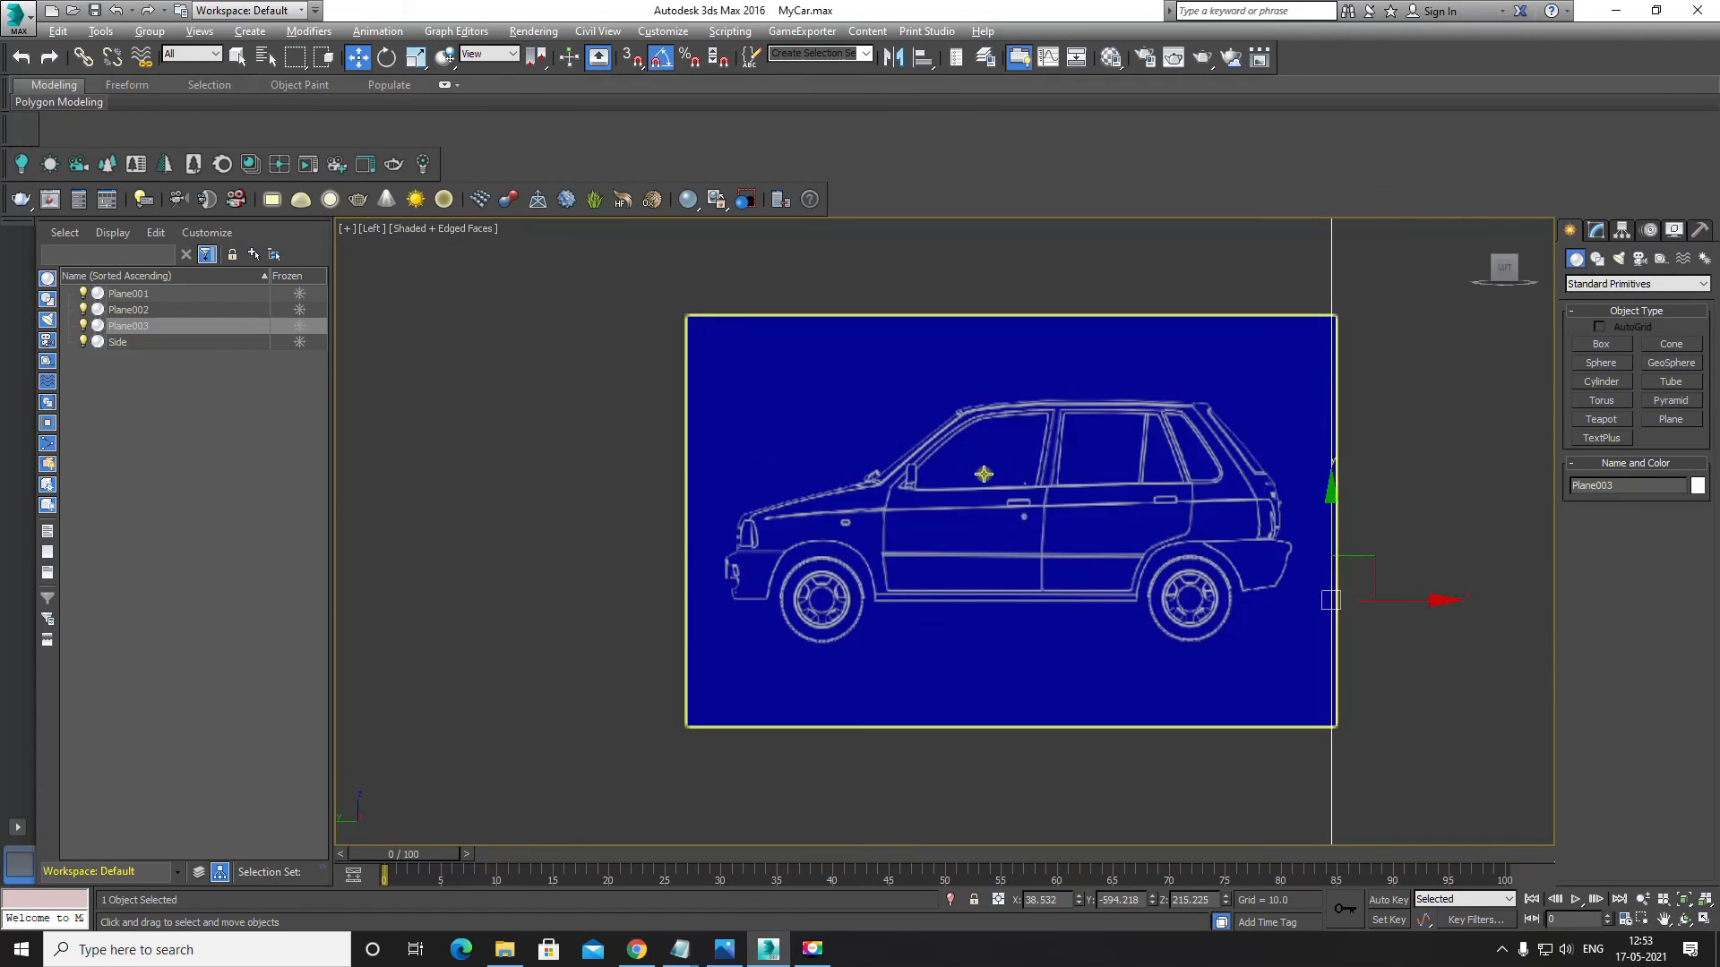
{"action": "scroll", "coordinate": [870, 515], "scroll_direction": "up", "scroll_amount": 2}
{"action": "middle_click_drag", "start_coordinate": [975, 514], "coordinate": [852, 503]}
{"action": "key", "text": "alt+w"}
{"action": "middle_click_drag", "start_coordinate": [1229, 594], "coordinate": [1192, 574], "text": "alt"}
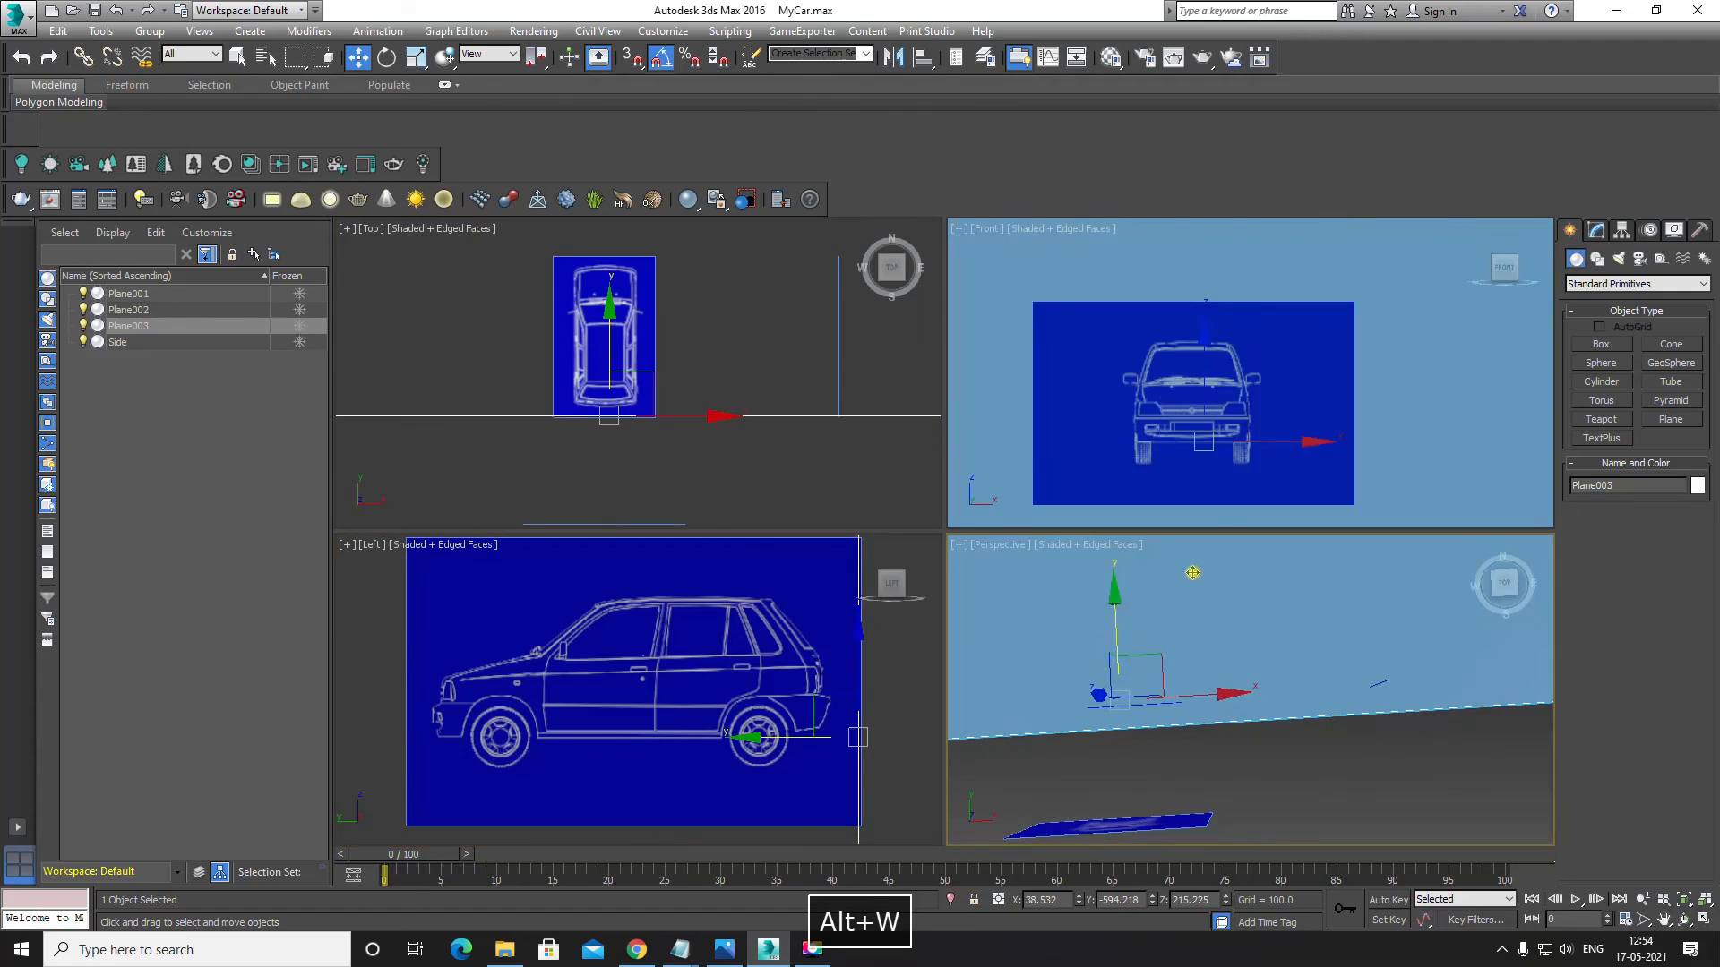
{"action": "key", "text": "alt+w"}
{"action": "middle_click_drag", "start_coordinate": [1171, 642], "coordinate": [976, 522], "text": "alt"}
{"action": "key", "text": "alt+w"}
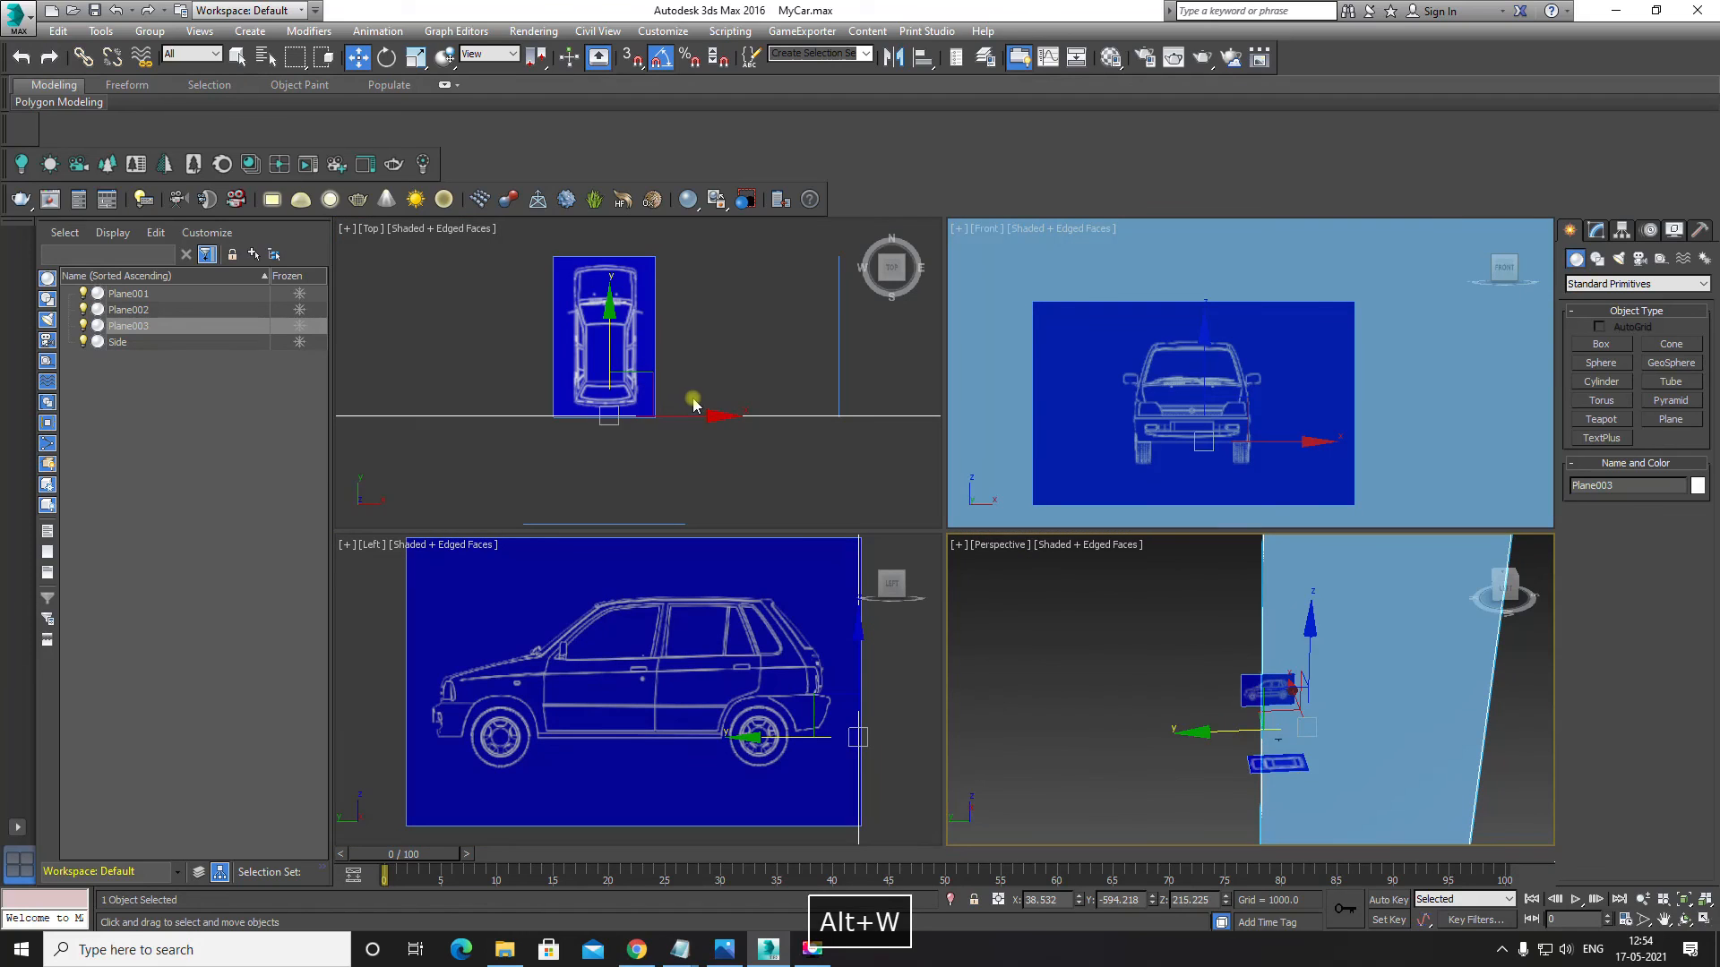
Step: Move Plane003 along Y in the Left view to the car's rear bumper edge, at about Y -521.5, and compare it in the Top view
{"action": "middle_click_drag", "start_coordinate": [694, 404], "coordinate": [745, 399]}
{"action": "middle_click_drag", "start_coordinate": [697, 624], "coordinate": [588, 626]}
{"action": "scroll", "coordinate": [590, 627], "scroll_direction": "down", "scroll_amount": 4}
{"action": "scroll", "coordinate": [675, 421], "scroll_direction": "up", "scroll_amount": 2}
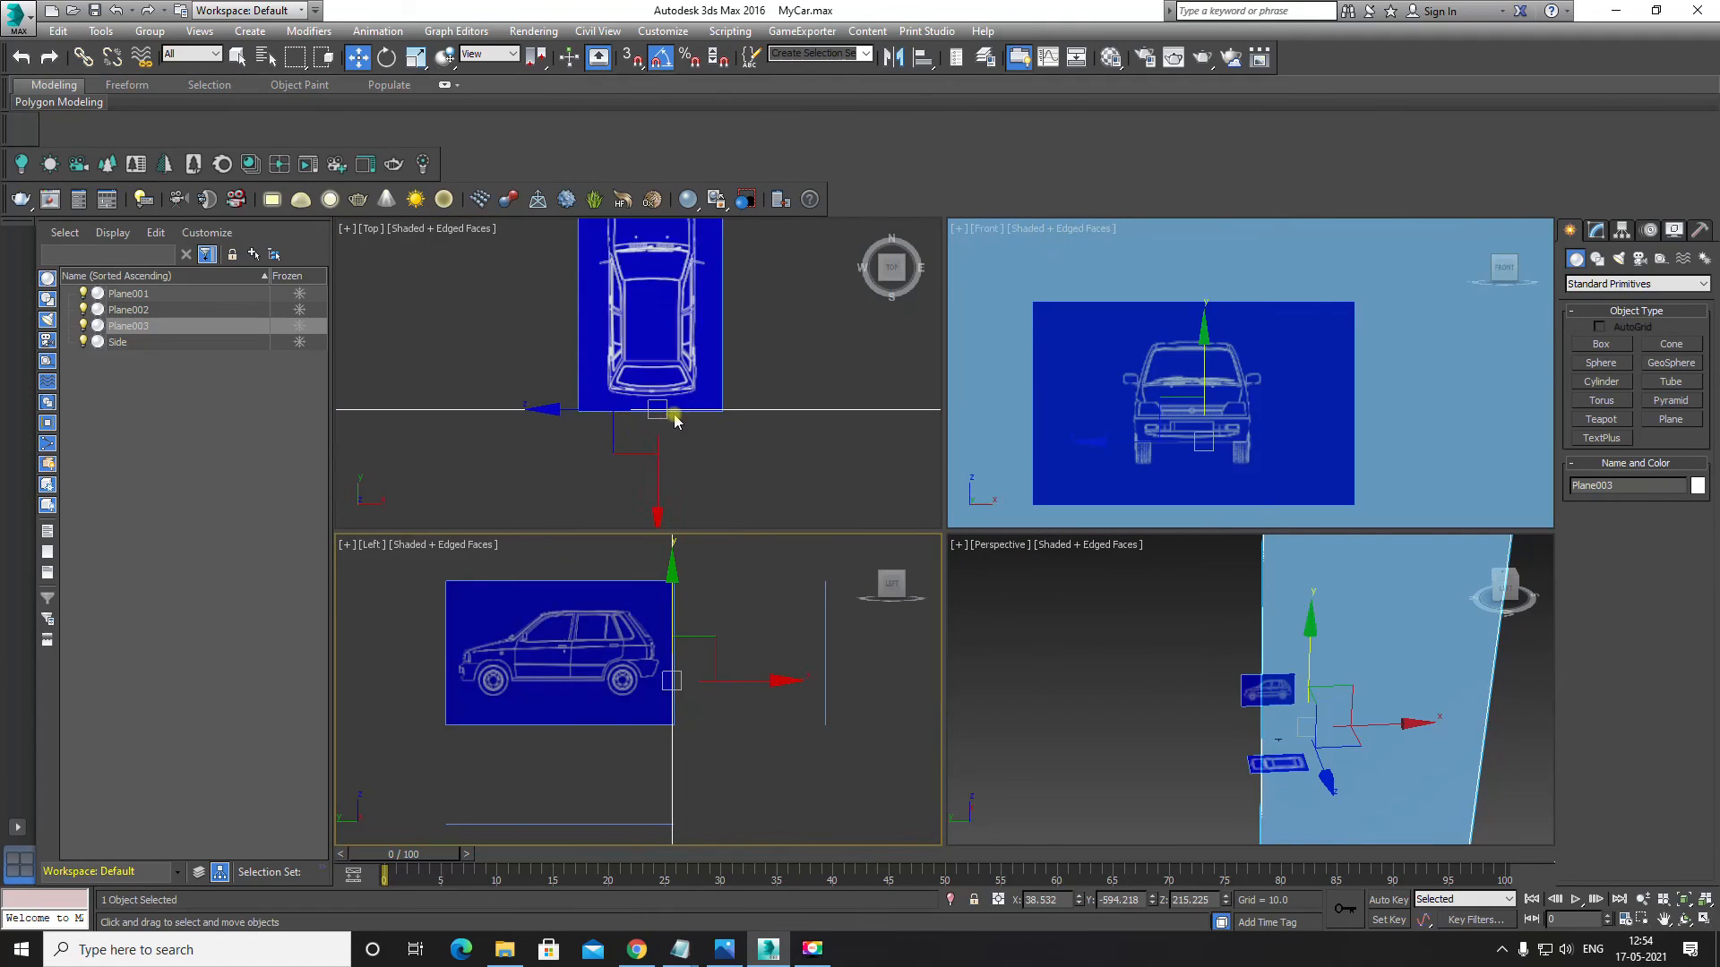
{"action": "scroll", "coordinate": [676, 421], "scroll_direction": "up", "scroll_amount": 3}
{"action": "scroll", "coordinate": [669, 642], "scroll_direction": "up", "scroll_amount": 5}
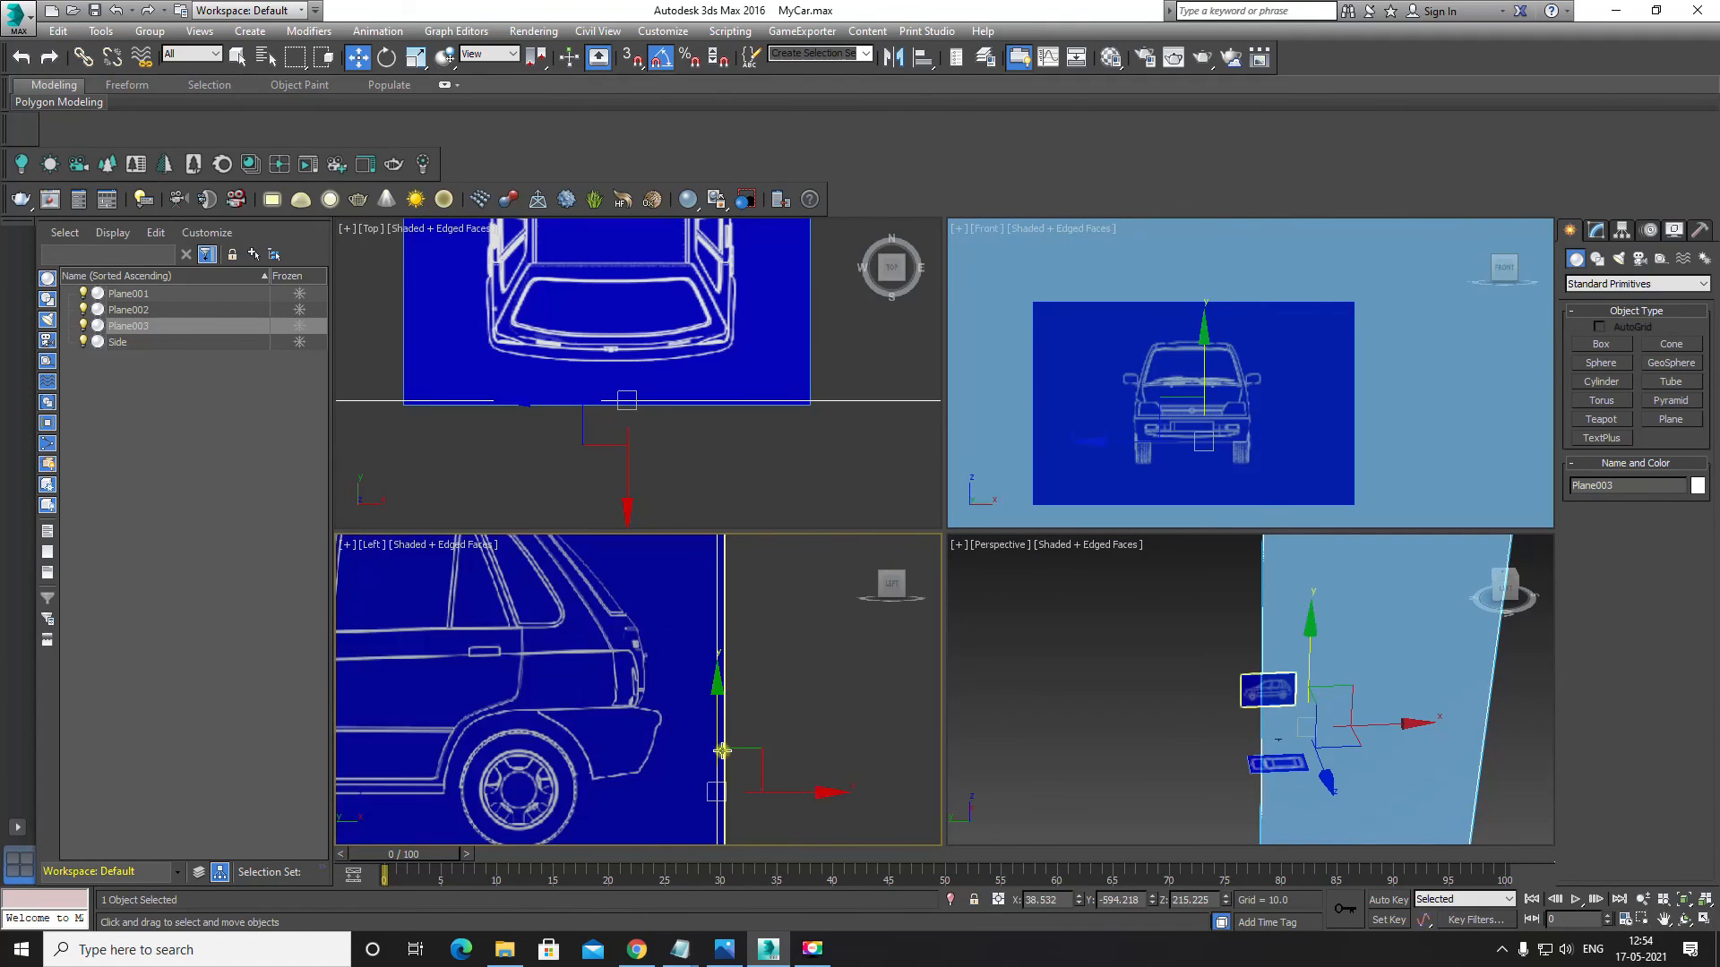
{"action": "middle_click_drag", "start_coordinate": [819, 742], "coordinate": [826, 740]}
{"action": "left_click_drag", "start_coordinate": [833, 742], "coordinate": [772, 730]}
{"action": "scroll", "coordinate": [695, 688], "scroll_direction": "up", "scroll_amount": 2}
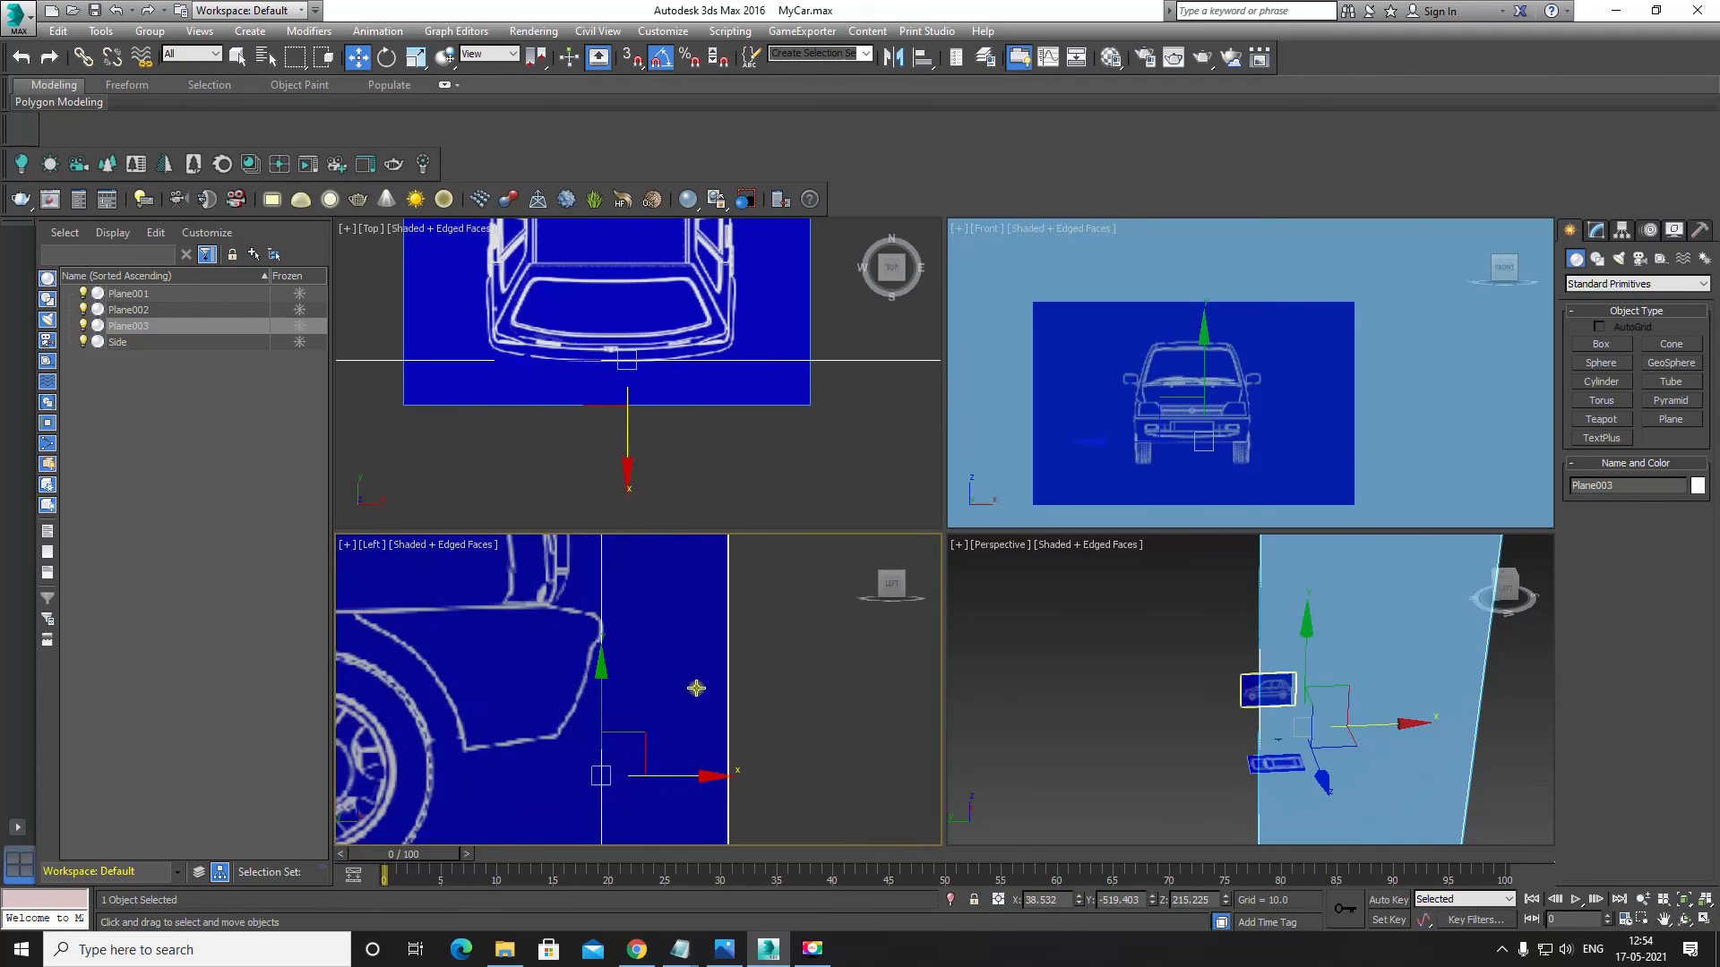
{"action": "scroll", "coordinate": [611, 630], "scroll_direction": "up", "scroll_amount": 3}
{"action": "scroll", "coordinate": [678, 676], "scroll_direction": "up", "scroll_amount": 3}
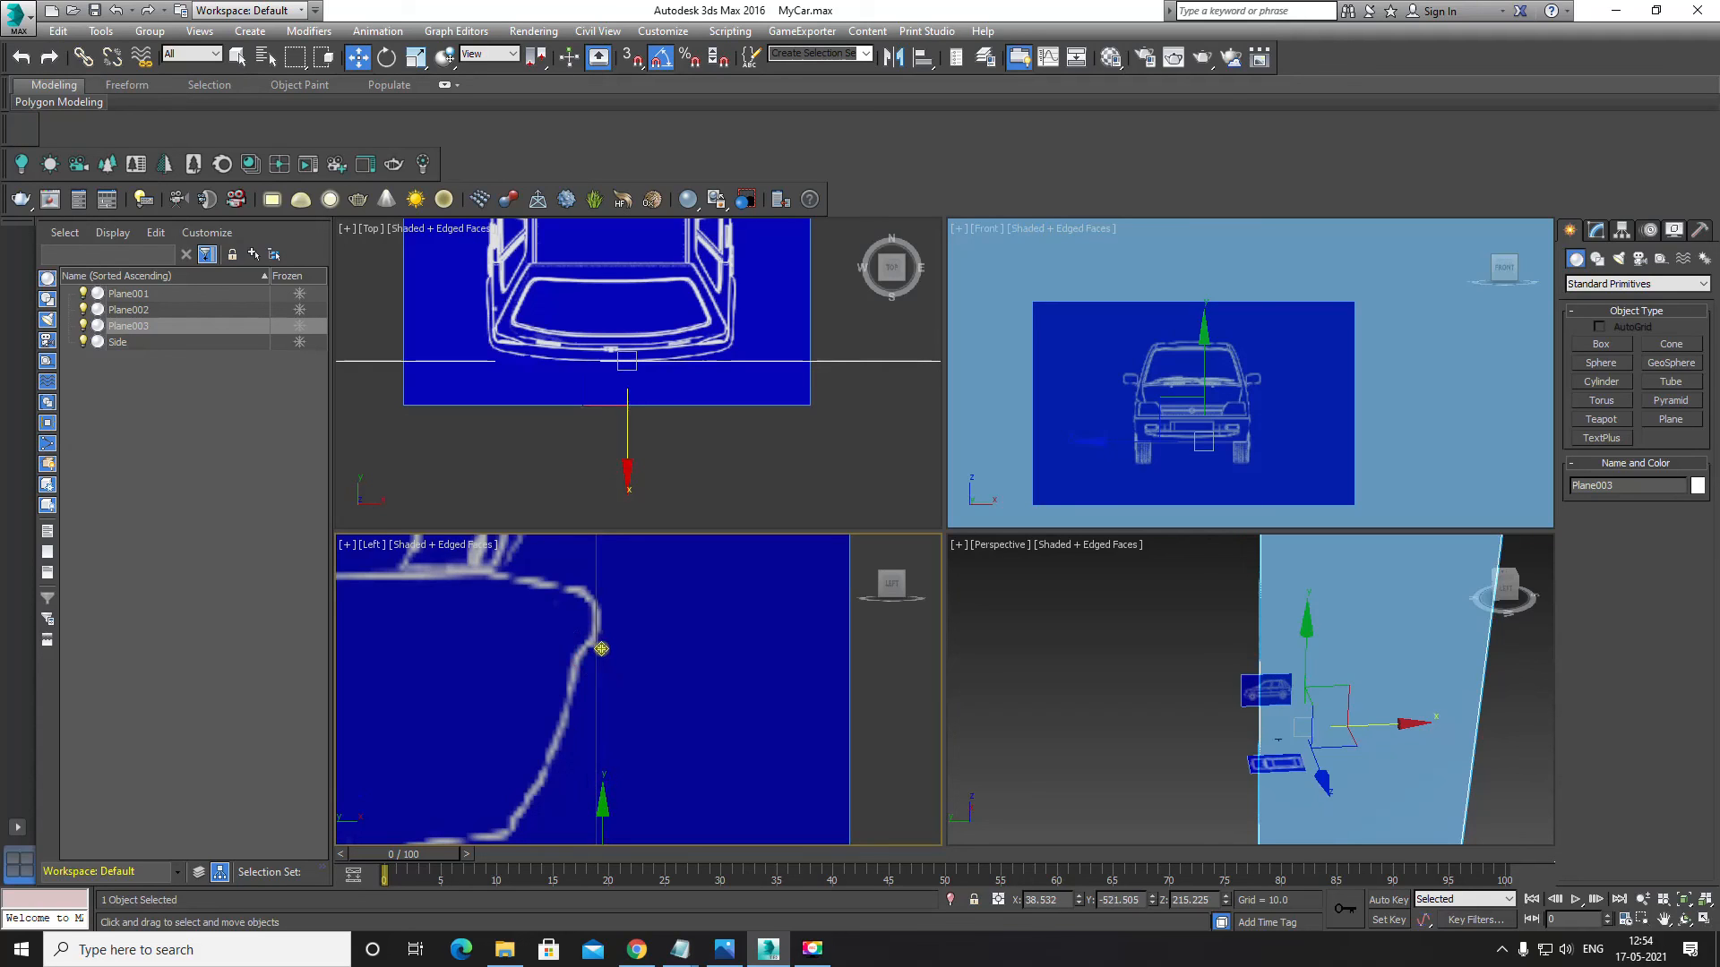
{"action": "scroll", "coordinate": [600, 647], "scroll_direction": "down", "scroll_amount": 4}
{"action": "scroll", "coordinate": [662, 410], "scroll_direction": "up", "scroll_amount": 4}
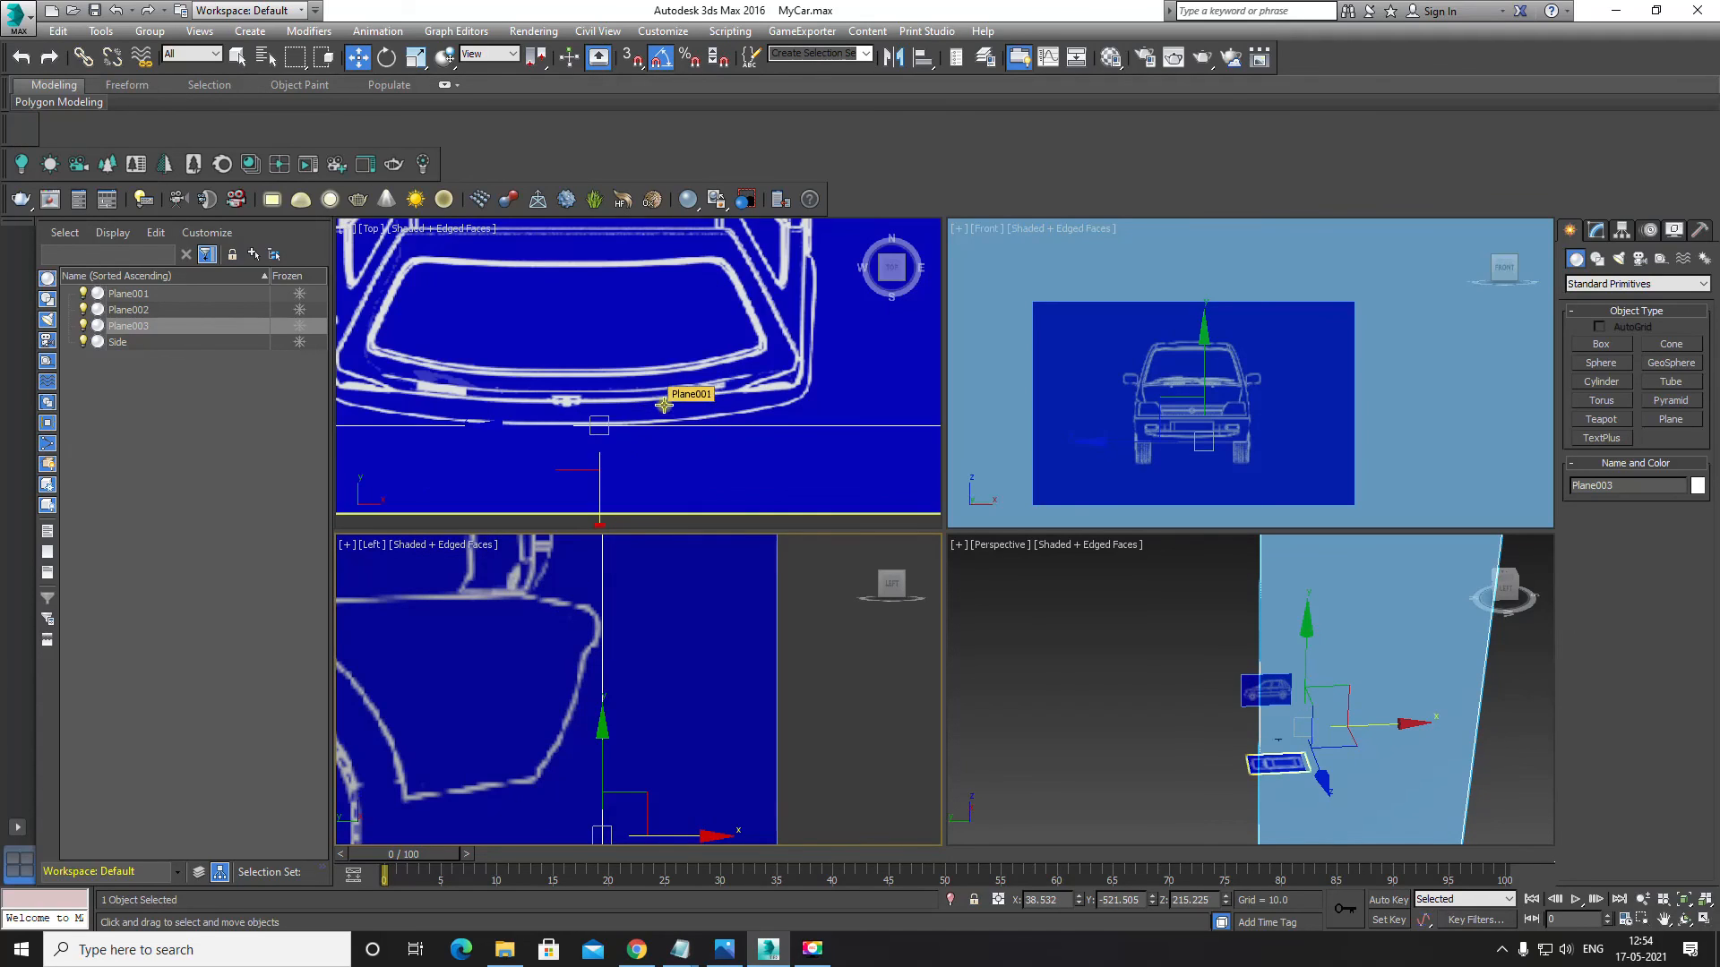
Step: Move Plane003 along Y in the Left view to the car's front bumper edge, at about Y 533
{"action": "scroll", "coordinate": [654, 468], "scroll_direction": "down", "scroll_amount": 6}
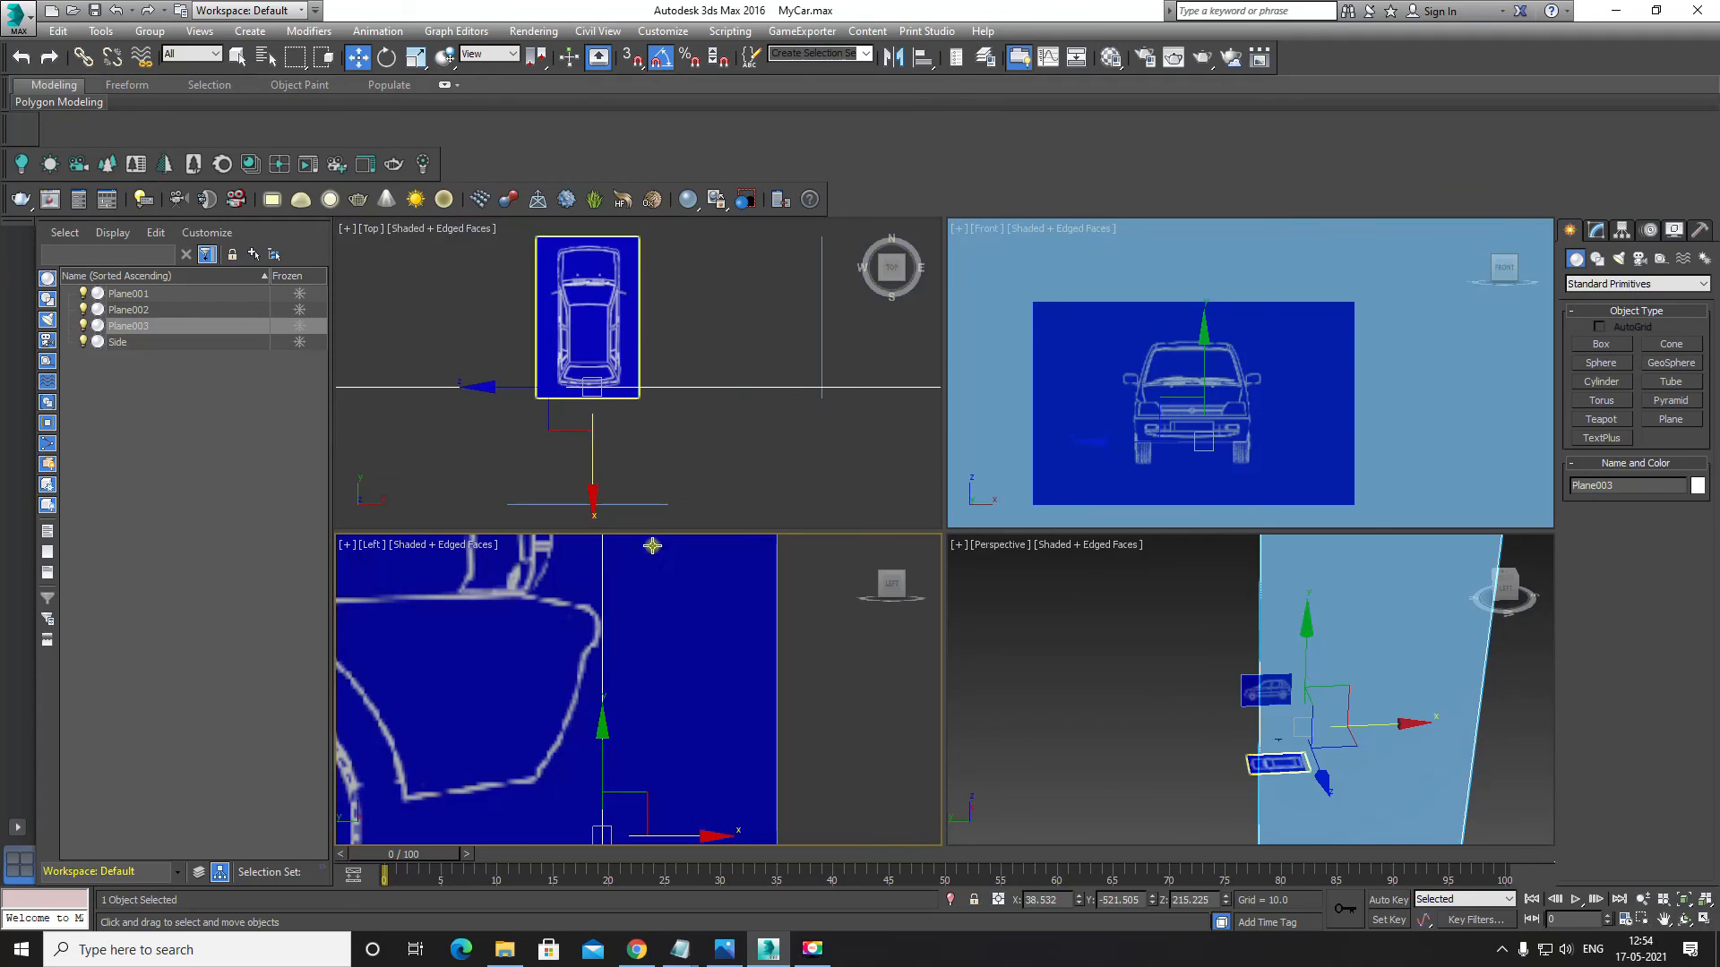
{"action": "scroll", "coordinate": [656, 733], "scroll_direction": "down", "scroll_amount": 3}
{"action": "scroll", "coordinate": [649, 730], "scroll_direction": "down", "scroll_amount": 3}
{"action": "middle_click_drag", "start_coordinate": [584, 696], "coordinate": [742, 689]}
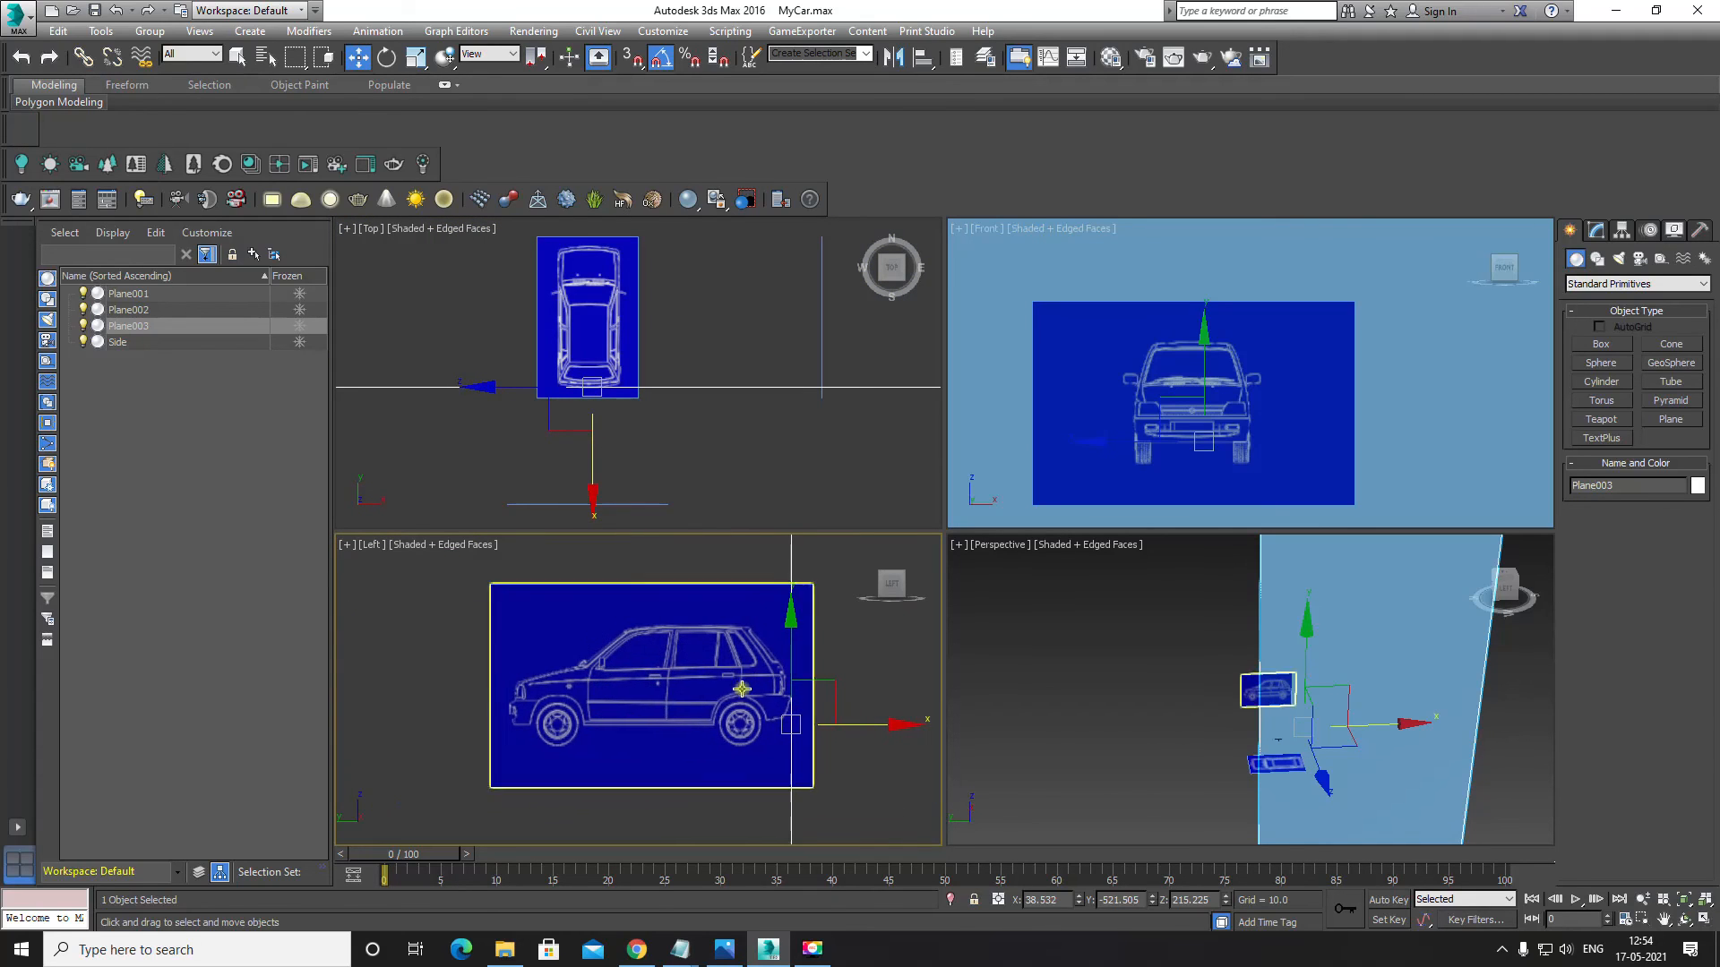
{"action": "left_click_drag", "start_coordinate": [892, 731], "coordinate": [487, 762]}
{"action": "scroll", "coordinate": [718, 680], "scroll_direction": "up", "scroll_amount": 5}
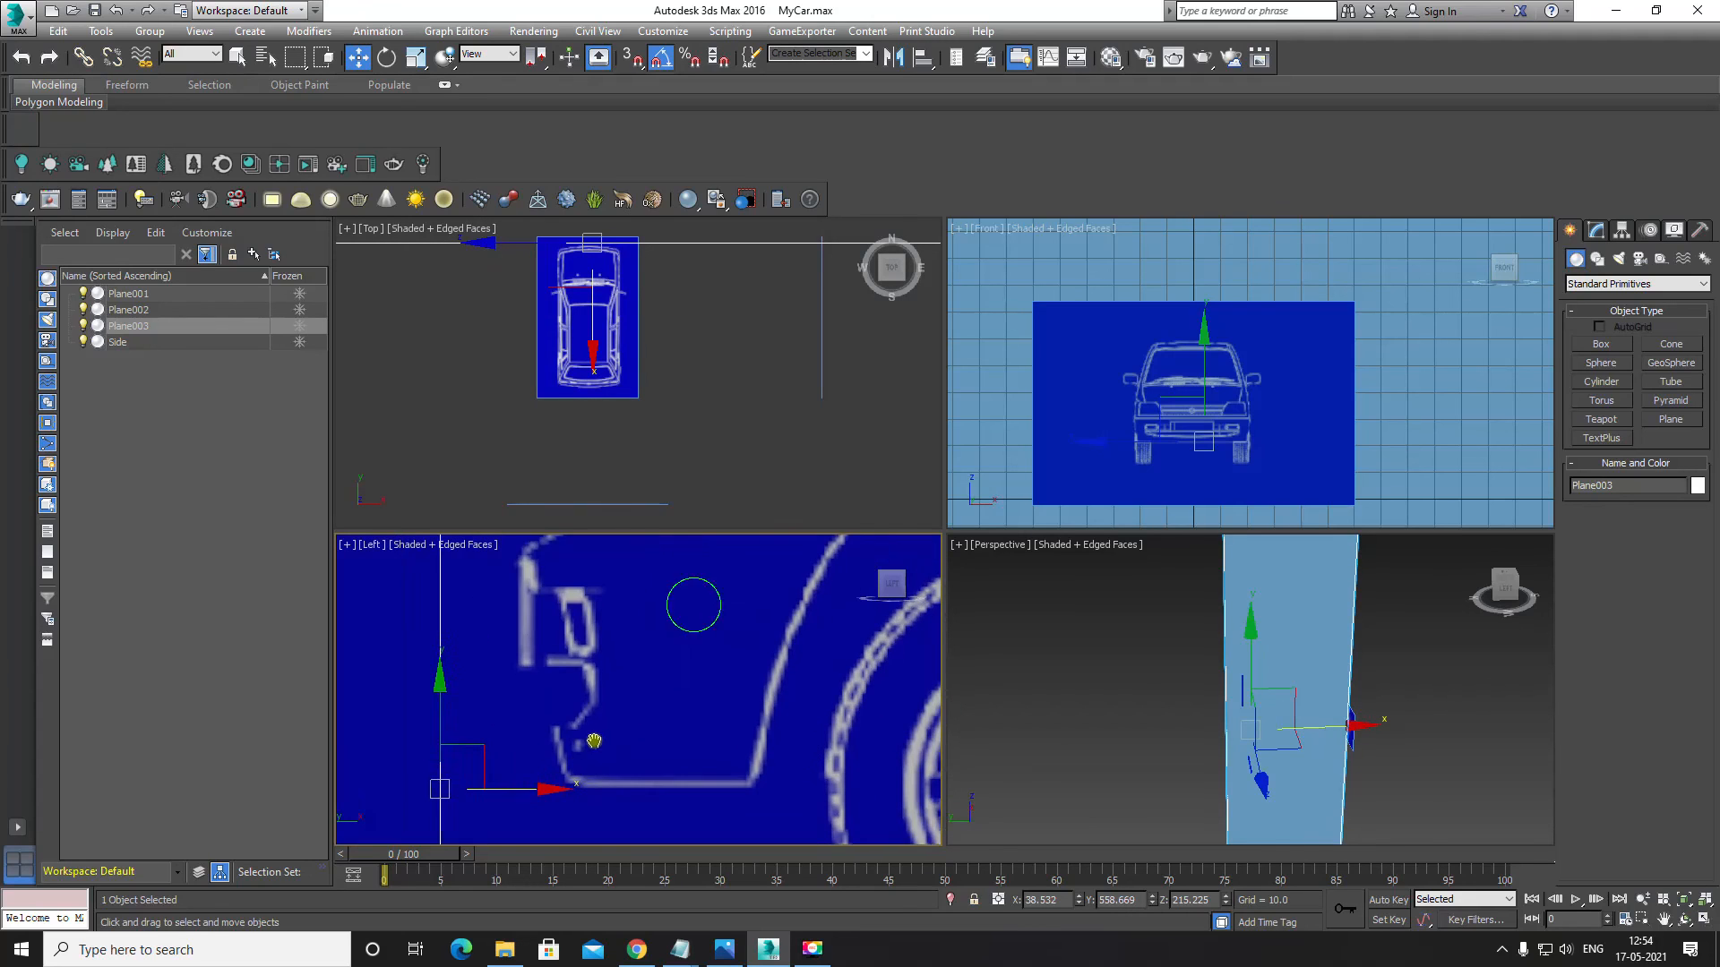
{"action": "middle_click_drag", "start_coordinate": [596, 720], "coordinate": [539, 782]}
{"action": "scroll", "coordinate": [543, 715], "scroll_direction": "down", "scroll_amount": 3}
{"action": "left_click_drag", "start_coordinate": [552, 784], "coordinate": [587, 785]}
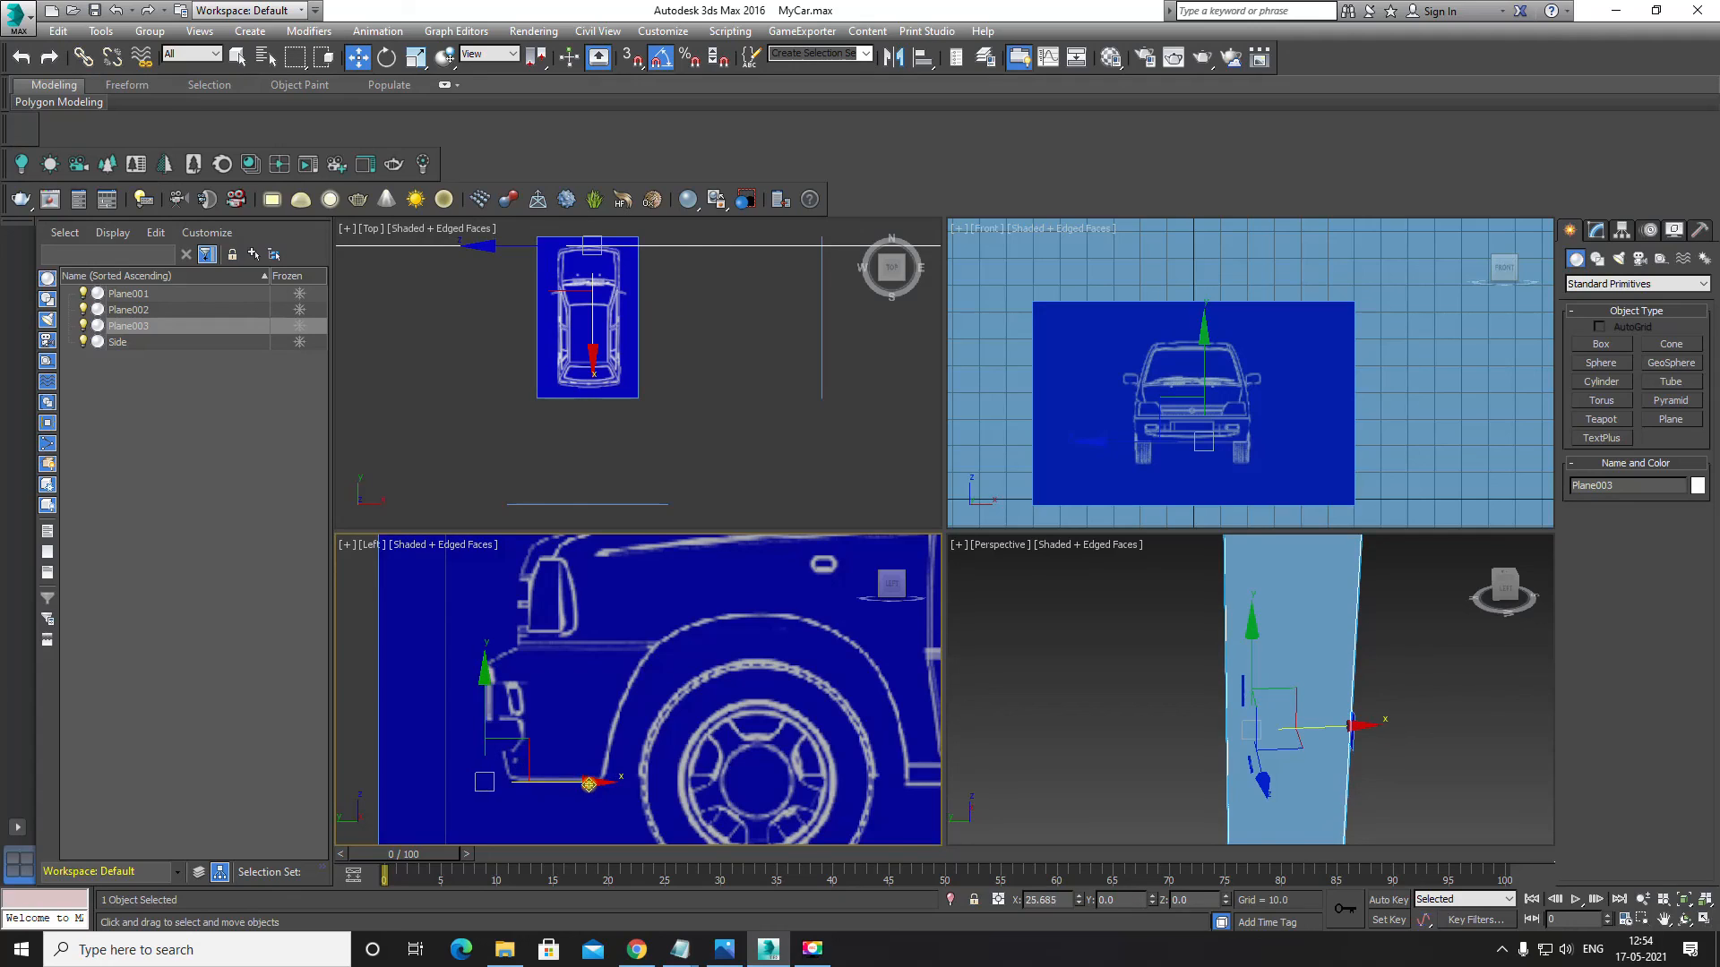
{"action": "scroll", "coordinate": [544, 768], "scroll_direction": "up", "scroll_amount": 2}
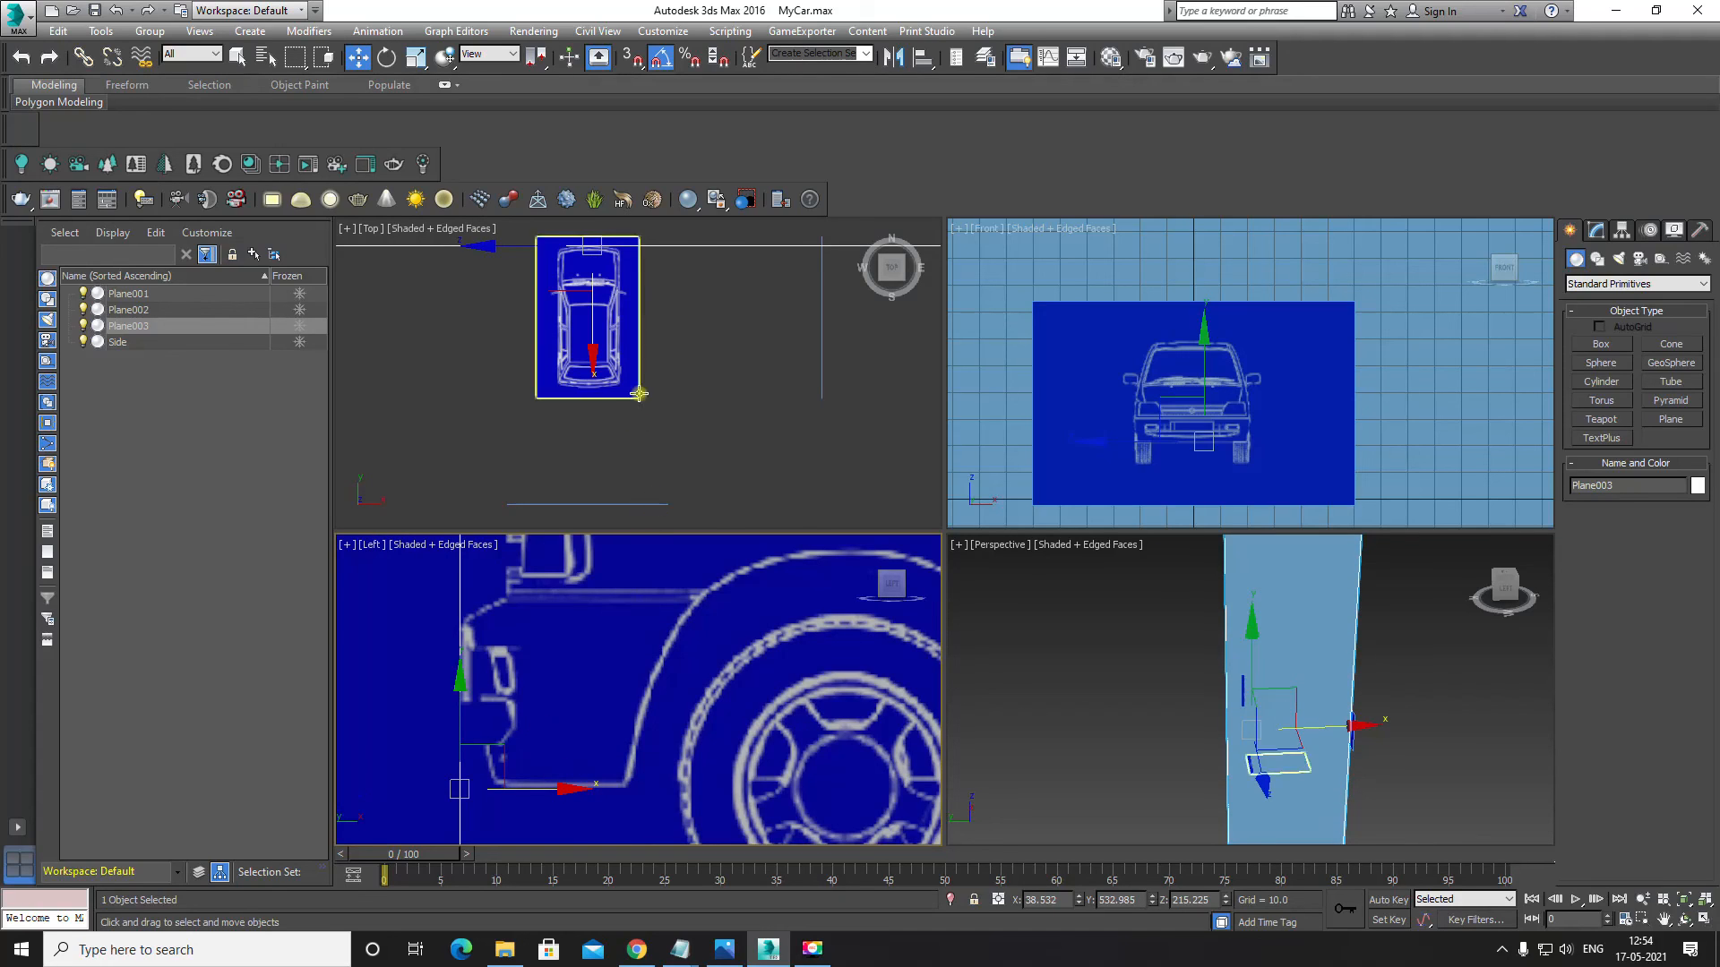
Step: Examine the guide plane against the car's front bumper in the maximized Top view
{"action": "middle_click_drag", "start_coordinate": [638, 393], "coordinate": [656, 403]}
{"action": "key", "text": "alt+w"}
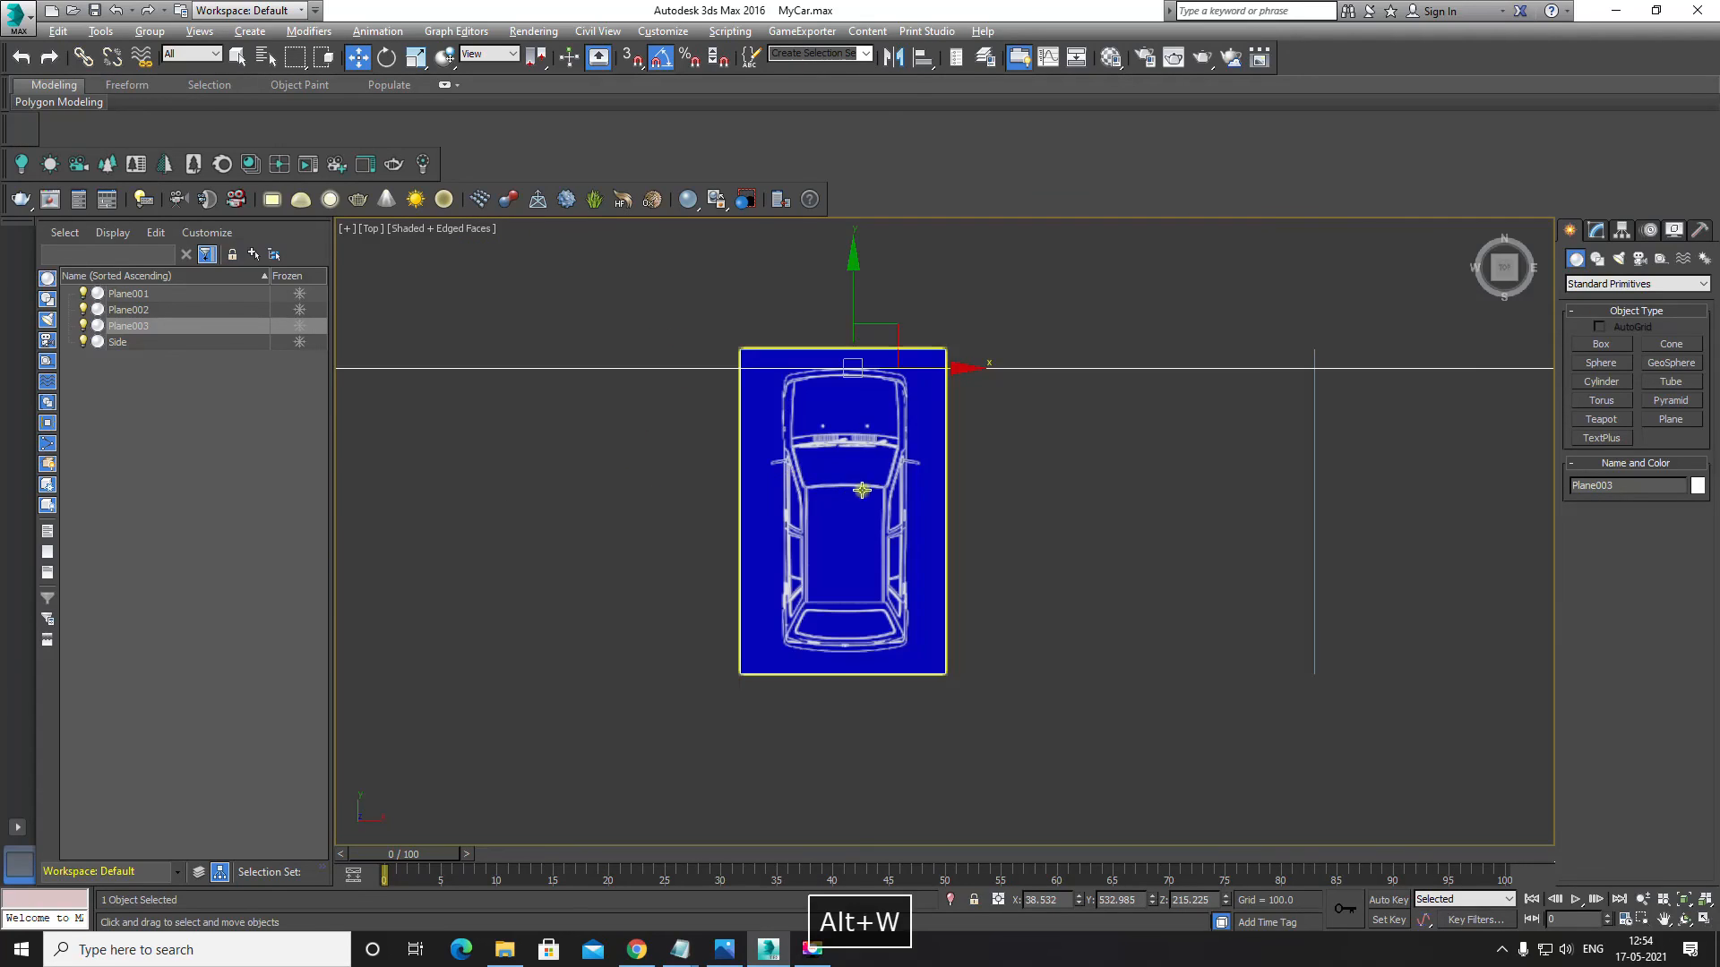
{"action": "middle_click_drag", "start_coordinate": [817, 333], "coordinate": [798, 395]}
{"action": "scroll", "coordinate": [798, 395], "scroll_direction": "up", "scroll_amount": 5}
{"action": "middle_click_drag", "start_coordinate": [946, 665], "coordinate": [933, 396]}
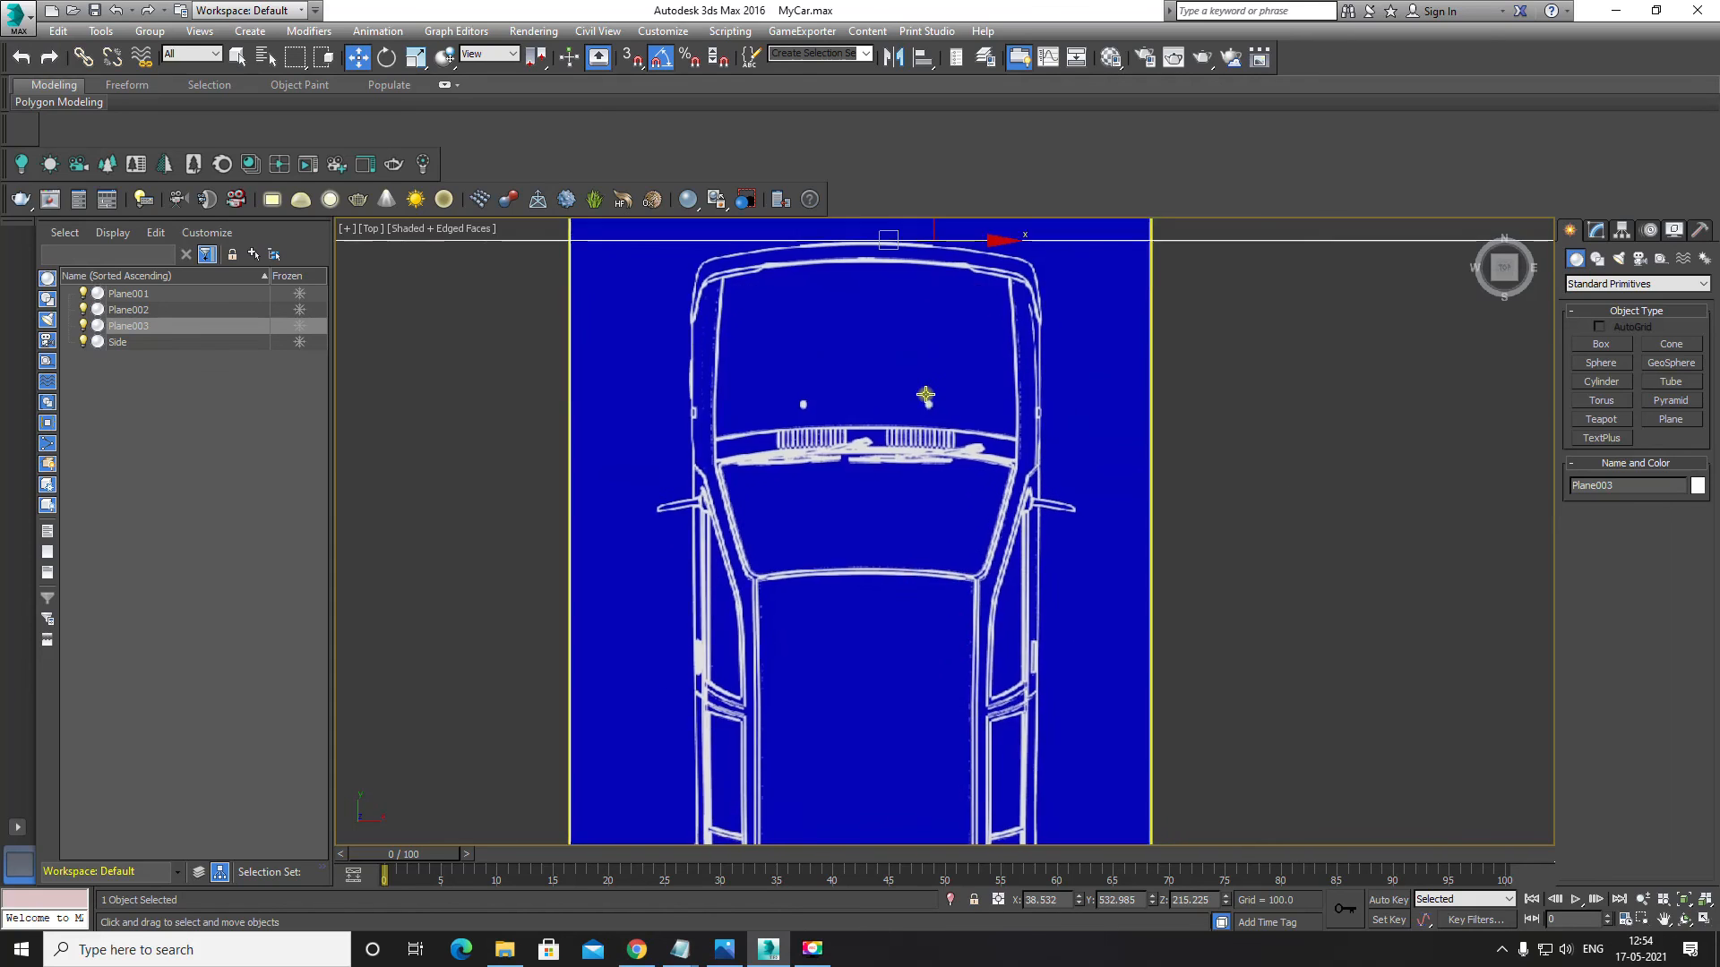
{"action": "scroll", "coordinate": [921, 536], "scroll_direction": "down", "scroll_amount": 5}
{"action": "scroll", "coordinate": [896, 537], "scroll_direction": "up", "scroll_amount": 5}
{"action": "scroll", "coordinate": [860, 561], "scroll_direction": "up", "scroll_amount": 3}
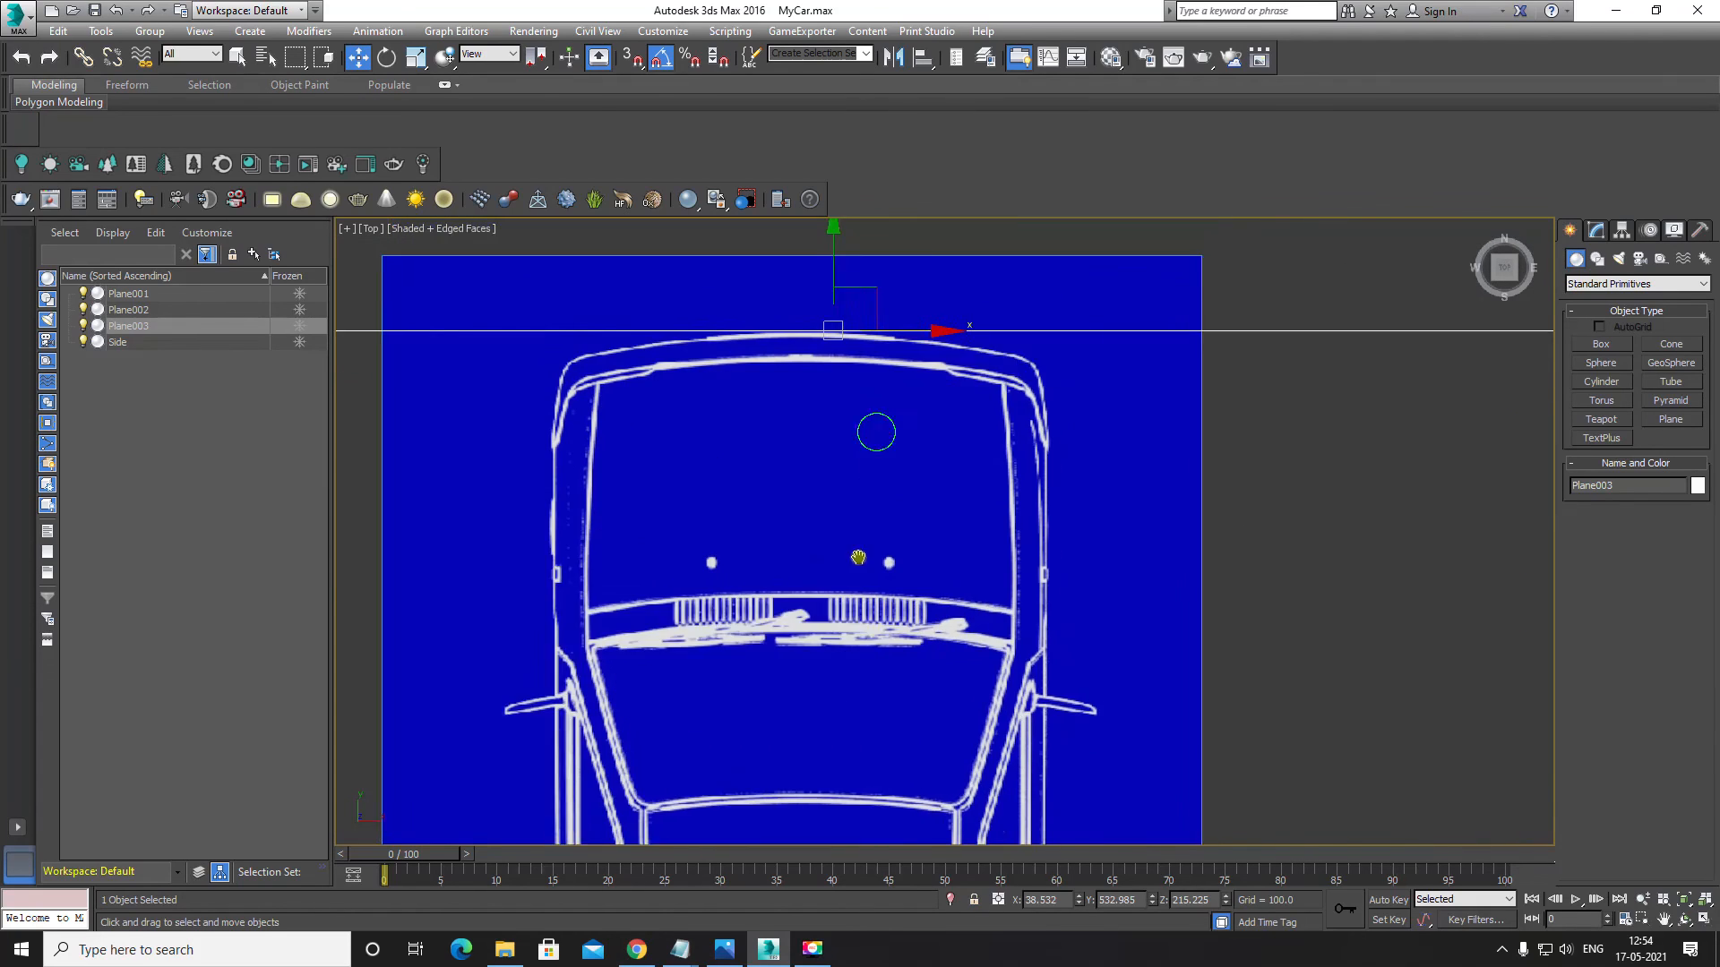
Step: Move Plane003 along Y in the Top view to the side mirrors, at about Y 175.7, and compare it with the mirror in the Left view
{"action": "left_click_drag", "start_coordinate": [823, 281], "coordinate": [1126, 665]}
{"action": "middle_click_drag", "start_coordinate": [758, 698], "coordinate": [787, 584]}
{"action": "key", "text": "alt+w"}
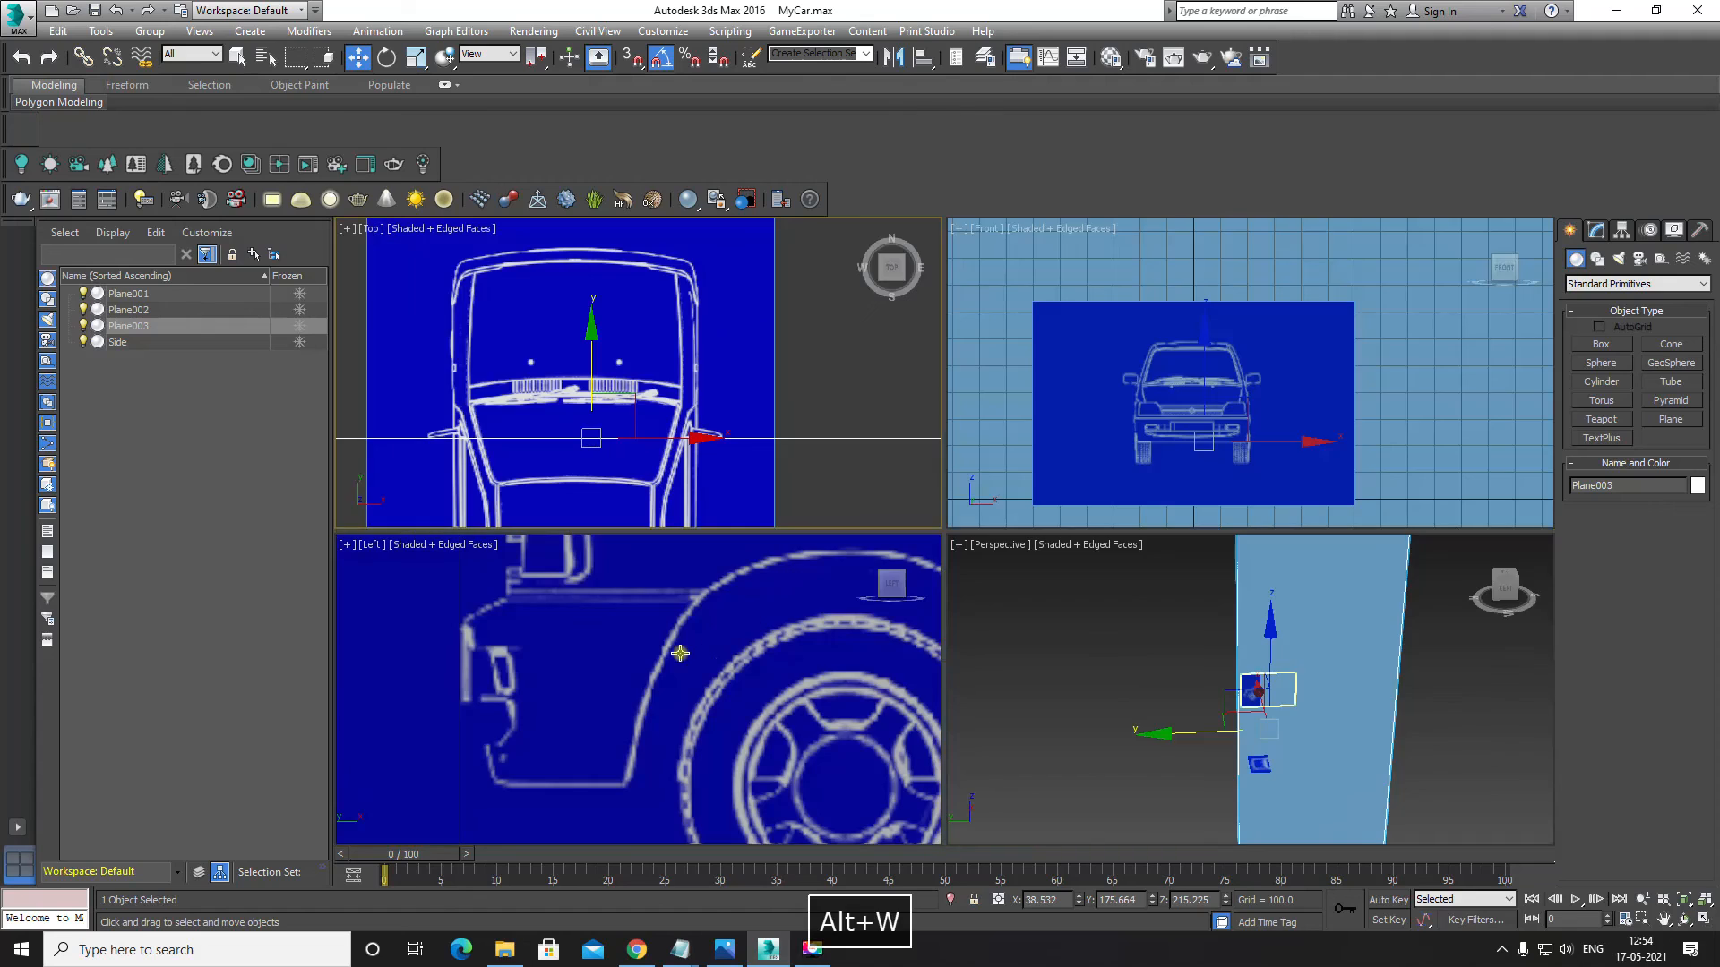
{"action": "scroll", "coordinate": [557, 676], "scroll_direction": "down", "scroll_amount": 4}
{"action": "scroll", "coordinate": [736, 660], "scroll_direction": "up", "scroll_amount": 5}
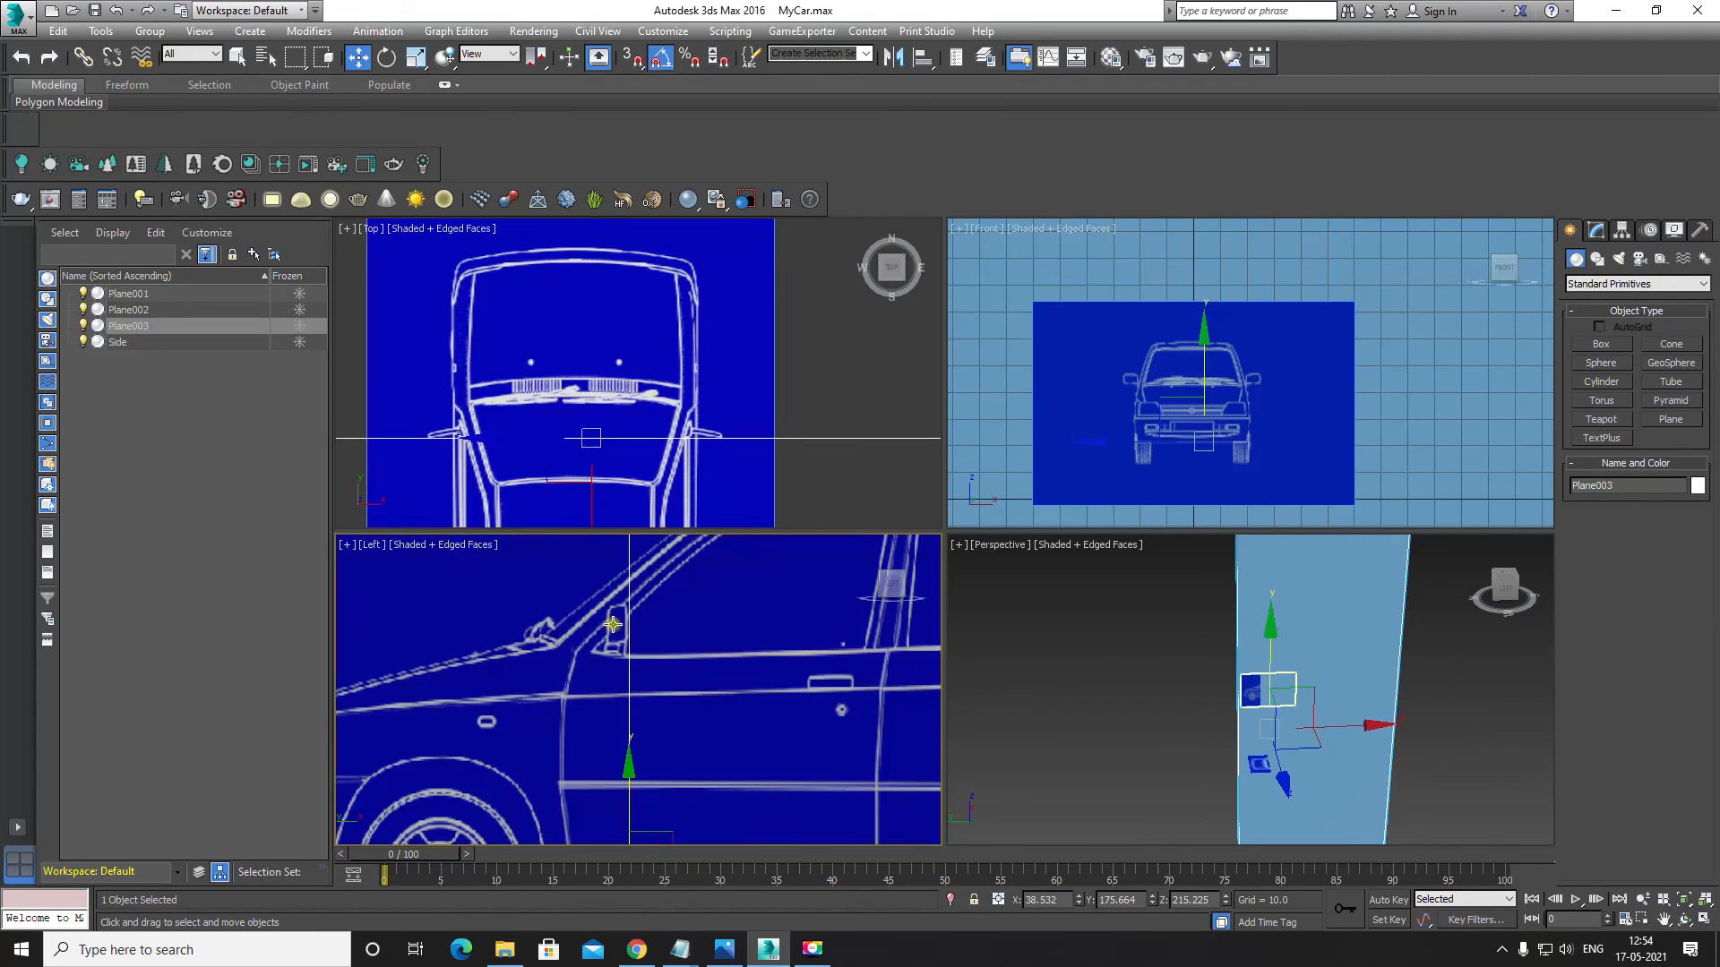
{"action": "scroll", "coordinate": [628, 663], "scroll_direction": "down", "scroll_amount": 4}
{"action": "middle_click_drag", "start_coordinate": [694, 573], "coordinate": [680, 576]}
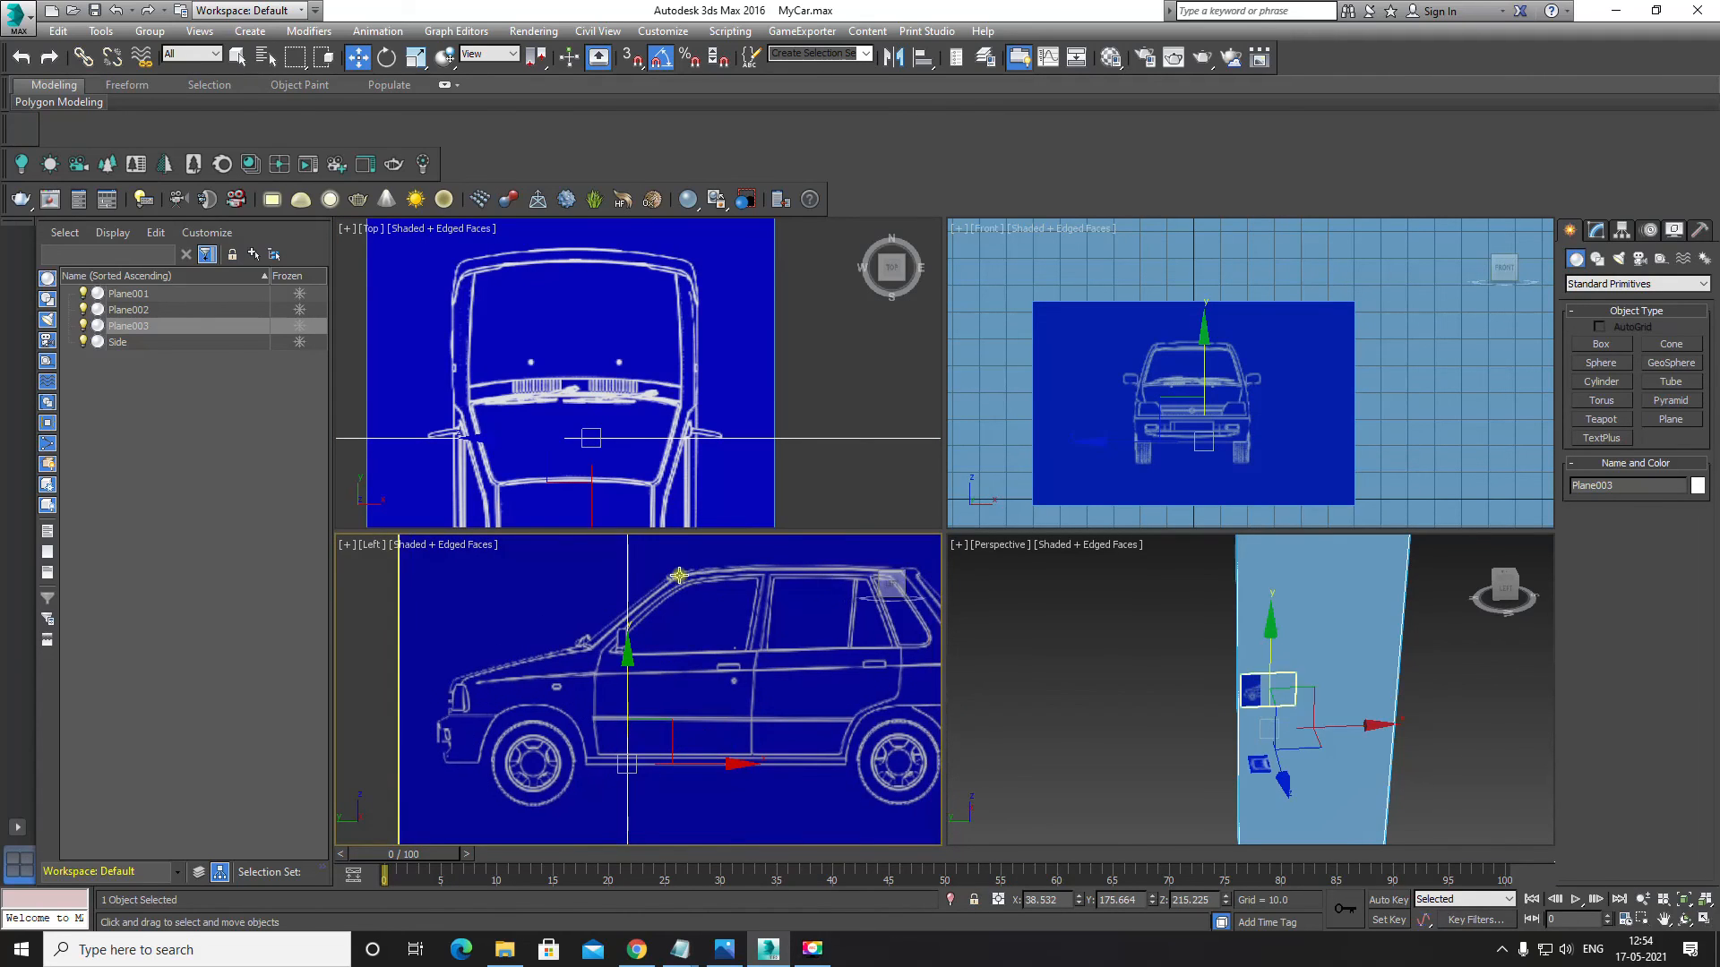
{"action": "middle_click_drag", "start_coordinate": [688, 488], "coordinate": [703, 415]}
{"action": "scroll", "coordinate": [703, 416], "scroll_direction": "down", "scroll_amount": 3}
{"action": "middle_click_drag", "start_coordinate": [693, 745], "coordinate": [663, 736]}
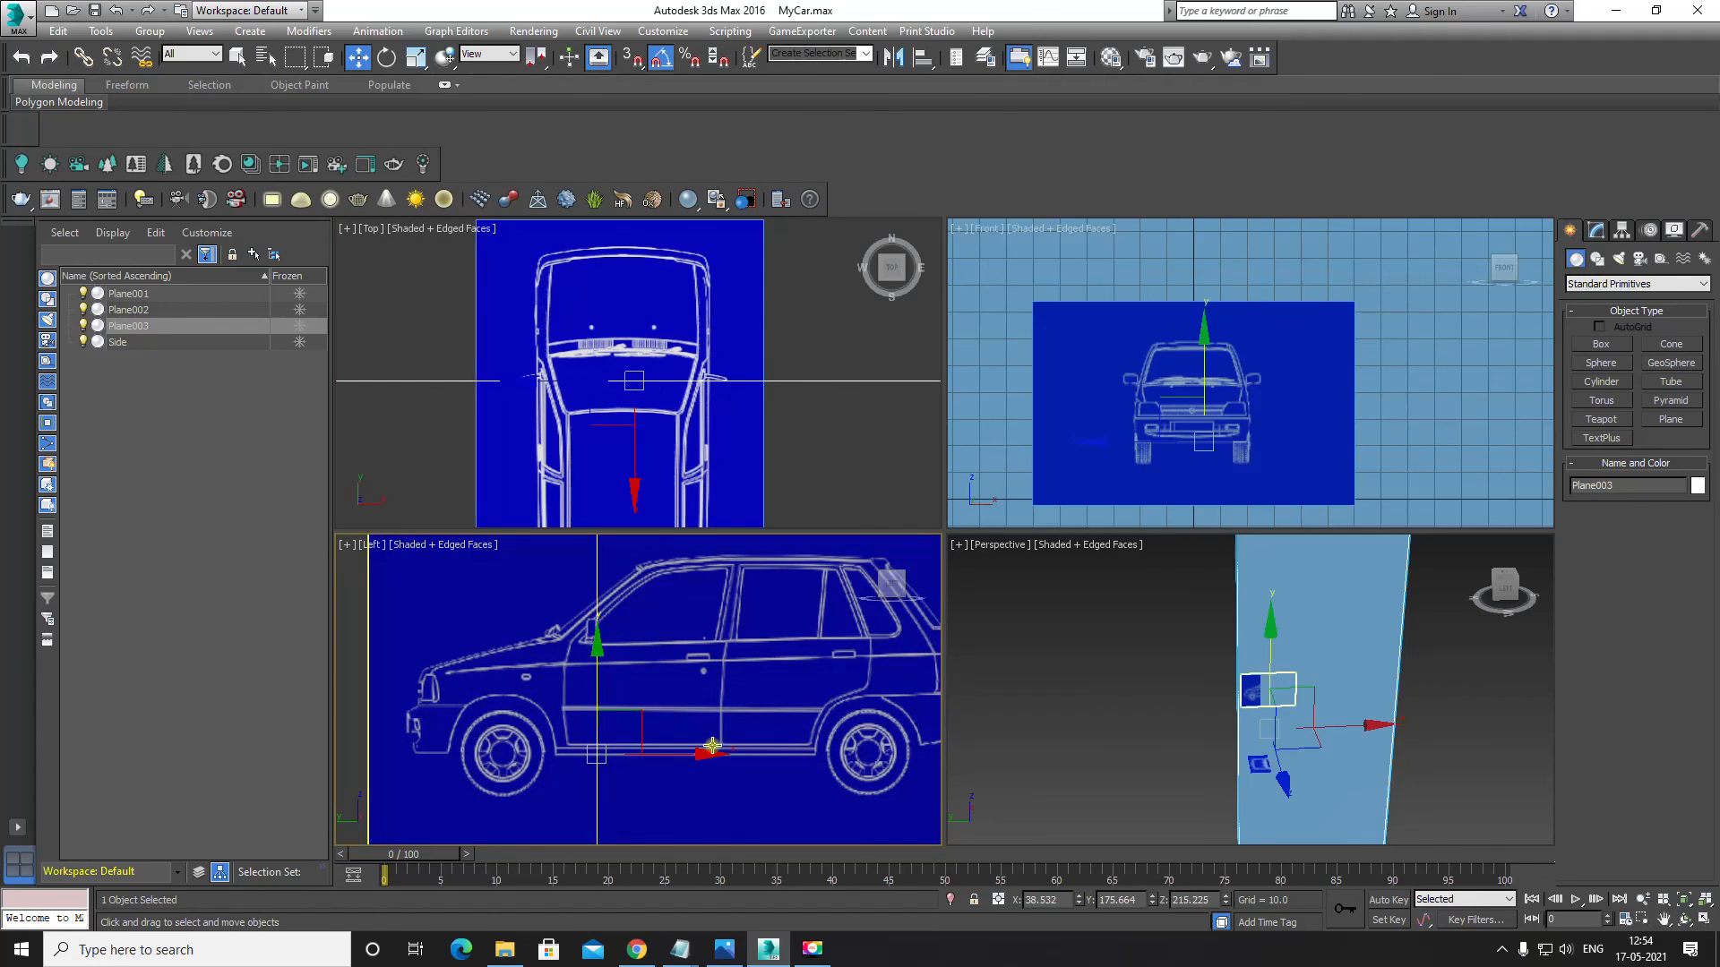
Step: Move Plane003 along Y in the Left view to the front door's rear edge, at about Y -60.8, and compare it in the Top view
{"action": "left_click_drag", "start_coordinate": [700, 752], "coordinate": [825, 749]}
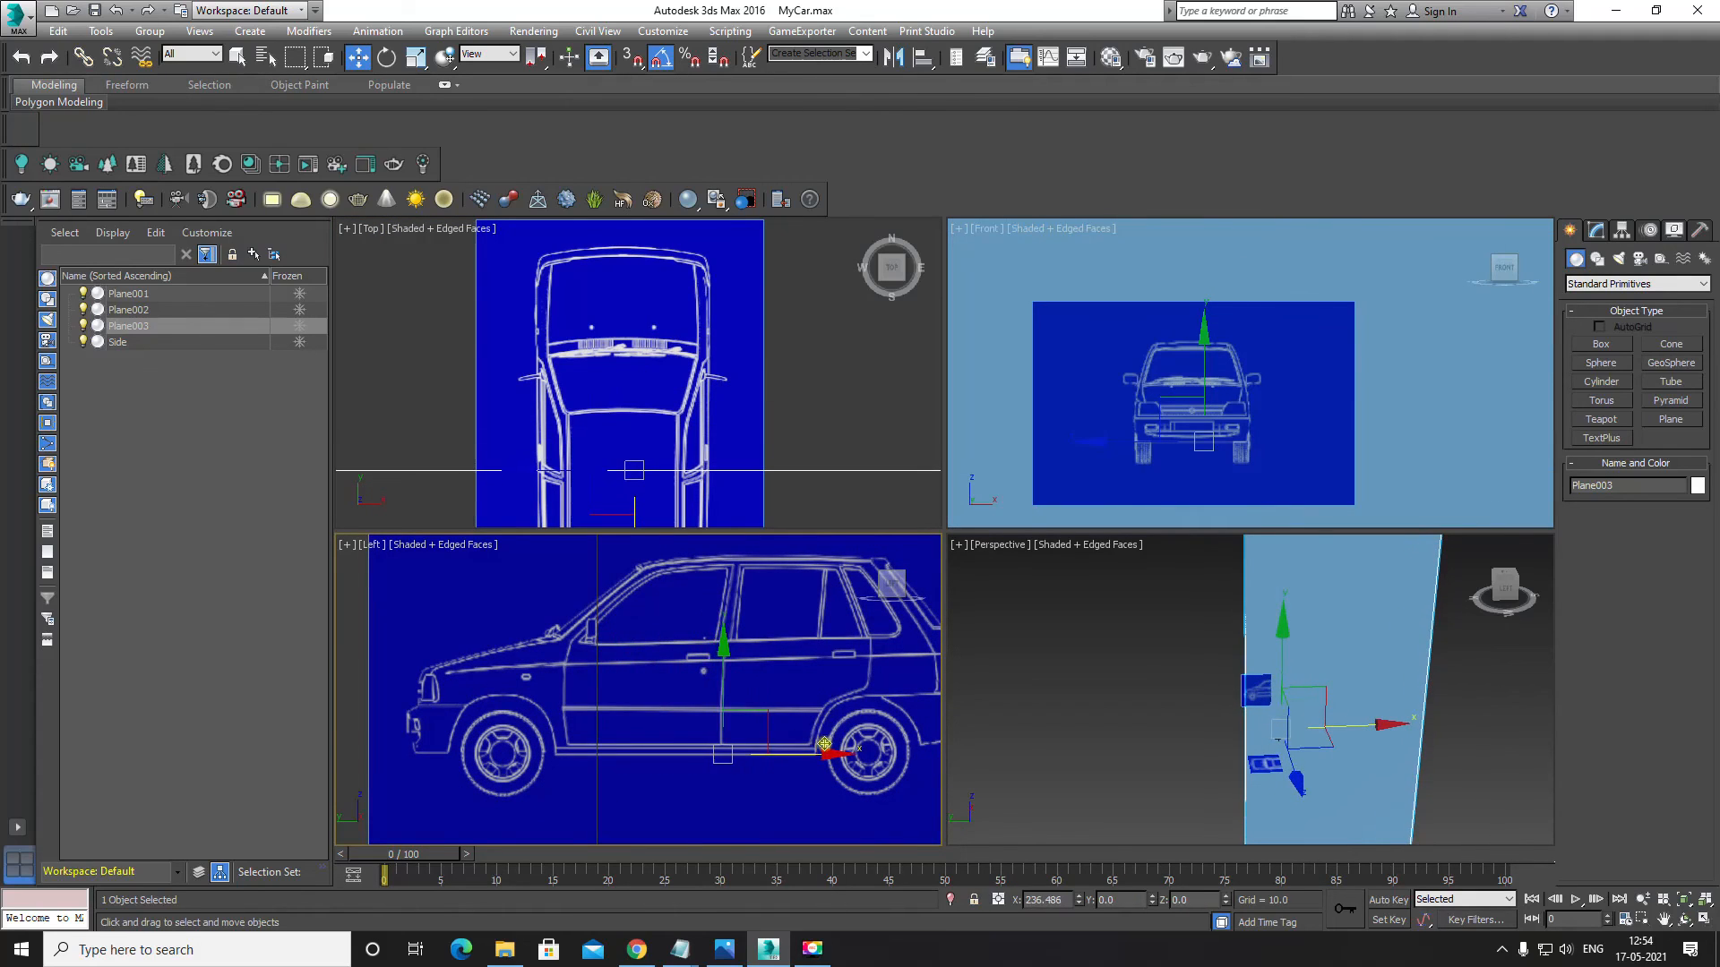
{"action": "scroll", "coordinate": [812, 742], "scroll_direction": "up", "scroll_amount": 2}
{"action": "scroll", "coordinate": [809, 740], "scroll_direction": "down", "scroll_amount": 2}
{"action": "middle_click_drag", "start_coordinate": [795, 724], "coordinate": [676, 681]}
{"action": "middle_click_drag", "start_coordinate": [652, 377], "coordinate": [672, 336]}
{"action": "scroll", "coordinate": [693, 507], "scroll_direction": "up", "scroll_amount": 2}
{"action": "middle_click_drag", "start_coordinate": [684, 682], "coordinate": [700, 711]}
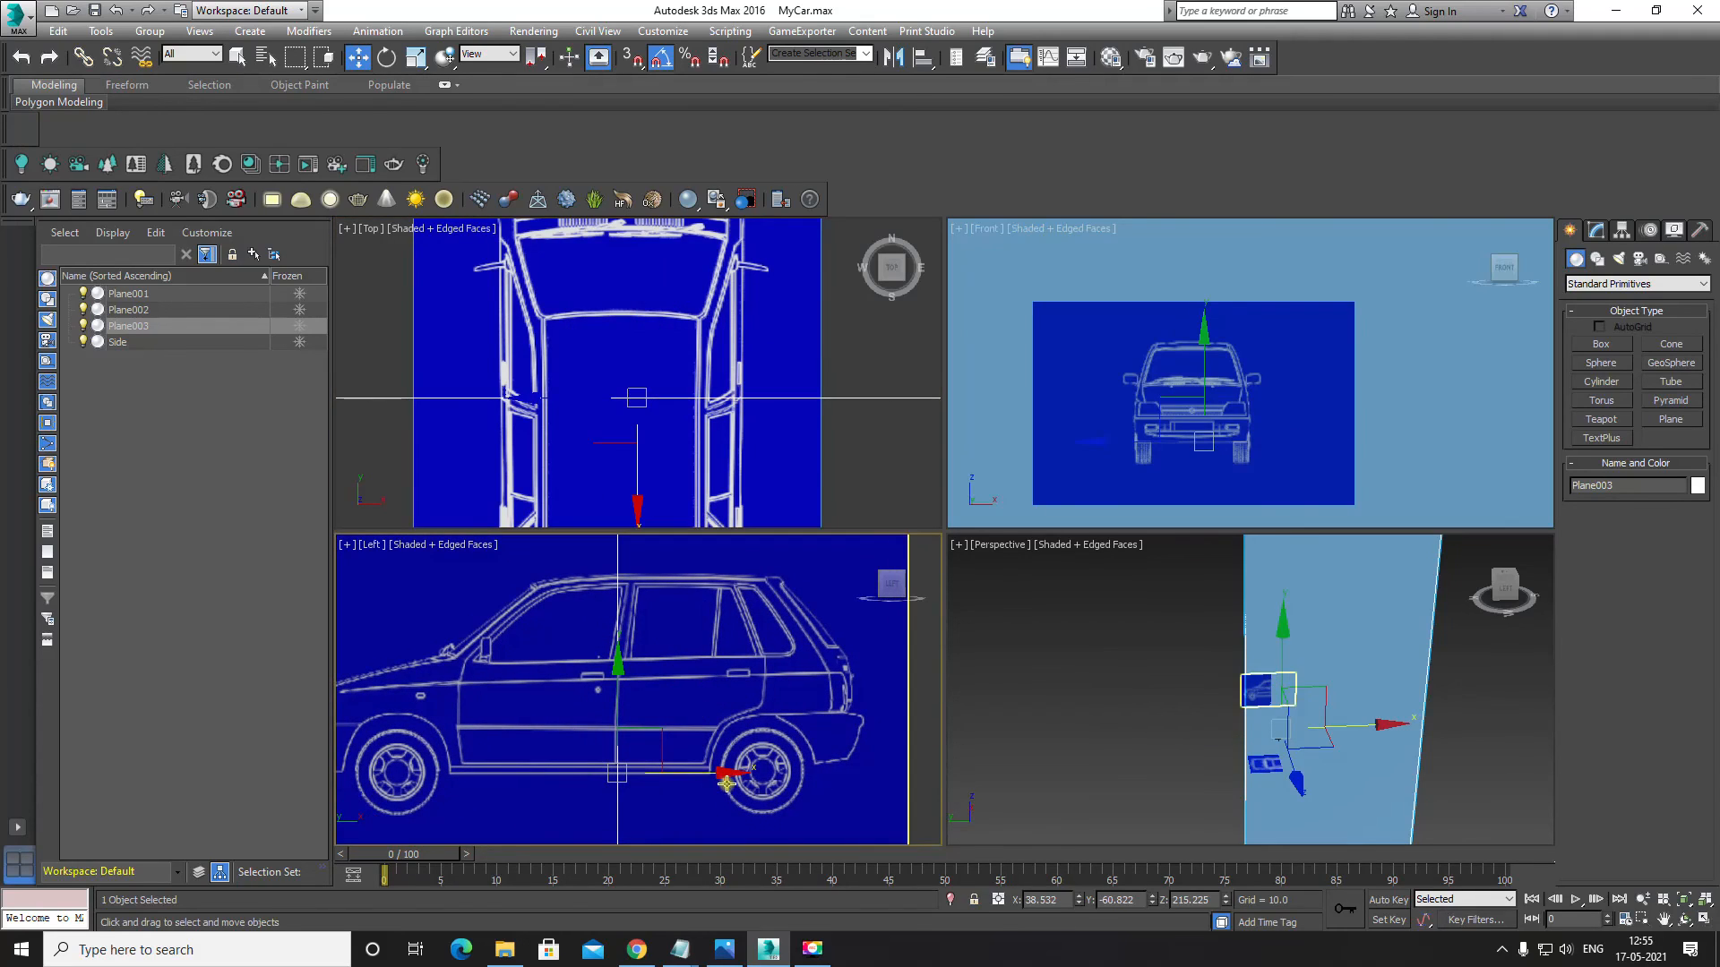
Step: Move Plane003 along Y in the Left view to the pillar between the doors, at about Y -82.7, and compare it in the Top view
{"action": "left_click_drag", "start_coordinate": [719, 771], "coordinate": [846, 757]}
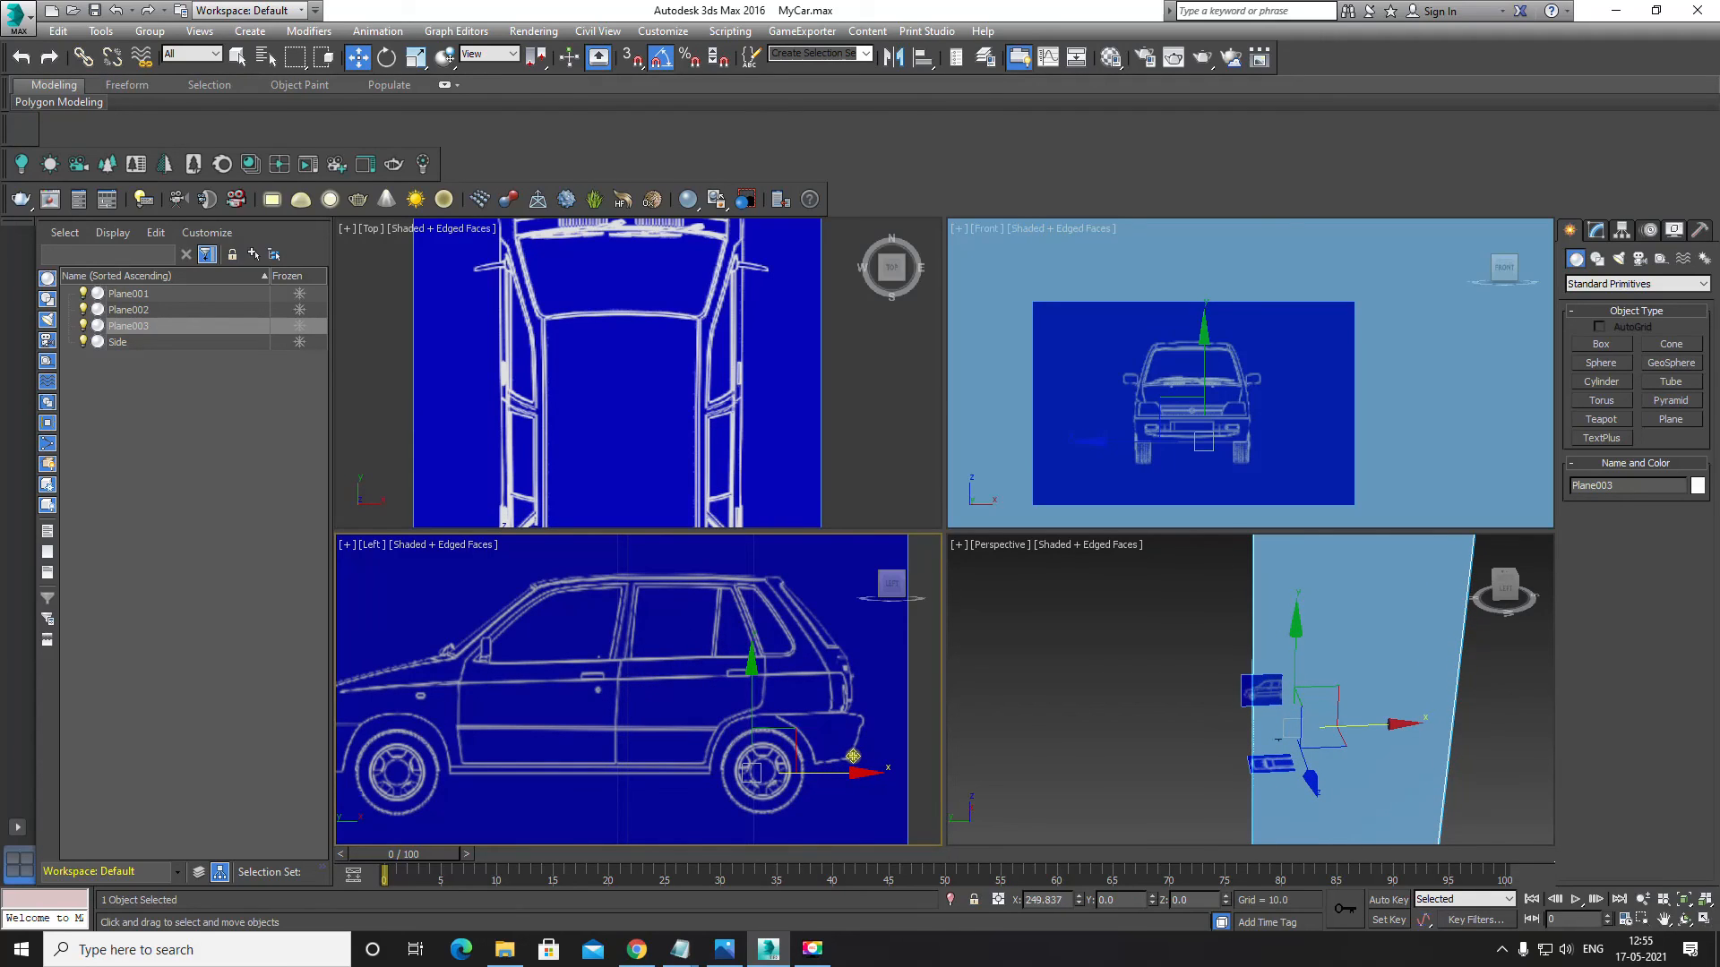
{"action": "left_click_drag", "start_coordinate": [853, 757], "coordinate": [736, 742]}
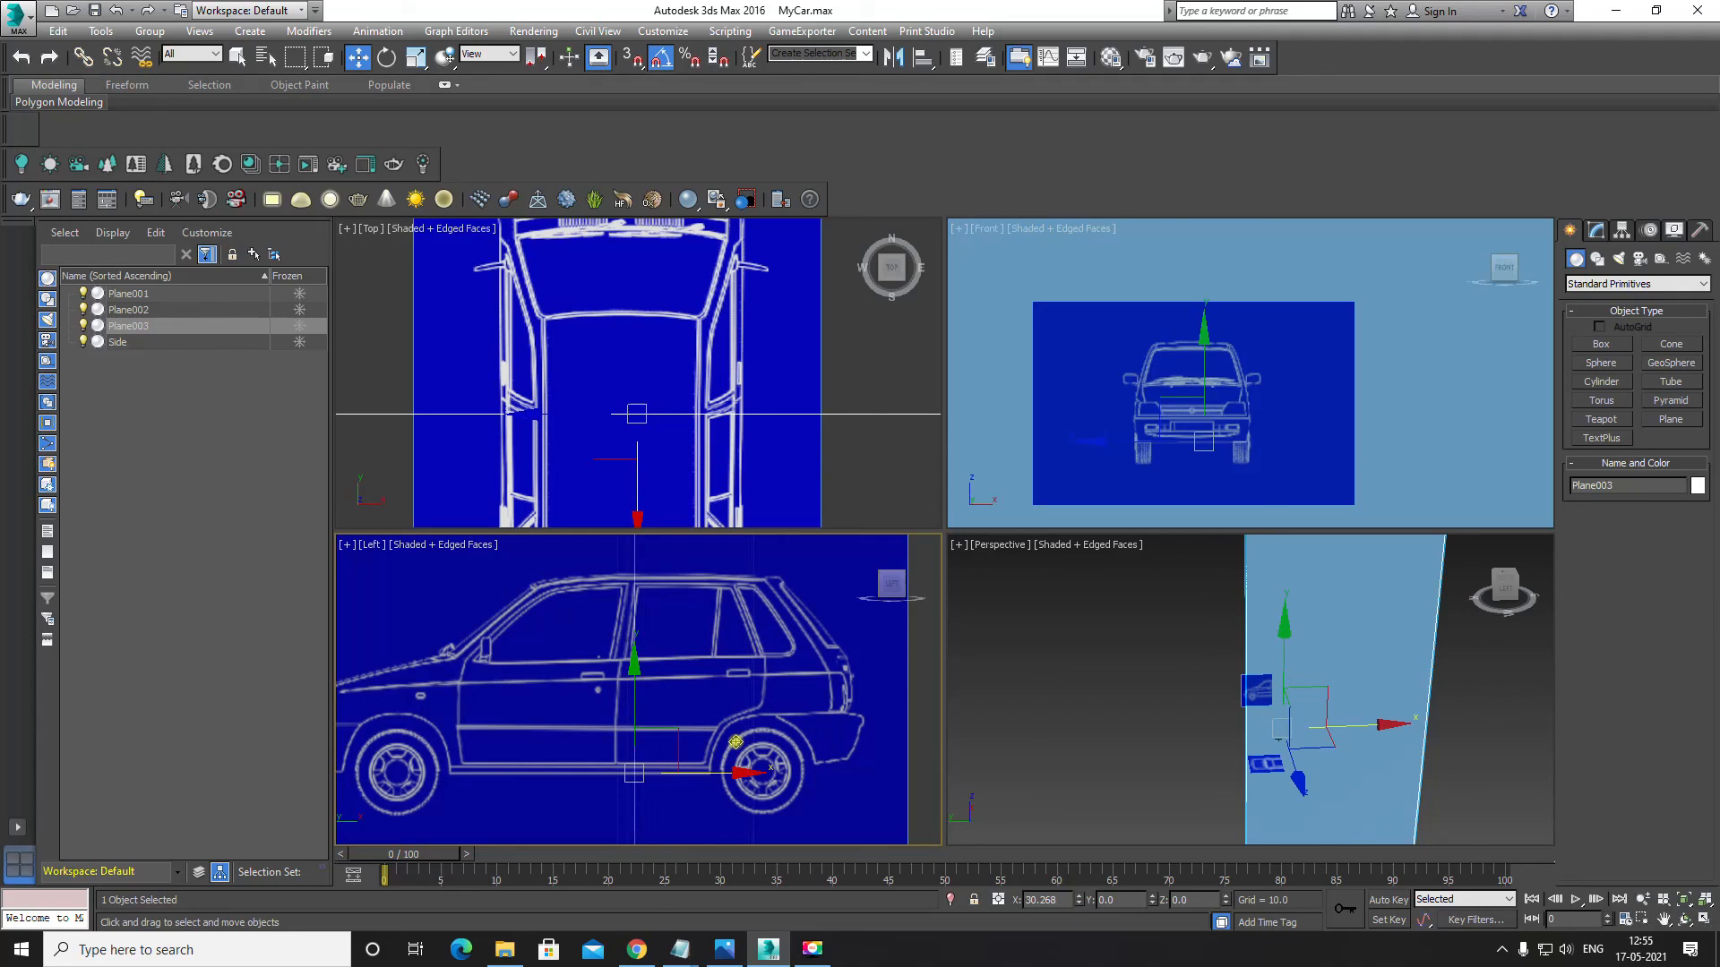
{"action": "left_click_drag", "start_coordinate": [735, 741], "coordinate": [730, 741]}
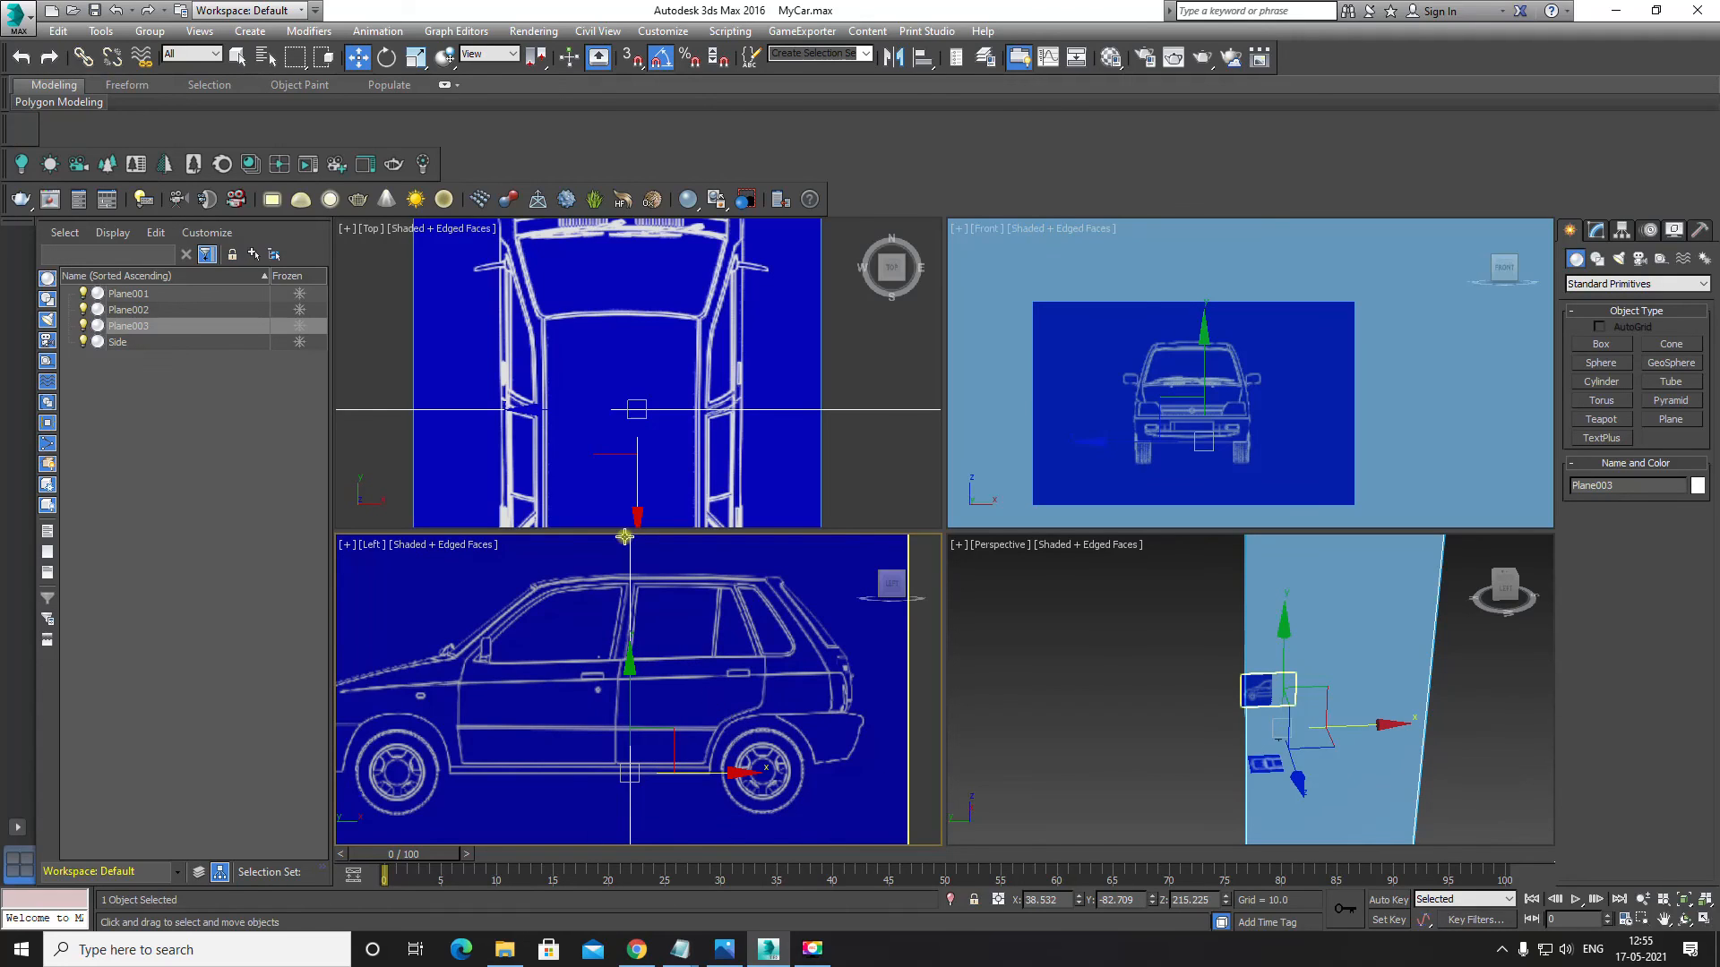
{"action": "scroll", "coordinate": [538, 418], "scroll_direction": "up", "scroll_amount": 2}
{"action": "scroll", "coordinate": [538, 418], "scroll_direction": "down", "scroll_amount": 2}
{"action": "scroll", "coordinate": [653, 660], "scroll_direction": "down", "scroll_amount": 3}
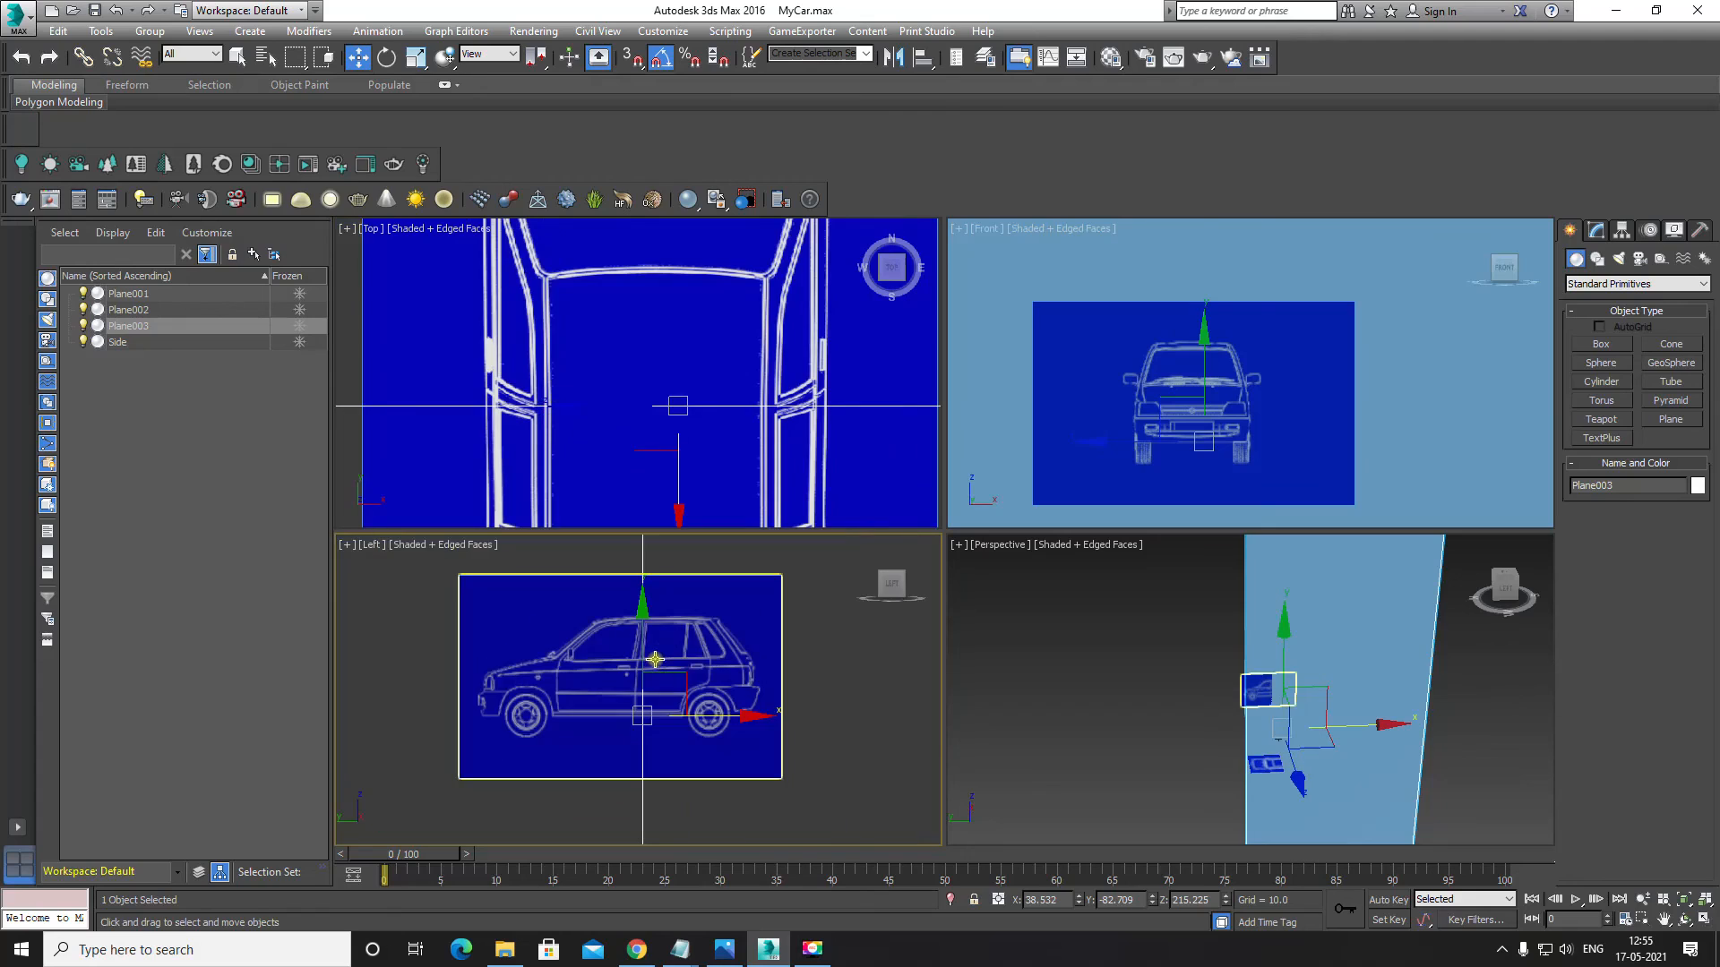
{"action": "scroll", "coordinate": [706, 741], "scroll_direction": "down", "scroll_amount": 2}
{"action": "scroll", "coordinate": [727, 730], "scroll_direction": "up", "scroll_amount": 2}
{"action": "scroll", "coordinate": [806, 722], "scroll_direction": "up", "scroll_amount": 2}
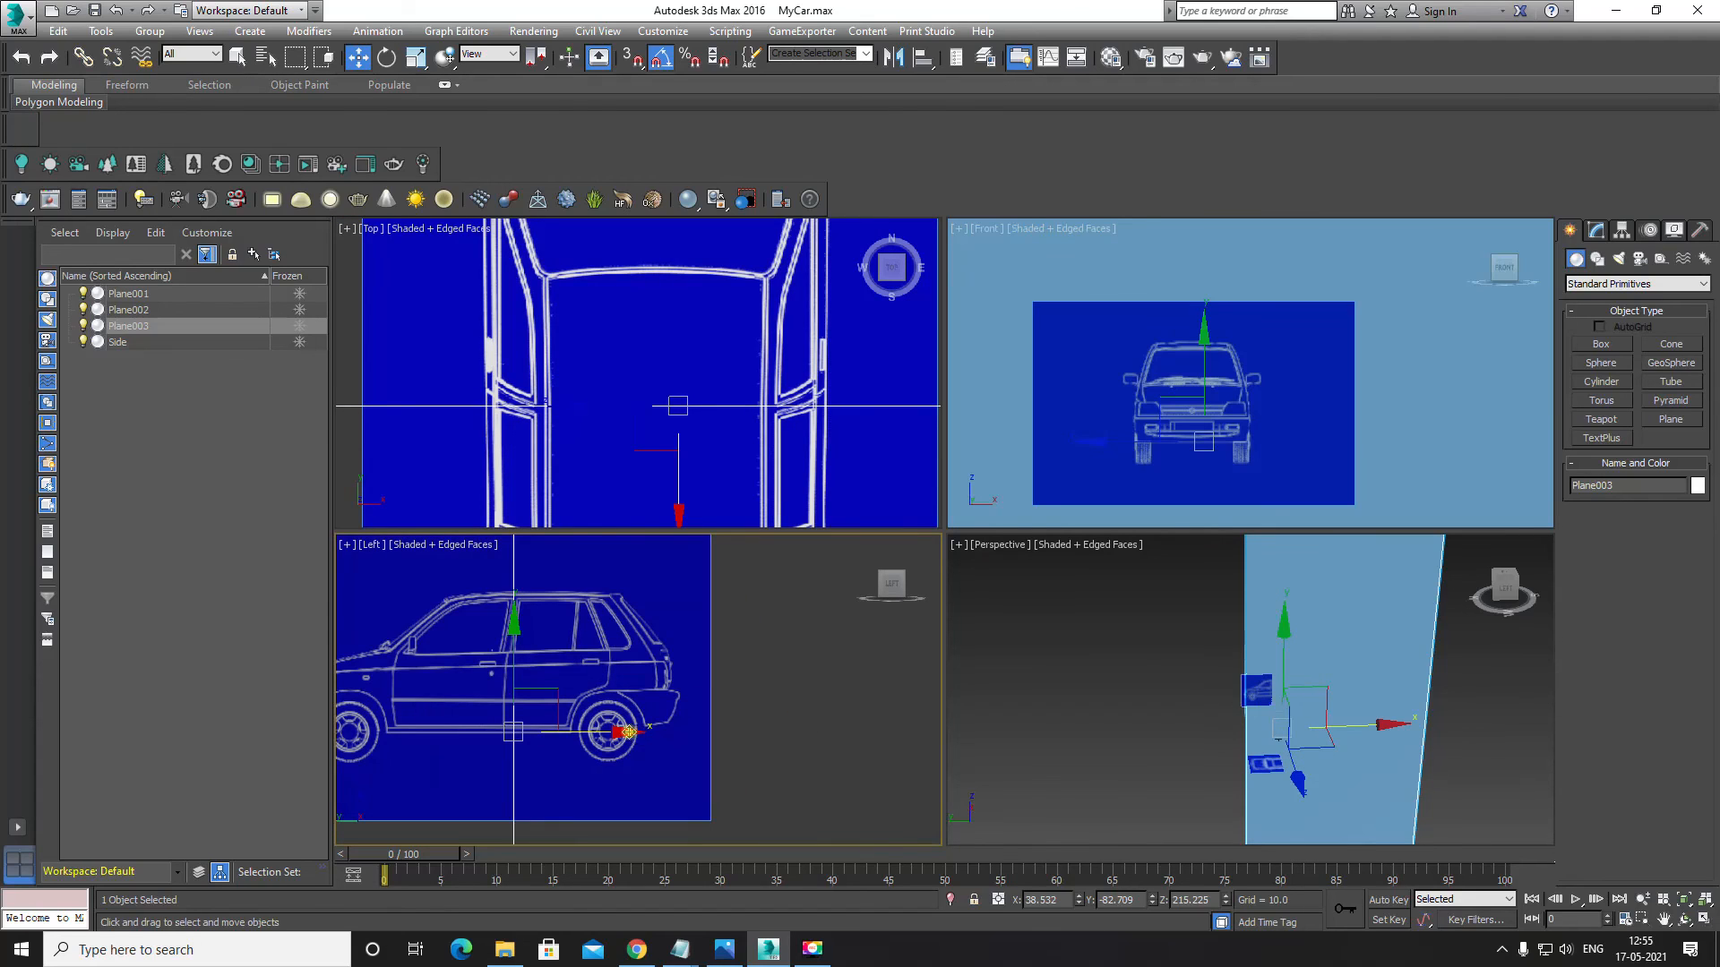
Step: Move Plane003 along Y in the Left view to the roof's rear edge, at about Y -336.7, and compare it in the Top view
{"action": "left_click_drag", "start_coordinate": [620, 733], "coordinate": [722, 735]}
{"action": "scroll", "coordinate": [658, 567], "scroll_direction": "up", "scroll_amount": 4}
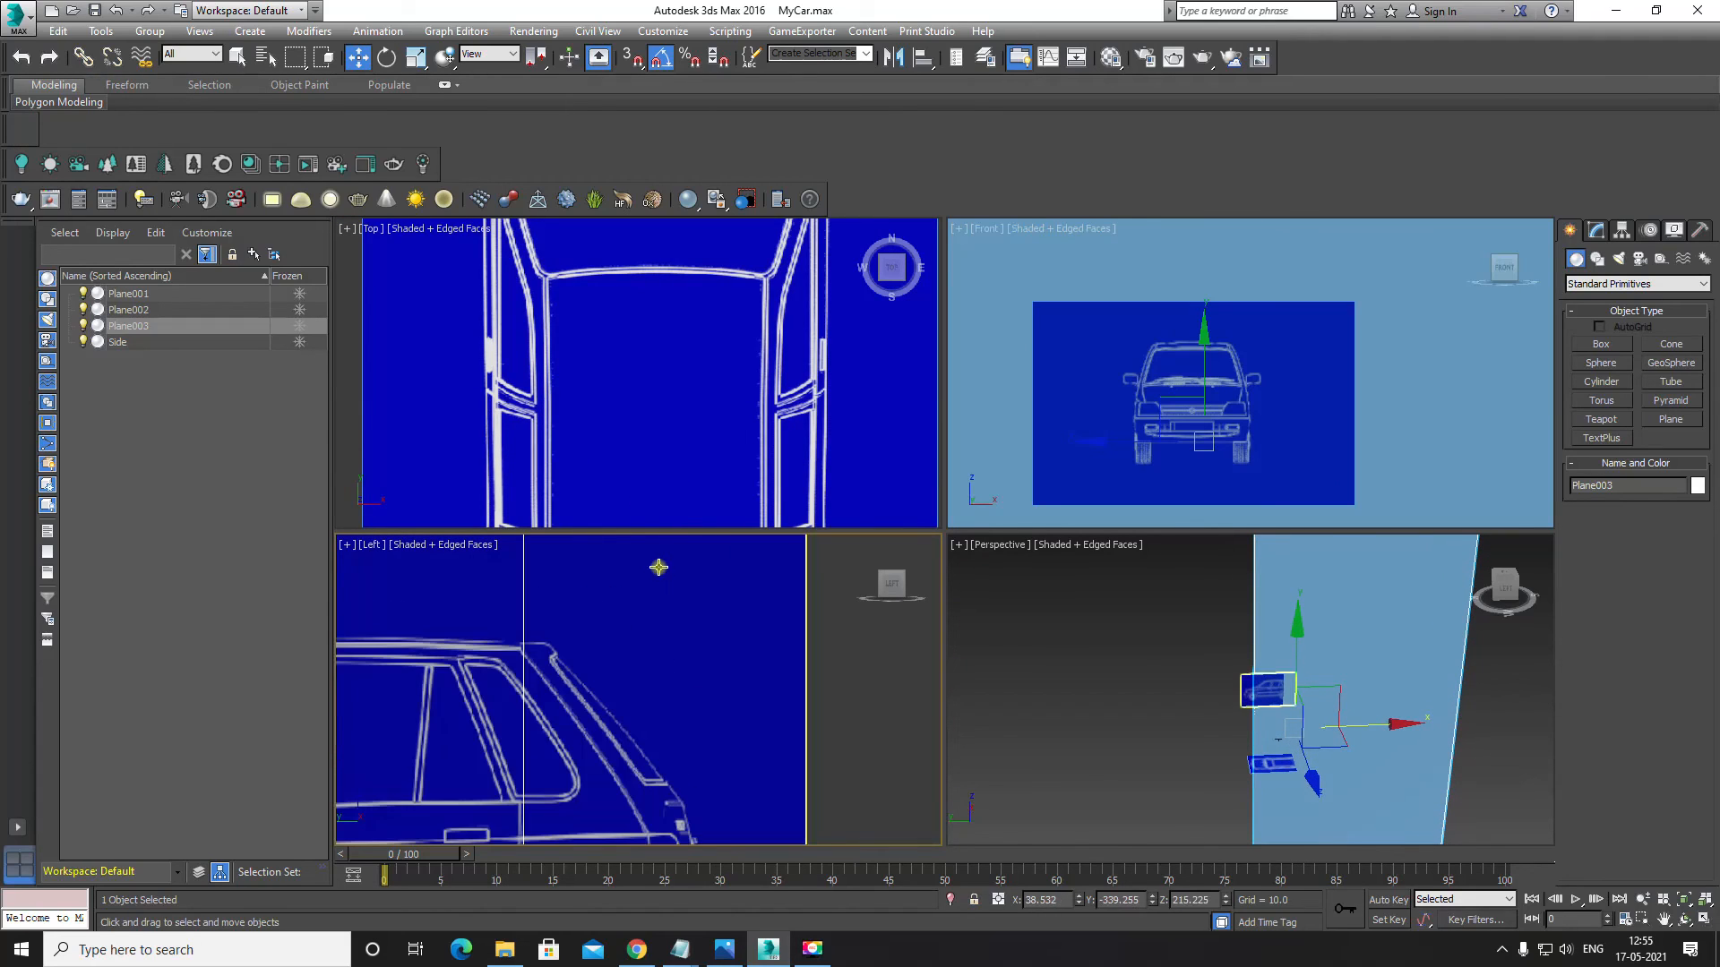
{"action": "scroll", "coordinate": [521, 630], "scroll_direction": "up", "scroll_amount": 3}
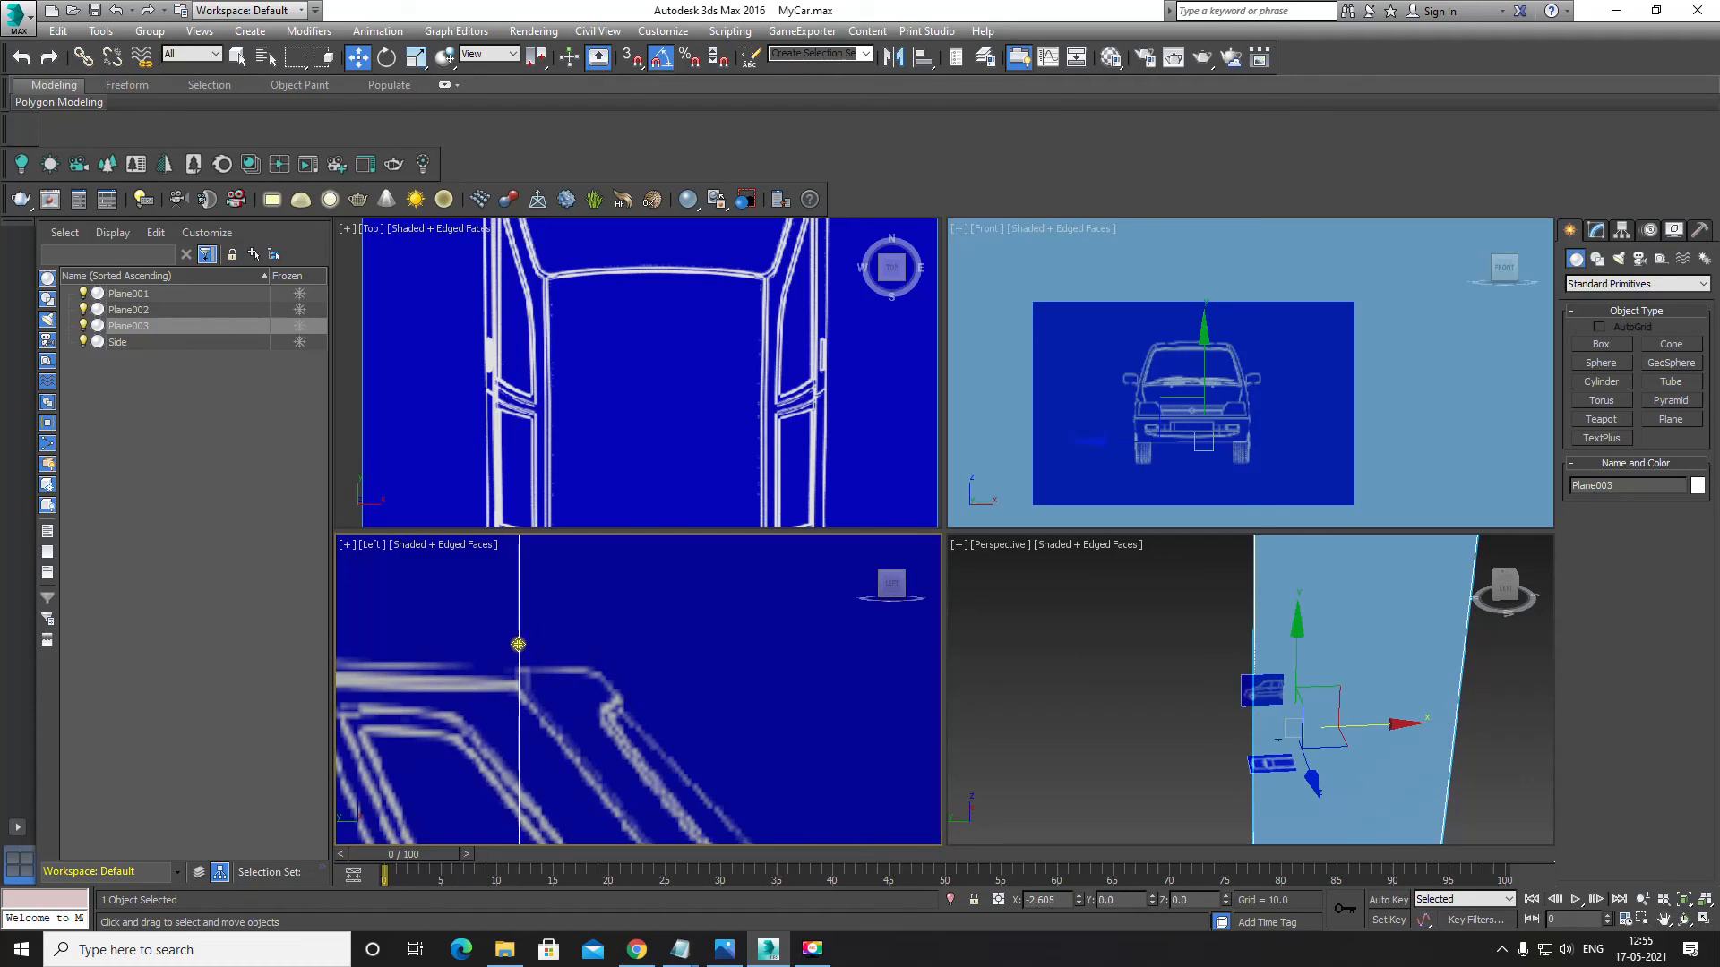
{"action": "scroll", "coordinate": [521, 683], "scroll_direction": "down", "scroll_amount": 2}
{"action": "scroll", "coordinate": [521, 697], "scroll_direction": "down", "scroll_amount": 3}
{"action": "scroll", "coordinate": [525, 692], "scroll_direction": "up", "scroll_amount": 2}
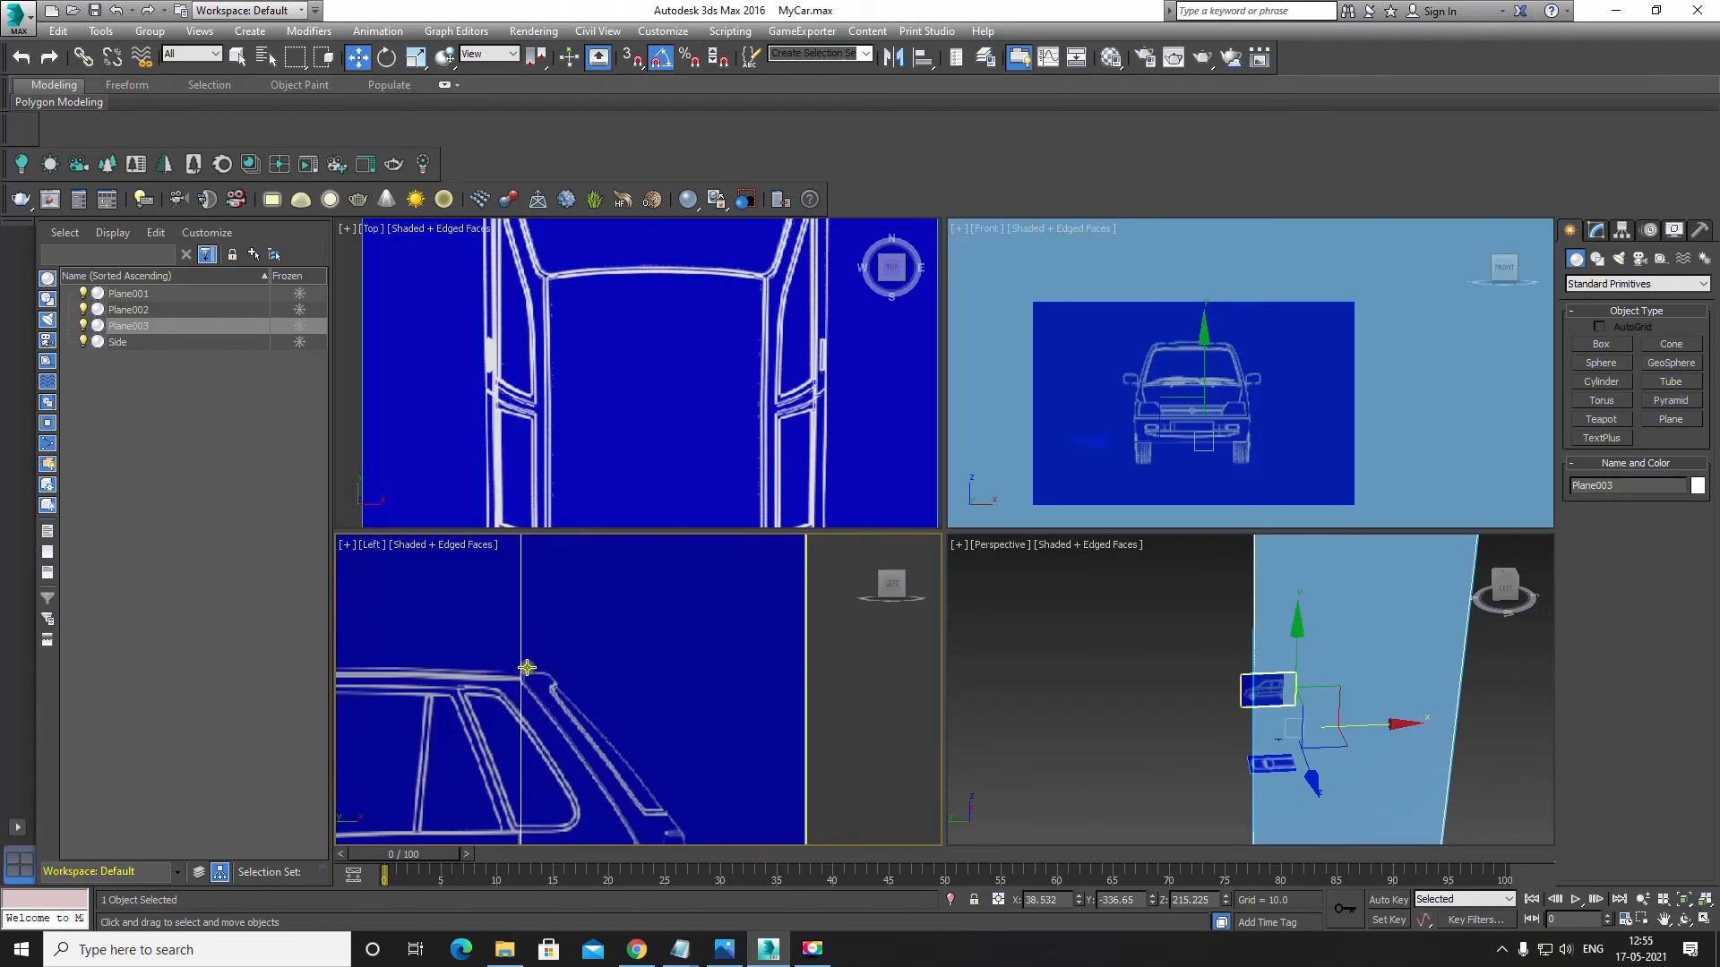
{"action": "scroll", "coordinate": [588, 458], "scroll_direction": "down", "scroll_amount": 4}
{"action": "scroll", "coordinate": [624, 465], "scroll_direction": "up", "scroll_amount": 6}
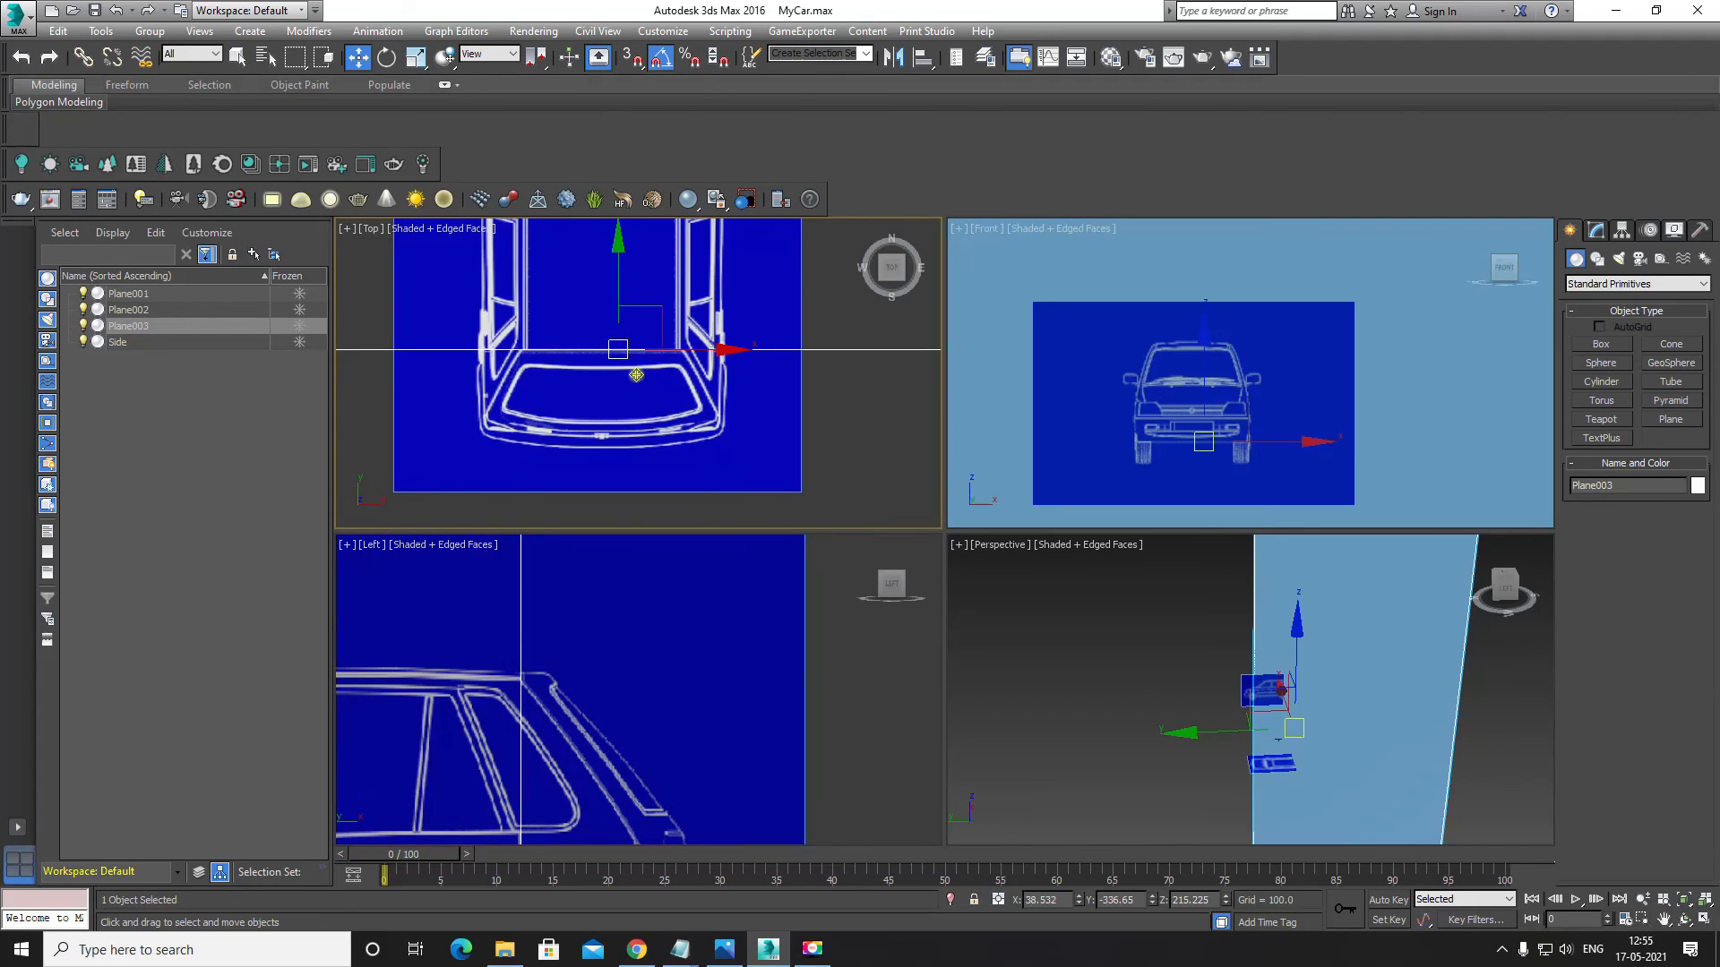
{"action": "scroll", "coordinate": [690, 355], "scroll_direction": "up", "scroll_amount": 2}
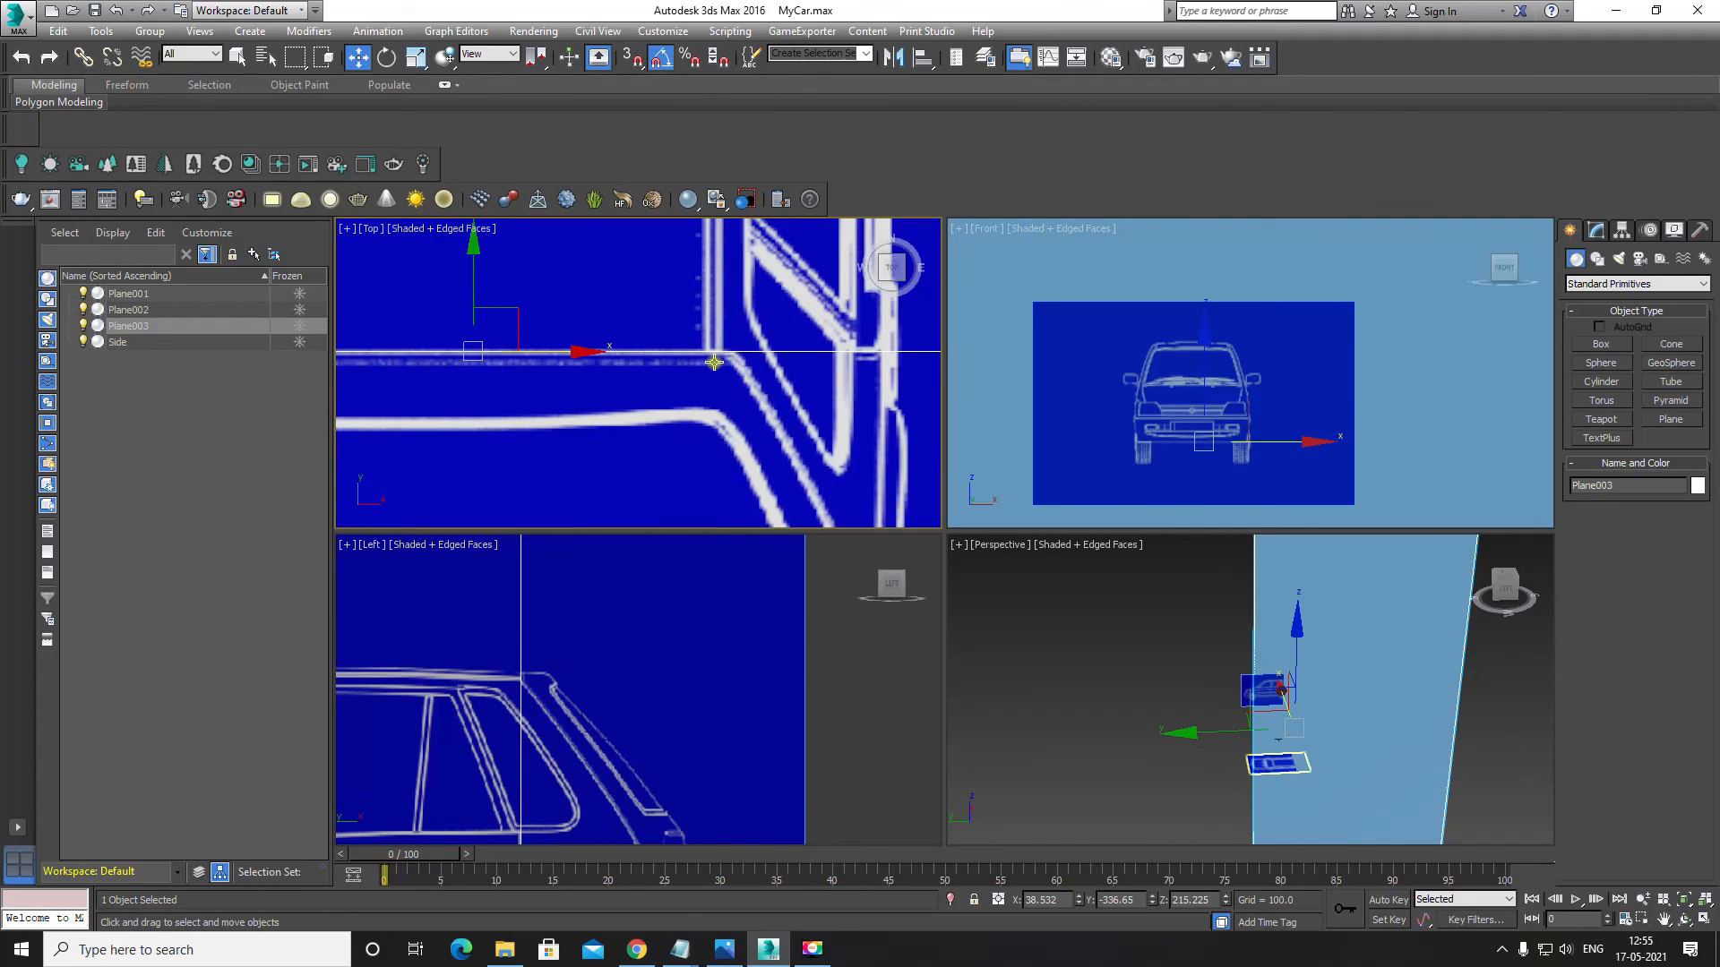
{"action": "scroll", "coordinate": [714, 362], "scroll_direction": "down", "scroll_amount": 5}
{"action": "scroll", "coordinate": [722, 720], "scroll_direction": "down", "scroll_amount": 4}
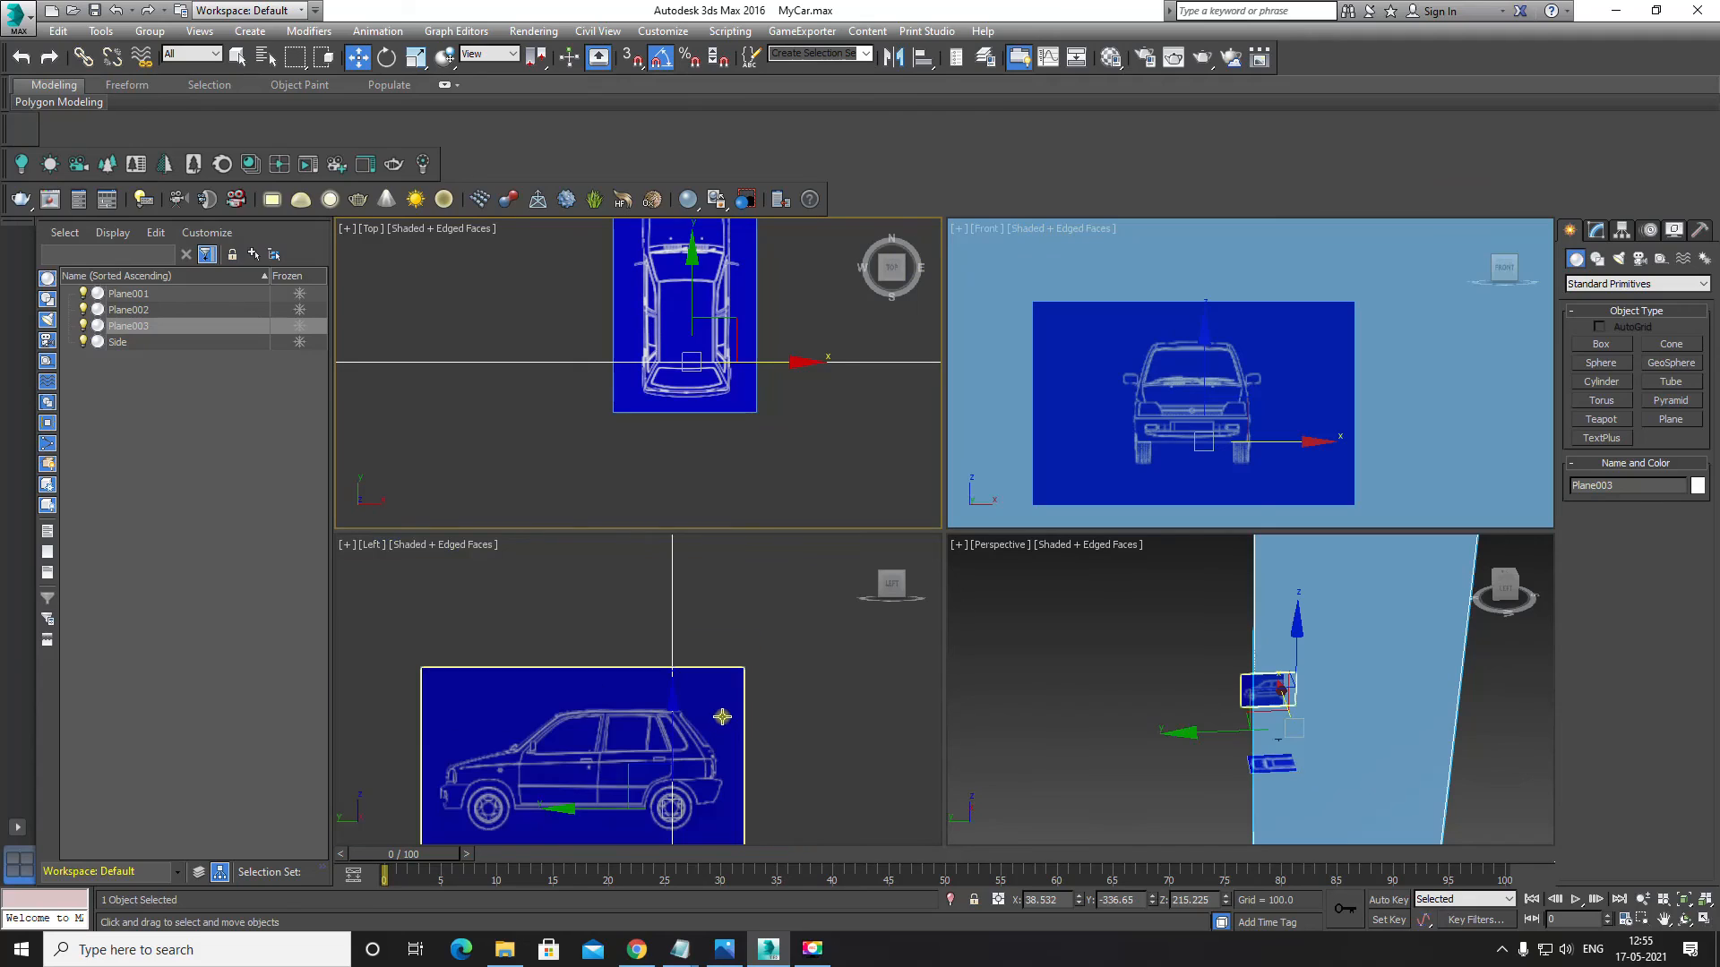
Step: Save the scene and examine the blueprint planes from several angles in the maximized Perspective view
{"action": "right_click", "coordinate": [721, 716]}
{"action": "key", "text": "ctrl+s"}
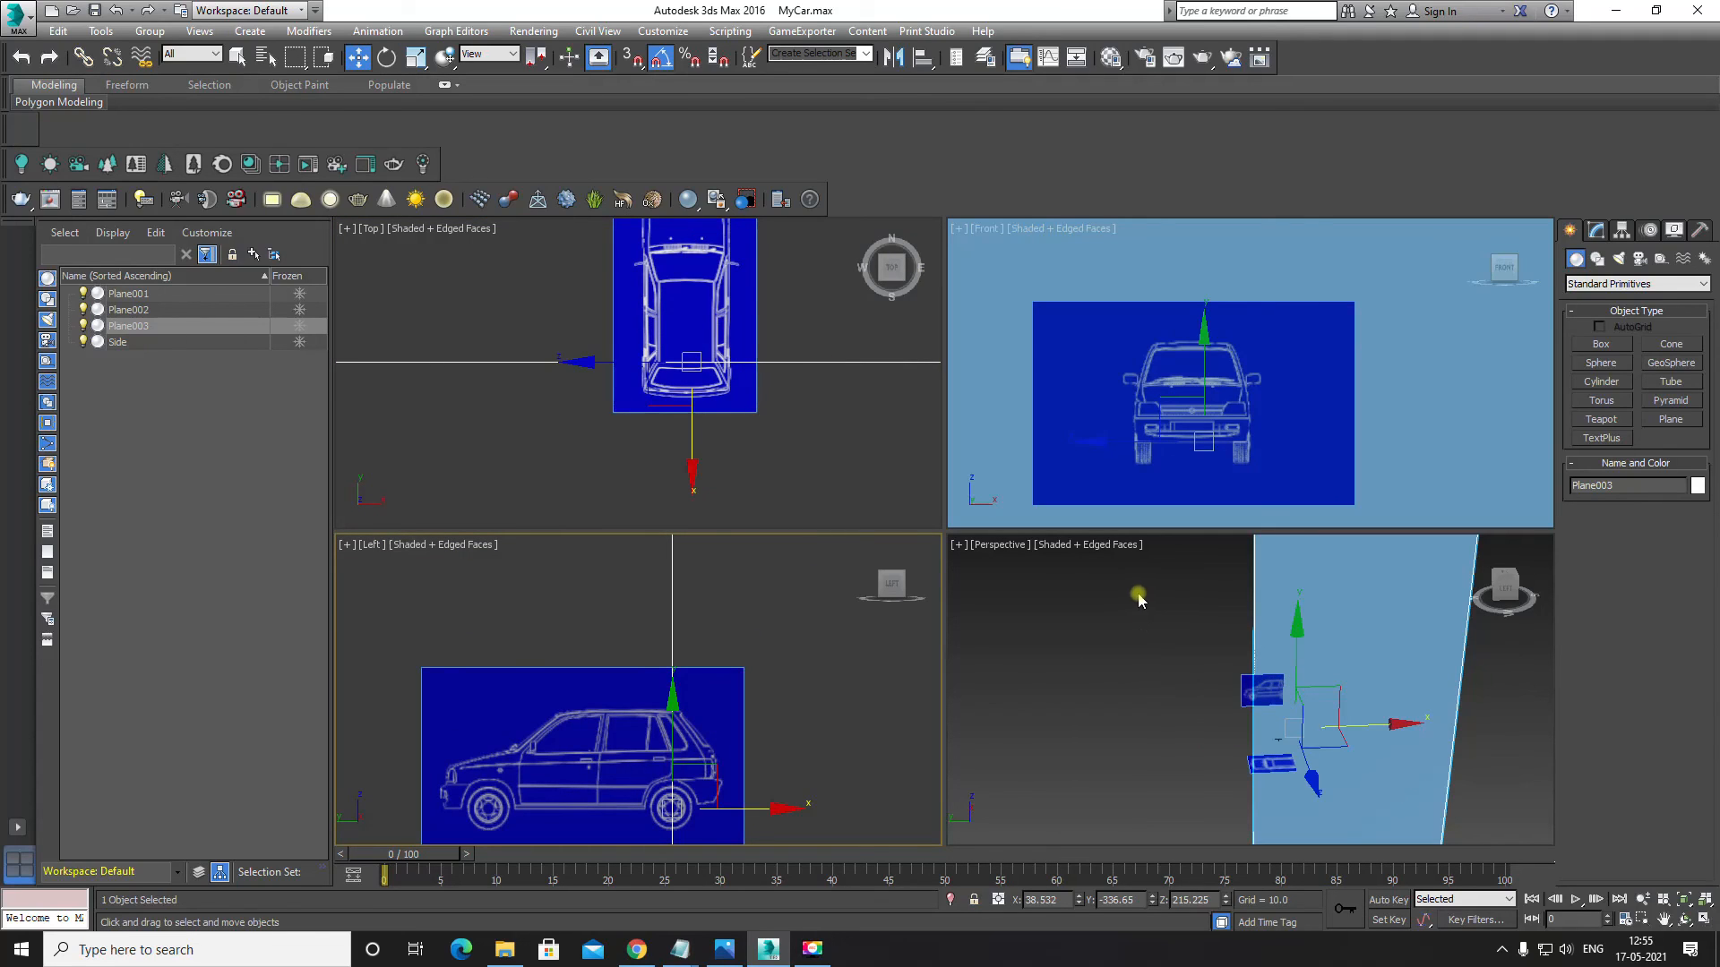
{"action": "right_click", "coordinate": [1145, 638]}
{"action": "key", "text": "alt+w"}
{"action": "mouse_move", "coordinate": [1152, 661]}
{"action": "middle_mouse_down", "text": "alt"}
{"action": "mouse_move", "coordinate": [1067, 618]}
{"action": "mouse_move", "coordinate": [1139, 622]}
{"action": "mouse_move", "coordinate": [1152, 653]}
{"action": "middle_mouse_up", "text": "alt"}
{"action": "scroll", "coordinate": [980, 664], "scroll_direction": "up", "scroll_amount": 4}
{"action": "middle_click_drag", "start_coordinate": [946, 643], "coordinate": [1062, 623], "text": "alt"}
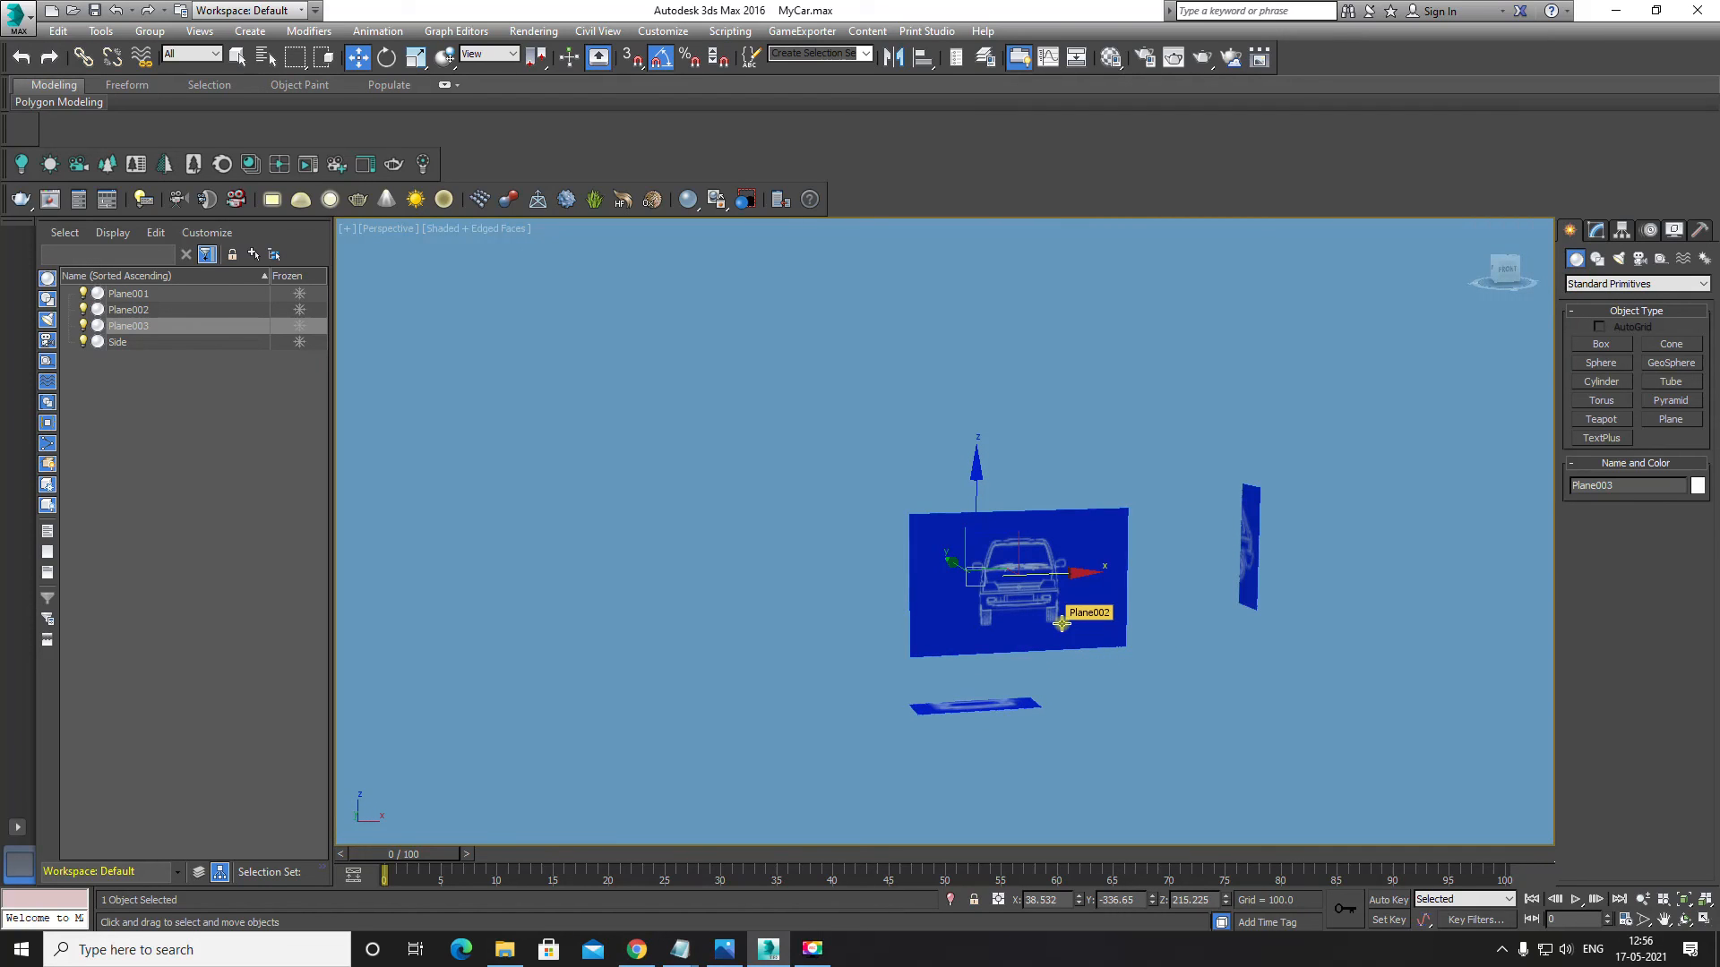
{"action": "middle_click_drag", "start_coordinate": [764, 549], "coordinate": [1106, 661], "text": "alt"}
{"action": "key", "text": "alt+w"}
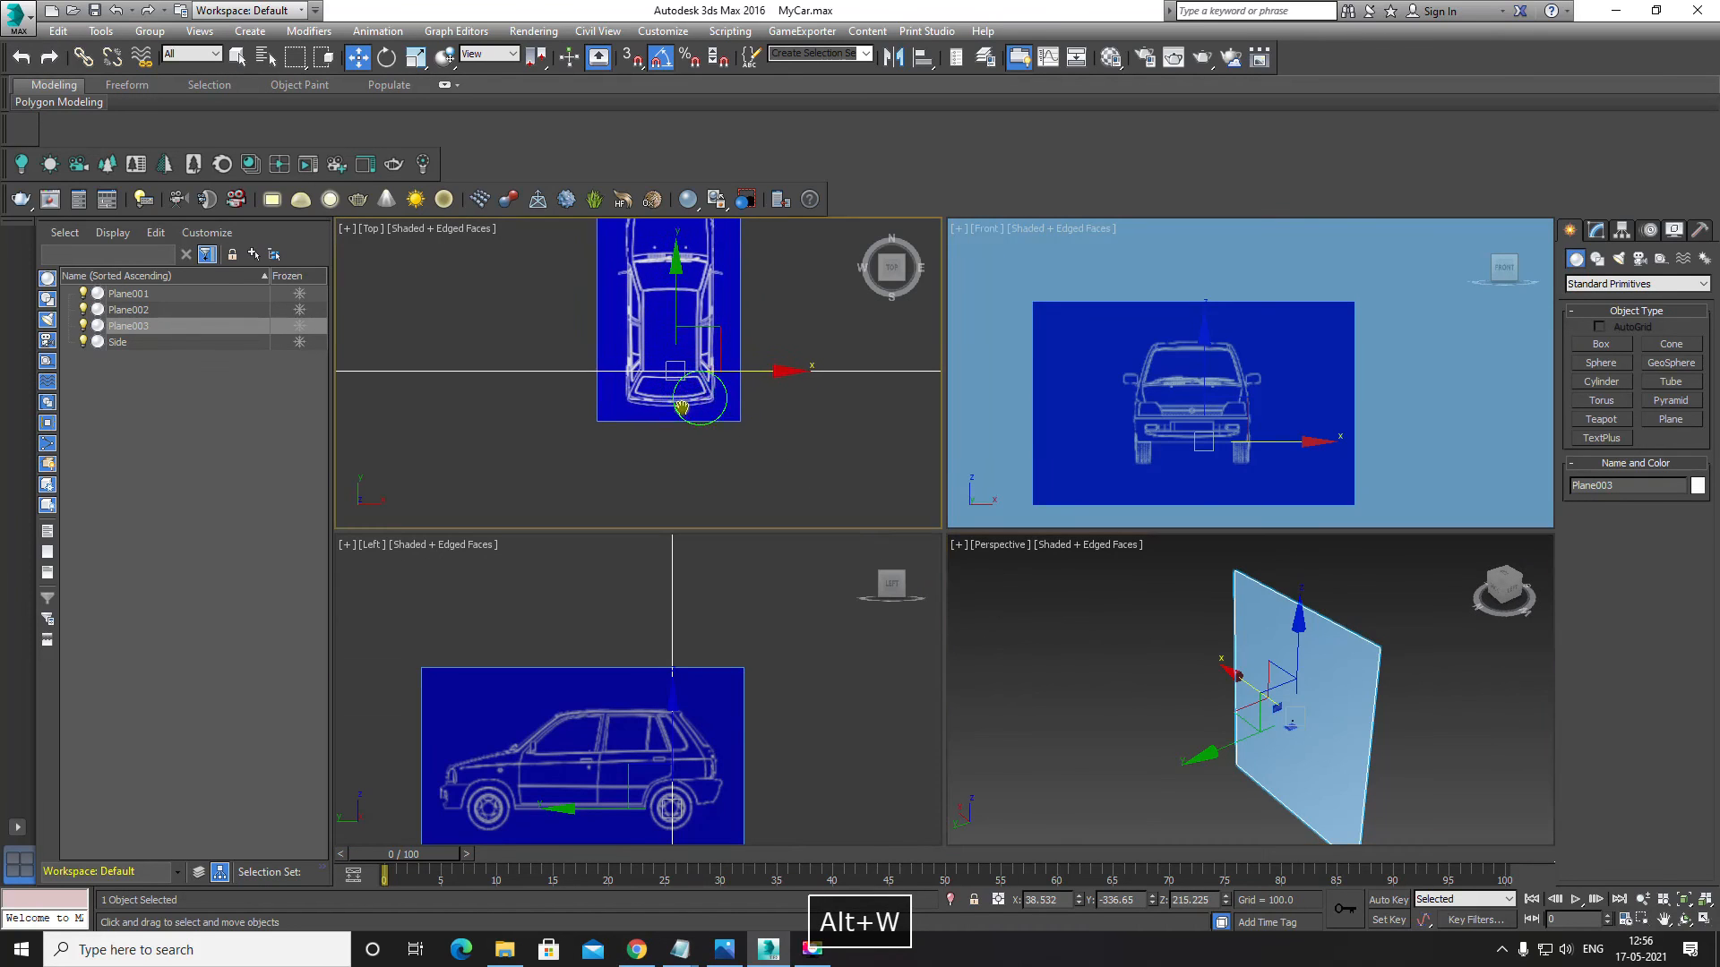
Step: Delete the large guide plane Plane003 from the scene
{"action": "left_click", "coordinate": [1204, 408]}
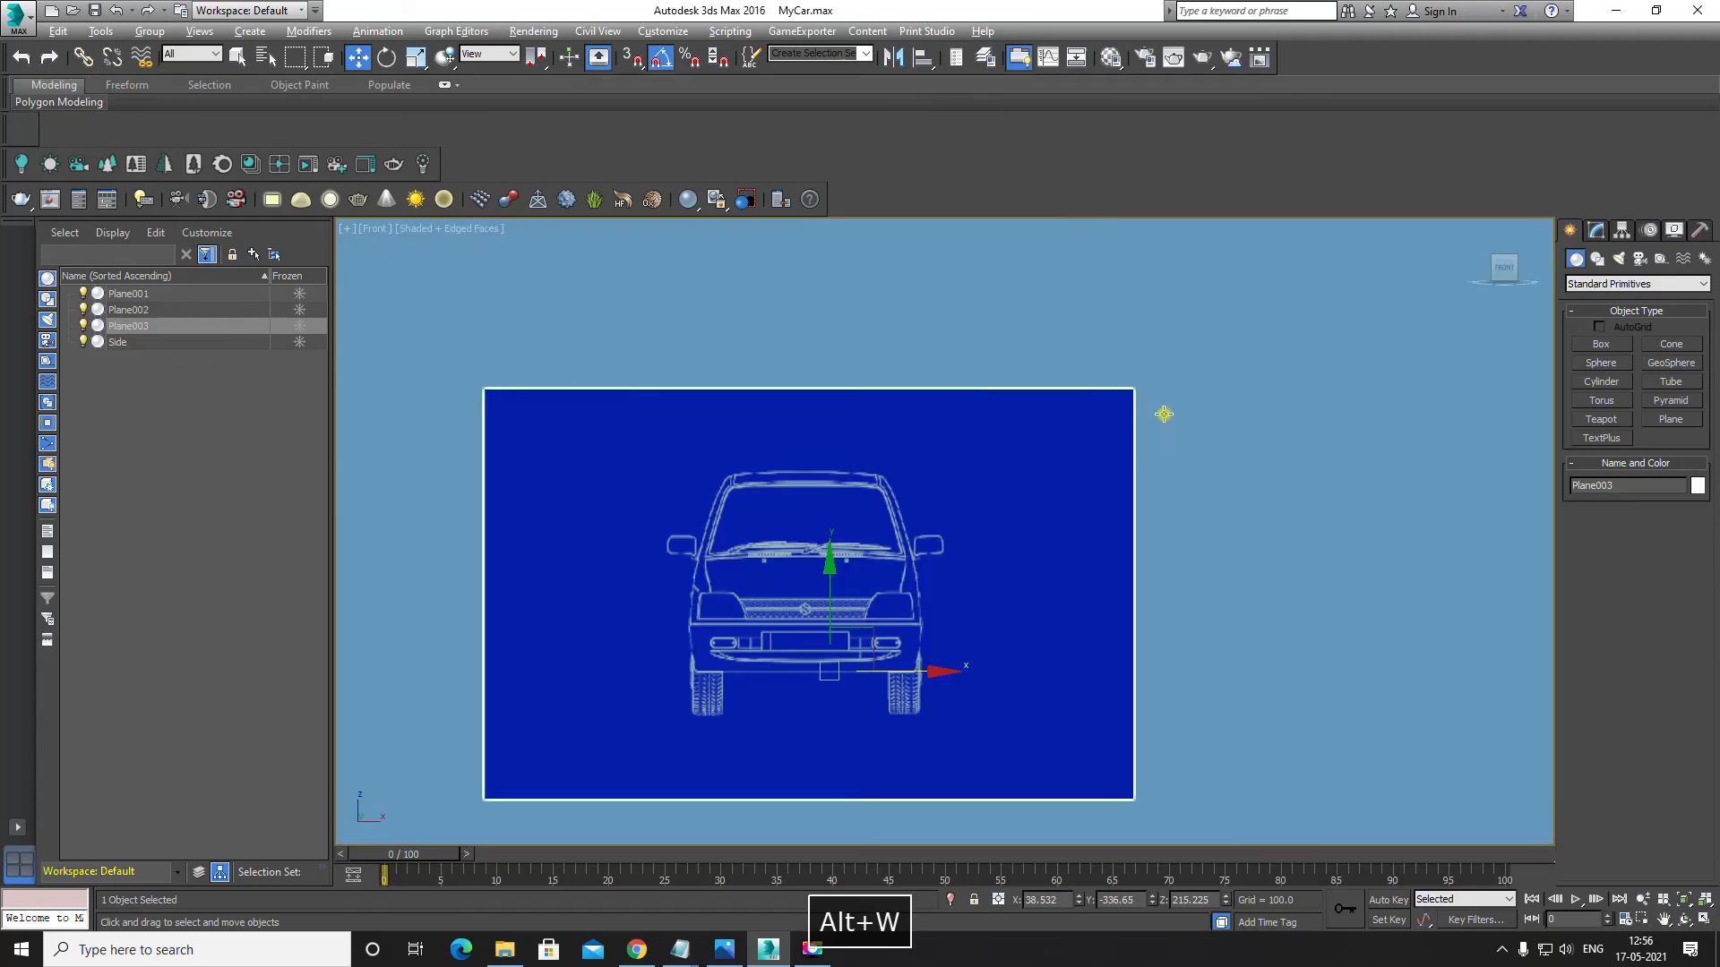
{"action": "key", "text": "alt+w"}
{"action": "key", "text": "alt+w"}
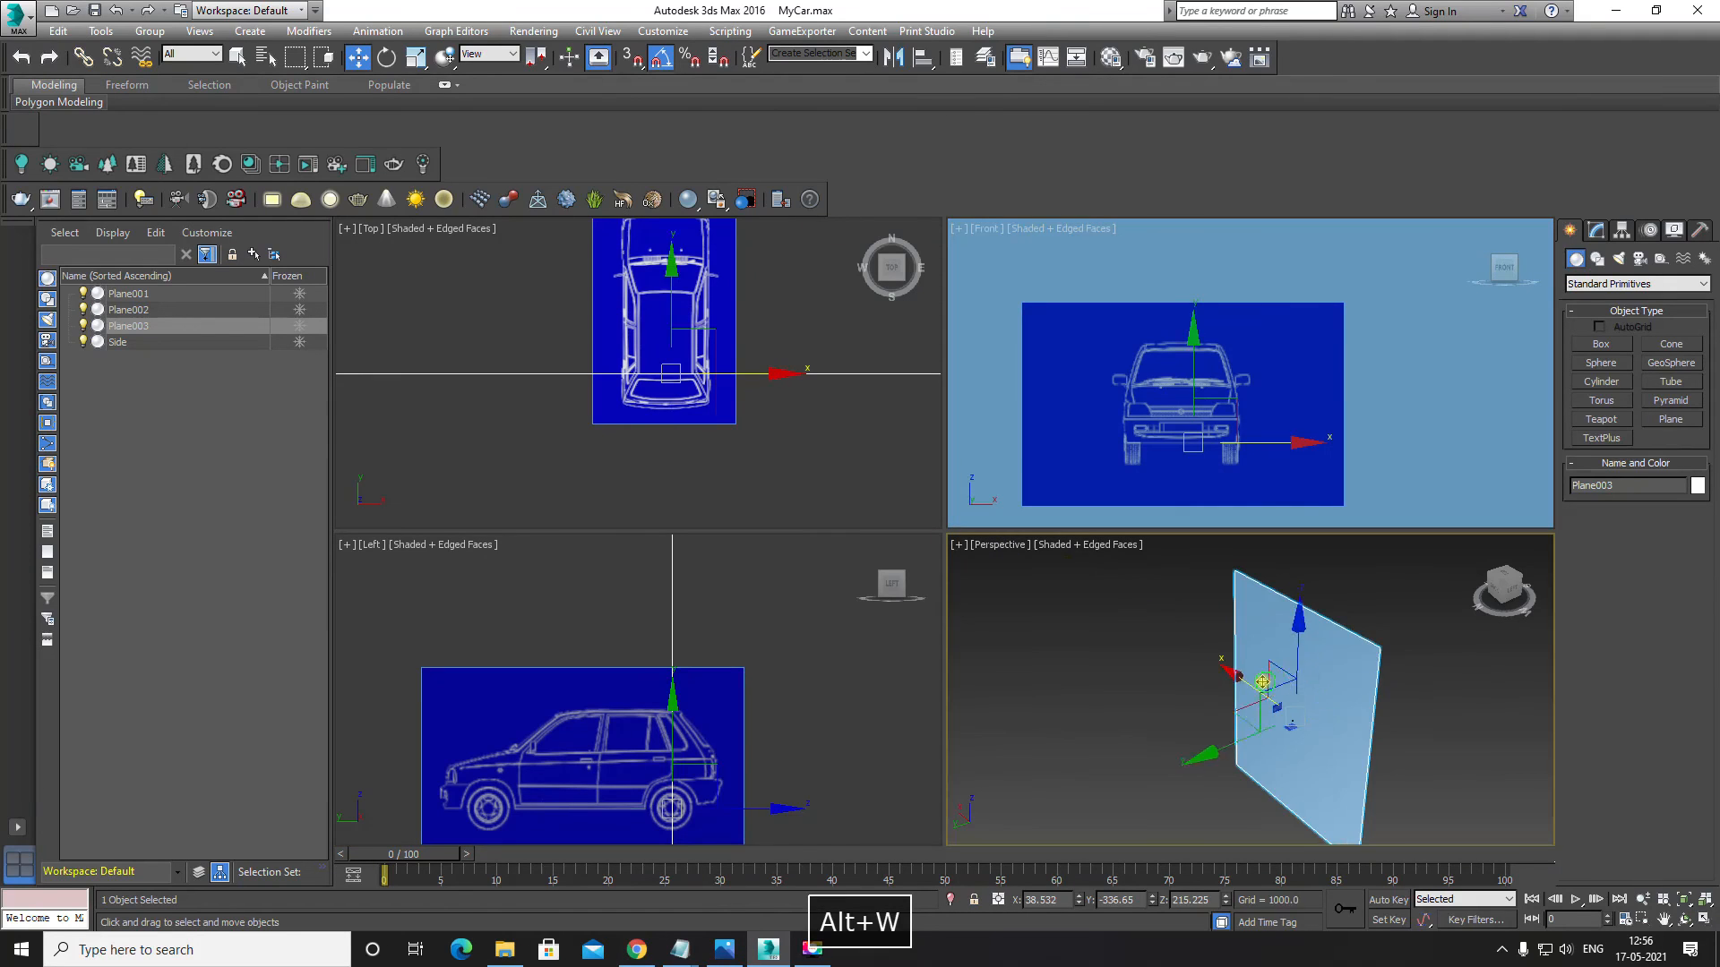
{"action": "left_click", "coordinate": [1320, 646]}
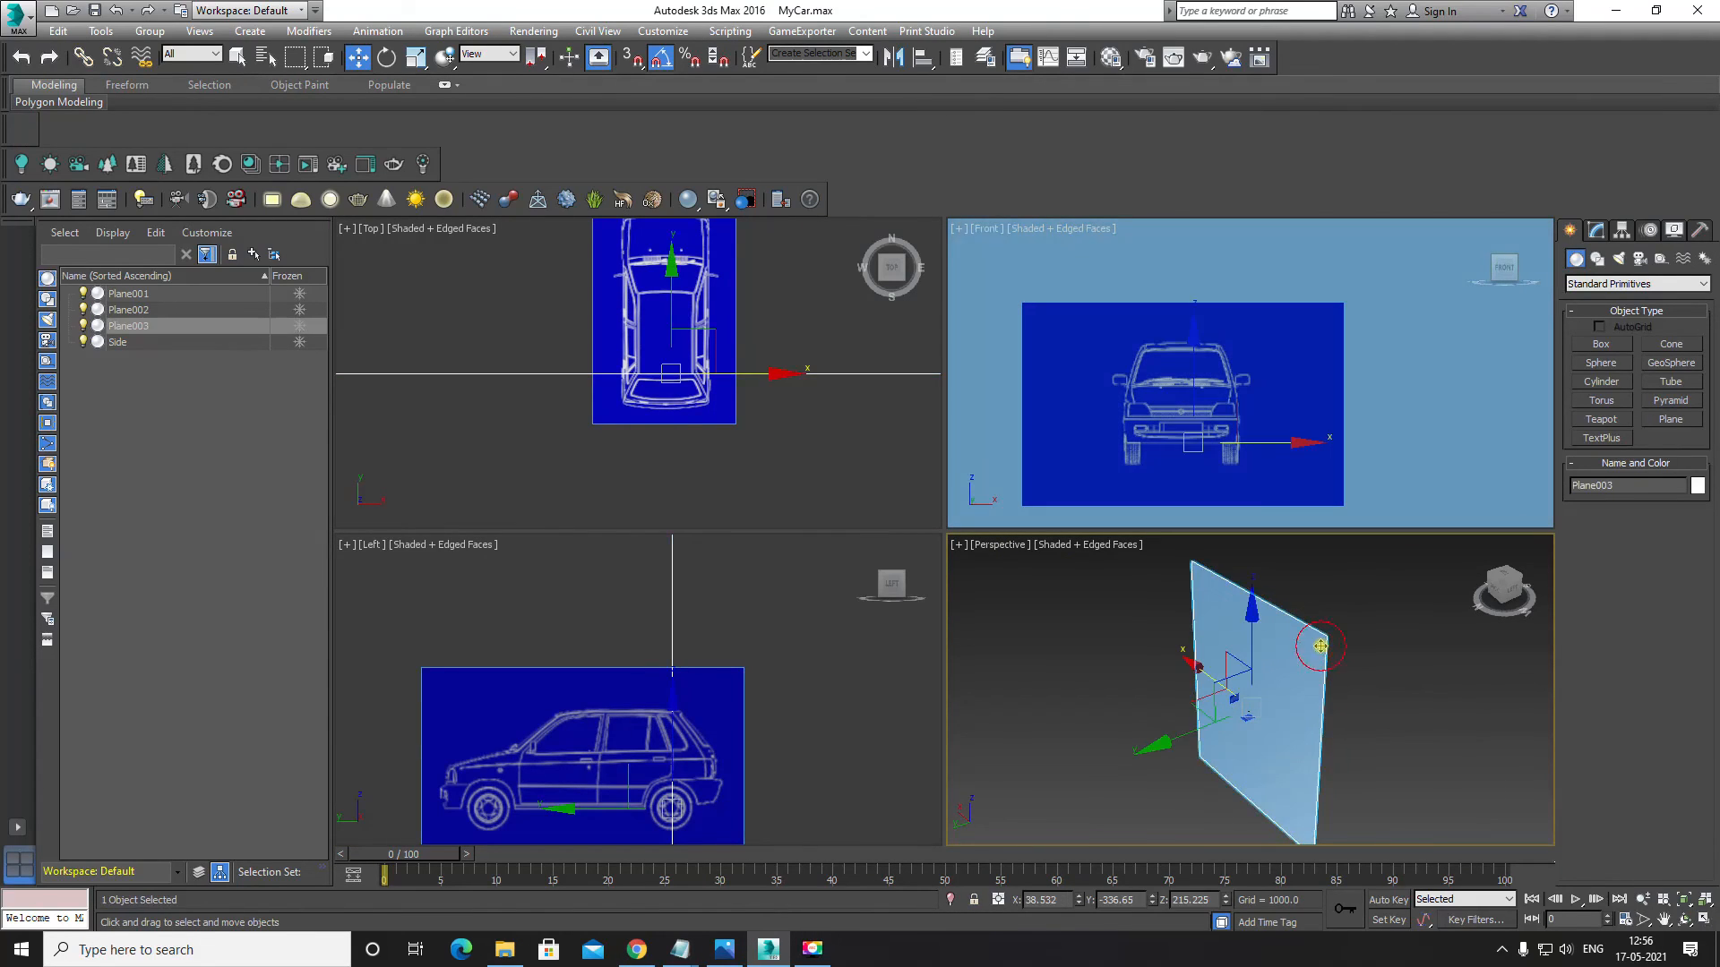
{"action": "key", "text": "Delete"}
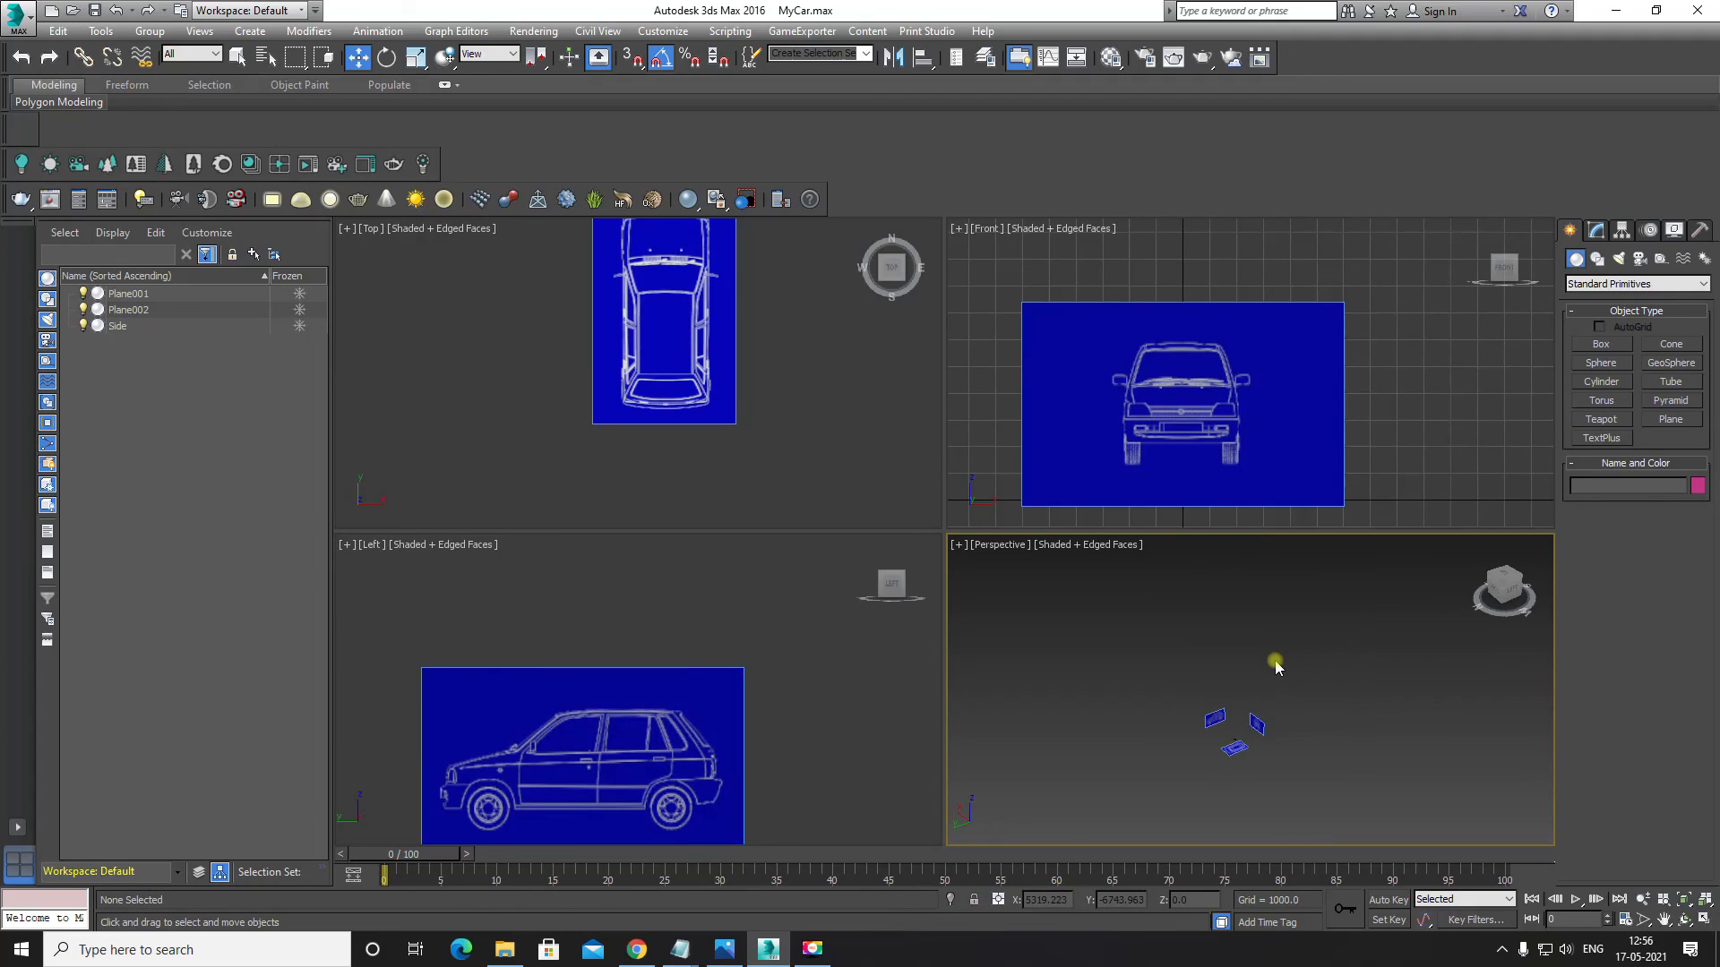
Step: Clone the front-view blueprint plane Plane002 along Y to about Y 1564 as a single copy named back
{"action": "key", "text": "alt+w"}
{"action": "scroll", "coordinate": [1100, 637], "scroll_direction": "up", "scroll_amount": 5}
{"action": "middle_click_drag", "start_coordinate": [859, 594], "coordinate": [1295, 595]}
{"action": "middle_click_drag", "start_coordinate": [1102, 607], "coordinate": [1057, 448], "text": "alt"}
{"action": "middle_click_drag", "start_coordinate": [1049, 437], "coordinate": [1020, 458]}
{"action": "left_click_drag", "start_coordinate": [1033, 507], "coordinate": [1035, 511]}
{"action": "mouse_move", "coordinate": [1036, 603]}
{"action": "middle_mouse_down", "text": "alt"}
{"action": "mouse_move", "coordinate": [1136, 603]}
{"action": "mouse_move", "coordinate": [995, 603]}
{"action": "middle_mouse_up", "text": "alt"}
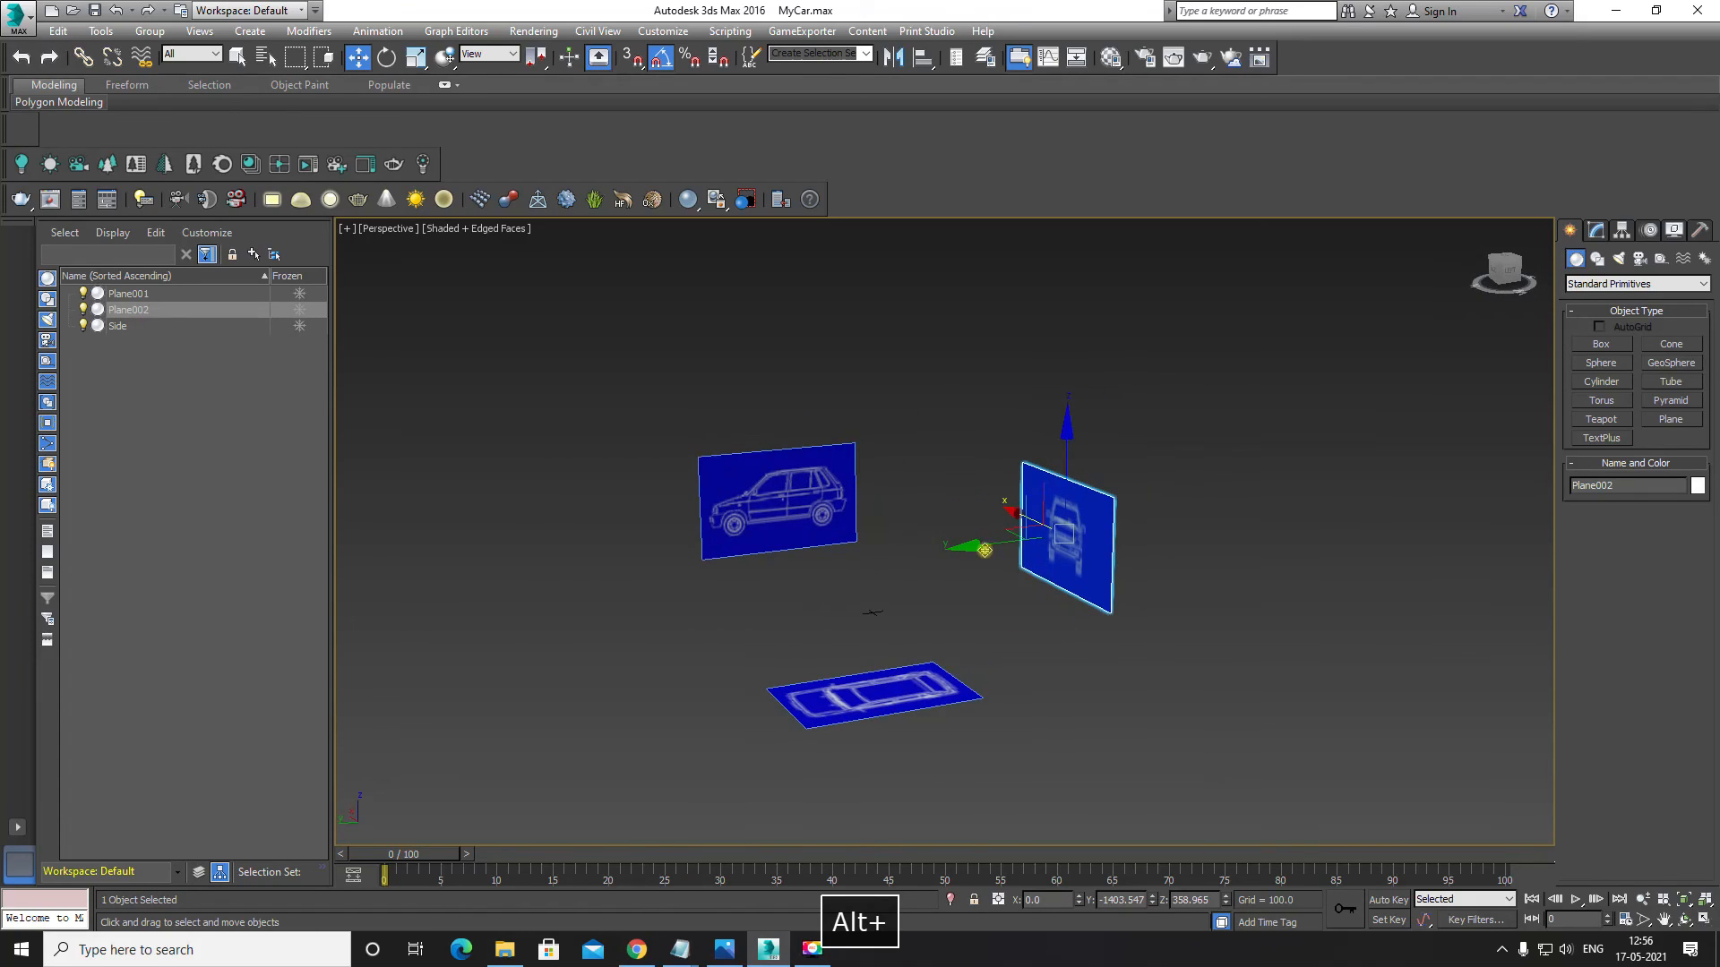
{"action": "left_click_drag", "start_coordinate": [981, 550], "coordinate": [532, 612], "text": "shift"}
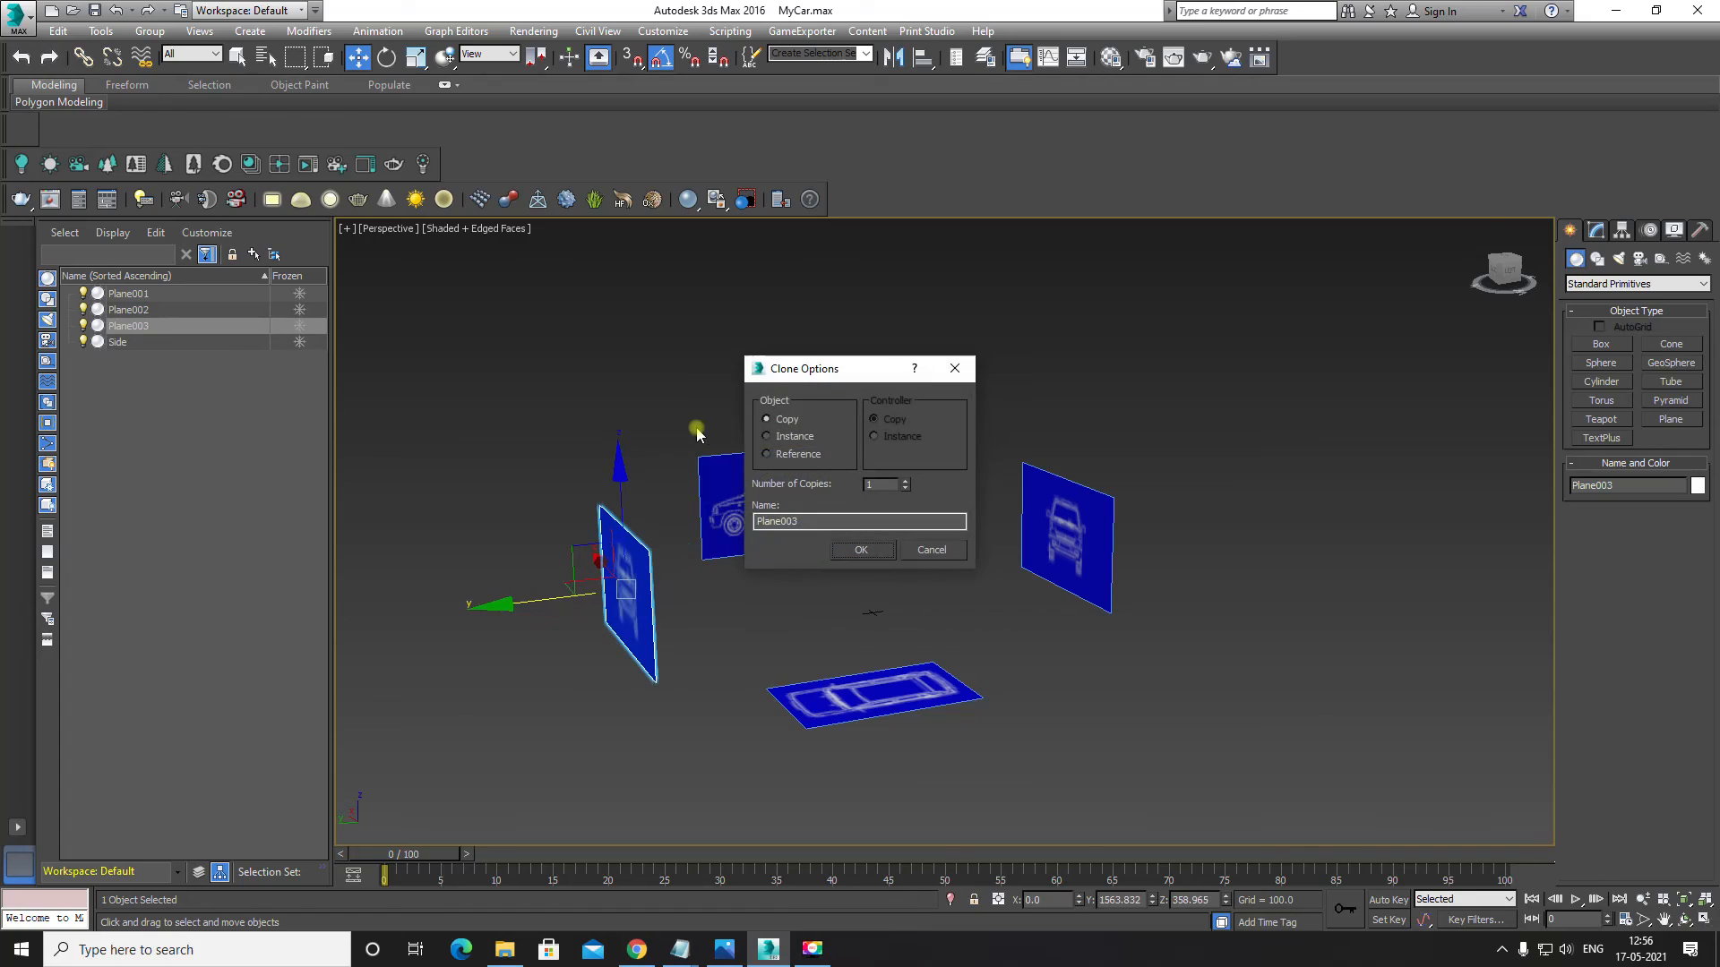
{"action": "key", "text": "BackSpace"}
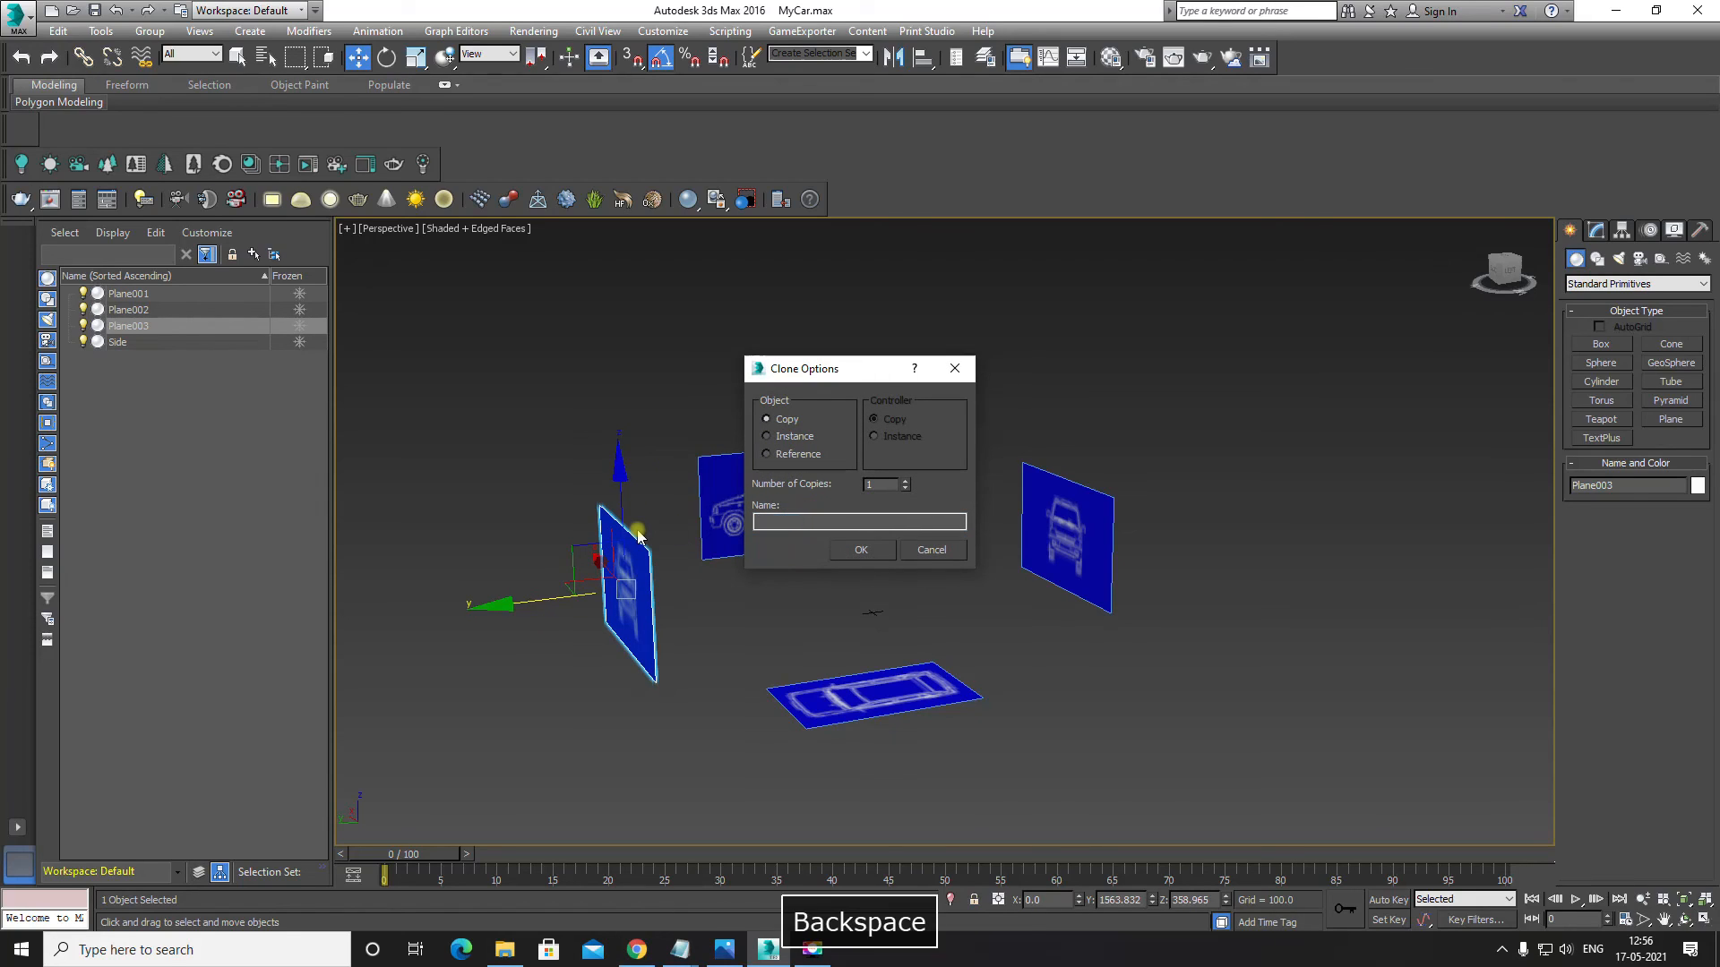
{"action": "type", "text": "back"}
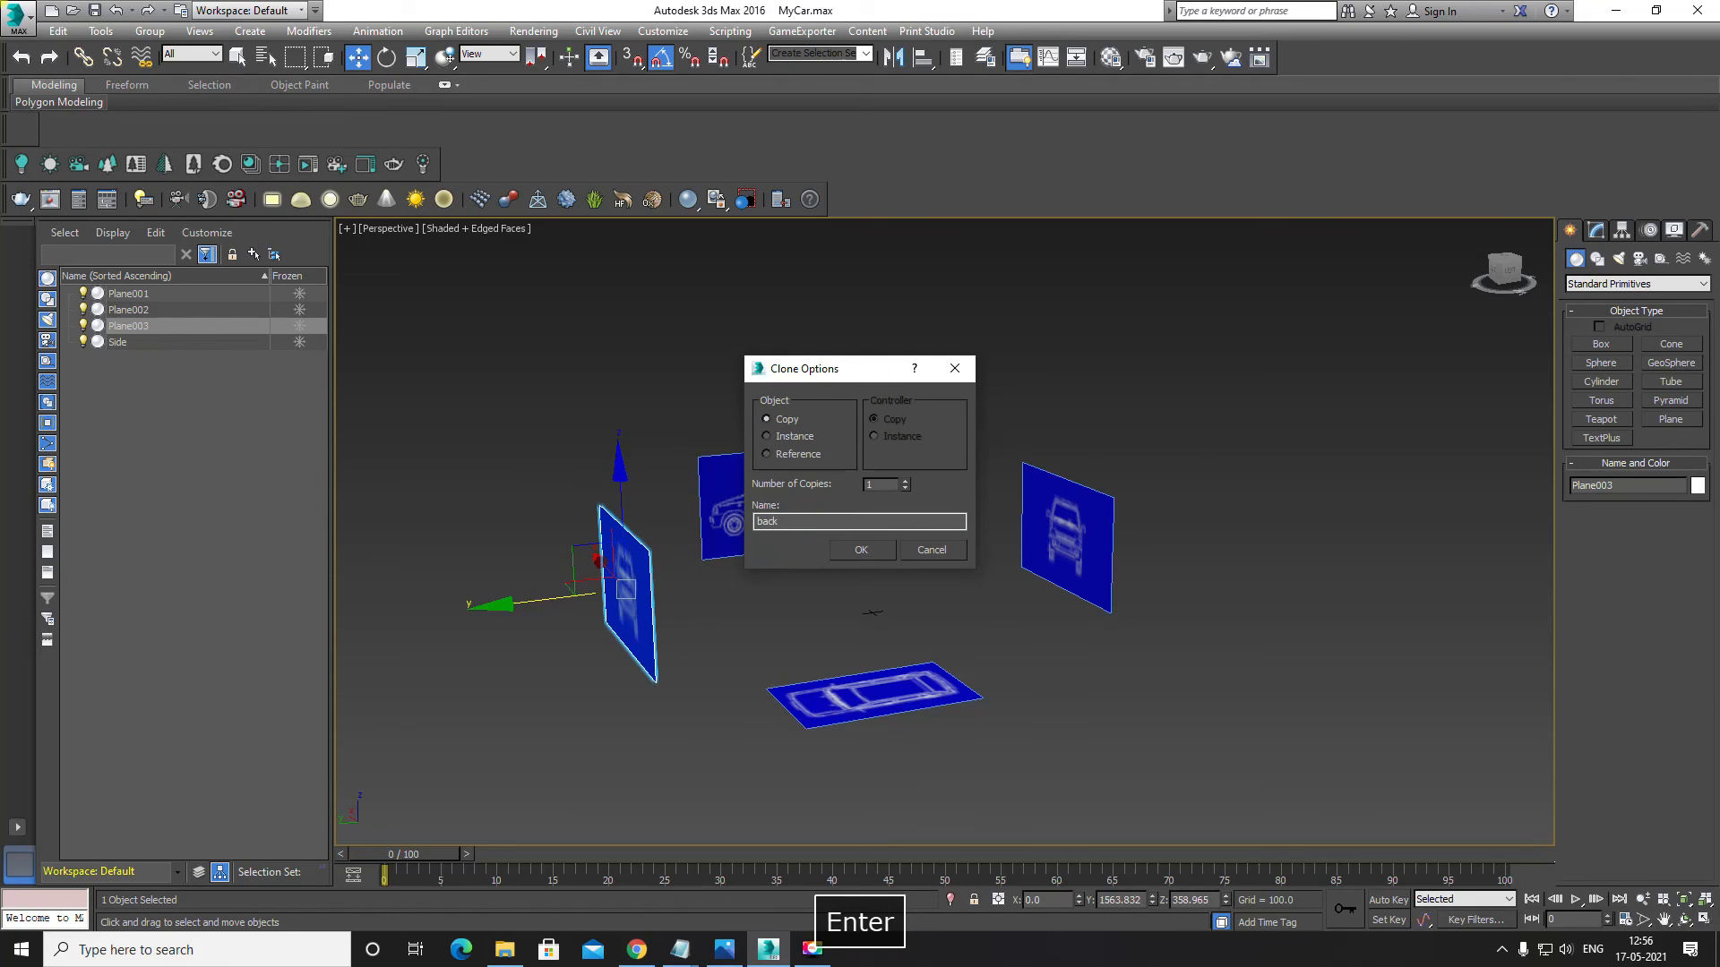
{"action": "key", "text": "Return"}
Step: Rename Plane001, the horizontal blueprint plane, as Top
{"action": "middle_click_drag", "start_coordinate": [850, 621], "coordinate": [693, 591], "text": "alt"}
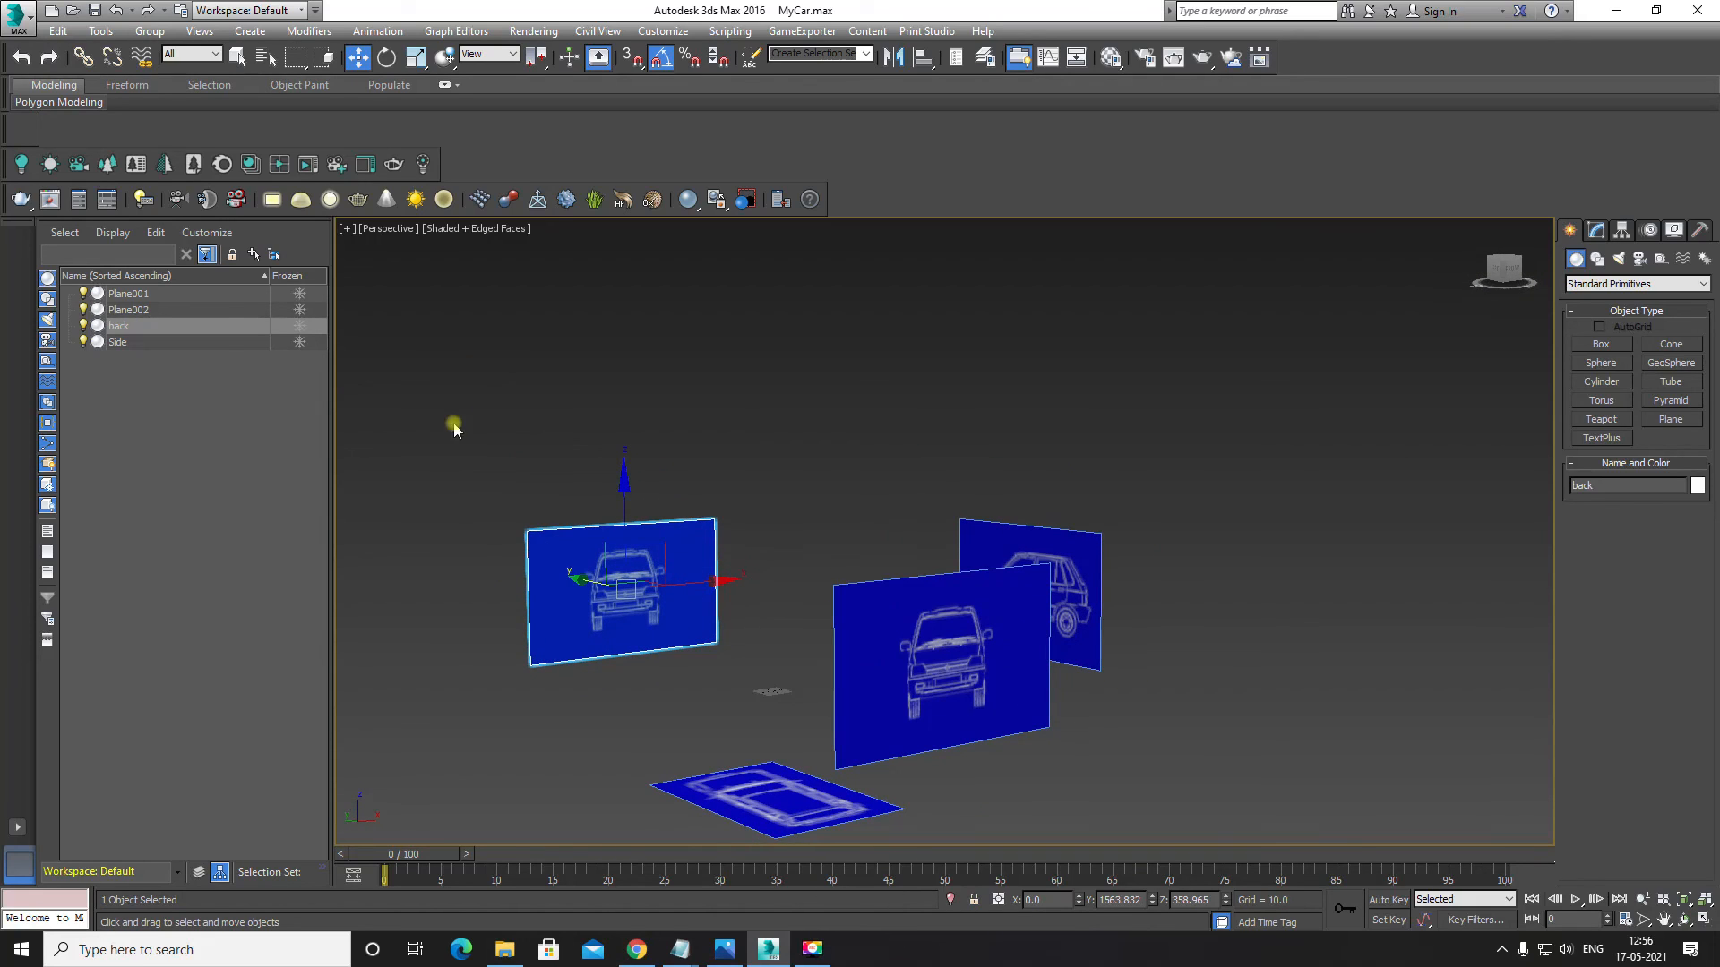
{"action": "left_click", "coordinate": [139, 296]}
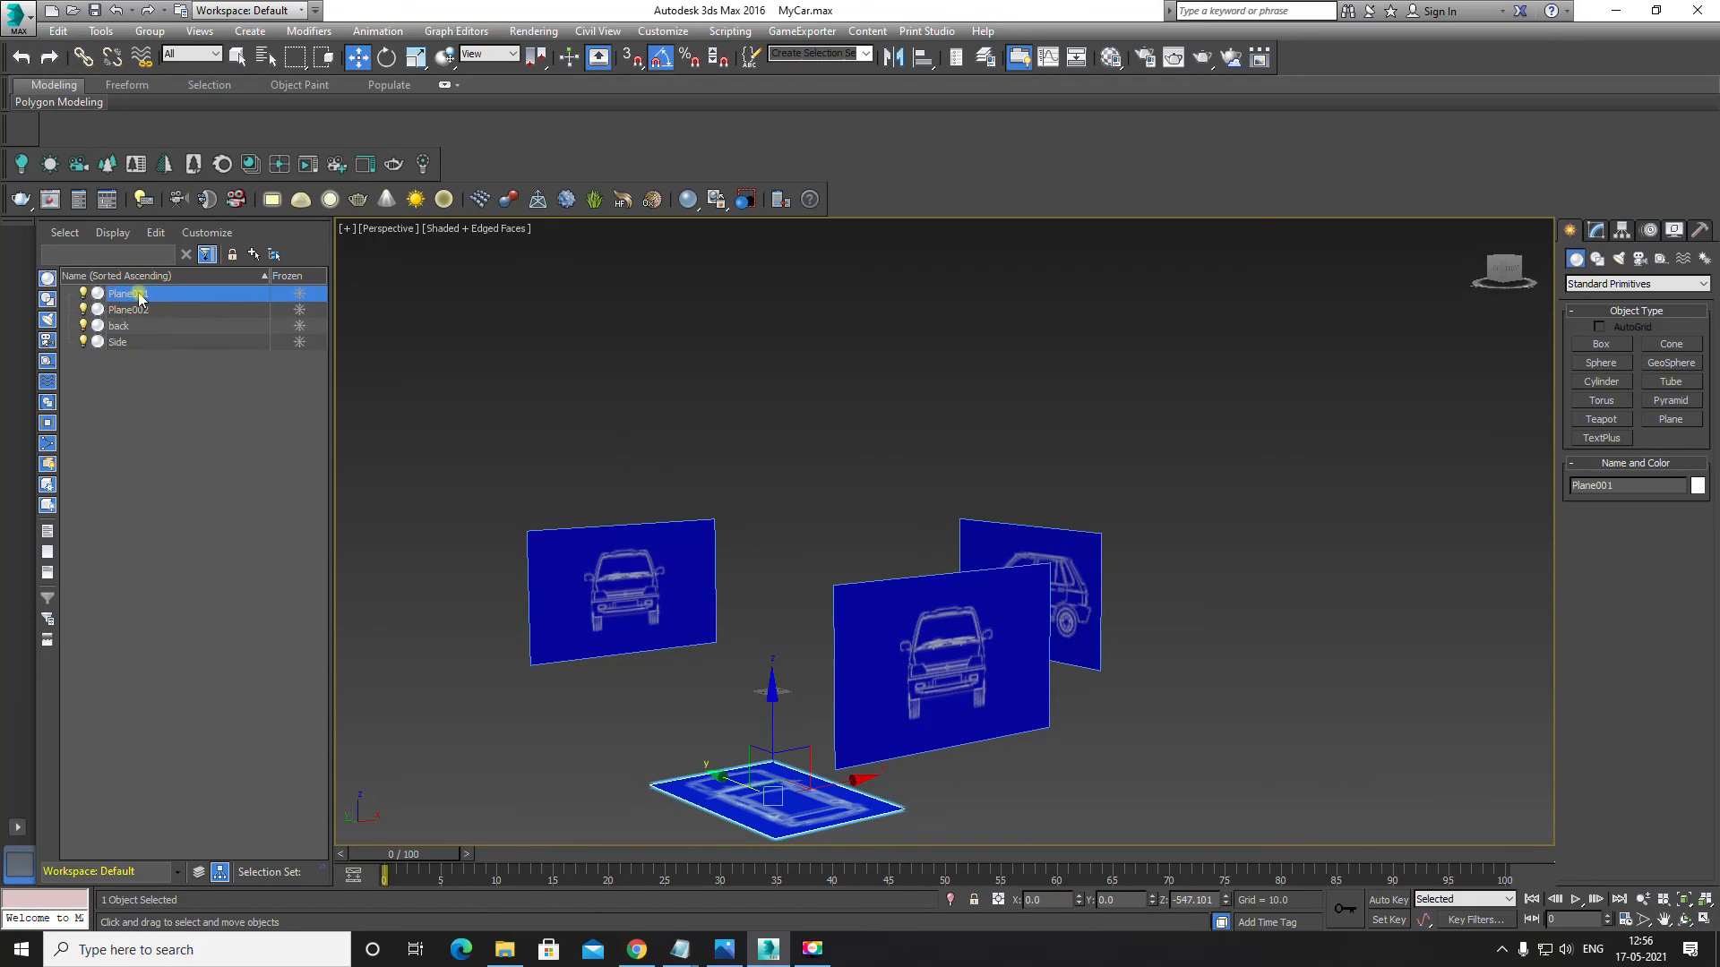
{"action": "right_click", "coordinate": [177, 292]}
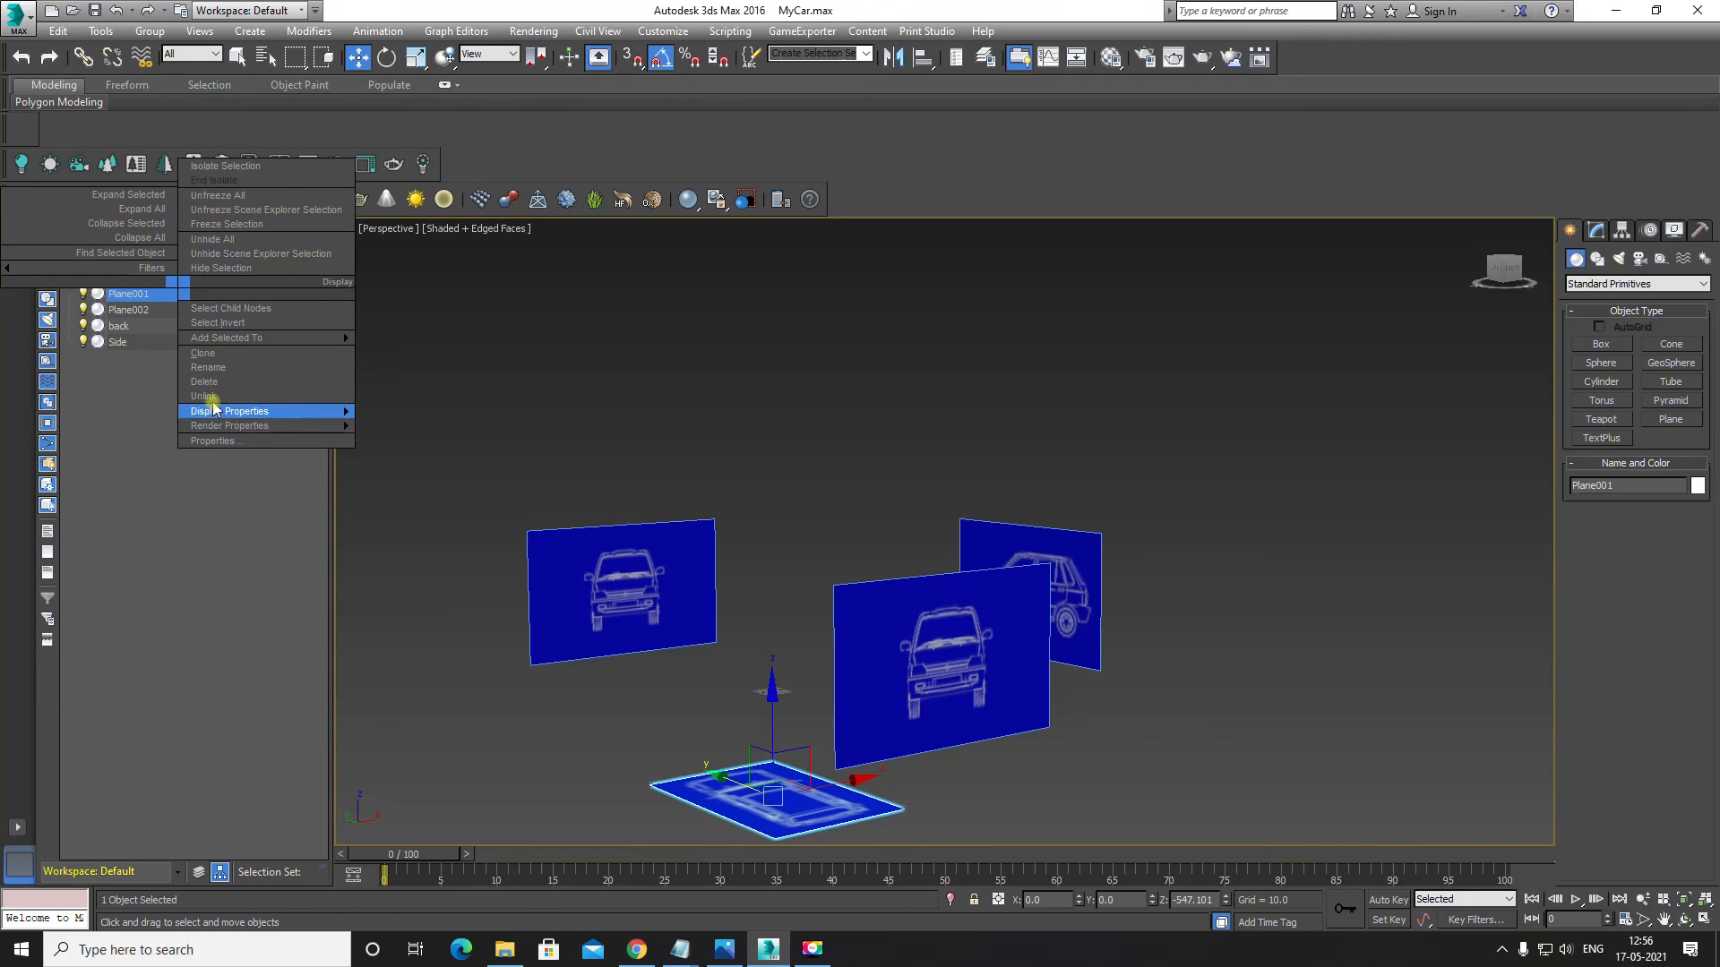
{"action": "left_click", "coordinate": [212, 369]}
{"action": "key", "text": "BackSpace"}
{"action": "type", "text": "Top"}
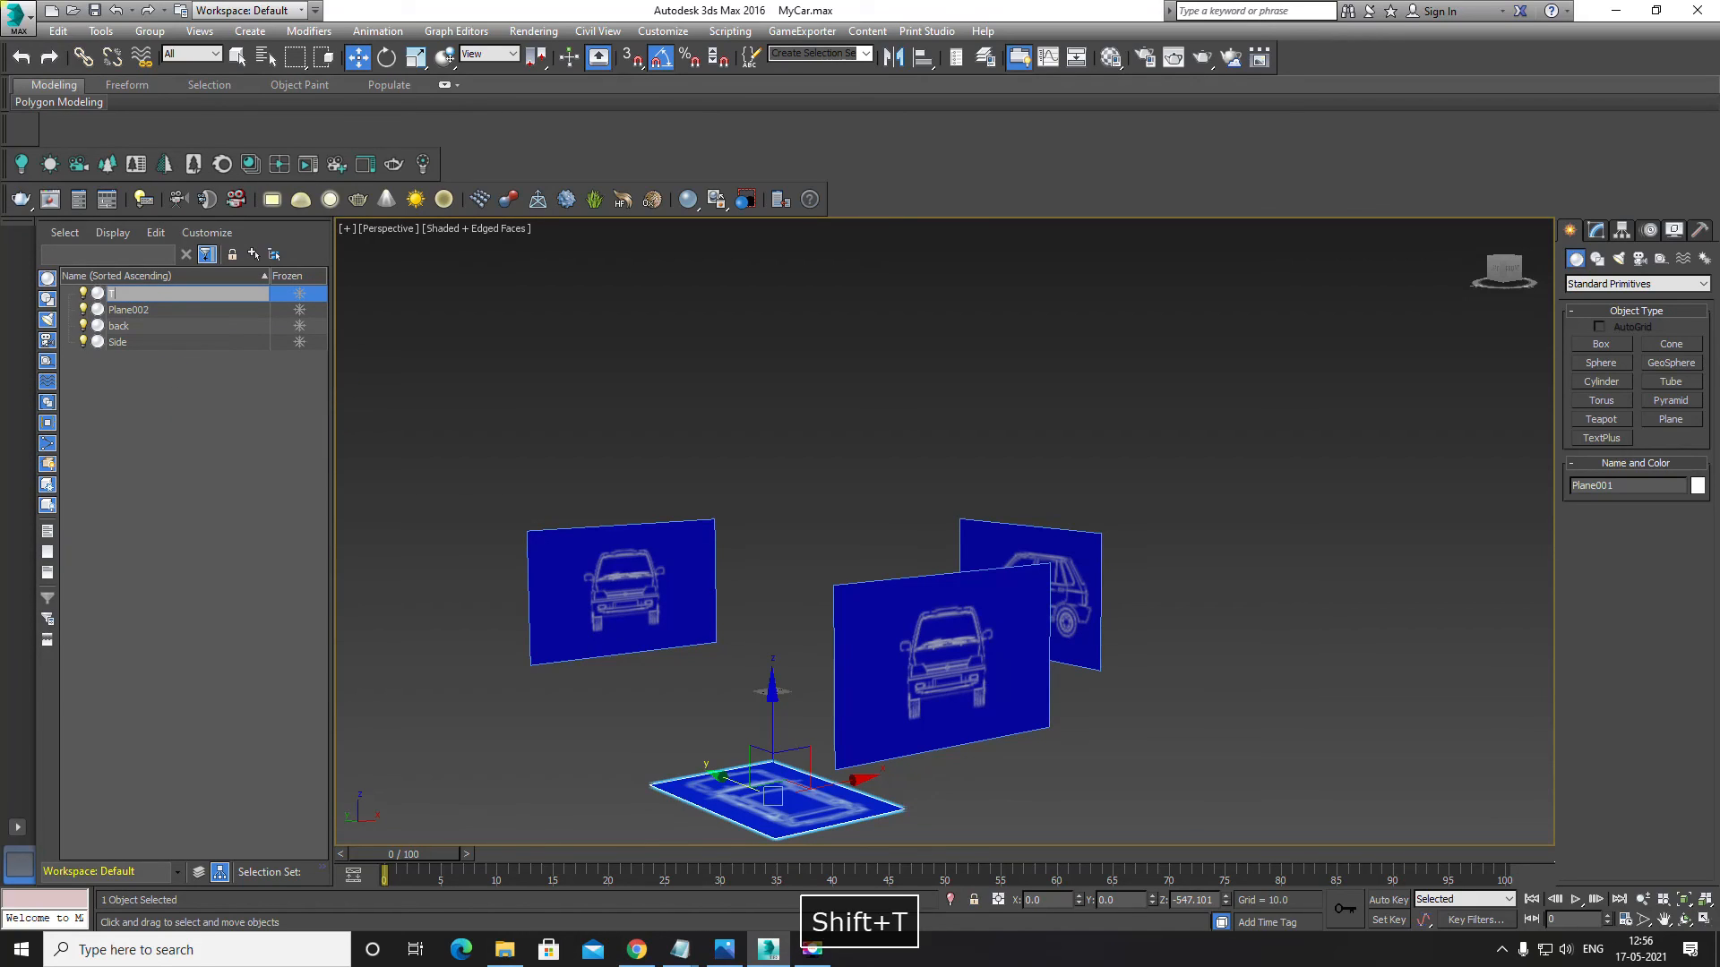
{"action": "key", "text": "Return"}
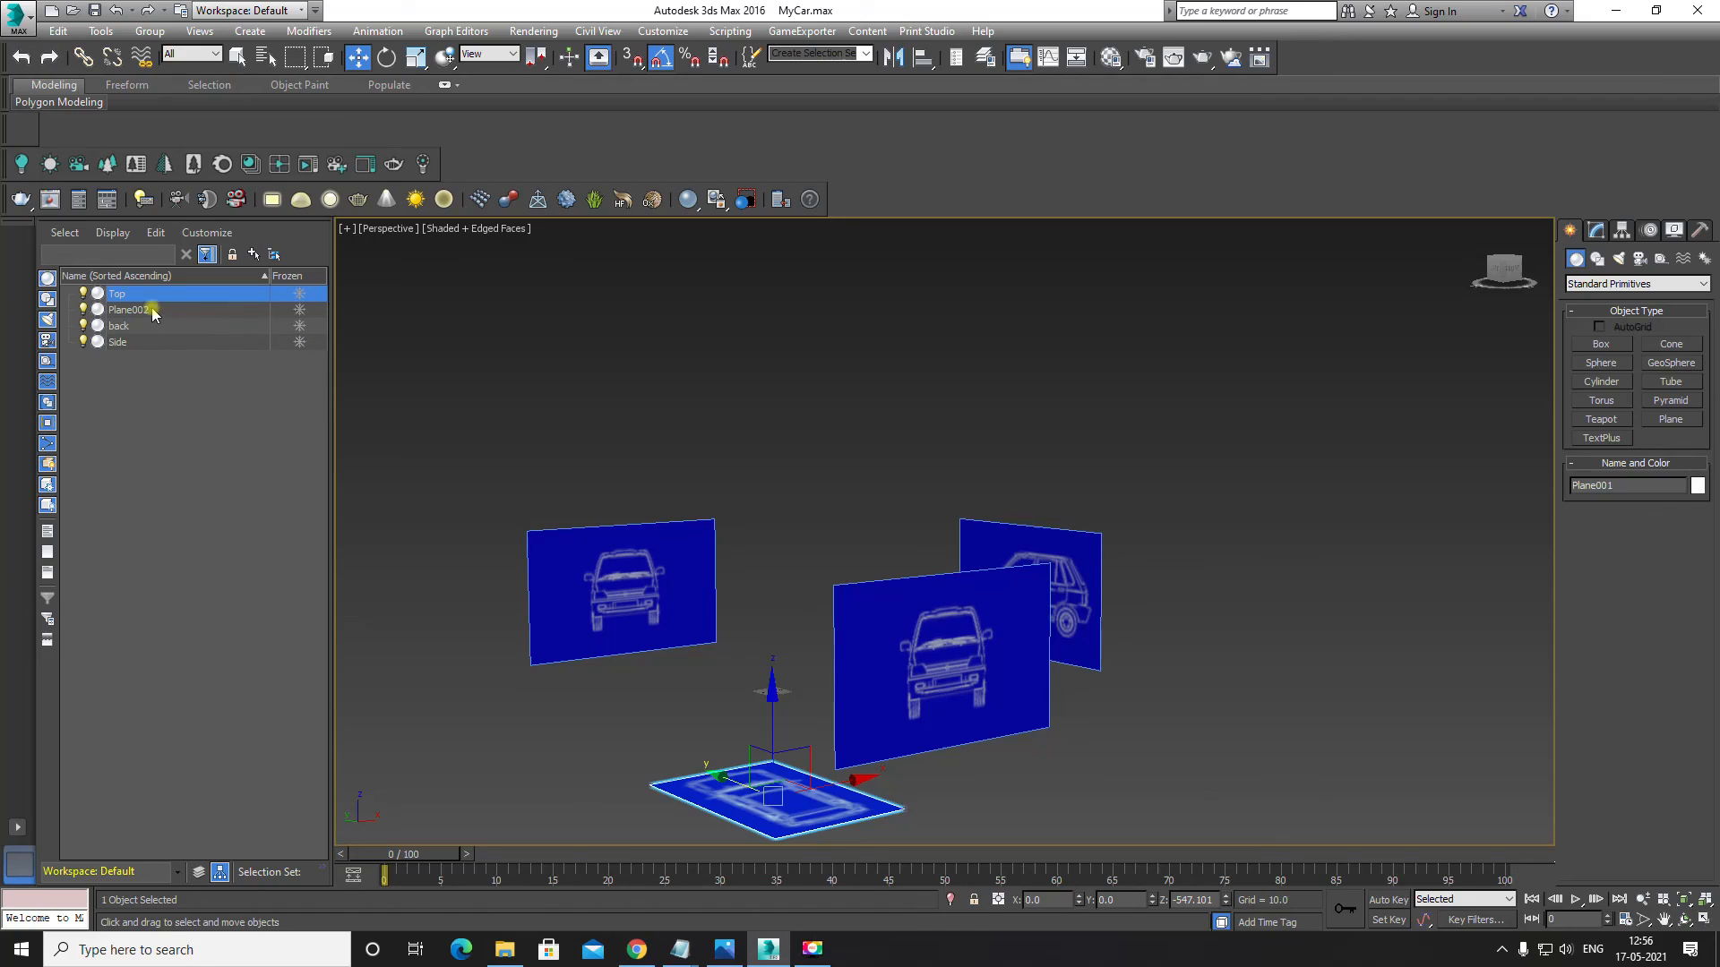
Step: Rename Plane002, the front-view blueprint plane, as Front and clear the selection
{"action": "left_click", "coordinate": [151, 309]}
{"action": "middle_click_drag", "start_coordinate": [645, 549], "coordinate": [931, 553], "text": "alt"}
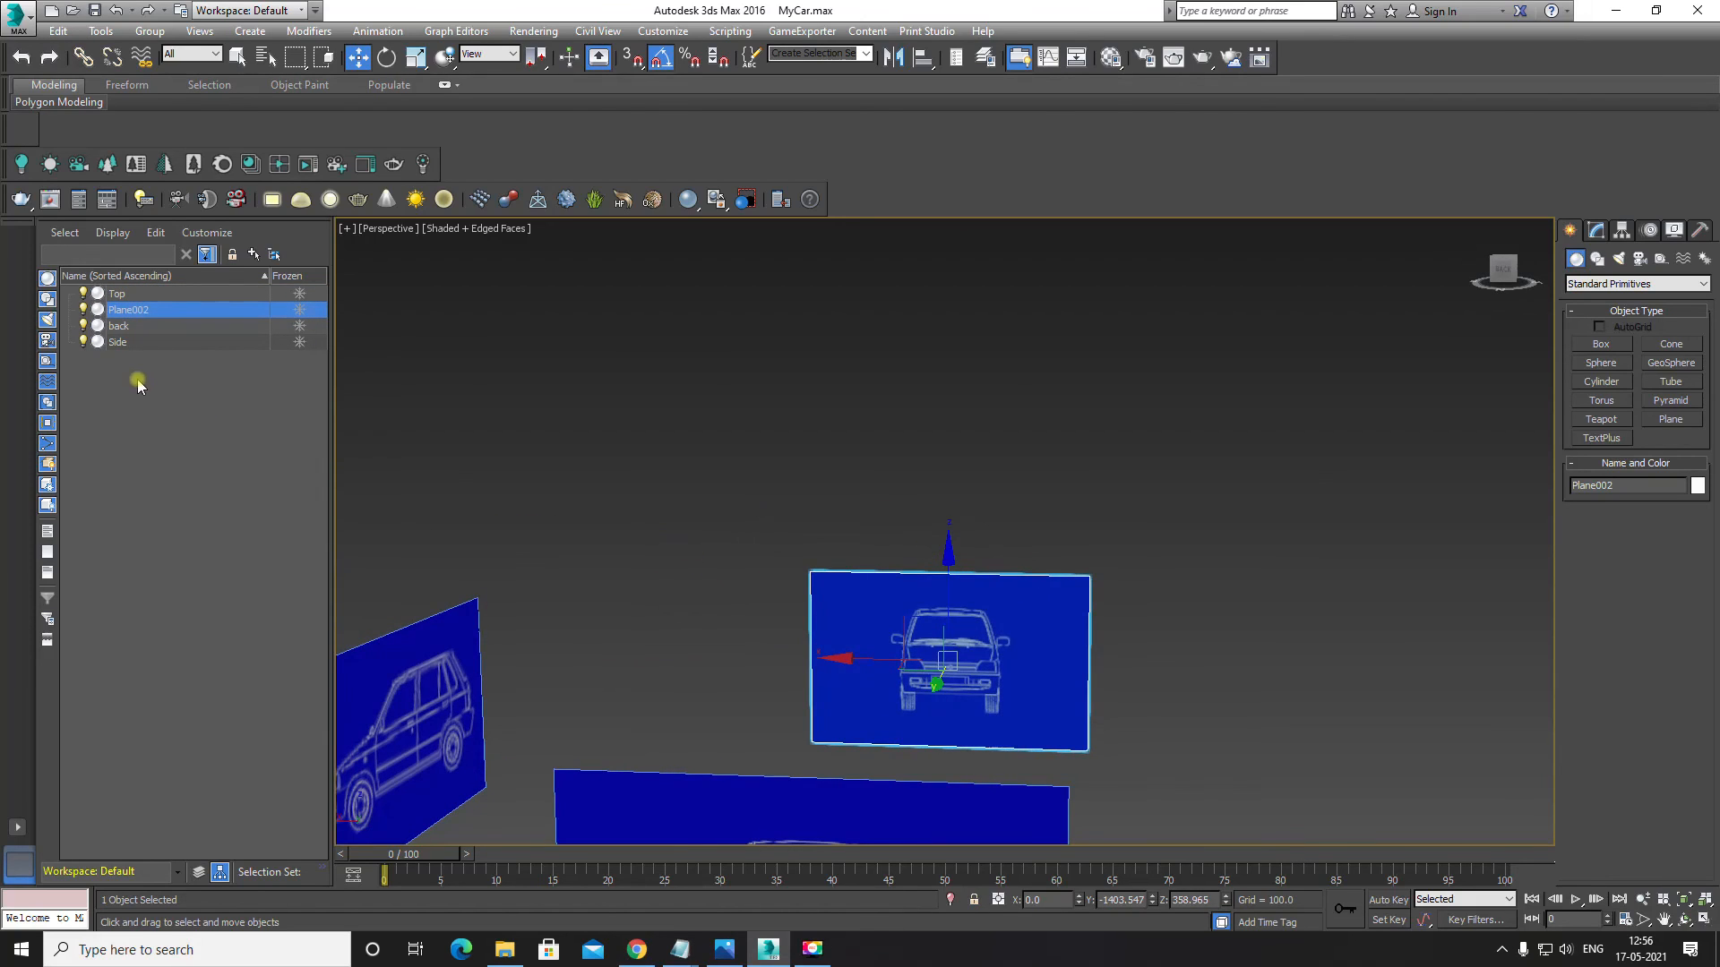
{"action": "right_click", "coordinate": [148, 318]}
{"action": "left_click", "coordinate": [202, 397]}
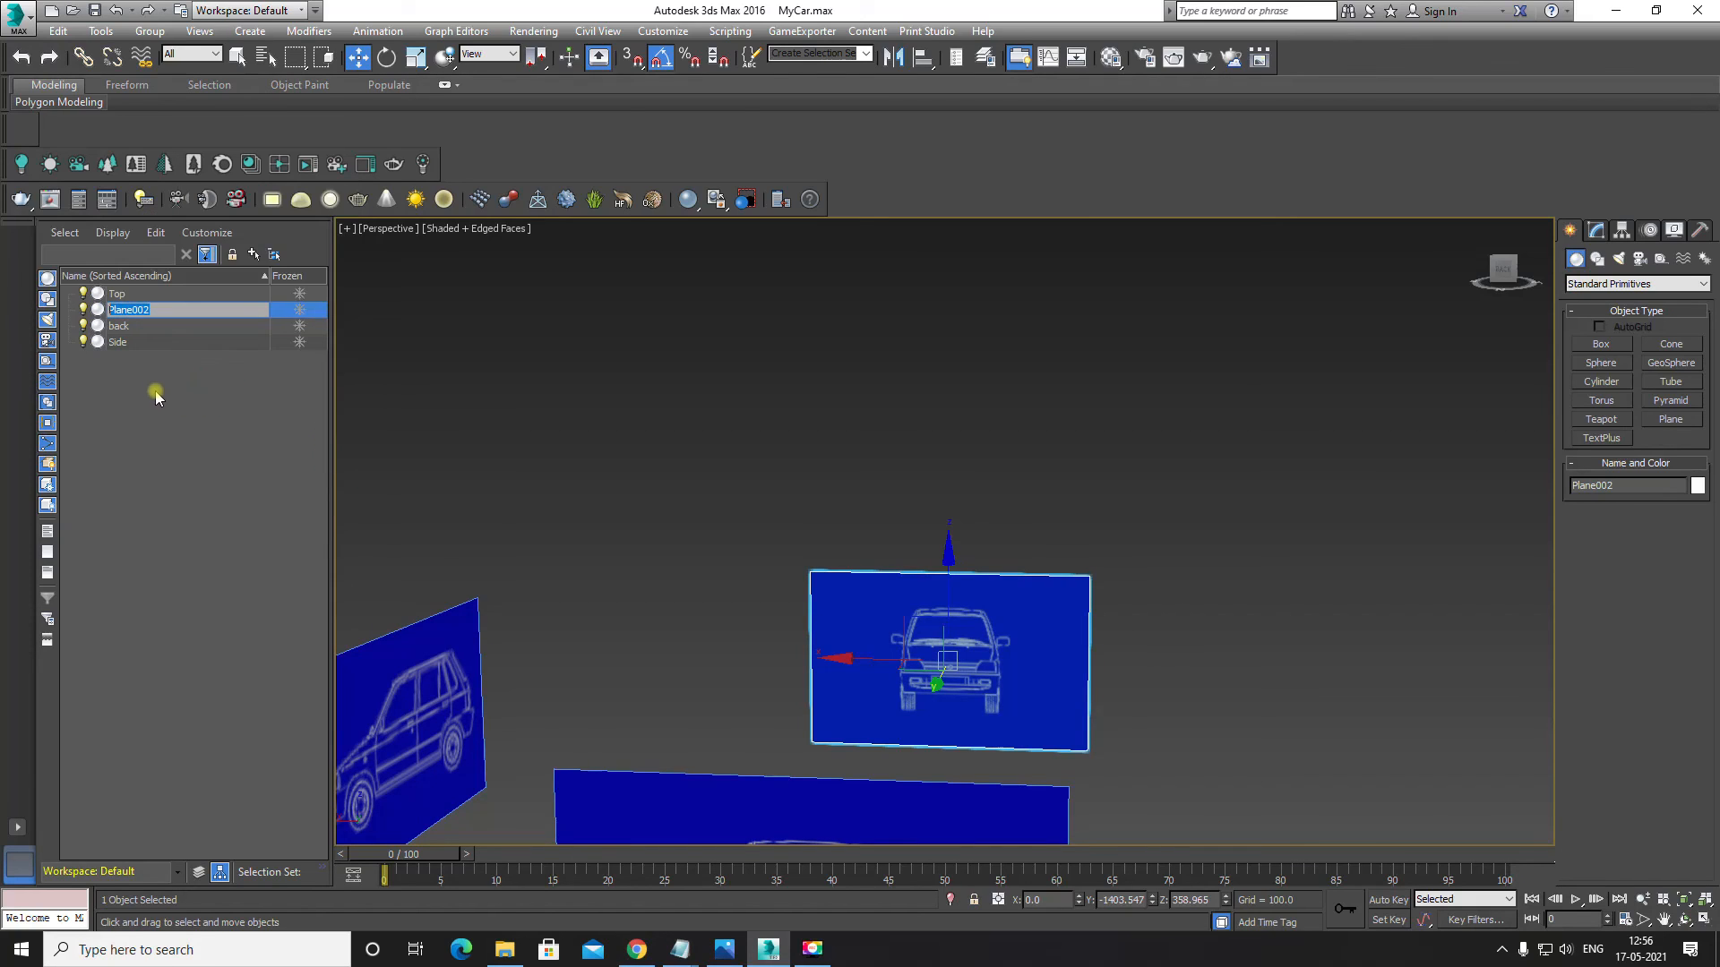
{"action": "key", "text": "BackSpace"}
{"action": "type", "text": "Fron"}
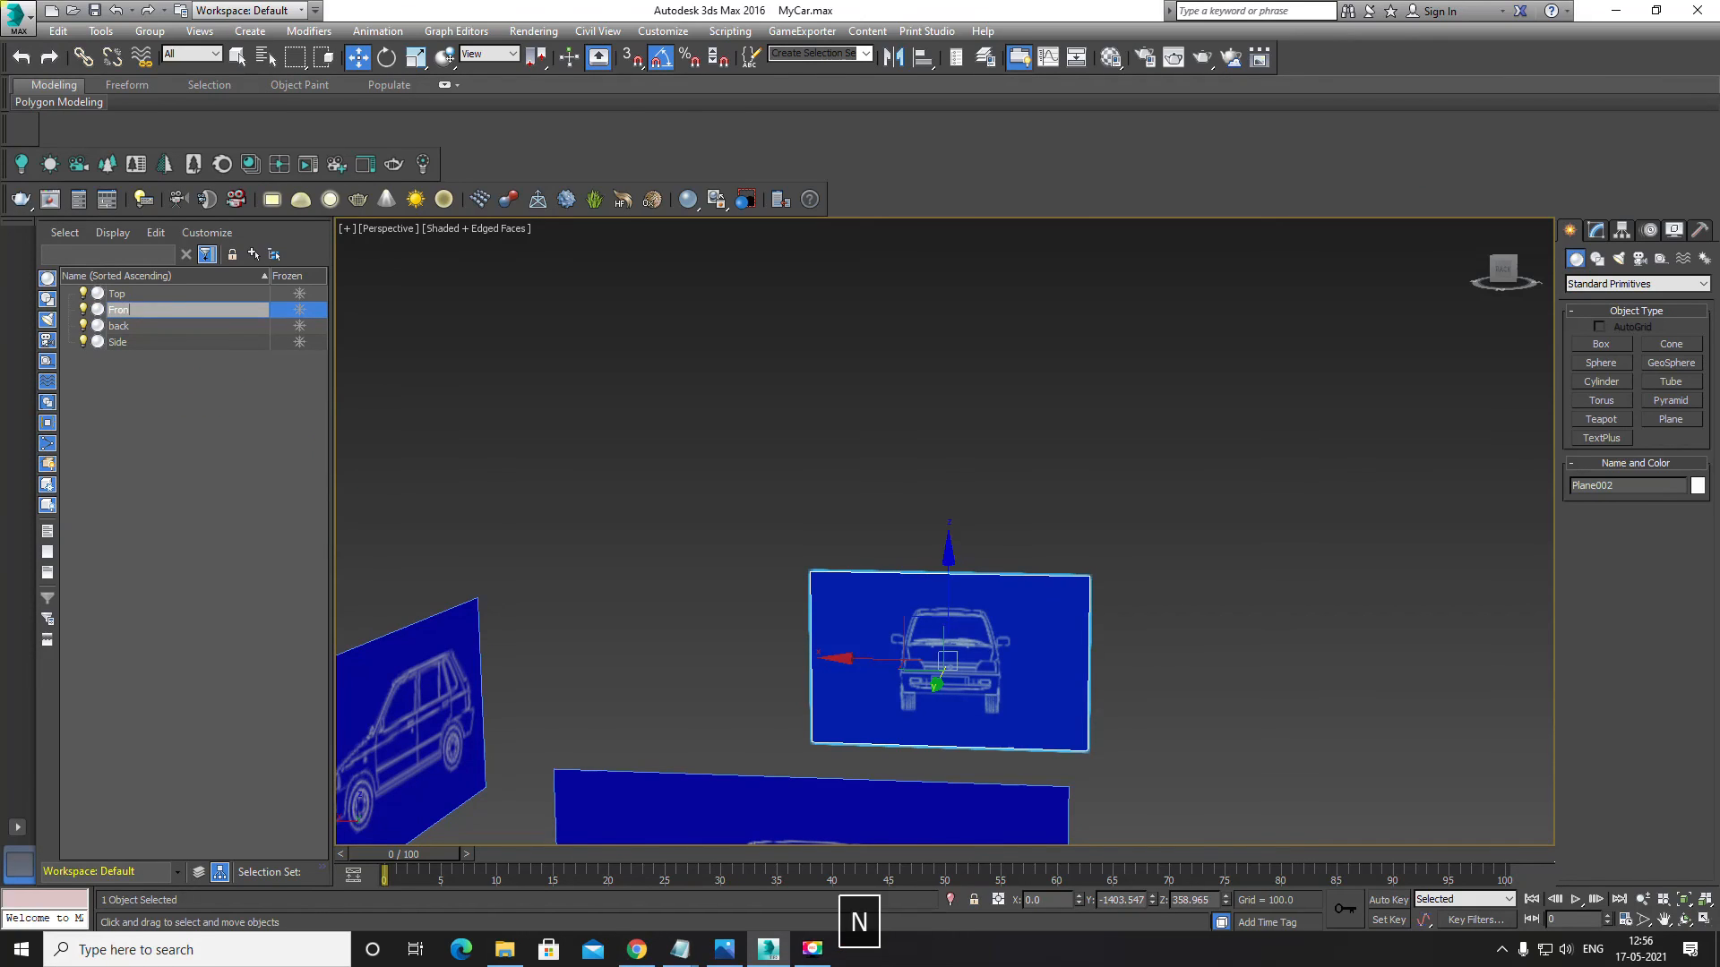
{"action": "type", "text": "t"}
{"action": "key", "text": "Return"}
{"action": "left_click", "coordinate": [1040, 409]}
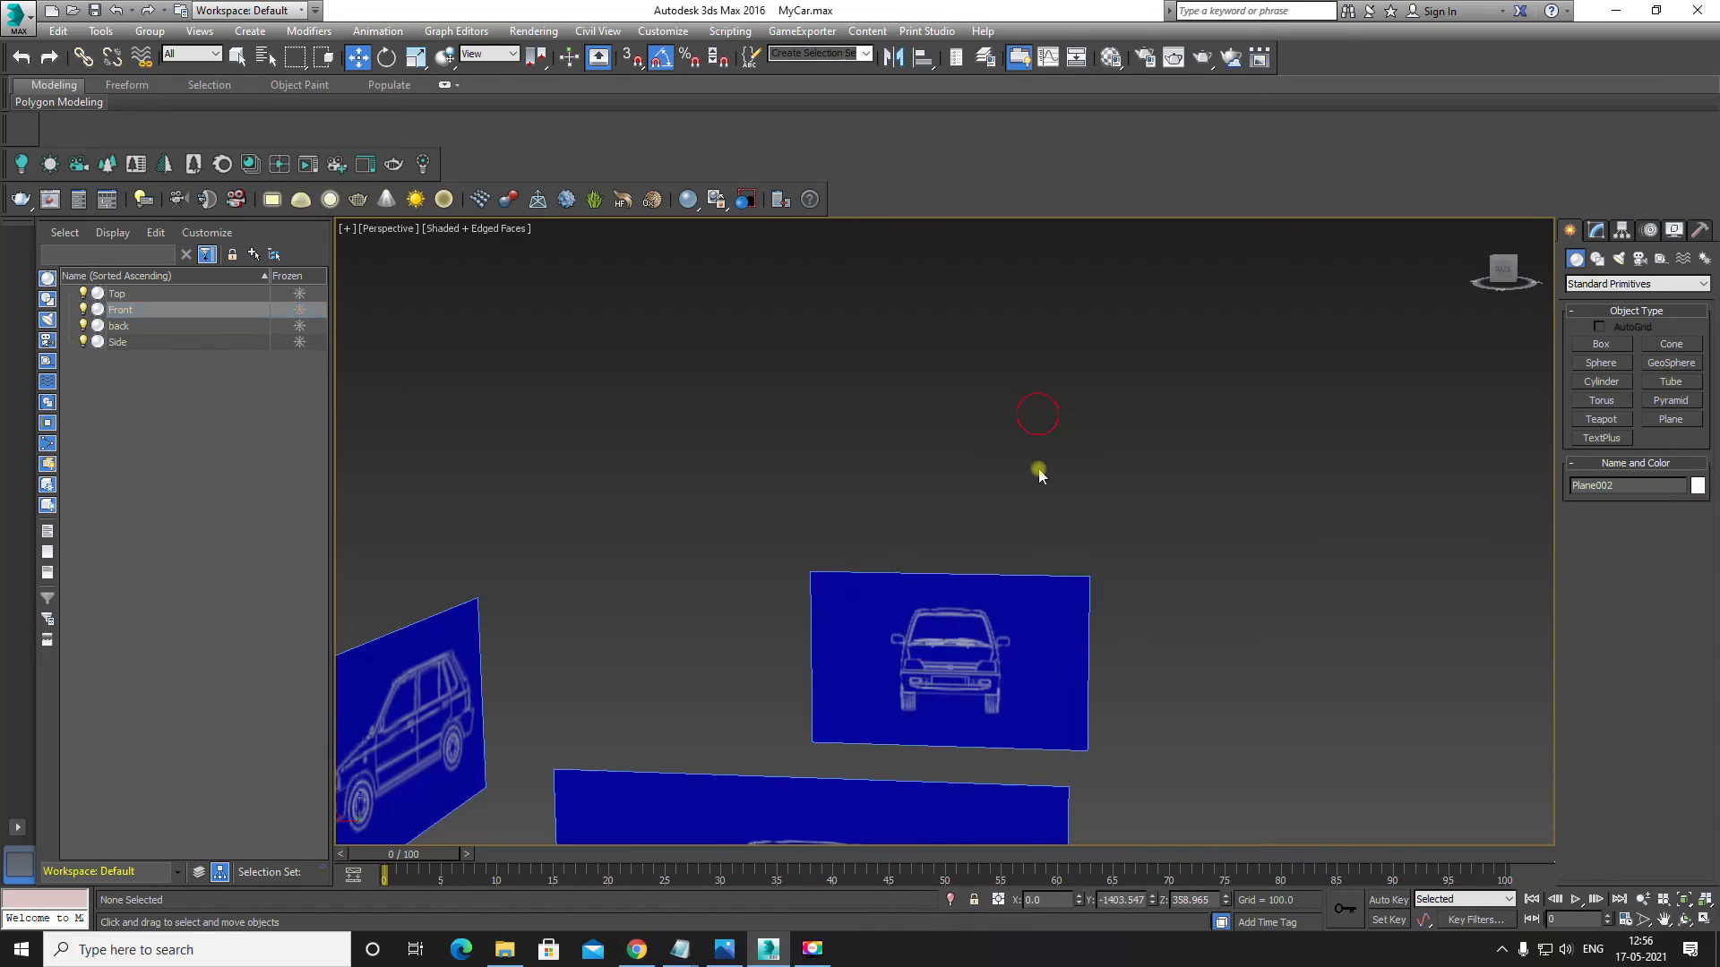
Step: Name the unused material 01 - Default as back and assign it to the back blueprint plane
{"action": "middle_click_drag", "start_coordinate": [1037, 472], "coordinate": [872, 695], "text": "alt"}
{"action": "scroll", "coordinate": [690, 619], "scroll_direction": "down", "scroll_amount": 6}
{"action": "scroll", "coordinate": [1106, 610], "scroll_direction": "up", "scroll_amount": 3}
{"action": "middle_click_drag", "start_coordinate": [690, 618], "coordinate": [994, 603]}
{"action": "left_click", "coordinate": [749, 577]}
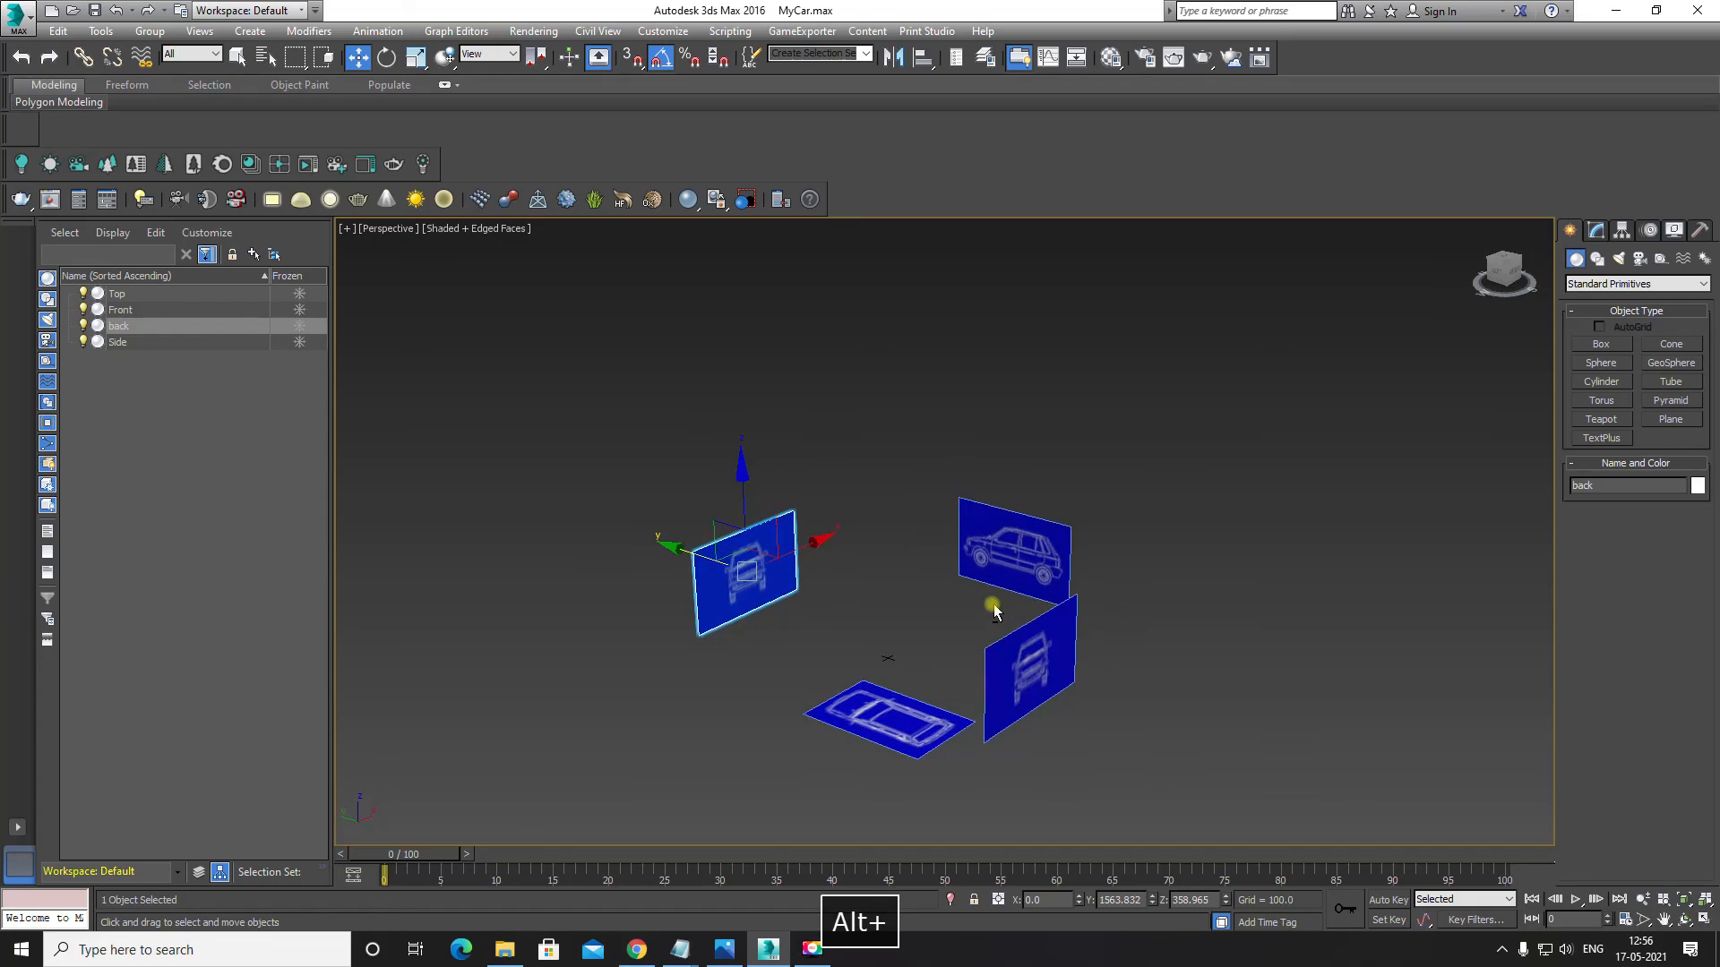
{"action": "key", "text": "m"}
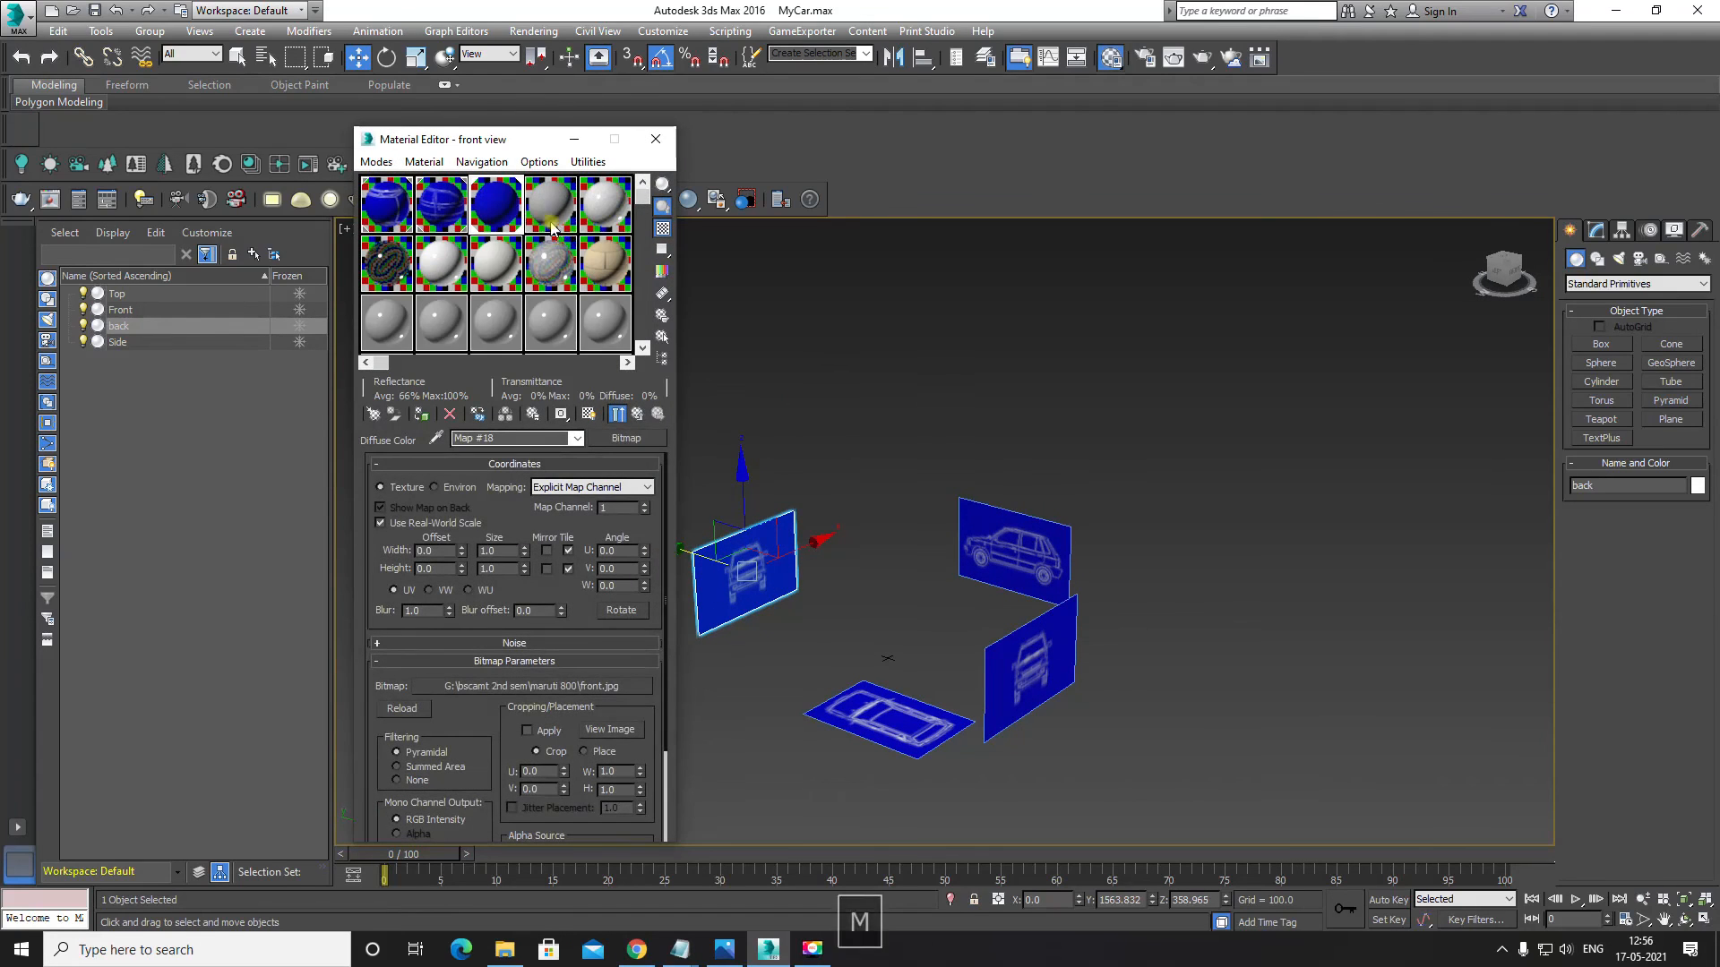
{"action": "left_click", "coordinate": [568, 222]}
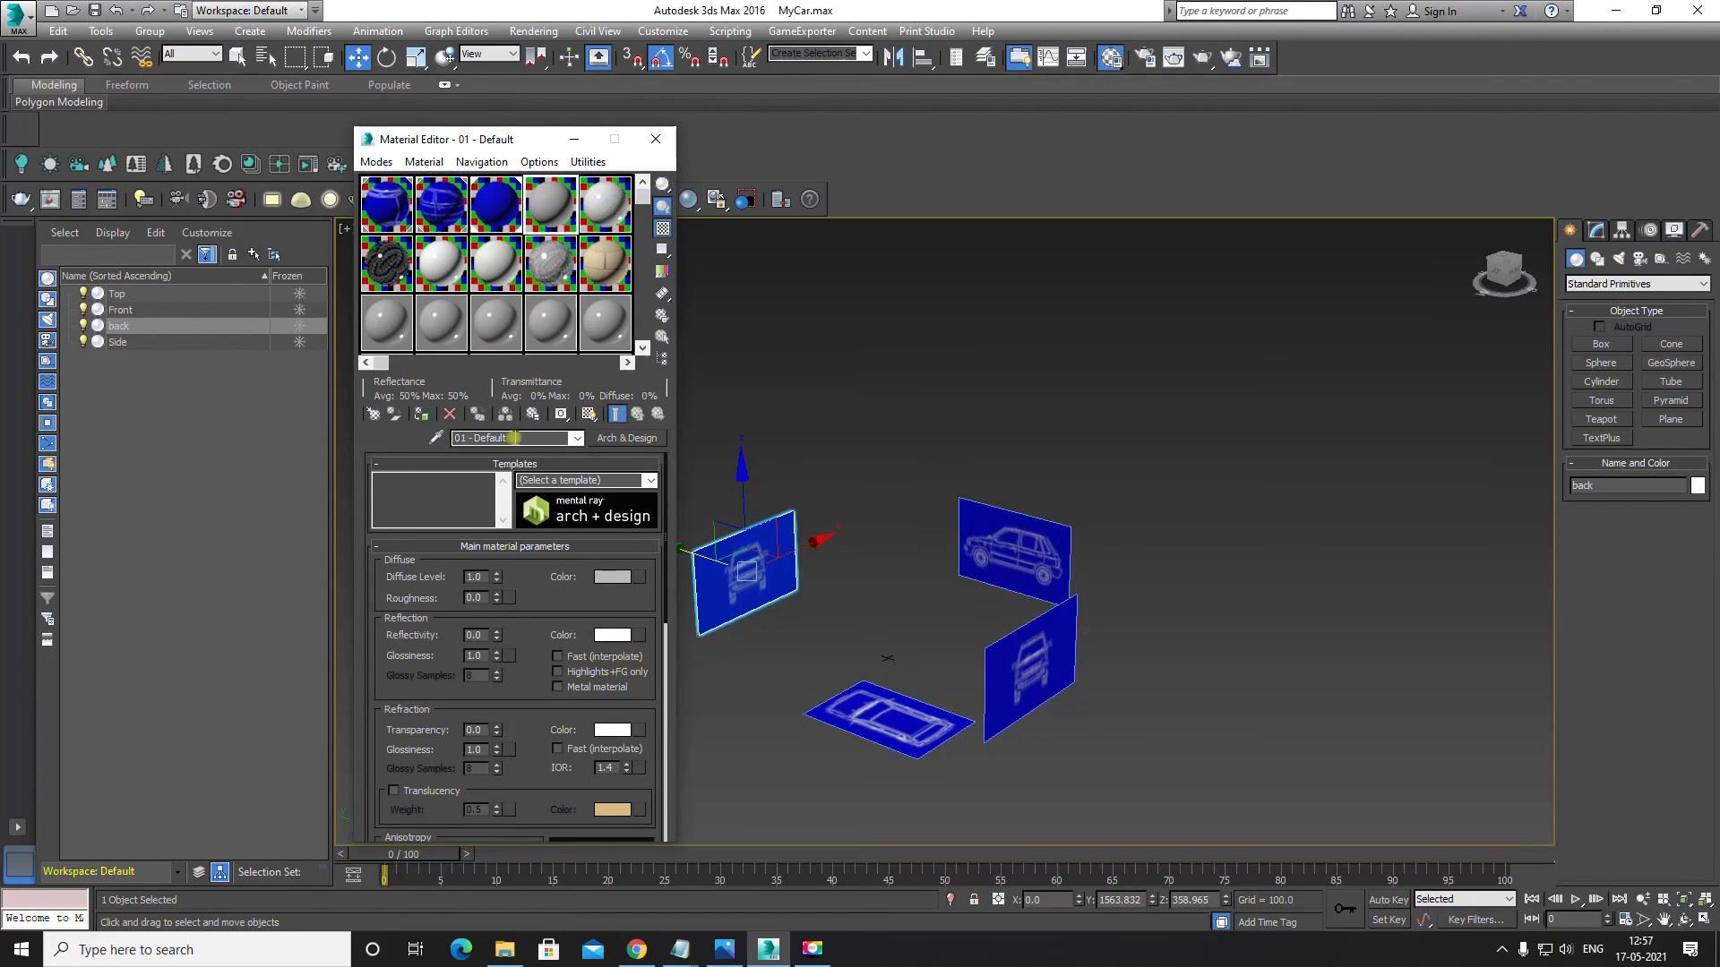
{"action": "key", "text": "BackSpace"}
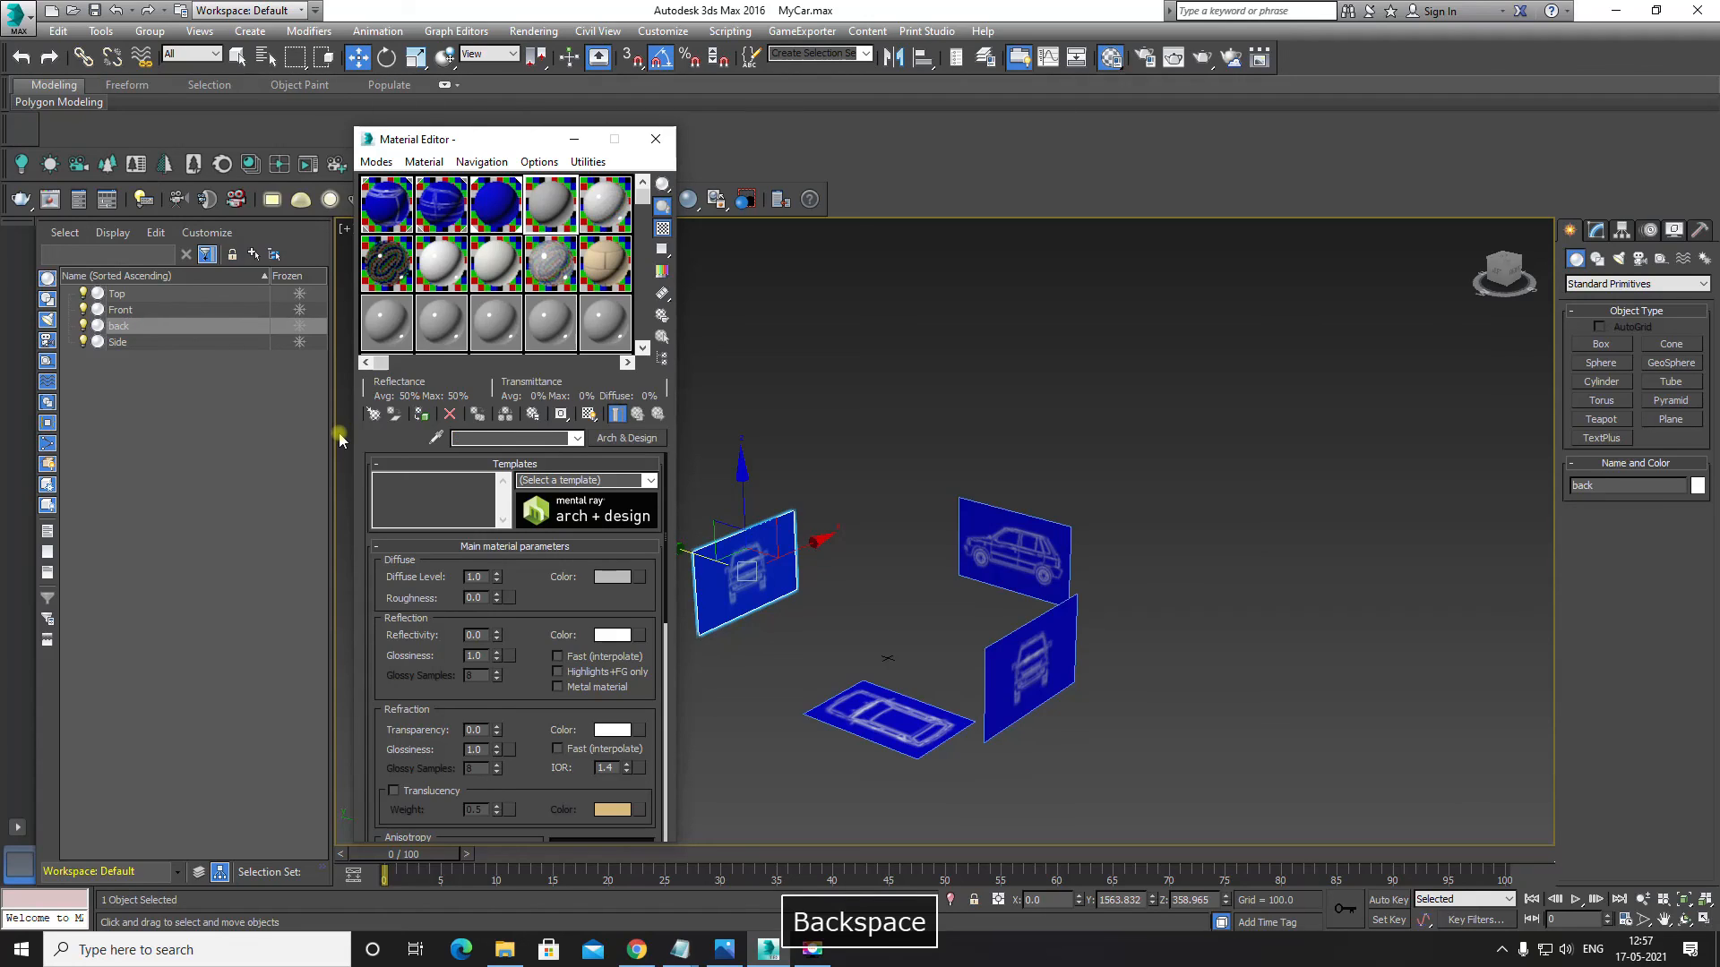
{"action": "type", "text": "back"}
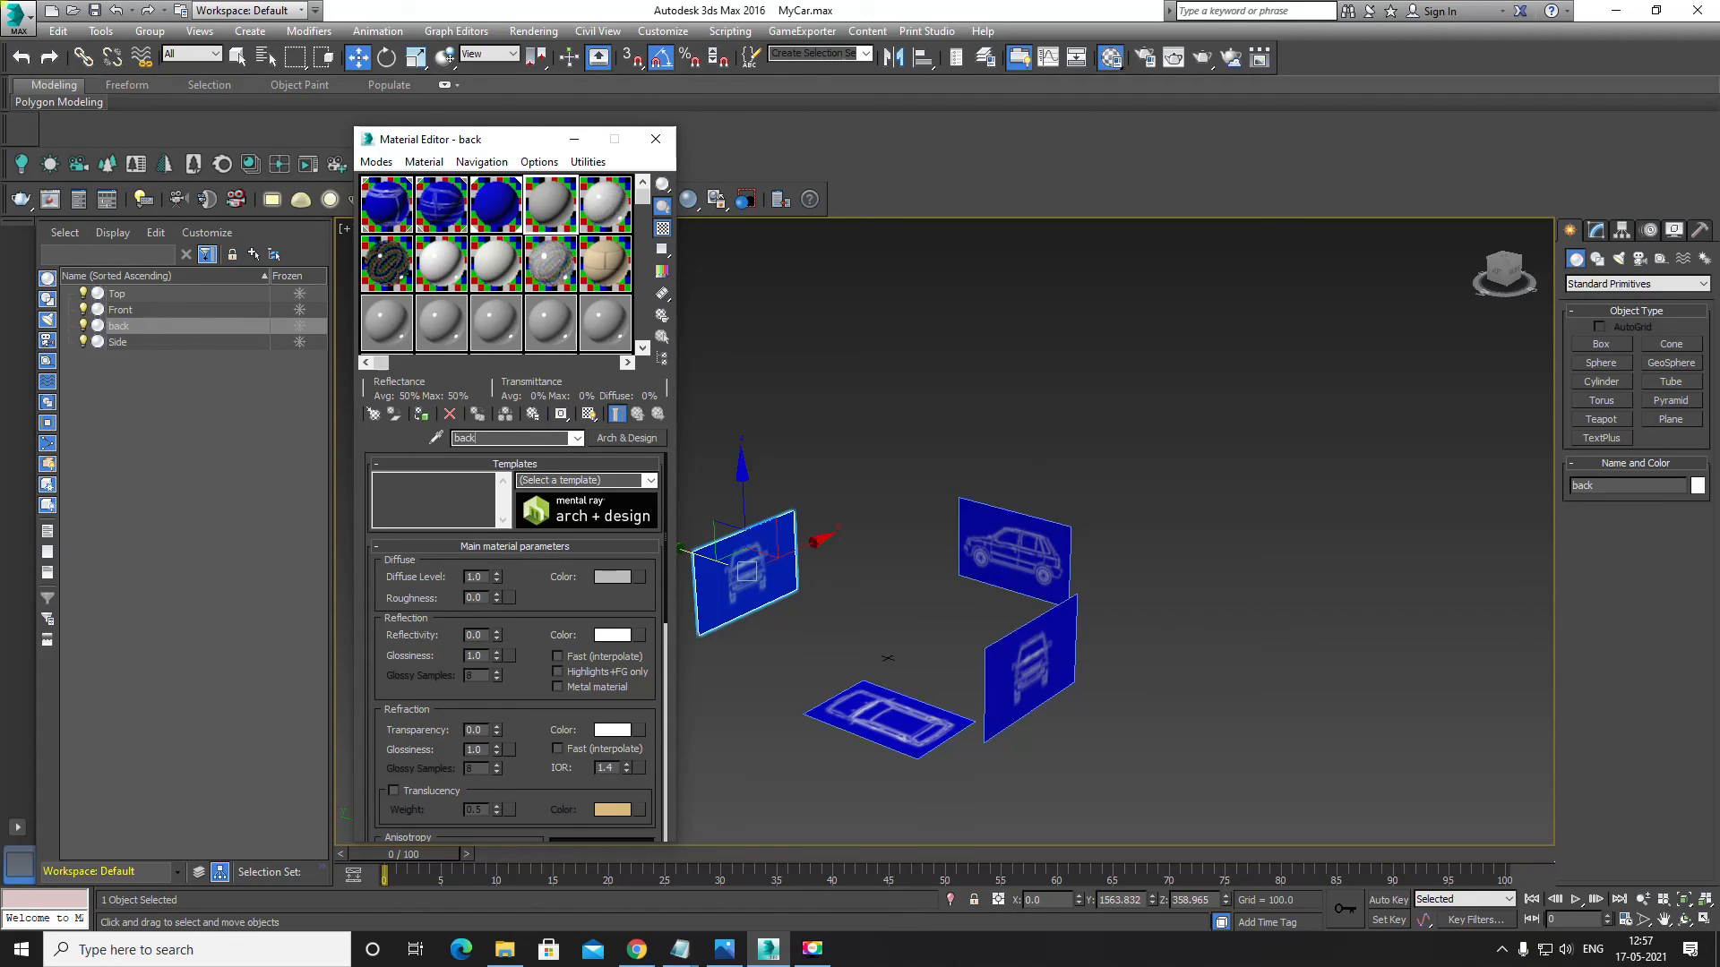
{"action": "key", "text": "Return"}
{"action": "scroll", "coordinate": [752, 439], "scroll_direction": "up", "scroll_amount": 5}
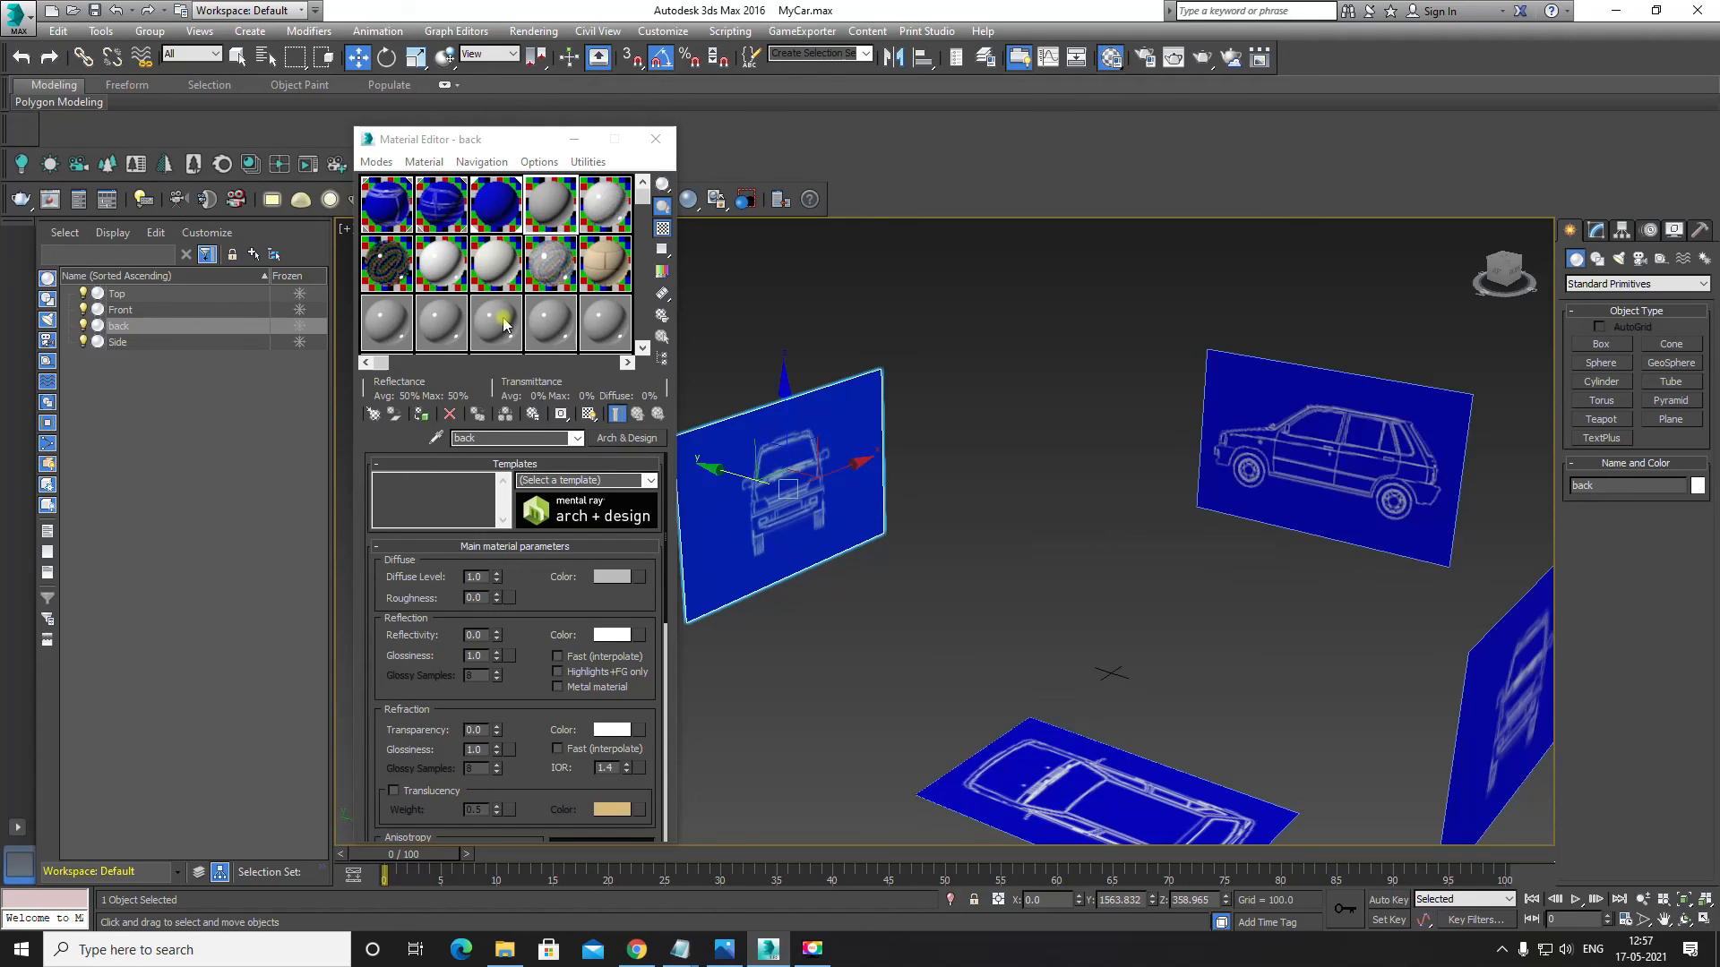
{"action": "left_click", "coordinate": [420, 415]}
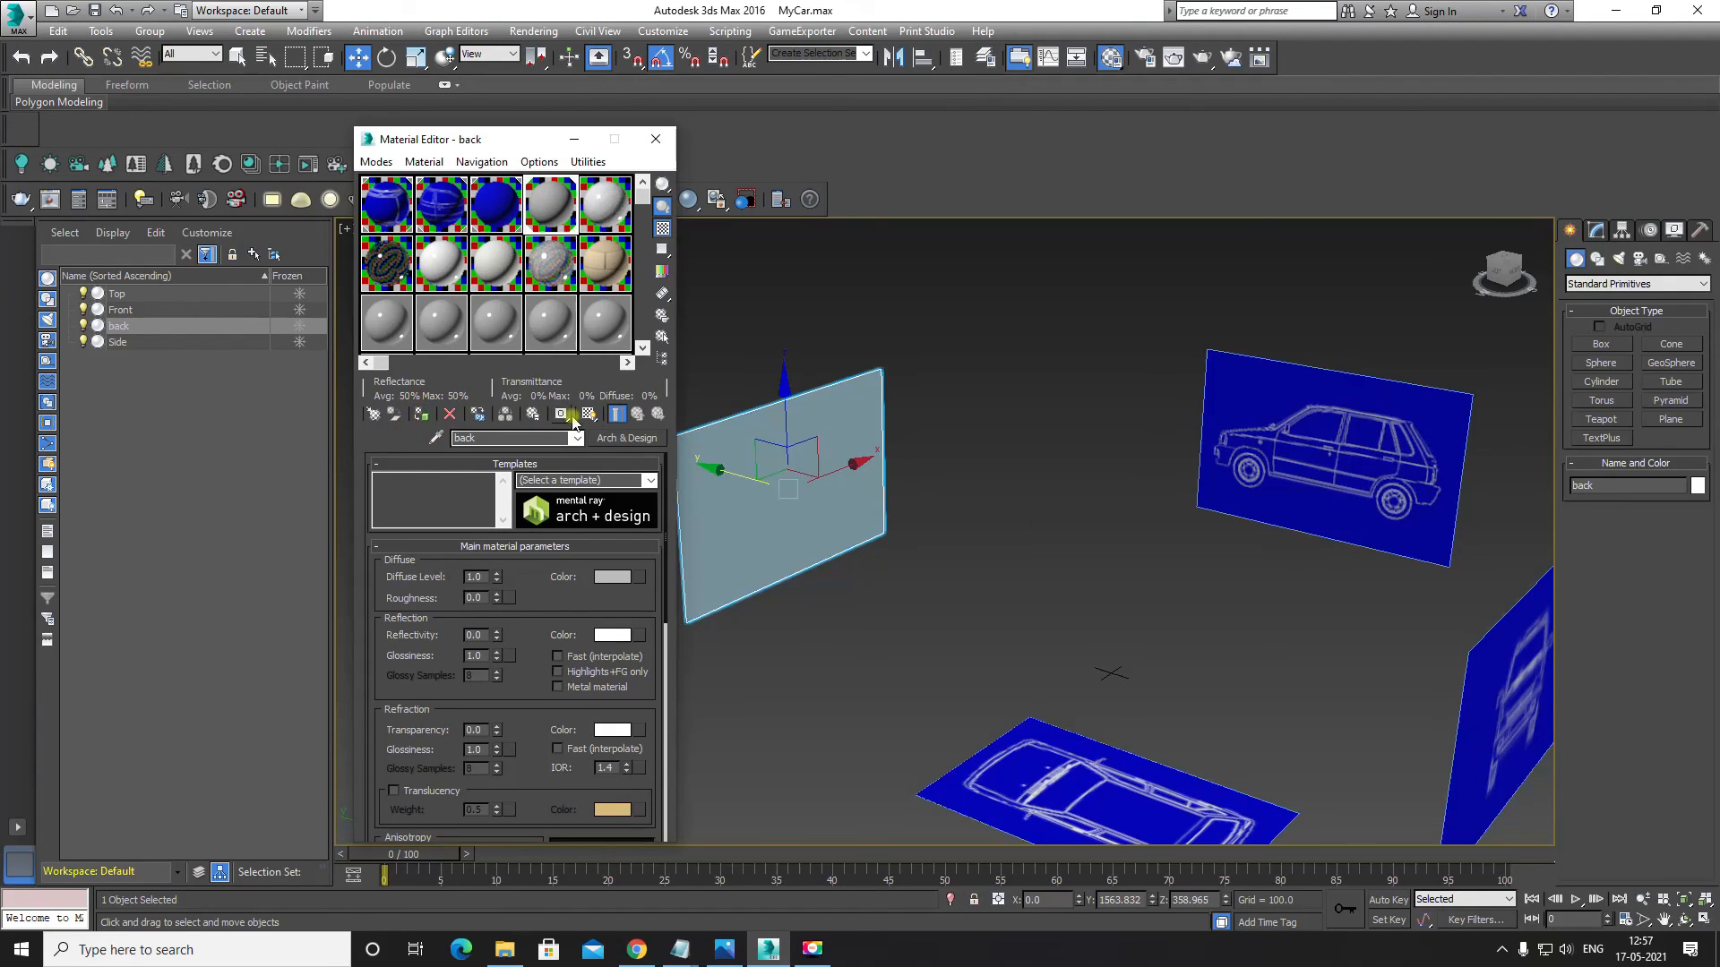
Step: Show the back material in the viewport and load the back image from the maruti 800 folder as its diffuse map
{"action": "left_click", "coordinate": [590, 415]}
{"action": "left_click", "coordinate": [638, 577]}
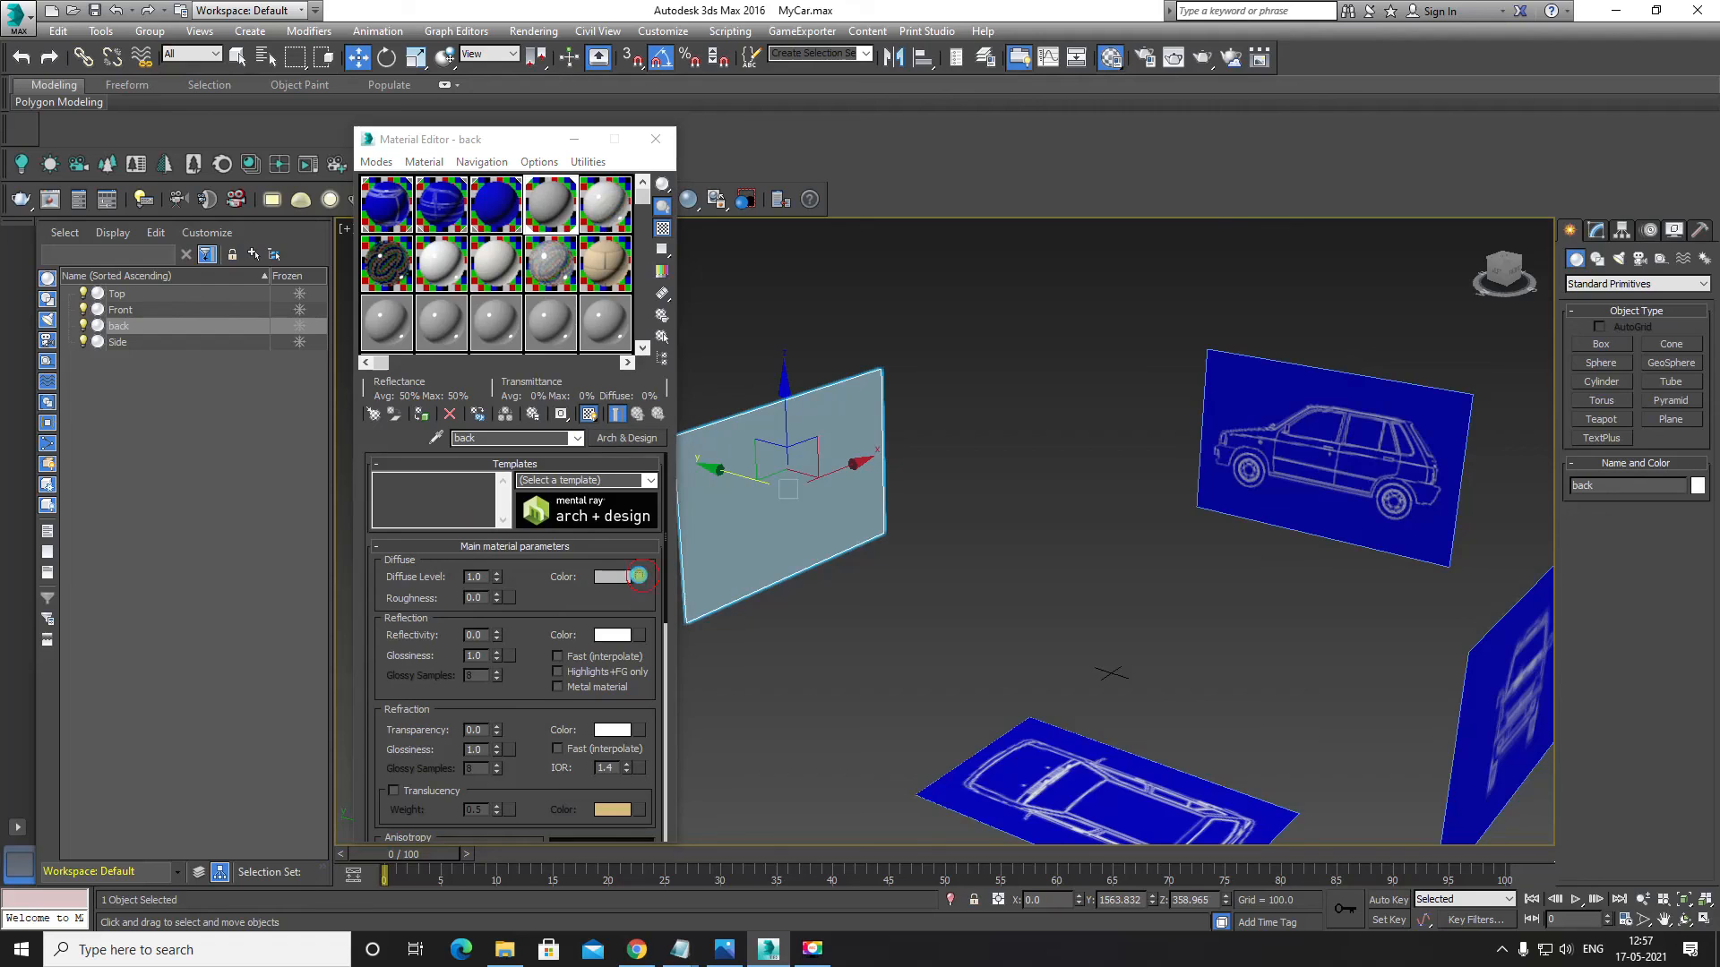
{"action": "left_click", "coordinate": [1095, 709]}
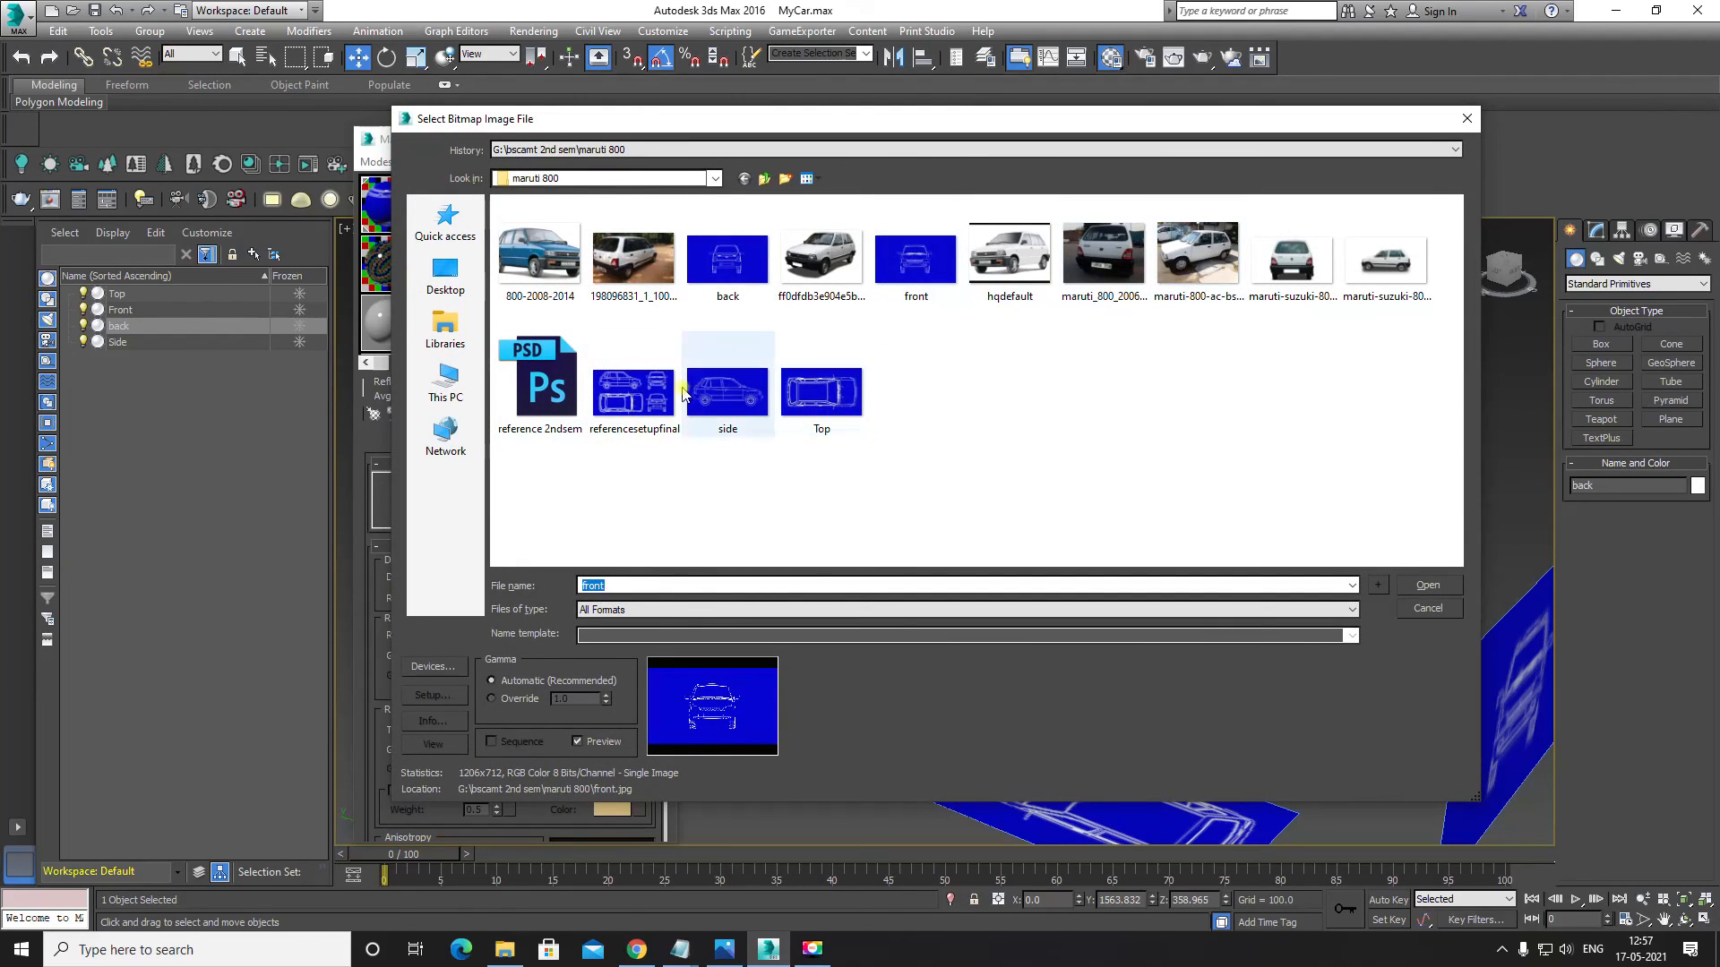
{"action": "left_click", "coordinate": [727, 269]}
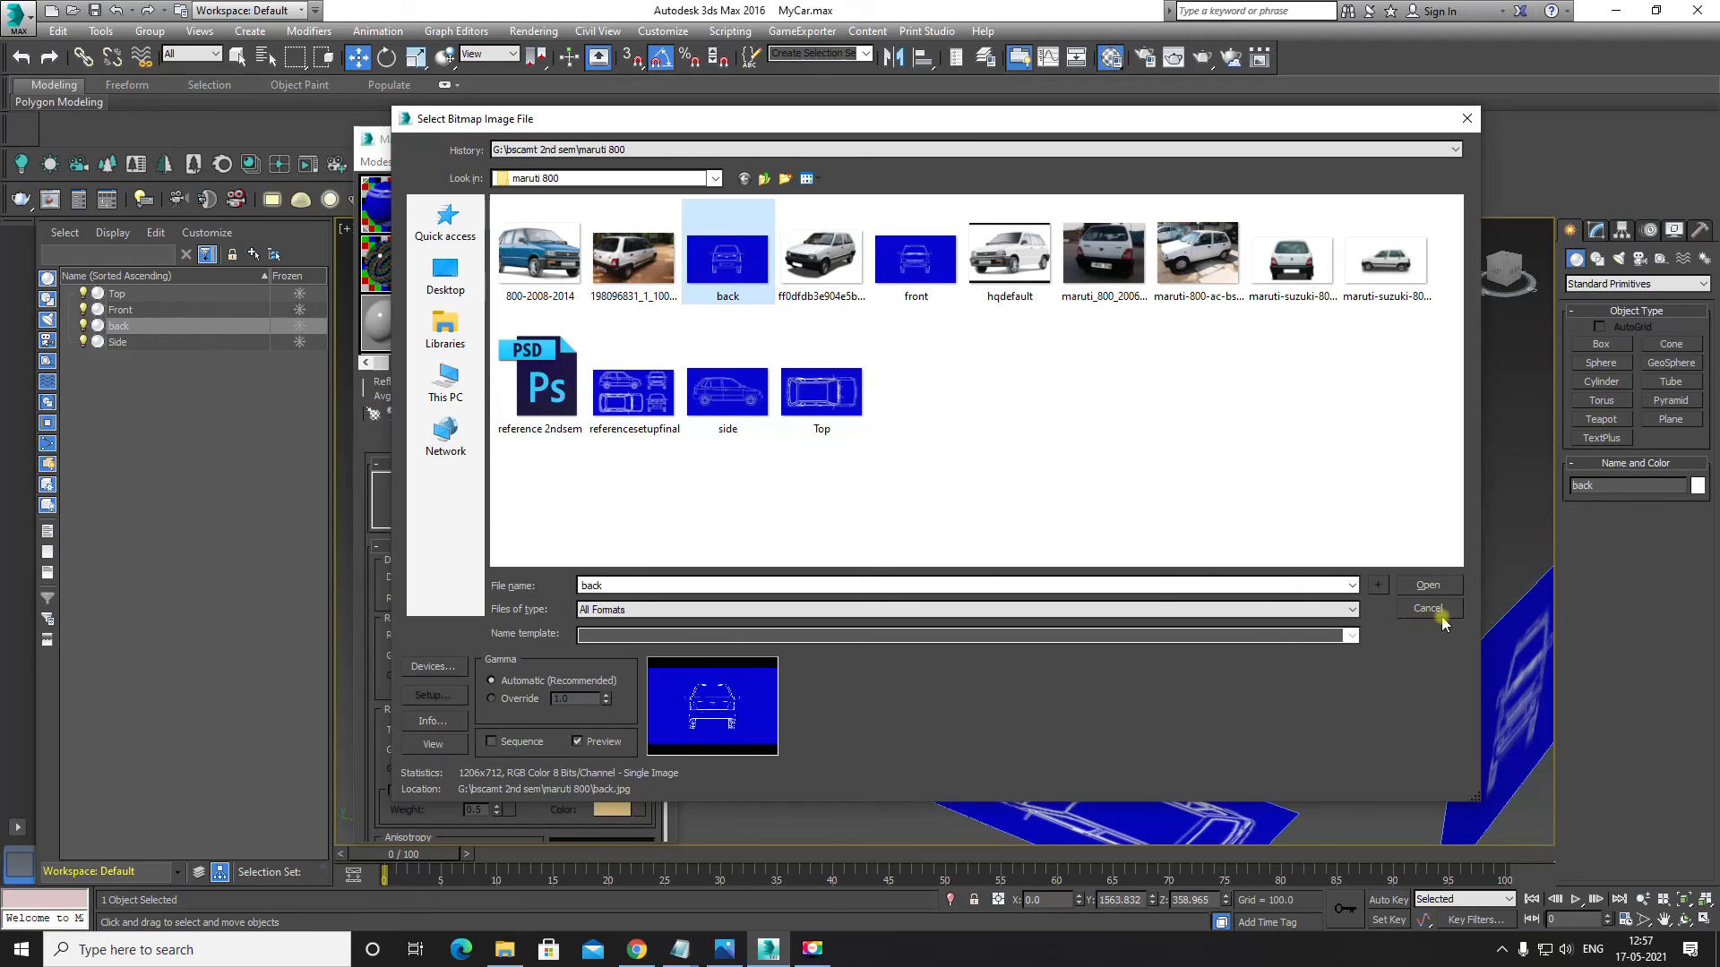
{"action": "left_click", "coordinate": [1427, 585]}
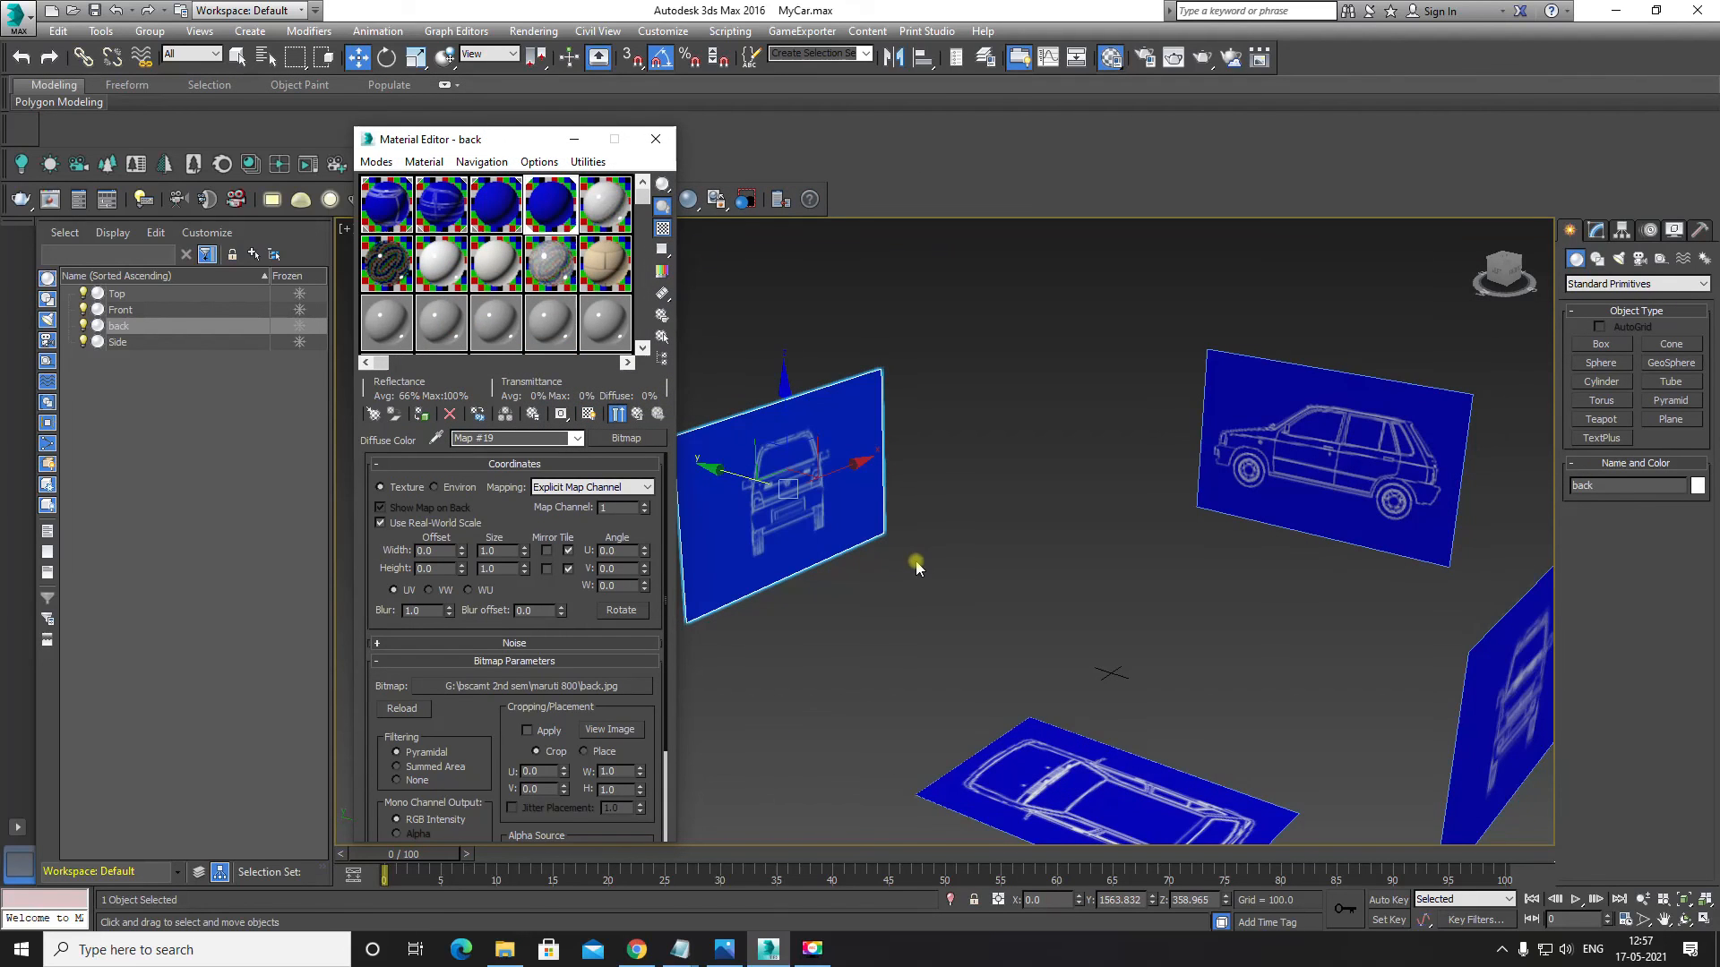
Step: Save the scene, clear the selection and close the Material Editor
{"action": "middle_click_drag", "start_coordinate": [937, 564], "coordinate": [706, 433]}
{"action": "scroll", "coordinate": [1002, 599], "scroll_direction": "up", "scroll_amount": 2}
{"action": "scroll", "coordinate": [1002, 599], "scroll_direction": "down", "scroll_amount": 1}
{"action": "middle_click_drag", "start_coordinate": [983, 495], "coordinate": [895, 546], "text": "alt"}
{"action": "key", "text": "ctrl+s"}
{"action": "middle_click_drag", "start_coordinate": [1078, 603], "coordinate": [1010, 608], "text": "alt"}
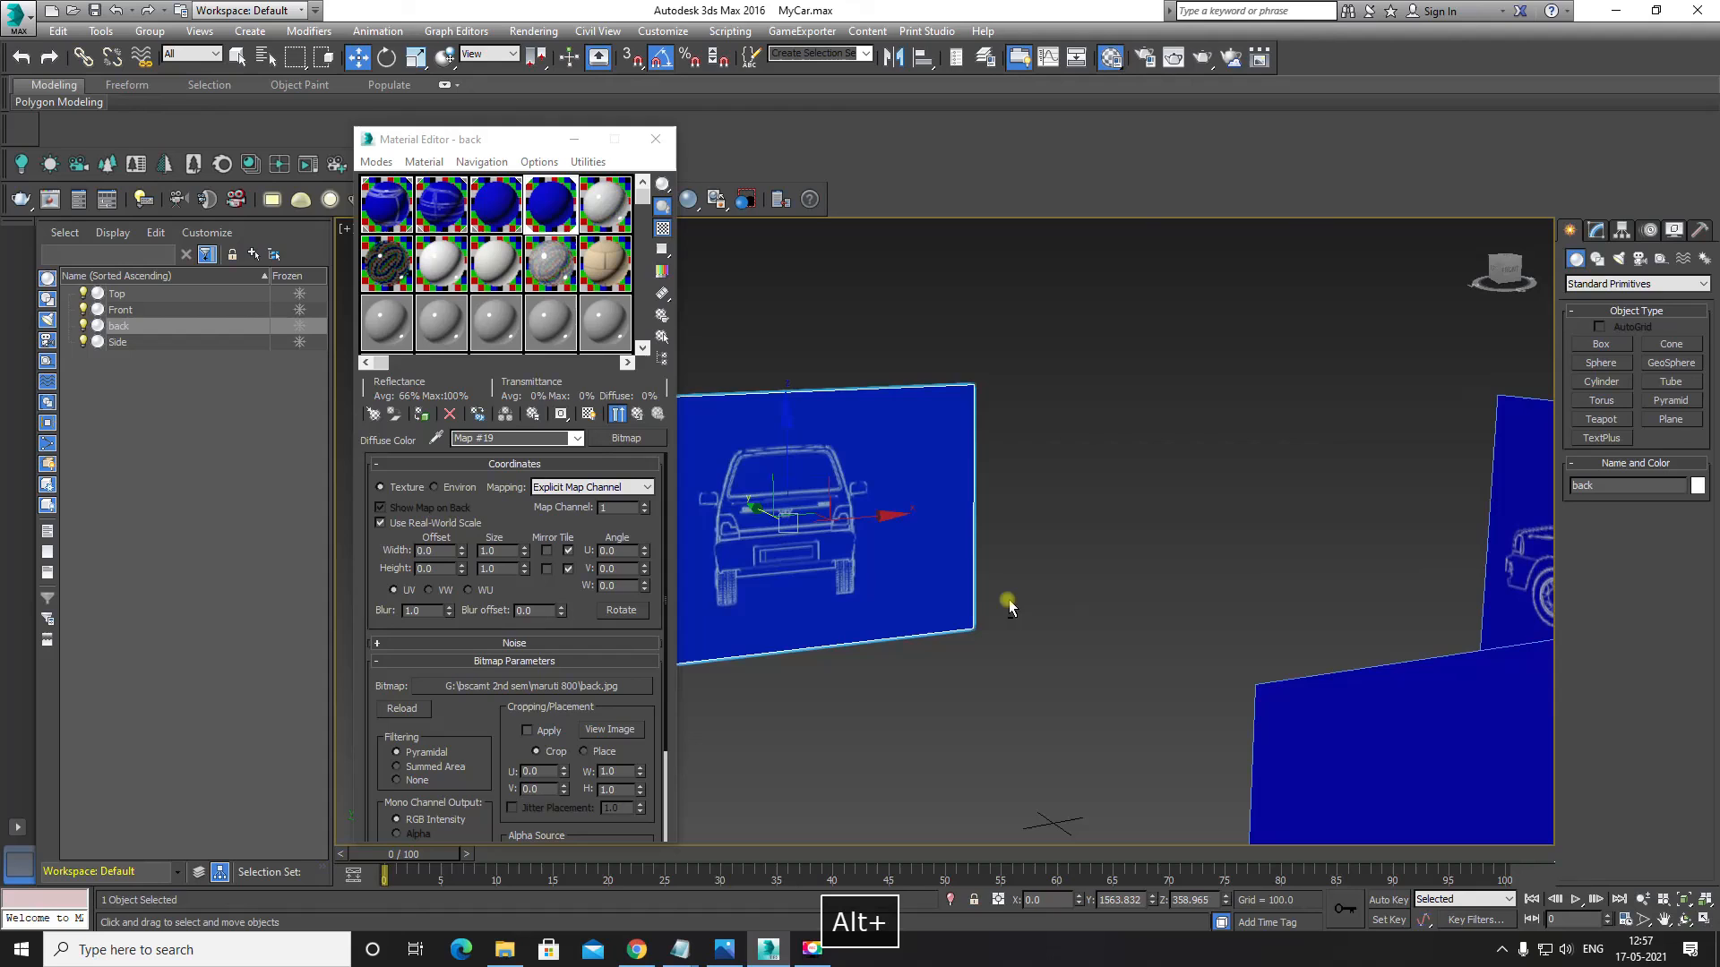
{"action": "left_click", "coordinate": [1004, 381]}
{"action": "middle_click_drag", "start_coordinate": [886, 511], "coordinate": [981, 529], "text": "alt"}
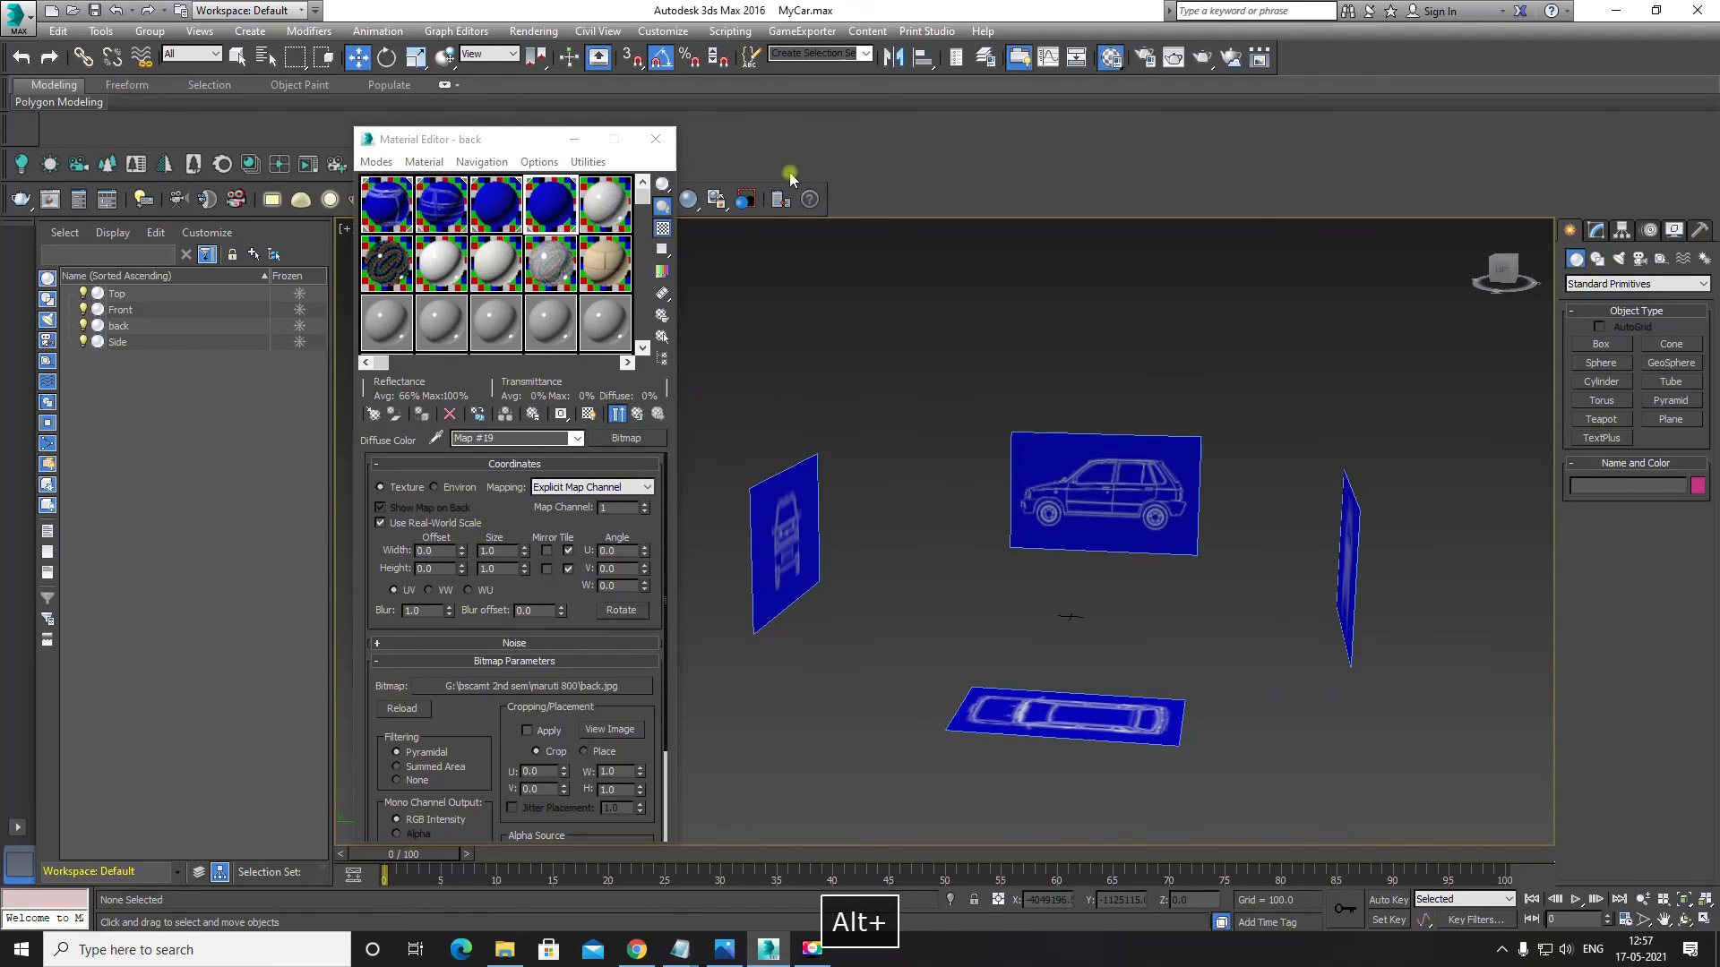
{"action": "left_click", "coordinate": [657, 140]}
Step: Draw a large horizontal guide plane about 4622 long and 3522 wide spanning the front and back blueprint planes
{"action": "middle_click_drag", "start_coordinate": [968, 626], "coordinate": [1062, 404], "text": "alt"}
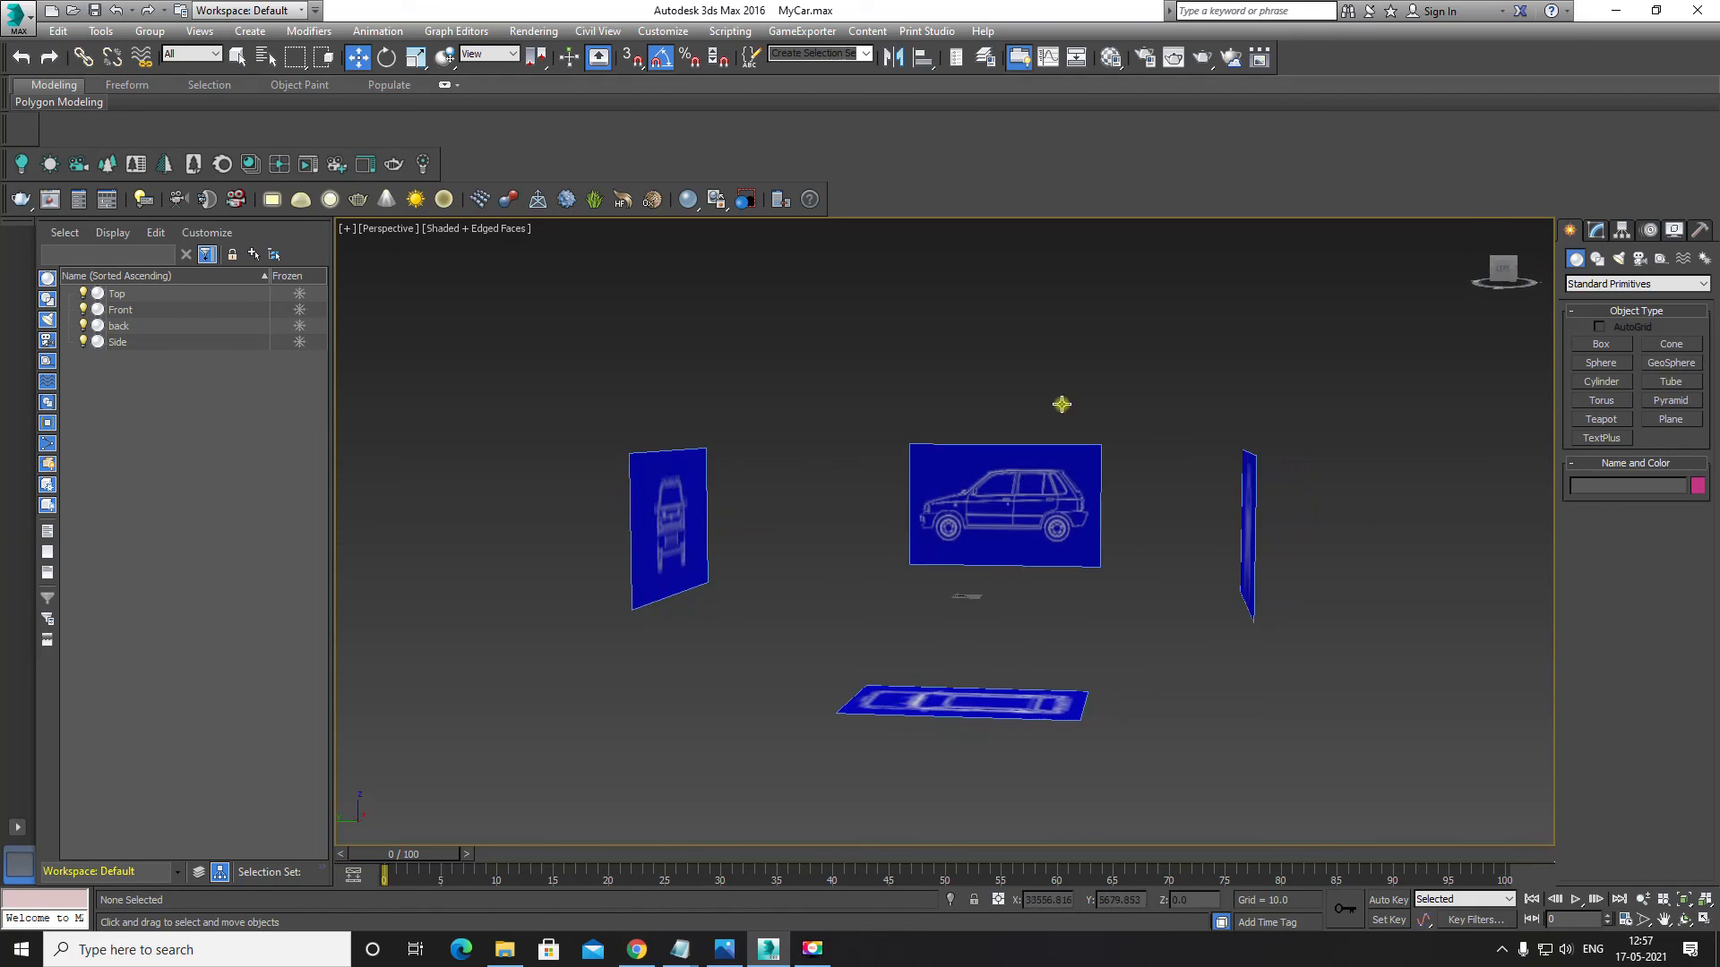
{"action": "left_click", "coordinate": [1599, 231]}
{"action": "middle_click_drag", "start_coordinate": [856, 618], "coordinate": [733, 630], "text": "alt"}
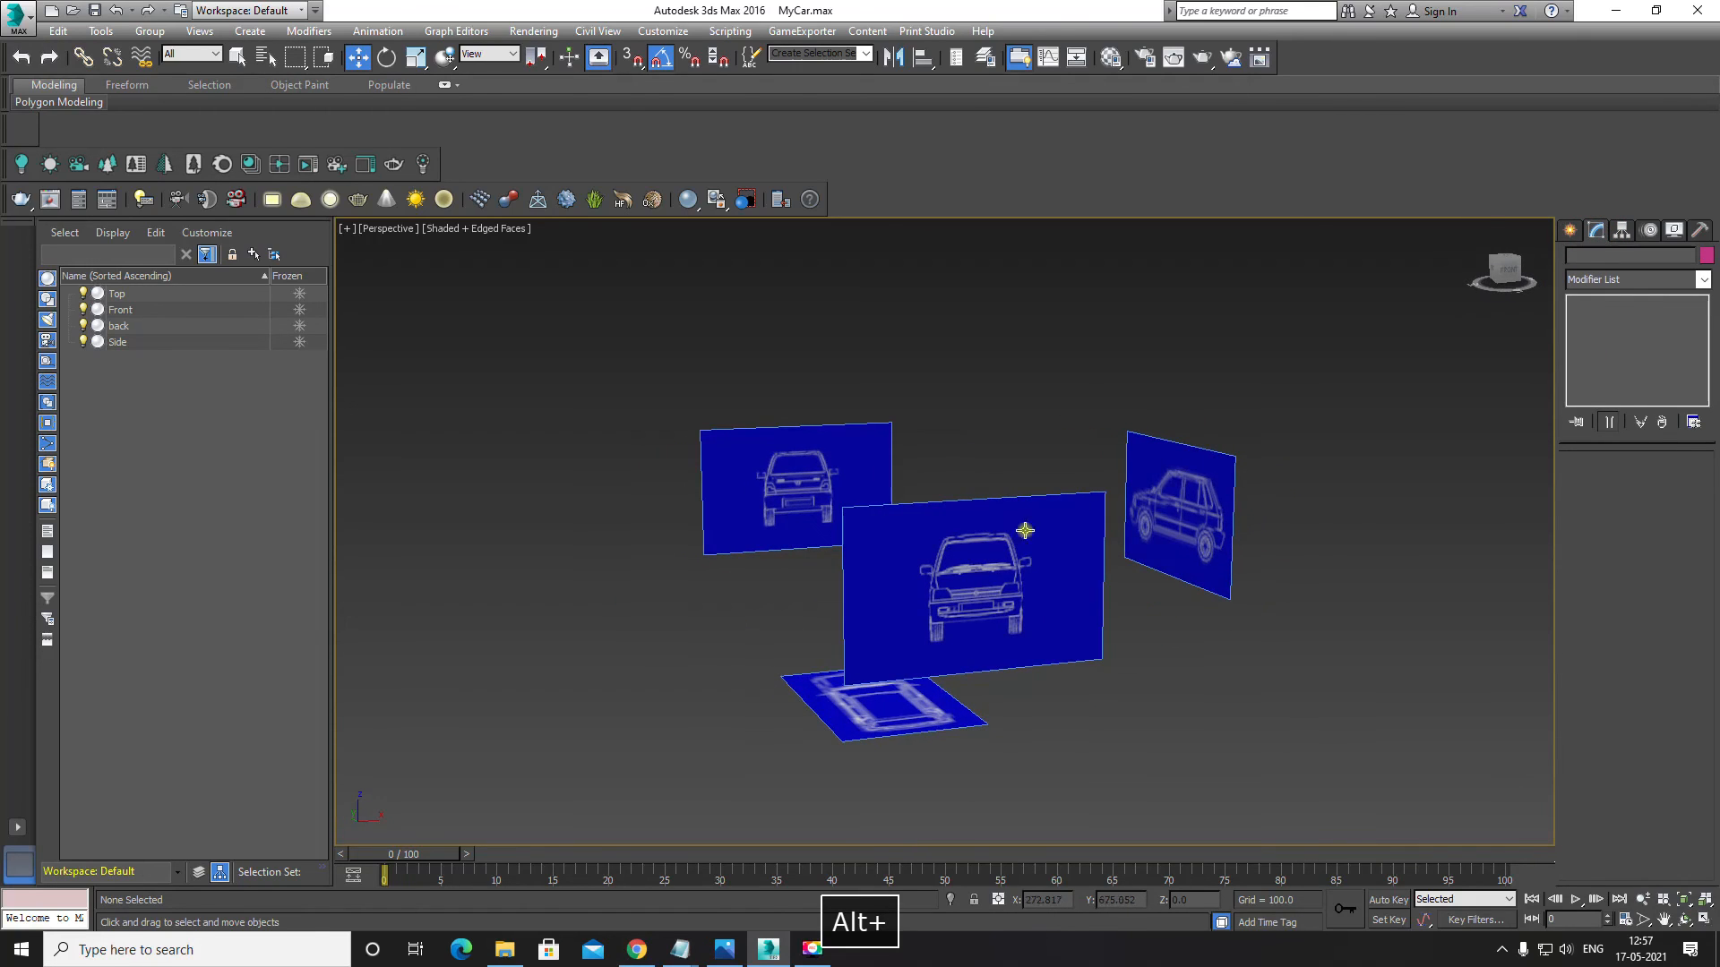
{"action": "left_click", "coordinate": [1569, 231]}
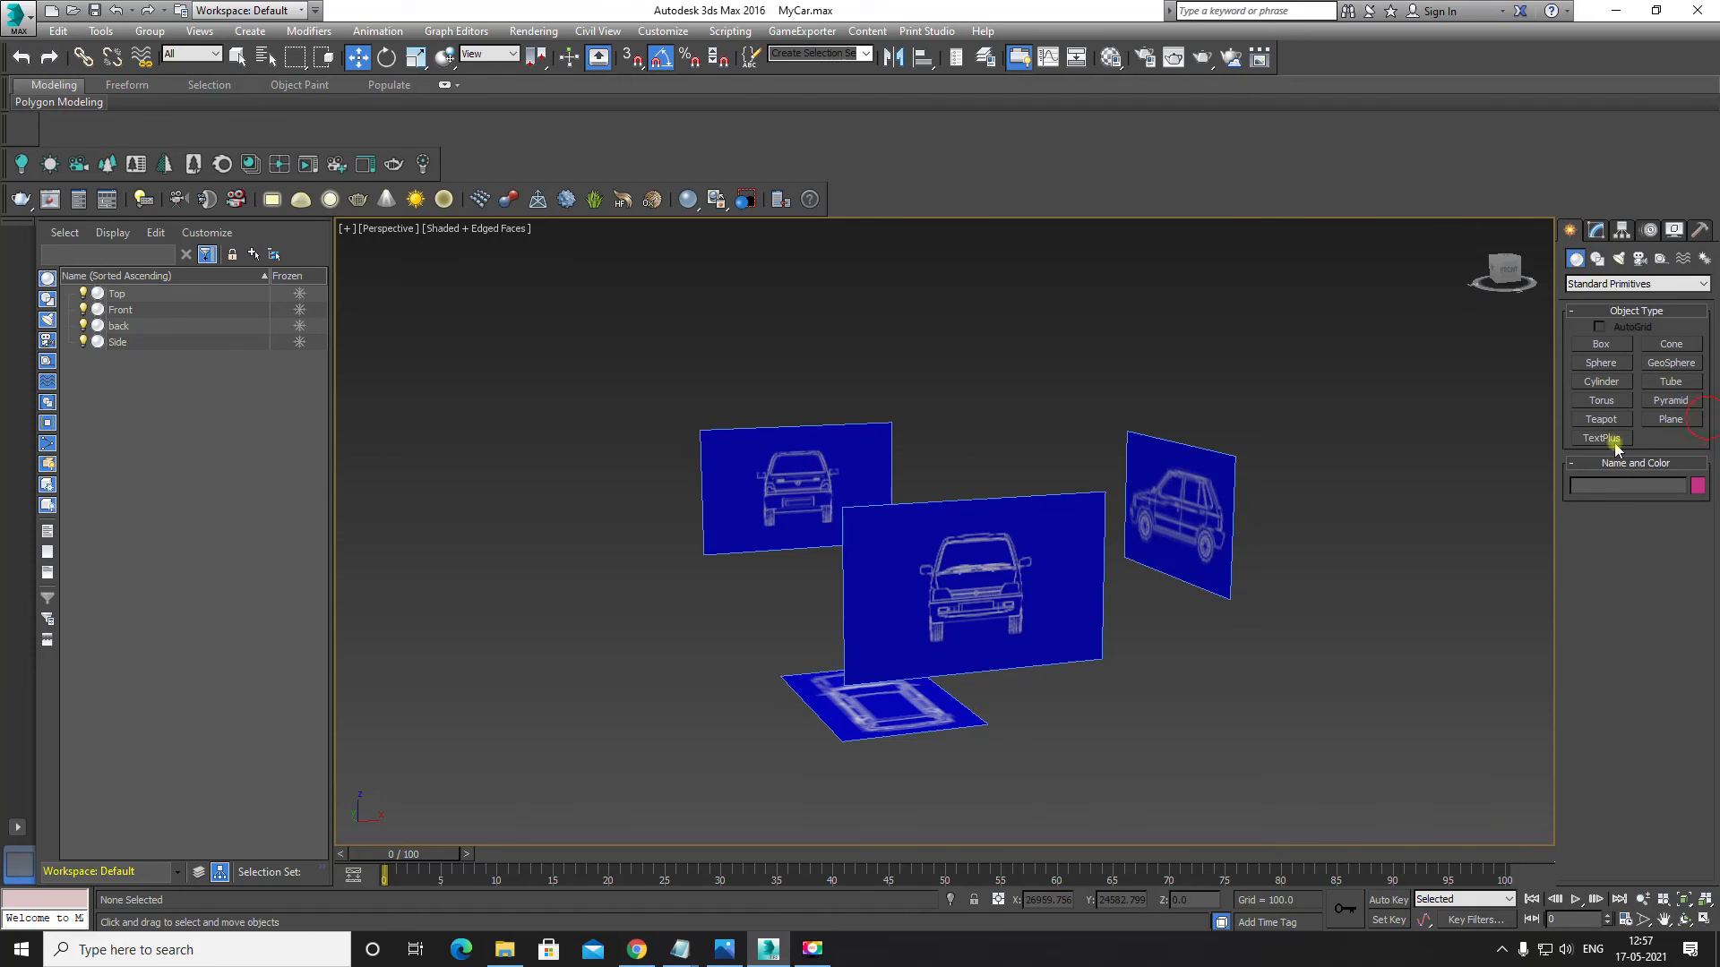
{"action": "left_click", "coordinate": [1671, 419]}
{"action": "middle_click_drag", "start_coordinate": [936, 501], "coordinate": [783, 518], "text": "alt"}
{"action": "left_click_drag", "start_coordinate": [663, 395], "coordinate": [1265, 781]}
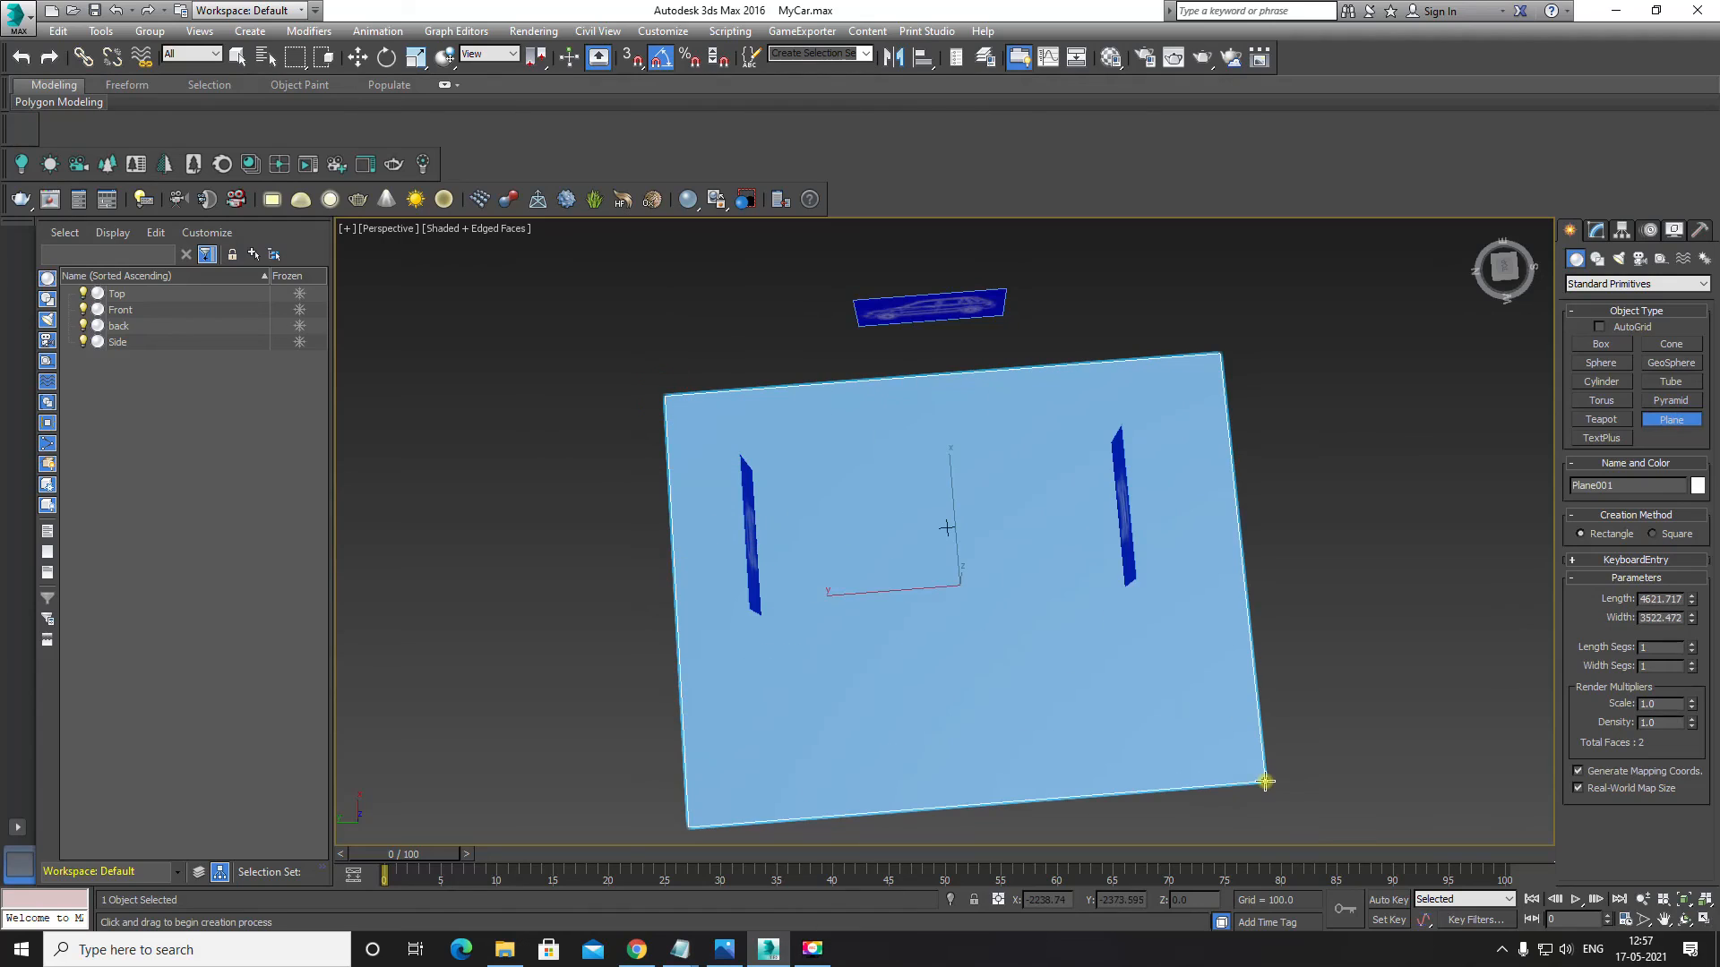
Step: Show all four viewports and change the Left viewport to a Back view
{"action": "key", "text": "w"}
{"action": "middle_click_drag", "start_coordinate": [991, 691], "coordinate": [936, 587], "text": "alt"}
{"action": "key", "text": "alt+w"}
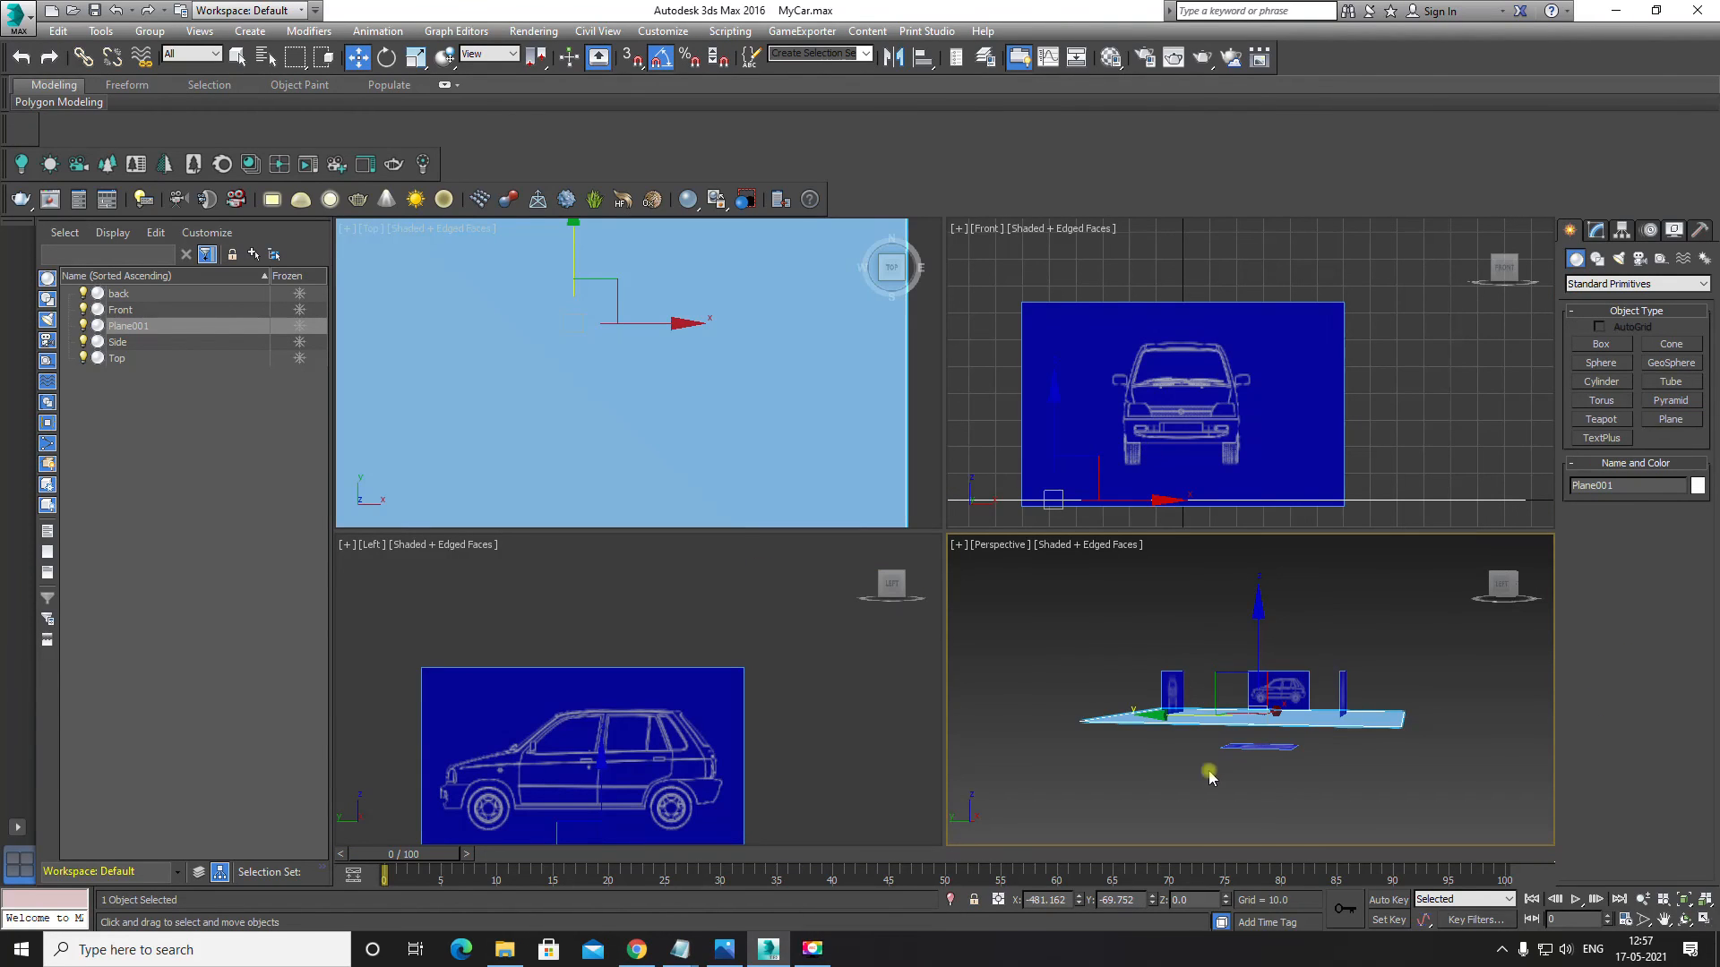
{"action": "middle_click_drag", "start_coordinate": [1224, 709], "coordinate": [1200, 701]}
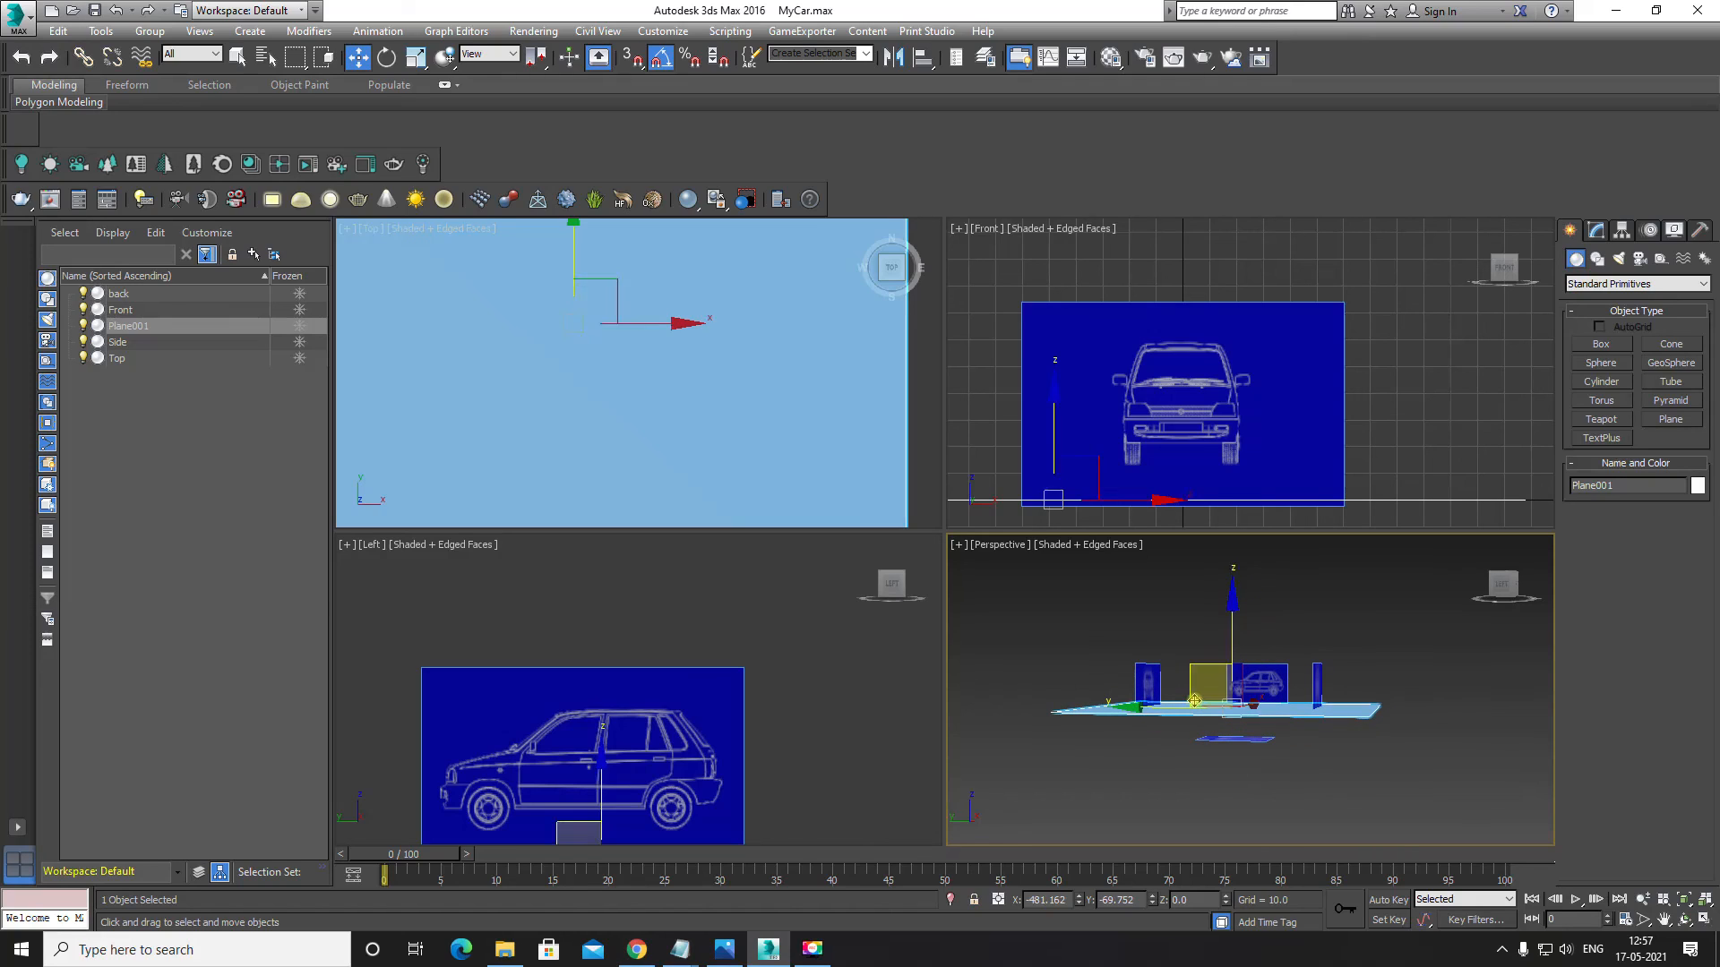
{"action": "right_click", "coordinate": [561, 645]}
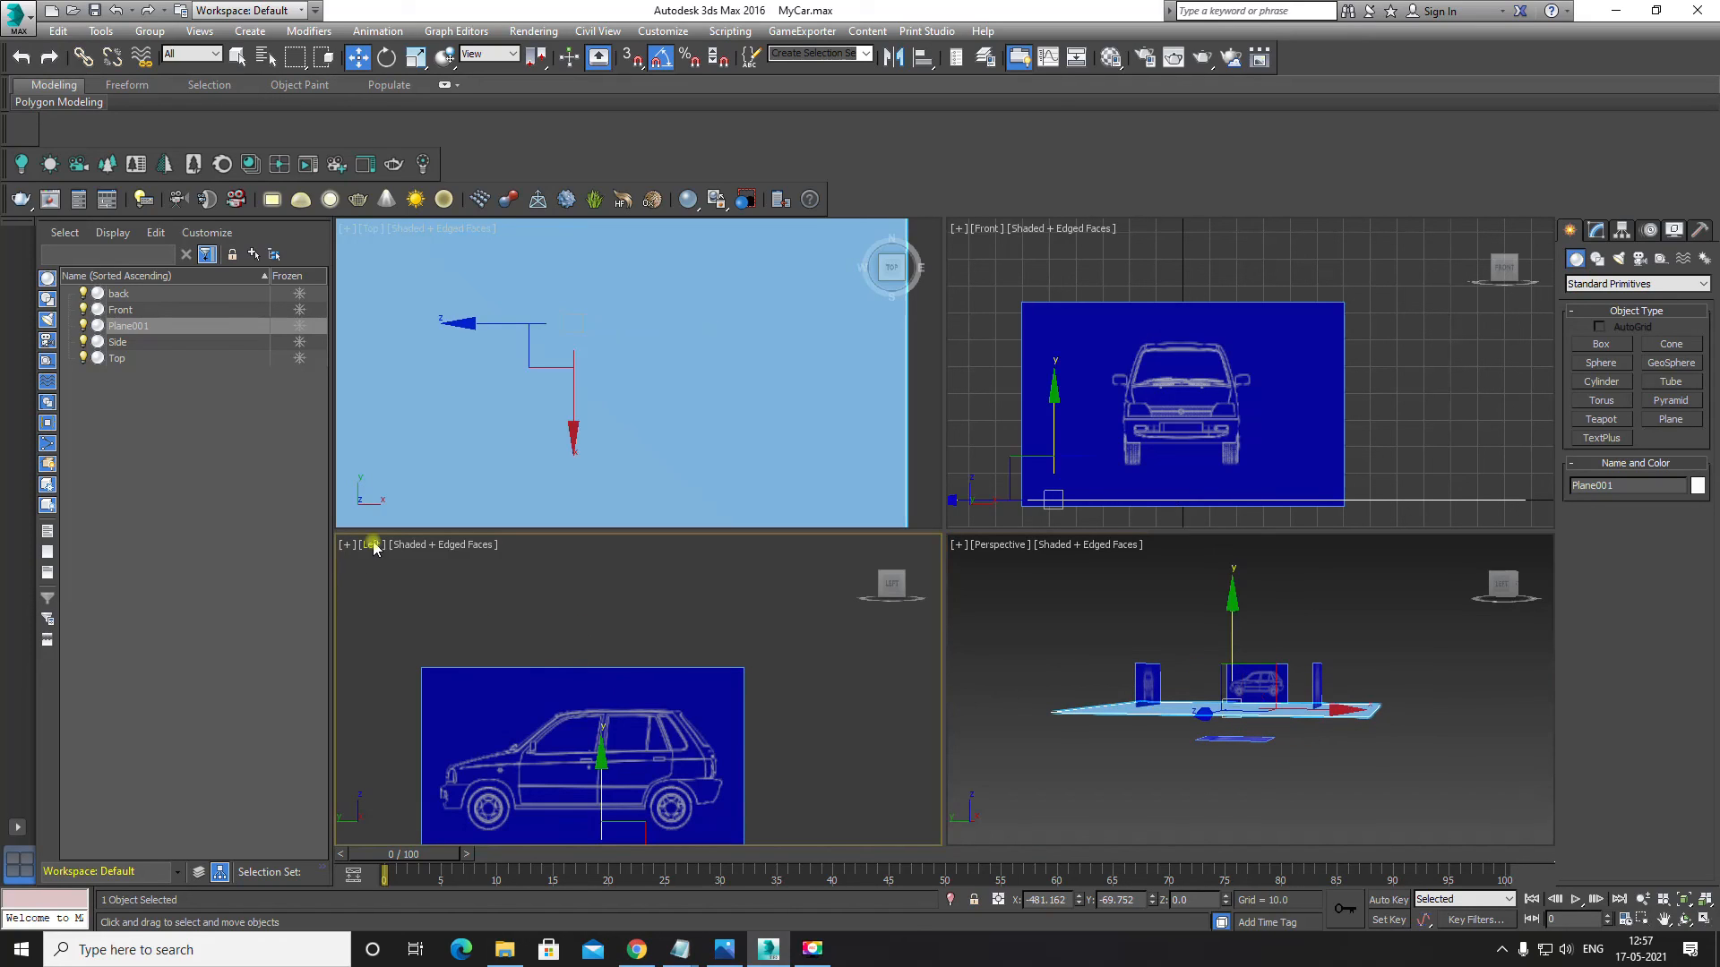
{"action": "left_click", "coordinate": [375, 546]}
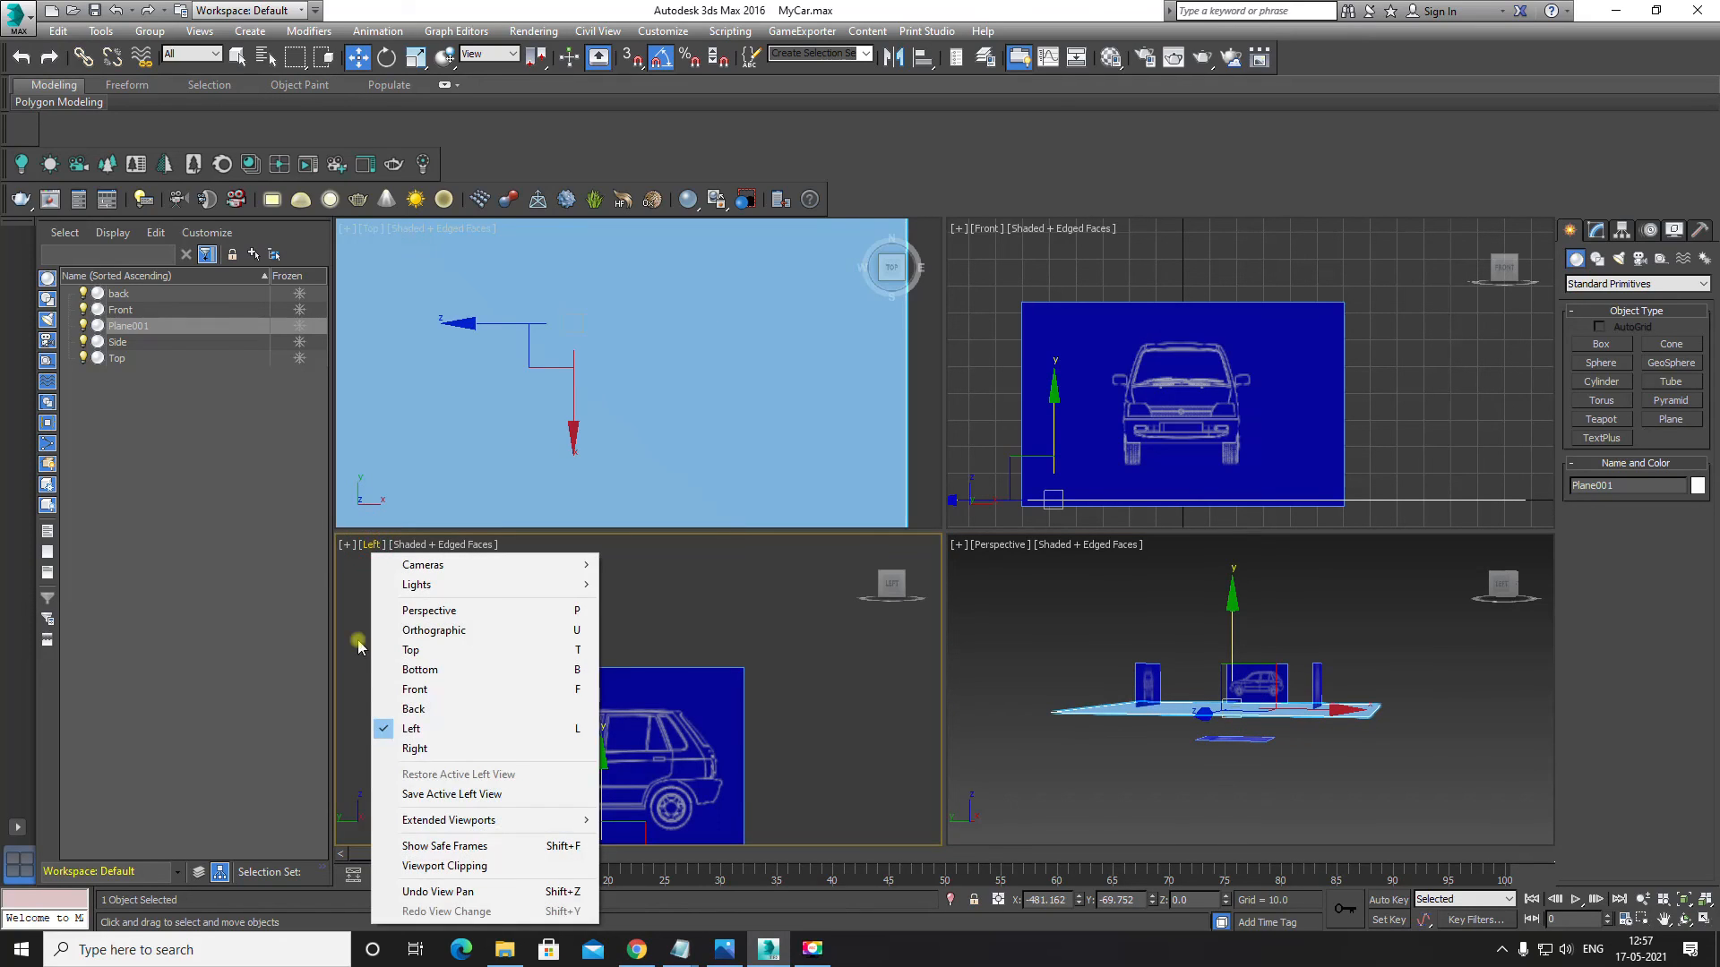
{"action": "left_click", "coordinate": [421, 714]}
Step: Select the Front blueprint plane and hide it
{"action": "middle_click_drag", "start_coordinate": [1268, 733], "coordinate": [1234, 616], "text": "alt"}
{"action": "scroll", "coordinate": [1335, 686], "scroll_direction": "up", "scroll_amount": 5}
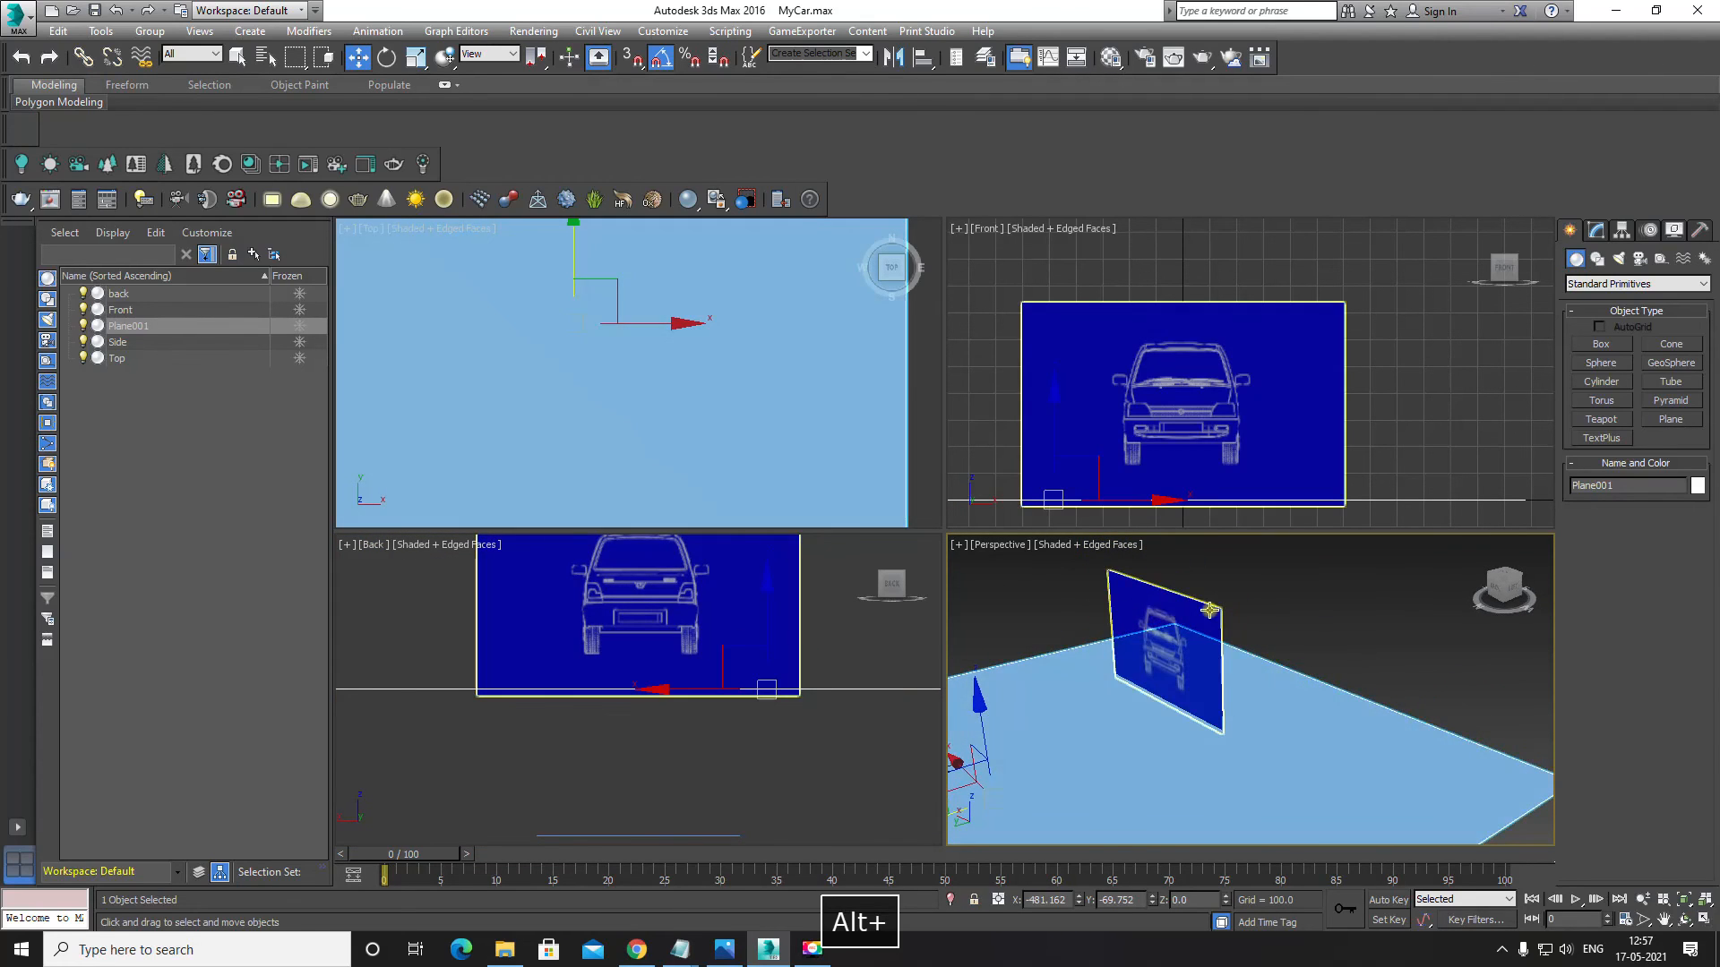
{"action": "left_click", "coordinate": [1191, 654]}
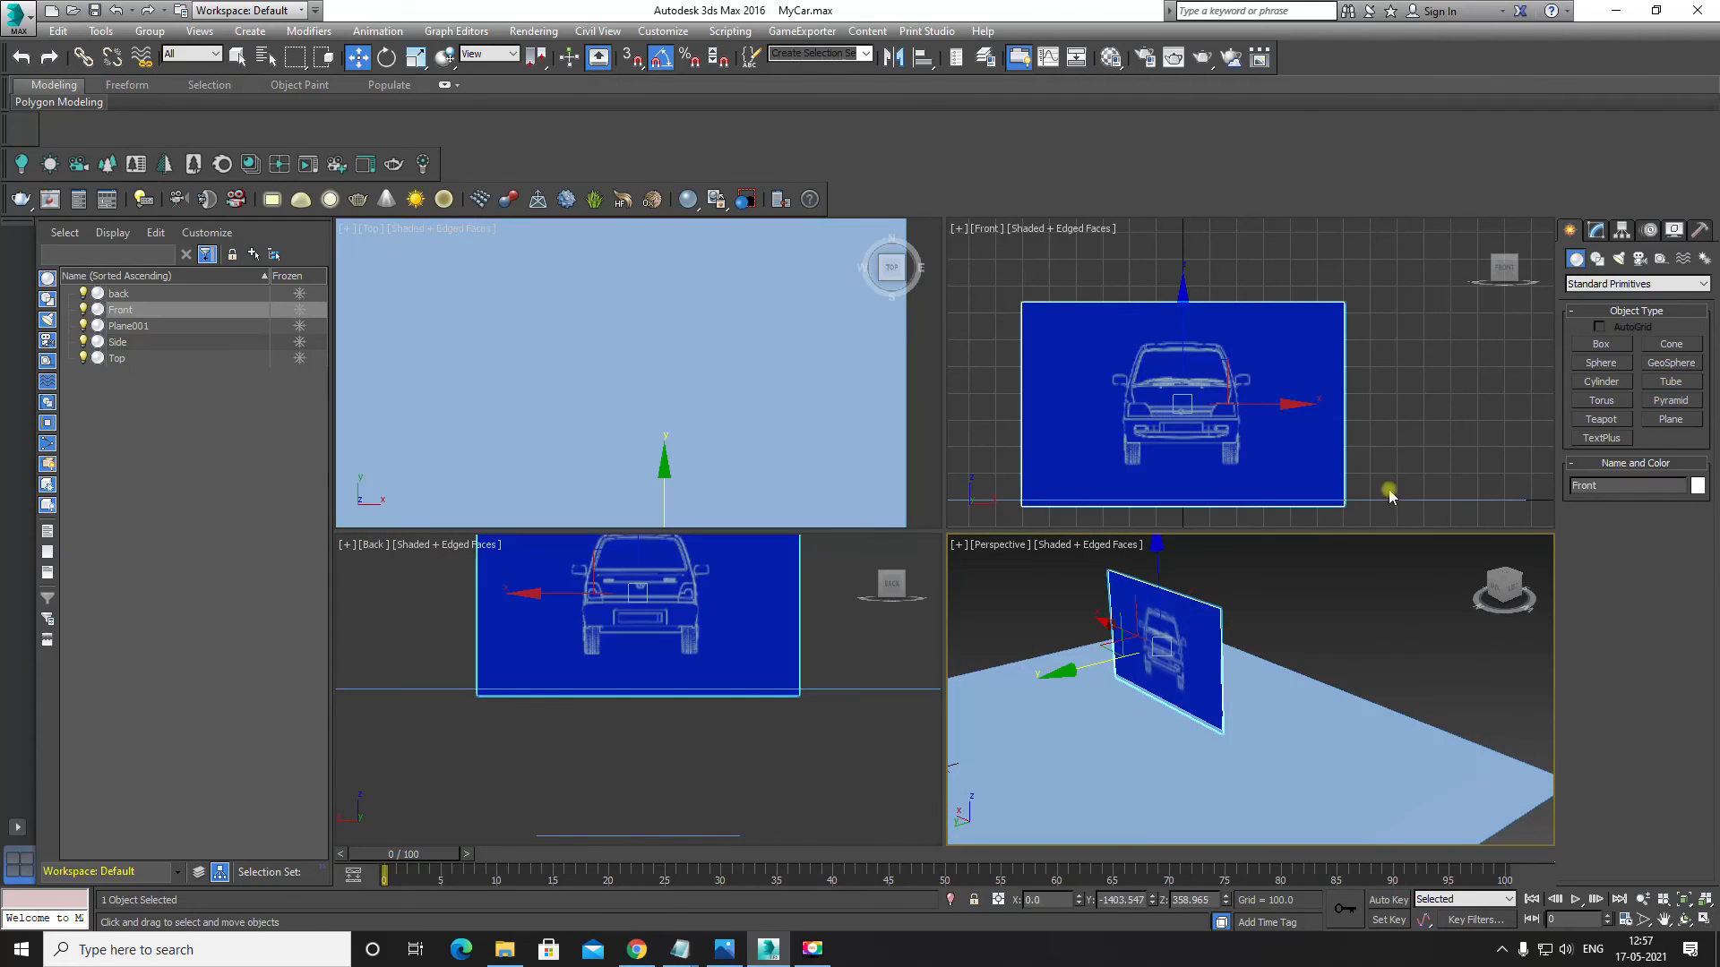
{"action": "left_click", "coordinate": [82, 310]}
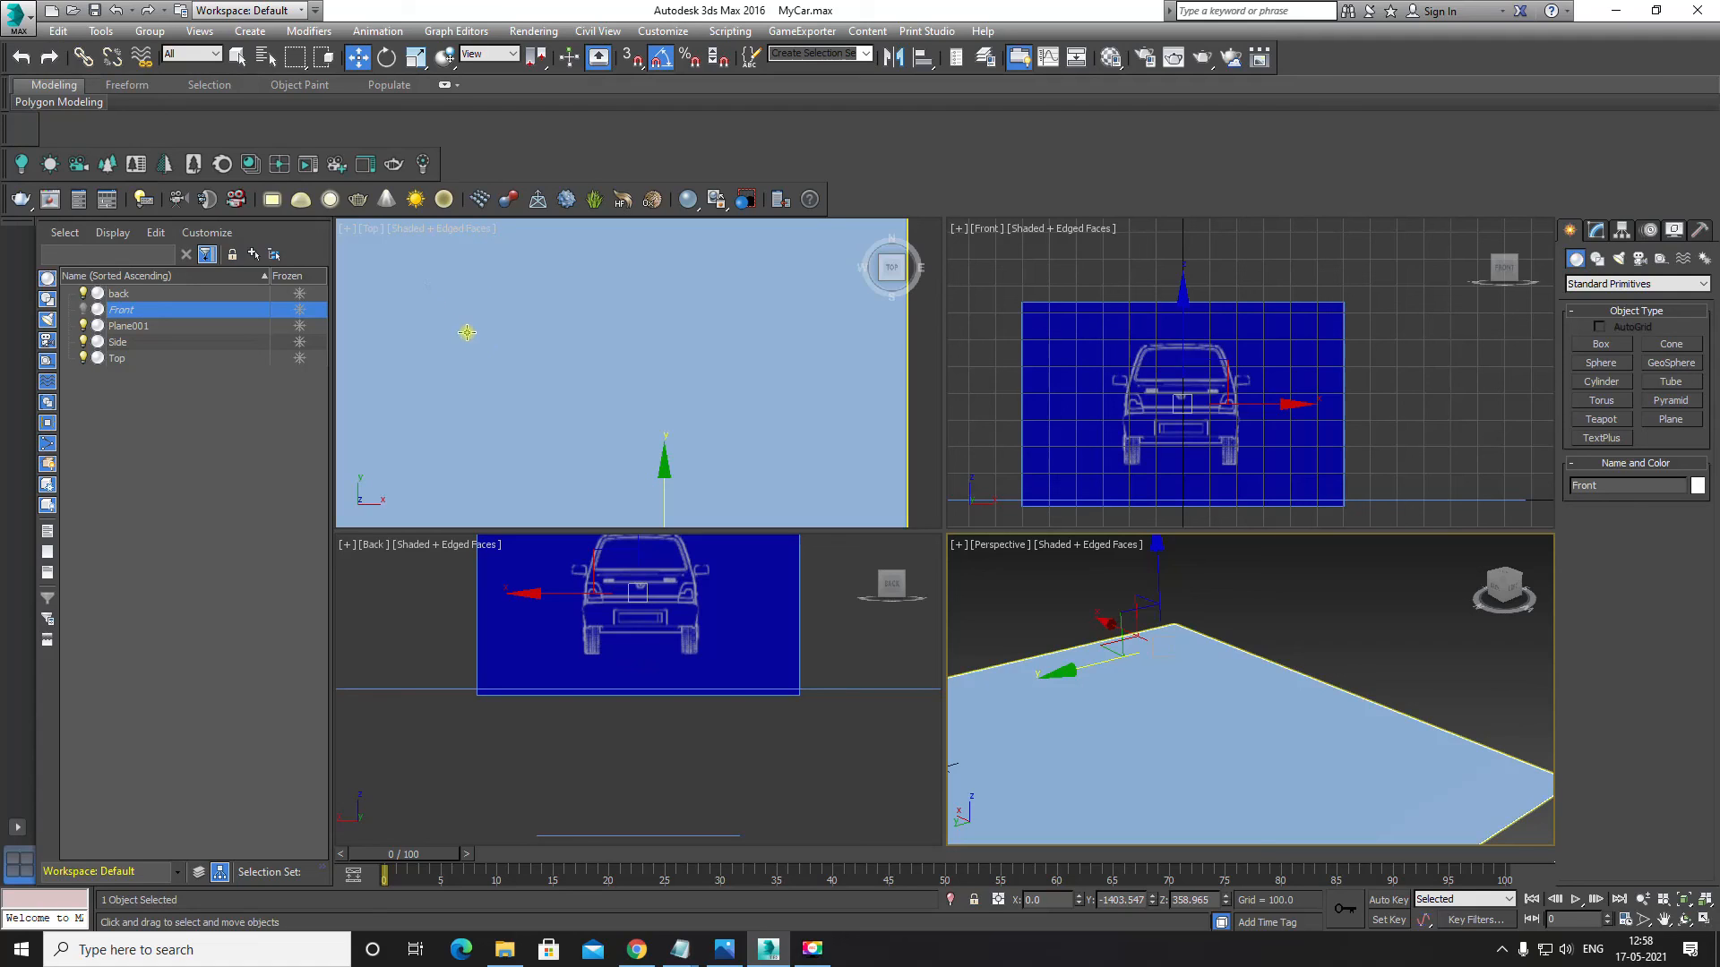
{"action": "left_click", "coordinate": [580, 624]}
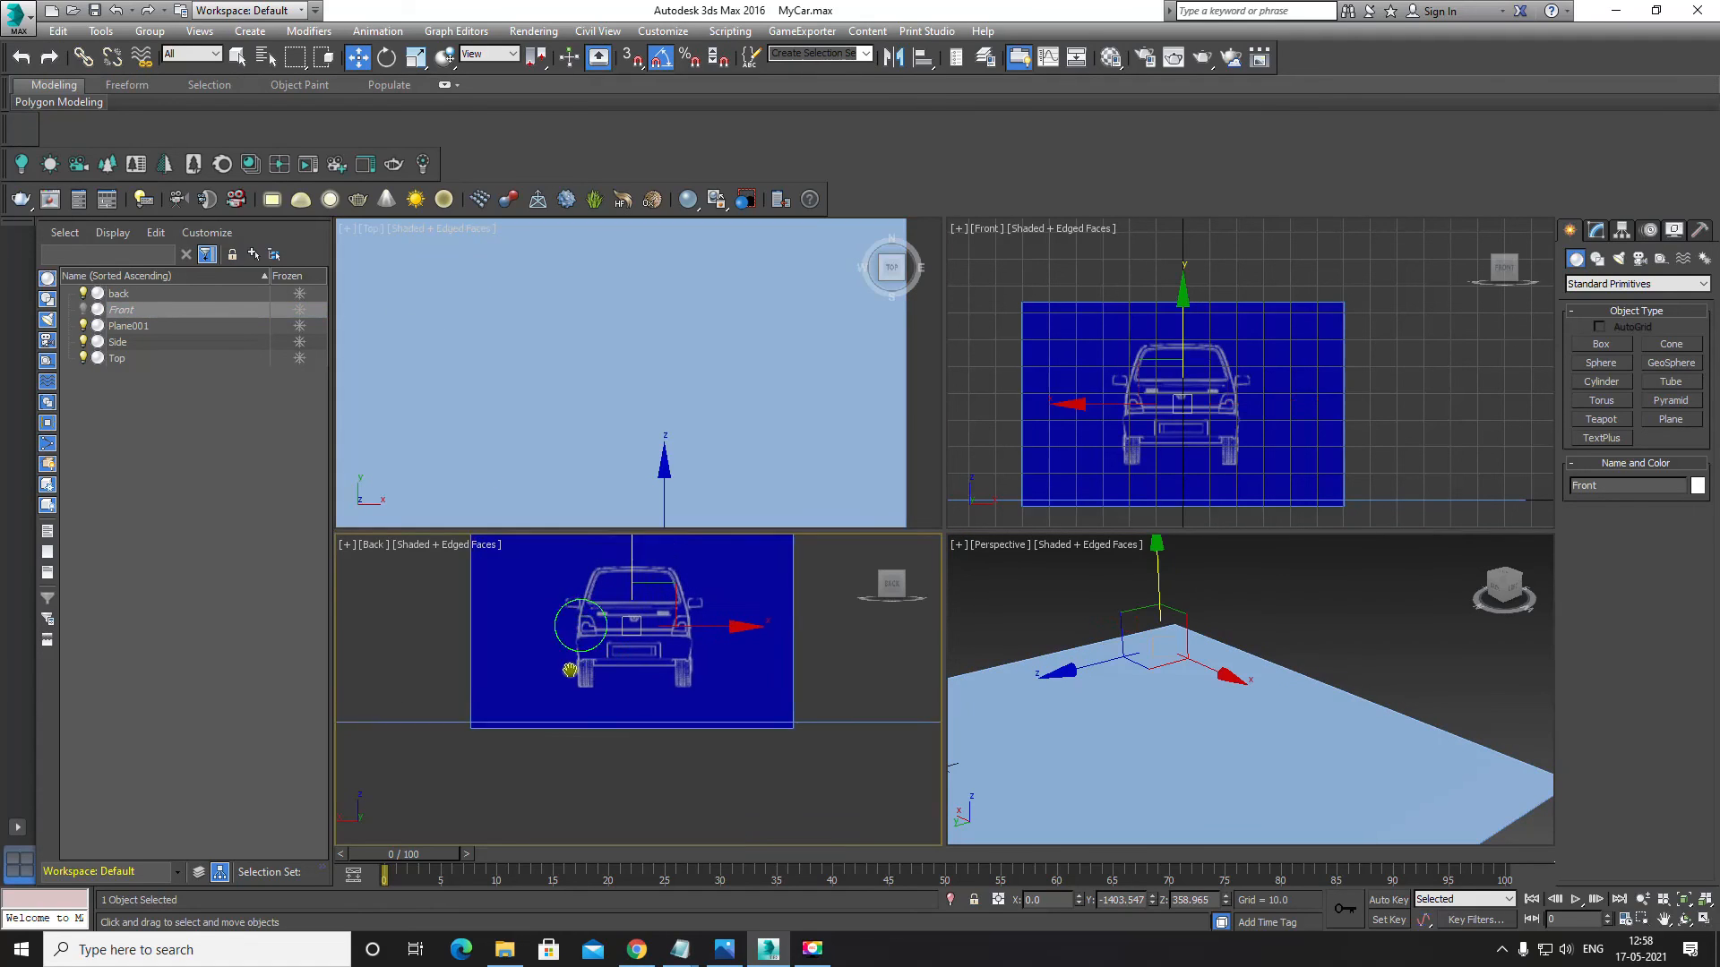
{"action": "middle_click_drag", "start_coordinate": [581, 624], "coordinate": [547, 706]}
Step: Change the Top viewport to a Front view and frame the blueprint in it
{"action": "left_click", "coordinate": [469, 383]}
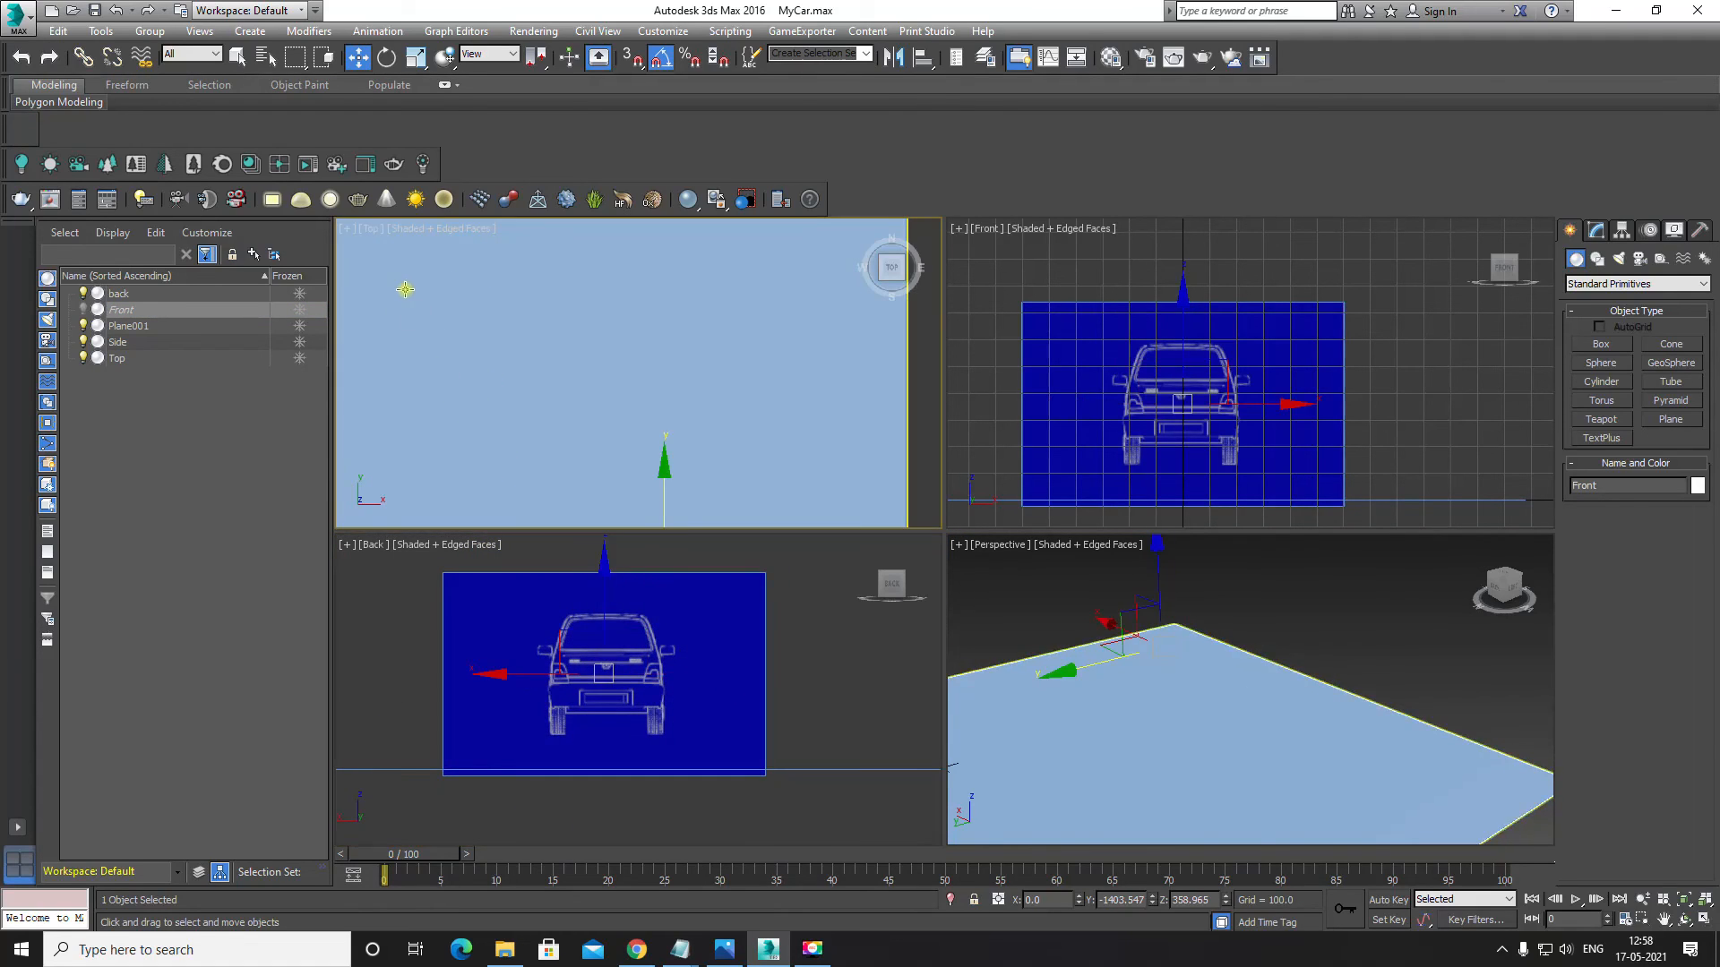
{"action": "left_click", "coordinate": [371, 240]}
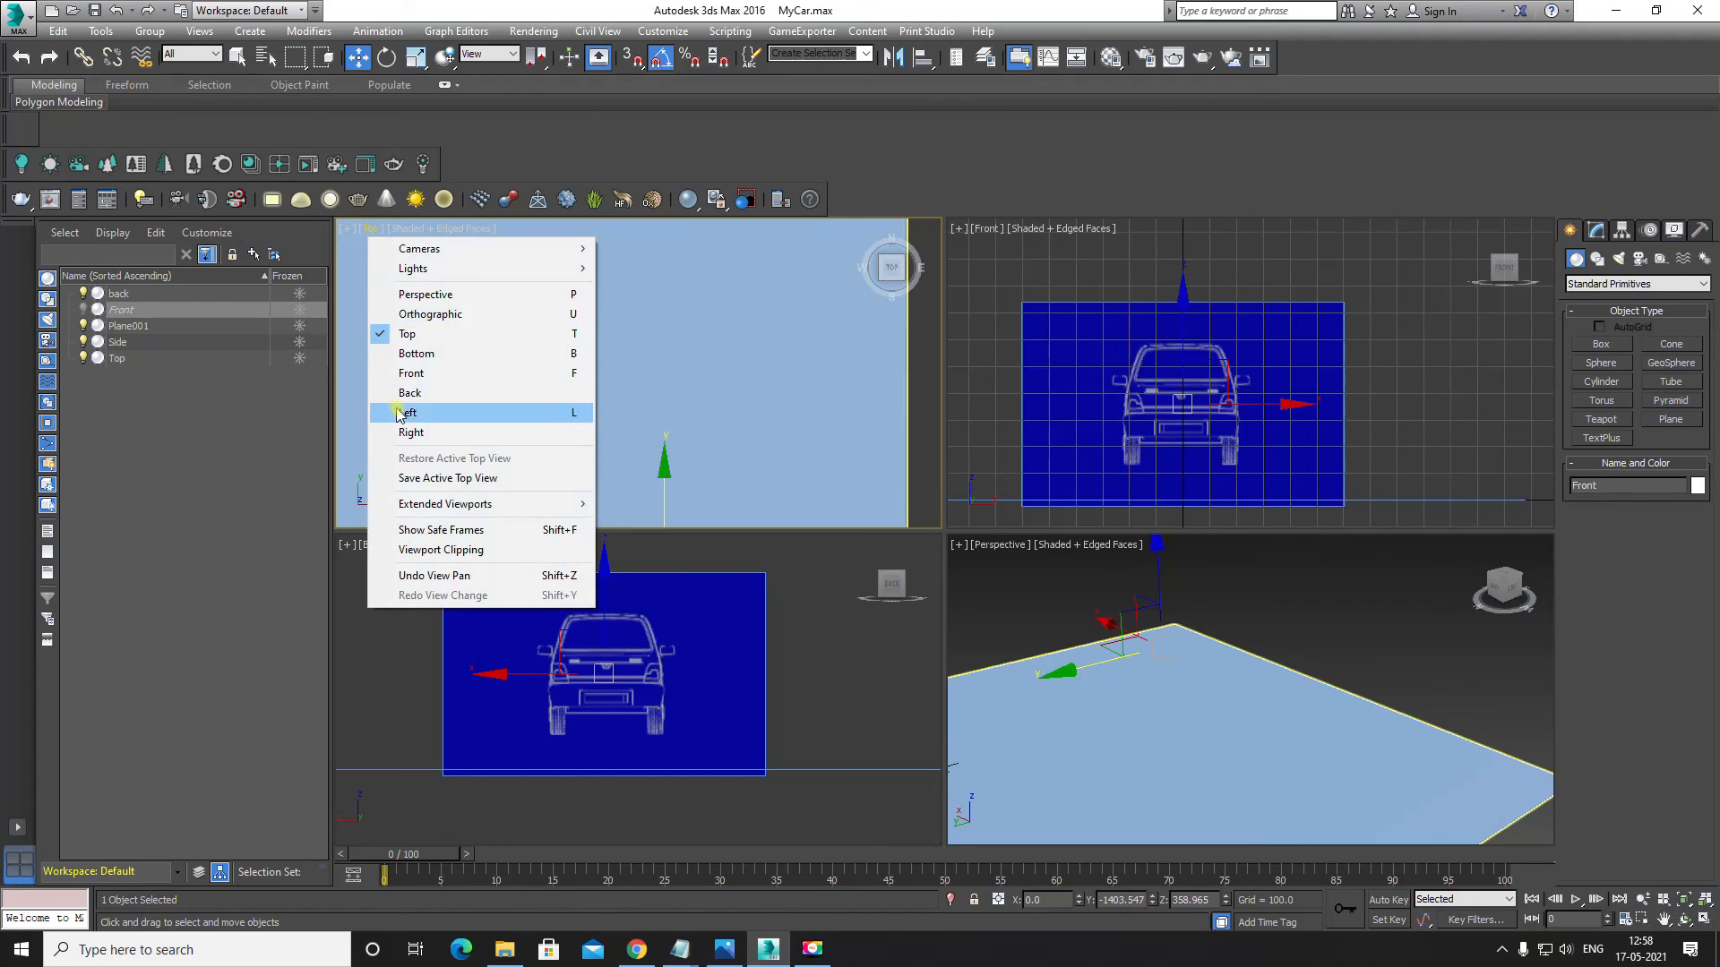
{"action": "left_click", "coordinate": [410, 381]}
{"action": "middle_click_drag", "start_coordinate": [588, 345], "coordinate": [560, 421]}
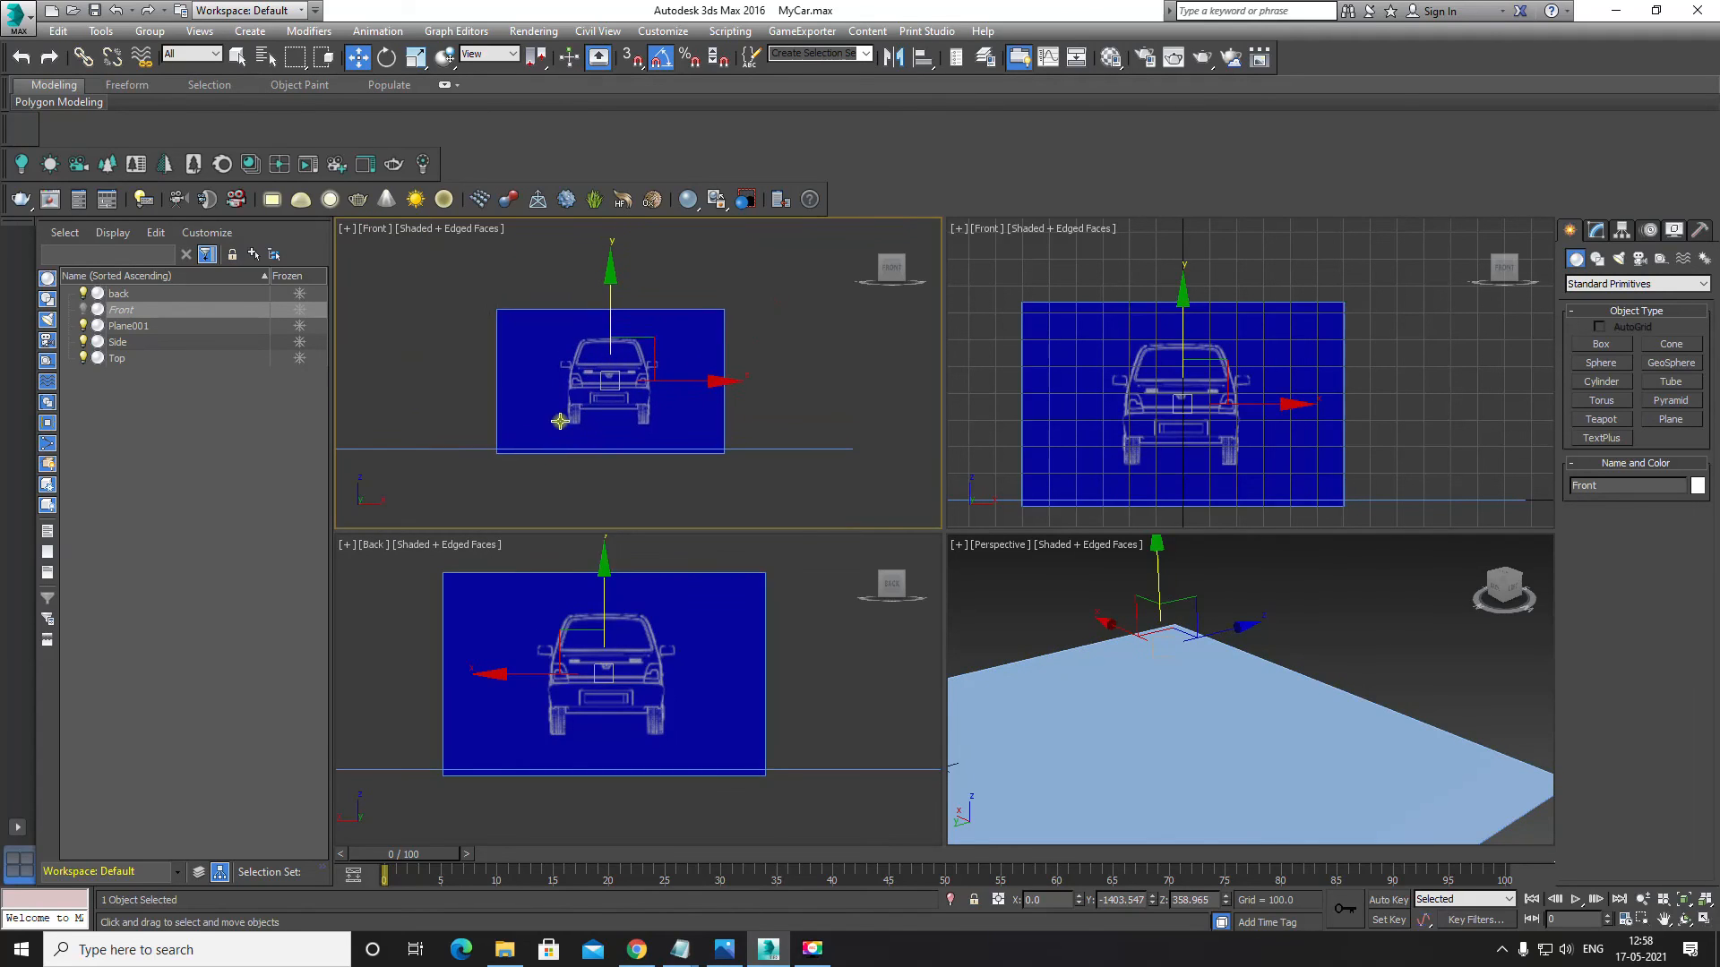
Step: Unhide the Front blueprint plane and clear the selection
{"action": "left_click", "coordinate": [83, 310]}
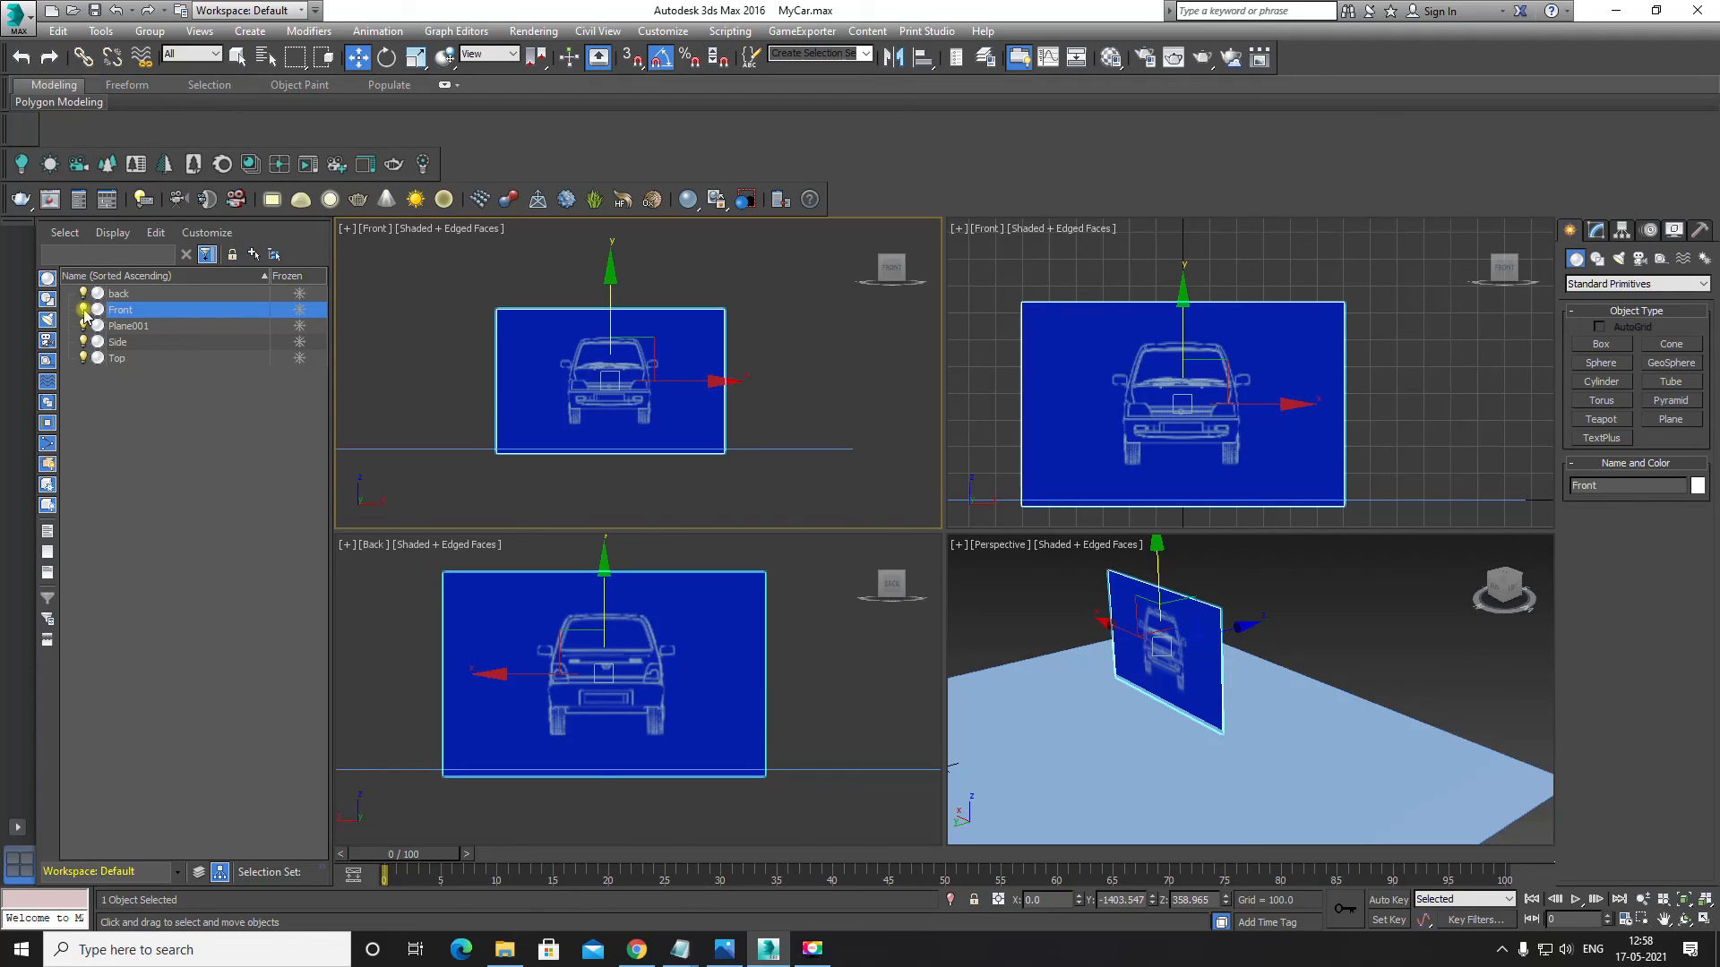
{"action": "scroll", "coordinate": [684, 352], "scroll_direction": "up", "scroll_amount": 2}
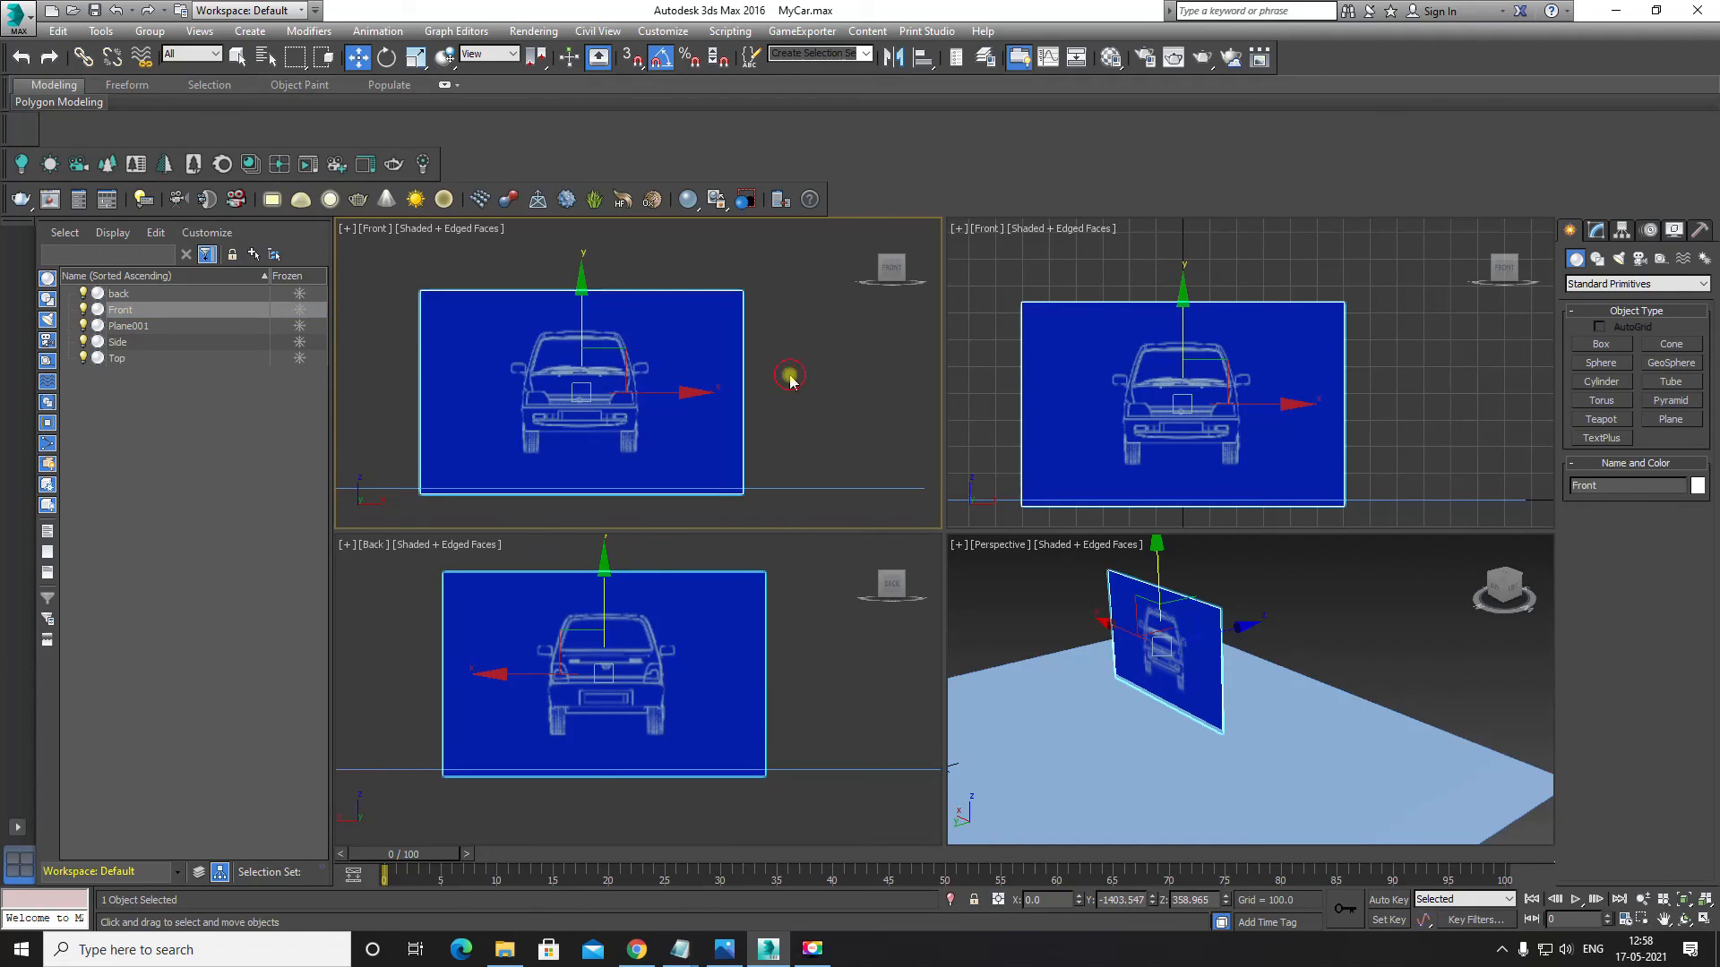
{"action": "left_click", "coordinate": [790, 381]}
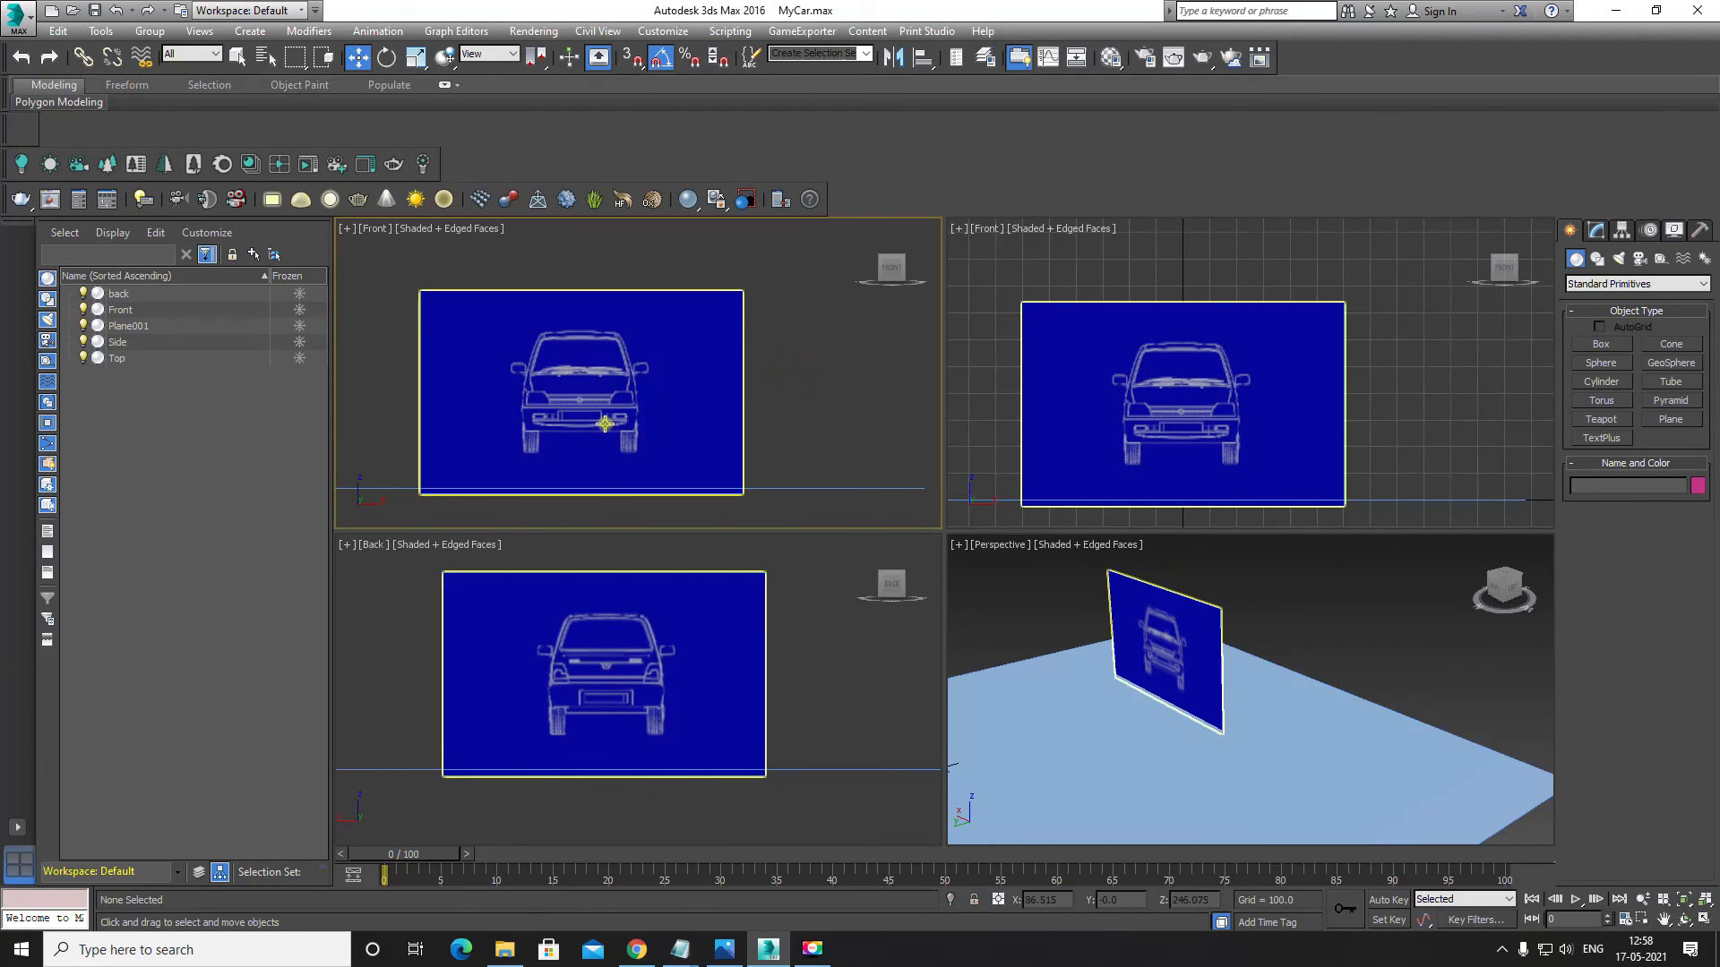
Step: Raise the horizontal reference plane to the car's roof line and compare roof heights in the Back and Front views
{"action": "right_click", "coordinate": [587, 627]}
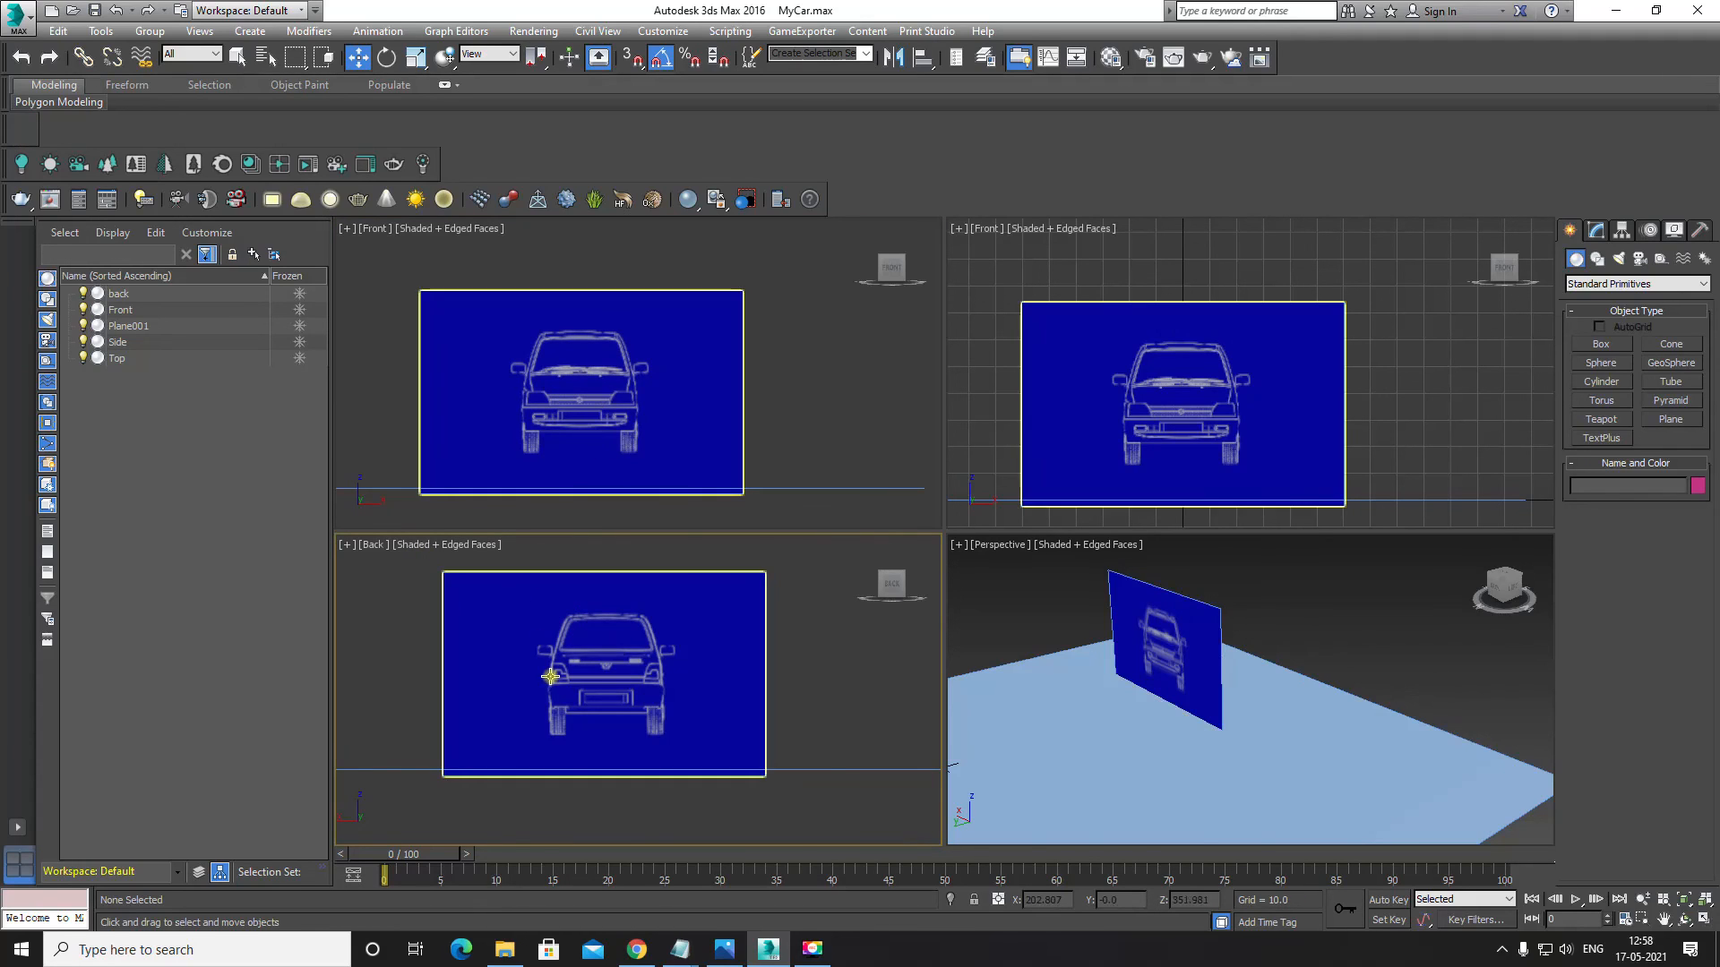
{"action": "left_click", "coordinate": [1112, 749]}
{"action": "middle_click_drag", "start_coordinate": [693, 674], "coordinate": [695, 664]}
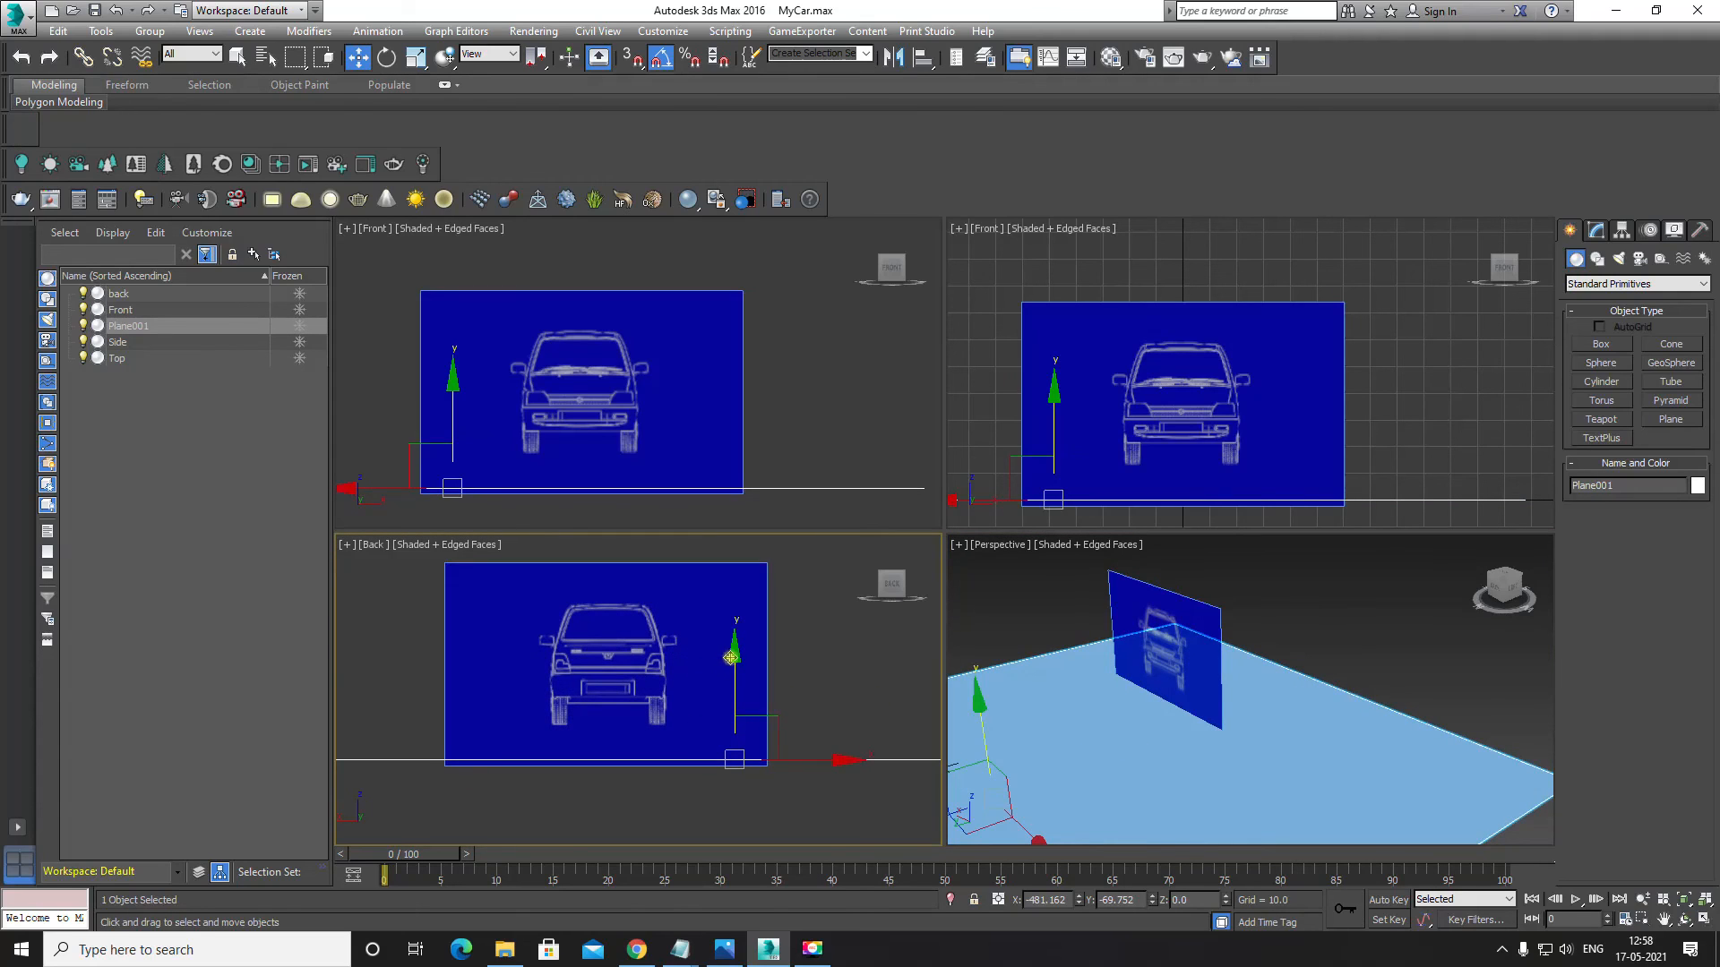
{"action": "left_click_drag", "start_coordinate": [735, 654], "coordinate": [760, 495]}
{"action": "scroll", "coordinate": [675, 583], "scroll_direction": "up", "scroll_amount": 6}
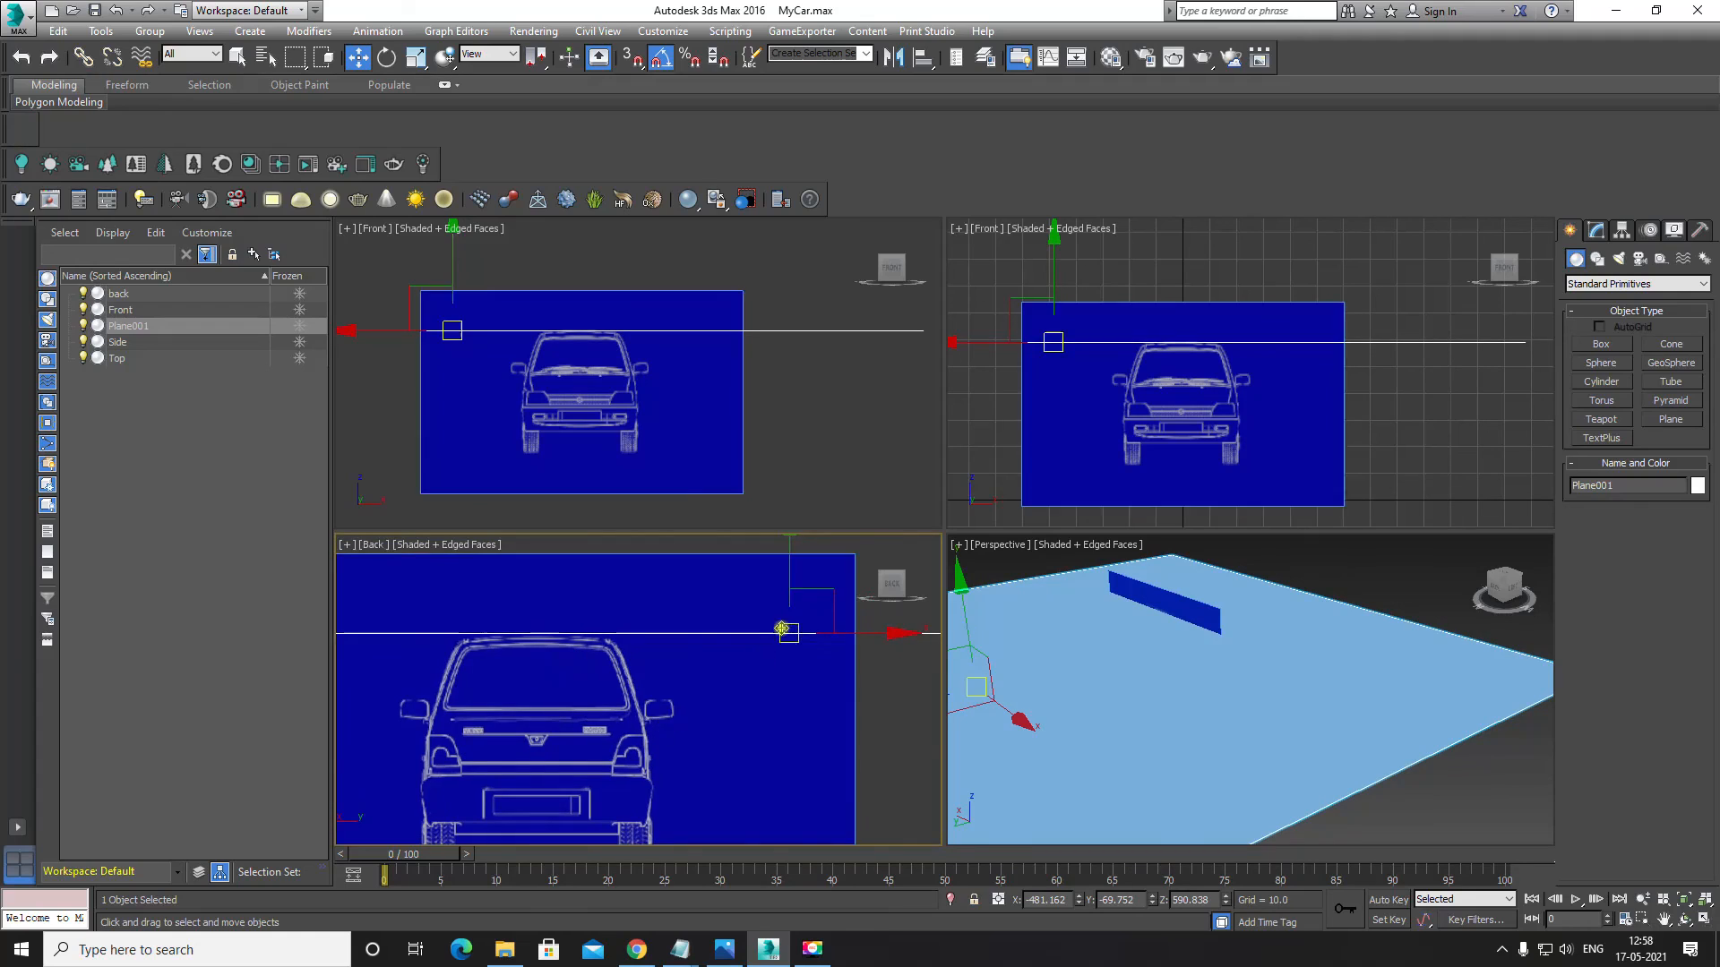
{"action": "middle_click_drag", "start_coordinate": [796, 654], "coordinate": [833, 636]}
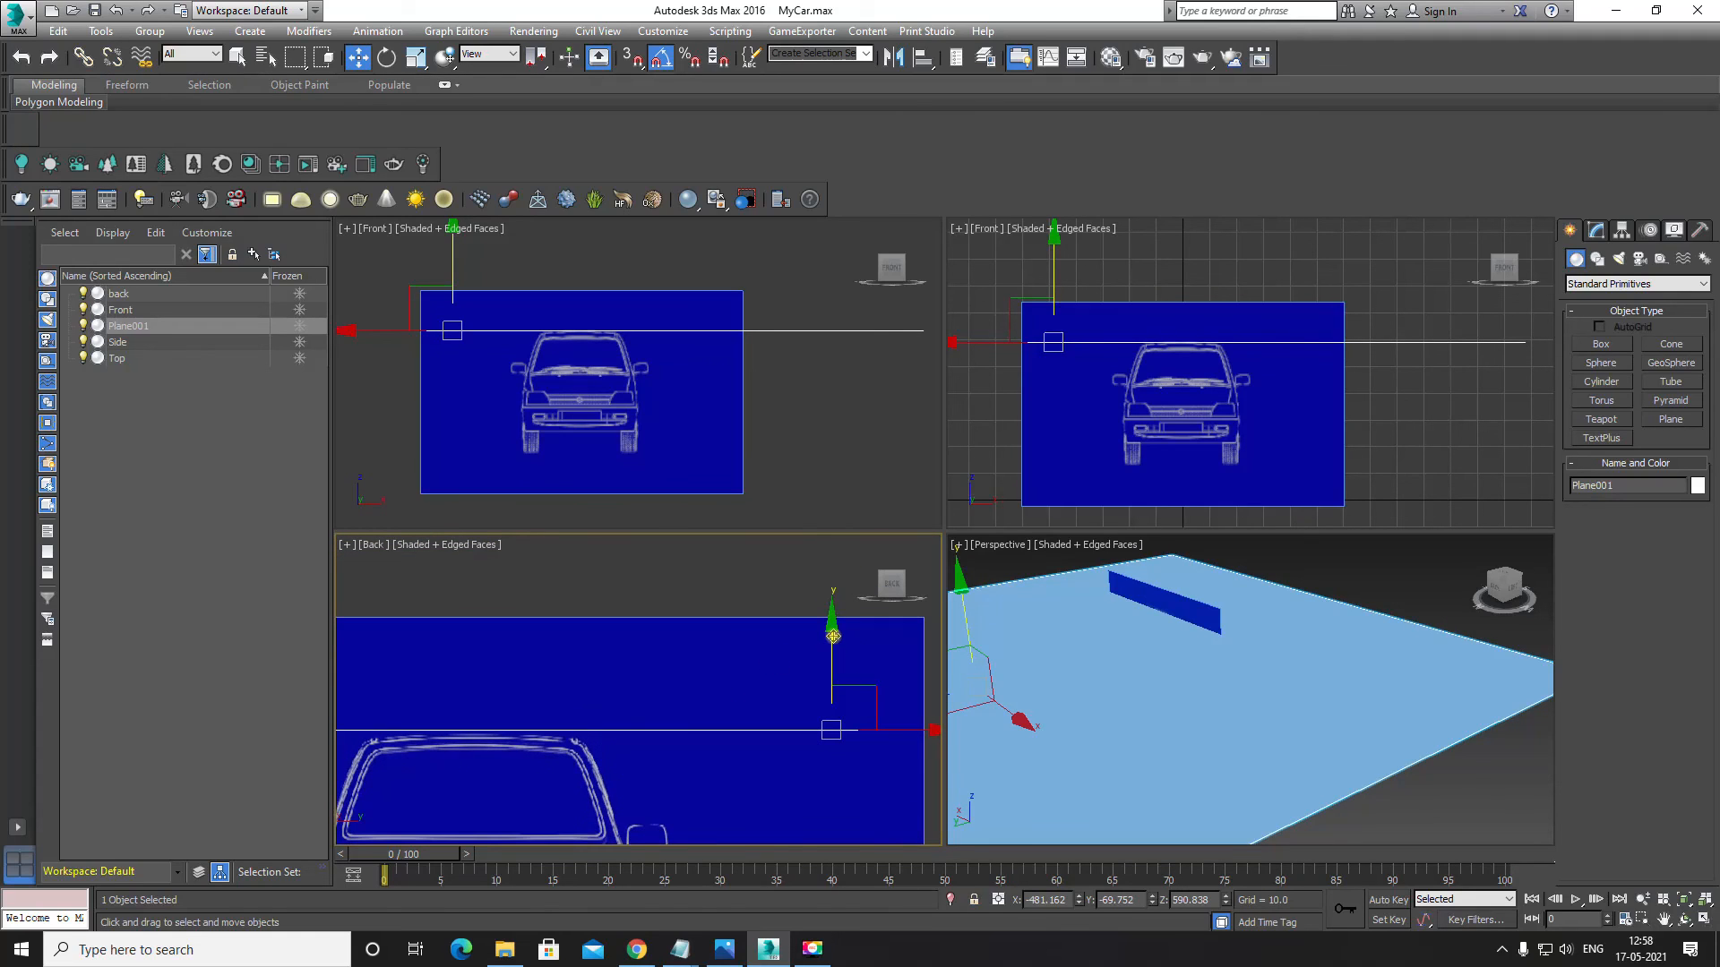
{"action": "left_click_drag", "start_coordinate": [833, 637], "coordinate": [831, 642]}
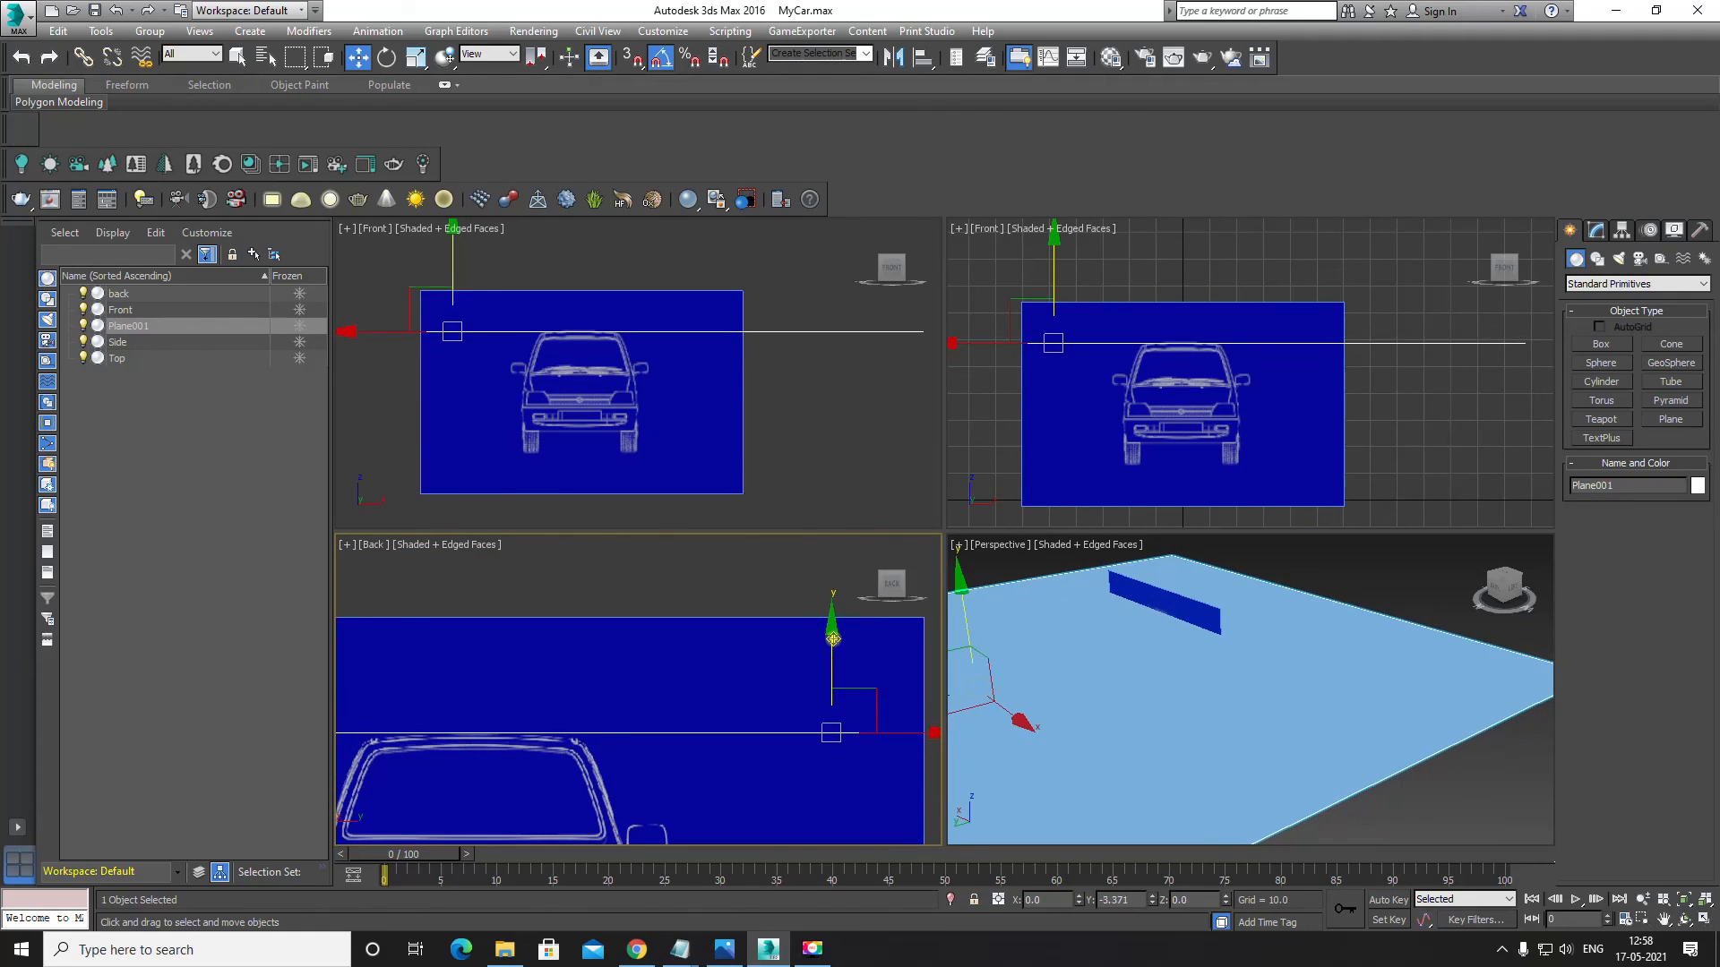
{"action": "scroll", "coordinate": [511, 260], "scroll_direction": "up", "scroll_amount": 4}
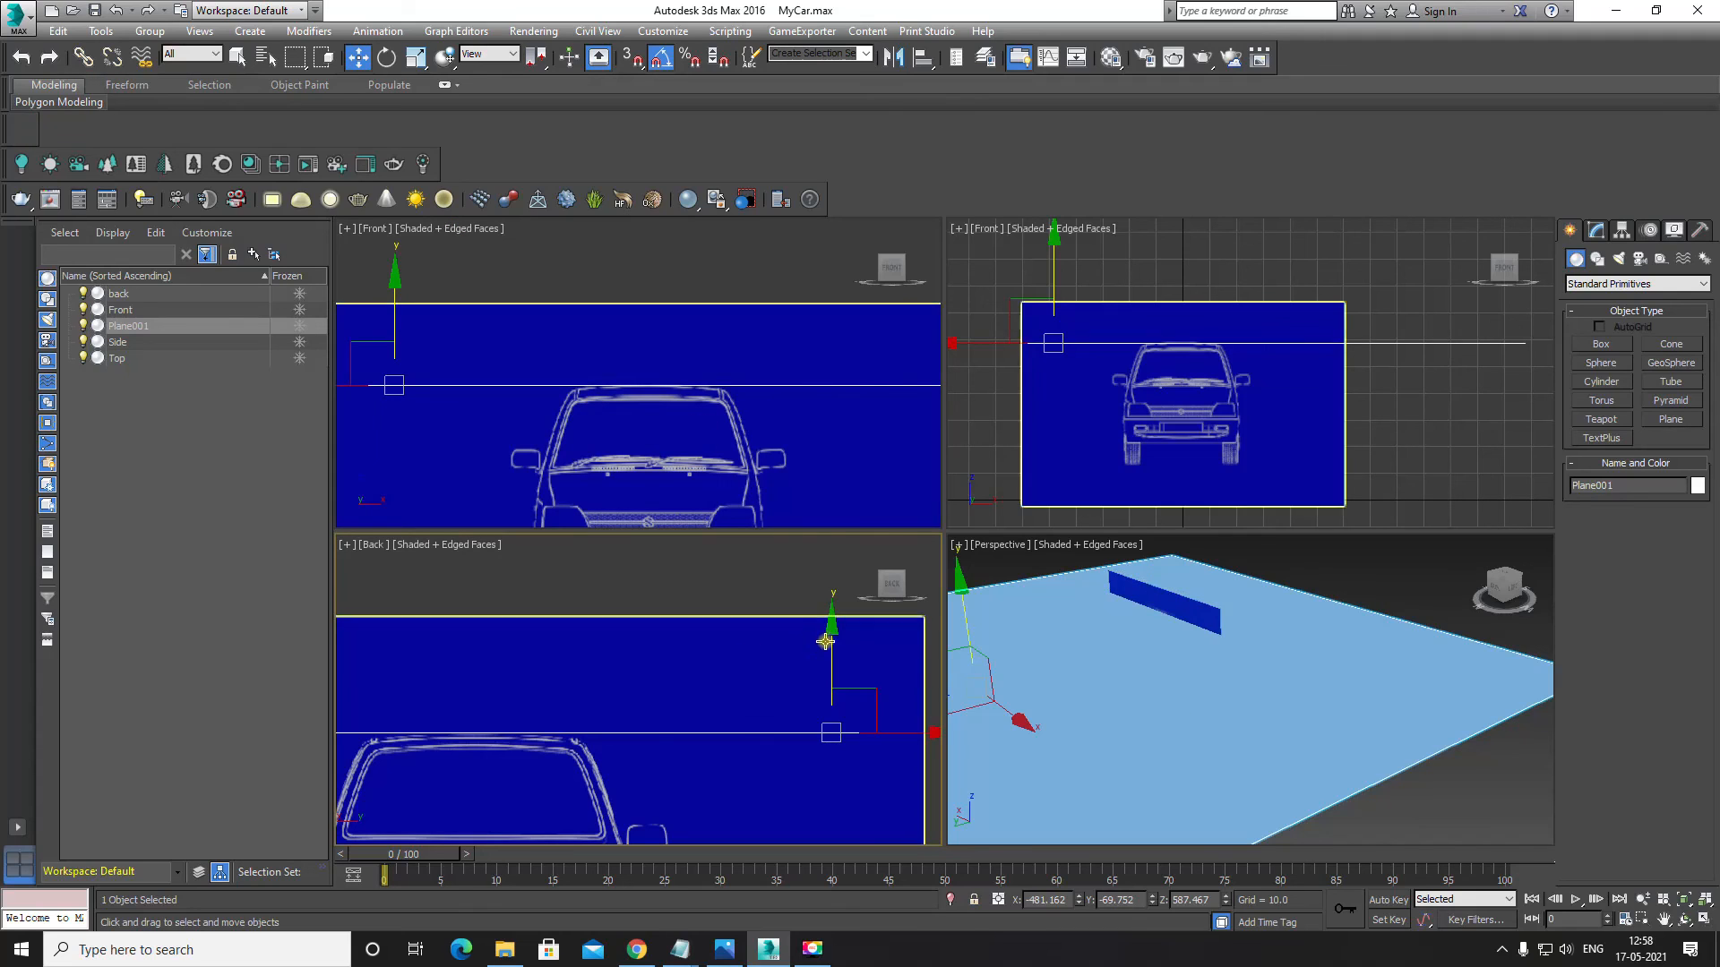
Step: Lower the reference plane to the level of the side mirrors to check their height in both views
{"action": "left_click_drag", "start_coordinate": [818, 635], "coordinate": [831, 719]}
{"action": "scroll", "coordinate": [681, 752], "scroll_direction": "up", "scroll_amount": 5}
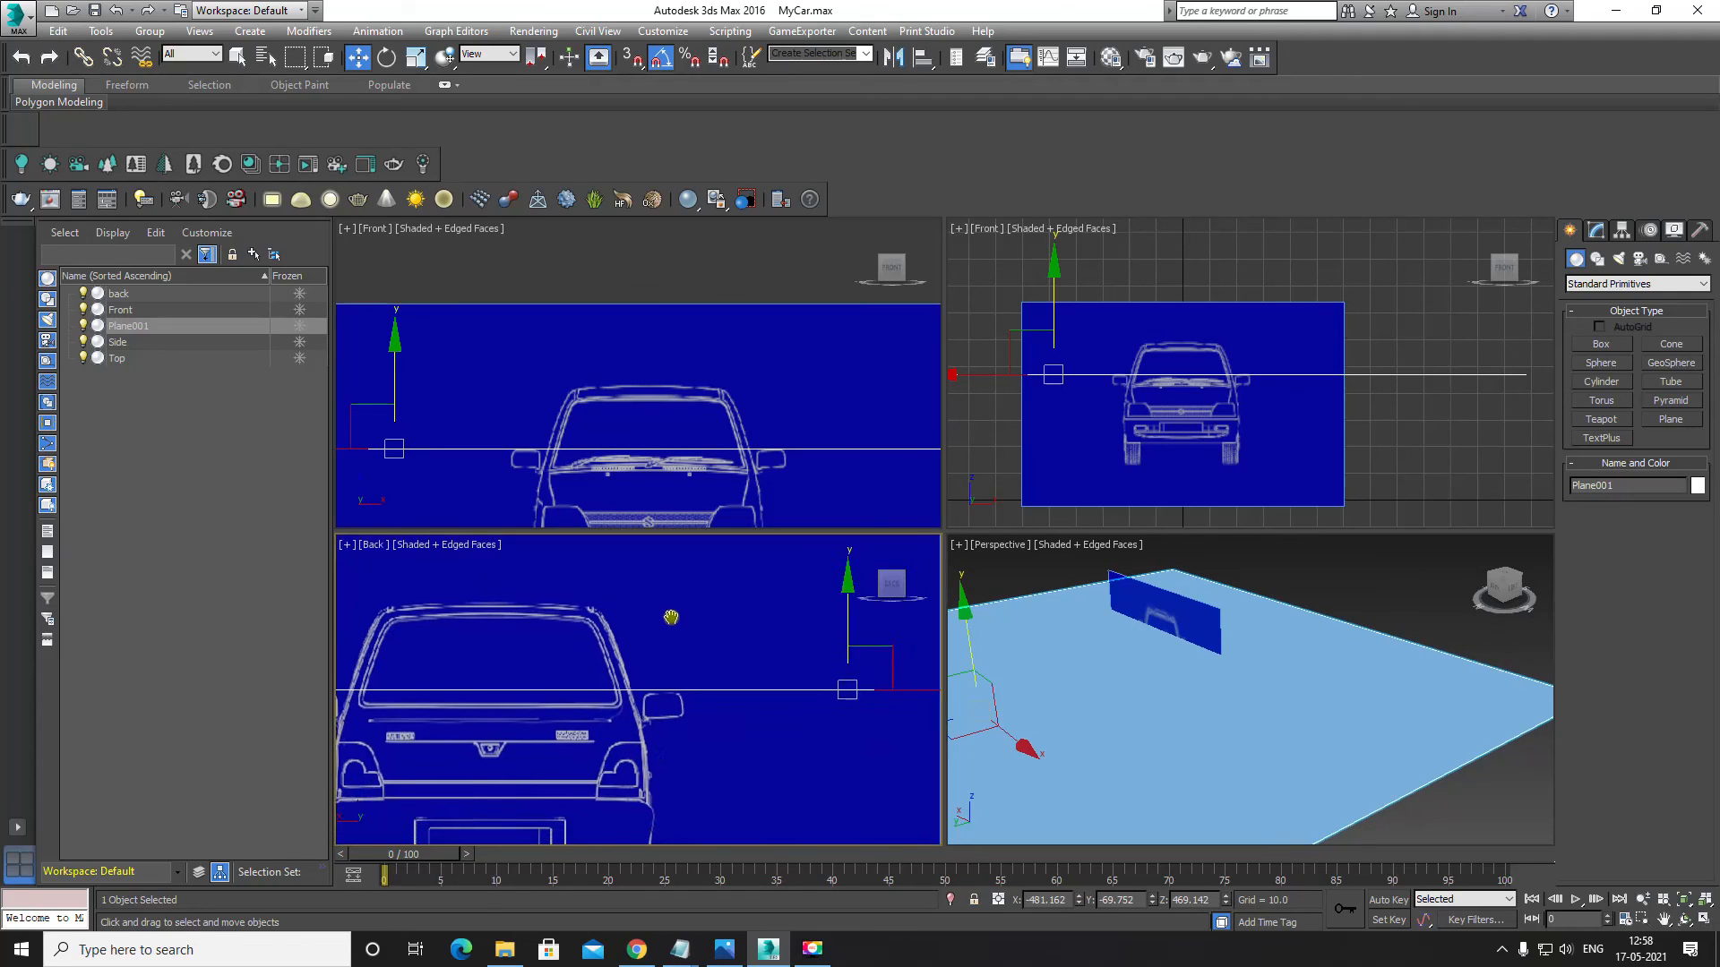
{"action": "scroll", "coordinate": [676, 744], "scroll_direction": "down", "scroll_amount": 5}
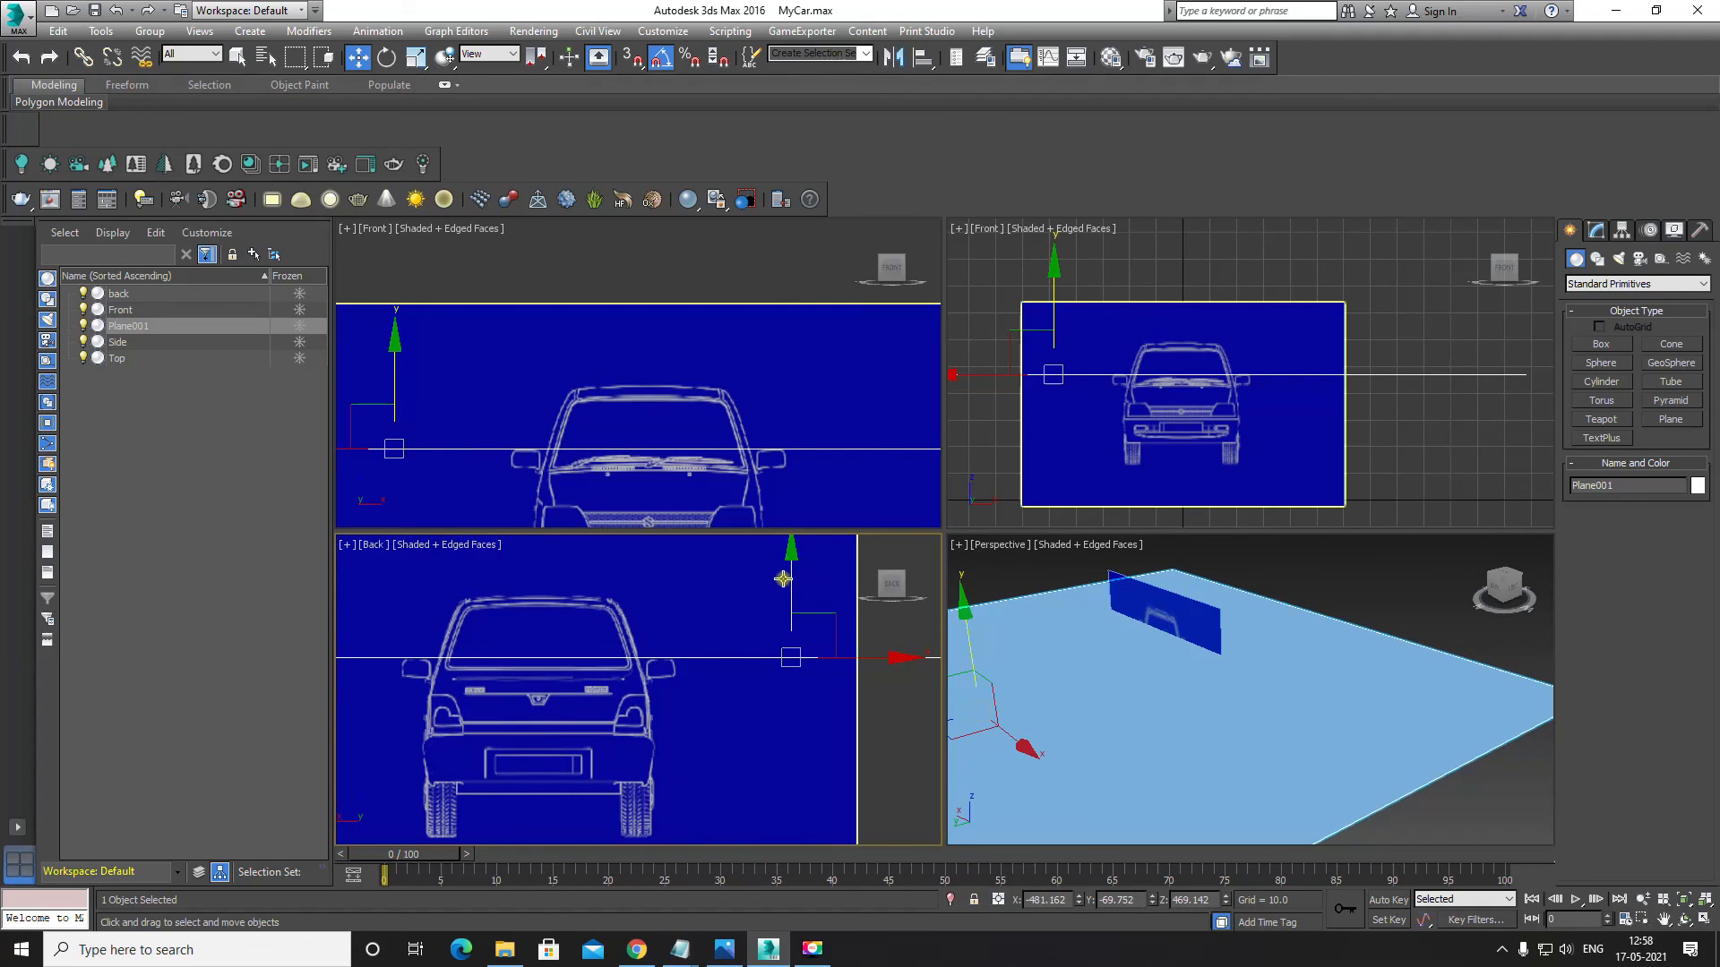
Step: Lower the reference plane to the bottom of the tyres and compare wheel heights in the Back and Front views
{"action": "left_click_drag", "start_coordinate": [792, 568], "coordinate": [750, 715]}
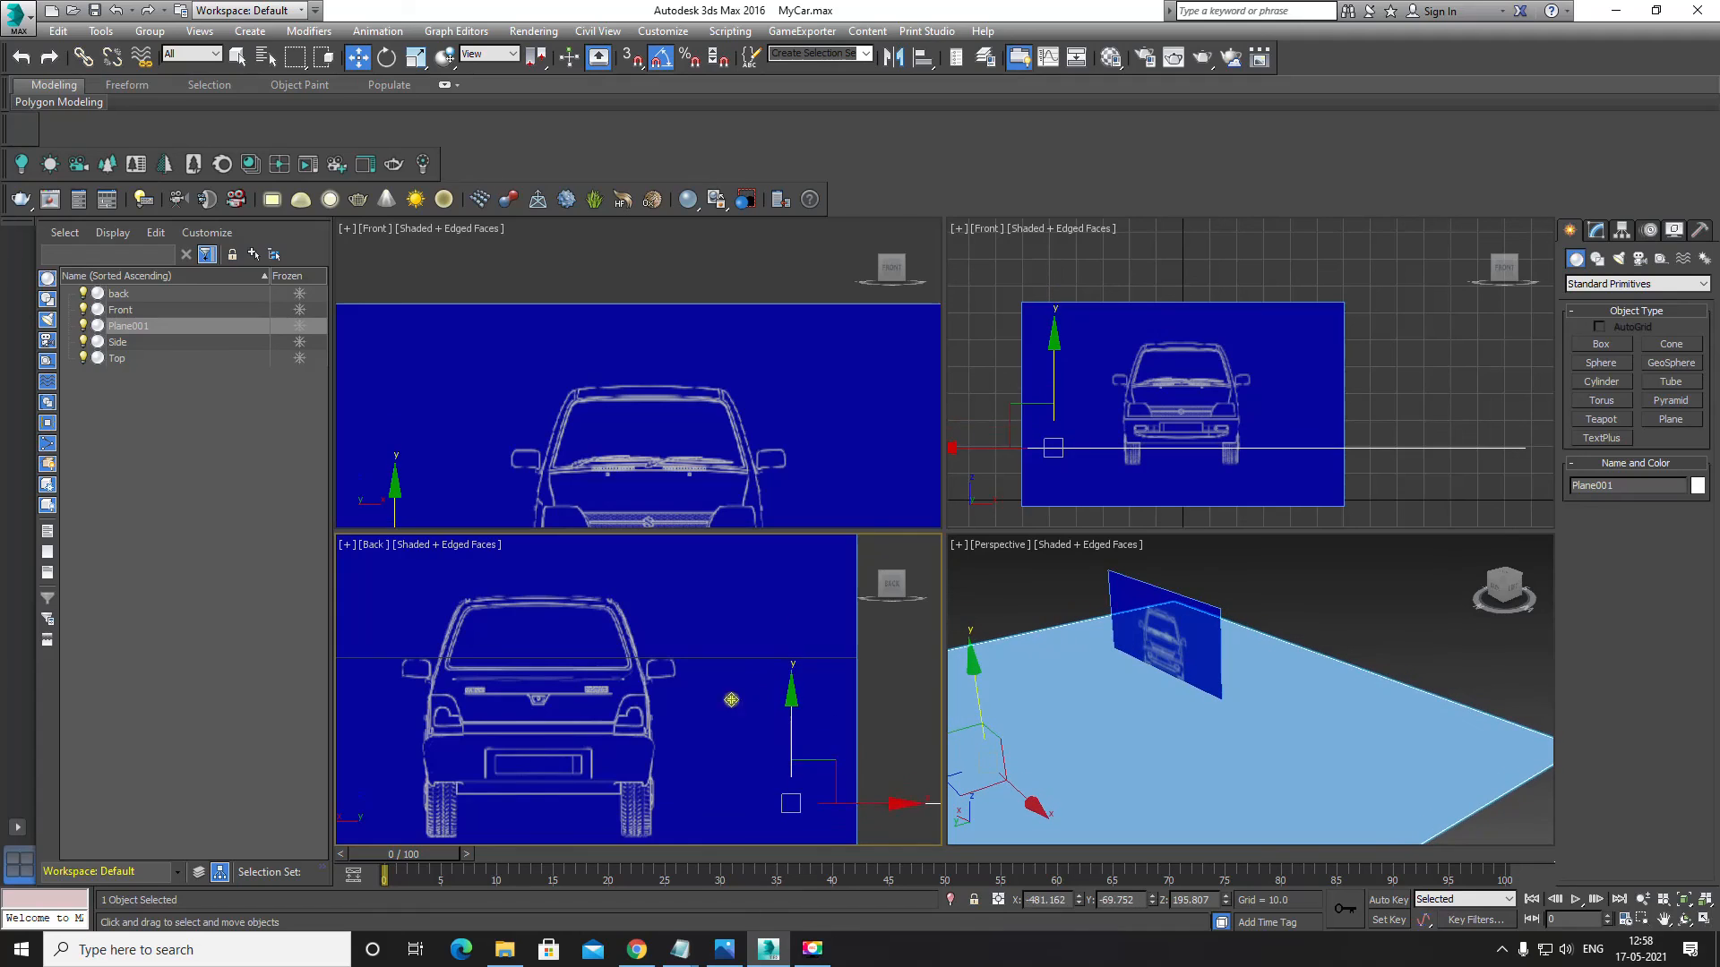
{"action": "middle_click_drag", "start_coordinate": [677, 754], "coordinate": [699, 622]}
{"action": "scroll", "coordinate": [780, 613], "scroll_direction": "up", "scroll_amount": 2}
{"action": "left_click_drag", "start_coordinate": [826, 575], "coordinate": [796, 641]}
{"action": "scroll", "coordinate": [726, 694], "scroll_direction": "up", "scroll_amount": 2}
{"action": "scroll", "coordinate": [618, 733], "scroll_direction": "up", "scroll_amount": 3}
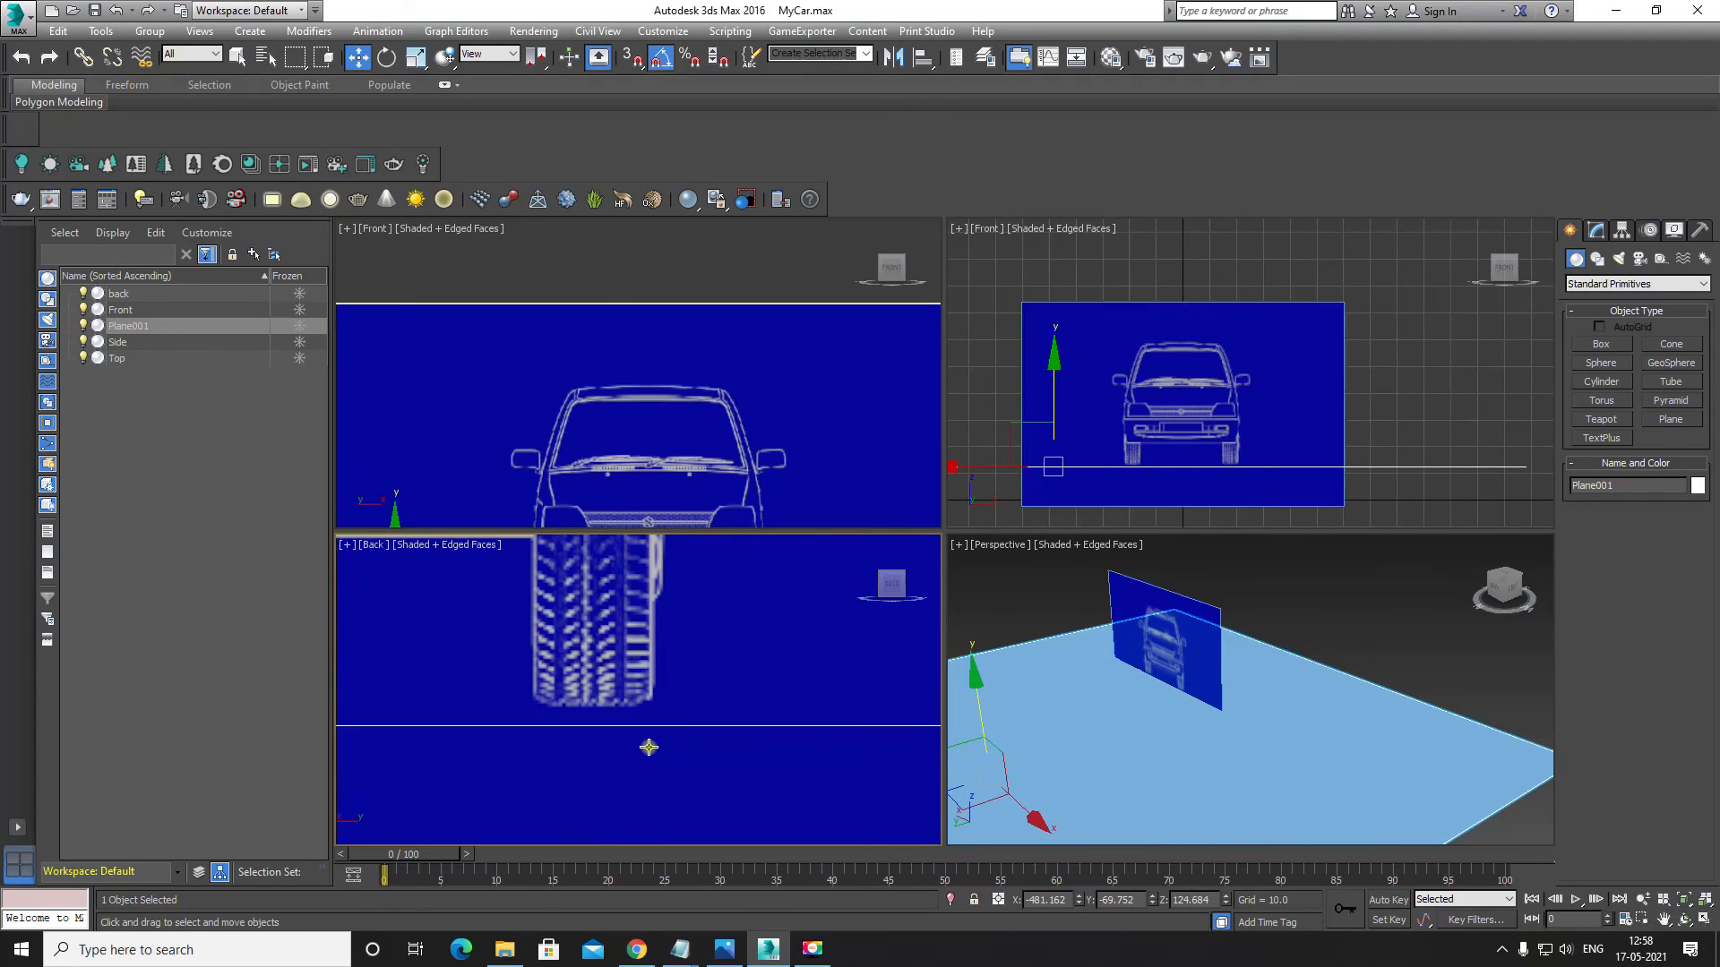
{"action": "left_click_drag", "start_coordinate": [664, 722], "coordinate": [684, 709]}
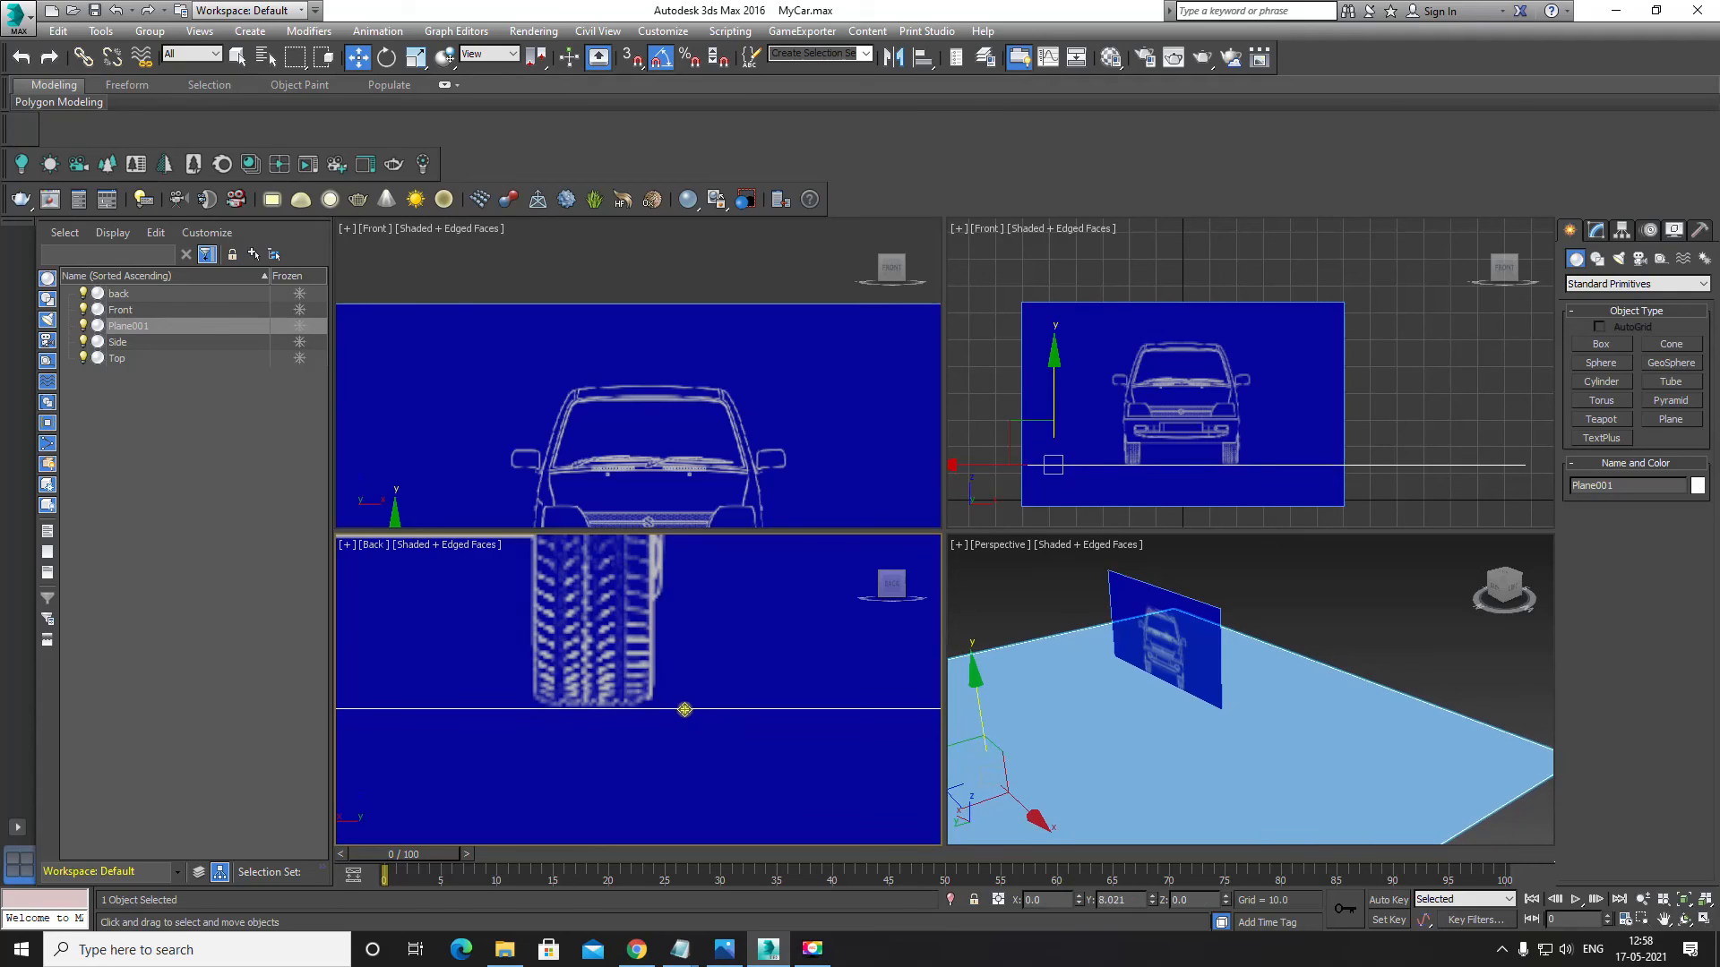
{"action": "middle_click_drag", "start_coordinate": [692, 484], "coordinate": [693, 253]}
{"action": "scroll", "coordinate": [645, 438], "scroll_direction": "up", "scroll_amount": 2}
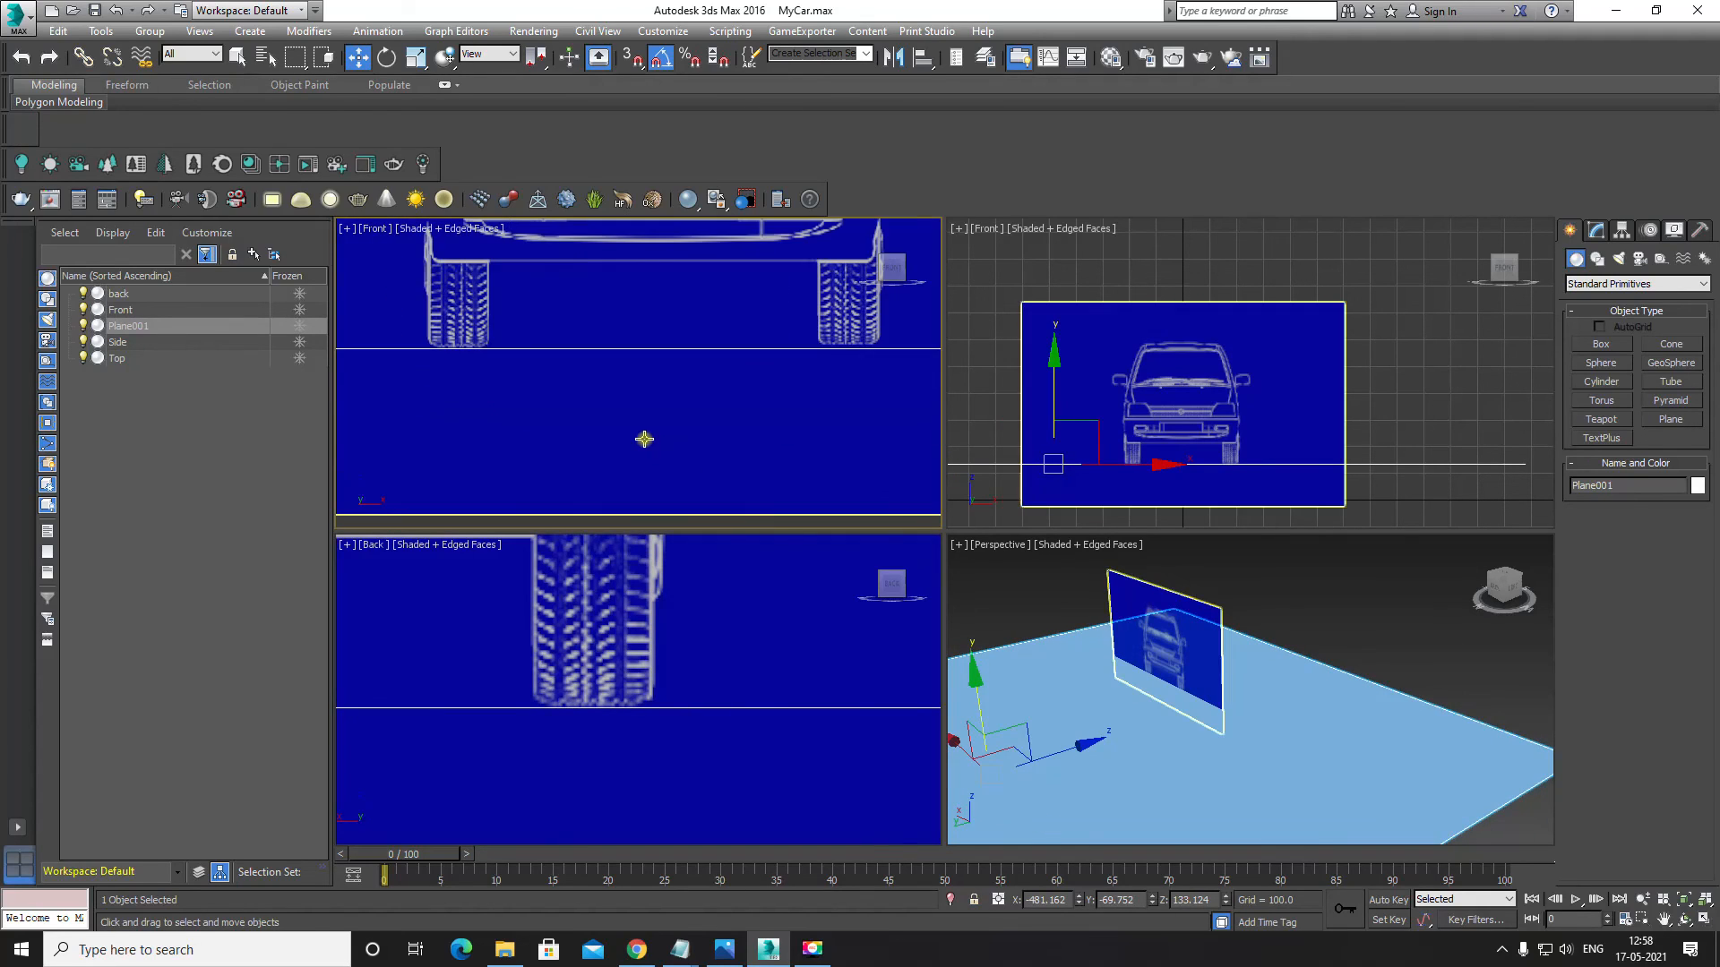
{"action": "scroll", "coordinate": [644, 439], "scroll_direction": "down", "scroll_amount": 1}
{"action": "scroll", "coordinate": [644, 439], "scroll_direction": "down", "scroll_amount": 4}
{"action": "scroll", "coordinate": [648, 632], "scroll_direction": "down", "scroll_amount": 4}
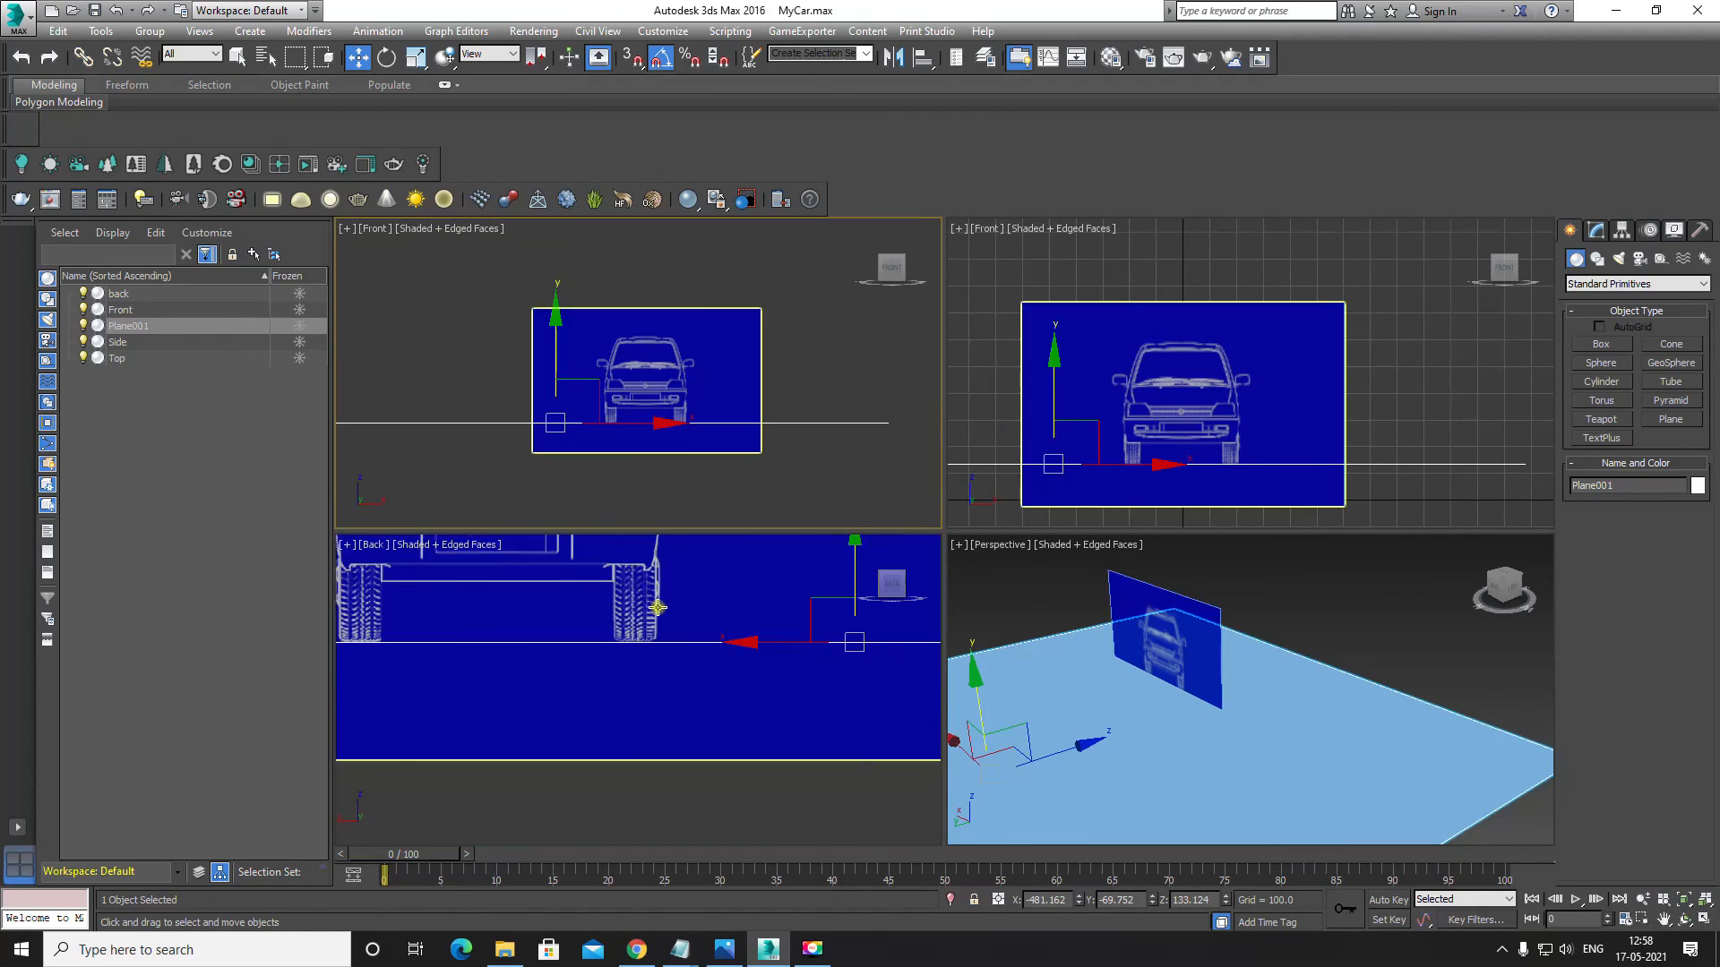
Step: Rotate the reference plane 90 degrees in the Back view so that it stands vertically
{"action": "scroll", "coordinate": [647, 632], "scroll_direction": "down", "scroll_amount": 1}
{"action": "middle_click_drag", "start_coordinate": [648, 632], "coordinate": [584, 699]}
{"action": "left_click", "coordinate": [779, 658]}
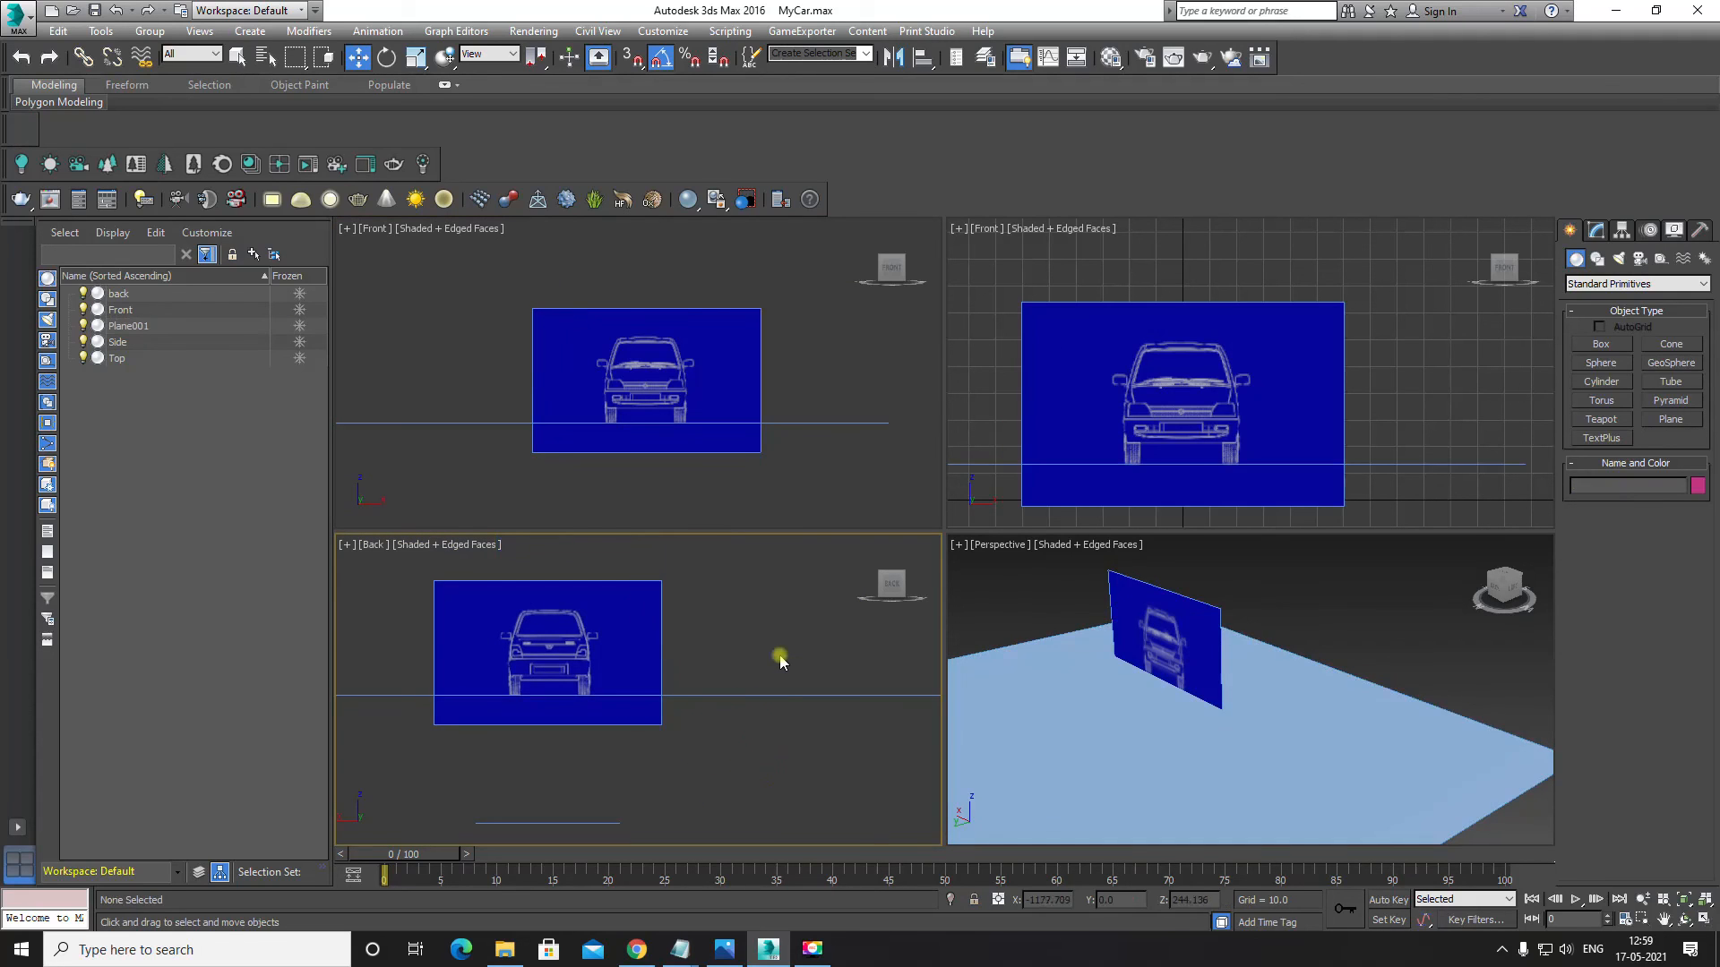
{"action": "left_click", "coordinate": [787, 698]}
{"action": "middle_click_drag", "start_coordinate": [782, 733], "coordinate": [820, 732]}
{"action": "key", "text": "e"}
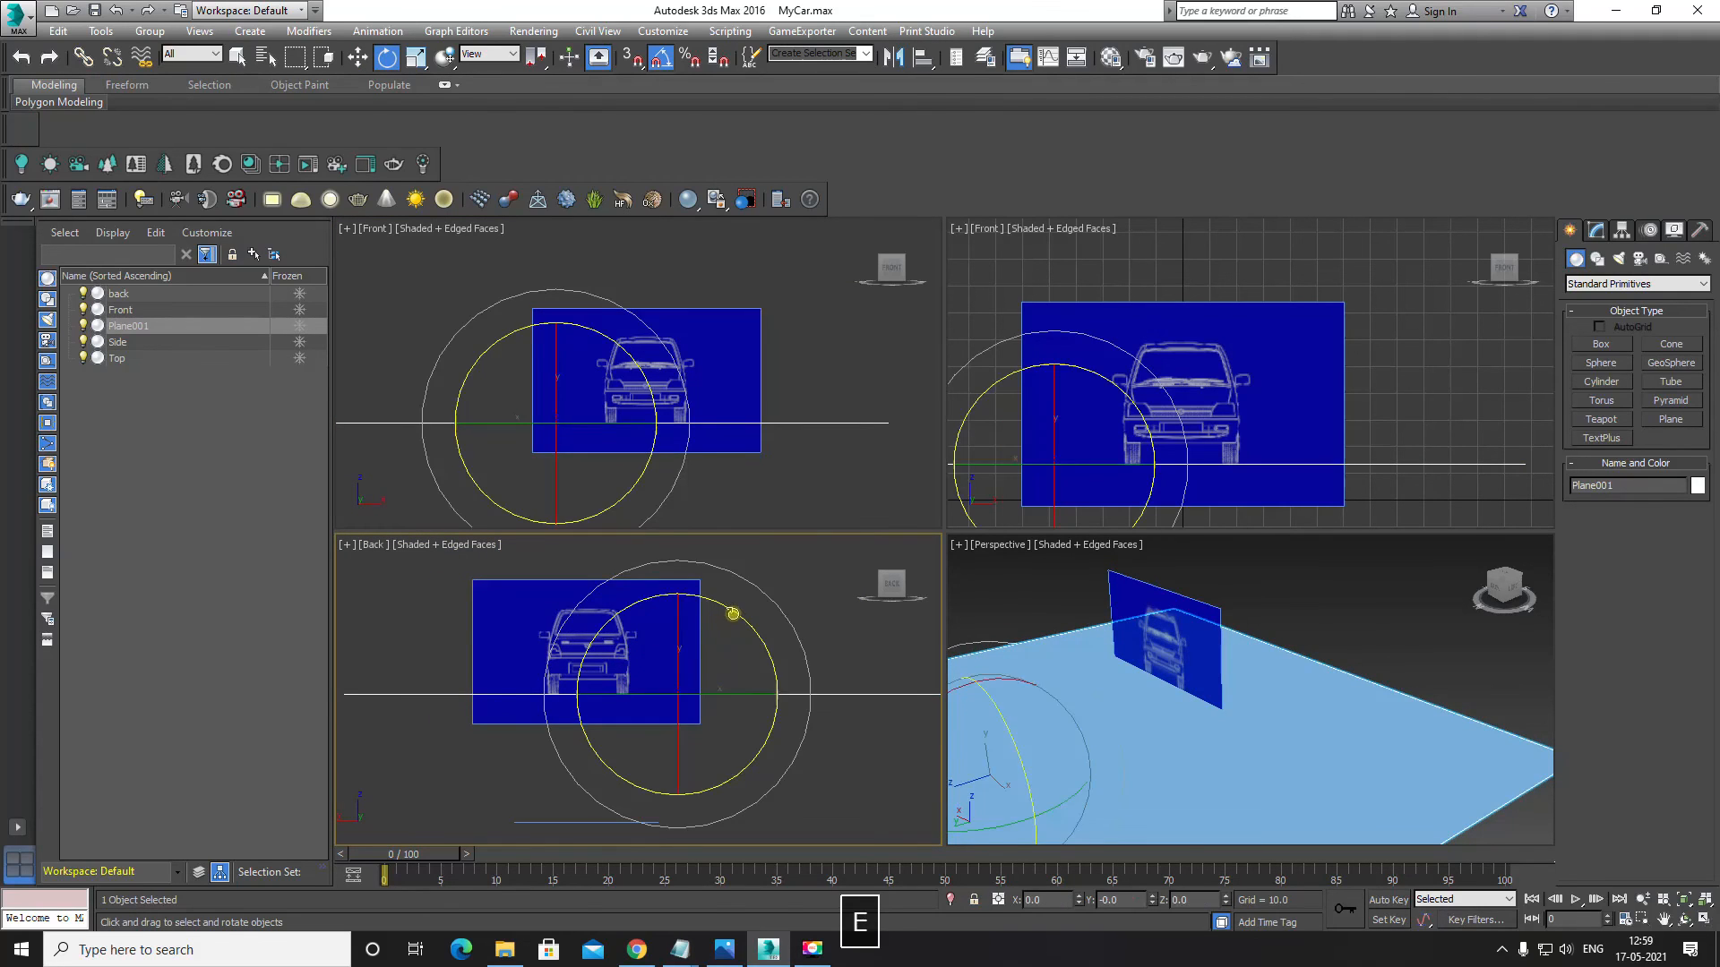
{"action": "left_click_drag", "start_coordinate": [730, 608], "coordinate": [670, 563]}
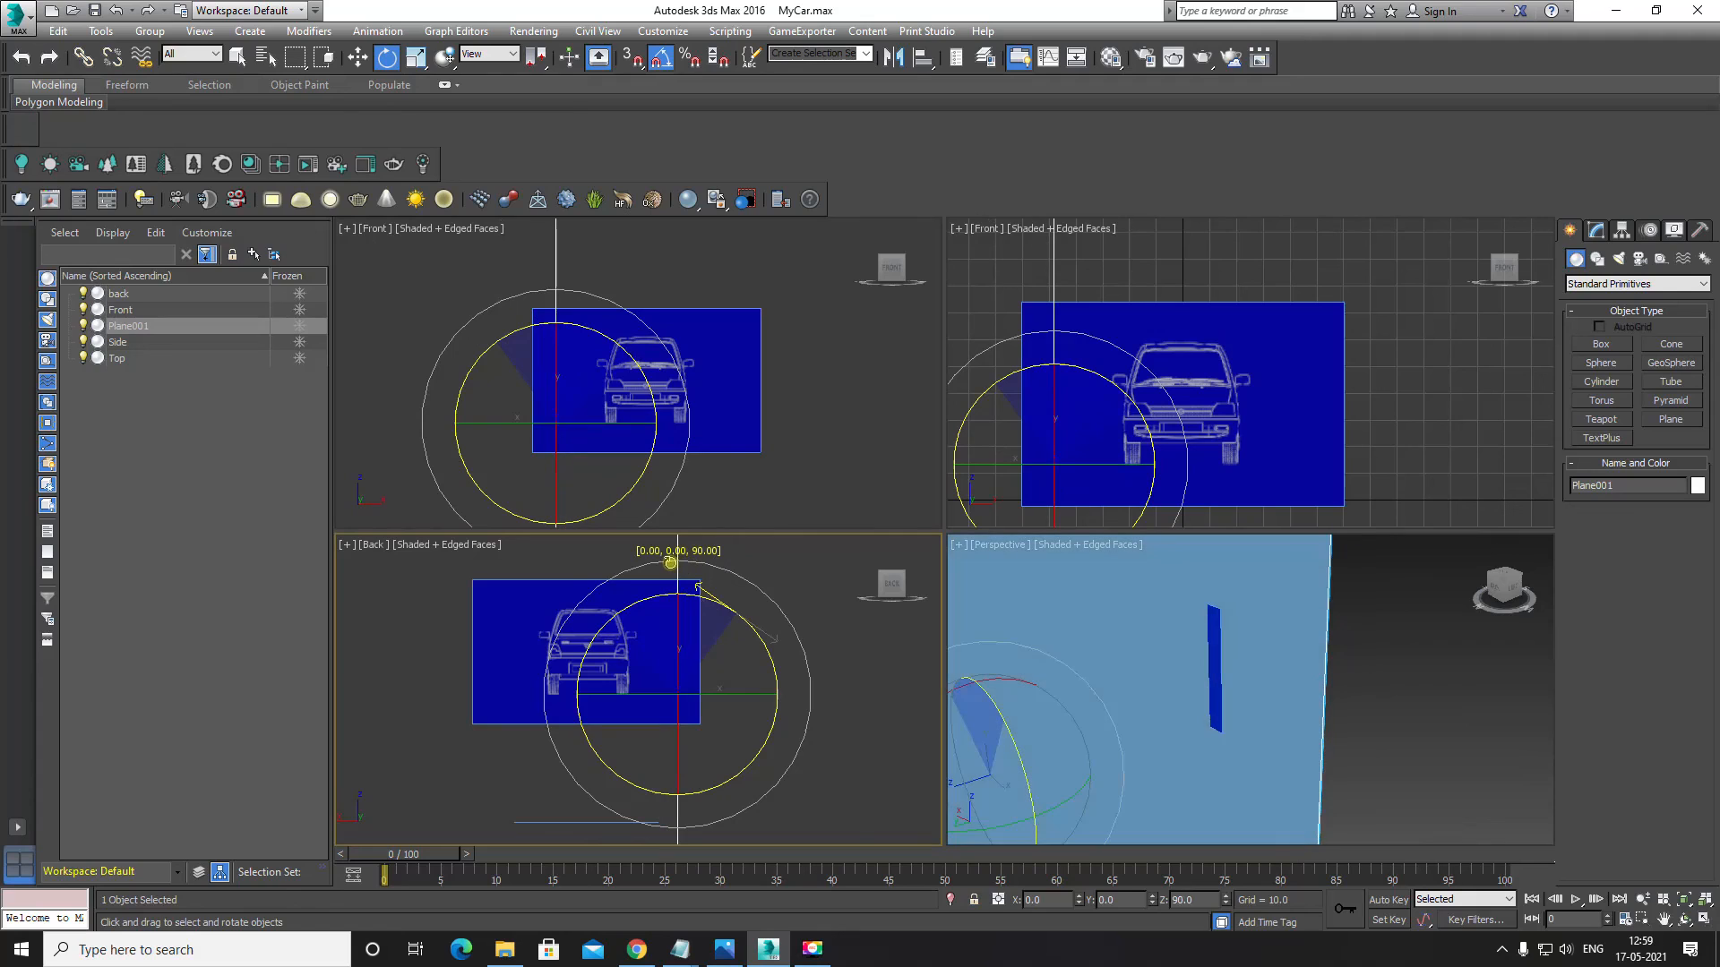
{"action": "key", "text": "w"}
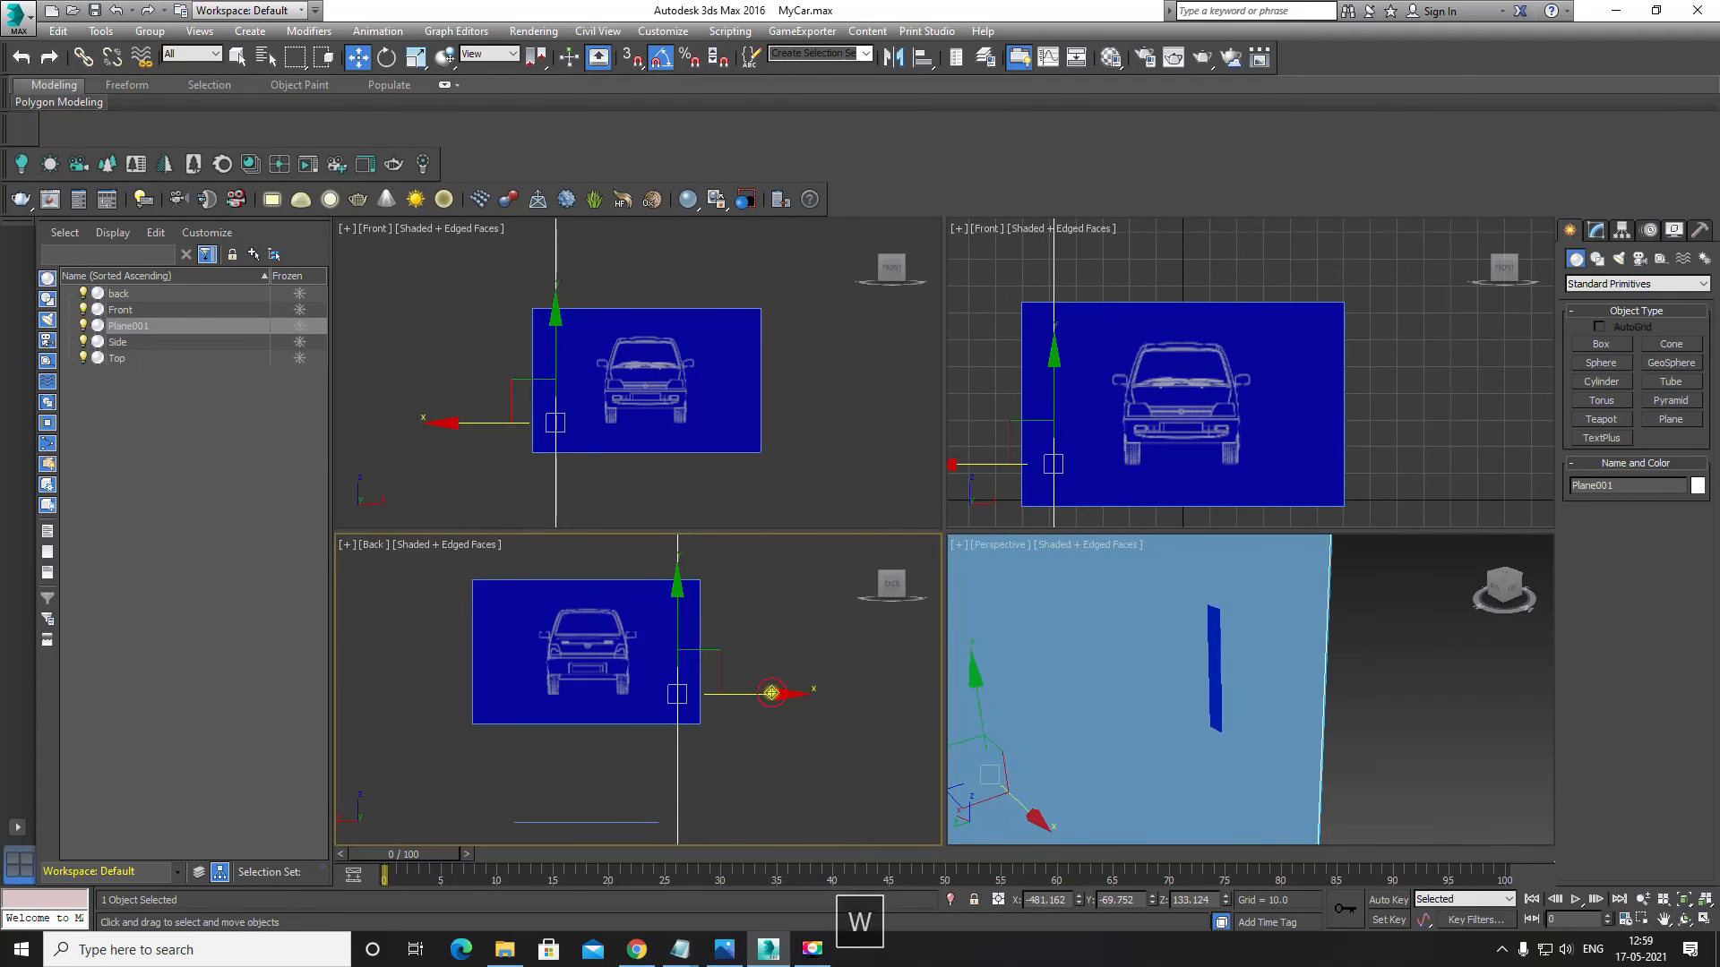
Step: Move the vertical reference plane to the outer edge of one side mirror and check it in the Front view
{"action": "left_click_drag", "start_coordinate": [771, 692], "coordinate": [604, 653]}
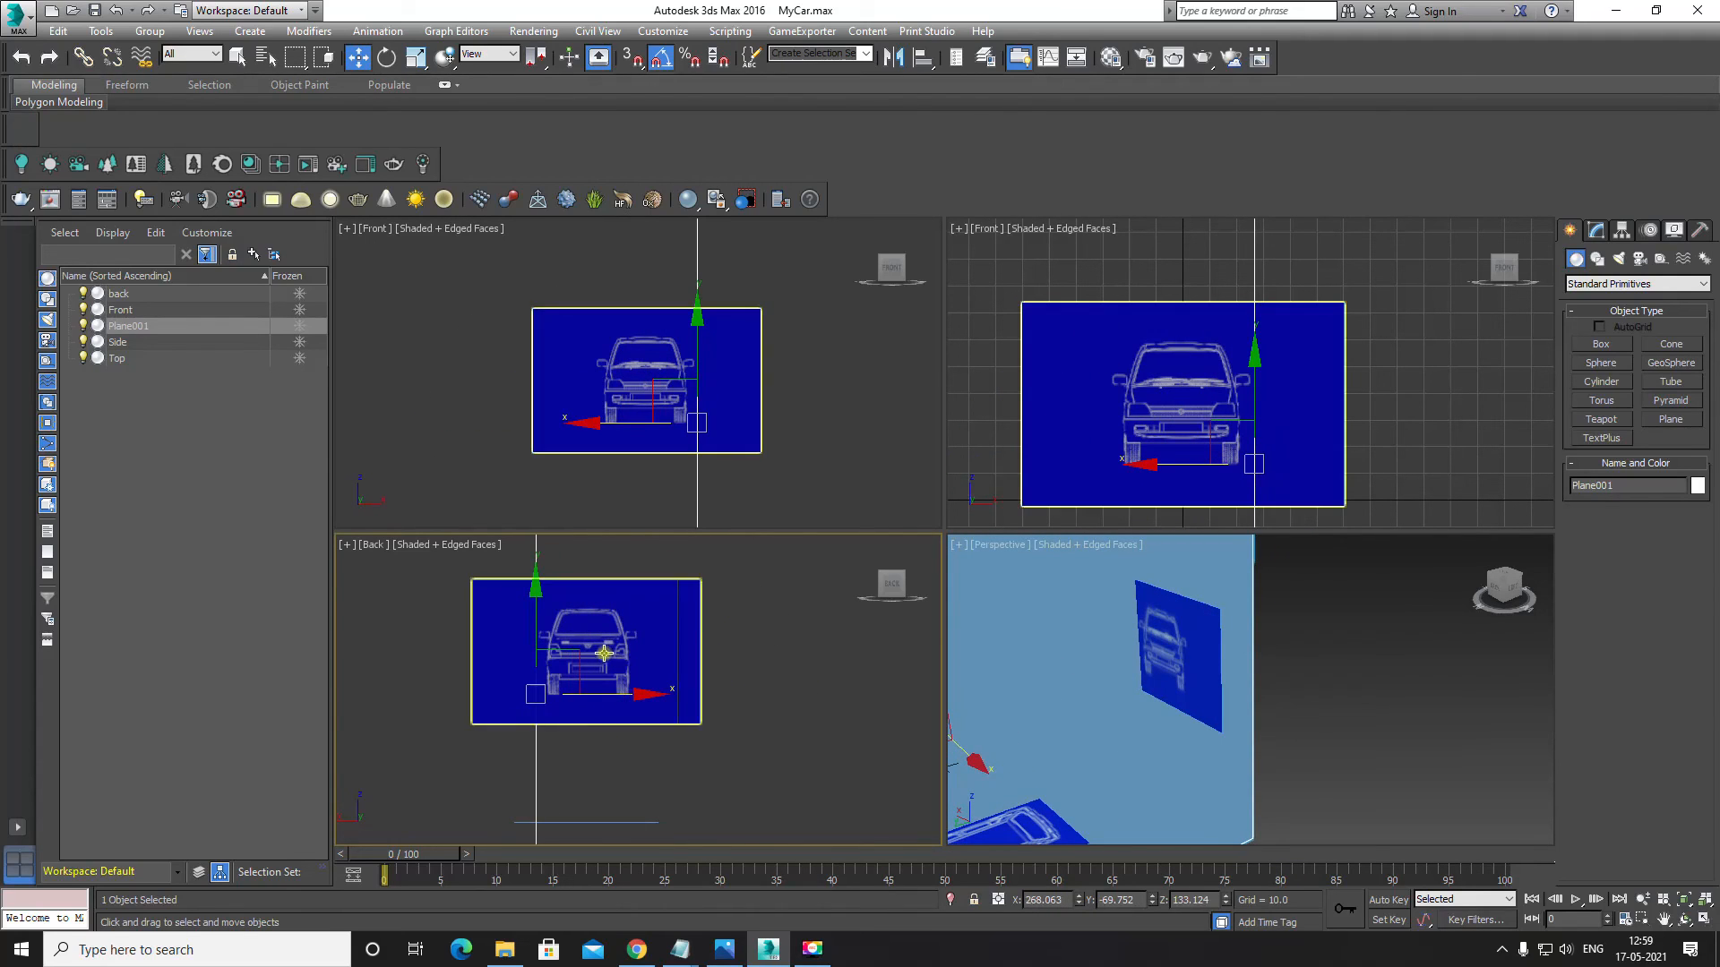
{"action": "scroll", "coordinate": [603, 654], "scroll_direction": "up", "scroll_amount": 3}
{"action": "middle_click_drag", "start_coordinate": [500, 647], "coordinate": [503, 652]}
{"action": "scroll", "coordinate": [461, 680], "scroll_direction": "up", "scroll_amount": 1}
{"action": "middle_click_drag", "start_coordinate": [453, 819], "coordinate": [474, 826]}
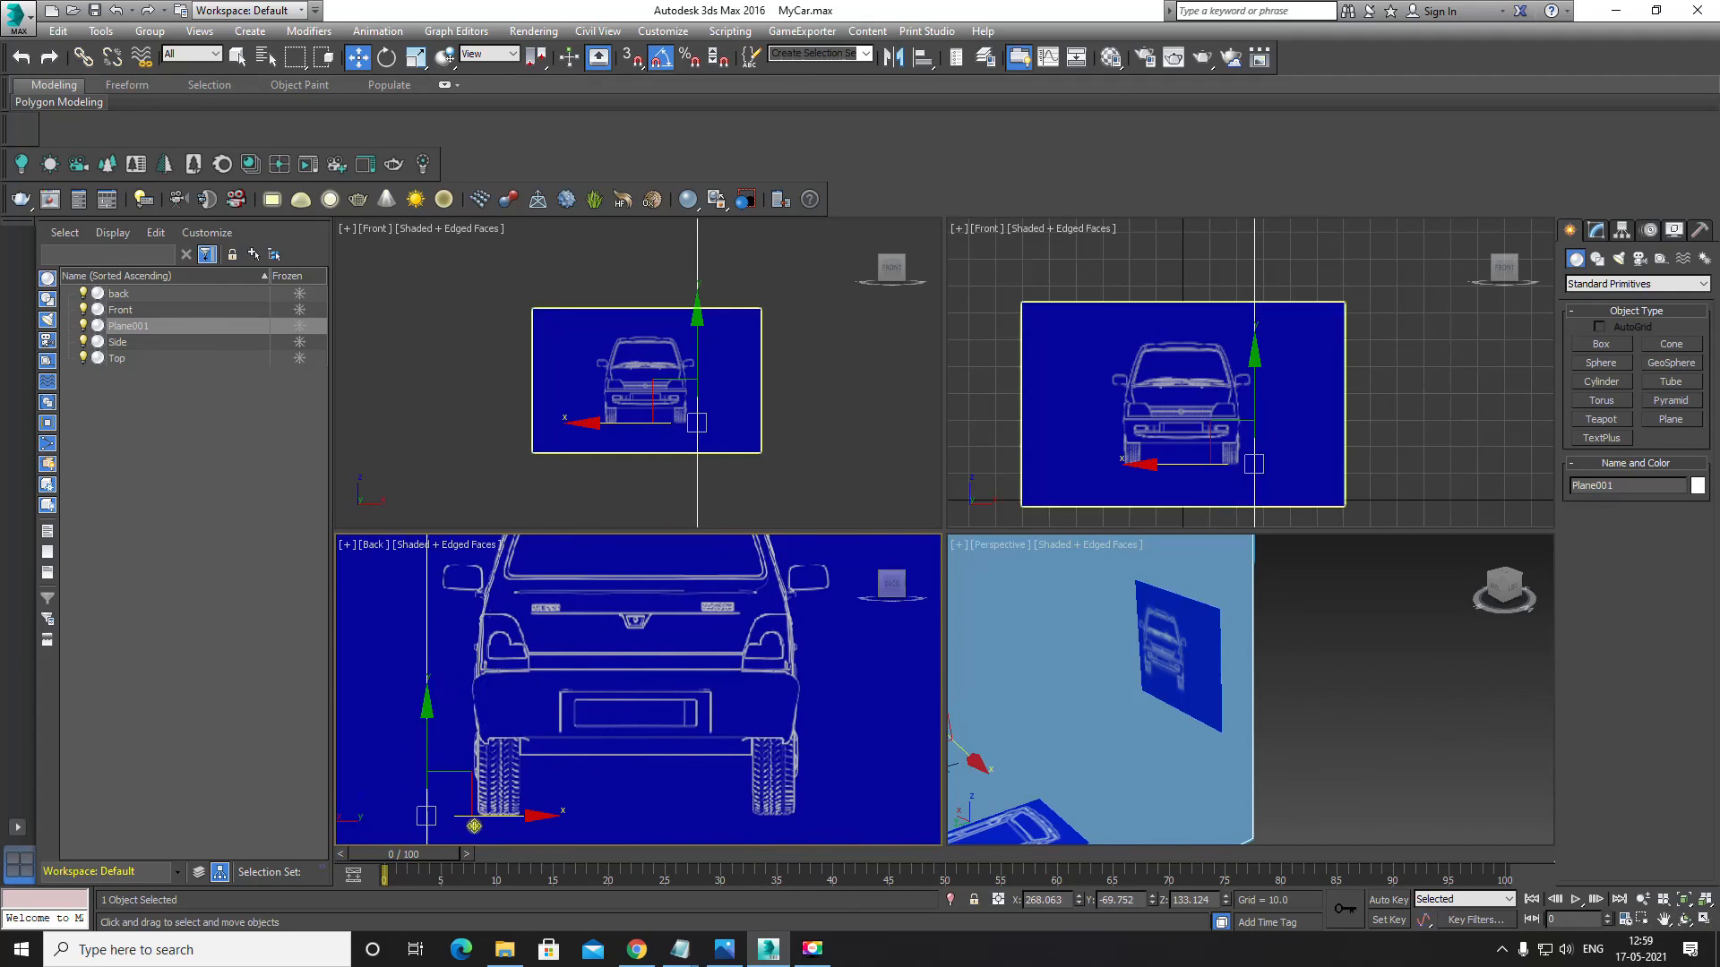
{"action": "left_click_drag", "start_coordinate": [523, 817], "coordinate": [548, 815]}
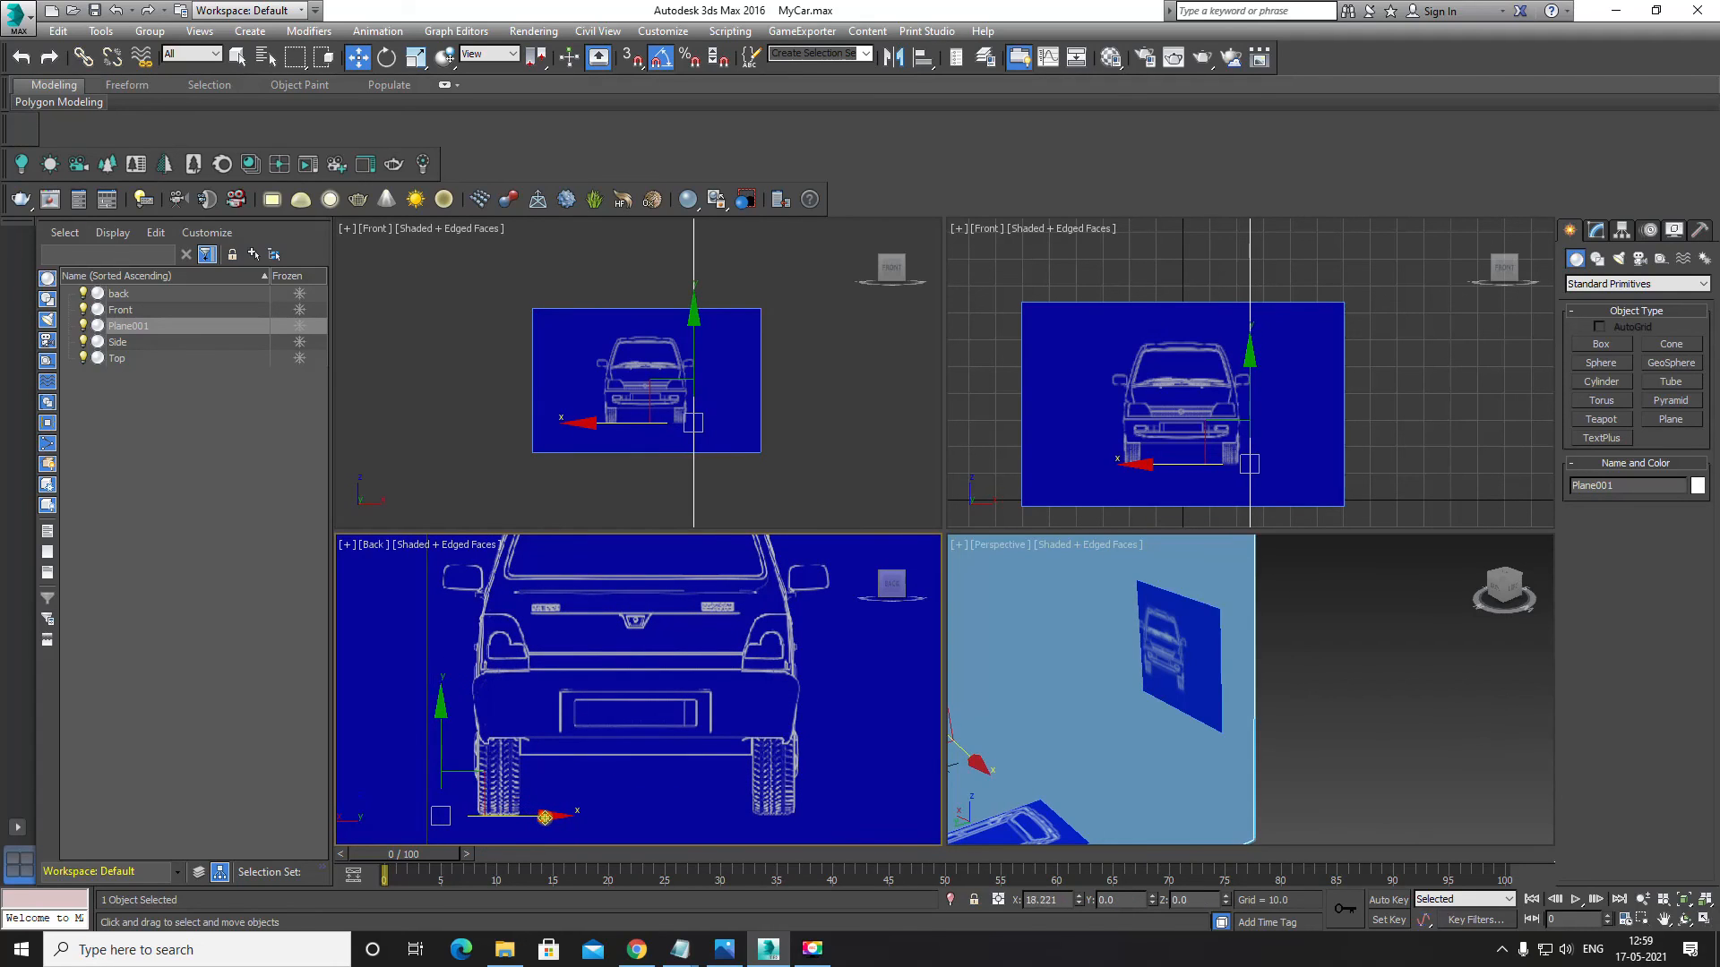
{"action": "scroll", "coordinate": [524, 719], "scroll_direction": "up", "scroll_amount": 2}
{"action": "scroll", "coordinate": [390, 555], "scroll_direction": "down", "scroll_amount": 3}
{"action": "scroll", "coordinate": [425, 614], "scroll_direction": "up", "scroll_amount": 2}
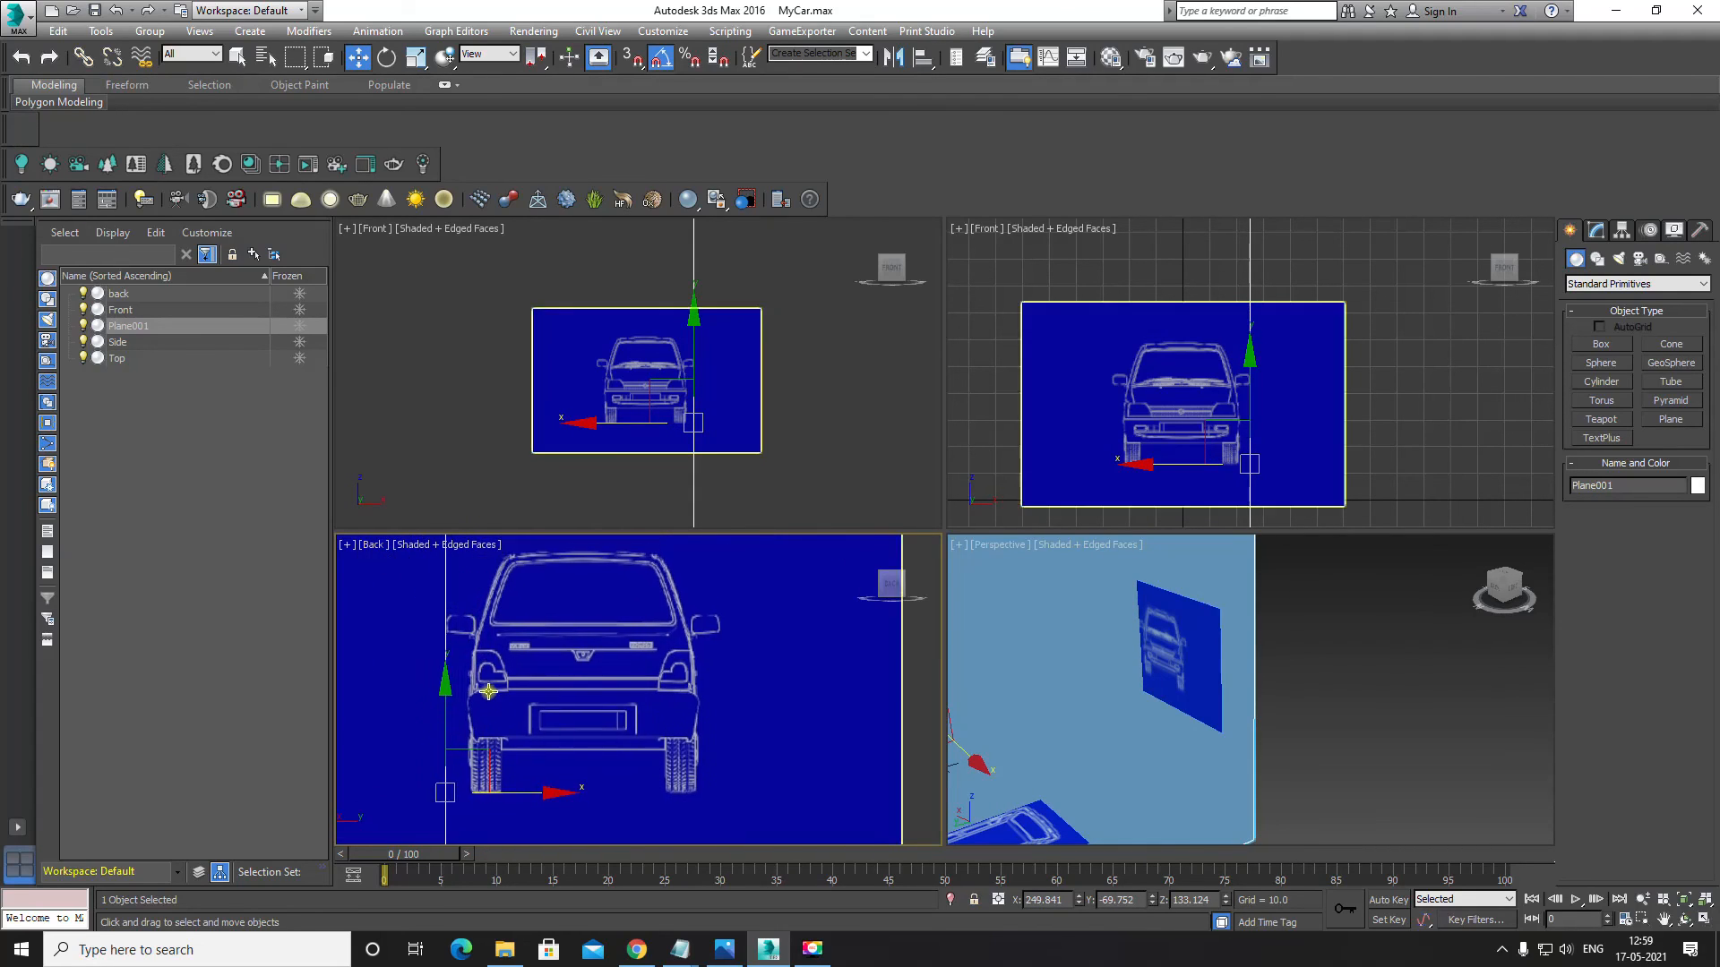
{"action": "scroll", "coordinate": [439, 618], "scroll_direction": "up", "scroll_amount": 2}
{"action": "scroll", "coordinate": [424, 627], "scroll_direction": "up", "scroll_amount": 2}
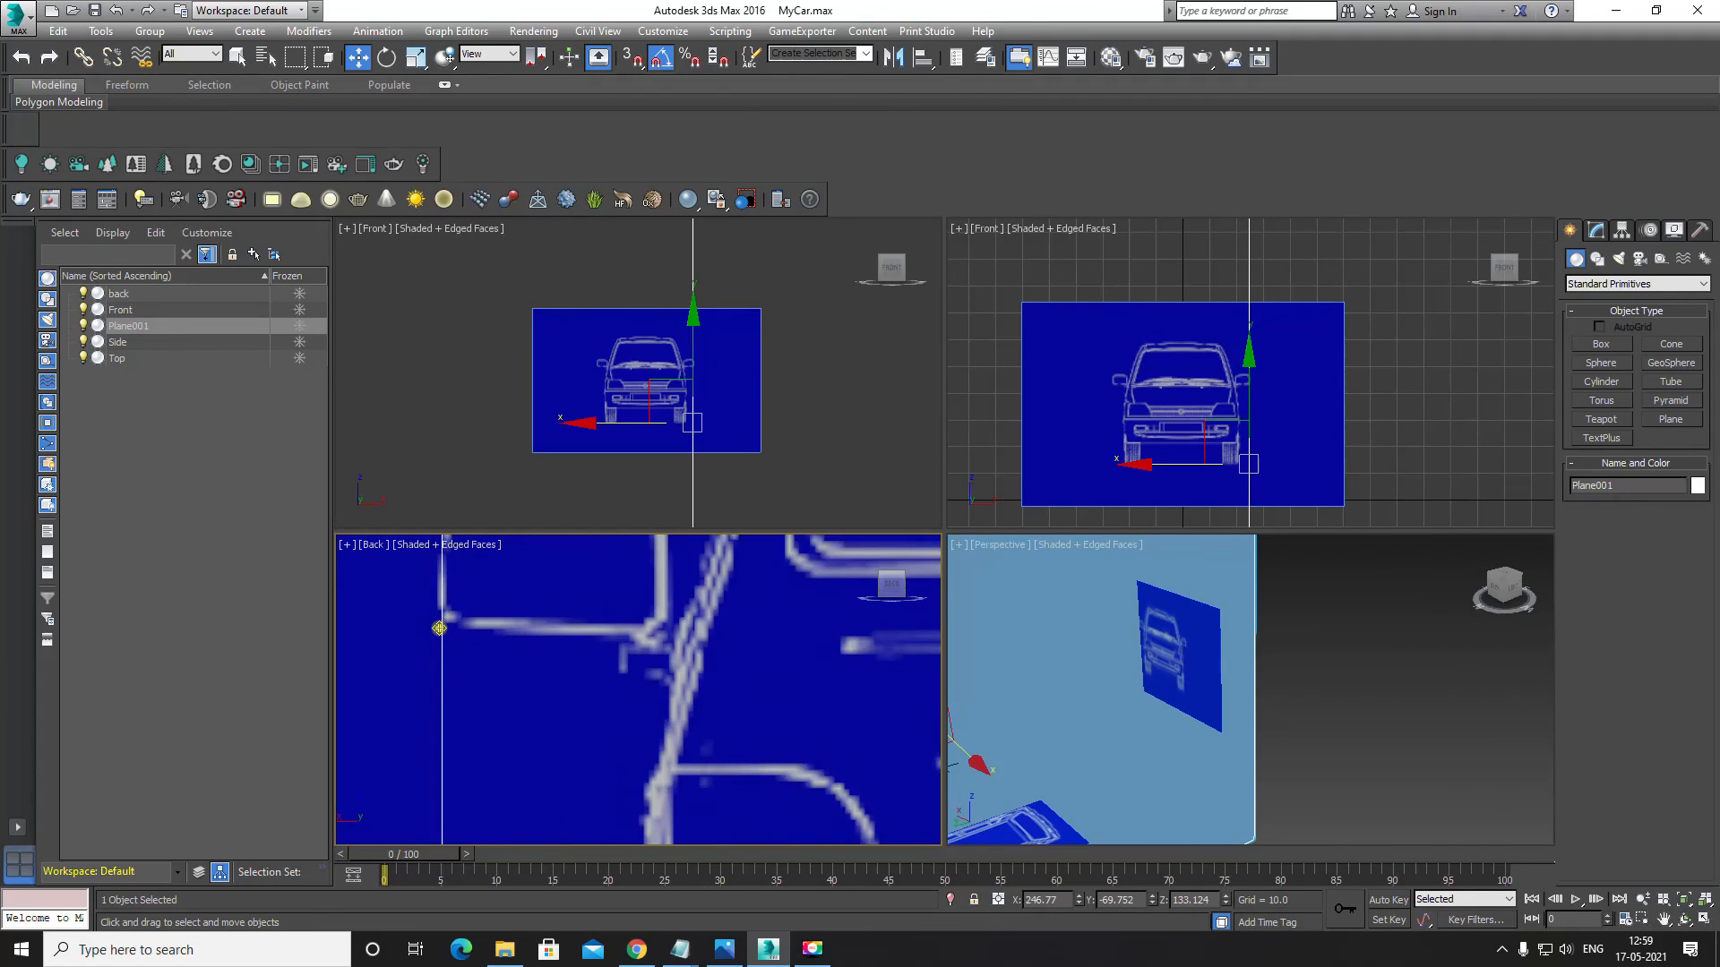
{"action": "scroll", "coordinate": [702, 321], "scroll_direction": "up", "scroll_amount": 2}
{"action": "scroll", "coordinate": [630, 243], "scroll_direction": "up", "scroll_amount": 3}
{"action": "scroll", "coordinate": [641, 282], "scroll_direction": "up", "scroll_amount": 2}
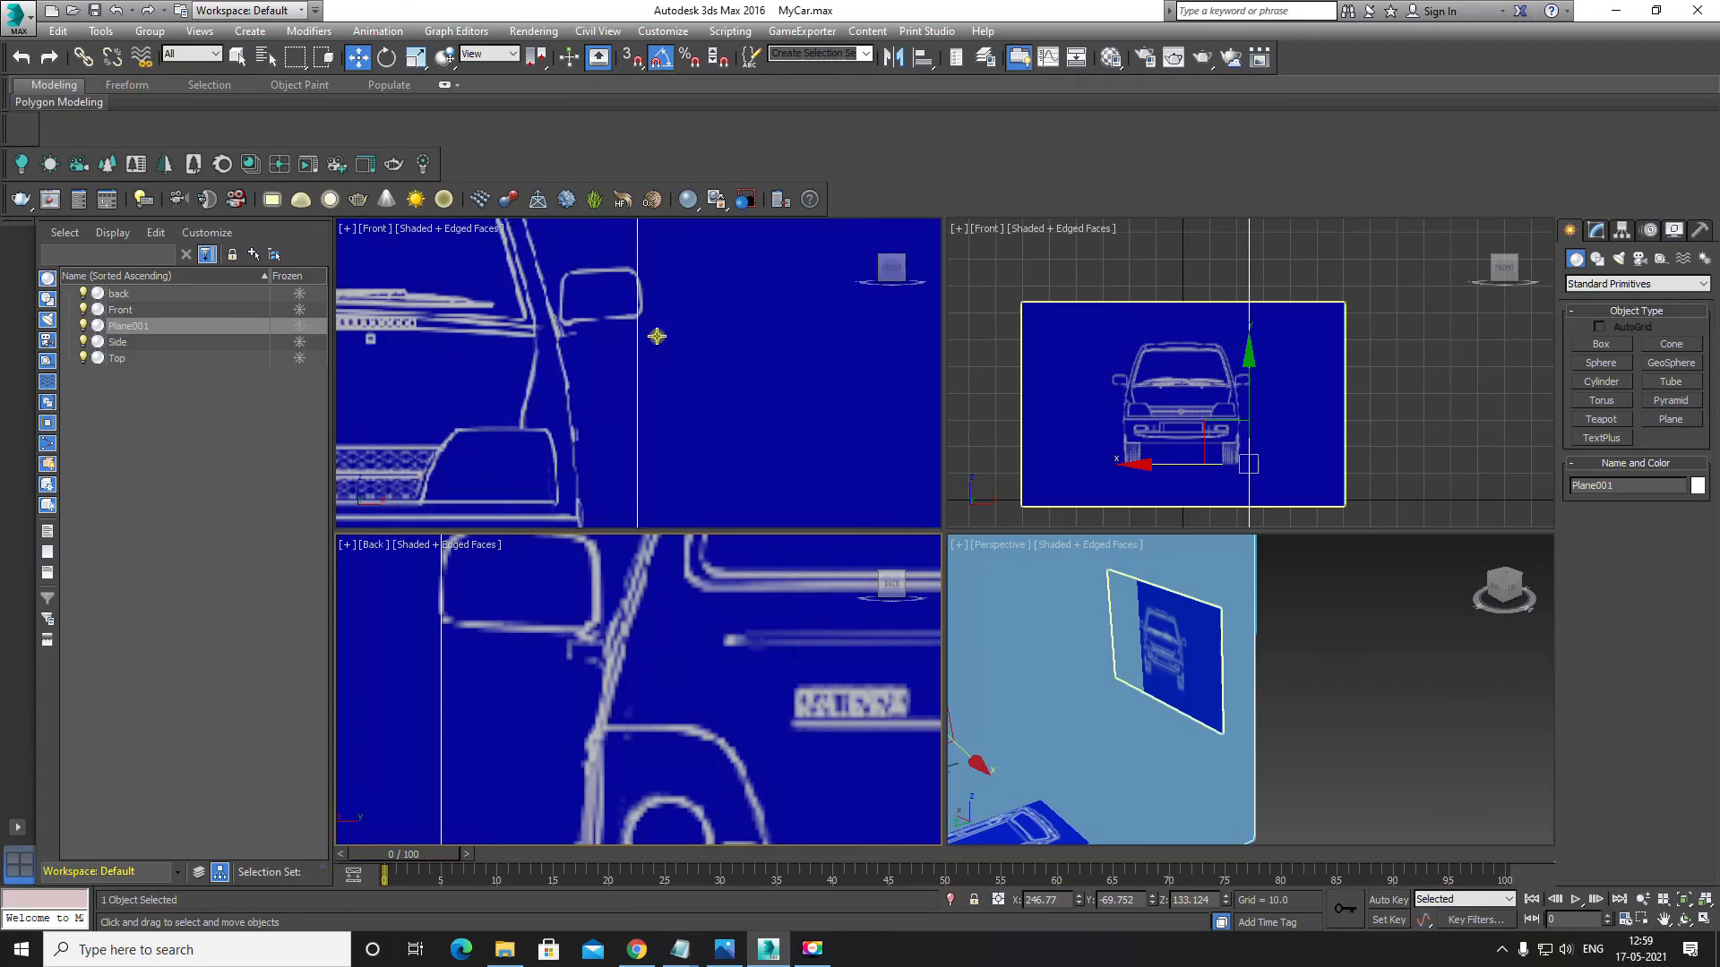
Step: Fine-tune the reference plane against the mirror's outer edge in the Back view and recheck the mirror in the Front view
{"action": "middle_click_drag", "start_coordinate": [608, 619], "coordinate": [598, 682]}
{"action": "scroll", "coordinate": [591, 683], "scroll_direction": "up", "scroll_amount": 2}
{"action": "middle_click_drag", "start_coordinate": [428, 629], "coordinate": [469, 644]}
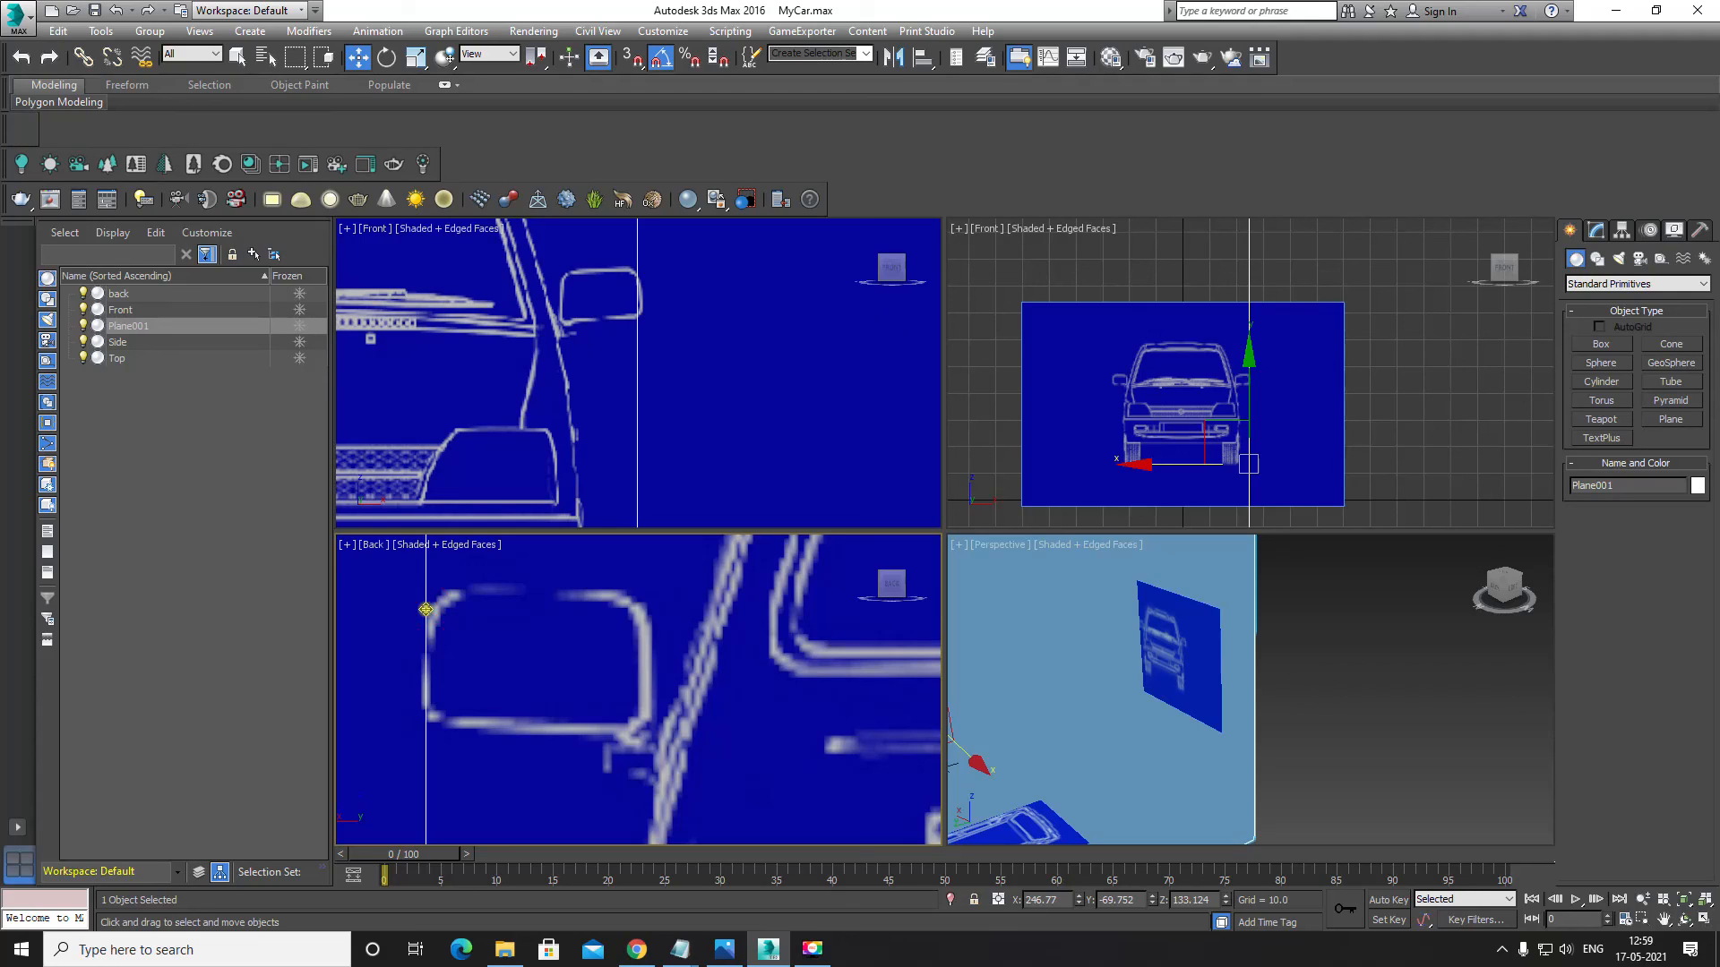
{"action": "left_click_drag", "start_coordinate": [428, 611], "coordinate": [422, 612]}
{"action": "scroll", "coordinate": [643, 408], "scroll_direction": "down", "scroll_amount": 5}
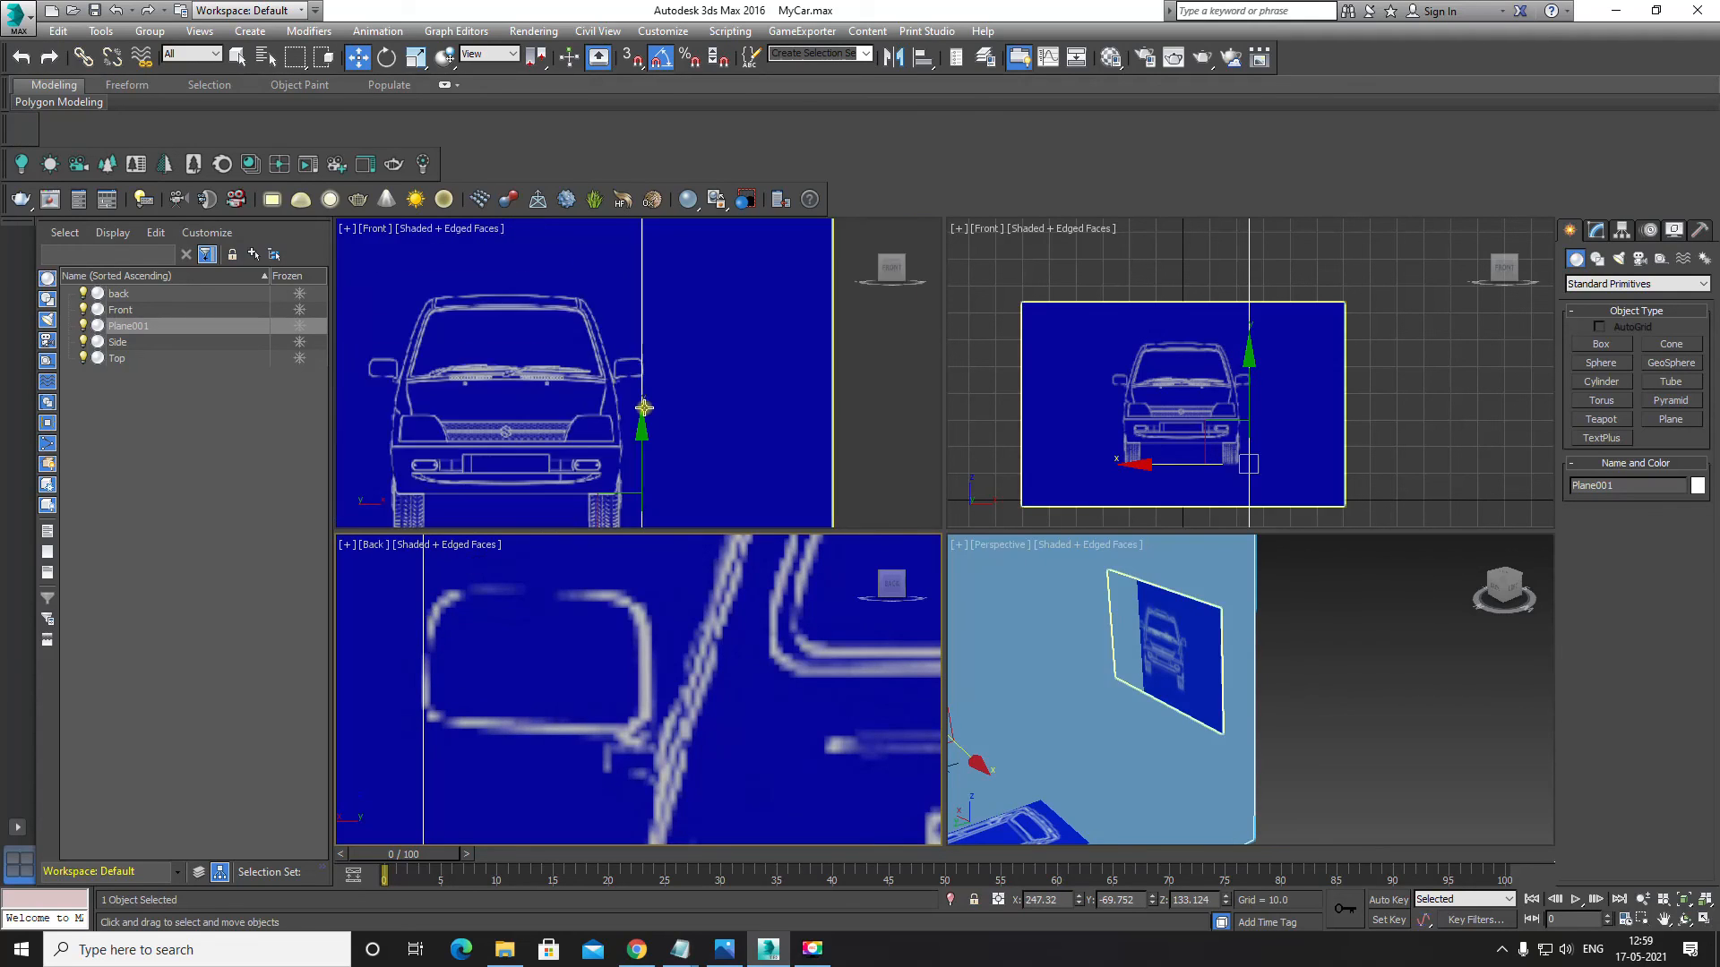
{"action": "scroll", "coordinate": [643, 407], "scroll_direction": "up", "scroll_amount": 2}
{"action": "scroll", "coordinate": [645, 407], "scroll_direction": "down", "scroll_amount": 4}
{"action": "scroll", "coordinate": [594, 782], "scroll_direction": "down", "scroll_amount": 8}
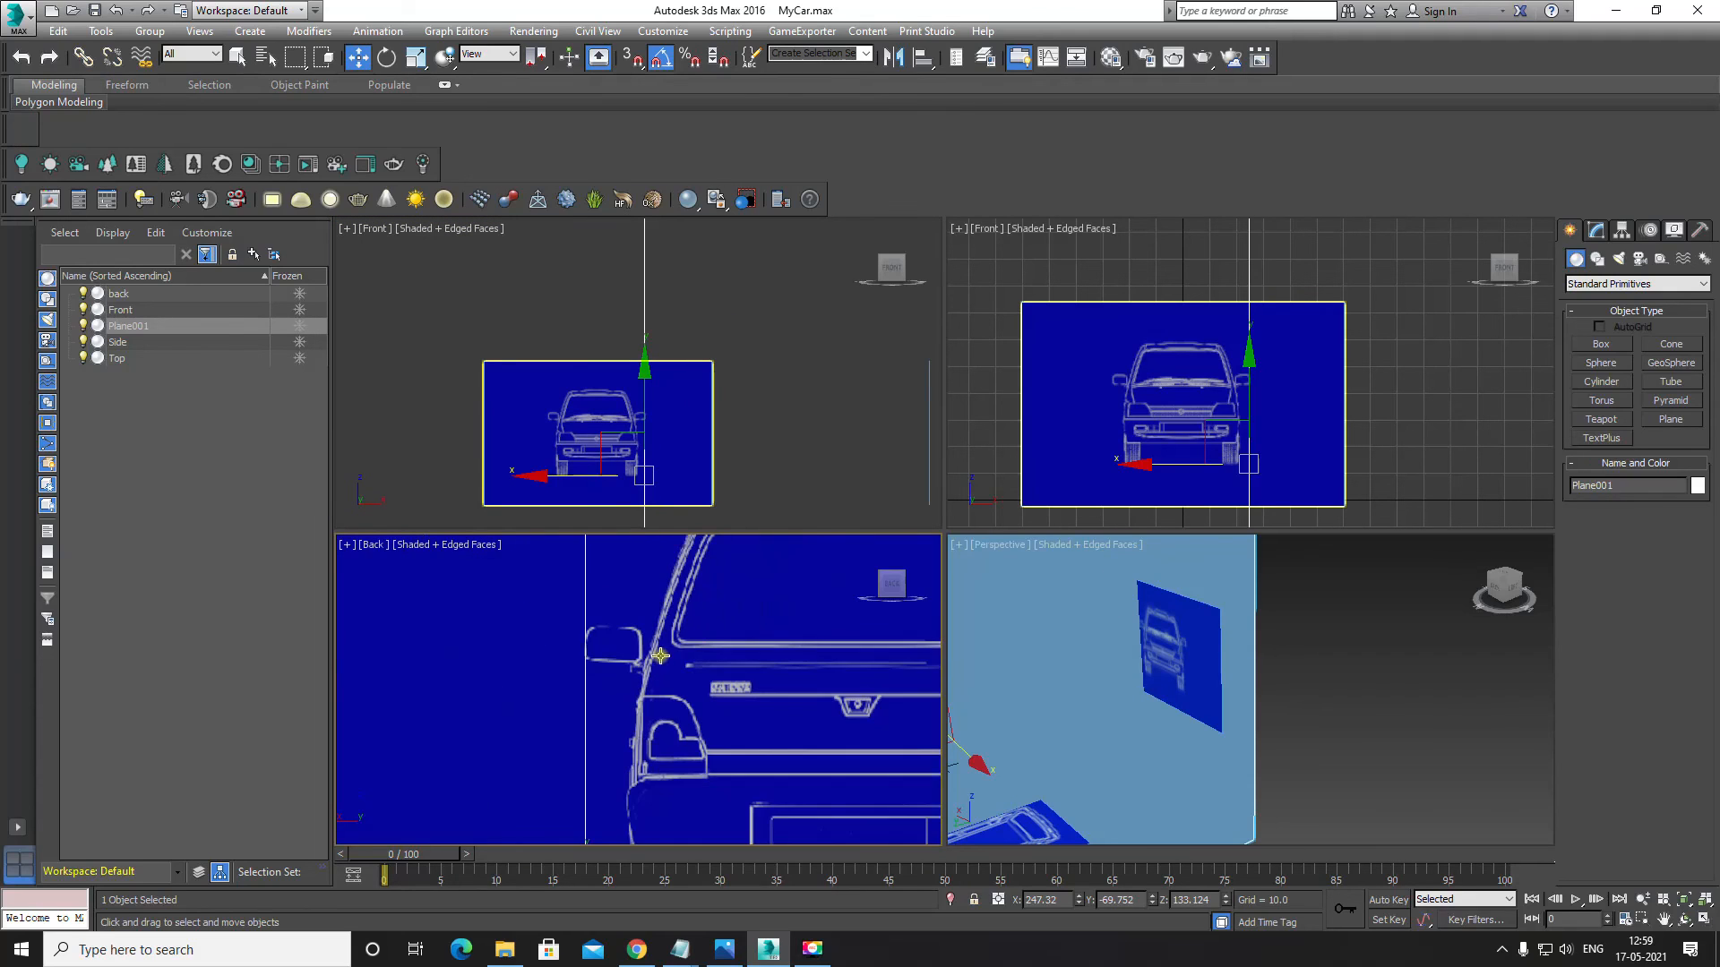
Step: Move the vertical reference plane to the opposite mirror's outer edge and compare the car's width in the Front and Back views
{"action": "left_click_drag", "start_coordinate": [594, 781], "coordinate": [845, 759]}
{"action": "scroll", "coordinate": [760, 587], "scroll_direction": "up", "scroll_amount": 10}
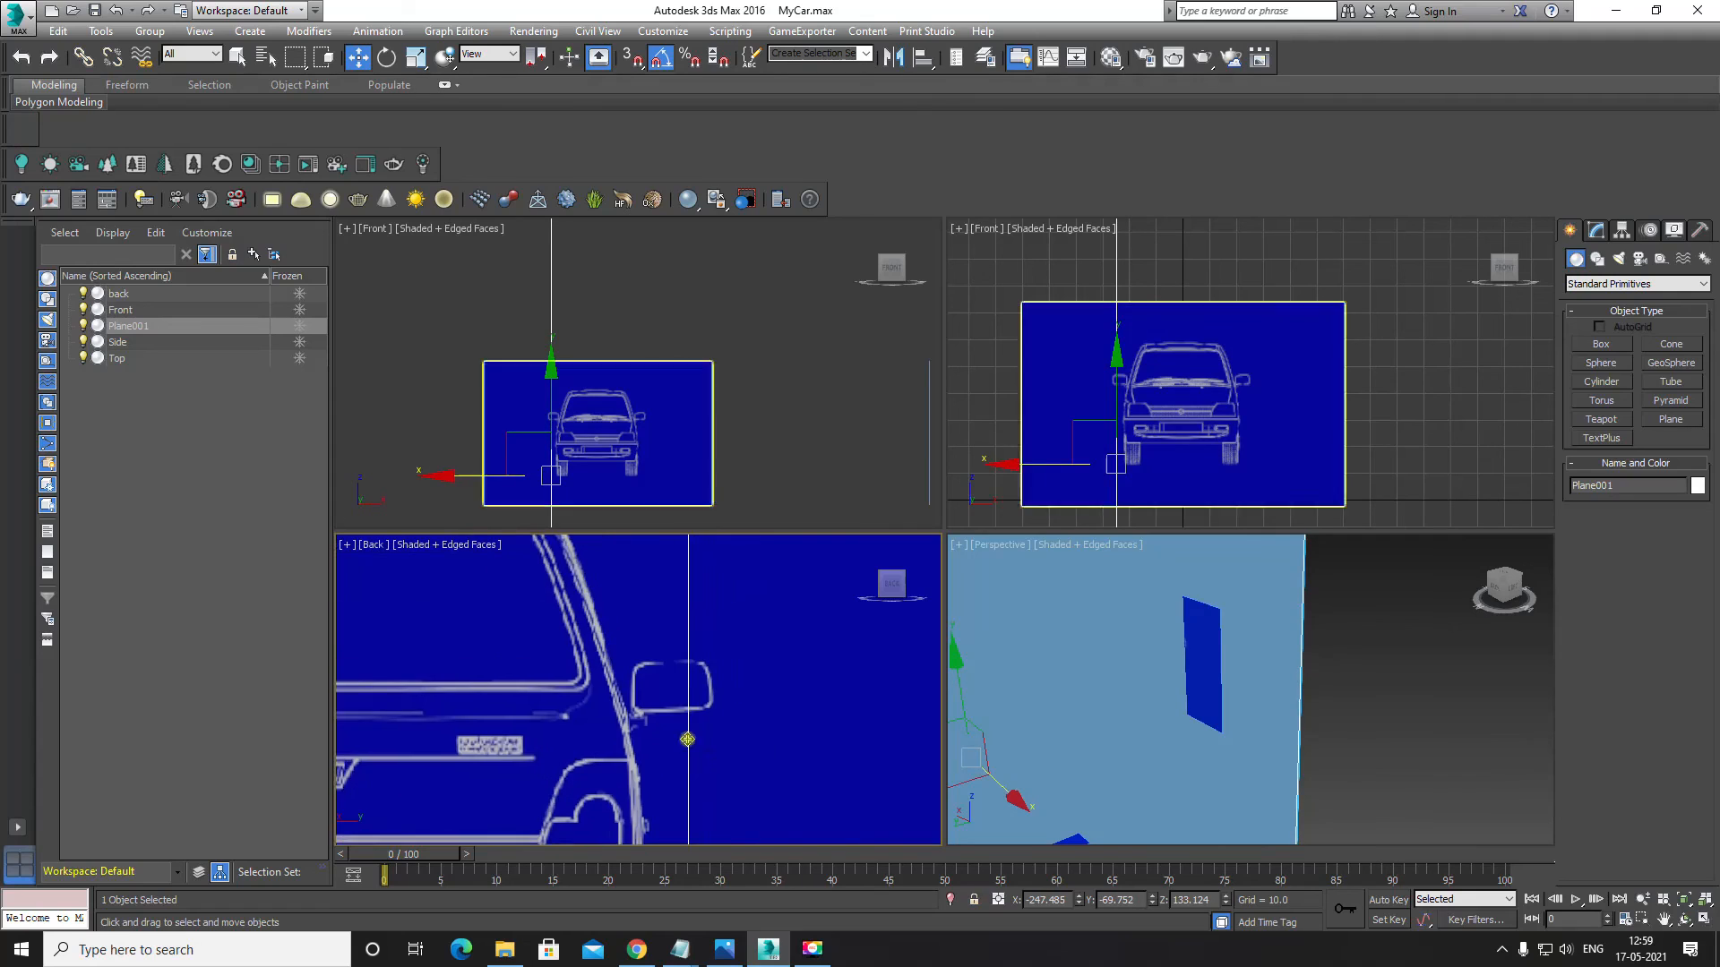
{"action": "scroll", "coordinate": [578, 460], "scroll_direction": "up", "scroll_amount": 5}
{"action": "scroll", "coordinate": [578, 461], "scroll_direction": "up", "scroll_amount": 3}
{"action": "middle_click_drag", "start_coordinate": [593, 458], "coordinate": [630, 273]}
{"action": "scroll", "coordinate": [600, 421], "scroll_direction": "up", "scroll_amount": 3}
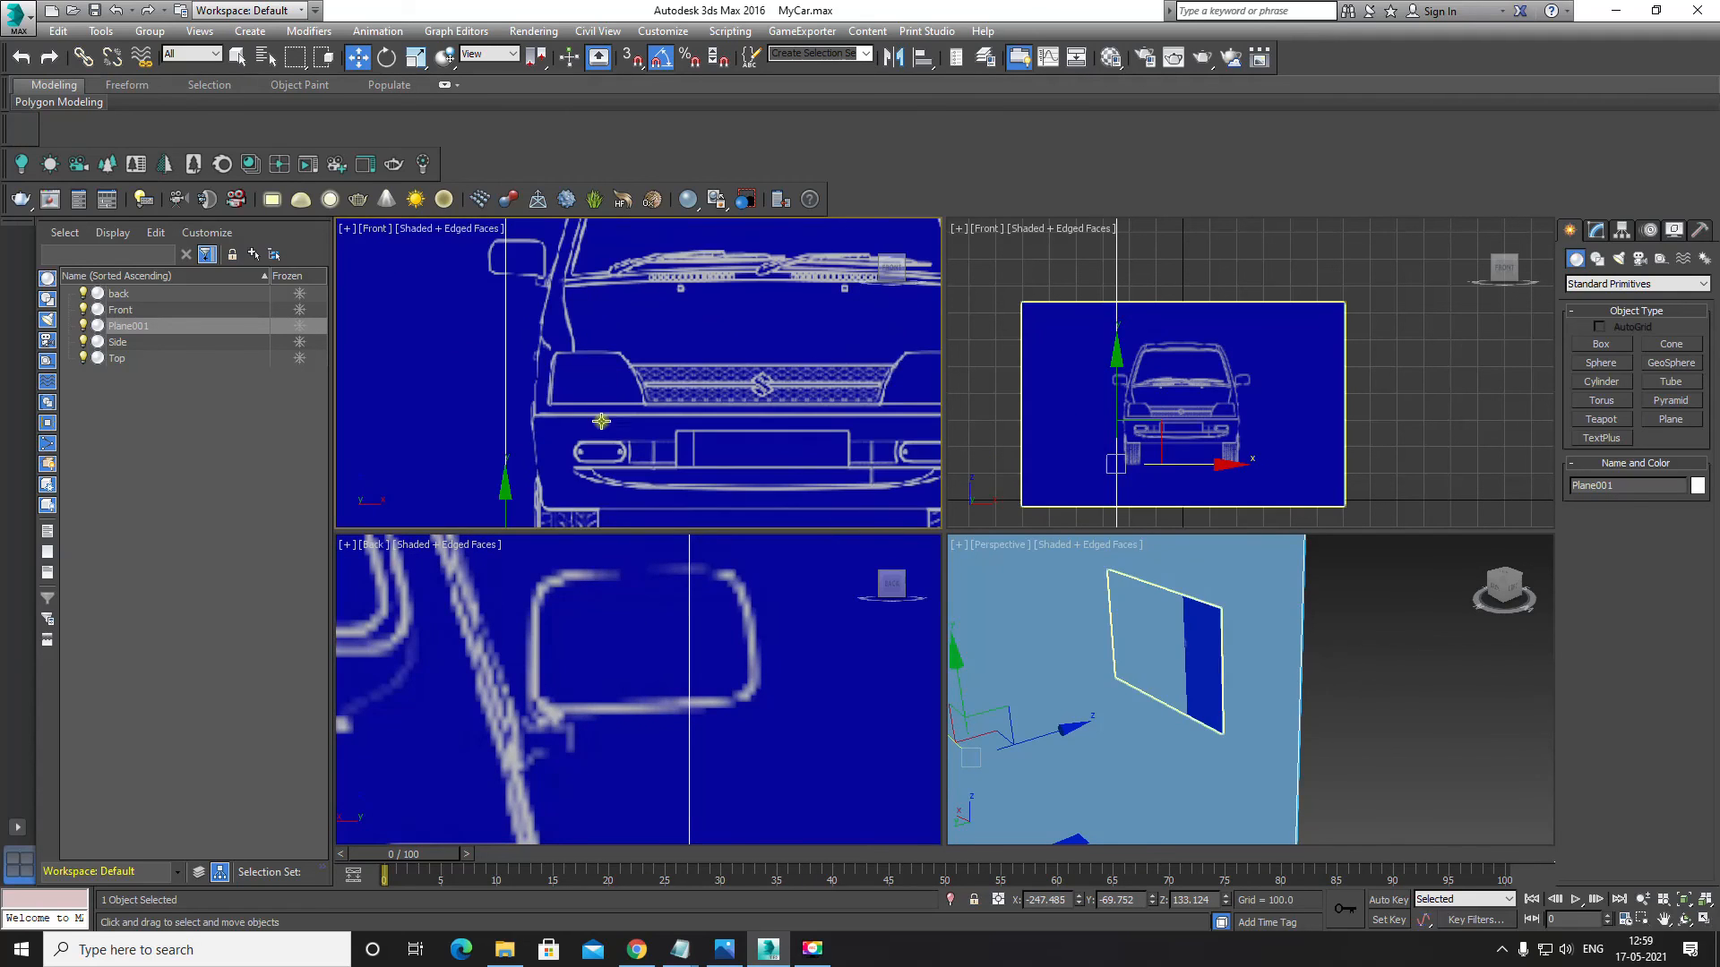
{"action": "middle_click_drag", "start_coordinate": [632, 635], "coordinate": [607, 659]}
{"action": "left_click_drag", "start_coordinate": [663, 608], "coordinate": [732, 693]}
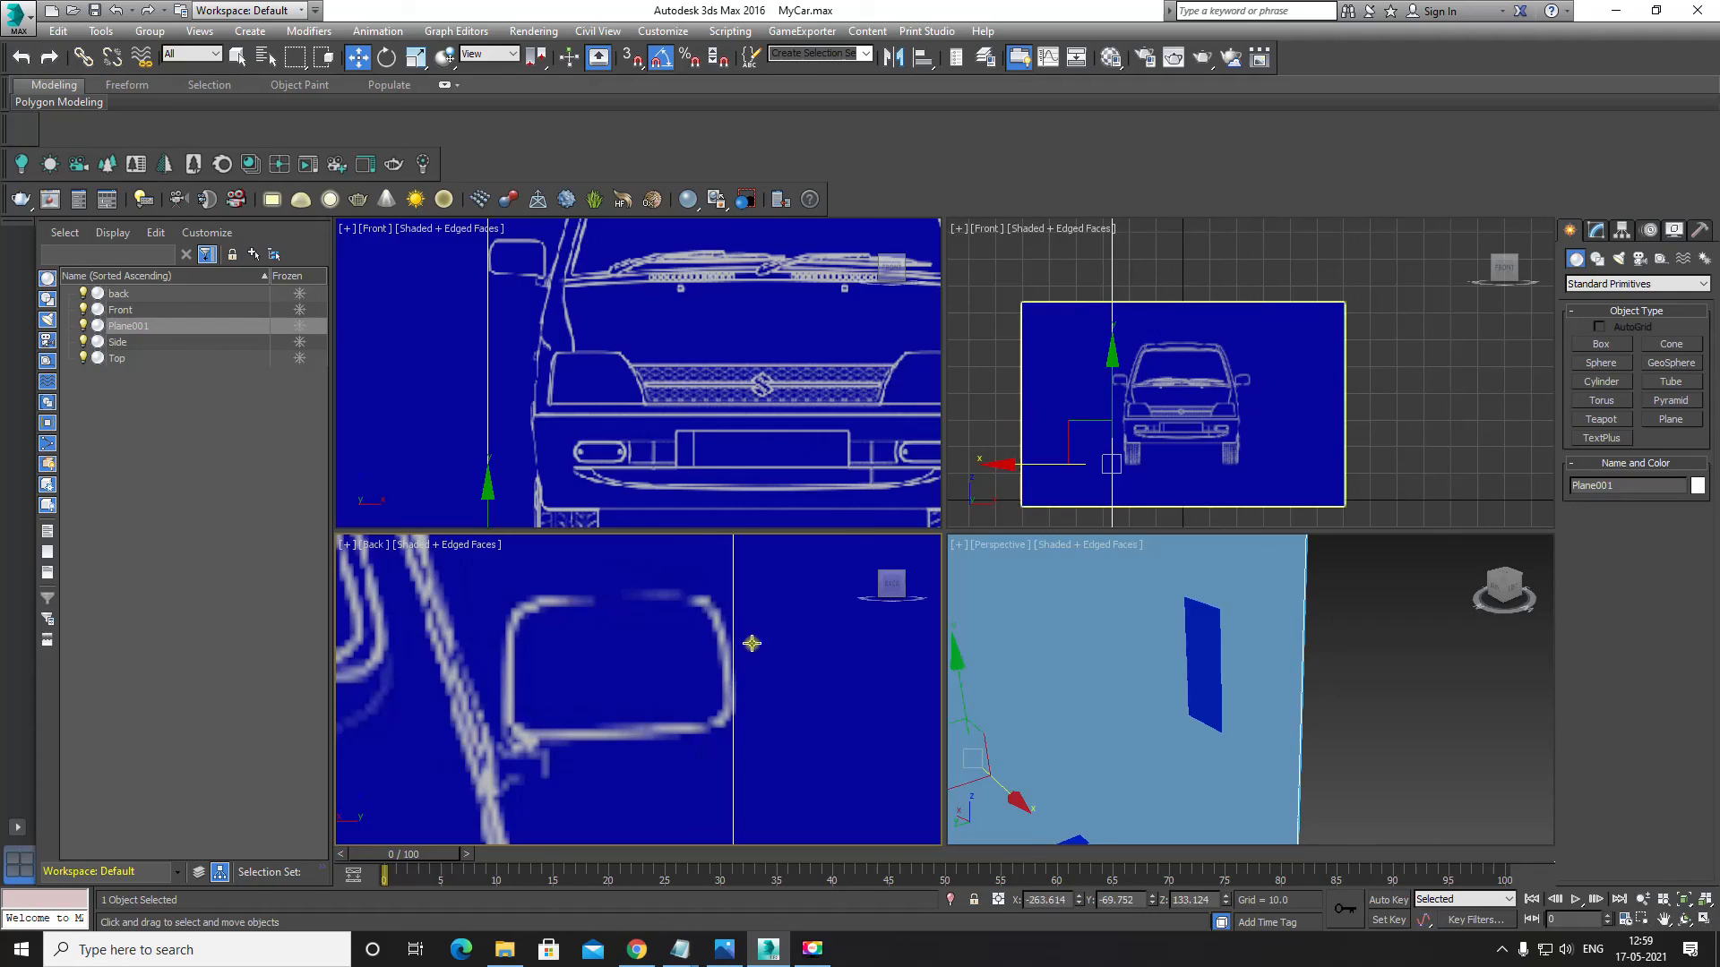
{"action": "scroll", "coordinate": [641, 728], "scroll_direction": "down", "scroll_amount": 6}
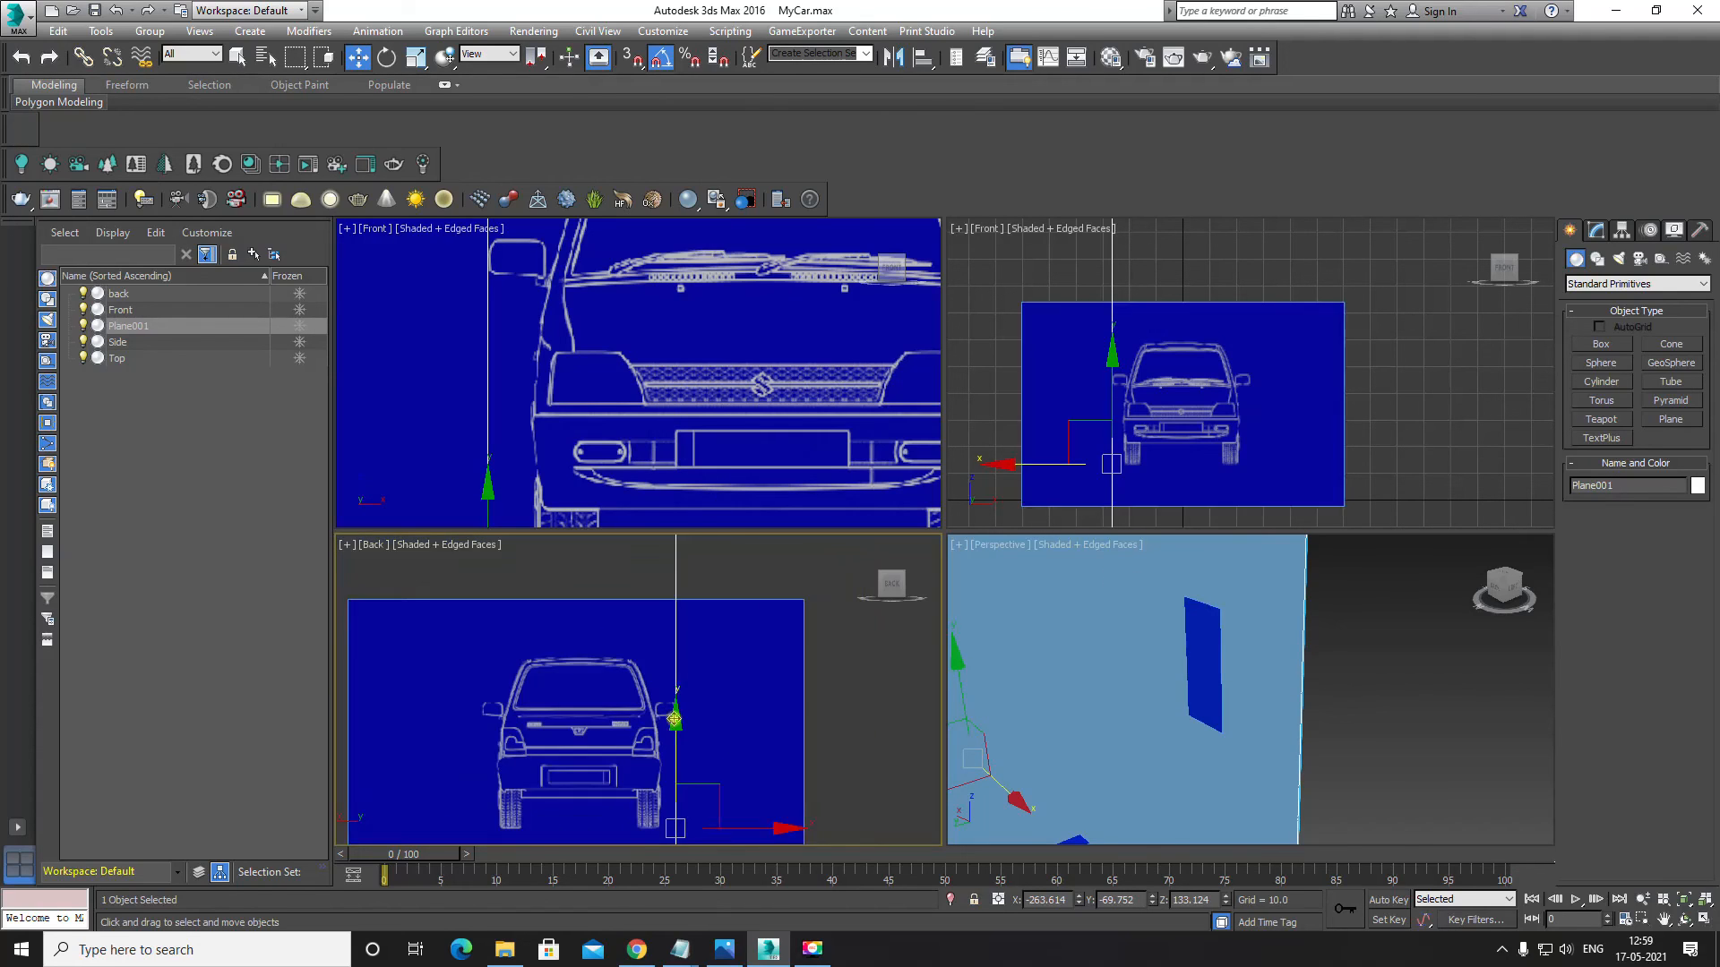
{"action": "scroll", "coordinate": [642, 775], "scroll_direction": "up", "scroll_amount": 2}
{"action": "scroll", "coordinate": [620, 390], "scroll_direction": "down", "scroll_amount": 3}
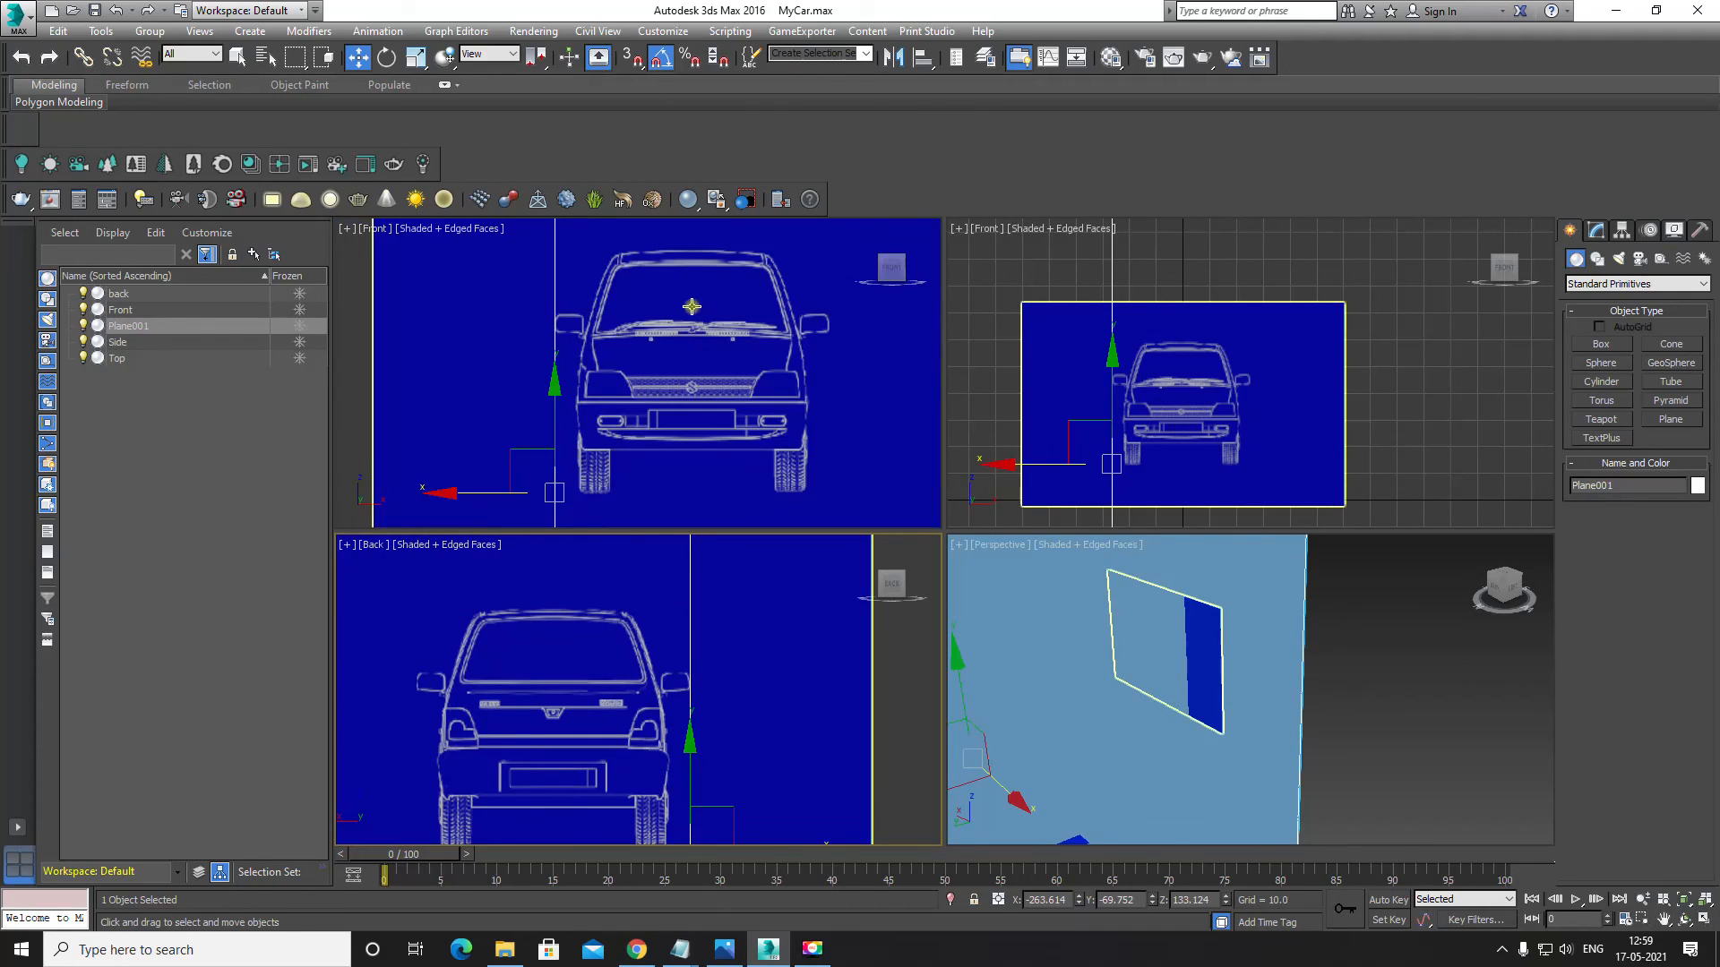
{"action": "scroll", "coordinate": [660, 369], "scroll_direction": "down", "scroll_amount": 3}
{"action": "scroll", "coordinate": [657, 360], "scroll_direction": "up", "scroll_amount": 5}
{"action": "scroll", "coordinate": [656, 360], "scroll_direction": "down", "scroll_amount": 2}
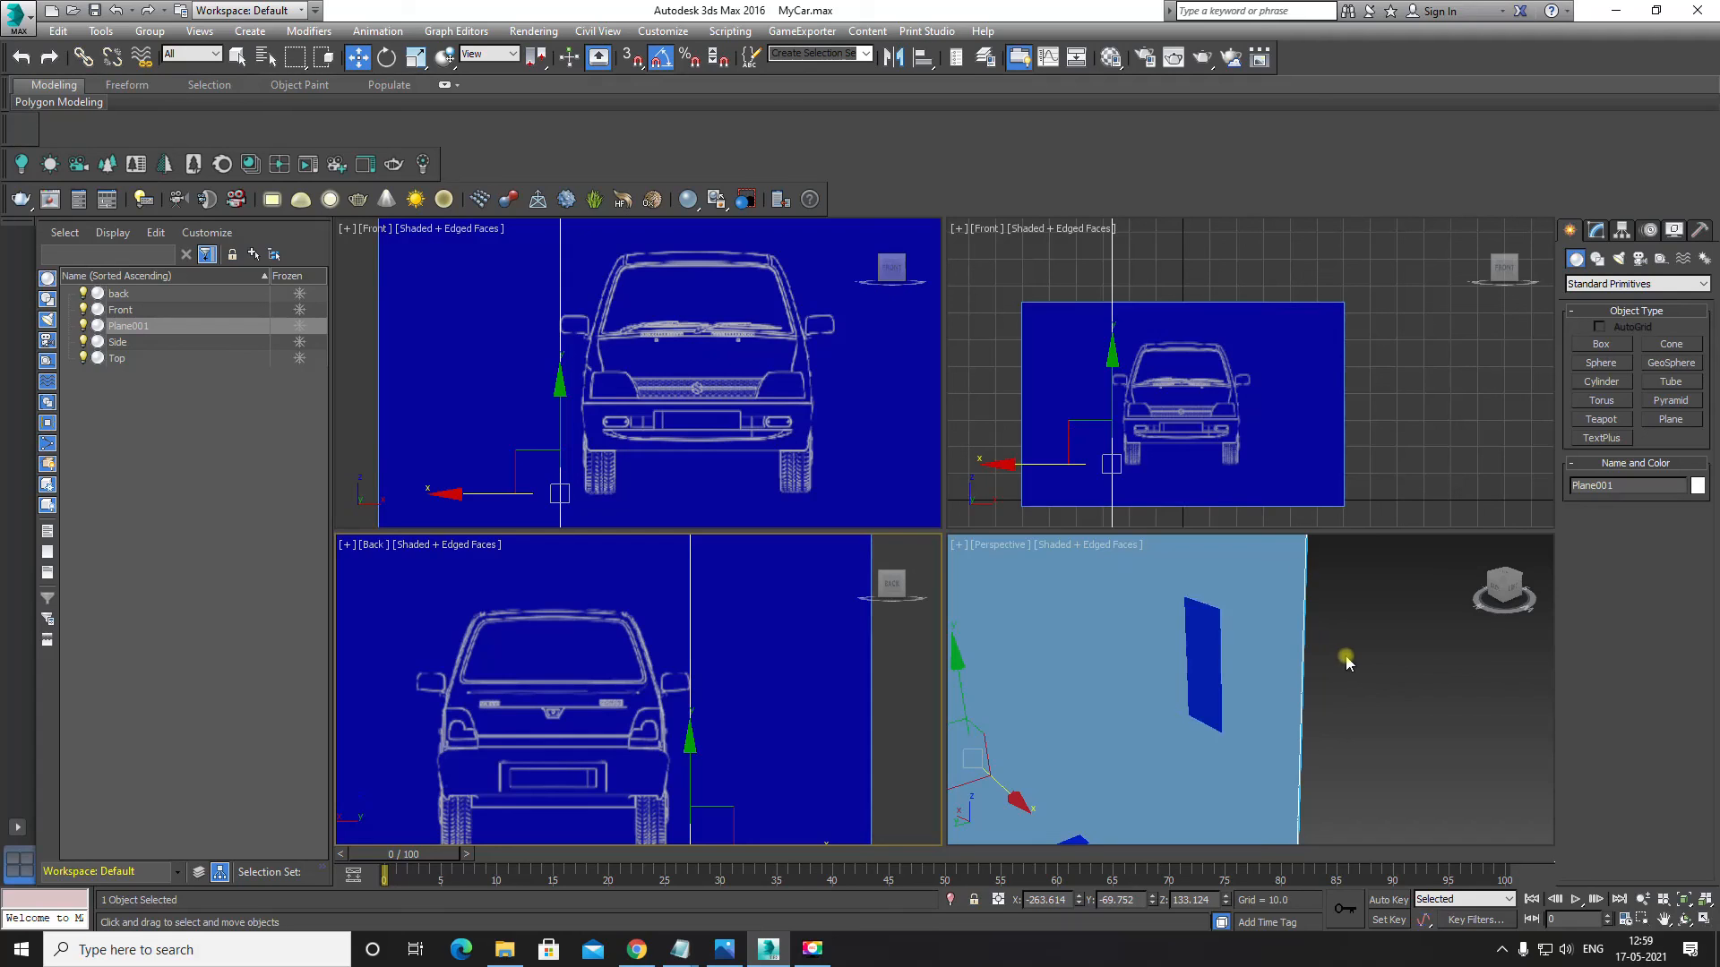
Step: Delete the reference plane and maximize the Perspective view to show all the blueprint planes
{"action": "key", "text": "Delete"}
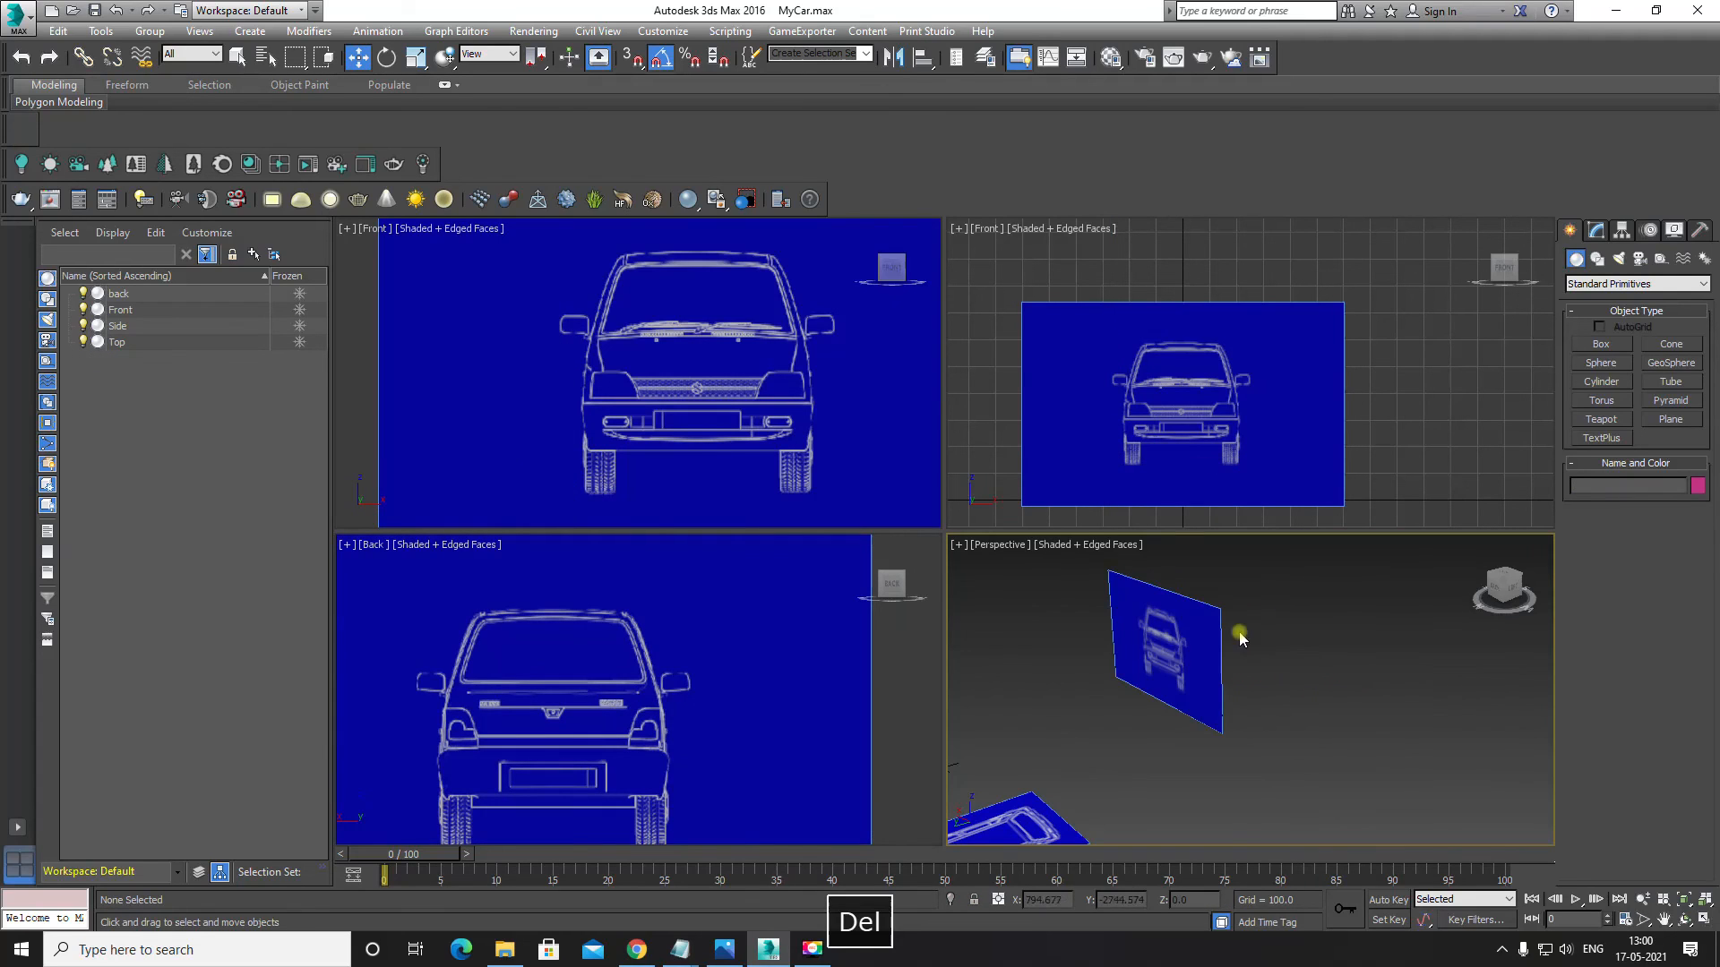
{"action": "key", "text": "alt+w"}
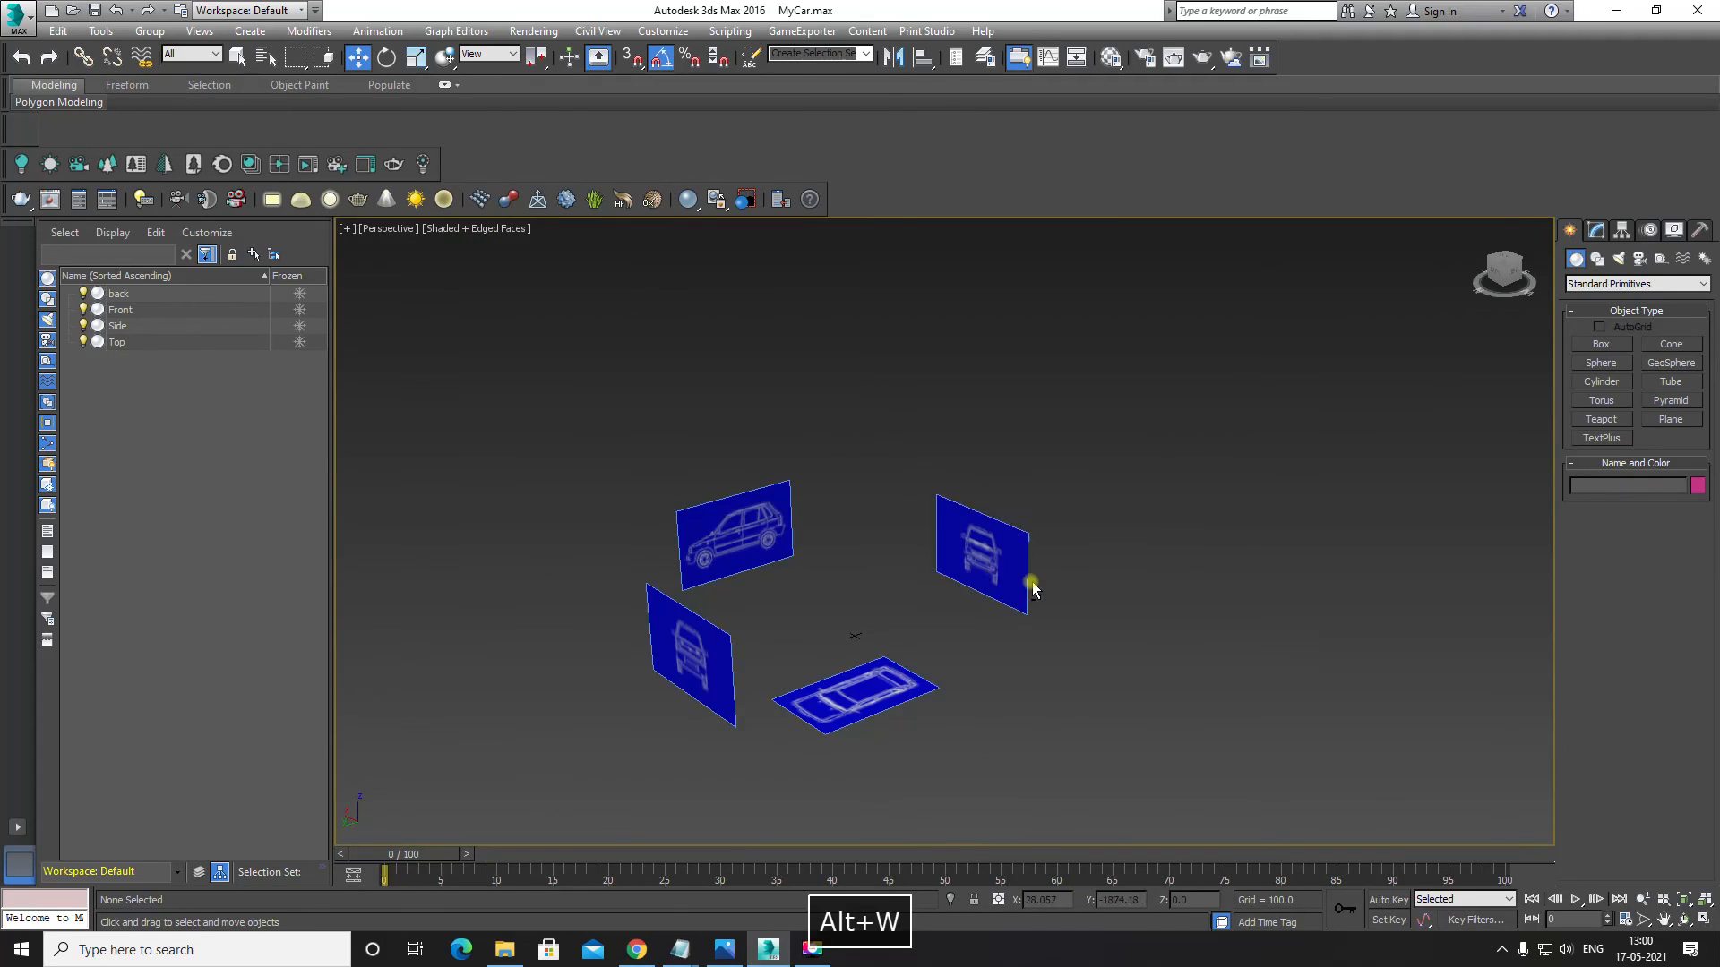
{"action": "middle_click_drag", "start_coordinate": [1032, 589], "coordinate": [860, 501], "text": "alt"}
Step: Set the display properties of all four blueprint planes to By Object with Show Frozen in Gray turned off
{"action": "left_click_drag", "start_coordinate": [529, 327], "coordinate": [1189, 781]}
{"action": "middle_click_drag", "start_coordinate": [1005, 602], "coordinate": [1023, 678], "text": "alt"}
{"action": "right_click", "coordinate": [1018, 603]}
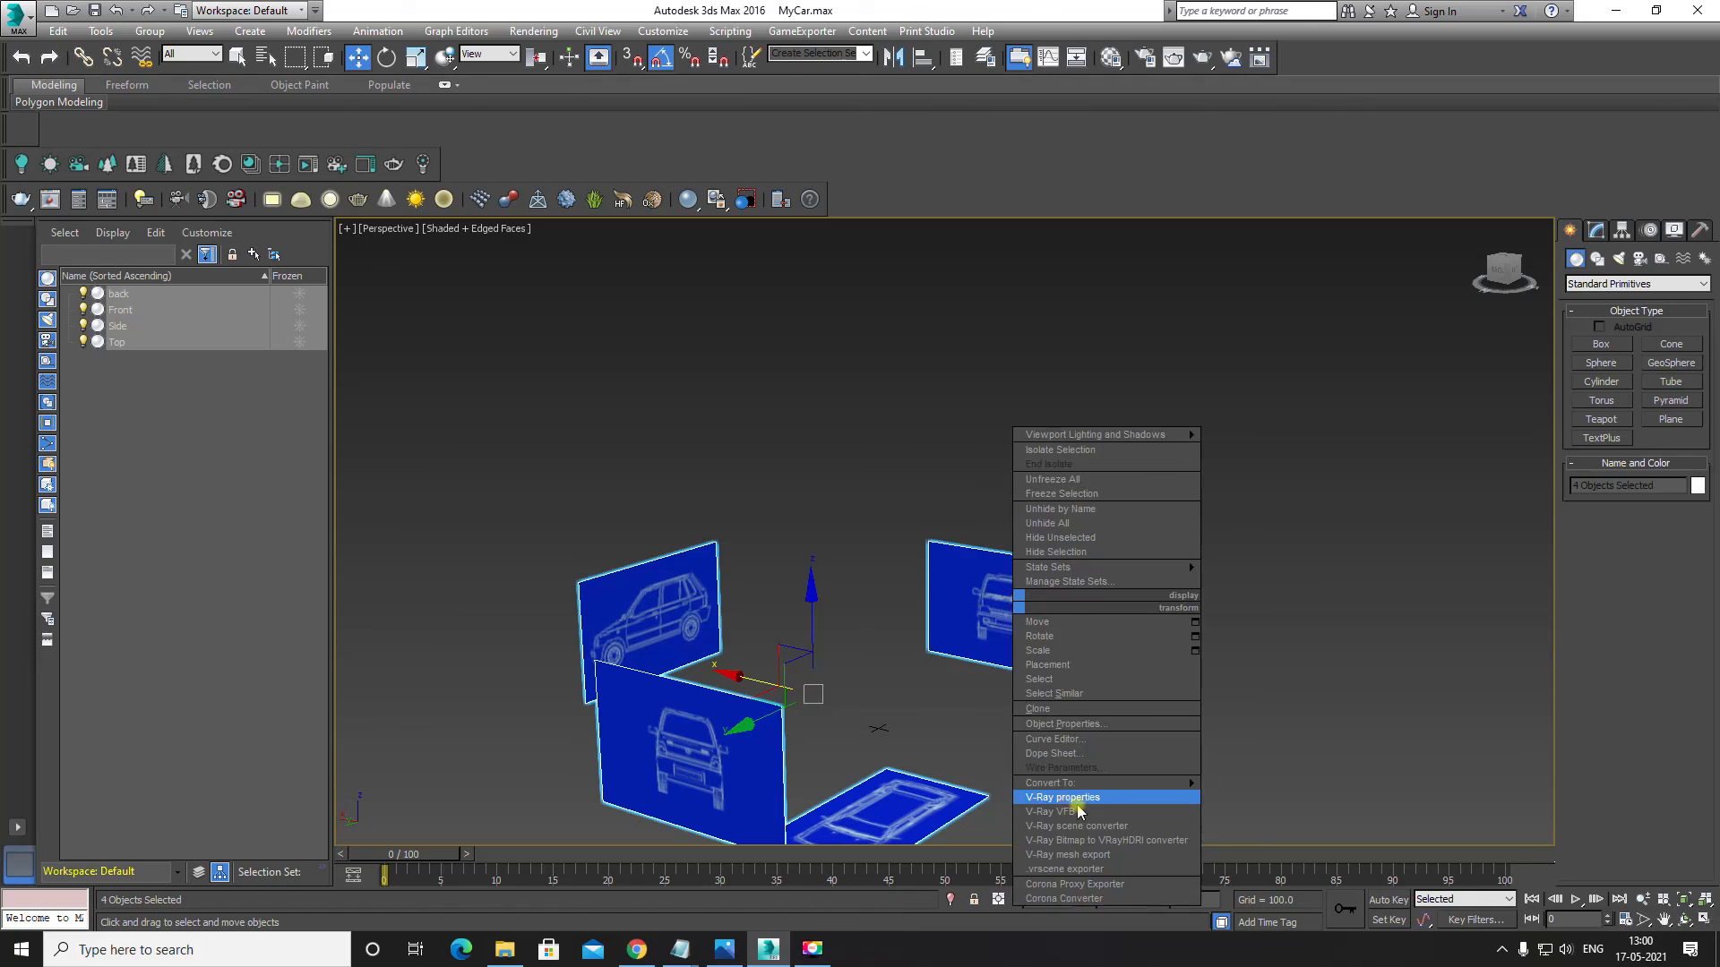
{"action": "left_click", "coordinate": [1066, 724]}
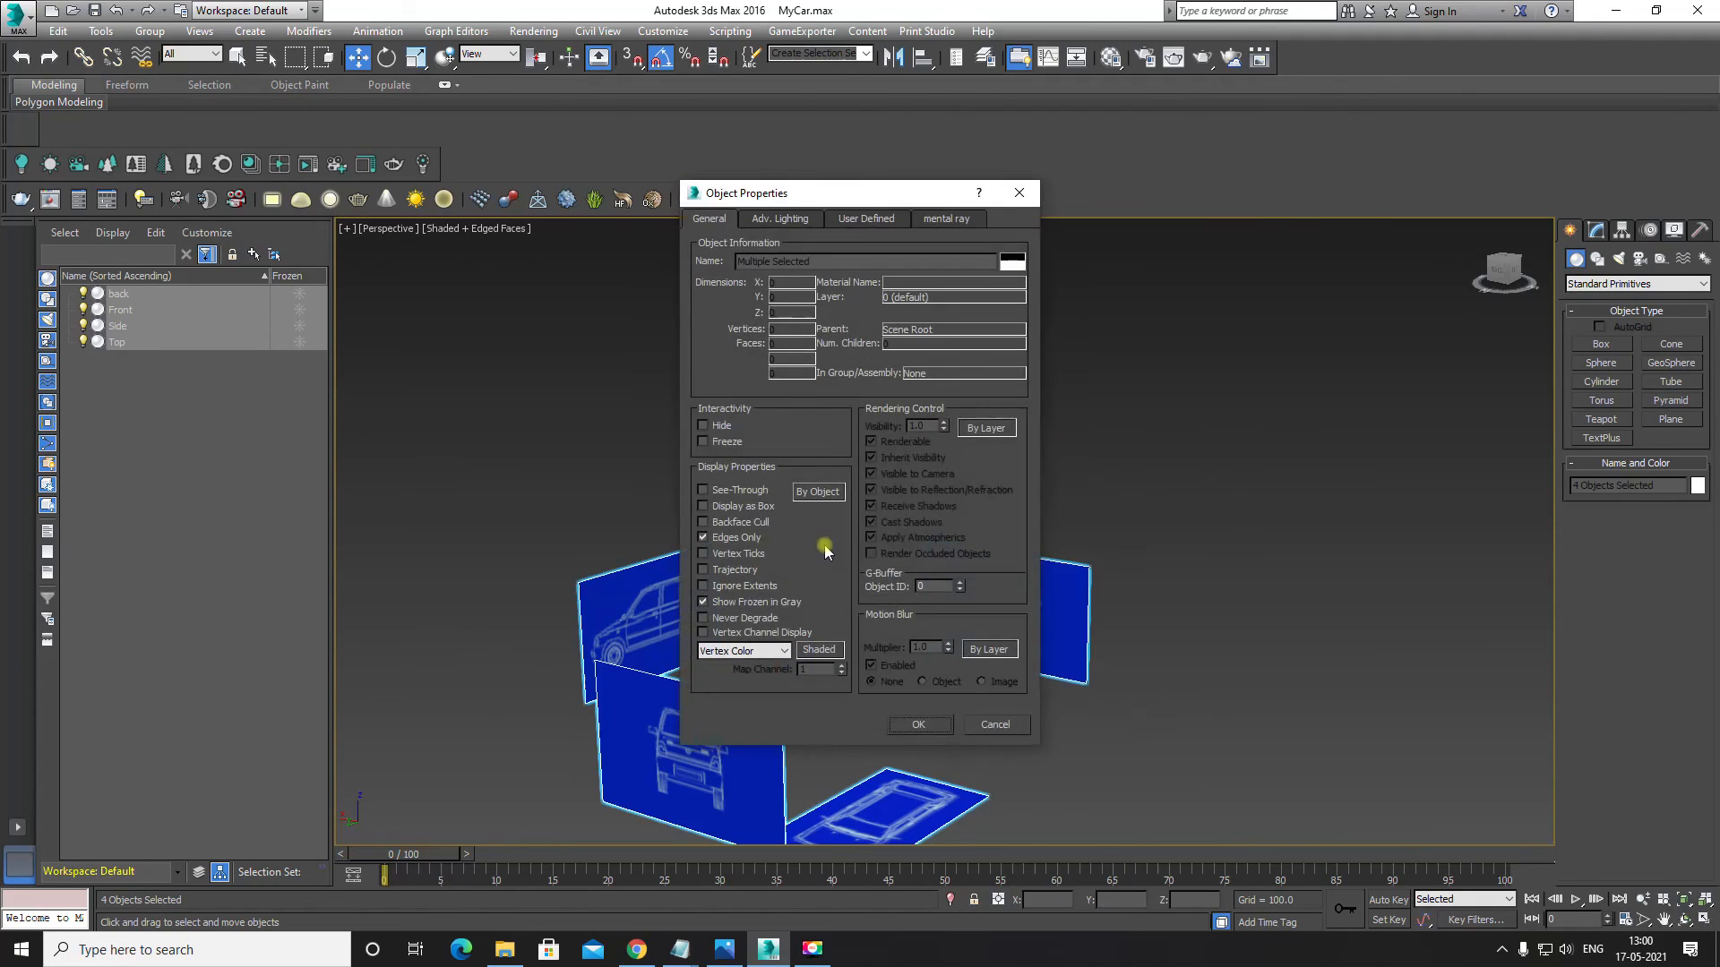
{"action": "left_click", "coordinate": [818, 493]}
{"action": "left_click", "coordinate": [819, 493]}
{"action": "left_click", "coordinate": [904, 724]}
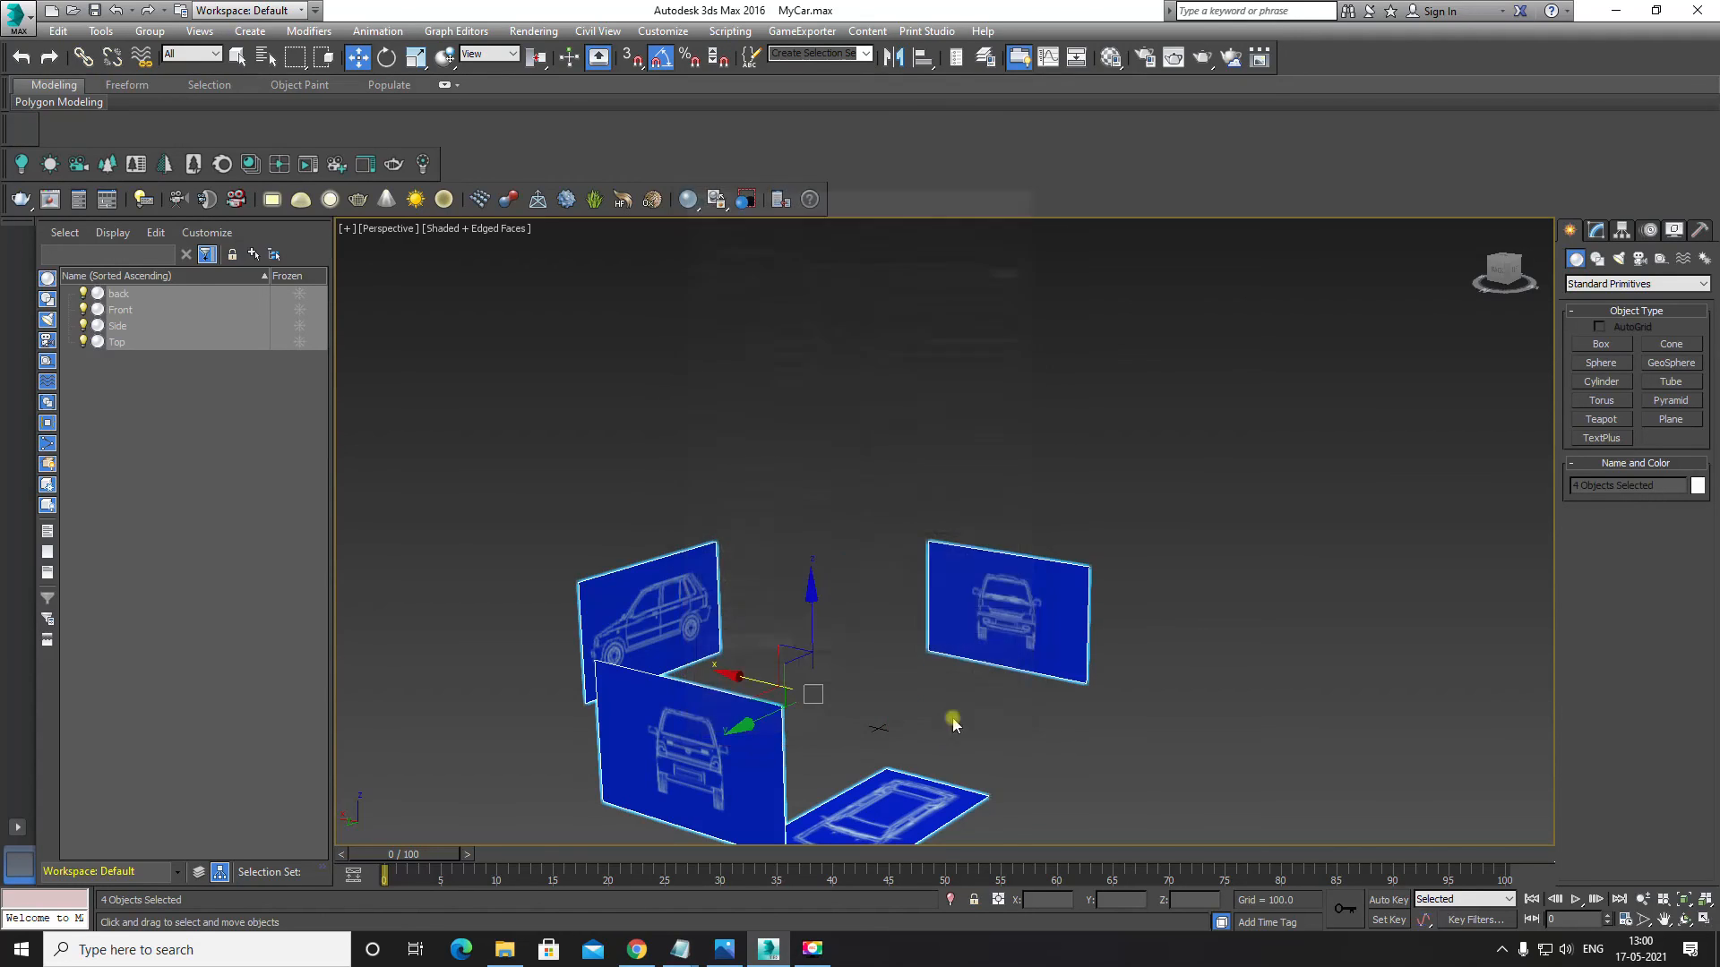
Step: Clear the selection and freeze the back, Front, Side and Top blueprint planes
{"action": "middle_click_drag", "start_coordinate": [1112, 705], "coordinate": [1053, 675], "text": "alt"}
{"action": "key", "text": "ctrl+d"}
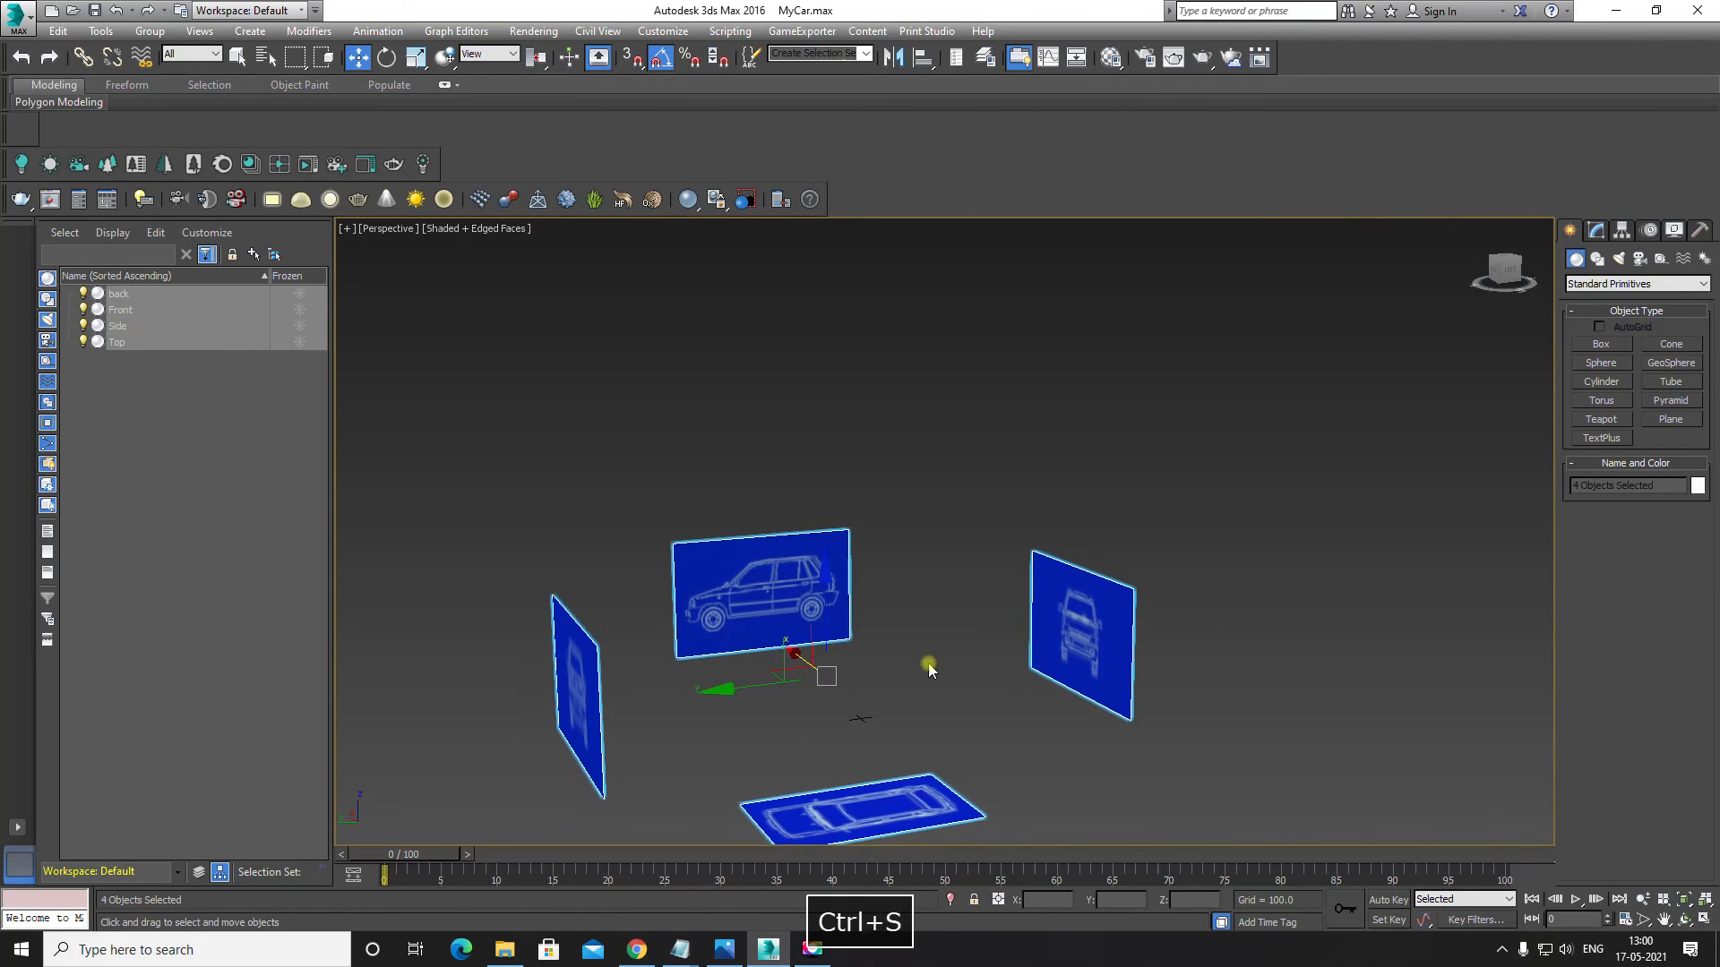
{"action": "middle_click_drag", "start_coordinate": [922, 661], "coordinate": [929, 556], "text": "alt"}
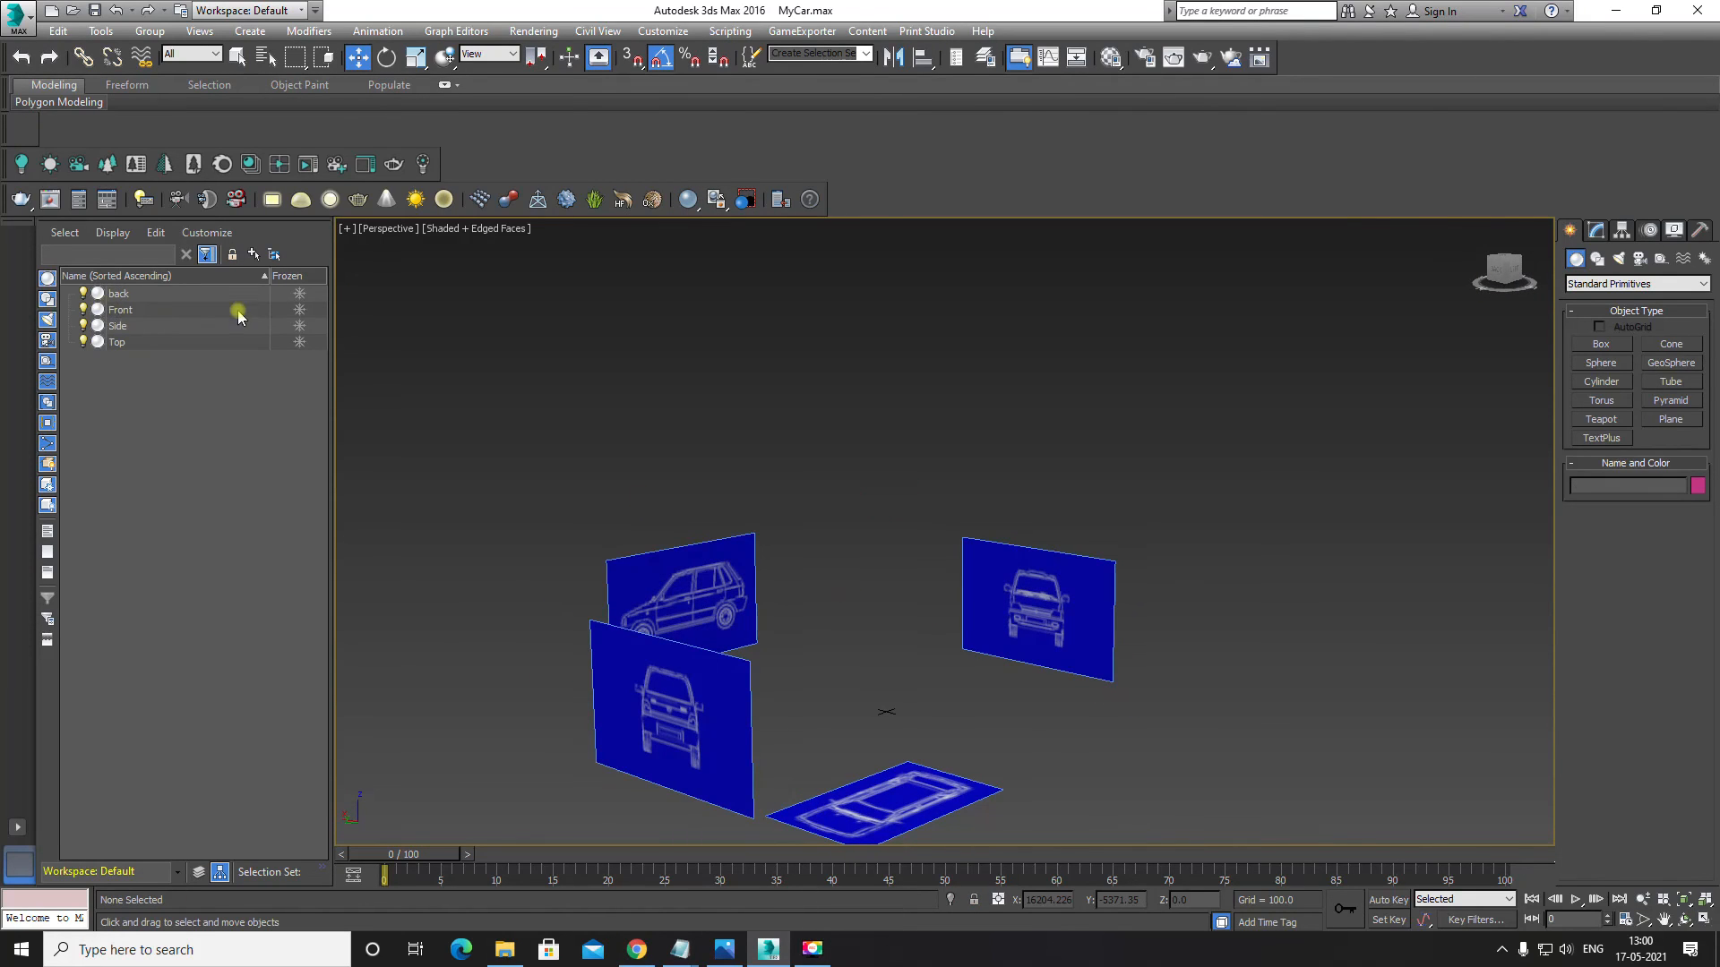
{"action": "left_click", "coordinate": [299, 326]}
Step: Inspect the frozen blueprint planes from several angles in the Perspective view and save the scene
{"action": "middle_click_drag", "start_coordinate": [824, 464], "coordinate": [672, 491], "text": "alt"}
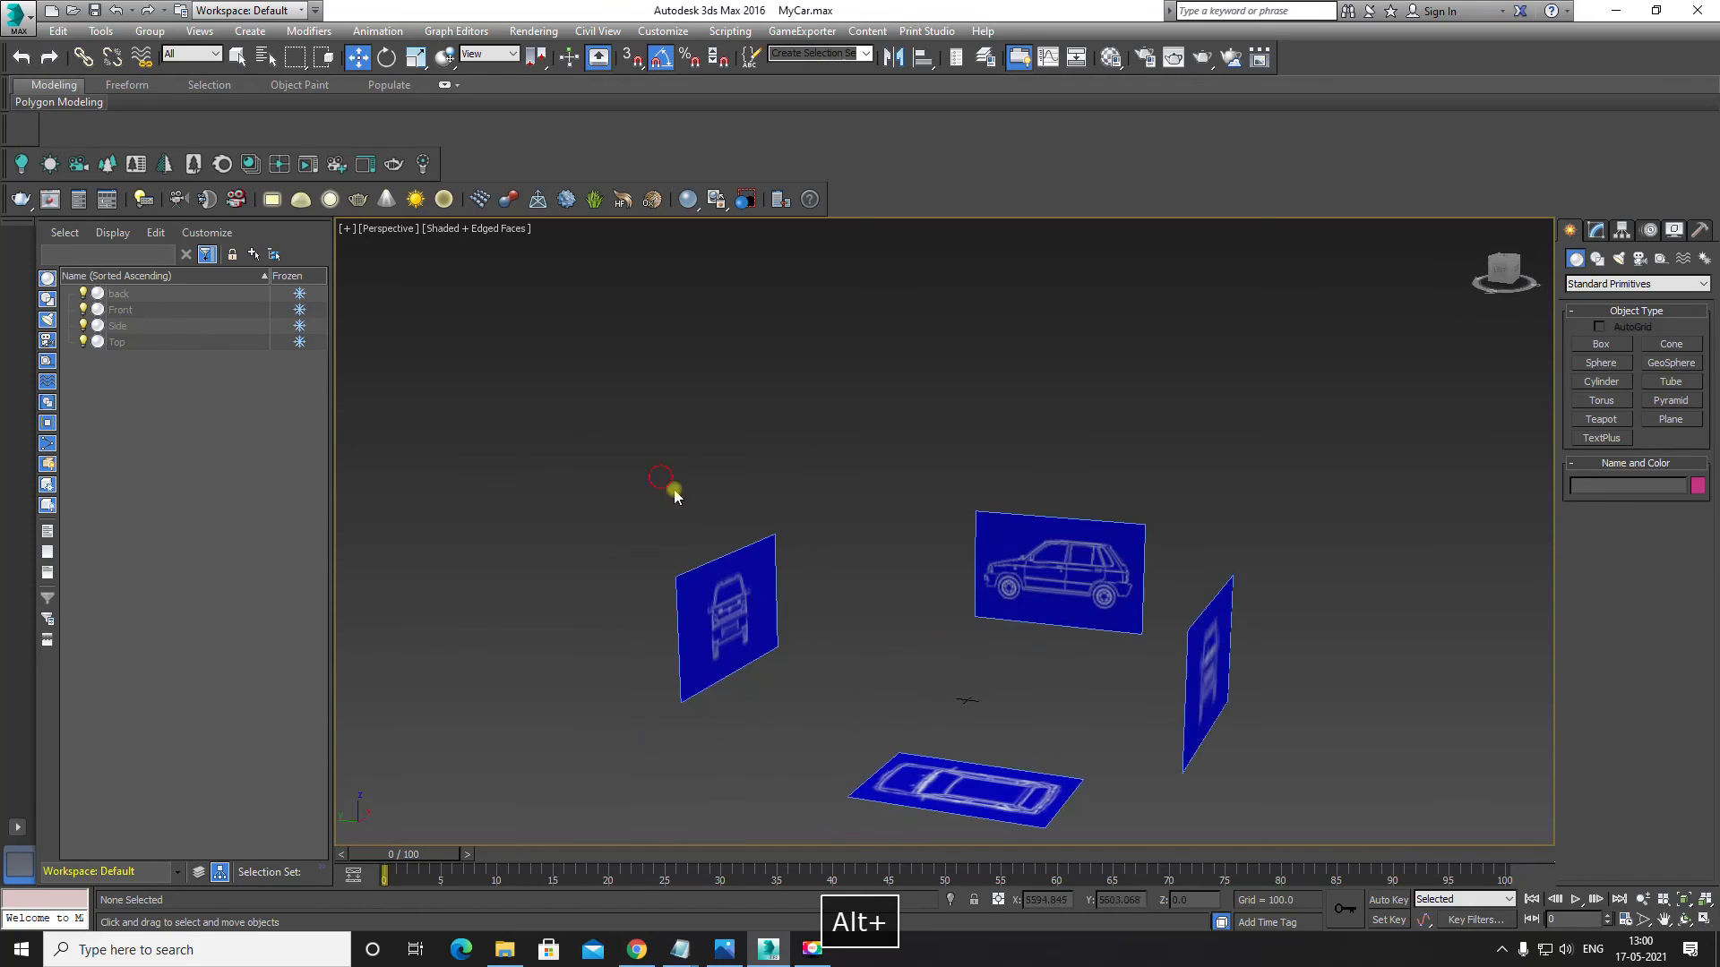
{"action": "middle_click_drag", "start_coordinate": [848, 631], "coordinate": [1019, 648], "text": "alt"}
{"action": "scroll", "coordinate": [852, 603], "scroll_direction": "up", "scroll_amount": 5}
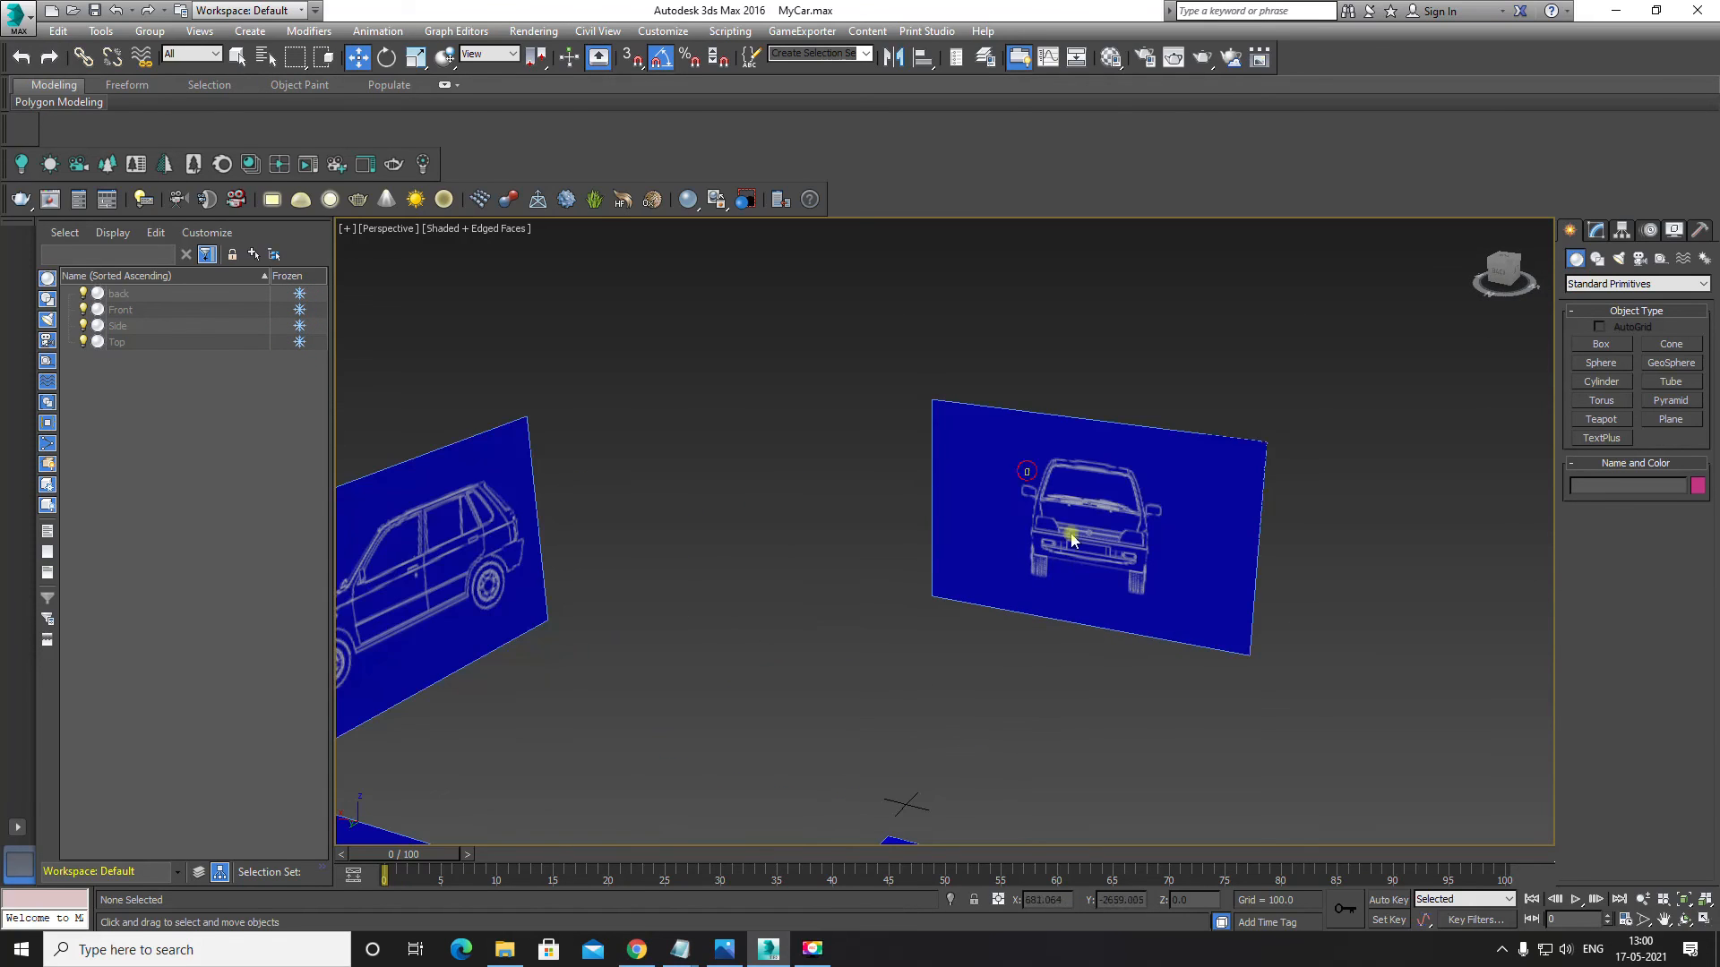
{"action": "scroll", "coordinate": [1120, 660], "scroll_direction": "down", "scroll_amount": 5}
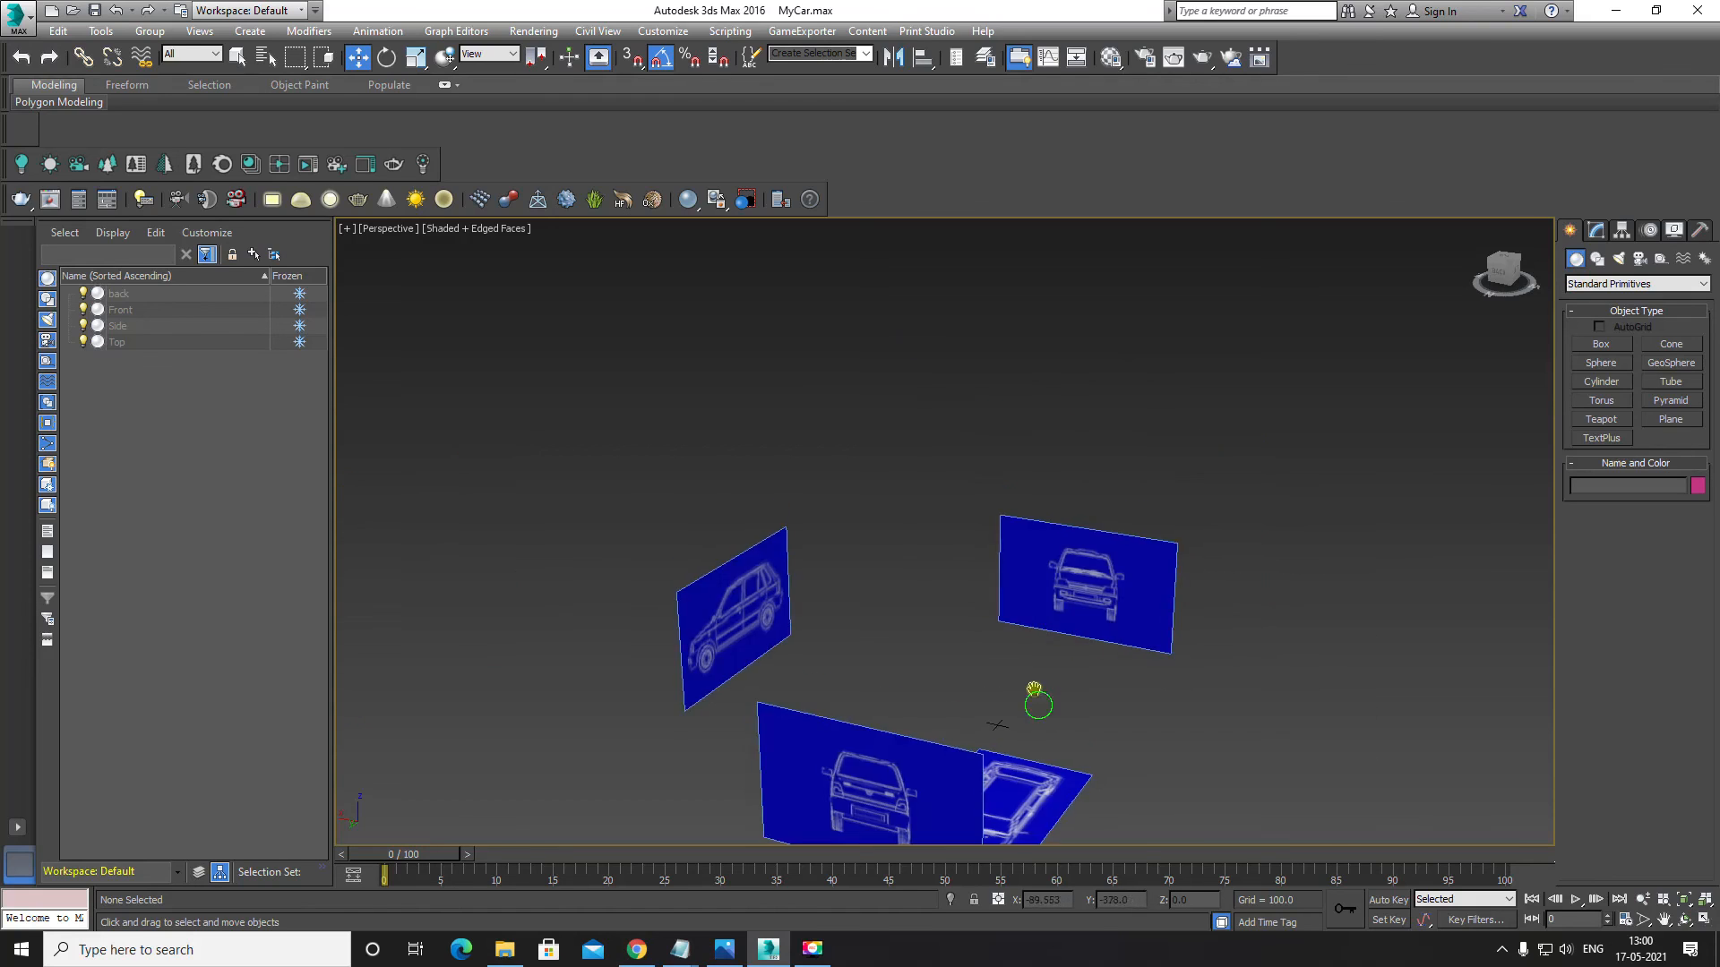
{"action": "middle_click_drag", "start_coordinate": [1036, 703], "coordinate": [976, 672], "text": "alt"}
{"action": "key", "text": "ctrl+s"}
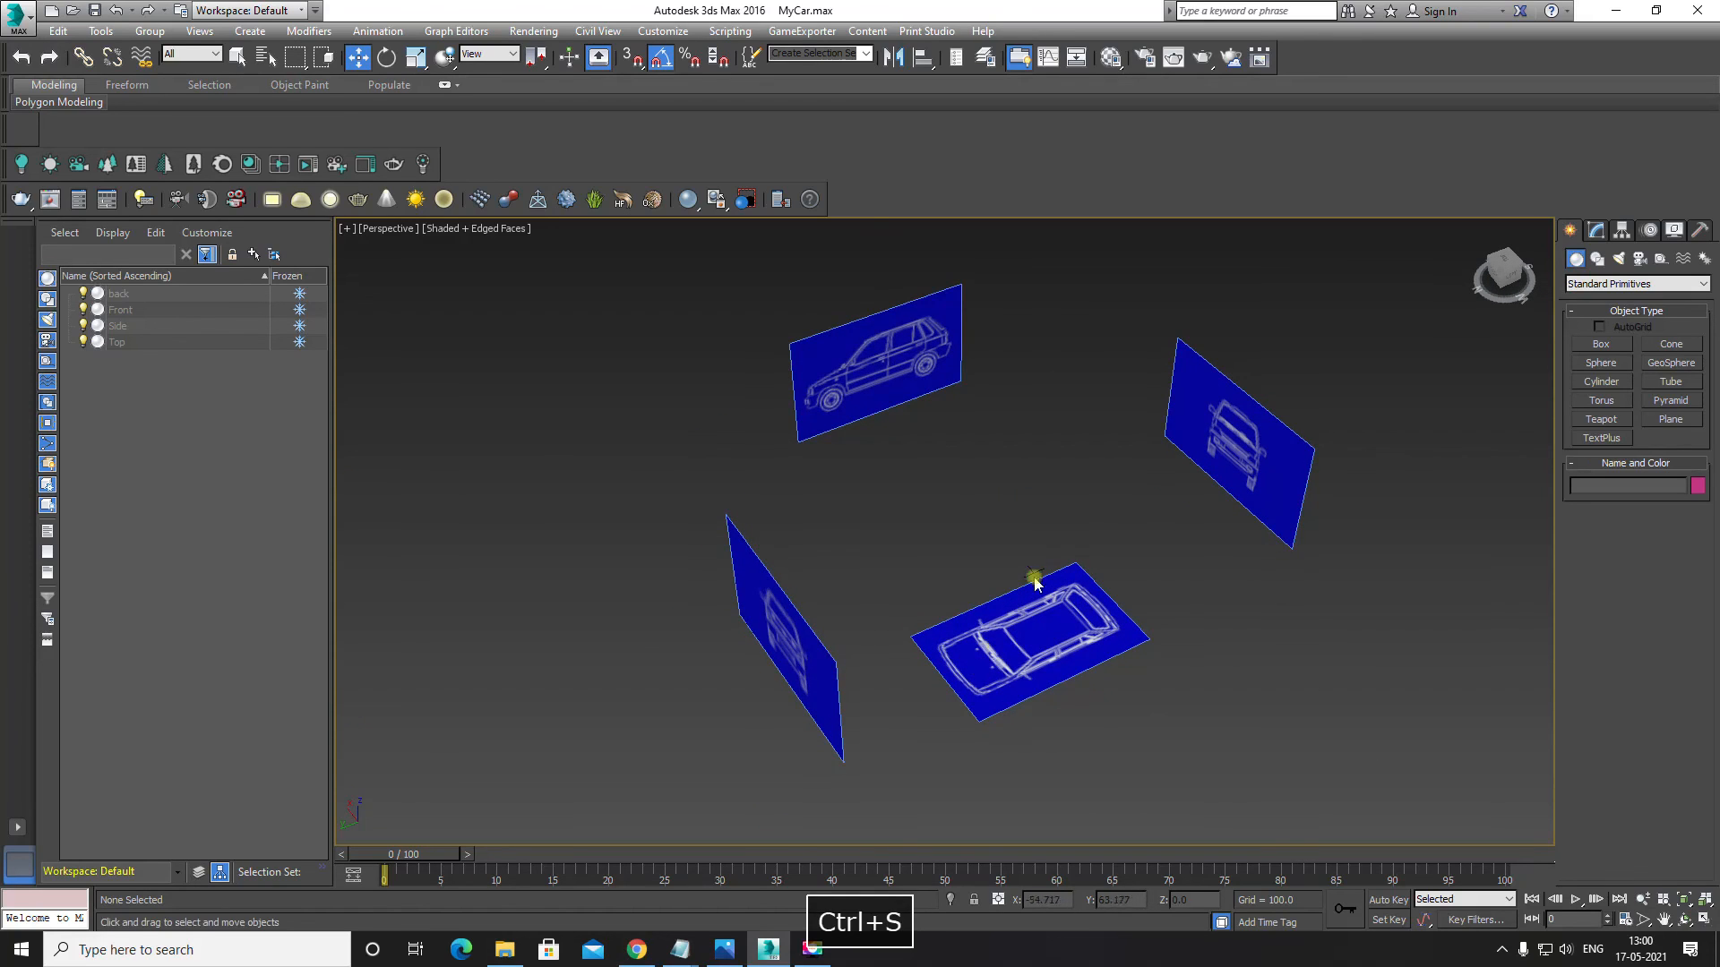
{"action": "middle_click_drag", "start_coordinate": [1028, 579], "coordinate": [959, 556], "text": "alt"}
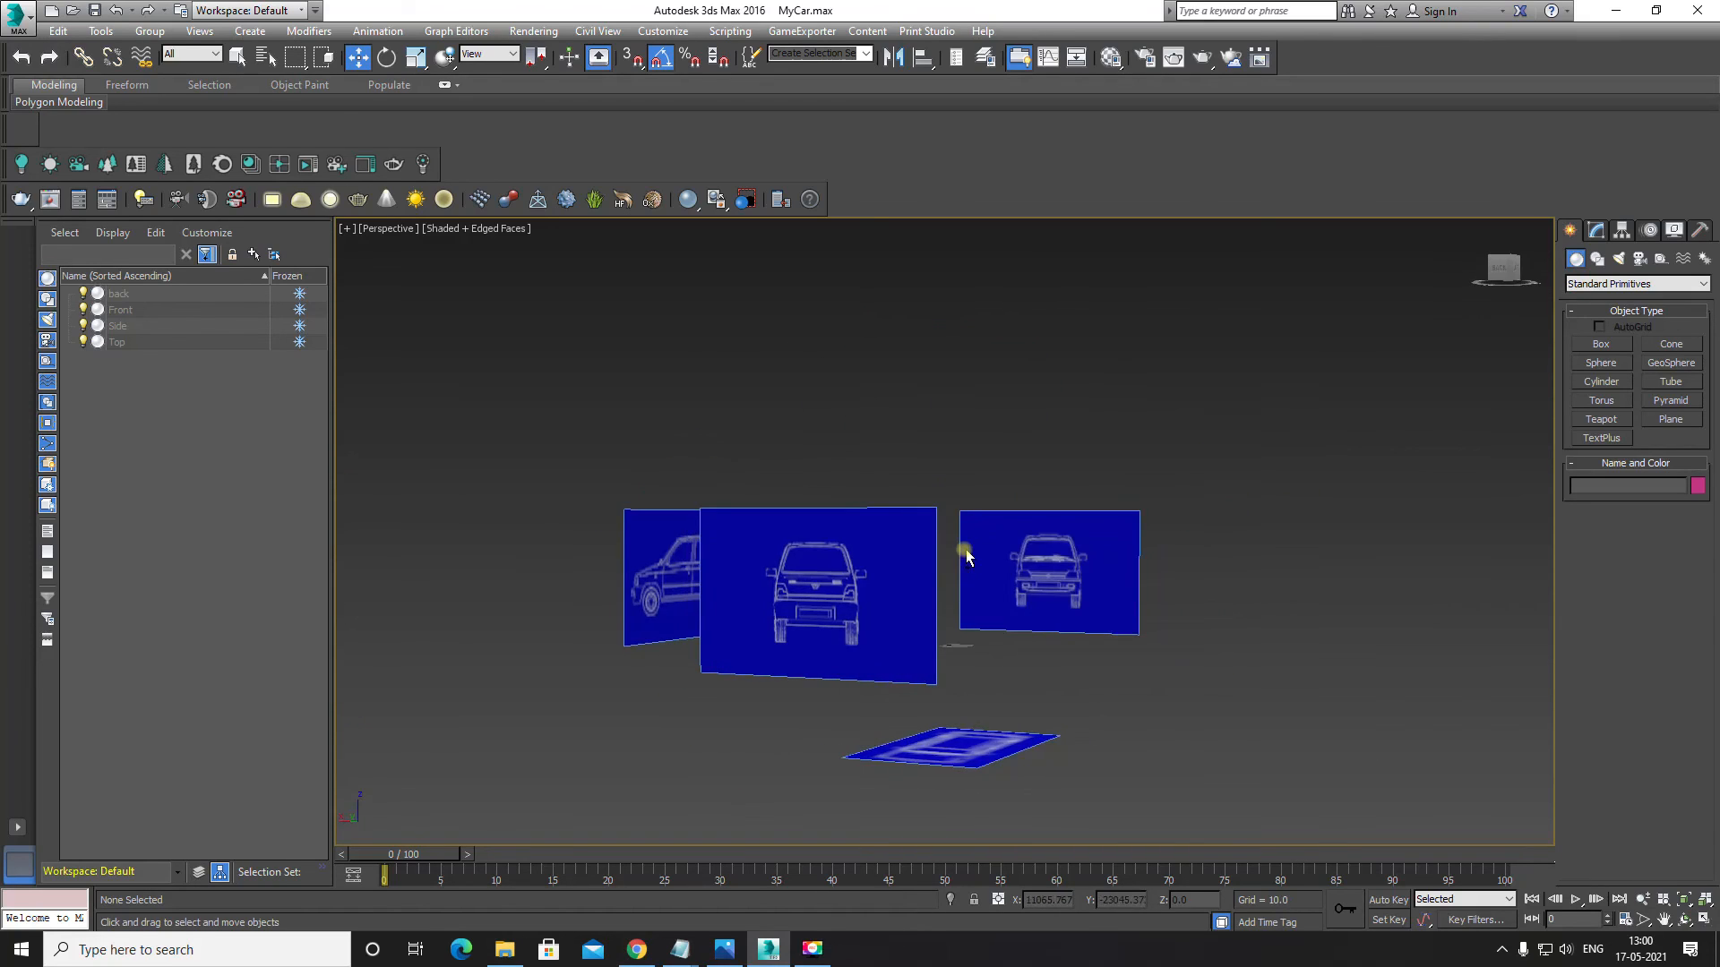
{"action": "middle_click_drag", "start_coordinate": [1102, 556], "coordinate": [1057, 627], "text": "alt"}
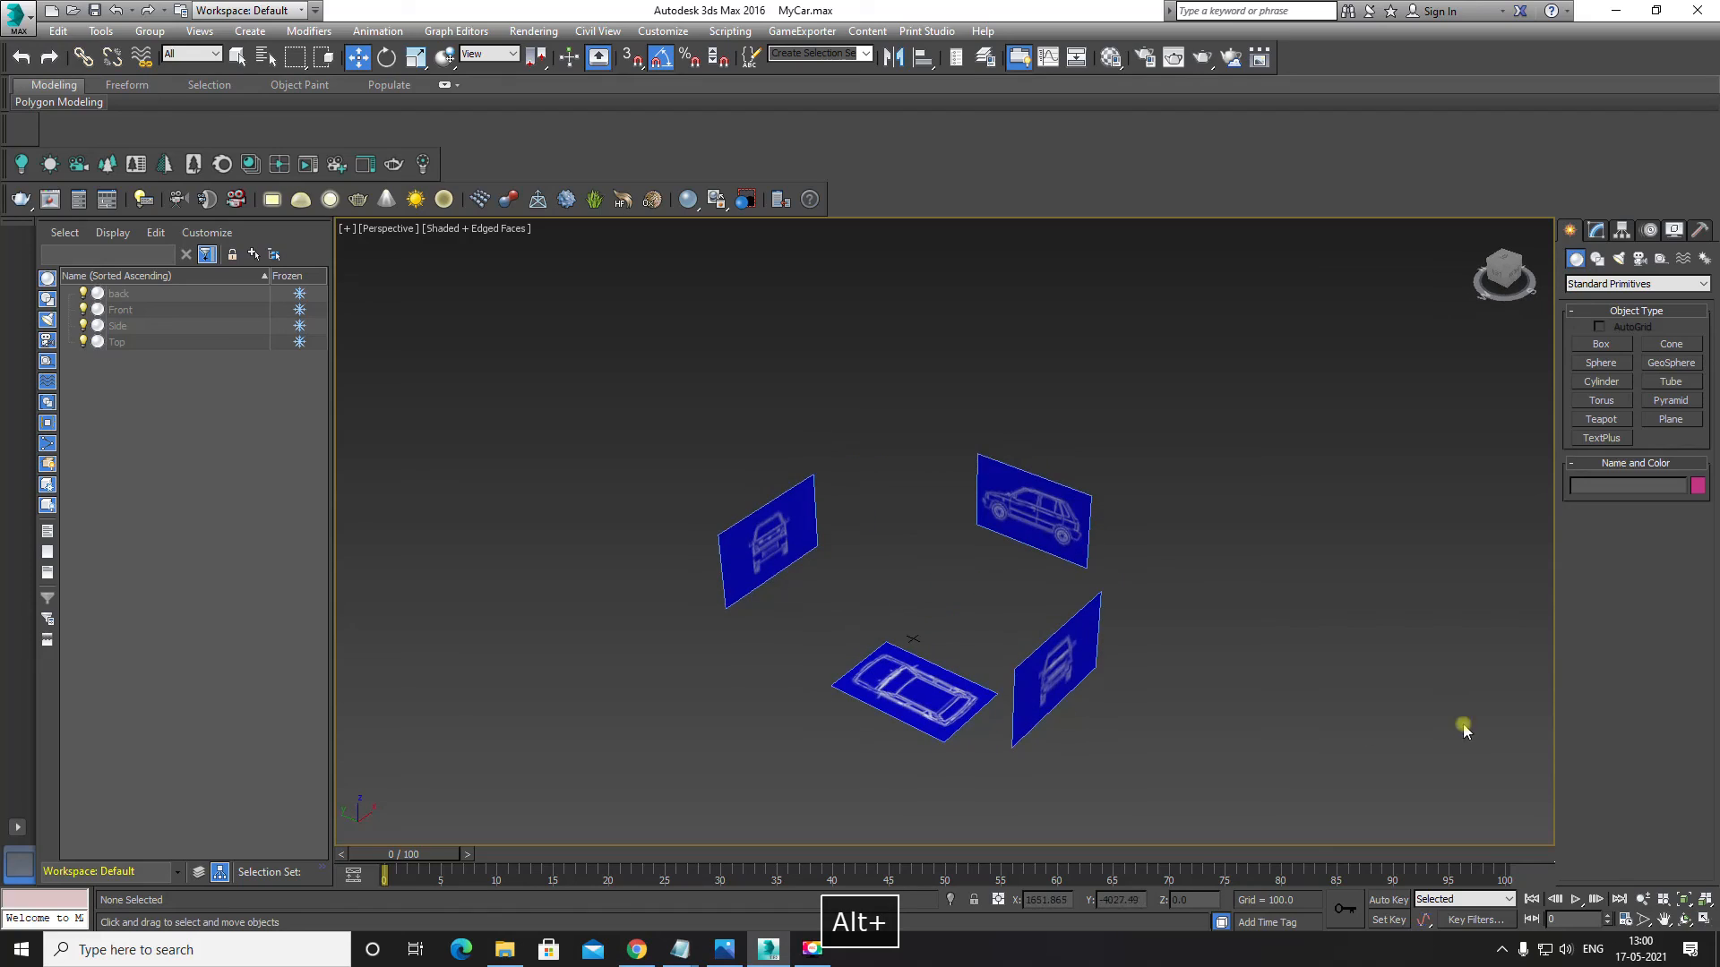